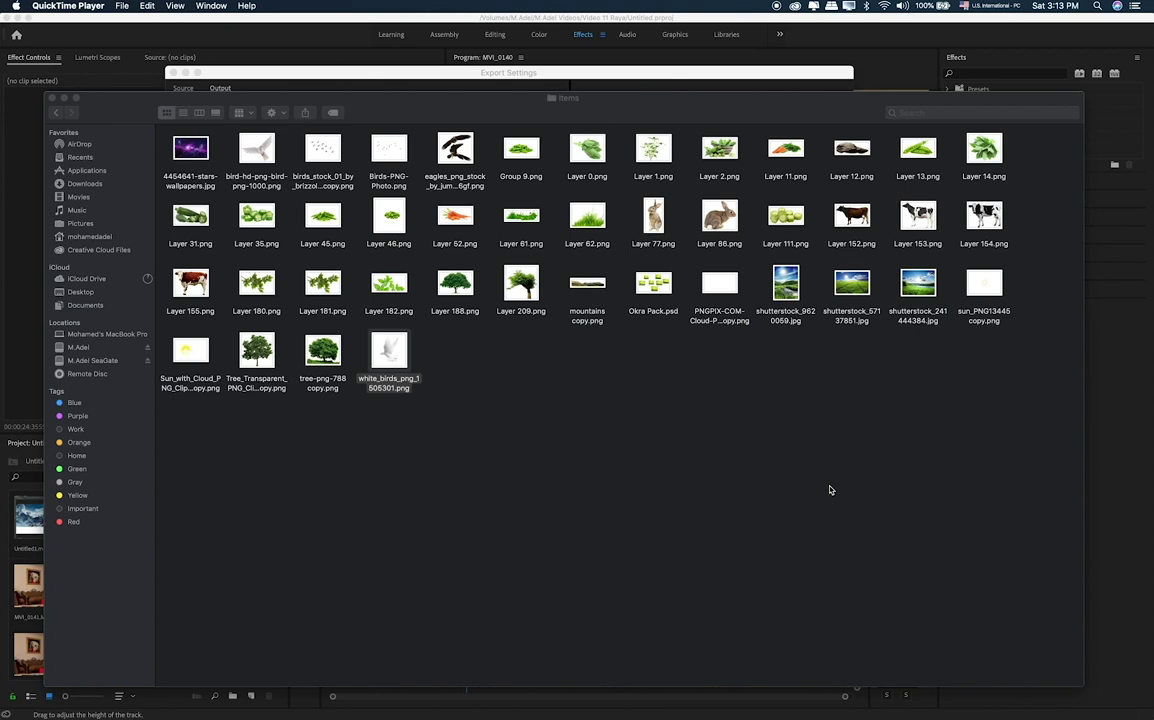
Preview Okra Pack.psd in the folder, then clear the file selection.
{"action": "left_click", "coordinate": [655, 288]}
{"action": "key", "text": "space"}
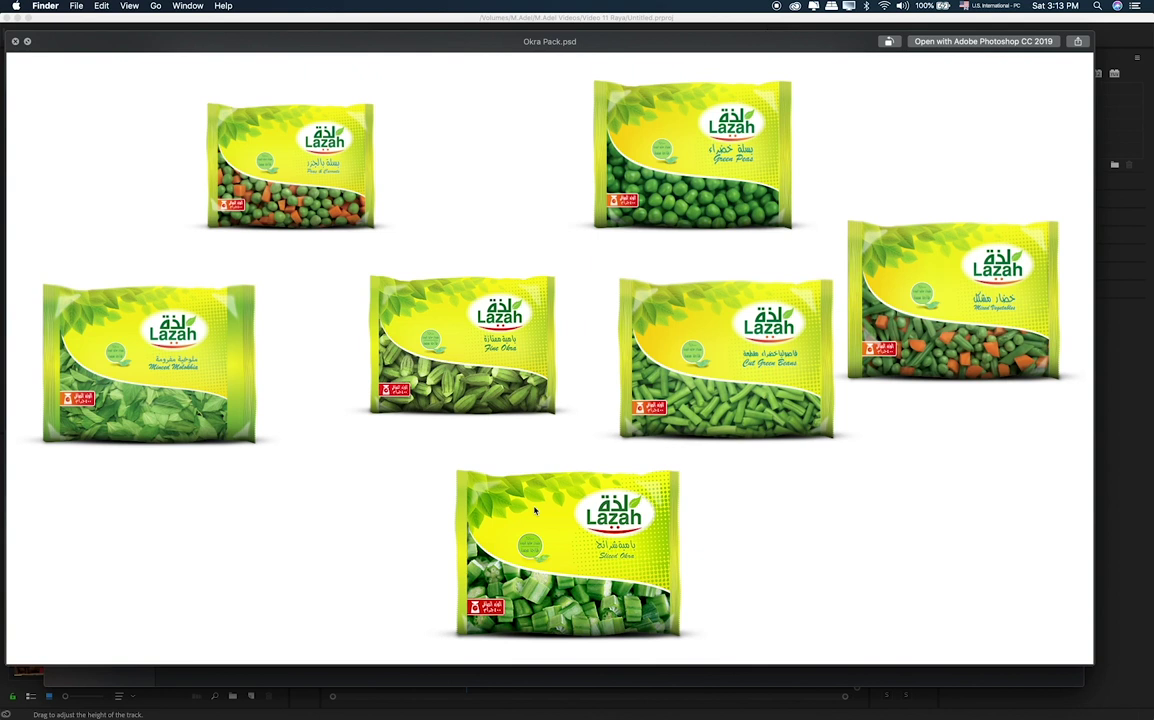
{"action": "key", "text": "space"}
{"action": "left_click", "coordinate": [695, 536]}
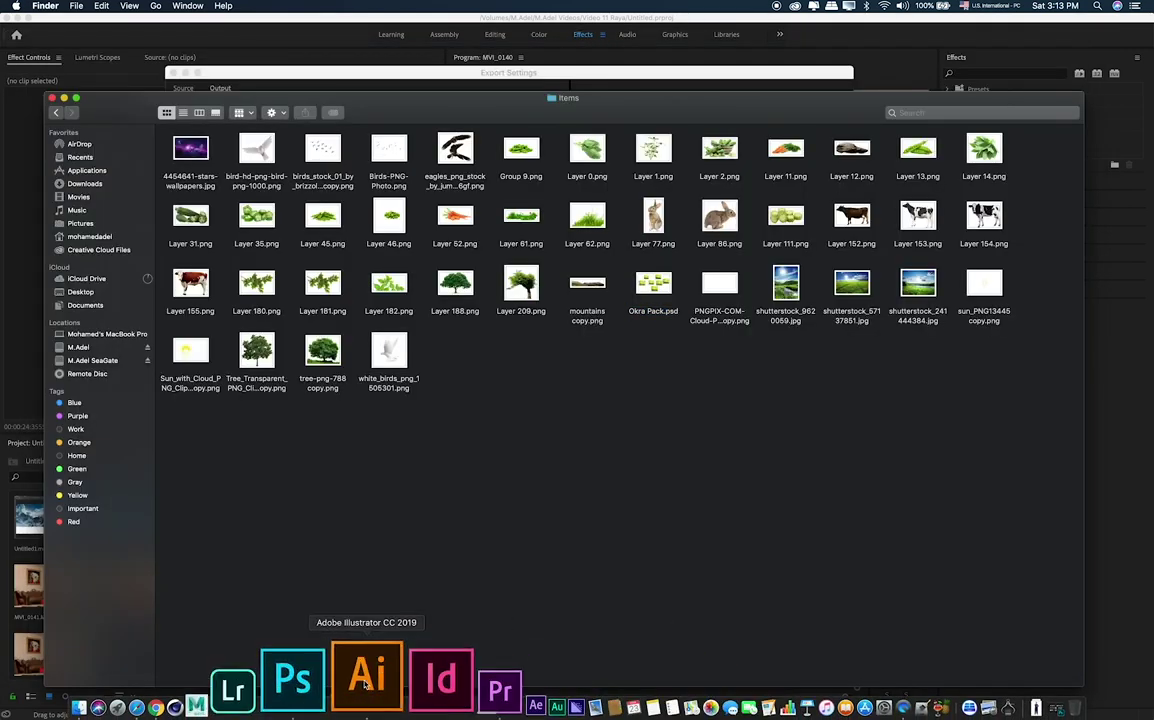
Create a new white 1920 × 1080 px, 300 ppi document named New.
{"action": "left_click", "coordinate": [352, 681]}
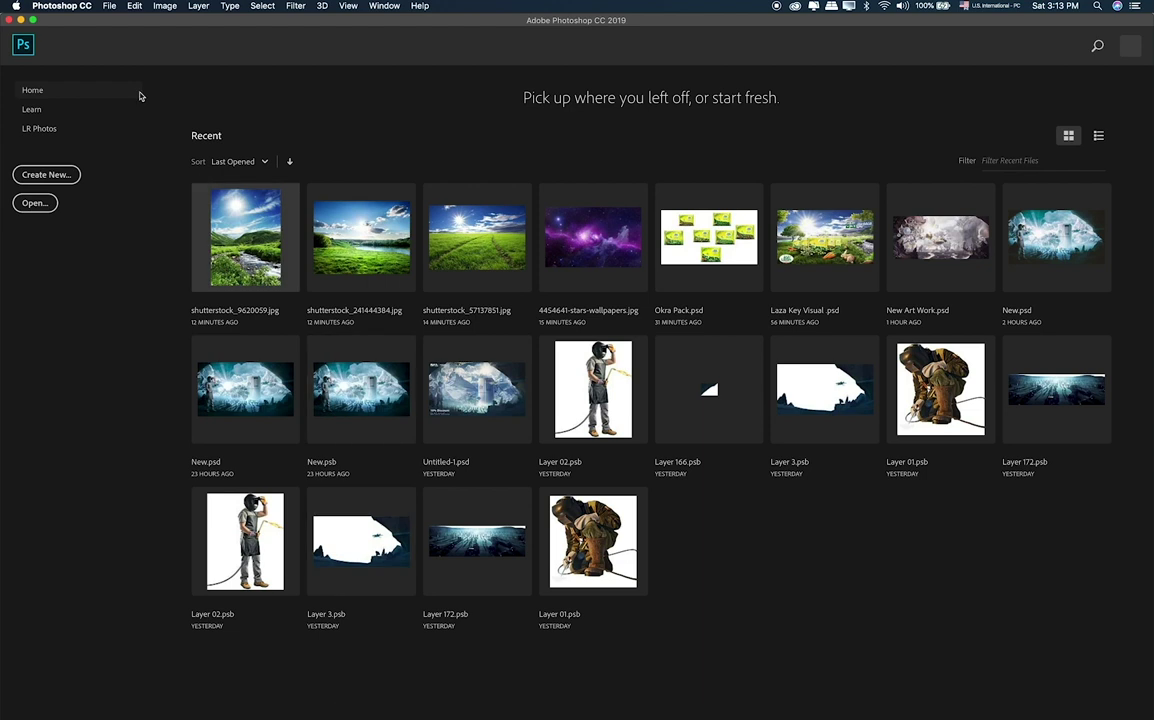
{"action": "left_click", "coordinate": [109, 6]}
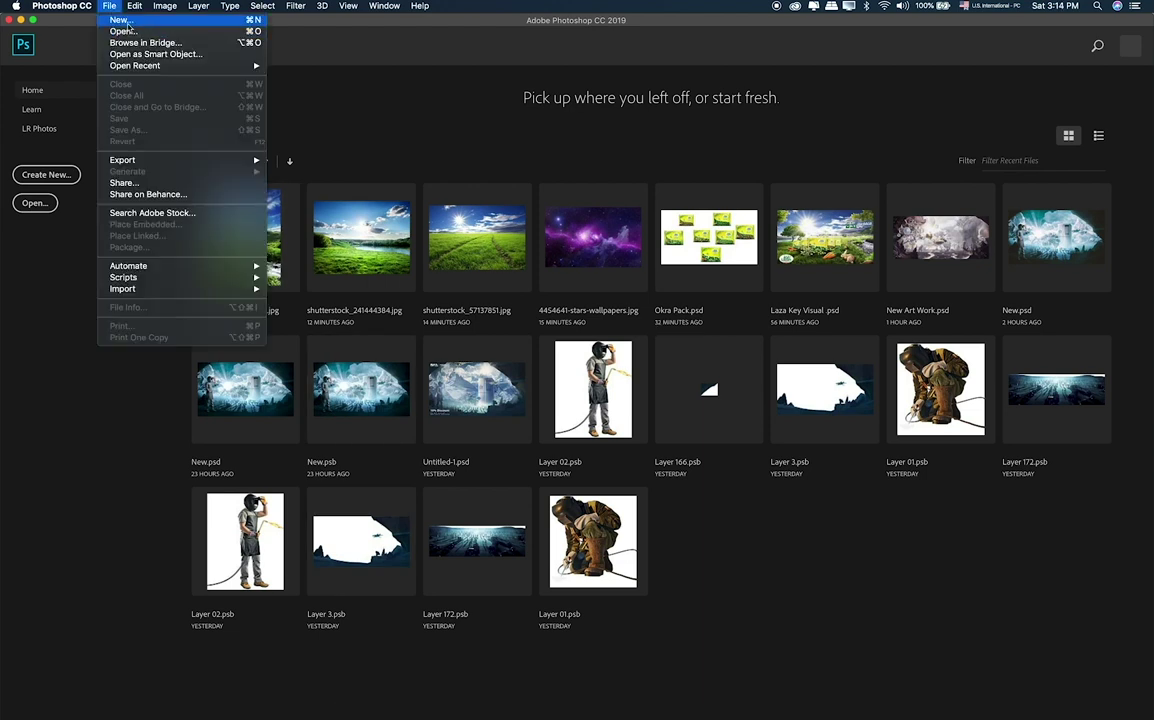
{"action": "left_click", "coordinate": [135, 29]}
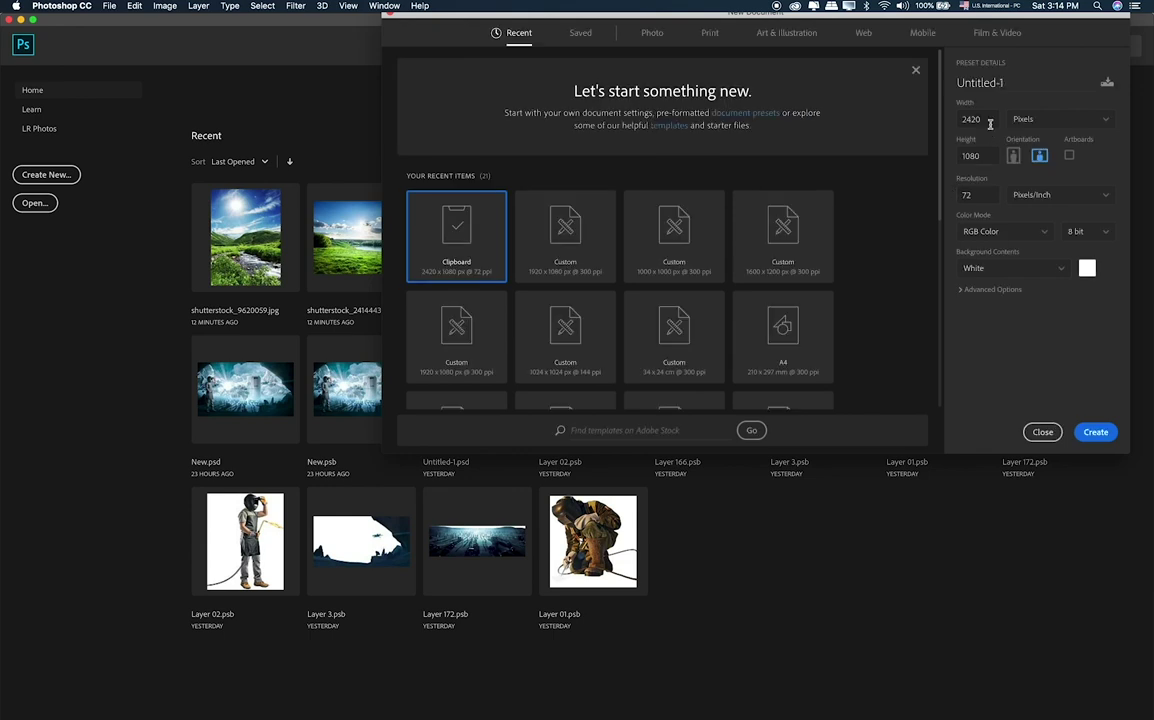
{"action": "double_click", "coordinate": [992, 120]}
{"action": "type", "text": "19"}
{"action": "type", "text": "20"}
{"action": "key", "text": "Tab"}
{"action": "key", "text": "Tab"}
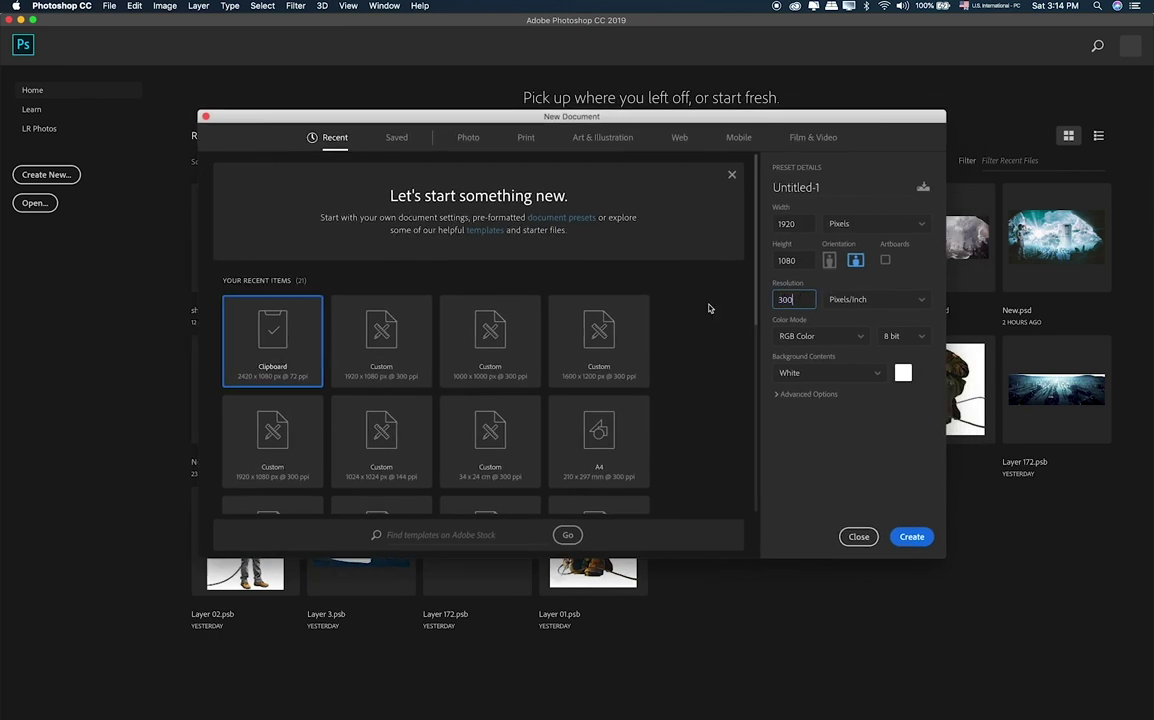
{"action": "left_click_drag", "start_coordinate": [830, 189], "coordinate": [768, 198]}
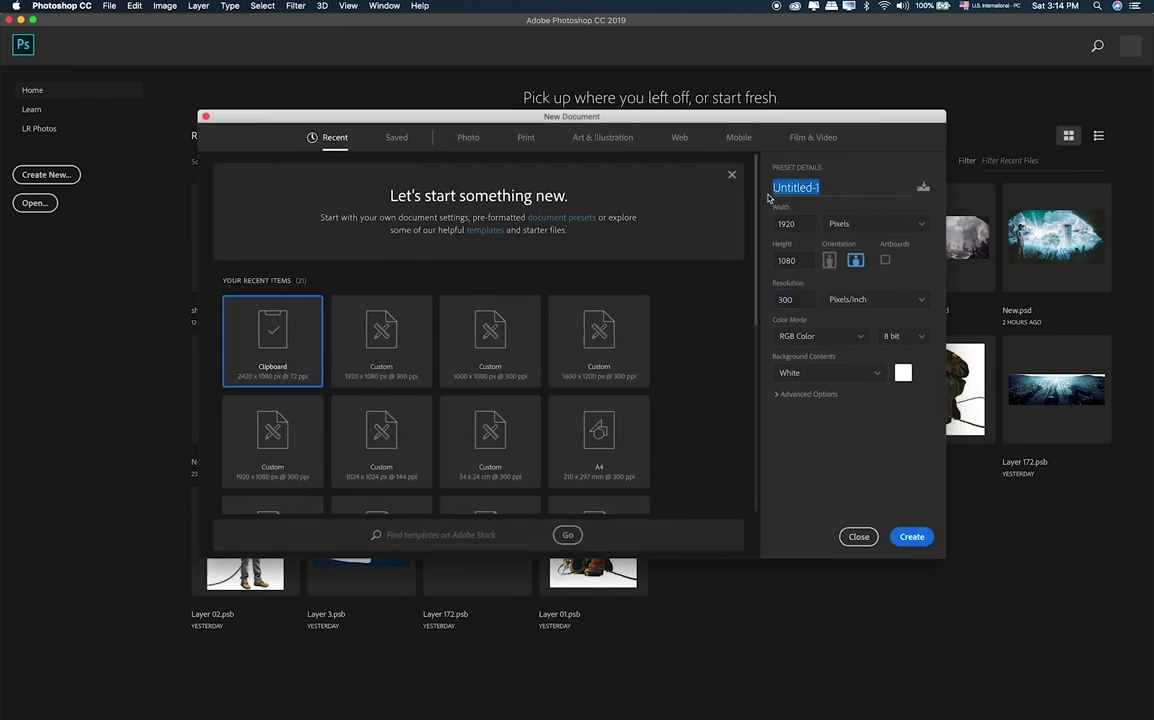
{"action": "type", "text": "New"}
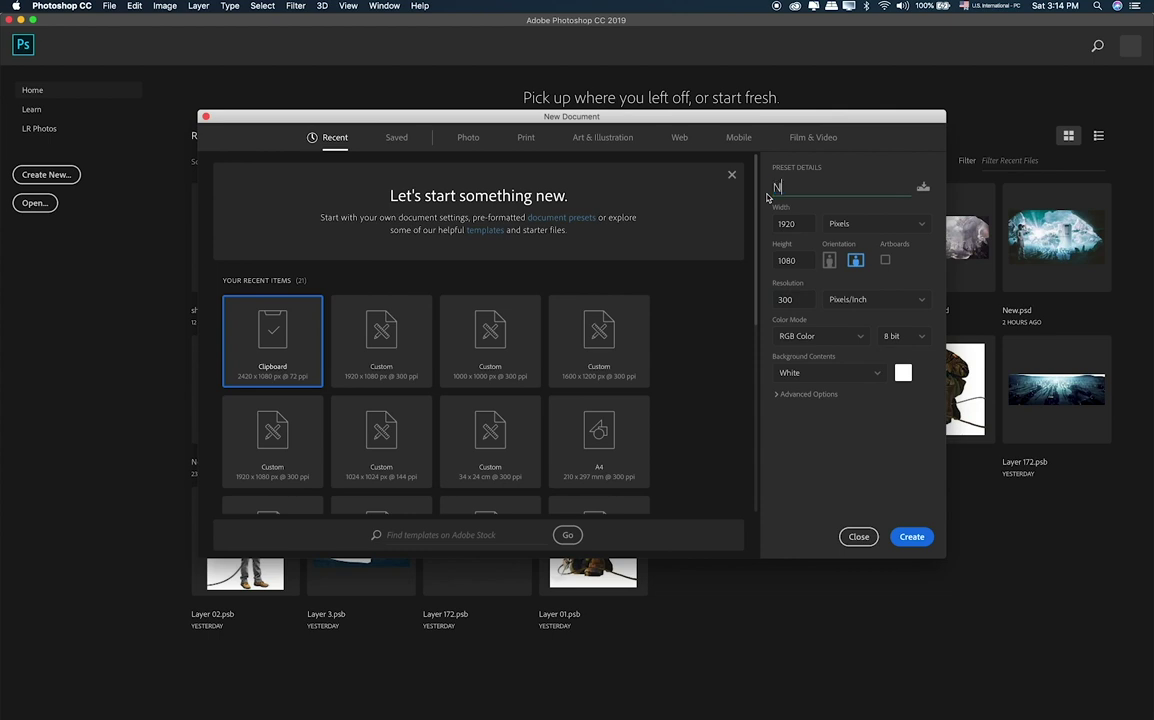
{"action": "left_click", "coordinate": [884, 538]}
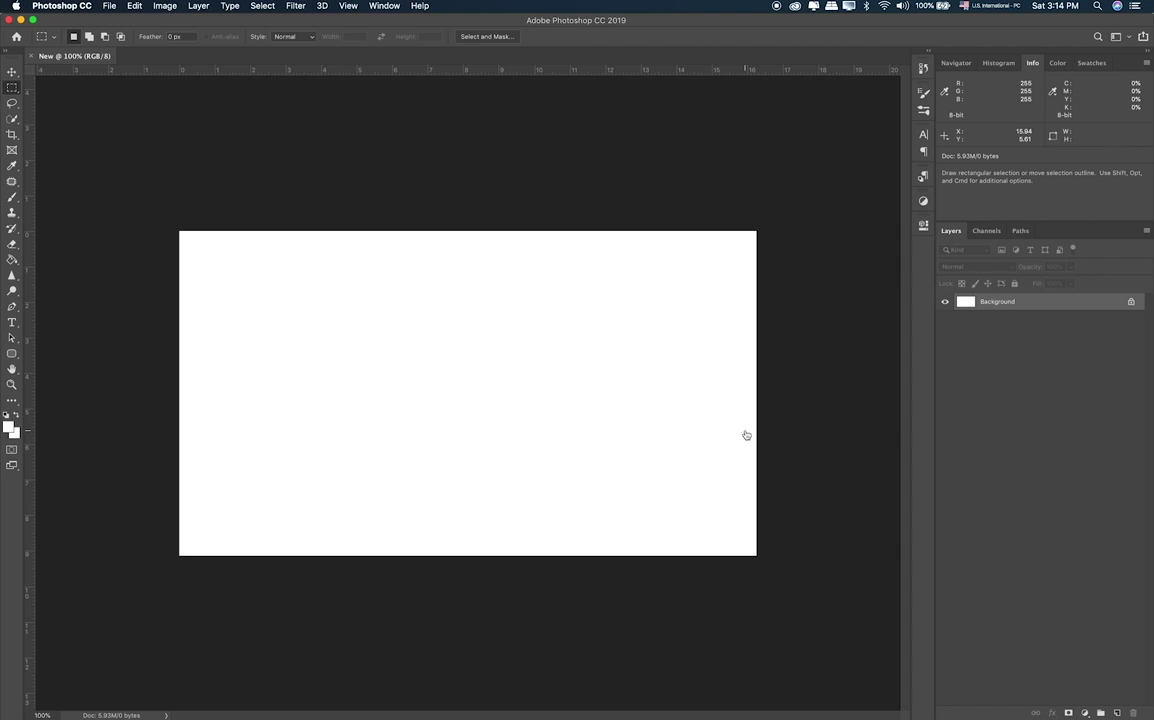
Preview shutterstock_9620059.jpg and the grass field photo, and drag the grass field onto the canvas.
{"action": "key", "text": "super+0"}
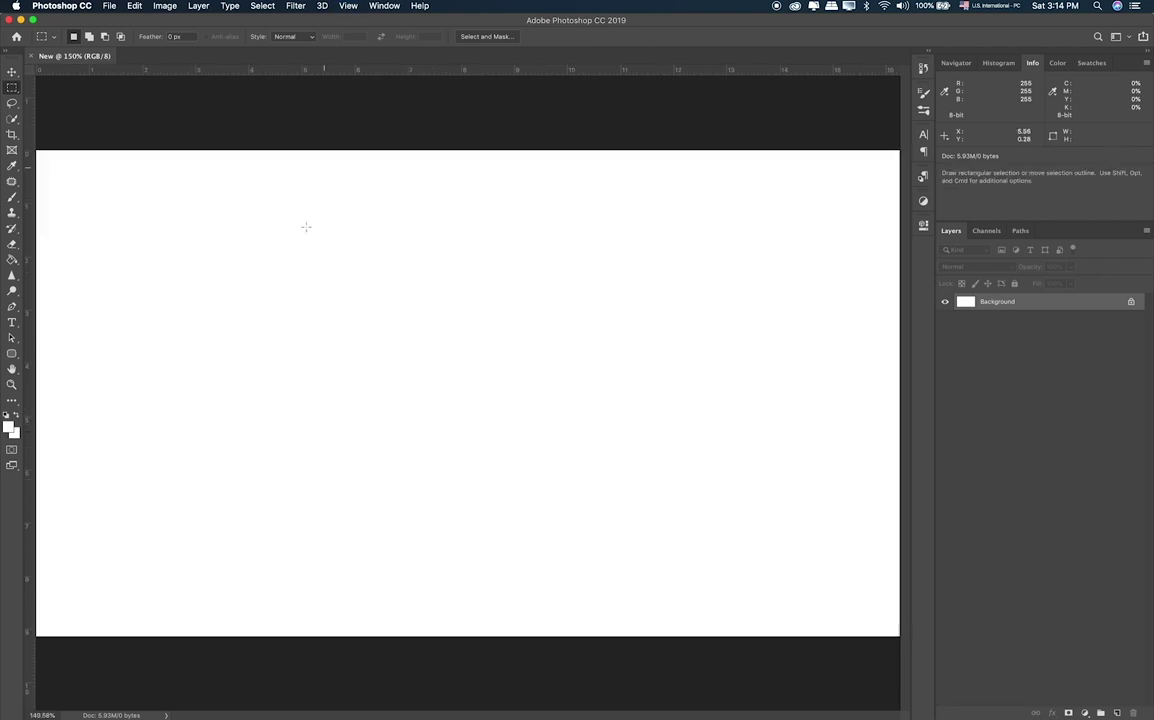
{"action": "key", "text": "super+Tab"}
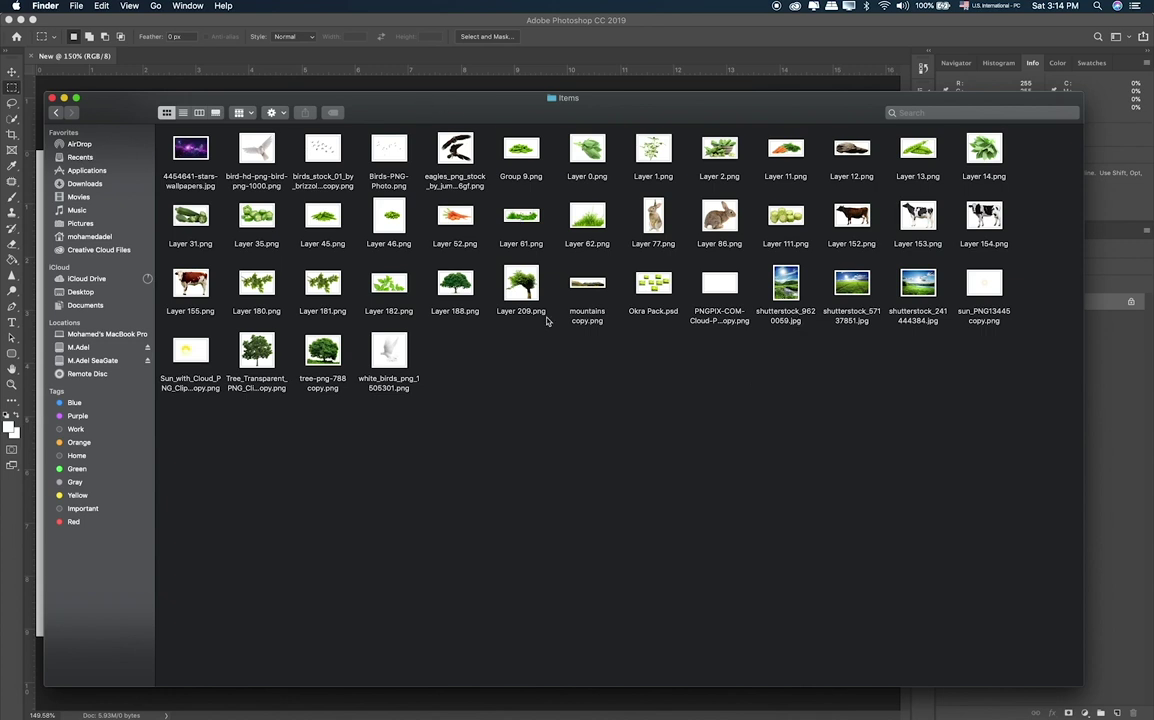
{"action": "left_click", "coordinate": [789, 307]}
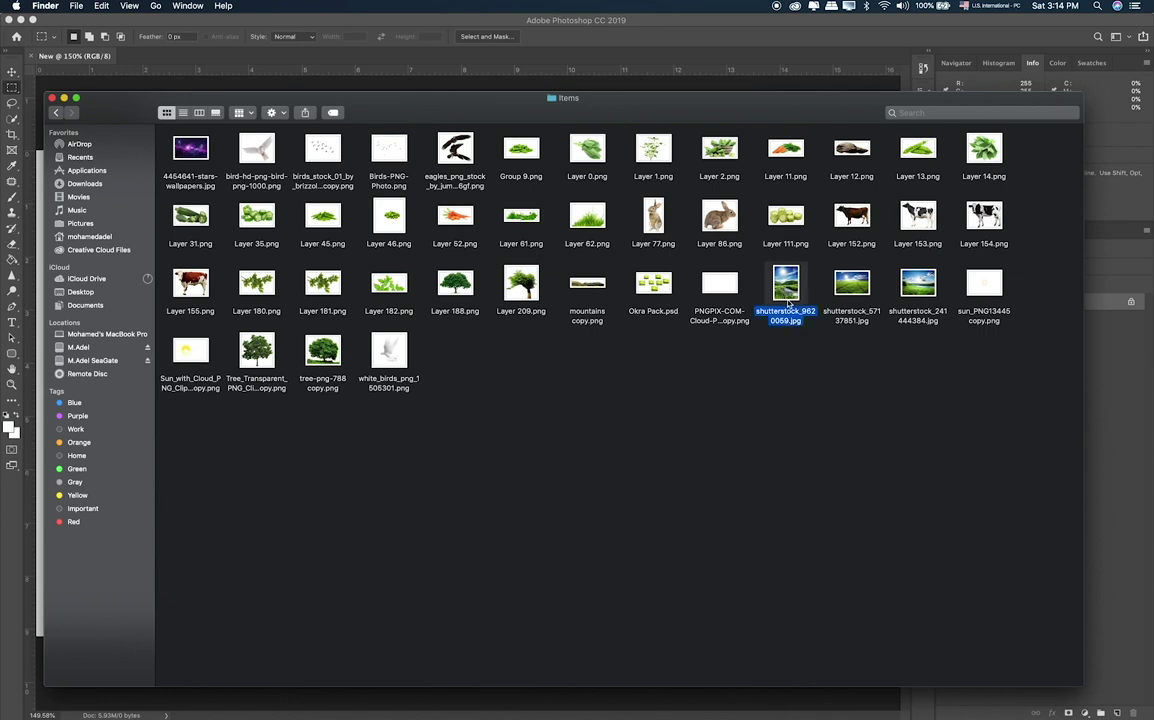
{"action": "key", "text": "space"}
{"action": "key", "text": "Right"}
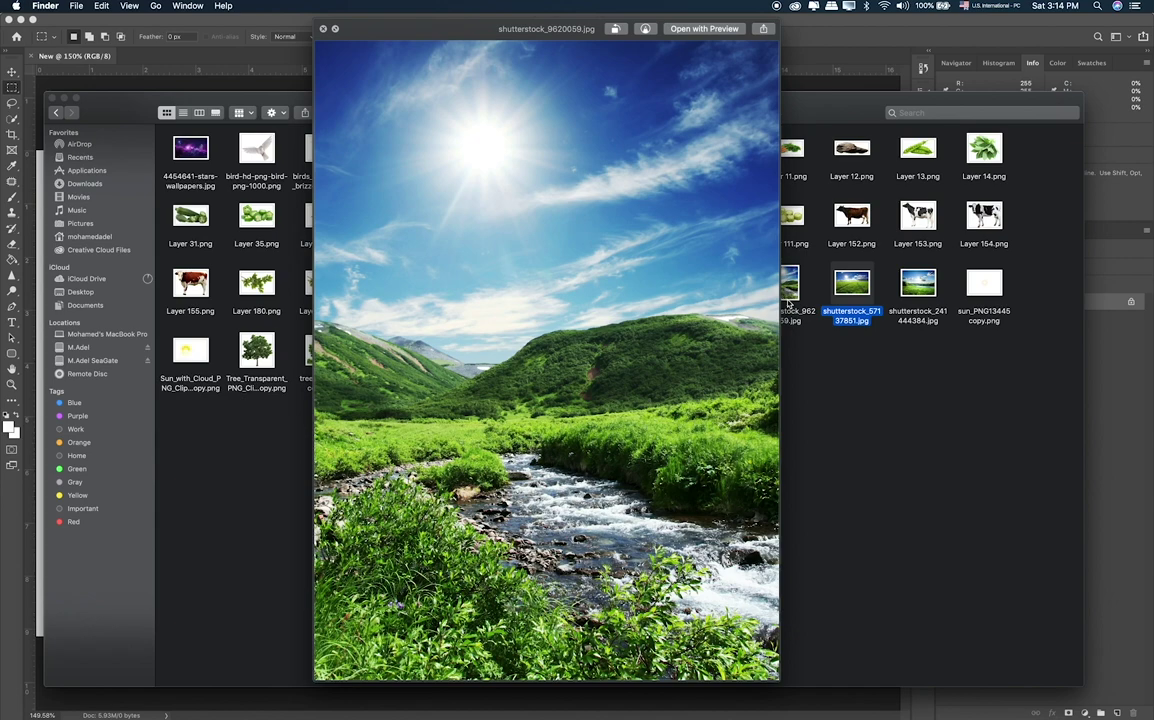
{"action": "key", "text": "space"}
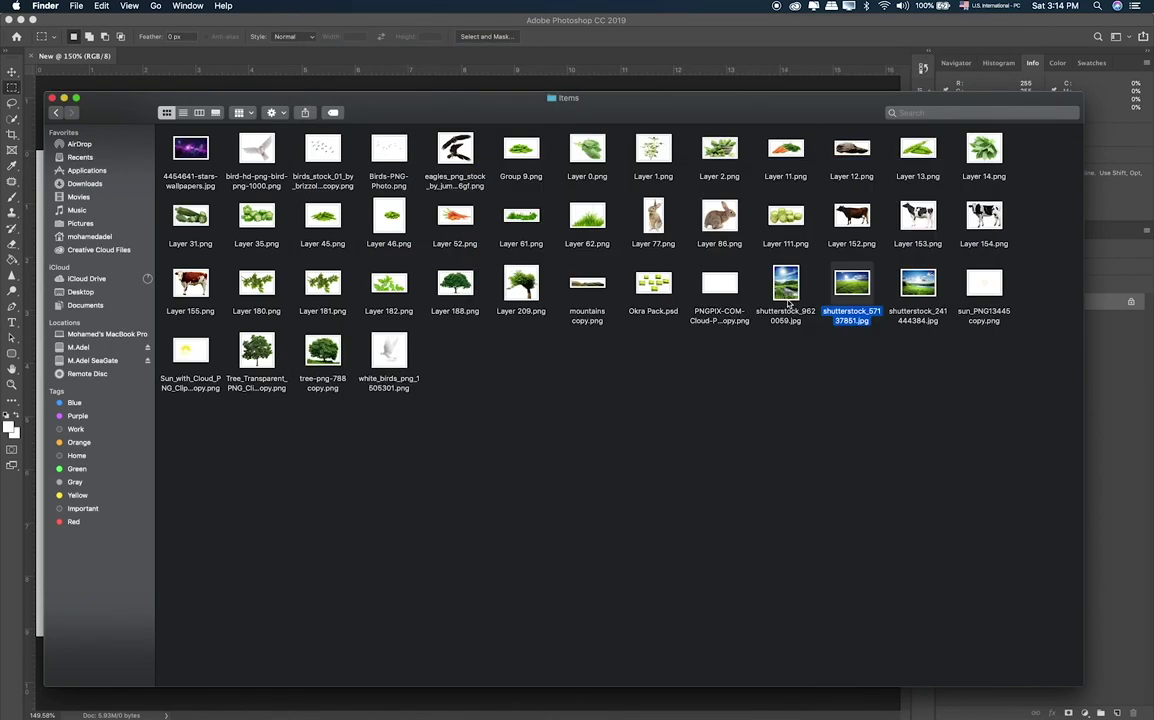
{"action": "key", "text": "space"}
{"action": "key", "text": "space"}
{"action": "left_click_drag", "start_coordinate": [845, 284], "coordinate": [449, 354]}
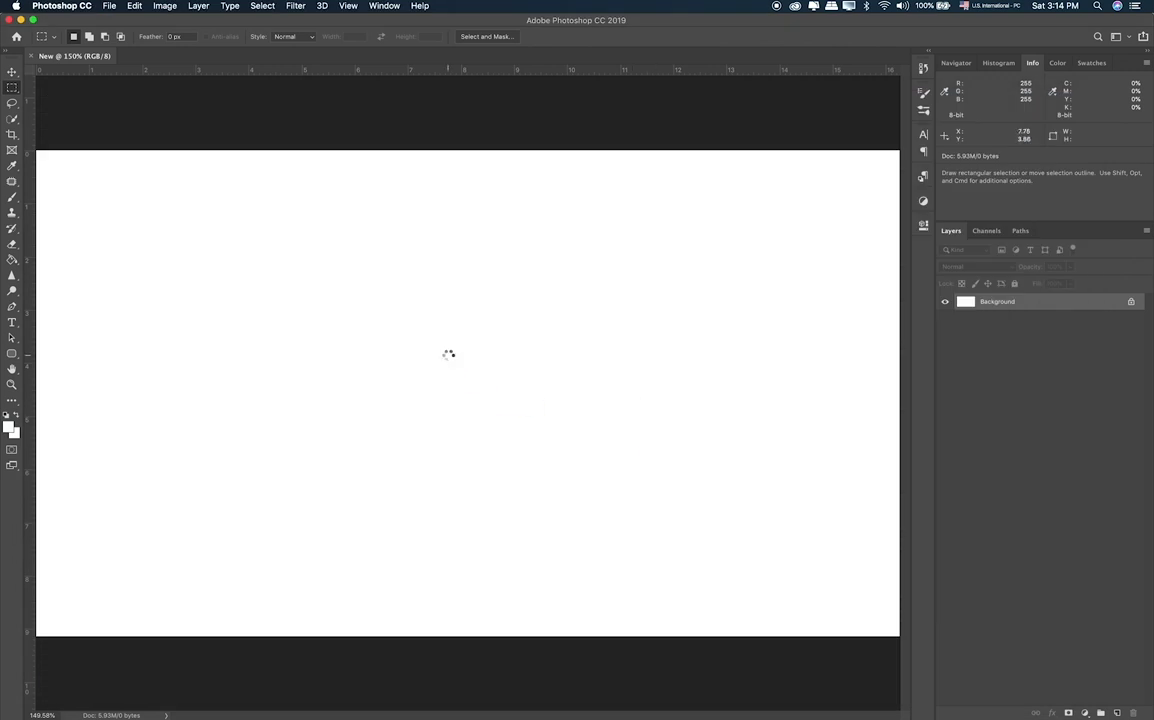
Commit the placed shutterstock_57137851 layer and draw a rectangular selection over the image.
{"action": "key", "text": "Return"}
{"action": "key", "text": "m"}
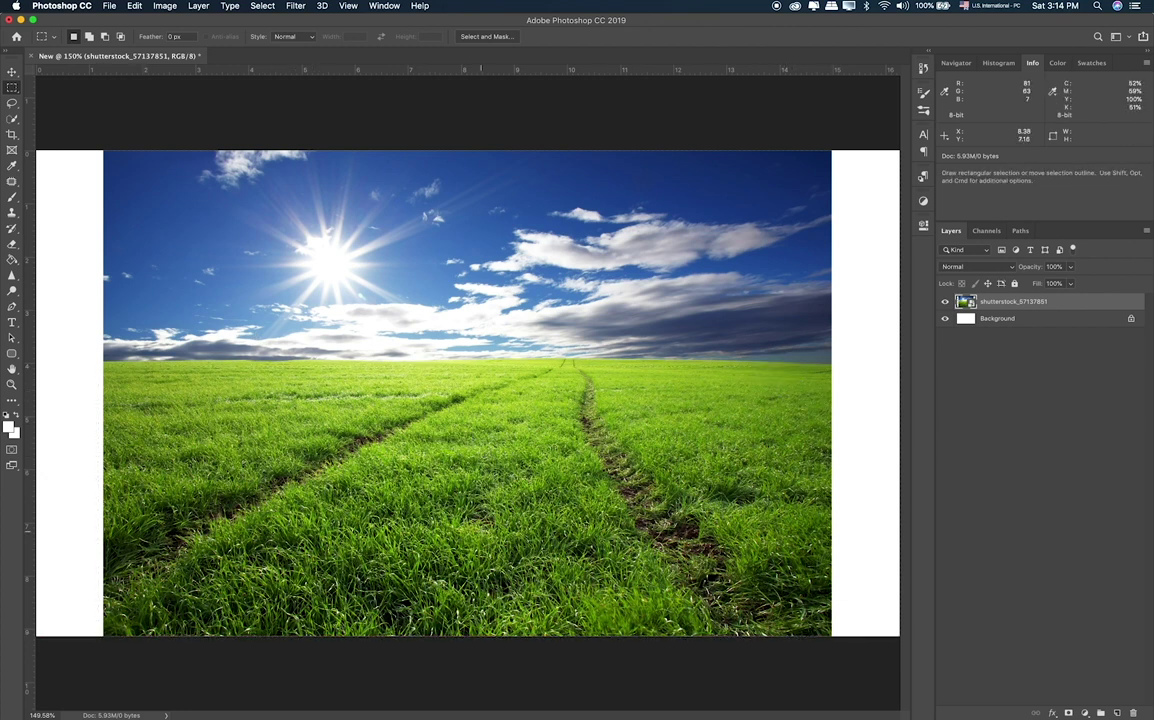
{"action": "key", "text": "super+1"}
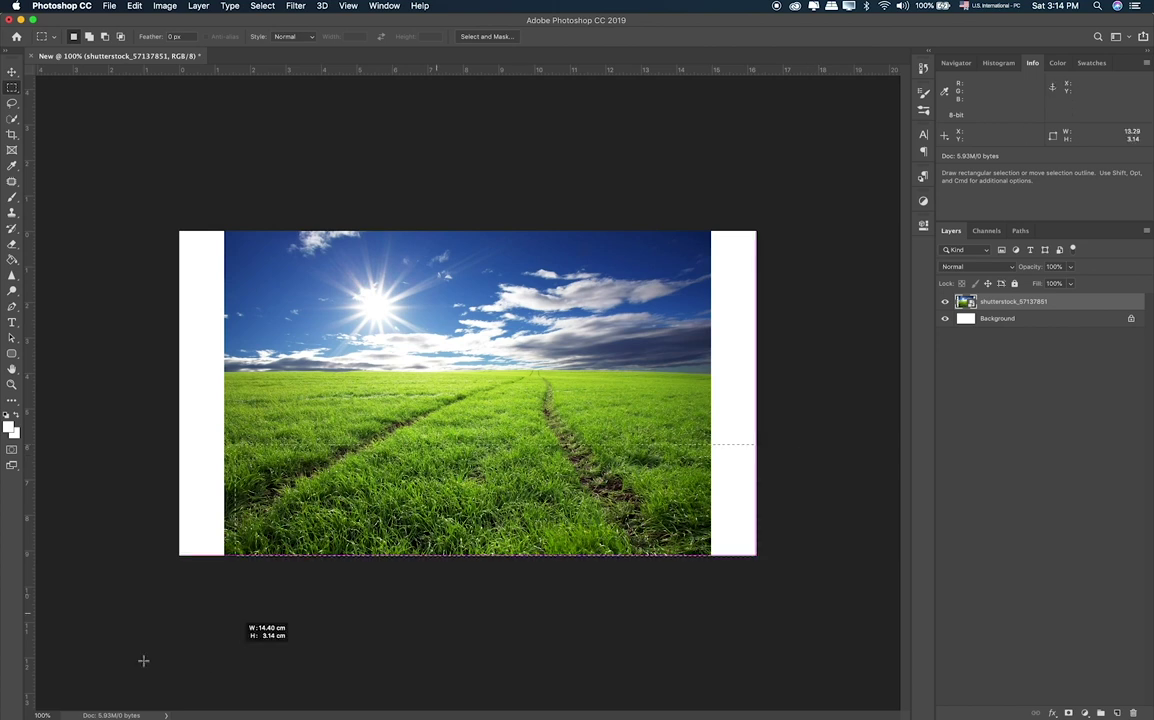
{"action": "left_click_drag", "start_coordinate": [196, 231], "coordinate": [790, 368]}
{"action": "key", "text": "super+plus"}
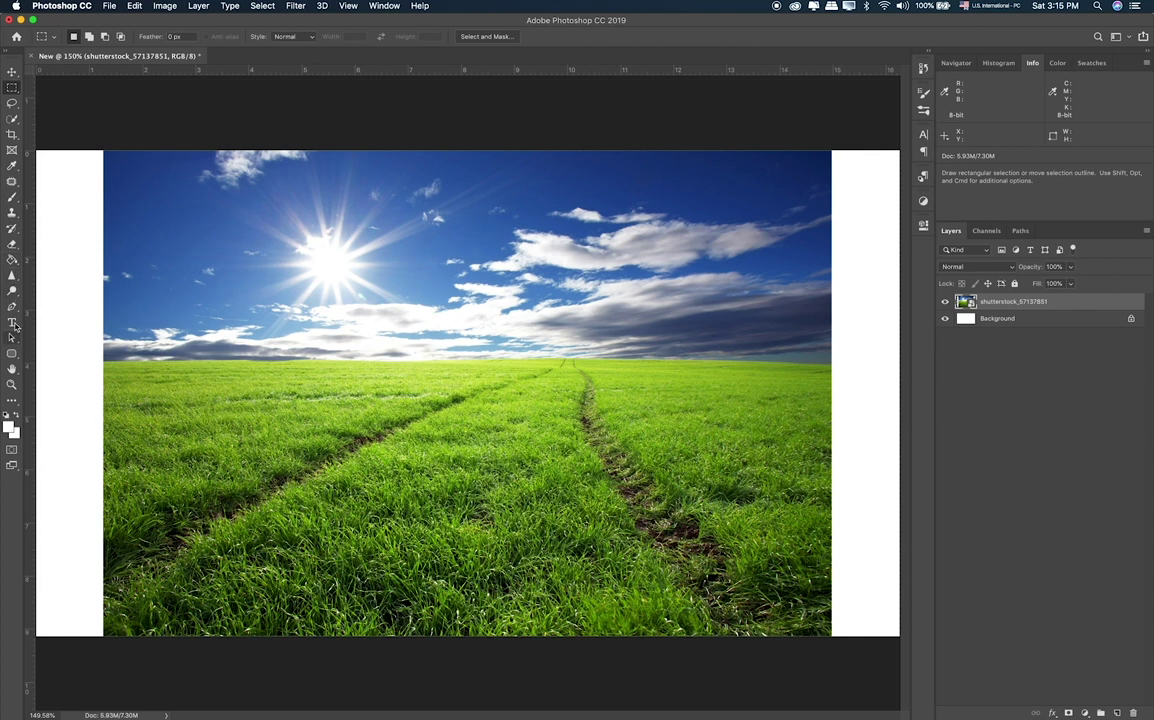
Trace a closed pen path along the horizon and around the grass below it.
{"action": "left_click", "coordinate": [12, 306]}
{"action": "left_click", "coordinate": [99, 361]}
{"action": "left_click_drag", "start_coordinate": [407, 361], "coordinate": [431, 366]}
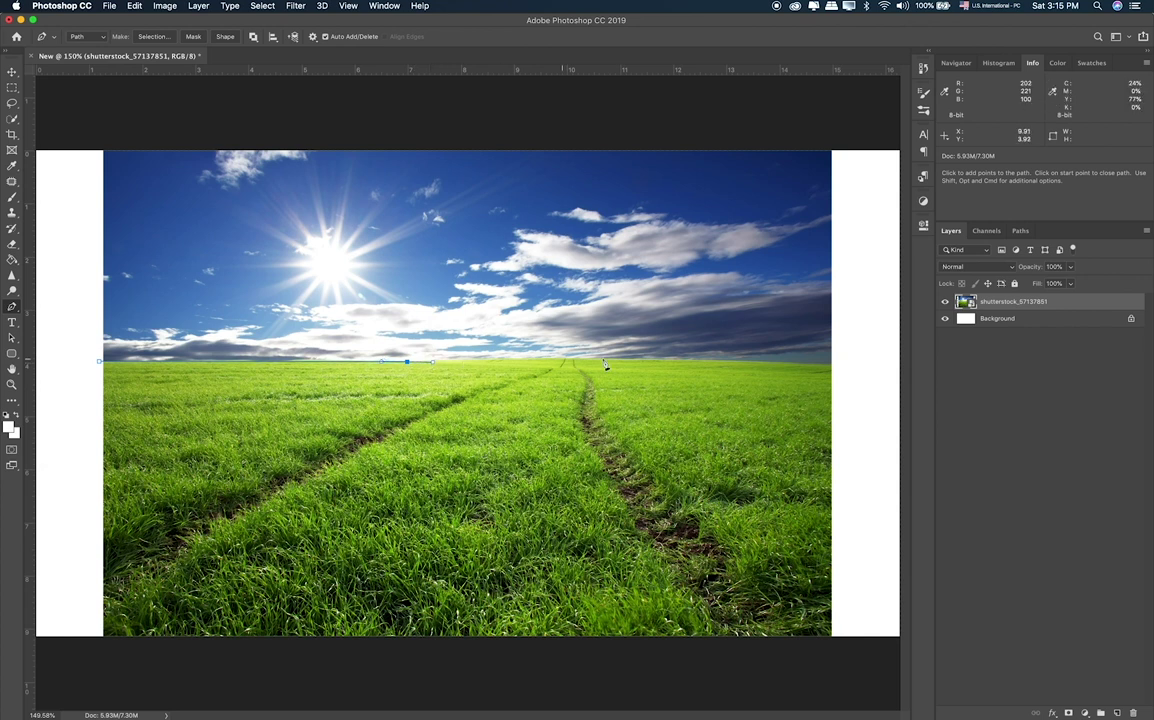
{"action": "left_click_drag", "start_coordinate": [625, 363], "coordinate": [650, 362]}
{"action": "left_click_drag", "start_coordinate": [837, 368], "coordinate": [866, 385]}
{"action": "left_click", "coordinate": [870, 657]}
{"action": "left_click", "coordinate": [158, 669]}
{"action": "left_click", "coordinate": [55, 670]}
{"action": "left_click", "coordinate": [79, 376]}
{"action": "left_click", "coordinate": [98, 362]}
Turn the path into a selection and copy the grass onto Layer 1.
{"action": "right_click", "coordinate": [144, 390]}
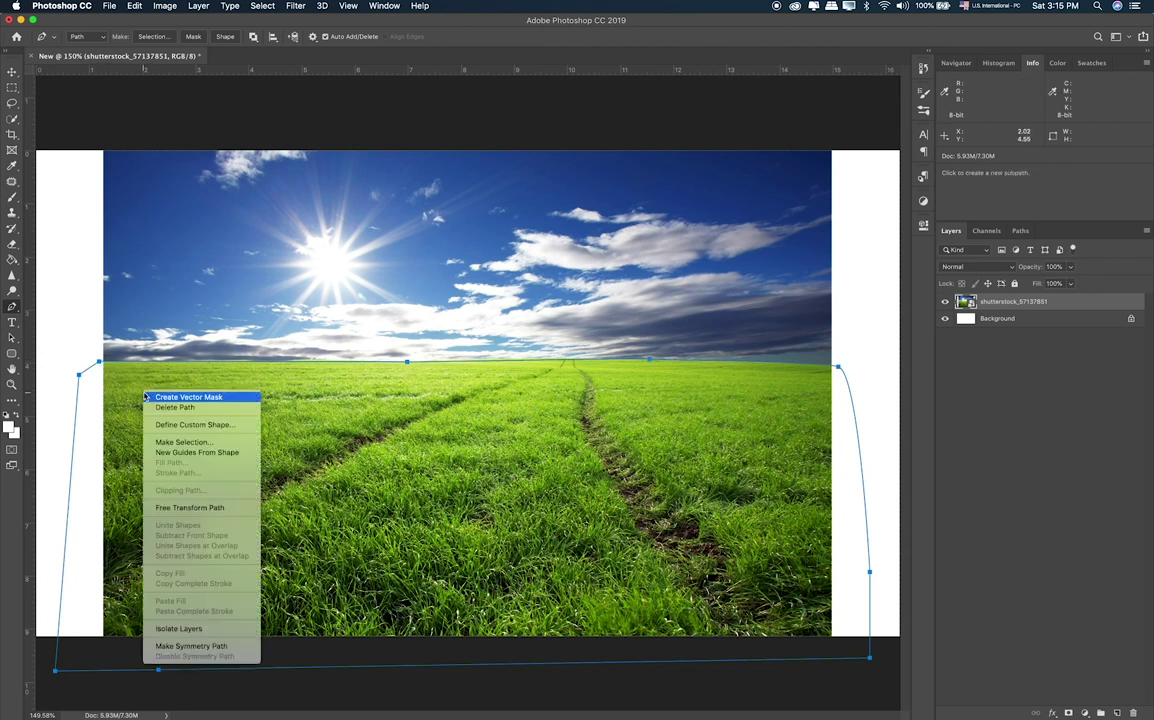
{"action": "left_click", "coordinate": [183, 442]}
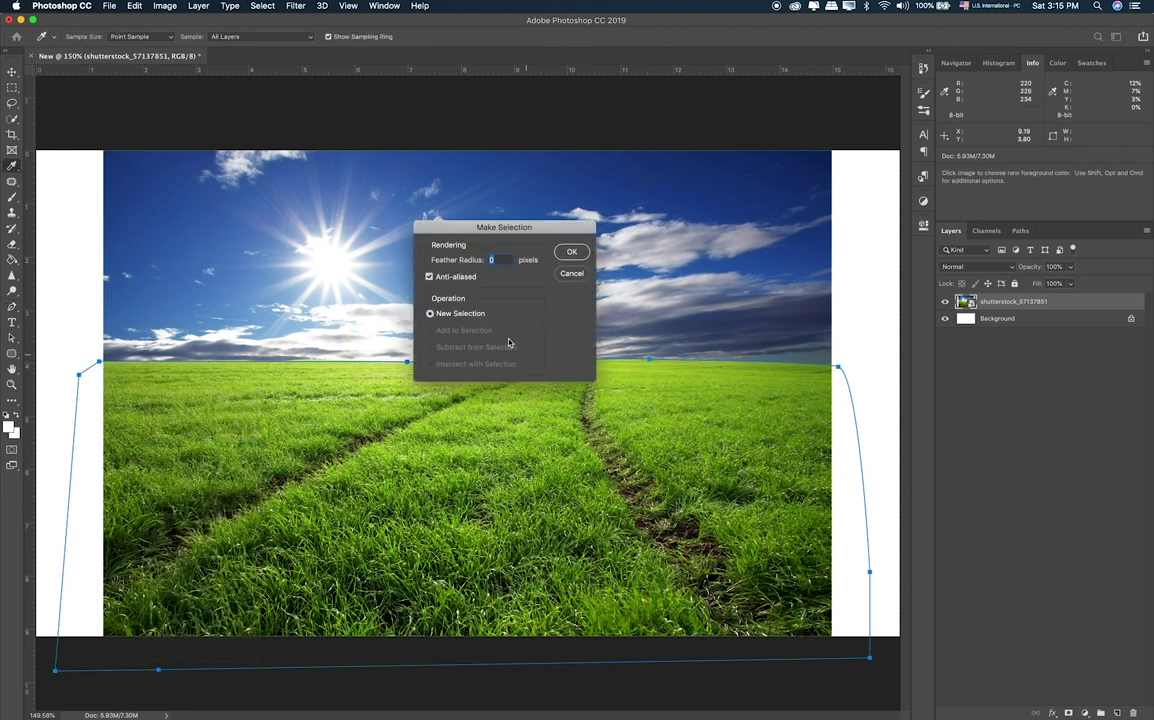
{"action": "left_click", "coordinate": [573, 251]}
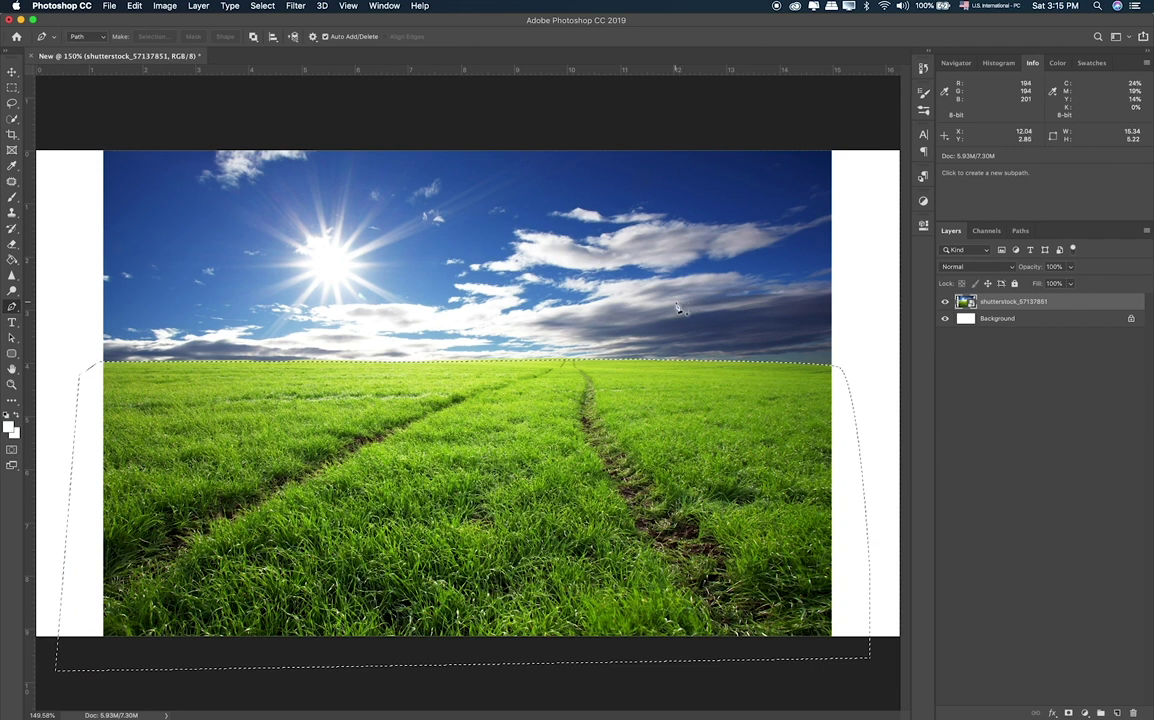
{"action": "key", "text": "ctrl+j"}
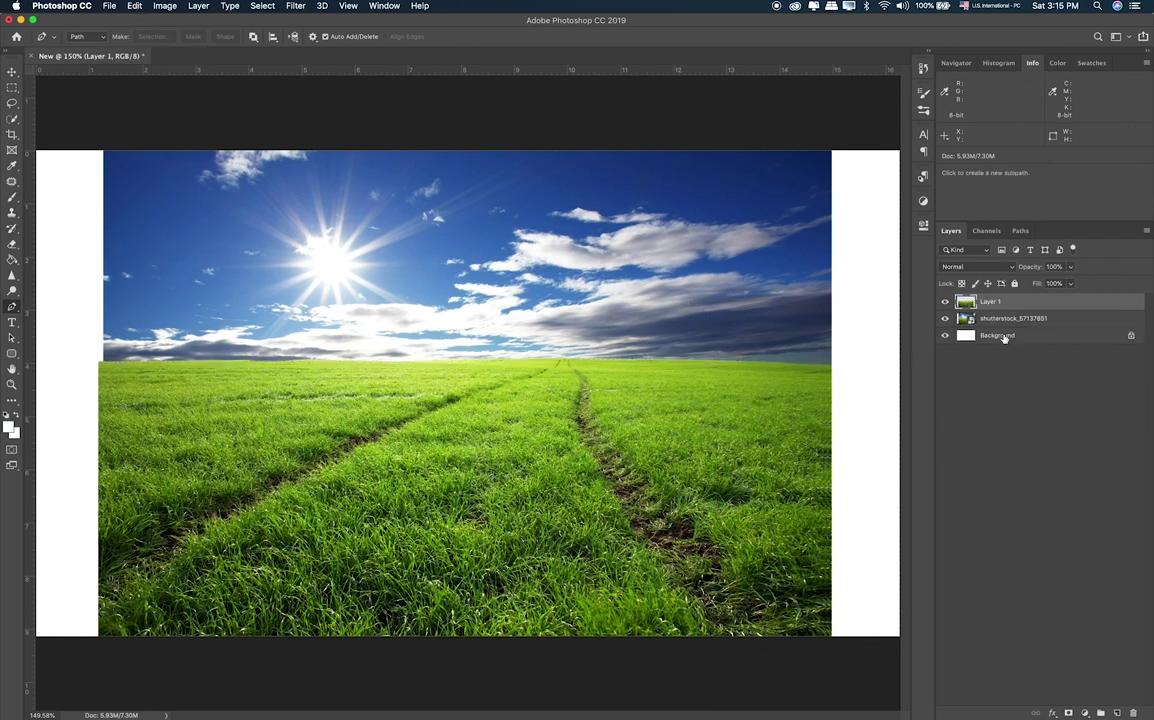
Convert Layer 1 to a smart object and nudge the grass slightly right.
{"action": "right_click", "coordinate": [1009, 308]}
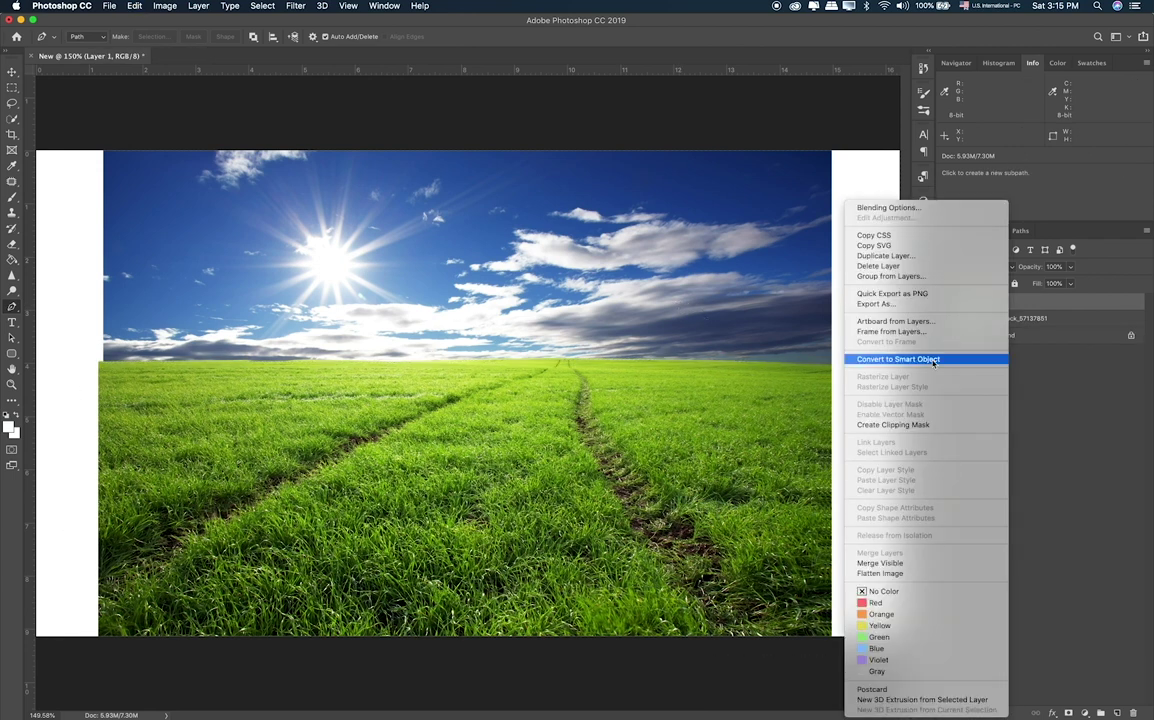
{"action": "left_click", "coordinate": [933, 359]}
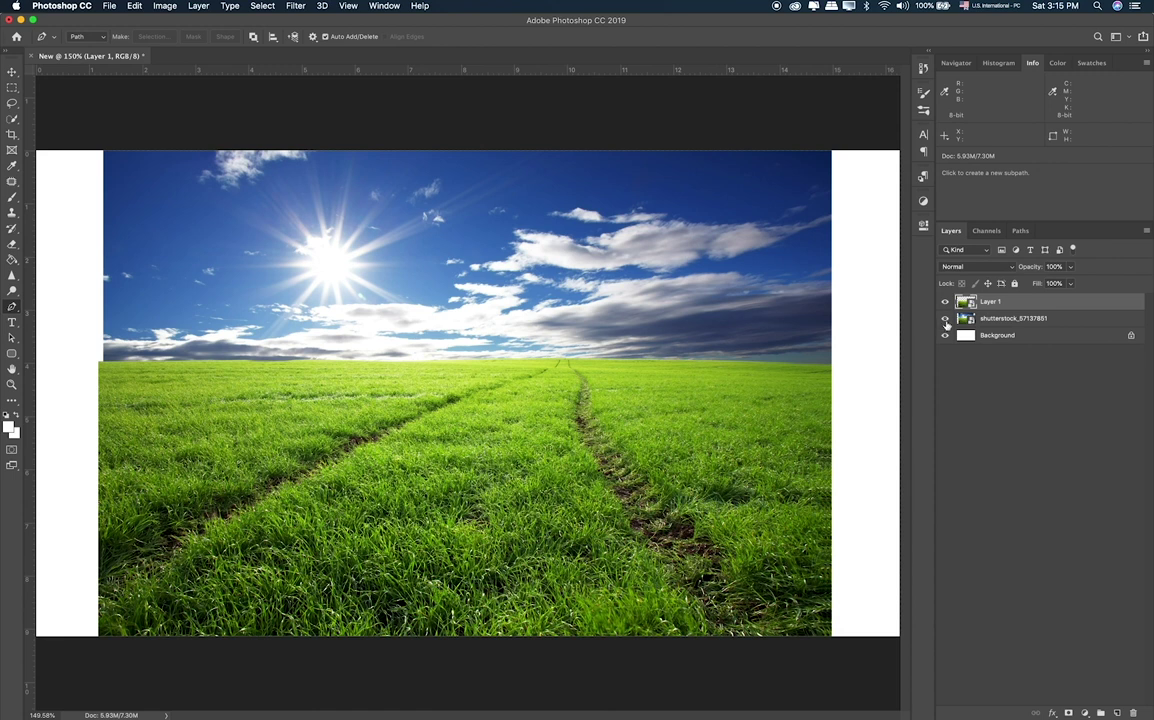
{"action": "key", "text": "ctrl+shift+d"}
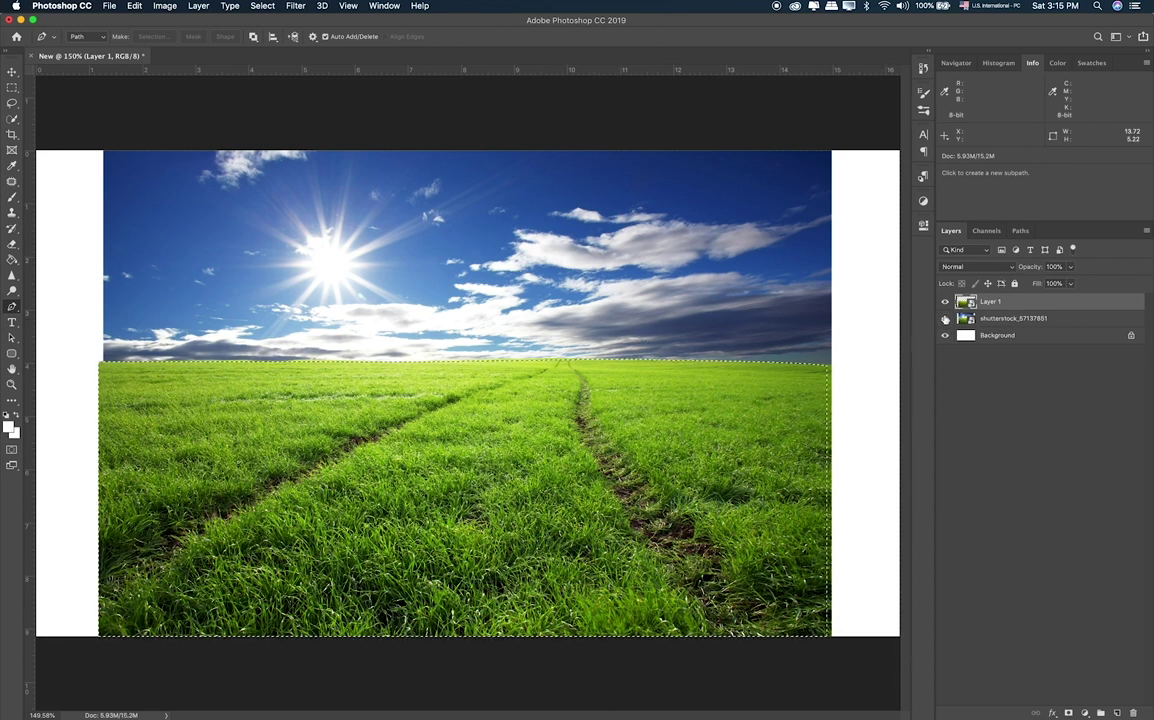
{"action": "key", "text": "ctrl+z"}
{"action": "key", "text": "m"}
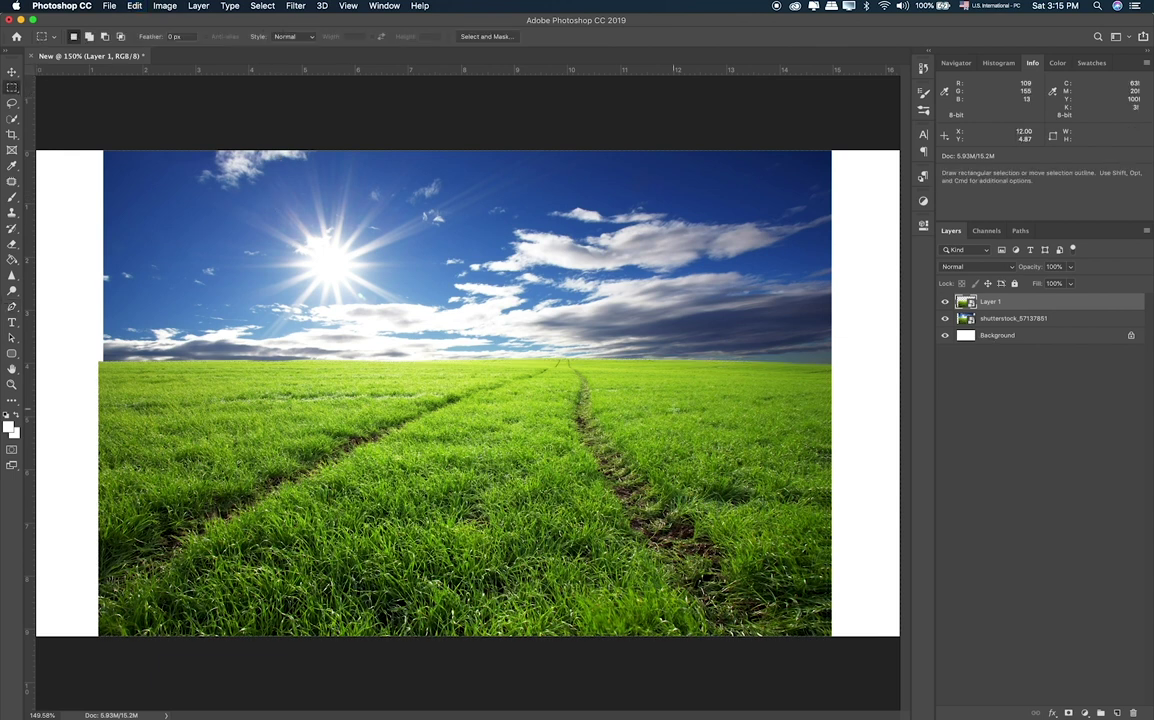
{"action": "key", "text": "v"}
{"action": "left_click_drag", "start_coordinate": [652, 426], "coordinate": [657, 427]}
Select all on shutterstock_57137851 and copy the sky onto new Layer 2.
{"action": "left_click", "coordinate": [962, 303], "text": "super"}
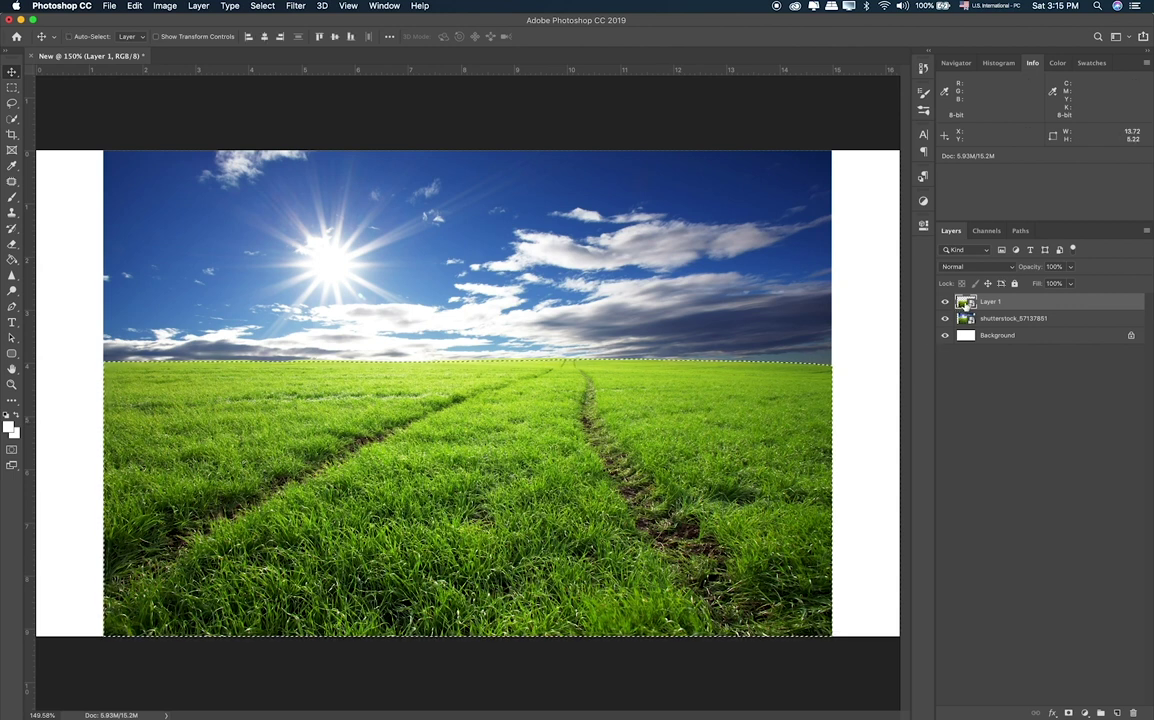
{"action": "left_click", "coordinate": [1018, 319]}
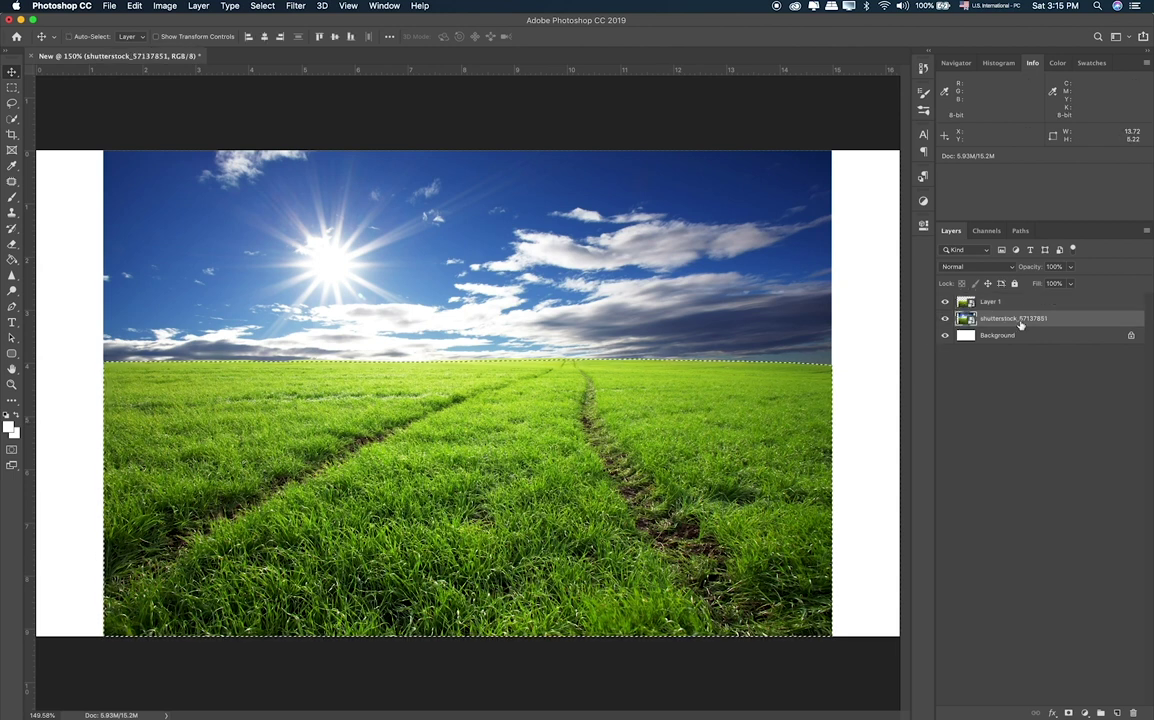
{"action": "key", "text": "super"}
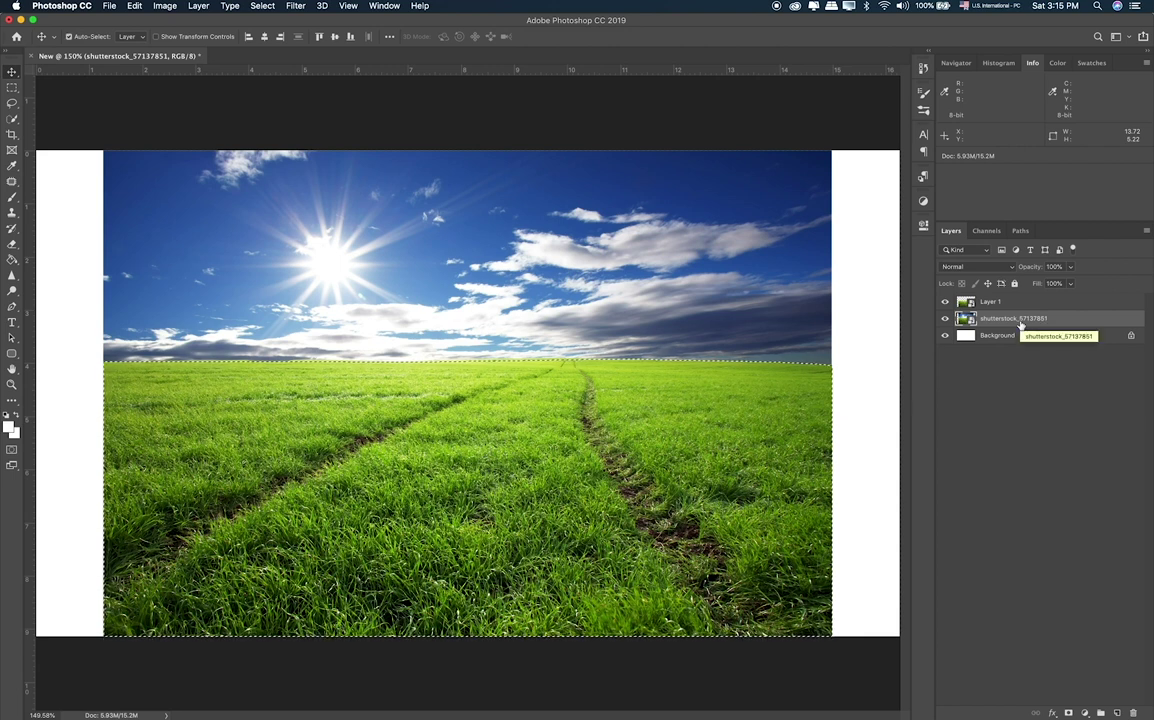
{"action": "key", "text": "super+a"}
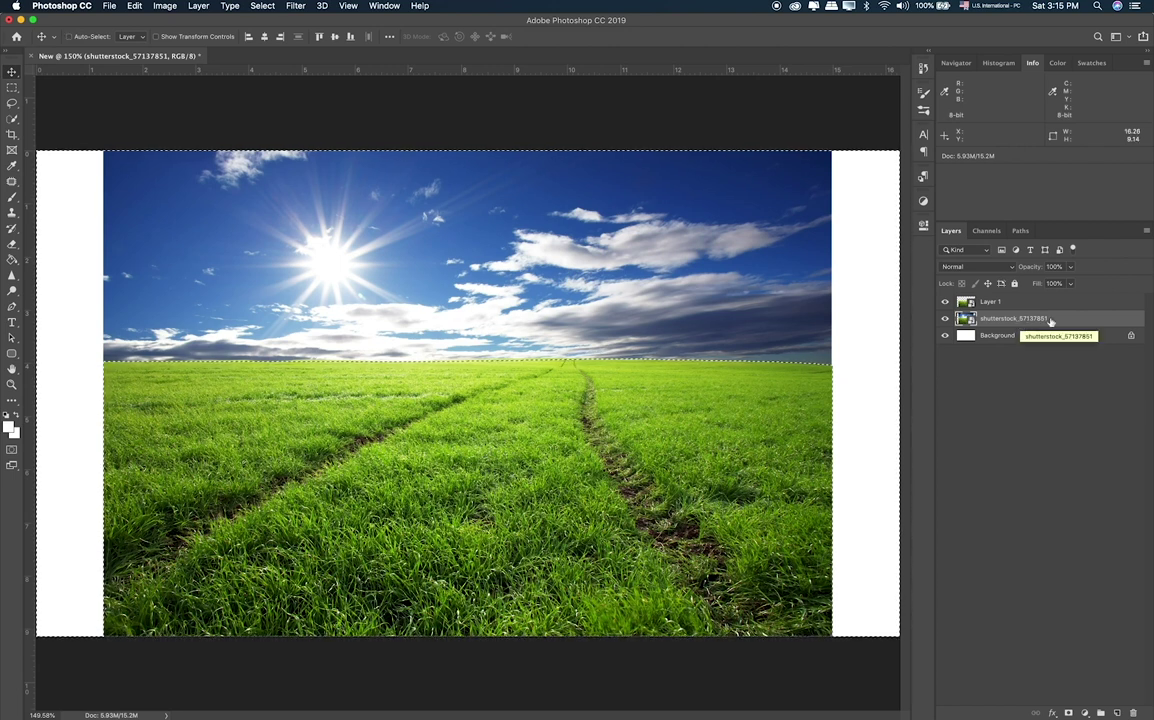
{"action": "key", "text": "super+j"}
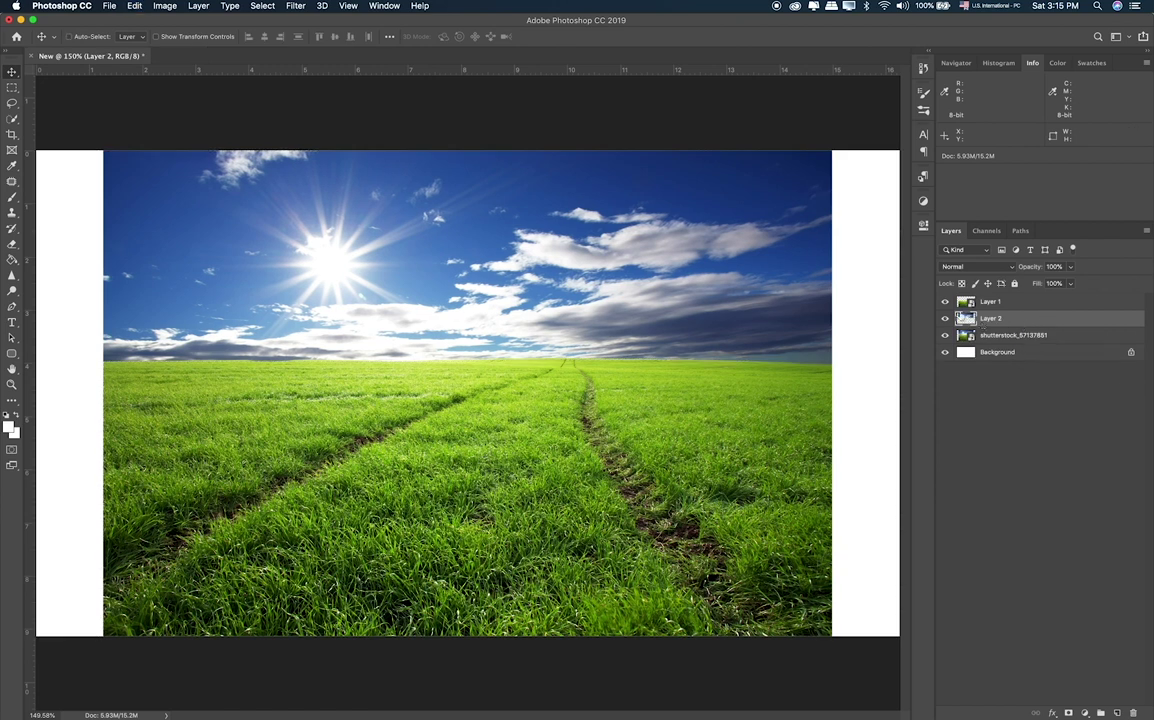
Hide the original photo, convert the sky layer to a smart object, and select the grass layer.
{"action": "left_click", "coordinate": [945, 336]}
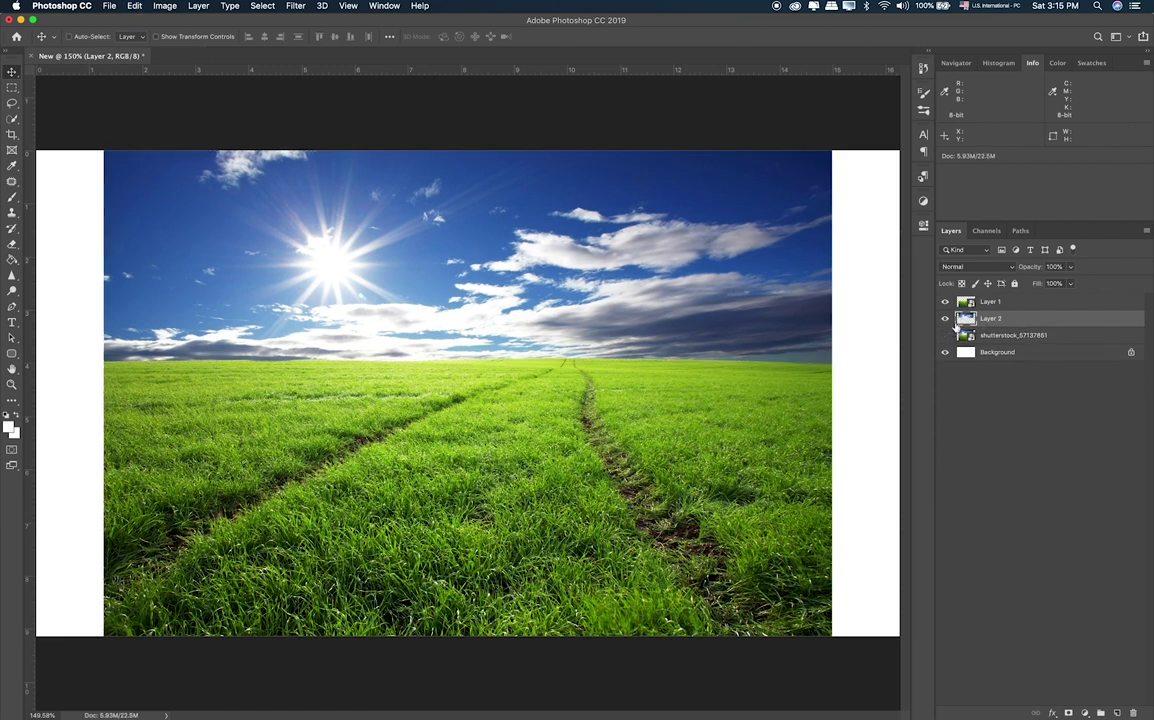
{"action": "right_click", "coordinate": [1031, 313]}
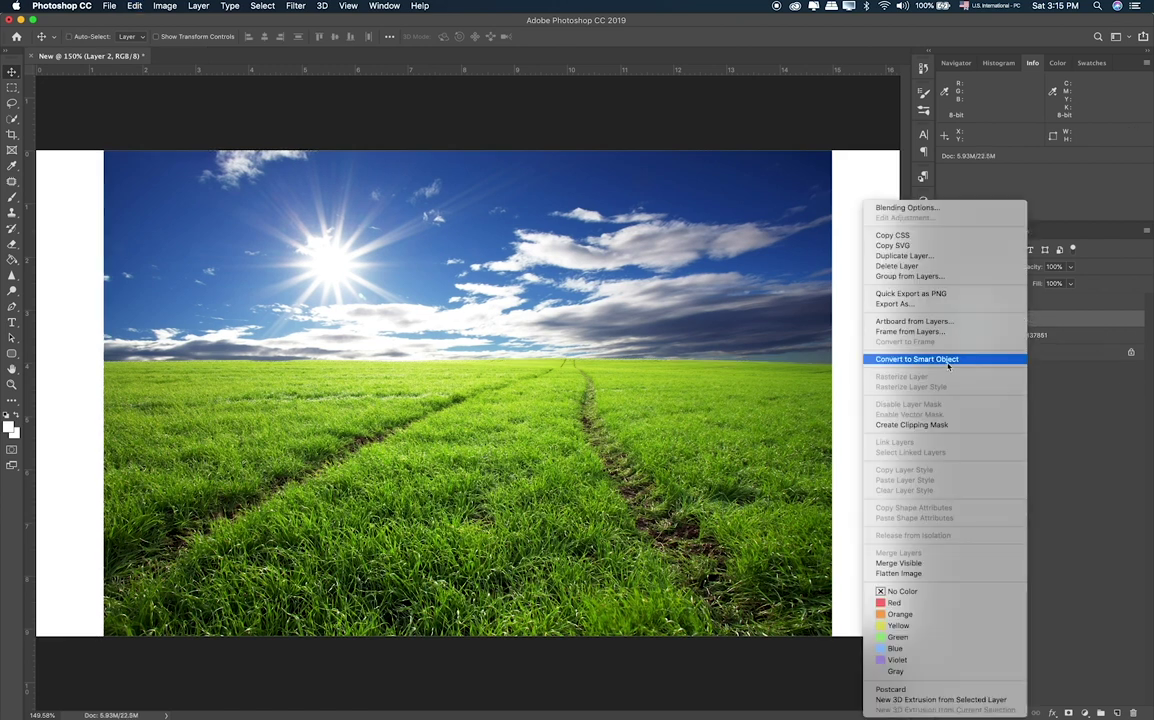
{"action": "left_click", "coordinate": [990, 360]}
{"action": "left_click", "coordinate": [945, 318]}
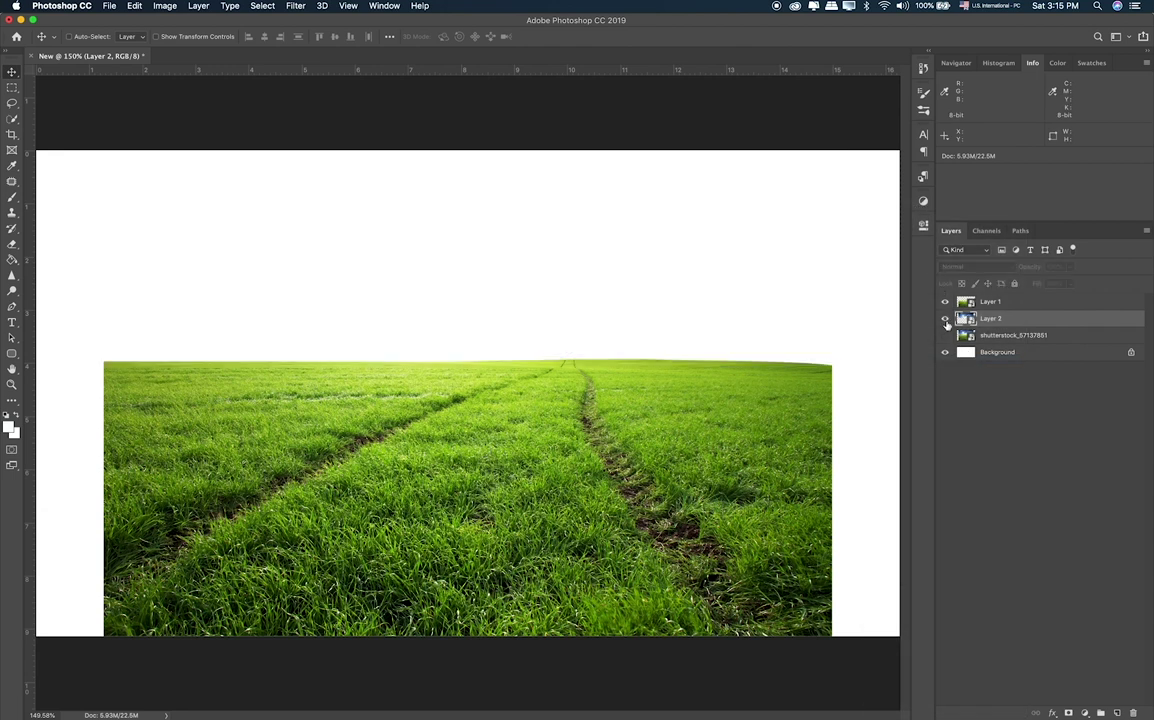
{"action": "left_click", "coordinate": [945, 318]}
{"action": "left_click", "coordinate": [945, 301]}
{"action": "key", "text": "super"}
Resize the grass layer to span the full canvas width with a lowered top edge.
{"action": "key", "text": "super+t"}
{"action": "left_click_drag", "start_coordinate": [468, 359], "coordinate": [468, 440]}
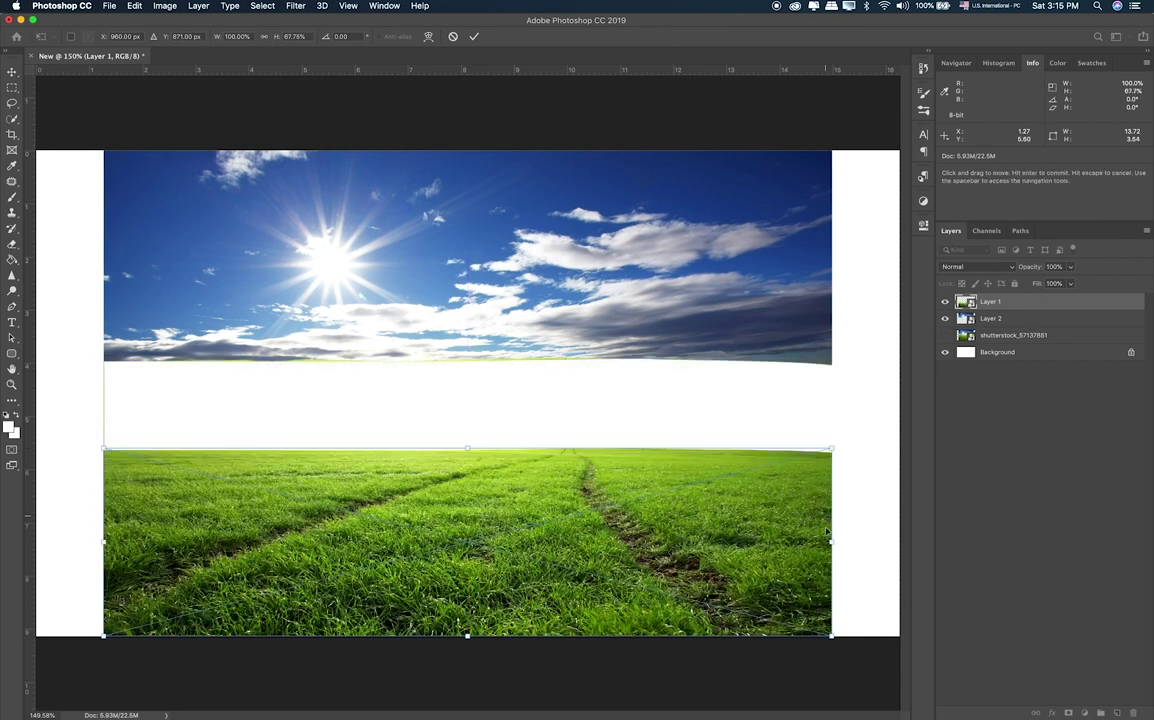
{"action": "left_click_drag", "start_coordinate": [831, 536], "coordinate": [899, 546]}
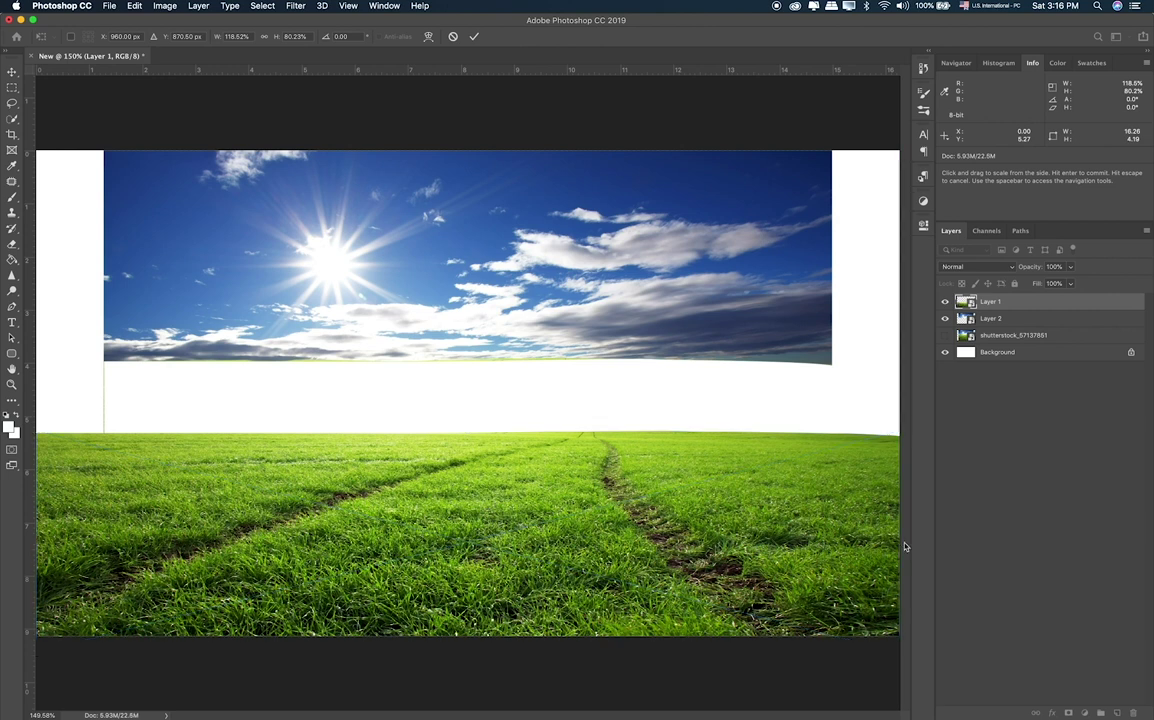
{"action": "key", "text": "Return"}
{"action": "left_click_drag", "start_coordinate": [589, 489], "coordinate": [589, 491]}
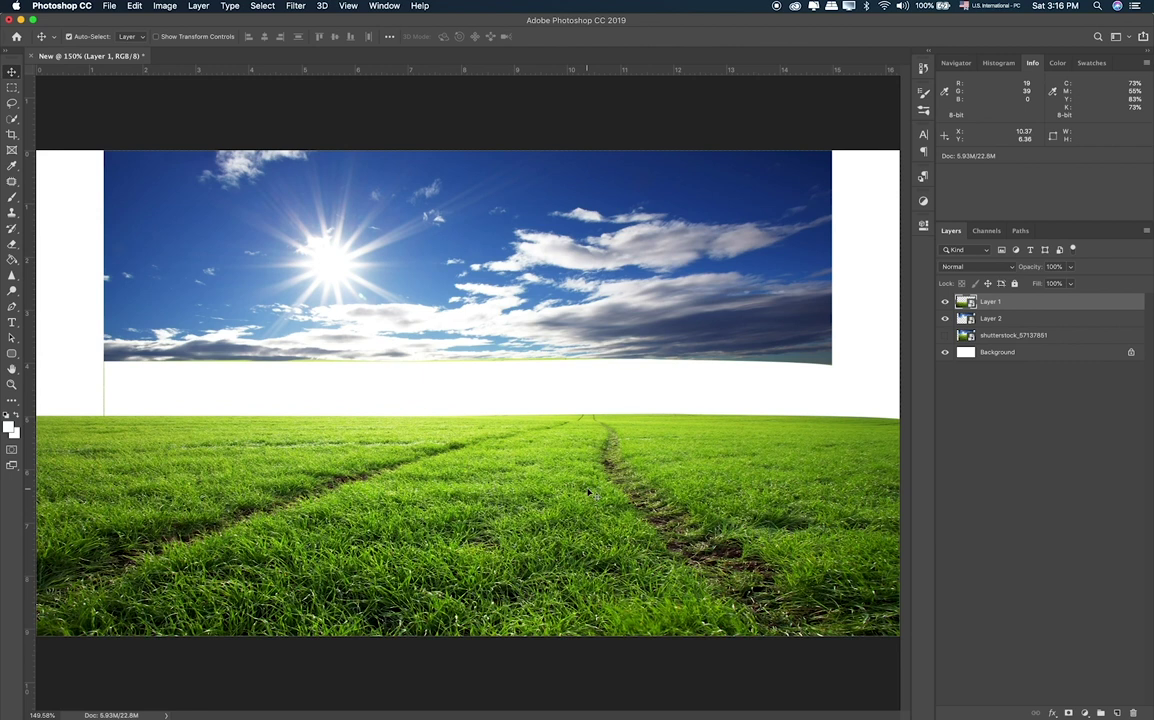
{"action": "key", "text": "ctrl+t"}
{"action": "left_click_drag", "start_coordinate": [467, 415], "coordinate": [467, 443]}
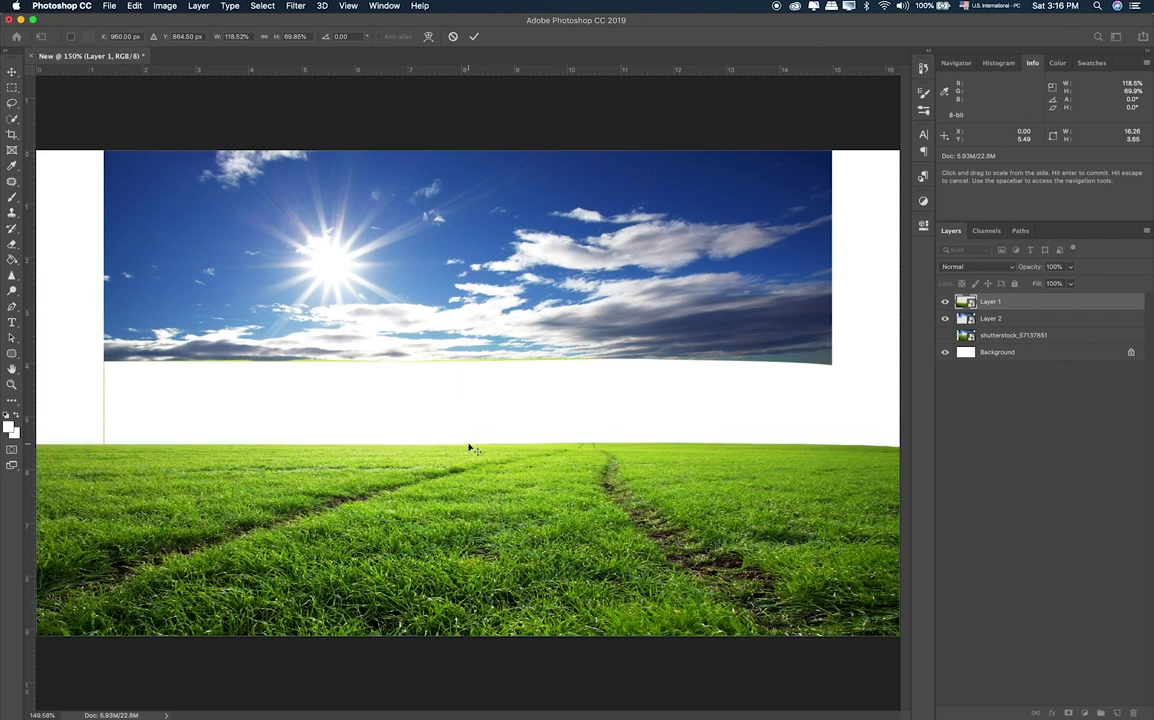
{"action": "key", "text": "Return"}
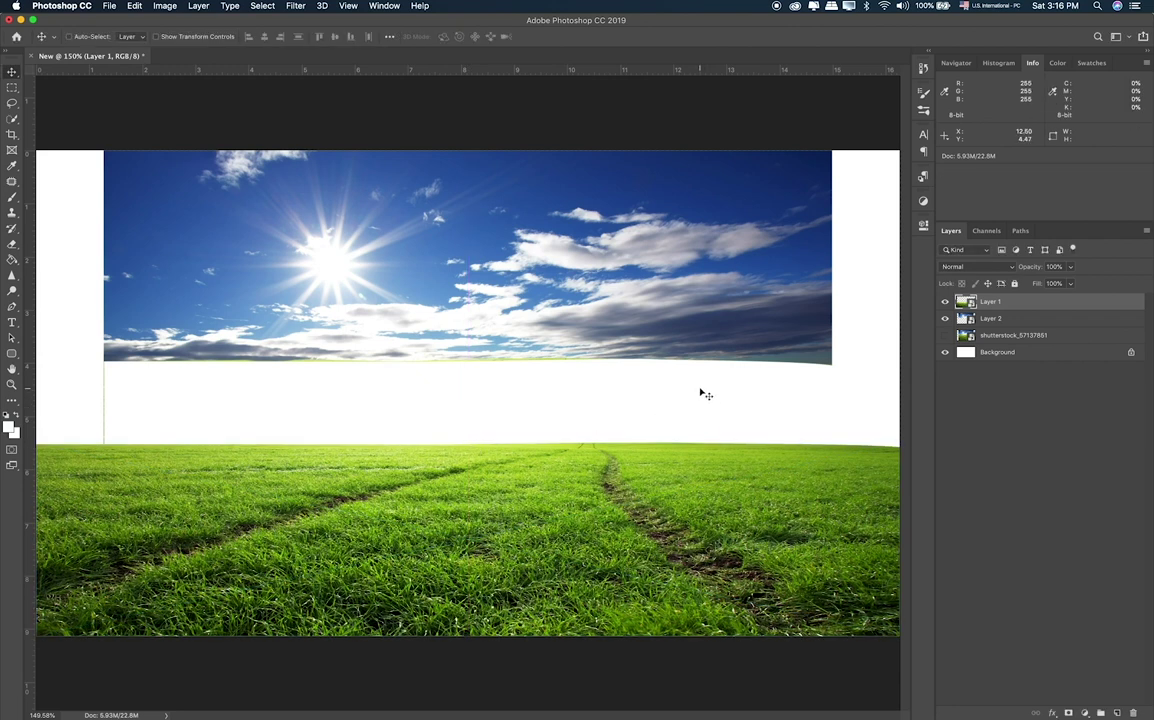
Enlarge the sky layer from its centre and move it down to meet the grass.
{"action": "left_click", "coordinate": [981, 318]}
{"action": "key", "text": "ctrl+1"}
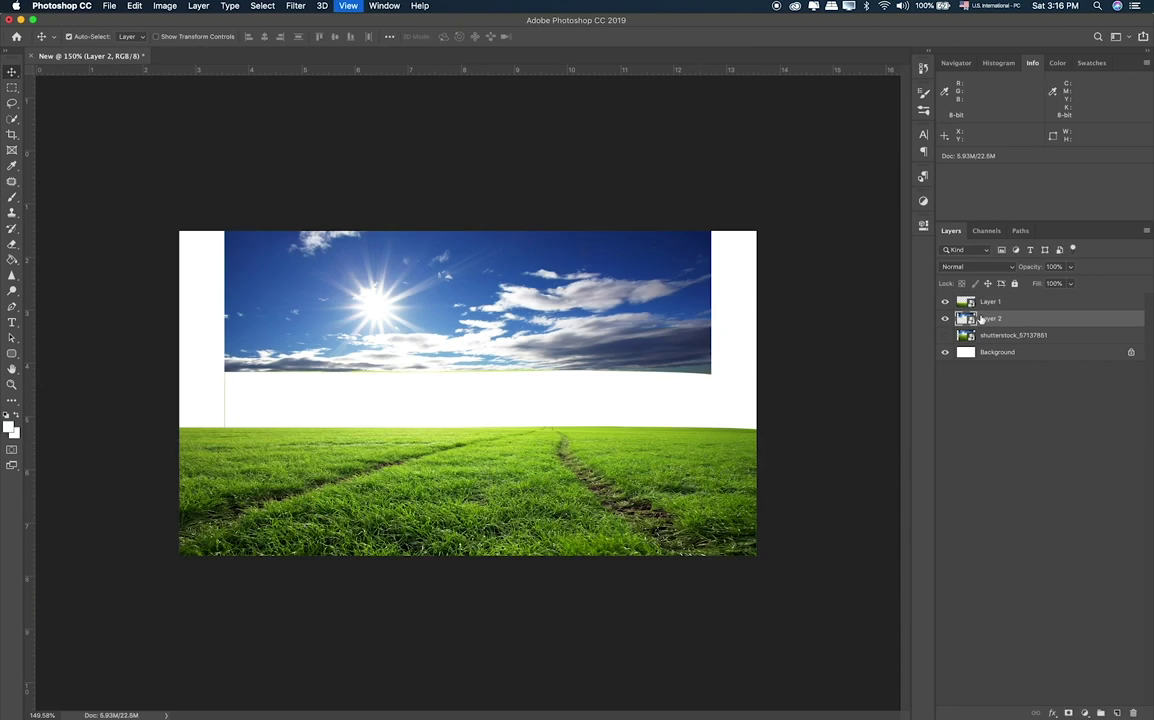
{"action": "key", "text": "ctrl+t"}
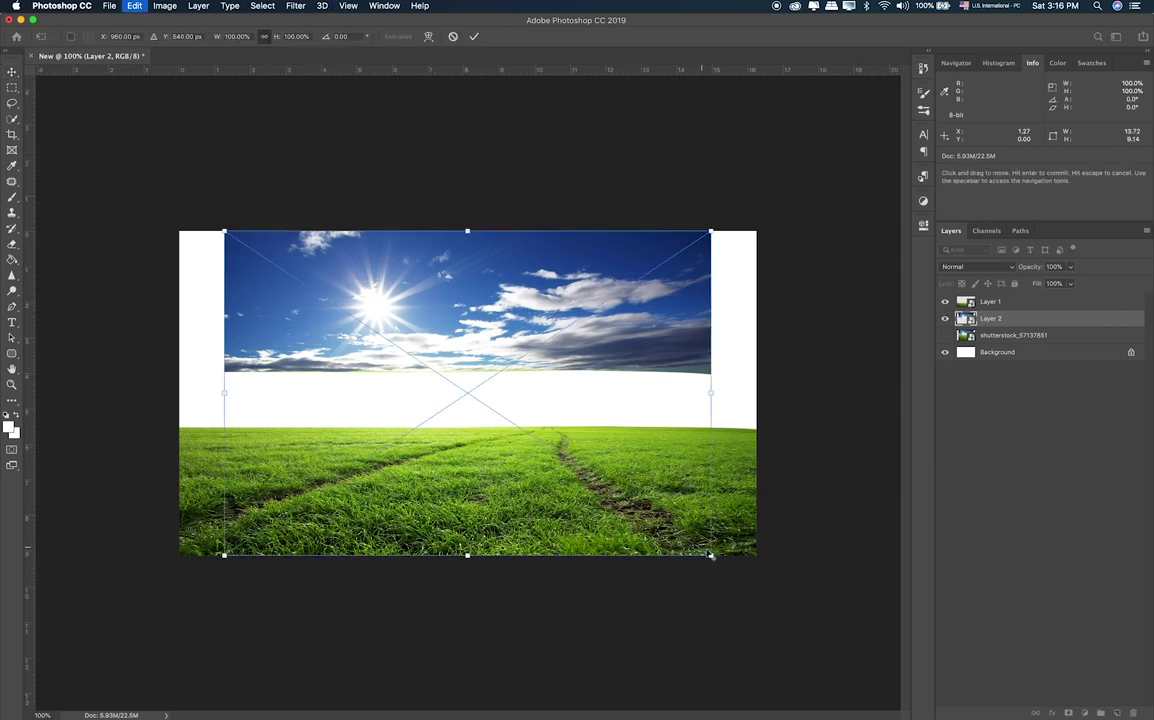
{"action": "left_click_drag", "start_coordinate": [710, 555], "coordinate": [776, 568]}
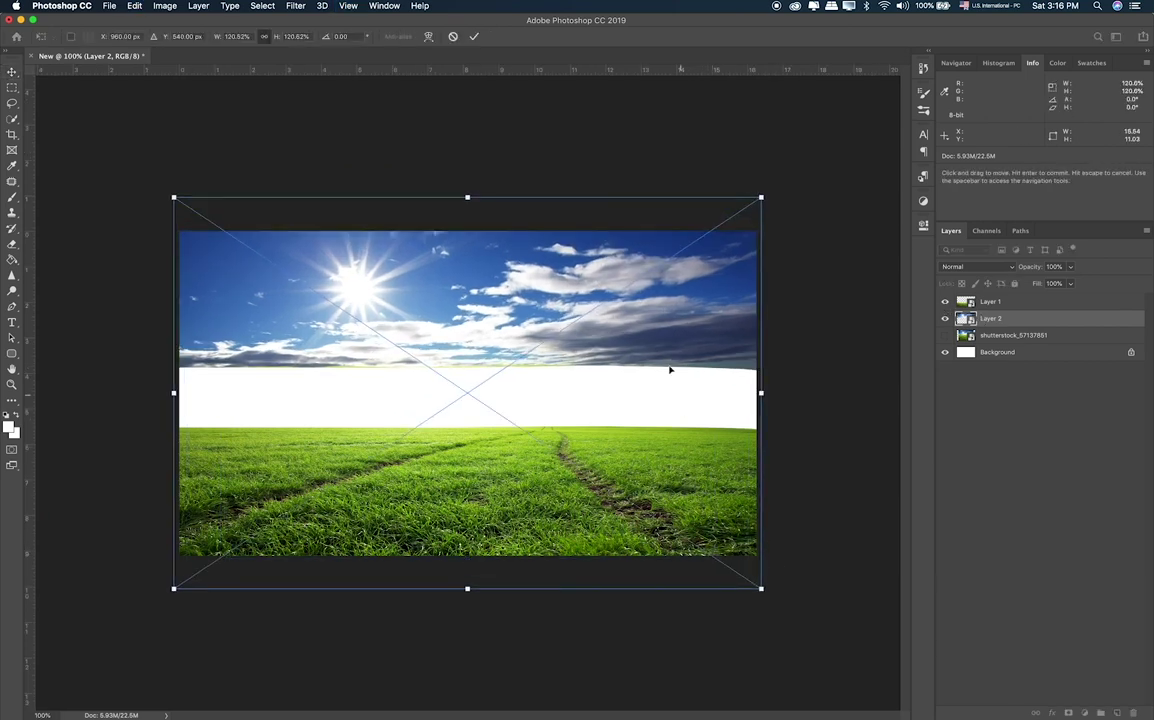
{"action": "left_click_drag", "start_coordinate": [671, 353], "coordinate": [673, 418]}
{"action": "left_click_drag", "start_coordinate": [673, 418], "coordinate": [673, 418]}
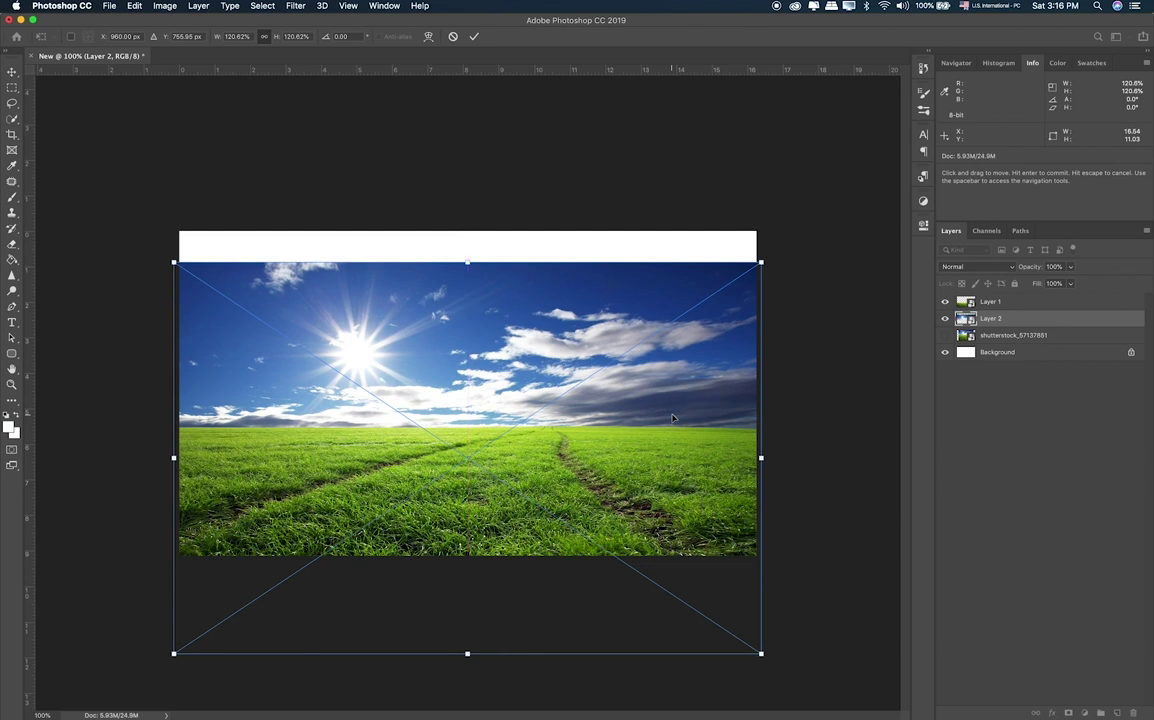
{"action": "key", "text": "Return"}
{"action": "key", "text": "ctrl+plus"}
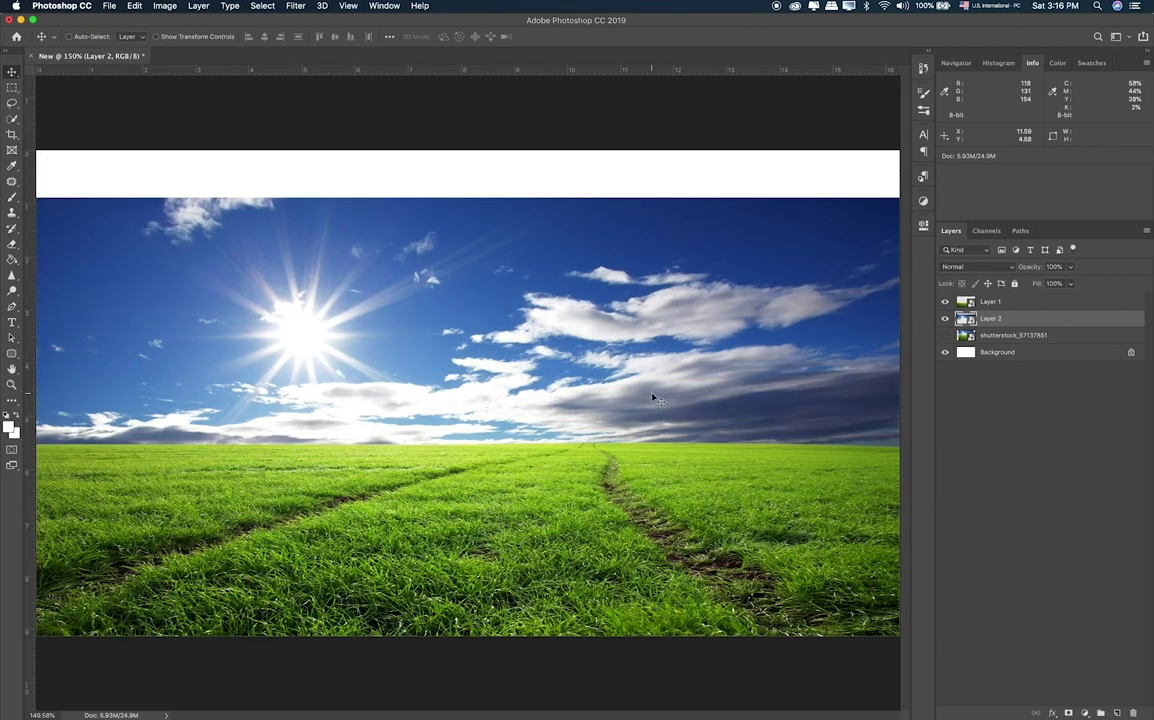
{"action": "left_click_drag", "start_coordinate": [653, 398], "coordinate": [652, 390]}
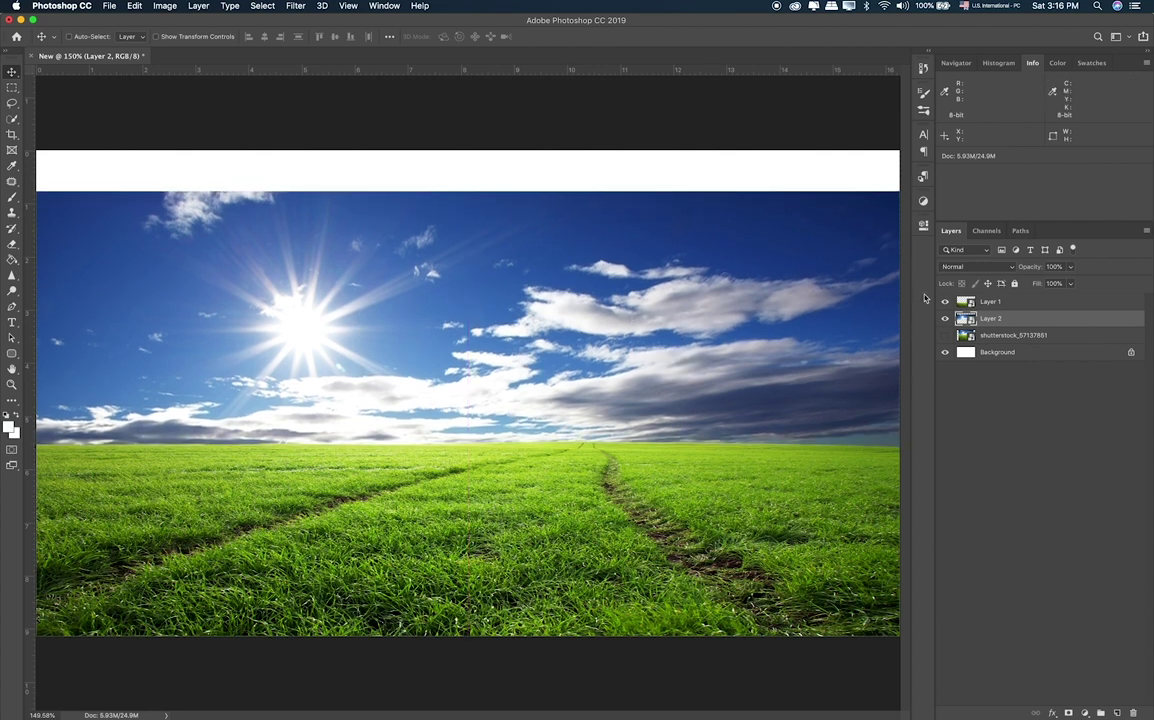
Scale the sky layer up to about 139% and nudge it upward.
{"action": "key", "text": "ctrl+t"}
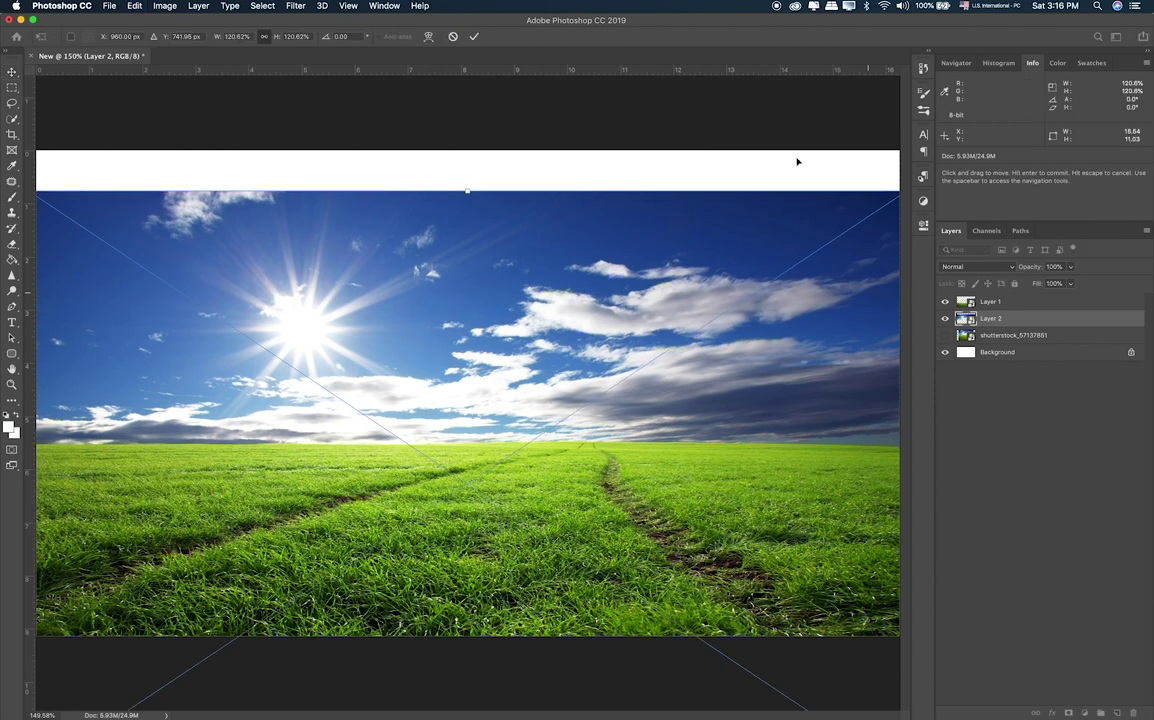
{"action": "mouse_move", "coordinate": [467, 185]}
{"action": "left_mouse_down"}
{"action": "mouse_move", "coordinate": [469, 150]}
{"action": "mouse_move", "coordinate": [469, 184]}
{"action": "left_mouse_up"}
{"action": "key", "text": "ctrl+minus"}
{"action": "key", "text": "ctrl+minus"}
{"action": "left_click_drag", "start_coordinate": [661, 299], "coordinate": [683, 273]}
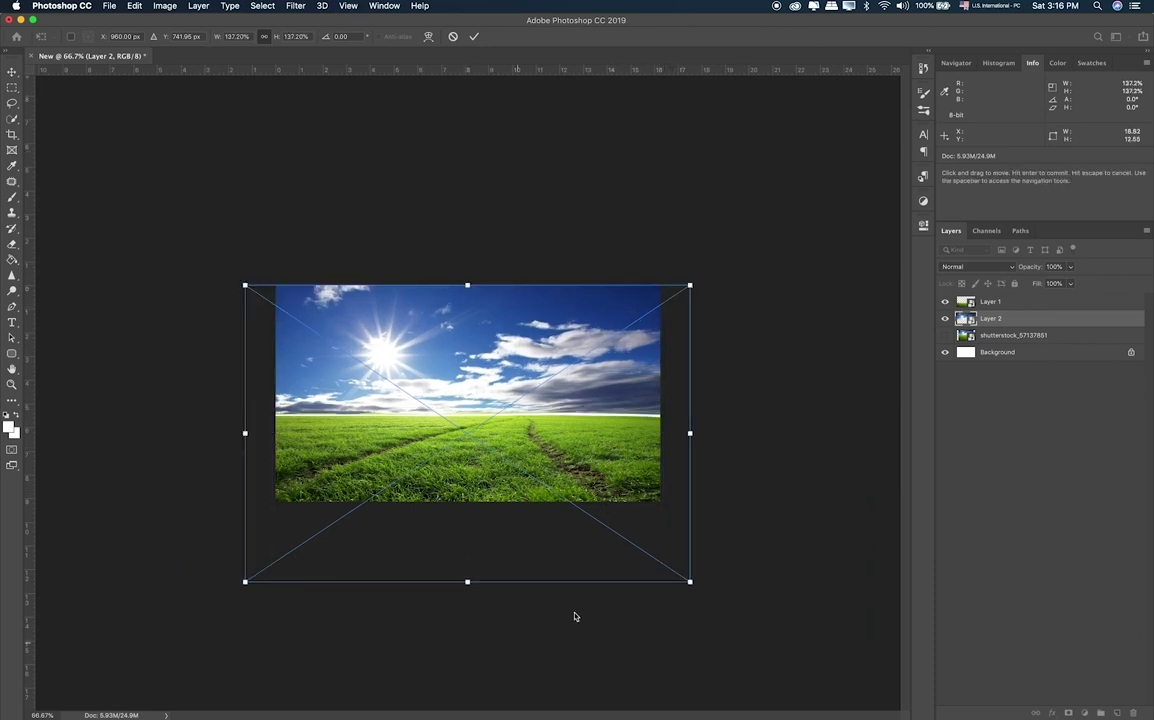
{"action": "left_click_drag", "start_coordinate": [687, 584], "coordinate": [694, 588]}
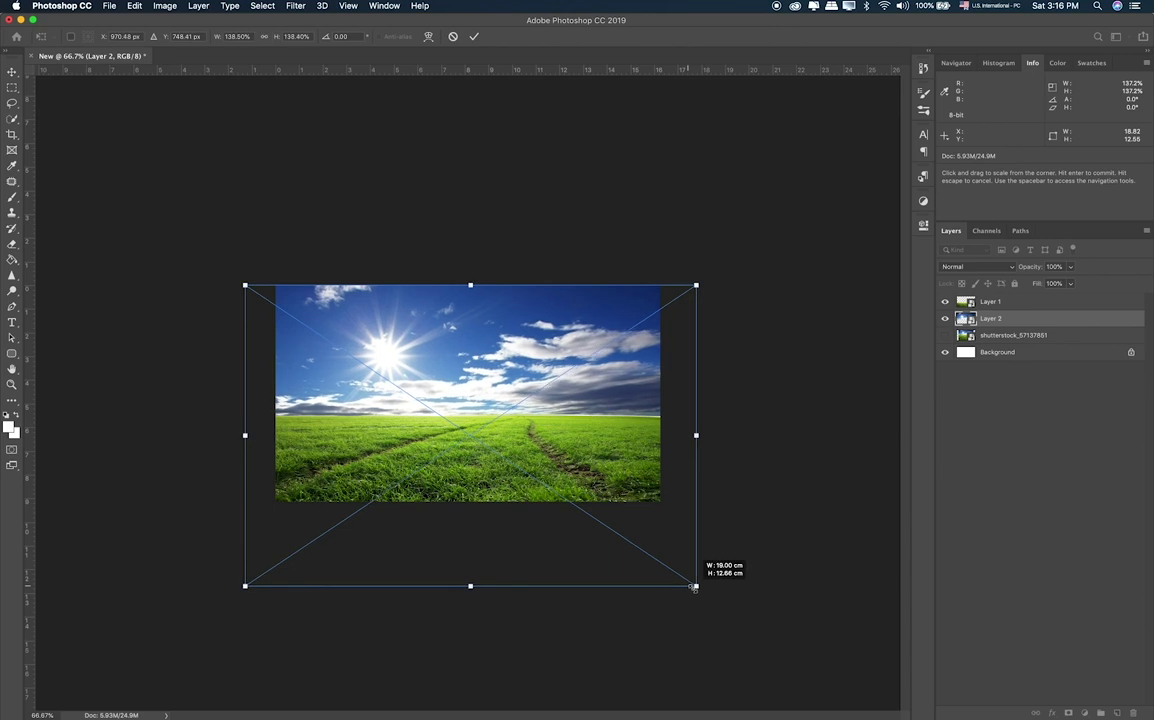
{"action": "key", "text": "Return"}
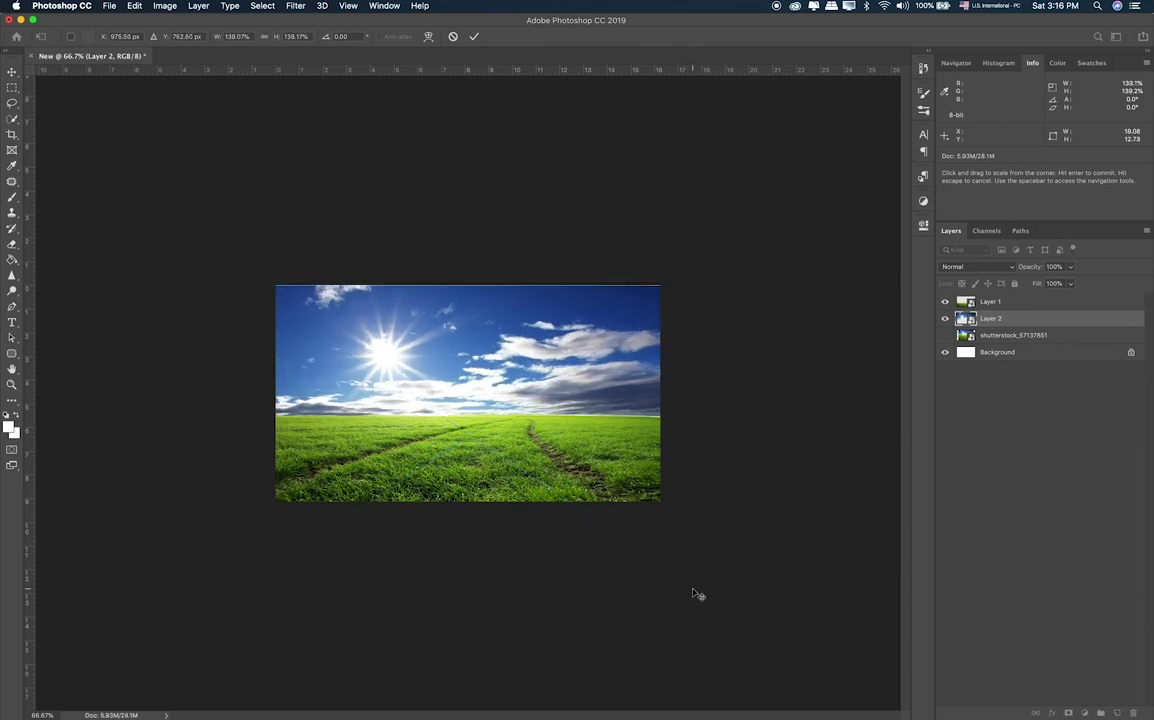
{"action": "key", "text": "ctrl+plus"}
{"action": "key", "text": "ctrl+plus"}
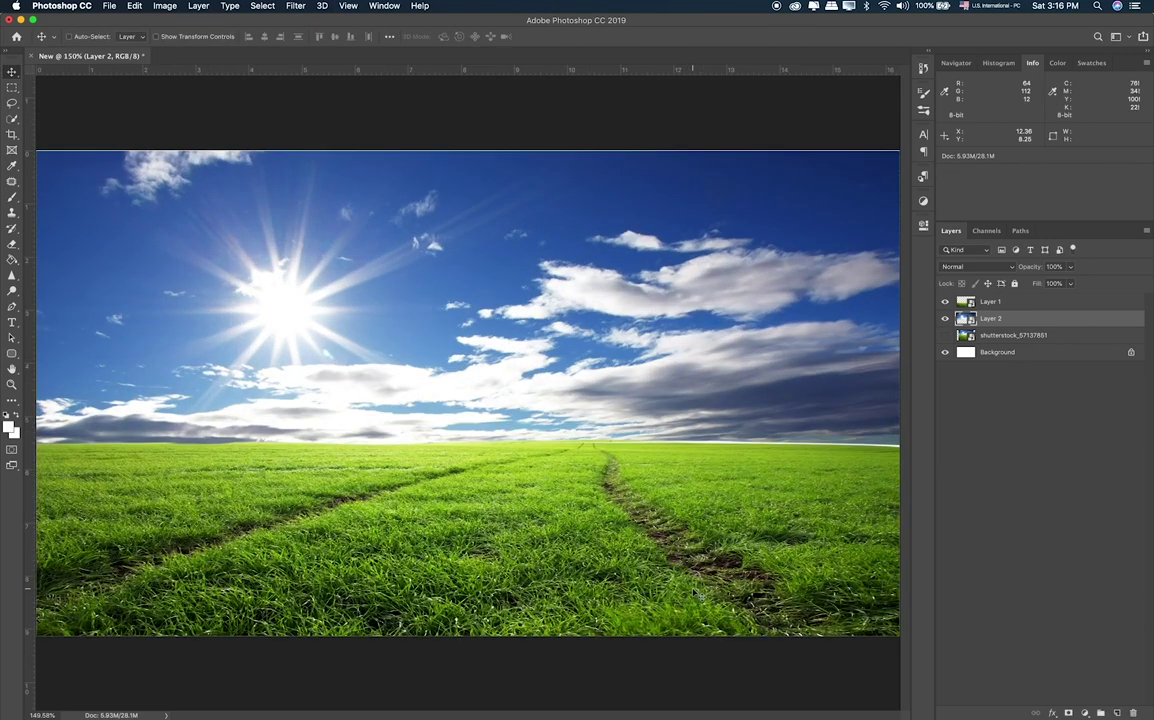
{"action": "key", "text": "Up"}
{"action": "key", "text": "Up"}
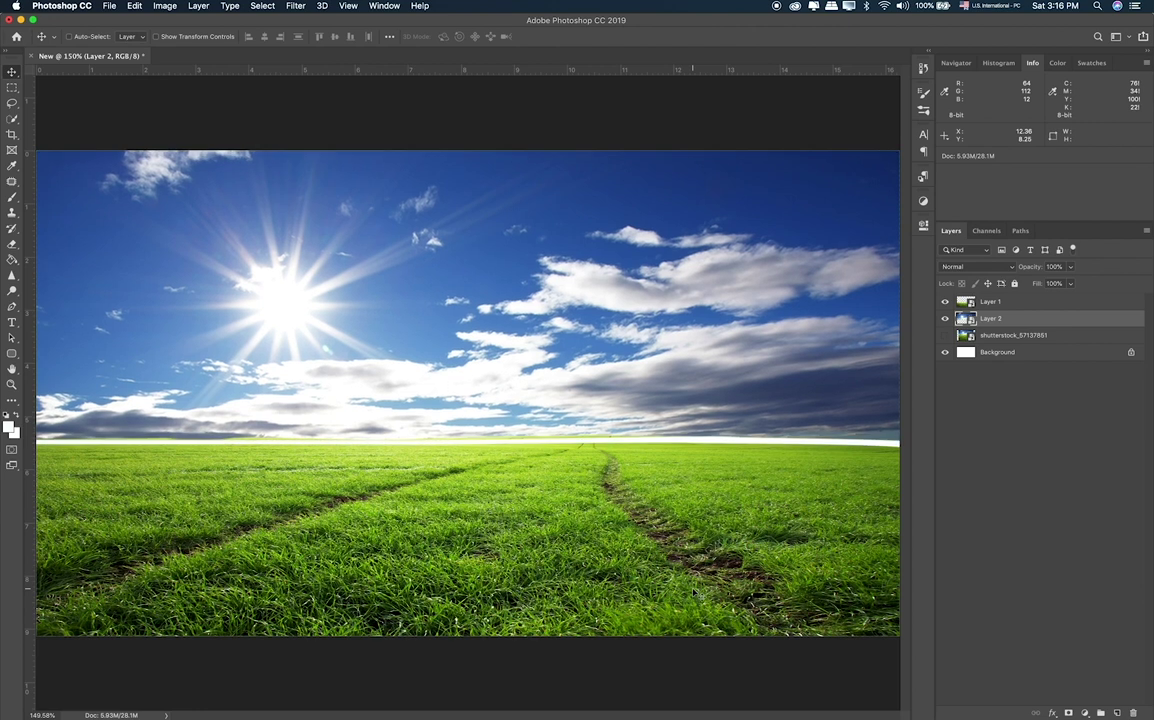
Nudge the grass up to close the horizon gap and stretch it to the canvas bottom.
{"action": "left_click", "coordinate": [1035, 303]}
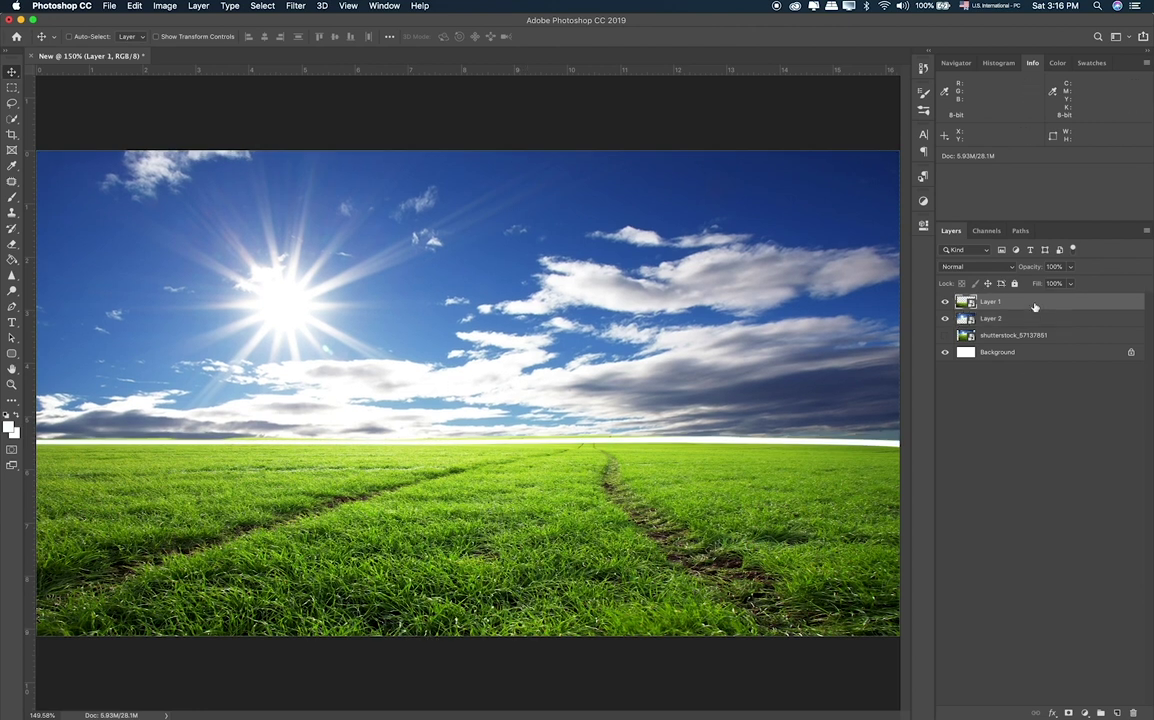
{"action": "key", "text": "Up"}
{"action": "key", "text": "Up"}
{"action": "key", "text": "Up"}
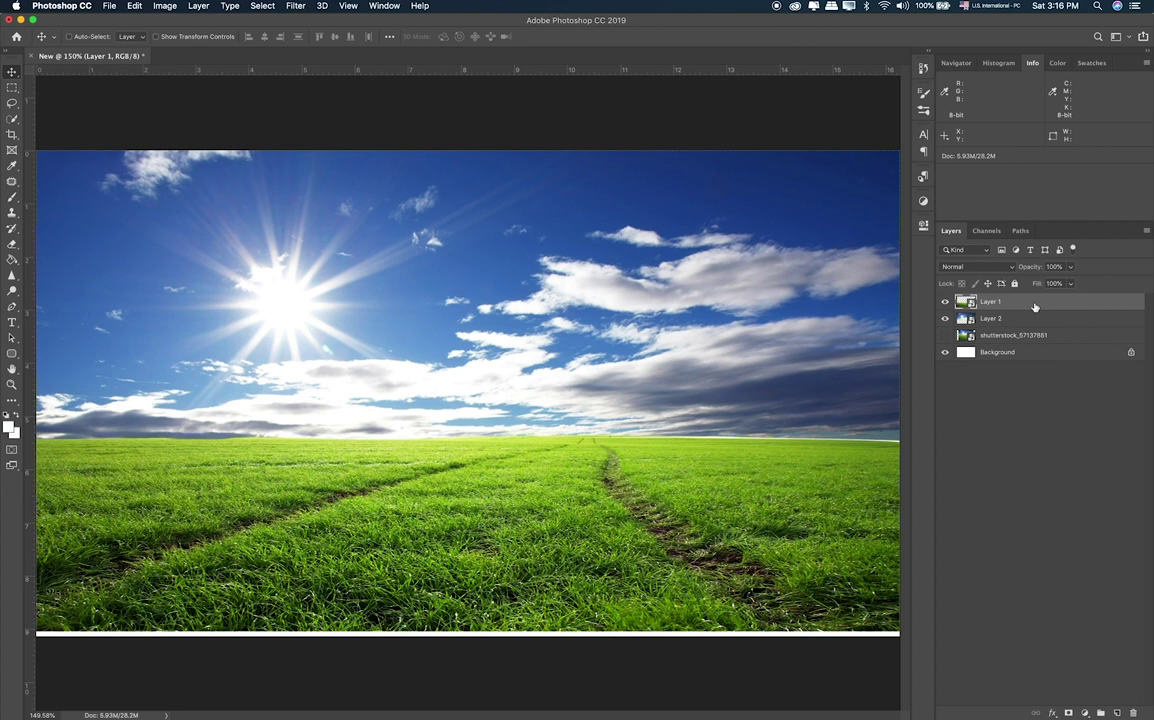
{"action": "key", "text": "Up"}
{"action": "key", "text": "Up"}
{"action": "key", "text": "Up"}
{"action": "key", "text": "ctrl+t"}
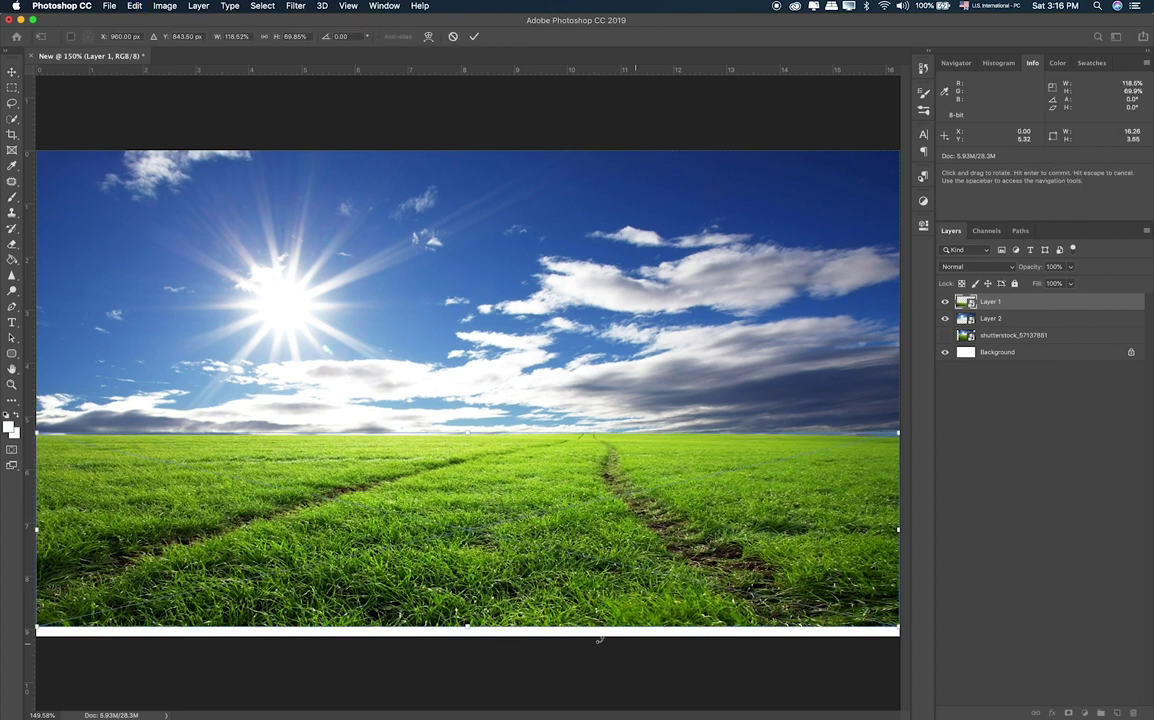
{"action": "left_click_drag", "start_coordinate": [467, 626], "coordinate": [467, 637]}
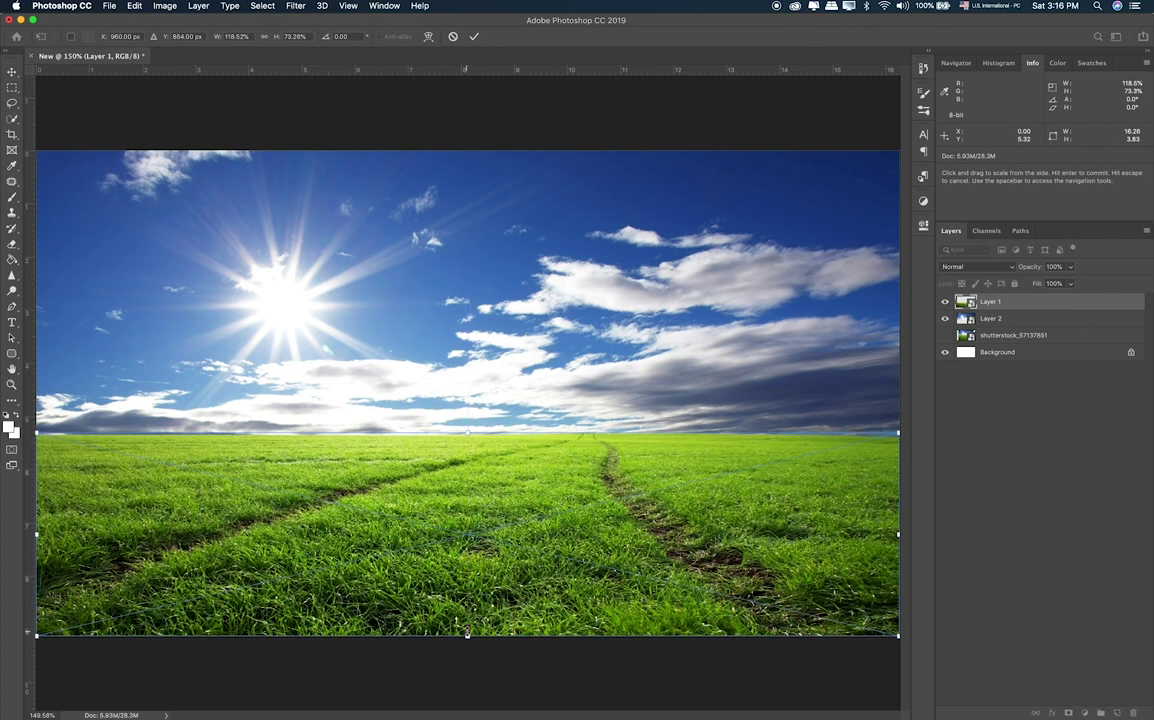
{"action": "key", "text": "Return"}
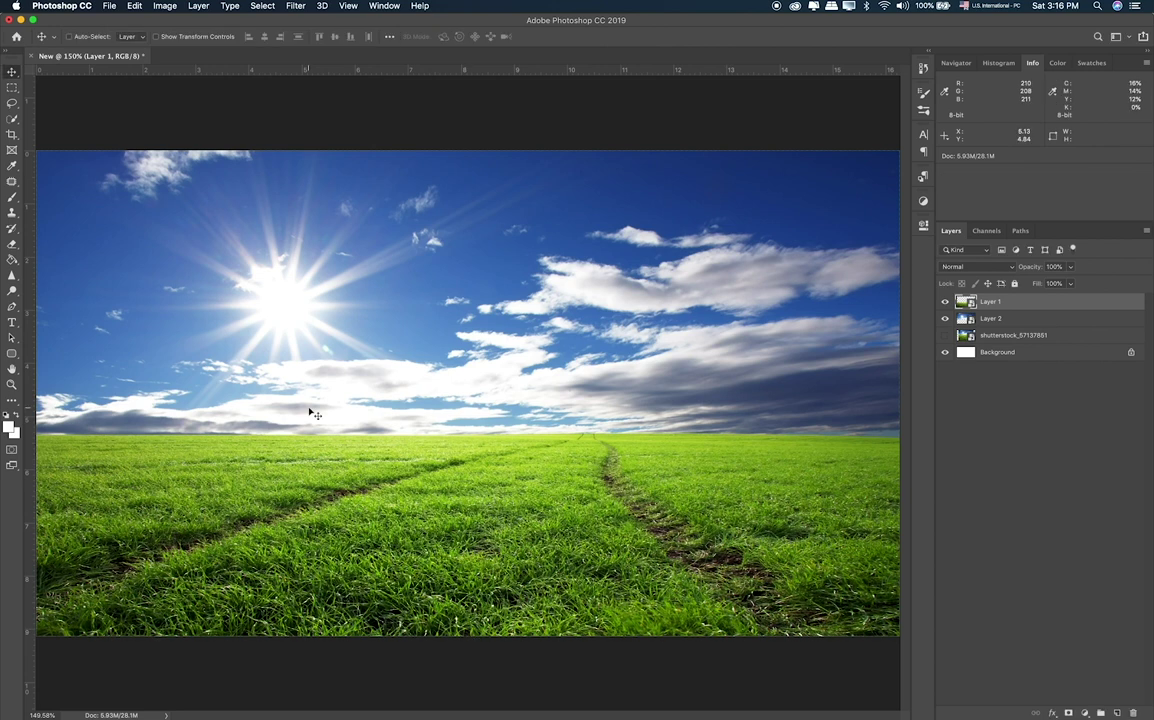
{"action": "key", "text": "super+Tab"}
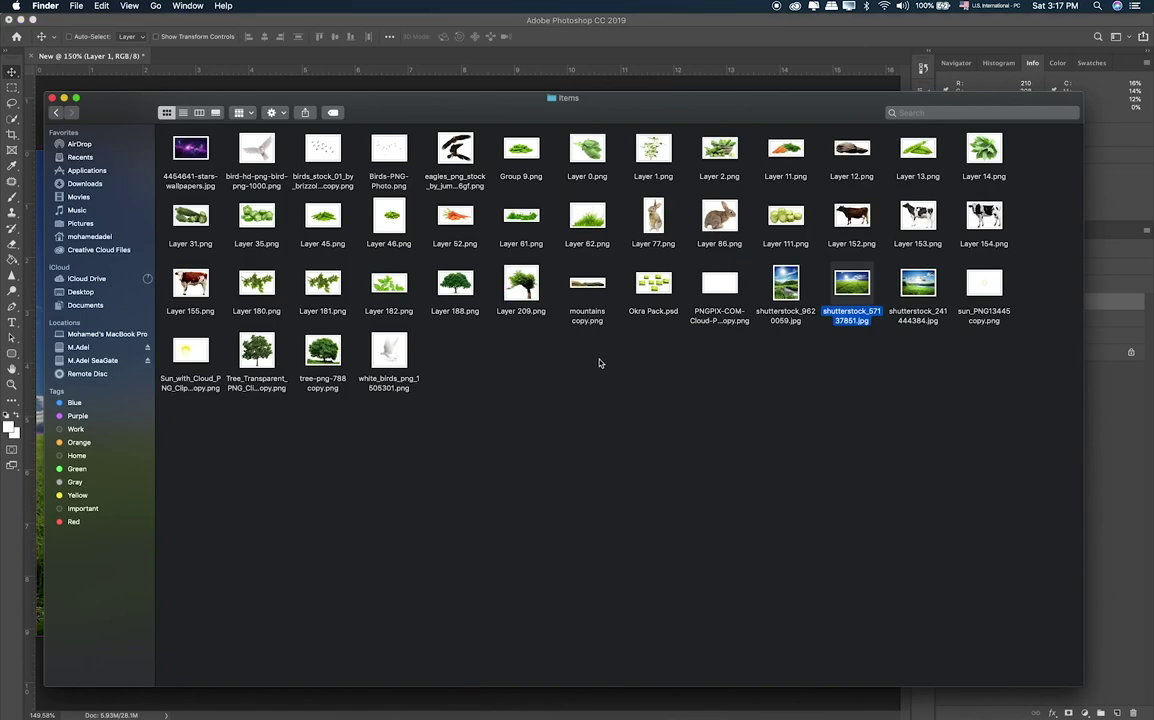
Place the mountain-and-stream photo shutterstock_9620059.jpg on top and give it a white layer mask.
{"action": "left_click", "coordinate": [788, 284]}
{"action": "key", "text": "space"}
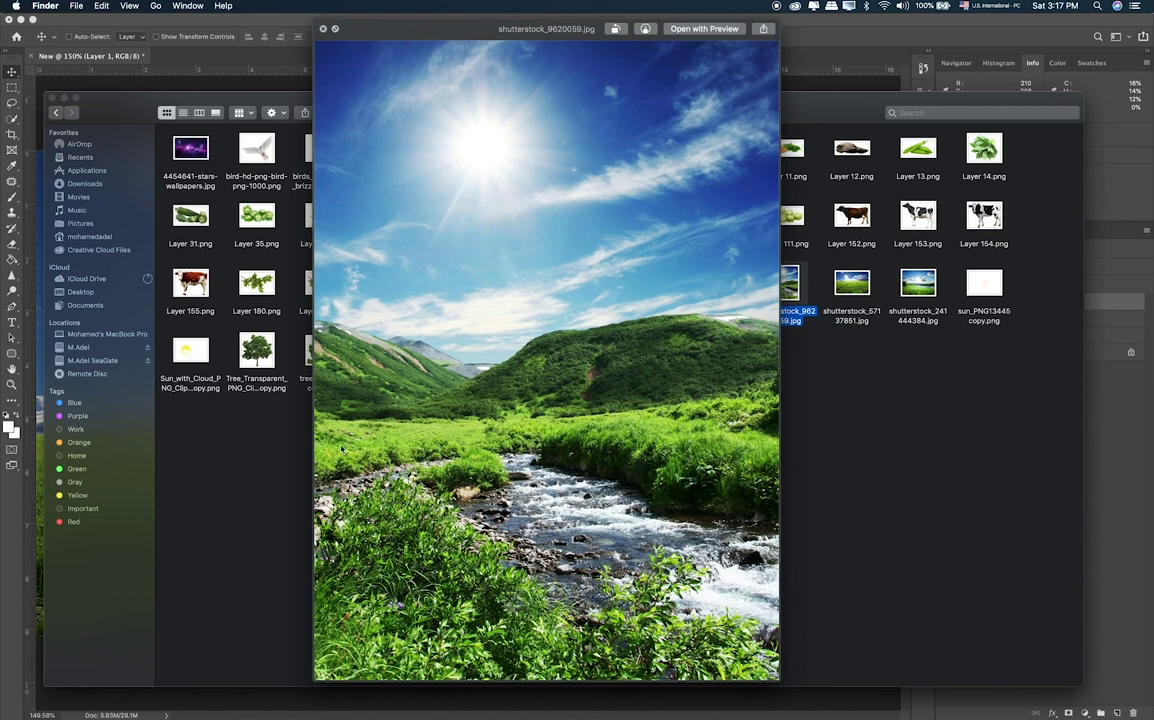
{"action": "key", "text": "space"}
{"action": "mouse_move", "coordinate": [786, 284]}
{"action": "left_mouse_down"}
{"action": "mouse_move", "coordinate": [792, 451]}
{"action": "mouse_move", "coordinate": [672, 391]}
{"action": "left_mouse_up"}
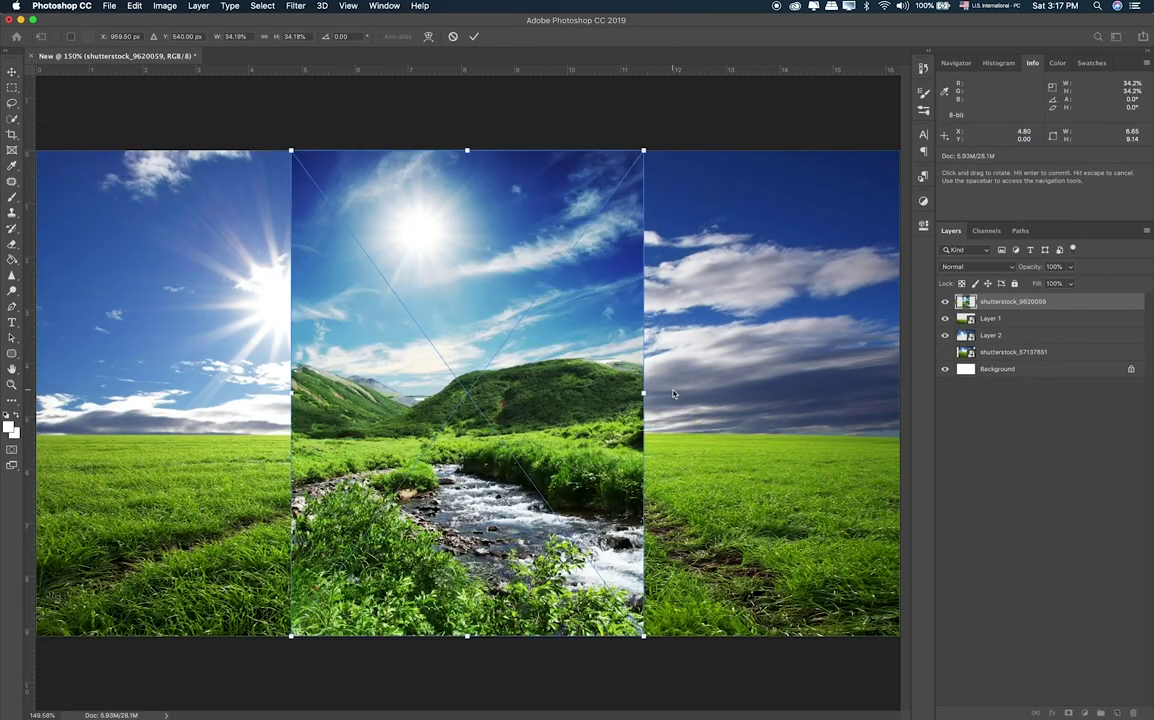
{"action": "key", "text": "Return"}
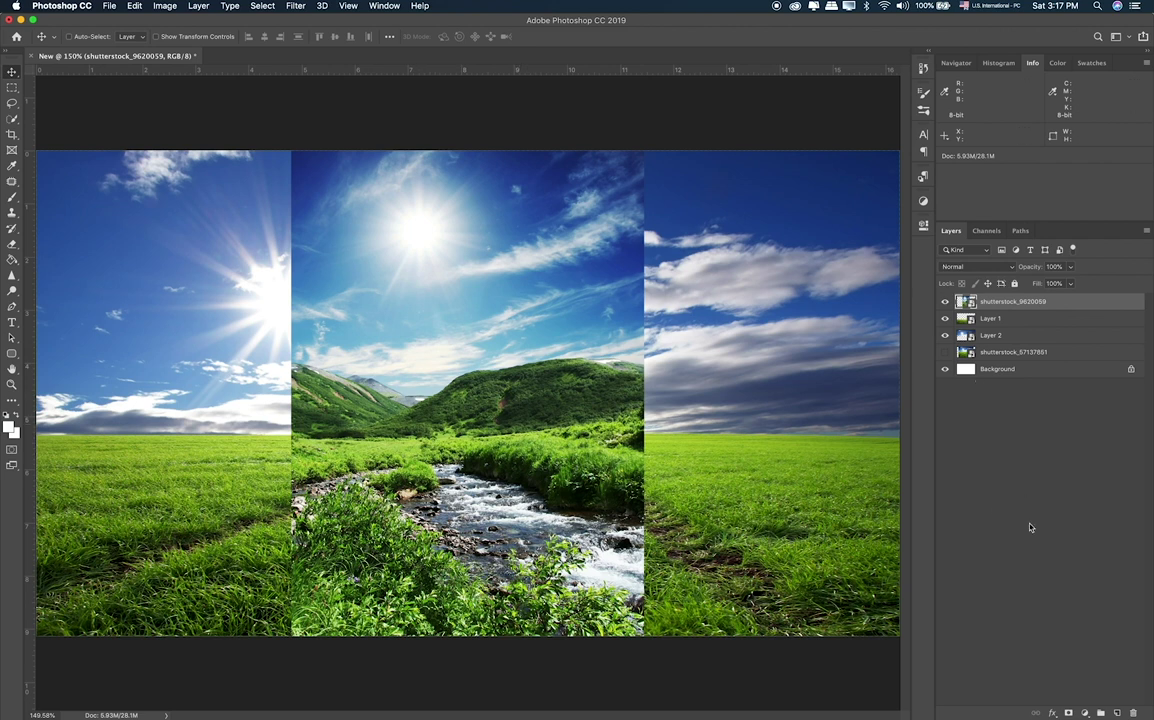
{"action": "left_click", "coordinate": [1069, 711]}
{"action": "key", "text": "super+equal"}
{"action": "key", "text": "super+equal"}
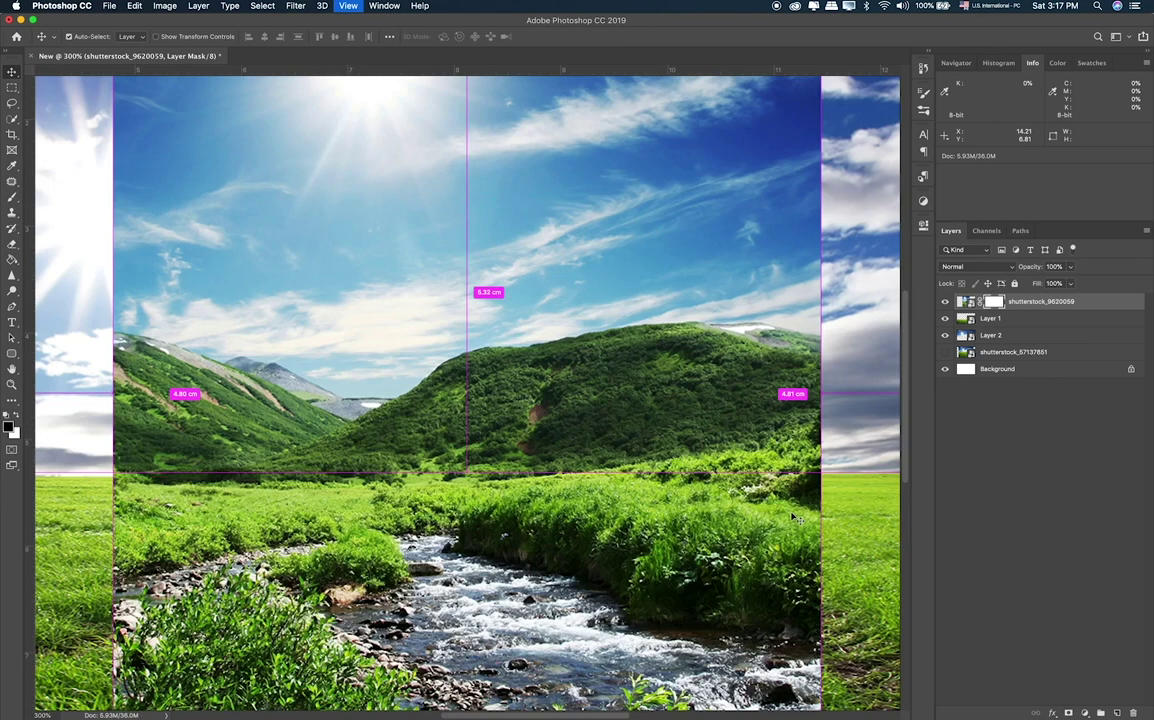
Pen-trace the hill ridgeline from the right hillside down to the left edge.
{"action": "key", "text": "p"}
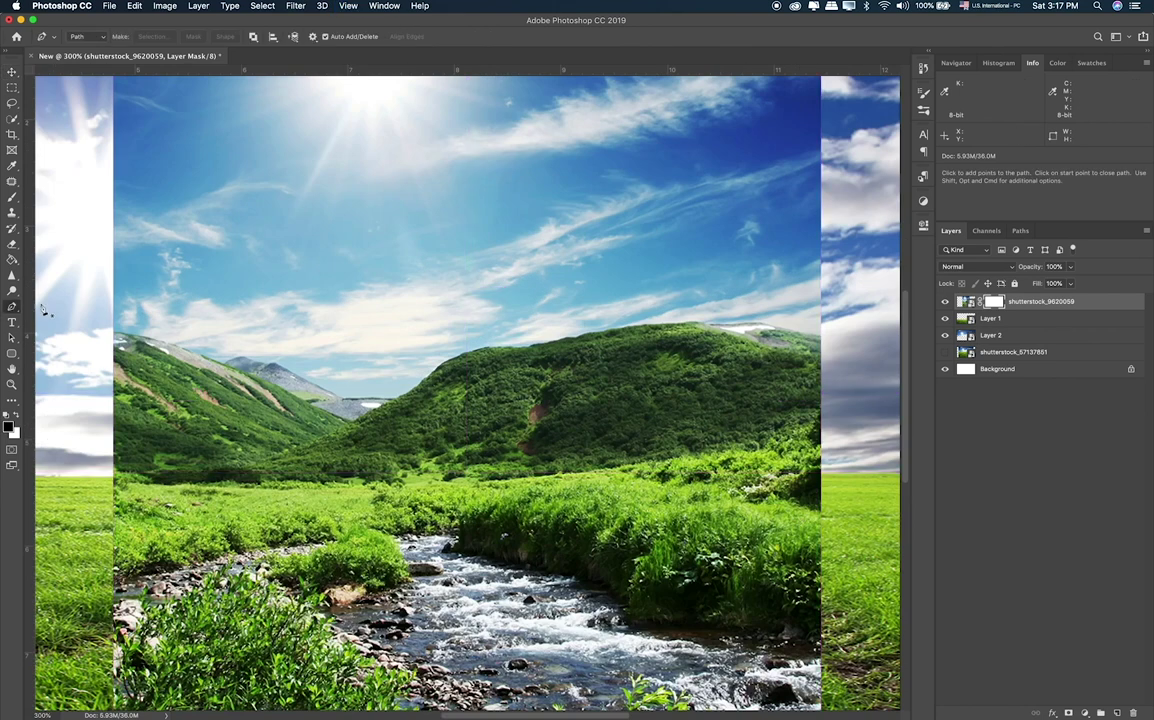
{"action": "left_click", "coordinate": [825, 338]}
{"action": "left_click", "coordinate": [762, 322]}
{"action": "left_click_drag", "start_coordinate": [759, 325], "coordinate": [758, 326]}
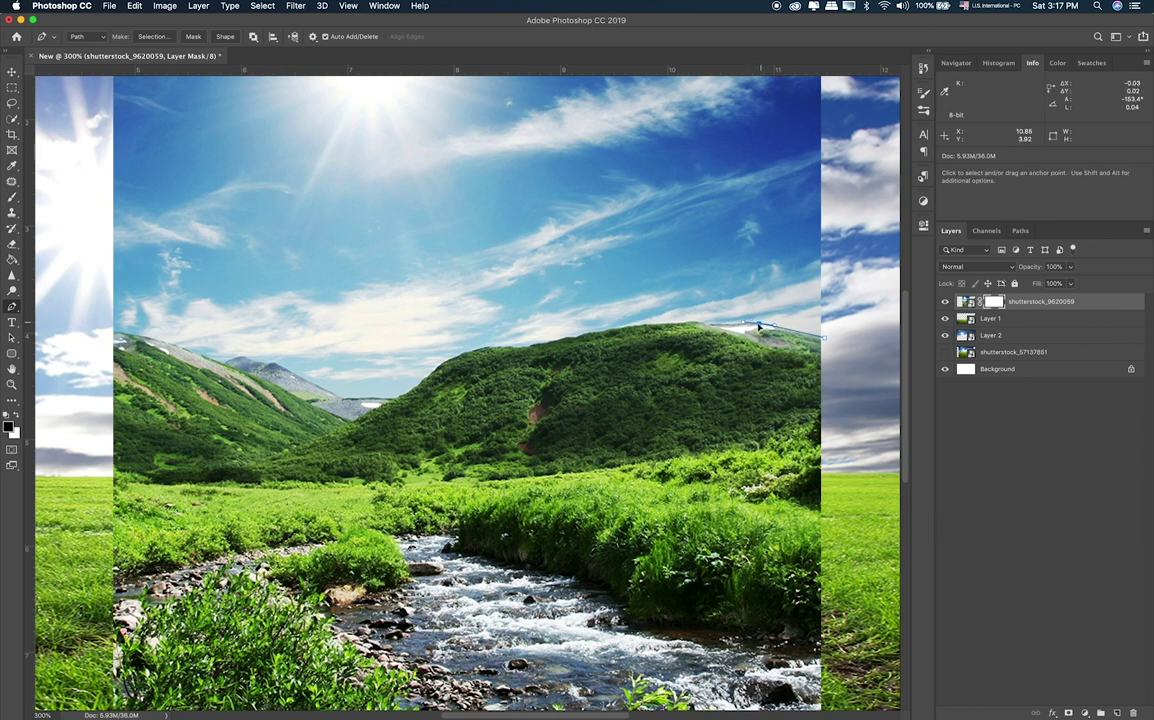
{"action": "left_click", "coordinate": [705, 323]}
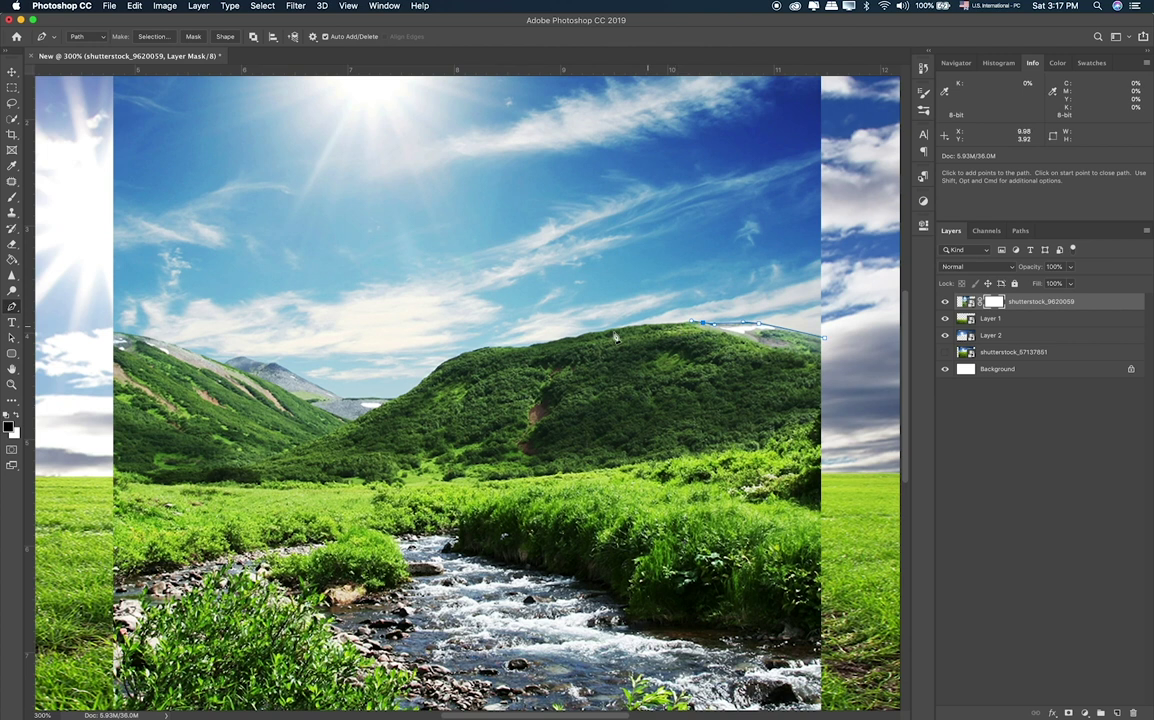
{"action": "mouse_move", "coordinate": [585, 341]}
{"action": "left_mouse_down"}
{"action": "mouse_move", "coordinate": [502, 349]}
{"action": "mouse_move", "coordinate": [433, 374]}
{"action": "left_mouse_up"}
{"action": "left_click_drag", "start_coordinate": [324, 437], "coordinate": [244, 462]}
{"action": "left_click_drag", "start_coordinate": [140, 485], "coordinate": [107, 487]}
Run the path along the photo's bottom and right side, close it, and open Make Selection.
{"action": "scroll", "coordinate": [88, 499], "scroll_direction": "down", "scroll_amount": 5}
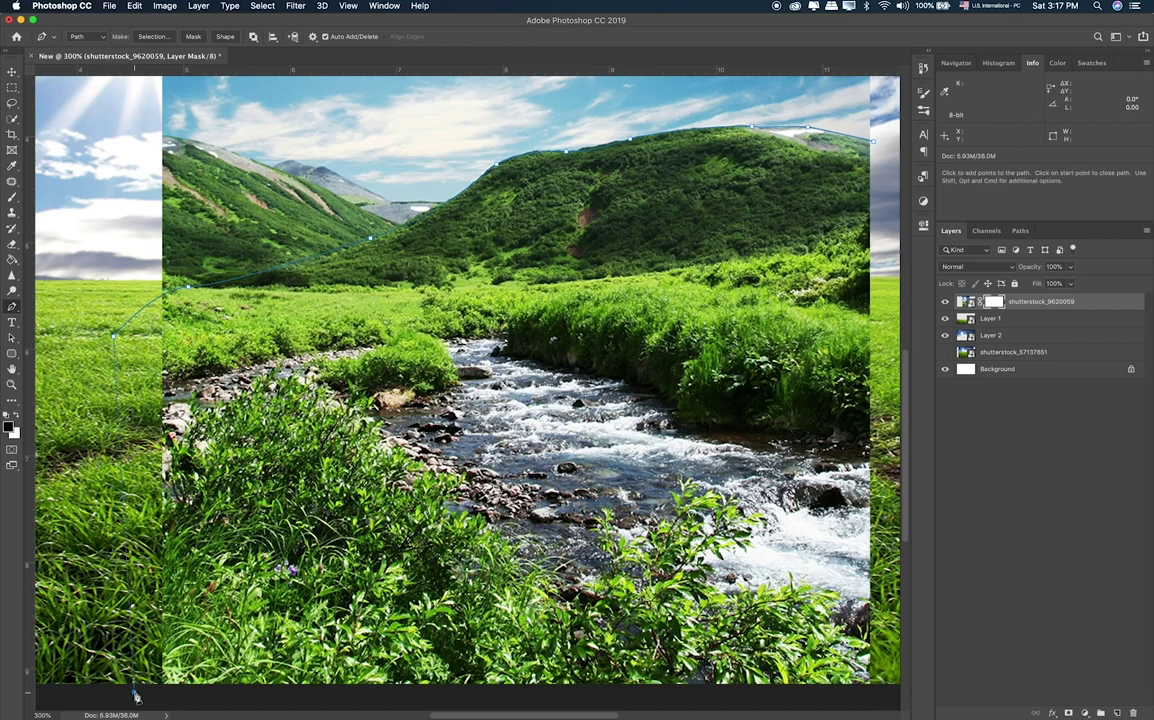
{"action": "scroll", "coordinate": [335, 628], "scroll_direction": "down", "scroll_amount": 4}
{"action": "scroll", "coordinate": [563, 520], "scroll_direction": "down", "scroll_amount": 1}
{"action": "left_click", "coordinate": [562, 516]}
{"action": "left_click", "coordinate": [807, 523]}
{"action": "left_click", "coordinate": [872, 500]}
{"action": "scroll", "coordinate": [888, 232], "scroll_direction": "up", "scroll_amount": 5}
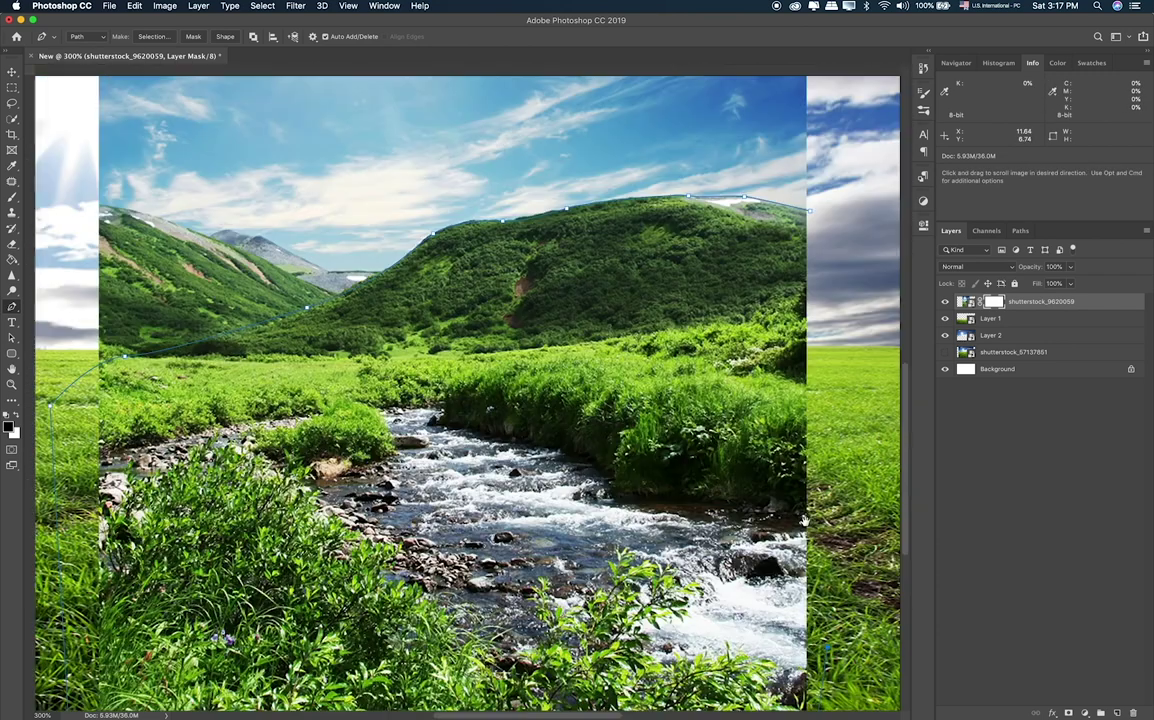
{"action": "left_click", "coordinate": [780, 250]}
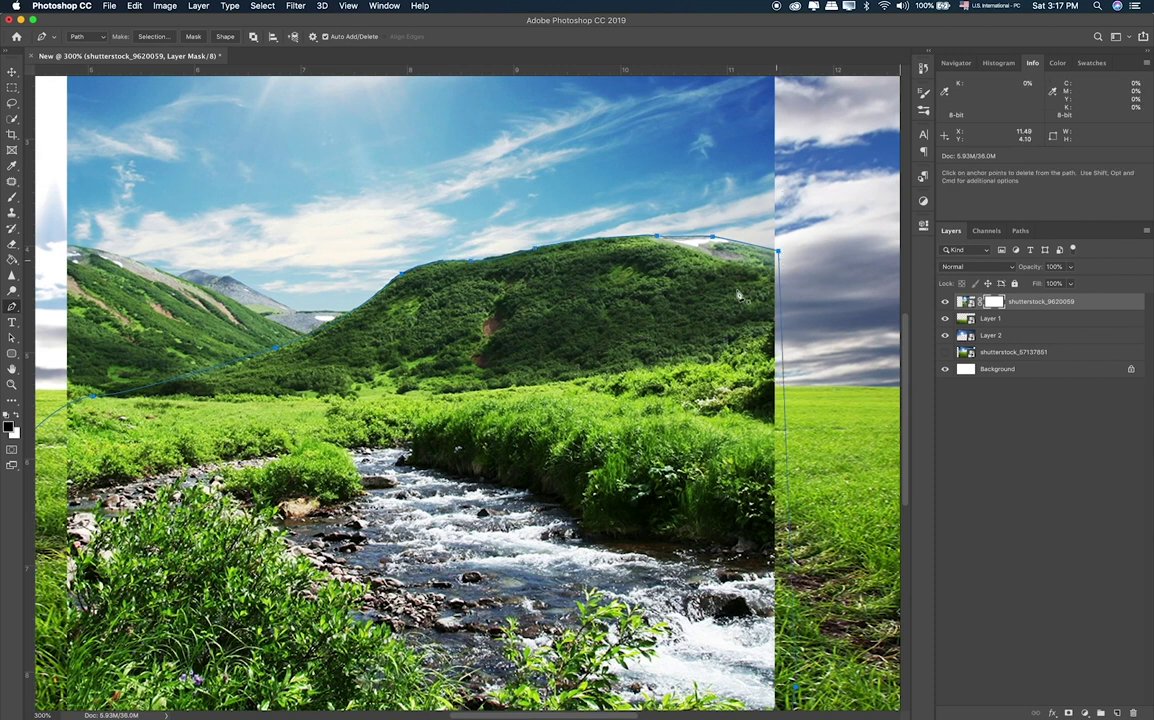
{"action": "right_click", "coordinate": [667, 299]}
{"action": "left_click", "coordinate": [697, 351]}
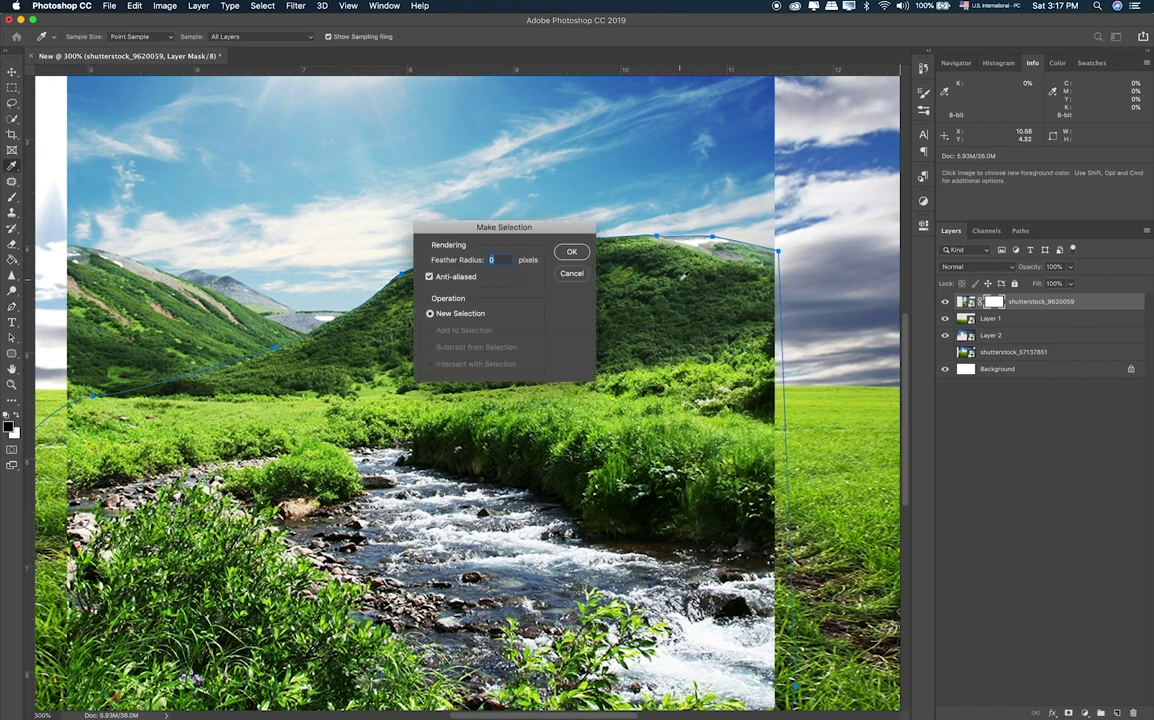
Copy the traced hill area to a smart-object Layer 3 and hide the original stream photo.
{"action": "left_click", "coordinate": [572, 252]}
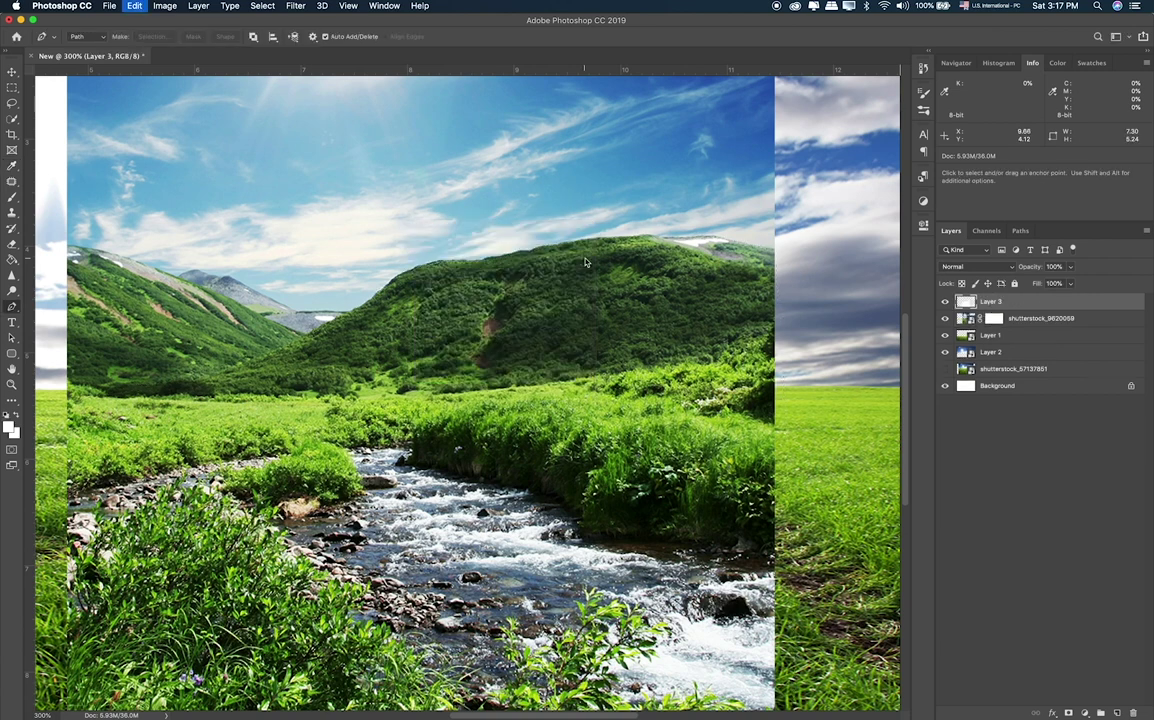
{"action": "key", "text": "super+shift+alt+n"}
{"action": "key", "text": "super+BackSpace"}
{"action": "key", "text": "super+alt+z"}
{"action": "key", "text": "super+alt+z"}
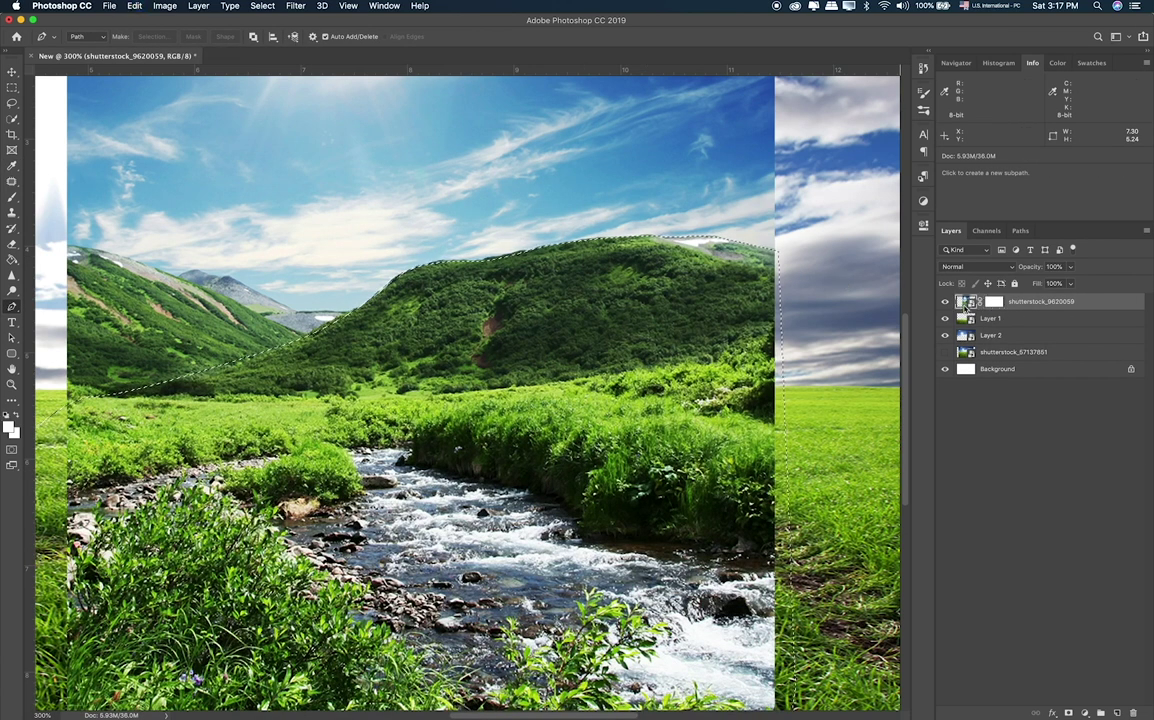
{"action": "key", "text": "super+d"}
{"action": "key", "text": "super+shift+alt+e"}
{"action": "right_click", "coordinate": [1063, 305]}
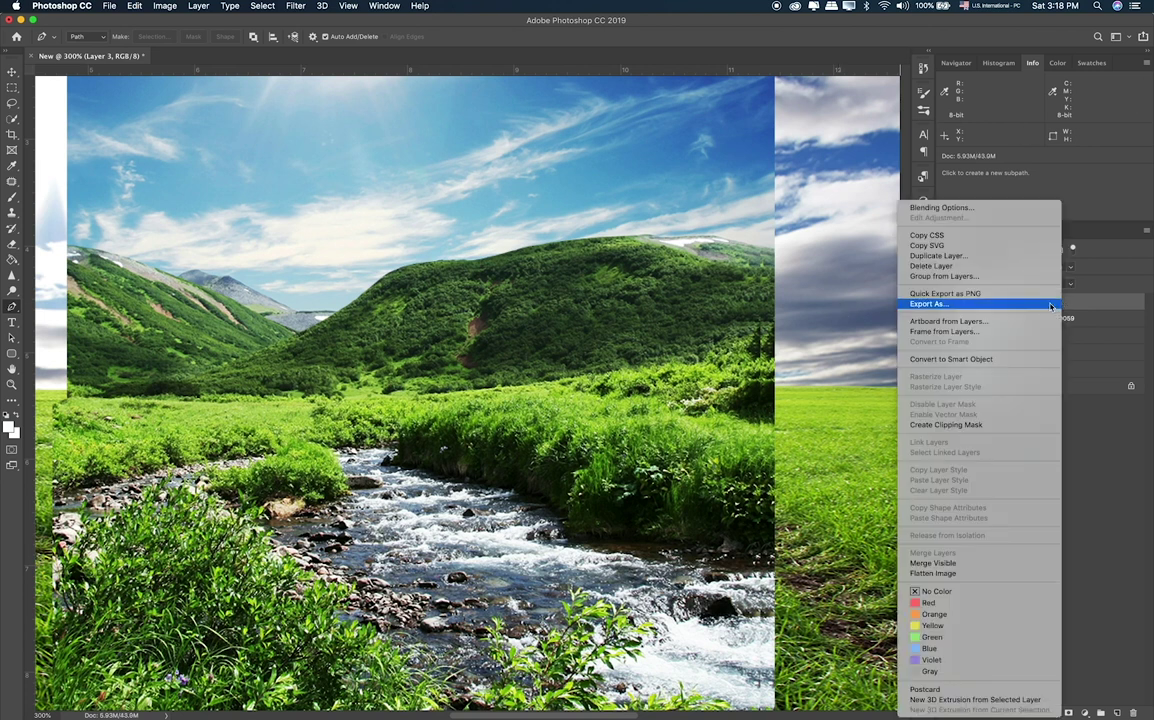
{"action": "left_click", "coordinate": [980, 360]}
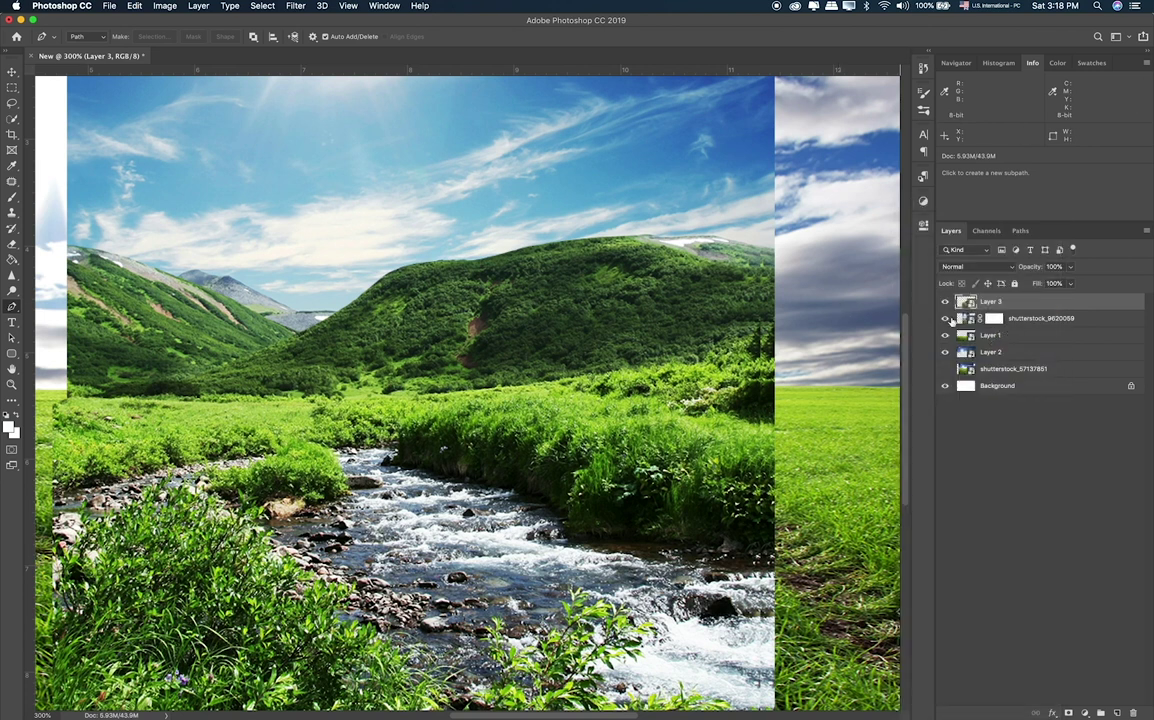
{"action": "left_click", "coordinate": [945, 318]}
Move the hill-and-stream layer to the right side of the field.
{"action": "key", "text": "super+0"}
{"action": "key", "text": "v"}
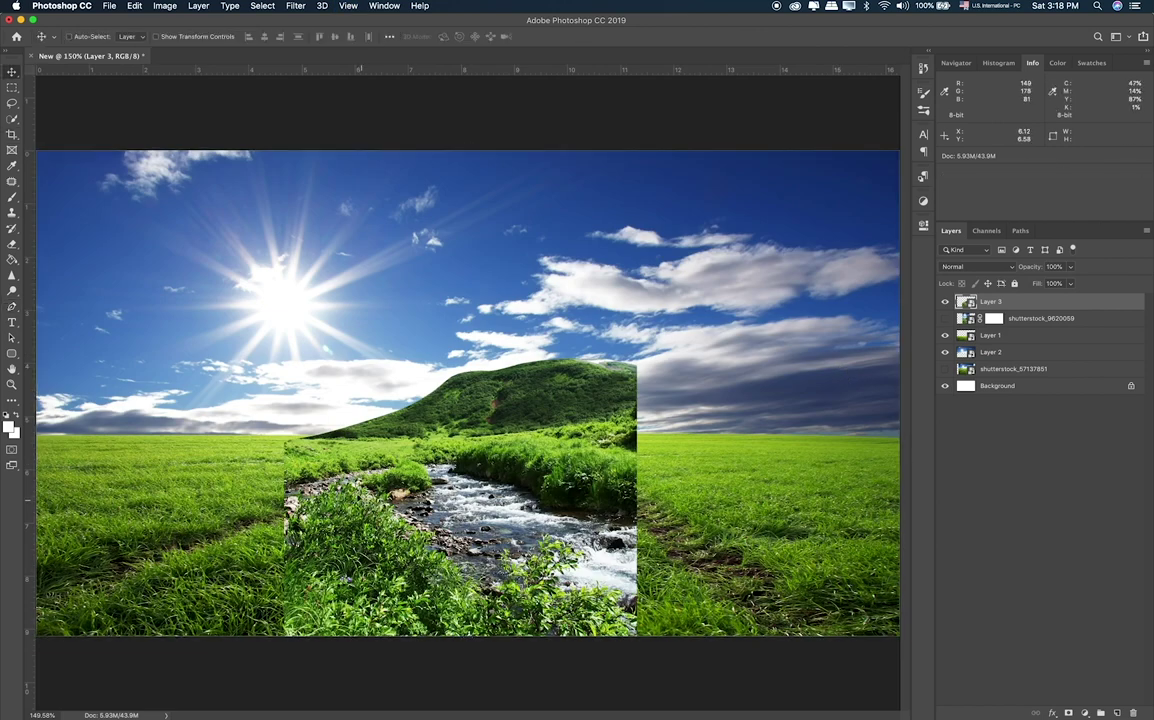
{"action": "mouse_move", "coordinate": [555, 410]}
{"action": "left_mouse_down"}
{"action": "mouse_move", "coordinate": [653, 410]}
{"action": "mouse_move", "coordinate": [814, 440]}
{"action": "mouse_move", "coordinate": [800, 428]}
{"action": "mouse_move", "coordinate": [802, 443]}
{"action": "left_mouse_up"}
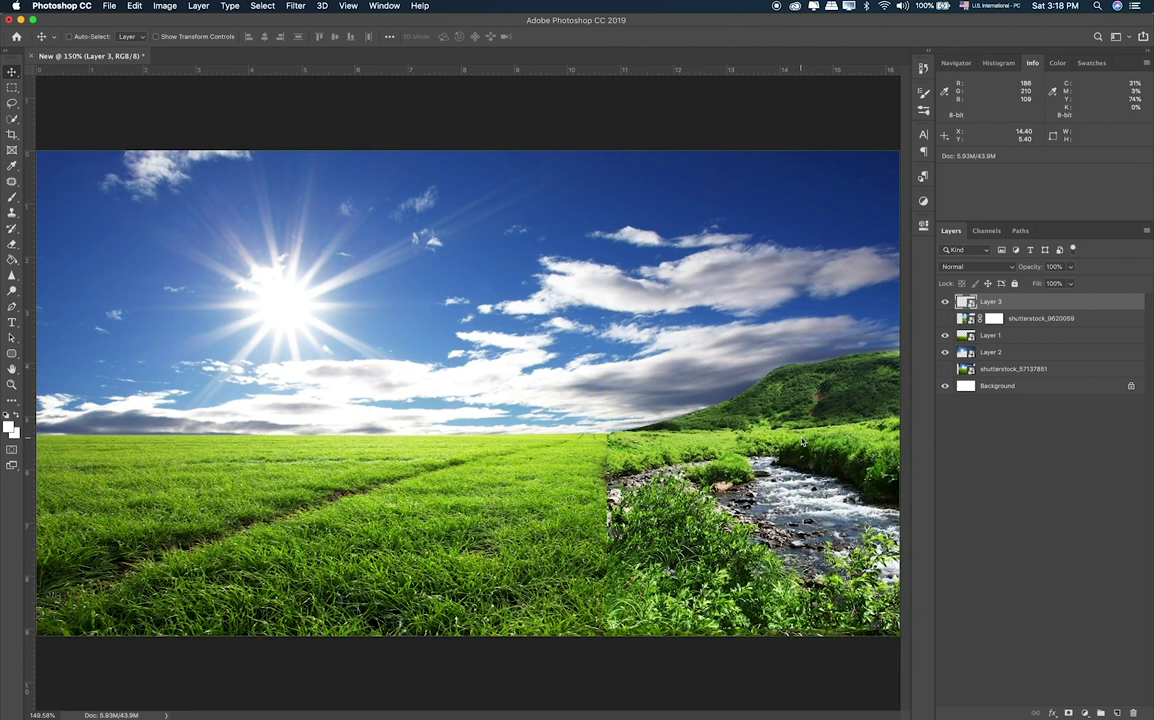
{"action": "key", "text": "Right"}
{"action": "key", "text": "Right"}
{"action": "key", "text": "Right"}
{"action": "key", "text": "Right"}
{"action": "key", "text": "Right"}
{"action": "key", "text": "Right"}
{"action": "key", "text": "Right"}
{"action": "key", "text": "Right"}
{"action": "key", "text": "Right"}
{"action": "key", "text": "Right"}
{"action": "key", "text": "Left"}
{"action": "key", "text": "Left"}
{"action": "key", "text": "Left"}
{"action": "key", "text": "Left"}
{"action": "key", "text": "Left"}
Scale the stream layer to about 82.68% and set it into the lower-right corner.
{"action": "key", "text": "ctrl+t"}
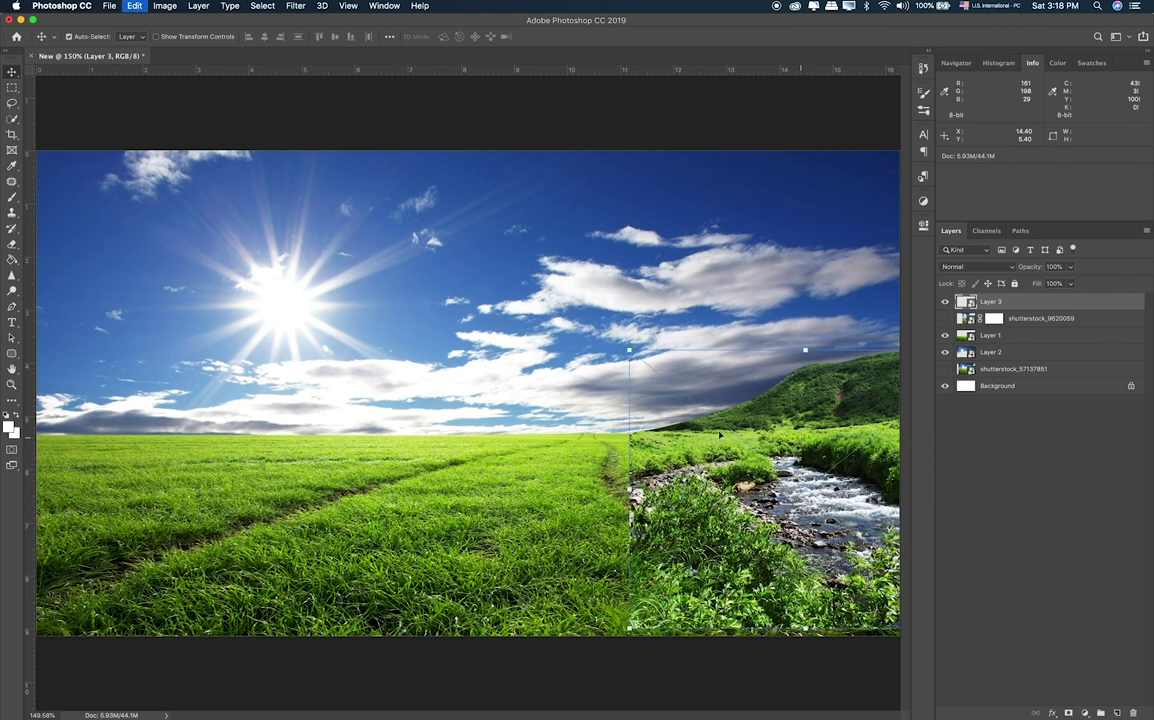
{"action": "left_click_drag", "start_coordinate": [629, 630], "coordinate": [690, 582]}
{"action": "left_click_drag", "start_coordinate": [745, 483], "coordinate": [710, 512]}
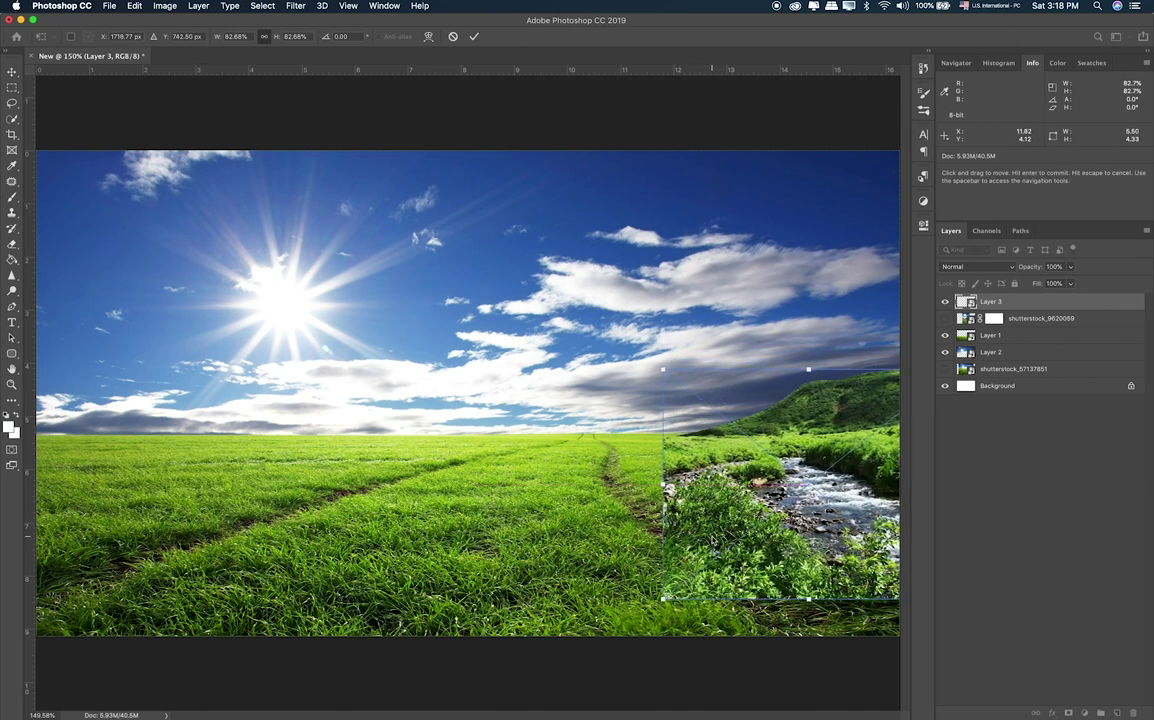
{"action": "key", "text": "shift+Left"}
{"action": "key", "text": "shift+Up"}
{"action": "key", "text": "Up"}
{"action": "key", "text": "Return"}
{"action": "key", "text": "super+plus"}
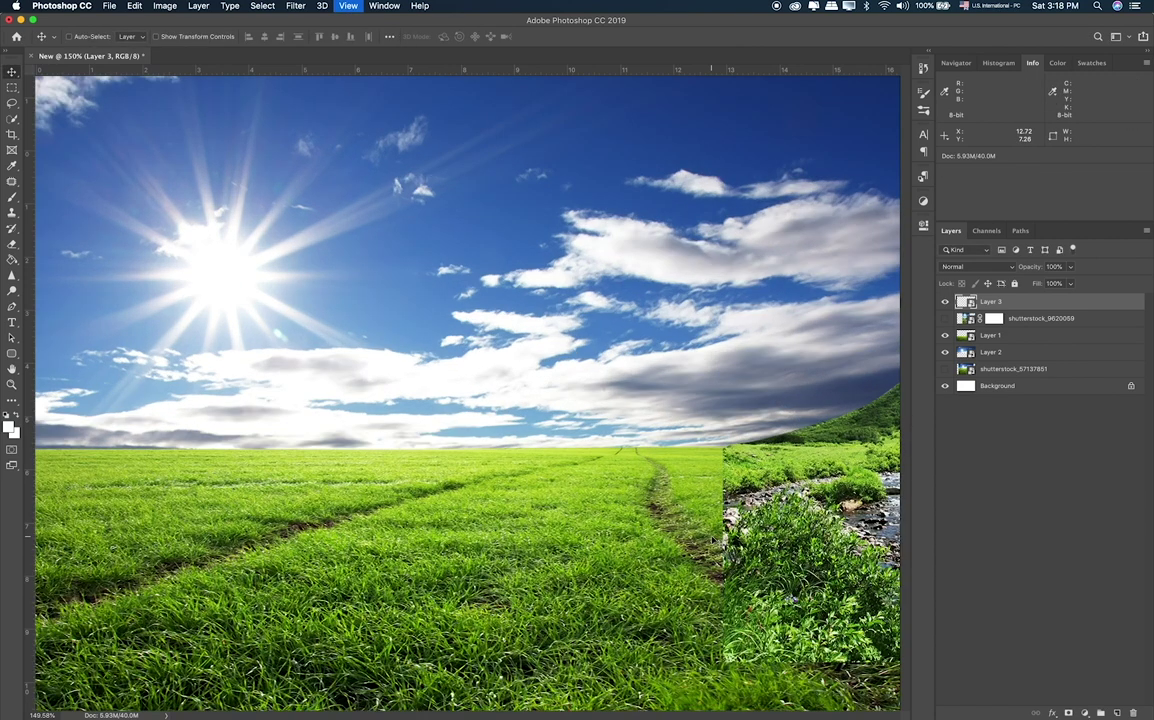
{"action": "left_click_drag", "start_coordinate": [610, 550], "coordinate": [260, 400]}
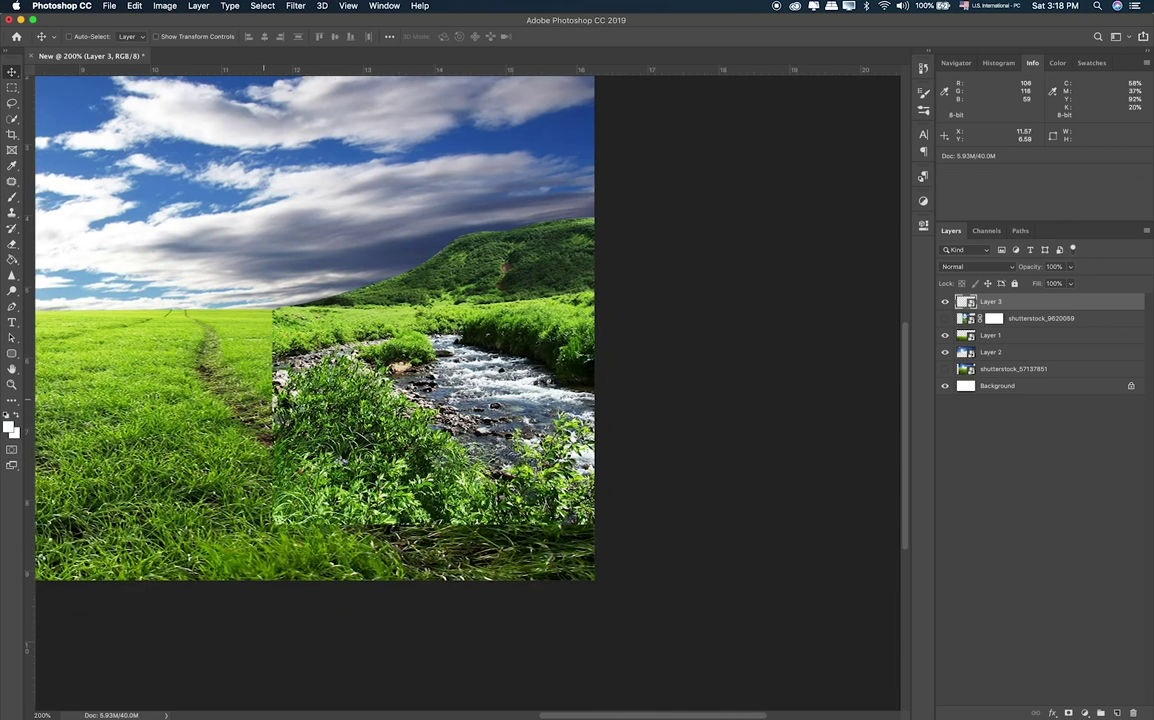
Mask Layer 3 and softly paint away the stream's hard left edge with a small black brush.
{"action": "left_click", "coordinate": [1070, 712]}
{"action": "key", "text": "b"}
{"action": "key", "text": "bracketleft"}
{"action": "key", "text": "bracketleft"}
{"action": "key", "text": "bracketleft"}
{"action": "mouse_move", "coordinate": [287, 500]}
{"action": "left_mouse_down"}
{"action": "mouse_move", "coordinate": [282, 450]}
{"action": "mouse_move", "coordinate": [255, 395]}
{"action": "mouse_move", "coordinate": [329, 474]}
{"action": "mouse_move", "coordinate": [365, 490]}
{"action": "left_mouse_up"}
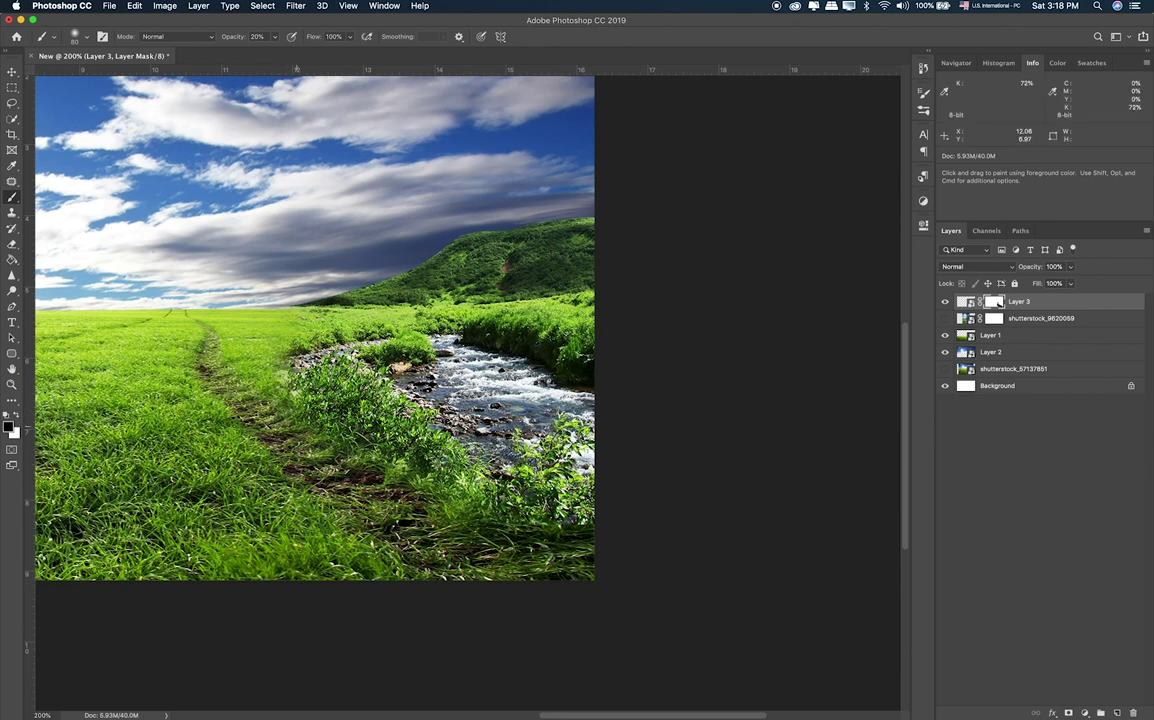
{"action": "key", "text": "x"}
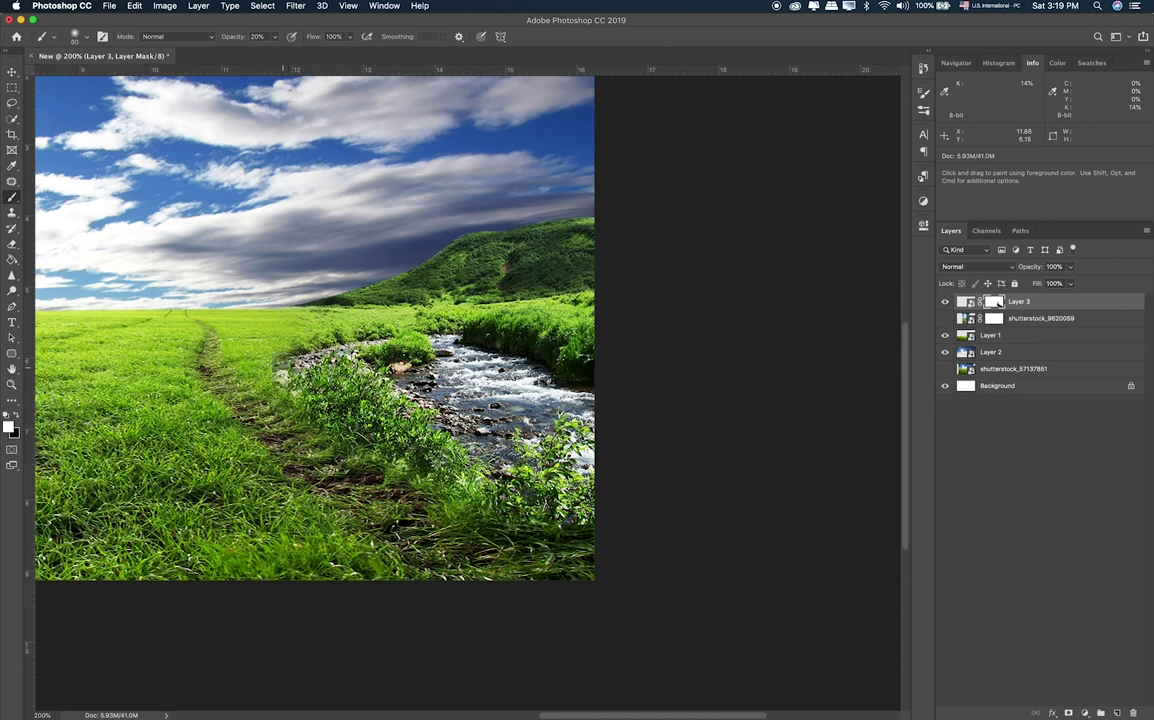
{"action": "key", "text": "x"}
{"action": "key", "text": "super+0"}
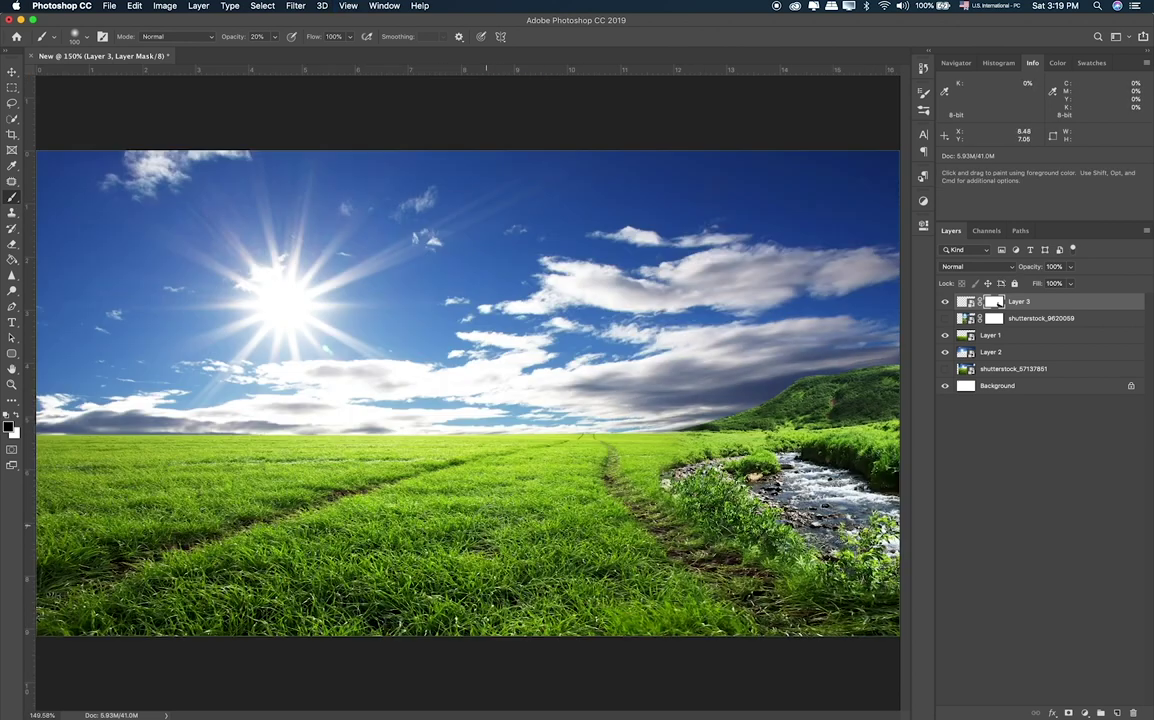
Quick Look shutterstock_241444384.jpg in Finder, then drag it onto the Photoshop canvas.
{"action": "key", "text": "super+Tab"}
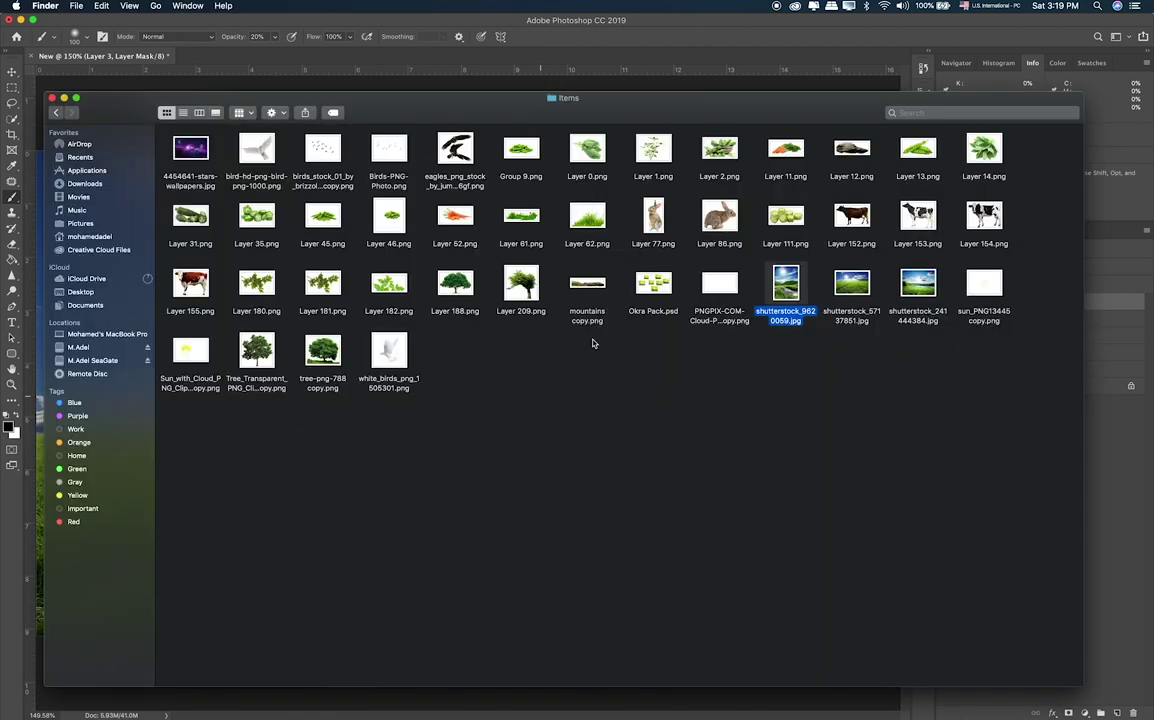
{"action": "left_click", "coordinate": [906, 284]}
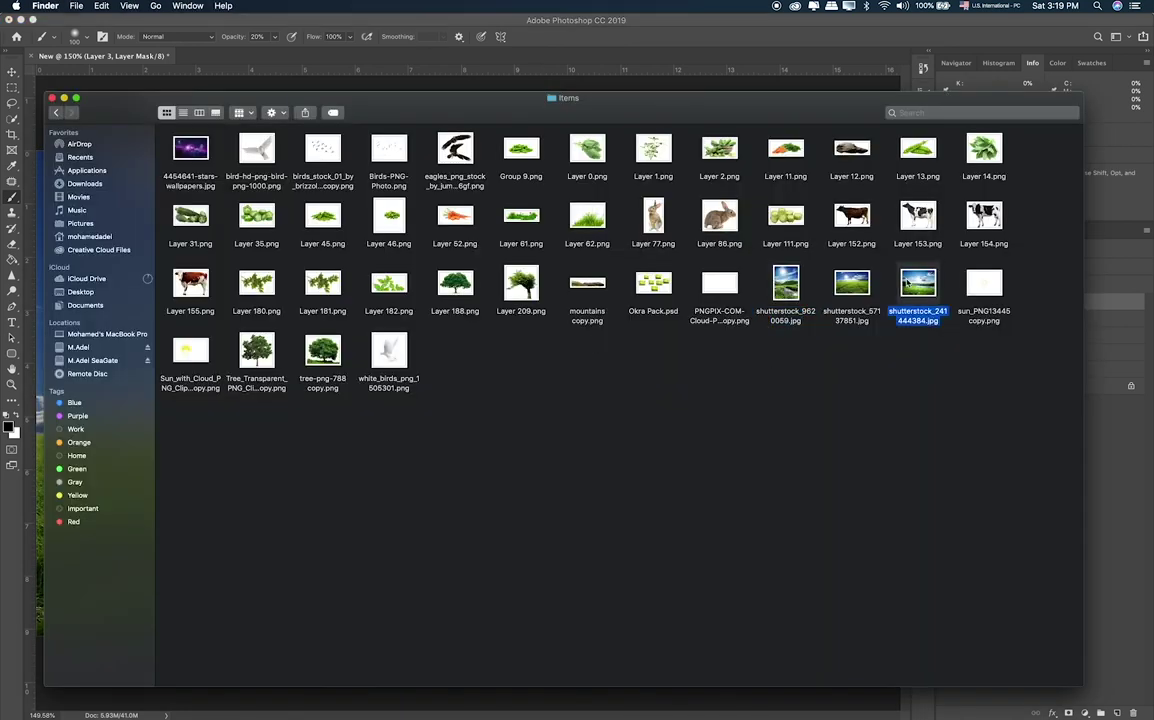
{"action": "key", "text": "space"}
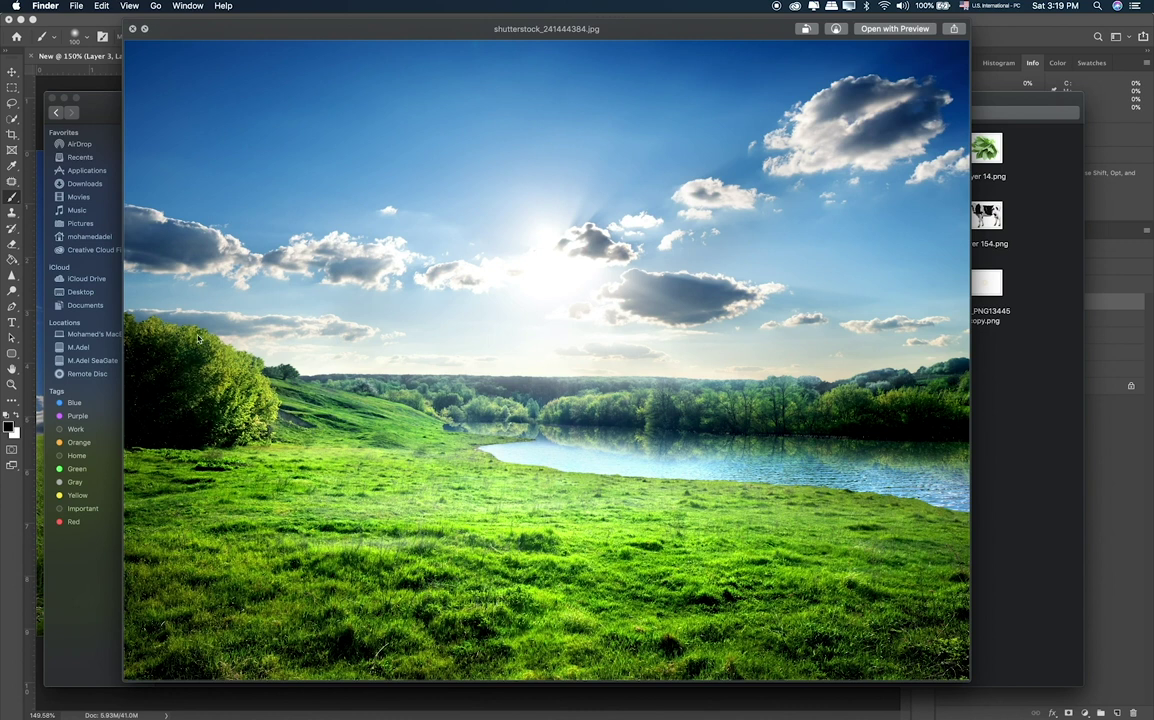
{"action": "key", "text": "space"}
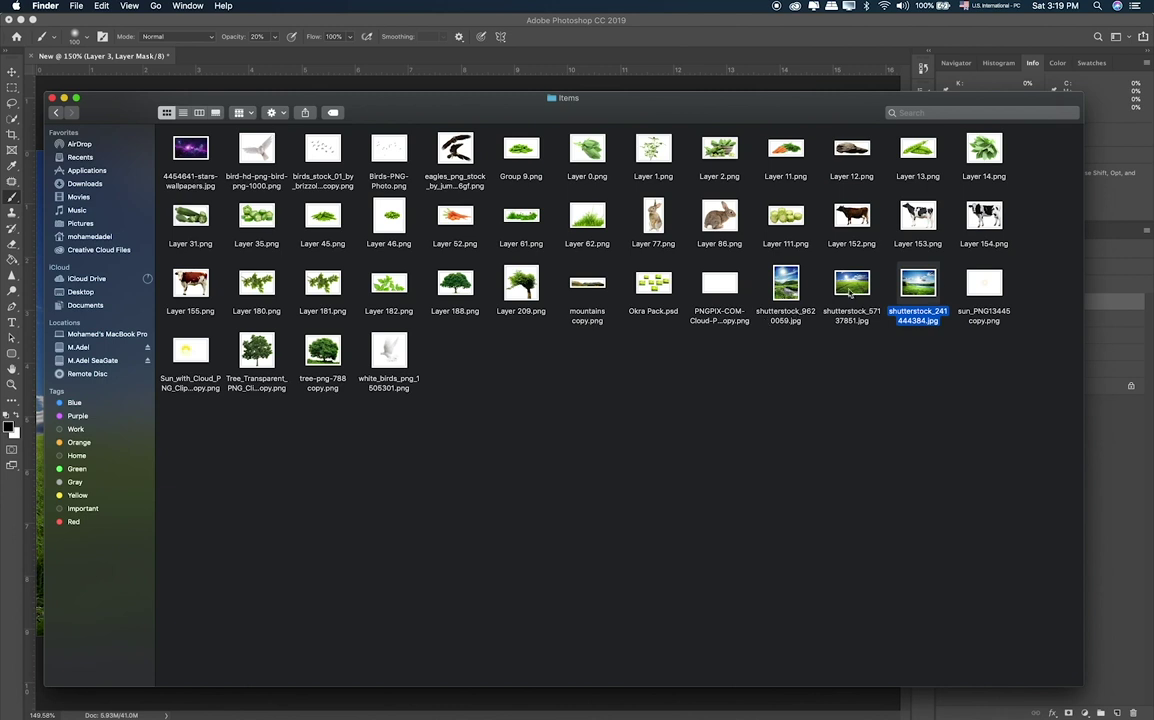
{"action": "left_click_drag", "start_coordinate": [903, 293], "coordinate": [391, 372]}
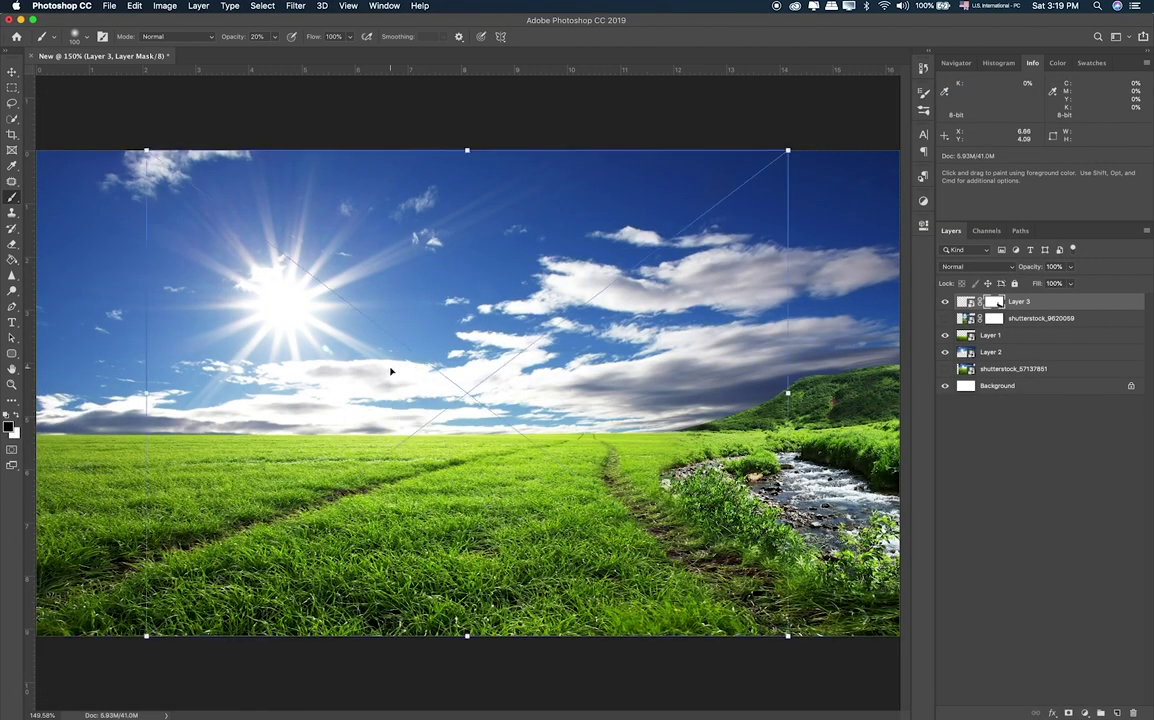
Place the lake photo, flip it horizontally, and shift it to the left.
{"action": "key", "text": "Return"}
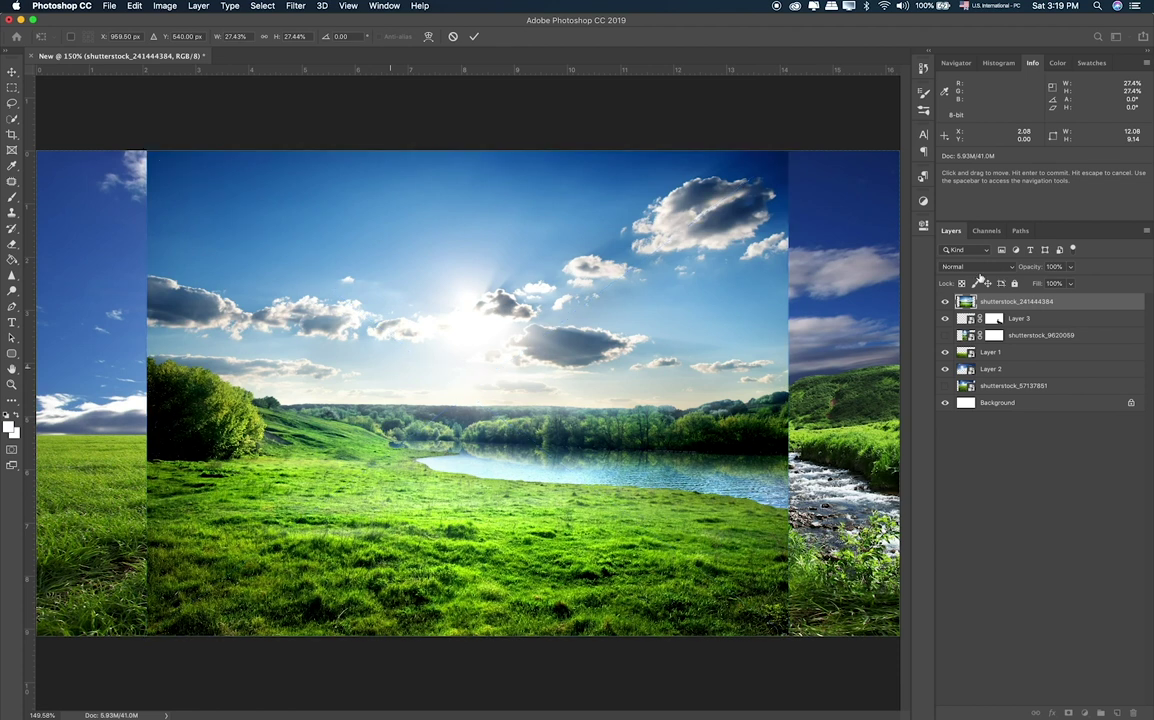
{"action": "right_click", "coordinate": [998, 305]}
{"action": "left_click", "coordinate": [673, 470]}
{"action": "key", "text": "ctrl+t"}
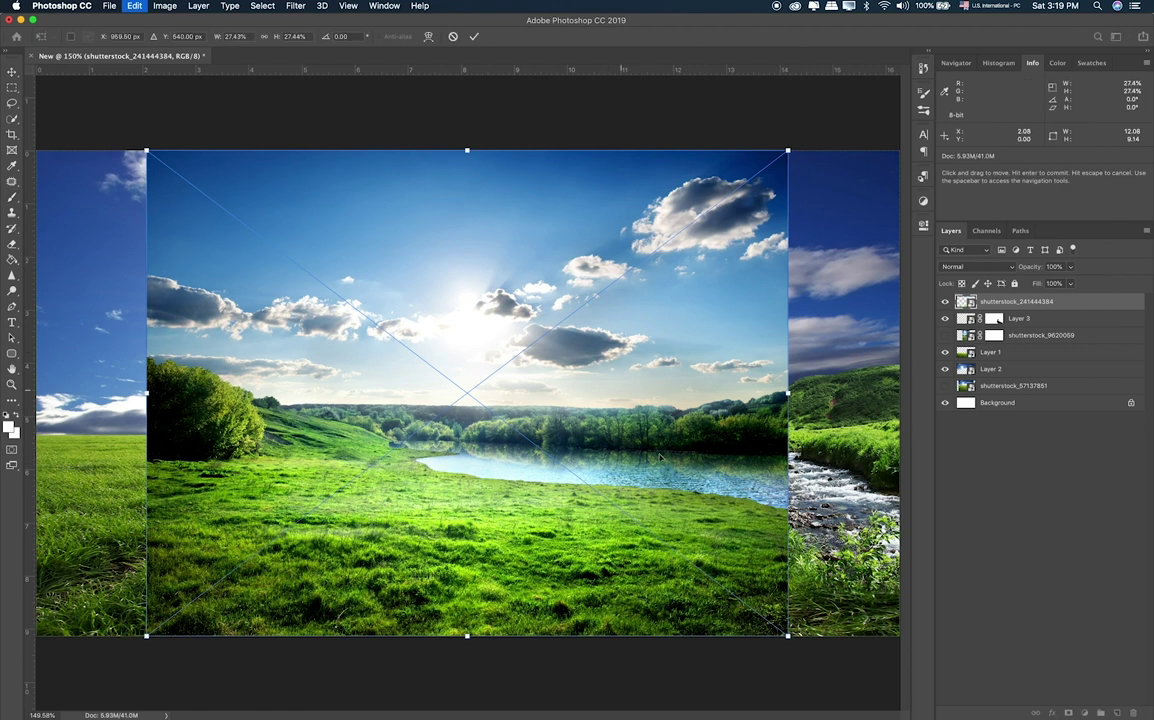
{"action": "right_click", "coordinate": [598, 333]}
{"action": "left_click", "coordinate": [655, 473]}
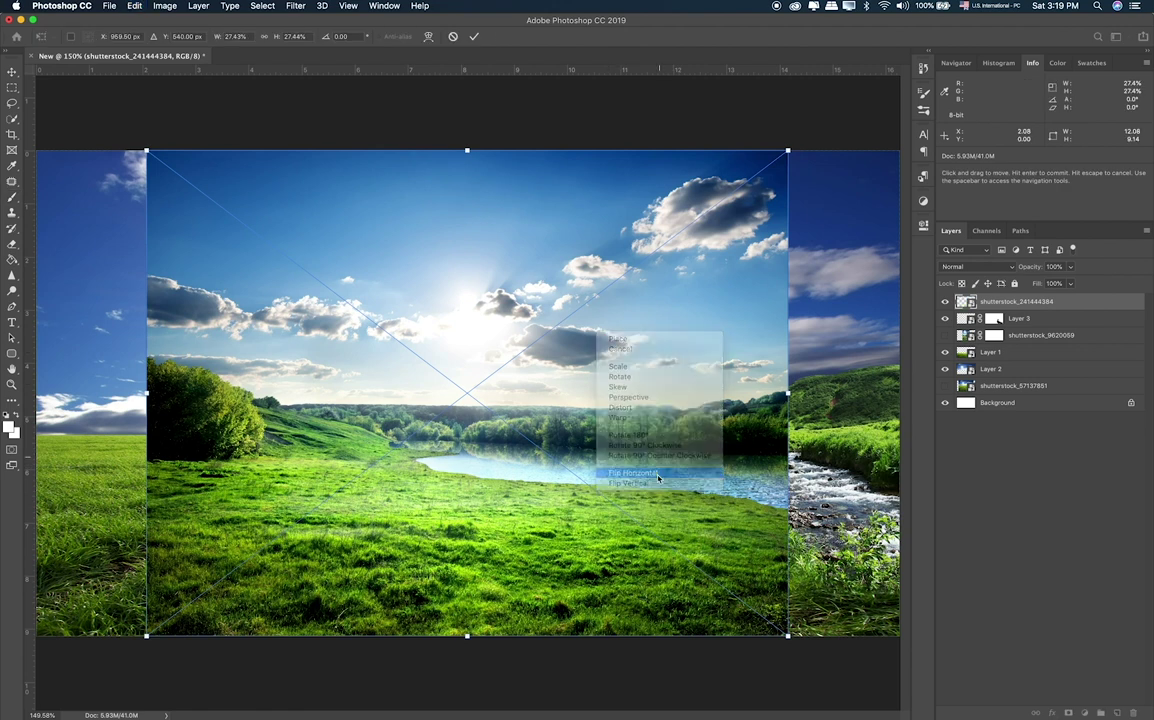
{"action": "key", "text": "ctrl+h"}
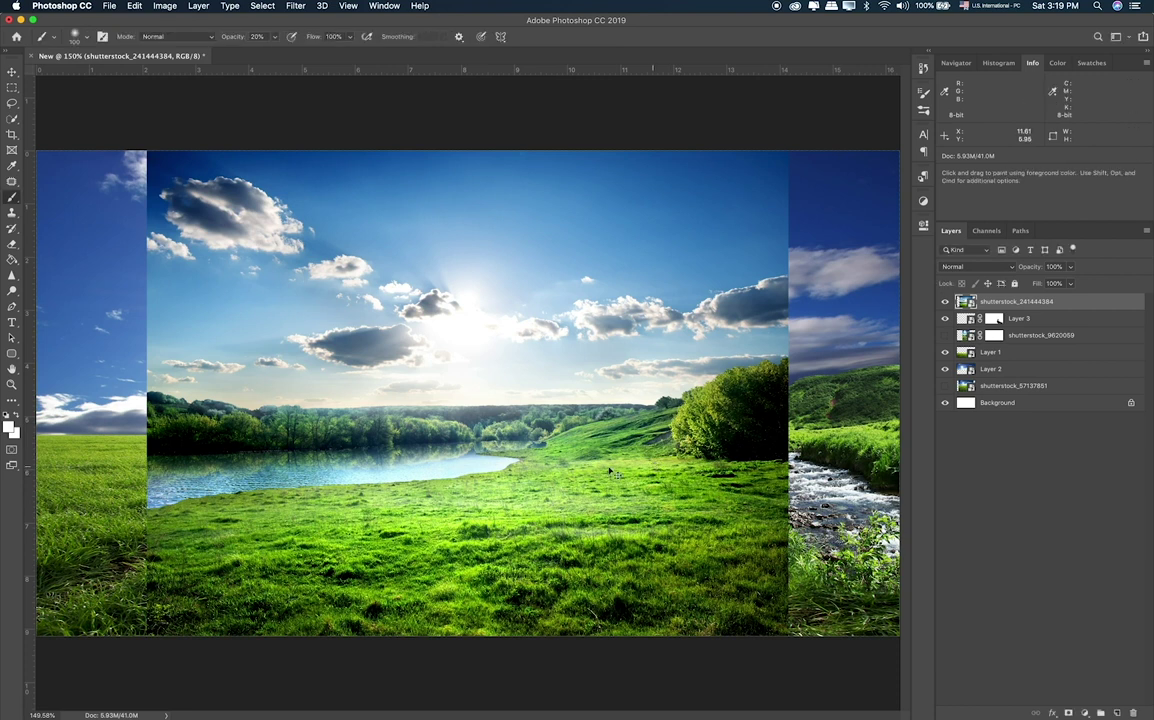
{"action": "key", "text": "v"}
{"action": "left_click_drag", "start_coordinate": [612, 472], "coordinate": [557, 472]}
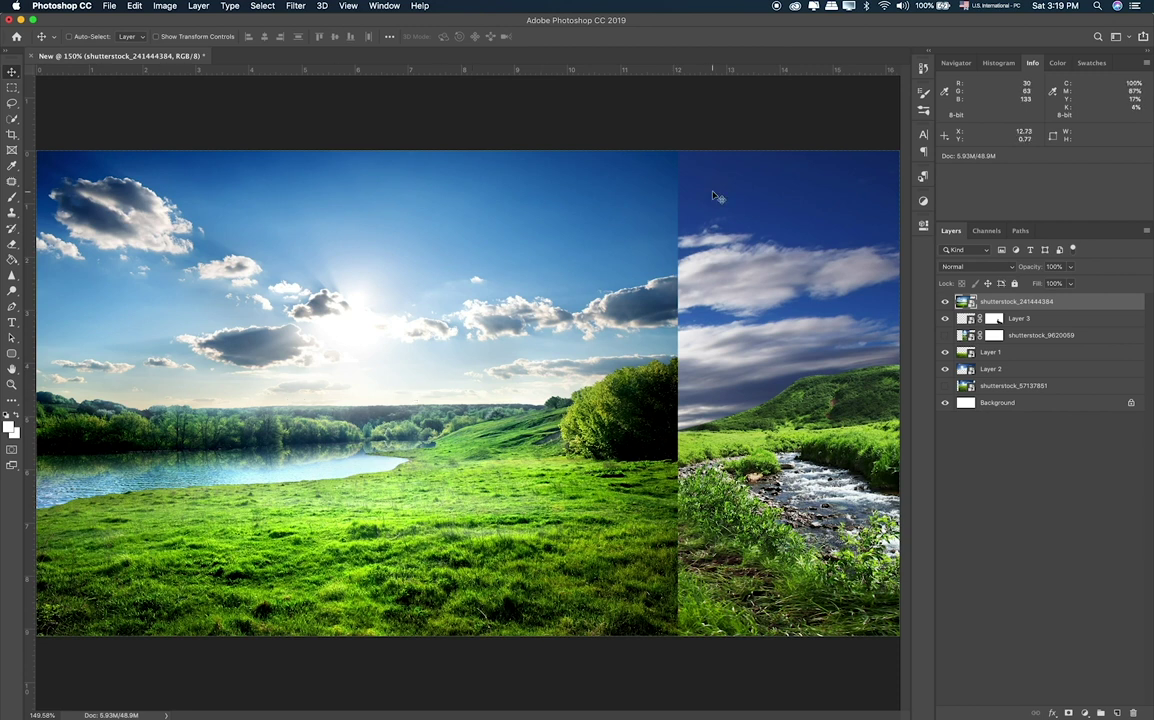
Scale the lake photo down to about 21%, move it lower, and set its opacity to 100%.
{"action": "key", "text": "super+t"}
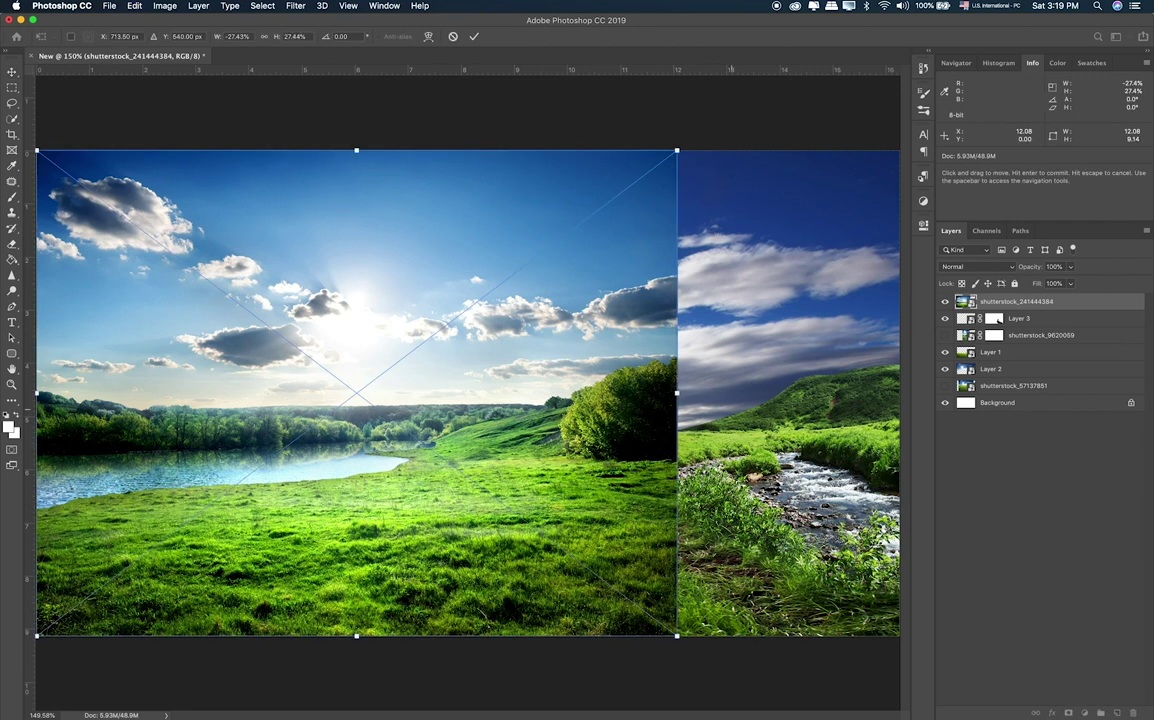
{"action": "left_click_drag", "start_coordinate": [677, 635], "coordinate": [533, 527]}
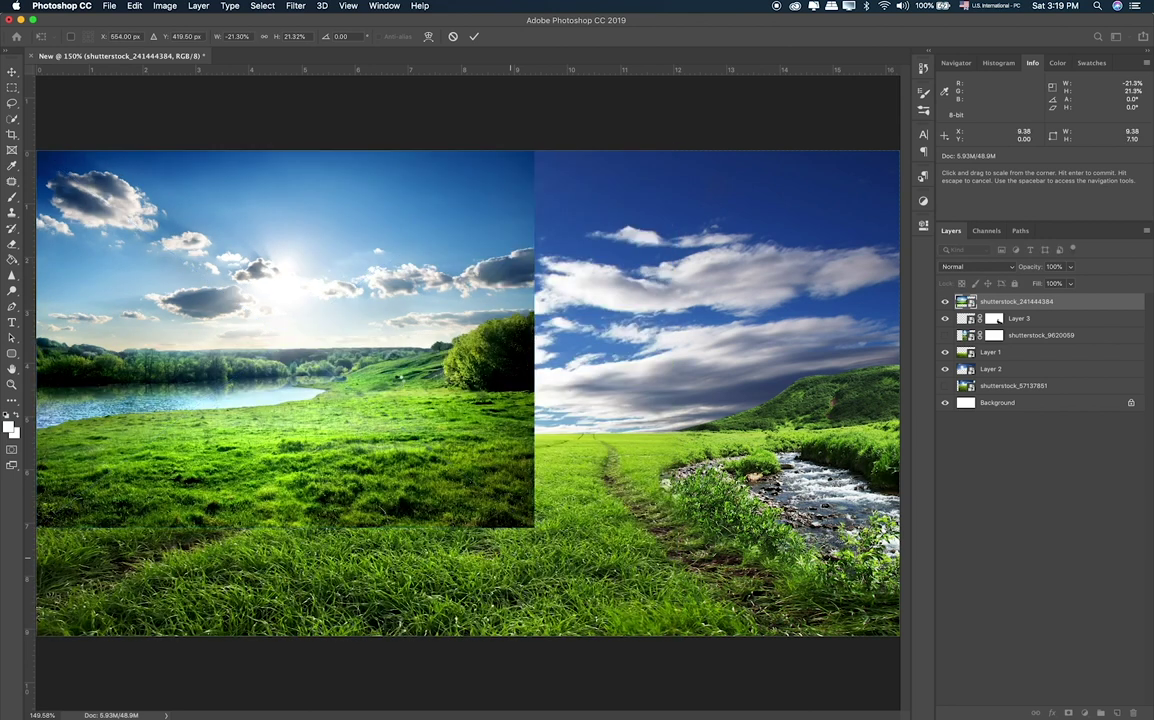
{"action": "key", "text": "Return"}
{"action": "mouse_move", "coordinate": [358, 344]}
{"action": "left_mouse_down"}
{"action": "mouse_move", "coordinate": [360, 381]}
{"action": "mouse_move", "coordinate": [395, 426]}
{"action": "left_mouse_up"}
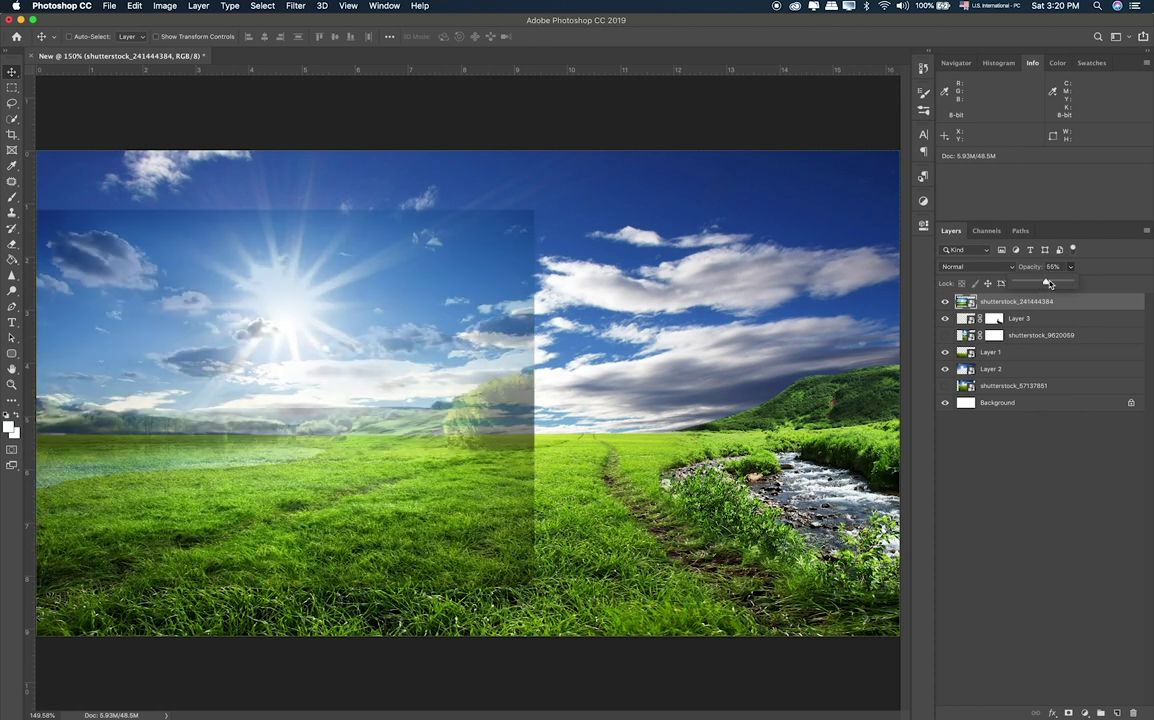
{"action": "left_click_drag", "start_coordinate": [1049, 284], "coordinate": [1065, 283]}
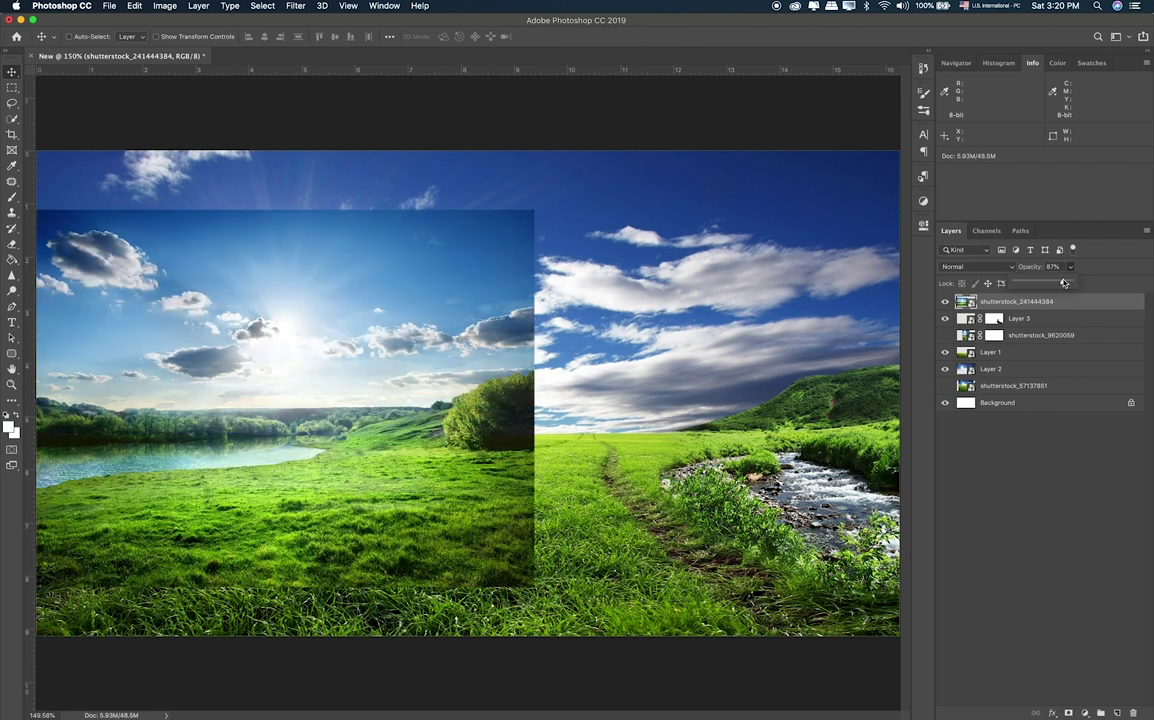
{"action": "left_click_drag", "start_coordinate": [1066, 283], "coordinate": [1081, 283]}
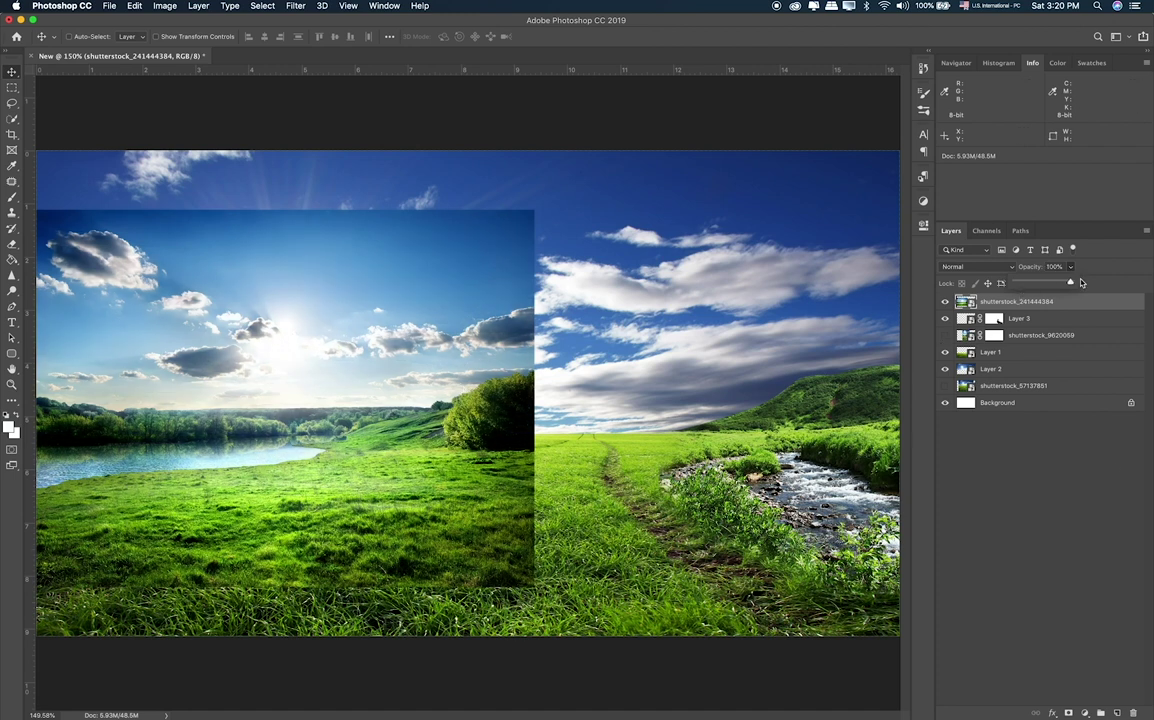
Add a layer mask to the lake layer and zoom the canvas to 300%.
{"action": "left_click", "coordinate": [1069, 713]}
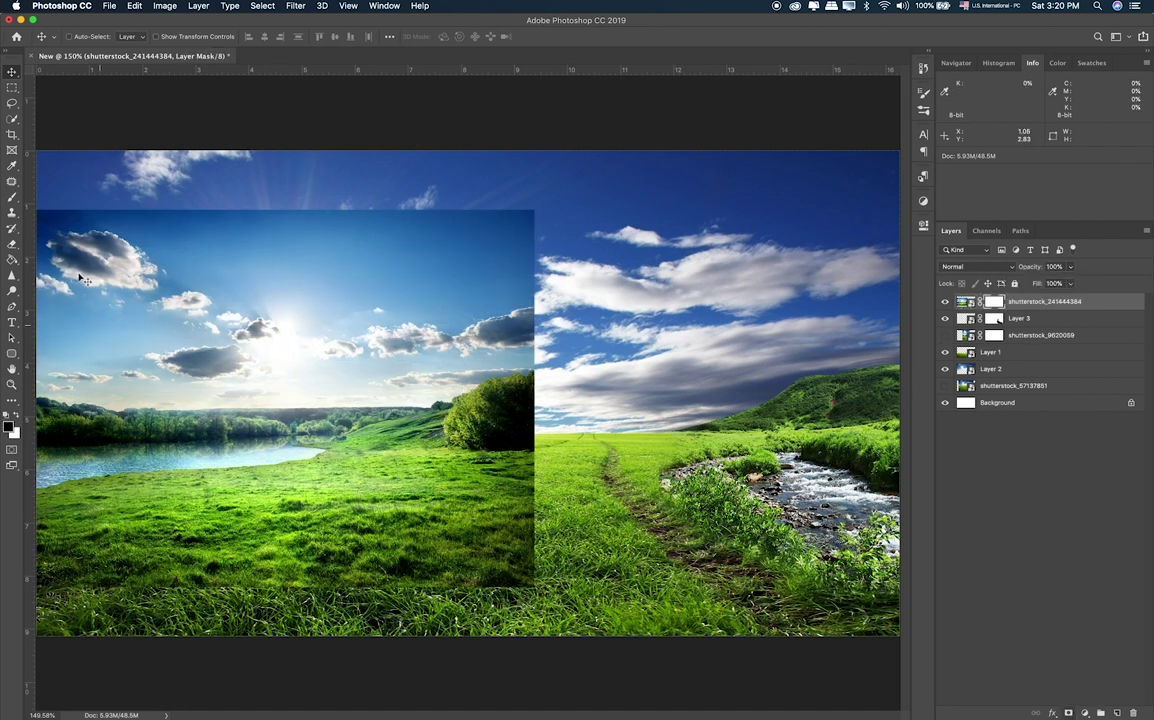
{"action": "left_click", "coordinate": [12, 305]}
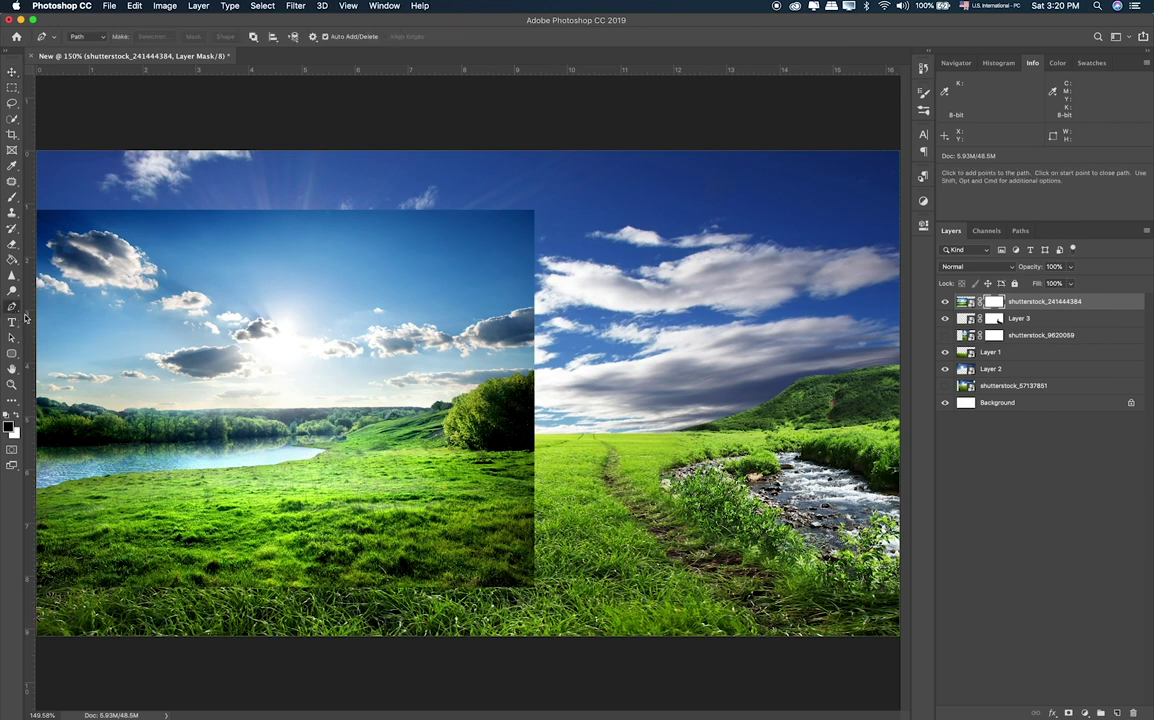
{"action": "key", "text": "super+plus"}
{"action": "key", "text": "super+plus"}
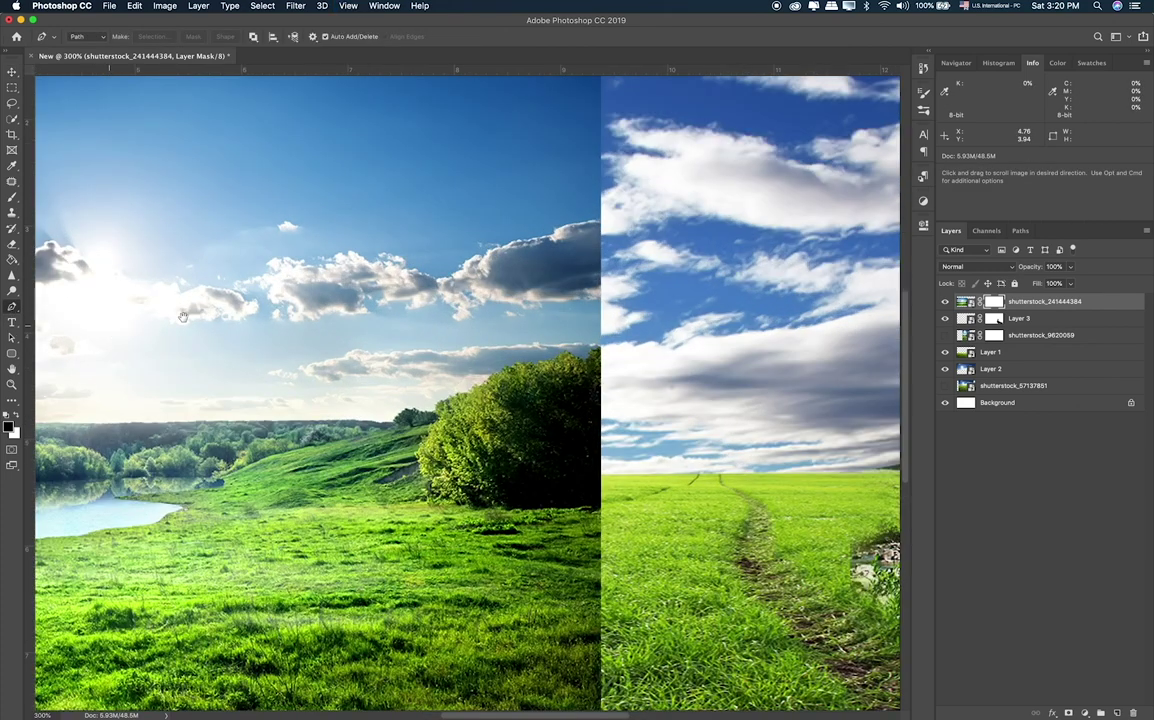
{"action": "key", "text": "super+plus"}
{"action": "left_click_drag", "start_coordinate": [506, 441], "coordinate": [537, 441]}
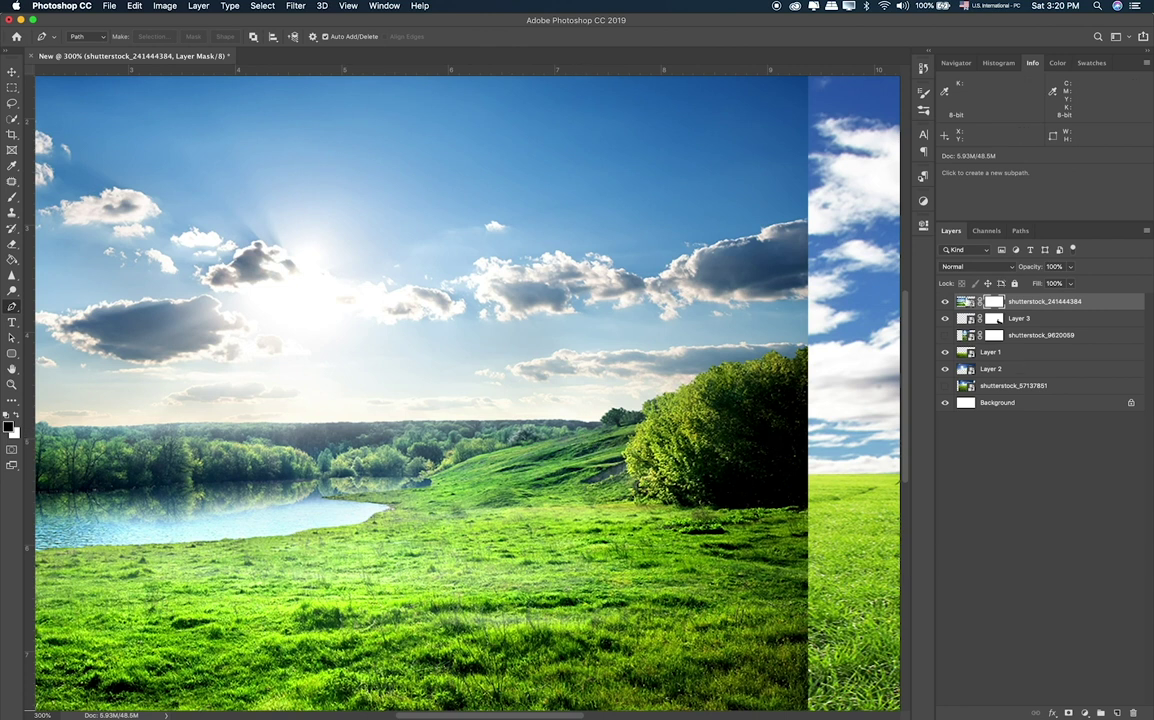
Nudge the lake image down about 0.31 cm and pan to its left edge.
{"action": "left_click", "coordinate": [965, 301]}
{"action": "key", "text": "v"}
{"action": "left_click_drag", "start_coordinate": [580, 418], "coordinate": [580, 459]}
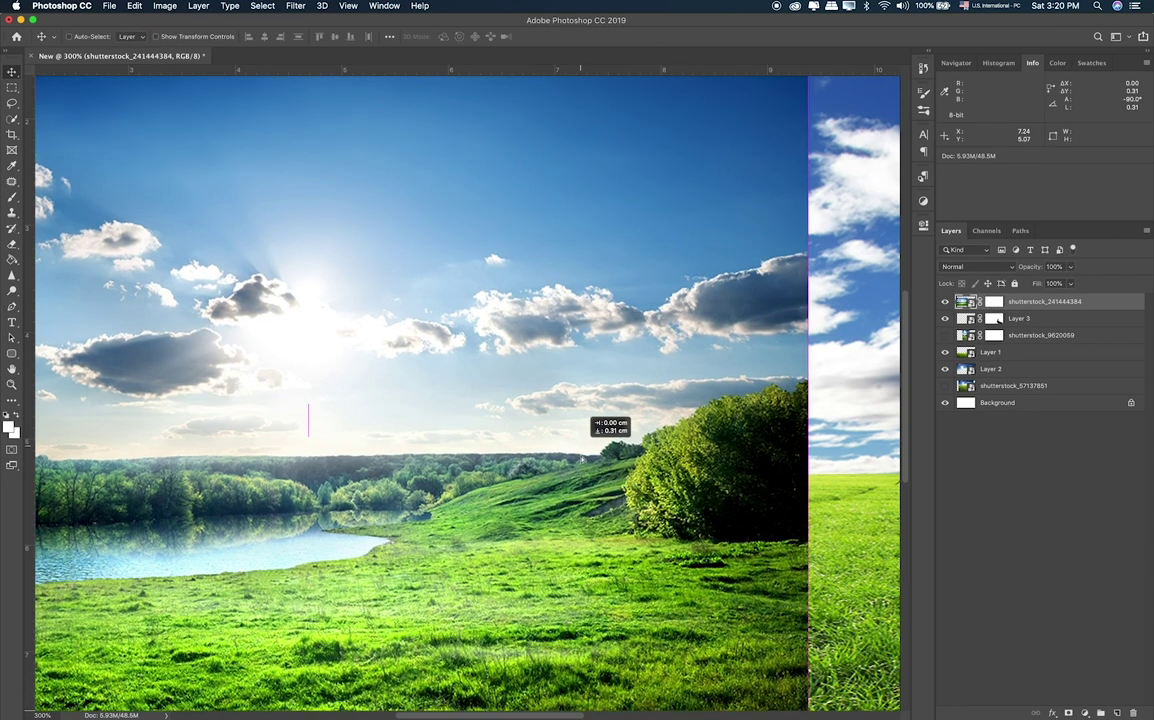
{"action": "left_click_drag", "start_coordinate": [422, 491], "coordinate": [619, 479]}
{"action": "left_click_drag", "start_coordinate": [230, 460], "coordinate": [295, 458]}
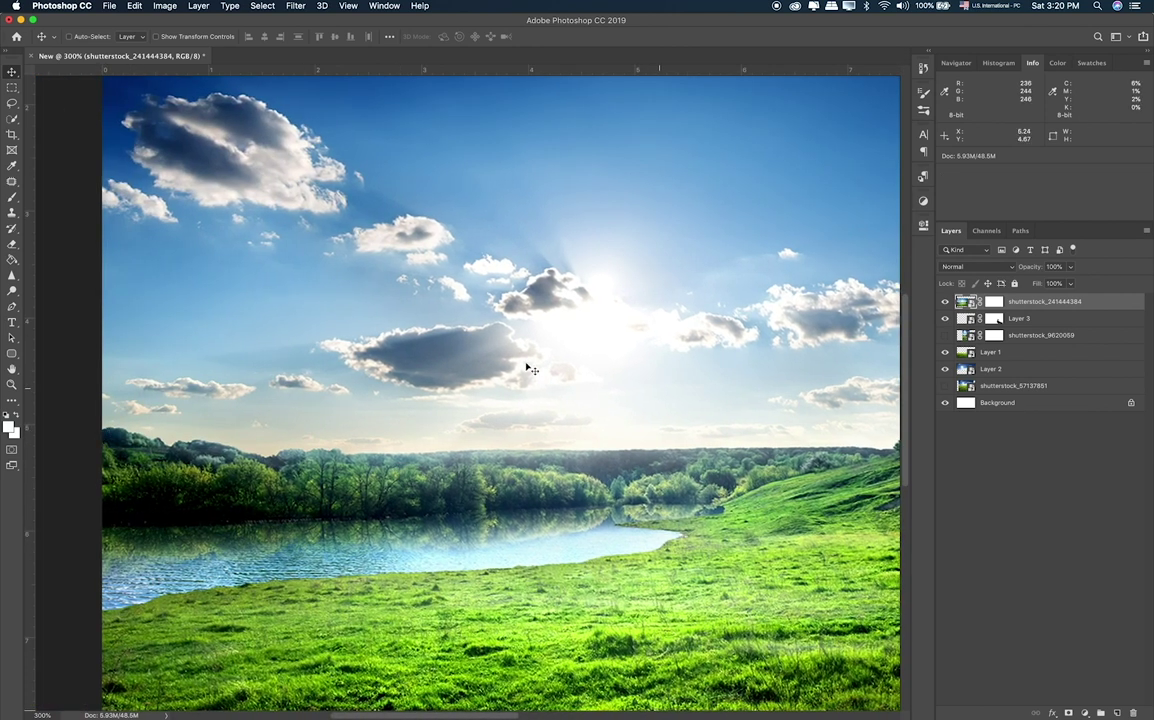
Start a Pen path at the image's left edge and trace along the treeline.
{"action": "left_click", "coordinate": [12, 306]}
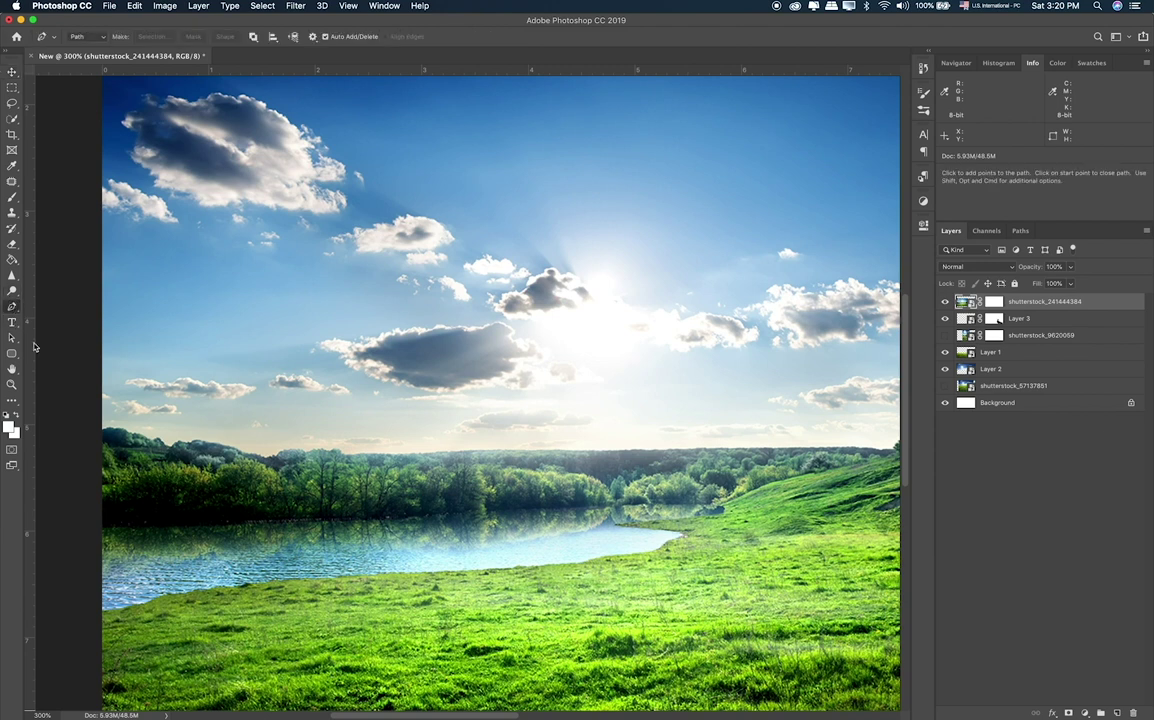
{"action": "left_click", "coordinate": [97, 433]}
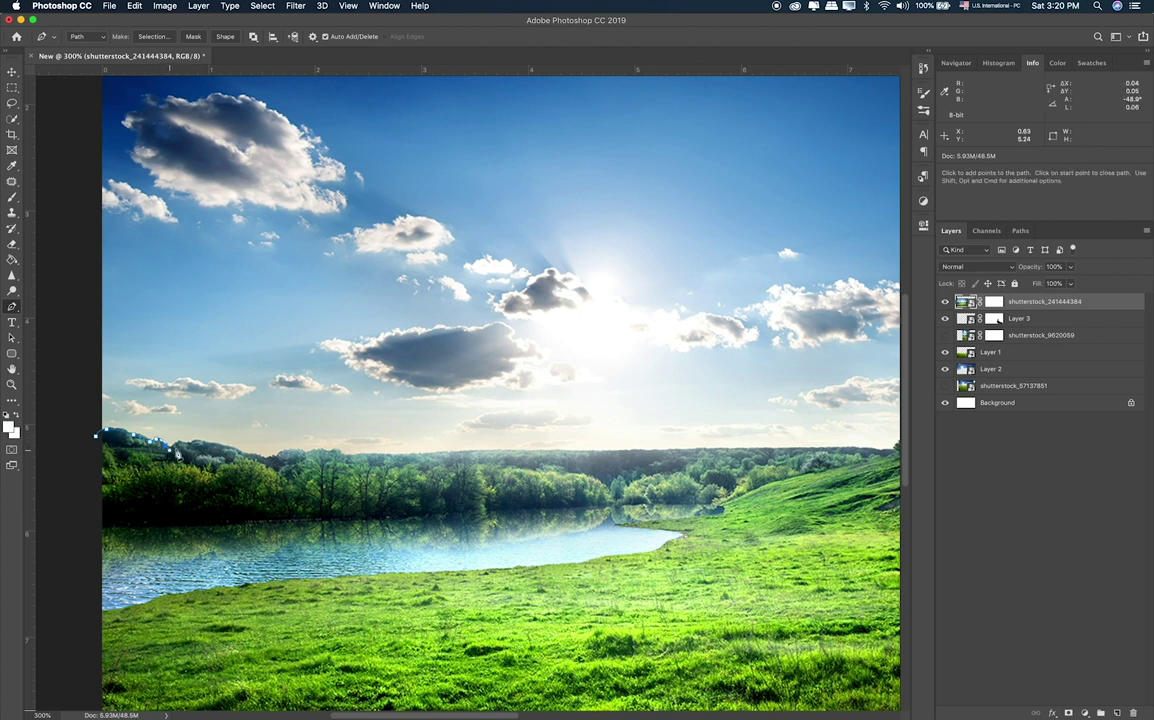
{"action": "left_click", "coordinate": [213, 448]}
{"action": "left_click", "coordinate": [236, 455]}
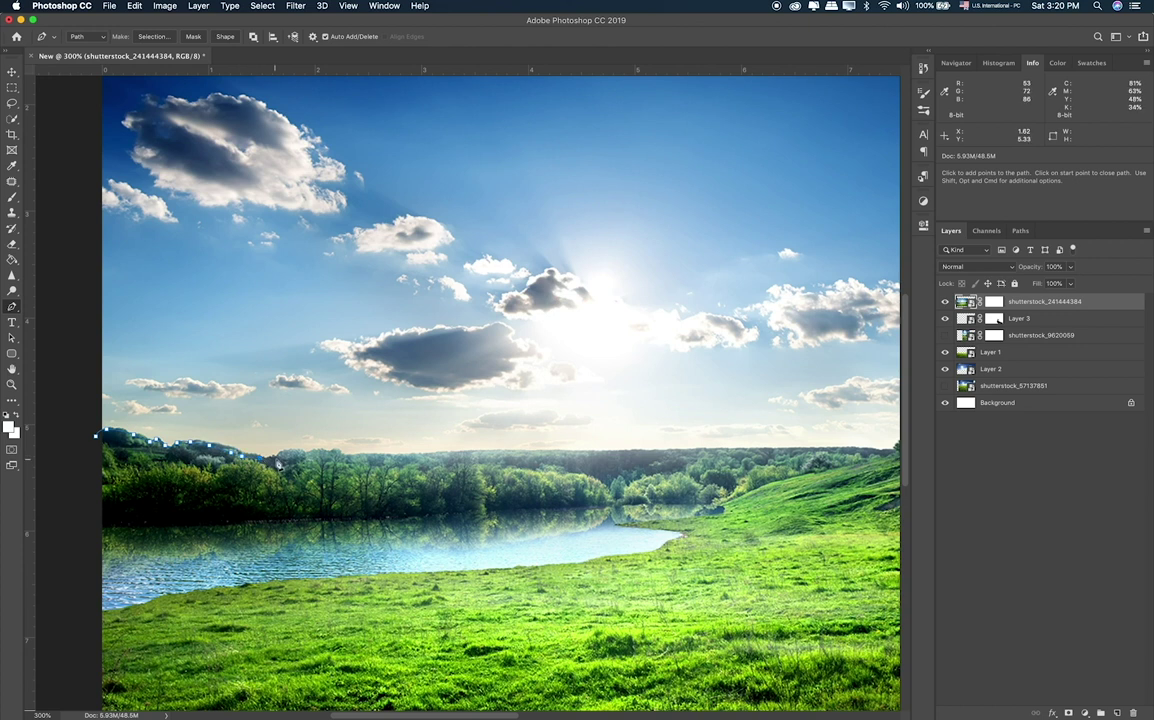
{"action": "left_click_drag", "start_coordinate": [280, 456], "coordinate": [339, 461]}
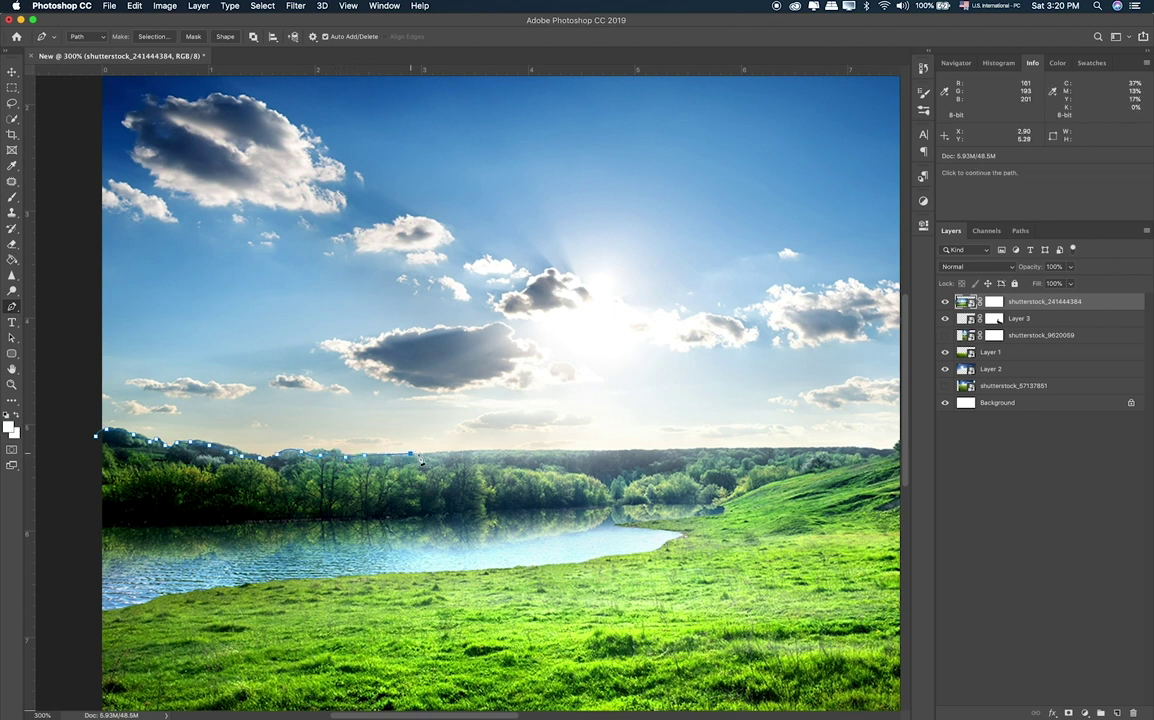
{"action": "scroll", "coordinate": [444, 421], "scroll_direction": "right", "scroll_amount": 3}
{"action": "scroll", "coordinate": [444, 421], "scroll_direction": "down", "scroll_amount": 2}
{"action": "left_click", "coordinate": [447, 413]}
{"action": "left_click", "coordinate": [498, 414]}
{"action": "left_click", "coordinate": [543, 418]}
Continue the path along the distant trees and across the bush to the right.
{"action": "scroll", "coordinate": [543, 418], "scroll_direction": "right", "scroll_amount": 5}
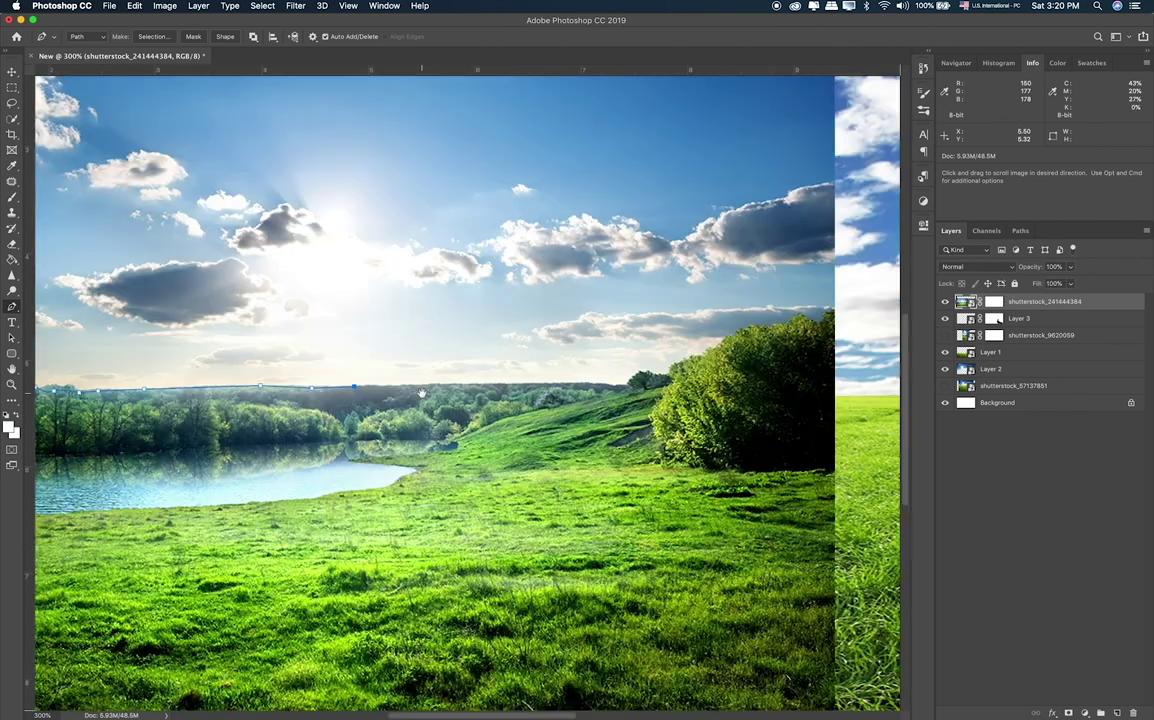
{"action": "left_click", "coordinate": [405, 389]}
{"action": "left_click", "coordinate": [505, 389]}
{"action": "left_click", "coordinate": [616, 387]}
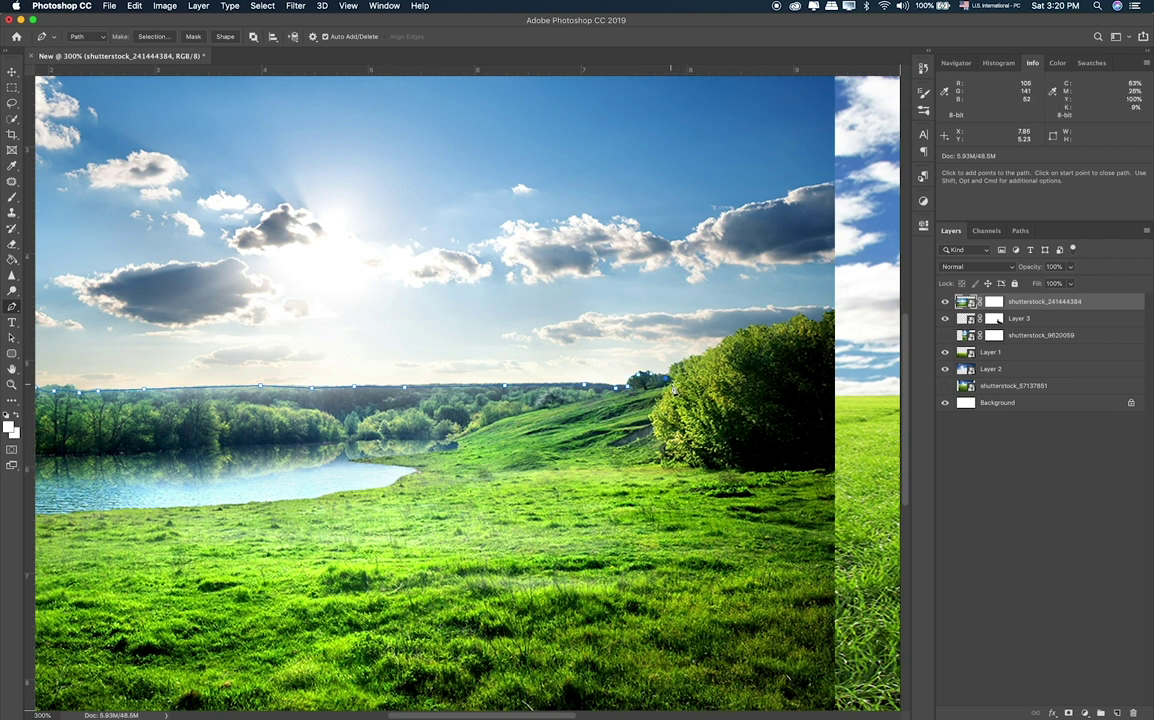
{"action": "left_click", "coordinate": [863, 401]}
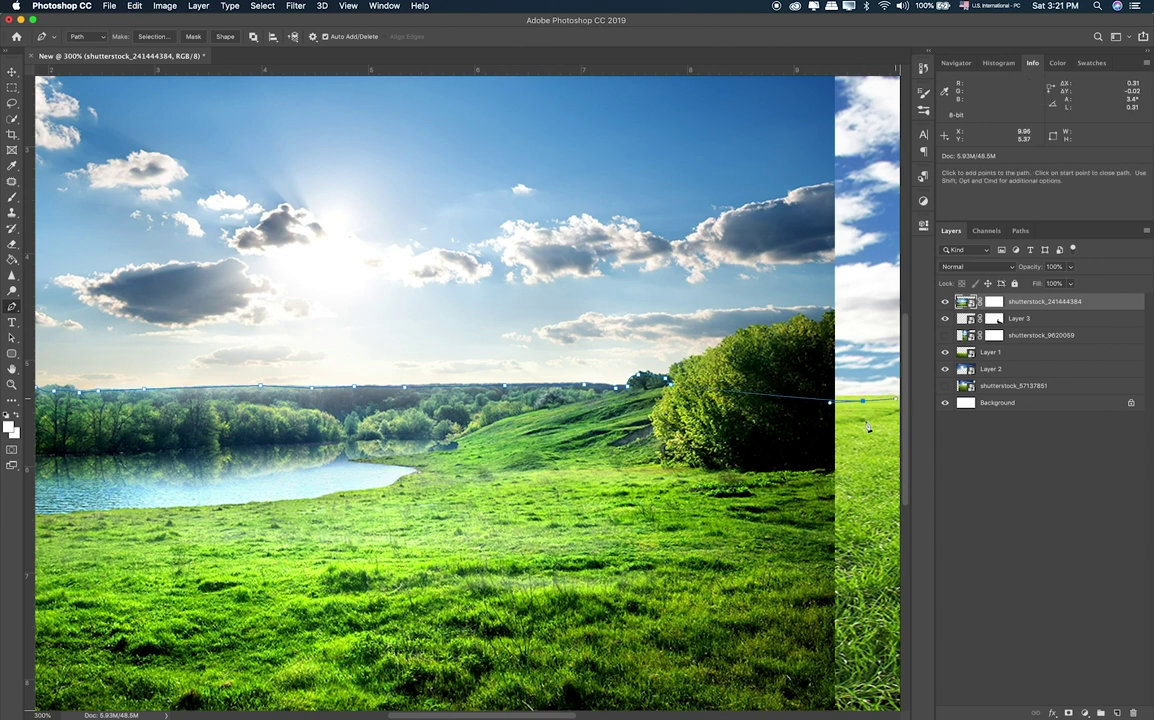
{"action": "scroll", "coordinate": [868, 428], "scroll_direction": "down", "scroll_amount": 5}
{"action": "scroll", "coordinate": [868, 428], "scroll_direction": "right", "scroll_amount": 5}
Run the path down the right side, along the bottom and up the left, closing it at the start.
{"action": "left_click_drag", "start_coordinate": [387, 629], "coordinate": [256, 639]}
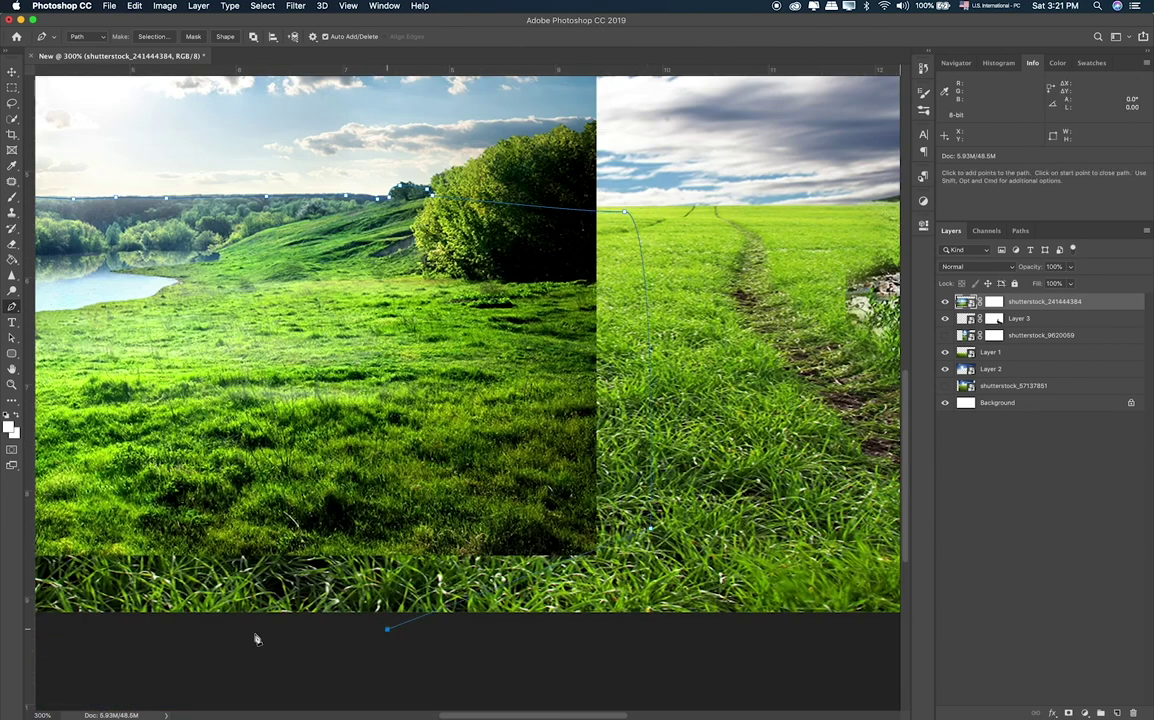
{"action": "scroll", "coordinate": [256, 639], "scroll_direction": "down", "scroll_amount": 3}
{"action": "scroll", "coordinate": [256, 639], "scroll_direction": "left", "scroll_amount": 5}
{"action": "left_click", "coordinate": [302, 505]}
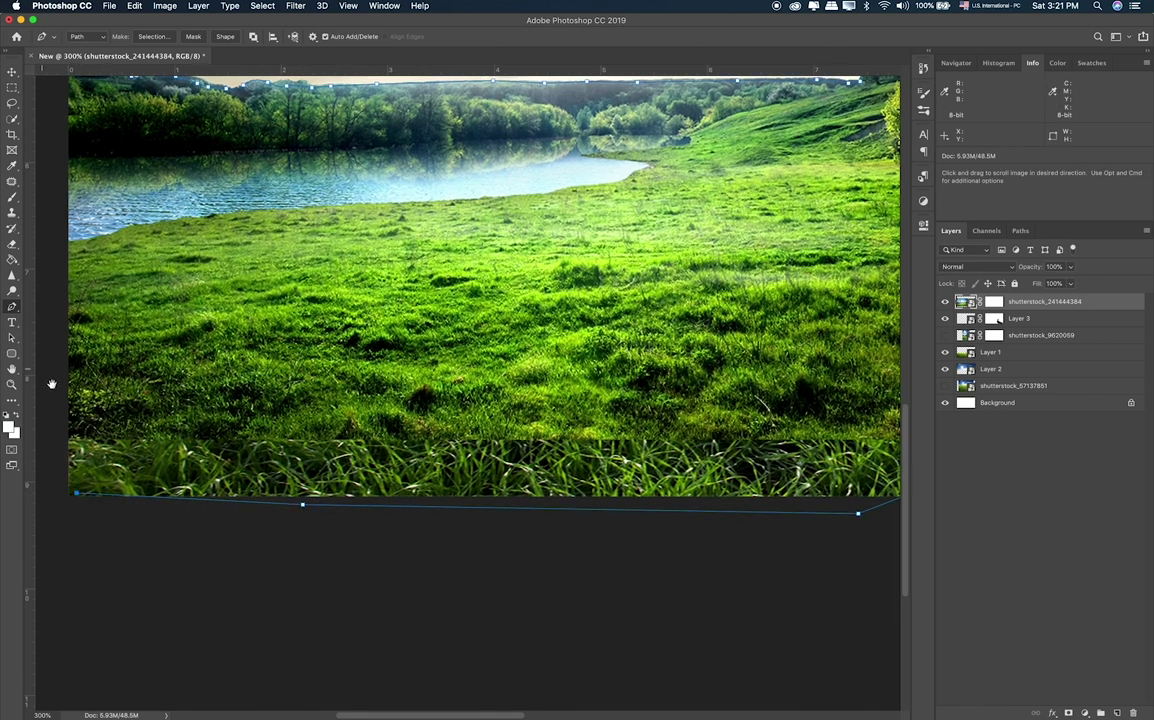
{"action": "left_click_drag", "start_coordinate": [51, 383], "coordinate": [130, 493]}
{"action": "left_click", "coordinate": [85, 469]}
{"action": "left_click", "coordinate": [127, 246]}
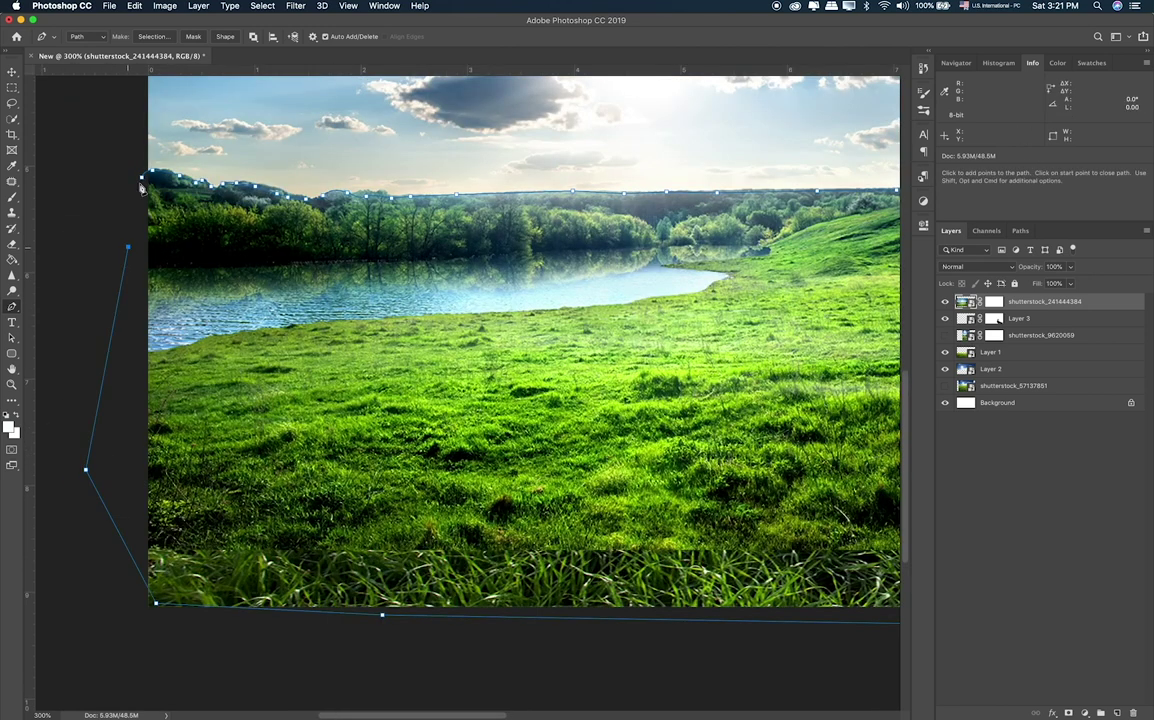
{"action": "left_click", "coordinate": [141, 177]}
{"action": "right_click", "coordinate": [291, 246]}
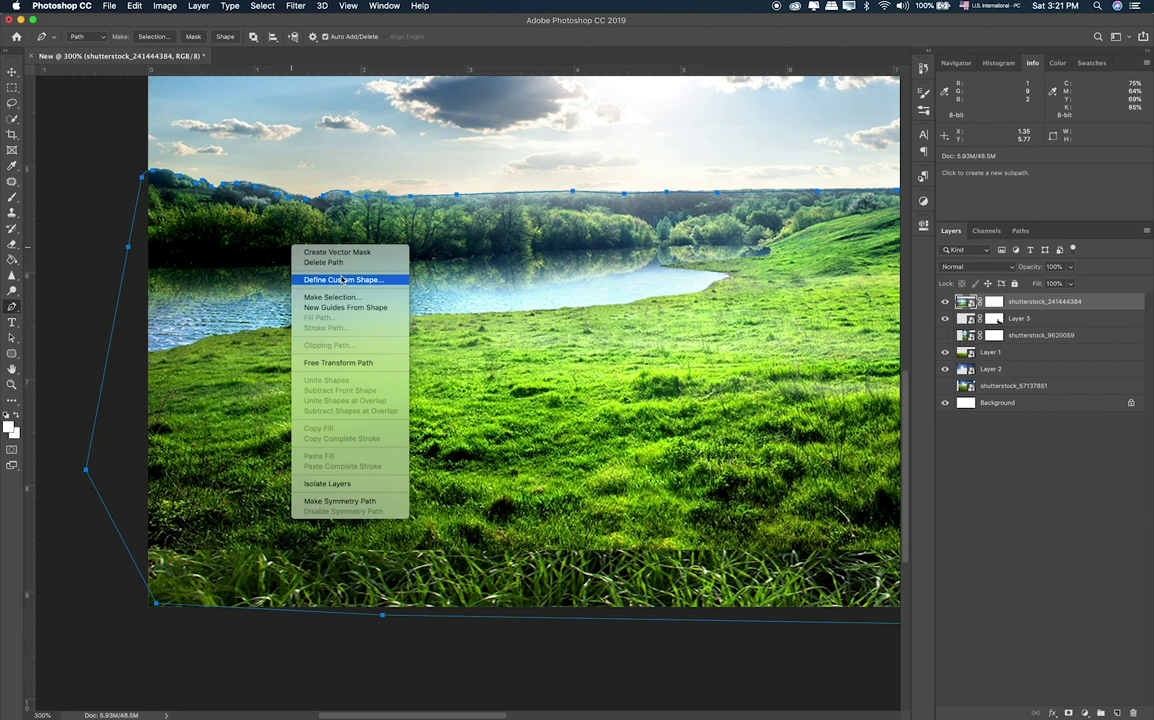
Turn the path into a 0-feather selection, copy it to Layer 4, and hide the lake layer.
{"action": "left_click", "coordinate": [341, 297]}
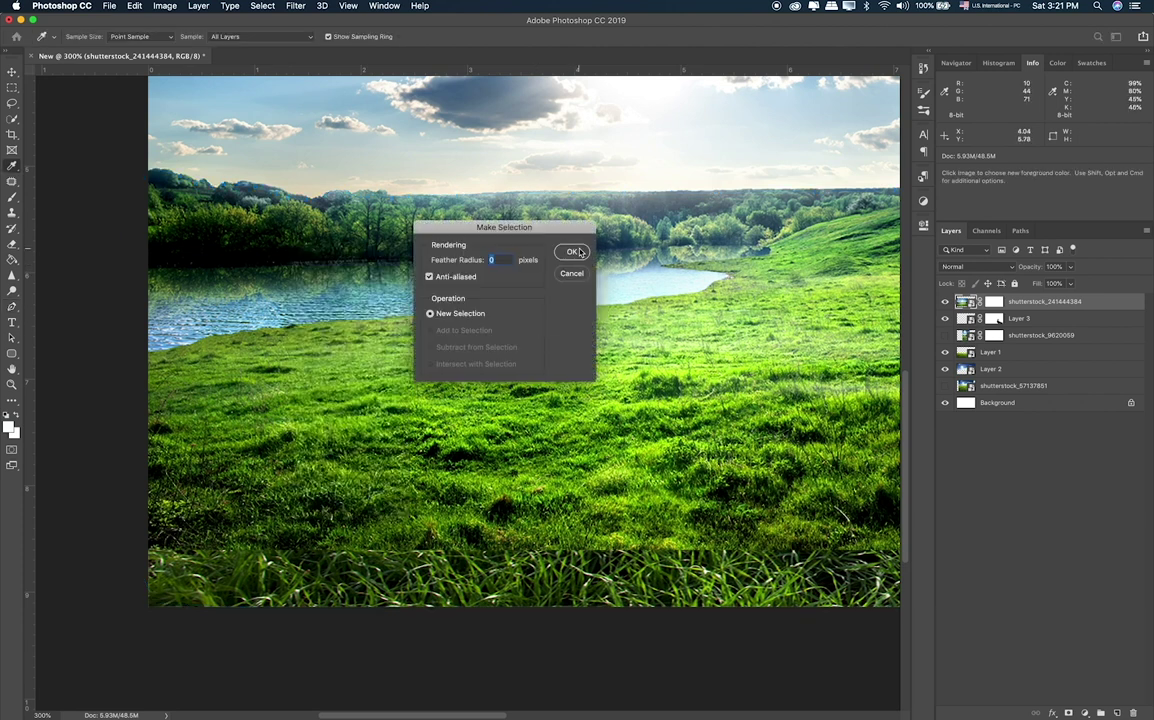
{"action": "left_click", "coordinate": [572, 252]}
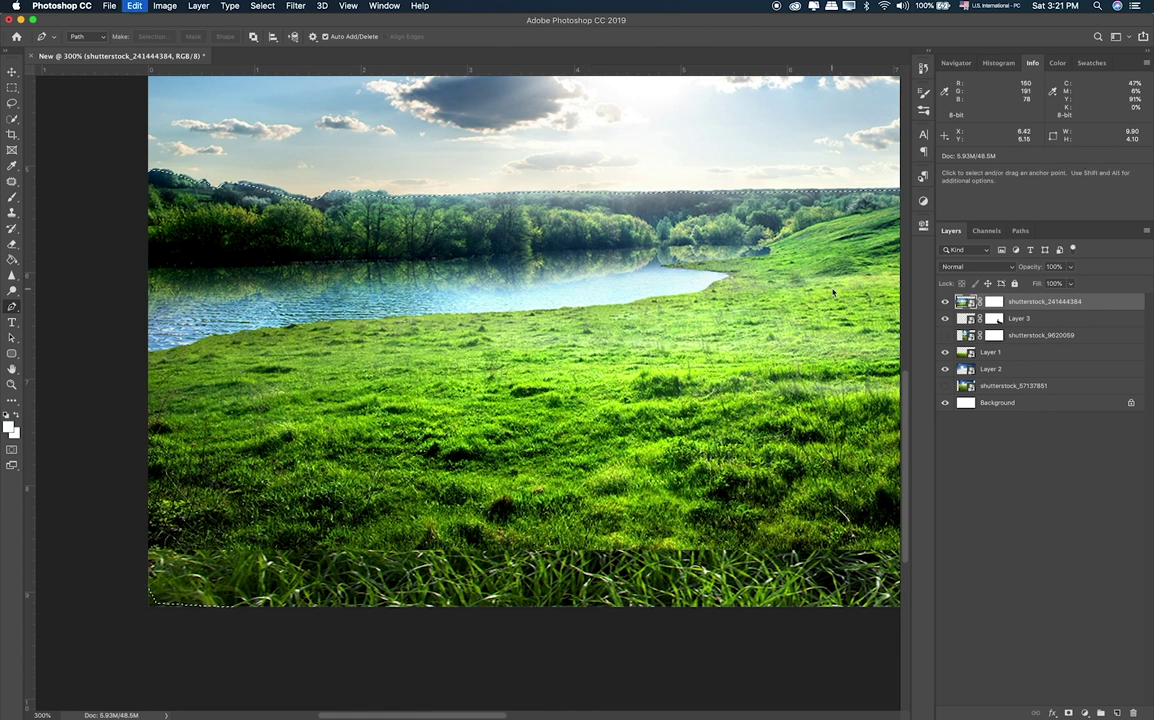
{"action": "key", "text": "ctrl+v"}
{"action": "left_click", "coordinate": [945, 318]}
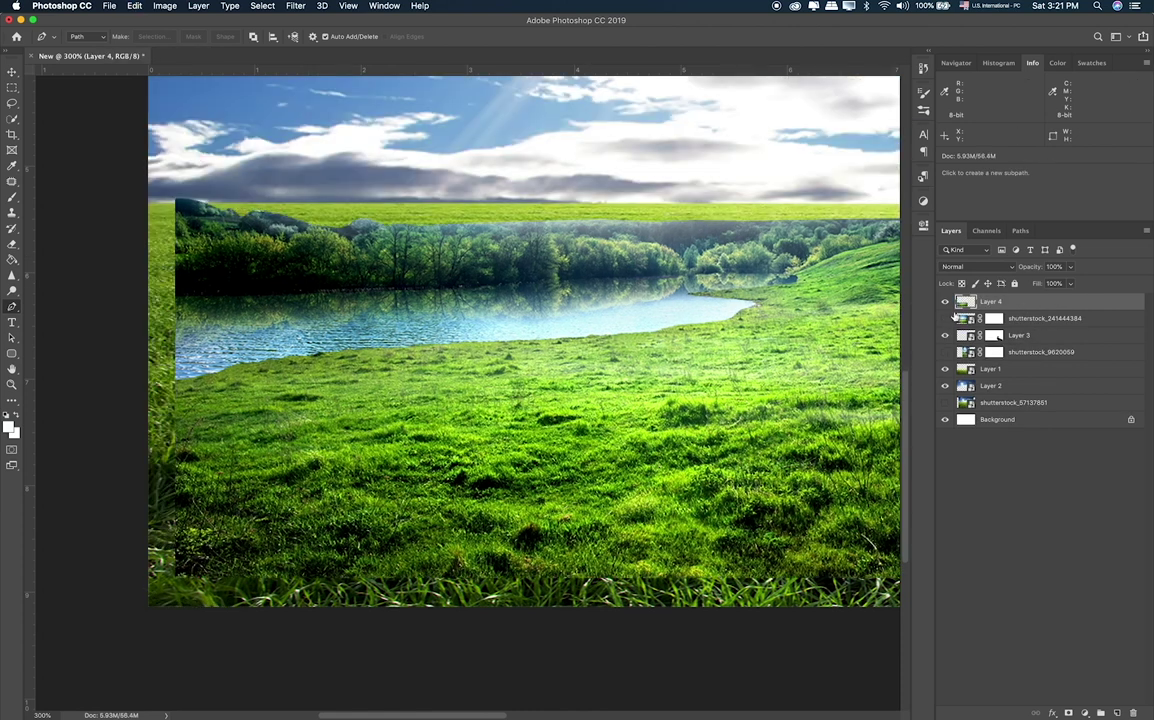
Shift Layer 4's land slightly up and left, then convert Layer 4 to a smart object.
{"action": "key", "text": "v"}
{"action": "mouse_move", "coordinate": [268, 289]}
{"action": "left_mouse_down"}
{"action": "mouse_move", "coordinate": [239, 278]}
{"action": "mouse_move", "coordinate": [241, 260]}
{"action": "left_mouse_up"}
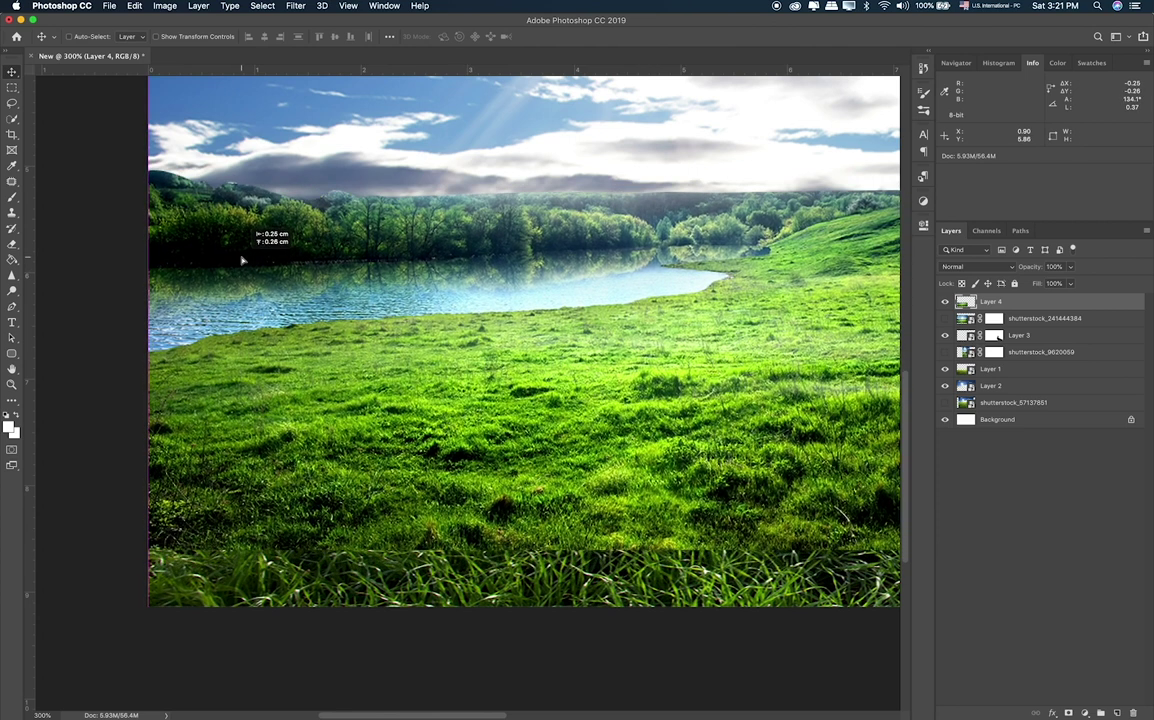
{"action": "scroll", "coordinate": [248, 364], "scroll_direction": "right", "scroll_amount": 5}
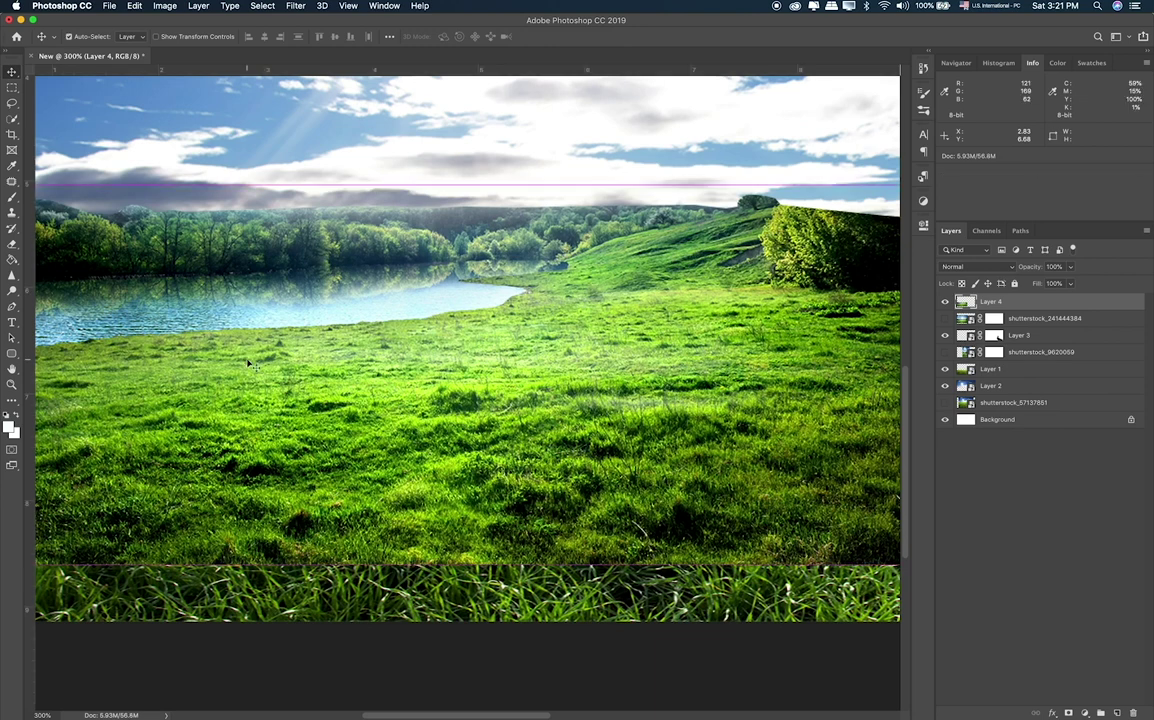
{"action": "scroll", "coordinate": [250, 370], "scroll_direction": "down", "scroll_amount": 2}
{"action": "scroll", "coordinate": [258, 385], "scroll_direction": "down", "scroll_amount": 1}
{"action": "scroll", "coordinate": [265, 400], "scroll_direction": "down", "scroll_amount": 2}
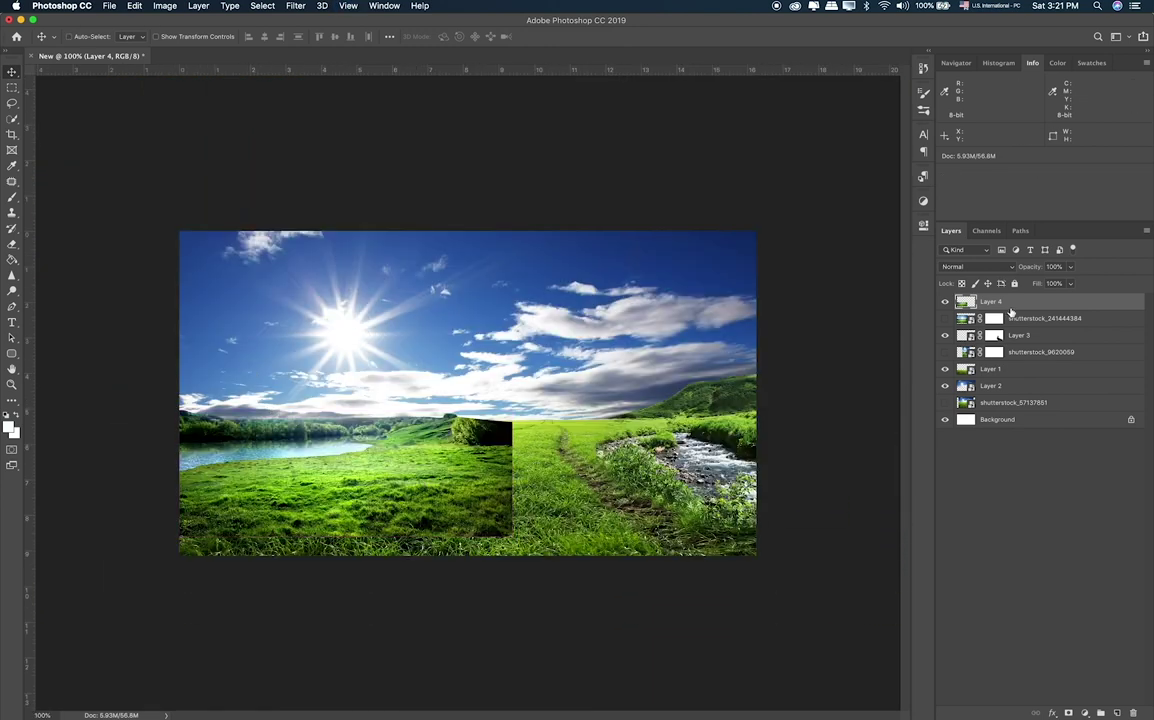
{"action": "right_click", "coordinate": [1010, 311]}
{"action": "left_click", "coordinate": [940, 359]}
Mask Layer 4, zoom to 300%, and paint out the dark patch beside the tree at 100% opacity.
{"action": "left_click", "coordinate": [1069, 712]}
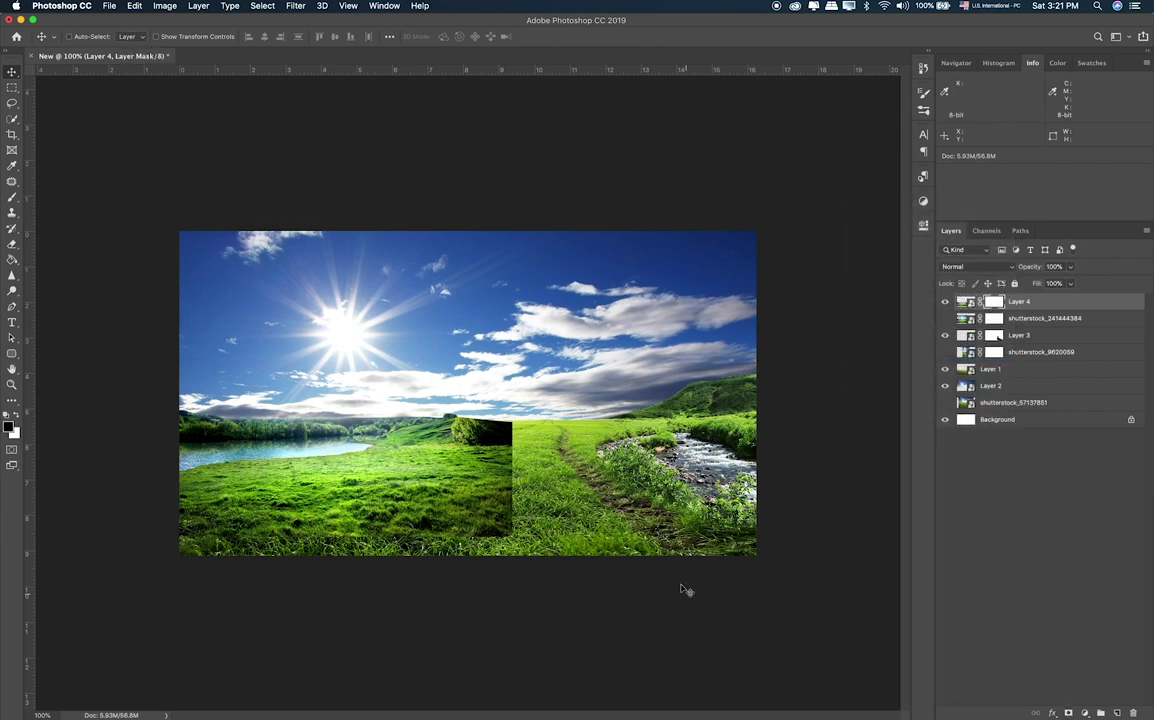
{"action": "key", "text": "b"}
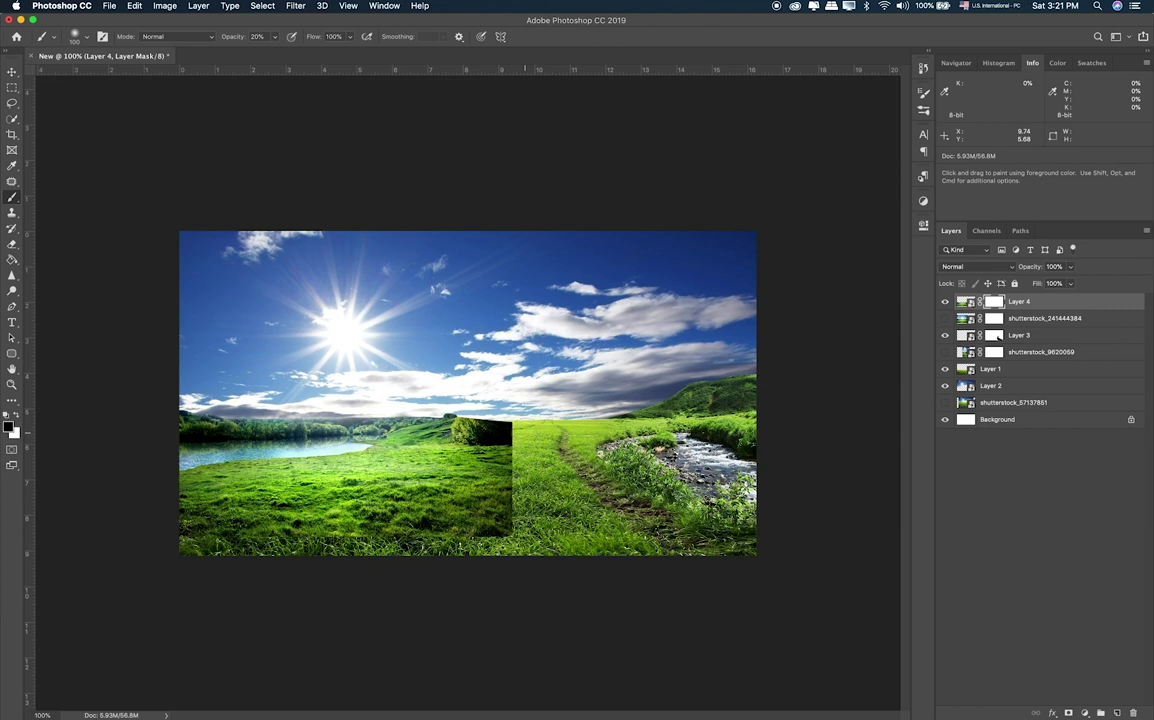
{"action": "key", "text": "super+plus"}
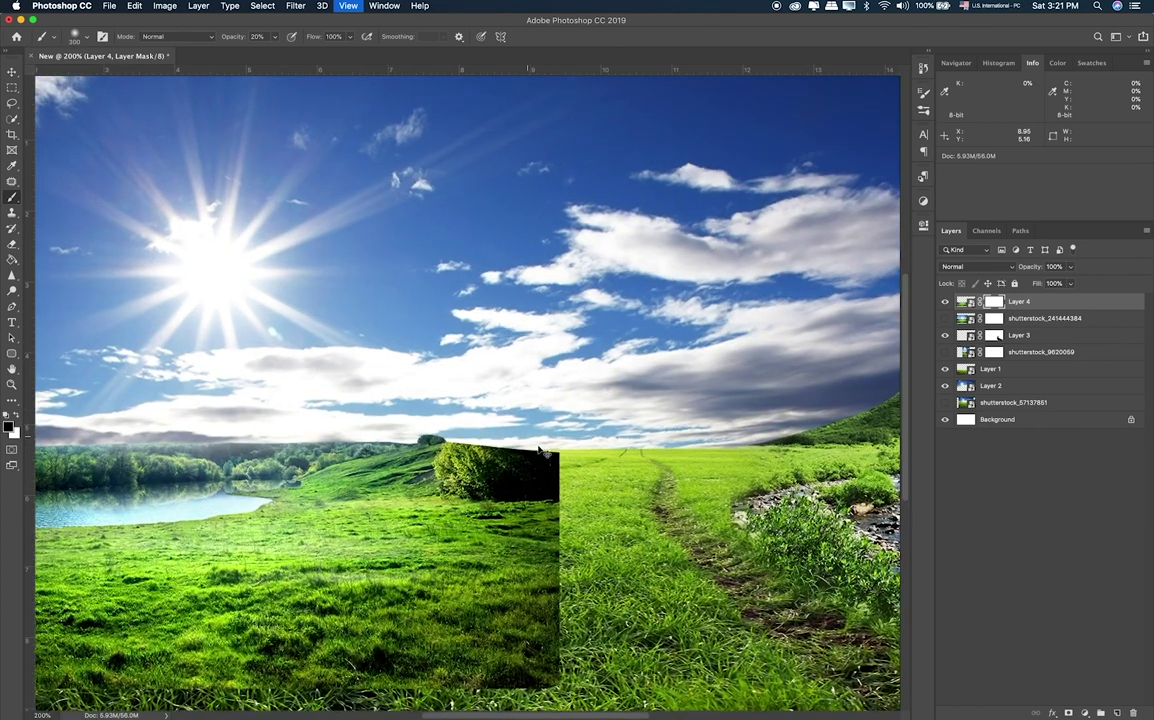
{"action": "key", "text": "super+plus"}
{"action": "left_click_drag", "start_coordinate": [600, 500], "coordinate": [520, 490]}
{"action": "key", "text": "bracketleft"}
With a smaller brush, paint out the dark hilltop tree and reveal tall foreground grass.
{"action": "key", "text": "bracketleft"}
{"action": "key", "text": "bracketleft"}
{"action": "key", "text": "bracketleft"}
{"action": "key", "text": "0"}
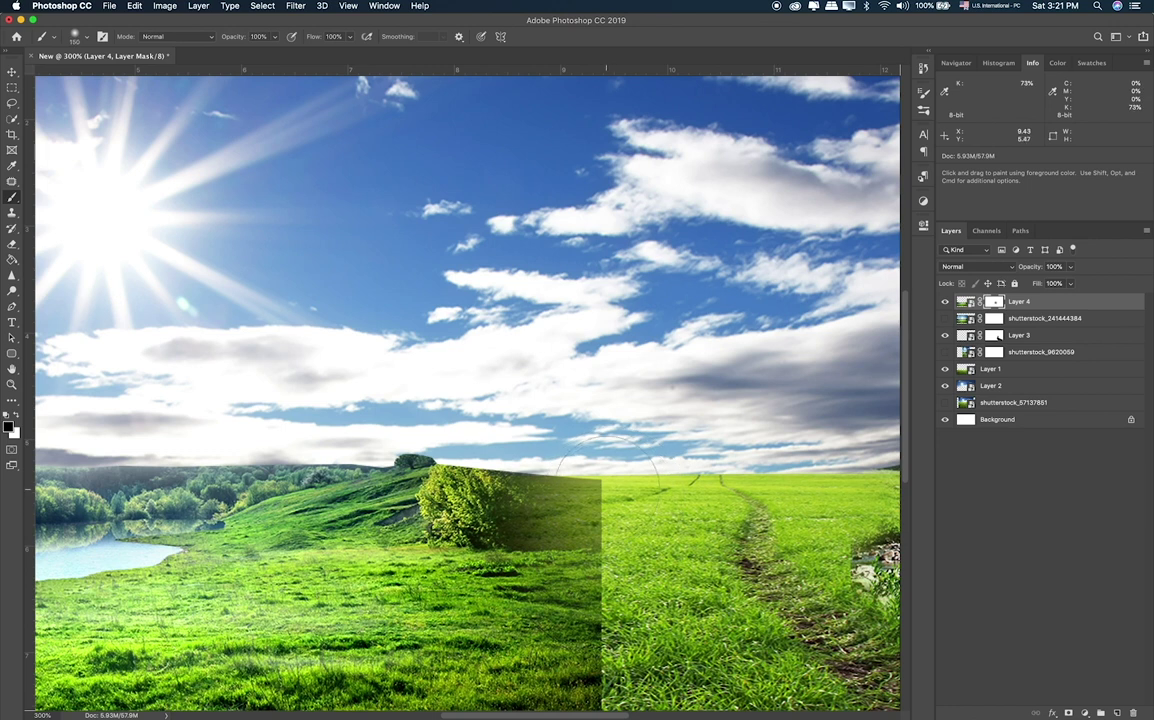
{"action": "left_click_drag", "start_coordinate": [608, 463], "coordinate": [470, 465]}
{"action": "key", "text": "bracketleft"}
{"action": "key", "text": "bracketleft"}
{"action": "key", "text": "bracketleft"}
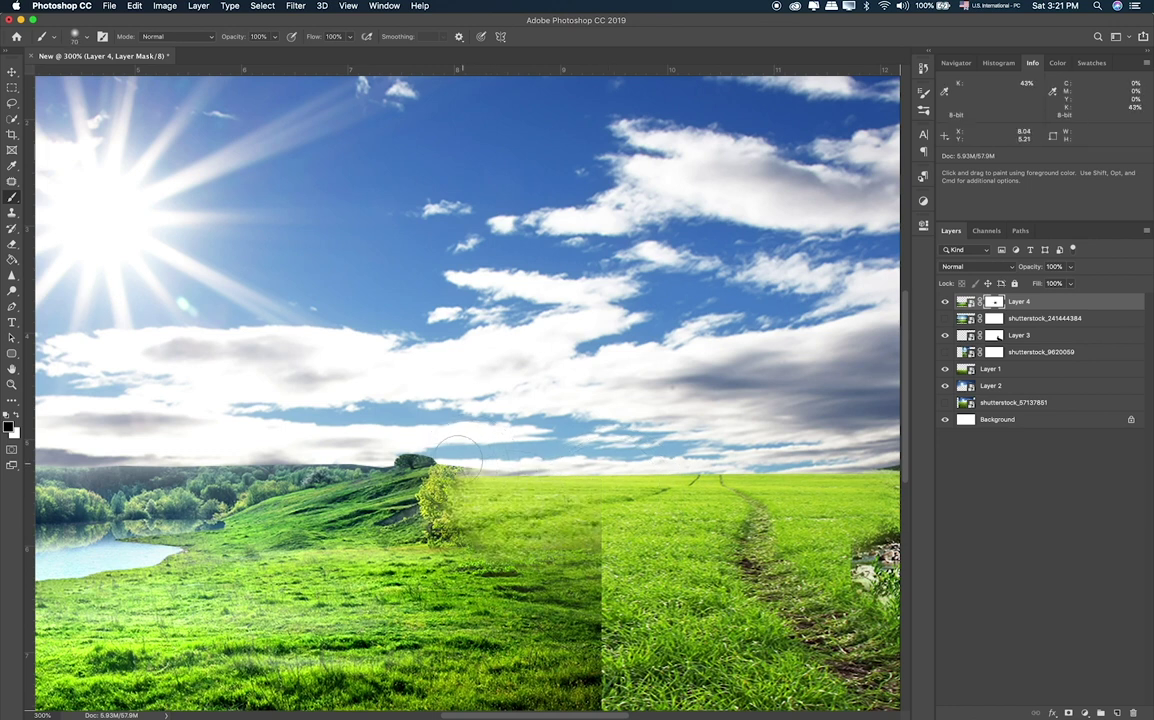
{"action": "key", "text": "bracketleft"}
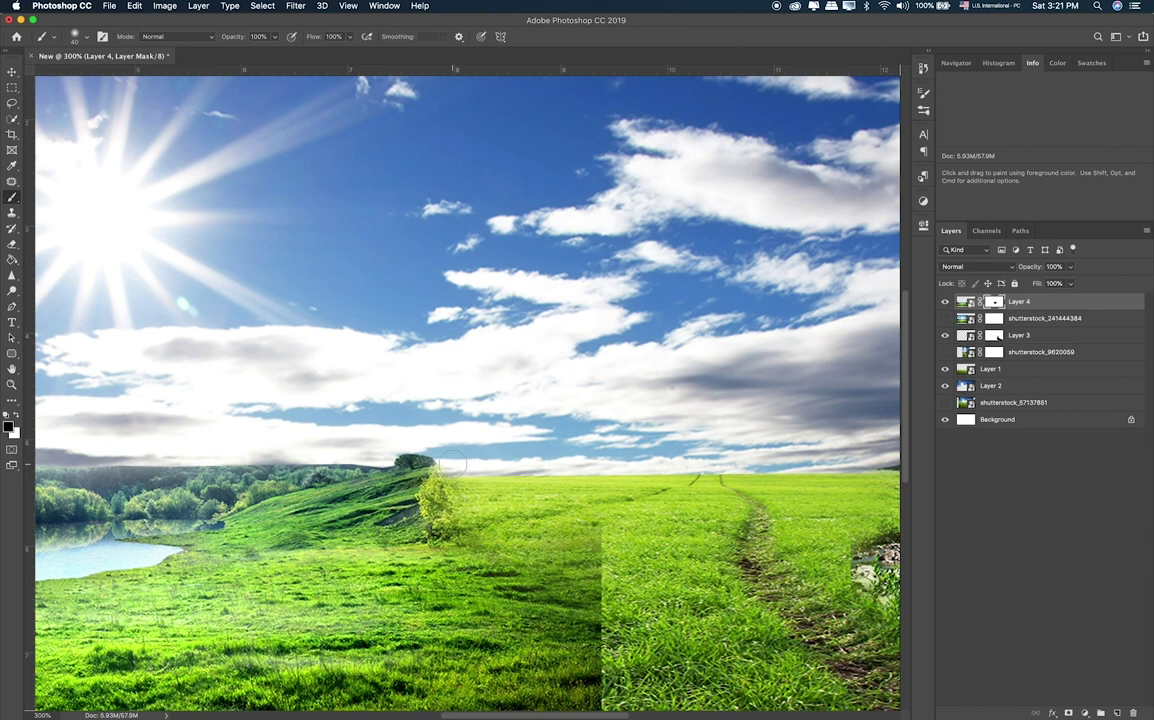
{"action": "left_click_drag", "start_coordinate": [413, 462], "coordinate": [356, 448]}
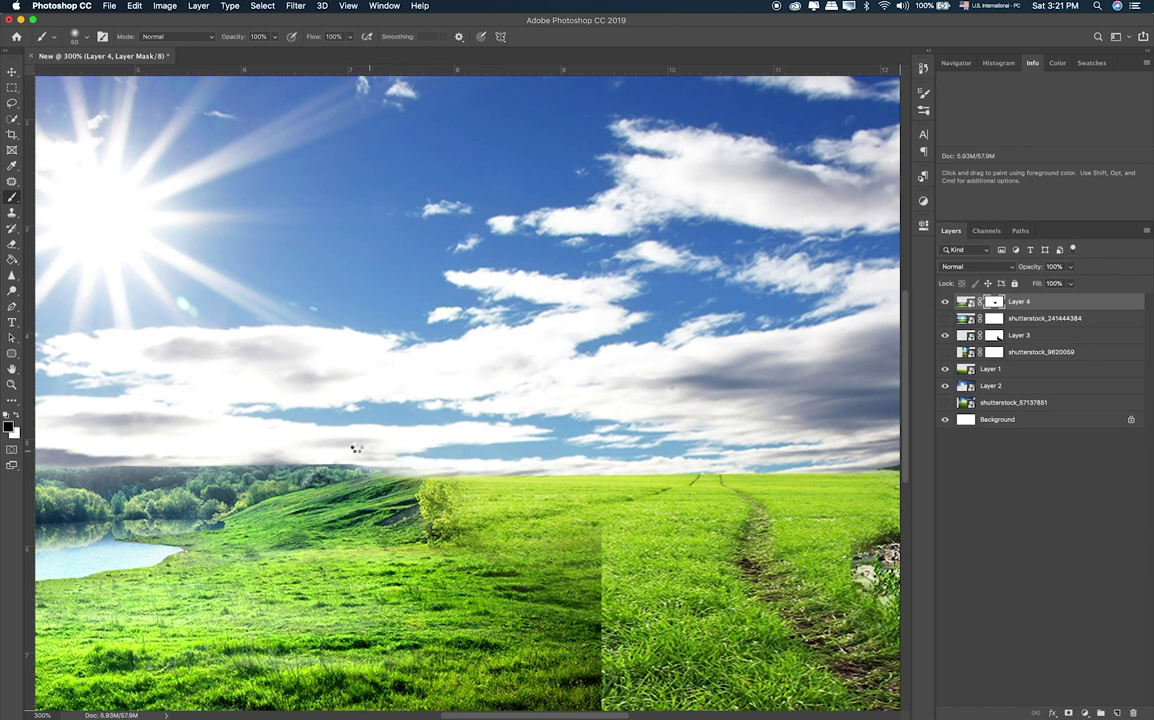
{"action": "left_click_drag", "start_coordinate": [428, 425], "coordinate": [445, 505]}
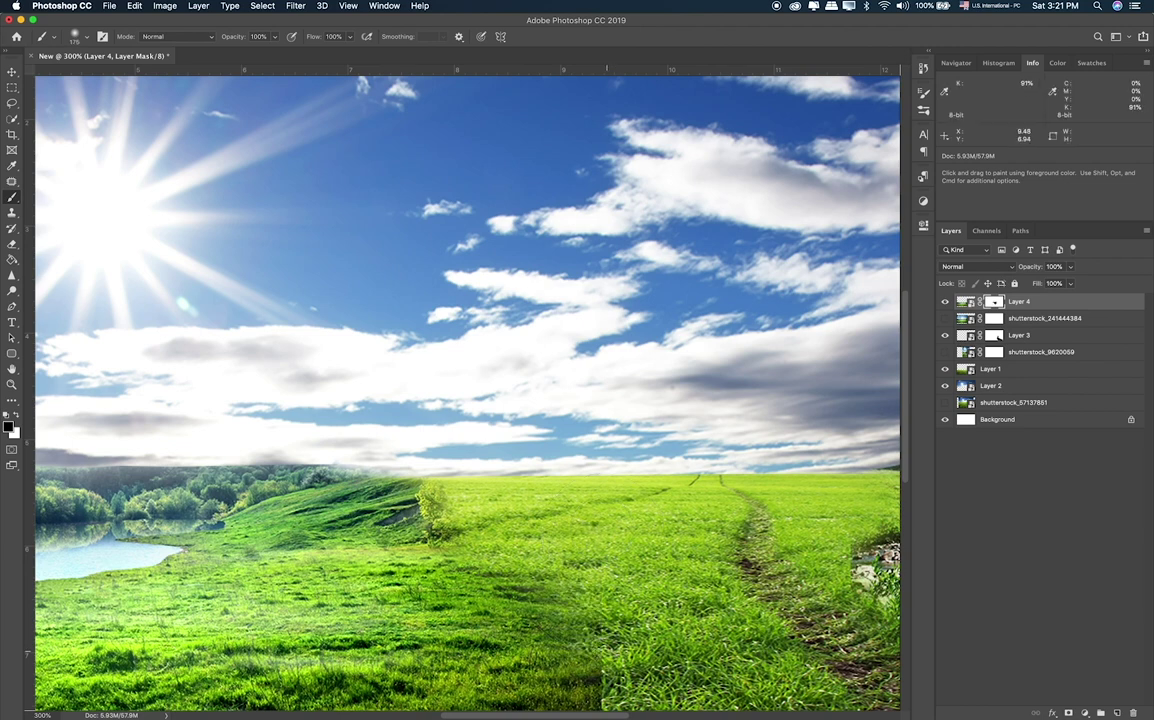
{"action": "scroll", "coordinate": [603, 540], "scroll_direction": "down", "scroll_amount": 5}
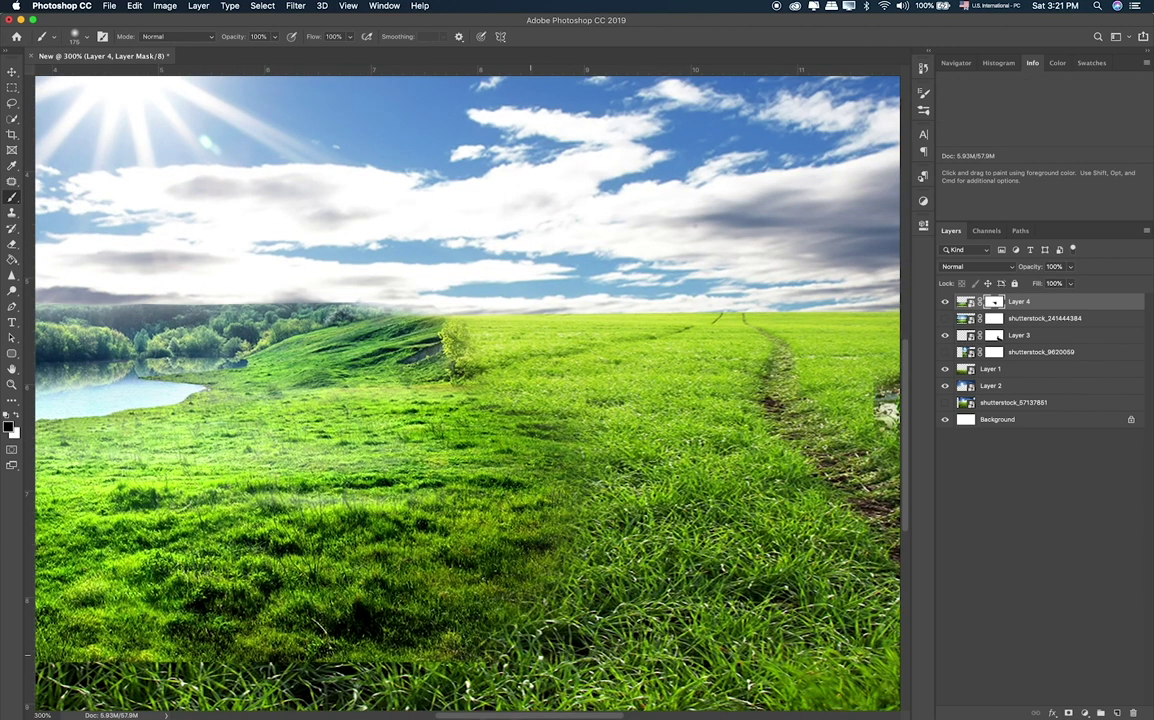
{"action": "left_click_drag", "start_coordinate": [382, 605], "coordinate": [627, 515]}
{"action": "left_click_drag", "start_coordinate": [599, 450], "coordinate": [141, 572]}
At 20% opacity, paint out the hillside bushes and shrink the brush to size 20.
{"action": "scroll", "coordinate": [141, 572], "scroll_direction": "left", "scroll_amount": 5}
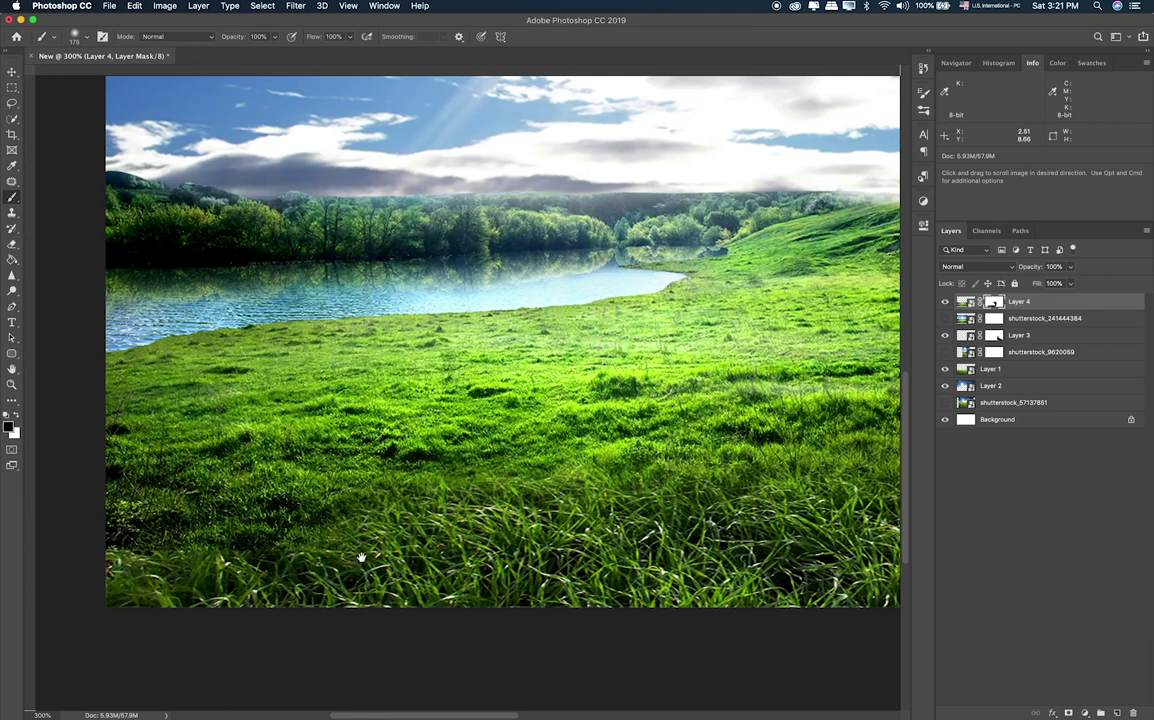
{"action": "key", "text": "2"}
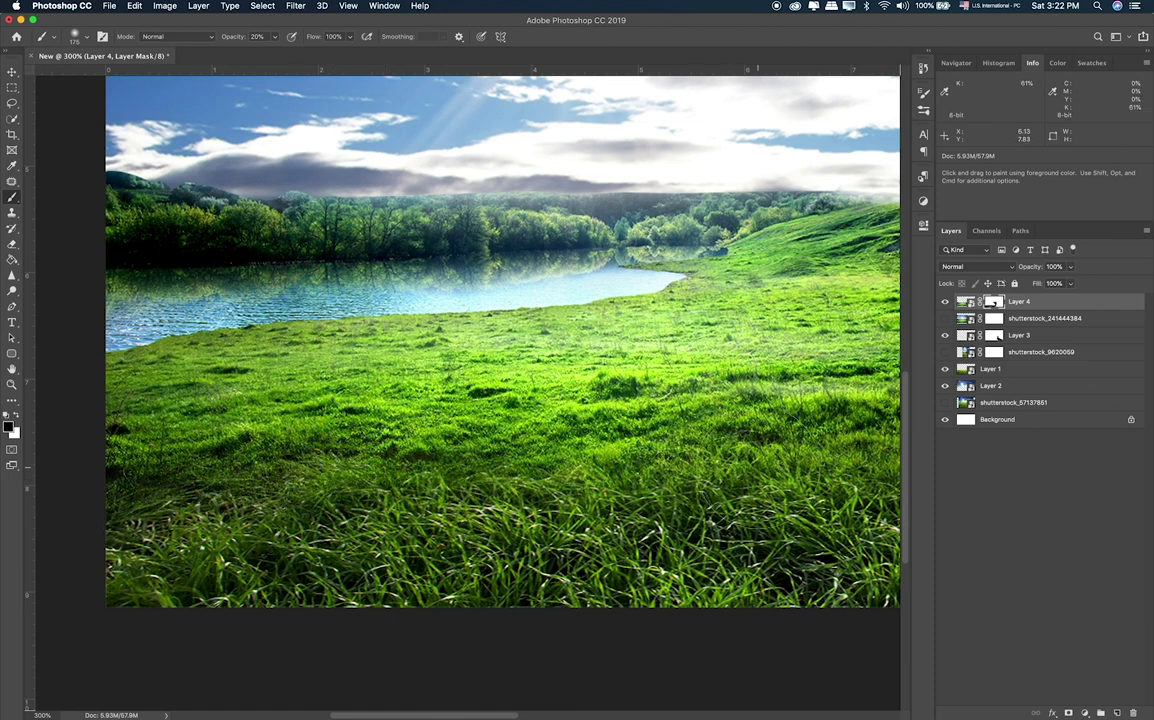
{"action": "scroll", "coordinate": [580, 465], "scroll_direction": "right", "scroll_amount": 6}
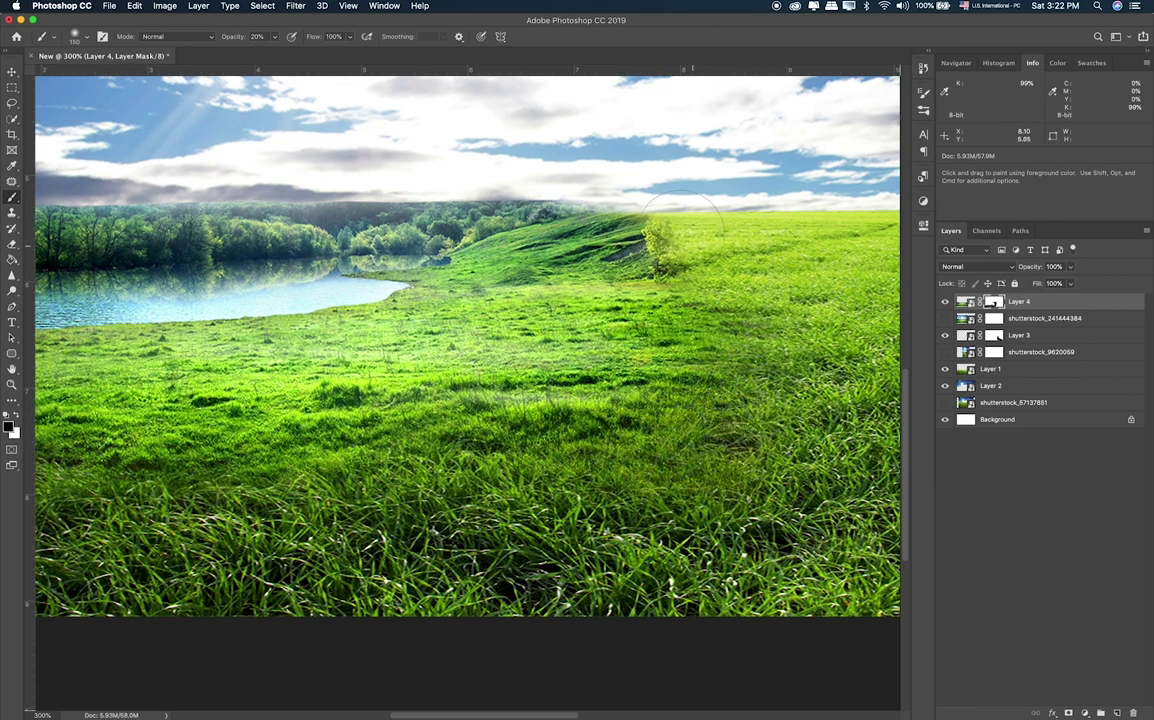
{"action": "left_click_drag", "start_coordinate": [677, 236], "coordinate": [590, 215]}
{"action": "key", "text": "bracketleft"}
{"action": "key", "text": "bracketleft"}
{"action": "key", "text": "bracketleft"}
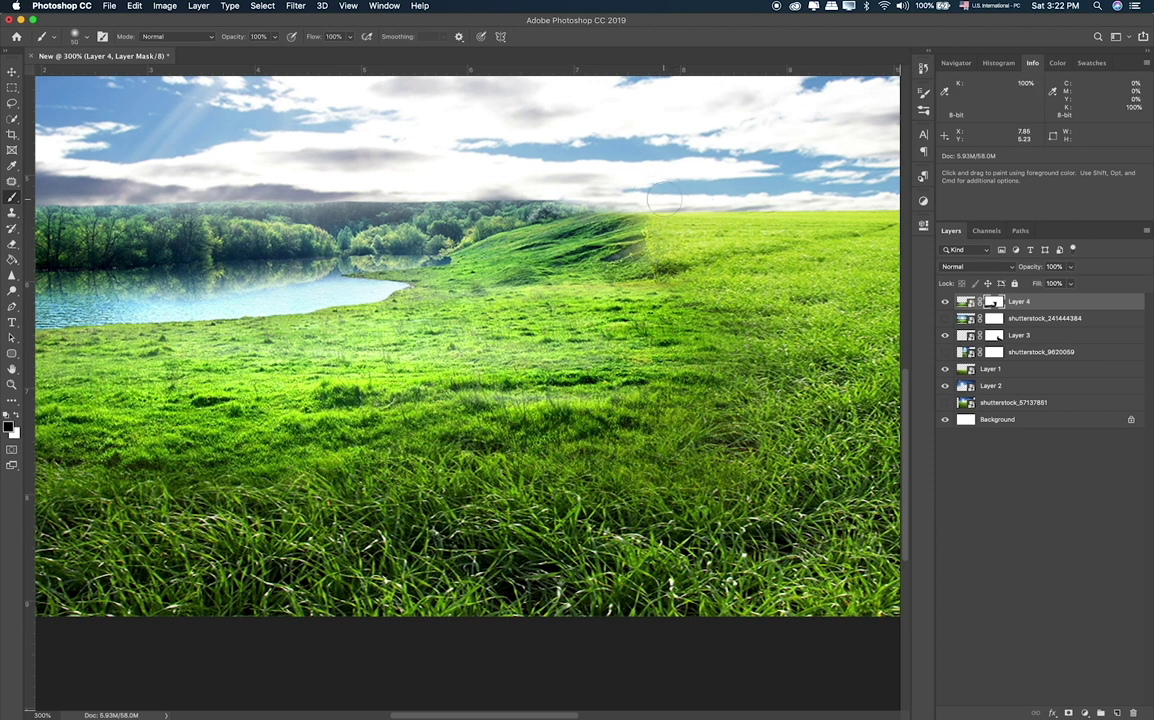
{"action": "key", "text": "bracketleft"}
{"action": "key", "text": "bracketleft"}
{"action": "key", "text": "bracketleft"}
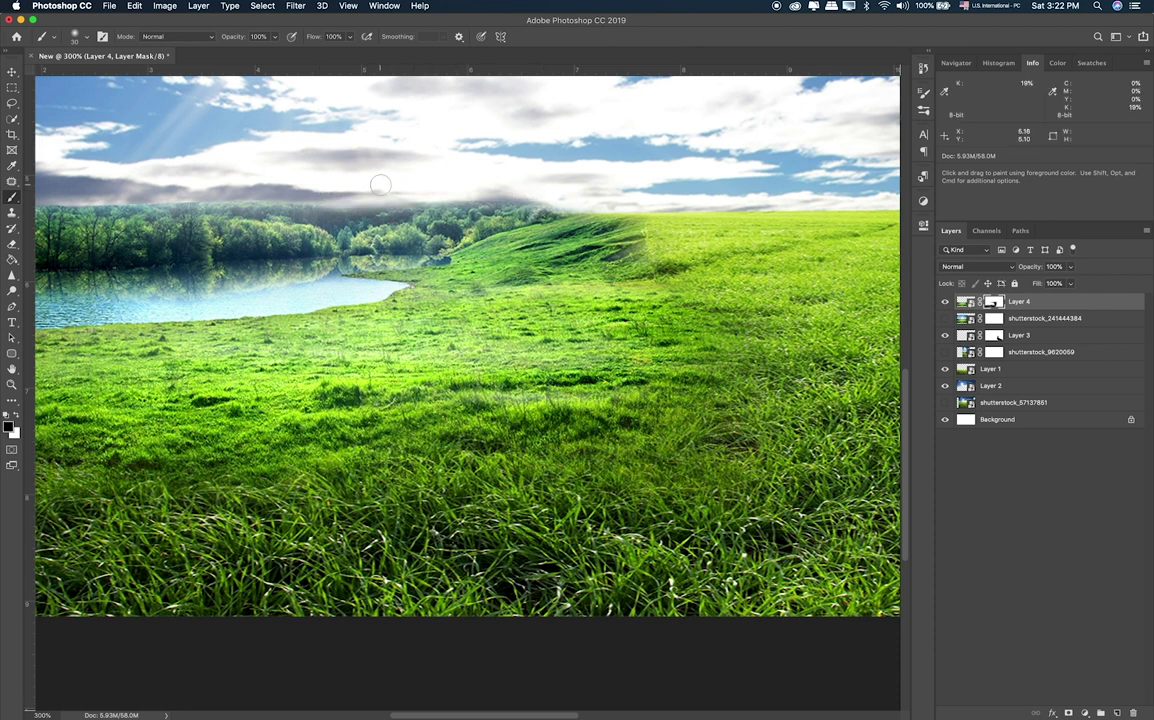
{"action": "key", "text": "bracketleft"}
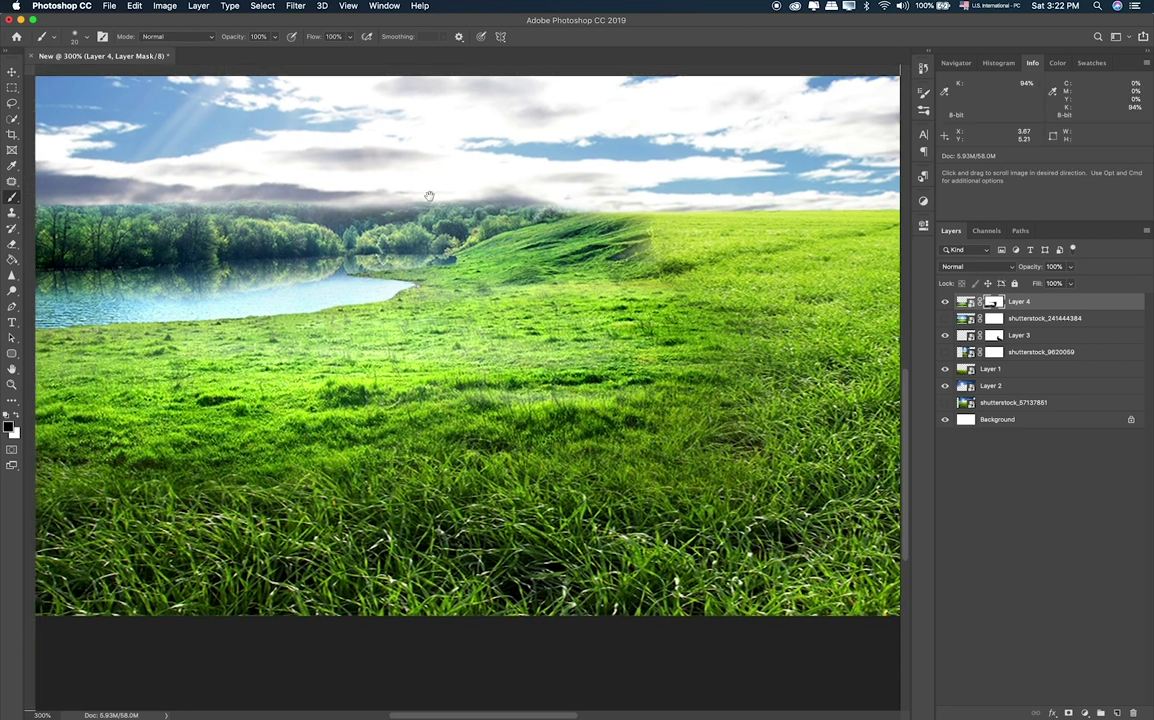
Softly paint Layer 4's mask at 20% opacity over the hillside and treeline edge.
{"action": "scroll", "coordinate": [185, 202], "scroll_direction": "left", "scroll_amount": 10}
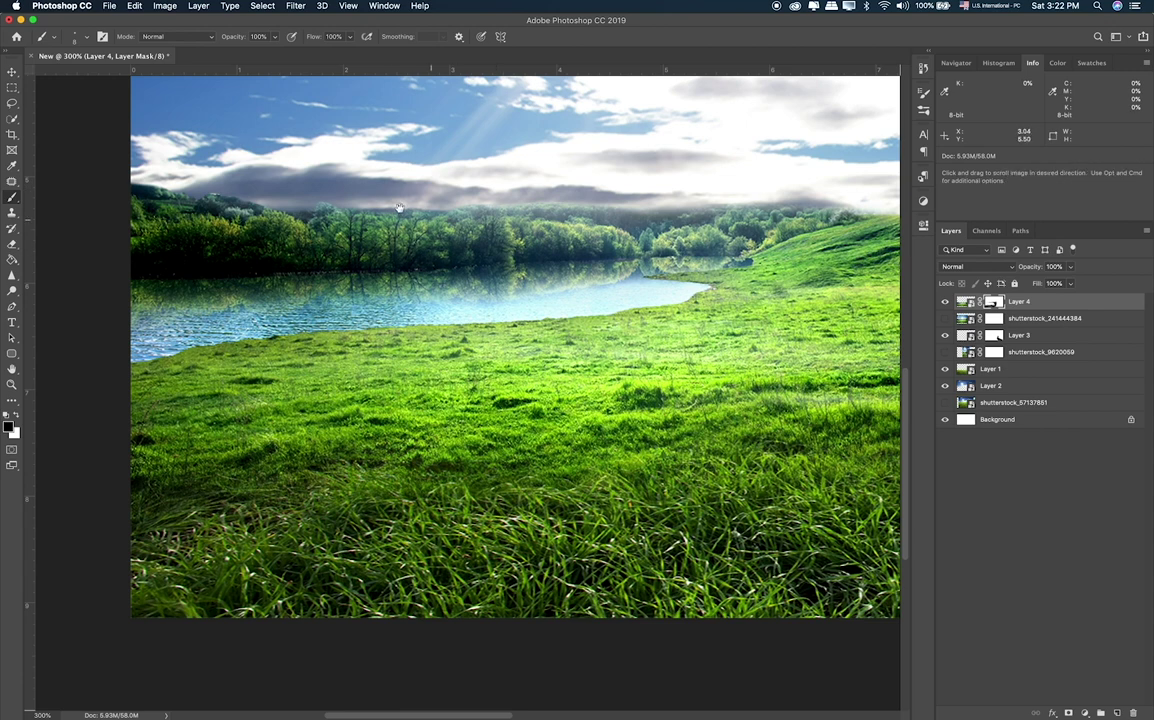
{"action": "key", "text": "space"}
{"action": "left_click_drag", "start_coordinate": [702, 276], "coordinate": [430, 262]}
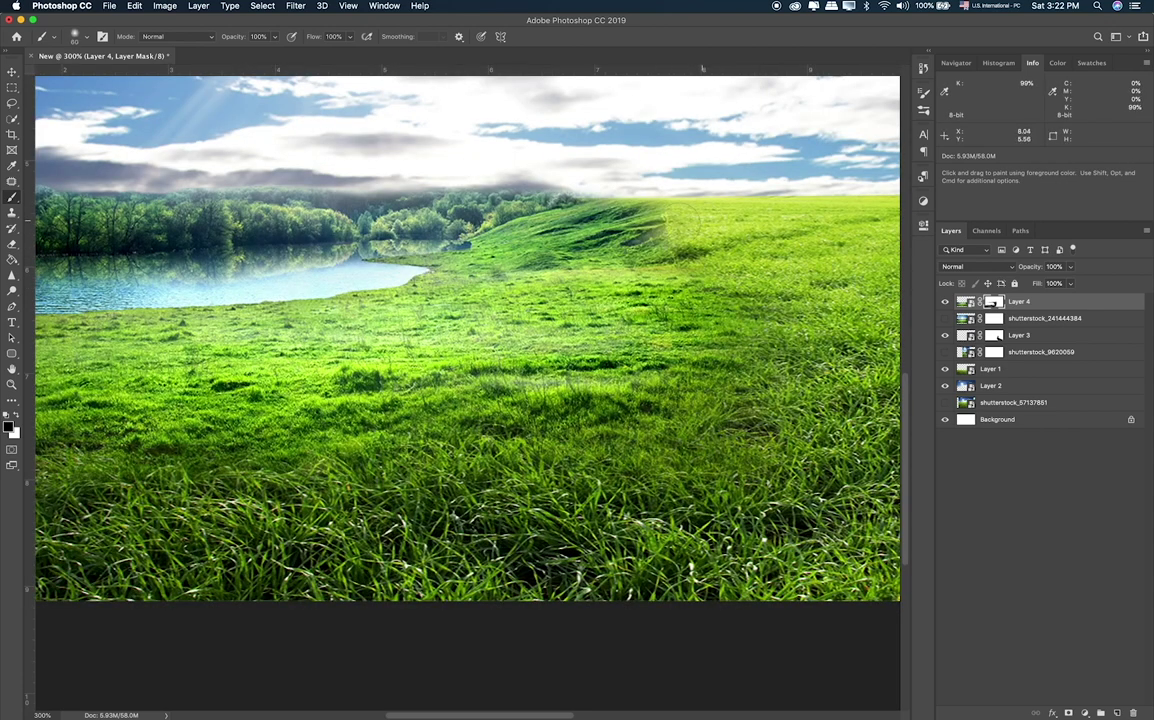
{"action": "left_click_drag", "start_coordinate": [702, 220], "coordinate": [670, 225]}
{"action": "key", "text": "2"}
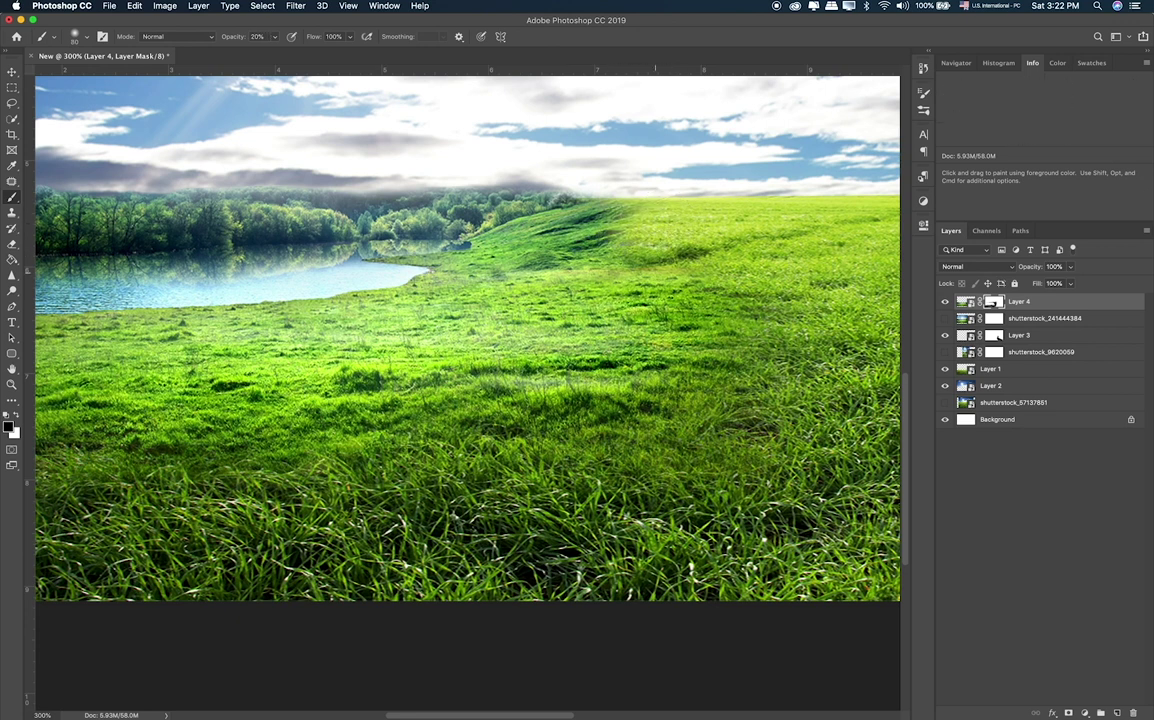
{"action": "mouse_move", "coordinate": [560, 165]}
{"action": "left_mouse_down"}
{"action": "mouse_move", "coordinate": [576, 175]}
{"action": "mouse_move", "coordinate": [505, 160]}
{"action": "left_mouse_up"}
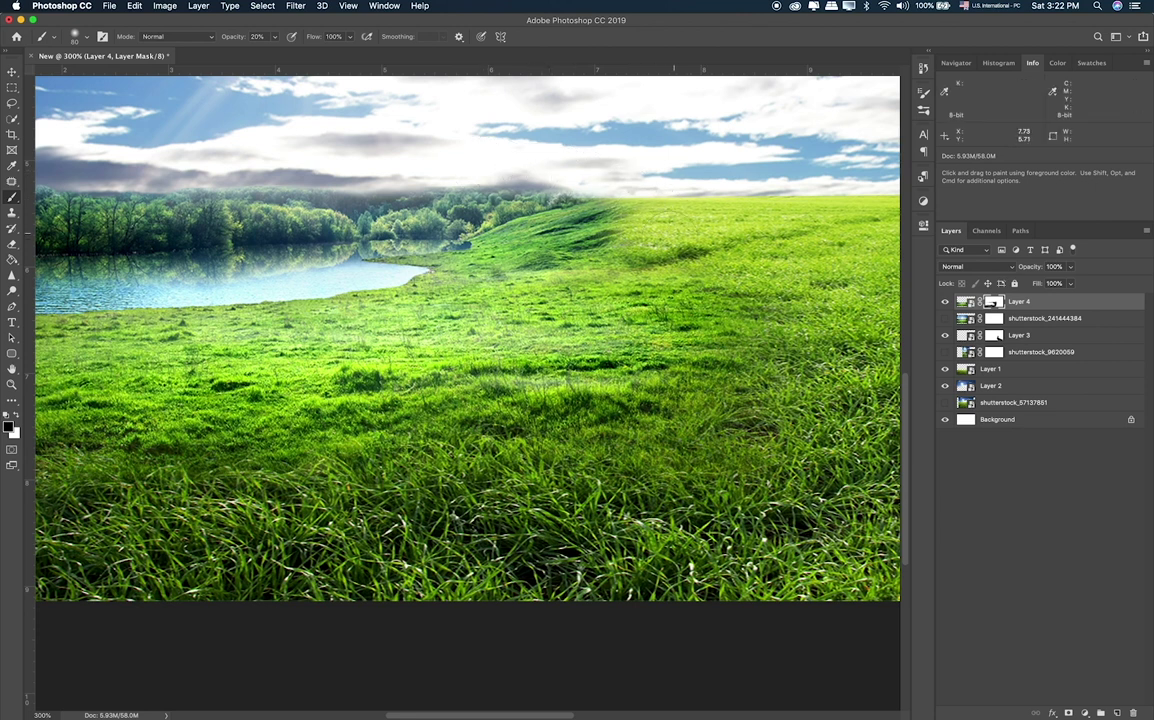
Toggle Layer 4 to compare the blend, test its position, and return to the mask with a 200 brush.
{"action": "left_click", "coordinate": [958, 303], "text": "shift"}
{"action": "left_click", "coordinate": [962, 303], "text": "shift"}
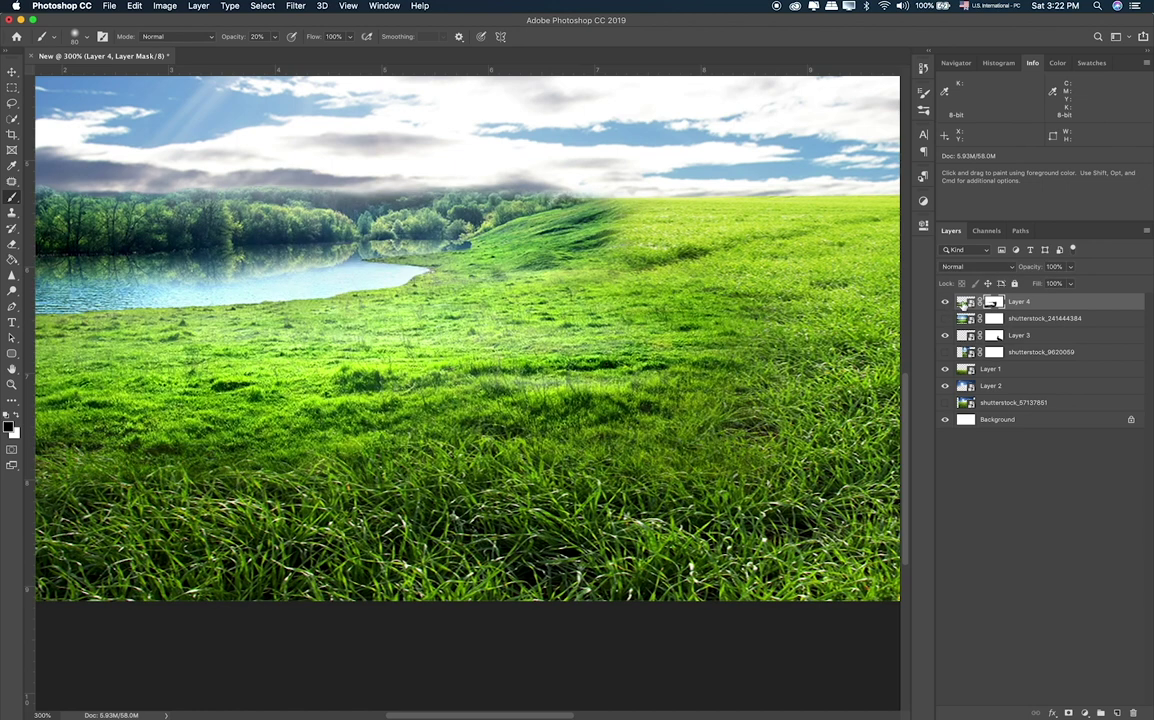
{"action": "key", "text": "v"}
{"action": "left_click_drag", "start_coordinate": [524, 259], "coordinate": [523, 244]}
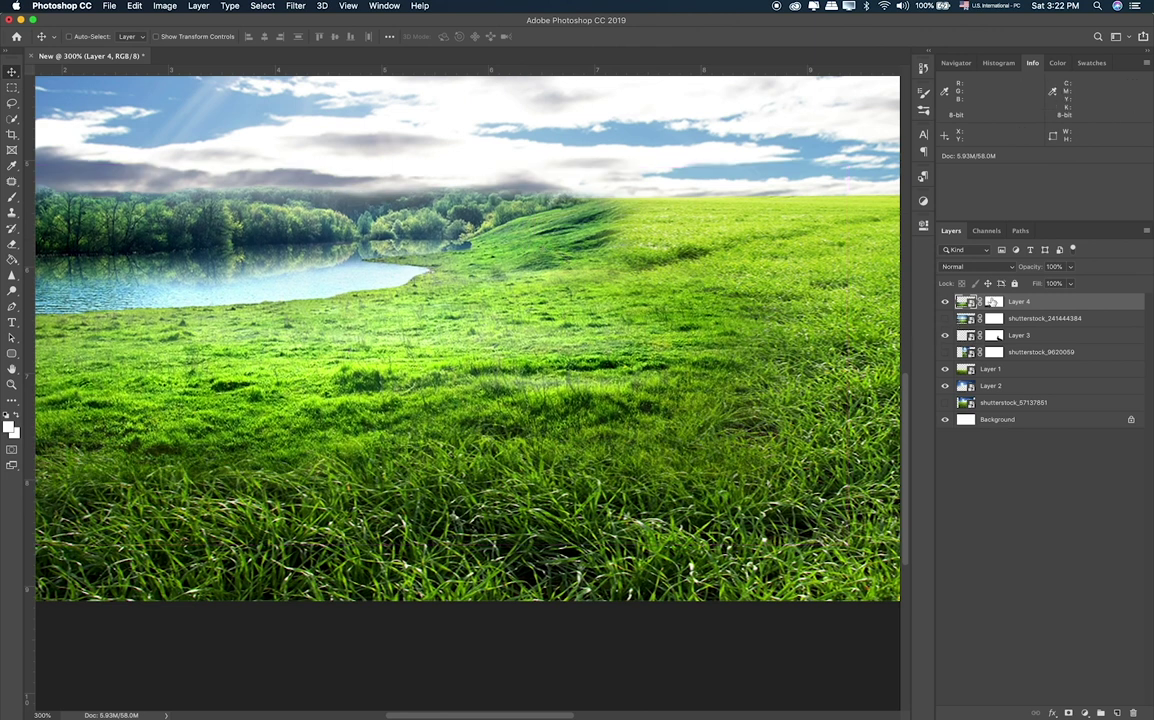
{"action": "left_click", "coordinate": [992, 302]}
{"action": "key", "text": "b"}
{"action": "key", "text": "x"}
{"action": "key", "text": "bracketright"}
{"action": "key", "text": "bracketright"}
{"action": "key", "text": "bracketright"}
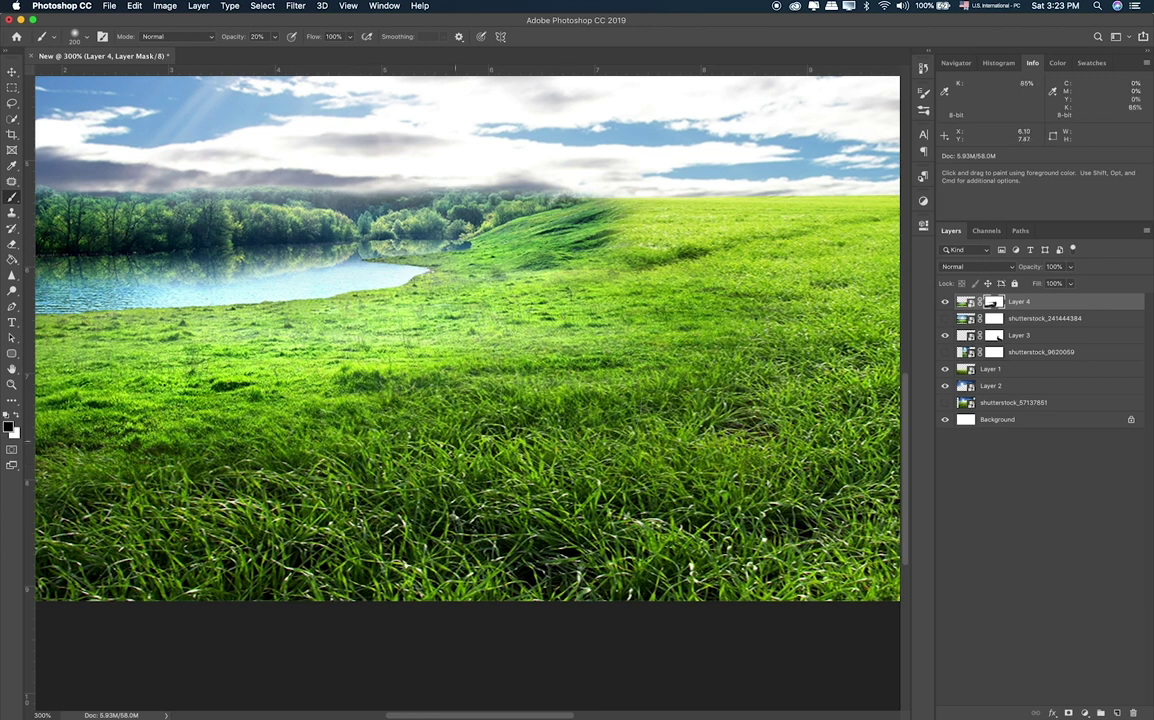
{"action": "key", "text": "super+0"}
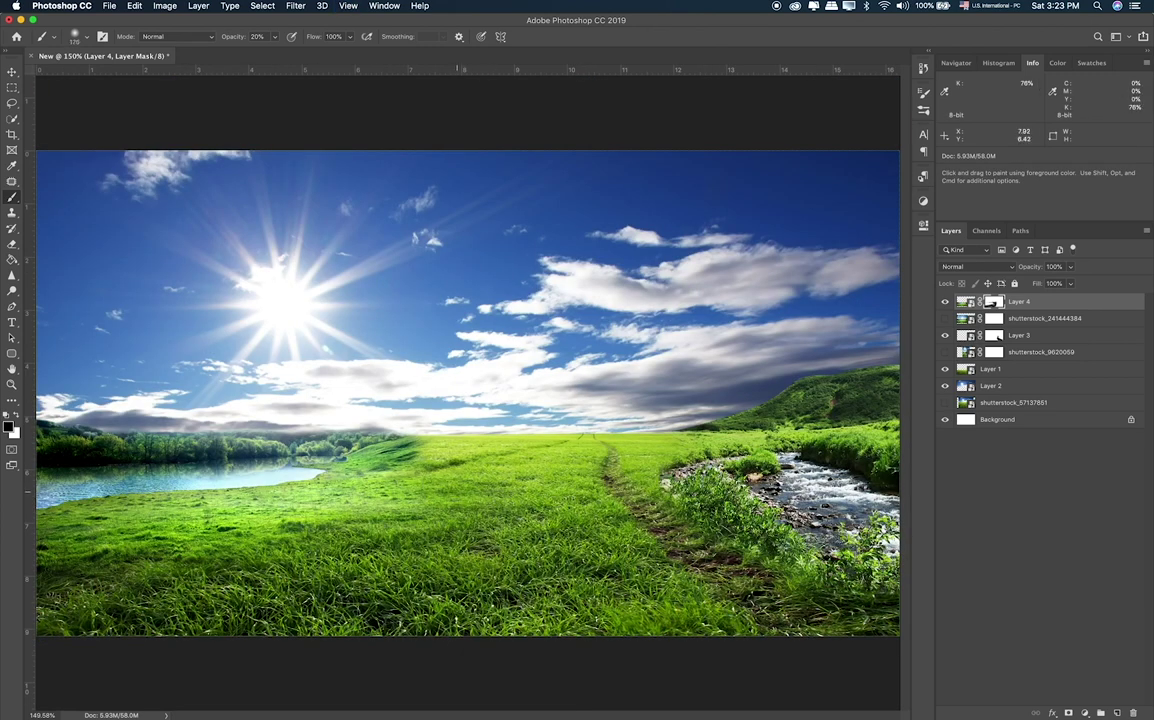
Paint Layer 4's mask at 20% opacity near the lake edge, then target Layer 4's image.
{"action": "key", "text": "bracketleft"}
{"action": "mouse_move", "coordinate": [290, 458]}
{"action": "left_mouse_down"}
{"action": "mouse_move", "coordinate": [225, 470]}
{"action": "mouse_move", "coordinate": [255, 466]}
{"action": "mouse_move", "coordinate": [189, 562]}
{"action": "left_mouse_up"}
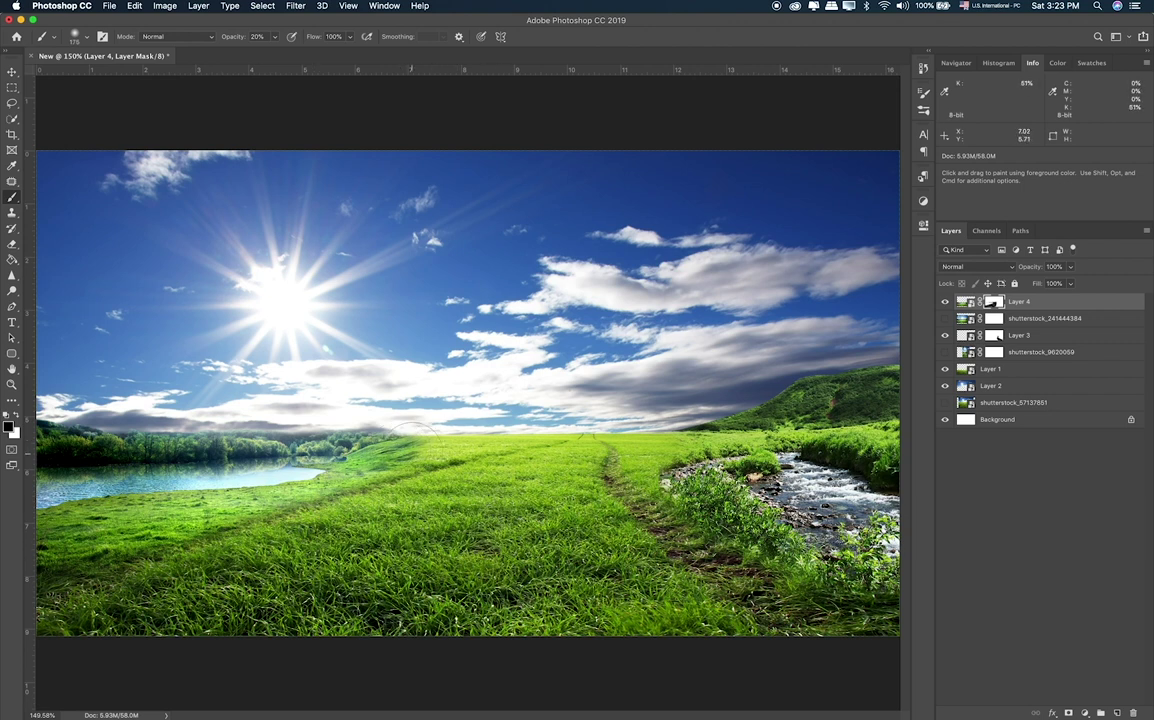
{"action": "left_click", "coordinate": [965, 301]}
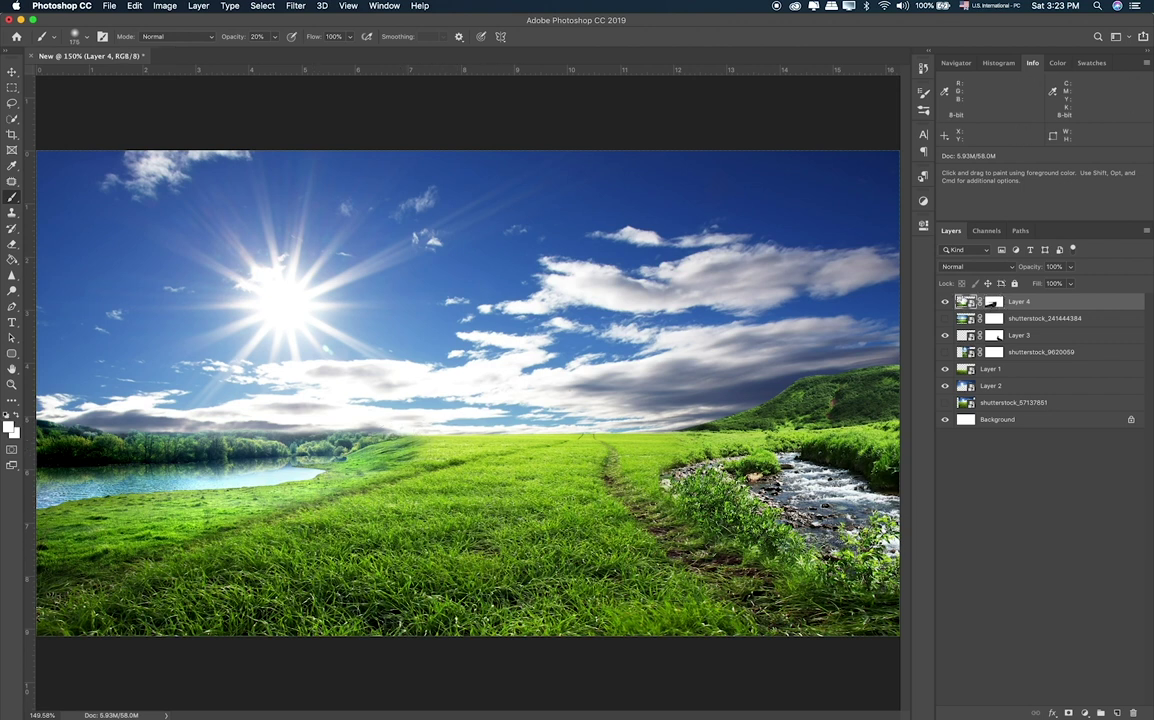
Add a Hue/Saturation smart filter to Layer 4 with Hue -11 and Saturation -28.
{"action": "key", "text": "super+u"}
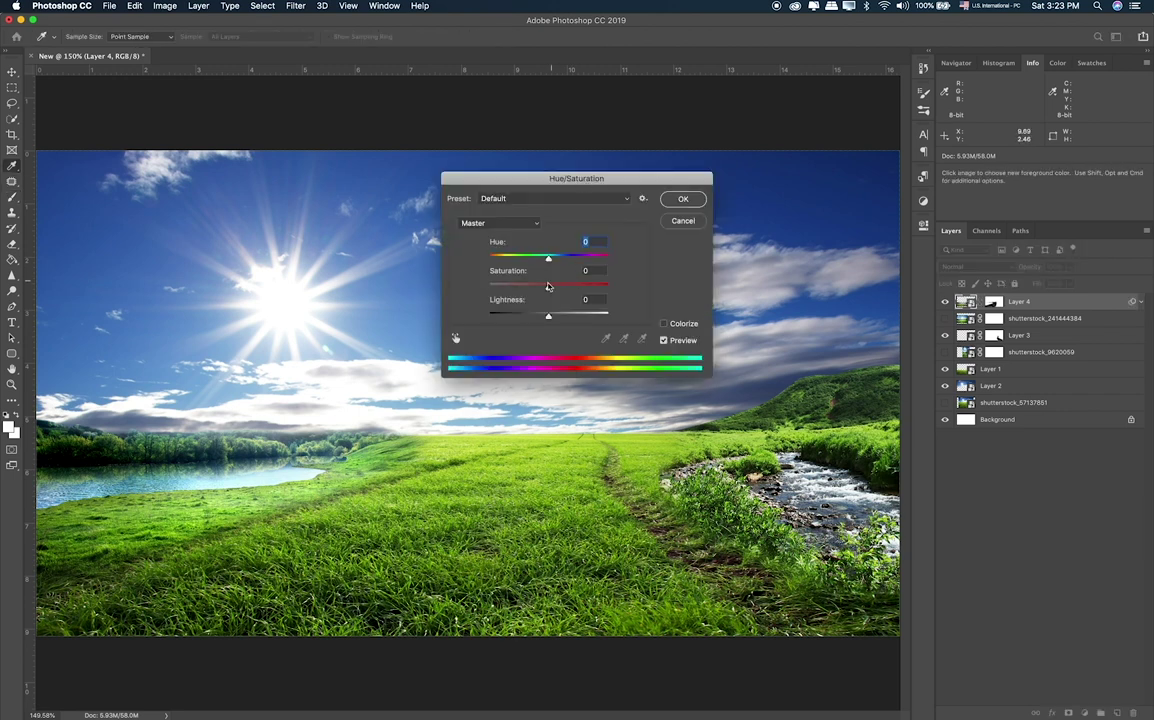
{"action": "left_click", "coordinate": [538, 288]}
{"action": "mouse_move", "coordinate": [535, 288]}
{"action": "left_mouse_down"}
{"action": "mouse_move", "coordinate": [556, 260]}
{"action": "mouse_move", "coordinate": [543, 259]}
{"action": "mouse_move", "coordinate": [557, 259]}
{"action": "mouse_move", "coordinate": [543, 259]}
{"action": "left_mouse_up"}
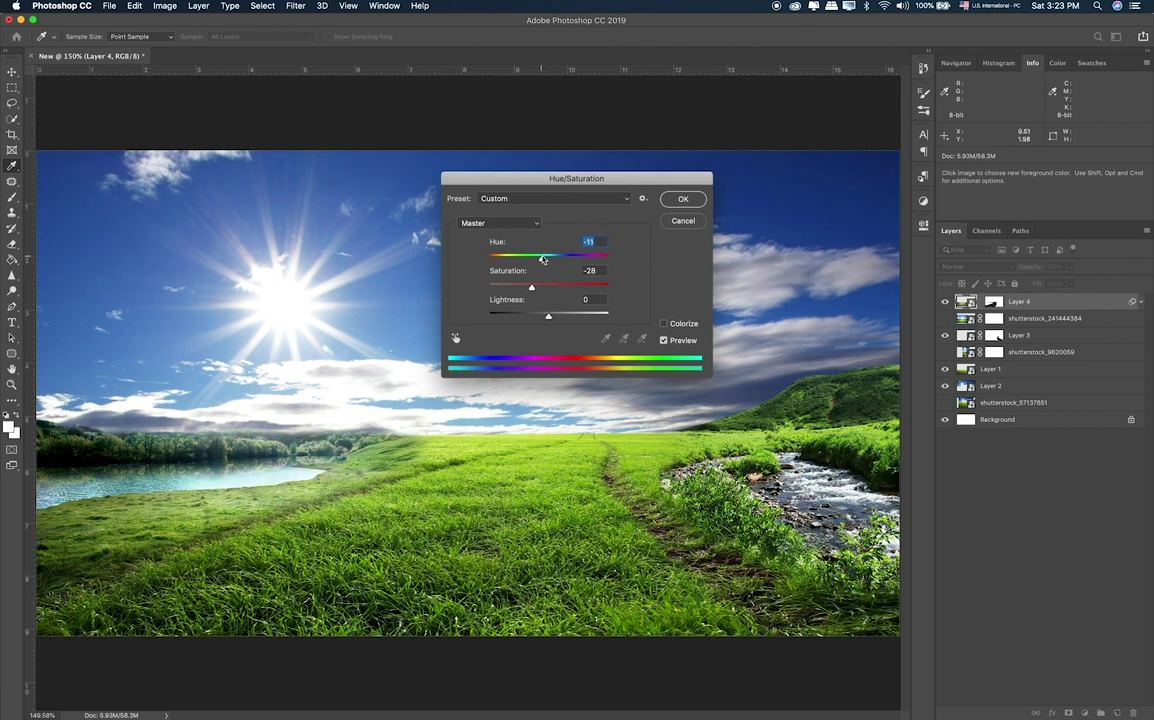
{"action": "left_click", "coordinate": [685, 198]}
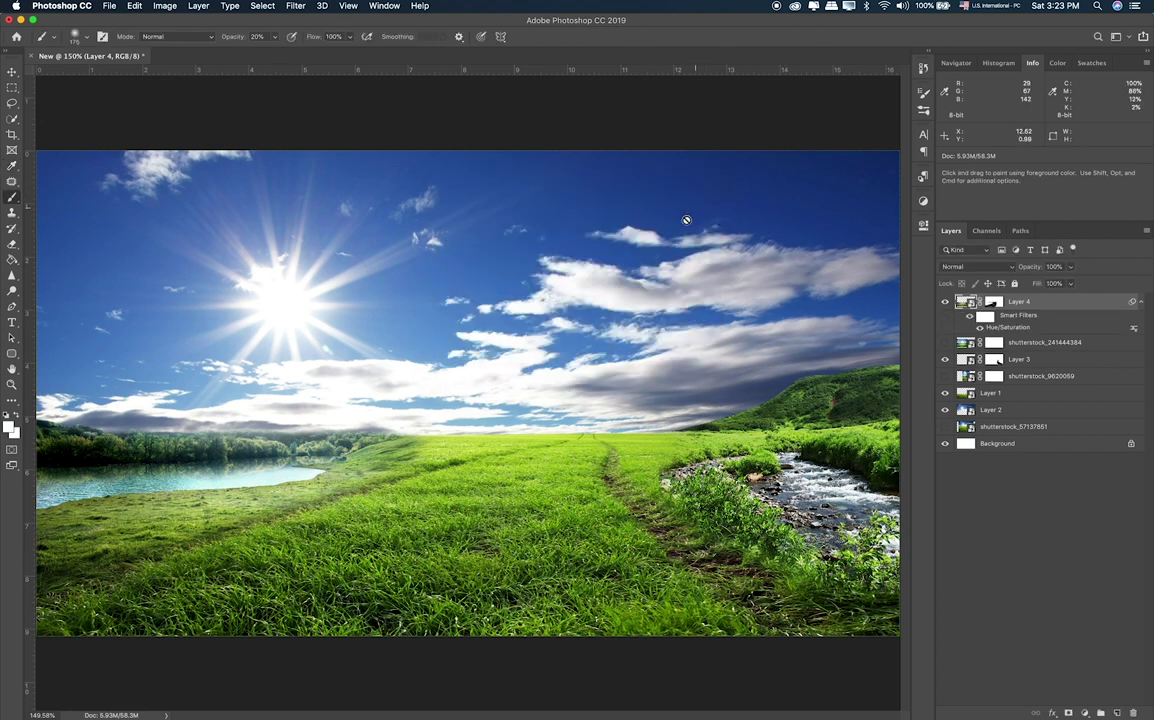
Reset colours to black and white, compare layer visibility, then show and select Layer 3.
{"action": "left_click", "coordinate": [993, 301]}
{"action": "key", "text": "d"}
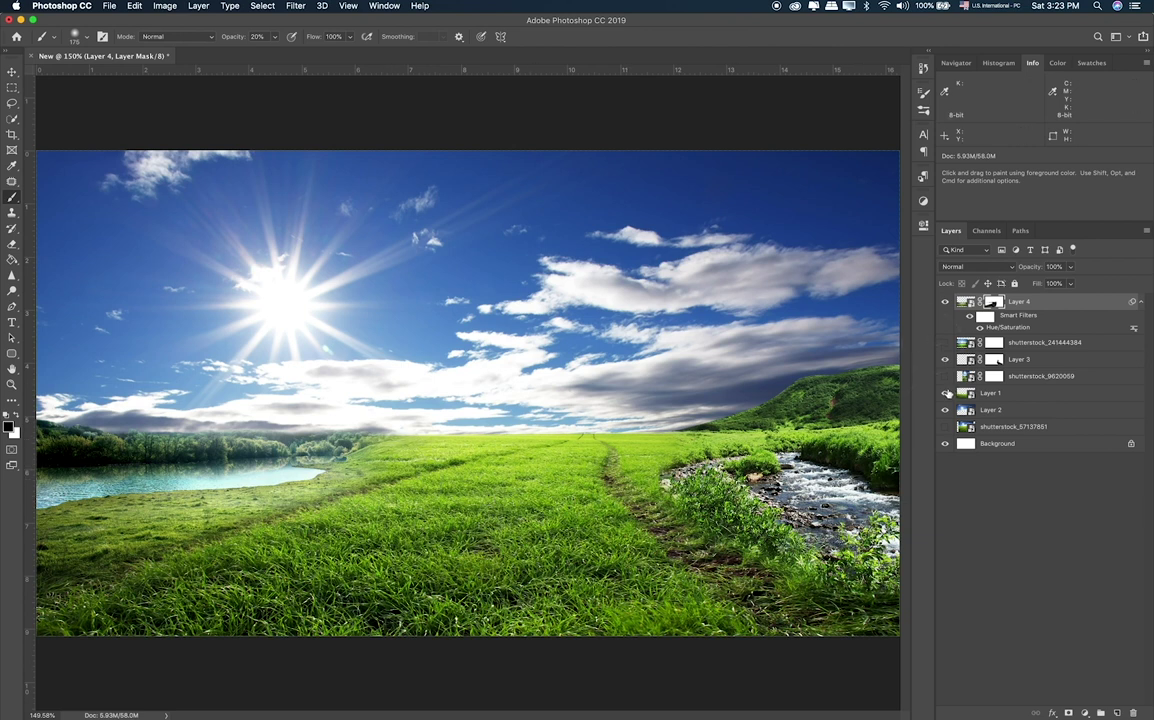
{"action": "left_click", "coordinate": [945, 394]}
{"action": "left_click", "coordinate": [946, 360]}
{"action": "left_click", "coordinate": [1052, 362]}
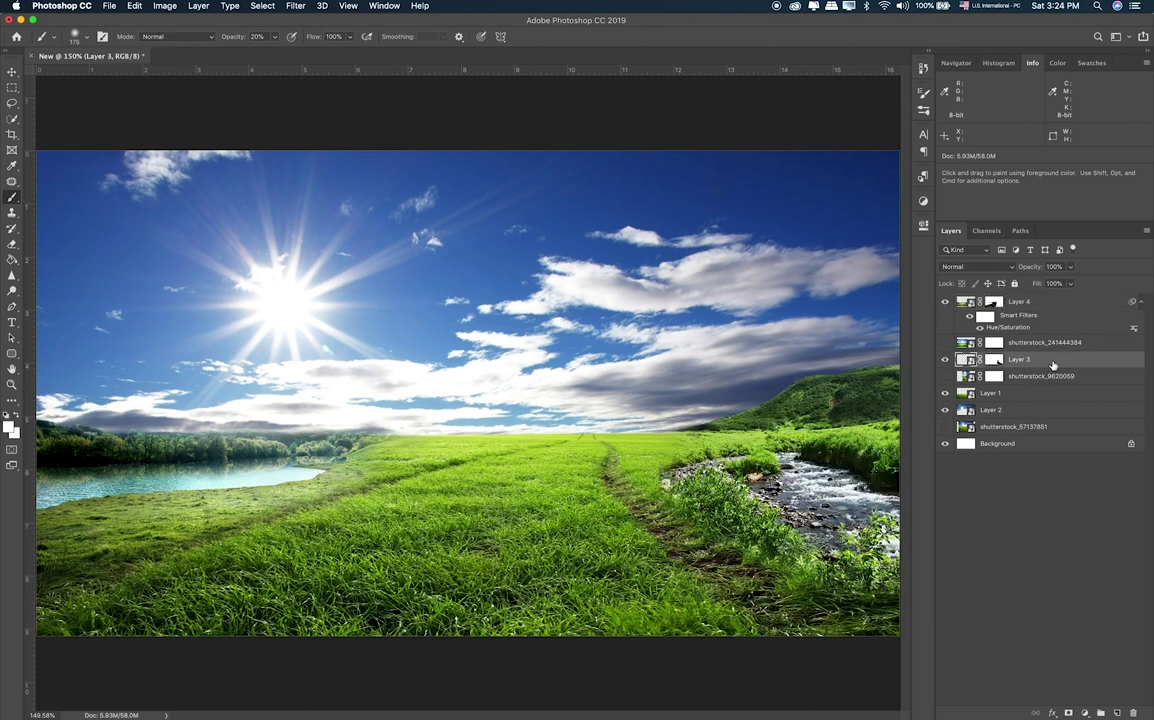
Apply Hue/Saturation to Layer 3 with Hue -8 and Saturation -11.
{"action": "key", "text": "super+u"}
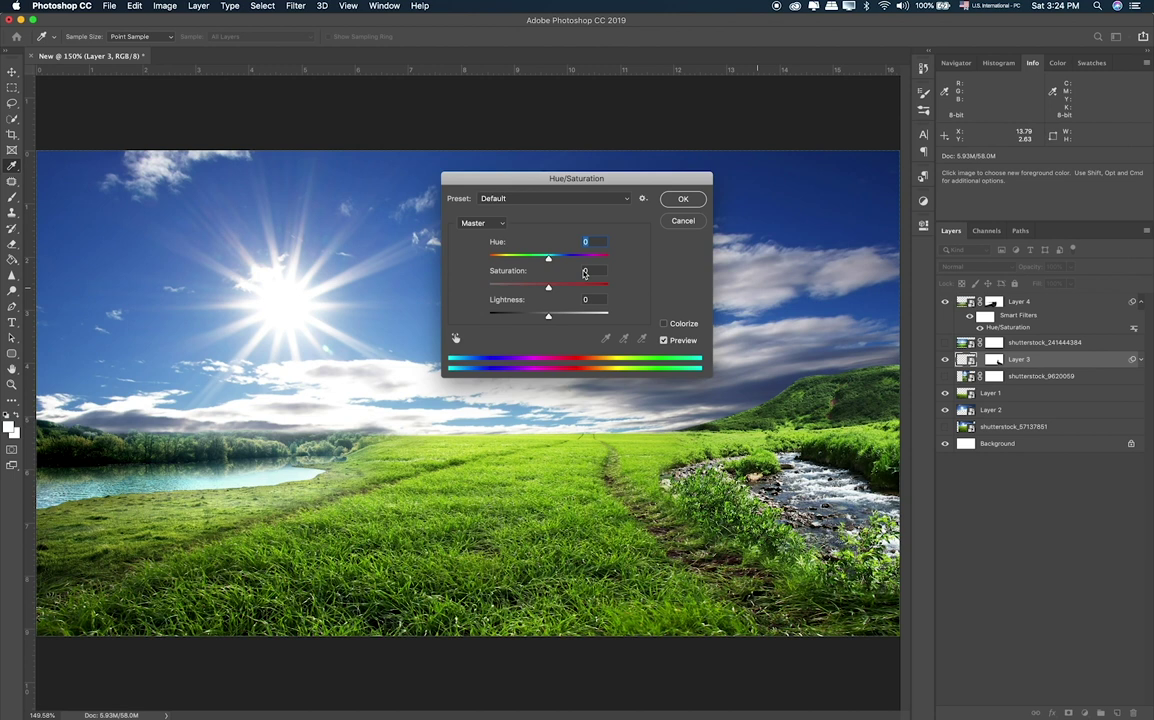
{"action": "left_click_drag", "start_coordinate": [546, 261], "coordinate": [542, 288]}
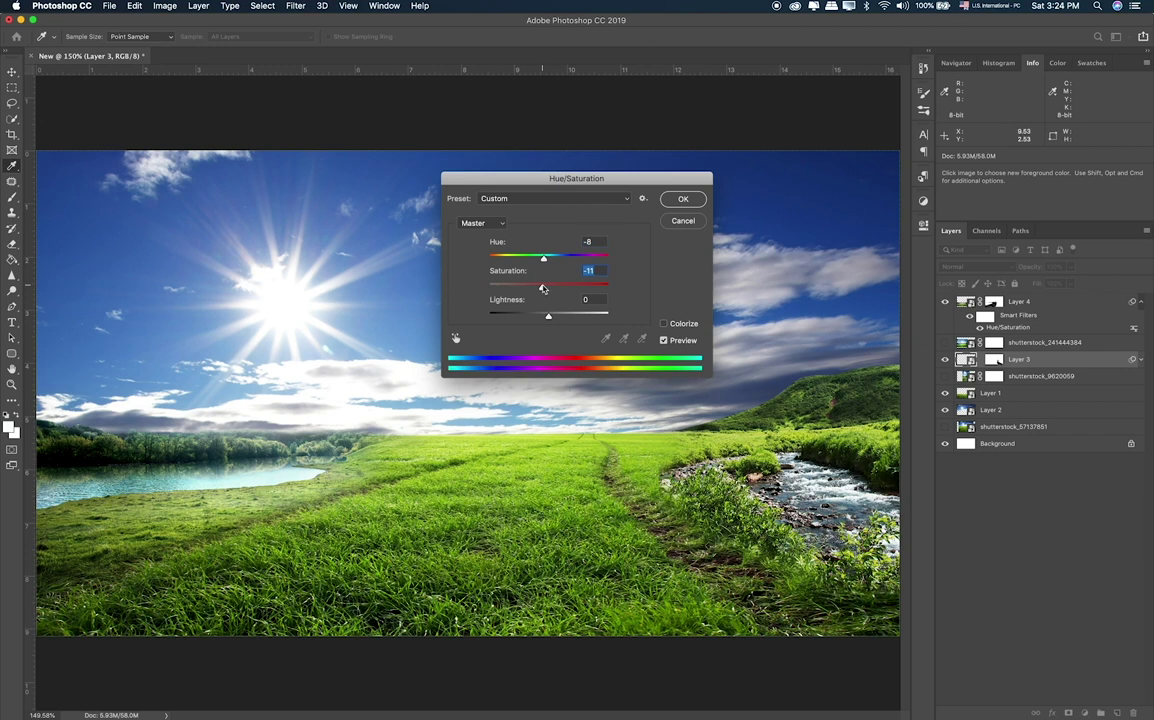
{"action": "left_click_drag", "start_coordinate": [547, 318], "coordinate": [549, 318]}
{"action": "key", "text": "Return"}
{"action": "key", "text": "b"}
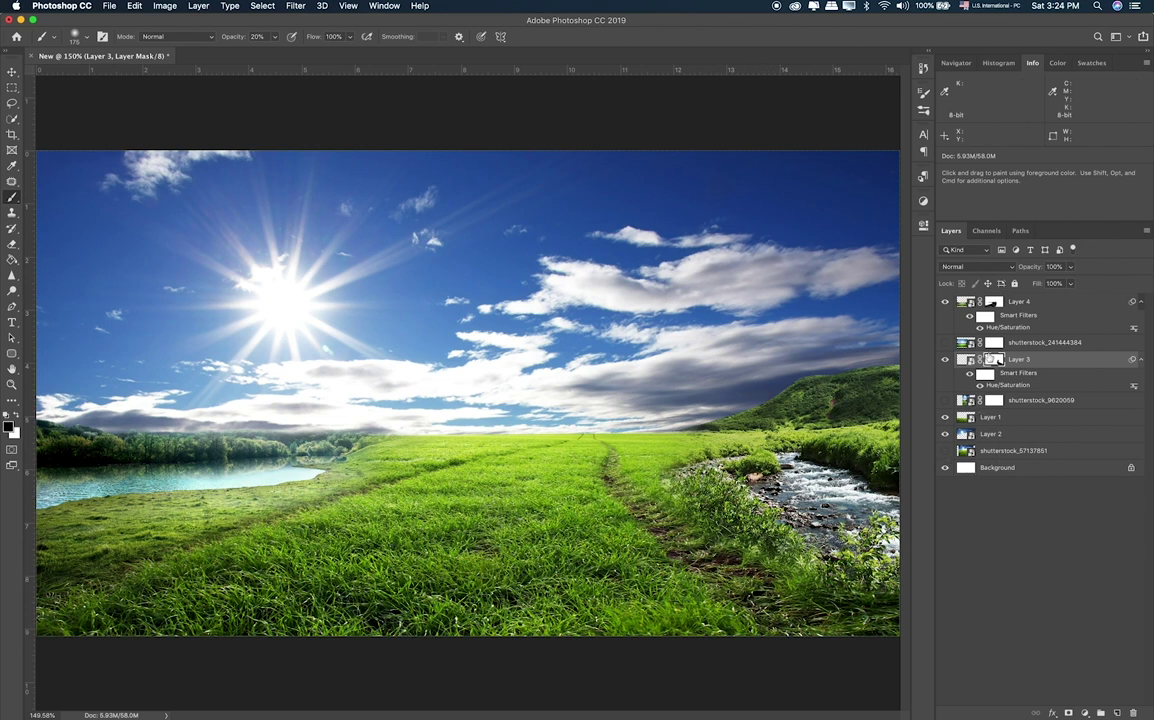
Delete the three unused shutterstock layers.
{"action": "left_click", "coordinate": [1010, 302]}
{"action": "left_click", "coordinate": [1035, 348]}
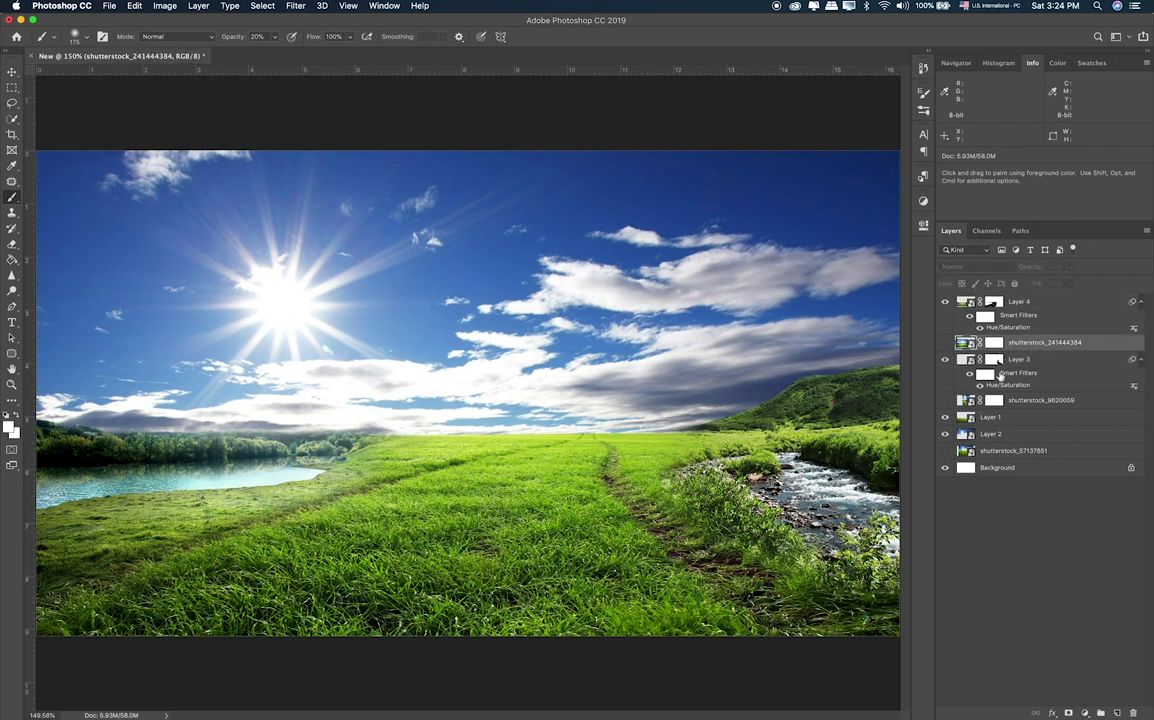
{"action": "left_click", "coordinate": [1029, 403], "text": "super"}
{"action": "left_click", "coordinate": [1008, 452], "text": "super"}
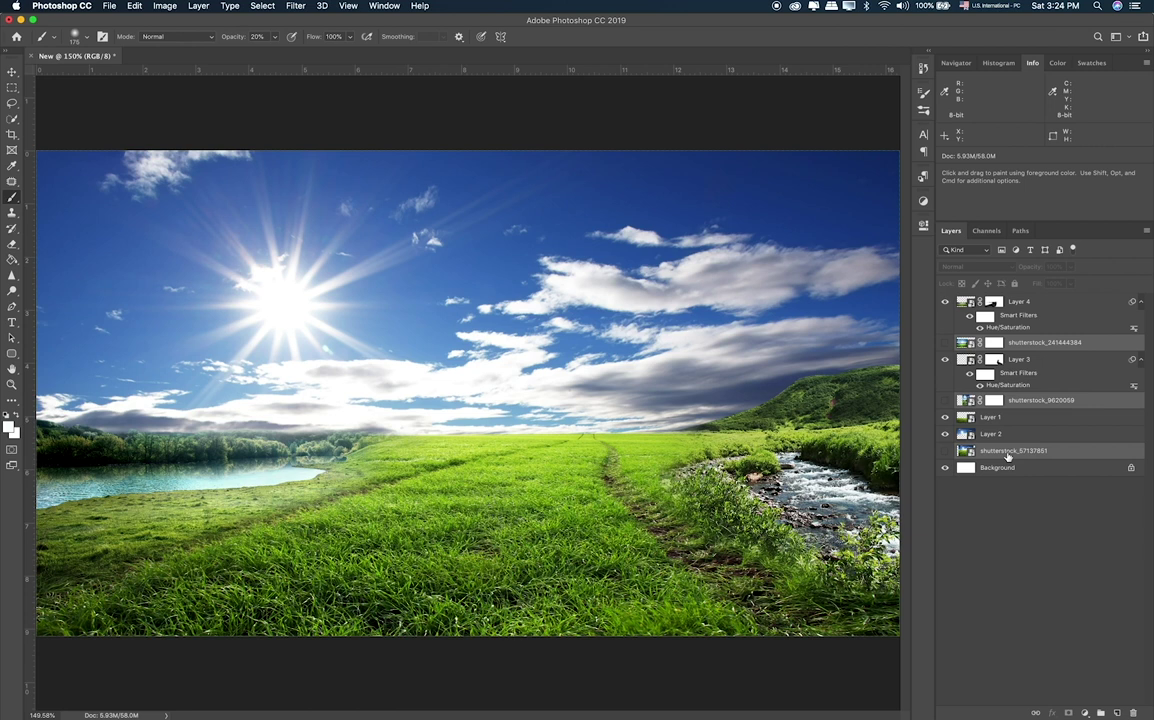
{"action": "key", "text": "Delete"}
Group Layers 4, 3, 1 and 2 into a group named Background.
{"action": "left_click", "coordinate": [1039, 303]}
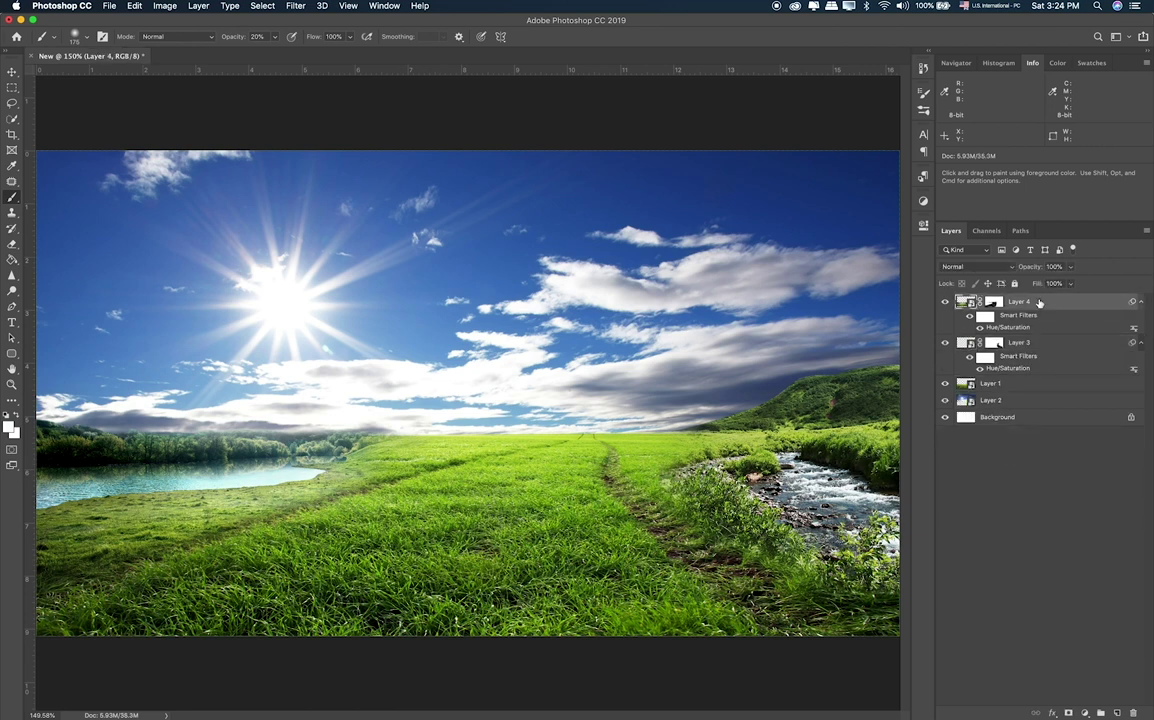
{"action": "left_click", "coordinate": [1007, 400], "text": "shift"}
{"action": "key", "text": "super+g"}
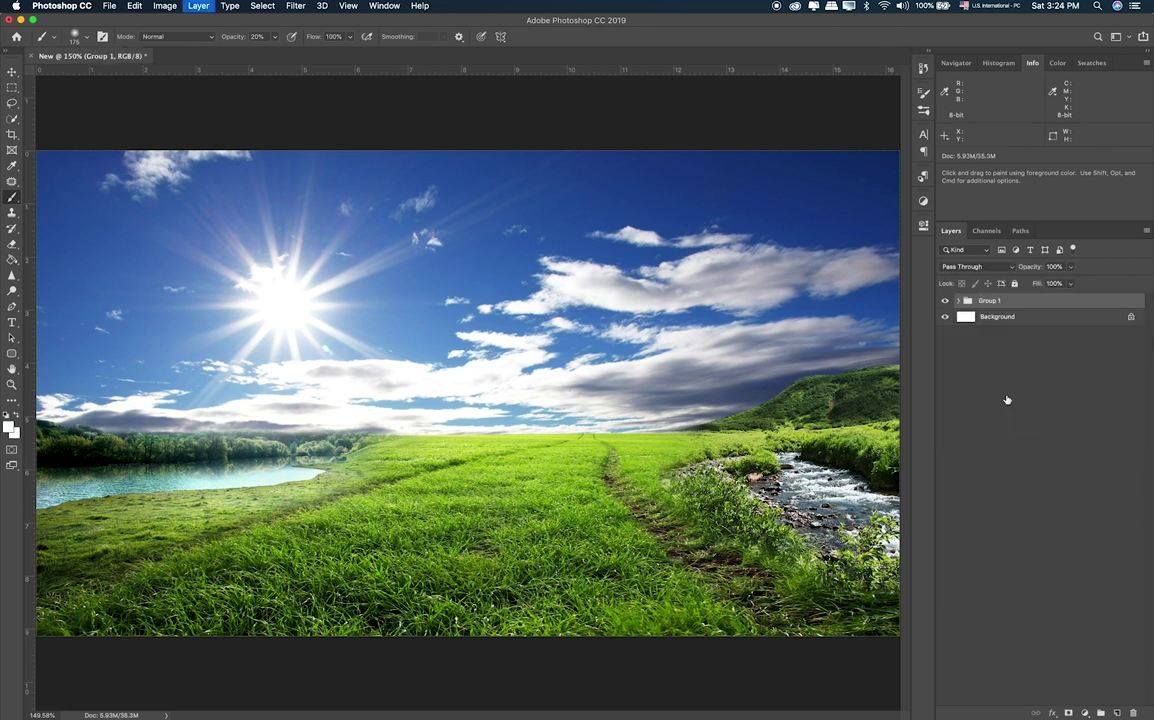
{"action": "double_click", "coordinate": [989, 300]}
{"action": "type", "text": "Background"}
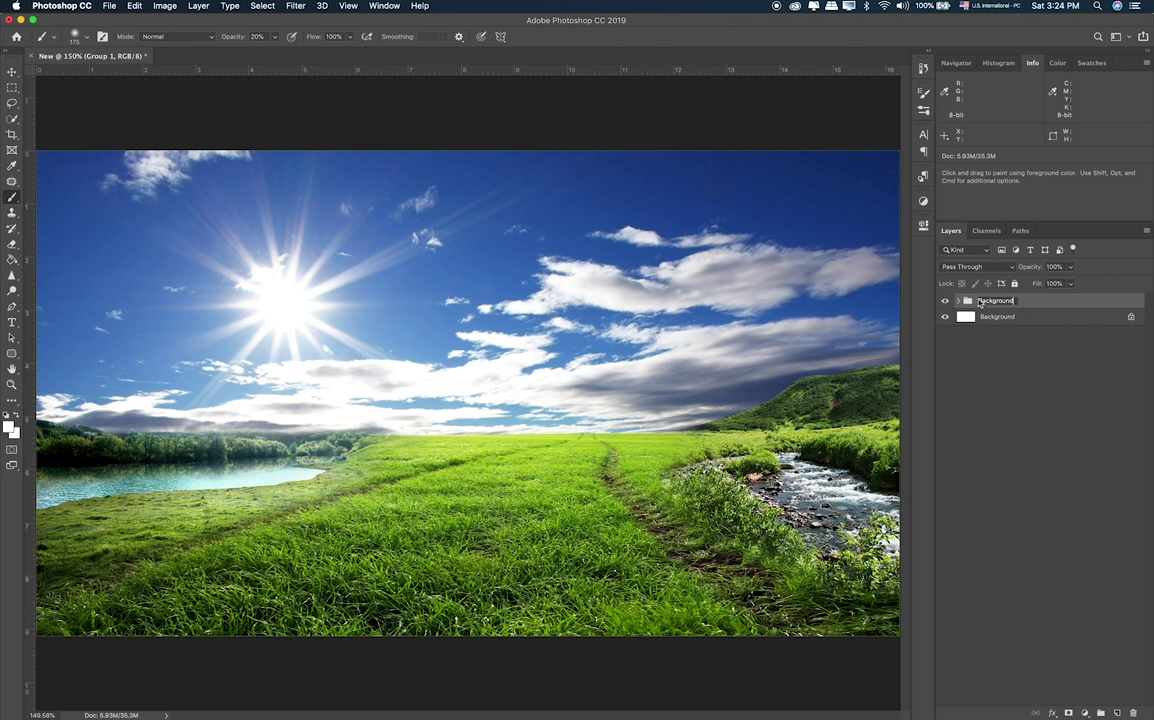
{"action": "key", "text": "Return"}
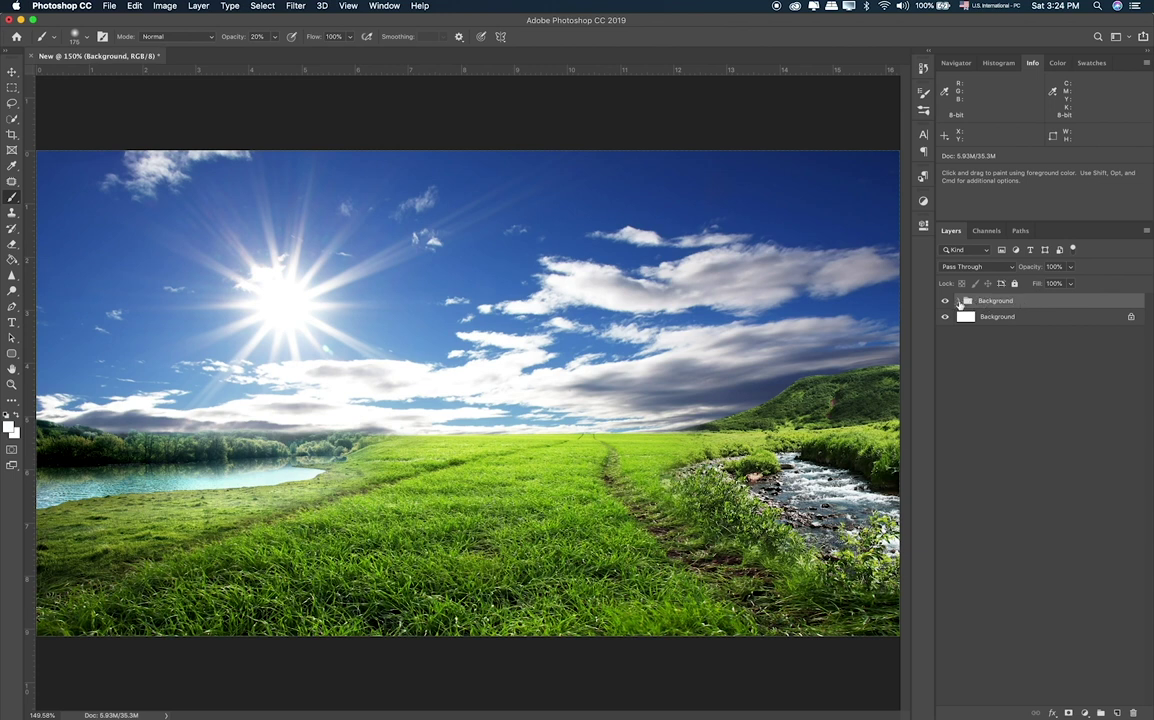
{"action": "left_click", "coordinate": [958, 301]}
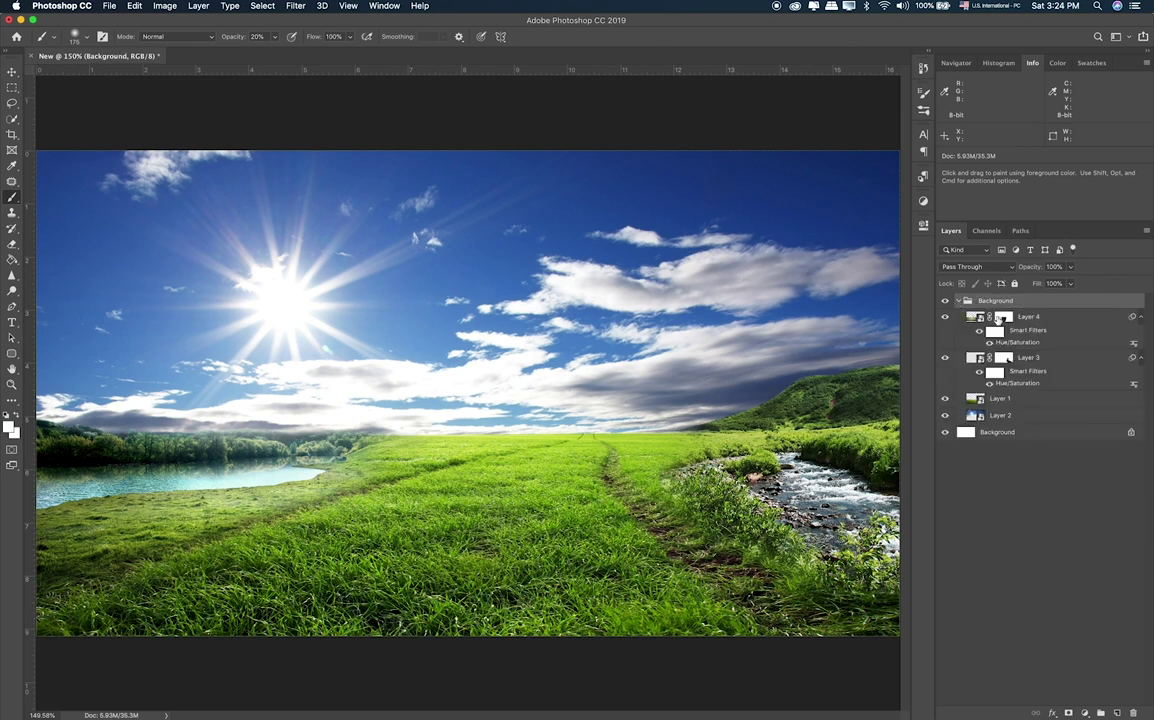
{"action": "left_click", "coordinate": [1117, 712]}
Fill the sky area of a new layer with bright sky blue.
{"action": "key", "text": "m"}
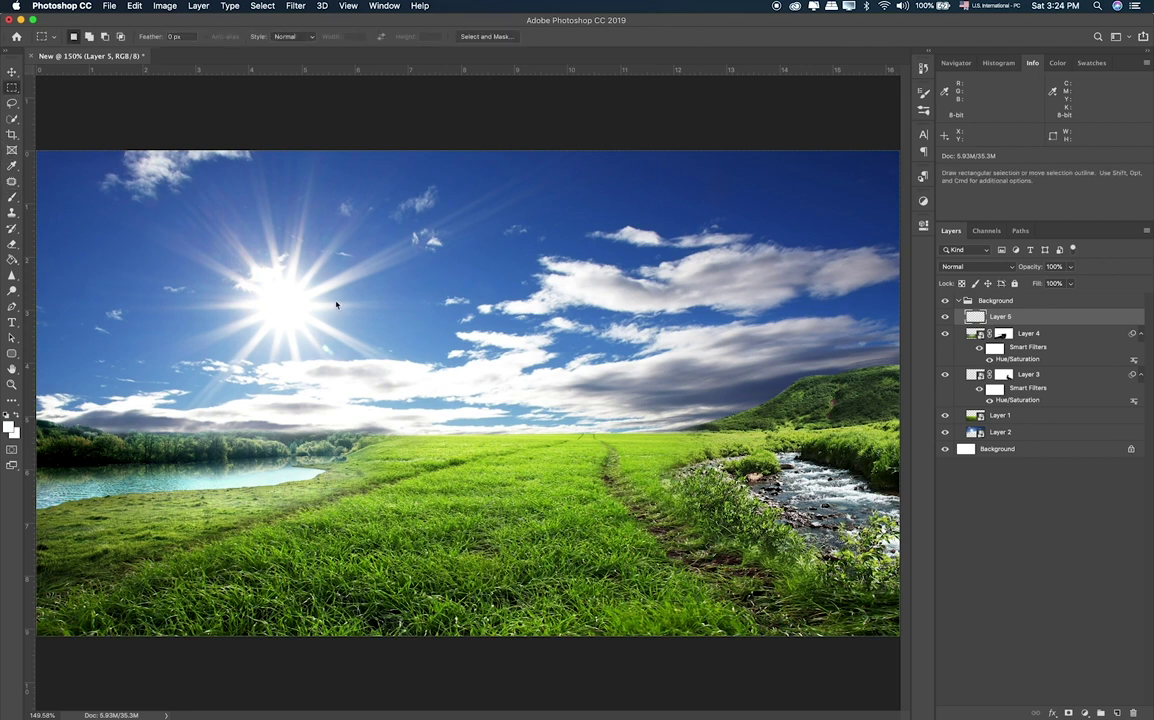
{"action": "key", "text": "super+1"}
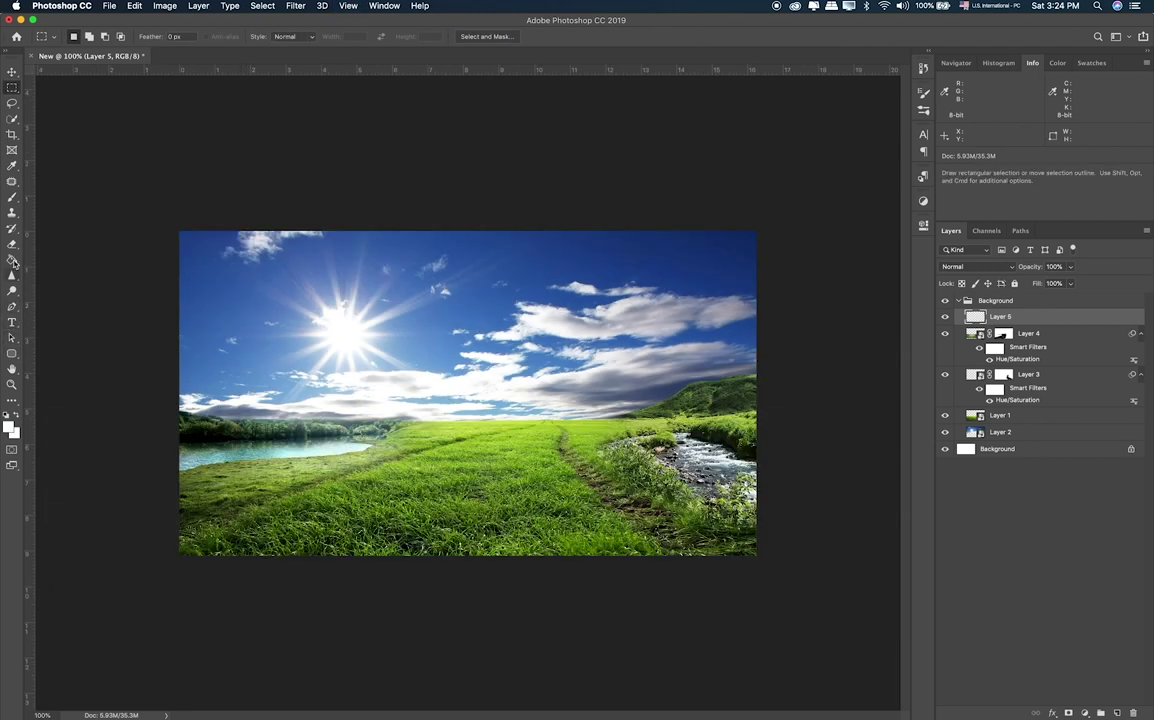
{"action": "left_click", "coordinate": [10, 427]}
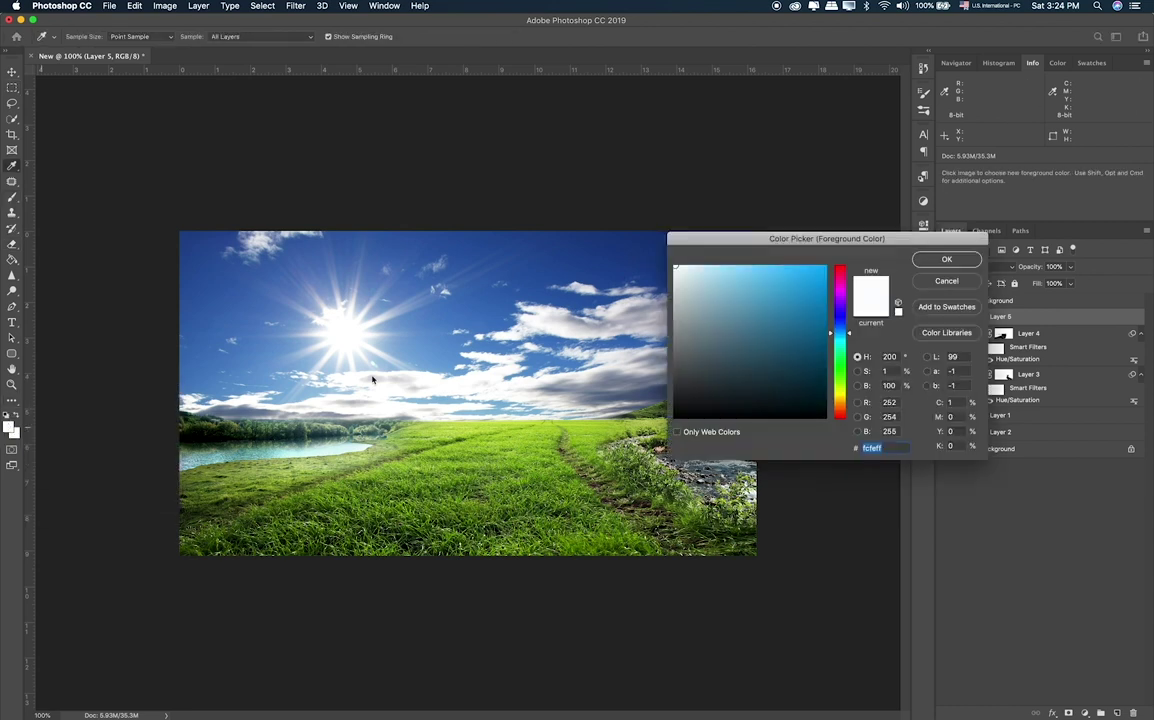
{"action": "left_click", "coordinate": [800, 266]}
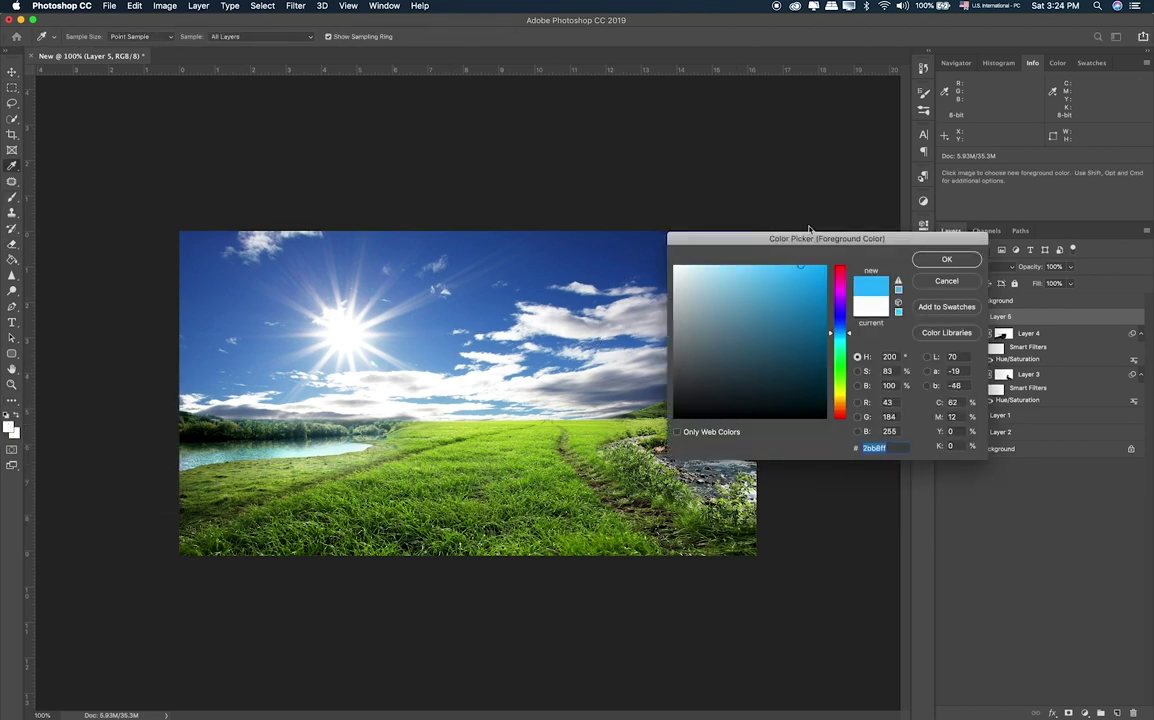
{"action": "key", "text": "Return"}
{"action": "left_click_drag", "start_coordinate": [756, 231], "coordinate": [176, 428]}
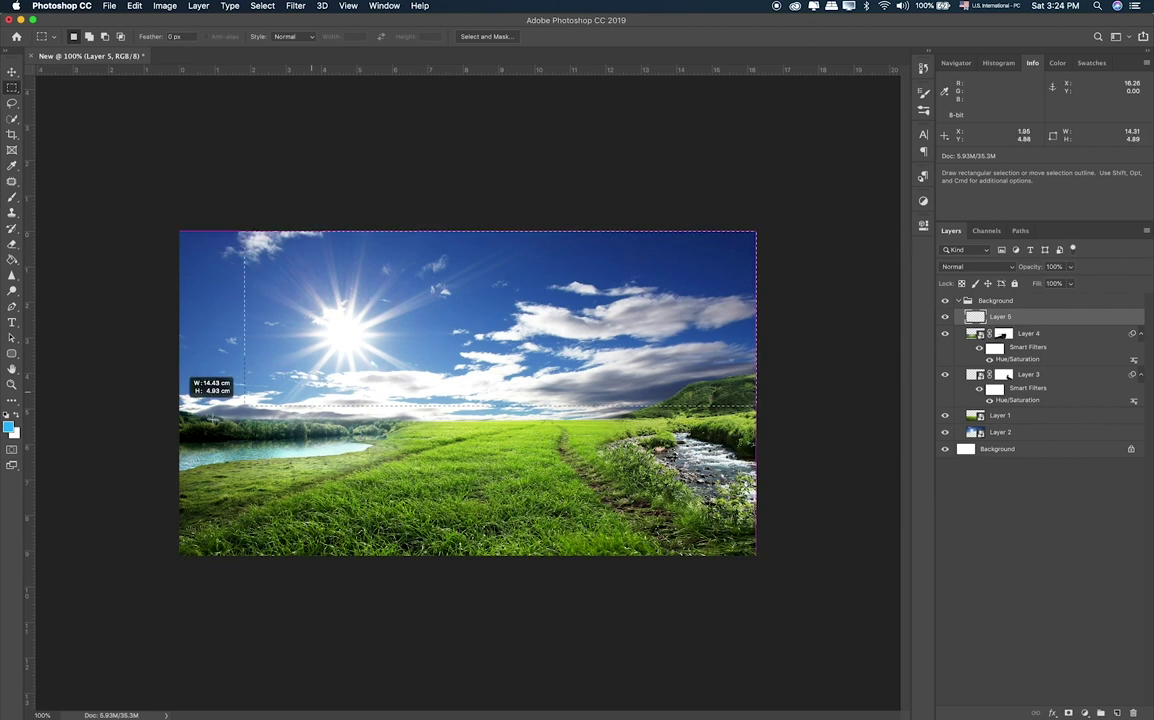
{"action": "left_click", "coordinate": [12, 259]}
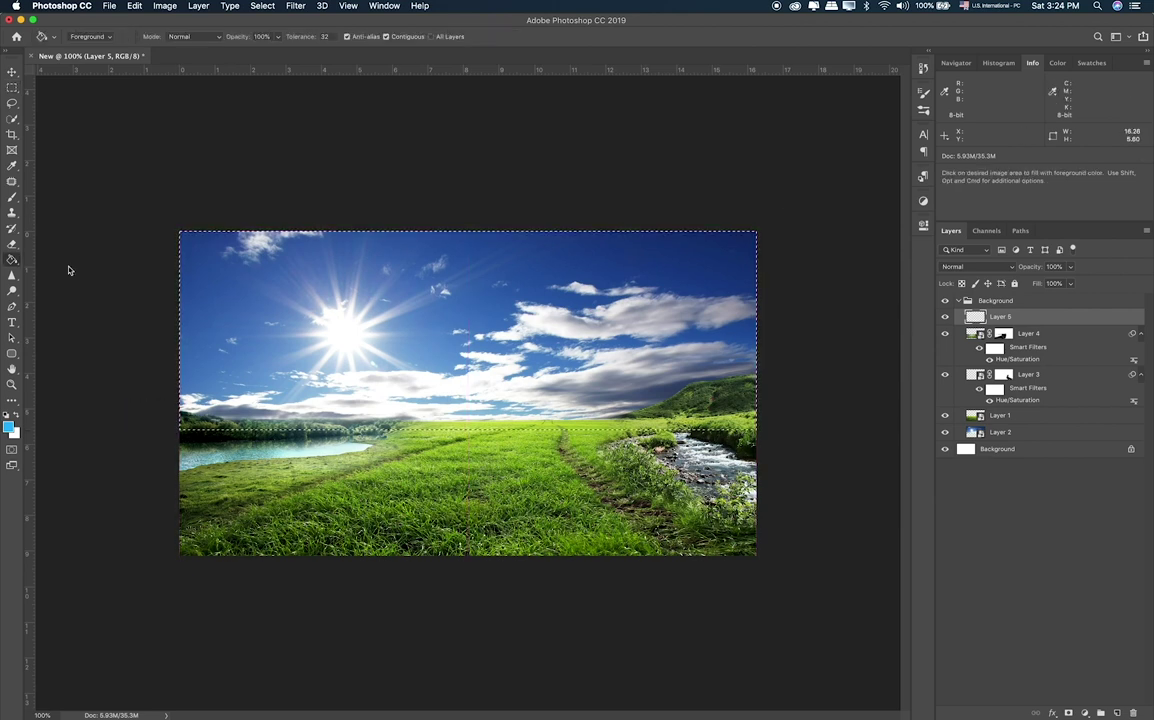
{"action": "left_click", "coordinate": [422, 358]}
{"action": "key", "text": "m"}
Set the blue layer's blend mode to Hue and its opacity to about 63%.
{"action": "left_click", "coordinate": [64, 121]}
{"action": "key", "text": "v"}
{"action": "key", "text": "shift+alt+m"}
{"action": "key", "text": "shift+plus"}
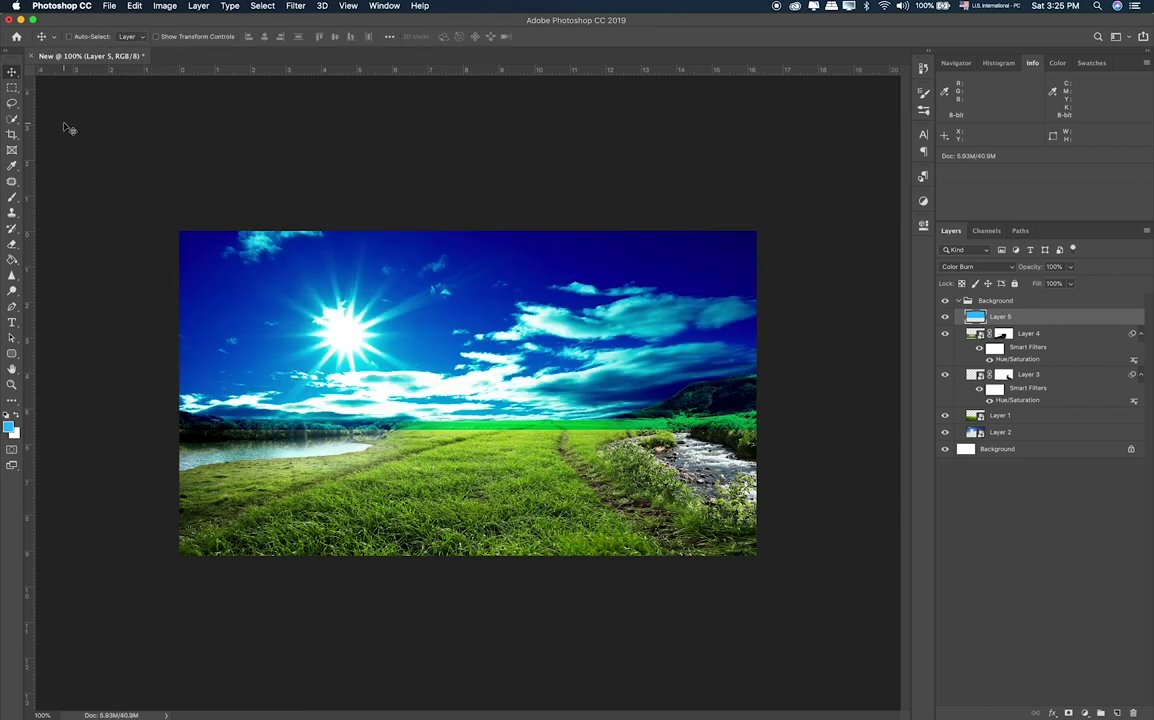
{"action": "key", "text": "shift+plus"}
{"action": "key", "text": "shift+plus"}
{"action": "key", "text": "shift+plus"}
{"action": "key", "text": "shift+plus"}
{"action": "key", "text": "shift+plus"}
{"action": "key", "text": "shift+plus"}
{"action": "key", "text": "shift+plus"}
{"action": "key", "text": "shift+plus"}
{"action": "key", "text": "shift+plus"}
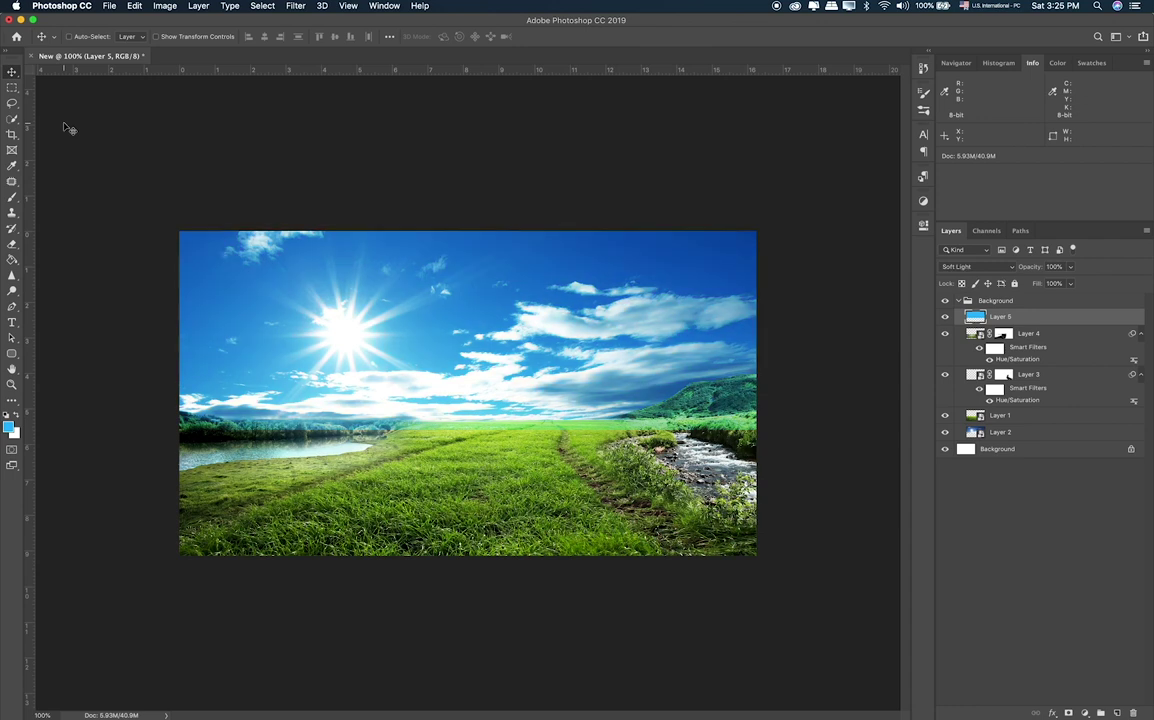
{"action": "key", "text": "shift+plus"}
{"action": "key", "text": "shift+minus"}
{"action": "key", "text": "shift+plus"}
{"action": "key", "text": "shift+plus"}
{"action": "key", "text": "shift+plus"}
{"action": "key", "text": "shift+plus"}
{"action": "key", "text": "shift+plus"}
{"action": "key", "text": "shift+plus"}
{"action": "key", "text": "shift+plus"}
{"action": "key", "text": "shift+plus"}
{"action": "key", "text": "shift+plus"}
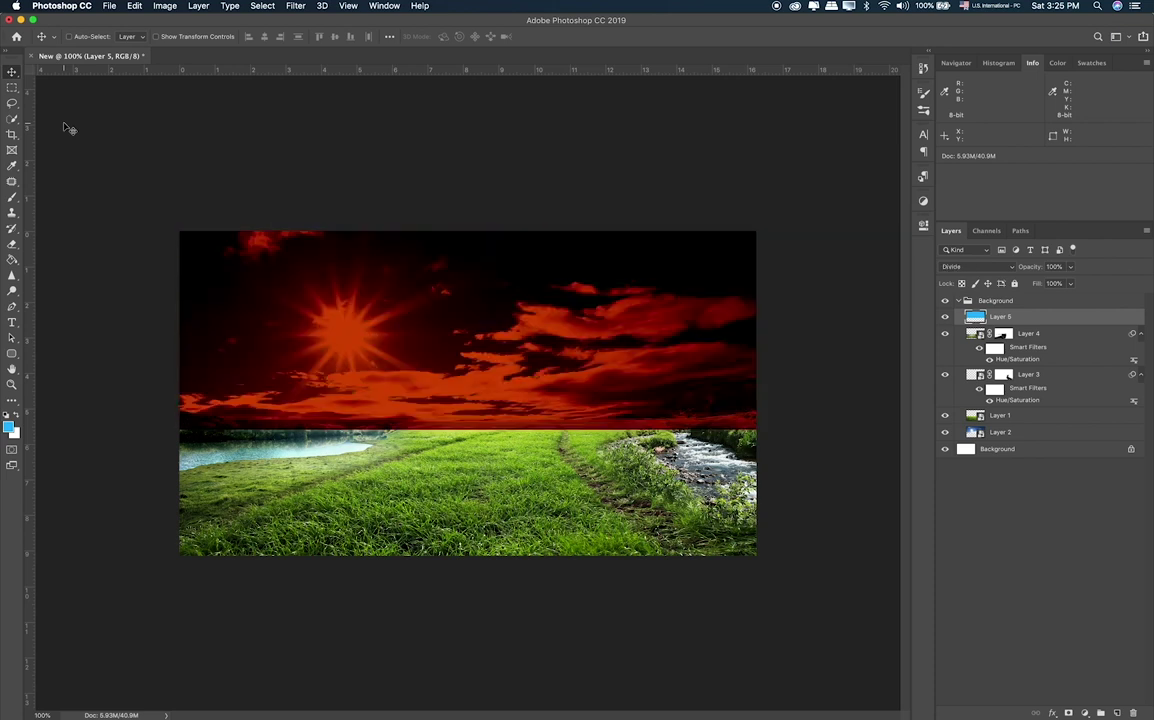
{"action": "key", "text": "shift+plus"}
{"action": "key", "text": "shift+plus"}
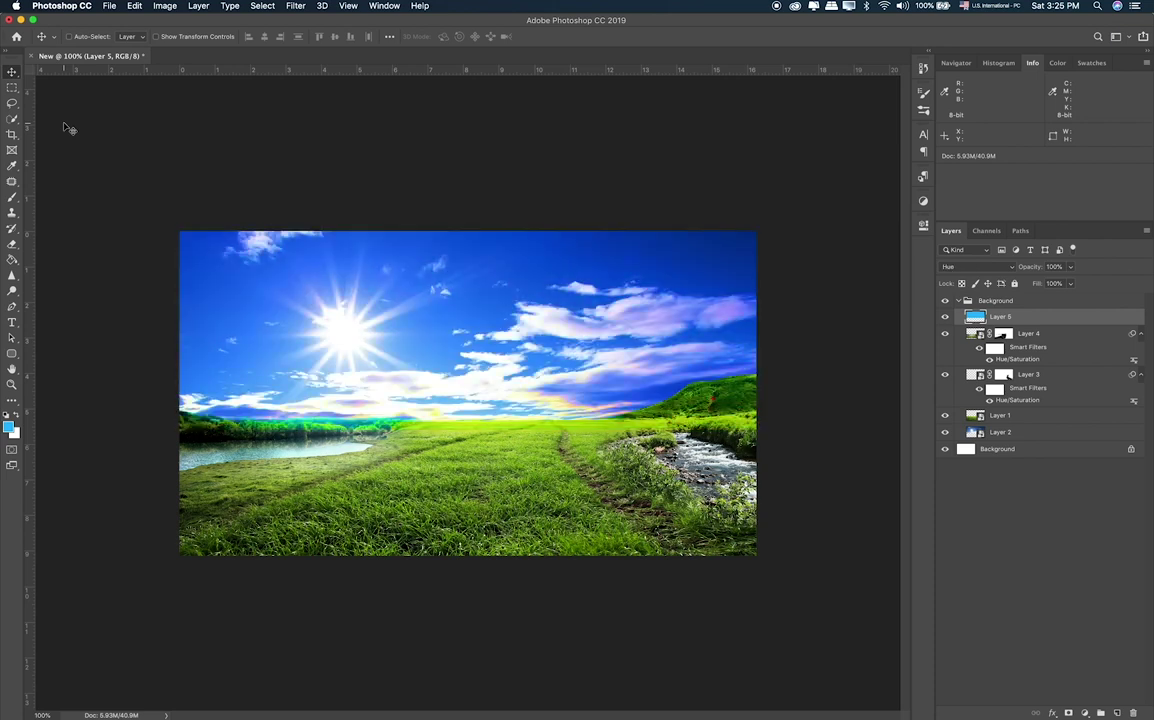
{"action": "key", "text": "shift+plus"}
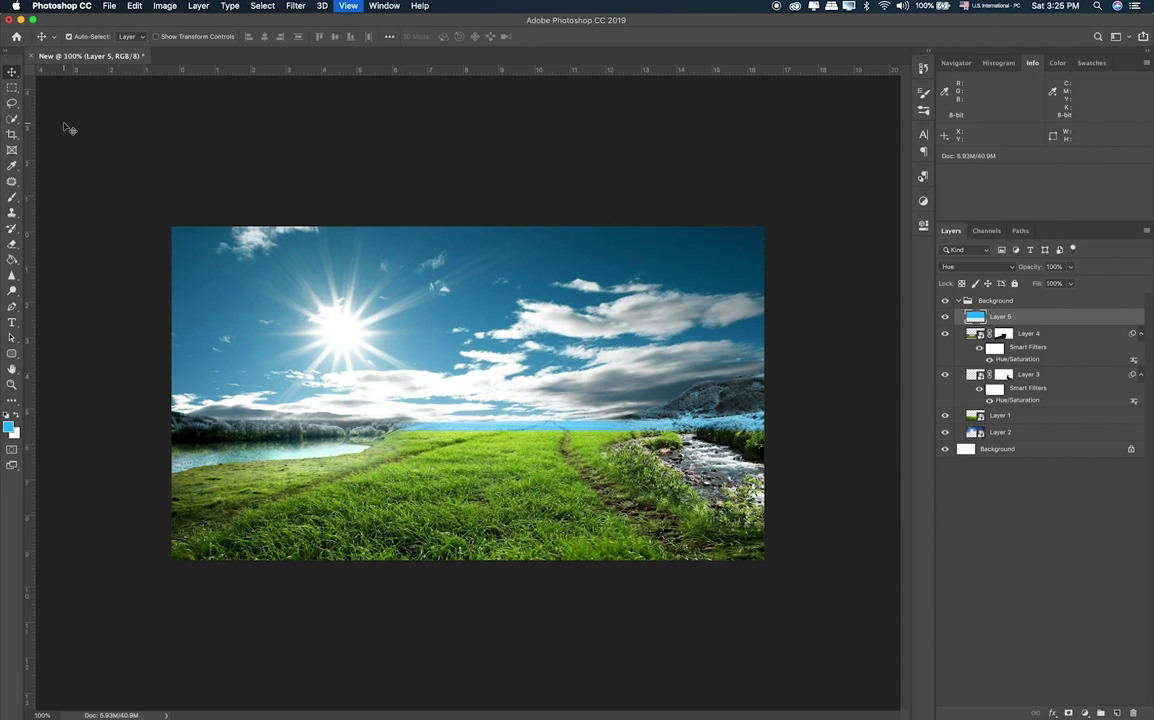
{"action": "key", "text": "ctrl+plus"}
{"action": "key", "text": "ctrl+0"}
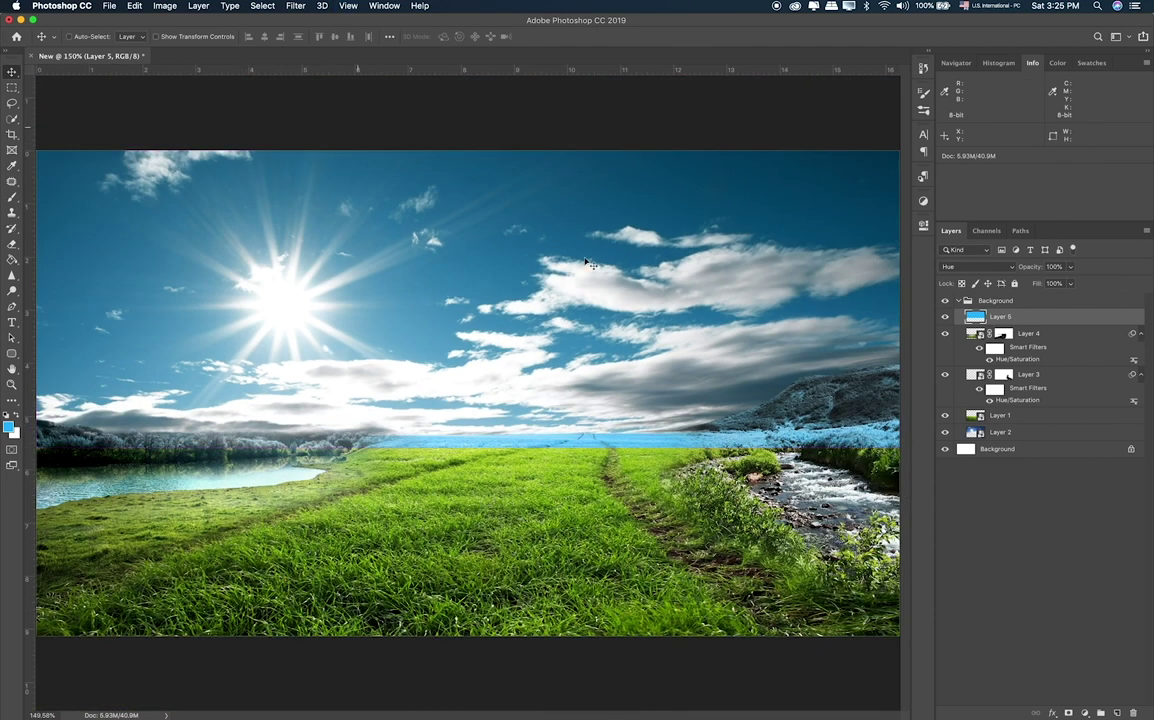
{"action": "left_click_drag", "start_coordinate": [1070, 266], "coordinate": [1050, 287]}
Erase the blue tint from the right-side hills on Layer 5.
{"action": "left_click", "coordinate": [1030, 317]}
{"action": "key", "text": "e"}
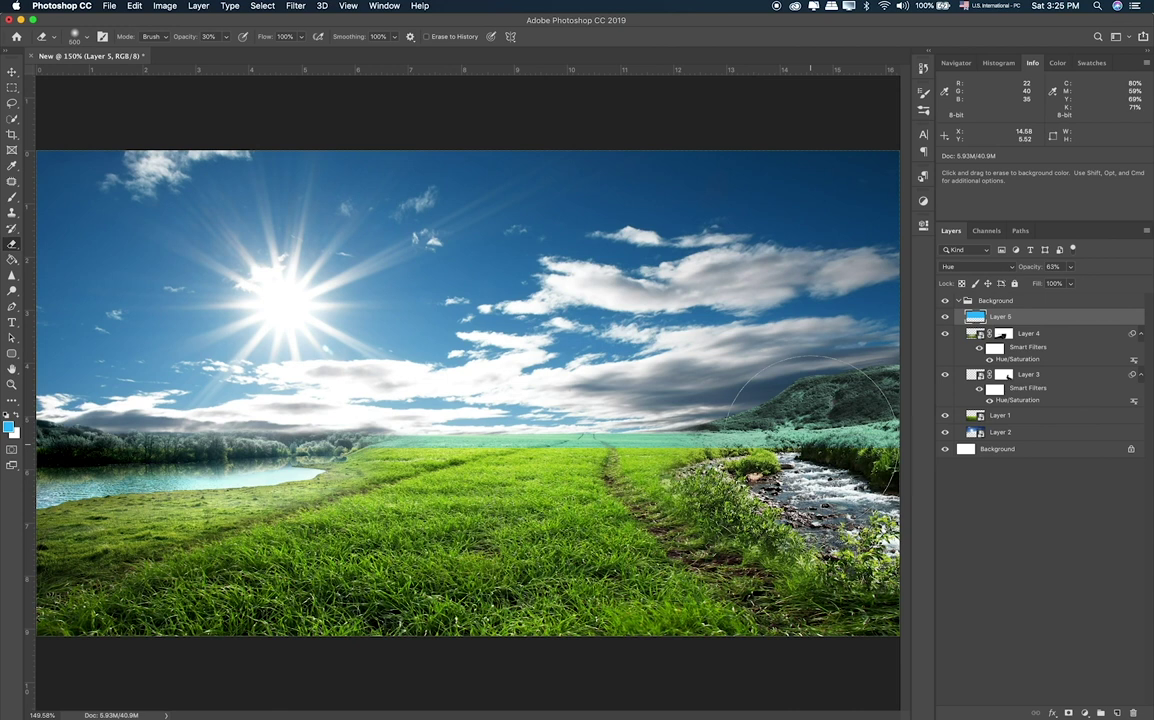
{"action": "key", "text": "ctrl+minus"}
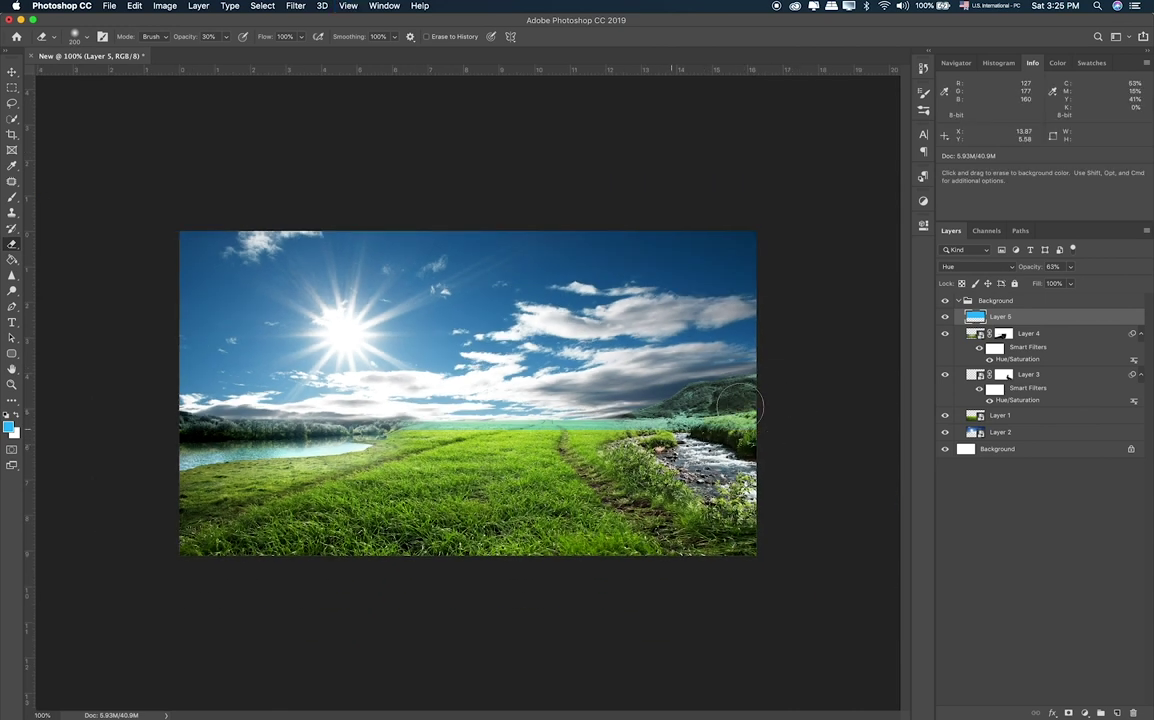
{"action": "left_click_drag", "start_coordinate": [707, 400], "coordinate": [630, 380]}
Erase along the grass horizon at 100% opacity, hiding the blue layer to compare.
{"action": "key", "text": "super+plus"}
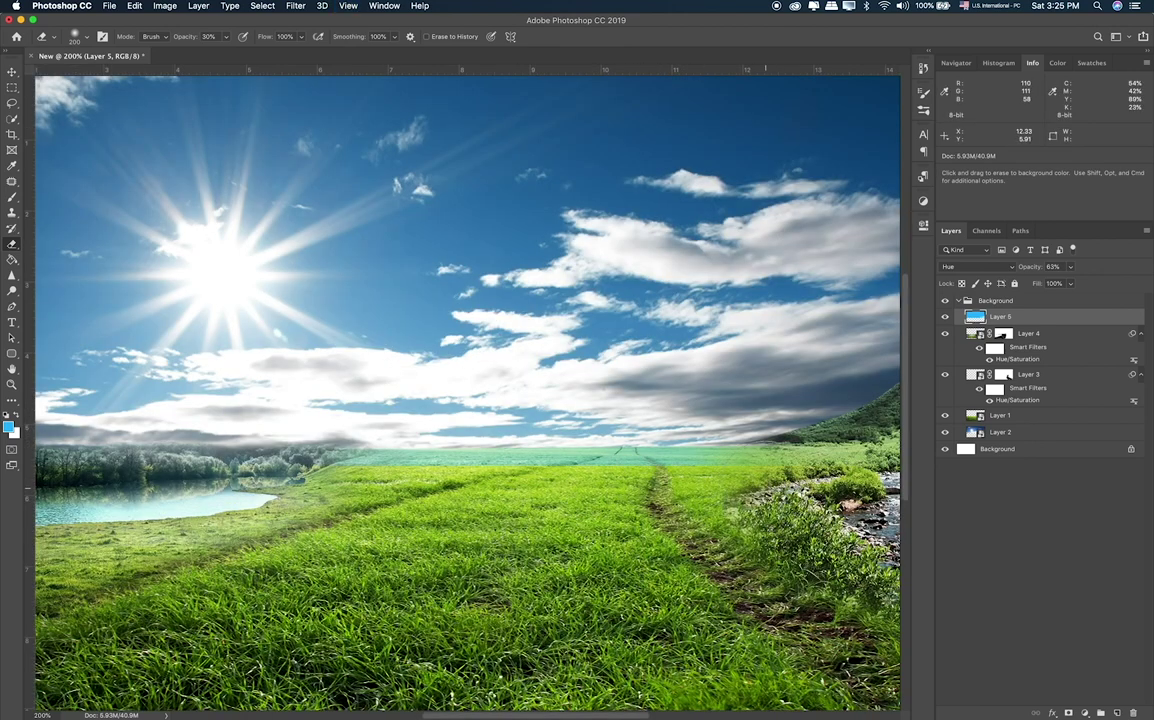
{"action": "key", "text": "0"}
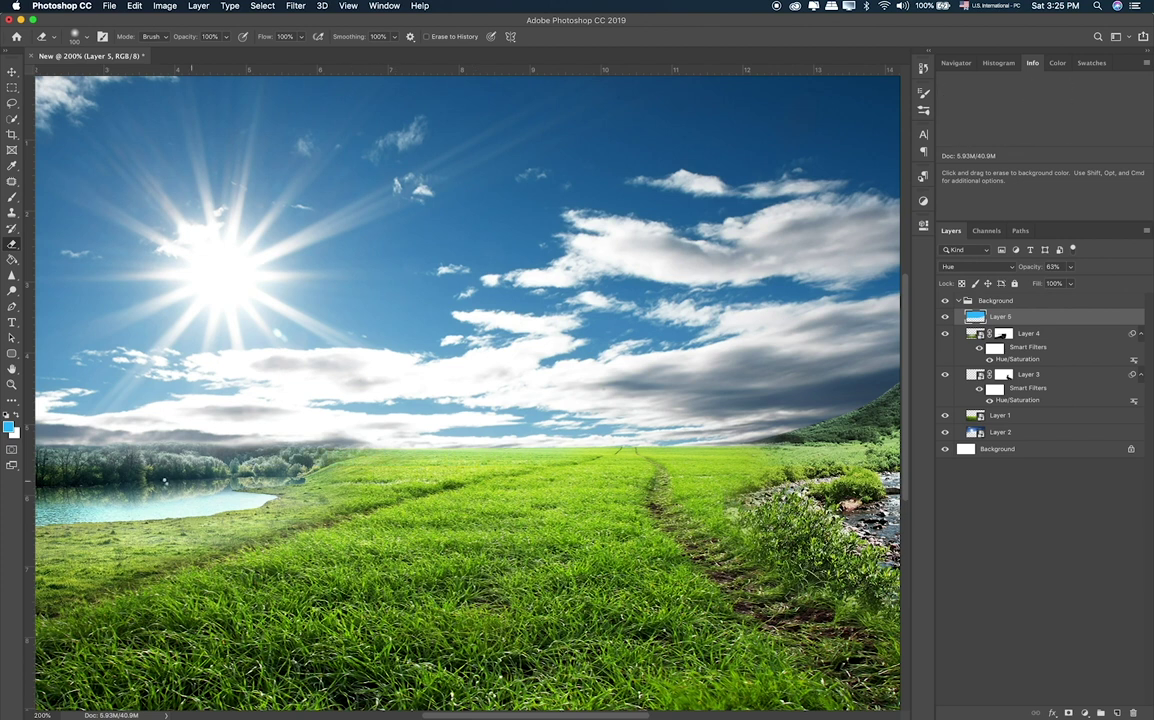
{"action": "scroll", "coordinate": [542, 430], "scroll_direction": "left", "scroll_amount": 5}
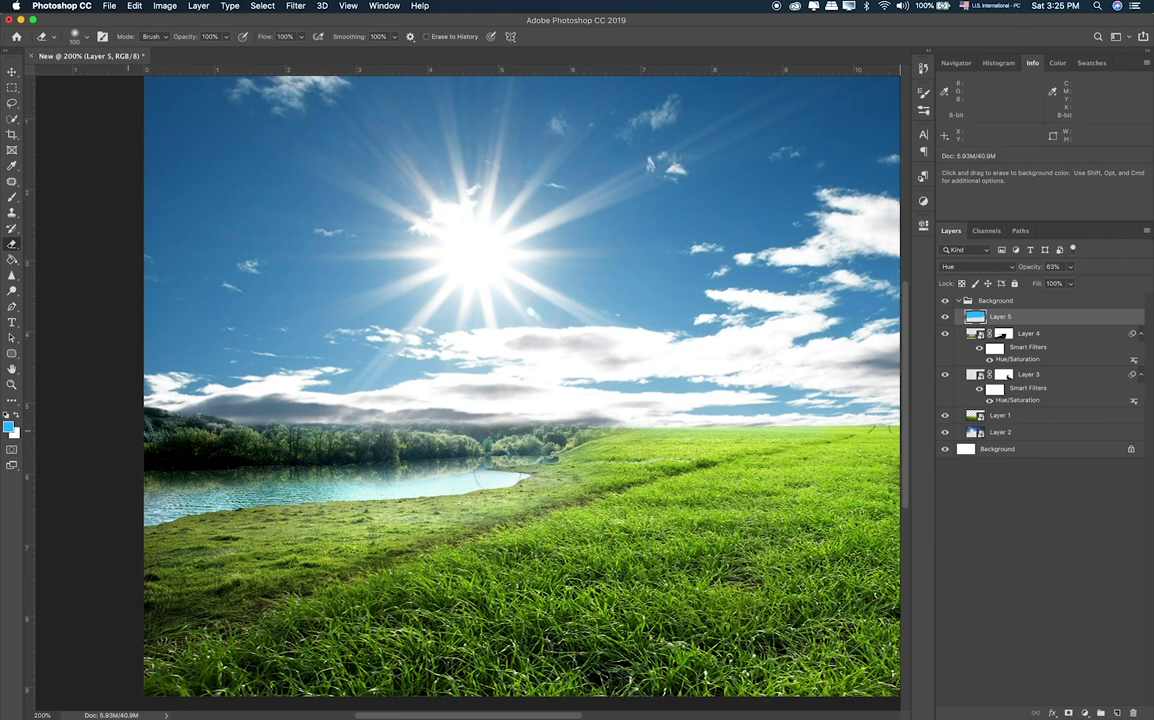
{"action": "scroll", "coordinate": [536, 379], "scroll_direction": "right", "scroll_amount": 5}
{"action": "scroll", "coordinate": [536, 379], "scroll_direction": "right", "scroll_amount": 5}
{"action": "scroll", "coordinate": [536, 379], "scroll_direction": "right", "scroll_amount": 5}
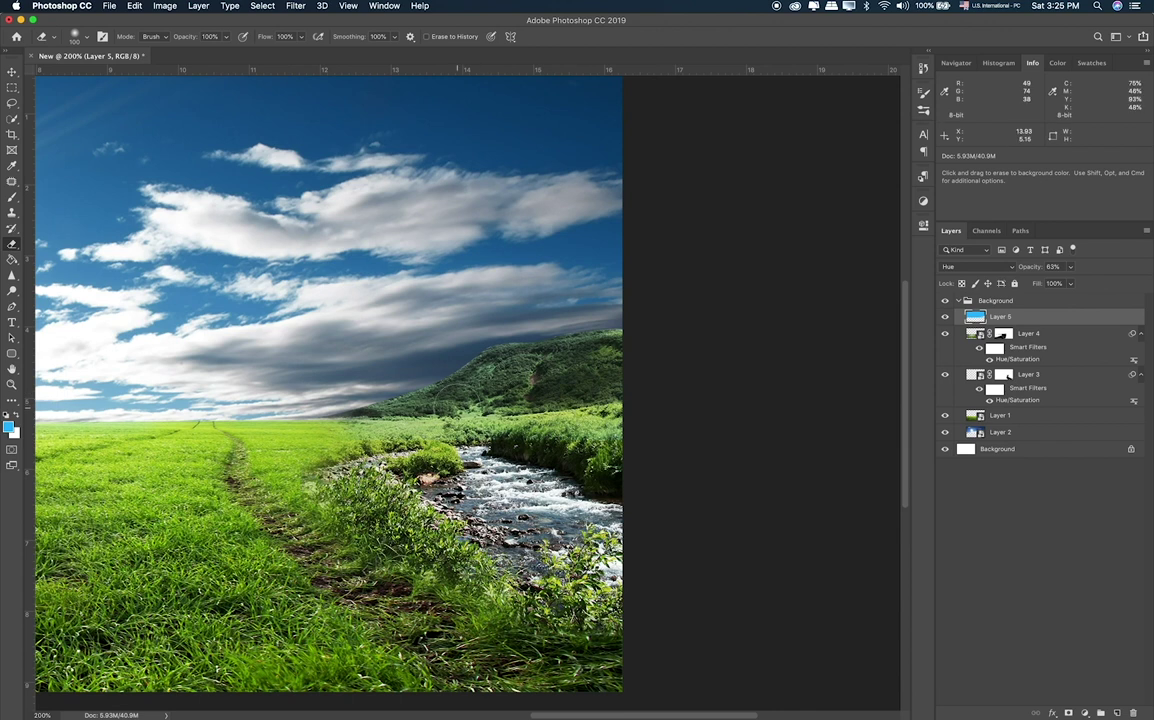
{"action": "left_click", "coordinate": [945, 317]}
{"action": "scroll", "coordinate": [810, 332], "scroll_direction": "down", "scroll_amount": 3}
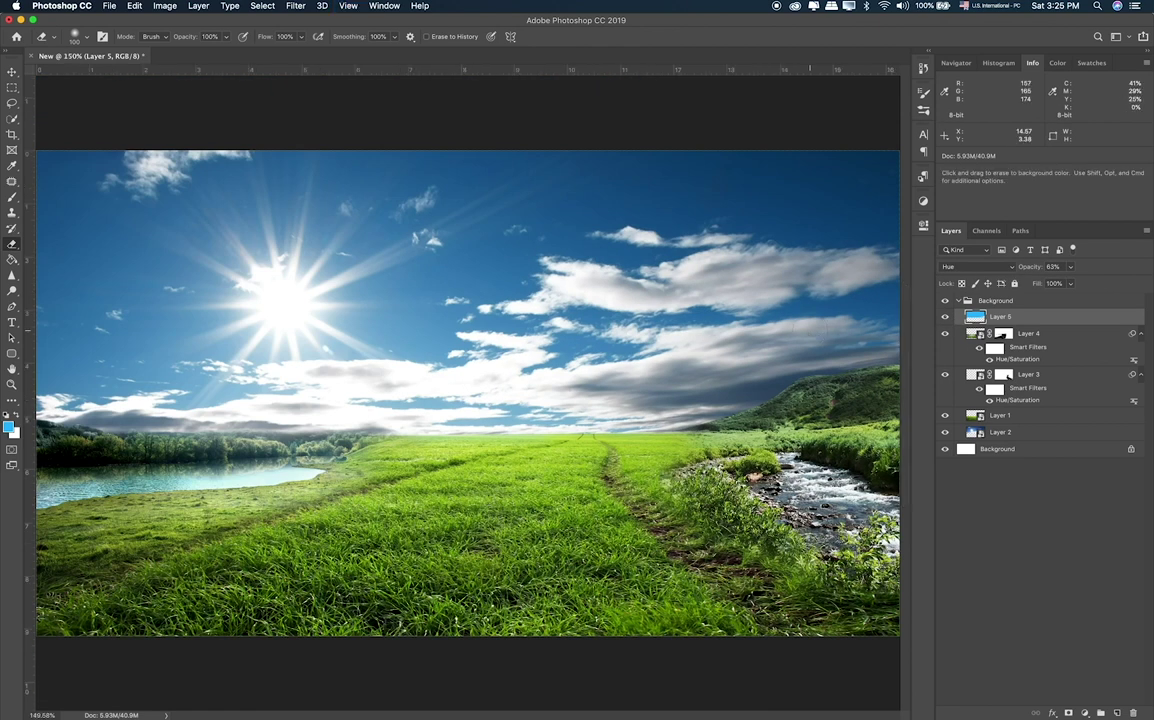
{"action": "left_click", "coordinate": [12, 87]}
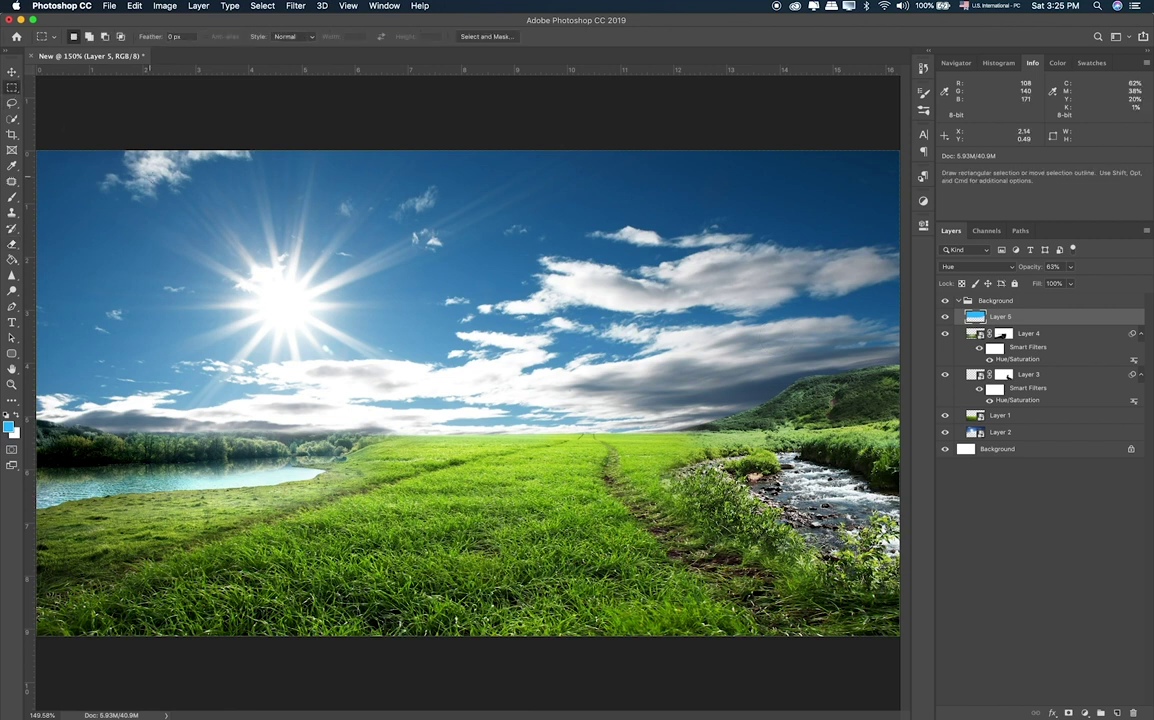
Tag the three shutterstock photos red in Finder.
{"action": "key", "text": "super+Tab"}
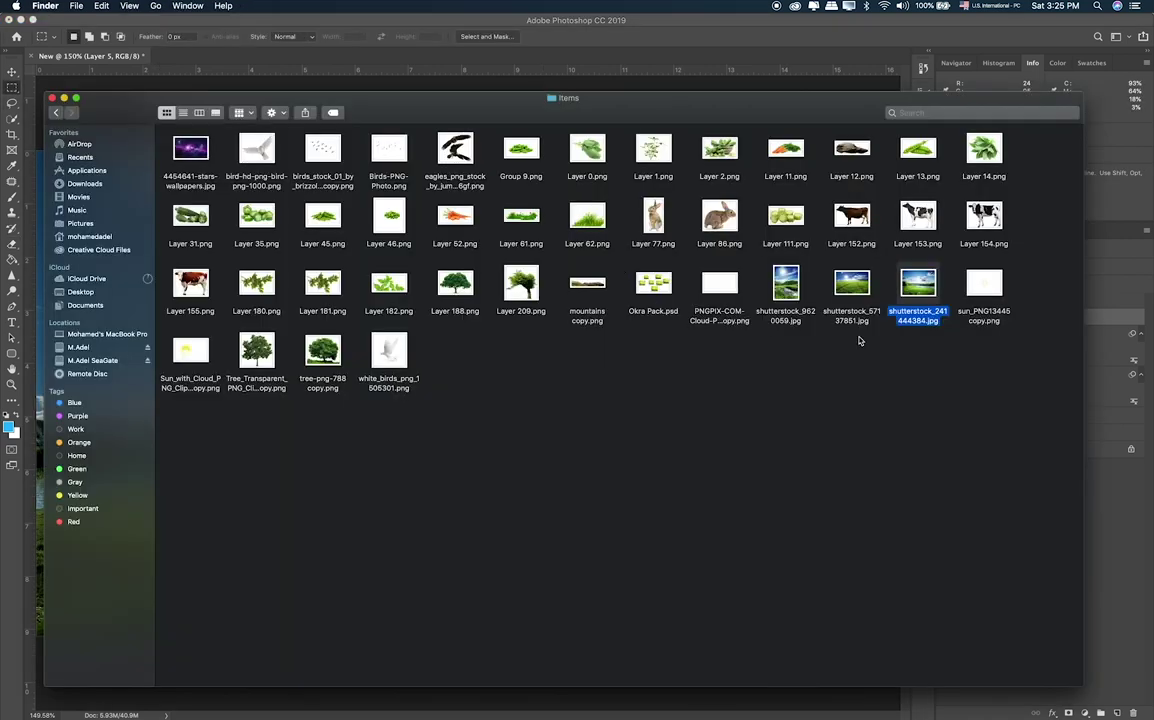
{"action": "key", "text": "Left"}
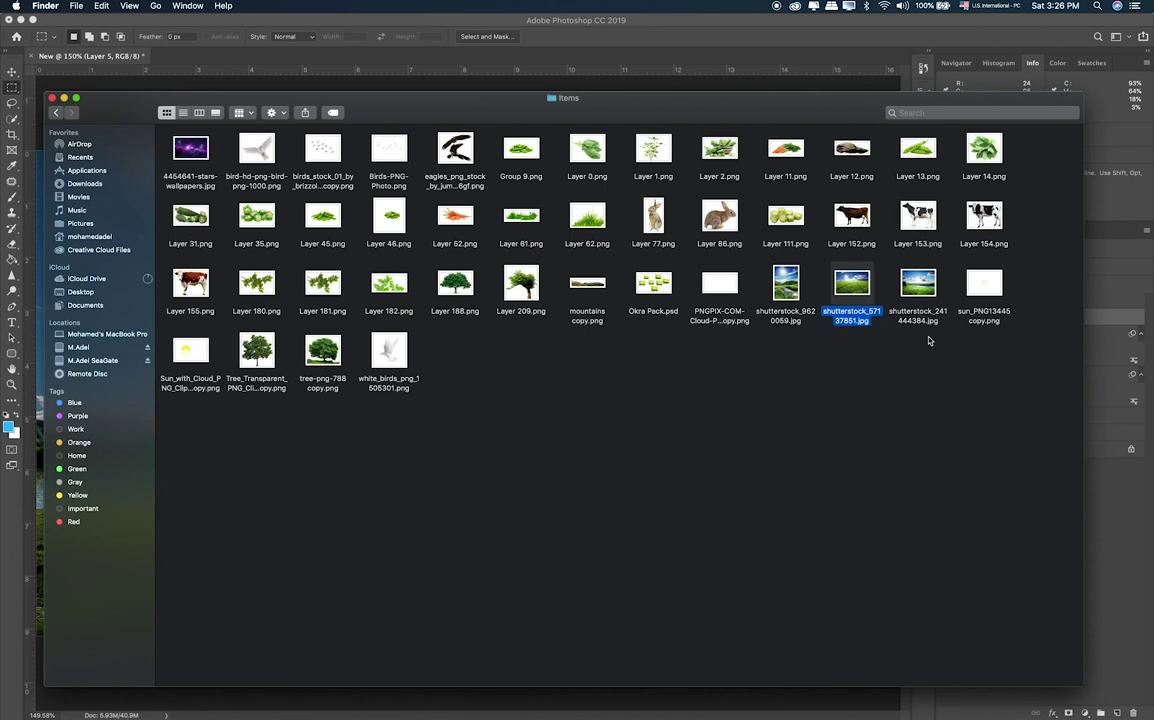
{"action": "left_click_drag", "start_coordinate": [928, 341], "coordinate": [770, 290]}
{"action": "right_click", "coordinate": [788, 274]}
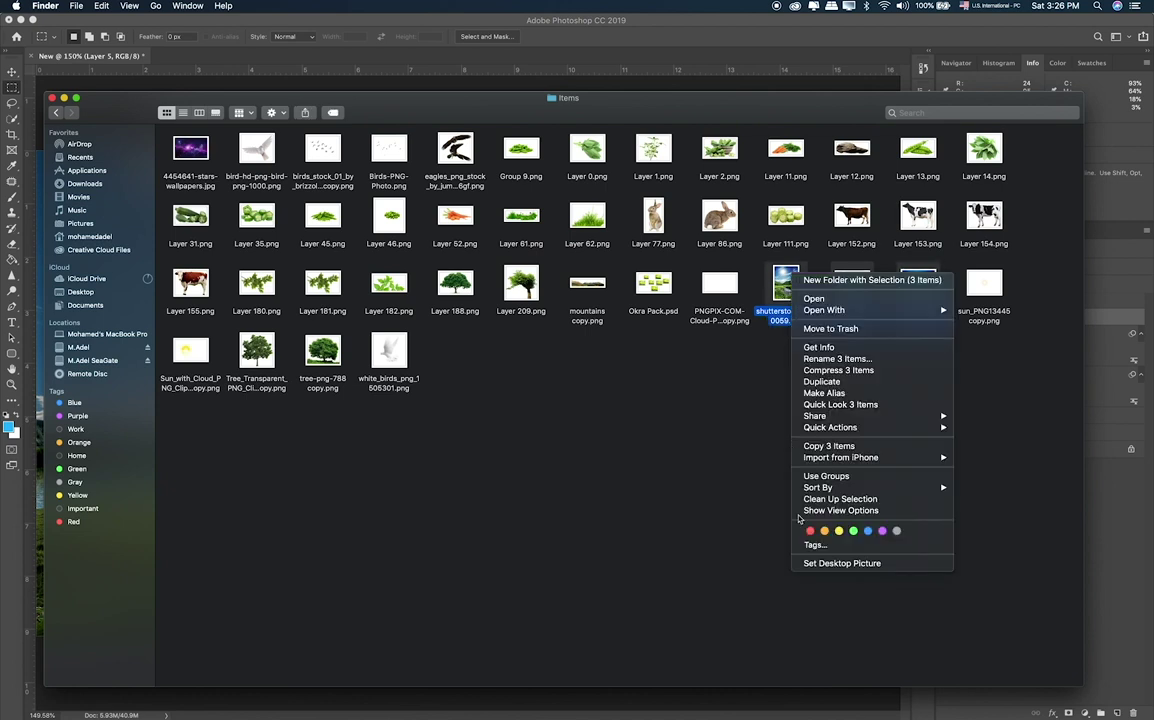
{"action": "left_click", "coordinate": [810, 530]}
Preview the cow images and drag Layer 152–155.png onto the Photoshop canvas.
{"action": "left_click", "coordinate": [699, 303]}
{"action": "left_click", "coordinate": [656, 287]}
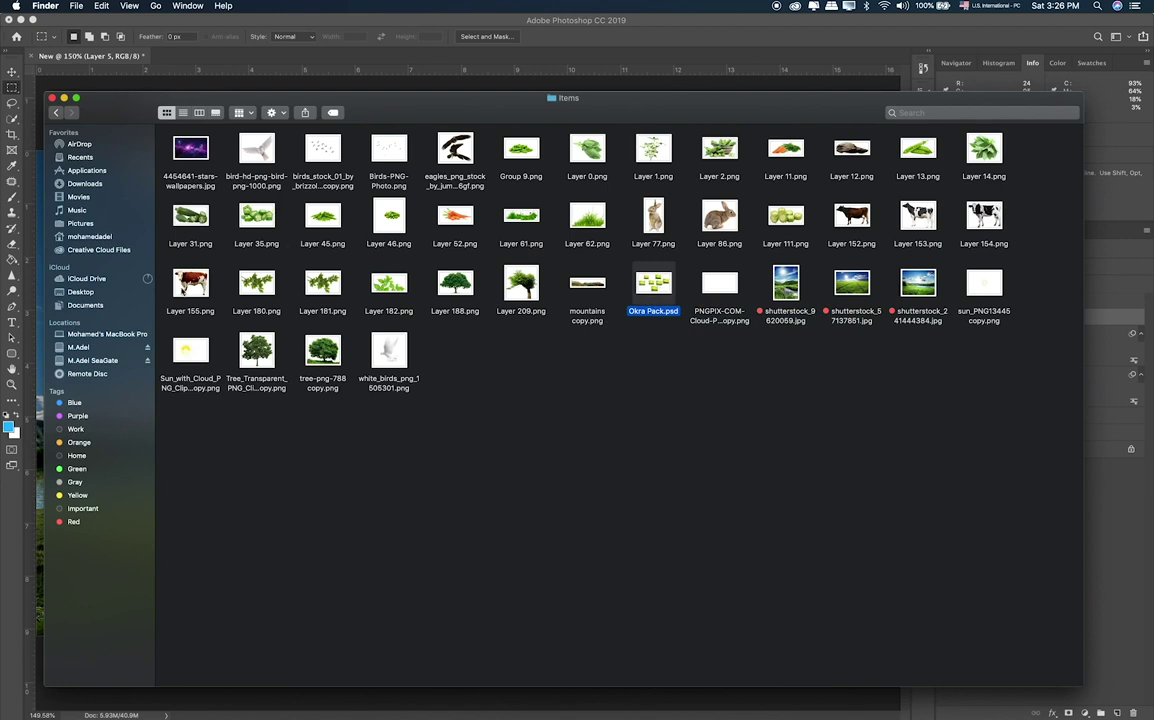
{"action": "left_click", "coordinate": [190, 284]}
{"action": "key", "text": "space"}
{"action": "key", "text": "space"}
{"action": "left_click", "coordinate": [870, 225]}
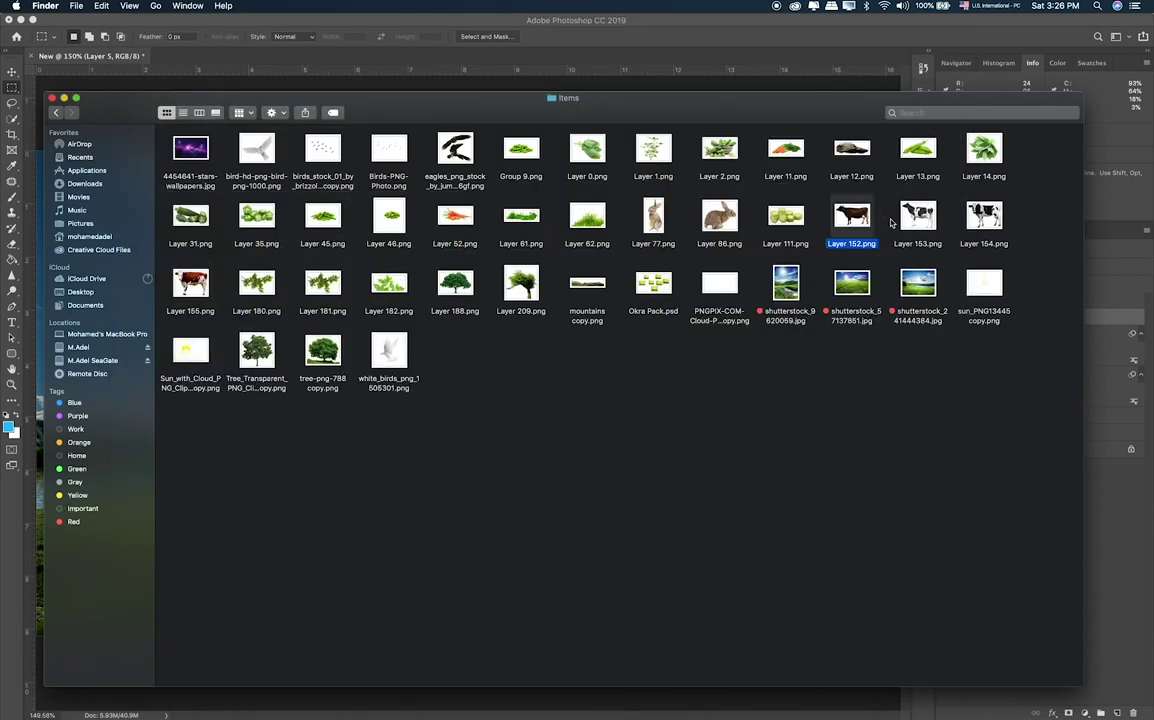
{"action": "key", "text": "space"}
{"action": "key", "text": "space"}
{"action": "left_click_drag", "start_coordinate": [1028, 265], "coordinate": [812, 195]}
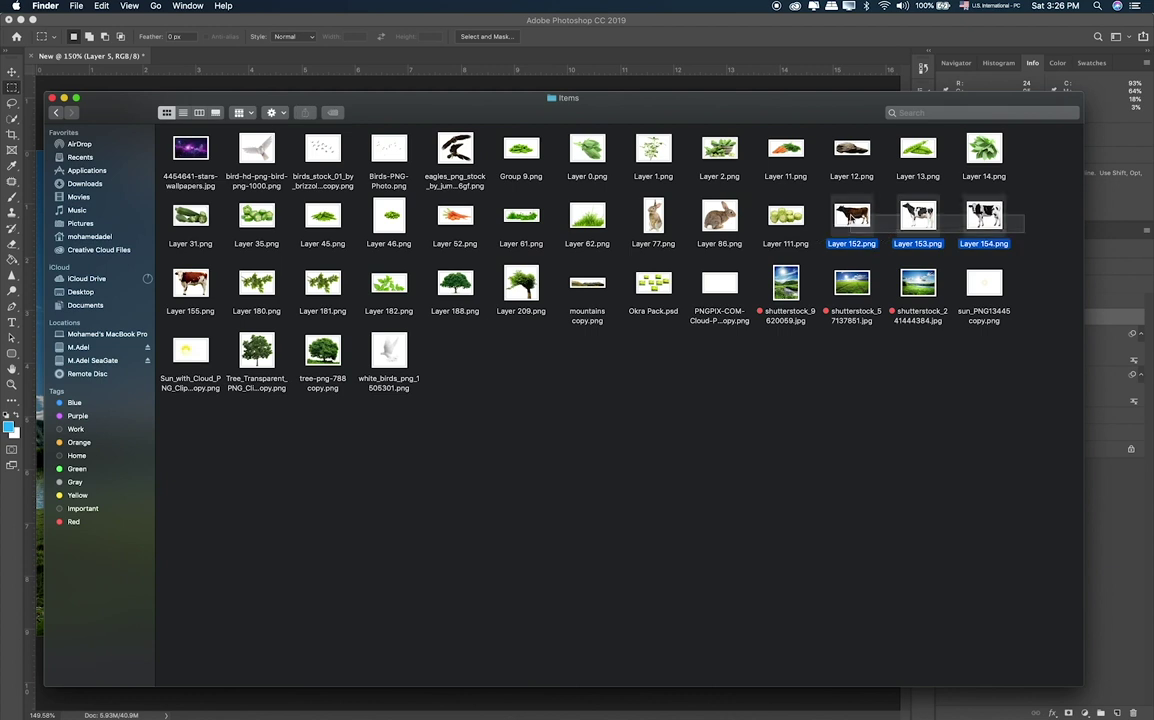
{"action": "left_click", "coordinate": [200, 288], "text": "super"}
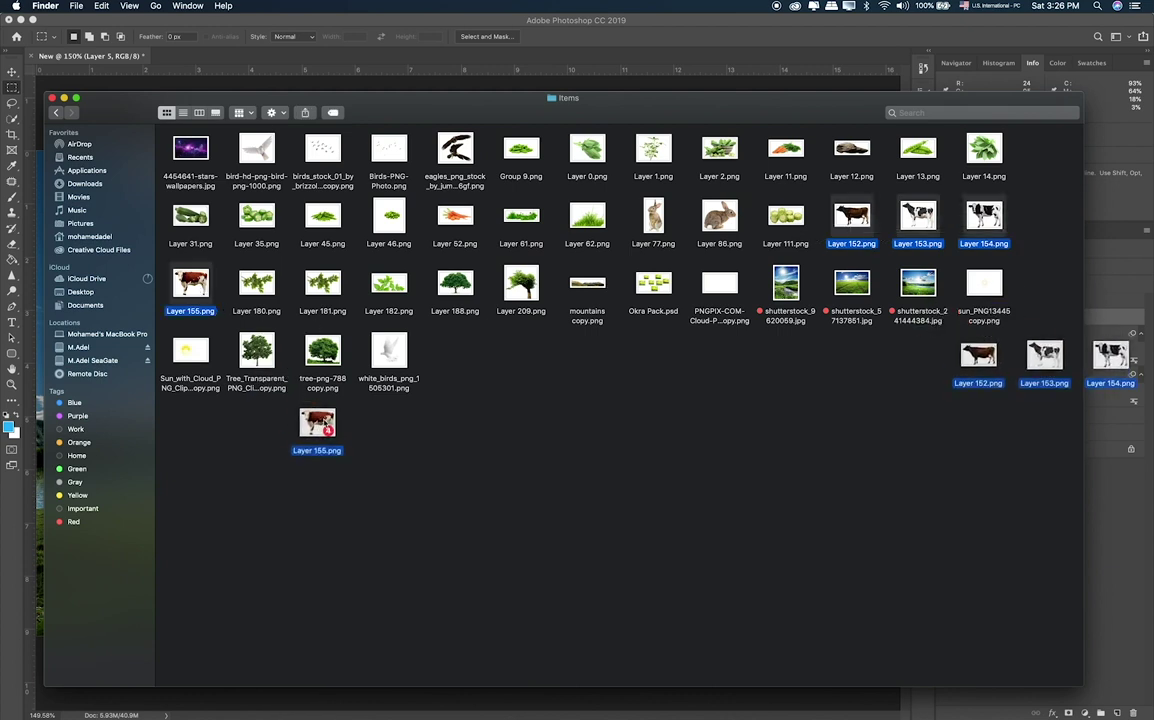
{"action": "left_click_drag", "start_coordinate": [200, 288], "coordinate": [385, 380]}
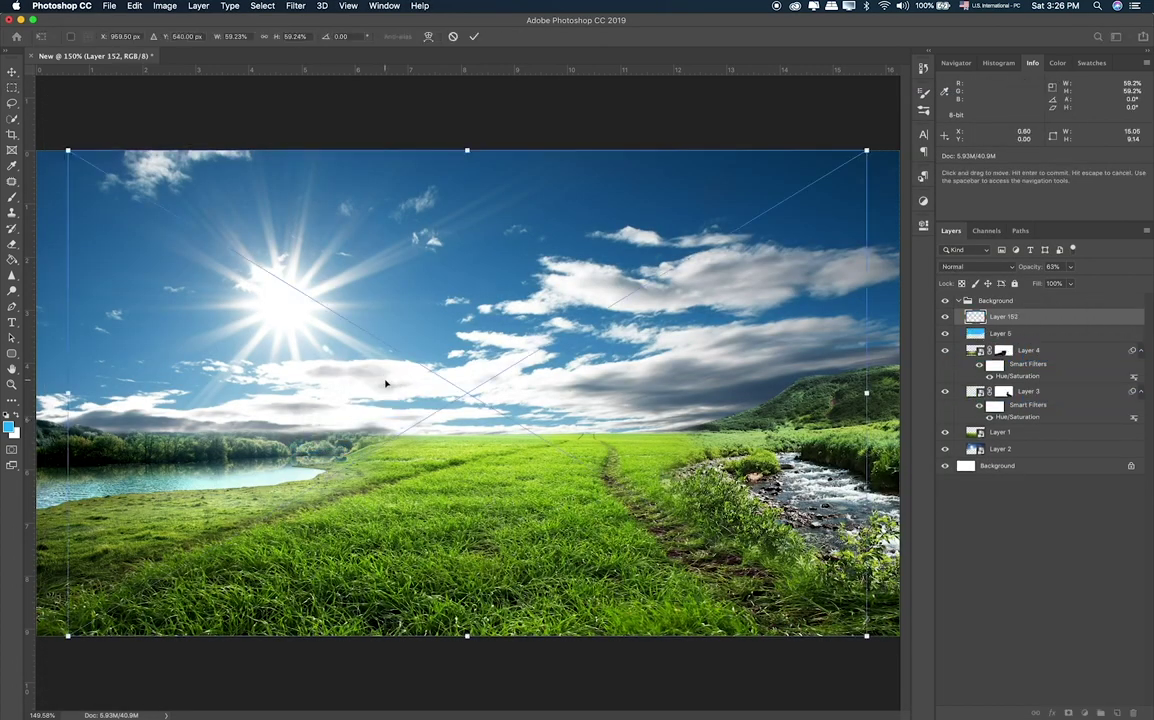
Commit the four placed cow images and move them to the top of the layer stack.
{"action": "key", "text": "Return"}
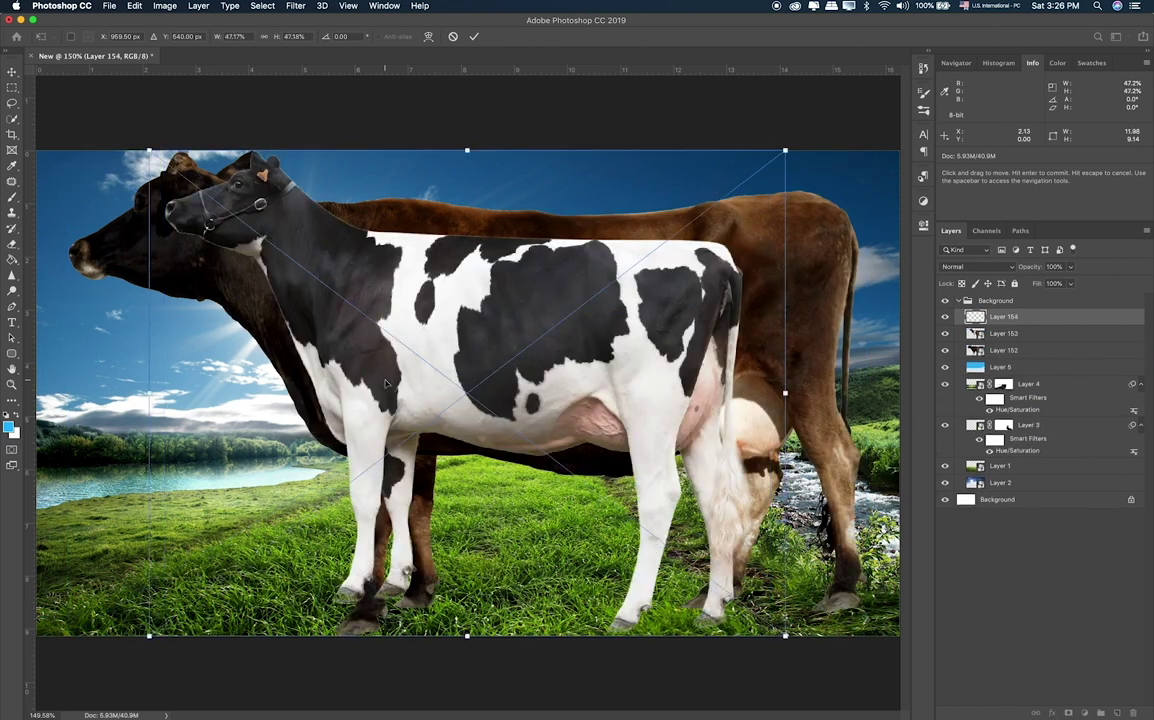
{"action": "key", "text": "Return"}
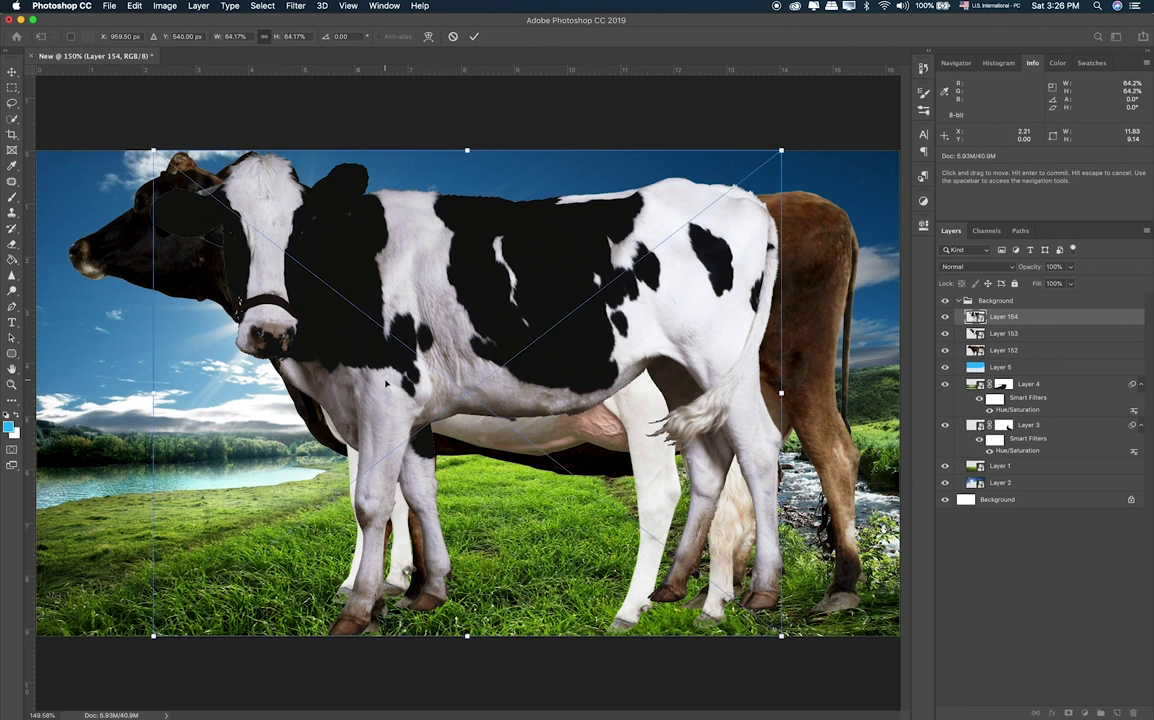
{"action": "key", "text": "Return"}
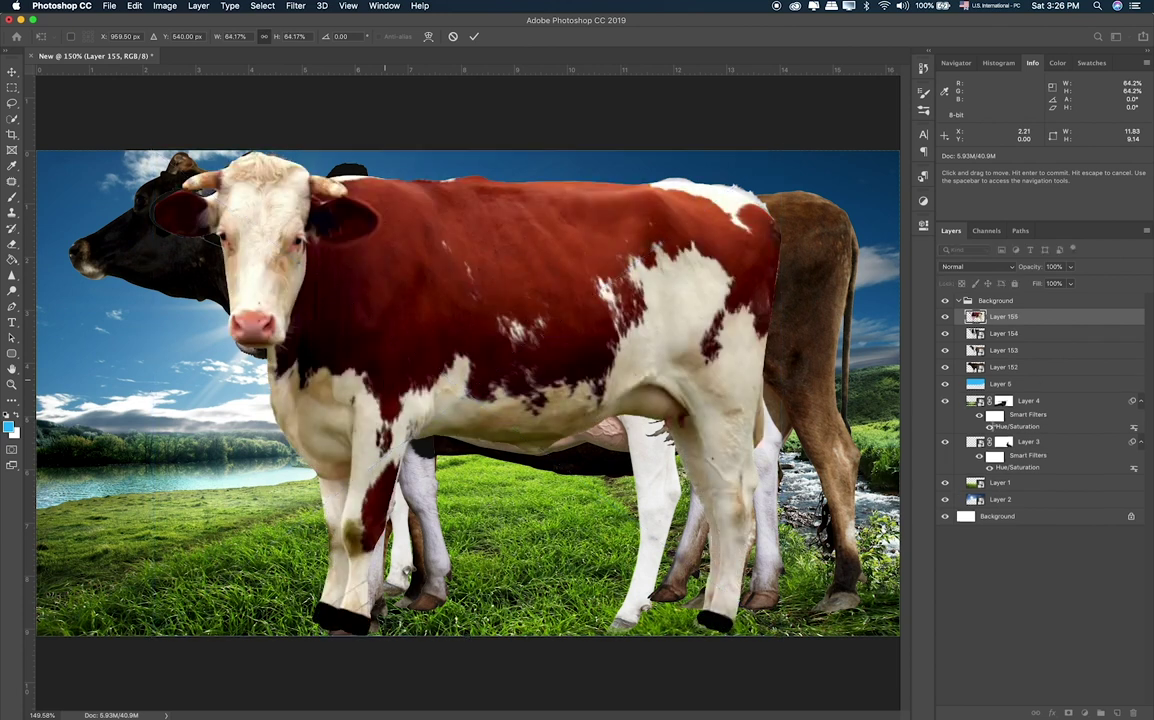
{"action": "left_click", "coordinate": [1004, 367], "text": "shift"}
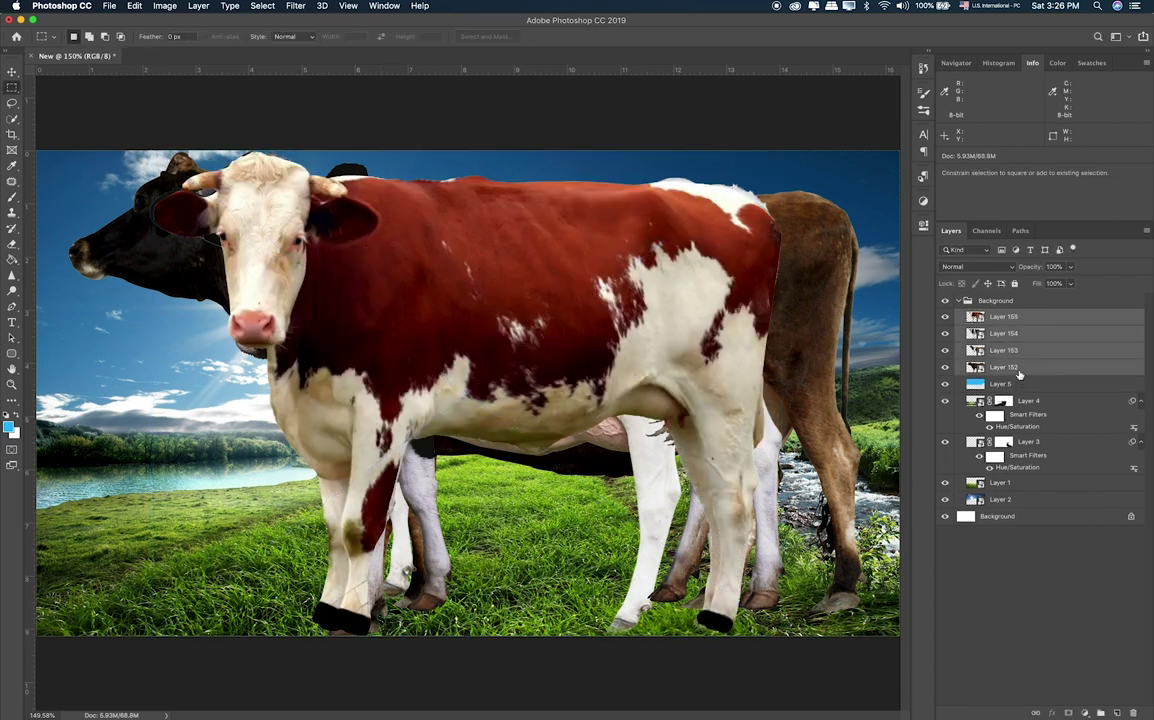
{"action": "key", "text": "ctrl+bracketright"}
Group the four cow layers as Cows and reselect them inside the group.
{"action": "key", "text": "ctrl+g"}
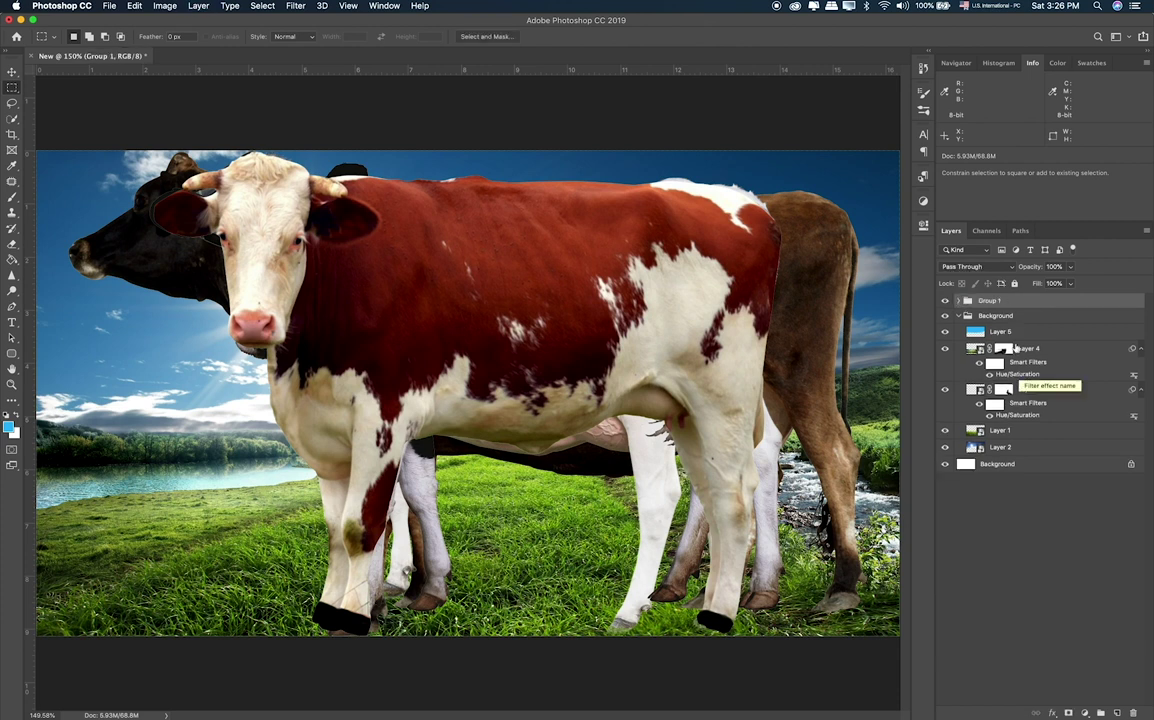
{"action": "type", "text": "Co"}
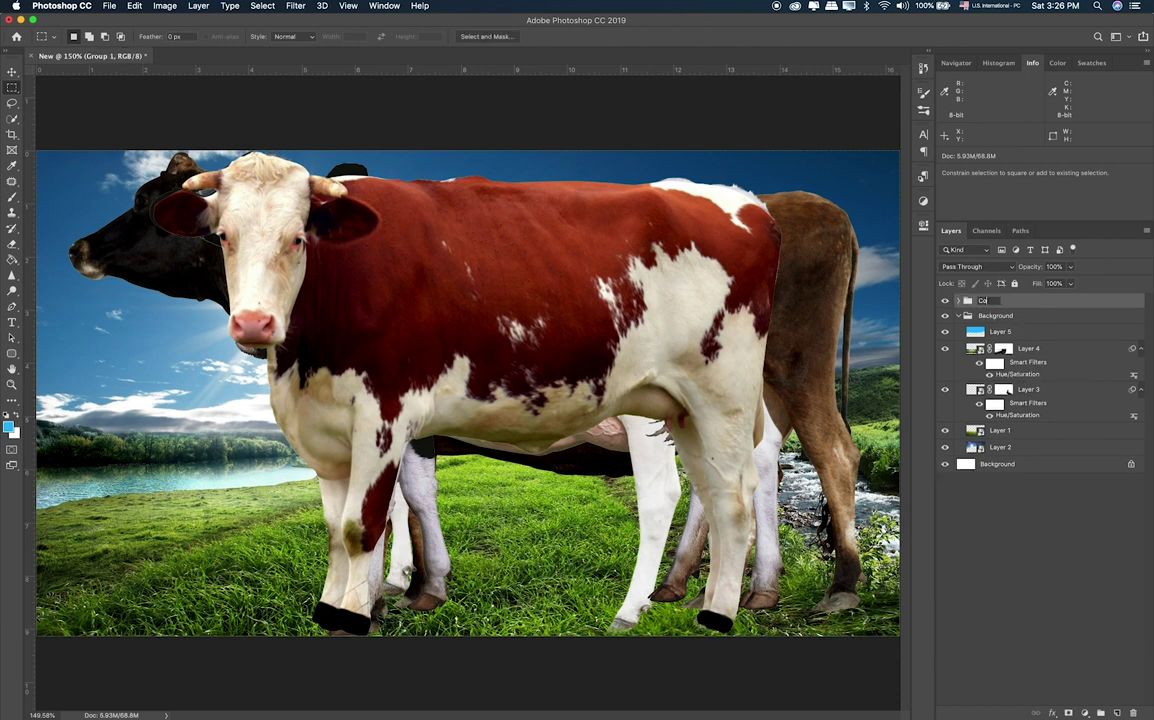
{"action": "key", "text": "Return"}
{"action": "left_click", "coordinate": [959, 301]}
{"action": "left_click", "coordinate": [1015, 318]}
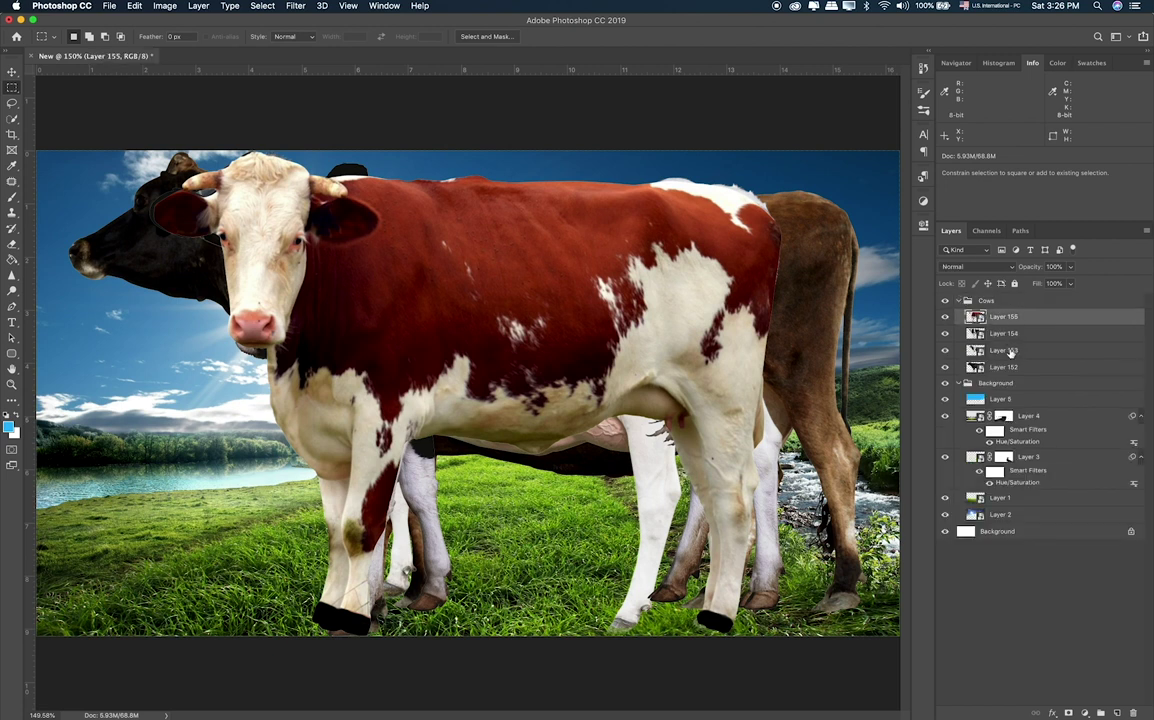
{"action": "left_click", "coordinate": [1010, 368], "text": "shift"}
{"action": "key", "text": "ctrl+t"}
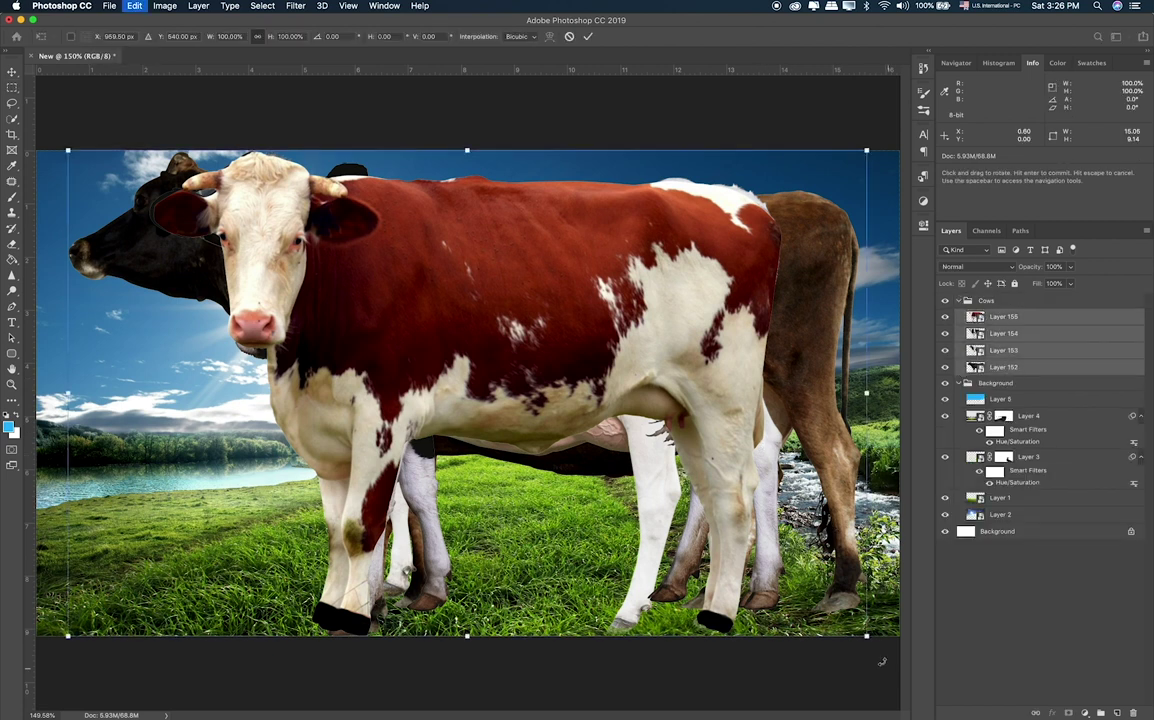
Scale the stacked cows down to about 8%.
{"action": "mouse_move", "coordinate": [867, 637]}
{"action": "left_mouse_down"}
{"action": "mouse_move", "coordinate": [668, 458]}
{"action": "mouse_move", "coordinate": [504, 400]}
{"action": "left_mouse_up"}
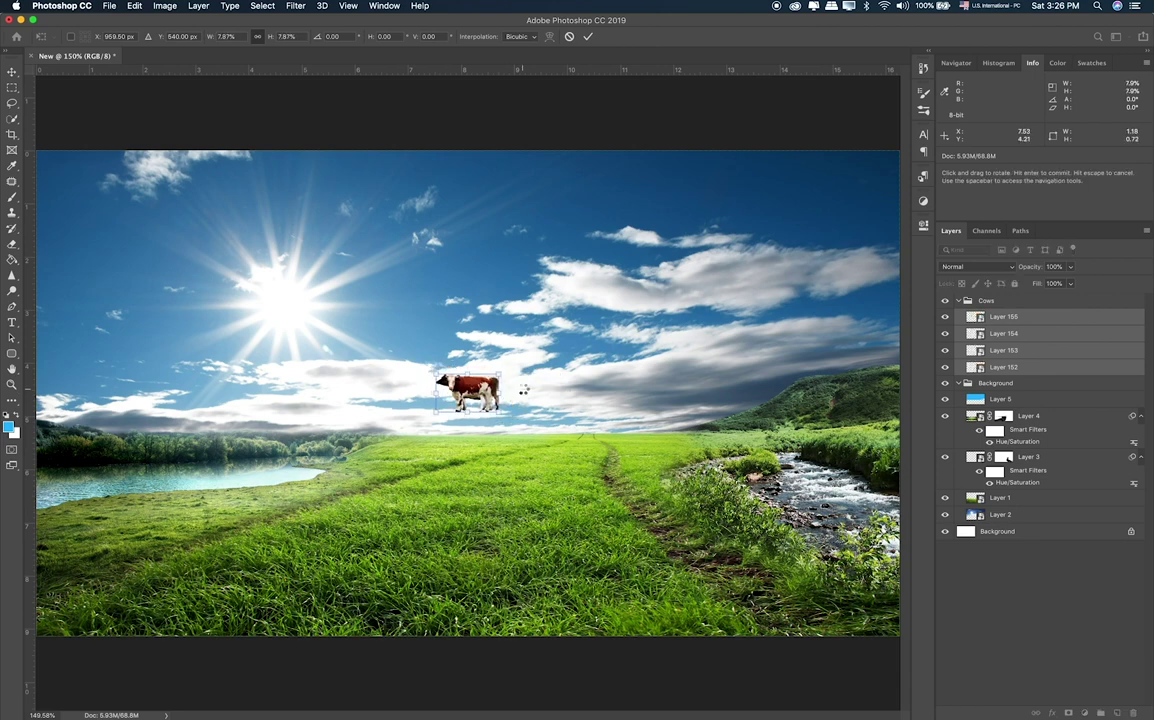
{"action": "key", "text": "Return"}
{"action": "key", "text": "super+plus"}
{"action": "key", "text": "super+plus"}
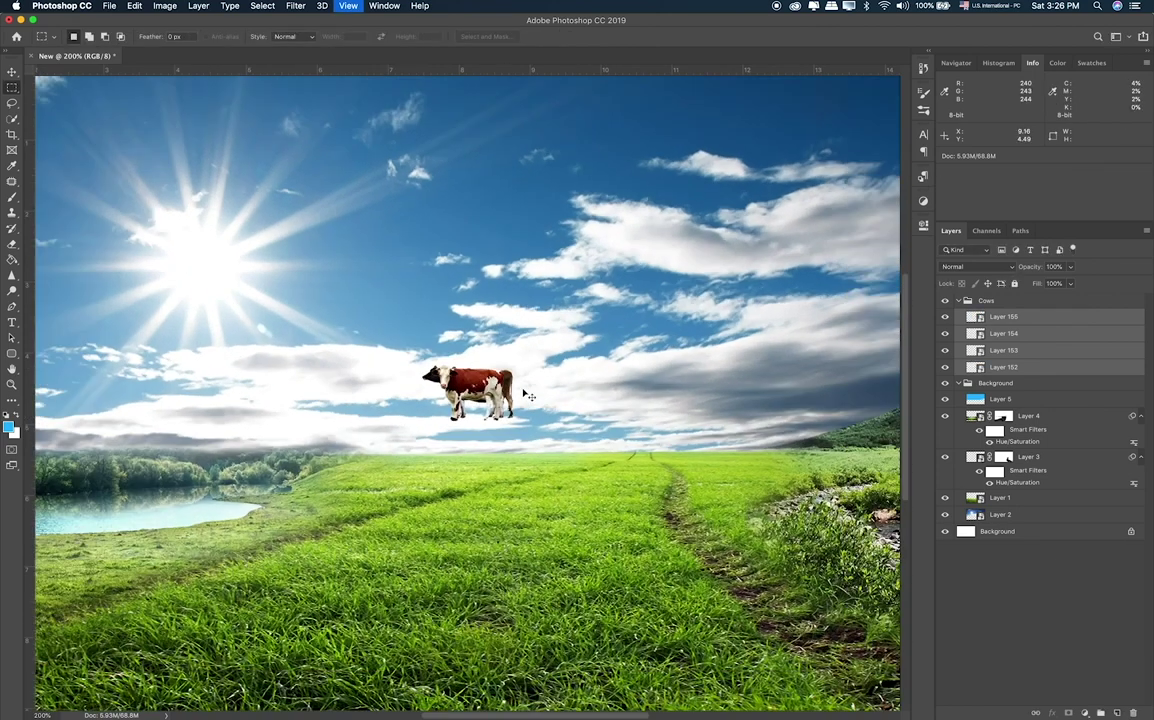
Move the tiny cows onto the grass horizon right of centre.
{"action": "scroll", "coordinate": [500, 415], "scroll_direction": "down", "scroll_amount": 5}
{"action": "key", "text": "v"}
{"action": "scroll", "coordinate": [487, 412], "scroll_direction": "right", "scroll_amount": 5}
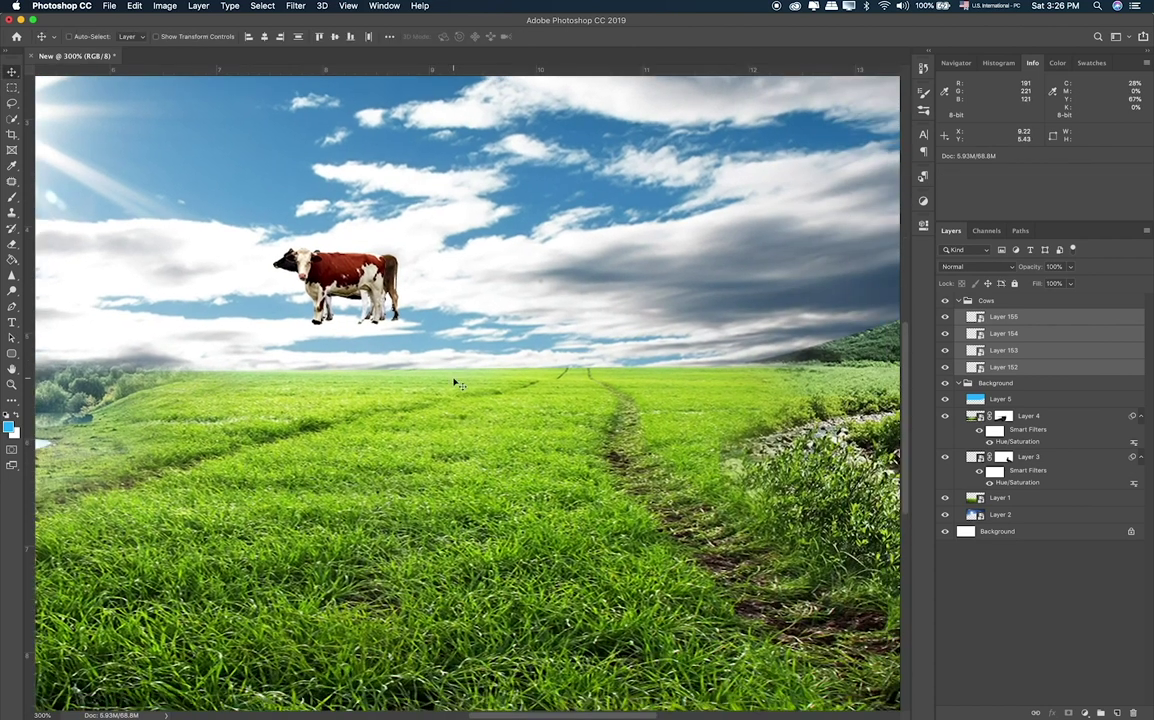
{"action": "mouse_move", "coordinate": [478, 310]}
{"action": "left_mouse_down"}
{"action": "mouse_move", "coordinate": [686, 351]}
{"action": "mouse_move", "coordinate": [819, 350]}
{"action": "left_mouse_up"}
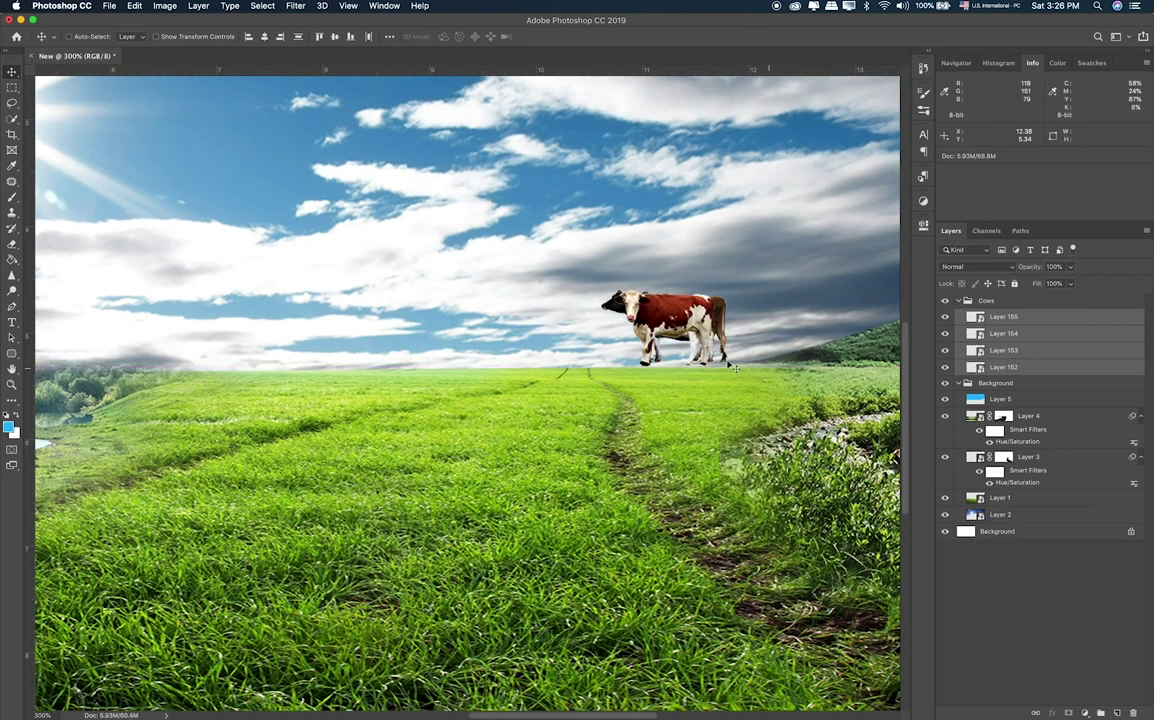
{"action": "left_click_drag", "start_coordinate": [682, 318], "coordinate": [705, 335]}
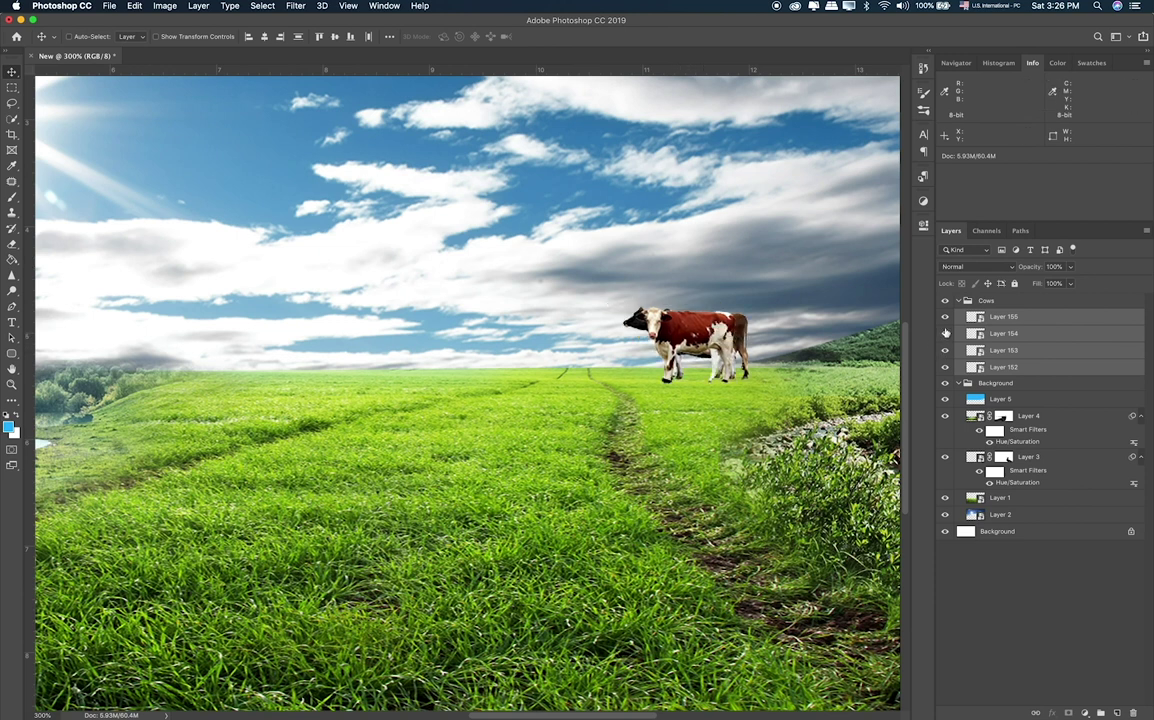
Hide the upper cows, shrink the brown cow (Layer 152) and shift it right.
{"action": "left_click_drag", "start_coordinate": [945, 316], "coordinate": [945, 350]}
{"action": "left_click", "coordinate": [1004, 367]}
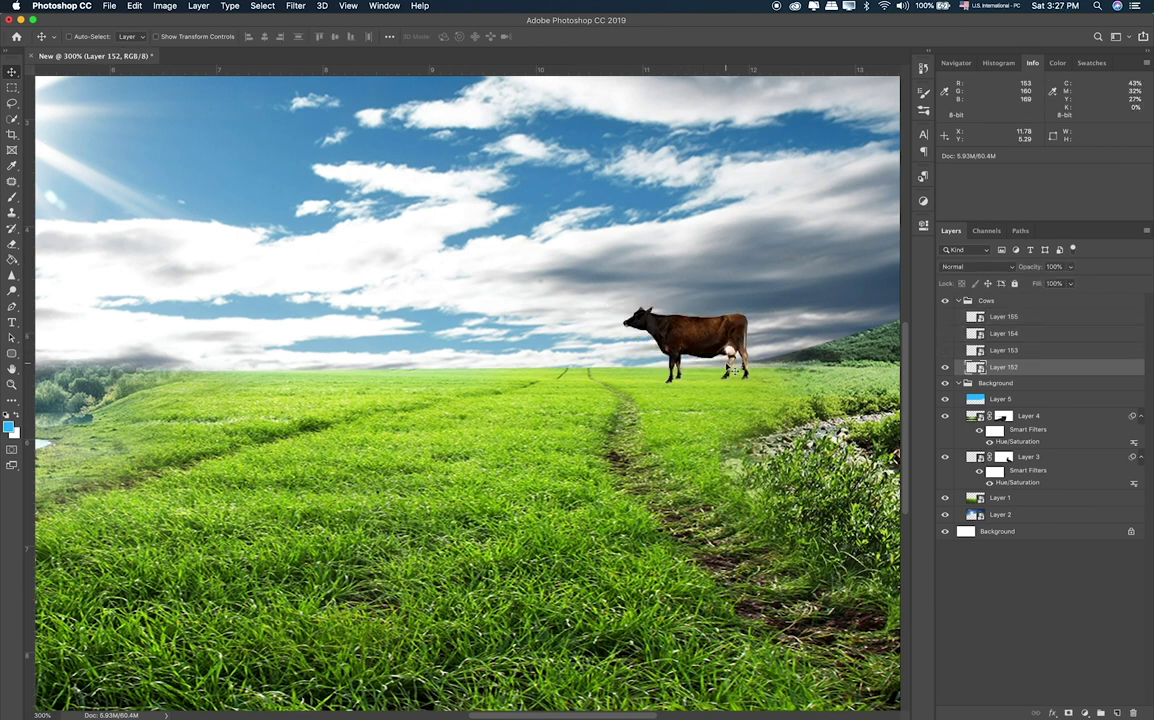
{"action": "key", "text": "ctrl+t"}
{"action": "left_click_drag", "start_coordinate": [749, 307], "coordinate": [710, 331]}
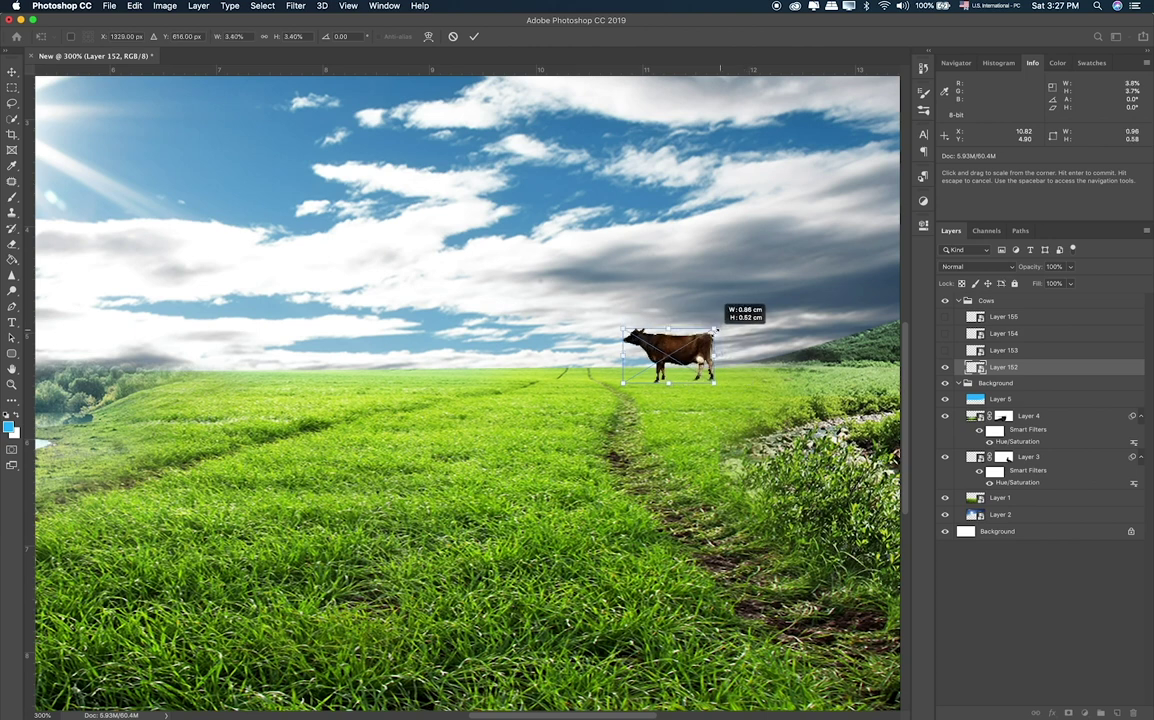
{"action": "key", "text": "Return"}
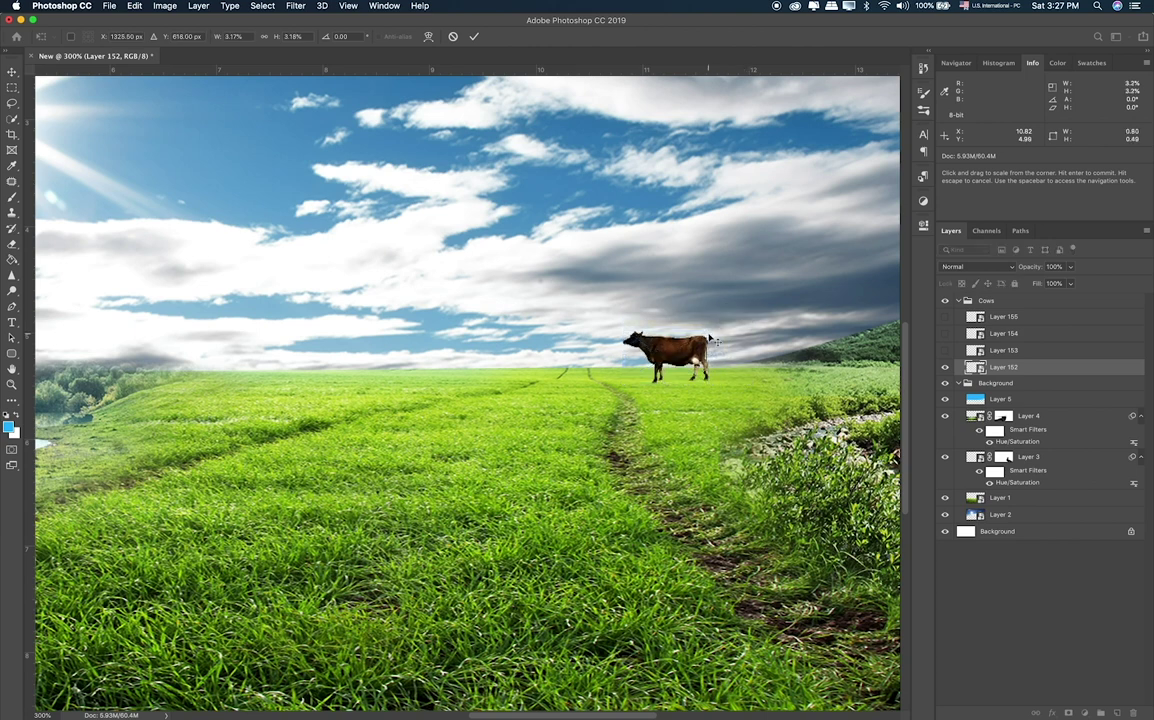
{"action": "key", "text": "ctrl+minus"}
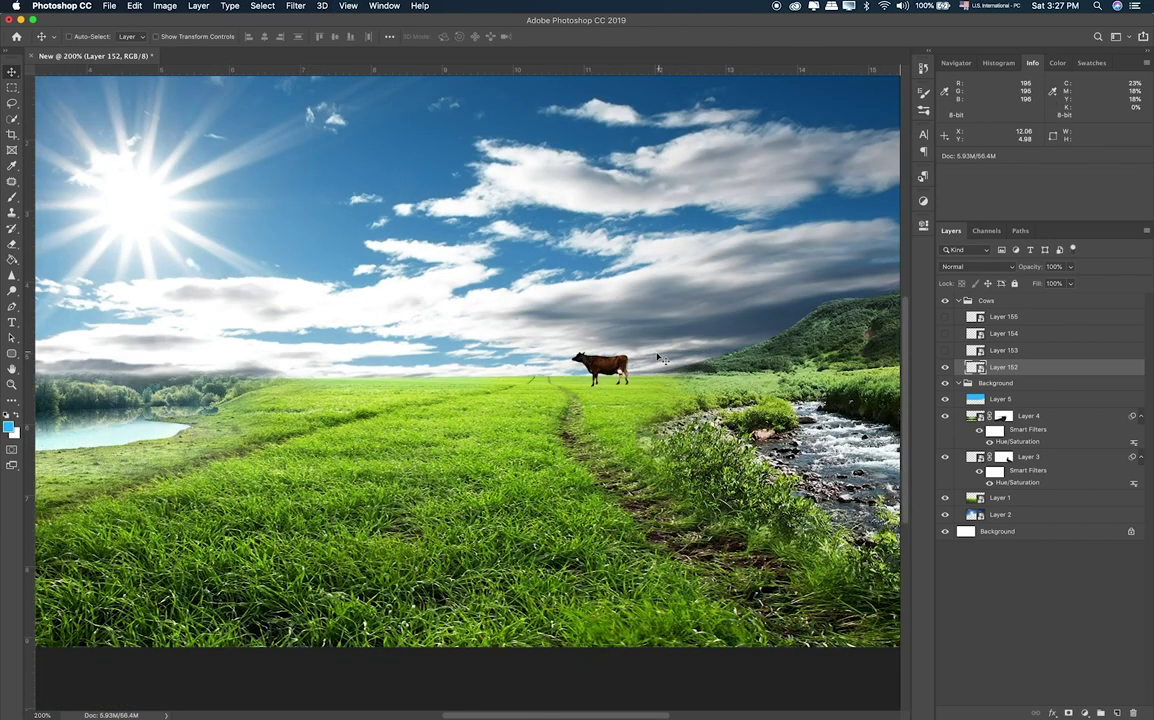
{"action": "left_click_drag", "start_coordinate": [660, 358], "coordinate": [722, 369]}
Move the black-and-white cow (Layer 153) left, shrink it, and flip it horizontally.
{"action": "left_click", "coordinate": [1004, 350]}
{"action": "left_click", "coordinate": [945, 350]}
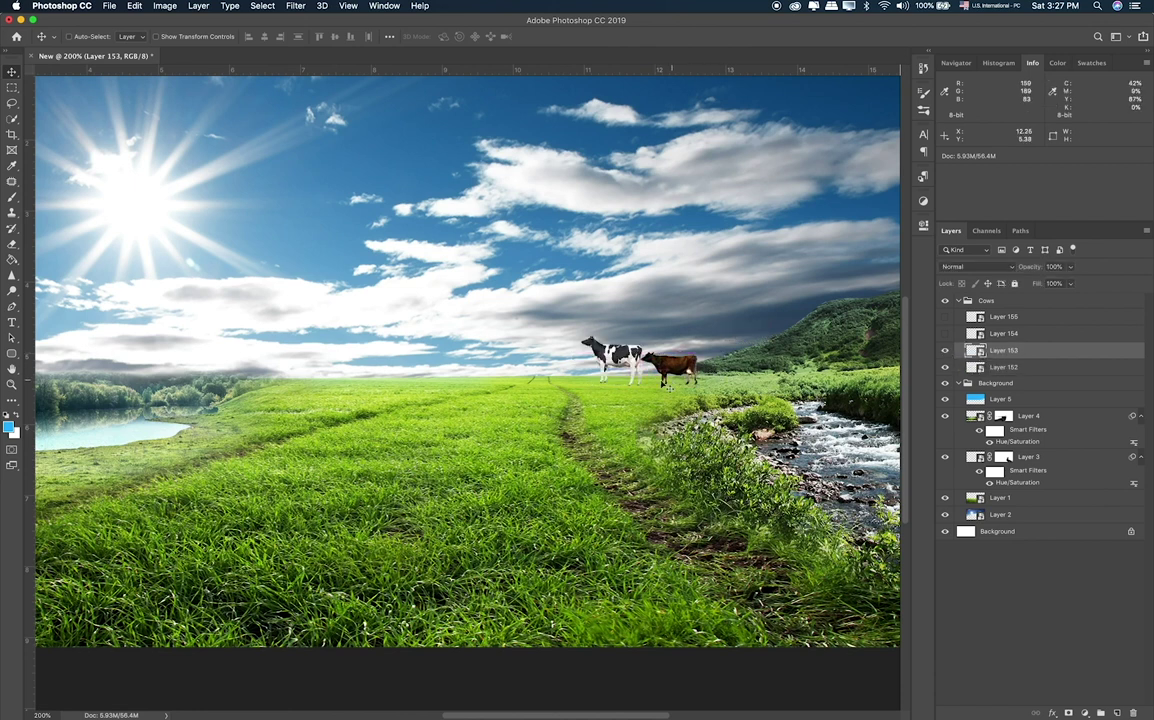
{"action": "left_click_drag", "start_coordinate": [677, 384], "coordinate": [450, 398]}
{"action": "key", "text": "ctrl+t"}
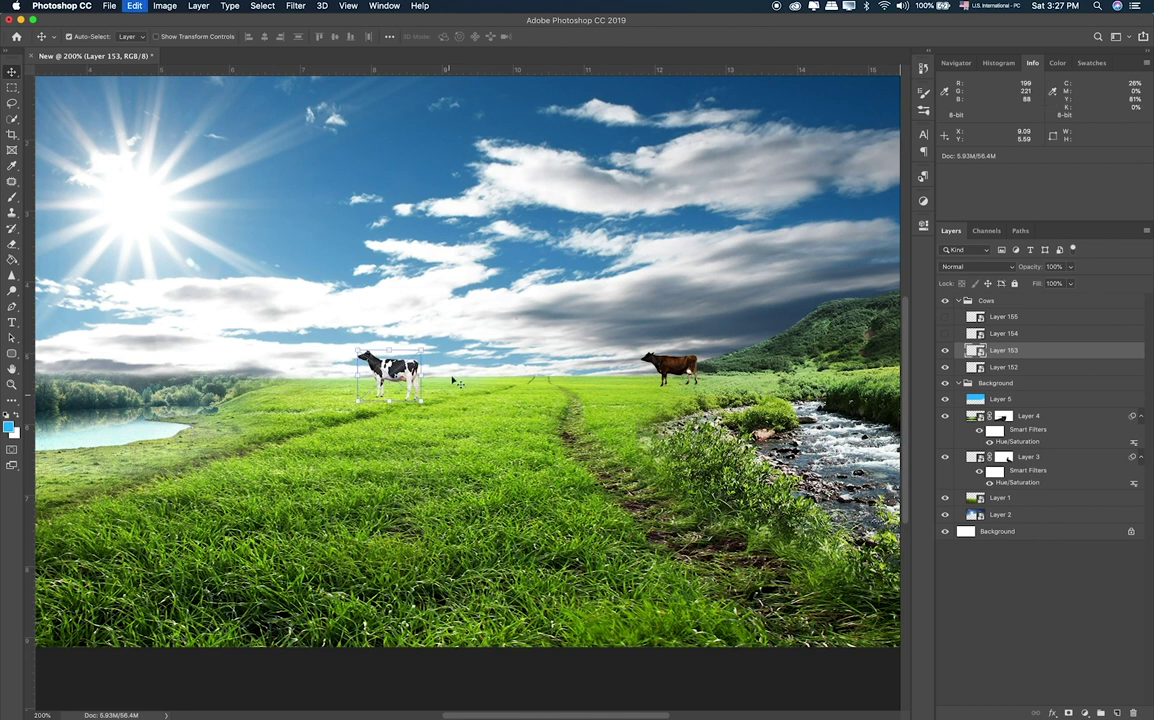
{"action": "left_click_drag", "start_coordinate": [420, 352], "coordinate": [411, 359]}
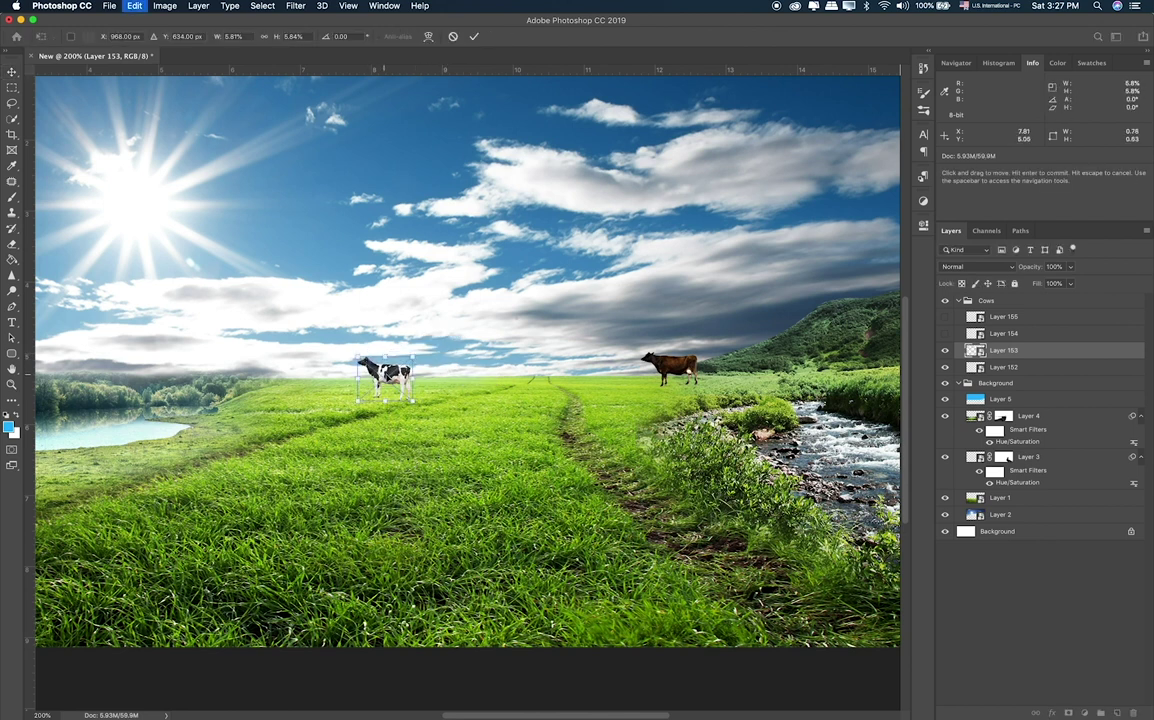
{"action": "right_click", "coordinate": [386, 372]}
{"action": "left_click", "coordinate": [427, 514]}
{"action": "key", "text": "Return"}
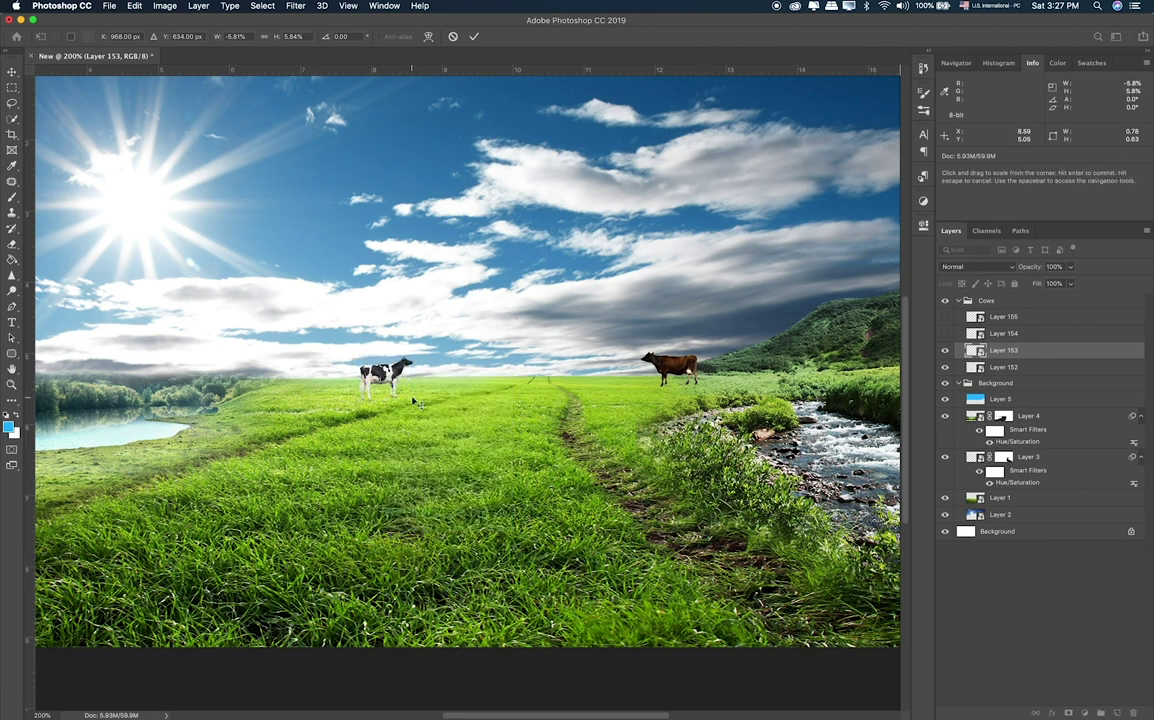
{"action": "left_click_drag", "start_coordinate": [403, 398], "coordinate": [386, 393]}
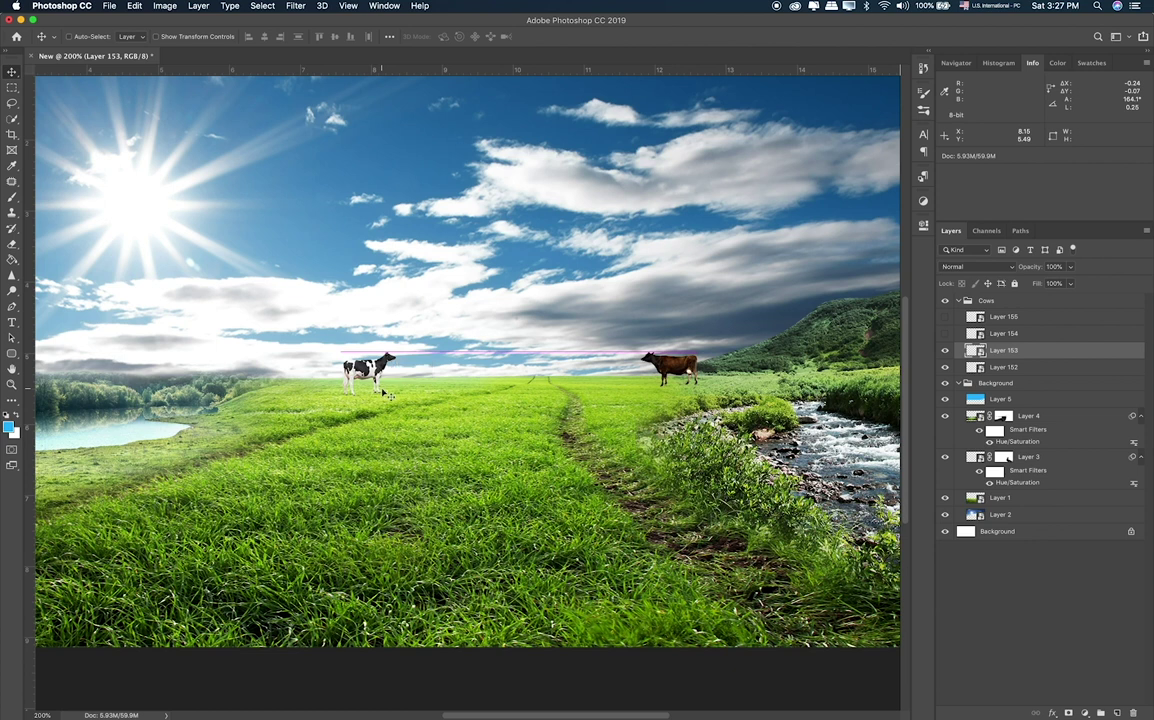
Place the second black-and-white cow (Layer 154) beside the brown cow.
{"action": "left_click", "coordinate": [945, 333]}
{"action": "left_click", "coordinate": [1004, 333]}
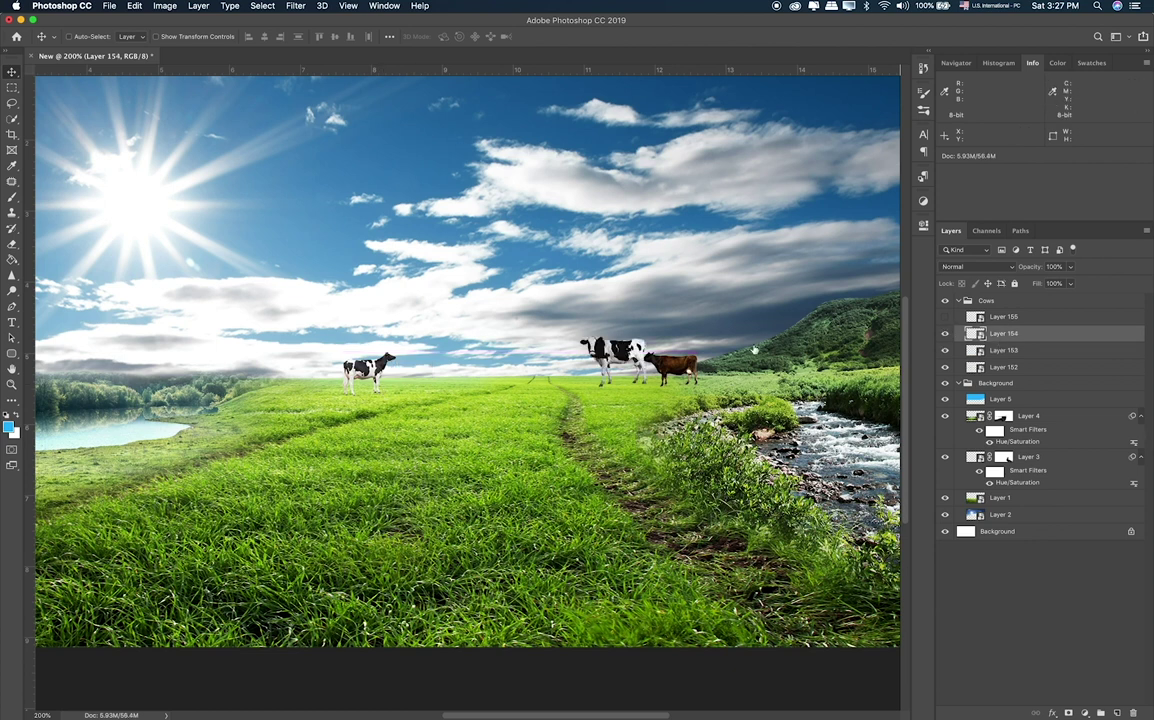
{"action": "left_click_drag", "start_coordinate": [618, 368], "coordinate": [646, 375]}
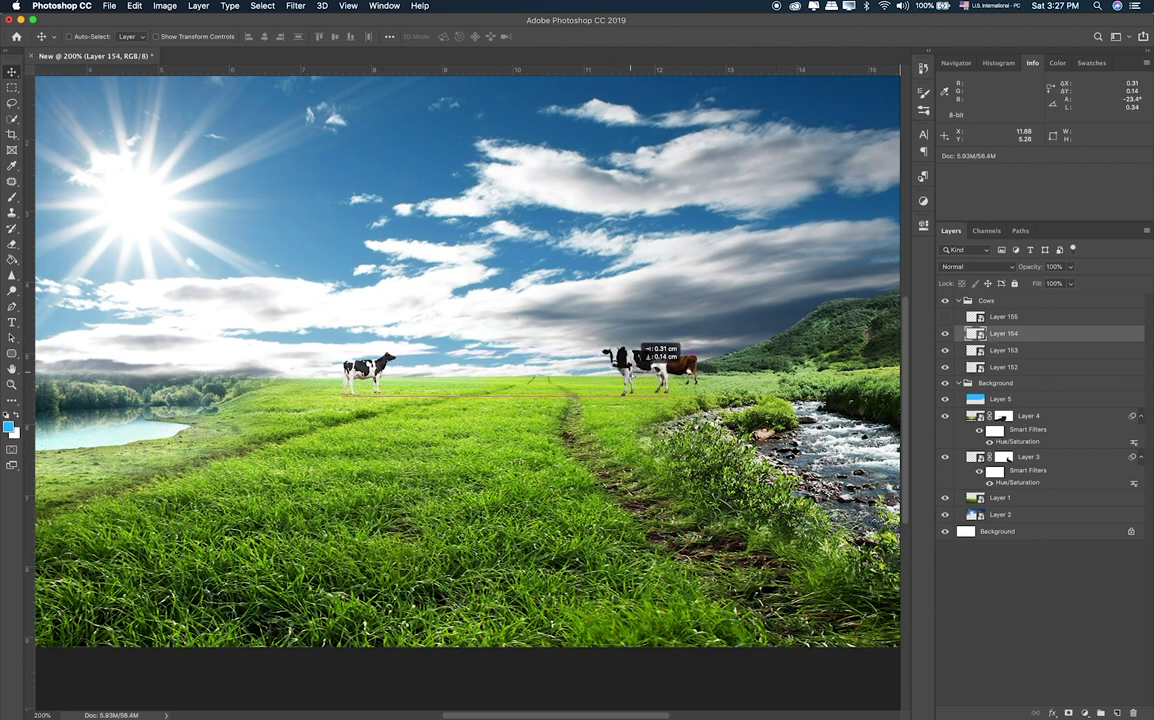
{"action": "left_click", "coordinate": [945, 367]}
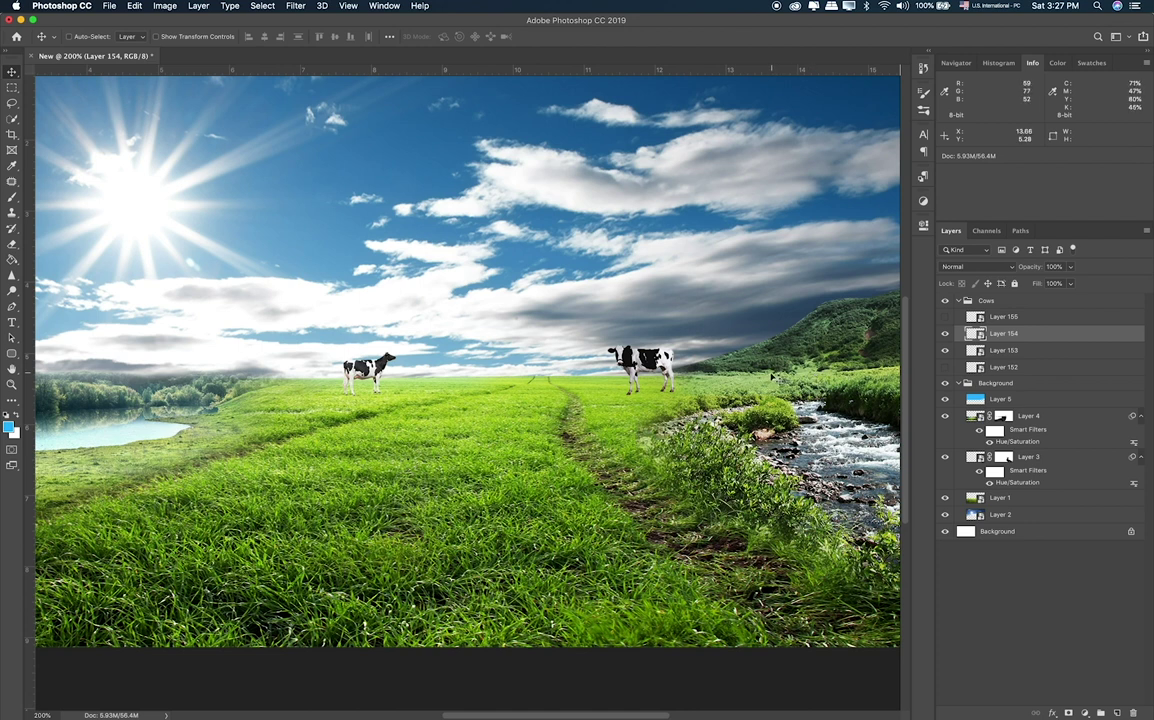
{"action": "left_click_drag", "start_coordinate": [745, 300], "coordinate": [740, 300]}
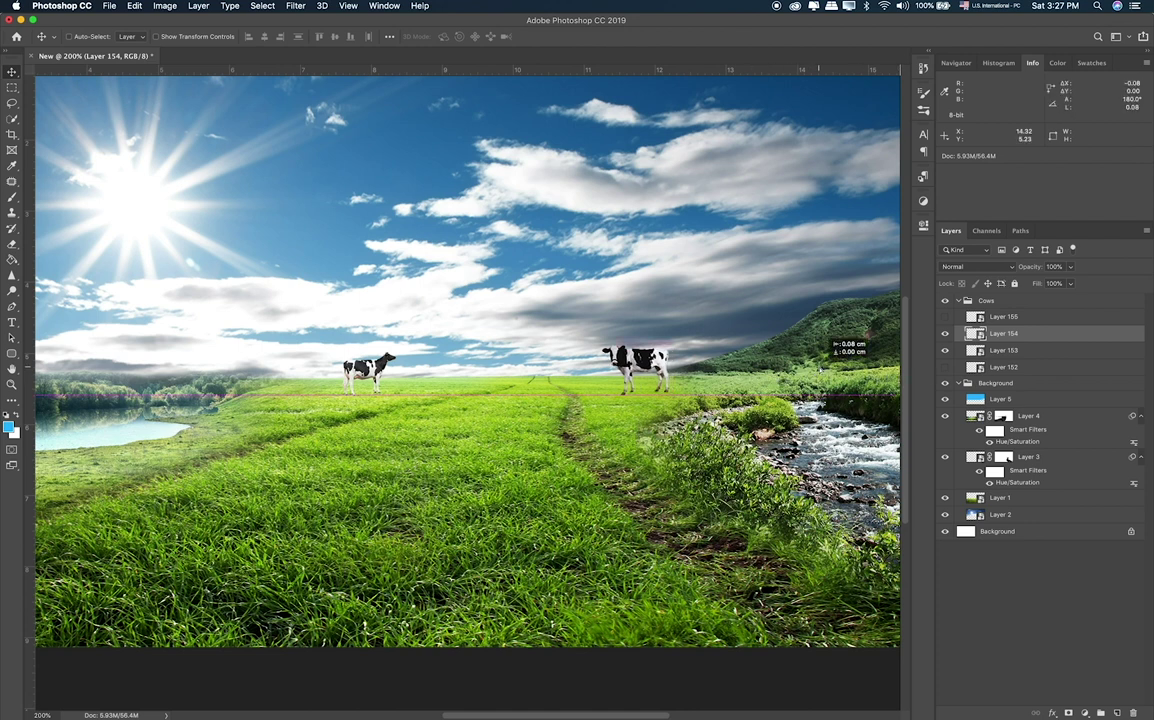
Shrink the red-and-white cow, move Layer 155 below Layer 153, and centre it on the horizon.
{"action": "left_click", "coordinate": [979, 319]}
{"action": "left_click_drag", "start_coordinate": [740, 384], "coordinate": [610, 388]}
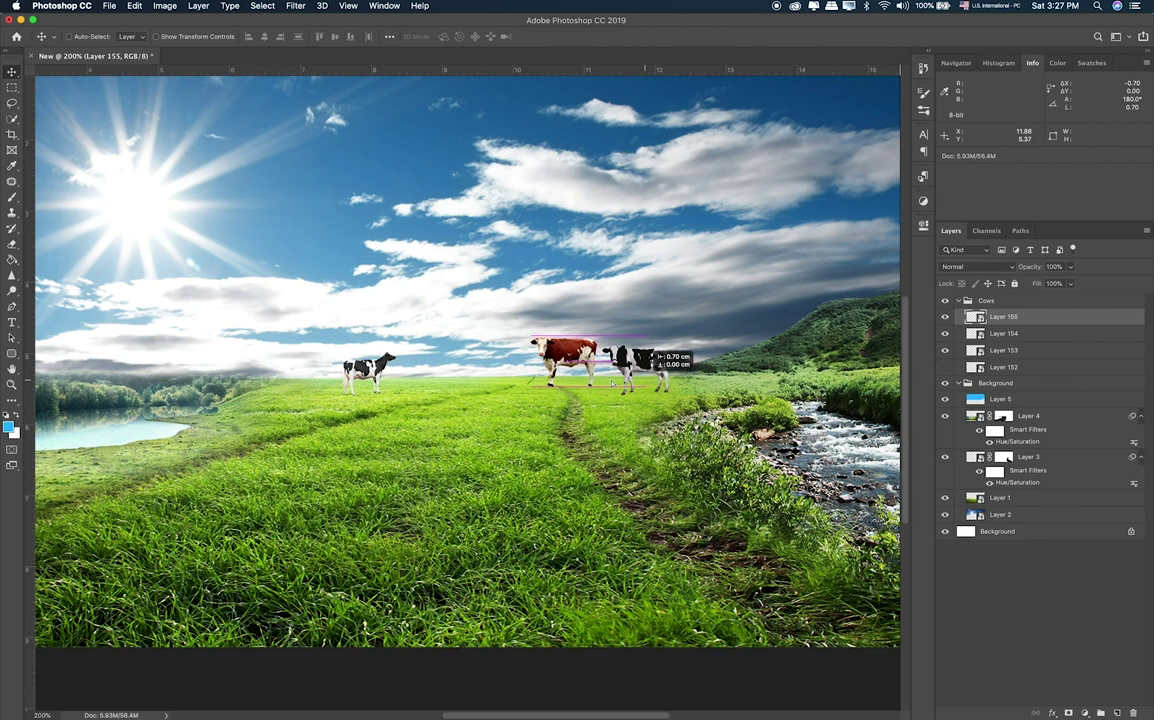
{"action": "key", "text": "super+t"}
{"action": "mouse_move", "coordinate": [521, 337]}
{"action": "left_mouse_down"}
{"action": "mouse_move", "coordinate": [490, 355]}
{"action": "mouse_move", "coordinate": [601, 352]}
{"action": "left_mouse_up"}
{"action": "key", "text": "Return"}
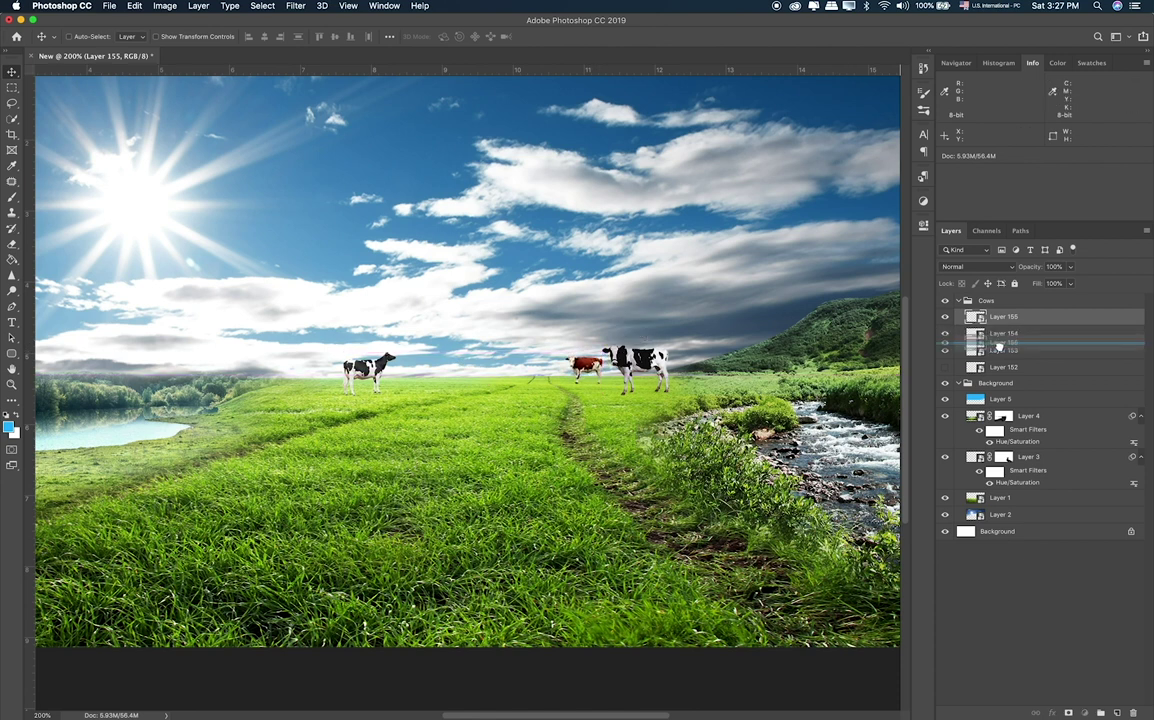
{"action": "left_click_drag", "start_coordinate": [977, 316], "coordinate": [977, 357]}
{"action": "mouse_move", "coordinate": [632, 352]}
{"action": "left_mouse_down"}
{"action": "mouse_move", "coordinate": [645, 353]}
{"action": "mouse_move", "coordinate": [532, 394]}
{"action": "left_mouse_up"}
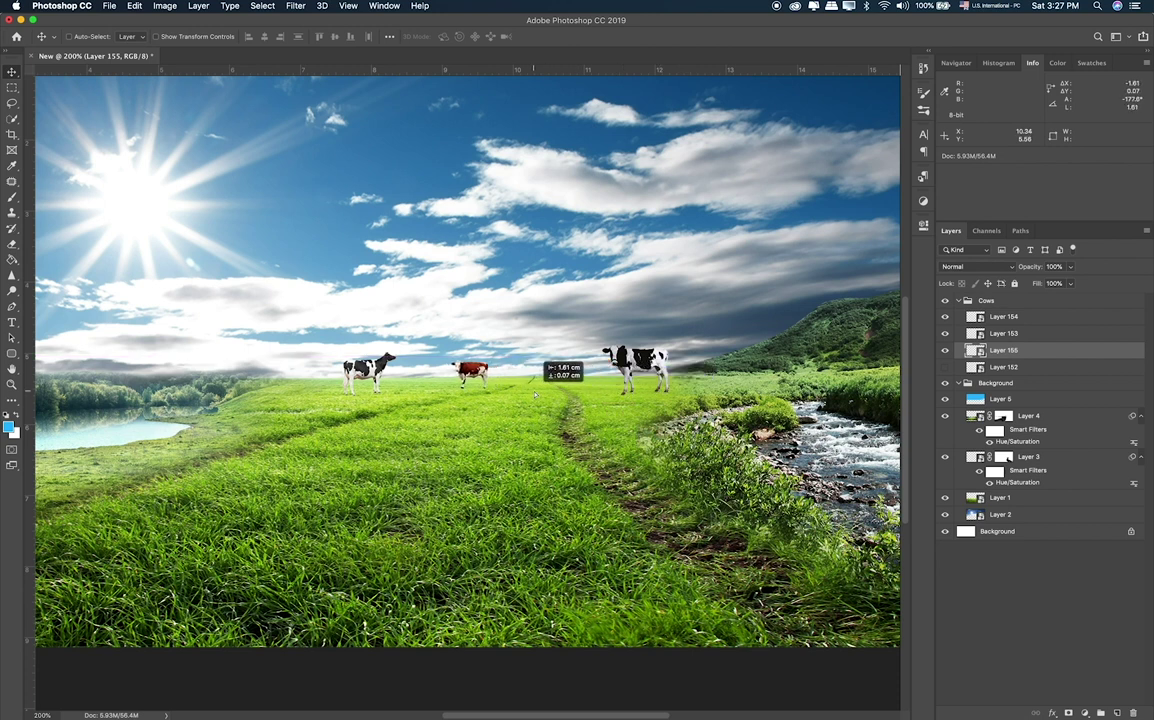
Show the brown cow again, position it beside the black-and-white cow, and shrink it much smaller.
{"action": "left_click", "coordinate": [945, 367]}
{"action": "left_click", "coordinate": [1003, 367]}
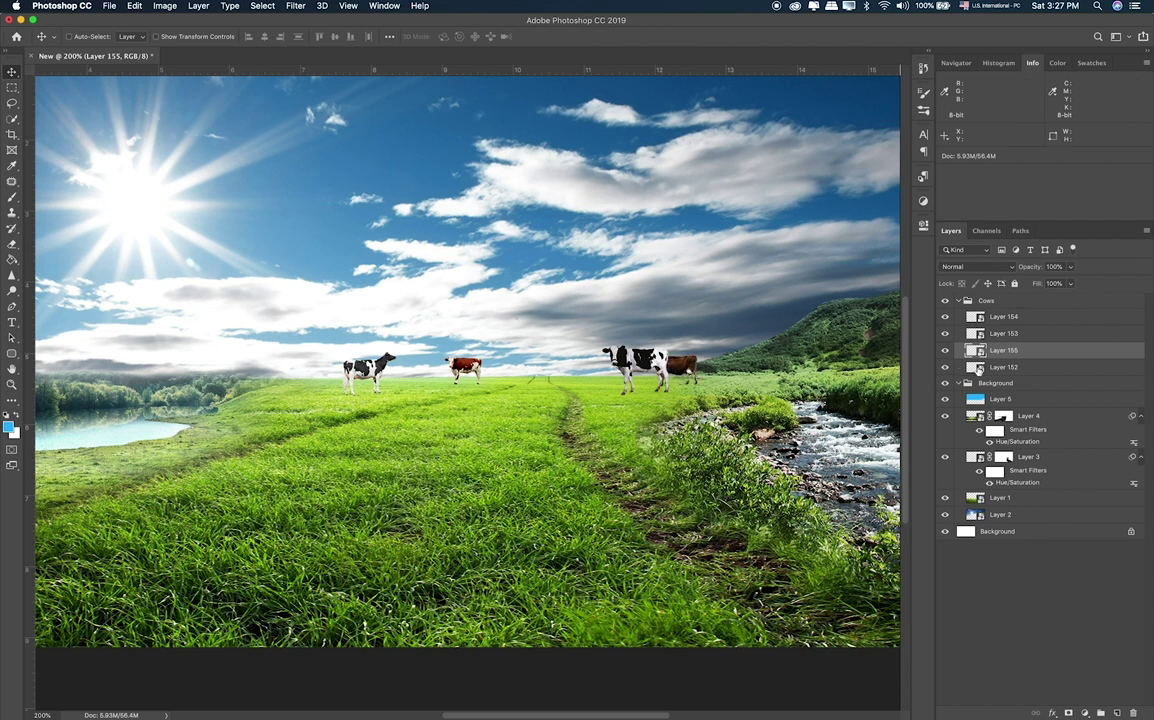
{"action": "mouse_move", "coordinate": [734, 353]}
{"action": "left_mouse_down"}
{"action": "mouse_move", "coordinate": [654, 361]}
{"action": "mouse_move", "coordinate": [677, 360]}
{"action": "left_mouse_up"}
{"action": "key", "text": "ctrl+t"}
{"action": "left_click_drag", "start_coordinate": [603, 350], "coordinate": [583, 370]}
{"action": "key", "text": "Return"}
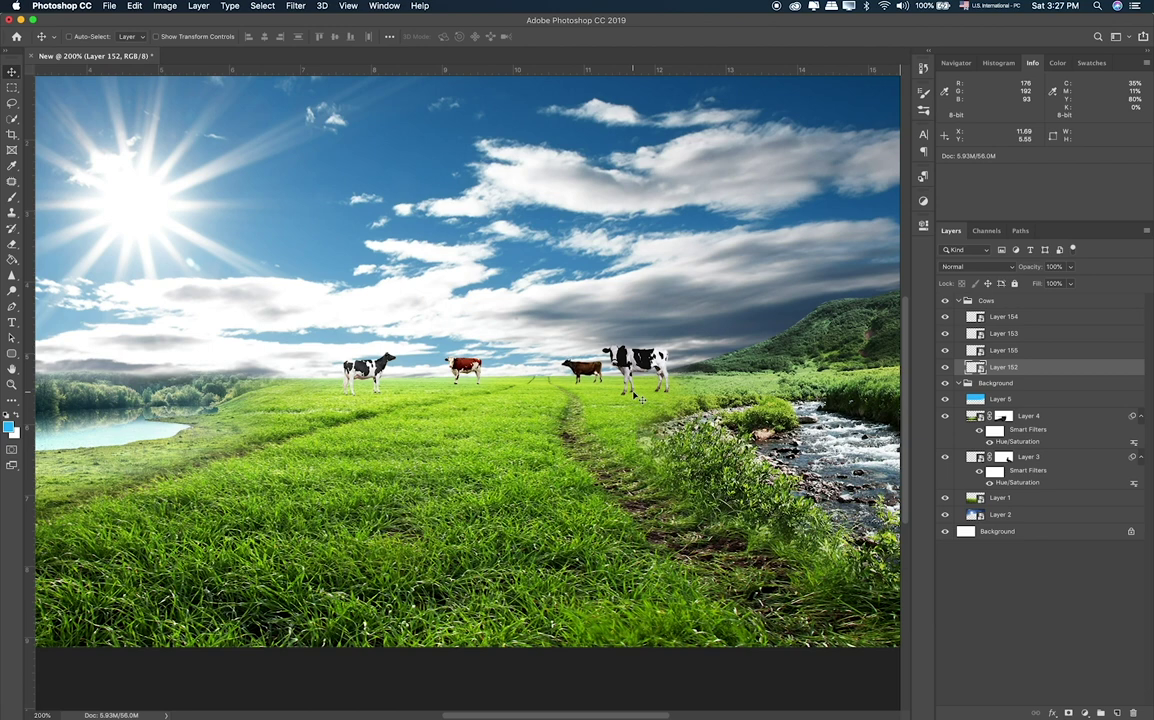
{"action": "scroll", "coordinate": [634, 397], "scroll_direction": "down", "scroll_amount": 2}
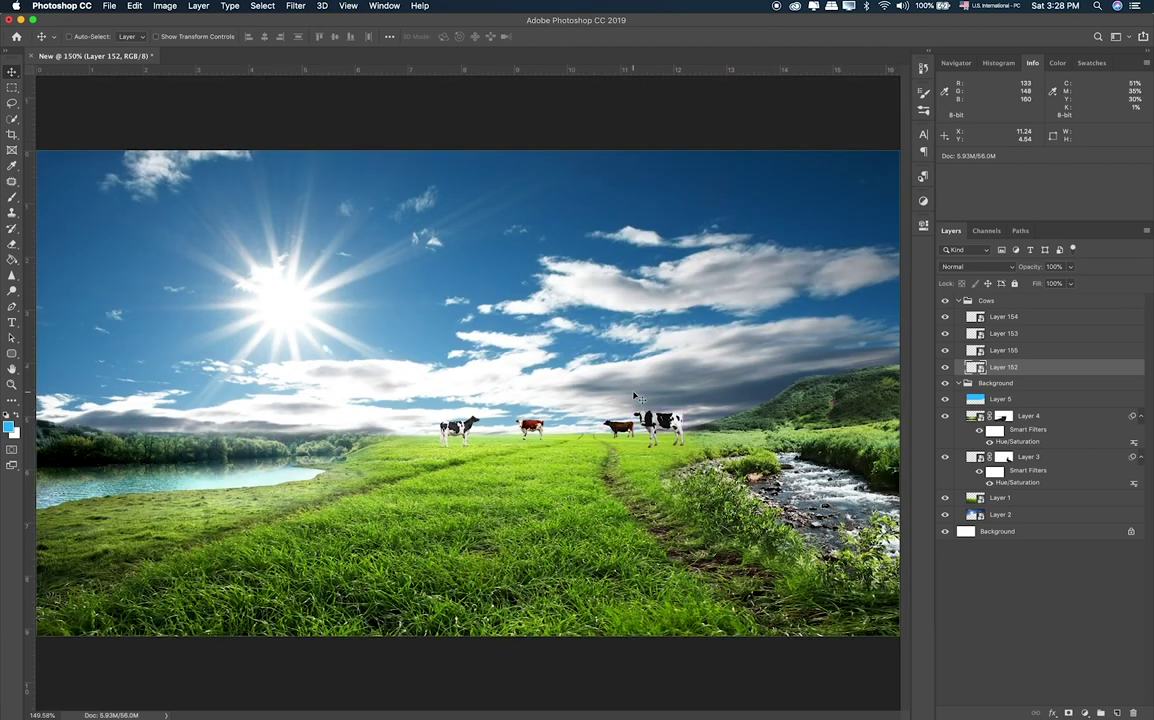
{"action": "key", "text": "super+equal"}
{"action": "key", "text": "super+equal"}
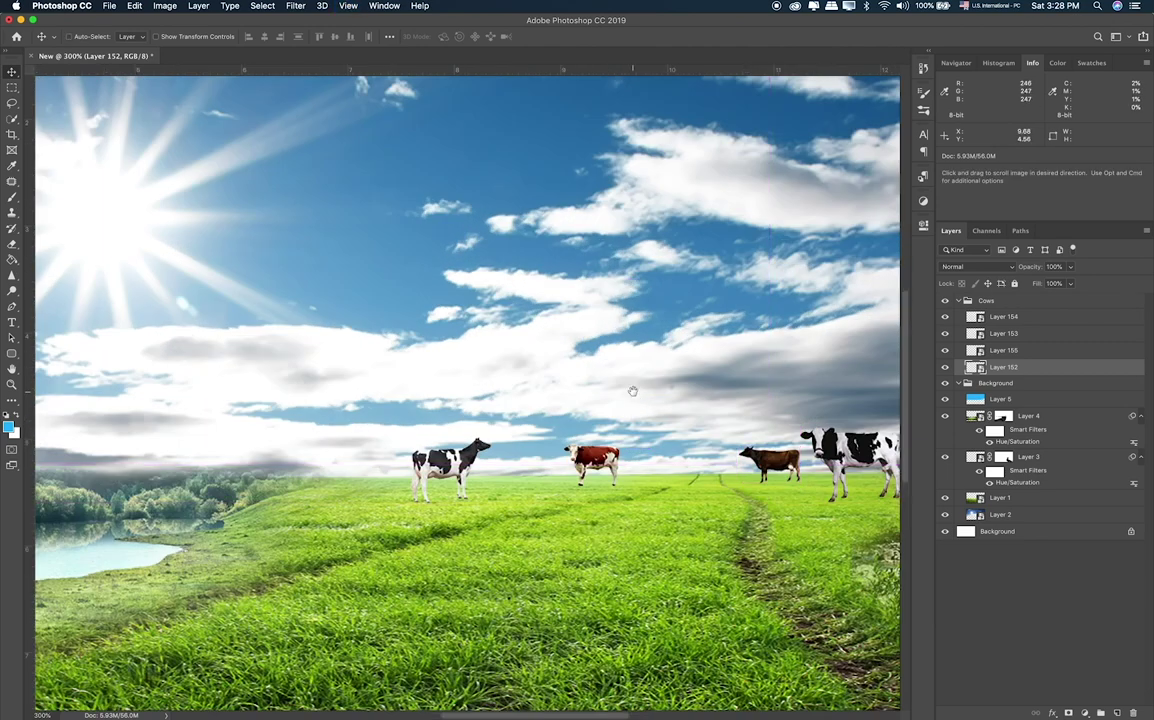
{"action": "left_click_drag", "start_coordinate": [632, 391], "coordinate": [508, 374]}
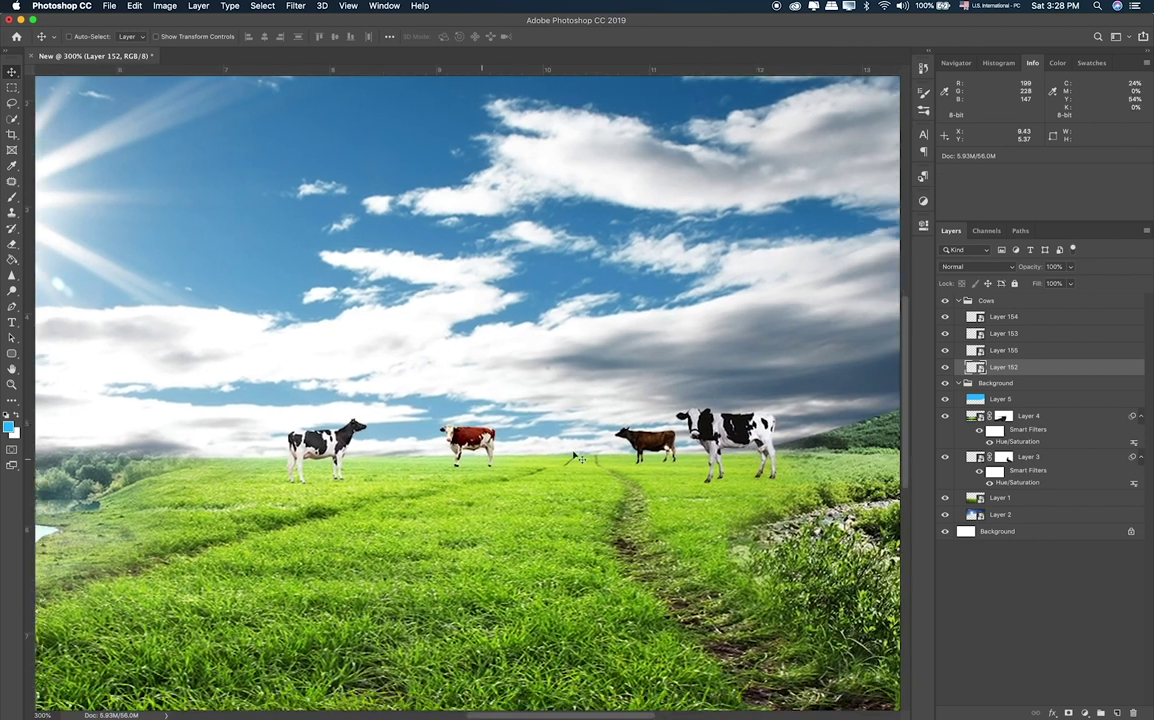
Group the four cow layers into Group 1 and add a new layer clipped to it.
{"action": "left_click", "coordinate": [1039, 322], "text": "shift"}
{"action": "key", "text": "super+g"}
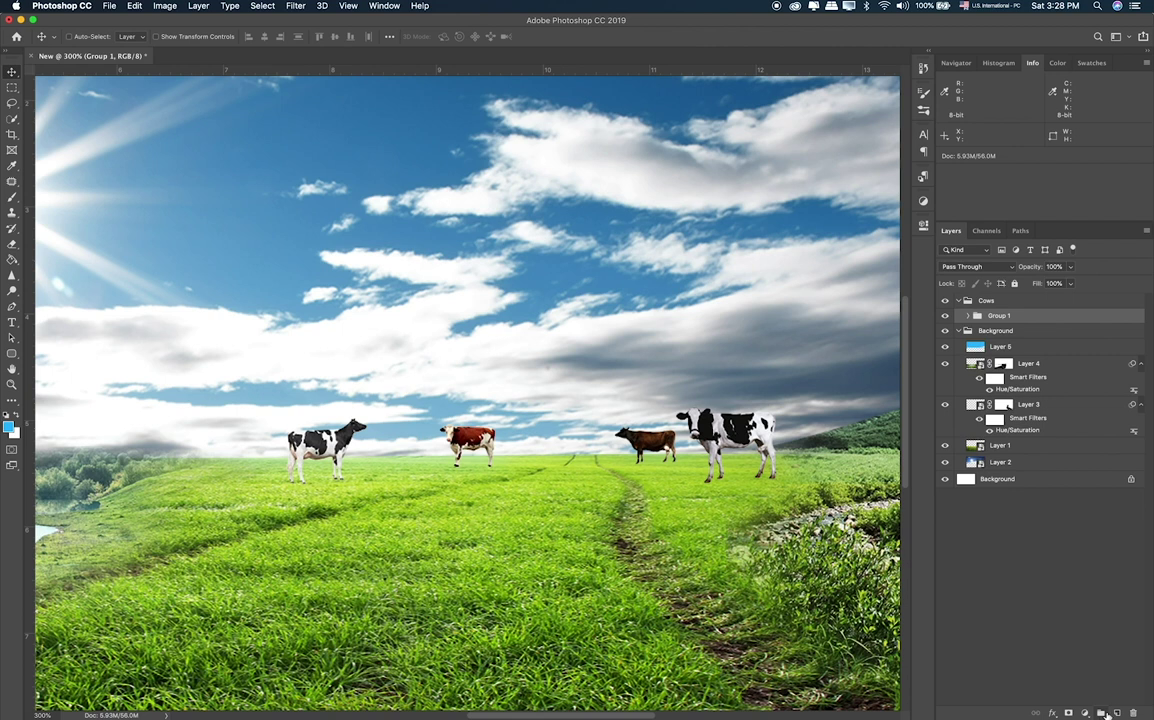
{"action": "left_click", "coordinate": [1117, 713]}
{"action": "left_click", "coordinate": [1031, 322], "text": "alt"}
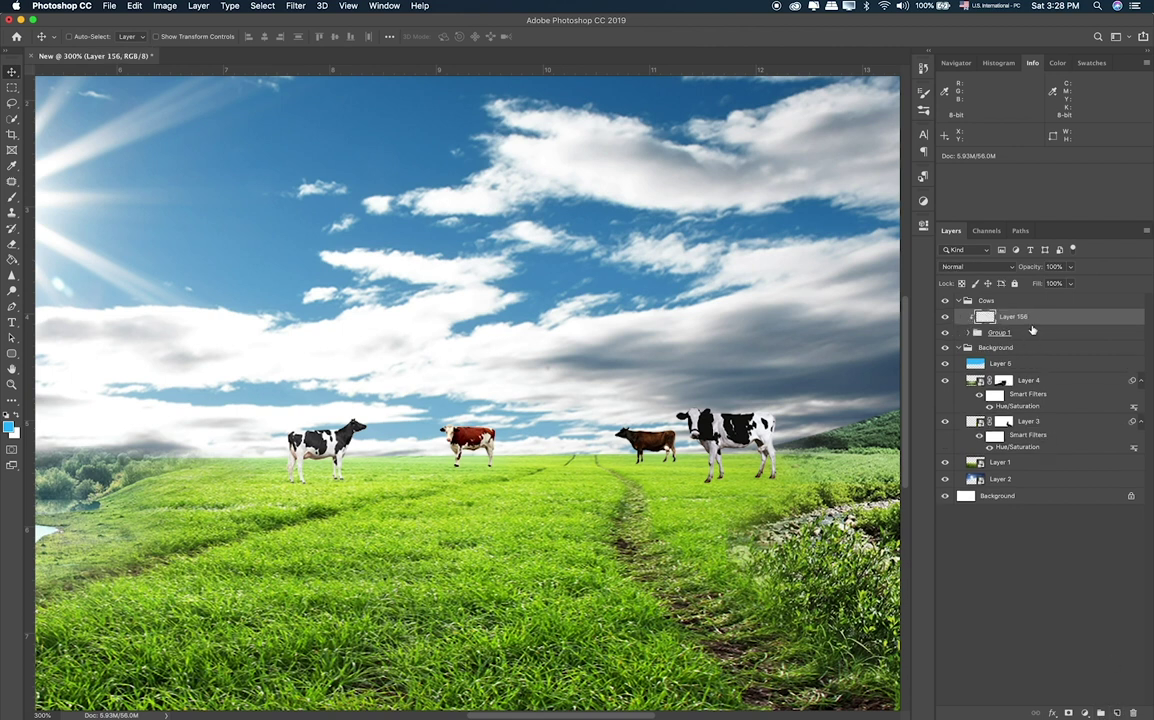
Paint sampled grass green at 100% opacity over the big and left cows' legs.
{"action": "key", "text": "b"}
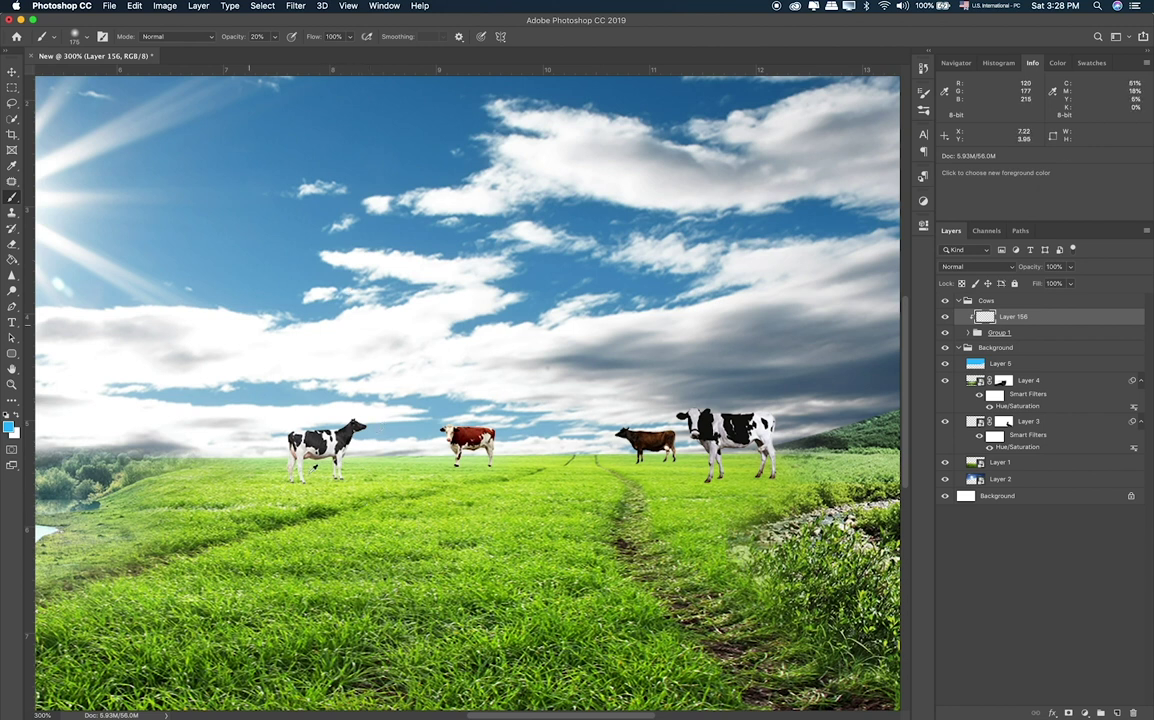
{"action": "left_click", "coordinate": [520, 456], "text": "alt"}
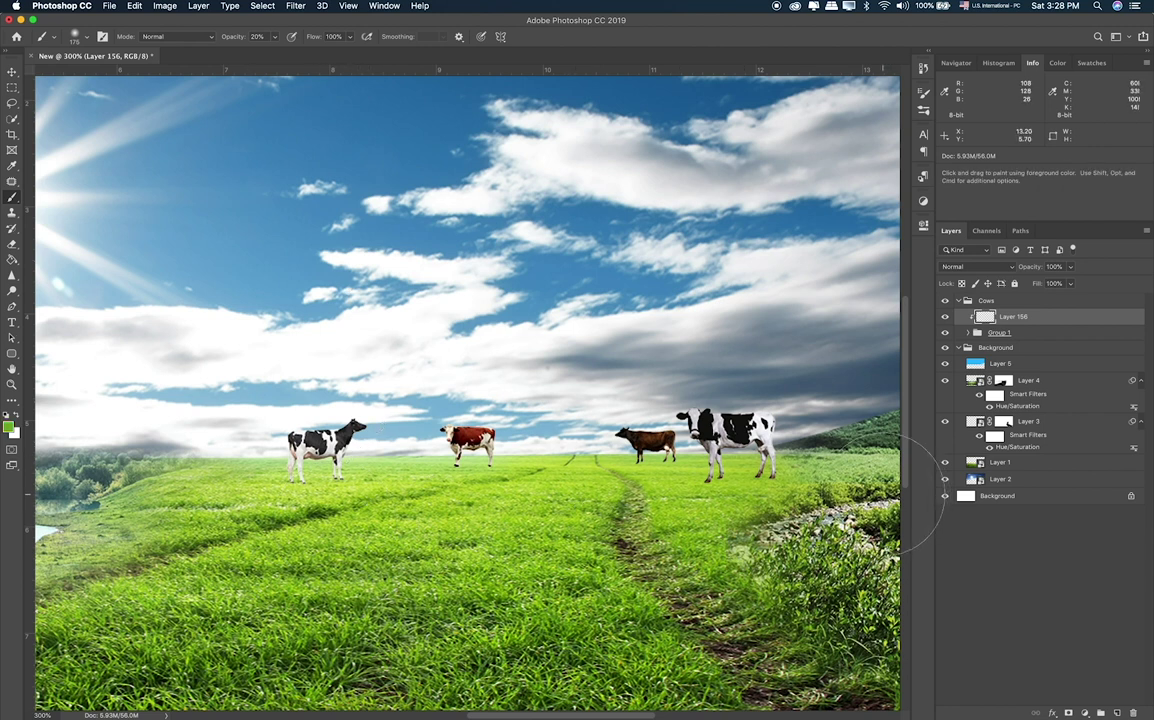
{"action": "key", "text": "bracketleft"}
{"action": "key", "text": "bracketleft"}
{"action": "key", "text": "bracketleft"}
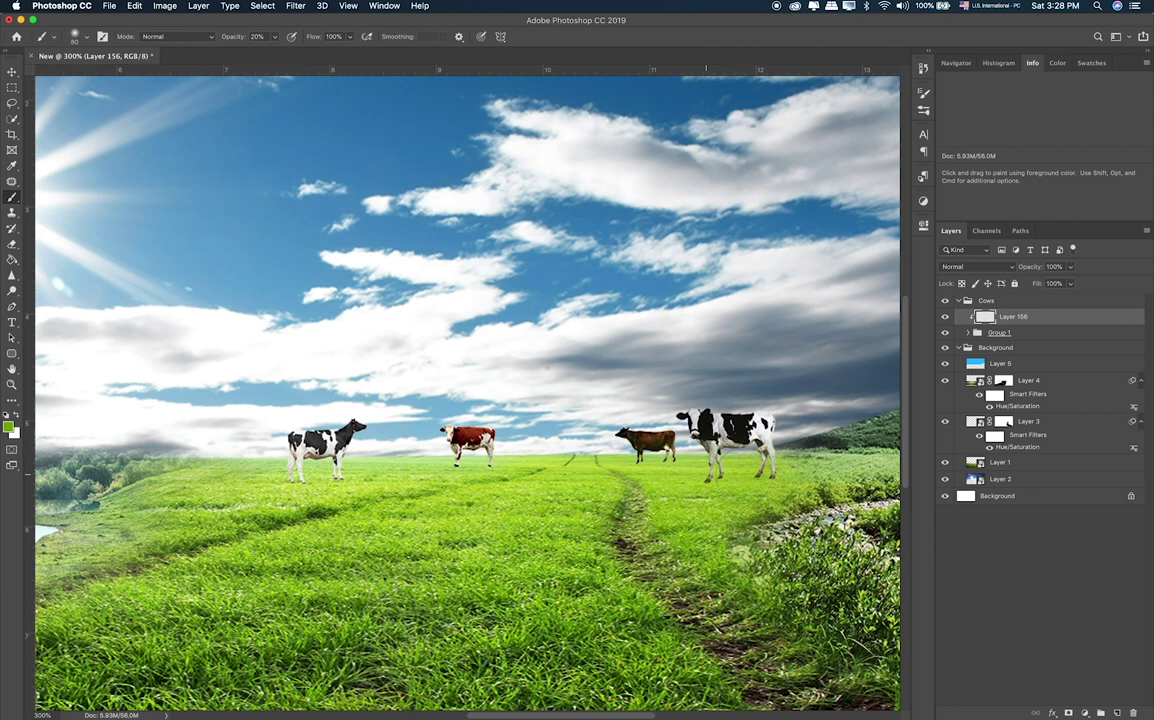
{"action": "key", "text": "0"}
{"action": "left_click_drag", "start_coordinate": [705, 465], "coordinate": [770, 465]}
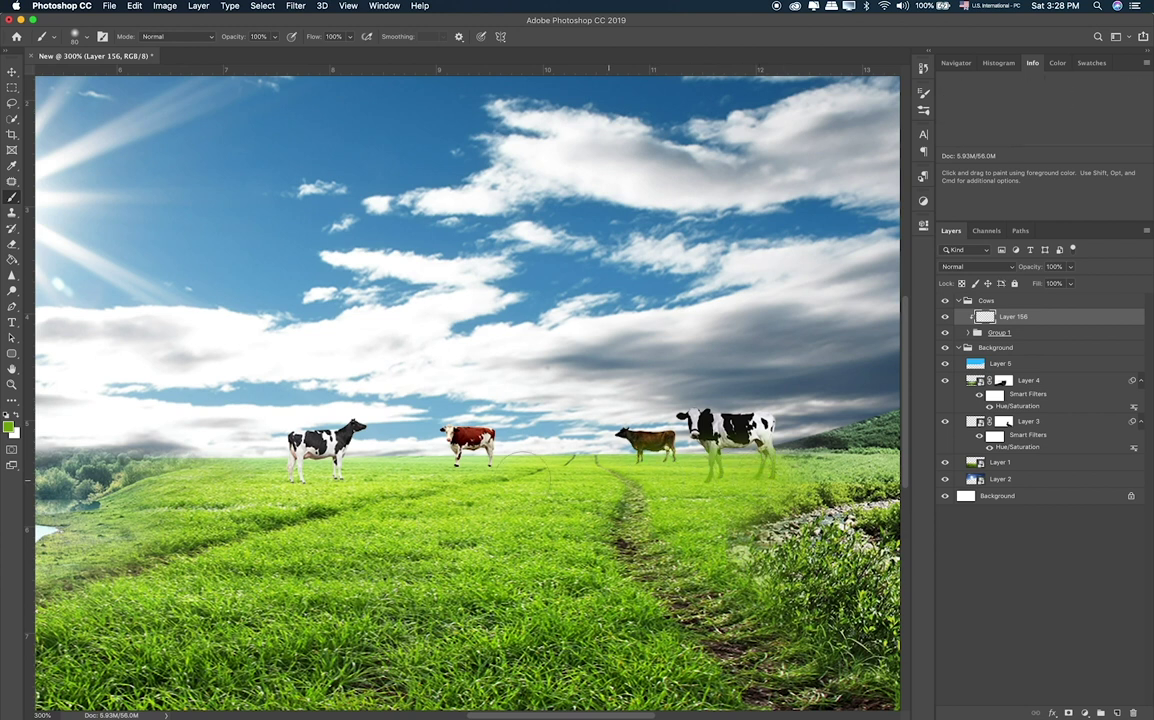
{"action": "left_click_drag", "start_coordinate": [345, 462], "coordinate": [288, 462]}
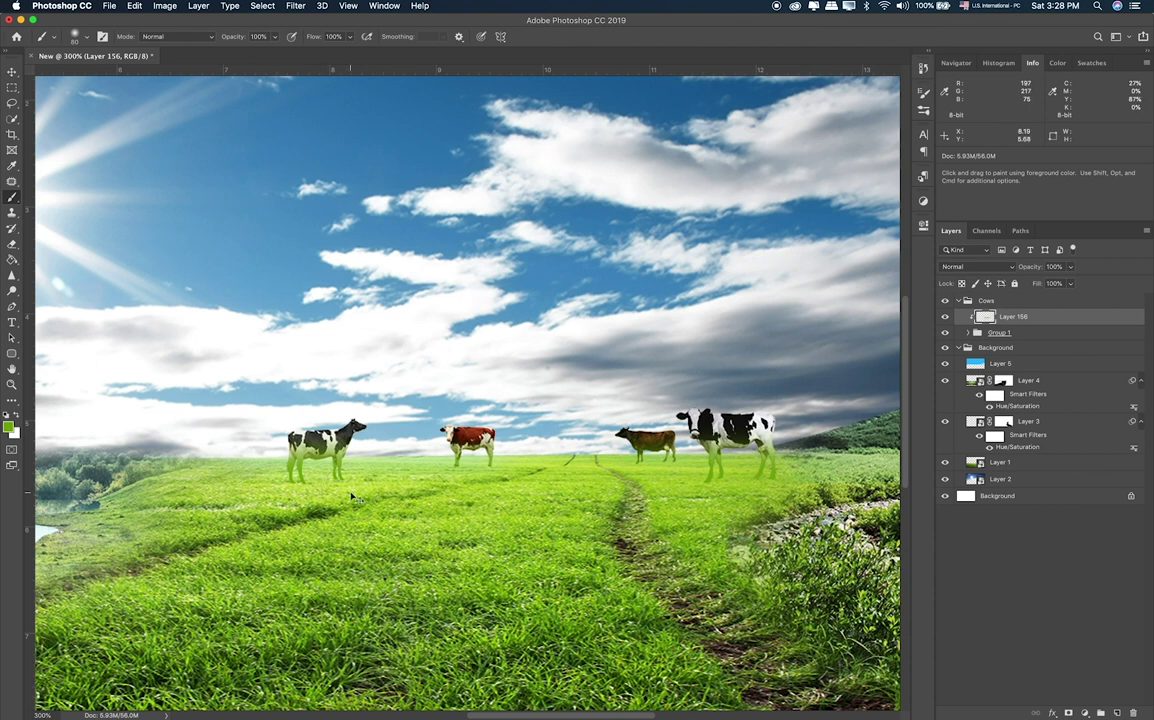
Cycle the tint layer's blend modes and settle on Hue.
{"action": "key", "text": "v"}
{"action": "key", "text": "shift+plus"}
{"action": "key", "text": "shift+plus"}
{"action": "key", "text": "shift+plus"}
{"action": "key", "text": "shift+plus"}
{"action": "key", "text": "shift+plus"}
{"action": "key", "text": "shift+plus"}
{"action": "key", "text": "shift+plus"}
{"action": "key", "text": "shift+plus"}
{"action": "key", "text": "shift+minus"}
{"action": "key", "text": "shift+plus"}
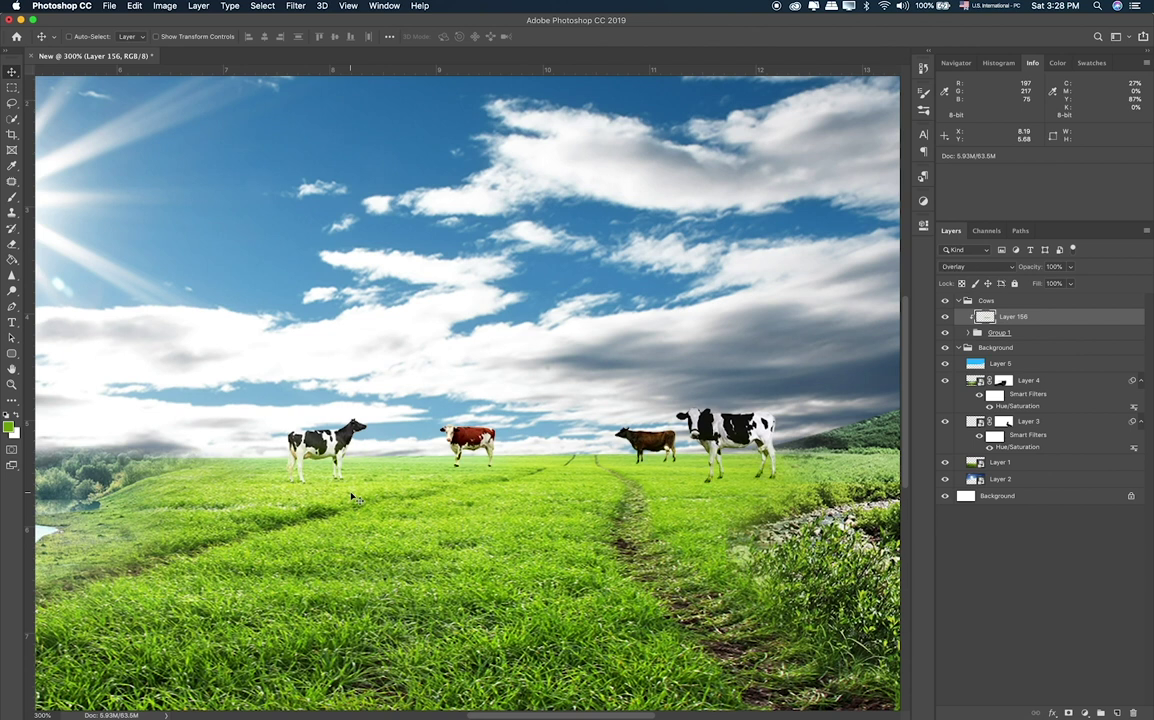
{"action": "key", "text": "shift+plus"}
{"action": "key", "text": "shift+plus"}
{"action": "key", "text": "shift+plus"}
{"action": "key", "text": "shift+plus"}
{"action": "key", "text": "shift+plus"}
{"action": "key", "text": "shift+plus"}
{"action": "key", "text": "shift+plus"}
{"action": "key", "text": "shift+plus"}
{"action": "key", "text": "shift+plus"}
{"action": "key", "text": "shift+plus"}
{"action": "key", "text": "shift+plus"}
Switch to the eraser, pan the view, and reselect Layer 156.
{"action": "key", "text": "e"}
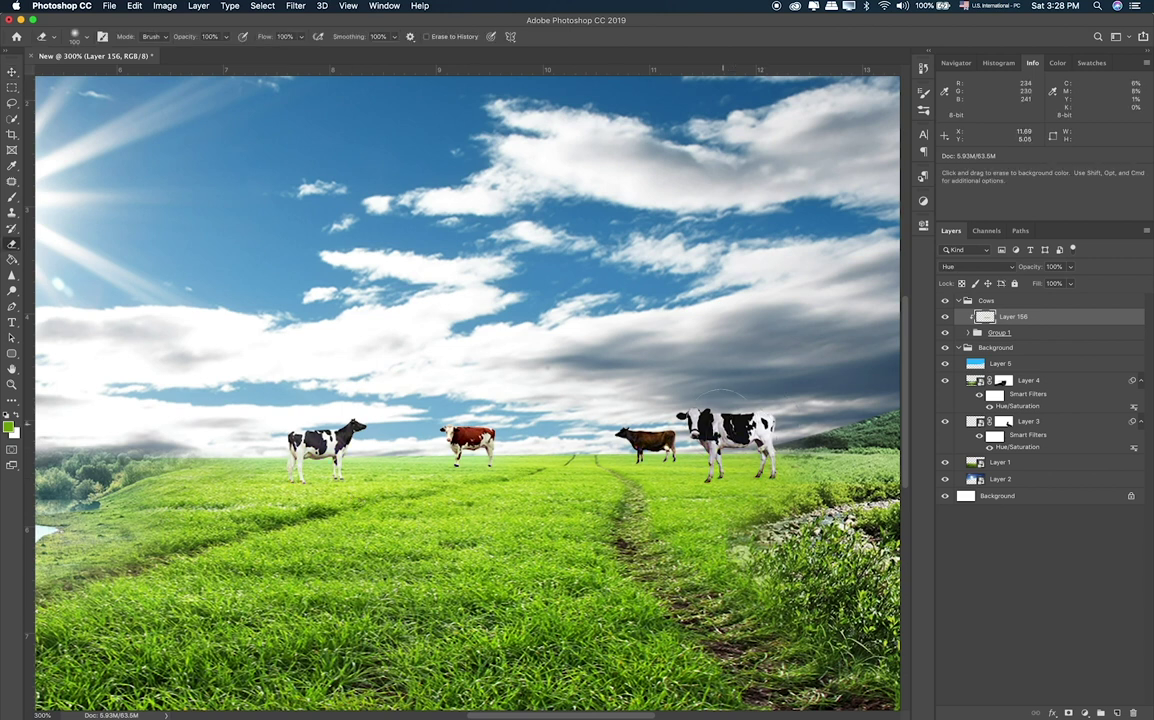
{"action": "key", "text": "space"}
{"action": "left_click_drag", "start_coordinate": [730, 459], "coordinate": [686, 443]}
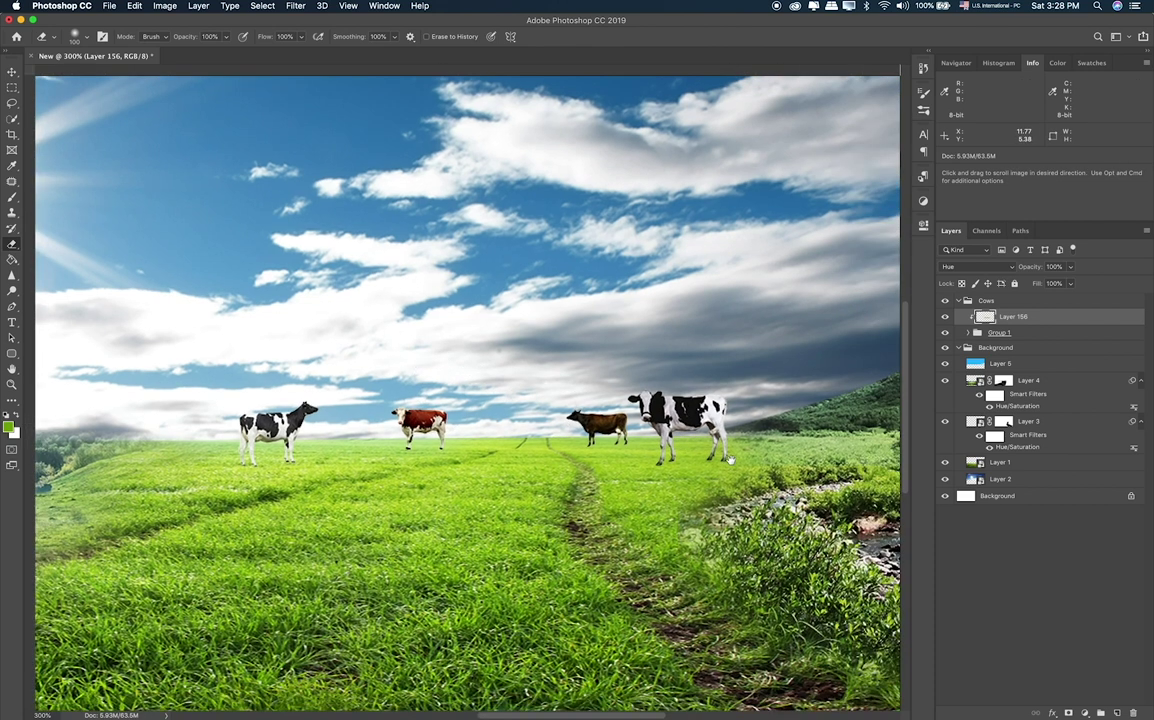
{"action": "left_click", "coordinate": [1004, 332]}
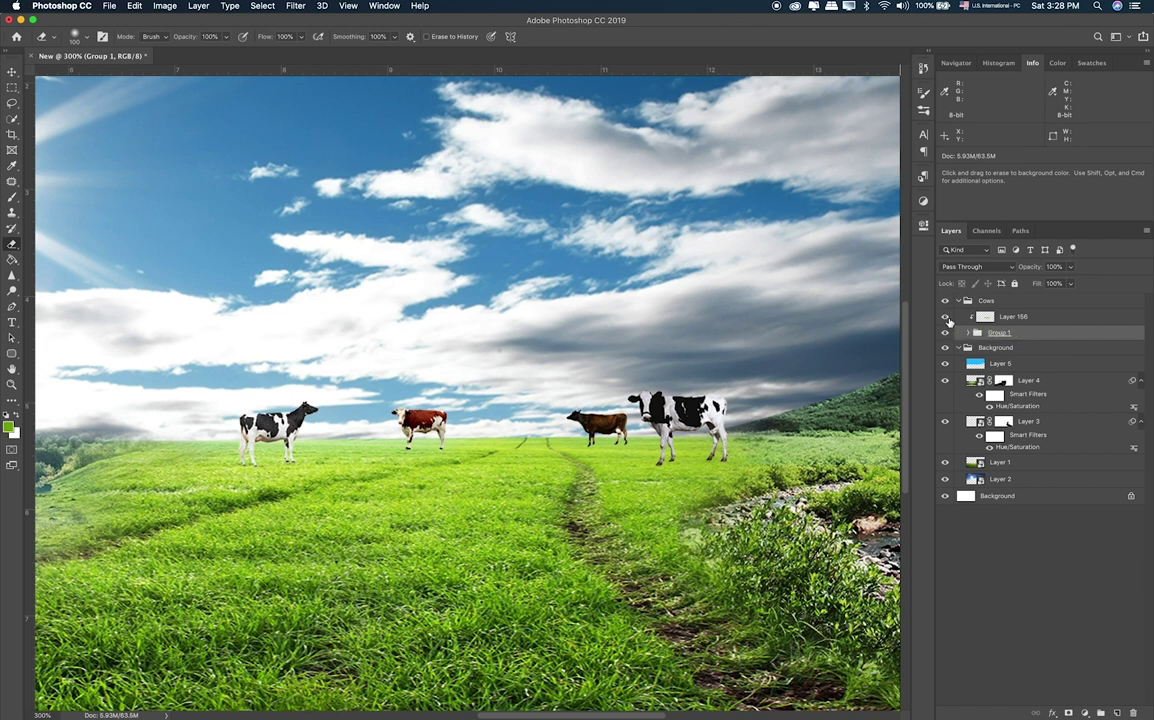
{"action": "left_click", "coordinate": [1001, 320]}
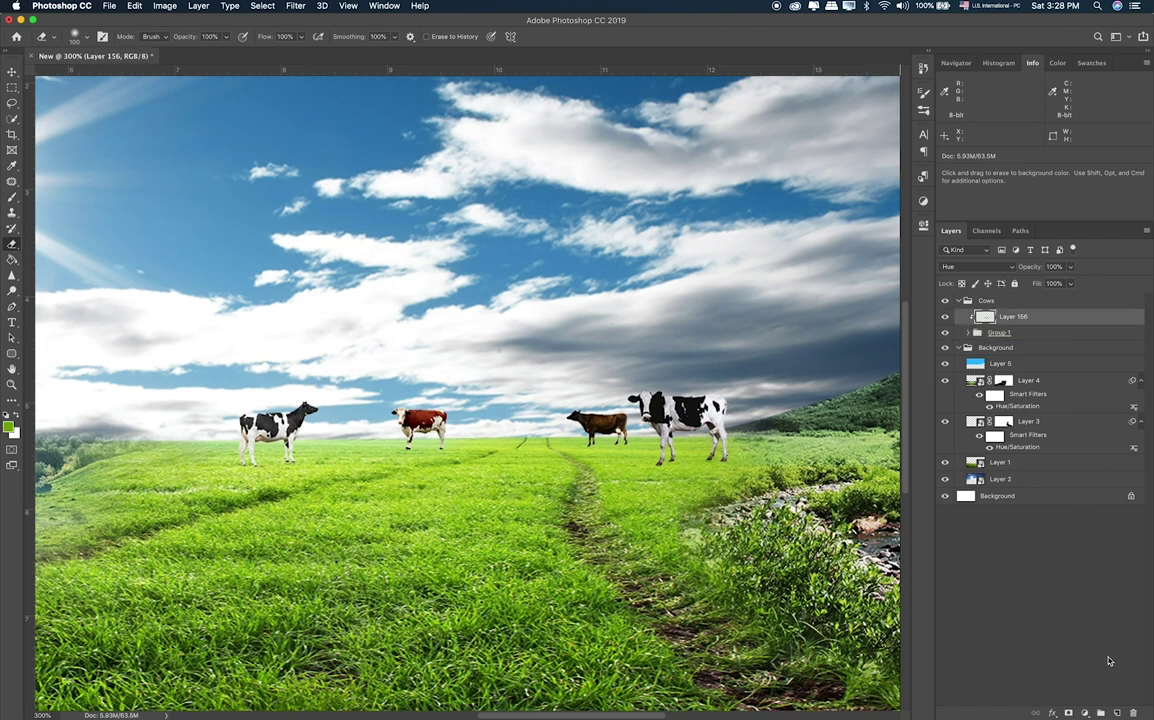
Add Layer 157 clipped to Layer 156 and paint blue over the cows' bodies.
{"action": "key", "text": "super+shift+alt+n"}
{"action": "left_click", "coordinate": [1005, 321], "text": "alt"}
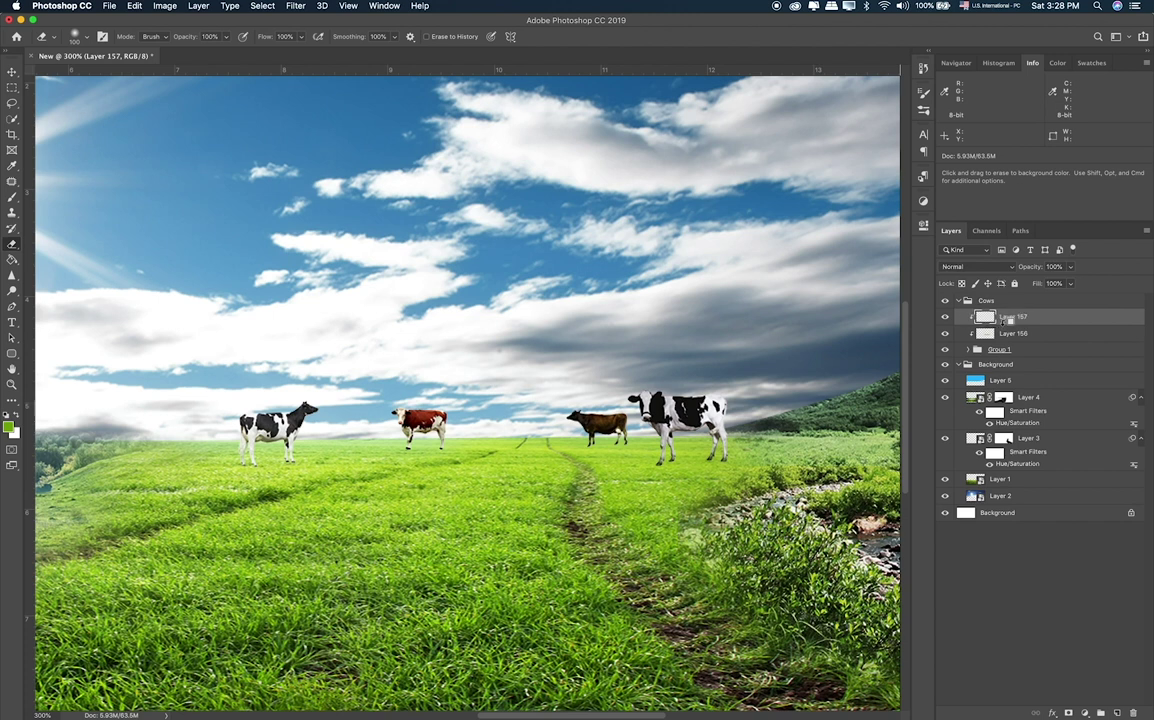
{"action": "key", "text": "b"}
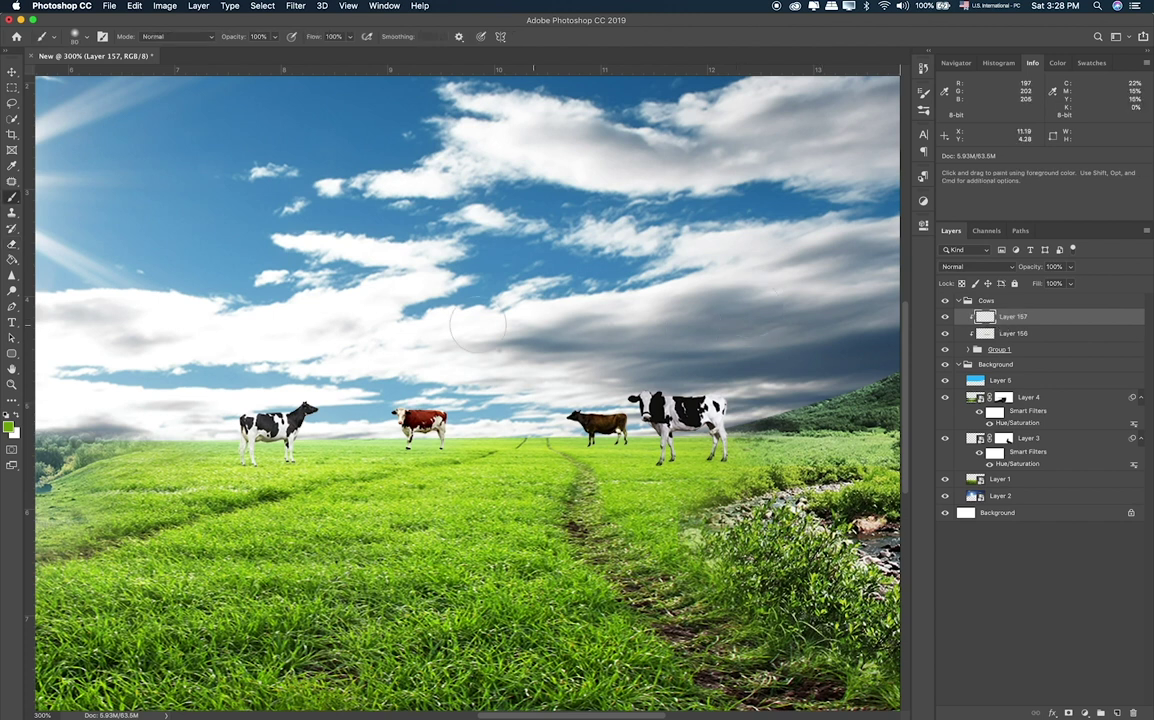
{"action": "left_click_drag", "start_coordinate": [715, 405], "coordinate": [265, 408]}
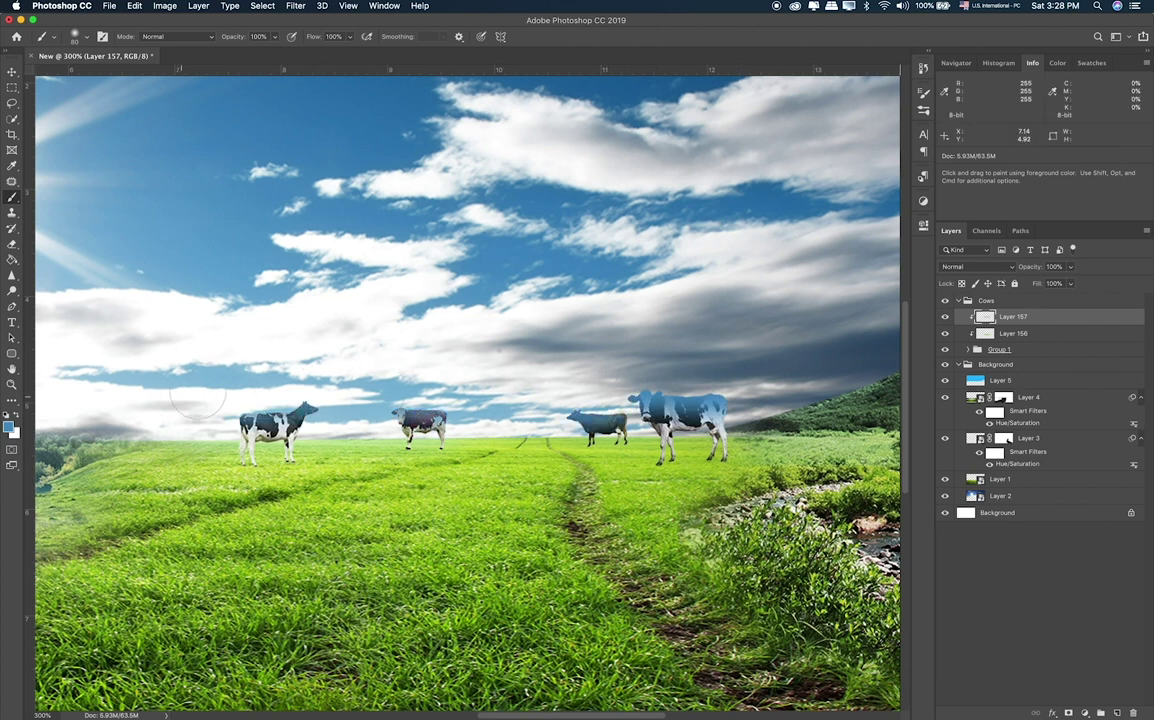
Cycle Layer 157's blend modes to set it to Hue.
{"action": "key", "text": "v"}
{"action": "key", "text": "shift+plus"}
{"action": "key", "text": "shift+plus"}
{"action": "key", "text": "shift+plus"}
{"action": "key", "text": "shift+plus"}
{"action": "key", "text": "shift+plus"}
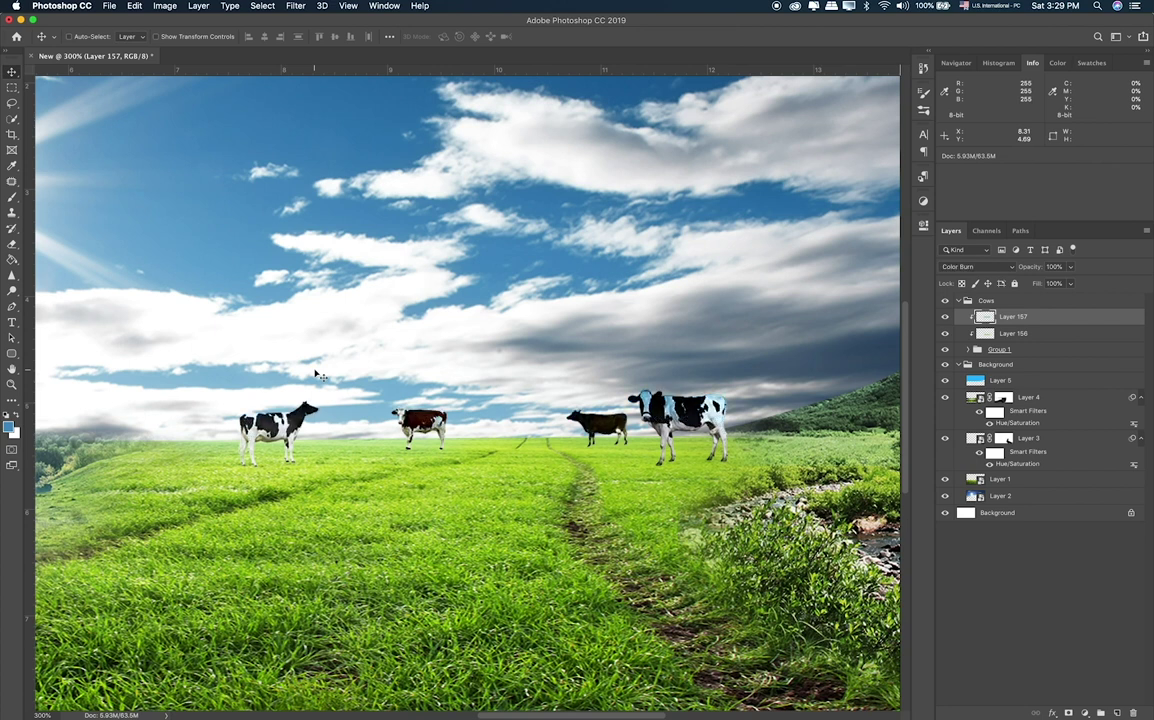
{"action": "key", "text": "shift+plus"}
{"action": "key", "text": "shift+plus"}
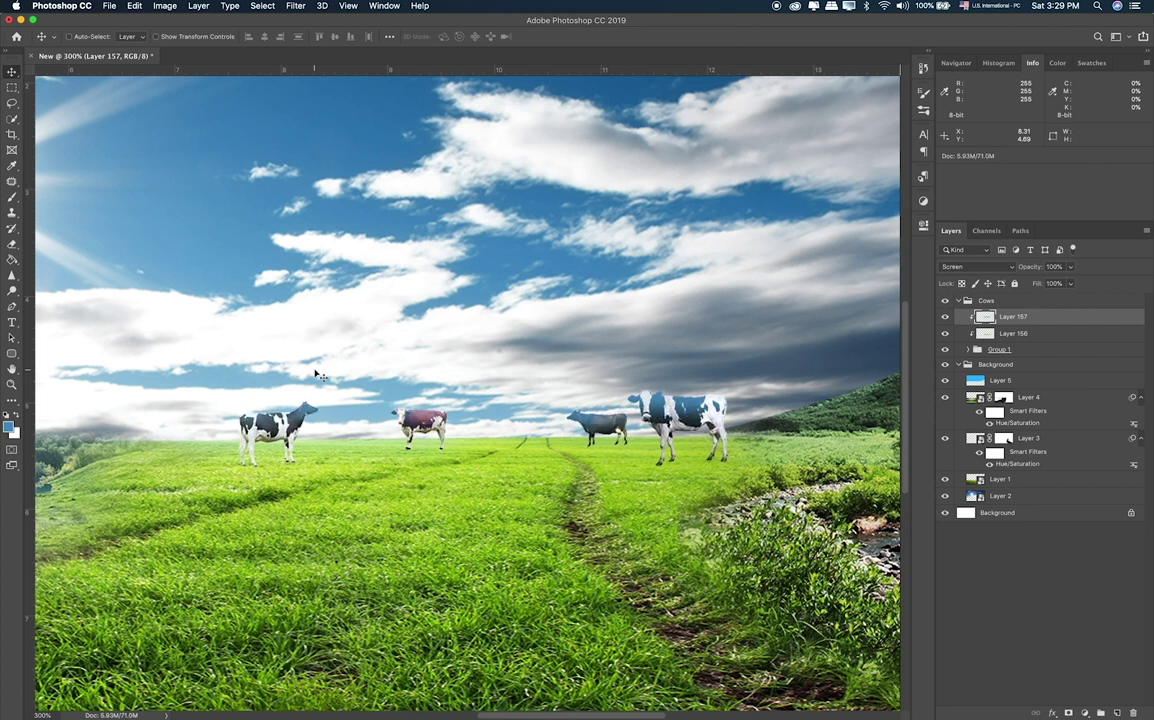
{"action": "key", "text": "shift+plus"}
{"action": "key", "text": "shift+plus"}
{"action": "key", "text": "shift+plus"}
{"action": "key", "text": "shift+plus"}
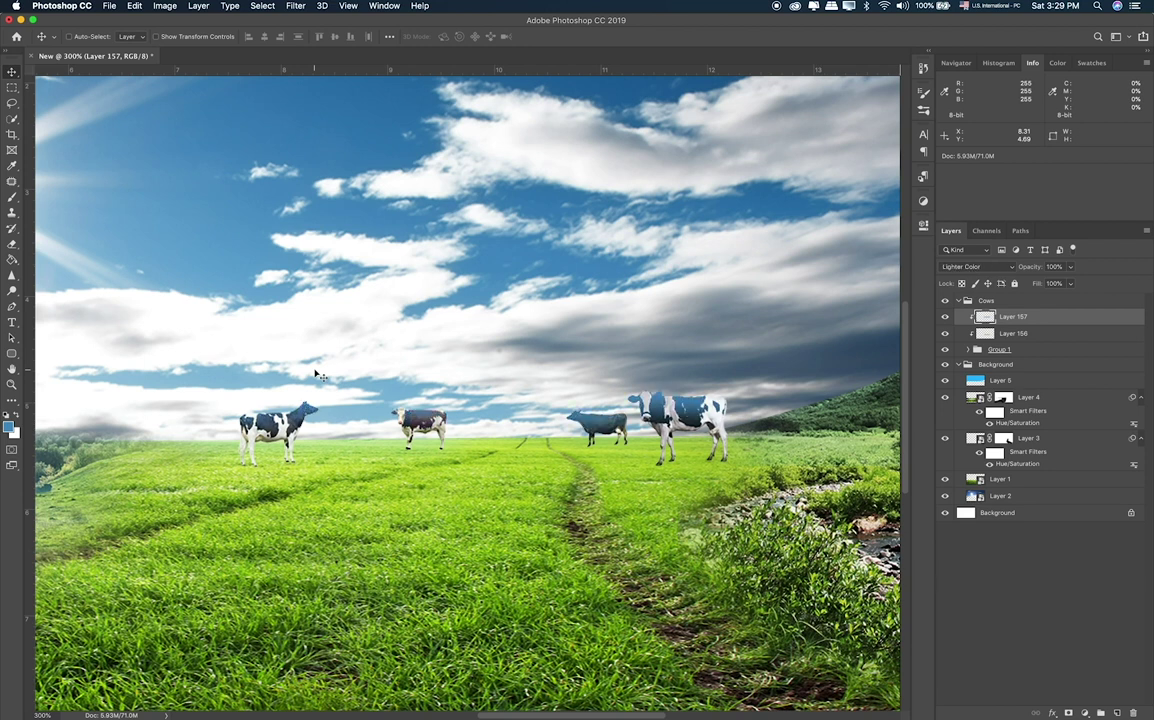
{"action": "key", "text": "shift+plus"}
{"action": "key", "text": "shift+plus"}
{"action": "key", "text": "shift+plus"}
{"action": "key", "text": "shift+plus"}
{"action": "key", "text": "shift+plus"}
{"action": "key", "text": "shift+plus"}
{"action": "key", "text": "shift+plus"}
{"action": "key", "text": "shift+plus"}
{"action": "key", "text": "shift+plus"}
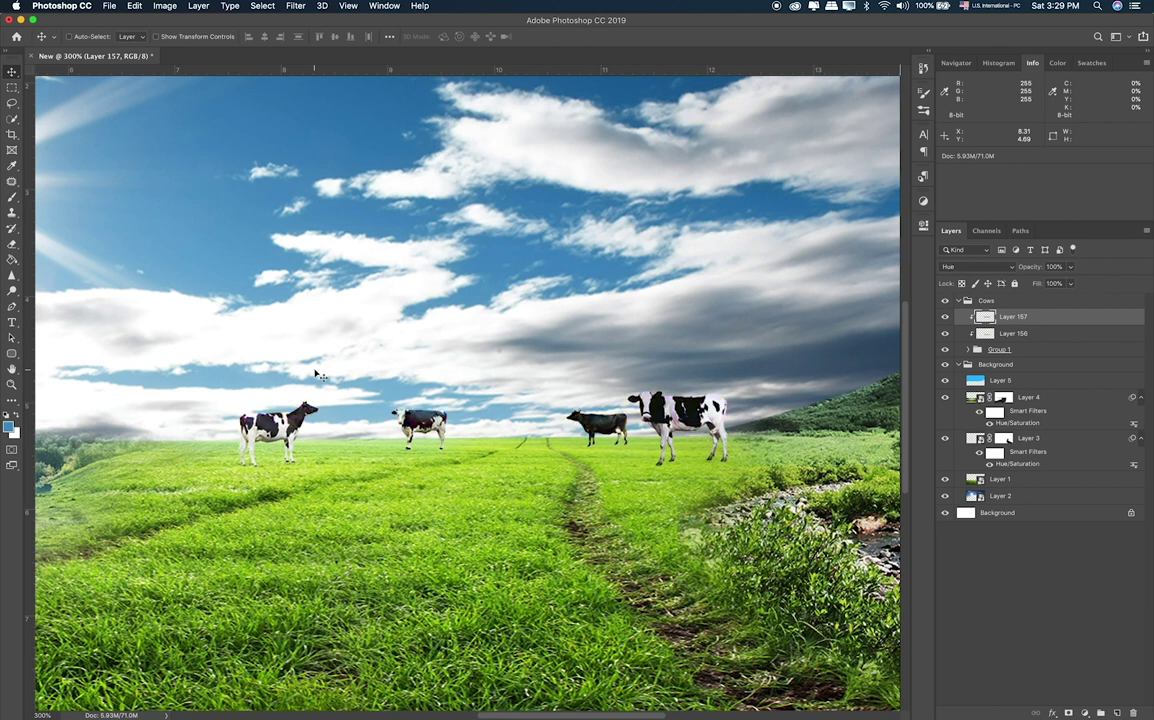
Erase the blue tint from the middle brown cow, compare visibility, and add Layer 158.
{"action": "key", "text": "e"}
{"action": "left_click_drag", "start_coordinate": [455, 420], "coordinate": [400, 425]}
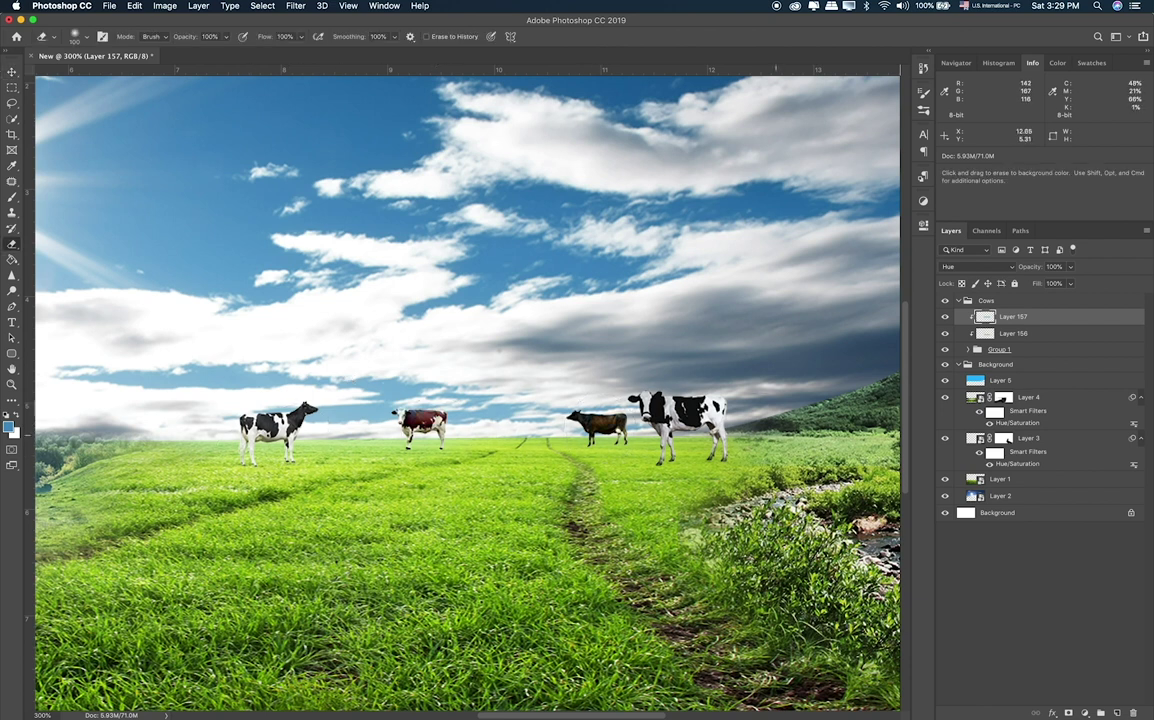
{"action": "left_click", "coordinate": [944, 316]}
{"action": "left_click", "coordinate": [944, 316]}
{"action": "left_click", "coordinate": [1117, 708]}
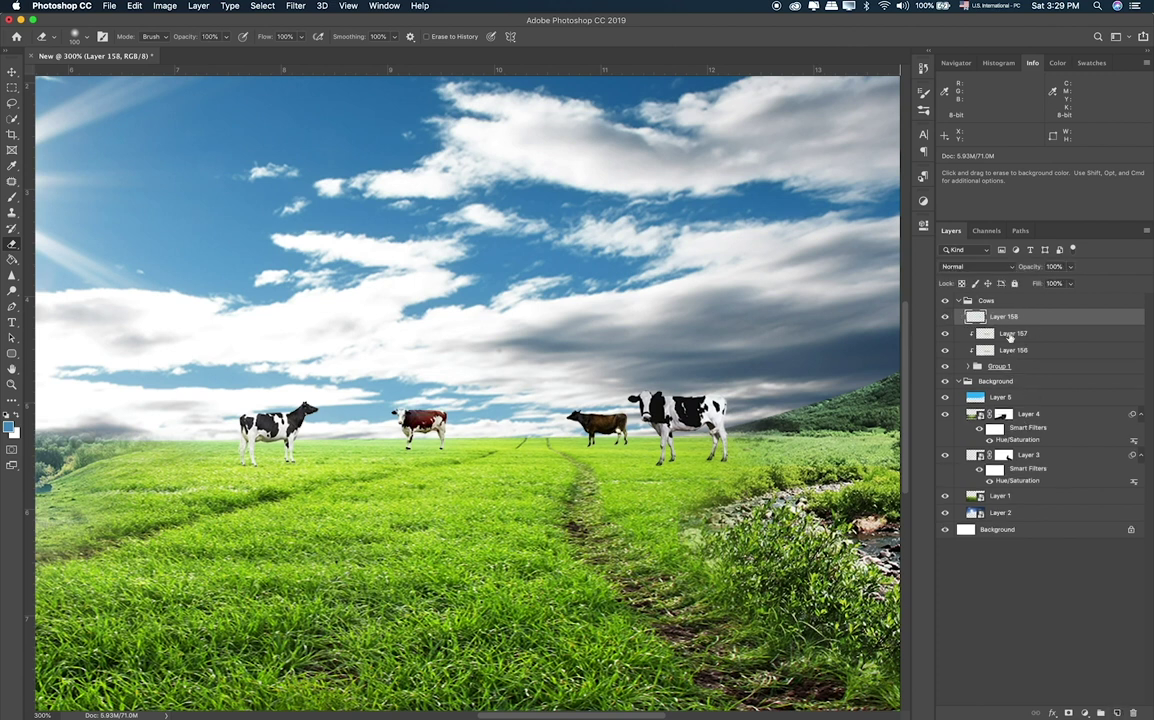
Clip Layer 158 to Layer 157 and paint white over all the cows.
{"action": "left_click", "coordinate": [1020, 320], "text": "alt"}
{"action": "key", "text": "b"}
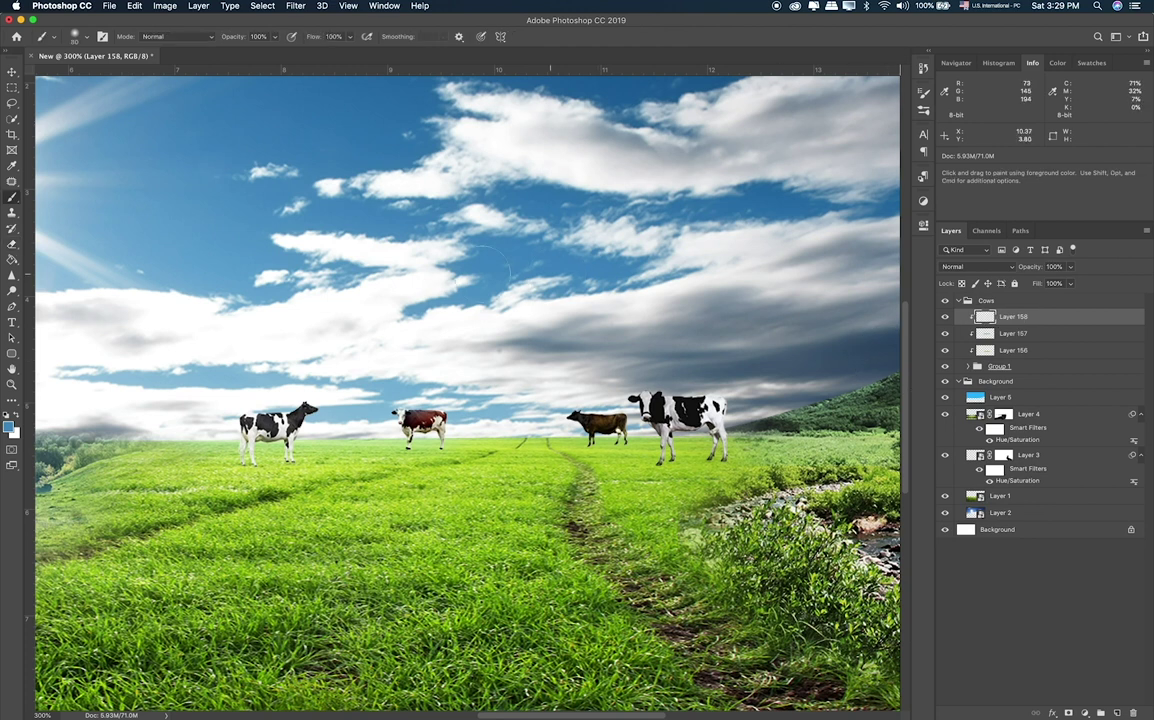
{"action": "mouse_move", "coordinate": [250, 425]}
{"action": "left_mouse_down"}
{"action": "mouse_move", "coordinate": [486, 441]}
{"action": "mouse_move", "coordinate": [533, 424]}
{"action": "left_mouse_up"}
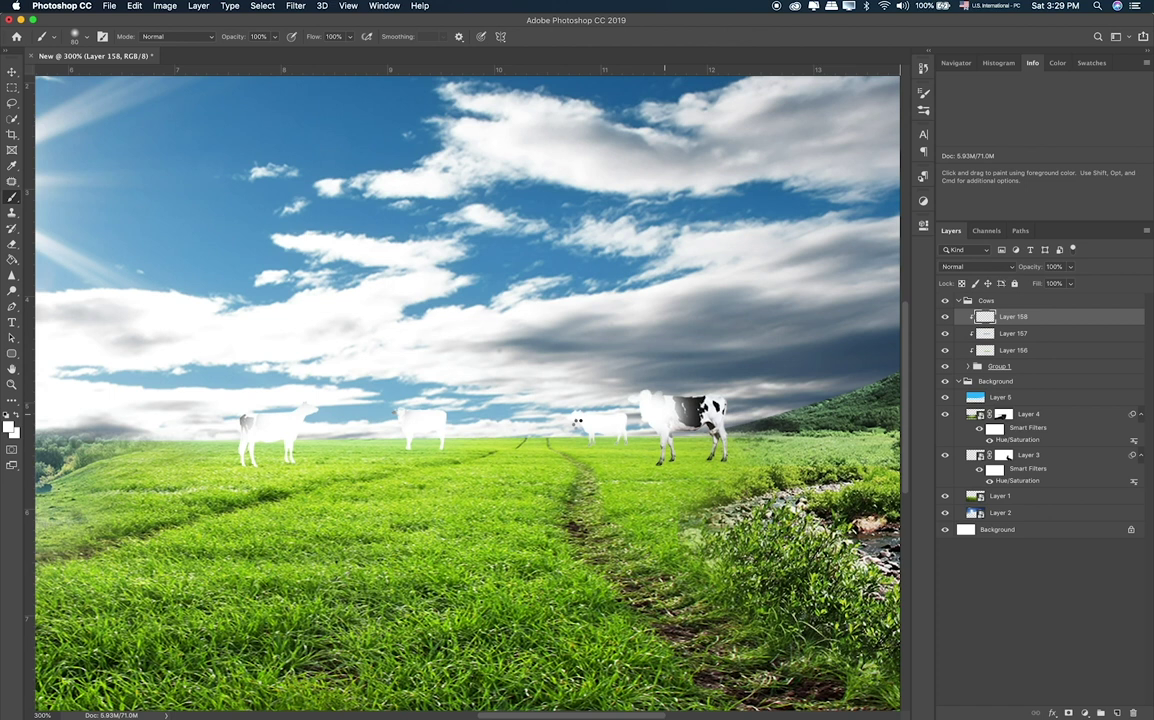
{"action": "left_click_drag", "start_coordinate": [648, 405], "coordinate": [705, 420]}
Cycle Layer 158's blend modes to Overlay while viewing the whole image.
{"action": "key", "text": "v"}
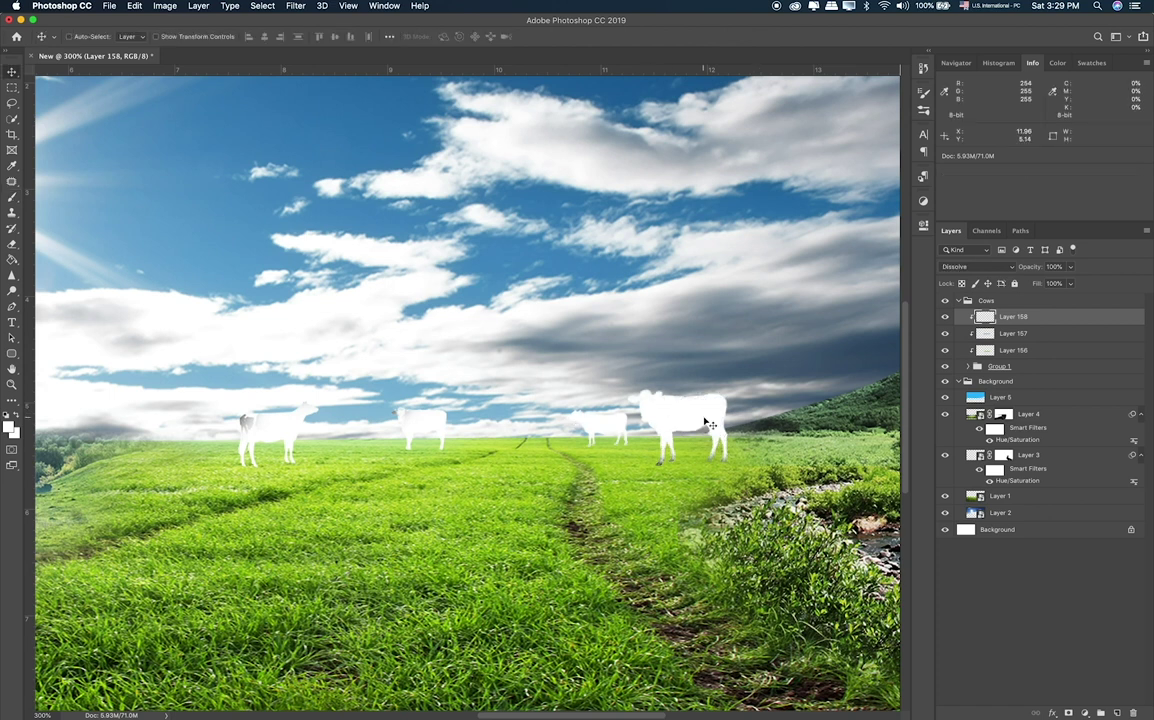
{"action": "key", "text": "shift+alt+m"}
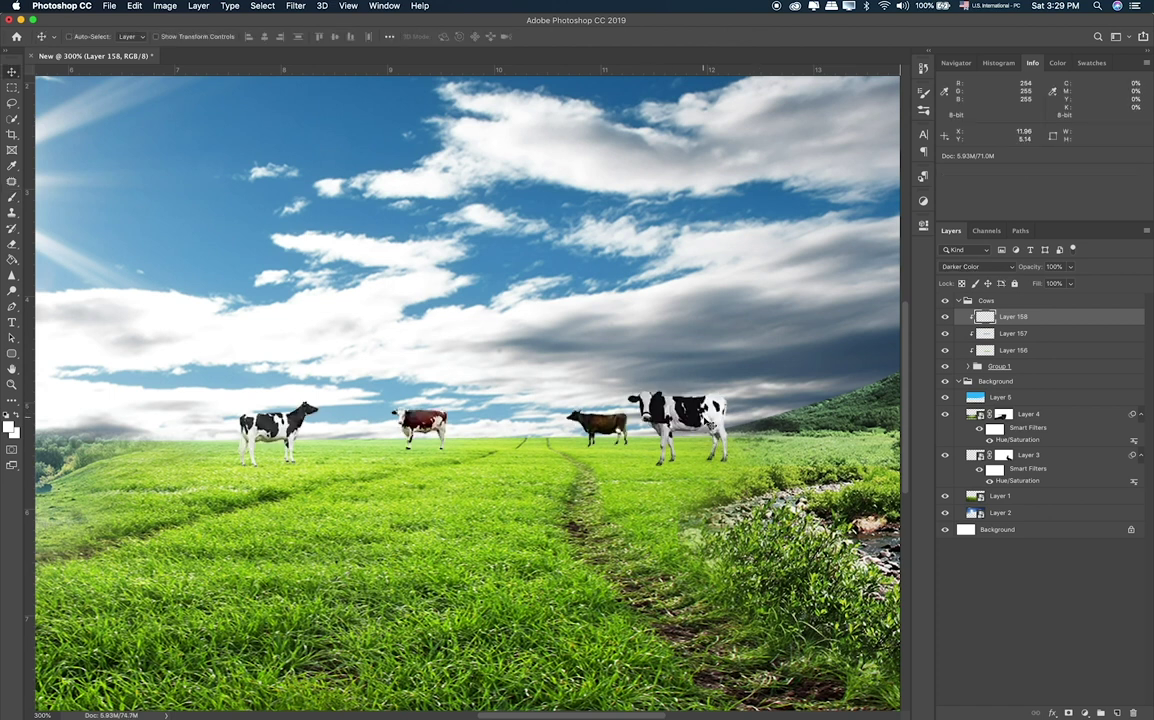
{"action": "key", "text": "shift+plus"}
{"action": "key", "text": "shift+plus"}
{"action": "key", "text": "shift+plus"}
{"action": "key", "text": "shift+plus"}
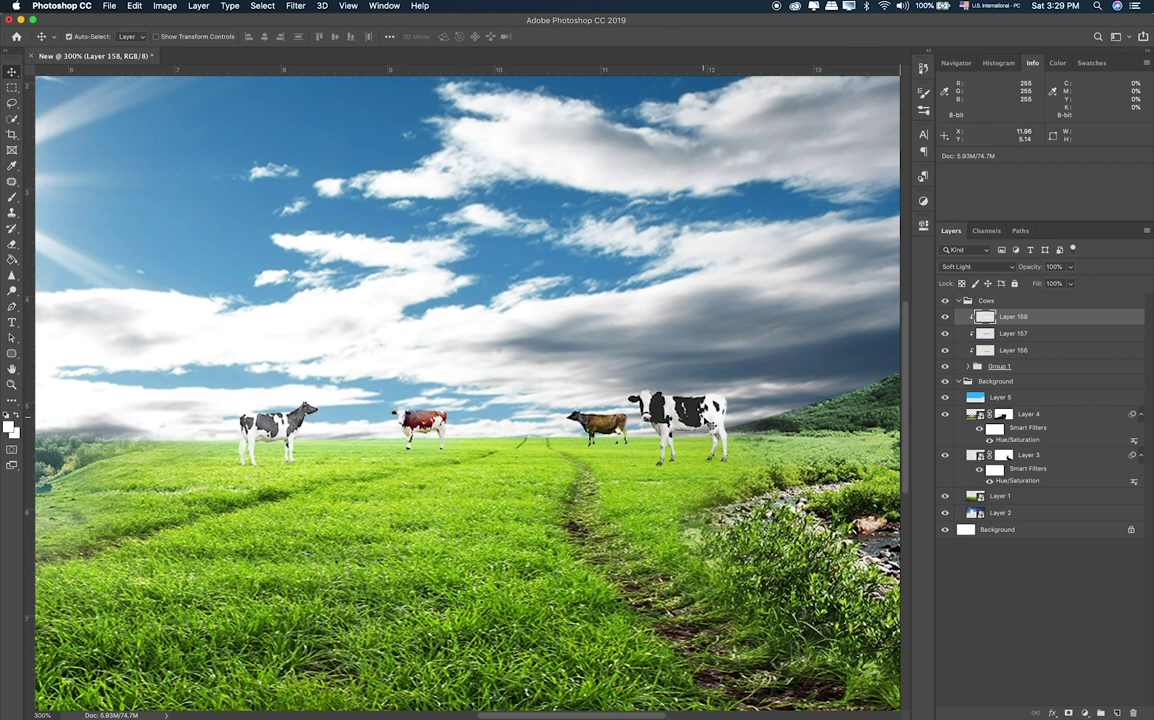
{"action": "key", "text": "super+0"}
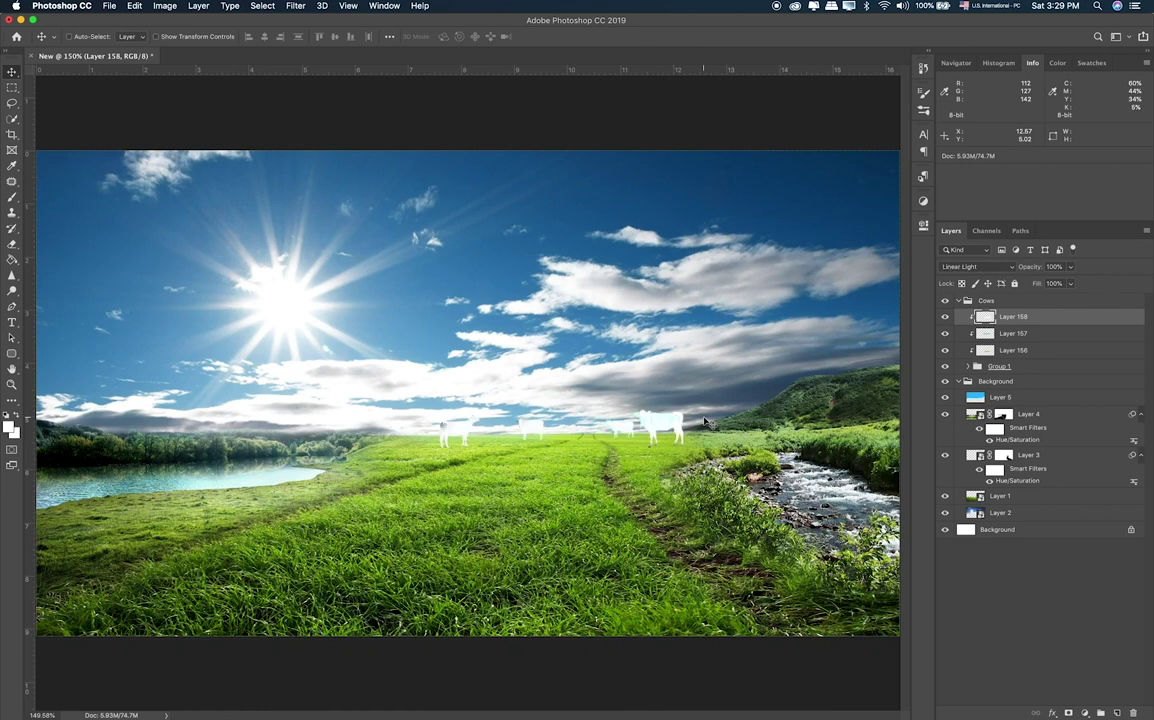
{"action": "key", "text": "shift+plus"}
{"action": "key", "text": "shift+plus"}
{"action": "key", "text": "shift+plus"}
{"action": "key", "text": "shift+plus"}
{"action": "key", "text": "shift+plus"}
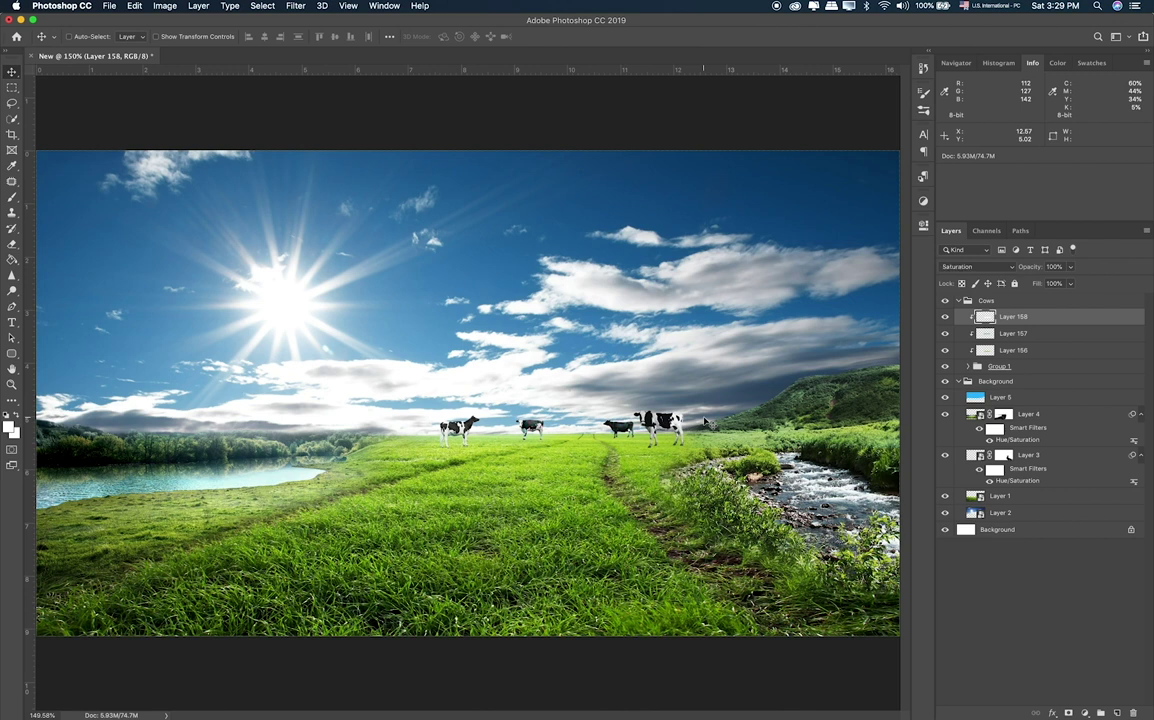
{"action": "key", "text": "shift+plus"}
{"action": "key", "text": "shift+plus"}
{"action": "key", "text": "shift+plus"}
{"action": "key", "text": "shift+plus"}
{"action": "key", "text": "shift+plus"}
{"action": "key", "text": "shift+plus"}
{"action": "key", "text": "shift+plus"}
{"action": "key", "text": "shift+plus"}
{"action": "key", "text": "shift+plus"}
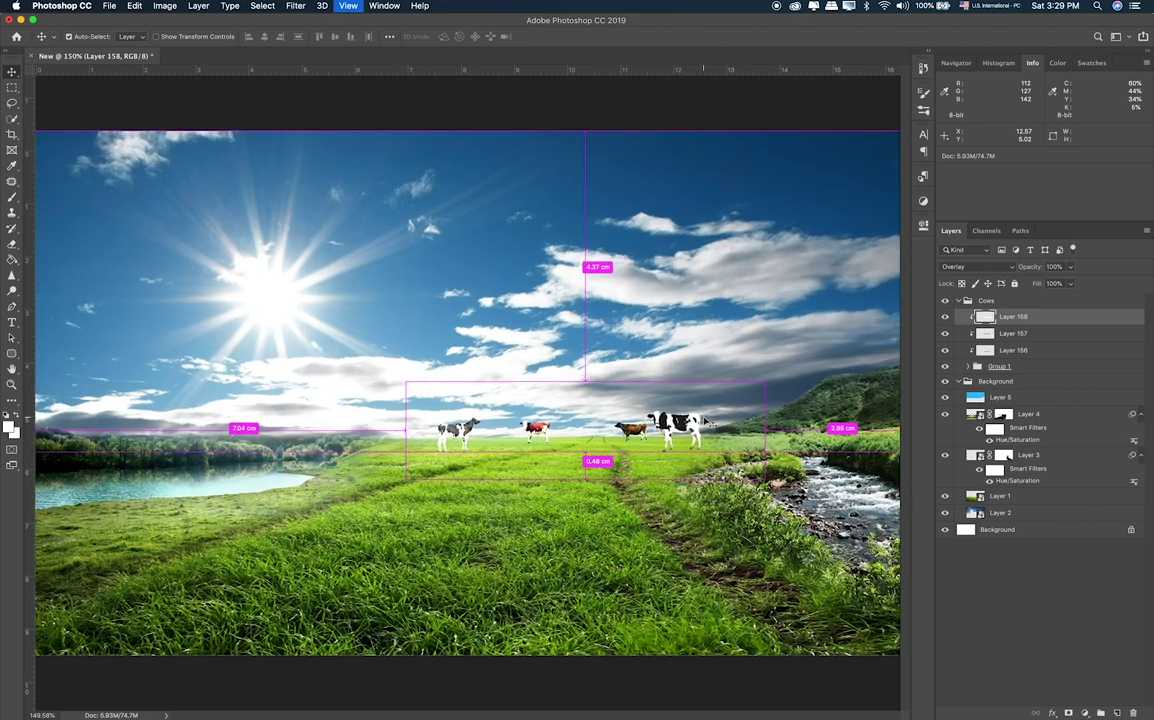
Zoom back to 300% centred on the cows and pick the Eraser.
{"action": "key", "text": "ctrl+plus"}
{"action": "key", "text": "ctrl+plus"}
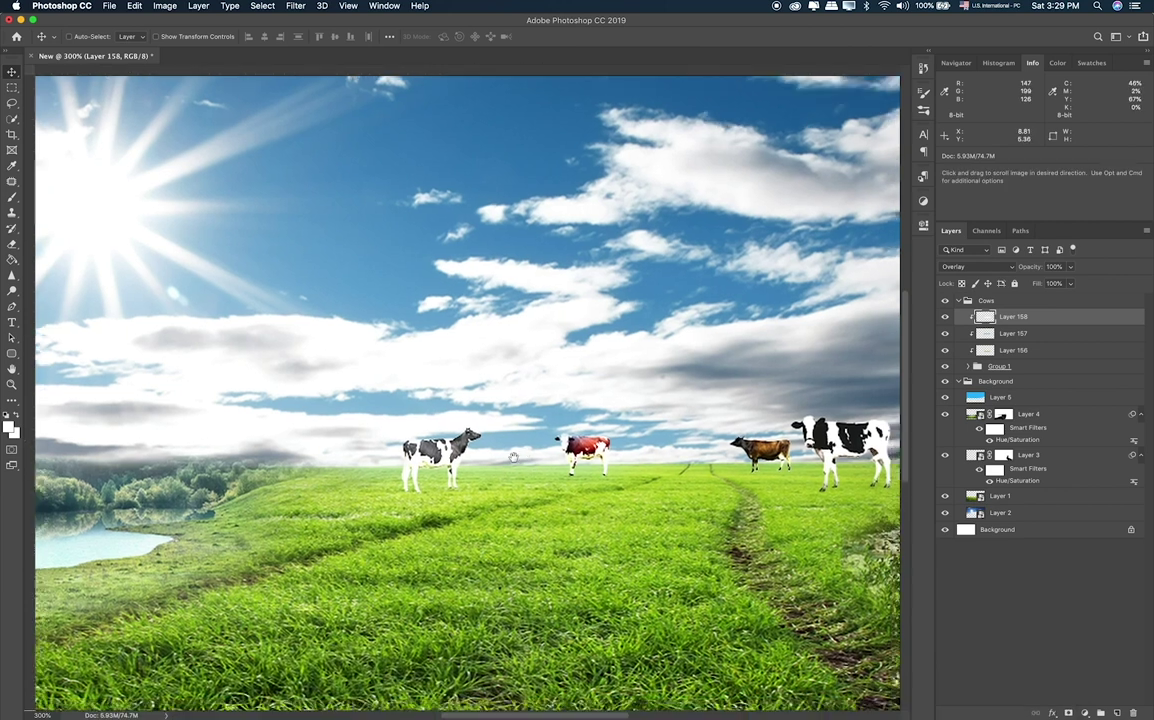
{"action": "left_click_drag", "start_coordinate": [510, 485], "coordinate": [392, 418]}
{"action": "key", "text": "e"}
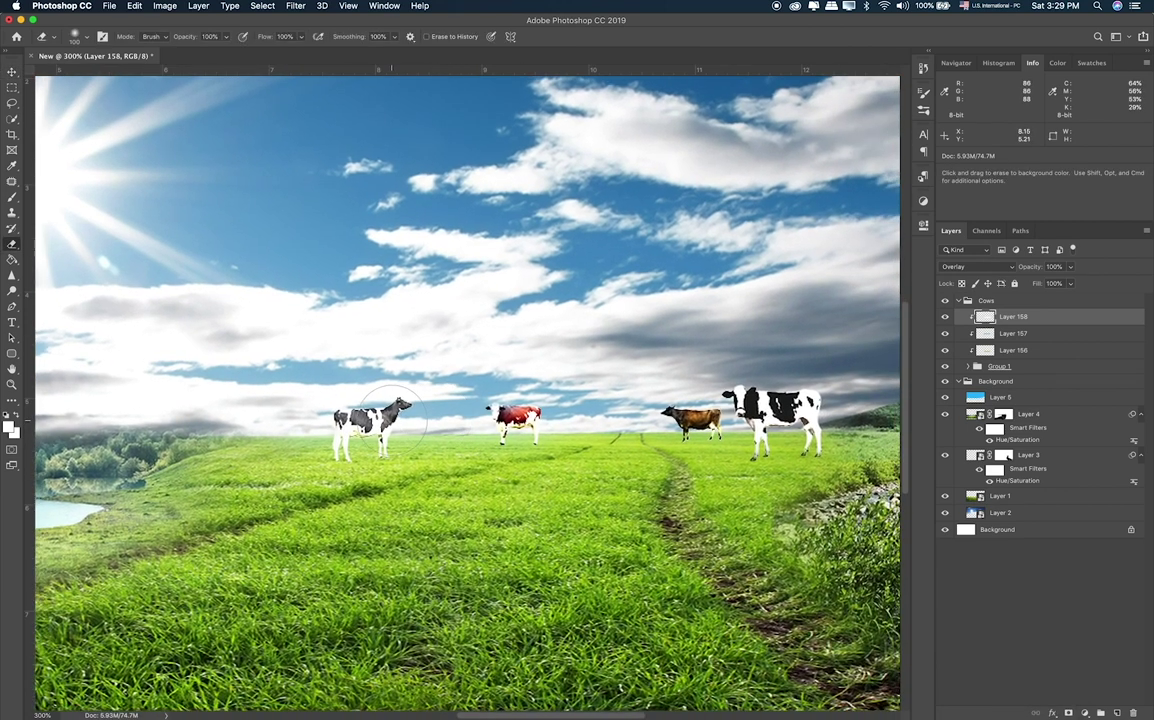
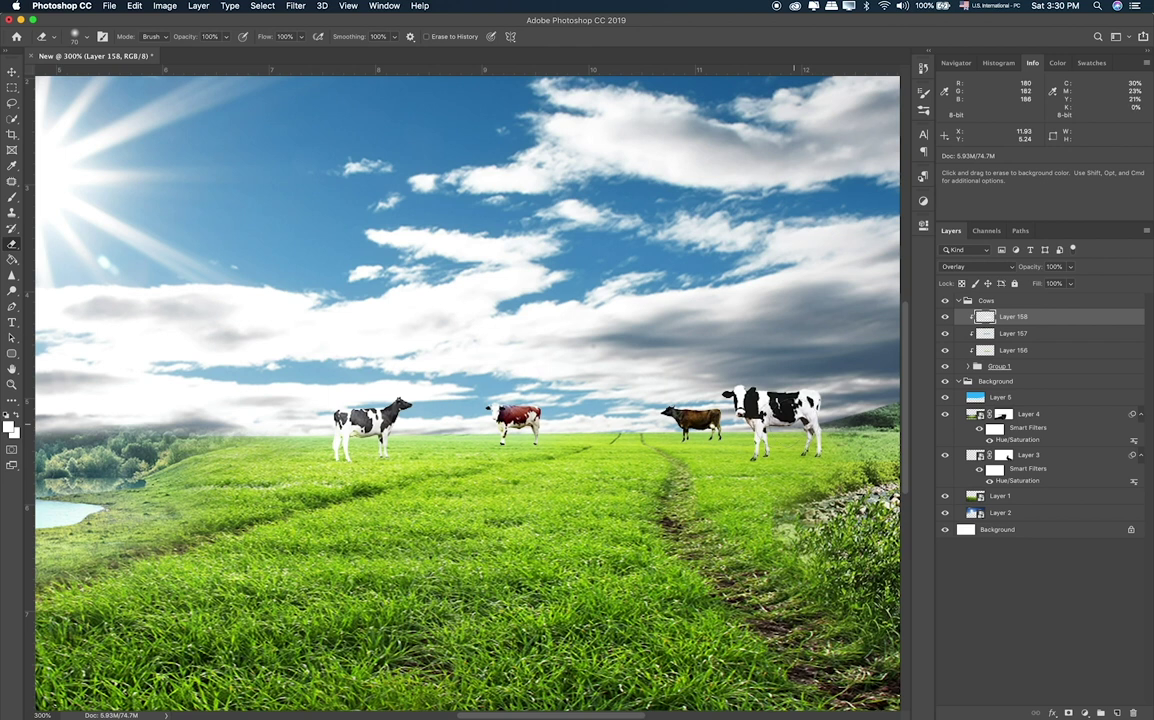
On a new layer above Layer 153 in Group 1, paint a soft black dab.
{"action": "key", "text": "super+0"}
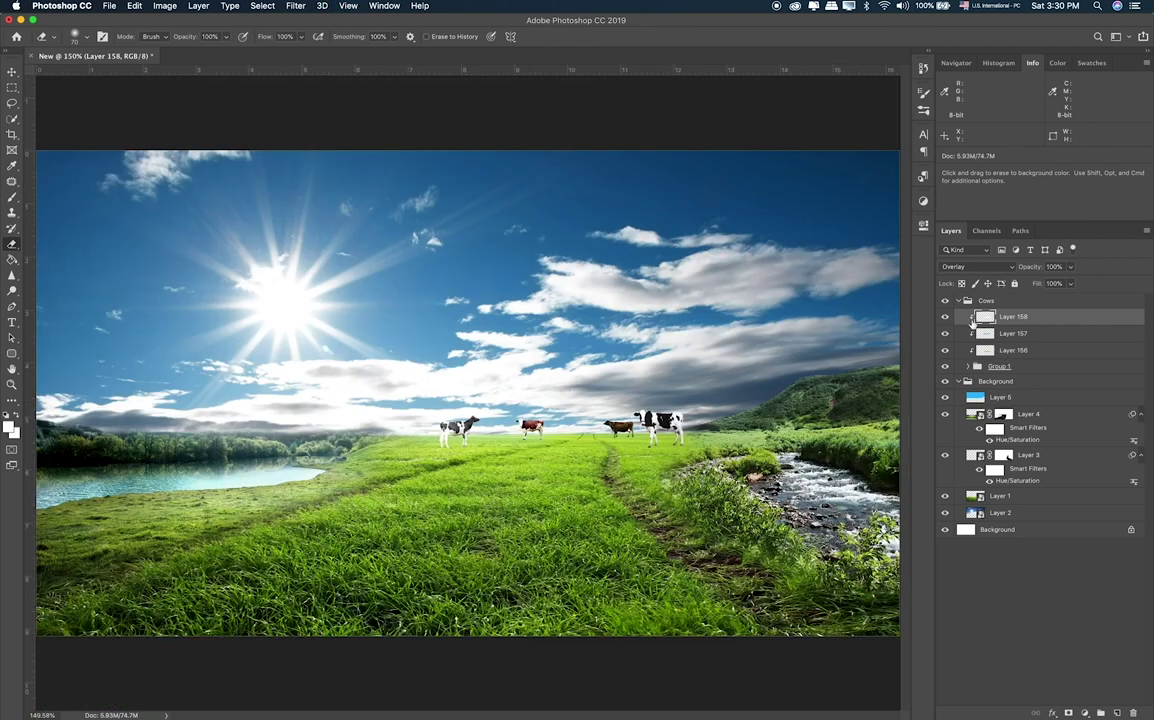
{"action": "left_click", "coordinate": [995, 367]}
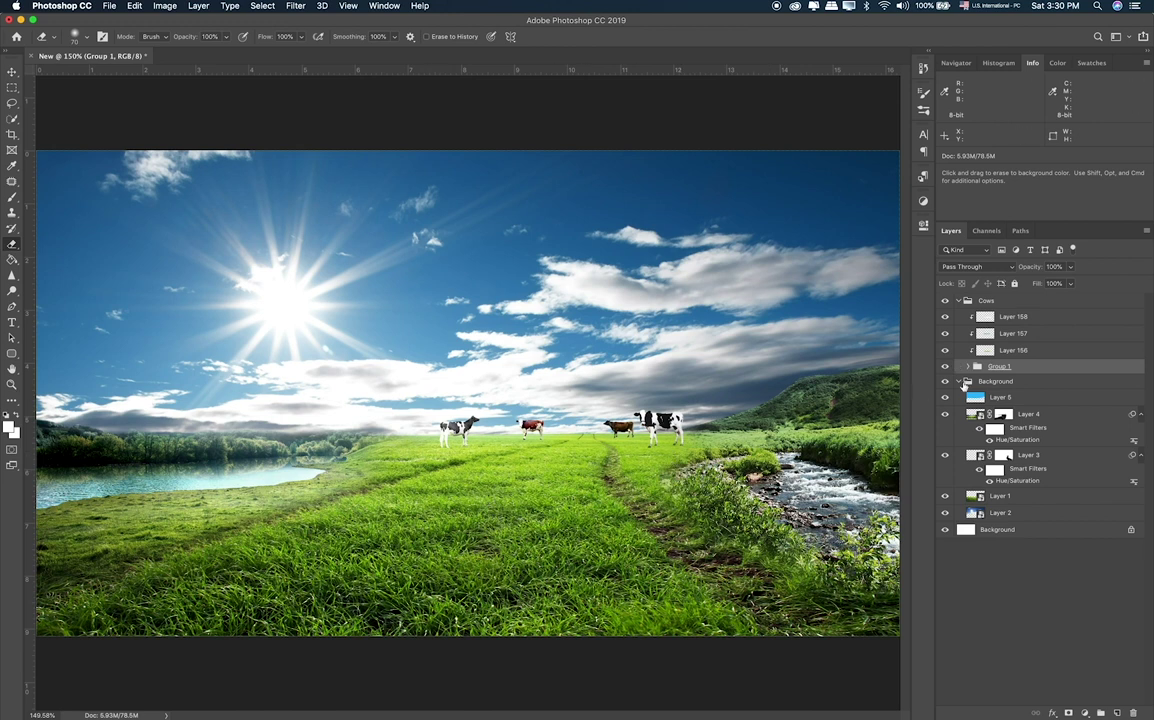
{"action": "left_click", "coordinate": [966, 367]}
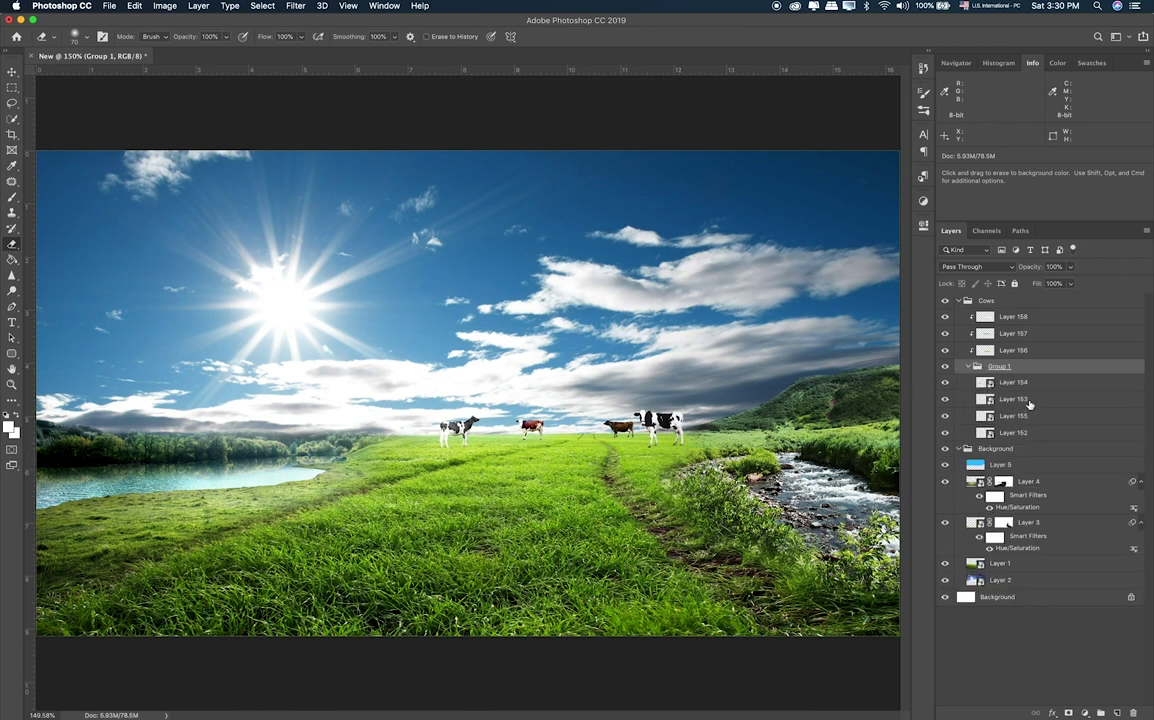
{"action": "left_click", "coordinate": [1030, 401]}
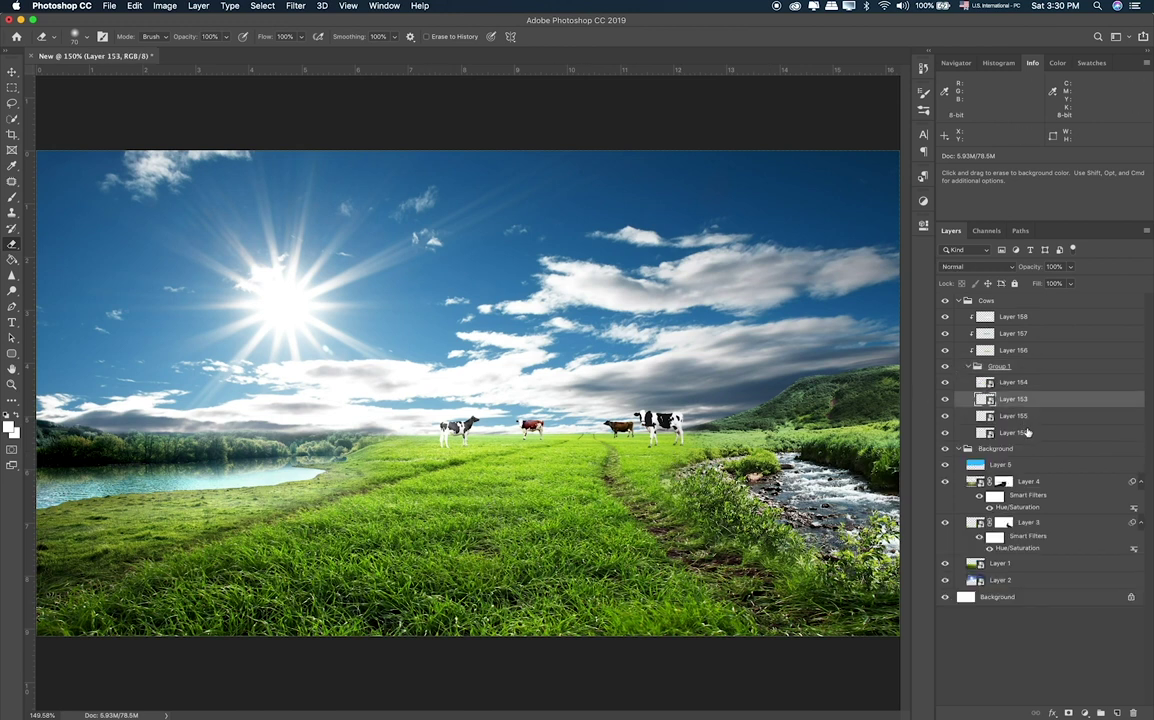
{"action": "left_click", "coordinate": [1116, 712]}
{"action": "key", "text": "b"}
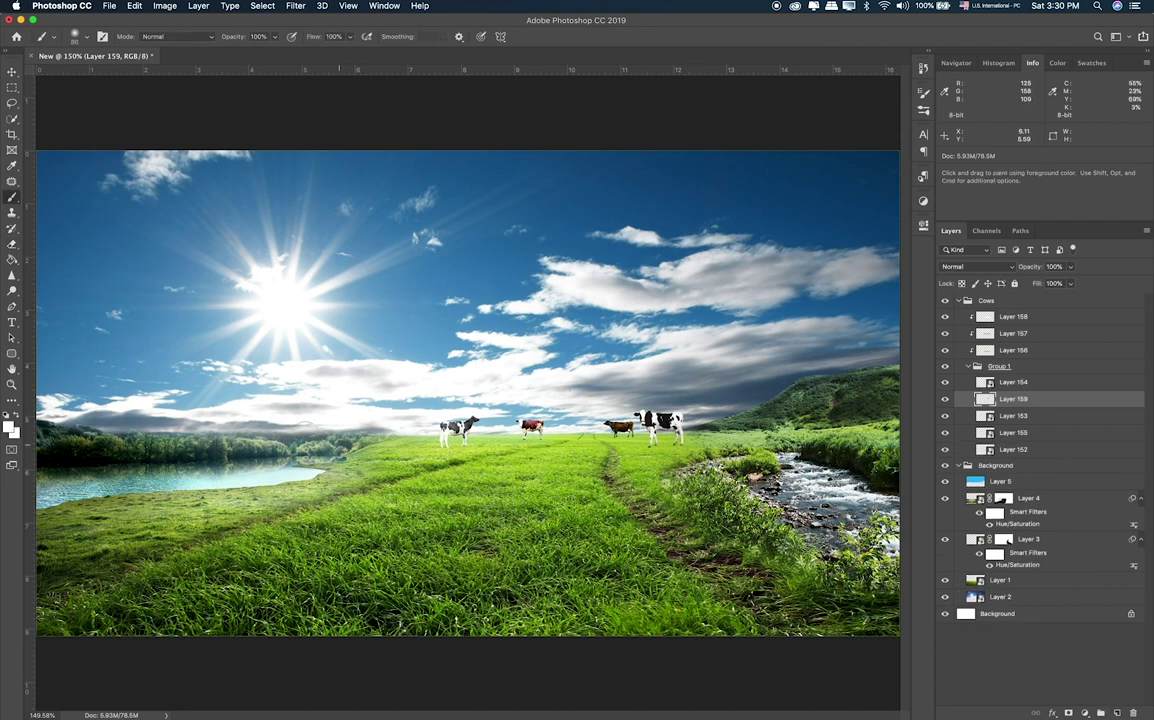
{"action": "left_click", "coordinate": [10, 427]}
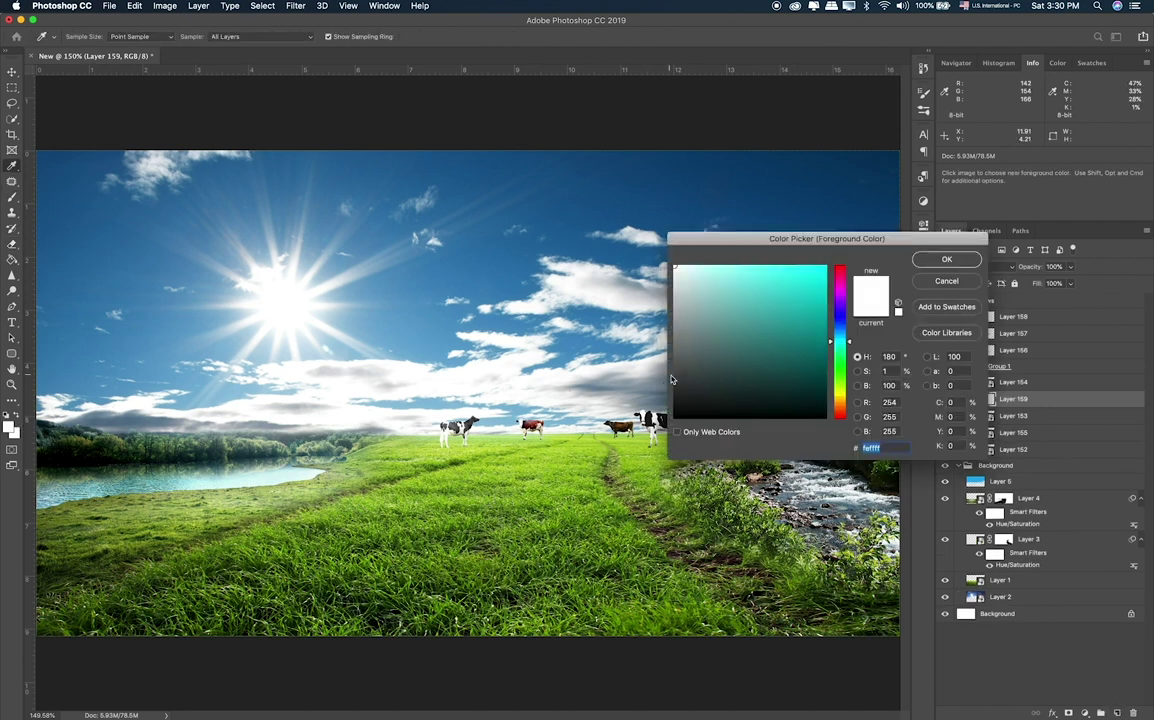
{"action": "left_click", "coordinate": [673, 416]}
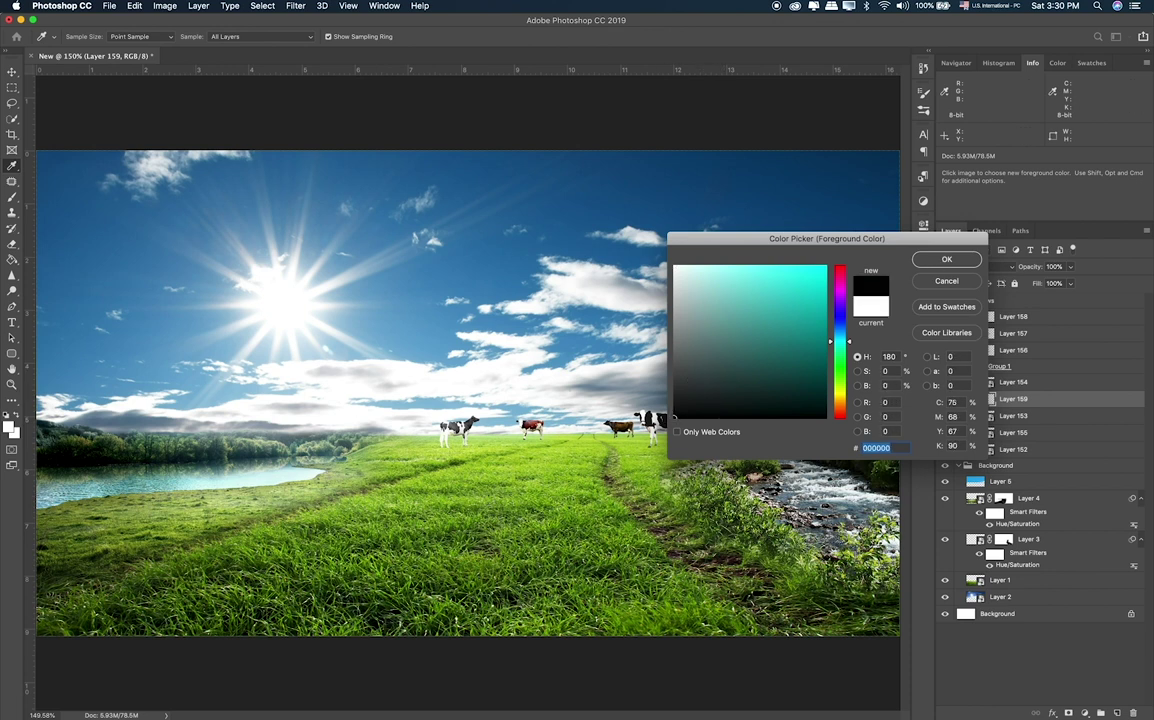
{"action": "left_click", "coordinate": [946, 259]}
{"action": "key", "text": "b"}
{"action": "left_click_drag", "start_coordinate": [539, 450], "coordinate": [545, 452]}
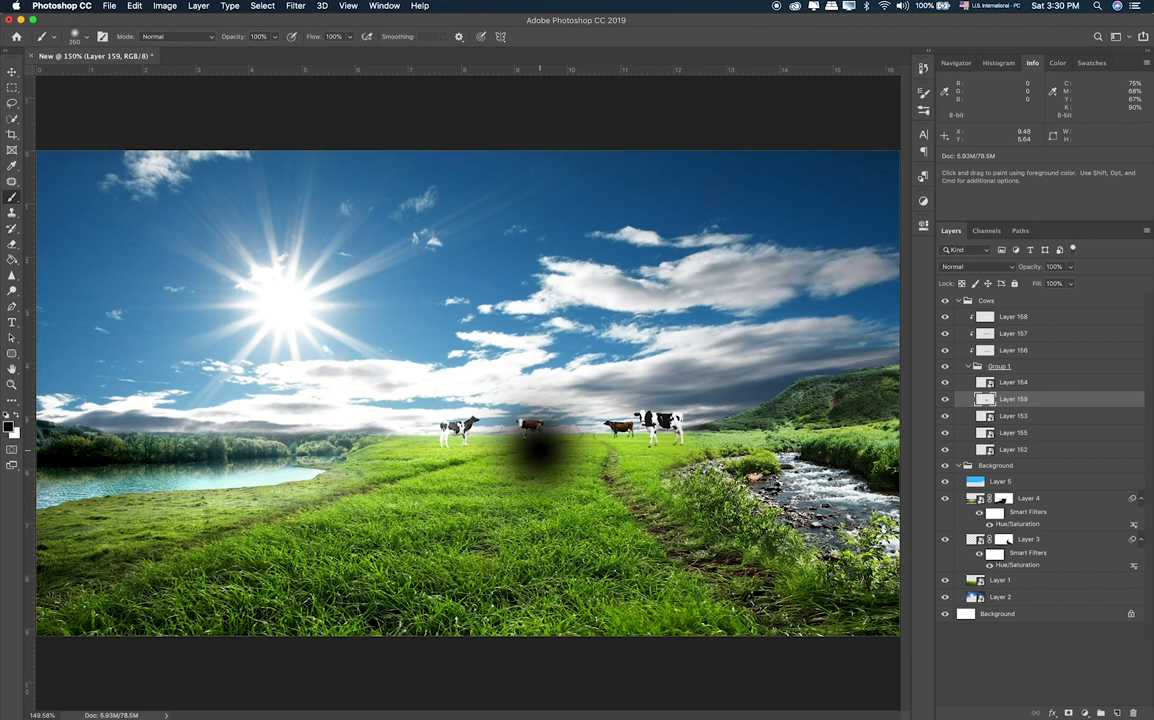
Squash the black dab into a flat ellipse and move it under the left cow.
{"action": "key", "text": "super+t"}
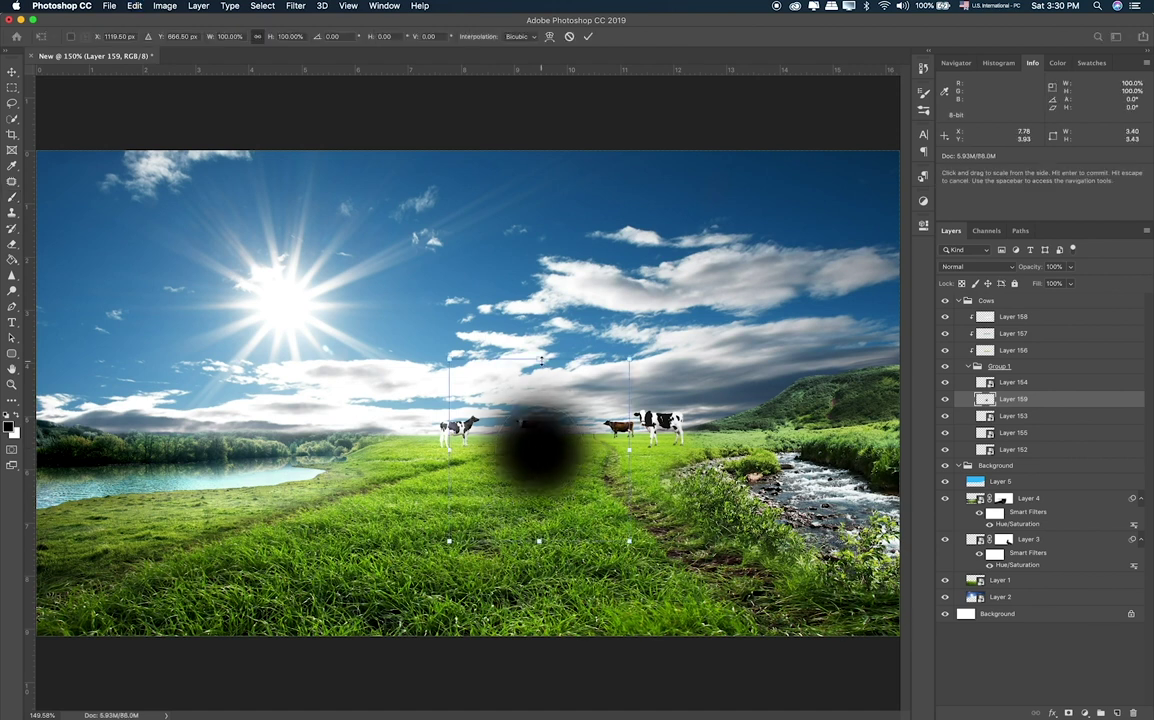
{"action": "left_click_drag", "start_coordinate": [539, 358], "coordinate": [544, 526]}
{"action": "key", "text": "Return"}
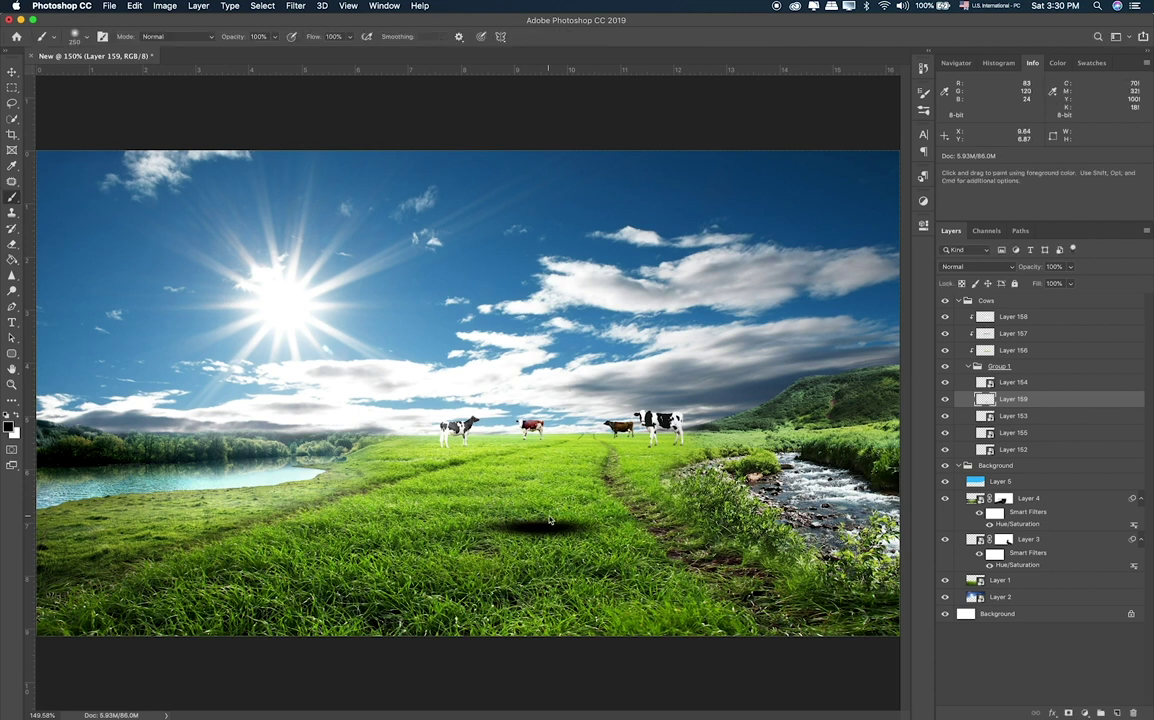
{"action": "left_click_drag", "start_coordinate": [544, 526], "coordinate": [449, 441]}
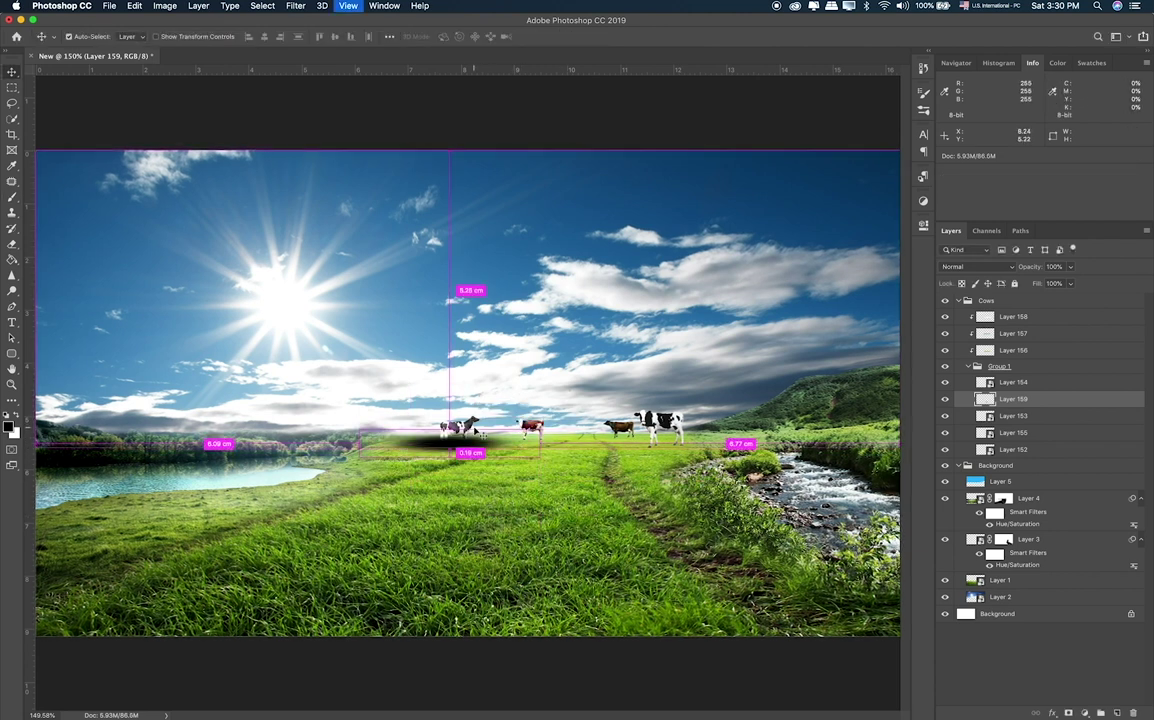
Shrink and flatten the shadow to match the cow, nudging it up under its hooves.
{"action": "key", "text": "super+equal"}
{"action": "key", "text": "super+equal"}
{"action": "key", "text": "super+equal"}
{"action": "key", "text": "super+t"}
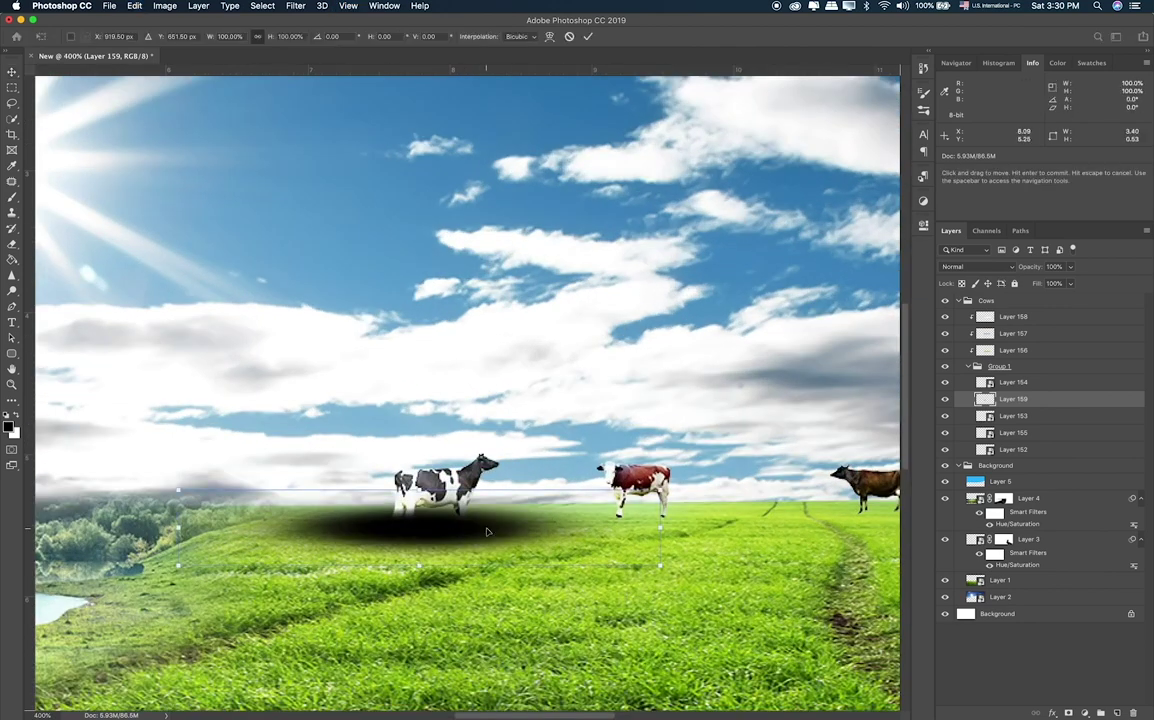
{"action": "mouse_move", "coordinate": [660, 566]}
{"action": "left_mouse_down"}
{"action": "mouse_move", "coordinate": [517, 535]}
{"action": "mouse_move", "coordinate": [490, 548]}
{"action": "left_mouse_up"}
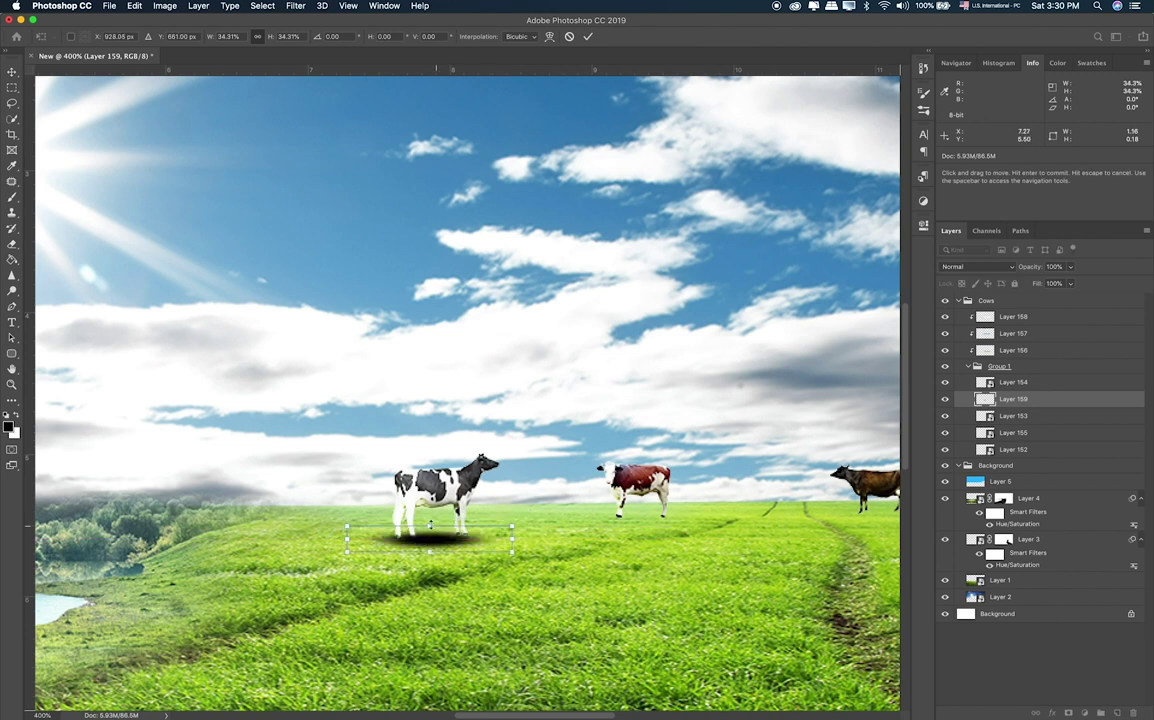
{"action": "left_click_drag", "start_coordinate": [430, 525], "coordinate": [432, 531]}
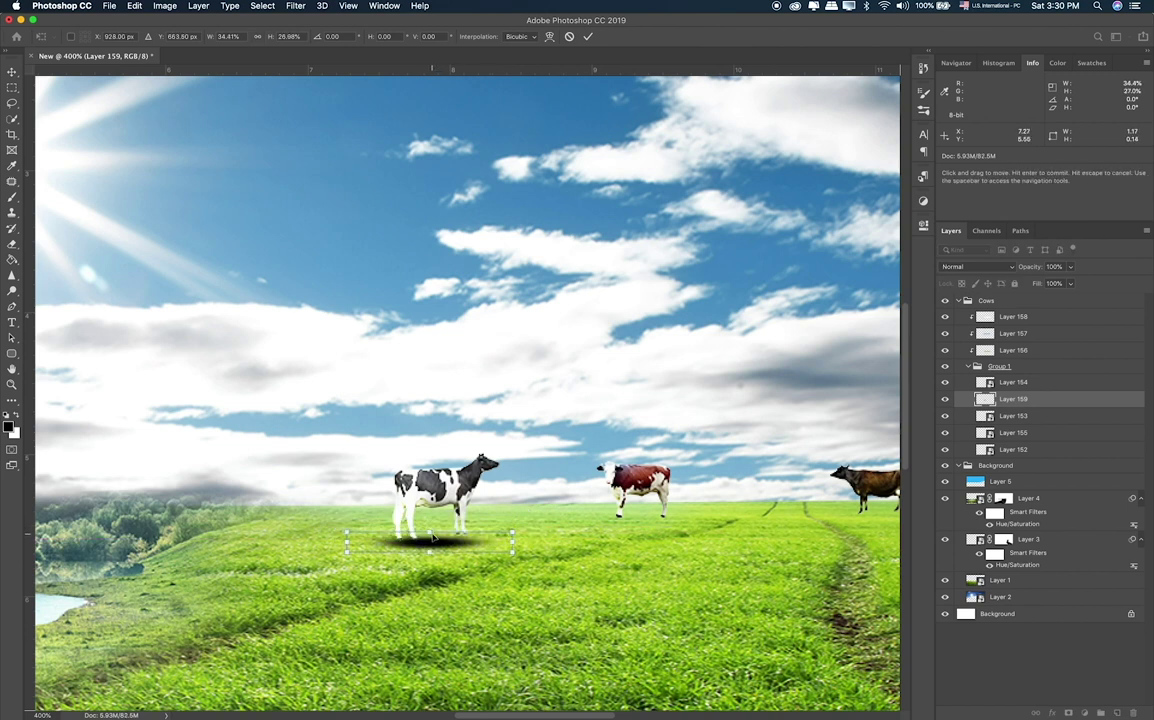
{"action": "key", "text": "Return"}
{"action": "left_click_drag", "start_coordinate": [441, 538], "coordinate": [444, 538]}
{"action": "key", "text": "Up"}
{"action": "key", "text": "Up"}
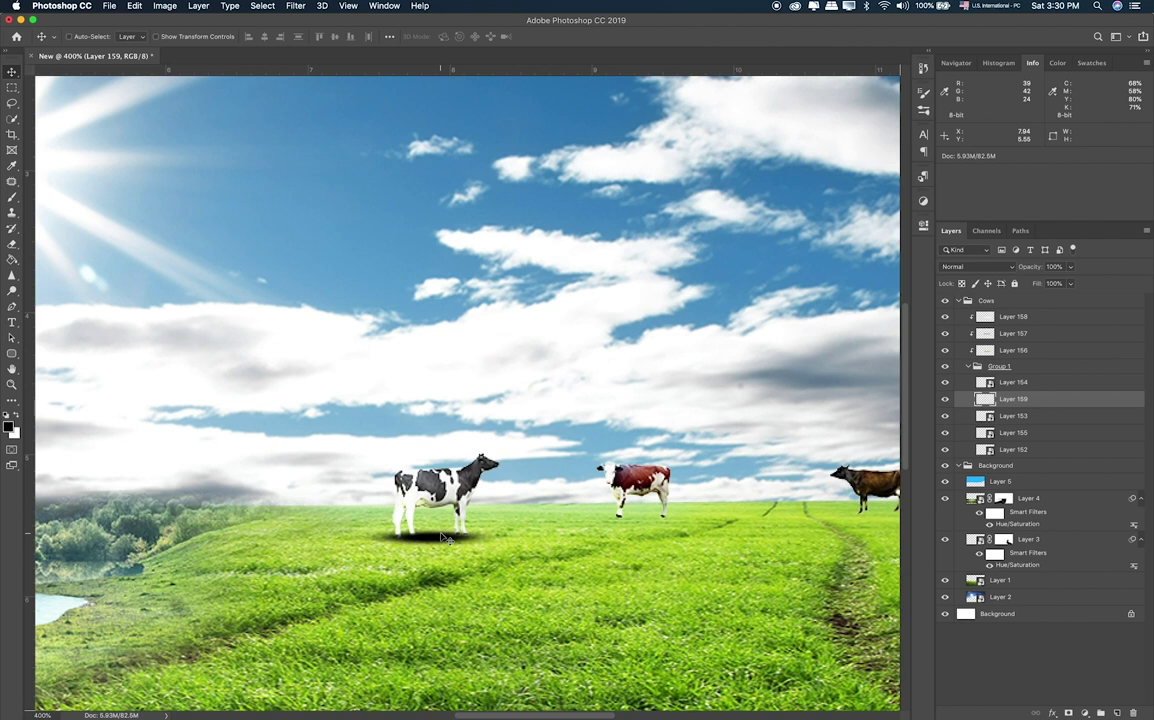
Send Layer 159 to the bottom of Group 1 and, after previewing blend modes, keep Normal.
{"action": "key", "text": "super+shift+bracketleft"}
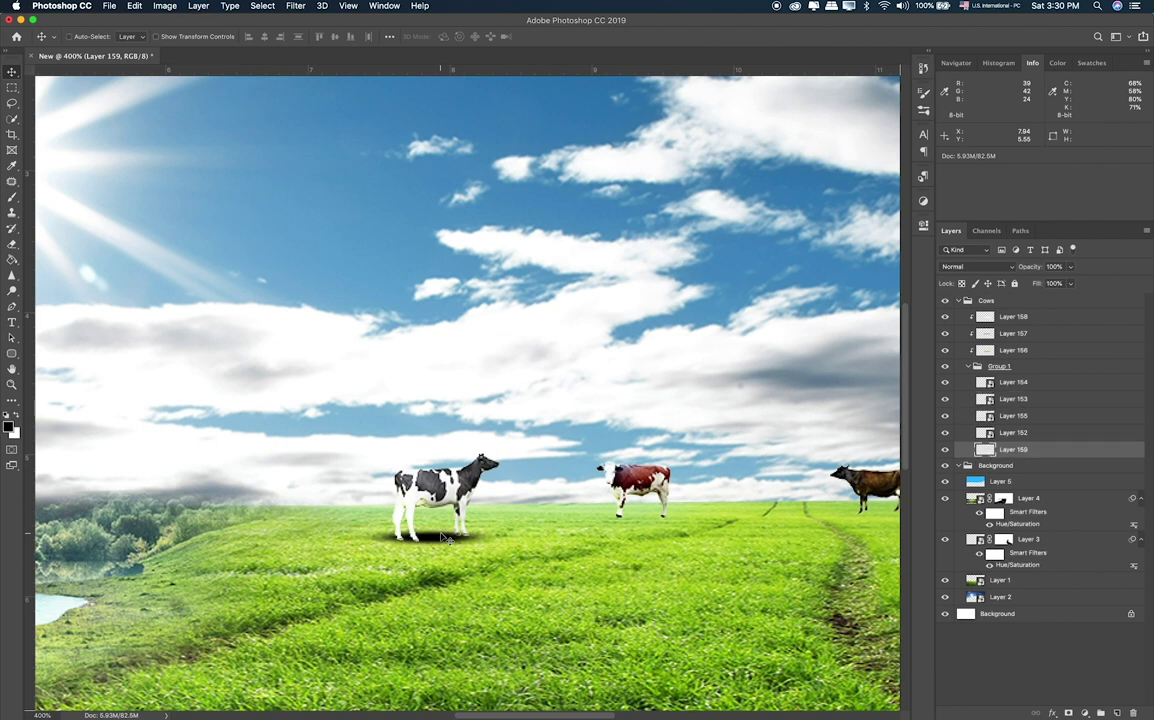
{"action": "key", "text": "alt+shift+a"}
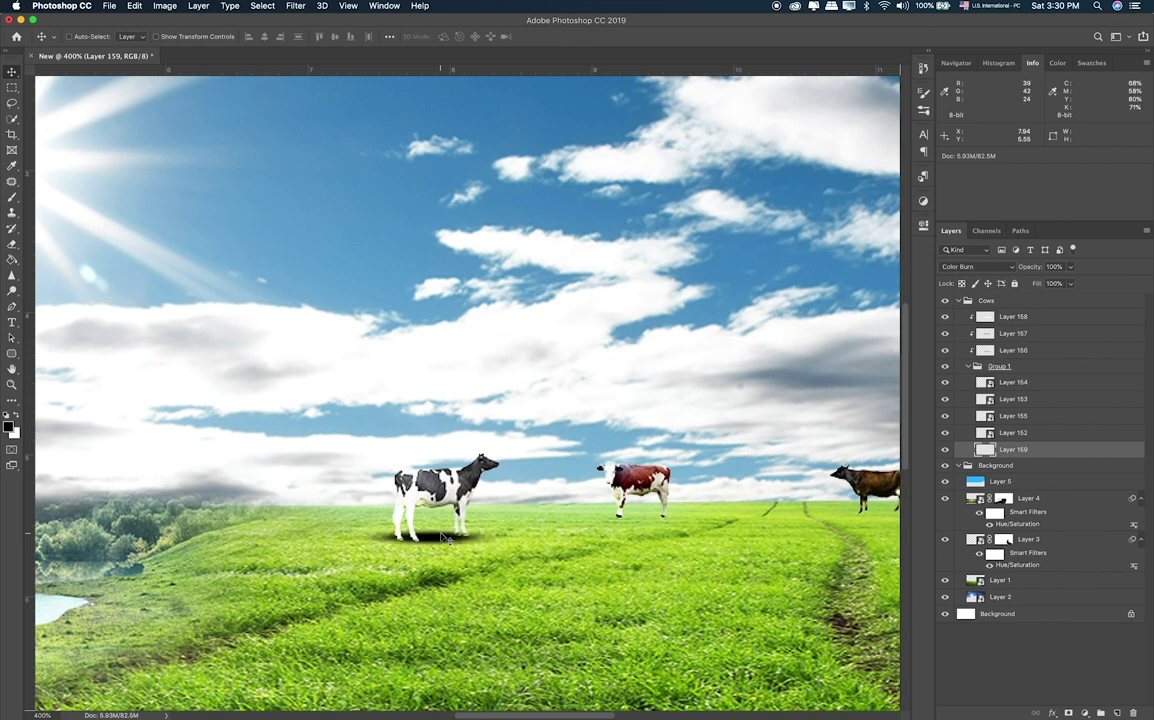
{"action": "key", "text": "shift+plus"}
{"action": "key", "text": "shift+plus"}
{"action": "key", "text": "shift+plus"}
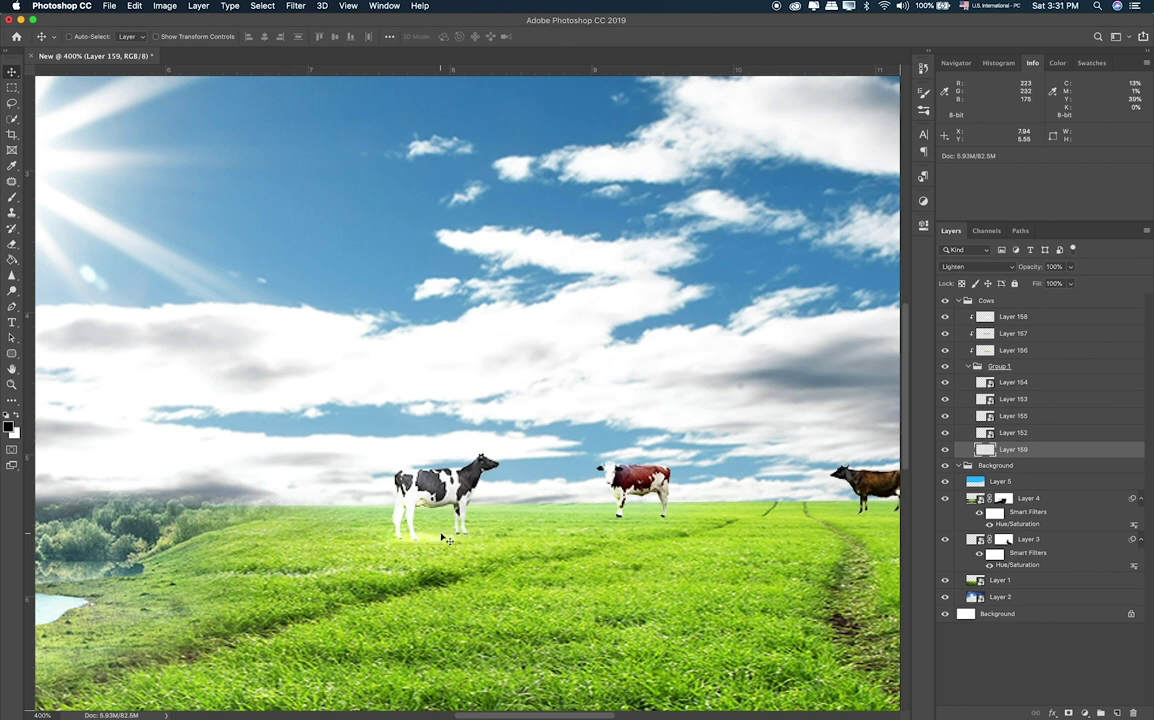
{"action": "key", "text": "shift+plus"}
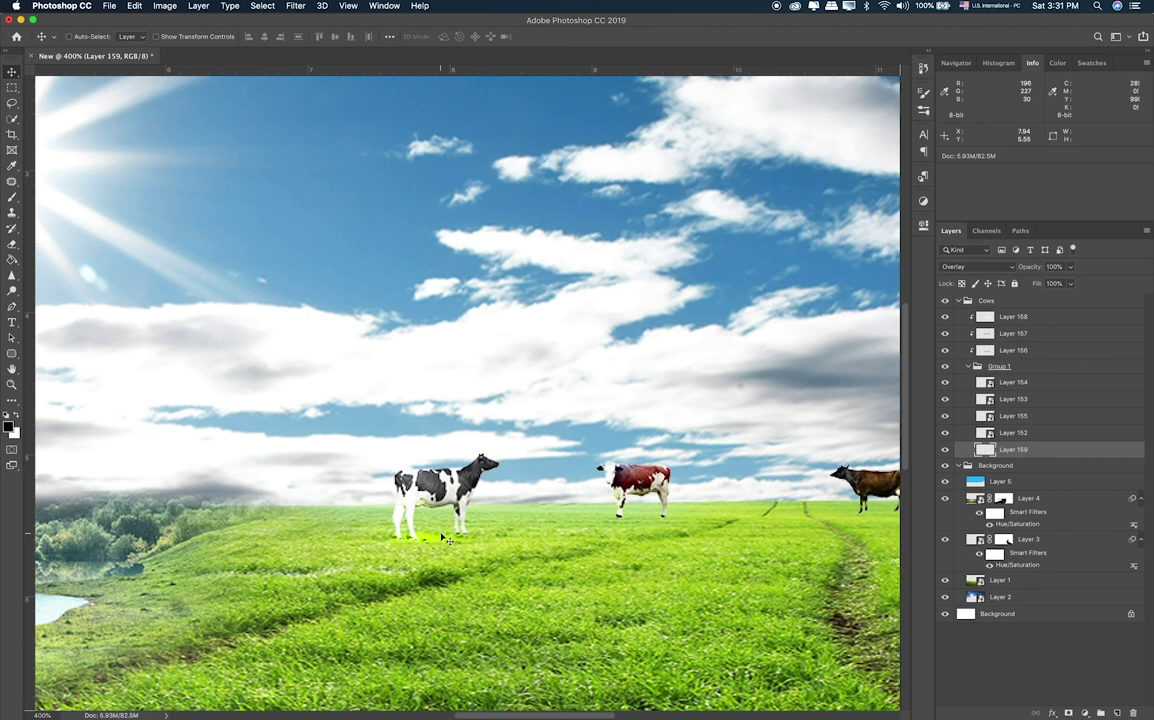
{"action": "key", "text": "shift+plus"}
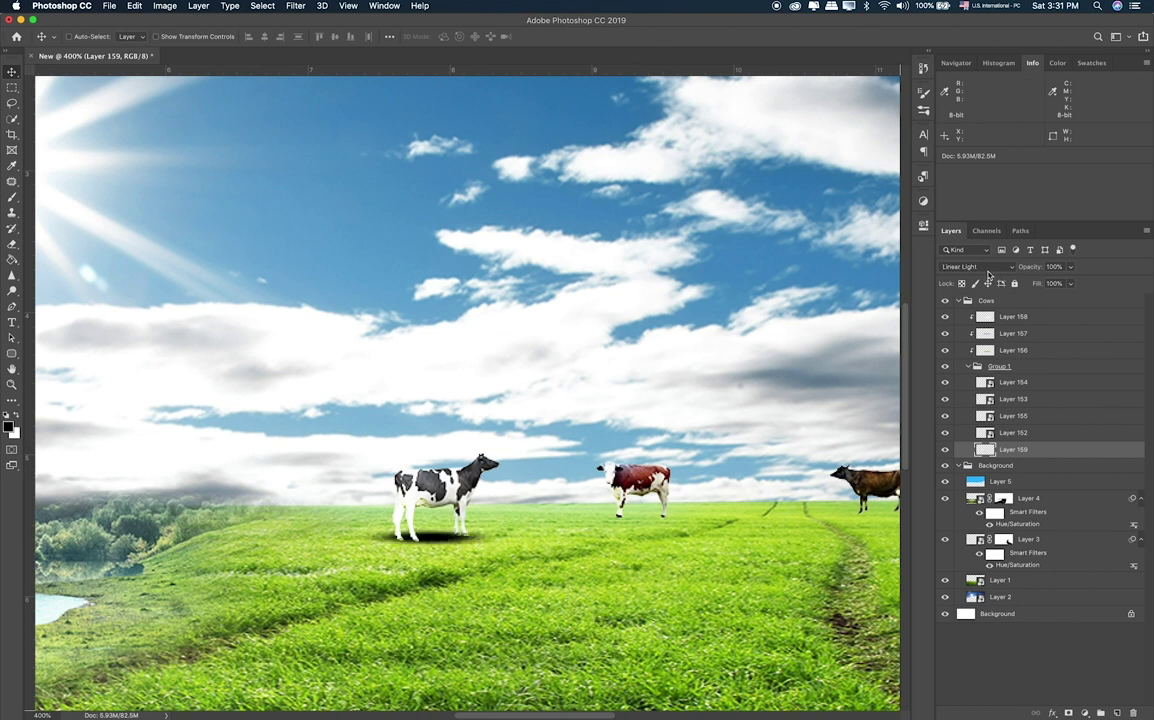
{"action": "left_click", "coordinate": [985, 266]}
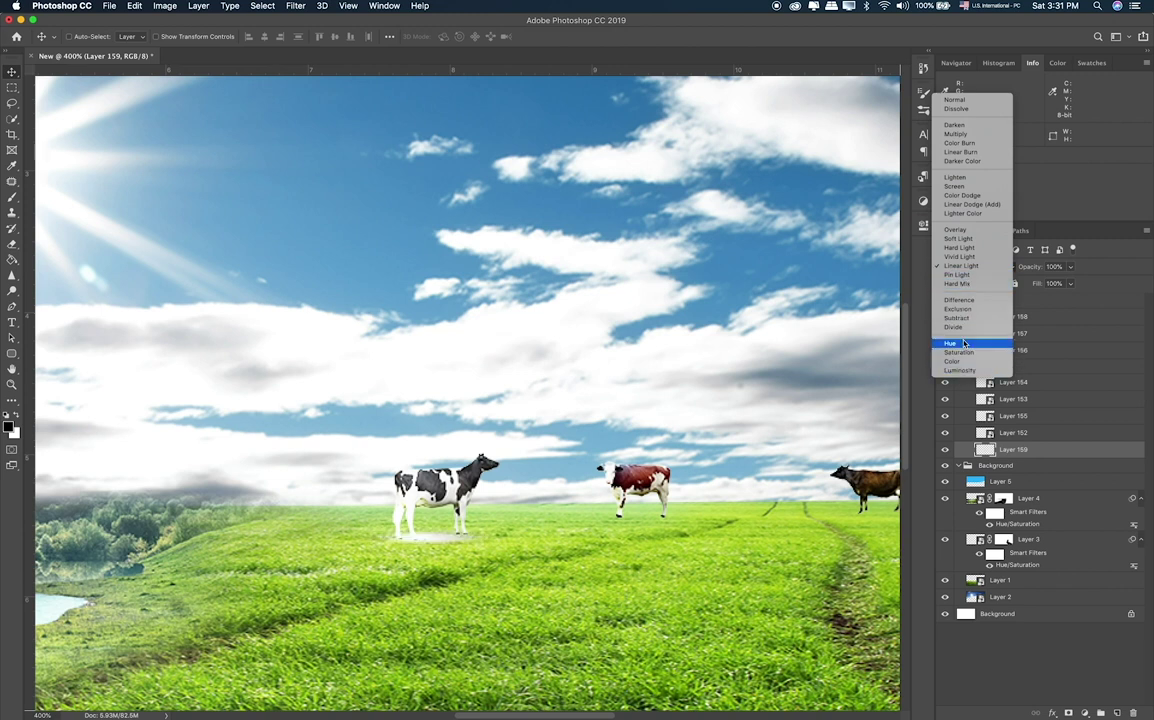
{"action": "left_click", "coordinate": [943, 404]}
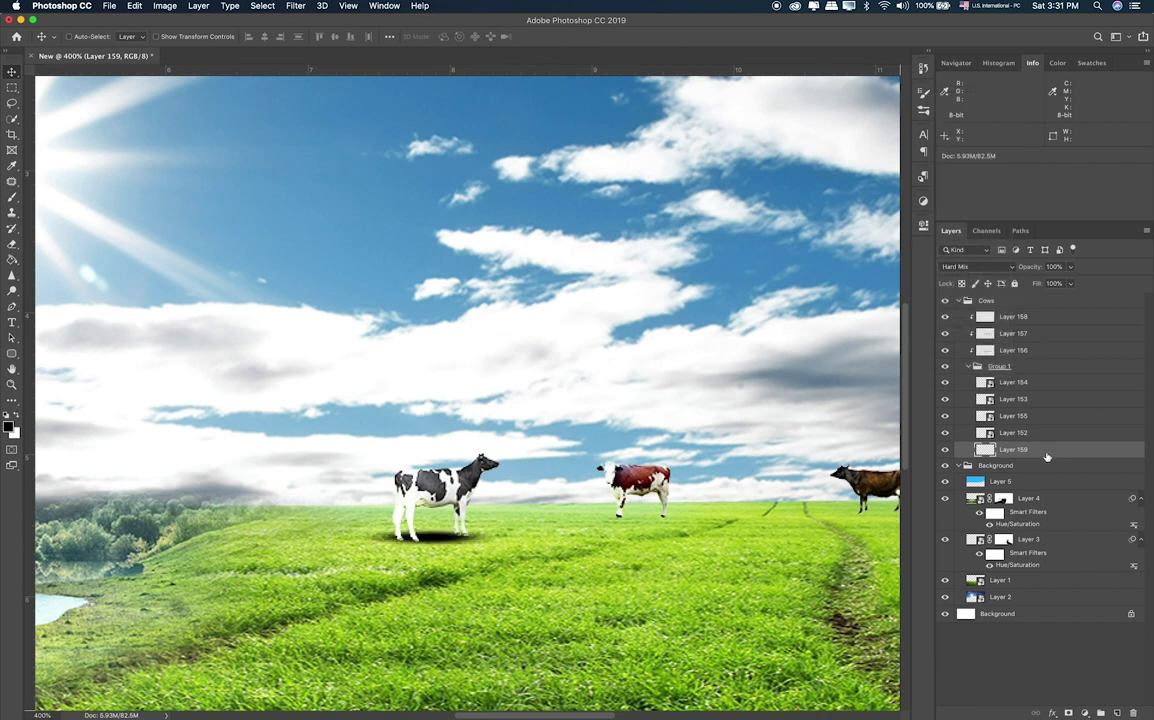
{"action": "key", "text": "shift+plus"}
{"action": "key", "text": "shift+plus"}
{"action": "key", "text": "shift+plus"}
{"action": "key", "text": "shift+plus"}
{"action": "key", "text": "shift+plus"}
{"action": "key", "text": "shift+plus"}
{"action": "key", "text": "shift+plus"}
{"action": "key", "text": "shift+plus"}
{"action": "key", "text": "shift+plus"}
{"action": "key", "text": "shift+plus"}
{"action": "key", "text": "shift+plus"}
{"action": "key", "text": "shift+plus"}
{"action": "key", "text": "shift+plus"}
{"action": "key", "text": "shift+plus"}
{"action": "key", "text": "shift+plus"}
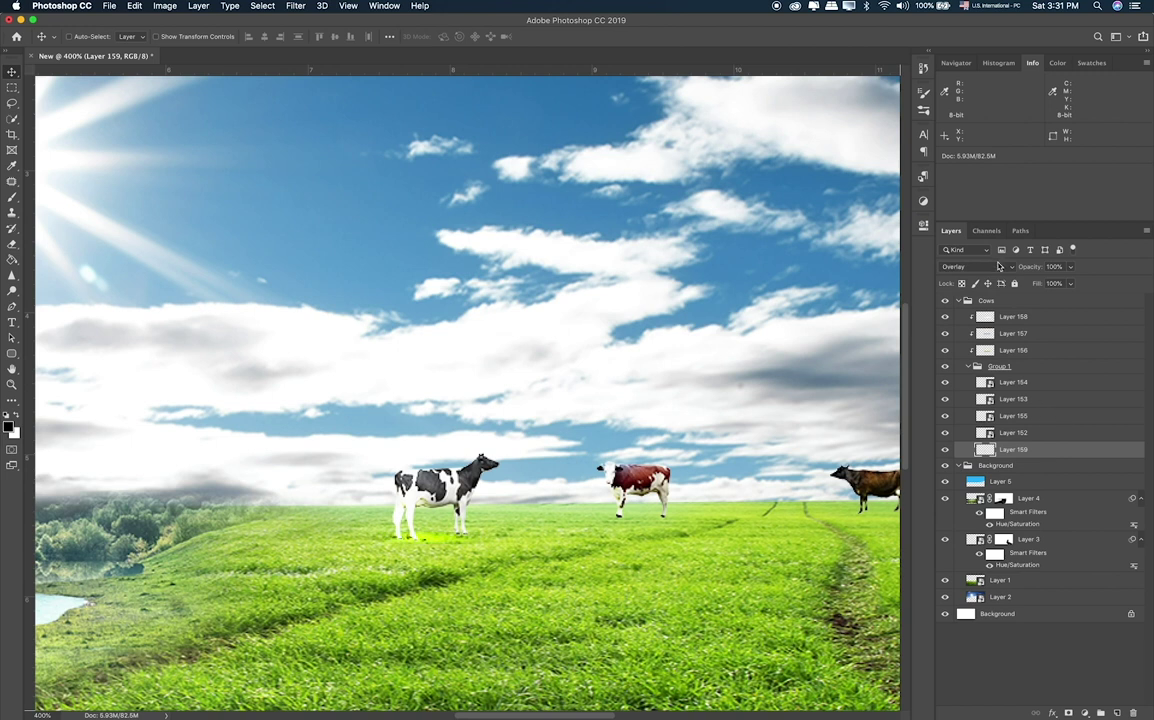
{"action": "left_click", "coordinate": [998, 266]}
{"action": "left_click", "coordinate": [965, 121]}
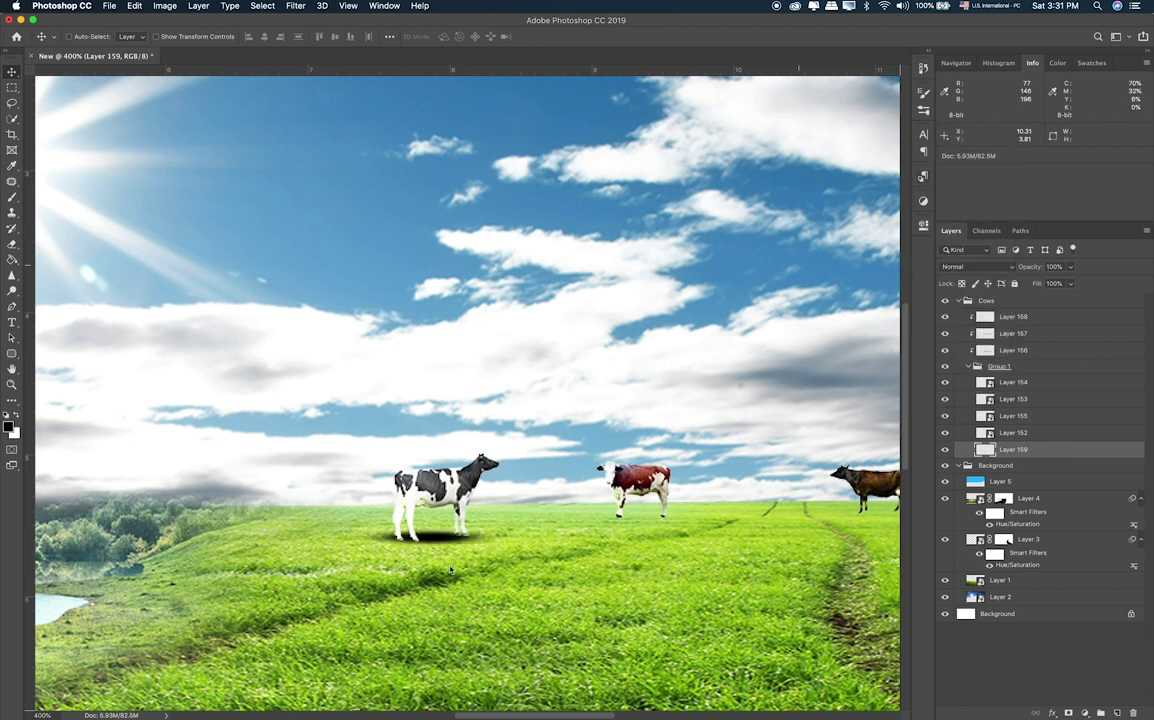
Flatten the cow shadow further and skew it slightly to angle it.
{"action": "key", "text": "ctrl+t"}
{"action": "left_click_drag", "start_coordinate": [430, 530], "coordinate": [435, 537]}
{"action": "key", "text": "Return"}
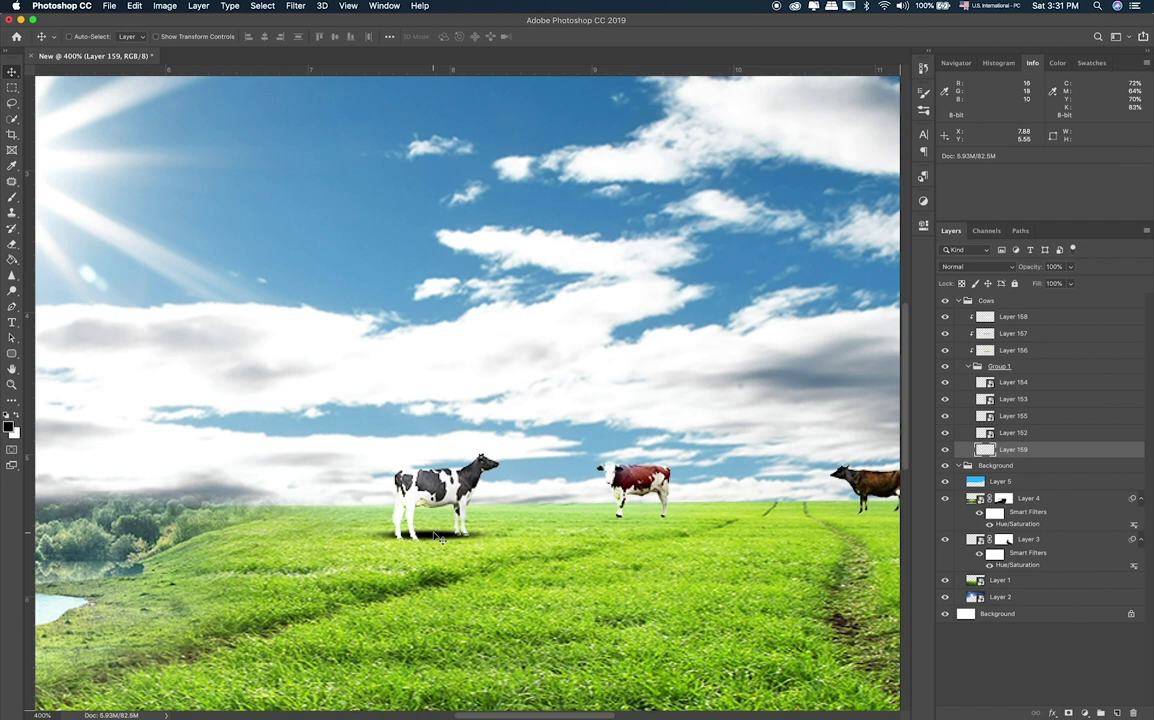
{"action": "key", "text": "ctrl+t"}
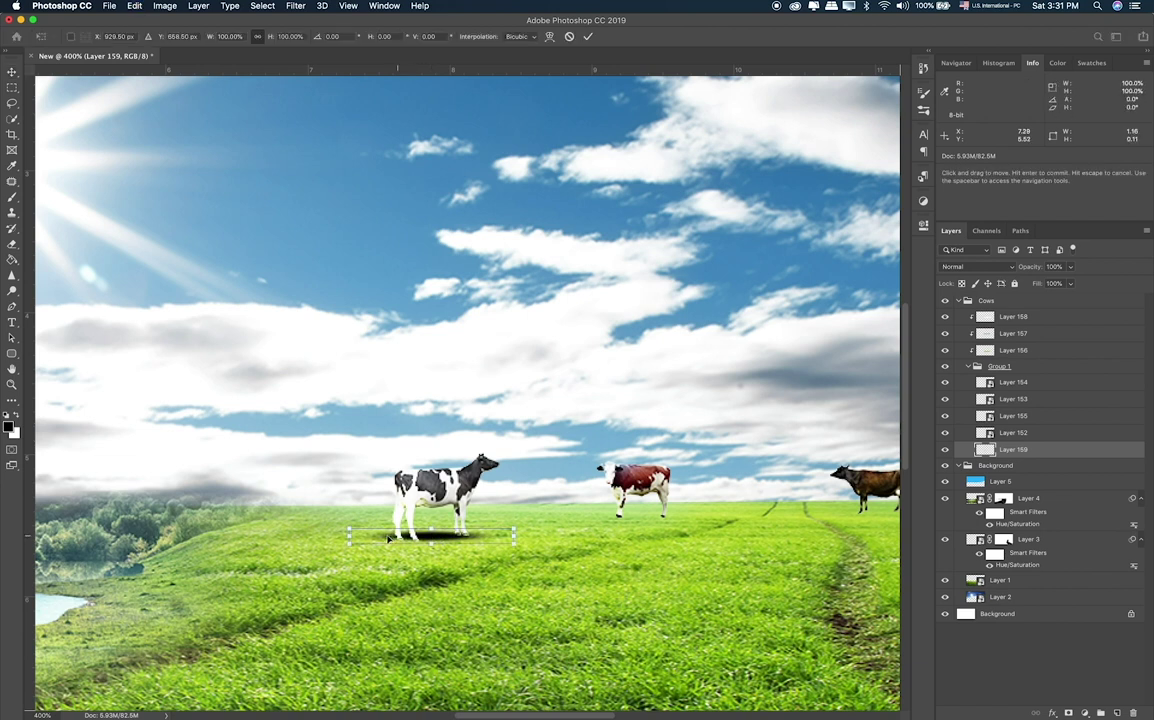
{"action": "left_click_drag", "start_coordinate": [350, 540], "coordinate": [351, 547]}
{"action": "key", "text": "Return"}
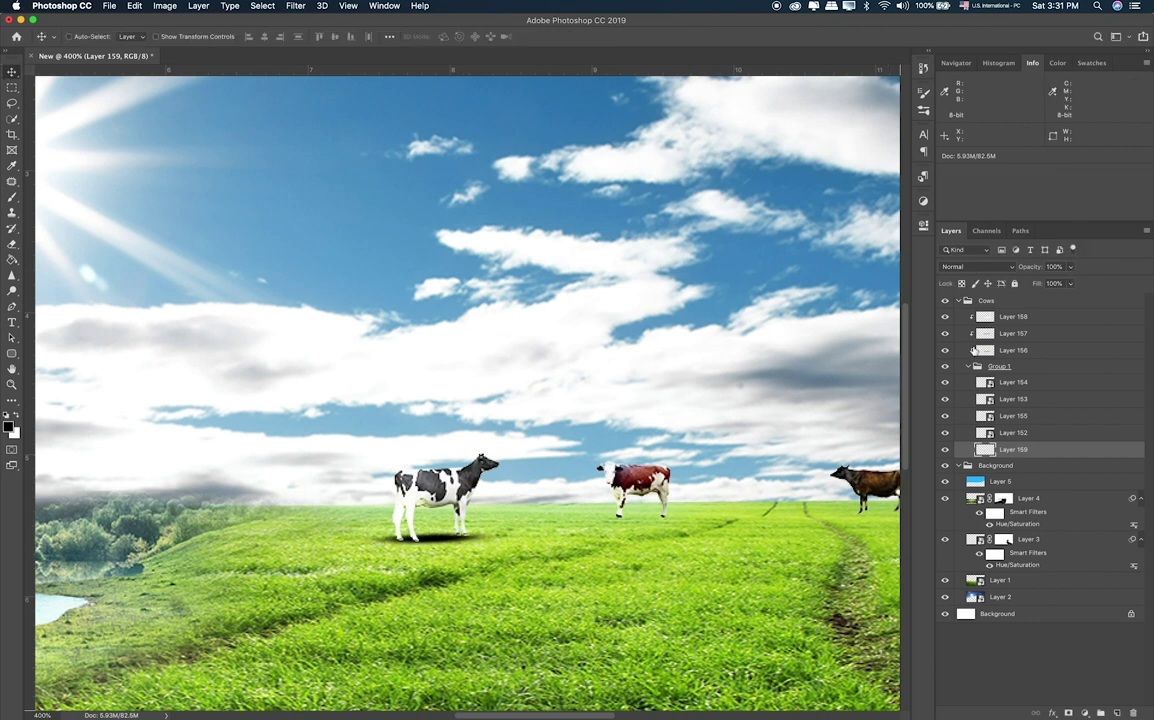
Place a copy of the shadow under the red cow, narrowed to fit it.
{"action": "mouse_move", "coordinate": [458, 465]}
{"action": "left_mouse_down"}
{"action": "mouse_move", "coordinate": [637, 489]}
{"action": "mouse_move", "coordinate": [680, 525]}
{"action": "mouse_move", "coordinate": [724, 518]}
{"action": "mouse_move", "coordinate": [698, 518]}
{"action": "left_mouse_up"}
{"action": "key", "text": "ctrl+t"}
{"action": "left_click_drag", "start_coordinate": [567, 518], "coordinate": [578, 517]}
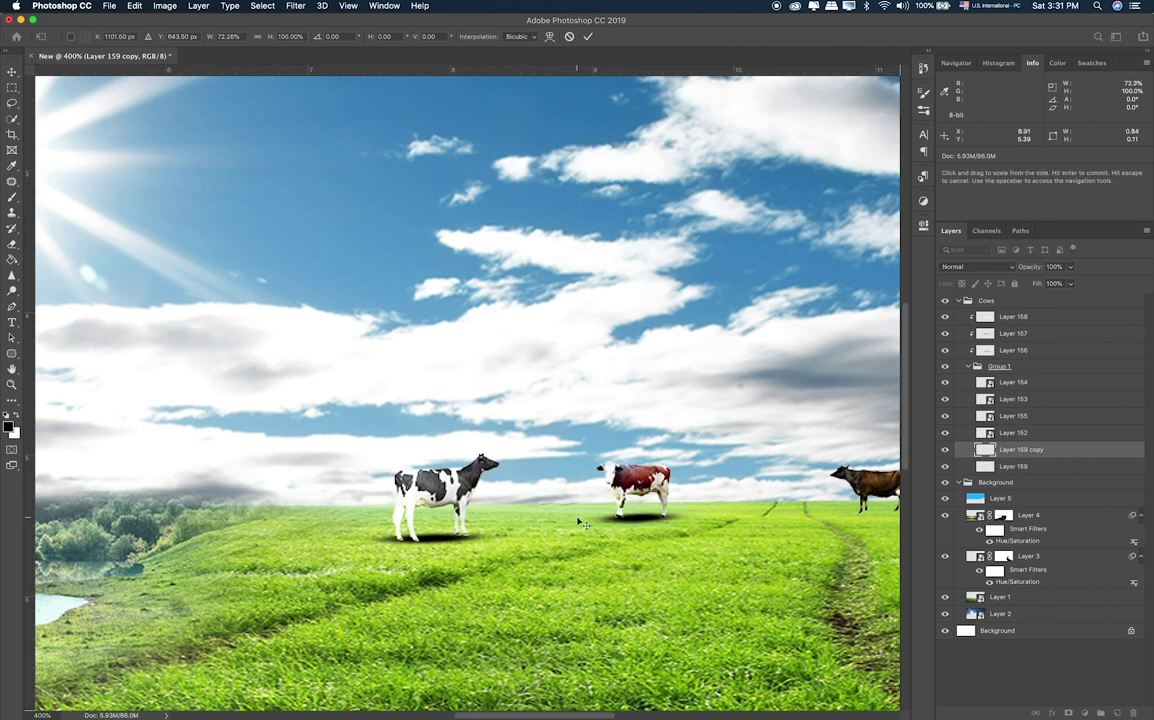
{"action": "key", "text": "Return"}
Add shadow copies under the brown cow and the big cow, widening the big cow's shadow leftward.
{"action": "left_click_drag", "start_coordinate": [545, 461], "coordinate": [767, 455]}
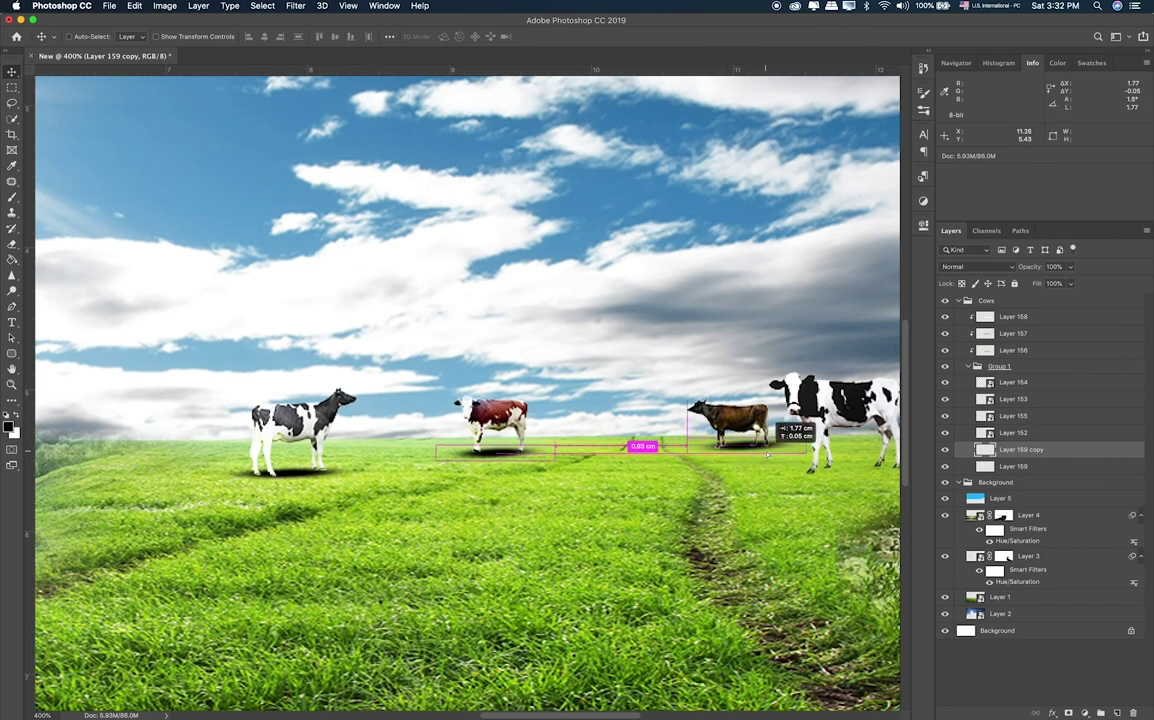
{"action": "scroll", "coordinate": [600, 450], "scroll_direction": "right", "scroll_amount": 5}
{"action": "mouse_move", "coordinate": [602, 436]}
{"action": "left_mouse_down"}
{"action": "mouse_move", "coordinate": [675, 474]}
{"action": "mouse_move", "coordinate": [700, 450]}
{"action": "mouse_move", "coordinate": [745, 441]}
{"action": "left_mouse_up"}
{"action": "key", "text": "super+j"}
{"action": "key", "text": "super+t"}
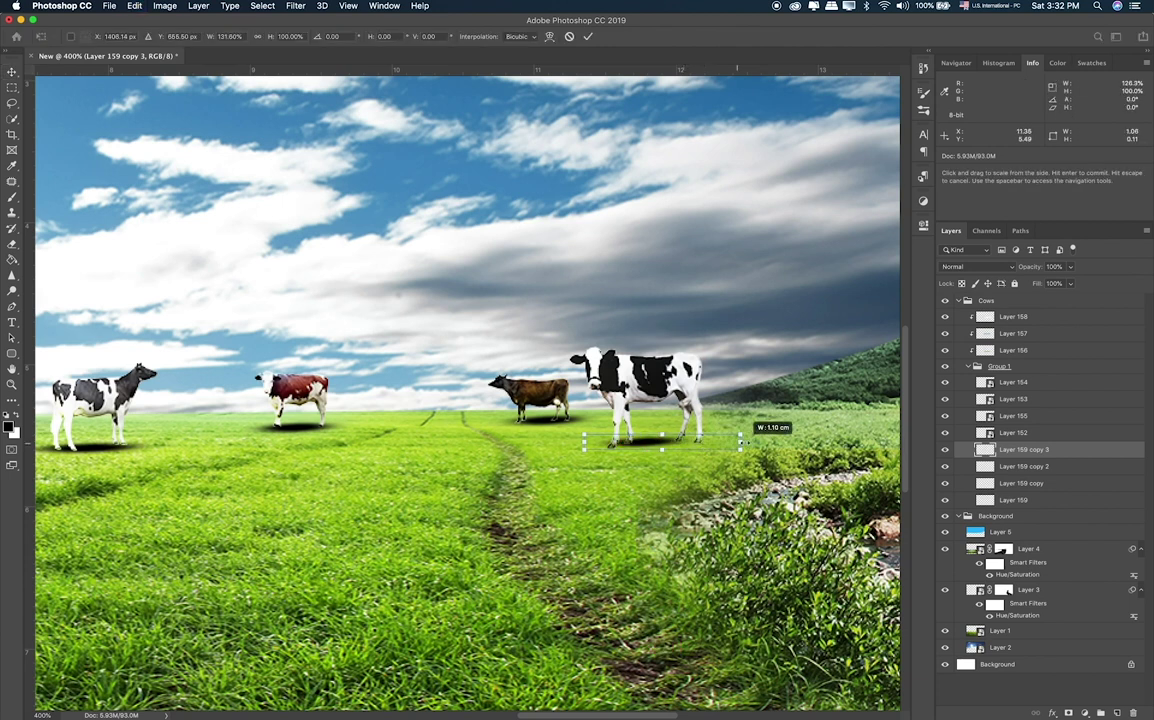
{"action": "left_click_drag", "start_coordinate": [583, 441], "coordinate": [565, 441]}
{"action": "key", "text": "ctrl+h"}
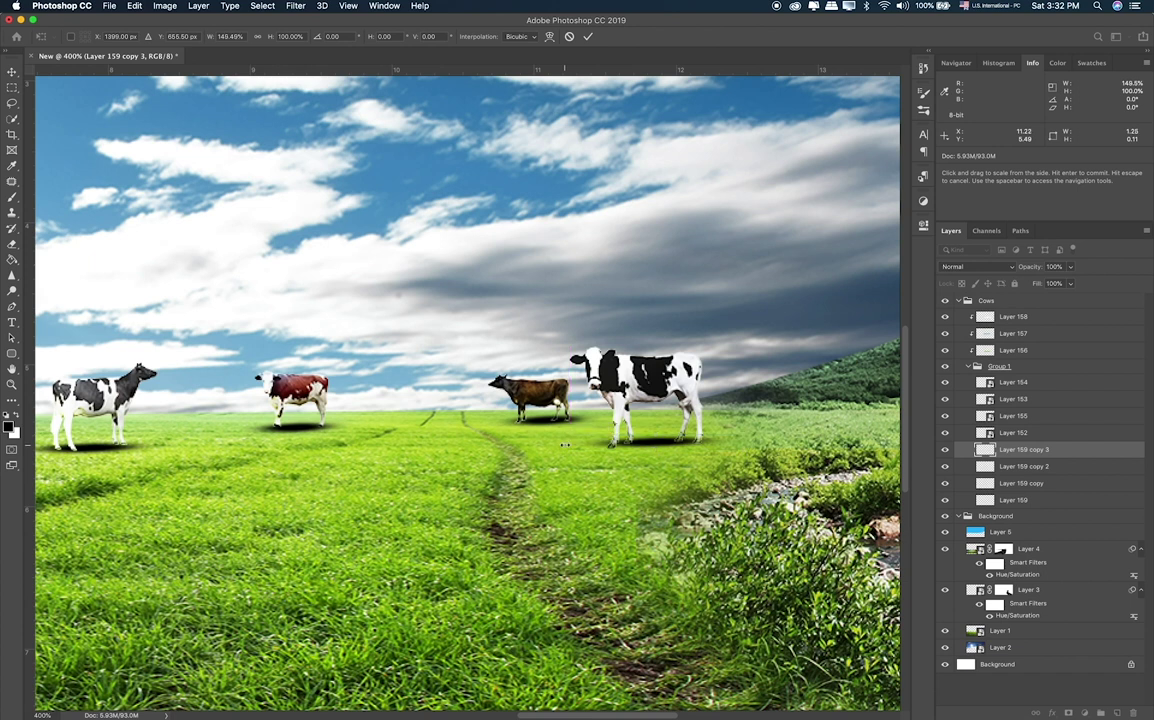
{"action": "key", "text": "Return"}
{"action": "scroll", "coordinate": [565, 450], "scroll_direction": "left", "scroll_amount": 3}
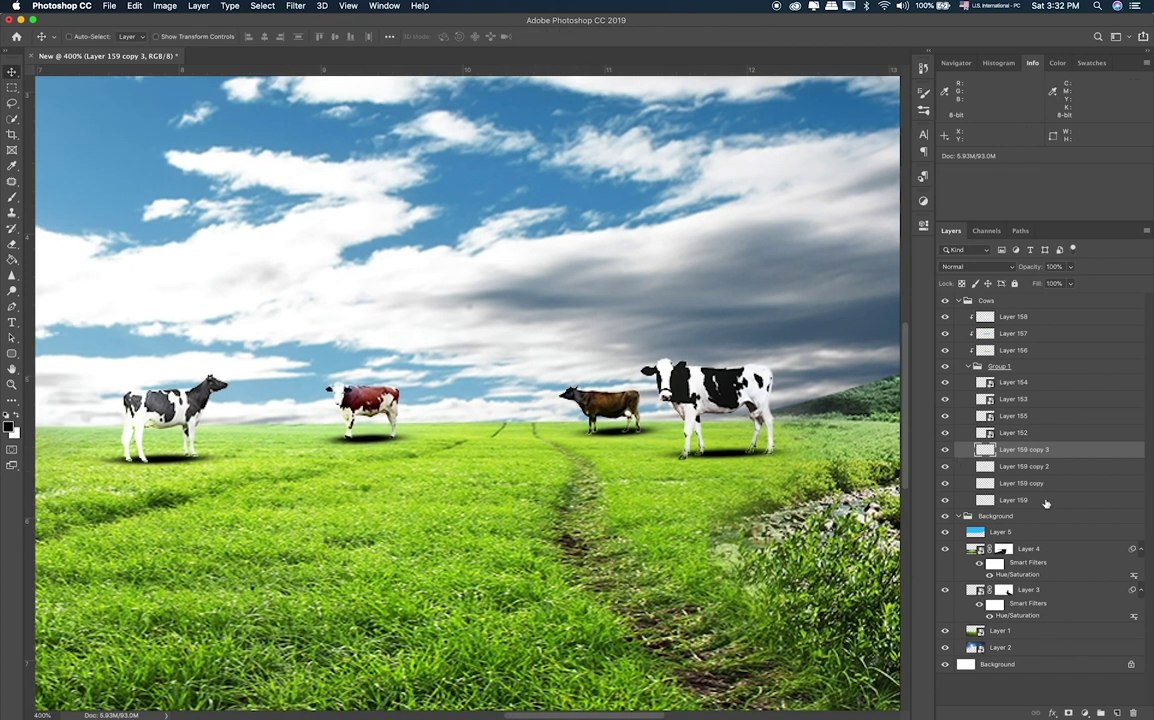
Fade the selected cow shadow layers to about 16% opacity.
{"action": "left_click", "coordinate": [1070, 267]}
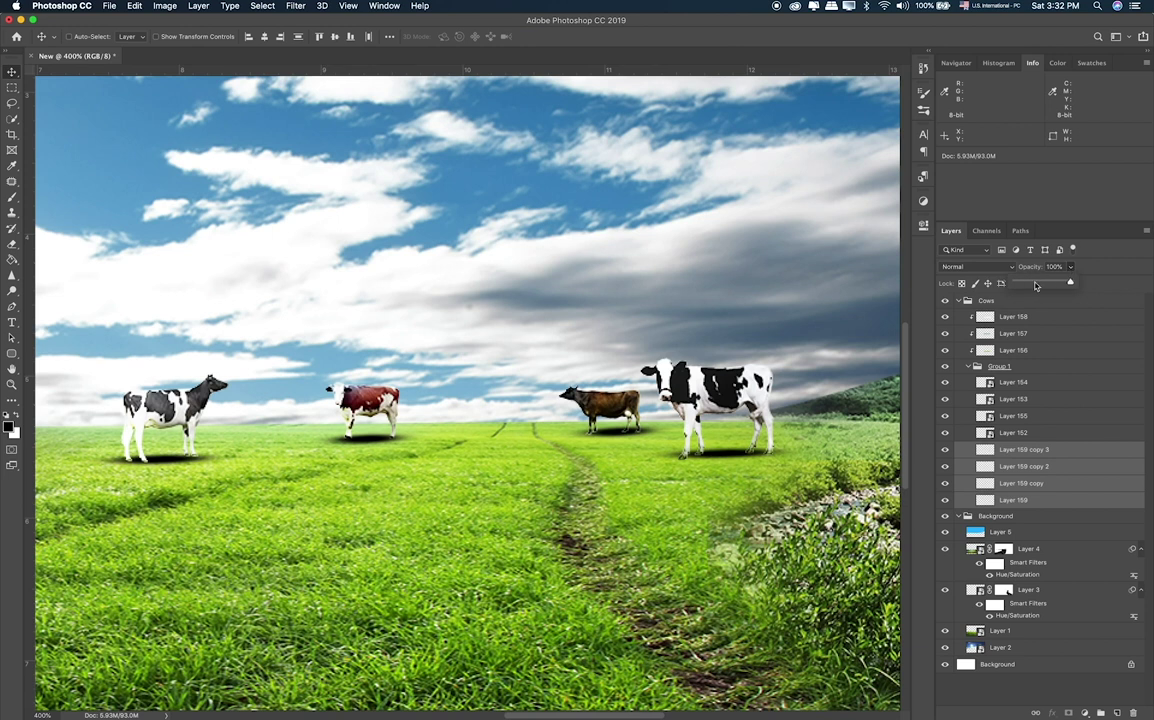
{"action": "left_click", "coordinate": [1036, 285]}
{"action": "left_click_drag", "start_coordinate": [1036, 285], "coordinate": [1032, 286]}
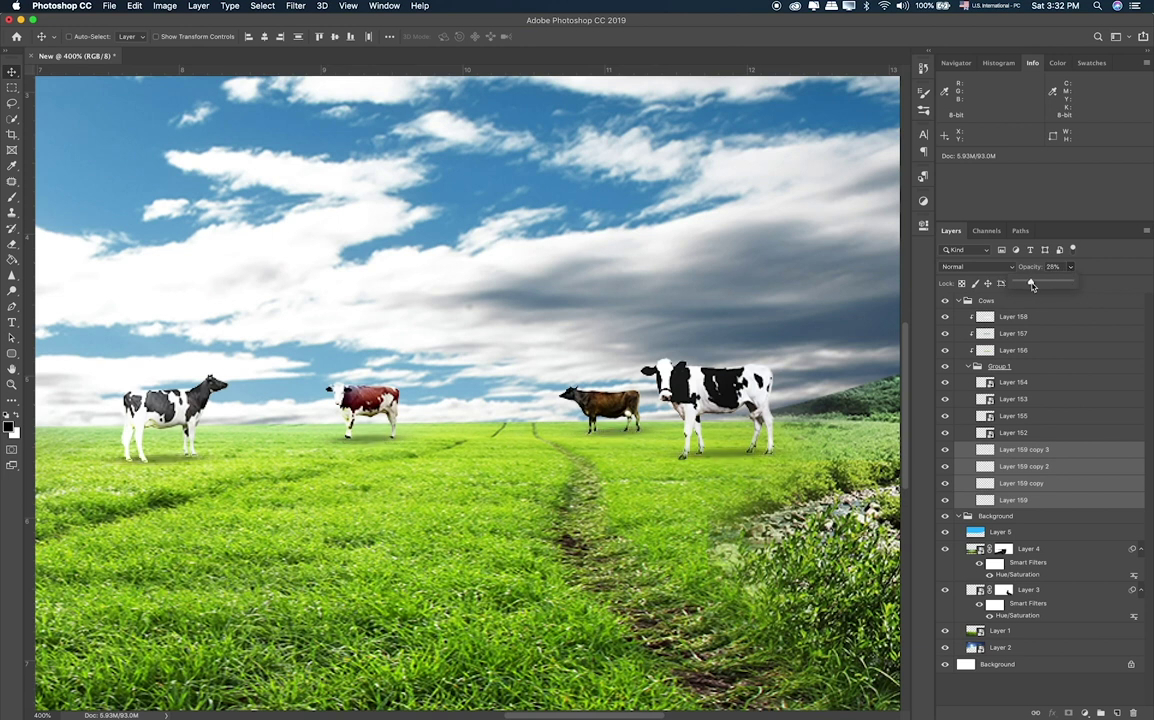
{"action": "scroll", "coordinate": [519, 385], "scroll_direction": "left", "scroll_amount": 2}
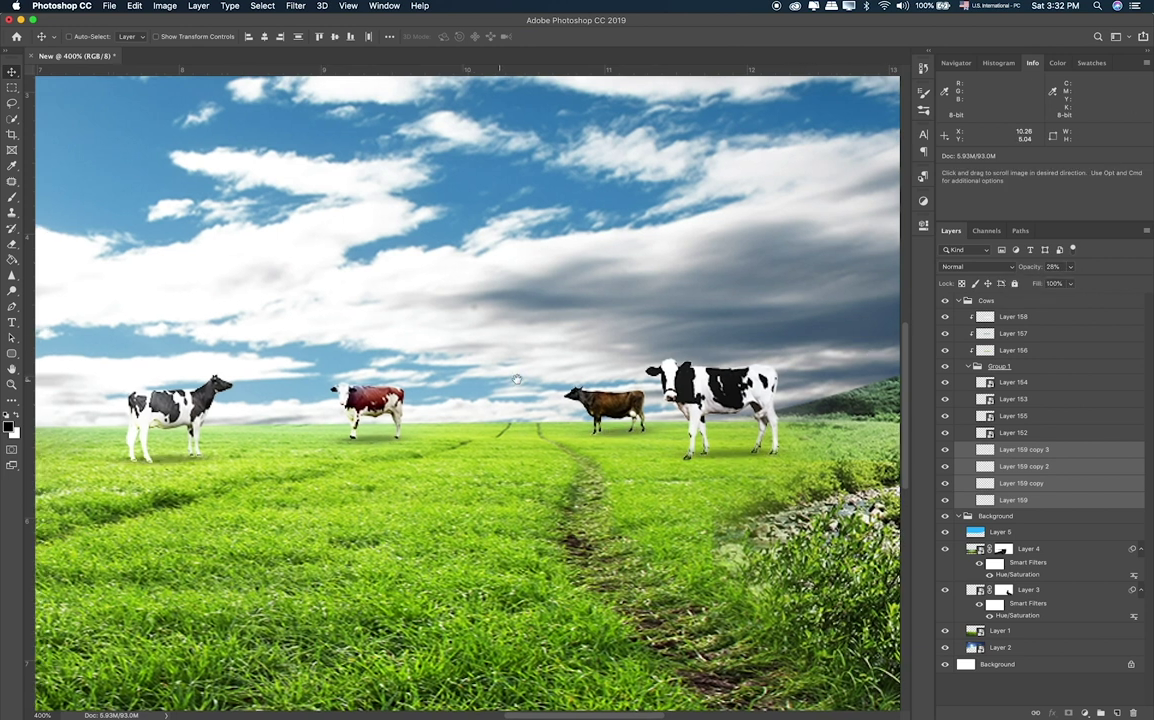
{"action": "key", "text": "ctrl+0"}
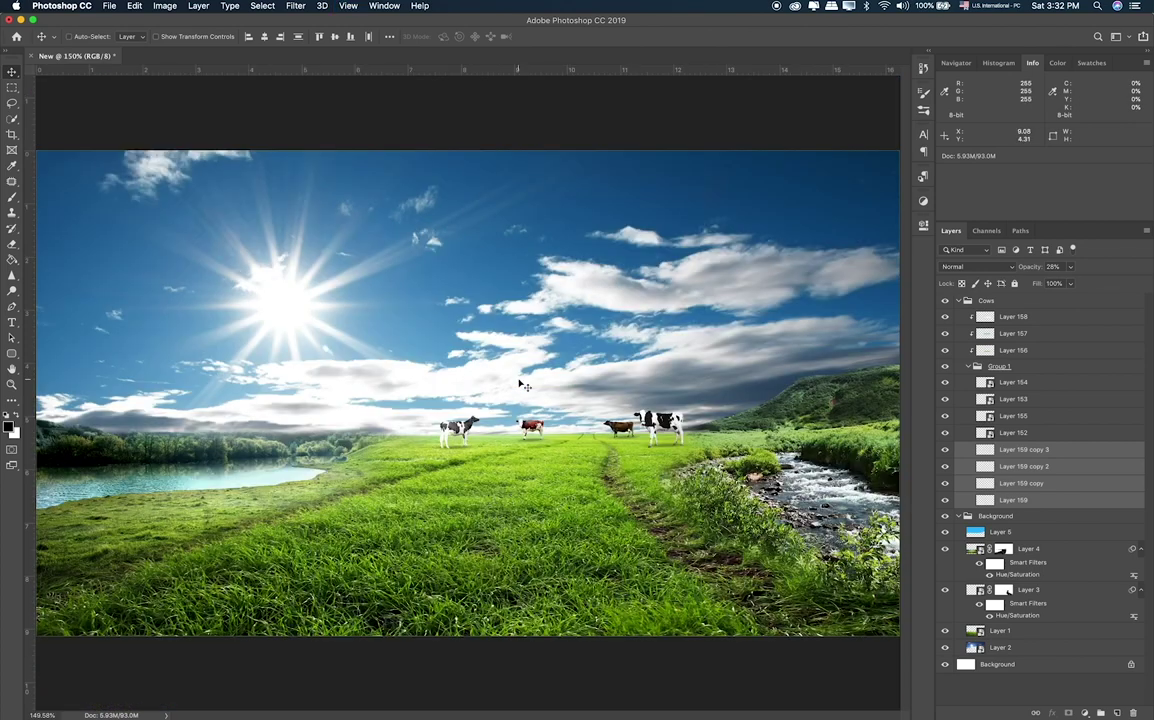
{"action": "key", "text": "ctrl+plus"}
{"action": "key", "text": "ctrl+plus"}
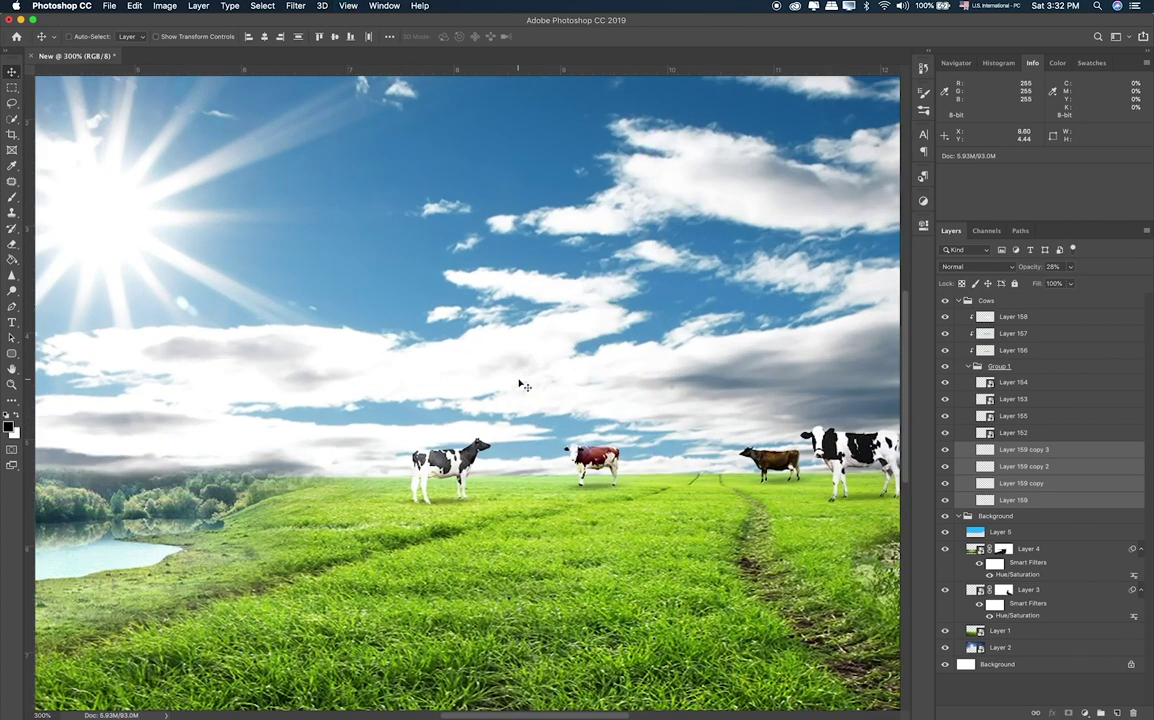
{"action": "left_click", "coordinate": [1070, 270]}
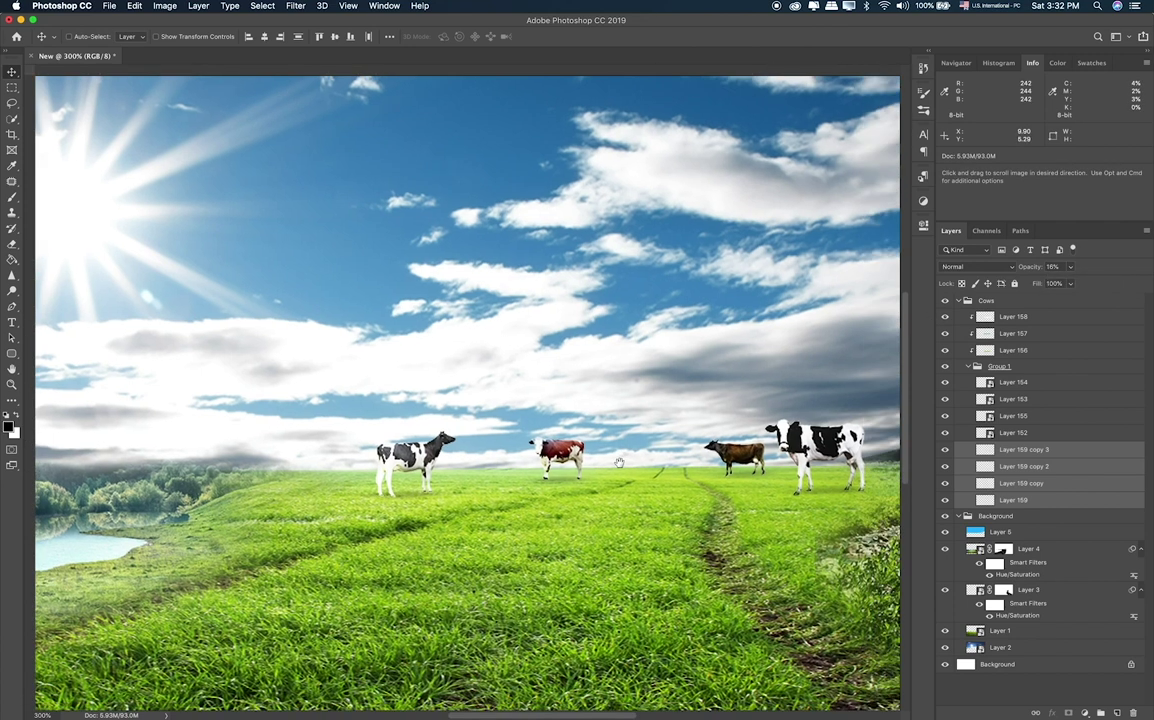
{"action": "scroll", "coordinate": [870, 160], "scroll_direction": "right", "scroll_amount": 2}
Narrow the Layer 159 copy shadow under the brown-and-white cow.
{"action": "left_click", "coordinate": [1023, 485]}
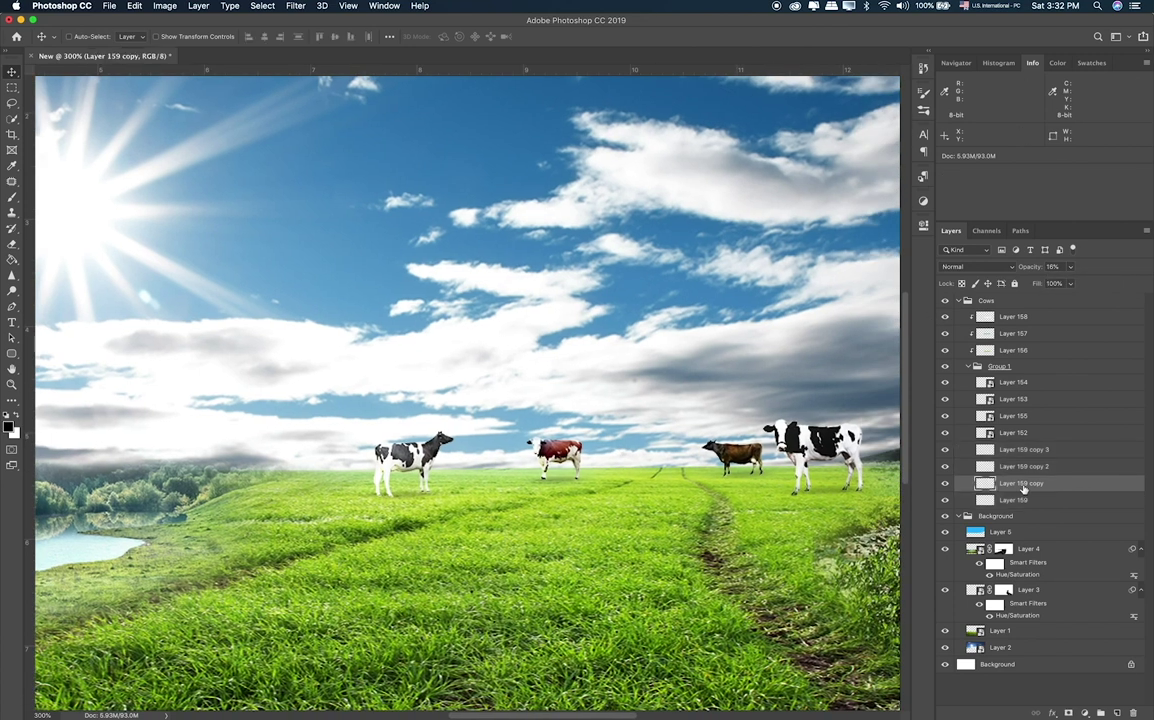
{"action": "key", "text": "alt+bracketright"}
{"action": "key", "text": "alt+bracketright"}
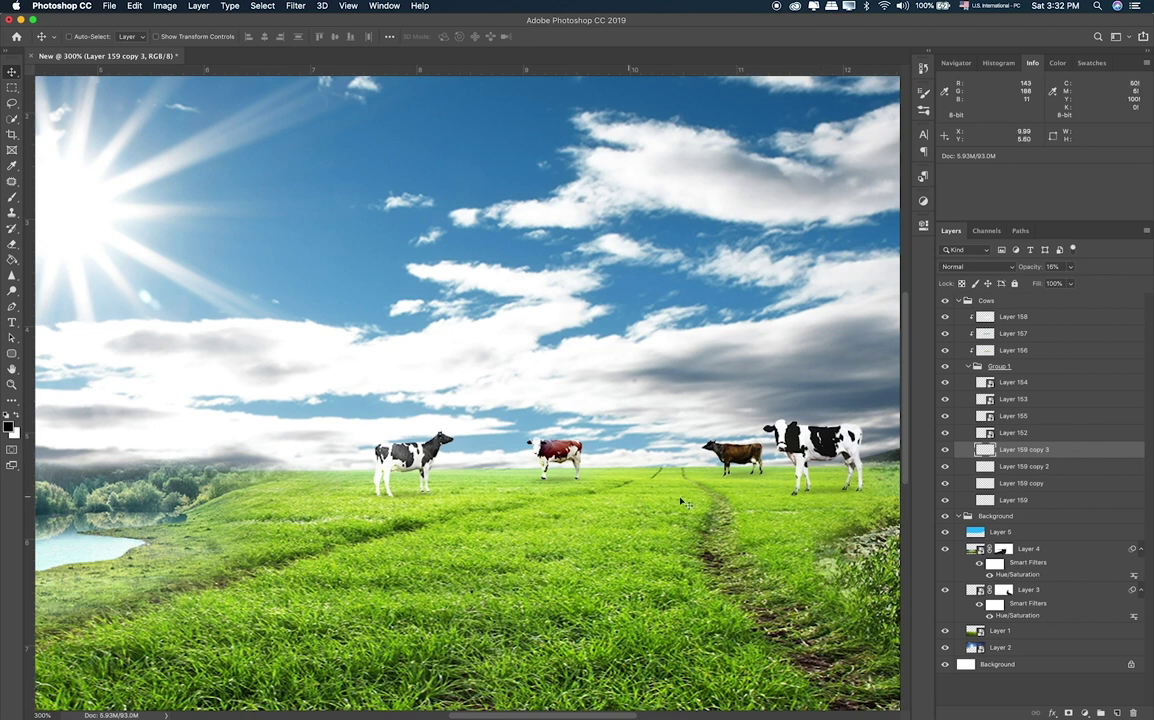
{"action": "key", "text": "alt+bracketleft"}
{"action": "key", "text": "alt+bracketleft"}
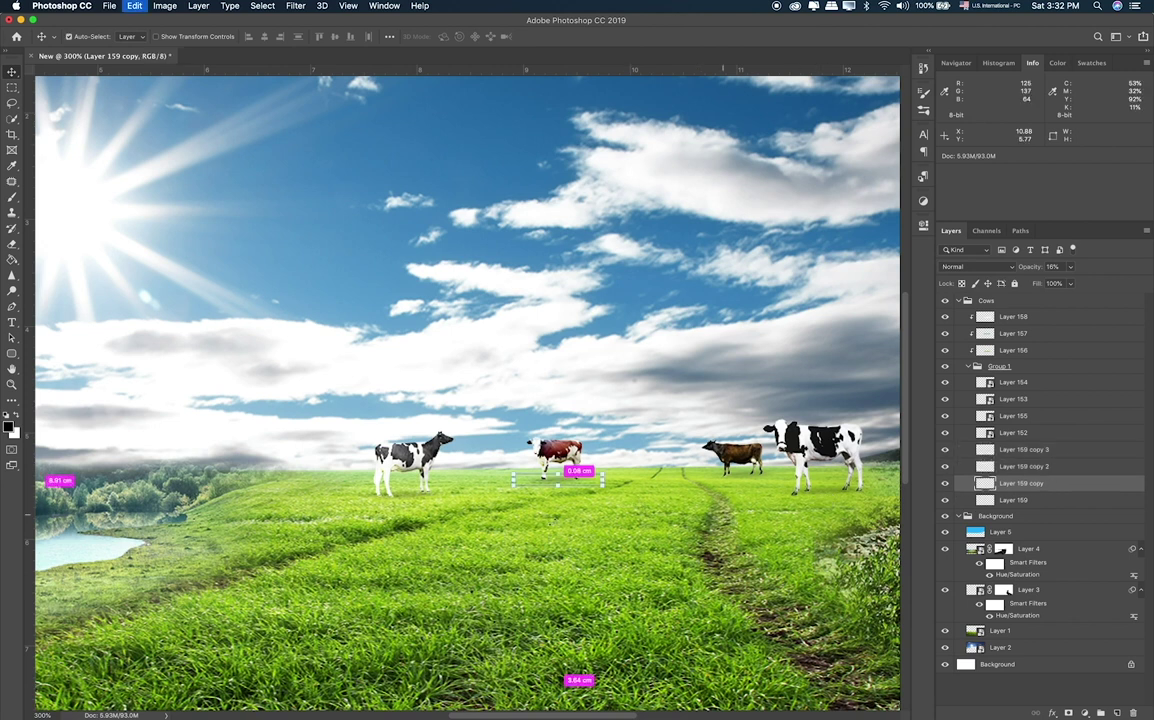
{"action": "key", "text": "ctrl+t"}
{"action": "left_click_drag", "start_coordinate": [514, 485], "coordinate": [528, 481]}
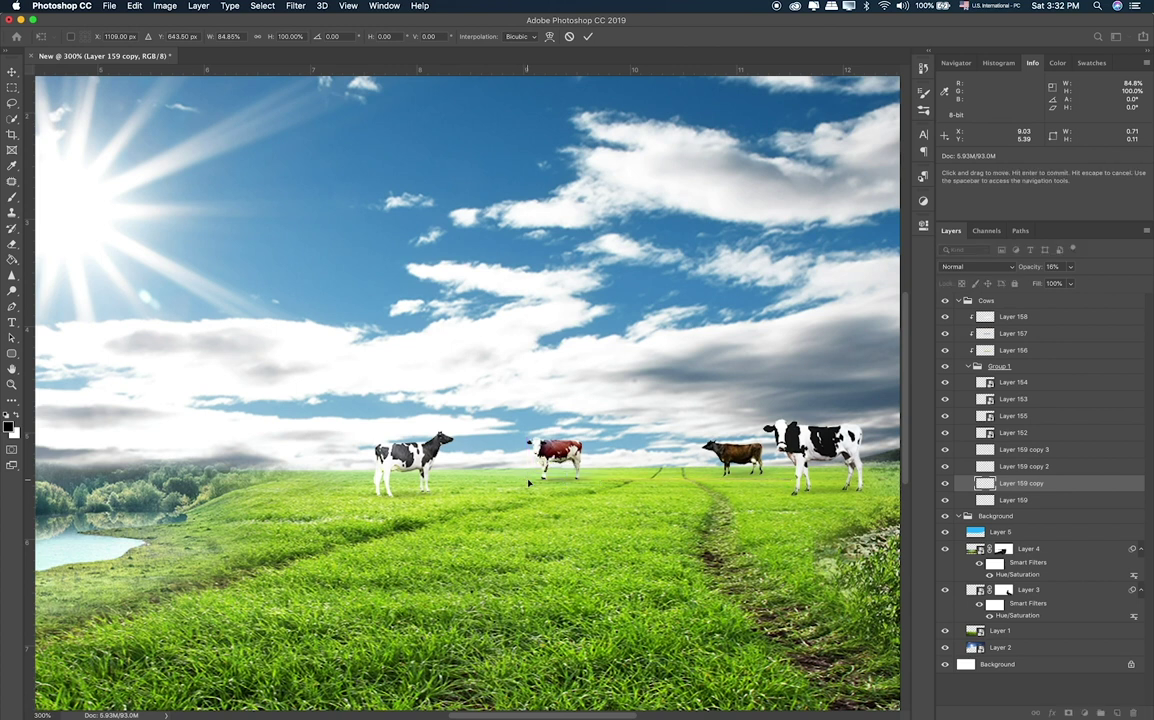
{"action": "key", "text": "Return"}
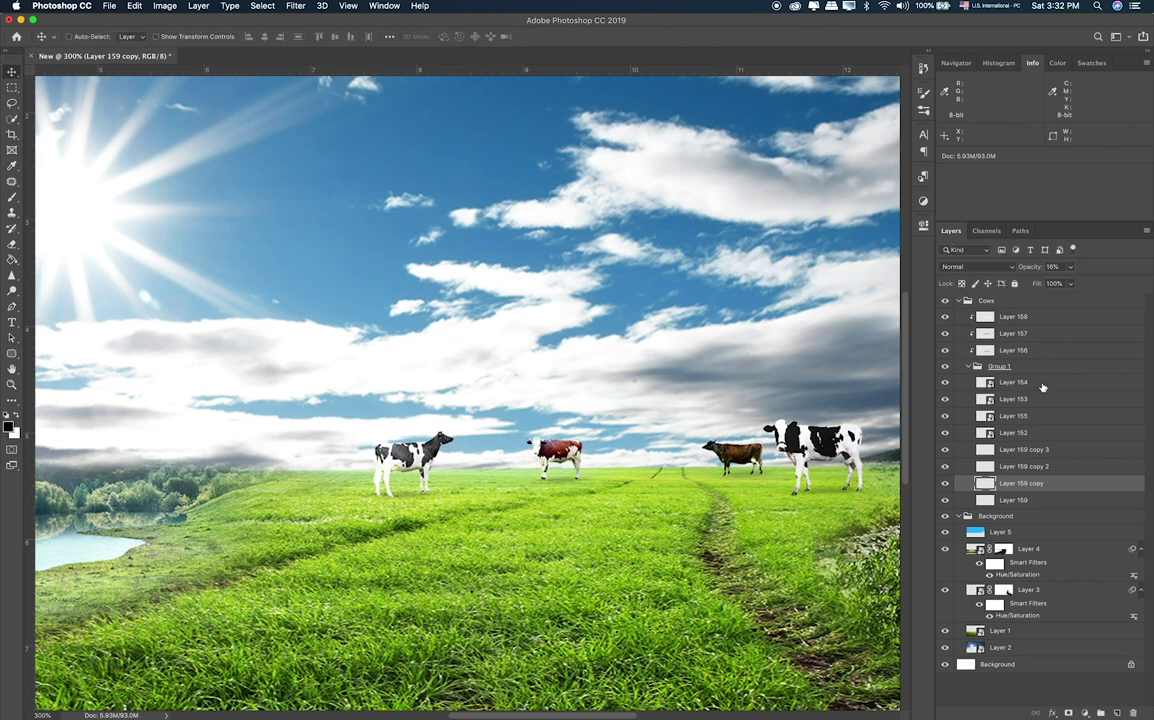
{"action": "left_click", "coordinate": [1044, 367]}
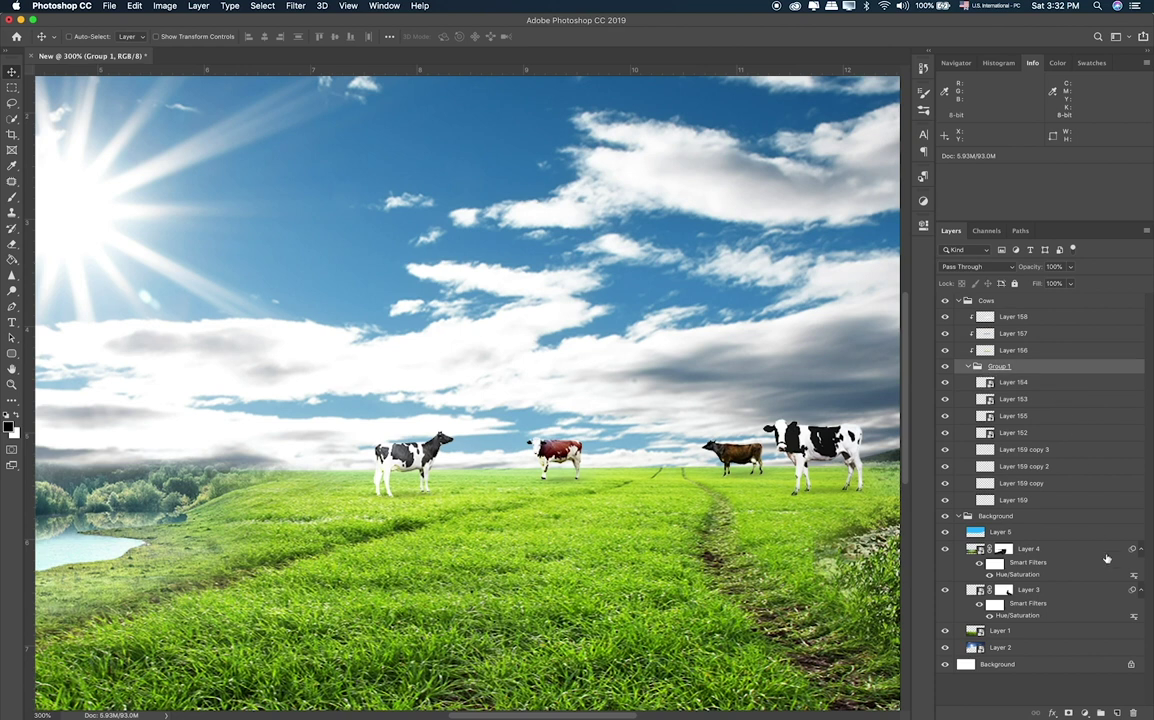
Paint soft black shading over the cow's front legs on a new layer clipped to Layer 156.
{"action": "left_click", "coordinate": [1117, 712]}
{"action": "key", "text": "b"}
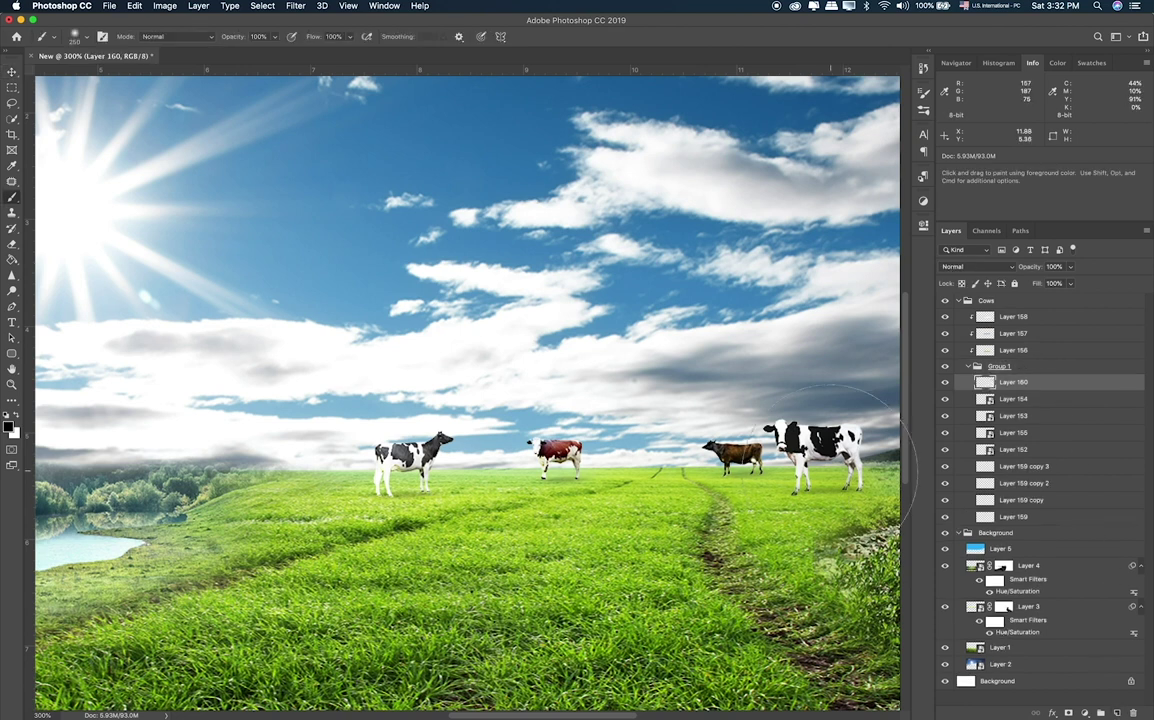
{"action": "scroll", "coordinate": [830, 430], "scroll_direction": "right", "scroll_amount": 5}
{"action": "key", "text": "bracketleft"}
{"action": "key", "text": "bracketleft"}
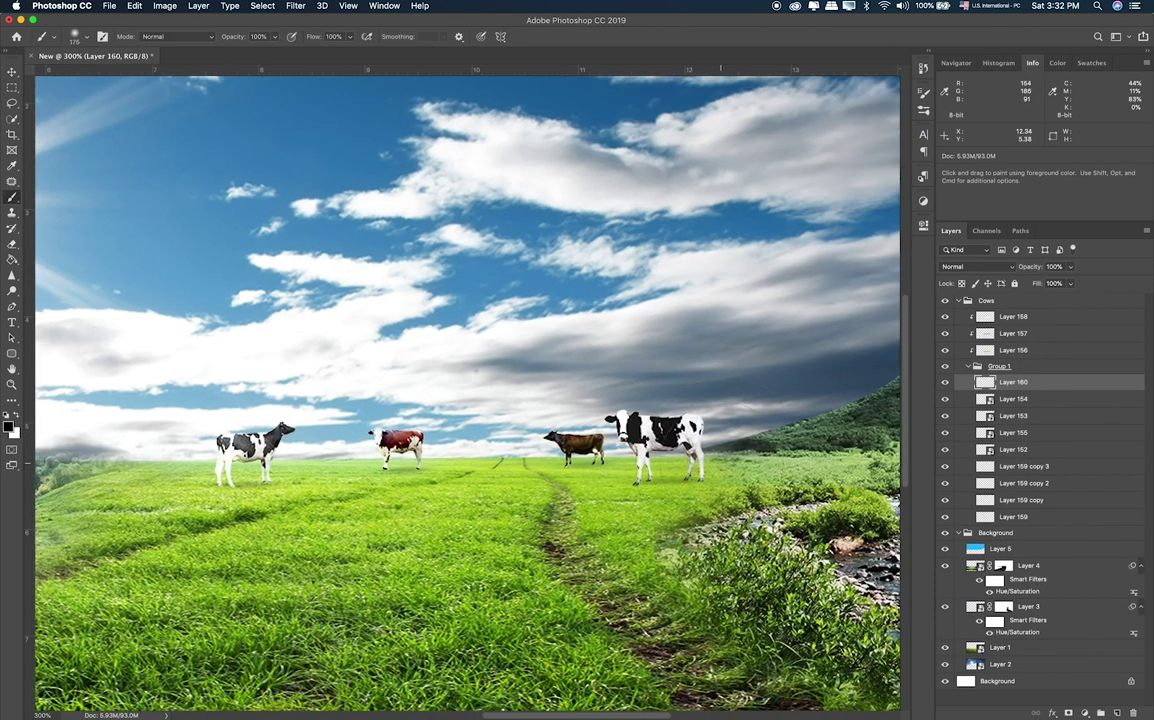
{"action": "left_click", "coordinate": [700, 487]}
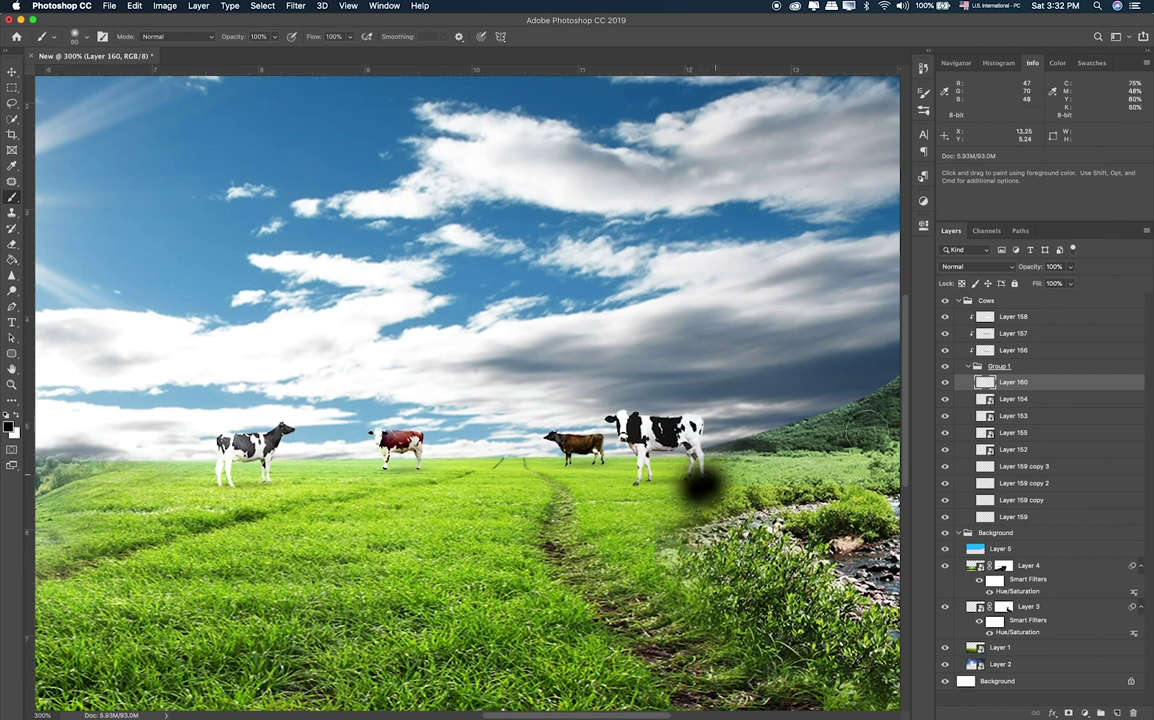
{"action": "left_click_drag", "start_coordinate": [995, 383], "coordinate": [995, 360]}
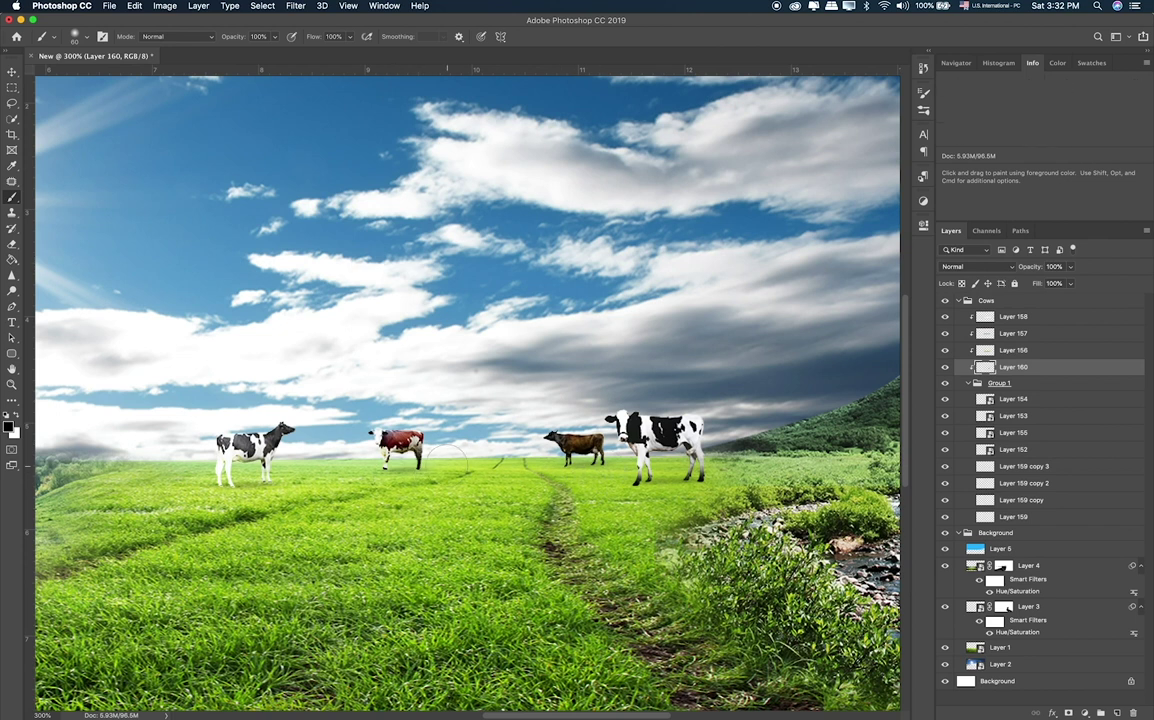
{"action": "left_click_drag", "start_coordinate": [265, 458], "coordinate": [266, 482]}
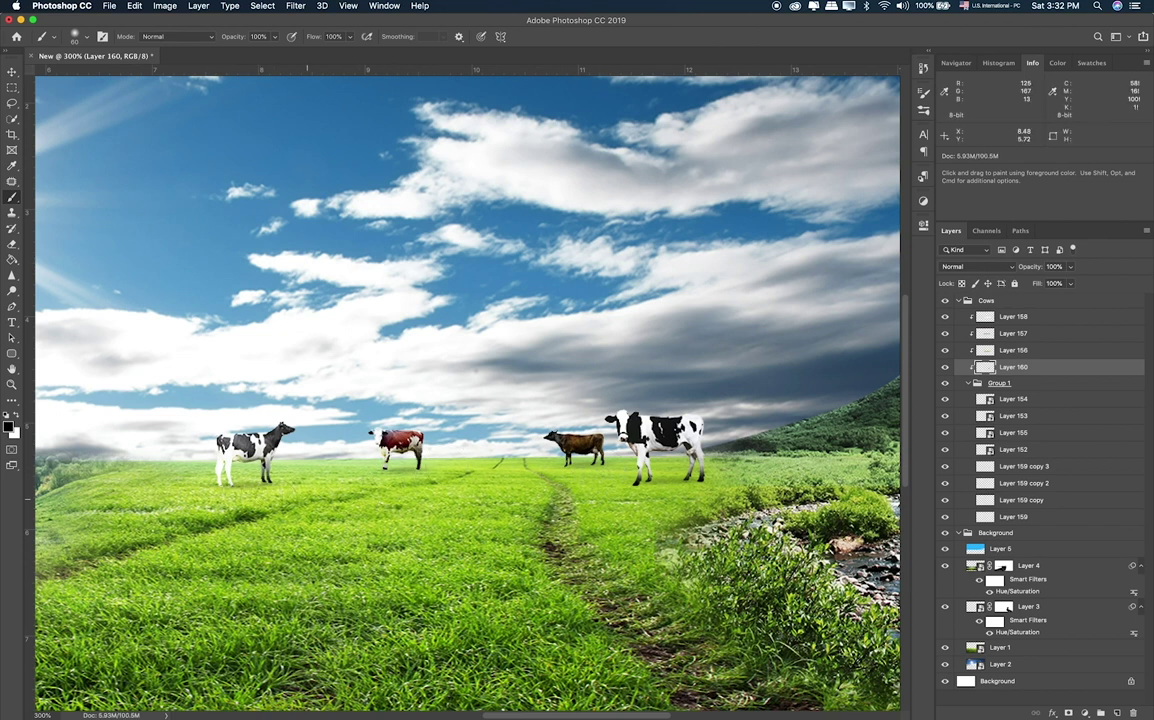
Set the shading layer's blend mode to Overlay and compare it on and off.
{"action": "key", "text": "v"}
{"action": "key", "text": "shift+alt+m"}
{"action": "key", "text": "shift+plus"}
{"action": "key", "text": "shift+plus"}
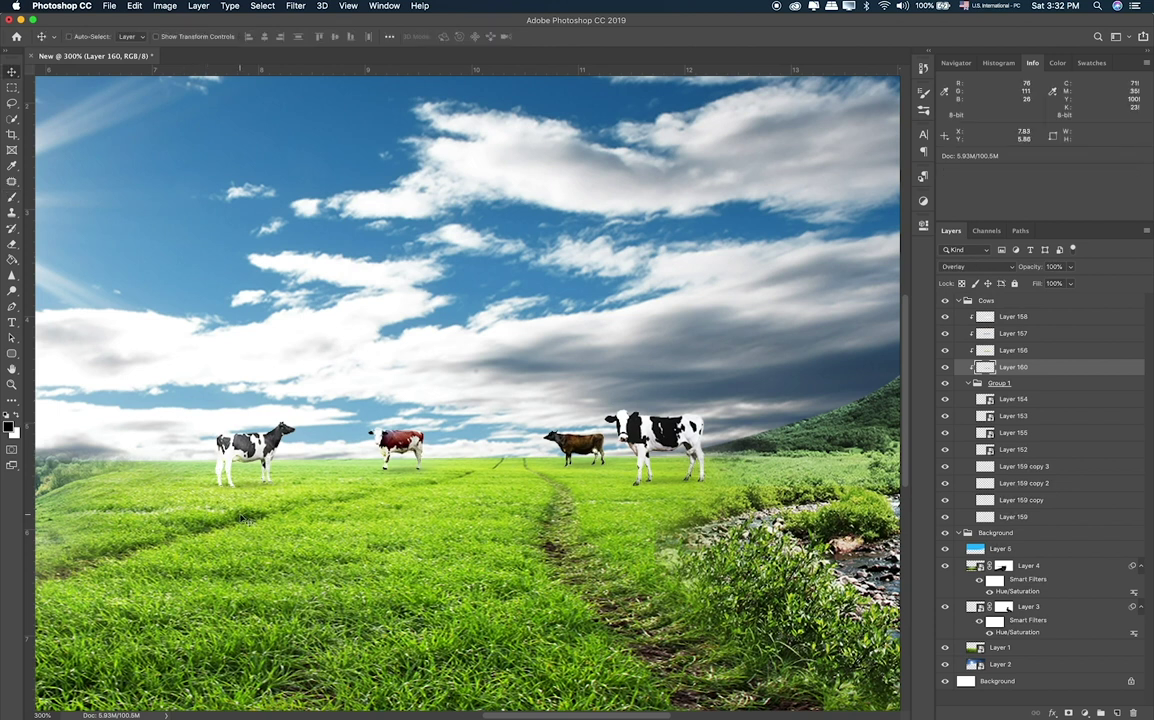
{"action": "key", "text": "super+0"}
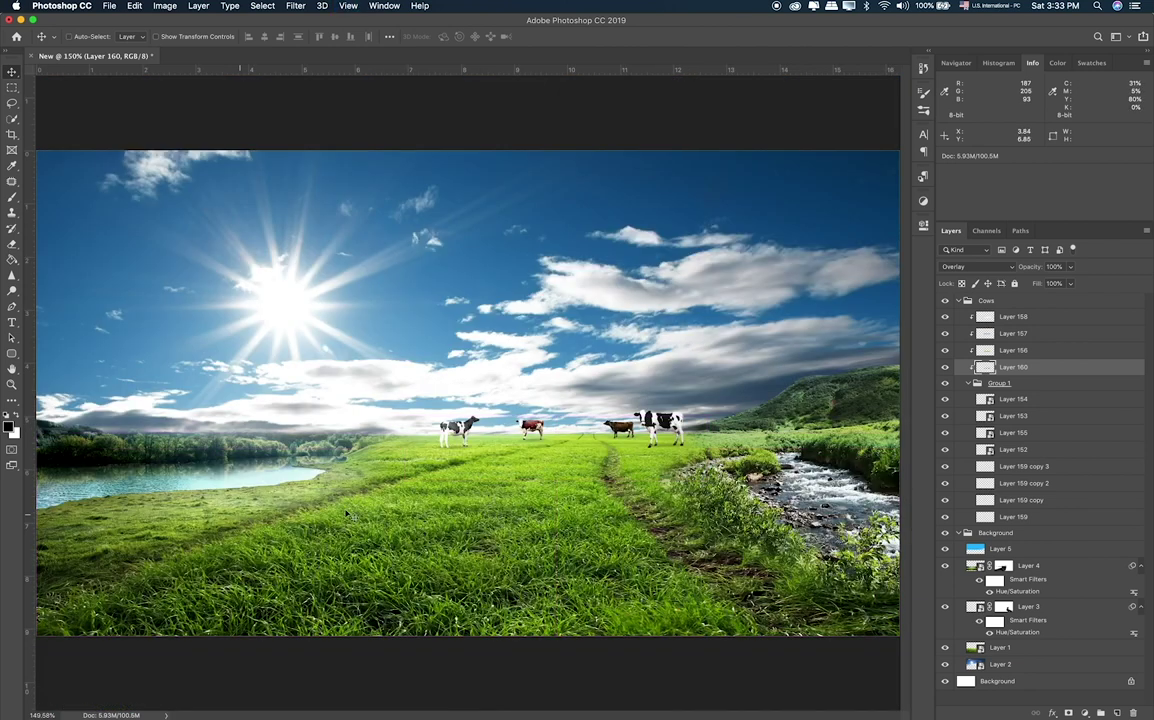
{"action": "left_click", "coordinate": [945, 367]}
{"action": "left_click", "coordinate": [945, 367]}
Collapse the Cows and Background layer groups.
{"action": "key", "text": "e"}
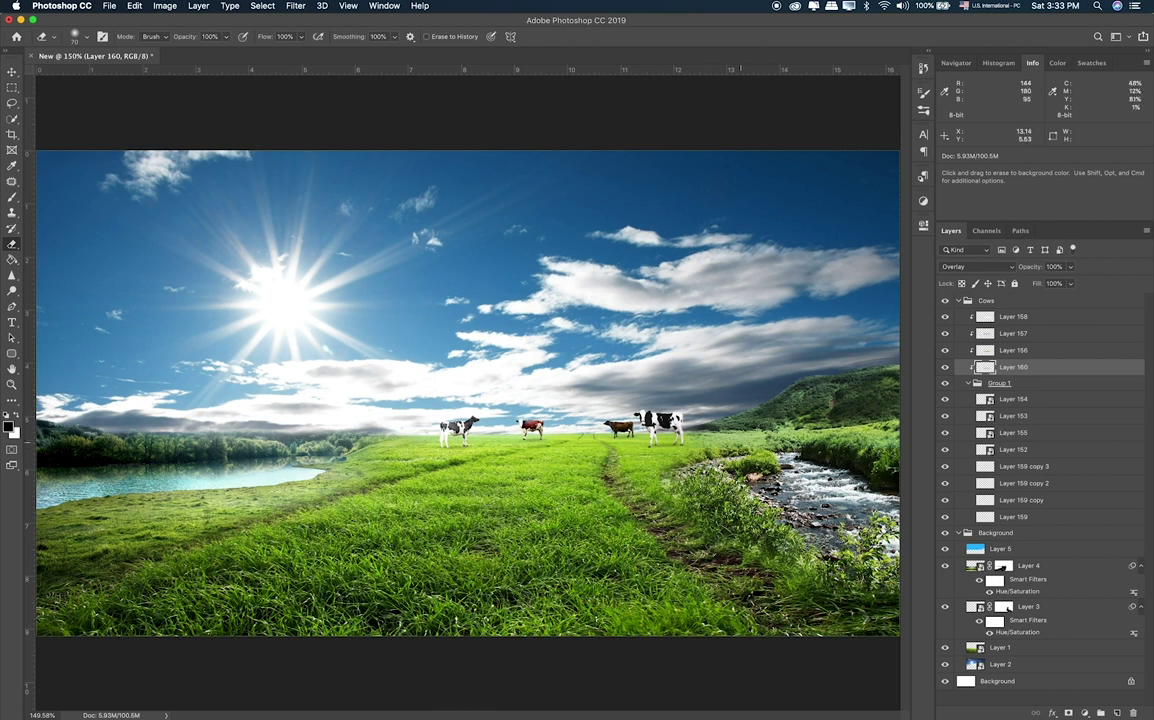
{"action": "left_click", "coordinate": [958, 300]}
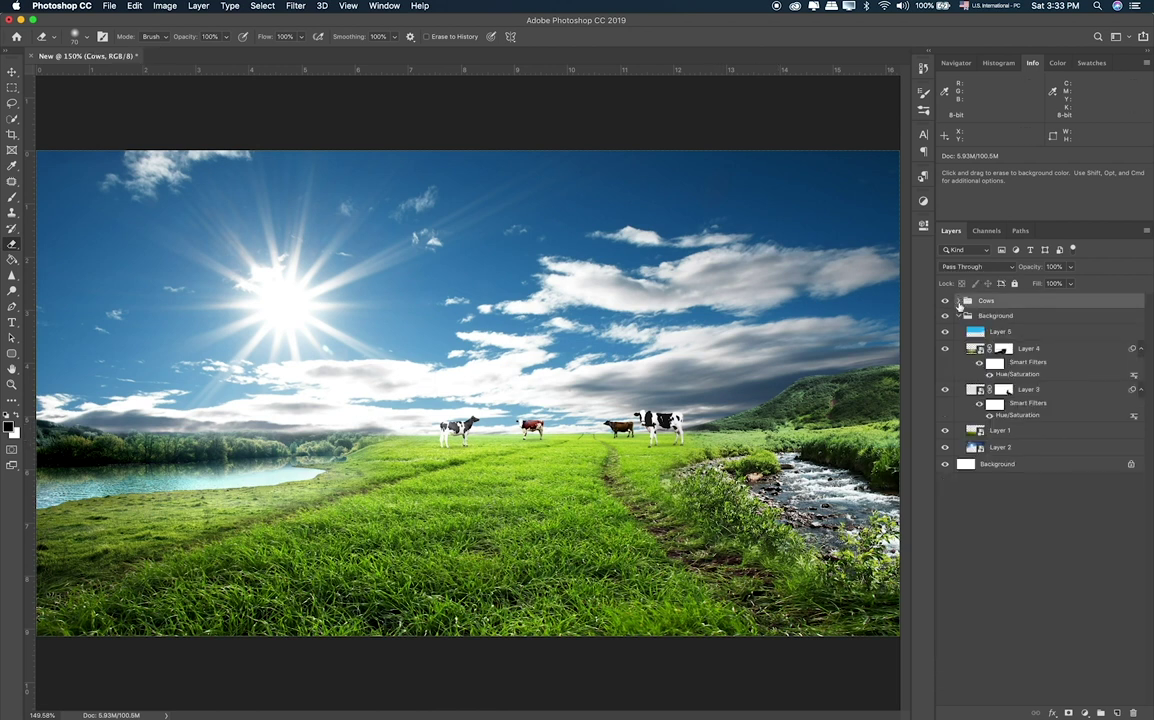
{"action": "left_click", "coordinate": [958, 315]}
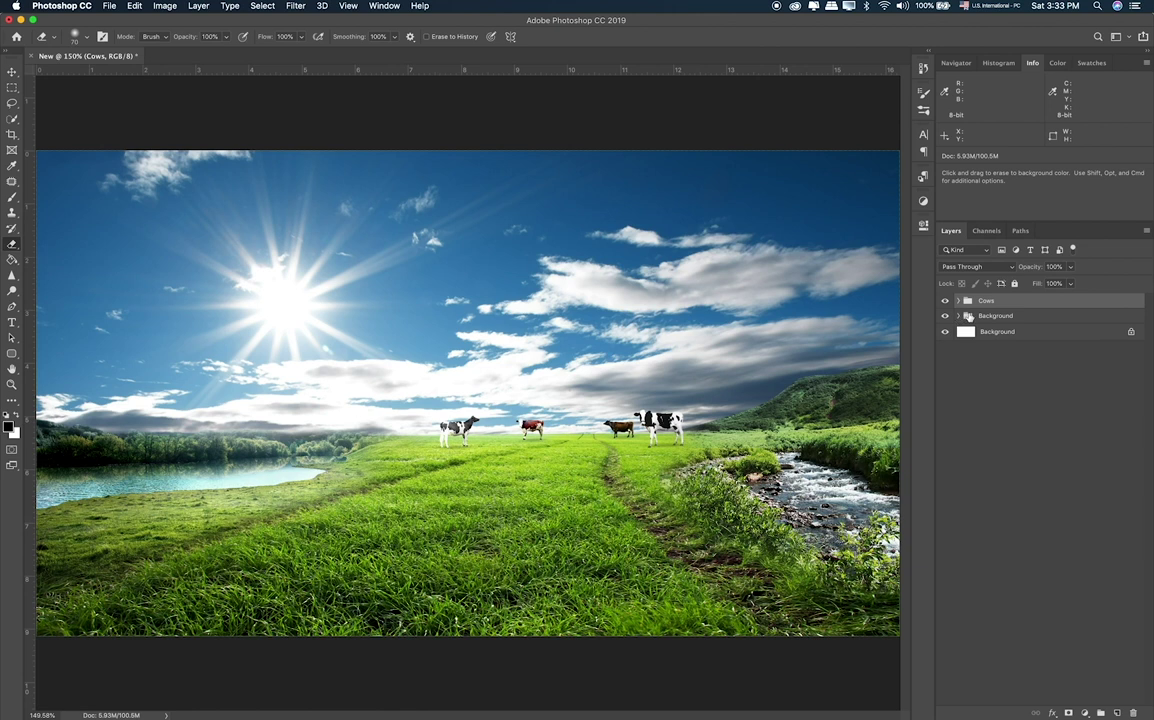
{"action": "key", "text": "super+Tab"}
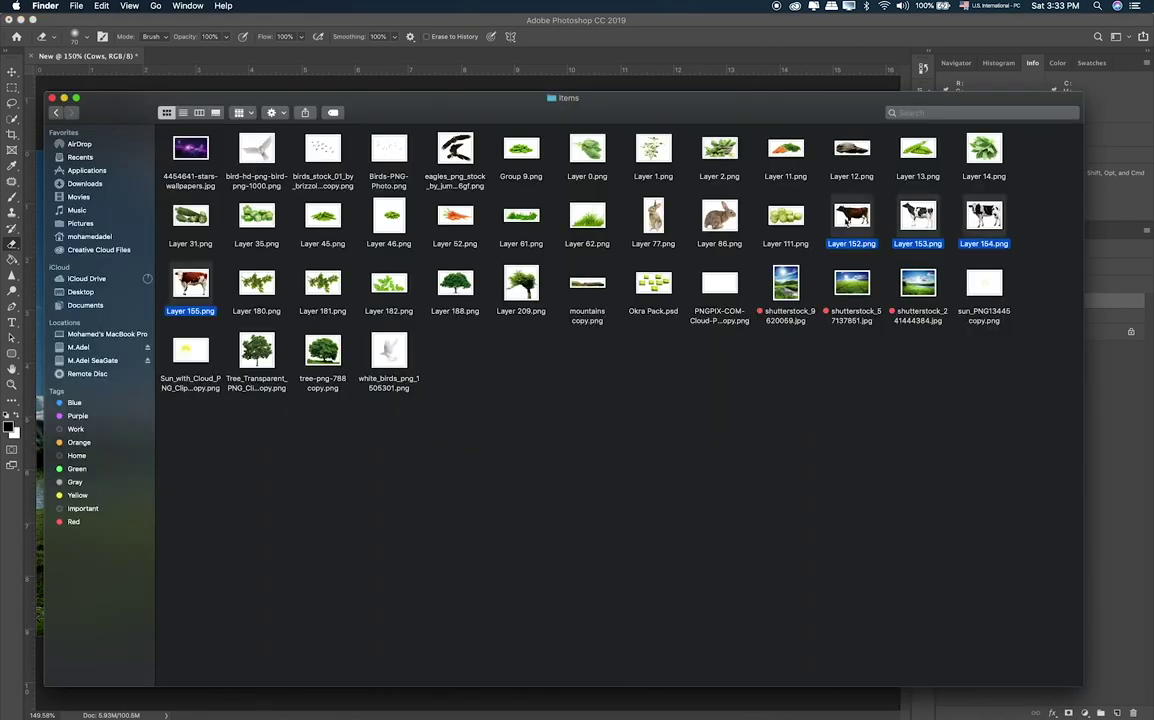
Give the four selected cow files Layer 152.png to Layer 155.png a red tag.
{"action": "right_click", "coordinate": [849, 218]}
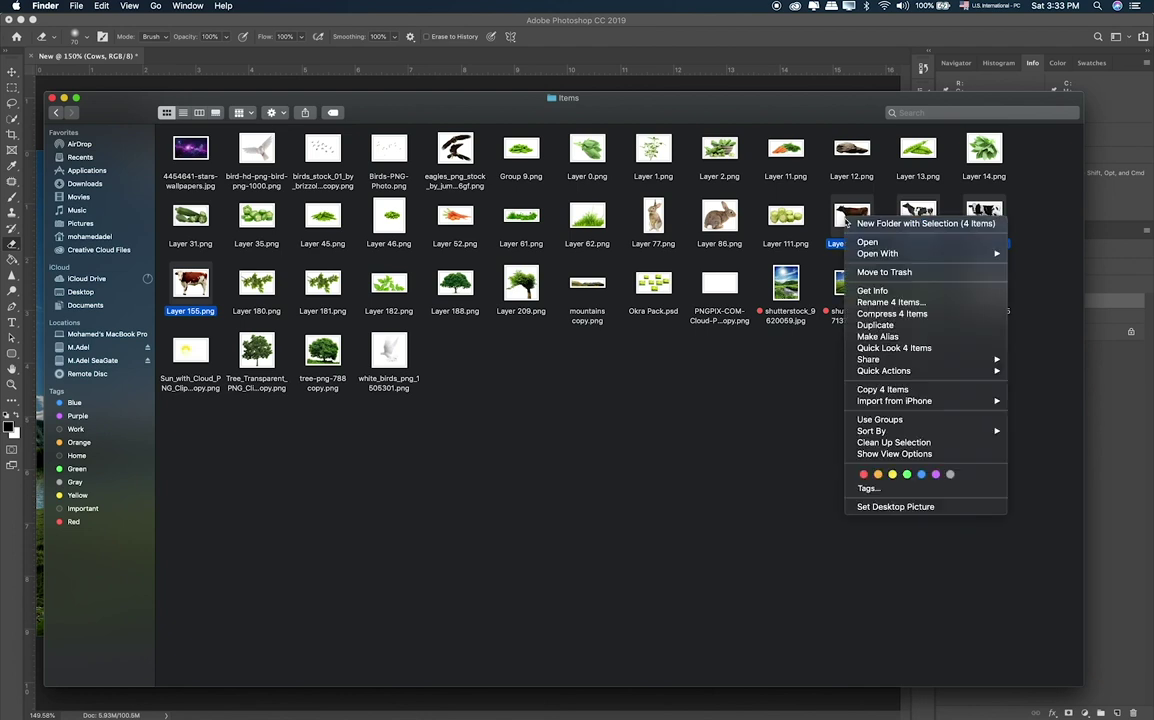
{"action": "left_click", "coordinate": [864, 476]}
{"action": "left_click", "coordinate": [835, 438]}
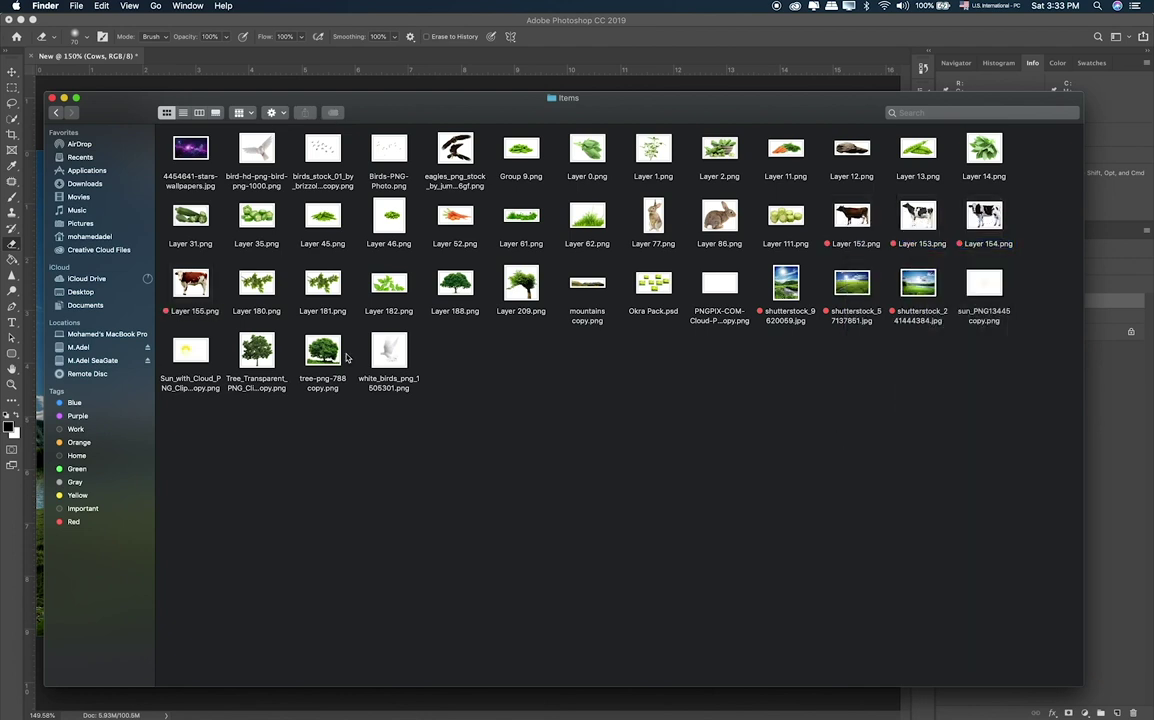
Preview the tree images and drag one into the Photoshop composite.
{"action": "left_click", "coordinate": [274, 352]}
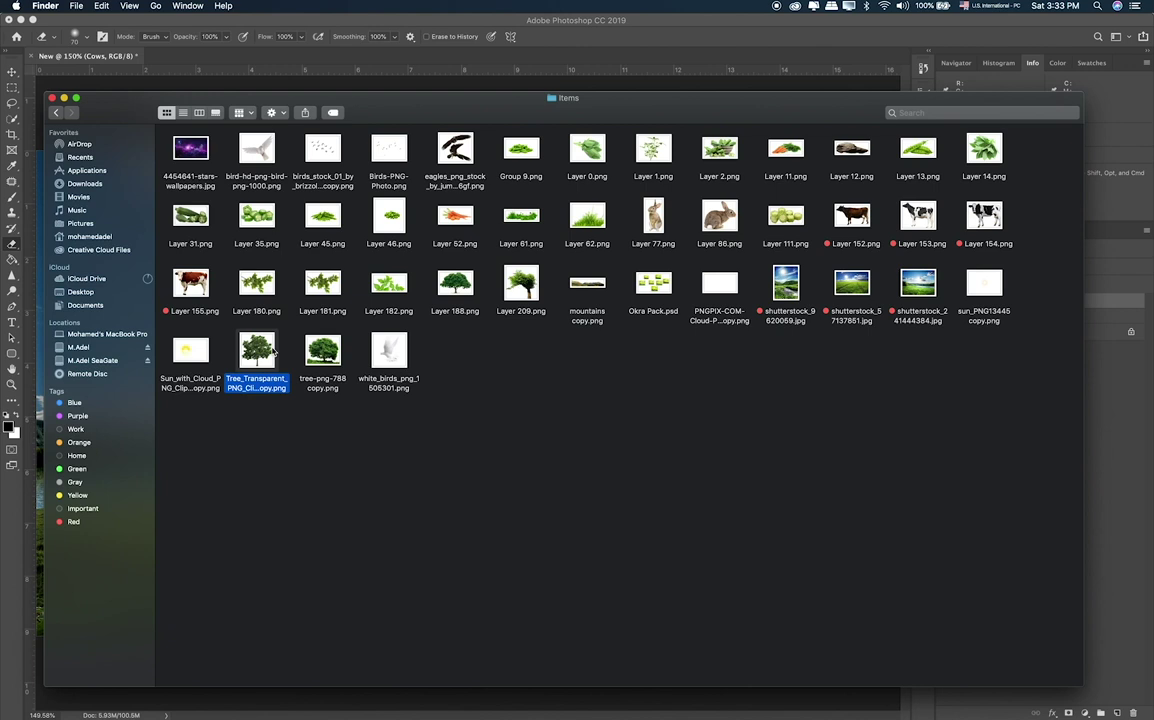
{"action": "key", "text": "space"}
{"action": "key", "text": "space"}
{"action": "left_click", "coordinate": [455, 284]}
{"action": "left_click", "coordinate": [322, 350]}
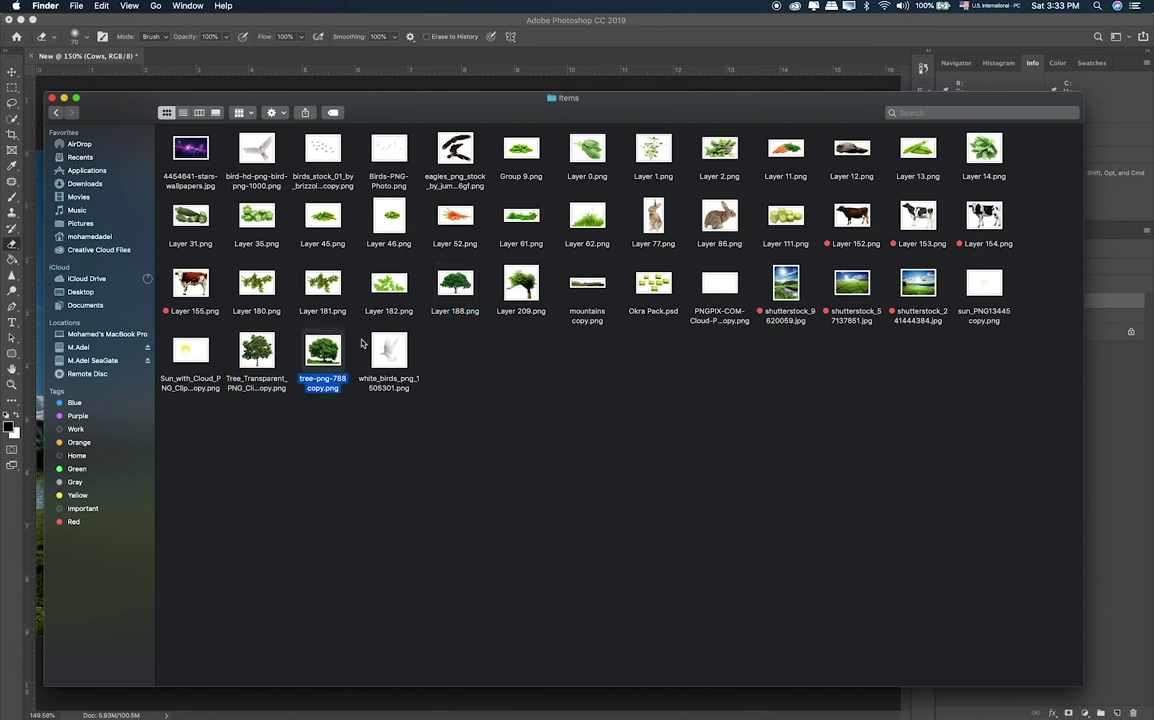
{"action": "key", "text": "space"}
{"action": "key", "text": "space"}
{"action": "mouse_move", "coordinate": [256, 350]}
{"action": "left_mouse_down"}
{"action": "mouse_move", "coordinate": [425, 418]}
{"action": "mouse_move", "coordinate": [430, 382]}
{"action": "left_mouse_up"}
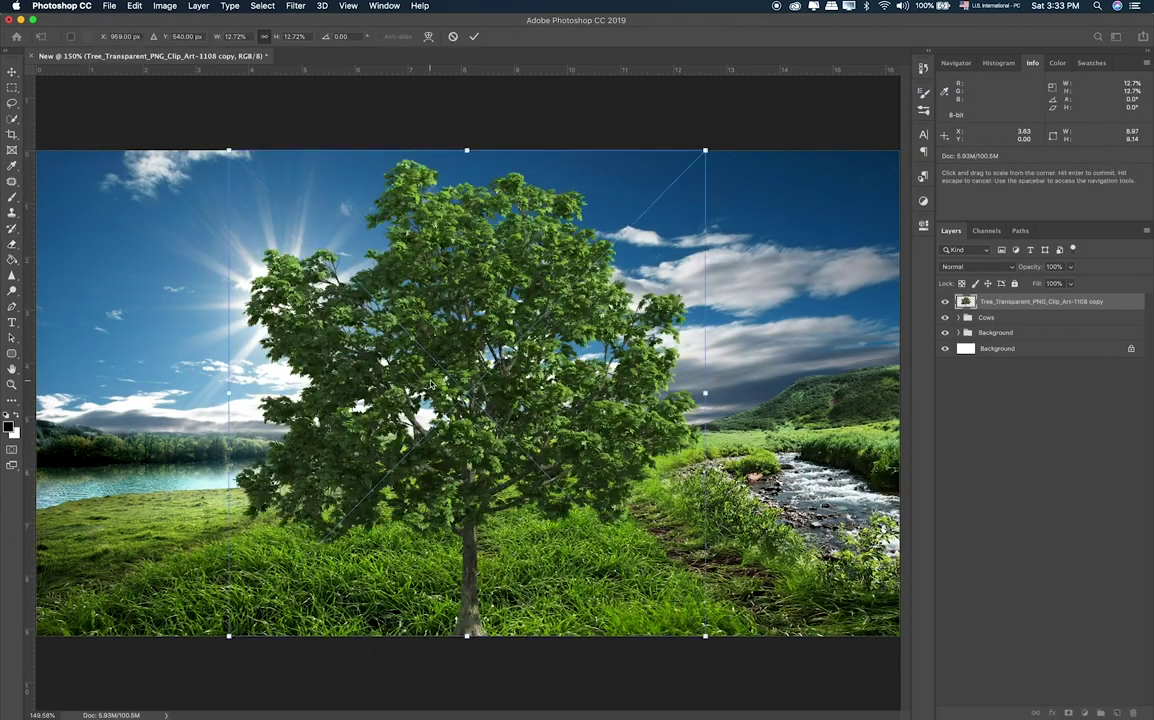
Shrink the placed tree to a small size near the horizon.
{"action": "key", "text": "super+t"}
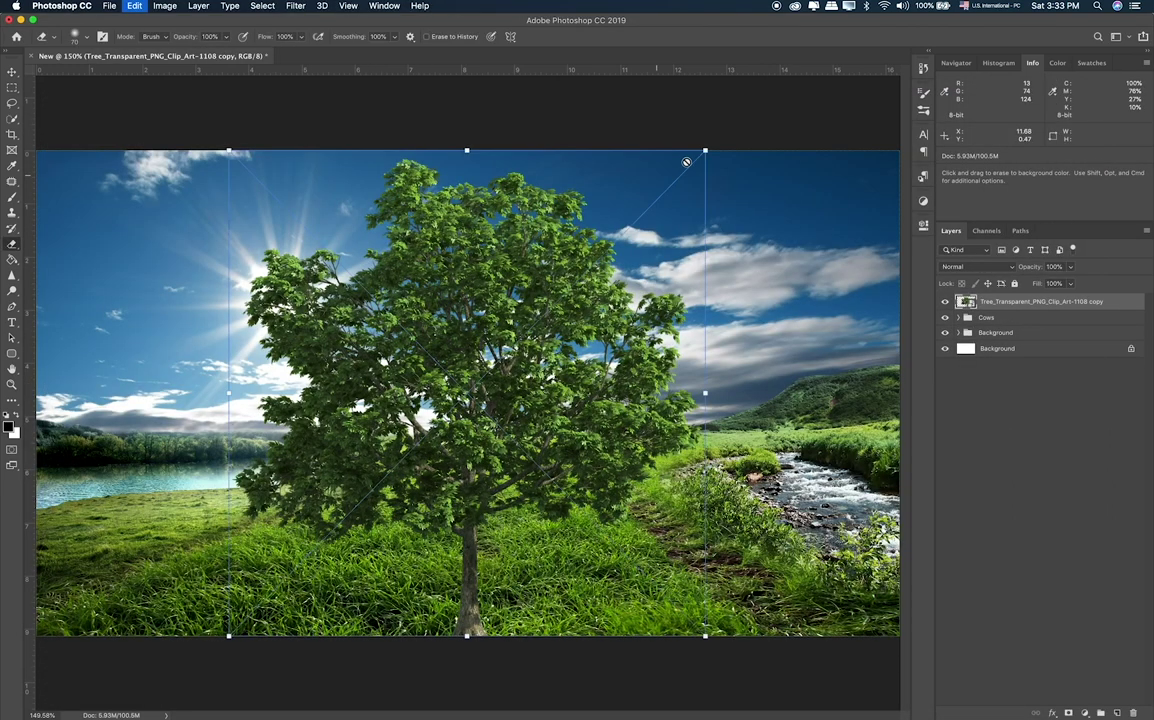
{"action": "left_click_drag", "start_coordinate": [600, 221], "coordinate": [445, 360]}
{"action": "mouse_move", "coordinate": [410, 470]}
{"action": "left_mouse_down"}
{"action": "mouse_move", "coordinate": [490, 405]}
{"action": "mouse_move", "coordinate": [544, 335]}
{"action": "left_mouse_up"}
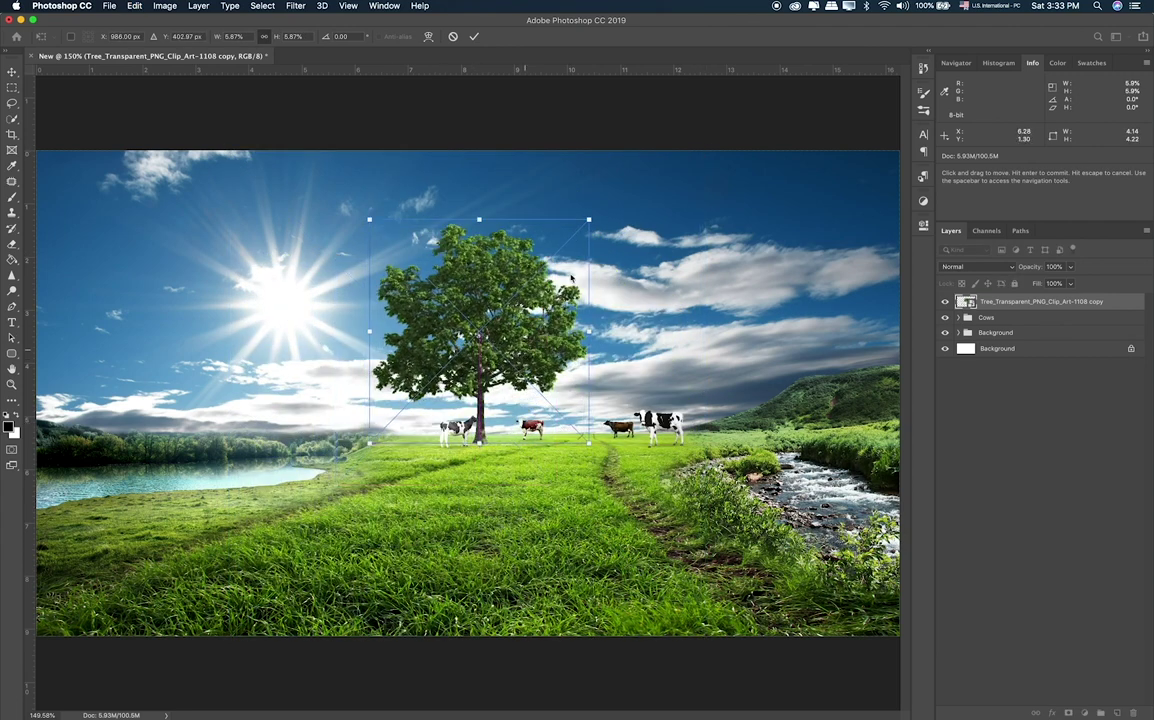
{"action": "left_click_drag", "start_coordinate": [590, 214], "coordinate": [455, 357]}
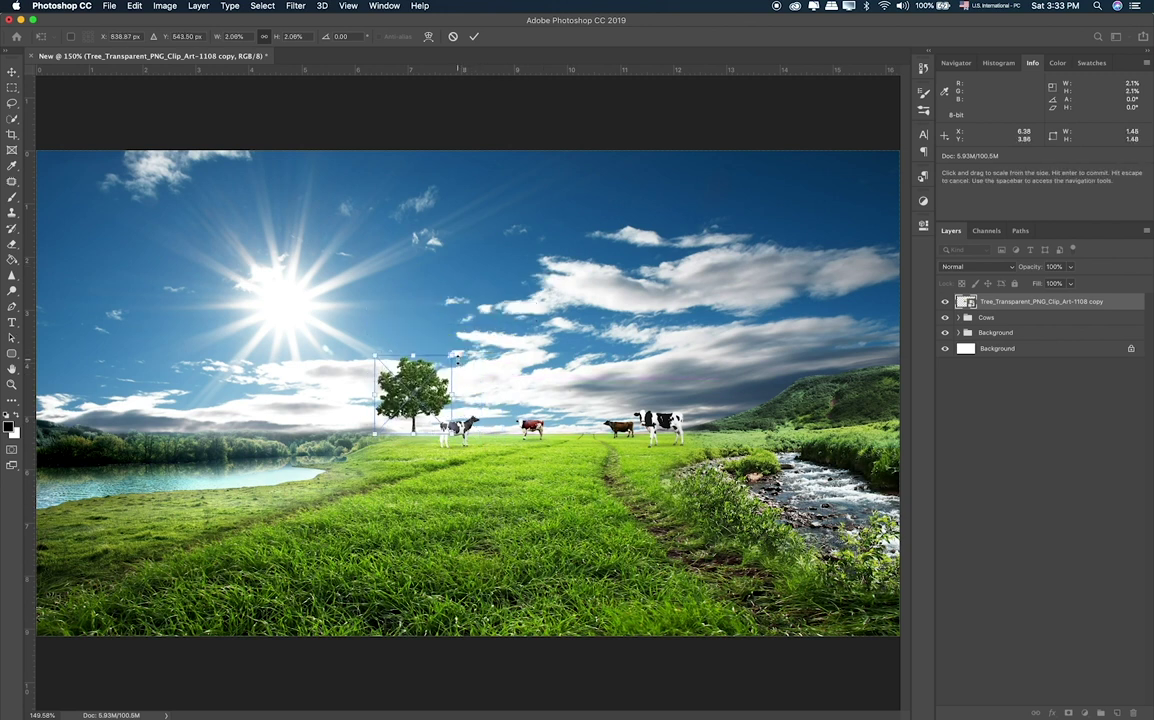
{"action": "key", "text": "Return"}
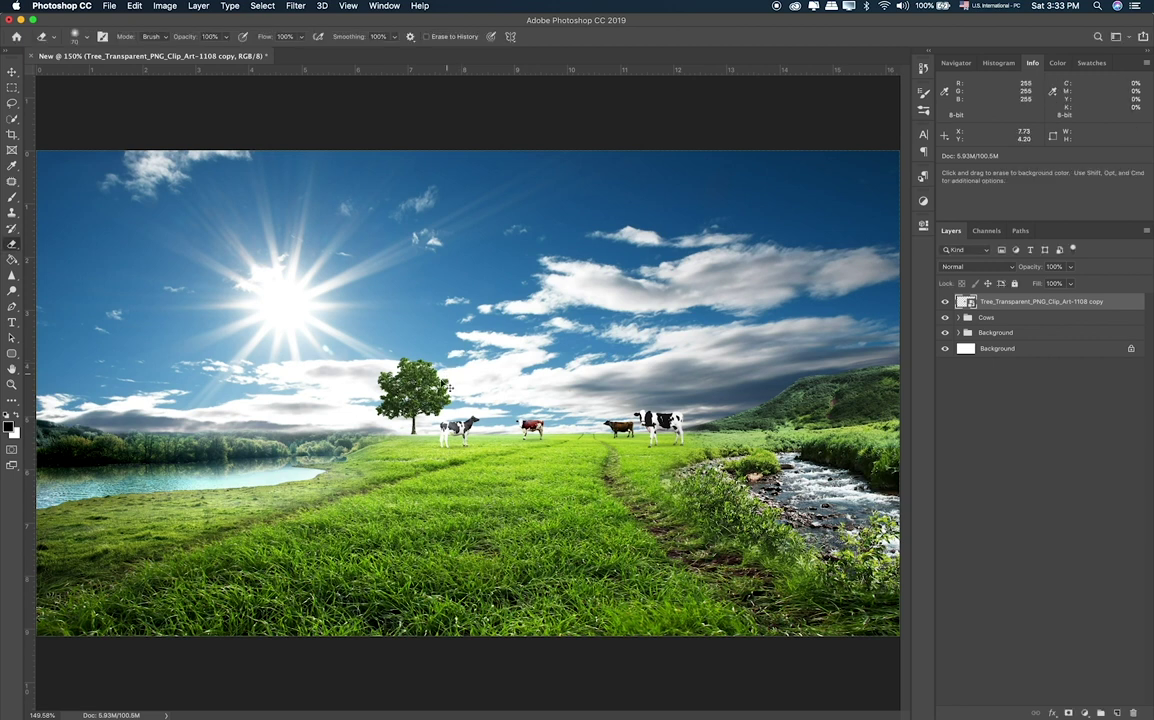
{"action": "left_click_drag", "start_coordinate": [445, 350], "coordinate": [460, 360]}
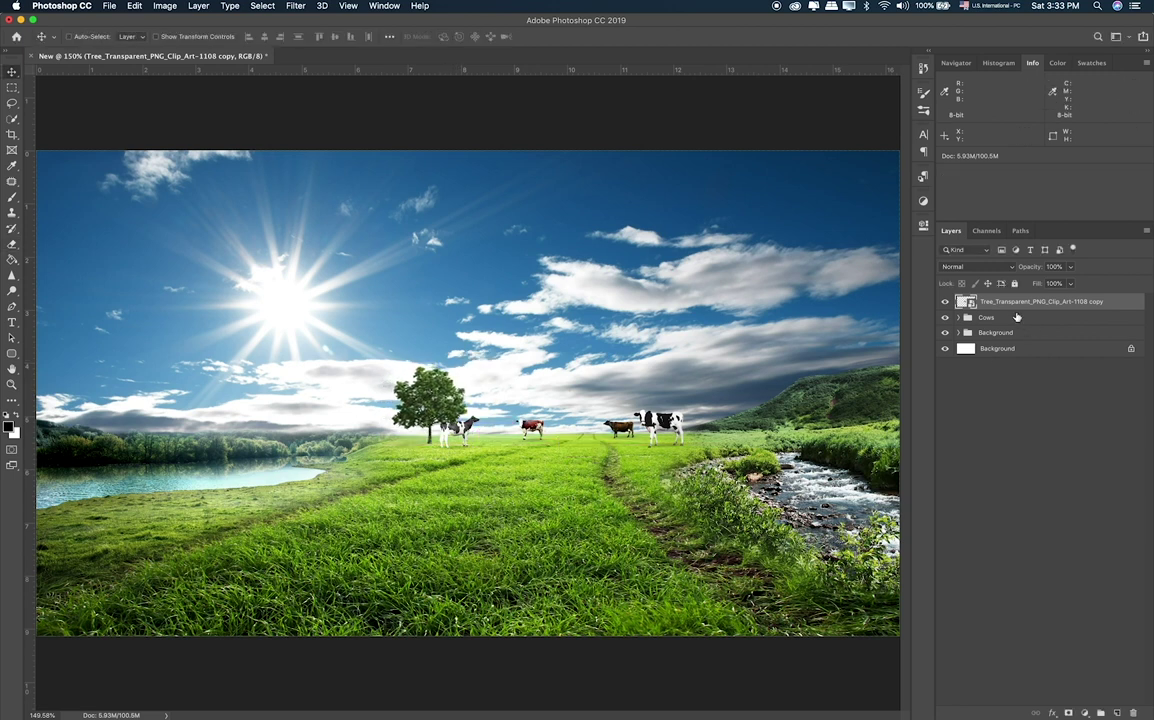
Move the tree layer below the Cows group, beside the rightmost cows, and shrink it slightly more.
{"action": "left_click_drag", "start_coordinate": [1011, 303], "coordinate": [1000, 326]}
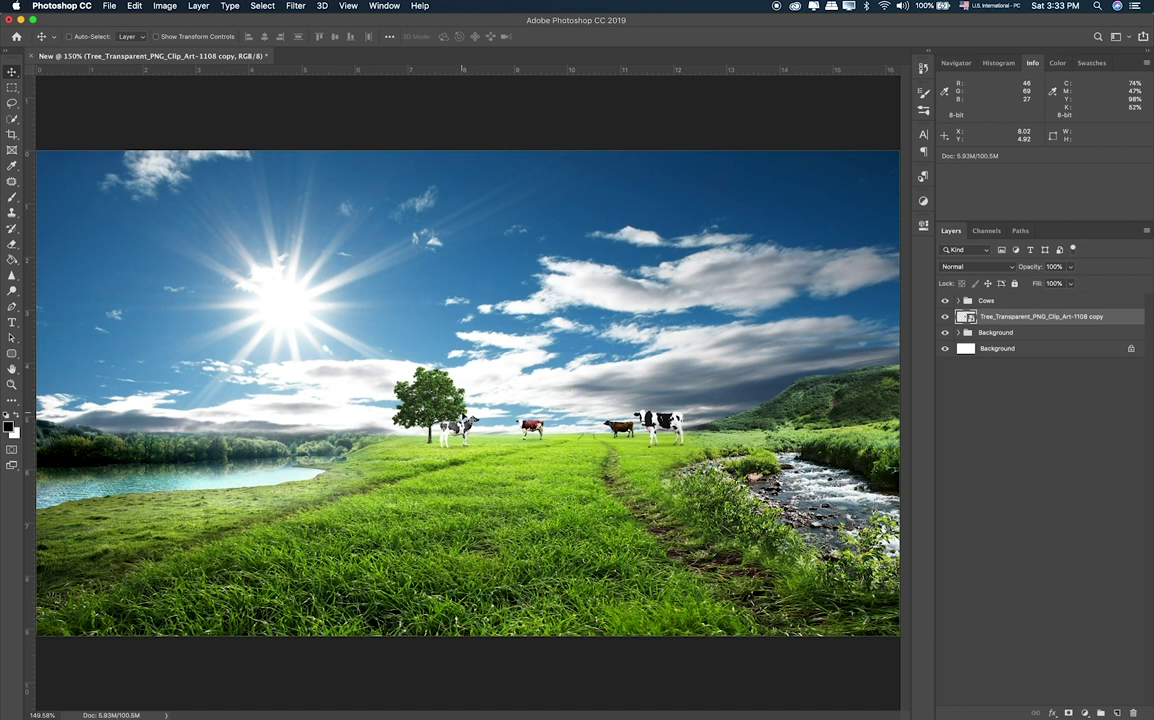
{"action": "left_click_drag", "start_coordinate": [465, 384], "coordinate": [727, 373]}
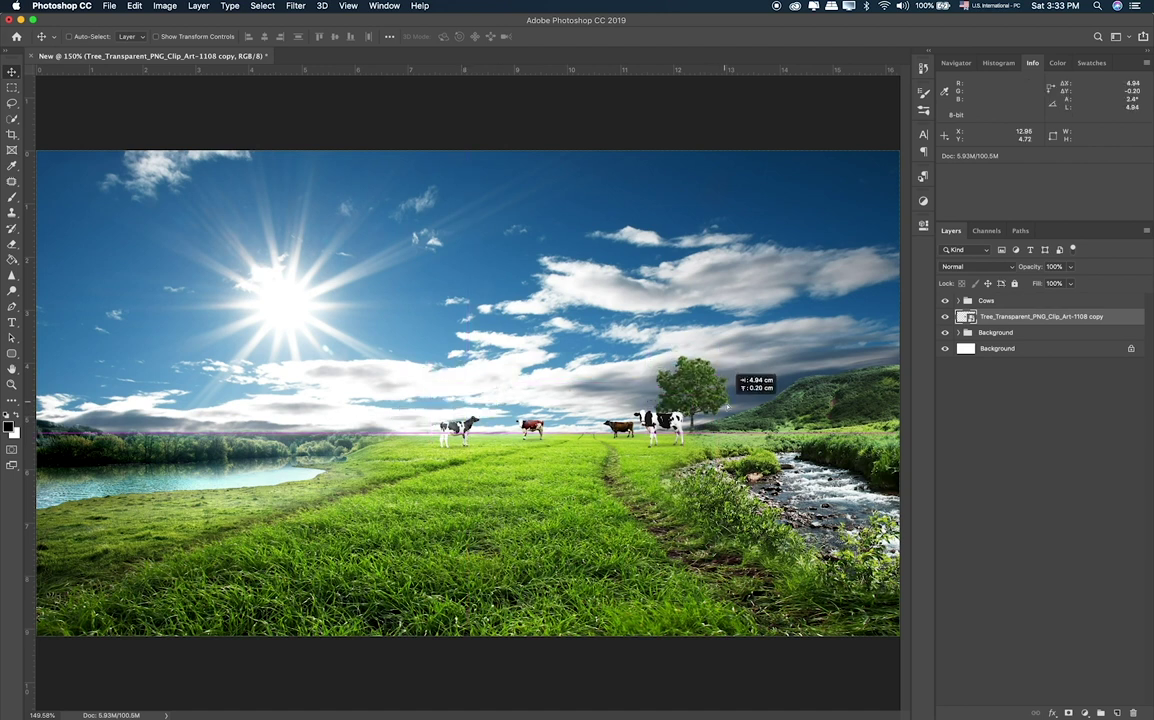
{"action": "key", "text": "super+t"}
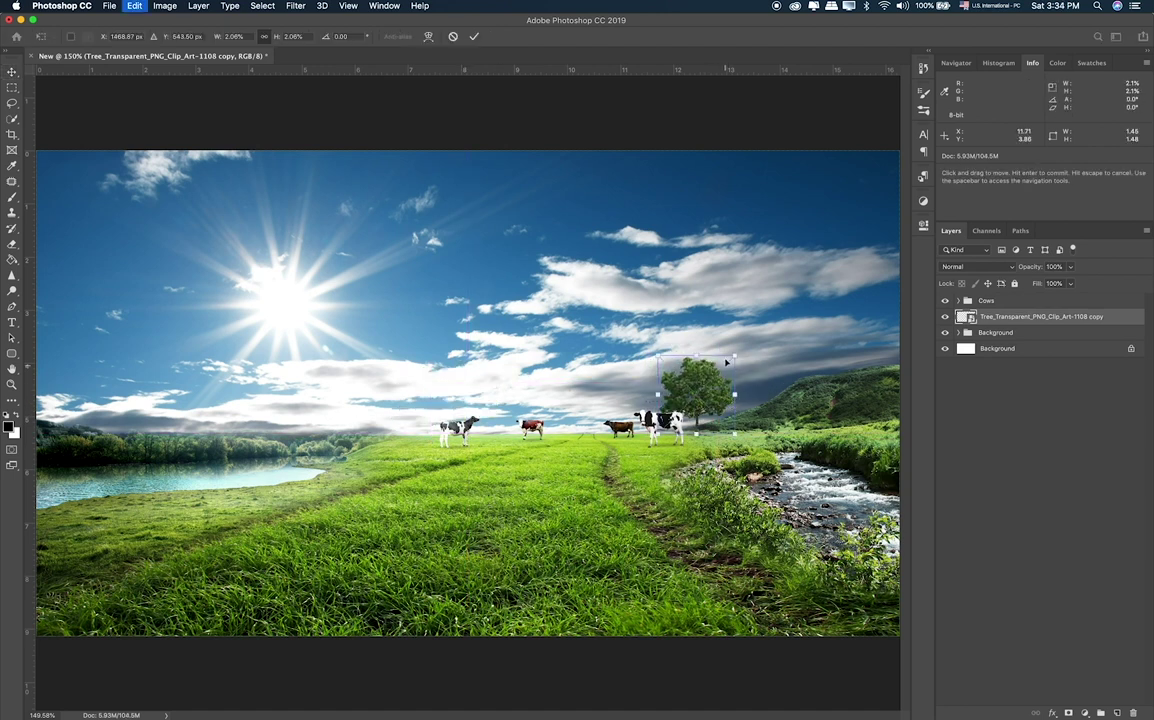
{"action": "left_click_drag", "start_coordinate": [734, 354], "coordinate": [718, 365]}
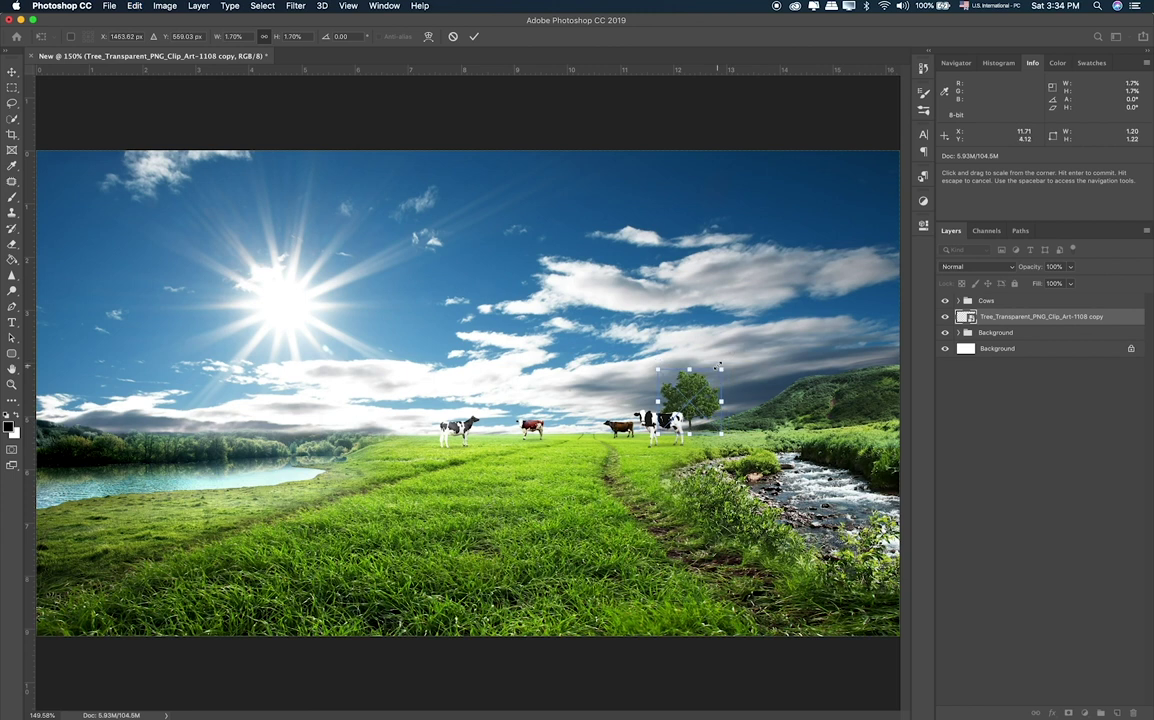
{"action": "key", "text": "Return"}
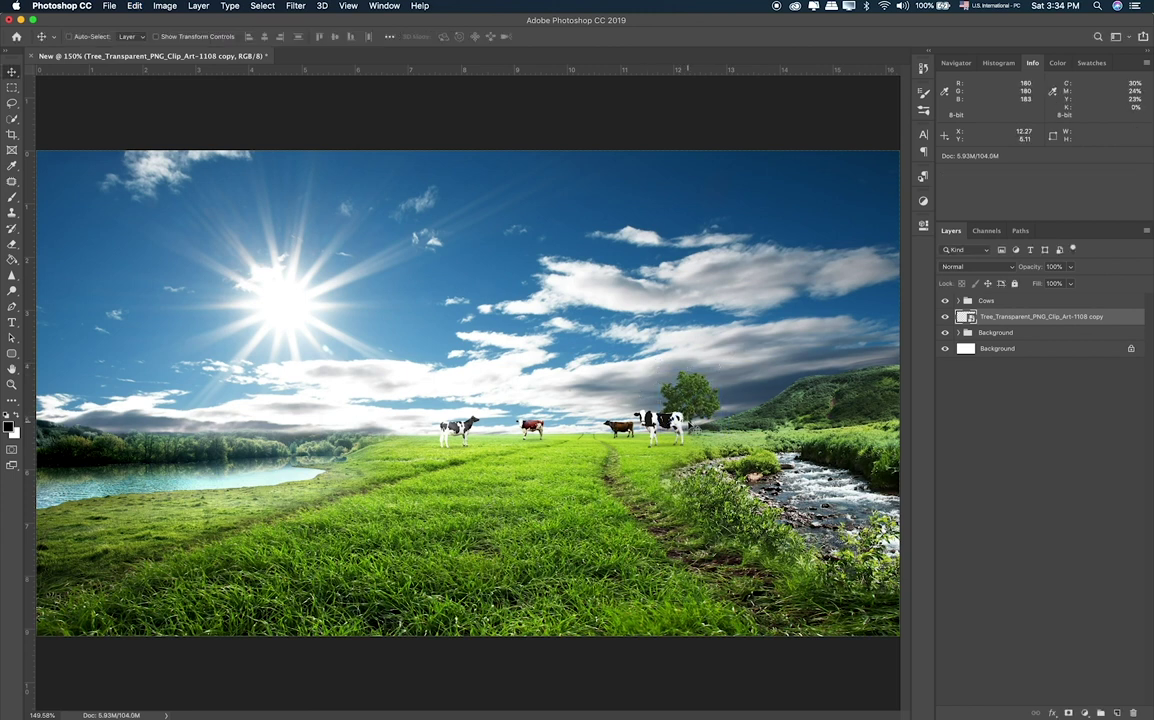
{"action": "key", "text": "super+Tab"}
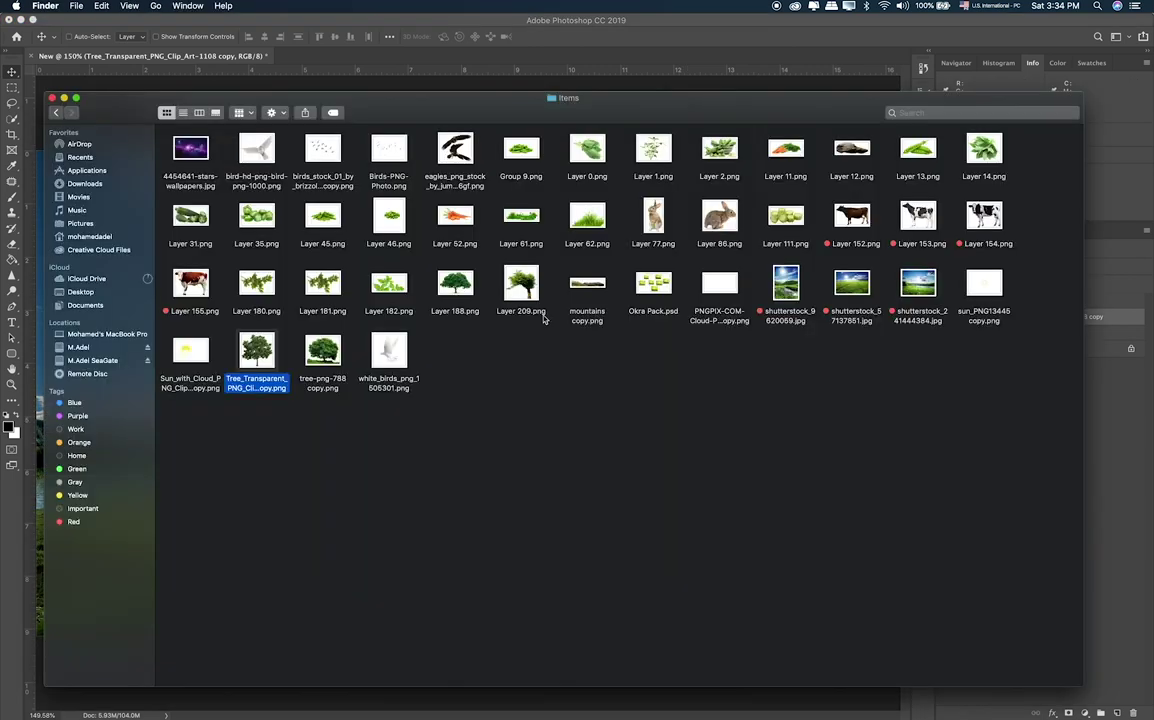
Tag the used Tree_Transparent file red and drag tree-png-788 copy.png into the composite.
{"action": "right_click", "coordinate": [254, 361]}
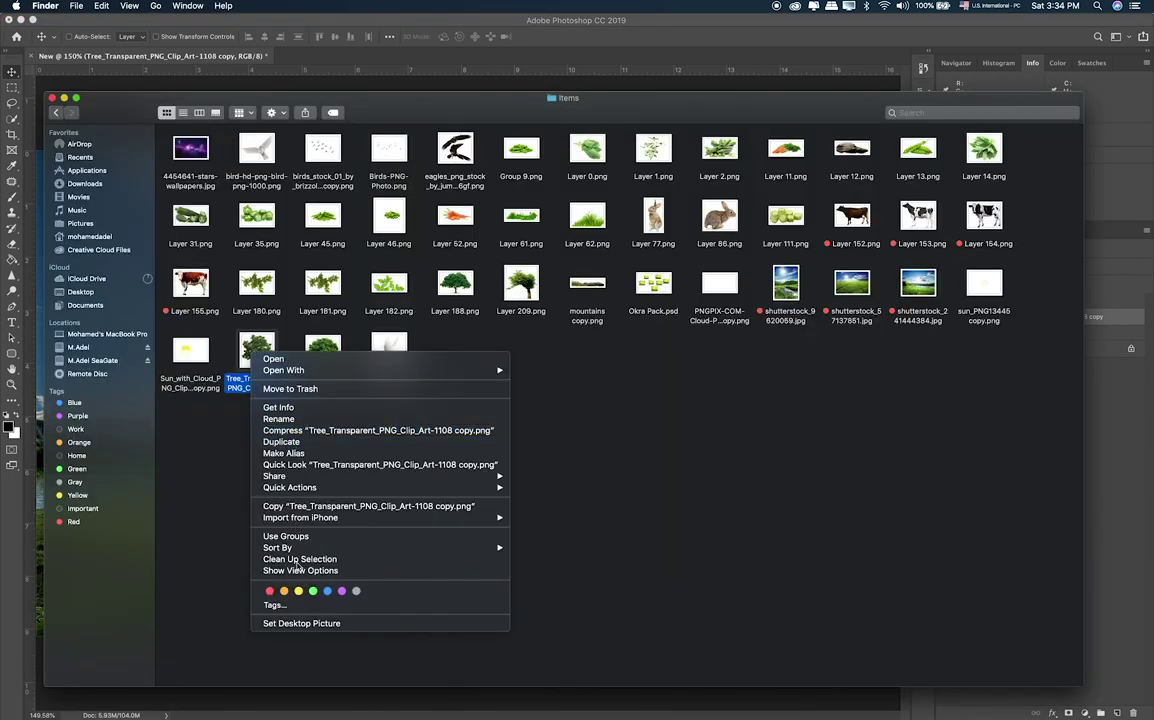
{"action": "left_click", "coordinate": [276, 585]}
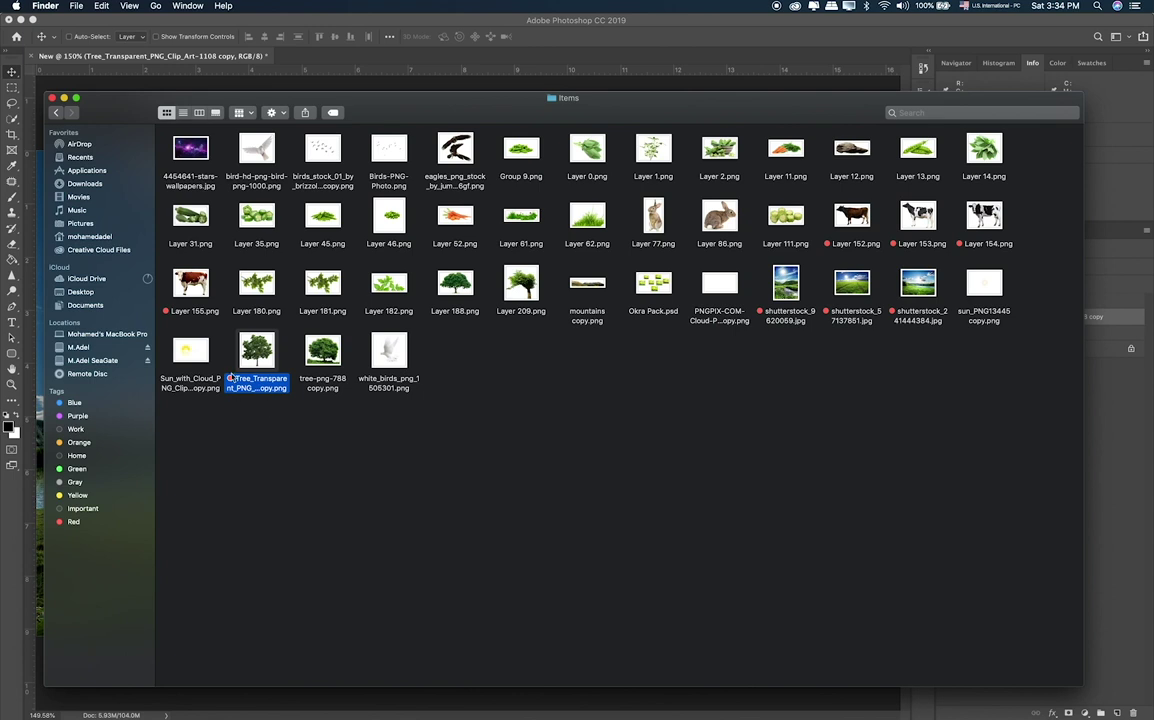
{"action": "key", "text": "Right"}
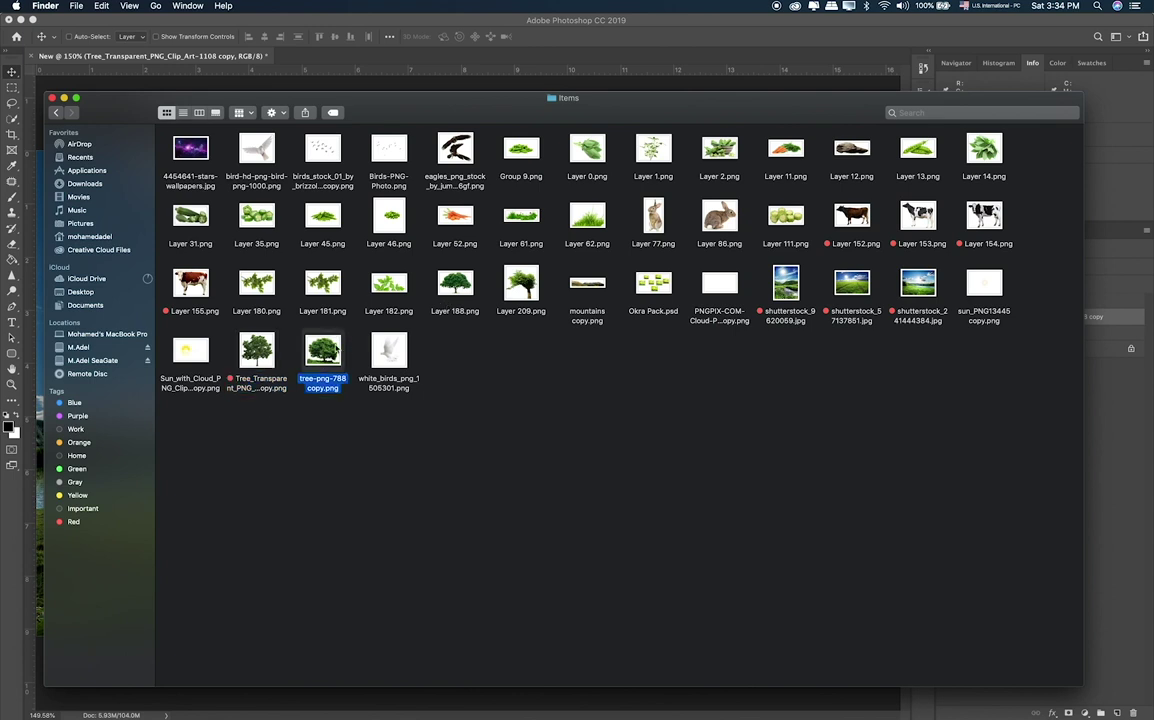
{"action": "left_click_drag", "start_coordinate": [322, 350], "coordinate": [419, 427]}
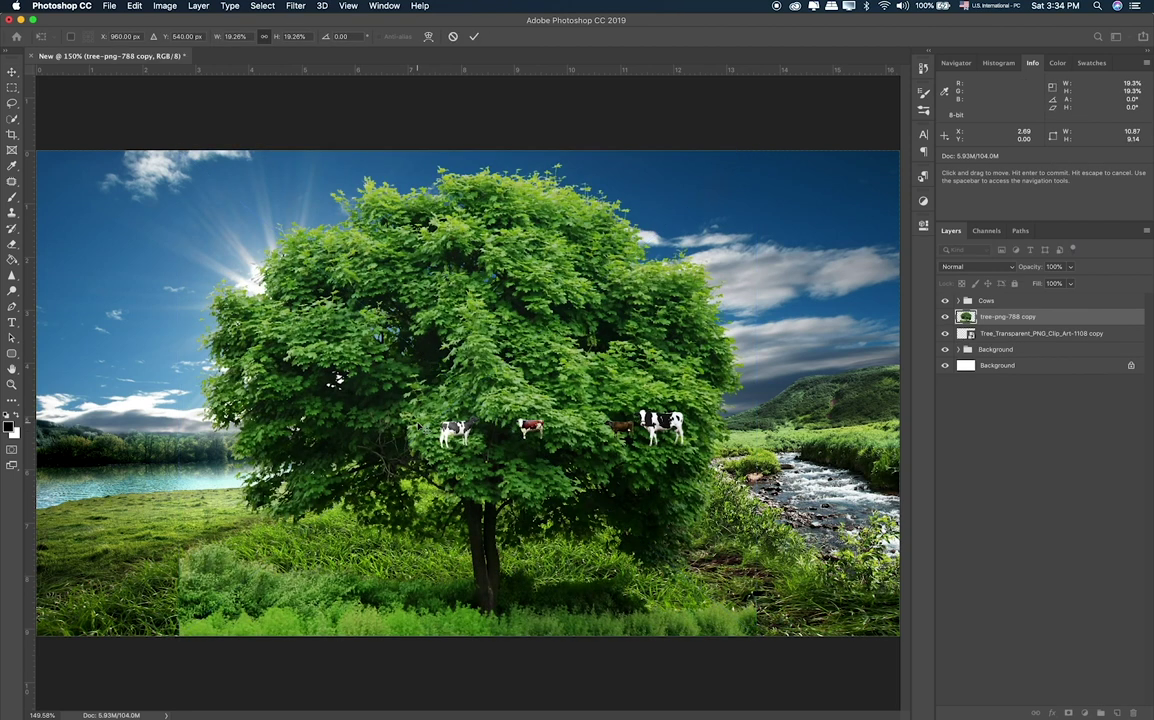
Scale the second tree to about 2.2% and stand it on the horizon behind the leftmost cow.
{"action": "left_click_drag", "start_coordinate": [756, 151], "coordinate": [345, 500]}
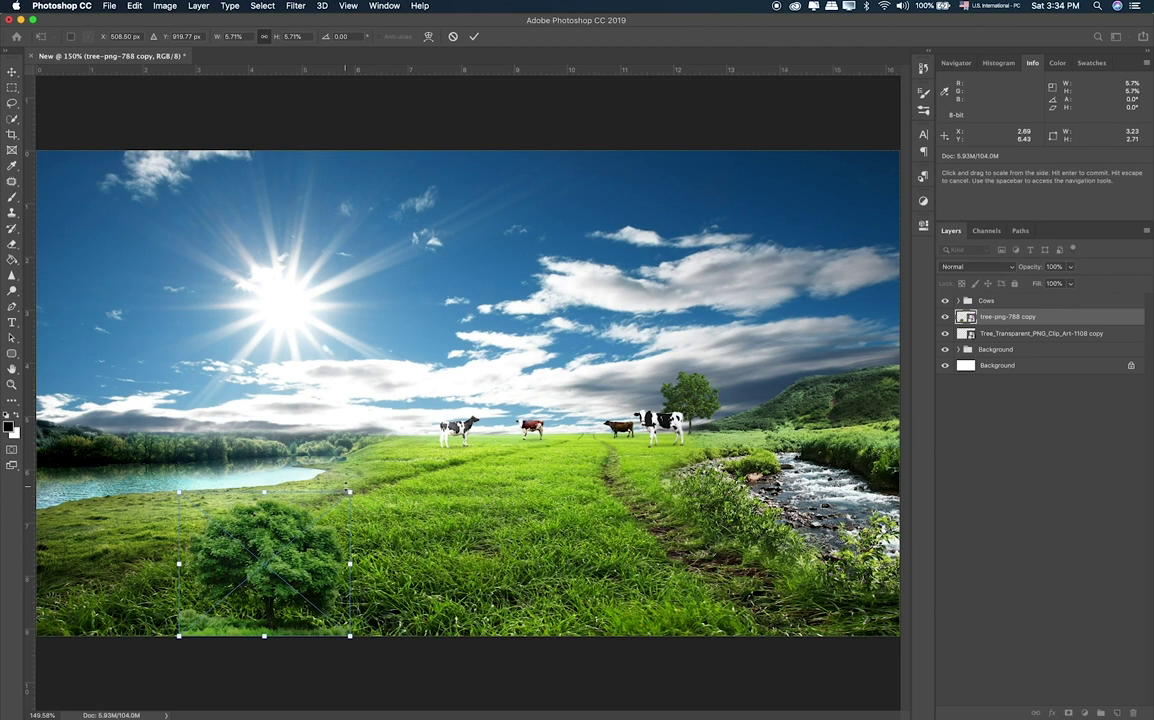
{"action": "key", "text": "Return"}
{"action": "left_click_drag", "start_coordinate": [367, 548], "coordinate": [522, 360]}
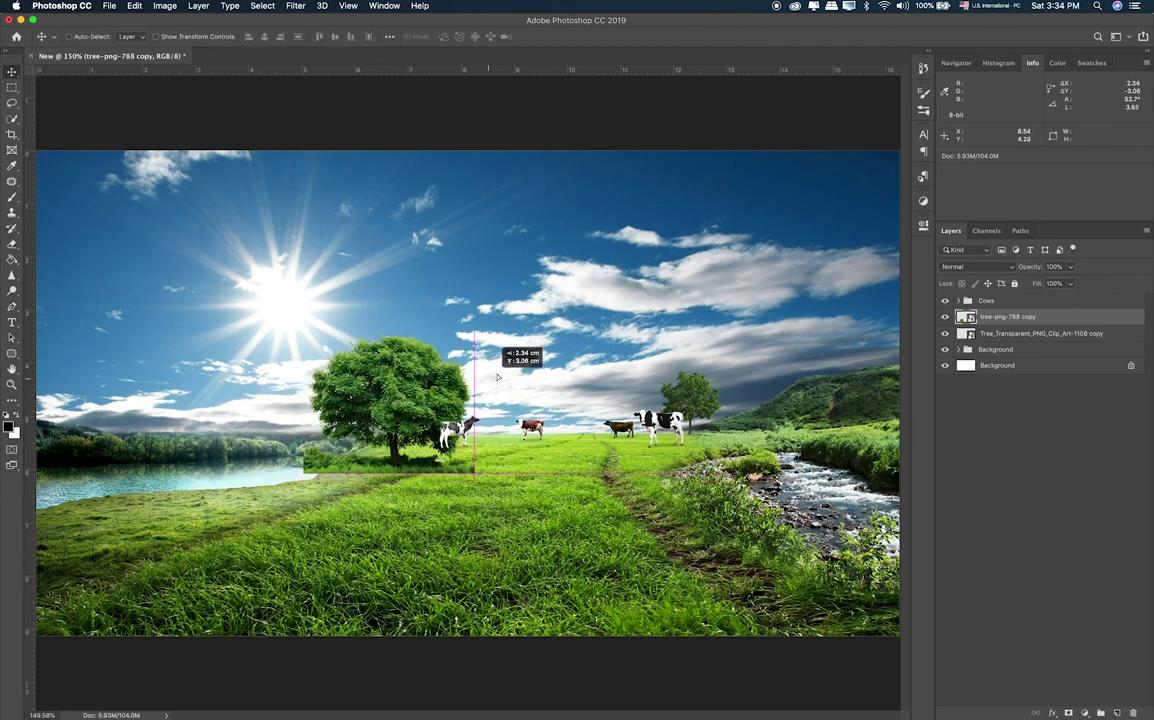
{"action": "key", "text": "super+t"}
{"action": "mouse_move", "coordinate": [515, 296]}
{"action": "left_mouse_down"}
{"action": "mouse_move", "coordinate": [410, 381]}
{"action": "mouse_move", "coordinate": [468, 392]}
{"action": "mouse_move", "coordinate": [461, 382]}
{"action": "mouse_move", "coordinate": [434, 398]}
{"action": "left_mouse_up"}
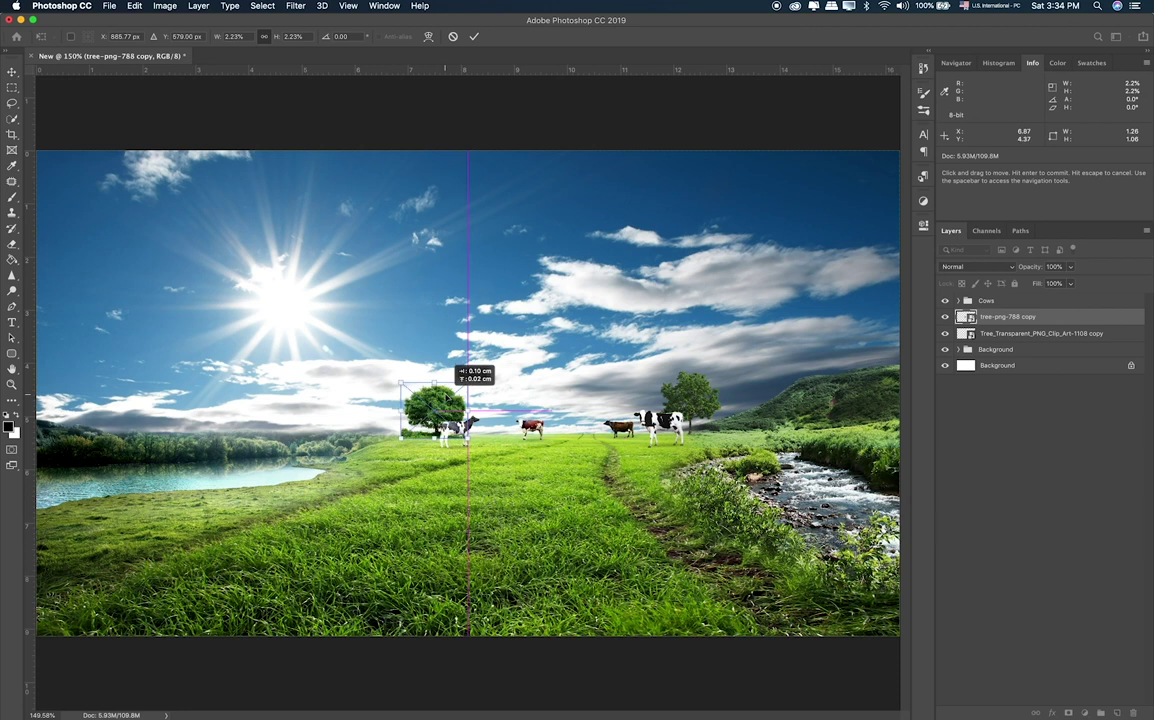
{"action": "key", "text": "Return"}
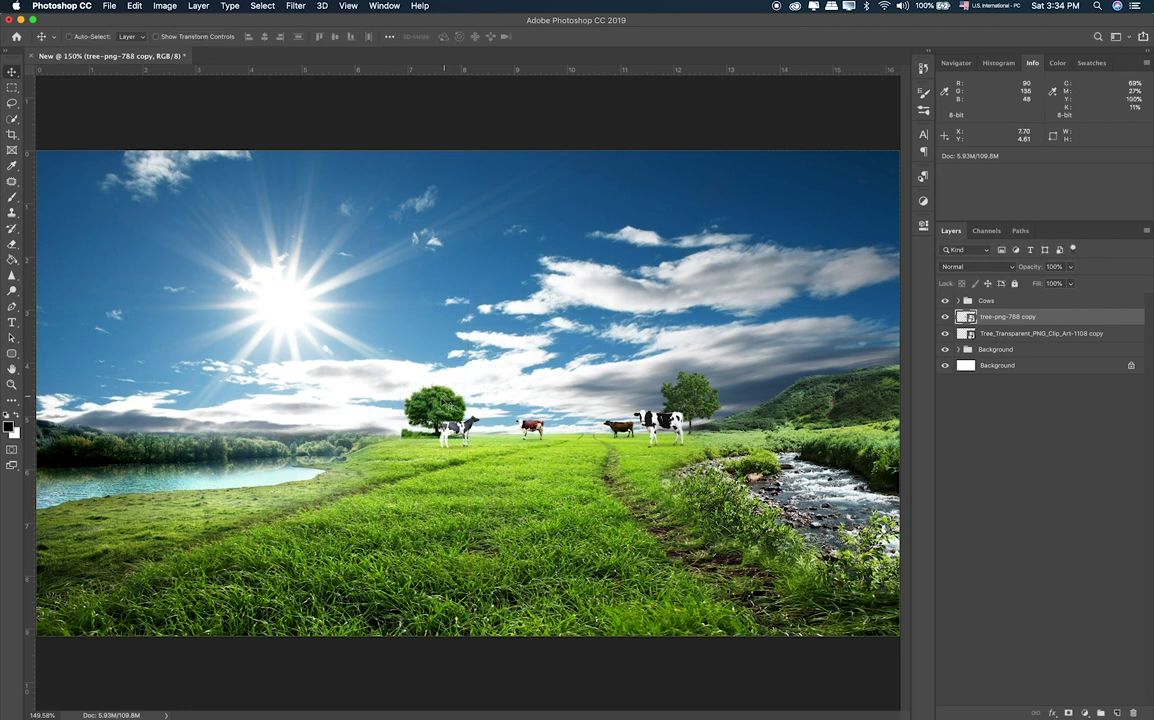
{"action": "left_click_drag", "start_coordinate": [434, 400], "coordinate": [452, 404]}
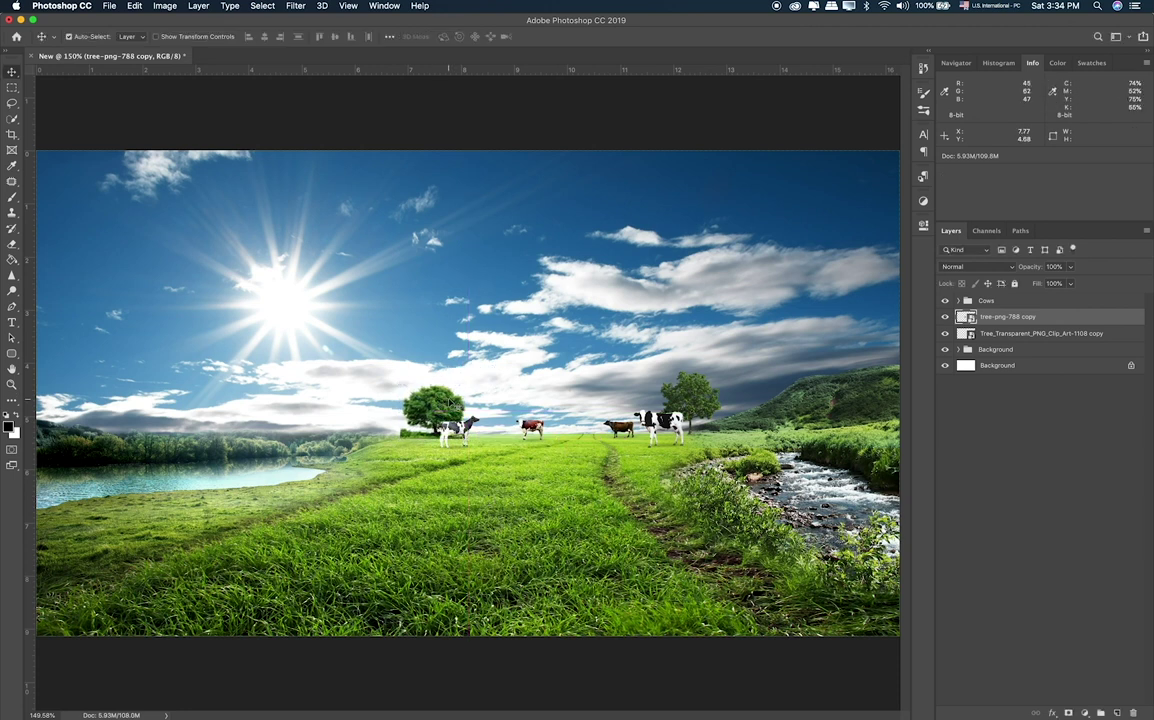
Apply Hue/Saturation to the left tree with Hue -18, Saturation +7 and Lightness +35.
{"action": "key", "text": "ctrl+u"}
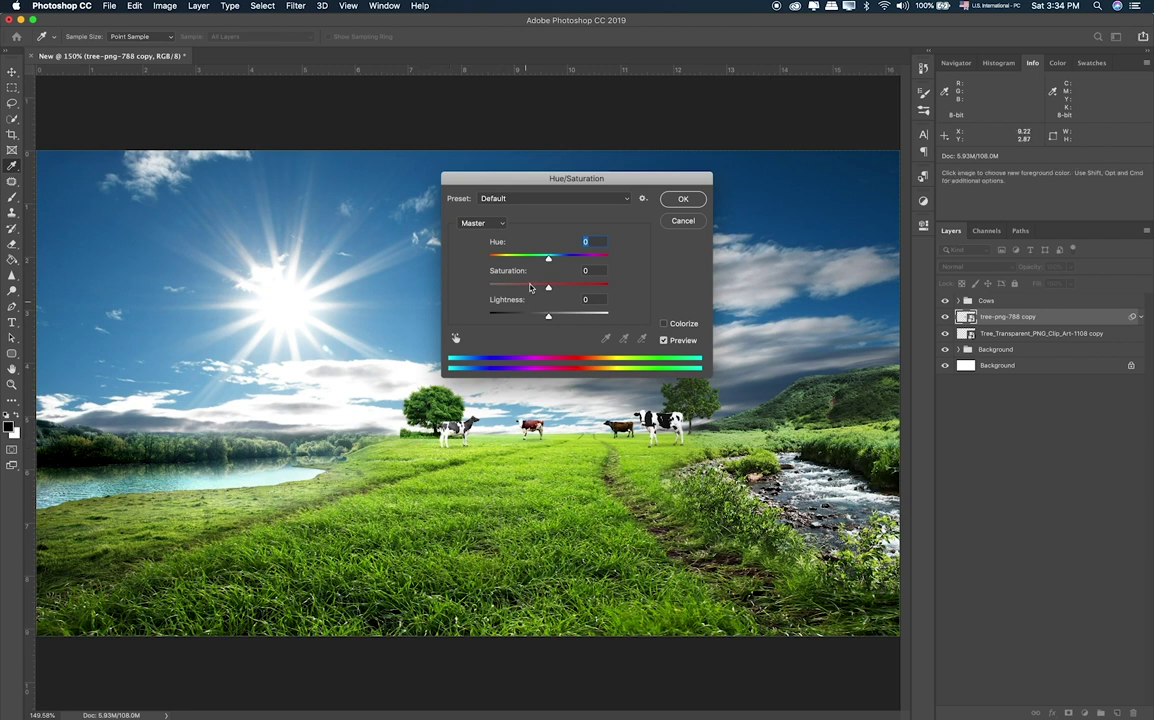
{"action": "mouse_move", "coordinate": [548, 258]}
{"action": "left_mouse_down"}
{"action": "mouse_move", "coordinate": [537, 259]}
{"action": "mouse_move", "coordinate": [535, 288]}
{"action": "mouse_move", "coordinate": [555, 289]}
{"action": "mouse_move", "coordinate": [558, 321]}
{"action": "left_mouse_up"}
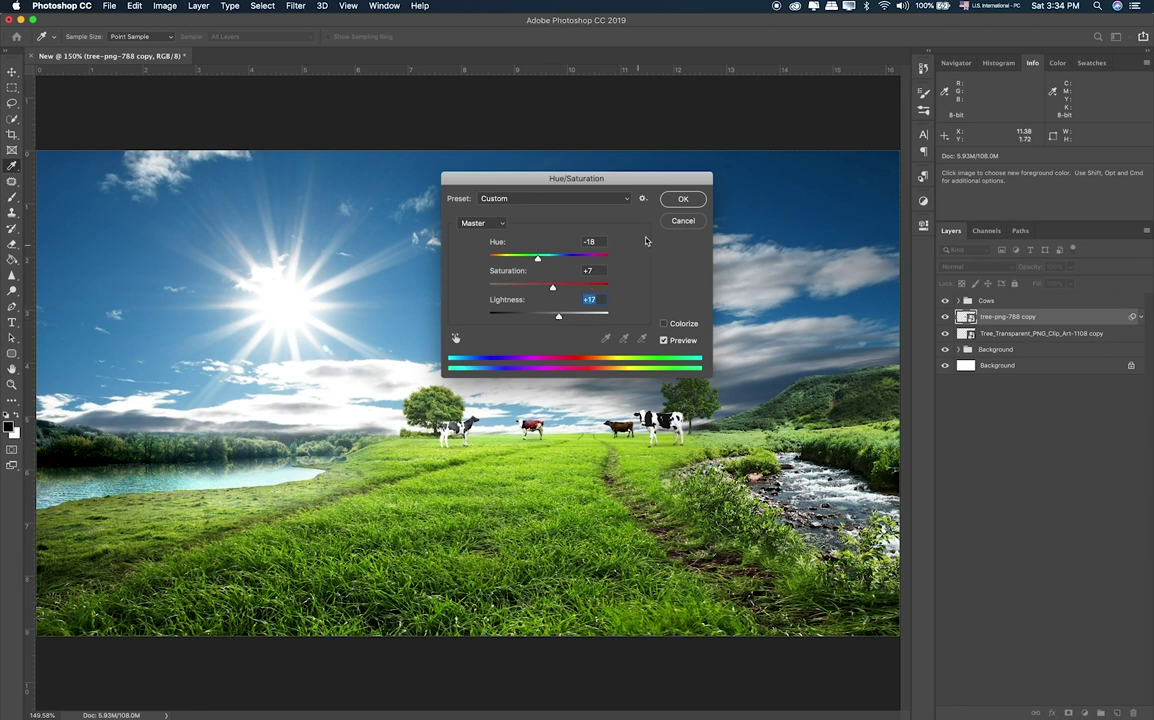
{"action": "left_click_drag", "start_coordinate": [559, 320], "coordinate": [571, 319]}
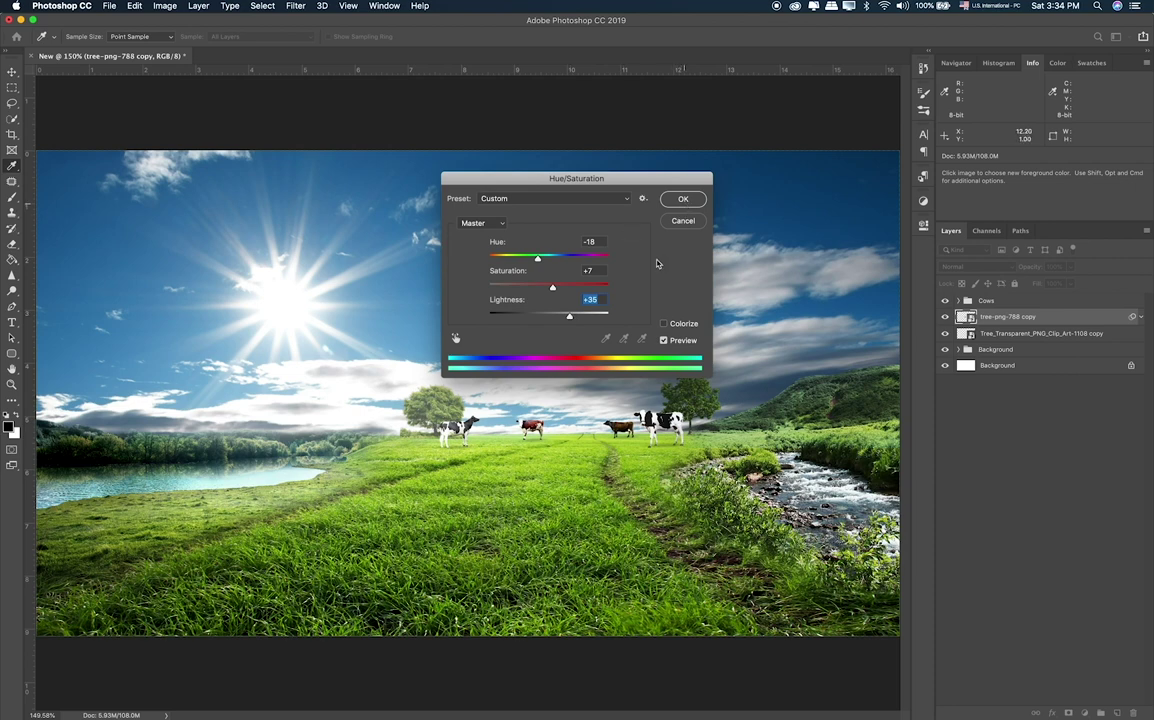
{"action": "key", "text": "Return"}
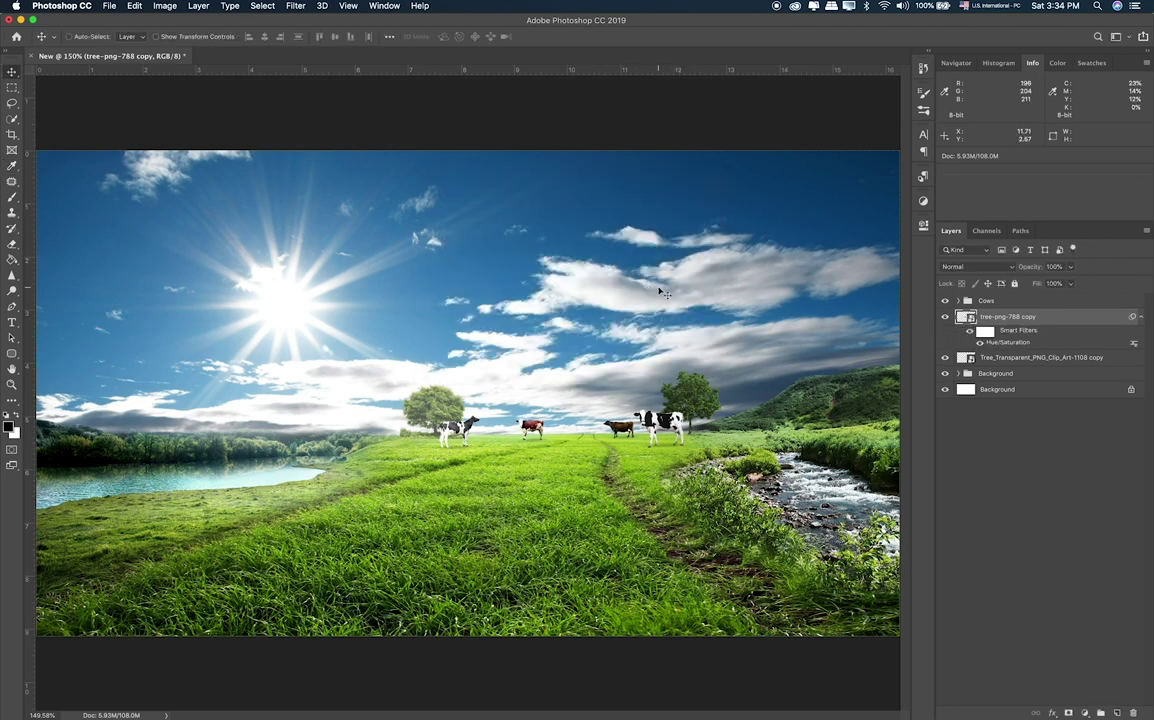
Add a layer mask to the tree-png-788 copy layer and ready a smaller brush.
{"action": "key", "text": "super+plus"}
{"action": "key", "text": "super+plus"}
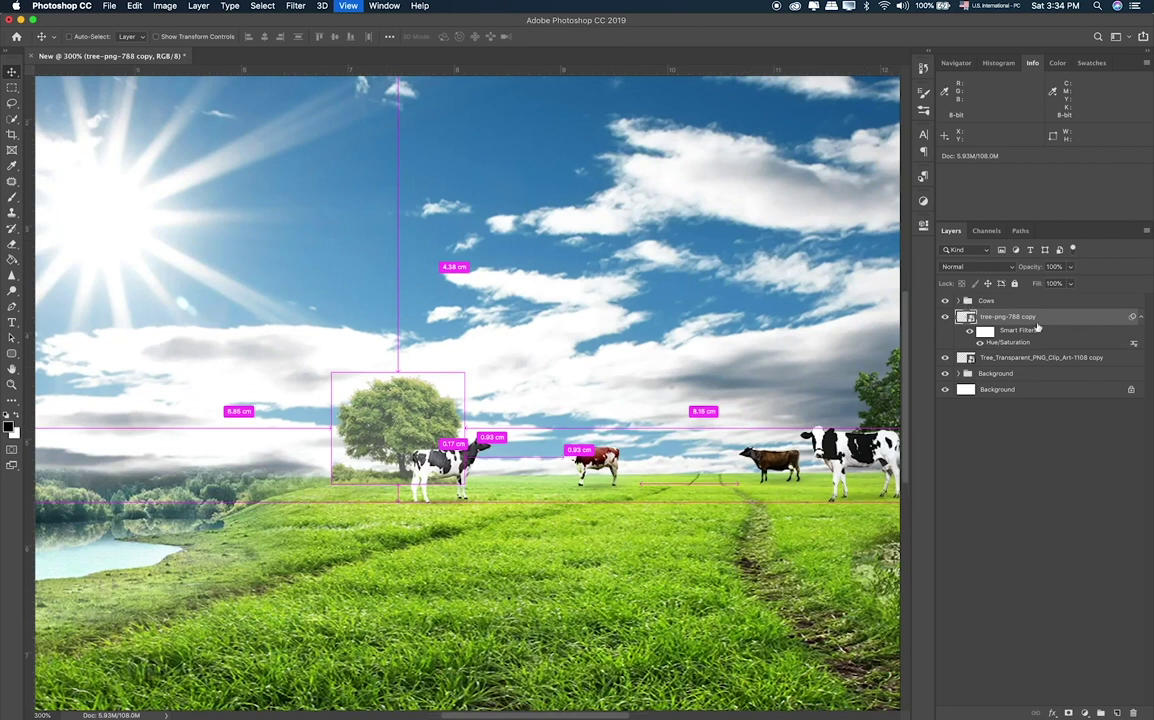
{"action": "left_click", "coordinate": [1069, 712]}
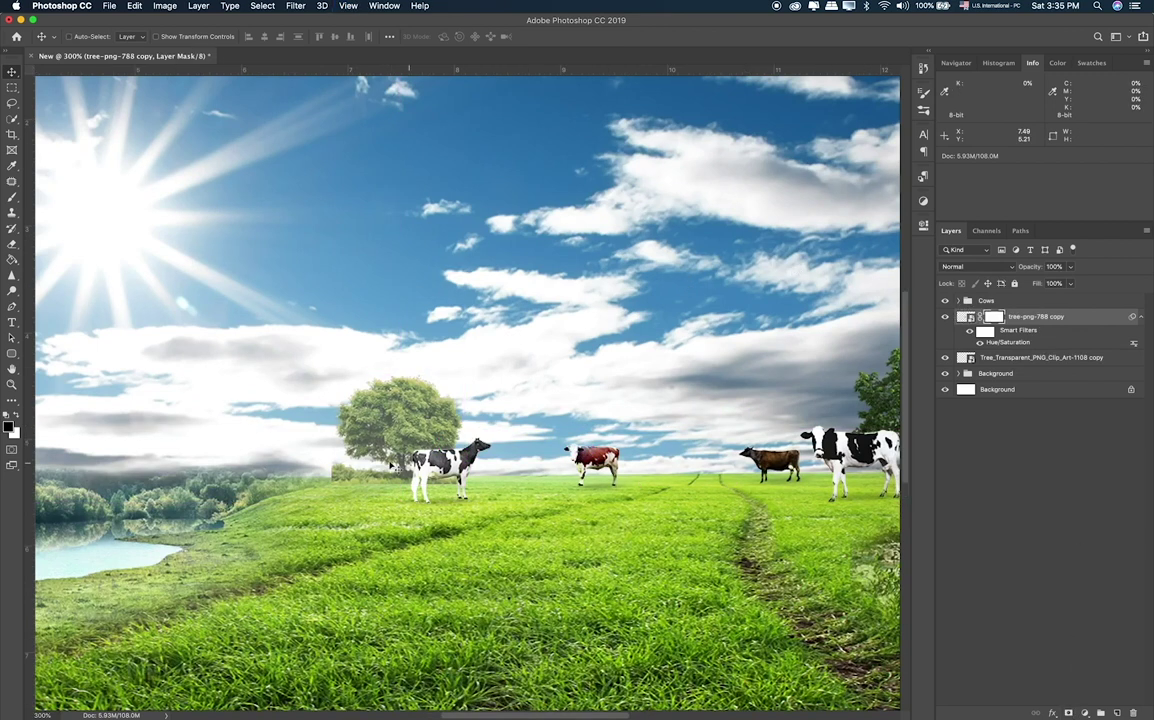
{"action": "key", "text": "b"}
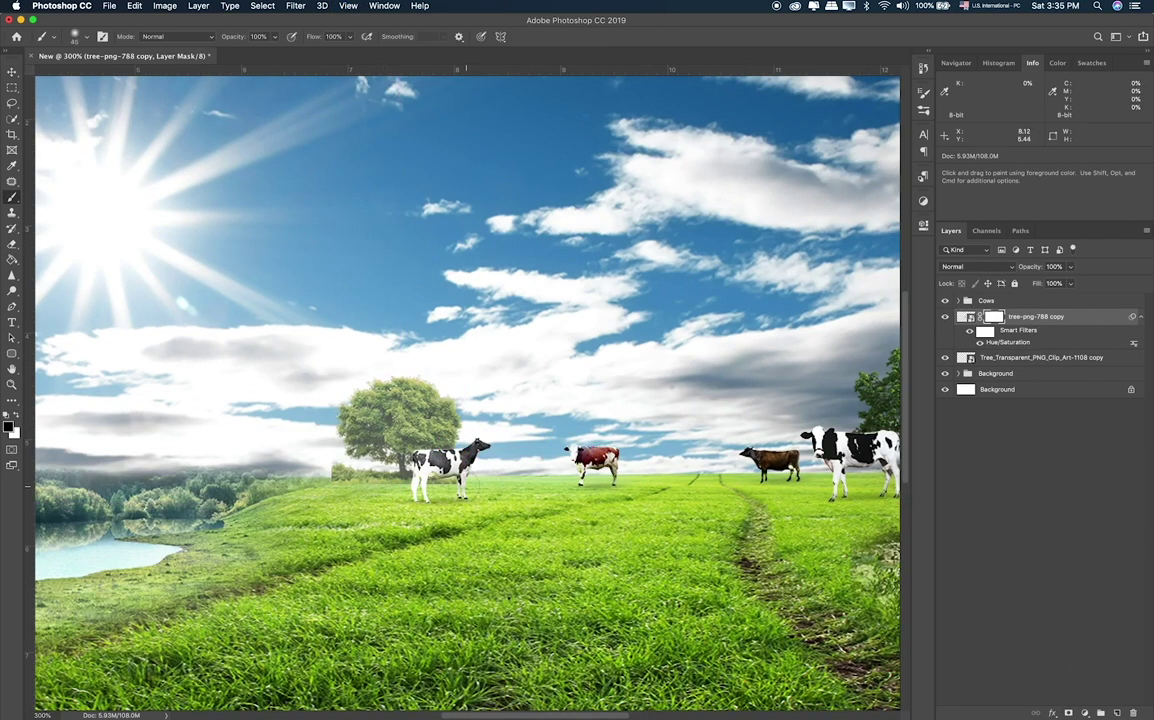
{"action": "key", "text": "bracketleft"}
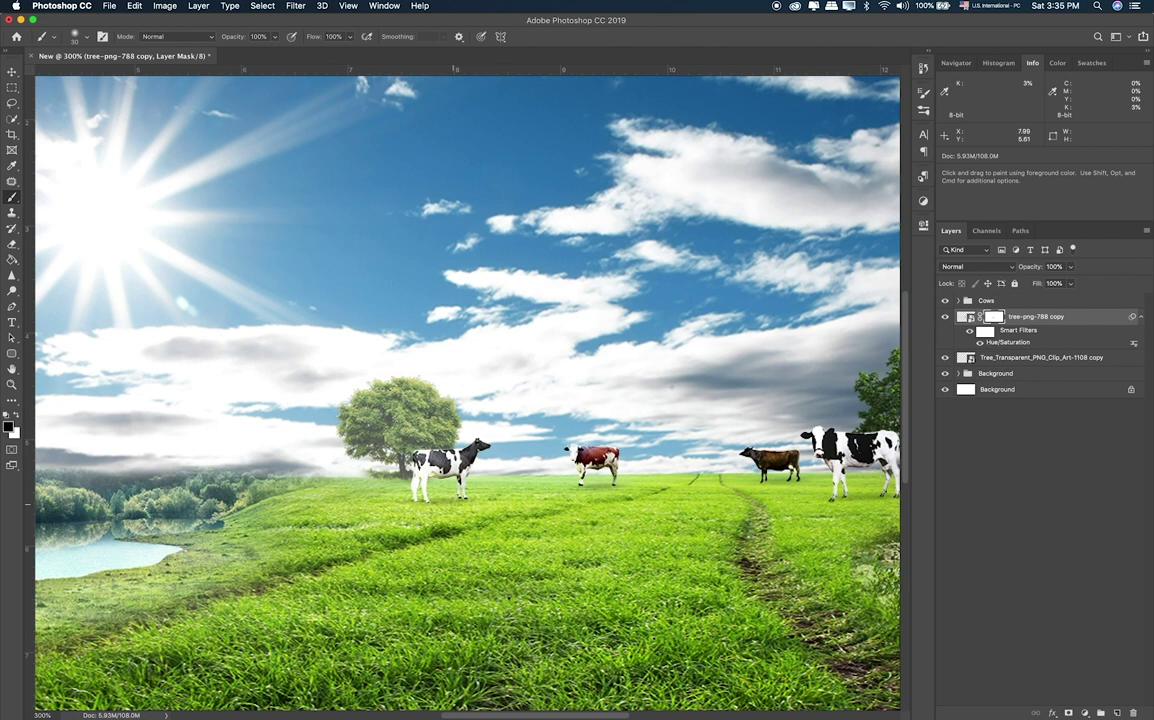
Nudge the tree-png-788 copy layer slightly downward.
{"action": "left_click", "coordinate": [965, 317]}
{"action": "key", "text": "v"}
{"action": "key", "text": "Down"}
{"action": "key", "text": "Down"}
{"action": "key", "text": "Down"}
{"action": "key", "text": "Down"}
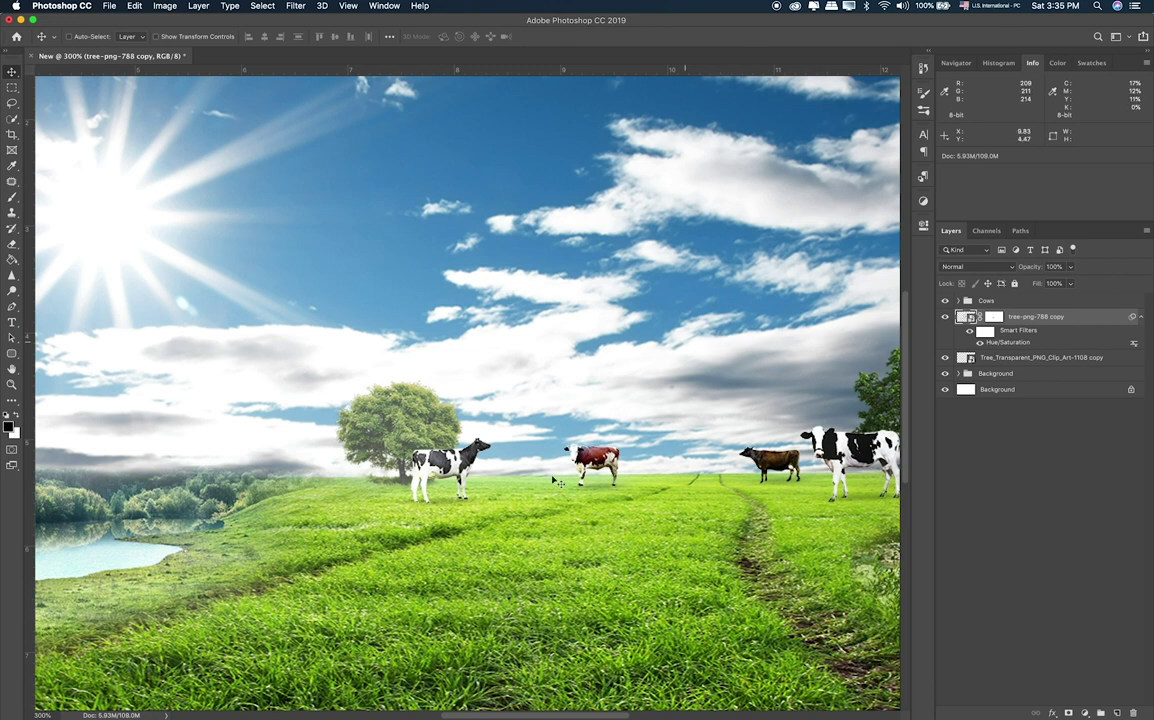
Paint the Smart Filters mask at 30% opacity, then paint the layer mask.
{"action": "left_click", "coordinate": [995, 318]}
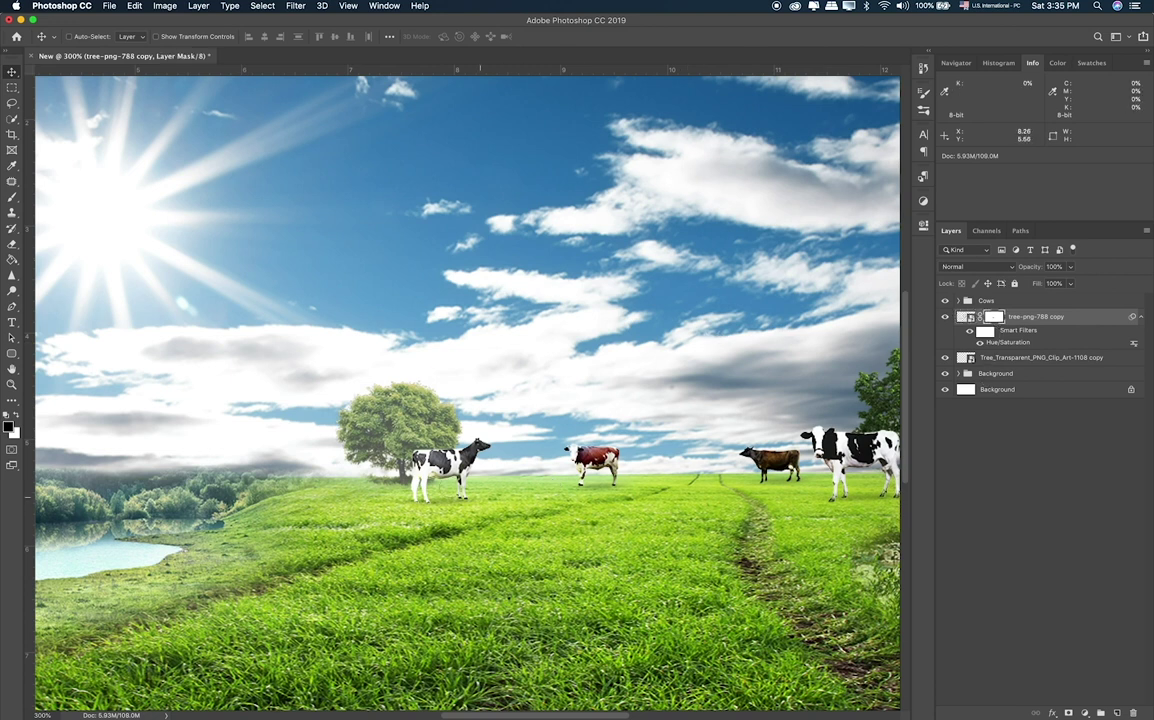
{"action": "key", "text": "b"}
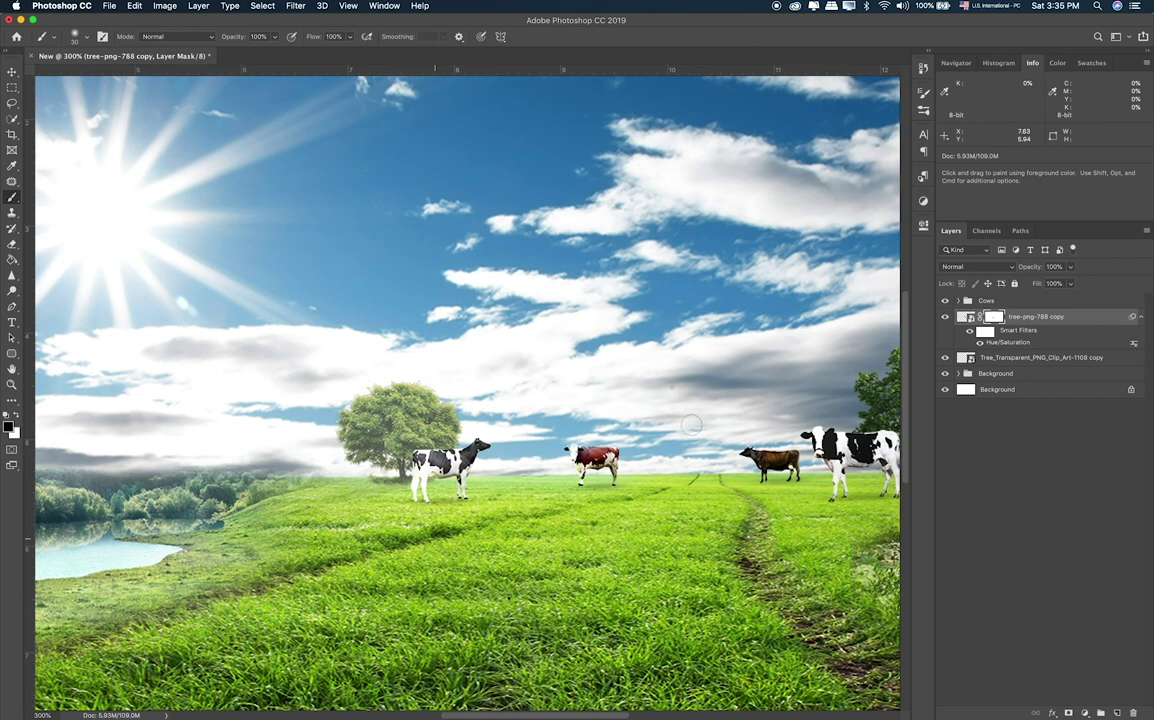
{"action": "left_click", "coordinate": [985, 330]}
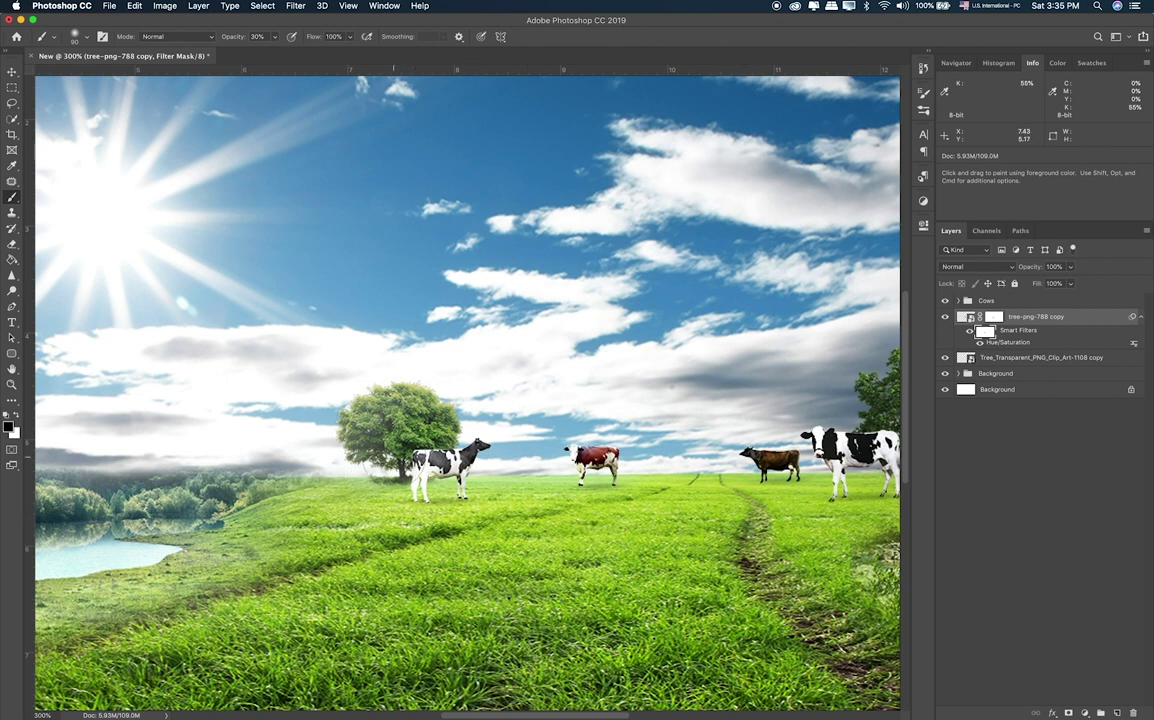
{"action": "left_click", "coordinate": [991, 318]}
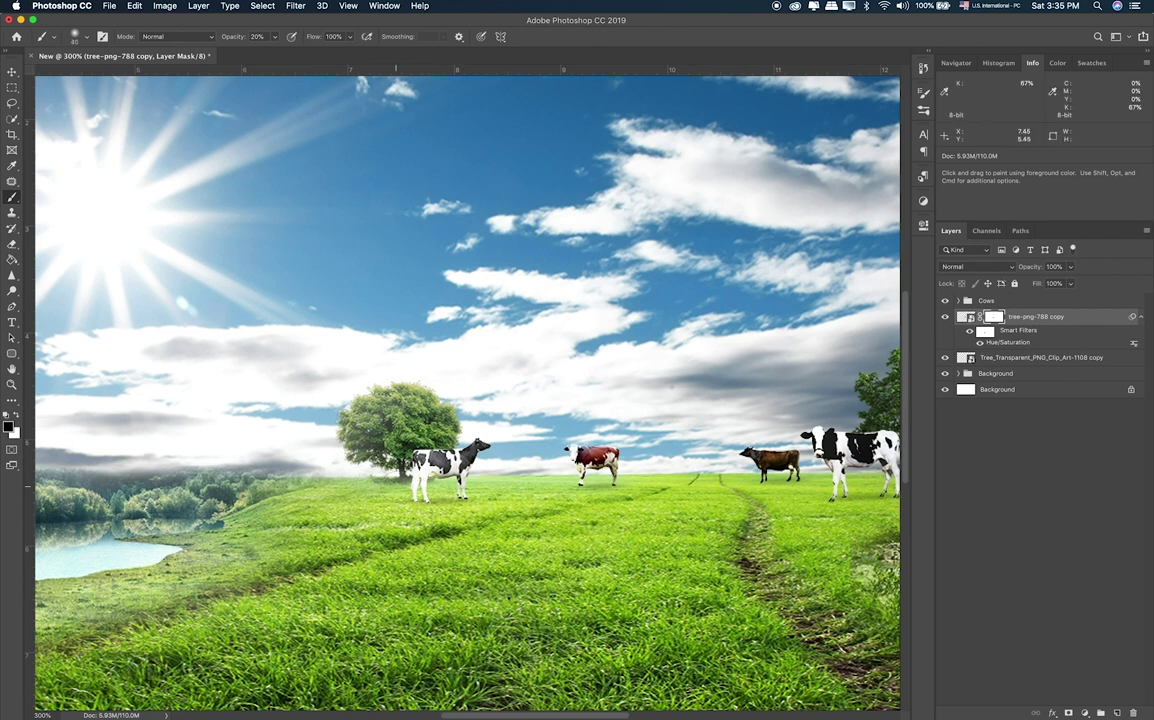
Fit the landscape on screen and tag tree-png-788 copy.png red in Finder.
{"action": "key", "text": "super+0"}
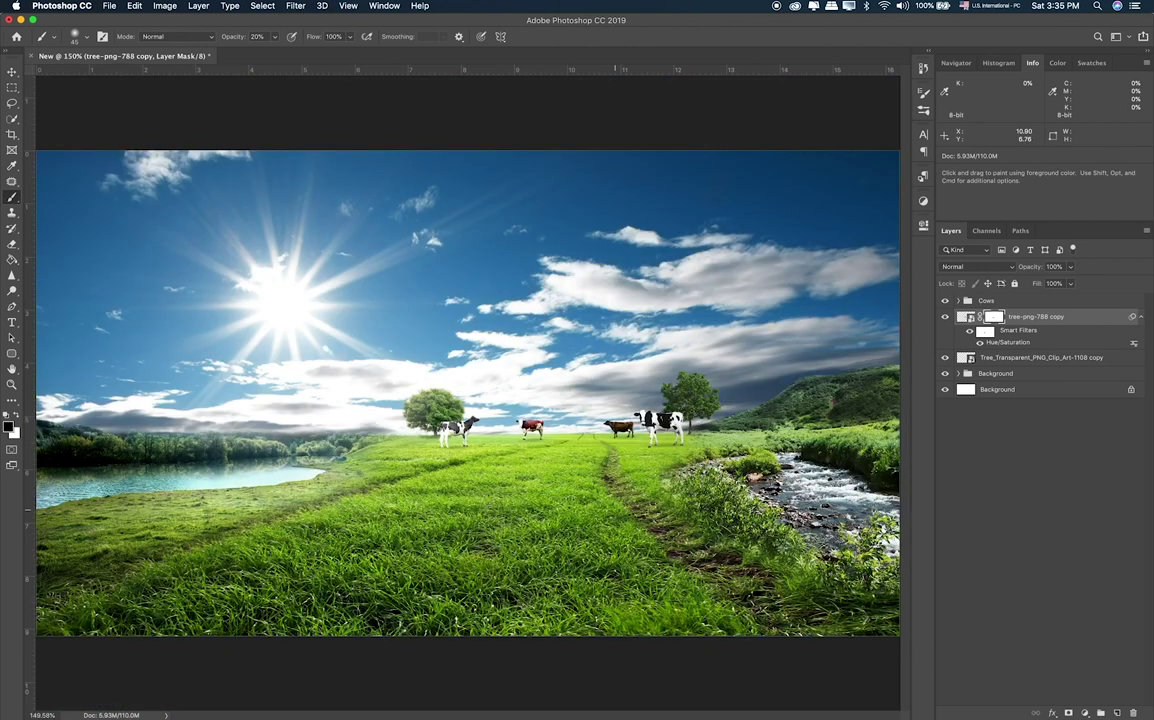
{"action": "key", "text": "super+Tab"}
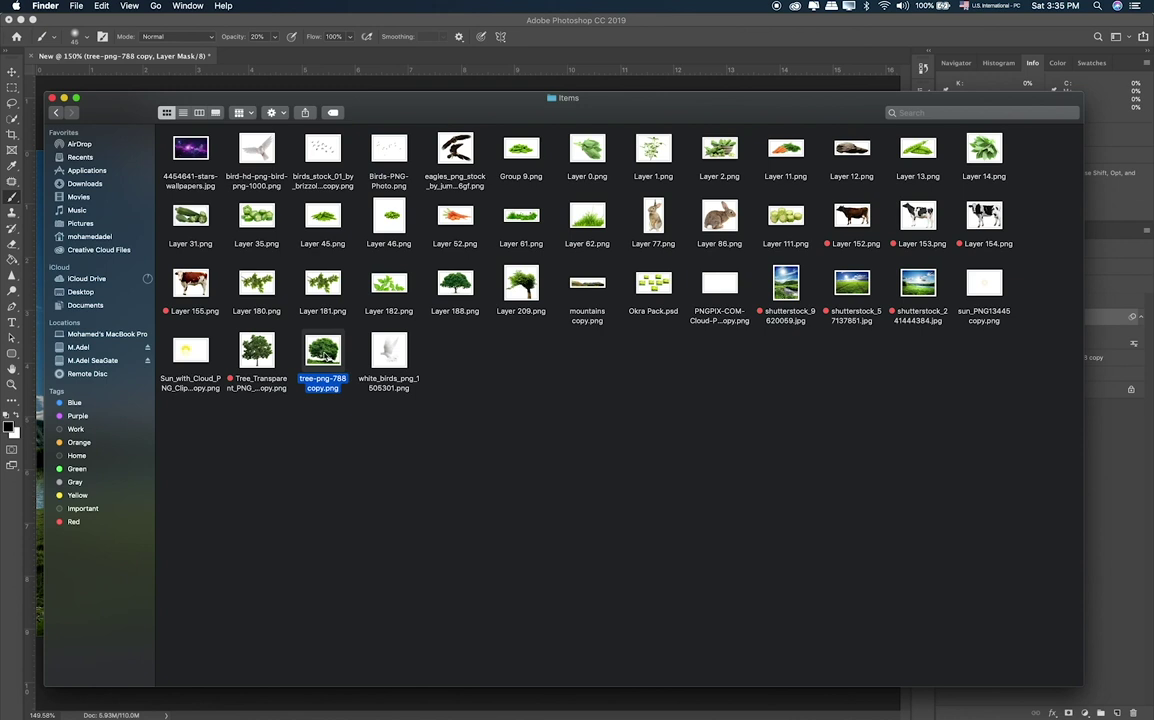
{"action": "right_click", "coordinate": [322, 350]}
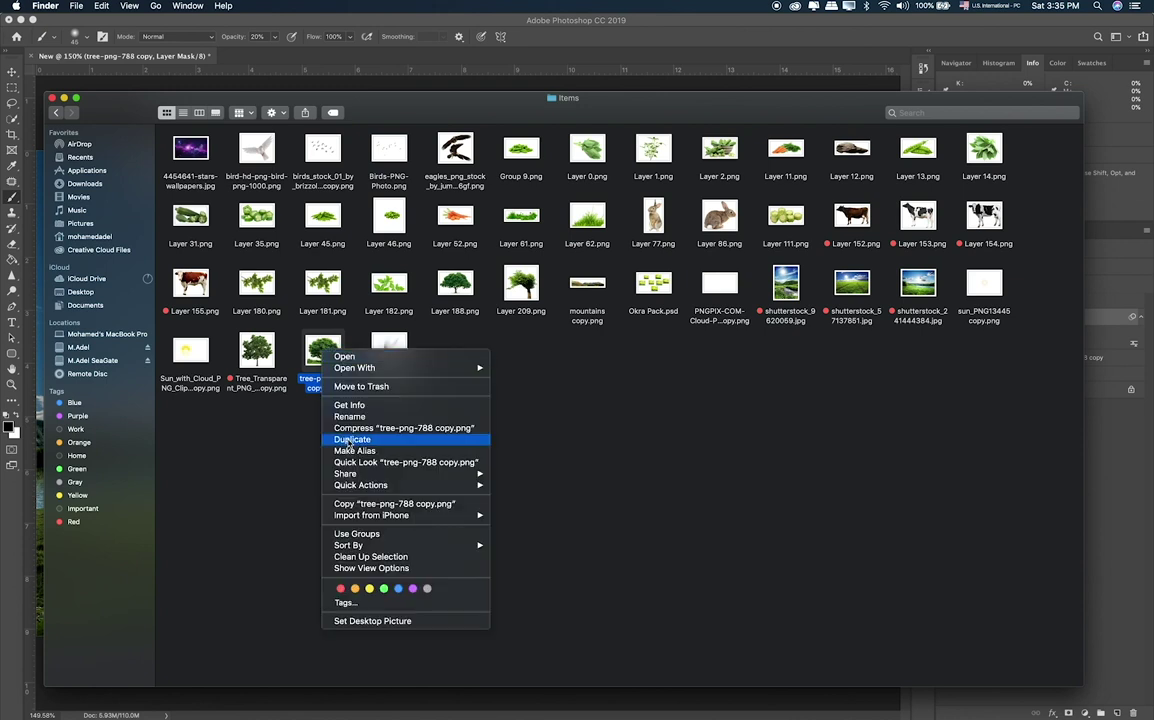
{"action": "left_click", "coordinate": [341, 588]}
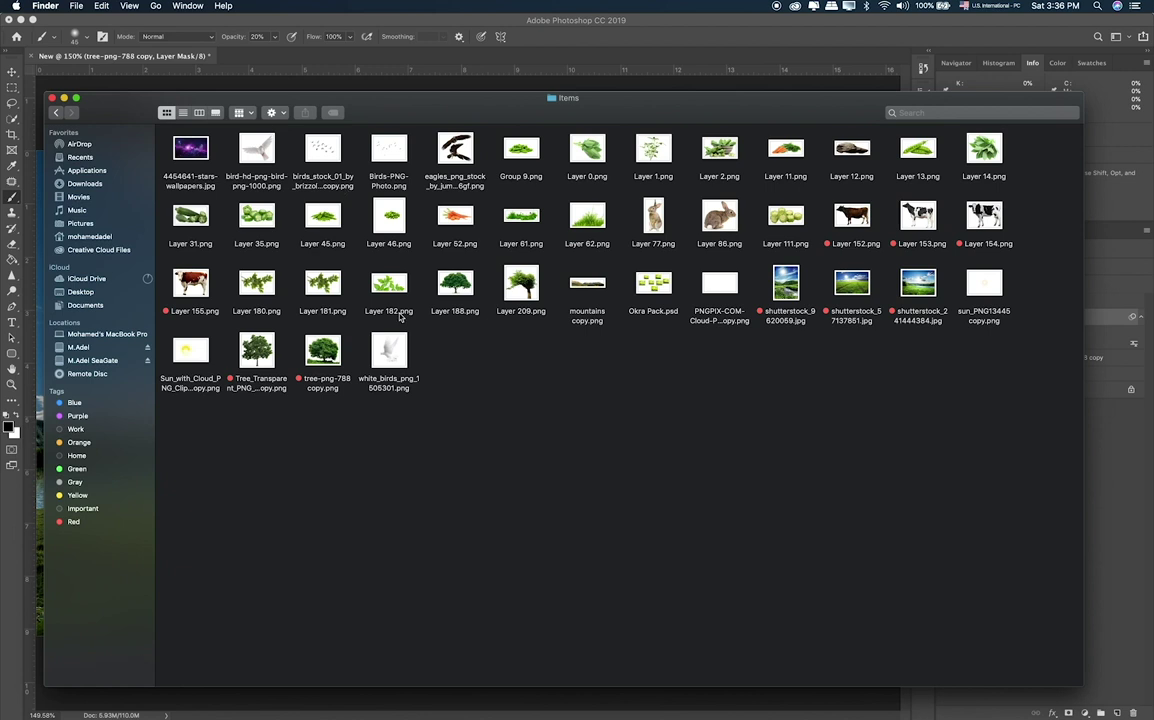
Preview the Items folder images with Quick Look, then open Okra Pack.psd in Photoshop.
{"action": "left_click", "coordinate": [389, 350]}
{"action": "left_click", "coordinate": [268, 151]}
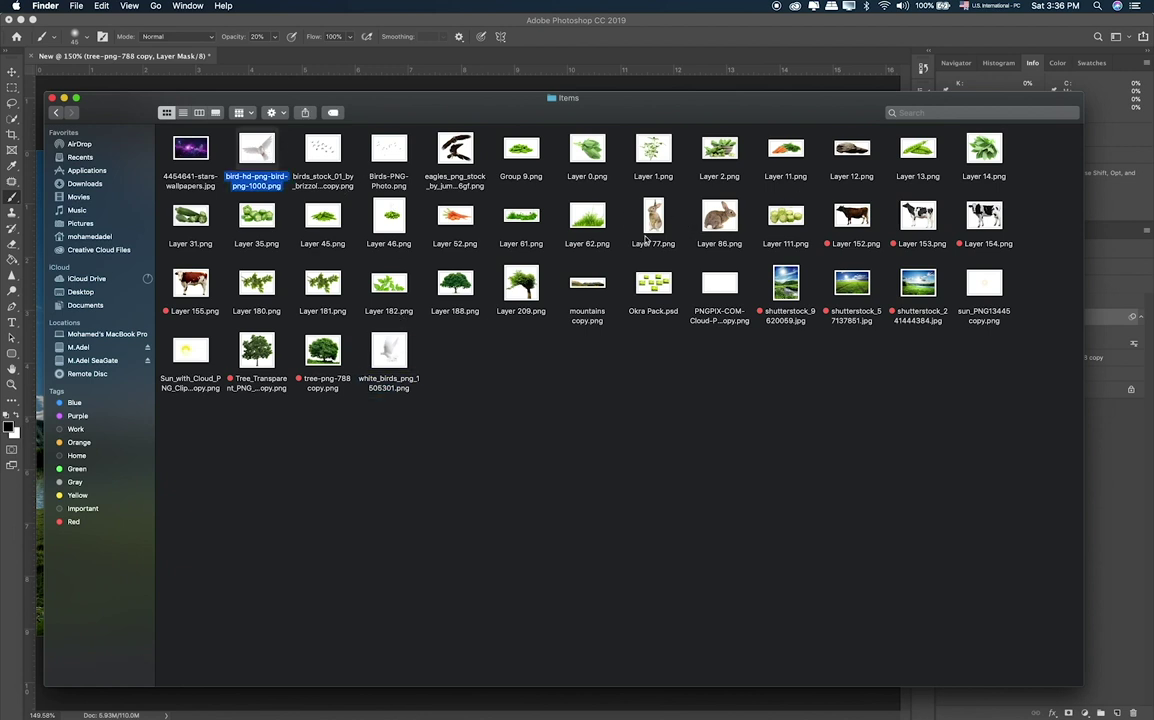
{"action": "left_click", "coordinate": [716, 217]}
{"action": "left_click", "coordinate": [713, 285]}
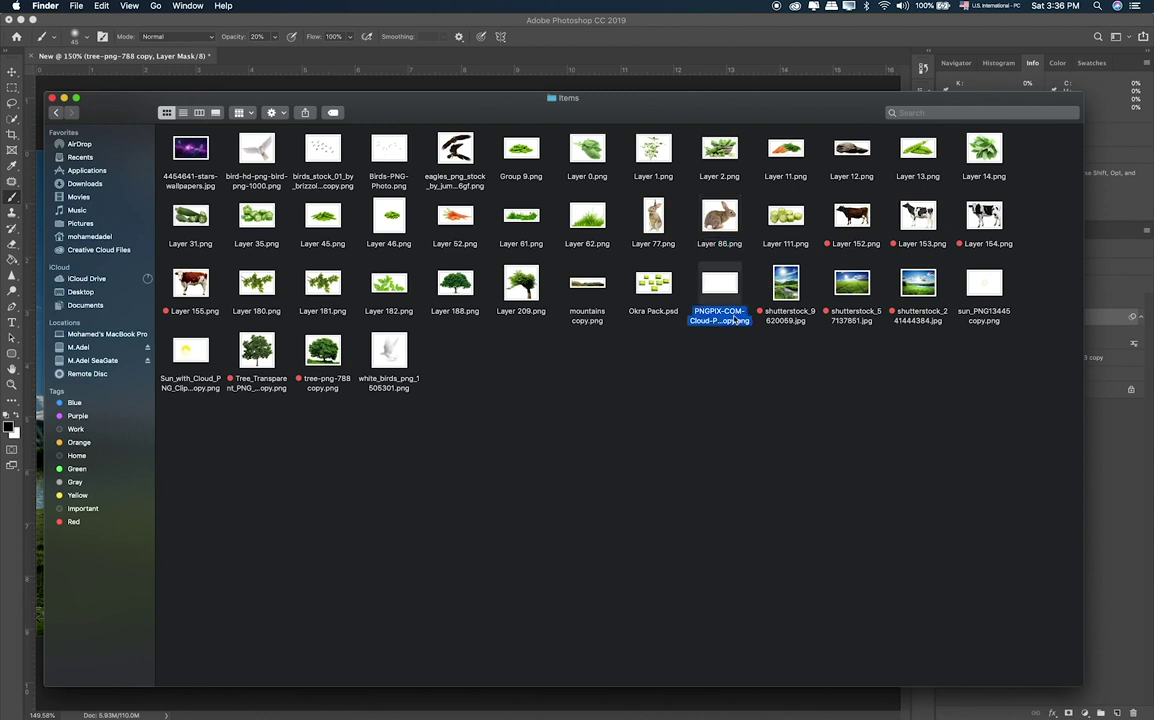
{"action": "key", "text": "space"}
{"action": "key", "text": "space"}
{"action": "left_click", "coordinate": [200, 363]}
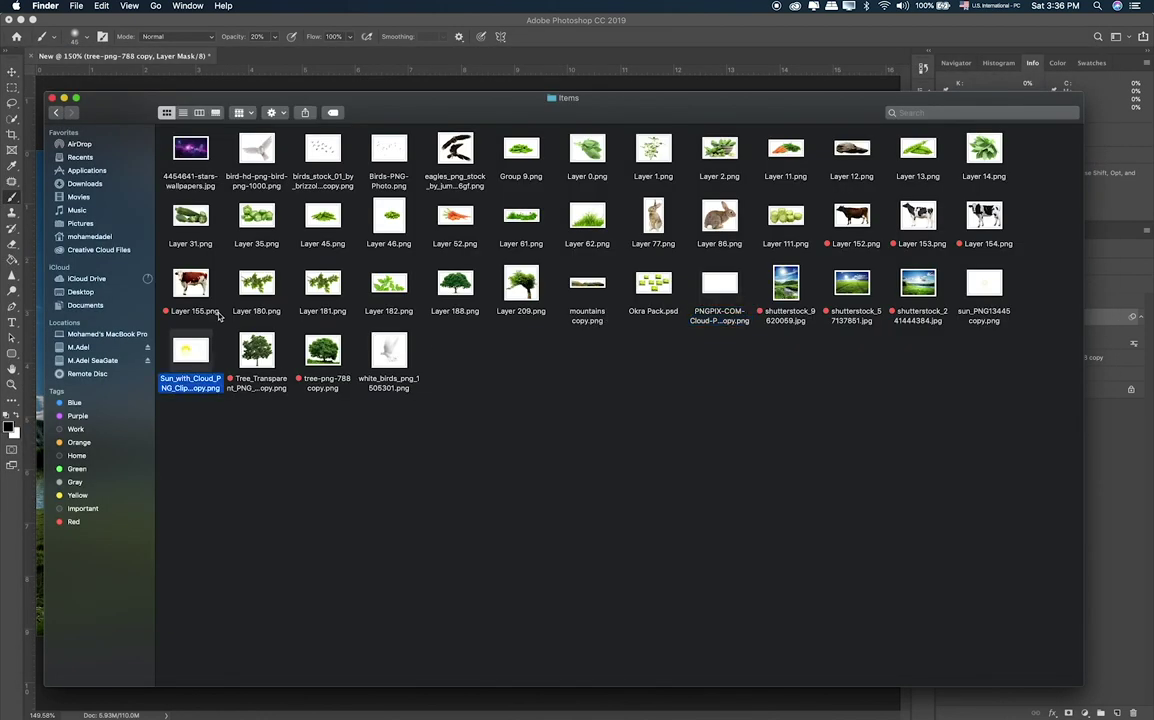
{"action": "left_click", "coordinate": [976, 286]}
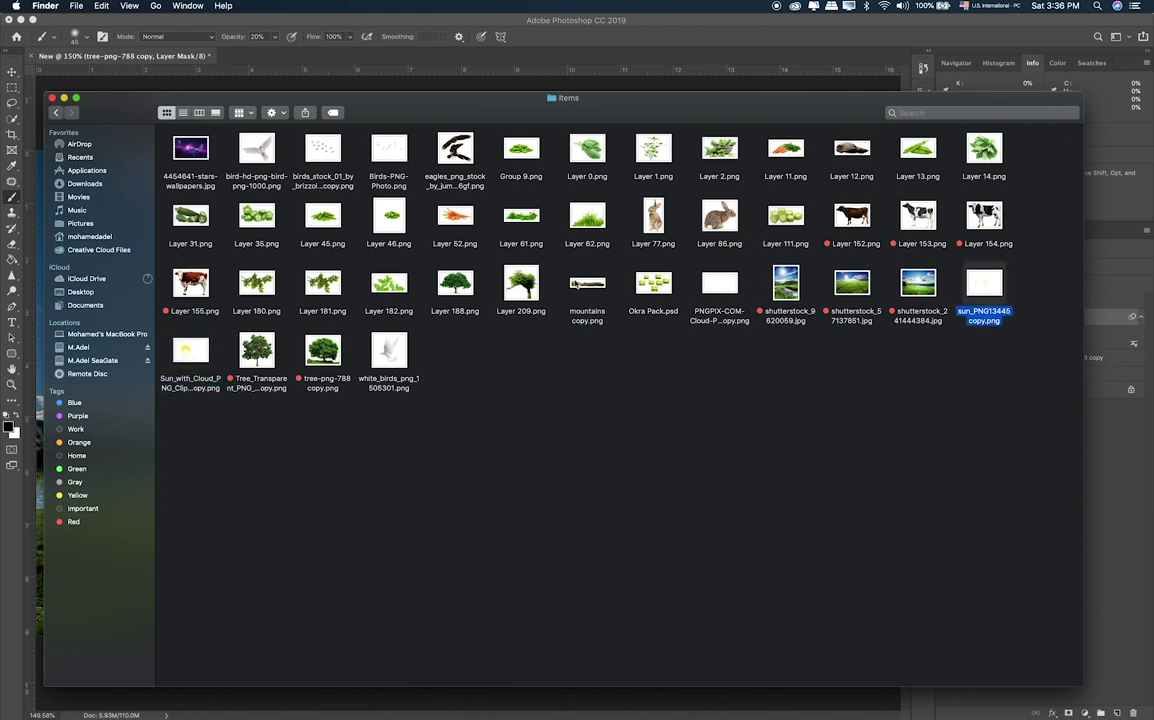
{"action": "left_click", "coordinate": [655, 287]}
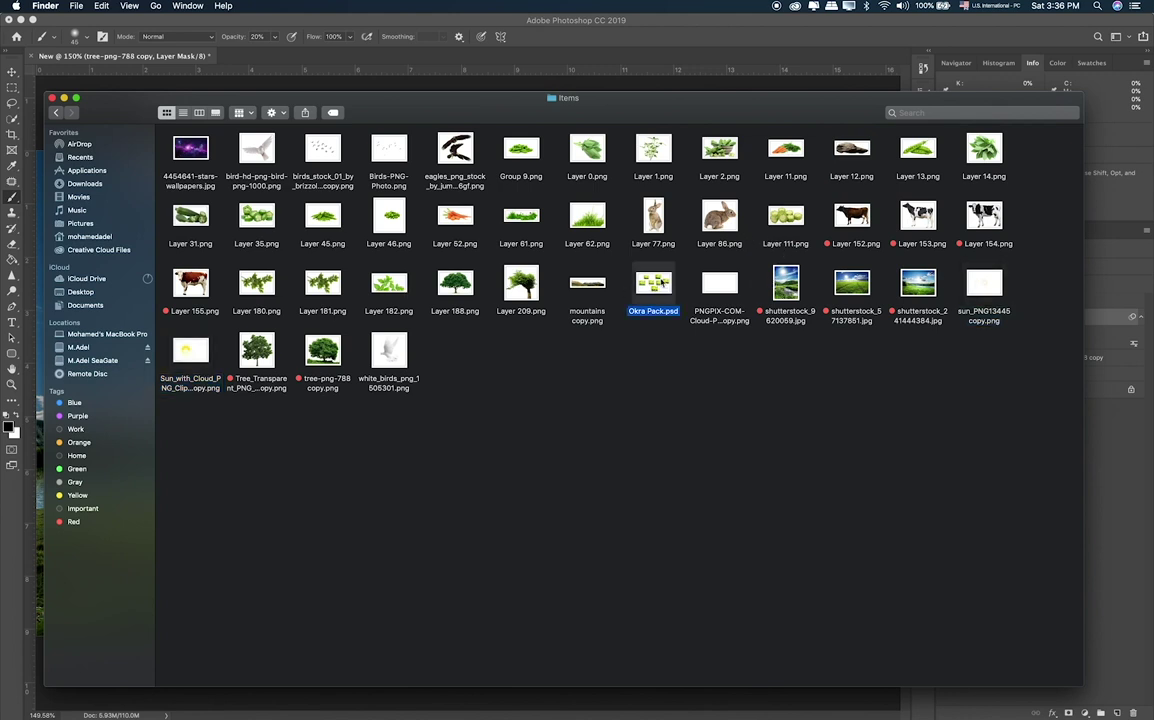
{"action": "key", "text": "super+Tab"}
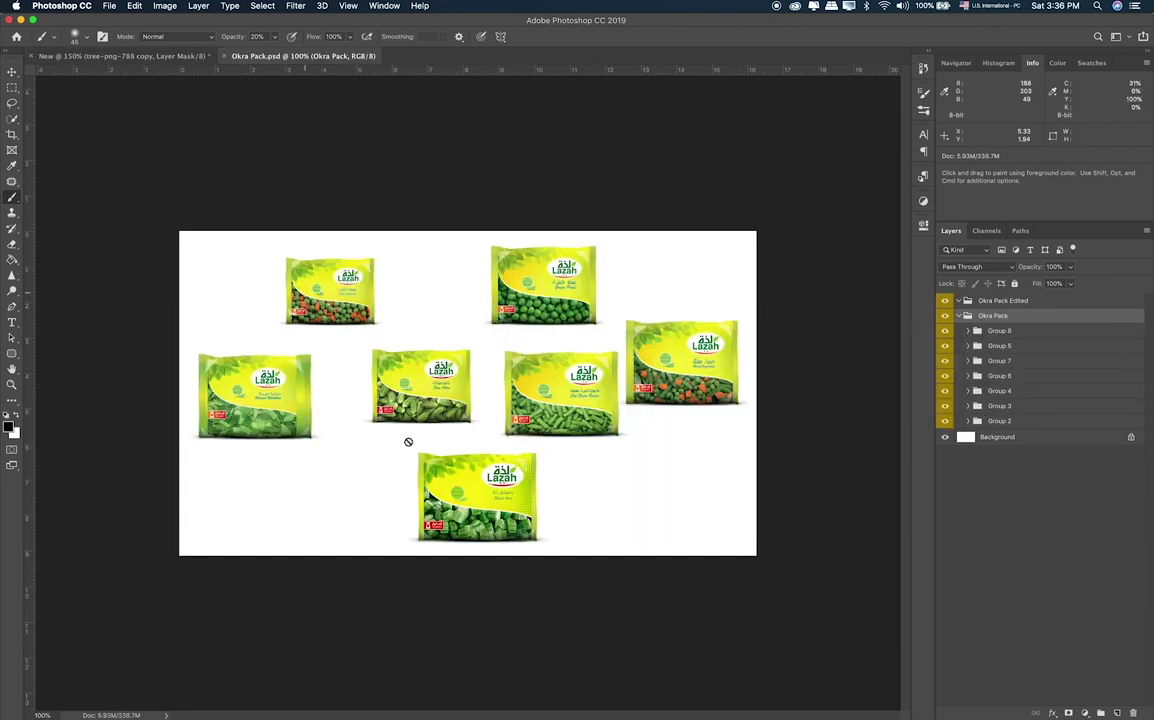
Toggle the Okra Pack groups' visibility to identify each Lazah package, then select Okra Pack.
{"action": "left_click", "coordinate": [968, 331]}
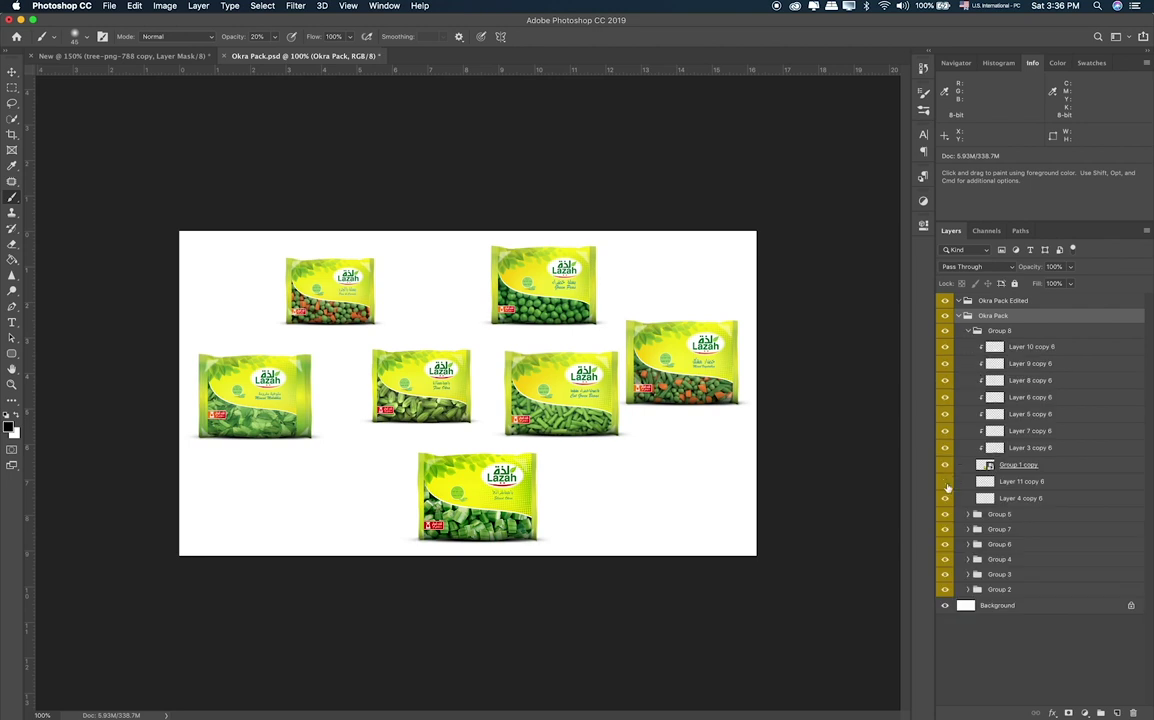
{"action": "left_click", "coordinate": [969, 332]}
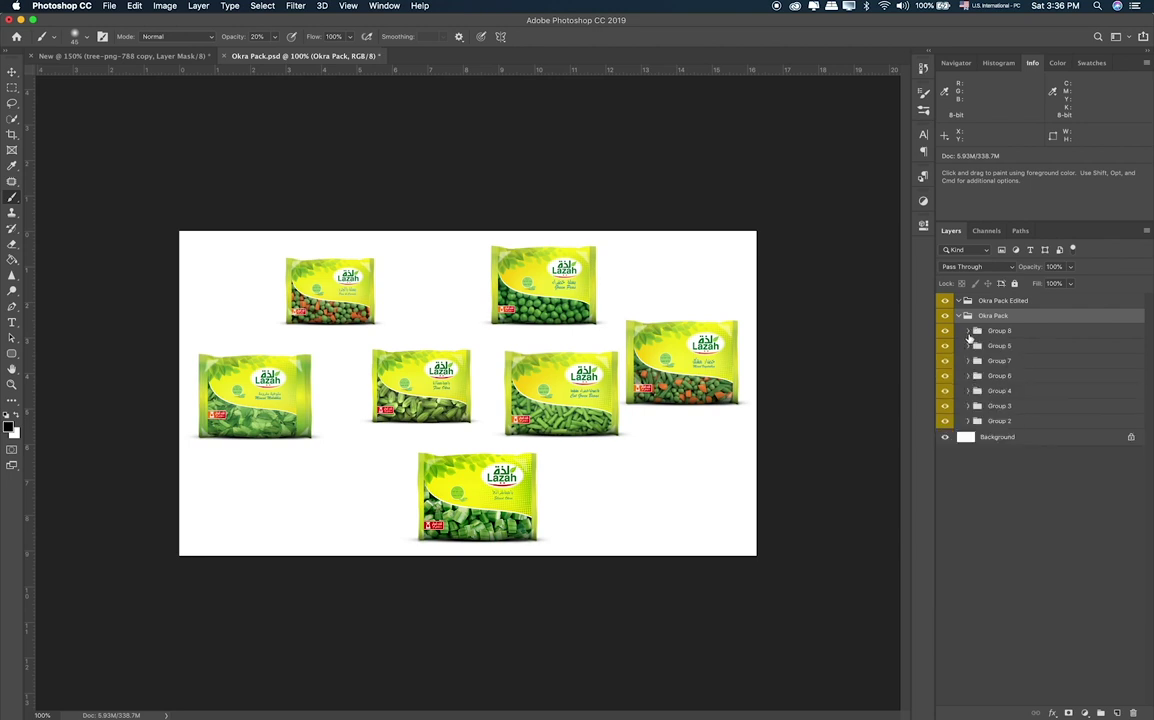
{"action": "left_click", "coordinate": [945, 360]}
{"action": "left_click", "coordinate": [945, 376]}
{"action": "left_click", "coordinate": [947, 395]}
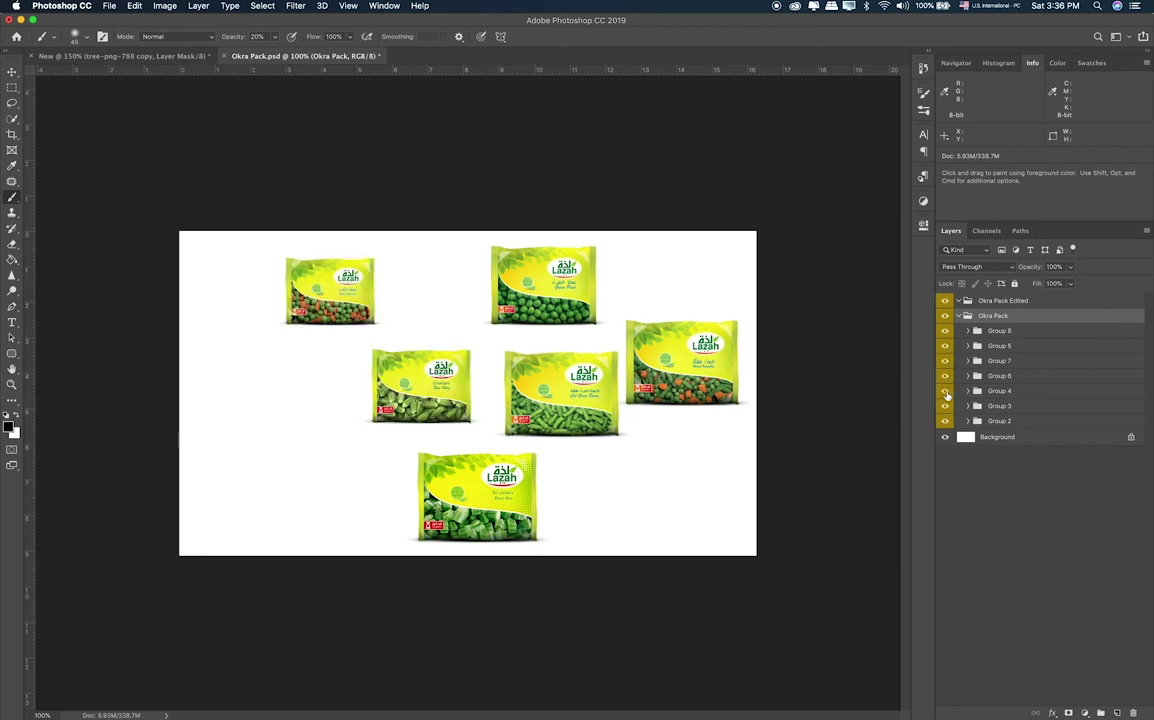
{"action": "left_click", "coordinate": [948, 406]}
{"action": "left_click", "coordinate": [947, 421]}
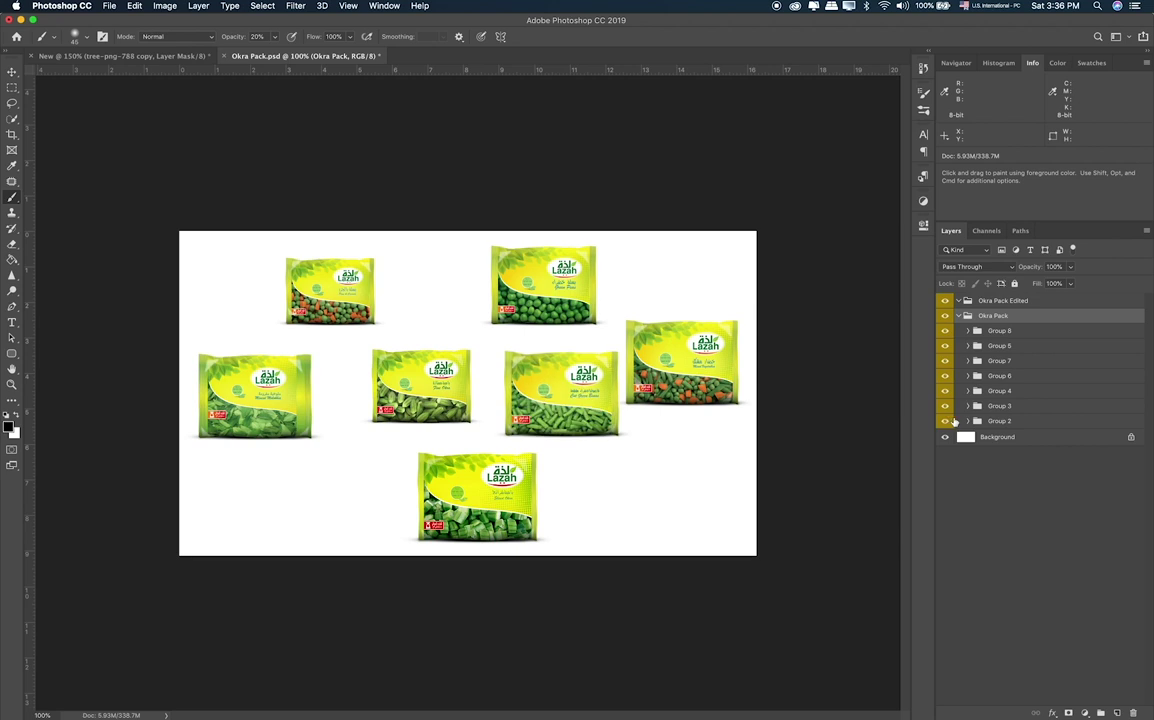
{"action": "left_click", "coordinate": [990, 302]}
{"action": "left_click", "coordinate": [1000, 316]}
Move the Okra Pack group into the pasture document, stacked above the Cows layer.
{"action": "key", "text": "v"}
{"action": "mouse_move", "coordinate": [540, 290]}
{"action": "left_mouse_down"}
{"action": "mouse_move", "coordinate": [170, 57]}
{"action": "mouse_move", "coordinate": [440, 293]}
{"action": "left_mouse_up"}
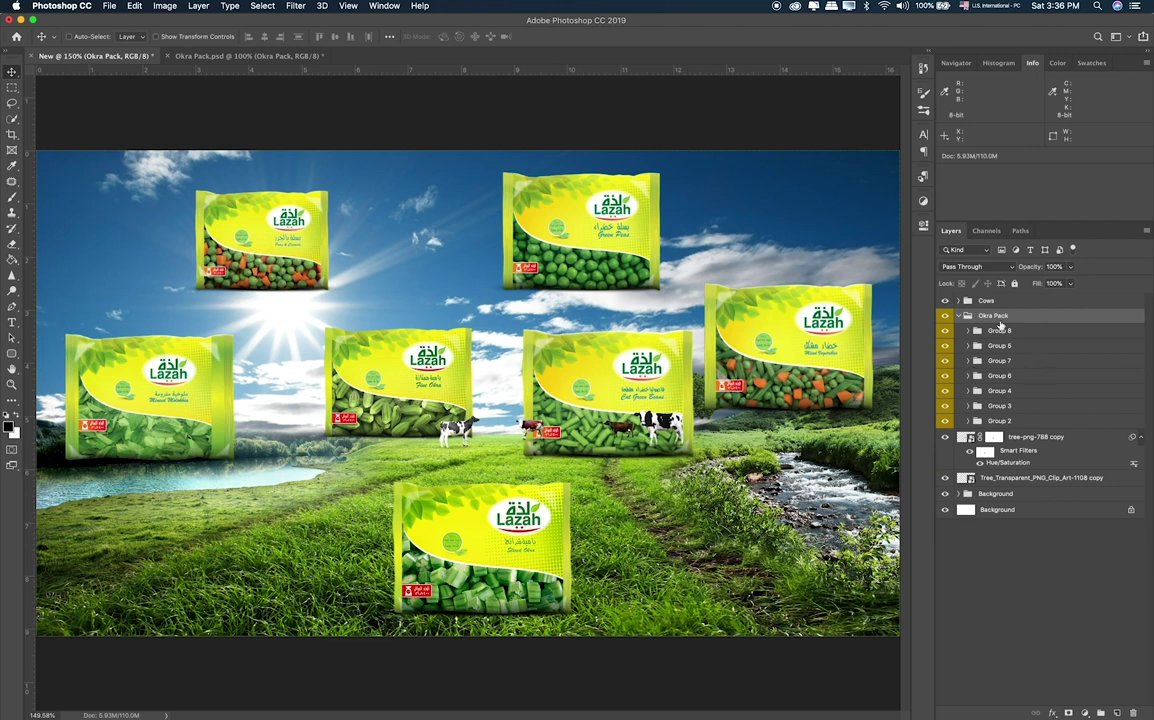
{"action": "left_click_drag", "start_coordinate": [1000, 324], "coordinate": [1000, 302]}
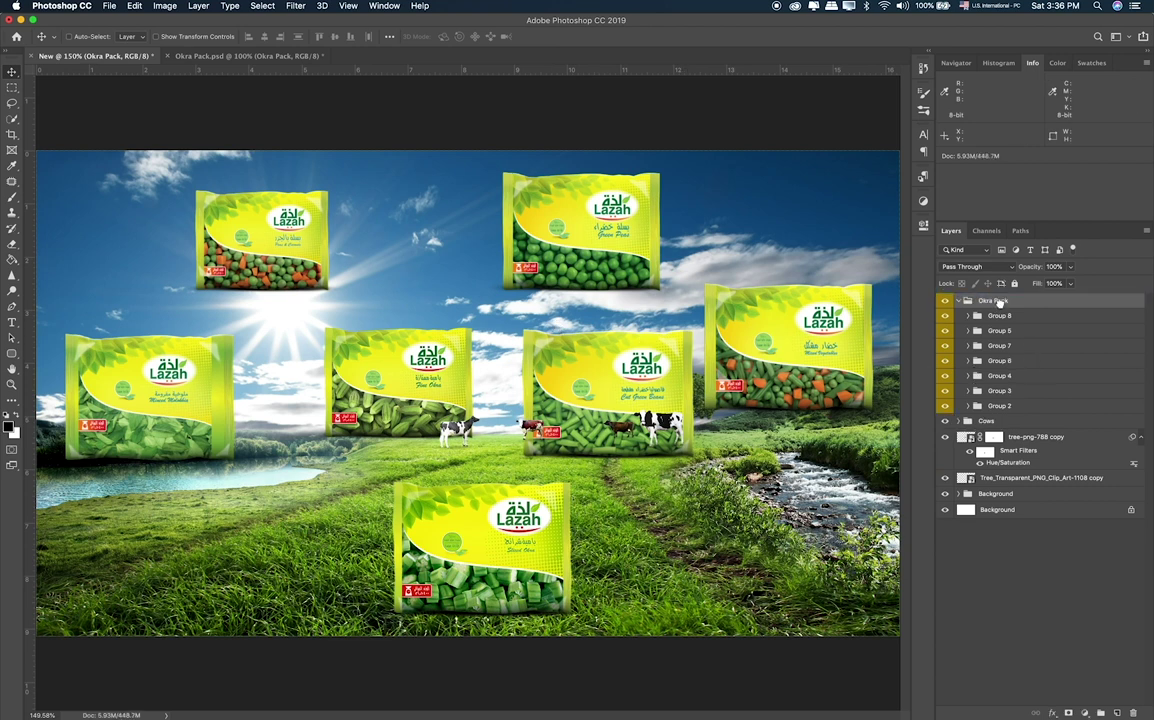
{"action": "left_click", "coordinate": [959, 303]}
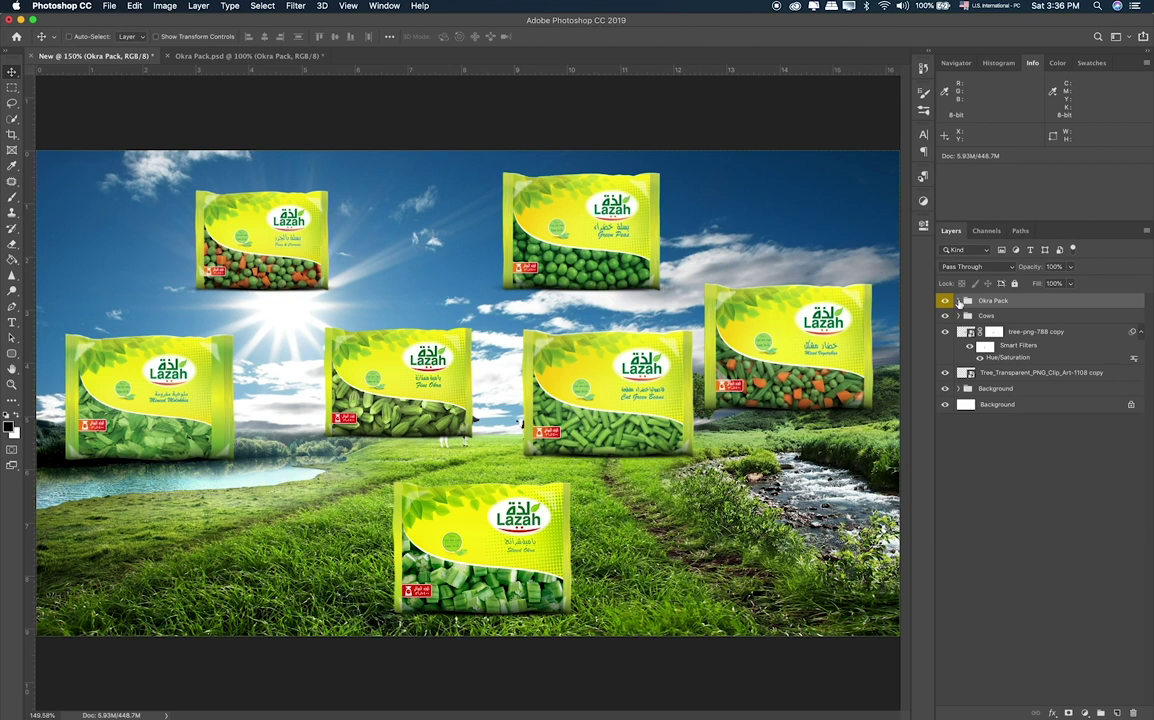
Scale the Okra Pack group down to about 80%.
{"action": "key", "text": "super+t"}
{"action": "key", "text": "super+minus"}
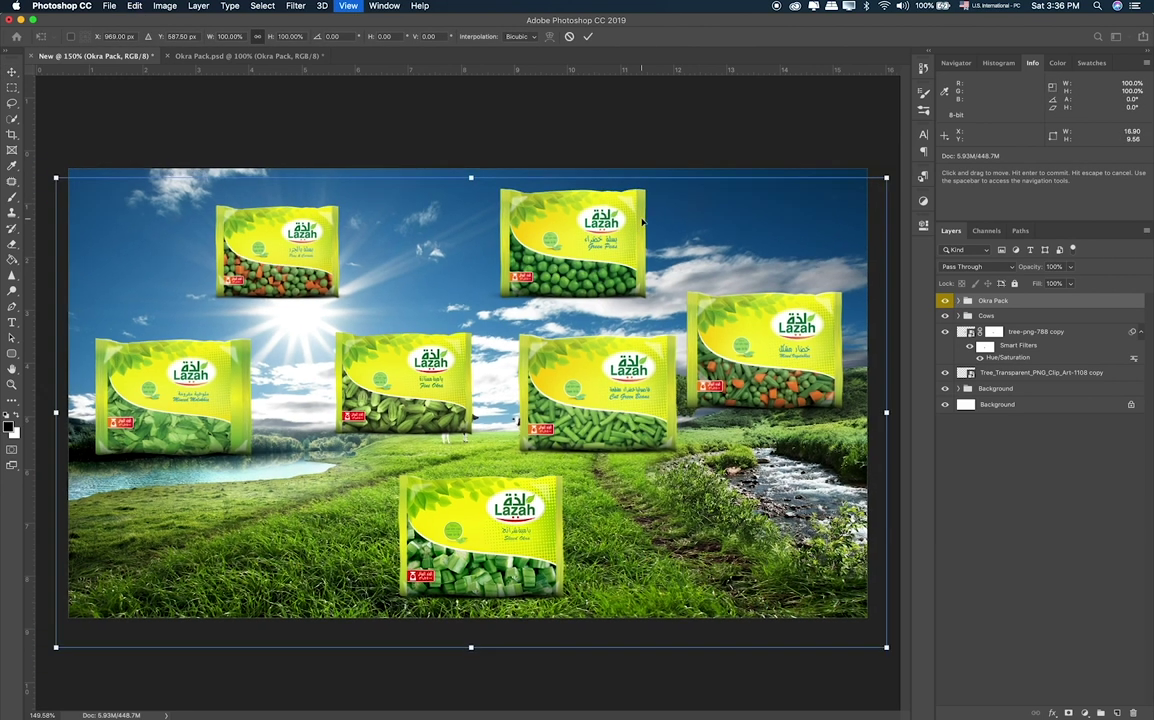
{"action": "left_click_drag", "start_coordinate": [678, 278], "coordinate": [649, 303]}
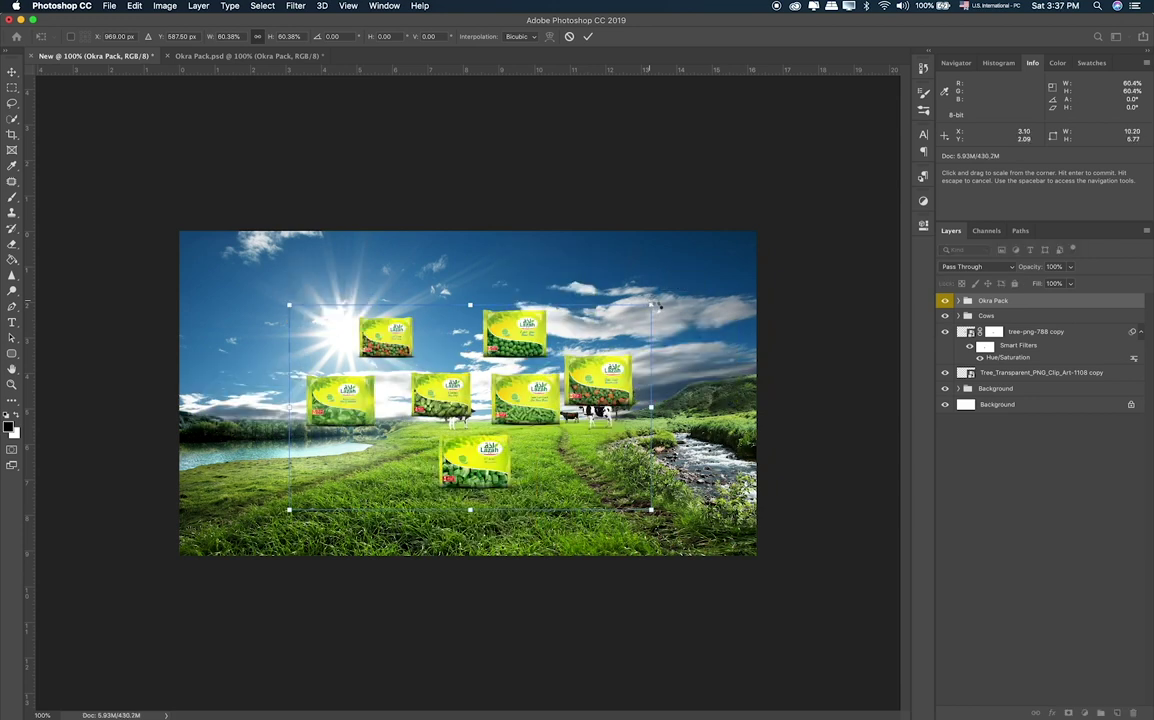
{"action": "key", "text": "Return"}
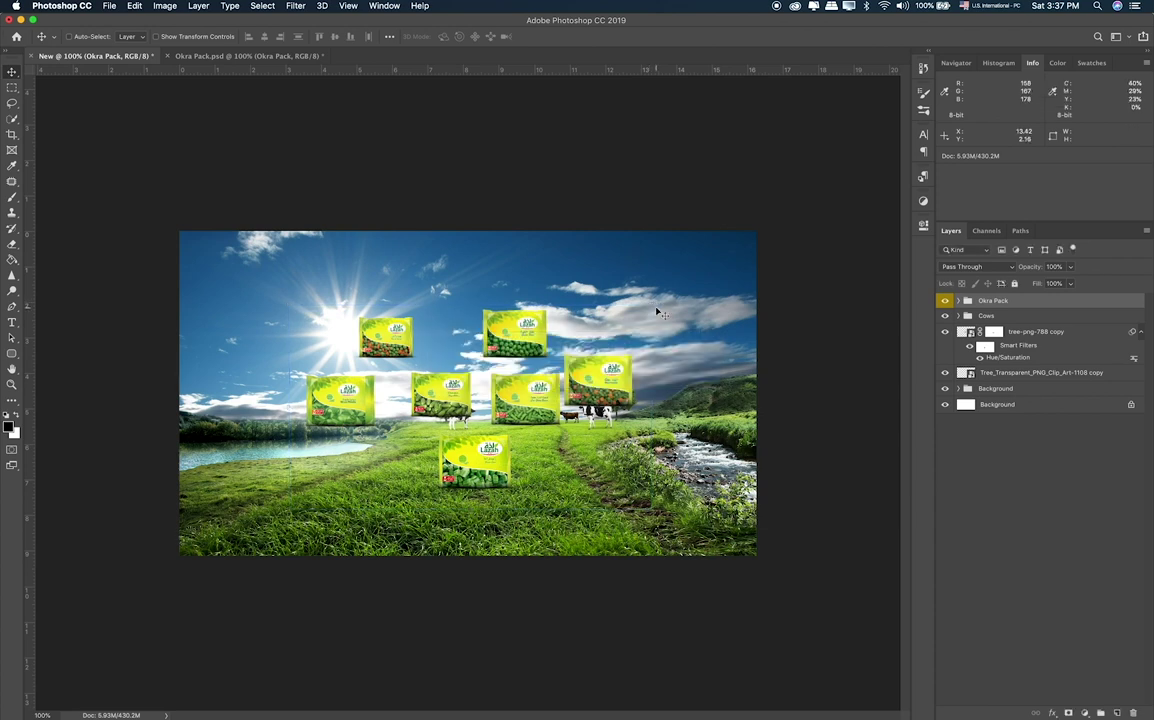
Hide every package inside Okra Pack except Group 8's okra pack.
{"action": "scroll", "coordinate": [660, 314], "scroll_direction": "up", "scroll_amount": 3}
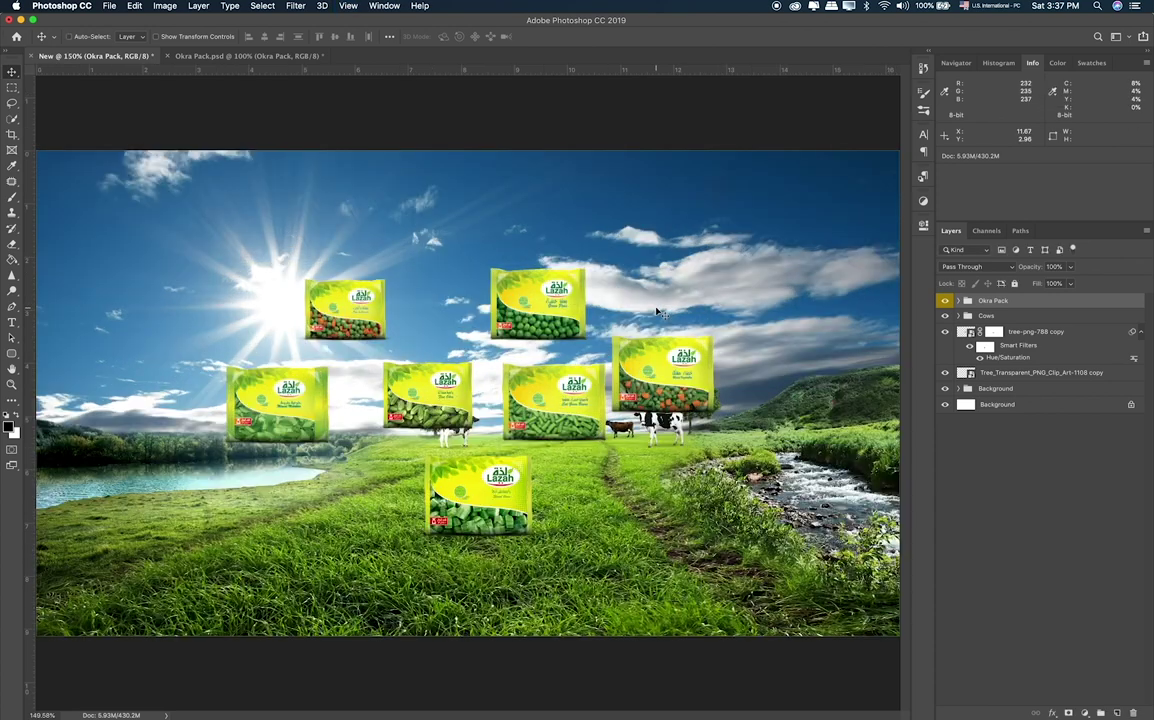
{"action": "left_click", "coordinate": [960, 301]}
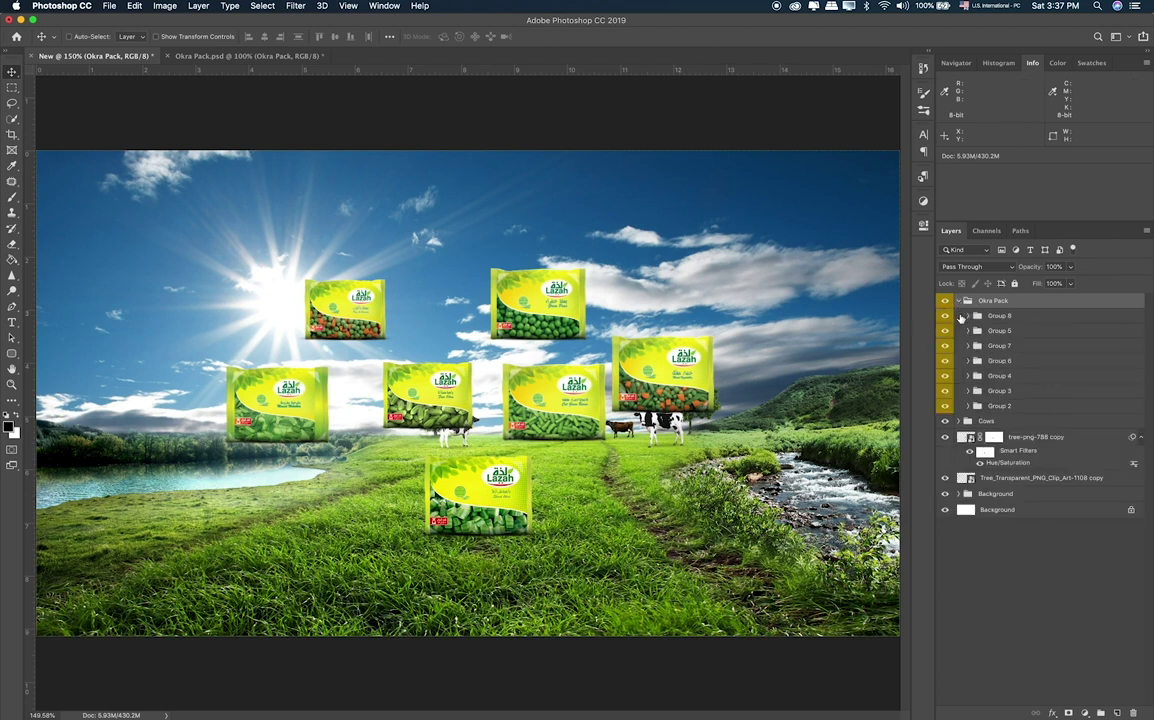
{"action": "left_click_drag", "start_coordinate": [946, 391], "coordinate": [946, 316]}
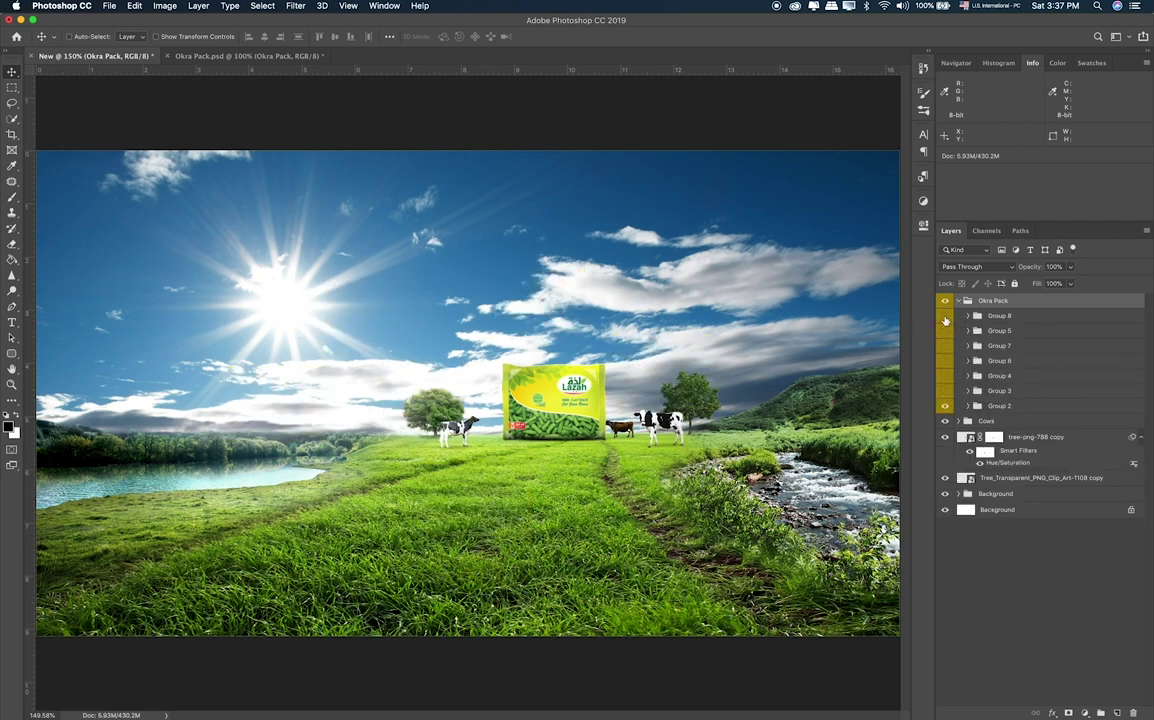
{"action": "left_click", "coordinate": [945, 316]}
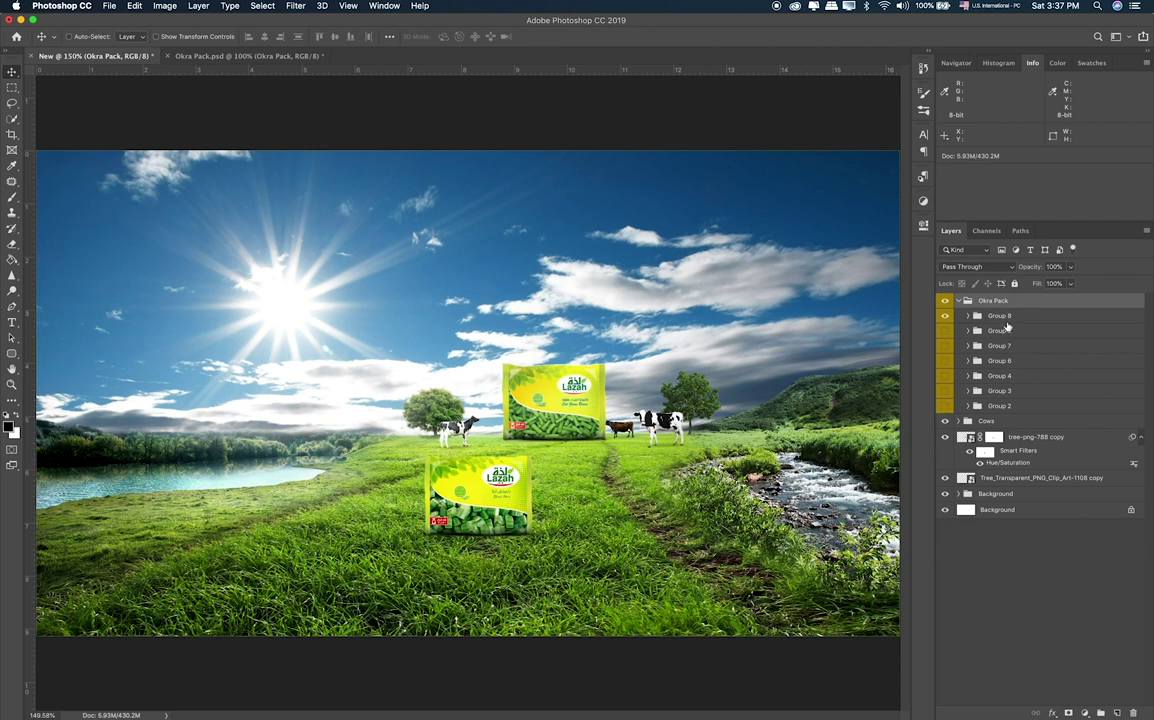
{"action": "left_click", "coordinate": [1000, 316]}
Move the okra pack lower on the grass and enlarge it to about 114%.
{"action": "left_click_drag", "start_coordinate": [509, 485], "coordinate": [491, 494]}
{"action": "key", "text": "ctrl+t"}
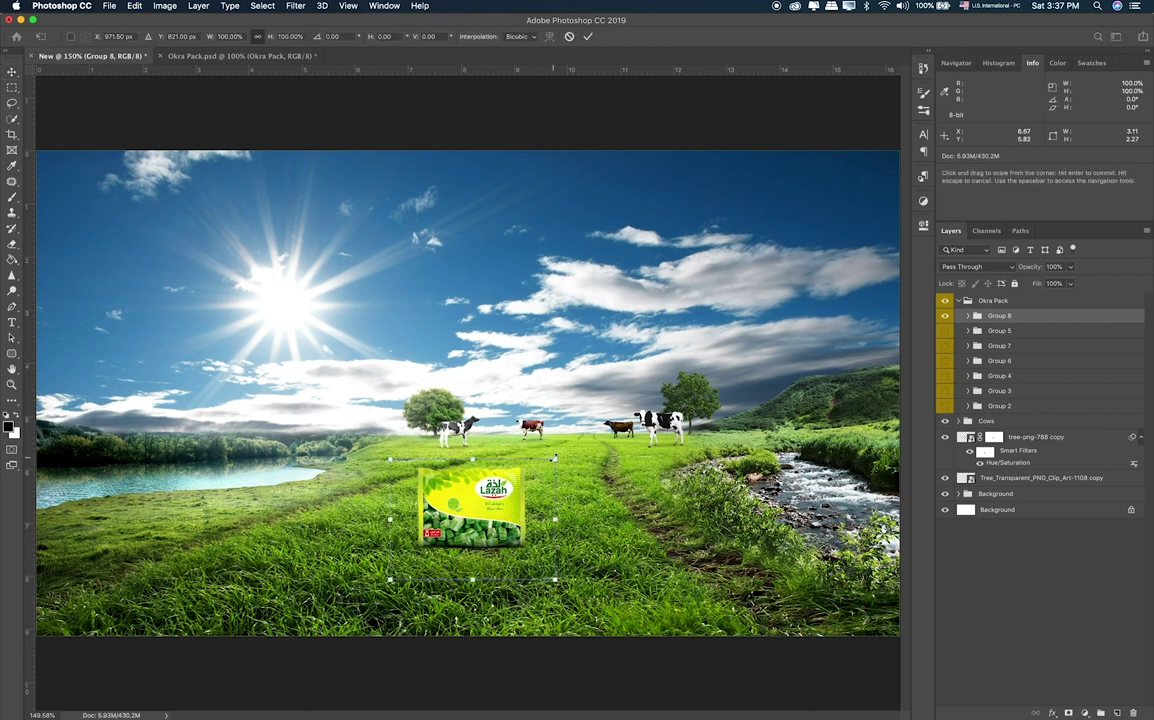
{"action": "left_click_drag", "start_coordinate": [555, 459], "coordinate": [578, 443]}
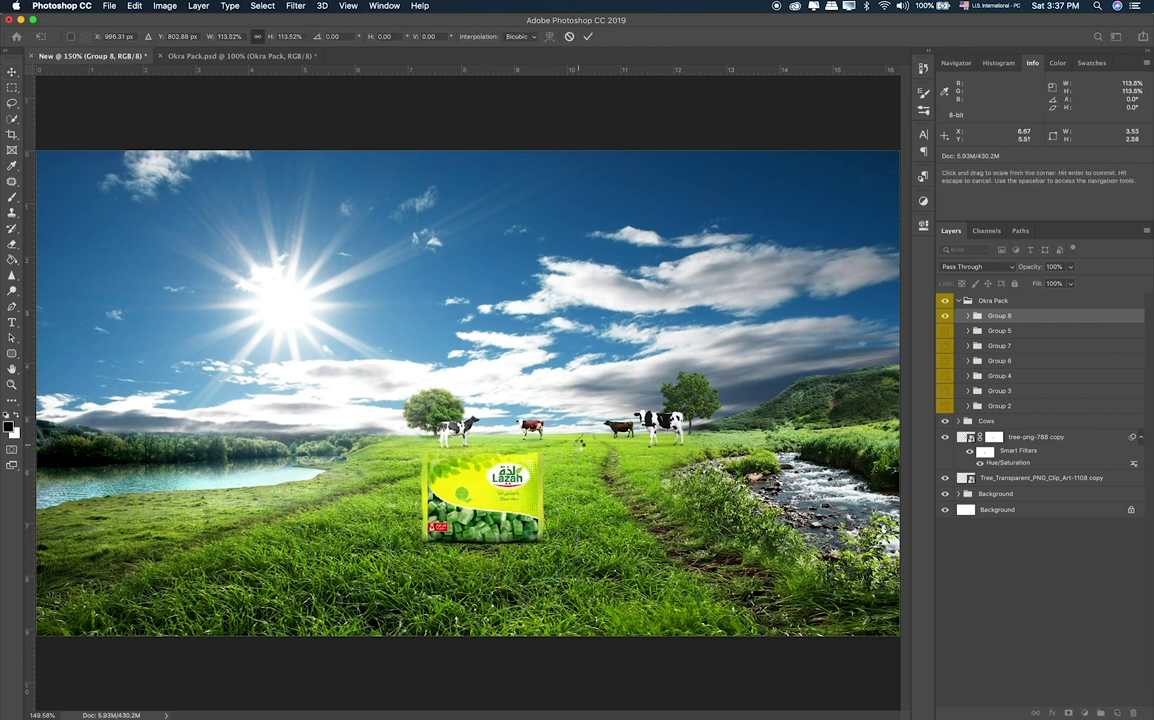
{"action": "key", "text": "Return"}
{"action": "key", "text": "ctrl+plus"}
{"action": "mouse_move", "coordinate": [570, 535]}
{"action": "left_mouse_down"}
{"action": "mouse_move", "coordinate": [529, 464]}
{"action": "mouse_move", "coordinate": [447, 469]}
{"action": "left_mouse_up"}
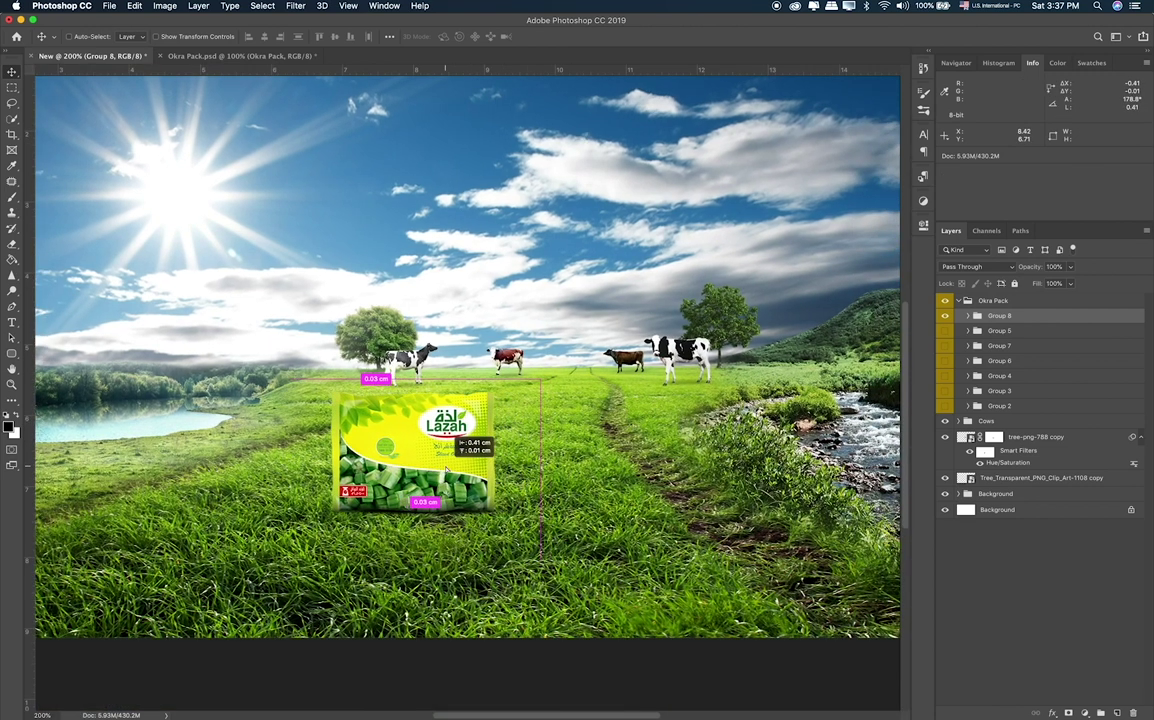
Skew the okra pack's corners and top edge into perspective, then nudge it right.
{"action": "key", "text": "ctrl+t"}
{"action": "left_click_drag", "start_coordinate": [291, 380], "coordinate": [307, 381]}
{"action": "left_click_drag", "start_coordinate": [287, 560], "coordinate": [290, 553]}
{"action": "left_click_drag", "start_coordinate": [540, 382], "coordinate": [539, 381]}
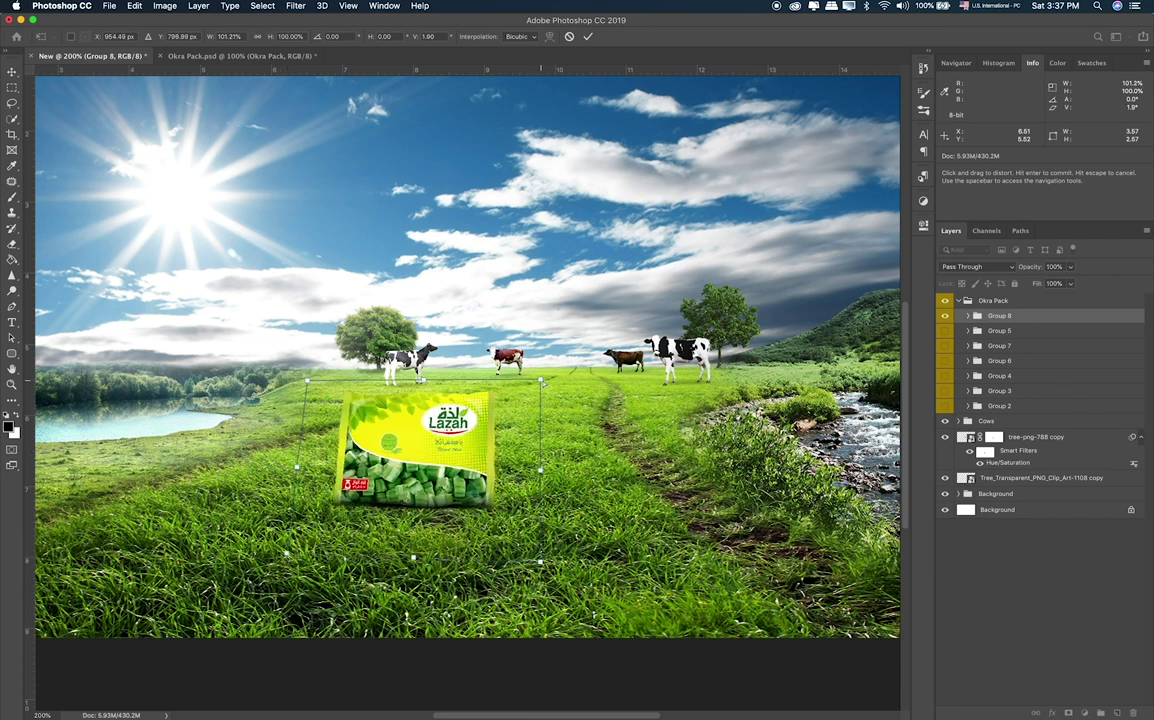
{"action": "left_click_drag", "start_coordinate": [424, 381], "coordinate": [436, 387]}
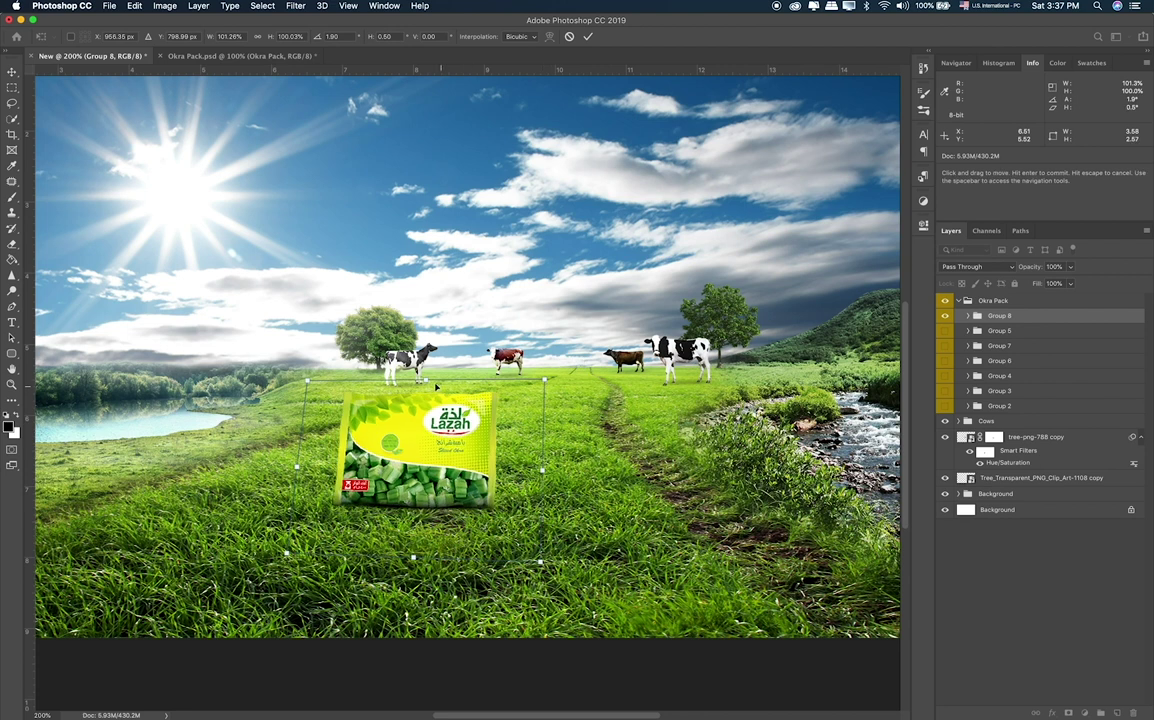
{"action": "left_click_drag", "start_coordinate": [427, 386], "coordinate": [428, 389]}
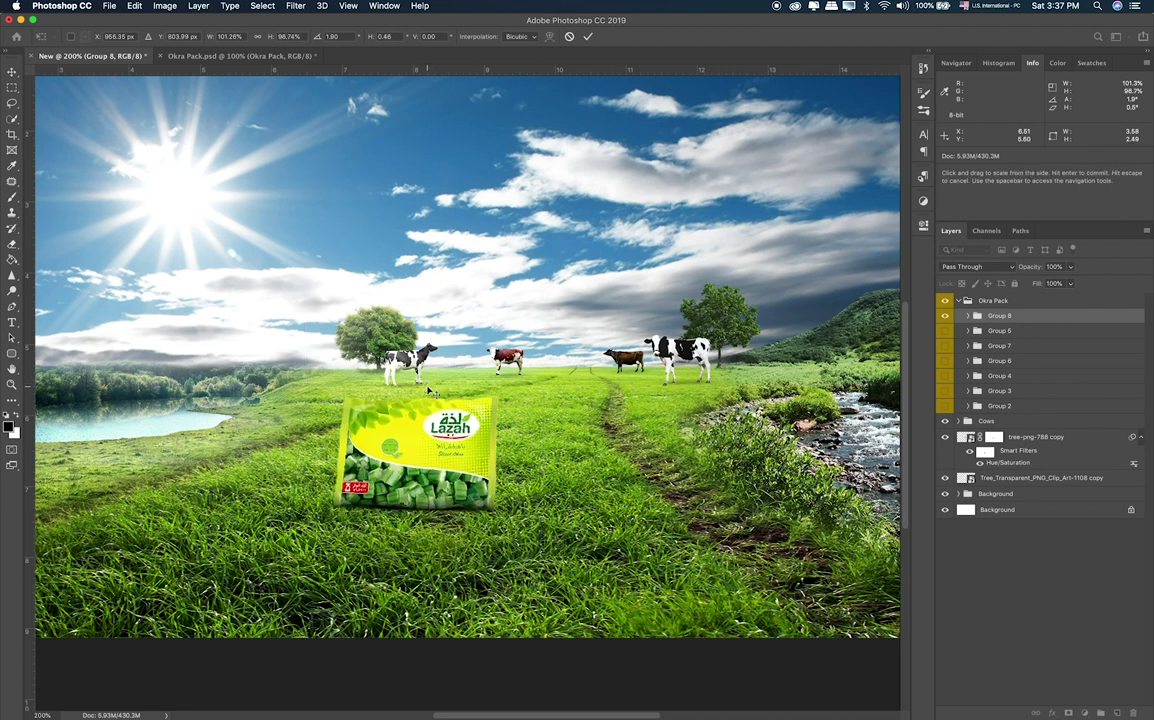
{"action": "key", "text": "Return"}
{"action": "mouse_move", "coordinate": [476, 433]}
{"action": "left_mouse_down"}
{"action": "mouse_move", "coordinate": [497, 440]}
{"action": "mouse_move", "coordinate": [488, 402]}
{"action": "left_mouse_up"}
{"action": "left_click", "coordinate": [969, 315]}
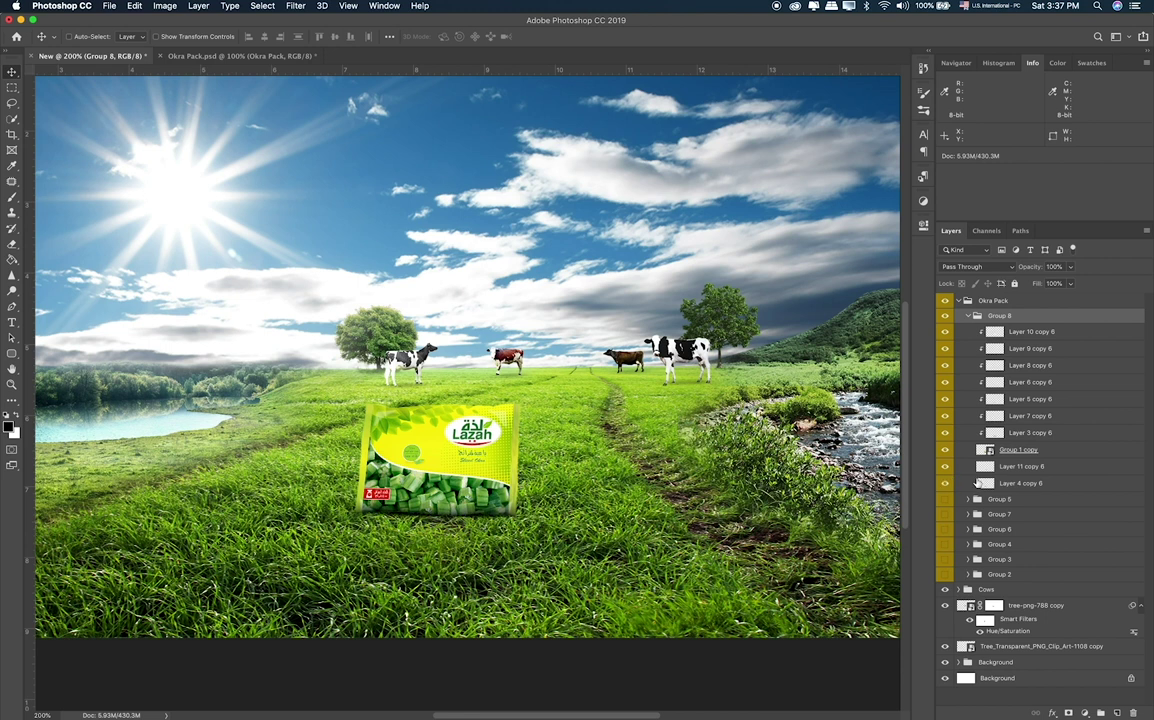
Fade Layer 4 copy 6 to 54% and add a brush-painted layer mask to Group 8.
{"action": "left_click", "coordinate": [1020, 483]}
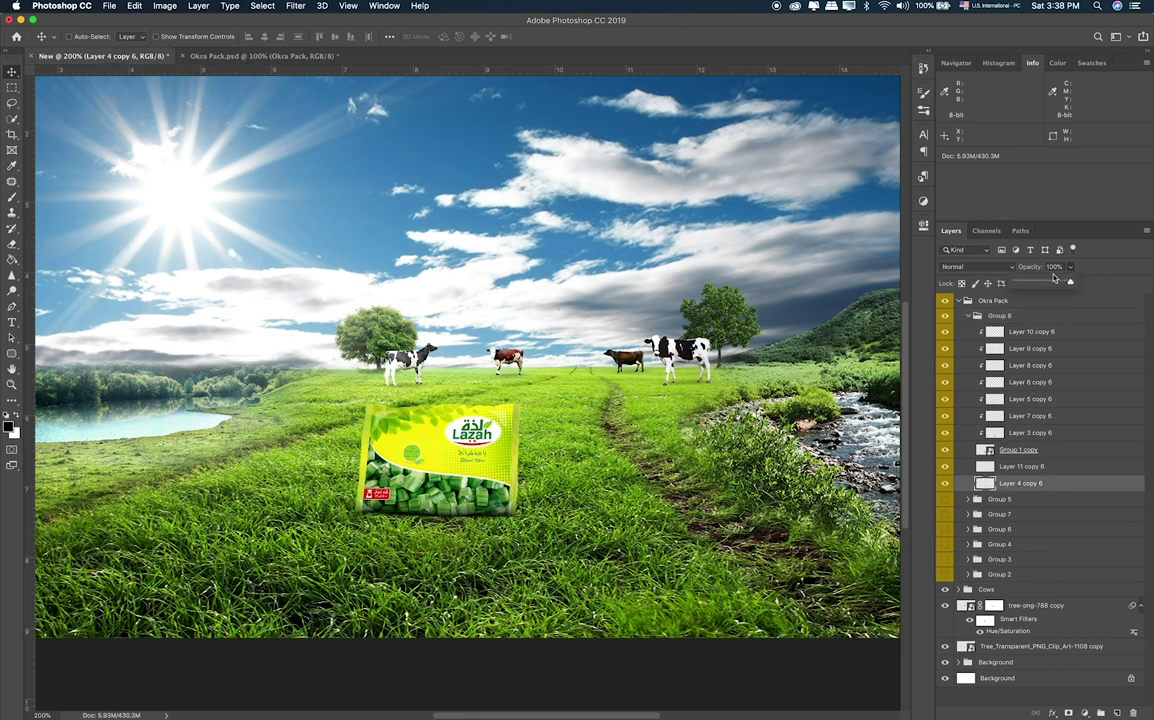
{"action": "left_click_drag", "start_coordinate": [1070, 267], "coordinate": [1046, 284]}
{"action": "left_click", "coordinate": [998, 315]}
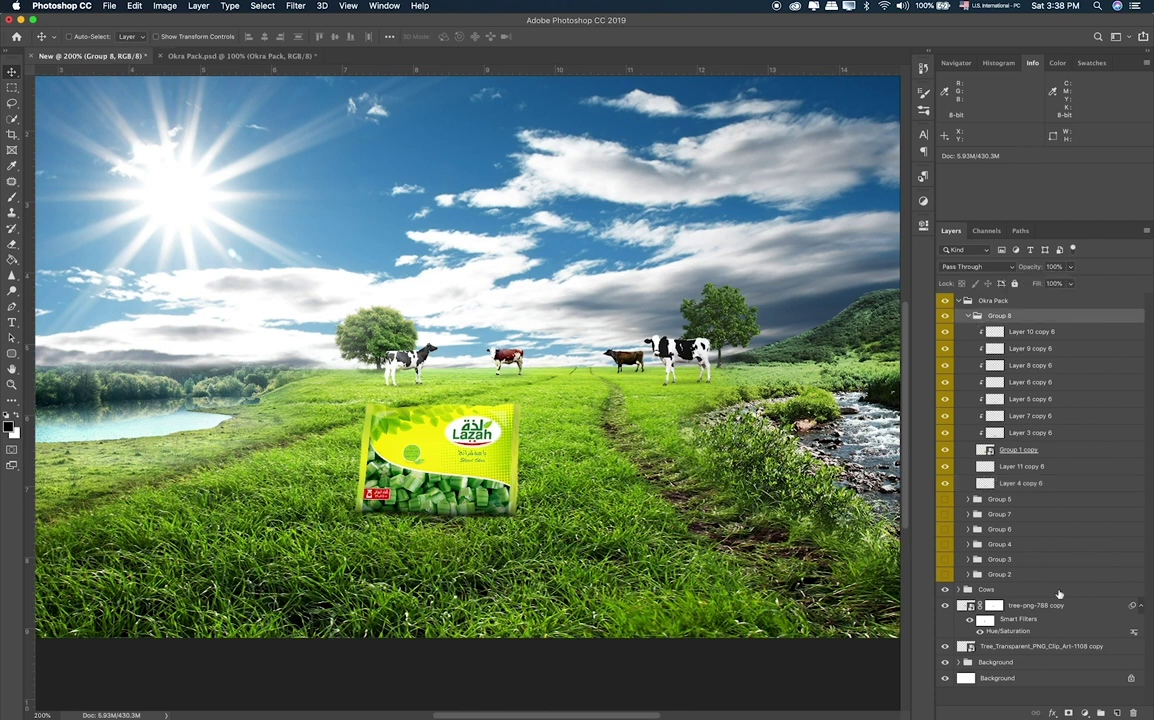
{"action": "left_click", "coordinate": [1068, 712]}
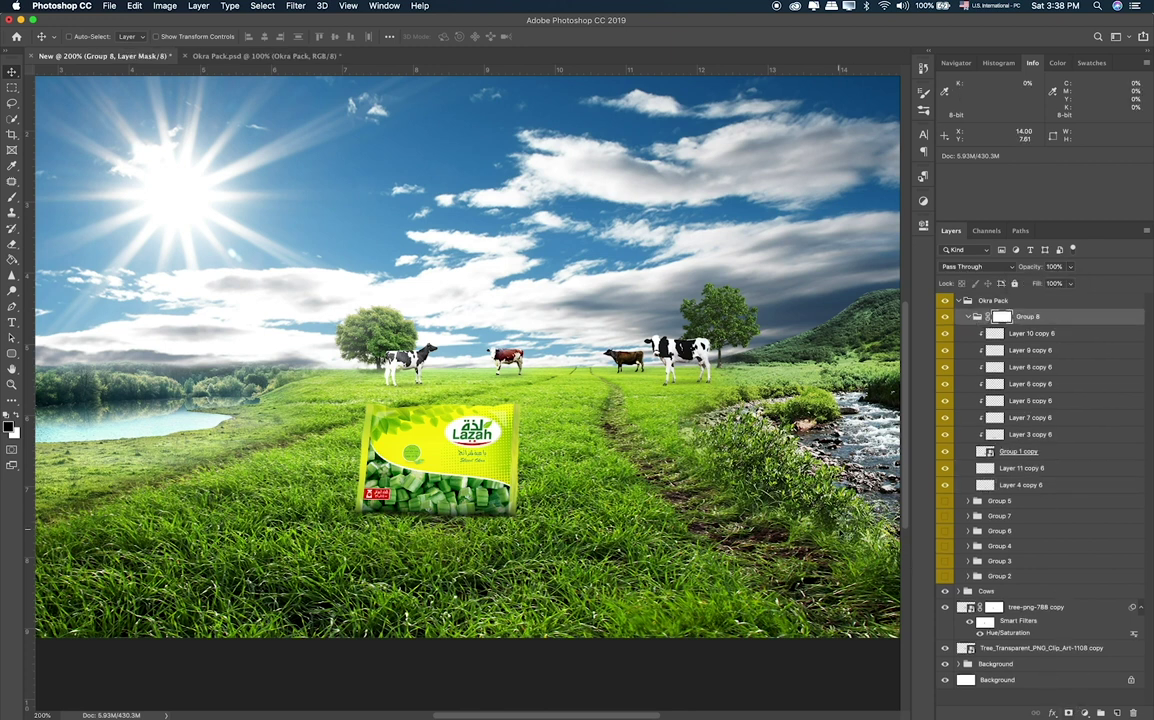
{"action": "key", "text": "b"}
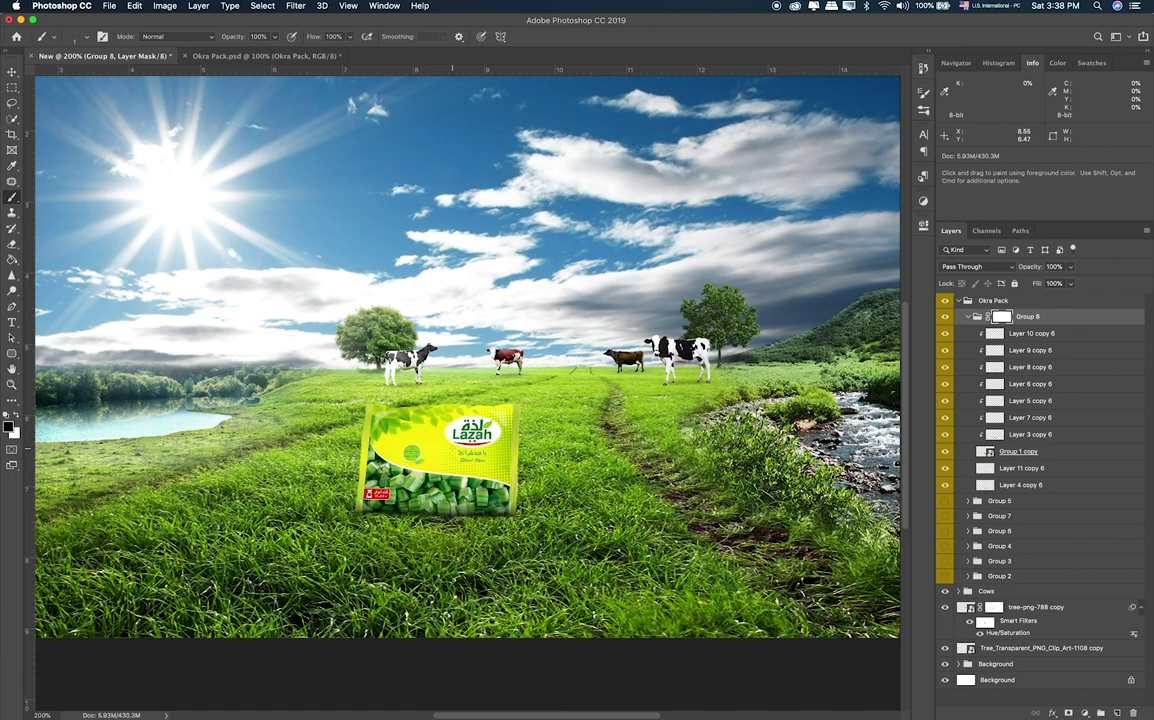
{"action": "key", "text": "super+plus"}
{"action": "key", "text": "super+plus"}
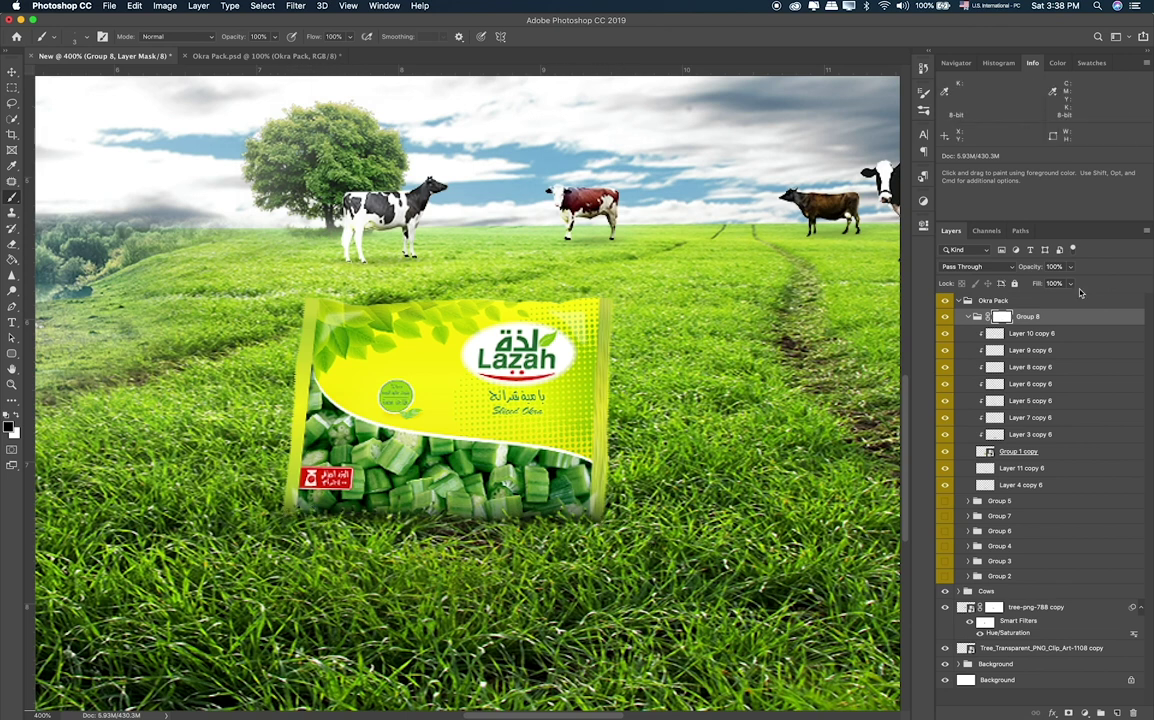
{"action": "left_click", "coordinate": [969, 317]}
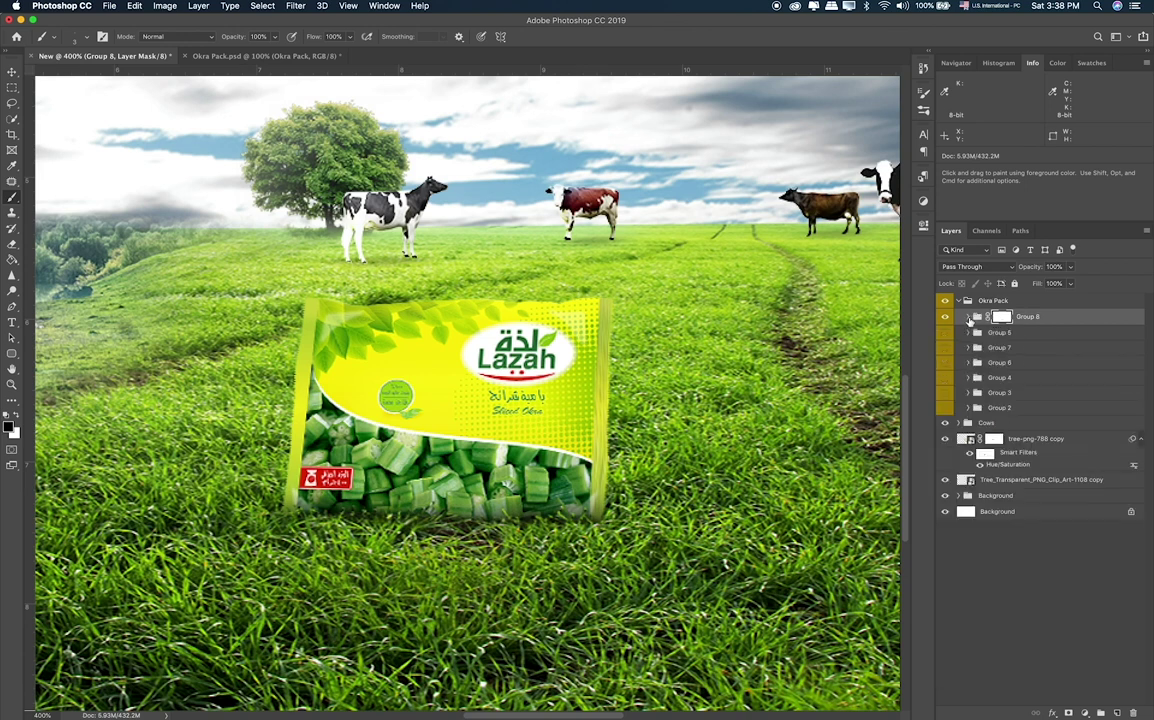
{"action": "key", "text": "super+0"}
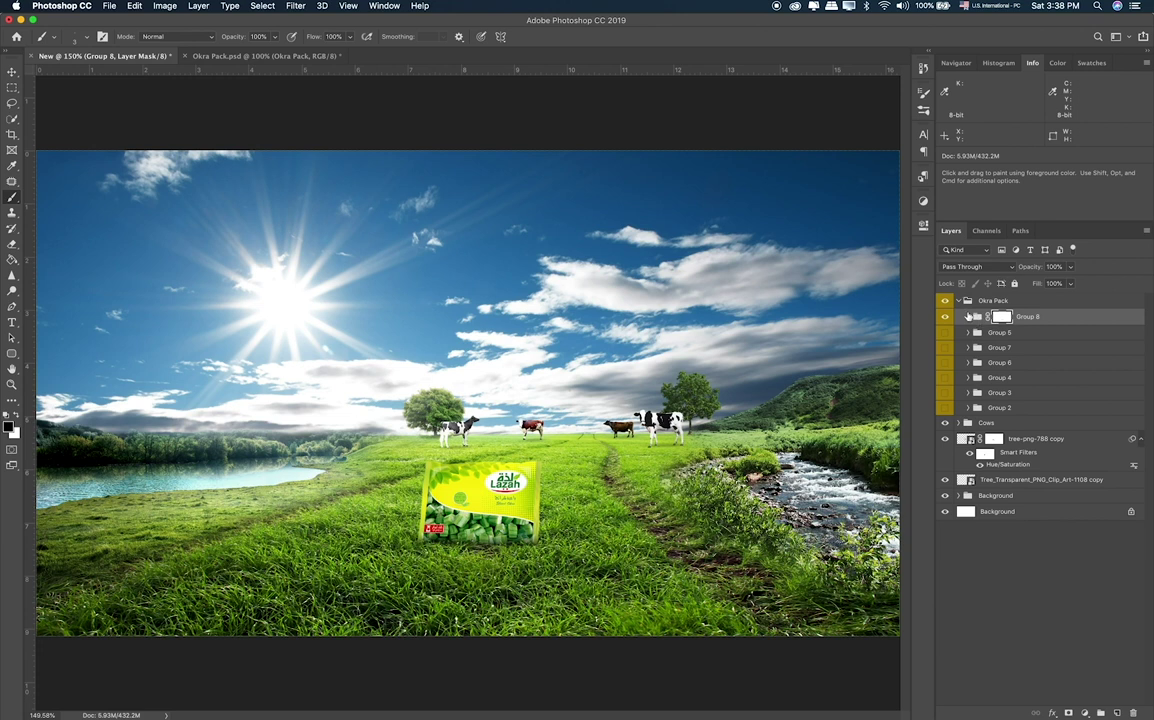
Add a new layer clipped above Layer 10 copy 6 with white brush size 40.
{"action": "left_click", "coordinate": [968, 317]}
{"action": "left_click", "coordinate": [1036, 337]}
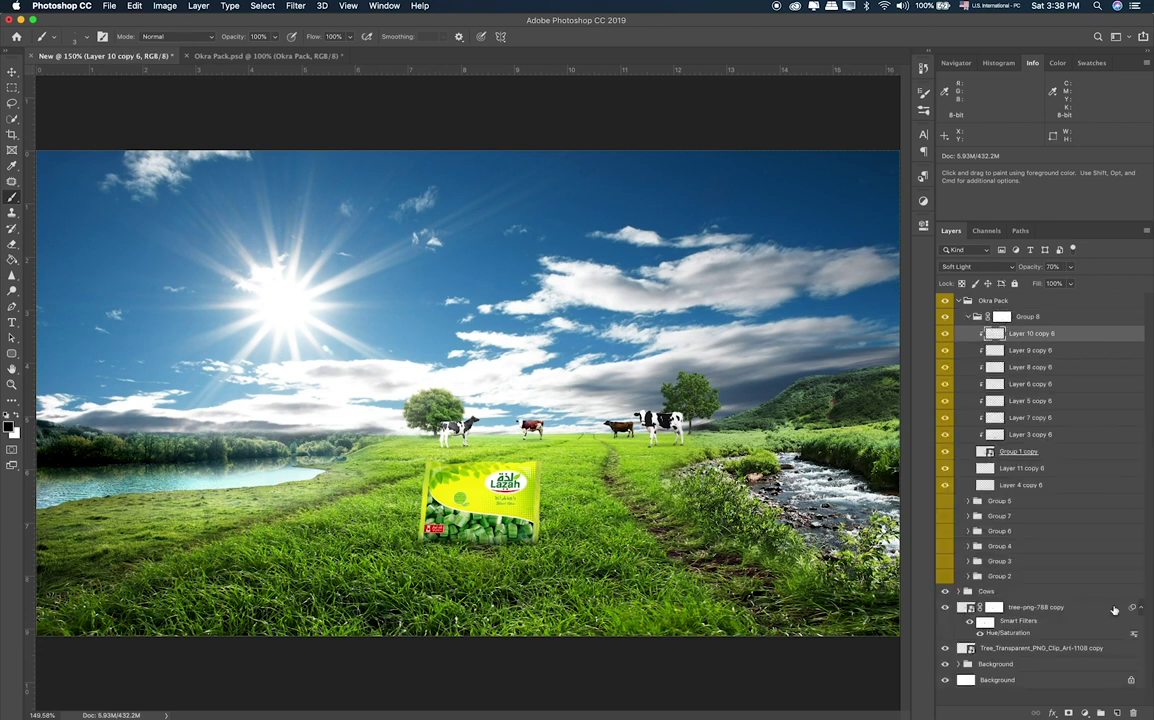
{"action": "key", "text": "super+alt+shift+n"}
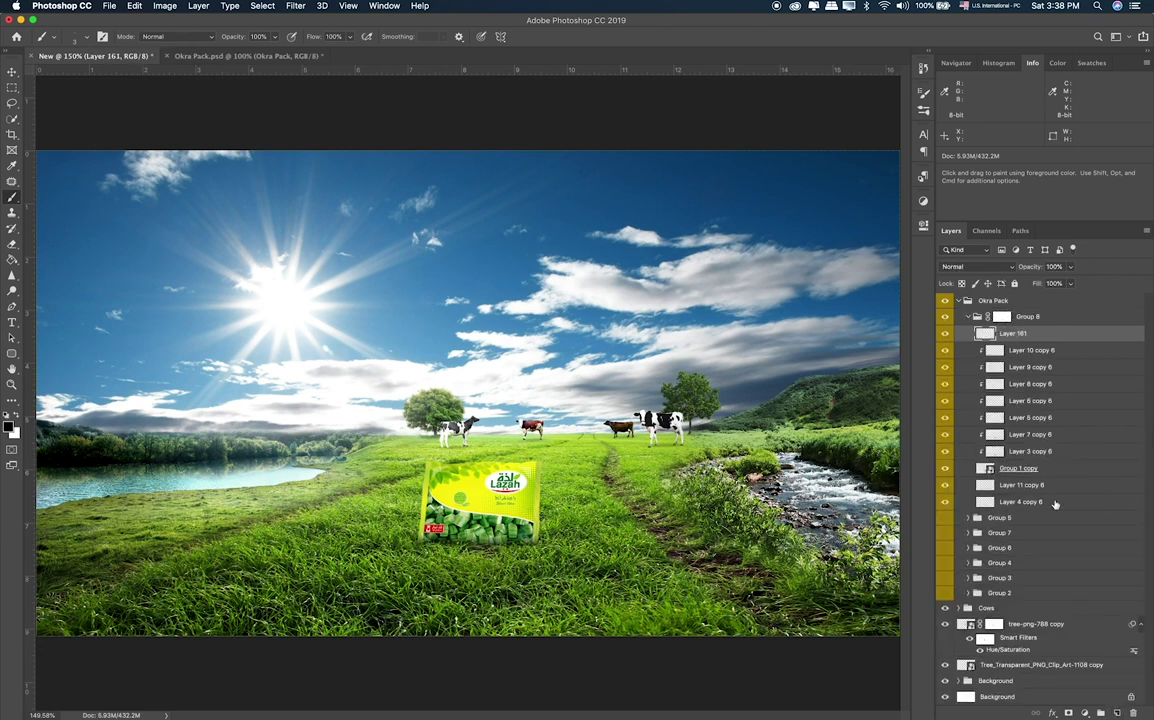
{"action": "key", "text": "super+alt+g"}
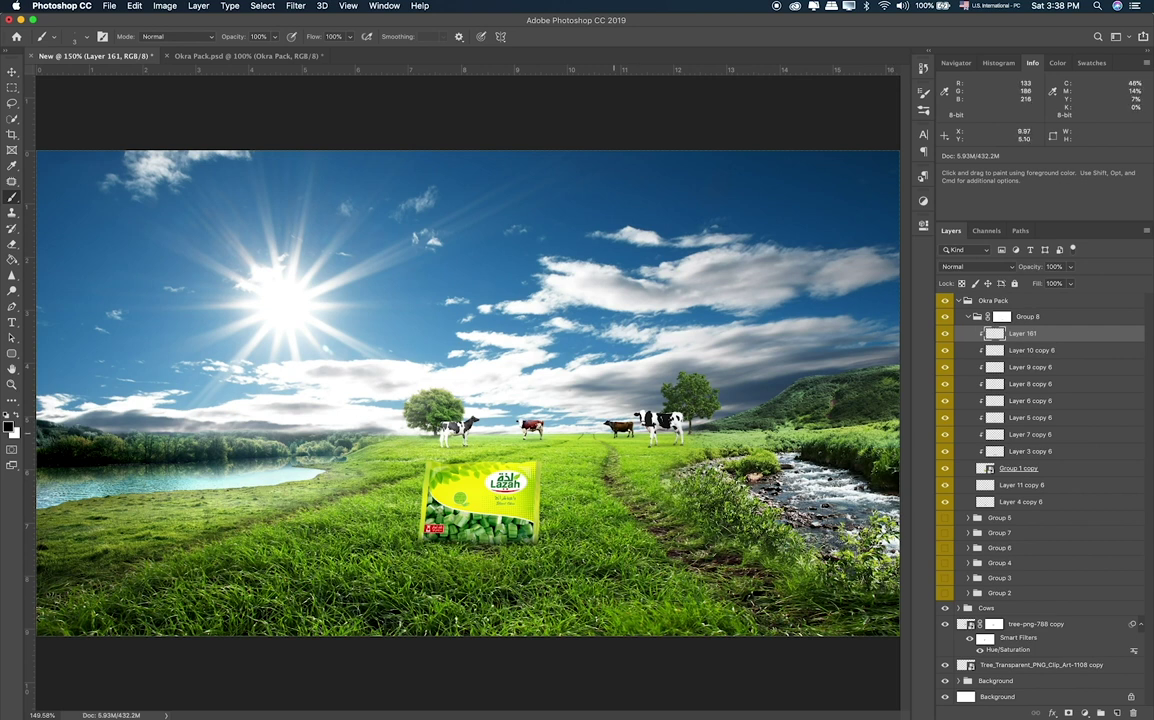
{"action": "key", "text": "x"}
{"action": "key", "text": "bracketright"}
{"action": "key", "text": "bracketright"}
{"action": "key", "text": "bracketright"}
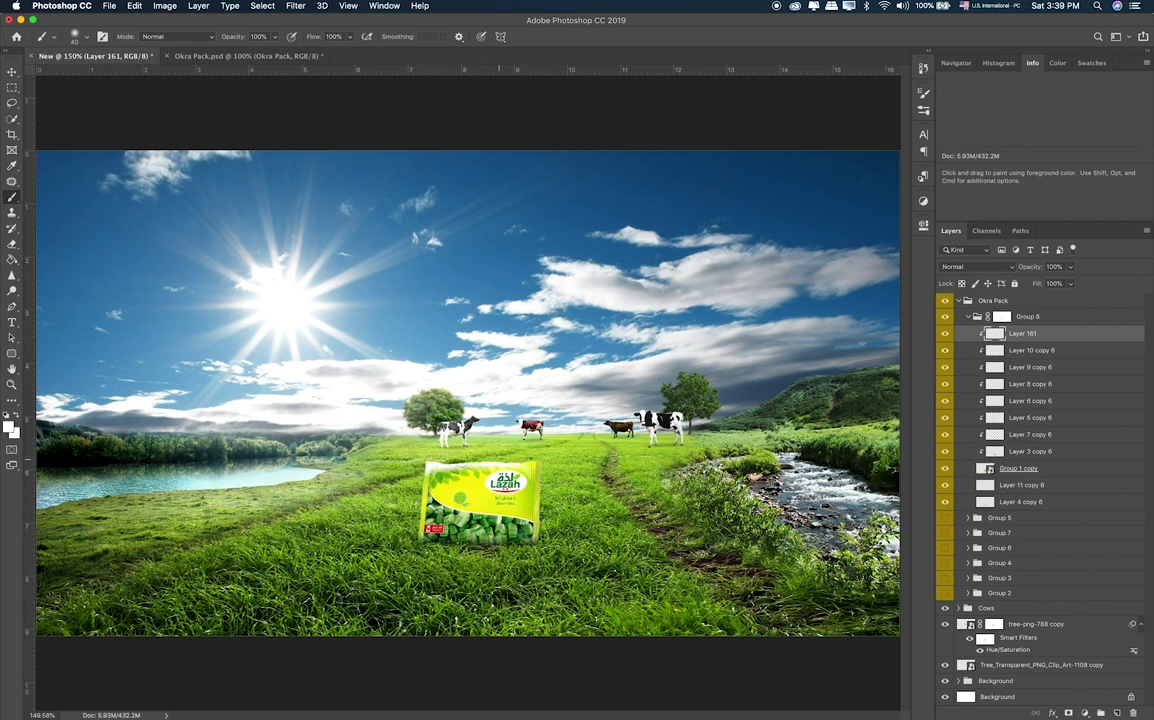
Apply a Gaussian Blur of about 8.9 pixels to the white light layer.
{"action": "left_click", "coordinate": [295, 6]}
{"action": "mouse_move", "coordinate": [301, 148]}
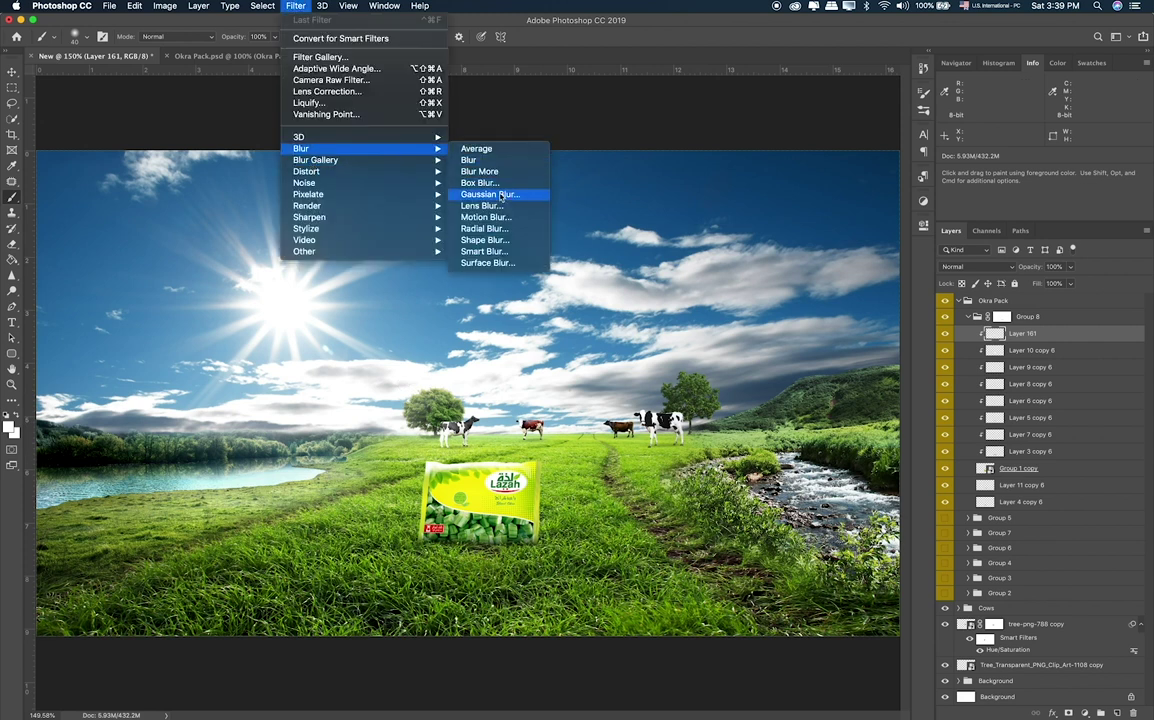
{"action": "left_click", "coordinate": [490, 194]}
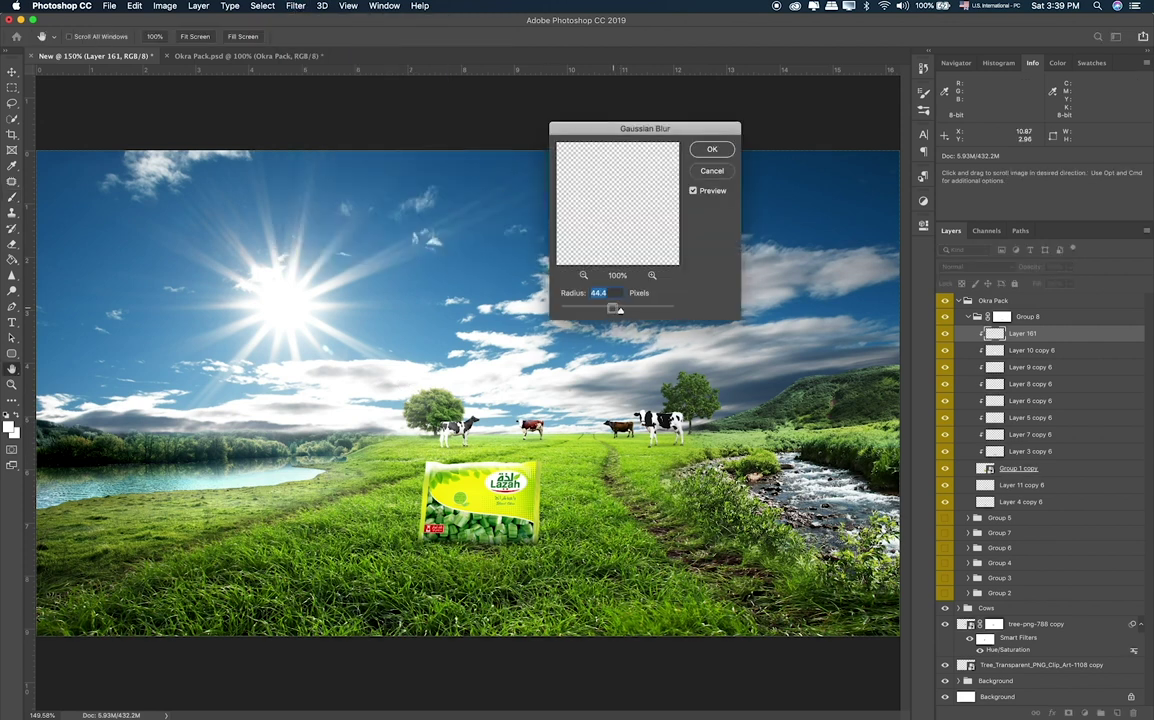
{"action": "mouse_move", "coordinate": [603, 313]}
{"action": "left_mouse_down"}
{"action": "mouse_move", "coordinate": [586, 314]}
{"action": "mouse_move", "coordinate": [623, 312]}
{"action": "mouse_move", "coordinate": [610, 314]}
{"action": "left_mouse_up"}
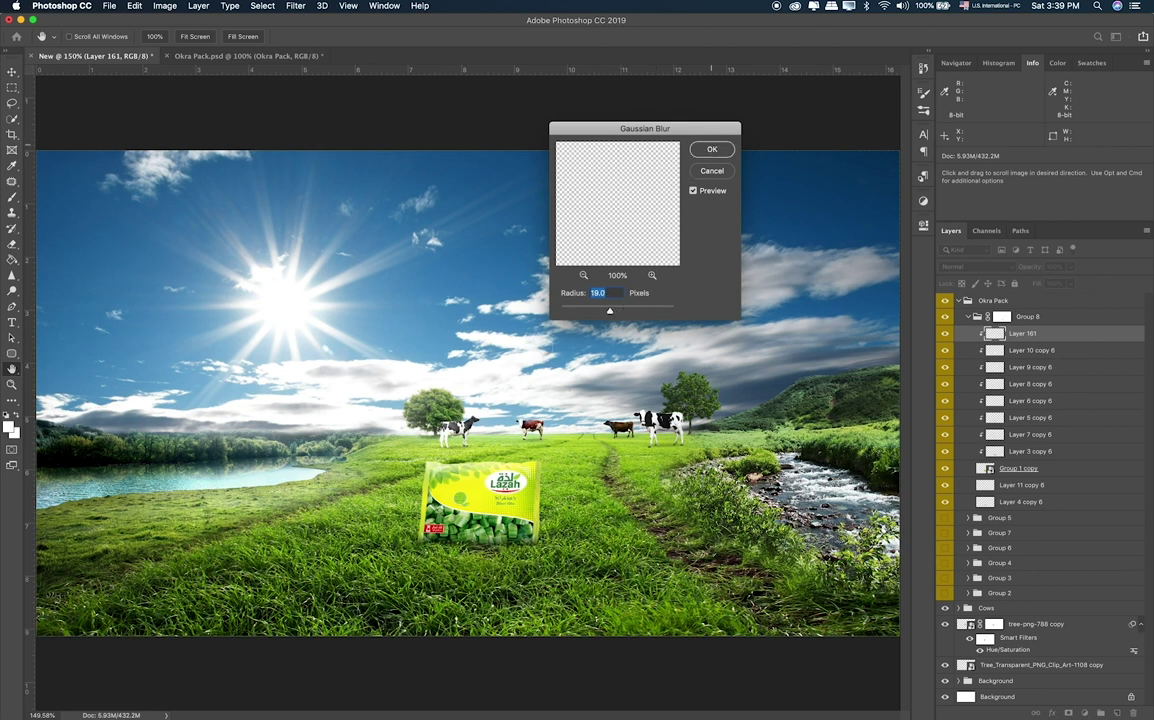
{"action": "left_click", "coordinate": [711, 149]}
Erase part of the white light at 20% strength and set Layer 161 to 83% opacity.
{"action": "key", "text": "b"}
{"action": "key", "text": "e"}
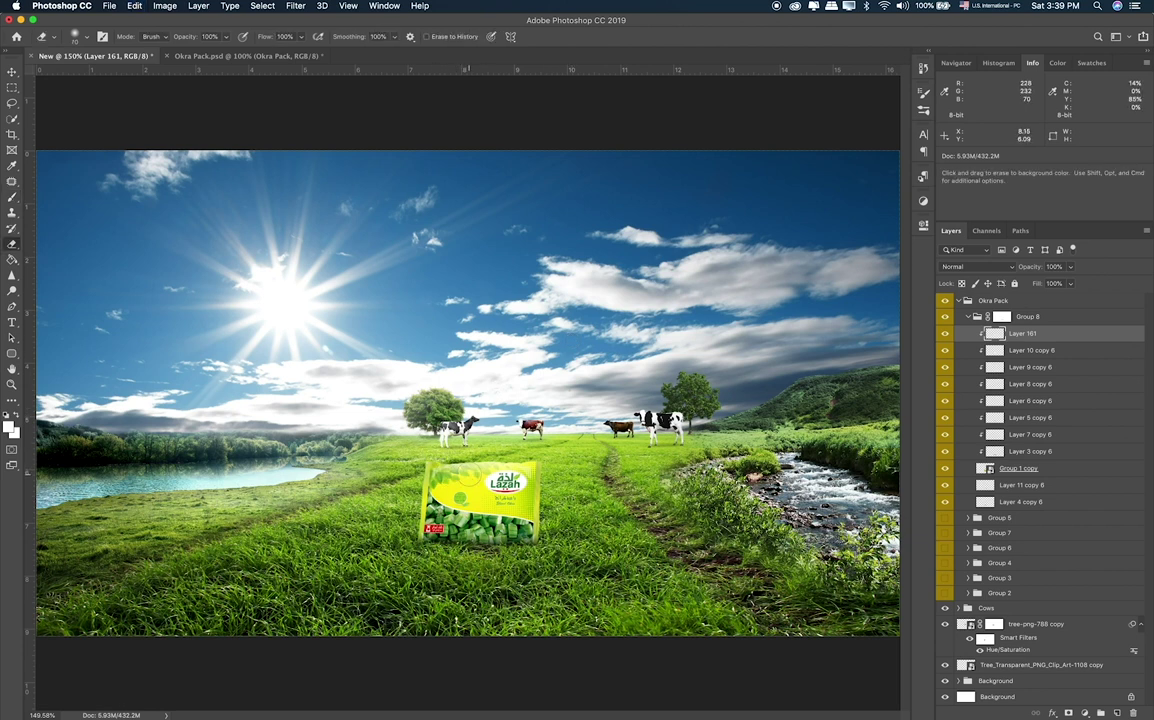
{"action": "left_click_drag", "start_coordinate": [441, 475], "coordinate": [471, 477]}
{"action": "key", "text": "2"}
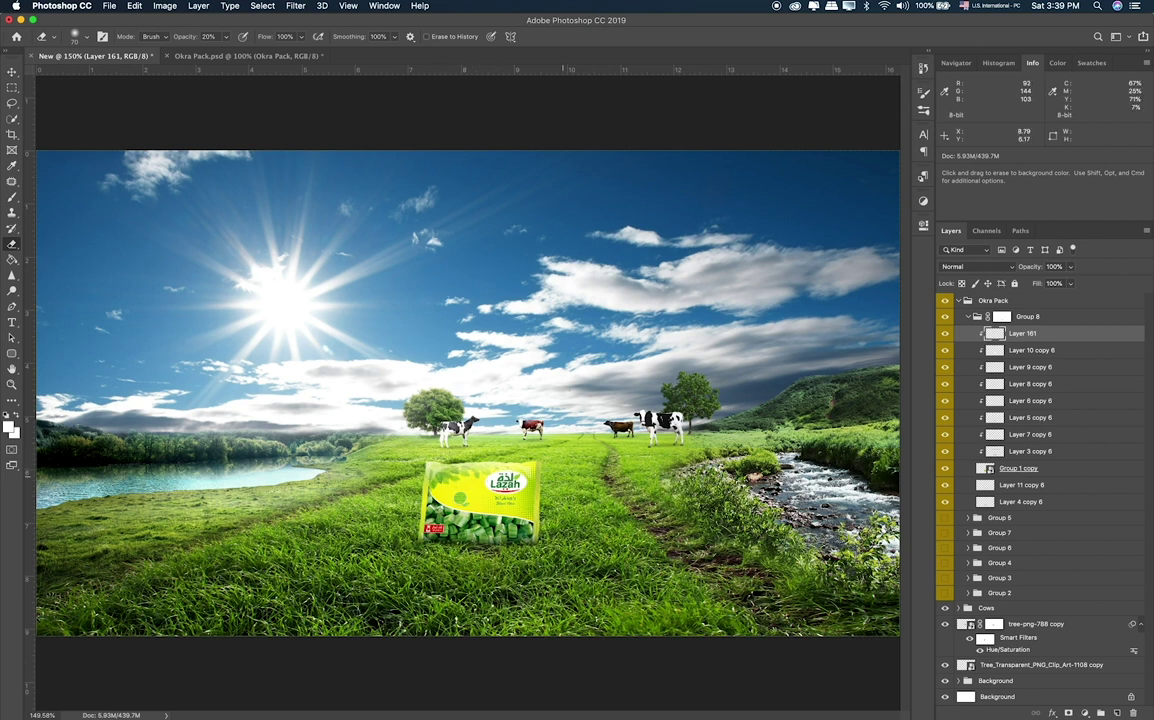
{"action": "left_click_drag", "start_coordinate": [1070, 266], "coordinate": [1062, 285]}
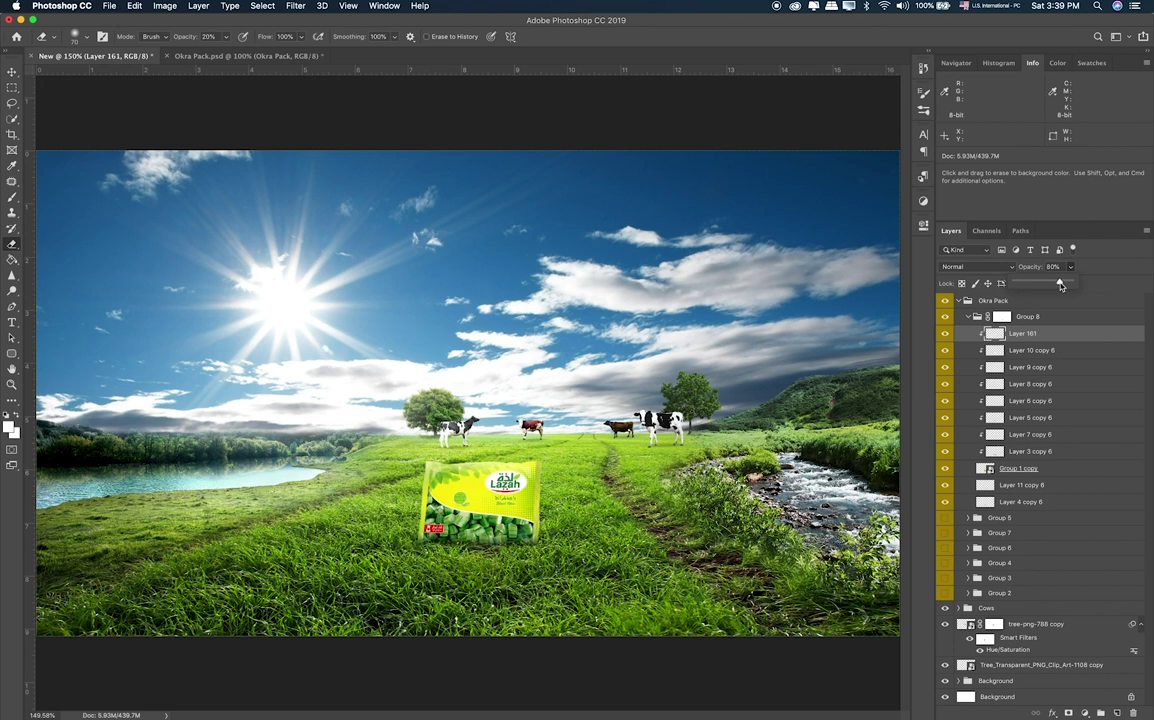
Collapse Group 8 and make Group 5's second pack visible and selected.
{"action": "left_click", "coordinate": [969, 317]}
{"action": "left_click", "coordinate": [990, 332]}
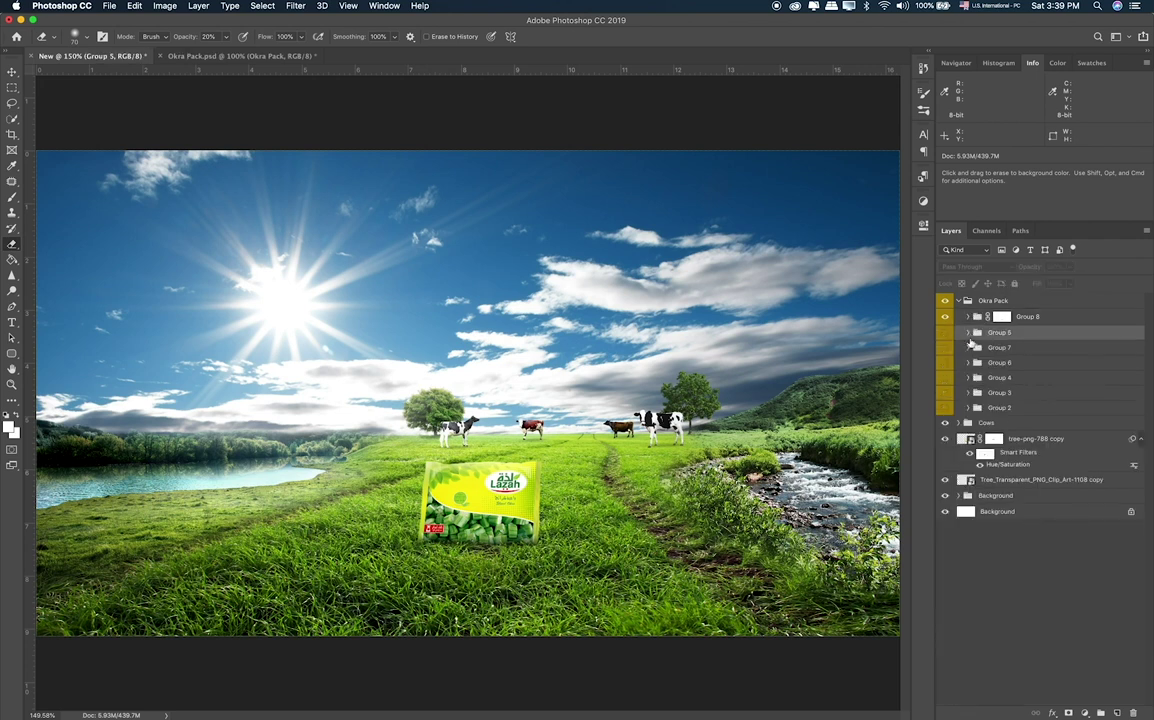
{"action": "left_click", "coordinate": [945, 333]}
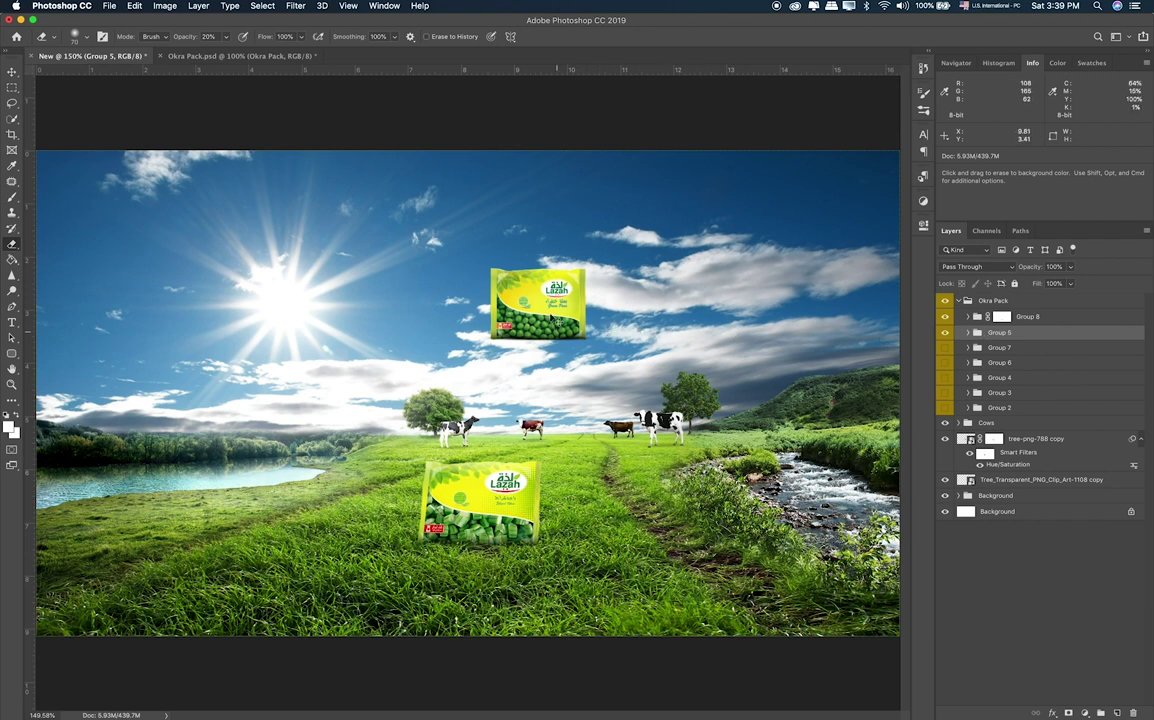
Move the green peas pack down onto the field beside the okra pack.
{"action": "key", "text": "v"}
{"action": "left_click_drag", "start_coordinate": [552, 318], "coordinate": [574, 497]}
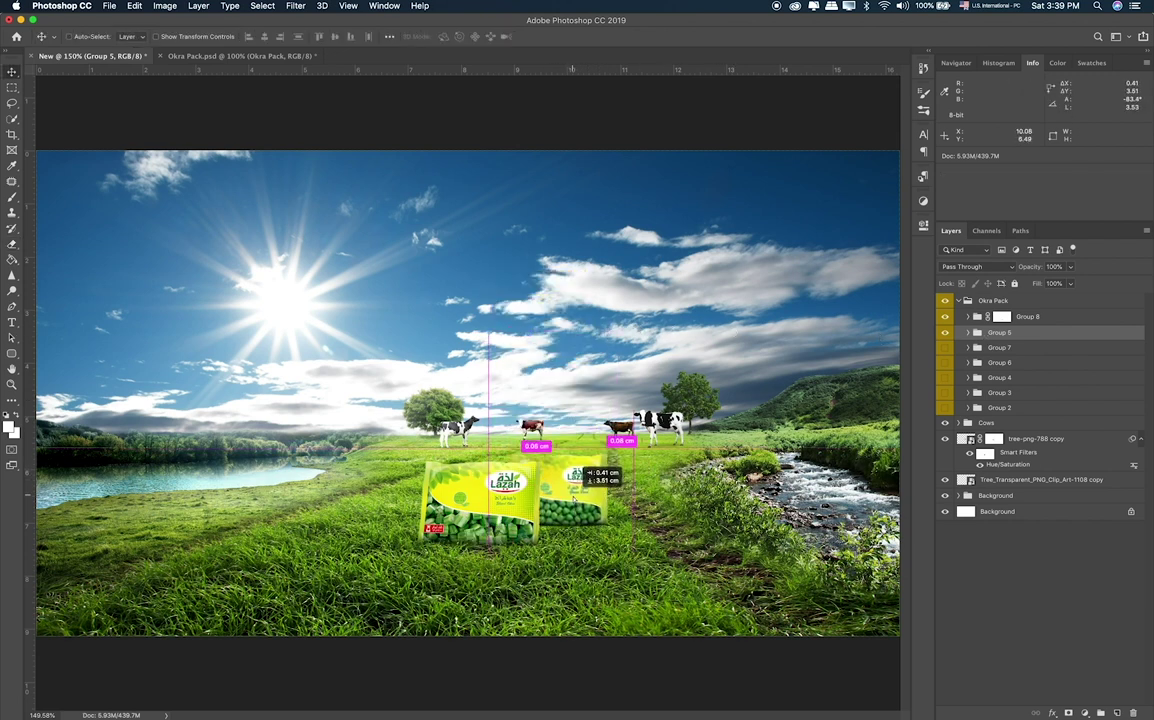
{"action": "mouse_move", "coordinate": [574, 497]}
{"action": "left_mouse_down"}
{"action": "mouse_move", "coordinate": [590, 508]}
{"action": "mouse_move", "coordinate": [572, 500]}
{"action": "left_mouse_up"}
{"action": "left_click_drag", "start_coordinate": [614, 458], "coordinate": [619, 455]}
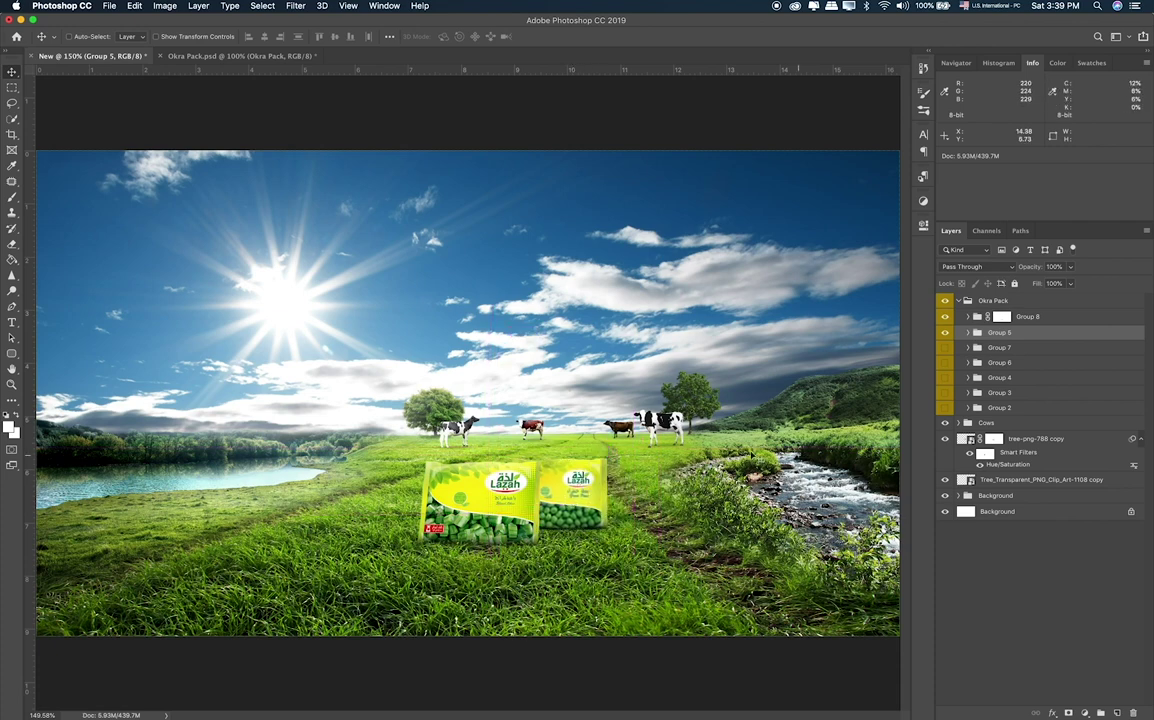
{"action": "key", "text": "super+equal"}
{"action": "key", "text": "super+equal"}
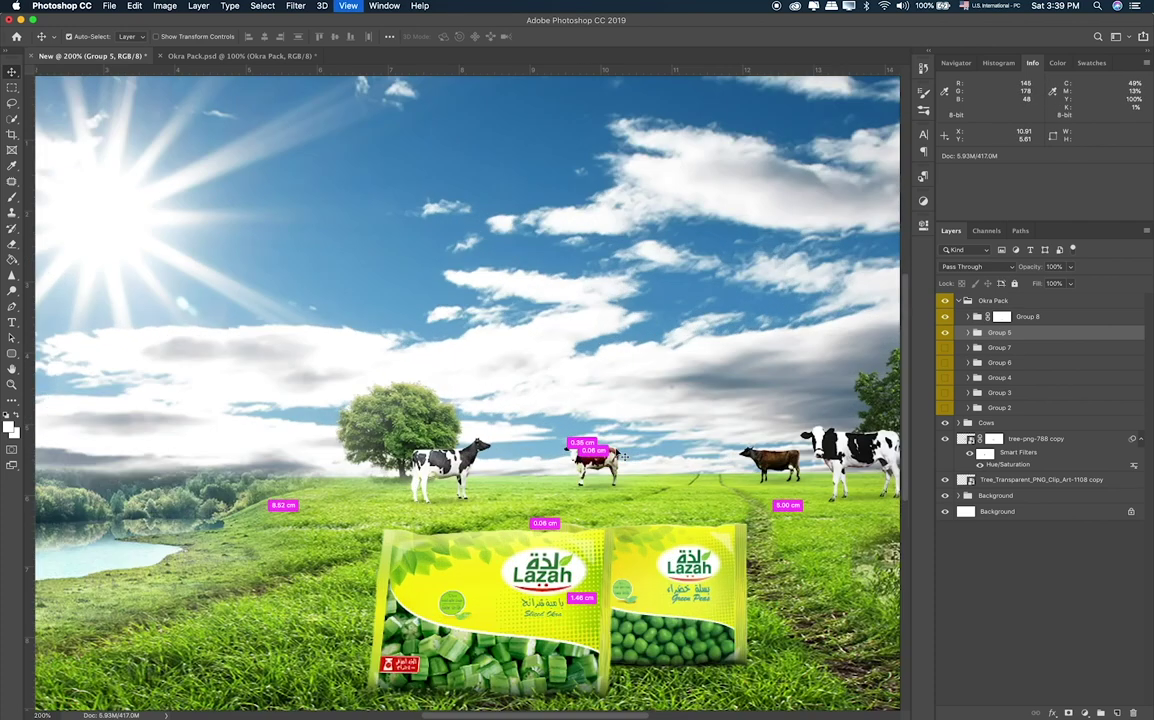
{"action": "mouse_move", "coordinate": [772, 509]}
{"action": "left_mouse_down"}
{"action": "mouse_move", "coordinate": [733, 497]}
{"action": "mouse_move", "coordinate": [565, 387]}
{"action": "left_mouse_up"}
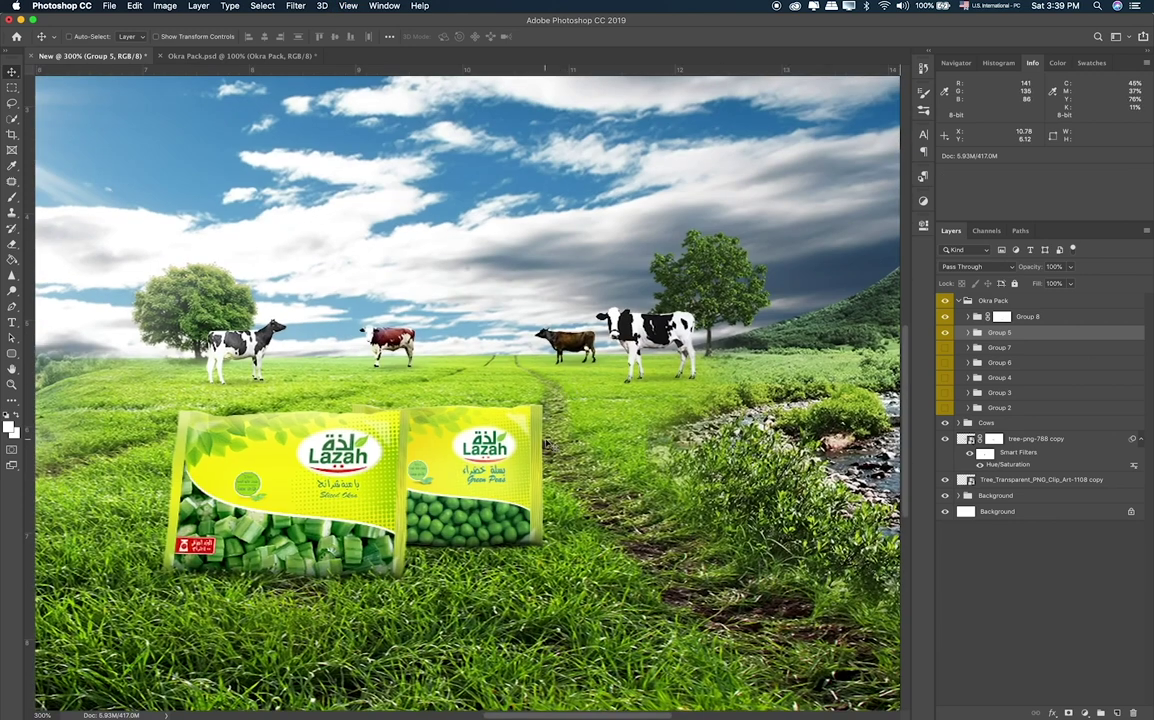
Free-transform the peas pack, narrowing it and skewing about 3.2° to tilt it.
{"action": "key", "text": "super+t"}
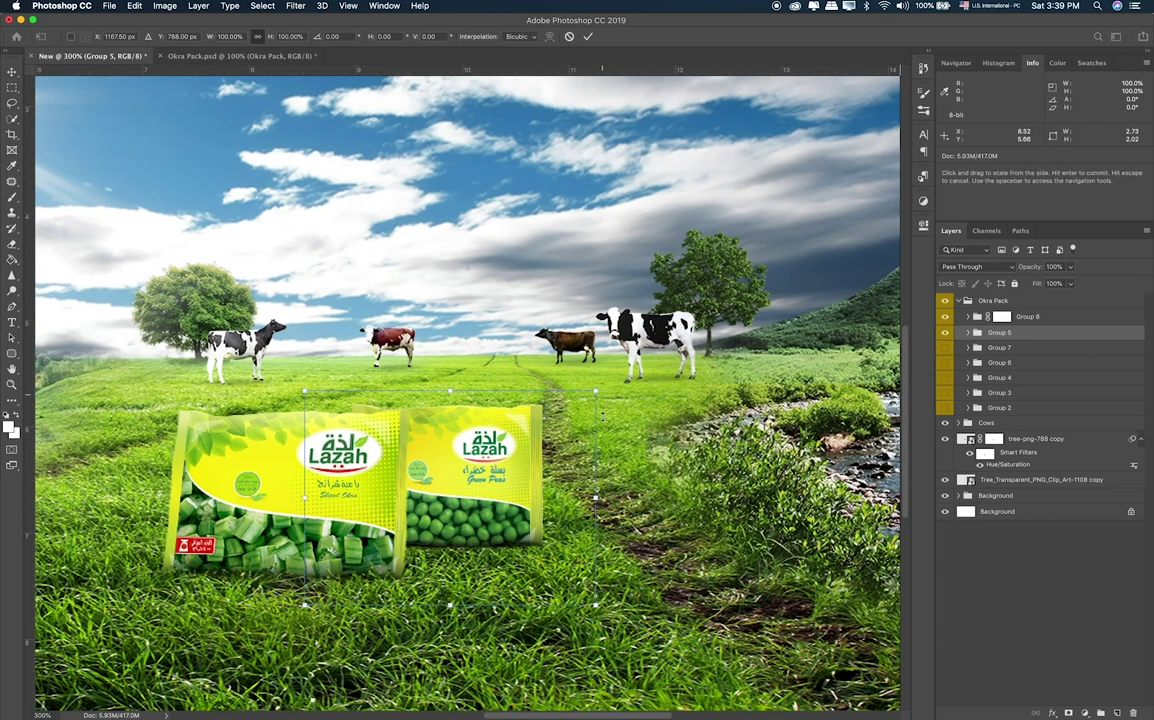
{"action": "left_click_drag", "start_coordinate": [597, 494], "coordinate": [598, 486]}
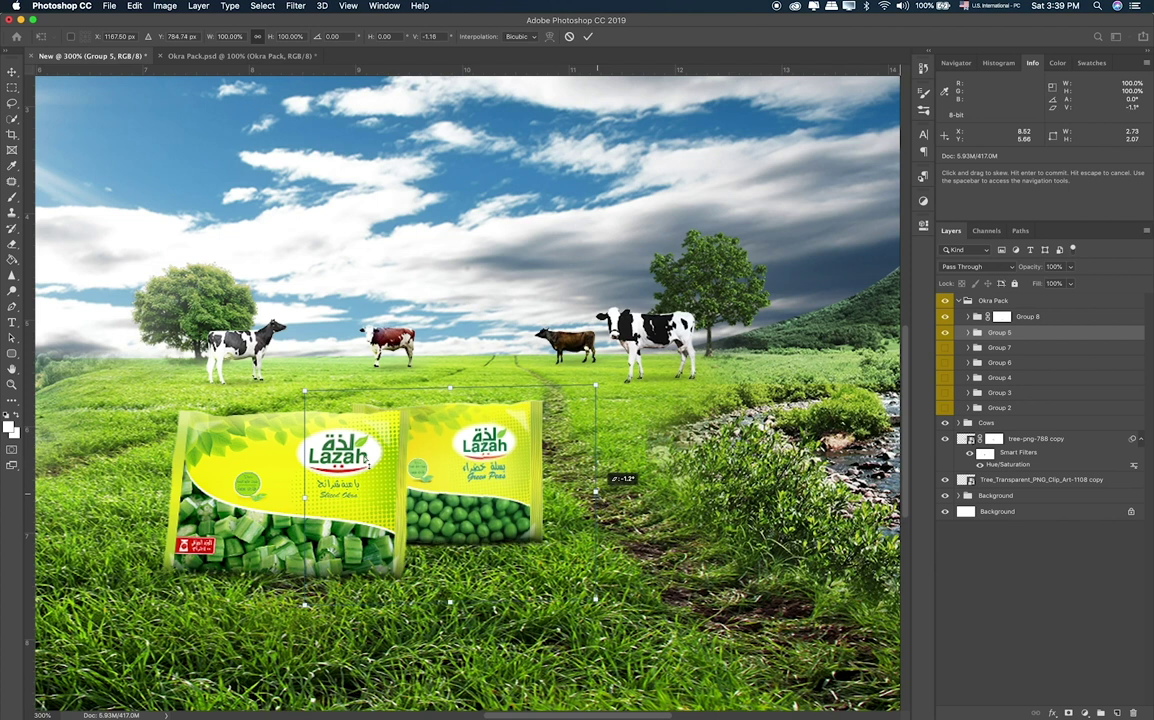
{"action": "left_click_drag", "start_coordinate": [304, 477], "coordinate": [449, 479]}
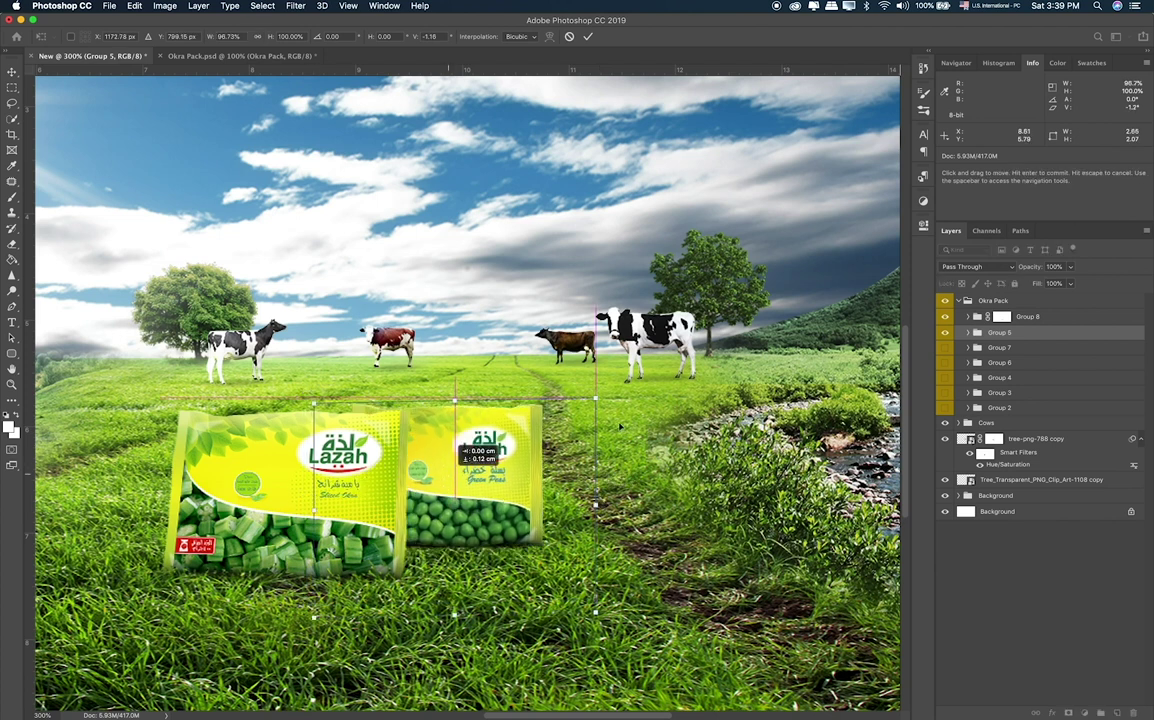
{"action": "left_click_drag", "start_coordinate": [594, 399], "coordinate": [581, 398]}
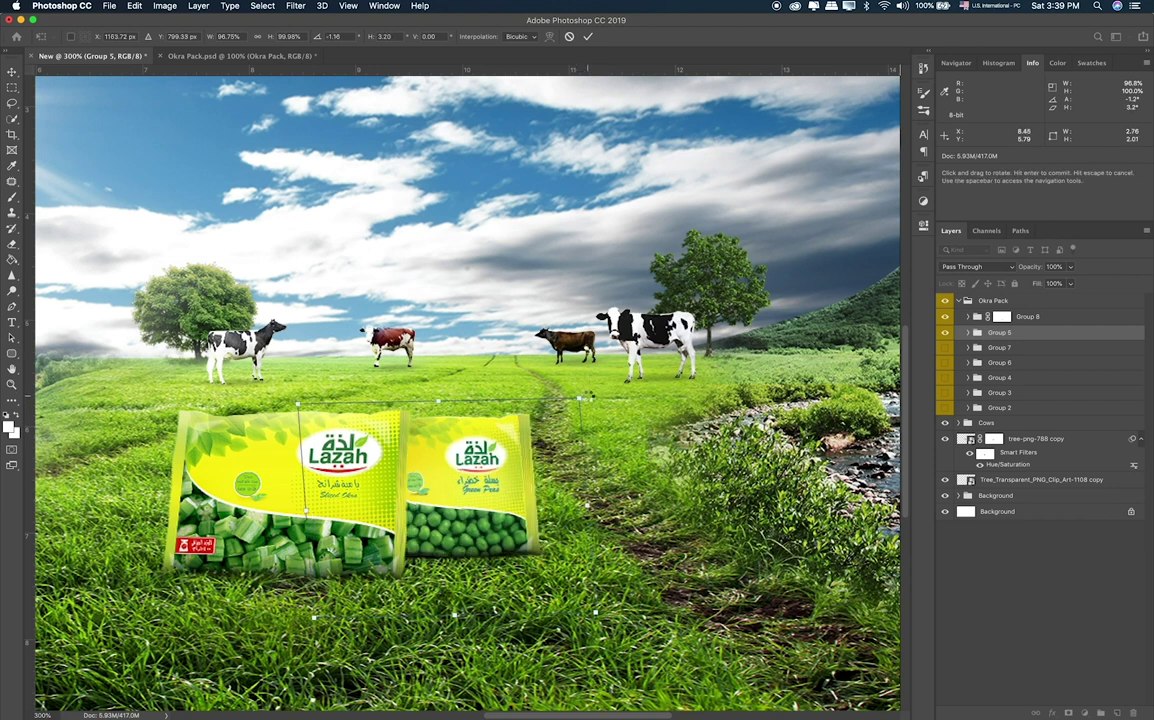
{"action": "key", "text": "Return"}
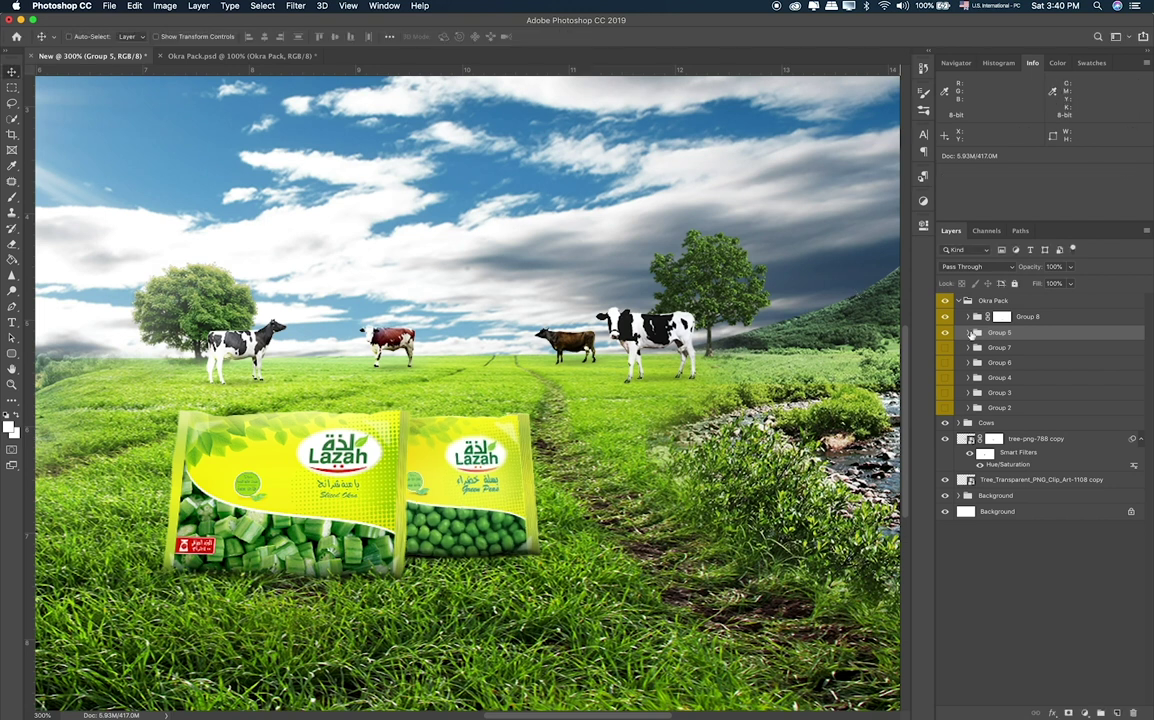
Lower Layer 4 copy 3 inside Group 5 to about 67% opacity.
{"action": "left_click", "coordinate": [968, 333]}
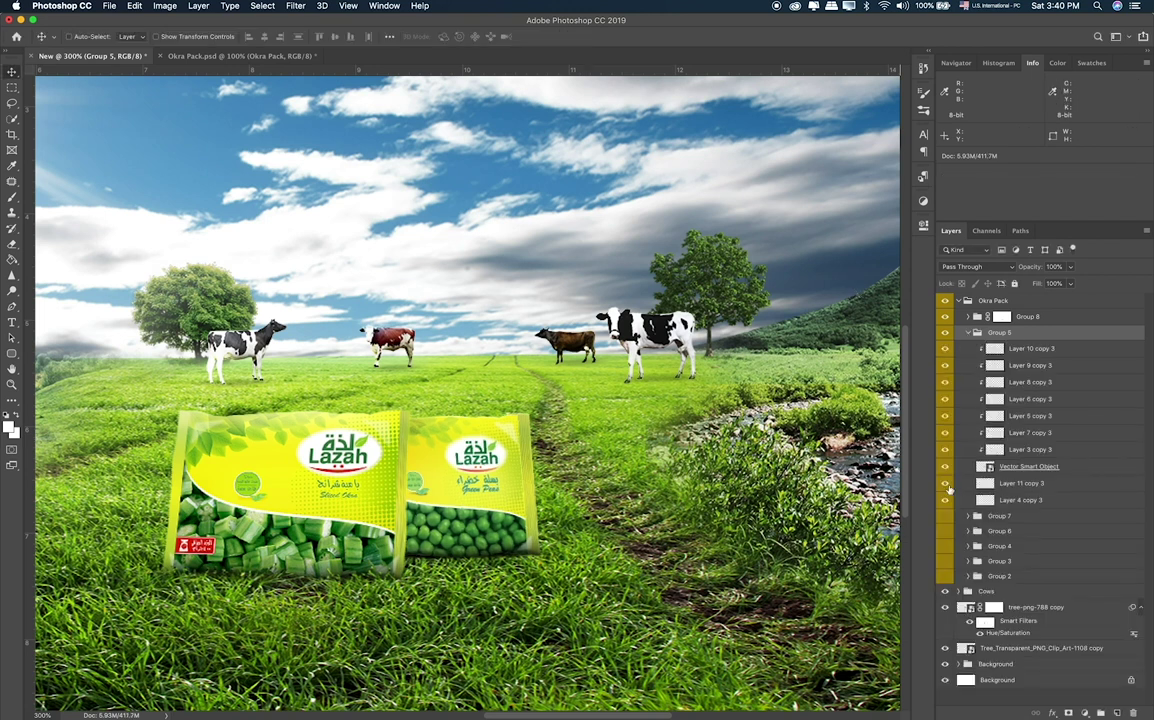
{"action": "left_click", "coordinate": [1031, 499]}
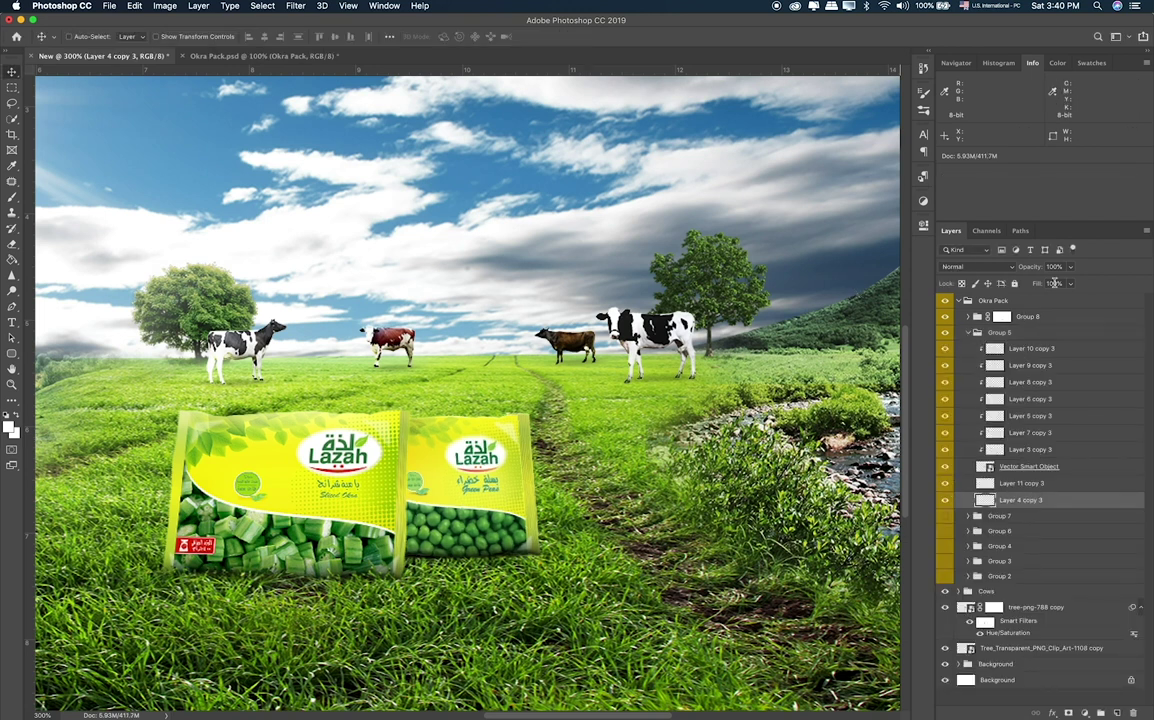
{"action": "left_click_drag", "start_coordinate": [1071, 267], "coordinate": [1048, 286]}
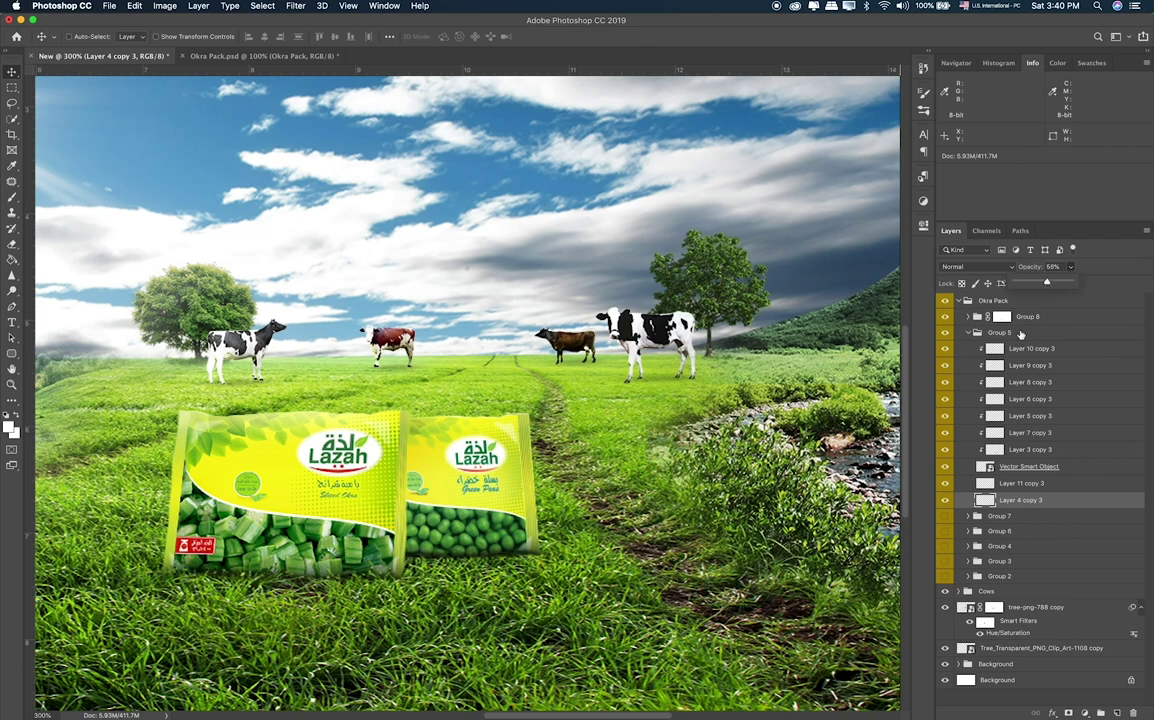
Add a layer mask to Group 5, brush it, and create empty Layer 162.
{"action": "left_click", "coordinate": [1014, 334]}
{"action": "left_click", "coordinate": [968, 333]}
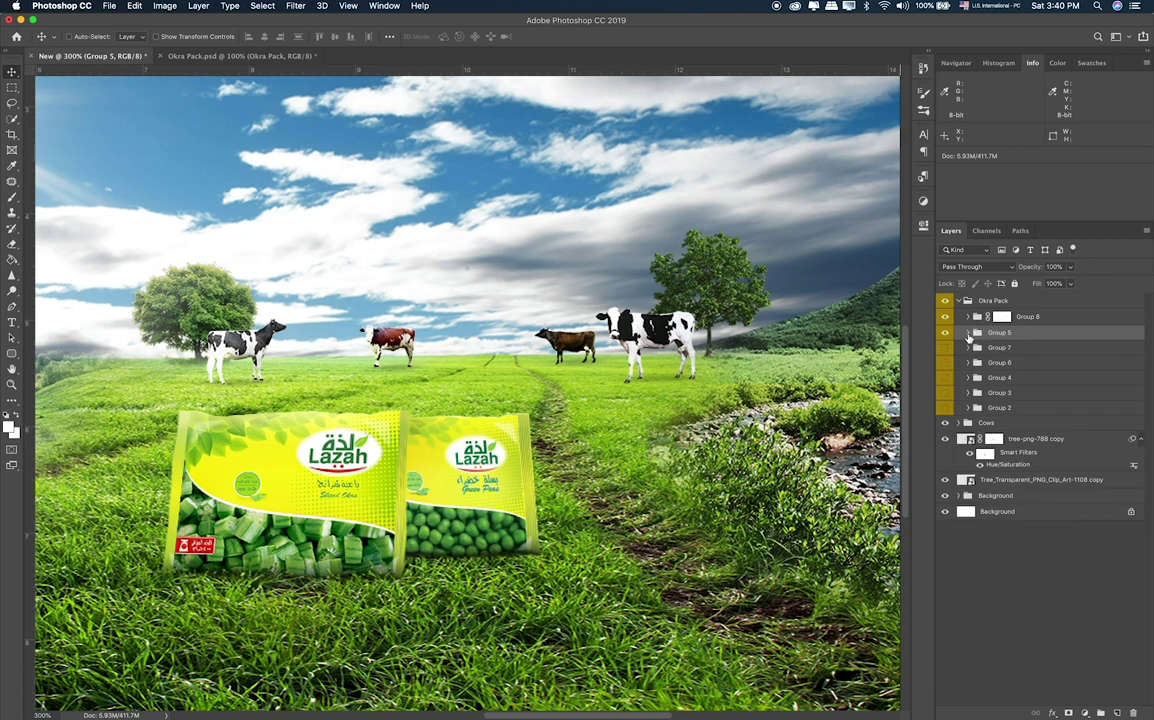
{"action": "left_click", "coordinate": [1069, 712]}
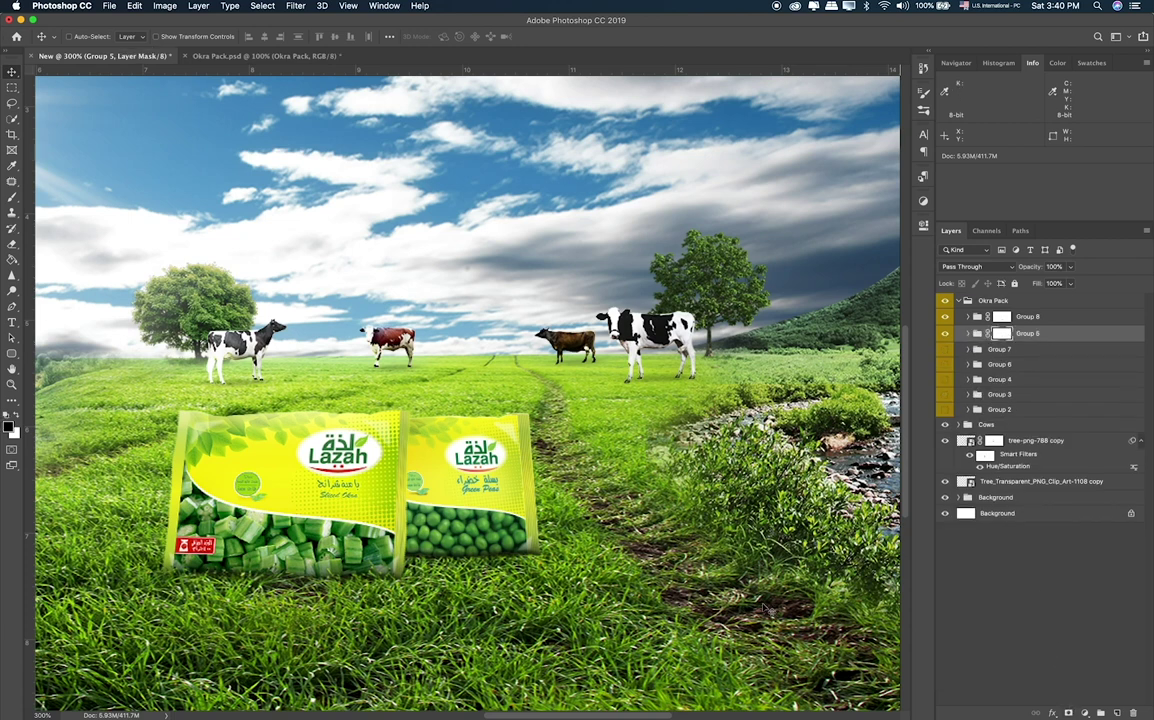
{"action": "key", "text": "b"}
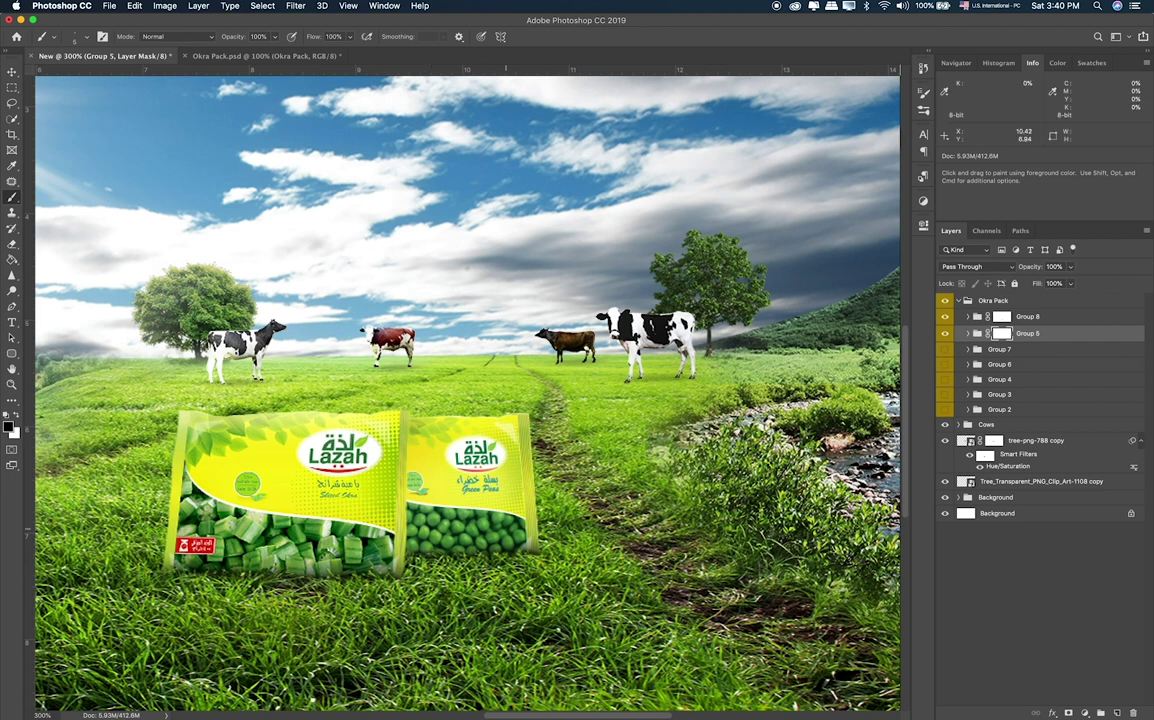
{"action": "key", "text": "super+alt+shift+n"}
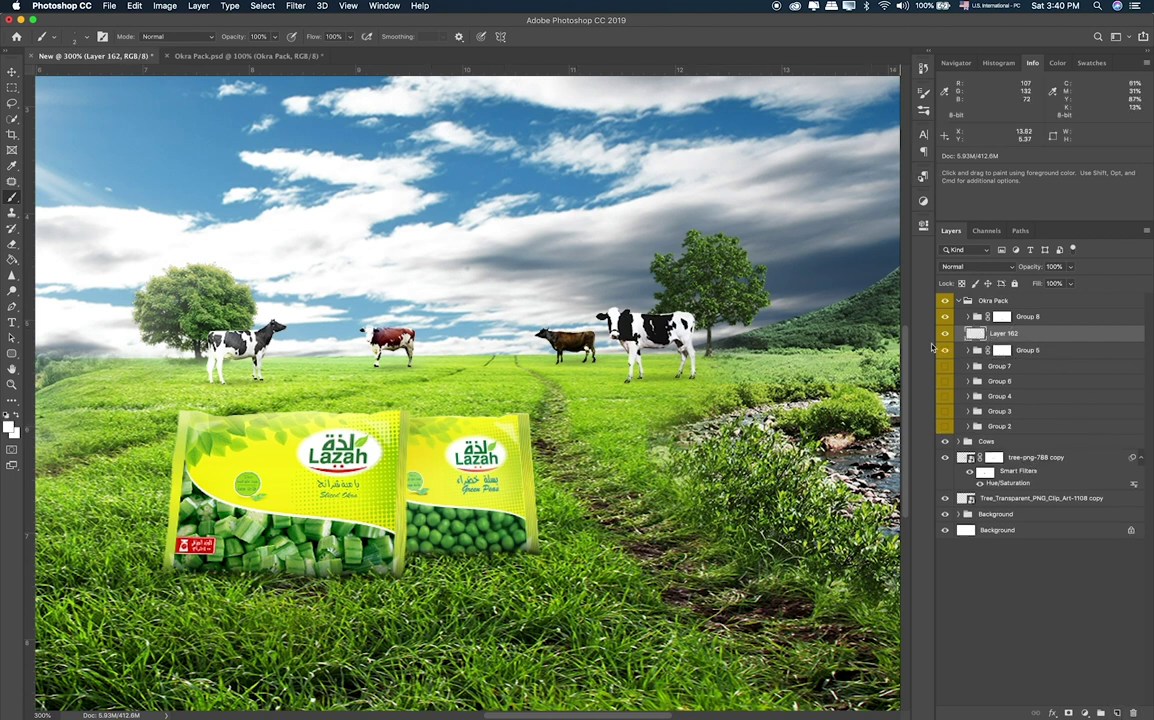
Clip Layer 162 to Group 5 and paint a black size-40 stroke between the packs.
{"action": "left_click", "coordinate": [1064, 341], "text": "alt"}
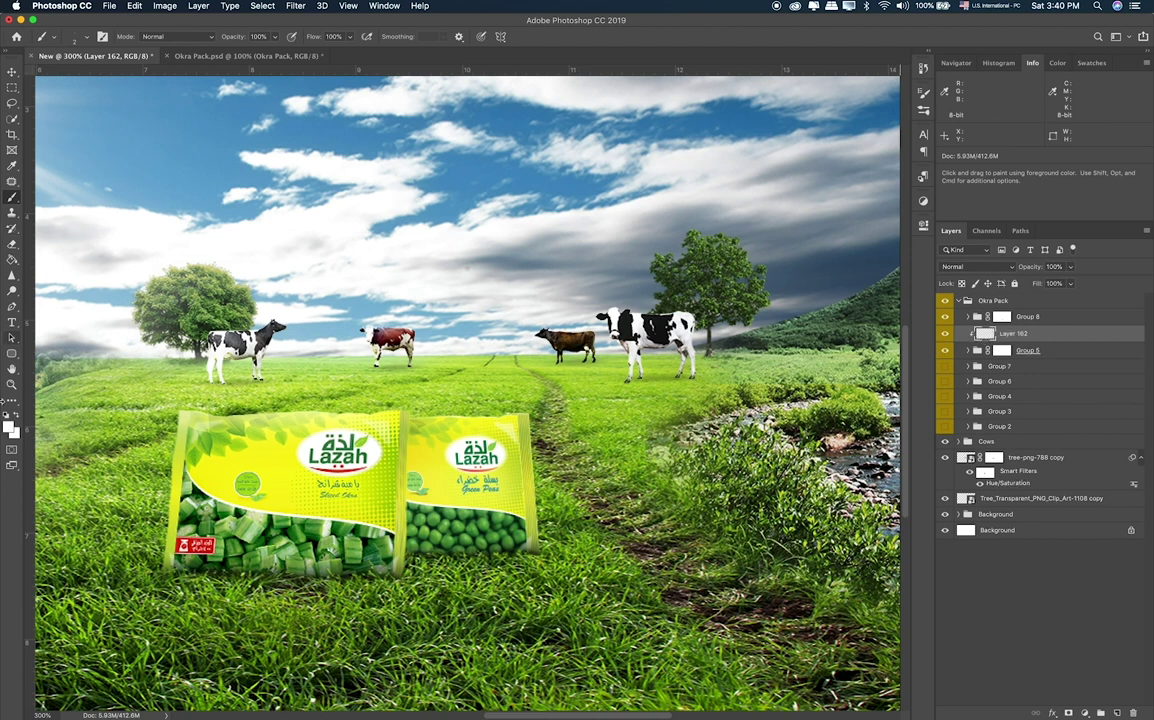
{"action": "left_click", "coordinate": [10, 427]}
{"action": "left_click", "coordinate": [675, 417]}
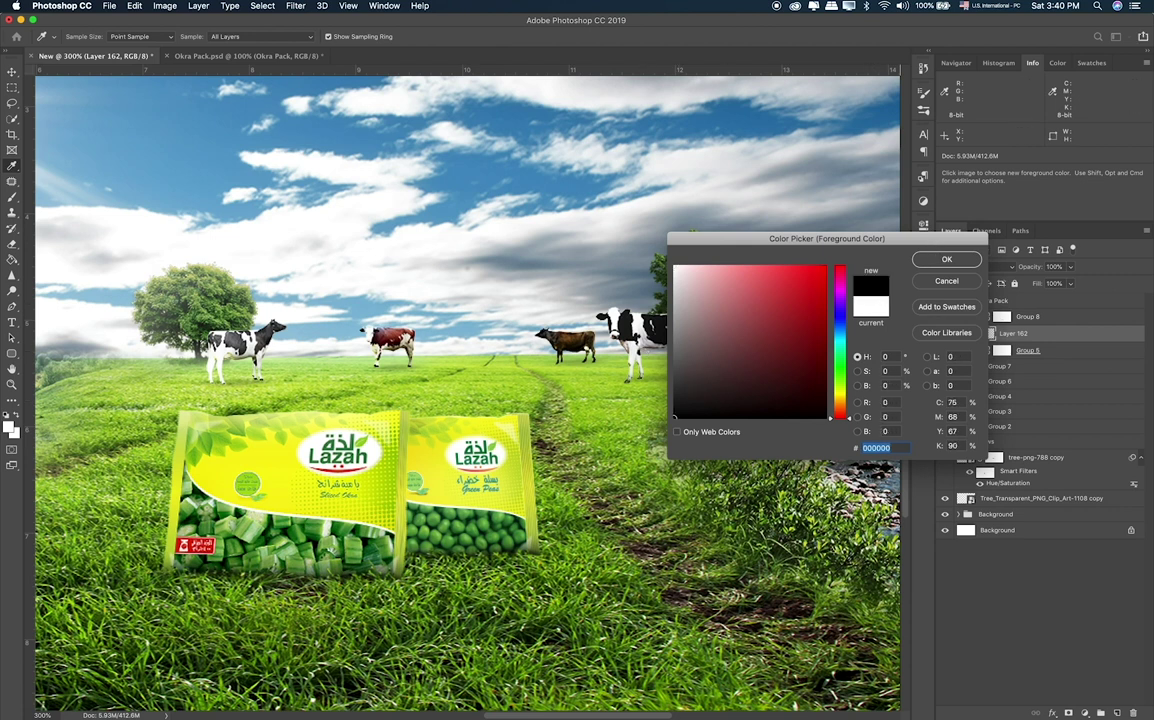
{"action": "key", "text": "Return"}
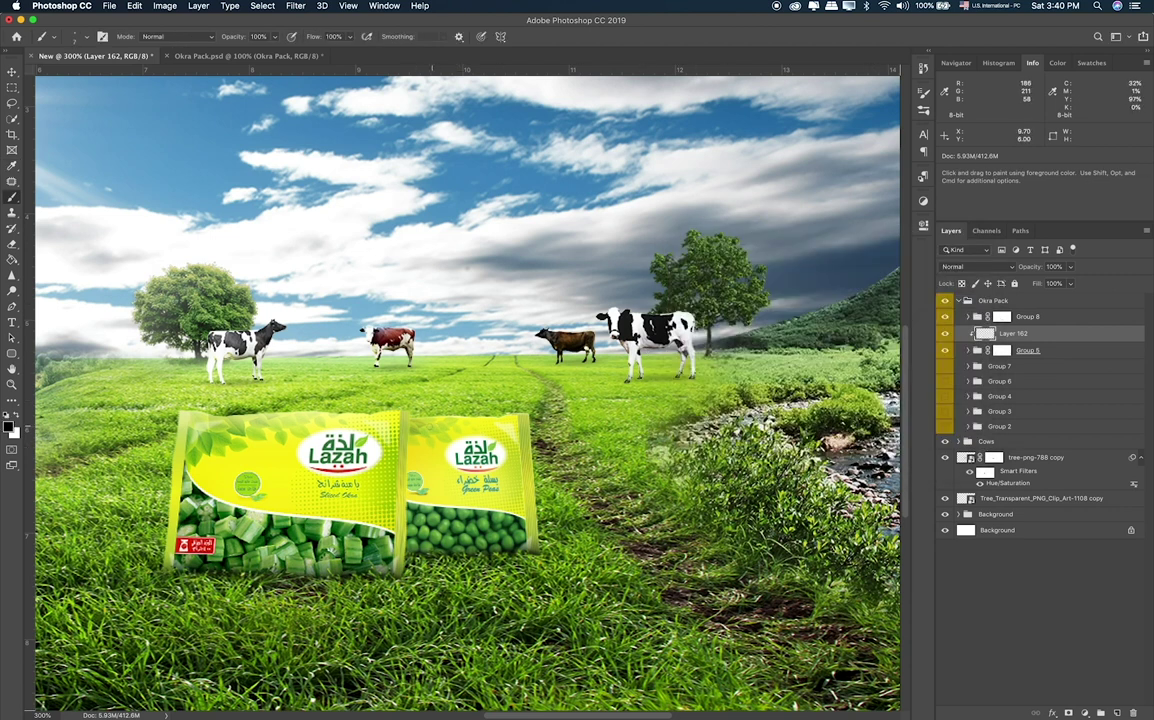
{"action": "key", "text": "bracketright"}
{"action": "key", "text": "bracketright"}
{"action": "left_click_drag", "start_coordinate": [406, 418], "coordinate": [406, 520]}
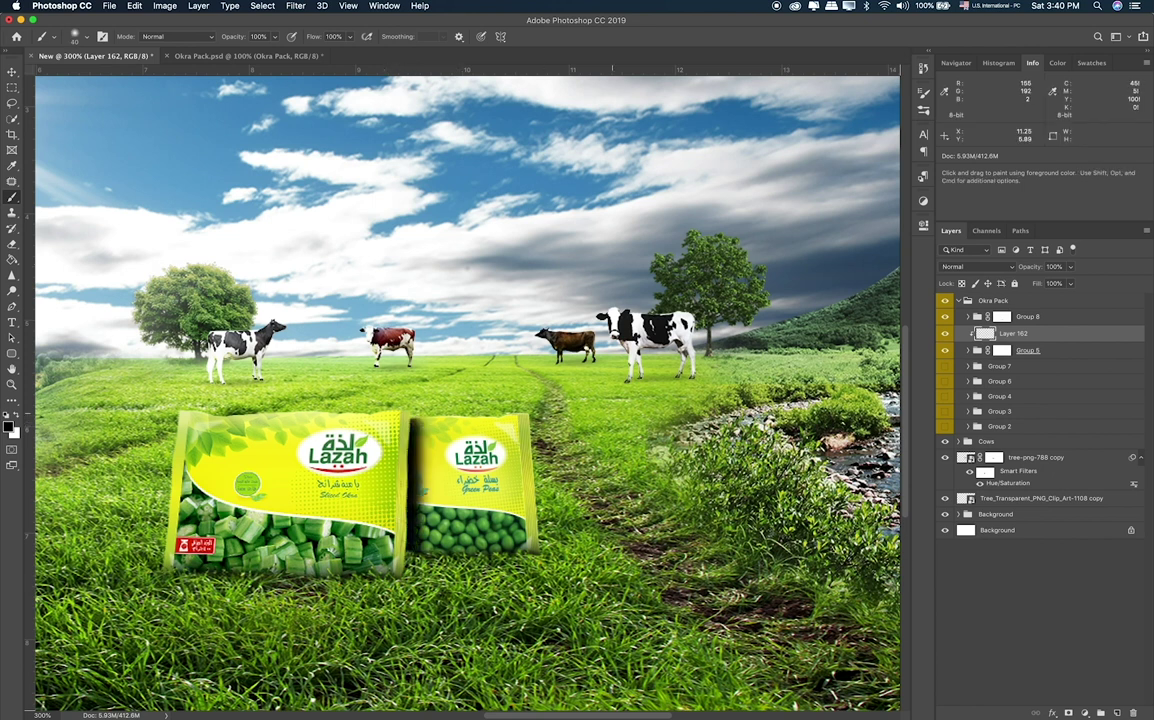
Set Layer 162 to Overlay blend mode at 100% opacity.
{"action": "left_click_drag", "start_coordinate": [1070, 266], "coordinate": [1037, 282]}
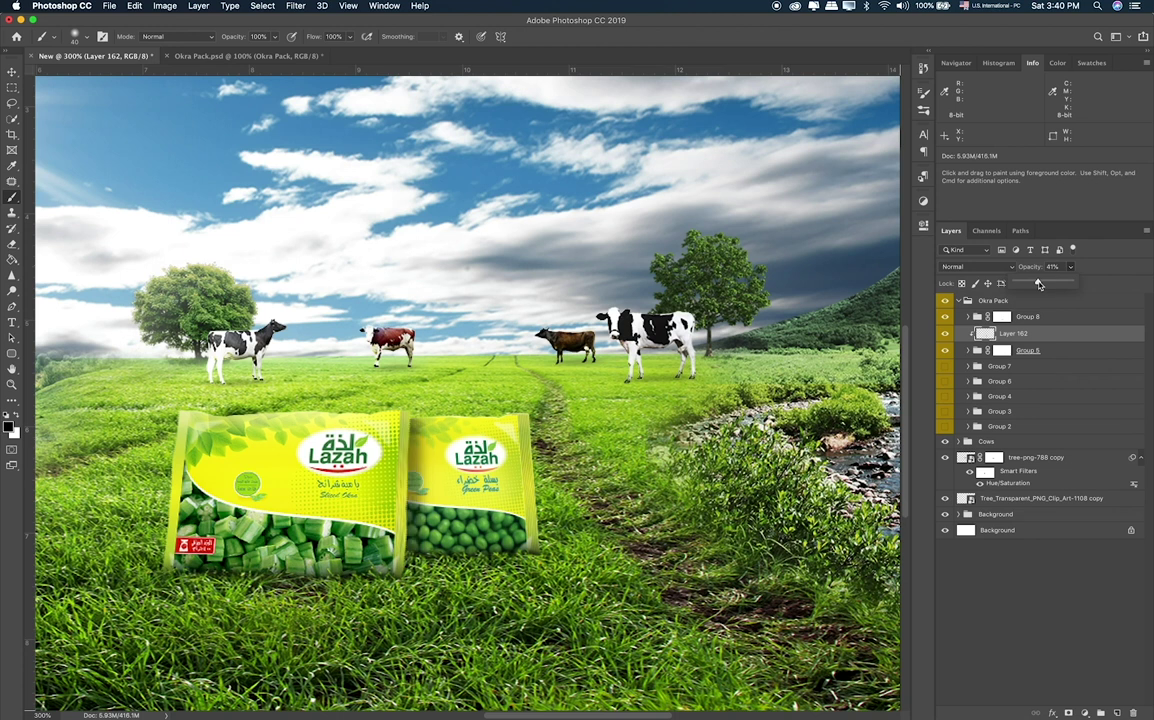
{"action": "left_click", "coordinate": [970, 266]}
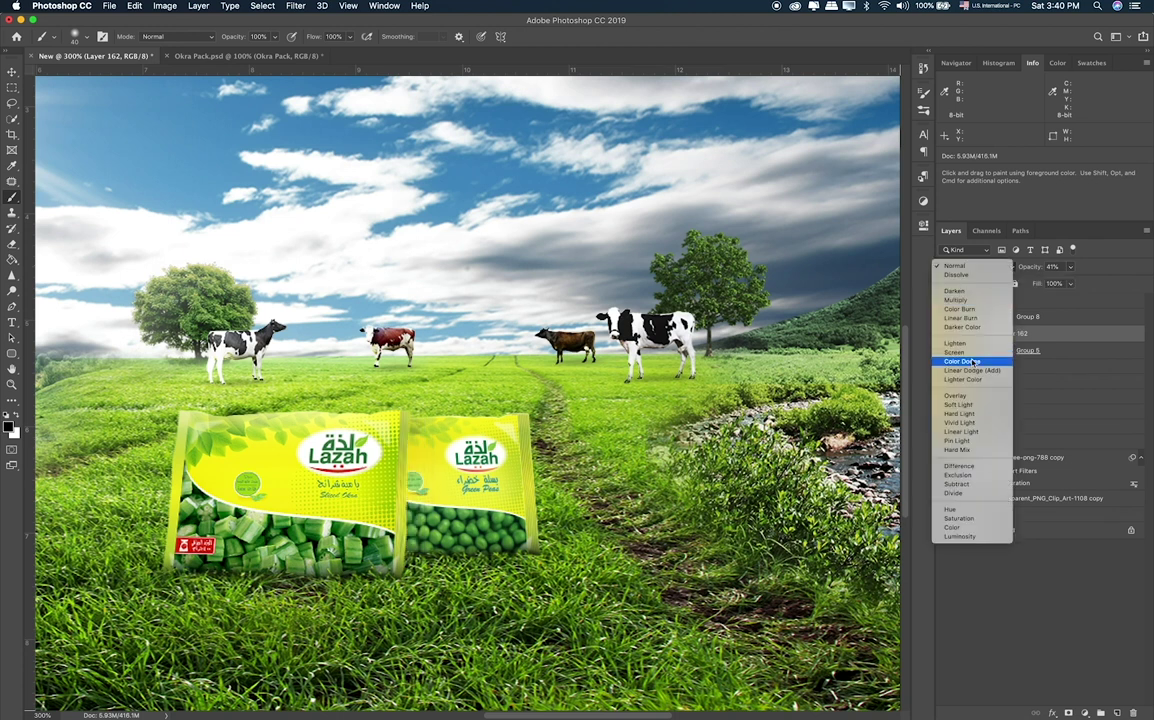
{"action": "left_click", "coordinate": [968, 396]}
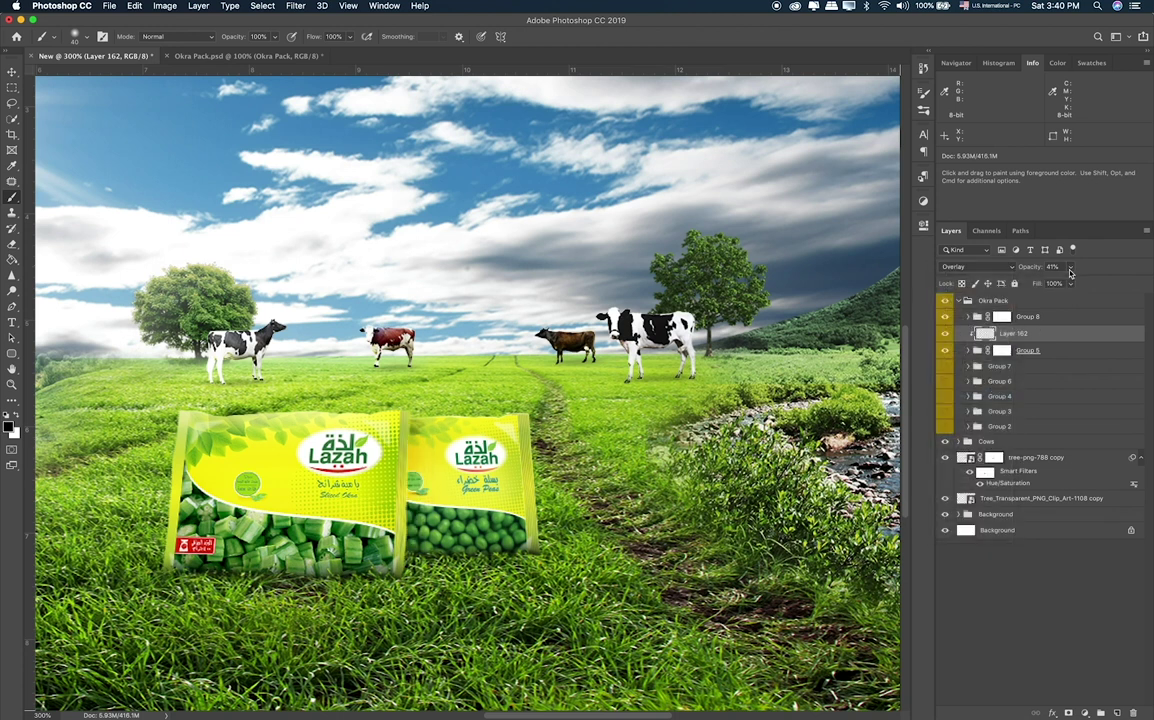
{"action": "left_click_drag", "start_coordinate": [1070, 282], "coordinate": [1094, 282]}
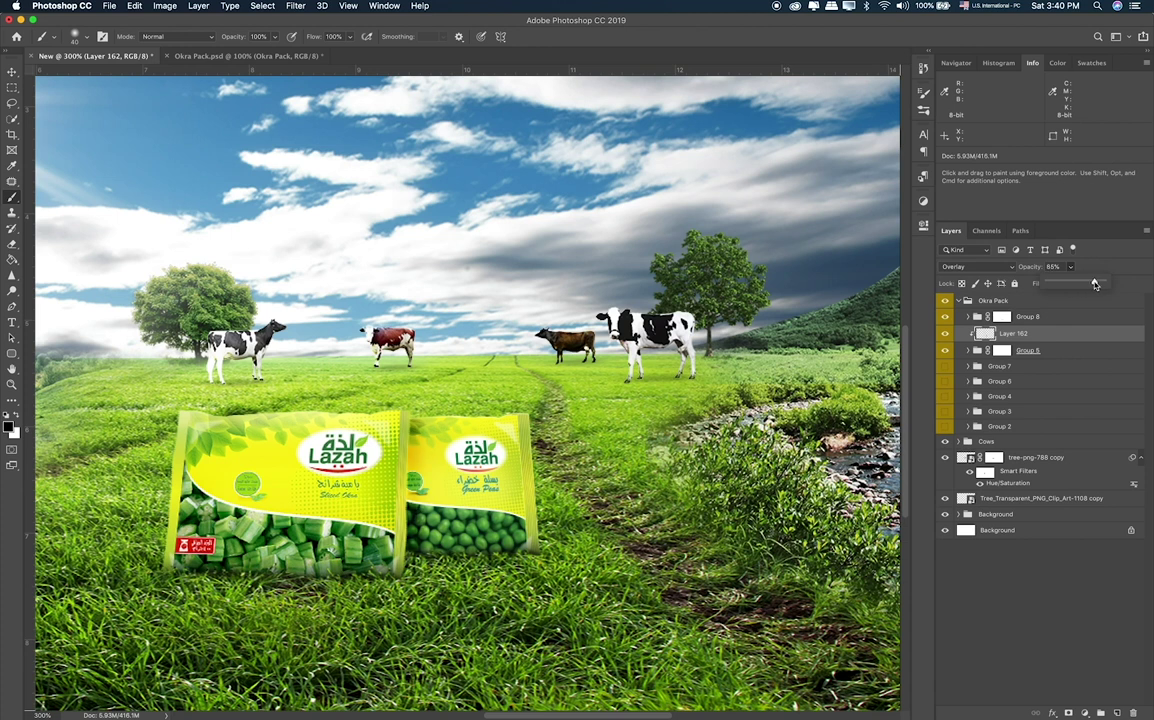
{"action": "key", "text": "v"}
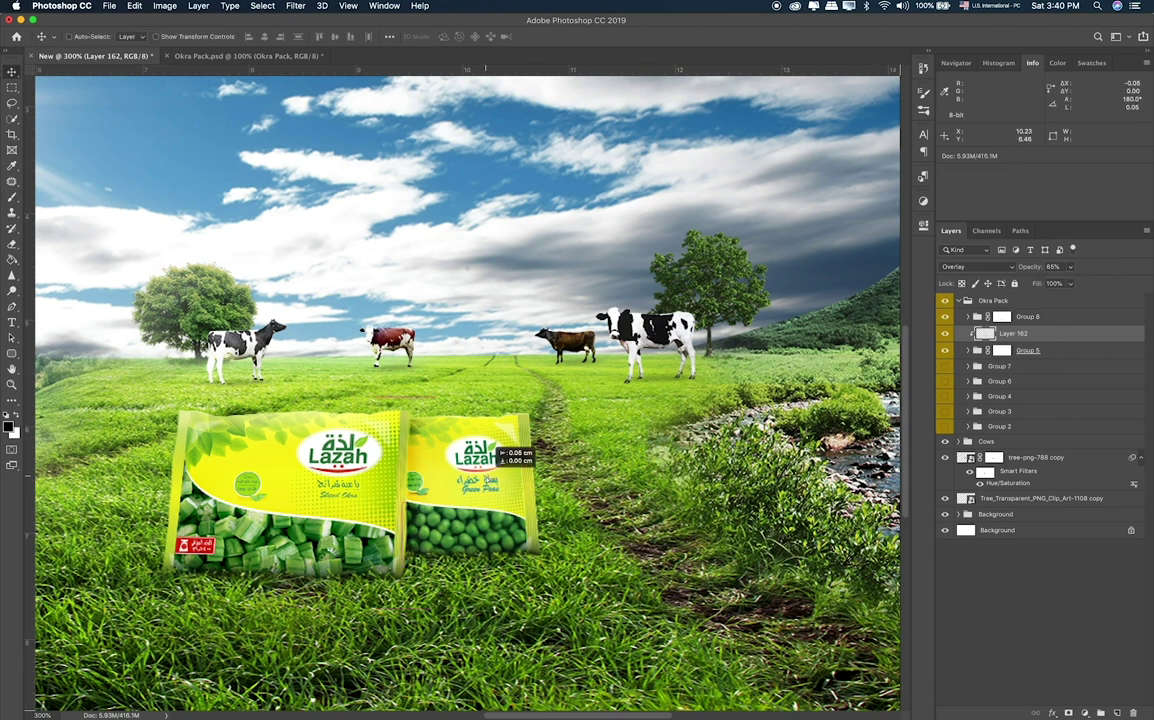
{"action": "left_click", "coordinate": [1072, 268]}
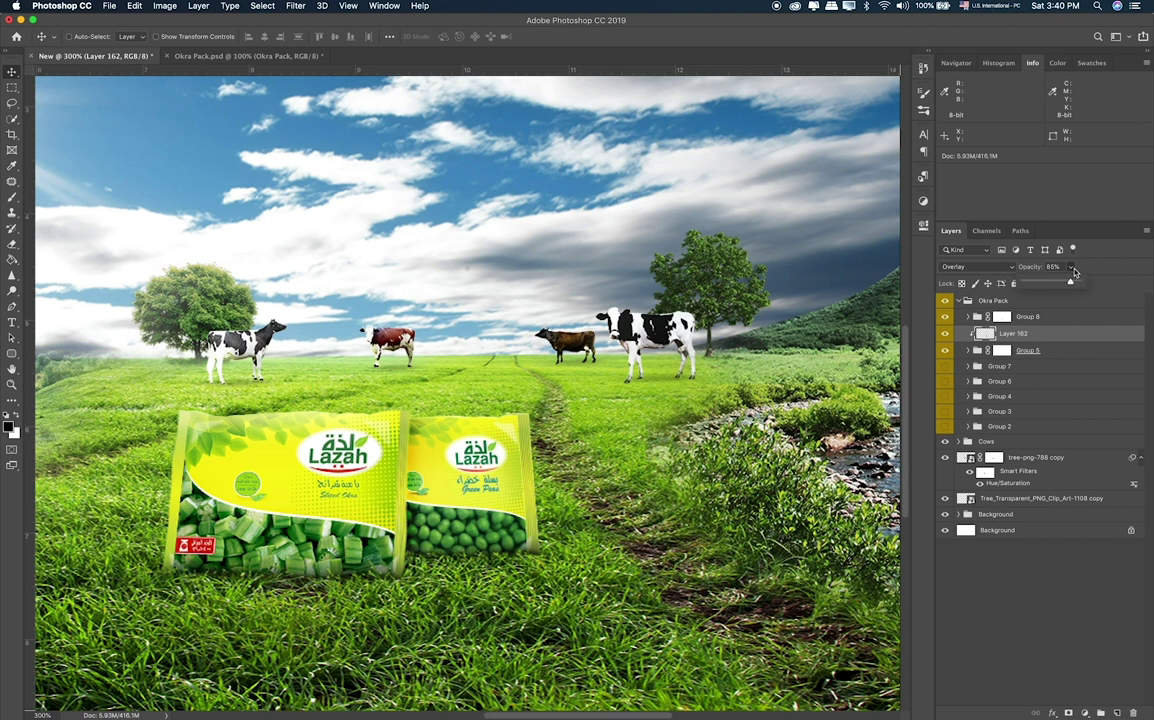
{"action": "left_click_drag", "start_coordinate": [1078, 285], "coordinate": [1092, 284]}
Duplicate Layer 162, clip it to Group 5 at Normal 28% opacity, and nudge it.
{"action": "key", "text": "m"}
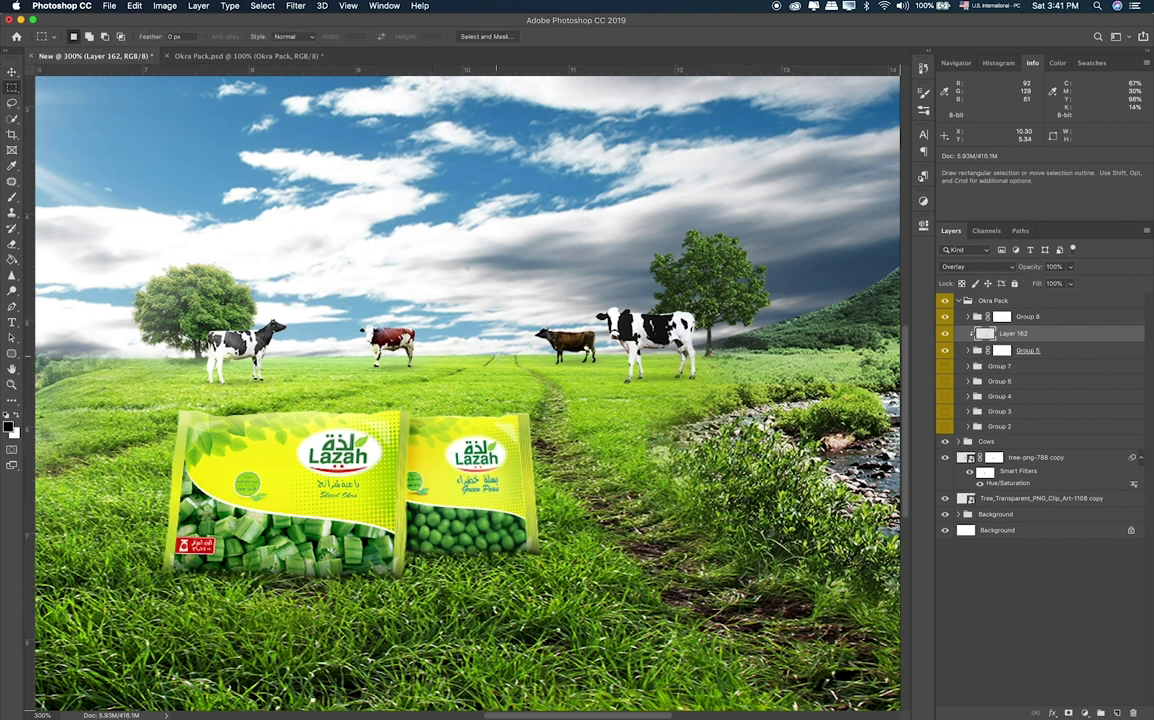
{"action": "key", "text": "ctrl+j"}
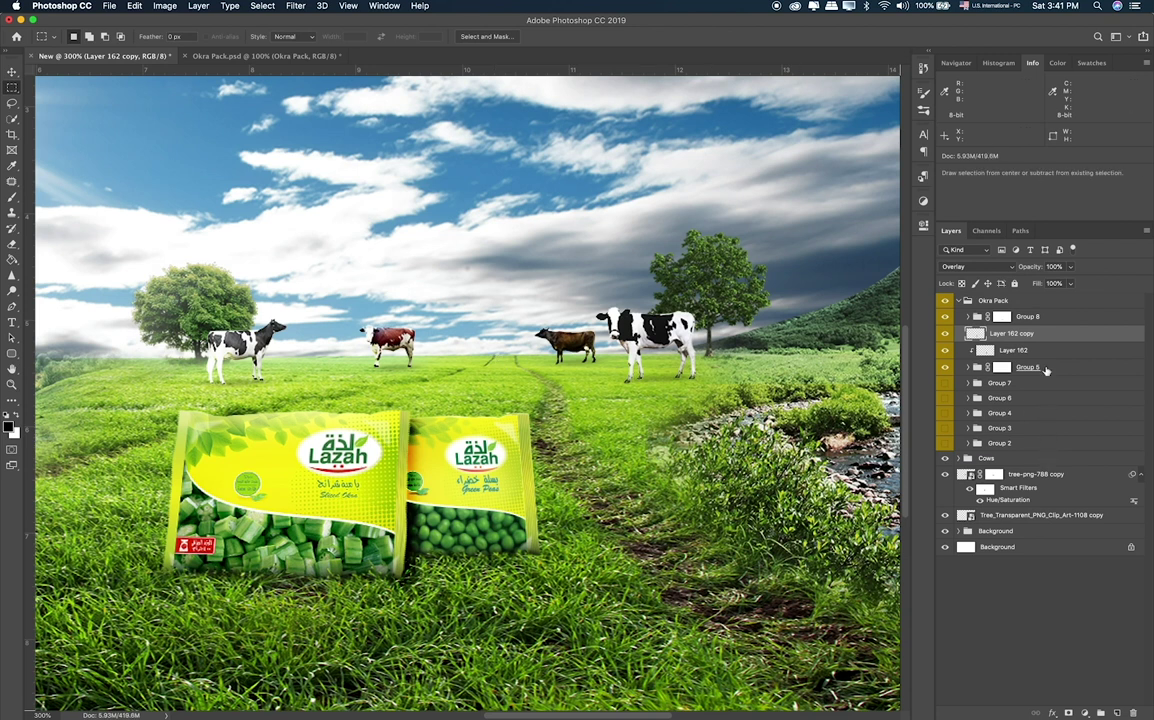
{"action": "key", "text": "ctrl+alt+g"}
{"action": "left_click", "coordinate": [1070, 283]}
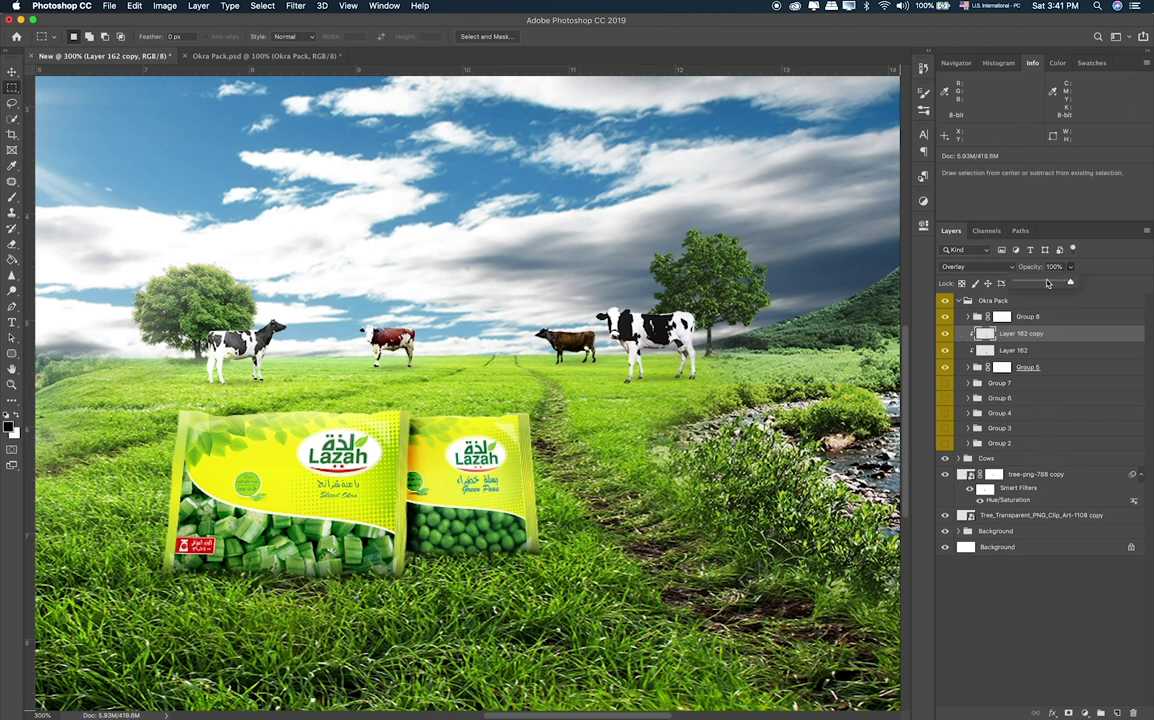
{"action": "left_click_drag", "start_coordinate": [1047, 283], "coordinate": [1033, 287]}
{"action": "left_click", "coordinate": [1003, 267]}
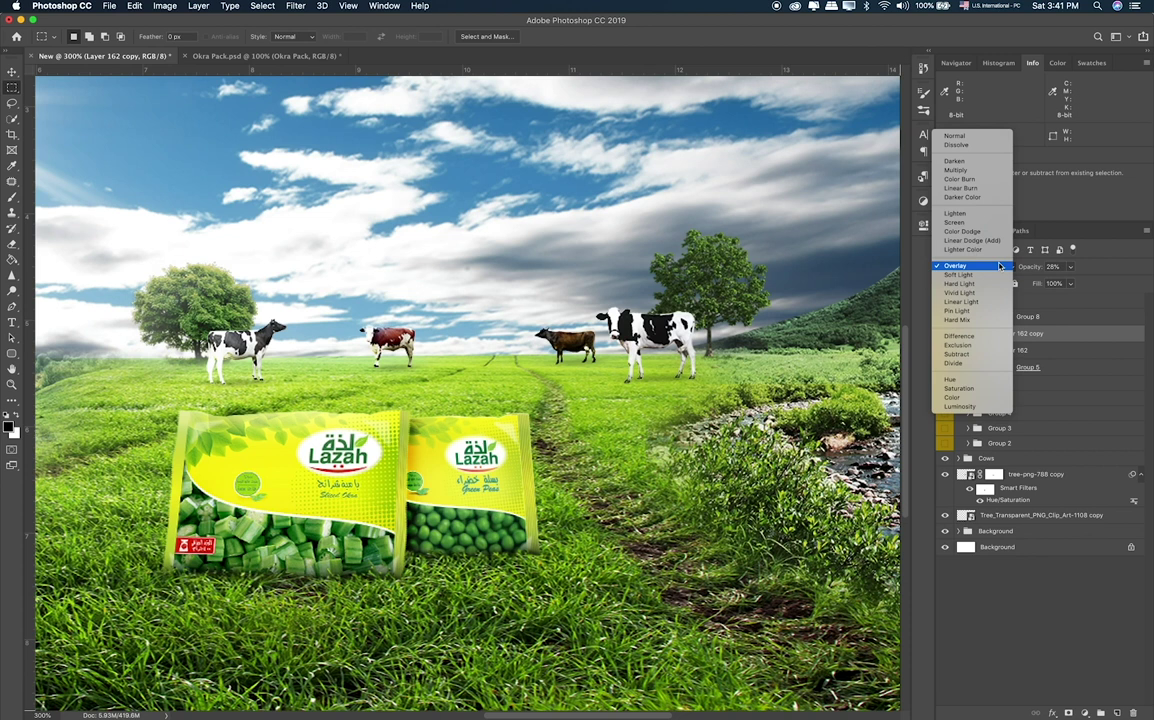
{"action": "left_click", "coordinate": [875, 122]}
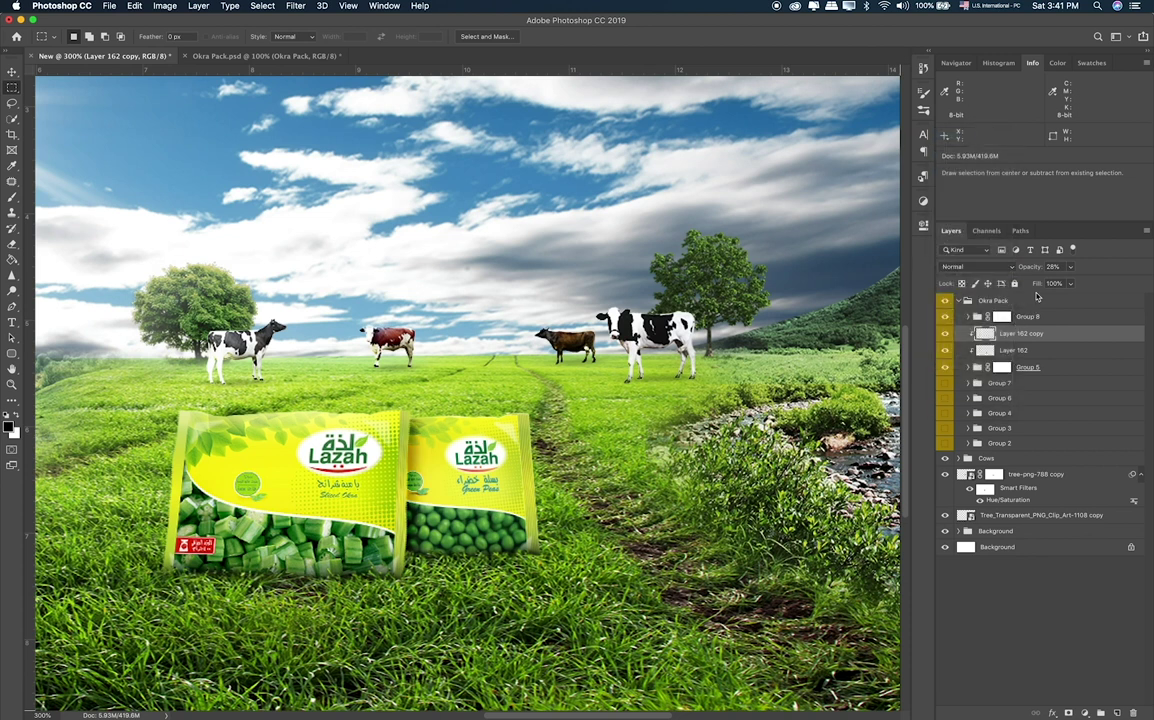
{"action": "key", "text": "v"}
{"action": "left_click_drag", "start_coordinate": [455, 503], "coordinate": [460, 507]}
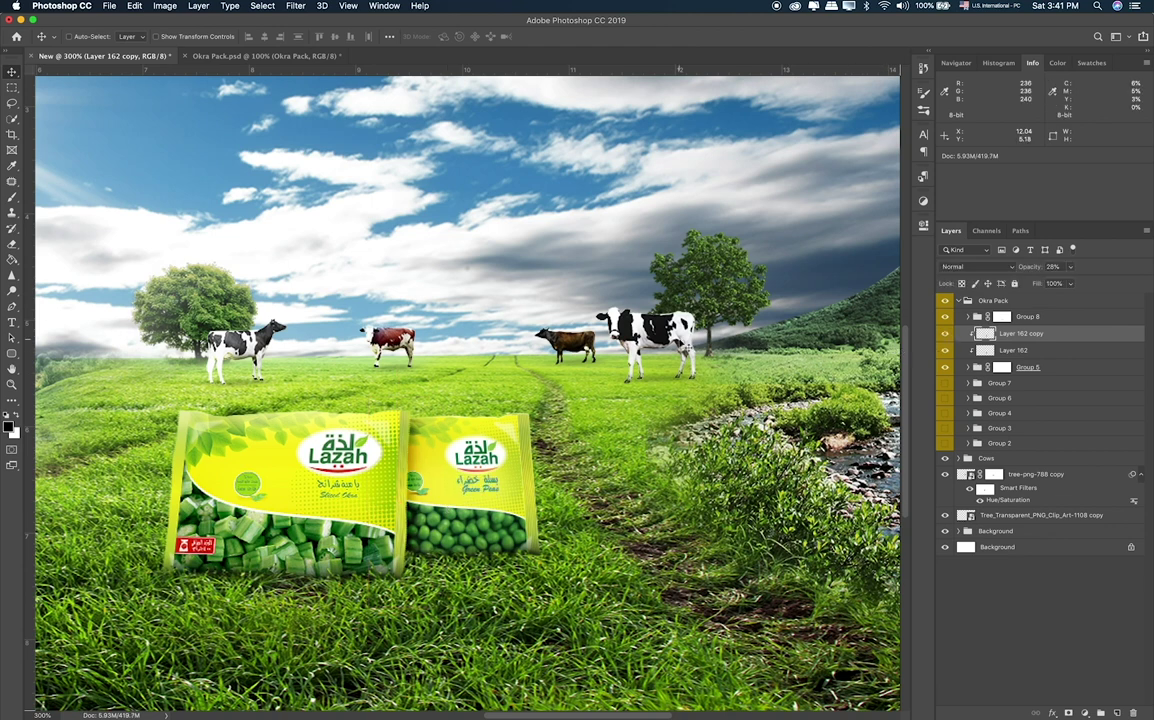
Reveal Group 7's okra pack and move it down onto the grass left of the others.
{"action": "scroll", "coordinate": [683, 345], "scroll_direction": "down", "scroll_amount": 5}
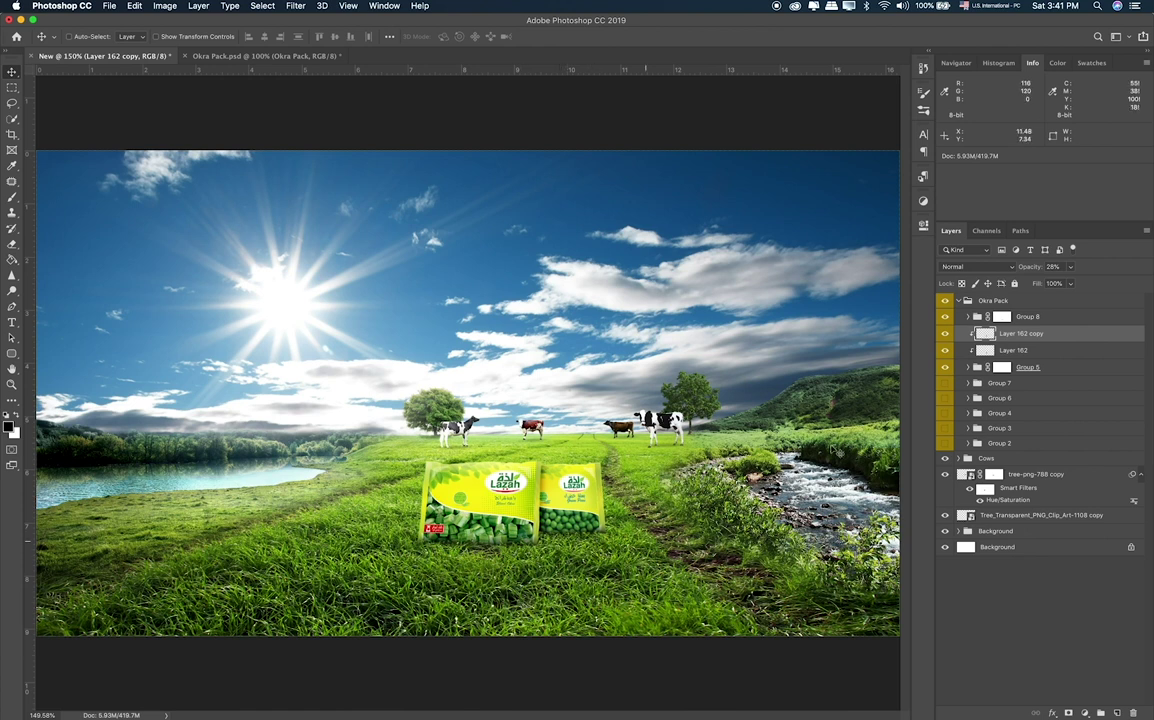
{"action": "key", "text": "ctrl+z"}
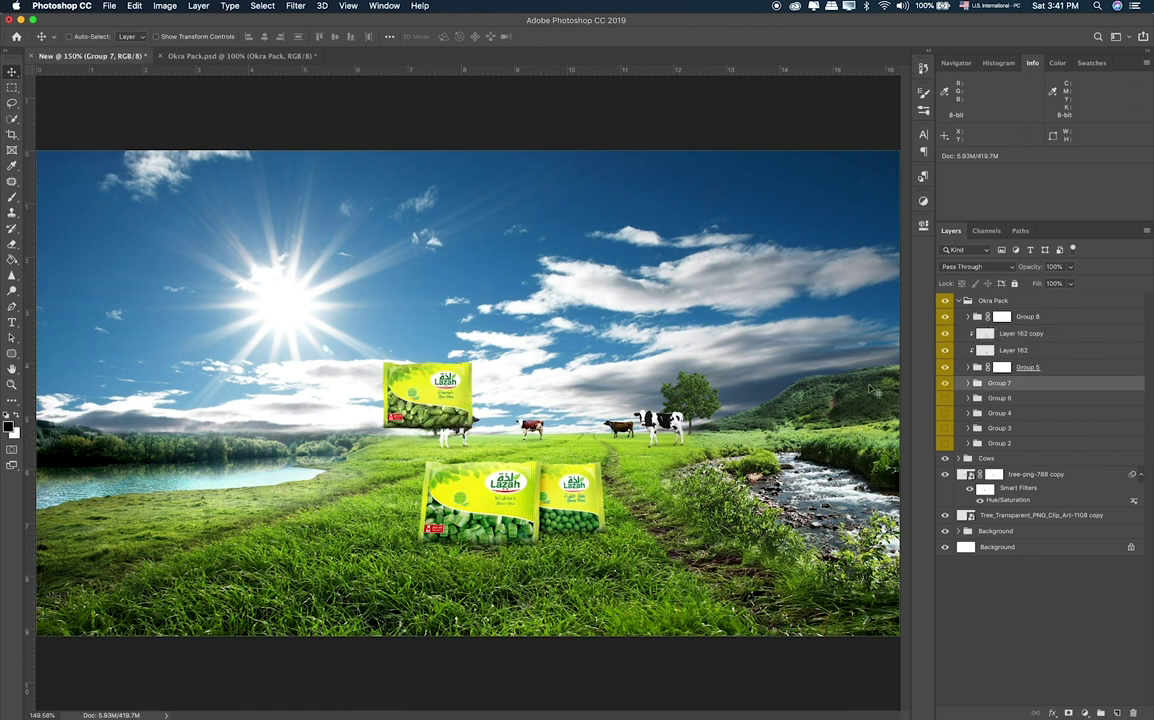
{"action": "mouse_move", "coordinate": [420, 378]}
{"action": "left_mouse_down"}
{"action": "mouse_move", "coordinate": [396, 434]}
{"action": "mouse_move", "coordinate": [421, 484]}
{"action": "left_mouse_up"}
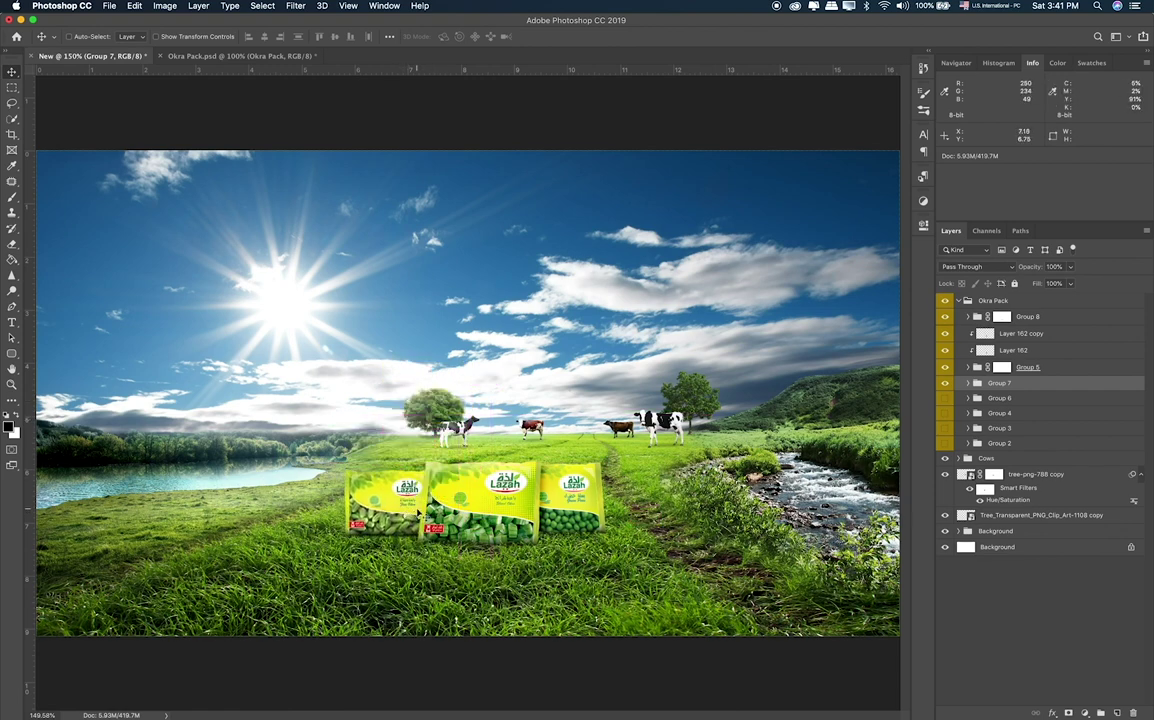
{"action": "left_click", "coordinate": [405, 515], "text": "super"}
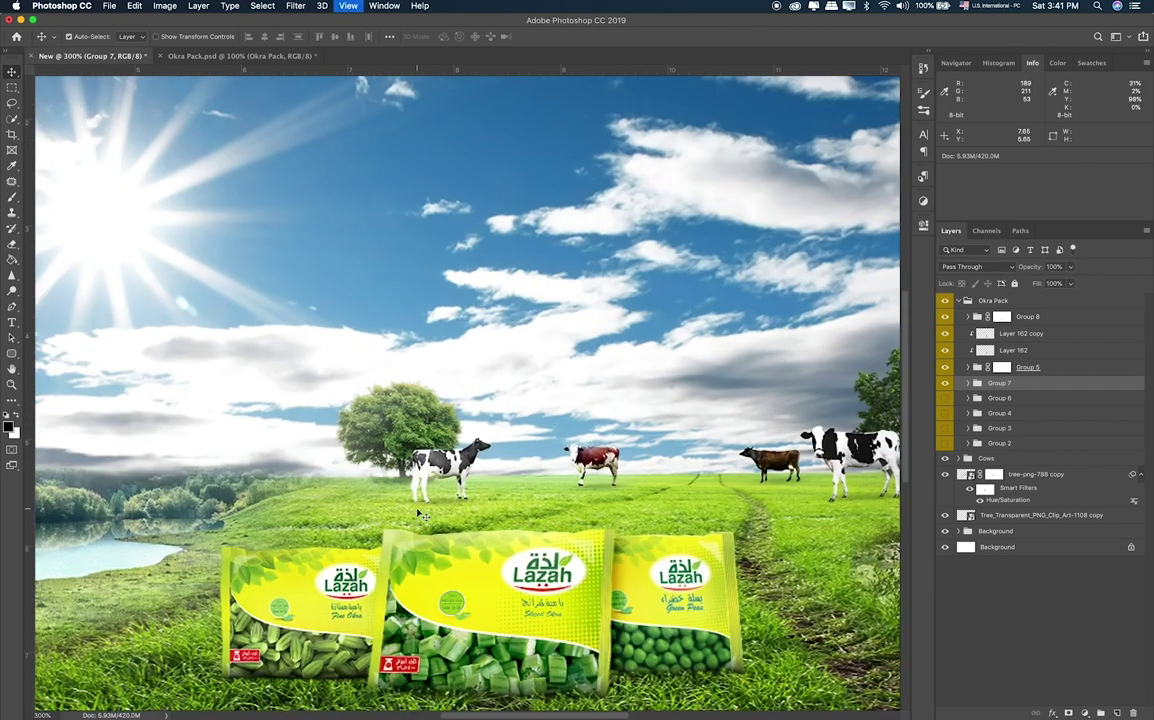
Distort and skew the left okra pack to tilt with the field's perspective, then nudge it right.
{"action": "scroll", "coordinate": [505, 325], "scroll_direction": "down", "scroll_amount": 3}
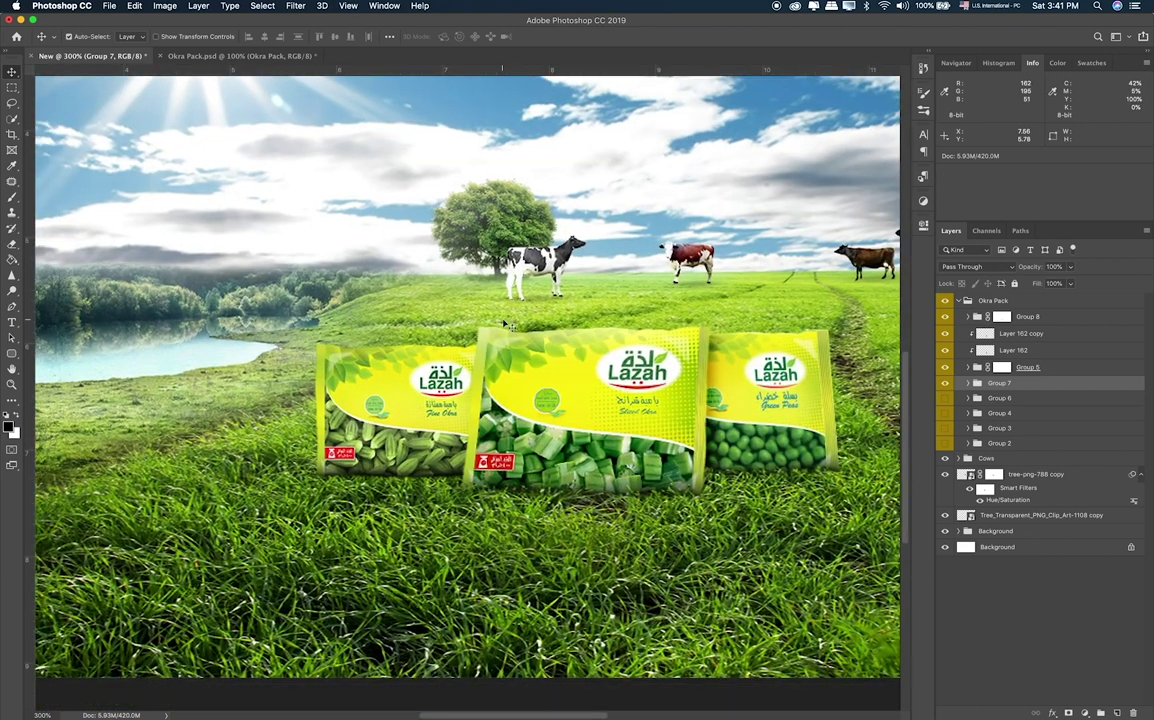
{"action": "key", "text": "super+t"}
{"action": "mouse_move", "coordinate": [543, 330]}
{"action": "left_mouse_down"}
{"action": "mouse_move", "coordinate": [316, 343]}
{"action": "mouse_move", "coordinate": [289, 328]}
{"action": "left_mouse_up"}
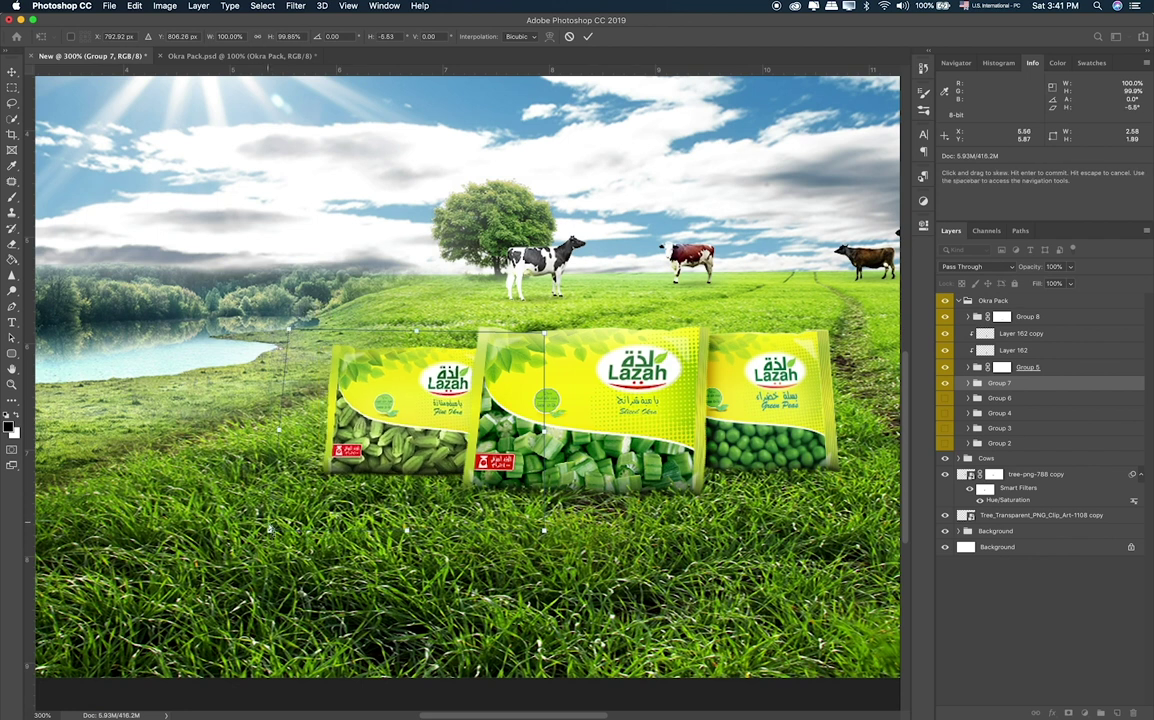
{"action": "mouse_move", "coordinate": [305, 312]}
{"action": "left_mouse_down"}
{"action": "mouse_move", "coordinate": [284, 506]}
{"action": "mouse_move", "coordinate": [270, 521]}
{"action": "left_mouse_up"}
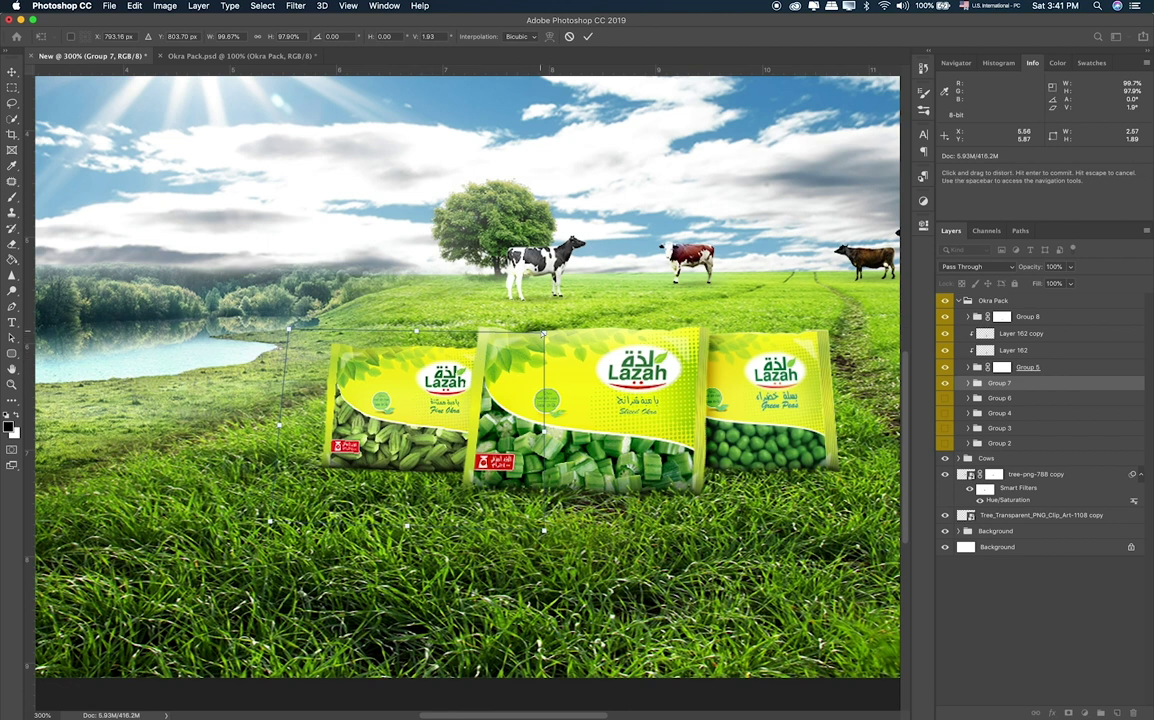
{"action": "left_click_drag", "start_coordinate": [543, 331], "coordinate": [538, 332]}
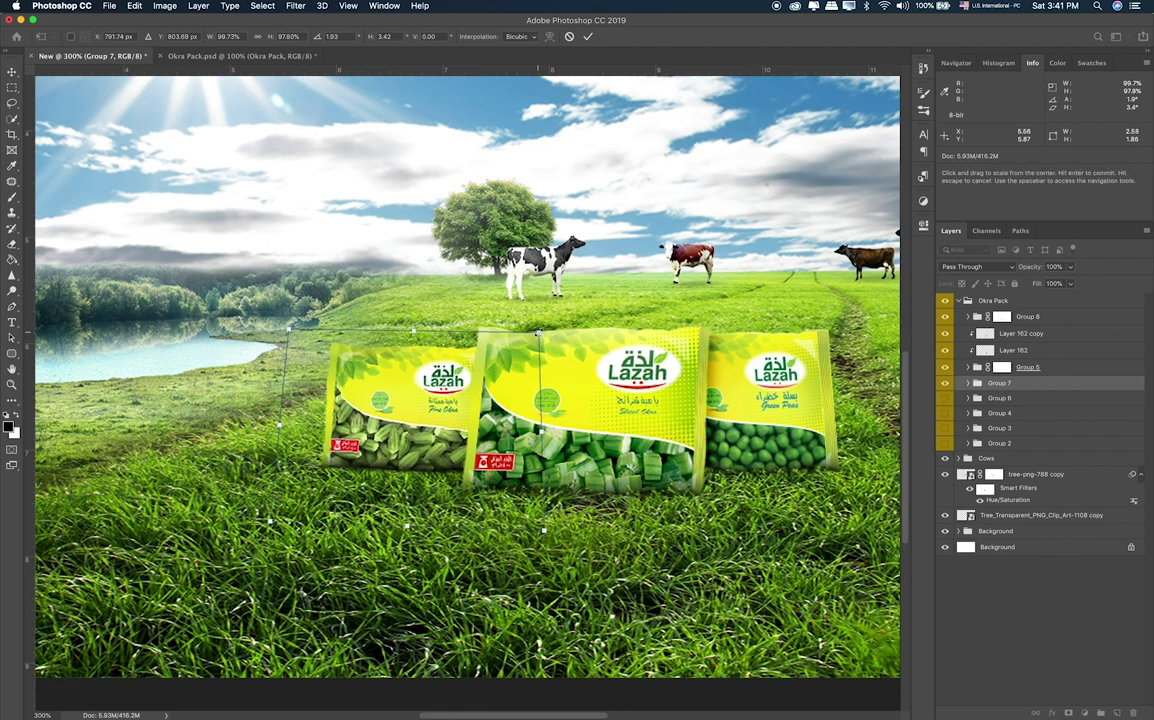
{"action": "key", "text": "Return"}
{"action": "left_click_drag", "start_coordinate": [465, 345], "coordinate": [474, 348]}
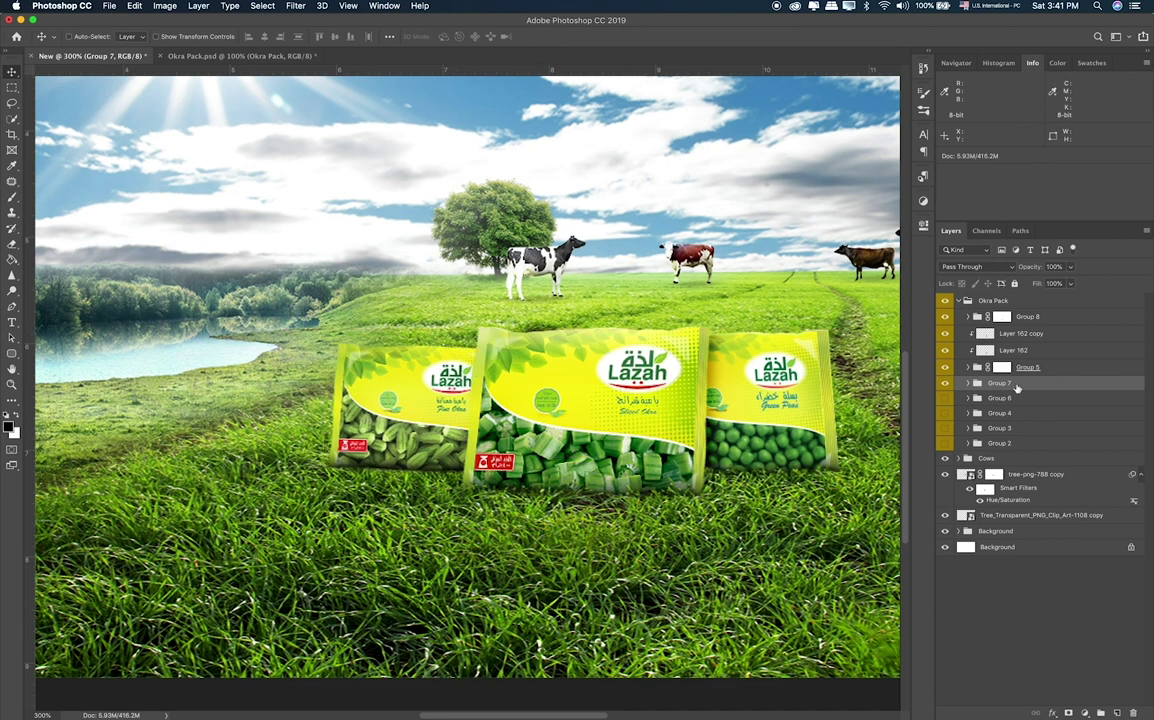
Fade Group 7's Layer 4 copy 5 to 51% opacity, leaving Layer 9 copy 5 selected.
{"action": "left_click", "coordinate": [977, 384]}
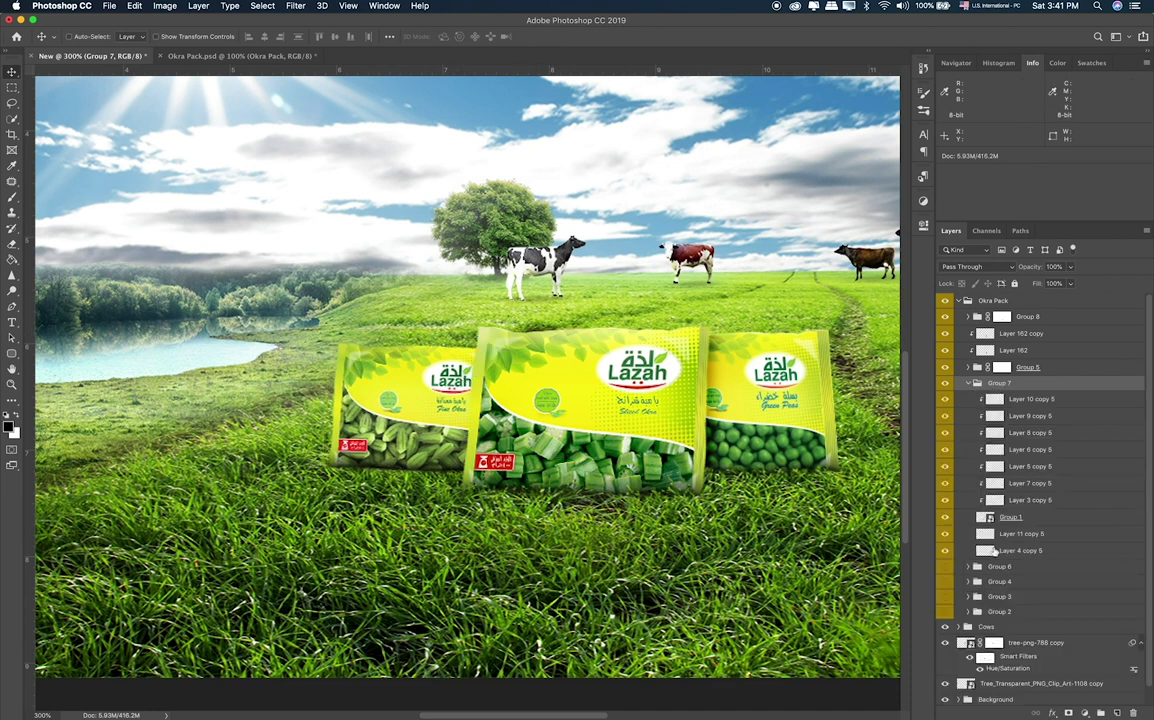
{"action": "left_click", "coordinate": [998, 550]}
{"action": "left_click_drag", "start_coordinate": [1070, 267], "coordinate": [1048, 284]}
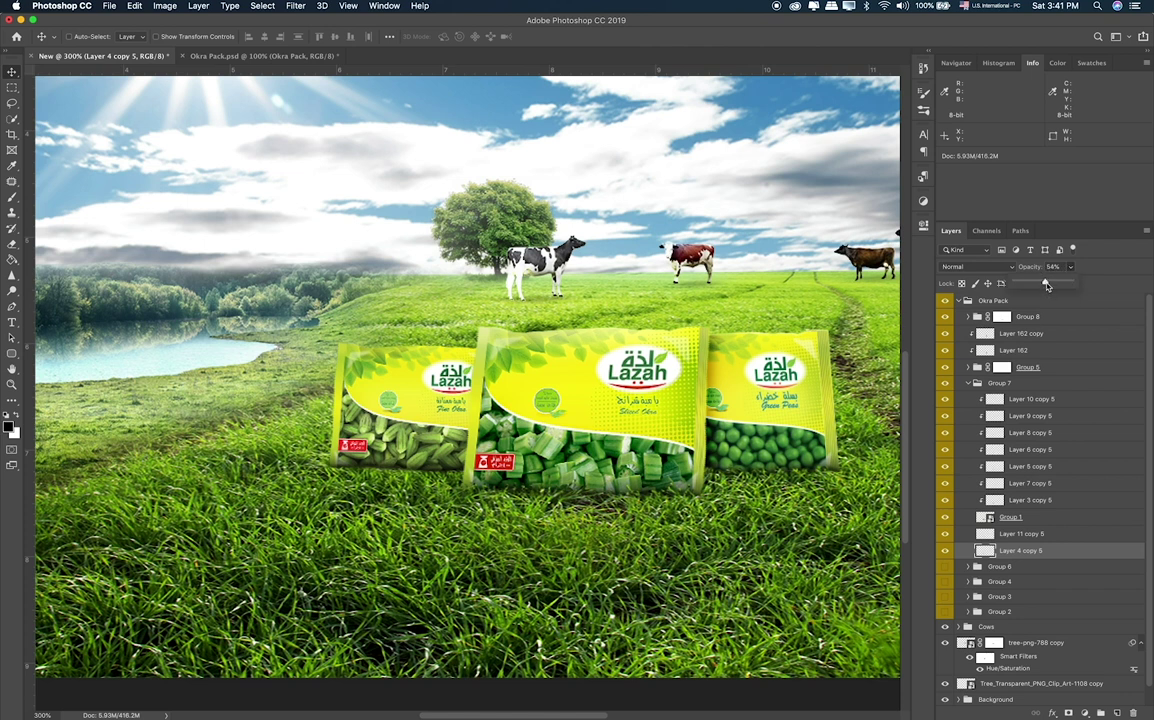
{"action": "left_click", "coordinate": [944, 532]}
{"action": "left_click", "coordinate": [976, 533]}
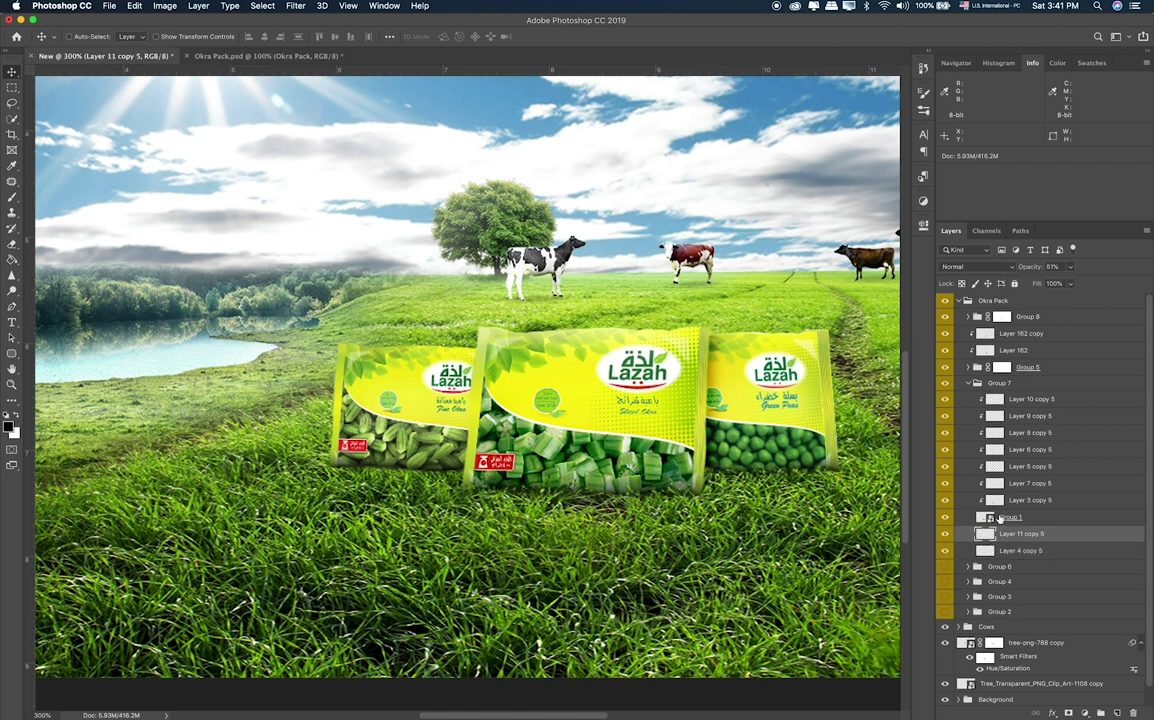
{"action": "left_click", "coordinate": [1016, 416]}
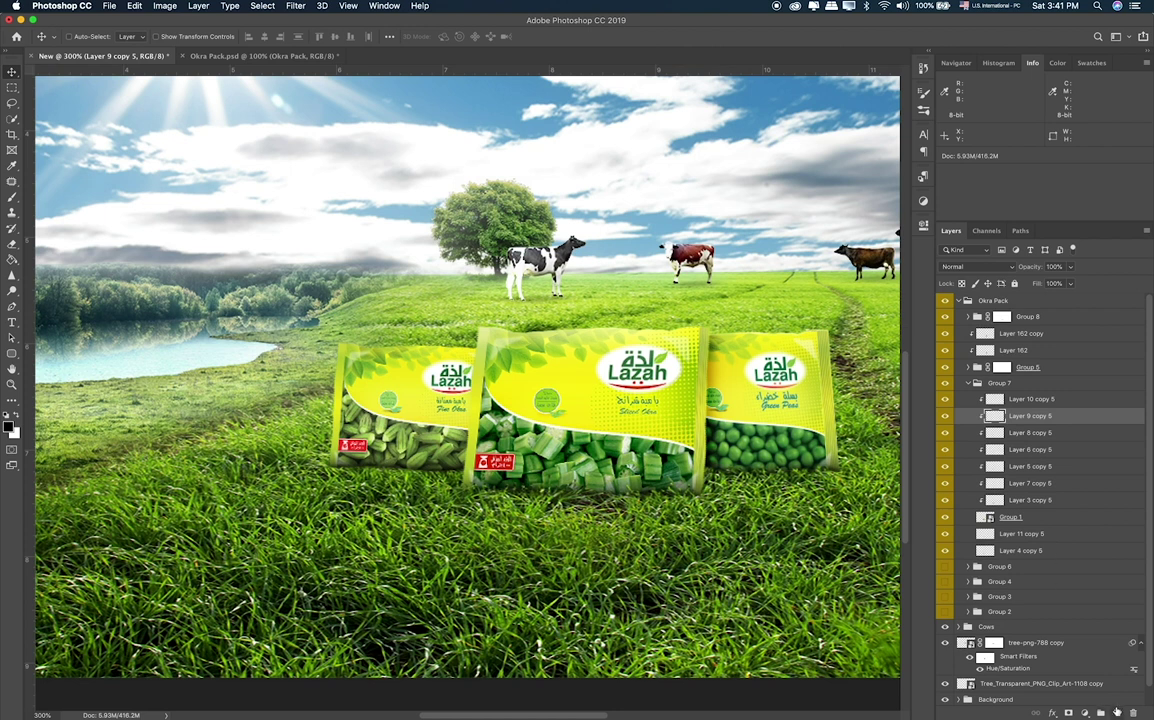
Add a new layer in Group 7 at 50% opacity, with a white brush ready.
{"action": "key", "text": "ctrl+shift+alt+n"}
{"action": "left_click_drag", "start_coordinate": [1020, 399], "coordinate": [1018, 424]}
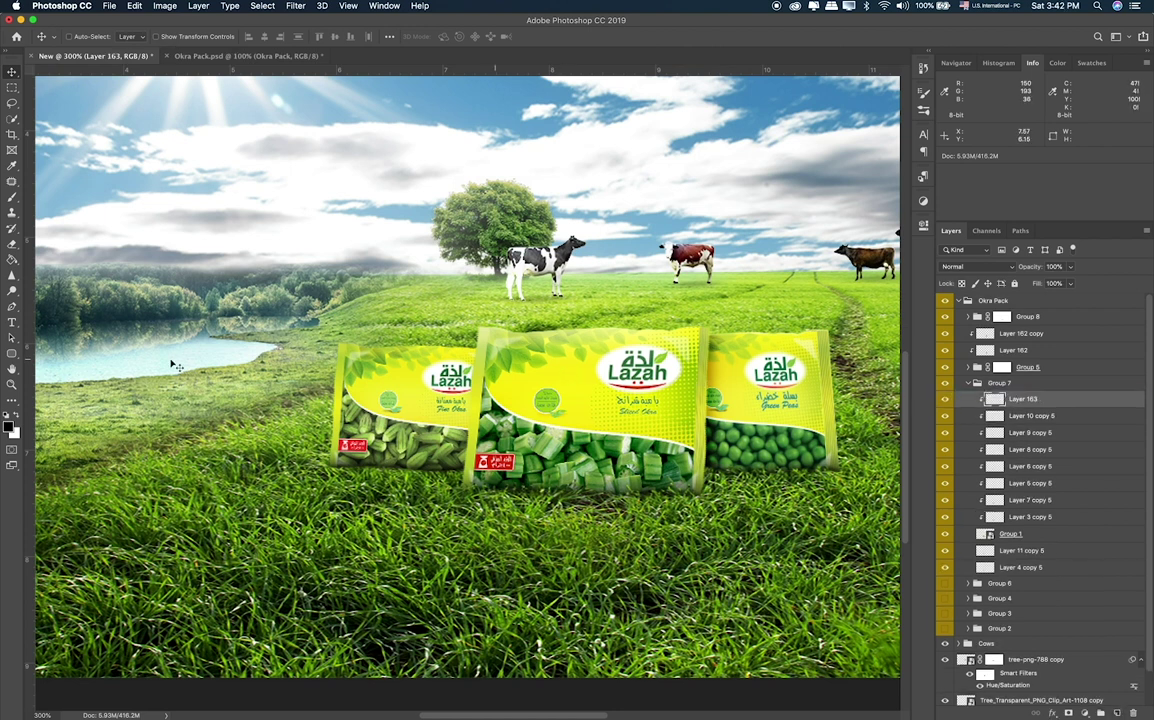
{"action": "key", "text": "b"}
{"action": "key", "text": "x"}
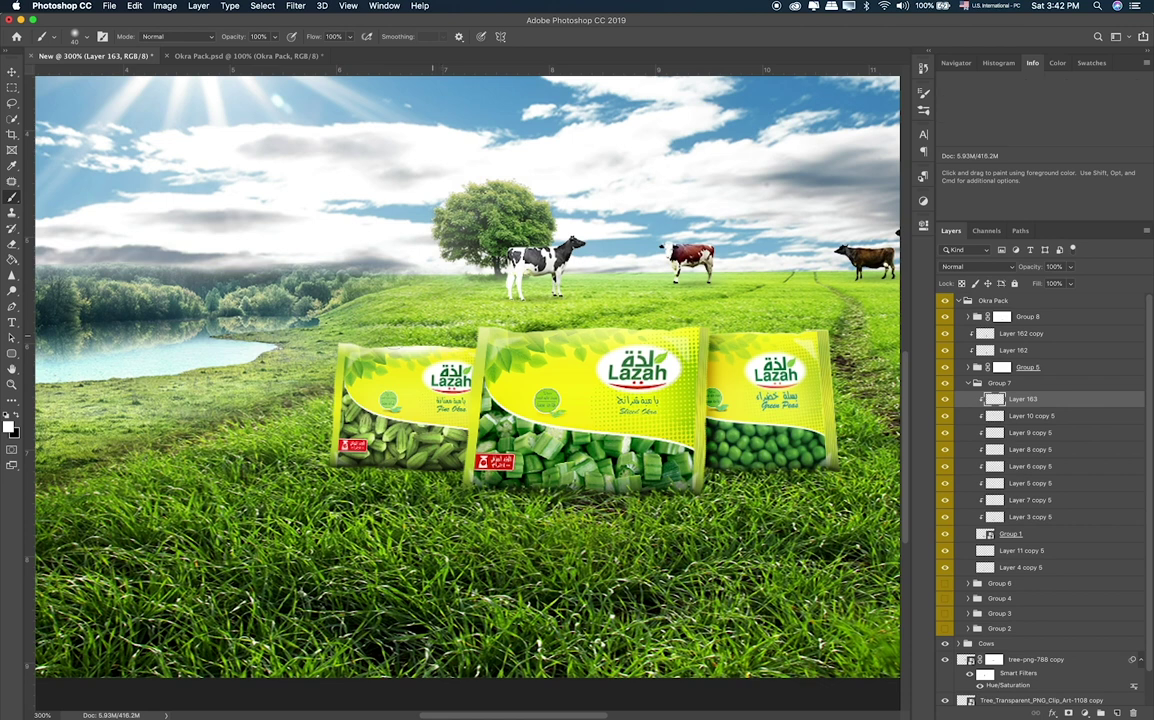
{"action": "left_click_drag", "start_coordinate": [1071, 267], "coordinate": [1041, 285]}
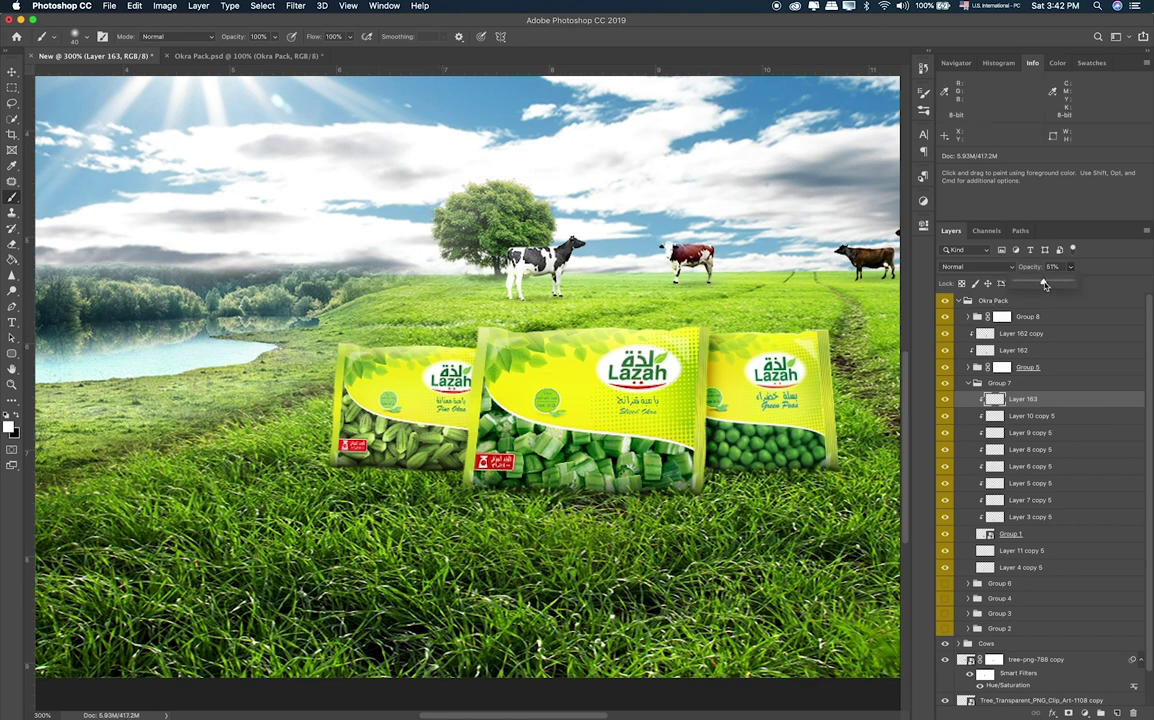
{"action": "left_click_drag", "start_coordinate": [1041, 412], "coordinate": [1041, 412]}
Collapse Group 7 and give it a layer mask.
{"action": "left_click", "coordinate": [975, 385]}
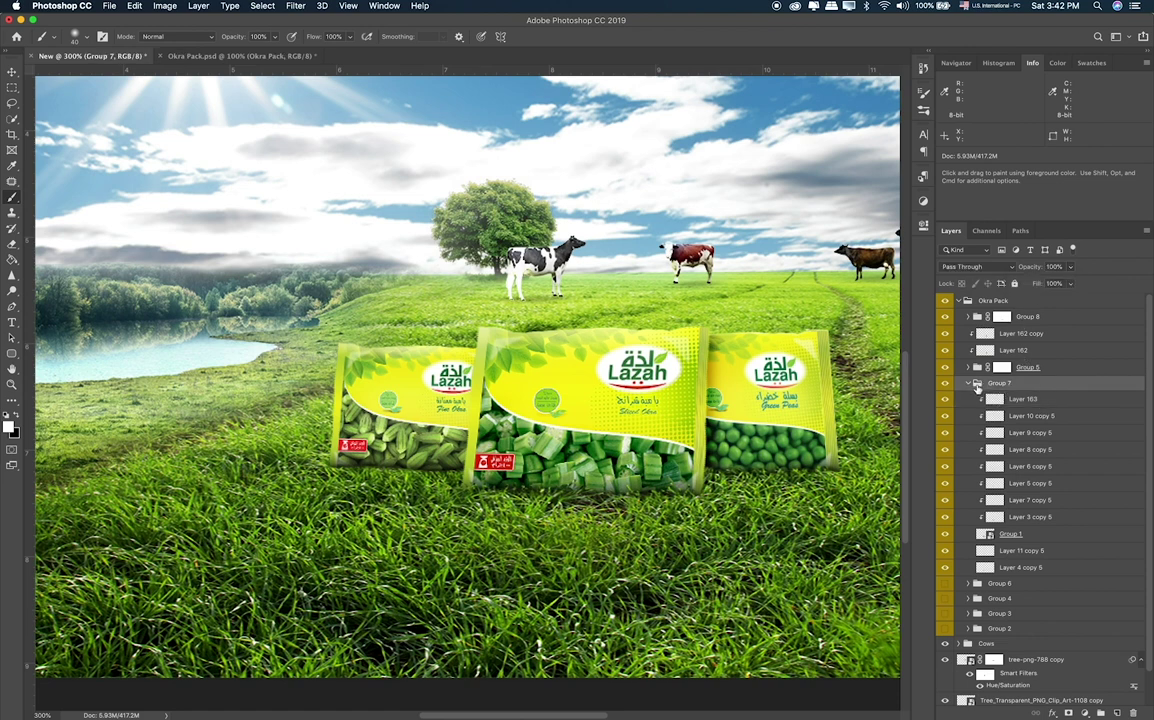
{"action": "left_click", "coordinate": [970, 384]}
{"action": "left_click", "coordinate": [1068, 711]}
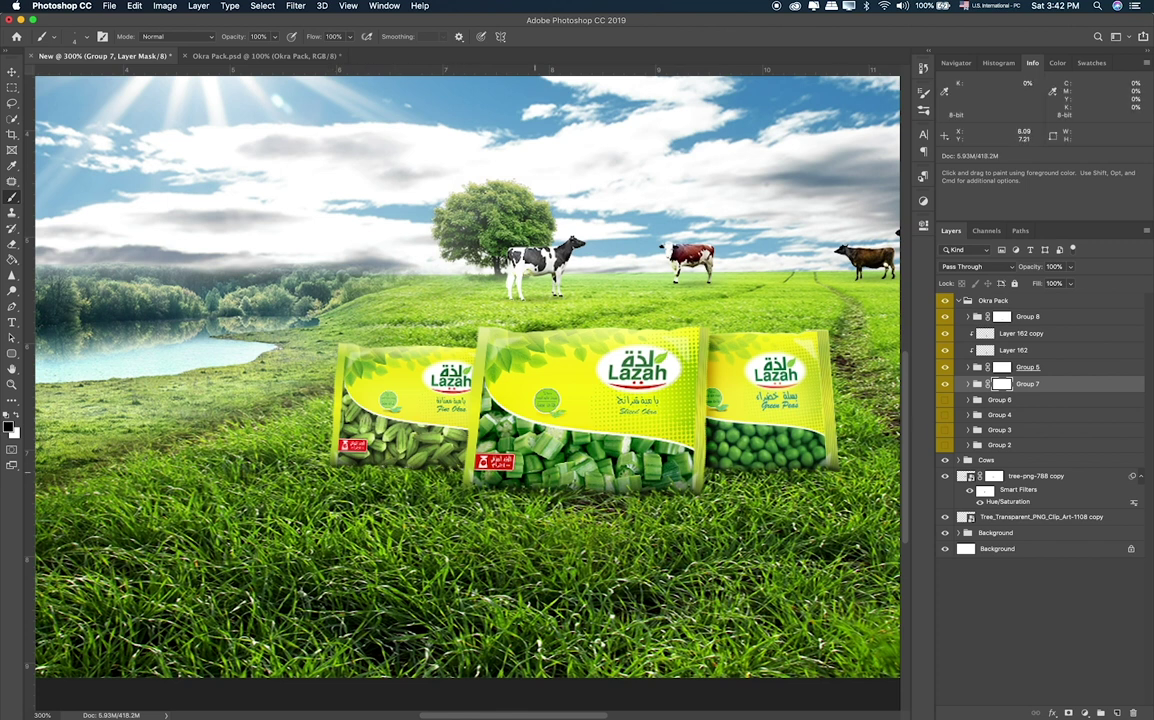
Paint black shading with an 80 px brush on a new layer clipped to Group 7, blended in Overlay.
{"action": "left_click", "coordinate": [1117, 713]}
{"action": "left_click", "coordinate": [1055, 391], "text": "alt"}
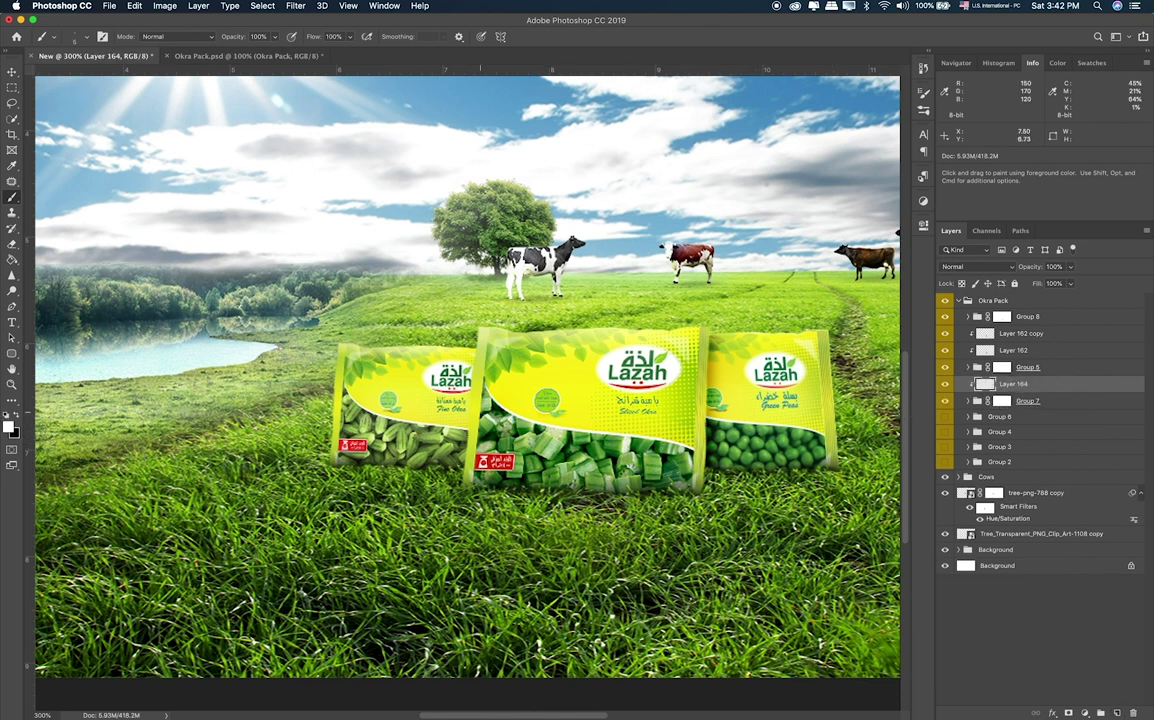
{"action": "key", "text": "x"}
{"action": "key", "text": "bracketright"}
{"action": "key", "text": "bracketright"}
{"action": "key", "text": "bracketright"}
{"action": "left_click_drag", "start_coordinate": [456, 356], "coordinate": [456, 464]}
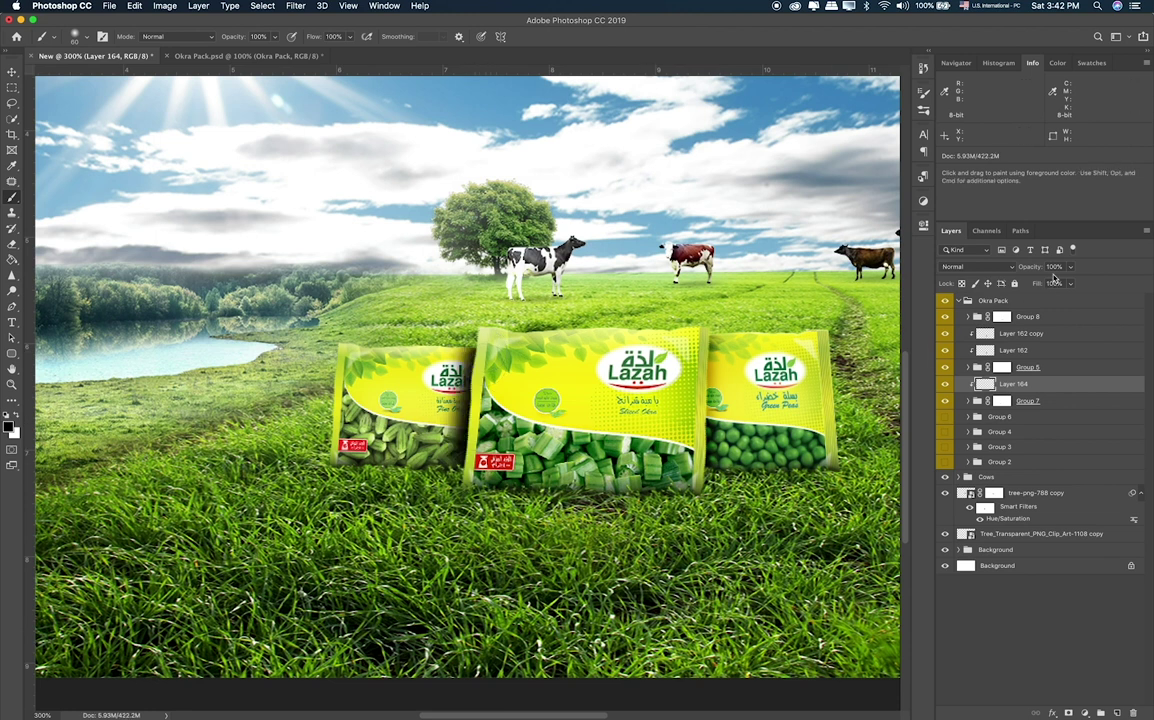
{"action": "left_click", "coordinate": [1010, 268]}
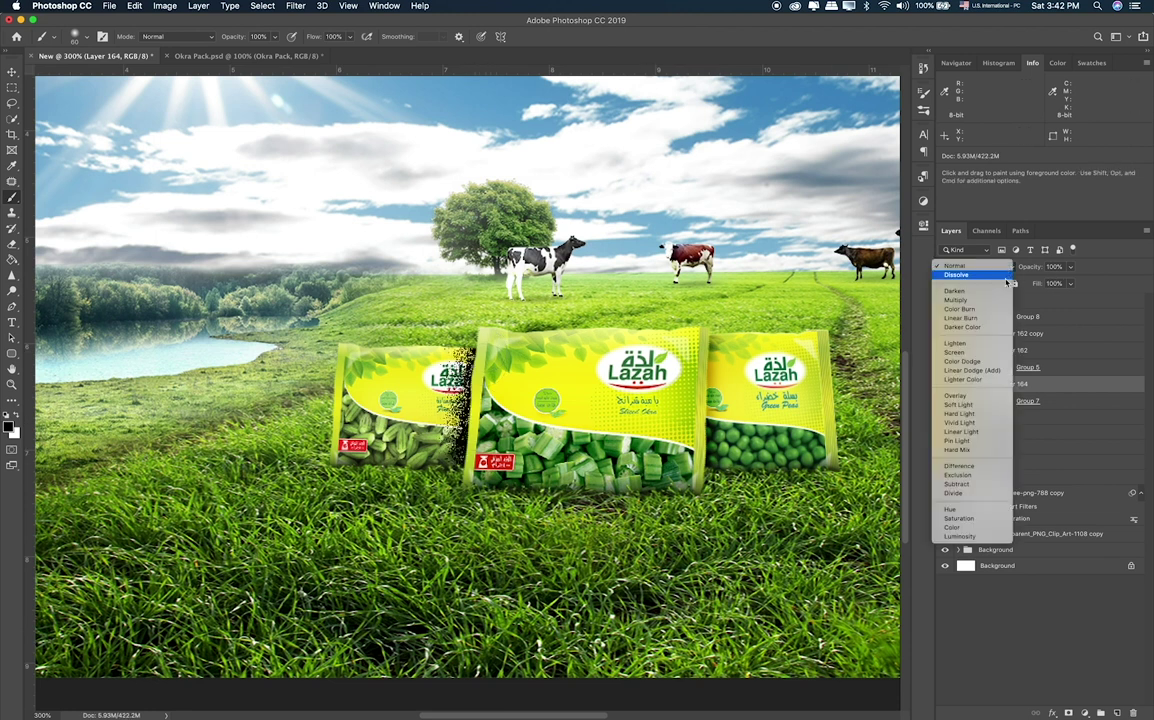
{"action": "left_click", "coordinate": [979, 402]}
Duplicate the shading layer as Normal and set Layer 164 to 78% opacity.
{"action": "key", "text": "super+j"}
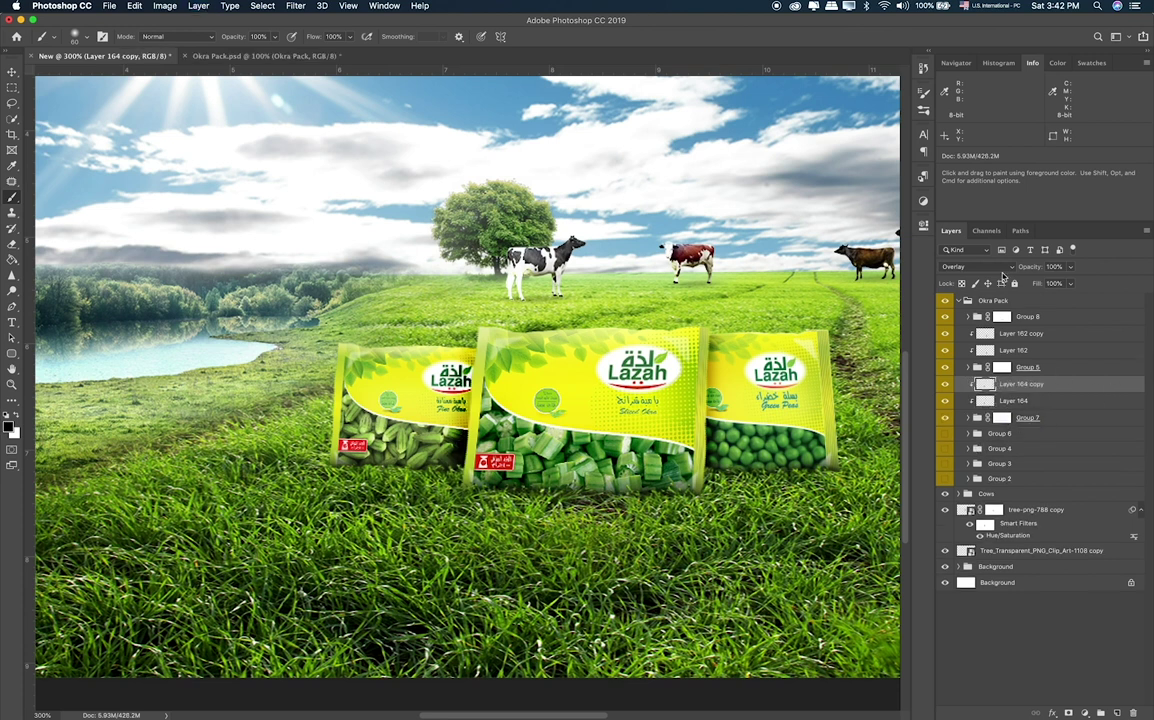
{"action": "left_click", "coordinate": [1004, 268]}
{"action": "left_click", "coordinate": [962, 135]}
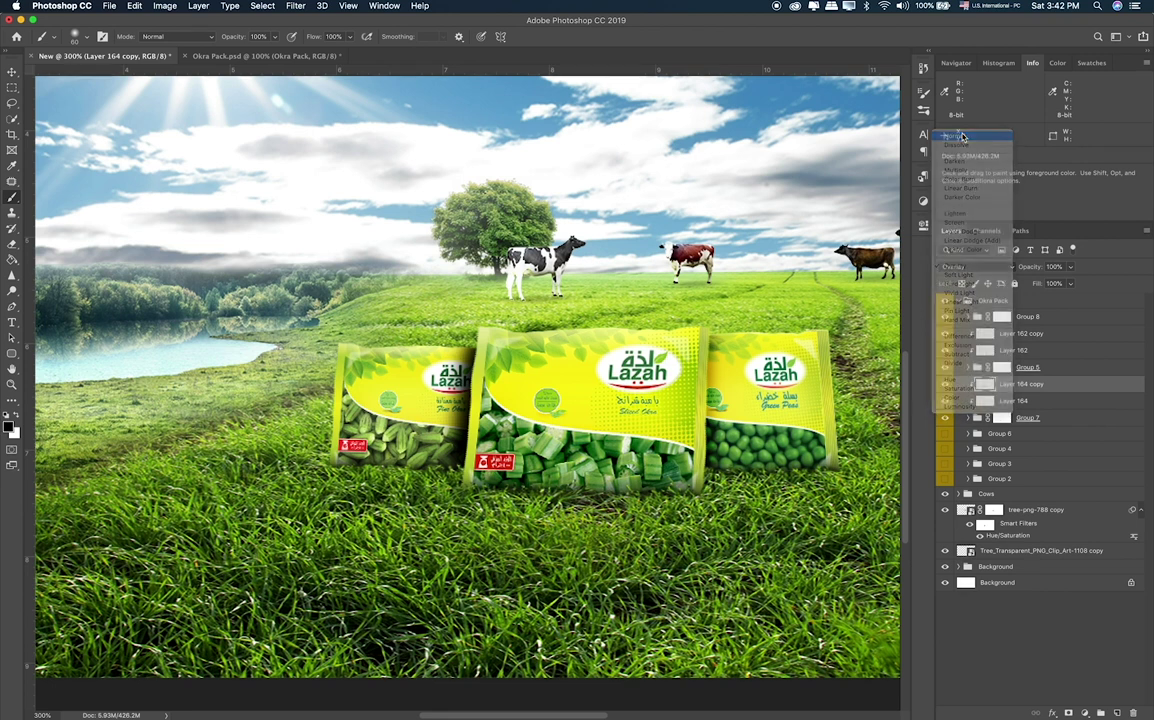
{"action": "key", "text": "v"}
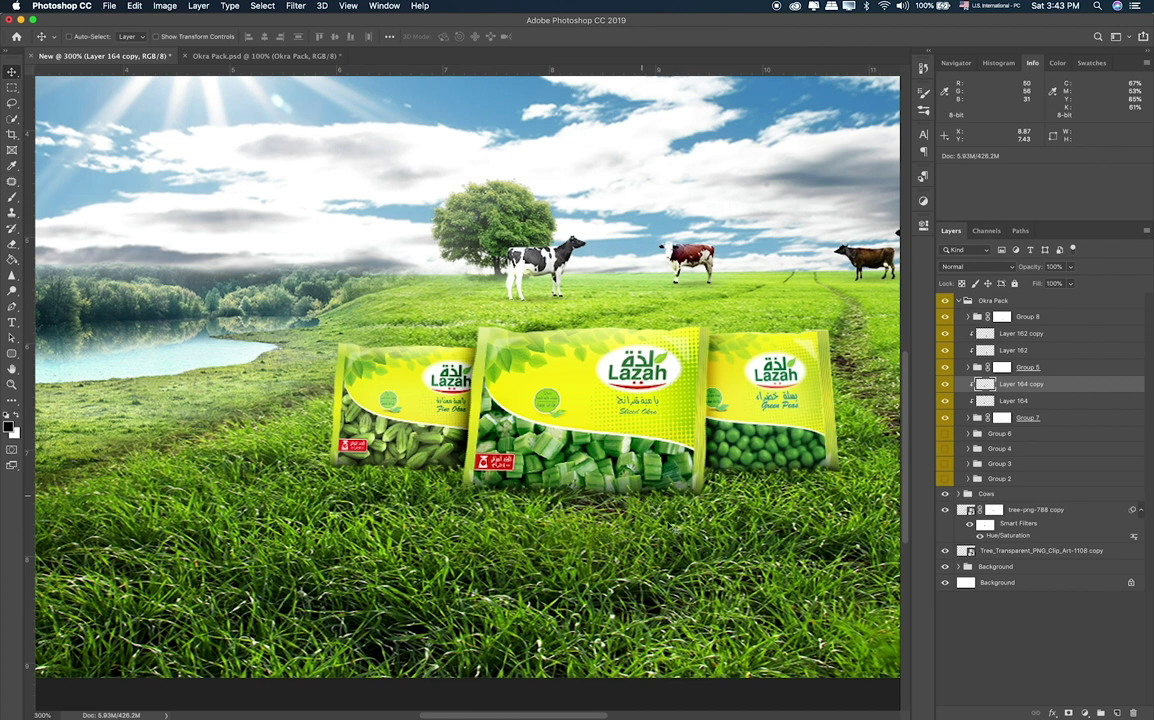
{"action": "left_click", "coordinate": [1070, 268]}
{"action": "left_click_drag", "start_coordinate": [1062, 283], "coordinate": [1059, 287]}
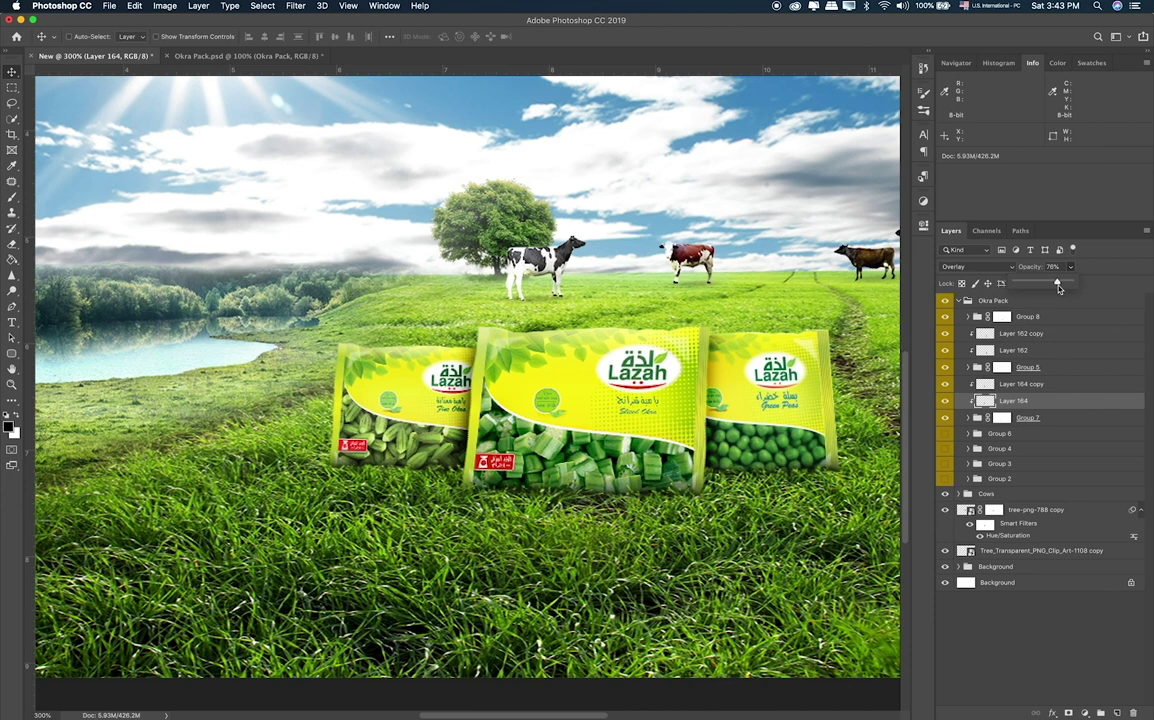
{"action": "left_click", "coordinate": [1002, 389]}
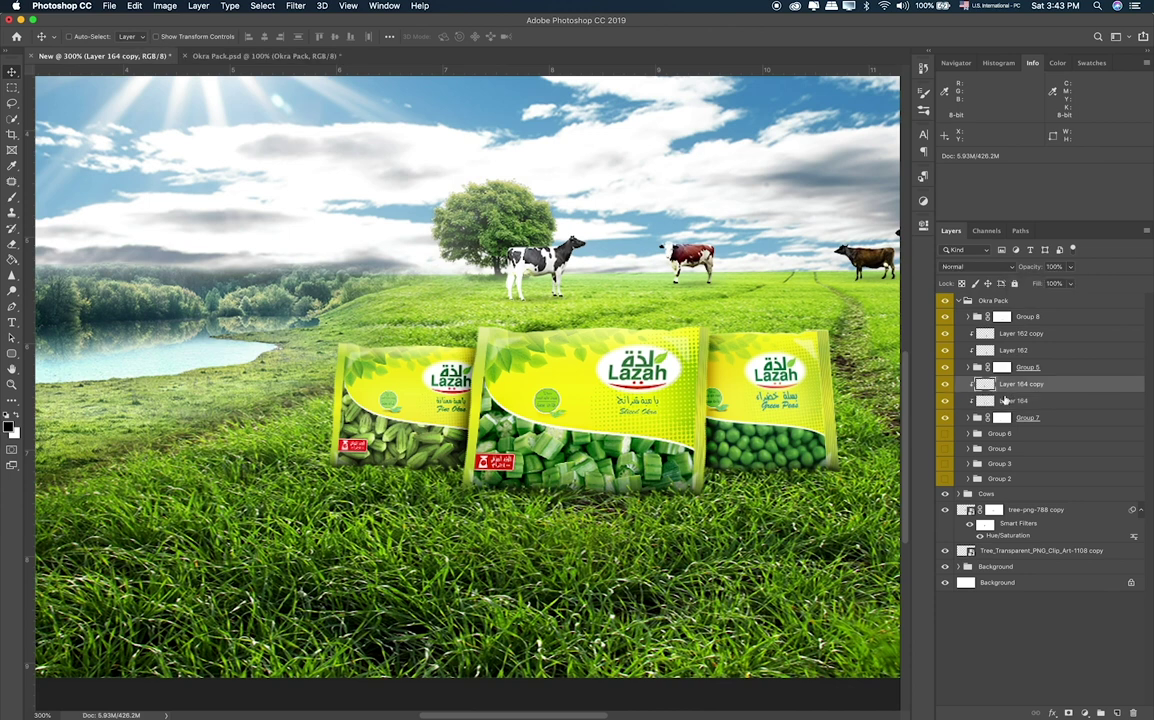
{"action": "key", "text": "ctrl+minus"}
{"action": "key", "text": "ctrl+minus"}
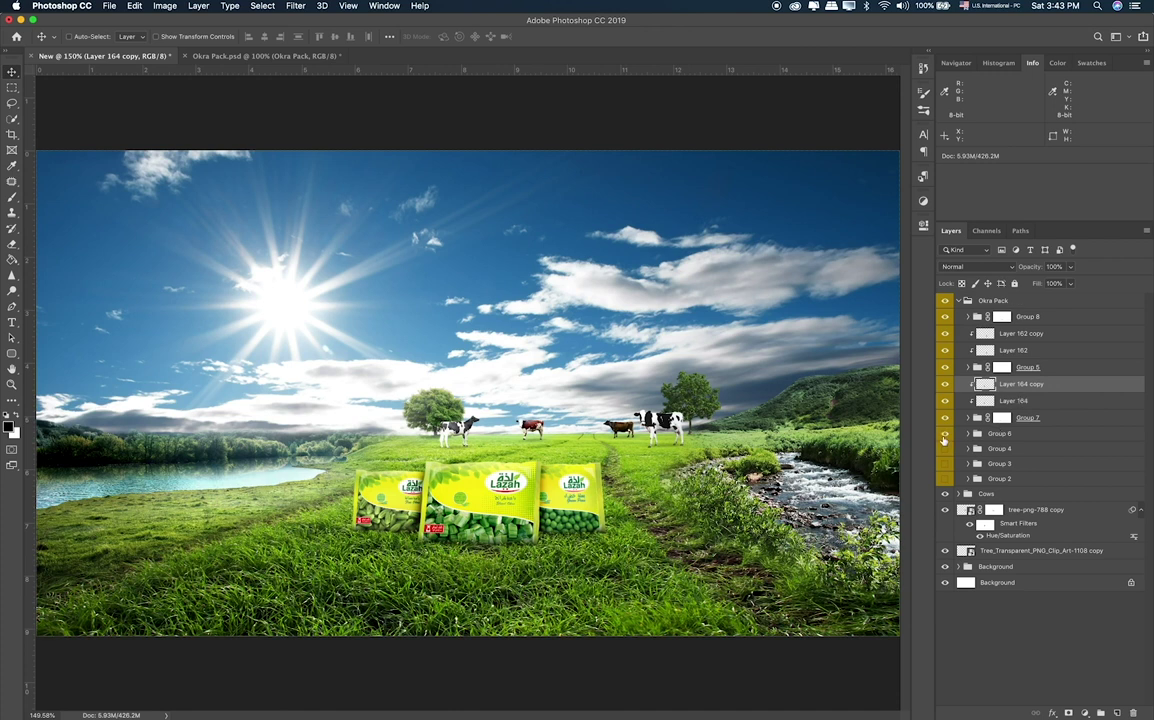
Scale the whole Okra Pack group of Lazah packs up to about 113%.
{"action": "left_click", "coordinate": [944, 435]}
{"action": "left_click", "coordinate": [944, 437]}
{"action": "left_click", "coordinate": [1017, 302]}
{"action": "key", "text": "ctrl+t"}
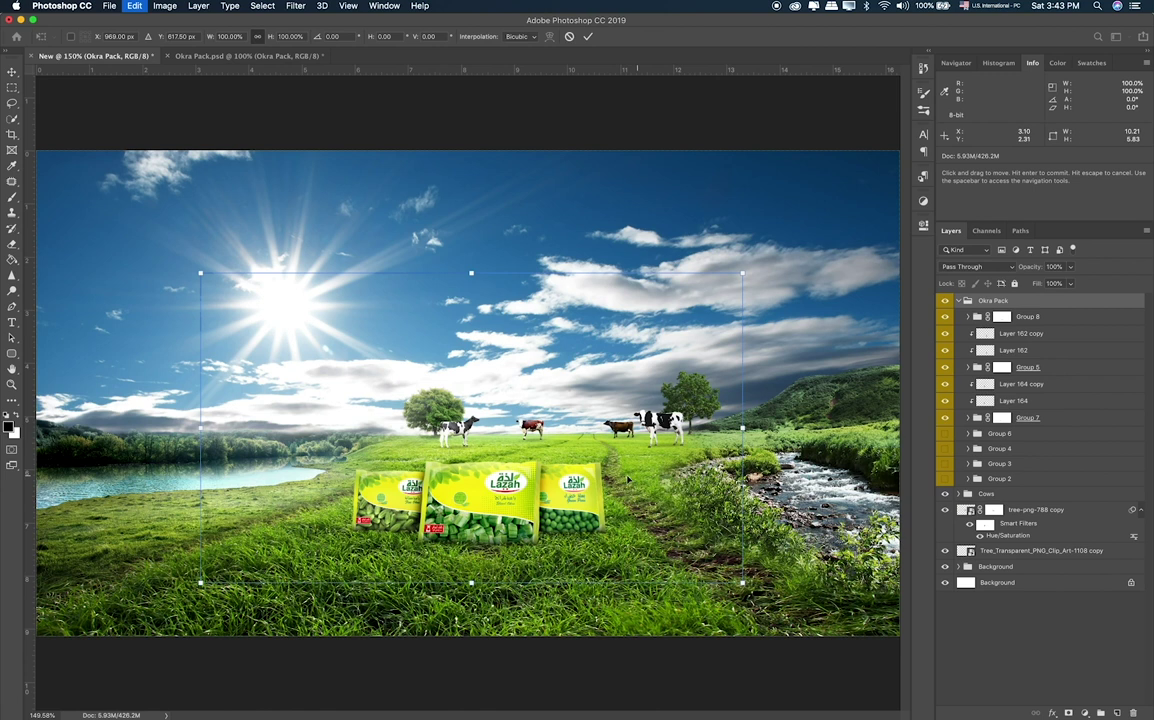
{"action": "left_click_drag", "start_coordinate": [742, 272], "coordinate": [771, 243]}
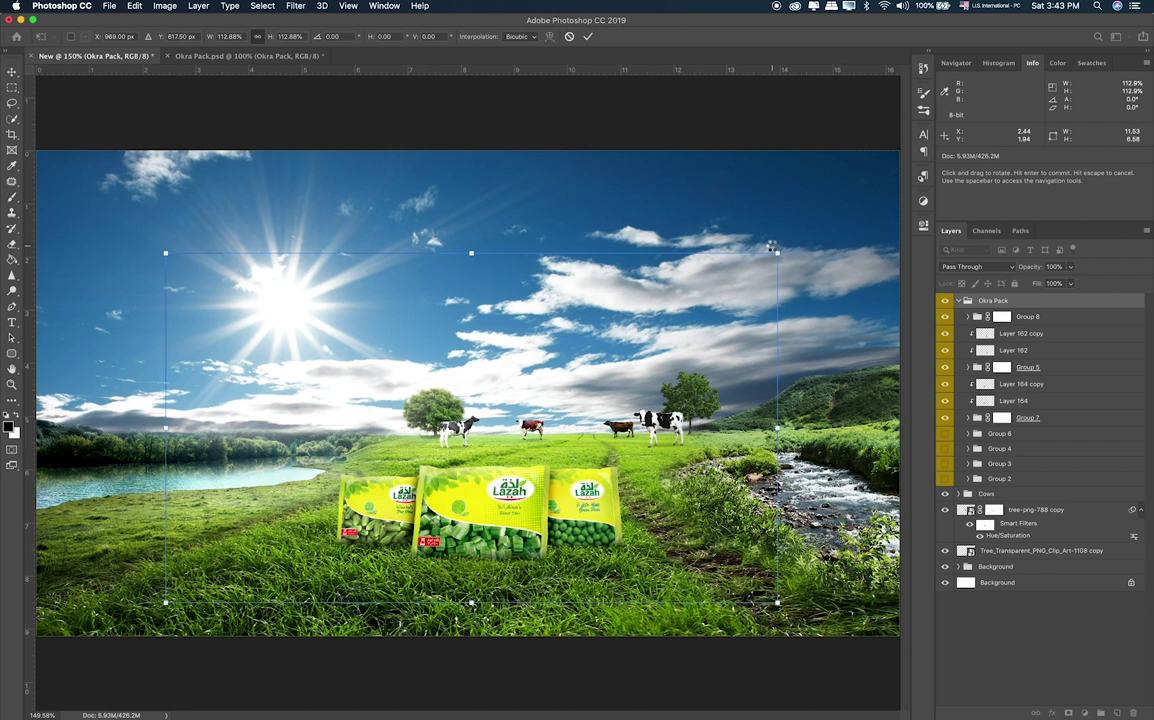
{"action": "key", "text": "Return"}
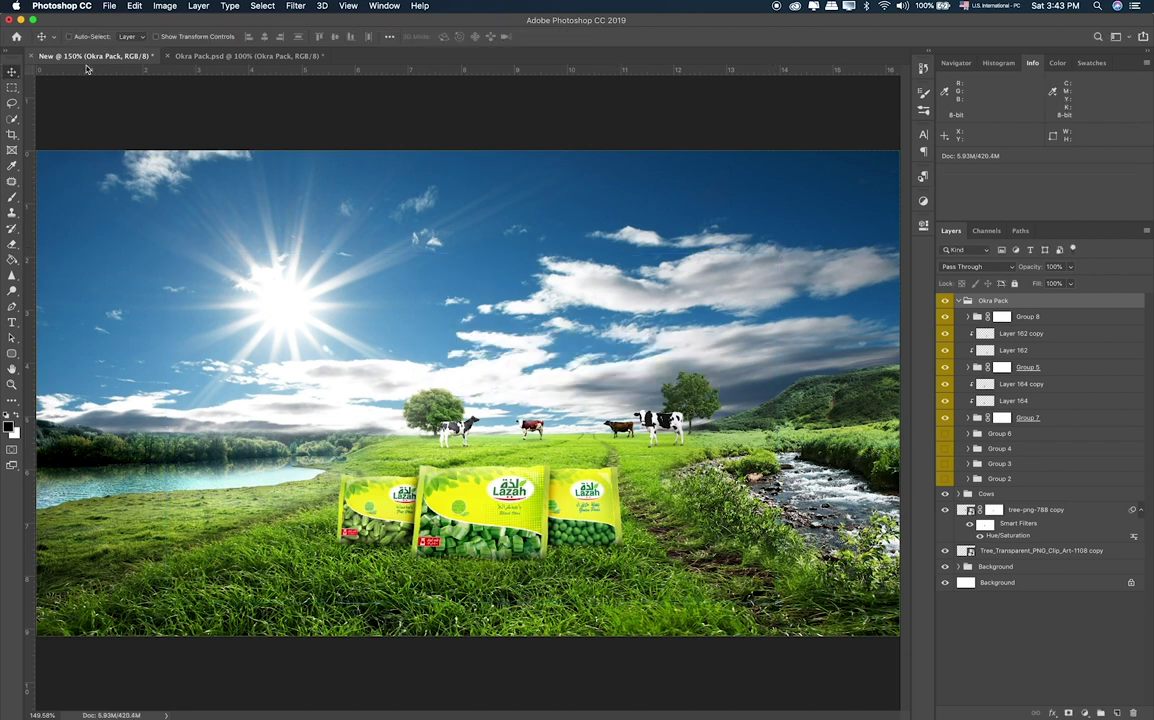
{"action": "left_click", "coordinate": [11, 87]}
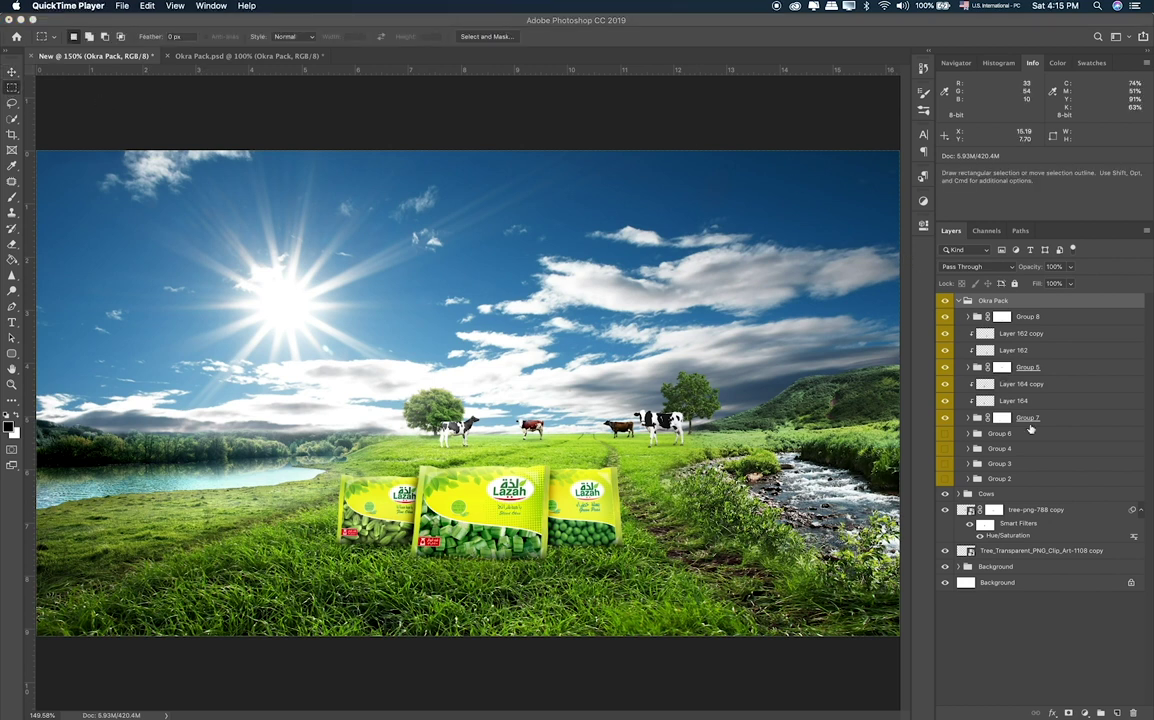
Show Group 6's pack and move it down onto the grass beside the okra packs.
{"action": "left_click", "coordinate": [1000, 434]}
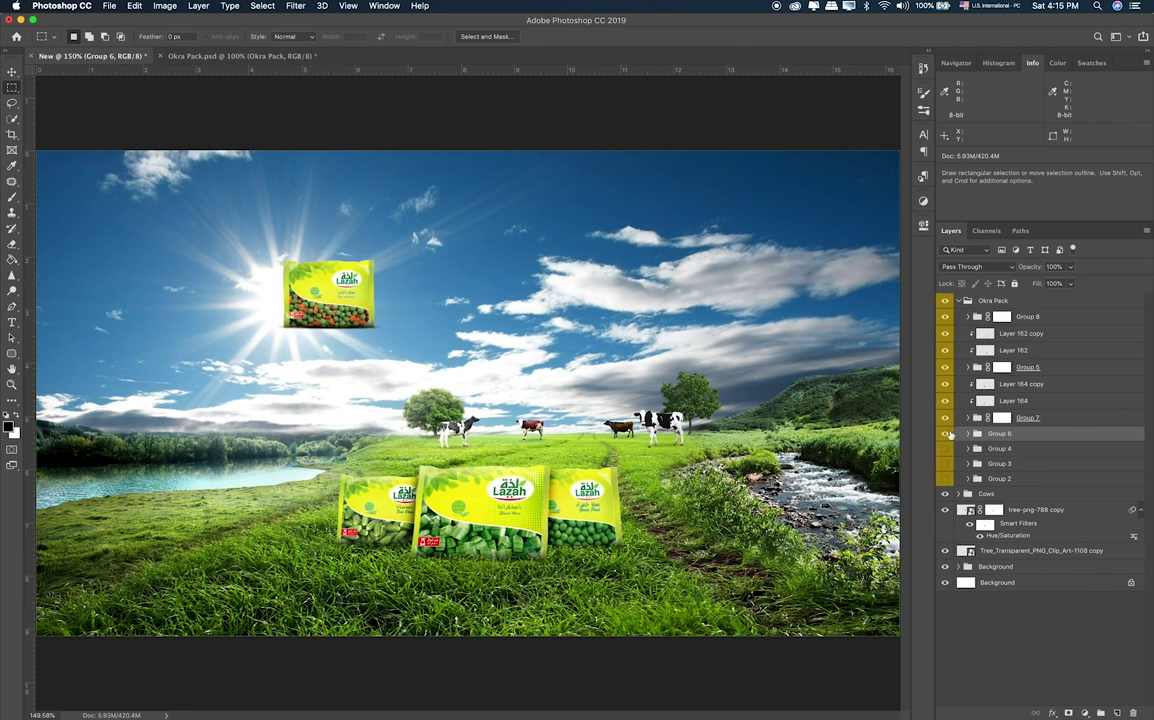
{"action": "key", "text": "v"}
{"action": "mouse_move", "coordinate": [347, 323]}
{"action": "left_mouse_down"}
{"action": "mouse_move", "coordinate": [362, 368]}
{"action": "mouse_move", "coordinate": [340, 490]}
{"action": "left_mouse_up"}
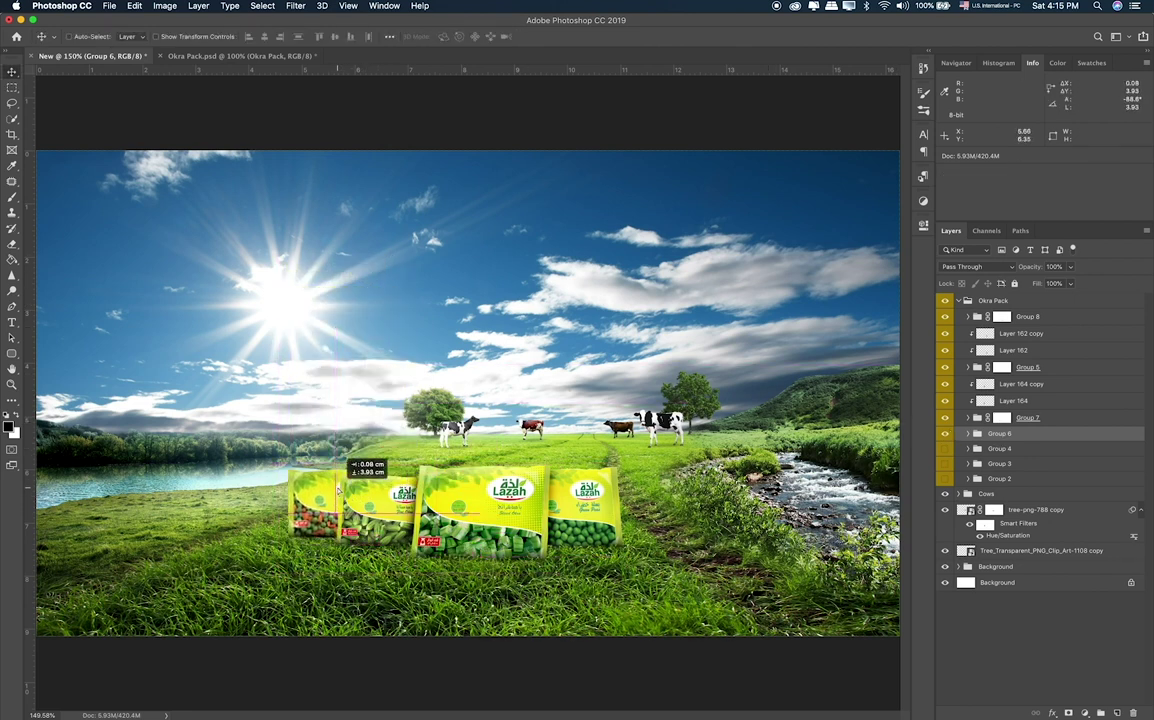
{"action": "left_click_drag", "start_coordinate": [340, 490], "coordinate": [347, 490]}
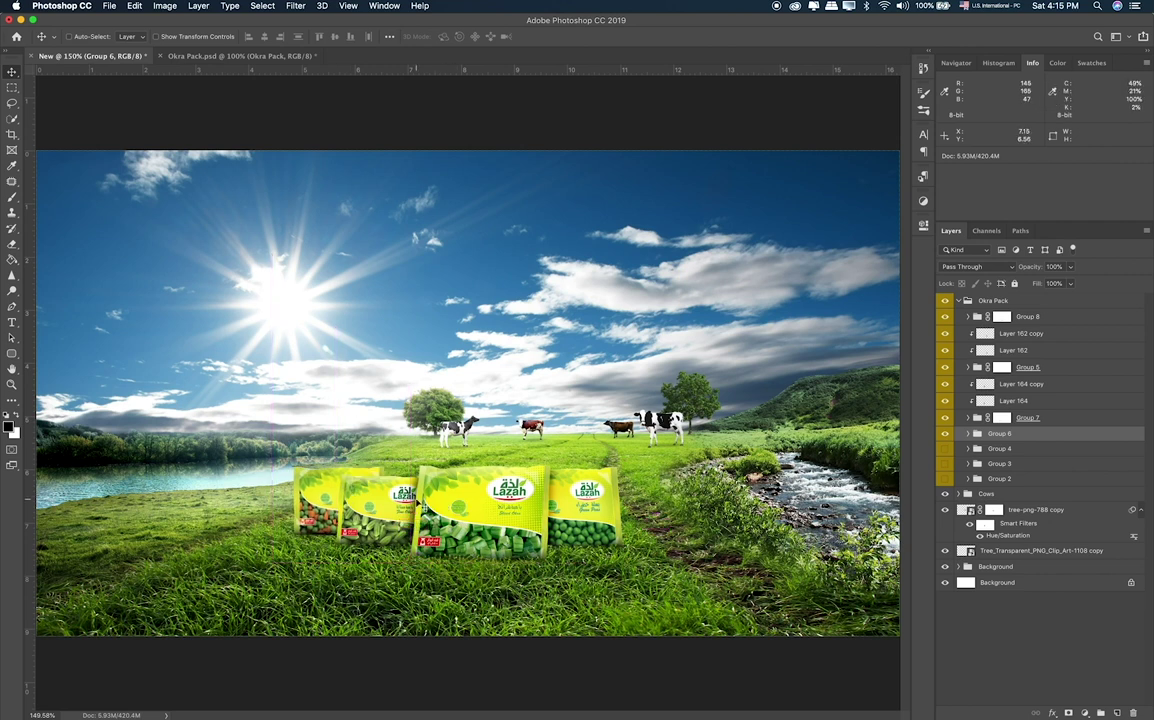
{"action": "left_click_drag", "start_coordinate": [425, 462], "coordinate": [426, 468]}
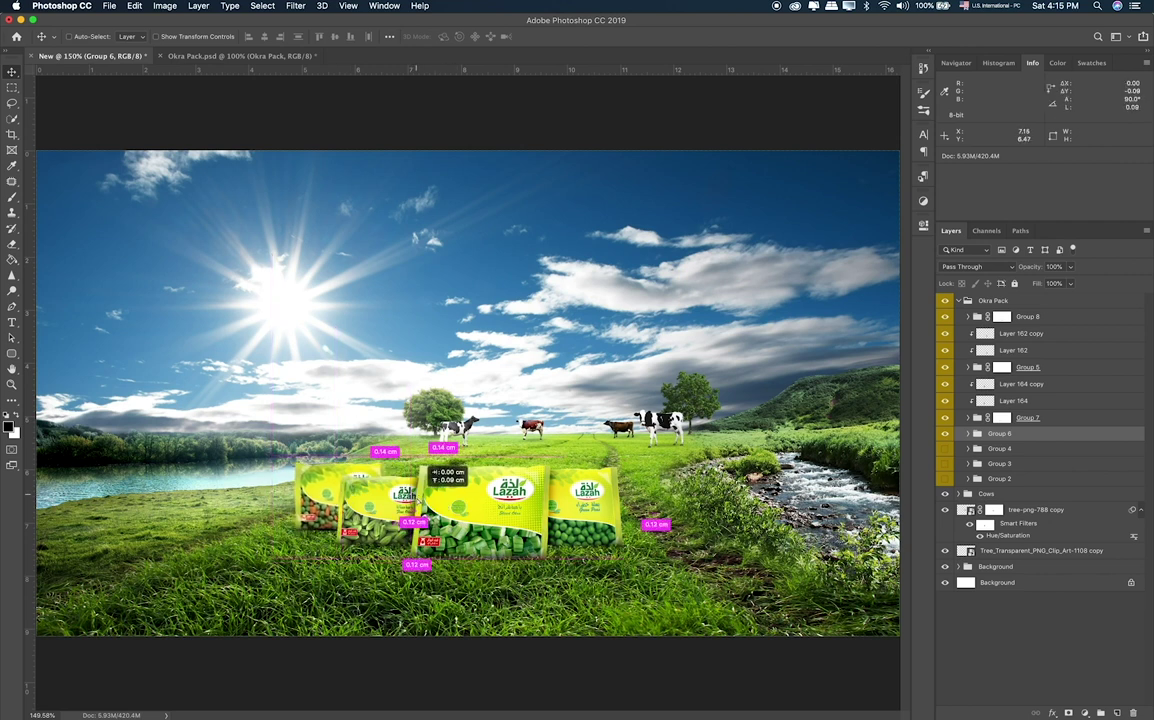
{"action": "left_click_drag", "start_coordinate": [426, 468], "coordinate": [425, 471]}
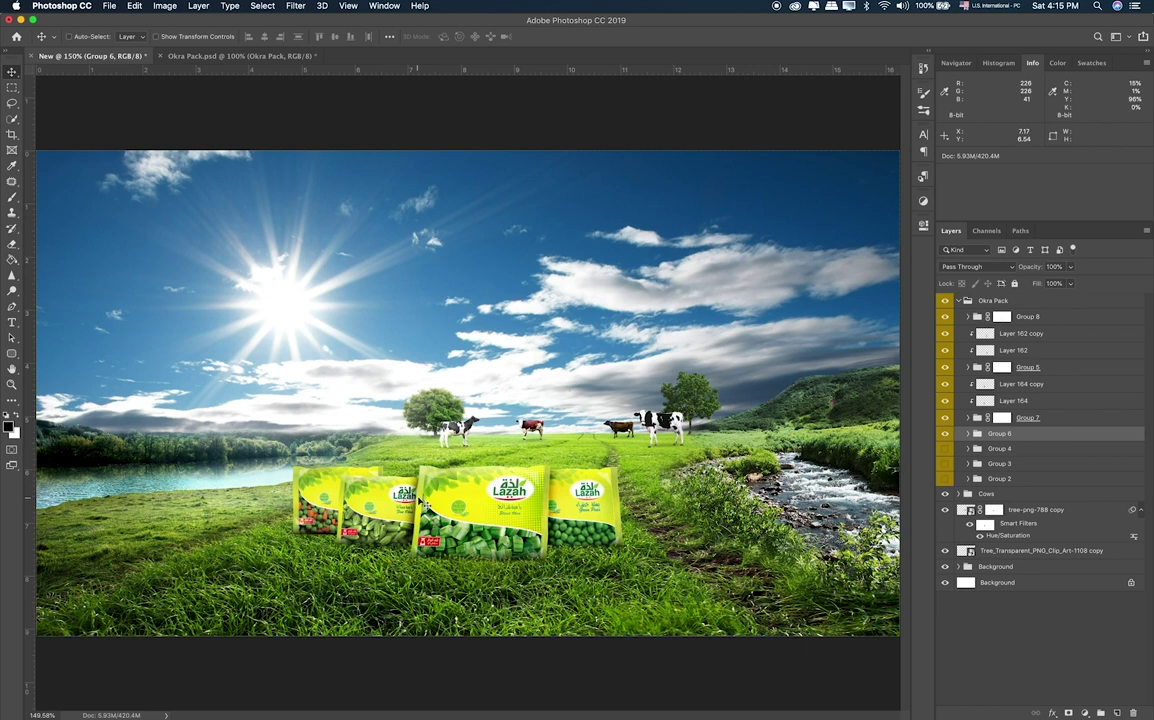
Show Group 4's fifth pack, place it behind the peas pack, and shrink it to about 81%.
{"action": "left_click", "coordinate": [945, 449]}
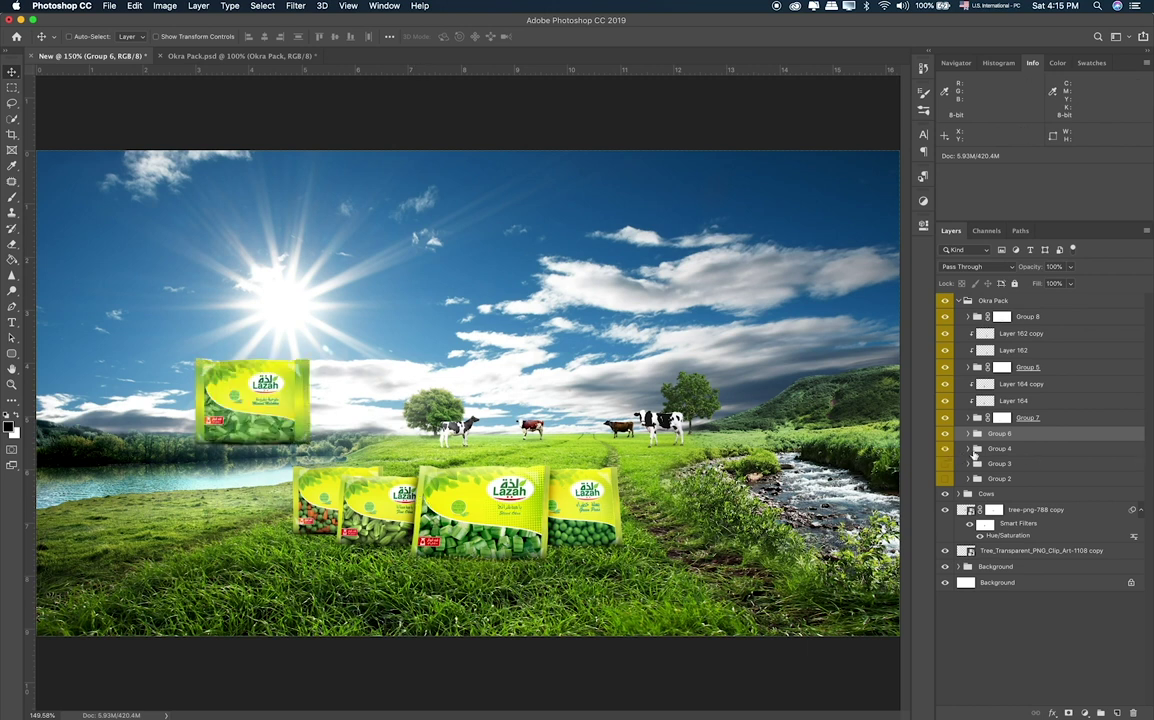
{"action": "left_click", "coordinate": [998, 449]}
{"action": "left_click_drag", "start_coordinate": [318, 408], "coordinate": [690, 495]}
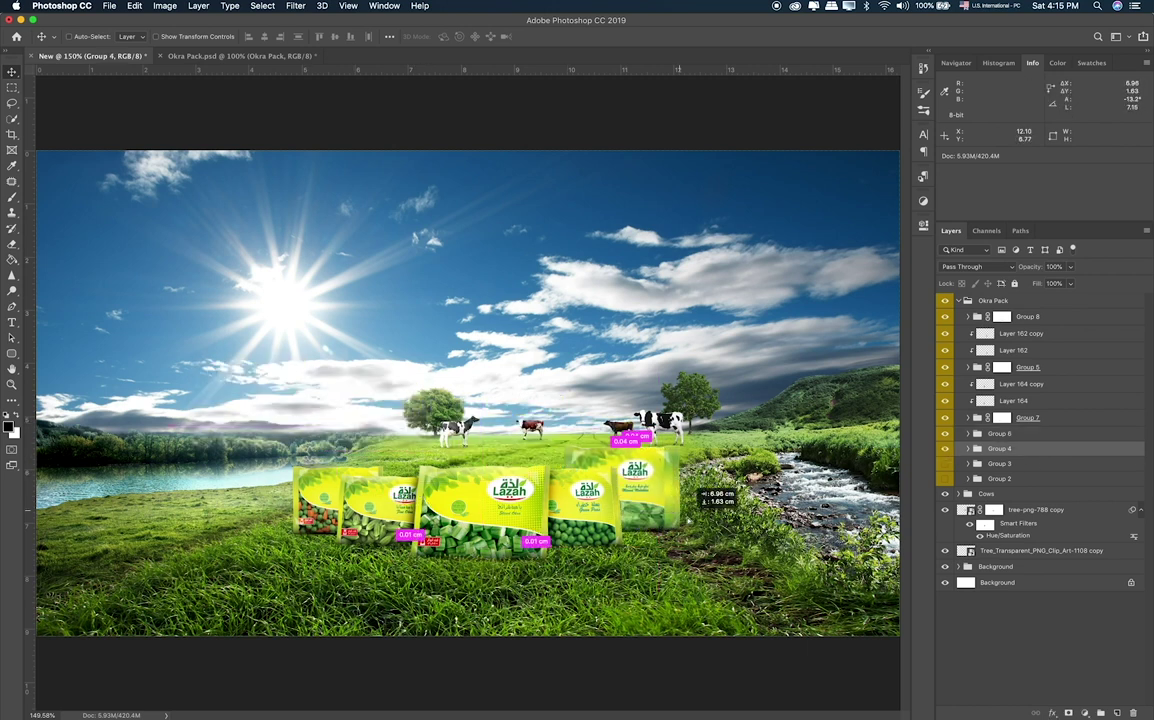
{"action": "left_click_drag", "start_coordinate": [695, 490], "coordinate": [662, 470]}
{"action": "key", "text": "ctrl+t"}
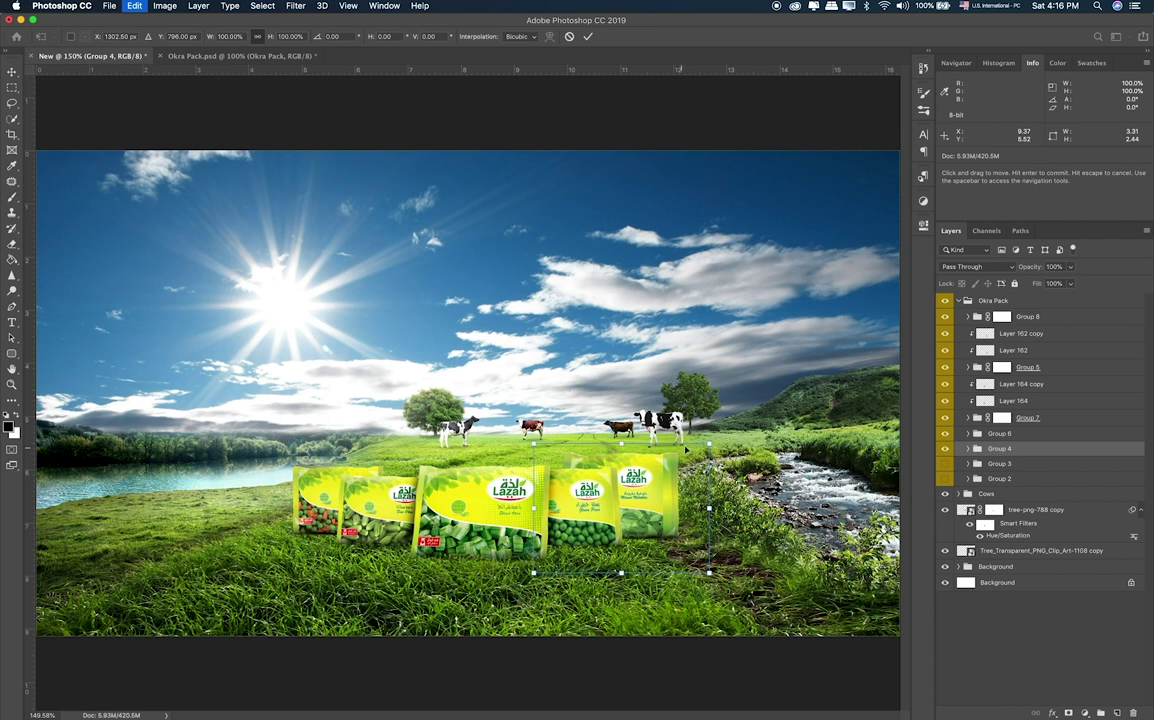
{"action": "left_click_drag", "start_coordinate": [709, 441], "coordinate": [647, 484]}
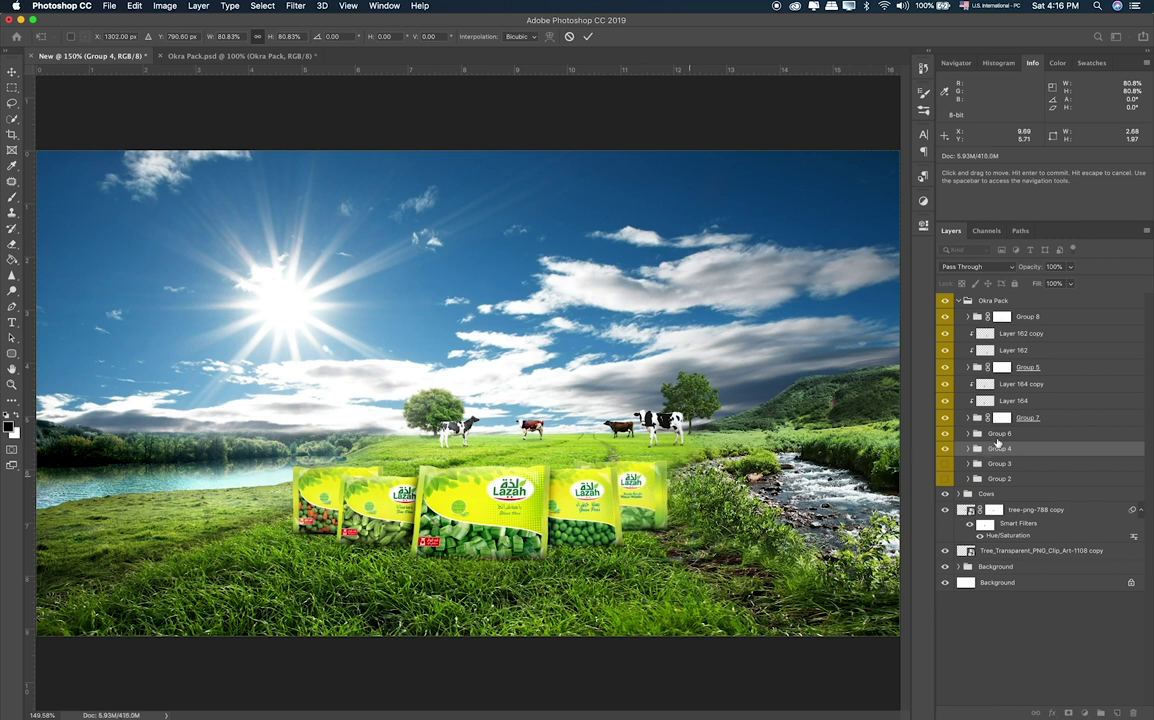
{"action": "left_click", "coordinate": [998, 435]}
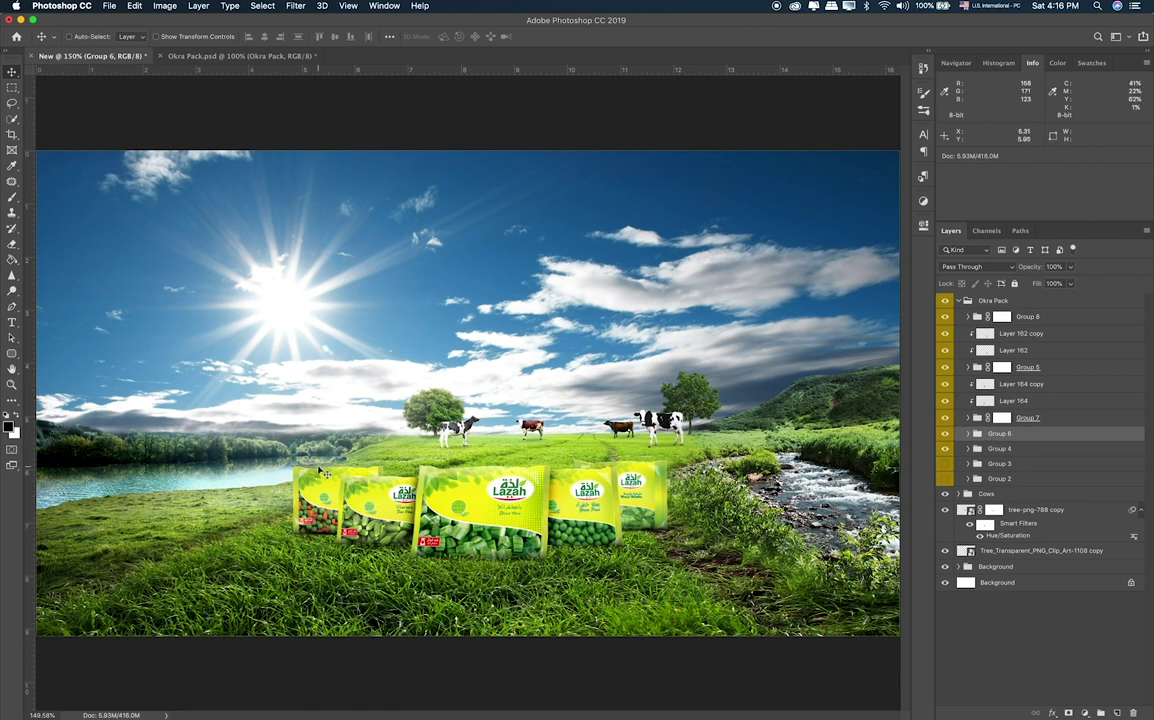
Shrink Group 6's leftmost pack to about 97% and nudge it into position.
{"action": "key", "text": "ctrl+t"}
{"action": "left_click_drag", "start_coordinate": [405, 463], "coordinate": [401, 459]}
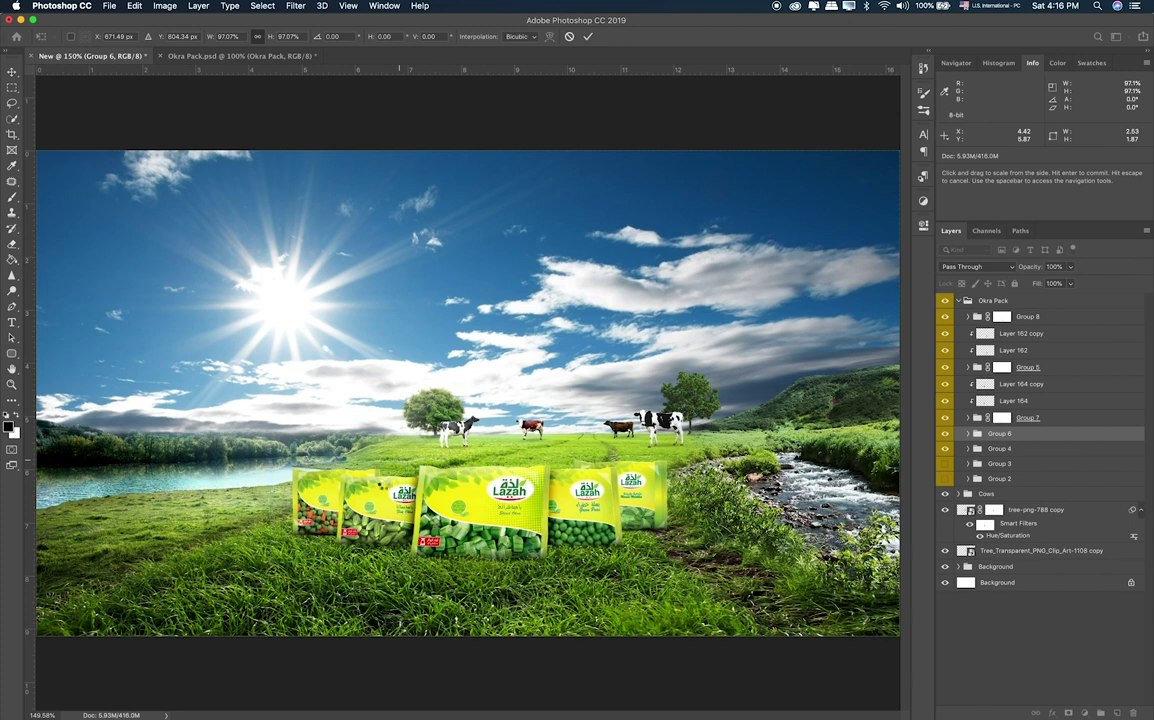
{"action": "key", "text": "Return"}
{"action": "left_click_drag", "start_coordinate": [381, 486], "coordinate": [385, 488]}
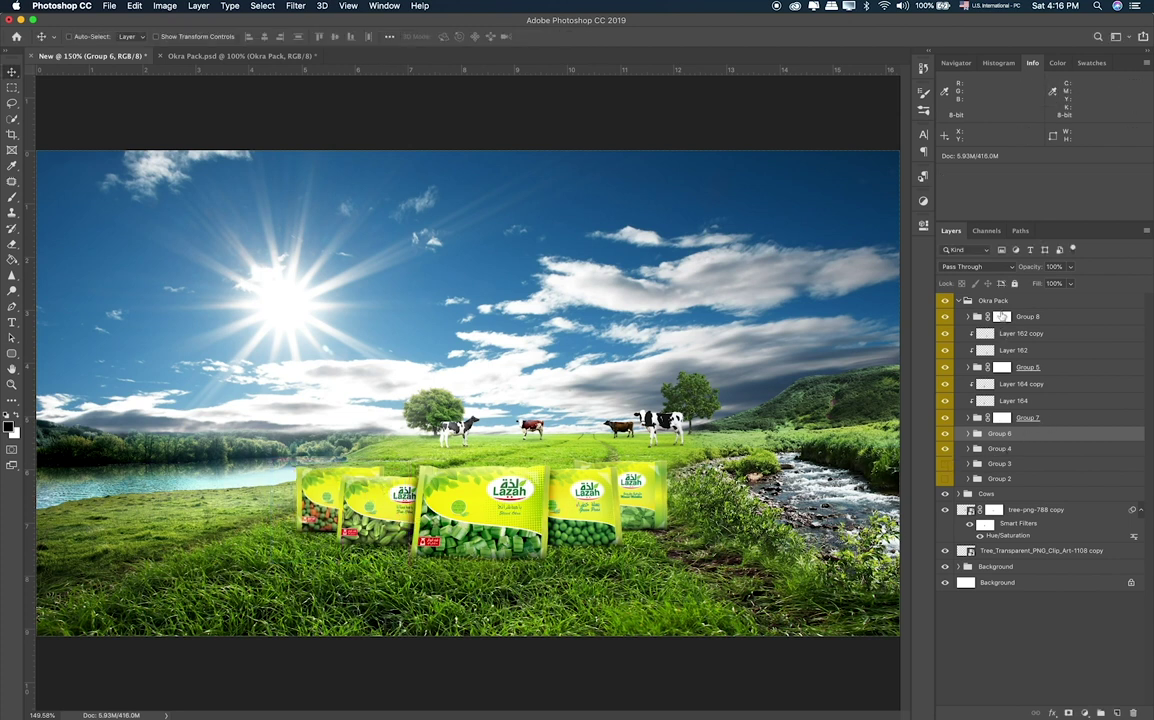
Enlarge the five-pack Okra Pack group to about 108% and shift it slightly left.
{"action": "left_click", "coordinate": [995, 300]}
{"action": "key", "text": "ctrl+t"}
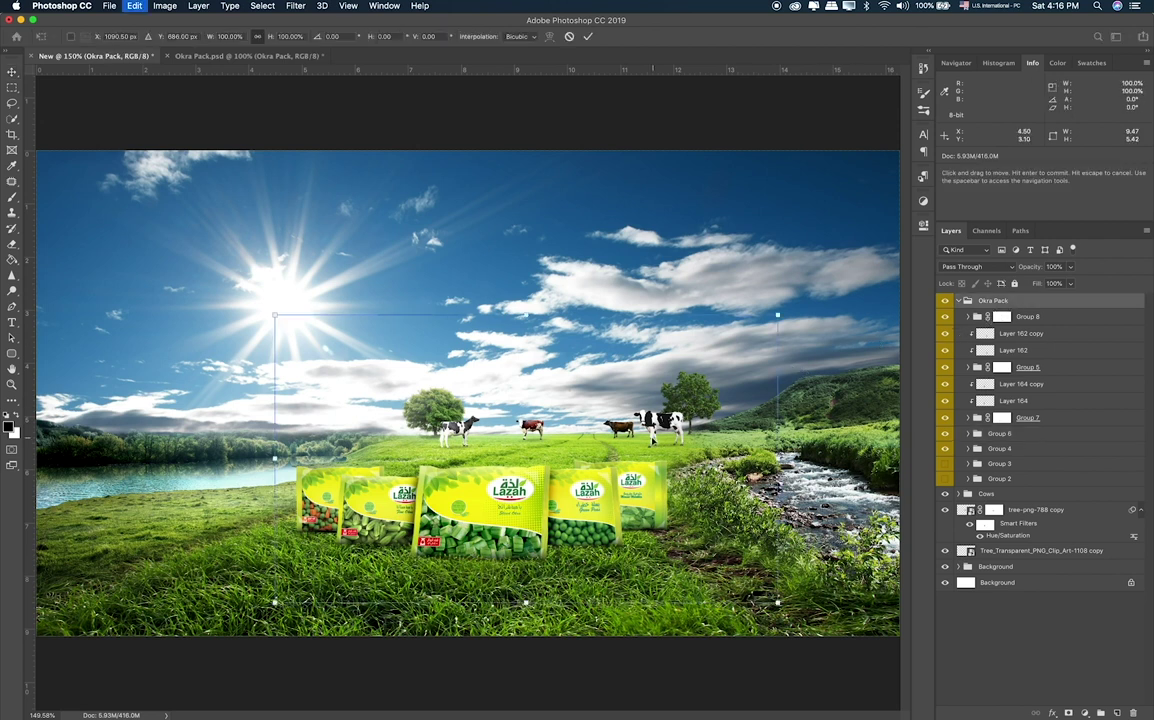
{"action": "left_click_drag", "start_coordinate": [264, 317], "coordinate": [231, 290]}
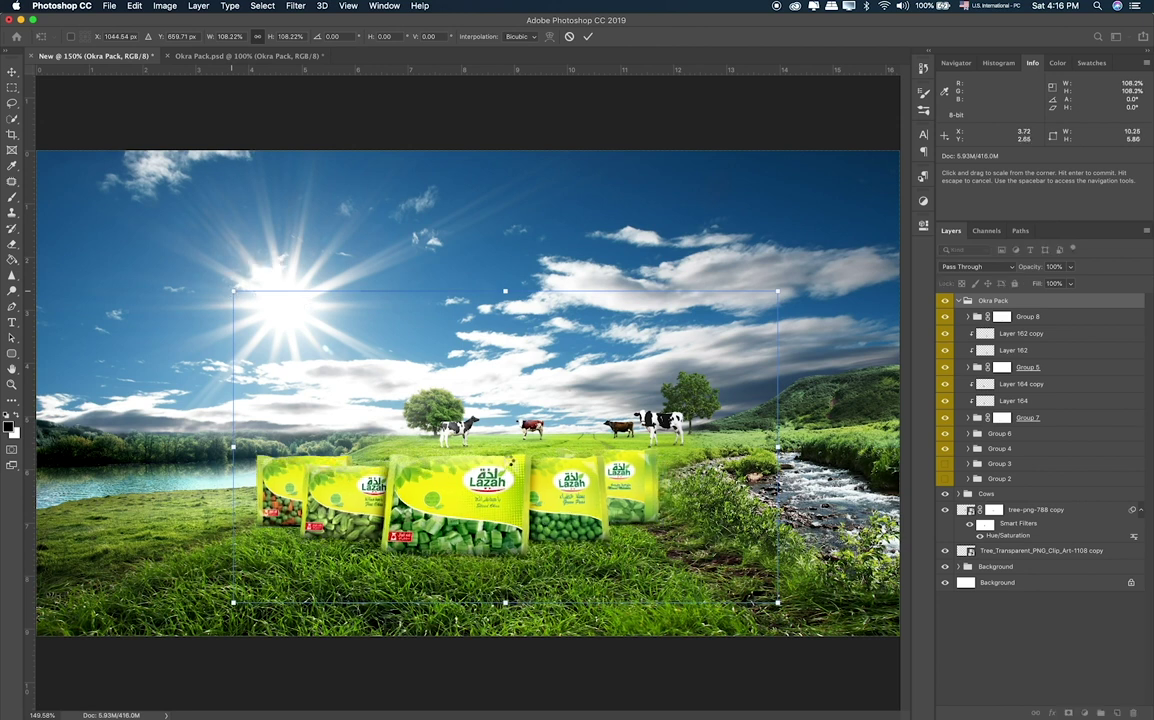
{"action": "key", "text": "Return"}
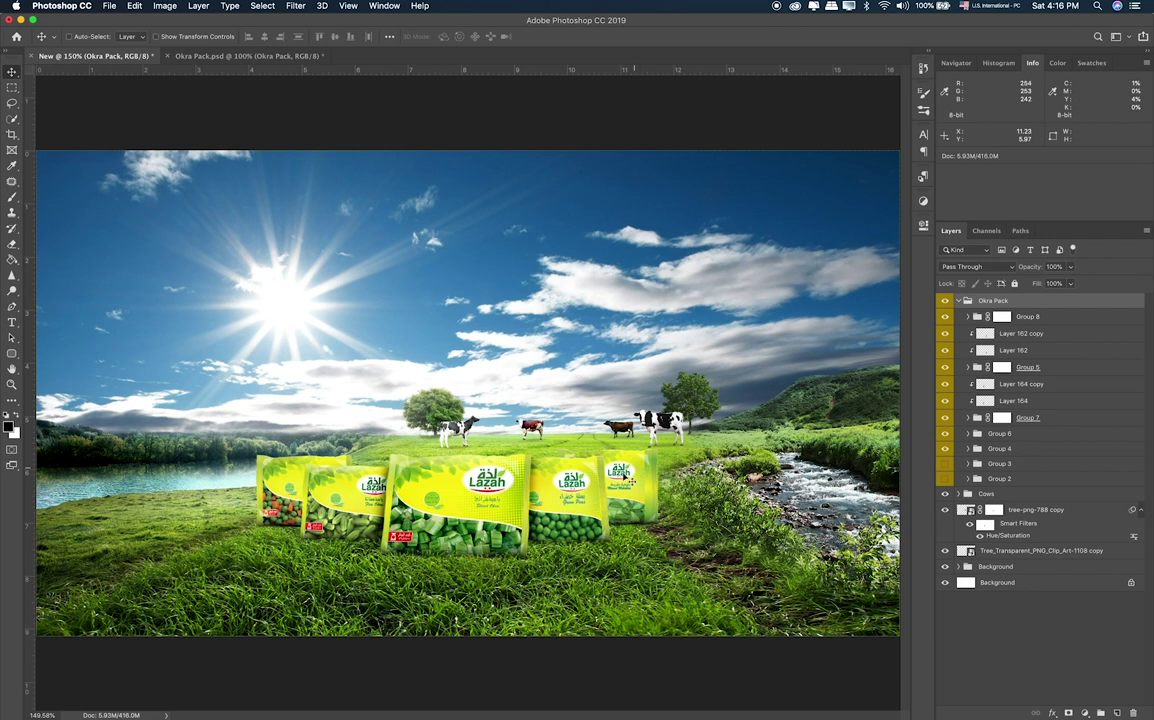
{"action": "mouse_move", "coordinate": [605, 480]}
{"action": "left_mouse_down"}
{"action": "mouse_move", "coordinate": [581, 485]}
{"action": "mouse_move", "coordinate": [591, 487]}
{"action": "left_mouse_up"}
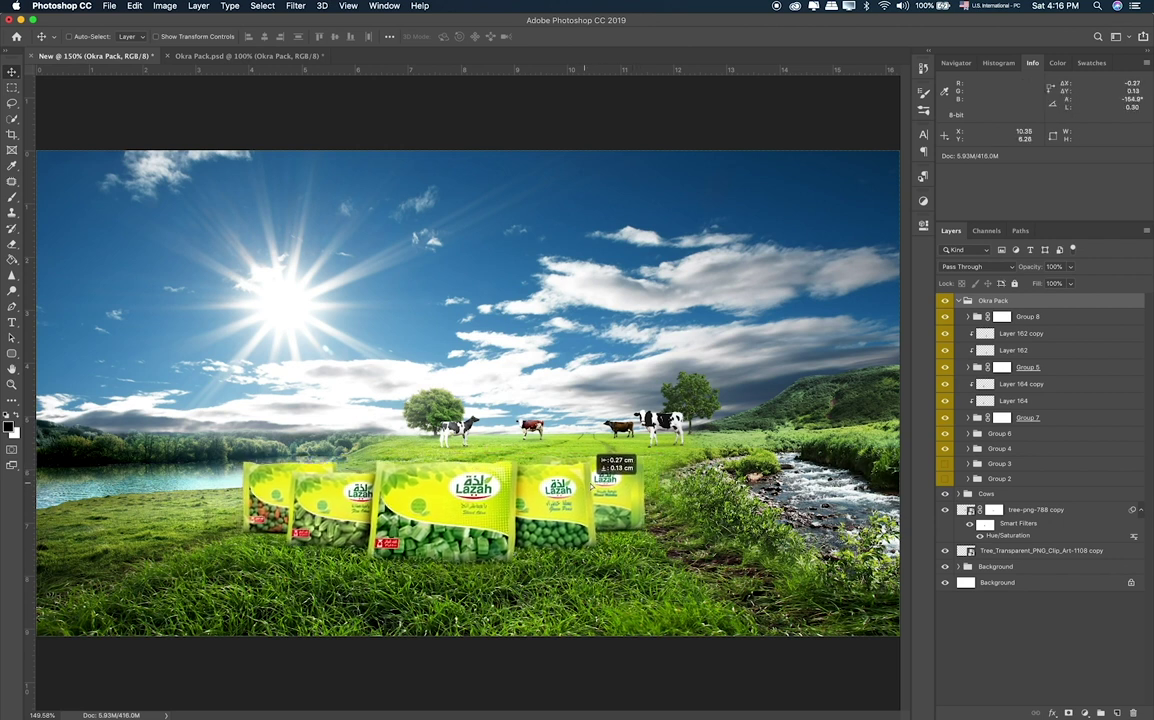
{"action": "key", "text": "Right"}
{"action": "key", "text": "Right"}
{"action": "key", "text": "Right"}
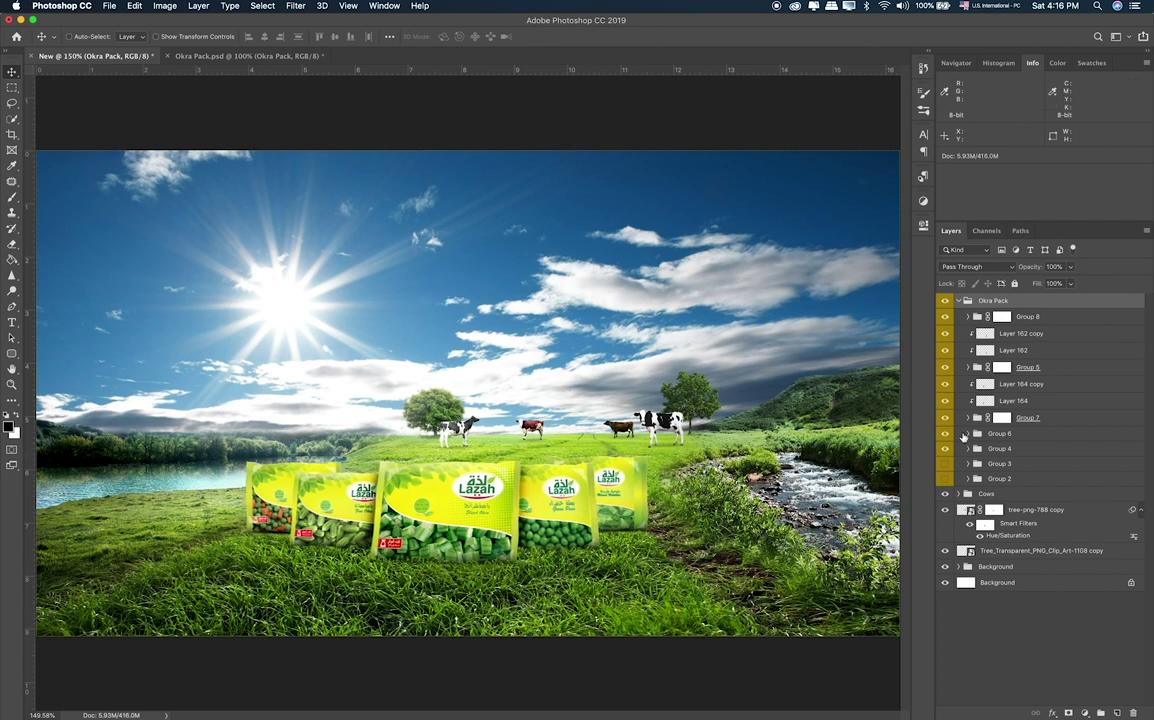
Expand Group 6 and add a layer mask to it, zoomed in on the left packs.
{"action": "left_click", "coordinate": [968, 434]}
{"action": "left_click", "coordinate": [1018, 436]}
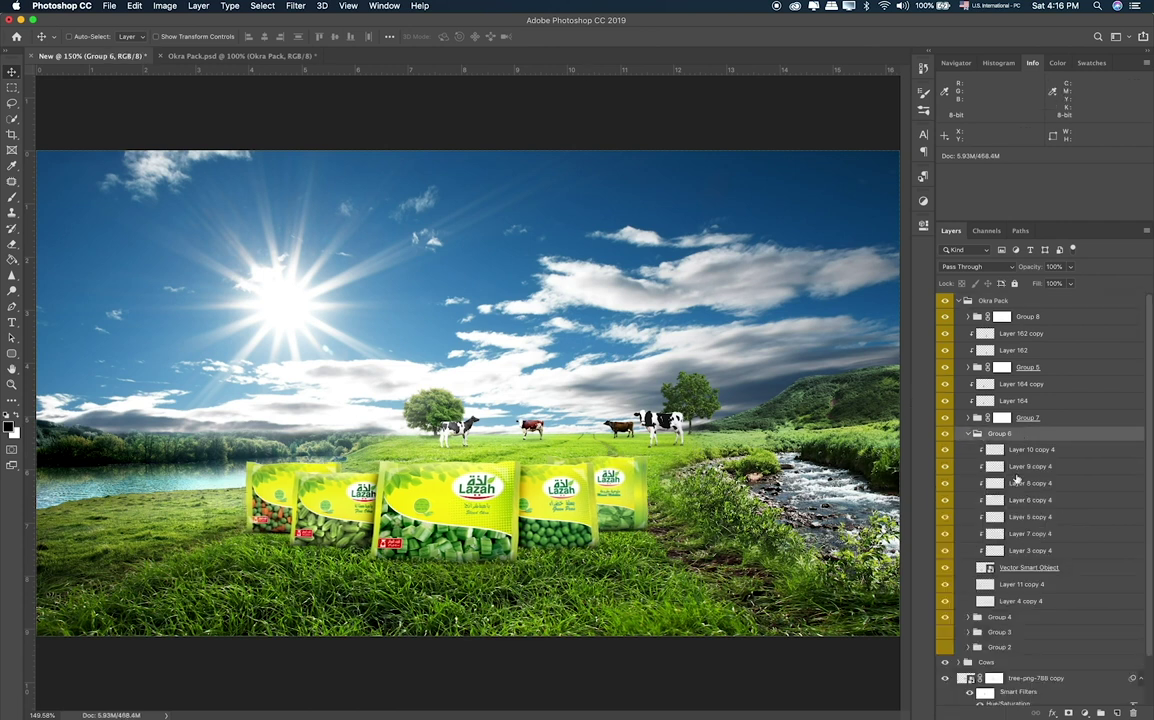
{"action": "key", "text": "ctrl+shift+m"}
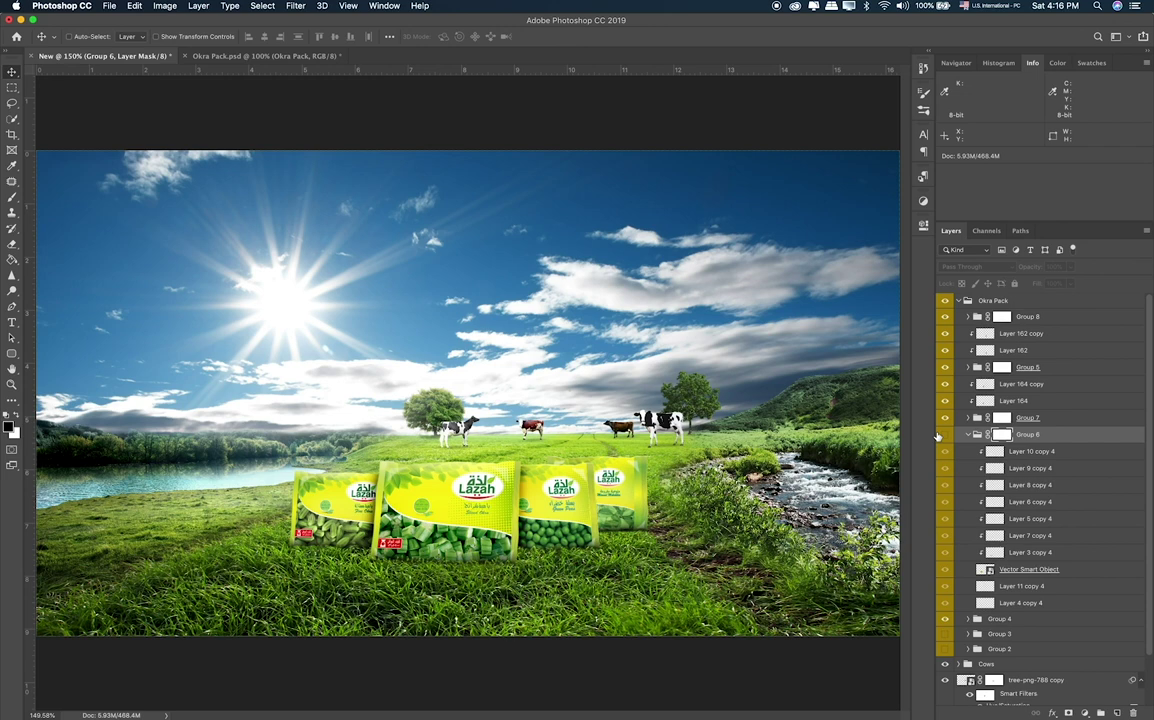
{"action": "key", "text": "ctrl+plus"}
{"action": "key", "text": "ctrl+plus"}
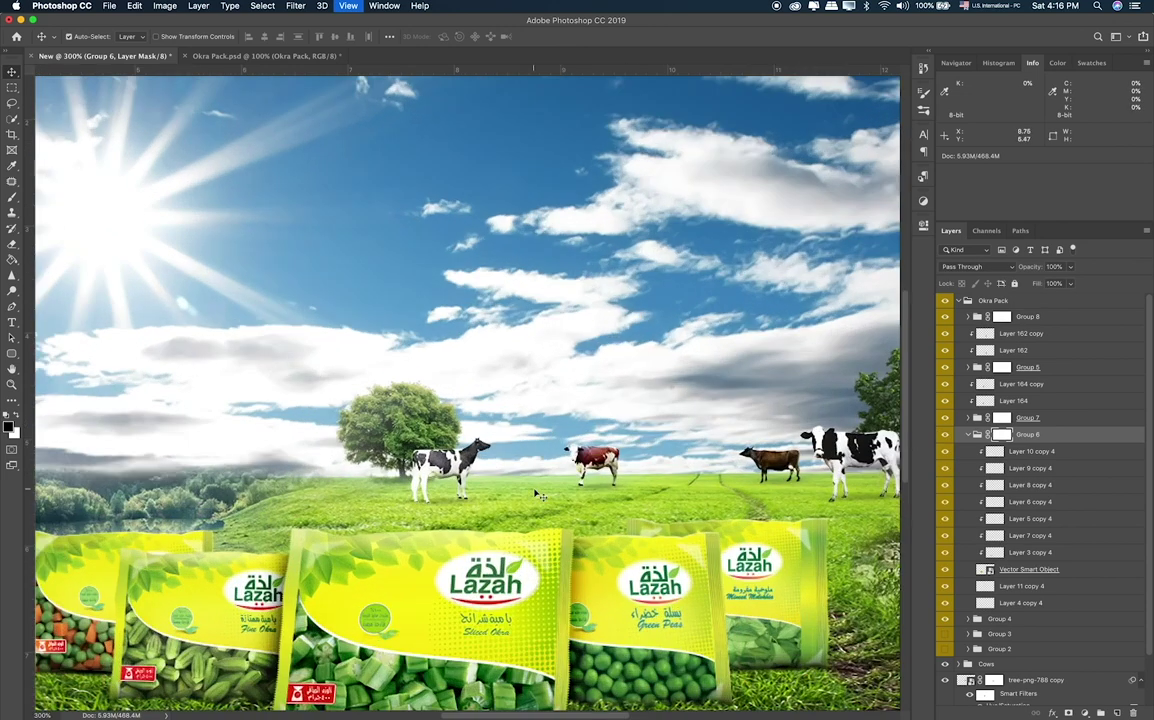
{"action": "left_click_drag", "start_coordinate": [224, 483], "coordinate": [355, 358]}
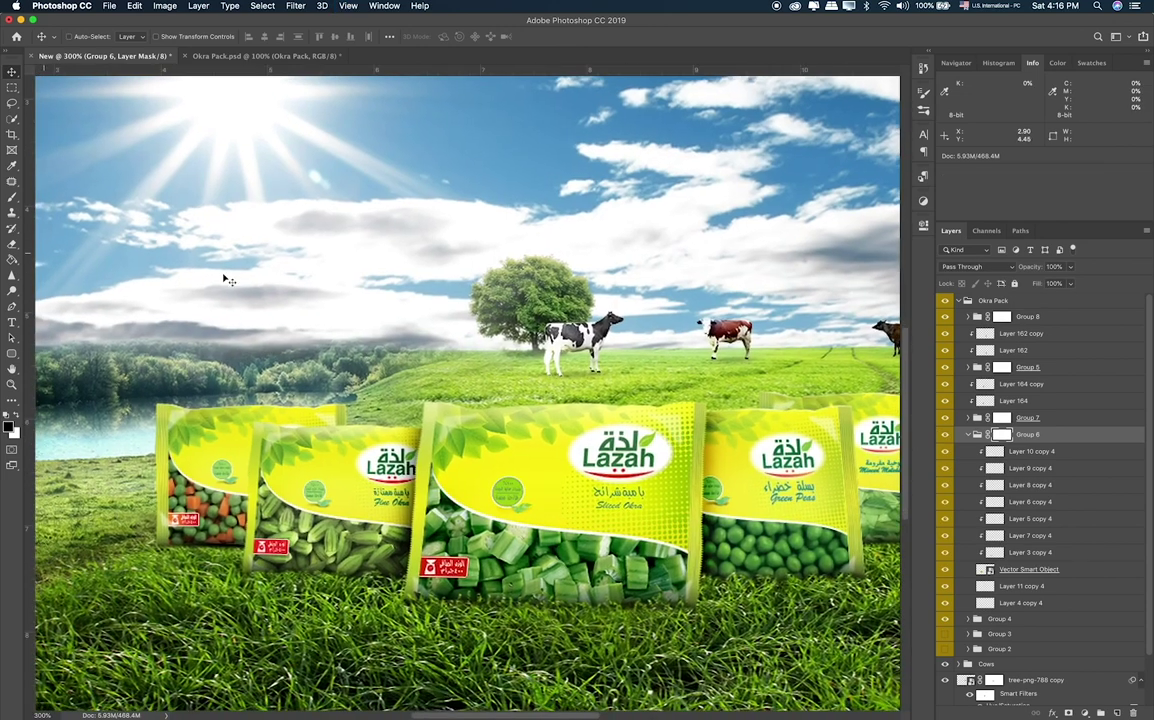
Lower Layer 4 copy 4 to 47% opacity and ready a 10 px brush on Group 6's mask.
{"action": "left_click", "coordinate": [1016, 603]}
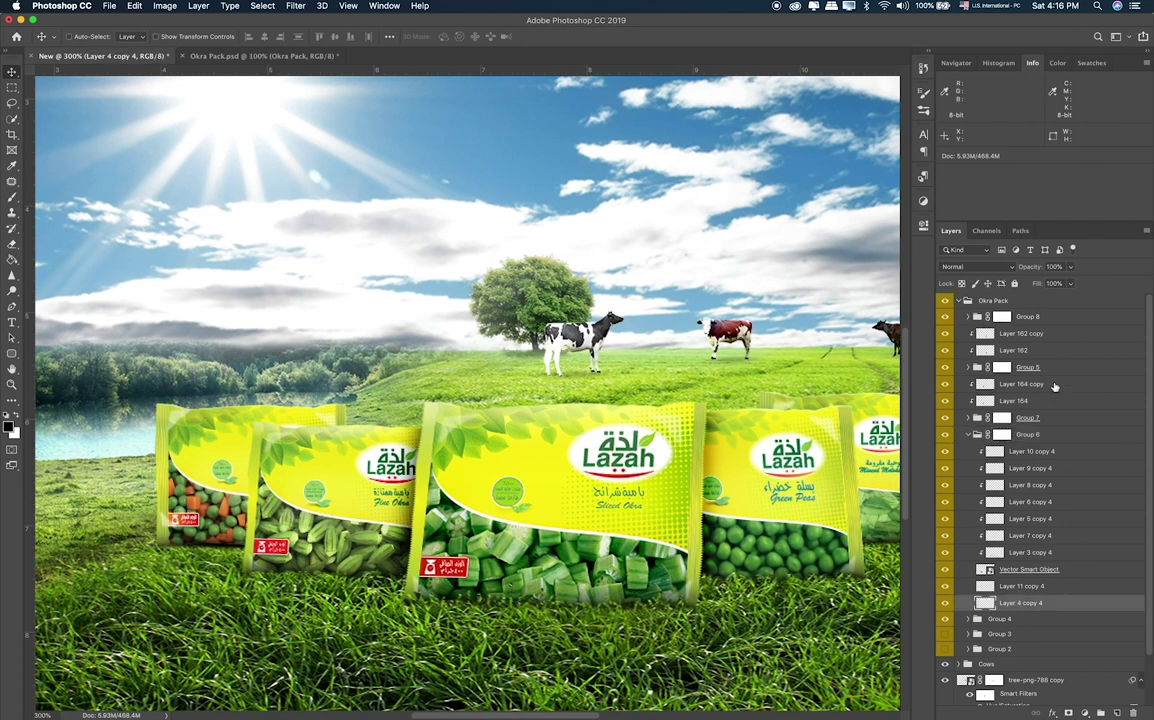
{"action": "left_click", "coordinate": [1070, 267]}
{"action": "left_click_drag", "start_coordinate": [1042, 284], "coordinate": [1041, 284]}
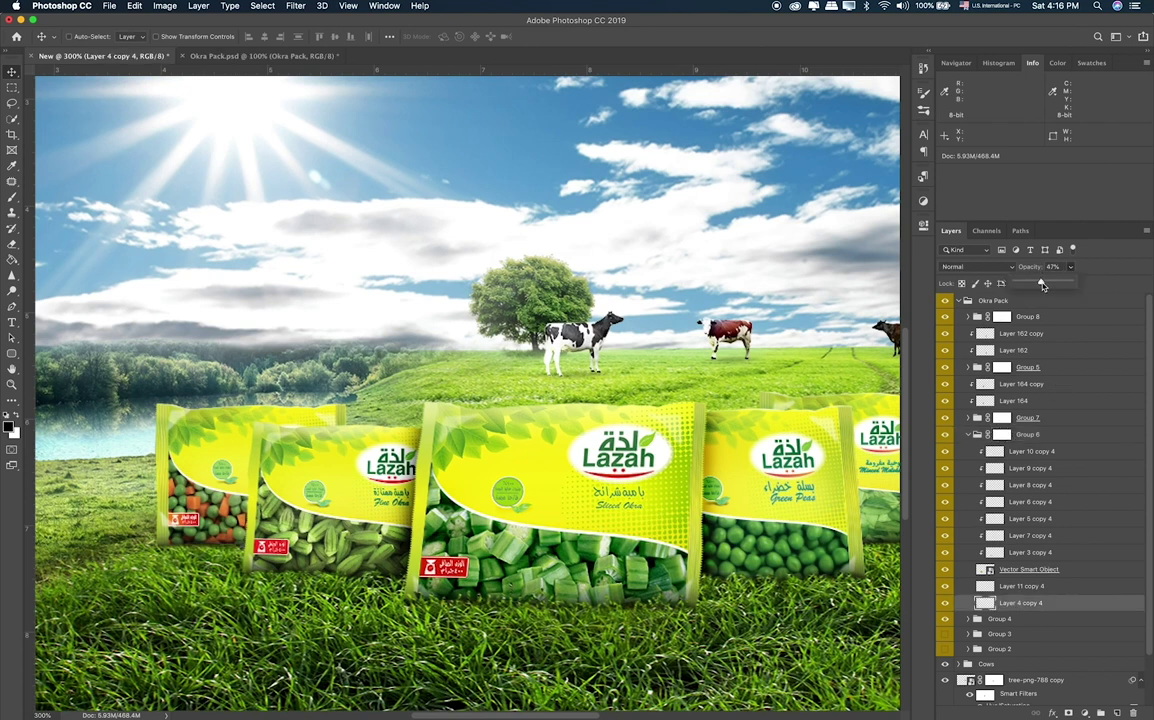
{"action": "left_click", "coordinate": [1038, 333]}
{"action": "left_click", "coordinate": [1002, 434]}
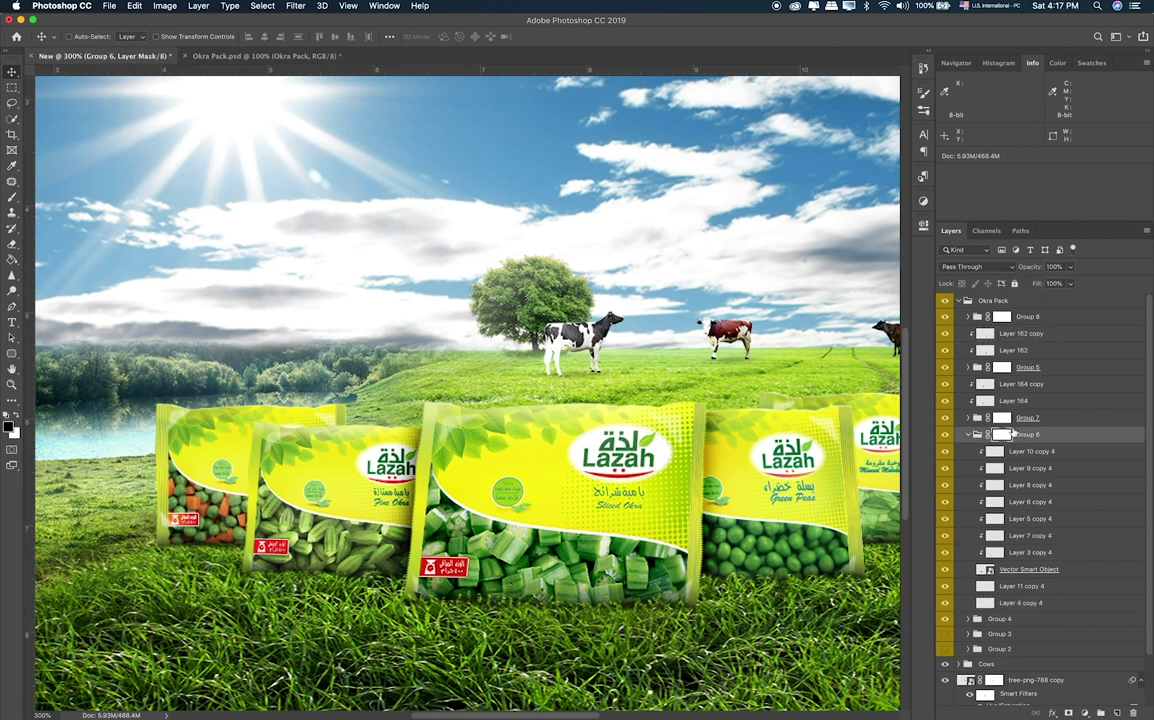
{"action": "key", "text": "b"}
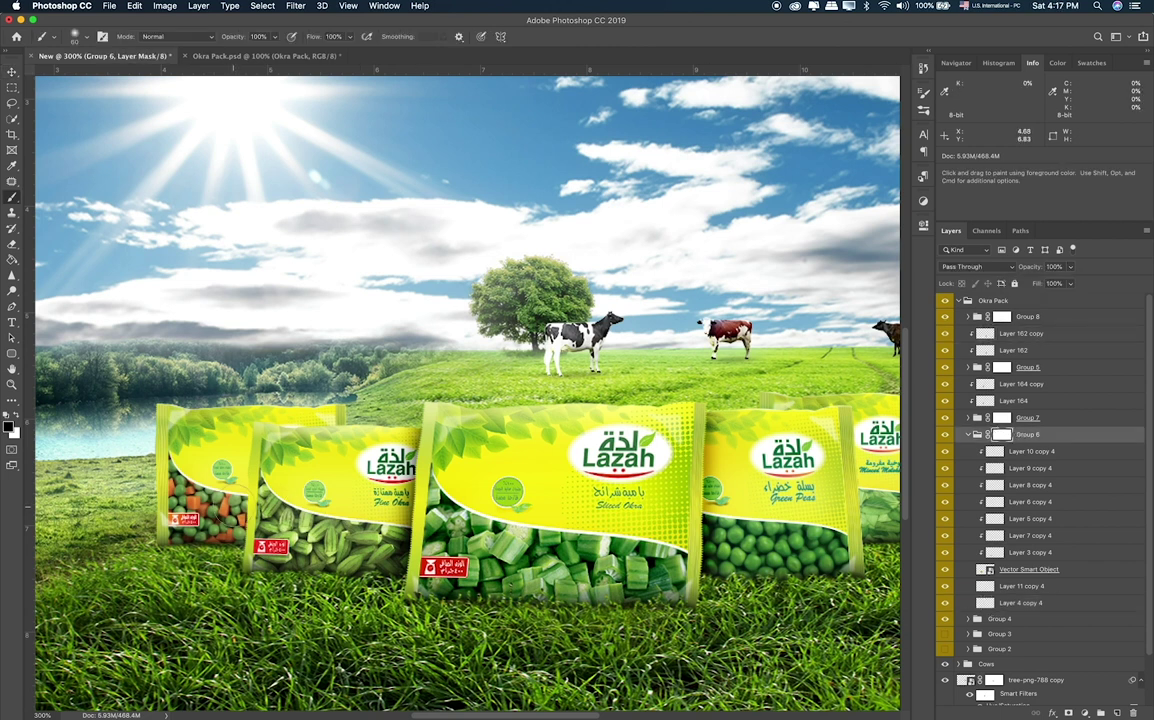
{"action": "key", "text": "bracketleft"}
{"action": "key", "text": "bracketleft"}
{"action": "key", "text": "bracketleft"}
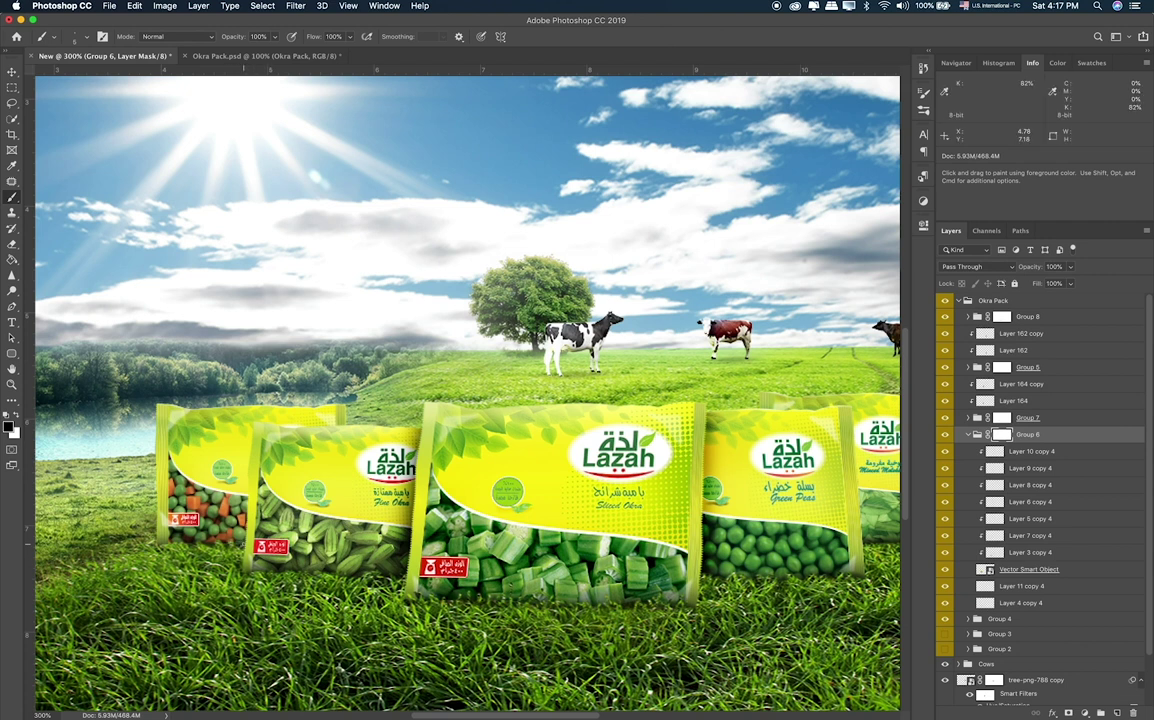
Add a new layer above collapsed Group 6 and paint a broad soft white glow over the left packs.
{"action": "left_click", "coordinate": [969, 435]}
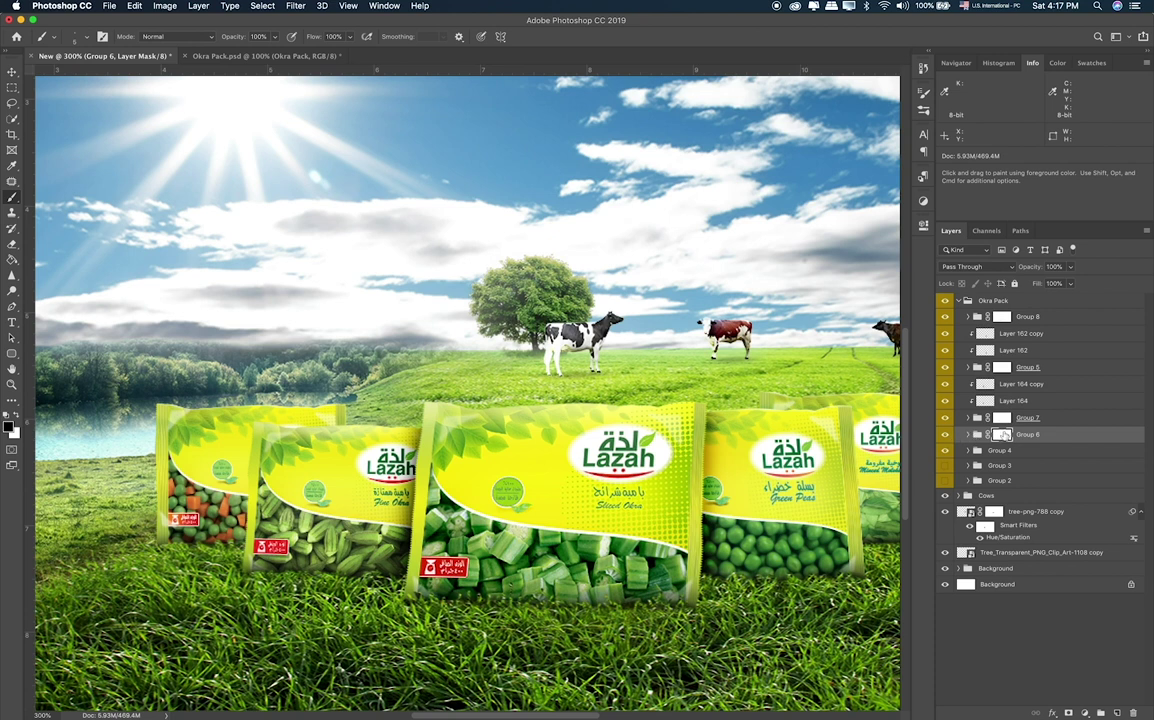
{"action": "left_click", "coordinate": [1101, 712]}
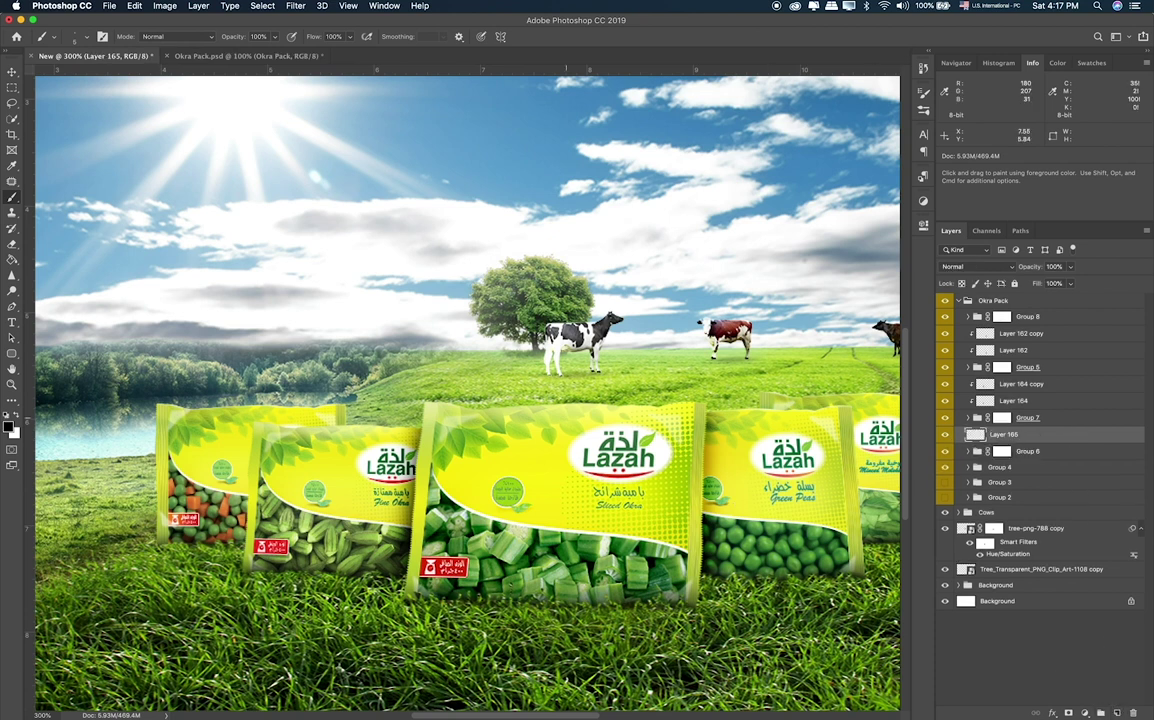
{"action": "left_click", "coordinate": [263, 110], "text": "alt"}
{"action": "key", "text": "bracketright"}
{"action": "key", "text": "bracketright"}
{"action": "key", "text": "bracketright"}
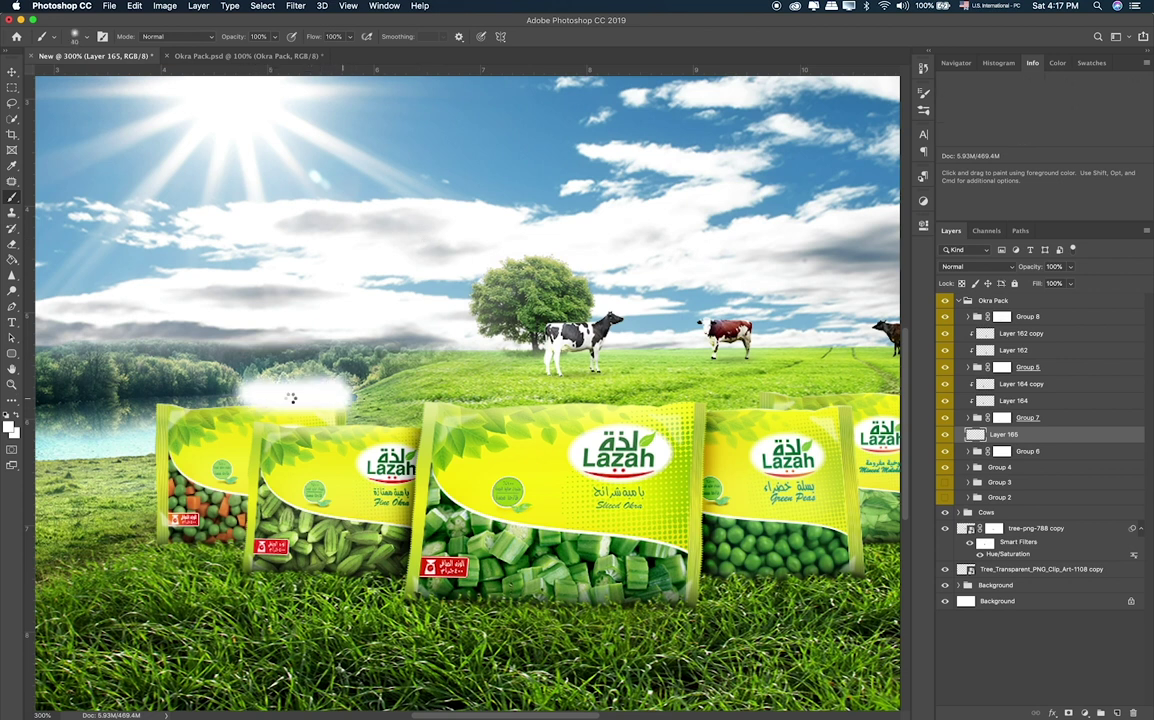
{"action": "left_click_drag", "start_coordinate": [345, 398], "coordinate": [150, 400]}
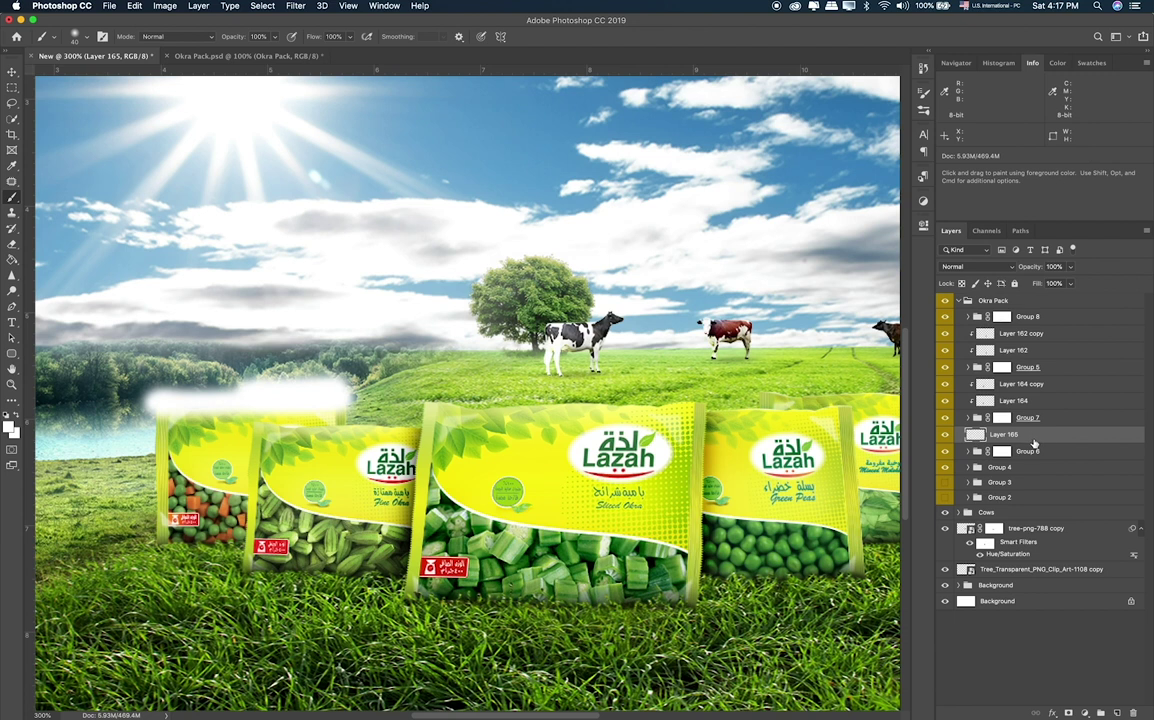
Clip the glow layer to Group 6 and blend it with Screen at 46% opacity.
{"action": "key", "text": "ctrl+z"}
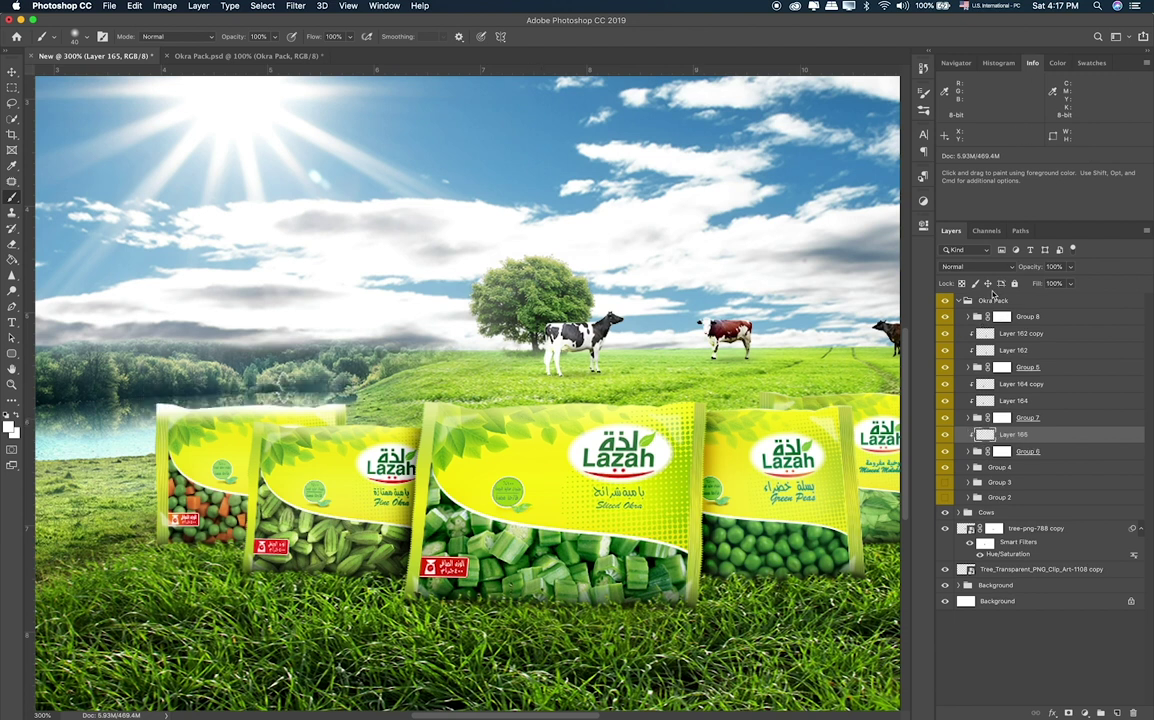
{"action": "left_click", "coordinate": [1000, 267]}
{"action": "left_click", "coordinate": [968, 352]}
{"action": "left_click", "coordinate": [1070, 267]}
{"action": "left_click_drag", "start_coordinate": [1073, 283], "coordinate": [1041, 283]}
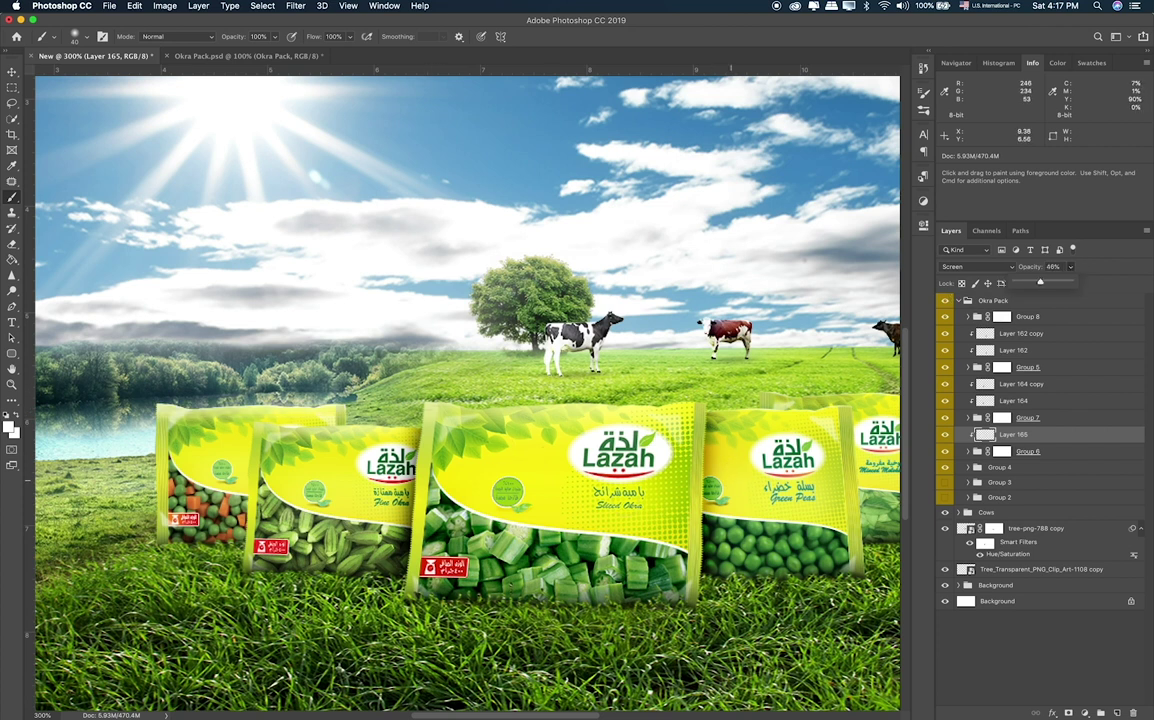
{"action": "left_click", "coordinate": [1040, 453]}
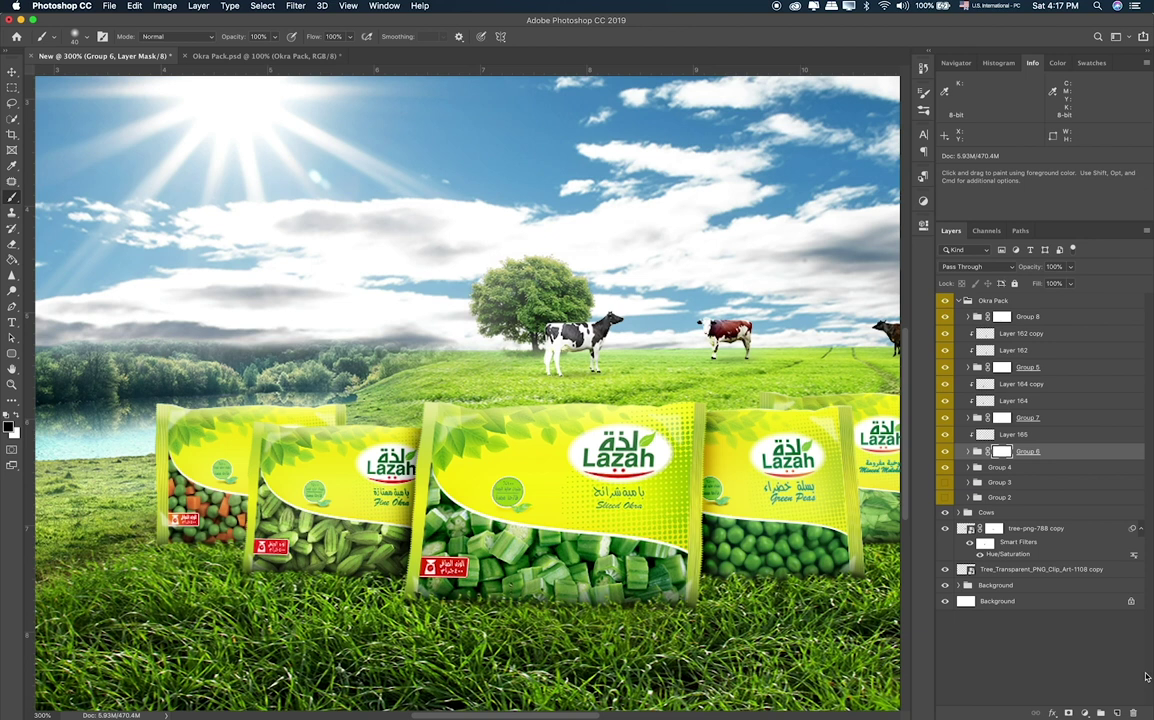
Brush black shadows along the okra pack edges on a new layer set to Overlay.
{"action": "left_click", "coordinate": [1117, 713]}
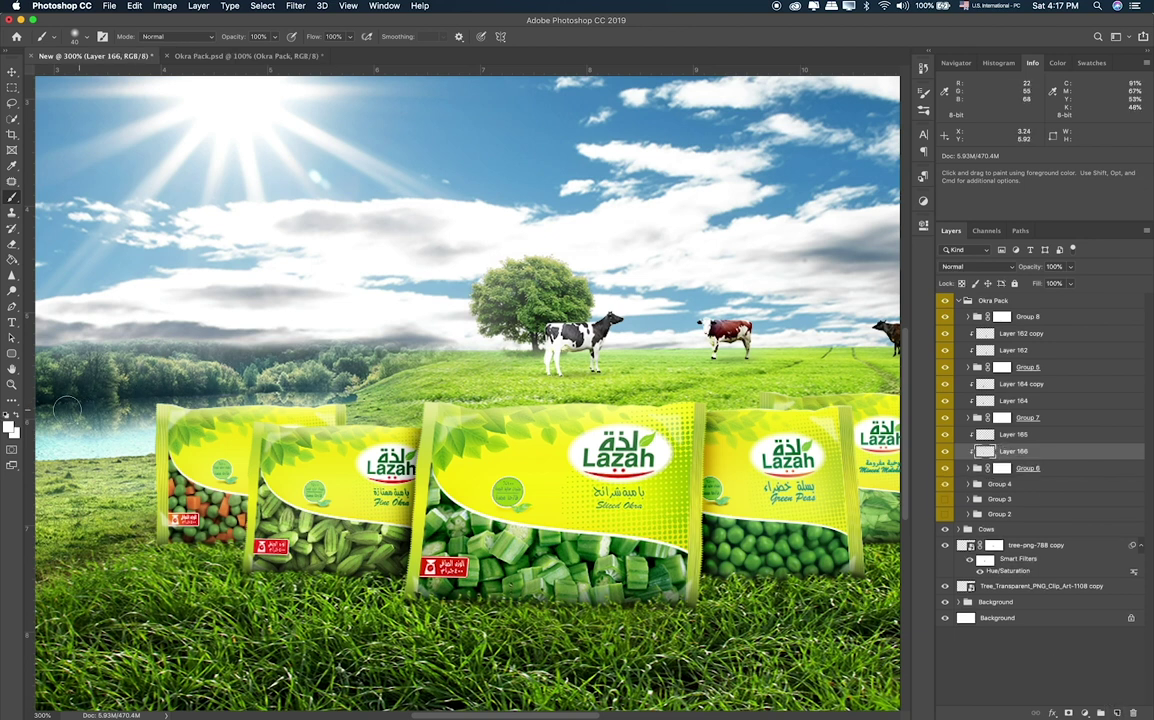
{"action": "left_click", "coordinate": [10, 427]}
{"action": "left_click_drag", "start_coordinate": [734, 393], "coordinate": [673, 418]}
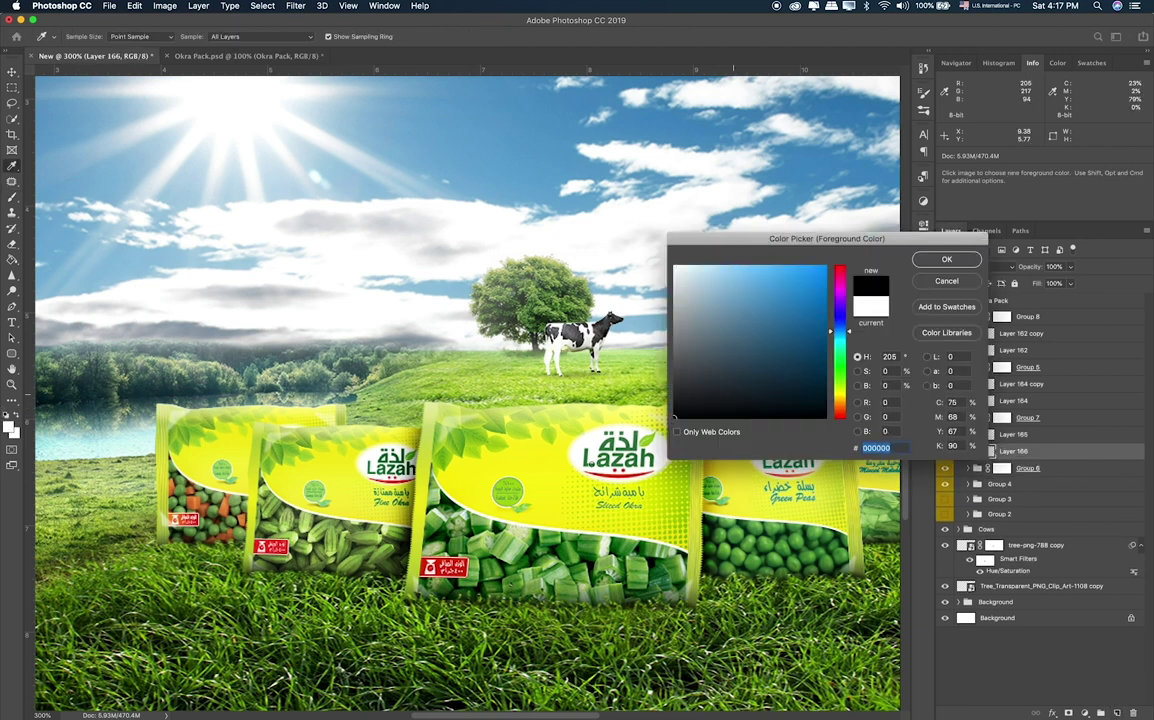
{"action": "key", "text": "Return"}
{"action": "key", "text": "b"}
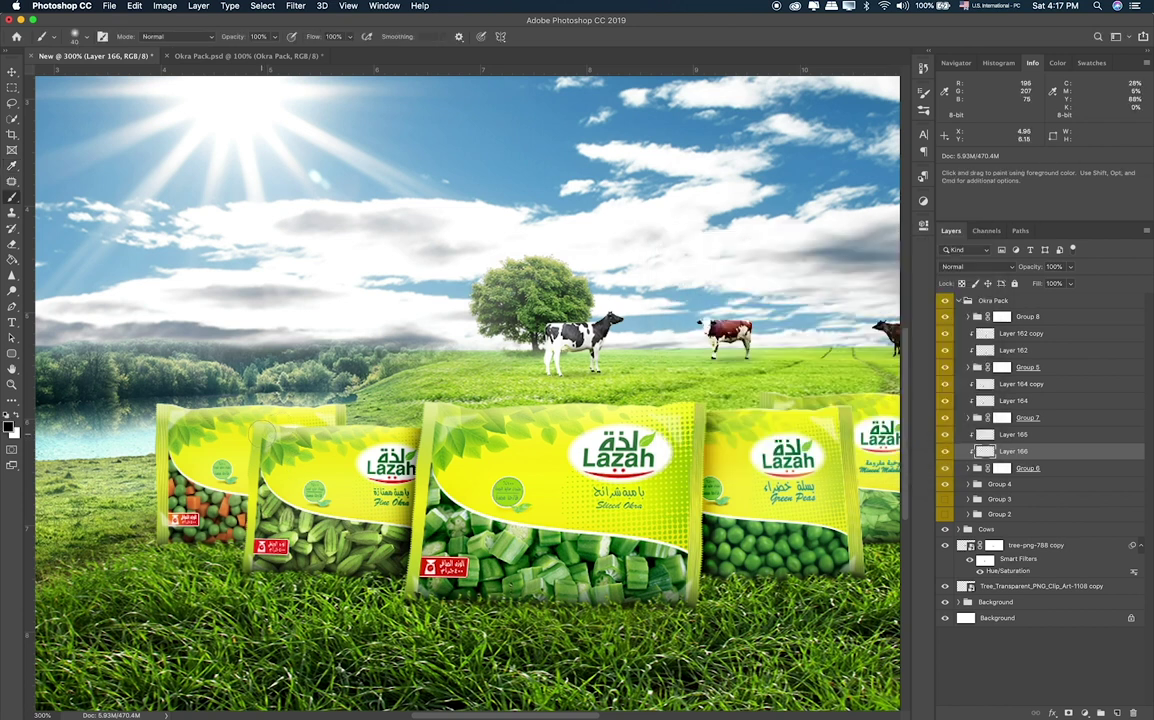
{"action": "left_click_drag", "start_coordinate": [265, 430], "coordinate": [257, 431]}
{"action": "left_click_drag", "start_coordinate": [221, 388], "coordinate": [220, 502]}
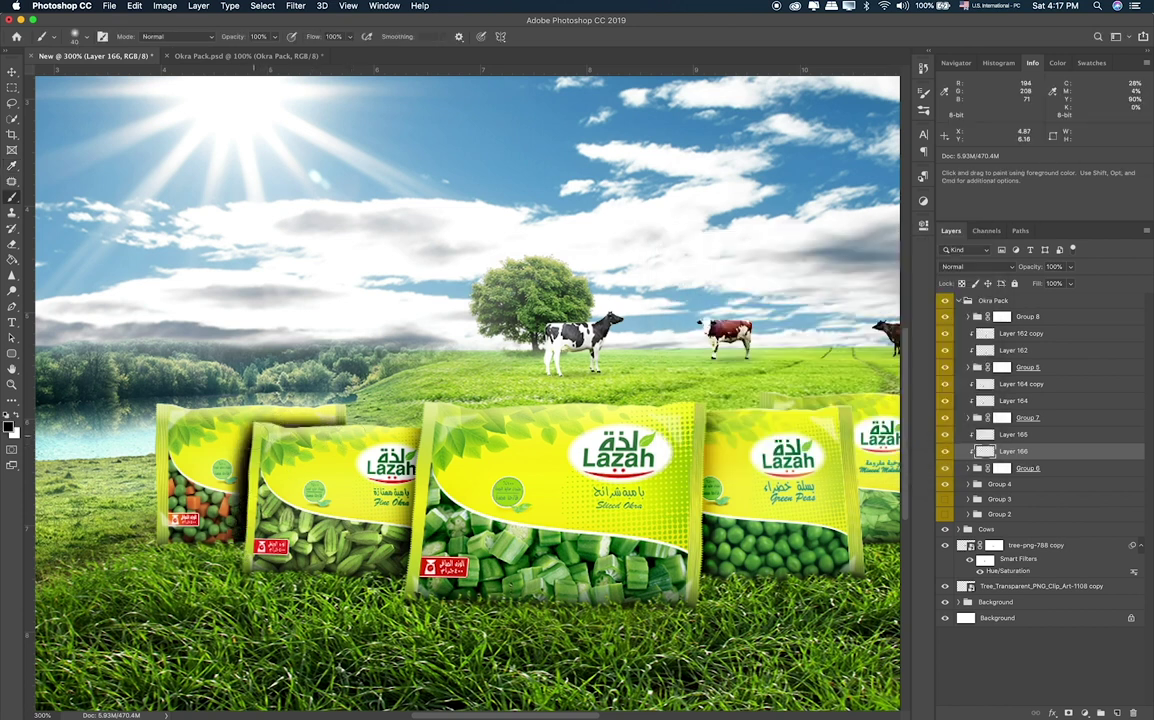
{"action": "left_click_drag", "start_coordinate": [255, 420], "coordinate": [338, 418]}
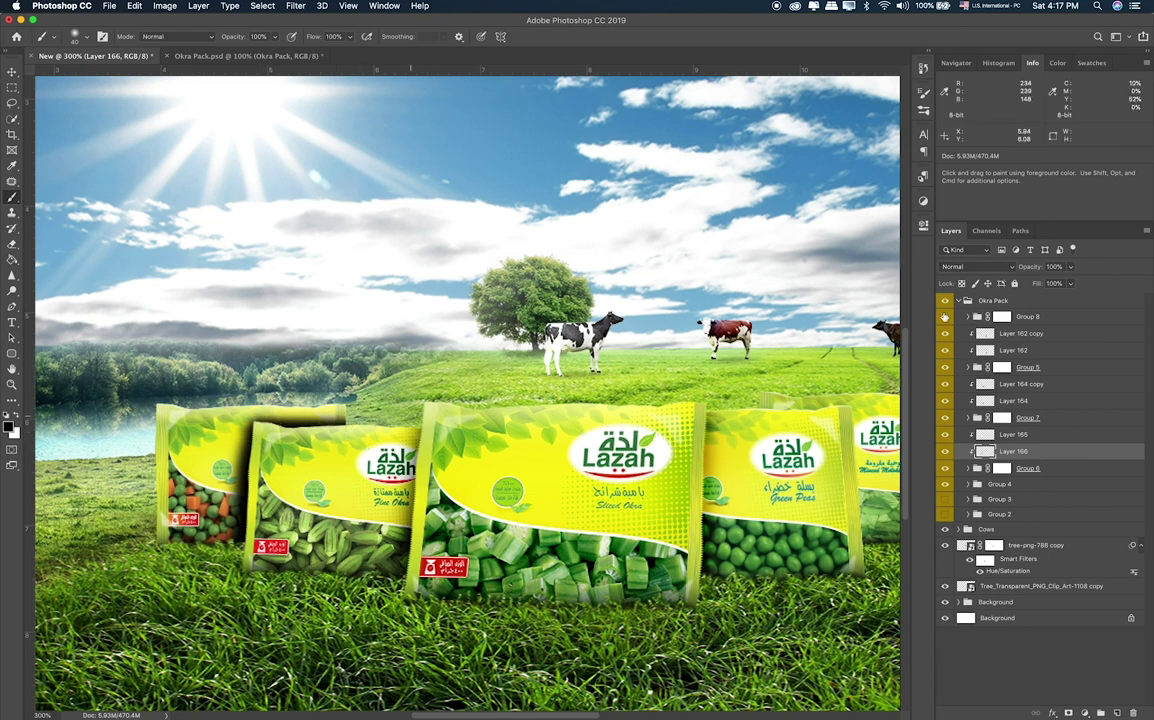
{"action": "left_click", "coordinate": [975, 266]}
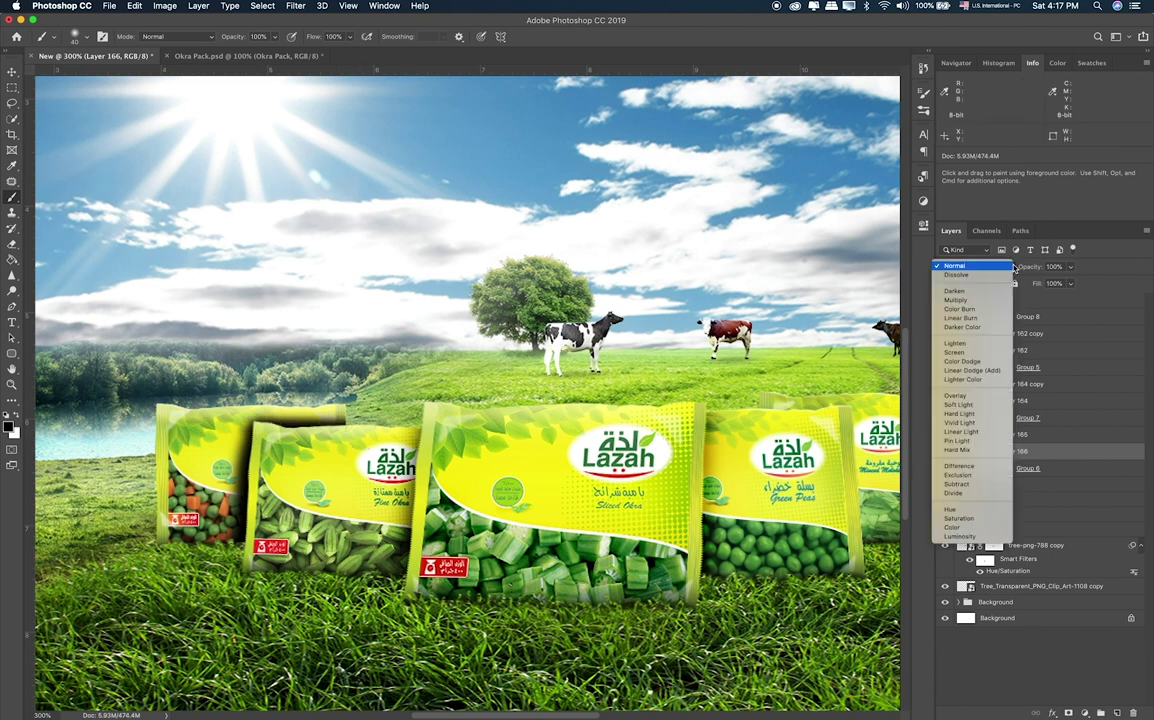
{"action": "left_click", "coordinate": [956, 395]}
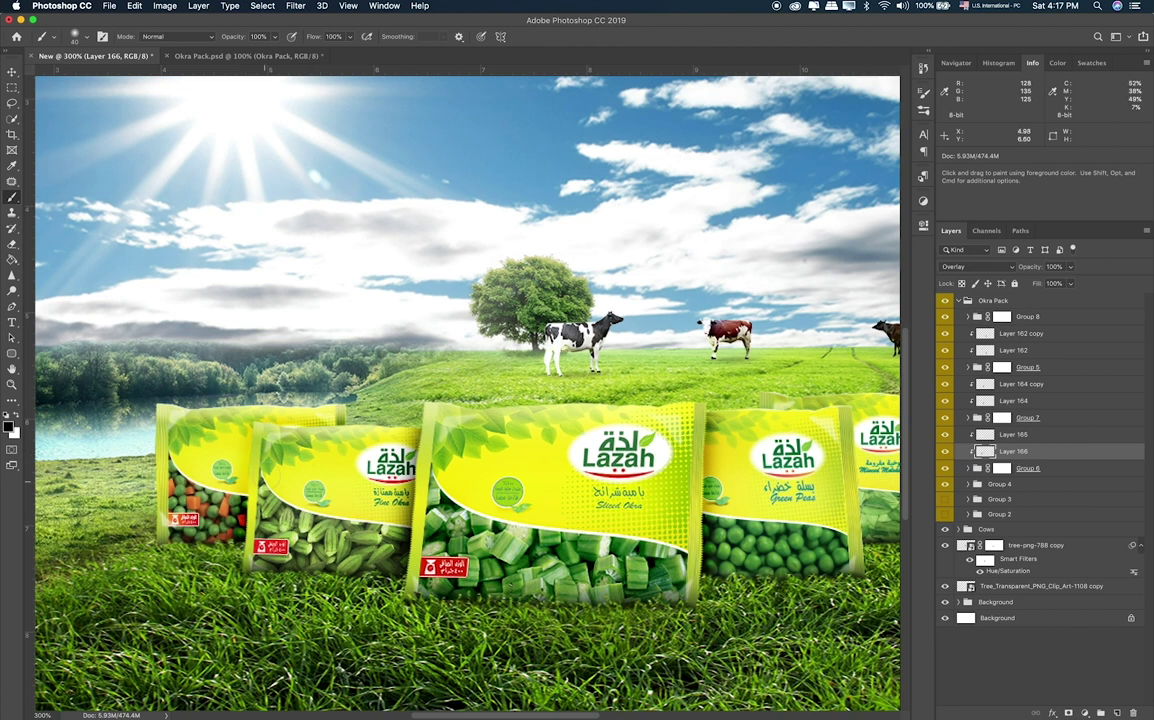
Smudge the left okra bag's edge on another new layer at 53% opacity.
{"action": "left_click", "coordinate": [1119, 711]}
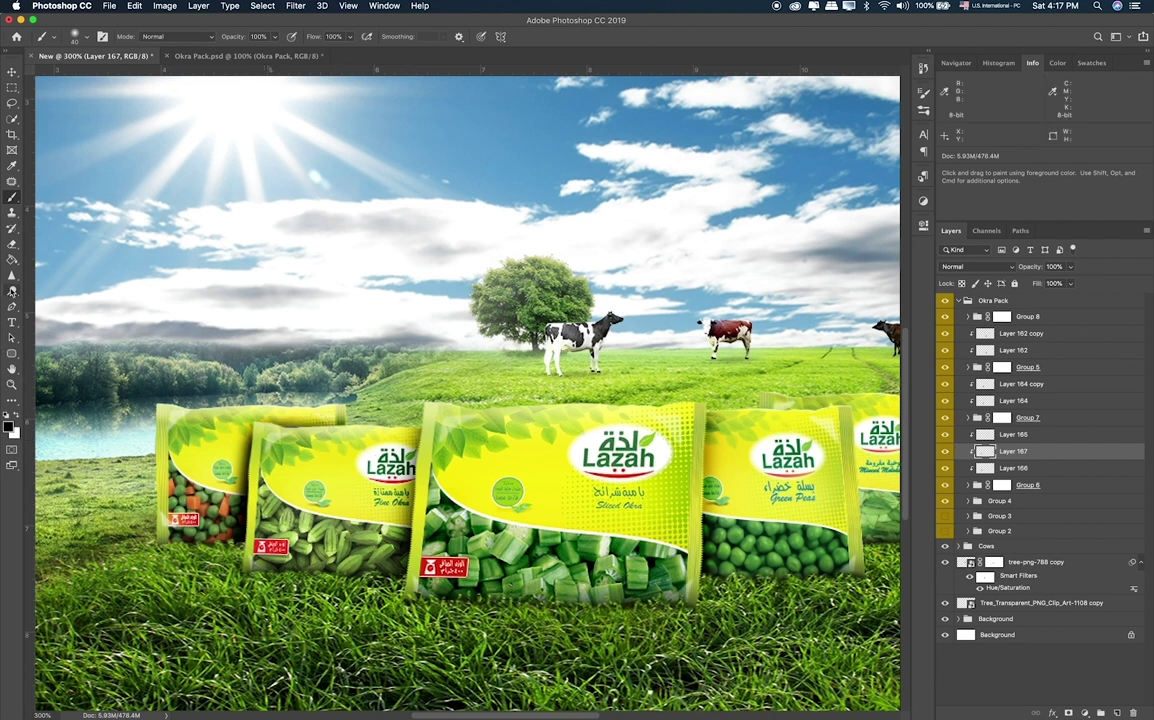
{"action": "left_click", "coordinate": [12, 290]}
{"action": "left_click", "coordinate": [12, 274]}
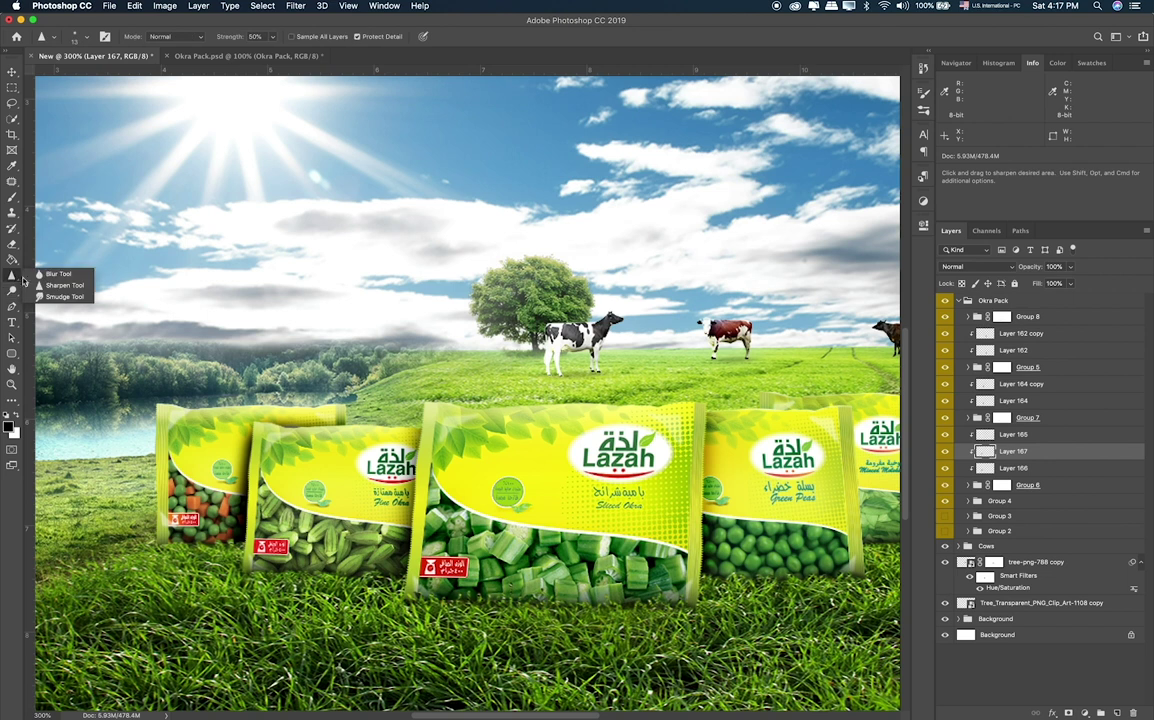
{"action": "left_click", "coordinate": [48, 297]}
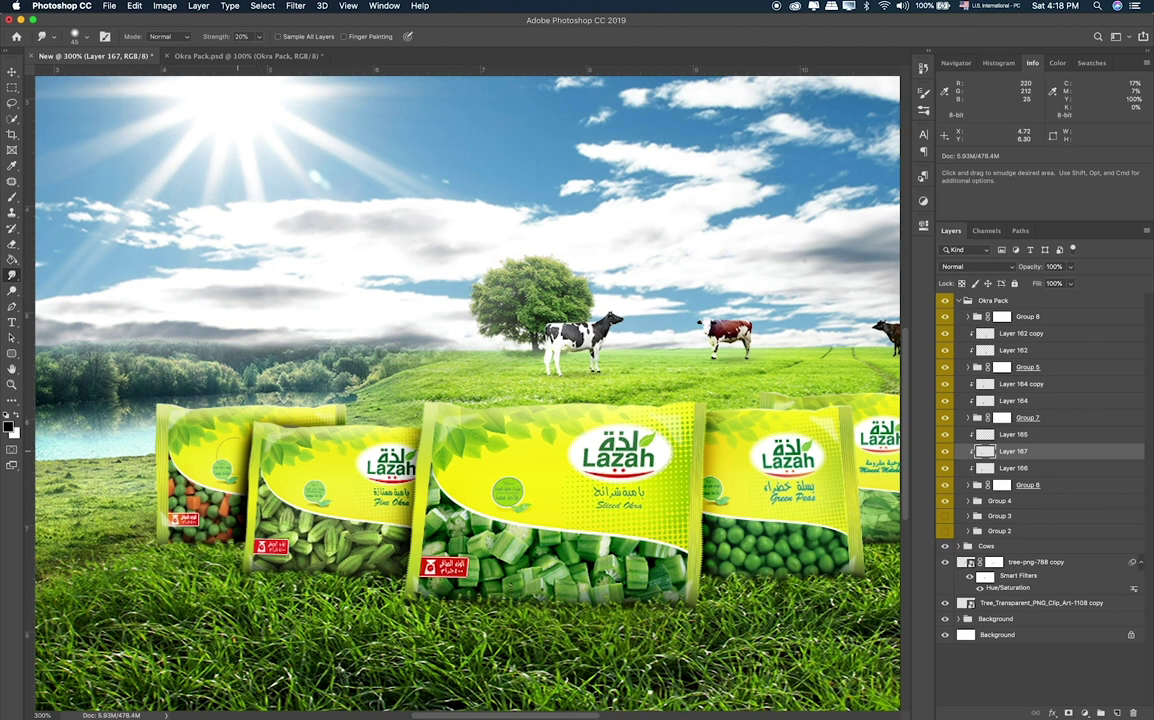
{"action": "mouse_move", "coordinate": [215, 412]}
{"action": "left_mouse_down"}
{"action": "mouse_move", "coordinate": [200, 452]}
{"action": "mouse_move", "coordinate": [190, 420]}
{"action": "mouse_move", "coordinate": [232, 460]}
{"action": "left_mouse_up"}
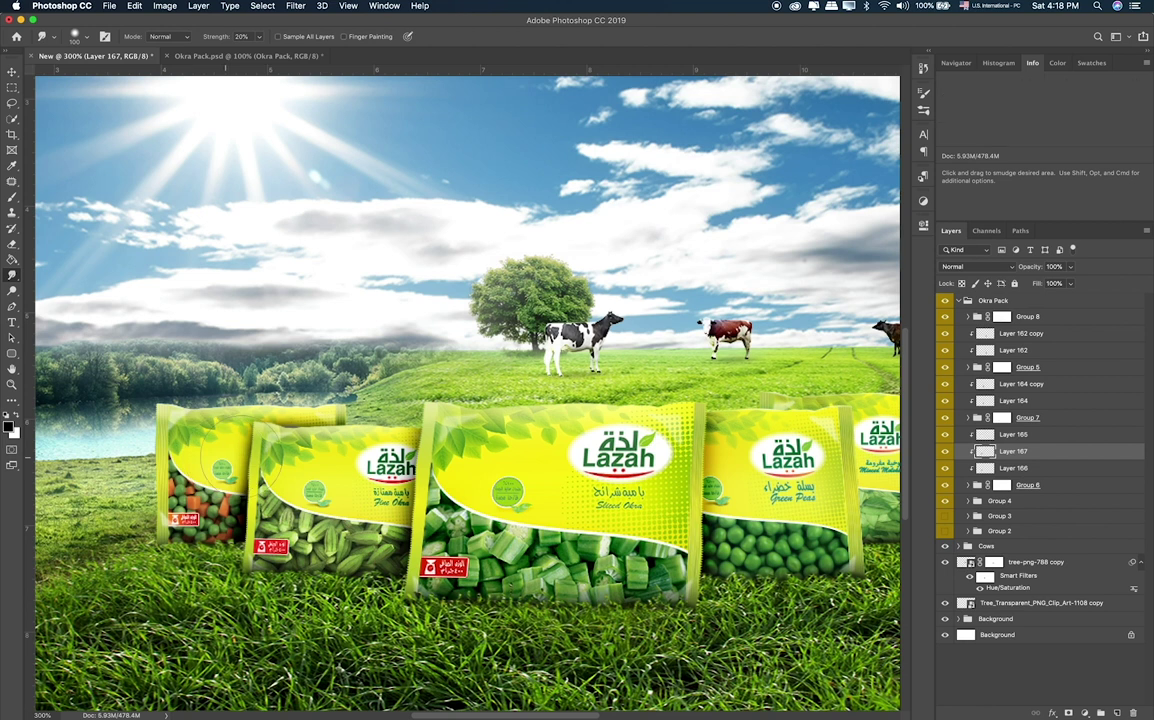
{"action": "left_click_drag", "start_coordinate": [195, 420], "coordinate": [215, 425]}
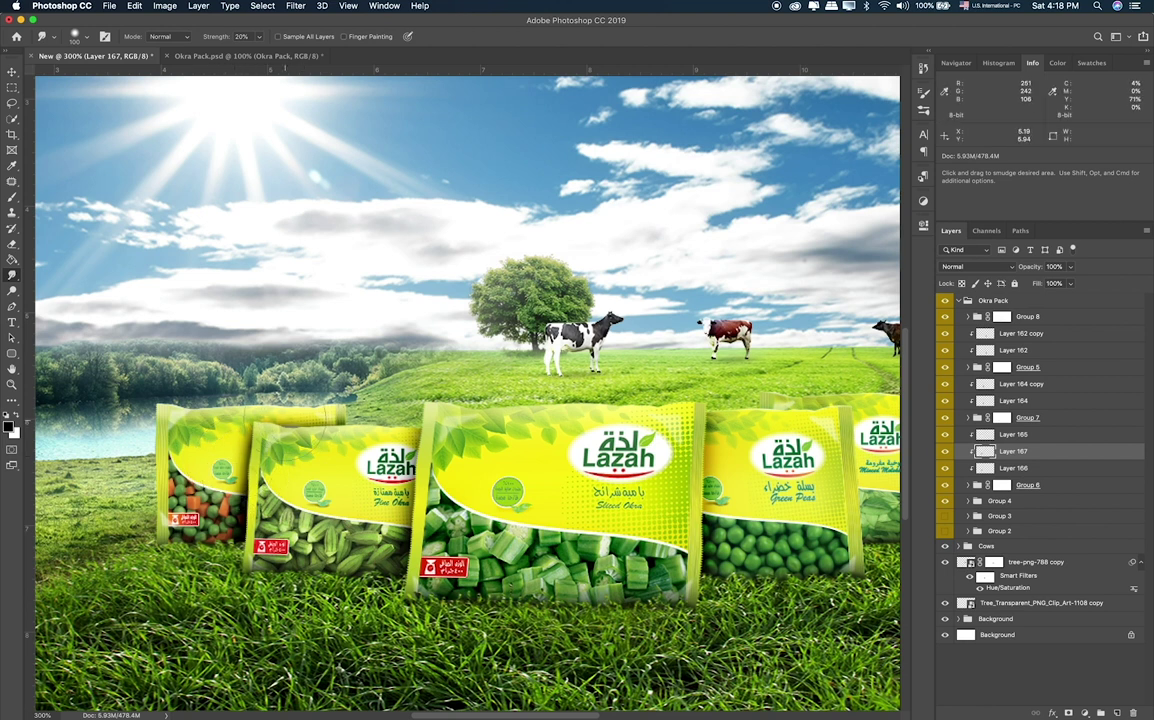
{"action": "left_click_drag", "start_coordinate": [1071, 270], "coordinate": [1046, 284]}
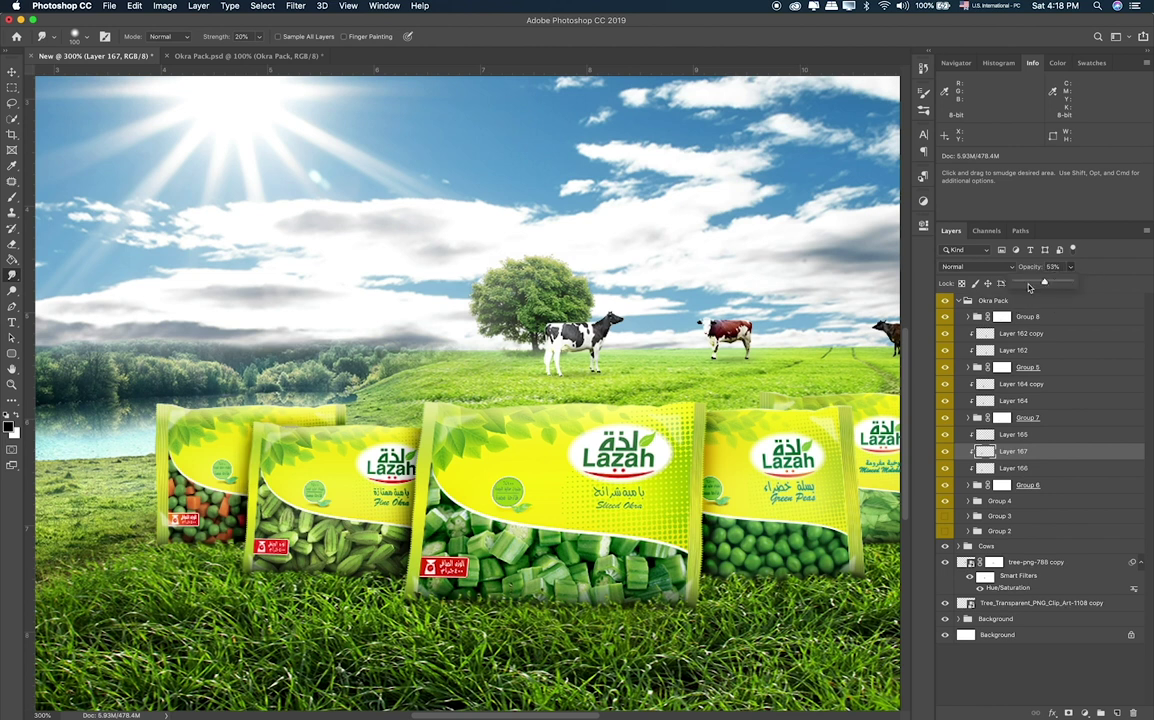
{"action": "key", "text": "m"}
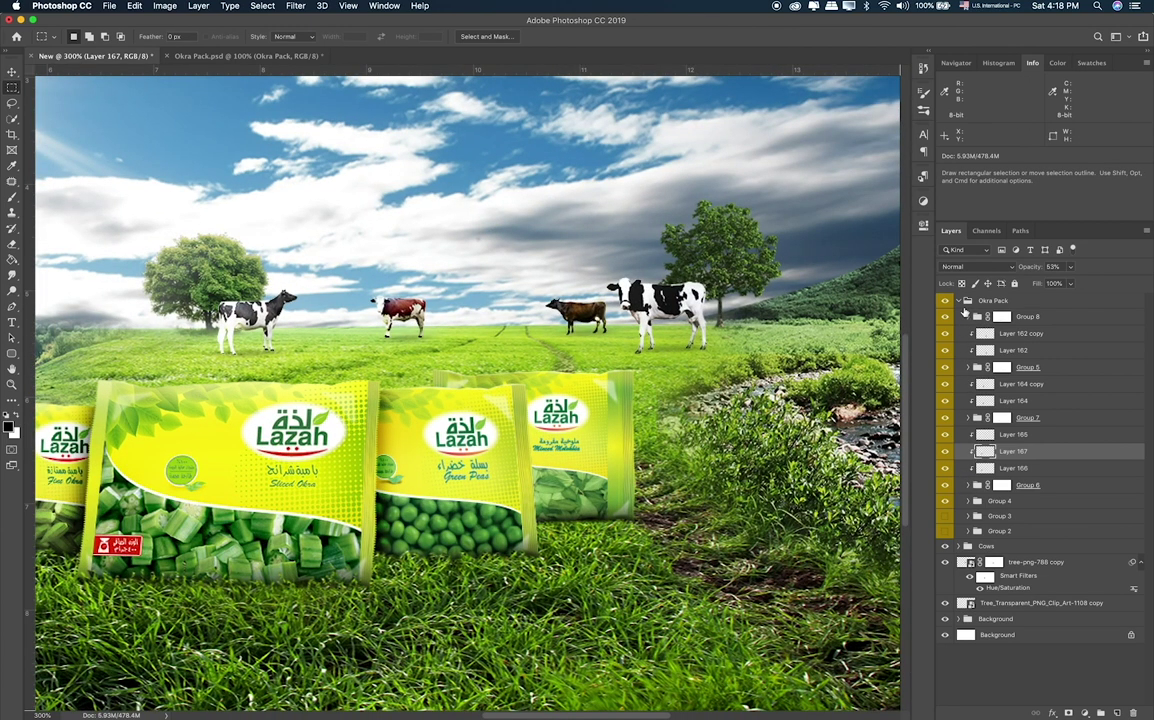
Lower Layer 4 copy 2 inside Group 4 to 62% opacity.
{"action": "left_click", "coordinate": [968, 501]}
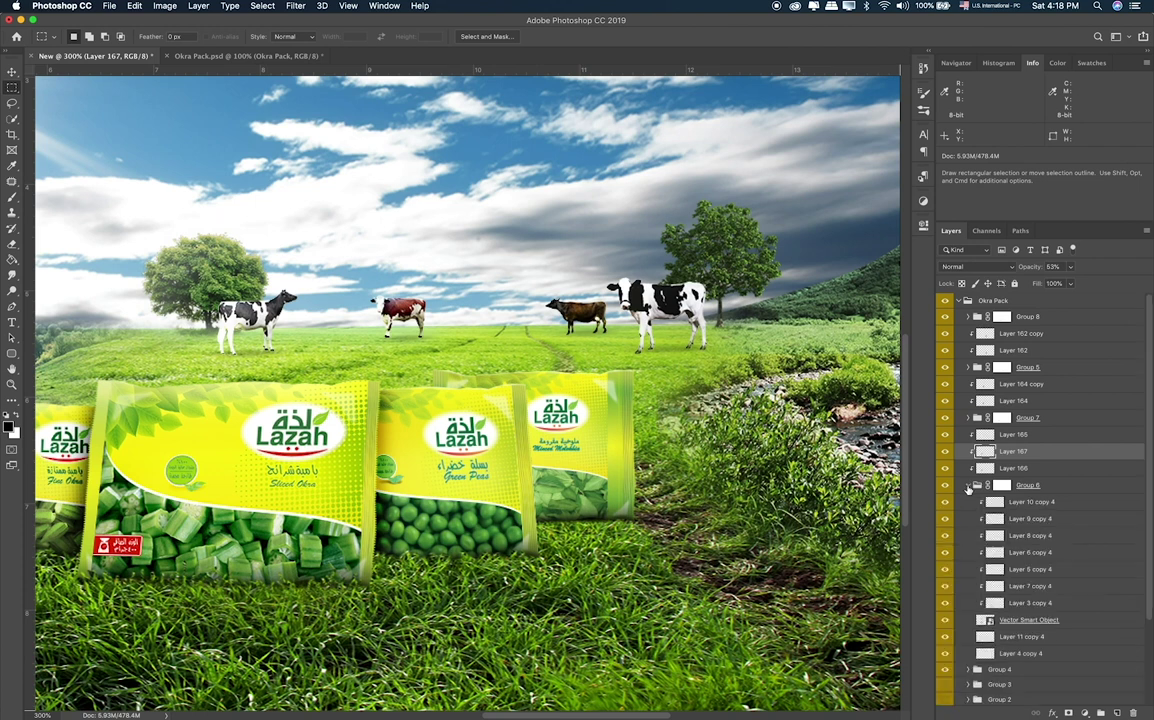
{"action": "left_click", "coordinate": [997, 505]}
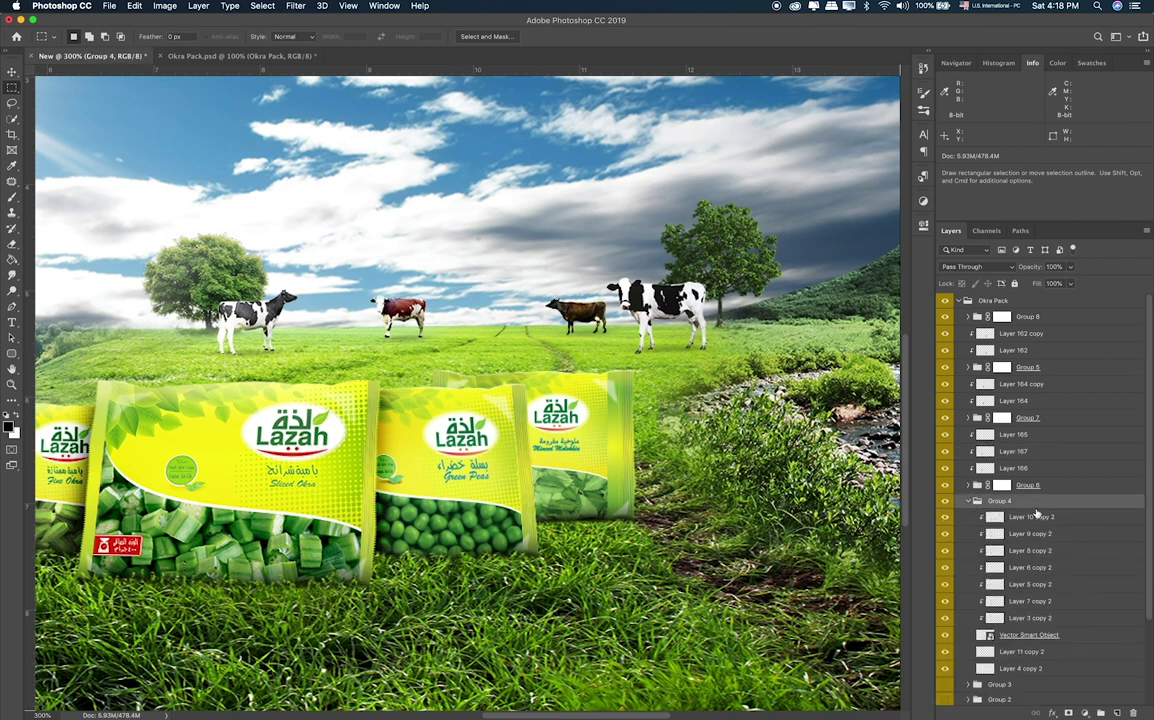
{"action": "left_click", "coordinate": [990, 668]}
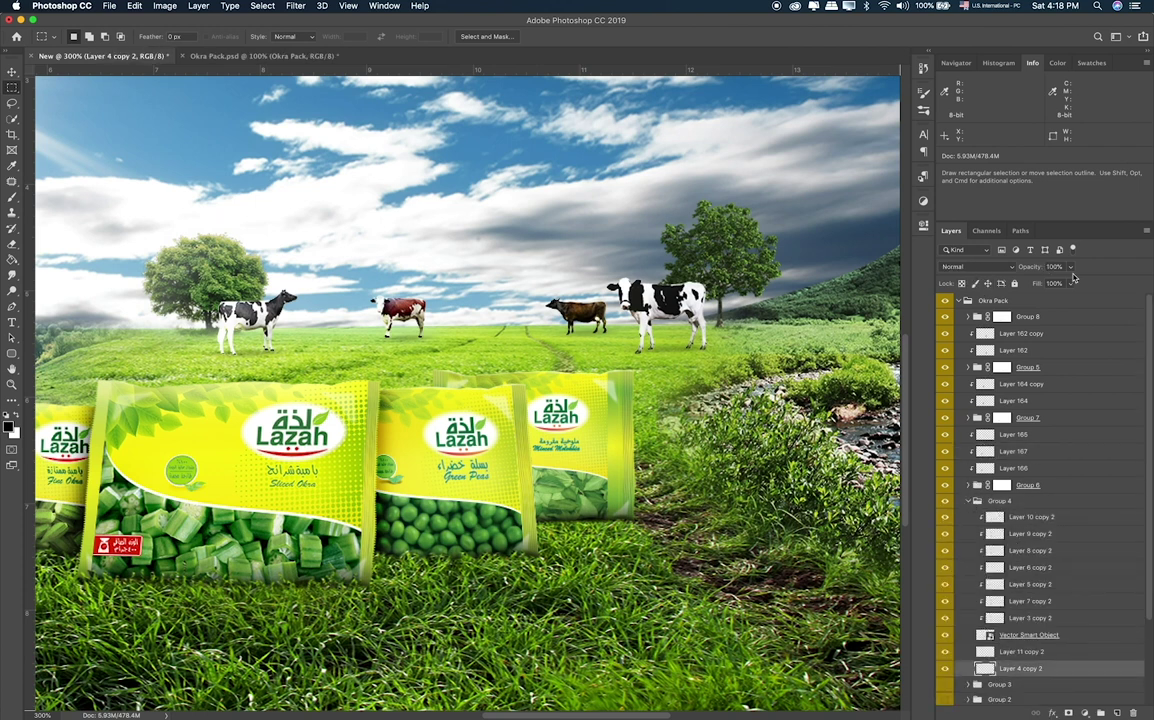
{"action": "left_click_drag", "start_coordinate": [1071, 267], "coordinate": [1051, 284]}
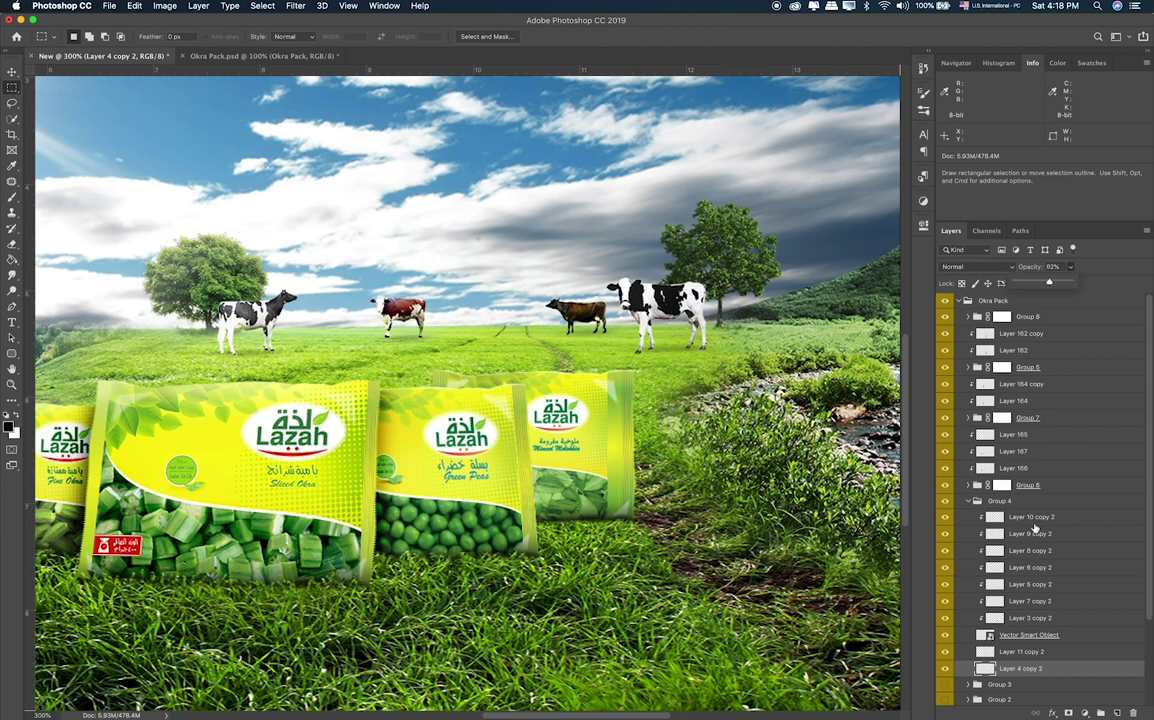
{"action": "left_click", "coordinate": [1036, 503]}
Paint dark shadows on the peas and rear bag edges on Layer 168, clipped to Group 4, in Overlay.
{"action": "left_click", "coordinate": [1117, 714]}
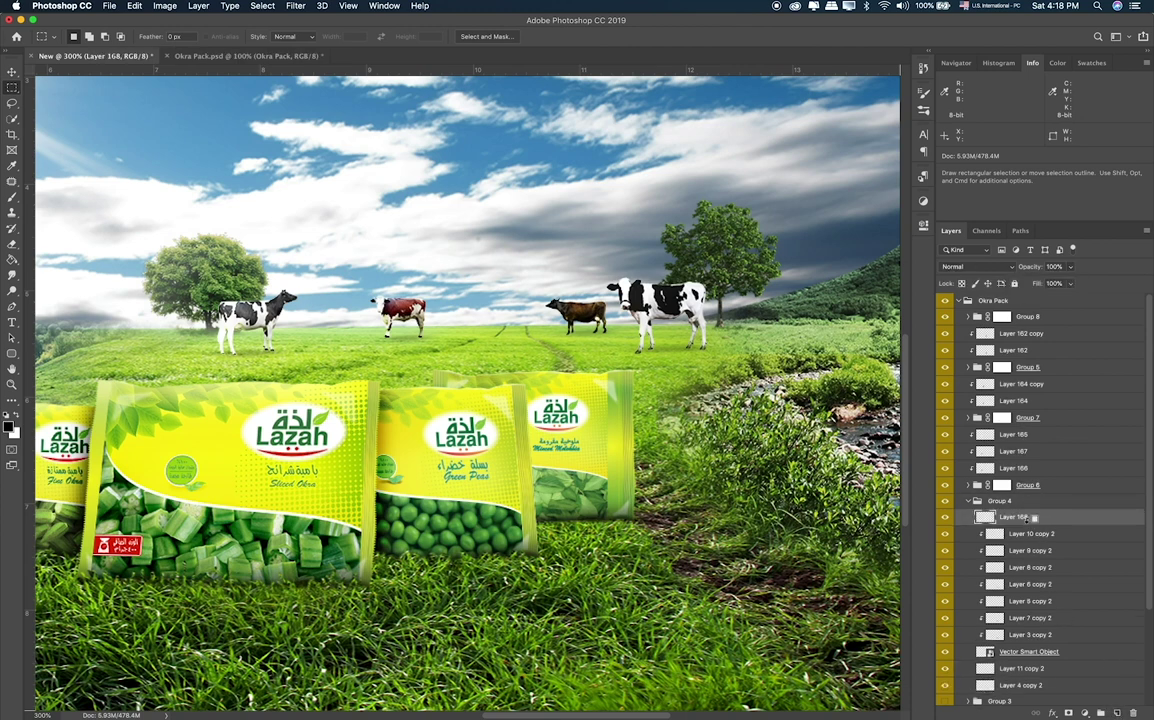
{"action": "left_click_drag", "start_coordinate": [1026, 519], "coordinate": [1023, 498]}
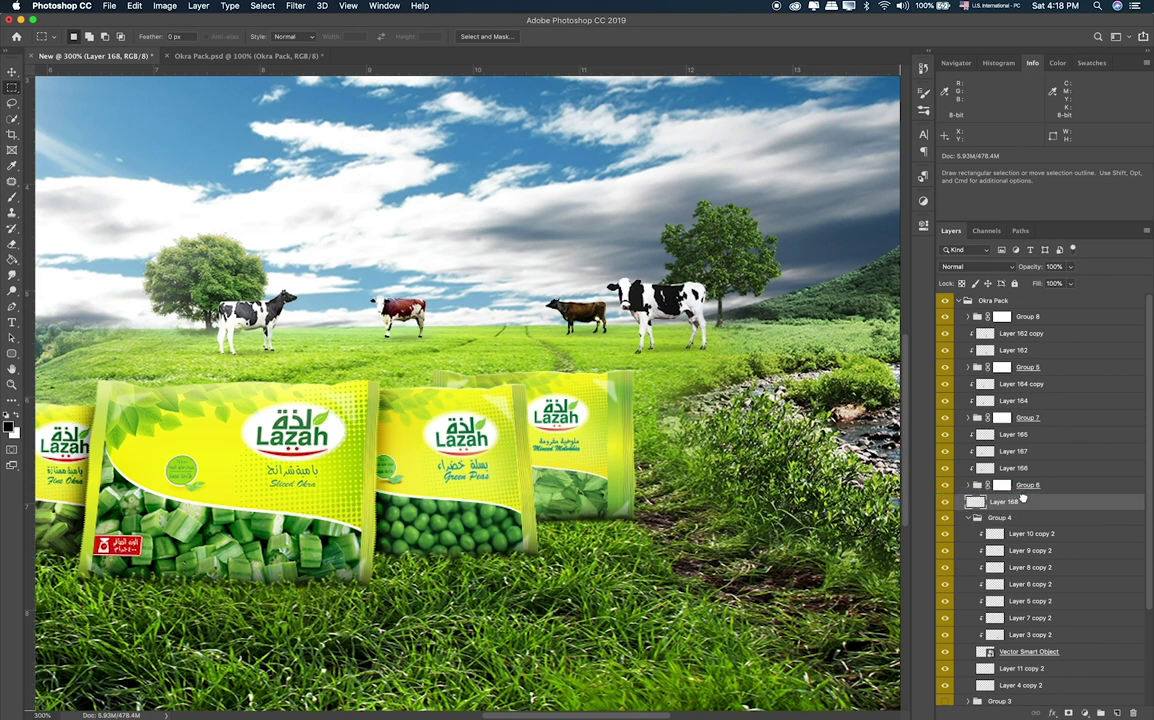
{"action": "left_click", "coordinate": [1022, 504], "text": "alt"}
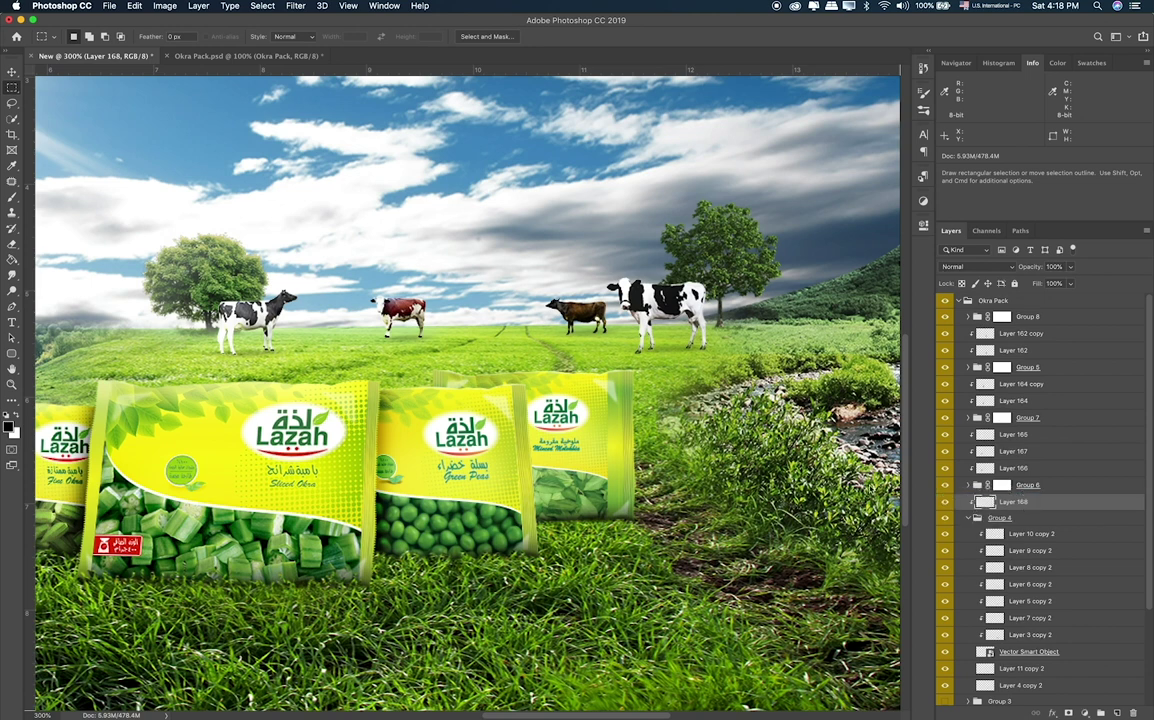
{"action": "key", "text": "b"}
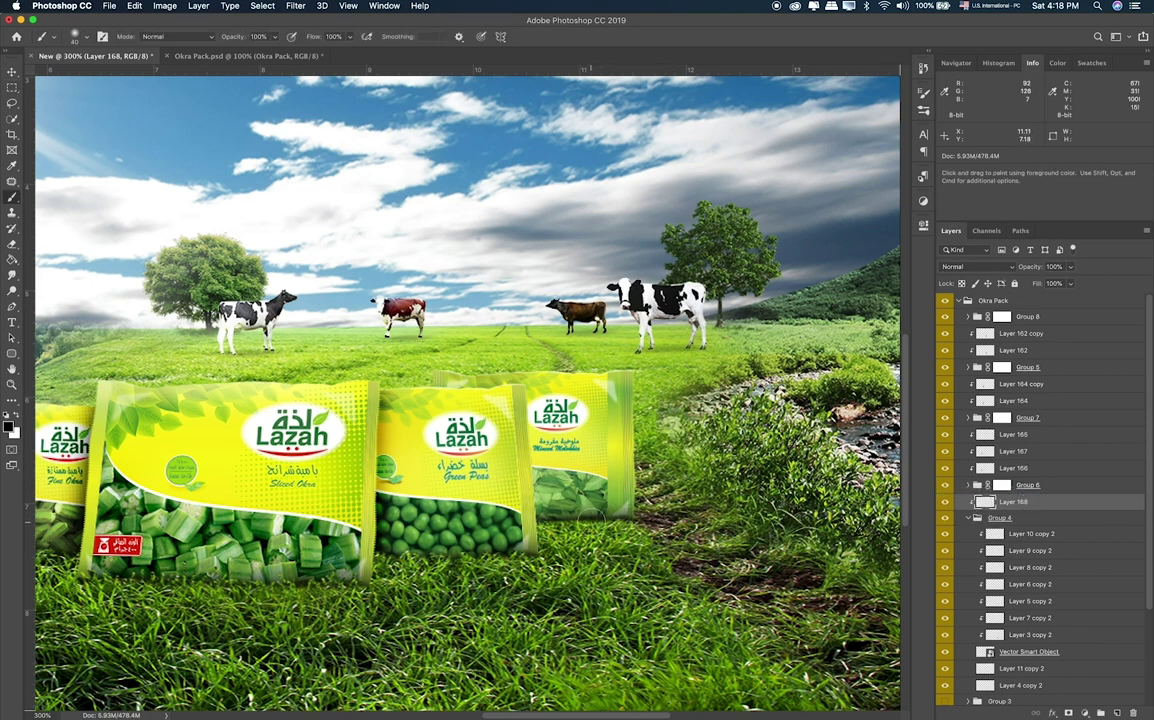
{"action": "left_click_drag", "start_coordinate": [517, 345], "coordinate": [517, 468]}
{"action": "left_click_drag", "start_coordinate": [510, 382], "coordinate": [454, 380]}
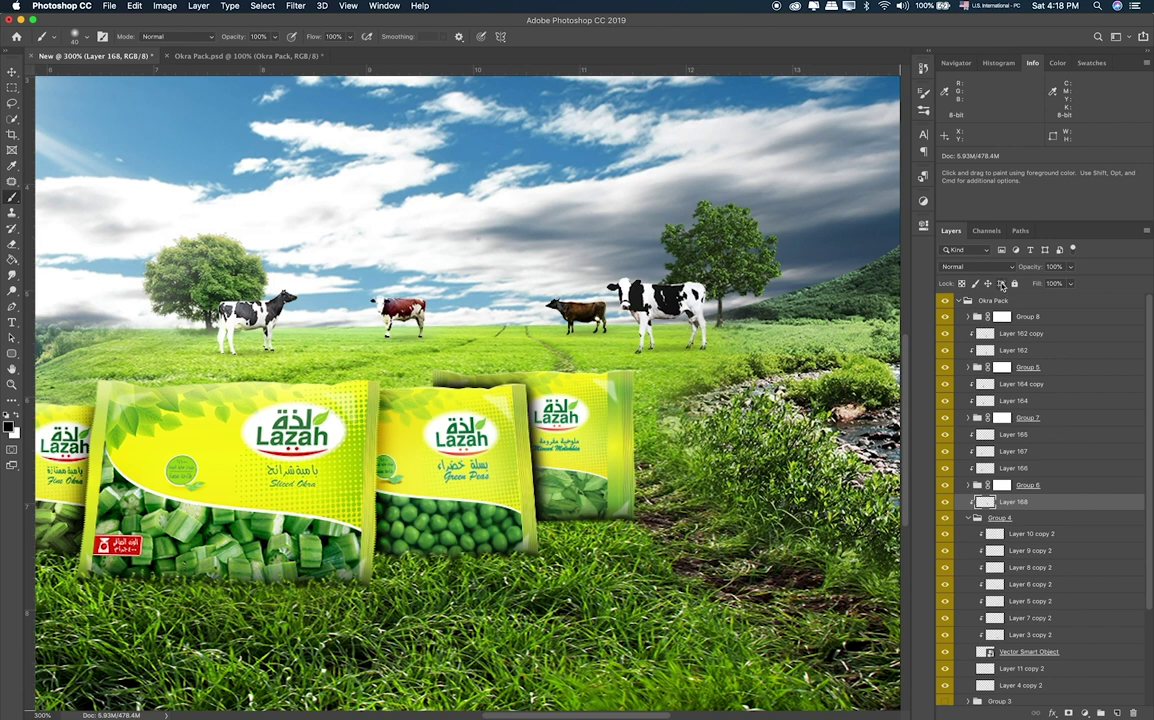
{"action": "left_click", "coordinate": [975, 266]}
{"action": "left_click", "coordinate": [965, 399]}
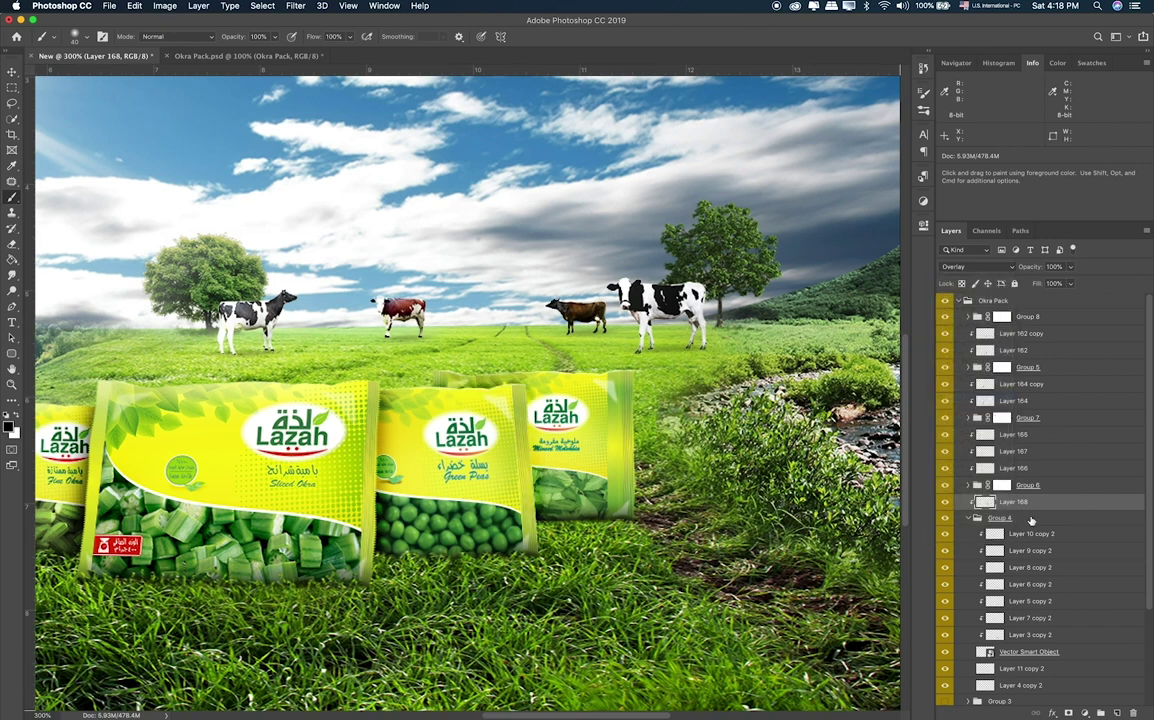
Duplicate Layer 168, set the copy to Normal at 84% opacity, and collapse Okra Pack.
{"action": "key", "text": "super+j"}
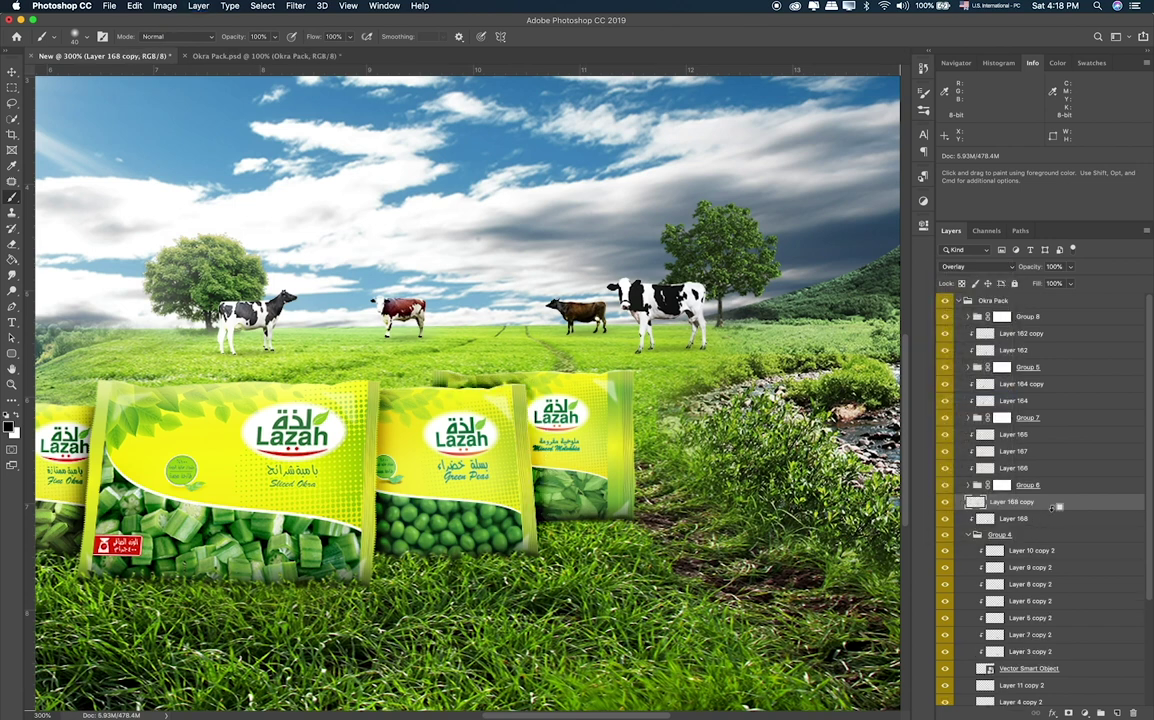
{"action": "left_click", "coordinate": [975, 266]}
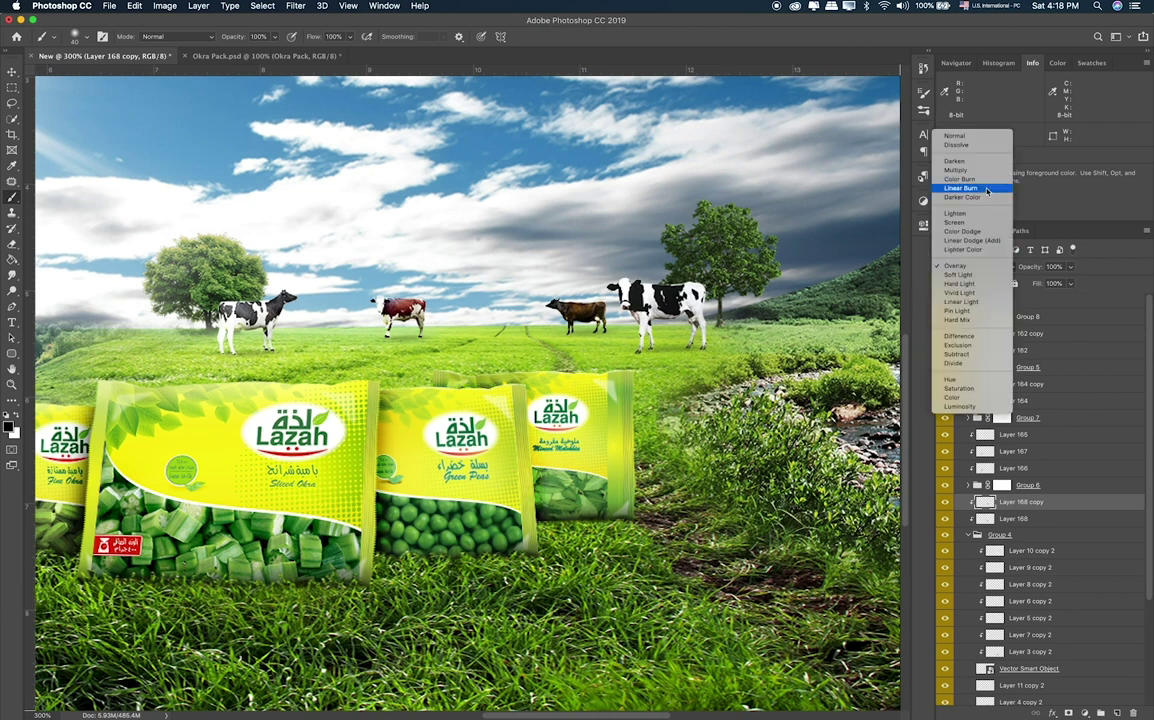
{"action": "left_click", "coordinate": [998, 137]}
{"action": "key", "text": "e"}
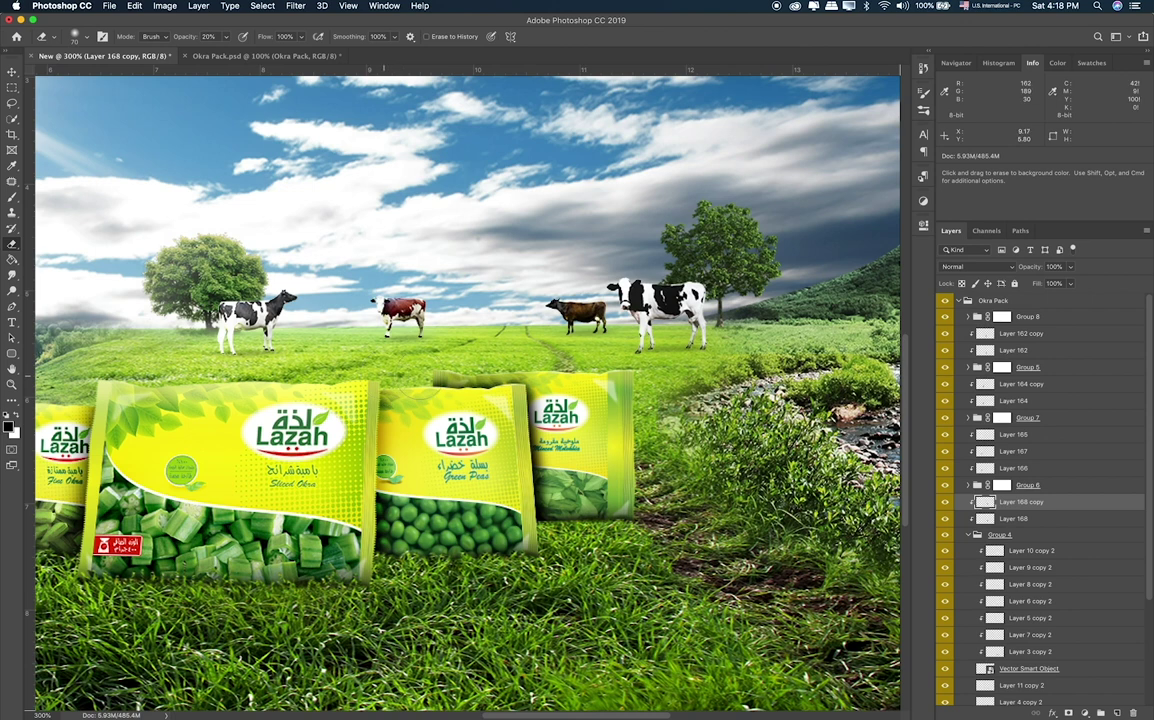
{"action": "left_click", "coordinate": [1068, 267]}
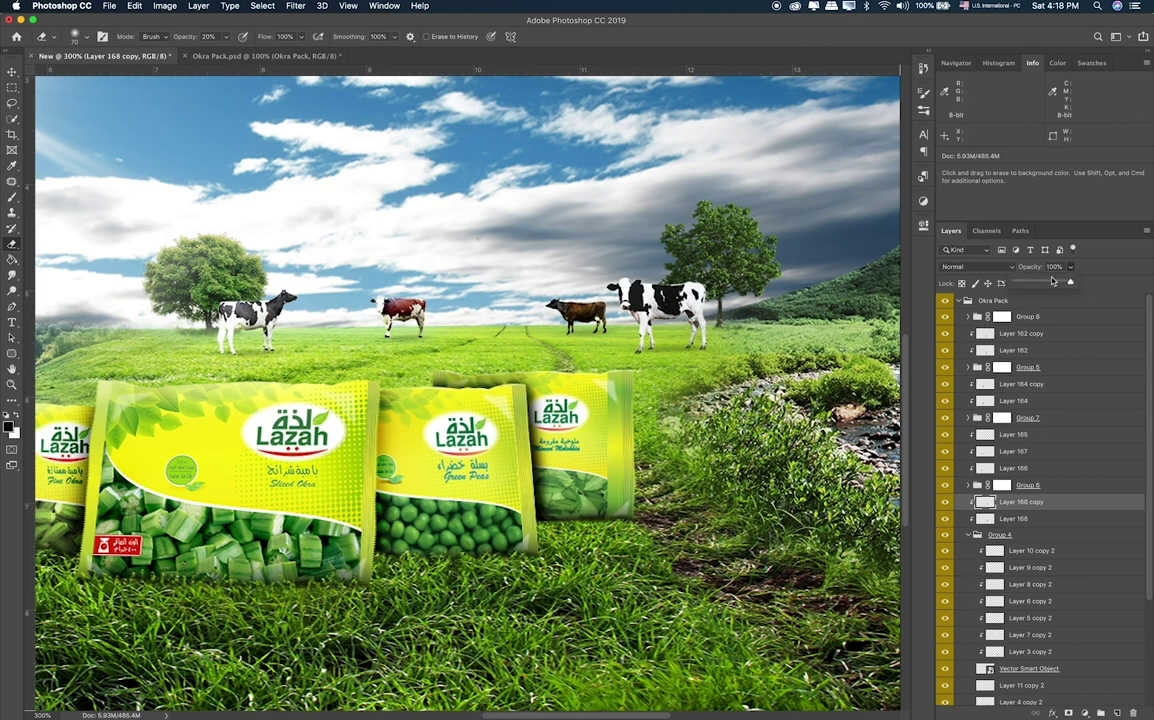
{"action": "left_click_drag", "start_coordinate": [1052, 284], "coordinate": [1047, 284]}
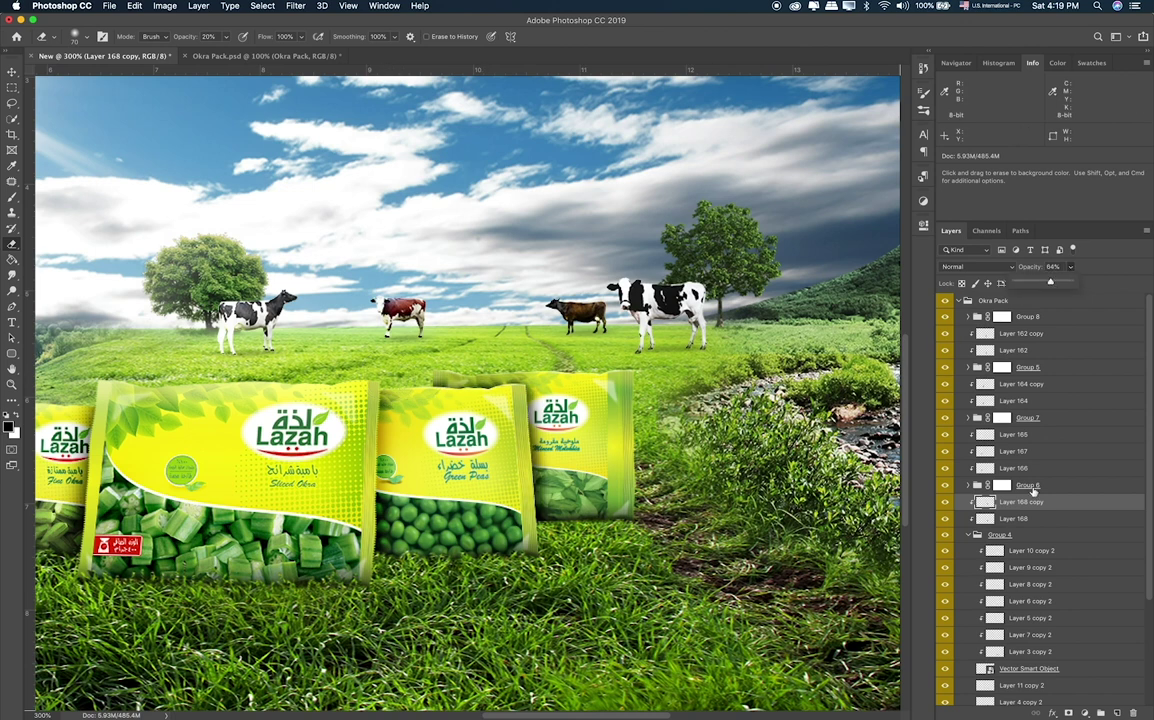
{"action": "key", "text": "v"}
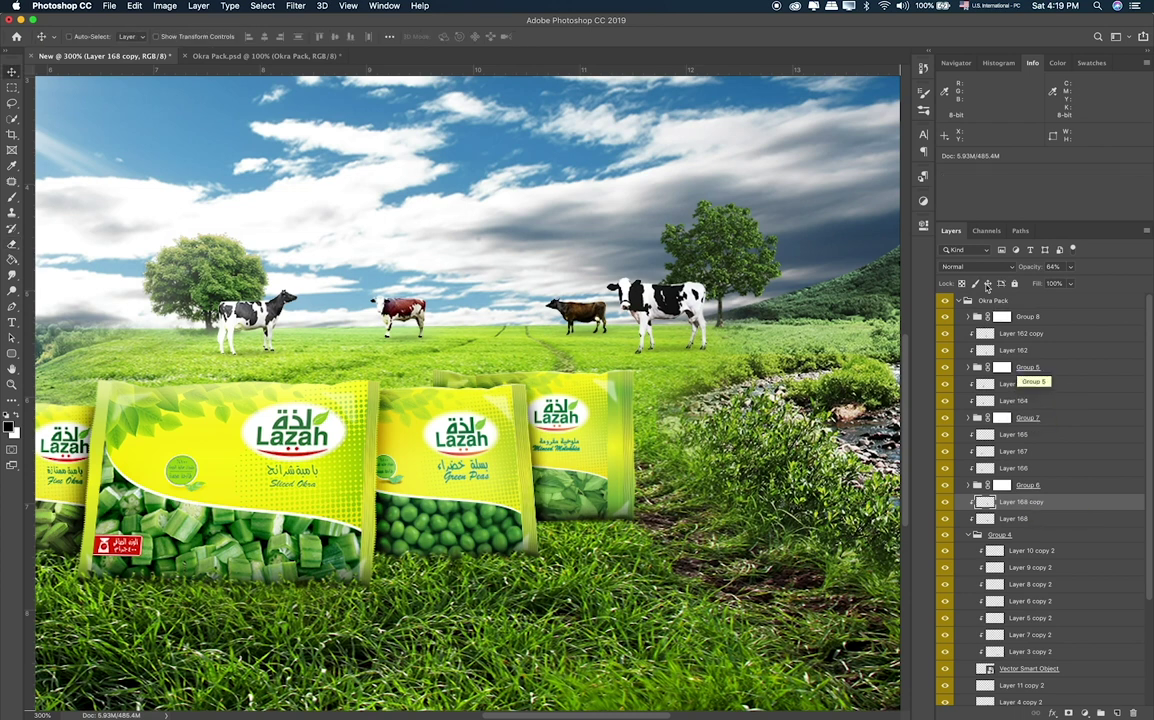
{"action": "left_click", "coordinate": [962, 301]}
Create Layer 169 above Layer 168 copy and switch to a white brush.
{"action": "key", "text": "ctrl+minus"}
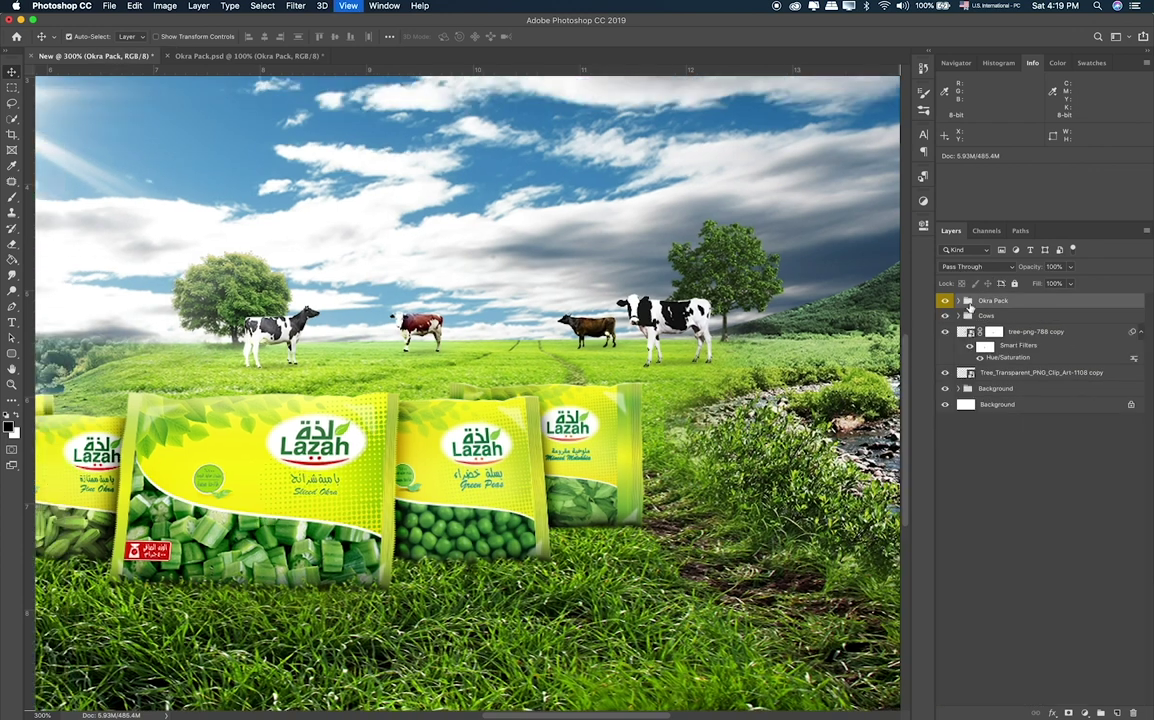
{"action": "key", "text": "ctrl+minus"}
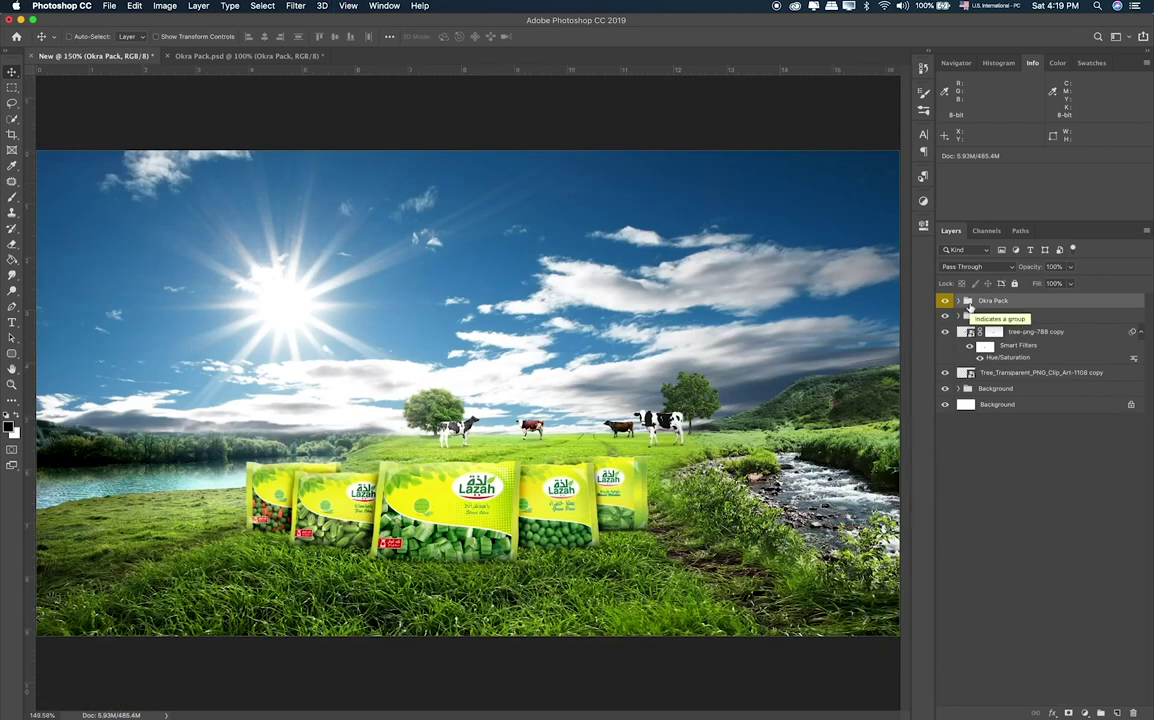
{"action": "left_click", "coordinate": [960, 302]}
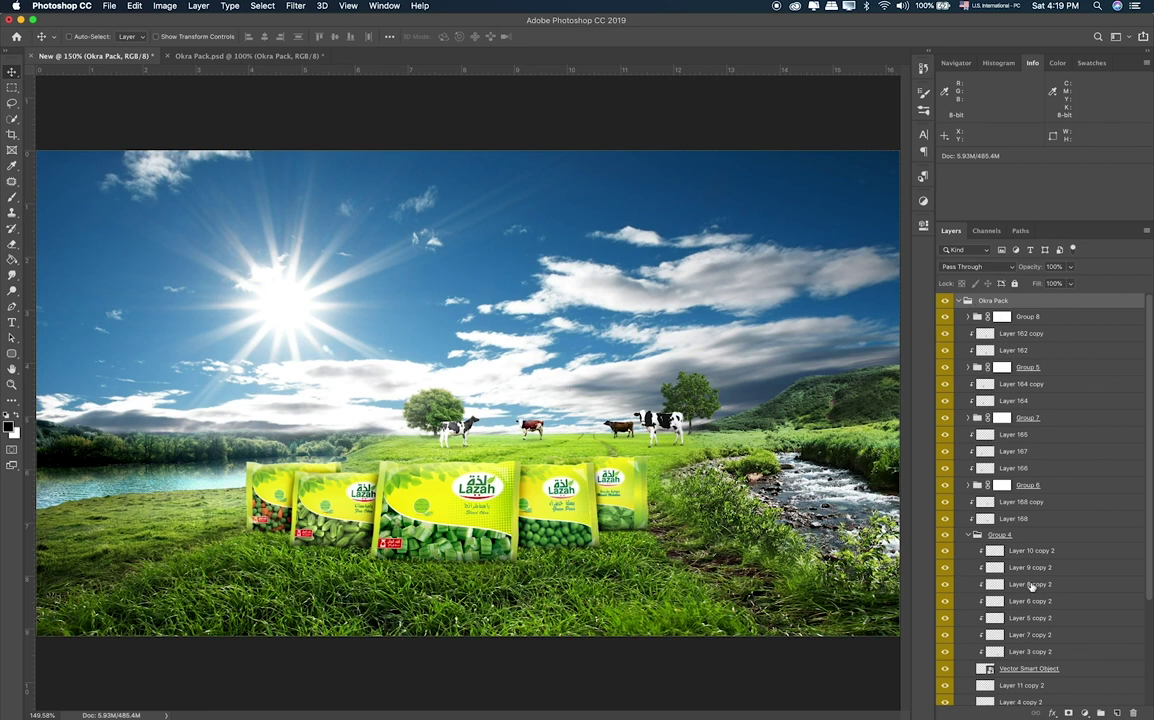
{"action": "scroll", "coordinate": [1031, 587], "scroll_direction": "down", "scroll_amount": 3}
{"action": "left_click", "coordinate": [1006, 444]}
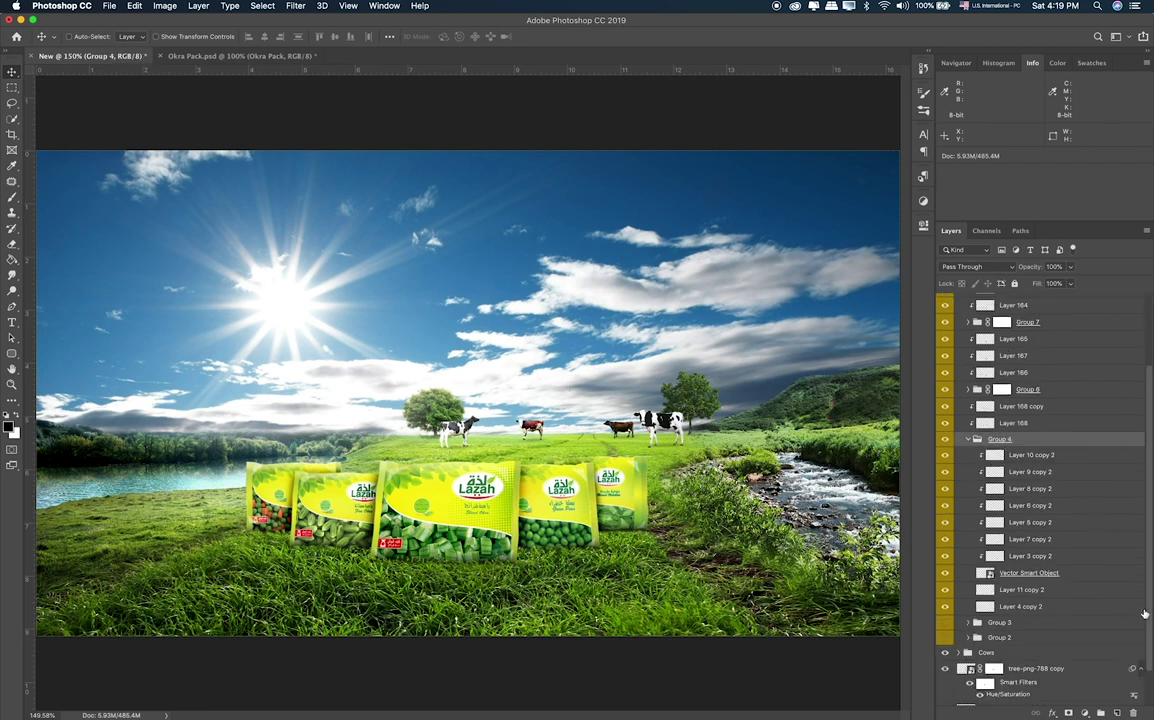
{"action": "left_click", "coordinate": [1117, 712]}
{"action": "left_click_drag", "start_coordinate": [1015, 406], "coordinate": [1031, 404]}
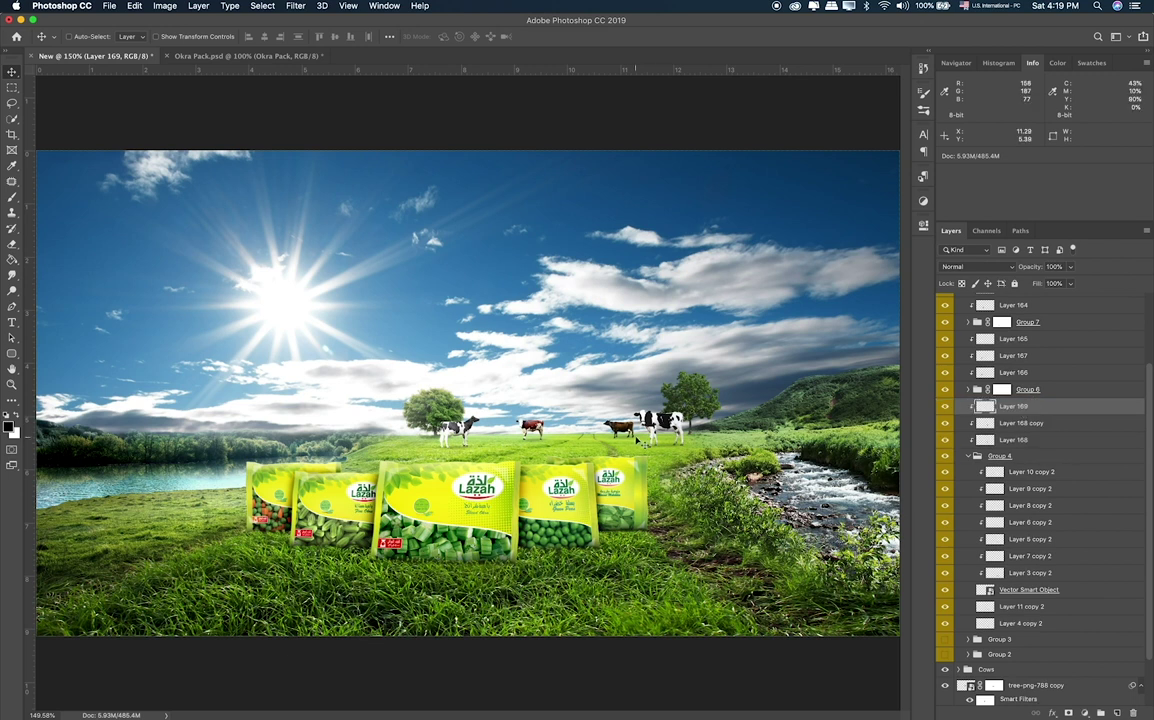
{"action": "key", "text": "b"}
{"action": "key", "text": "x"}
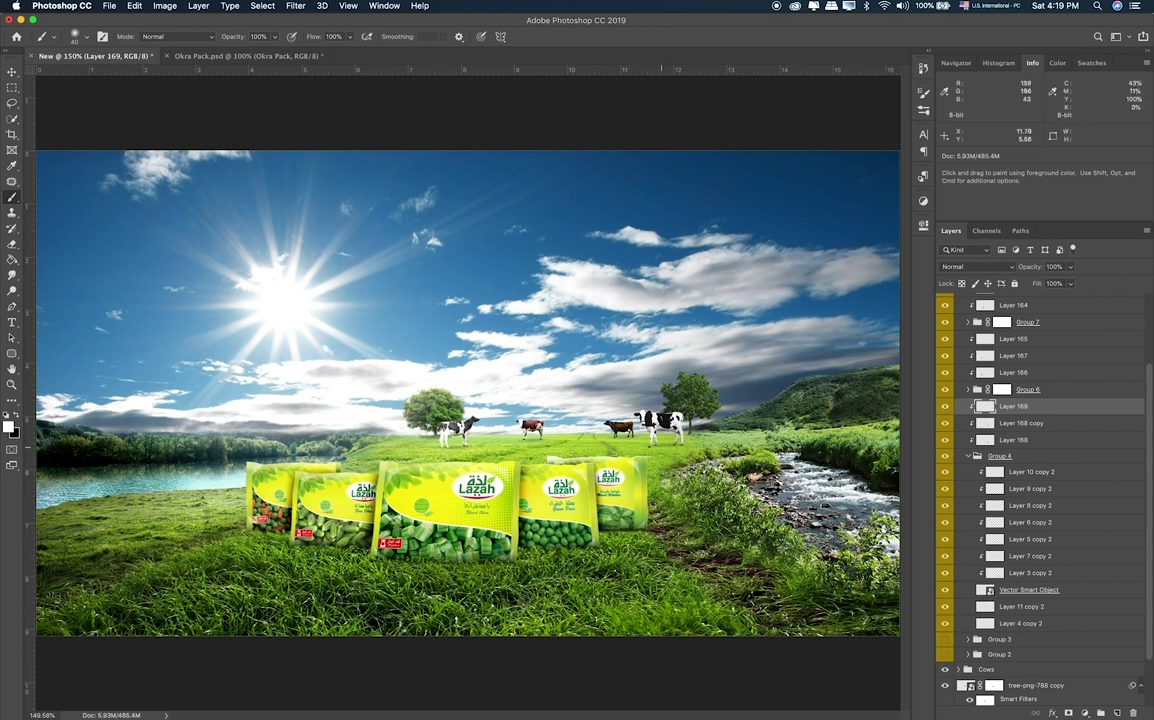
Set Layer 169 to Overlay at 71% opacity and collapse the Okra Pack group.
{"action": "left_click", "coordinate": [955, 266]}
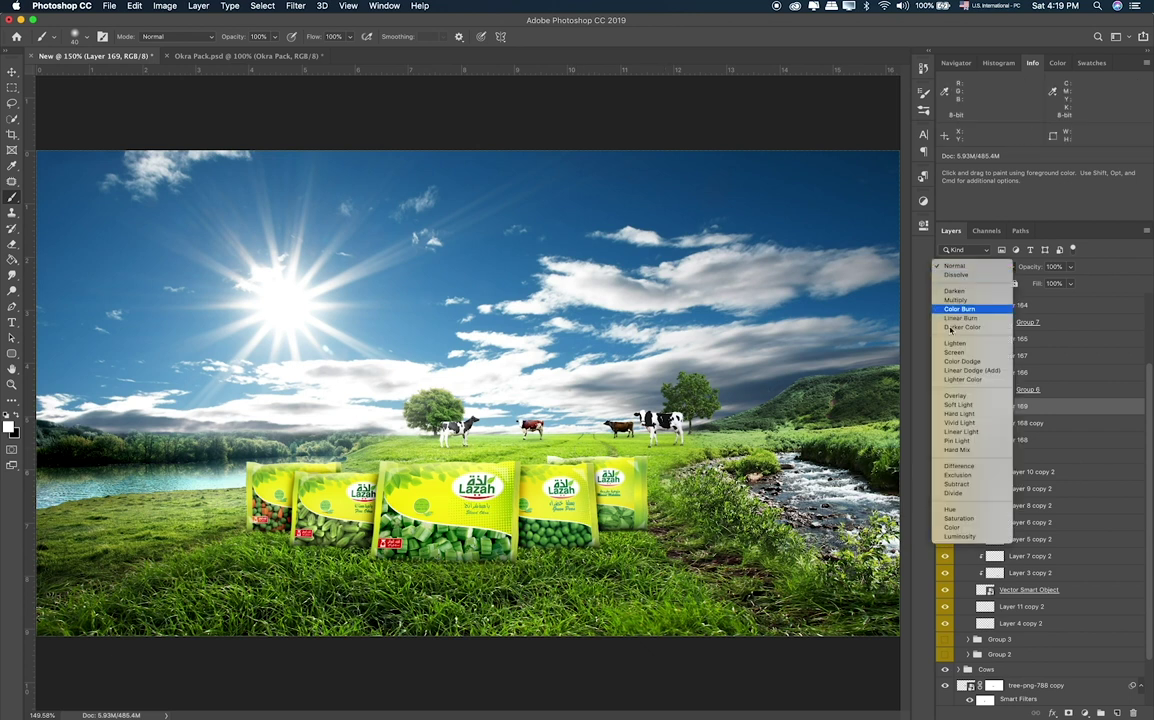
{"action": "left_click", "coordinate": [955, 395]}
{"action": "left_click_drag", "start_coordinate": [1070, 266], "coordinate": [1055, 282]}
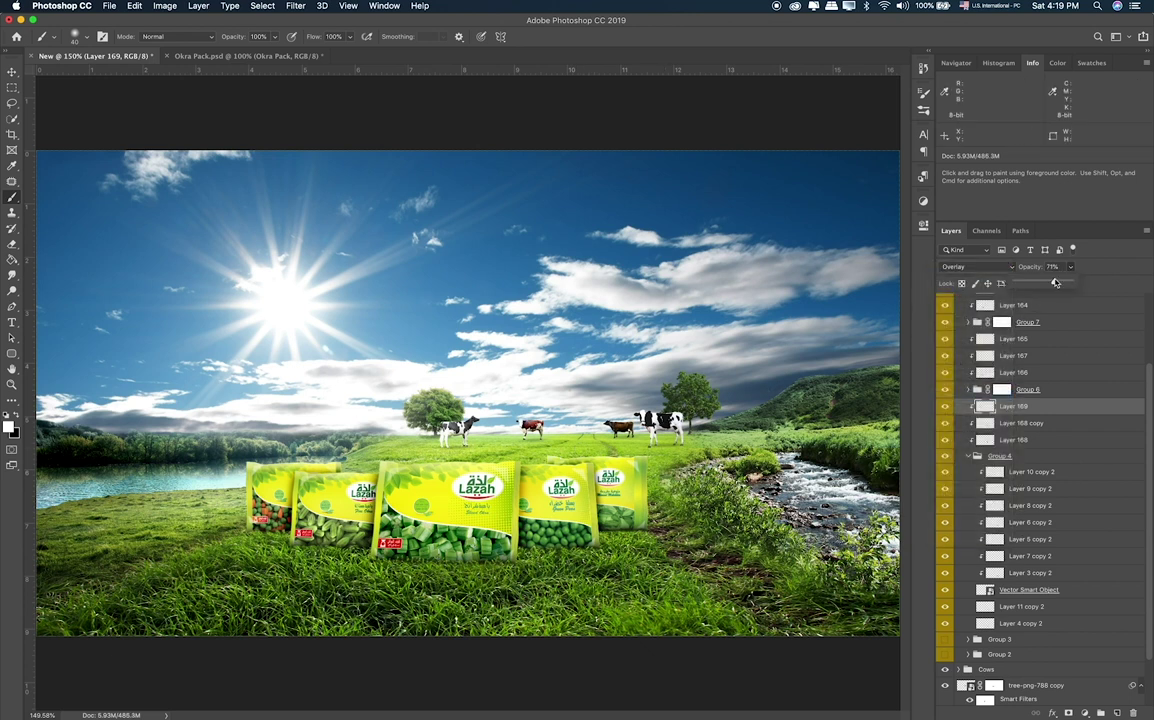
{"action": "left_click", "coordinate": [1010, 339]}
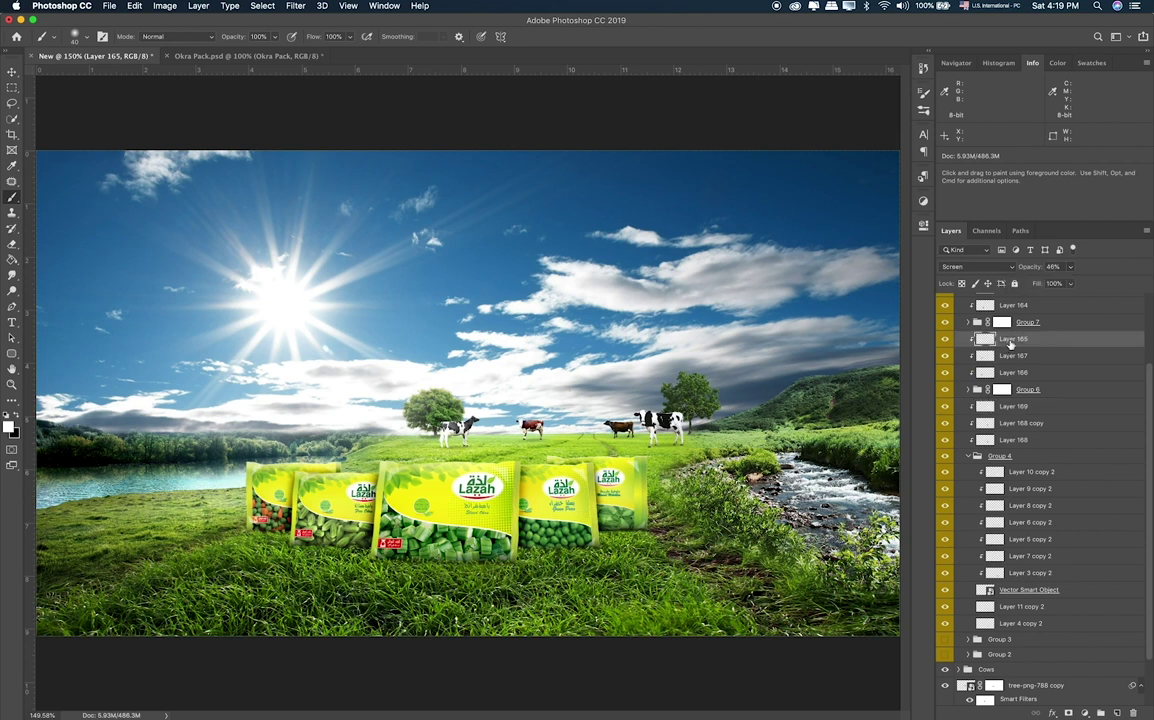
{"action": "scroll", "coordinate": [990, 325], "scroll_direction": "up", "scroll_amount": 3}
{"action": "left_click", "coordinate": [962, 301]}
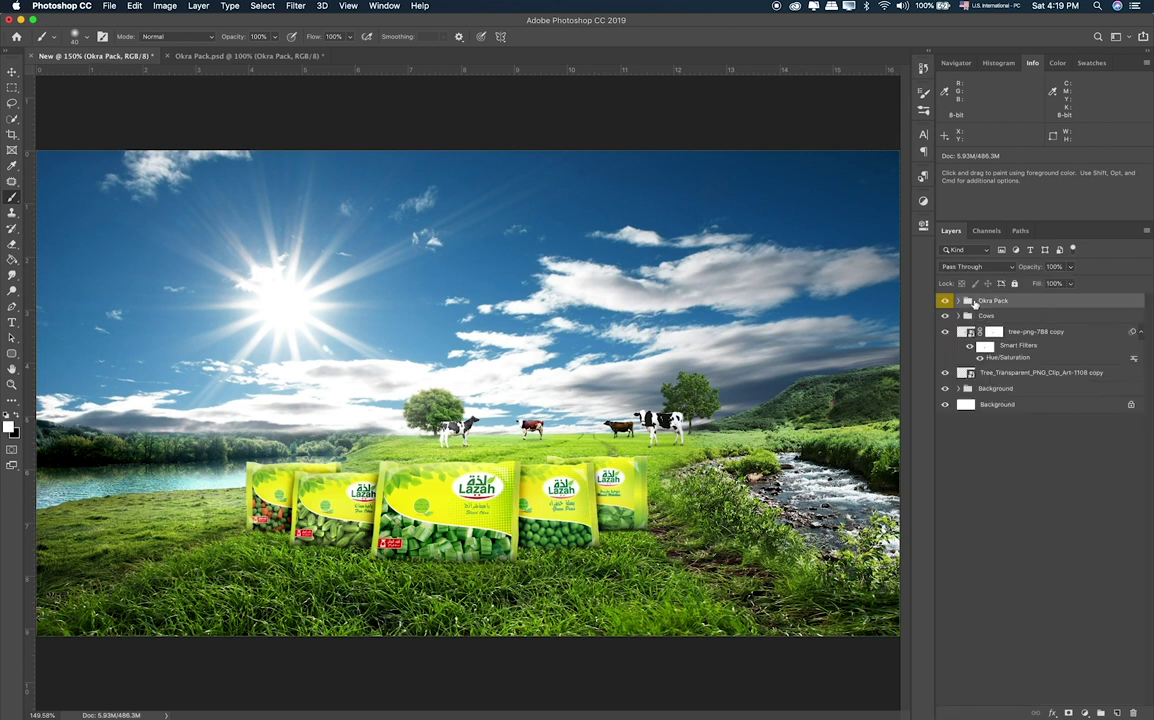
Nudge the Lazah packs slightly left and expand the Okra Pack group to reach Group 4.
{"action": "key", "text": "v"}
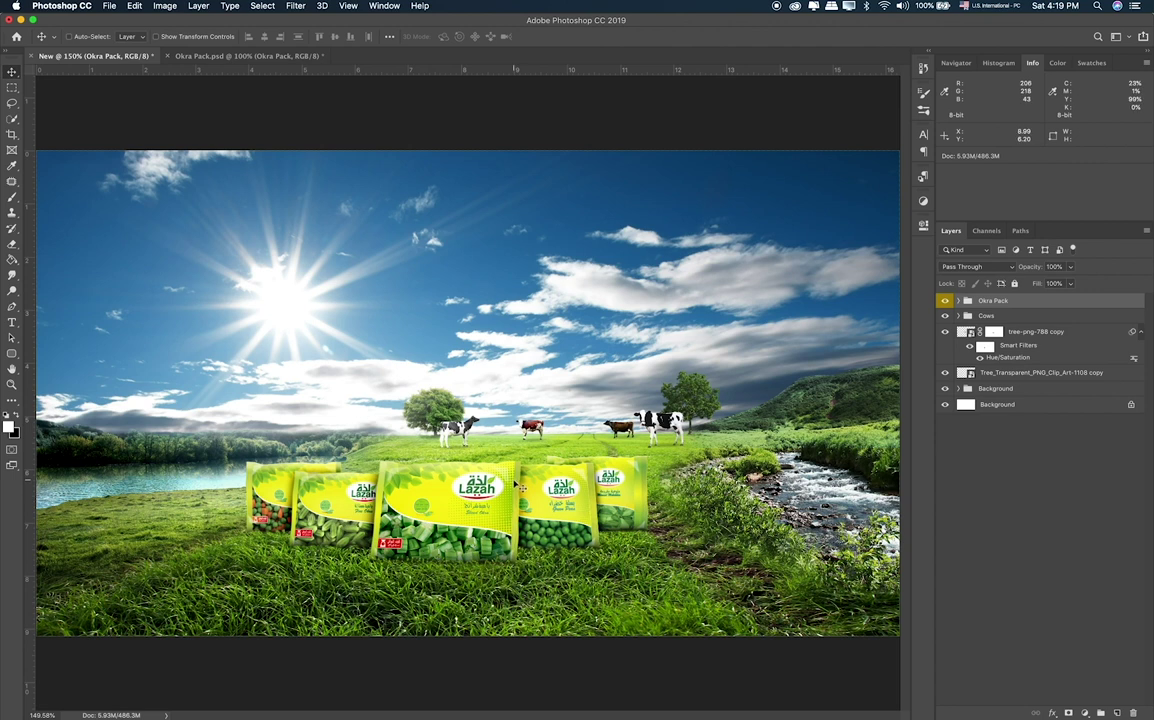
{"action": "left_click_drag", "start_coordinate": [507, 482], "coordinate": [495, 480]}
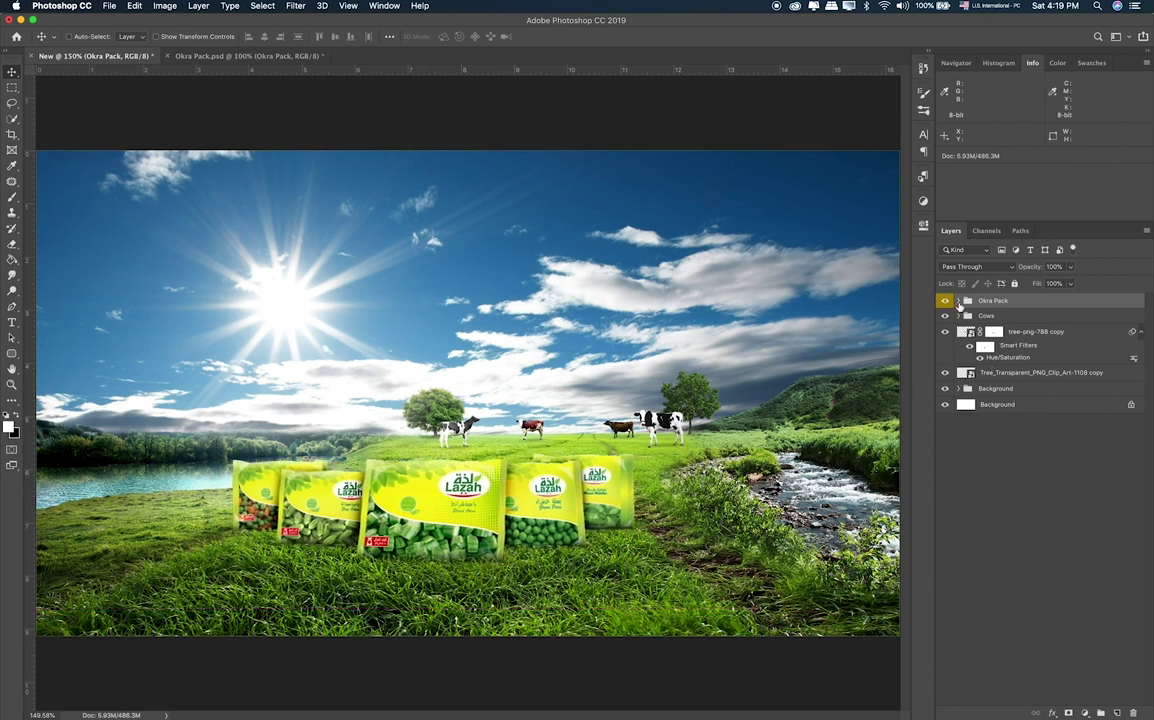
{"action": "left_click", "coordinate": [958, 300]}
{"action": "scroll", "coordinate": [986, 383], "scroll_direction": "down", "scroll_amount": 2}
{"action": "scroll", "coordinate": [995, 410], "scroll_direction": "down", "scroll_amount": 3}
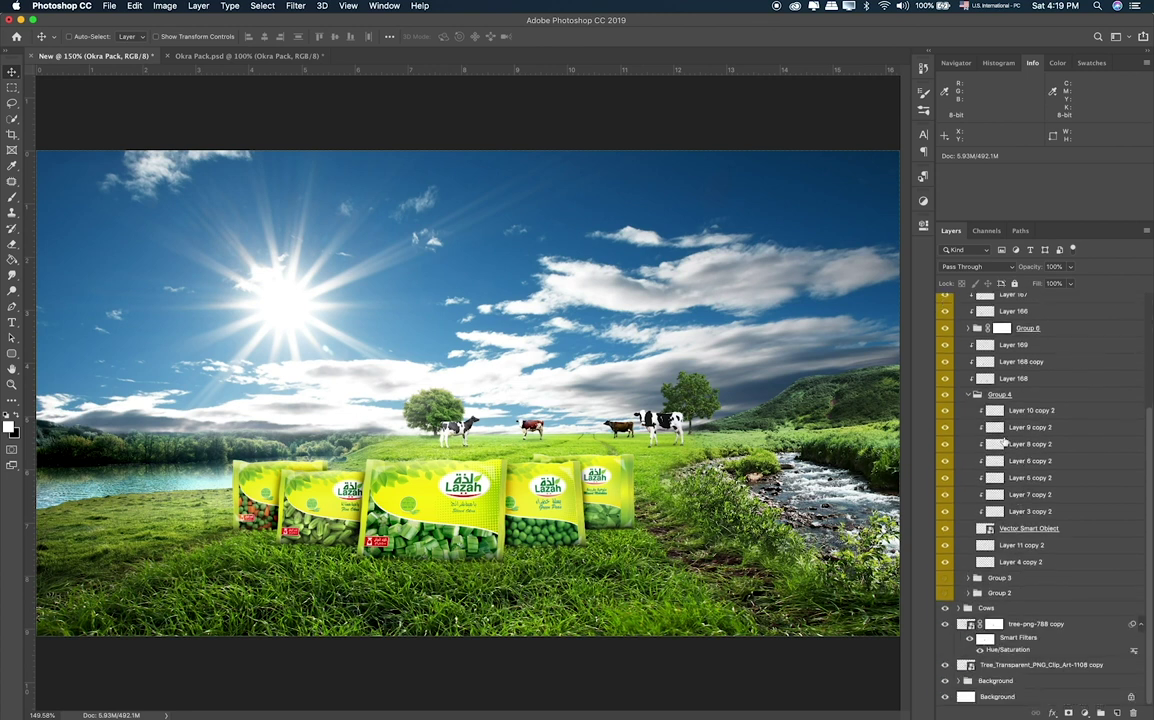
{"action": "left_click", "coordinate": [970, 395]}
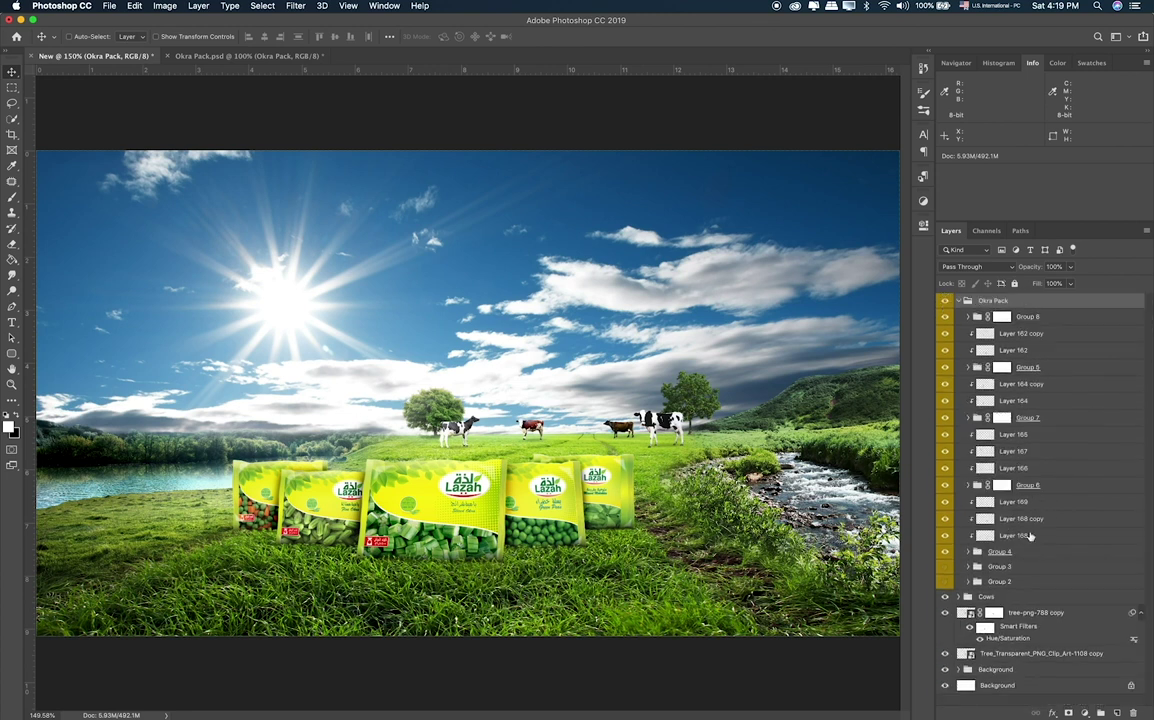
Add a layer mask to Group 4 and brush on it to blend the packs into the grass.
{"action": "left_click", "coordinate": [1039, 551]}
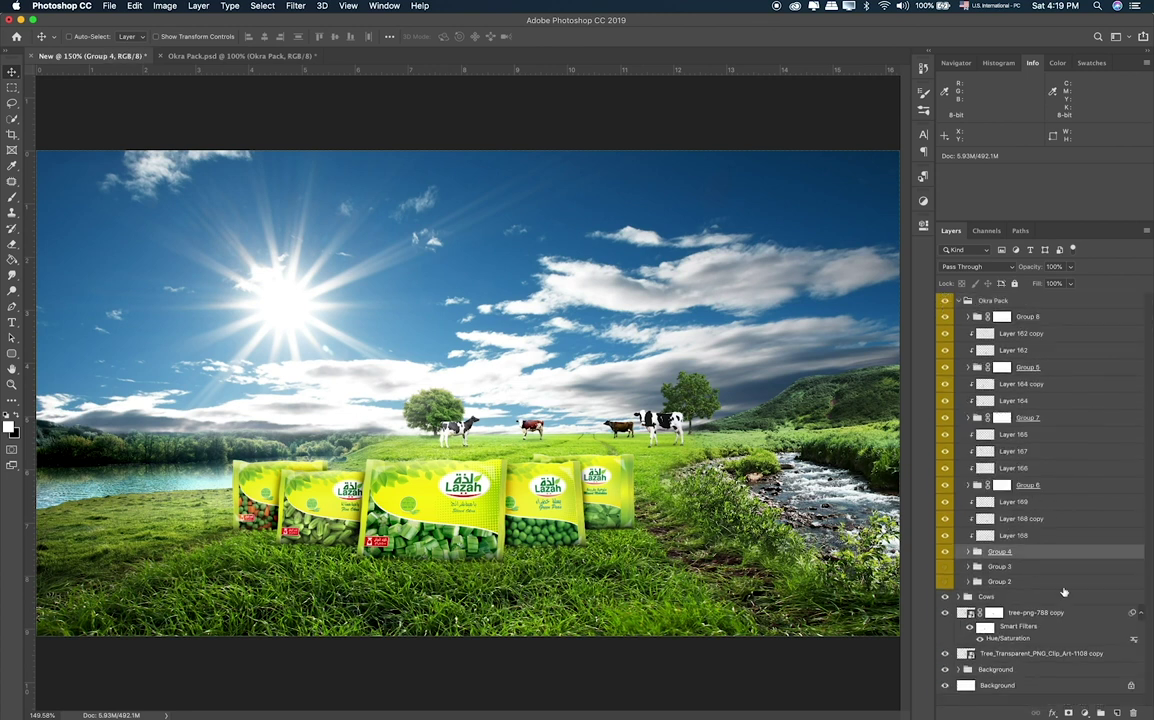
{"action": "left_click", "coordinate": [1070, 712]}
{"action": "key", "text": "ctrl+plus"}
{"action": "key", "text": "ctrl+plus"}
{"action": "key", "text": "ctrl+plus"}
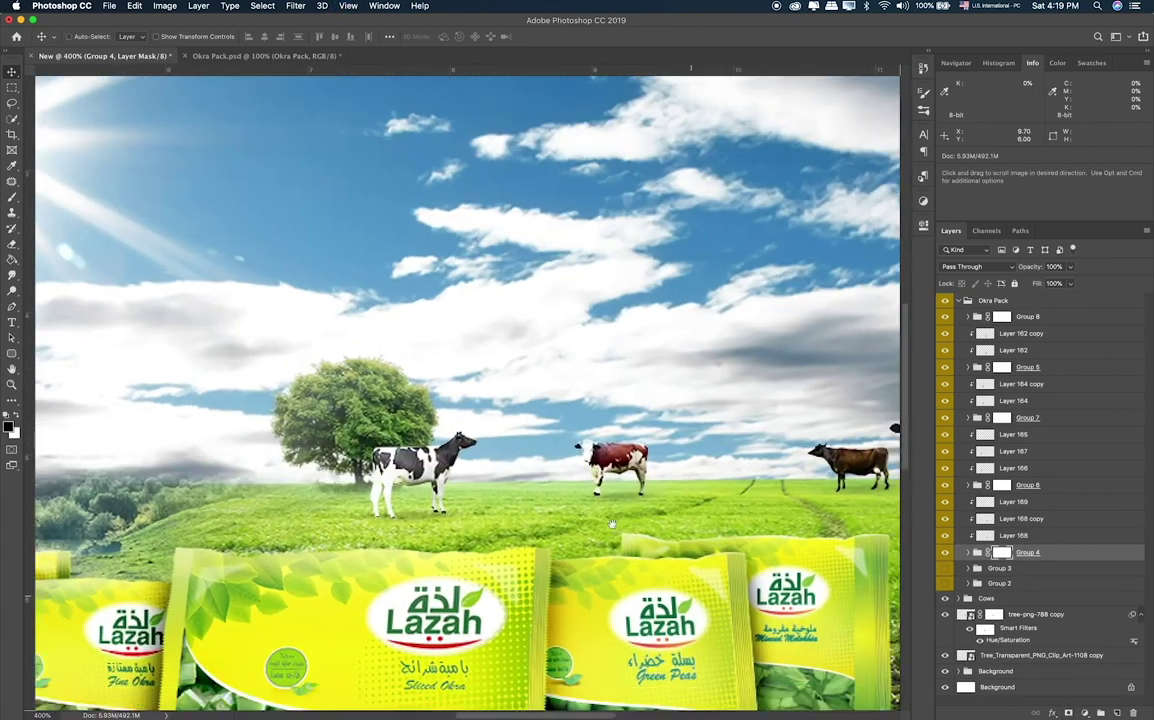
{"action": "left_click_drag", "start_coordinate": [612, 523], "coordinate": [146, 47]}
{"action": "key", "text": "b"}
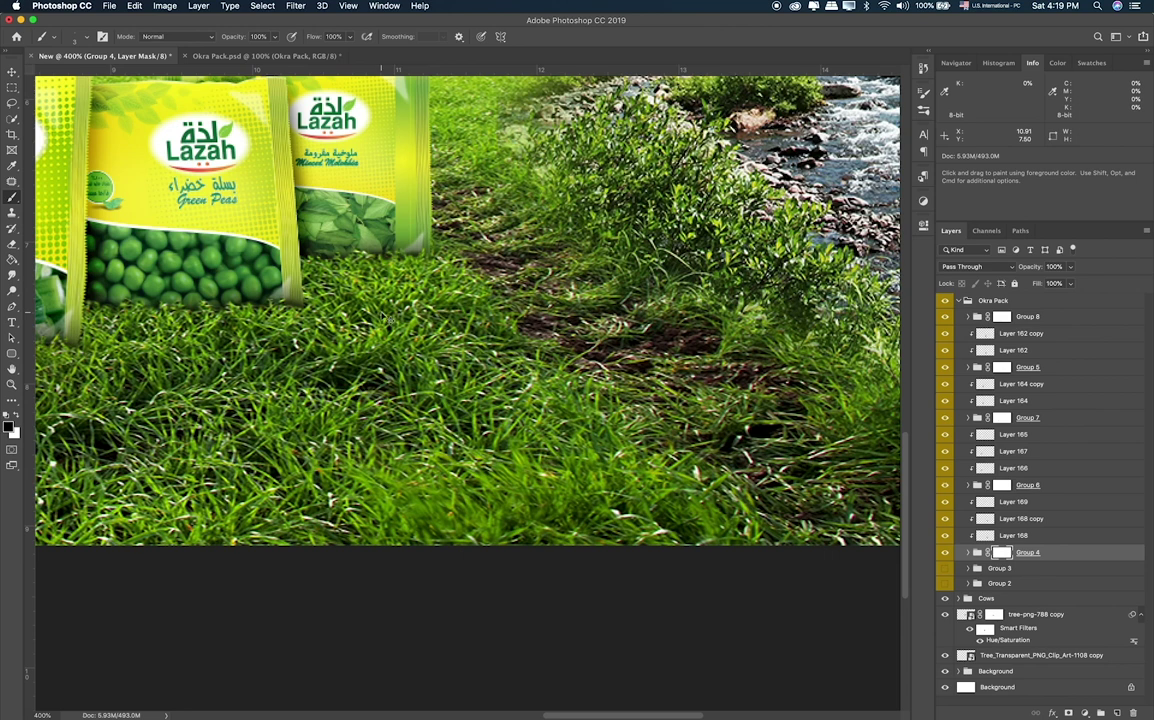
{"action": "key", "text": "super+0"}
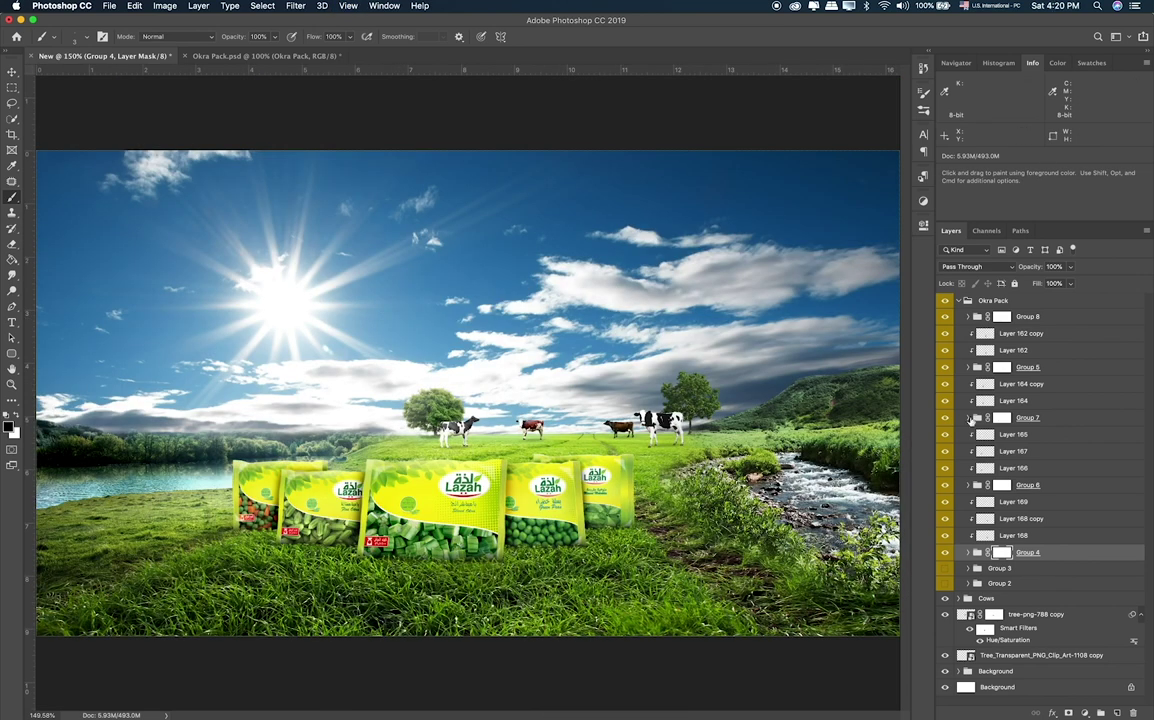
{"action": "left_click", "coordinate": [957, 300]}
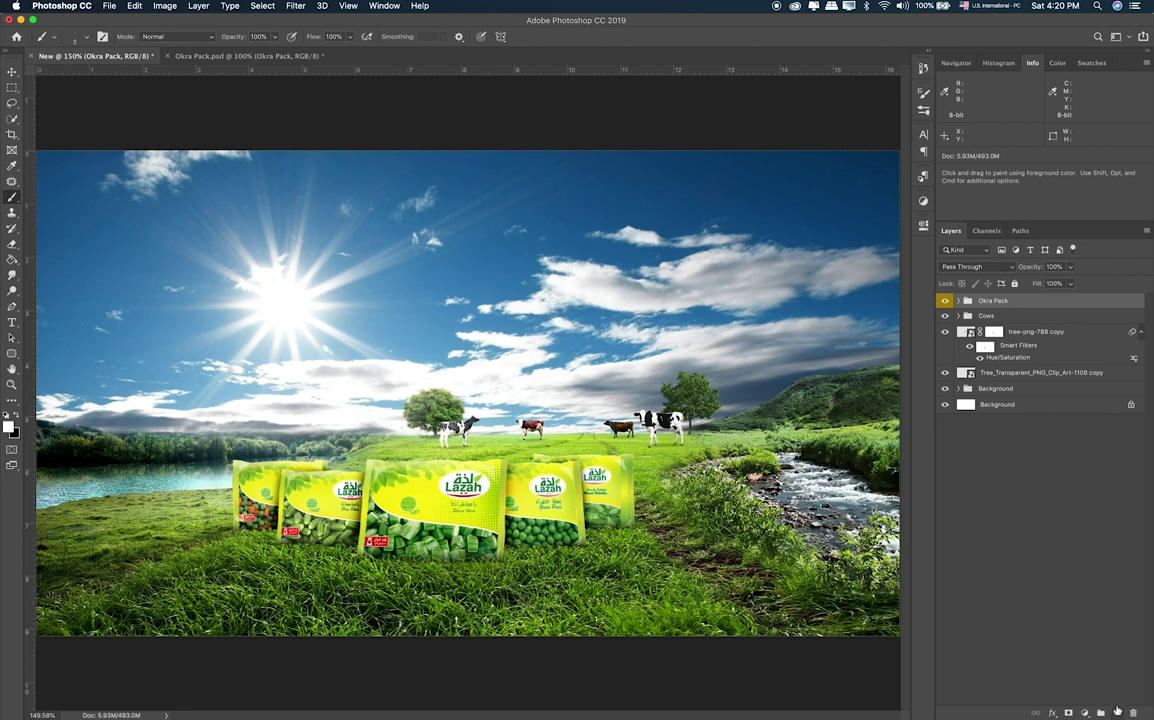
Paint sampled grass green over the lower packs on new Layer 170 clipped to Okra Pack.
{"action": "key", "text": "super+alt+shift+n"}
{"action": "left_click", "coordinate": [1032, 306], "text": "alt"}
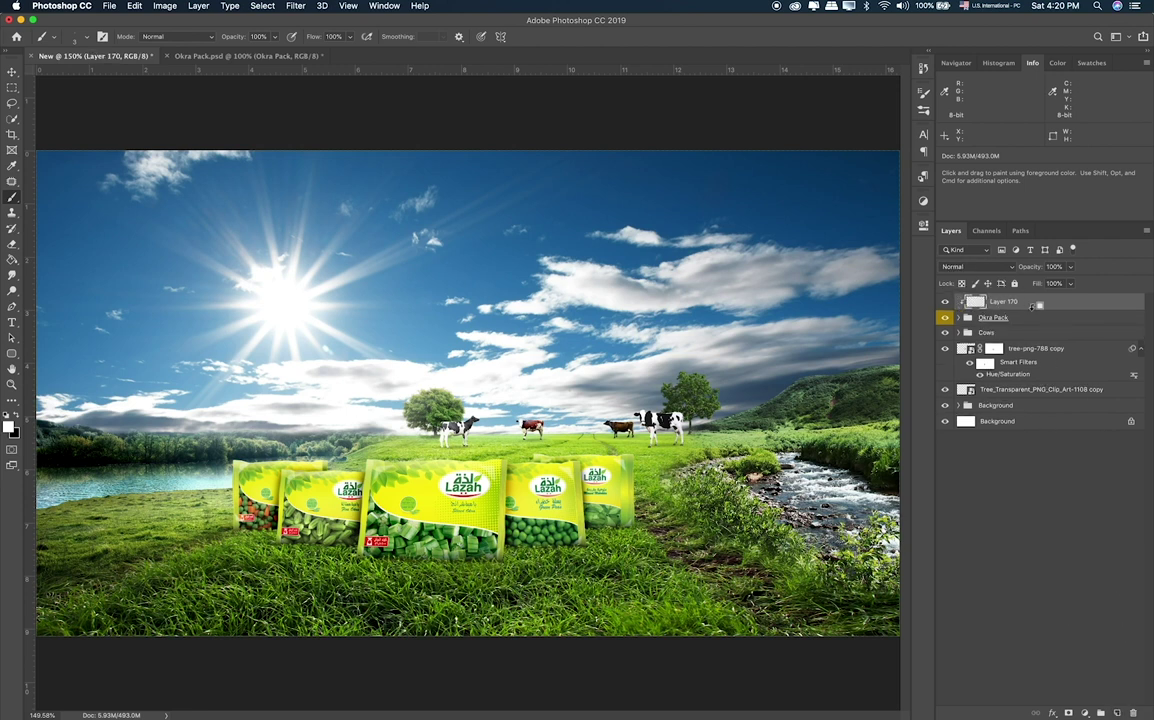
{"action": "left_click", "coordinate": [445, 572], "text": "alt"}
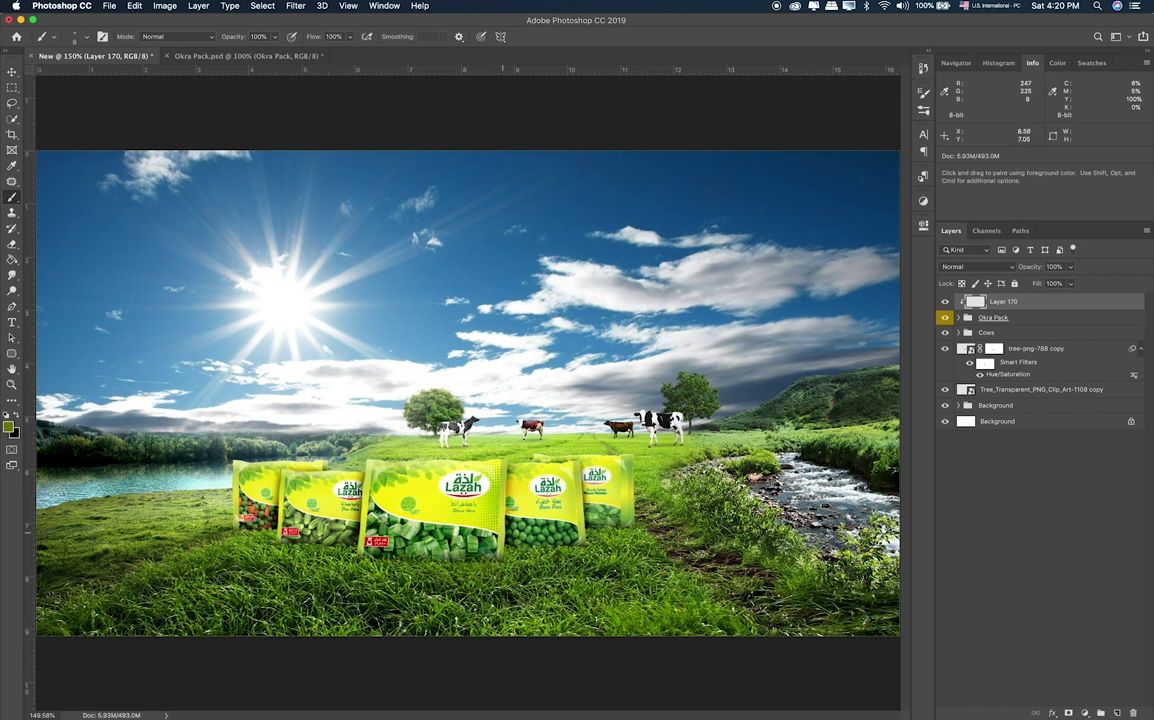
{"action": "key", "text": "bracketright"}
{"action": "key", "text": "bracketright"}
{"action": "key", "text": "bracketright"}
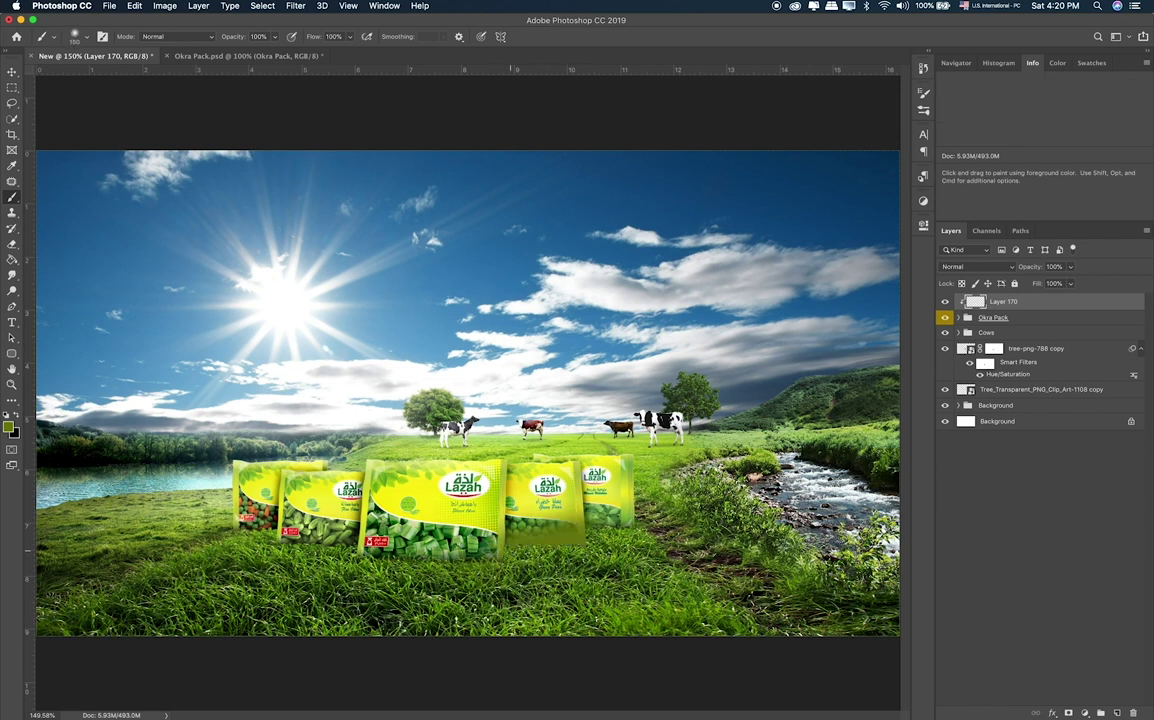
{"action": "mouse_move", "coordinate": [450, 520]}
{"action": "left_mouse_down"}
{"action": "mouse_move", "coordinate": [600, 520]}
{"action": "mouse_move", "coordinate": [215, 515]}
{"action": "left_mouse_up"}
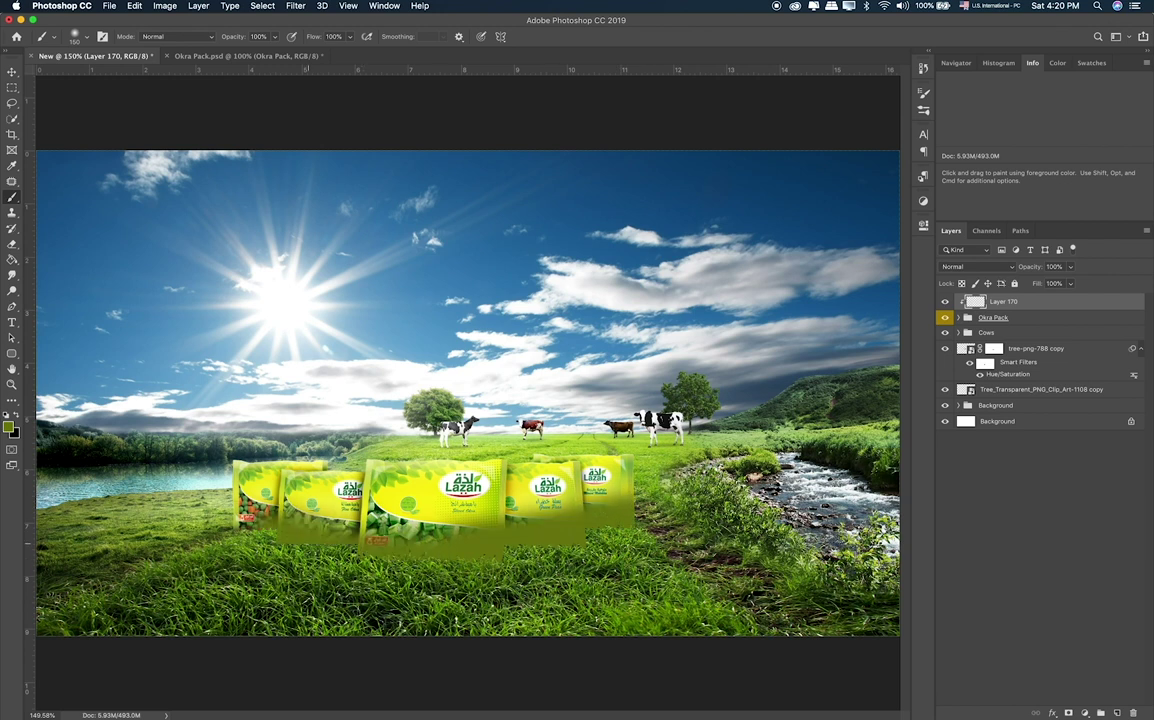
Set Layer 170 to Overlay and erase its edges with a 100px eraser.
{"action": "key", "text": "v"}
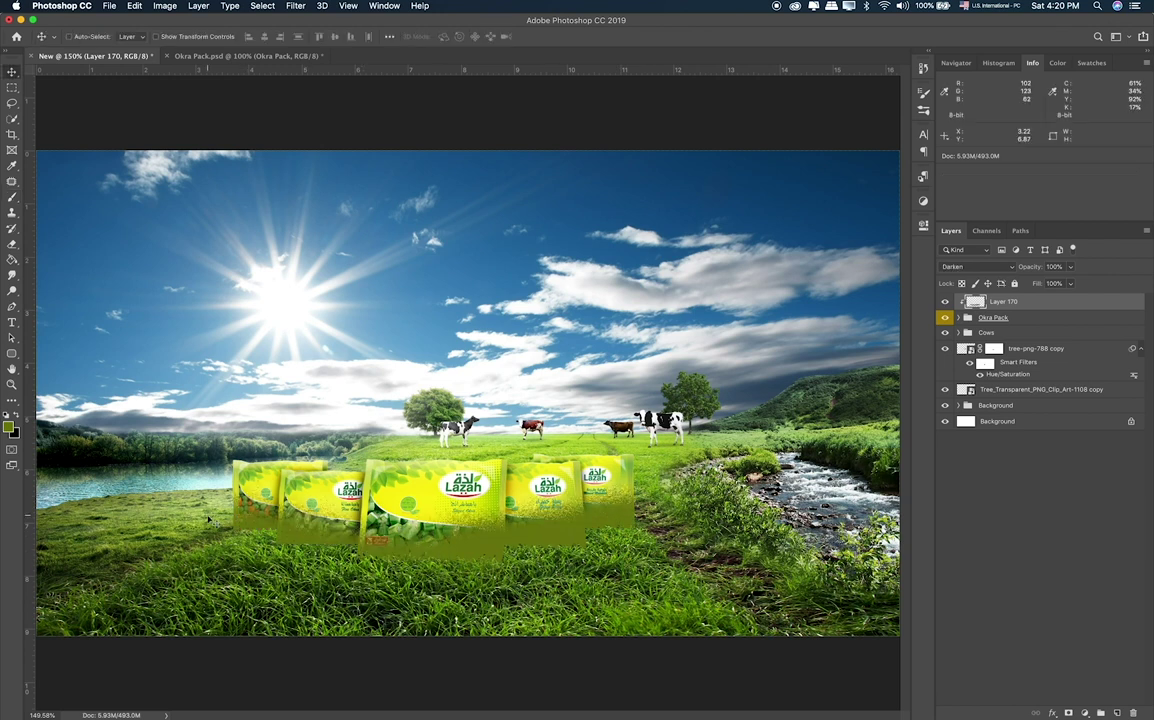
{"action": "key", "text": "shift+plus"}
{"action": "key", "text": "shift+plus"}
{"action": "key", "text": "shift+plus"}
{"action": "key", "text": "shift+plus"}
{"action": "key", "text": "shift+plus"}
{"action": "key", "text": "shift+plus"}
{"action": "key", "text": "shift+plus"}
{"action": "key", "text": "shift+plus"}
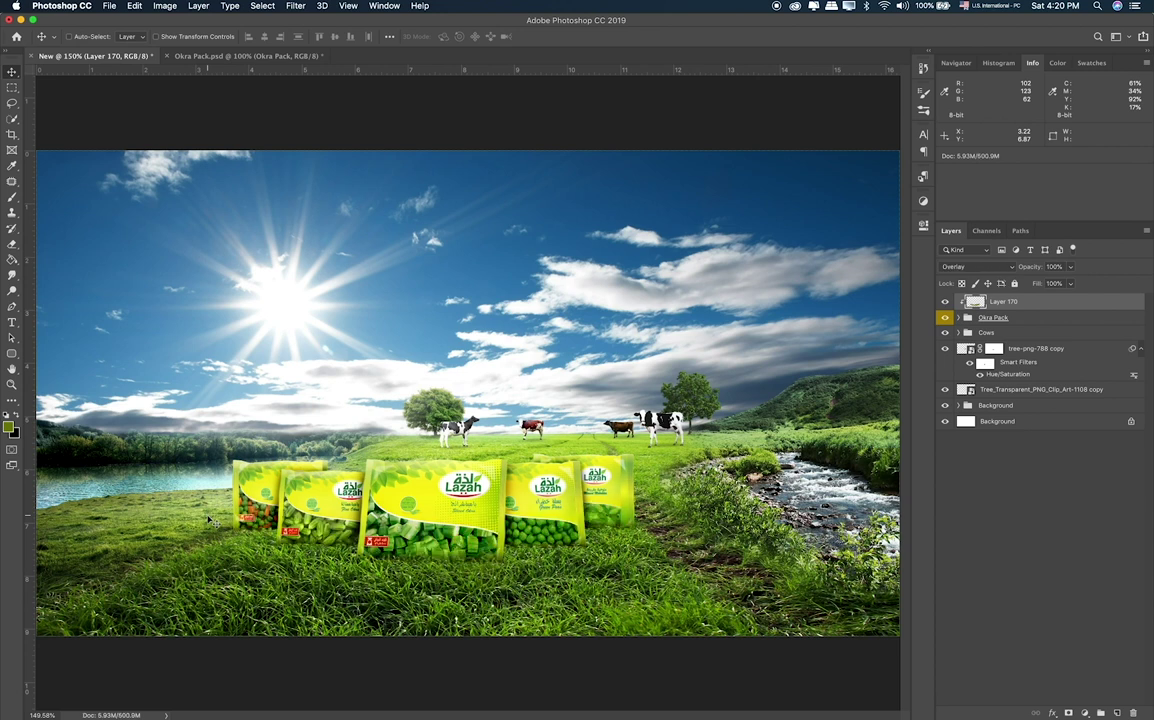
{"action": "key", "text": "e"}
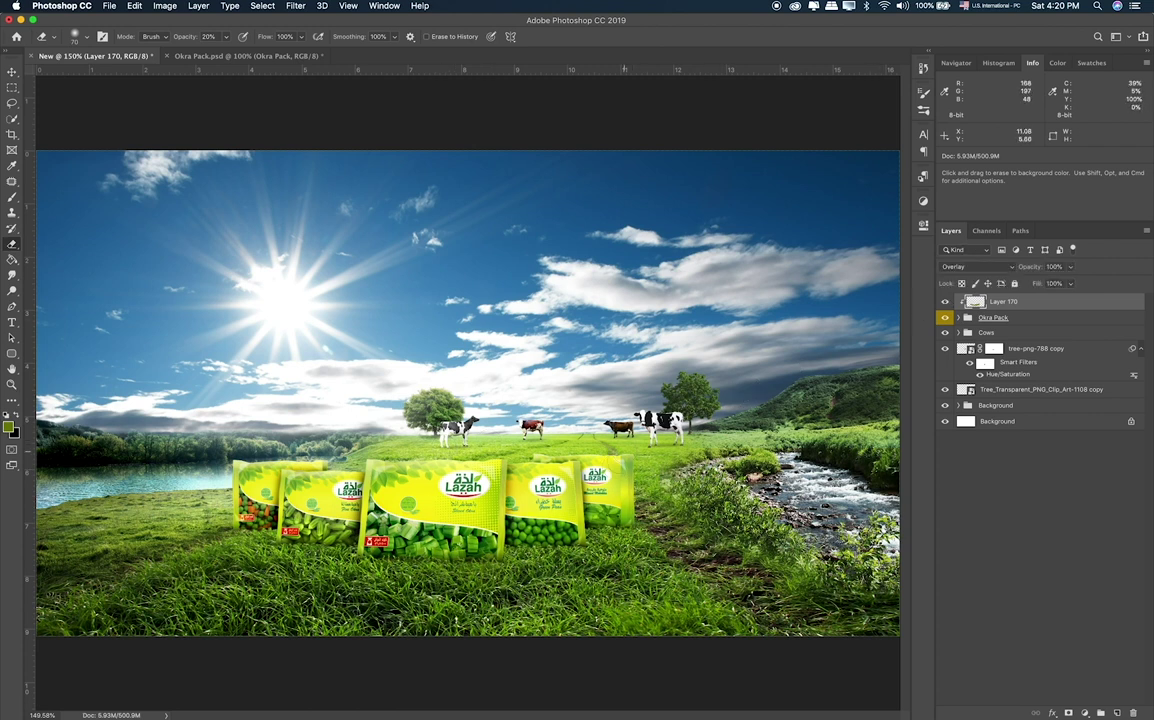
{"action": "key", "text": "bracketright"}
{"action": "key", "text": "bracketright"}
{"action": "key", "text": "bracketright"}
{"action": "left_click", "coordinate": [945, 302]}
{"action": "left_click", "coordinate": [1030, 318]}
Paint sky blue across the pack tops on a new layer above Layer 170.
{"action": "key", "text": "super+alt+shift+n"}
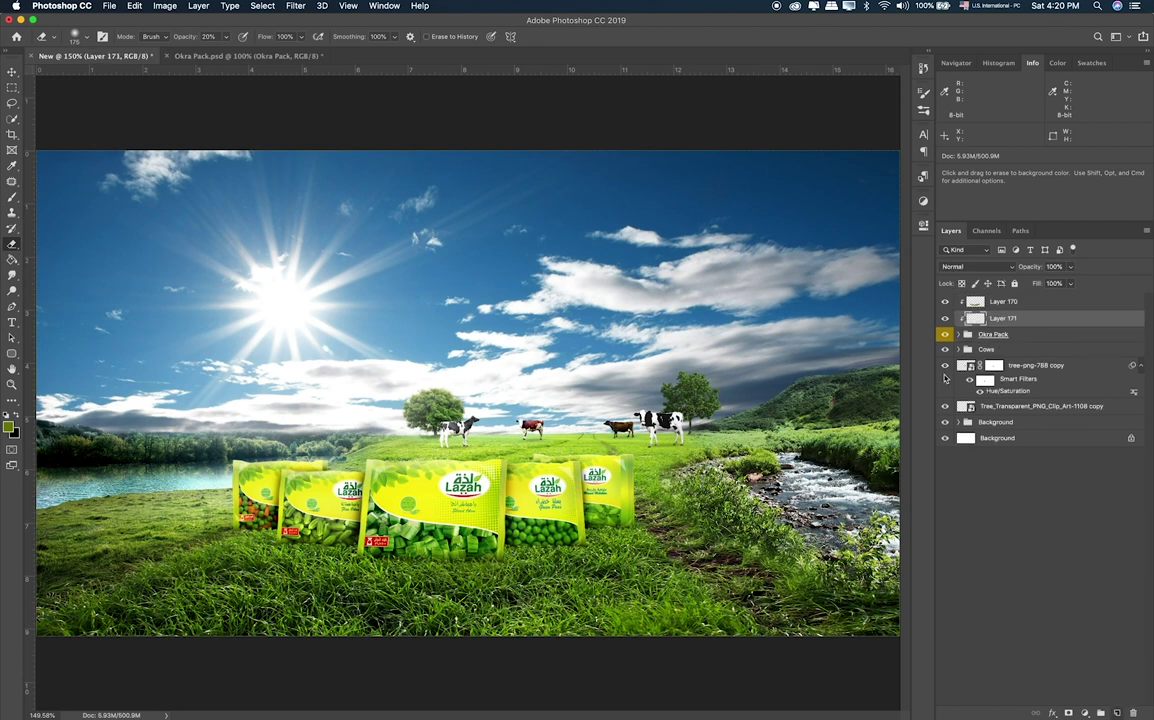
{"action": "left_click_drag", "start_coordinate": [994, 321], "coordinate": [994, 297]}
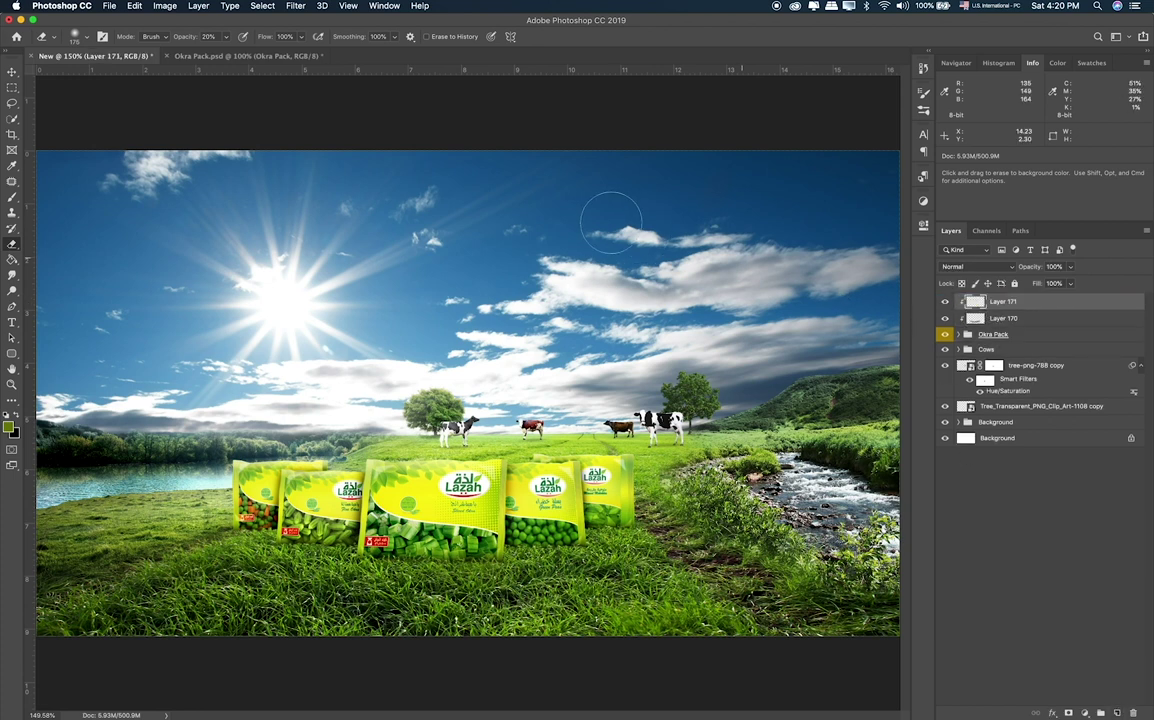
{"action": "key", "text": "b"}
{"action": "left_click", "coordinate": [466, 271], "text": "alt"}
{"action": "mouse_move", "coordinate": [548, 470]}
{"action": "left_mouse_down"}
{"action": "mouse_move", "coordinate": [605, 470]}
{"action": "mouse_move", "coordinate": [290, 466]}
{"action": "left_mouse_up"}
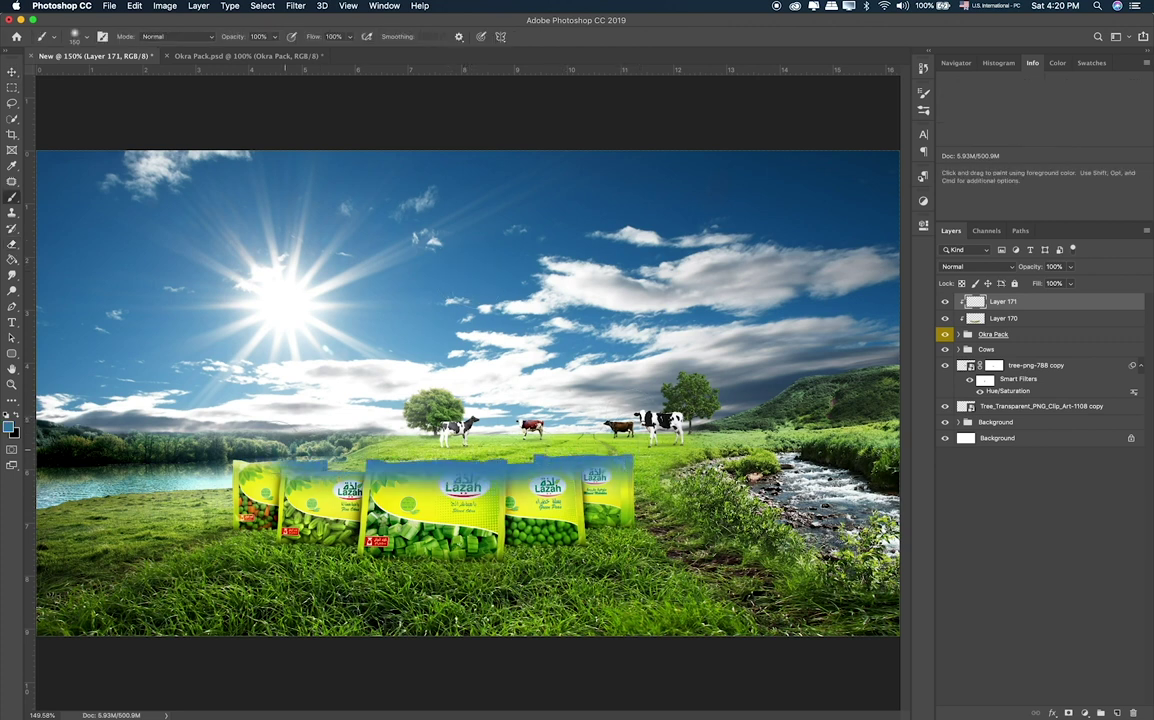
{"action": "key", "text": "v"}
Cycle the blue layer through blend modes, comparing results, and settle on Linear Light.
{"action": "key", "text": "shift+plus"}
{"action": "key", "text": "shift+plus"}
{"action": "key", "text": "shift+plus"}
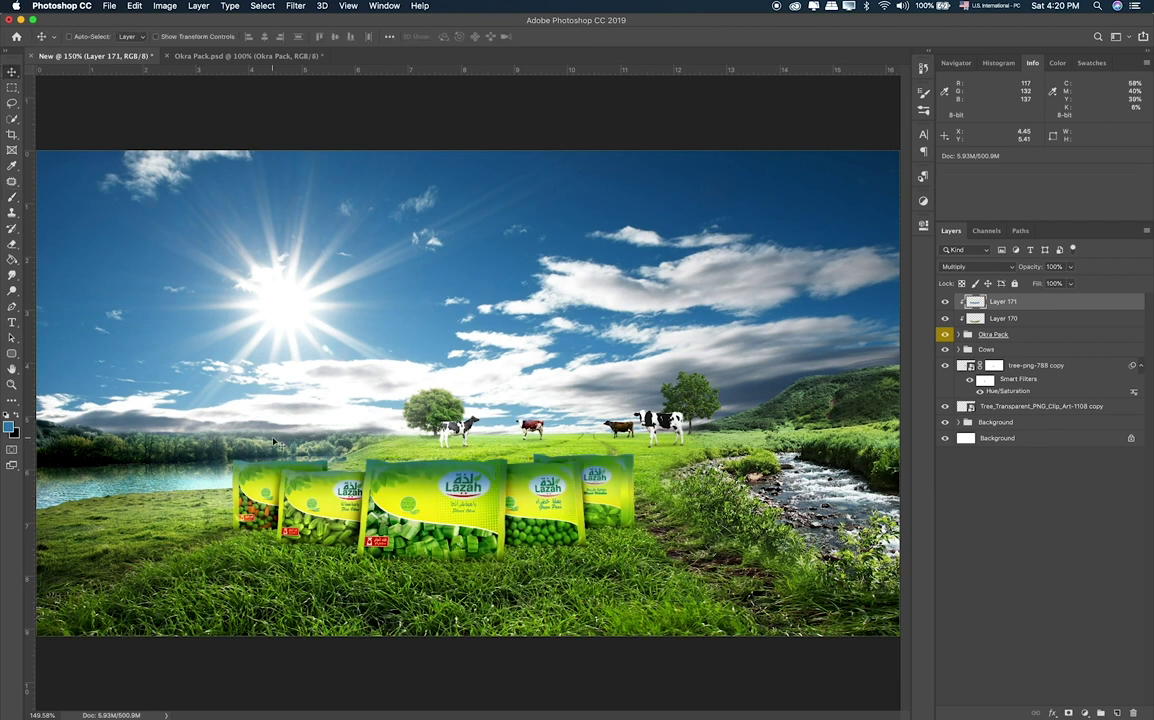
{"action": "key", "text": "shift+plus"}
{"action": "key", "text": "shift+plus"}
{"action": "key", "text": "shift+plus"}
{"action": "key", "text": "shift+plus"}
{"action": "key", "text": "shift+plus"}
{"action": "key", "text": "shift+plus"}
{"action": "key", "text": "shift+plus"}
{"action": "key", "text": "shift+plus"}
{"action": "key", "text": "shift+plus"}
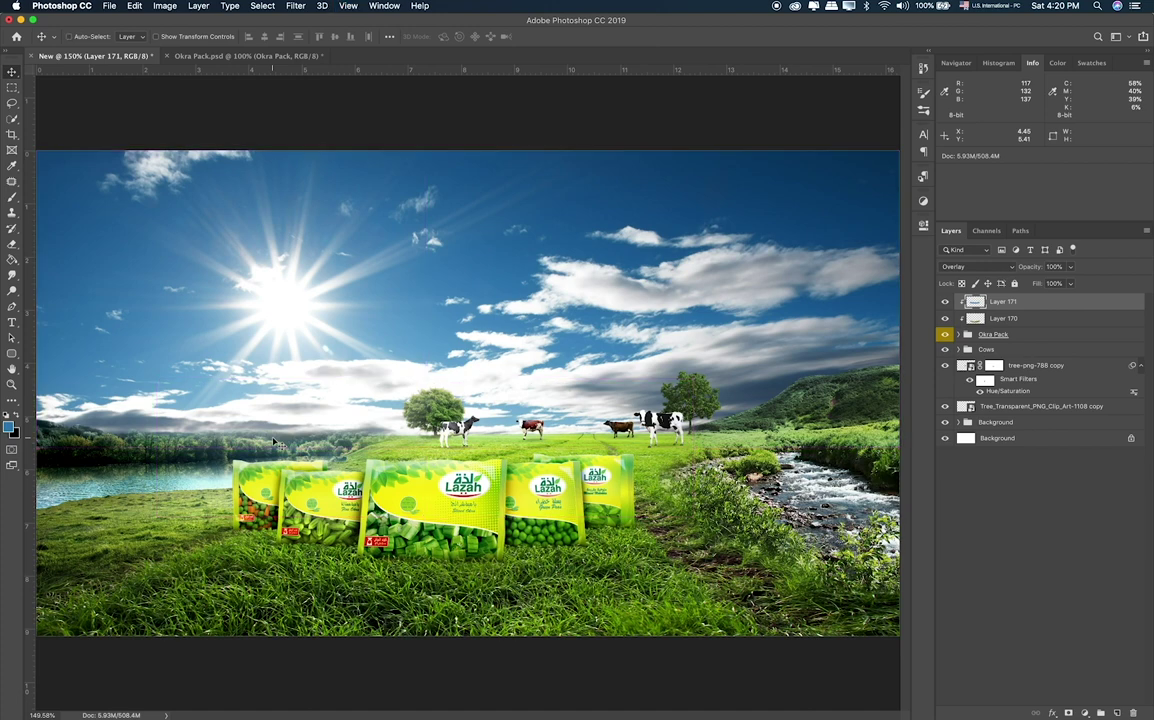
{"action": "key", "text": "super+plus"}
{"action": "key", "text": "super+plus"}
{"action": "key", "text": "shift+plus"}
{"action": "key", "text": "shift+plus"}
{"action": "key", "text": "shift+plus"}
{"action": "key", "text": "shift+minus"}
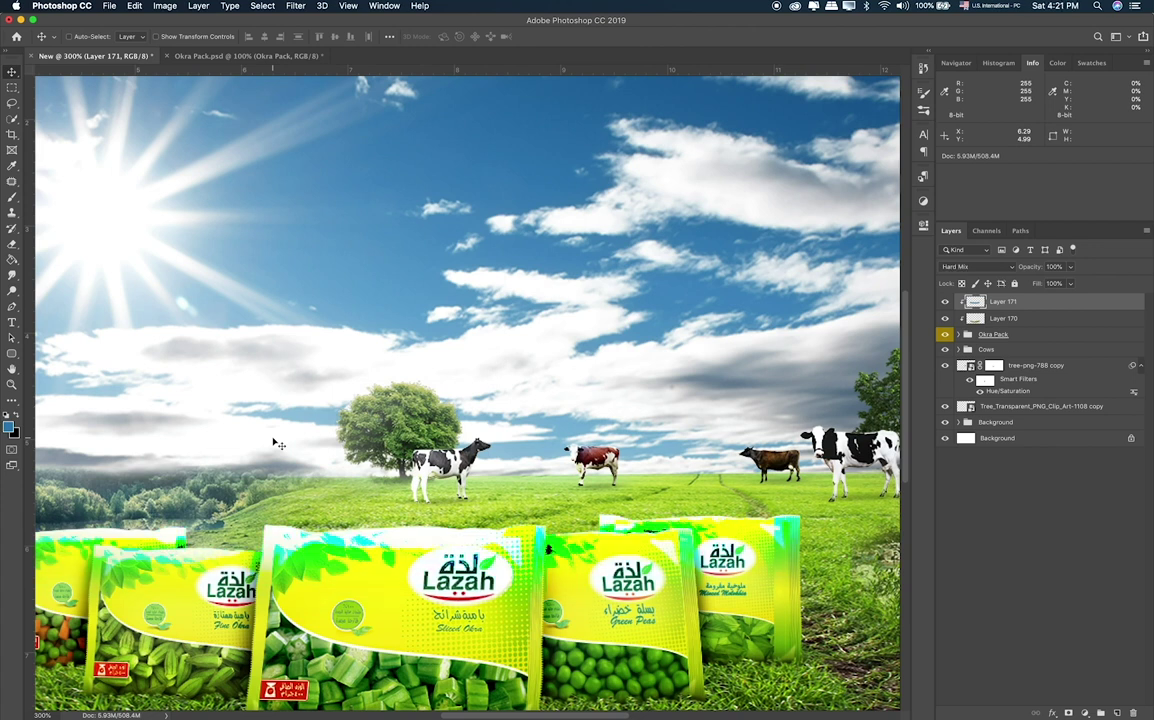
{"action": "key", "text": "shift+plus"}
{"action": "key", "text": "shift+plus"}
{"action": "key", "text": "shift+plus"}
{"action": "key", "text": "shift+plus"}
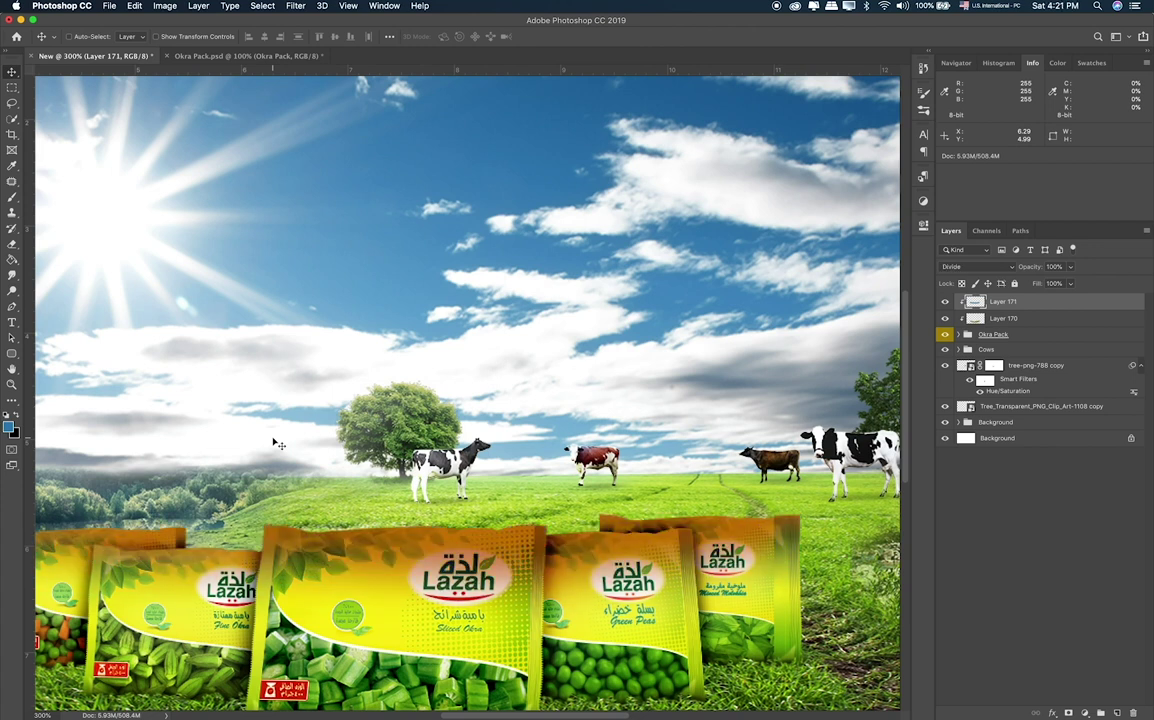
{"action": "key", "text": "shift+plus"}
{"action": "key", "text": "shift+plus"}
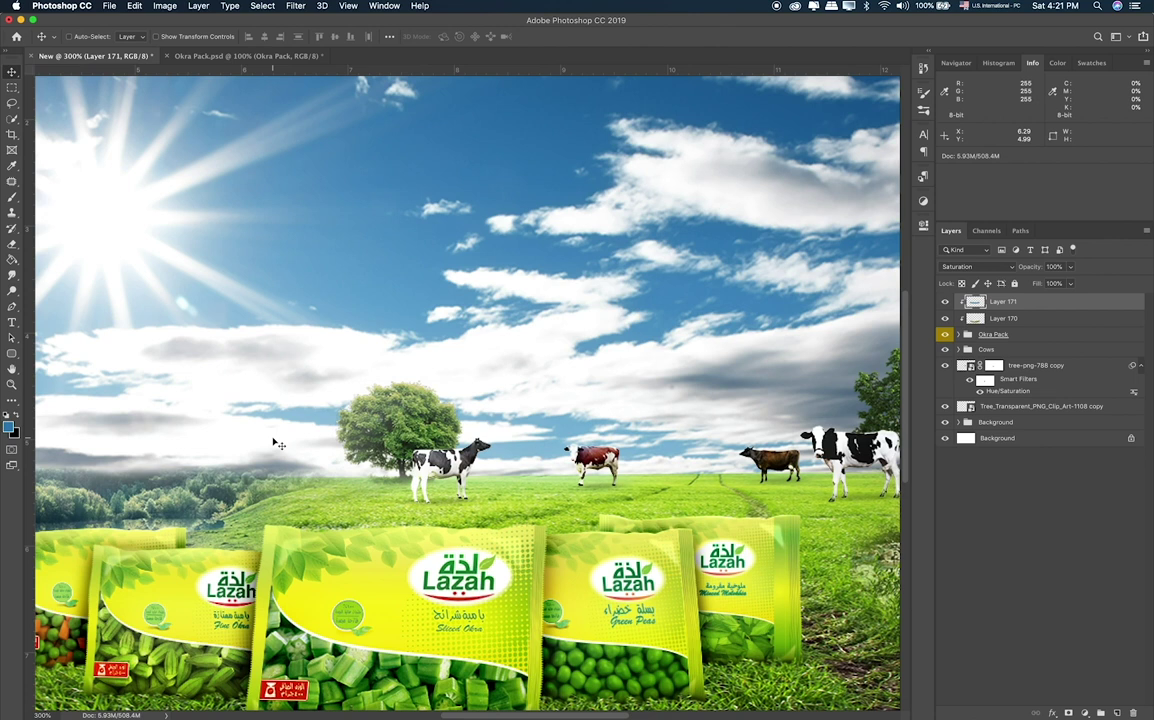
{"action": "key", "text": "shift+plus"}
{"action": "key", "text": "shift+plus"}
{"action": "key", "text": "shift+plus"}
{"action": "key", "text": "shift+plus"}
{"action": "key", "text": "shift+plus"}
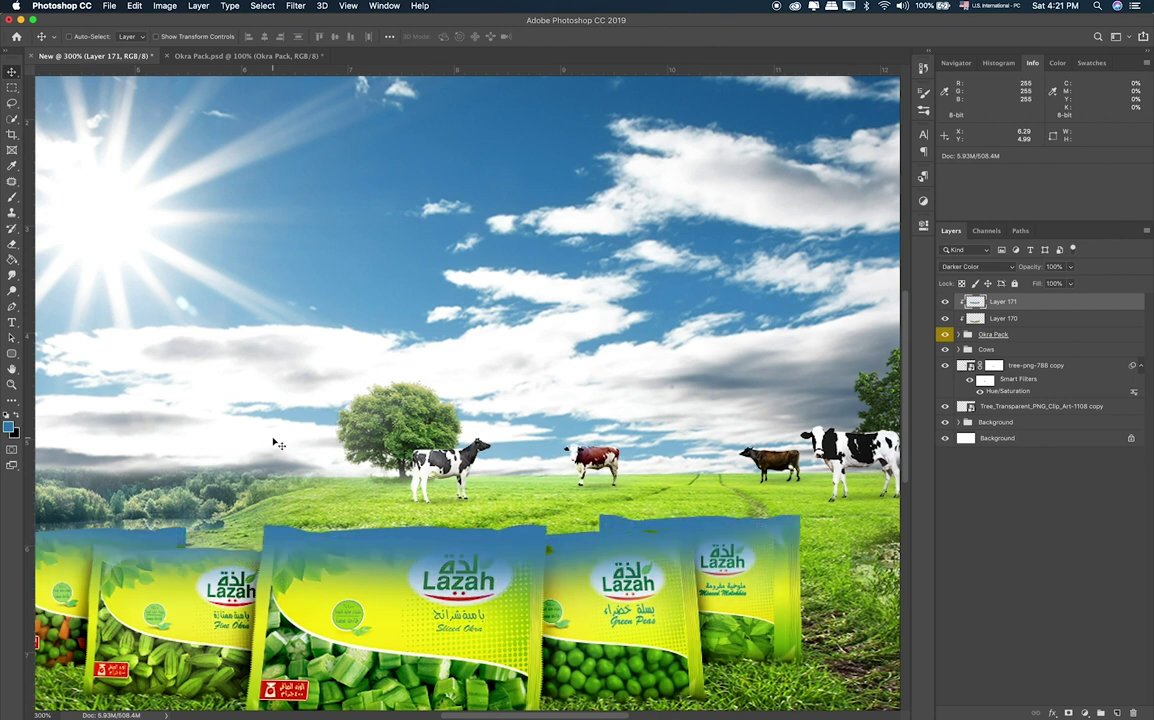
{"action": "key", "text": "shift+plus"}
{"action": "key", "text": "shift+plus"}
{"action": "key", "text": "shift+plus"}
{"action": "key", "text": "shift+plus"}
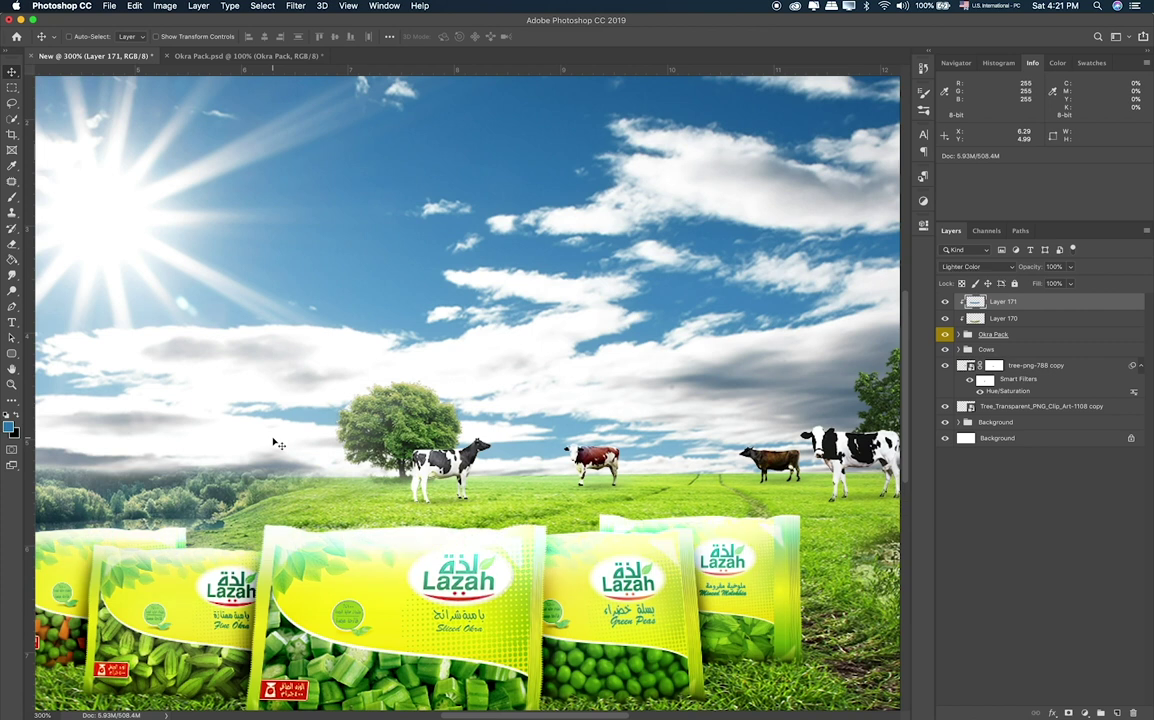
{"action": "key", "text": "shift+plus"}
{"action": "key", "text": "shift+plus"}
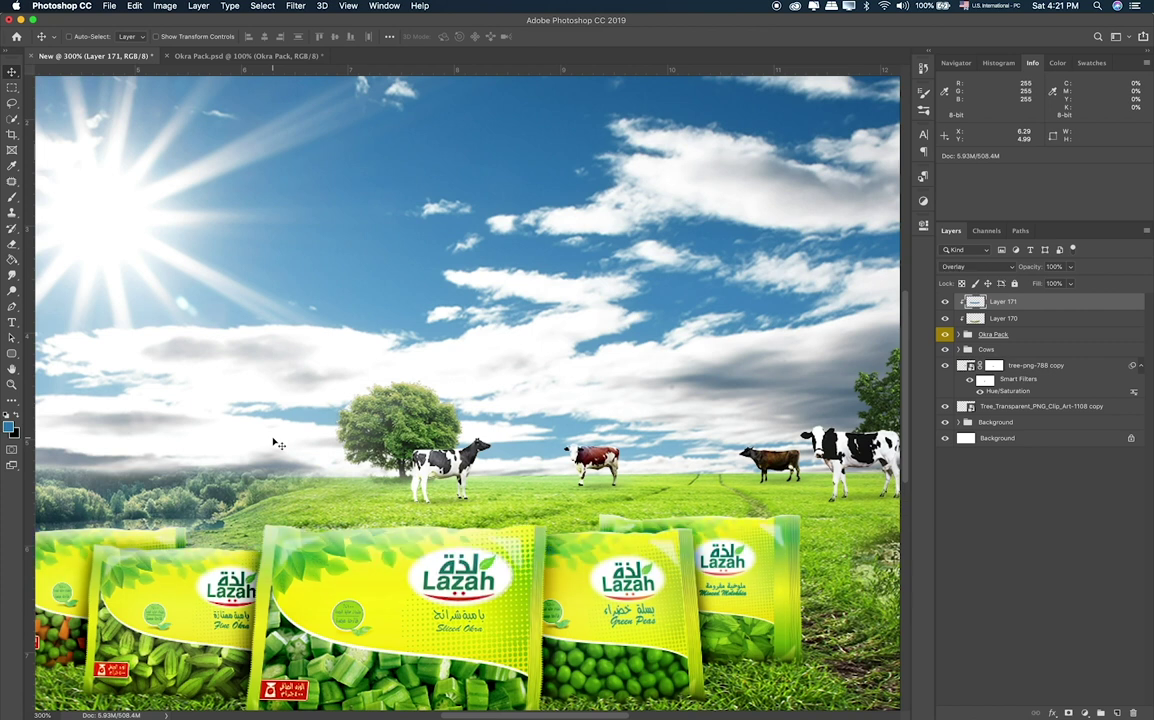
{"action": "left_click", "coordinate": [943, 302]}
{"action": "left_click", "coordinate": [944, 302]}
{"action": "key", "text": "shift+plus"}
{"action": "key", "text": "shift+plus"}
{"action": "key", "text": "shift+plus"}
{"action": "key", "text": "ctrl+0"}
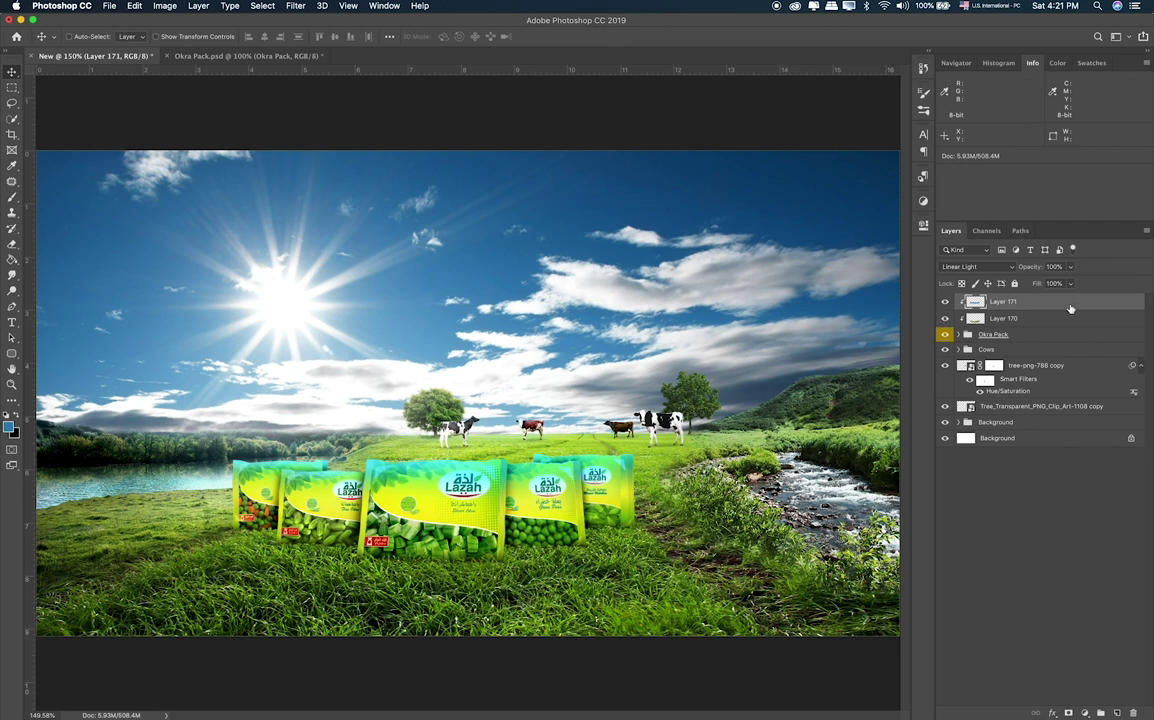
Move the blue layer below Layer 170 and lower it to 26% opacity.
{"action": "left_click_drag", "start_coordinate": [1070, 309], "coordinate": [1063, 311]}
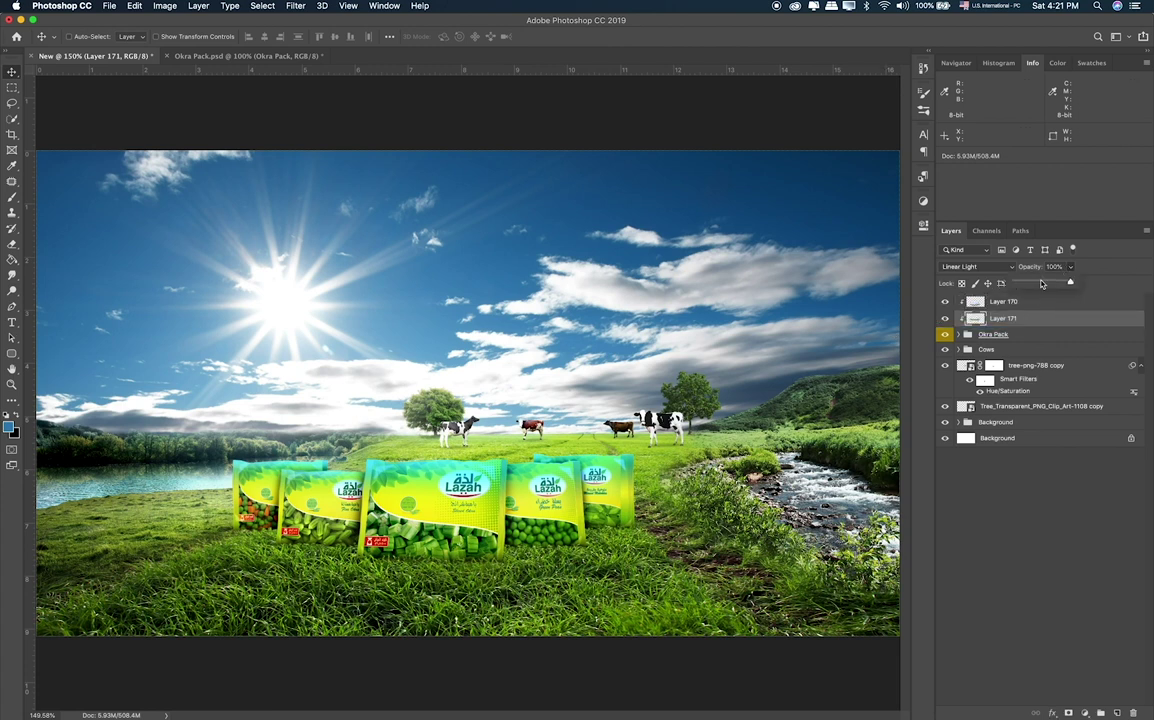
{"action": "left_click_drag", "start_coordinate": [1071, 268], "coordinate": [1040, 284]}
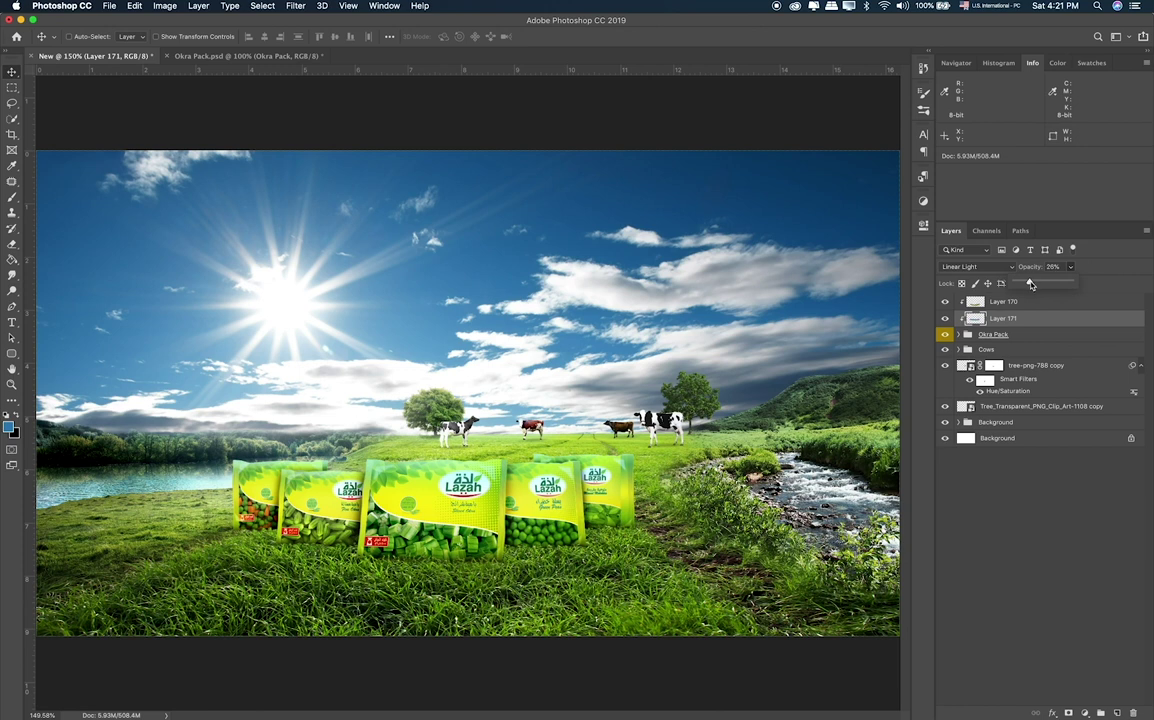
{"action": "left_click", "coordinate": [1005, 302]}
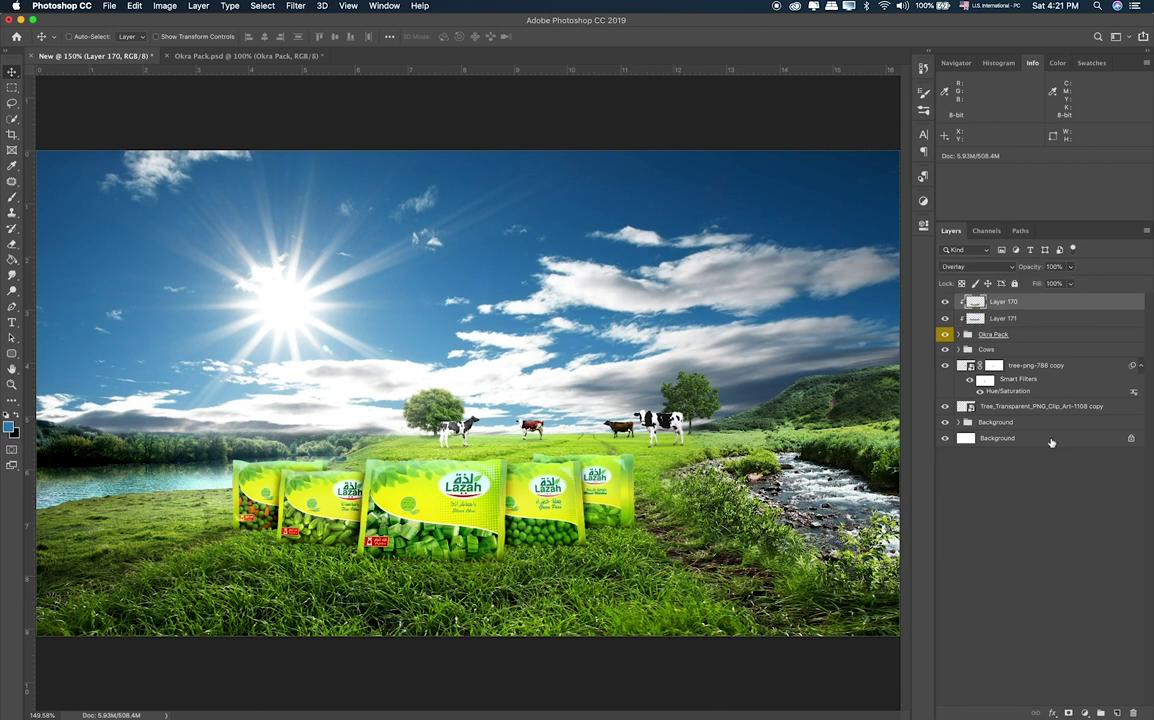
{"action": "left_click", "coordinate": [1117, 713]}
Clip Layer 172 and paint #ffa800 orange across the Lazah packs.
{"action": "left_click", "coordinate": [1027, 309], "text": "alt"}
{"action": "key", "text": "b"}
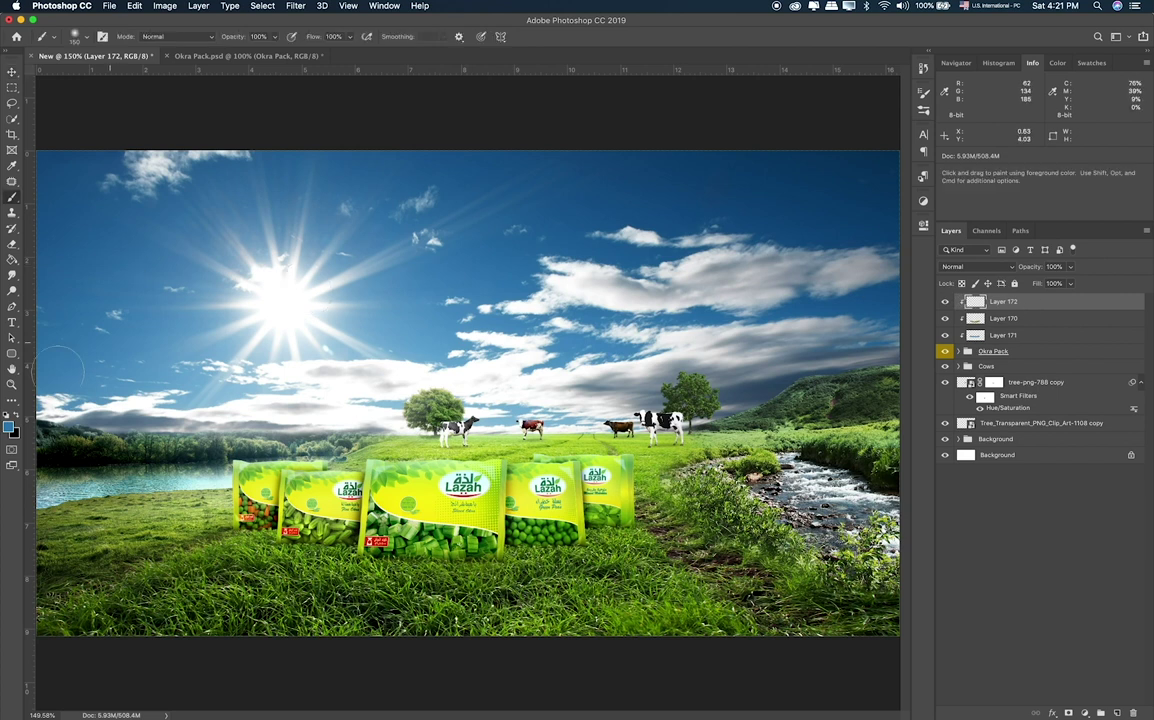
{"action": "left_click", "coordinate": [9, 426]}
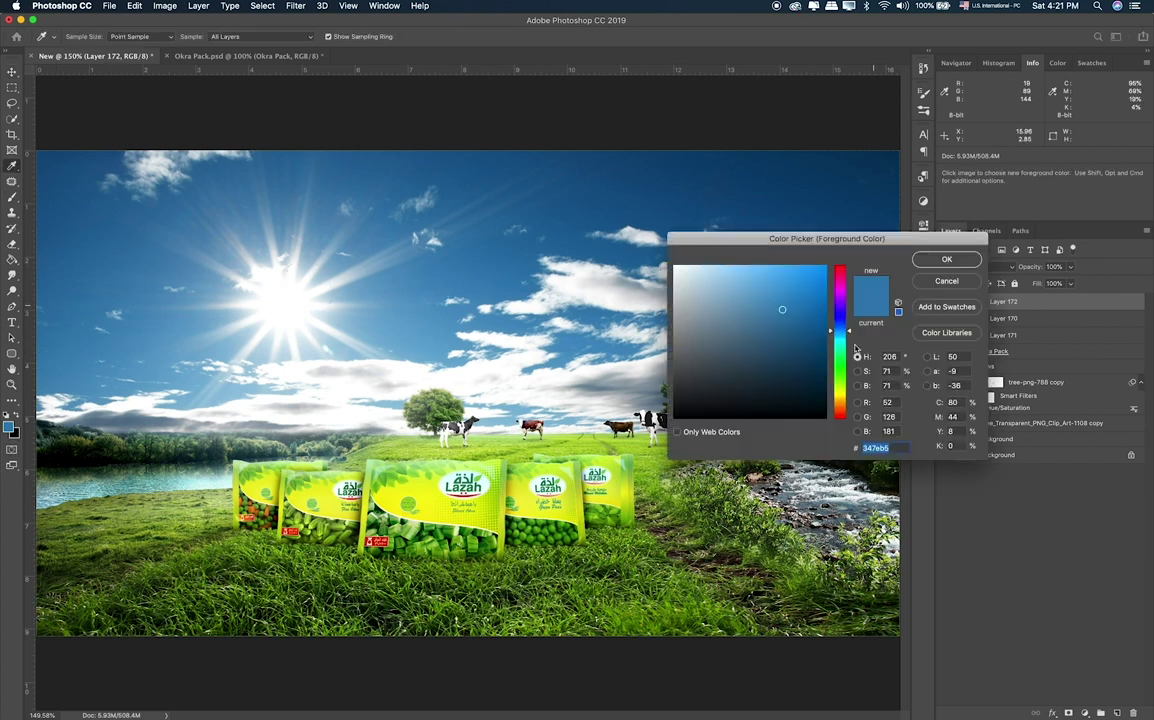
{"action": "type", "text": "ffa800"}
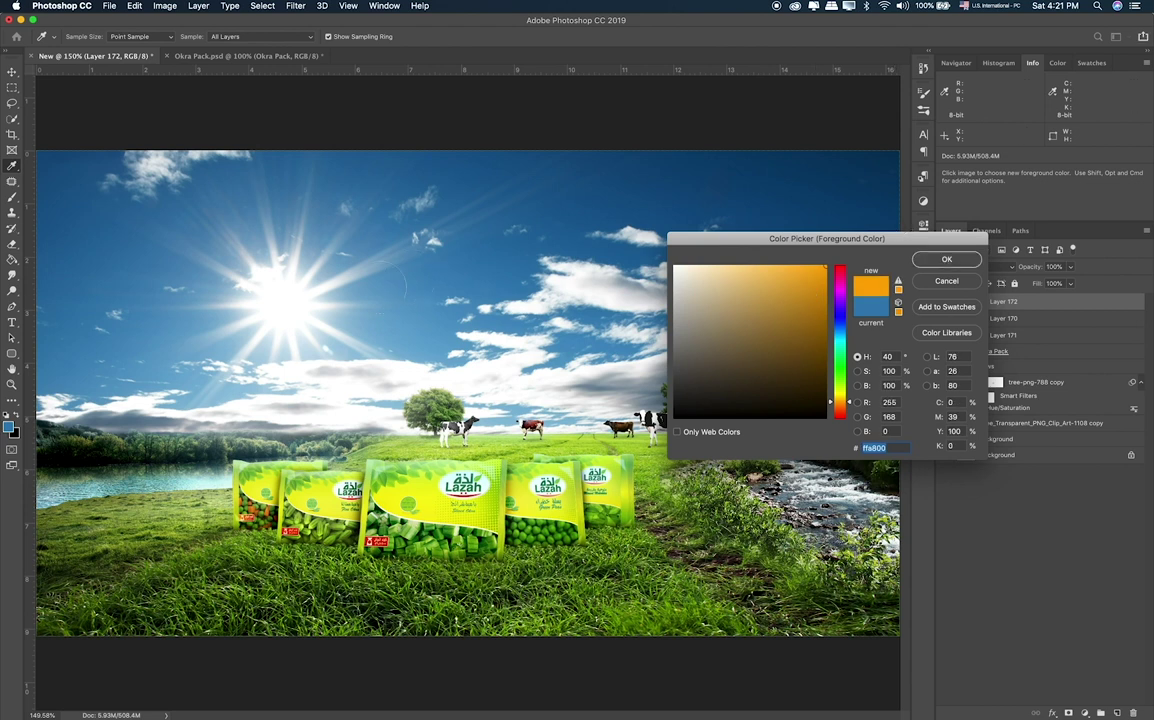
{"action": "key", "text": "Return"}
{"action": "key", "text": "b"}
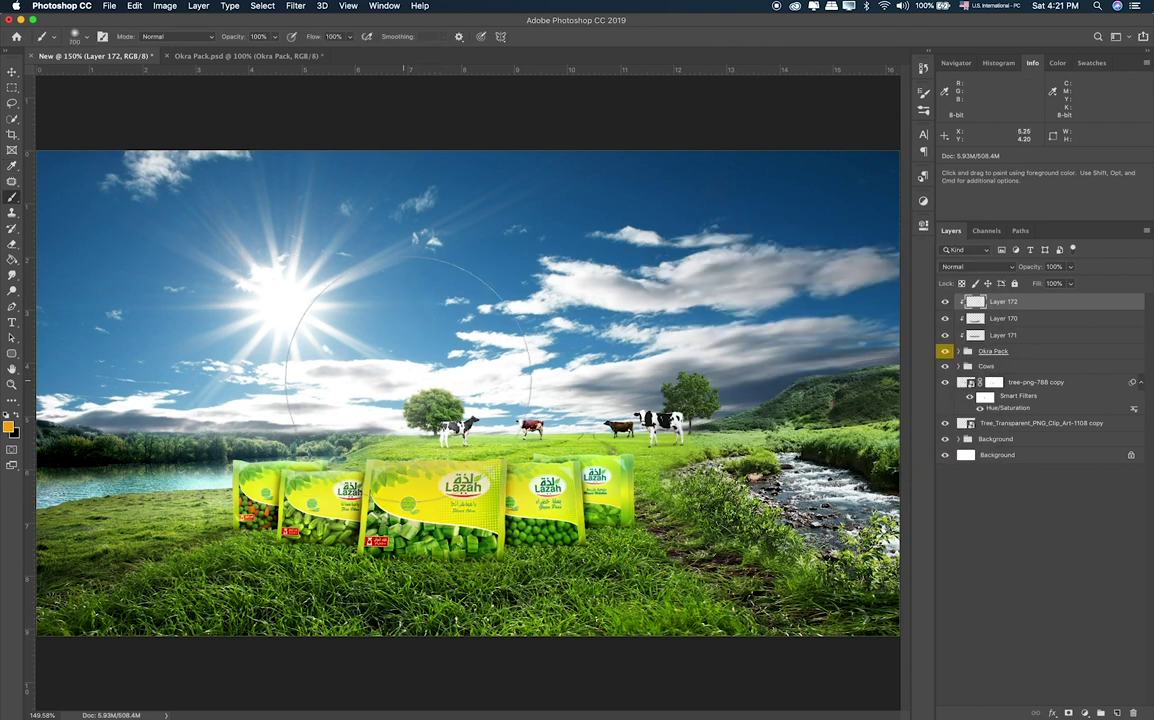
{"action": "left_click_drag", "start_coordinate": [255, 485], "coordinate": [565, 480]}
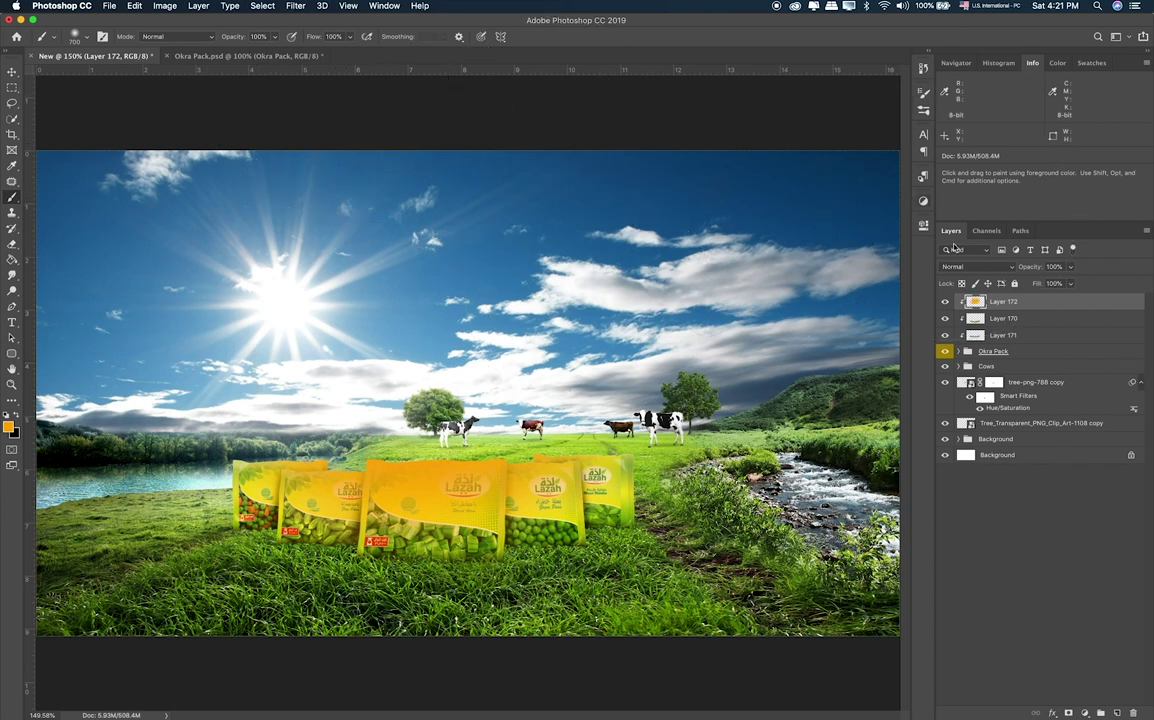
Blend the orange glow as Screen at 60% opacity and keep the layer on top.
{"action": "left_click", "coordinate": [972, 266]}
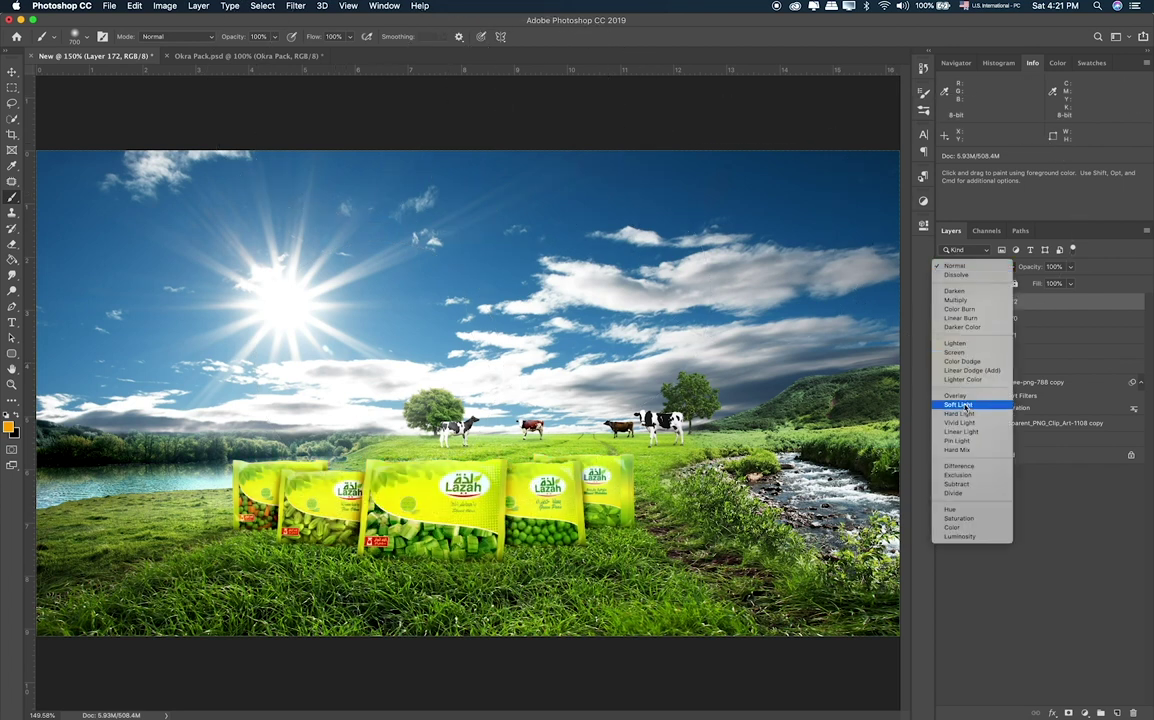
{"action": "left_click", "coordinate": [969, 352]}
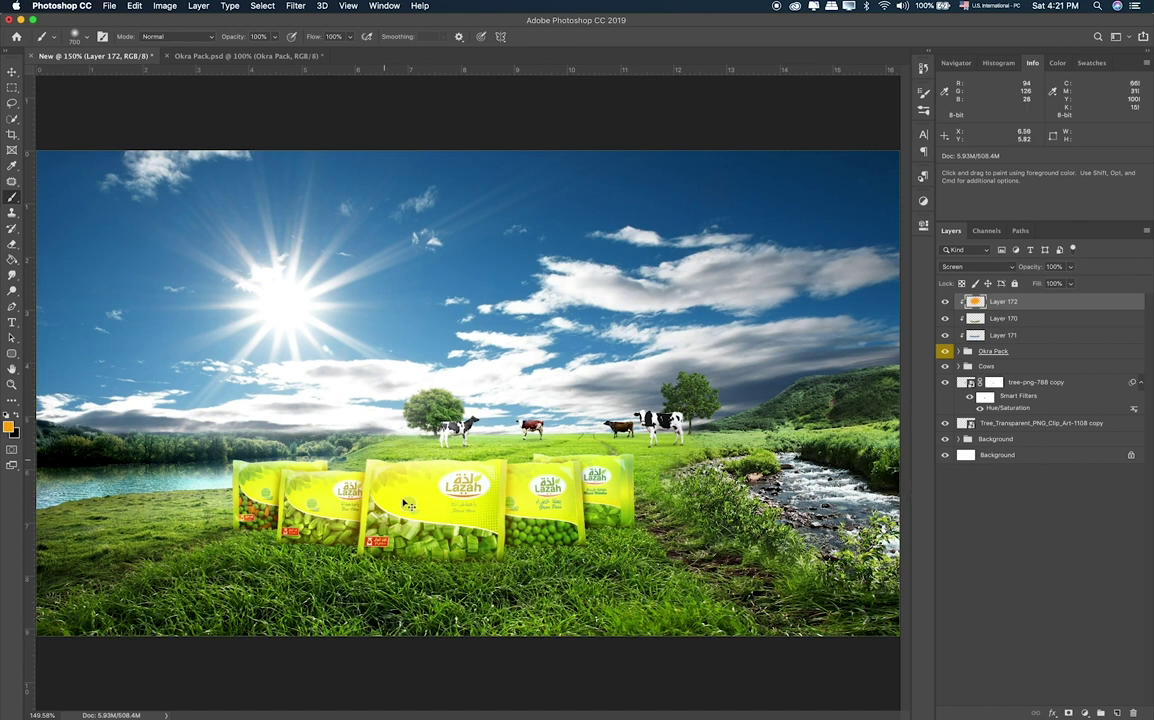
{"action": "key", "text": "v"}
{"action": "left_click_drag", "start_coordinate": [389, 463], "coordinate": [406, 464]}
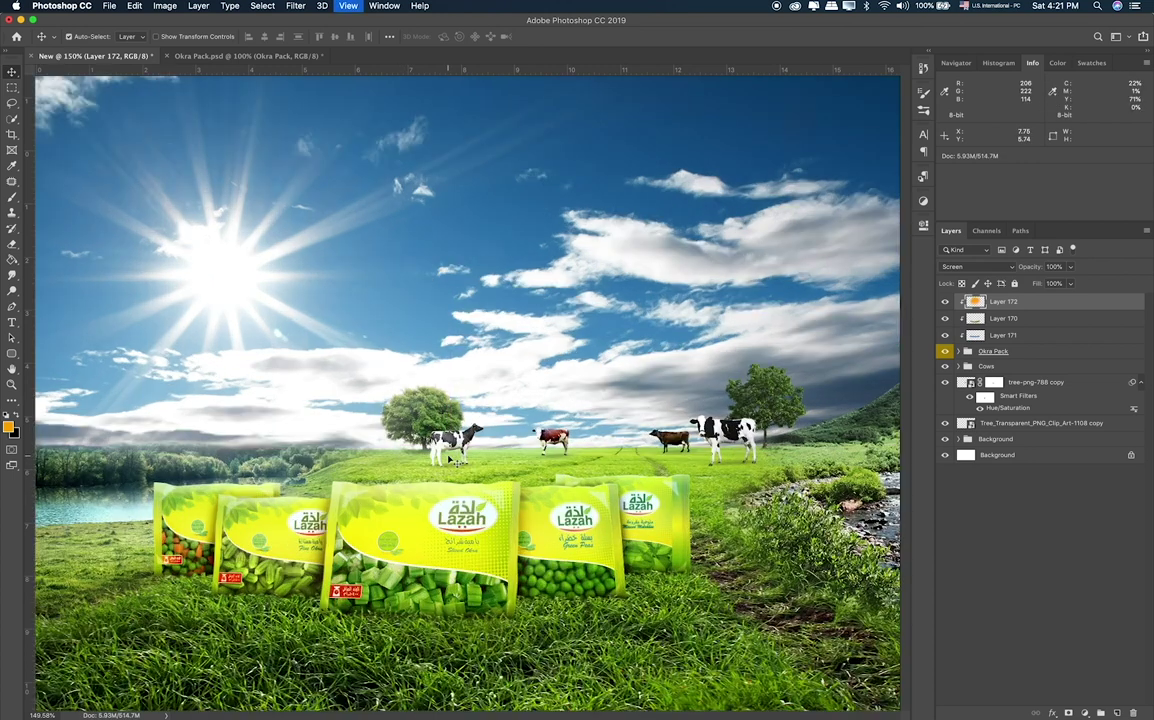
{"action": "key", "text": "super+equal"}
{"action": "left_click", "coordinate": [946, 302]}
{"action": "left_click", "coordinate": [1069, 266]}
{"action": "left_click_drag", "start_coordinate": [1049, 284], "coordinate": [1016, 341]}
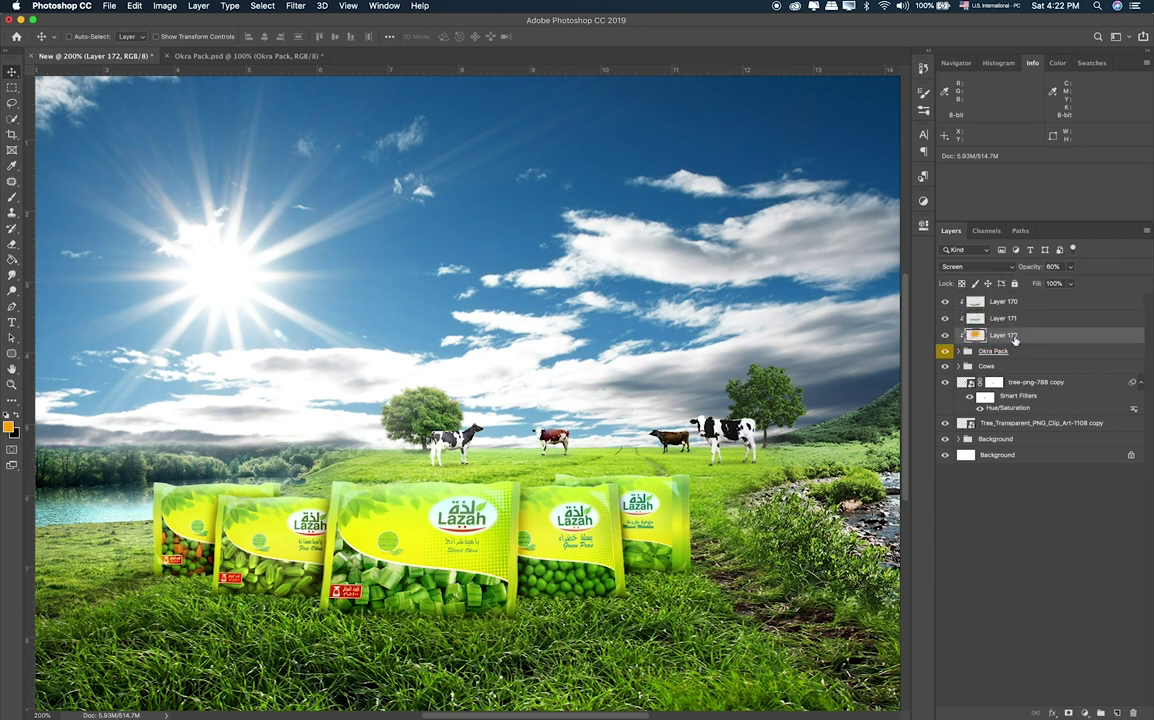
{"action": "left_click_drag", "start_coordinate": [1015, 341], "coordinate": [1005, 296]}
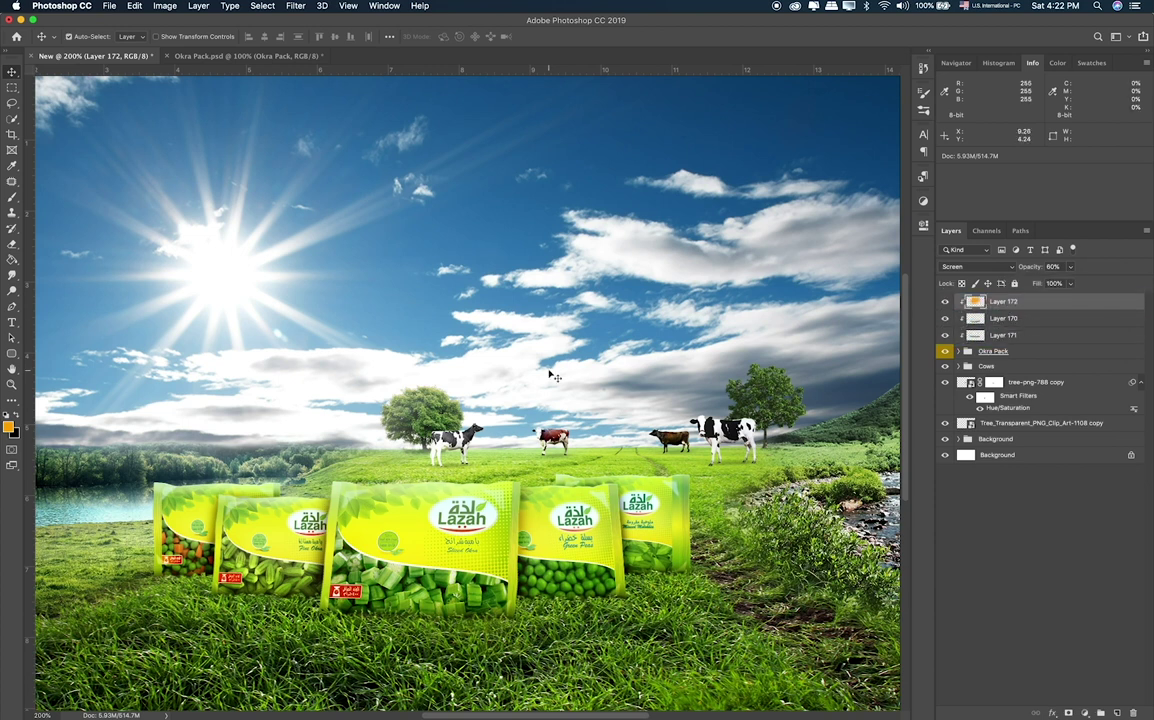
{"action": "key", "text": "super+0"}
From the Finder Items folder, drag Sun_with_Cloud_PNG_Clip-Art_Image copy.png onto Photoshop.
{"action": "key", "text": "super+Tab"}
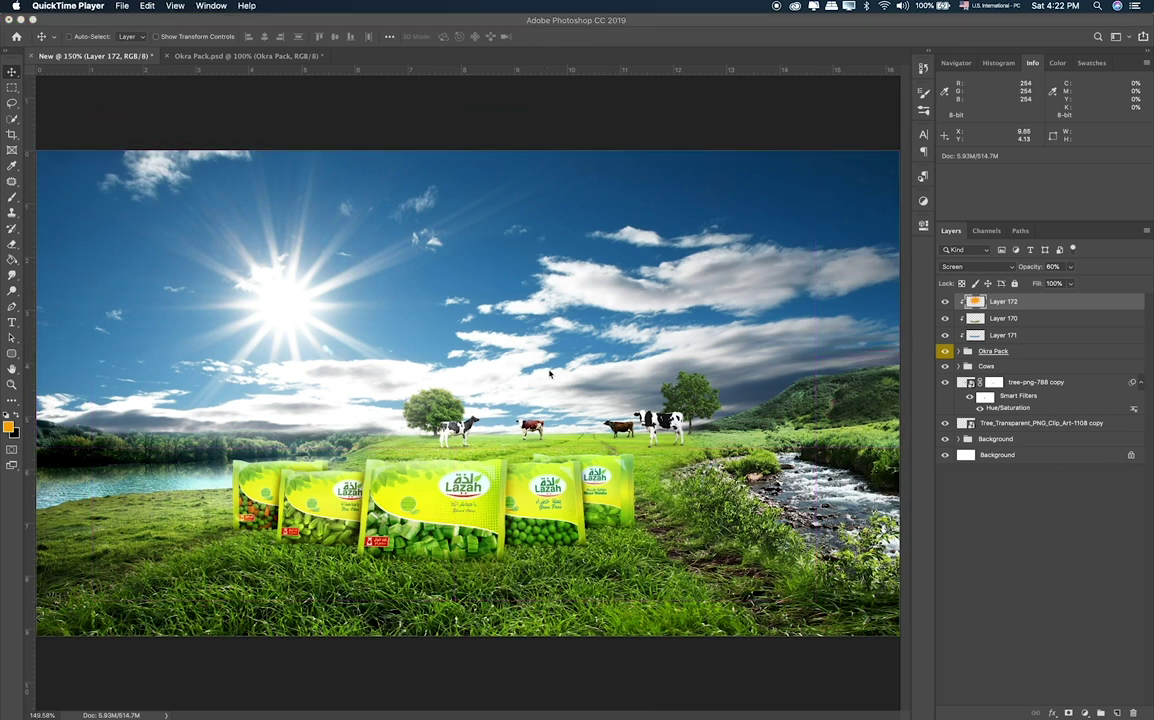
{"action": "key", "text": "super+Tab"}
{"action": "key", "text": "super+Tab"}
{"action": "key", "text": "super+Tab"}
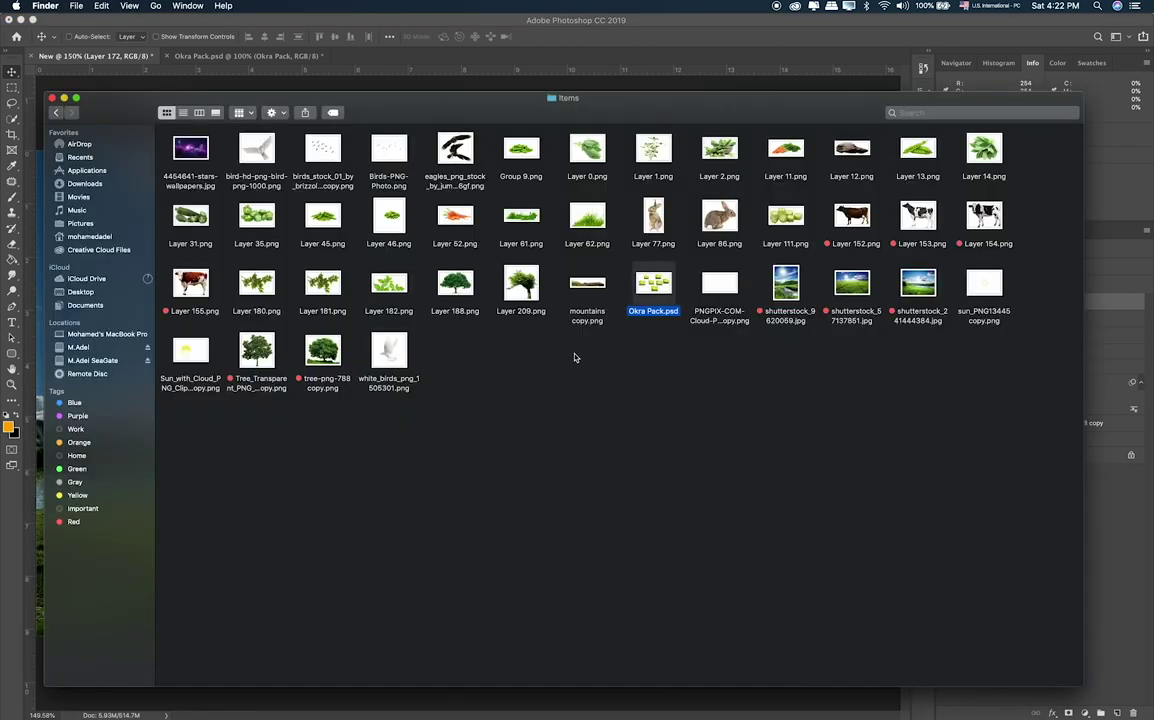
{"action": "left_click", "coordinate": [653, 285]}
{"action": "right_click", "coordinate": [663, 283]}
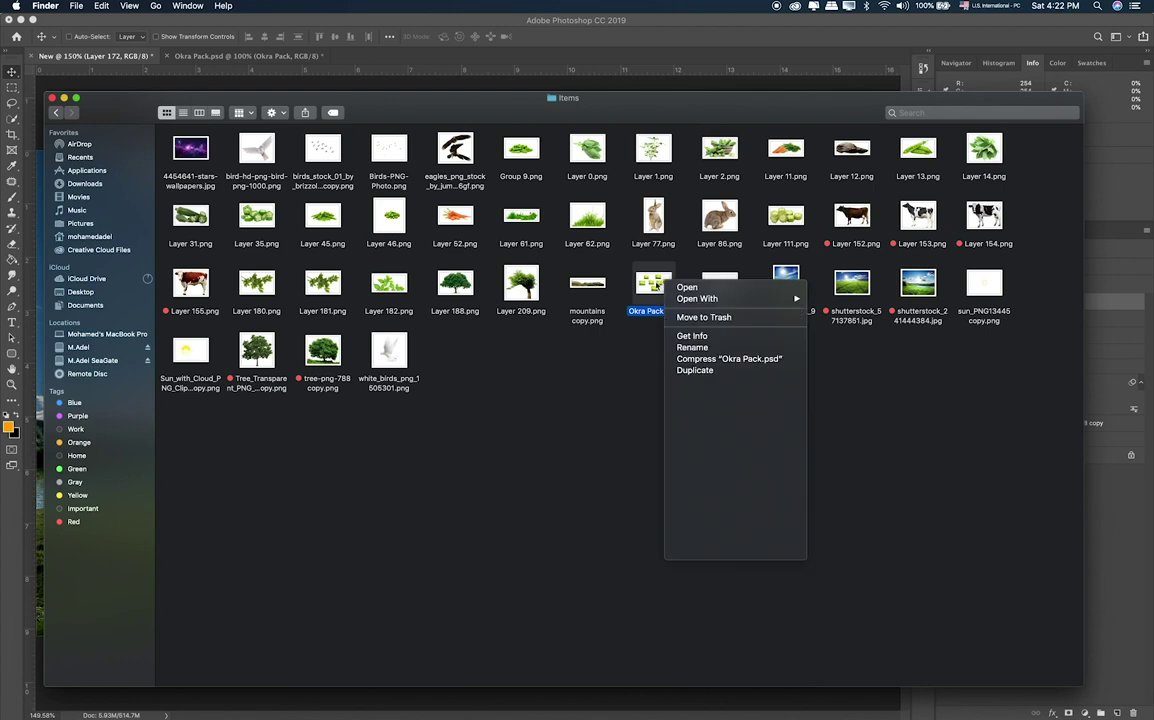
{"action": "left_click", "coordinate": [531, 363]}
{"action": "left_click", "coordinate": [543, 334]}
{"action": "left_click", "coordinate": [521, 285]}
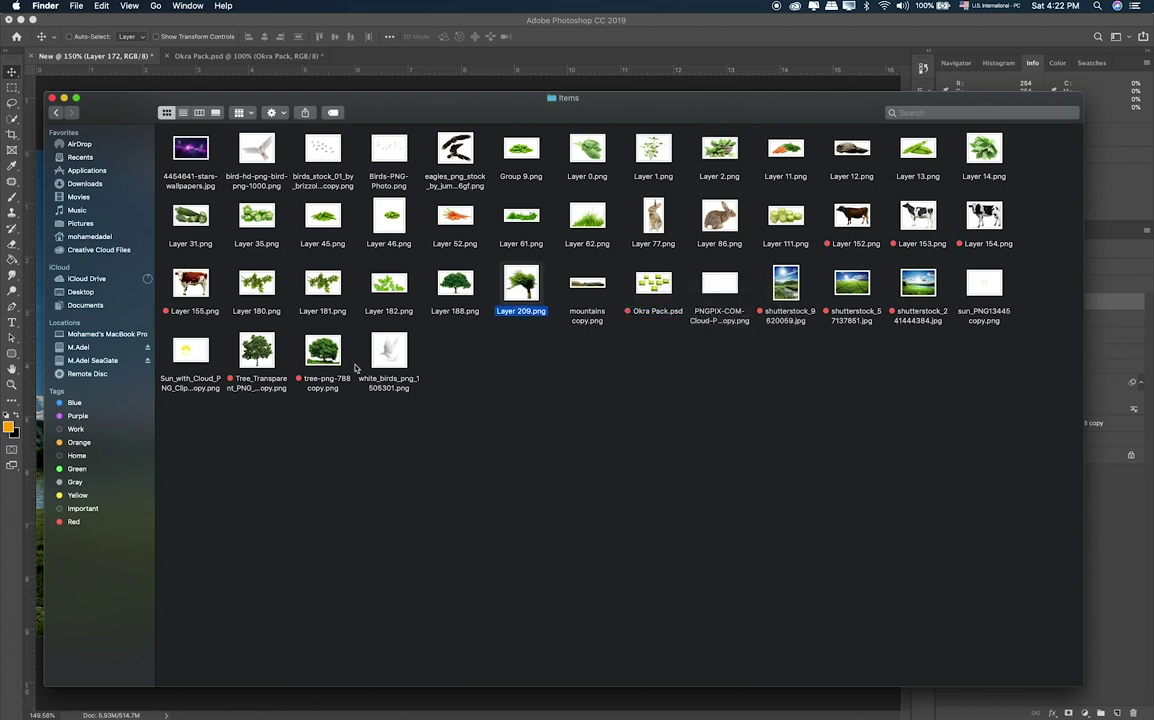
{"action": "left_click_drag", "start_coordinate": [187, 354], "coordinate": [300, 520]}
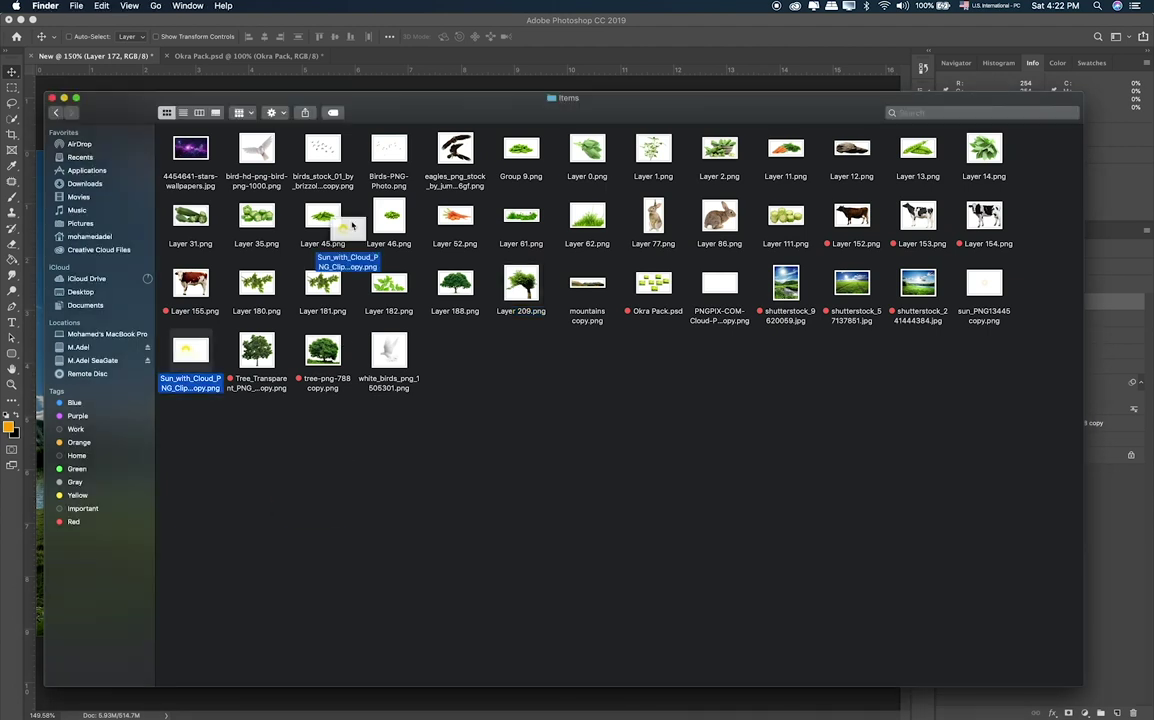
{"action": "left_click_drag", "start_coordinate": [300, 520], "coordinate": [405, 115]}
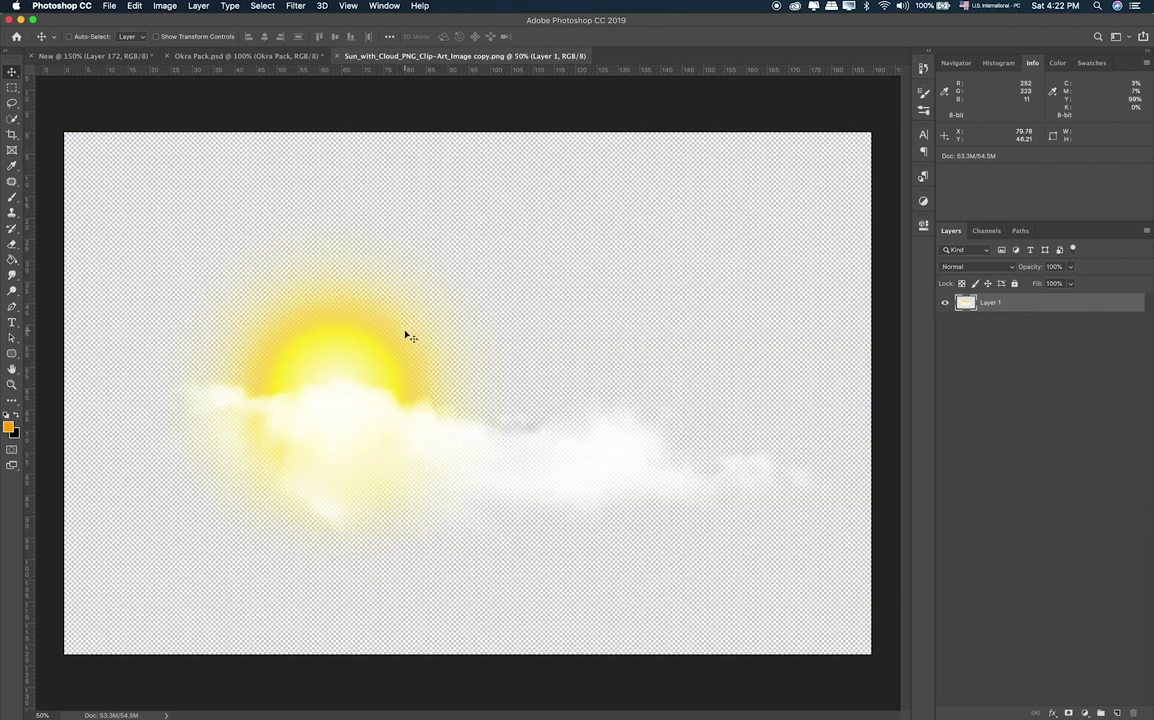
Paste the sun and fog glow into the Lazah landscape and convert it to a smart object.
{"action": "left_click", "coordinate": [132, 56]}
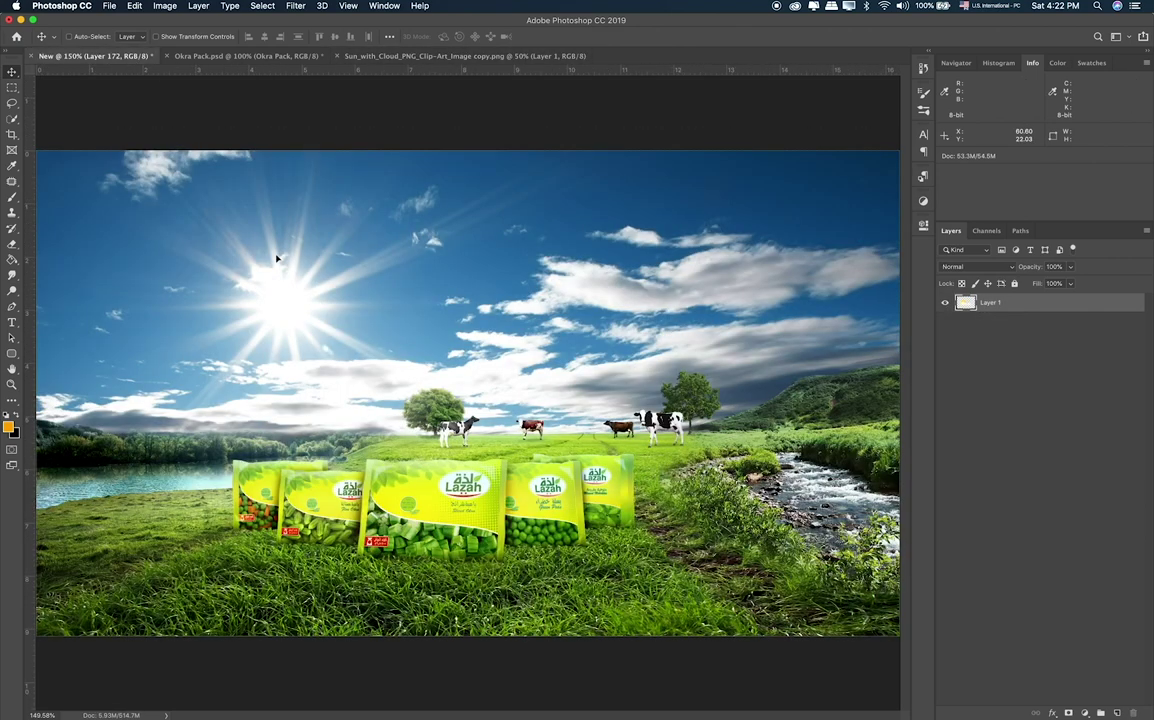
{"action": "key", "text": "ctrl+v"}
{"action": "right_click", "coordinate": [997, 313]}
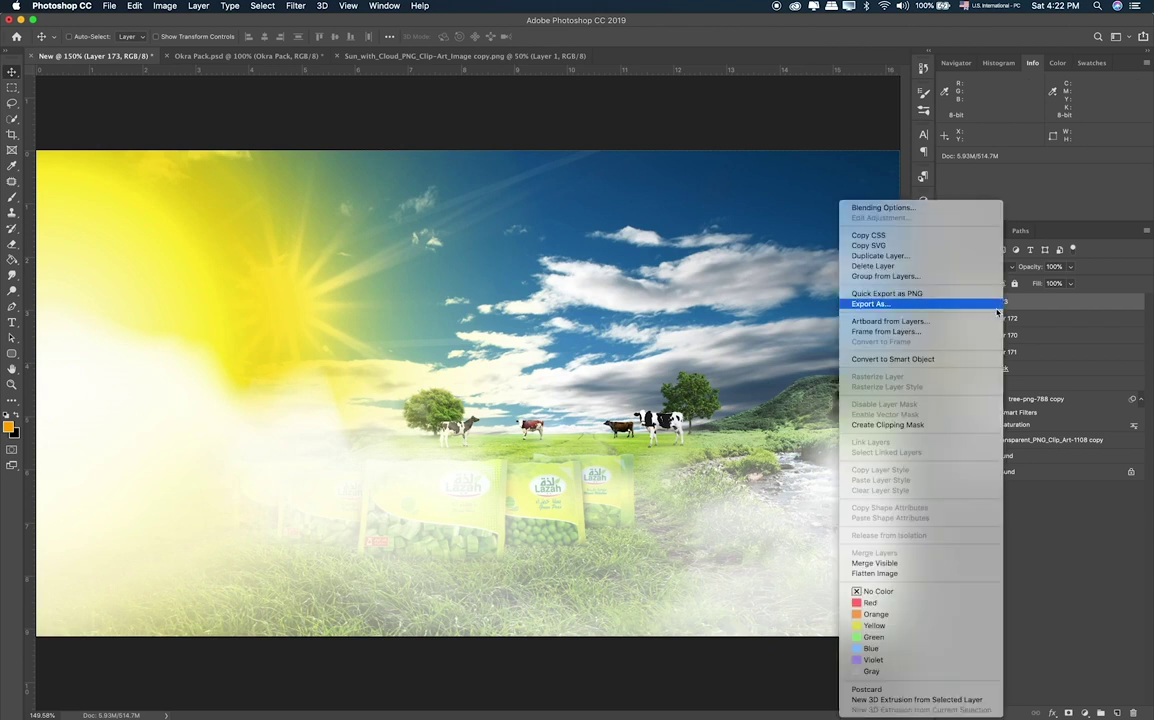
{"action": "left_click", "coordinate": [893, 359]}
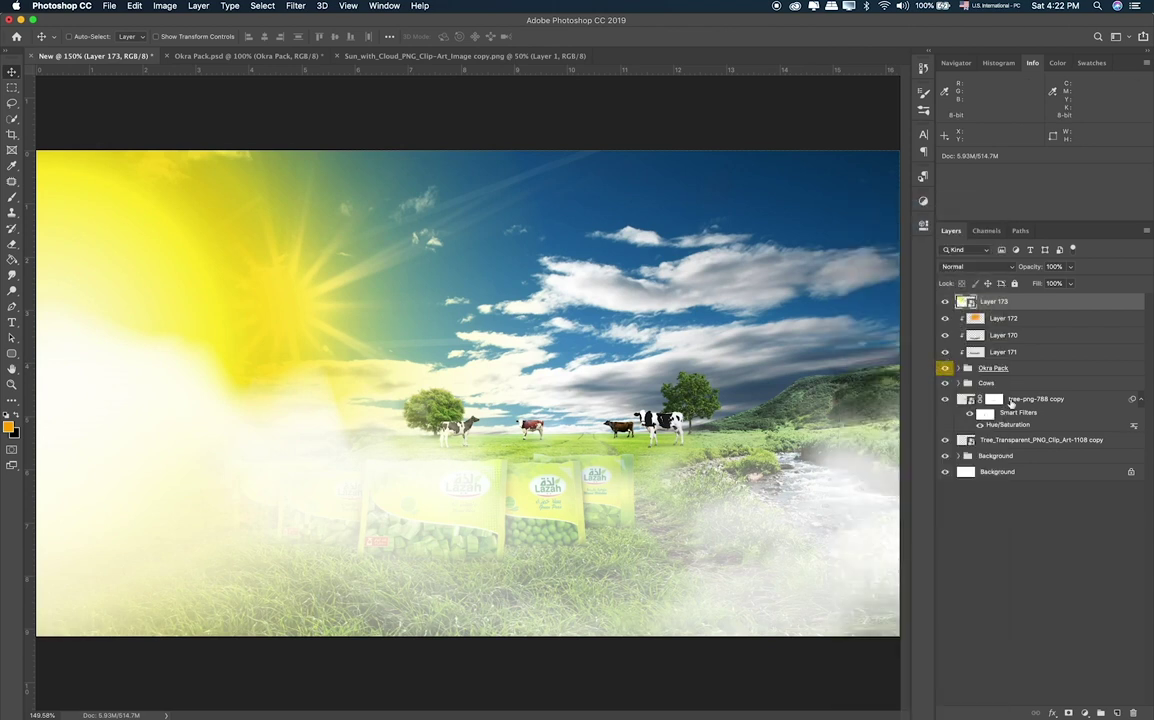
Group the tree-png-788 copy and Tree_Transparent layers into a group named Back.
{"action": "left_click", "coordinate": [1011, 401]}
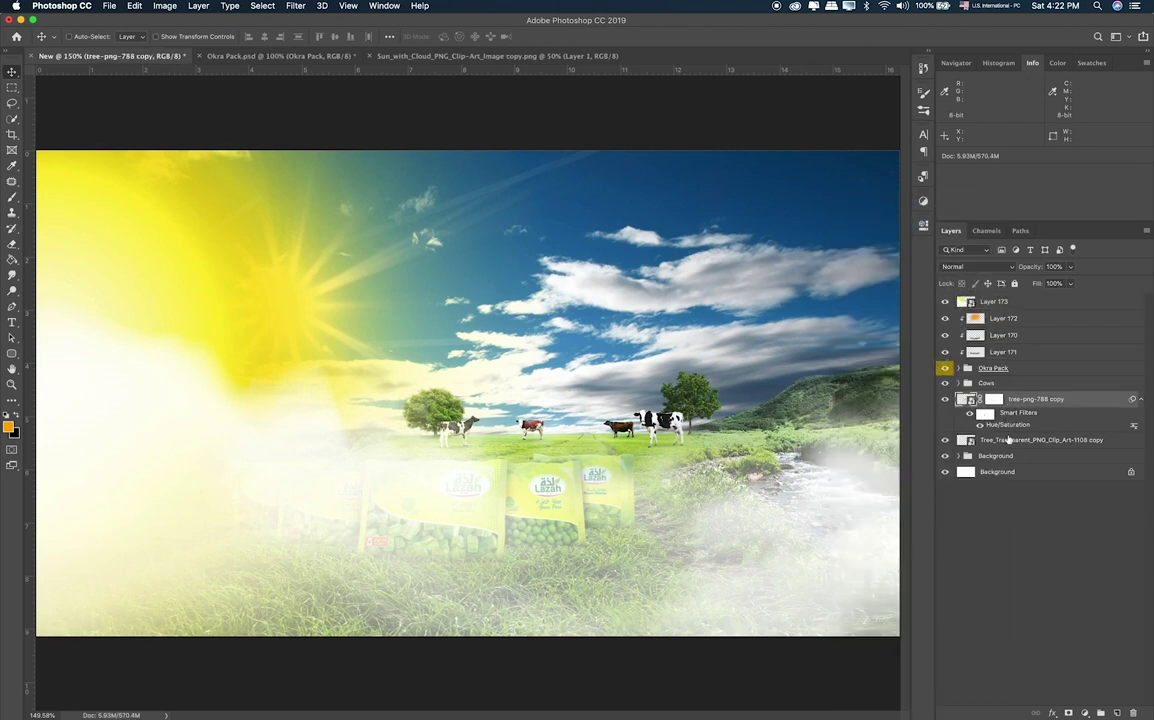
{"action": "left_click", "coordinate": [1009, 440], "text": "shift"}
{"action": "key", "text": "ctrl+g"}
{"action": "double_click", "coordinate": [990, 398]}
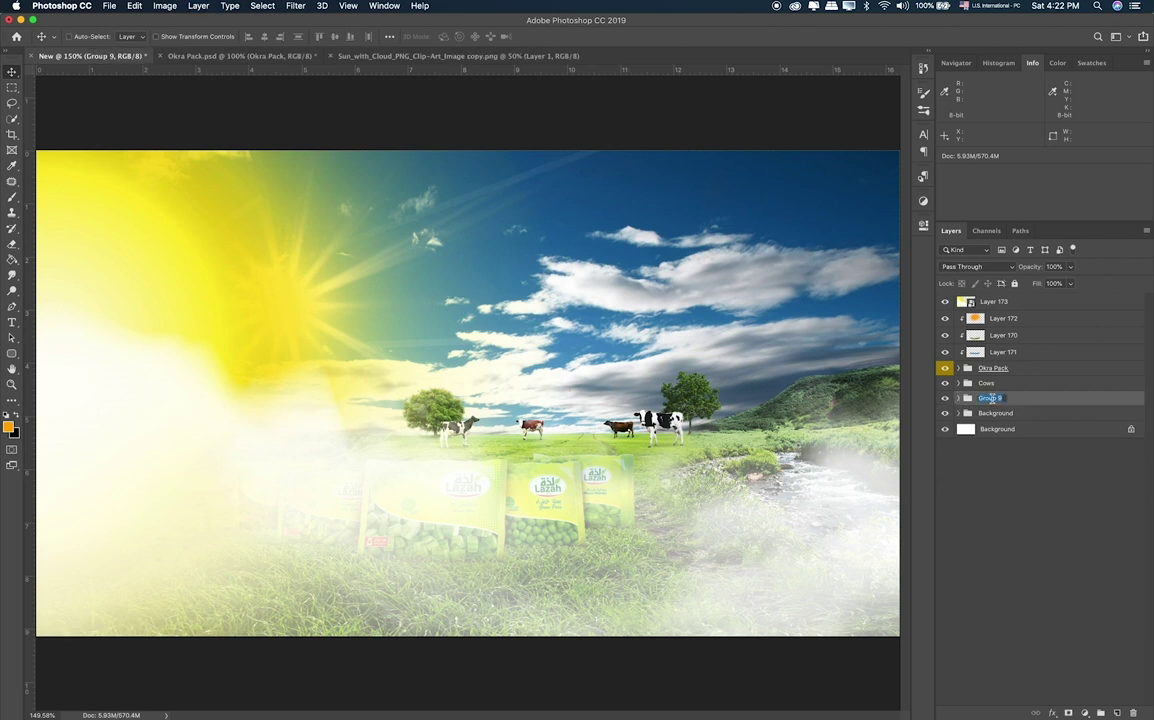
{"action": "type", "text": "B"}
{"action": "key", "text": "Return"}
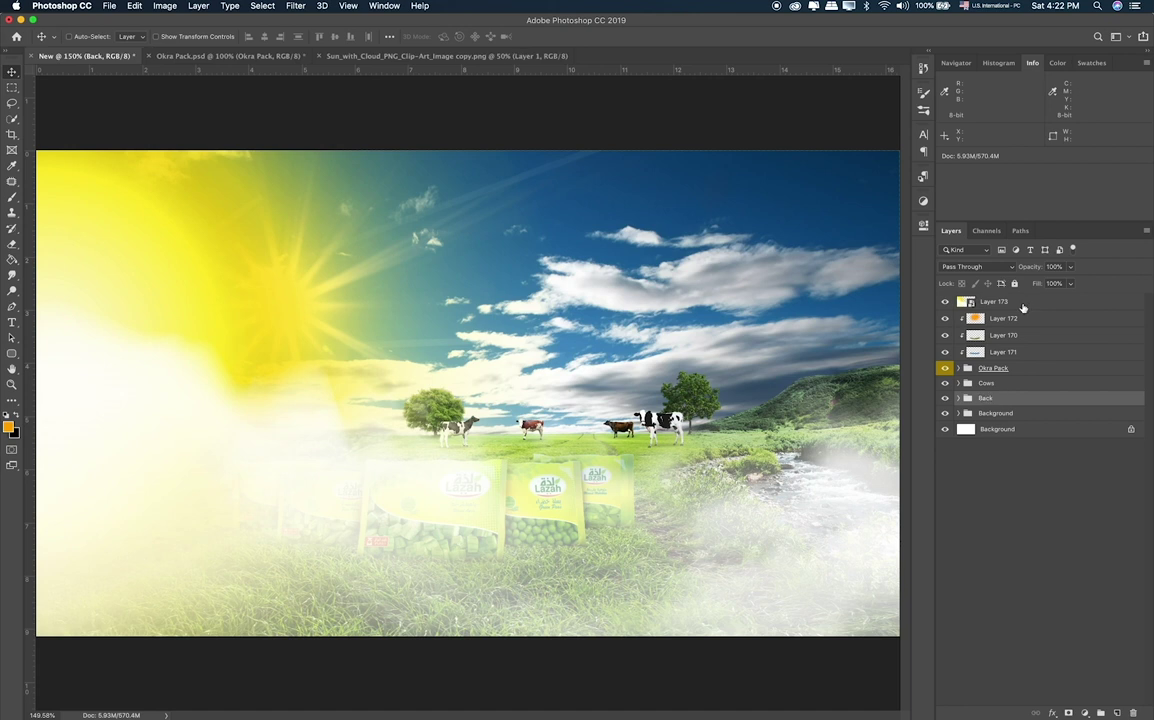
Shrink Layer 173's sun glow, center it on the bright sun, and blend it in Screen mode.
{"action": "left_click", "coordinate": [1025, 303]}
{"action": "key", "text": "ctrl+t"}
{"action": "key", "text": "ctrl+0"}
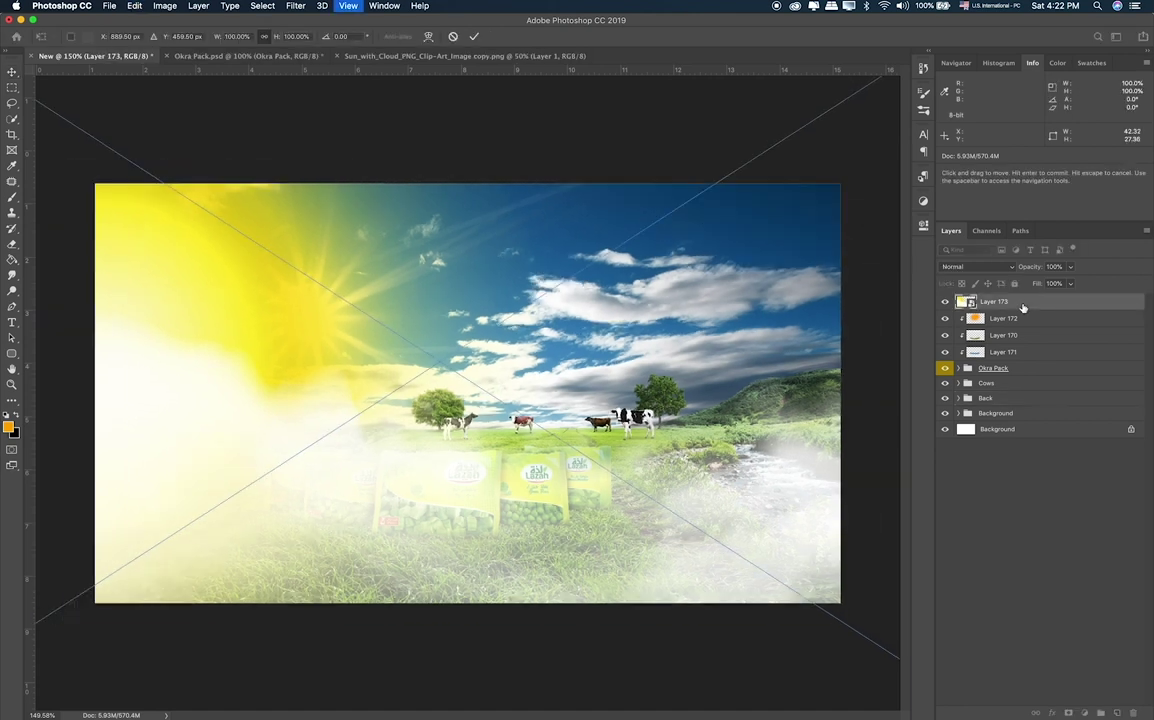
{"action": "left_click_drag", "start_coordinate": [870, 648], "coordinate": [507, 397]}
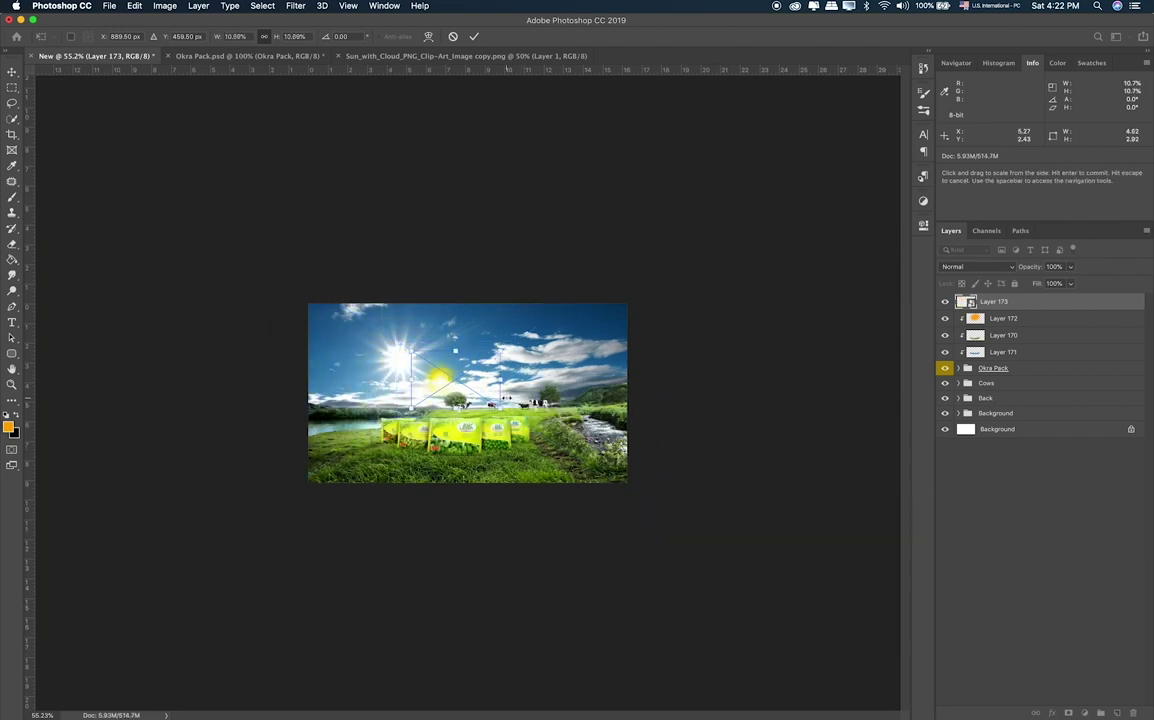
{"action": "key", "text": "Return"}
{"action": "key", "text": "ctrl+0"}
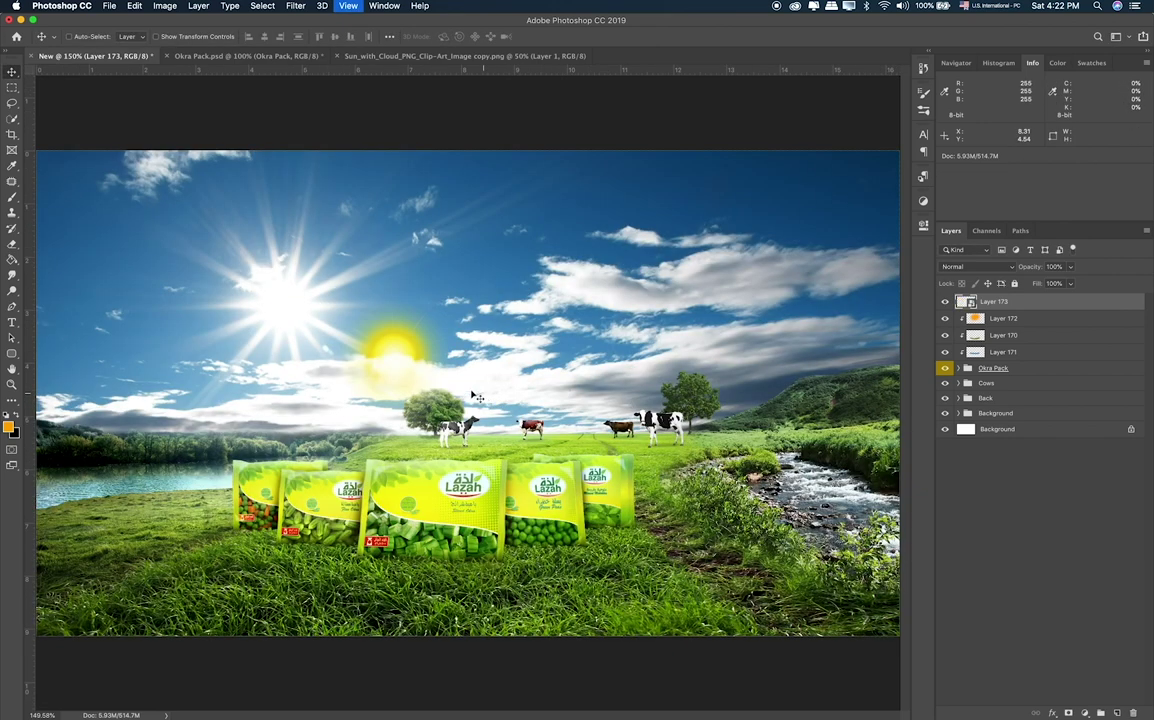
{"action": "left_click_drag", "start_coordinate": [313, 337], "coordinate": [203, 277]}
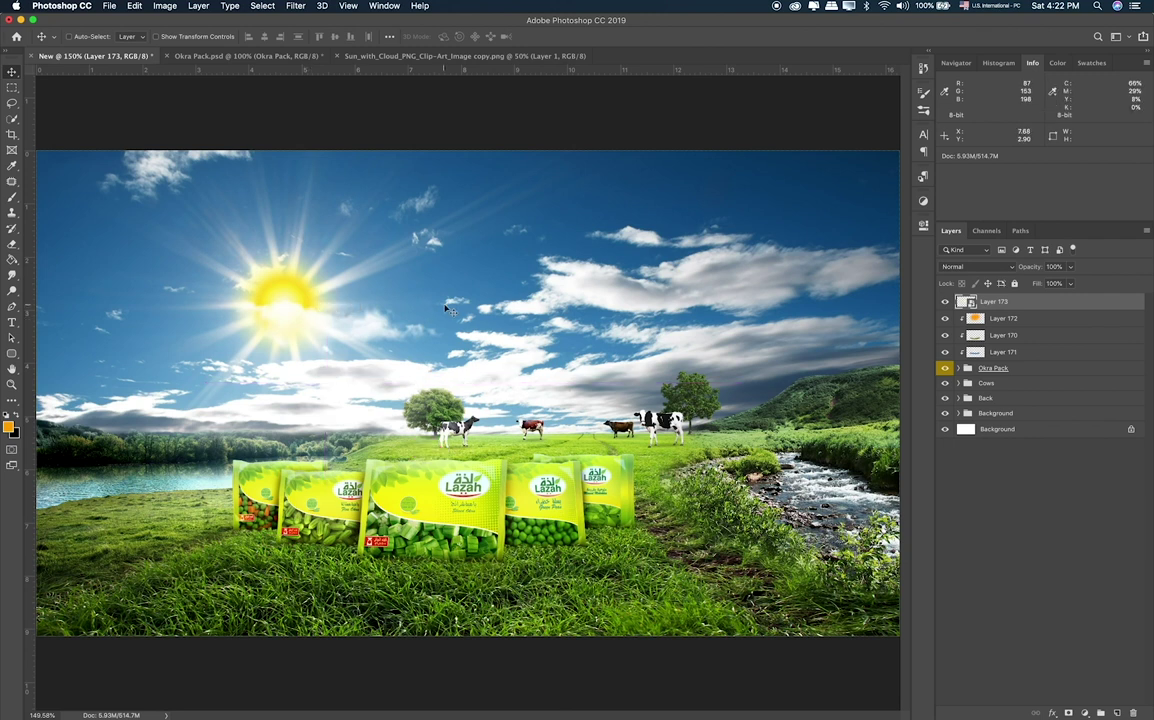
{"action": "key", "text": "shift+plus"}
{"action": "key", "text": "shift+plus"}
{"action": "key", "text": "shift+plus"}
{"action": "key", "text": "shift+plus"}
{"action": "key", "text": "shift+plus"}
{"action": "key", "text": "shift+plus"}
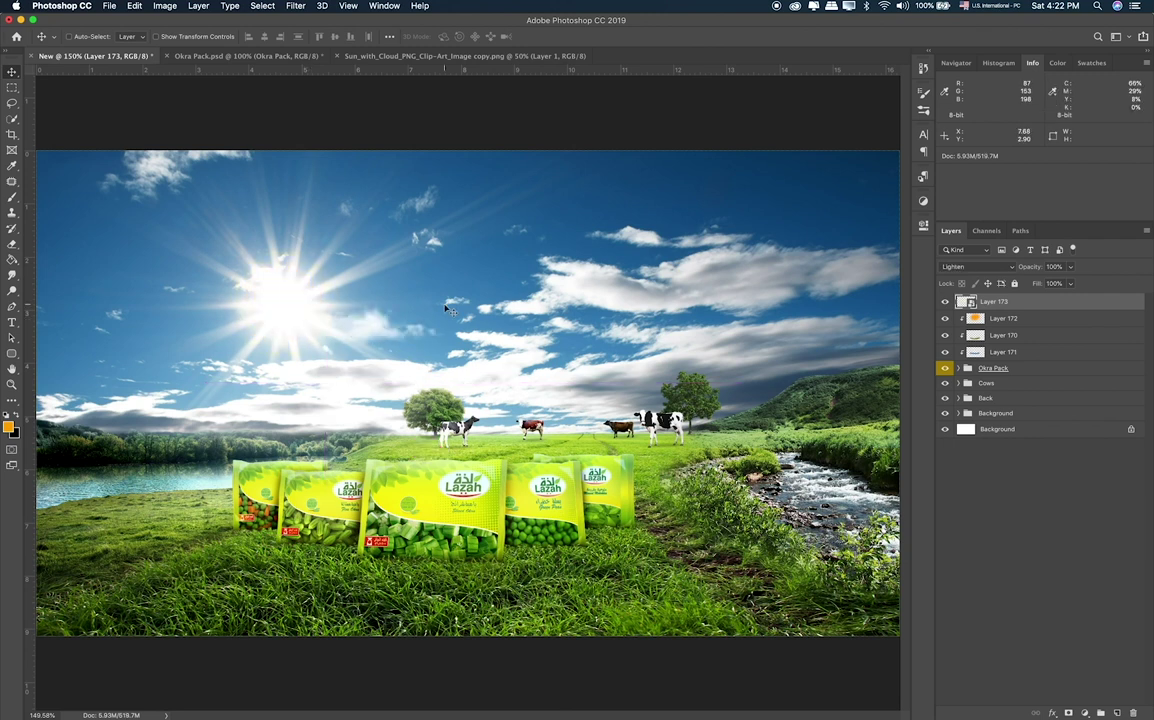
{"action": "left_click", "coordinate": [958, 266]}
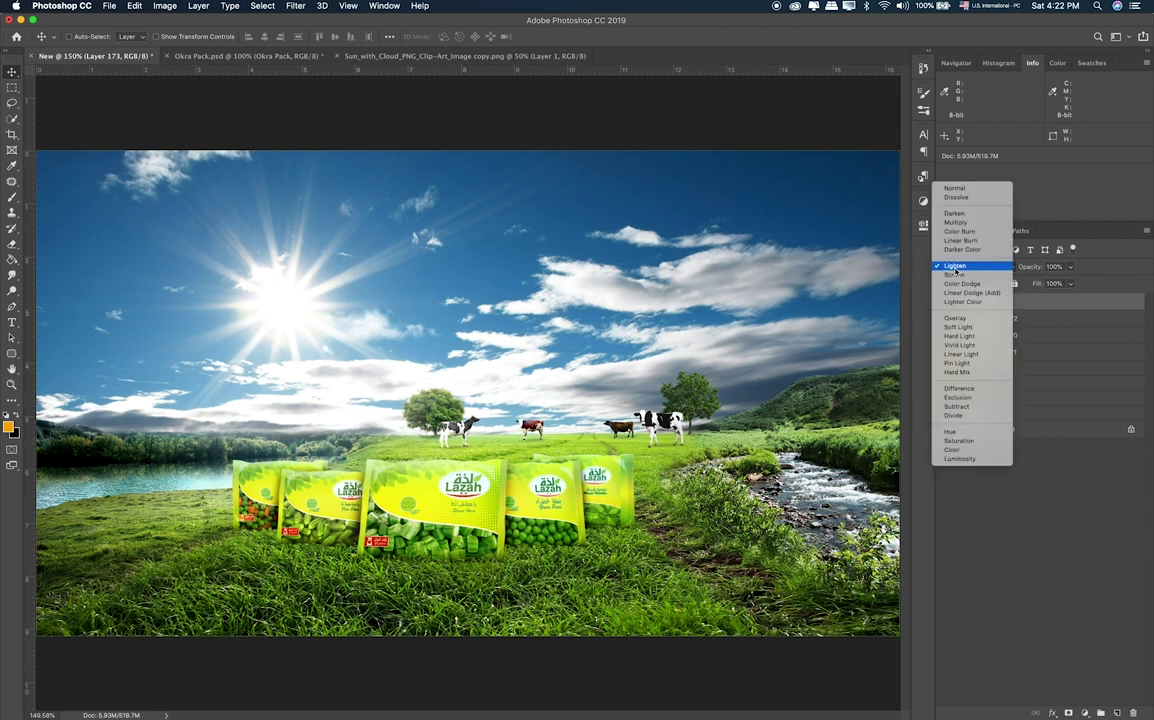
{"action": "left_click", "coordinate": [955, 275]}
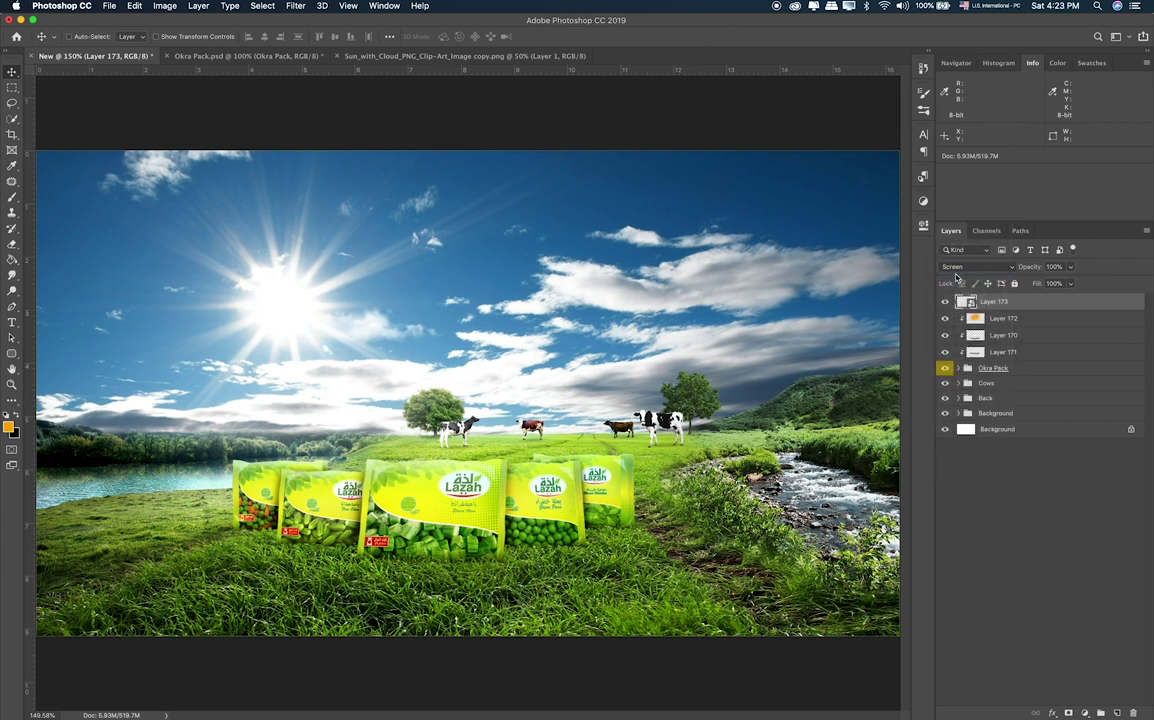
{"action": "key", "text": "ctrl+t"}
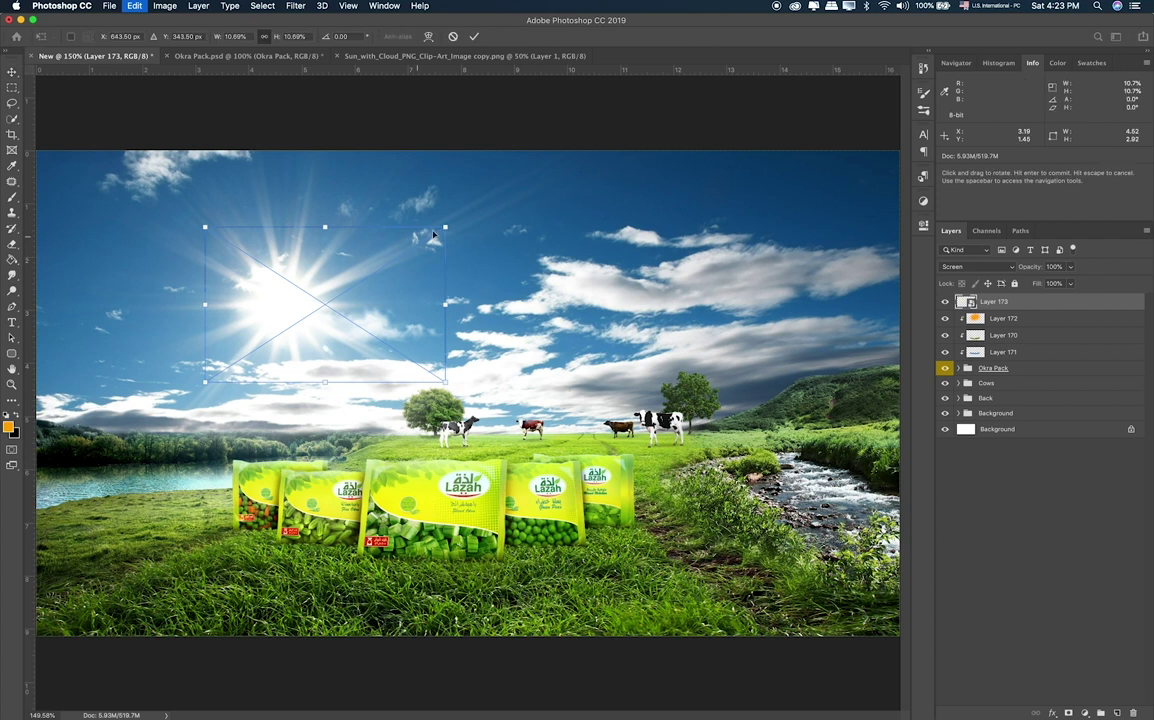
Shrink the sun glow slightly, then tag the Sun_with_Cloud file red in Finder.
{"action": "left_click_drag", "start_coordinate": [438, 231], "coordinate": [434, 236]}
{"action": "key", "text": "super+Tab"}
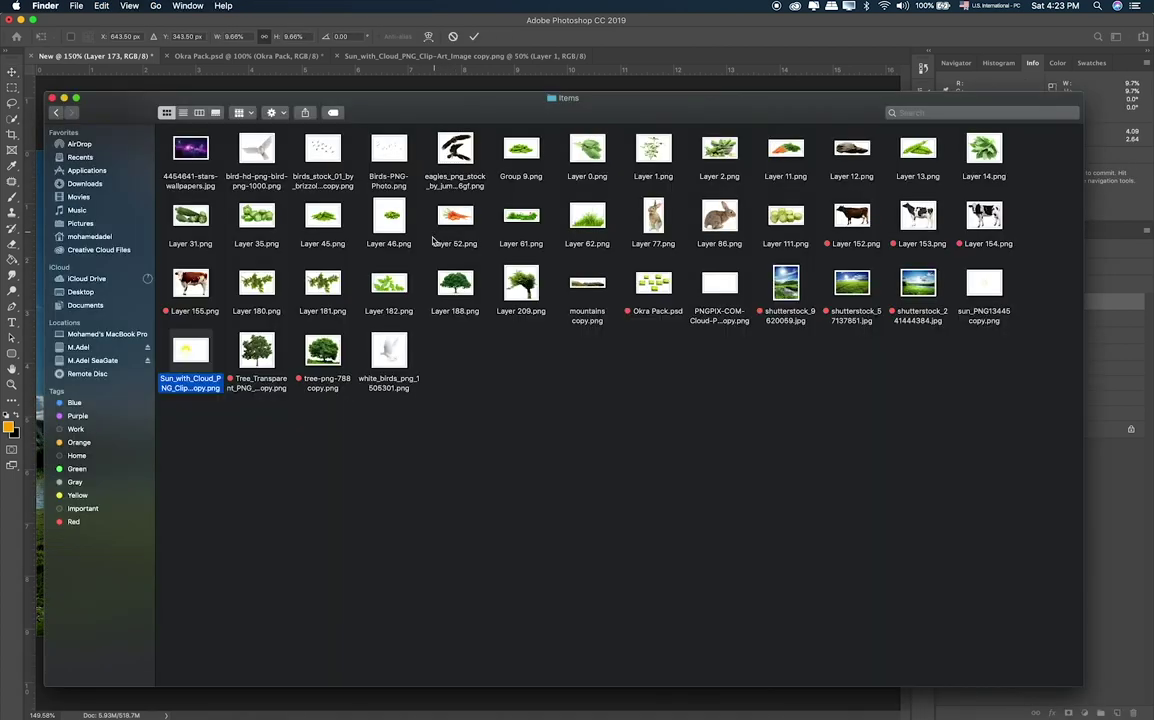
{"action": "right_click", "coordinate": [207, 383]}
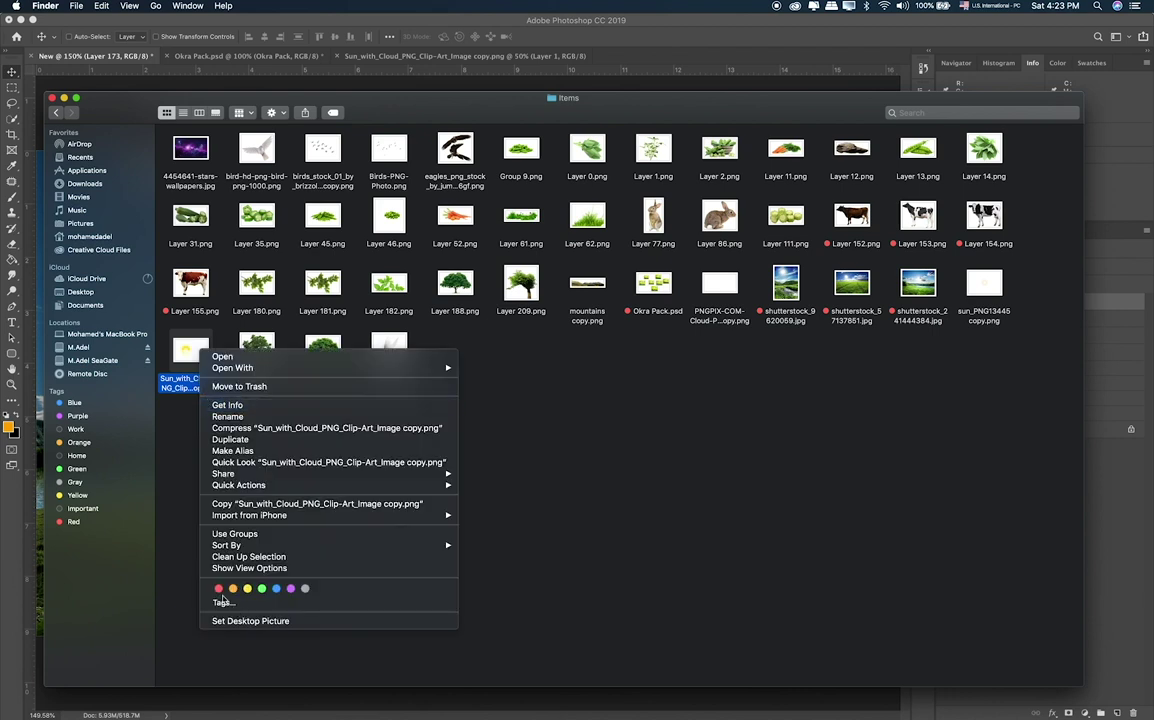
{"action": "left_click", "coordinate": [216, 525]}
Preview sun_PNG13445 copy.png and Layer 188.png, and tag Layer 188.png red.
{"action": "left_click", "coordinate": [983, 283]}
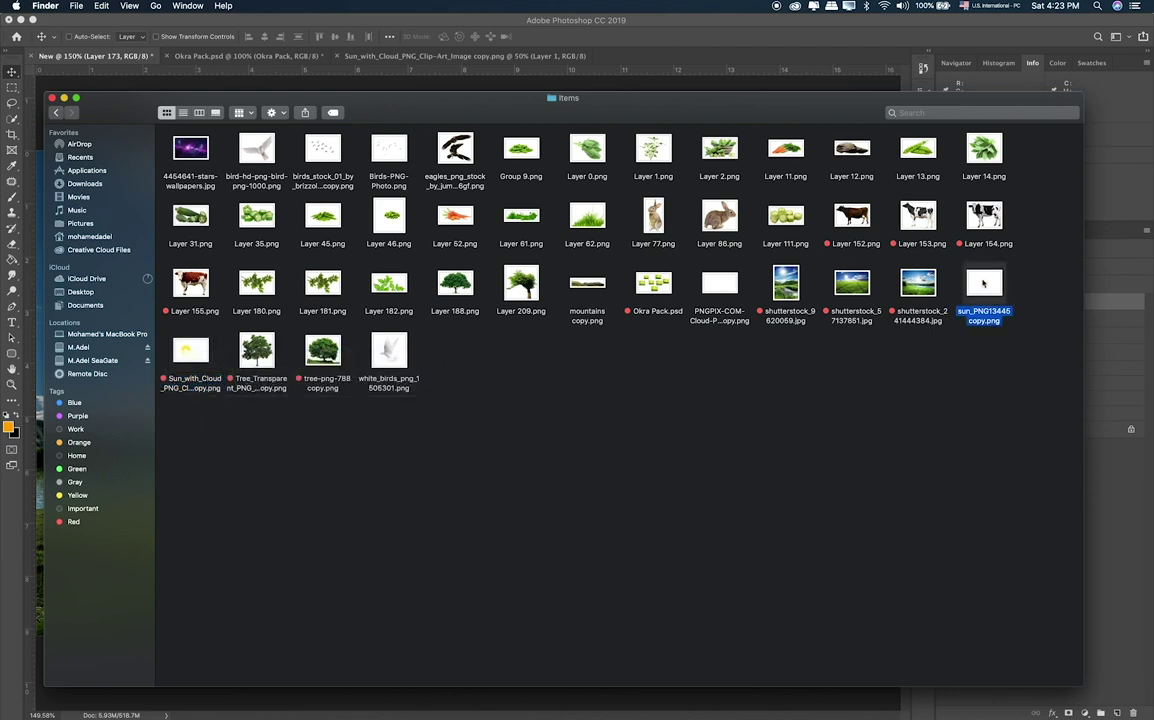
{"action": "key", "text": "space"}
{"action": "key", "text": "space"}
{"action": "left_click", "coordinate": [466, 286]}
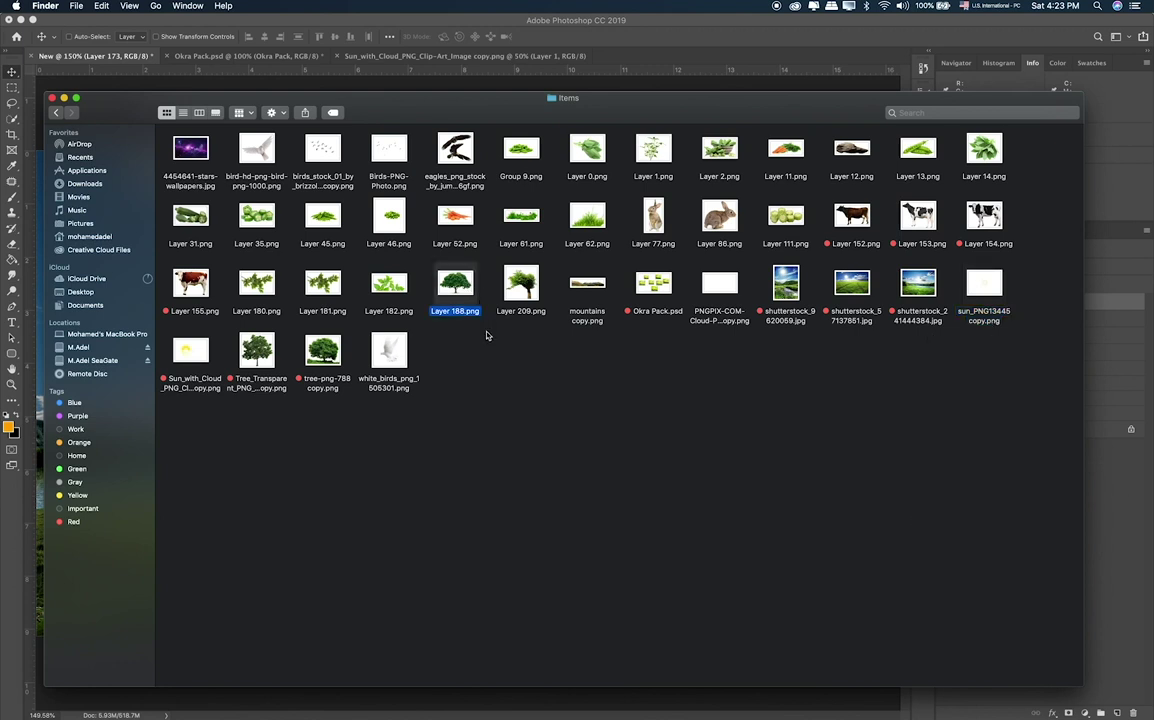
{"action": "key", "text": "space"}
{"action": "key", "text": "space"}
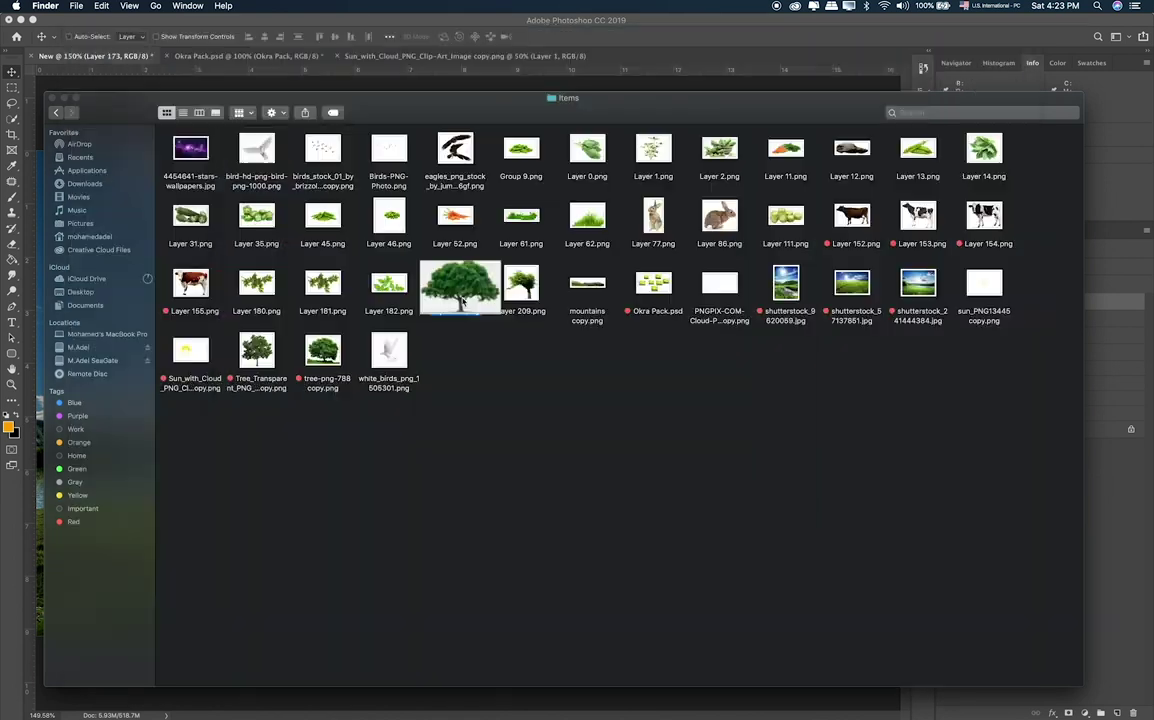
{"action": "right_click", "coordinate": [457, 283]}
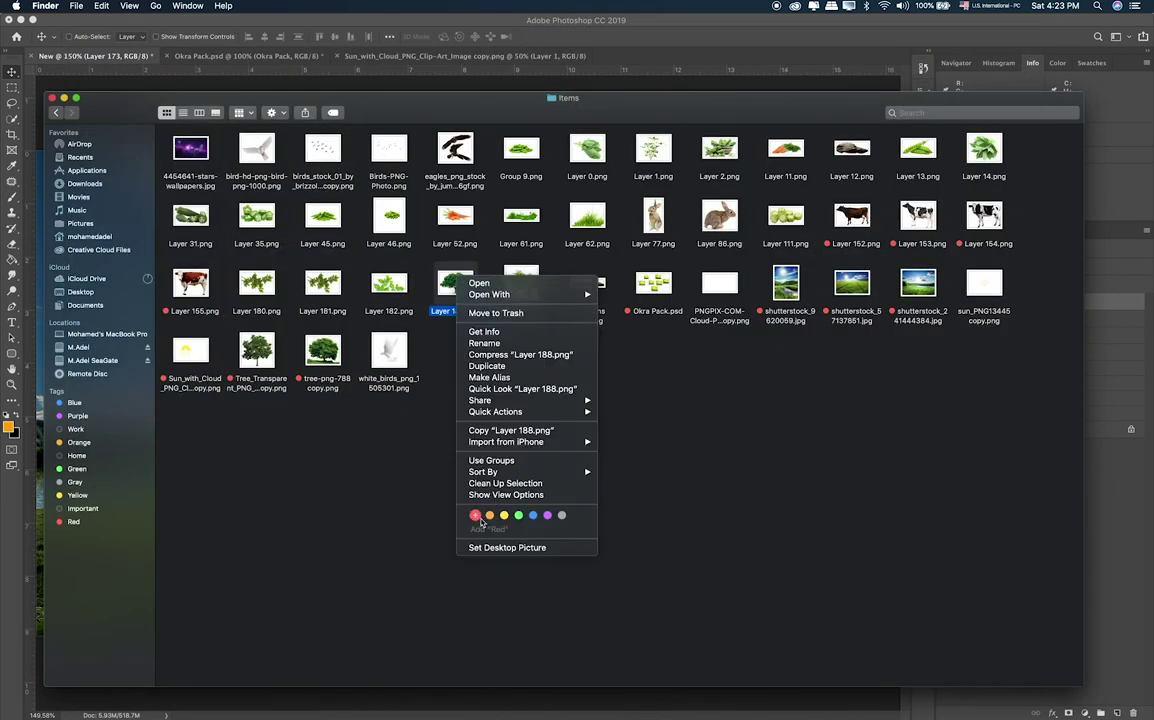
{"action": "left_click", "coordinate": [533, 515]}
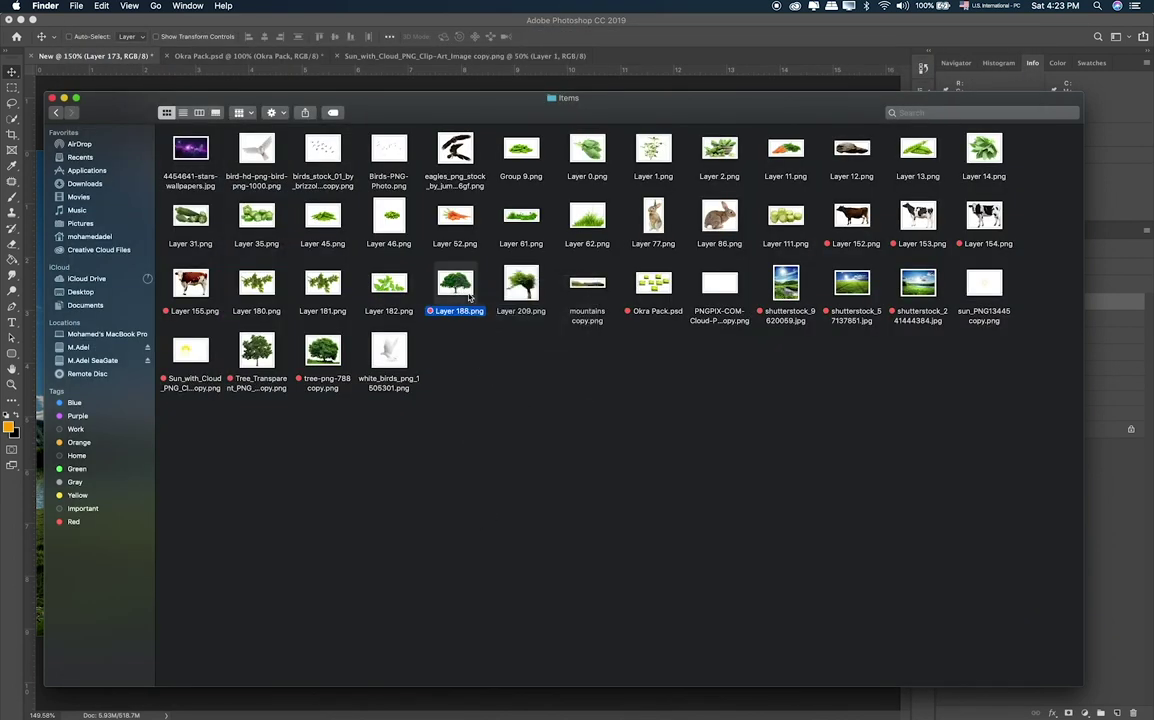
{"action": "key", "text": "space"}
{"action": "key", "text": "space"}
Place Layer 188.png as a tree layer and move it into the Back group.
{"action": "mouse_move", "coordinate": [469, 297]}
{"action": "left_mouse_down"}
{"action": "mouse_move", "coordinate": [565, 621]}
{"action": "mouse_move", "coordinate": [320, 370]}
{"action": "left_mouse_up"}
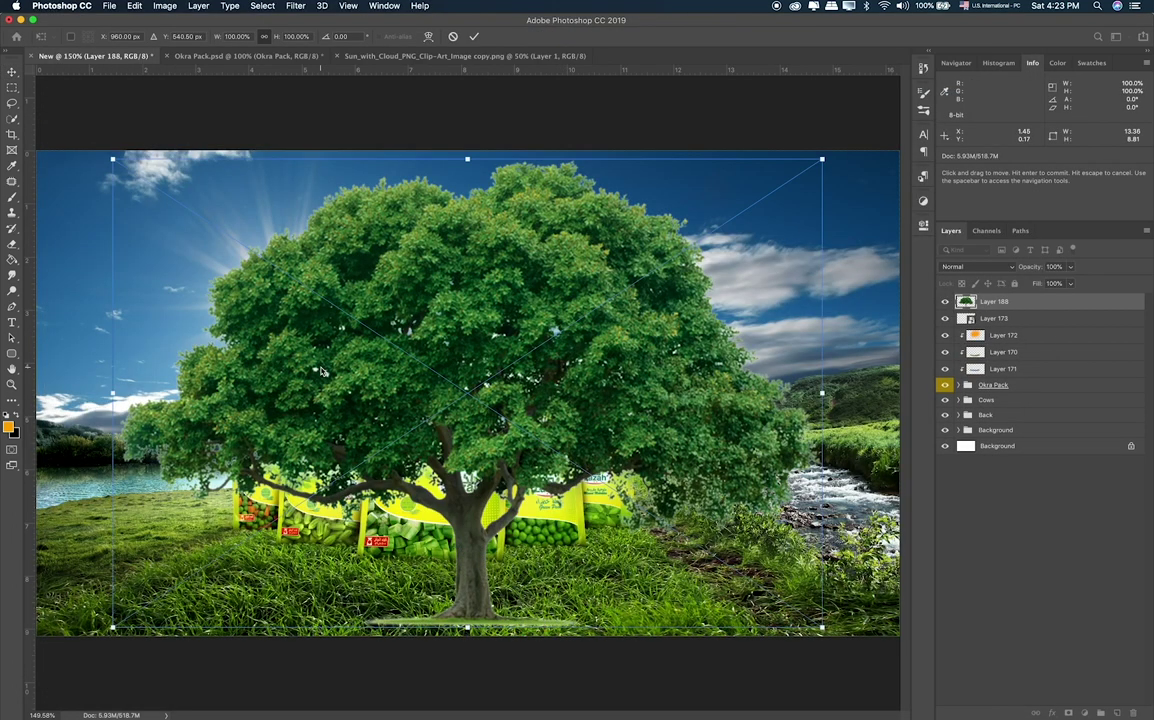
{"action": "key", "text": "Return"}
{"action": "mouse_move", "coordinate": [990, 302]}
{"action": "left_mouse_down"}
{"action": "mouse_move", "coordinate": [1027, 415]}
{"action": "mouse_move", "coordinate": [1010, 414]}
{"action": "left_mouse_up"}
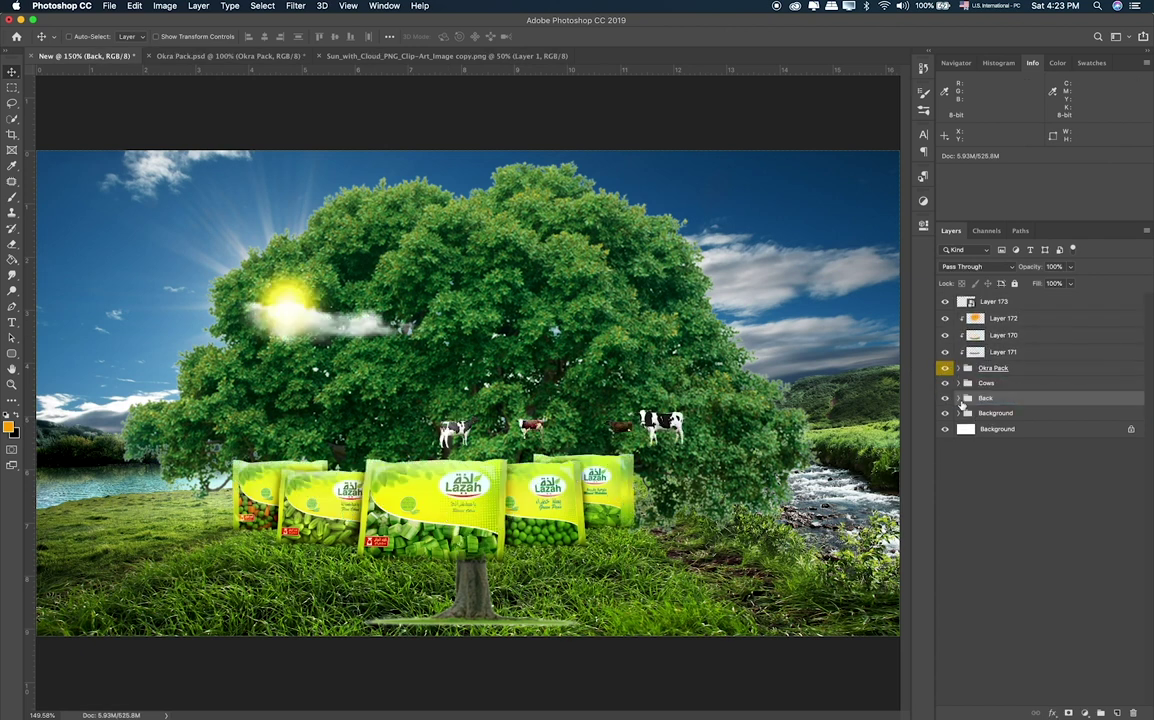
{"action": "left_click", "coordinate": [958, 399]}
{"action": "left_click", "coordinate": [1036, 418]}
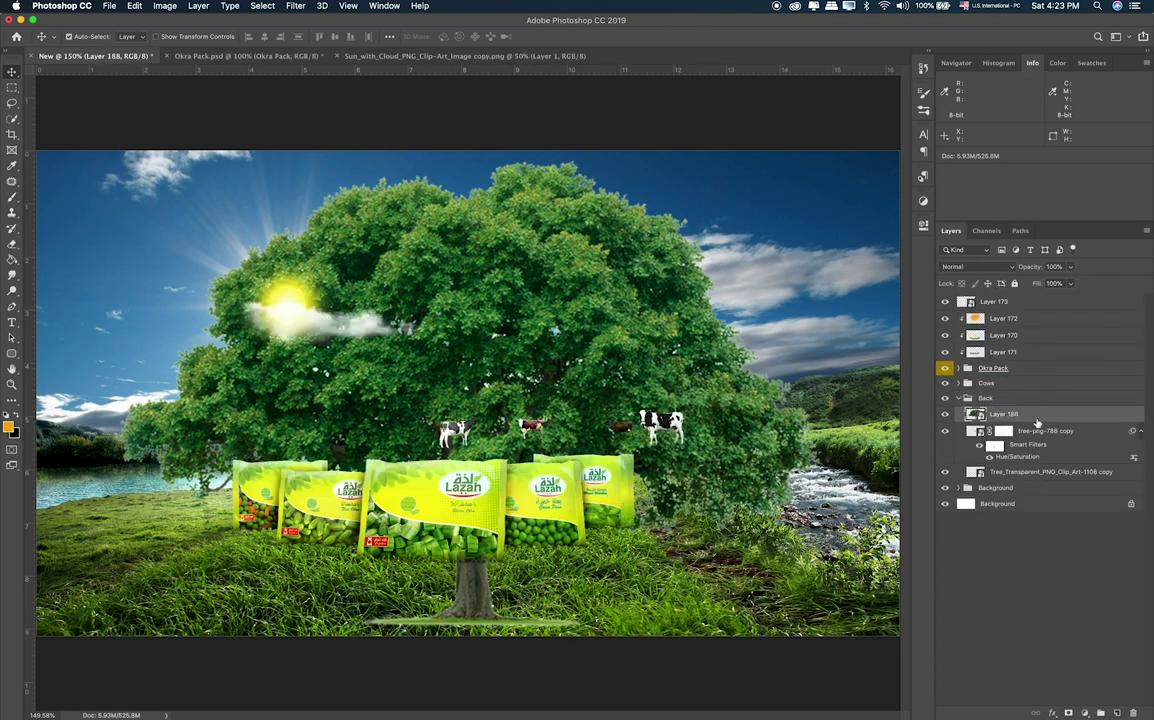
Scale the tree to about 36% on the left lakeshore and tint it with Hue/Saturation (Hue -22).
{"action": "key", "text": "ctrl+t"}
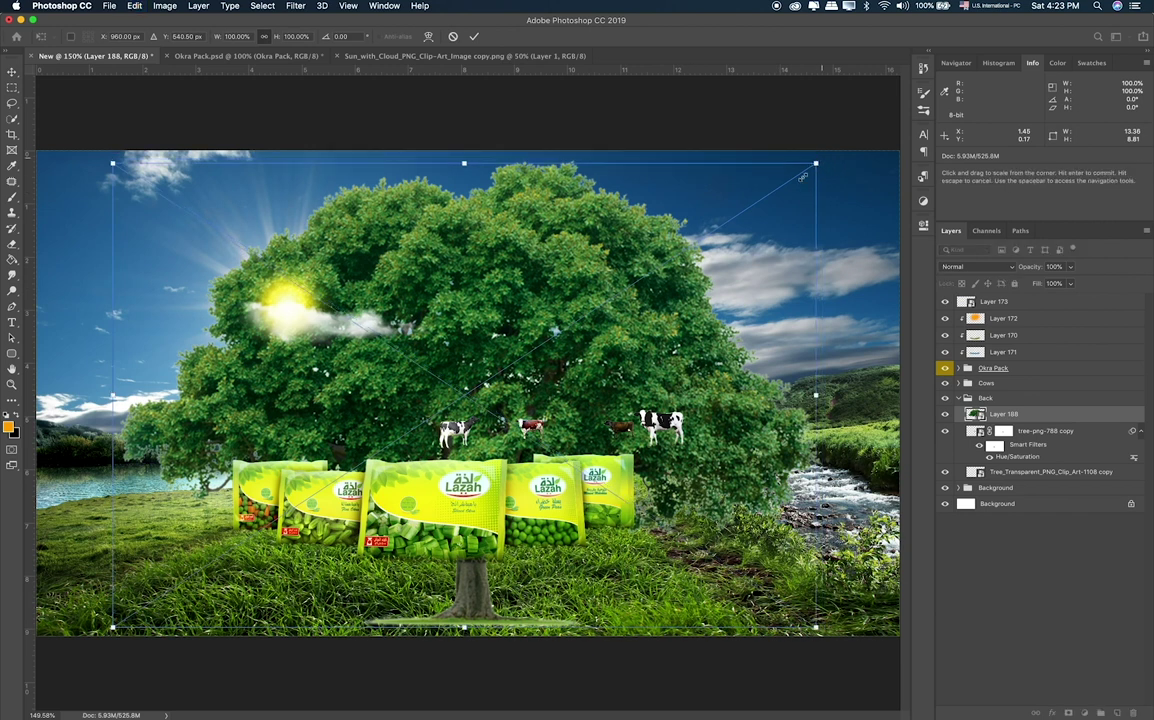
{"action": "left_click_drag", "start_coordinate": [802, 177], "coordinate": [435, 419]}
{"action": "mouse_move", "coordinate": [332, 531]}
{"action": "left_mouse_down"}
{"action": "mouse_move", "coordinate": [284, 407]}
{"action": "mouse_move", "coordinate": [291, 396]}
{"action": "left_mouse_up"}
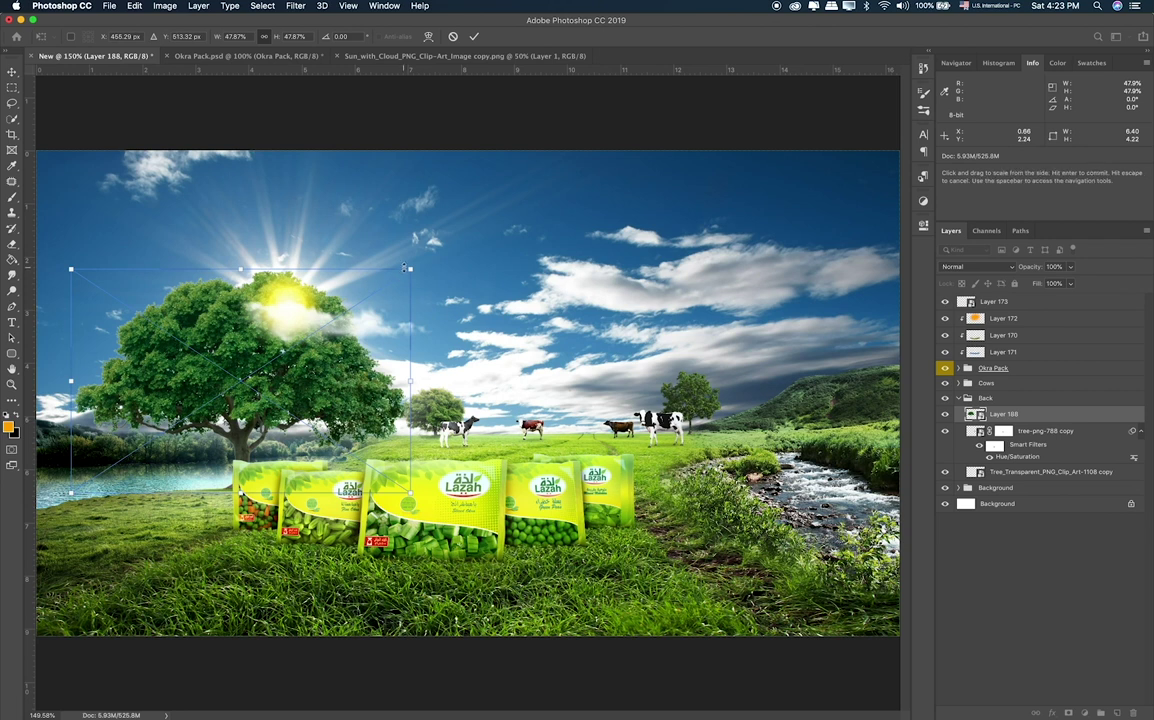
{"action": "mouse_move", "coordinate": [405, 268]}
{"action": "left_mouse_down"}
{"action": "mouse_move", "coordinate": [320, 313]}
{"action": "mouse_move", "coordinate": [312, 355]}
{"action": "left_mouse_up"}
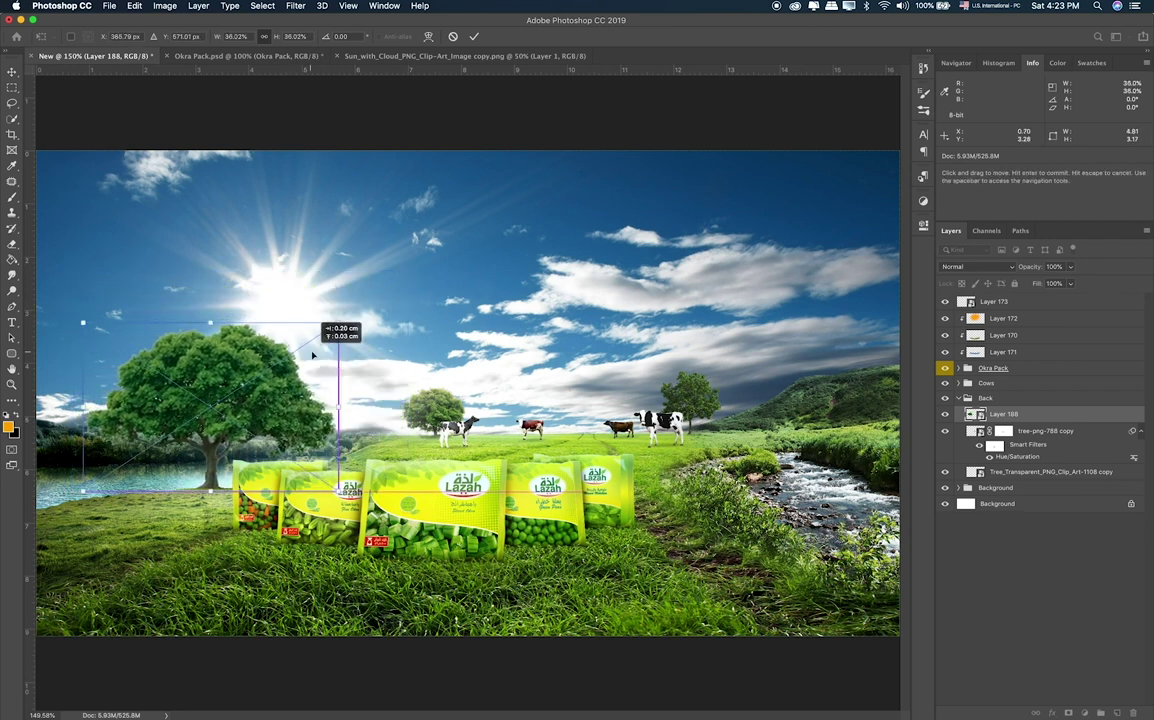
{"action": "key", "text": "Return"}
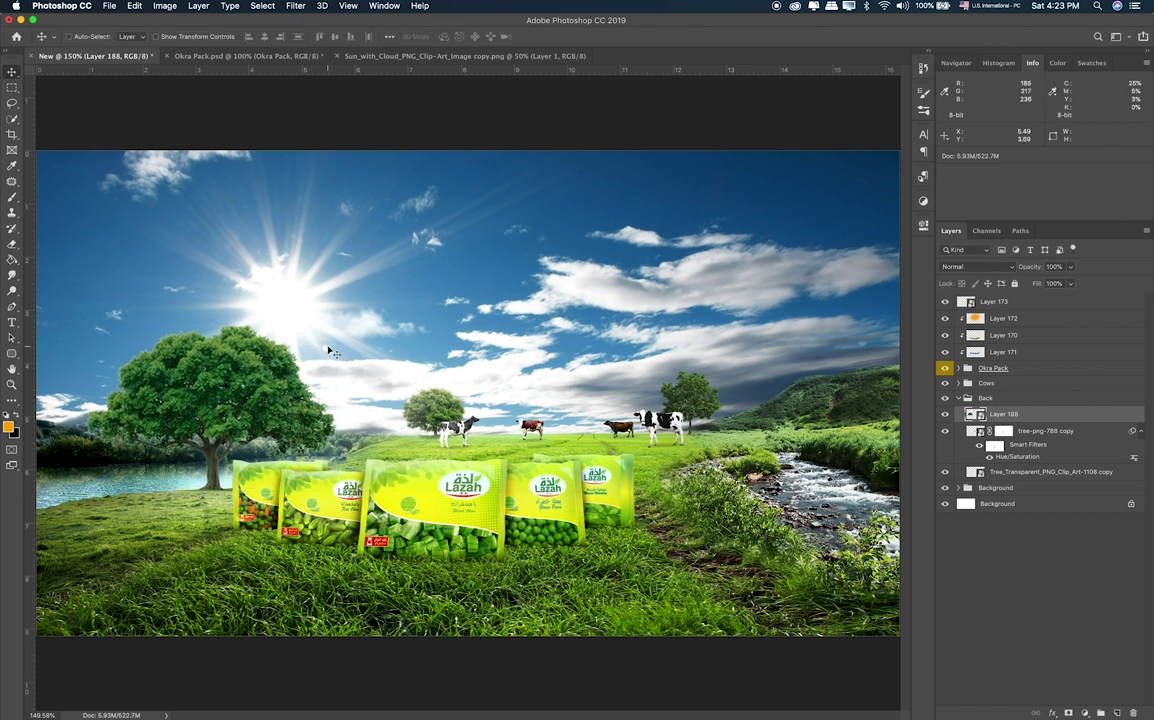
{"action": "key", "text": "super+u"}
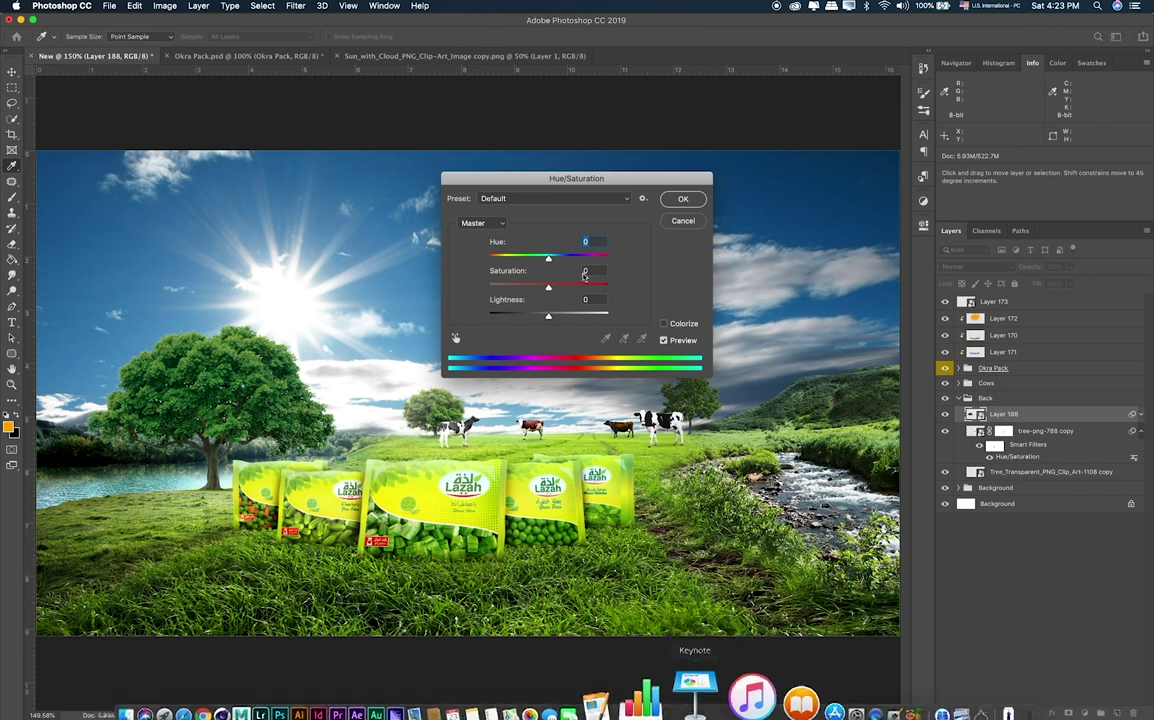
{"action": "mouse_move", "coordinate": [547, 260]}
{"action": "left_mouse_down"}
{"action": "mouse_move", "coordinate": [535, 260]}
{"action": "mouse_move", "coordinate": [556, 317]}
{"action": "left_mouse_up"}
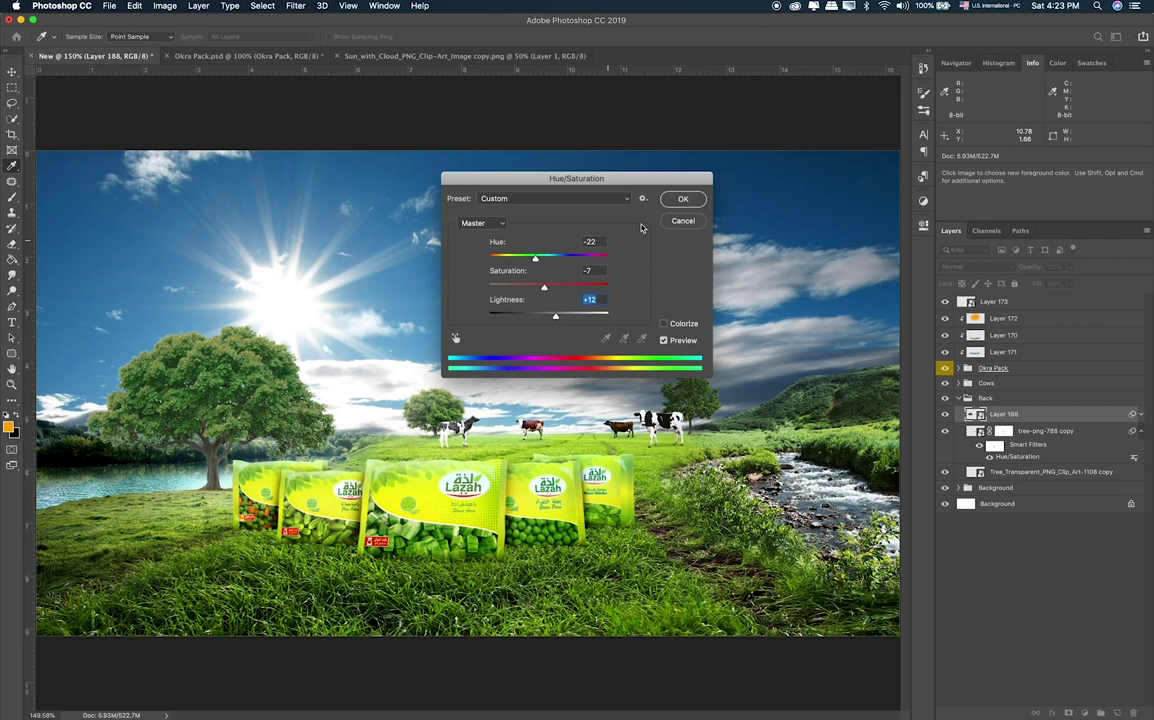
Apply the Hue/Saturation tint and wrap the tree layer in a group named Tree.
{"action": "key", "text": "Return"}
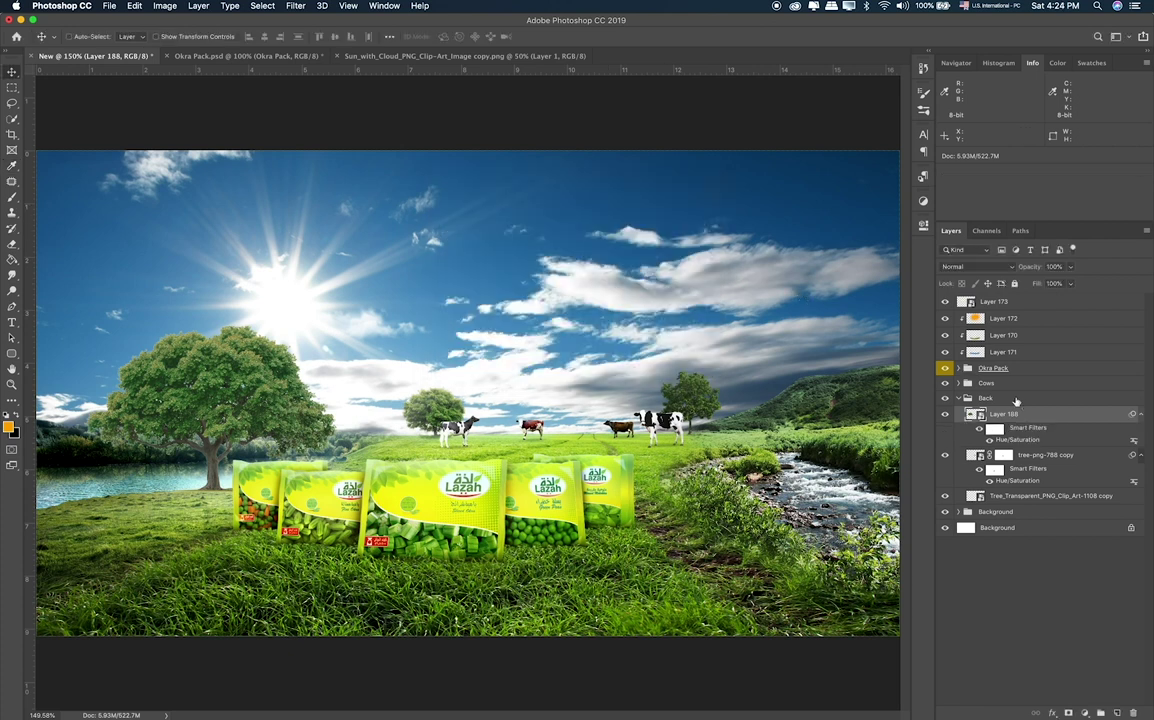
{"action": "key", "text": "super+g"}
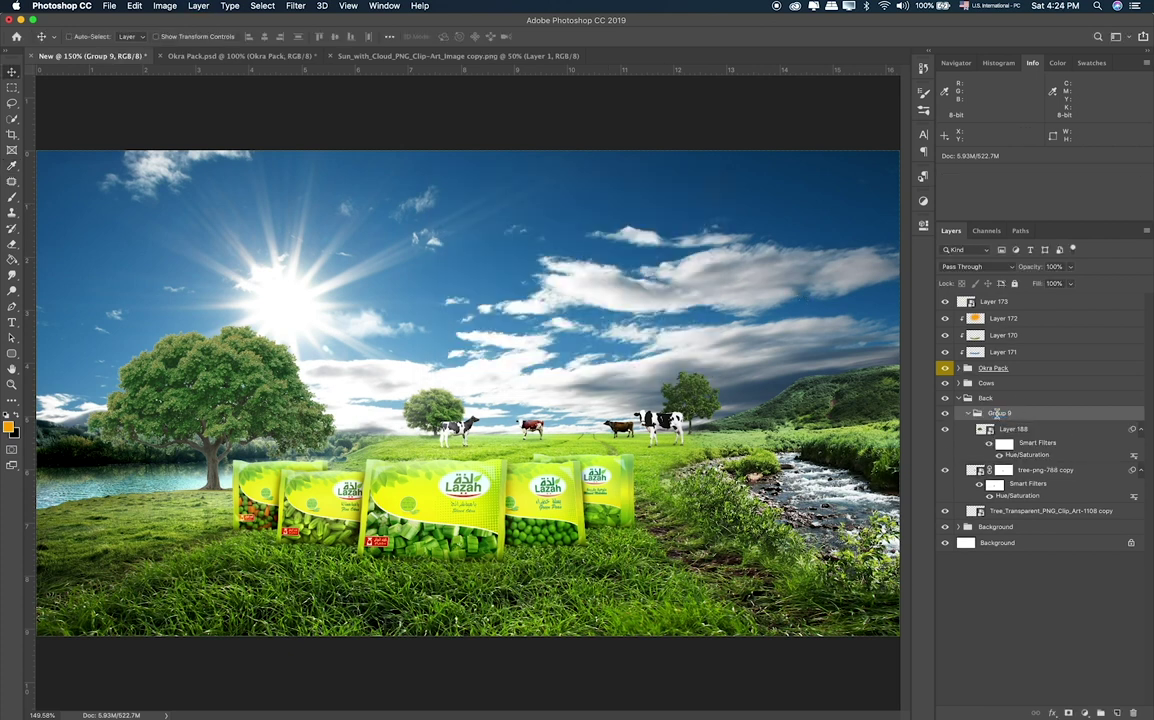
{"action": "type", "text": "T"}
{"action": "key", "text": "Return"}
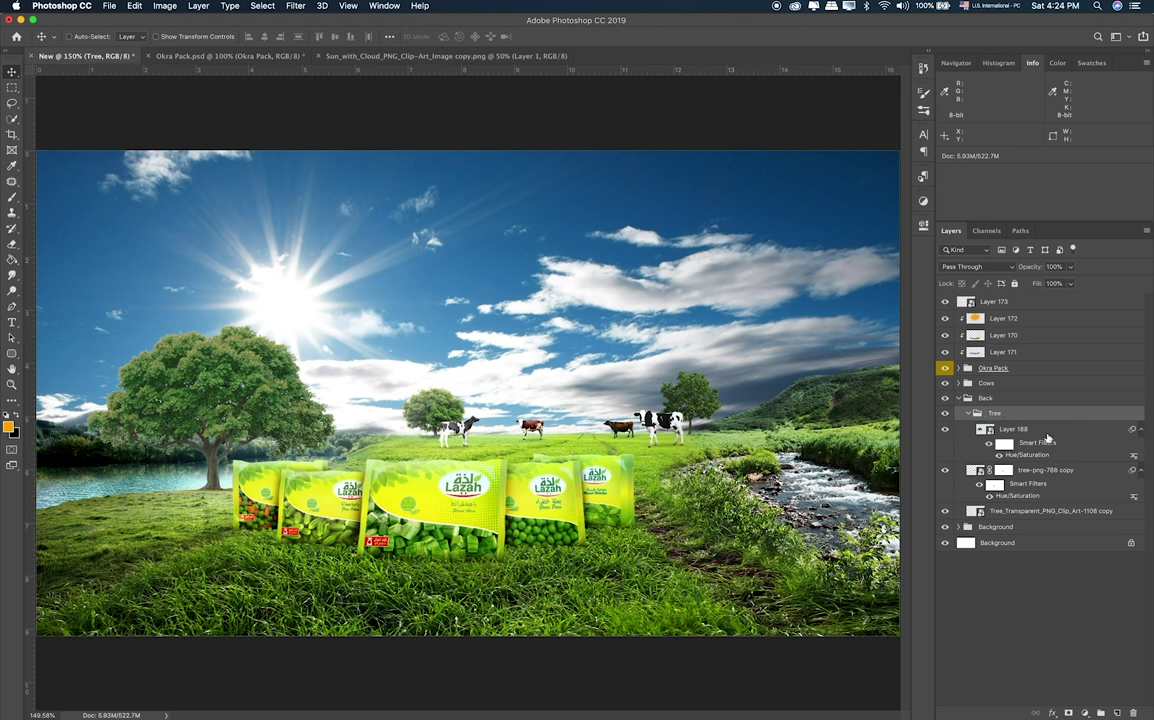
Paint a warm orange glow on a clipped layer over the canopy, set to Screen at 77%.
{"action": "left_click", "coordinate": [1047, 434]}
{"action": "left_click", "coordinate": [1117, 713]}
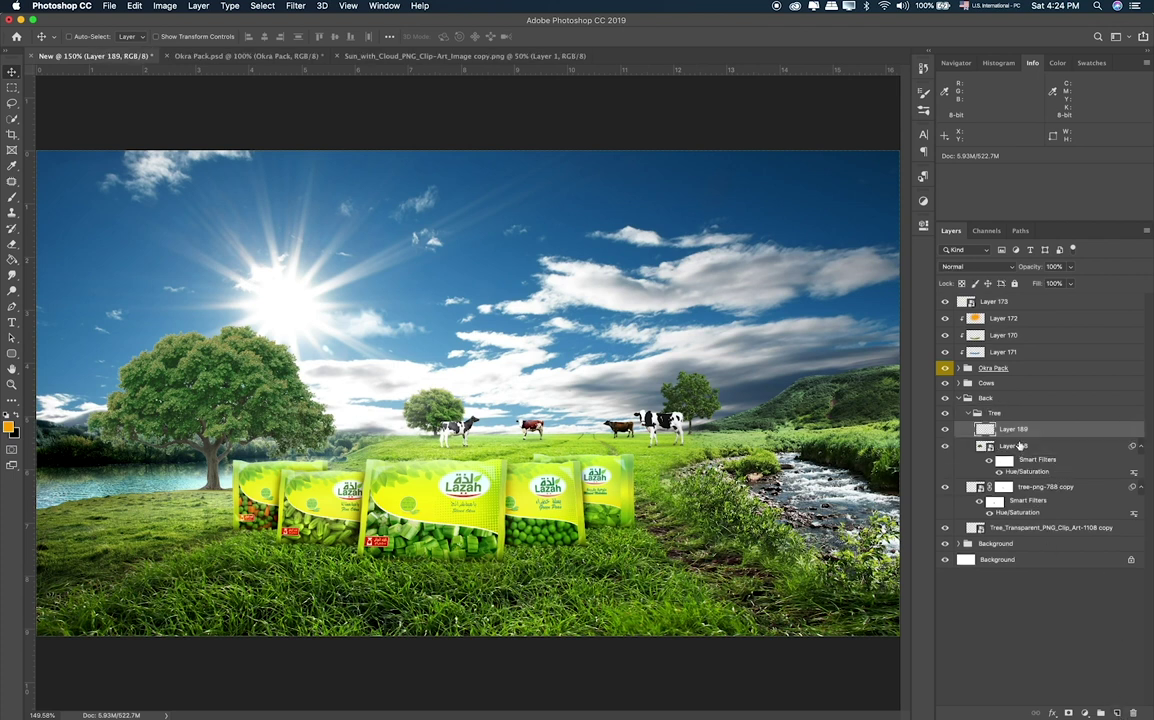
{"action": "left_click", "coordinate": [1020, 436], "text": "alt"}
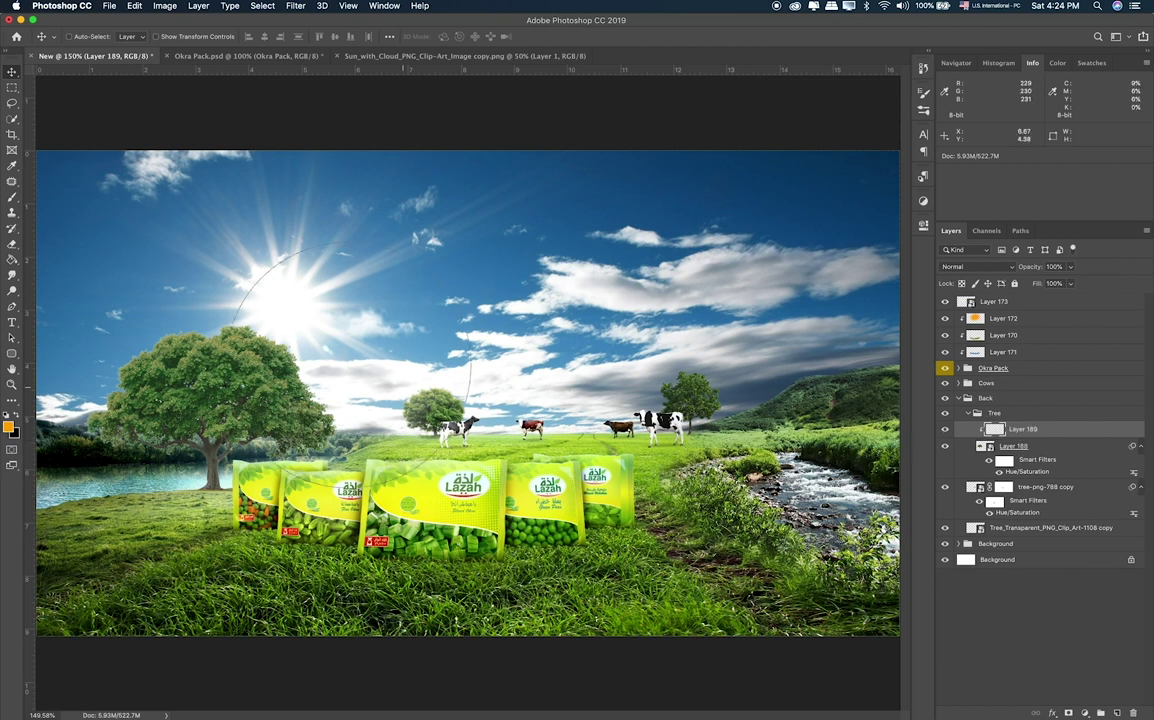
{"action": "key", "text": "b"}
{"action": "left_click", "coordinate": [300, 286]}
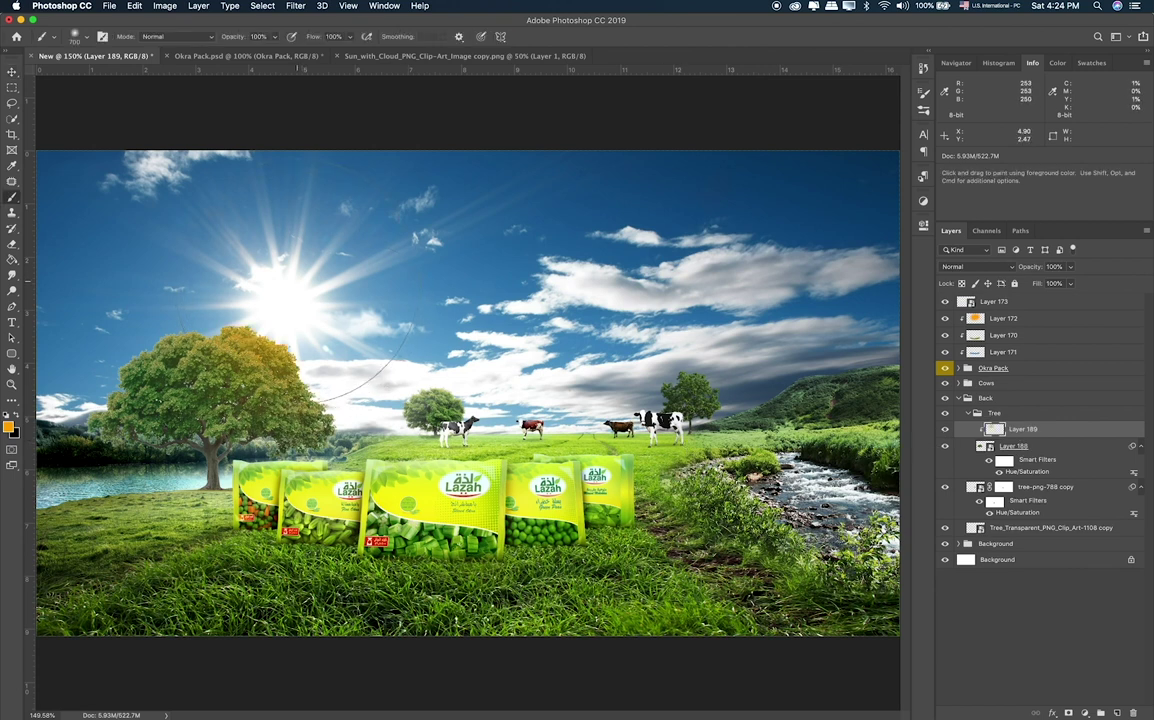
{"action": "left_click", "coordinate": [977, 266]}
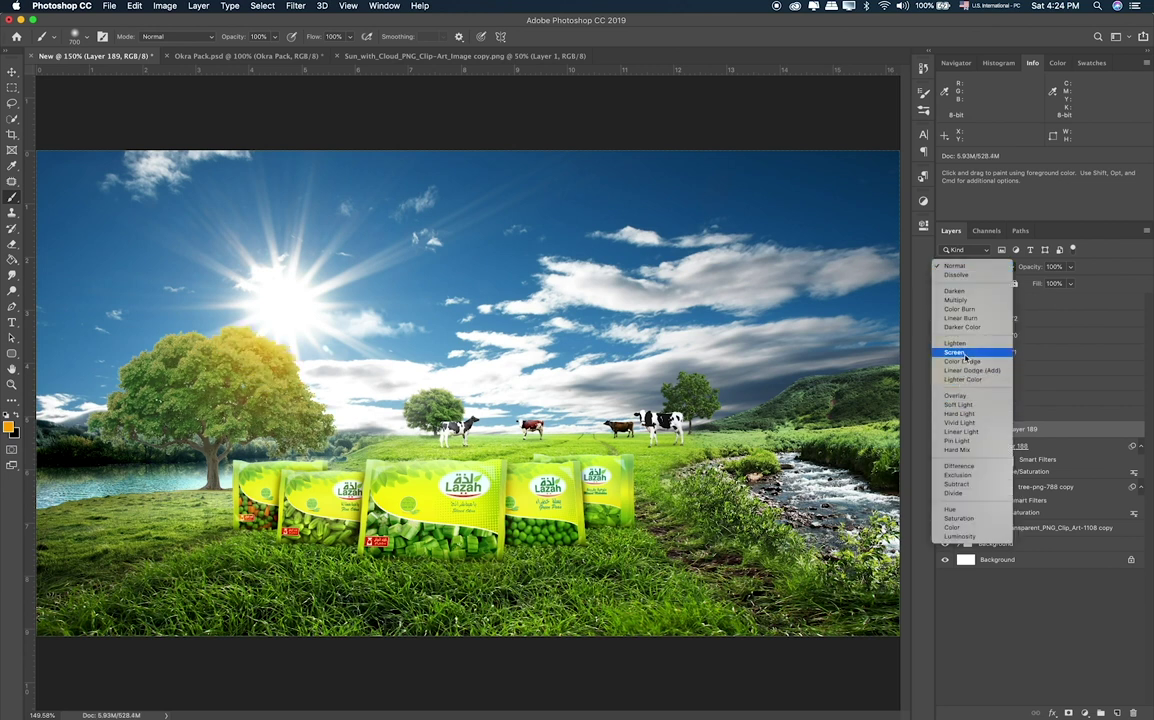
{"action": "left_click", "coordinate": [1064, 313]}
{"action": "key", "text": "alt+shift+s"}
{"action": "mouse_move", "coordinate": [1070, 267]}
{"action": "left_mouse_down"}
{"action": "mouse_move", "coordinate": [1043, 283]}
{"action": "mouse_move", "coordinate": [1054, 283]}
{"action": "left_mouse_up"}
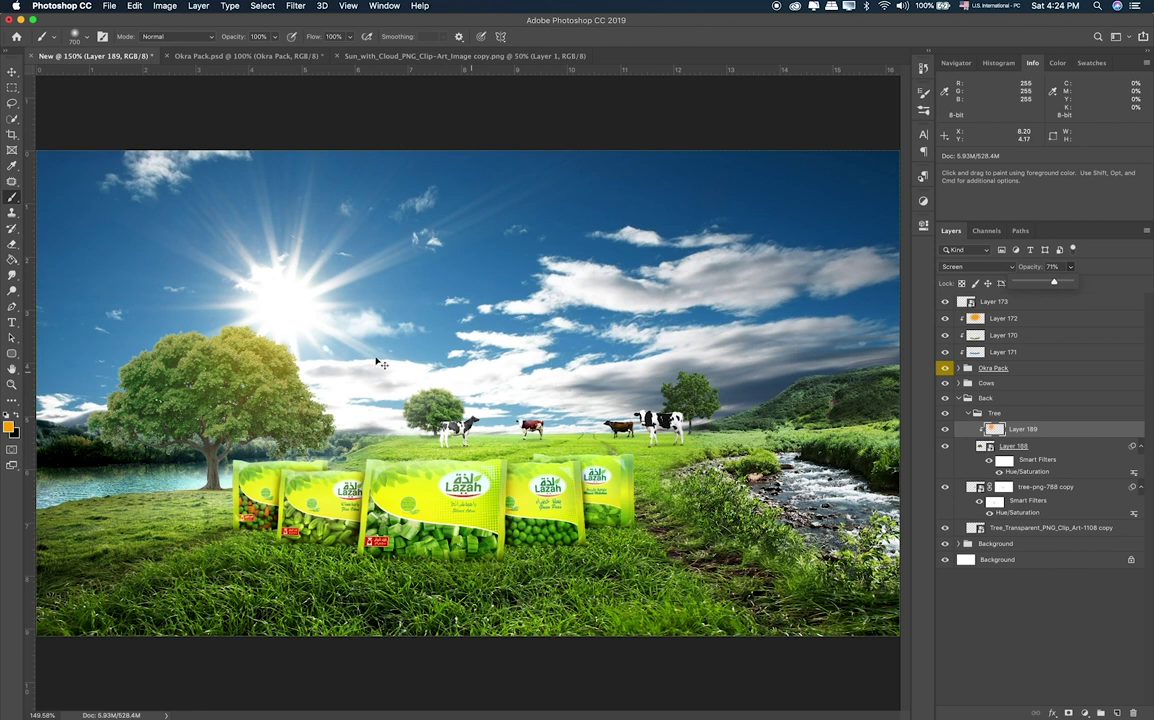
Add Layer 190, ready a 20%, 200 px white brush on the tree's filter mask, and duplicate Layer 188.
{"action": "key", "text": "v"}
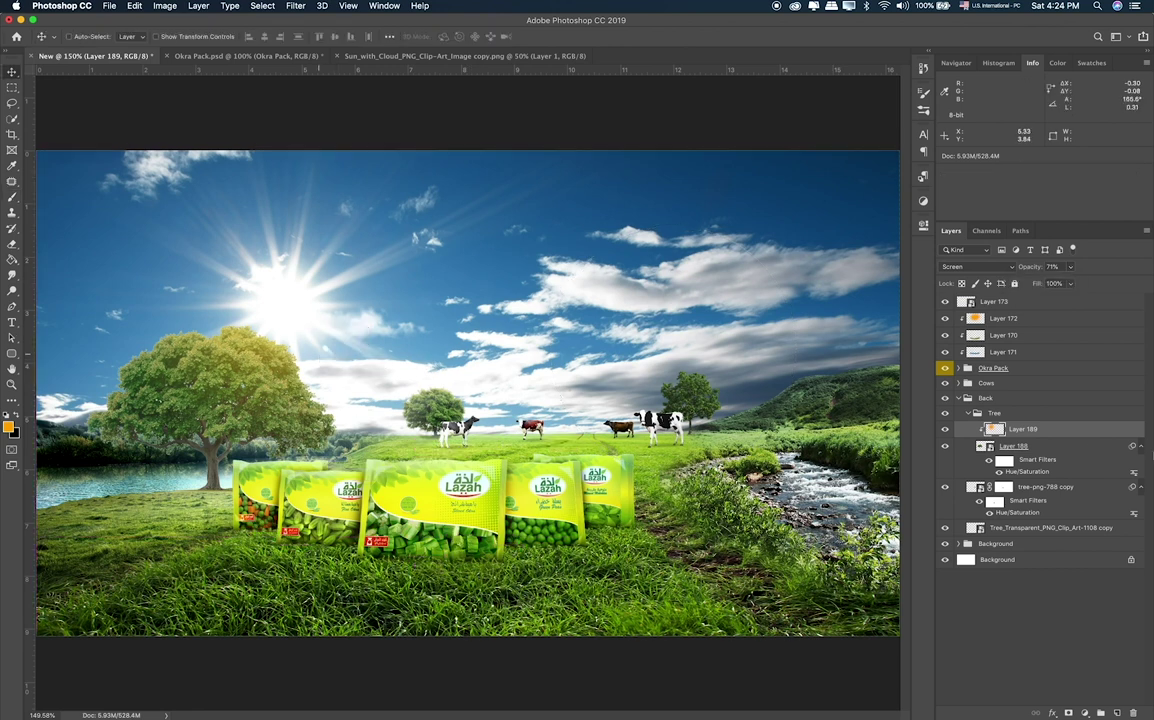
{"action": "left_click", "coordinate": [1116, 712]}
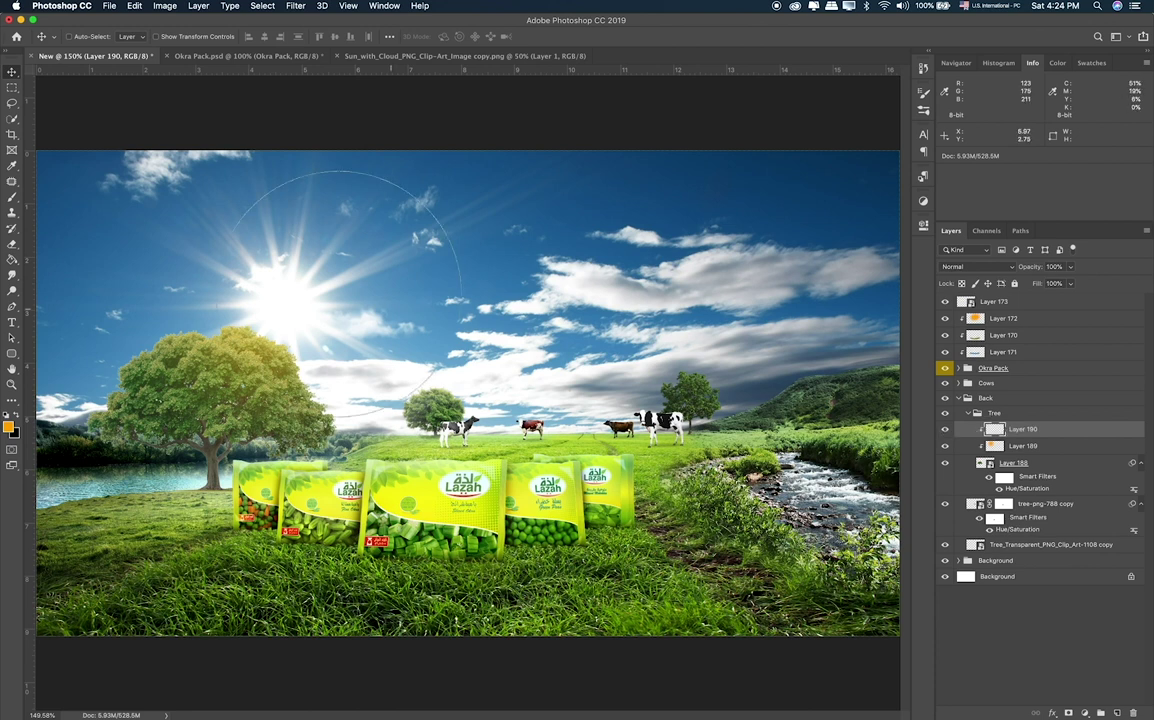
{"action": "key", "text": "b"}
{"action": "key", "text": "x"}
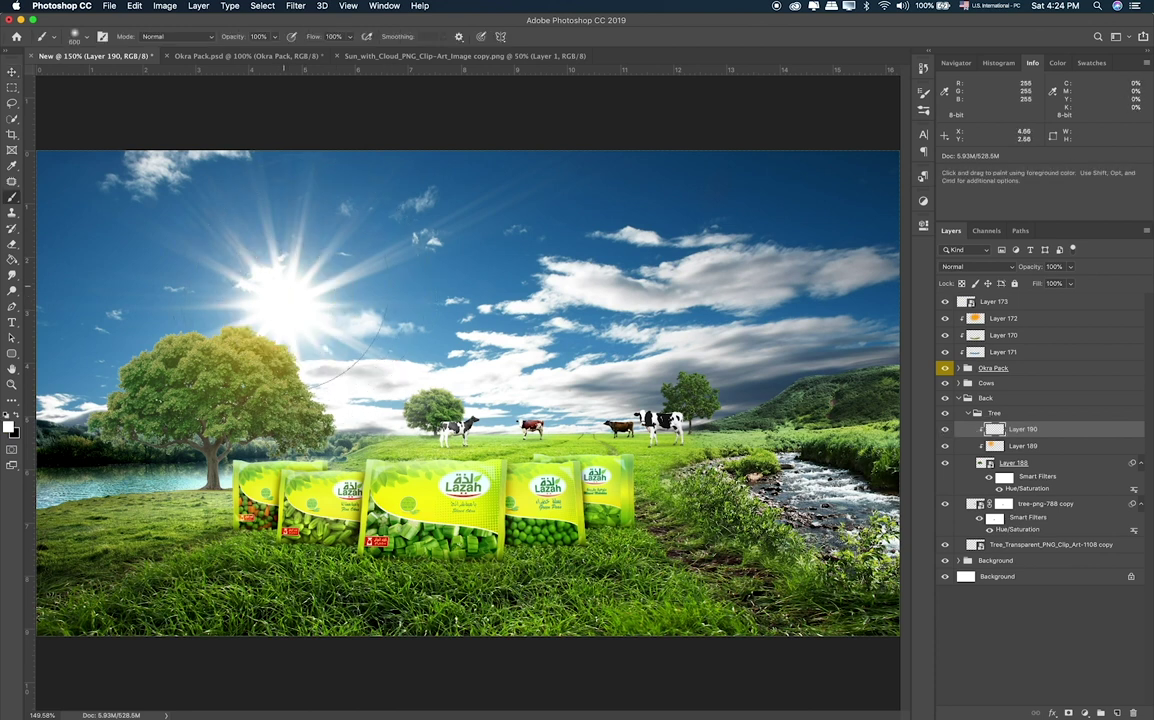
{"action": "key", "text": "bracketleft"}
{"action": "key", "text": "bracketleft"}
{"action": "key", "text": "bracketleft"}
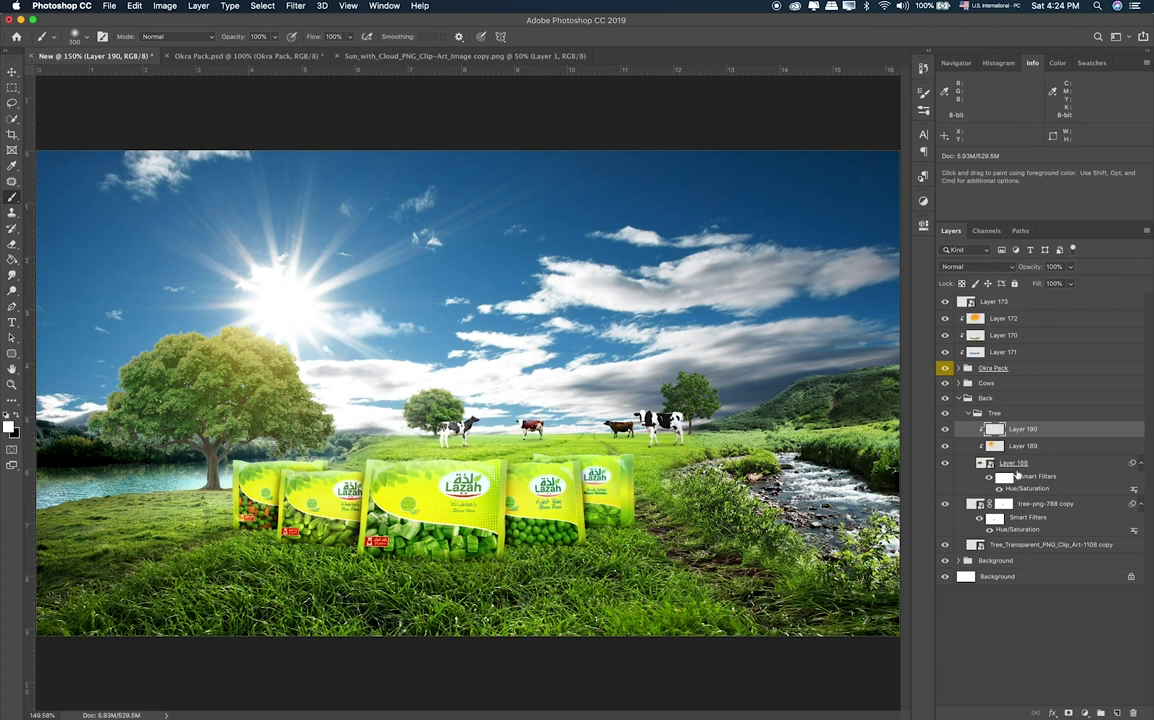
{"action": "left_click", "coordinate": [1018, 464]}
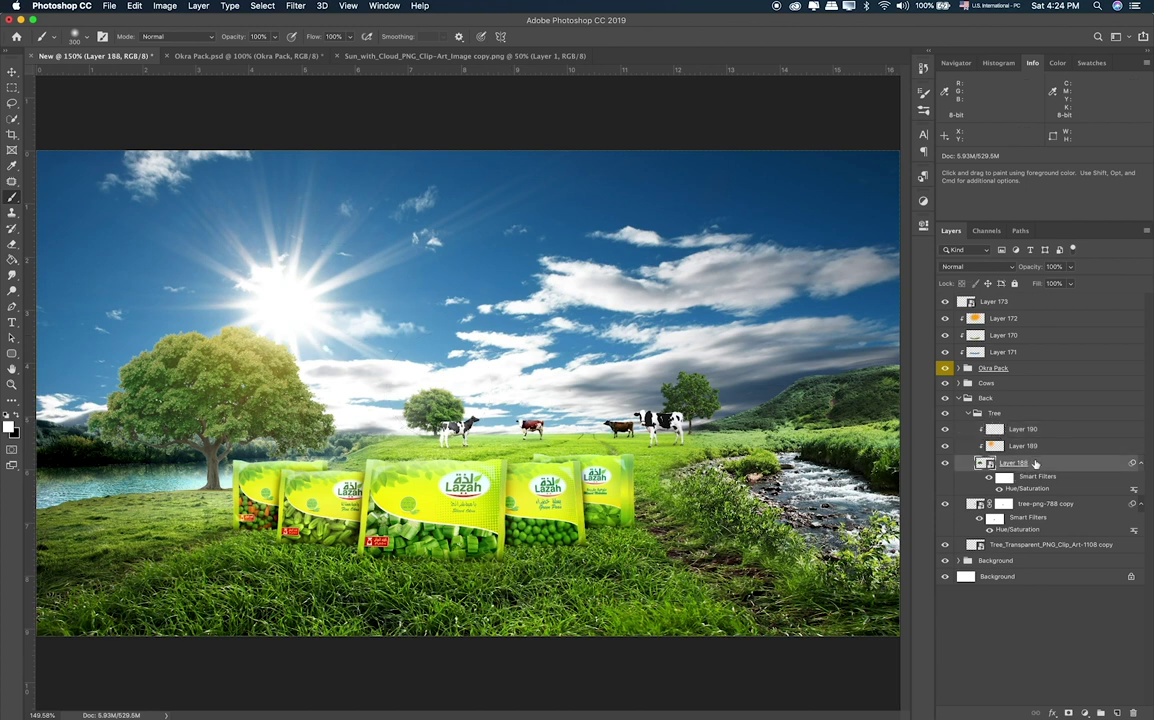
{"action": "left_click", "coordinate": [1005, 478]}
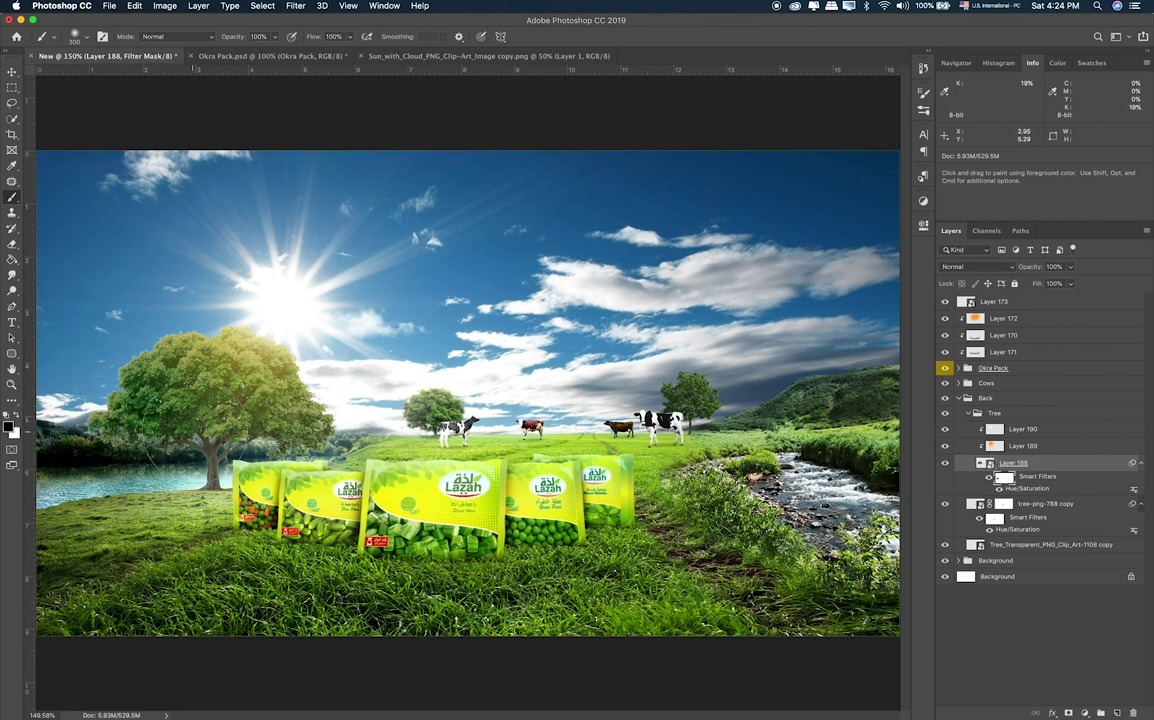
{"action": "key", "text": "2"}
{"action": "key", "text": "bracketleft"}
{"action": "key", "text": "bracketleft"}
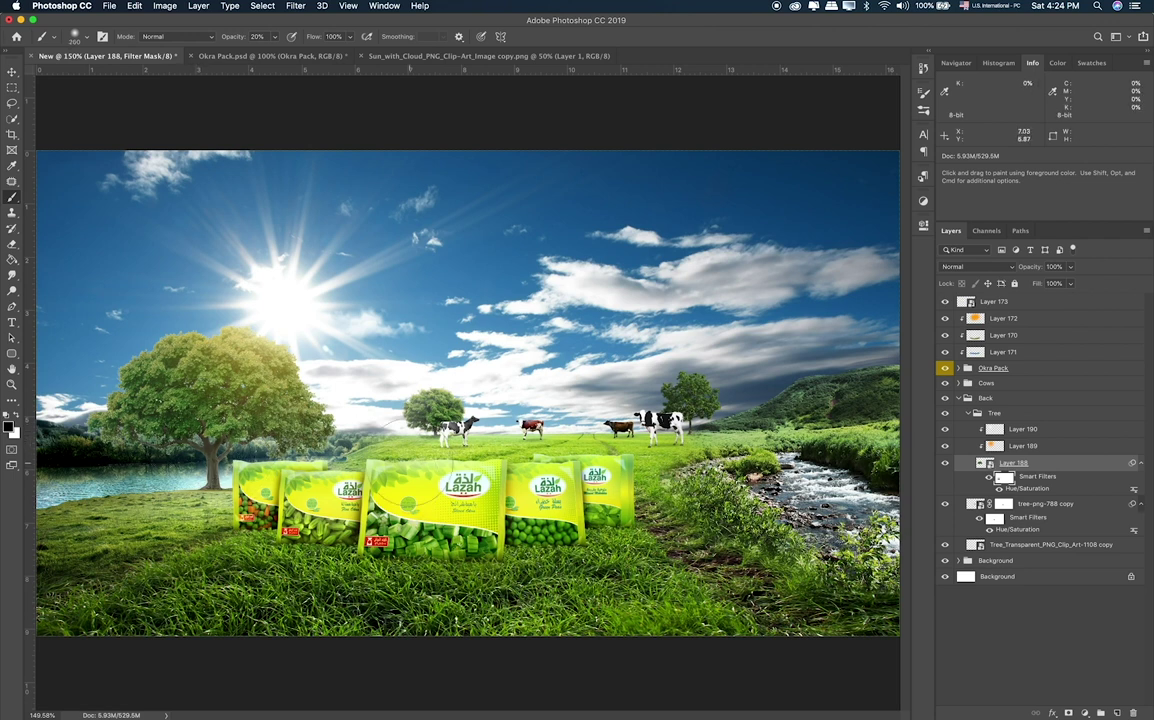
{"action": "mouse_move", "coordinate": [1030, 465]}
{"action": "left_mouse_down"}
{"action": "mouse_move", "coordinate": [1033, 517]}
{"action": "mouse_move", "coordinate": [1133, 713]}
{"action": "left_mouse_up"}
Fill the tree copy with a black Color Overlay and rasterize the layer style.
{"action": "right_click", "coordinate": [1055, 515]}
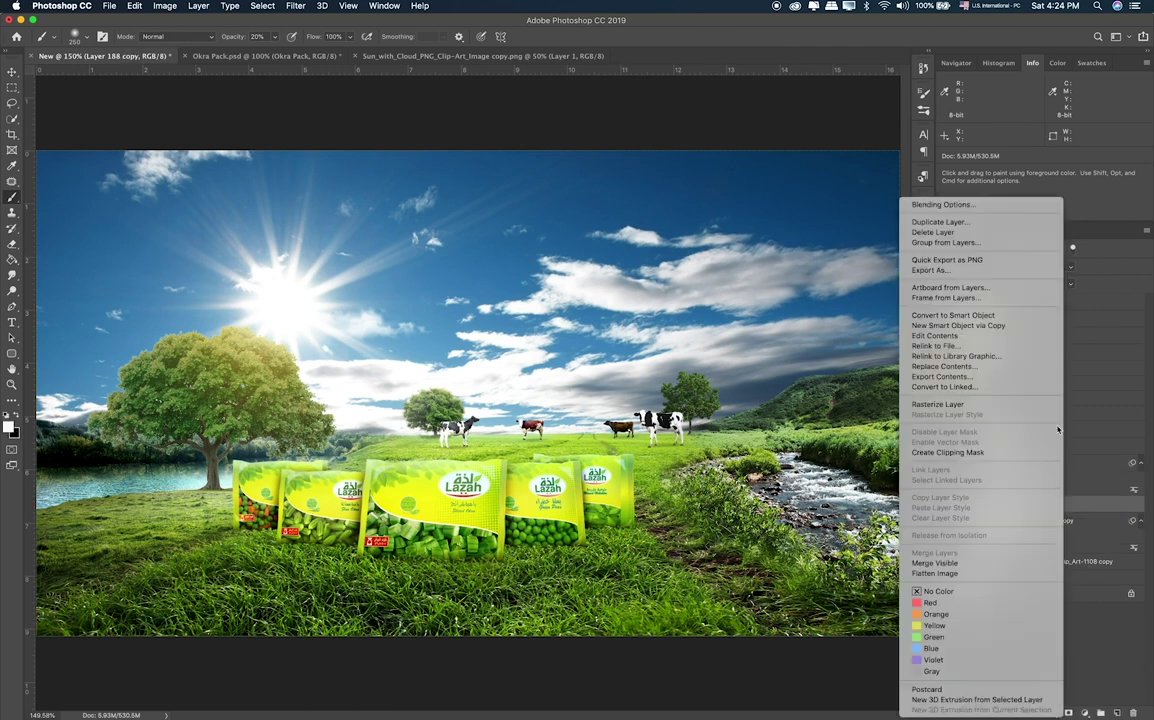
{"action": "left_click", "coordinate": [1076, 504]}
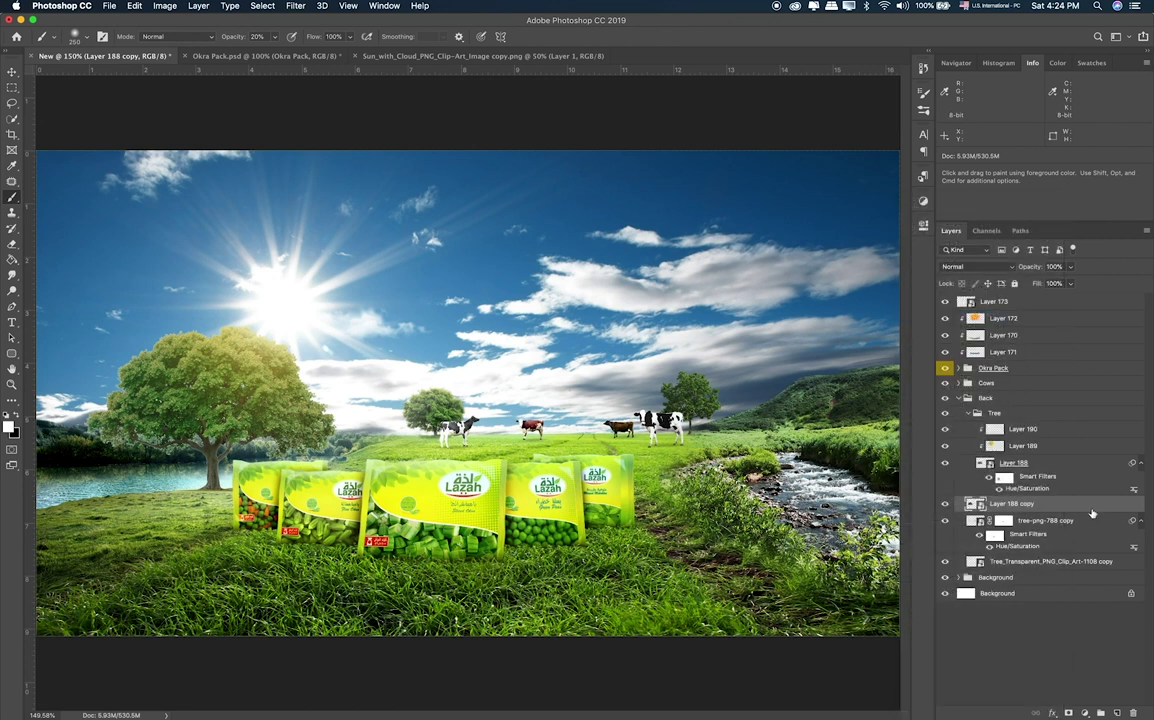
{"action": "double_click", "coordinate": [1093, 510]}
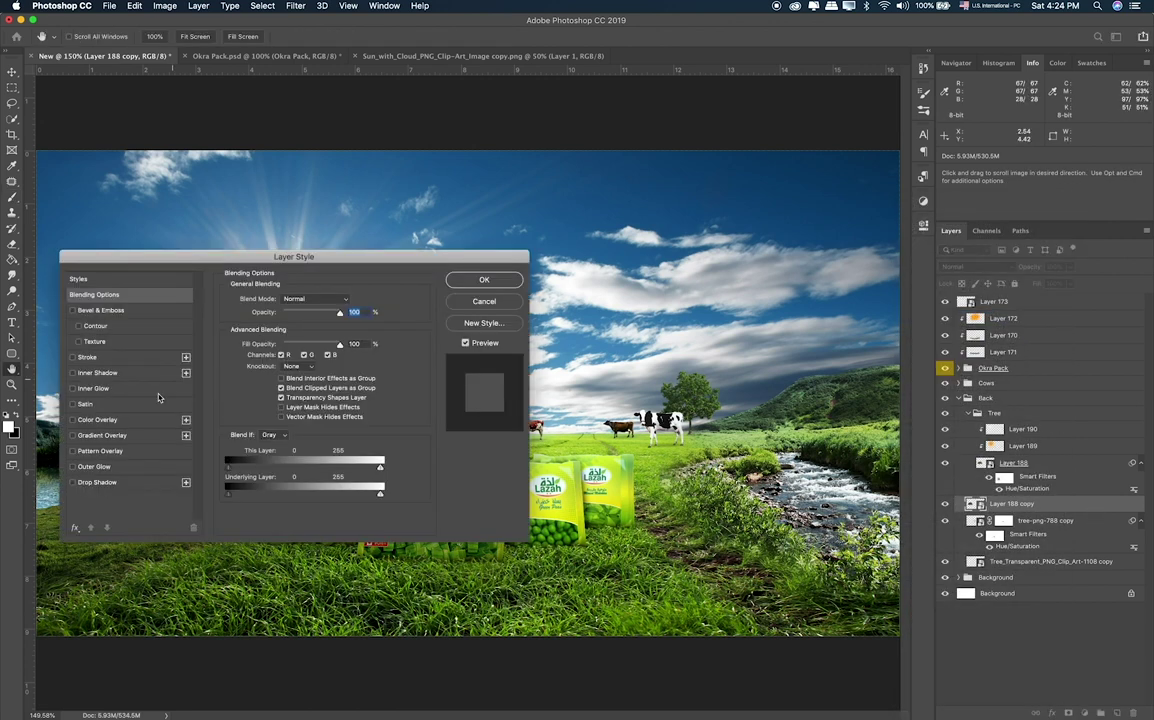
{"action": "left_click", "coordinate": [97, 419]}
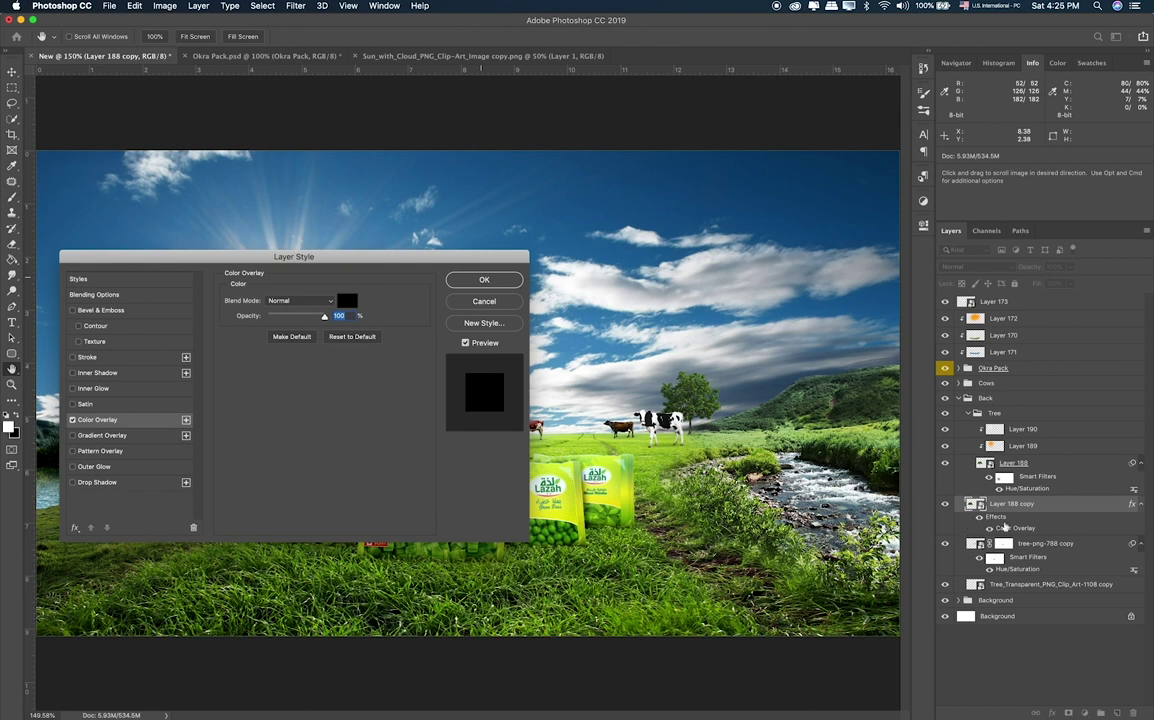
{"action": "key", "text": "Return"}
{"action": "right_click", "coordinate": [1063, 510]}
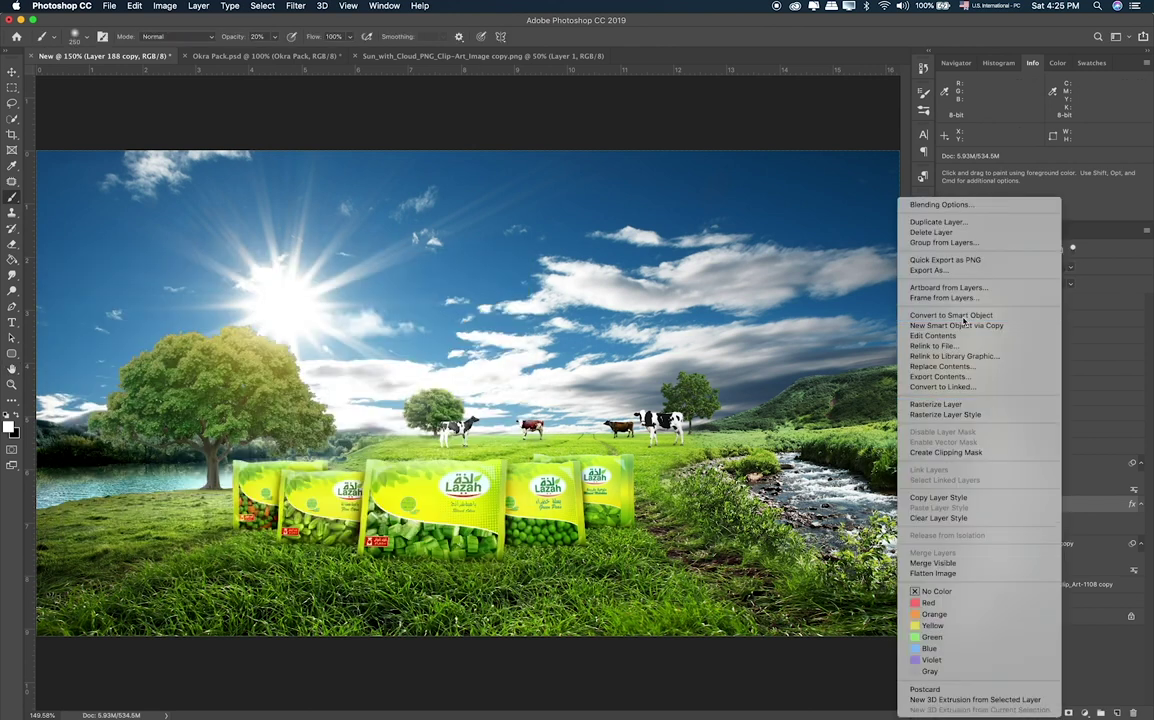
{"action": "left_click", "coordinate": [938, 518]}
Flip the black tree copy onto the grass, squashing, skewing and narrowing it into a shadow.
{"action": "key", "text": "ctrl+t"}
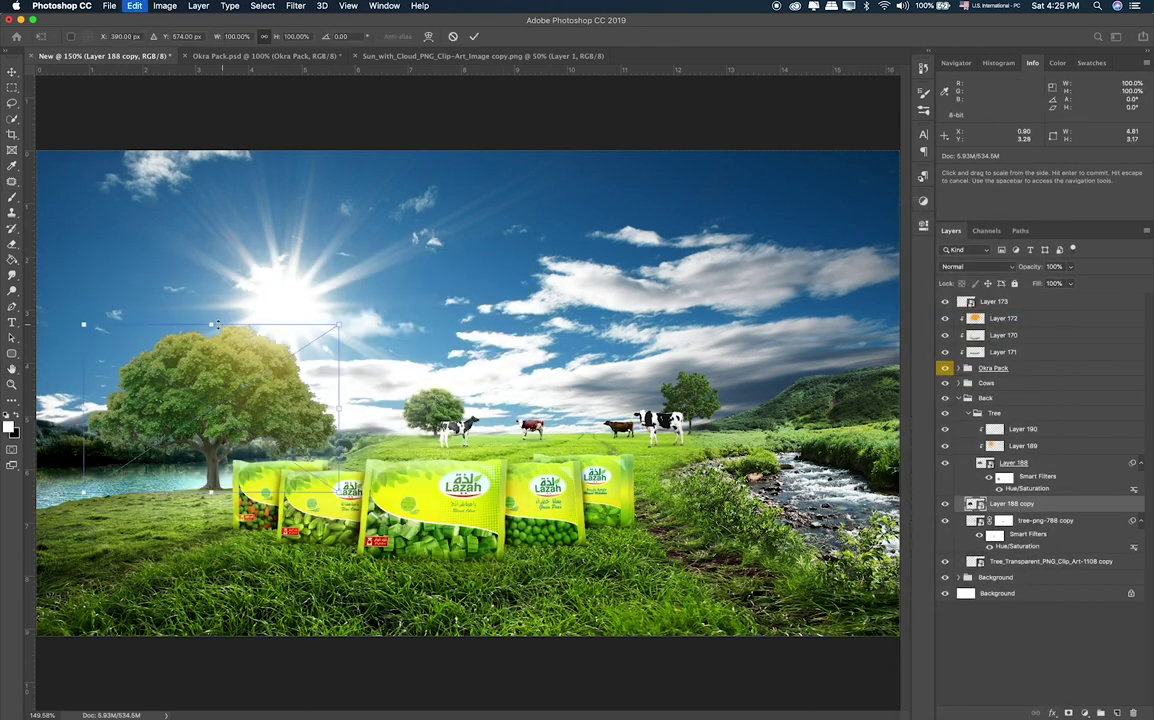
{"action": "mouse_move", "coordinate": [211, 498]}
{"action": "left_mouse_down"}
{"action": "mouse_move", "coordinate": [209, 604]}
{"action": "mouse_move", "coordinate": [63, 570]}
{"action": "left_mouse_up"}
{"action": "left_click_drag", "start_coordinate": [213, 490], "coordinate": [213, 481]}
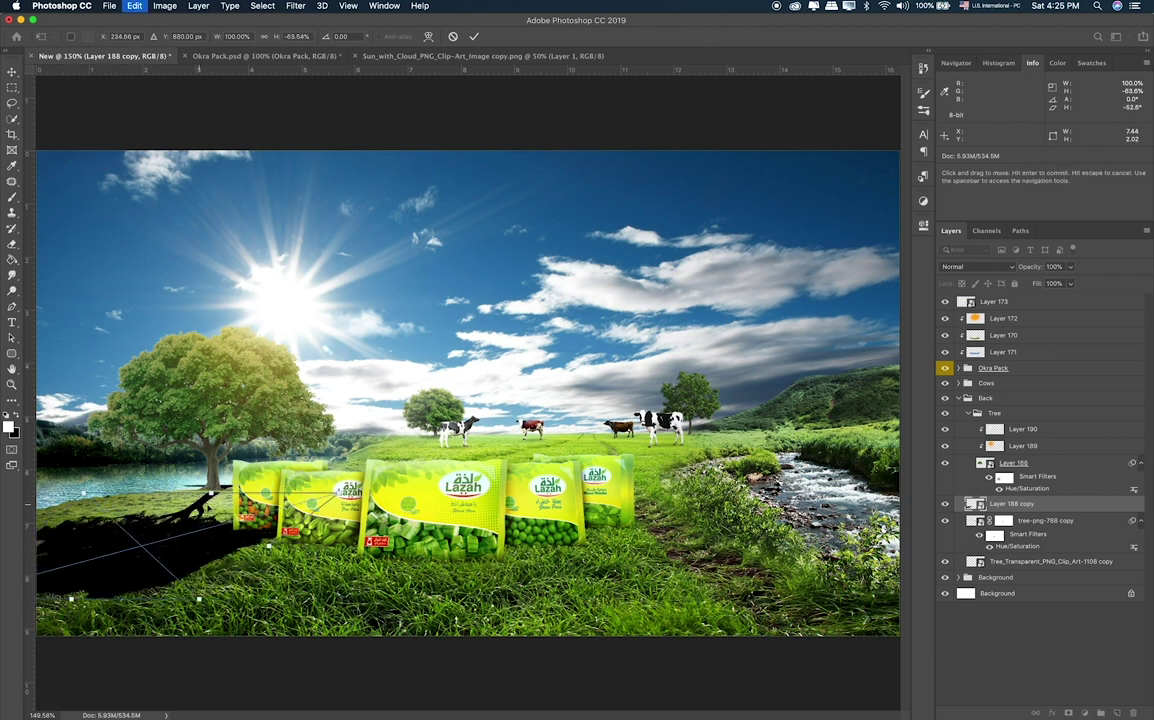
{"action": "left_click_drag", "start_coordinate": [195, 455], "coordinate": [184, 538]}
{"action": "key", "text": "Up"}
{"action": "key", "text": "Up"}
{"action": "key", "text": "Up"}
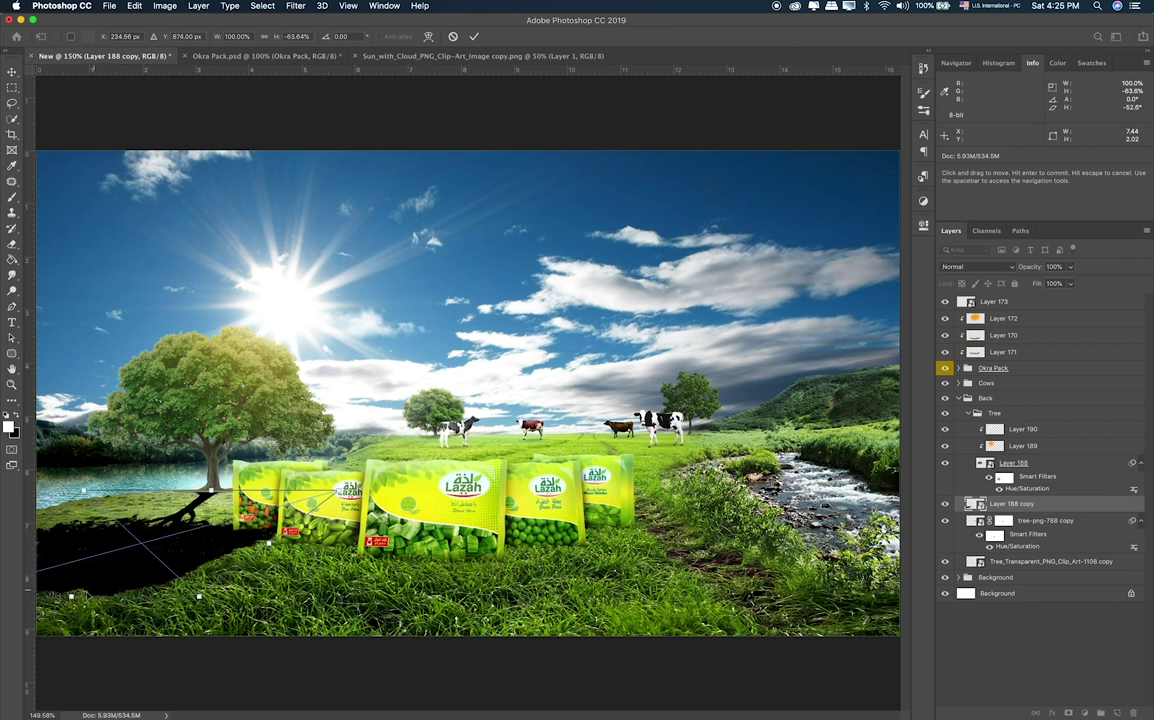
{"action": "left_click_drag", "start_coordinate": [199, 597], "coordinate": [176, 596]}
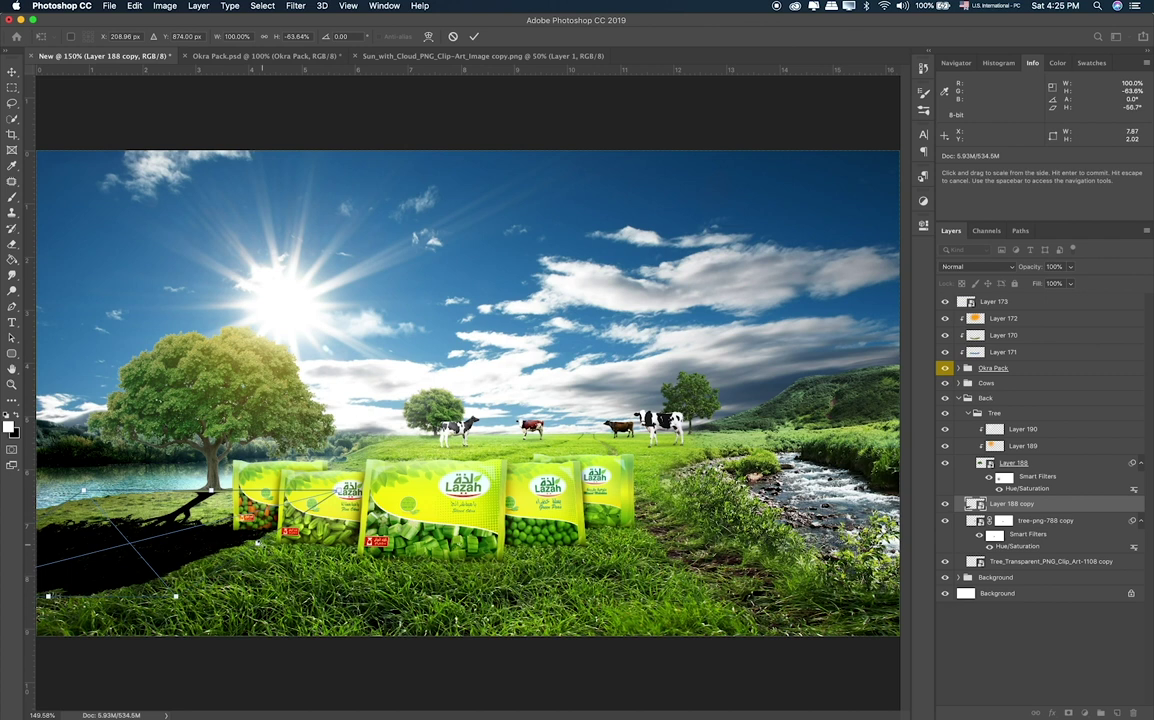
{"action": "mouse_move", "coordinate": [258, 543]}
{"action": "left_mouse_down"}
{"action": "mouse_move", "coordinate": [228, 543]}
{"action": "mouse_move", "coordinate": [201, 514]}
{"action": "left_mouse_up"}
{"action": "key", "text": "Return"}
Flatten the shadow further and skew it toward the lower left.
{"action": "key", "text": "b"}
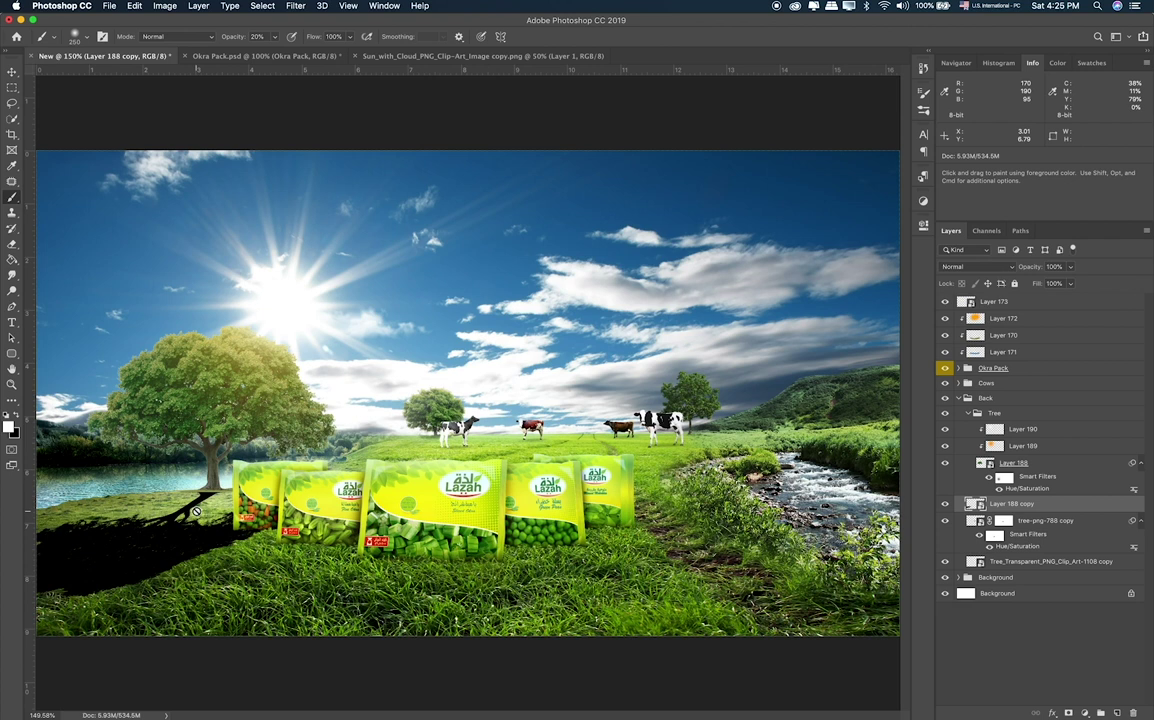
{"action": "key", "text": "super+t"}
{"action": "left_click_drag", "start_coordinate": [162, 595], "coordinate": [214, 563]}
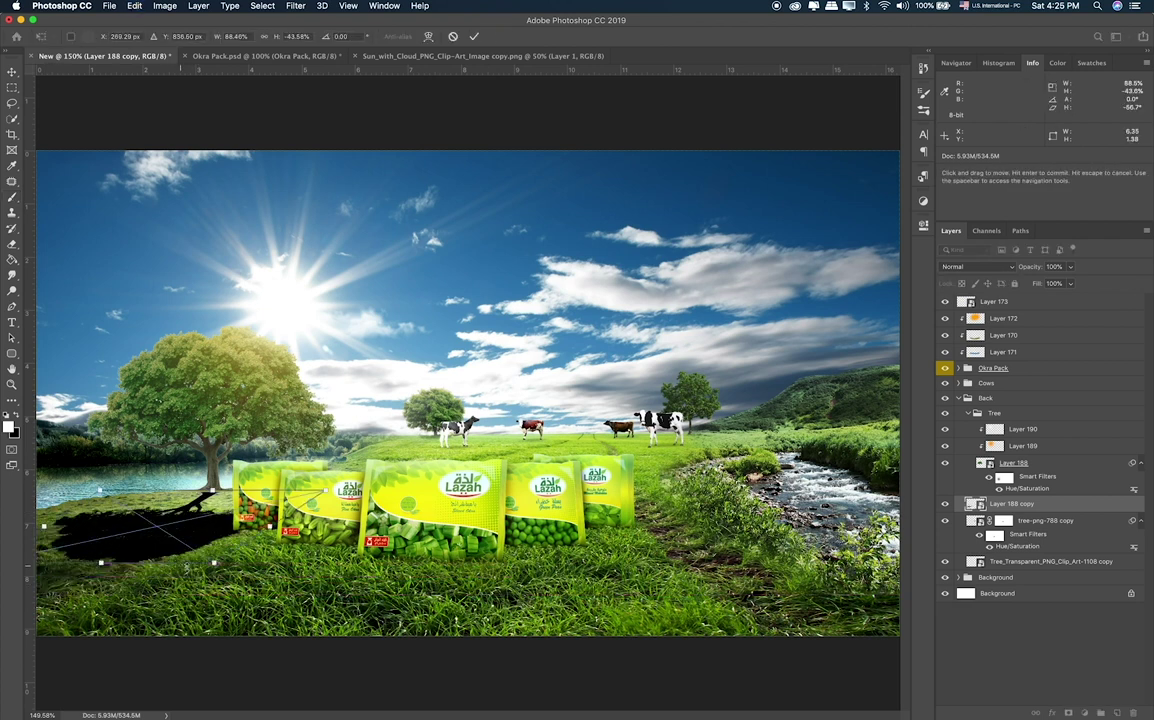
{"action": "left_click_drag", "start_coordinate": [101, 563], "coordinate": [37, 563]}
{"action": "key", "text": "Return"}
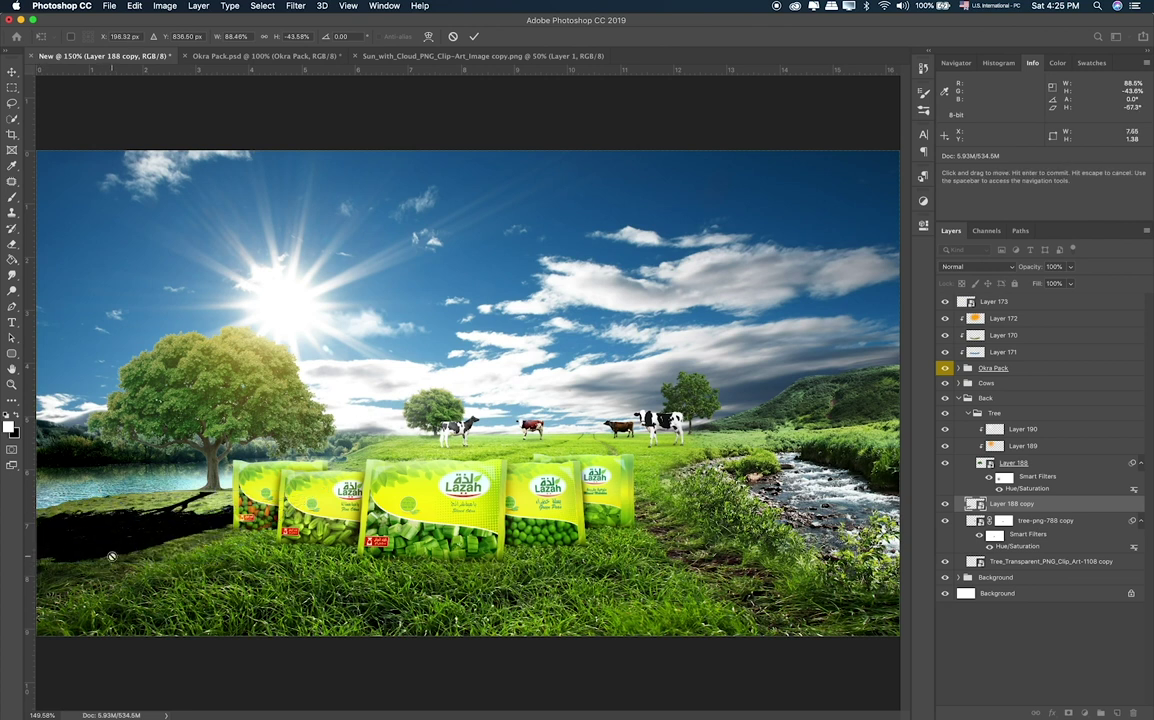
Set the shadow layer's blend mode to Overlay.
{"action": "key", "text": "b"}
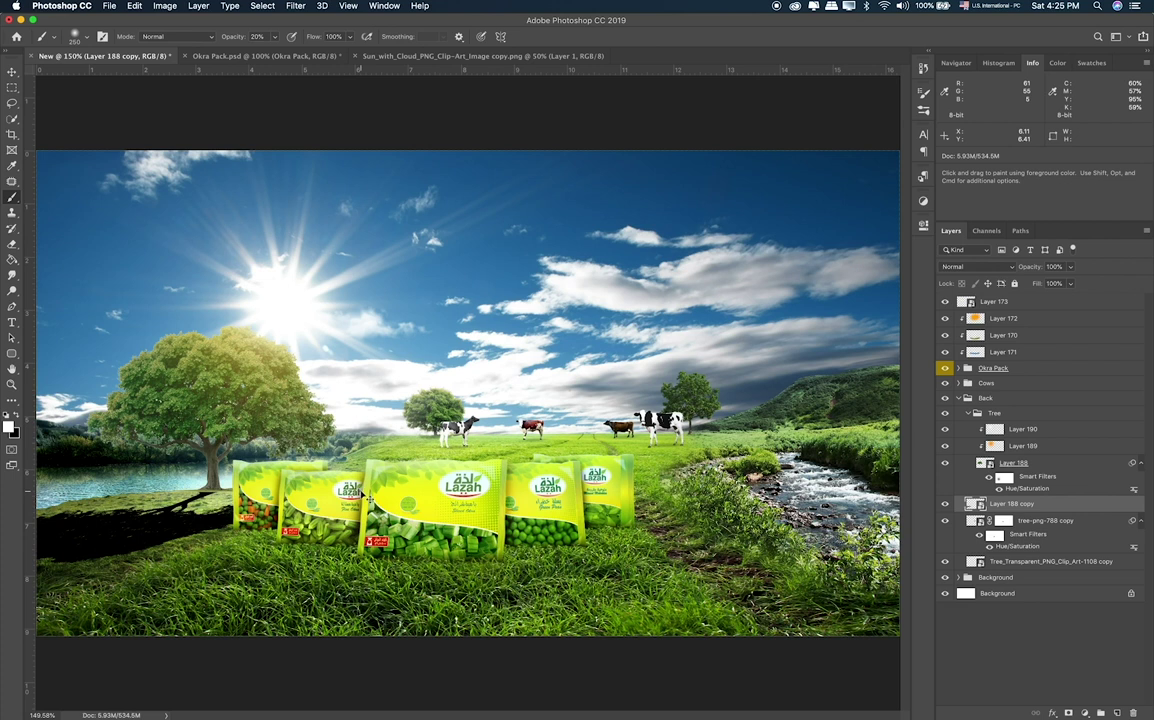
{"action": "key", "text": "v"}
{"action": "key", "text": "shift+alt+m"}
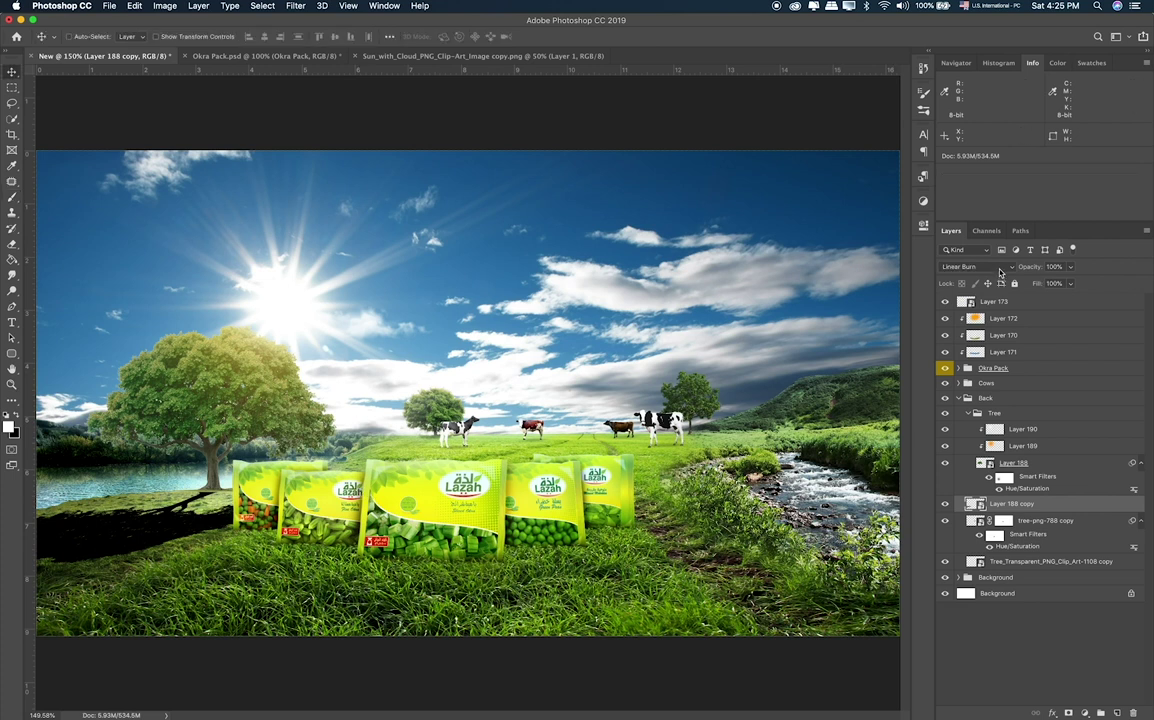
{"action": "left_click", "coordinate": [1000, 272]}
{"action": "left_click", "coordinate": [982, 344]}
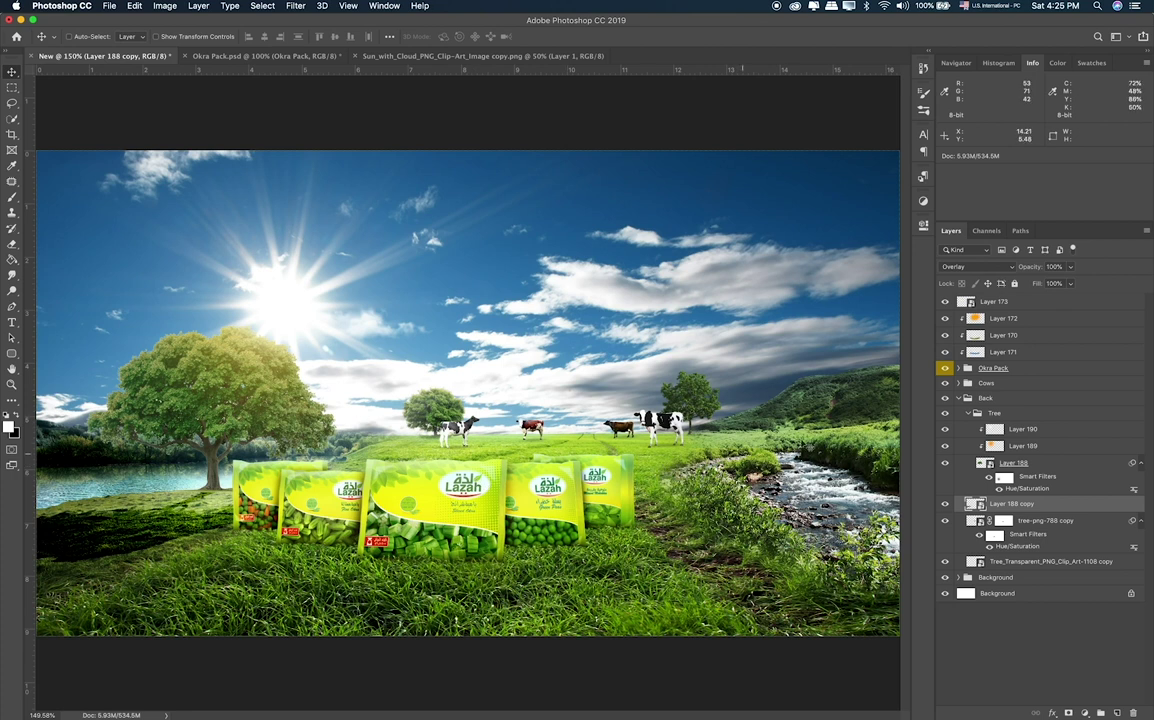
Add a new layer above the tree, reset colours to black and white, and mask Layer 188.
{"action": "left_click", "coordinate": [1010, 463]}
{"action": "left_click", "coordinate": [1117, 712]}
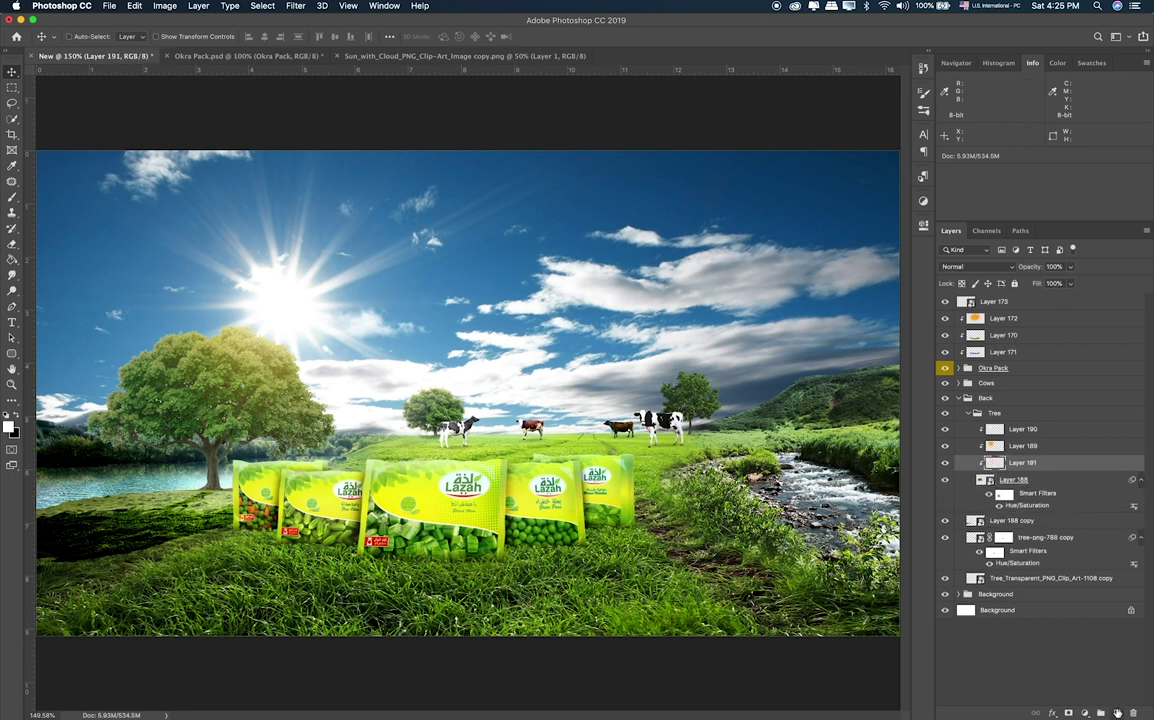
{"action": "key", "text": "b"}
{"action": "key", "text": "d"}
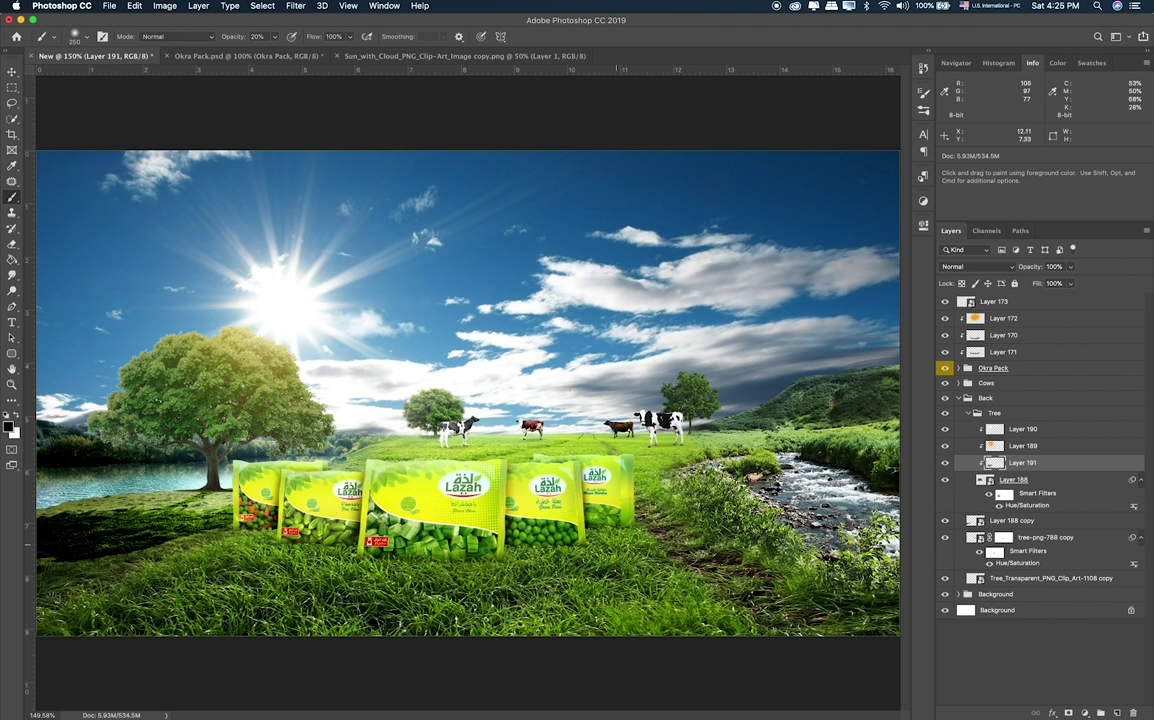
{"action": "left_click", "coordinate": [1018, 482]}
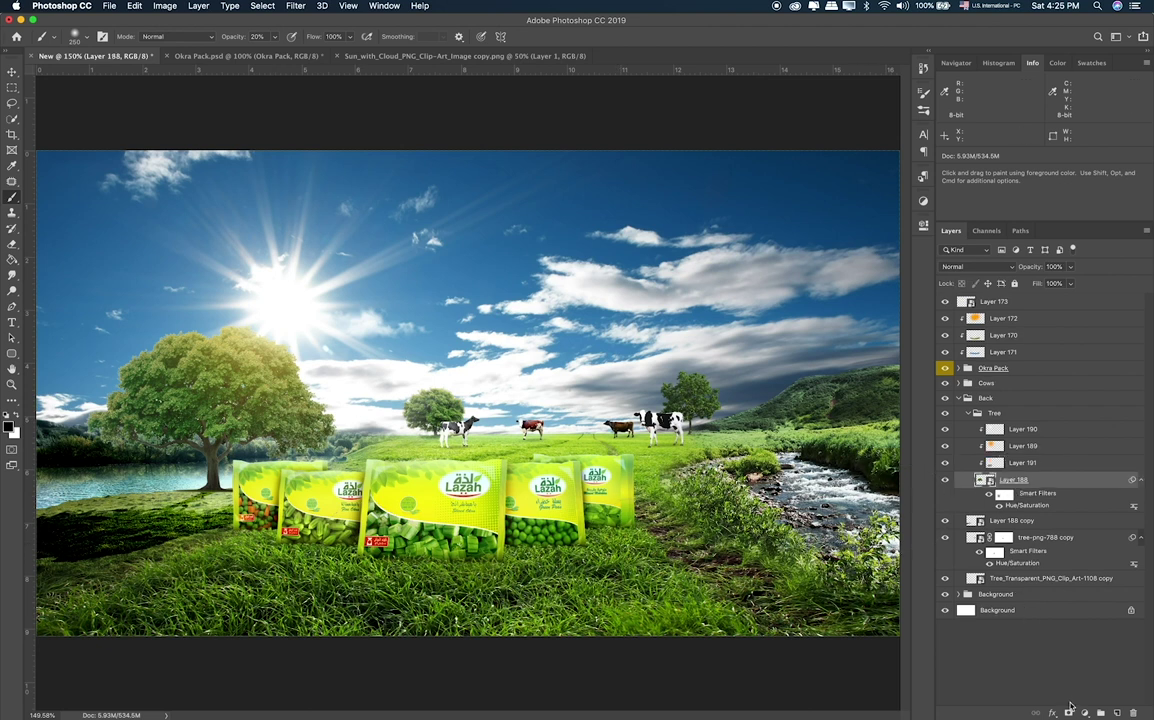
{"action": "left_click", "coordinate": [1069, 715]}
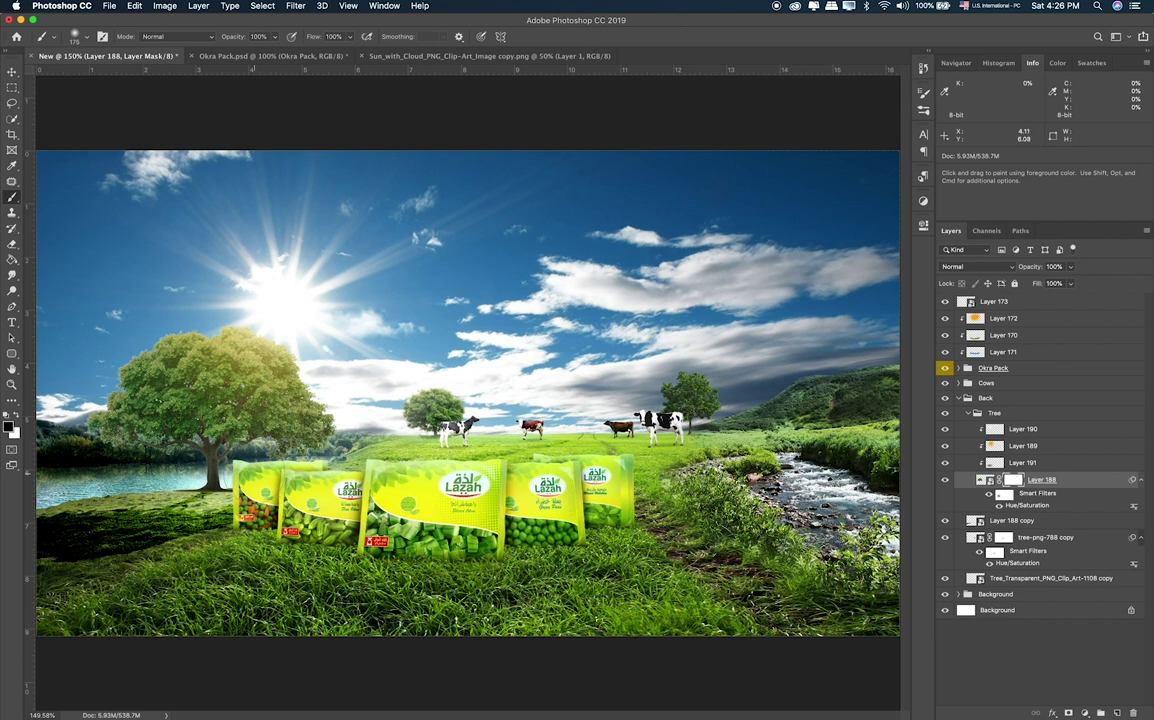
{"action": "key", "text": "bracketleft"}
{"action": "key", "text": "bracketleft"}
{"action": "key", "text": "bracketleft"}
Lower Layer 188 copy's opacity, add a layer mask to it, and set brush opacity to 20%.
{"action": "left_click", "coordinate": [1010, 521]}
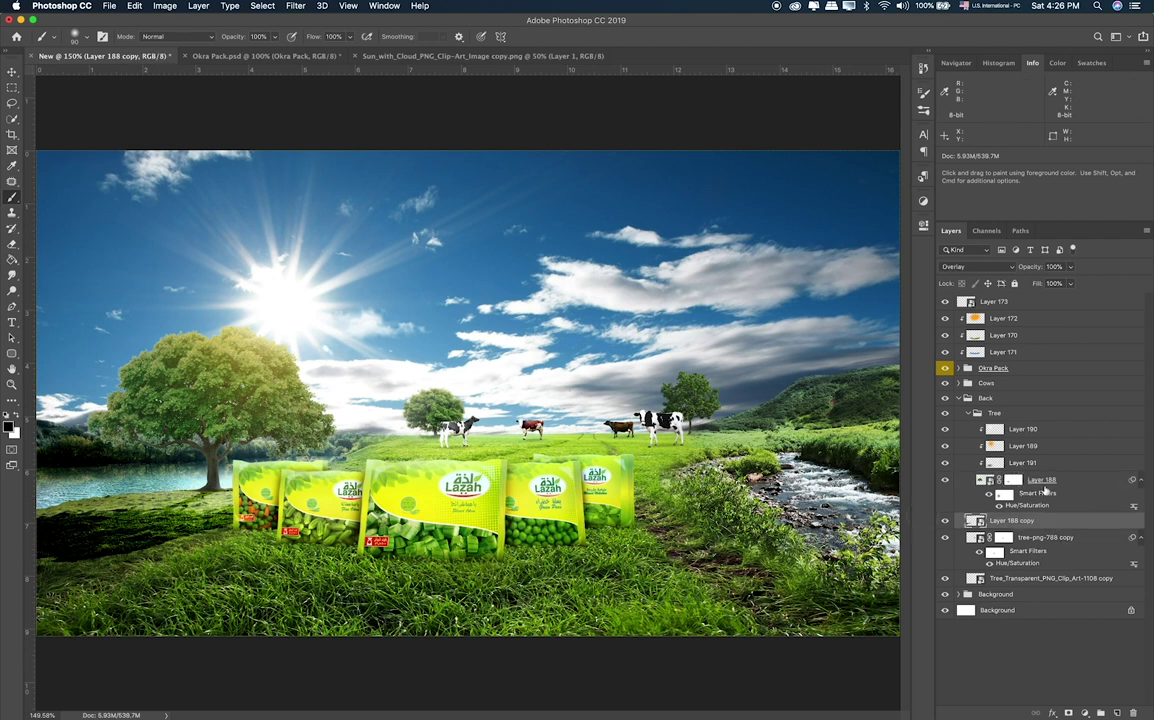
{"action": "left_click", "coordinate": [1069, 267]}
{"action": "left_click_drag", "start_coordinate": [1051, 282], "coordinate": [1053, 283]}
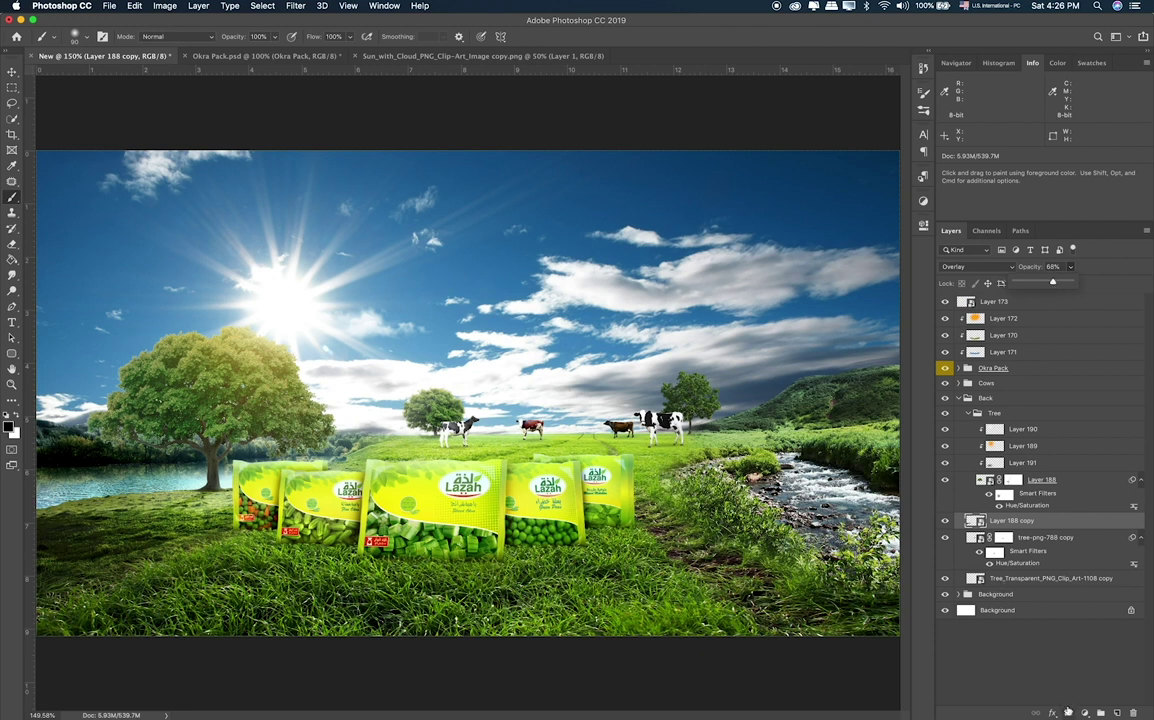
{"action": "left_click", "coordinate": [1068, 711]}
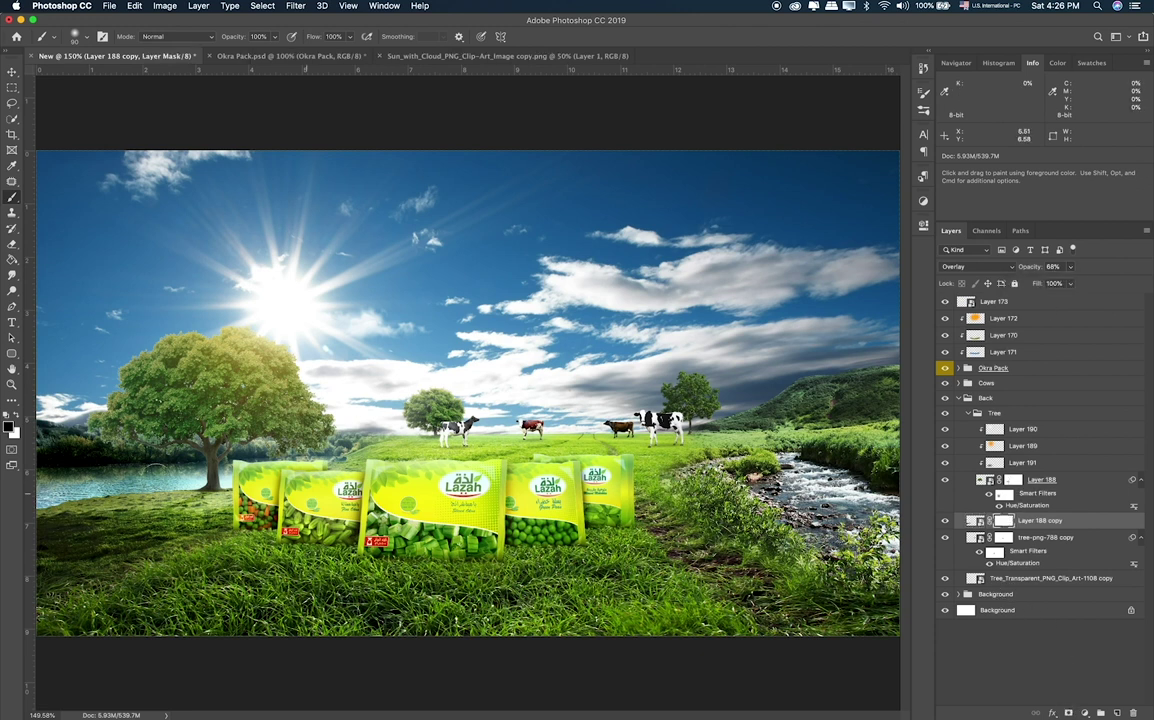
{"action": "key", "text": "bracketright"}
{"action": "key", "text": "bracketright"}
{"action": "key", "text": "bracketright"}
{"action": "key", "text": "bracketright"}
{"action": "key", "text": "bracketright"}
{"action": "key", "text": "super+z"}
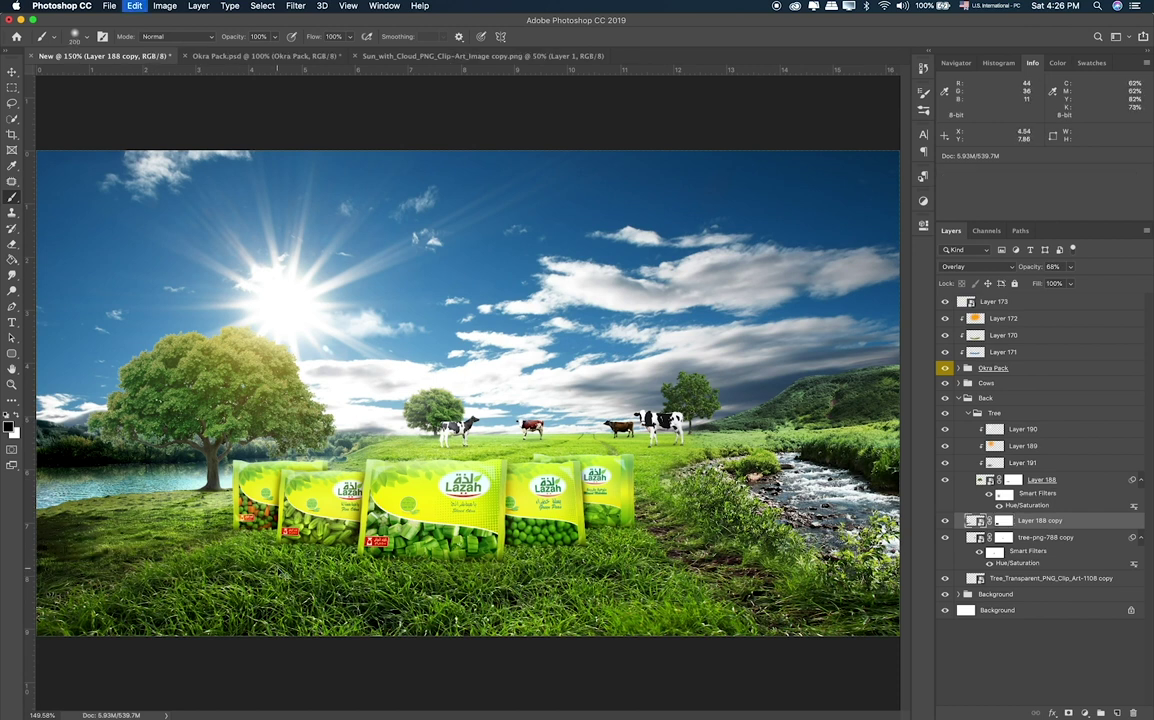
{"action": "key", "text": "2"}
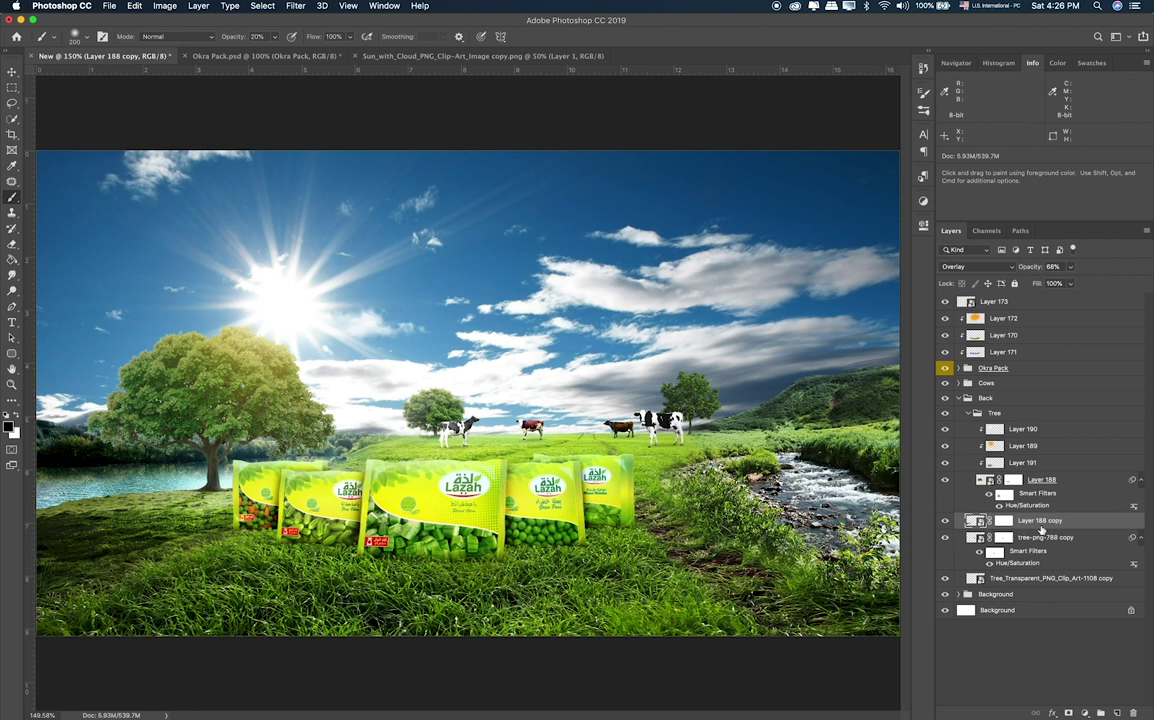
Target Layer 188 copy's mask with a 175 px brush, dismissing the stray Units and Rulers preferences.
{"action": "left_click", "coordinate": [1004, 521]}
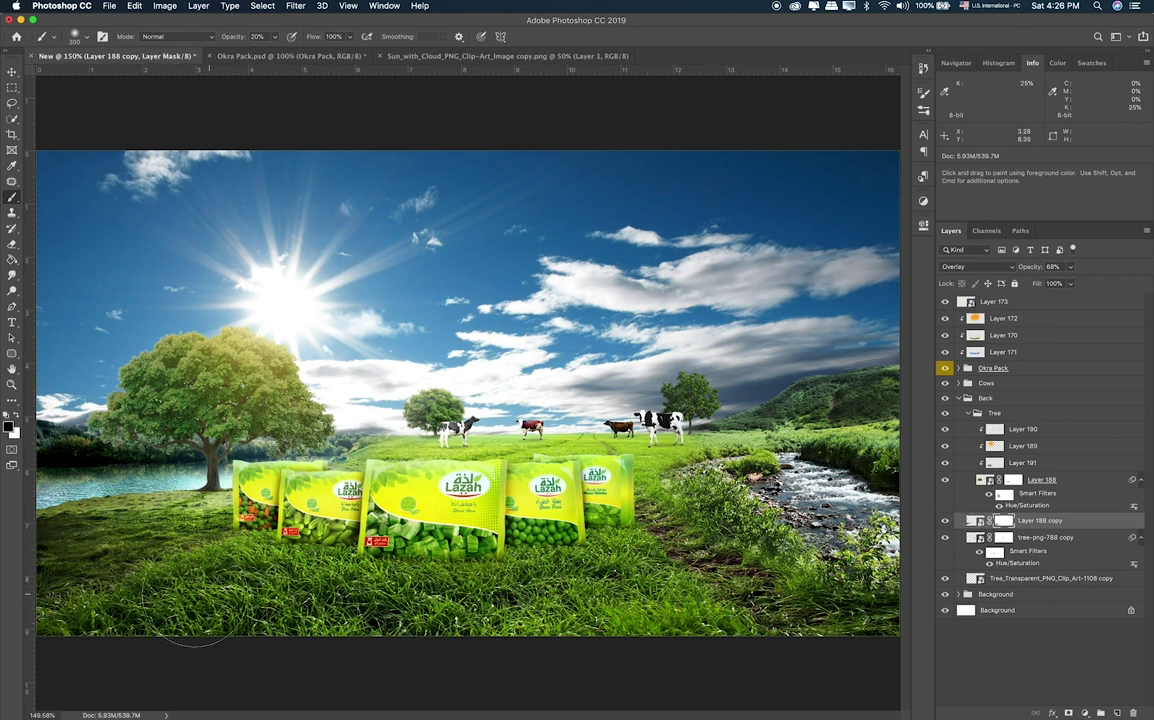
{"action": "key", "text": "bracketleft"}
{"action": "key", "text": "bracketleft"}
{"action": "key", "text": "bracketleft"}
{"action": "left_click_drag", "start_coordinate": [34, 521], "coordinate": [36, 524]}
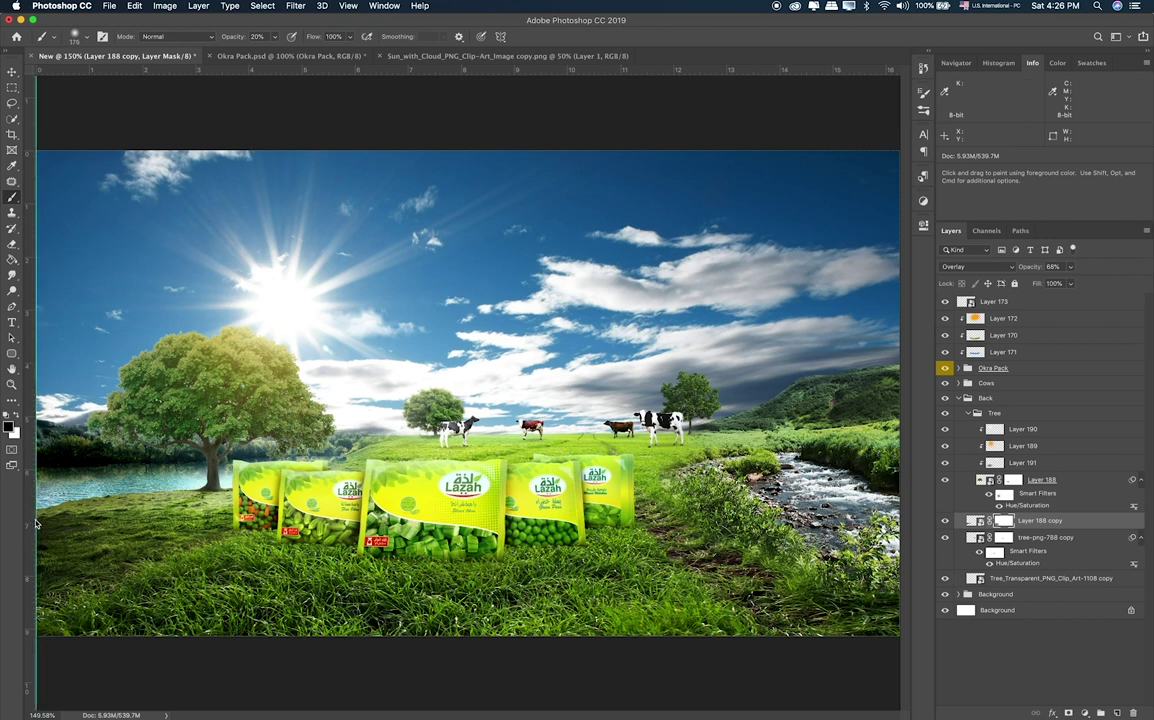
{"action": "key", "text": "i"}
{"action": "double_click", "coordinate": [33, 523]}
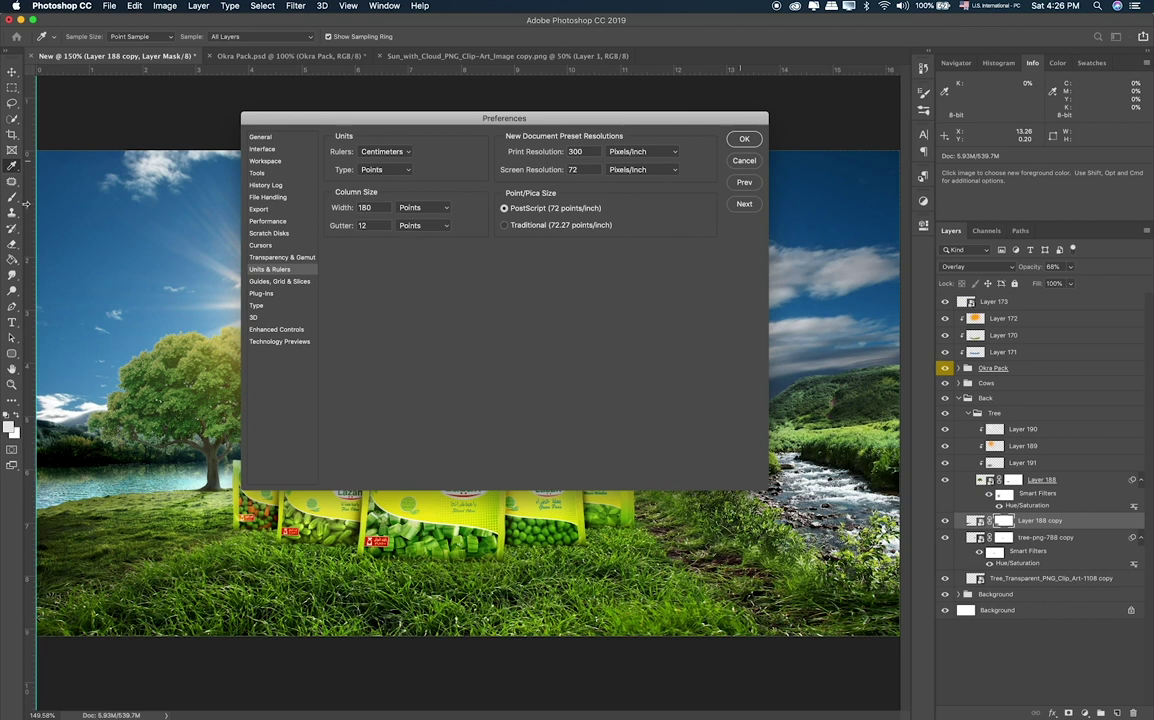
{"action": "key", "text": "Escape"}
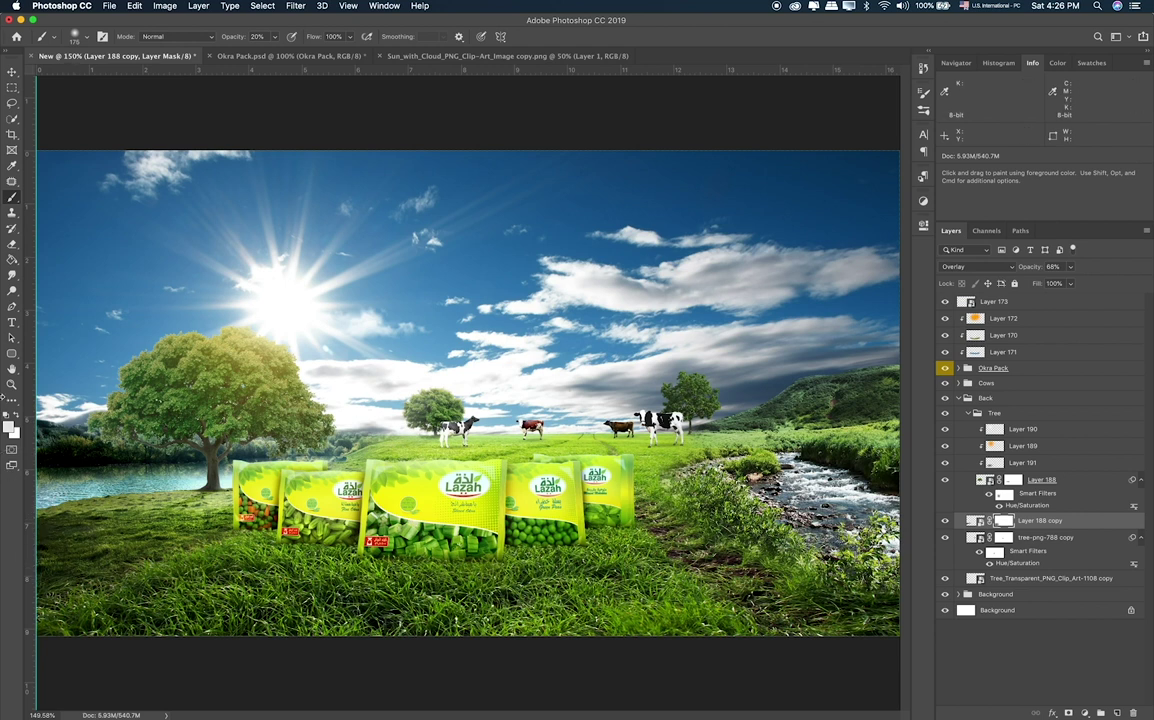
Set the foreground colour to black, retarget the Layer 188 copy image, and collapse the Tree group.
{"action": "left_click", "coordinate": [9, 427]}
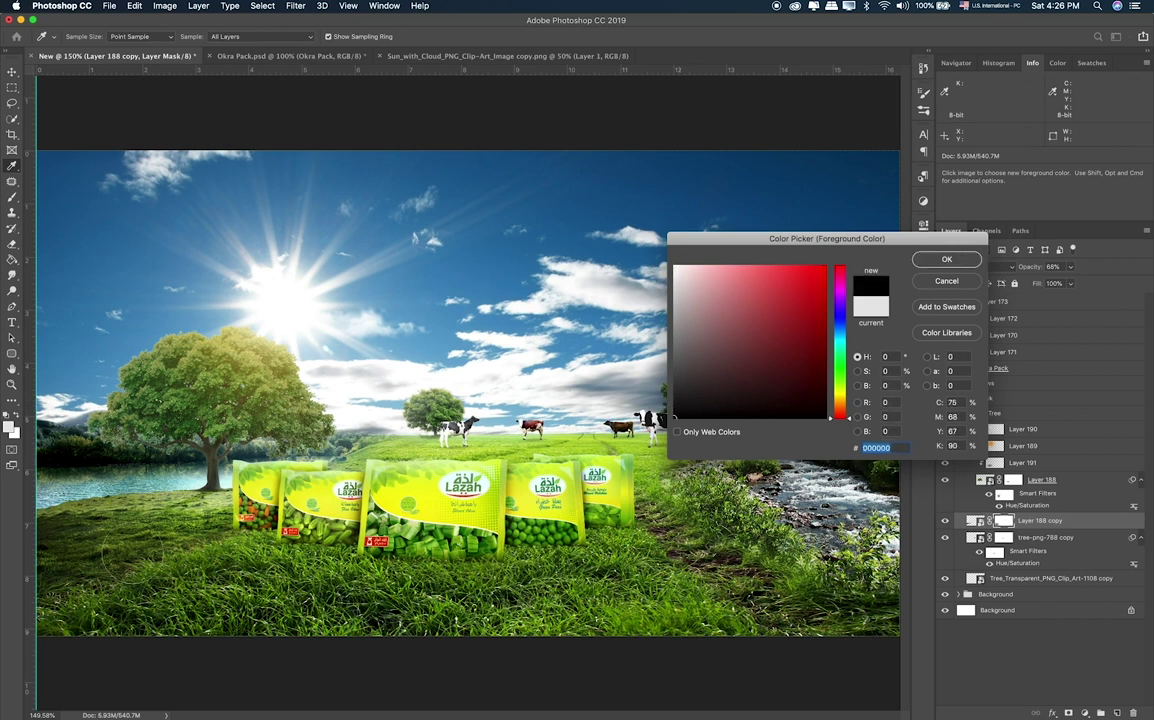
{"action": "key", "text": "Return"}
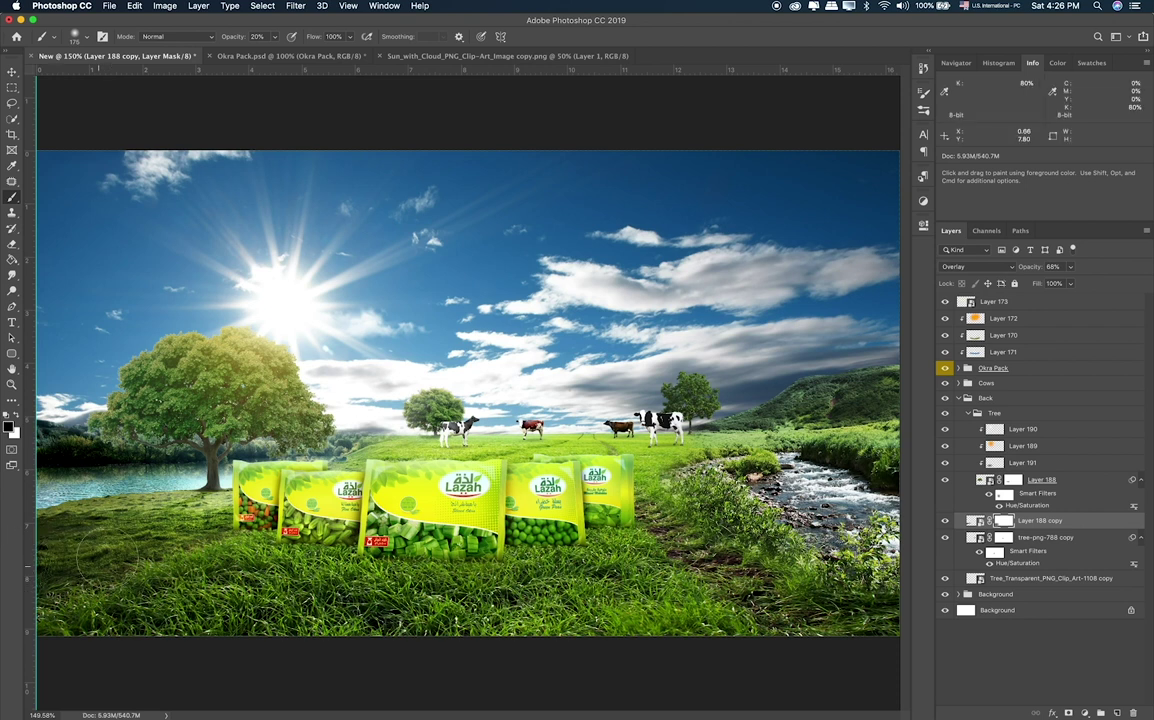
{"action": "left_click", "coordinate": [13, 73]}
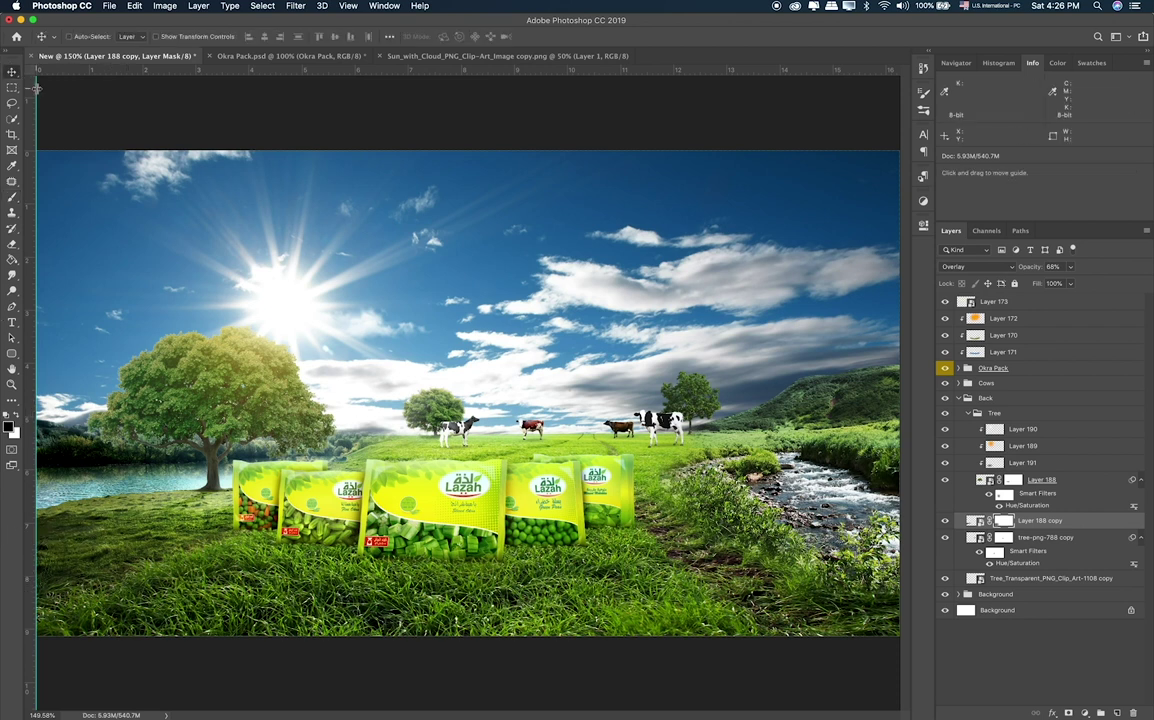
{"action": "left_click", "coordinate": [977, 521]}
{"action": "left_click", "coordinate": [969, 414]}
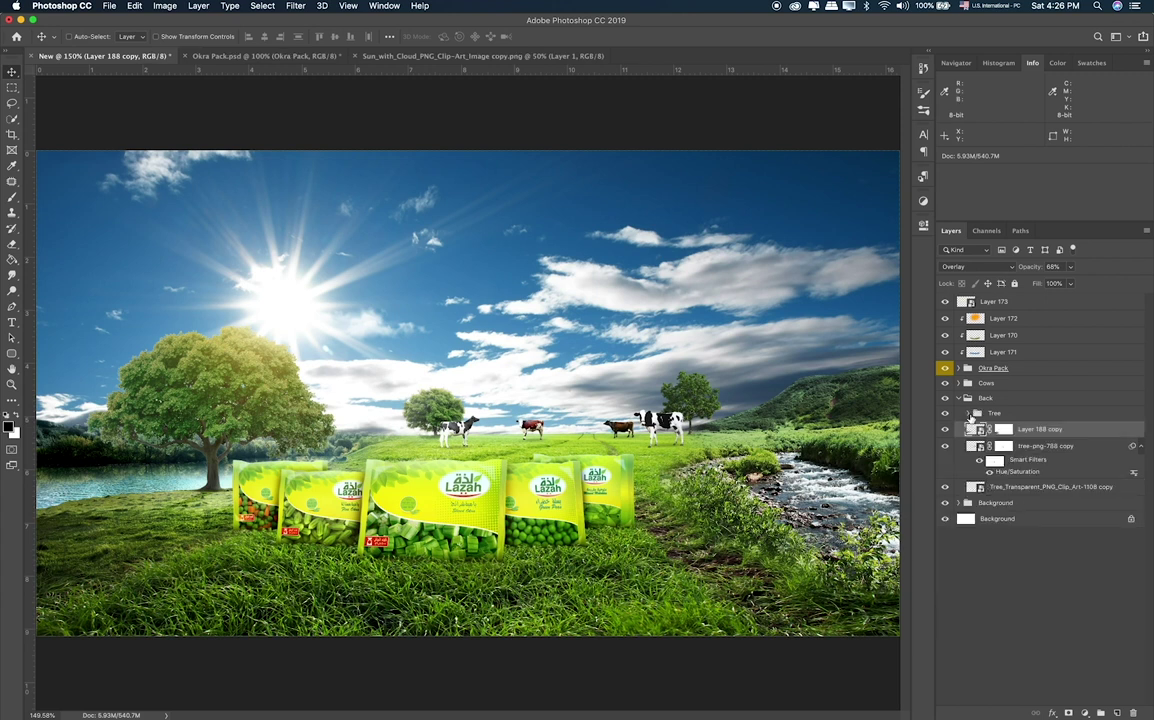
Paint soft shading over the large tree's lower canopy on a new layer clipped to Layer 188.
{"action": "left_click", "coordinate": [970, 415]}
{"action": "left_click", "coordinate": [1033, 481]}
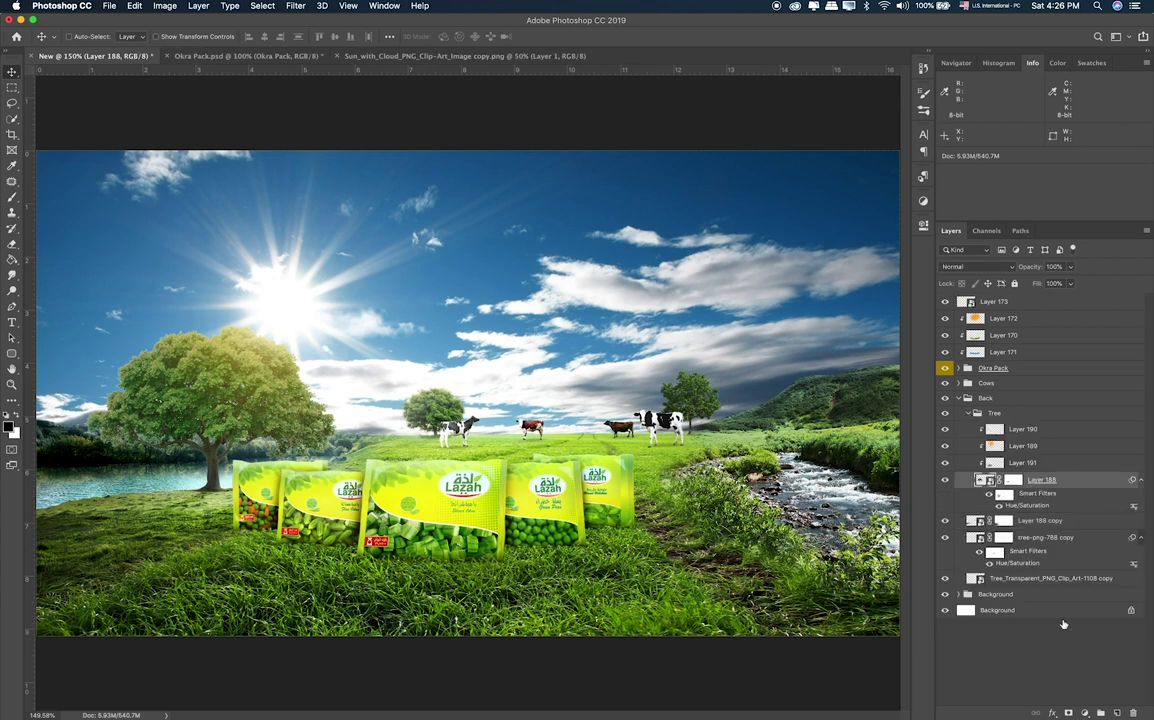
{"action": "left_click", "coordinate": [1117, 713]}
{"action": "key", "text": "b"}
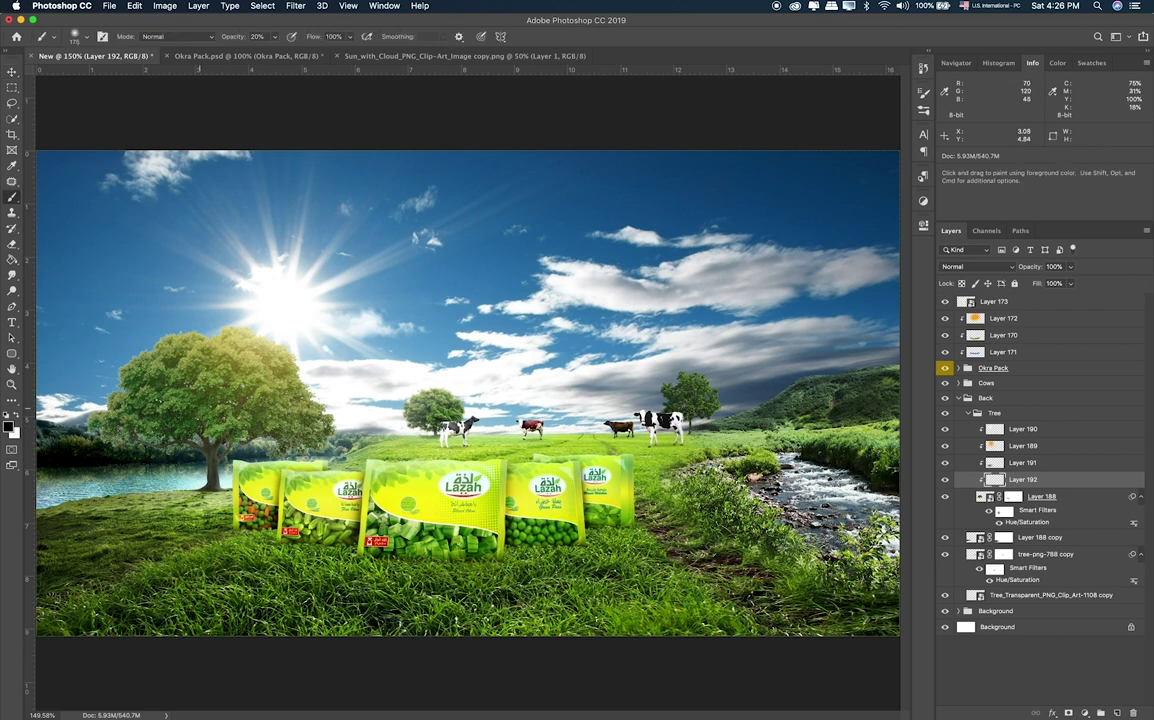
{"action": "mouse_move", "coordinate": [197, 387]}
{"action": "left_mouse_down"}
{"action": "mouse_move", "coordinate": [191, 421]}
{"action": "mouse_move", "coordinate": [148, 432]}
{"action": "mouse_move", "coordinate": [250, 425]}
{"action": "left_mouse_up"}
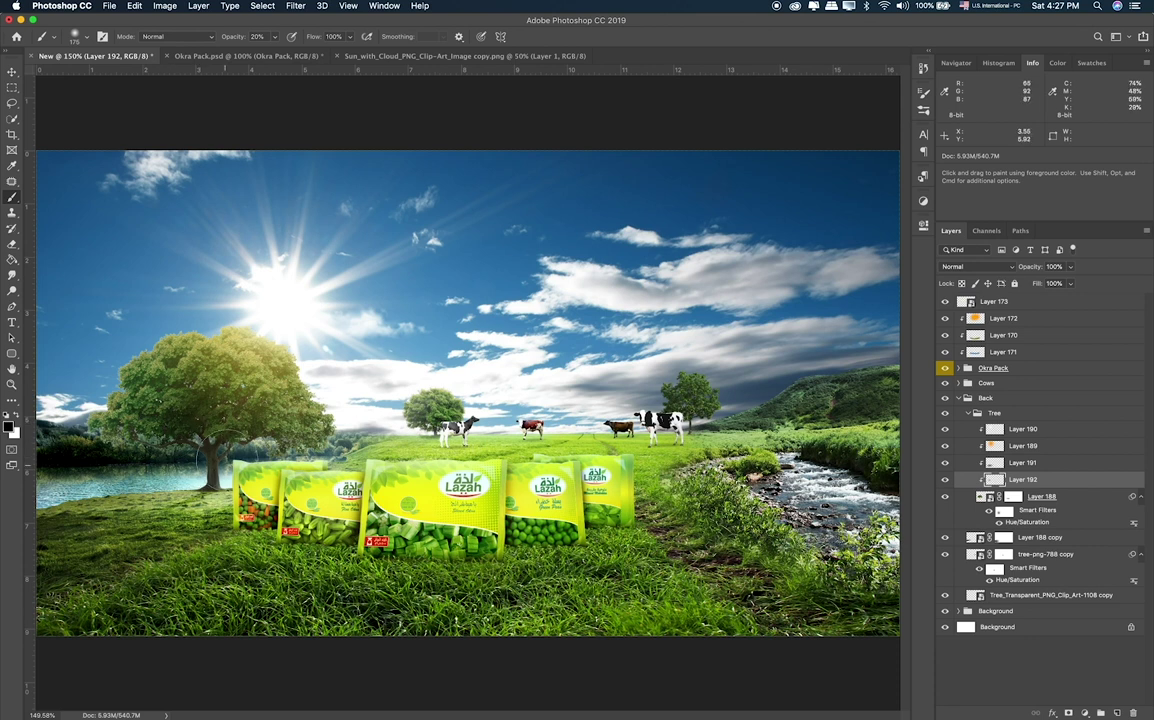
Set the shading layer to Overlay at 54% opacity and collapse the Tree and Back groups.
{"action": "key", "text": "v"}
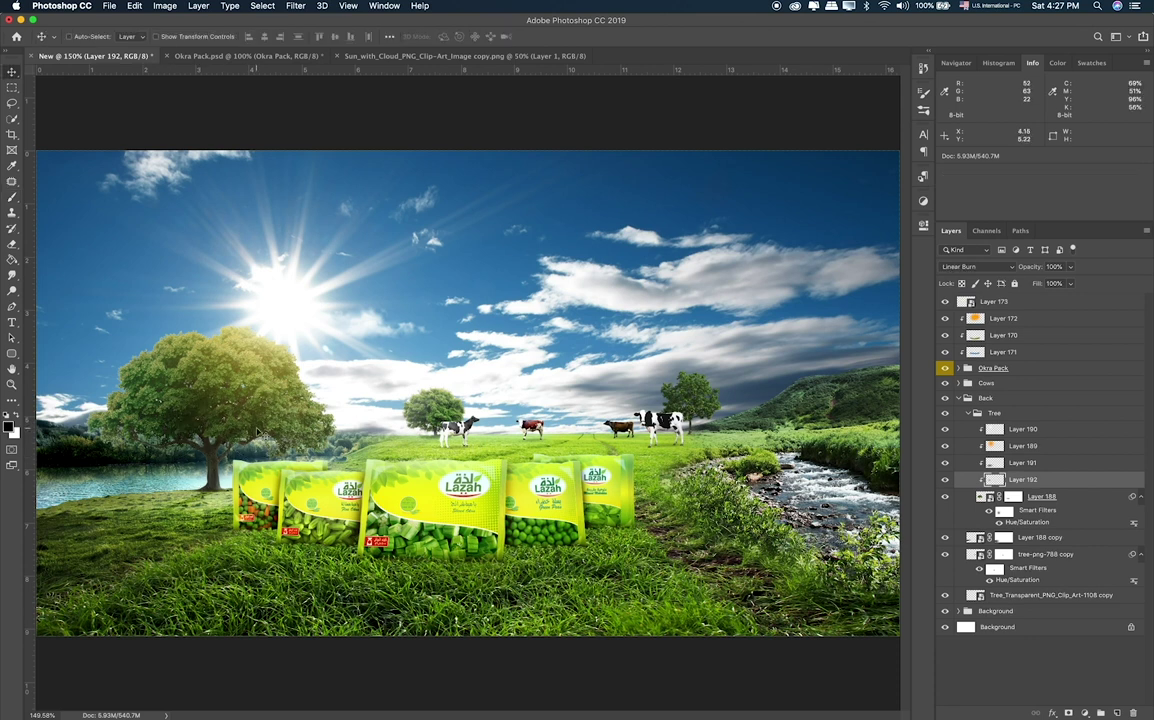
{"action": "key", "text": "alt+shift+g"}
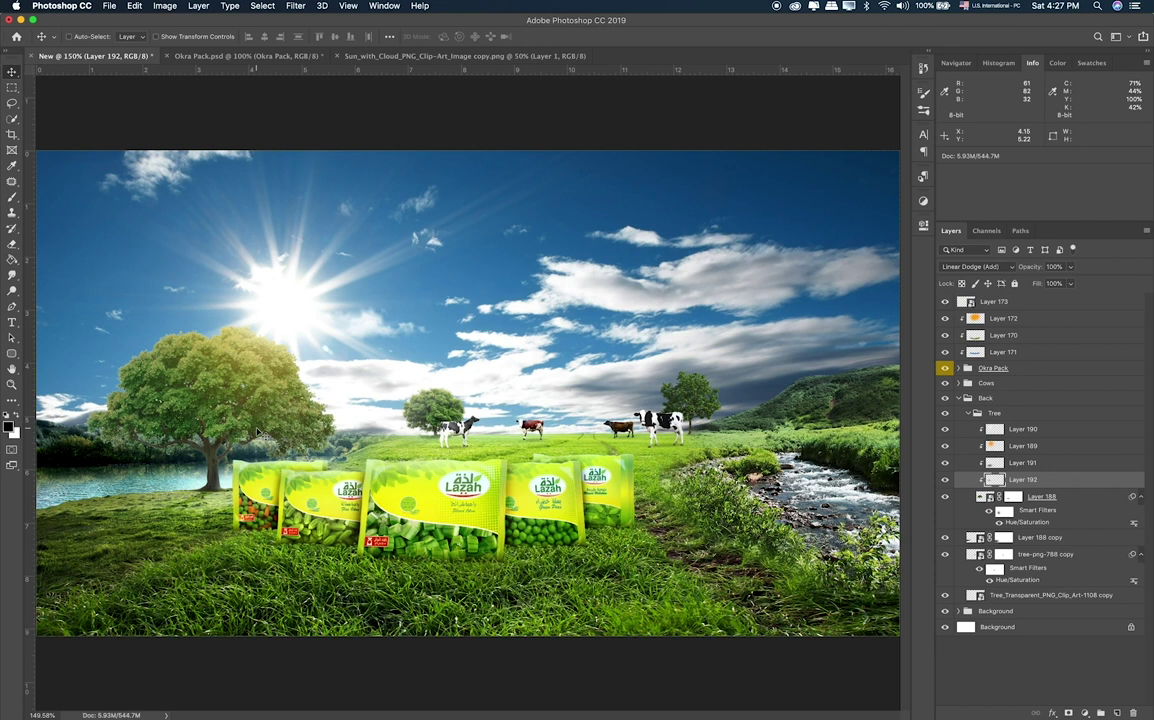
{"action": "key", "text": "shift+plus"}
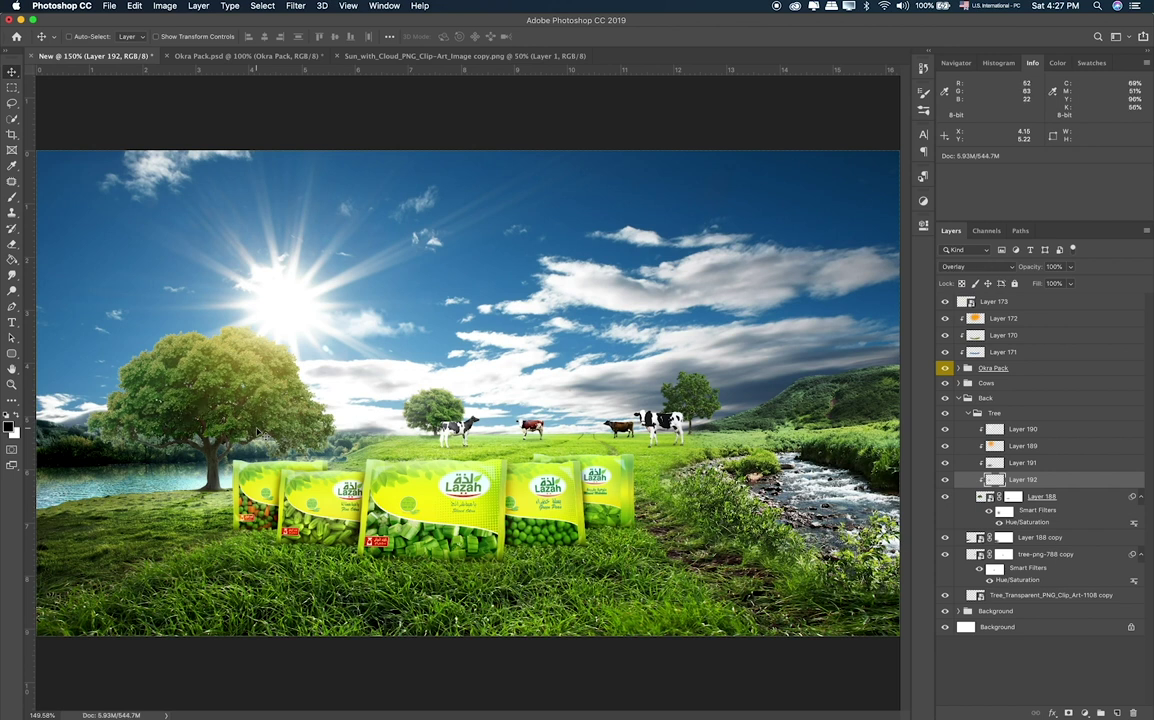
{"action": "left_click", "coordinate": [1069, 267]}
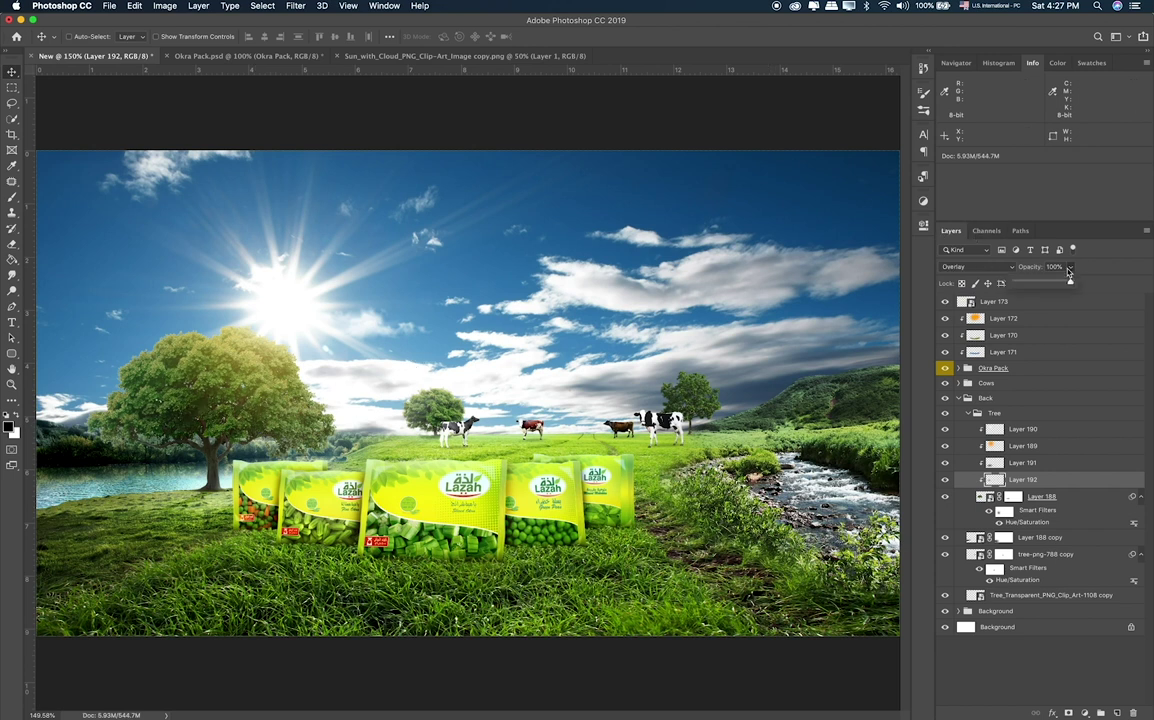
{"action": "left_click_drag", "start_coordinate": [1069, 281], "coordinate": [1045, 282]}
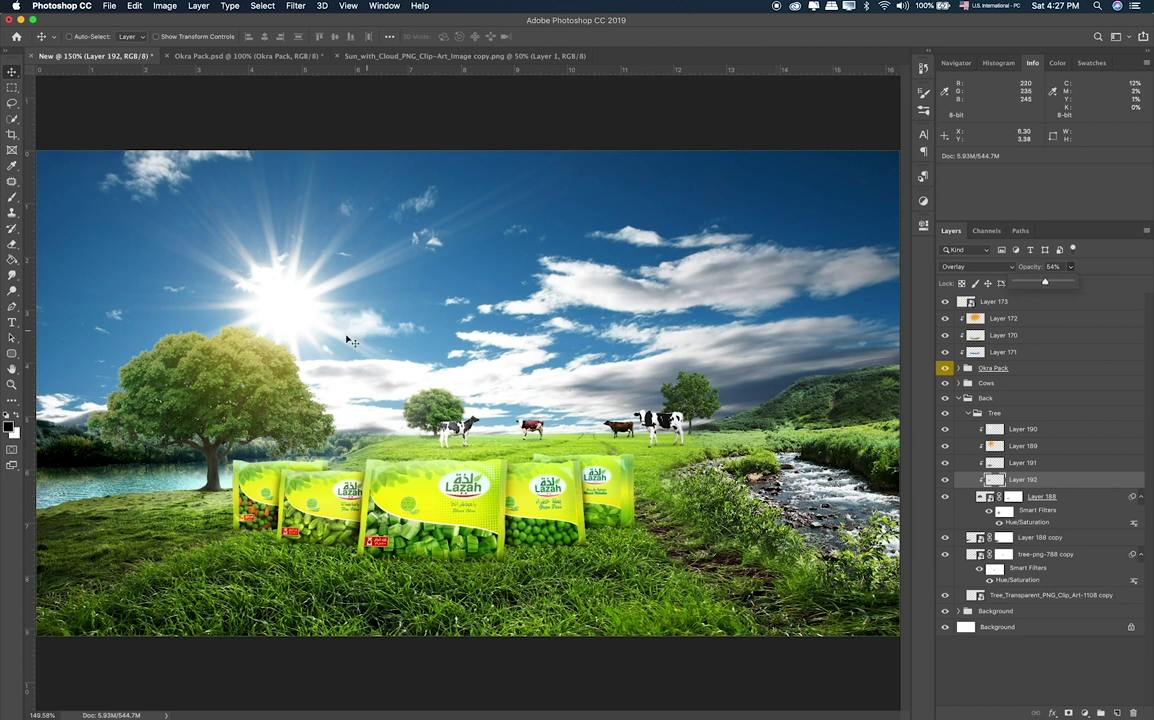
{"action": "key", "text": "e"}
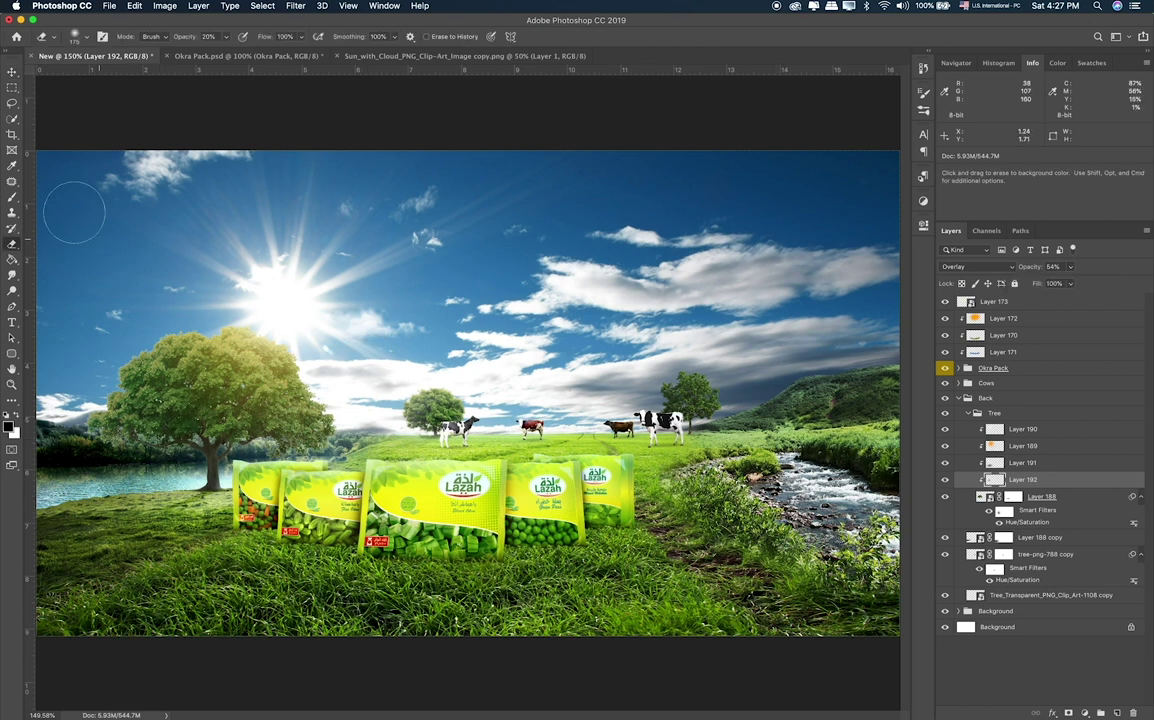
{"action": "left_click", "coordinate": [12, 87]}
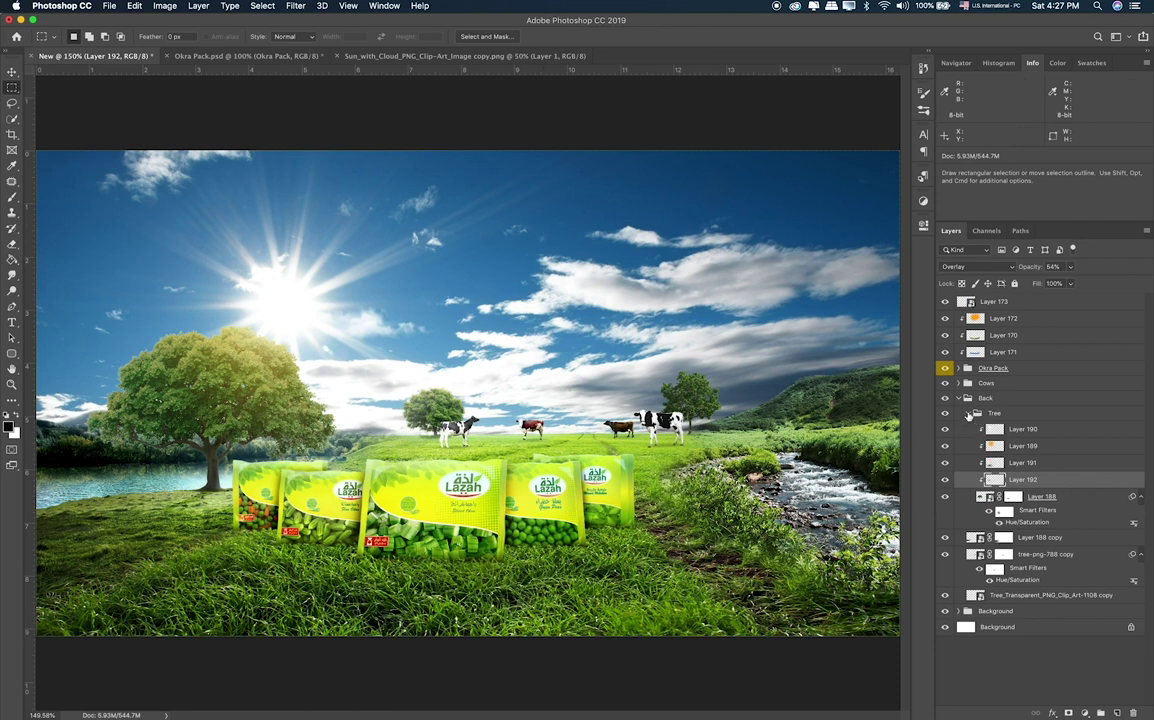
{"action": "left_click", "coordinate": [968, 414]}
{"action": "left_click", "coordinate": [959, 398]}
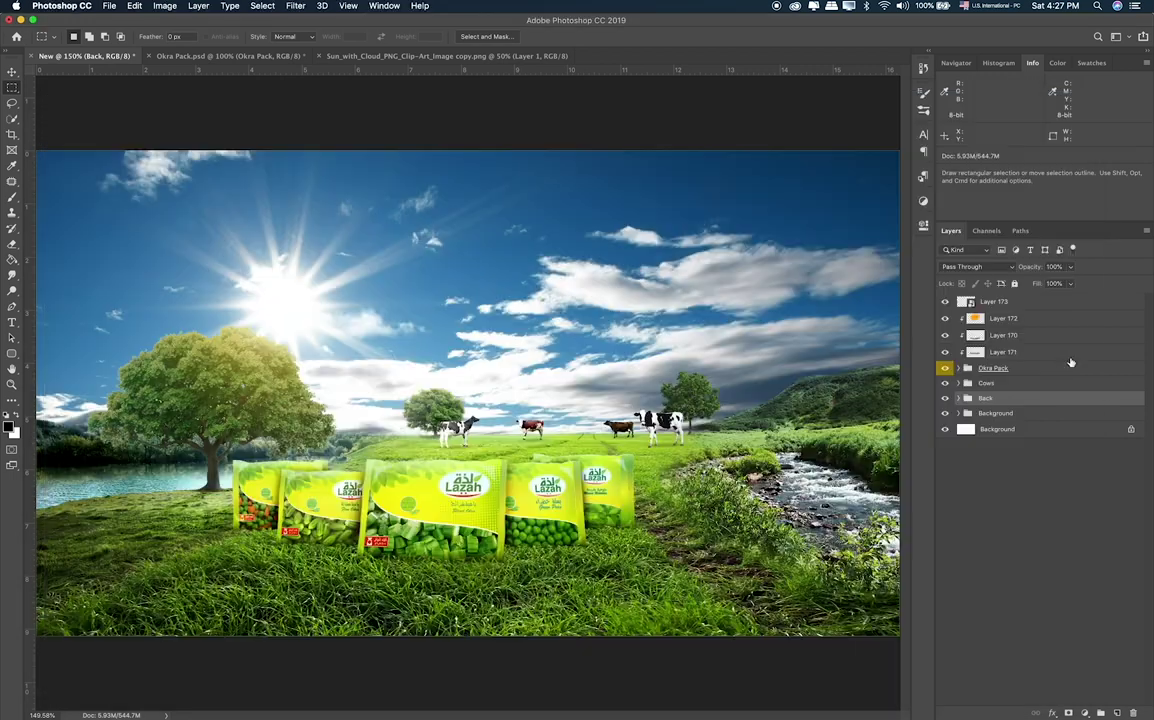
Place the sun PNG into the composition above Layer 173.
{"action": "left_click", "coordinate": [957, 302]}
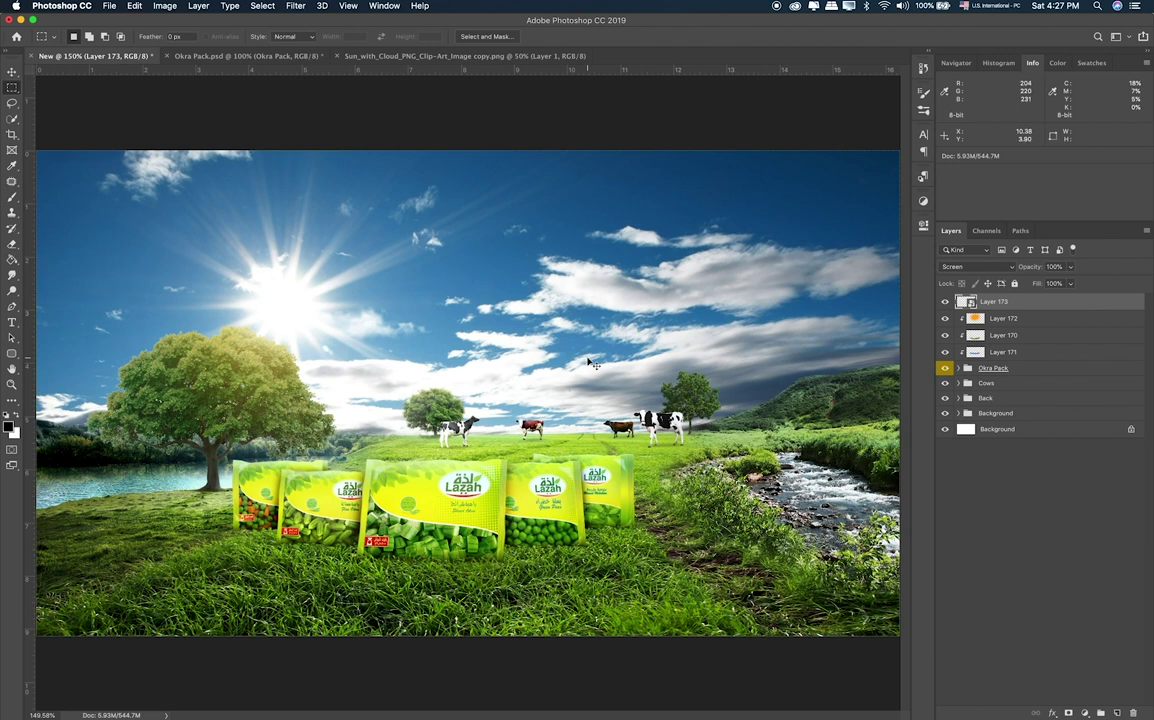
{"action": "key", "text": "super+Tab"}
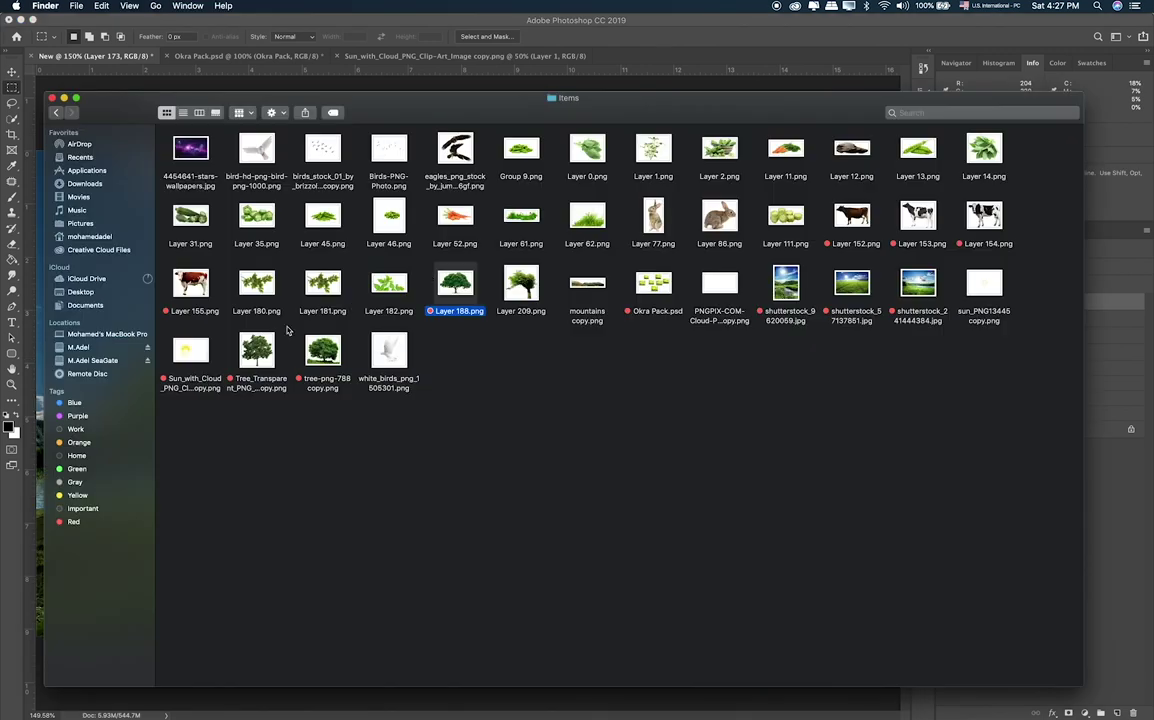
{"action": "left_click_drag", "start_coordinate": [988, 287], "coordinate": [338, 322]}
{"action": "key", "text": "super+Tab"}
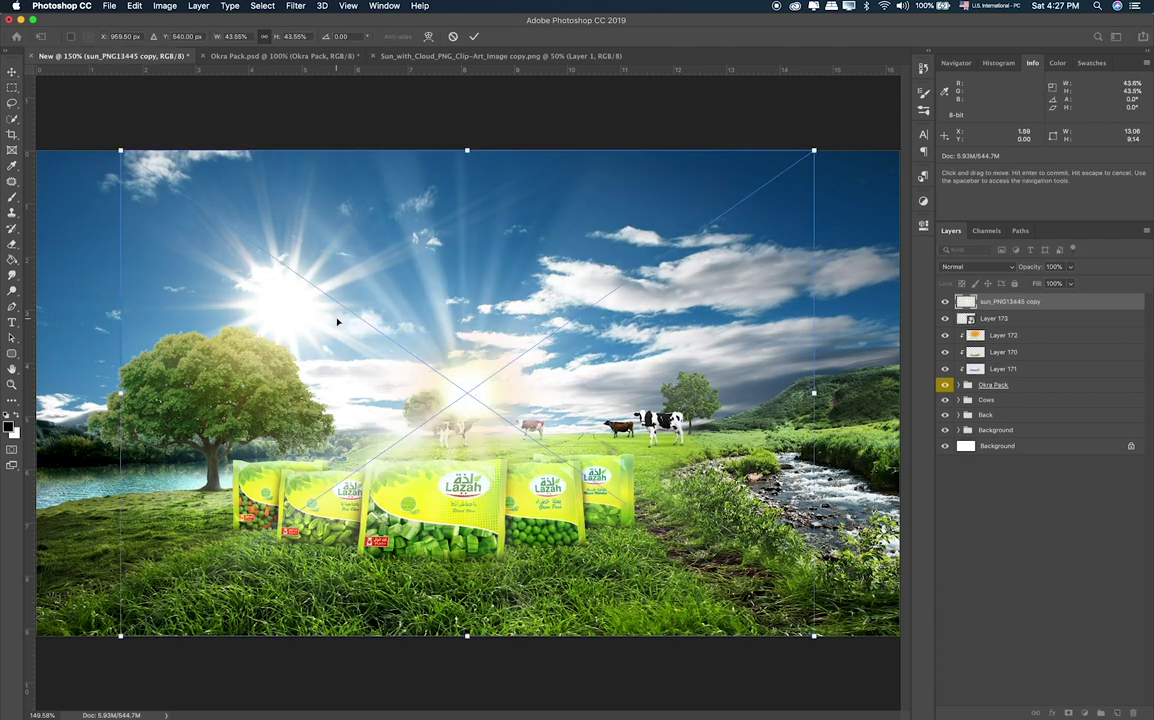
{"action": "key", "text": "Return"}
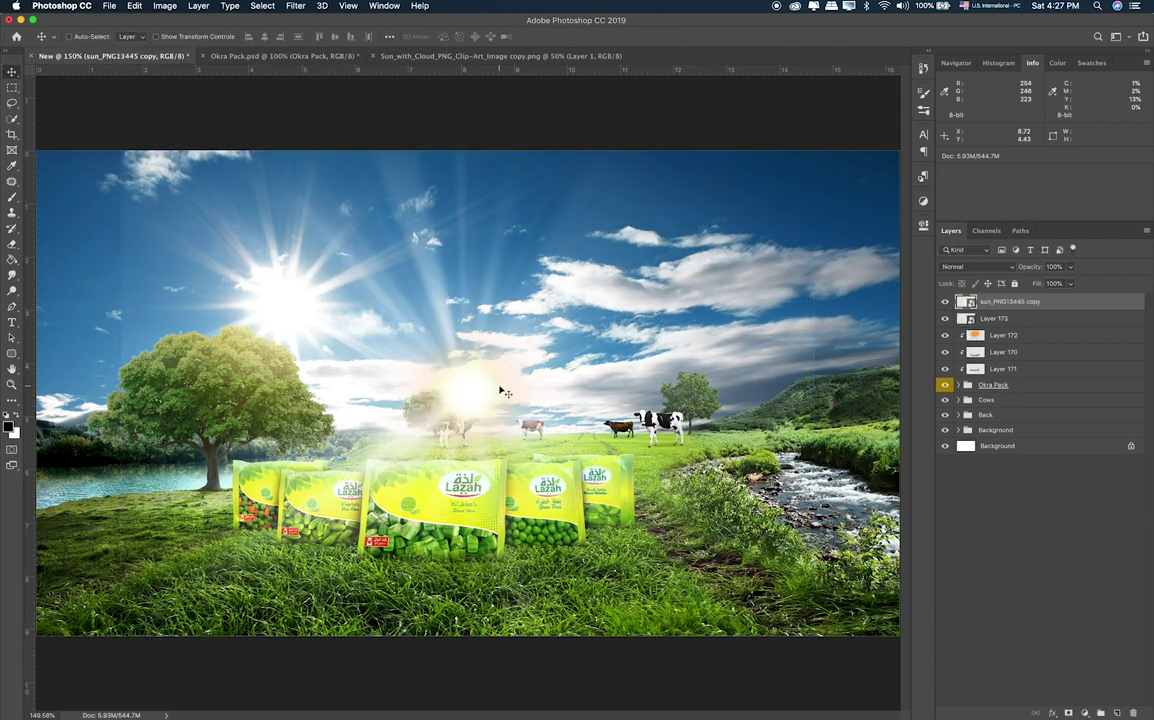
Scale the sun glow to about 29% and position it over the sky's sun.
{"action": "left_click_drag", "start_coordinate": [333, 290], "coordinate": [296, 291]}
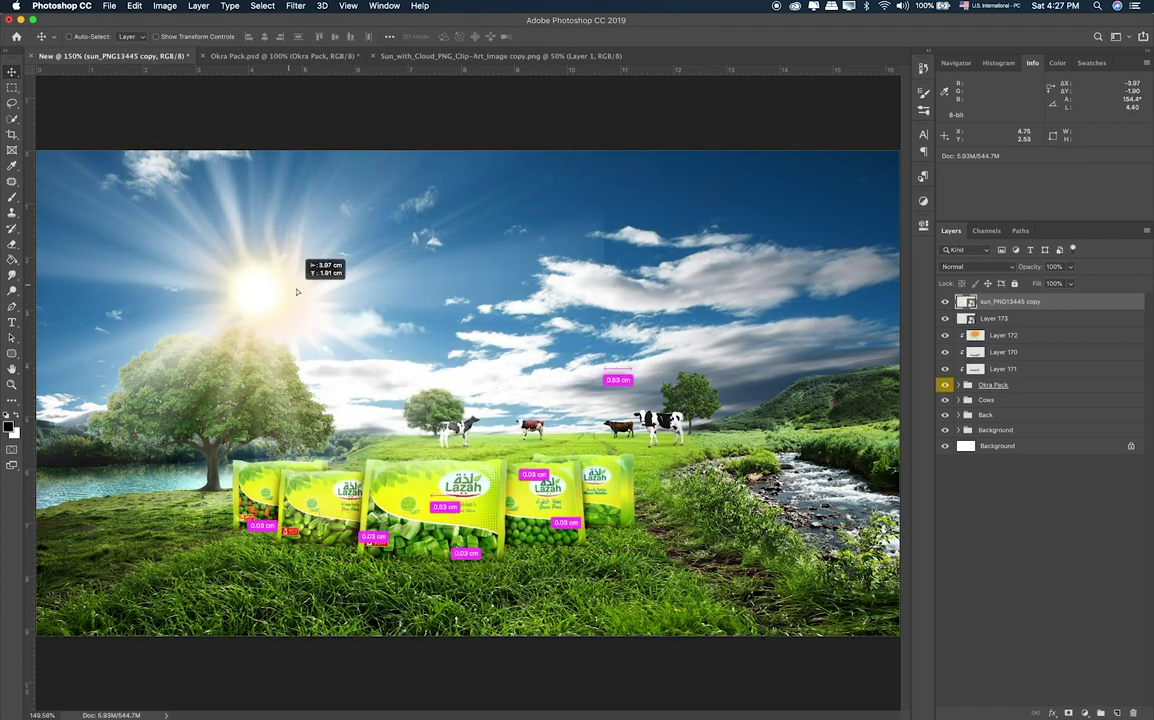
{"action": "key", "text": "ctrl+t"}
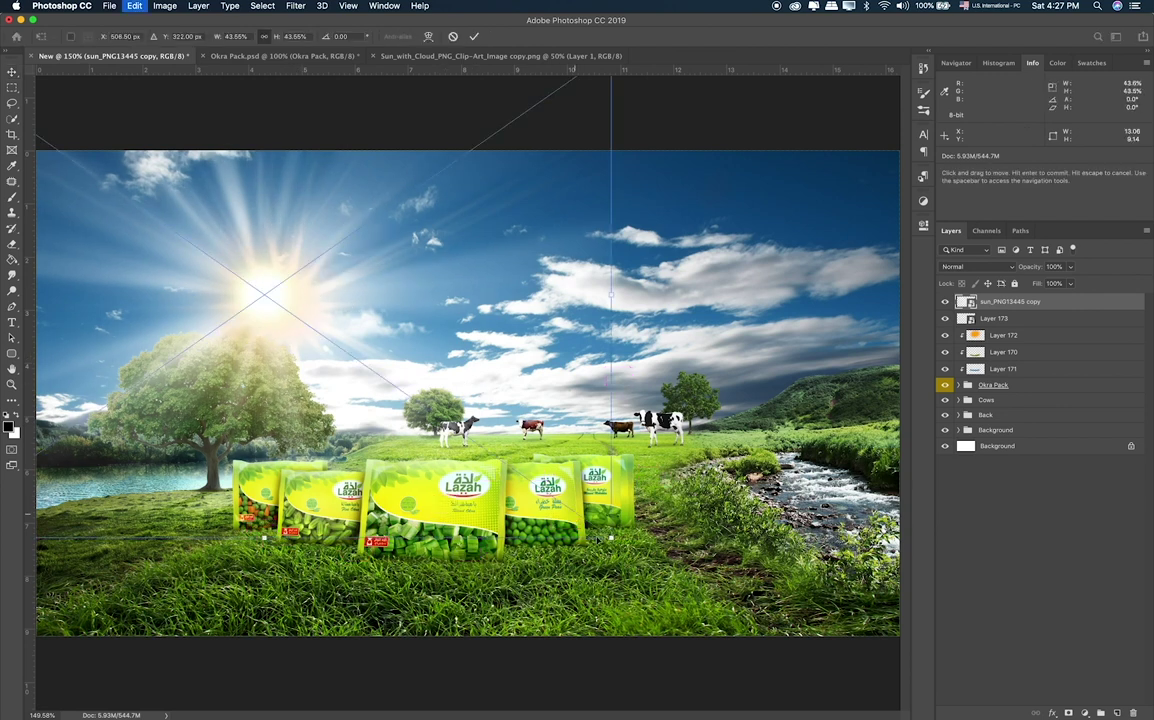
{"action": "left_click_drag", "start_coordinate": [611, 537], "coordinate": [428, 409]}
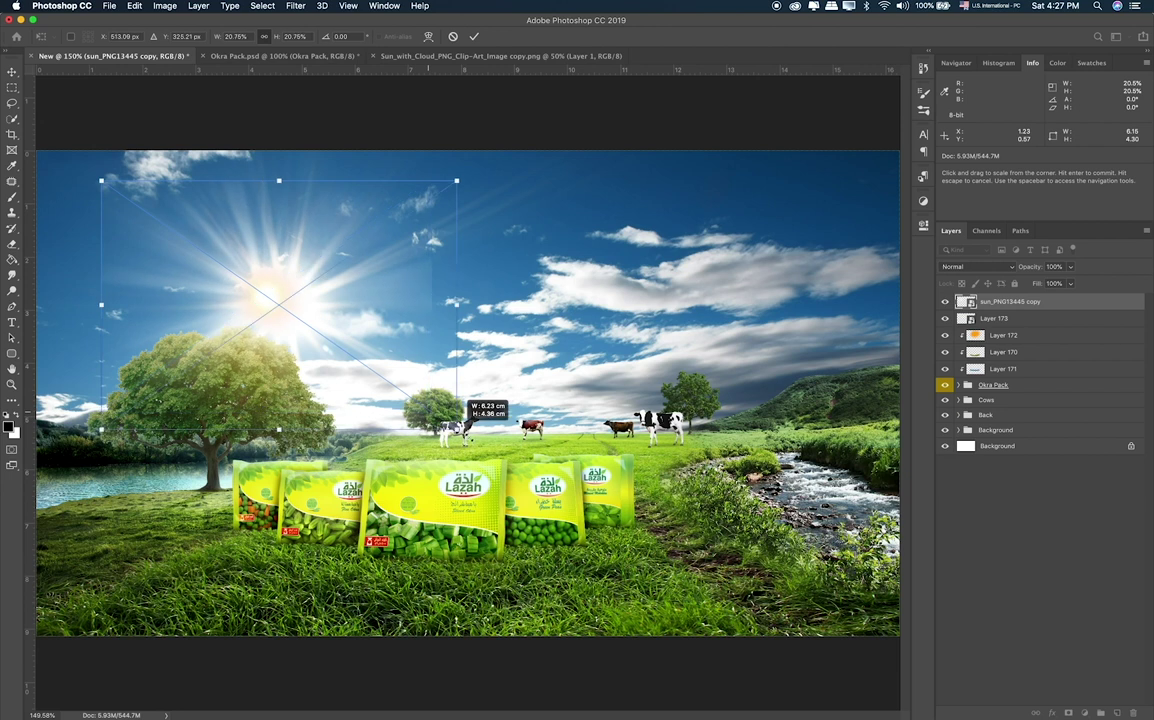
{"action": "left_click_drag", "start_coordinate": [428, 409], "coordinate": [567, 507]}
{"action": "left_click_drag", "start_coordinate": [402, 353], "coordinate": [393, 347]}
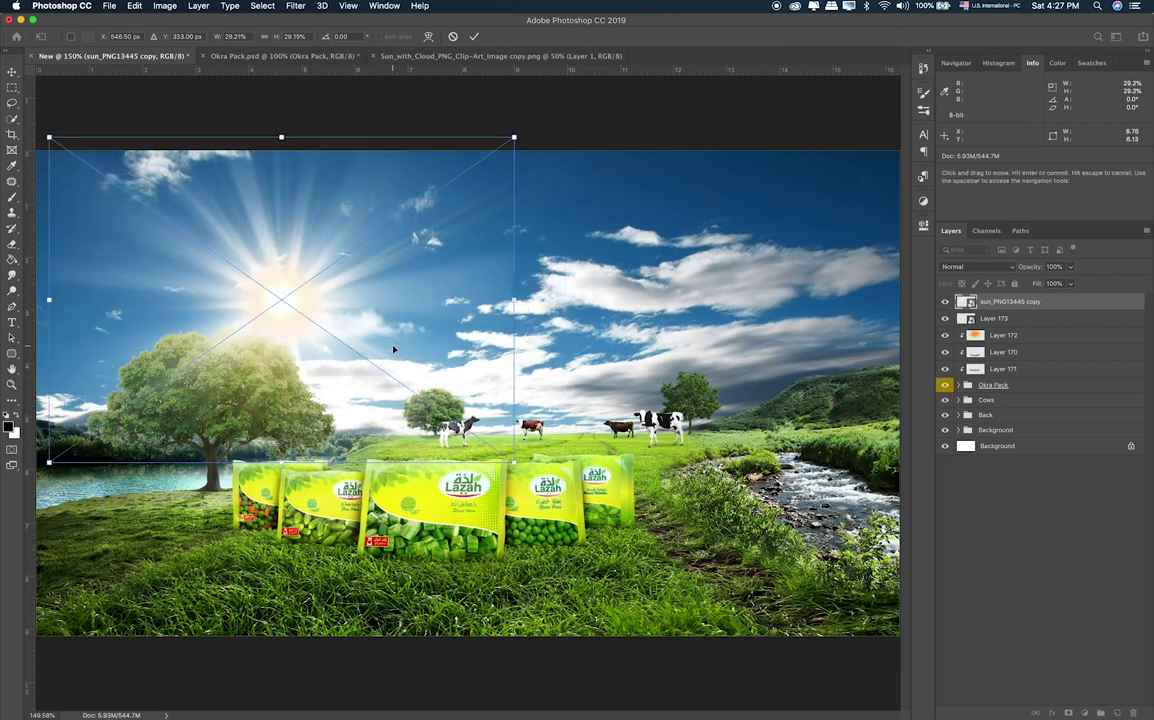
{"action": "key", "text": "Return"}
Set the sun layer to Lighten and paint its mask black to hide excess glow.
{"action": "key", "text": "alt+shift+m"}
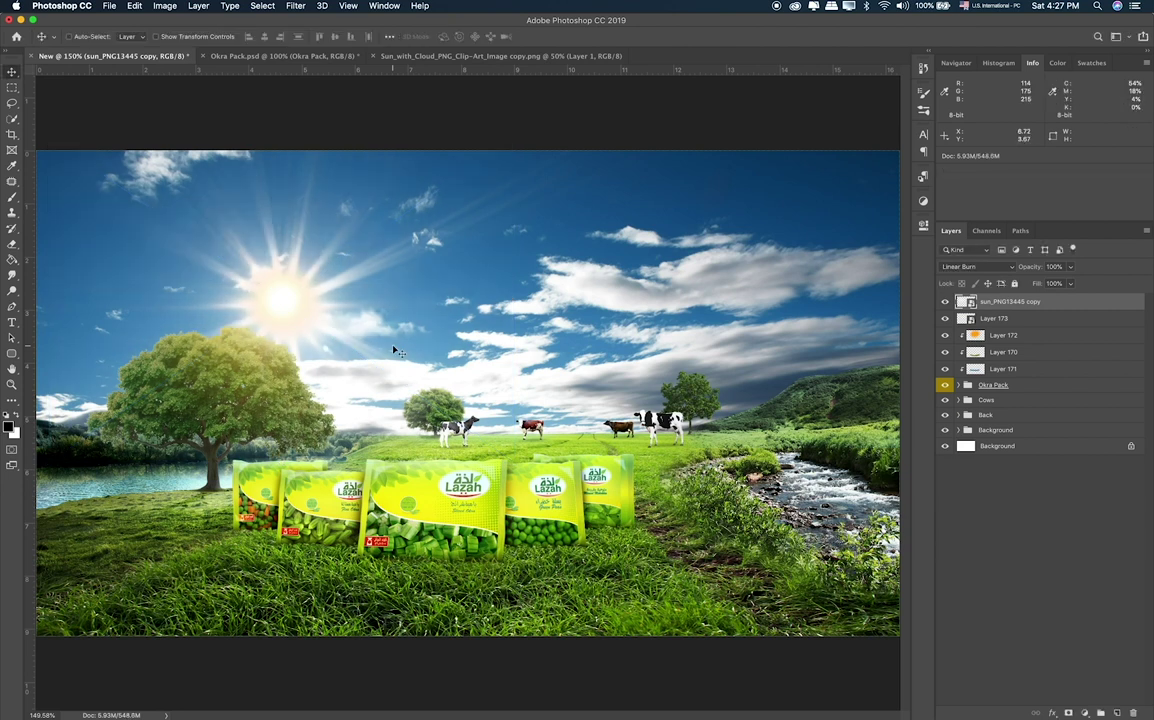
{"action": "key", "text": "shift+plus"}
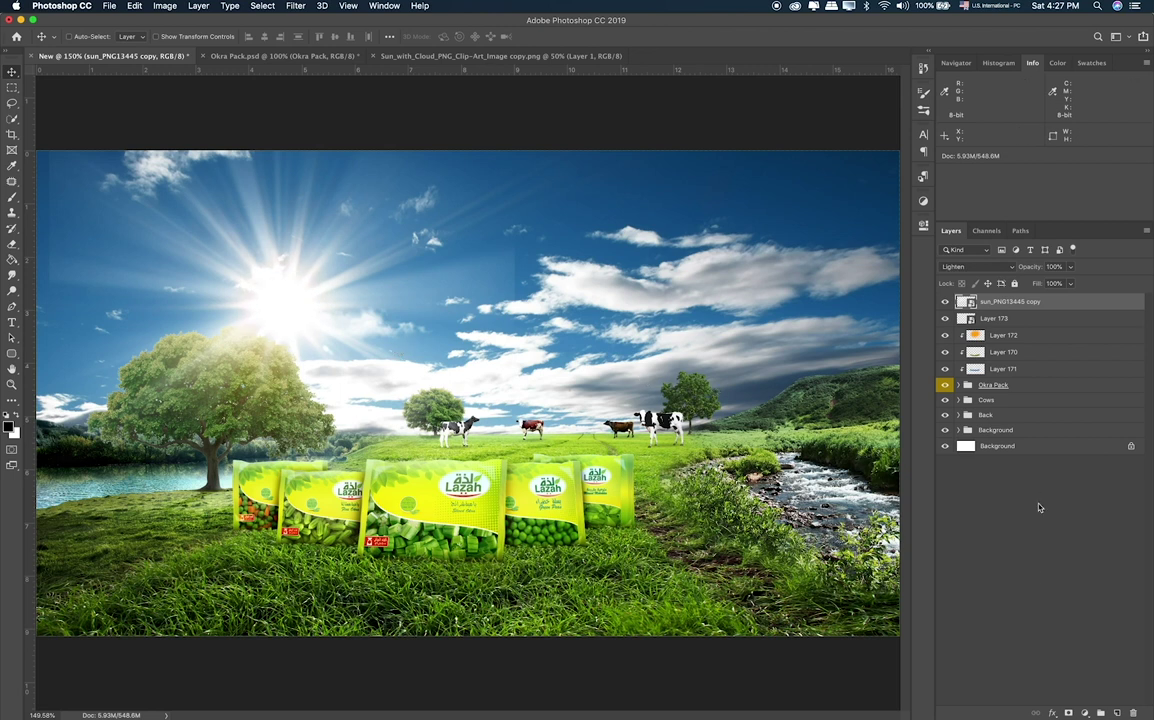
{"action": "left_click", "coordinate": [1068, 713]}
{"action": "key", "text": "e"}
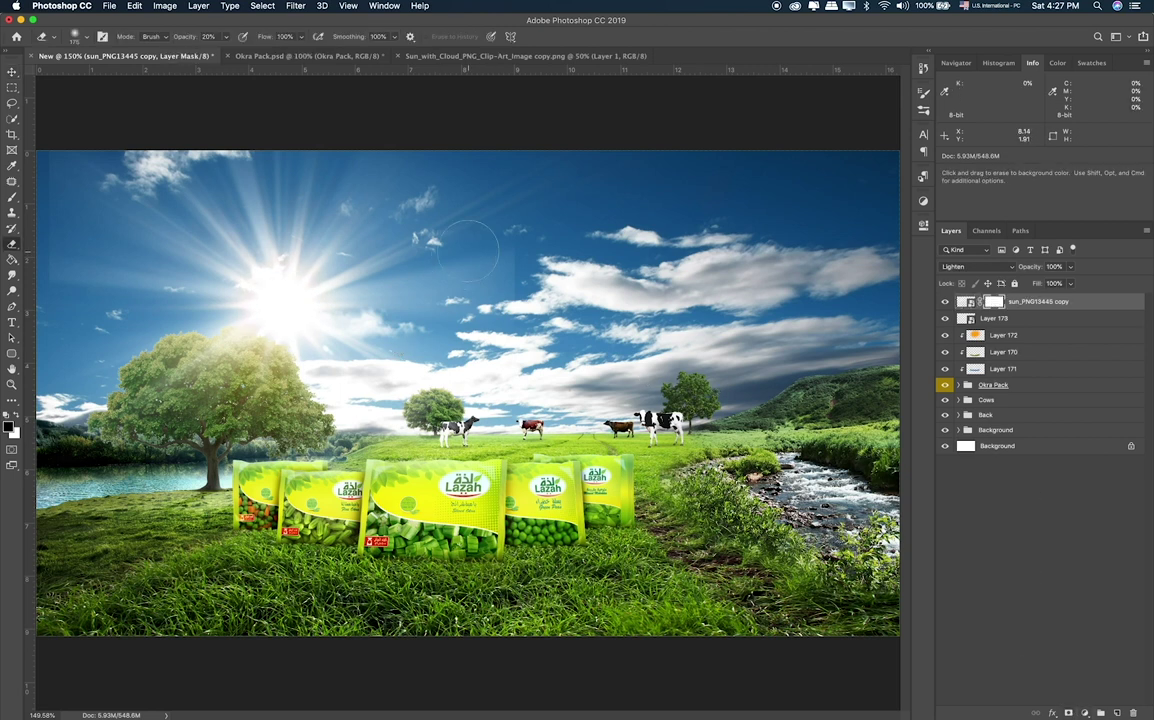
{"action": "key", "text": "b"}
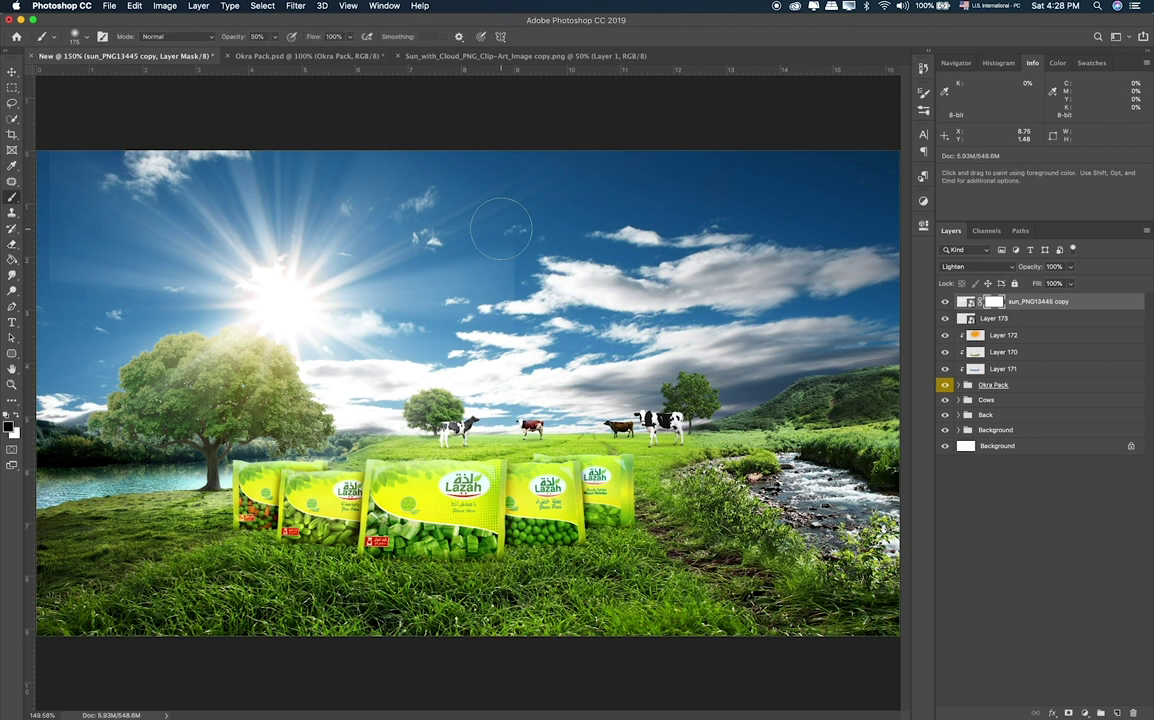
{"action": "key", "text": "bracketright"}
{"action": "key", "text": "bracketright"}
{"action": "key", "text": "bracketright"}
{"action": "key", "text": "bracketright"}
{"action": "key", "text": "bracketright"}
{"action": "key", "text": "ctrl+i"}
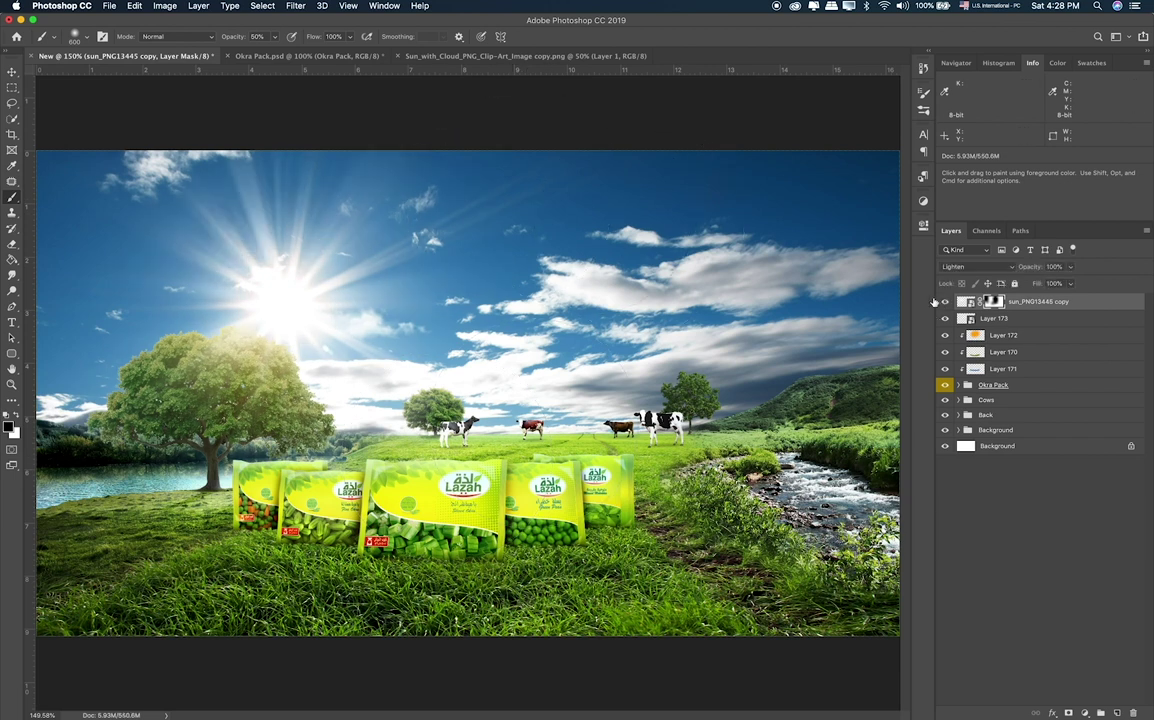
{"action": "left_click", "coordinate": [12, 87]}
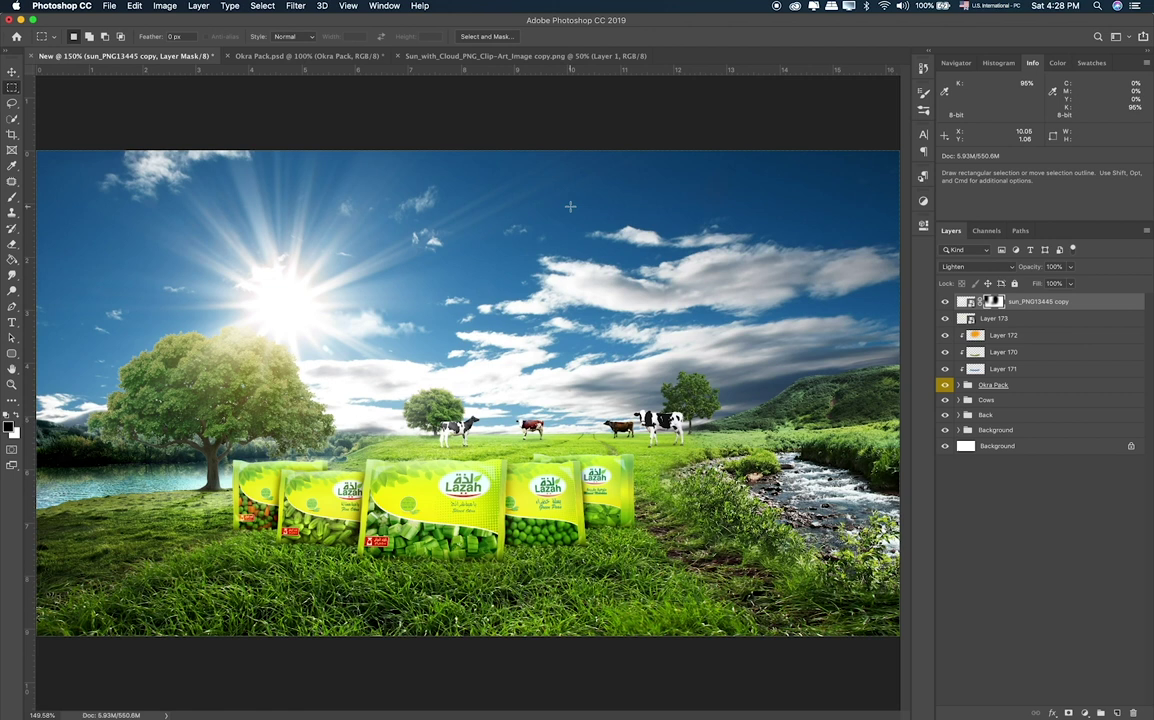
Tag the sun file red in Finder and place the cloud image into the composition.
{"action": "key", "text": "super+Tab"}
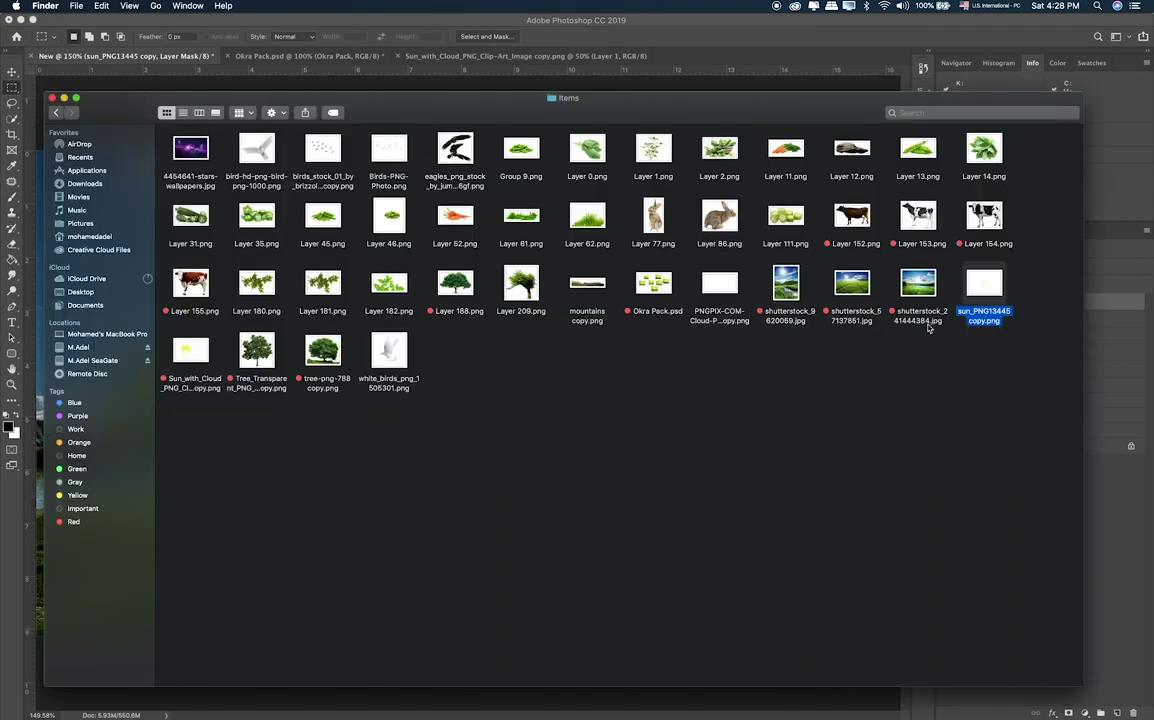
{"action": "right_click", "coordinate": [969, 326]}
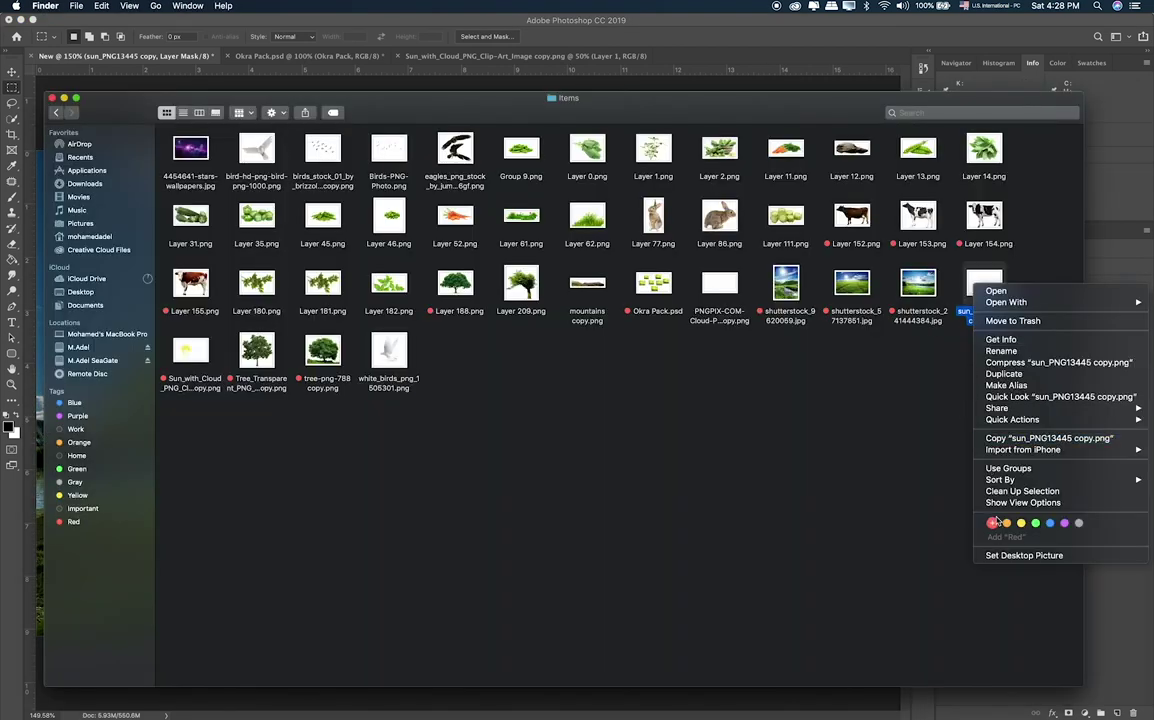
{"action": "left_click", "coordinate": [898, 466]}
{"action": "left_click", "coordinate": [732, 286]}
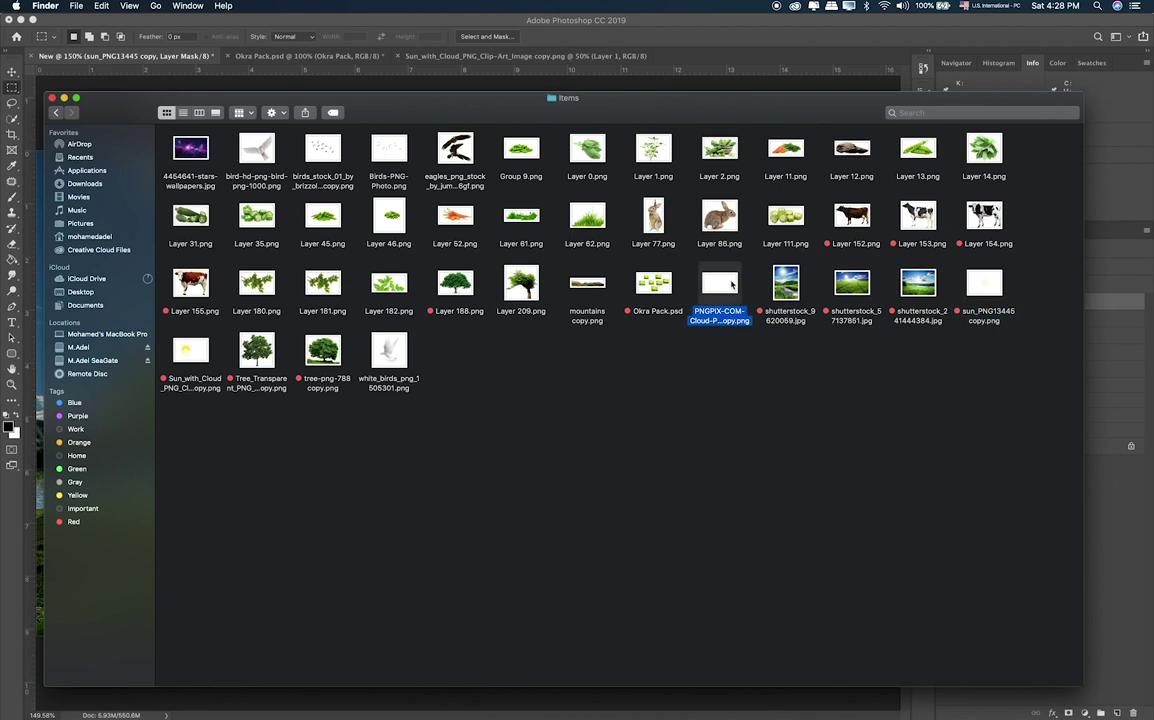
{"action": "key", "text": "space"}
{"action": "key", "text": "space"}
{"action": "mouse_move", "coordinate": [732, 286]}
{"action": "left_mouse_down"}
{"action": "mouse_move", "coordinate": [658, 403]}
{"action": "mouse_move", "coordinate": [548, 316]}
{"action": "left_mouse_up"}
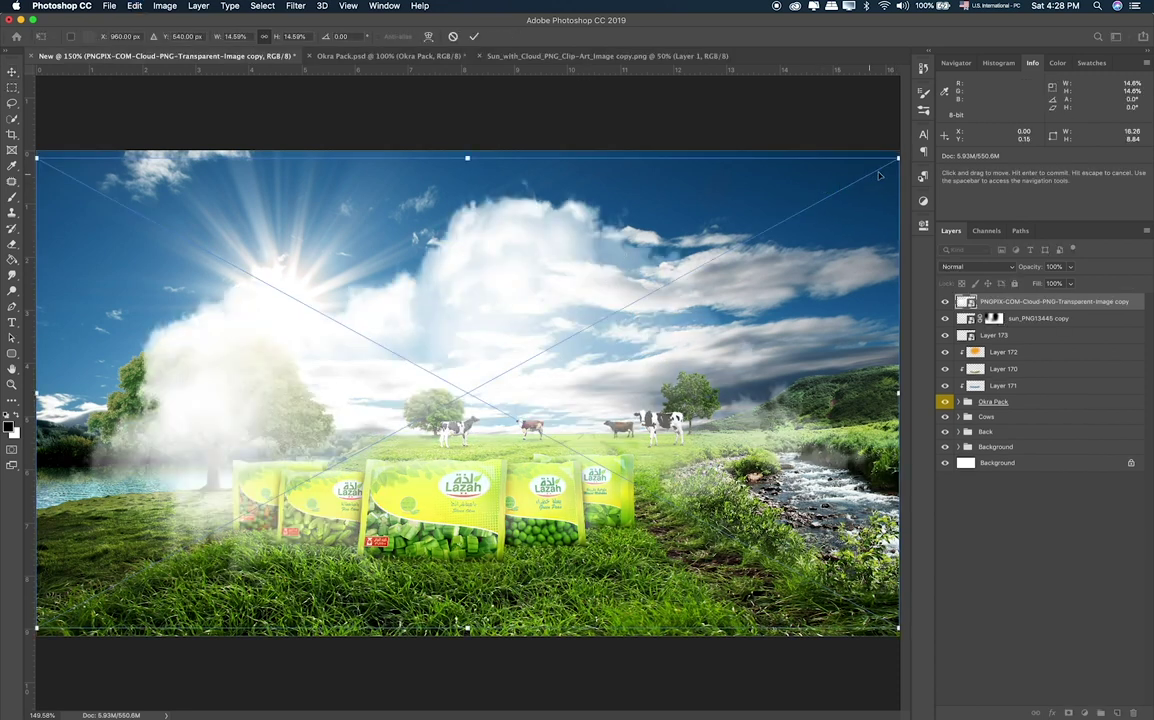
Shrink the cloud and position it in the sky near the sun.
{"action": "left_click_drag", "start_coordinate": [898, 158], "coordinate": [411, 425]}
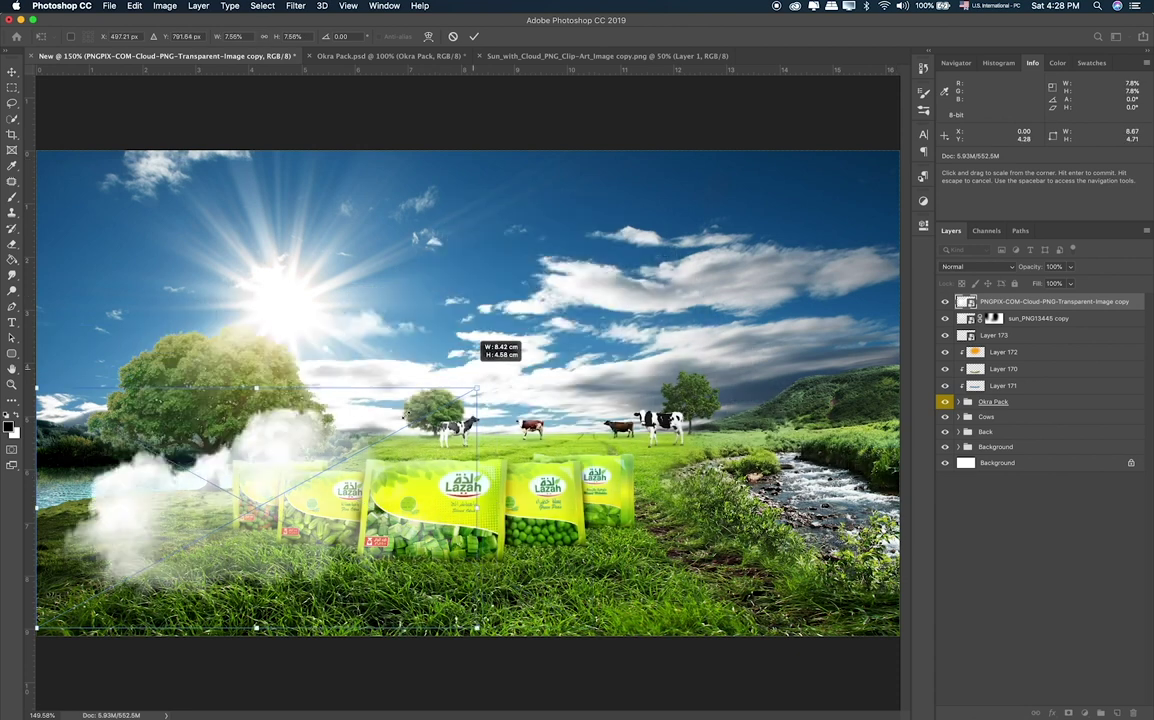
{"action": "mouse_move", "coordinate": [325, 518]}
{"action": "left_mouse_down"}
{"action": "mouse_move", "coordinate": [561, 308]}
{"action": "mouse_move", "coordinate": [559, 355]}
{"action": "left_mouse_up"}
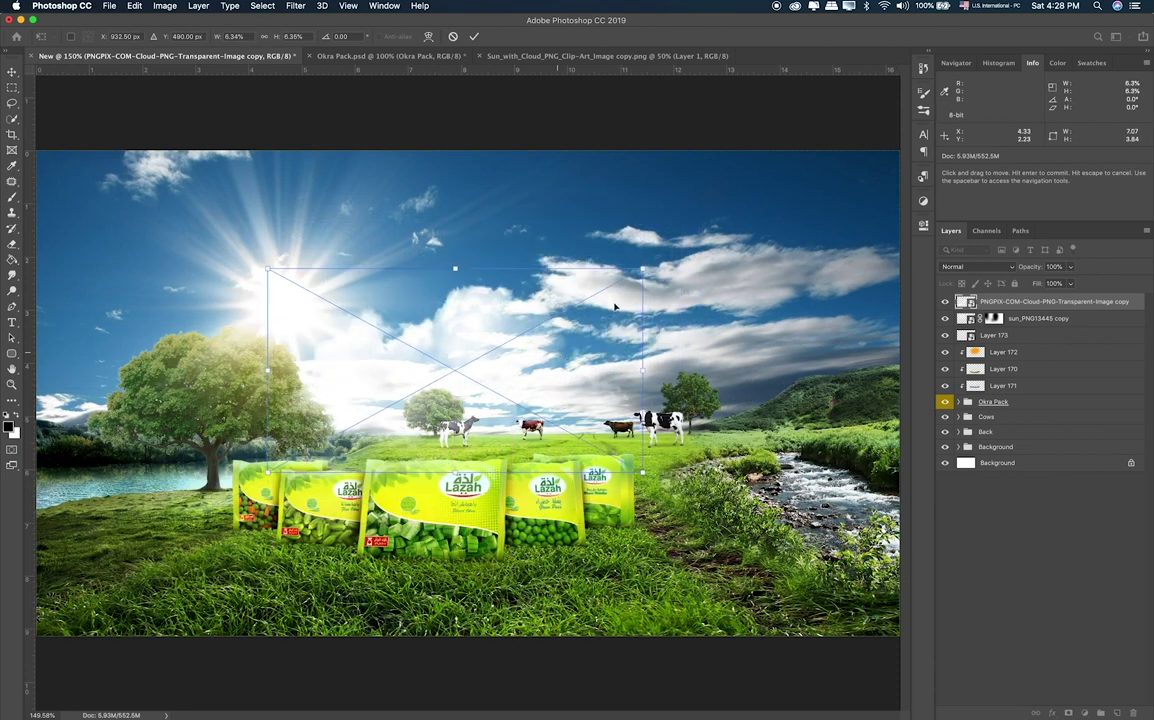
{"action": "mouse_move", "coordinate": [642, 268]}
{"action": "left_mouse_down"}
{"action": "mouse_move", "coordinate": [468, 400]}
{"action": "mouse_move", "coordinate": [686, 376]}
{"action": "mouse_move", "coordinate": [493, 319]}
{"action": "left_mouse_up"}
{"action": "key", "text": "Return"}
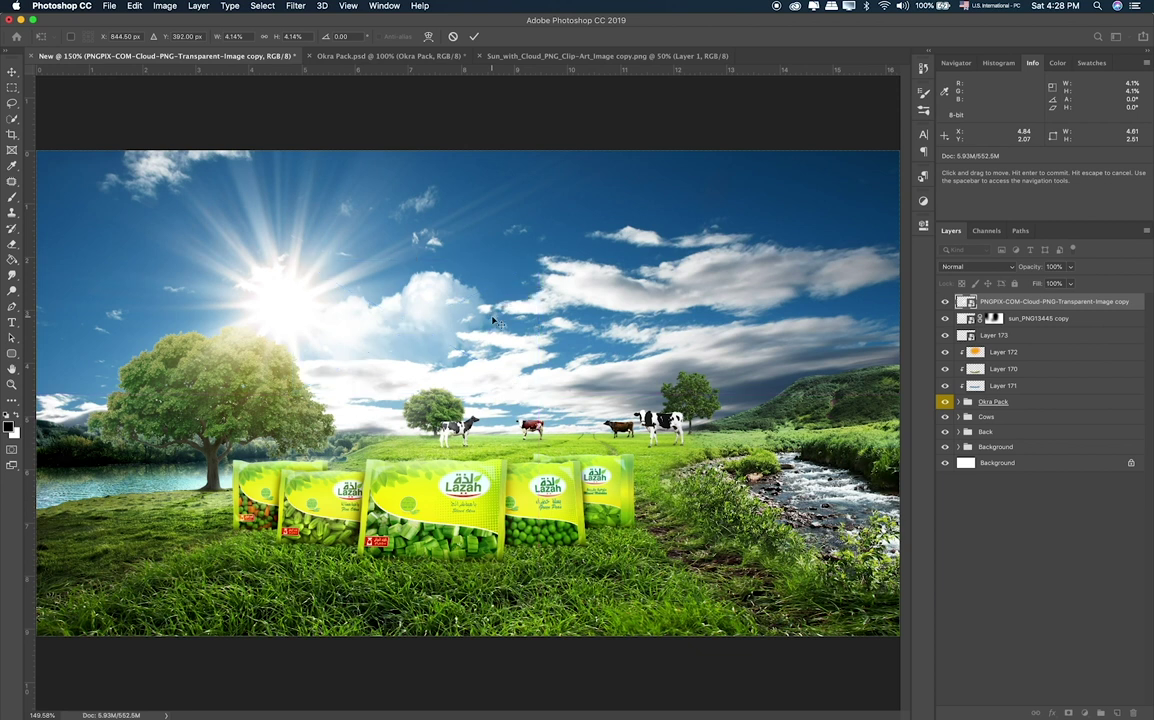
Duplicate the cloud to the left and flip the copy horizontally.
{"action": "left_click_drag", "start_coordinate": [213, 331], "coordinate": [205, 321]}
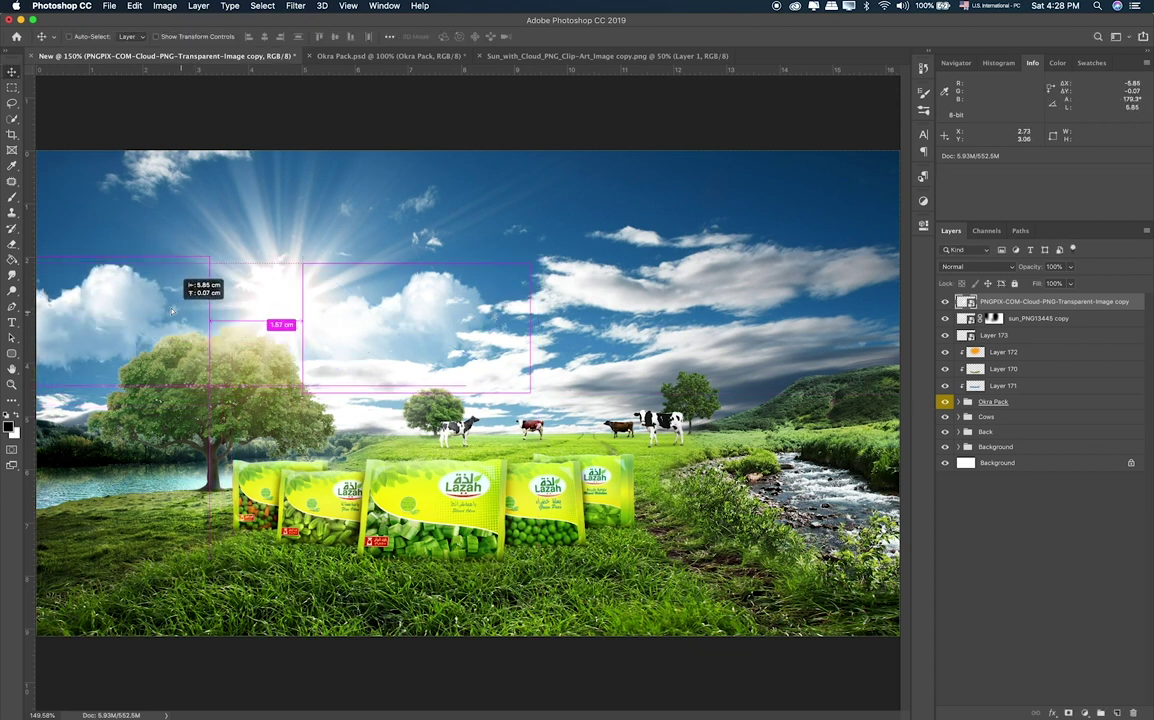
{"action": "key", "text": "ctrl+t"}
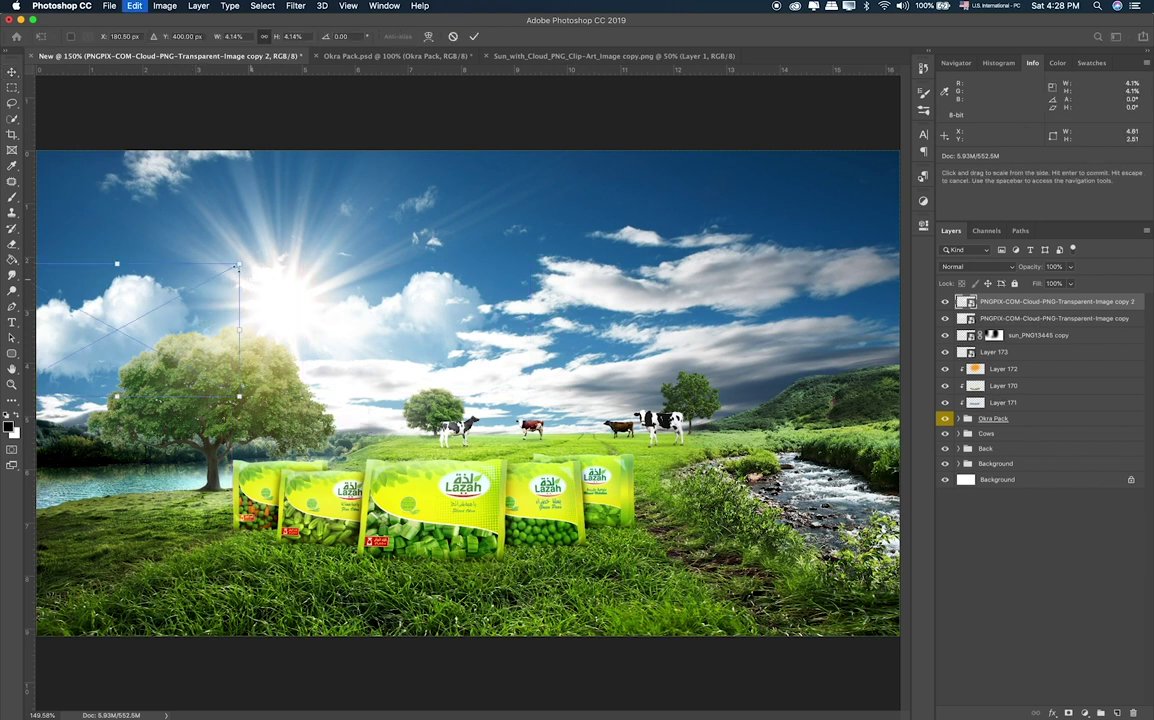
{"action": "right_click", "coordinate": [188, 319]}
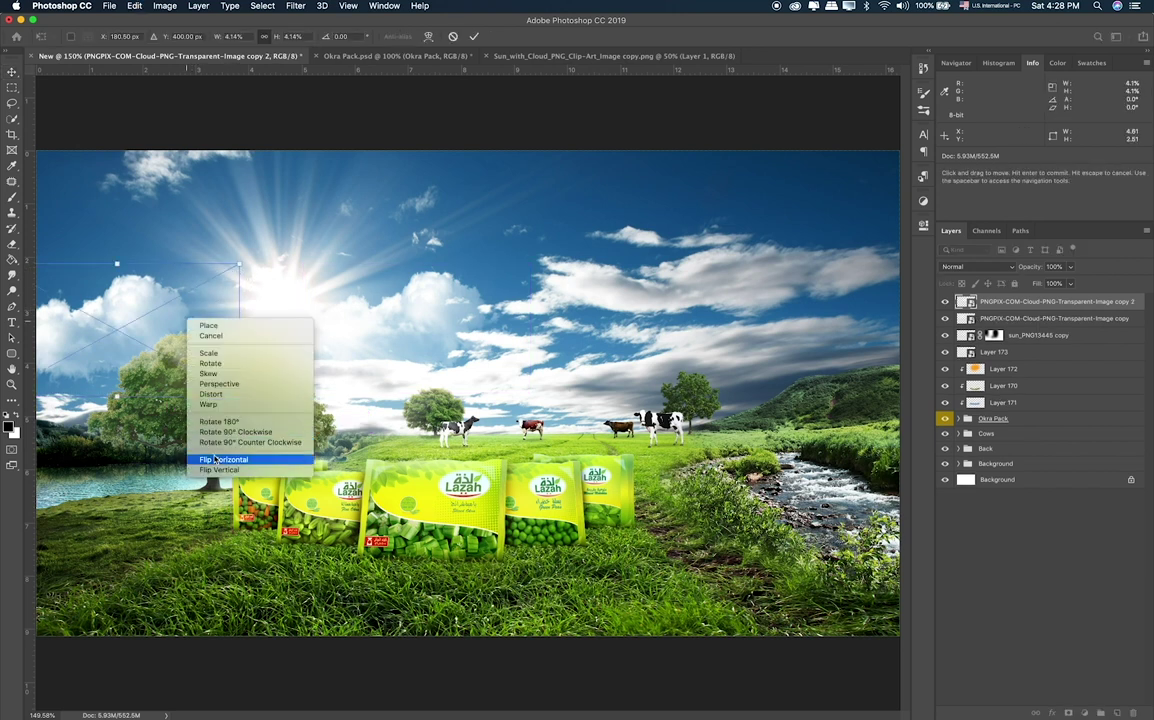
{"action": "left_click", "coordinate": [214, 459]}
{"action": "key", "text": "Return"}
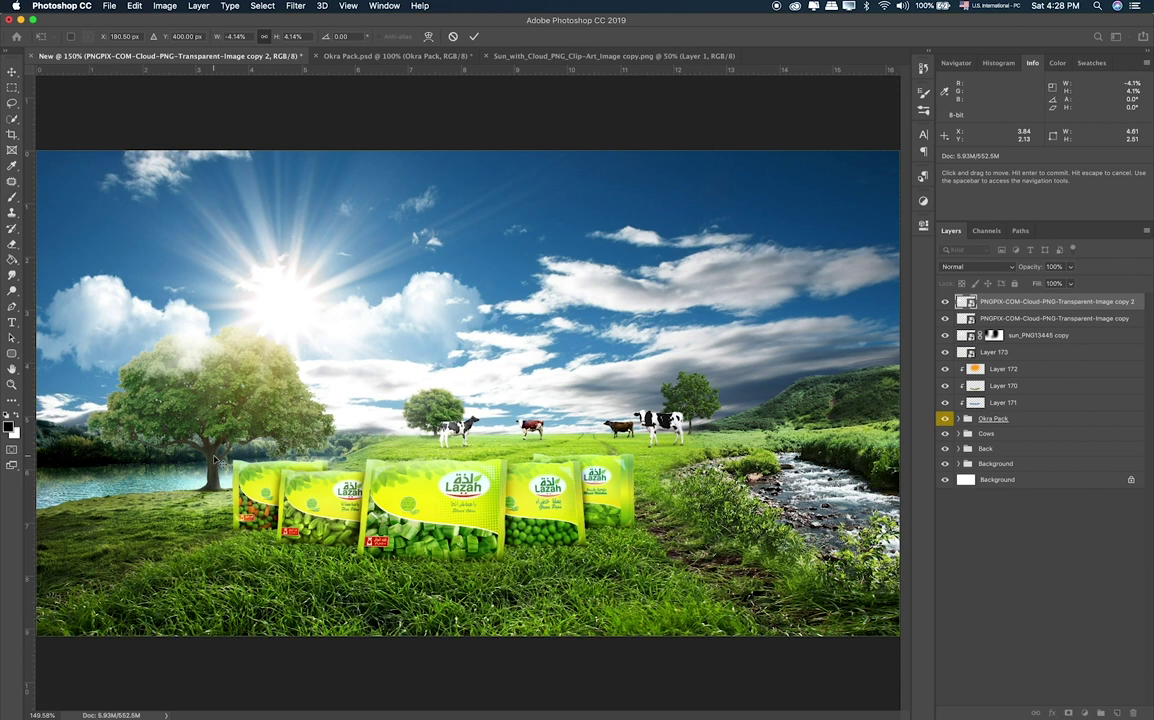
Enlarge the flipped cloud copy and raise it into the upper-left sky over the tree.
{"action": "left_click_drag", "start_coordinate": [212, 360], "coordinate": [488, 494]}
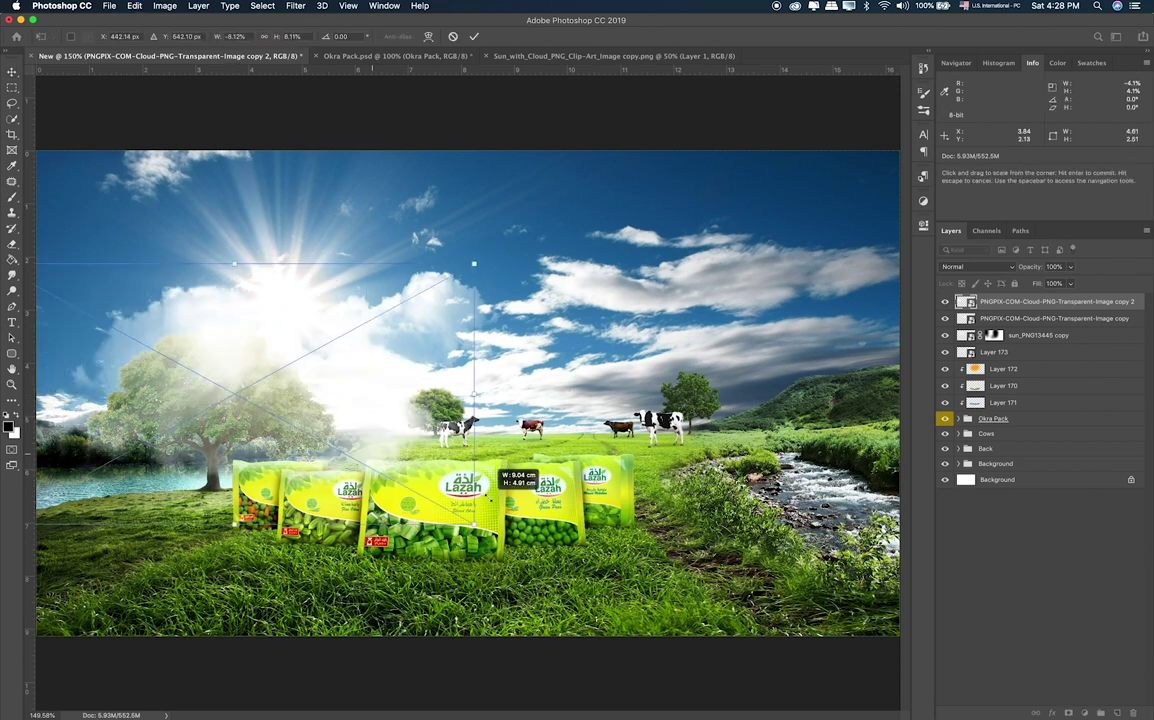
{"action": "left_click_drag", "start_coordinate": [356, 422], "coordinate": [101, 341]}
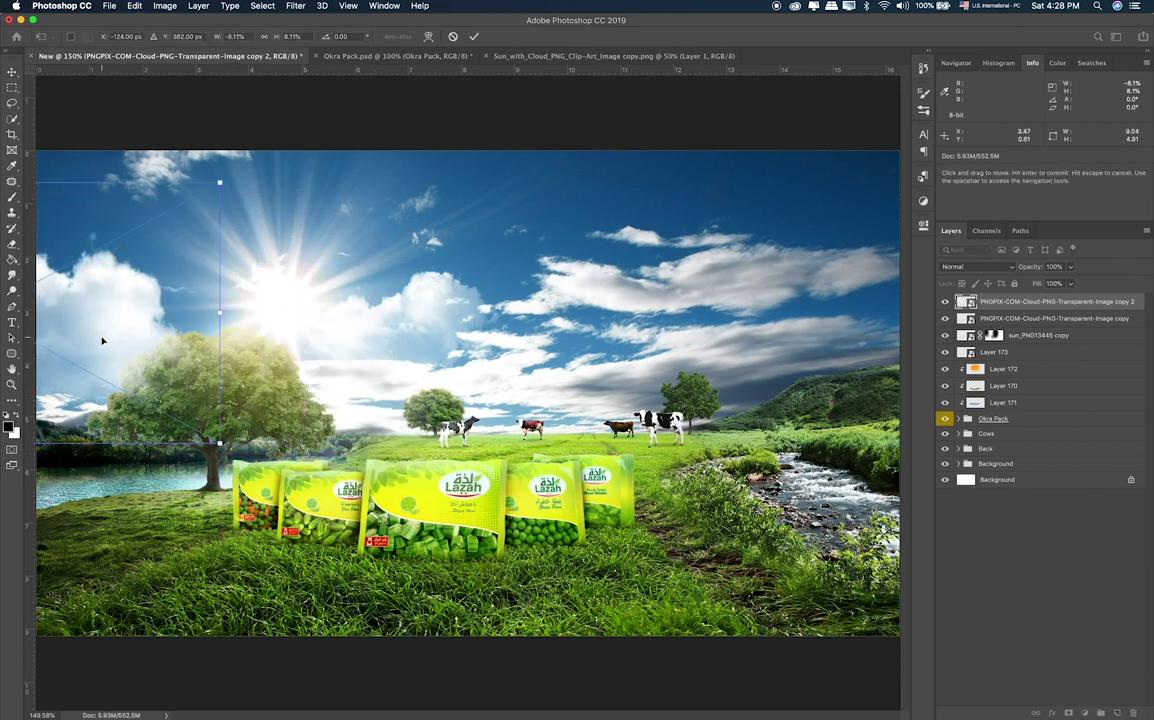
{"action": "key", "text": "Return"}
{"action": "left_click_drag", "start_coordinate": [110, 332], "coordinate": [101, 288]}
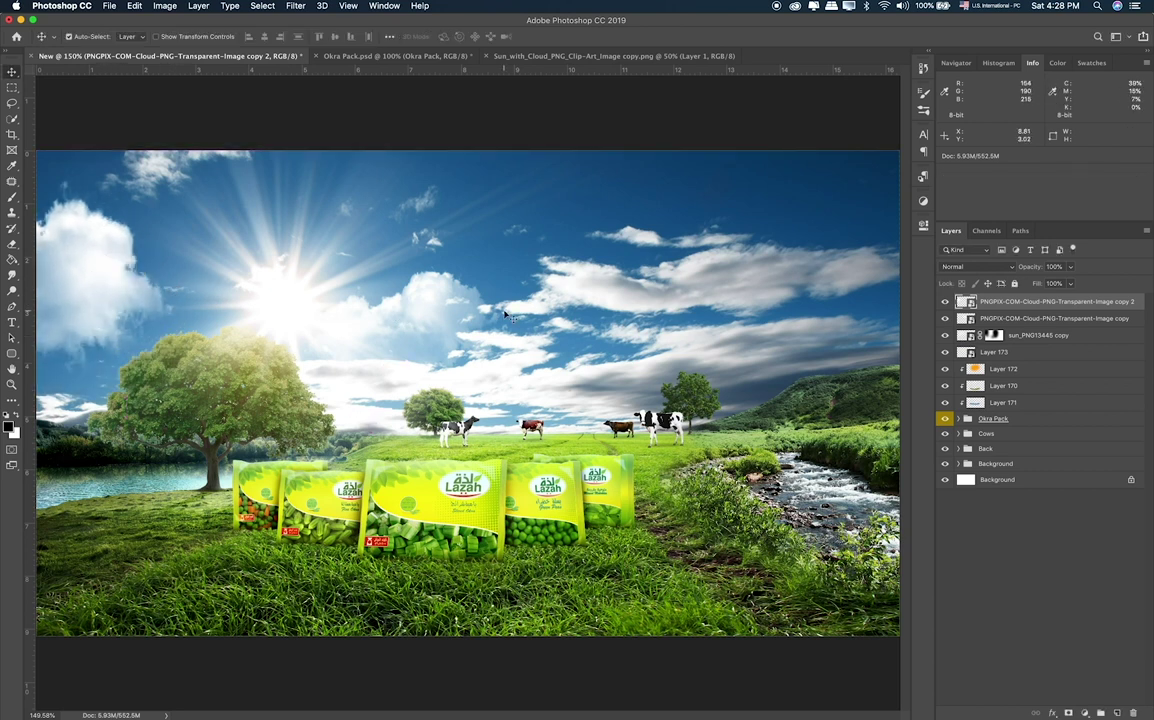
{"action": "key", "text": "super+Tab"}
{"action": "right_click", "coordinate": [729, 289]}
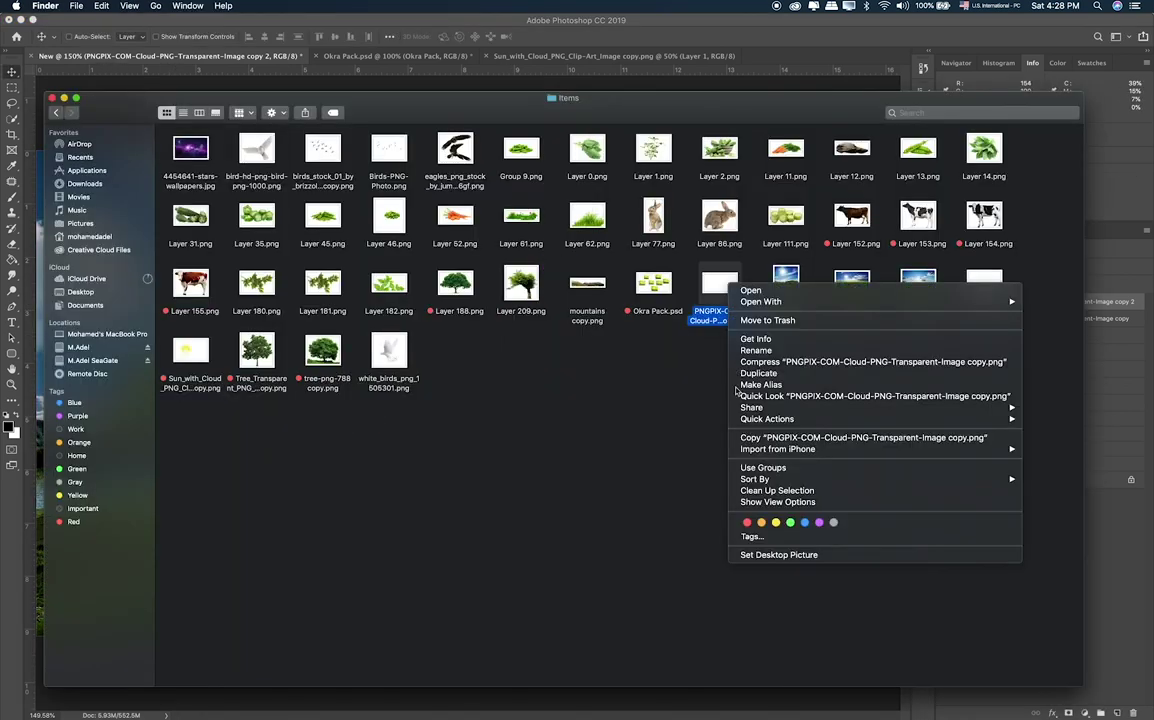
{"action": "left_click", "coordinate": [670, 478]}
{"action": "left_click", "coordinate": [525, 318]}
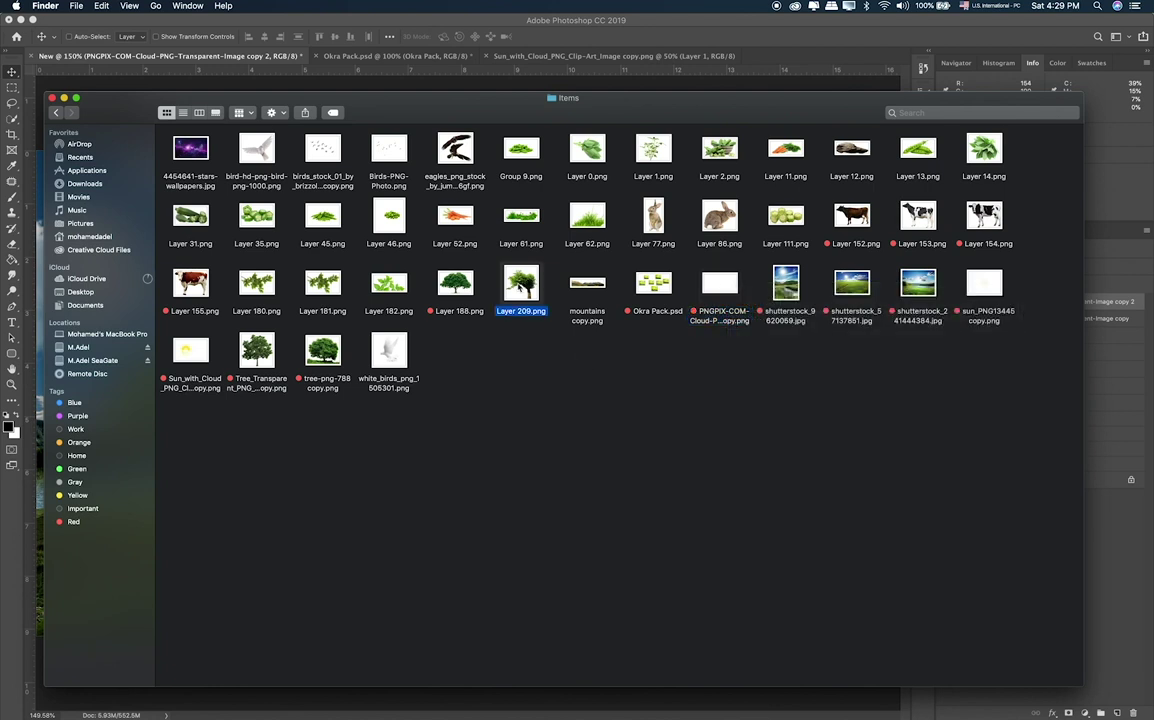
{"action": "left_click", "coordinate": [603, 284]}
{"action": "key", "text": "space"}
{"action": "key", "text": "space"}
{"action": "mouse_move", "coordinate": [603, 284]}
{"action": "left_mouse_down"}
{"action": "mouse_move", "coordinate": [590, 484]}
{"action": "mouse_move", "coordinate": [672, 383]}
{"action": "left_mouse_up"}
{"action": "key", "text": "super+Tab"}
{"action": "key", "text": "Return"}
{"action": "key", "text": "Return"}
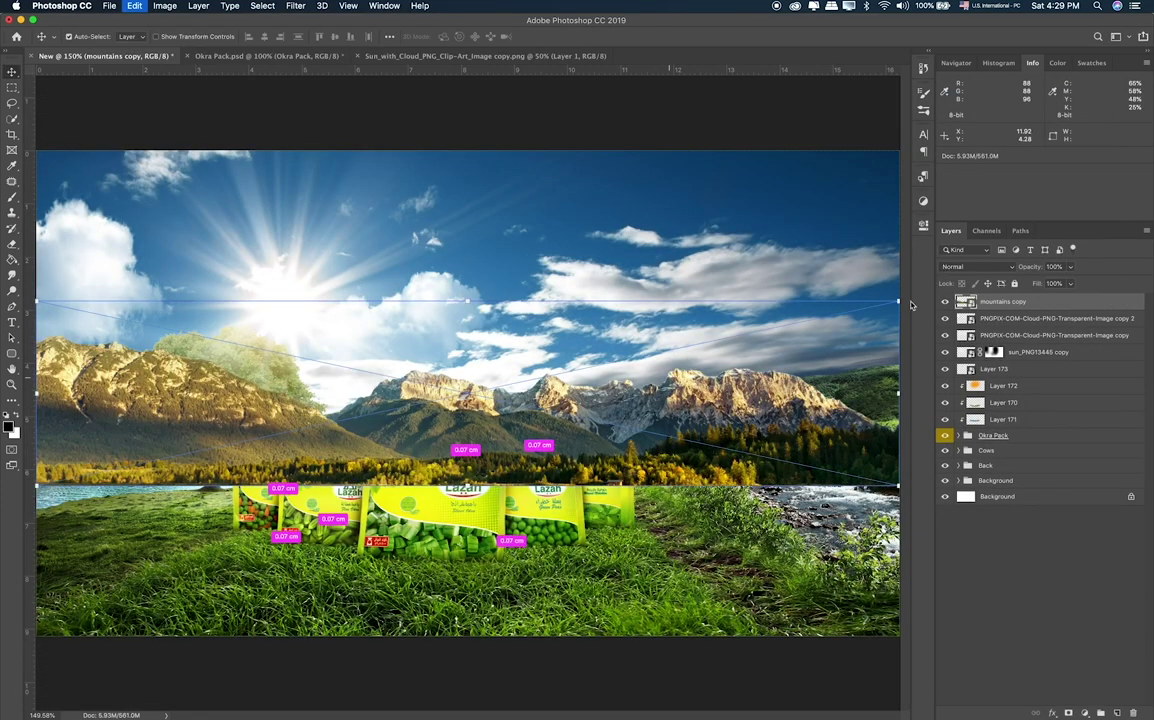
{"action": "mouse_move", "coordinate": [898, 301]}
{"action": "left_mouse_down"}
{"action": "mouse_move", "coordinate": [201, 453]}
{"action": "mouse_move", "coordinate": [722, 388]}
{"action": "mouse_move", "coordinate": [716, 400]}
{"action": "left_mouse_up"}
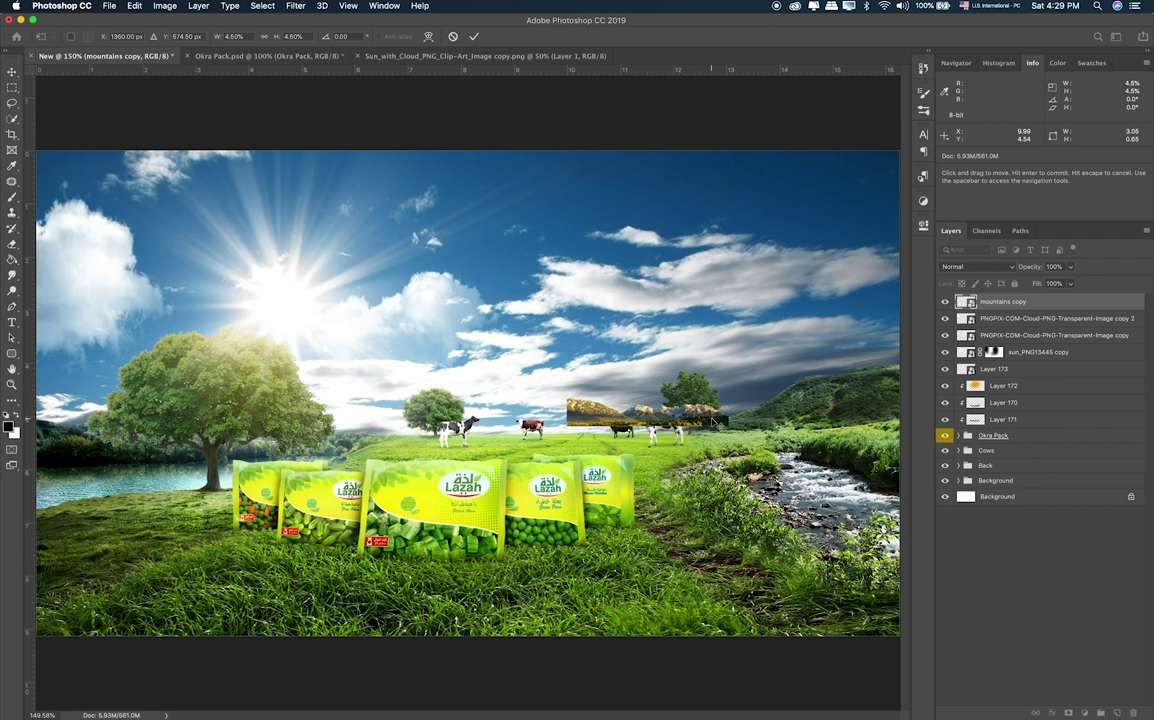
{"action": "key", "text": "Return"}
{"action": "left_click", "coordinate": [958, 481]}
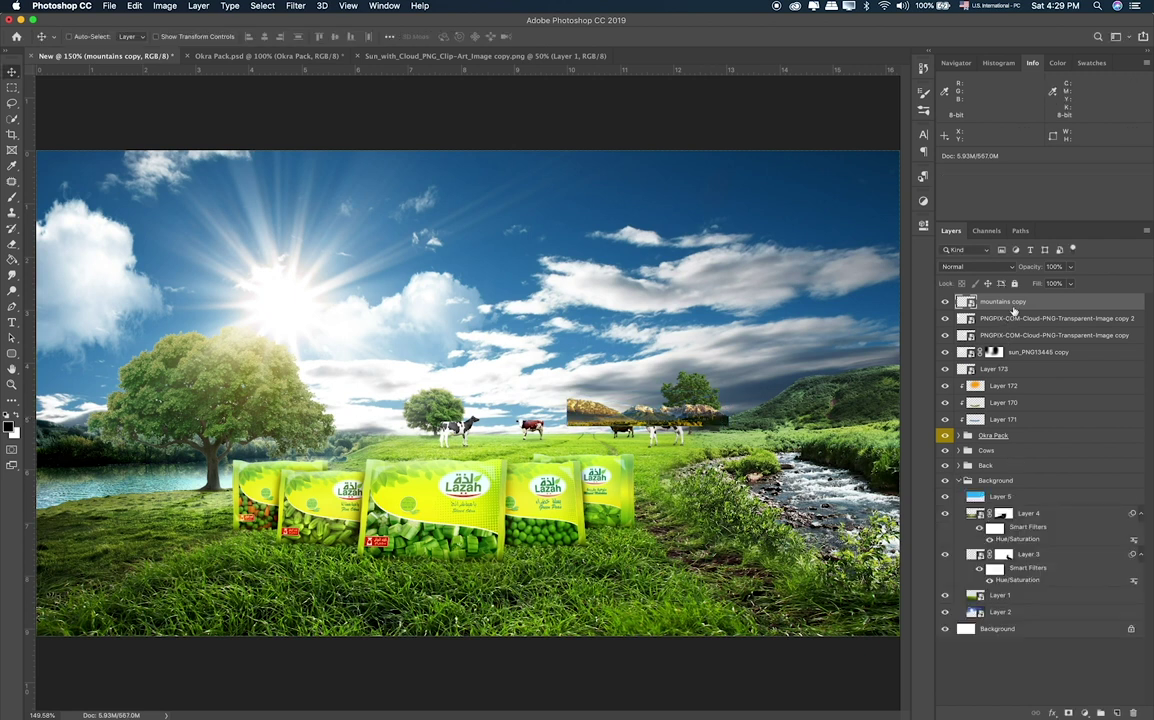
{"action": "left_click_drag", "start_coordinate": [1014, 311], "coordinate": [1012, 490]}
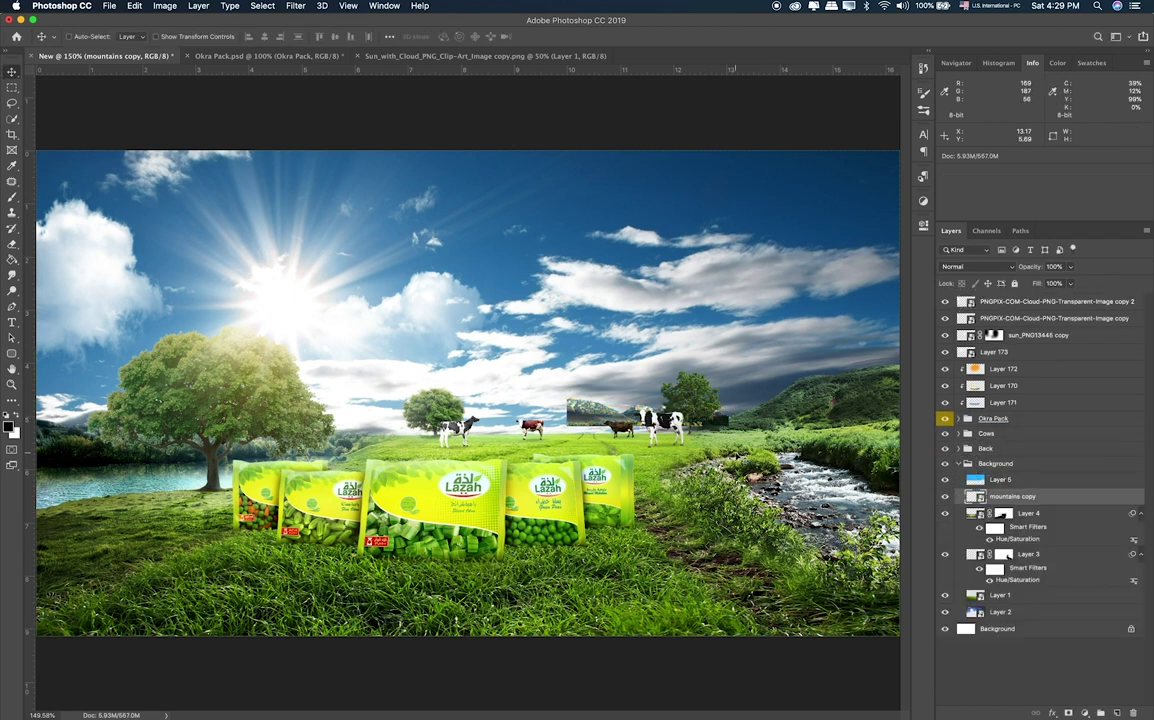
{"action": "key", "text": "ctrl+t"}
{"action": "right_click", "coordinate": [622, 411]}
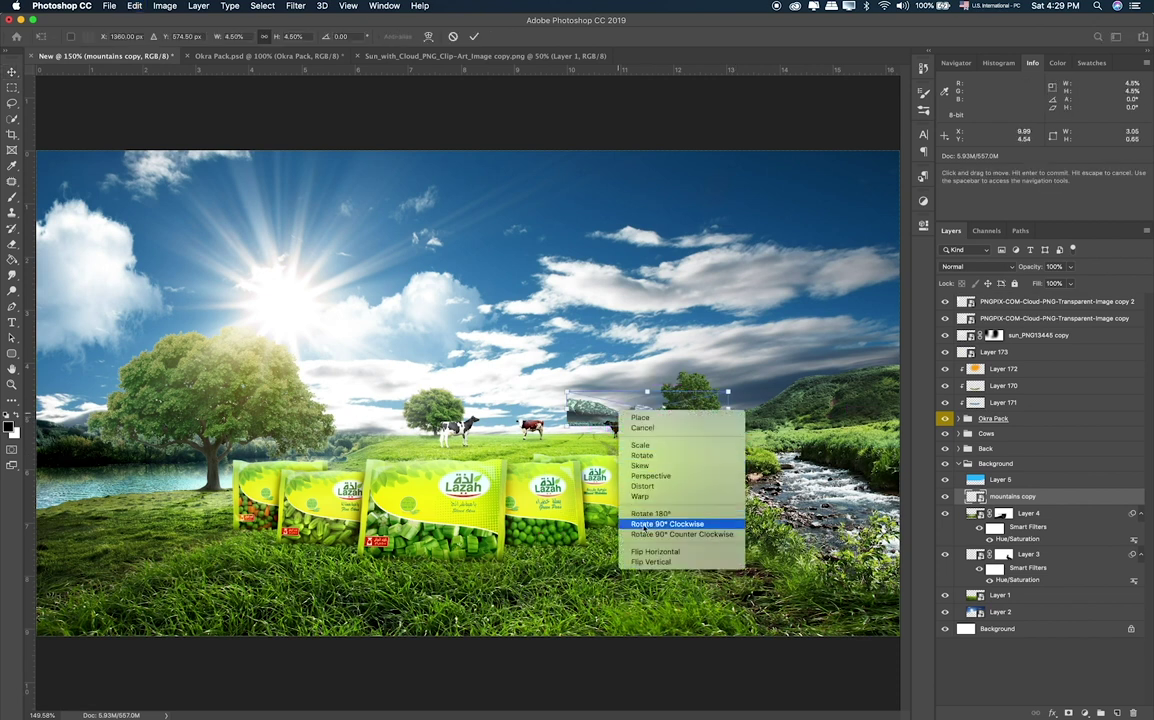
{"action": "left_click", "coordinate": [648, 551]}
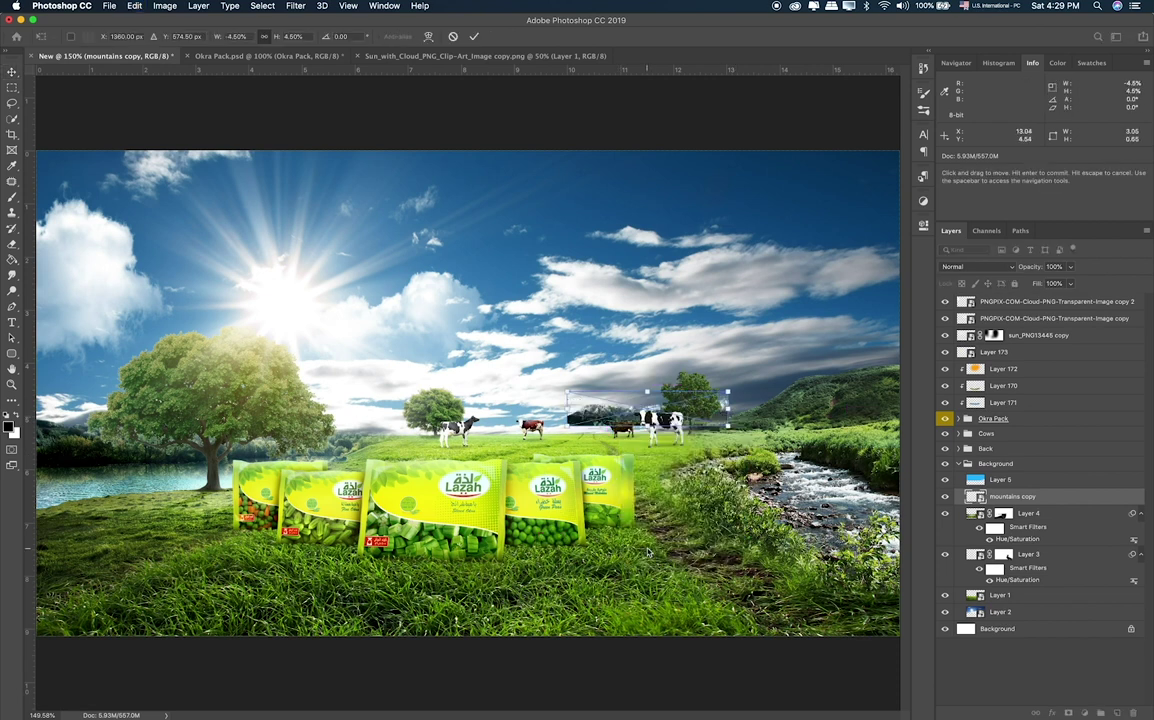
{"action": "key", "text": "Return"}
{"action": "left_click_drag", "start_coordinate": [720, 400], "coordinate": [771, 400]}
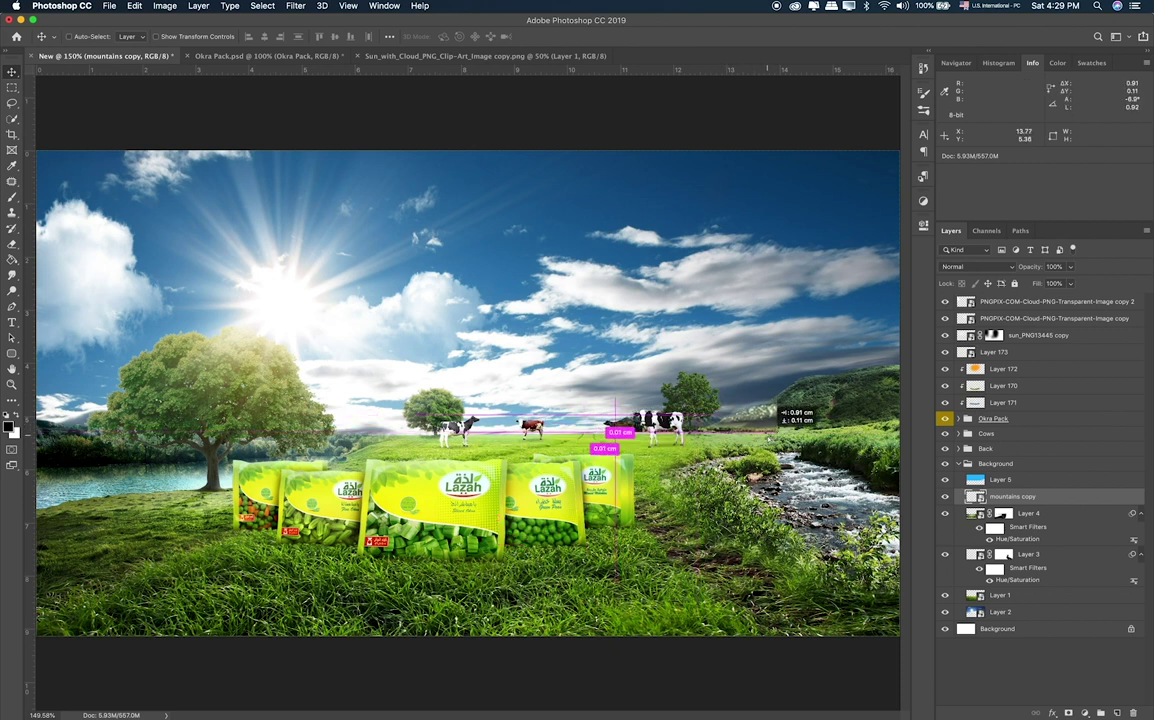
{"action": "left_click_drag", "start_coordinate": [778, 408], "coordinate": [771, 409]}
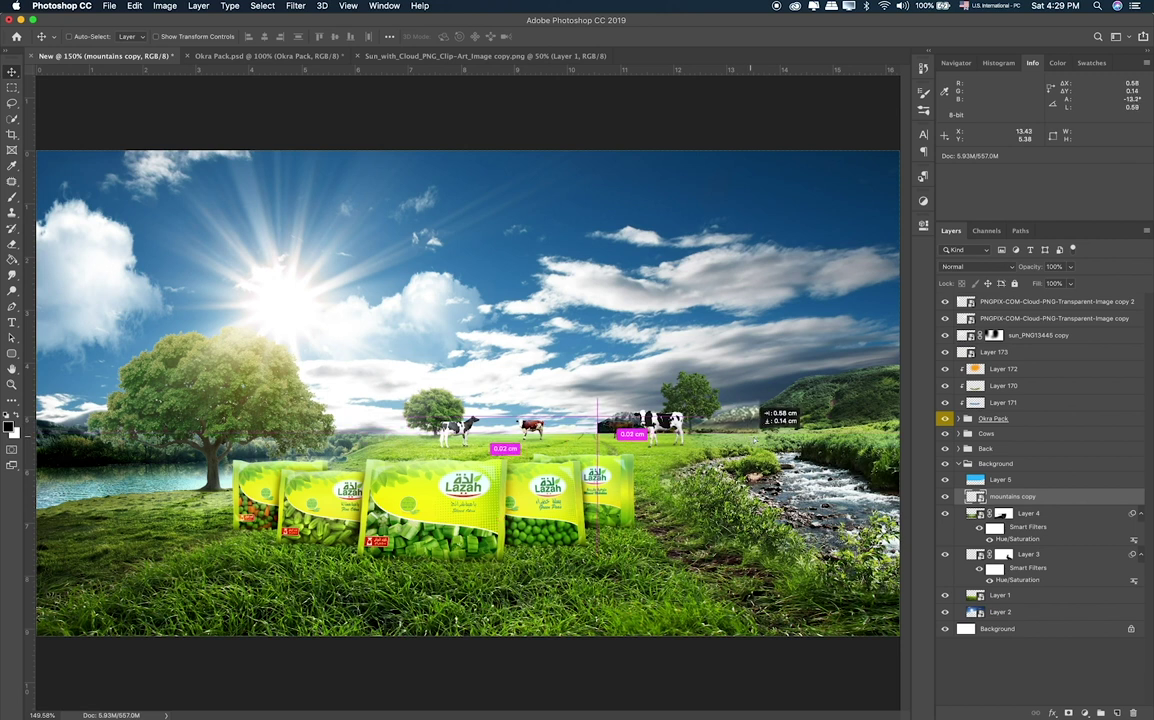
{"action": "left_click_drag", "start_coordinate": [771, 409], "coordinate": [824, 412]}
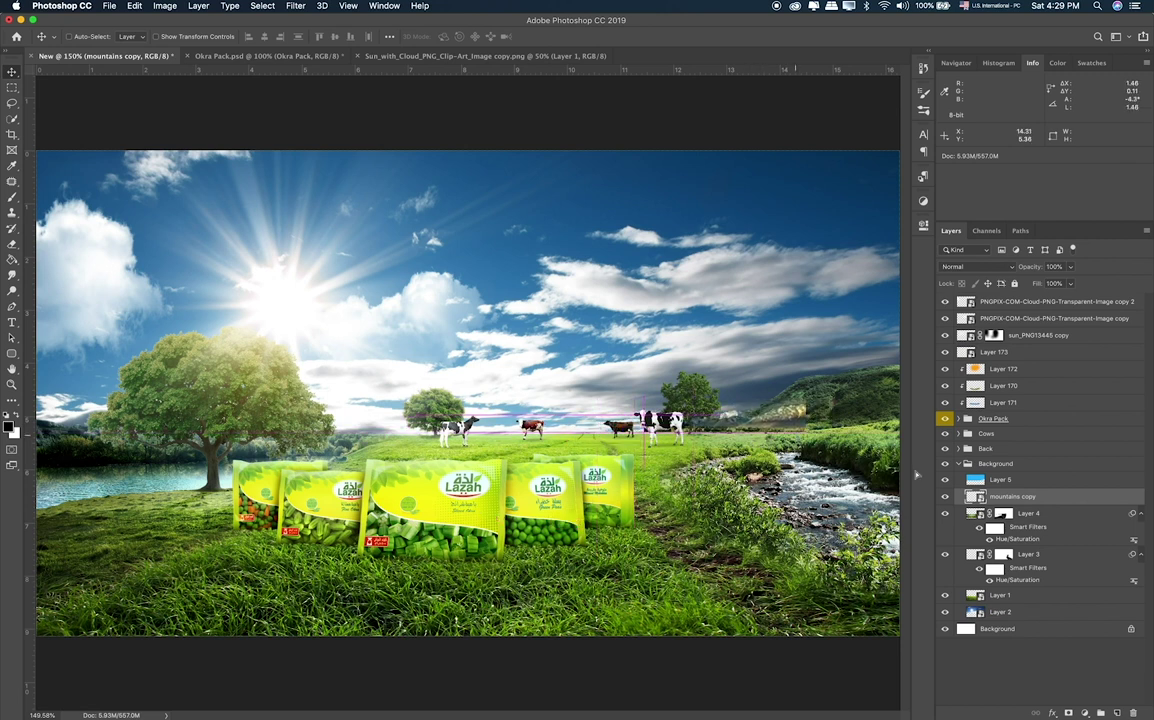
{"action": "left_click_drag", "start_coordinate": [1019, 497], "coordinate": [975, 572]}
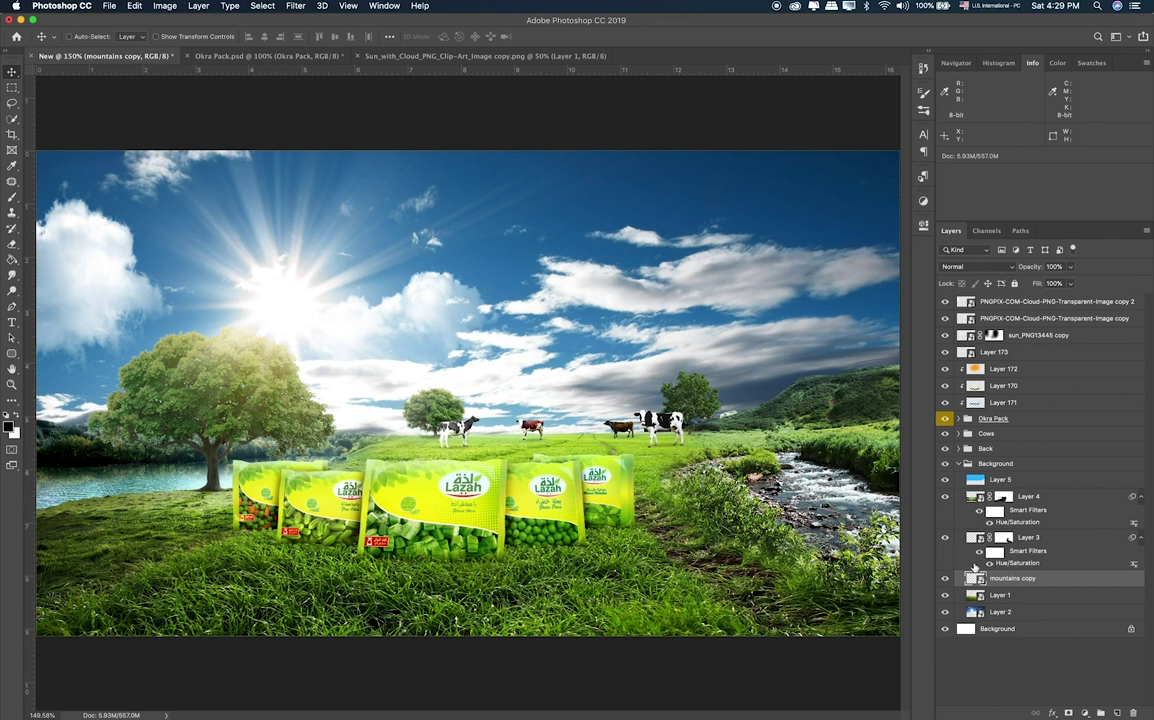
{"action": "mouse_move", "coordinate": [1005, 584]}
{"action": "left_mouse_down"}
{"action": "mouse_move", "coordinate": [1000, 603]}
{"action": "mouse_move", "coordinate": [1005, 578]}
{"action": "left_mouse_up"}
{"action": "left_click_drag", "start_coordinate": [747, 399], "coordinate": [745, 400]}
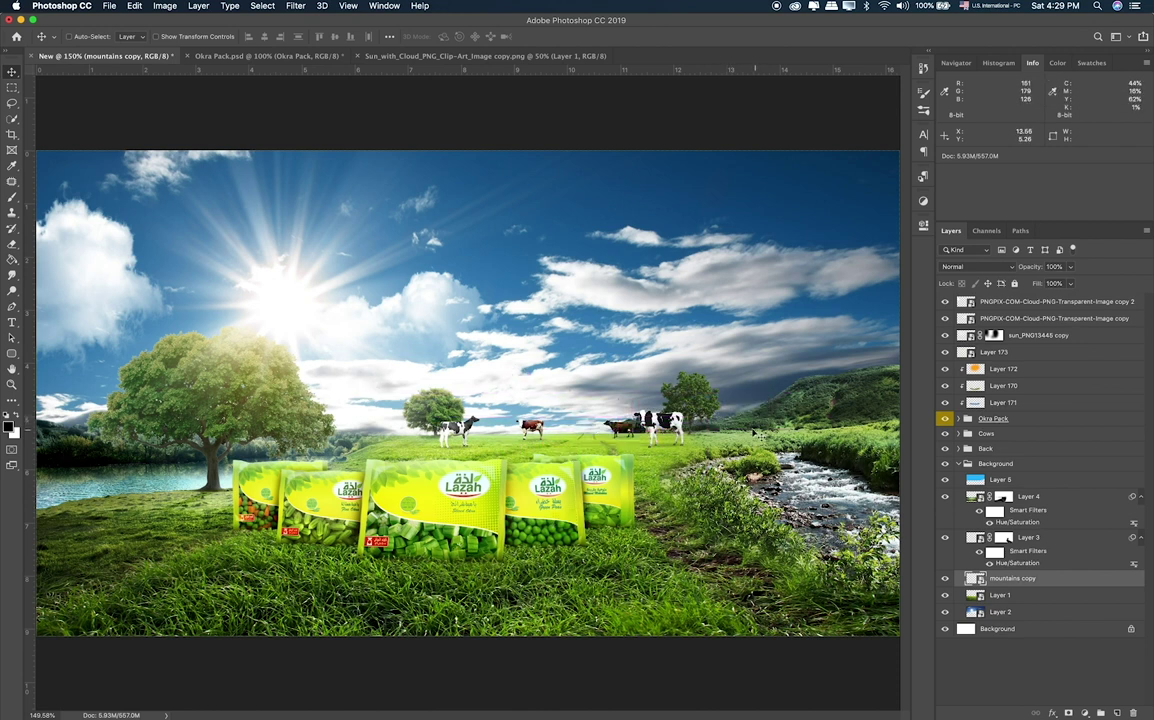
Remove the mountains layer and place the Layer 209 tree image into the composition.
{"action": "key", "text": "ctrl+e"}
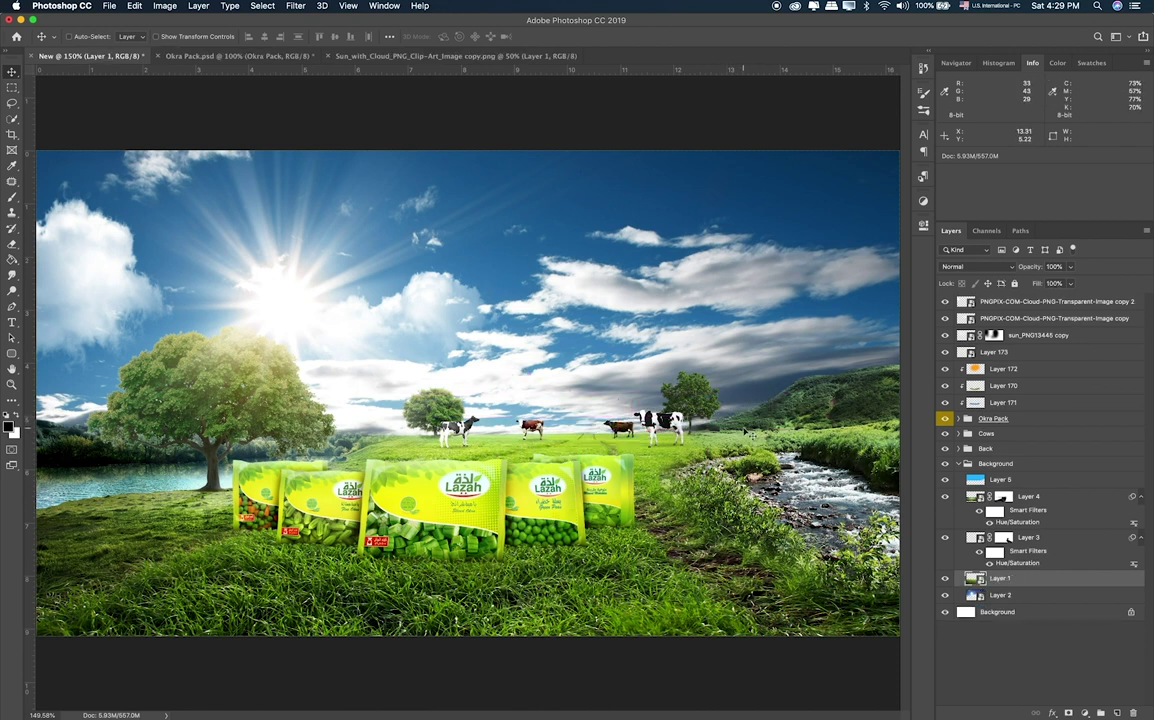
{"action": "key", "text": "super+Tab"}
{"action": "left_click", "coordinate": [525, 290]}
{"action": "key", "text": "space"}
{"action": "key", "text": "space"}
{"action": "left_click_drag", "start_coordinate": [524, 294], "coordinate": [610, 327]}
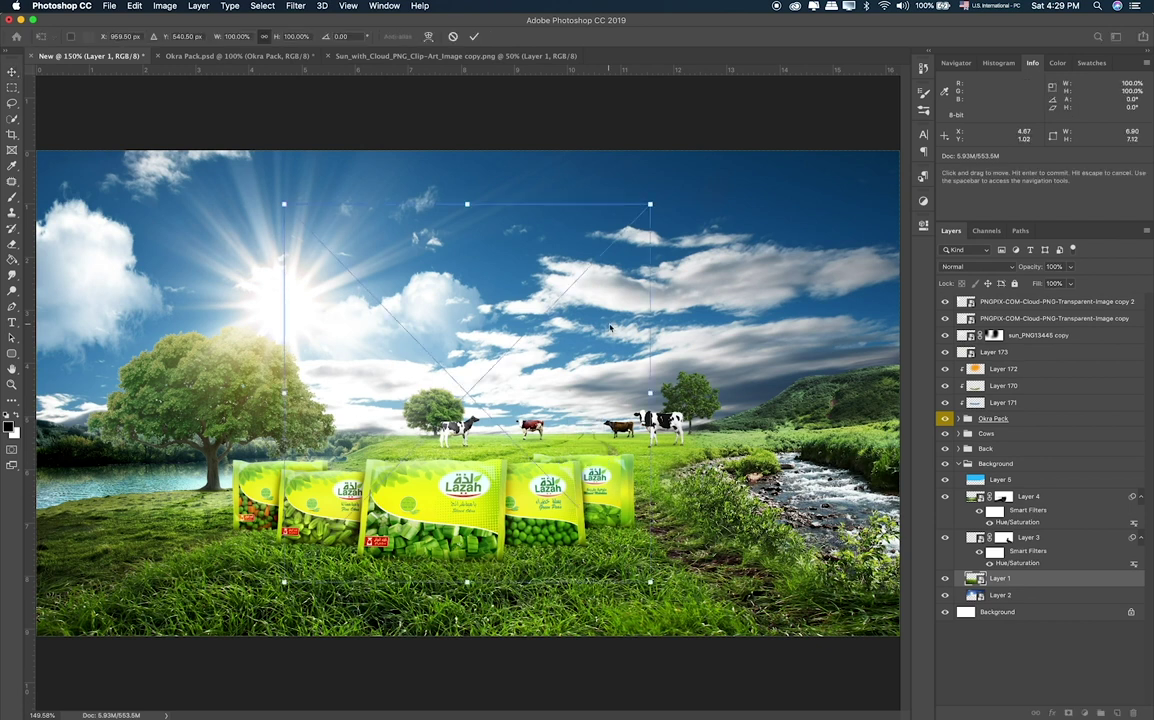
{"action": "key", "text": "Return"}
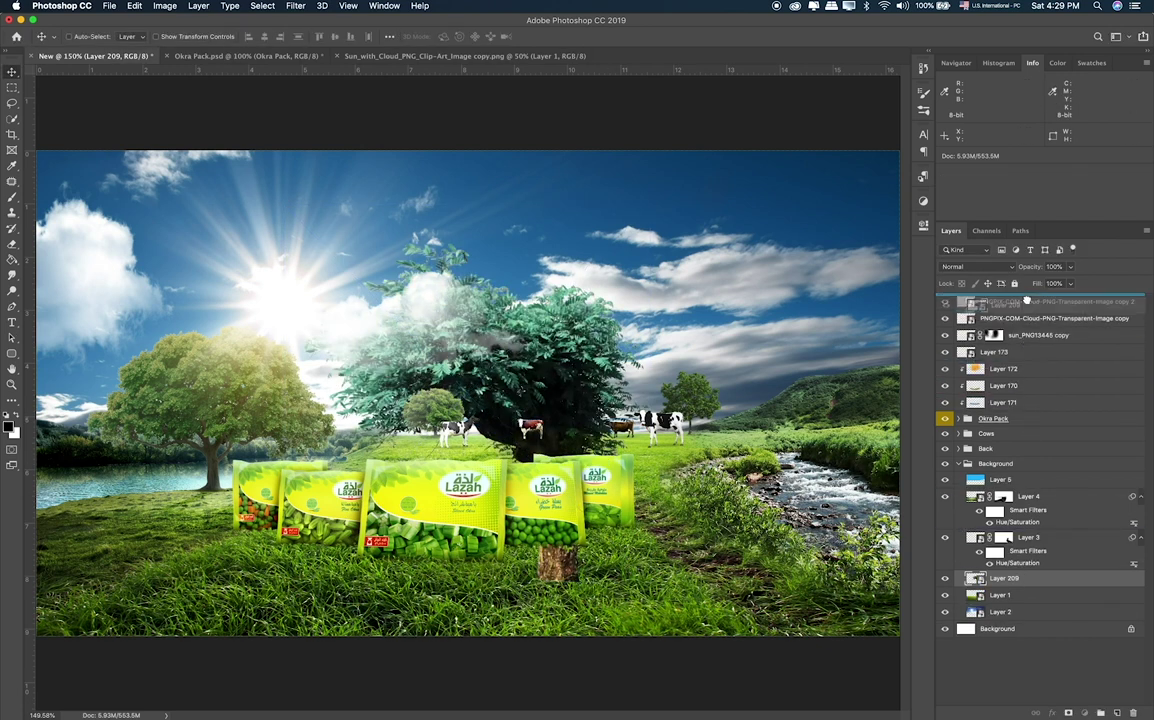
Move Layer 209 to the top of the stack, collapse the Background group, and enlarge the tree.
{"action": "left_click_drag", "start_coordinate": [1025, 578], "coordinate": [990, 302]}
{"action": "left_click", "coordinate": [958, 481]}
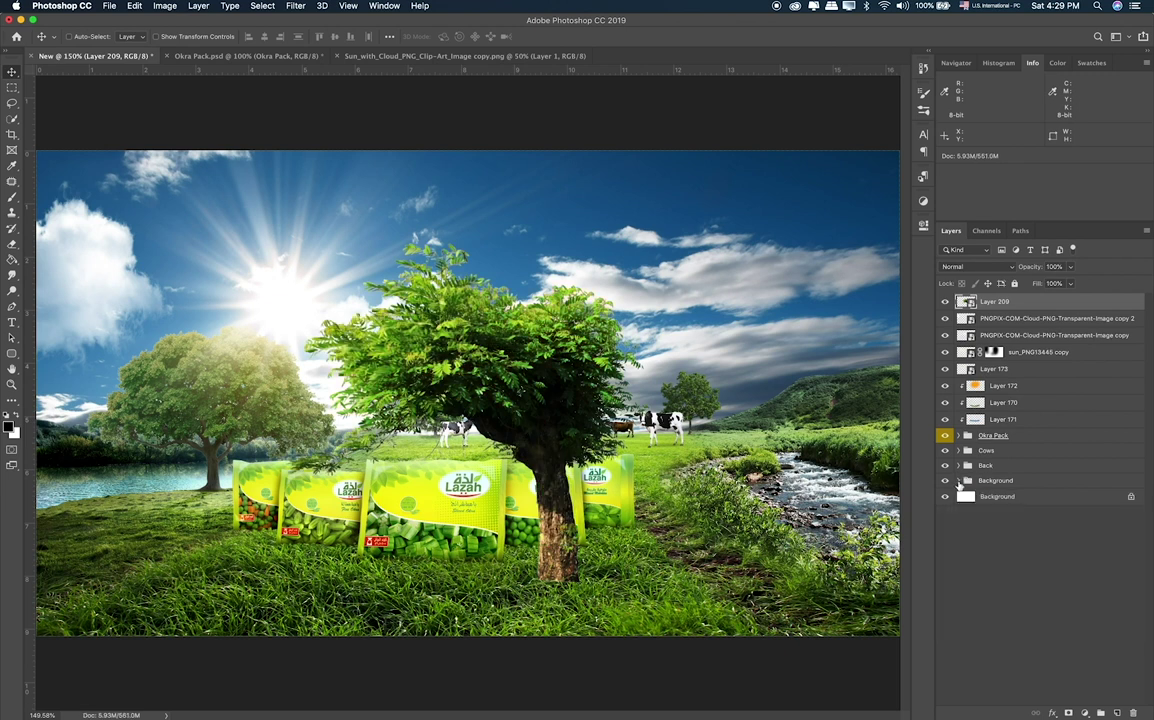
{"action": "key", "text": "ctrl+t"}
{"action": "mouse_move", "coordinate": [783, 78]}
{"action": "left_mouse_down"}
{"action": "mouse_move", "coordinate": [776, 57]}
{"action": "mouse_move", "coordinate": [850, 48]}
{"action": "left_mouse_up"}
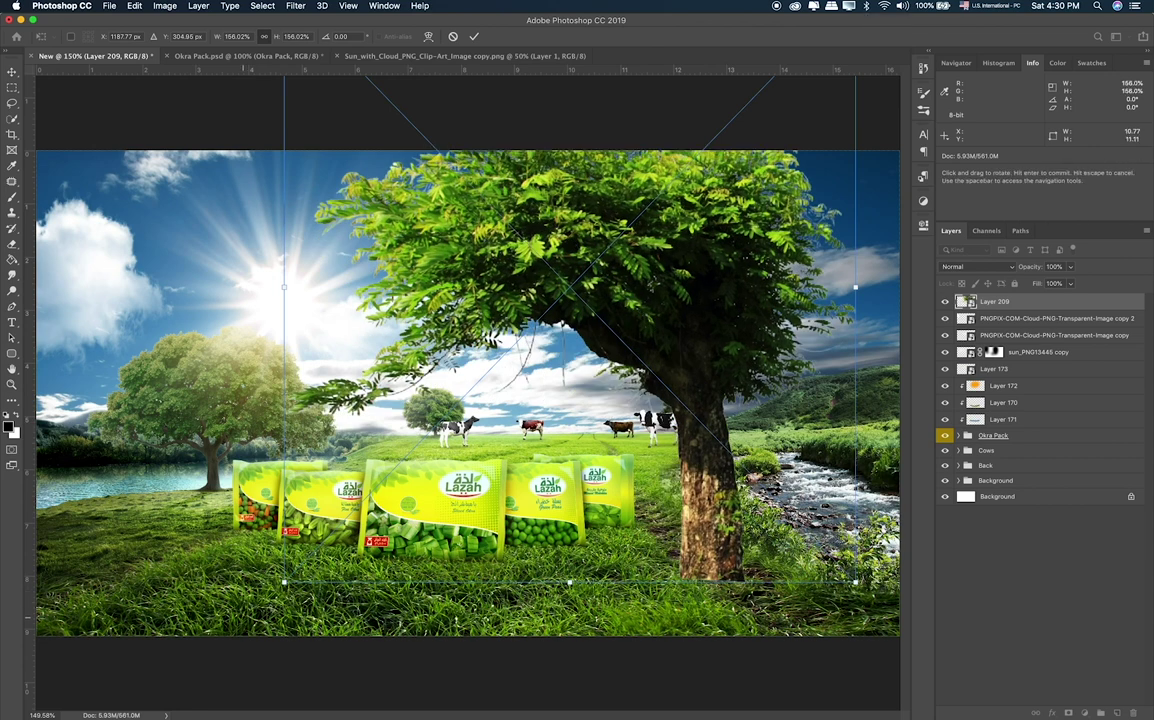
{"action": "left_click_drag", "start_coordinate": [284, 580], "coordinate": [140, 650]}
Fit the tree into the top-right corner at about 139% scale.
{"action": "mouse_move", "coordinate": [313, 283]}
{"action": "left_mouse_down"}
{"action": "mouse_move", "coordinate": [755, 378]}
{"action": "mouse_move", "coordinate": [831, 366]}
{"action": "left_mouse_up"}
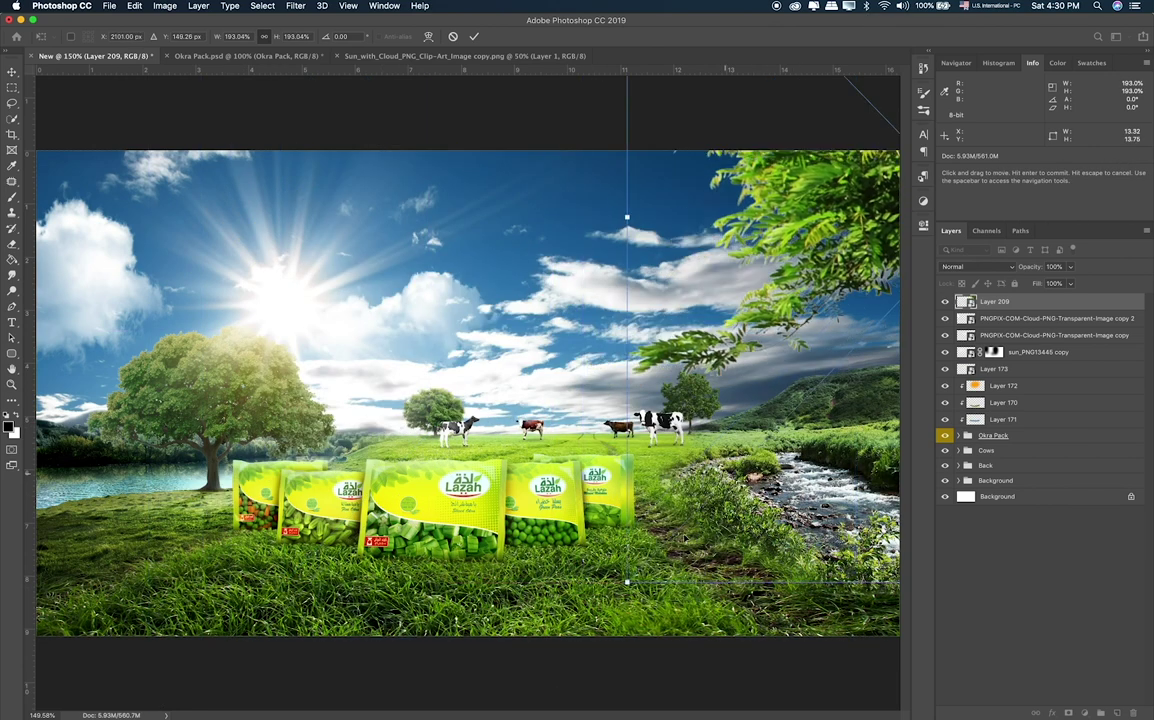
{"action": "mouse_move", "coordinate": [627, 581]}
{"action": "left_mouse_down"}
{"action": "mouse_move", "coordinate": [786, 440]}
{"action": "mouse_move", "coordinate": [733, 364]}
{"action": "mouse_move", "coordinate": [713, 377]}
{"action": "left_mouse_up"}
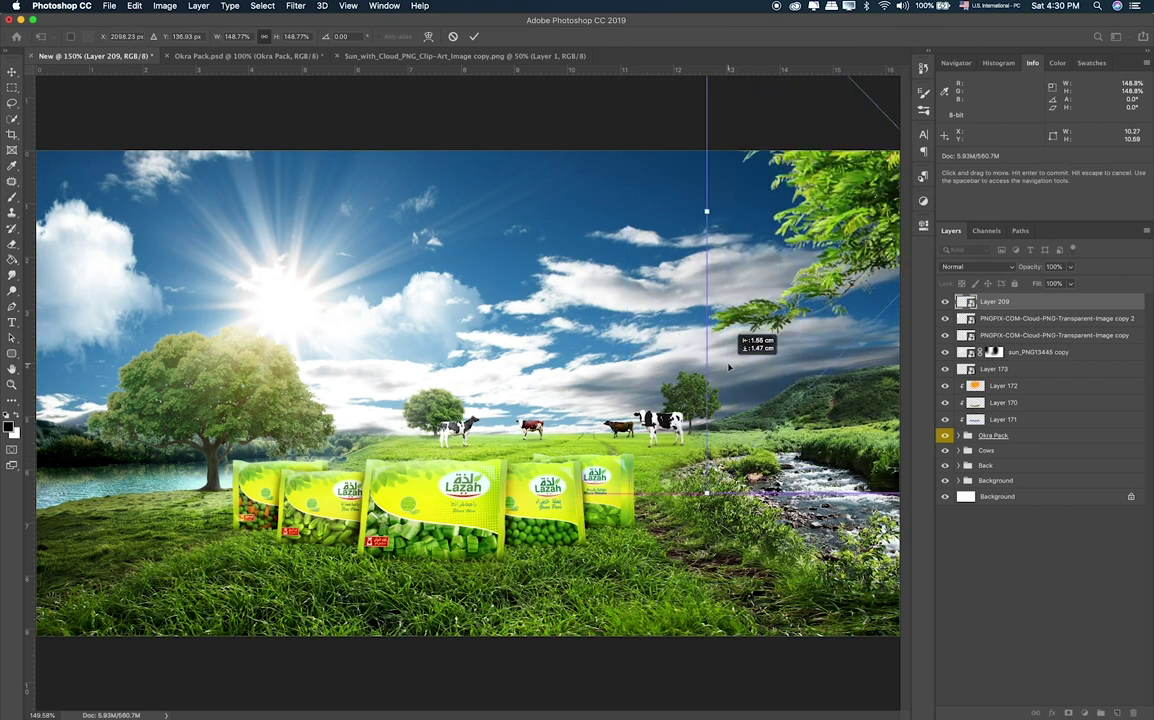
{"action": "mouse_move", "coordinate": [707, 492]}
{"action": "left_mouse_down"}
{"action": "mouse_move", "coordinate": [775, 365]}
{"action": "mouse_move", "coordinate": [768, 379]}
{"action": "left_mouse_up"}
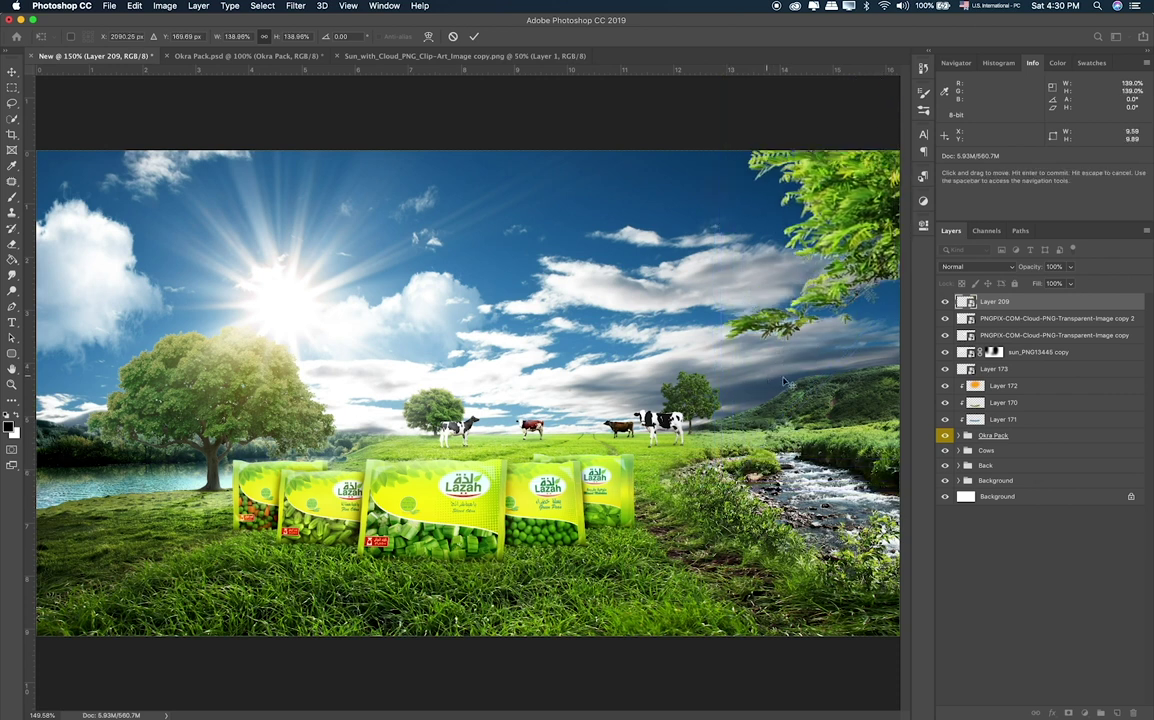
{"action": "key", "text": "Return"}
{"action": "left_click_drag", "start_coordinate": [720, 252], "coordinate": [708, 255]}
Apply Hue/Saturation to Layer 209 with Hue -2, Saturation -17, Lightness -11.
{"action": "key", "text": "super"}
{"action": "key", "text": "super+u"}
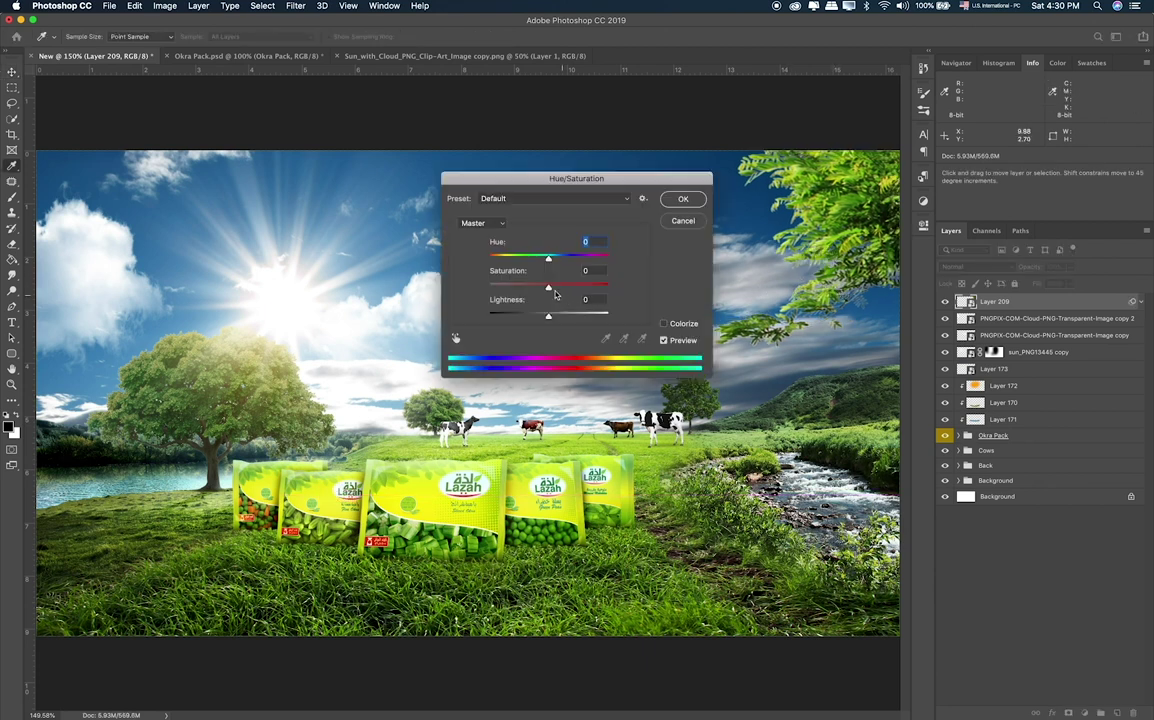
{"action": "left_click_drag", "start_coordinate": [546, 288], "coordinate": [538, 288]}
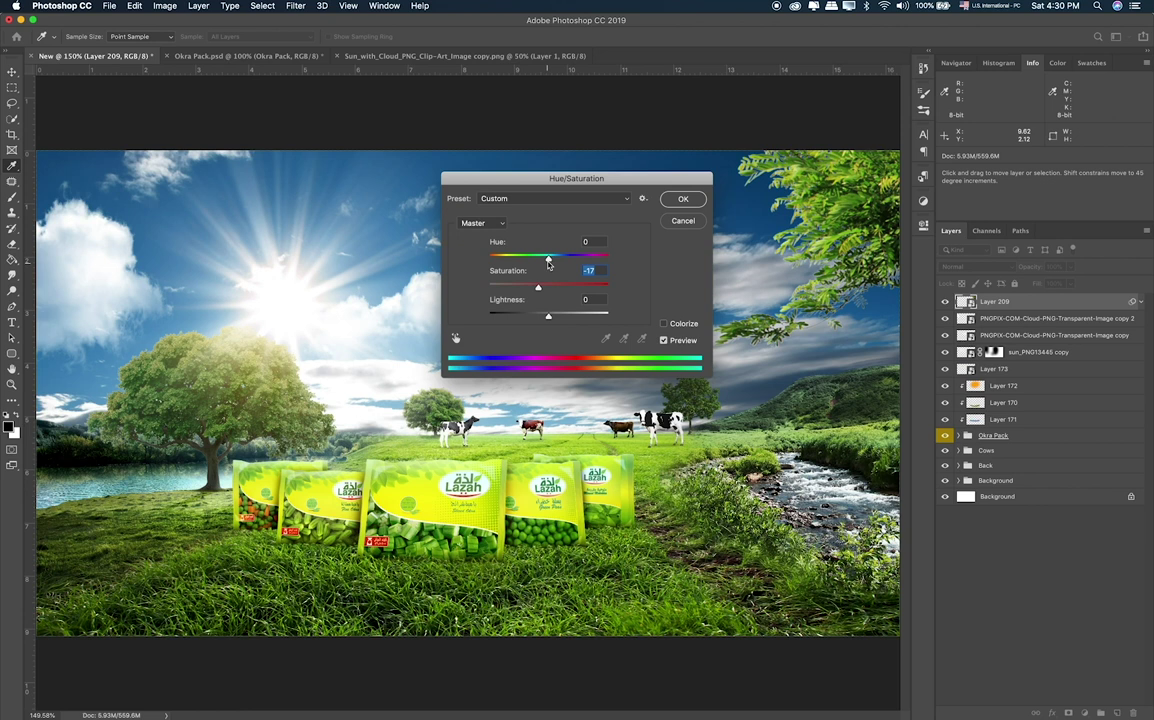
{"action": "left_click_drag", "start_coordinate": [544, 263], "coordinate": [546, 262]}
{"action": "key", "text": "Up"}
{"action": "key", "text": "Up"}
{"action": "key", "text": "Up"}
{"action": "left_click_drag", "start_coordinate": [546, 316], "coordinate": [534, 318]}
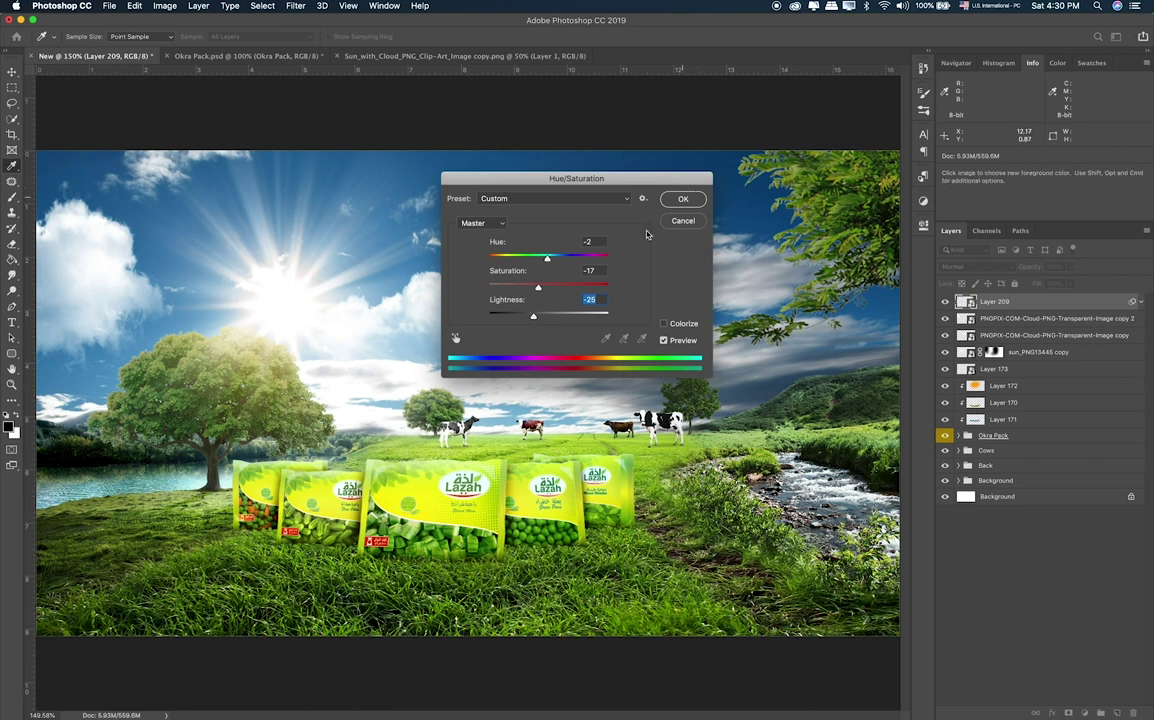
{"action": "left_click_drag", "start_coordinate": [533, 316], "coordinate": [542, 316]}
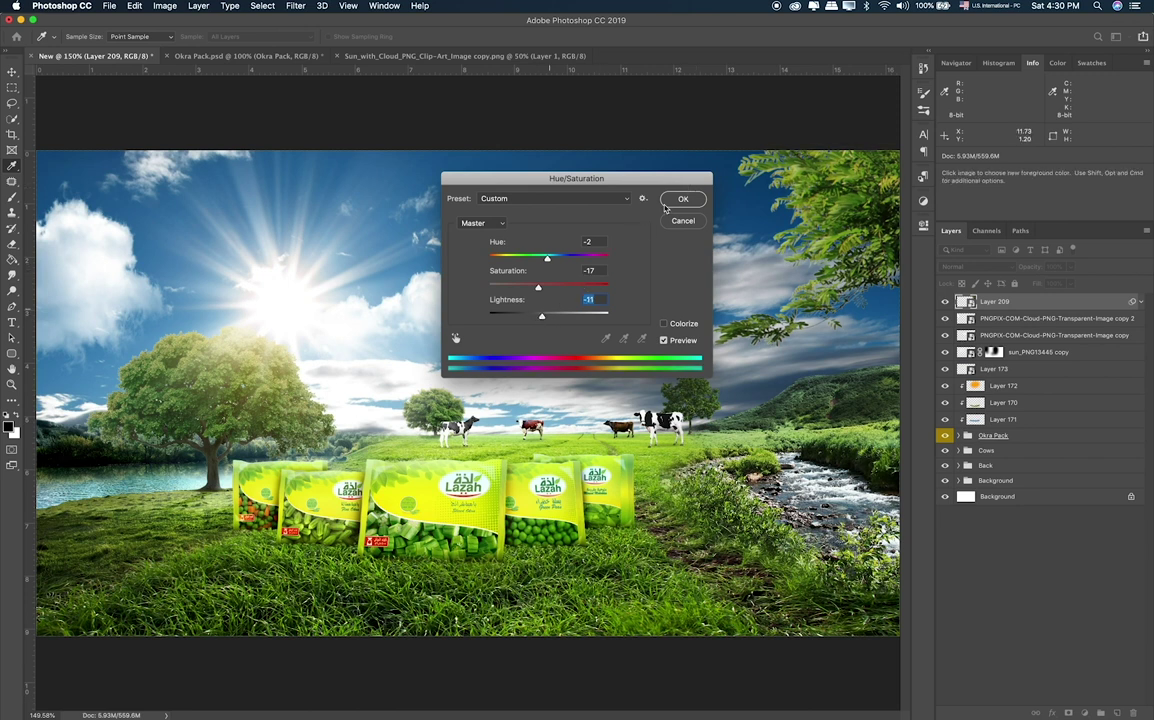
{"action": "key", "text": "Return"}
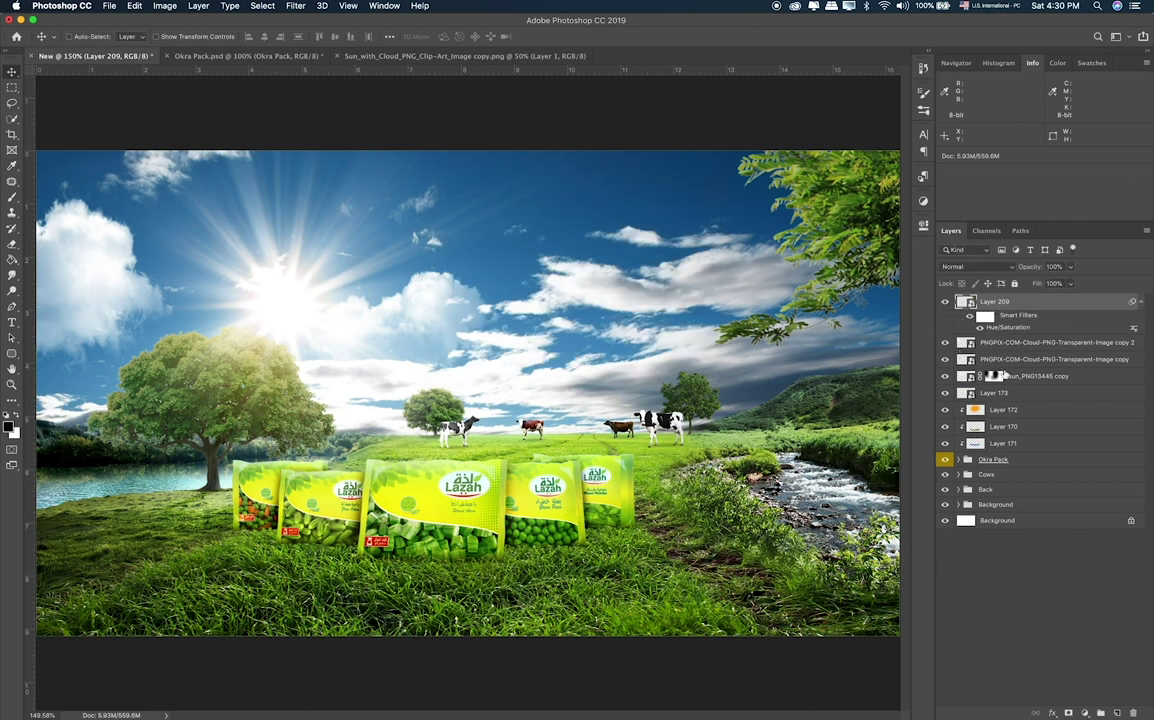
Group the tree, cloud and sun layers into a group named Front.
{"action": "left_click", "coordinate": [1021, 379], "text": "shift"}
{"action": "key", "text": "super+g"}
{"action": "double_click", "coordinate": [990, 301]}
{"action": "type", "text": "Front"}
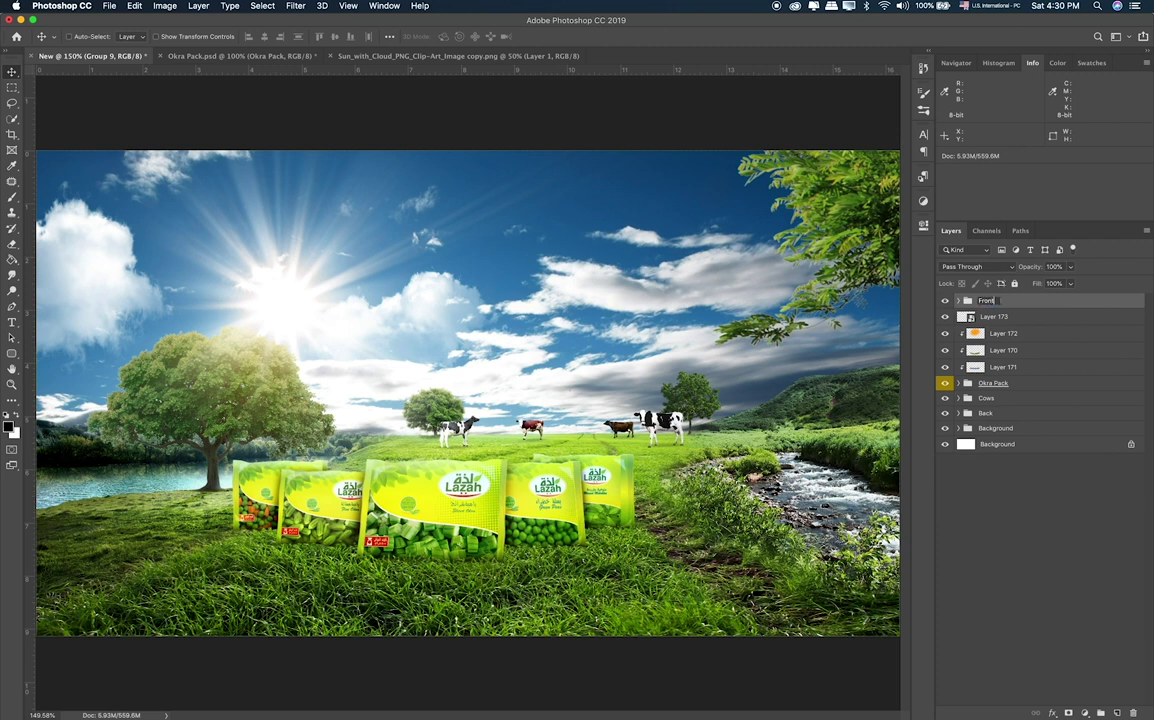
{"action": "key", "text": "Return"}
{"action": "left_click", "coordinate": [959, 300]}
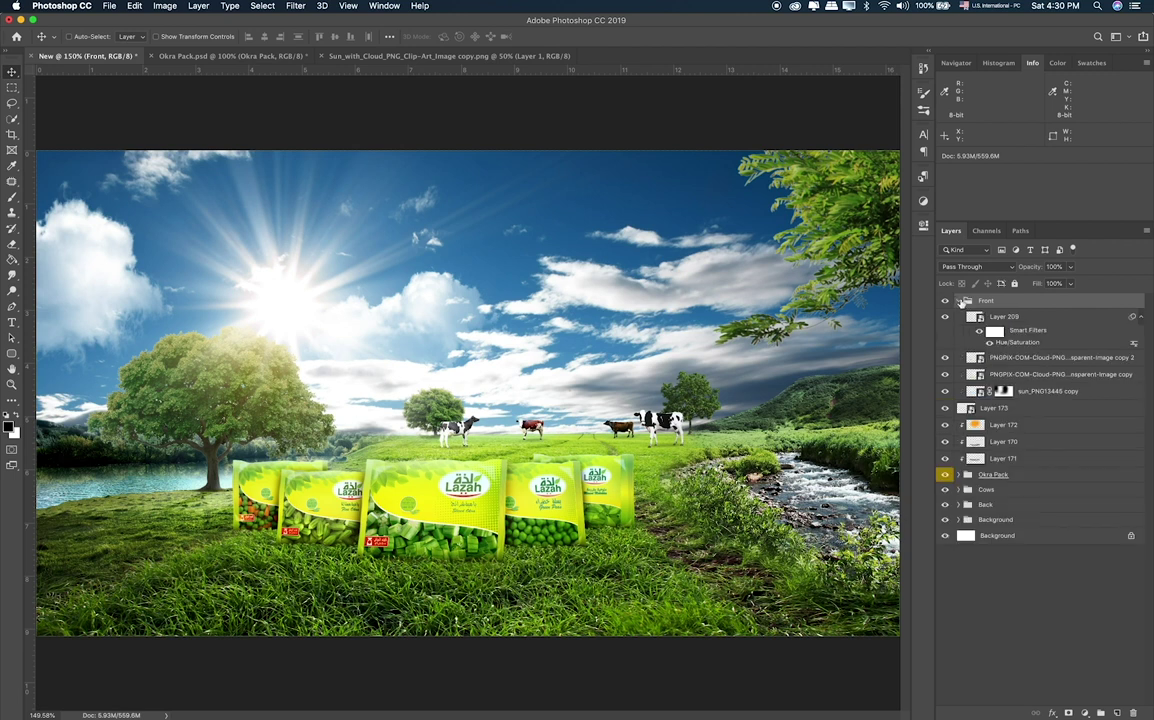
Target the tree's Hue/Saturation filter mask with a smaller full-strength brush, and reorder Layer 173.
{"action": "left_click", "coordinate": [1004, 319]}
{"action": "left_click", "coordinate": [994, 331]}
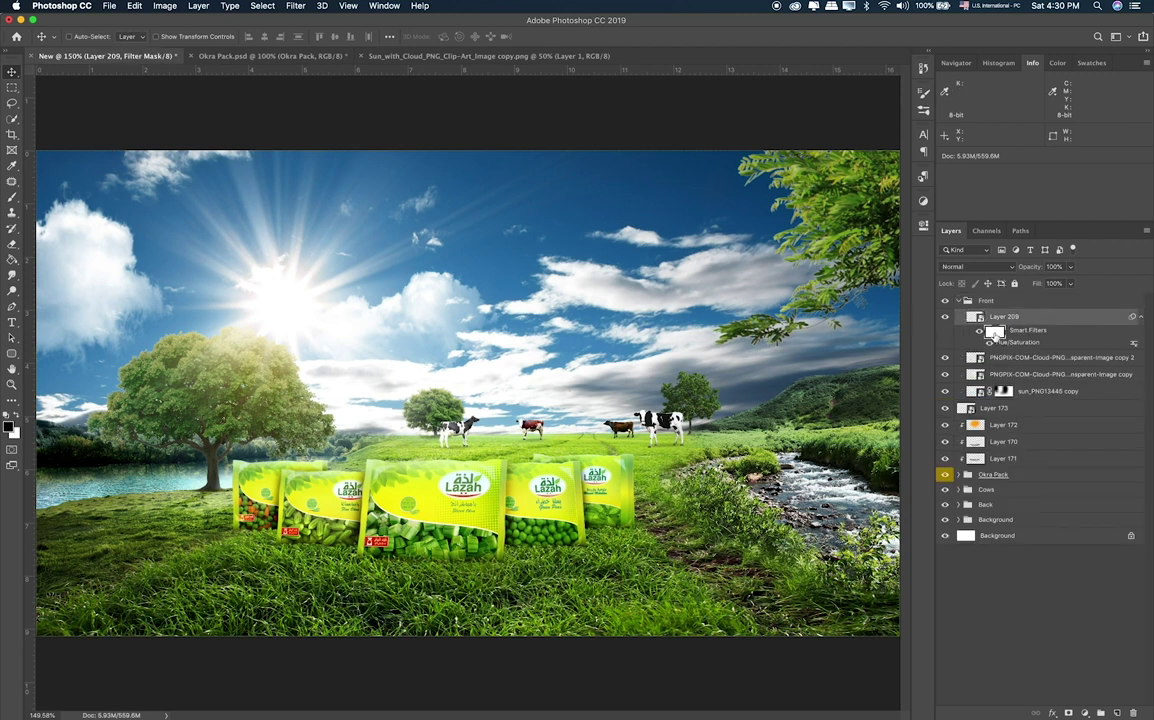
{"action": "key", "text": "b"}
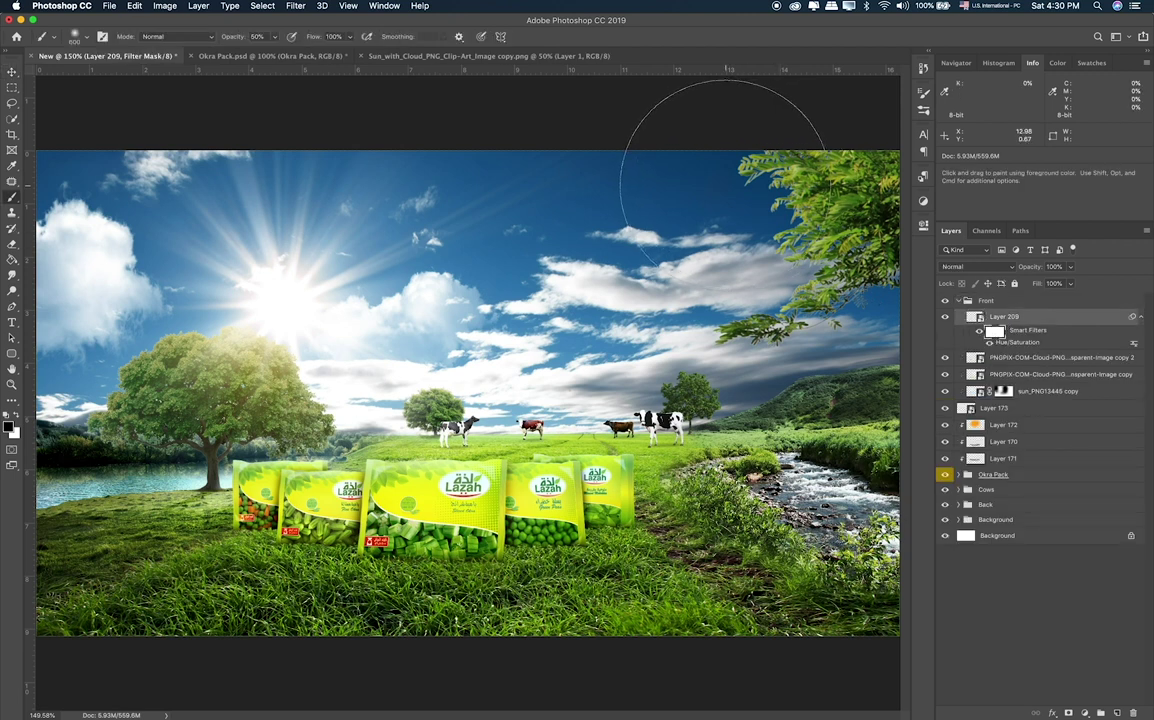
{"action": "key", "text": "bracketleft"}
{"action": "key", "text": "bracketleft"}
{"action": "key", "text": "bracketleft"}
{"action": "key", "text": "0"}
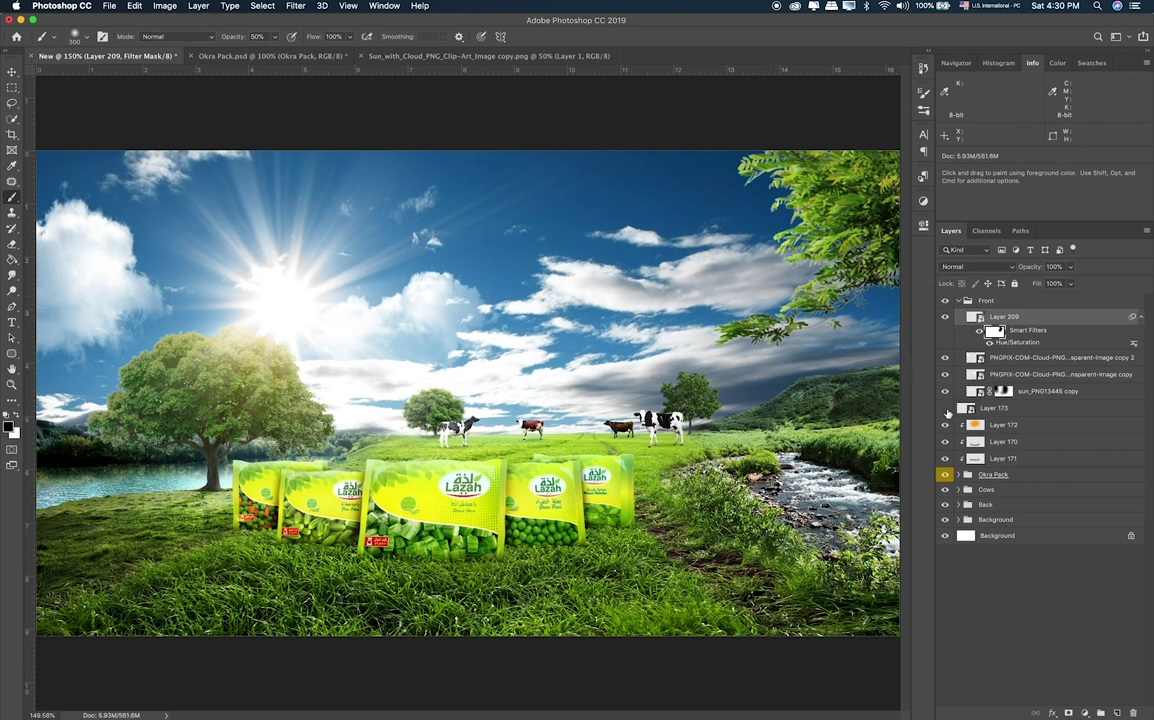
{"action": "mouse_move", "coordinate": [1000, 408]}
{"action": "left_mouse_down"}
{"action": "mouse_move", "coordinate": [1015, 397]}
{"action": "mouse_move", "coordinate": [1021, 408]}
{"action": "left_mouse_up"}
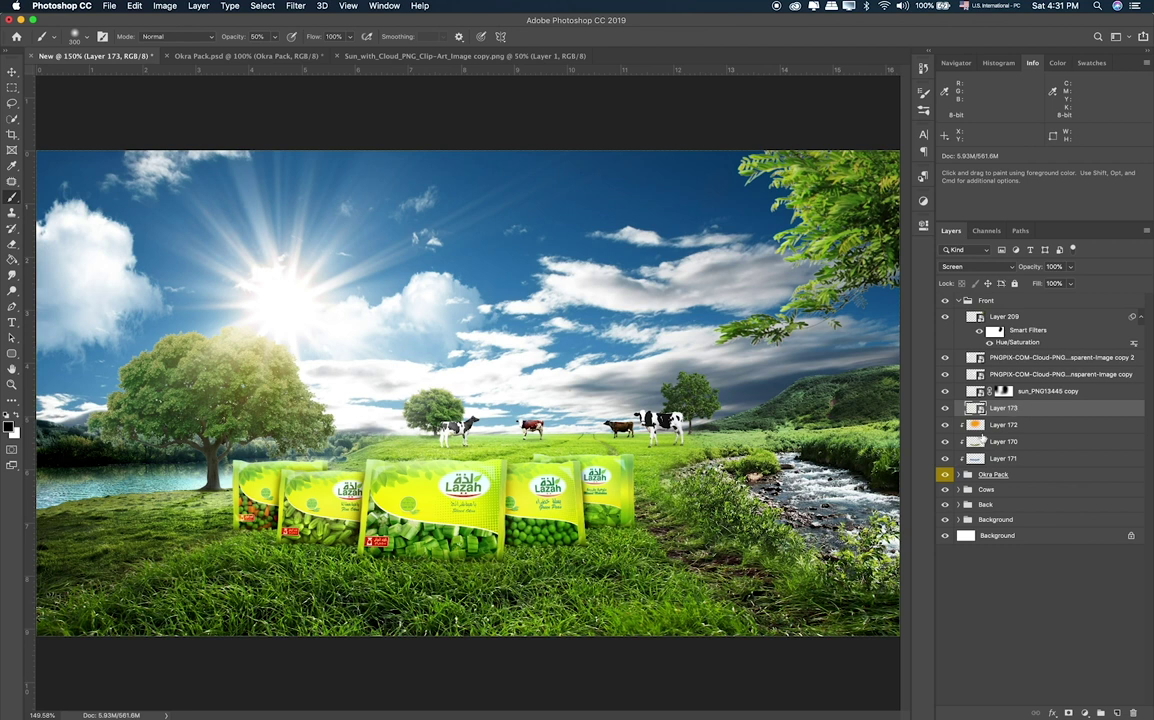
{"action": "left_click", "coordinate": [990, 319]}
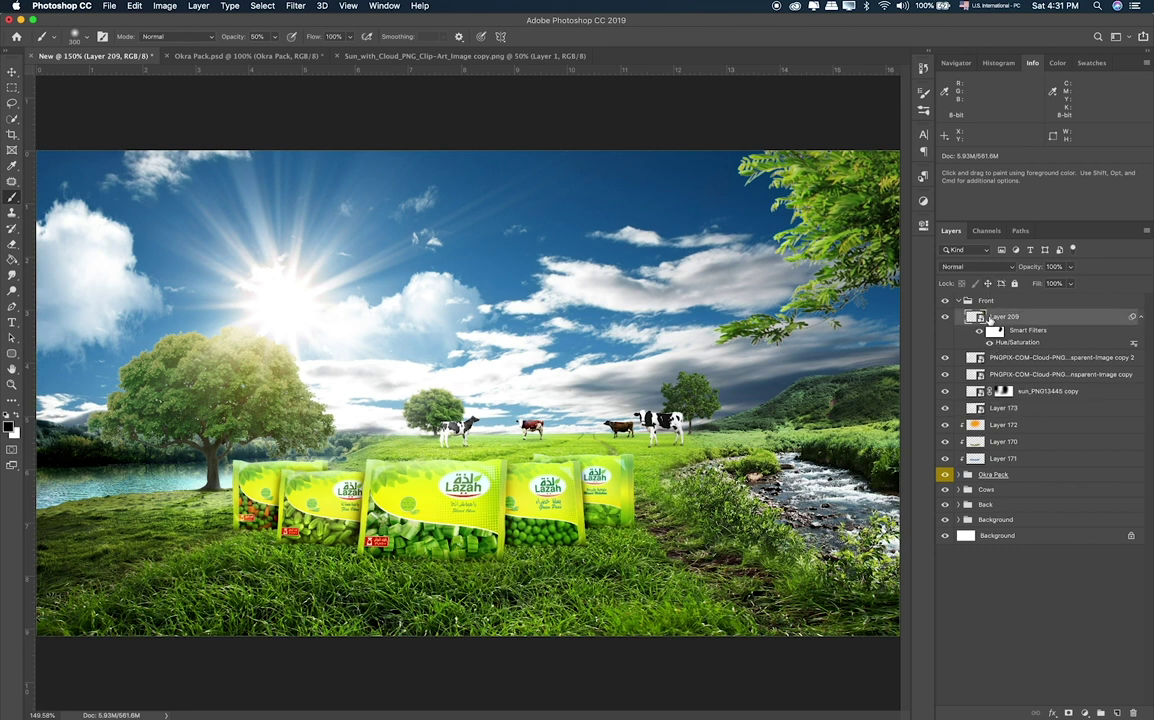
Scale the tree down slightly and shift it left and down in the corner.
{"action": "key", "text": "ctrl+t"}
{"action": "left_click_drag", "start_coordinate": [639, 451], "coordinate": [814, 388]}
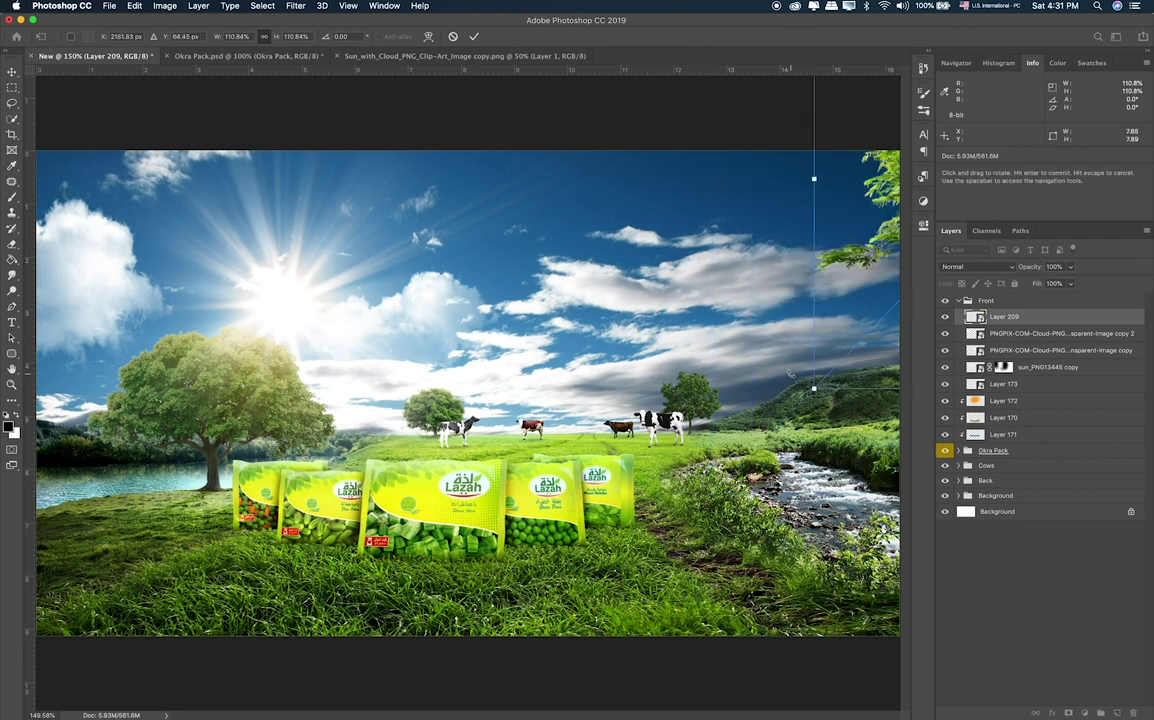
{"action": "key", "text": "Return"}
{"action": "key", "text": "v"}
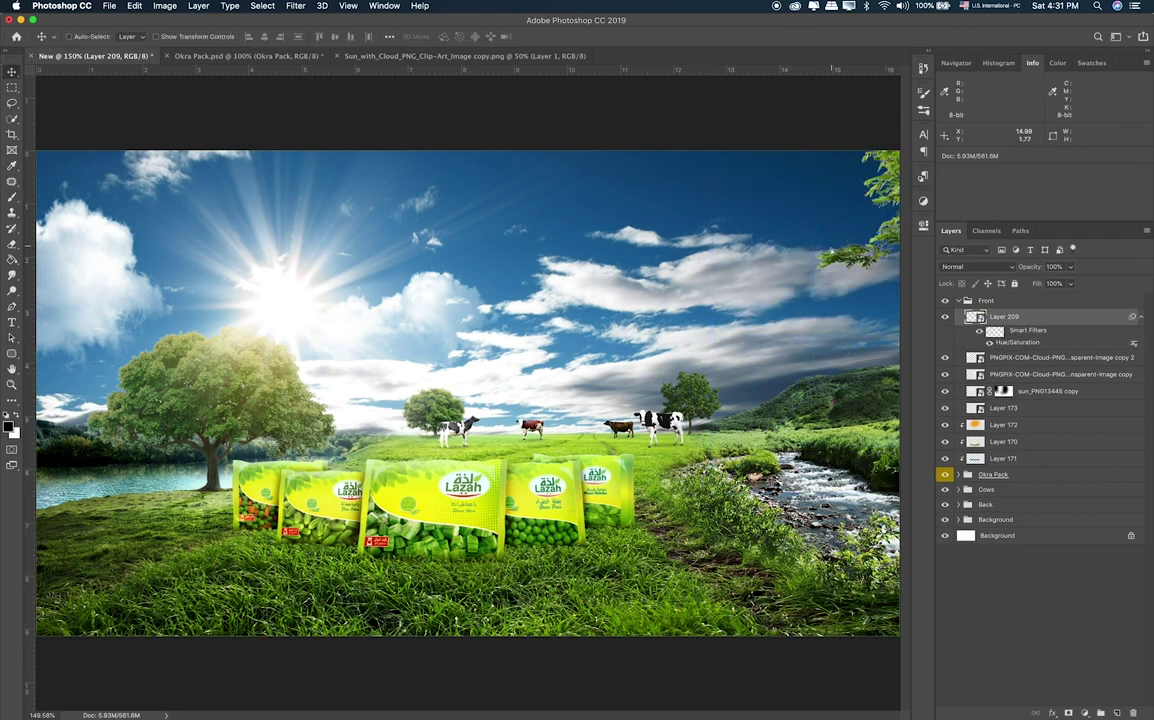
{"action": "left_click_drag", "start_coordinate": [843, 235], "coordinate": [832, 252]}
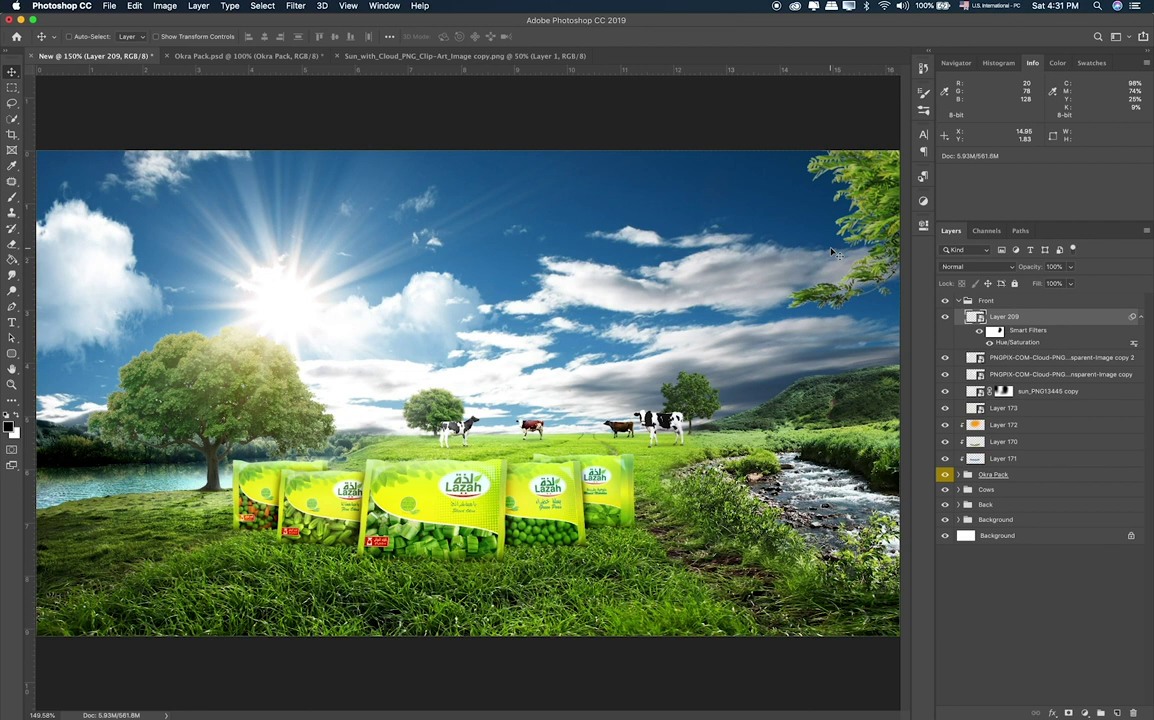
{"action": "key", "text": "super+Tab"}
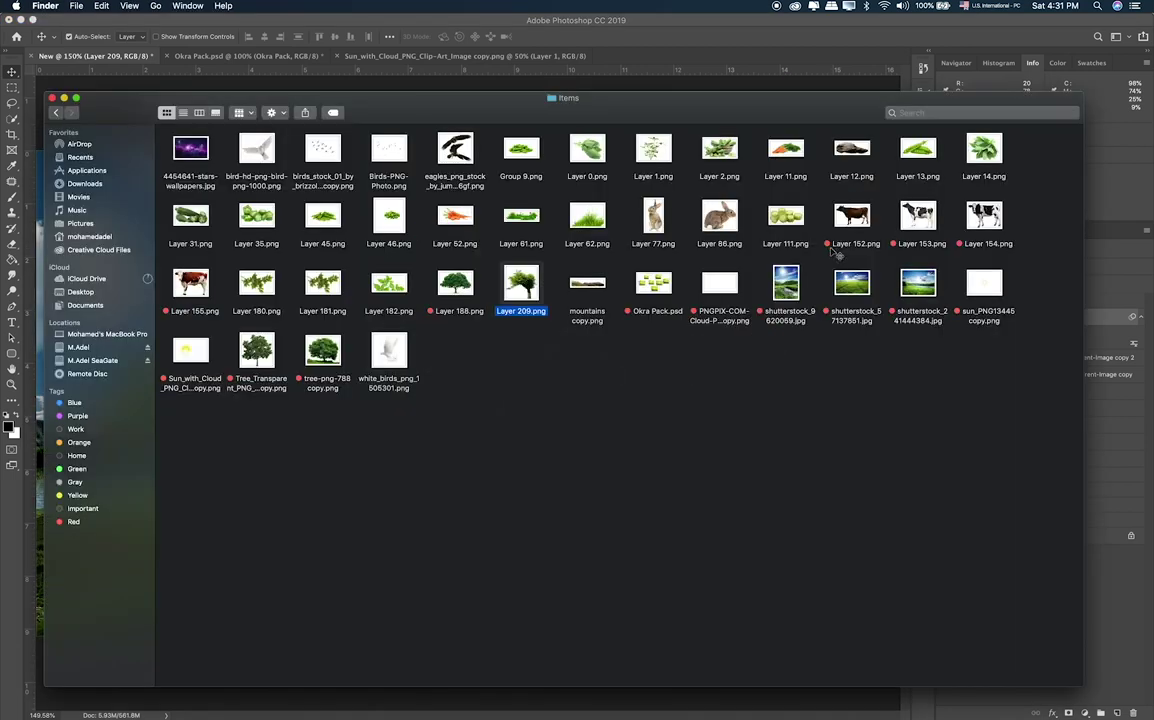
Place the Layer 182 leaves and set Hue -16, Saturation -33, Lightness -23.
{"action": "right_click", "coordinate": [521, 279]}
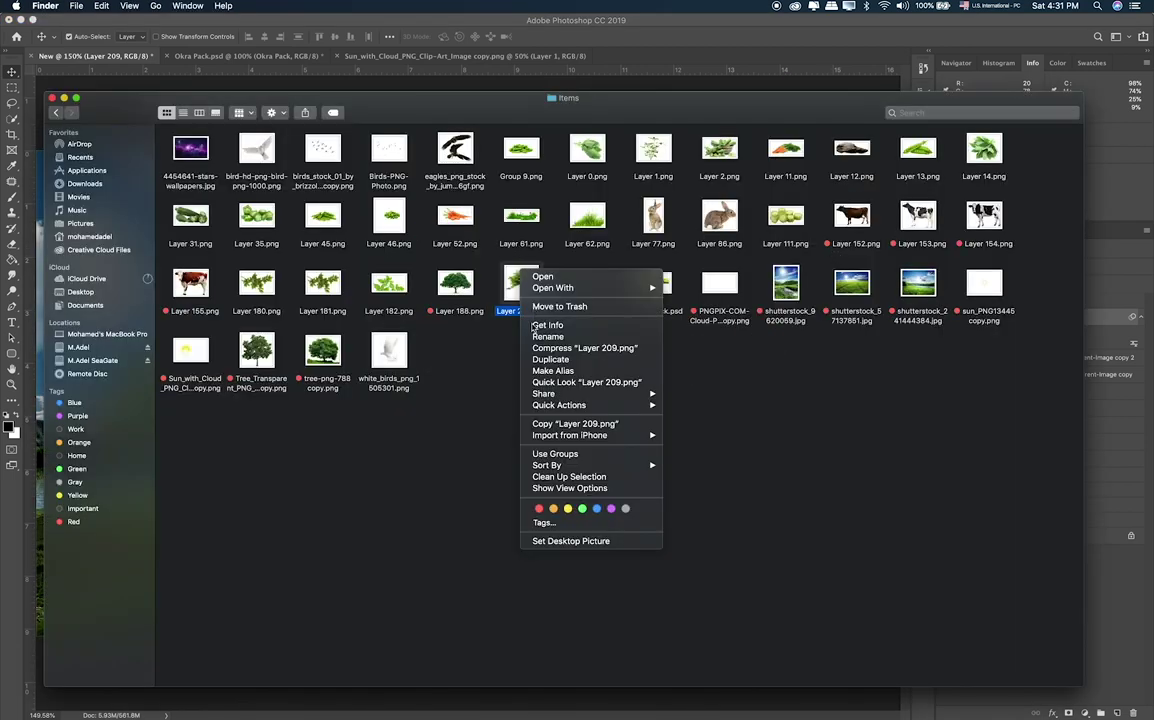
{"action": "left_click", "coordinate": [486, 457]}
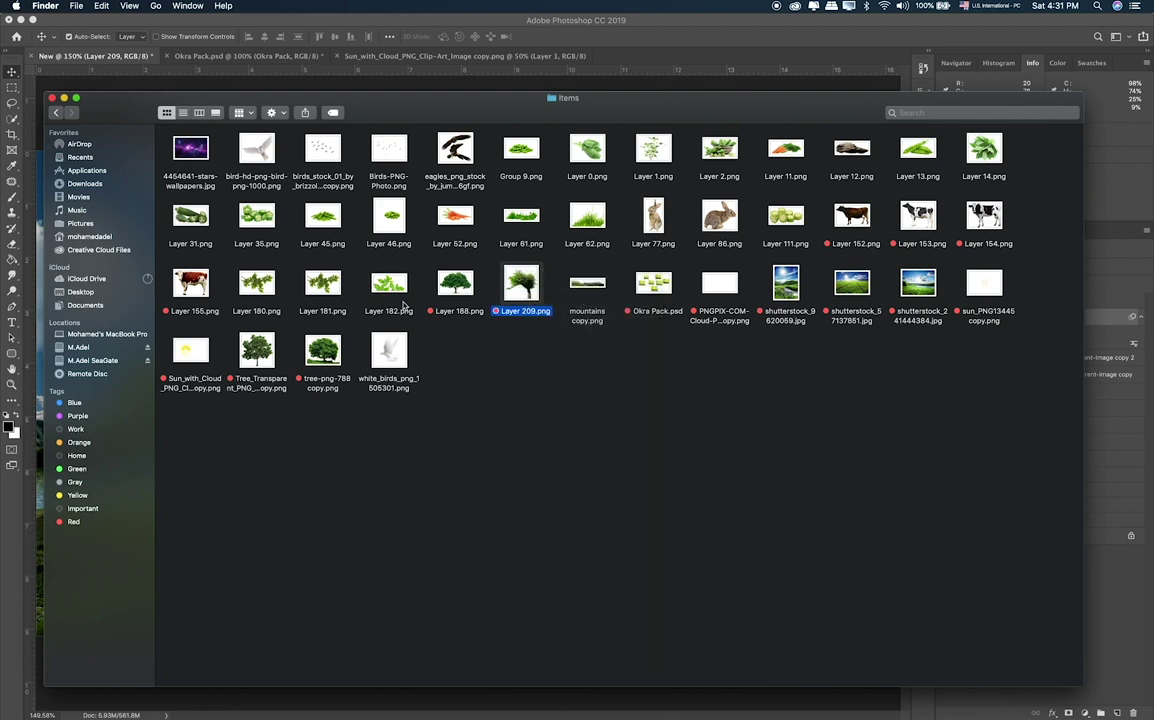
{"action": "left_click_drag", "start_coordinate": [521, 283], "coordinate": [639, 375]}
{"action": "key", "text": "super+Tab"}
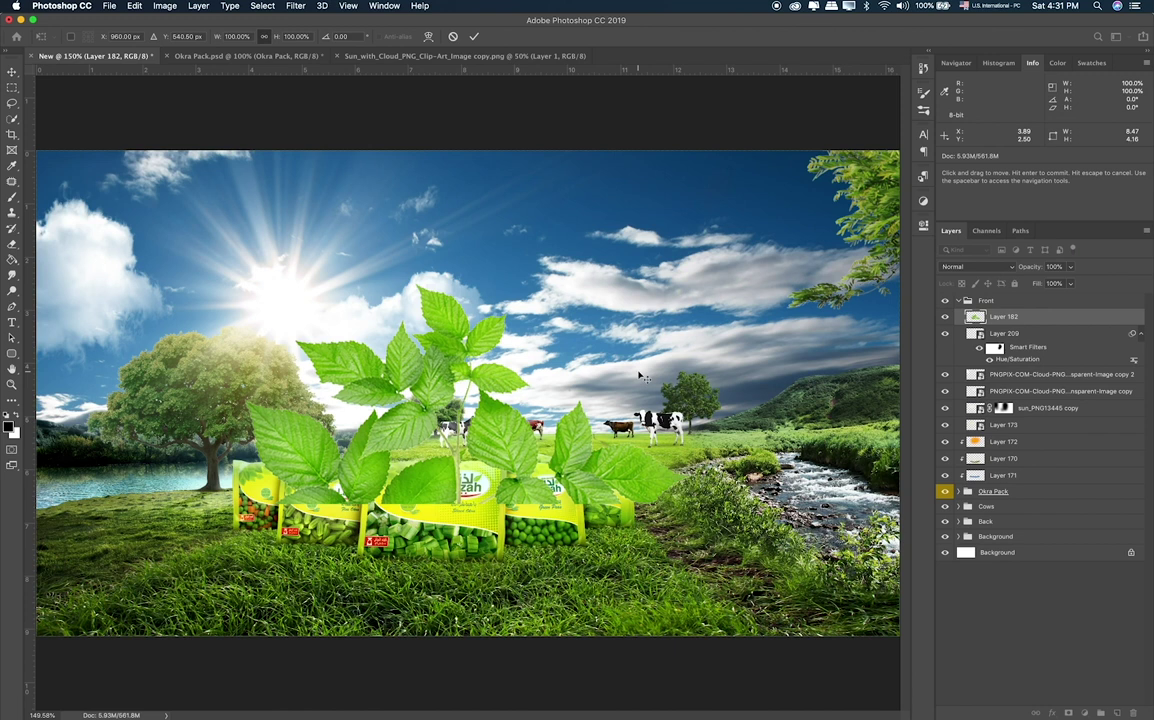
{"action": "key", "text": "Return"}
{"action": "key", "text": "super+u"}
{"action": "mouse_move", "coordinate": [545, 287]}
{"action": "left_mouse_down"}
{"action": "mouse_move", "coordinate": [528, 287]}
{"action": "mouse_move", "coordinate": [538, 272]}
{"action": "mouse_move", "coordinate": [534, 314]}
{"action": "left_mouse_up"}
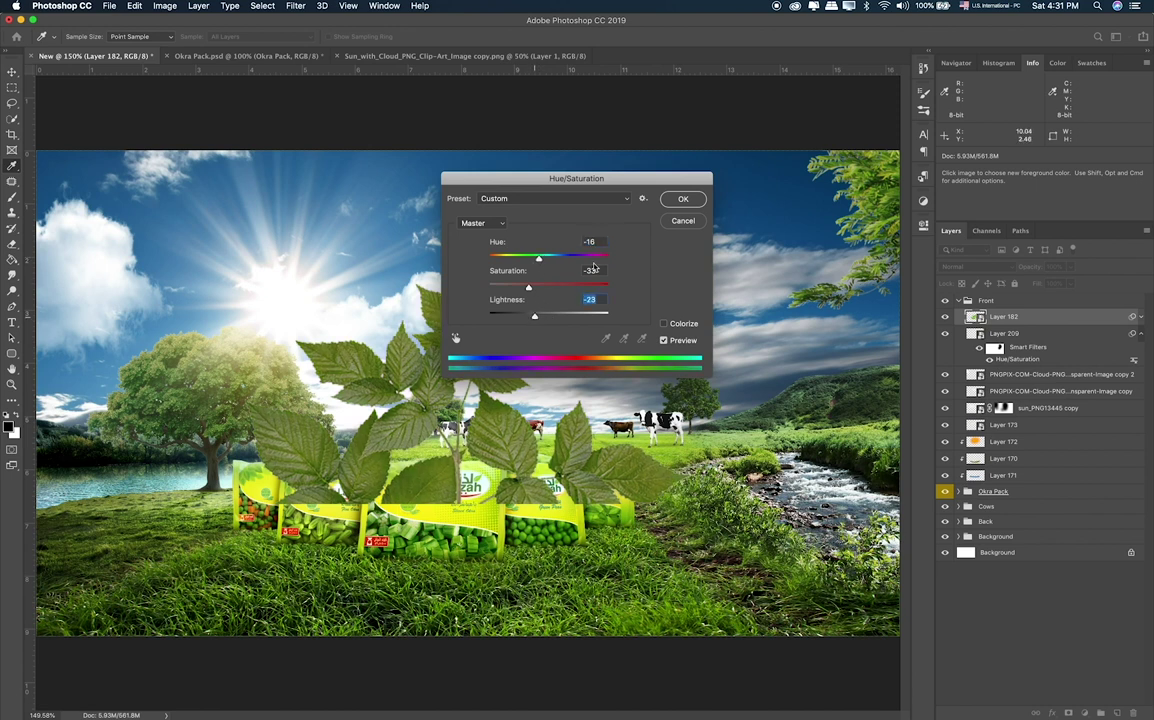
{"action": "left_click", "coordinate": [680, 198]}
Shrink the leaves to about half, tilt them, and move them to the bottom-right corner.
{"action": "key", "text": "ctrl+t"}
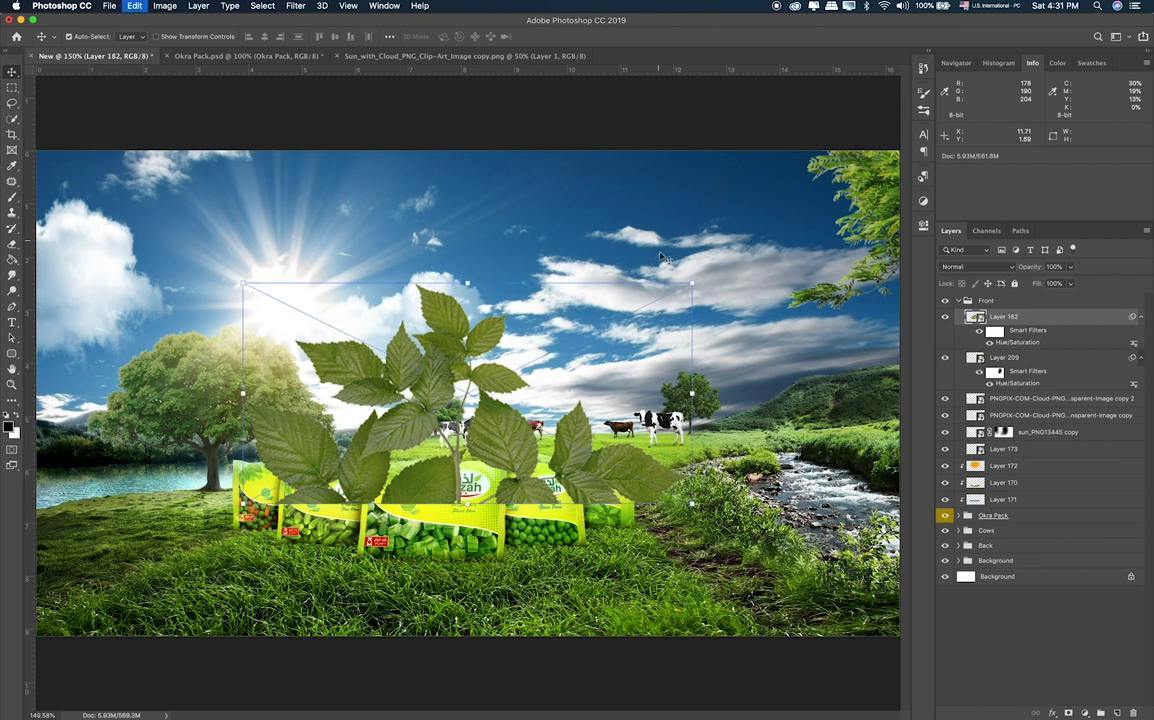
{"action": "mouse_move", "coordinate": [683, 286]}
{"action": "left_mouse_down"}
{"action": "mouse_move", "coordinate": [479, 388]}
{"action": "mouse_move", "coordinate": [463, 350]}
{"action": "left_mouse_up"}
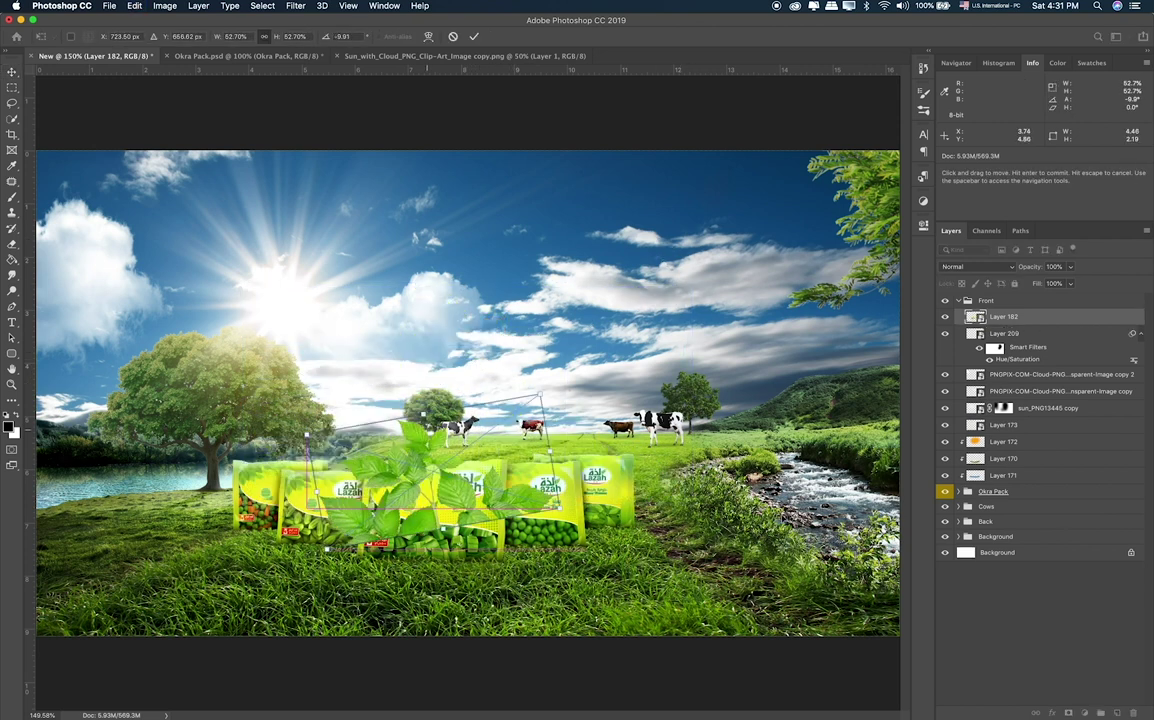
{"action": "left_click_drag", "start_coordinate": [420, 440], "coordinate": [880, 578]}
{"action": "key", "text": "Return"}
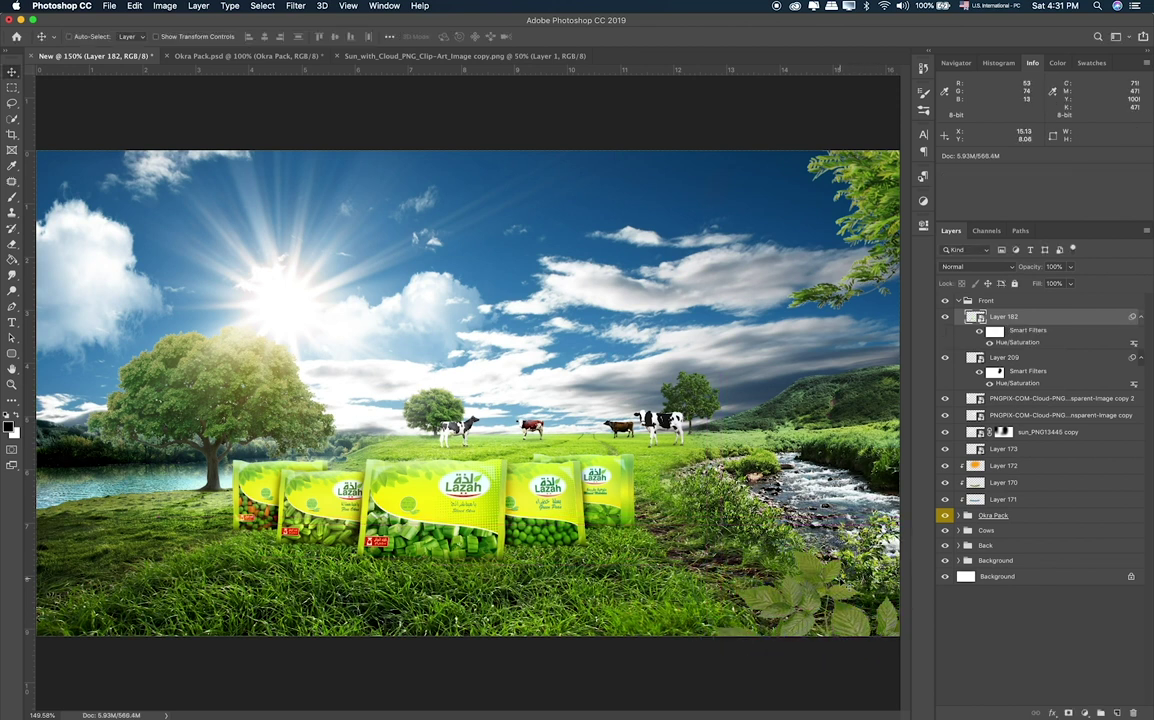
{"action": "left_click_drag", "start_coordinate": [821, 579], "coordinate": [845, 592]}
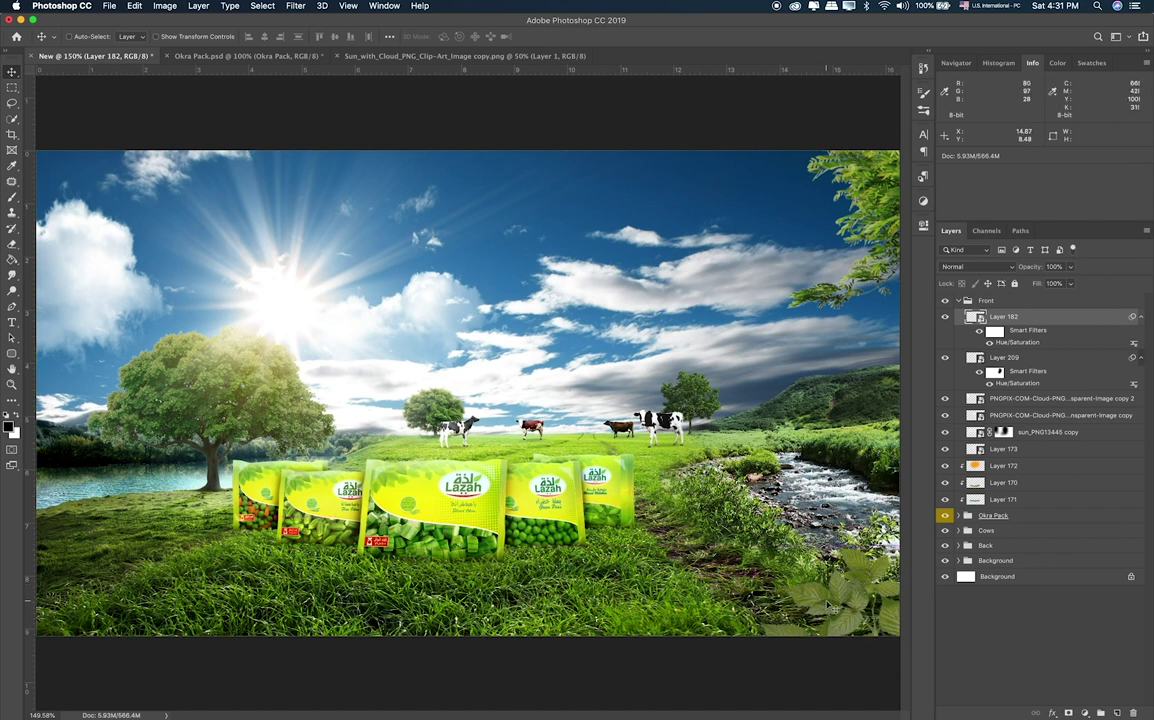
Shrink the leaves further to about 37% and nudge them into the corner.
{"action": "key", "text": "ctrl+t"}
{"action": "left_click_drag", "start_coordinate": [705, 495], "coordinate": [832, 592]}
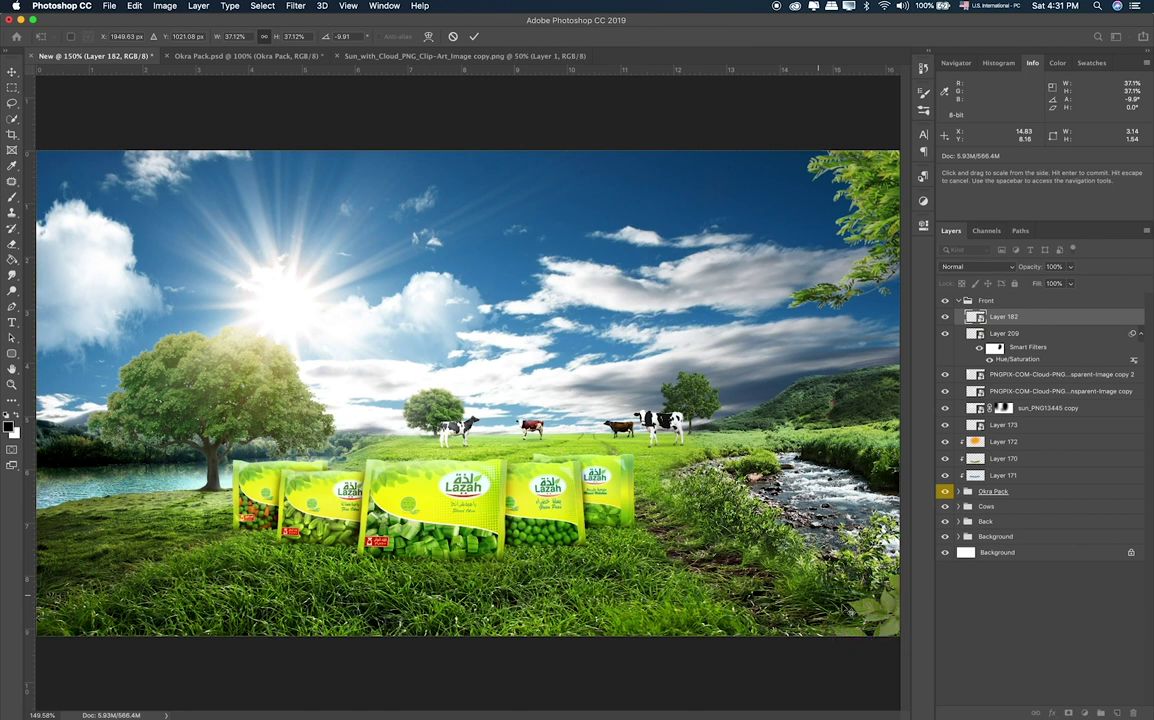
{"action": "key", "text": "Return"}
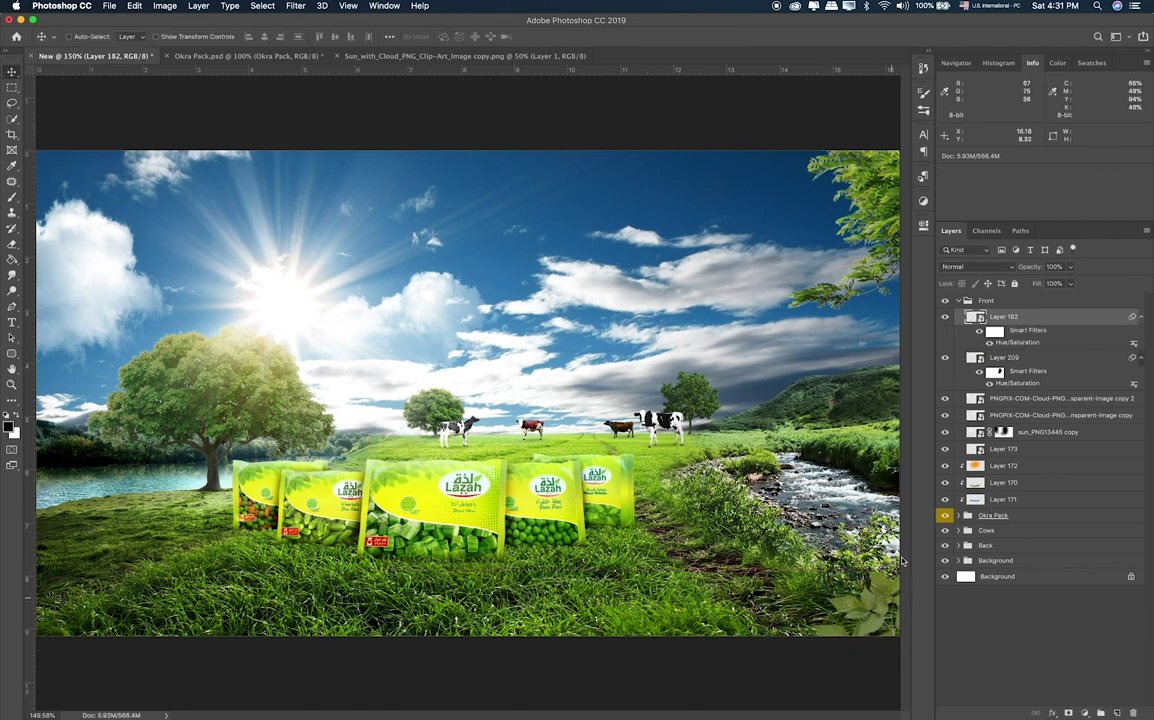
{"action": "left_click_drag", "start_coordinate": [872, 553], "coordinate": [876, 553]}
{"action": "key", "text": "super+Tab"}
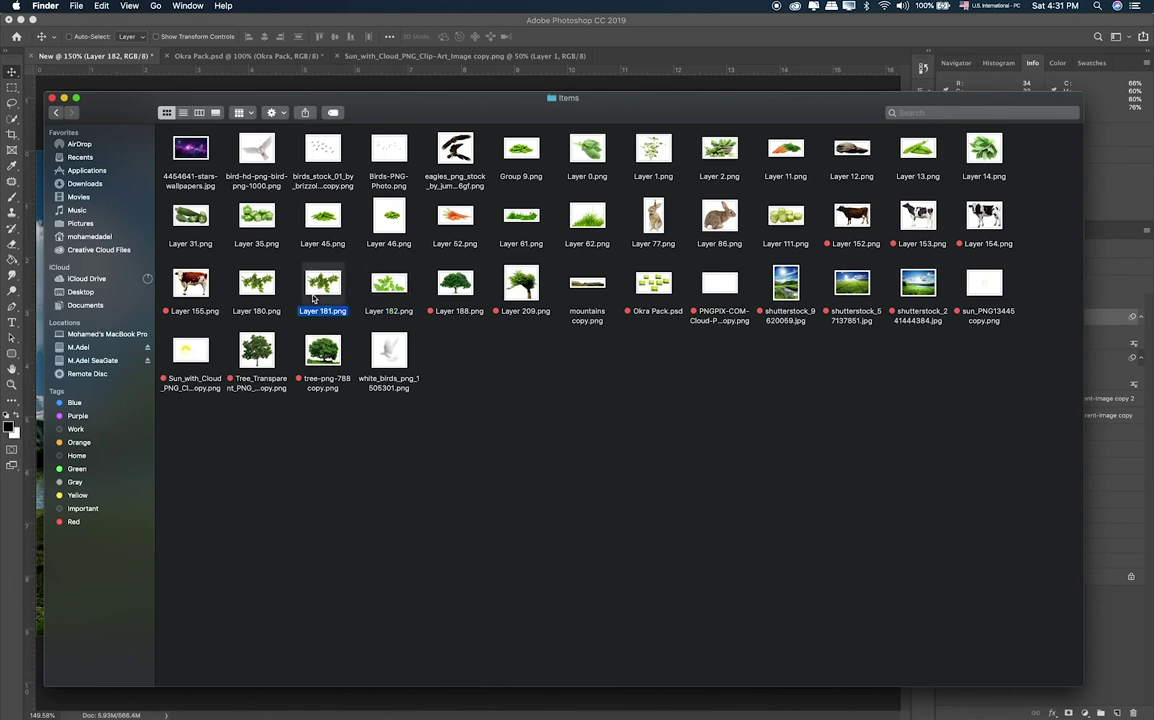
Trash Layer 181.png in Finder and place the Layer 180.png oak leaves into the composition.
{"action": "key", "text": "space"}
{"action": "key", "text": "space"}
{"action": "right_click", "coordinate": [311, 288]}
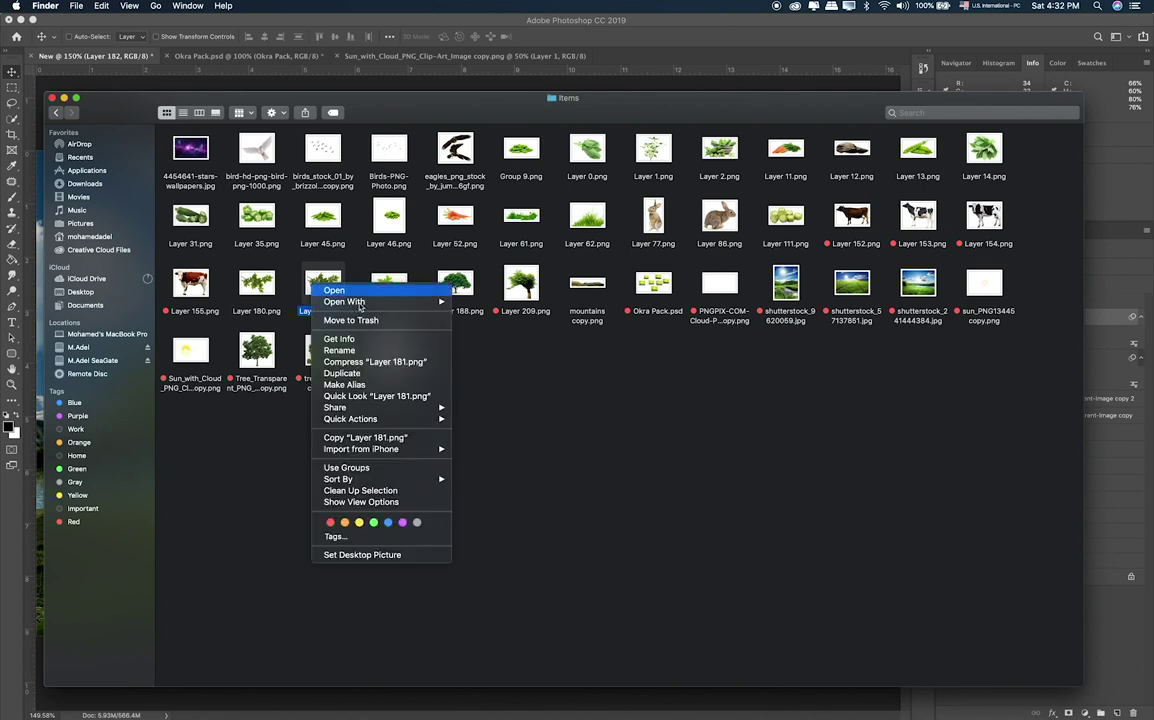
{"action": "left_click", "coordinate": [357, 322]}
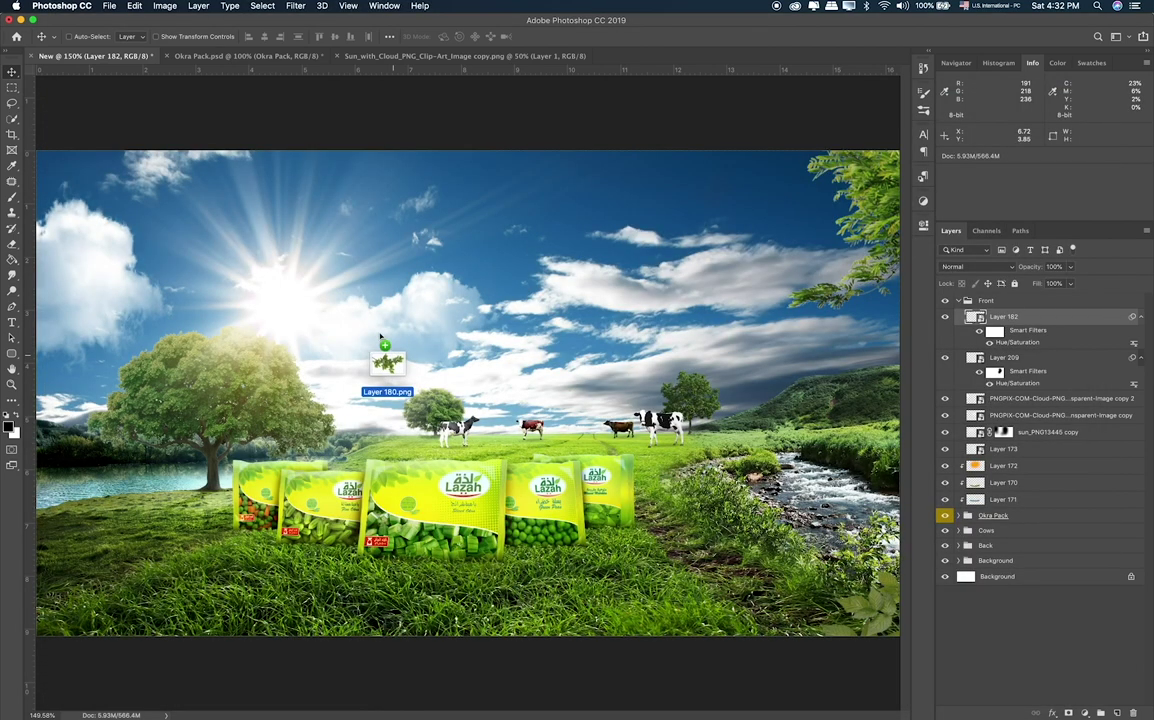
{"action": "left_click_drag", "start_coordinate": [273, 284], "coordinate": [292, 222]}
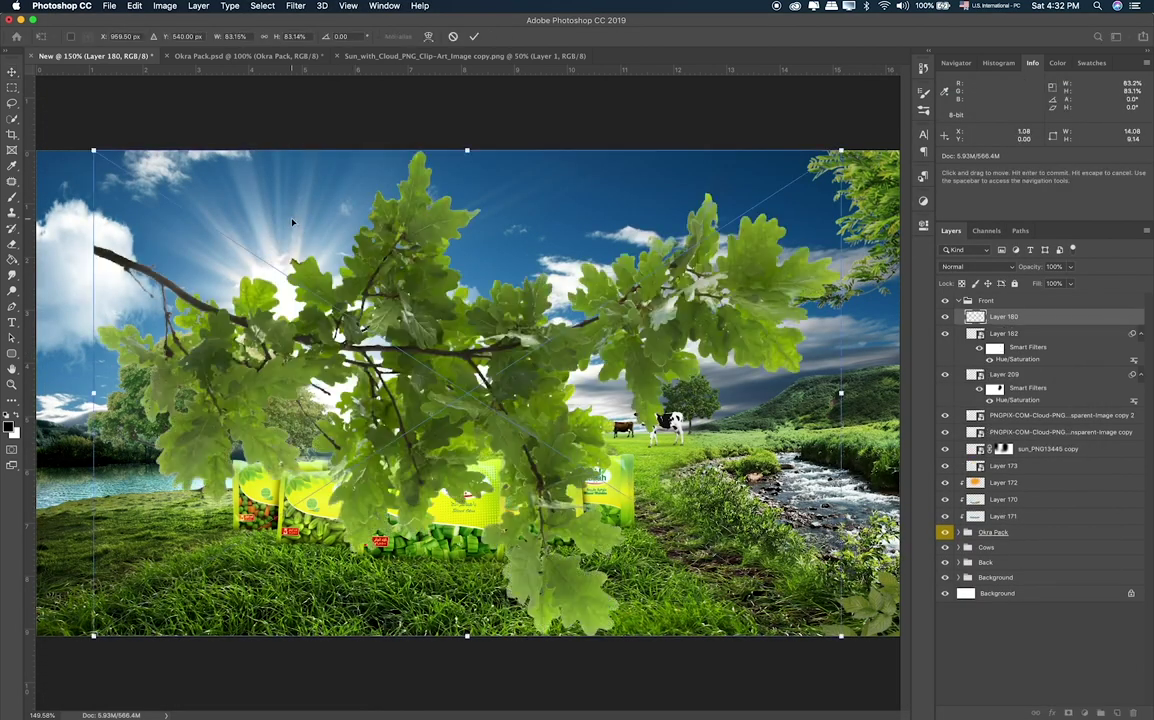
{"action": "key", "text": "Return"}
Shrink the oak-leaf branch and fit it into the top-left corner.
{"action": "key", "text": "ctrl+t"}
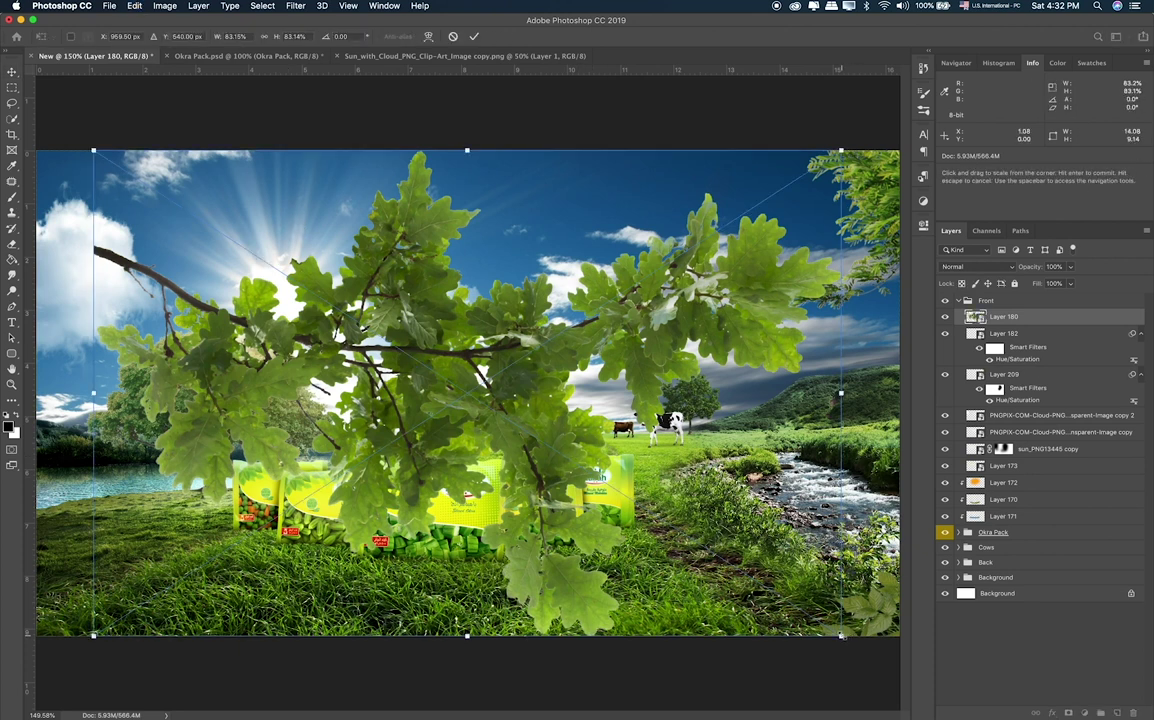
{"action": "left_click_drag", "start_coordinate": [840, 635], "coordinate": [357, 321]}
{"action": "mouse_move", "coordinate": [271, 253]}
{"action": "left_mouse_down"}
{"action": "mouse_move", "coordinate": [110, 268]}
{"action": "mouse_move", "coordinate": [125, 293]}
{"action": "left_mouse_up"}
{"action": "mouse_move", "coordinate": [132, 248]}
{"action": "left_mouse_down"}
{"action": "mouse_move", "coordinate": [184, 224]}
{"action": "mouse_move", "coordinate": [115, 228]}
{"action": "left_mouse_up"}
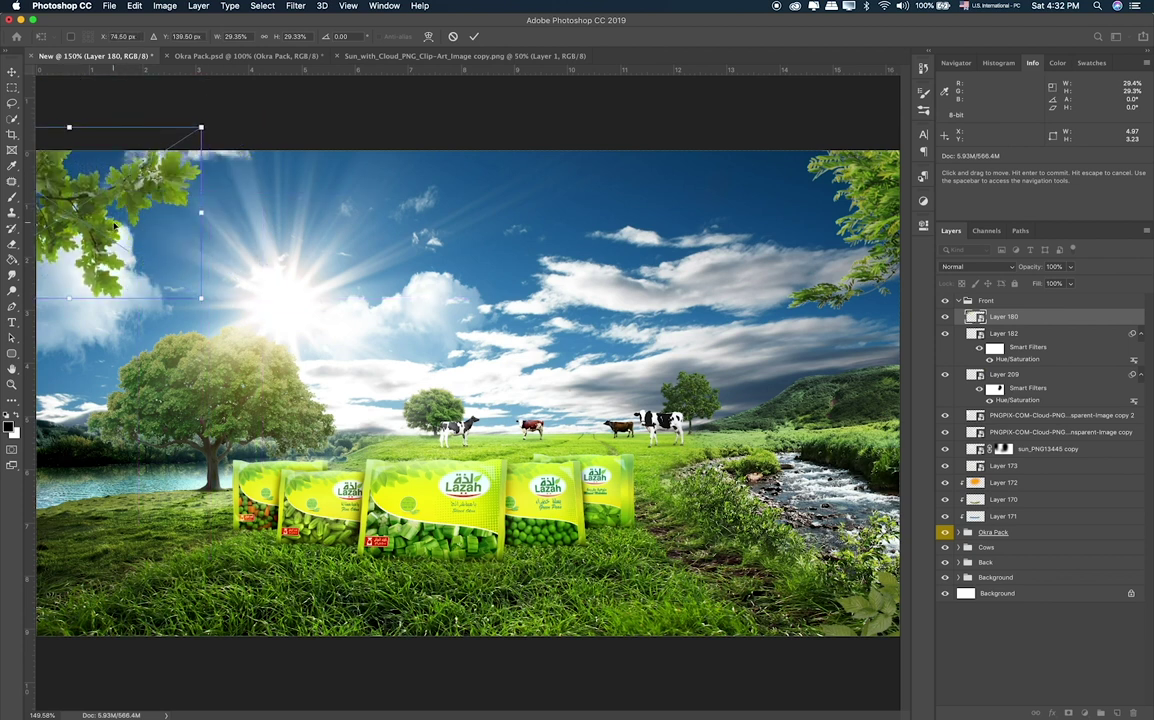
{"action": "key", "text": "Return"}
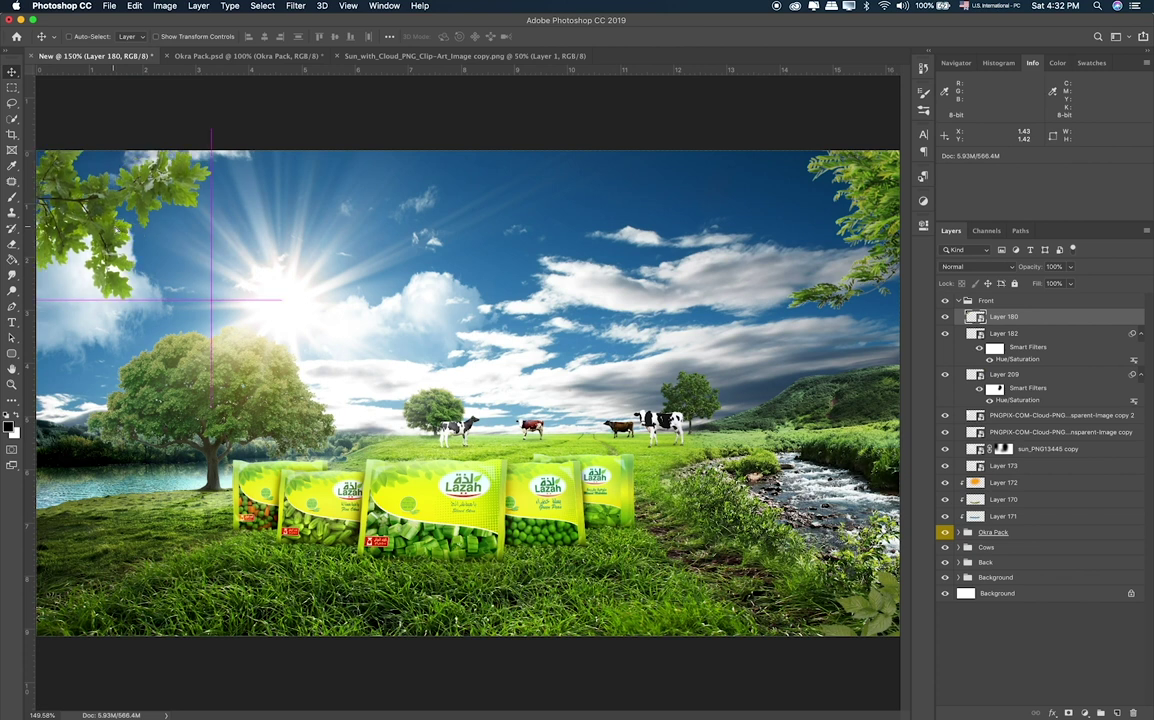
Darken the leaves with Hue -8, Saturation -6, Lightness -27 and nudge them into place.
{"action": "key", "text": "ctrl+u"}
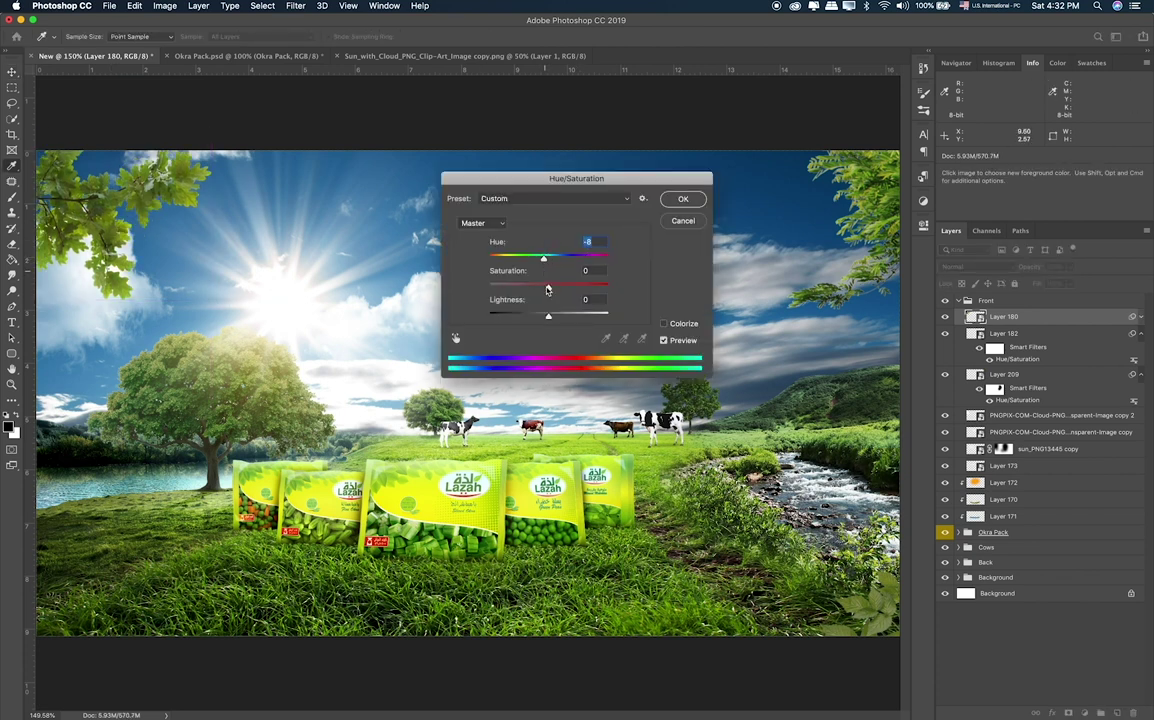
{"action": "left_click_drag", "start_coordinate": [548, 287], "coordinate": [532, 316]}
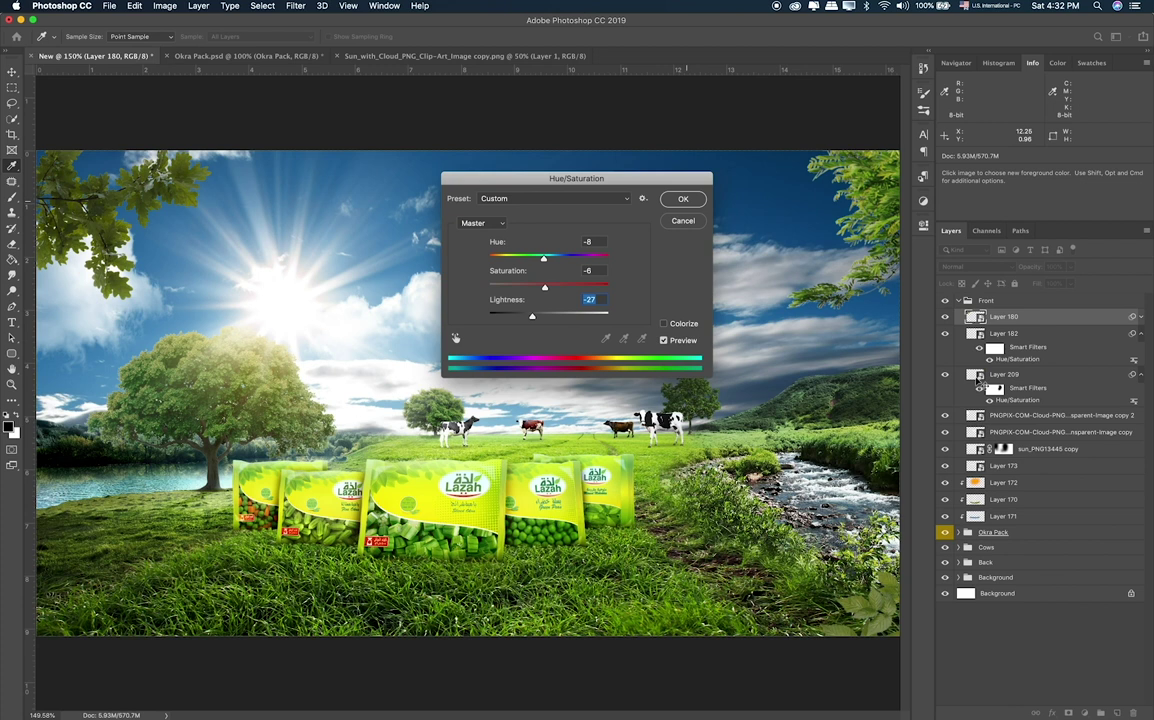
{"action": "key", "text": "Return"}
{"action": "key", "text": "b"}
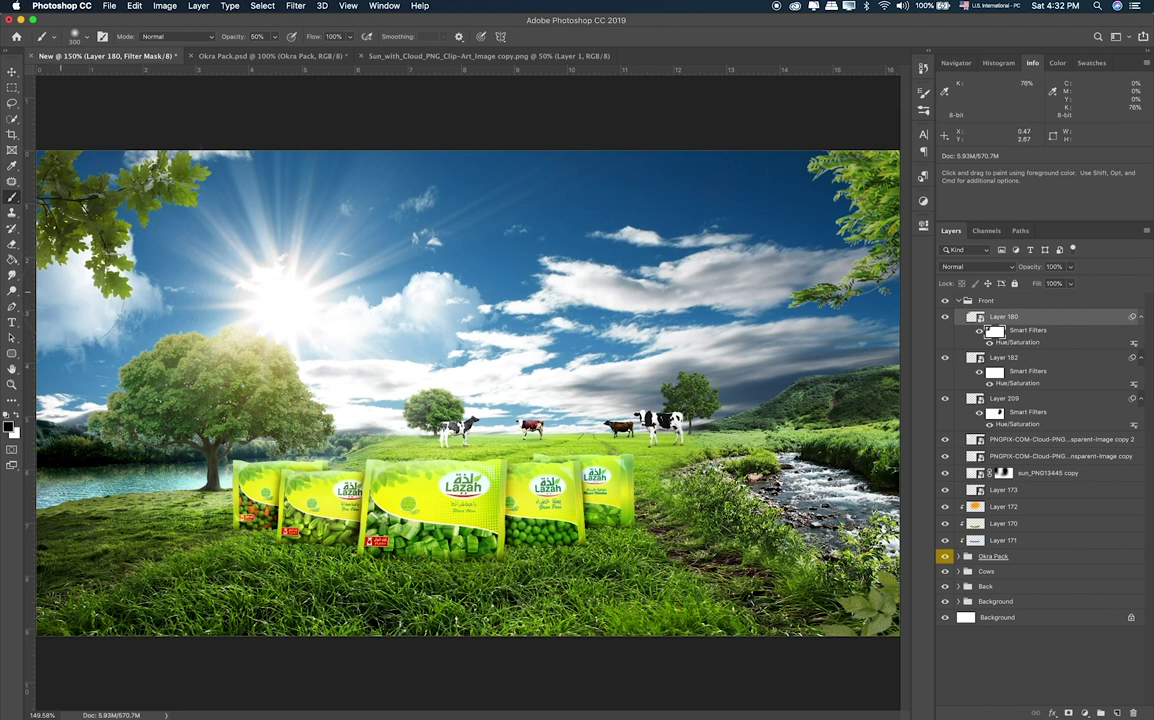
{"action": "left_click", "coordinate": [1025, 318]}
{"action": "key", "text": "v"}
{"action": "left_click_drag", "start_coordinate": [75, 222], "coordinate": [86, 238]}
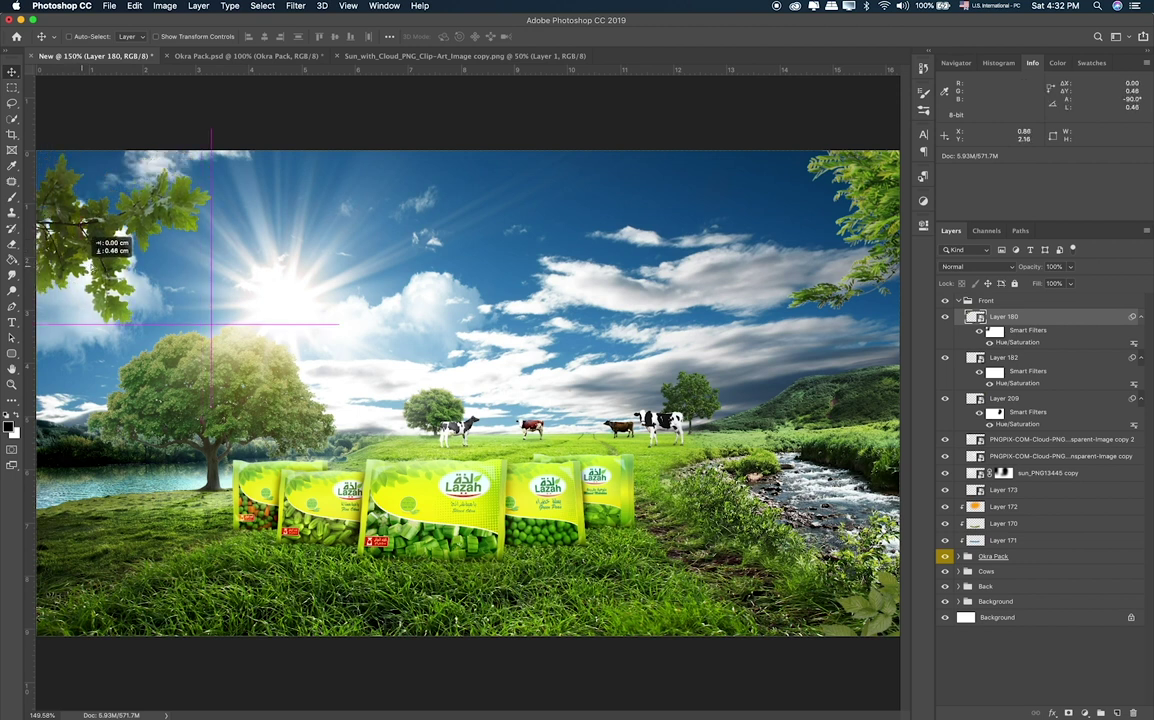
Nudge the leaf cluster slightly upward and expand the Background group.
{"action": "key", "text": "m"}
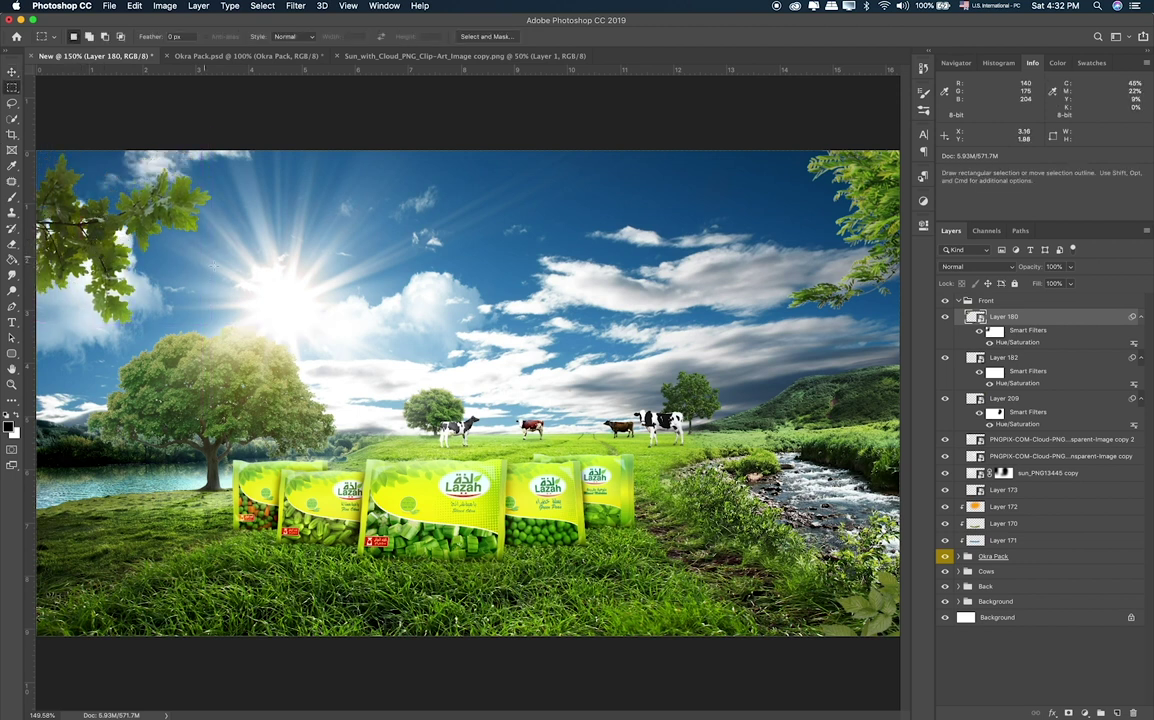
{"action": "key", "text": "v"}
{"action": "left_click_drag", "start_coordinate": [287, 305], "coordinate": [291, 277]}
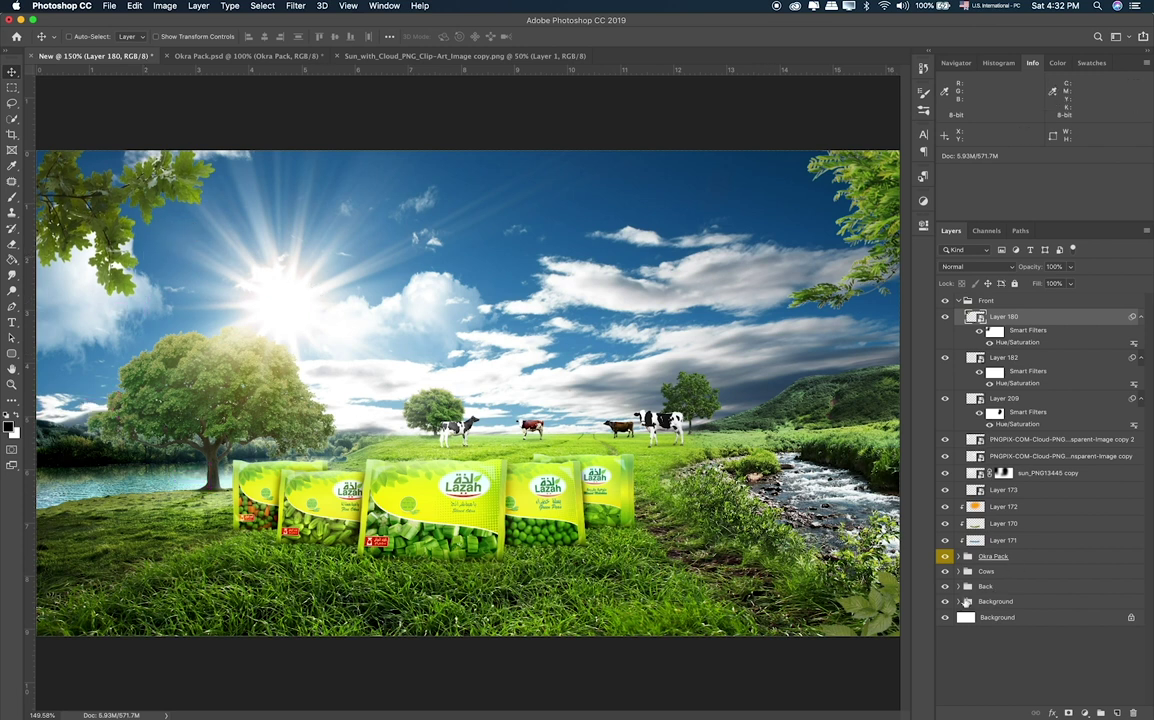
{"action": "left_click", "coordinate": [961, 601]}
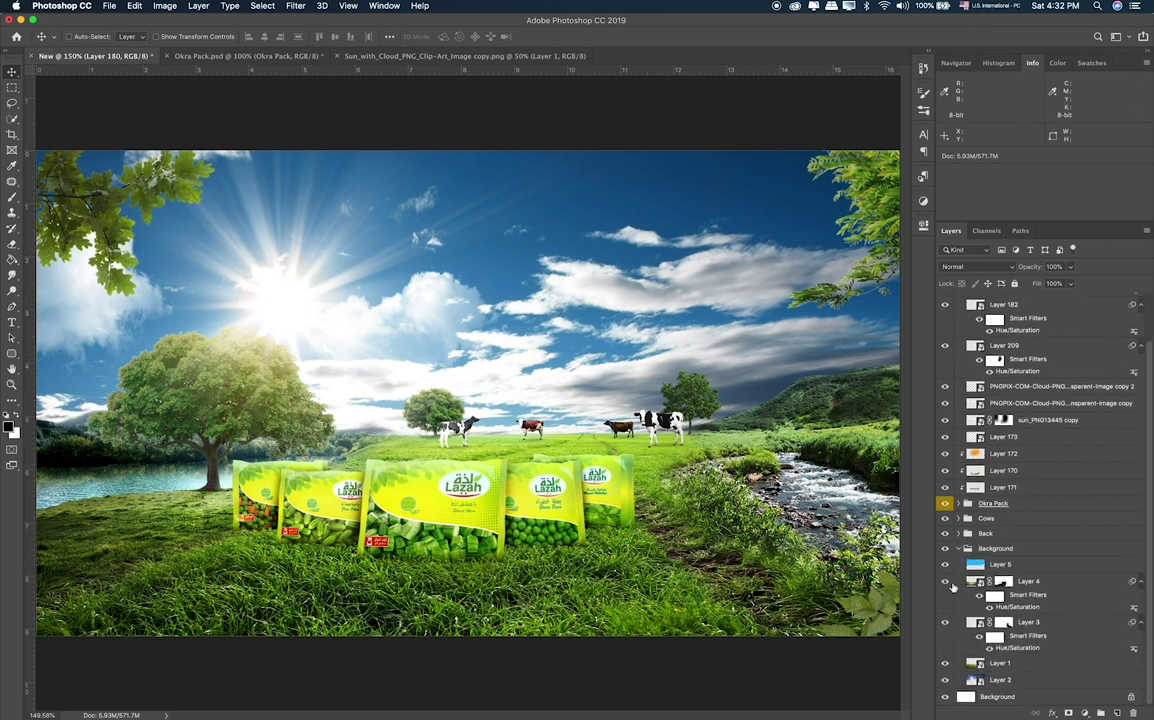
{"action": "left_click", "coordinate": [962, 584]}
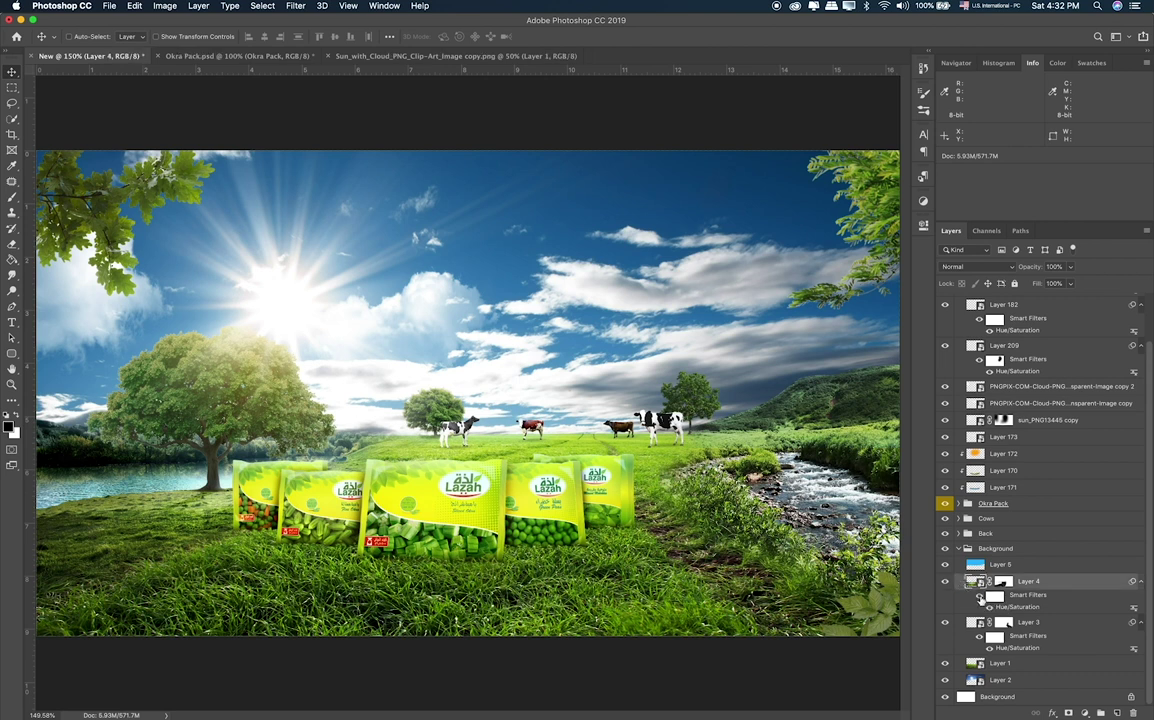
Apply Hue/Saturation to Layer 1 with Hue -9 and Lightness -10.
{"action": "left_click", "coordinate": [1029, 665]}
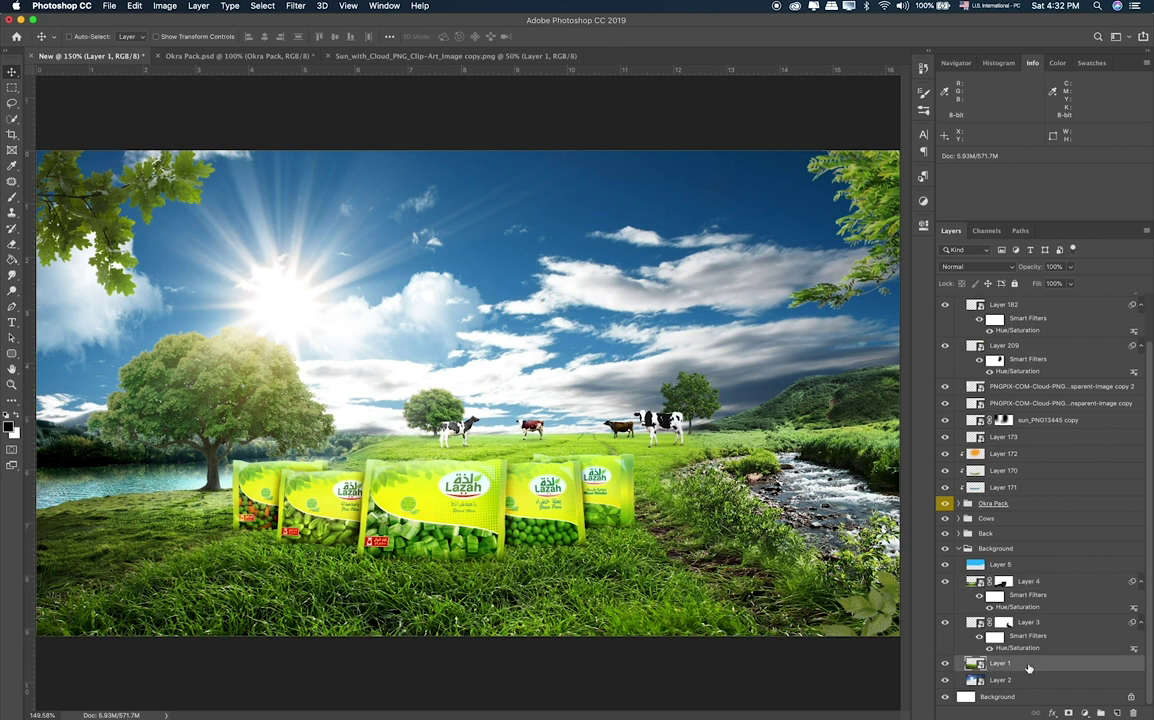
{"action": "key", "text": "ctrl+u"}
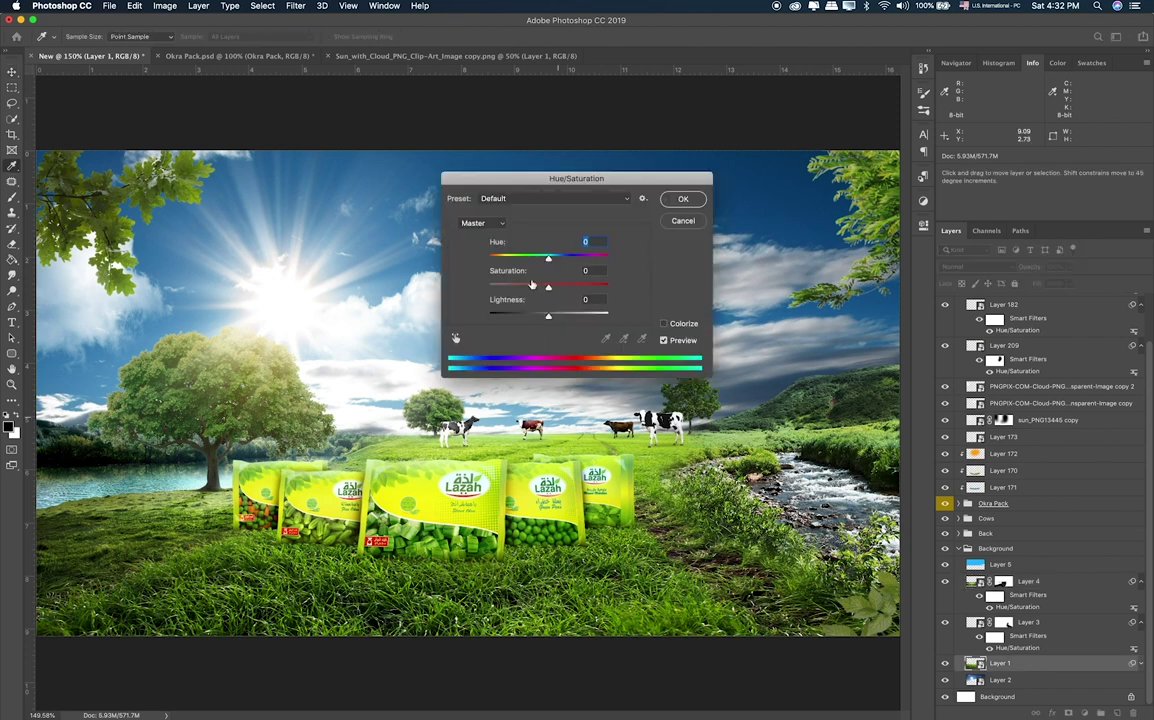
{"action": "key", "text": "Down"}
{"action": "key", "text": "Down"}
{"action": "key", "text": "Down"}
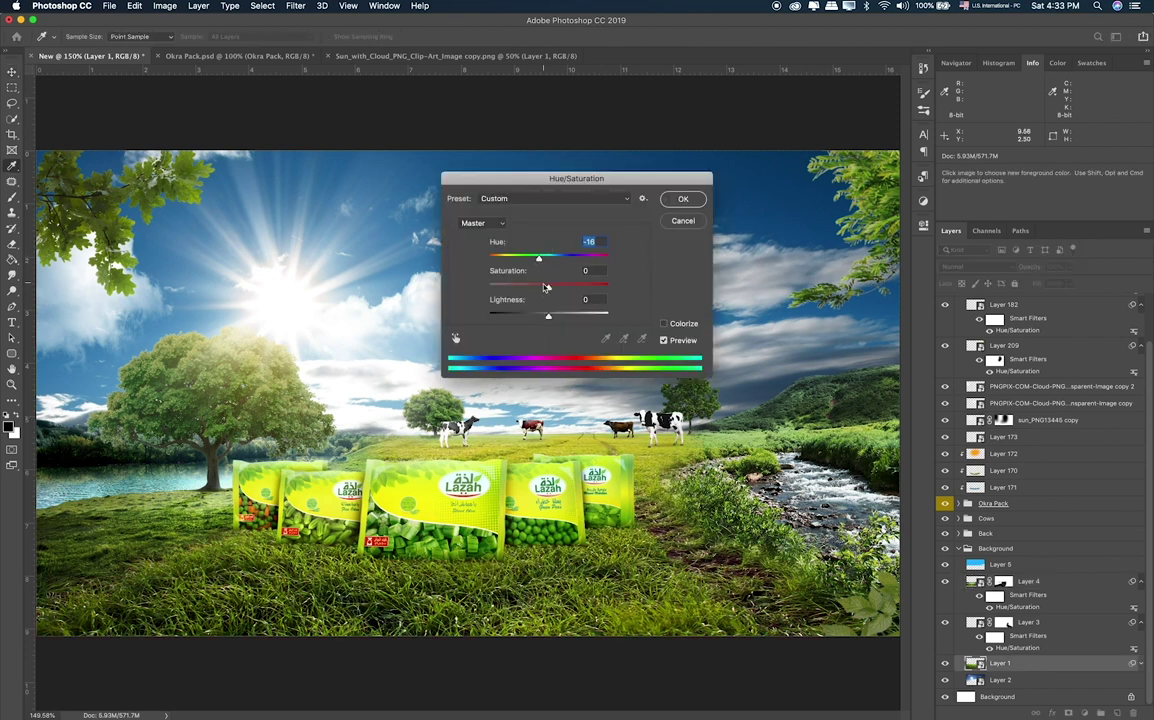
{"action": "key", "text": "Up"}
{"action": "key", "text": "Up"}
{"action": "key", "text": "Up"}
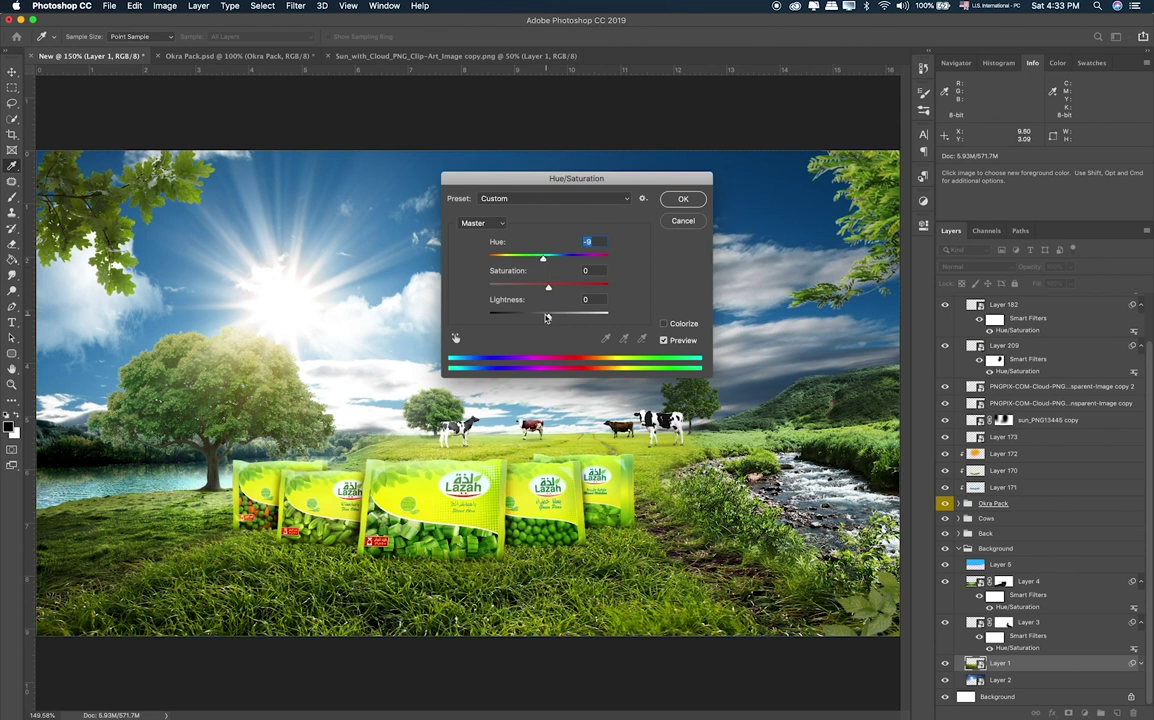
{"action": "left_click_drag", "start_coordinate": [546, 317], "coordinate": [544, 317]}
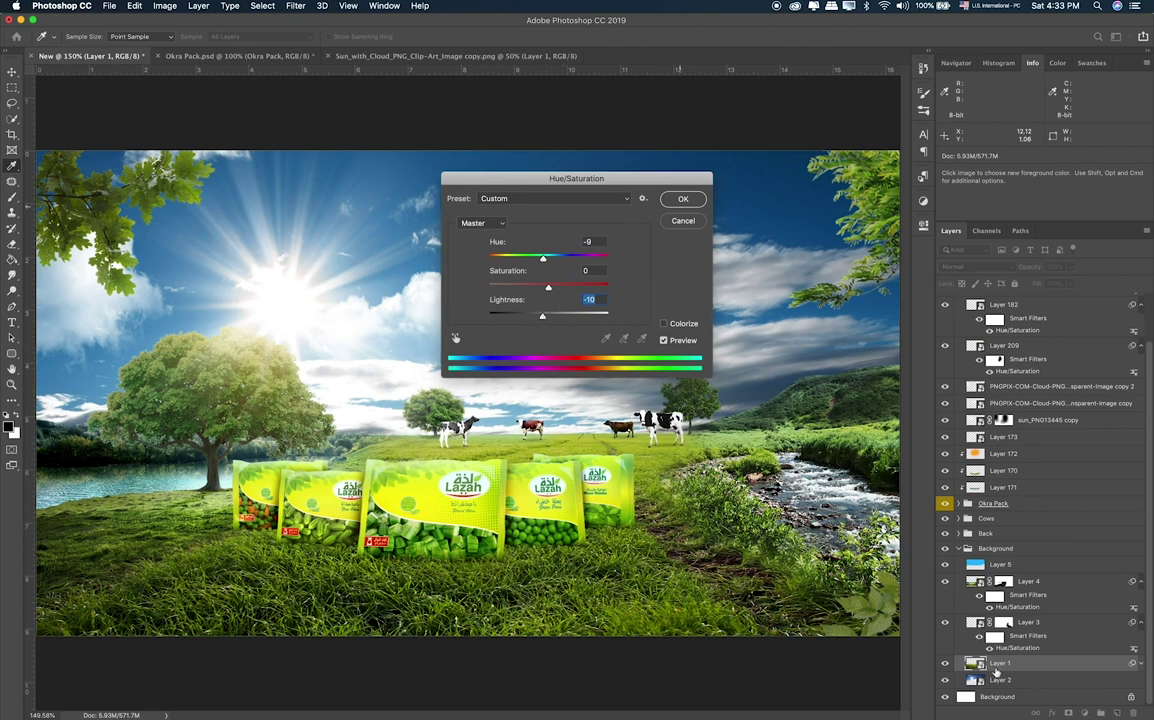
{"action": "key", "text": "Return"}
Paint Layer 1's filter mask to remove the adjustment near the cows, and select Layer 4.
{"action": "left_click", "coordinate": [996, 678]}
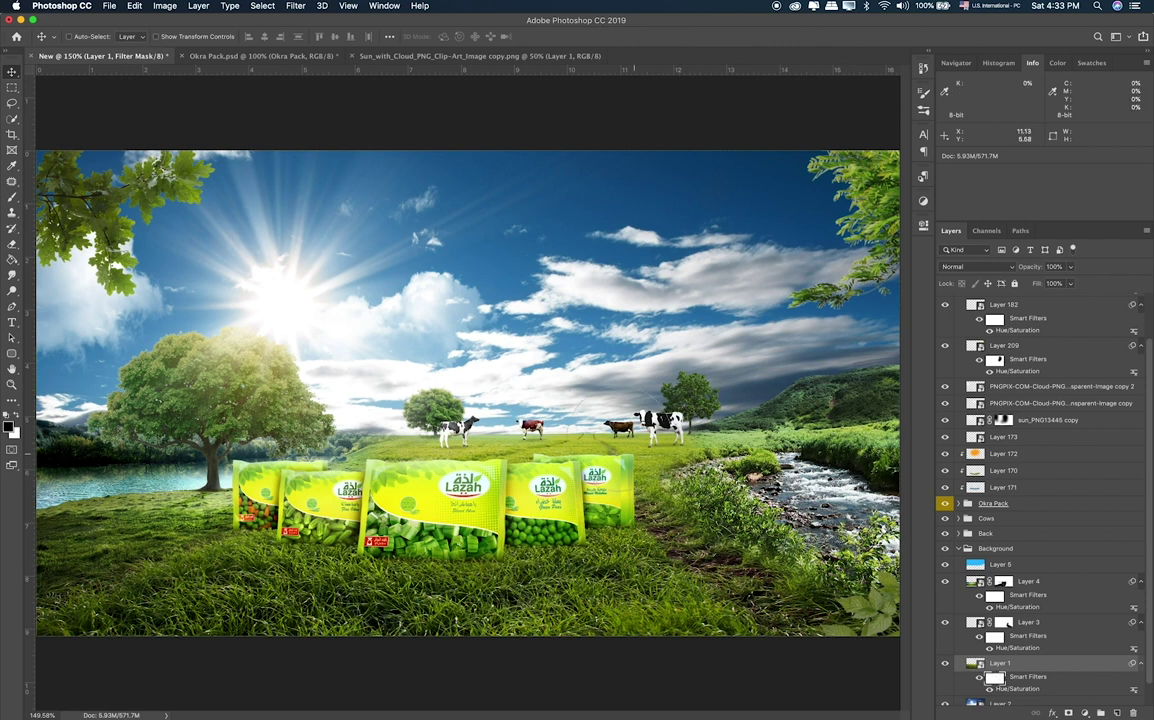
{"action": "key", "text": "b"}
{"action": "left_click_drag", "start_coordinate": [430, 408], "coordinate": [626, 395]}
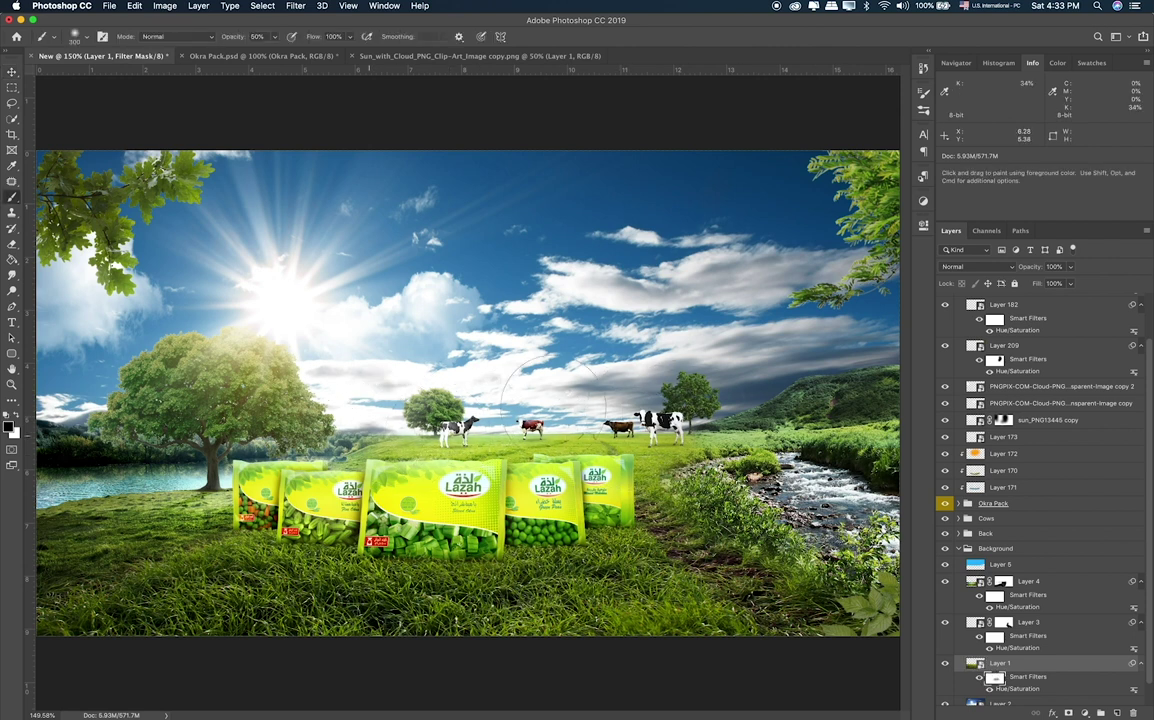
{"action": "left_click", "coordinate": [946, 584]}
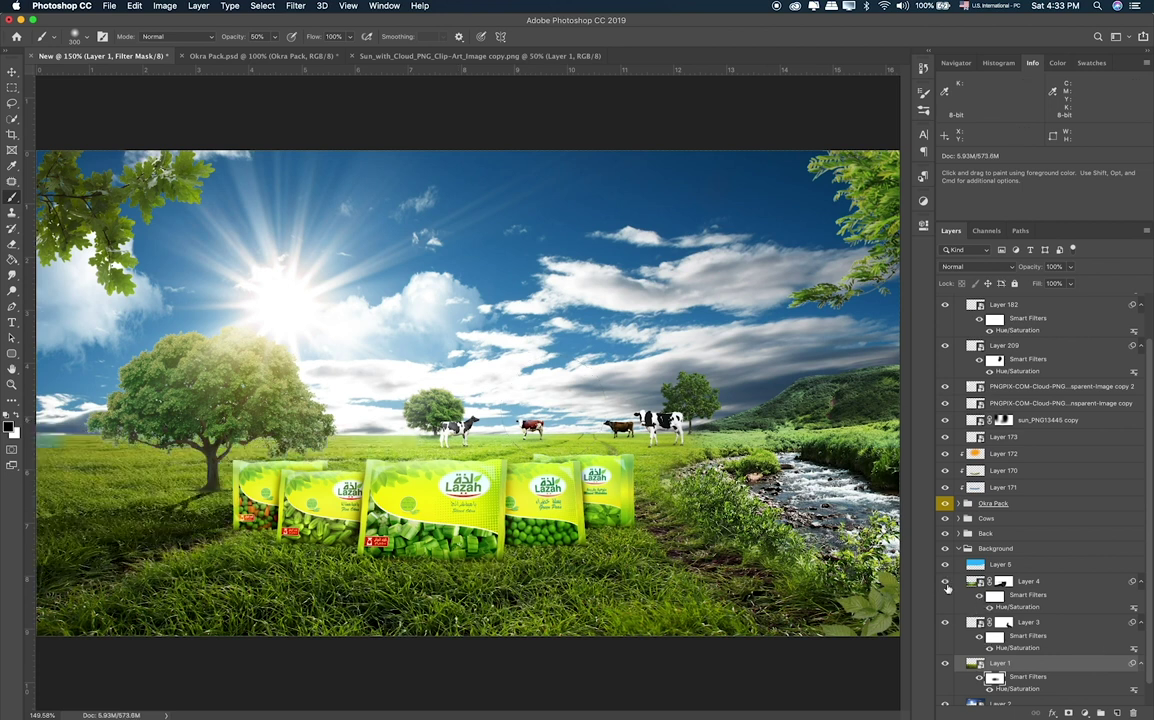
{"action": "left_click", "coordinate": [1050, 594]}
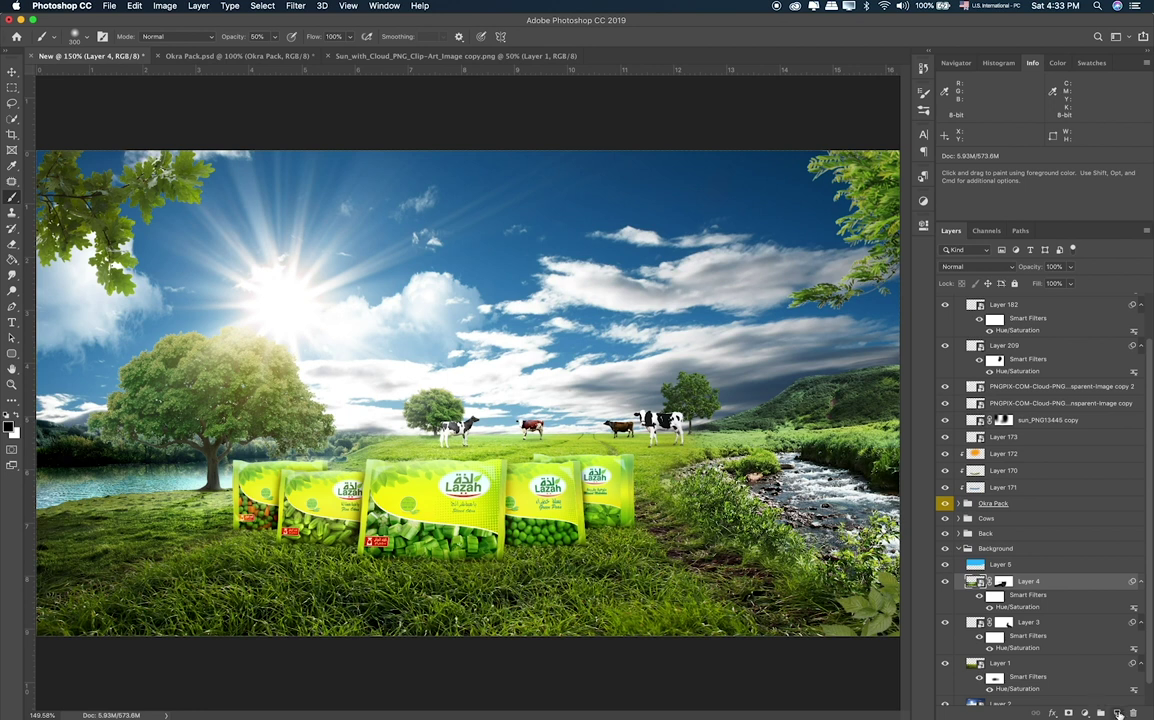
Paint soft white haze along the horizon on a new layer above Layer 4, reaching the left edge.
{"action": "left_click", "coordinate": [1117, 712]}
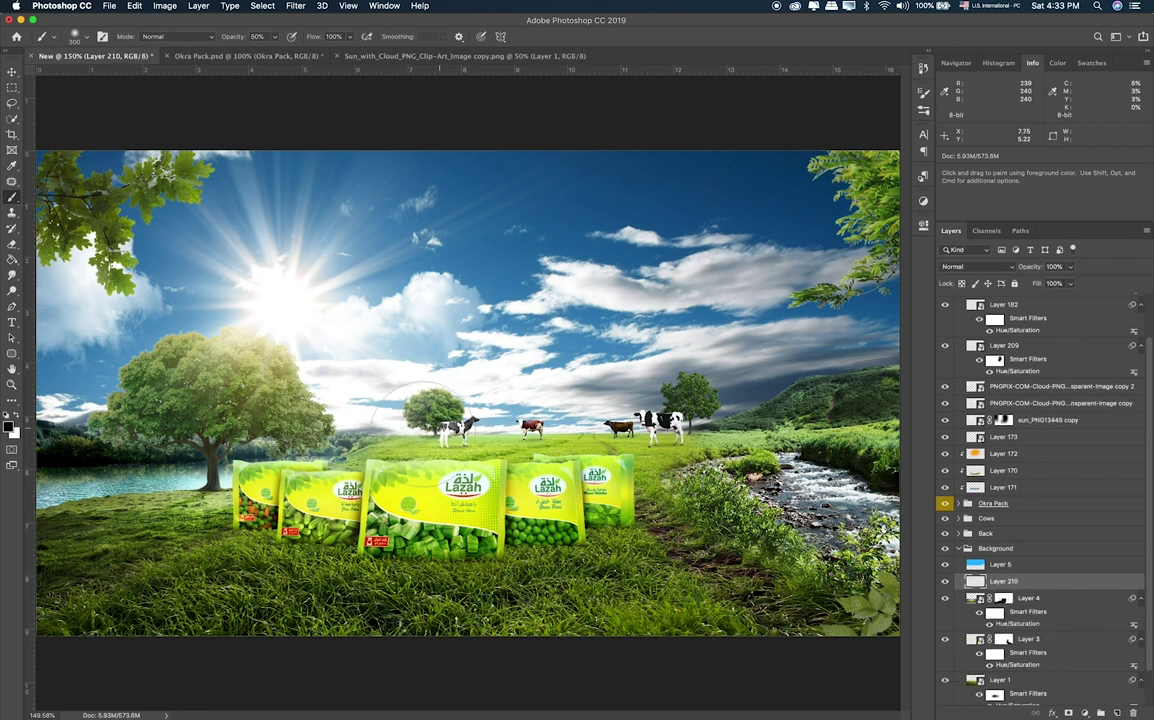
{"action": "key", "text": "x"}
{"action": "mouse_move", "coordinate": [867, 431]}
{"action": "left_mouse_down"}
{"action": "mouse_move", "coordinate": [45, 410]}
{"action": "mouse_move", "coordinate": [860, 420]}
{"action": "left_mouse_up"}
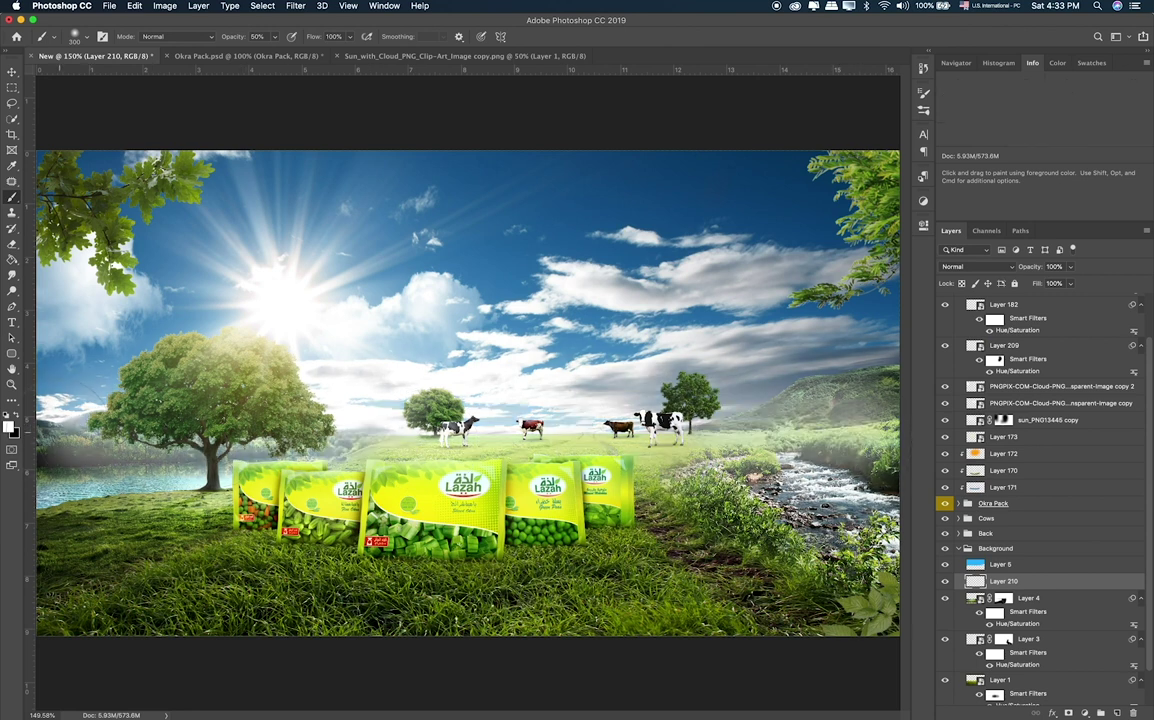
{"action": "left_click_drag", "start_coordinate": [805, 385], "coordinate": [40, 375]}
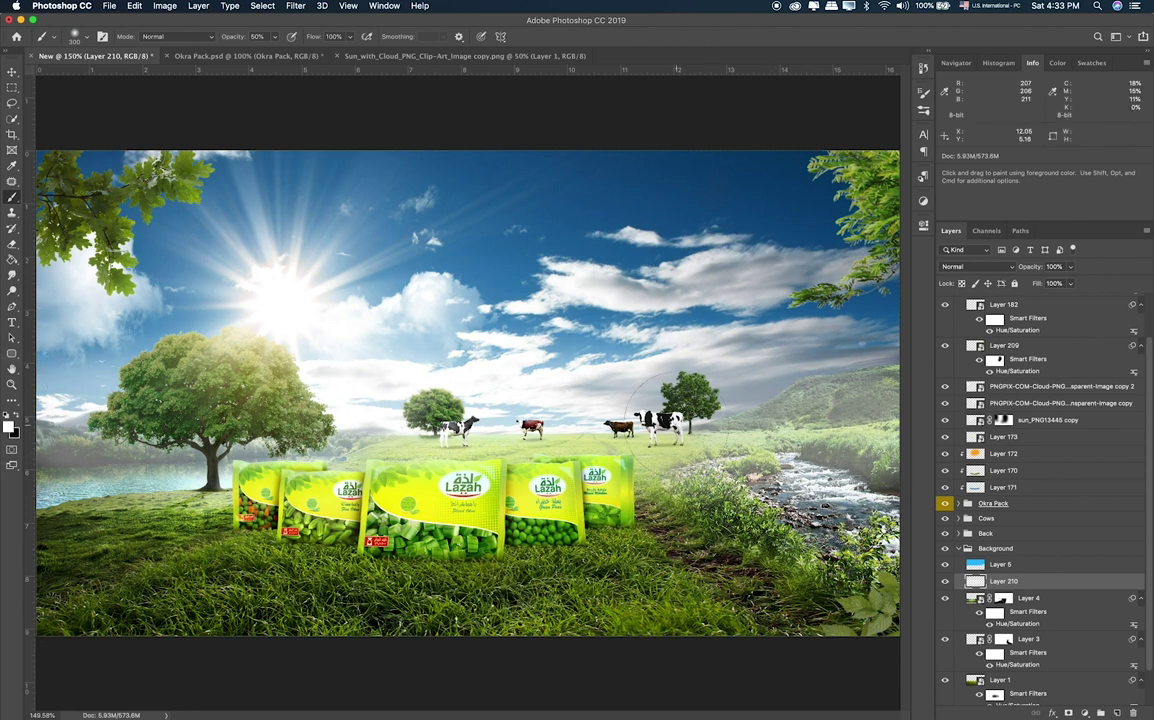
Squash the haze band vertically to 62.8% of its height.
{"action": "key", "text": "ctrl+t"}
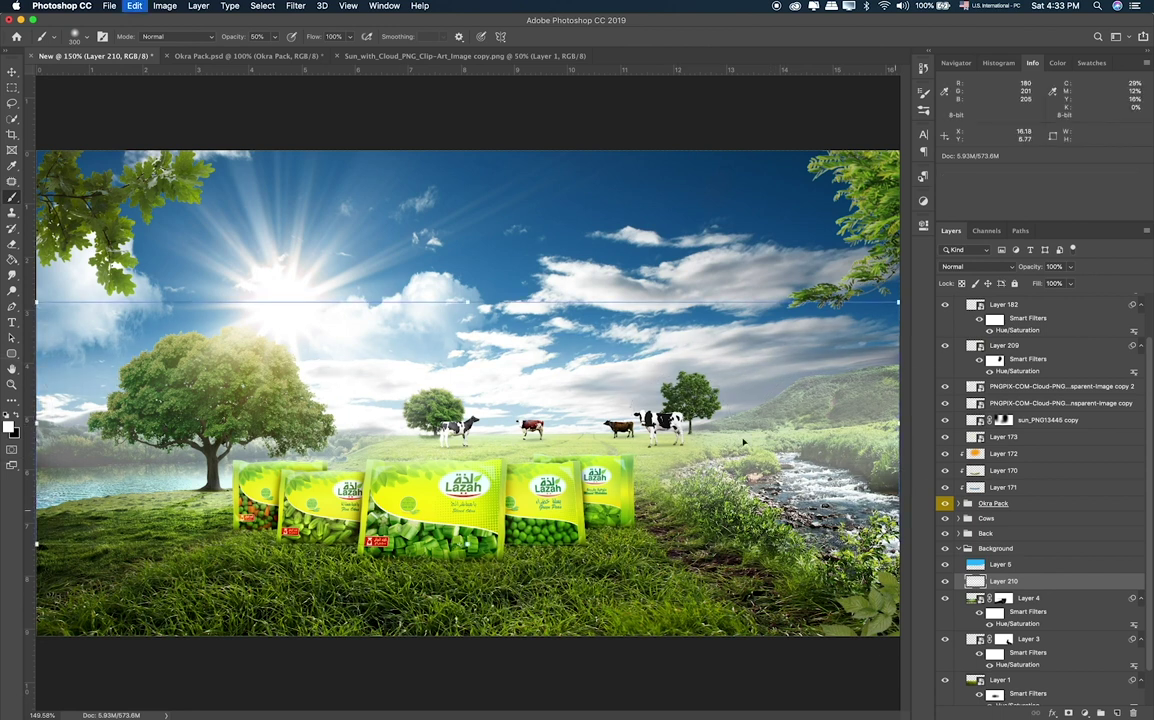
{"action": "left_click_drag", "start_coordinate": [466, 302], "coordinate": [461, 344]}
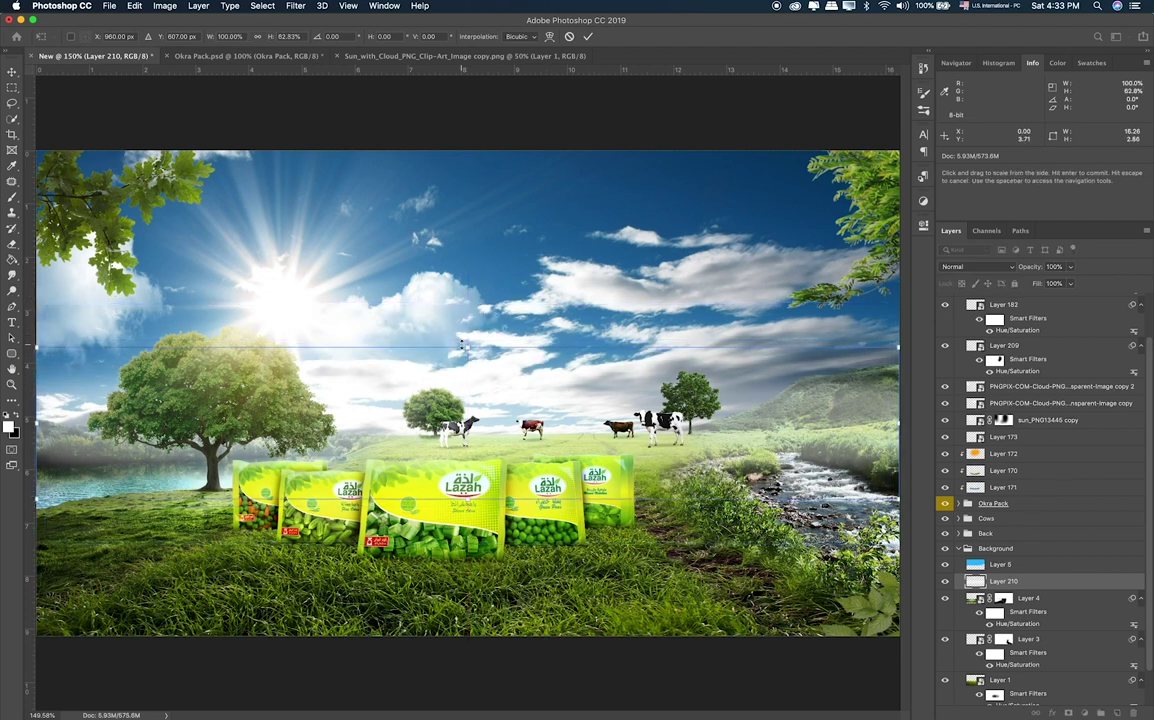
{"action": "key", "text": "Return"}
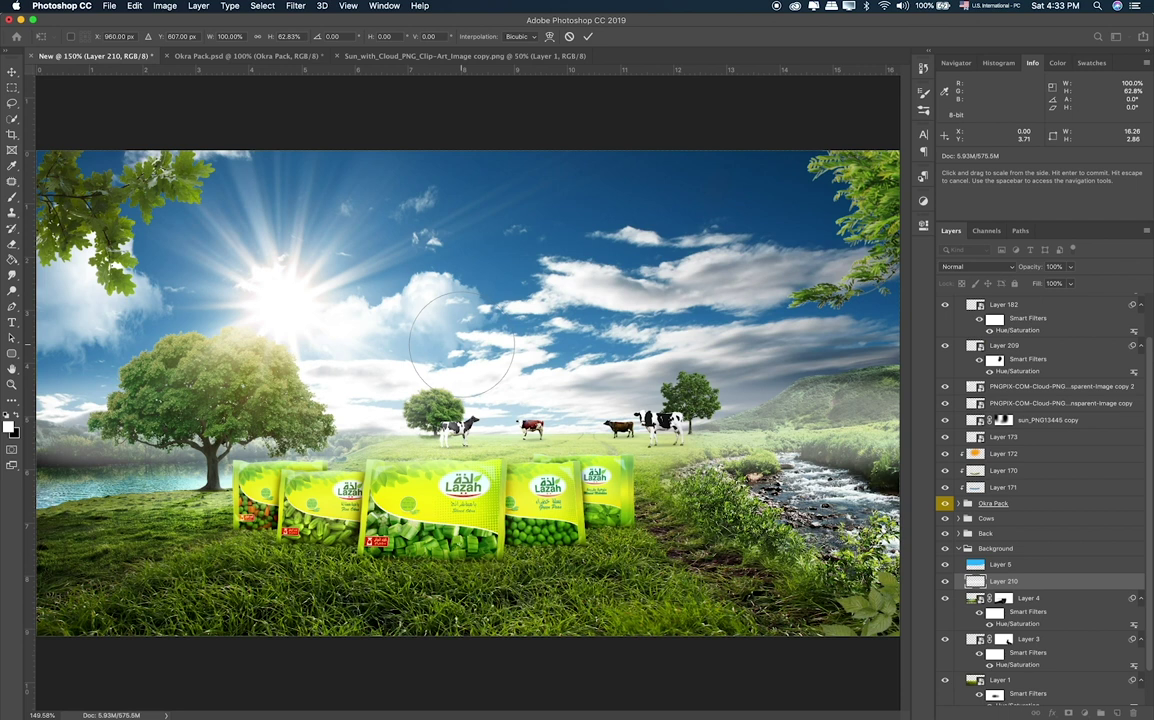
{"action": "key", "text": "b"}
{"action": "left_click", "coordinate": [985, 266]}
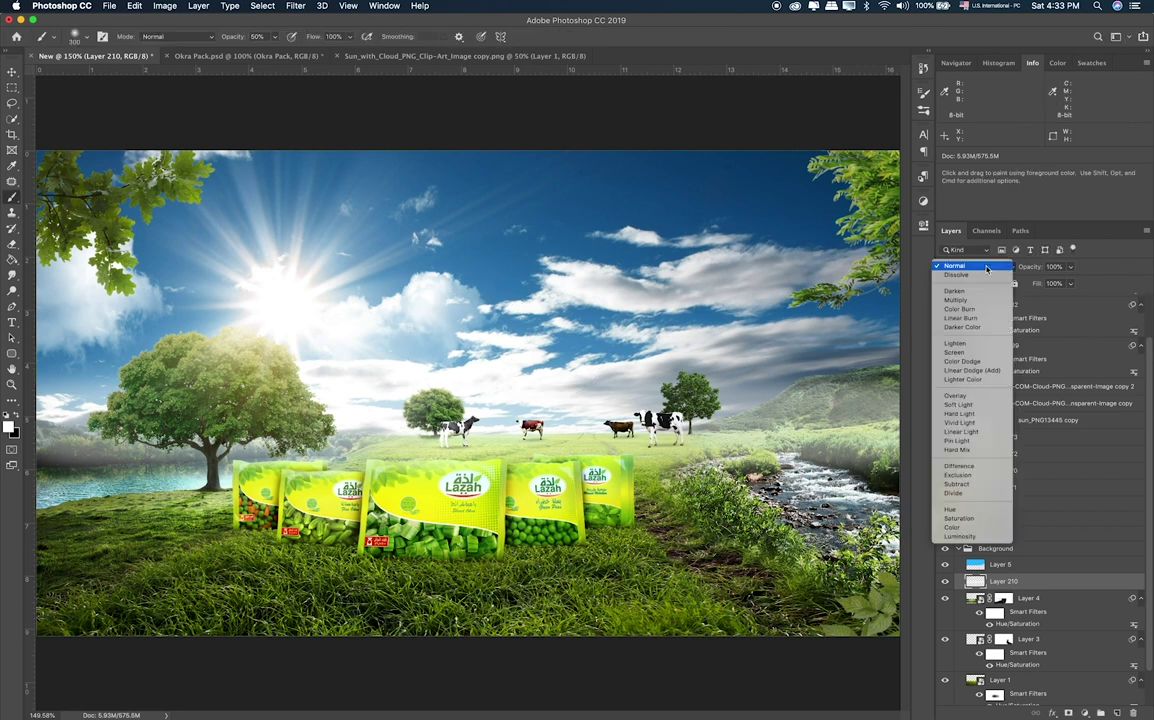
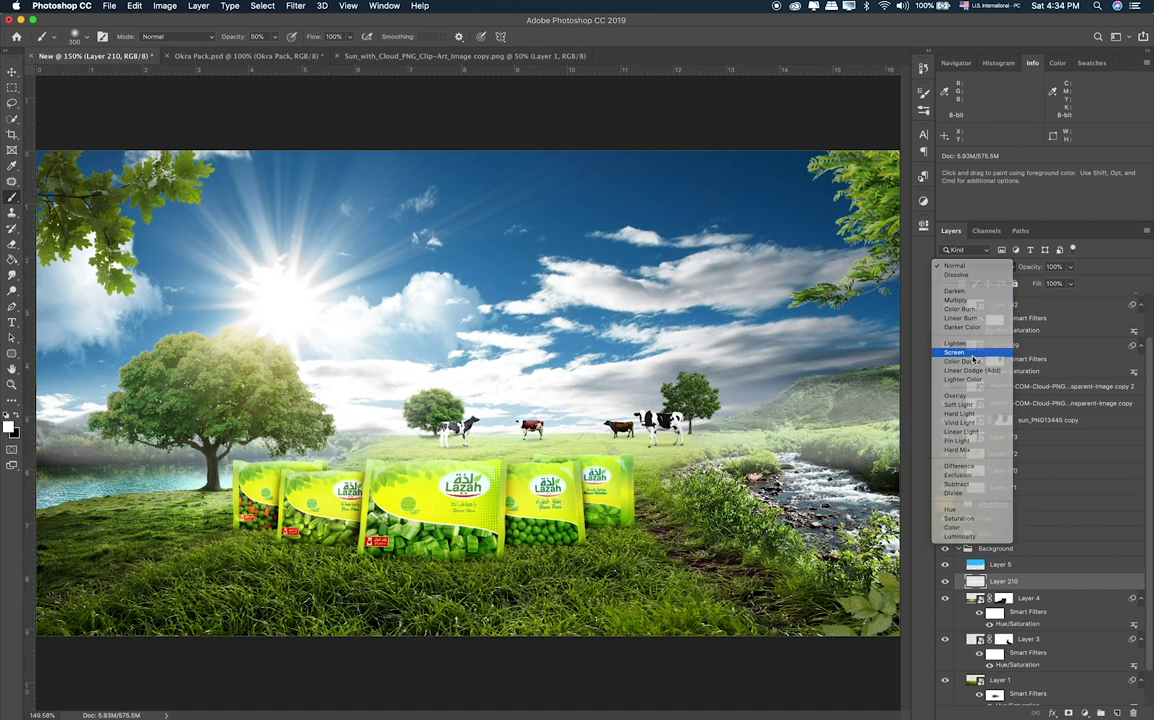
Set Layer 210 to Screen blend at 57% opacity, then enlarge the Eraser brush.
{"action": "left_click", "coordinate": [955, 352]}
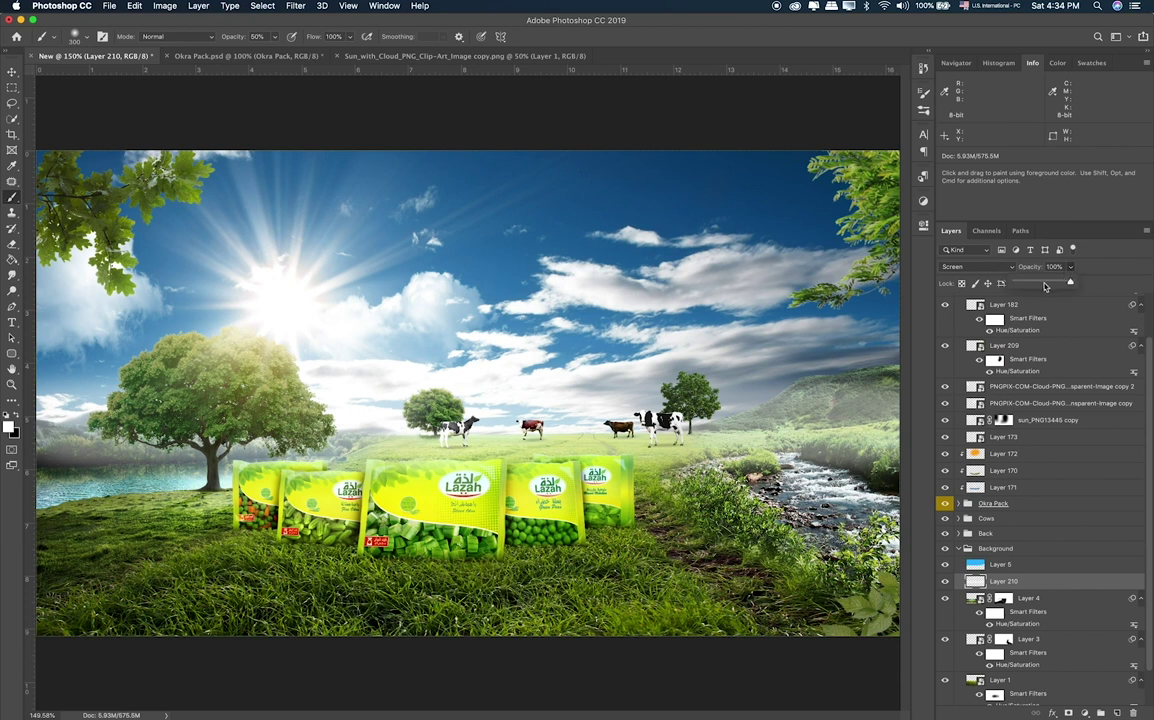
{"action": "left_click_drag", "start_coordinate": [1069, 267], "coordinate": [1044, 285]}
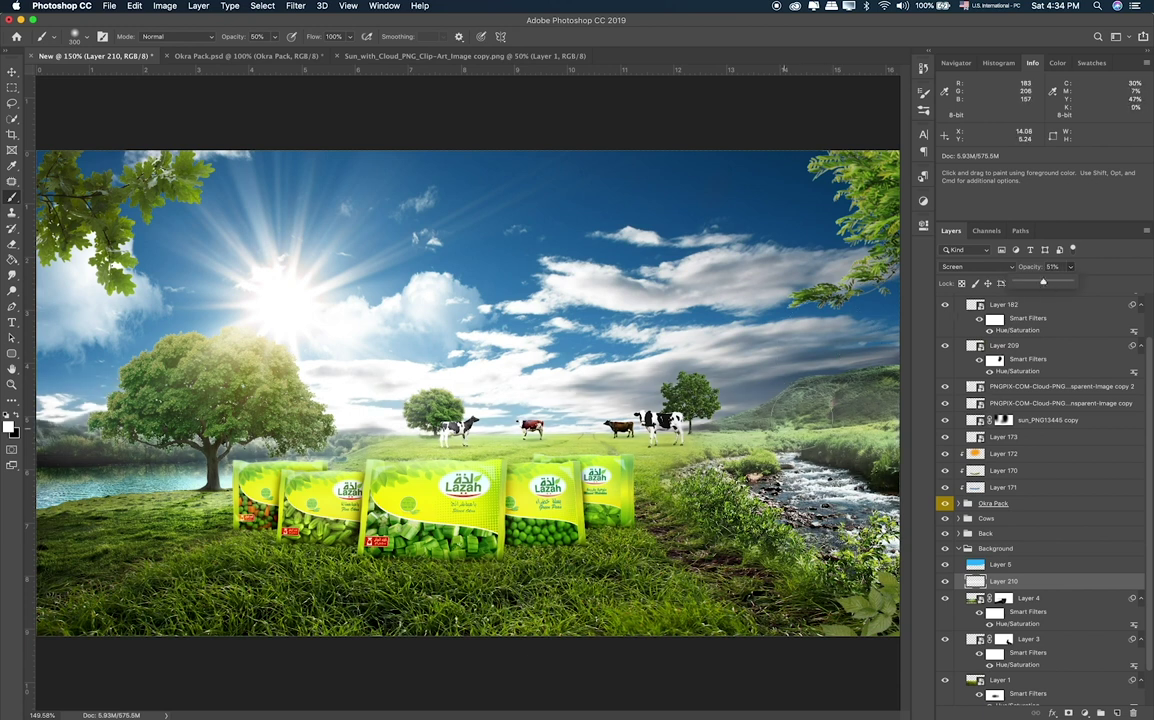
{"action": "key", "text": "e"}
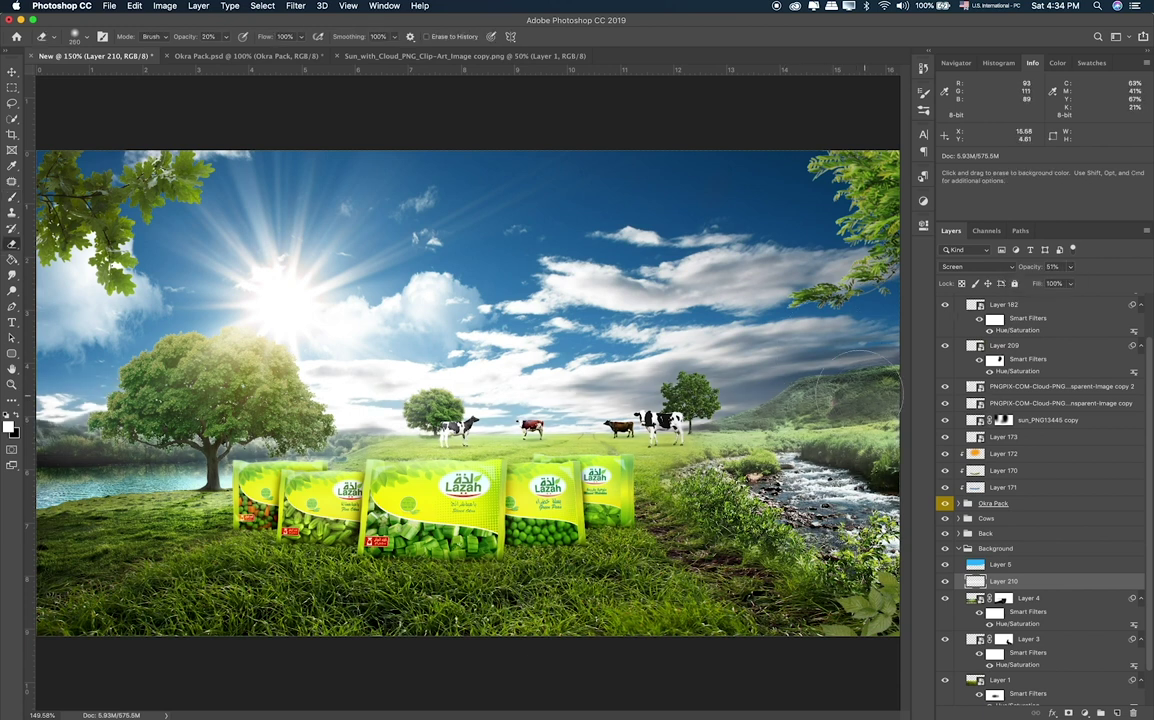
{"action": "key", "text": "bracketright"}
{"action": "key", "text": "bracketright"}
{"action": "key", "text": "bracketright"}
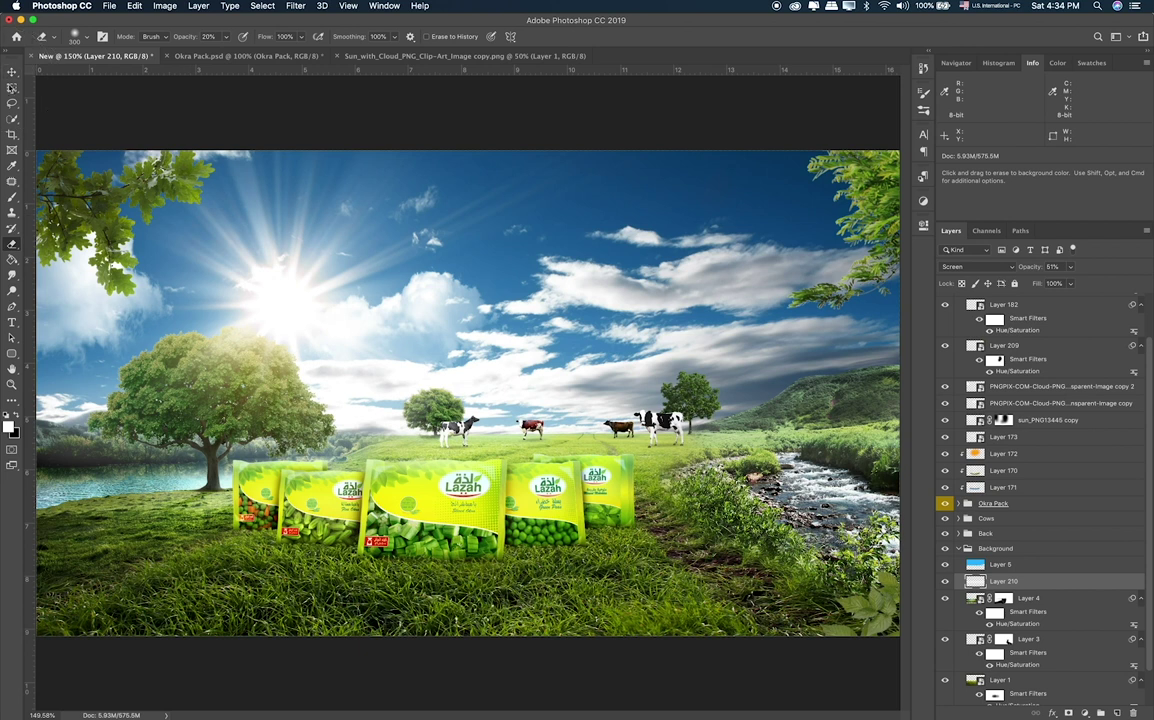
{"action": "left_click", "coordinate": [12, 87]}
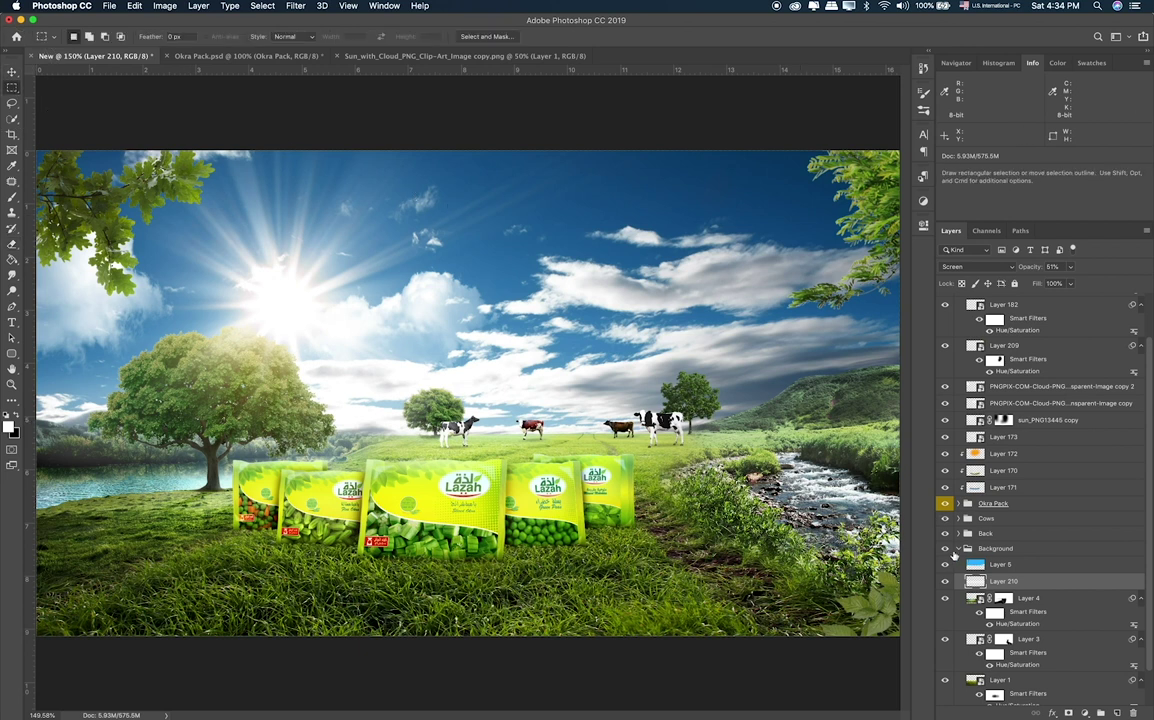
Collapse the Background group, then tag Layer 182.png red in the Finder Items folder.
{"action": "left_click", "coordinate": [958, 549]}
{"action": "key", "text": "super+Tab"}
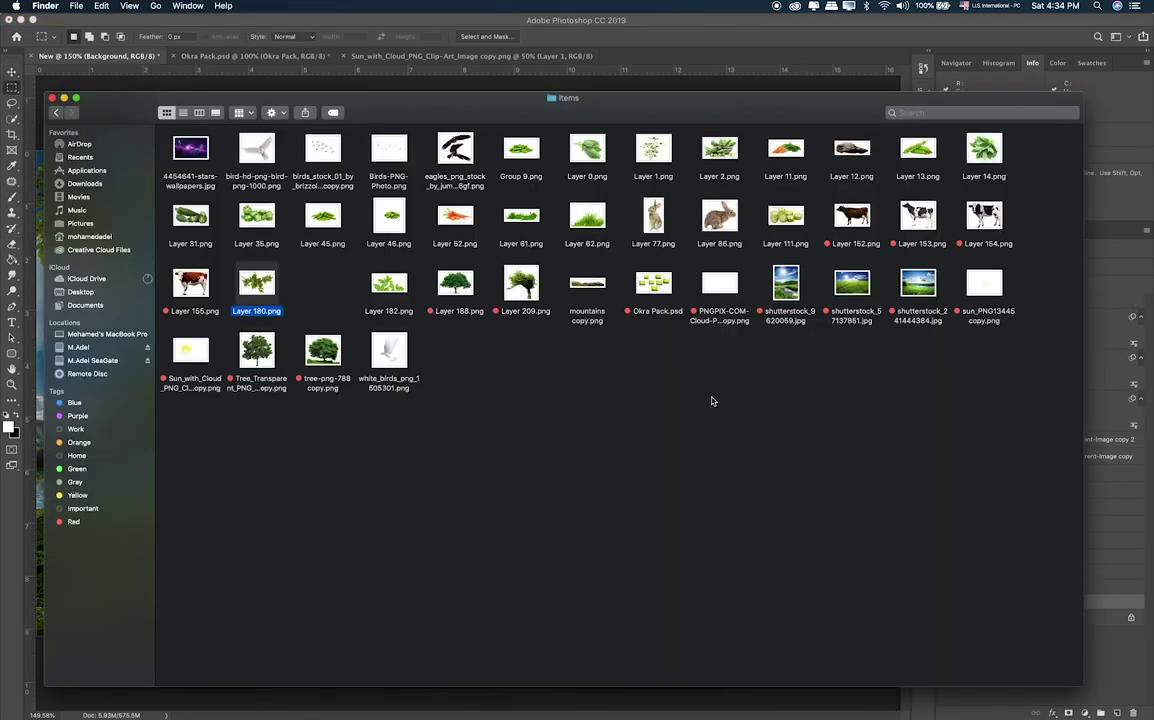
{"action": "left_click", "coordinate": [305, 300]}
{"action": "left_click", "coordinate": [259, 289]}
{"action": "right_click", "coordinate": [259, 289]}
{"action": "left_click", "coordinate": [362, 274]}
{"action": "left_click", "coordinate": [392, 281]}
{"action": "right_click", "coordinate": [393, 279]}
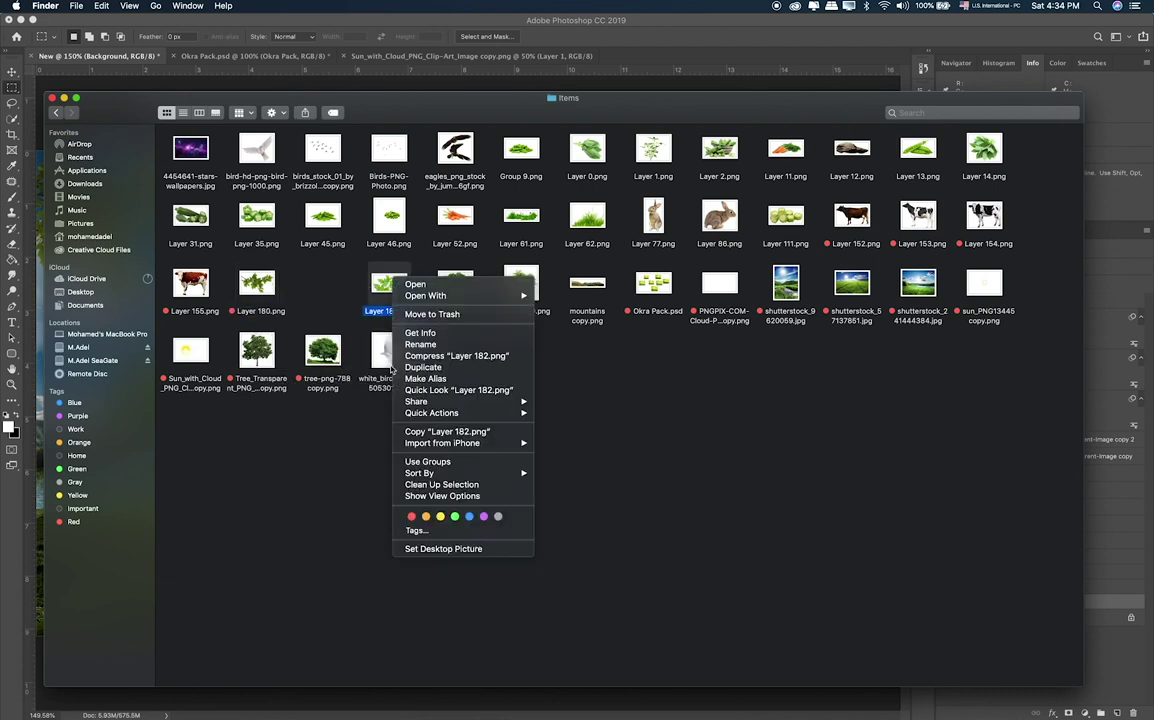
{"action": "left_click", "coordinate": [411, 515]}
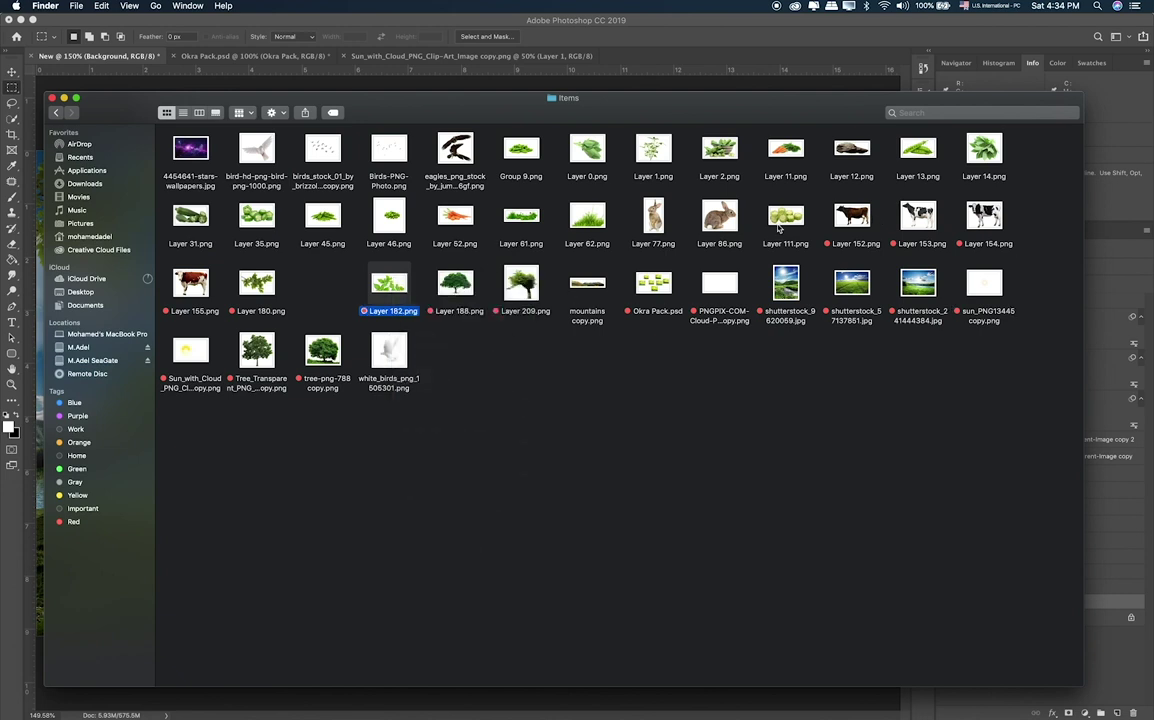
Quick Look Layer 62.png, then drag the dove image bird-hd-png-bird-png-1000.png onto the Photoshop canvas.
{"action": "left_click", "coordinate": [789, 214]}
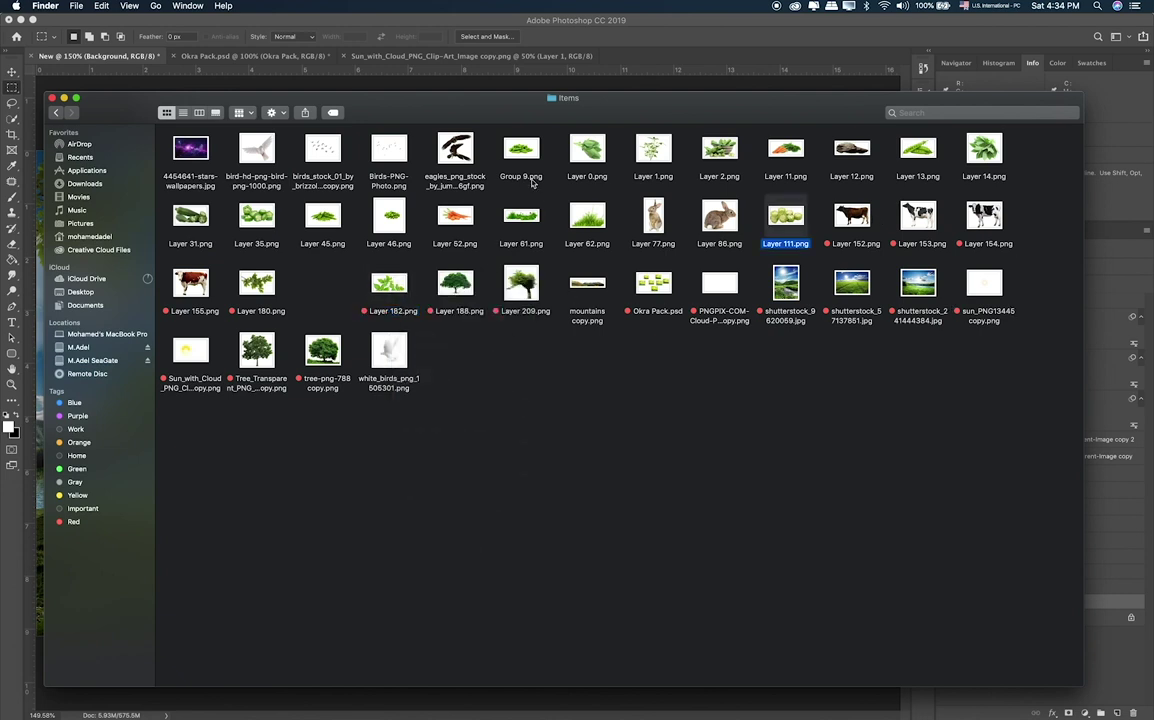
{"action": "left_click", "coordinate": [594, 214]}
{"action": "key", "text": "space"}
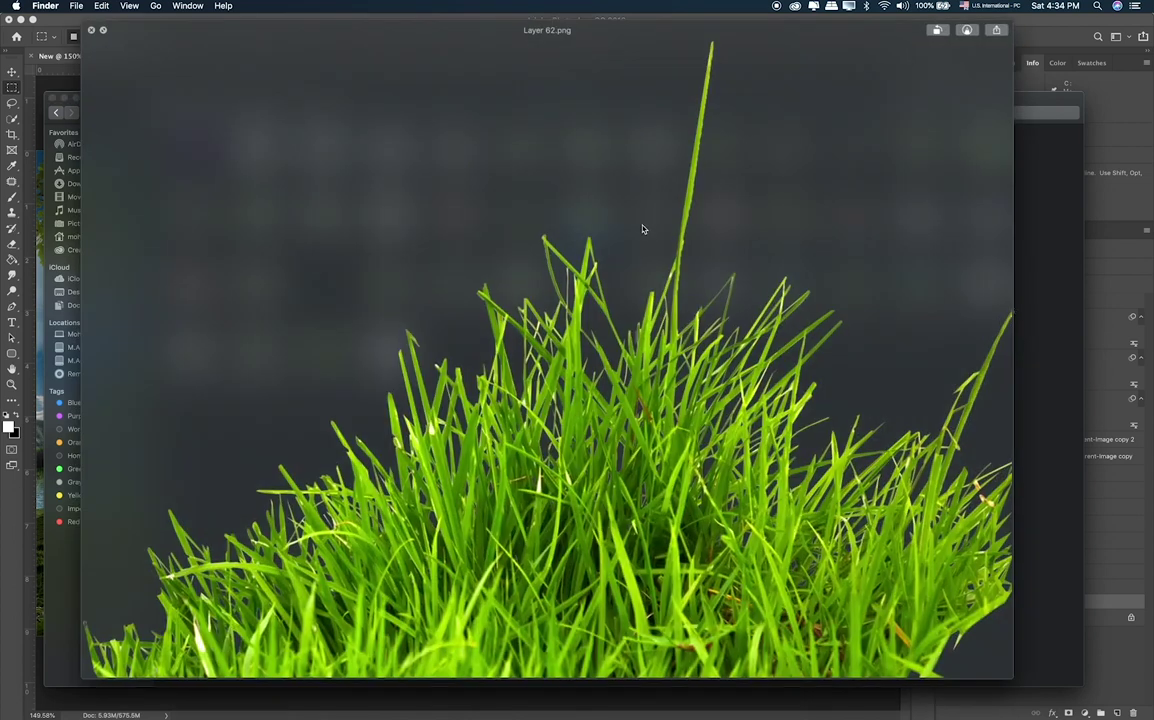
{"action": "key", "text": "space"}
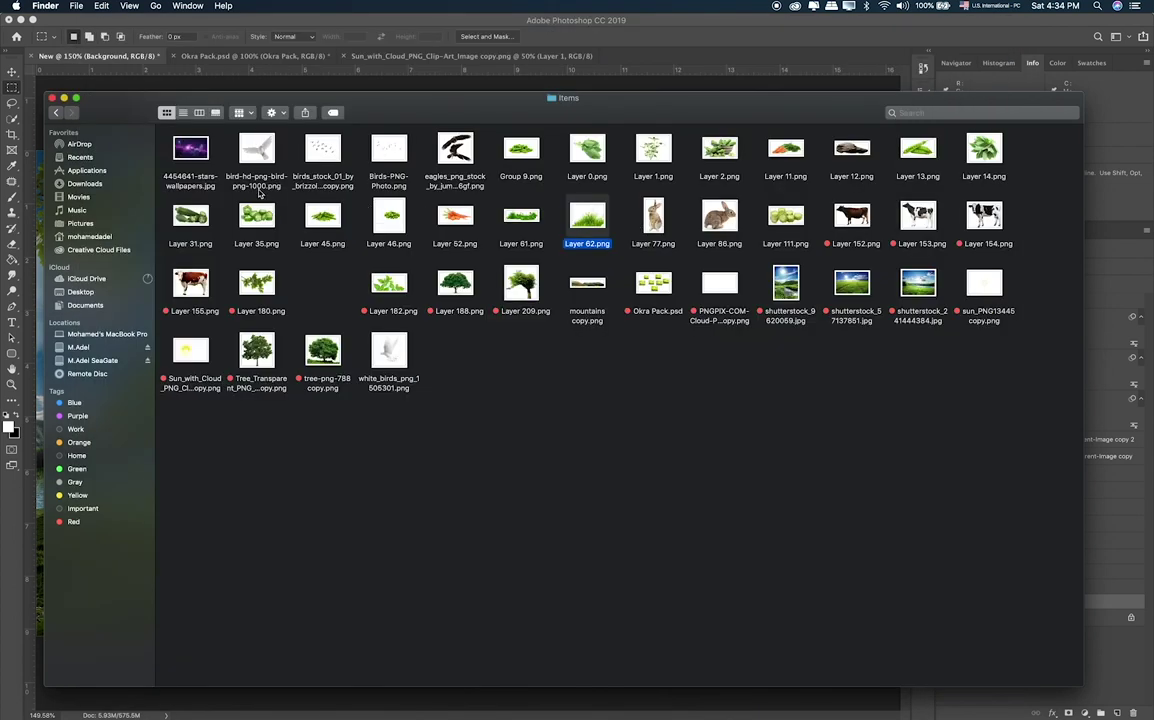
{"action": "left_click", "coordinate": [259, 150]}
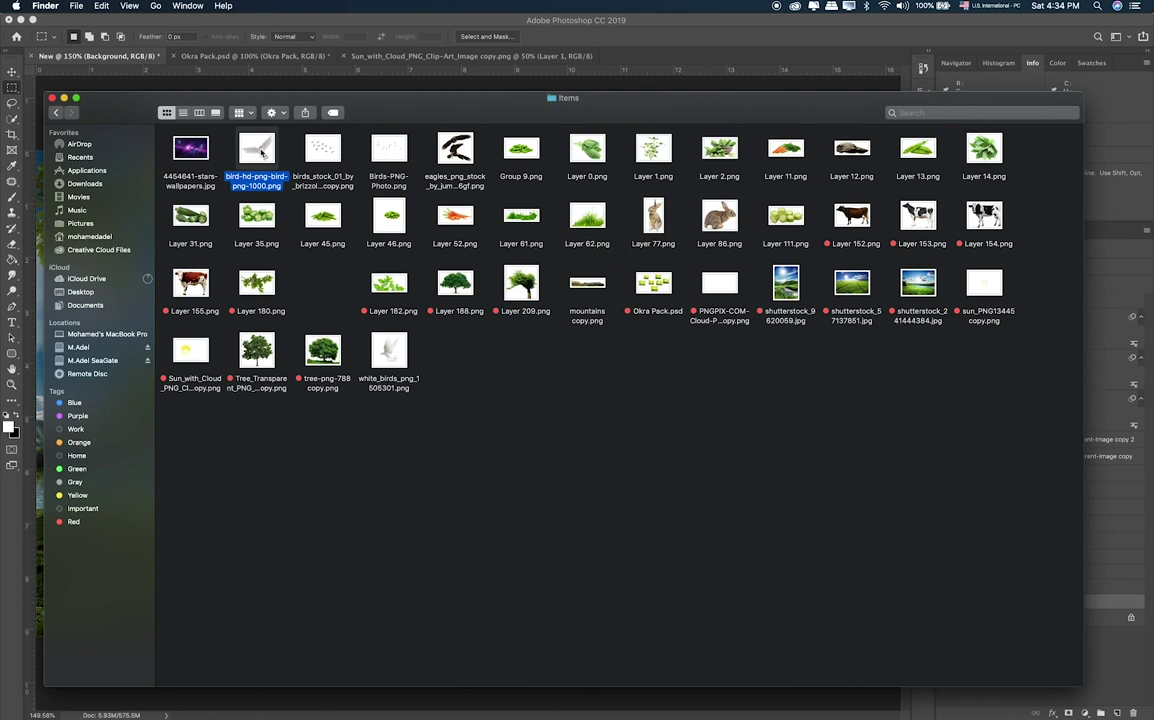
{"action": "left_click_drag", "start_coordinate": [262, 152], "coordinate": [524, 285]}
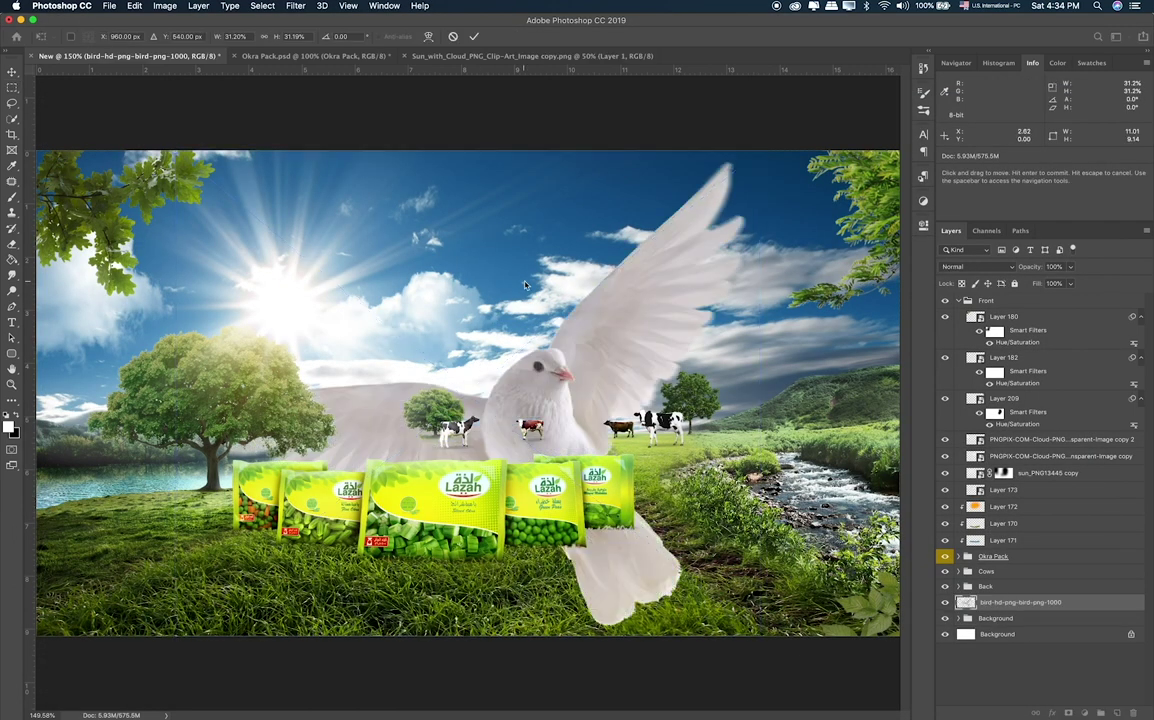
Commit the placed dove, move it to the top of the stack, and group it as Birds.
{"action": "key", "text": "Return"}
{"action": "left_click_drag", "start_coordinate": [1020, 602], "coordinate": [1020, 298]}
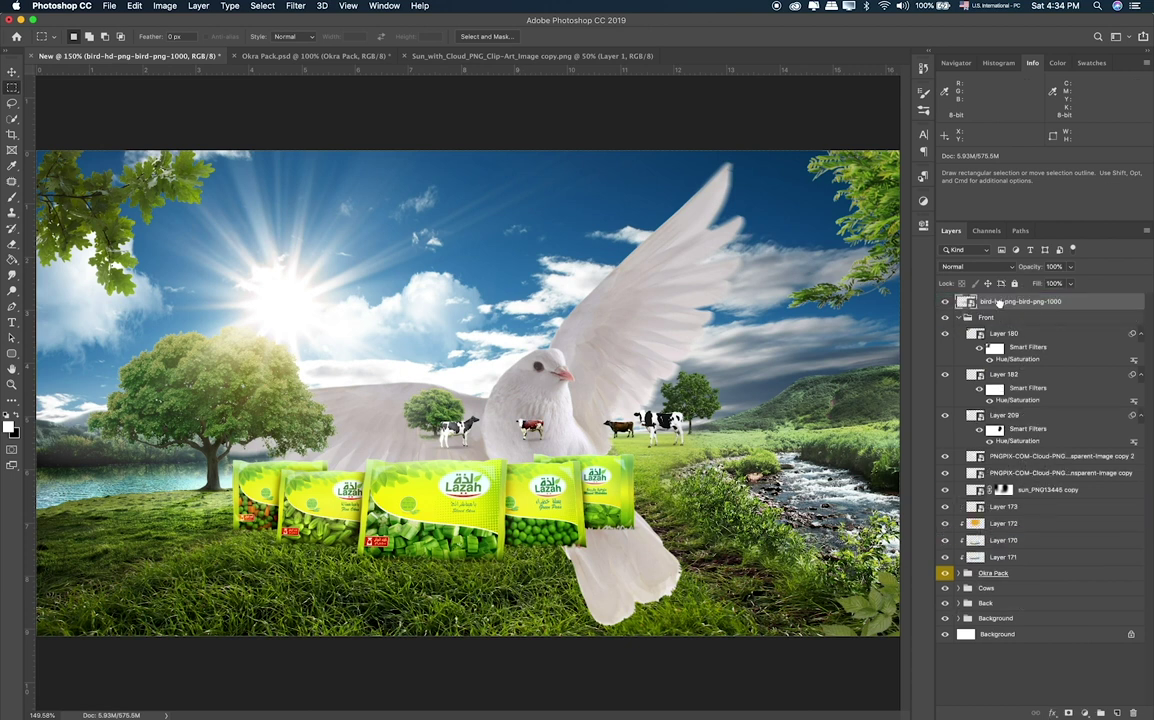
{"action": "left_click", "coordinate": [963, 318]}
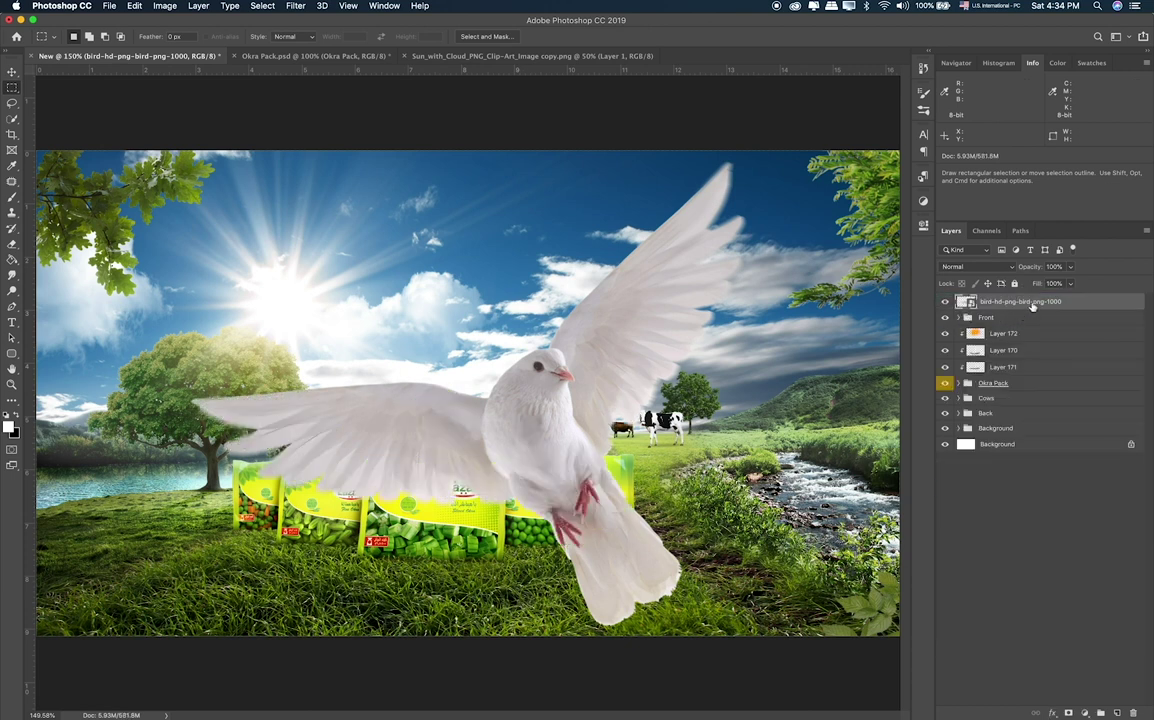
{"action": "key", "text": "super+g"}
{"action": "type", "text": "Birds"}
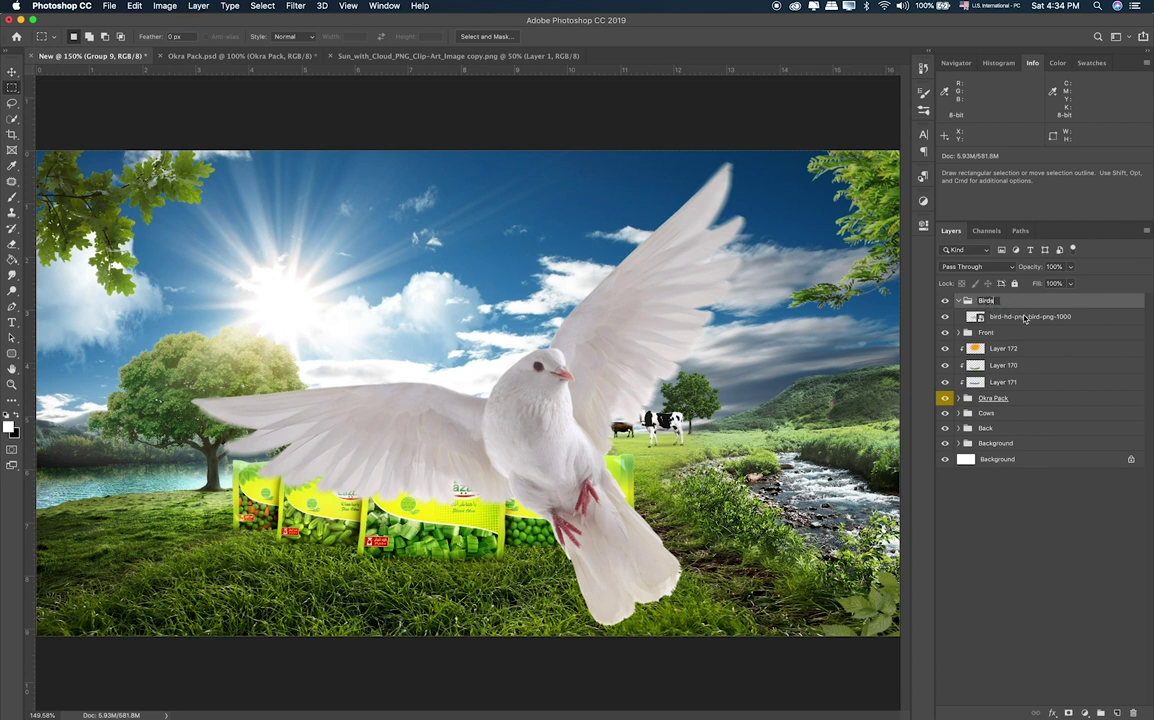
{"action": "key", "text": "Return"}
Scale the dove down and move it to the right side of the sky.
{"action": "left_click", "coordinate": [1022, 318]}
{"action": "key", "text": "super+t"}
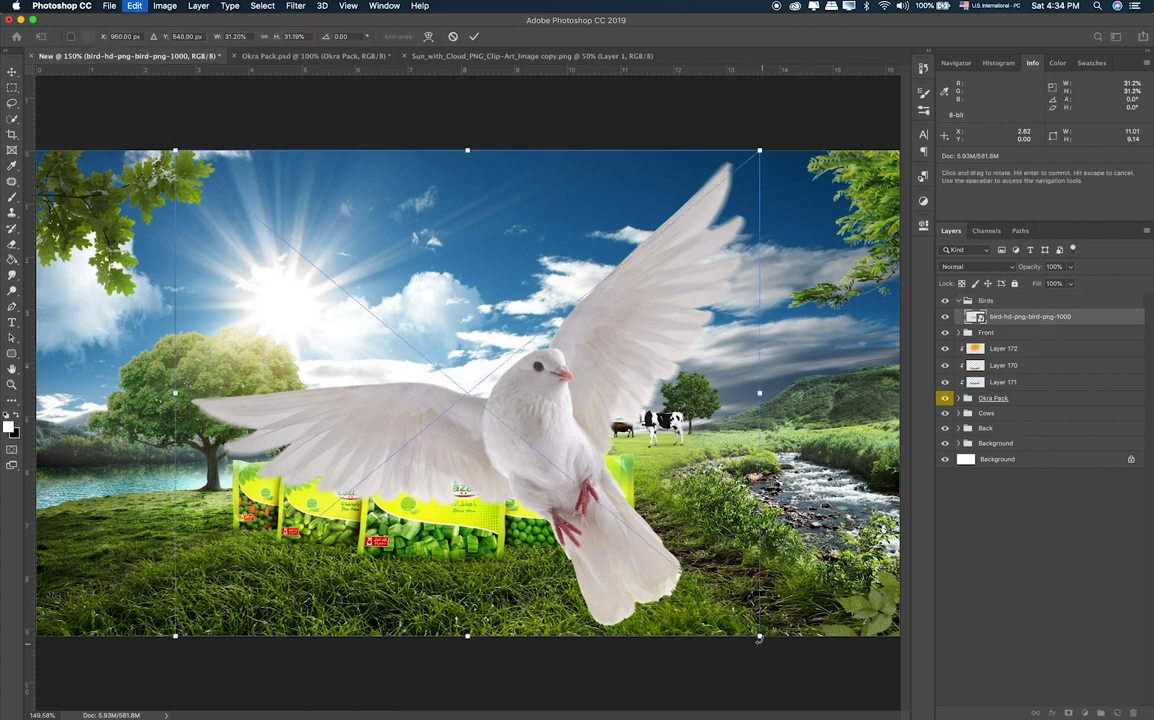
{"action": "left_click_drag", "start_coordinate": [759, 637], "coordinate": [333, 273]}
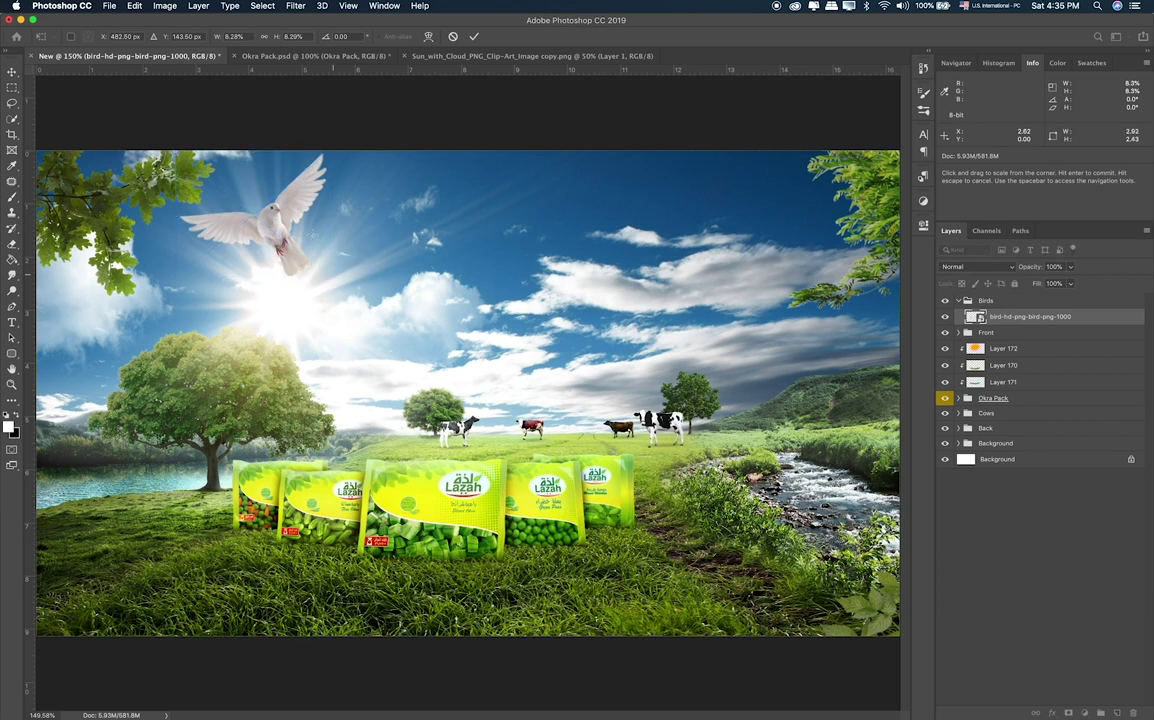
{"action": "key", "text": "Return"}
{"action": "left_click_drag", "start_coordinate": [302, 224], "coordinate": [737, 224]}
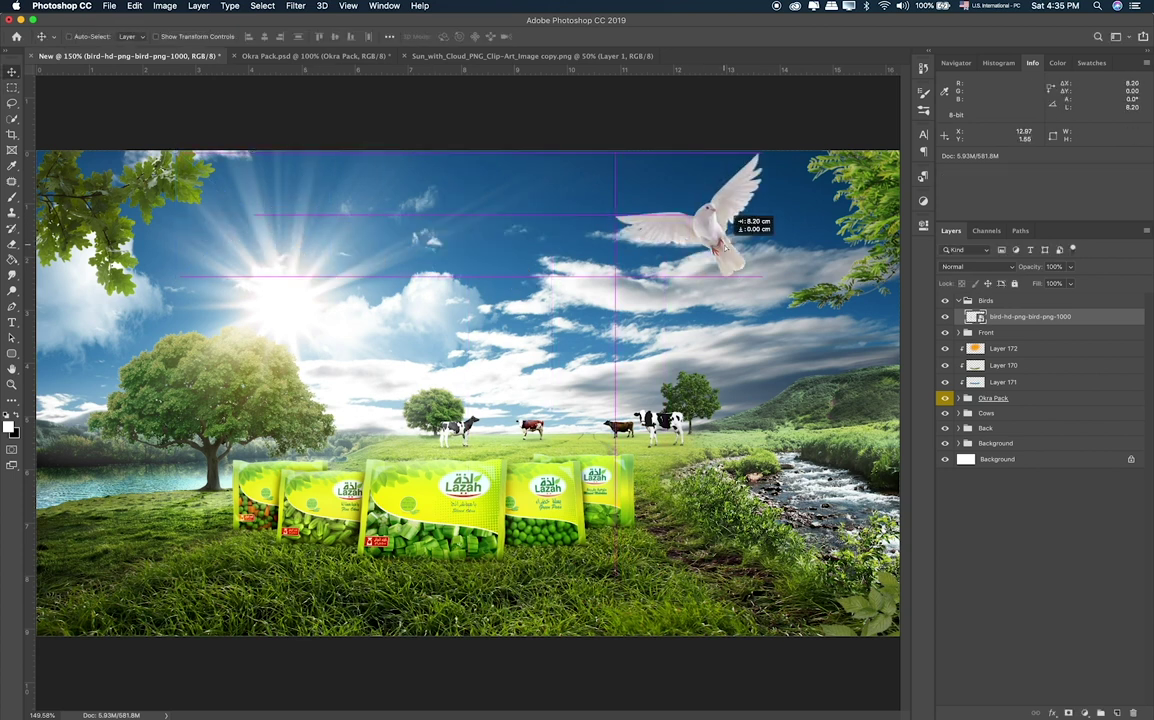
Flip the dove horizontally and fine-tune its size and position in the upper-right sky.
{"action": "key", "text": "ctrl+t"}
{"action": "right_click", "coordinate": [726, 240]}
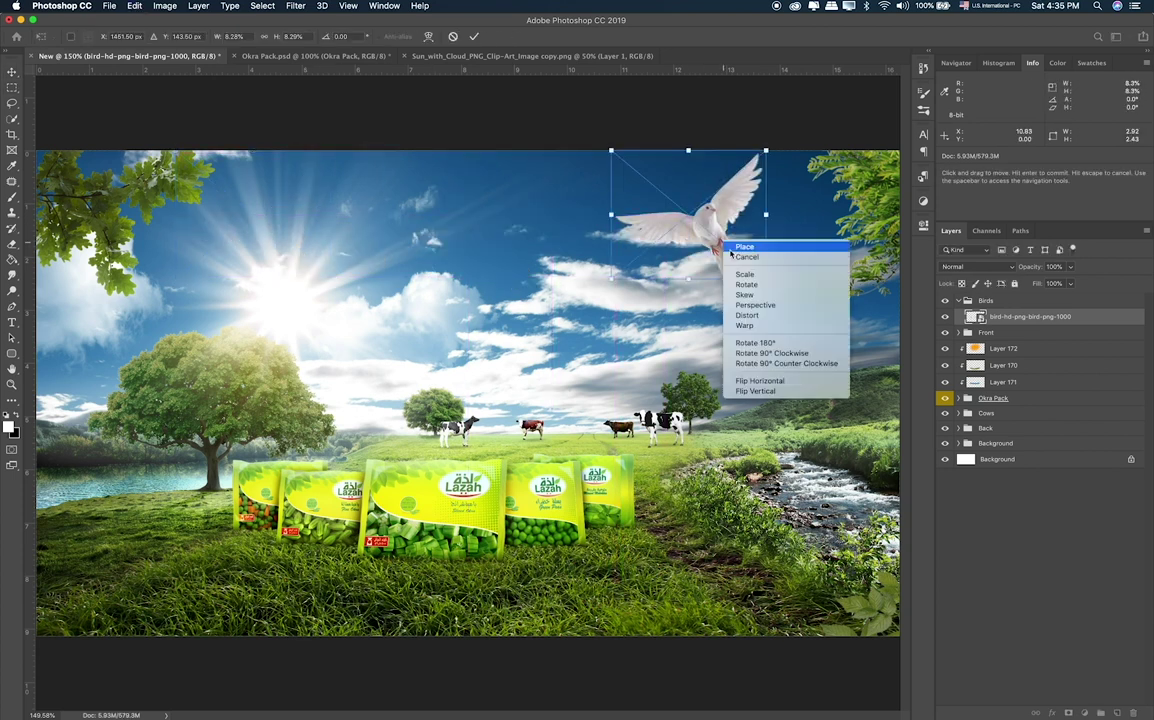
{"action": "left_click", "coordinate": [791, 386]}
{"action": "key", "text": "Return"}
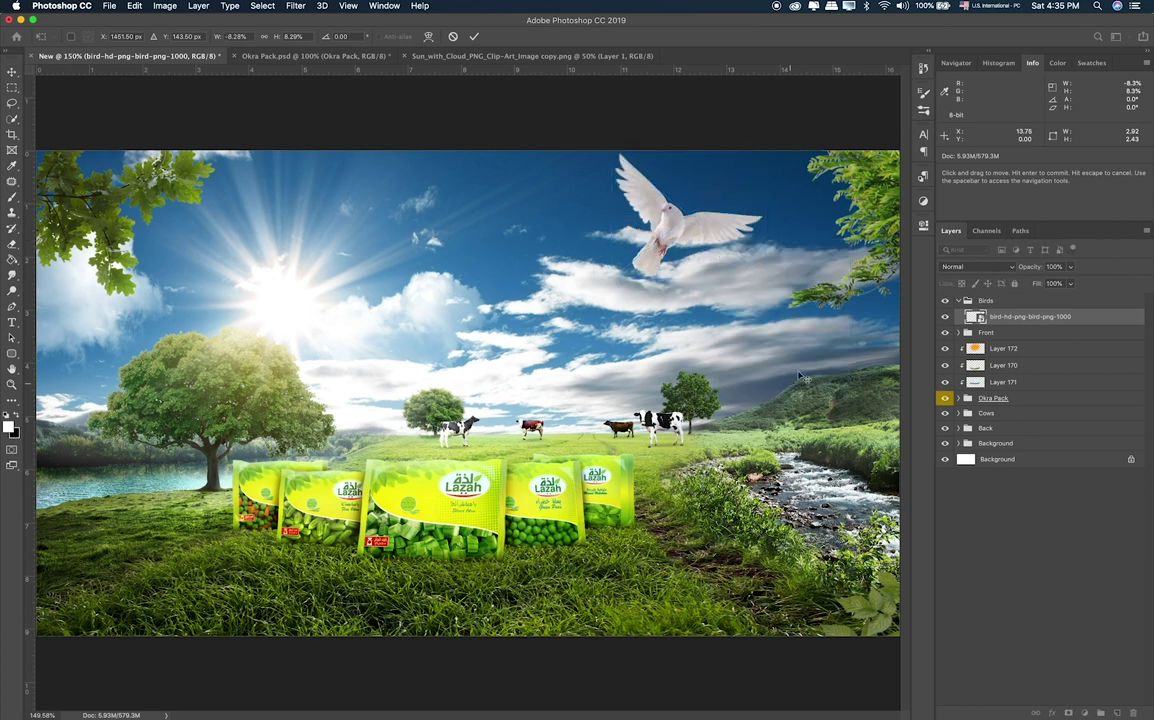
{"action": "mouse_move", "coordinate": [711, 294]}
{"action": "left_mouse_down"}
{"action": "mouse_move", "coordinate": [726, 298]}
{"action": "mouse_move", "coordinate": [724, 282]}
{"action": "mouse_move", "coordinate": [744, 269]}
{"action": "left_mouse_up"}
{"action": "key", "text": "ctrl+t"}
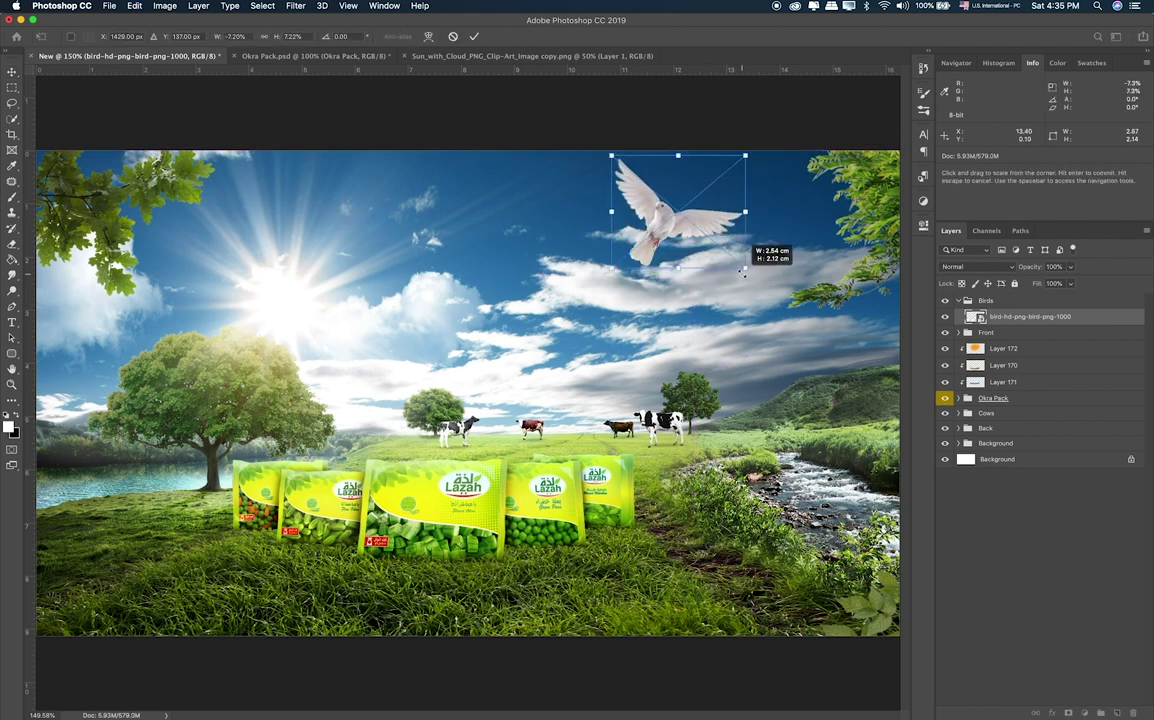
{"action": "key", "text": "Return"}
{"action": "left_click_drag", "start_coordinate": [684, 250], "coordinate": [696, 245]}
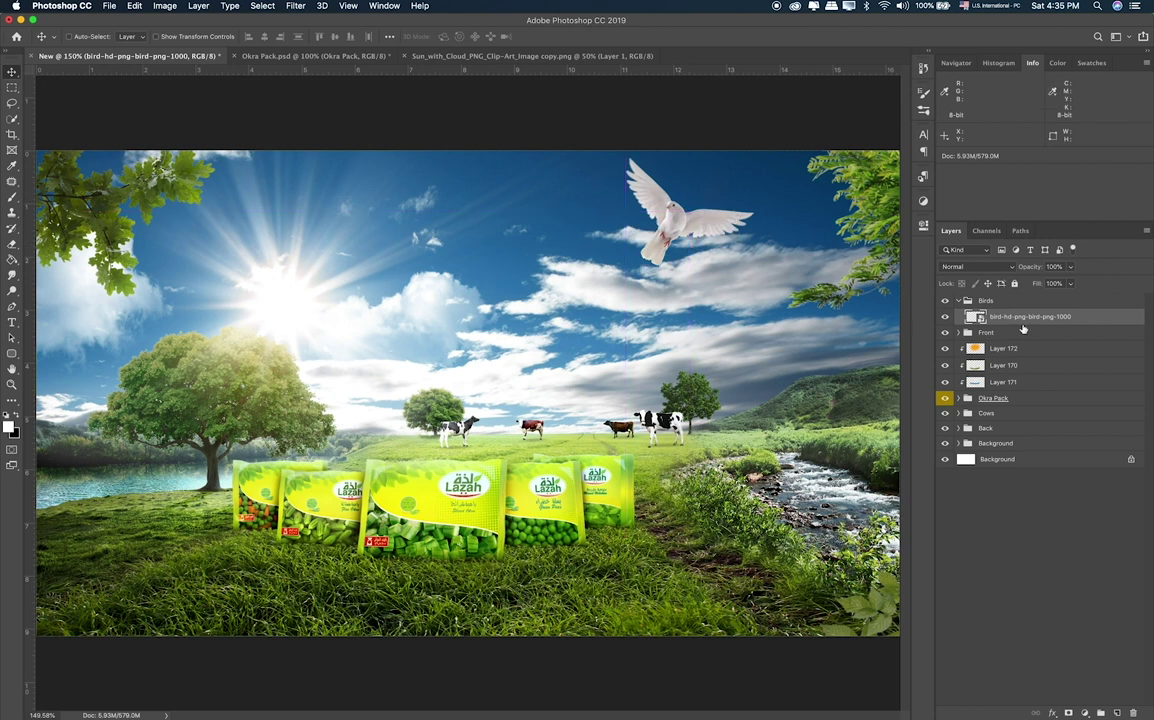
Apply Hue/Saturation to the dove with Hue -11, Saturation -27, Lightness -21.
{"action": "key", "text": "ctrl+u"}
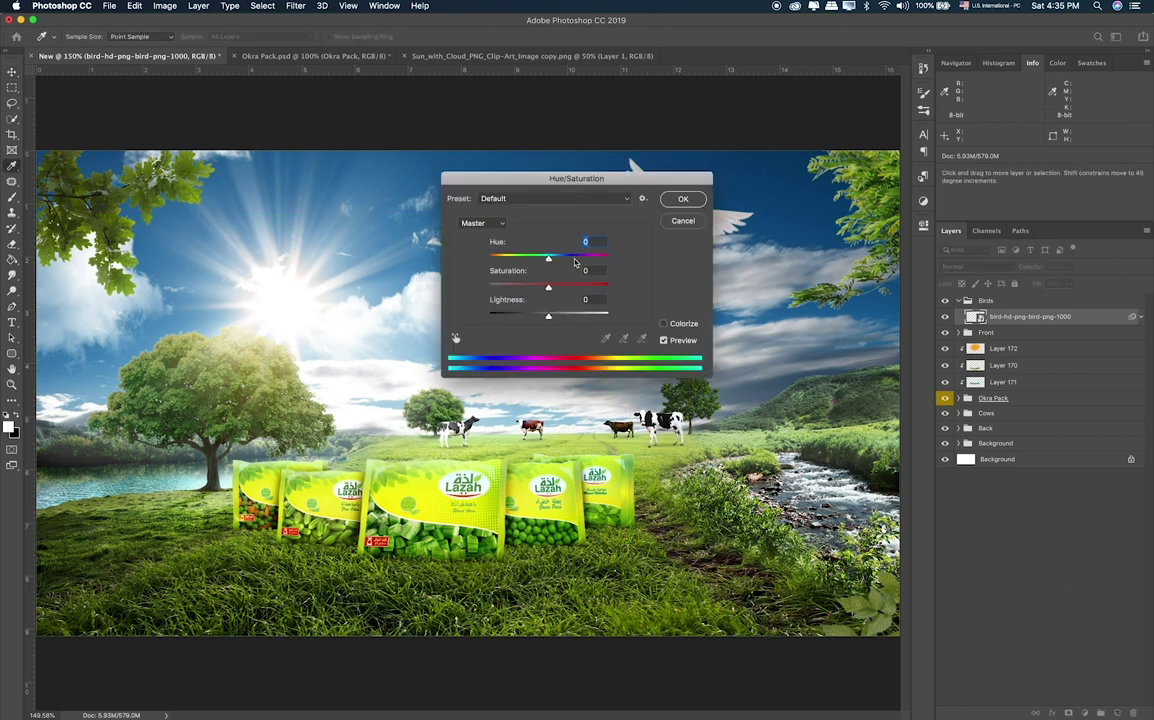
{"action": "left_click_drag", "start_coordinate": [548, 288], "coordinate": [540, 288]}
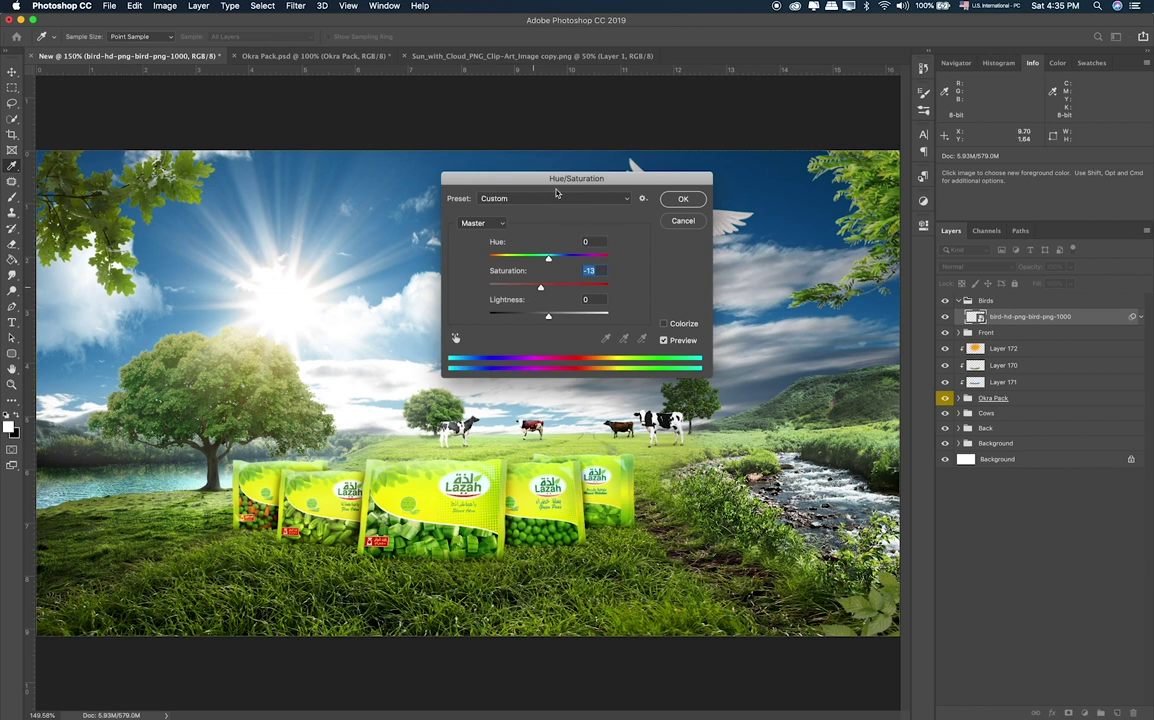
{"action": "left_click_drag", "start_coordinate": [556, 188], "coordinate": [438, 183]}
{"action": "left_click_drag", "start_coordinate": [422, 283], "coordinate": [423, 256]}
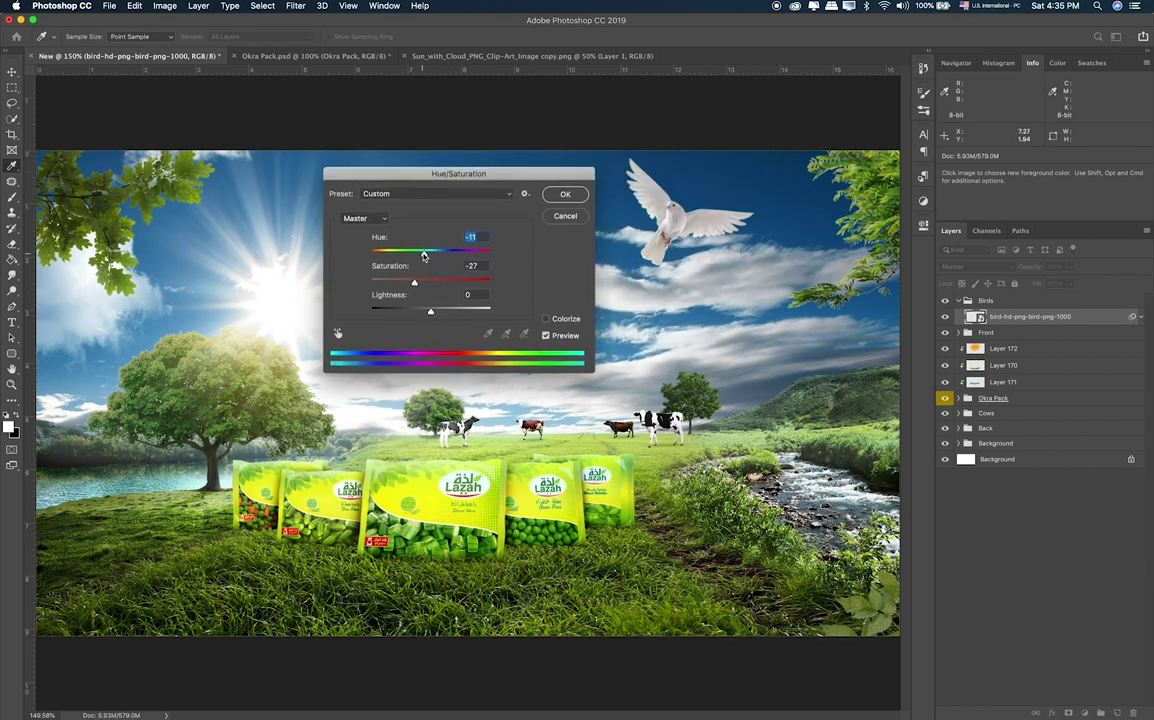
{"action": "left_click_drag", "start_coordinate": [427, 315], "coordinate": [424, 315]}
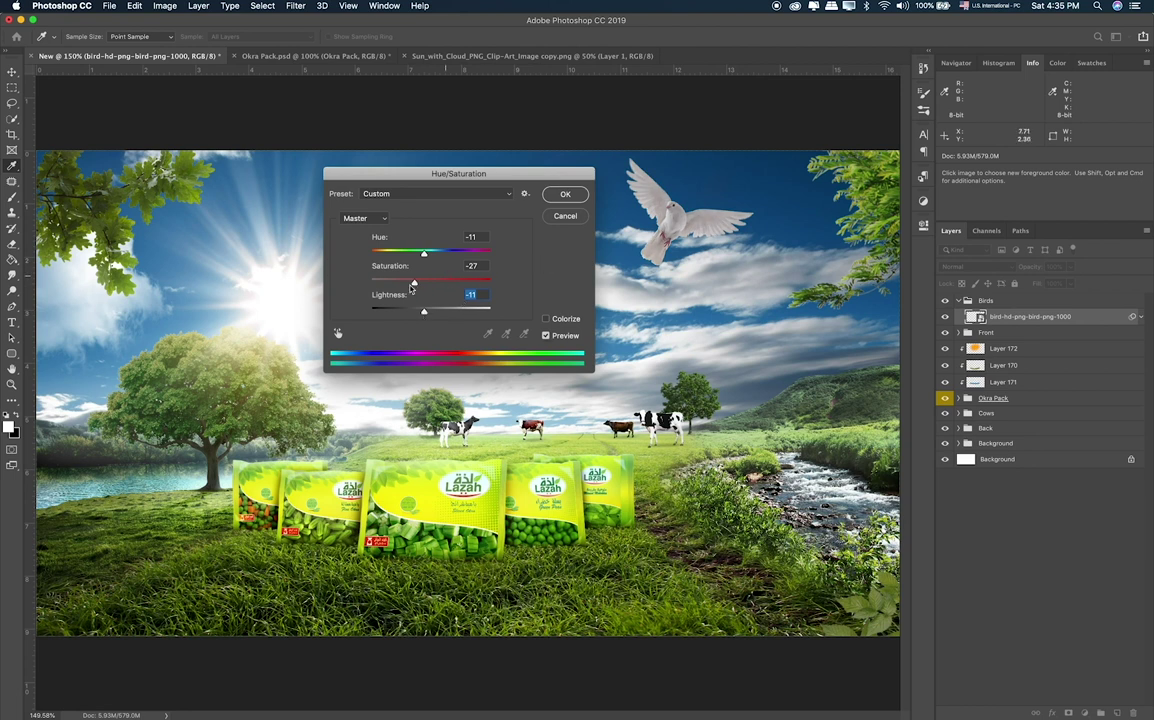
{"action": "left_click", "coordinate": [411, 311]}
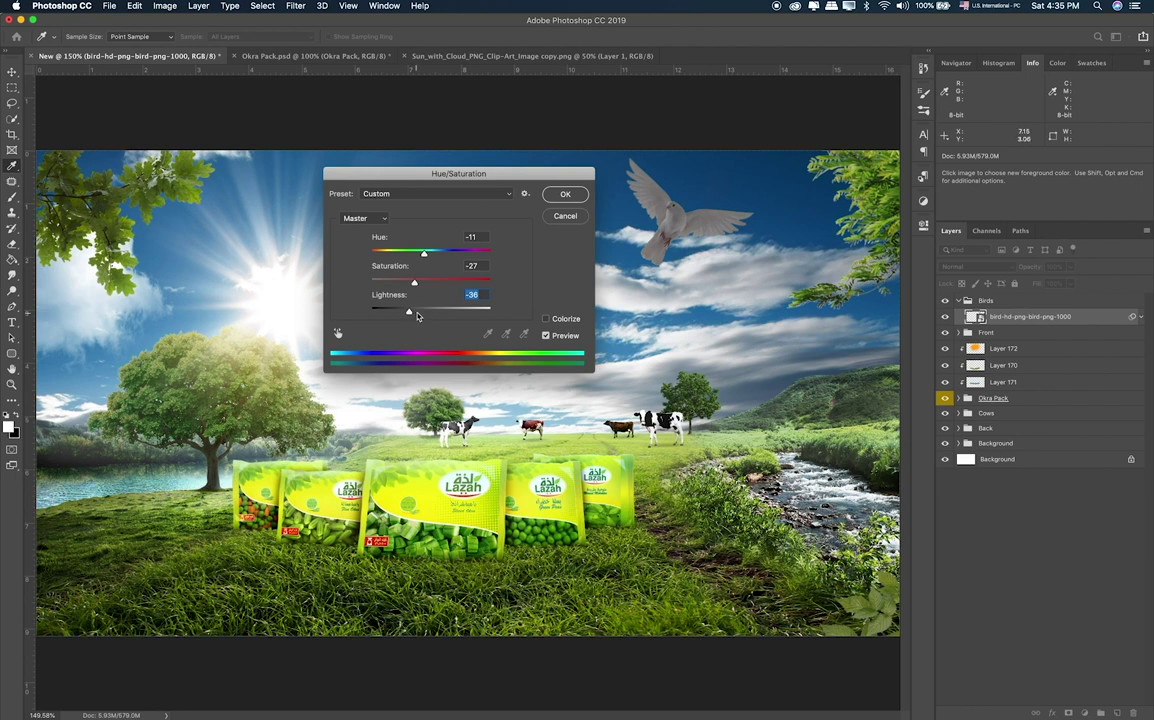
{"action": "left_click", "coordinate": [419, 312]}
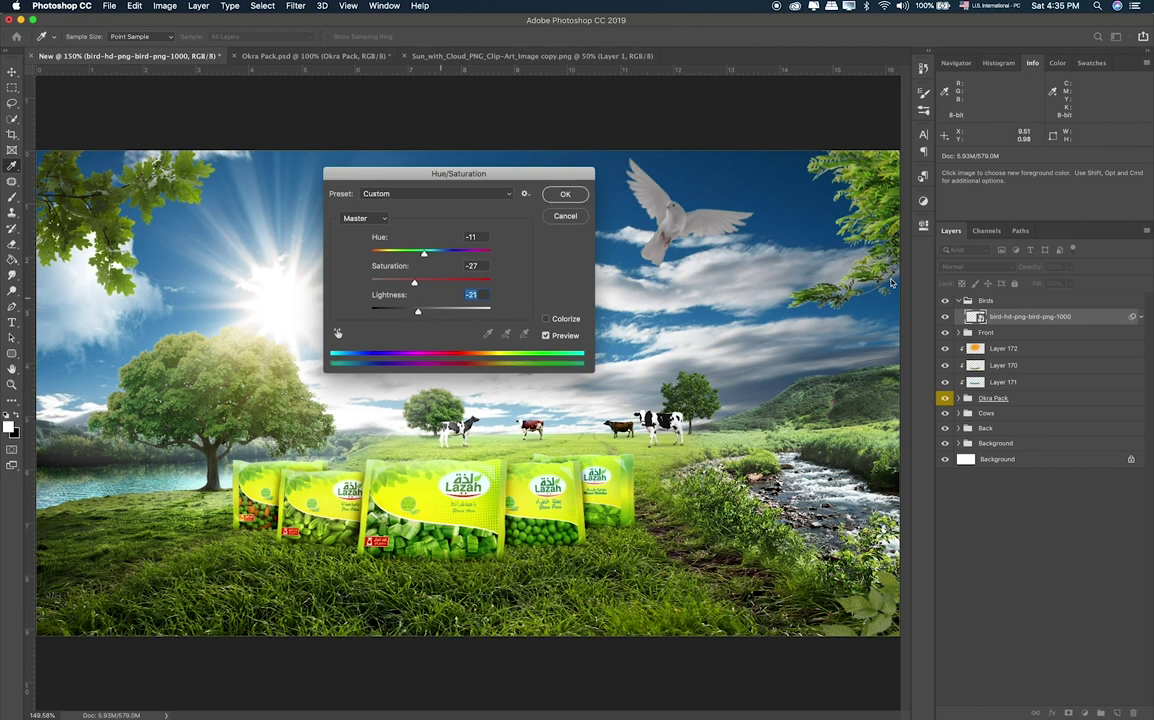
{"action": "key", "text": "Return"}
{"action": "left_click", "coordinate": [996, 331]}
{"action": "key", "text": "b"}
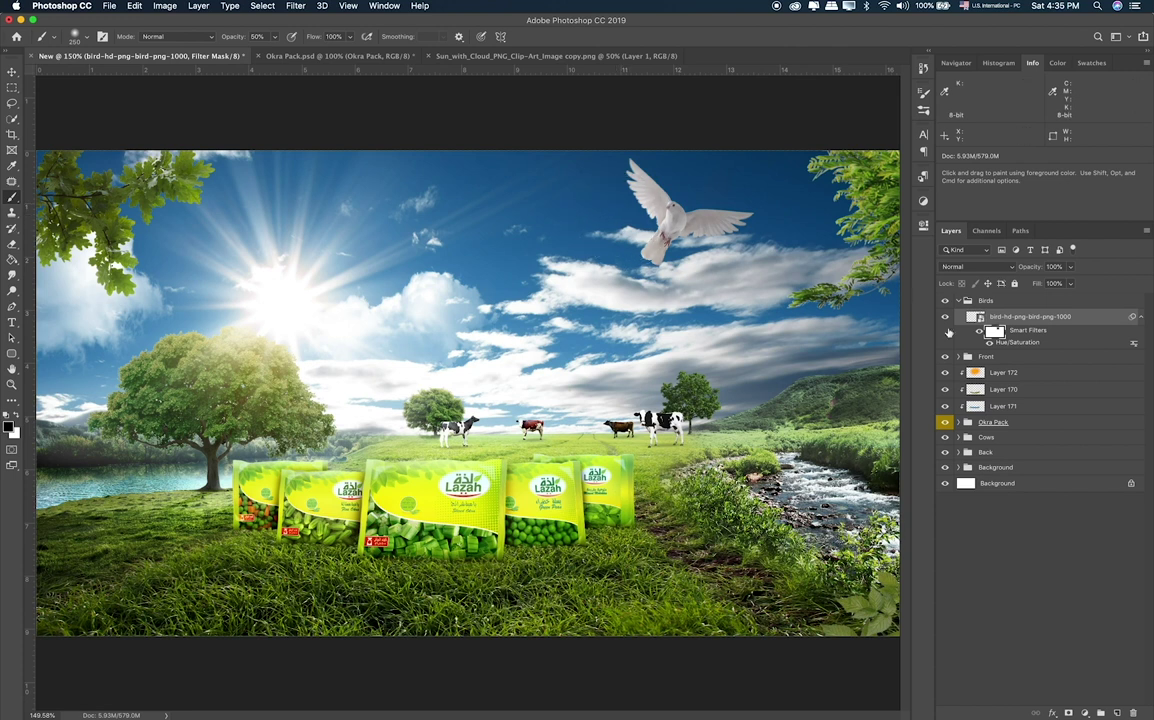
Abandon a first Motion Blur attempt and convert the dove layer to a Smart Object.
{"action": "left_click", "coordinate": [1020, 318]}
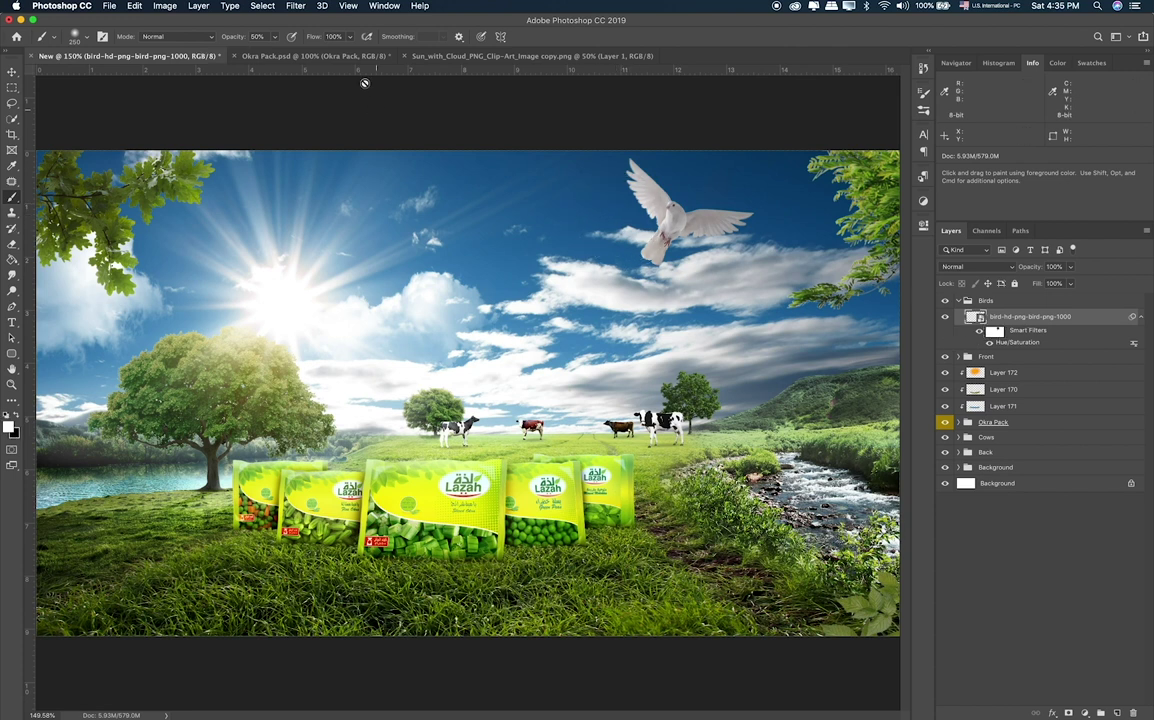
{"action": "left_click", "coordinate": [296, 5]}
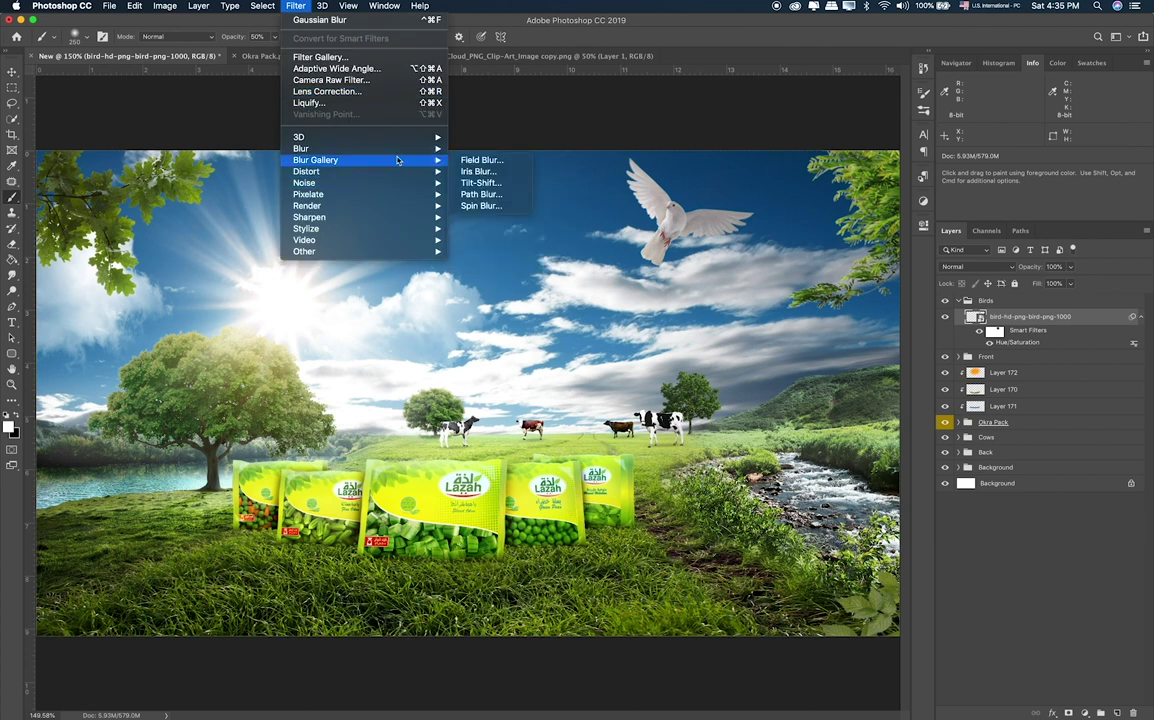
{"action": "mouse_move", "coordinate": [301, 148]}
{"action": "left_click", "coordinate": [486, 217]}
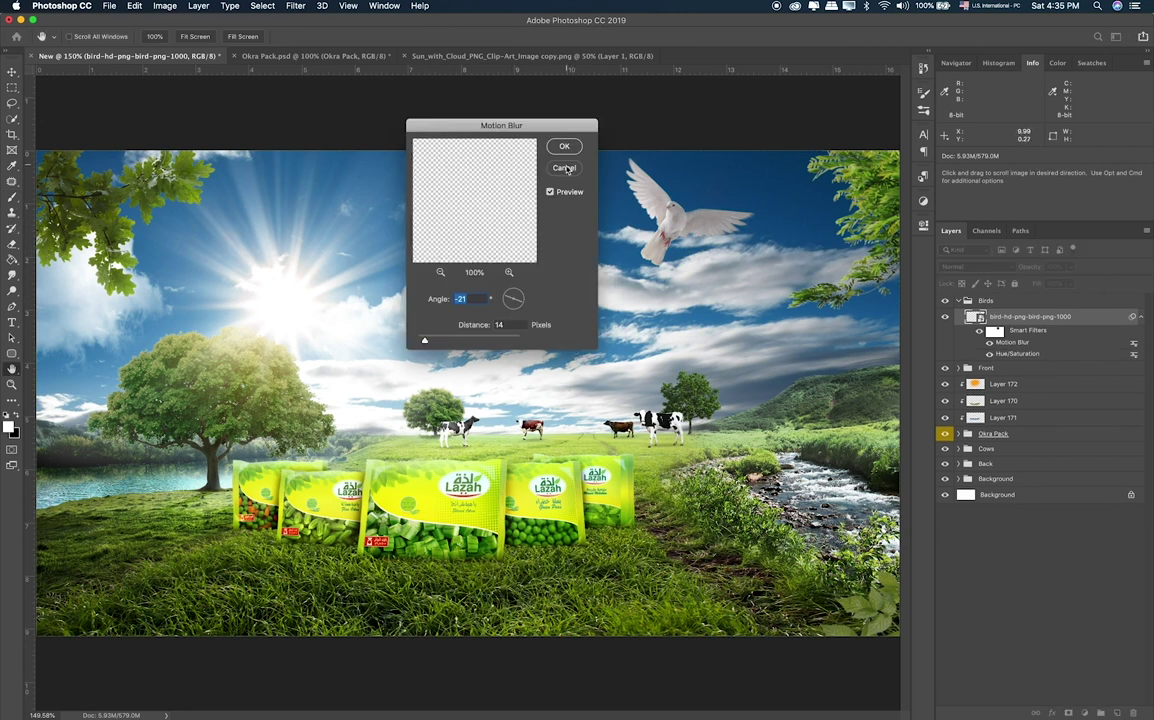
{"action": "key", "text": "Return"}
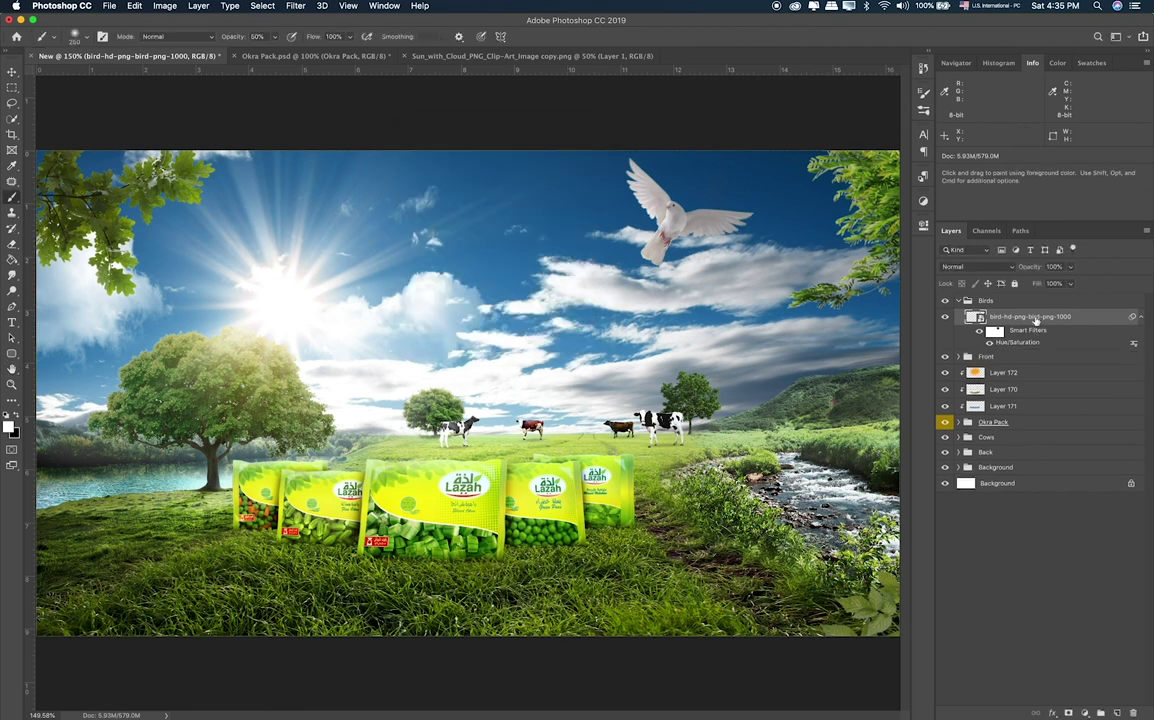
{"action": "right_click", "coordinate": [1043, 318]}
{"action": "left_click", "coordinate": [933, 315]}
Apply a 58° Motion Blur smart filter to the dove and target its filter mask with a smaller brush.
{"action": "left_click", "coordinate": [297, 6]}
{"action": "mouse_move", "coordinate": [301, 148]}
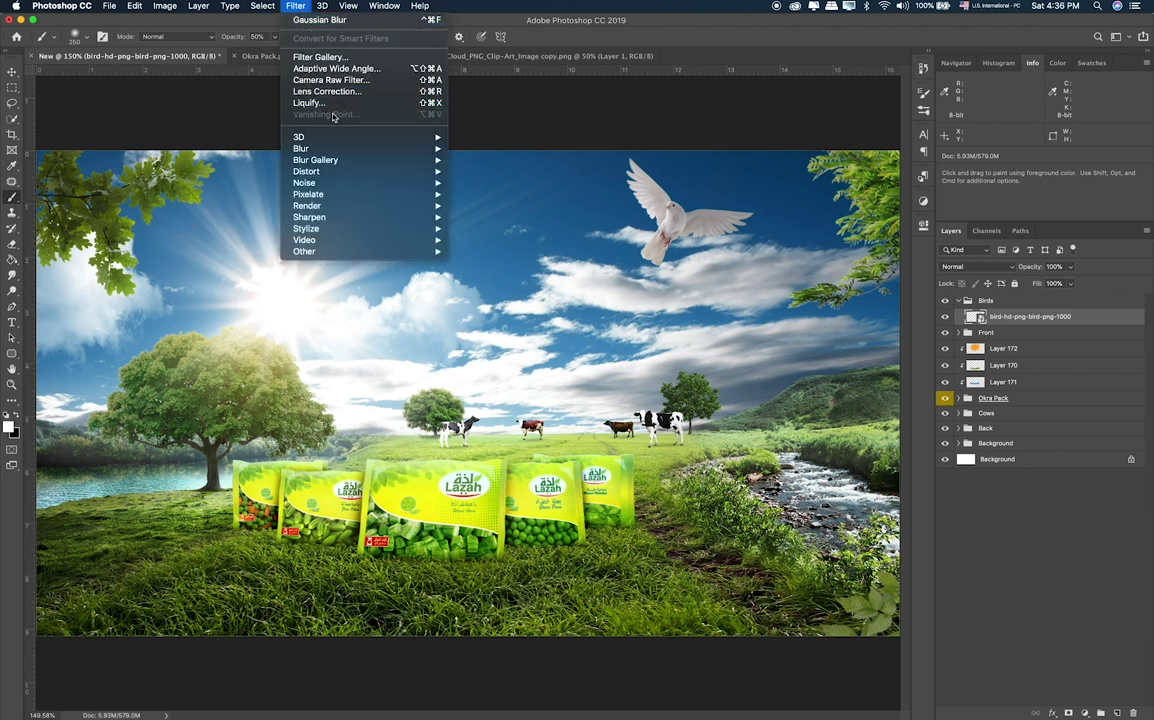
{"action": "left_click", "coordinate": [486, 217]}
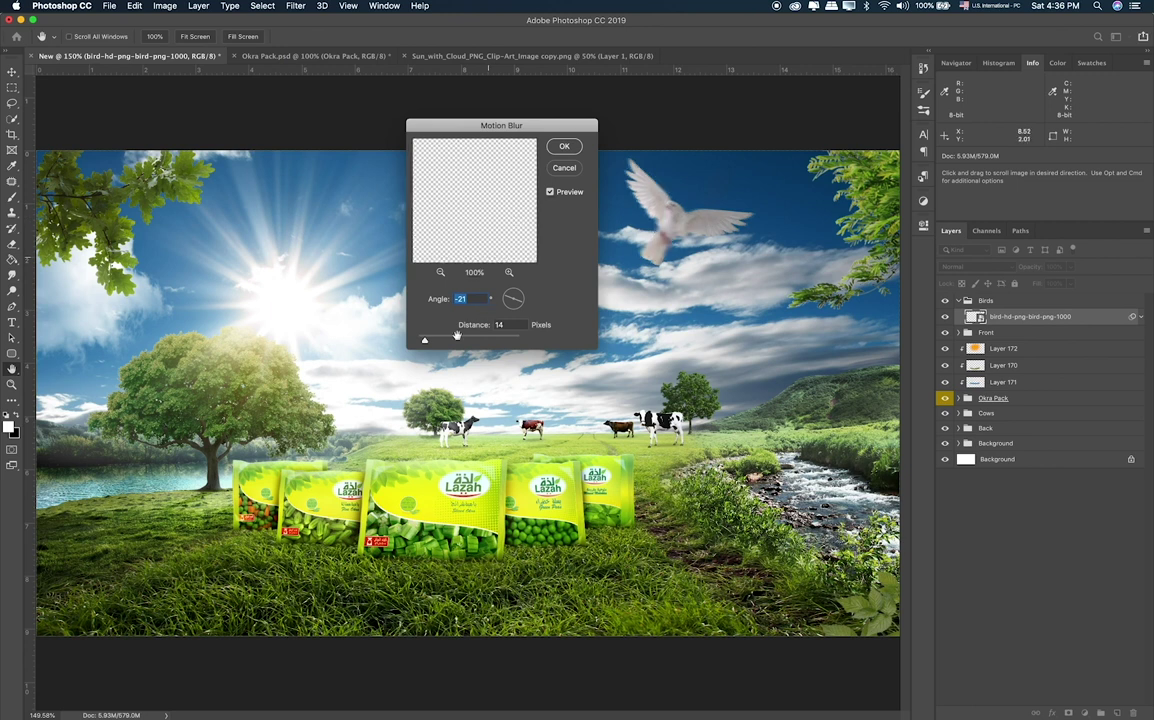
{"action": "left_click_drag", "start_coordinate": [510, 300], "coordinate": [518, 295]}
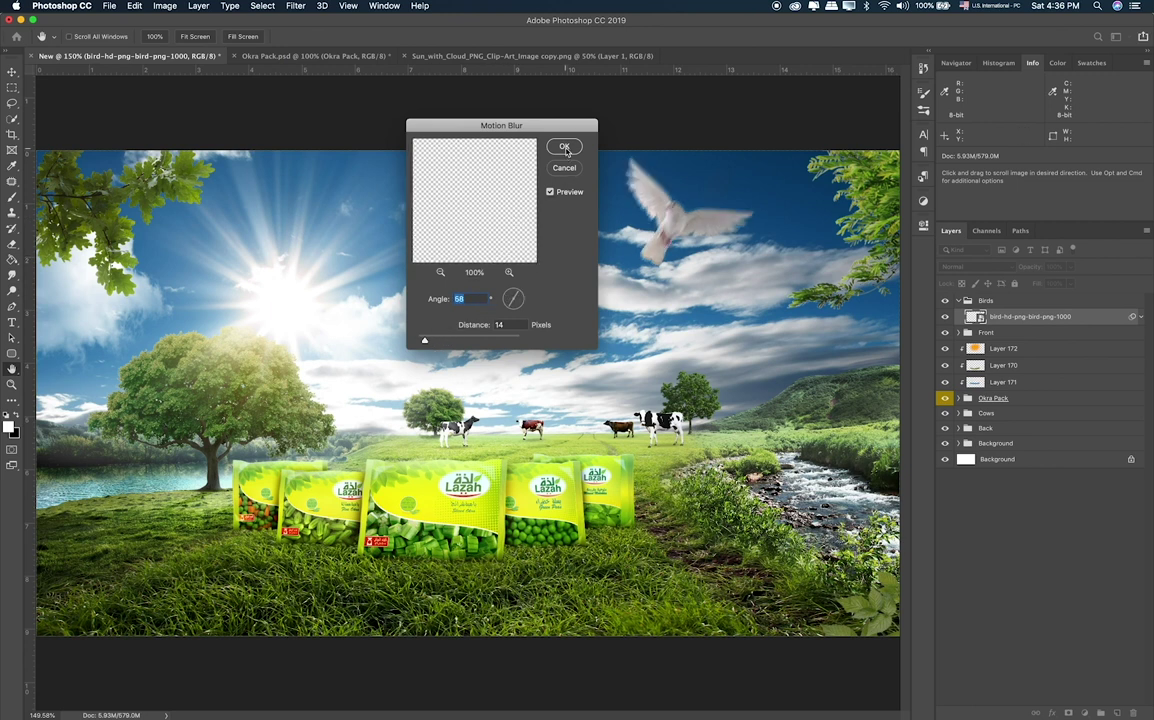
{"action": "key", "text": "Return"}
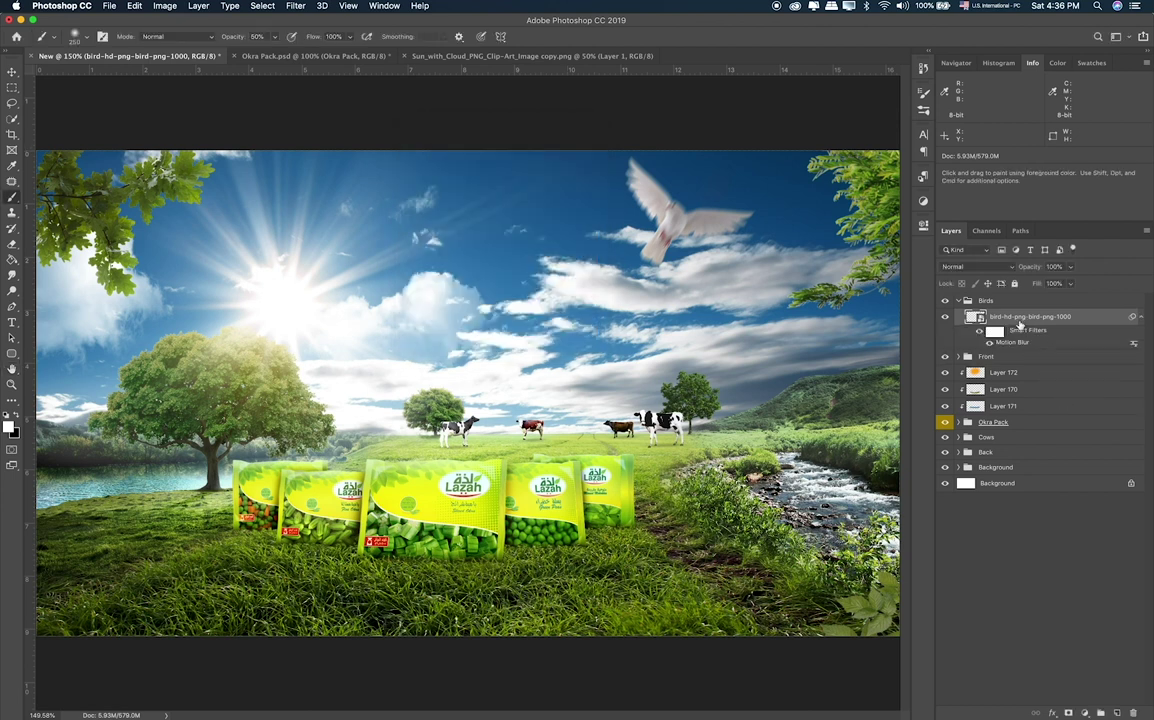
{"action": "left_click", "coordinate": [995, 331]}
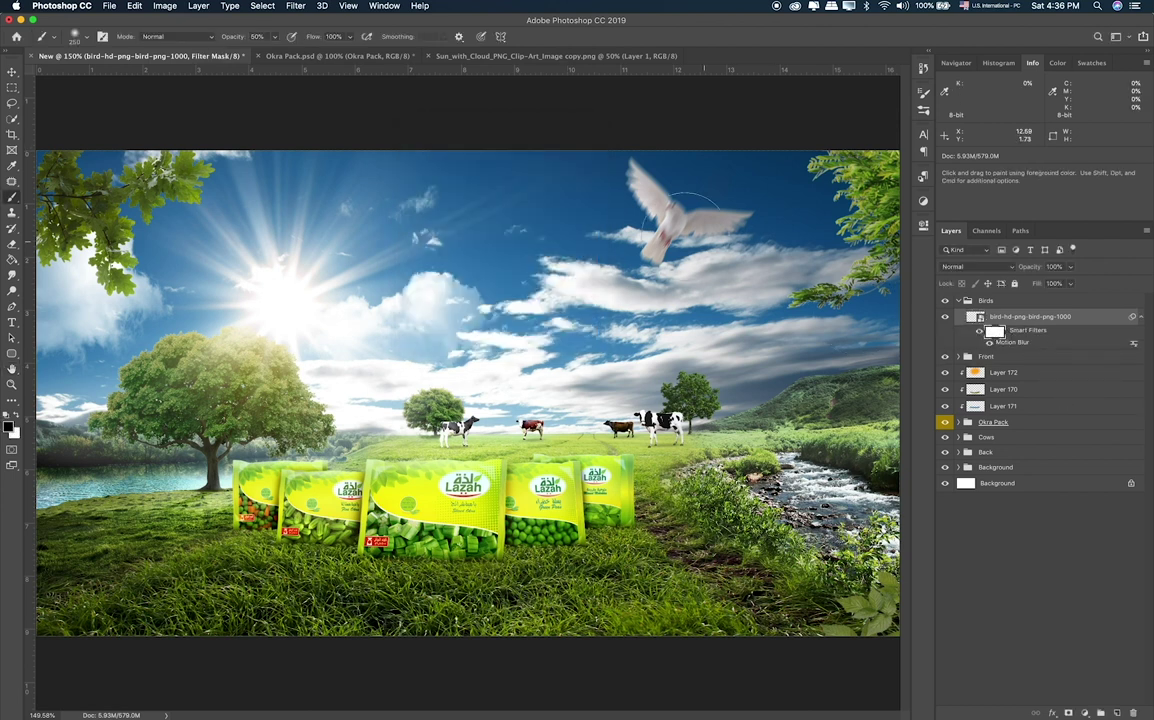
{"action": "key", "text": "bracketleft"}
{"action": "key", "text": "bracketleft"}
Paint sky blue on a new layer clipped to the dove, in Overlay mode at 55% opacity.
{"action": "left_click", "coordinate": [1117, 713]}
{"action": "key", "text": "x"}
{"action": "left_click", "coordinate": [1047, 323], "text": "alt"}
{"action": "left_click", "coordinate": [758, 205], "text": "alt"}
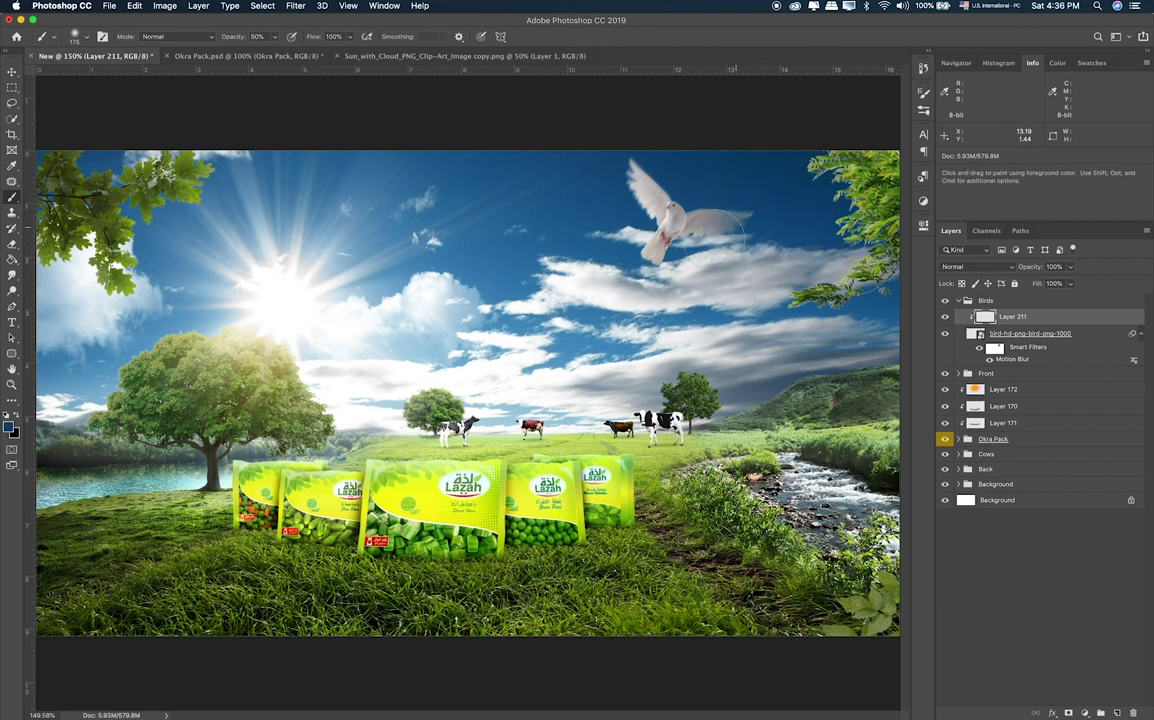
{"action": "left_click_drag", "start_coordinate": [728, 228], "coordinate": [640, 215]}
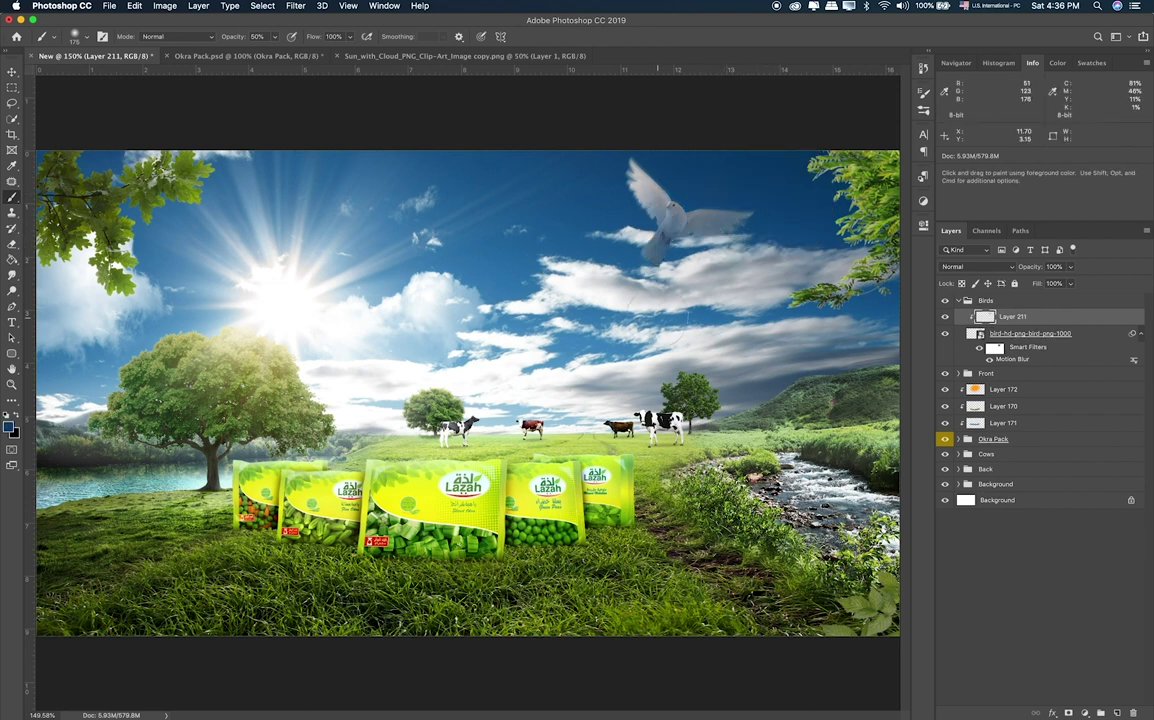
{"action": "key", "text": "v"}
{"action": "key", "text": "shift+plus"}
{"action": "key", "text": "shift+plus"}
{"action": "key", "text": "shift+plus"}
{"action": "key", "text": "shift+plus"}
{"action": "key", "text": "shift+plus"}
{"action": "key", "text": "shift+plus"}
{"action": "key", "text": "shift+plus"}
{"action": "key", "text": "shift+plus"}
{"action": "key", "text": "shift+plus"}
{"action": "key", "text": "shift+plus"}
{"action": "key", "text": "shift+plus"}
{"action": "key", "text": "shift+plus"}
{"action": "key", "text": "shift+plus"}
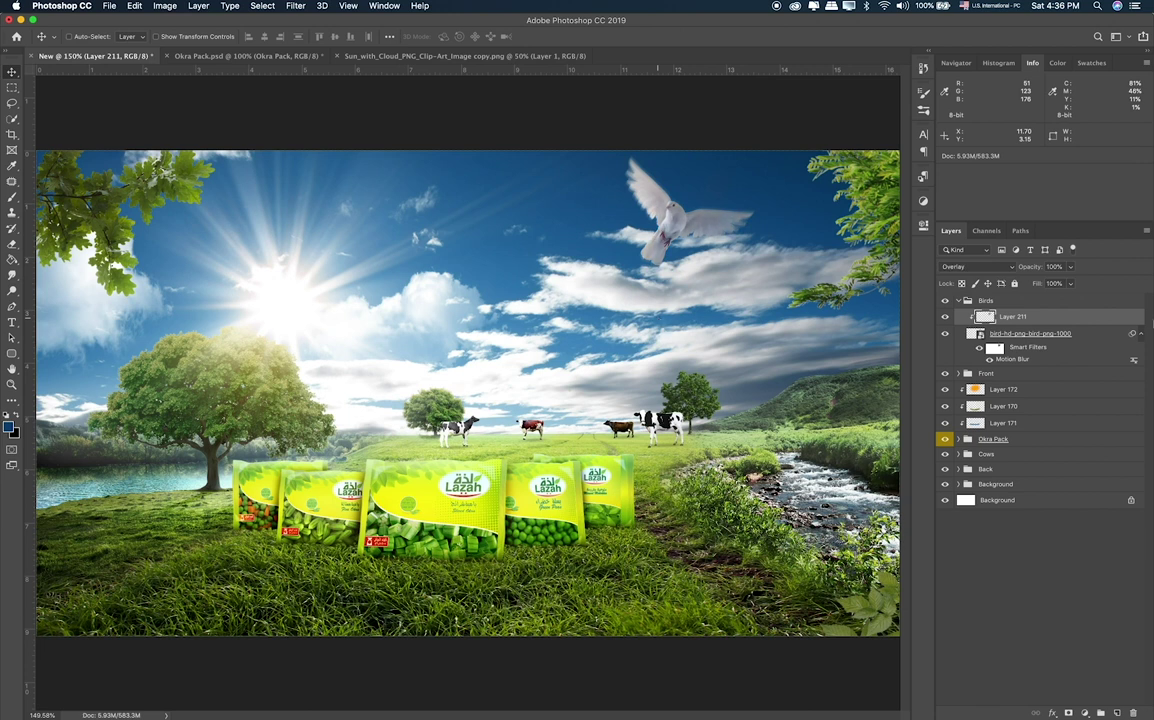
{"action": "left_click_drag", "start_coordinate": [1070, 266], "coordinate": [1046, 285]}
{"action": "key", "text": "Return"}
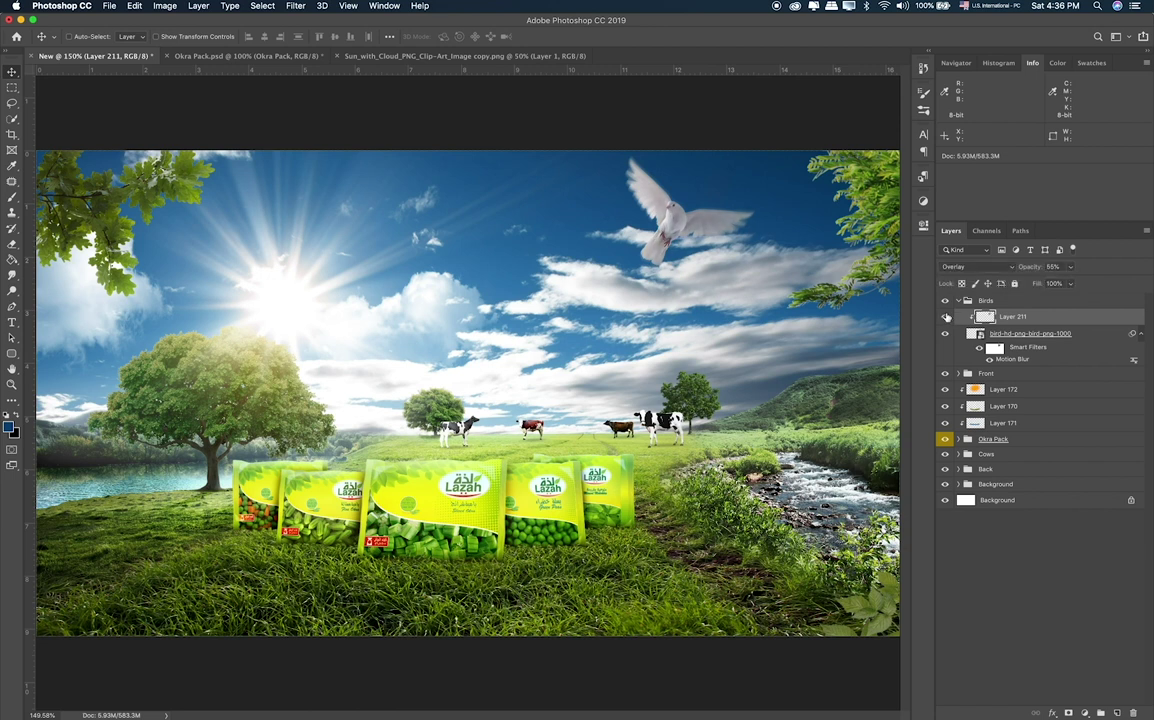
Preview Birds-PNG-Photo.png in the Items folder and drag it into the Photoshop composition.
{"action": "key", "text": "m"}
{"action": "key", "text": "super+Tab"}
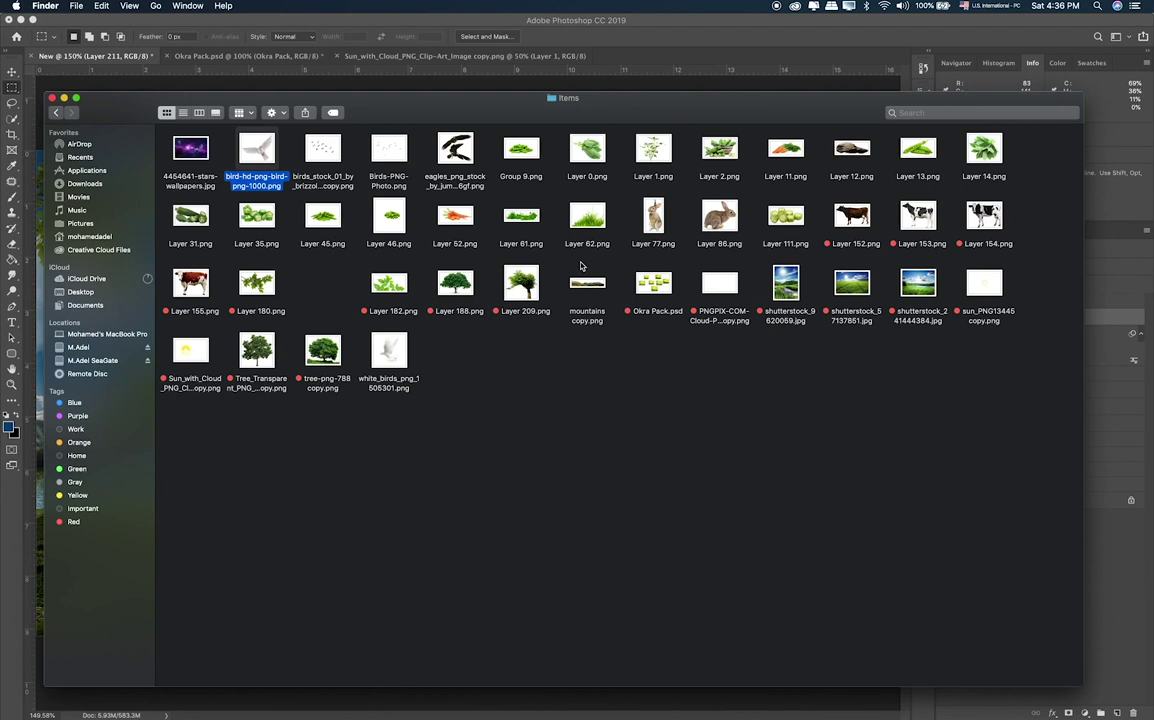
{"action": "left_click", "coordinate": [330, 157]}
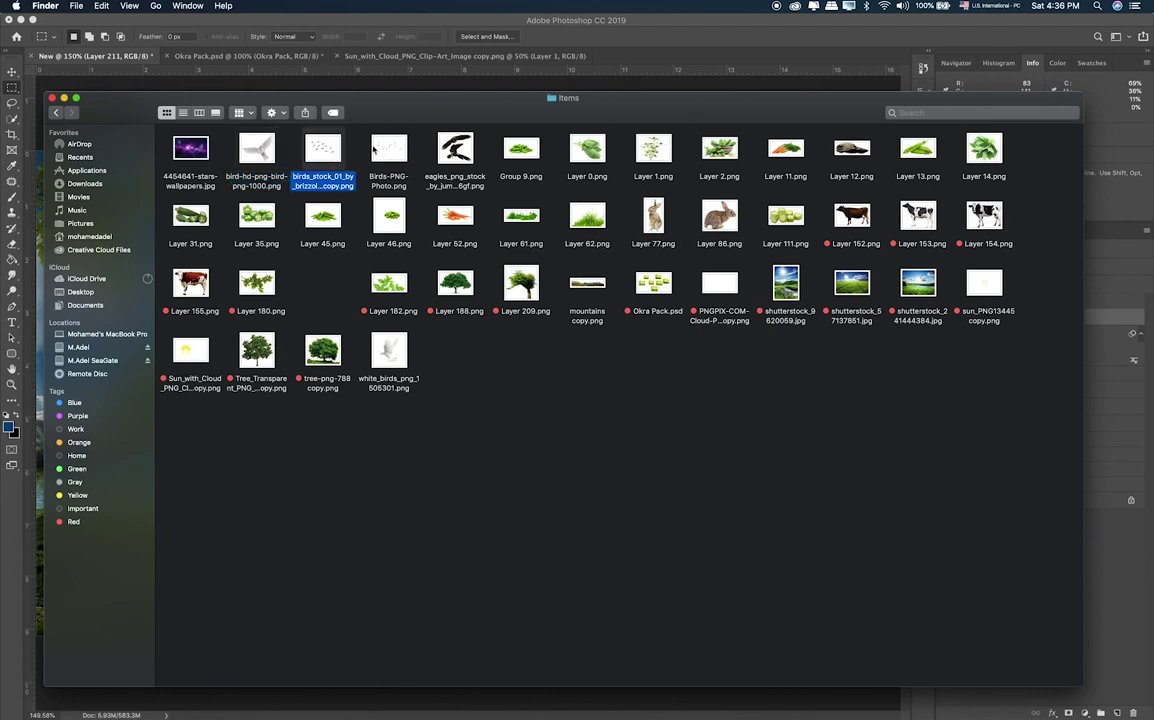
{"action": "left_click", "coordinate": [380, 148]}
{"action": "key", "text": "space"}
{"action": "key", "text": "space"}
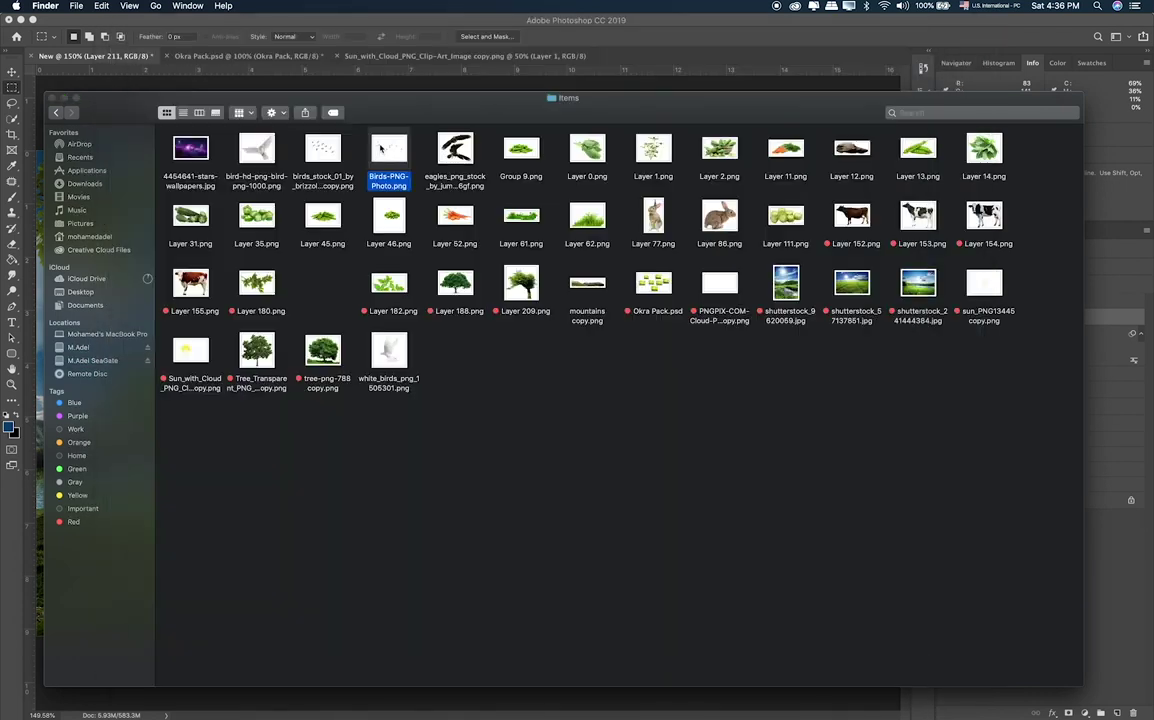
{"action": "mouse_move", "coordinate": [380, 148]}
{"action": "left_mouse_down"}
{"action": "mouse_move", "coordinate": [432, 380]}
{"action": "mouse_move", "coordinate": [388, 291]}
{"action": "left_mouse_up"}
Scale the flock to about 37%, place it high in the sky, and fade it to 37% opacity.
{"action": "key", "text": "super+z"}
{"action": "left_click_drag", "start_coordinate": [648, 261], "coordinate": [380, 384]}
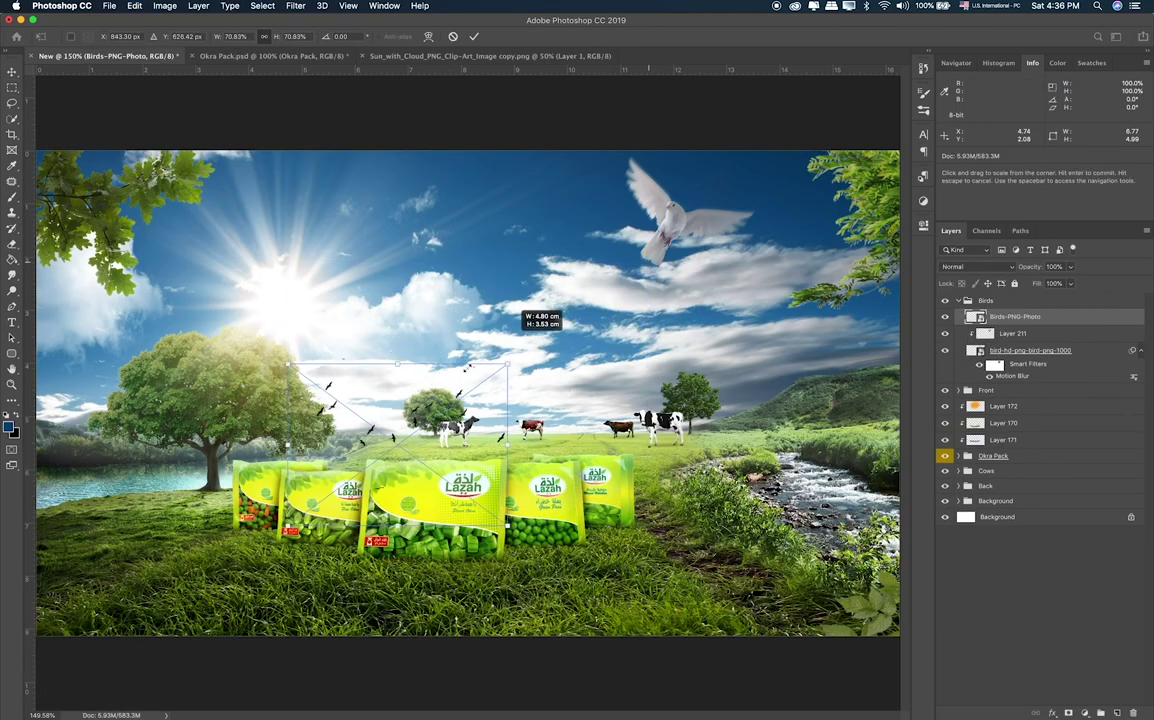
{"action": "key", "text": "Return"}
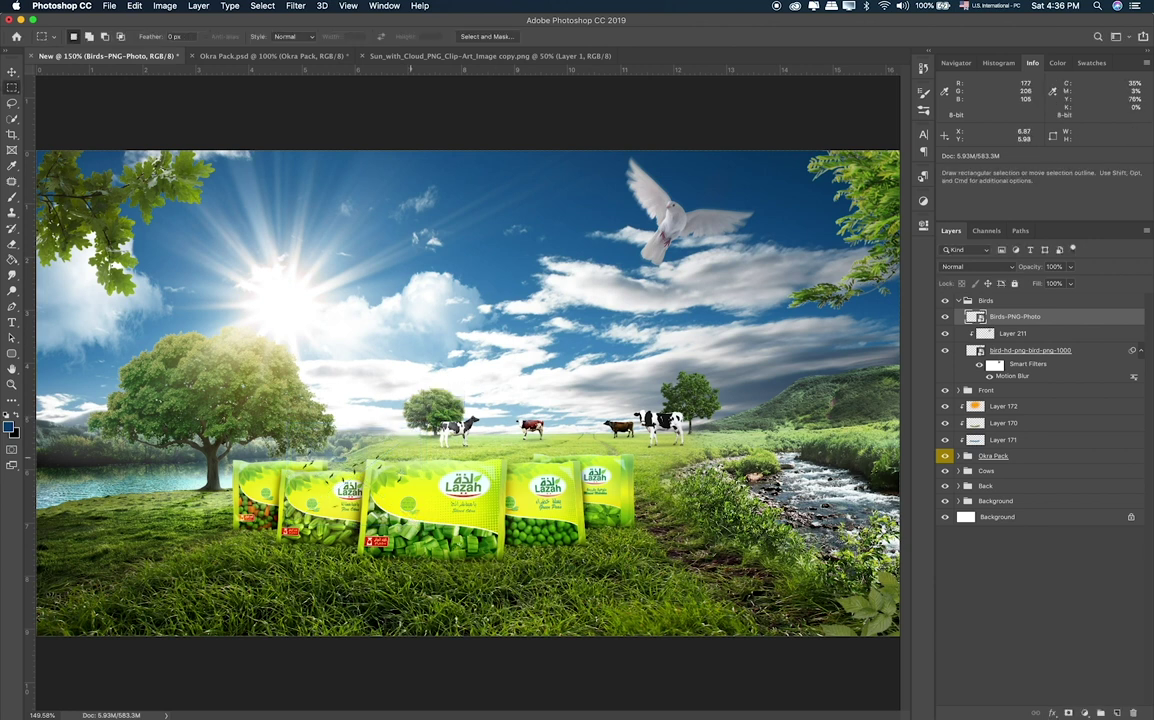
{"action": "mouse_move", "coordinate": [385, 499]}
{"action": "left_mouse_down"}
{"action": "mouse_move", "coordinate": [527, 381]}
{"action": "mouse_move", "coordinate": [573, 385]}
{"action": "left_mouse_up"}
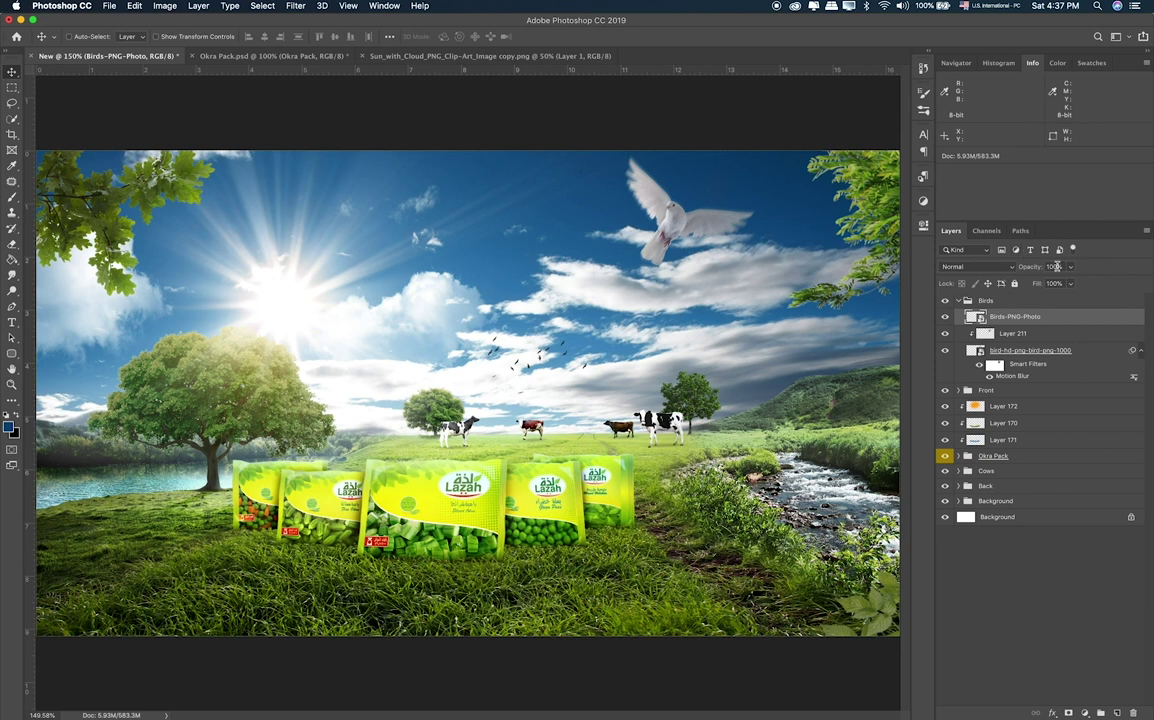
{"action": "left_click_drag", "start_coordinate": [1070, 267], "coordinate": [1037, 287]}
{"action": "left_click_drag", "start_coordinate": [539, 331], "coordinate": [510, 215]}
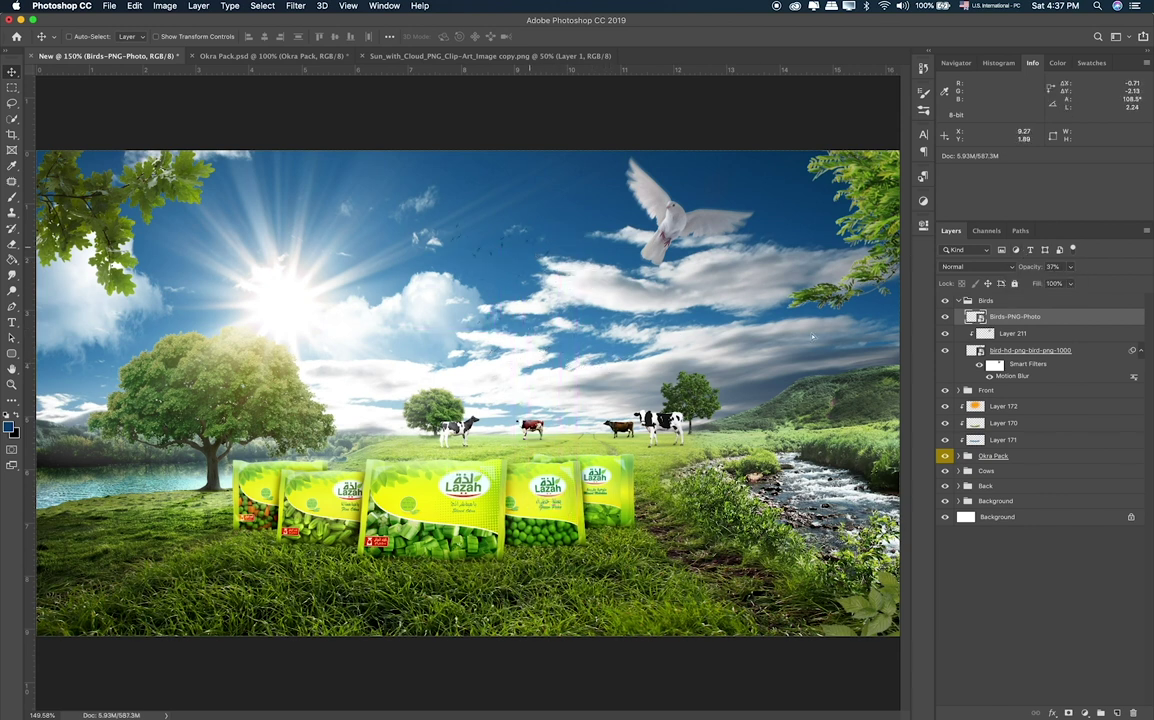
Add a Color Overlay to the flock layer, trying pink first, then settling on white.
{"action": "double_click", "coordinate": [1085, 316]}
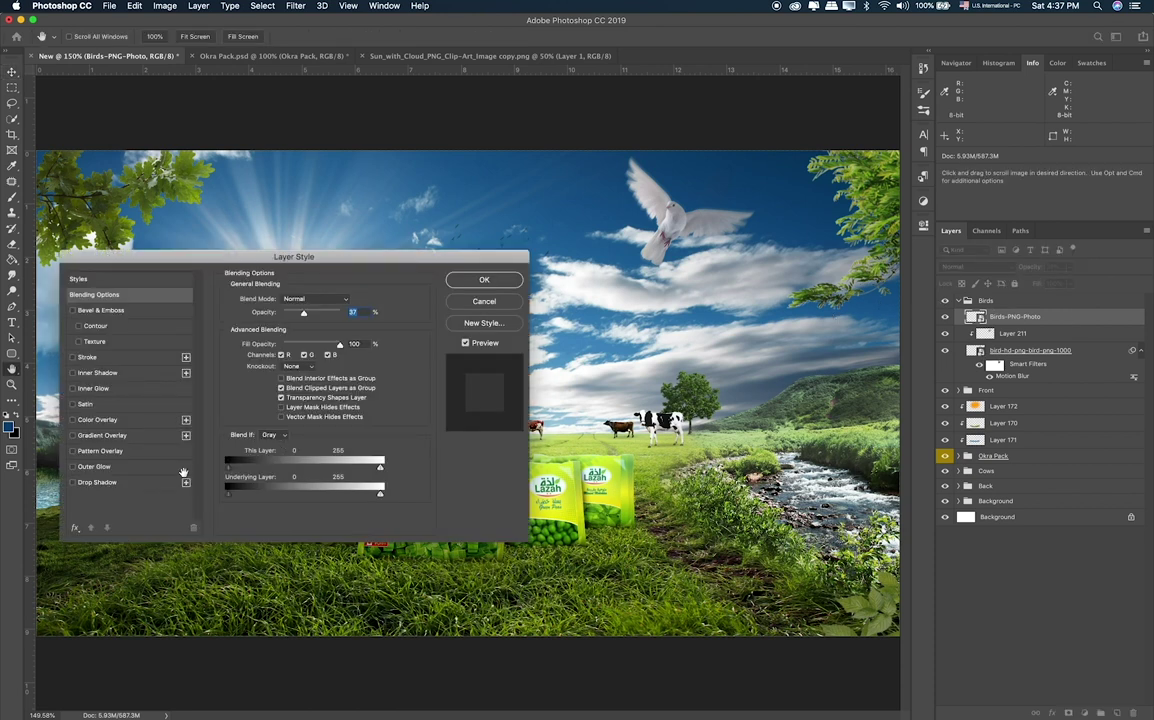
{"action": "left_click", "coordinate": [97, 419]}
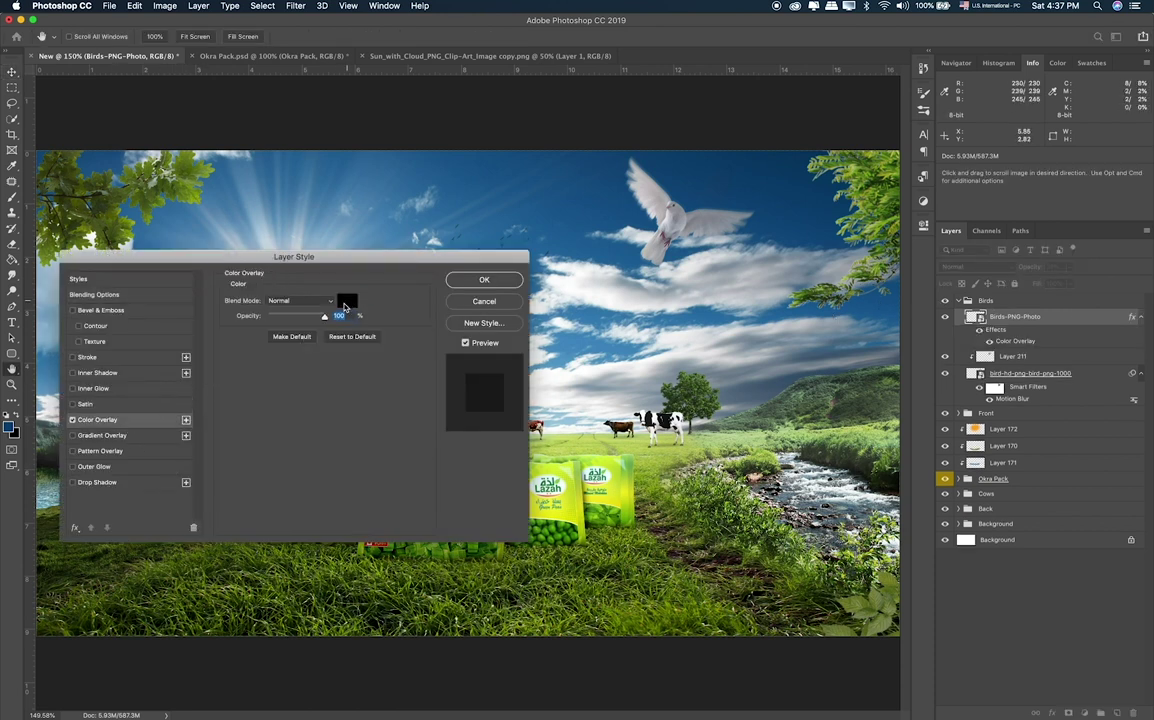
{"action": "left_click", "coordinate": [345, 302]}
{"action": "left_click", "coordinate": [710, 283]}
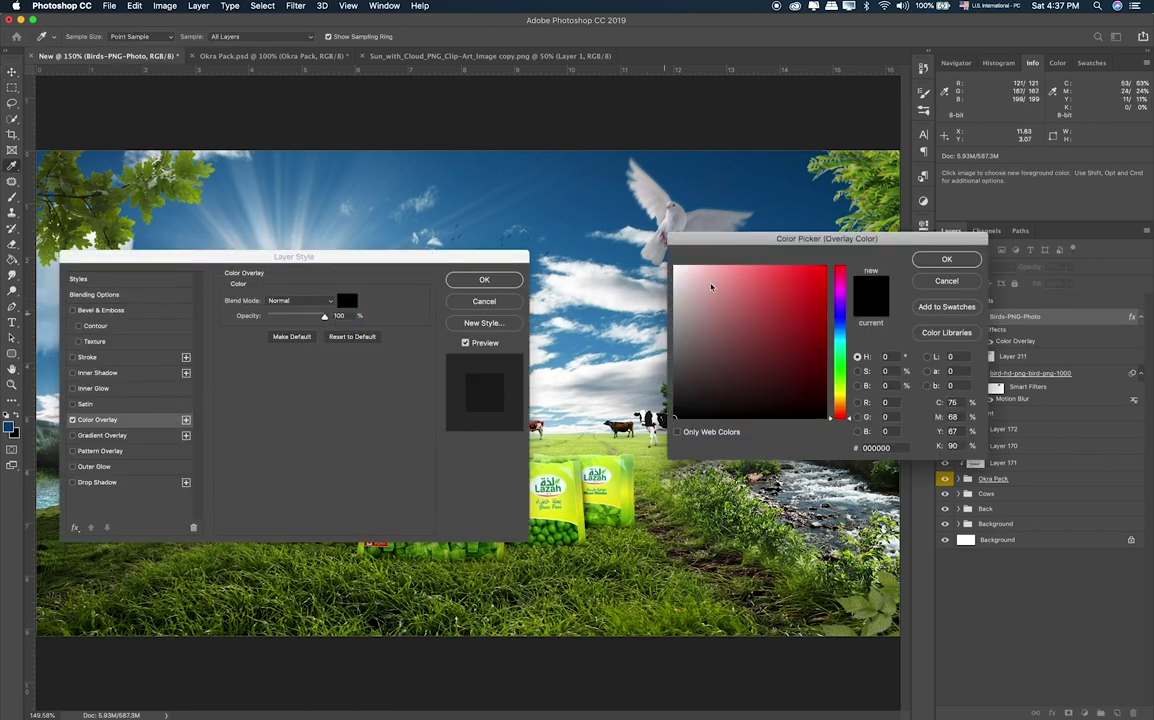
{"action": "left_click", "coordinate": [950, 261]}
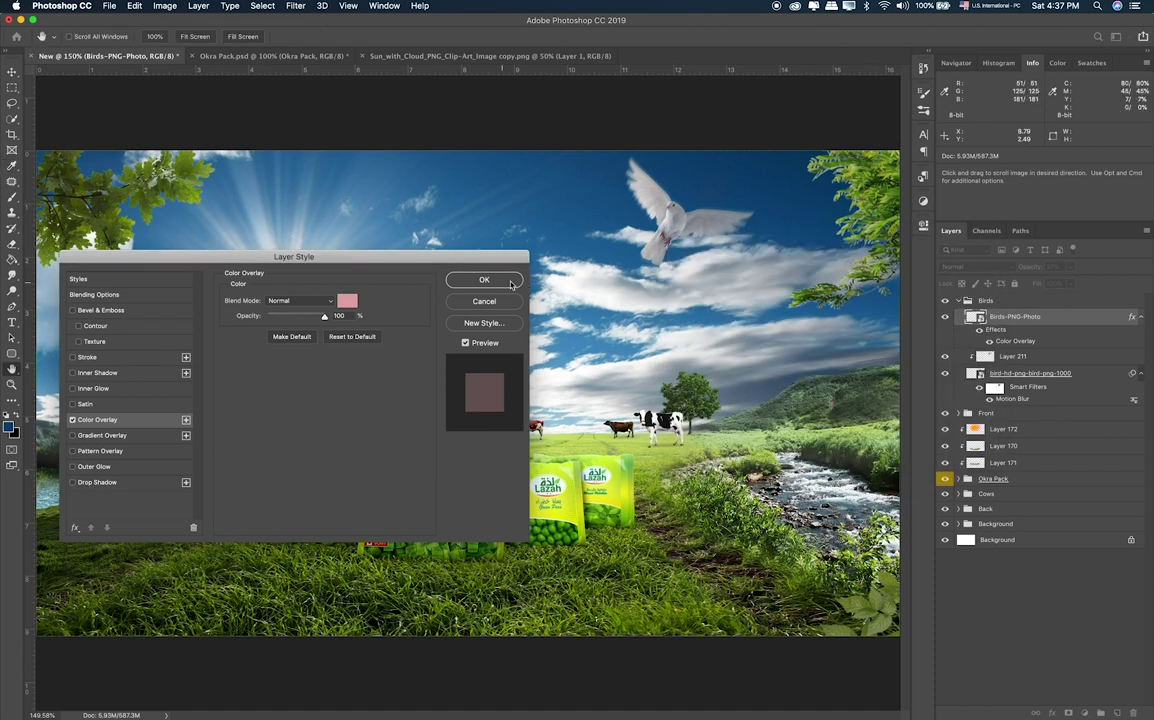
{"action": "key", "text": "Return"}
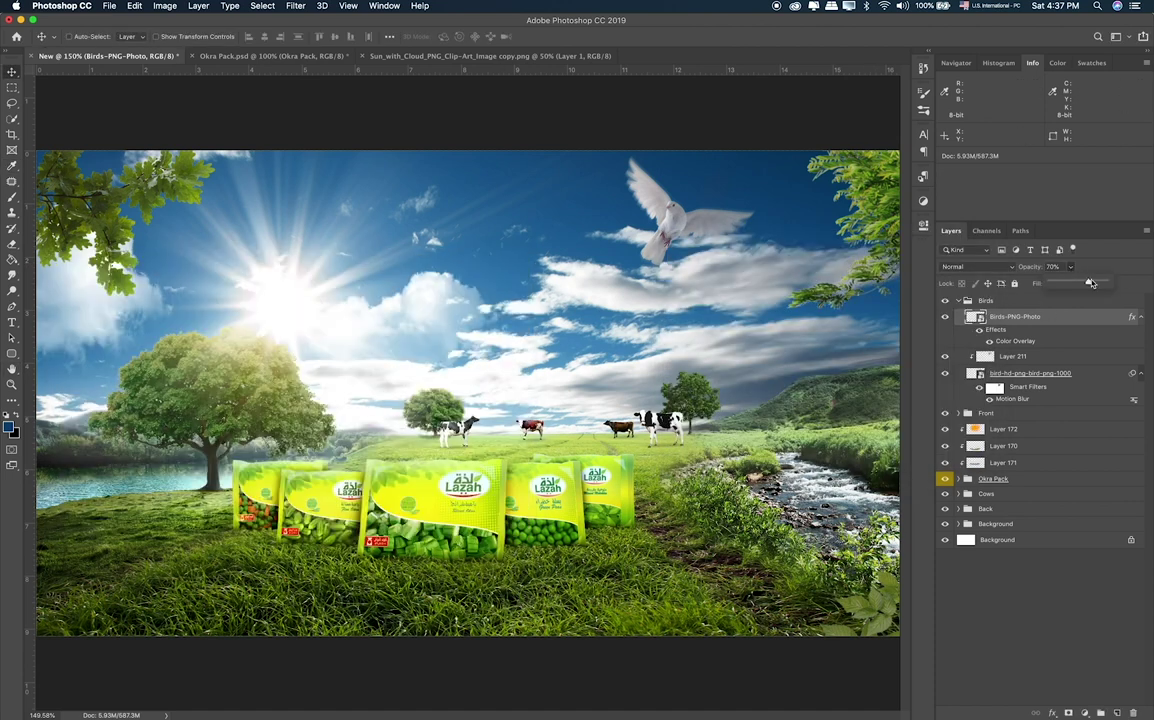
{"action": "double_click", "coordinate": [1011, 341]}
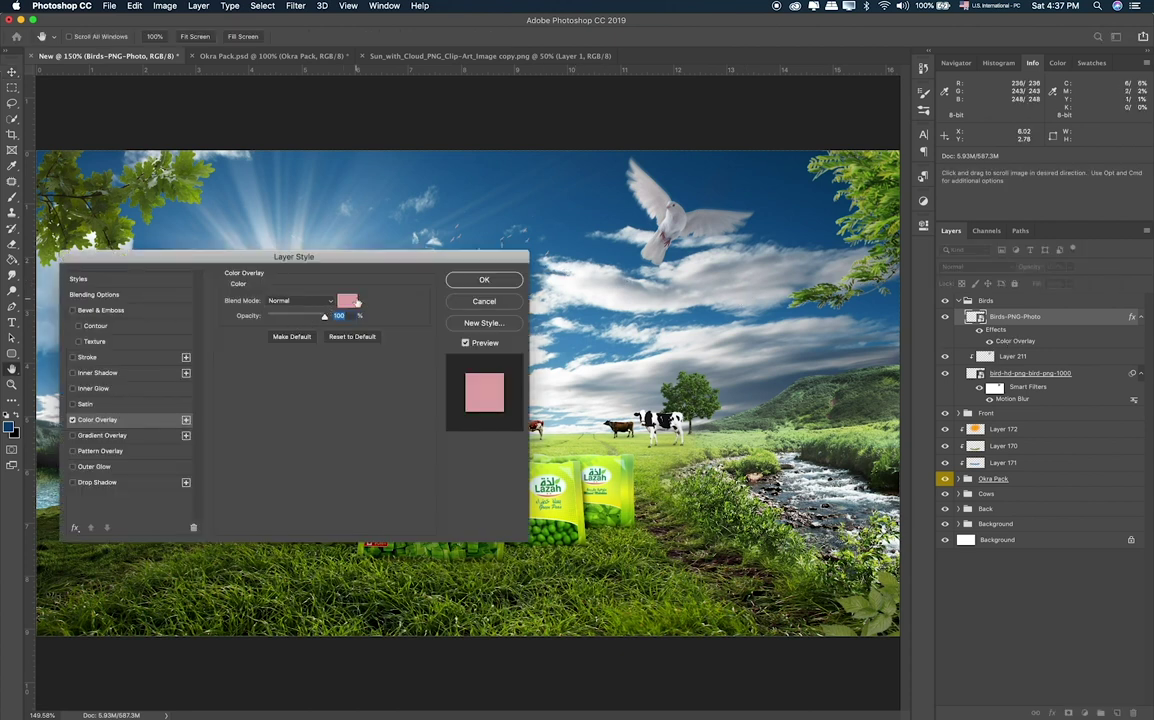
{"action": "left_click", "coordinate": [346, 300]}
{"action": "left_click", "coordinate": [669, 265]}
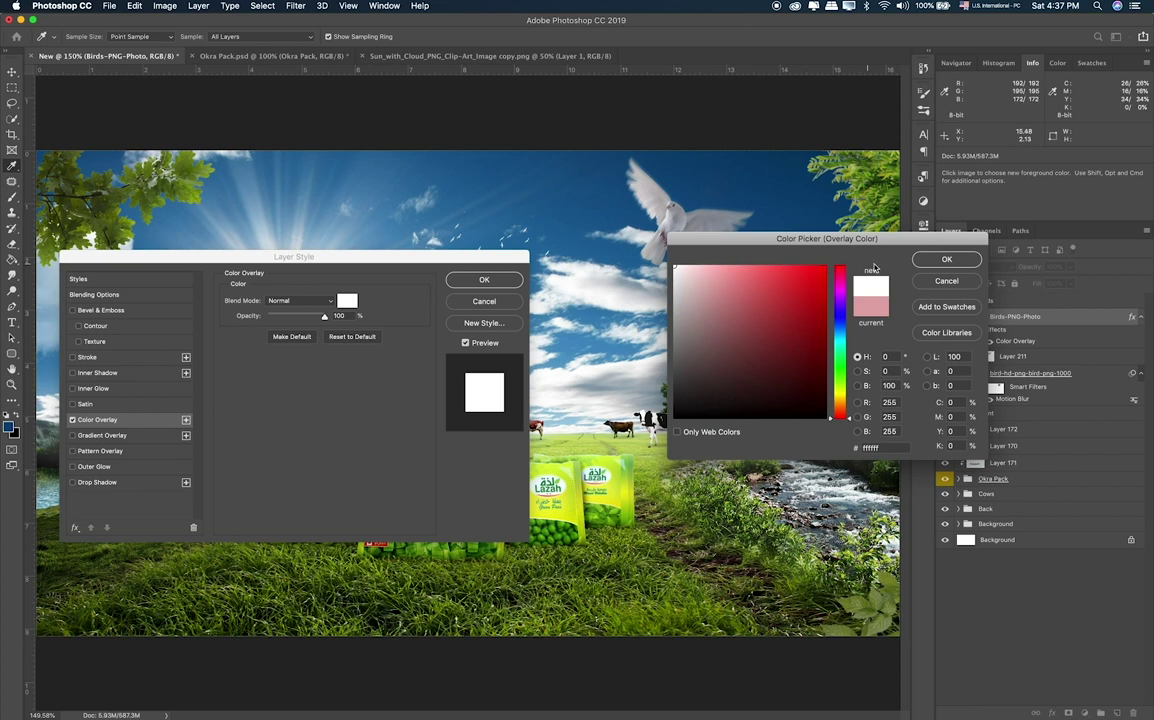
{"action": "left_click", "coordinate": [975, 261]}
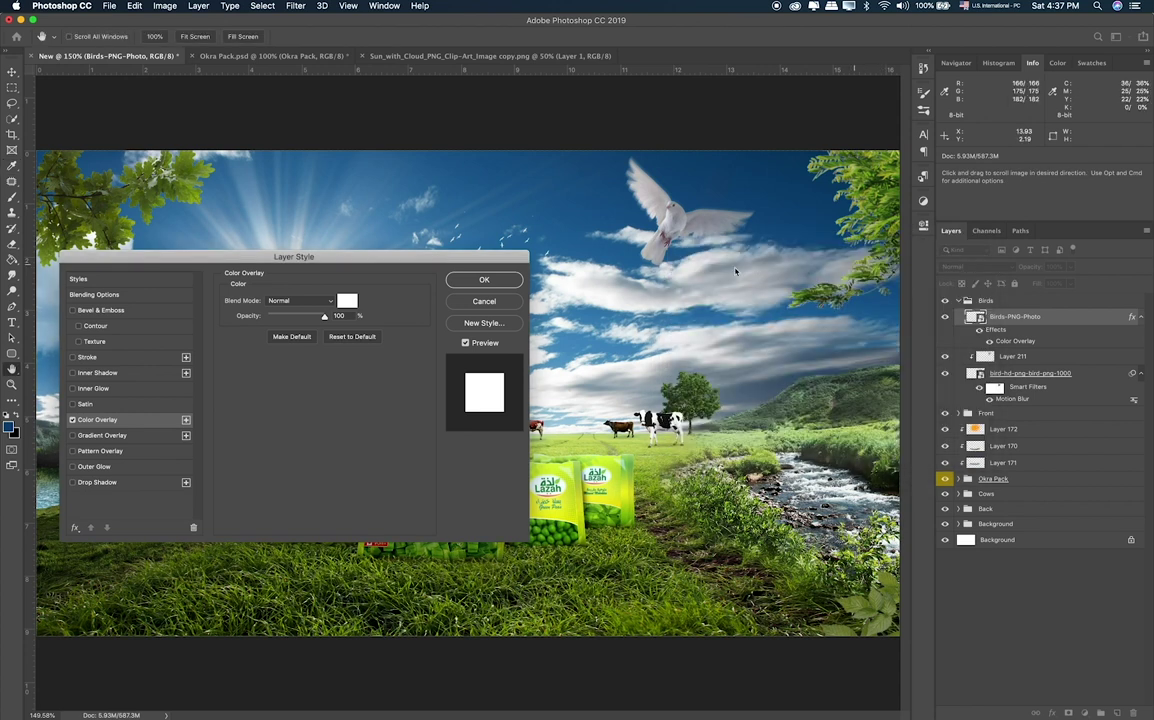
{"action": "left_click", "coordinate": [484, 279]}
Reposition the white flock in the sky and lower its opacity.
{"action": "key", "text": "v"}
{"action": "mouse_move", "coordinate": [484, 246]}
{"action": "left_mouse_down"}
{"action": "mouse_move", "coordinate": [214, 338]}
{"action": "mouse_move", "coordinate": [515, 309]}
{"action": "mouse_move", "coordinate": [663, 388]}
{"action": "mouse_move", "coordinate": [545, 235]}
{"action": "left_mouse_up"}
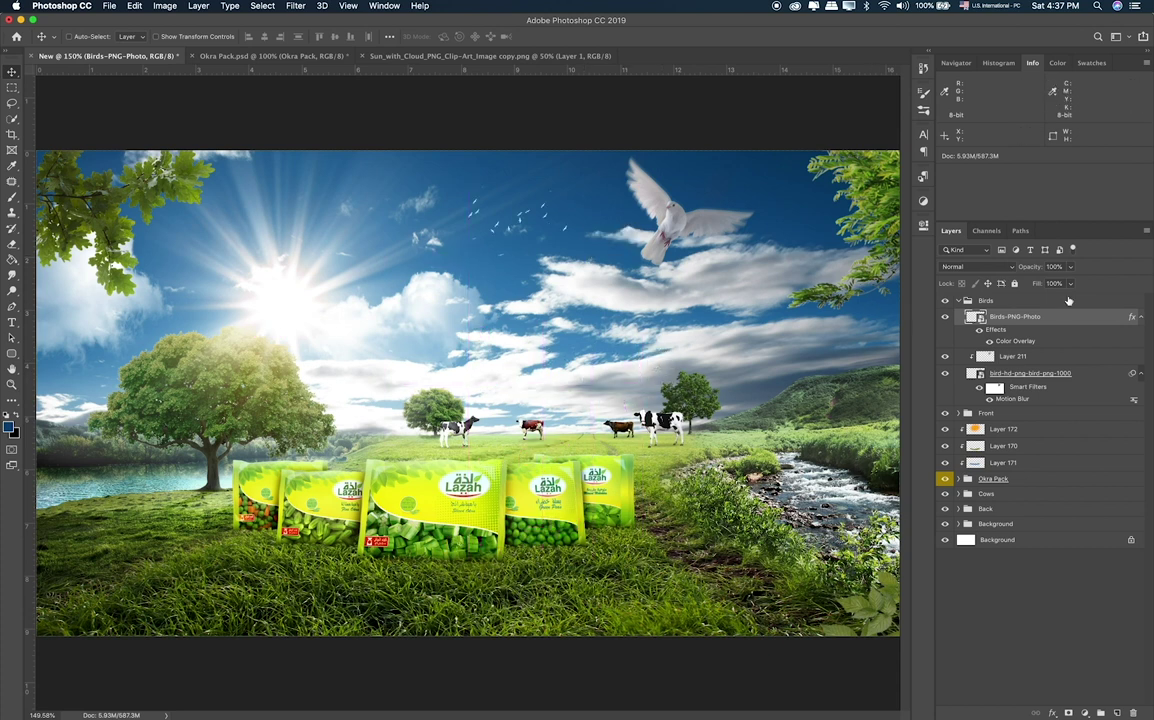
{"action": "left_click_drag", "start_coordinate": [1070, 266], "coordinate": [1053, 283]}
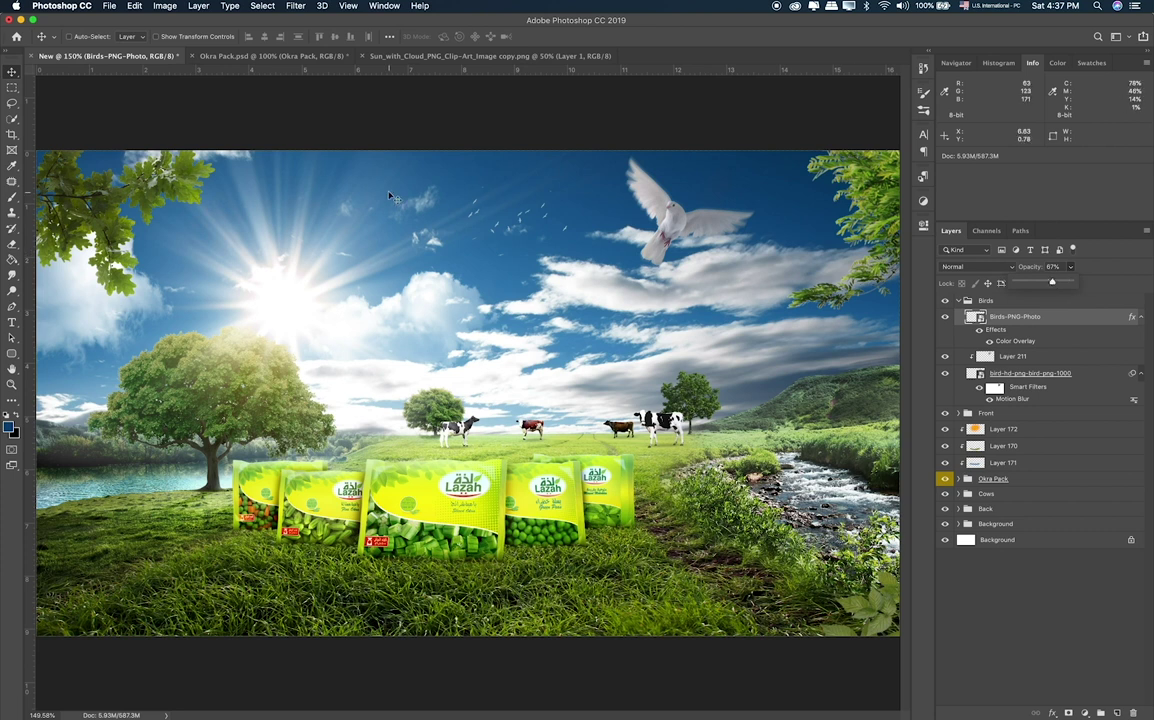
{"action": "left_click_drag", "start_coordinate": [524, 200], "coordinate": [509, 210]}
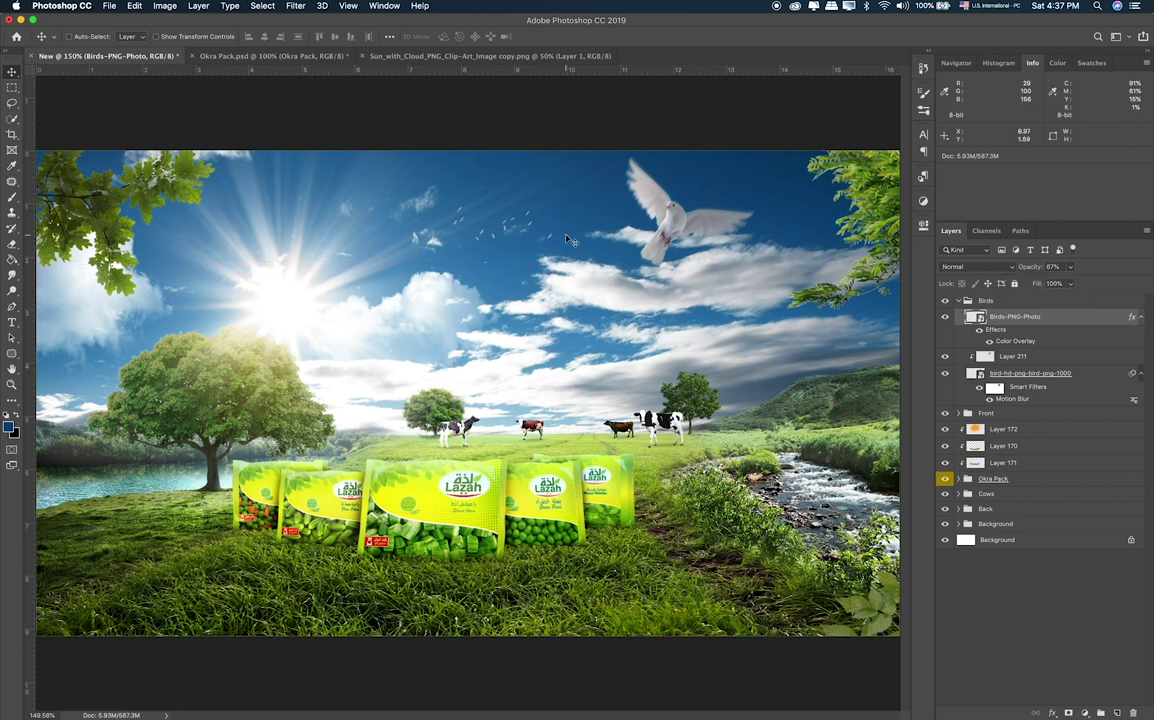
{"action": "left_click_drag", "start_coordinate": [566, 240], "coordinate": [568, 270]}
{"action": "left_click_drag", "start_coordinate": [641, 342], "coordinate": [615, 365]}
Select the rock image Layer 12.png in the Items folder and drag it into the Photoshop scene.
{"action": "key", "text": "super+Tab"}
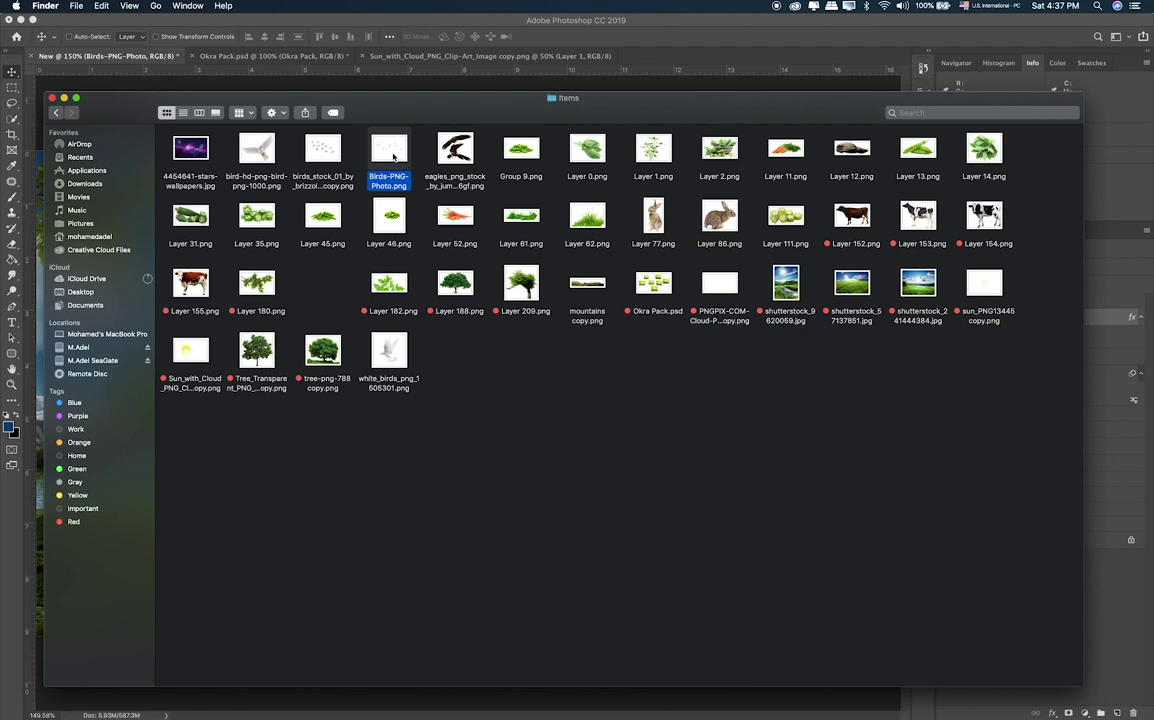
{"action": "left_click", "coordinate": [455, 160]}
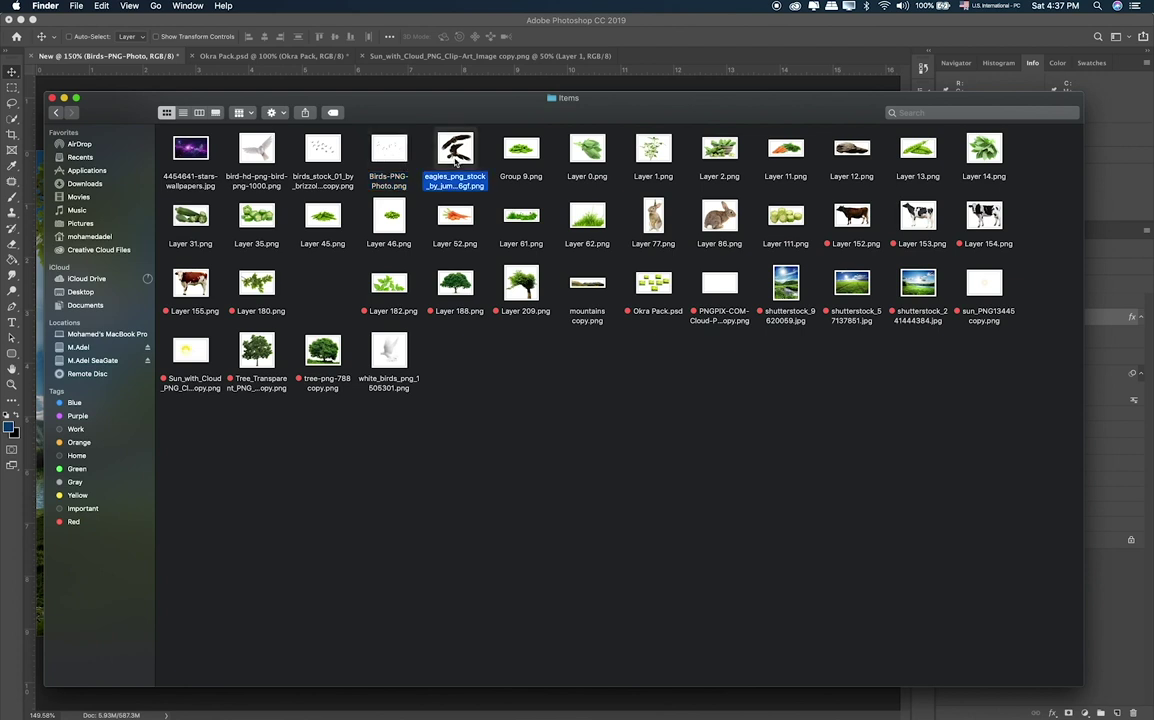
{"action": "left_click", "coordinate": [538, 158]}
{"action": "left_click", "coordinate": [860, 150]}
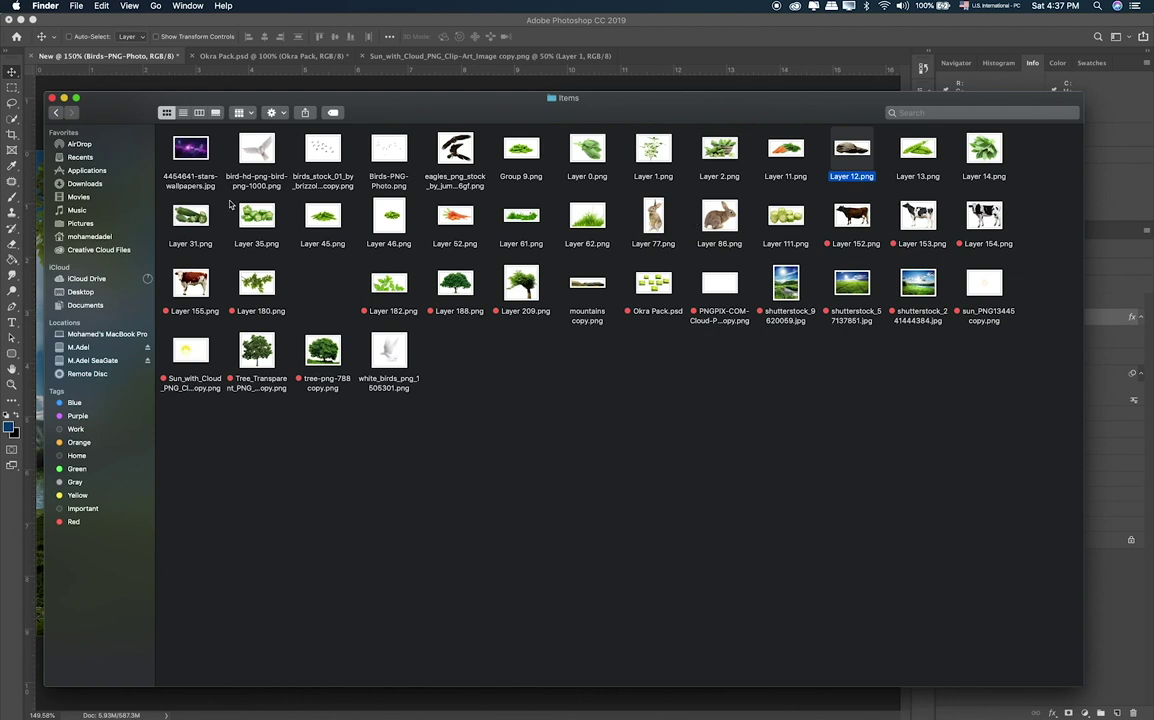
{"action": "left_click_drag", "start_coordinate": [851, 152], "coordinate": [585, 443]}
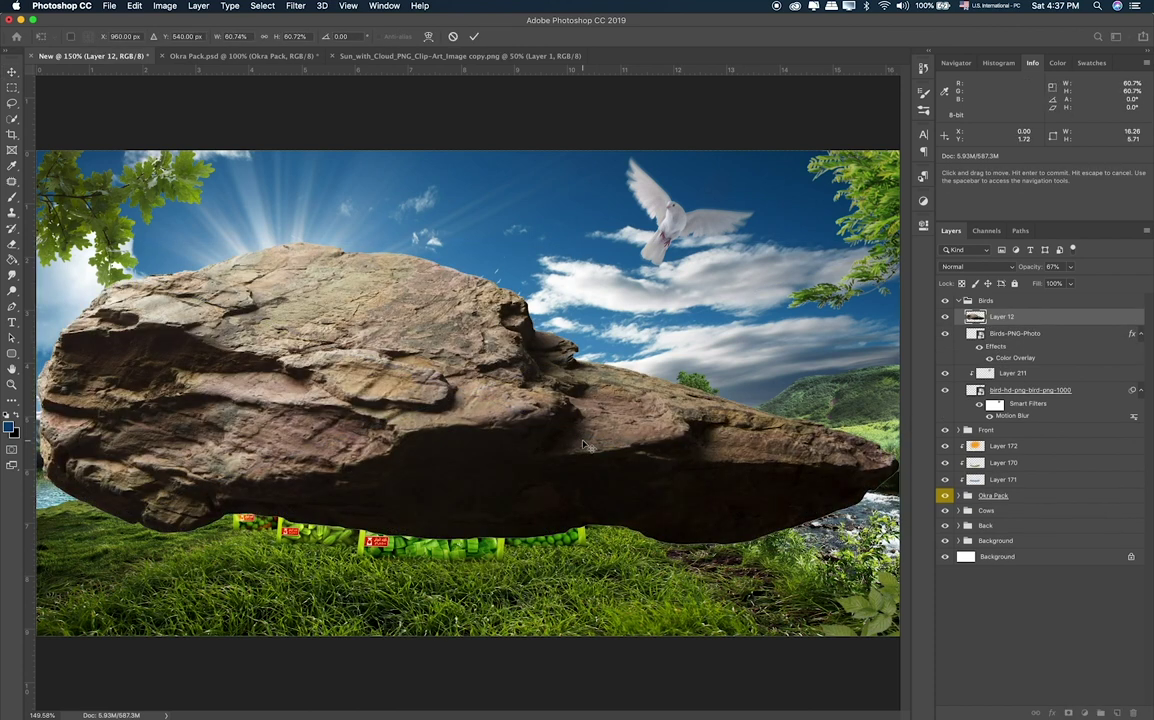
Place the rock, shrink it into the bottom-right corner, and move its layer below Front.
{"action": "key", "text": "Return"}
{"action": "key", "text": "ctrl+t"}
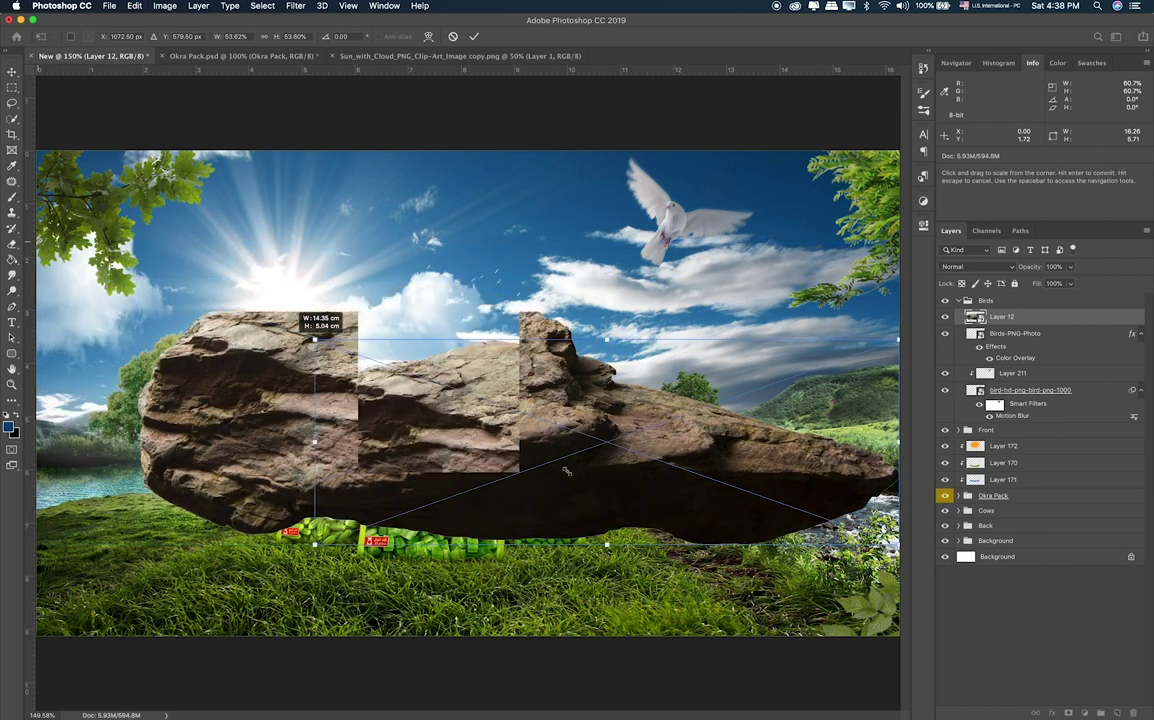
{"action": "left_click_drag", "start_coordinate": [37, 241], "coordinate": [660, 460]}
{"action": "left_click_drag", "start_coordinate": [752, 508], "coordinate": [746, 611]}
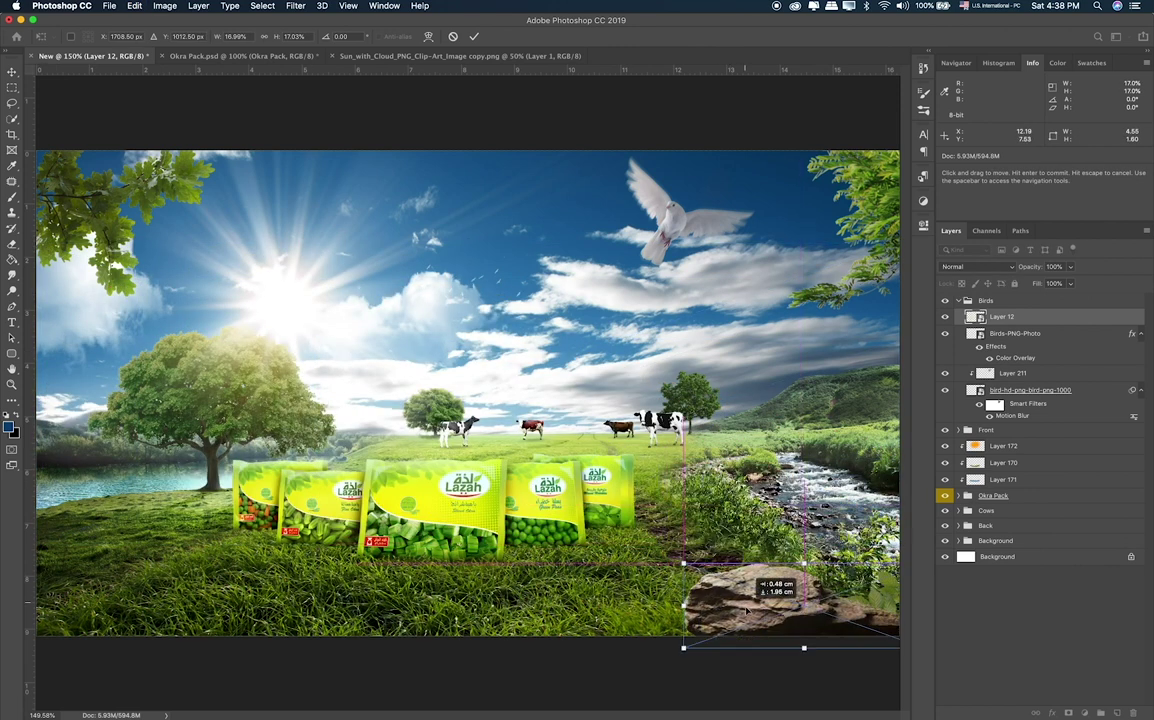
{"action": "key", "text": "Return"}
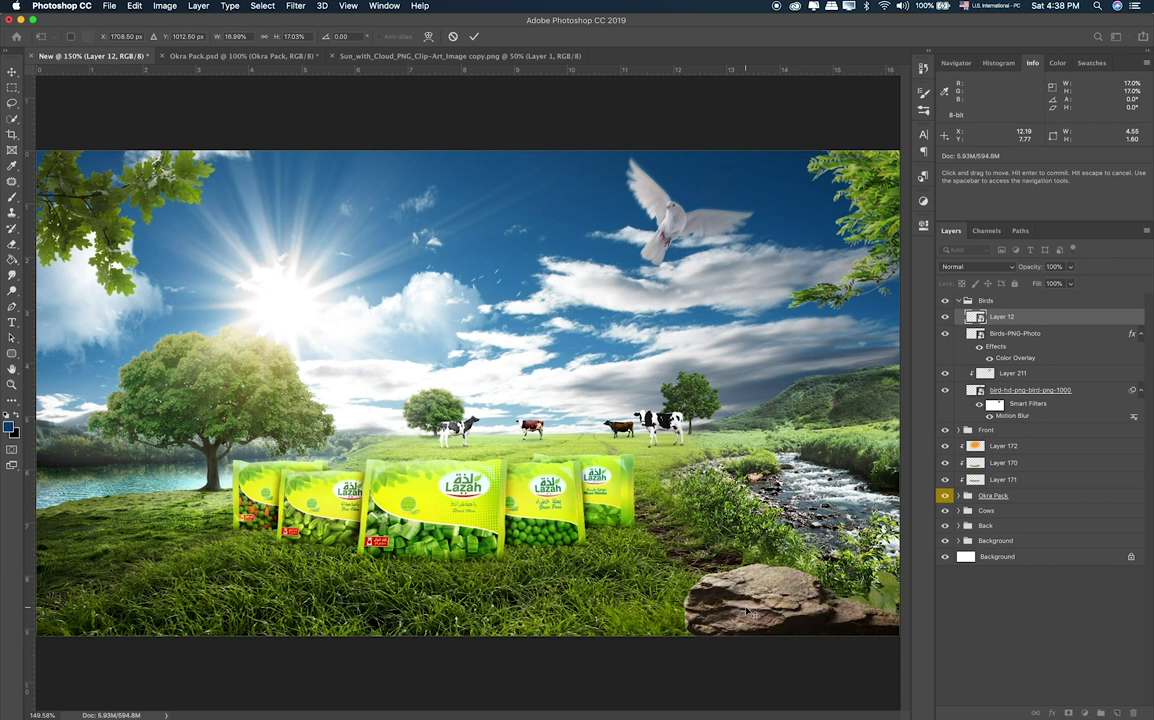
{"action": "key", "text": "ctrl+bracketleft"}
{"action": "key", "text": "ctrl+bracketright"}
{"action": "key", "text": "ctrl+bracketleft"}
{"action": "key", "text": "ctrl+bracketleft"}
{"action": "key", "text": "ctrl+bracketleft"}
{"action": "key", "text": "ctrl+bracketleft"}
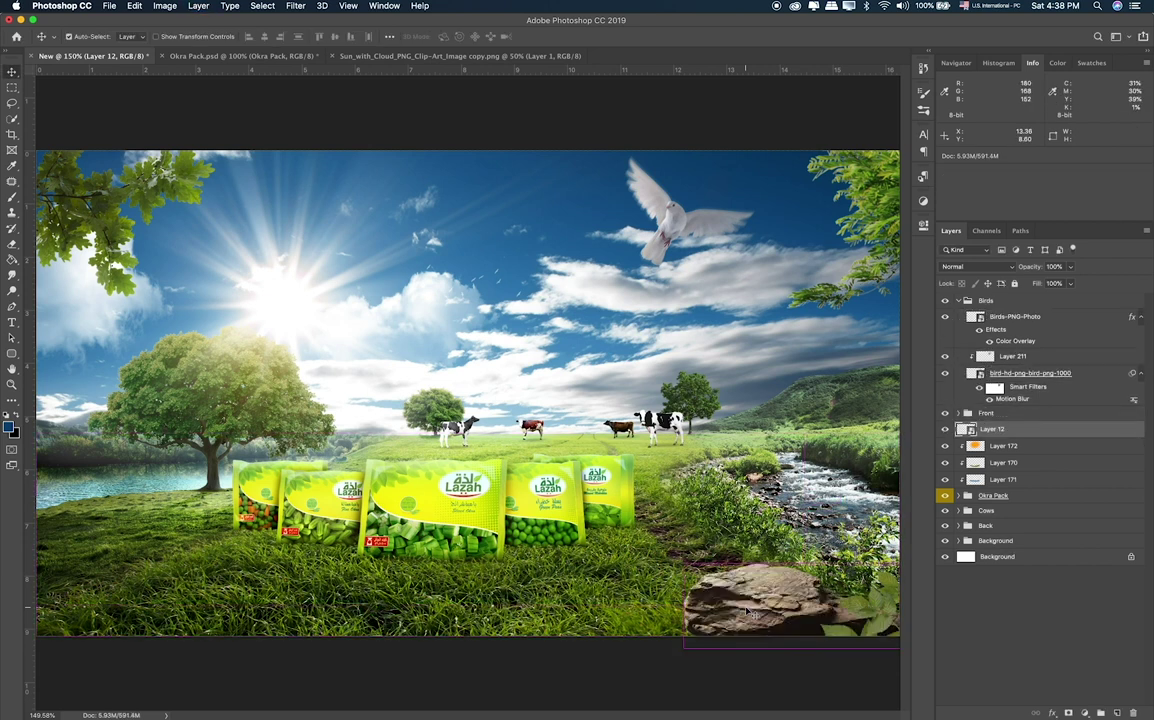
Flip the rock horizontally and nudge it into the corner.
{"action": "key", "text": "ctrl+t"}
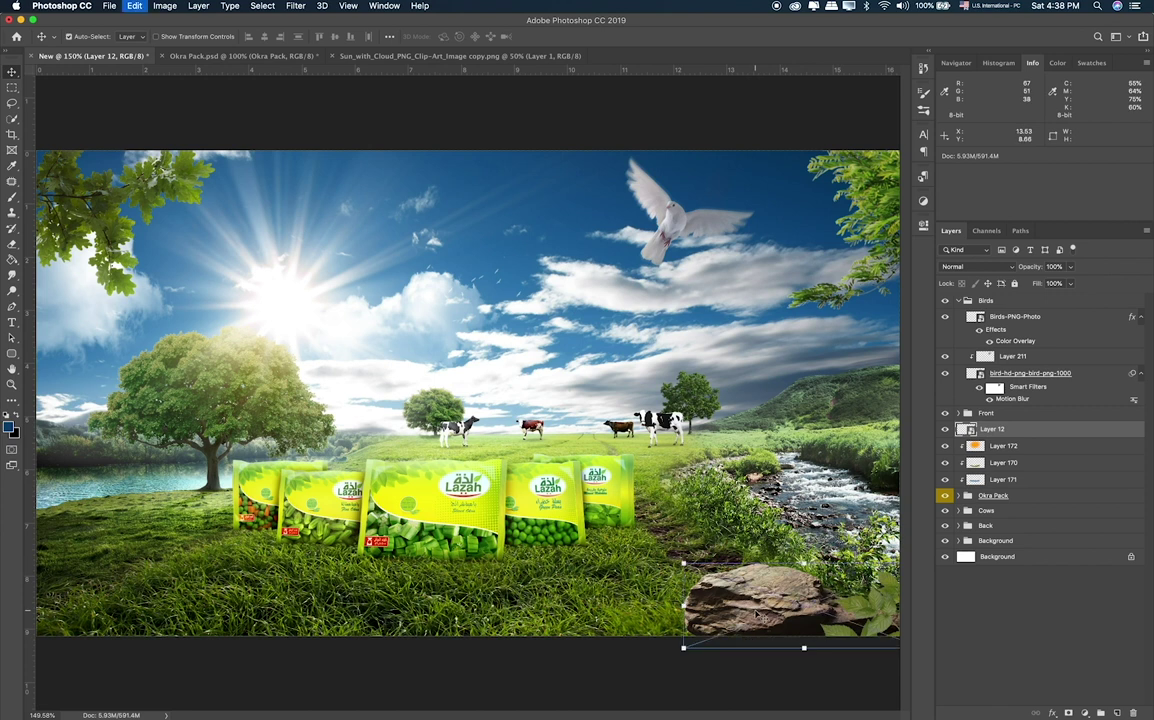
{"action": "right_click", "coordinate": [757, 613]}
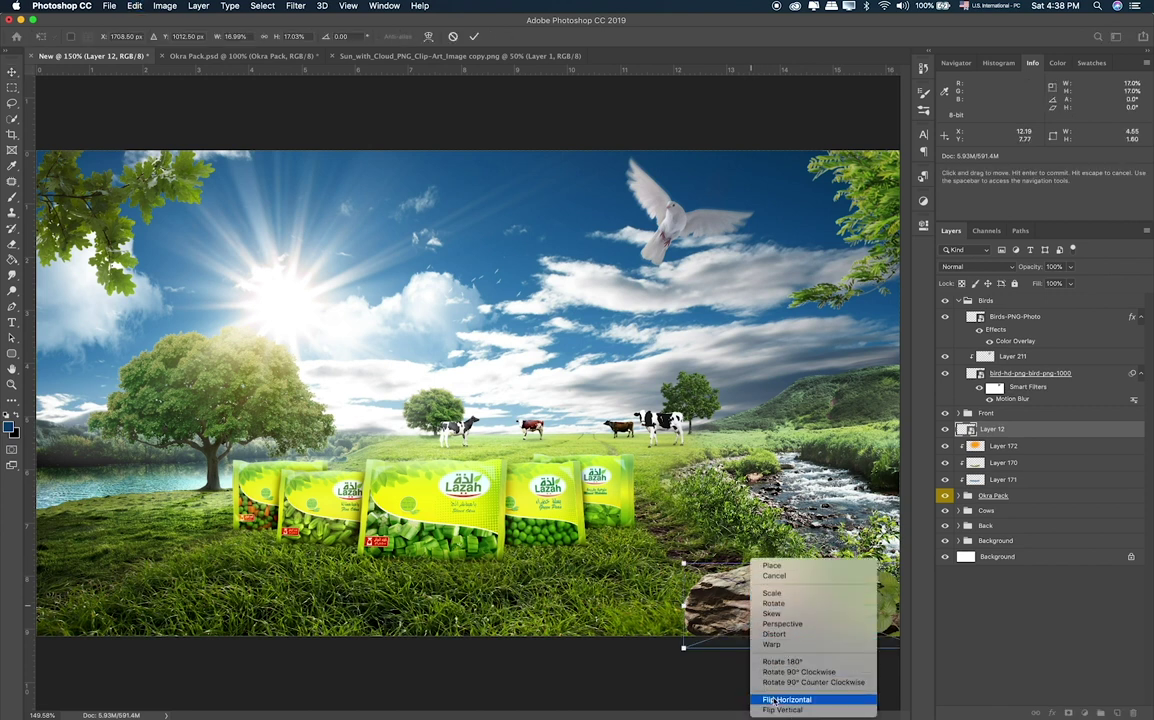
{"action": "left_click", "coordinate": [776, 699]}
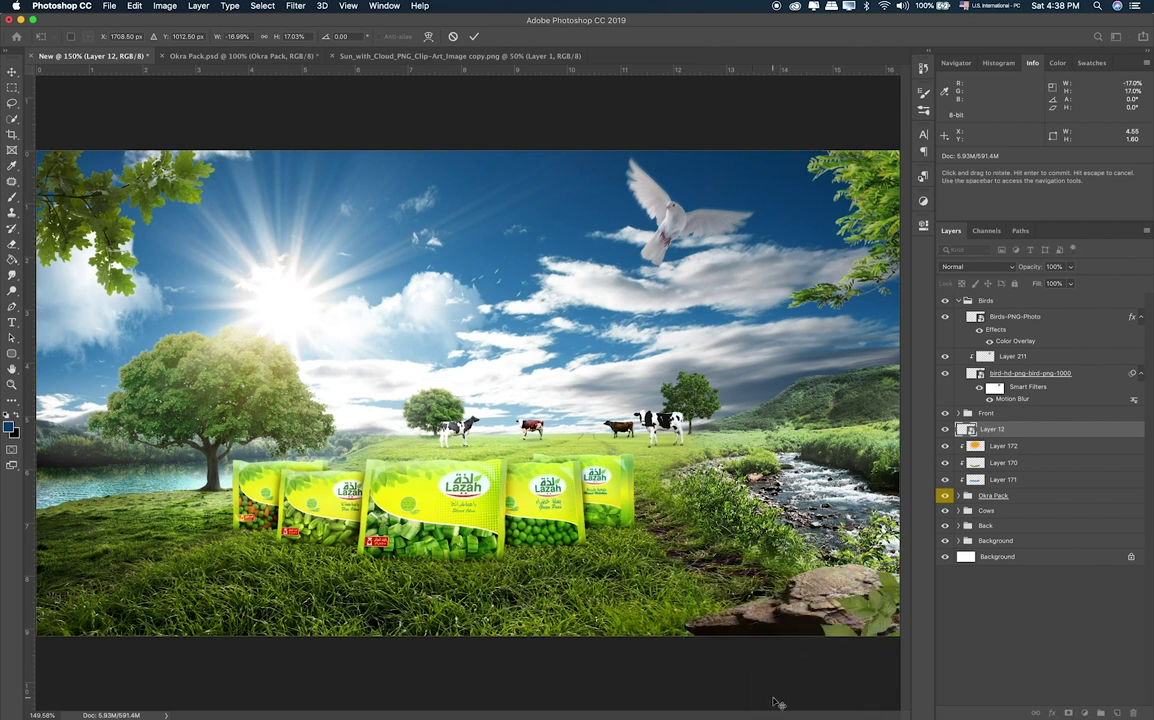
{"action": "key", "text": "Return"}
{"action": "left_click_drag", "start_coordinate": [709, 582], "coordinate": [770, 630]}
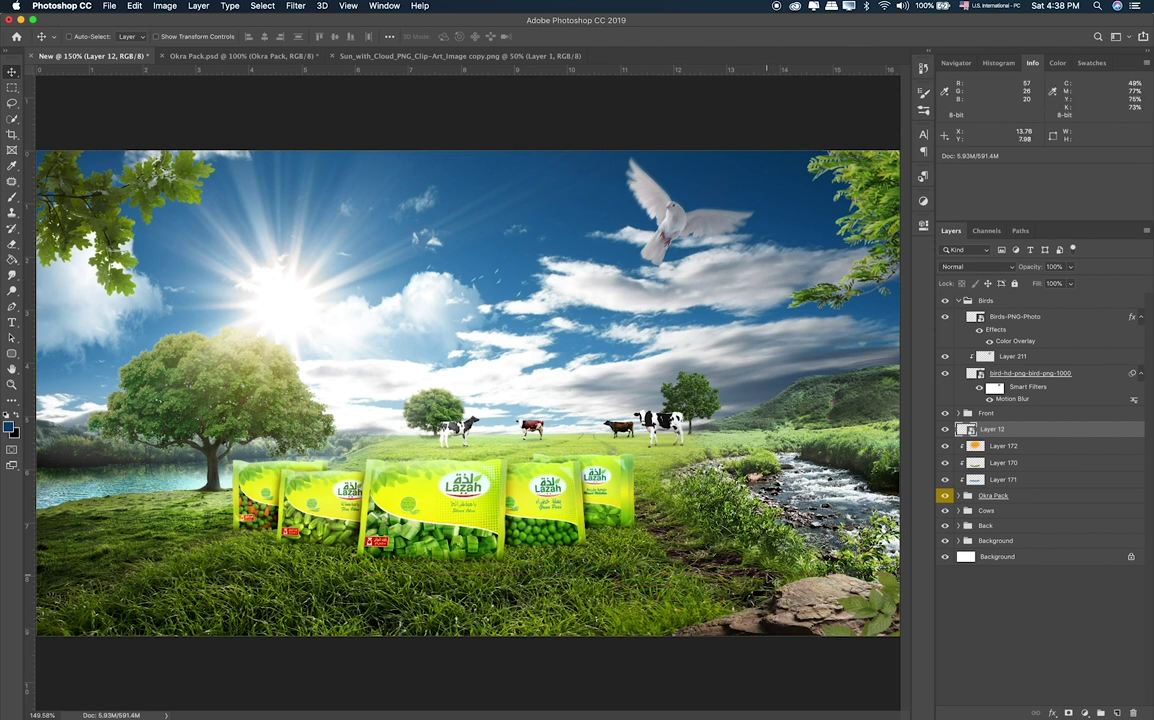
{"action": "left_click_drag", "start_coordinate": [792, 551], "coordinate": [798, 556]}
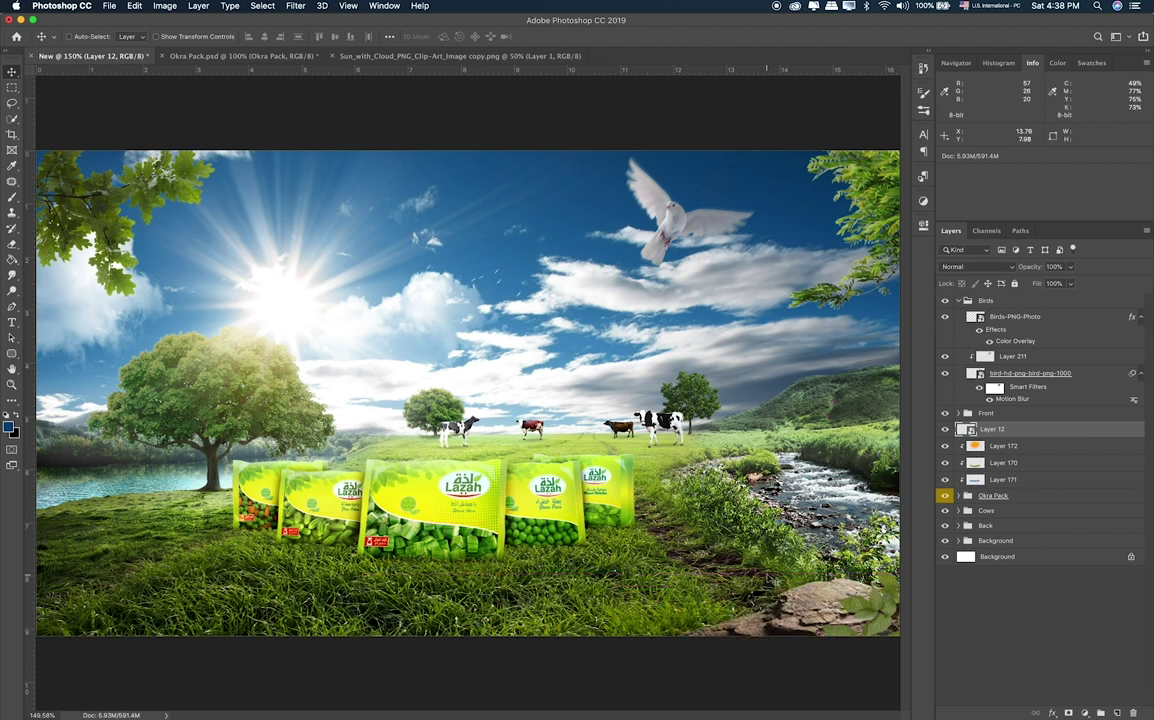
On a new layer clipped to the rock's Layer 12, paint golden #d49d09 light across its top.
{"action": "left_click", "coordinate": [960, 413]}
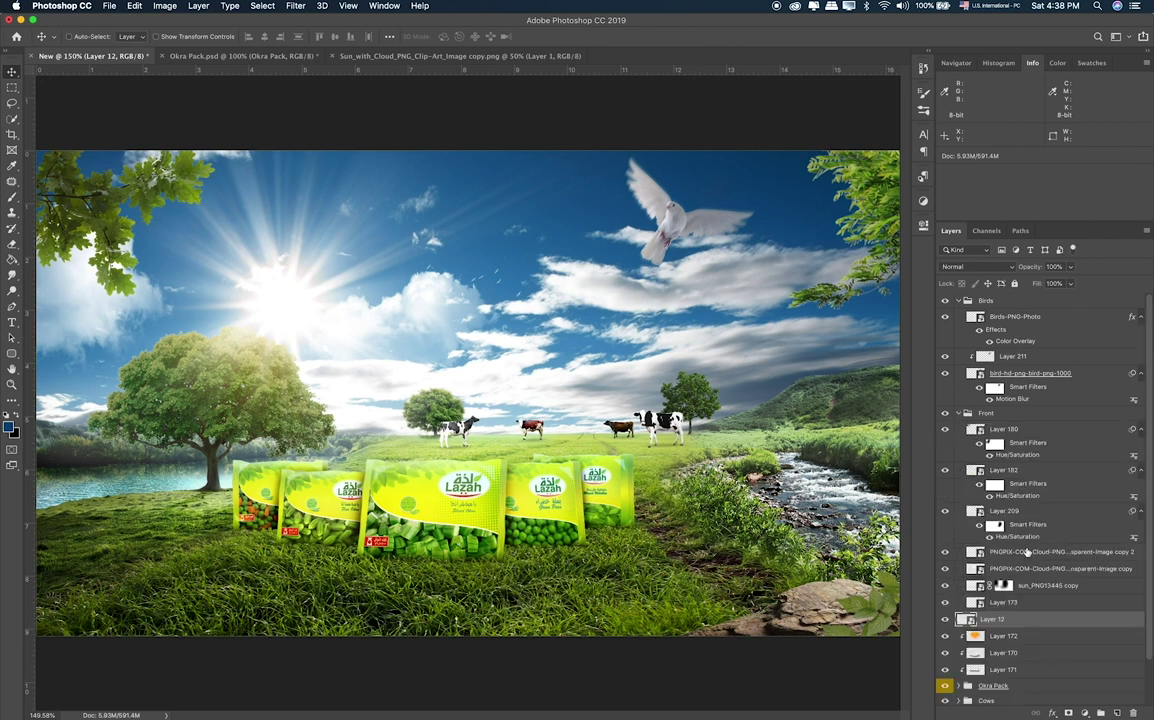
{"action": "left_click", "coordinate": [1014, 618]}
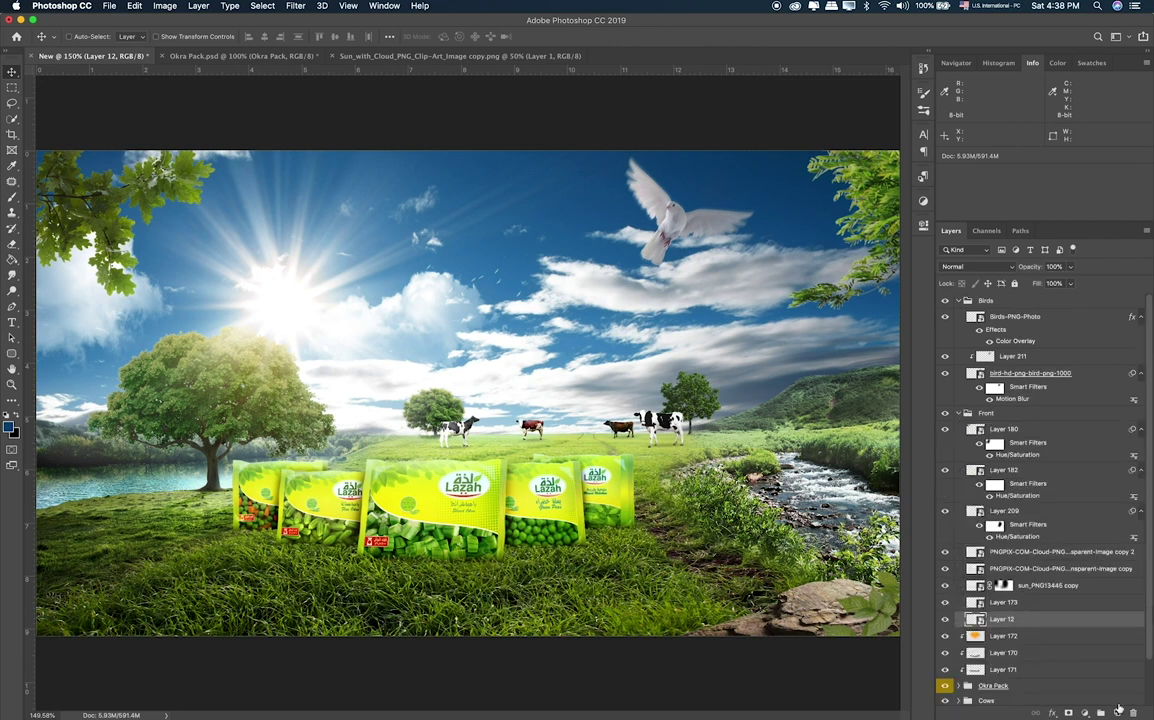
{"action": "left_click", "coordinate": [1118, 710]}
{"action": "left_click", "coordinate": [1046, 625], "text": "alt"}
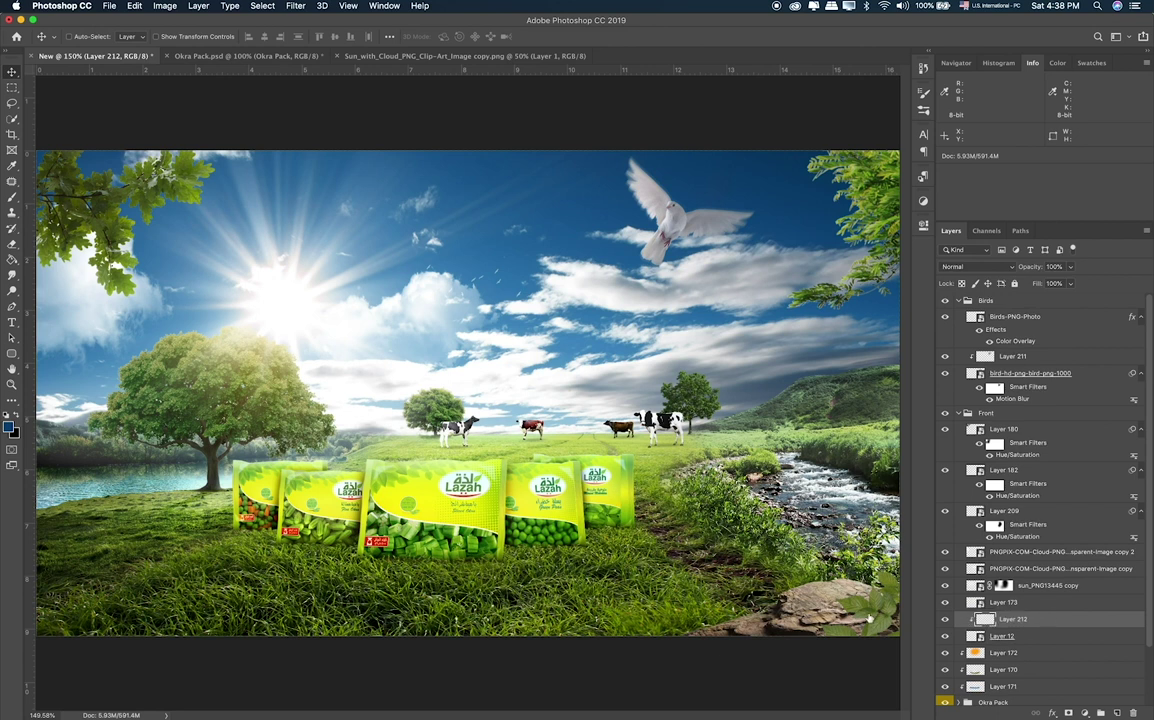
{"action": "key", "text": "b"}
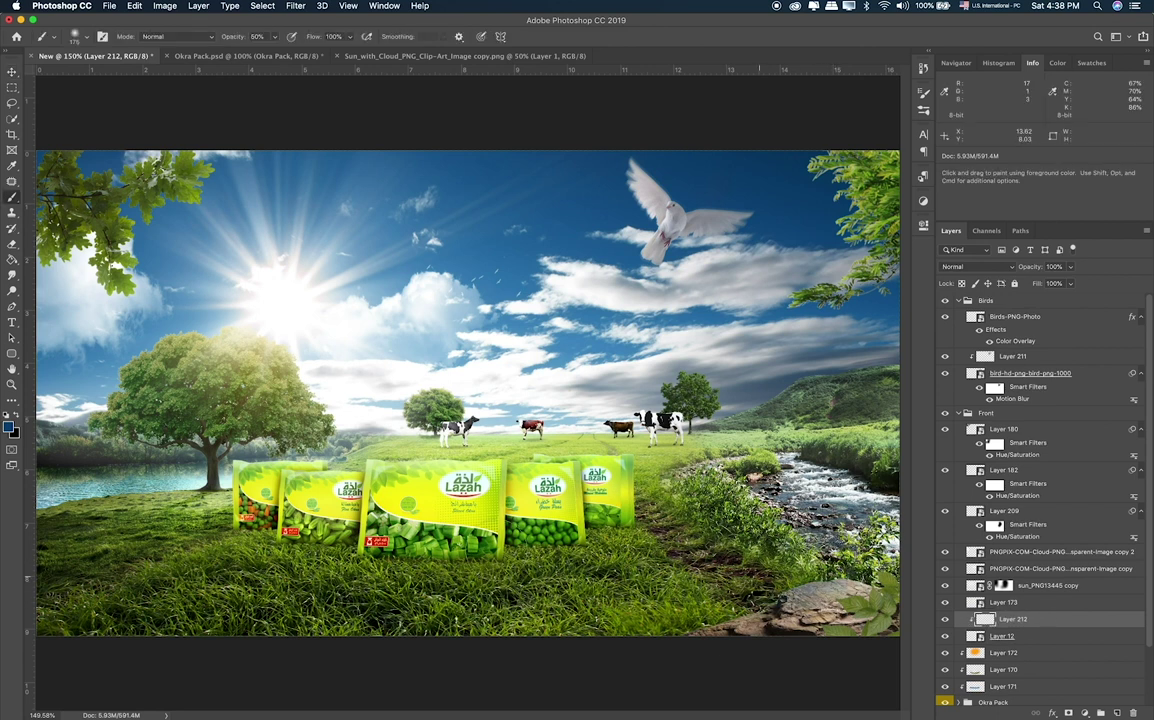
{"action": "left_click", "coordinate": [9, 426]}
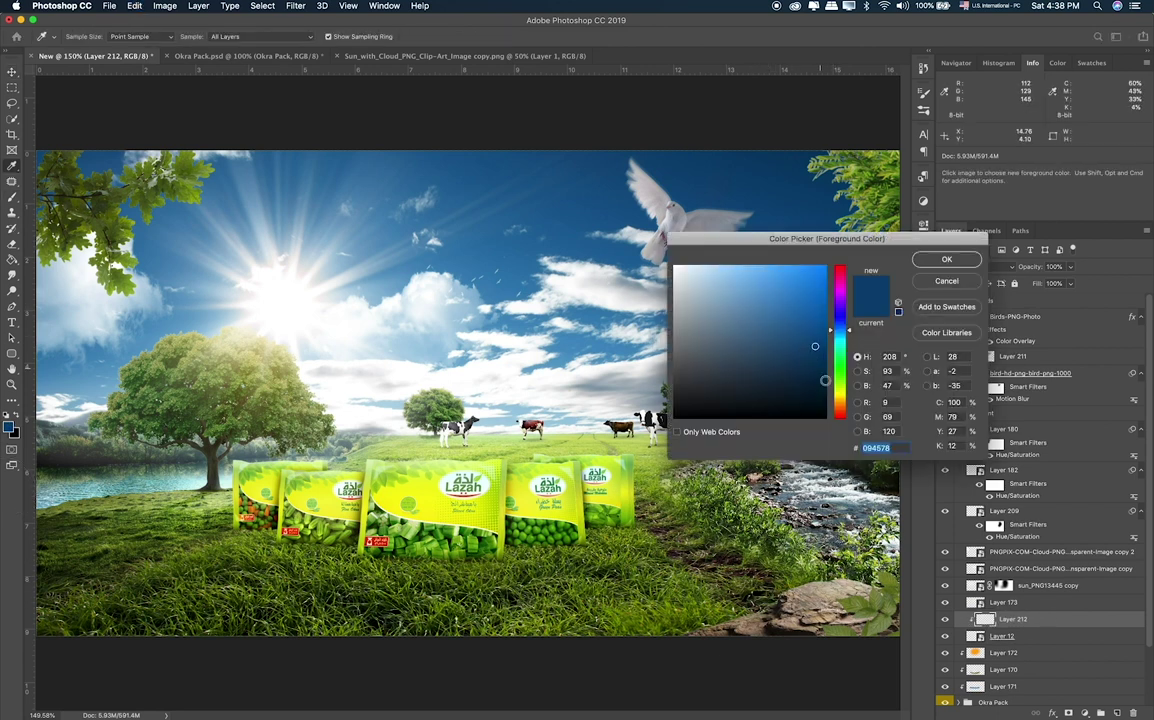
{"action": "type", "text": "d49d09"}
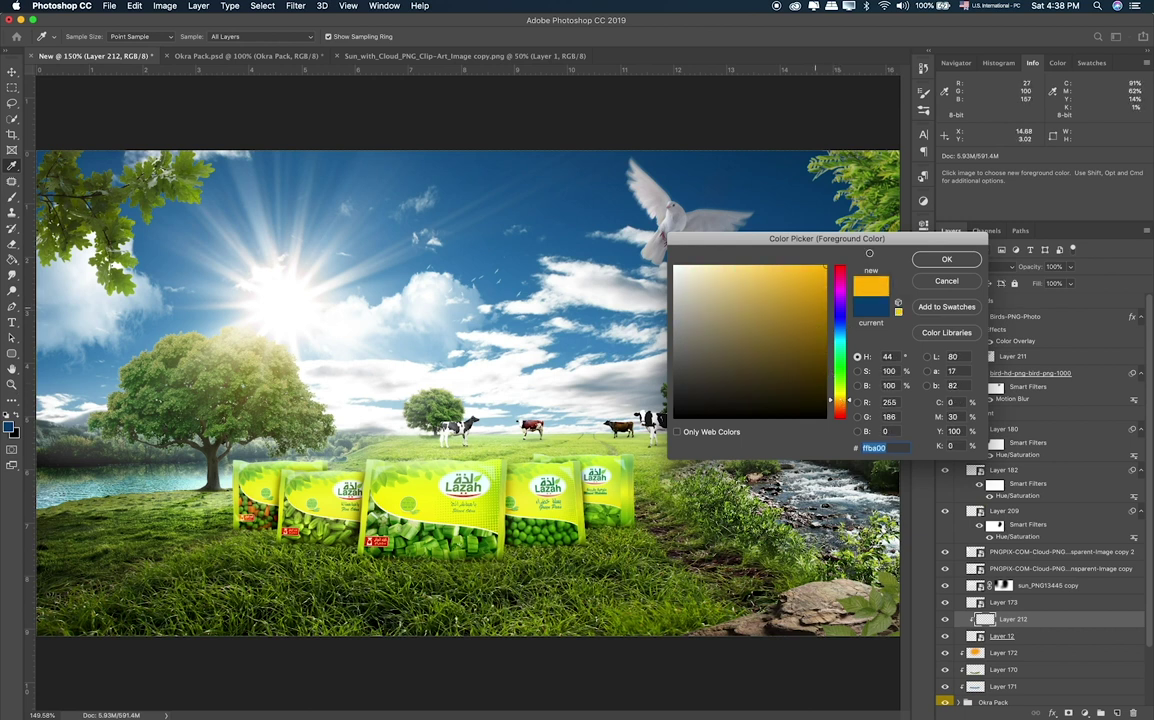
{"action": "key", "text": "Return"}
{"action": "left_click_drag", "start_coordinate": [878, 561], "coordinate": [735, 600]}
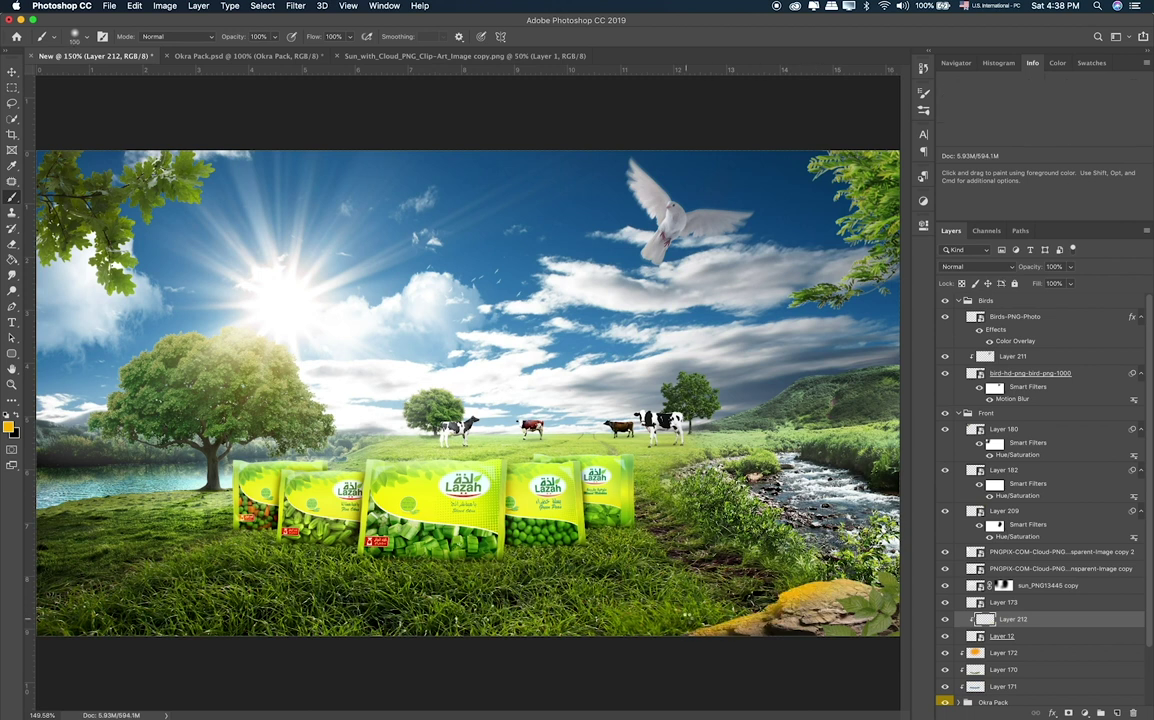
Set the glow layer to Screen blending at 84% opacity.
{"action": "left_click", "coordinate": [1069, 266]}
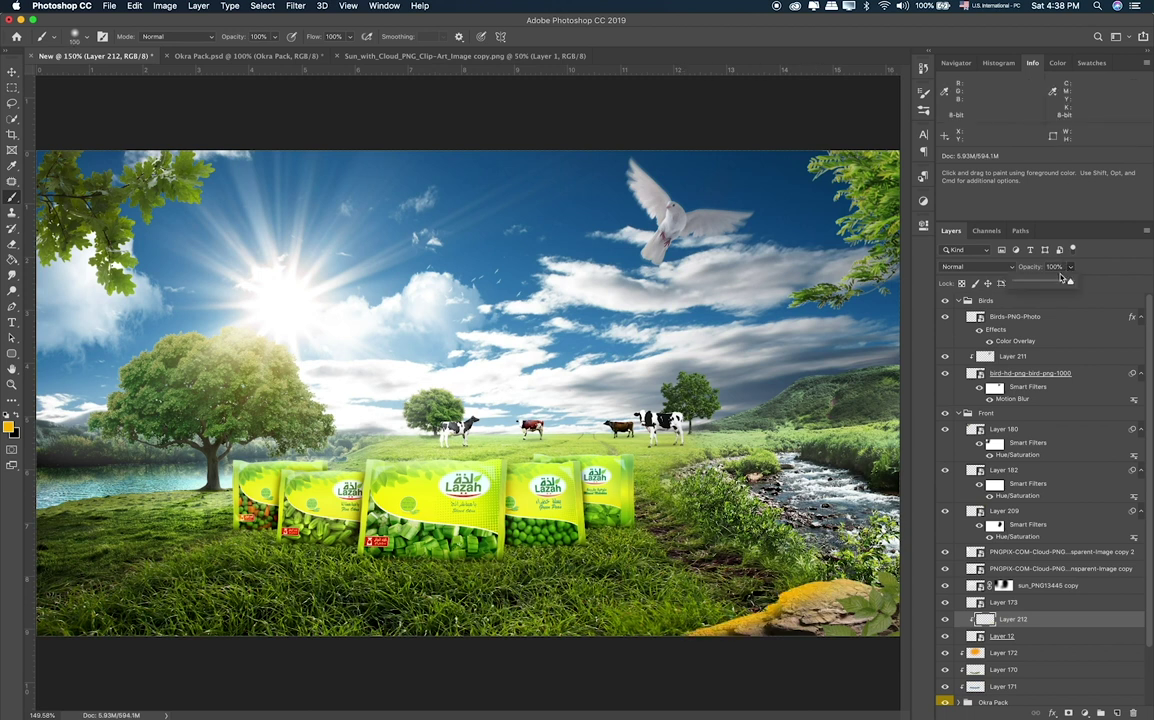
{"action": "left_click", "coordinate": [975, 266]}
{"action": "left_click", "coordinate": [965, 346]}
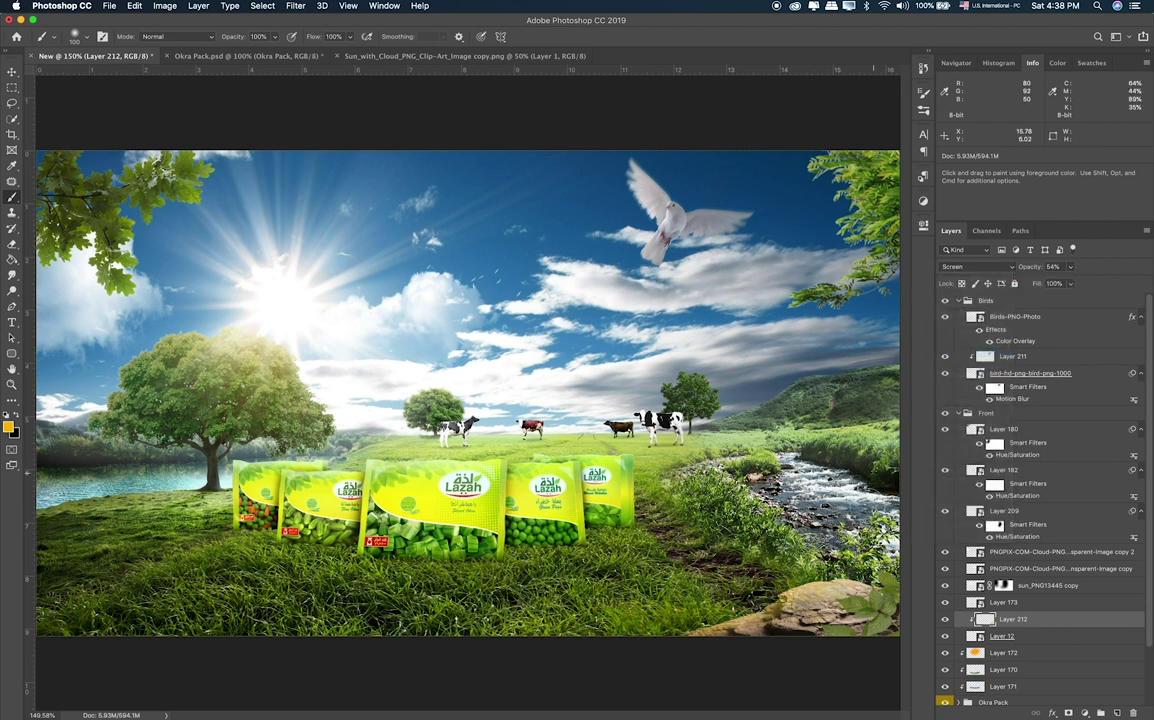
{"action": "key", "text": "e"}
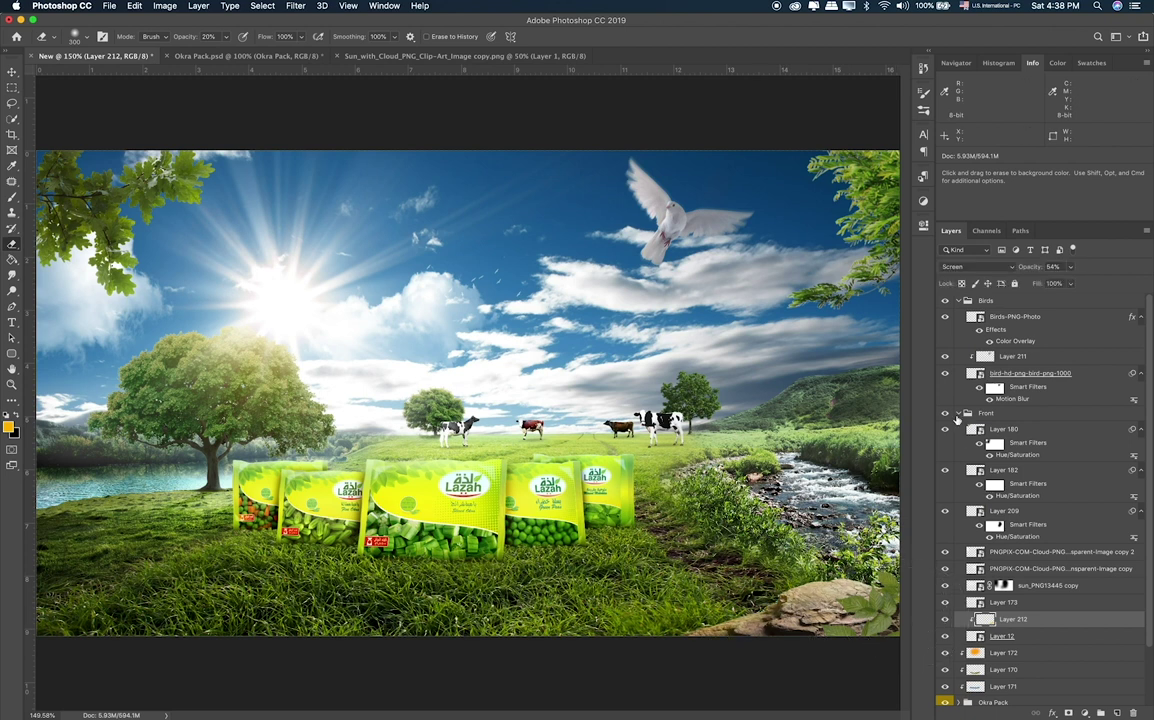
Collapse the Front and Birds groups and add a Gradient Map adjustment above everything.
{"action": "left_click", "coordinate": [958, 414]}
{"action": "left_click", "coordinate": [959, 301]}
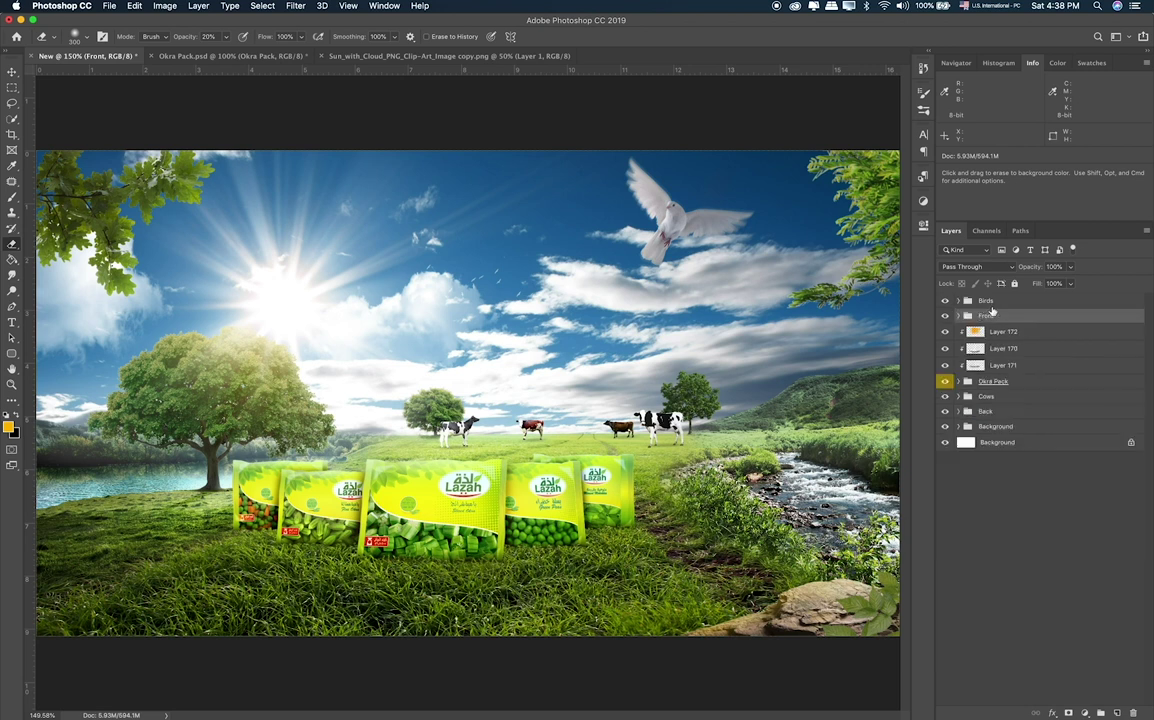
{"action": "left_click", "coordinate": [1011, 302]}
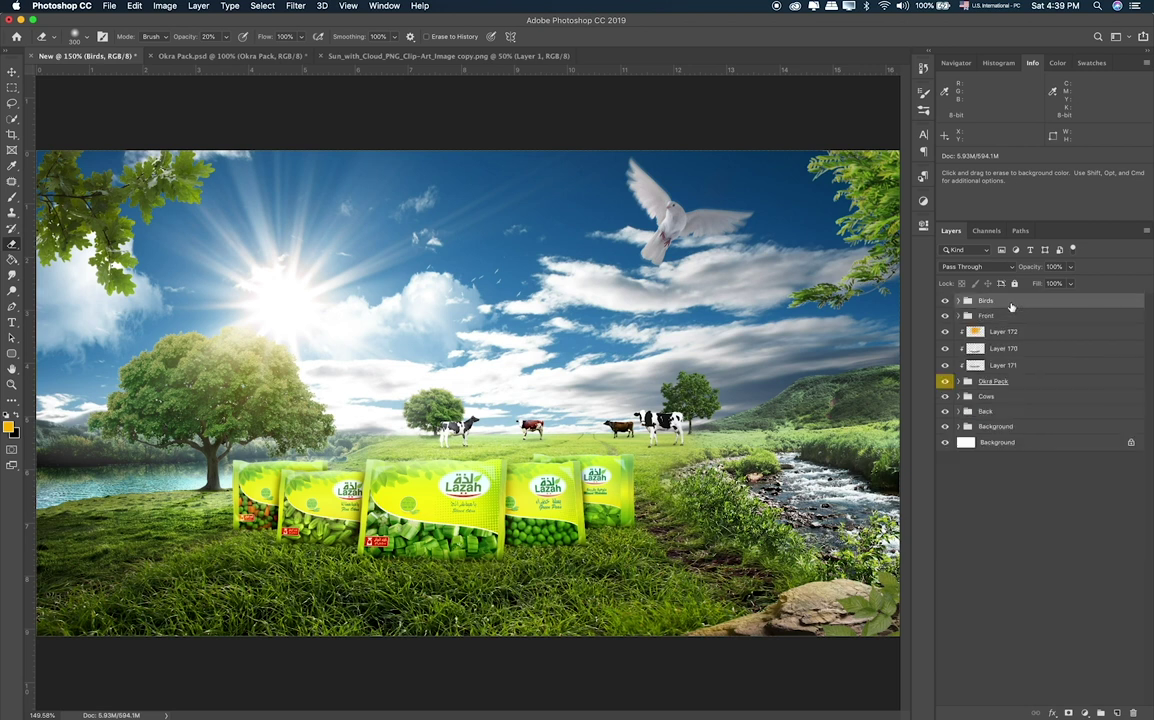
{"action": "left_click", "coordinate": [1086, 712]}
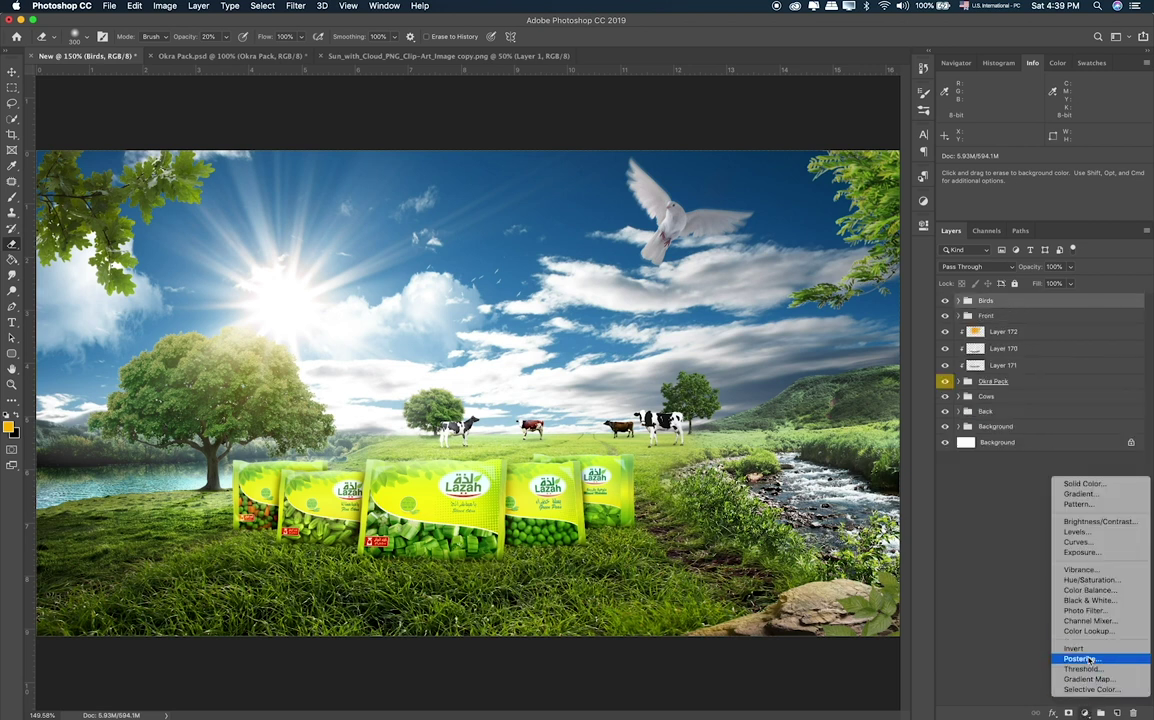
{"action": "key", "text": "Escape"}
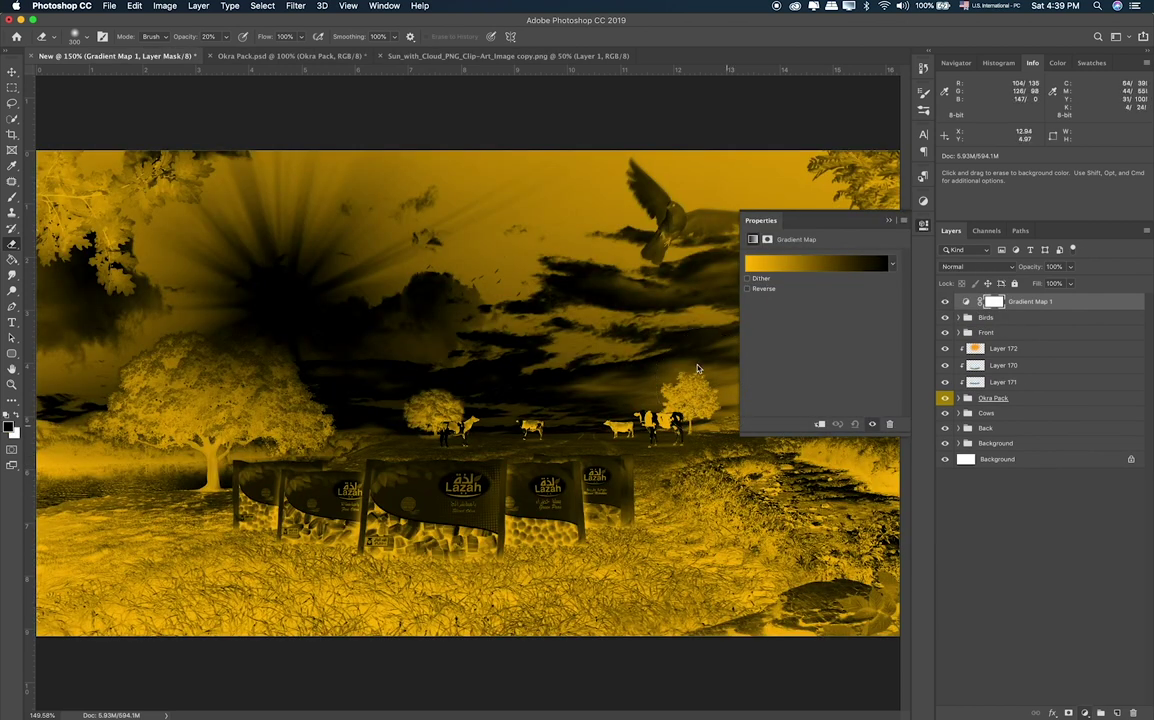
Switch the gradient map to the Violet, Orange gradient preset.
{"action": "left_click", "coordinate": [828, 265]}
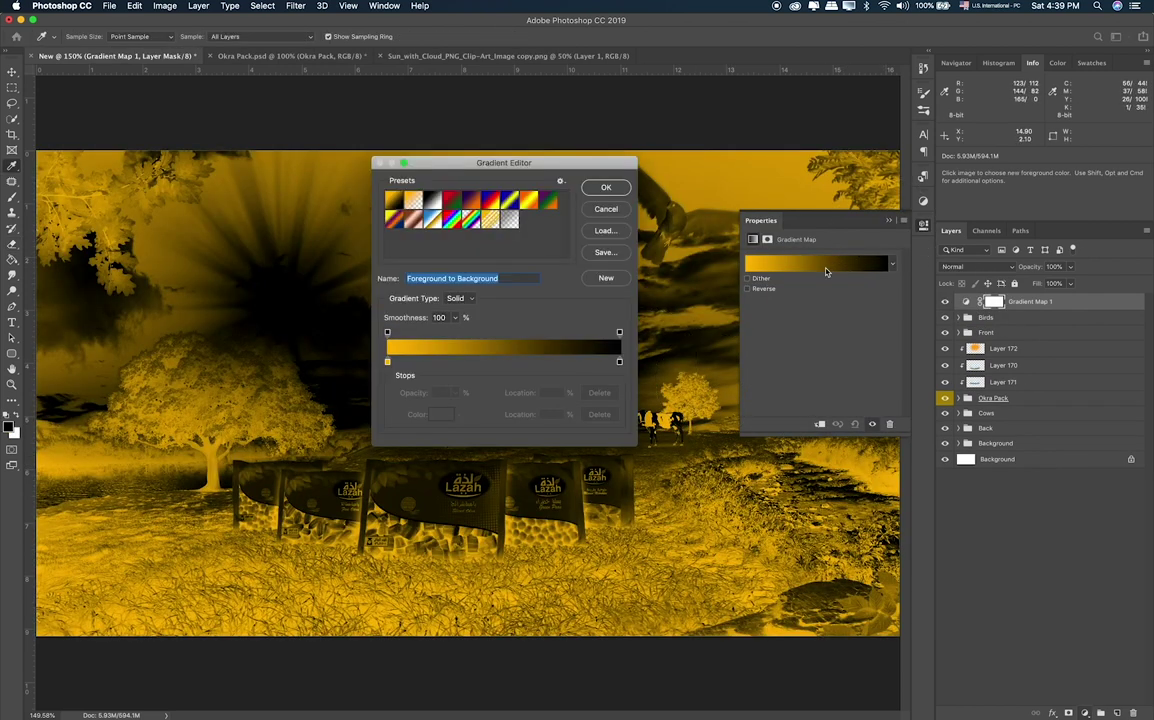
{"action": "left_click", "coordinate": [472, 204]}
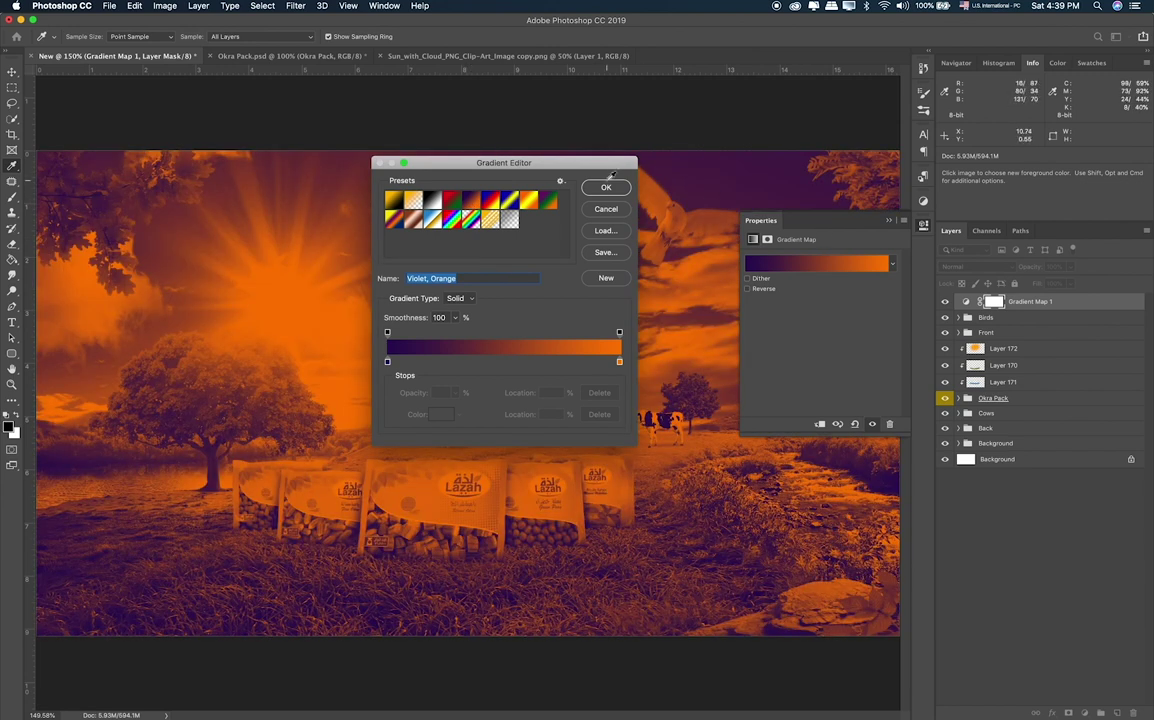
{"action": "left_click", "coordinate": [606, 187]}
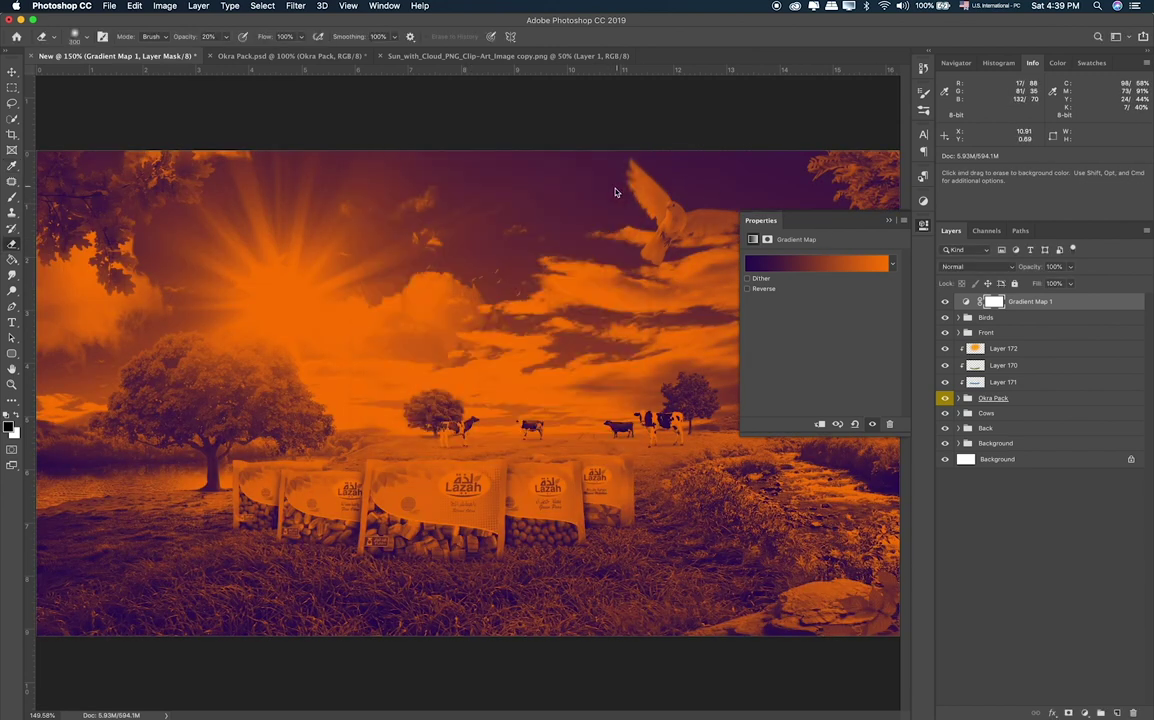
Blend the gradient map in Soft Light at about 40% opacity and select its layer mask.
{"action": "left_click", "coordinate": [958, 266]}
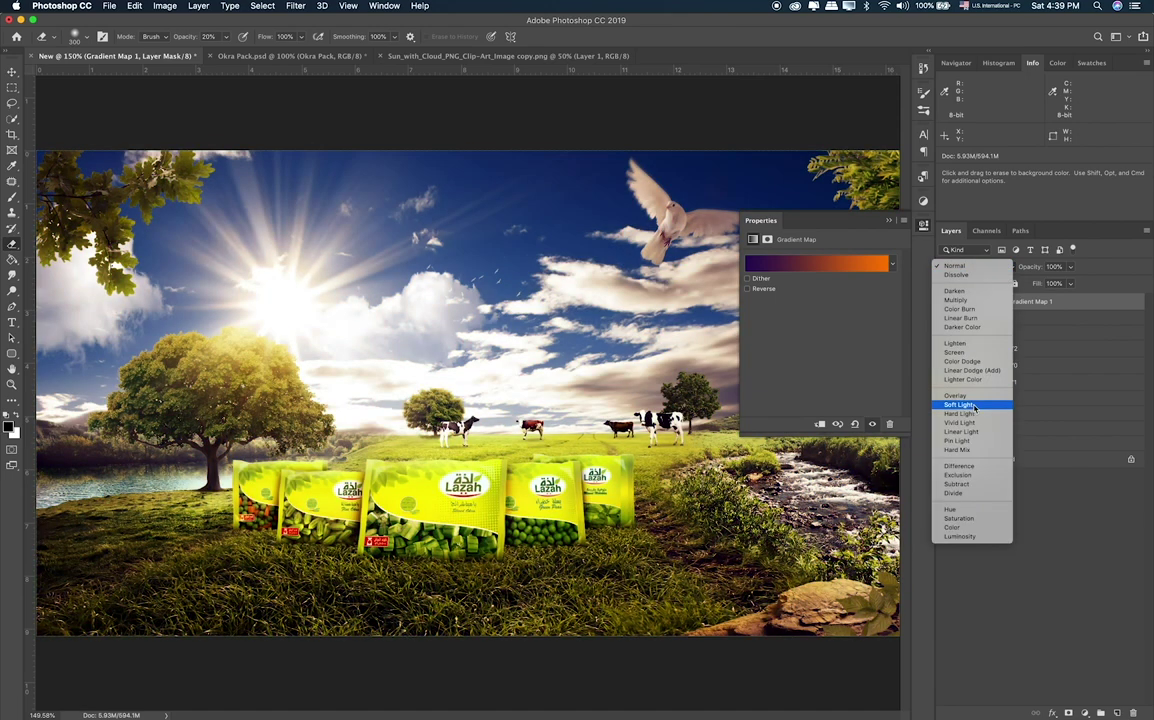
{"action": "left_click", "coordinate": [958, 404]}
{"action": "left_click", "coordinate": [1070, 266]}
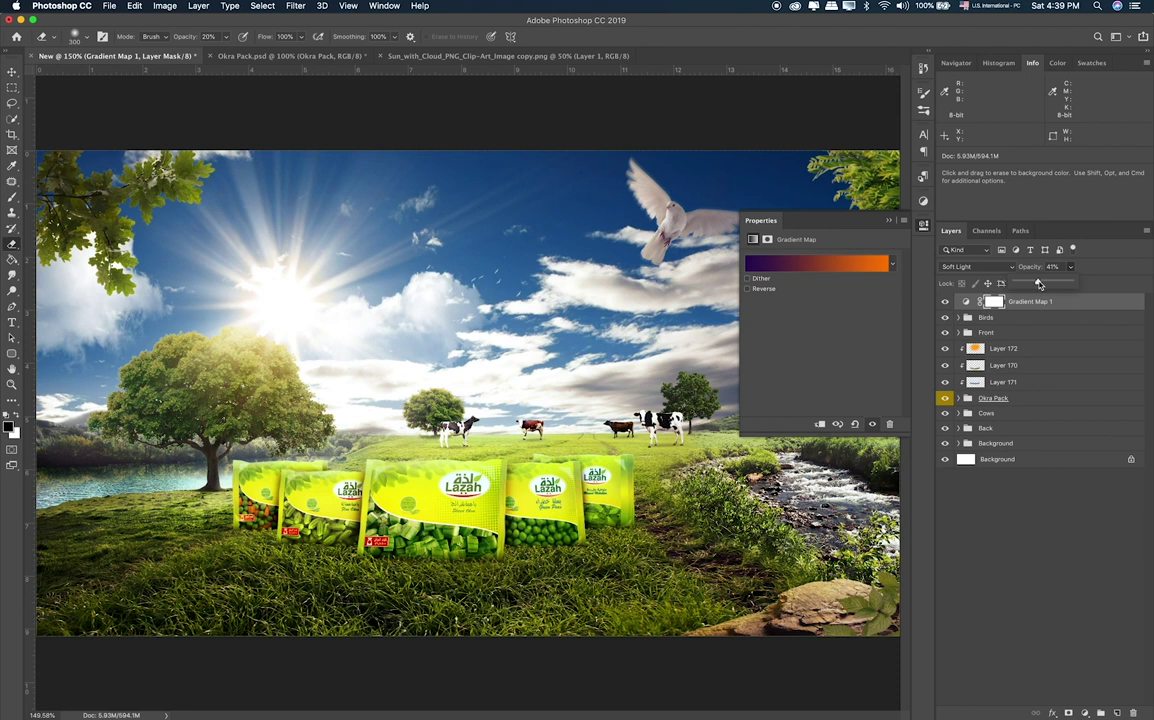
{"action": "left_click", "coordinate": [963, 318]}
{"action": "left_click", "coordinate": [992, 301]}
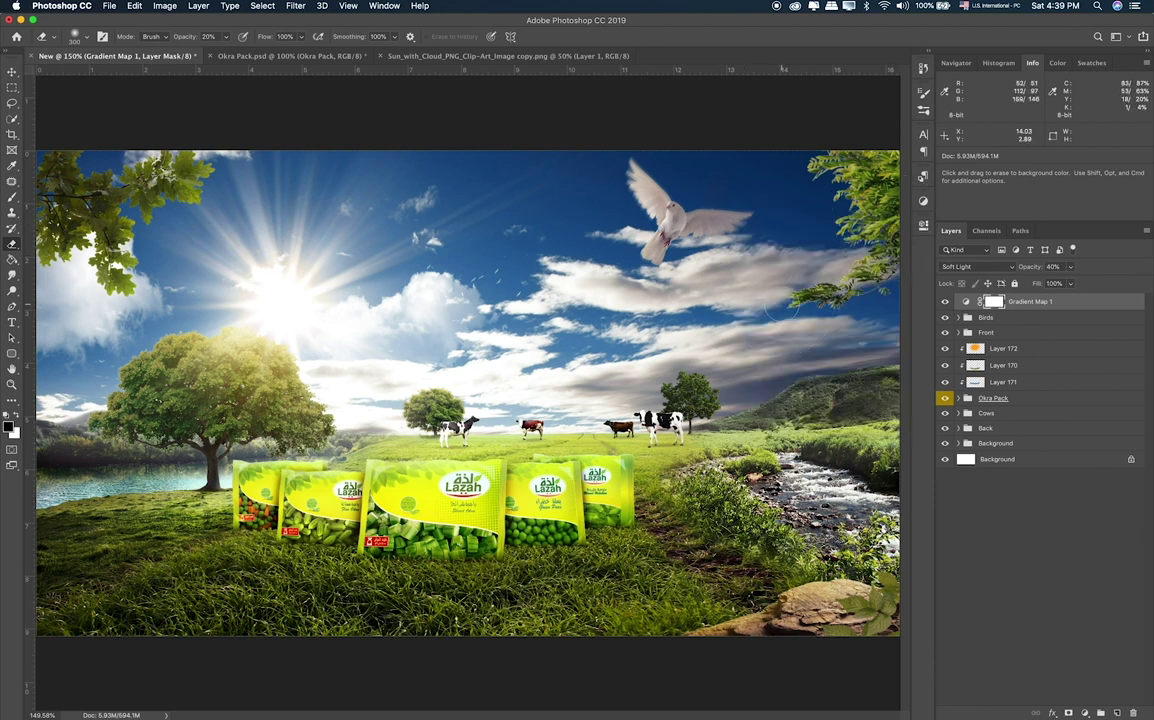
{"action": "key", "text": "b"}
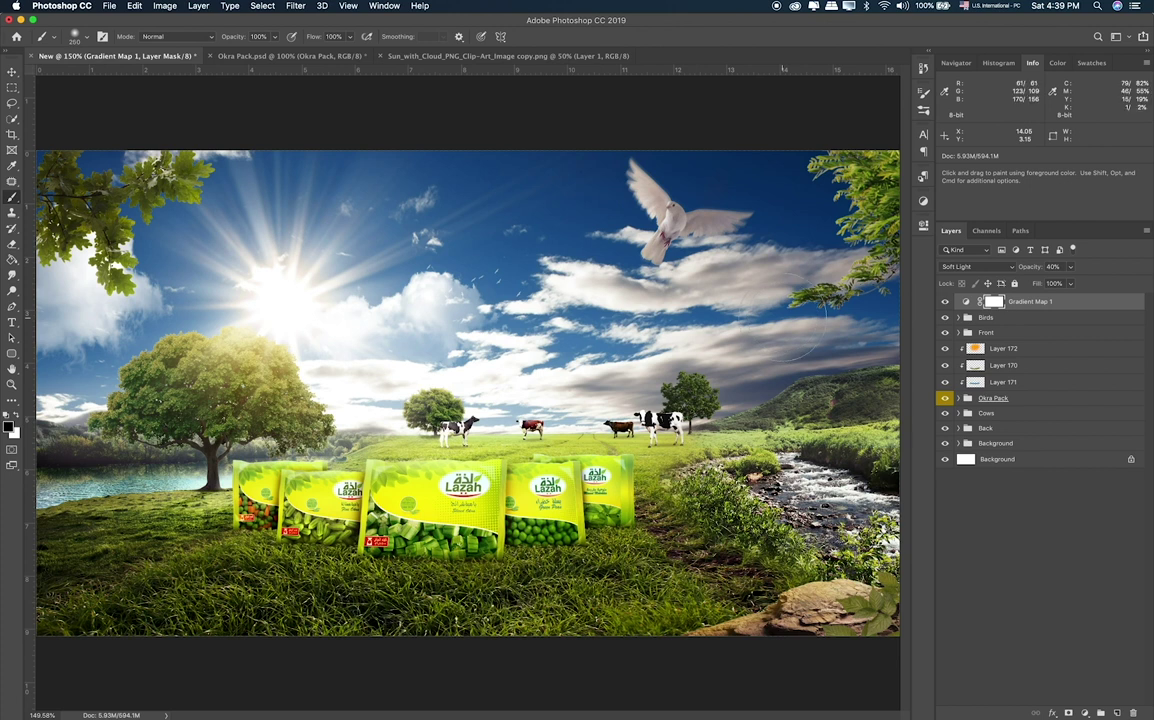
Paint grey over the sun on the gradient map mask with a large 30%-opacity brush.
{"action": "key", "text": "bracketright"}
{"action": "key", "text": "bracketright"}
{"action": "key", "text": "bracketright"}
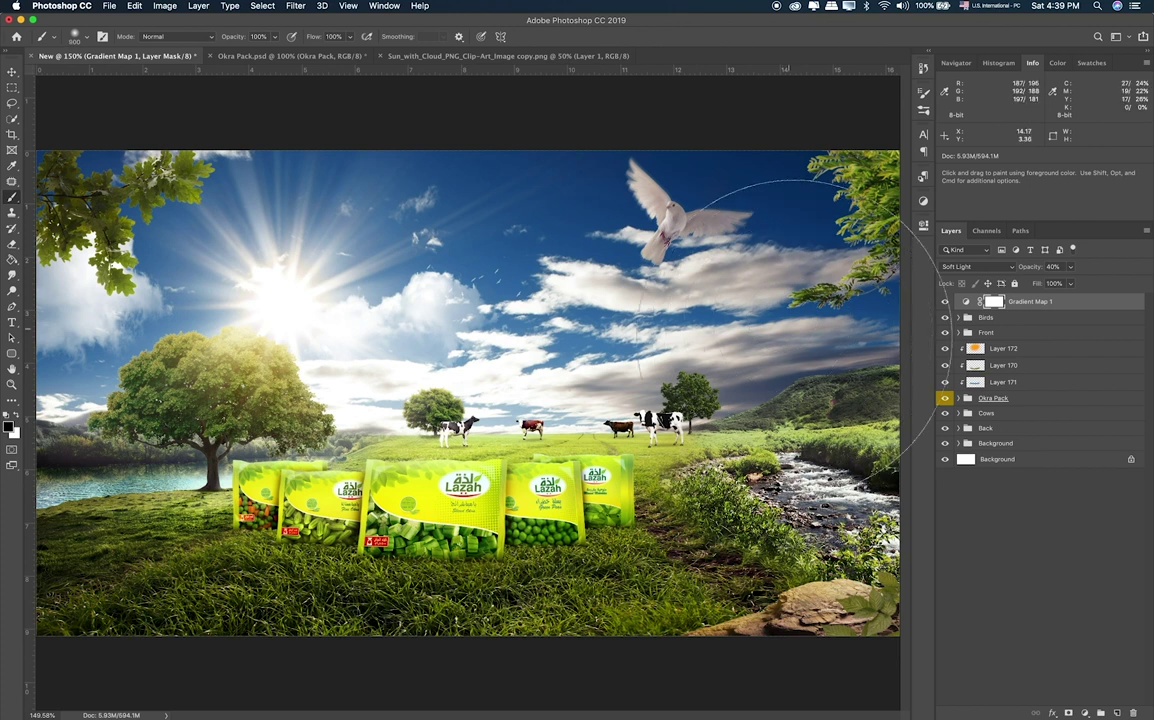
{"action": "key", "text": "bracketright"}
{"action": "key", "text": "bracketright"}
{"action": "key", "text": "bracketright"}
{"action": "key", "text": "bracketright"}
{"action": "key", "text": "bracketright"}
{"action": "key", "text": "bracketright"}
{"action": "key", "text": "3"}
{"action": "left_click", "coordinate": [440, 385]}
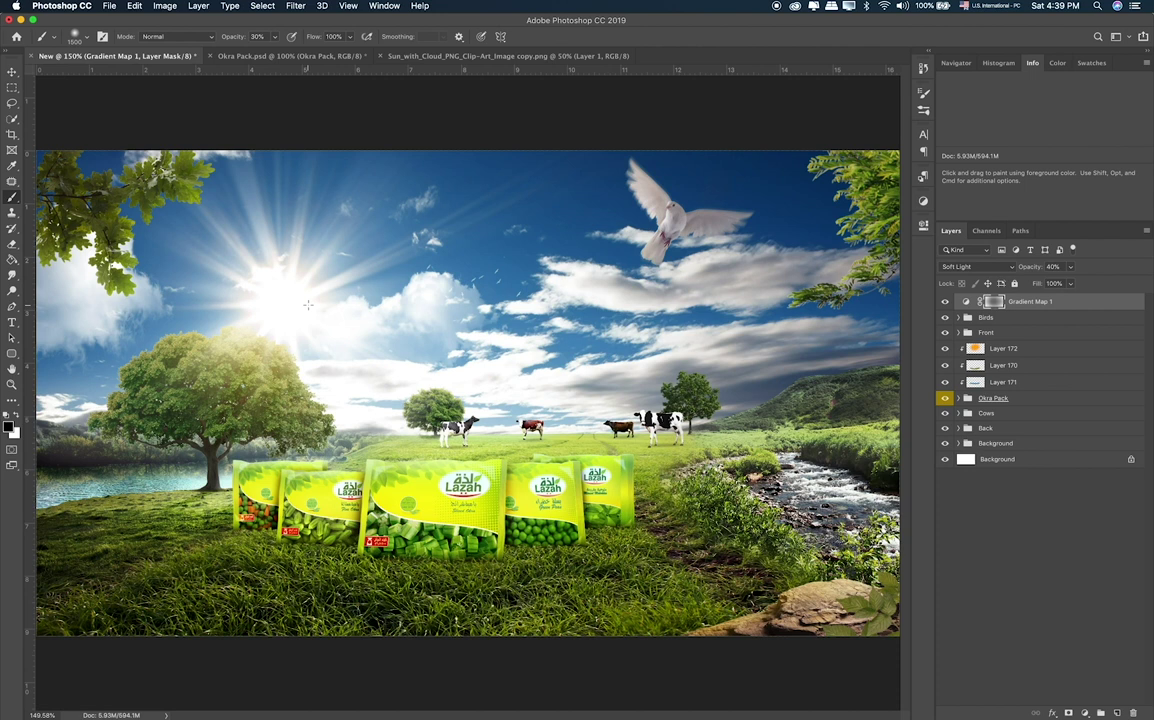
Reduce the brush size down to about 100 px.
{"action": "left_click", "coordinate": [87, 37]}
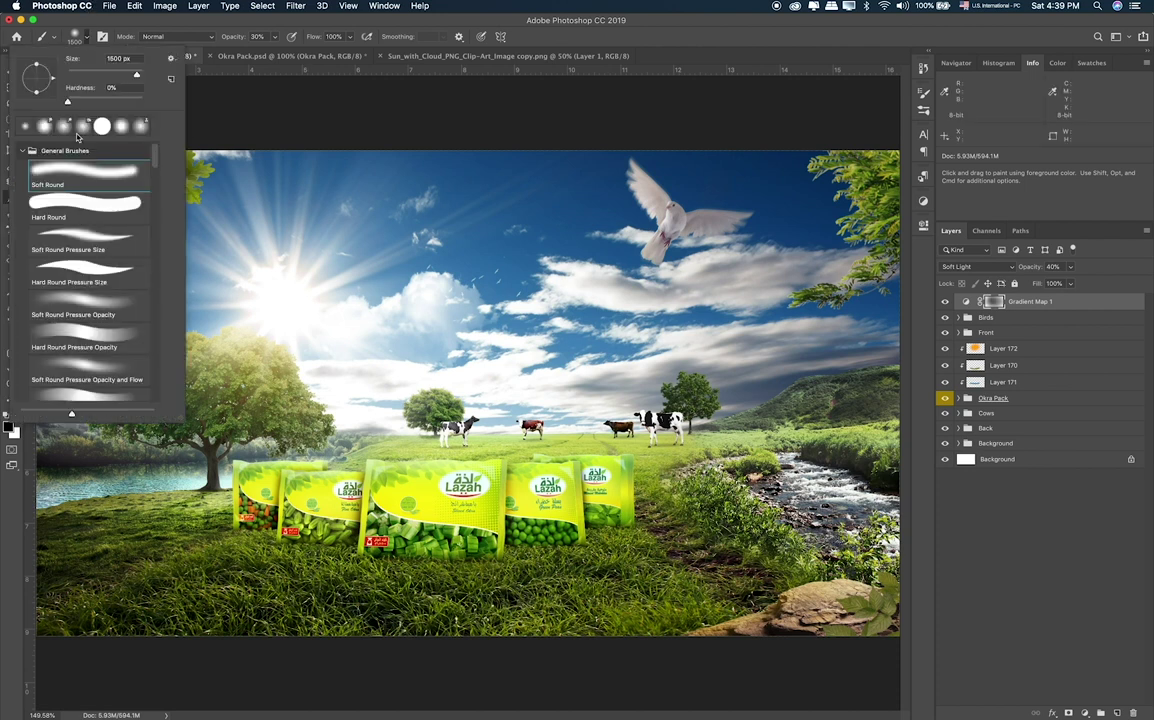
{"action": "left_click_drag", "start_coordinate": [134, 76], "coordinate": [130, 76]}
{"action": "key", "text": "Return"}
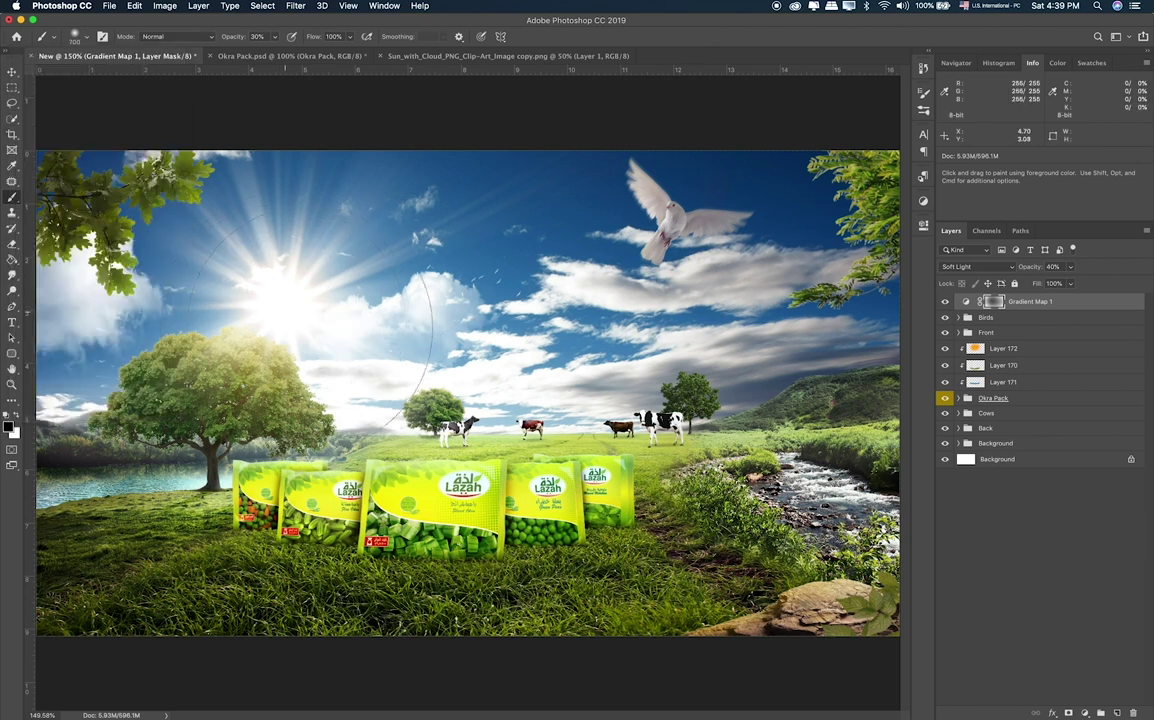
{"action": "key", "text": "bracketleft"}
{"action": "key", "text": "bracketleft"}
{"action": "key", "text": "bracketleft"}
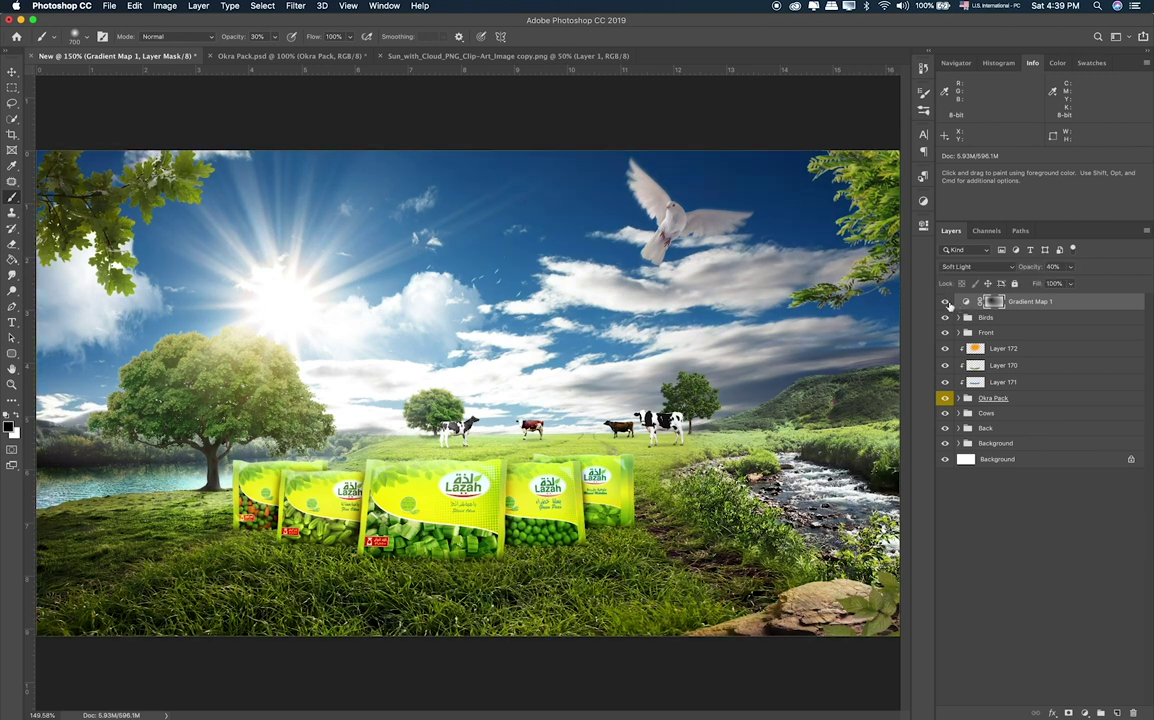
Tag the Layer 12.png file red in Finder.
{"action": "left_click", "coordinate": [12, 88]}
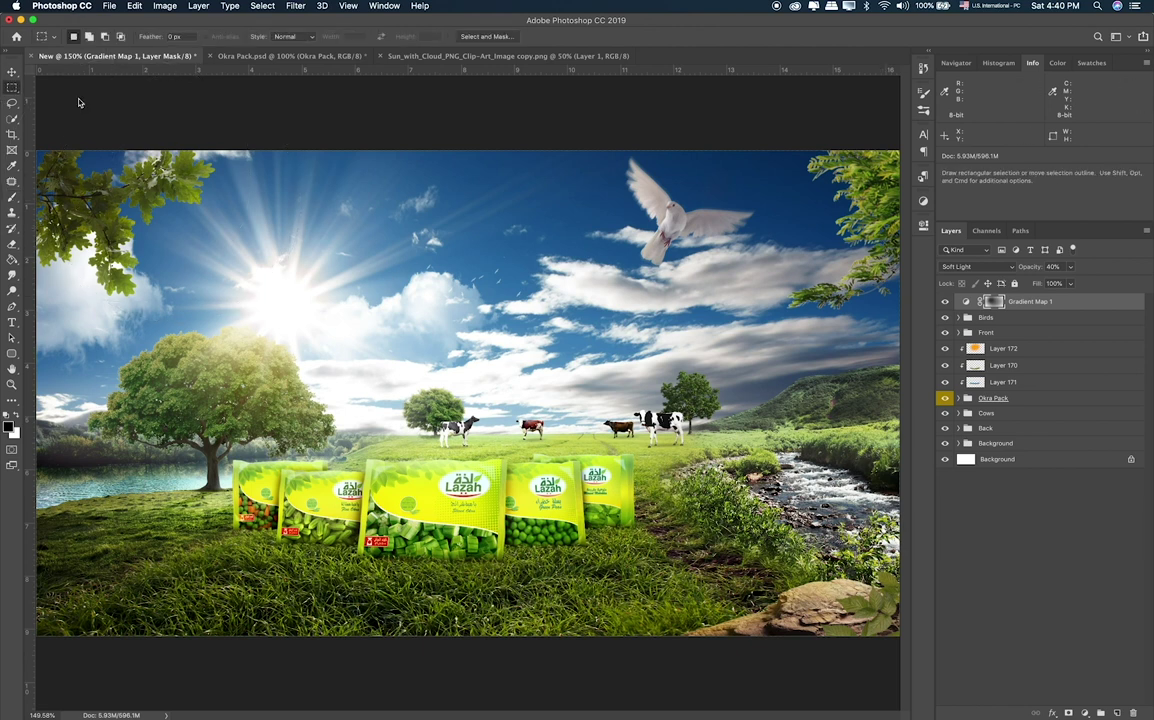
{"action": "key", "text": "super+Tab"}
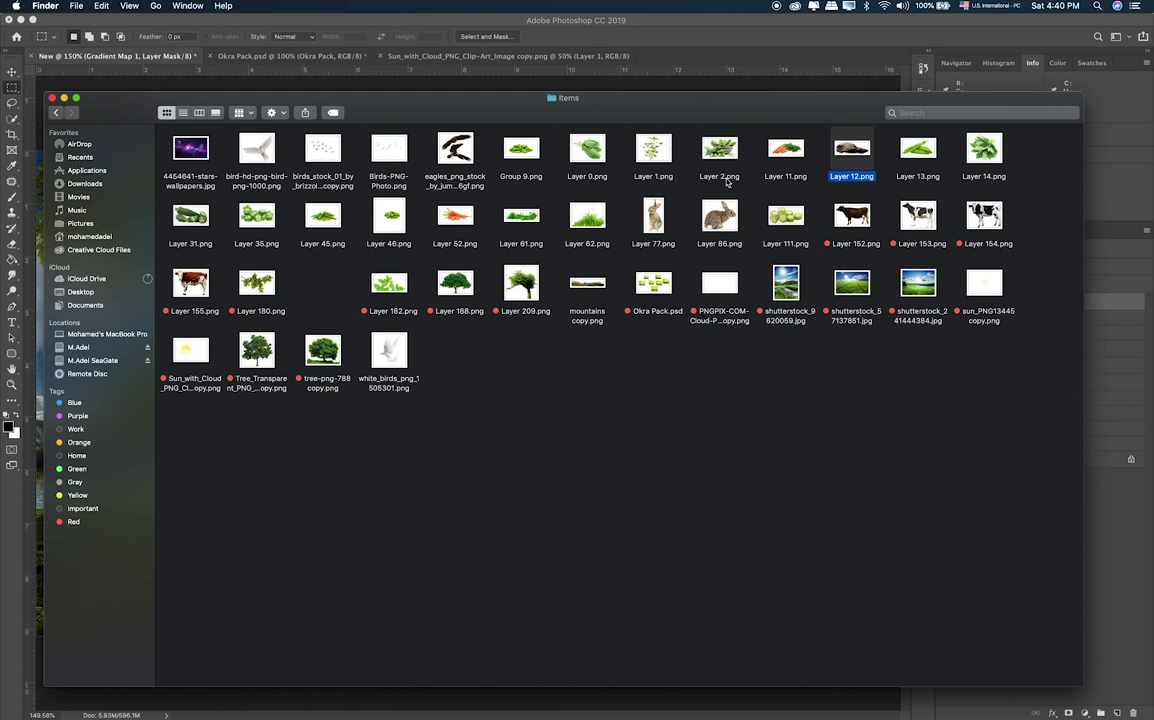
{"action": "right_click", "coordinate": [859, 190]}
{"action": "left_click", "coordinate": [873, 381]}
Drag the Layer 86.png rabbit into the meadow and shrink it into the lower-left grass.
{"action": "mouse_move", "coordinate": [720, 215]}
{"action": "left_mouse_down"}
{"action": "mouse_move", "coordinate": [697, 508]}
{"action": "mouse_move", "coordinate": [528, 514]}
{"action": "left_mouse_up"}
{"action": "key", "text": "super+Tab"}
{"action": "key", "text": "super+Tab"}
{"action": "key", "text": "super+shift+Tab"}
{"action": "key", "text": "super+shift+Tab"}
{"action": "key", "text": "super+Tab"}
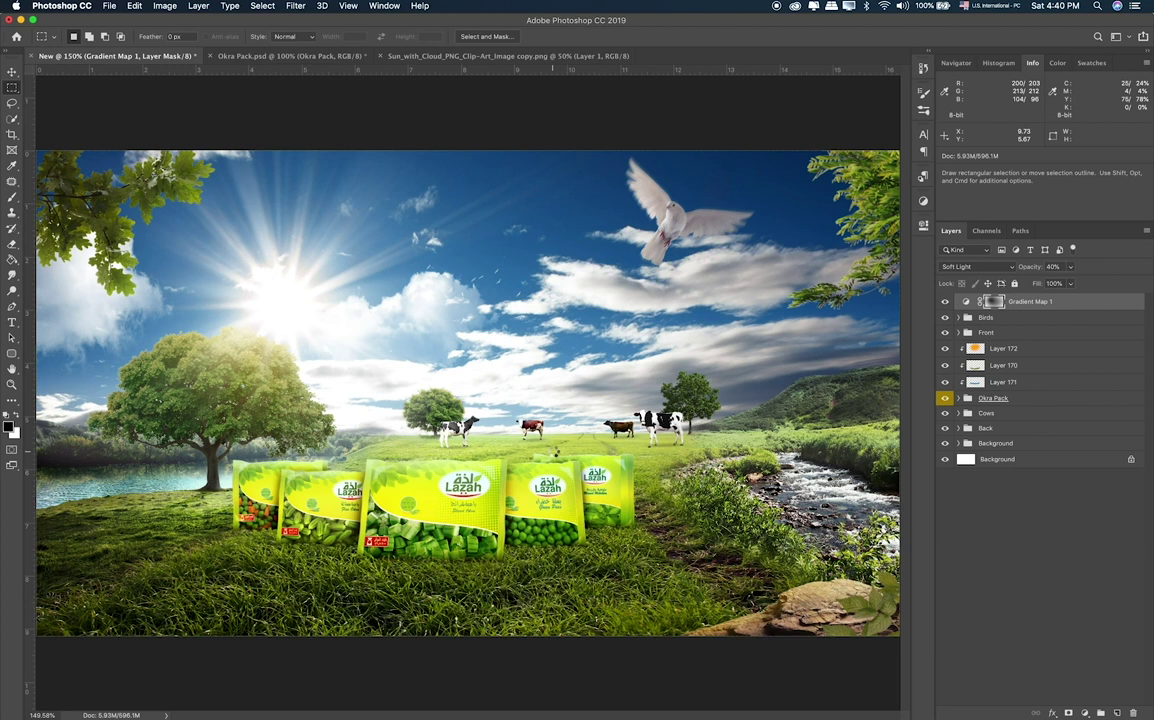
{"action": "left_click_drag", "start_coordinate": [528, 514], "coordinate": [553, 456]}
{"action": "key", "text": "Return"}
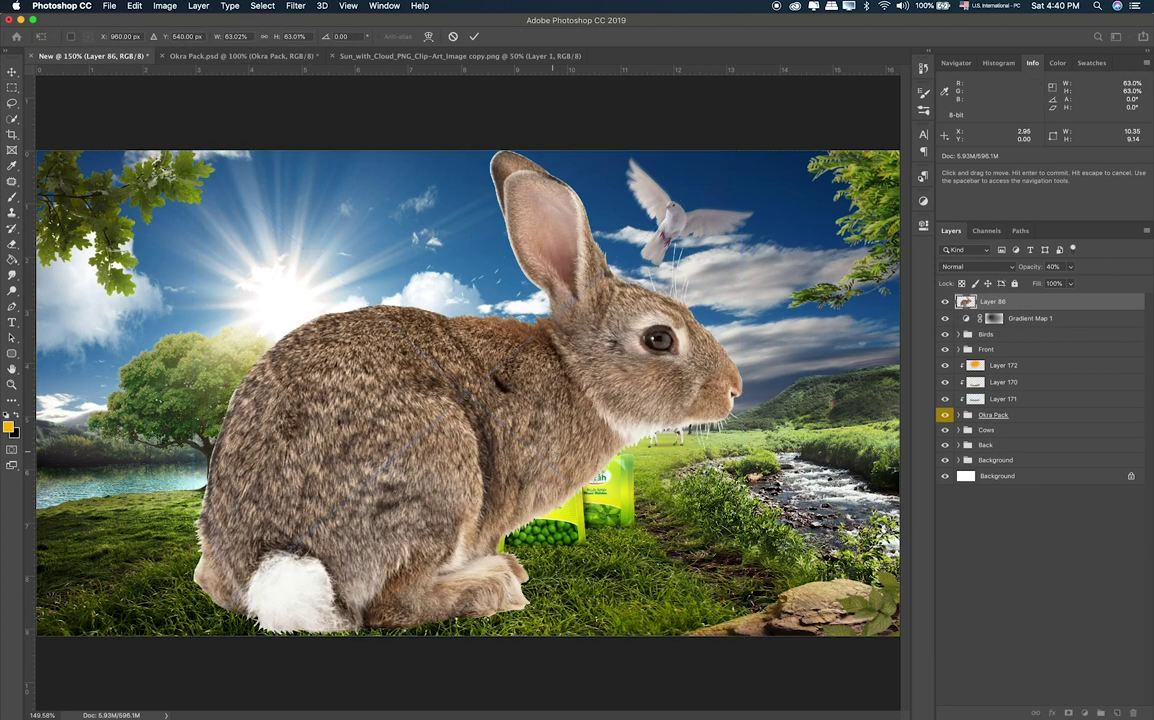
{"action": "key", "text": "super+t"}
{"action": "left_click_drag", "start_coordinate": [745, 152], "coordinate": [335, 522]}
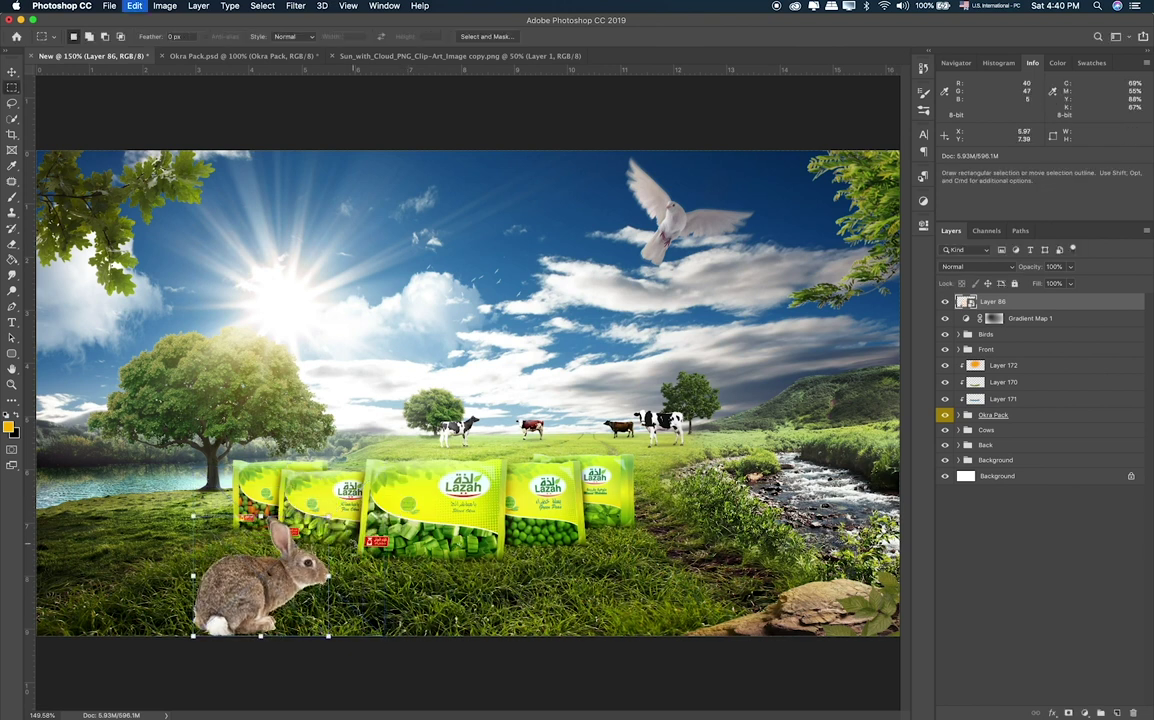
Flip the rabbit horizontally and move it beside the right-hand packs.
{"action": "right_click", "coordinate": [306, 562]}
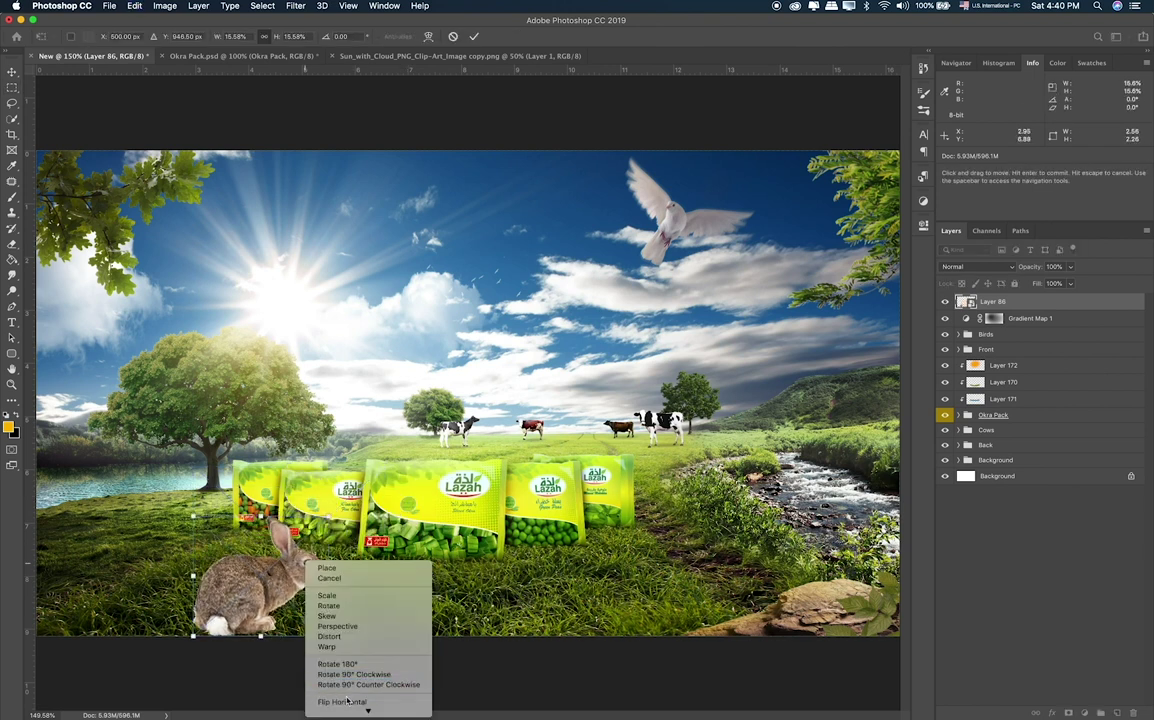
{"action": "left_click", "coordinate": [346, 701]}
{"action": "key", "text": "Return"}
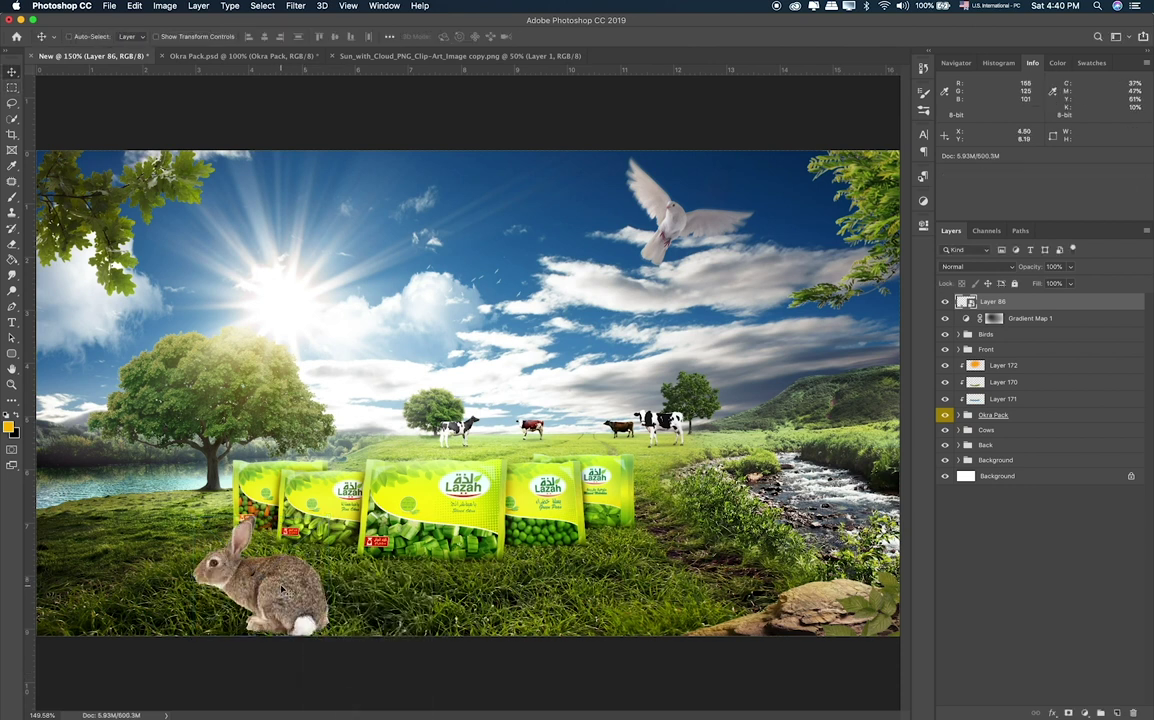
{"action": "left_click_drag", "start_coordinate": [353, 540], "coordinate": [683, 531]}
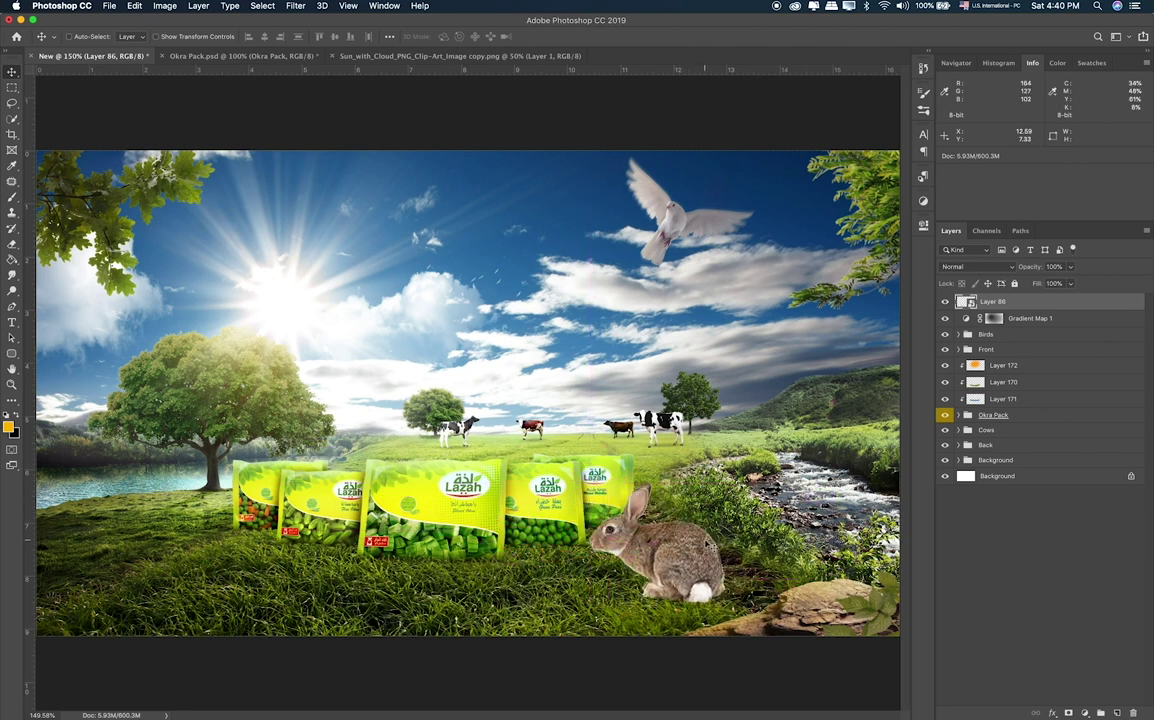
Shrink the rabbit a little more and settle it on the grass.
{"action": "key", "text": "ctrl+t"}
{"action": "mouse_move", "coordinate": [724, 482]}
{"action": "left_mouse_down"}
{"action": "mouse_move", "coordinate": [697, 512]}
{"action": "mouse_move", "coordinate": [702, 546]}
{"action": "mouse_move", "coordinate": [707, 531]}
{"action": "left_mouse_up"}
{"action": "key", "text": "Return"}
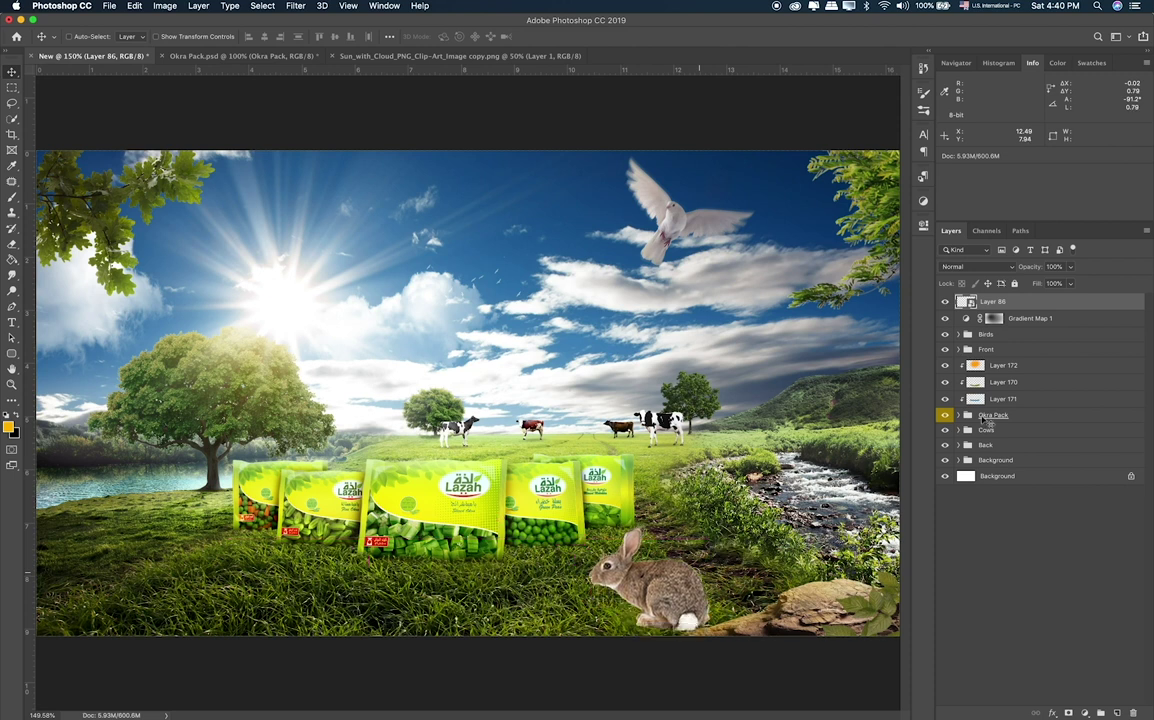
{"action": "mouse_move", "coordinate": [1003, 382]}
{"action": "left_mouse_down"}
{"action": "mouse_move", "coordinate": [1035, 398]}
{"action": "mouse_move", "coordinate": [1027, 437]}
{"action": "left_mouse_up"}
{"action": "mouse_move", "coordinate": [697, 596]}
{"action": "left_mouse_down"}
{"action": "mouse_move", "coordinate": [705, 605]}
{"action": "mouse_move", "coordinate": [692, 551]}
{"action": "mouse_move", "coordinate": [676, 582]}
{"action": "mouse_move", "coordinate": [668, 565]}
{"action": "left_mouse_up"}
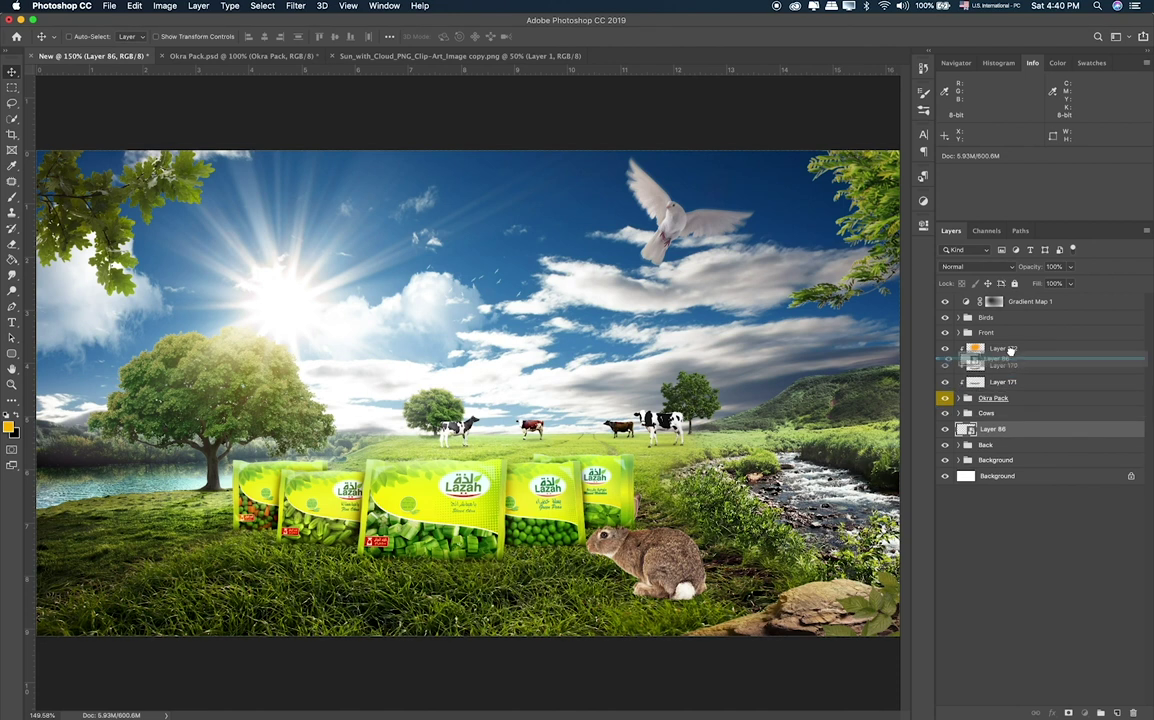
Move the rabbit's layer just below Front and fine-tune its position and size.
{"action": "left_click_drag", "start_coordinate": [1008, 430], "coordinate": [1000, 341]}
{"action": "left_click_drag", "start_coordinate": [694, 553], "coordinate": [690, 566]}
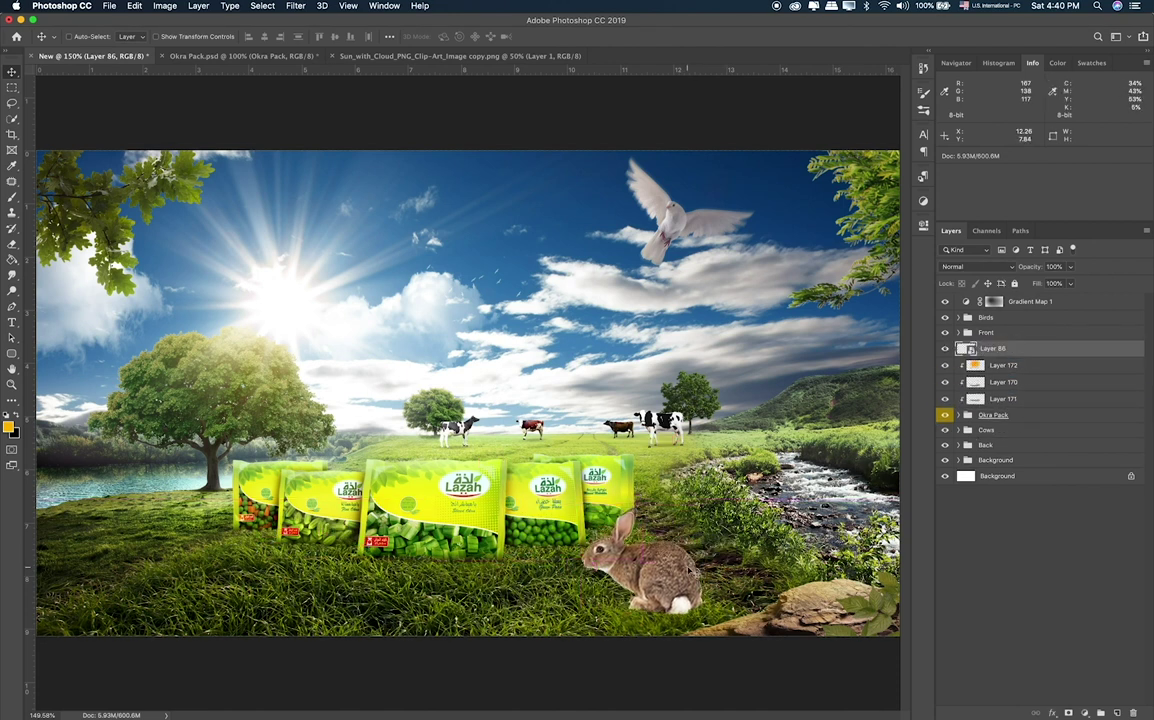
{"action": "key", "text": "ctrl+t"}
{"action": "left_click_drag", "start_coordinate": [580, 505], "coordinate": [577, 507]}
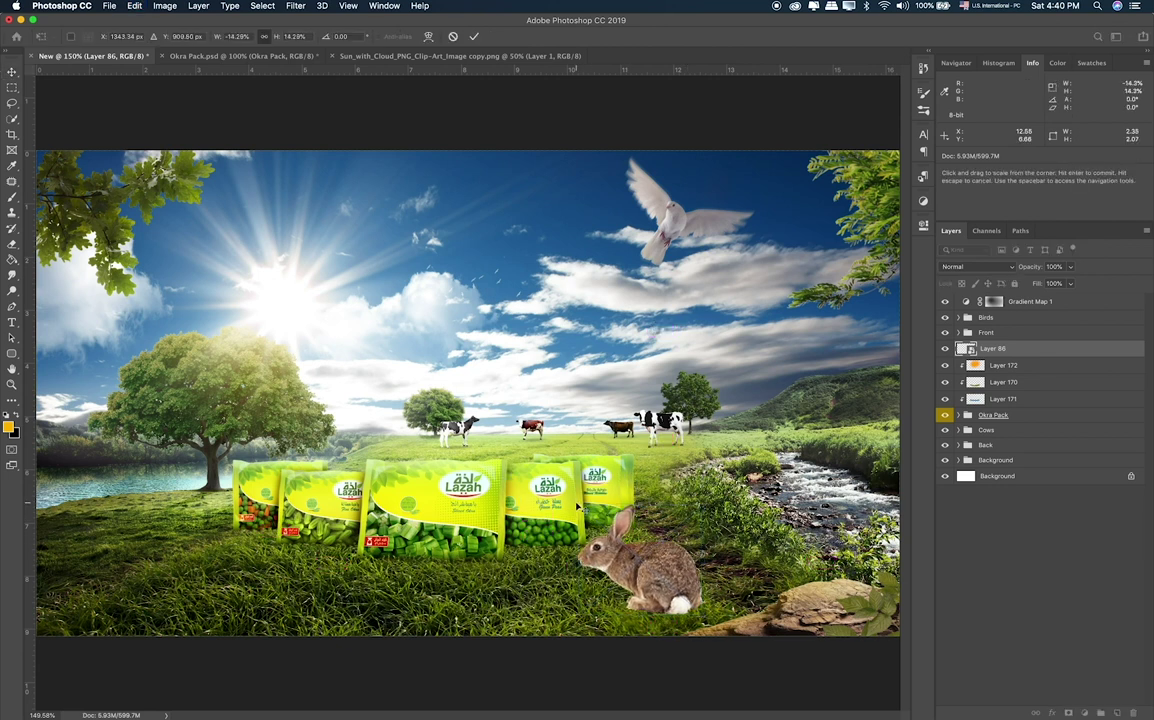
{"action": "key", "text": "Return"}
On a new layer above Cows, outline a polygonal selection beneath the packs.
{"action": "left_click", "coordinate": [1024, 432]}
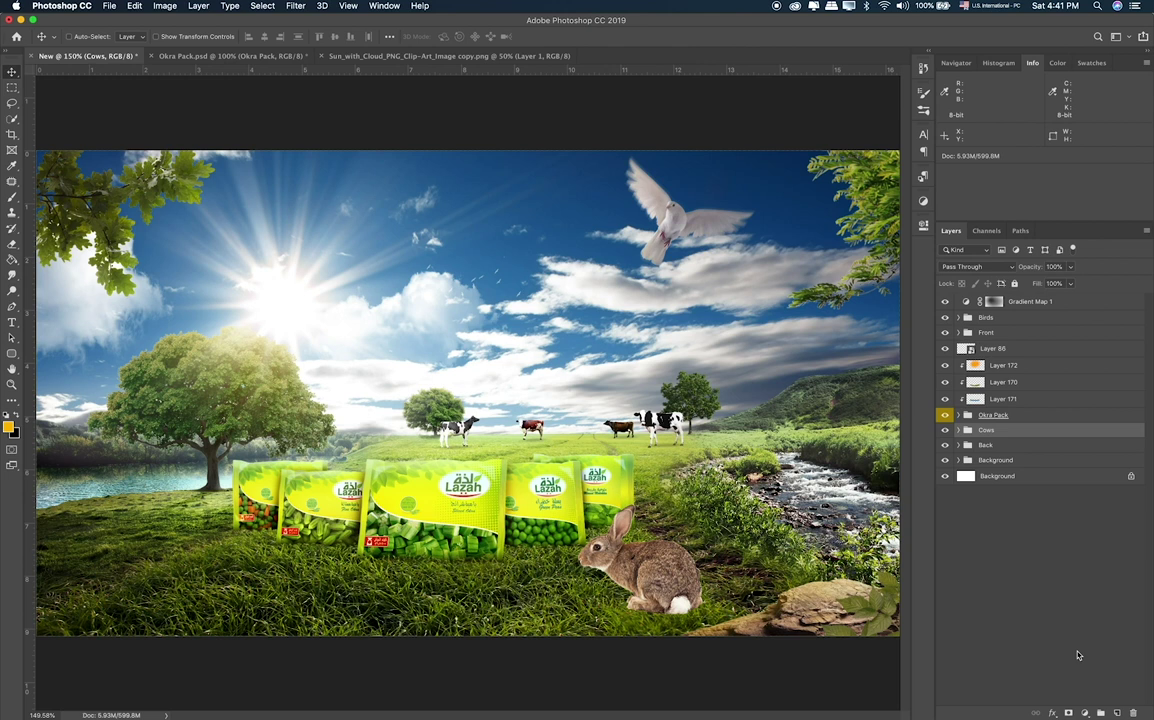
{"action": "left_click", "coordinate": [1118, 712]}
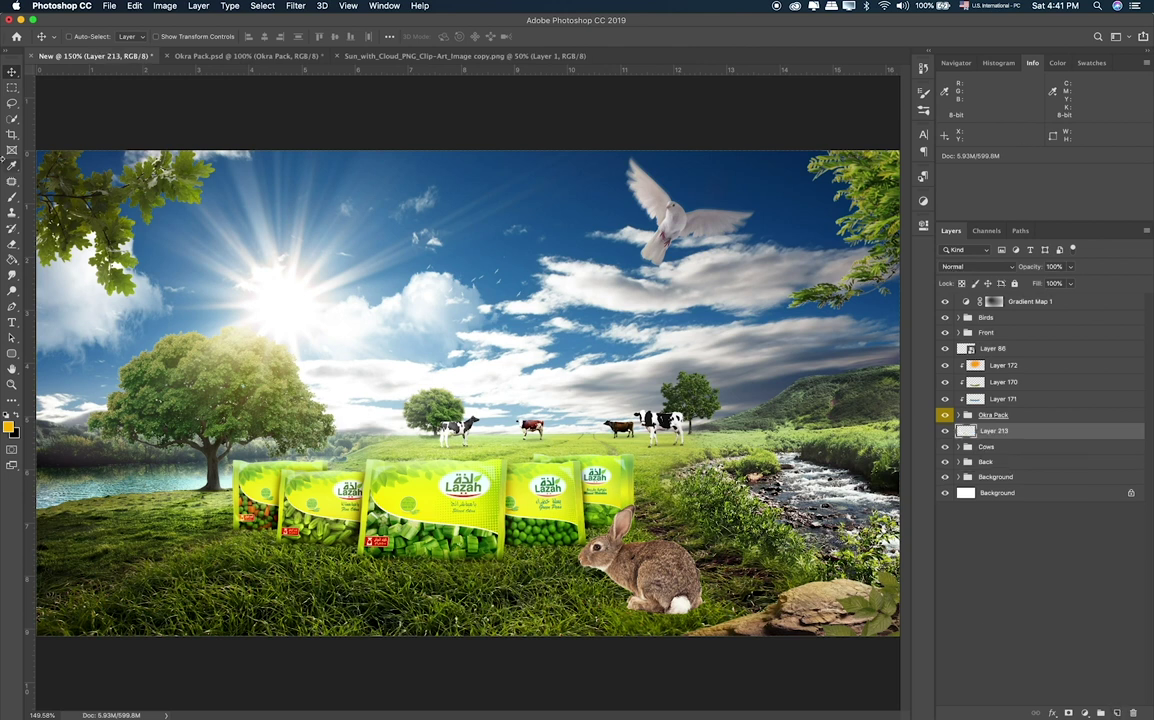
{"action": "left_click", "coordinate": [11, 103]}
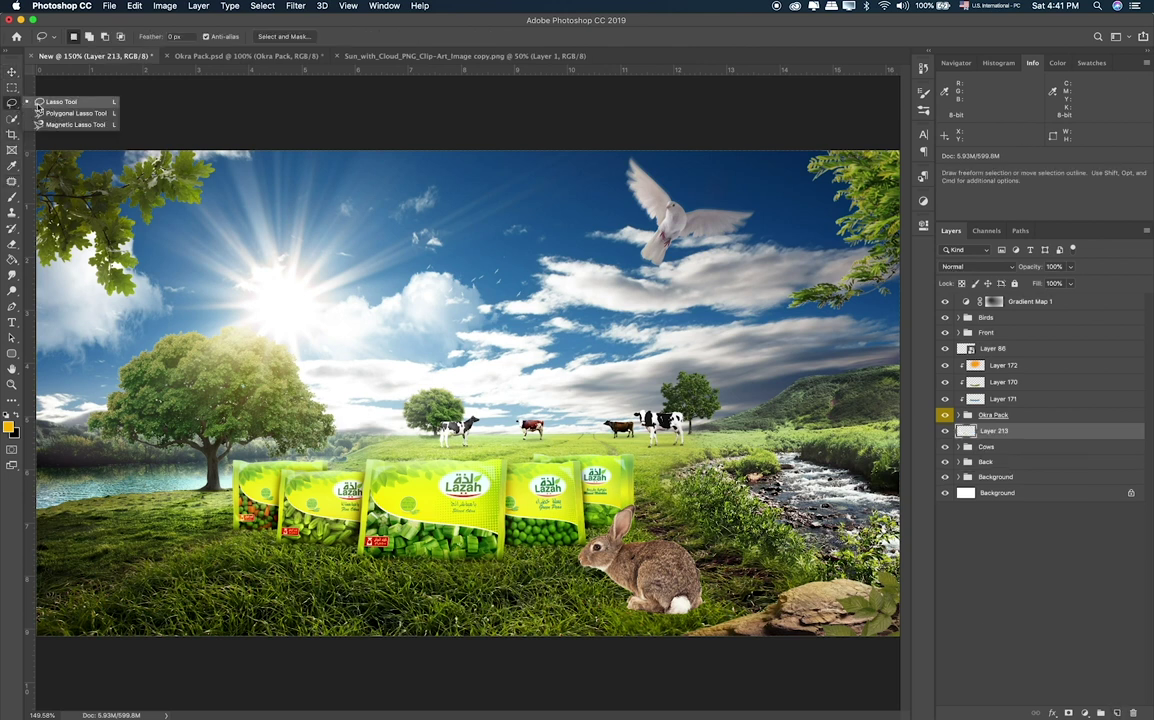
{"action": "left_click", "coordinate": [40, 113]}
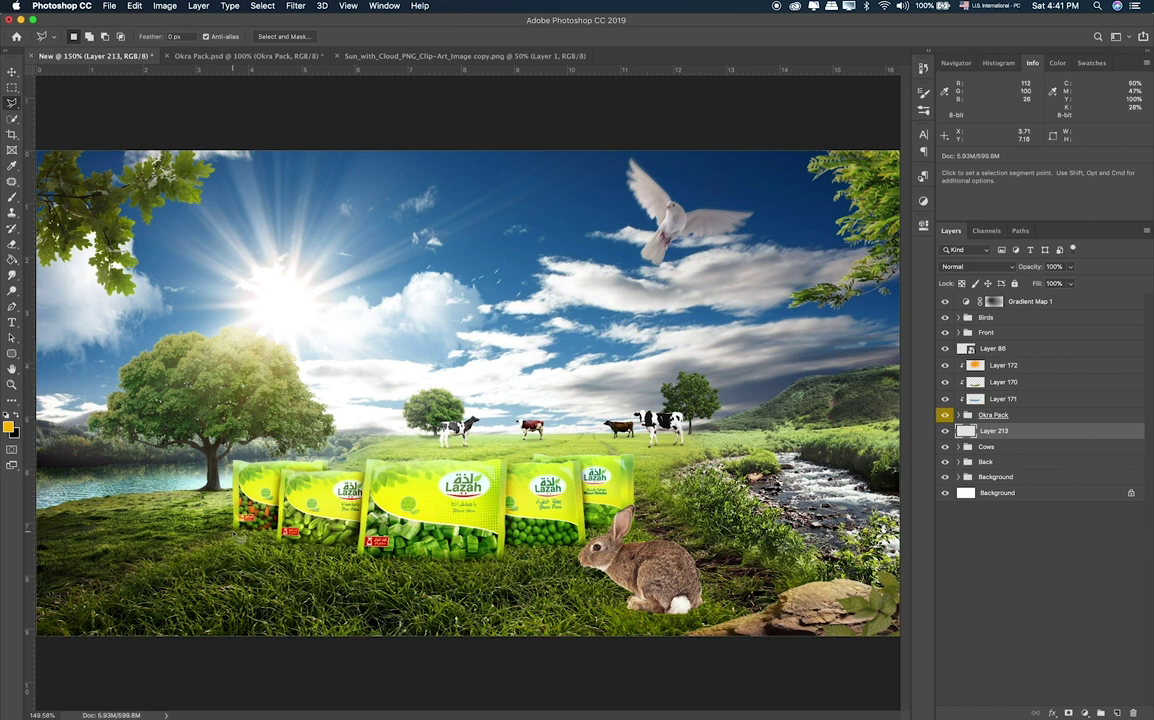
{"action": "left_click", "coordinate": [234, 538]}
{"action": "left_click", "coordinate": [234, 584]}
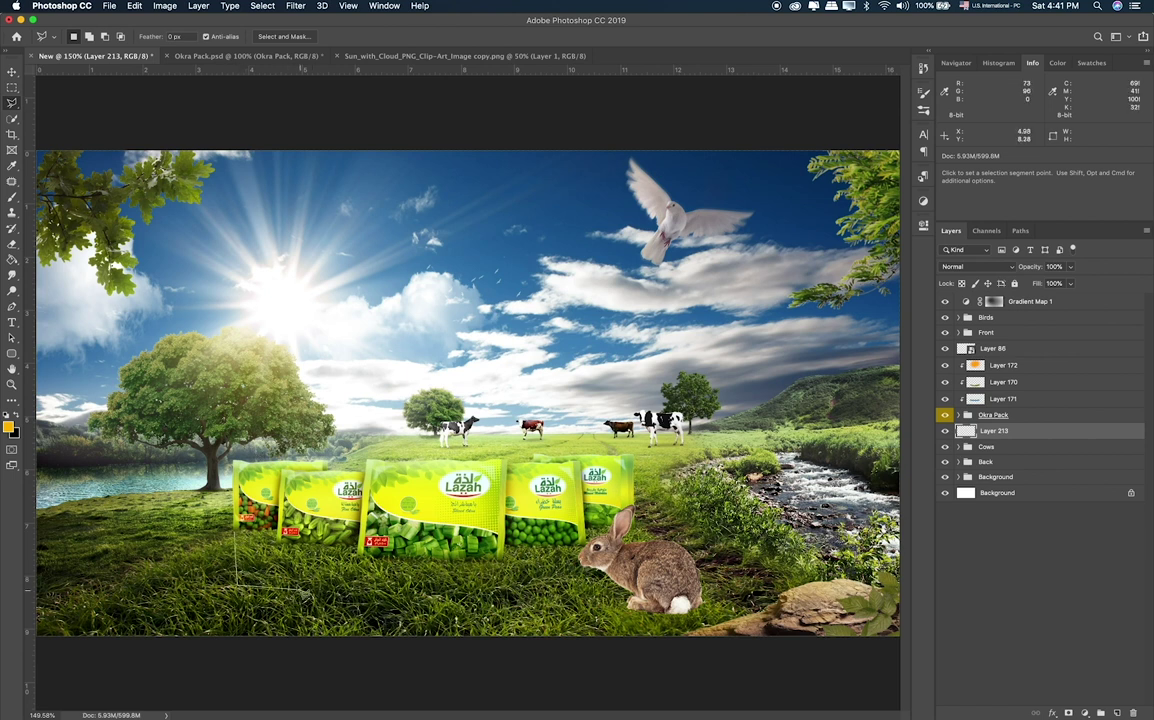
{"action": "left_click", "coordinate": [298, 585]}
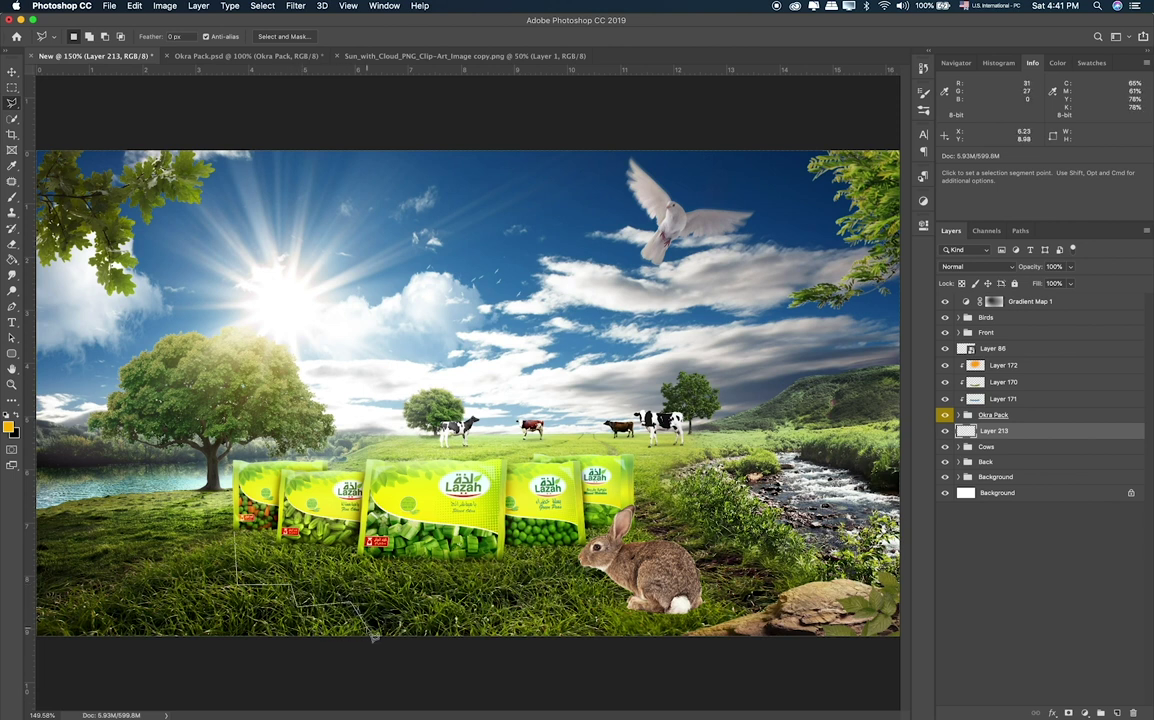
{"action": "left_click", "coordinate": [360, 604]}
{"action": "left_click", "coordinate": [400, 633]}
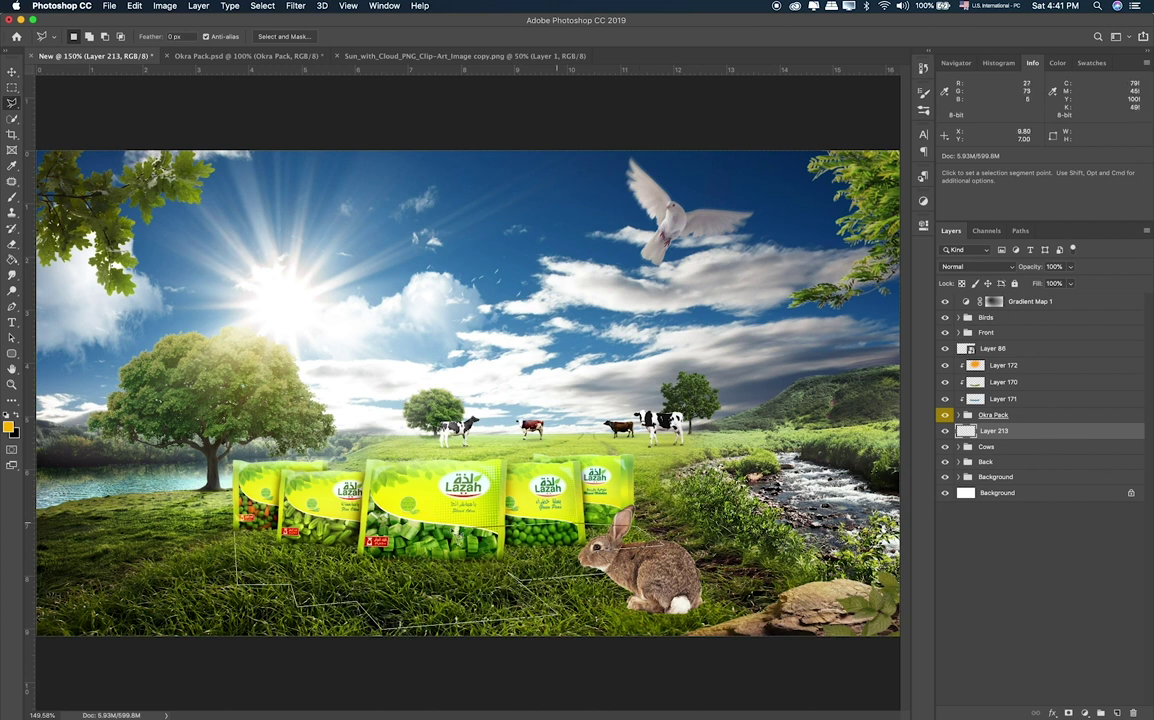
{"action": "left_click", "coordinate": [241, 533]}
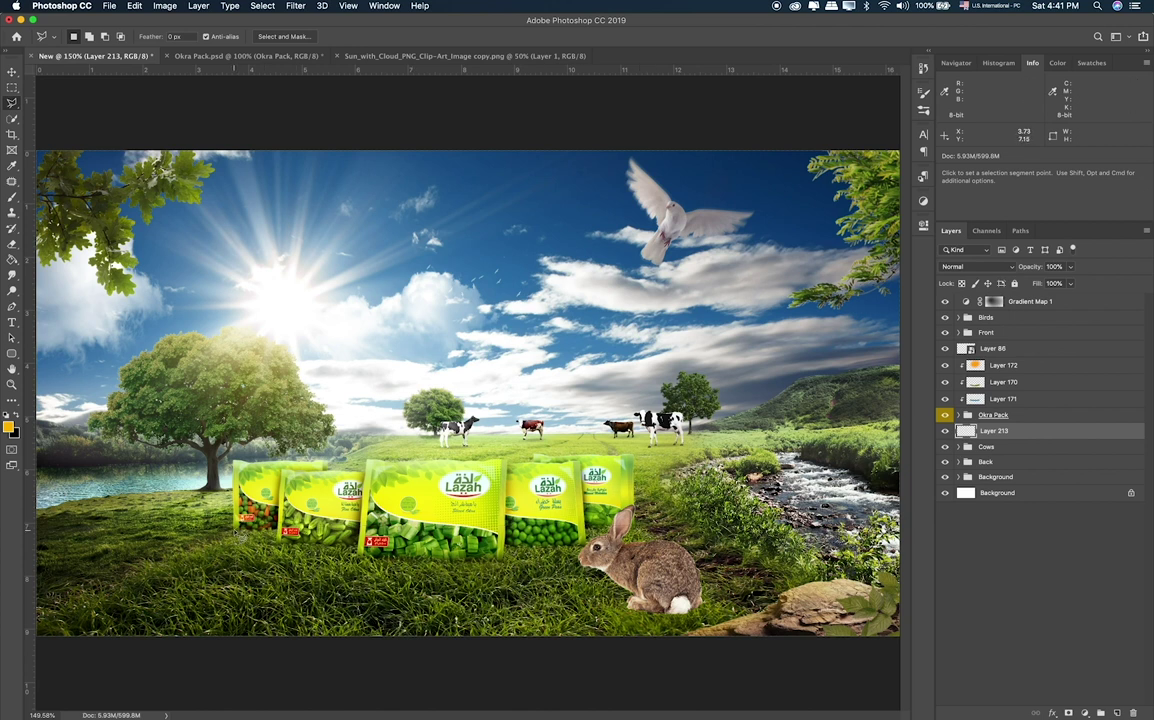
Fill the selection under the packs with black.
{"action": "key", "text": "x"}
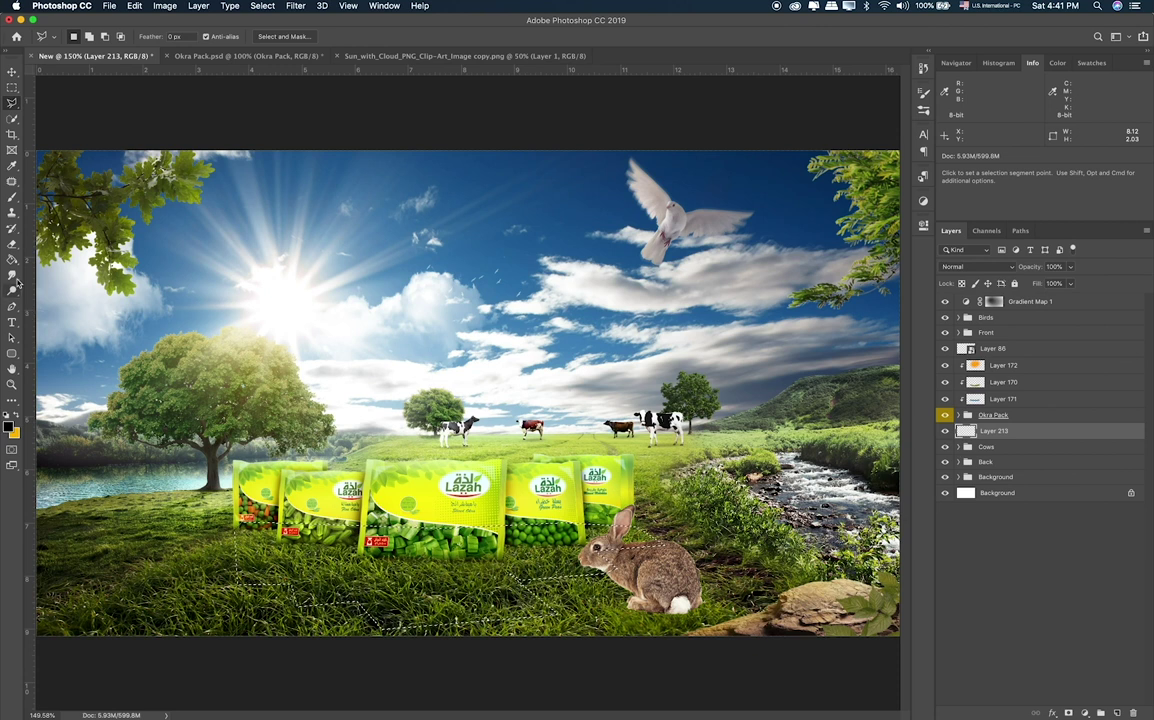
{"action": "left_click", "coordinate": [12, 259]}
{"action": "left_click", "coordinate": [363, 525]}
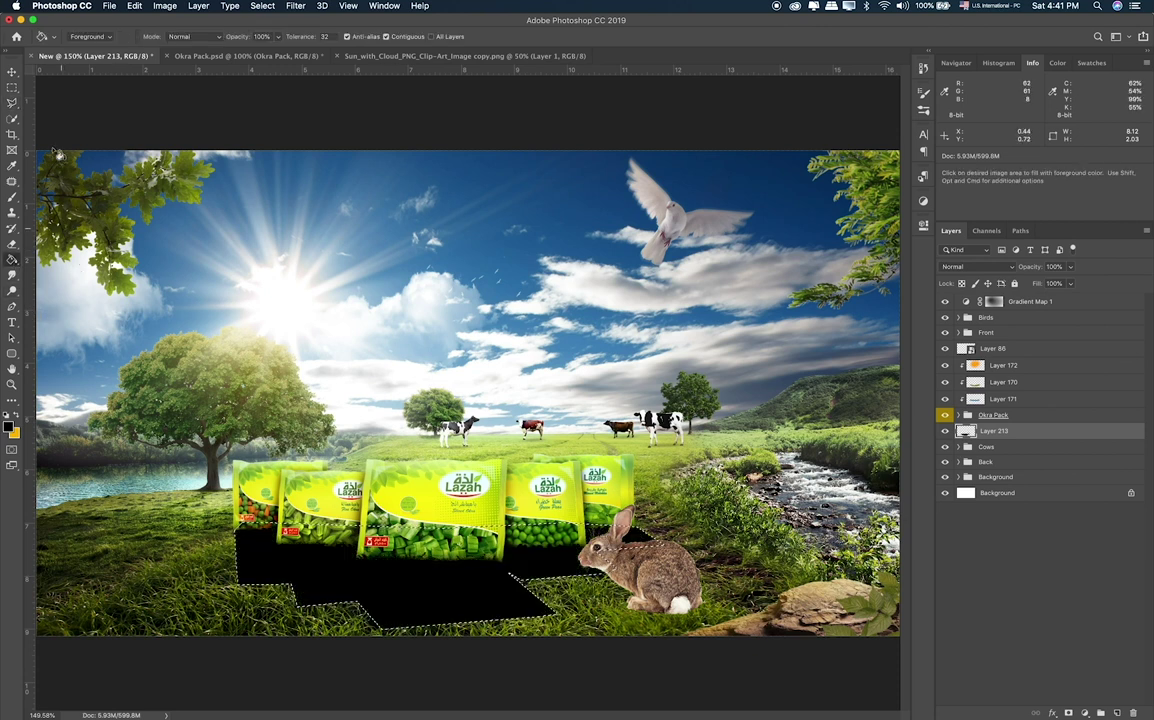
Deselect and set the shadow layer to Overlay blending, adjusting its opacity.
{"action": "key", "text": "m"}
{"action": "key", "text": "ctrl+d"}
{"action": "key", "text": "v"}
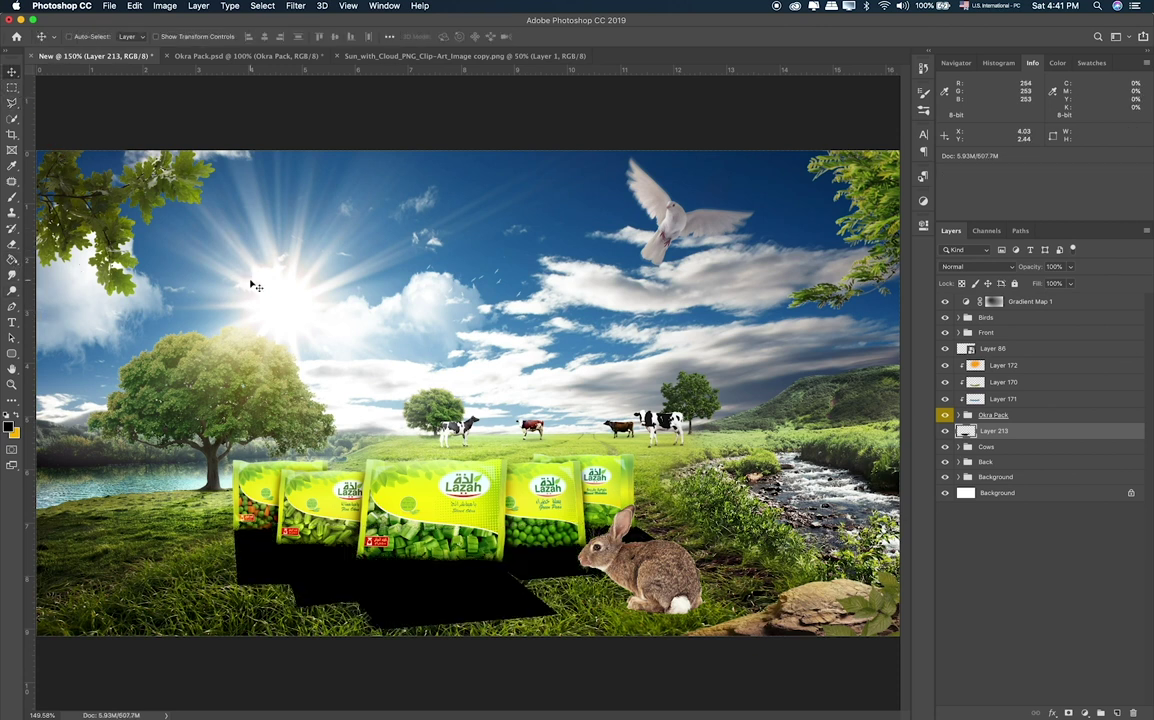
{"action": "key", "text": "shift+plus"}
{"action": "key", "text": "shift+plus"}
{"action": "key", "text": "shift+plus"}
{"action": "key", "text": "shift+plus"}
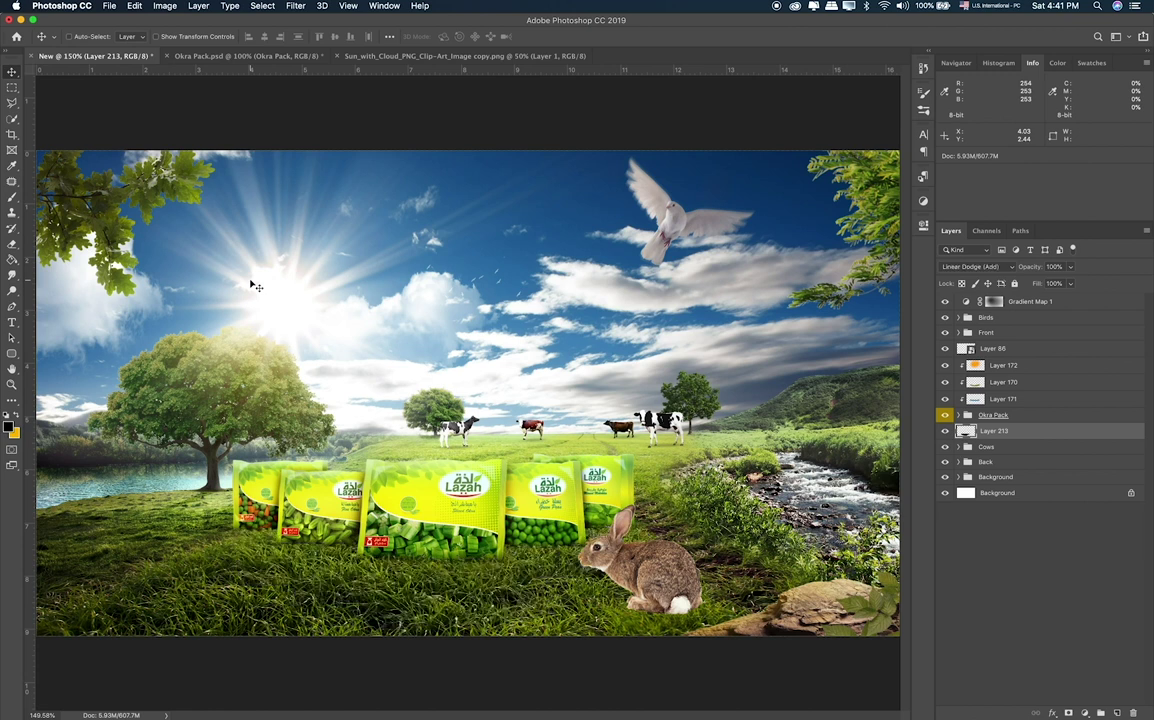
{"action": "key", "text": "shift+plus"}
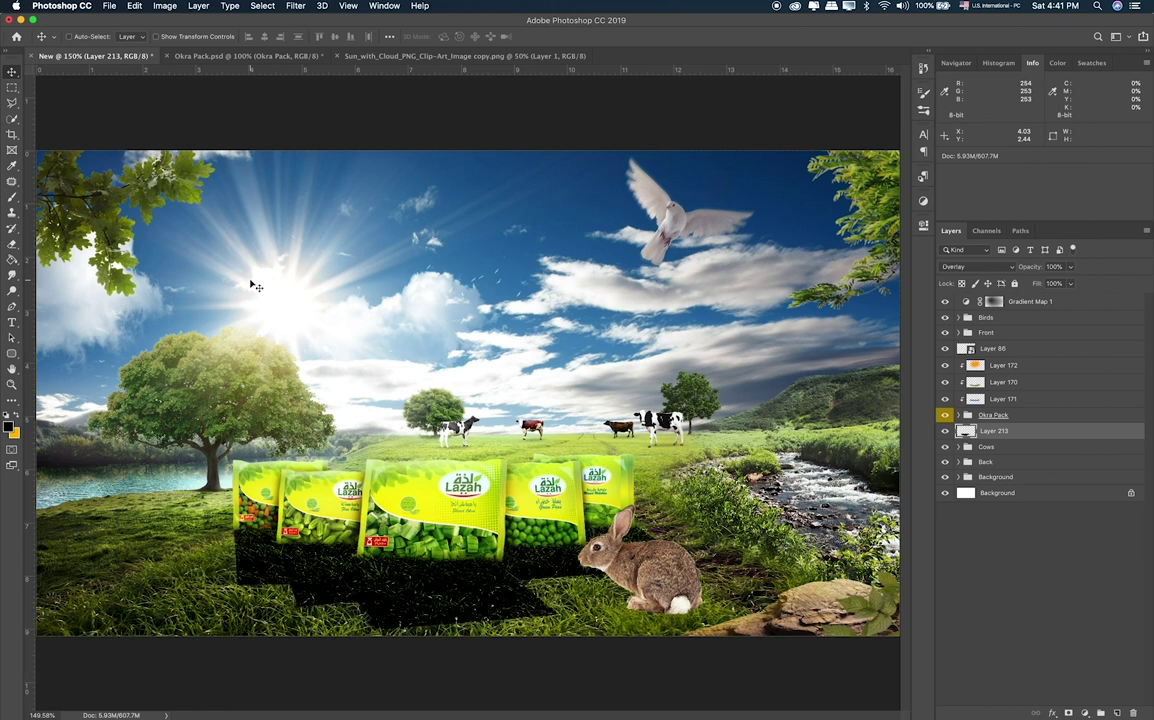
{"action": "left_click", "coordinate": [1069, 270]}
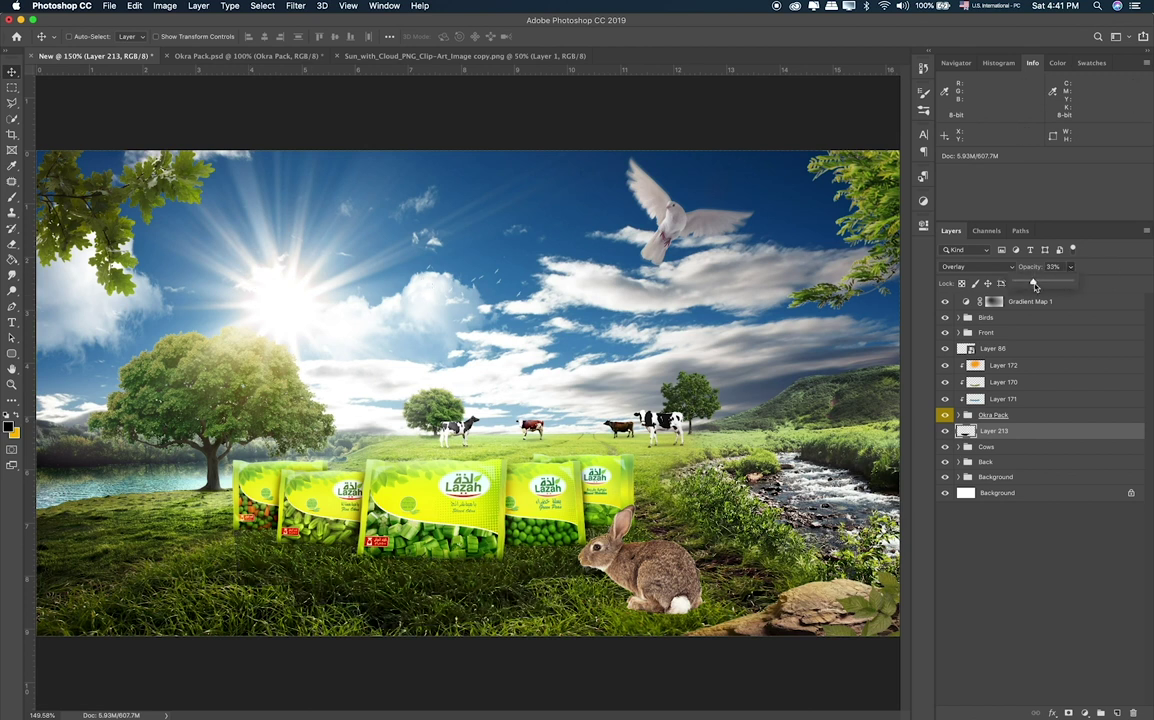
{"action": "left_click_drag", "start_coordinate": [1041, 287], "coordinate": [1043, 287]}
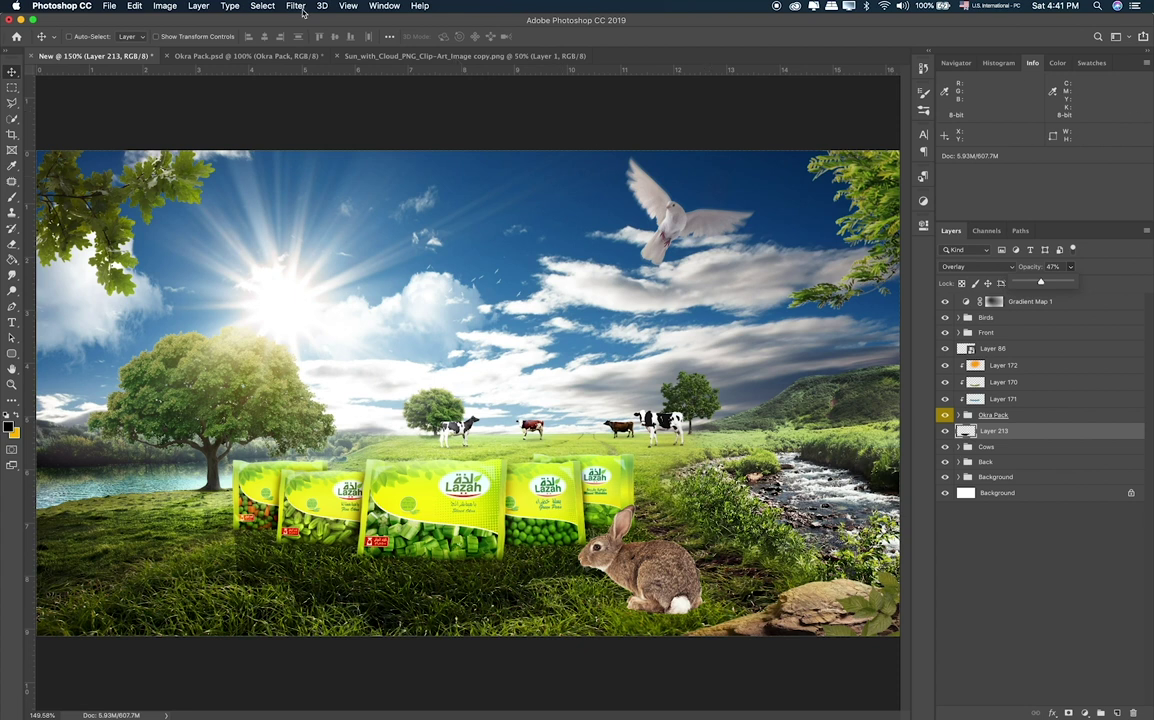
Apply a small Gaussian Blur of about 4.2 radius to the shadow.
{"action": "left_click", "coordinate": [295, 6]}
{"action": "mouse_move", "coordinate": [301, 148]}
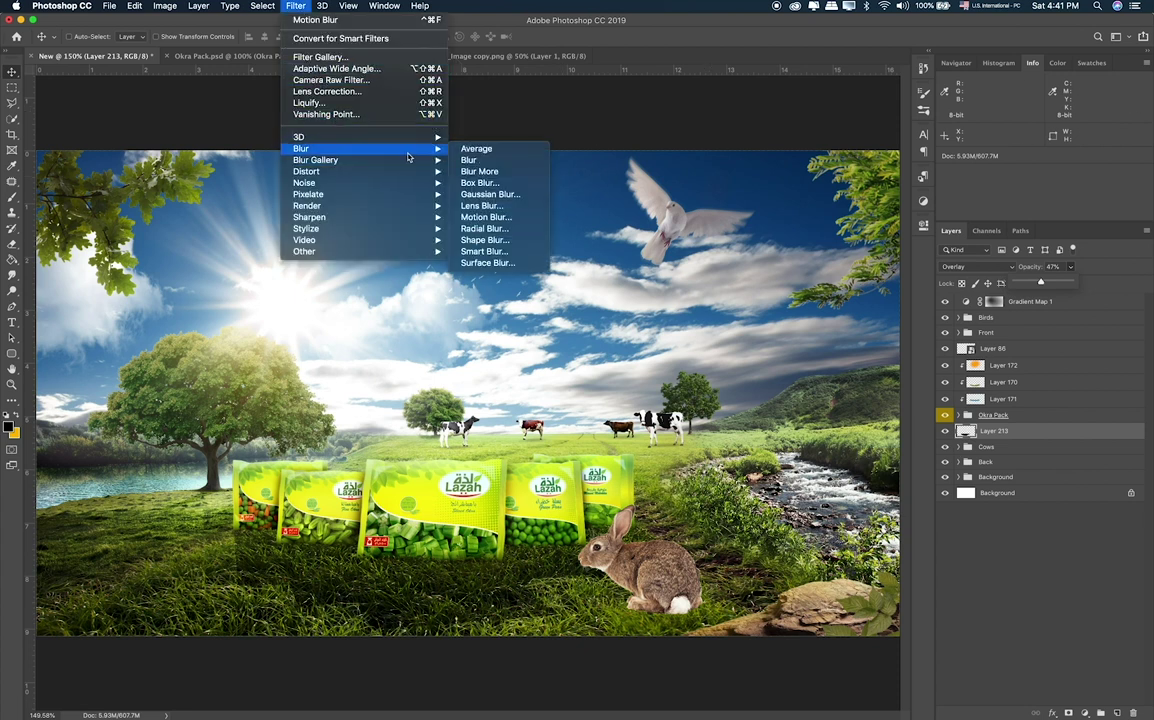
{"action": "left_click", "coordinate": [515, 194]}
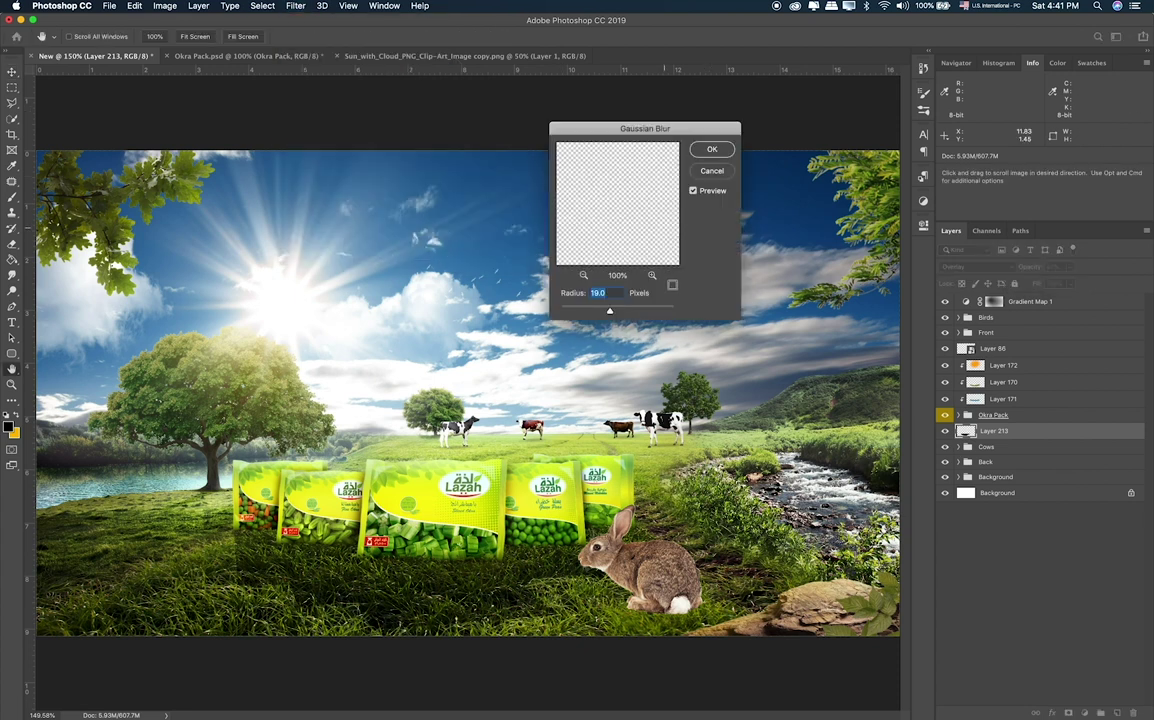
{"action": "left_click_drag", "start_coordinate": [609, 310], "coordinate": [588, 311]}
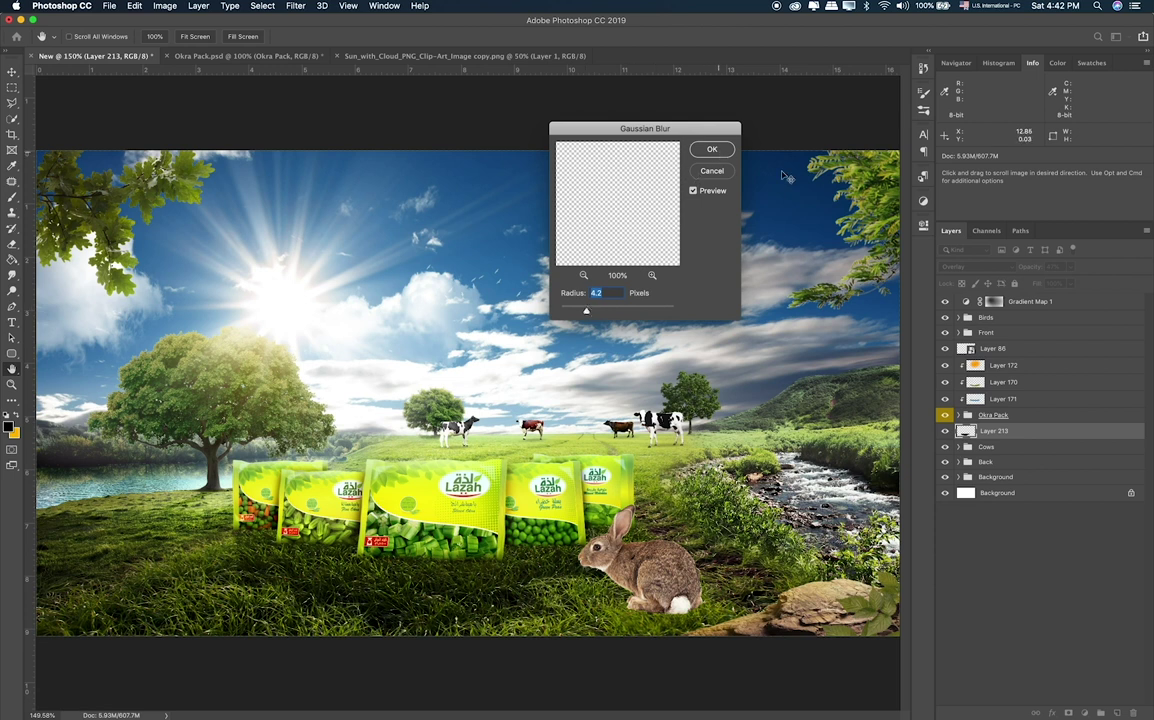
{"action": "key", "text": "Return"}
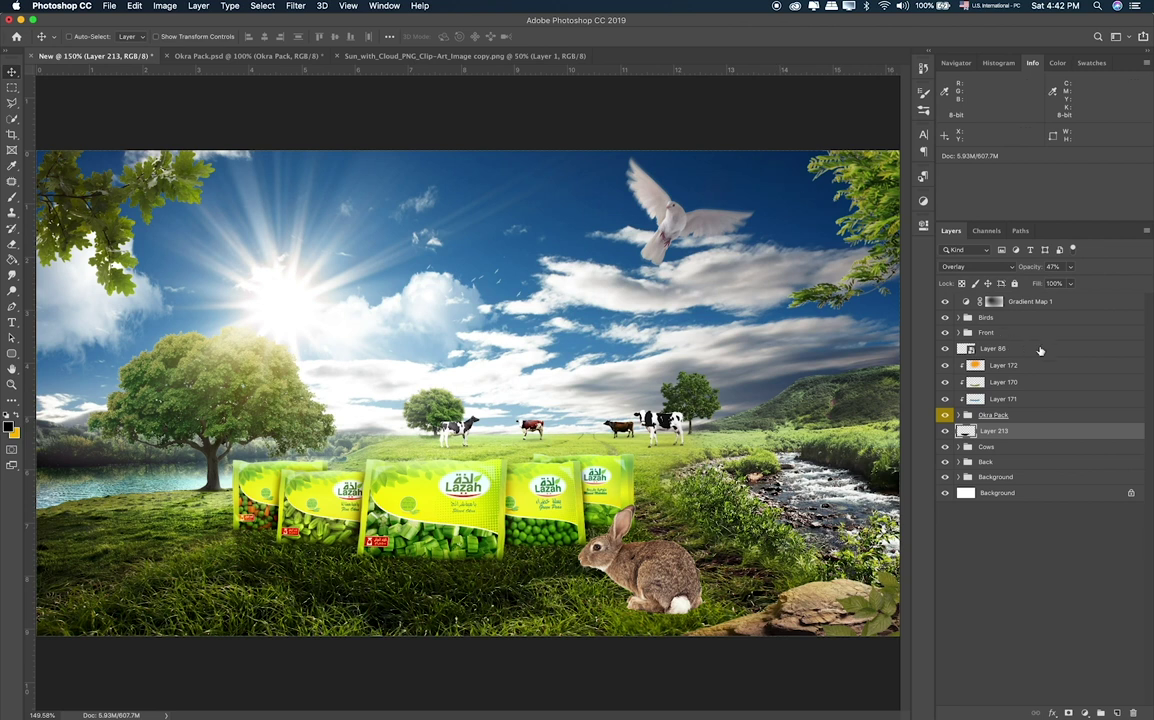
Fade the shadow to 22%, toggle it to compare, and add a new layer above.
{"action": "left_click", "coordinate": [1070, 283]}
{"action": "key", "text": "e"}
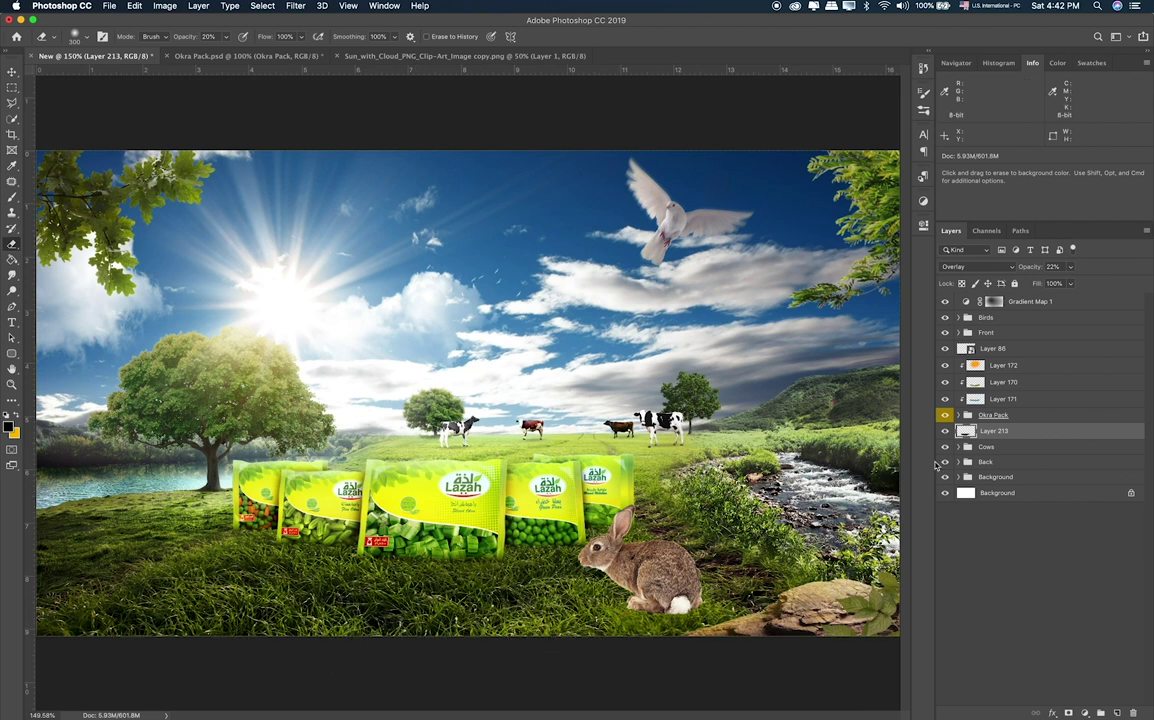
{"action": "left_click", "coordinate": [945, 430]}
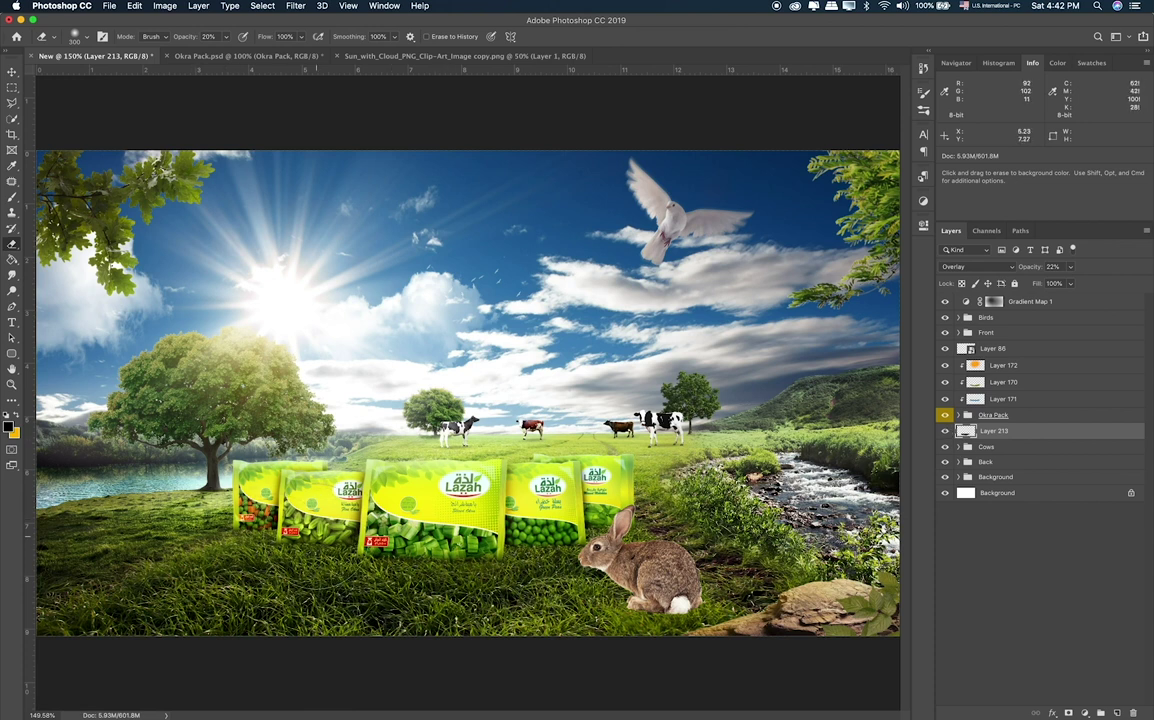
{"action": "left_click", "coordinate": [941, 431]}
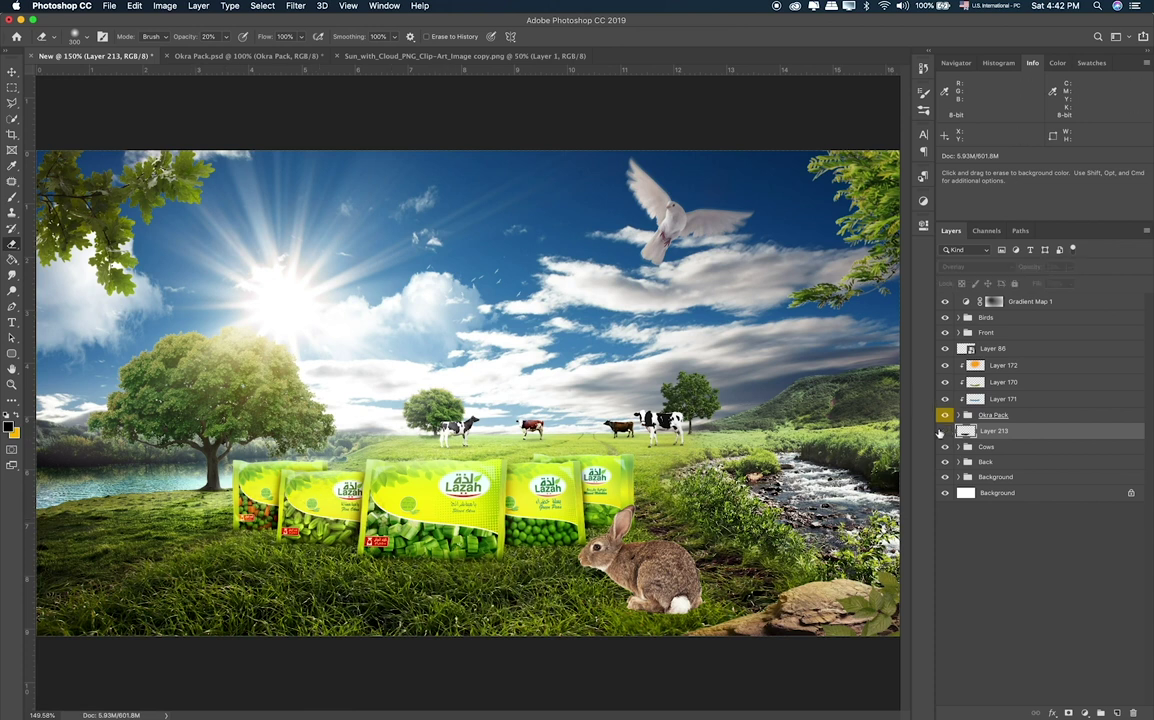
{"action": "left_click", "coordinate": [941, 431]}
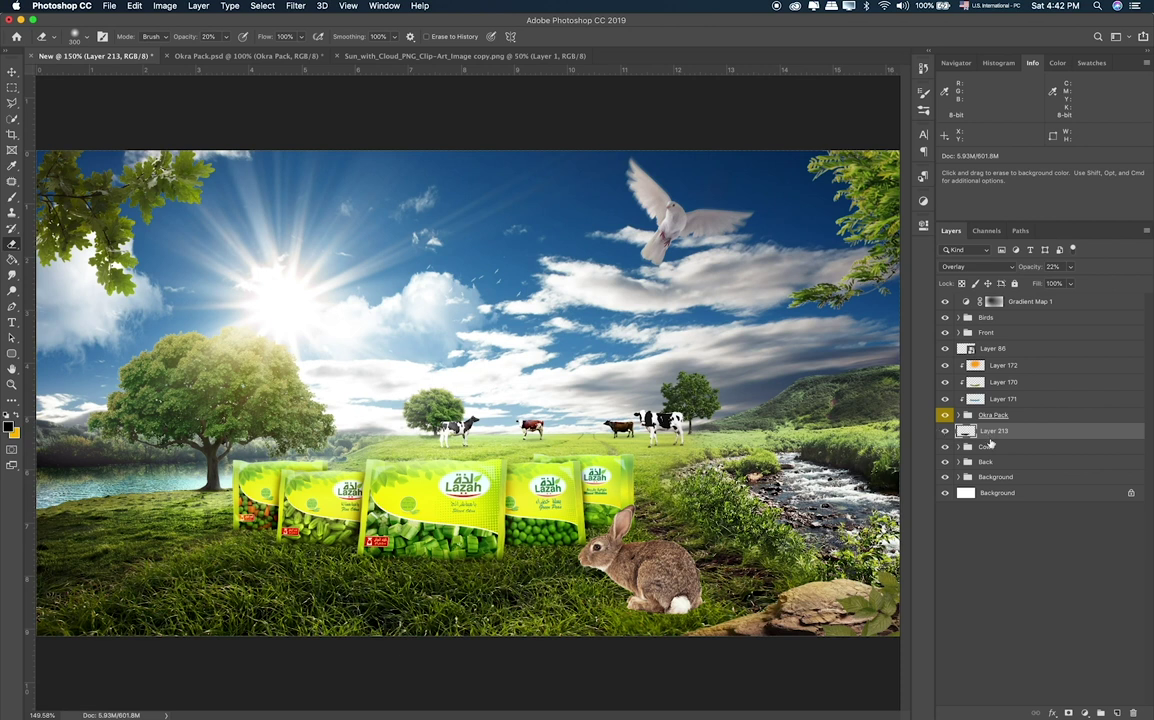
{"action": "left_click", "coordinate": [1117, 712]}
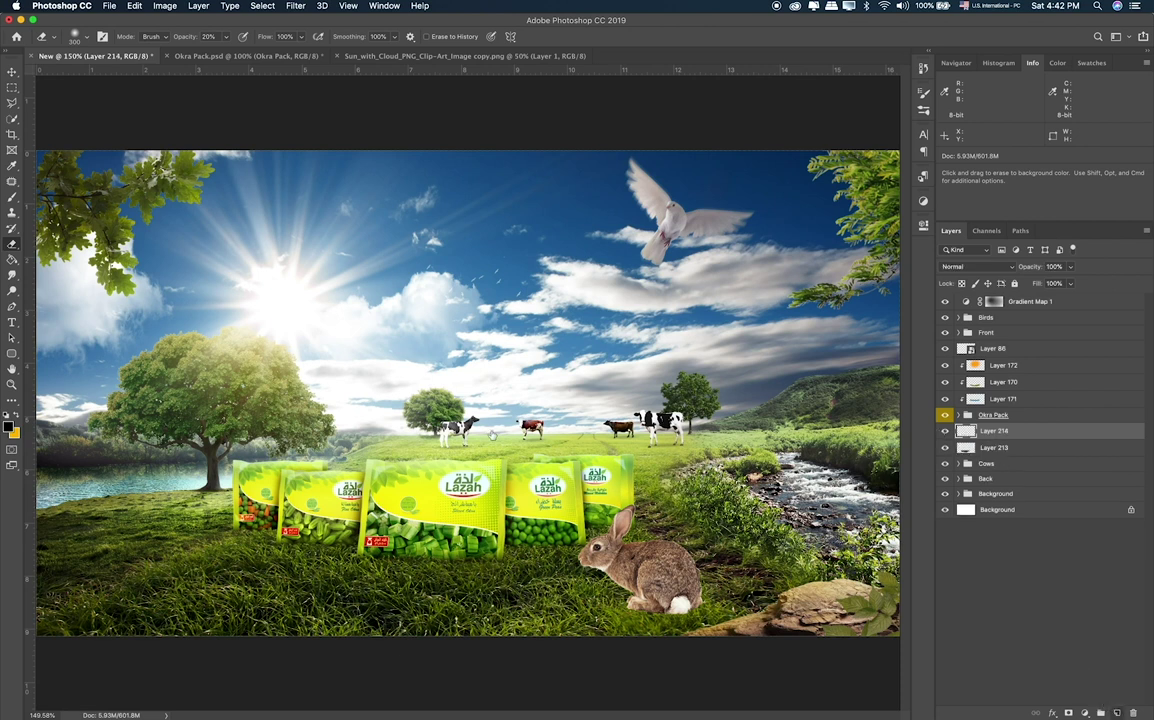
Stretch a painted stroke on Layer 214 into a wide, flat shadow under the packs.
{"action": "key", "text": "b"}
{"action": "key", "text": "bracketleft"}
{"action": "key", "text": "bracketleft"}
{"action": "key", "text": "bracketleft"}
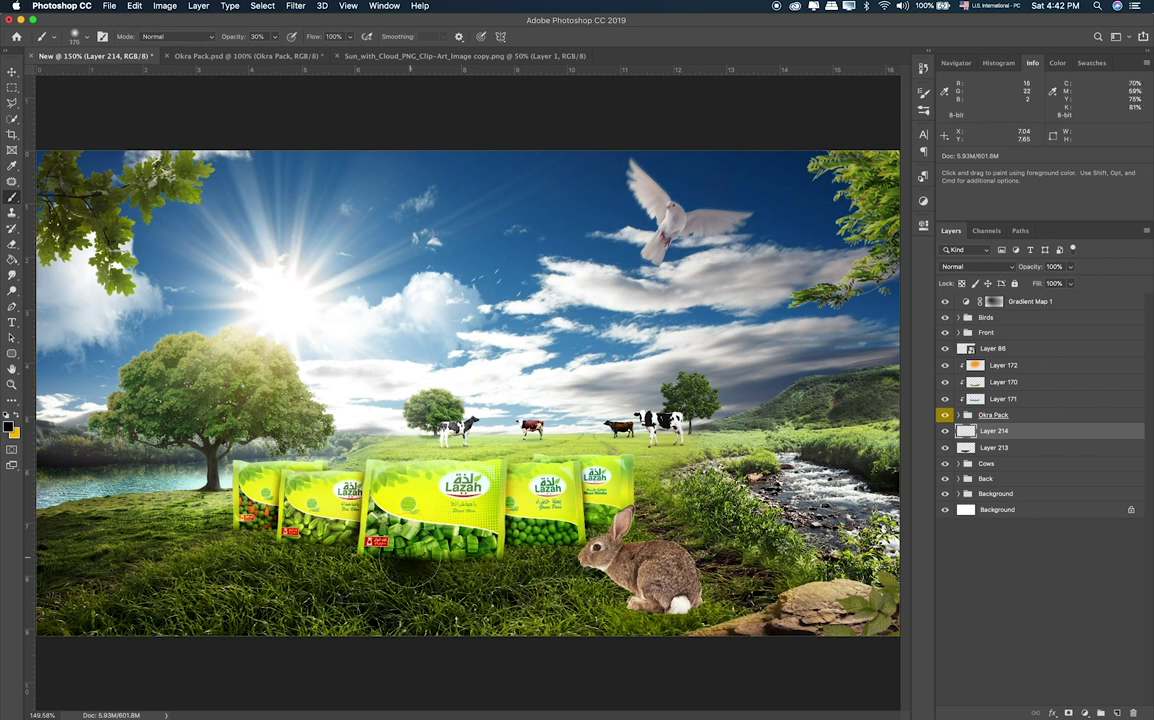
{"action": "key", "text": "ctrl+t"}
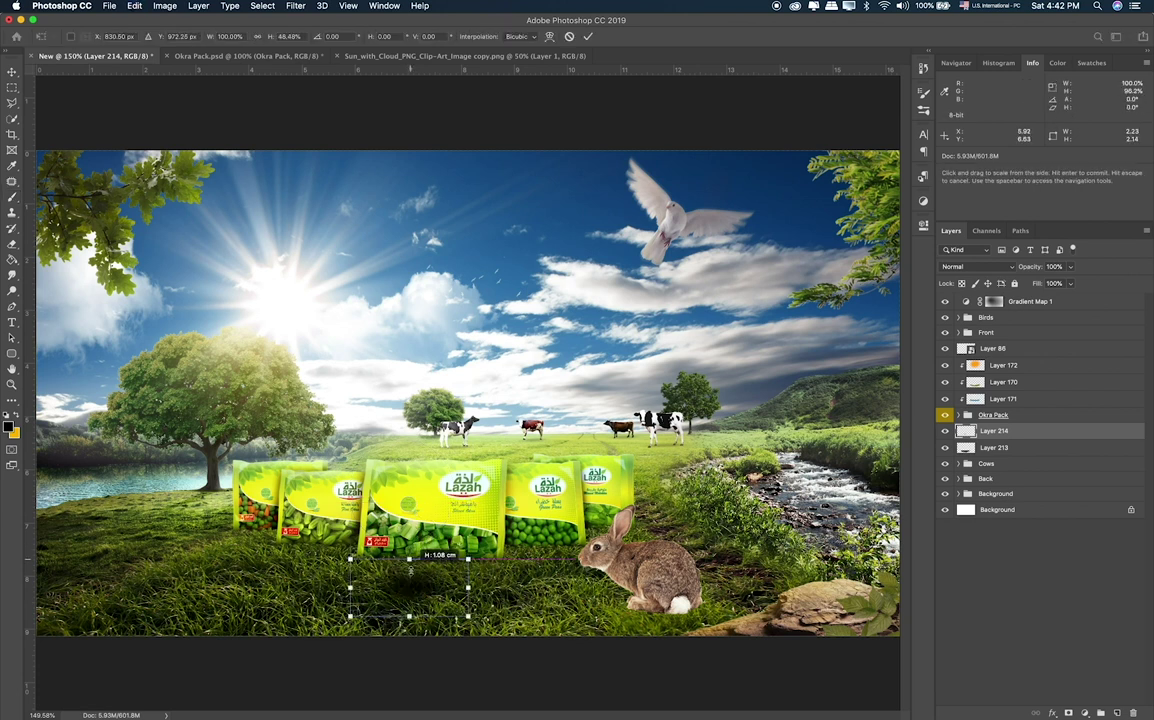
{"action": "mouse_move", "coordinate": [409, 556]}
{"action": "left_mouse_down"}
{"action": "mouse_move", "coordinate": [416, 598]}
{"action": "mouse_move", "coordinate": [559, 605]}
{"action": "mouse_move", "coordinate": [658, 650]}
{"action": "left_mouse_up"}
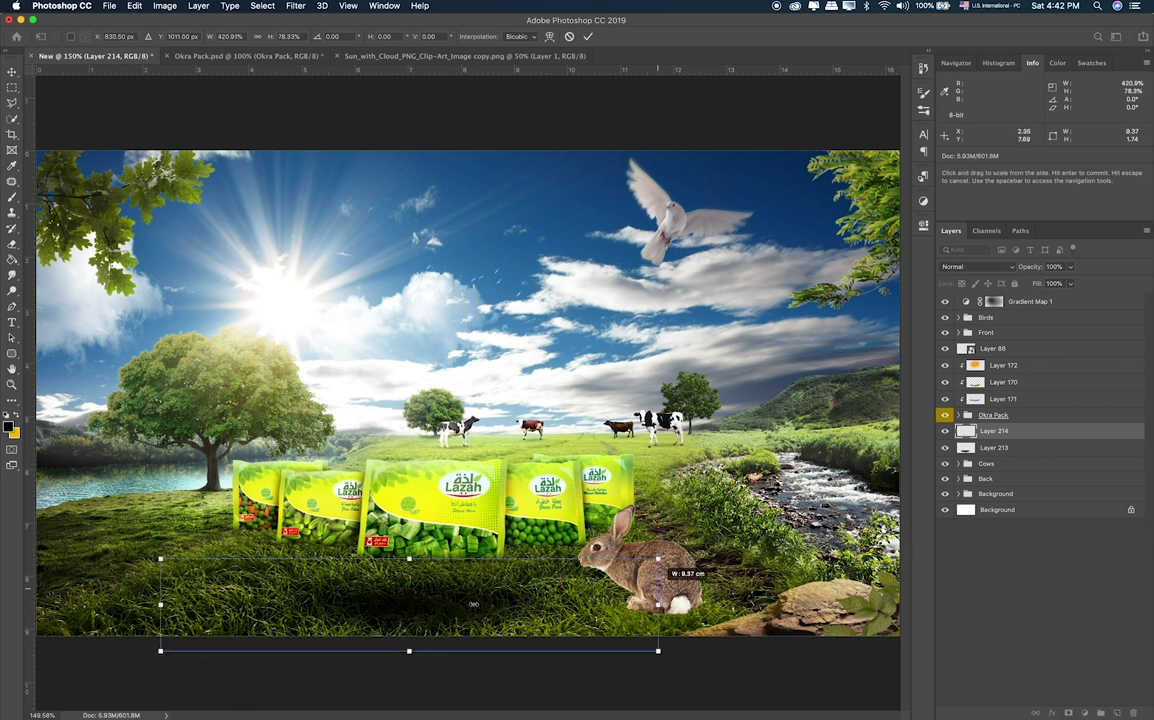
{"action": "left_click_drag", "start_coordinate": [490, 578], "coordinate": [490, 521]}
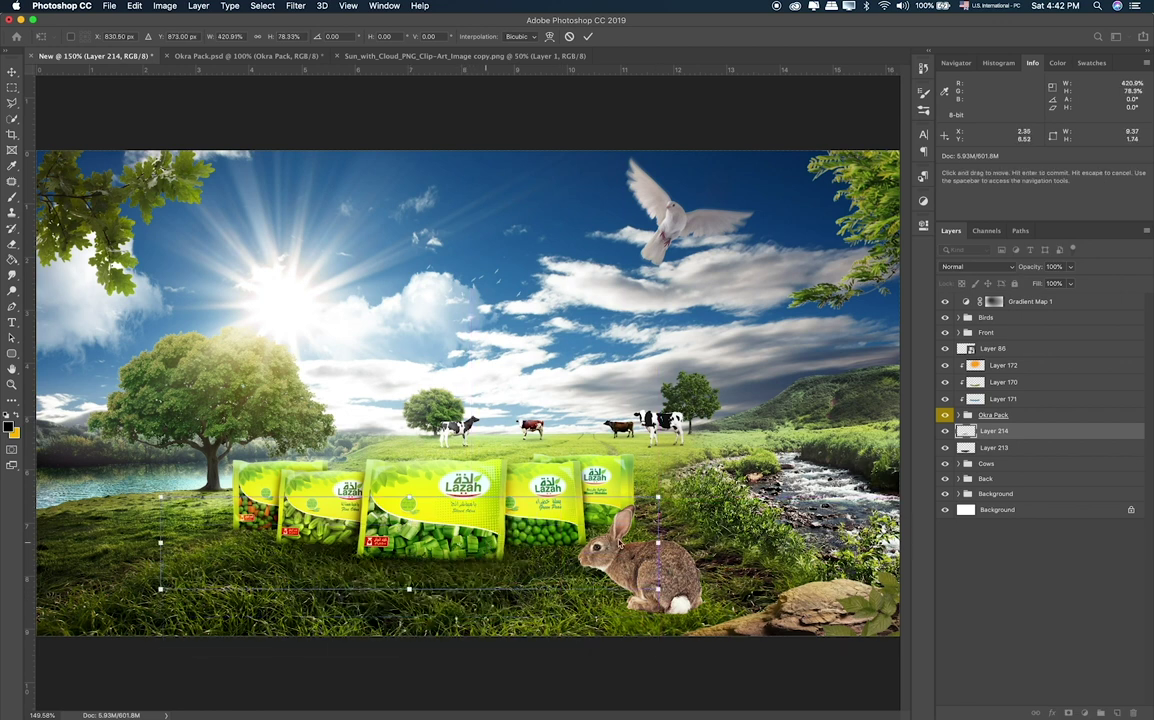
{"action": "left_click_drag", "start_coordinate": [657, 543], "coordinate": [708, 525]}
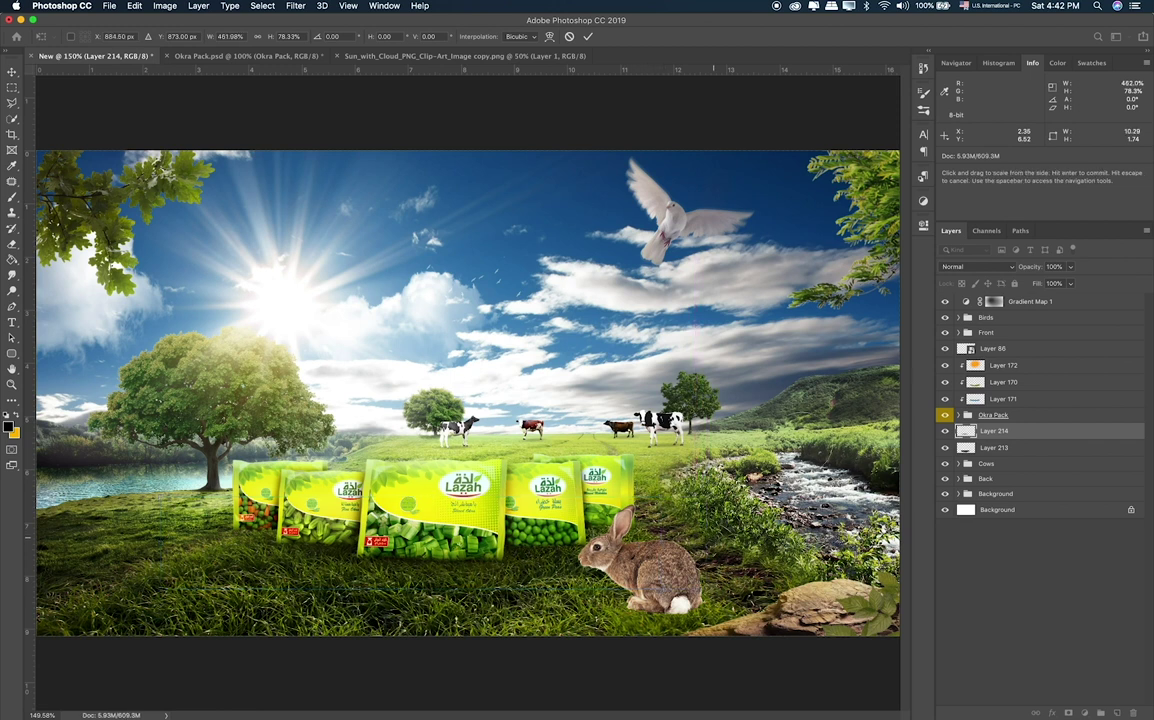
{"action": "key", "text": "Return"}
Blend the new shadow layer in Overlay at 83% opacity.
{"action": "key", "text": "b"}
{"action": "left_click", "coordinate": [1008, 267]}
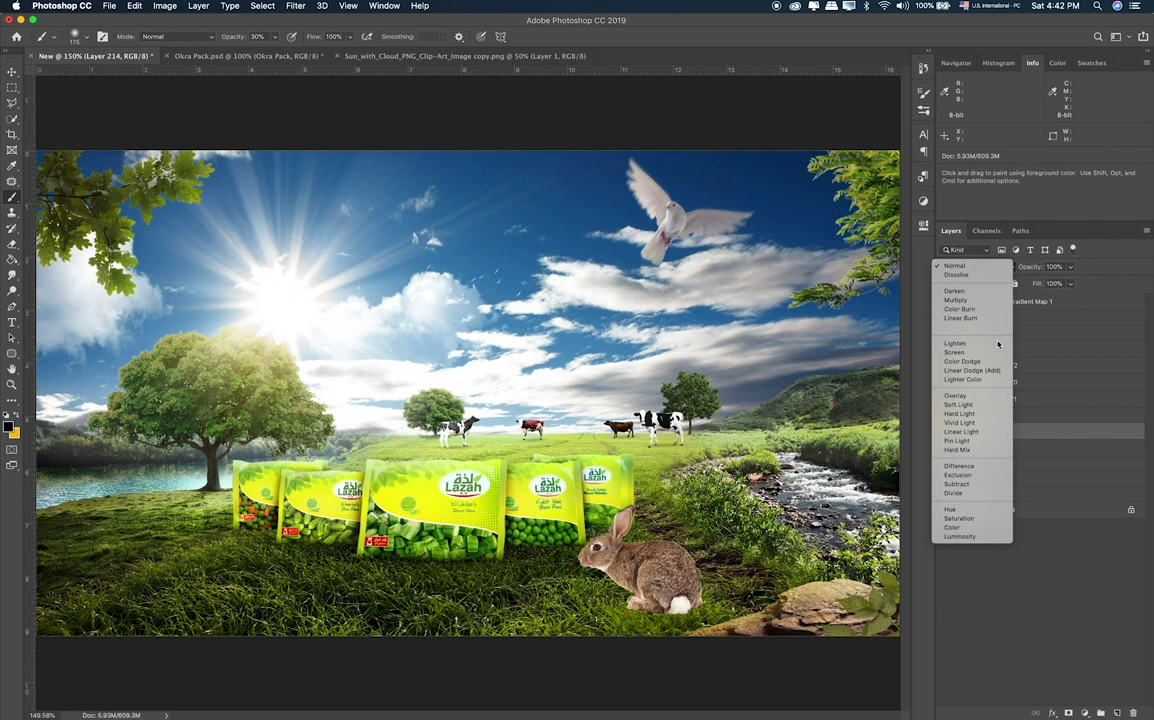
{"action": "left_click", "coordinate": [983, 402]}
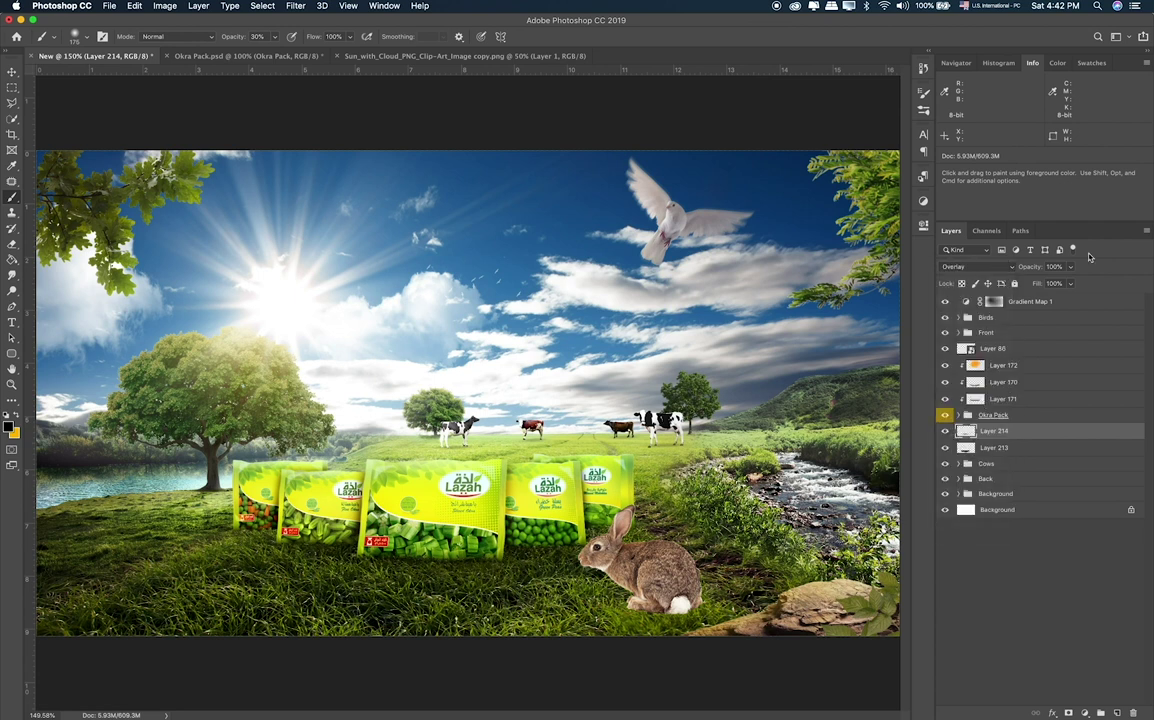
{"action": "left_click_drag", "start_coordinate": [1070, 267], "coordinate": [1051, 285]}
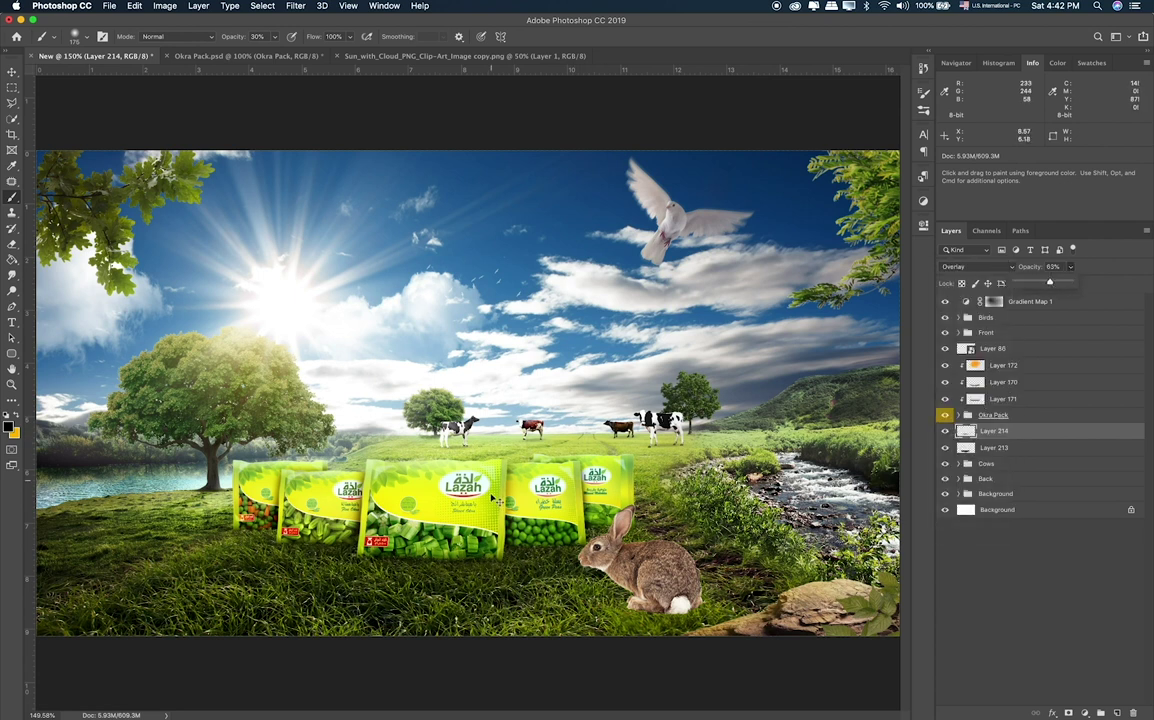
Fade the original shadow Layer 213 to about 16% opacity.
{"action": "key", "text": "v"}
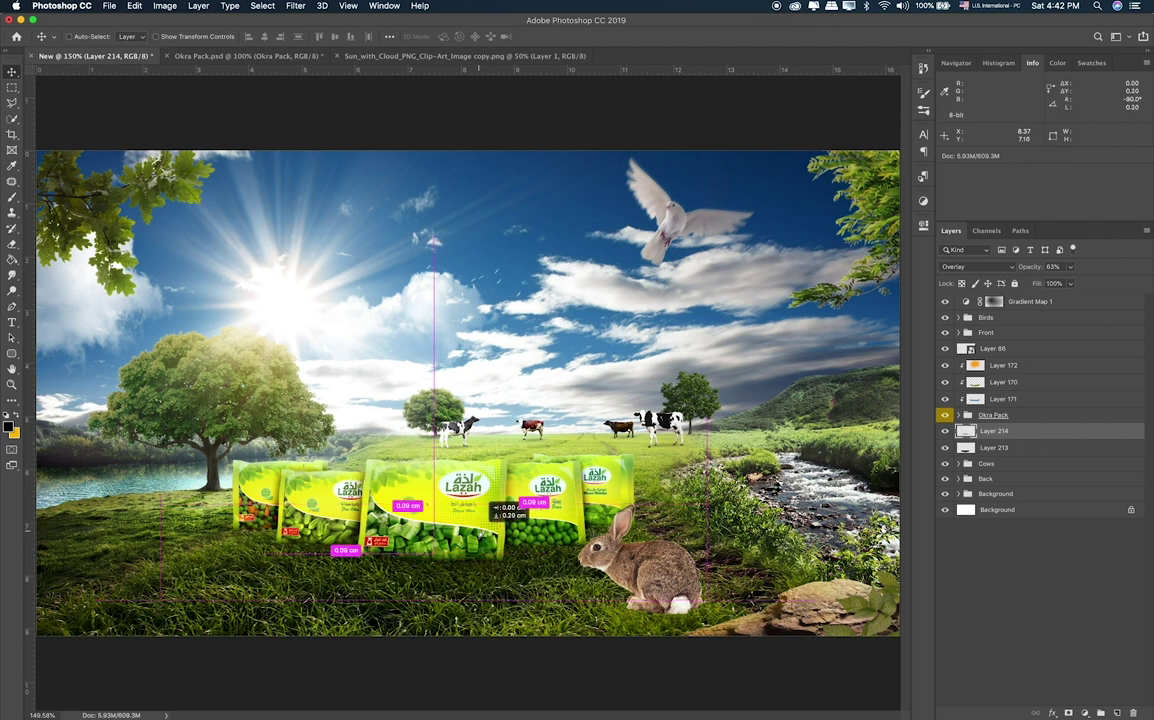
{"action": "left_click", "coordinate": [1009, 449]}
{"action": "left_click", "coordinate": [1072, 267]}
{"action": "left_click_drag", "start_coordinate": [1066, 283], "coordinate": [1069, 284]}
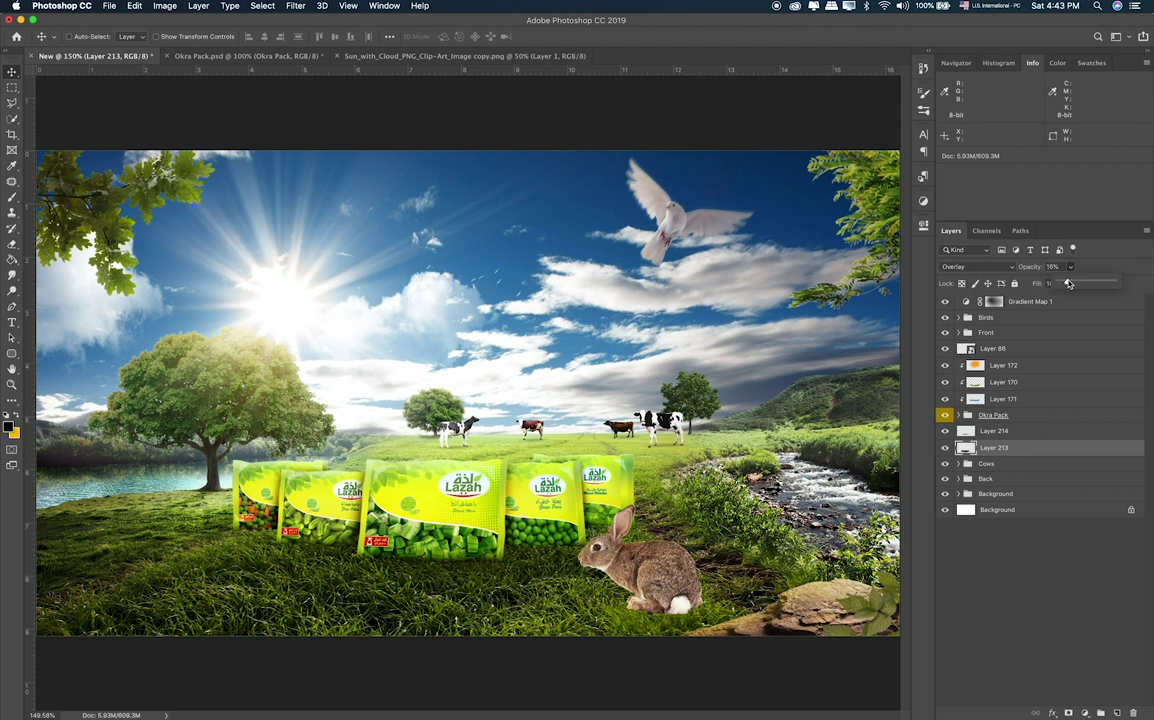
{"action": "left_click", "coordinate": [1004, 413]}
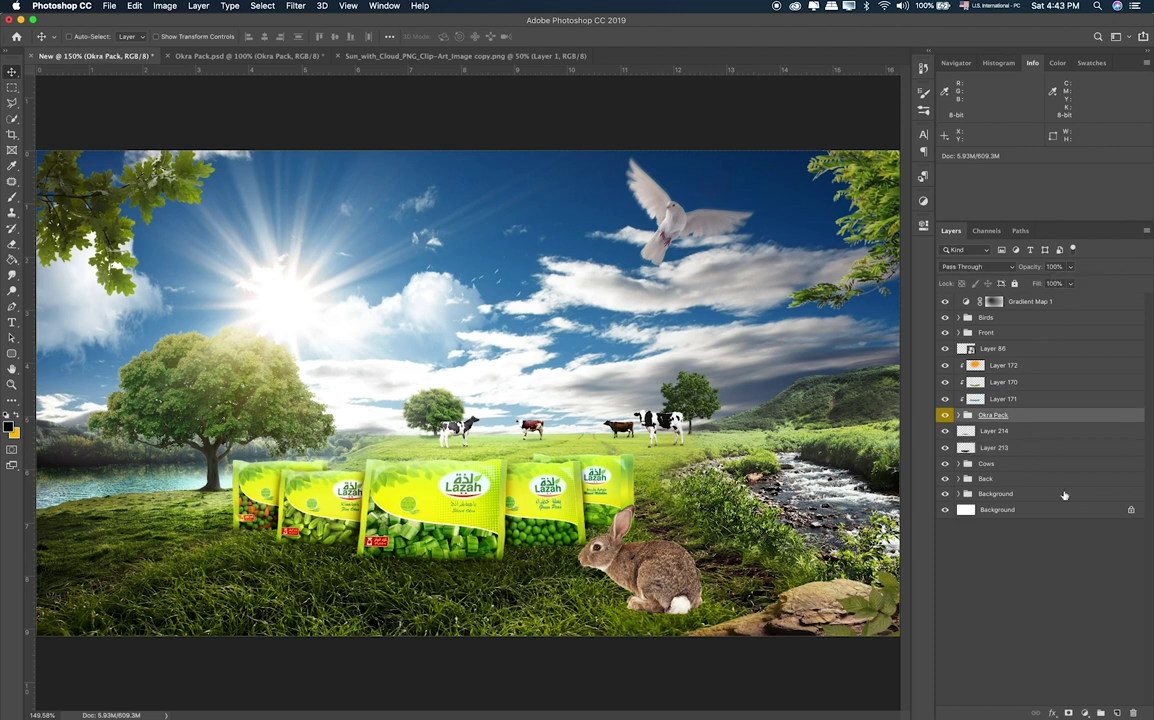
Add Layer 215 clipped to the Okra Pack group, blending in Overlay at about 59% opacity.
{"action": "left_click", "coordinate": [1119, 712]}
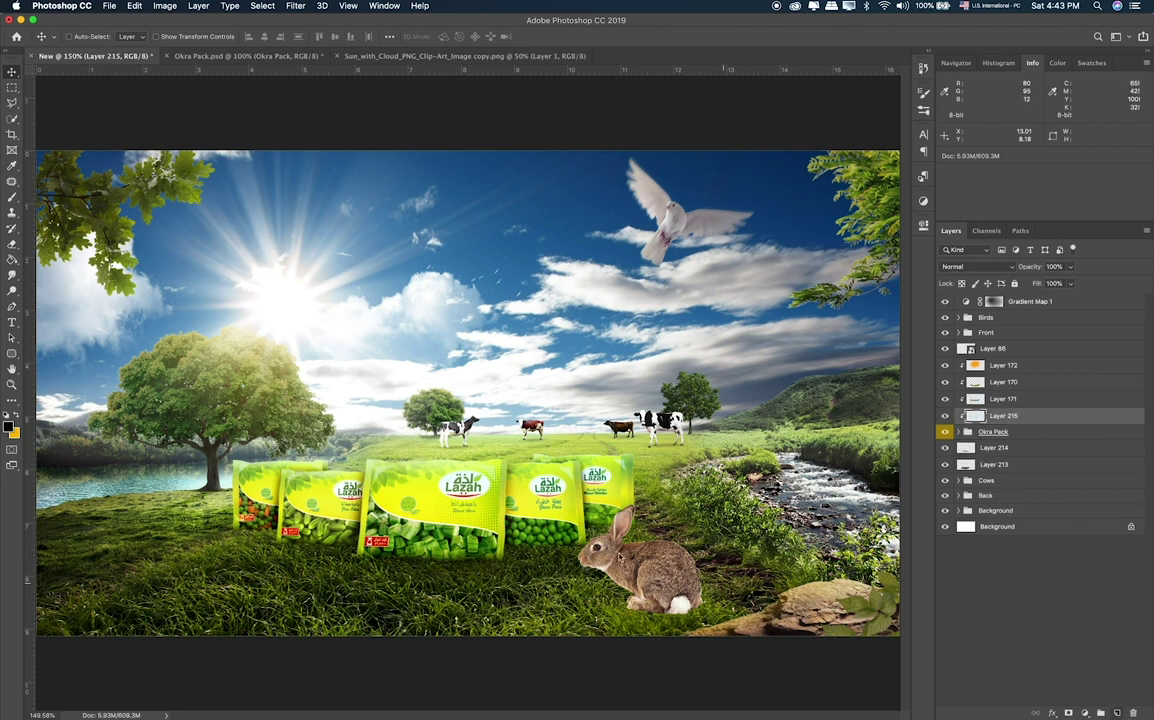
{"action": "key", "text": "b"}
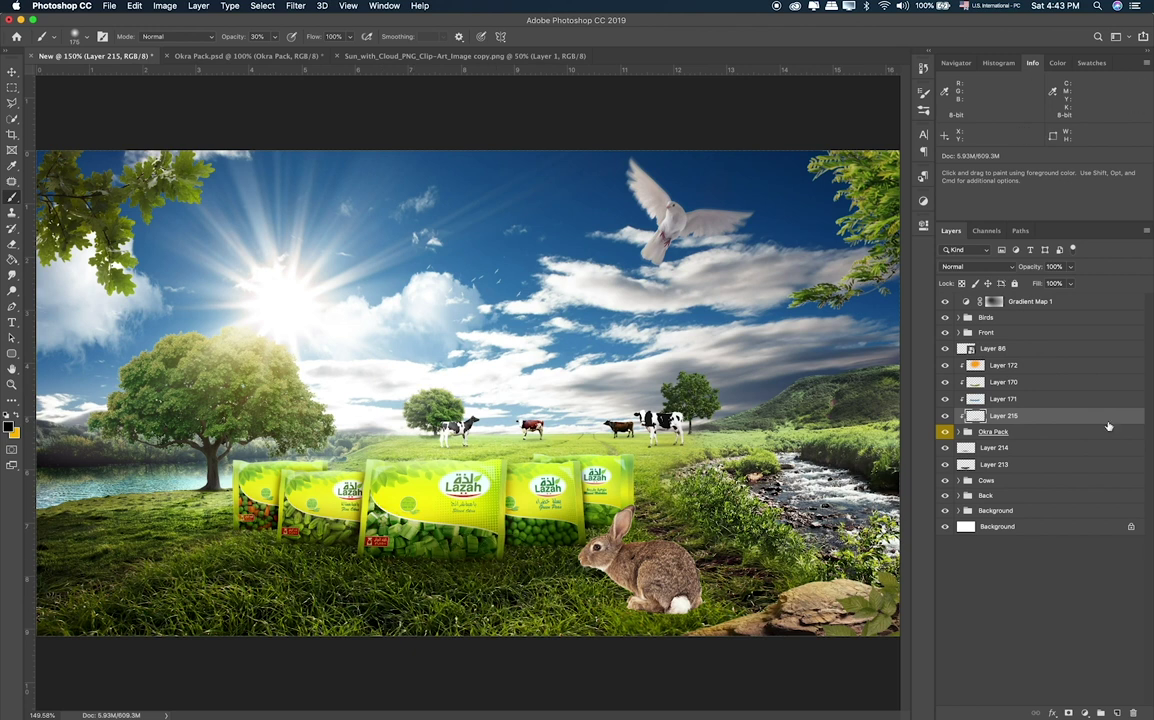
{"action": "left_click", "coordinate": [975, 266]}
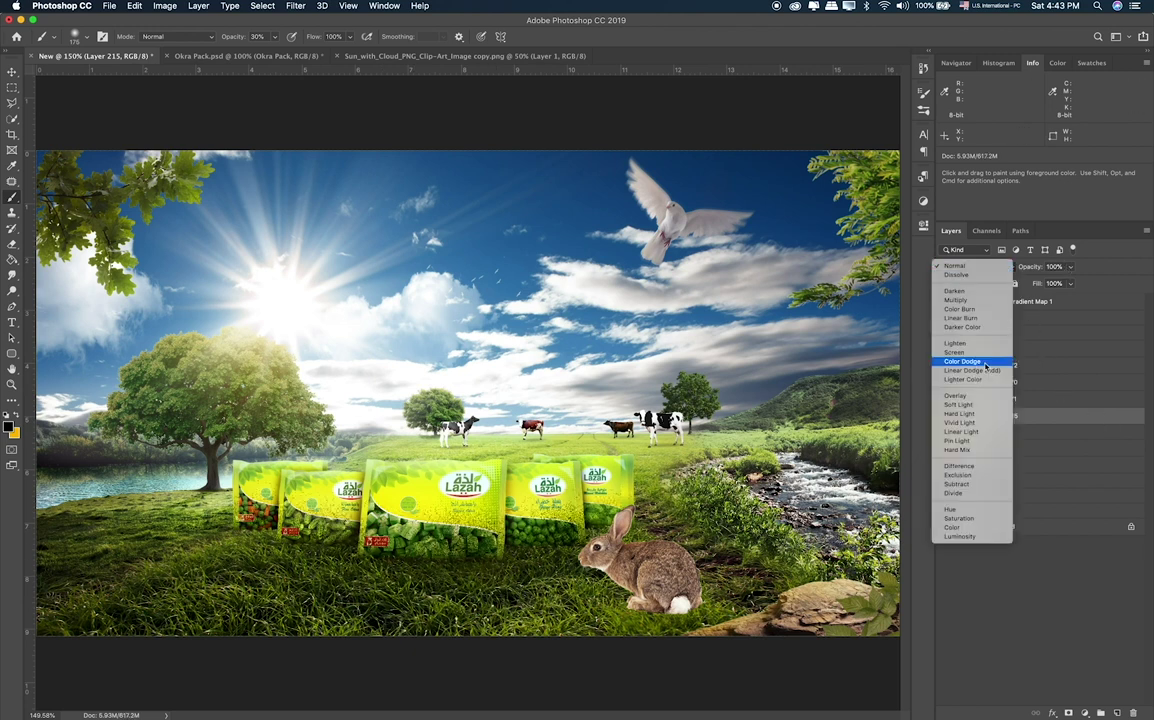
{"action": "left_click", "coordinate": [970, 396]}
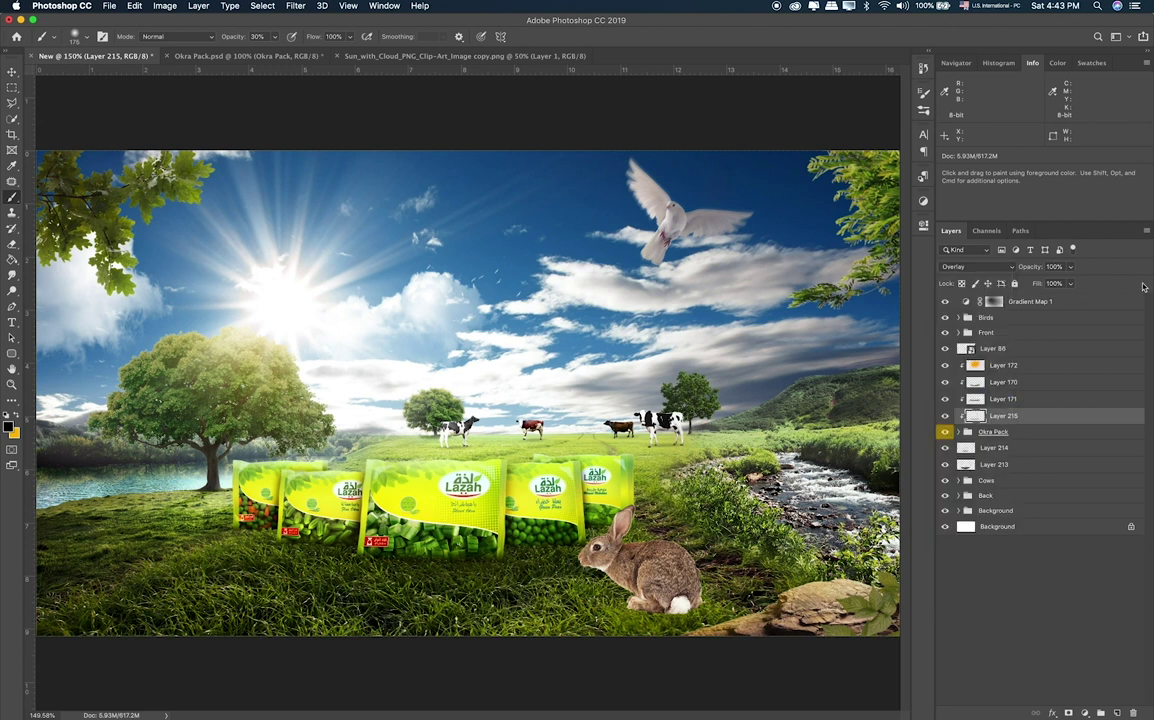
{"action": "left_click_drag", "start_coordinate": [1070, 267], "coordinate": [1052, 287]}
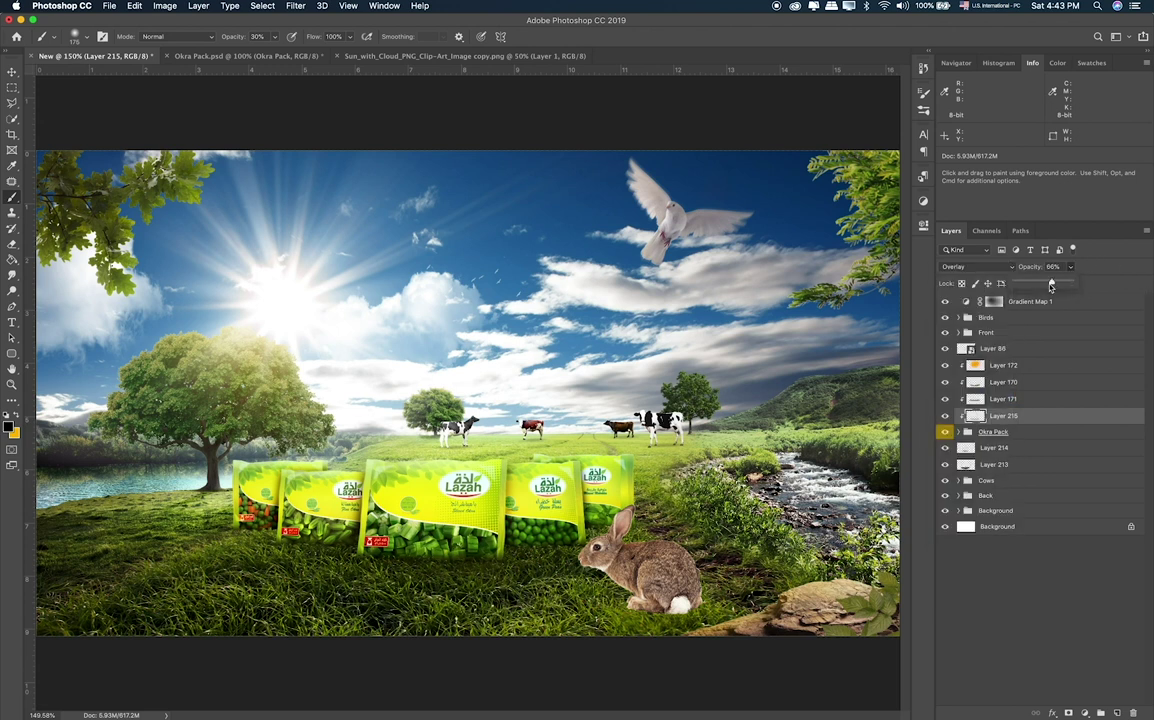
{"action": "key", "text": "m"}
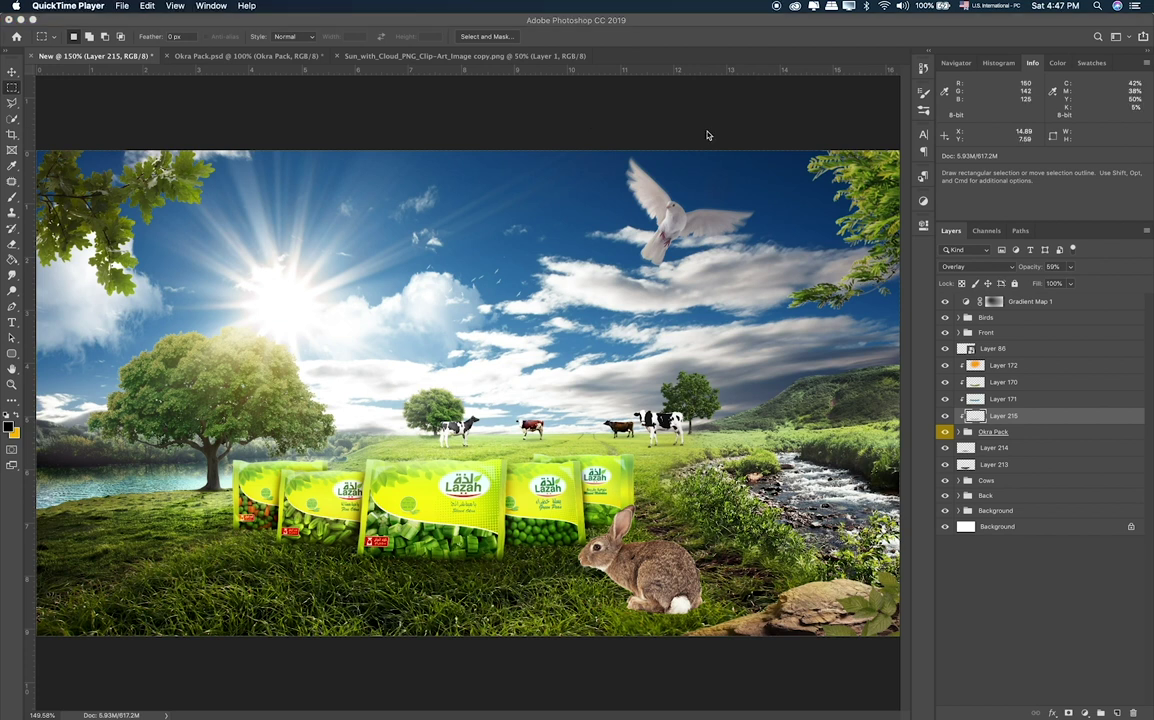
{"action": "left_click", "coordinate": [1037, 433]}
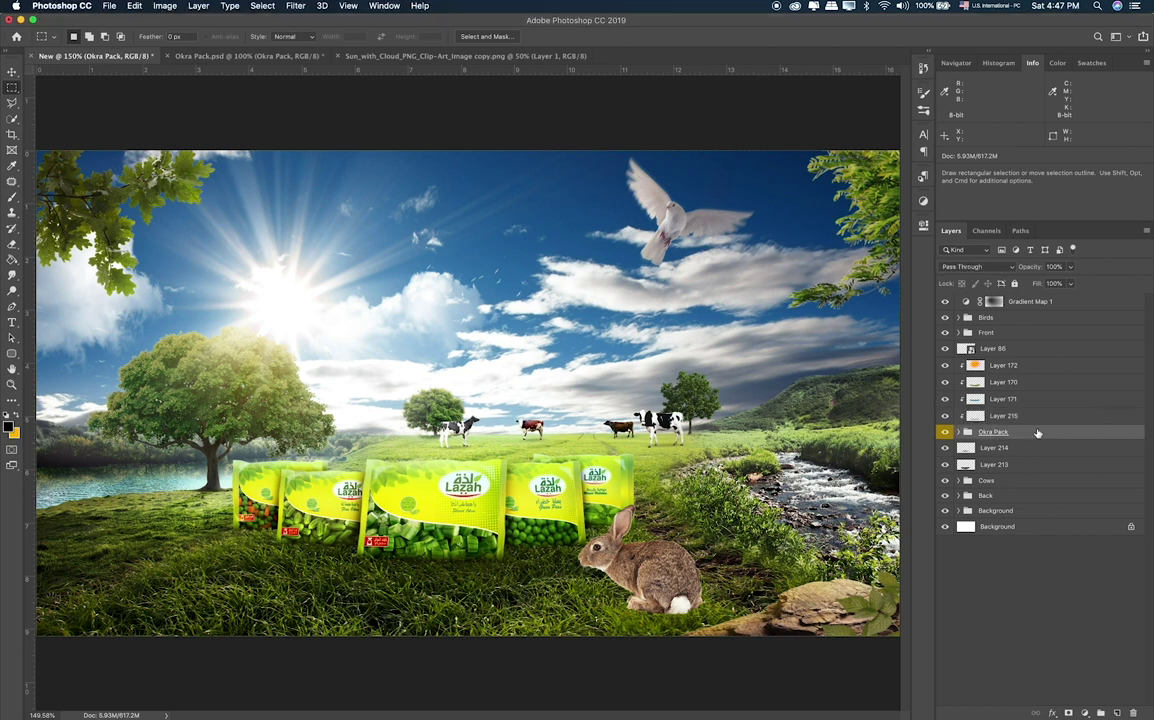
In Finder's Items folder, preview Layer 77.png and drag the rabbit picture toward Photoshop.
{"action": "key", "text": "super+Tab"}
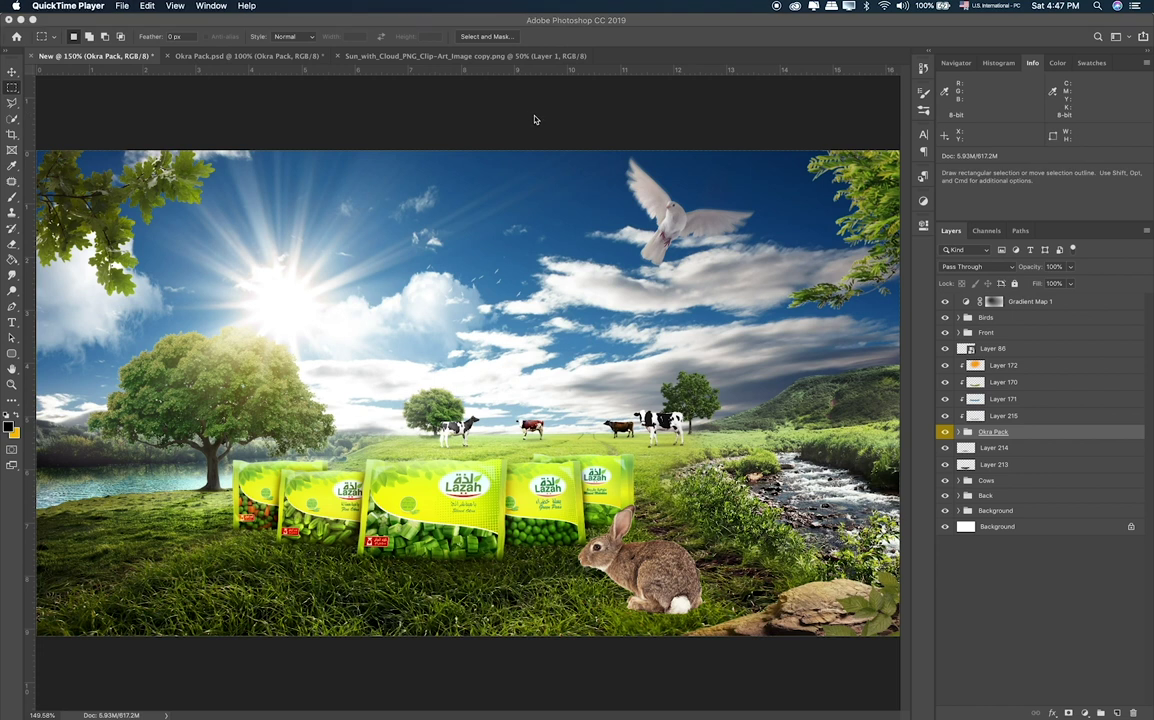
{"action": "key", "text": "super+Tab"}
{"action": "key", "text": "super+Tab"}
{"action": "key", "text": "super+Tab"}
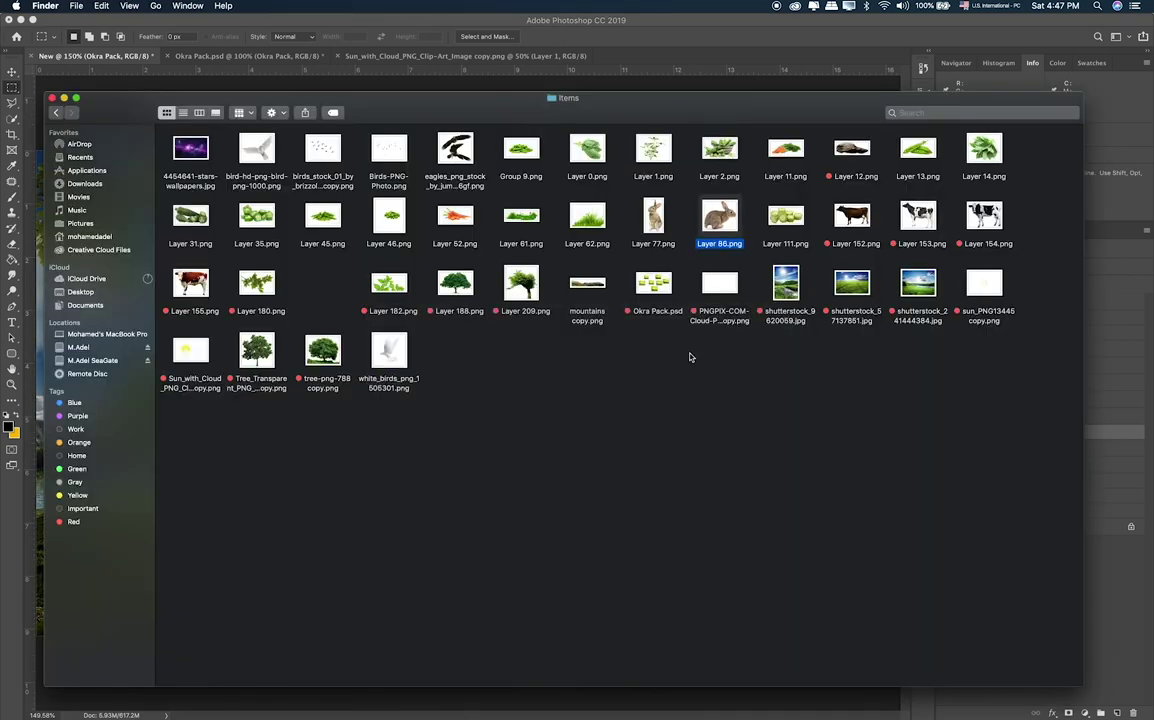
{"action": "left_click", "coordinate": [653, 215]}
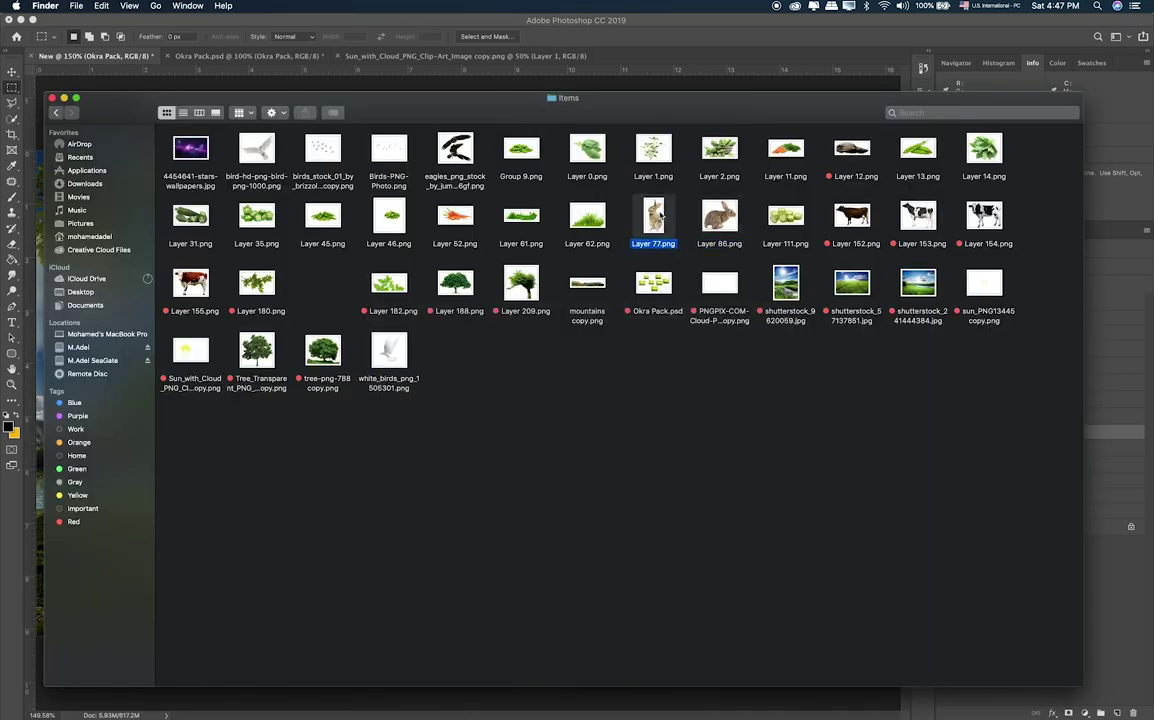
{"action": "key", "text": "space"}
{"action": "key", "text": "space"}
{"action": "left_click_drag", "start_coordinate": [653, 215], "coordinate": [678, 335]}
{"action": "key", "text": "super+Tab"}
{"action": "key", "text": "super+Tab"}
{"action": "key", "text": "super+Tab"}
{"action": "key", "text": "super+Tab"}
{"action": "key", "text": "super+Tab"}
{"action": "key", "text": "super+Tab"}
Place the rabbit image into the meadow scene, then undo the placement.
{"action": "left_click_drag", "start_coordinate": [678, 335], "coordinate": [606, 284]}
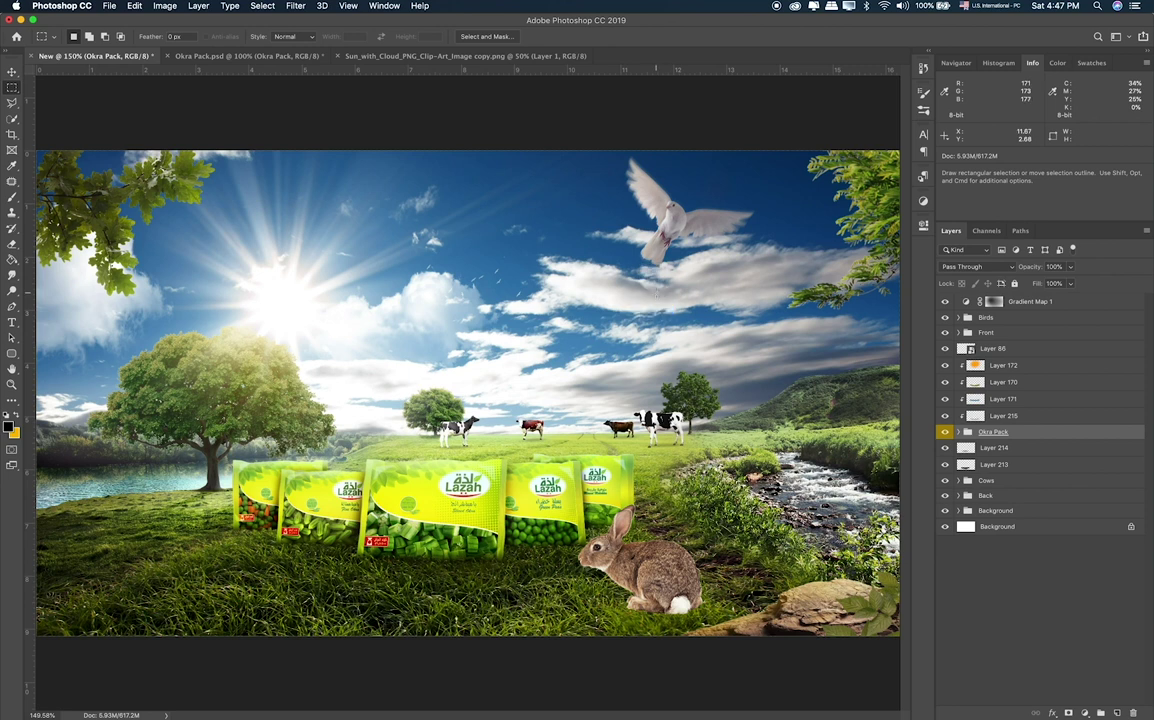
{"action": "key", "text": "Return"}
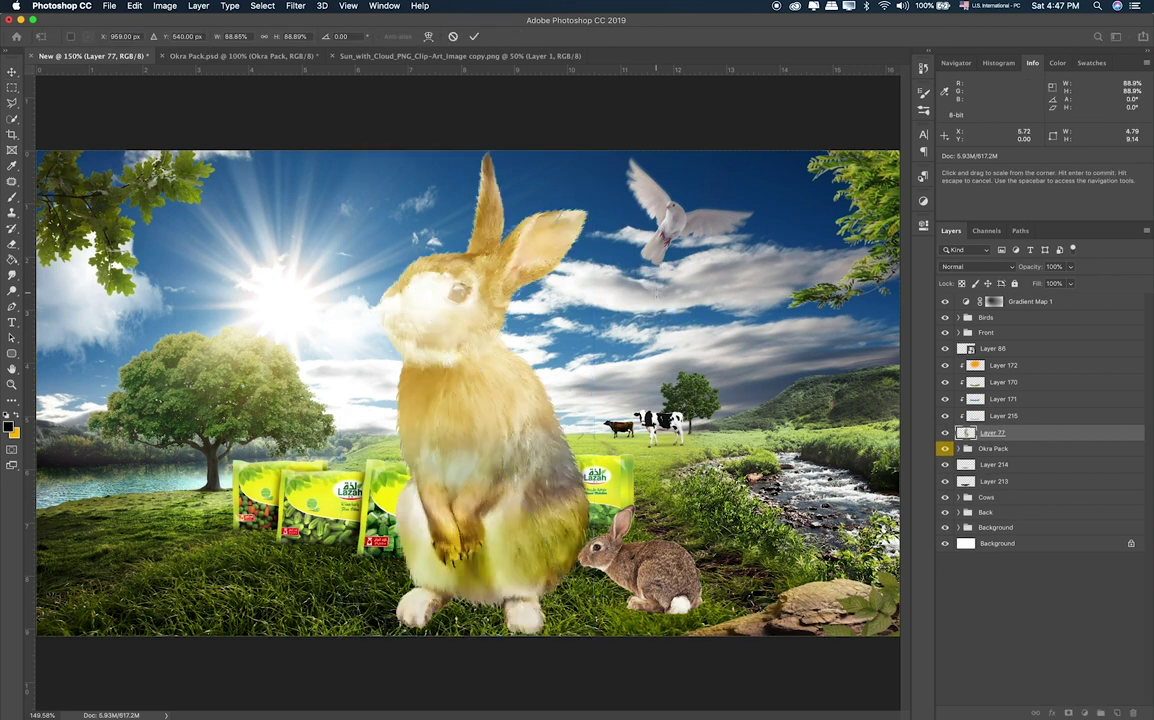
{"action": "key", "text": "ctrl+z"}
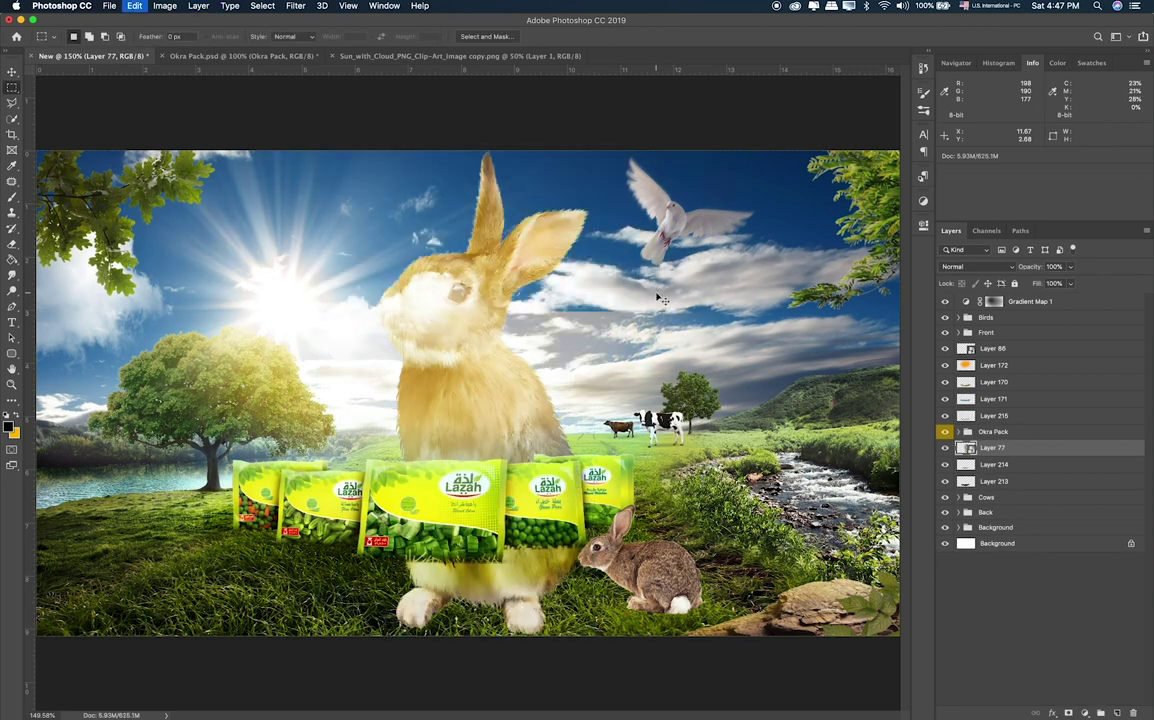
{"action": "key", "text": "ctrl+z"}
Open Layer 77.png as its own document and move the rabbit into the meadow as Layer 216.
{"action": "key", "text": "super+Tab"}
{"action": "key", "text": "super+Tab"}
{"action": "left_click_drag", "start_coordinate": [668, 240], "coordinate": [628, 74]}
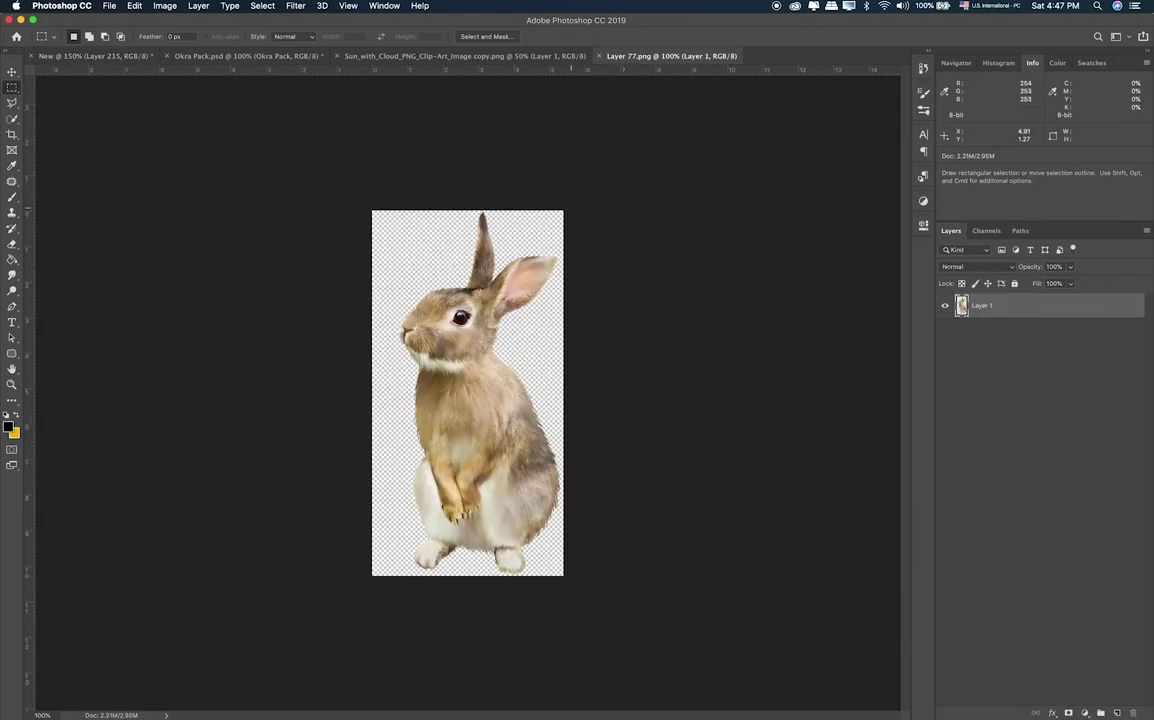
{"action": "key", "text": "v"}
{"action": "left_click_drag", "start_coordinate": [452, 282], "coordinate": [140, 56]}
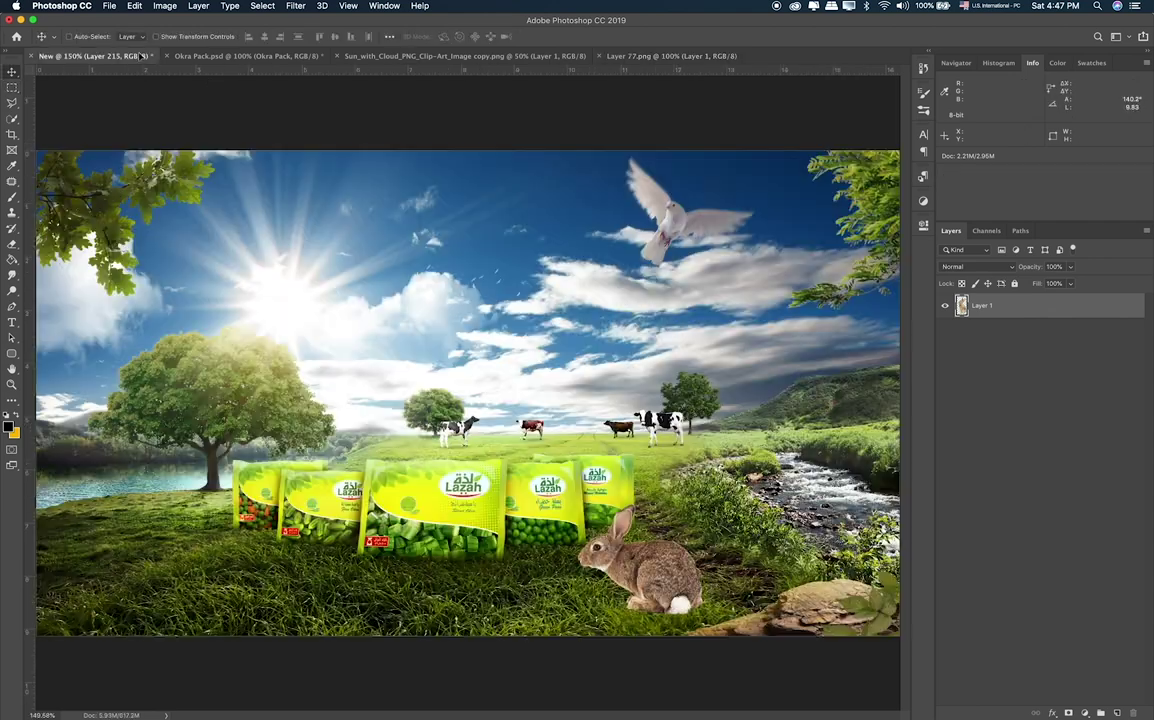
{"action": "left_click_drag", "start_coordinate": [398, 249], "coordinate": [398, 249]}
{"action": "mouse_move", "coordinate": [1000, 415]}
{"action": "left_mouse_down"}
{"action": "mouse_move", "coordinate": [1000, 325]}
{"action": "mouse_move", "coordinate": [998, 509]}
{"action": "left_mouse_up"}
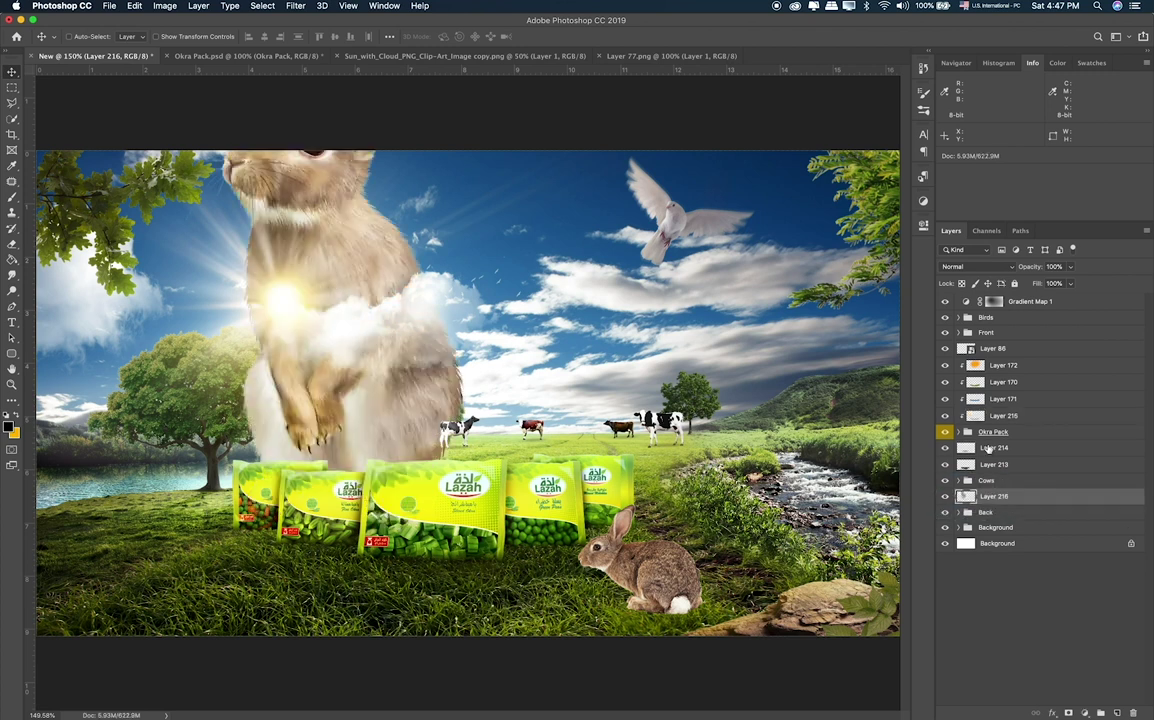
Move the standing rabbit's Layer 216 in front of the okra packs and group it with Layer 86.
{"action": "left_click", "coordinate": [945, 348]}
{"action": "left_click_drag", "start_coordinate": [990, 496], "coordinate": [994, 365]}
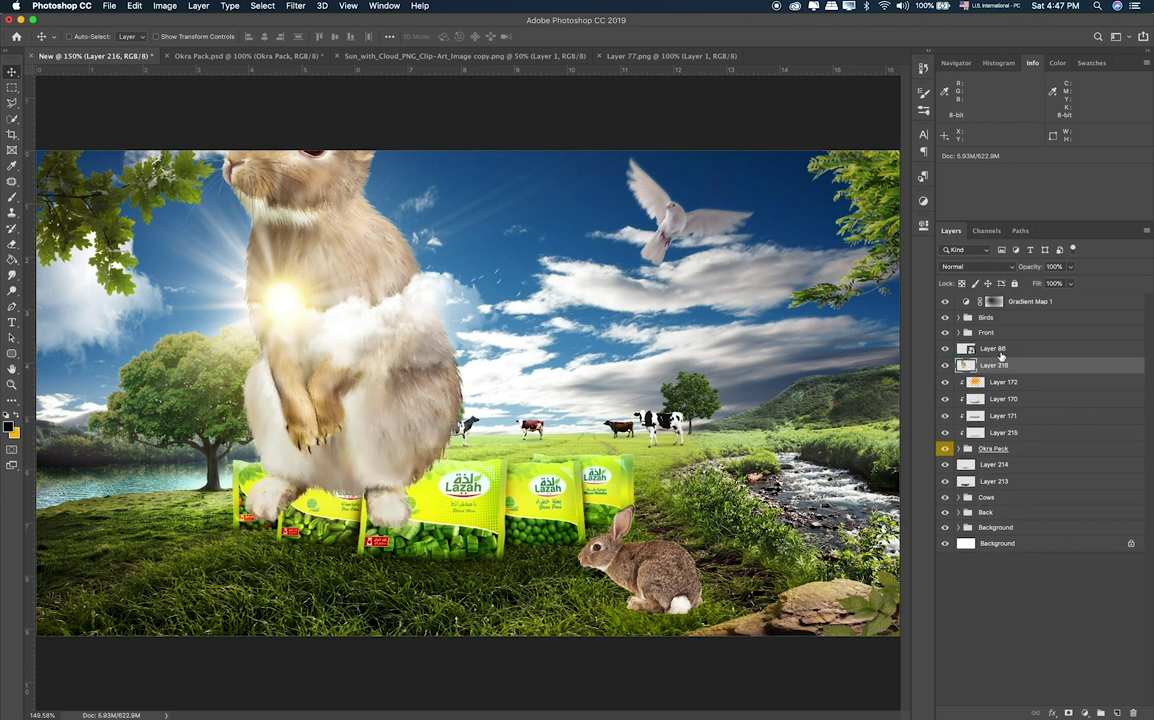
{"action": "left_click", "coordinate": [1000, 355], "text": "shift"}
{"action": "key", "text": "ctrl+g"}
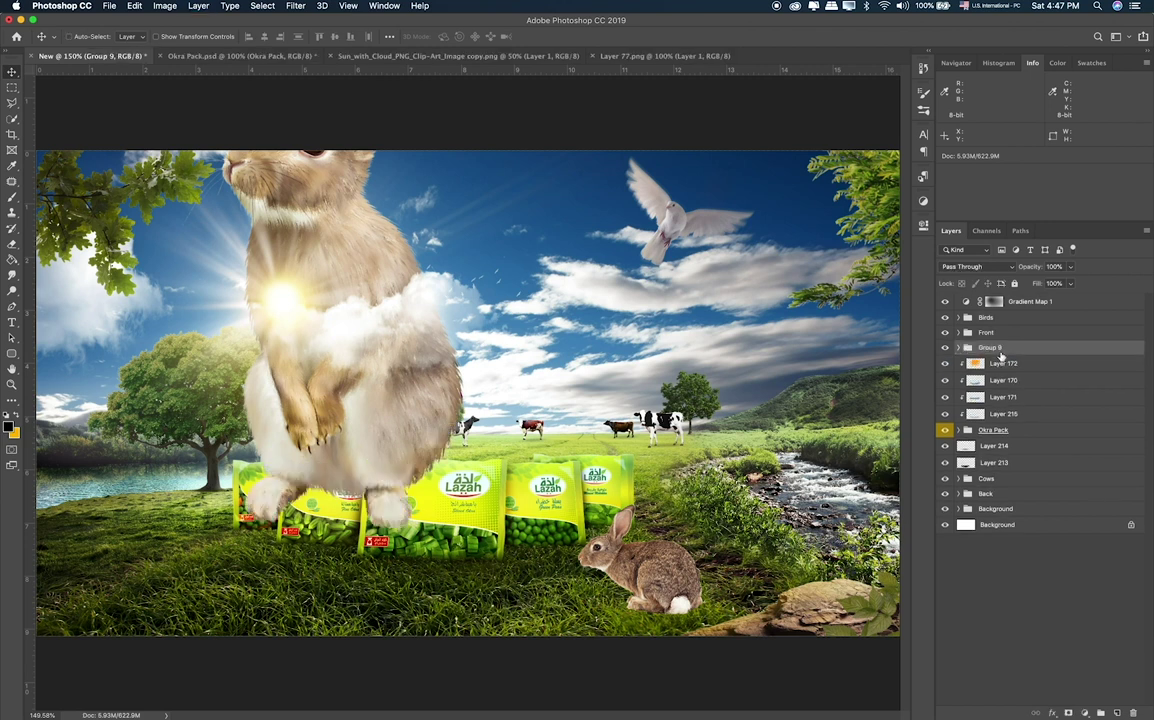
Rename the new group 'Bunny', expand it, and select the standing rabbit's Layer 216.
{"action": "double_click", "coordinate": [989, 347]}
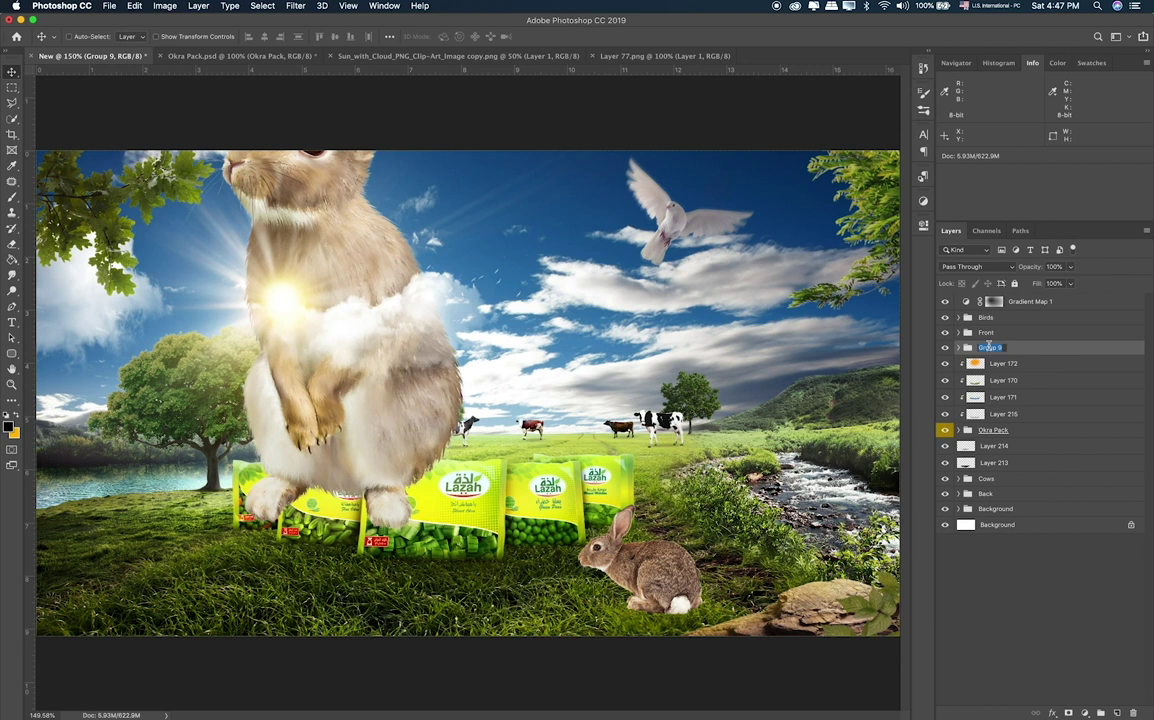
{"action": "type", "text": "Bunny"}
{"action": "key", "text": "Return"}
{"action": "left_click", "coordinate": [959, 348]}
{"action": "left_click", "coordinate": [982, 366]}
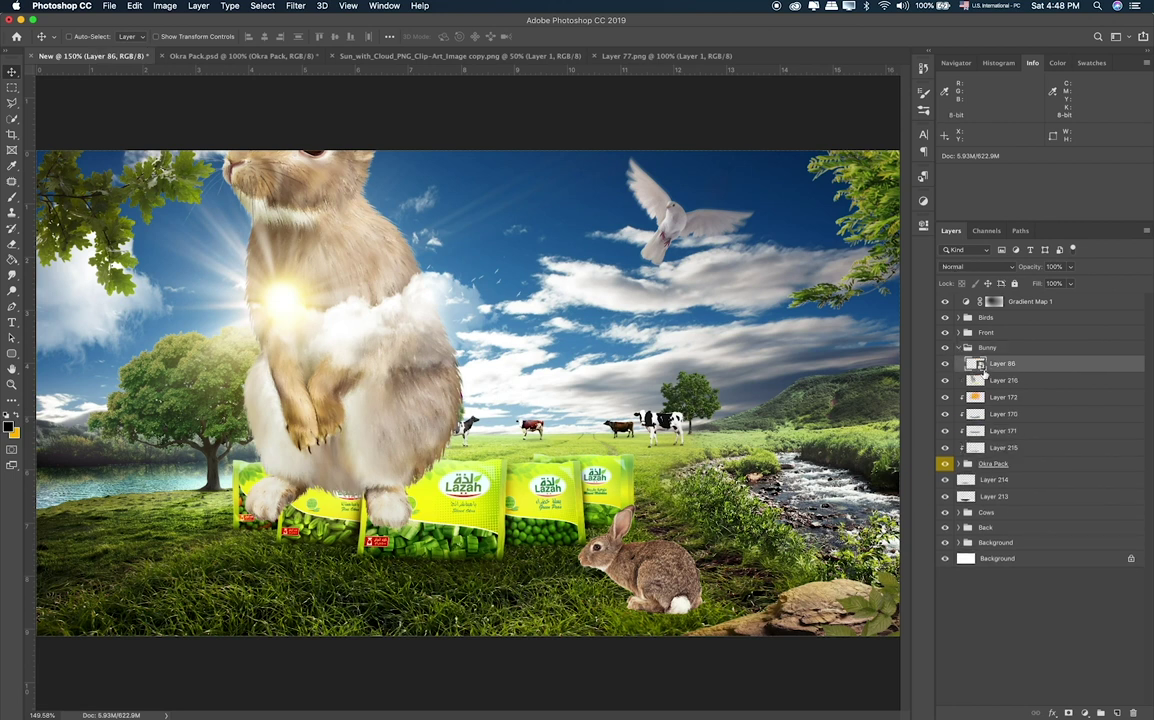
{"action": "left_click", "coordinate": [960, 348]}
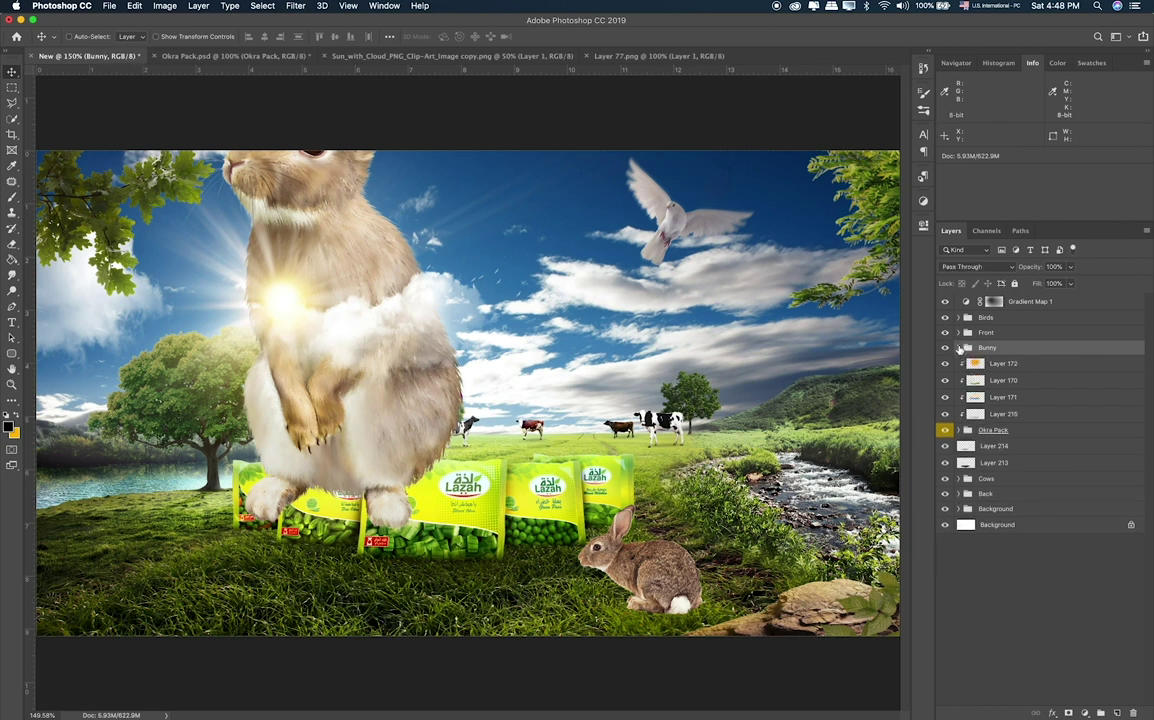
{"action": "left_click", "coordinate": [995, 366]}
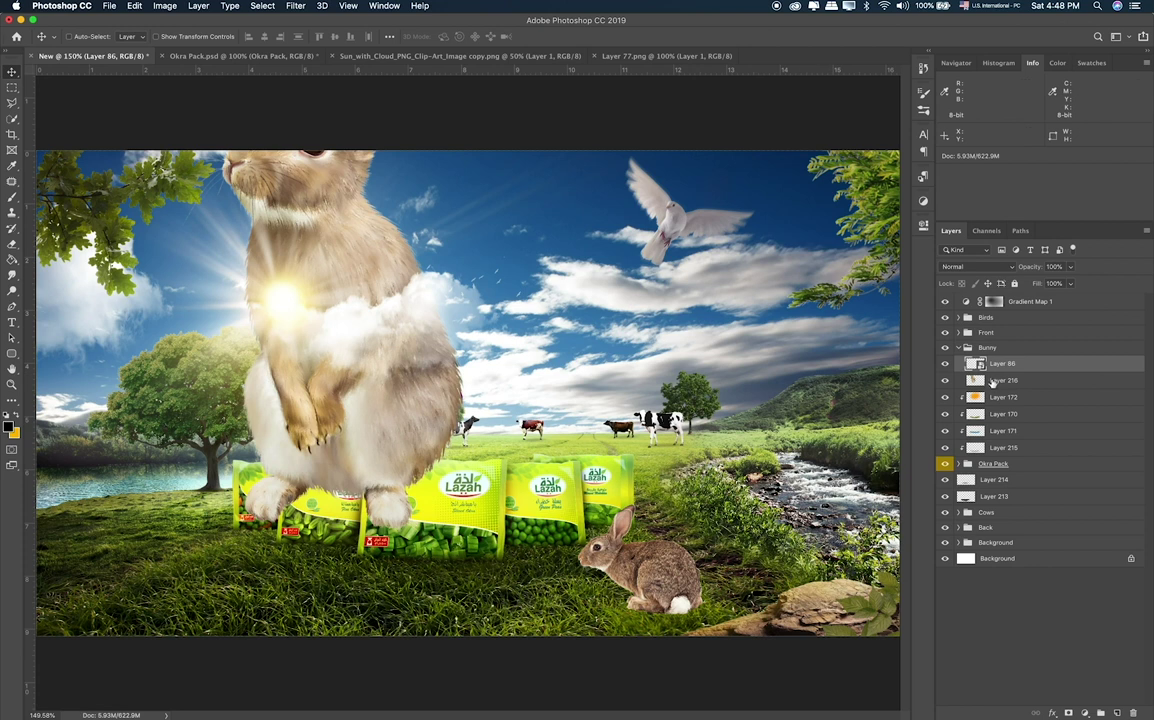
{"action": "left_click", "coordinate": [994, 381]}
Convert Layer 216 to a Smart Object, shrink it to about 18%, and move it beside the stream.
{"action": "right_click", "coordinate": [994, 381]}
{"action": "left_click", "coordinate": [881, 359]}
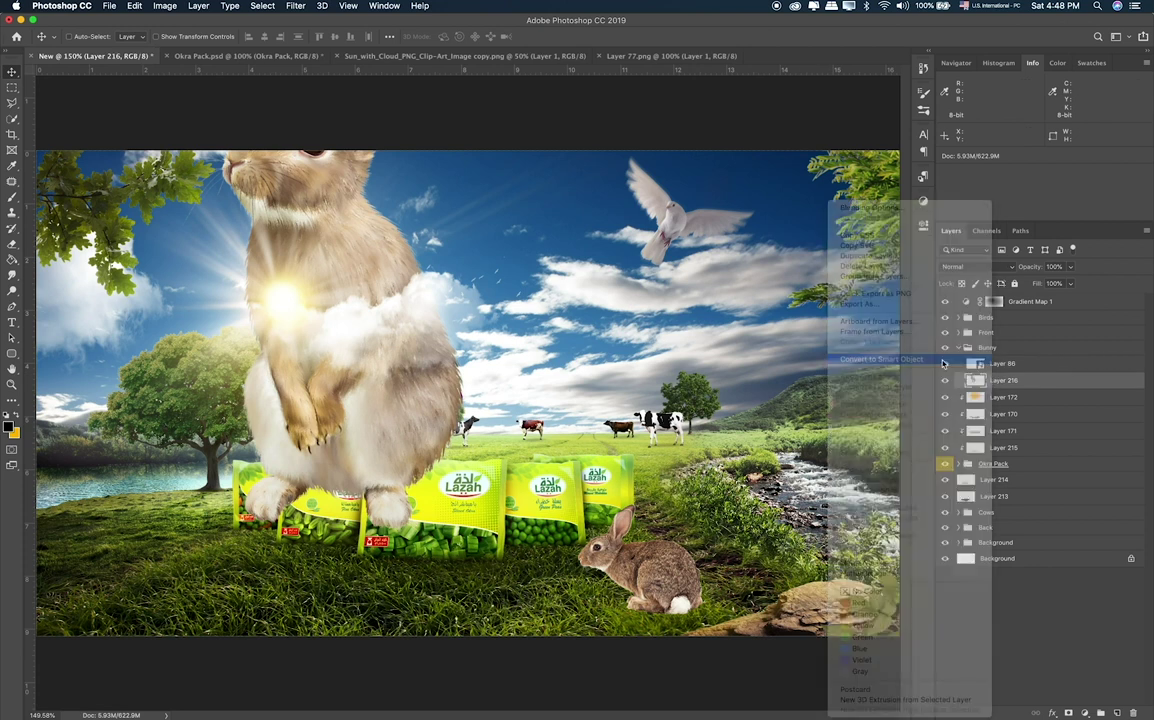
{"action": "key", "text": "ctrl+t"}
{"action": "mouse_move", "coordinate": [181, 530]}
{"action": "left_mouse_down"}
{"action": "mouse_move", "coordinate": [452, 262]}
{"action": "mouse_move", "coordinate": [466, 201]}
{"action": "left_mouse_up"}
{"action": "left_click_drag", "start_coordinate": [420, 160], "coordinate": [737, 512]}
{"action": "mouse_move", "coordinate": [764, 341]}
{"action": "left_mouse_down"}
{"action": "mouse_move", "coordinate": [747, 340]}
{"action": "mouse_move", "coordinate": [706, 397]}
{"action": "mouse_move", "coordinate": [724, 387]}
{"action": "mouse_move", "coordinate": [713, 433]}
{"action": "mouse_move", "coordinate": [697, 438]}
{"action": "left_mouse_up"}
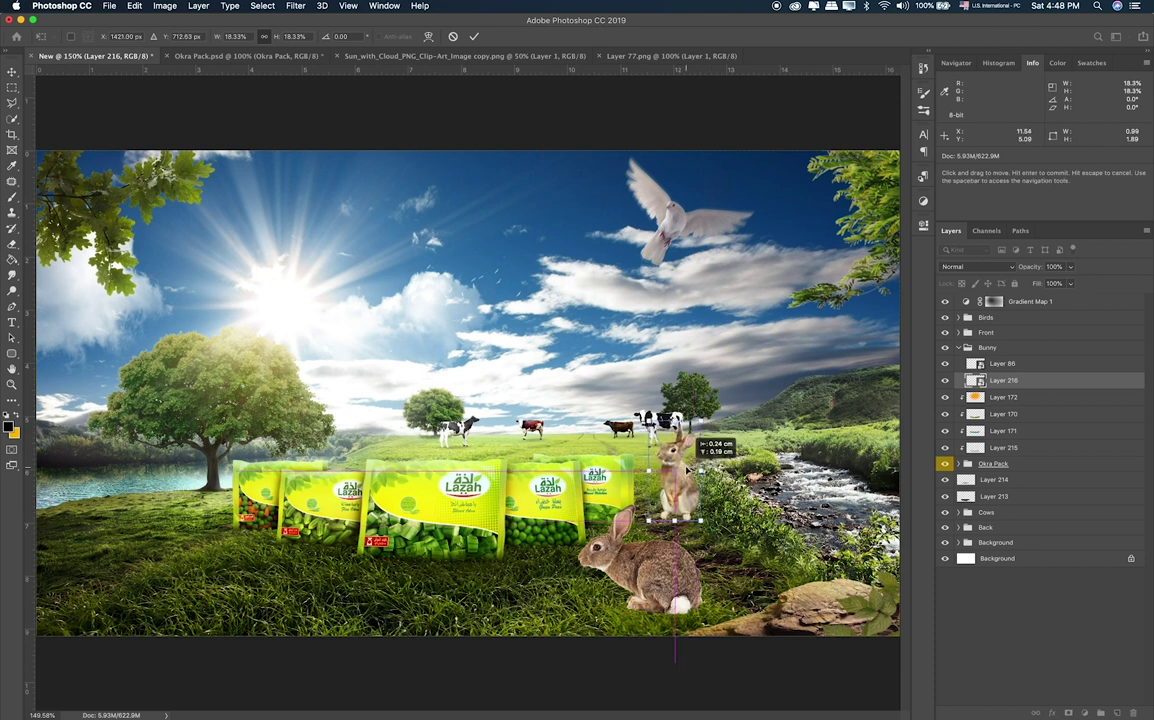
{"action": "key", "text": "Return"}
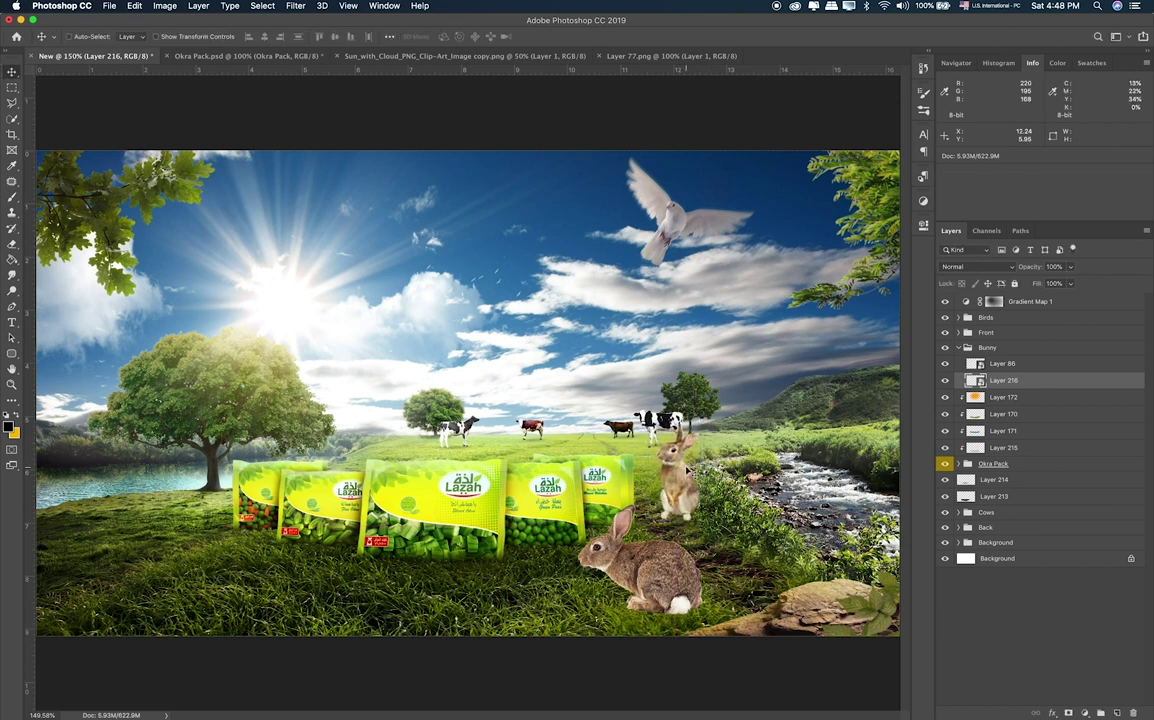
Enlarge the sitting rabbit Layer 86 and shrink the standing rabbit slightly more.
{"action": "left_click", "coordinate": [1003, 364]}
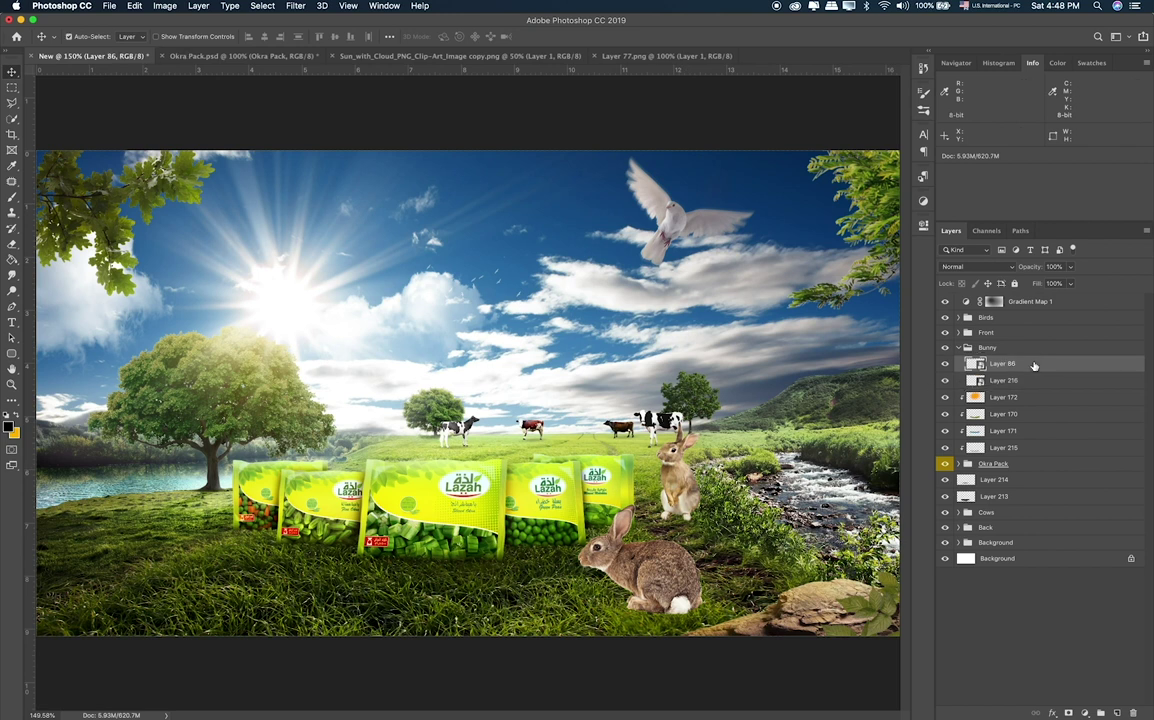
{"action": "key", "text": "ctrl+t"}
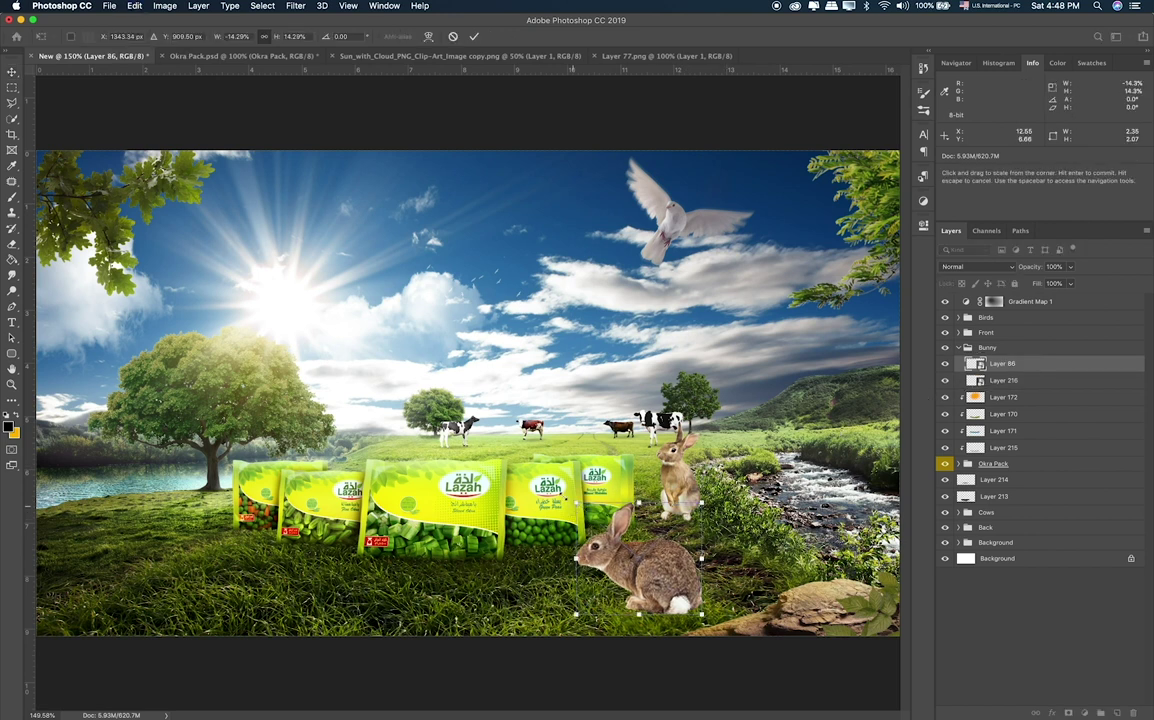
{"action": "left_click_drag", "start_coordinate": [577, 504], "coordinate": [553, 482]}
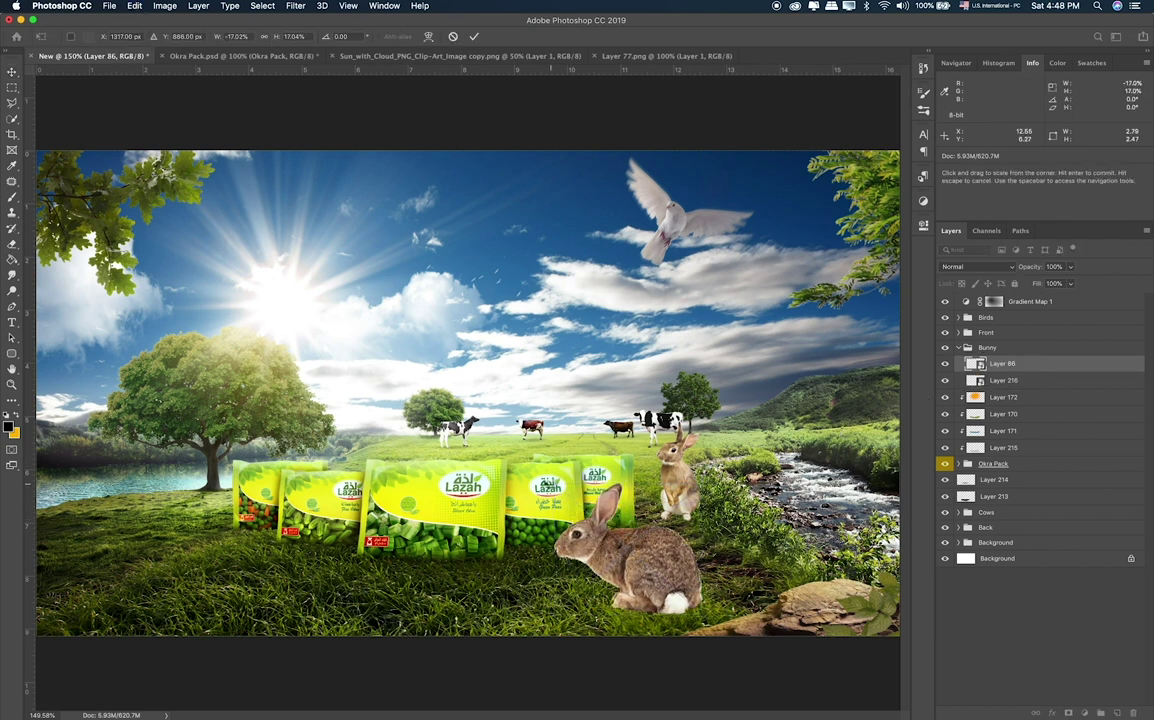
{"action": "key", "text": "Return"}
{"action": "left_click_drag", "start_coordinate": [656, 545], "coordinate": [657, 549]}
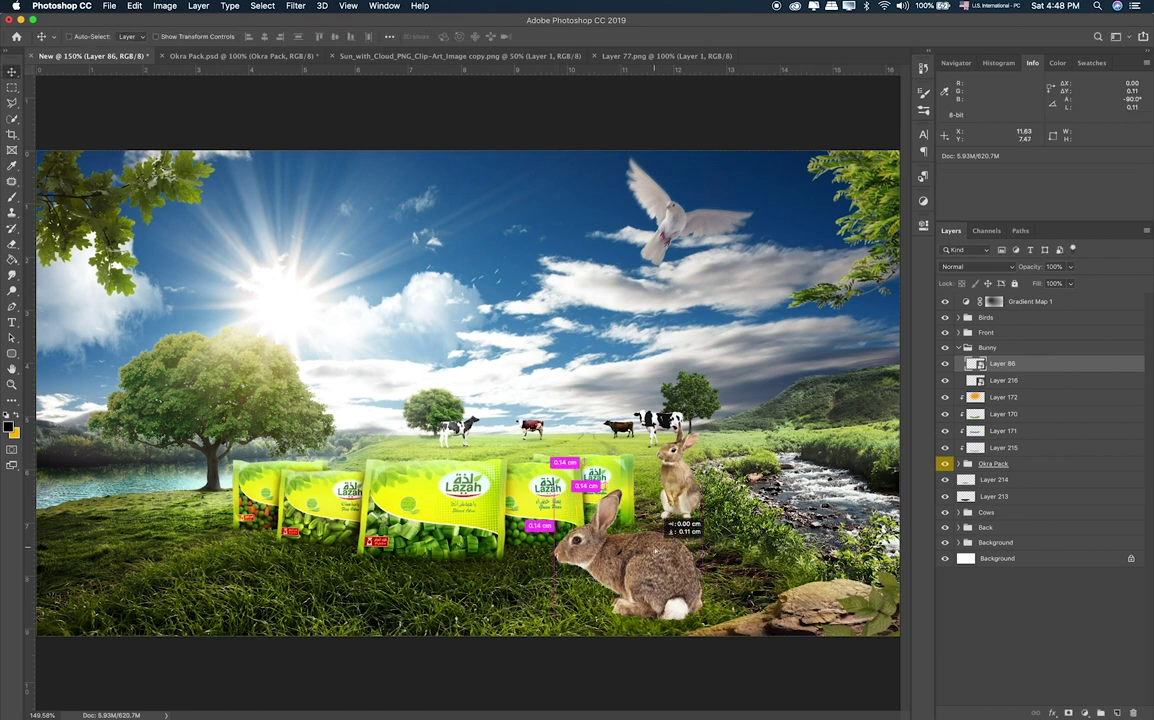
{"action": "key", "text": "ctrl+z"}
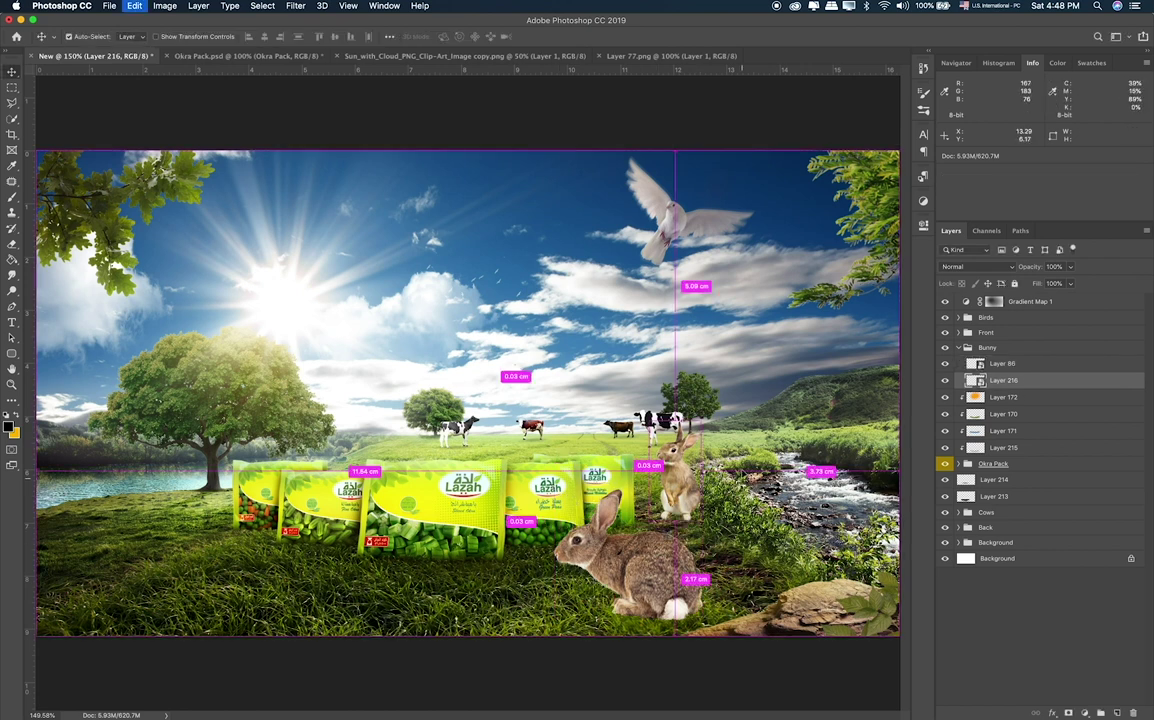
{"action": "key", "text": "ctrl+t"}
{"action": "left_click_drag", "start_coordinate": [693, 440], "coordinate": [697, 432]}
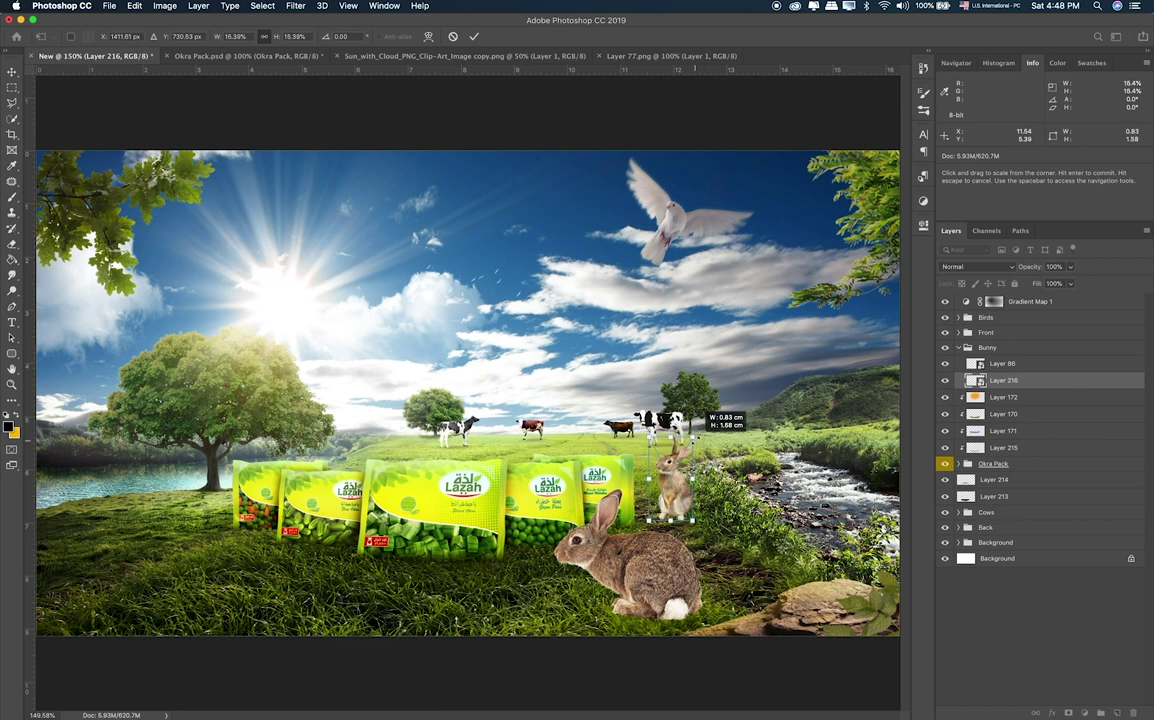
{"action": "key", "text": "Return"}
Start a Hue/Saturation adjustment on the sitting rabbit with saturation -39.
{"action": "left_click", "coordinate": [1020, 367]}
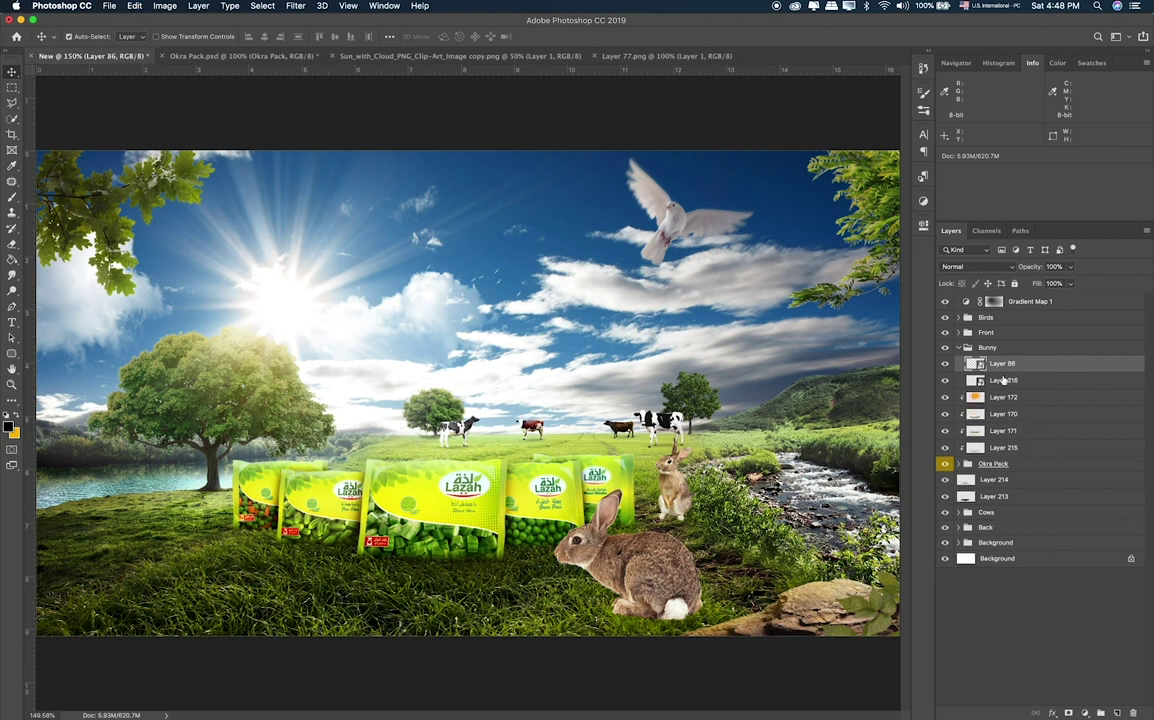
{"action": "key", "text": "ctrl+u"}
{"action": "mouse_move", "coordinate": [430, 282]}
{"action": "left_mouse_down"}
{"action": "mouse_move", "coordinate": [408, 284]}
{"action": "mouse_move", "coordinate": [417, 311]}
{"action": "left_mouse_up"}
Apply Hue -16, Lightness -23 to the sitting rabbit, paint its filter mask, and group Layer 86.
{"action": "left_click_drag", "start_coordinate": [430, 253], "coordinate": [421, 255]}
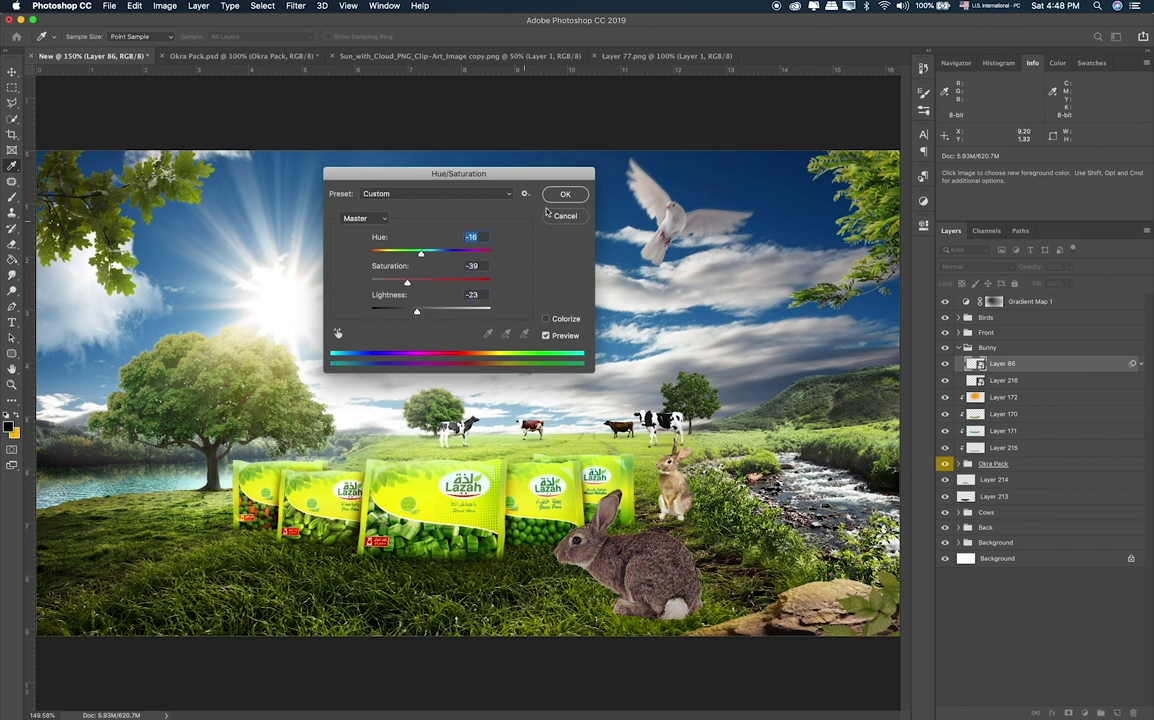
{"action": "key", "text": "Return"}
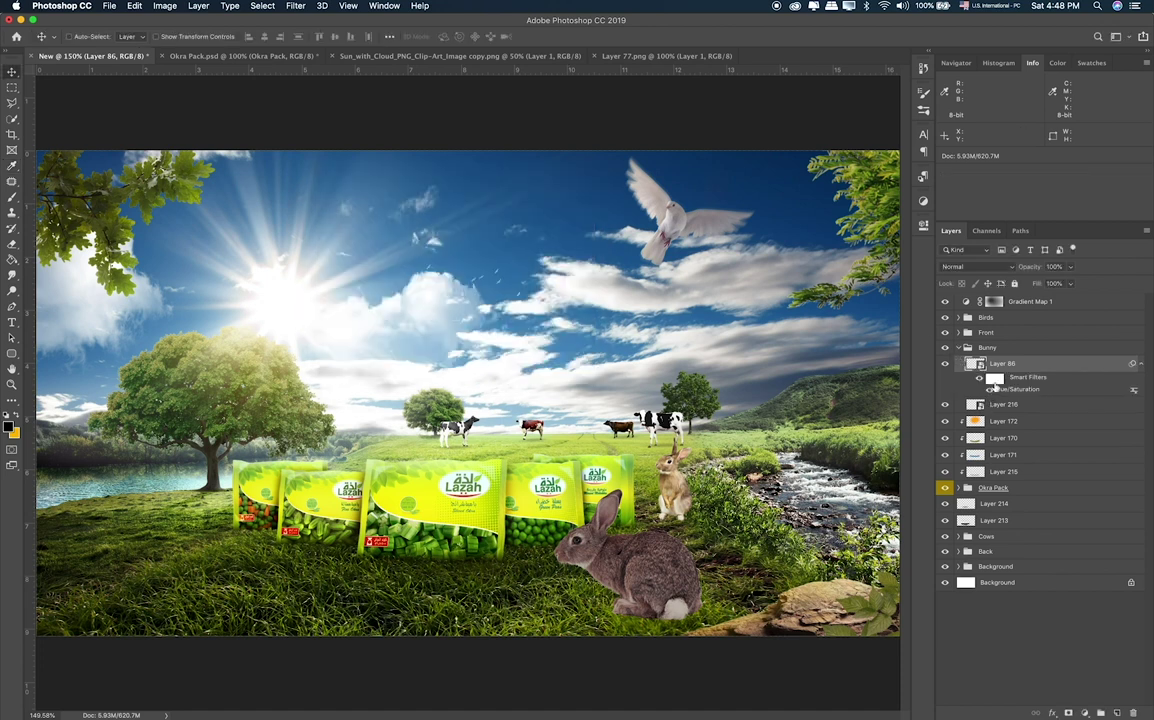
{"action": "left_click", "coordinate": [995, 380]}
{"action": "key", "text": "b"}
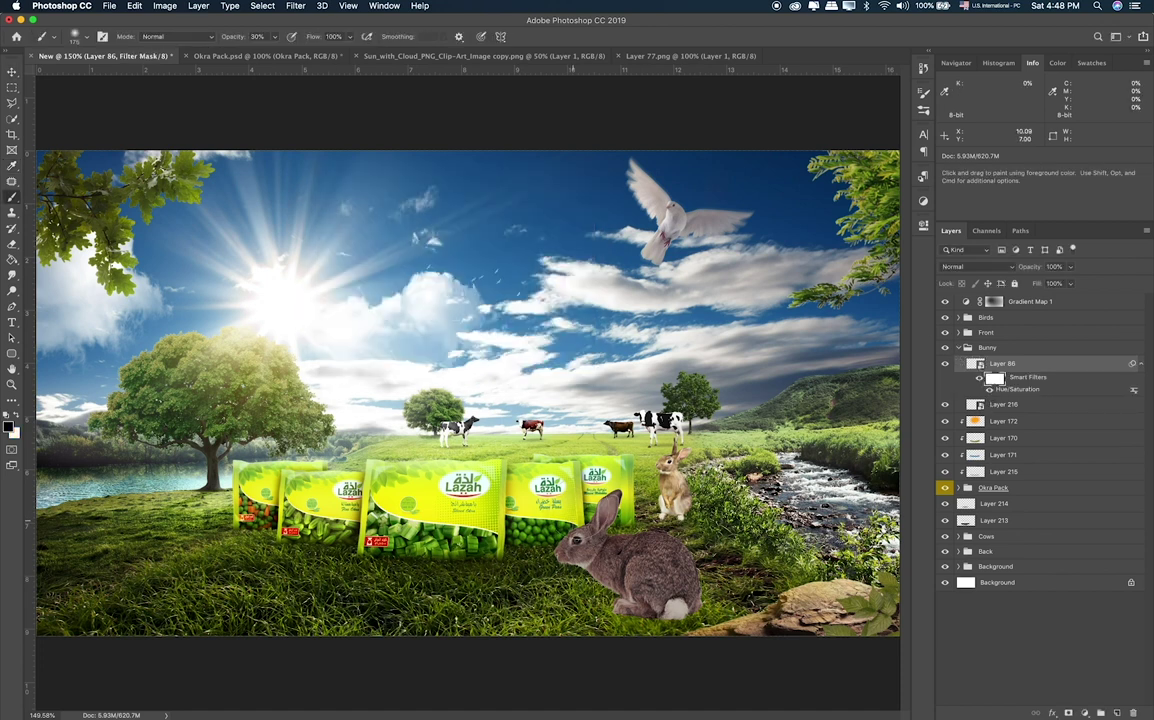
{"action": "left_click_drag", "start_coordinate": [502, 498], "coordinate": [530, 485]}
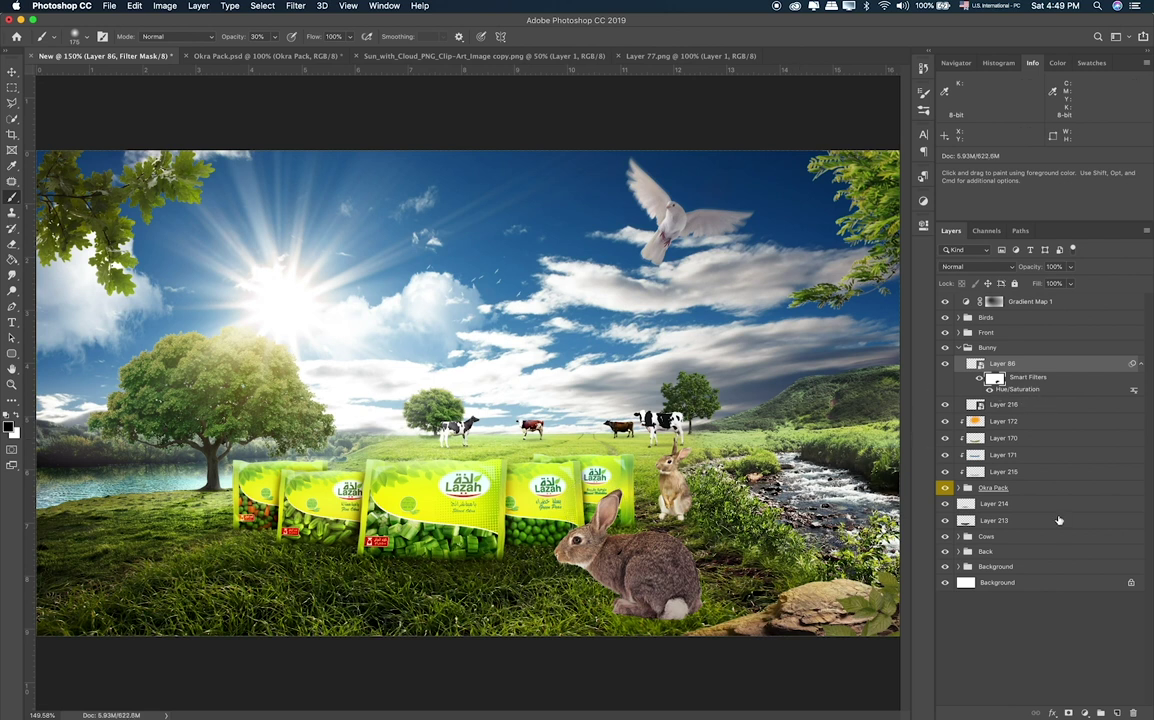
{"action": "key", "text": "super+g"}
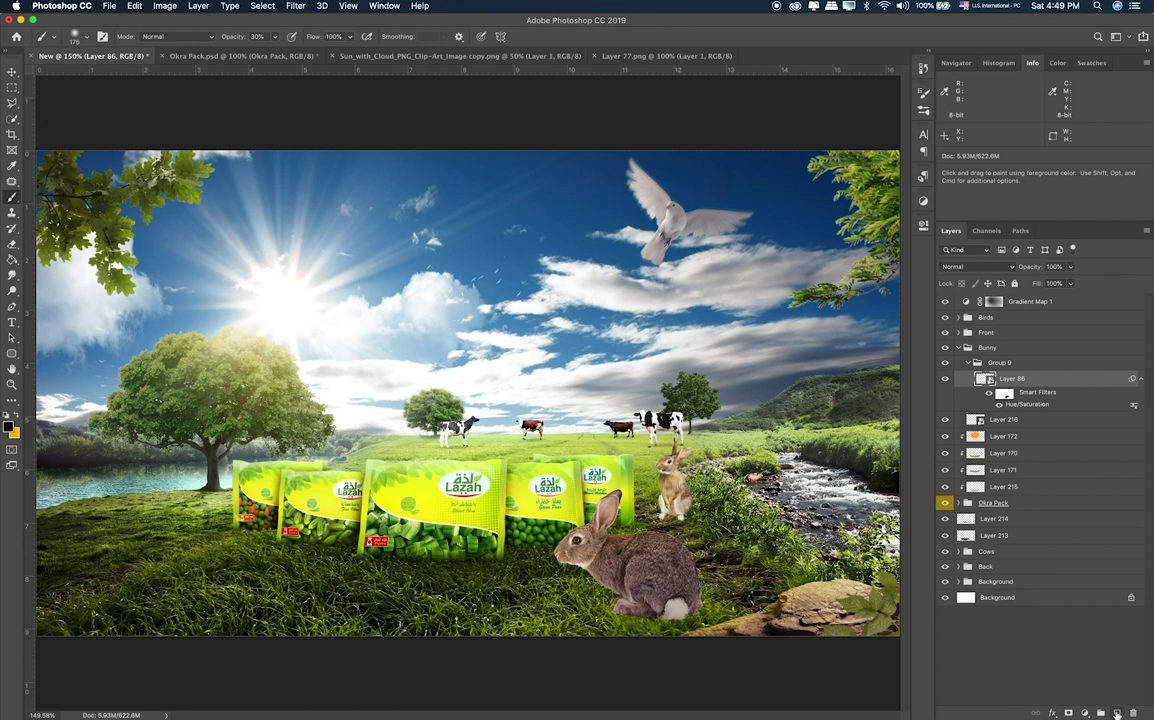
Add a new layer clipped to the sitting rabbit and set it to Screen blending.
{"action": "key", "text": "super+shift+alt+n"}
{"action": "key", "text": "x"}
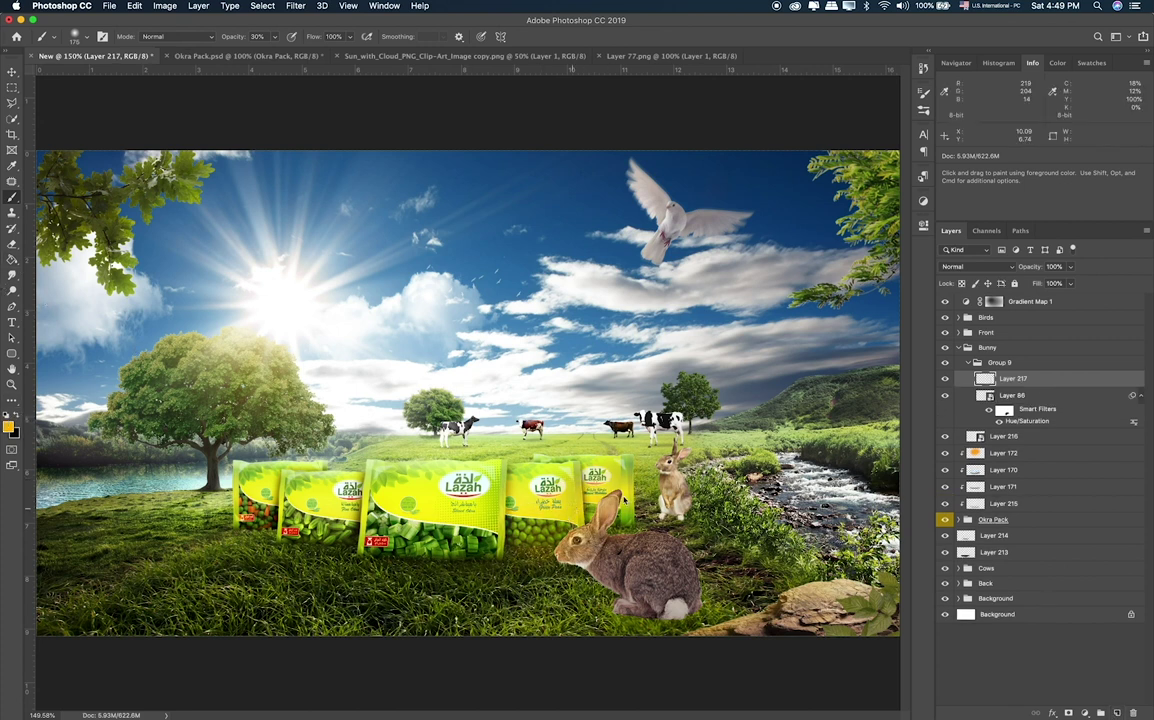
{"action": "left_click", "coordinate": [1001, 385], "text": "alt"}
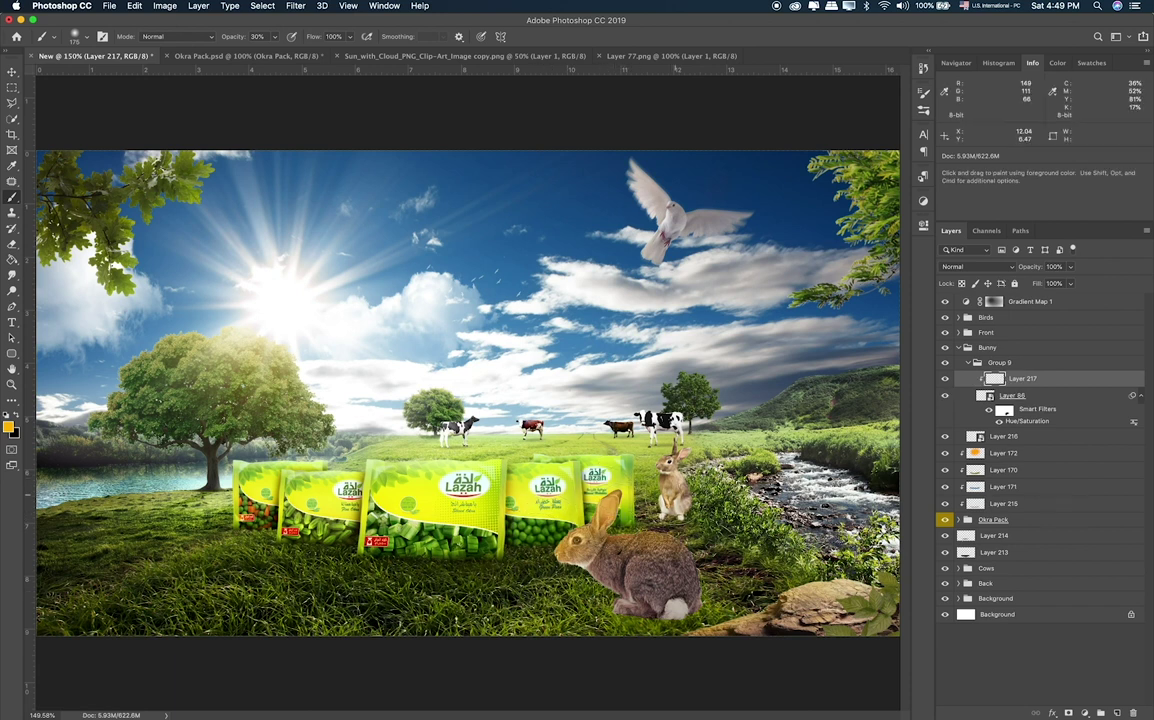
{"action": "key", "text": "v"}
{"action": "key", "text": "shift+plus"}
{"action": "key", "text": "shift+plus"}
{"action": "key", "text": "shift+plus"}
{"action": "key", "text": "shift+plus"}
{"action": "key", "text": "shift+plus"}
{"action": "key", "text": "shift+plus"}
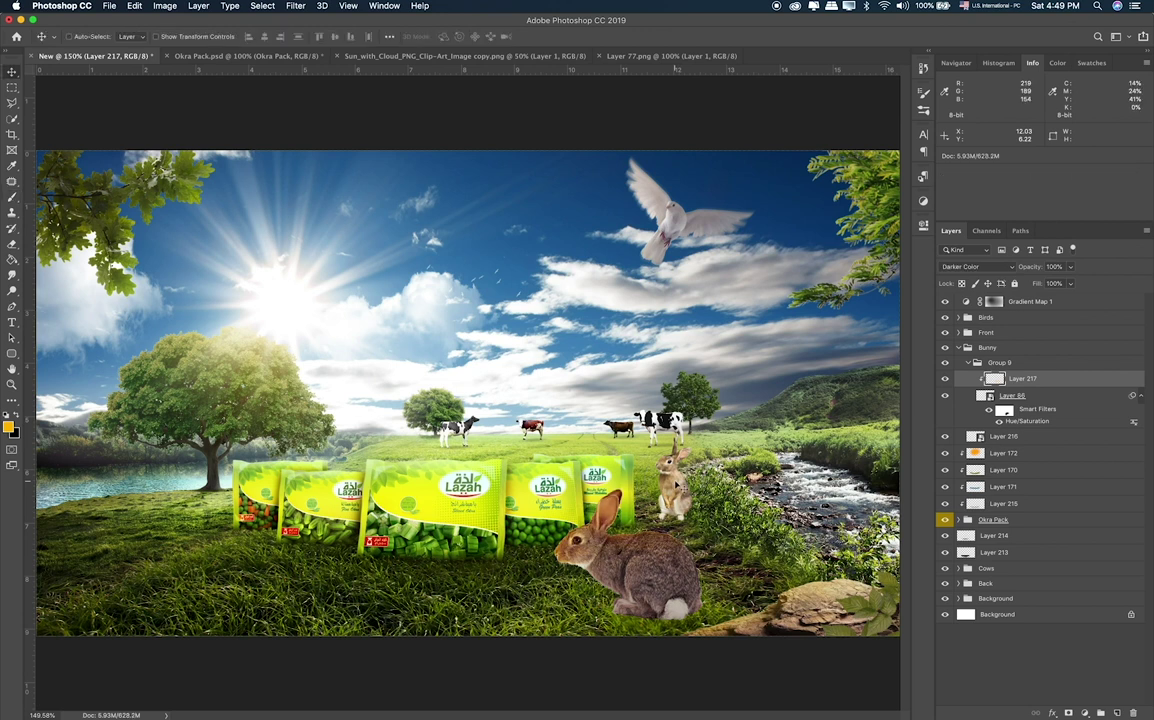
{"action": "key", "text": "shift+plus"}
{"action": "key", "text": "shift+plus"}
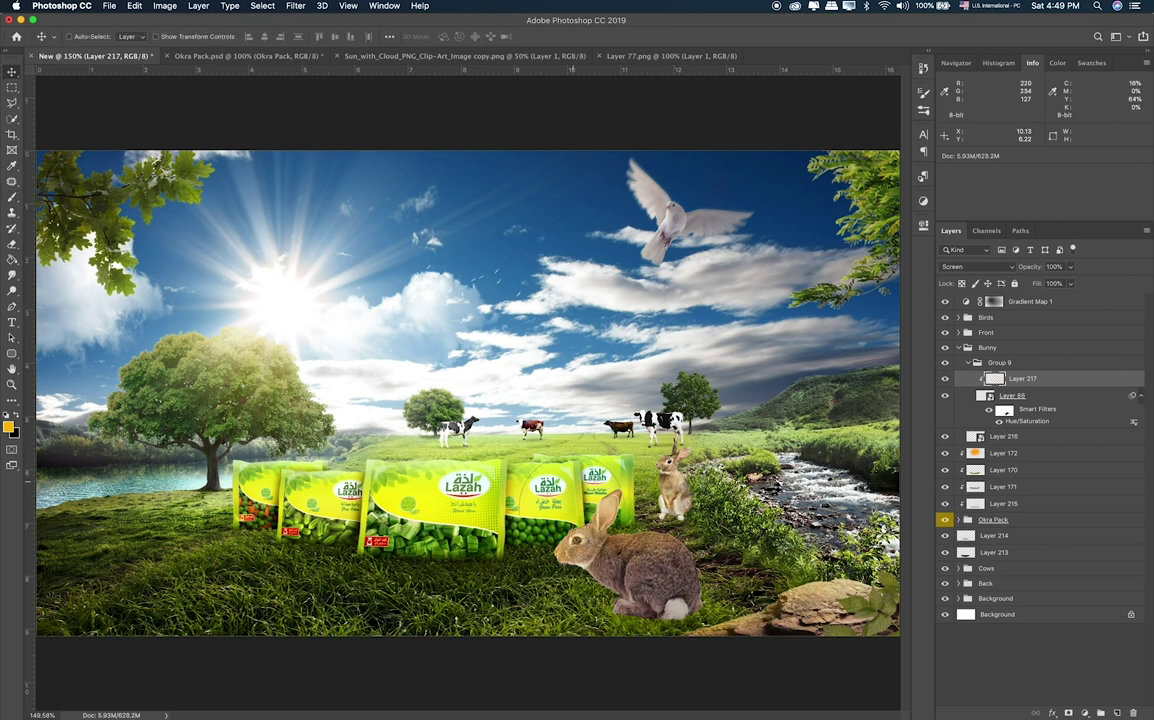
{"action": "key", "text": "e"}
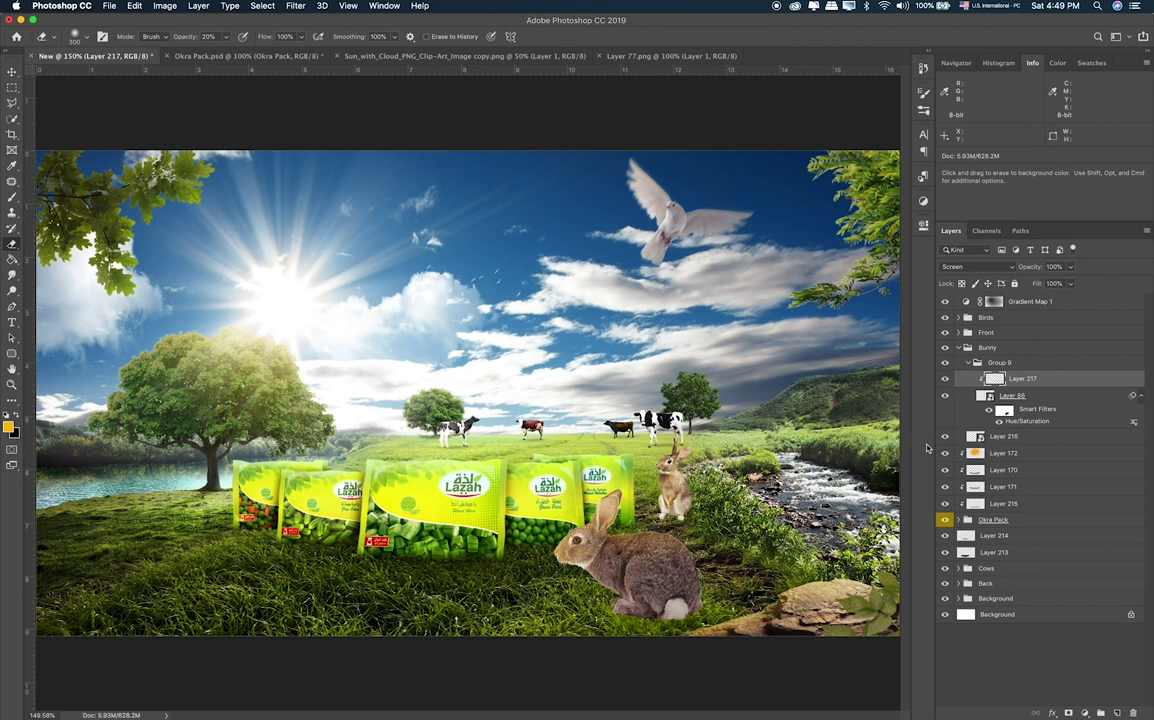
Add a clipped shading layer on the large rabbit and paint a black shadow beneath it.
{"action": "left_click", "coordinate": [1027, 406]}
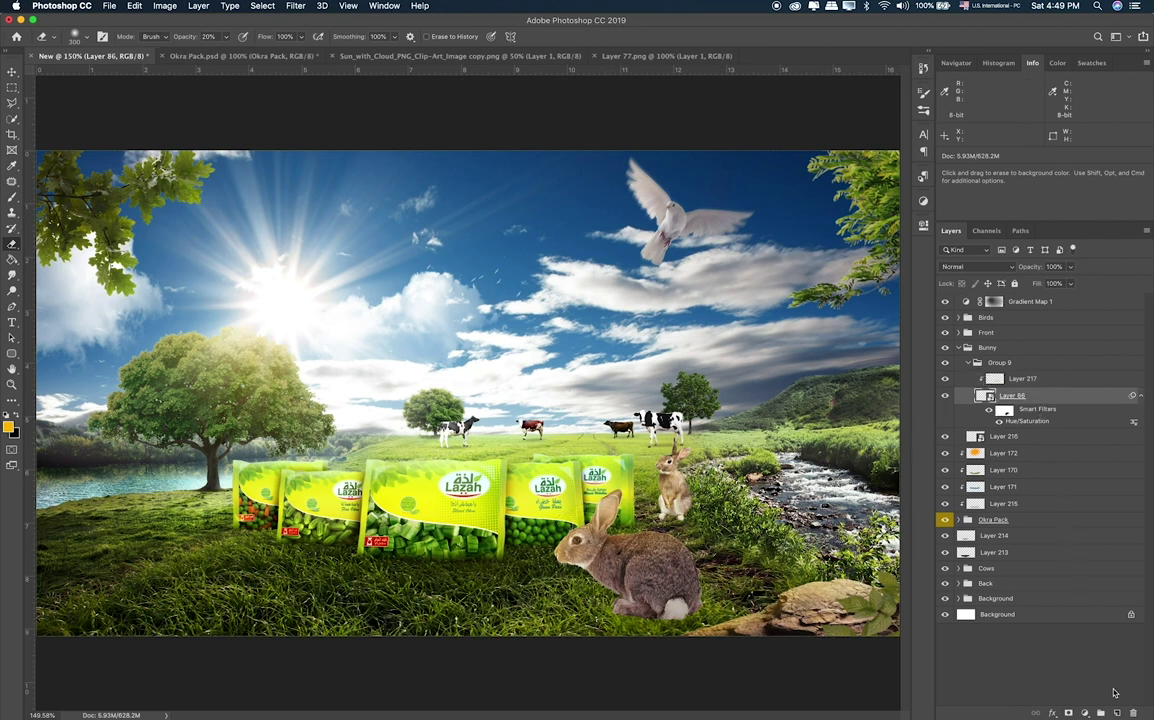
{"action": "left_click", "coordinate": [1117, 713]}
{"action": "key", "text": "b"}
{"action": "key", "text": "x"}
{"action": "key", "text": "bracketright"}
{"action": "key", "text": "bracketright"}
{"action": "key", "text": "bracketright"}
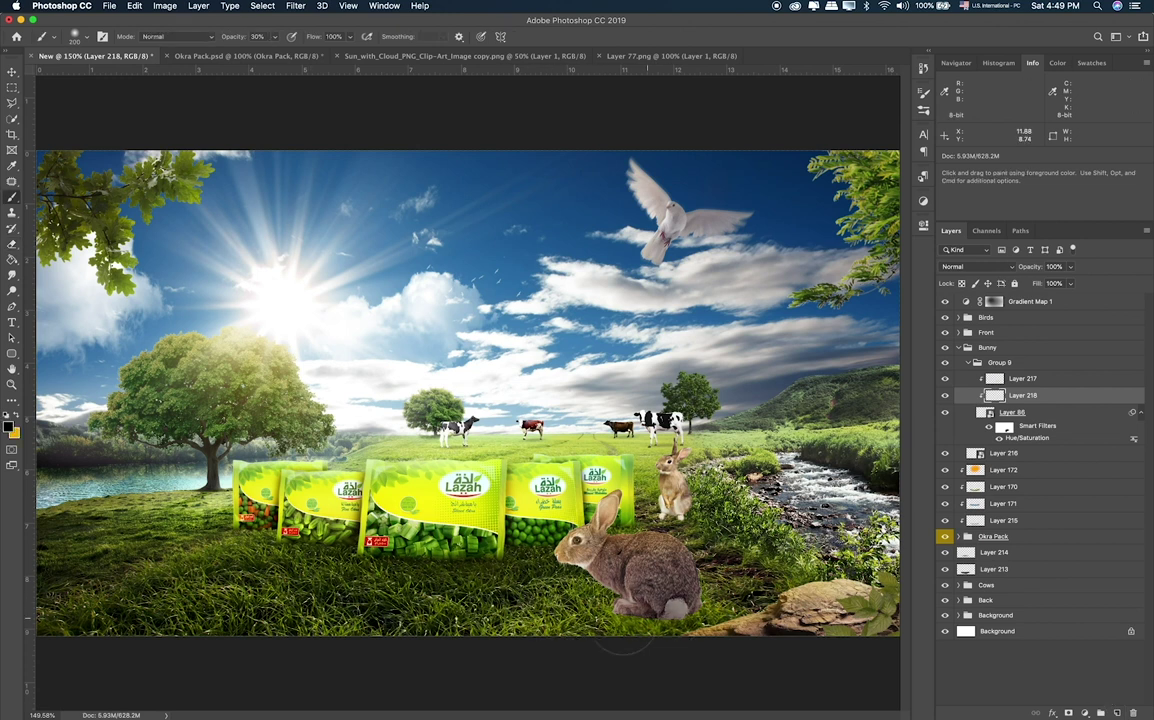
{"action": "key", "text": "bracketleft"}
{"action": "key", "text": "bracketleft"}
{"action": "left_click_drag", "start_coordinate": [595, 600], "coordinate": [655, 605]}
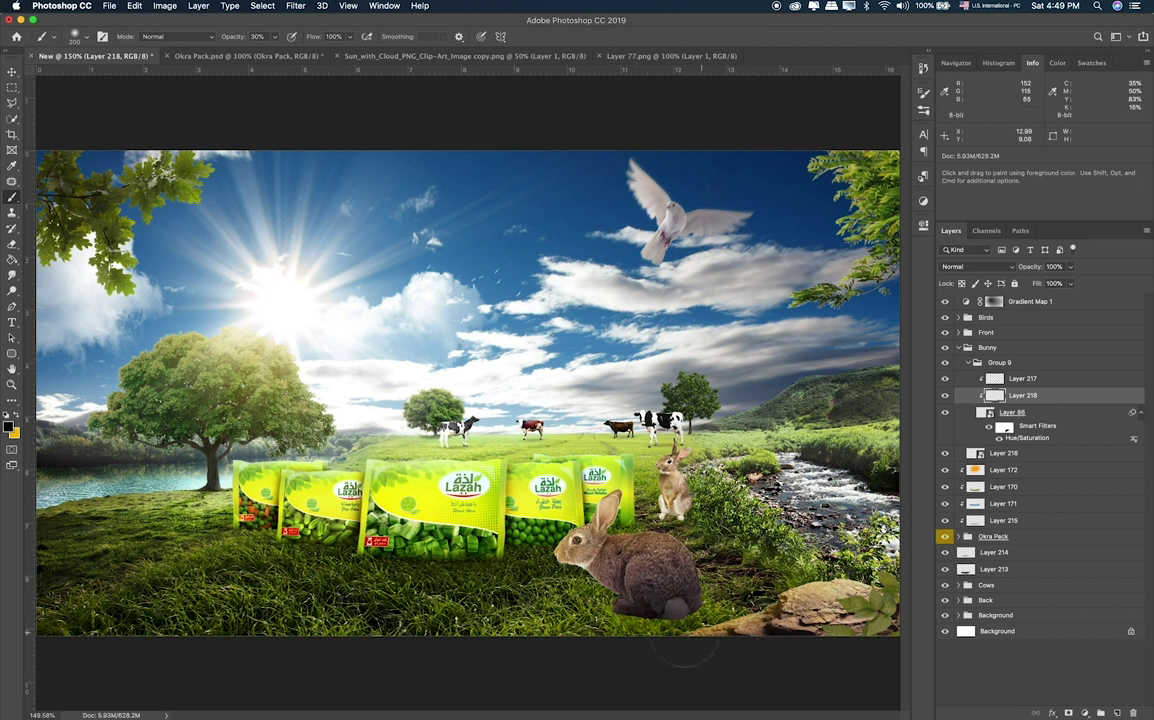
Set the shading layer to Overlay at 58% opacity and add a layer mask to the rabbit.
{"action": "key", "text": "v"}
{"action": "key", "text": "shift+alt+m"}
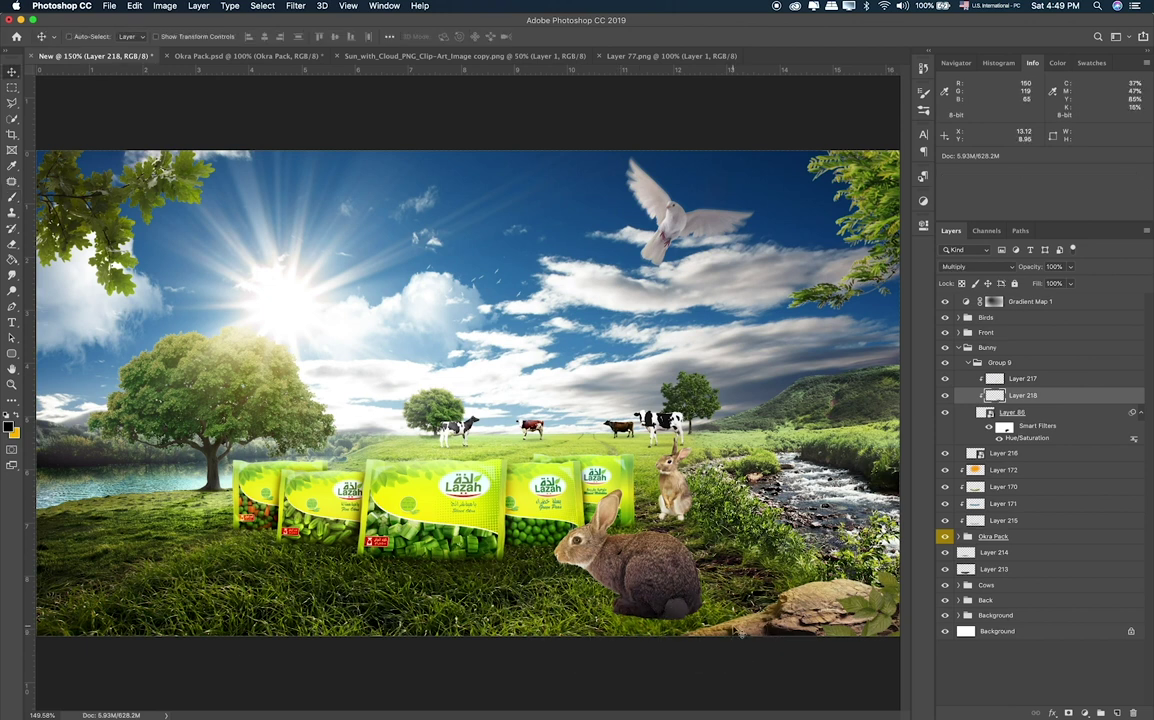
{"action": "key", "text": "shift+alt+o"}
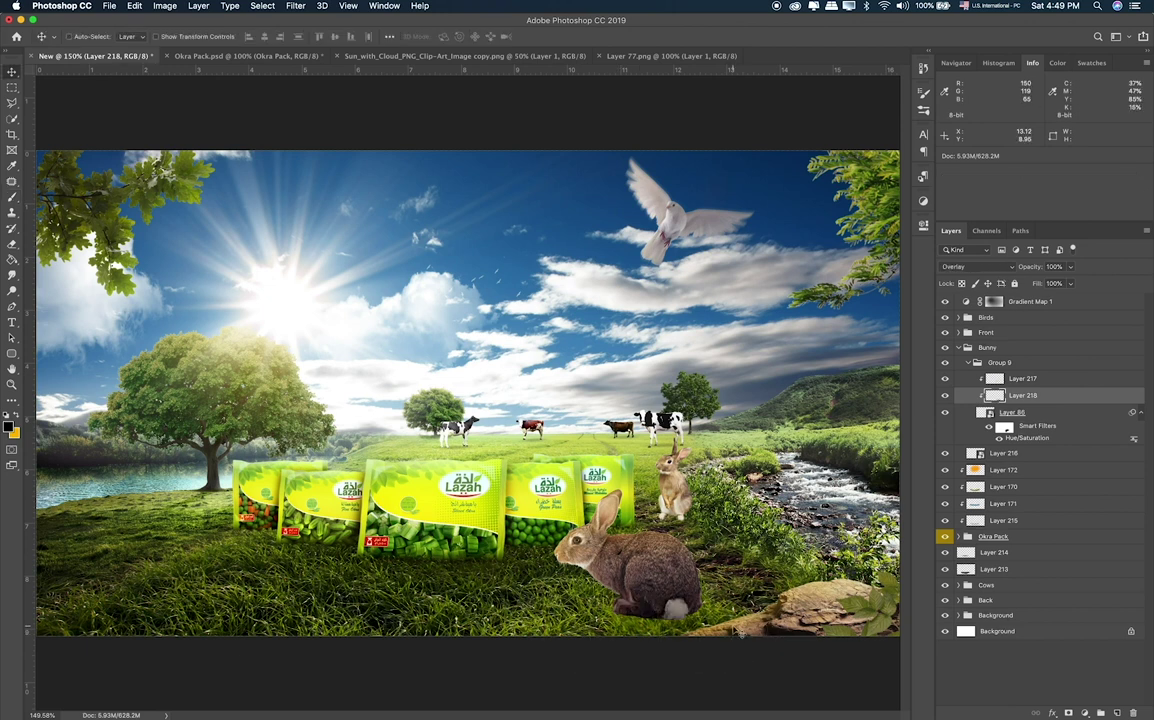
{"action": "key", "text": "shift+minus"}
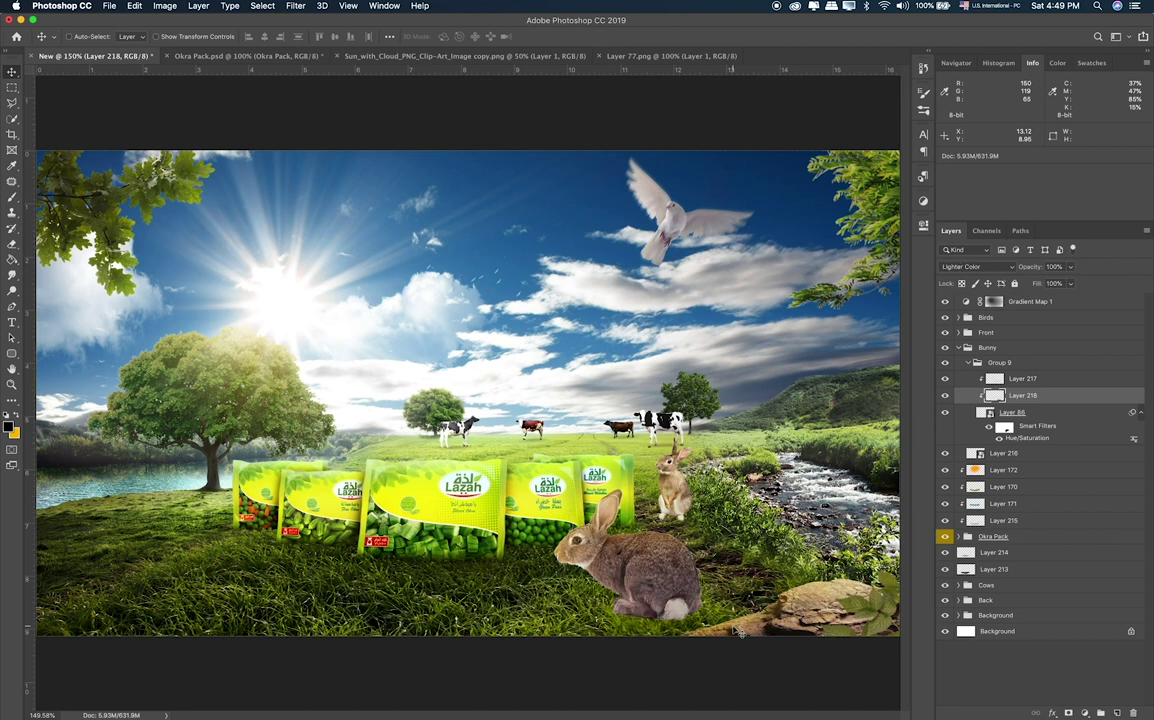
{"action": "key", "text": "shift+alt+o"}
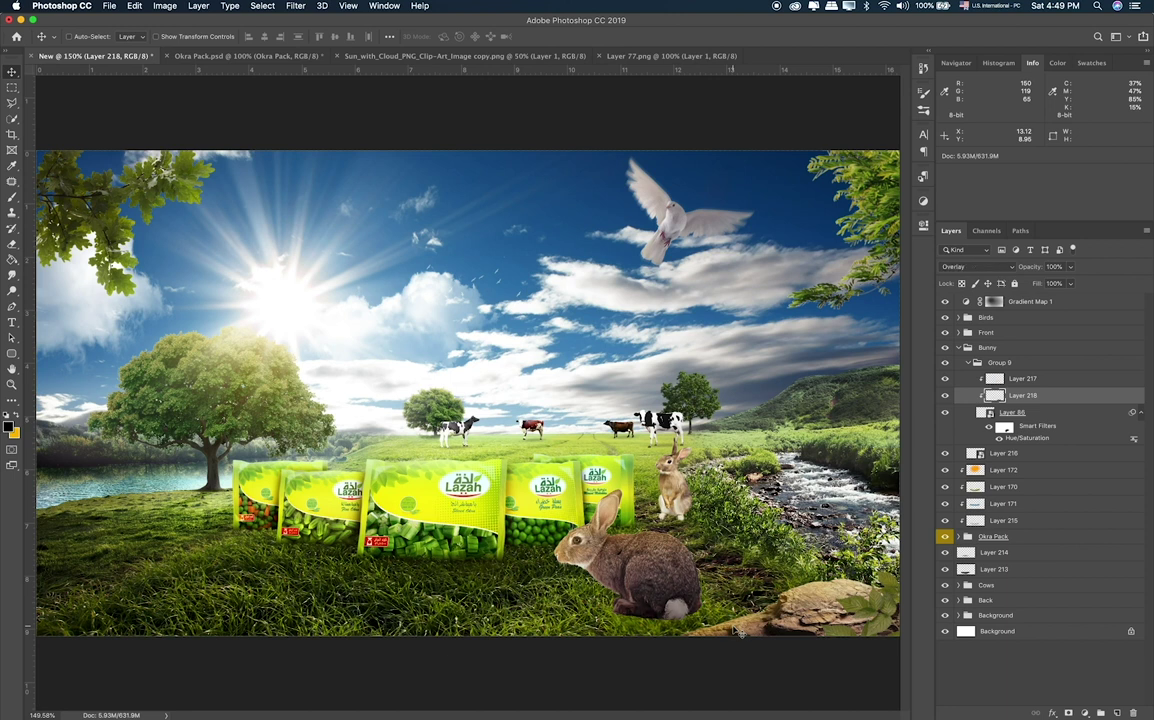
{"action": "left_click", "coordinate": [1072, 267]}
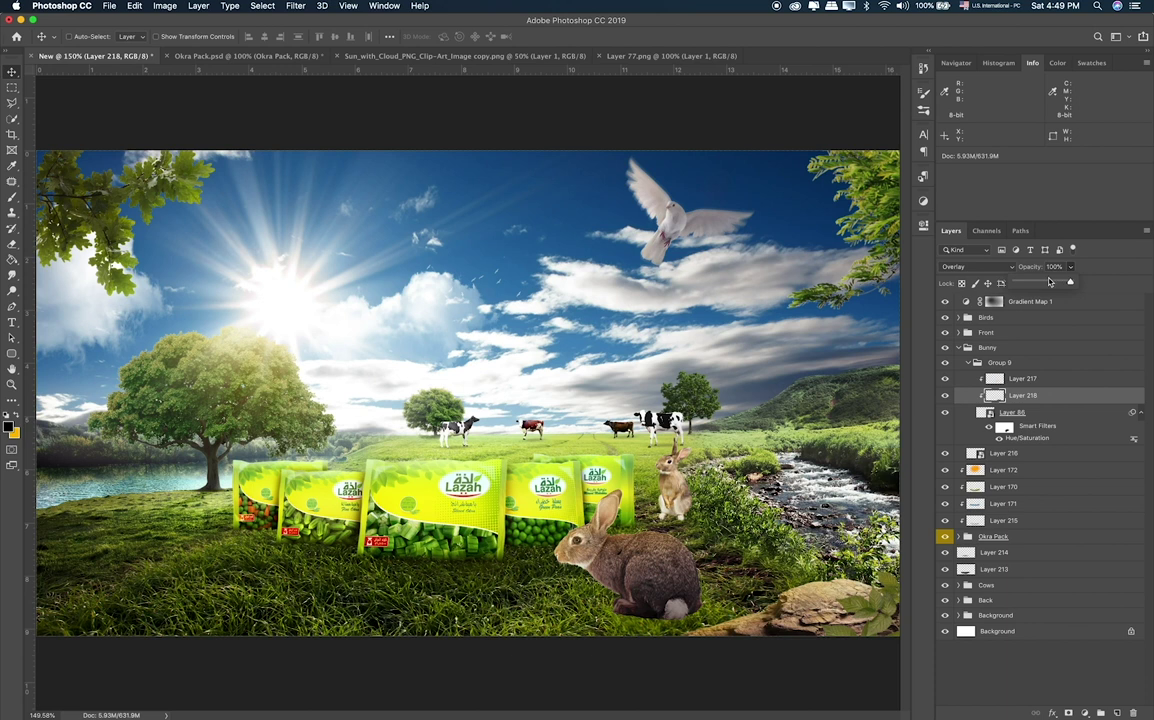
{"action": "left_click_drag", "start_coordinate": [1050, 283], "coordinate": [1046, 285]}
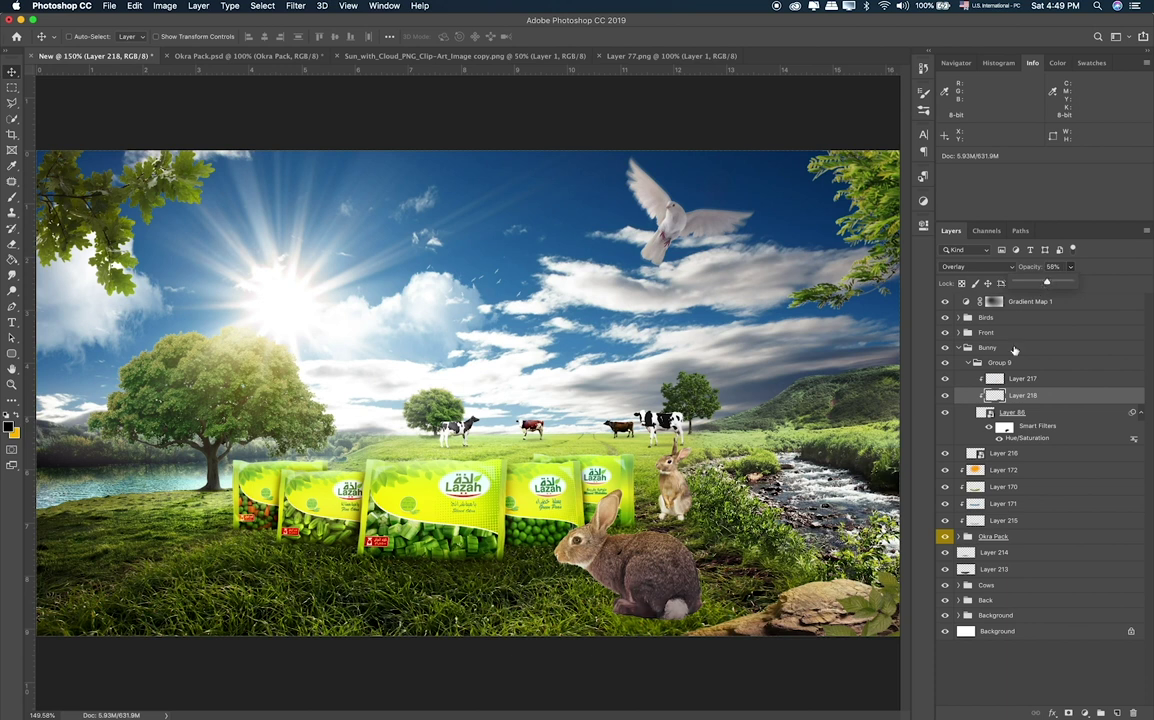
{"action": "left_click", "coordinate": [1014, 412]}
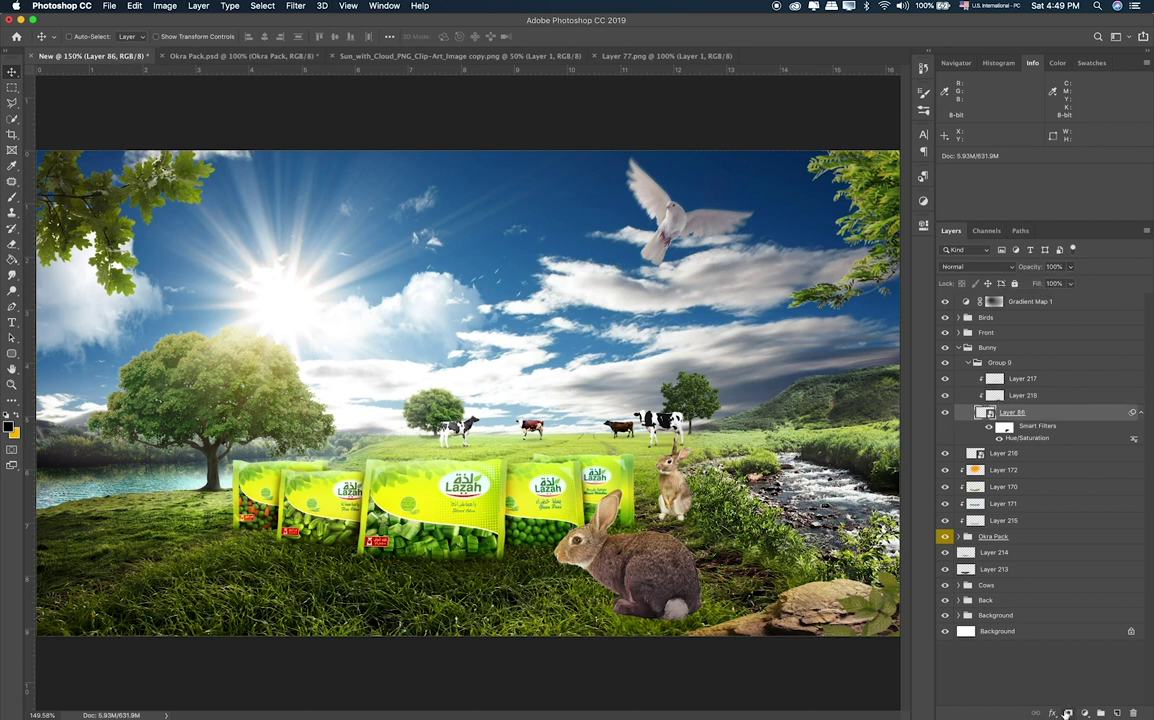
Set a 15 px brush and bring the rabbit, peas and stream into view.
{"action": "scroll", "coordinate": [368, 178], "scroll_direction": "up", "scroll_amount": 5}
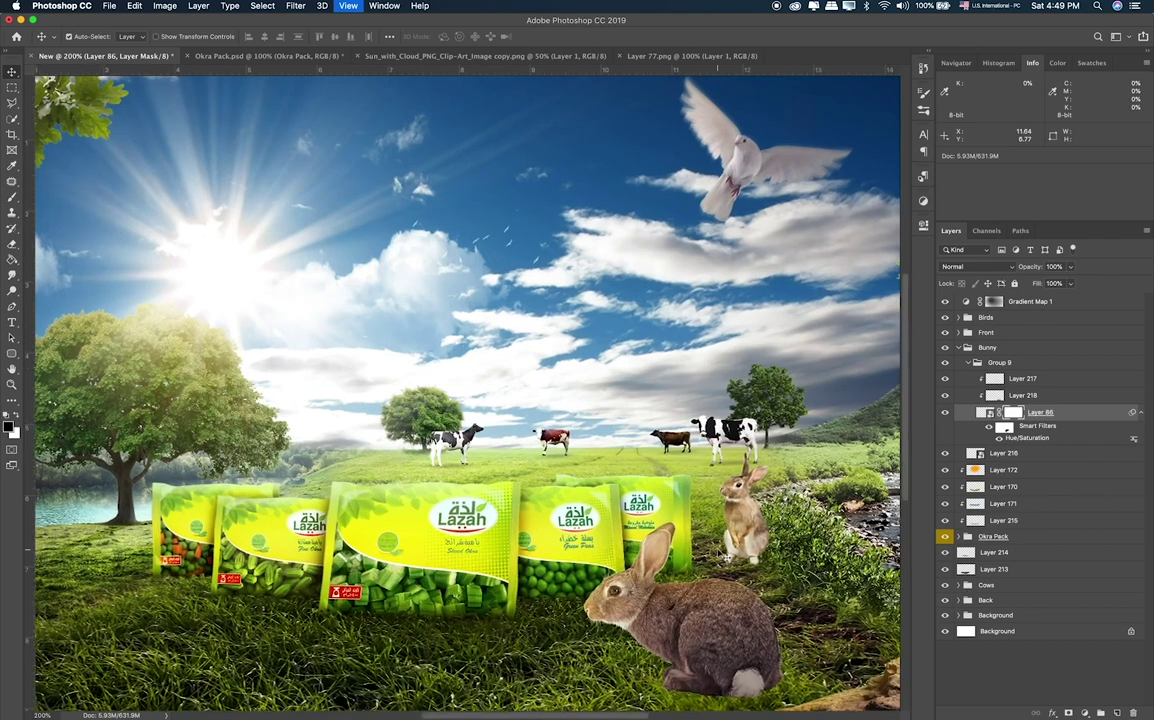
{"action": "scroll", "coordinate": [368, 178], "scroll_direction": "down", "scroll_amount": 5}
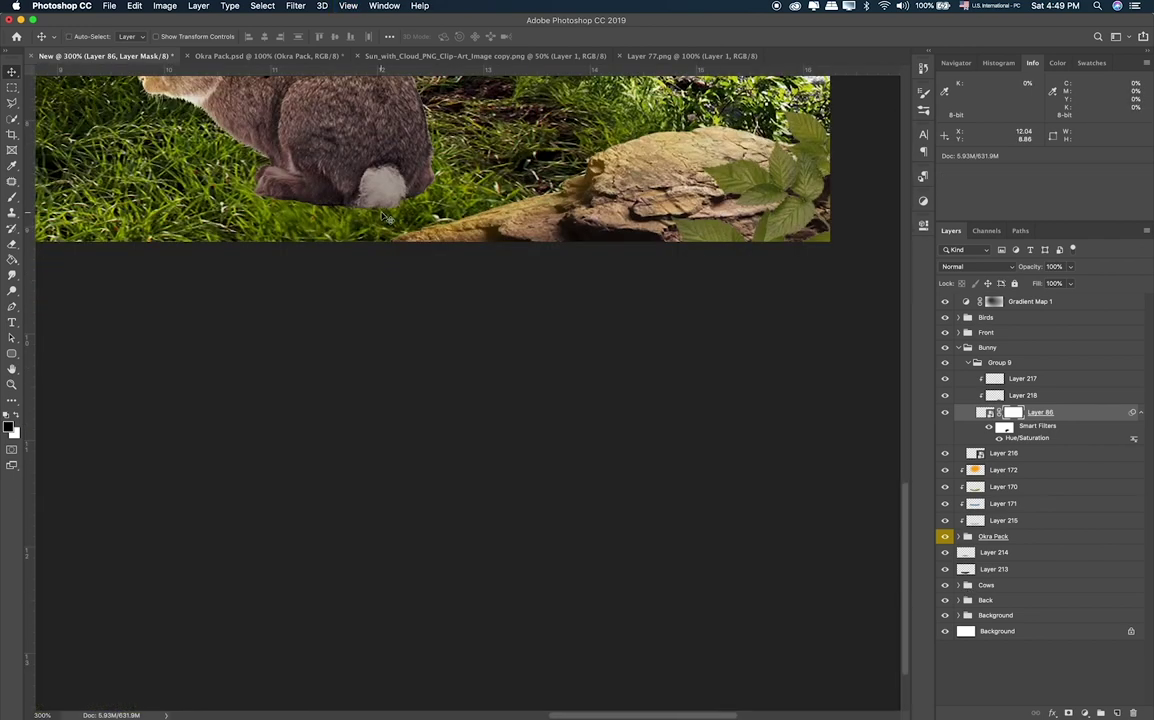
{"action": "key", "text": "b"}
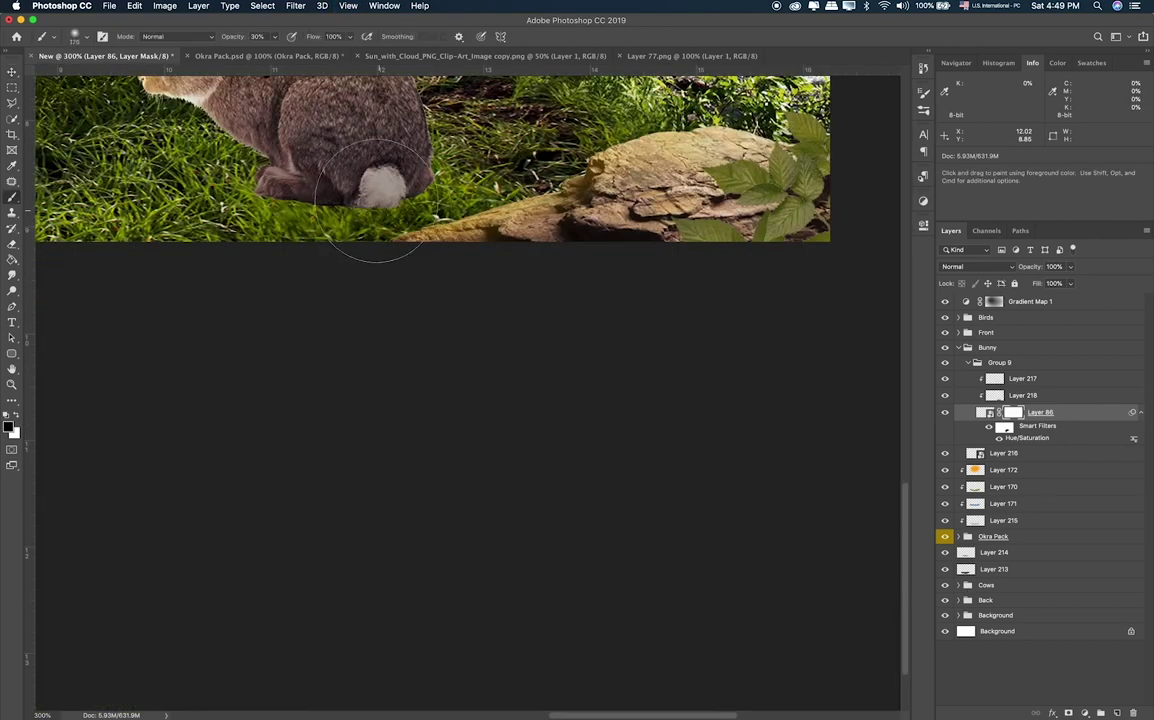
{"action": "key", "text": "bracketleft"}
{"action": "key", "text": "bracketleft"}
{"action": "key", "text": "bracketleft"}
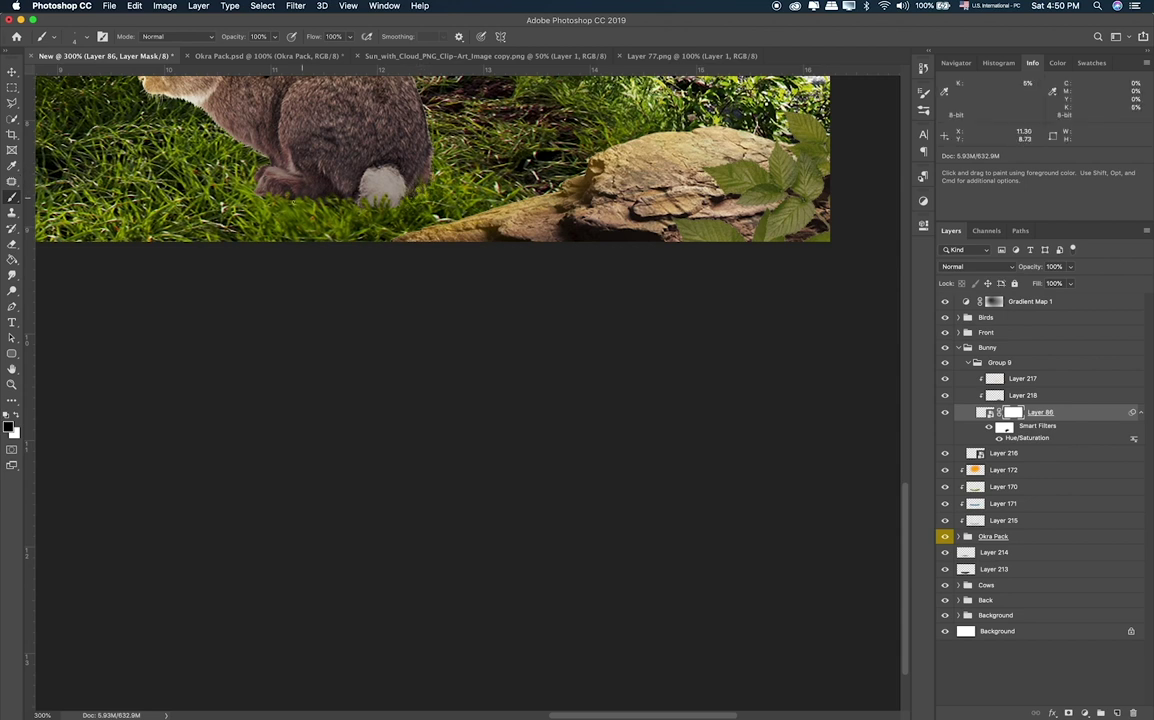
{"action": "key", "text": "space"}
{"action": "left_click_drag", "start_coordinate": [413, 286], "coordinate": [453, 429]}
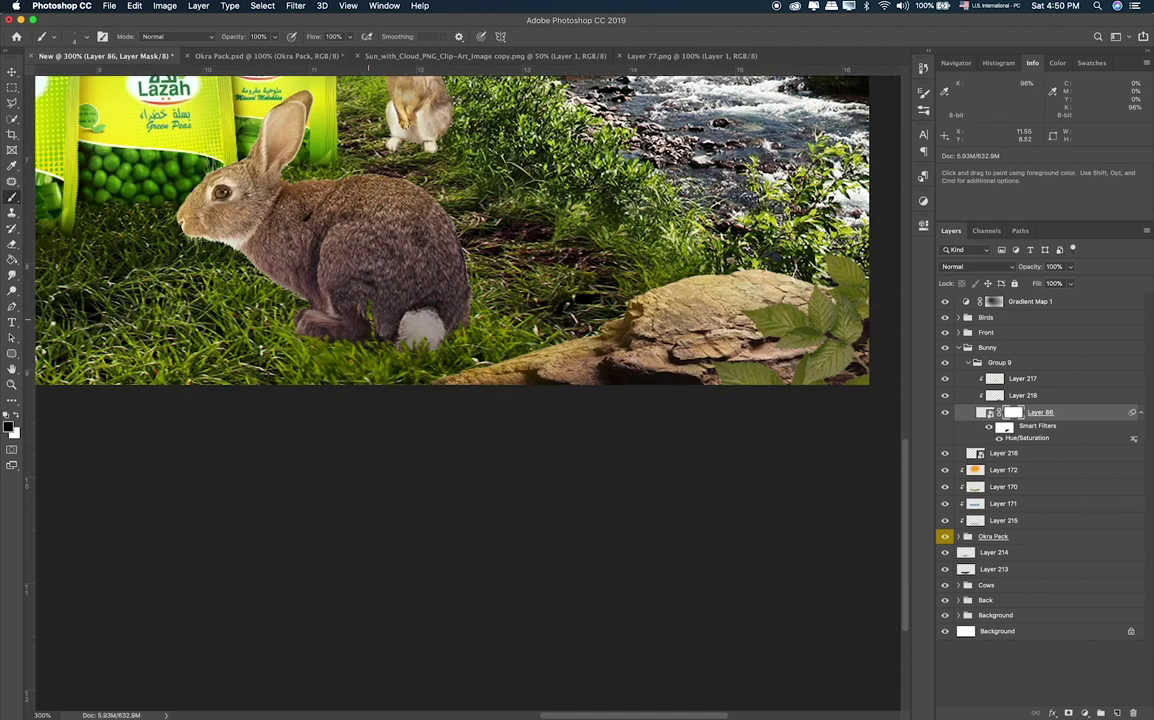
{"action": "key", "text": "ctrl+2"}
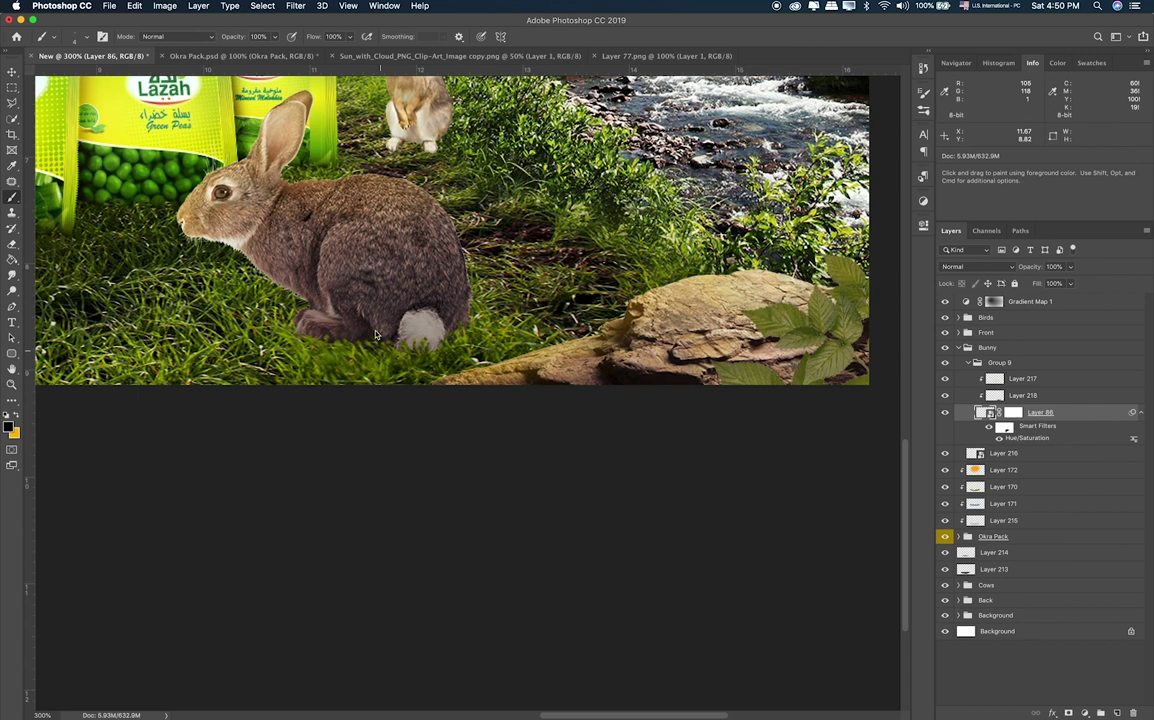
Paint the tail edge on the rabbit's mask, declining rasterization, then select the standing rabbit's layer.
{"action": "left_click", "coordinate": [432, 343]}
{"action": "left_click", "coordinate": [608, 242]}
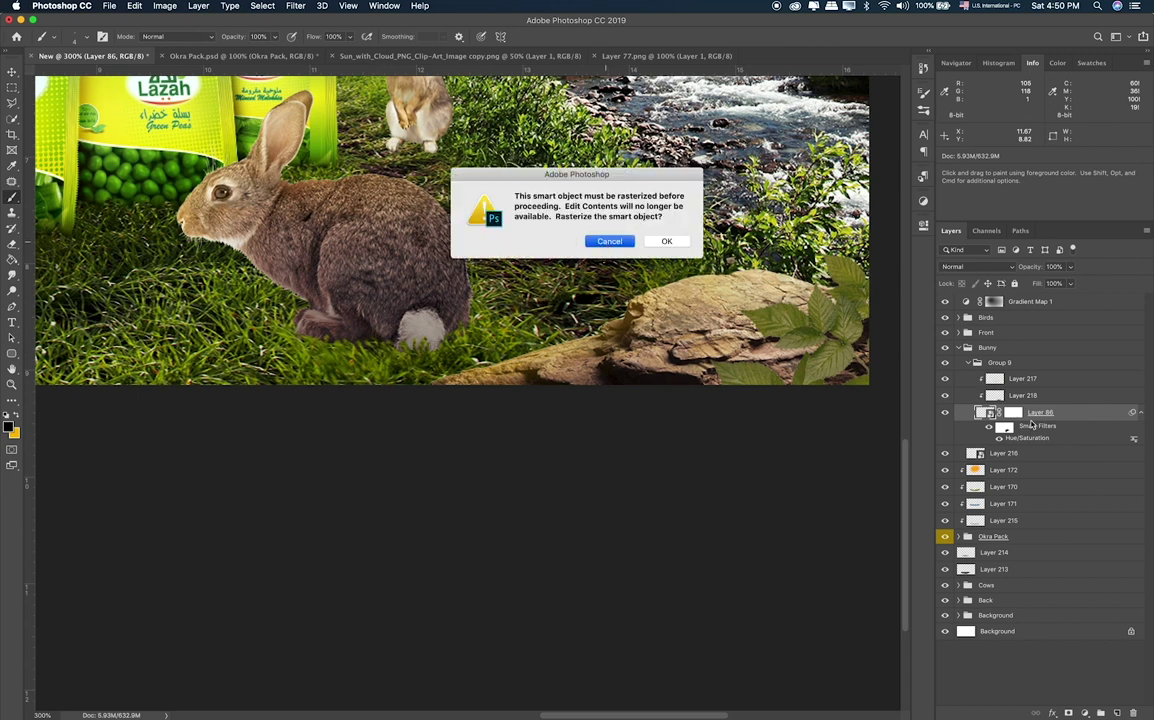
{"action": "key", "text": "Escape"}
{"action": "key", "text": "ctrl+backslash"}
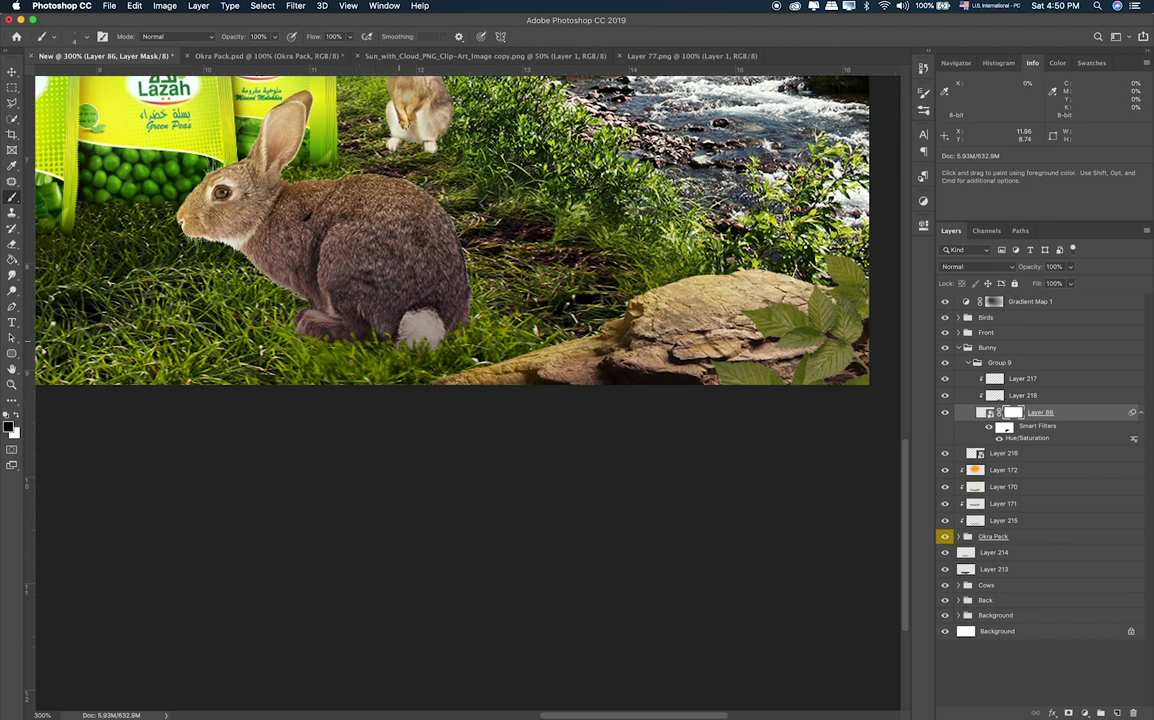
{"action": "scroll", "coordinate": [500, 250], "scroll_direction": "up", "scroll_amount": 3}
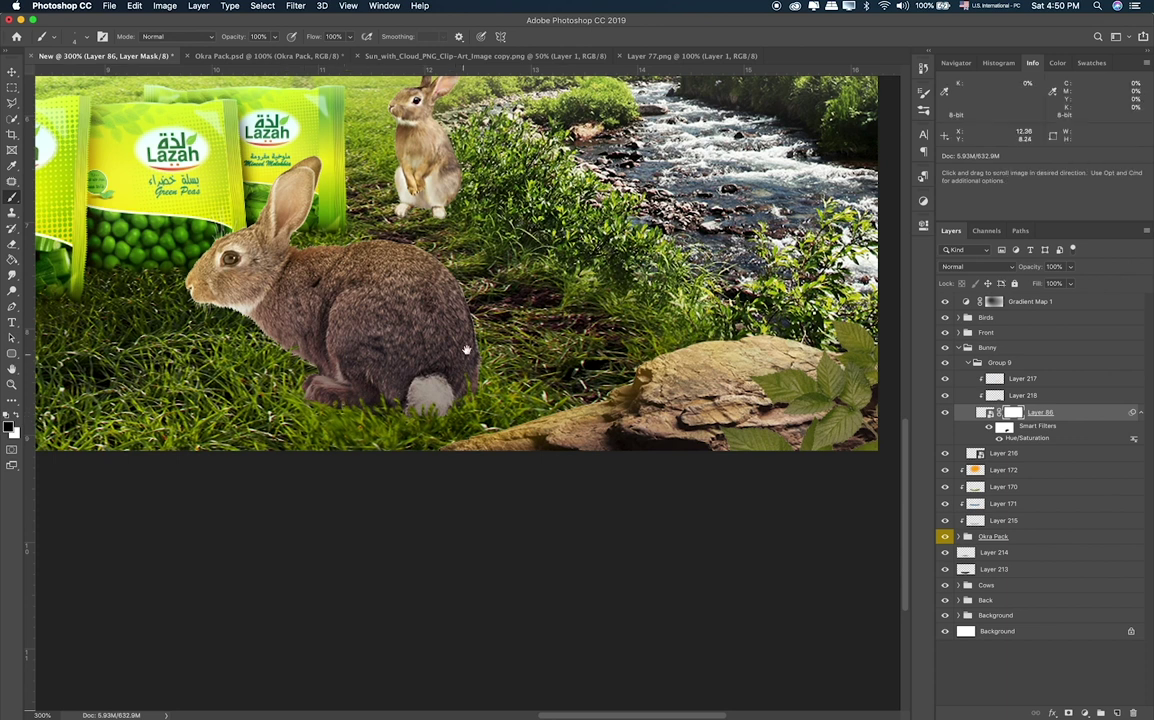
{"action": "left_click_drag", "start_coordinate": [467, 352], "coordinate": [497, 402]}
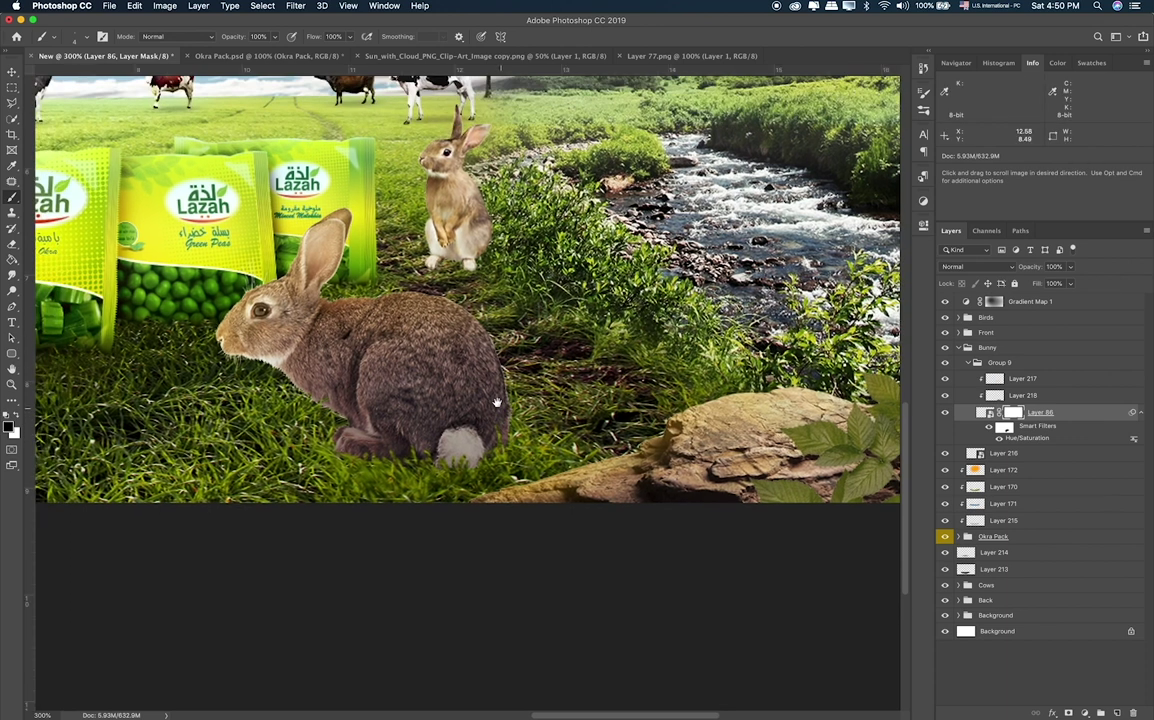
{"action": "left_click", "coordinate": [1019, 455]}
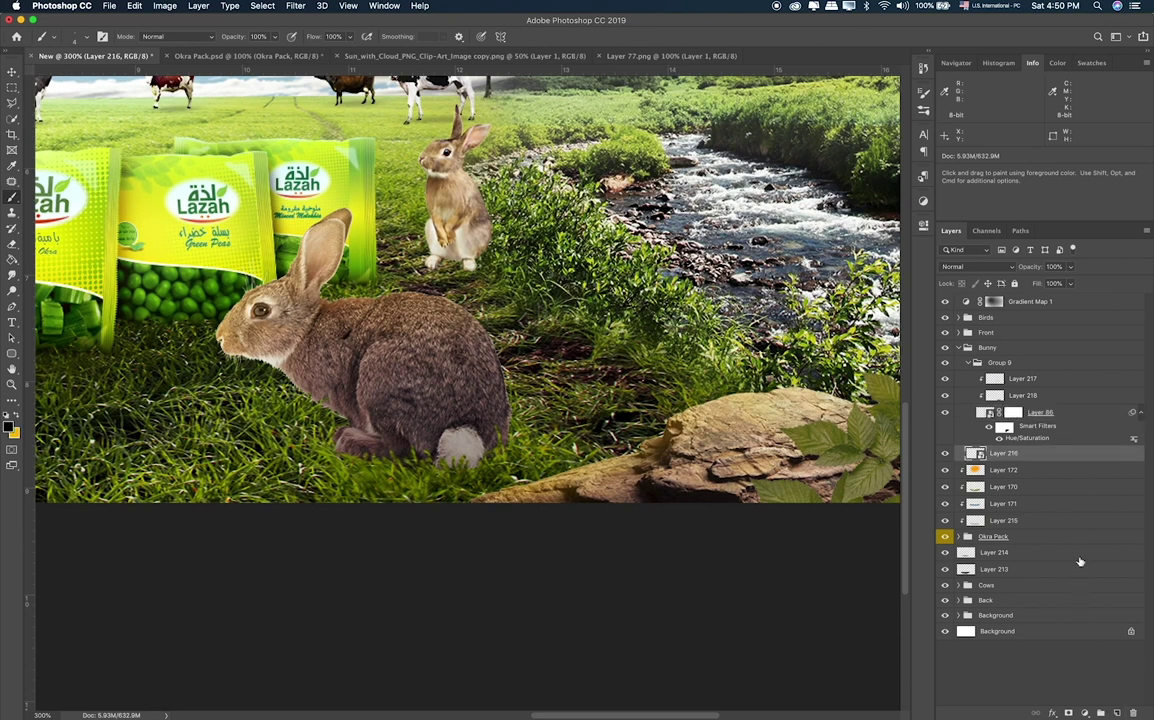
Apply Hue/Saturation to the small rabbit with saturation -18 and lightness -24.
{"action": "key", "text": "ctrl+u"}
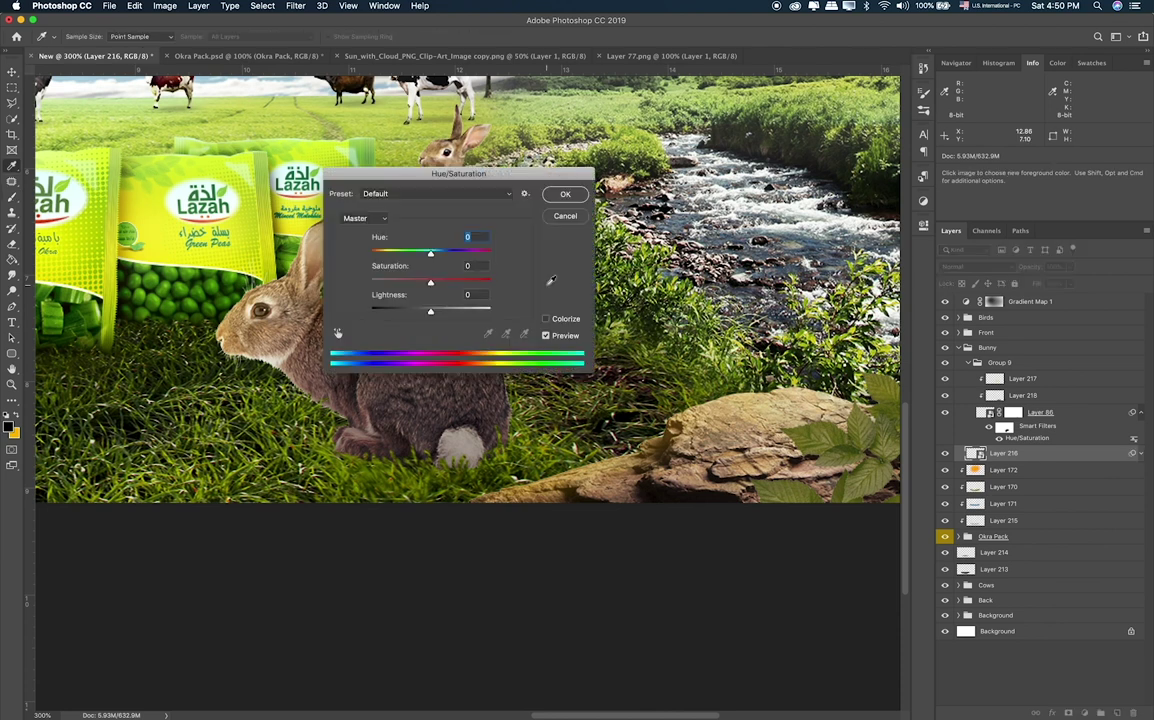
{"action": "left_click", "coordinate": [419, 283]}
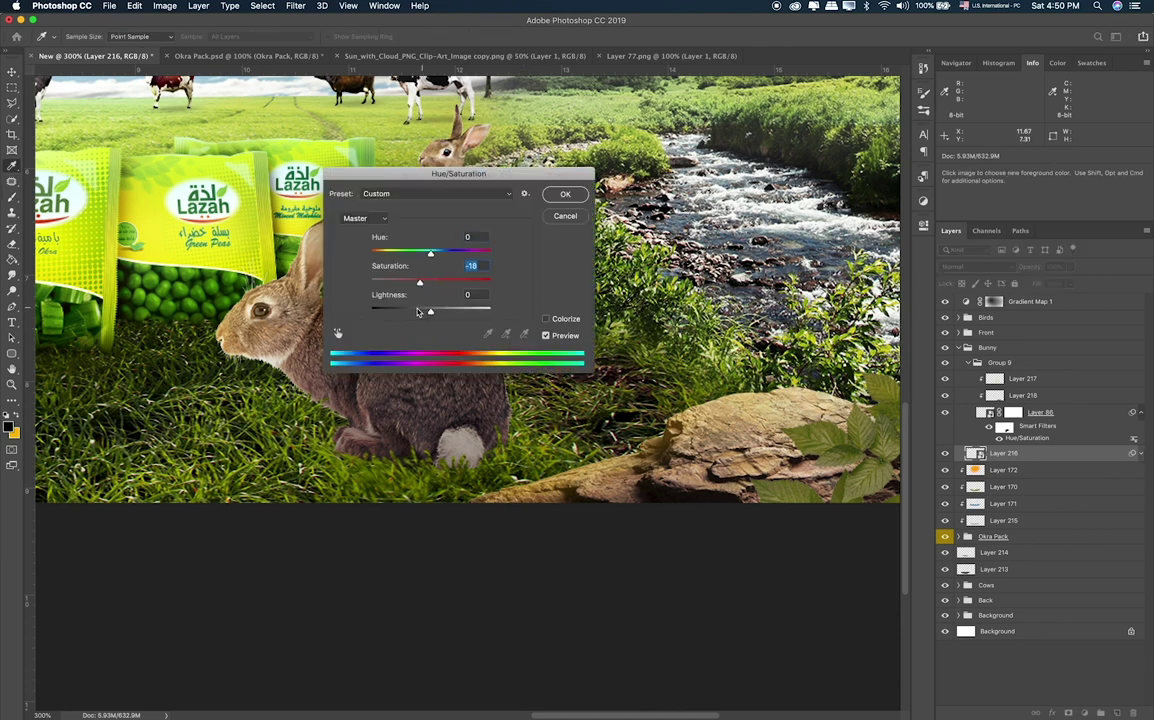
{"action": "left_click_drag", "start_coordinate": [430, 311], "coordinate": [416, 311]}
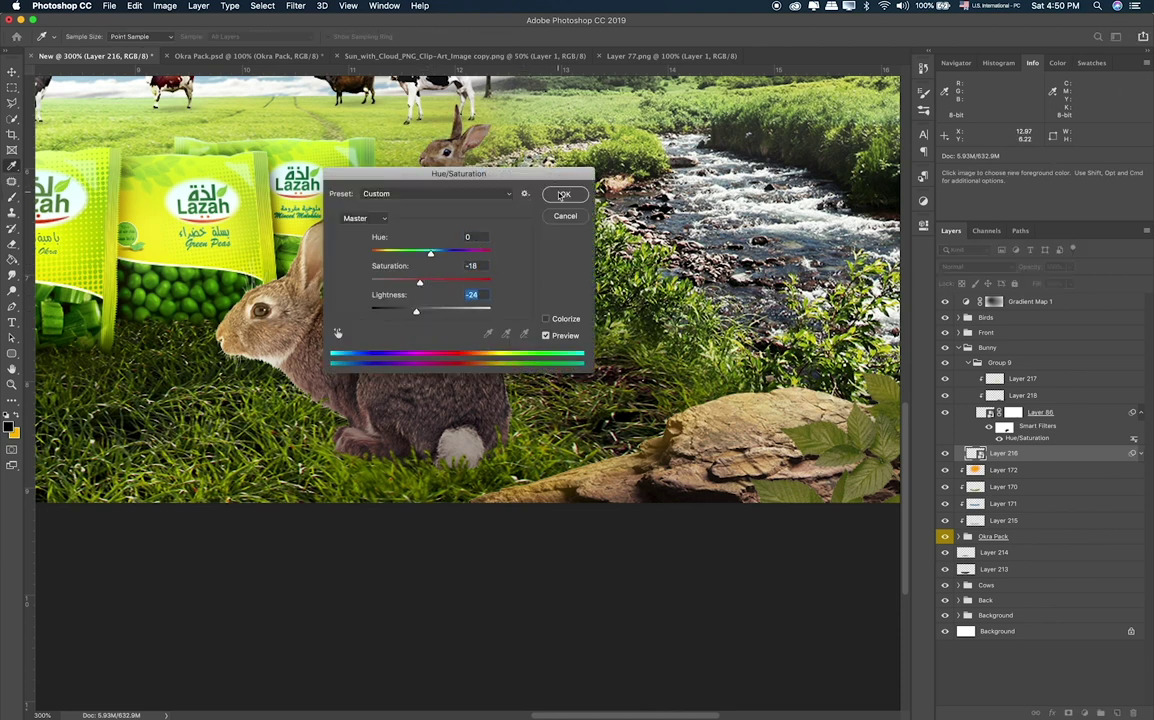
{"action": "key", "text": "Return"}
{"action": "left_click", "coordinate": [997, 468]}
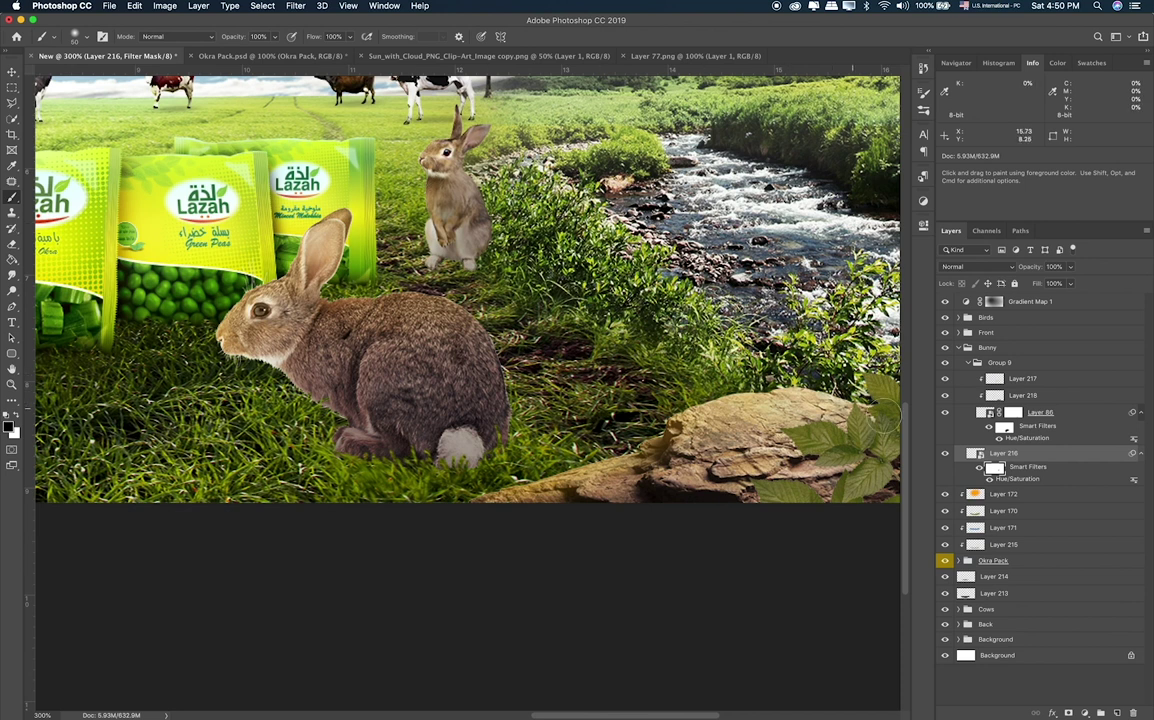
Add clipped Layer 219, group it with the rabbit as Group 10, and paint lower-body shadow.
{"action": "left_click", "coordinate": [1116, 713]}
{"action": "left_click", "coordinate": [993, 464], "text": "alt"}
{"action": "left_click", "coordinate": [1018, 472], "text": "shift"}
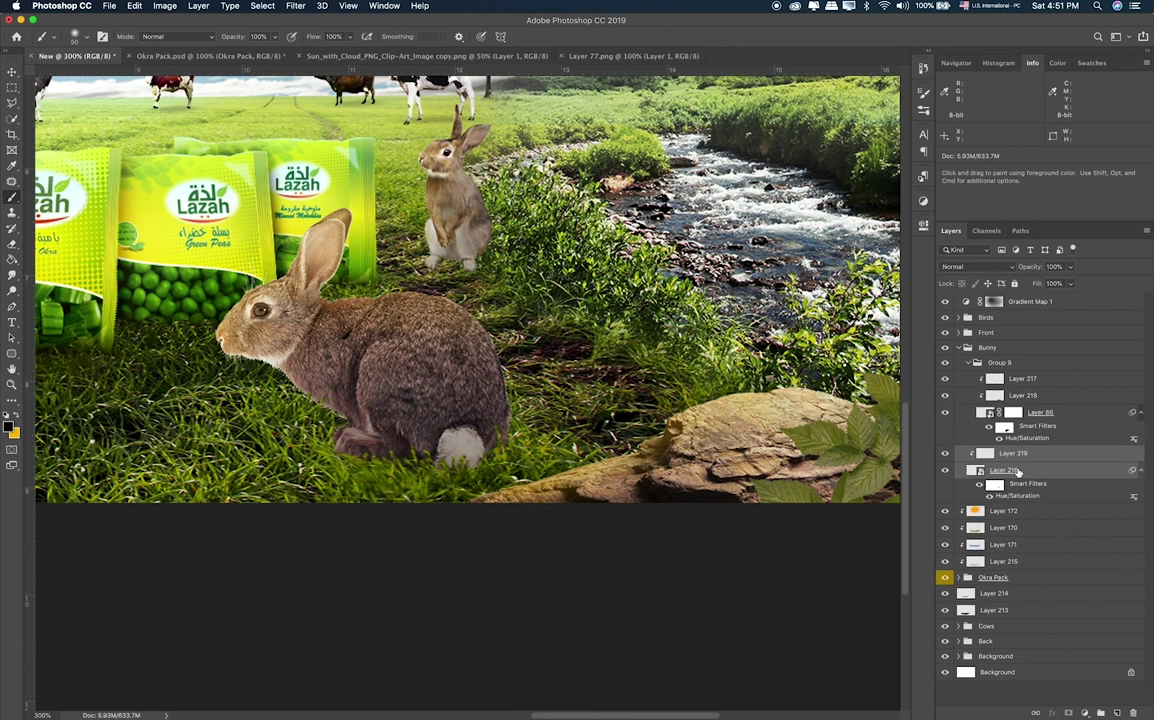
{"action": "key", "text": "super+g"}
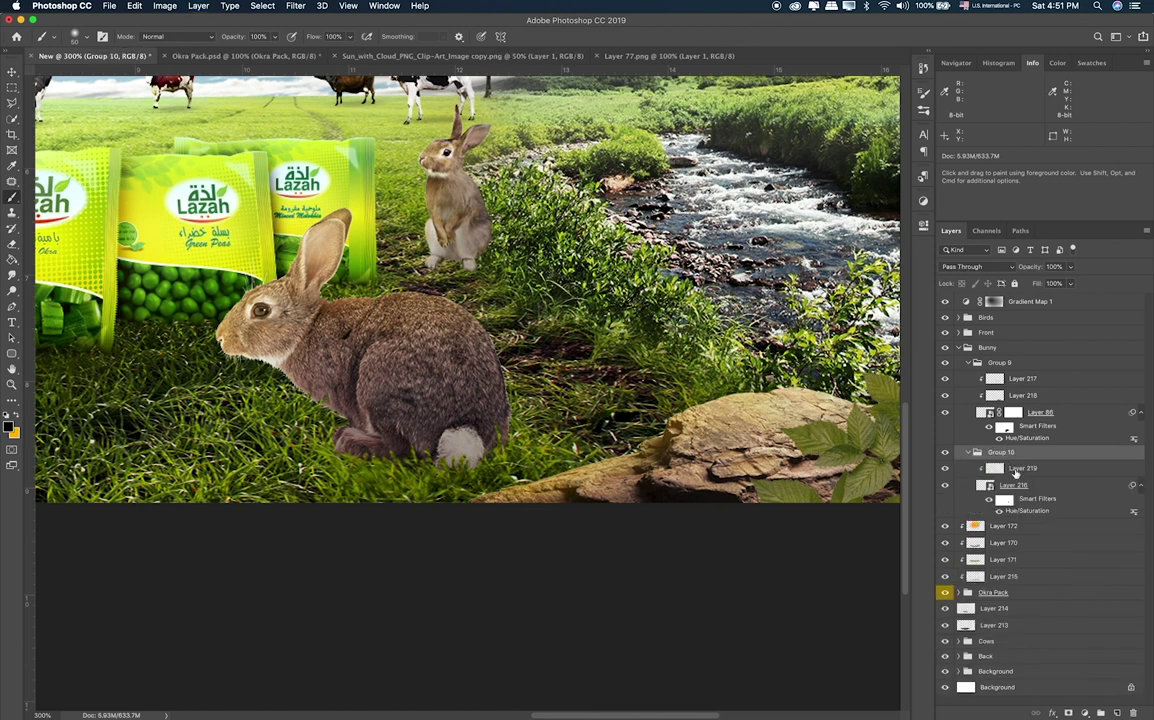
{"action": "left_click", "coordinate": [1016, 470]}
{"action": "mouse_move", "coordinate": [450, 250]}
{"action": "left_mouse_down"}
{"action": "mouse_move", "coordinate": [395, 245]}
{"action": "mouse_move", "coordinate": [468, 262]}
{"action": "left_mouse_up"}
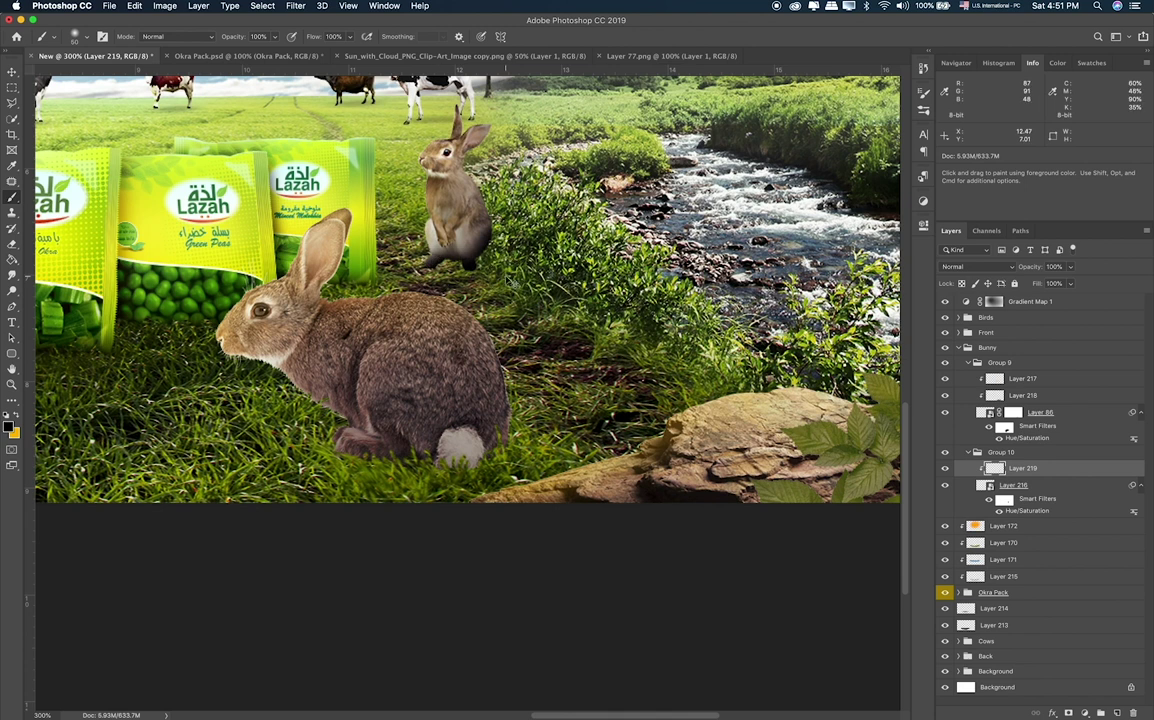
Switch the shading layer to Soft Light blending and target the rabbit's layer mask for painting.
{"action": "key", "text": "v"}
{"action": "key", "text": "alt+shift+b"}
{"action": "key", "text": "shift+plus"}
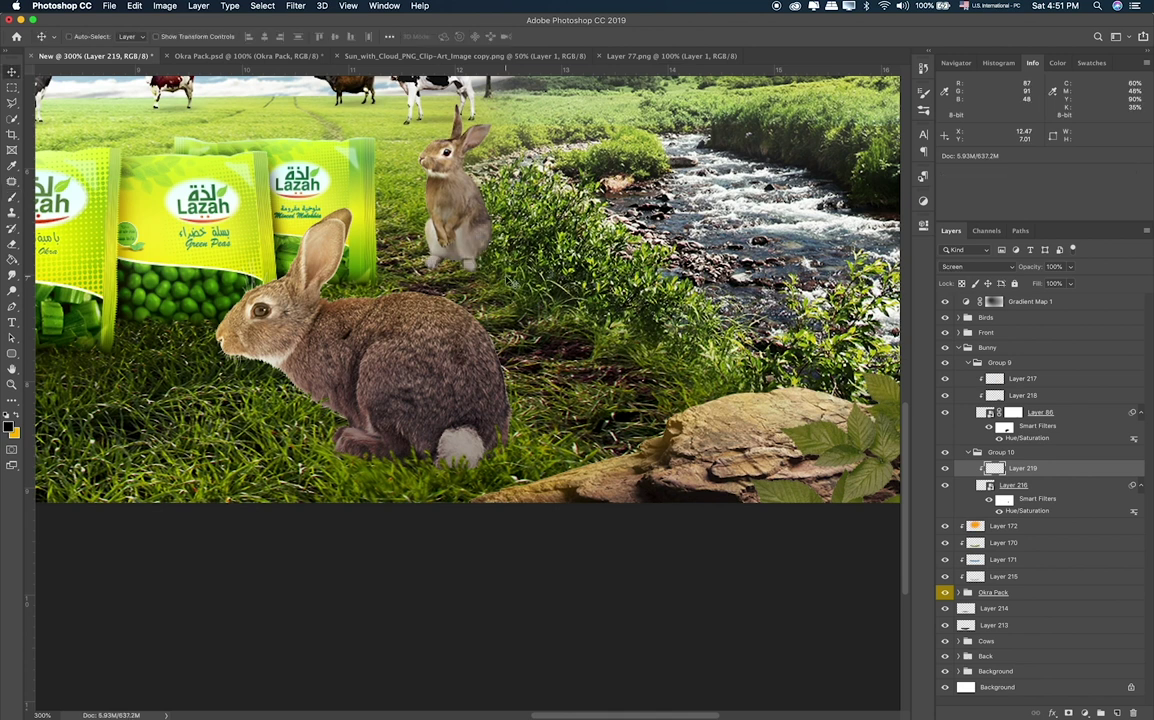
{"action": "key", "text": "shift+plus"}
{"action": "key", "text": "shift+plus"}
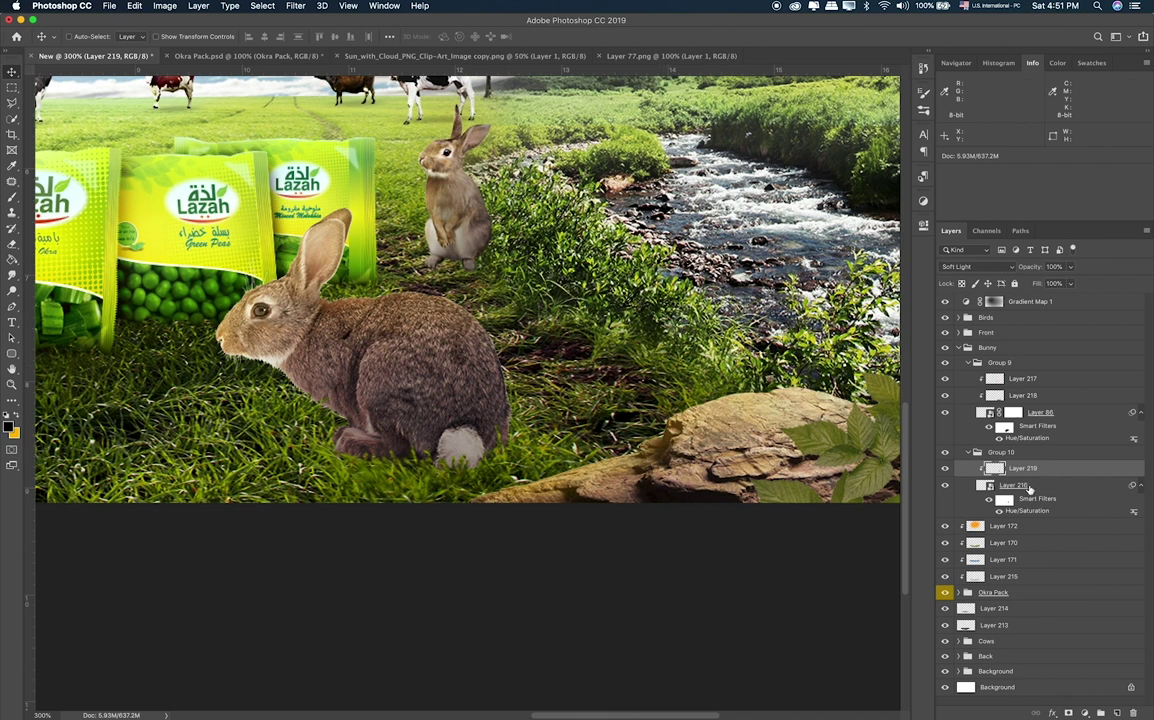
{"action": "key", "text": "alt+bracketleft"}
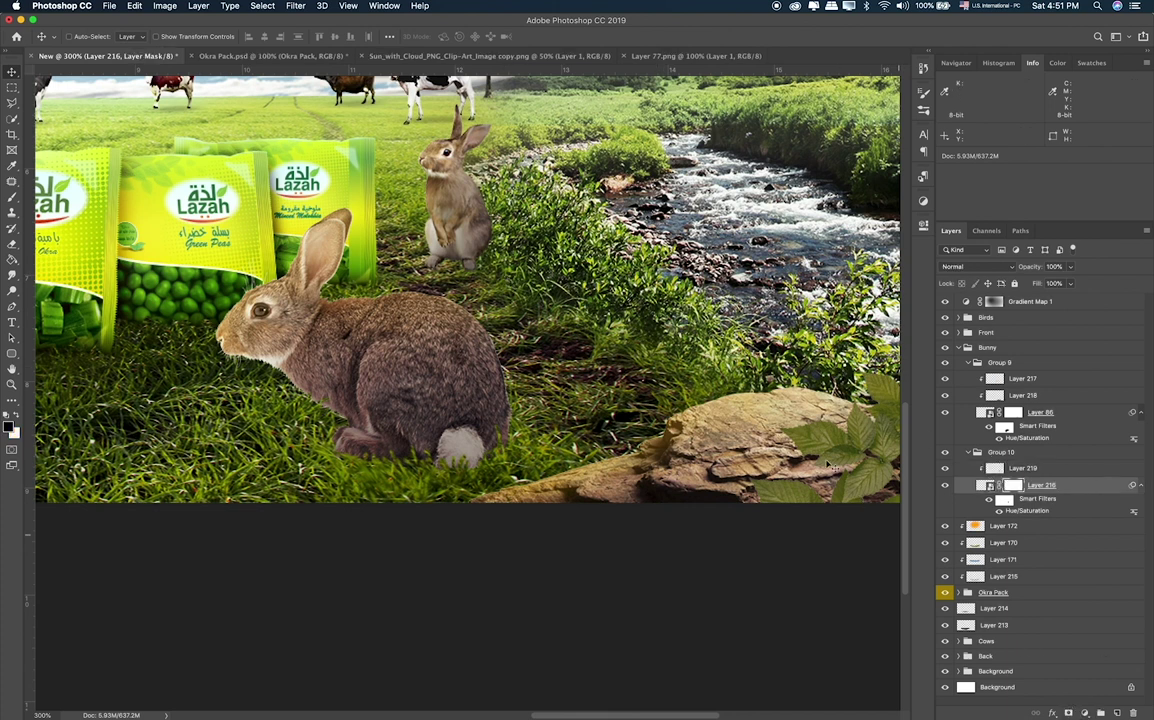
{"action": "key", "text": "b"}
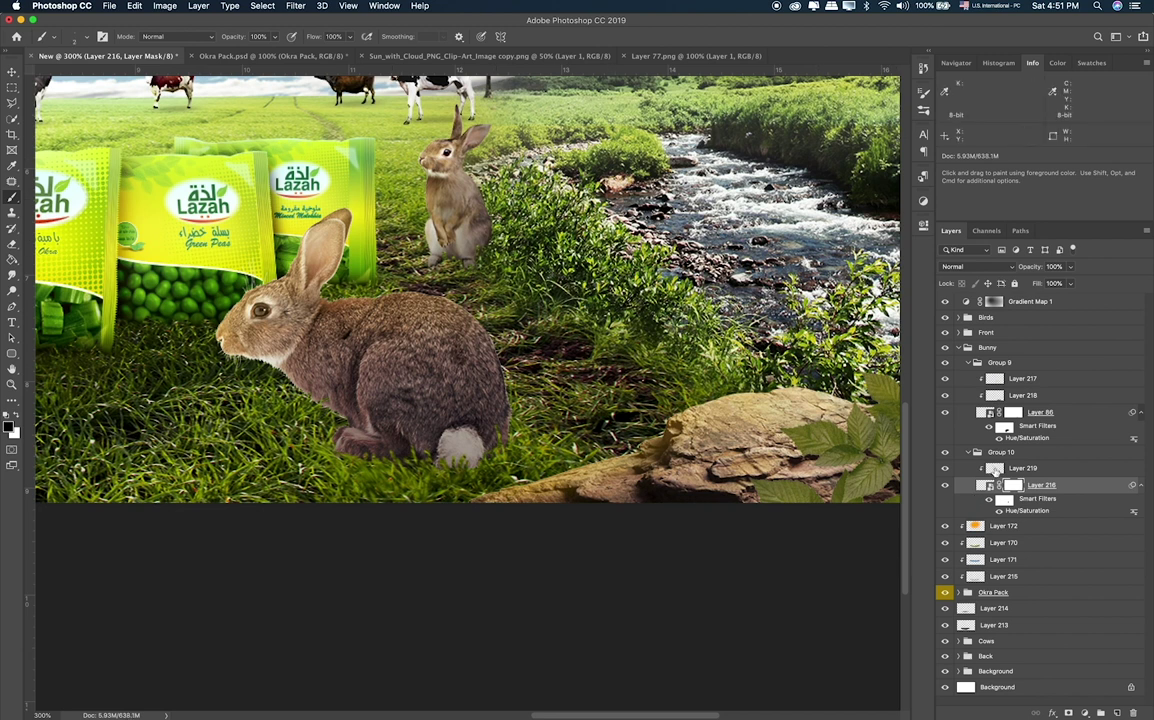
Paint an orange glow on the upright rabbit's head and ear on a new Screen layer above Layer 219.
{"action": "left_click", "coordinate": [995, 470]}
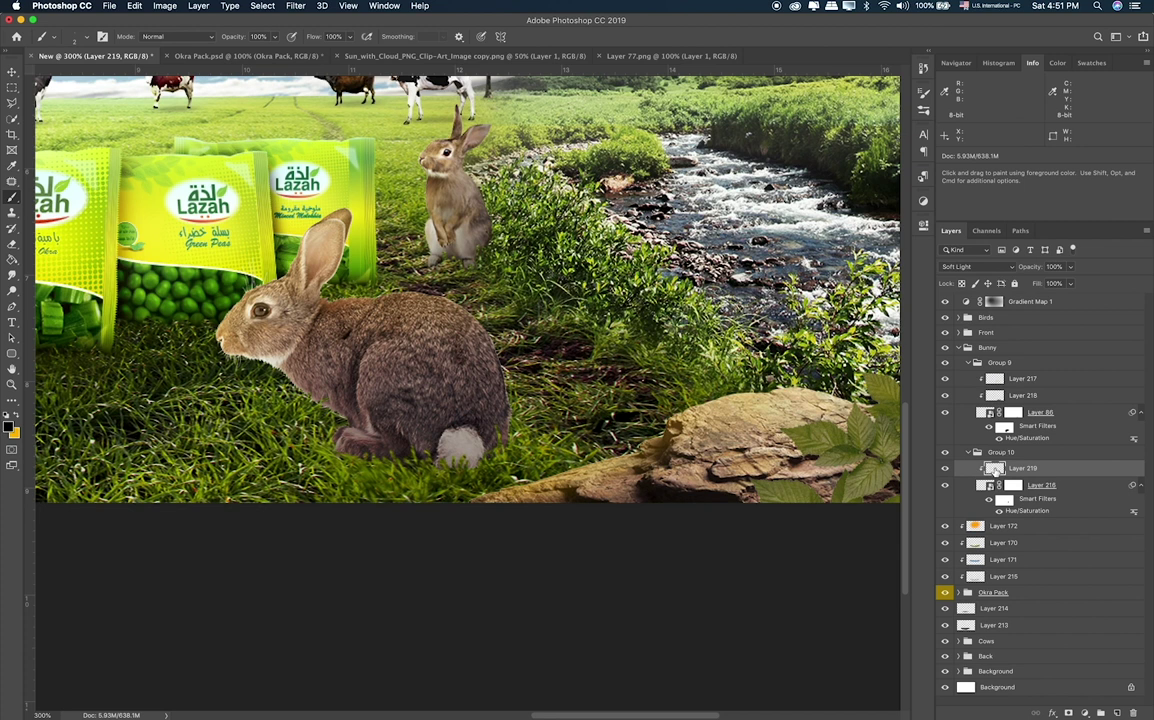
{"action": "left_click", "coordinate": [1117, 712]}
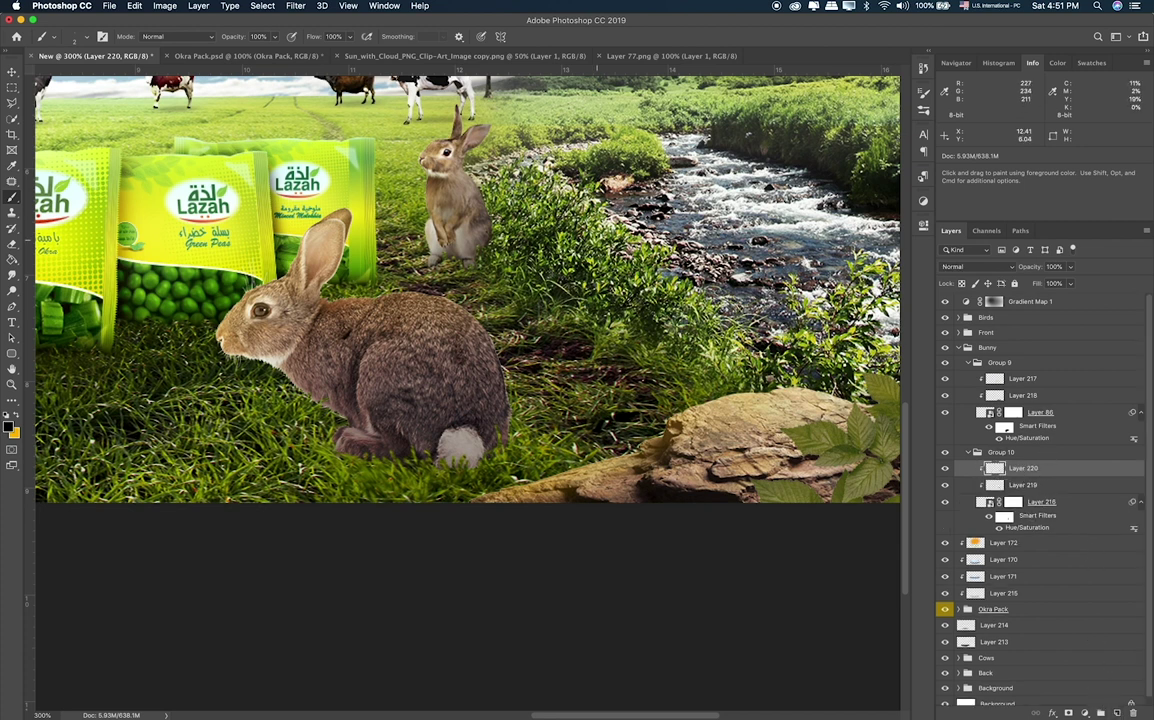
{"action": "key", "text": "x"}
{"action": "left_click_drag", "start_coordinate": [457, 112], "coordinate": [428, 158]}
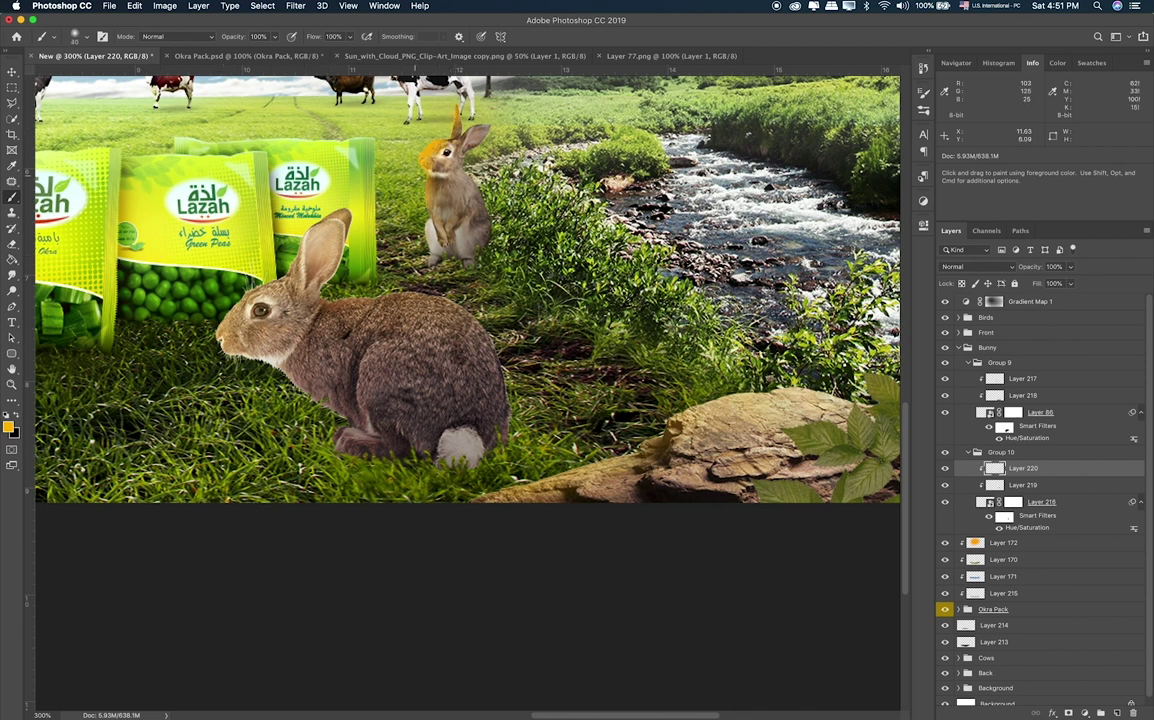
{"action": "left_click", "coordinate": [976, 266]}
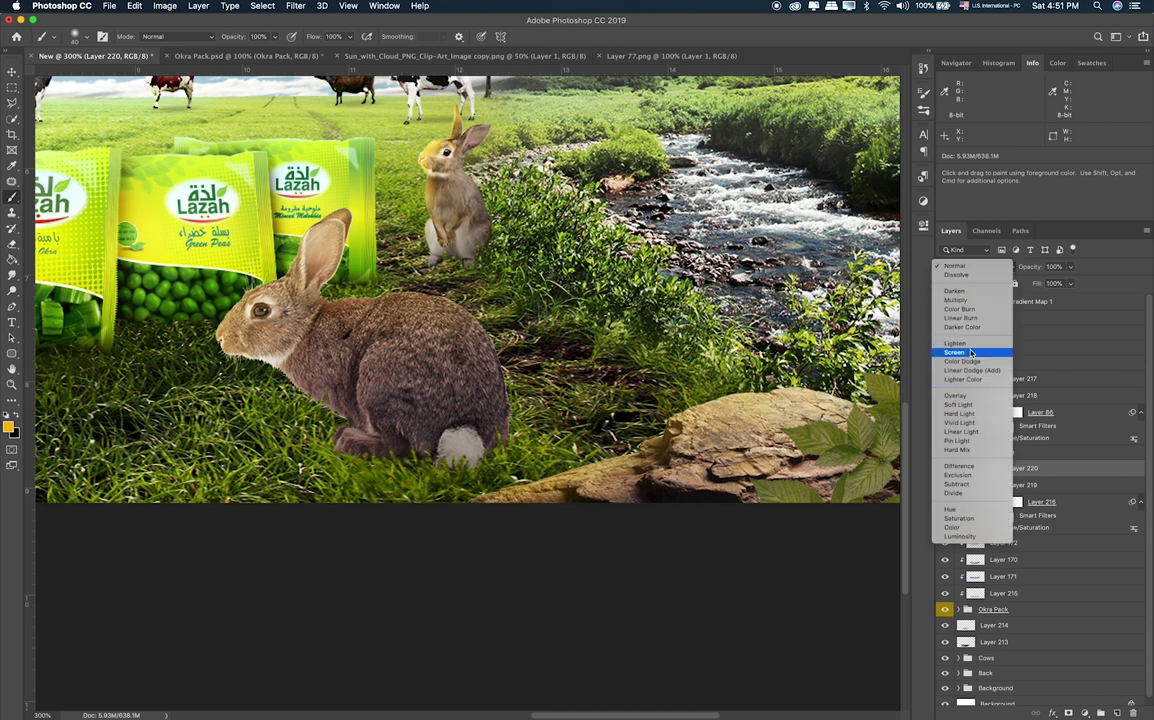
{"action": "left_click", "coordinate": [970, 353]}
Add a new empty layer above the large rabbit's Layer 86 and sample a dark grass colour.
{"action": "key", "text": "e"}
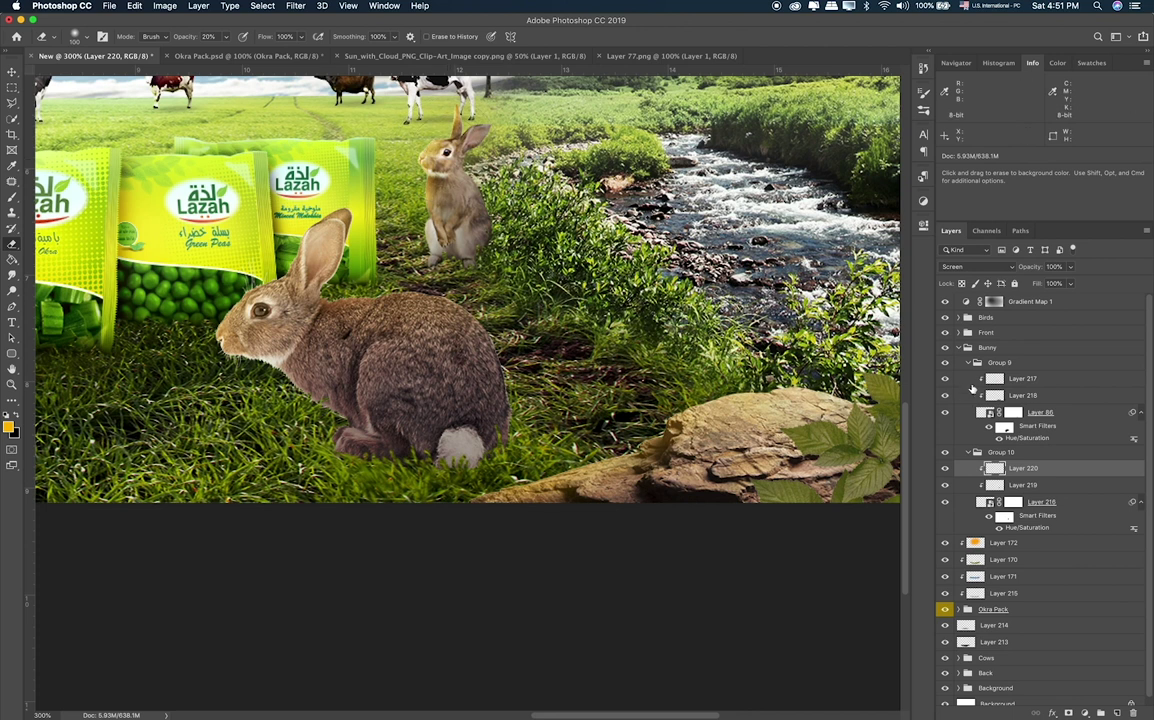
{"action": "left_click", "coordinate": [1018, 381]}
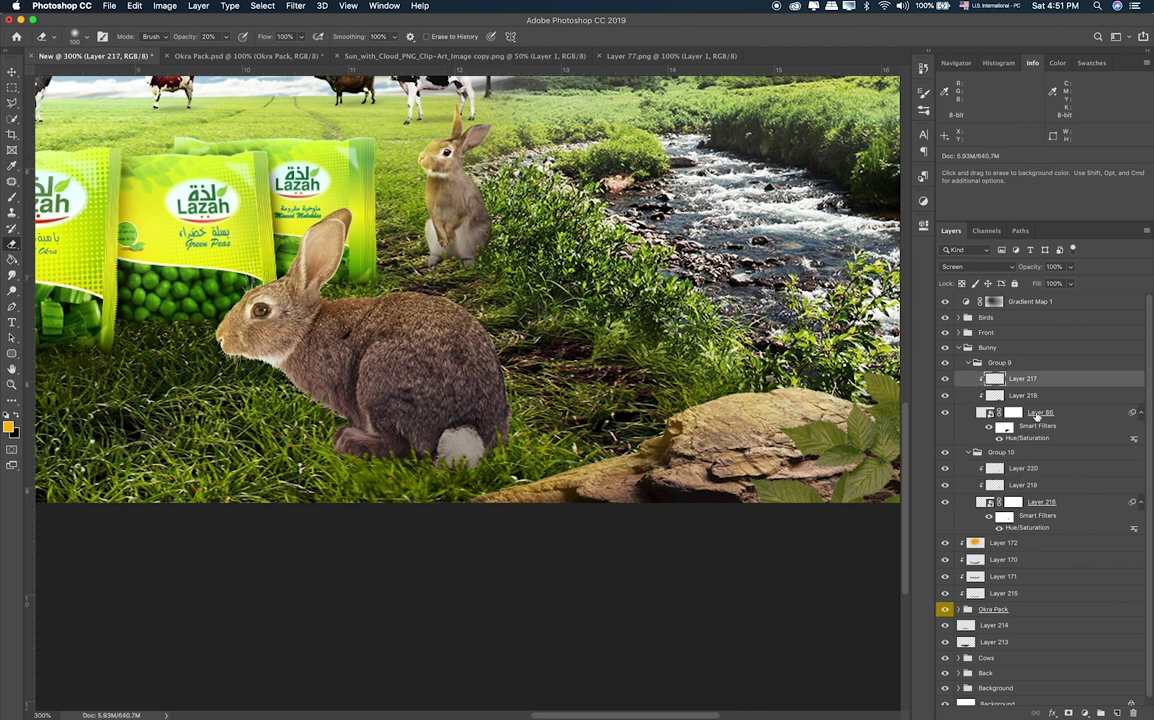
{"action": "left_click", "coordinate": [1034, 414]}
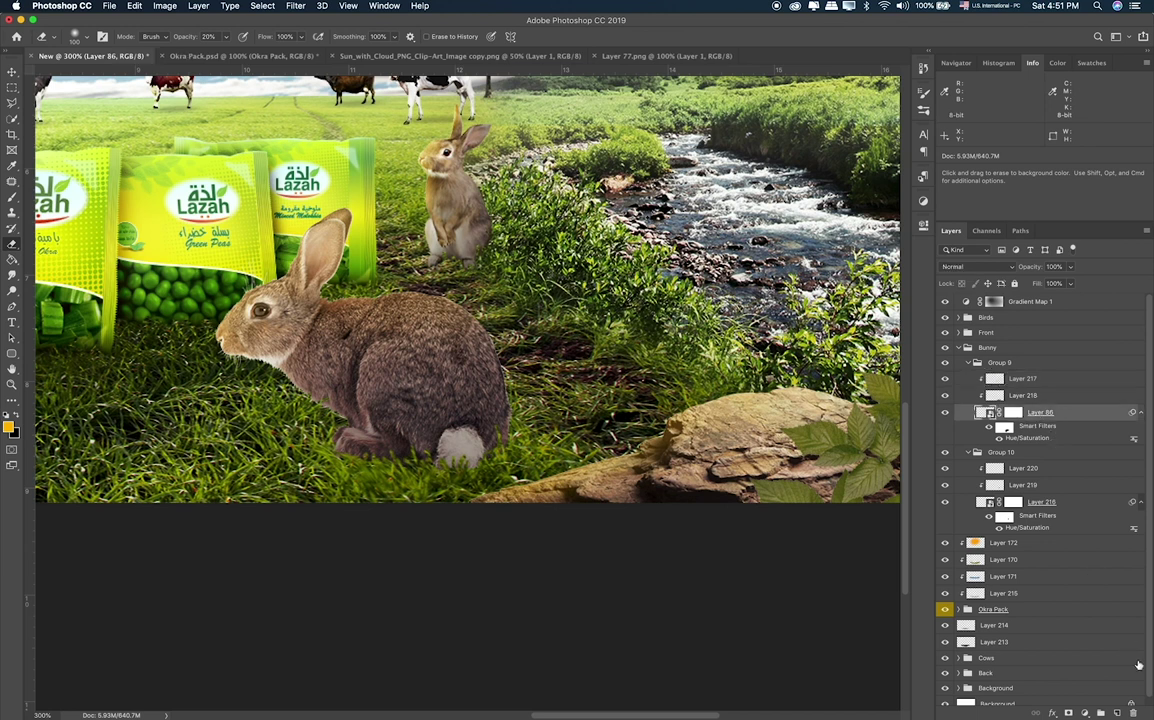
{"action": "left_click", "coordinate": [1118, 711]}
{"action": "key", "text": "b"}
{"action": "left_click", "coordinate": [380, 428], "text": "alt"}
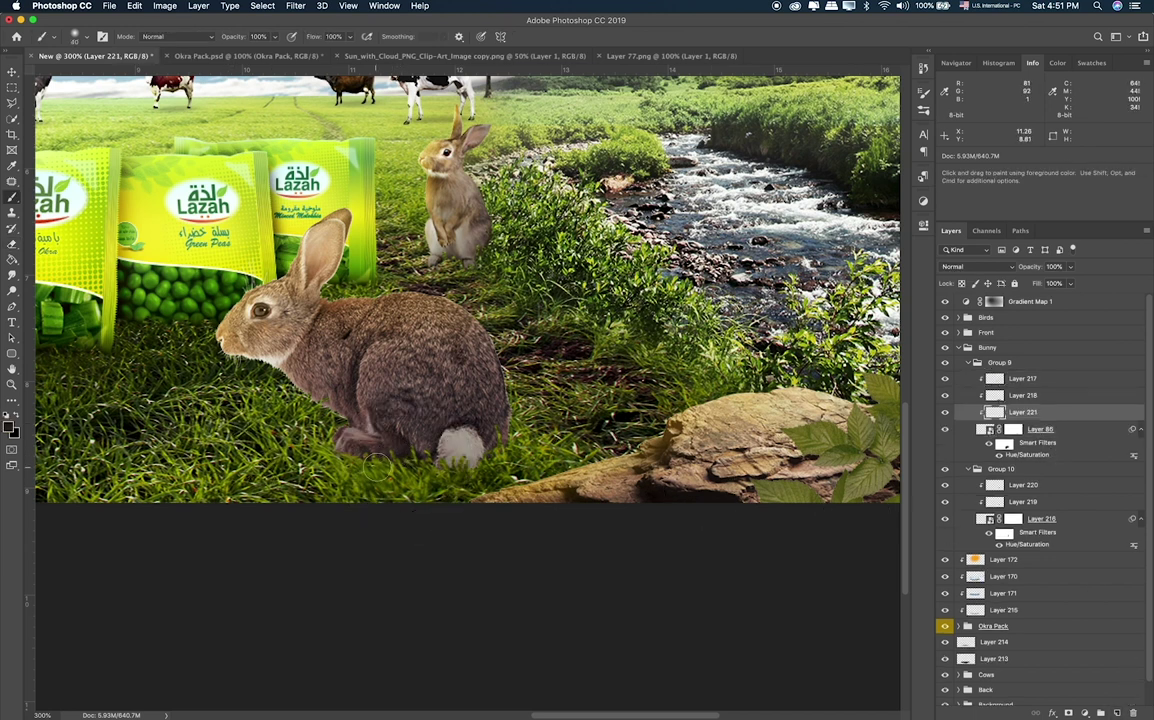
Paint sampled grass green over the large rabbit's hindquarters and tail in Overlay at 58% opacity.
{"action": "left_click", "coordinate": [385, 467], "text": "alt"}
{"action": "left_click_drag", "start_coordinate": [445, 440], "coordinate": [360, 410]}
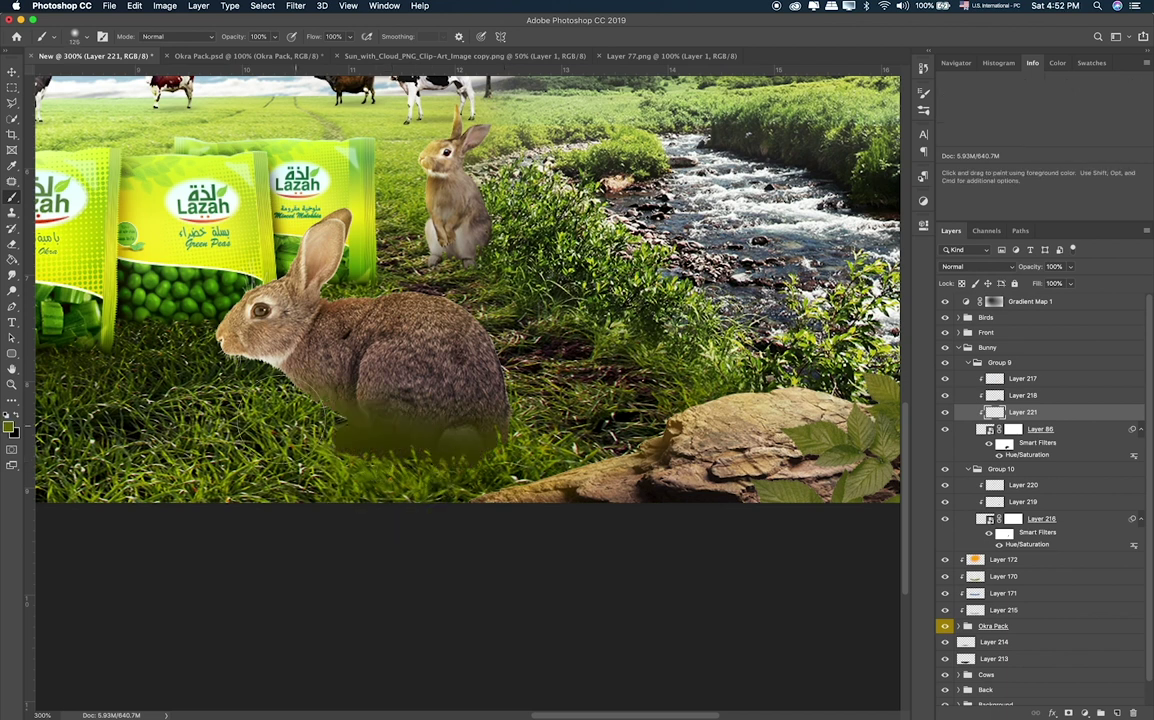
{"action": "left_click", "coordinate": [983, 267]}
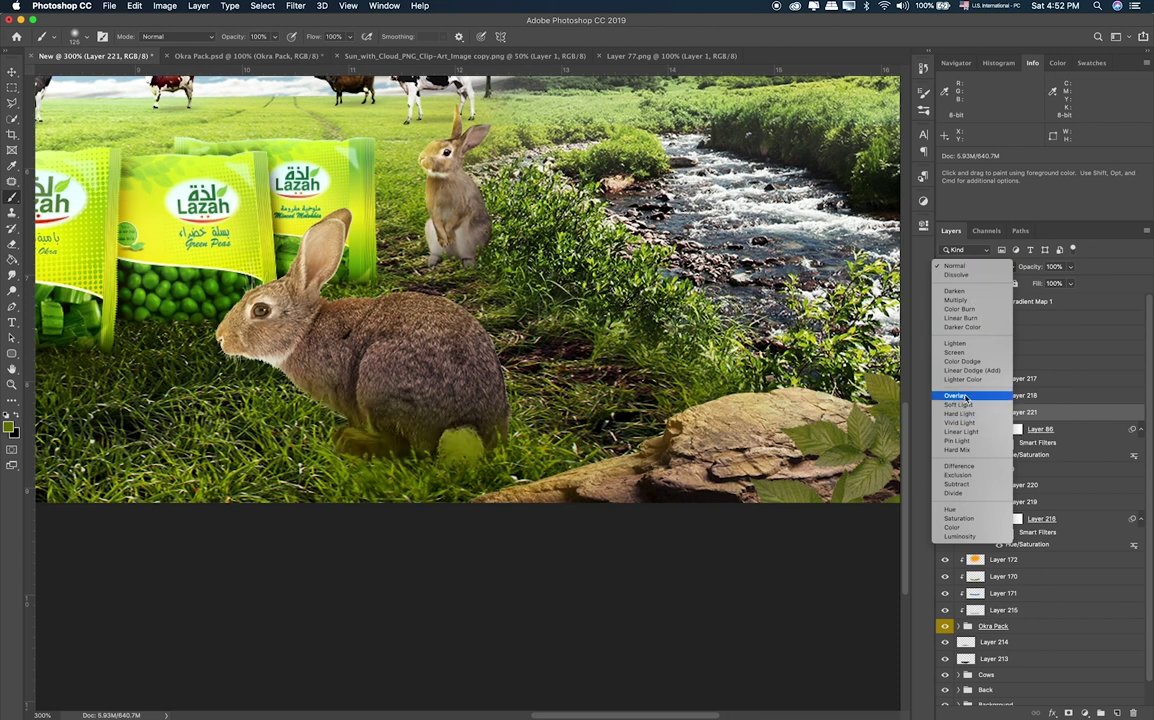
{"action": "left_click", "coordinate": [962, 400]}
{"action": "left_click_drag", "start_coordinate": [1071, 268], "coordinate": [1048, 285]}
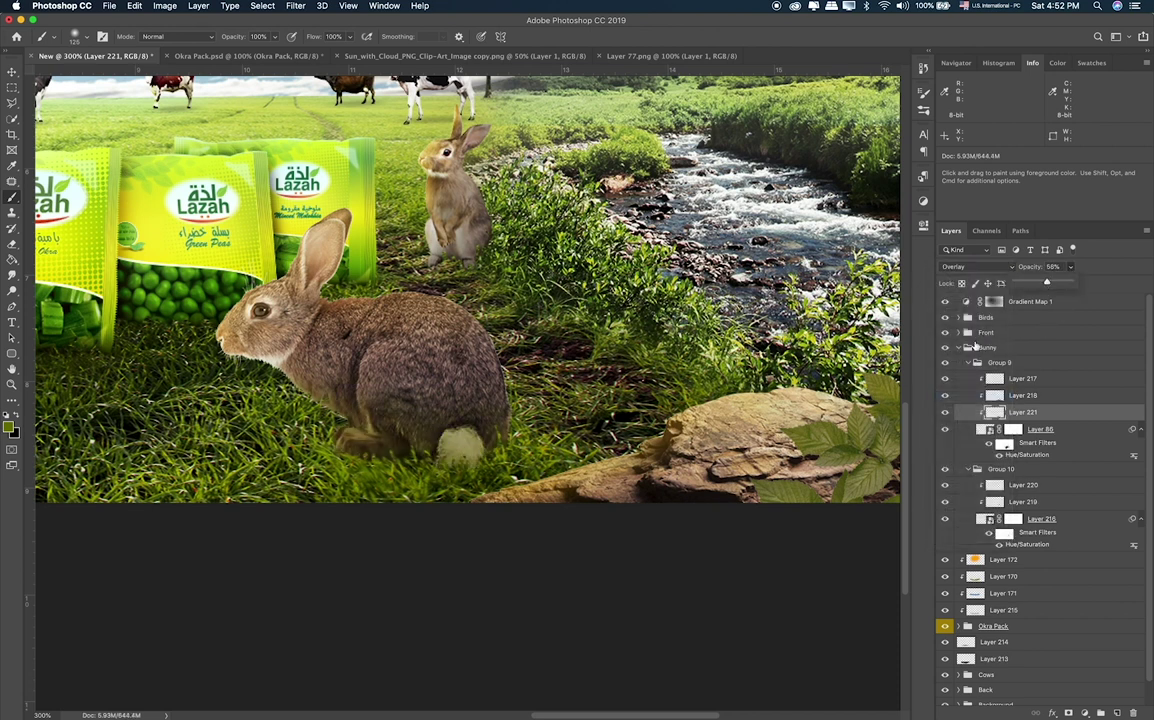
Give Layer 86 an Outer Glow and convert the effect into its own layer.
{"action": "left_click", "coordinate": [1041, 427]}
{"action": "double_click", "coordinate": [1069, 431]}
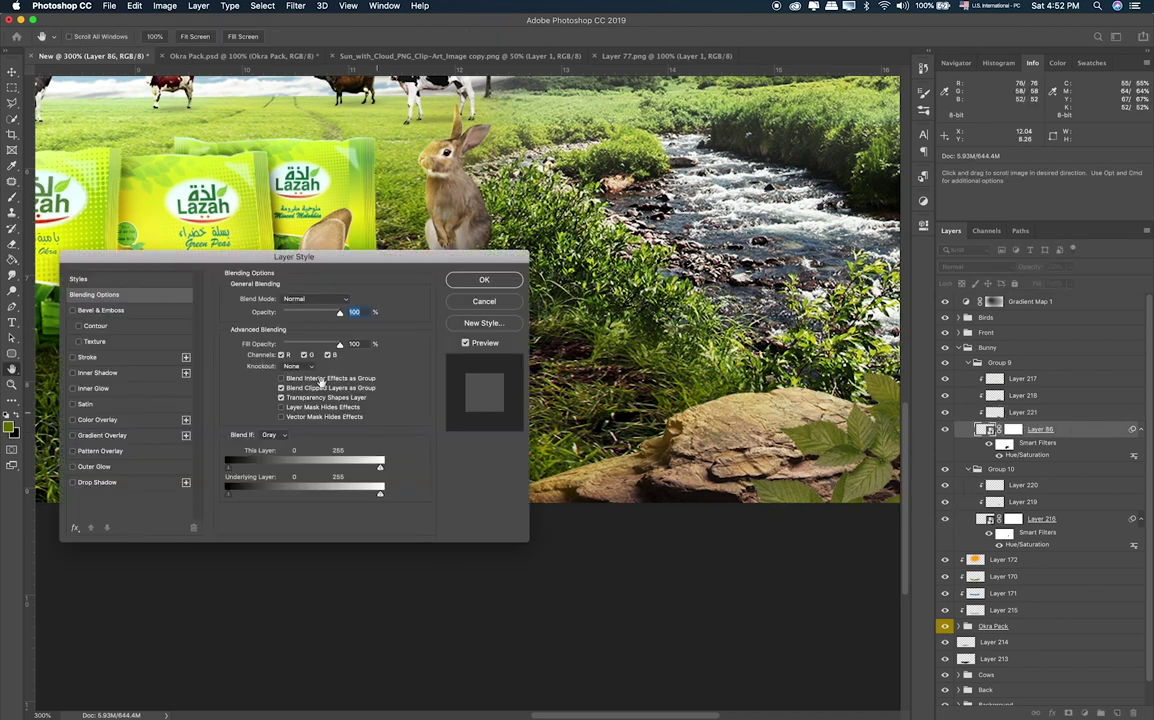
{"action": "left_click_drag", "start_coordinate": [273, 262], "coordinate": [751, 208]}
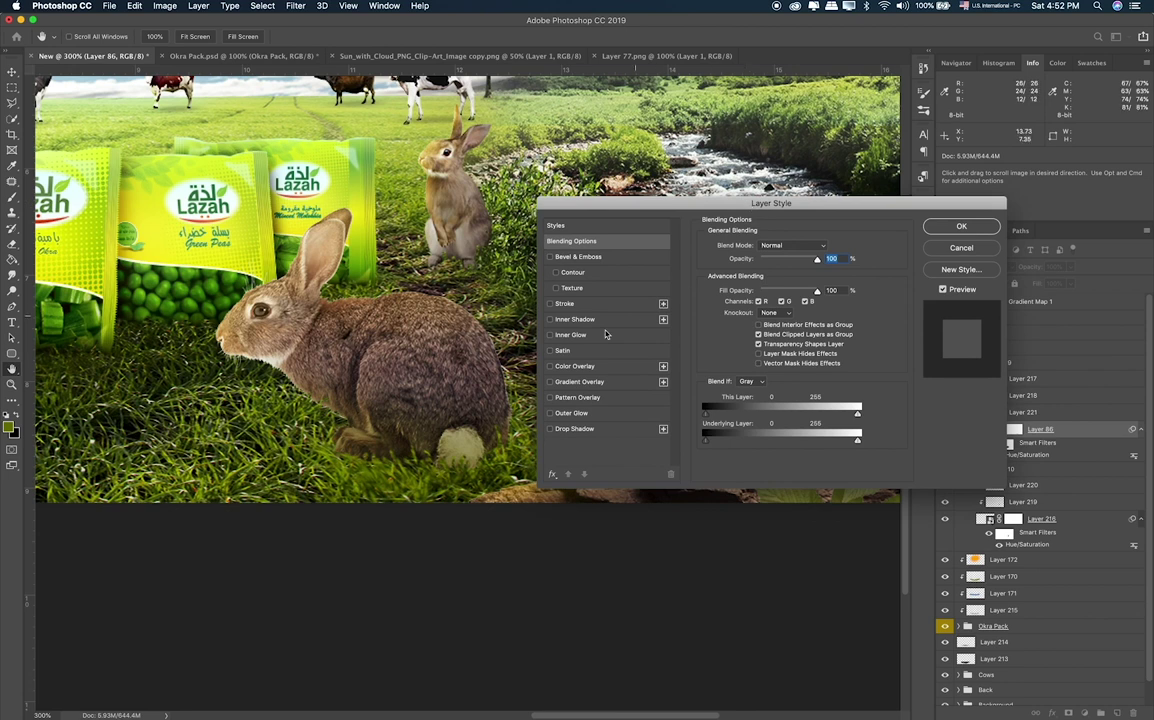
{"action": "left_click", "coordinate": [571, 413]}
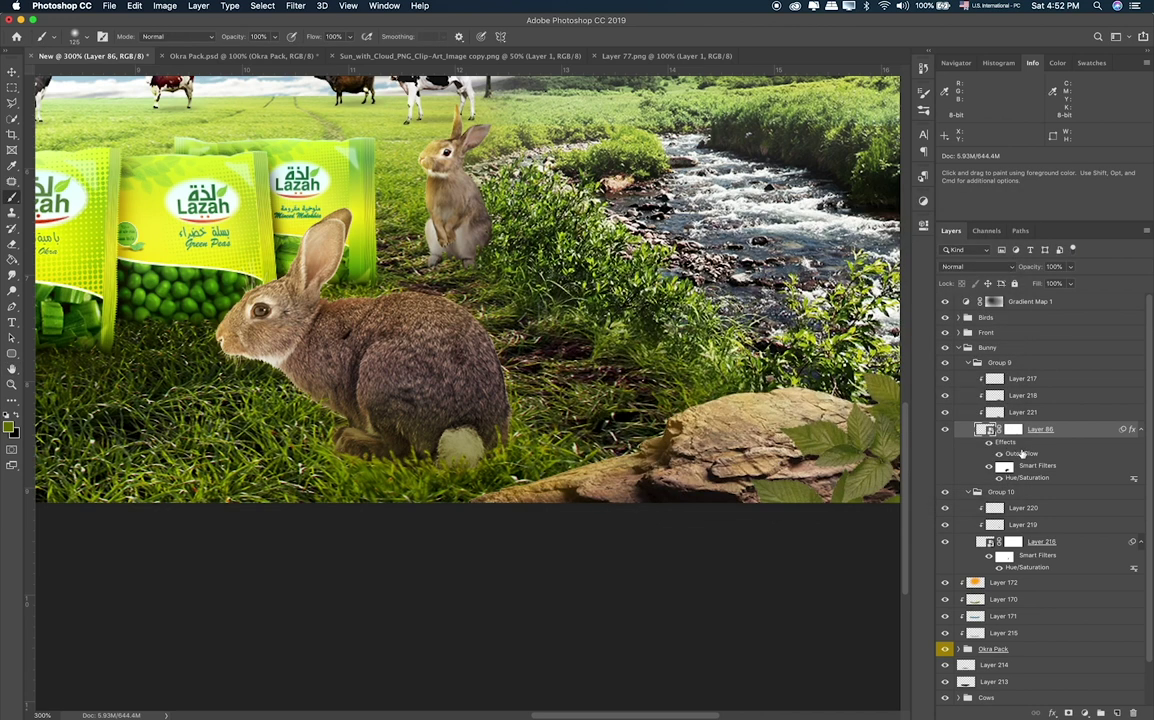
{"action": "right_click", "coordinate": [1022, 453]}
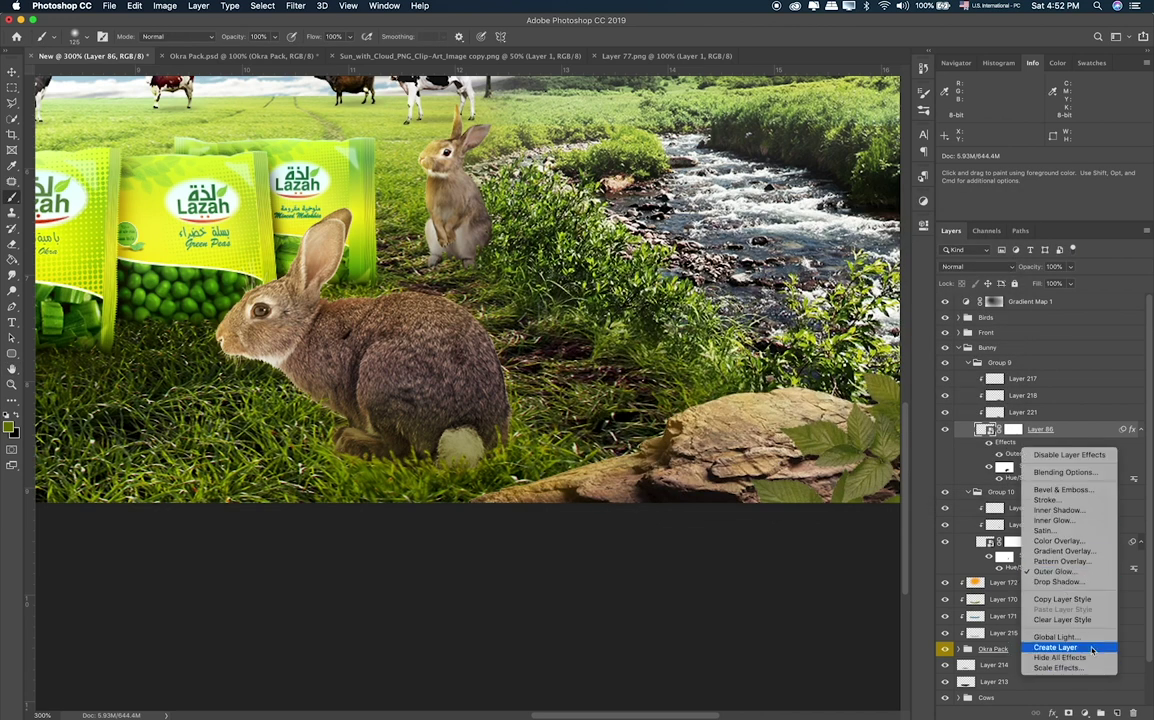
{"action": "left_click", "coordinate": [1092, 650]}
Erase the glow along the rabbit's back at 100% eraser strength, then fit the image on screen.
{"action": "left_click", "coordinate": [1010, 473]}
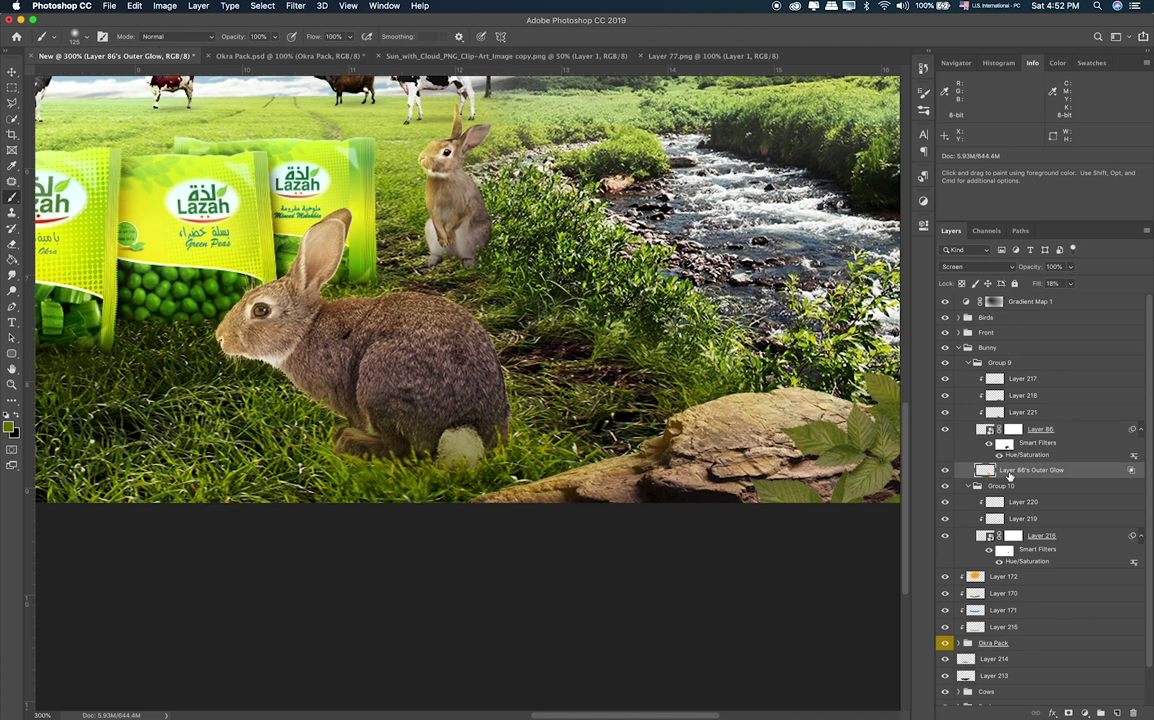
{"action": "key", "text": "e"}
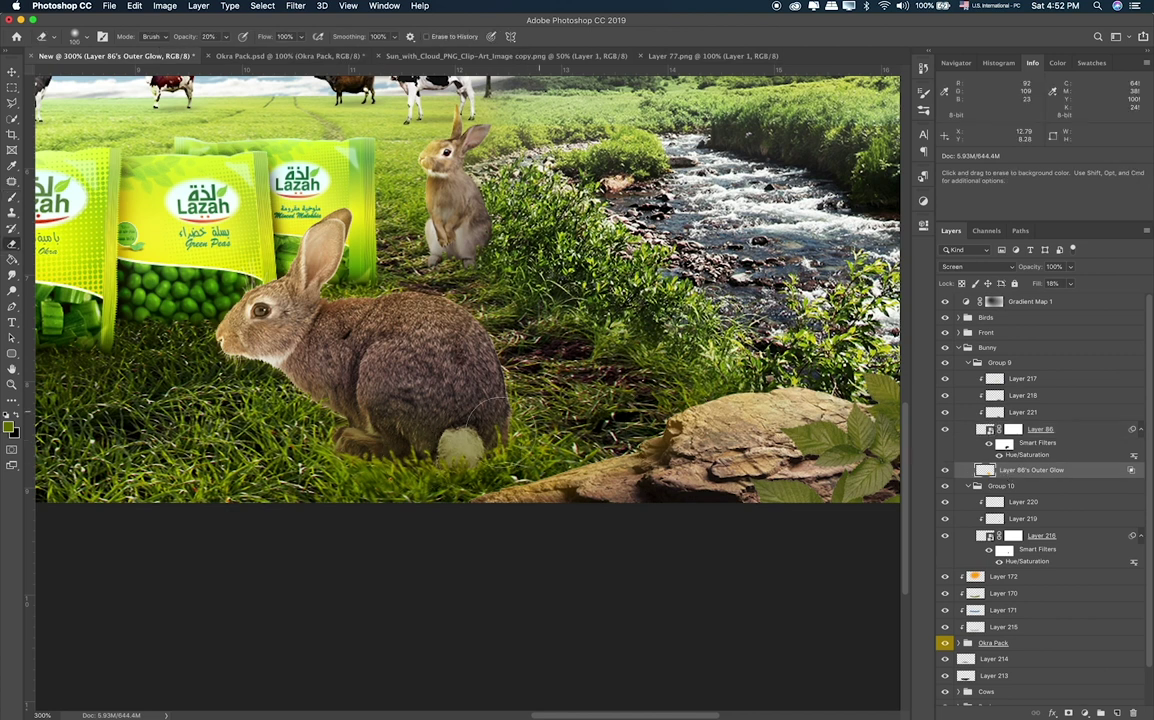
{"action": "key", "text": "0"}
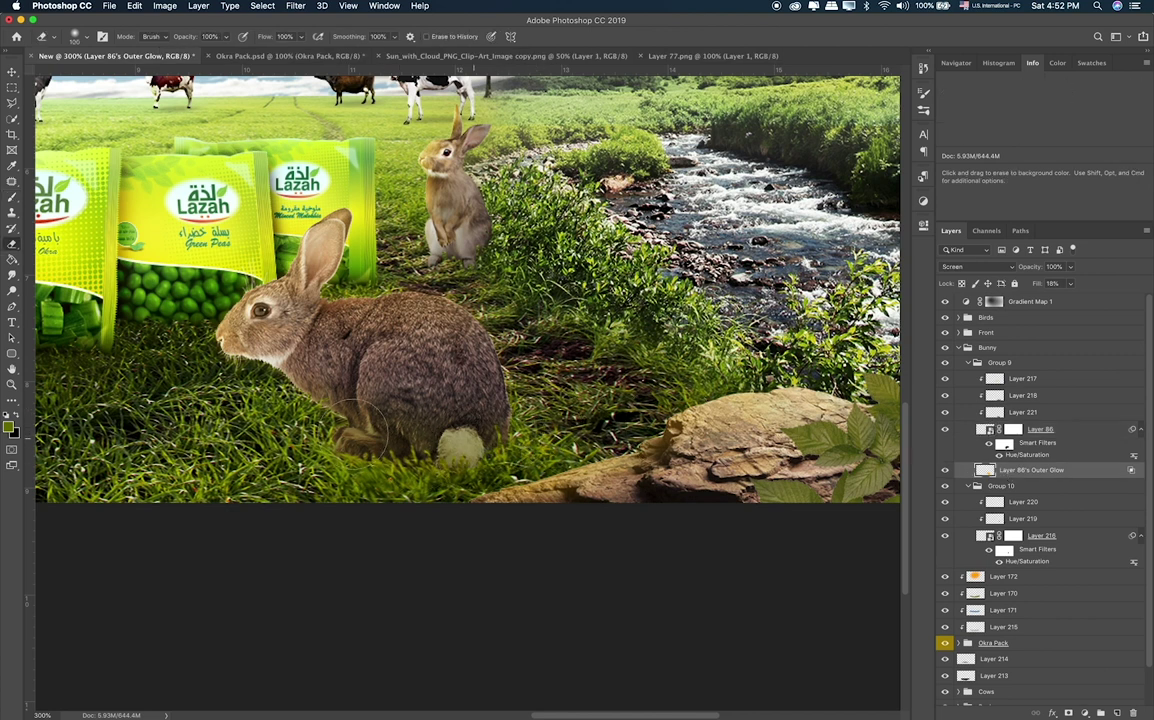
{"action": "left_click_drag", "start_coordinate": [320, 415], "coordinate": [430, 320]}
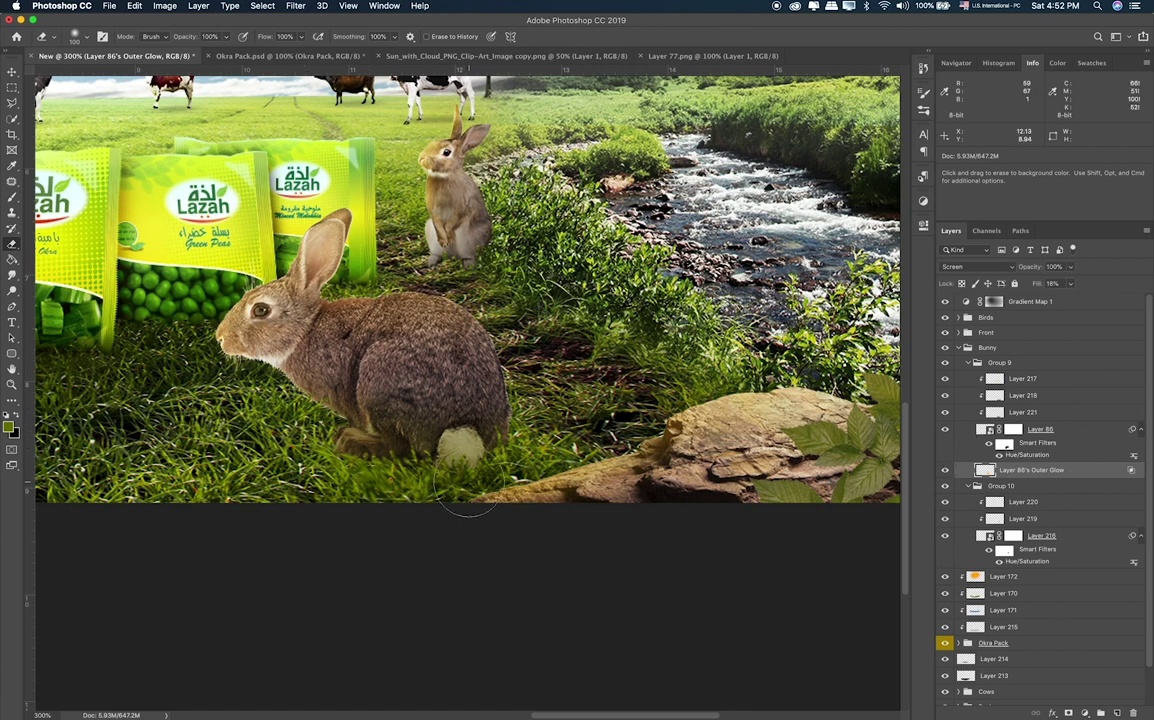
{"action": "key", "text": "super+plus"}
{"action": "key", "text": "super+0"}
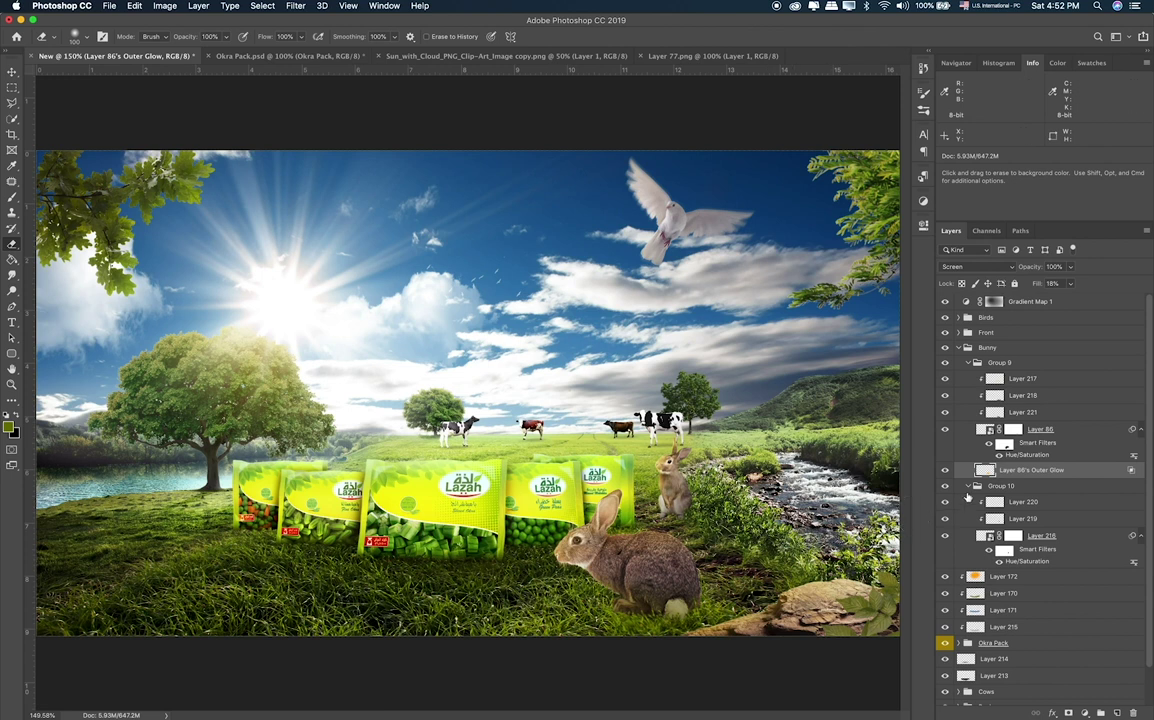
Paint a dark shadow around the rabbit's lower body with a 300 px brush on a new layer above Layer 86.
{"action": "left_click", "coordinate": [1049, 431]}
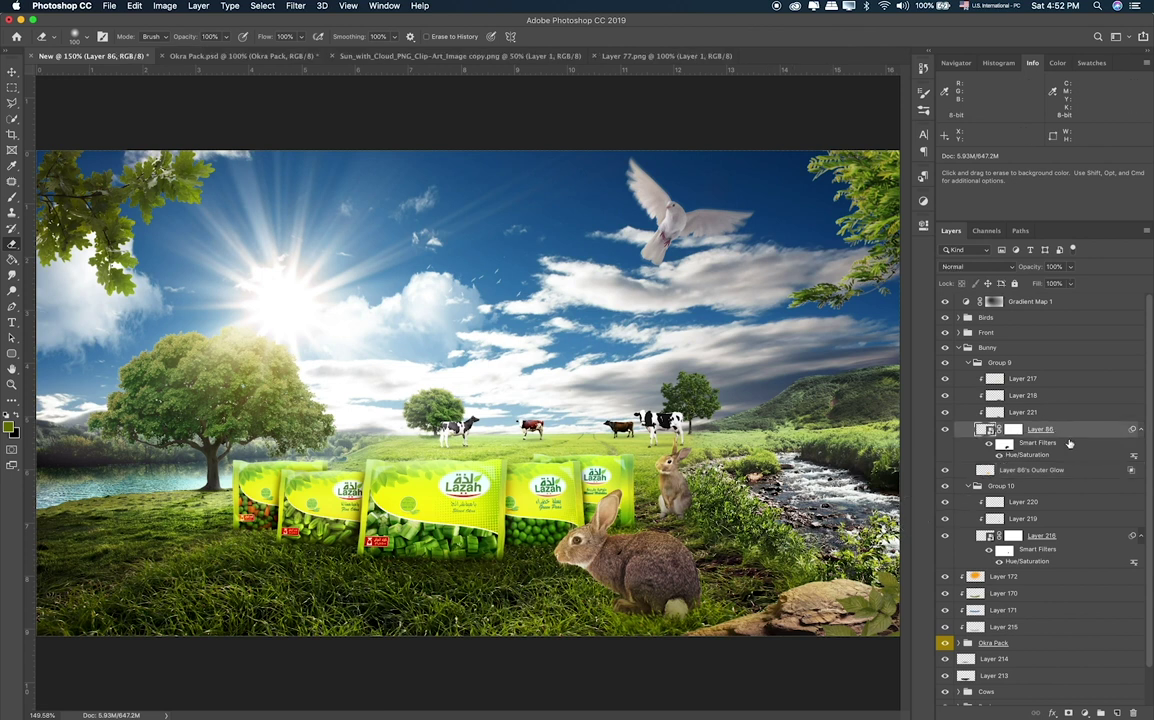
{"action": "left_click", "coordinate": [1116, 713]}
{"action": "key", "text": "b"}
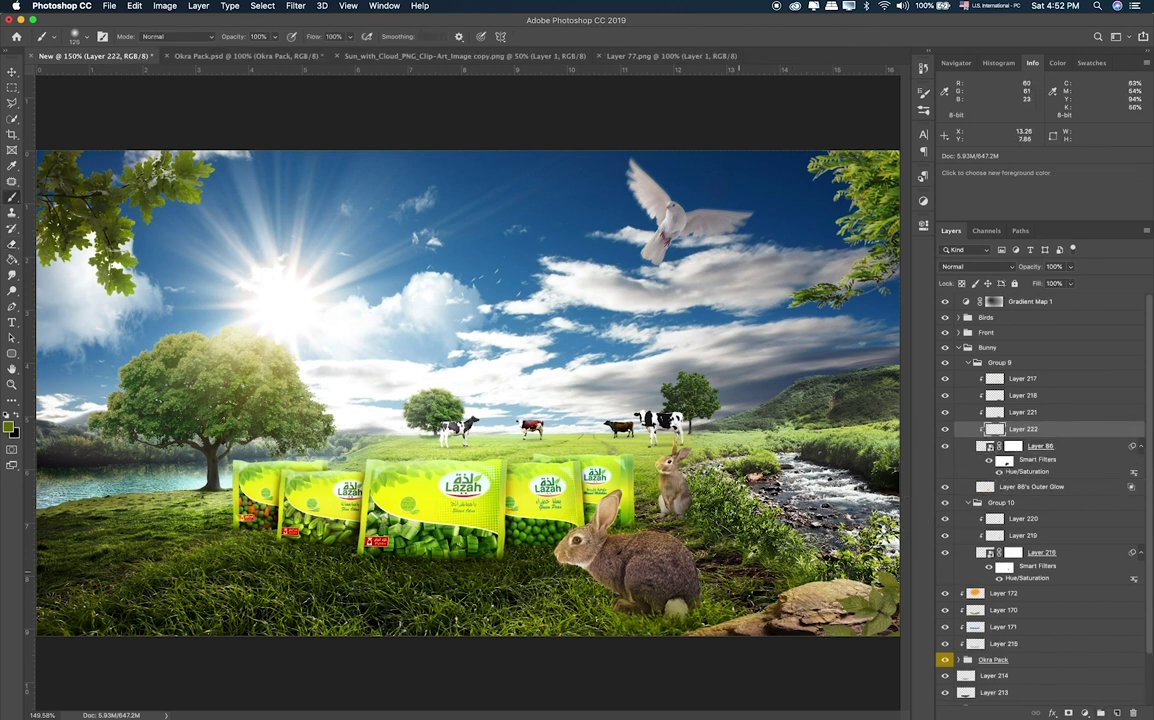
{"action": "key", "text": "bracketright"}
{"action": "key", "text": "bracketright"}
{"action": "key", "text": "bracketright"}
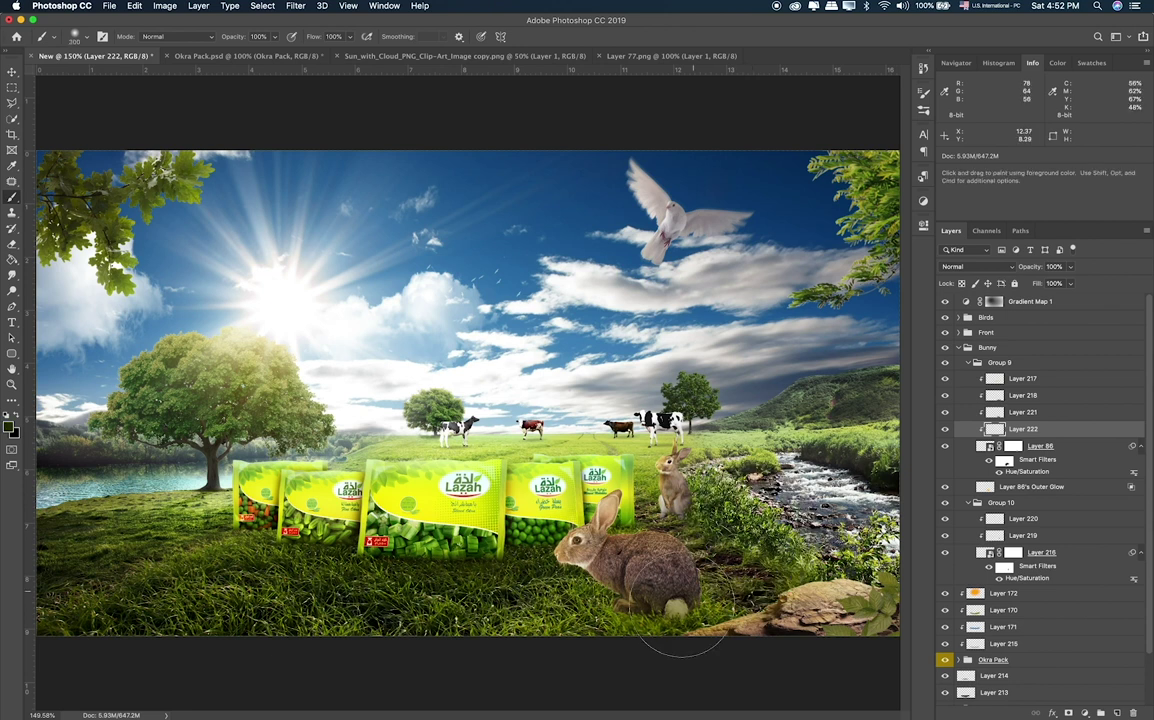
{"action": "left_click_drag", "start_coordinate": [683, 607], "coordinate": [600, 560]}
Set the shadow layer to Soft Light at 57% opacity and the eraser strength to 20%.
{"action": "key", "text": "v"}
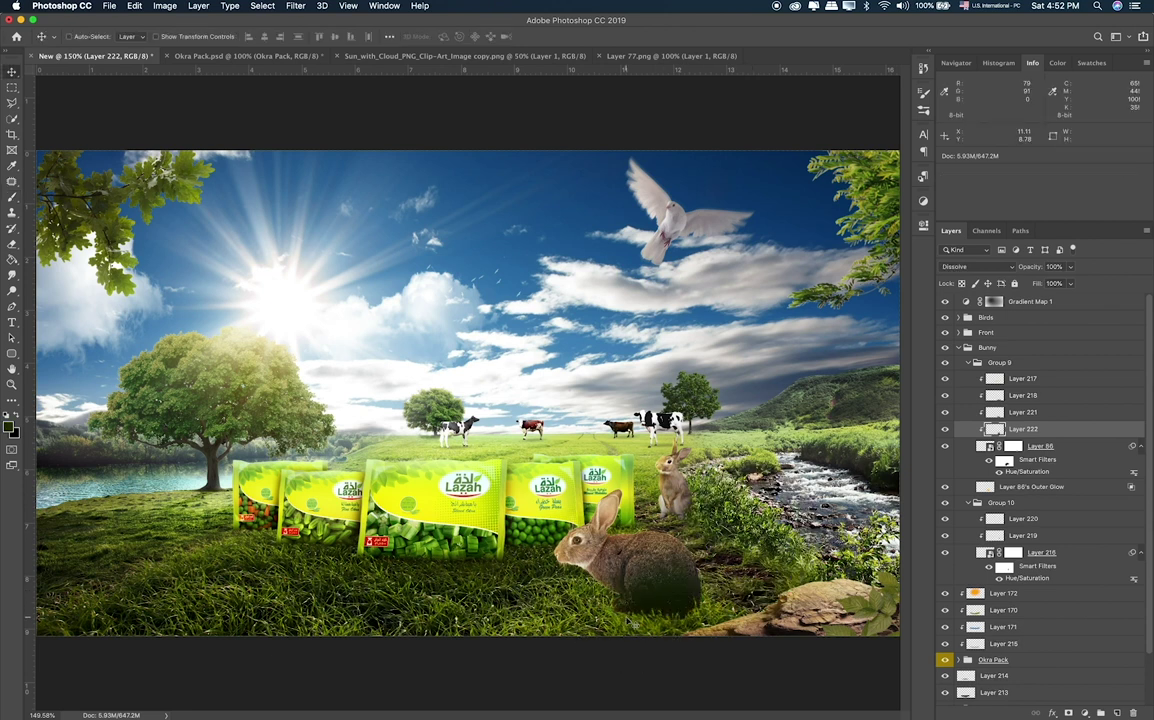
{"action": "key", "text": "shift+plus"}
{"action": "key", "text": "shift+plus"}
{"action": "key", "text": "shift+plus"}
{"action": "key", "text": "shift+plus"}
{"action": "key", "text": "shift+plus"}
{"action": "key", "text": "shift+plus"}
{"action": "key", "text": "shift+plus"}
{"action": "key", "text": "shift+plus"}
{"action": "key", "text": "shift+plus"}
{"action": "key", "text": "shift+plus"}
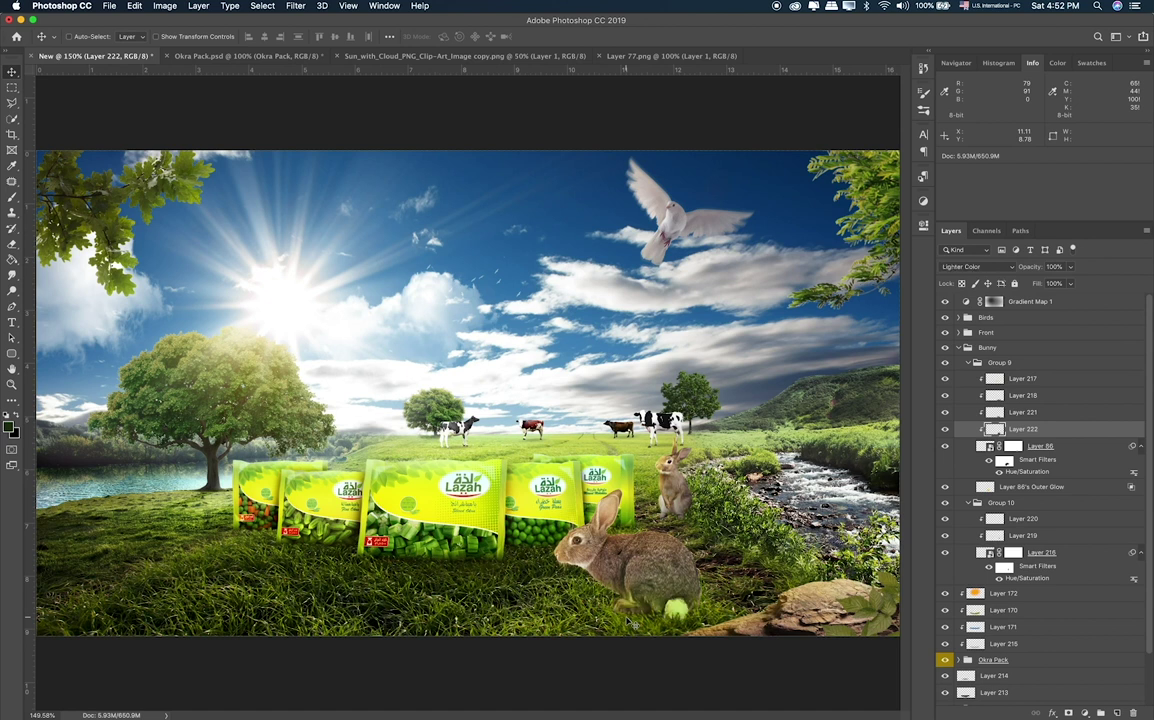
{"action": "key", "text": "shift+plus"}
{"action": "key", "text": "shift+plus"}
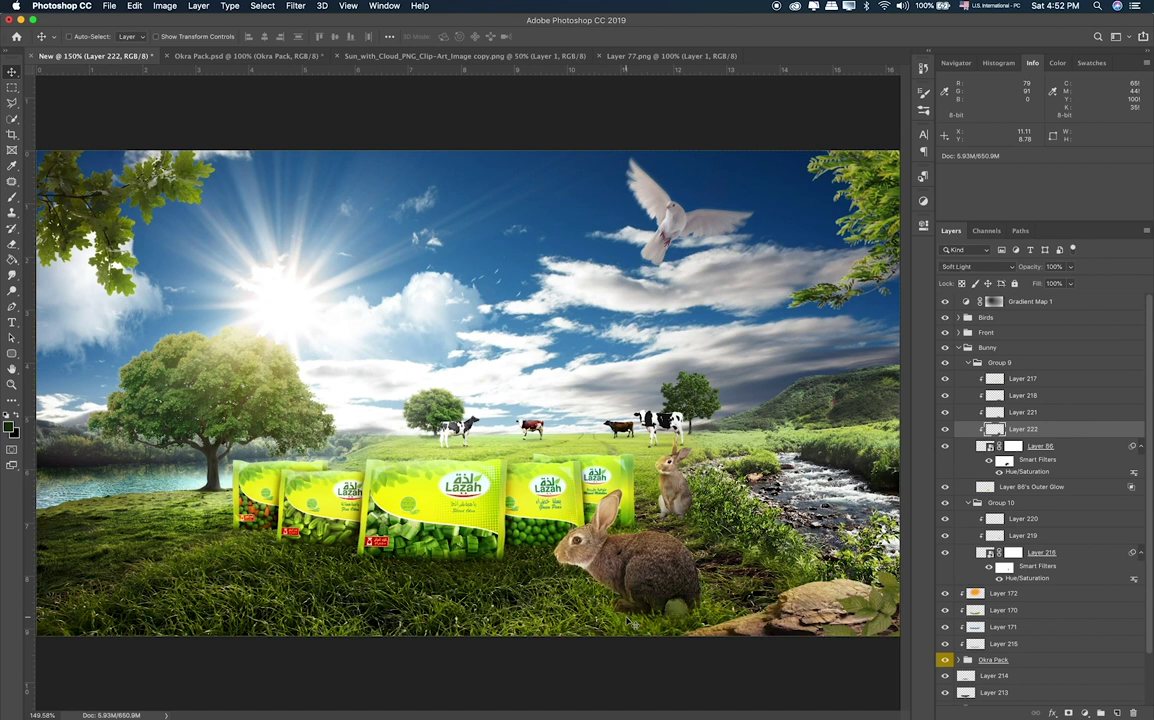
{"action": "key", "text": "e"}
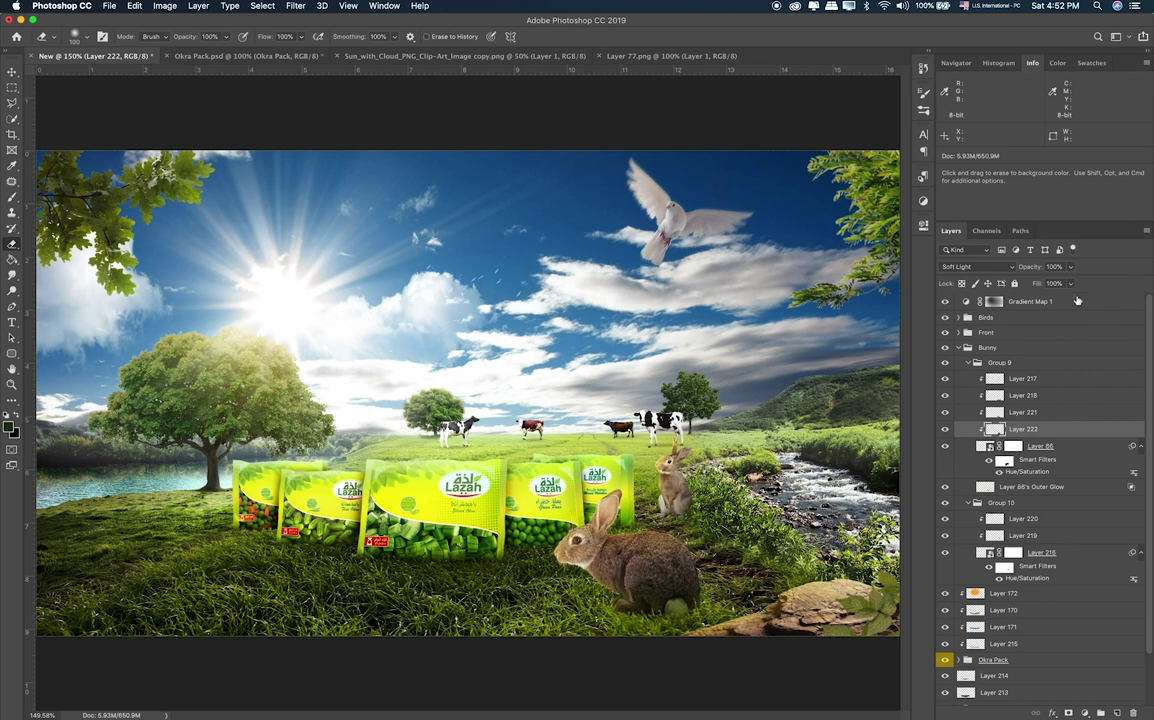
{"action": "left_click_drag", "start_coordinate": [1072, 266], "coordinate": [1046, 285]}
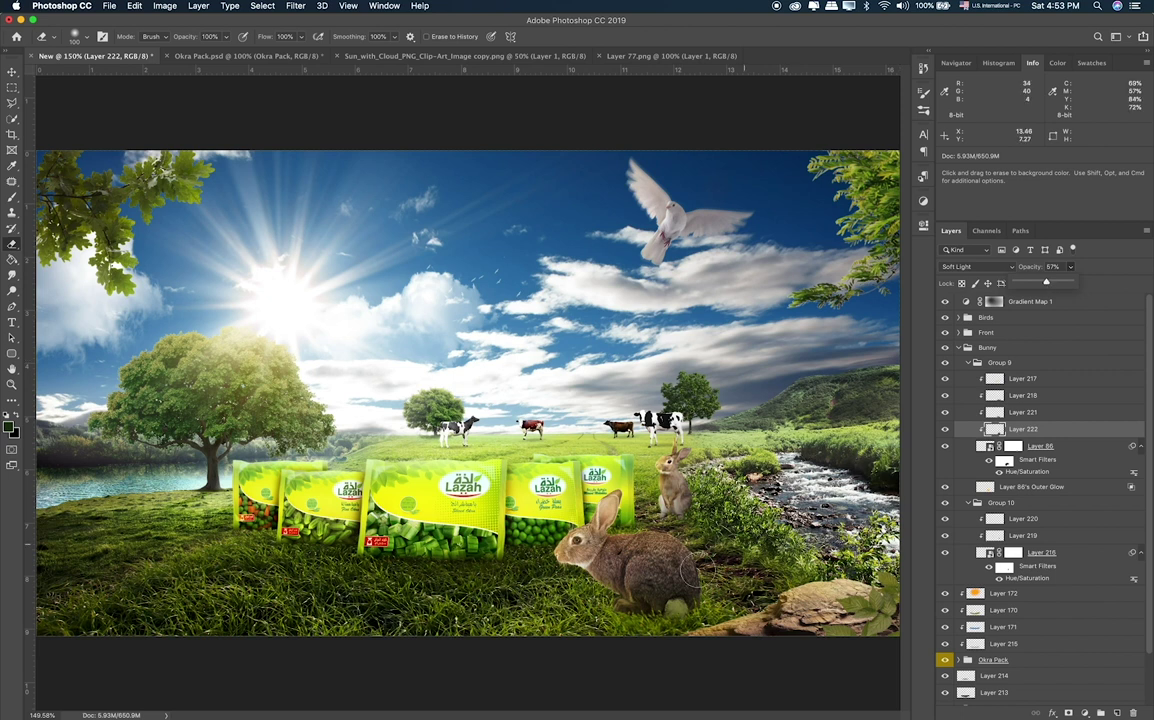
{"action": "key", "text": "2"}
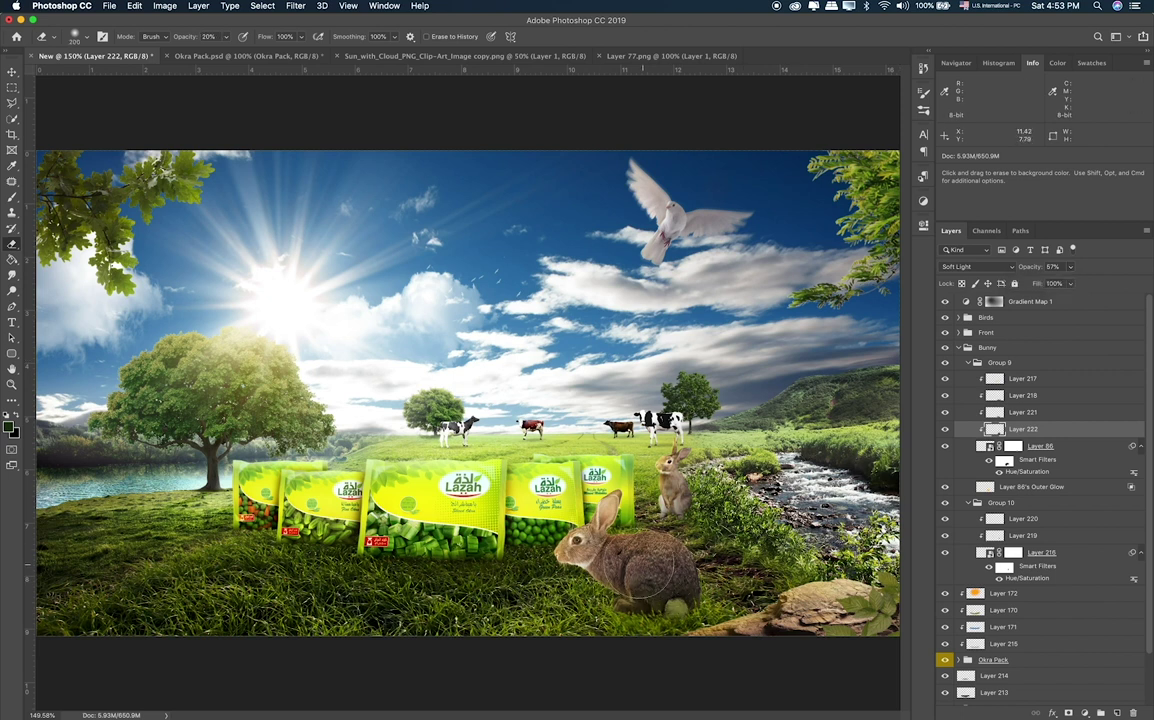
{"action": "scroll", "coordinate": [434, 312], "scroll_direction": "up", "scroll_amount": 5}
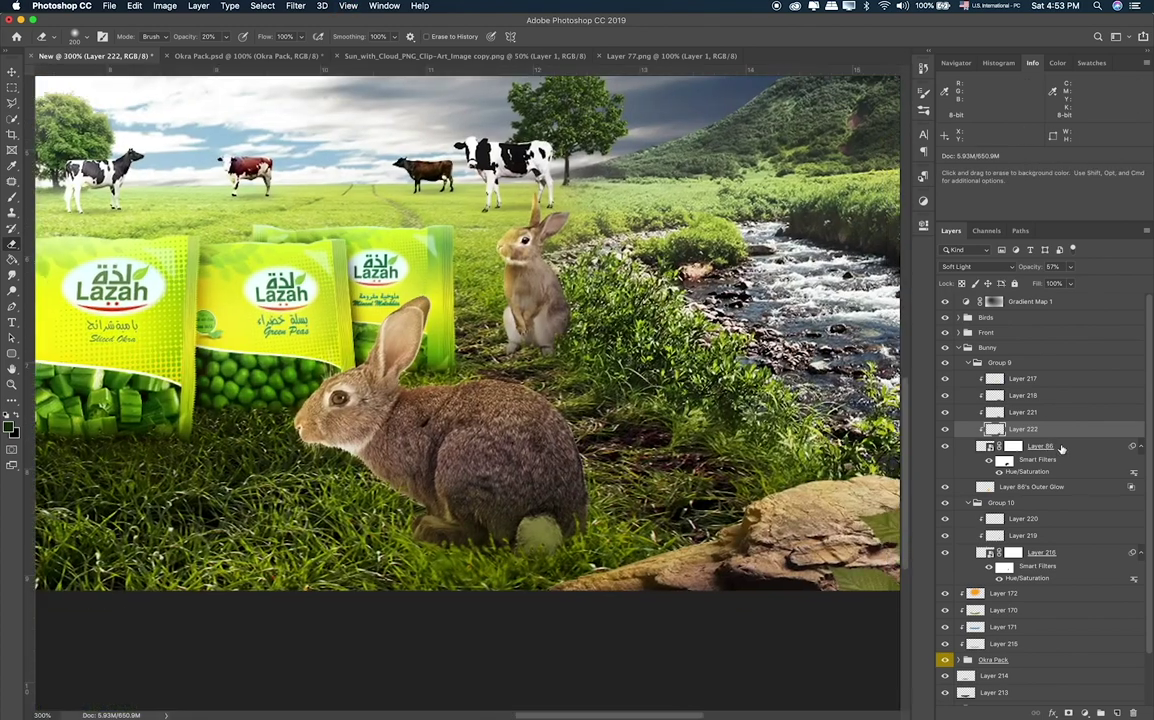
Create a new layer above the rabbit's Layer 86 and fill it with 50% gray.
{"action": "left_click", "coordinate": [1062, 447]}
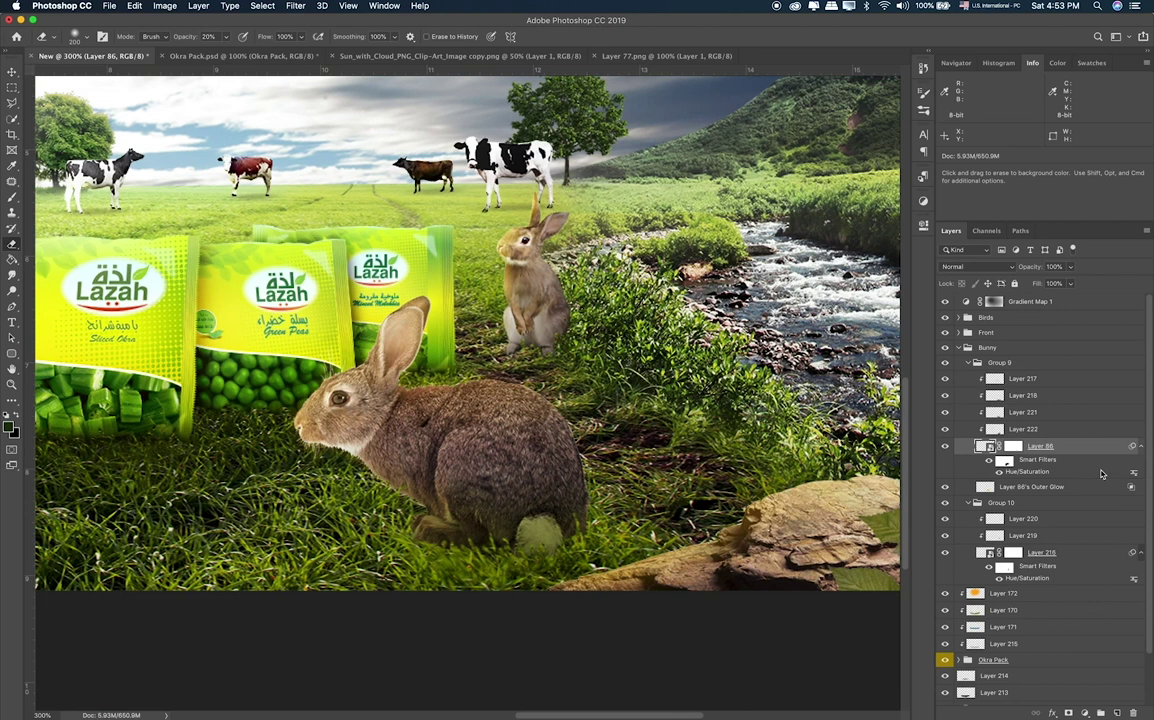
{"action": "key", "text": "BackSpace"}
{"action": "left_click", "coordinate": [676, 242]}
{"action": "left_click", "coordinate": [1116, 713]}
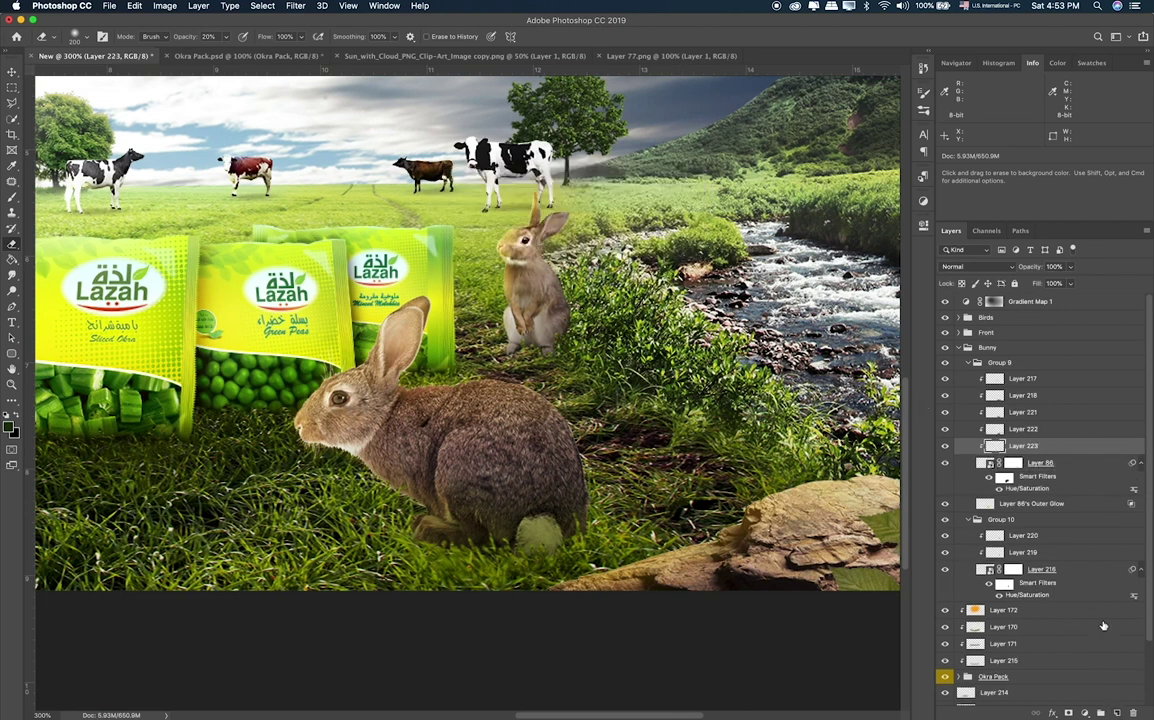
{"action": "key", "text": "shift+BackSpace"}
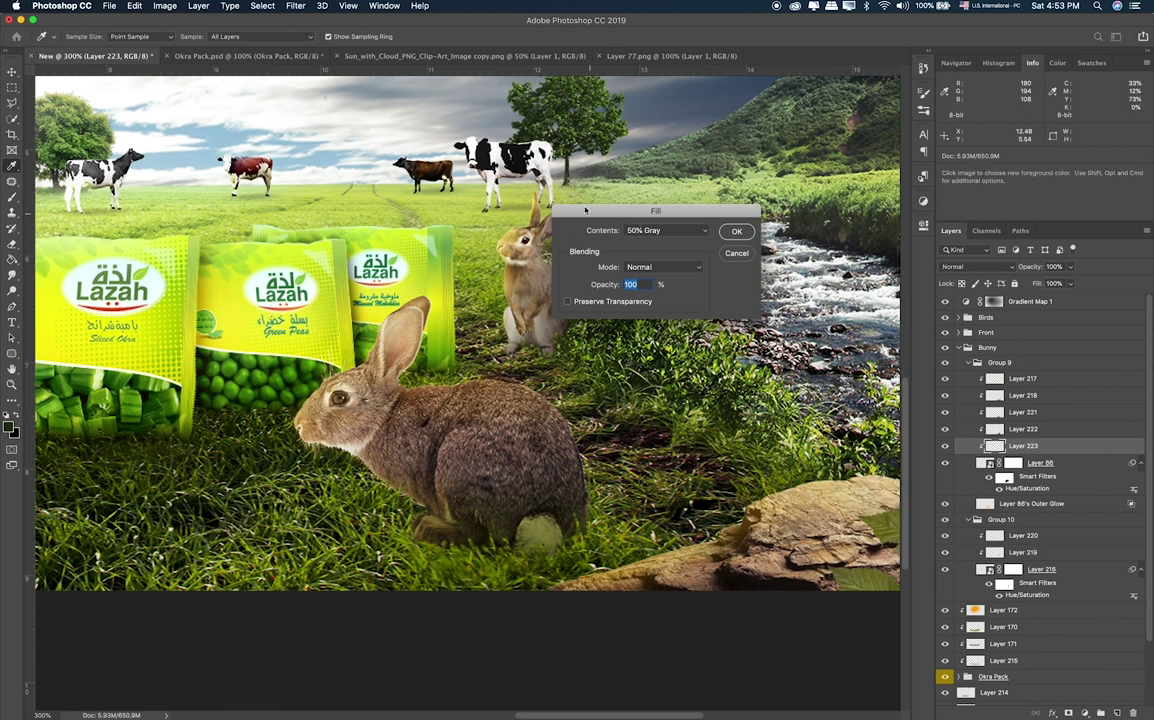
{"action": "left_click", "coordinate": [736, 233]}
Blend the gray layer as Soft Light at 50% opacity.
{"action": "key", "text": "e"}
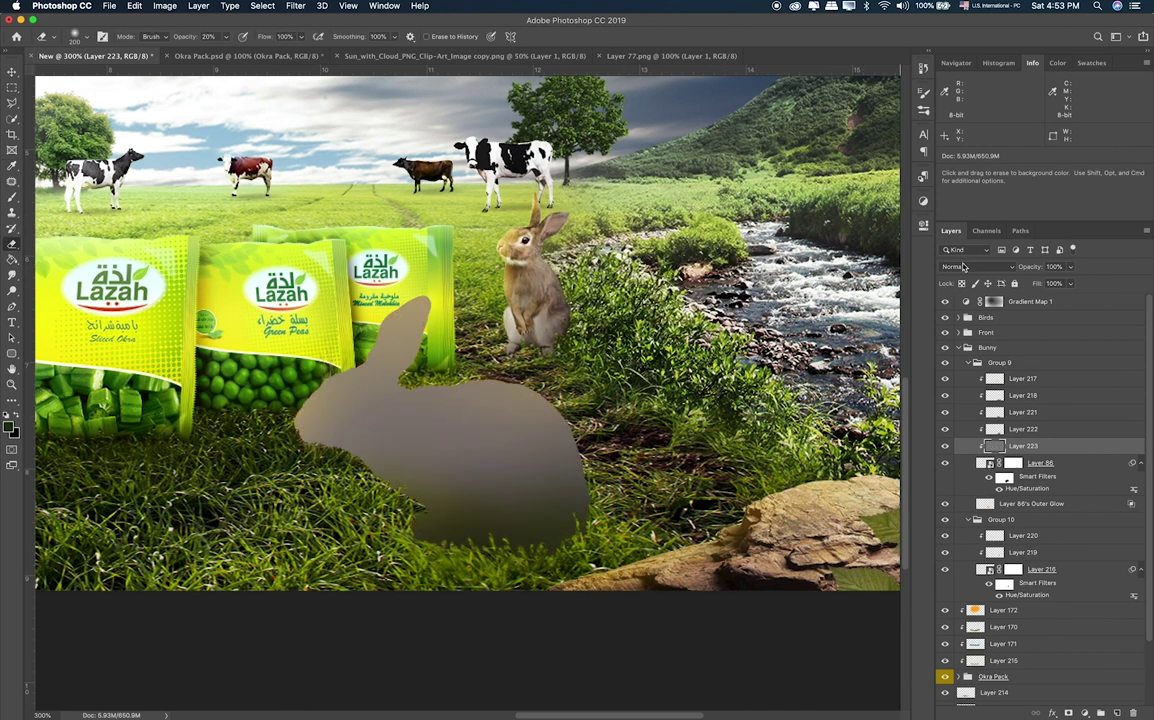
{"action": "left_click", "coordinate": [963, 267]}
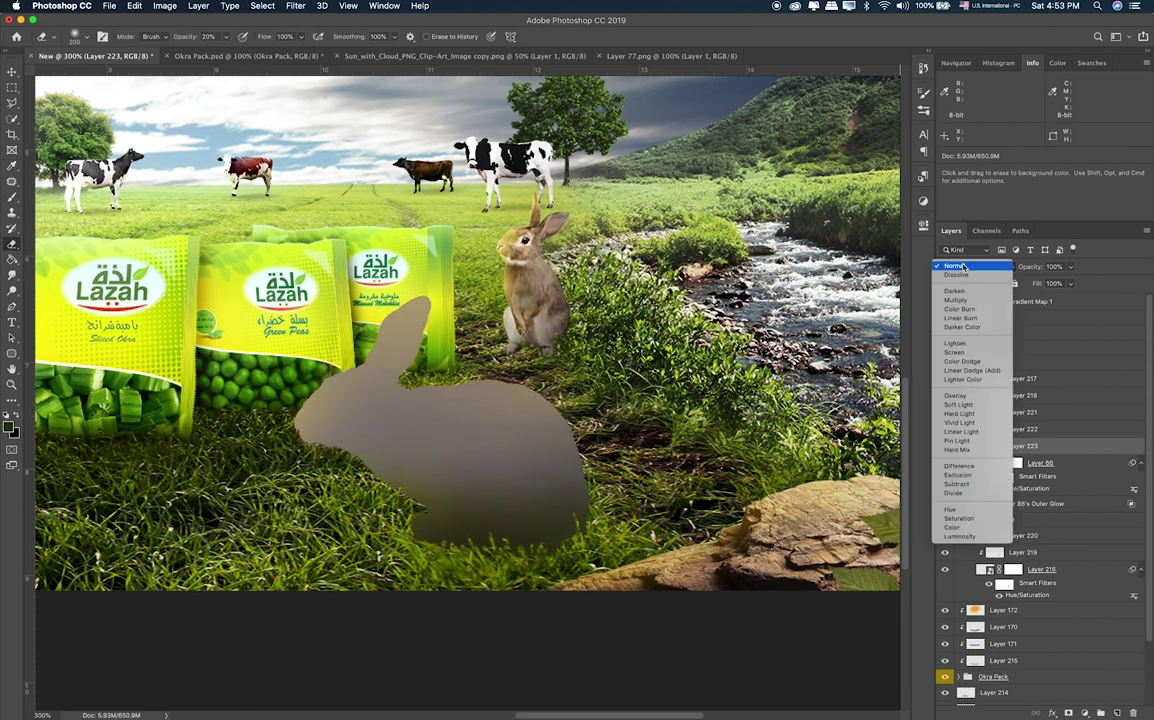
{"action": "left_click", "coordinate": [958, 405]}
{"action": "left_click", "coordinate": [1072, 267]}
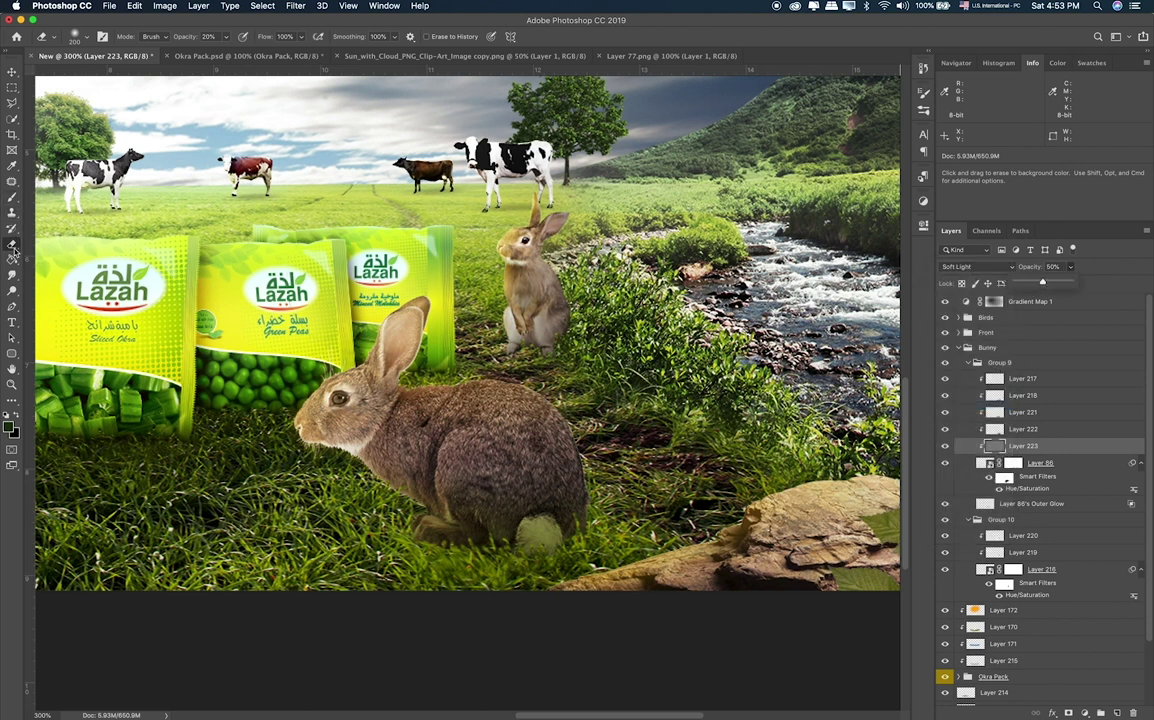
{"action": "left_click", "coordinate": [12, 273]}
Burn the grass and ground beneath the big rabbit with a 150 px brush.
{"action": "left_click", "coordinate": [12, 290]}
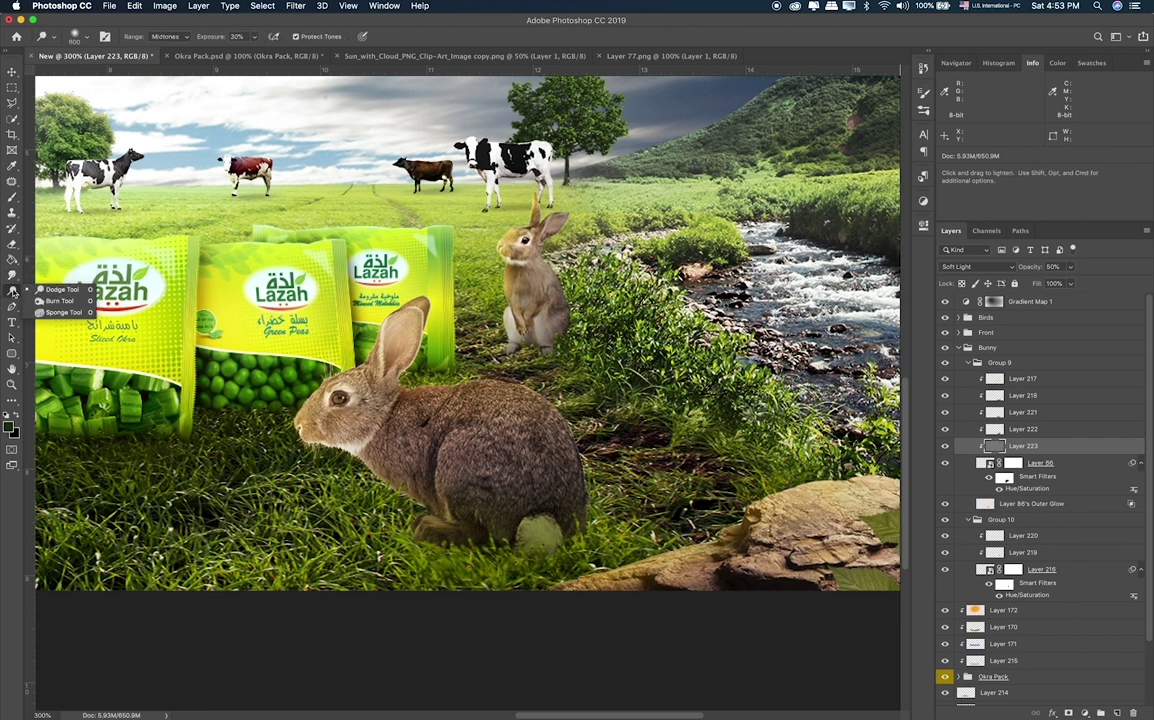
{"action": "key", "text": "bracketleft"}
{"action": "key", "text": "bracketleft"}
{"action": "key", "text": "bracketleft"}
{"action": "key", "text": "bracketleft"}
{"action": "key", "text": "bracketleft"}
{"action": "key", "text": "bracketleft"}
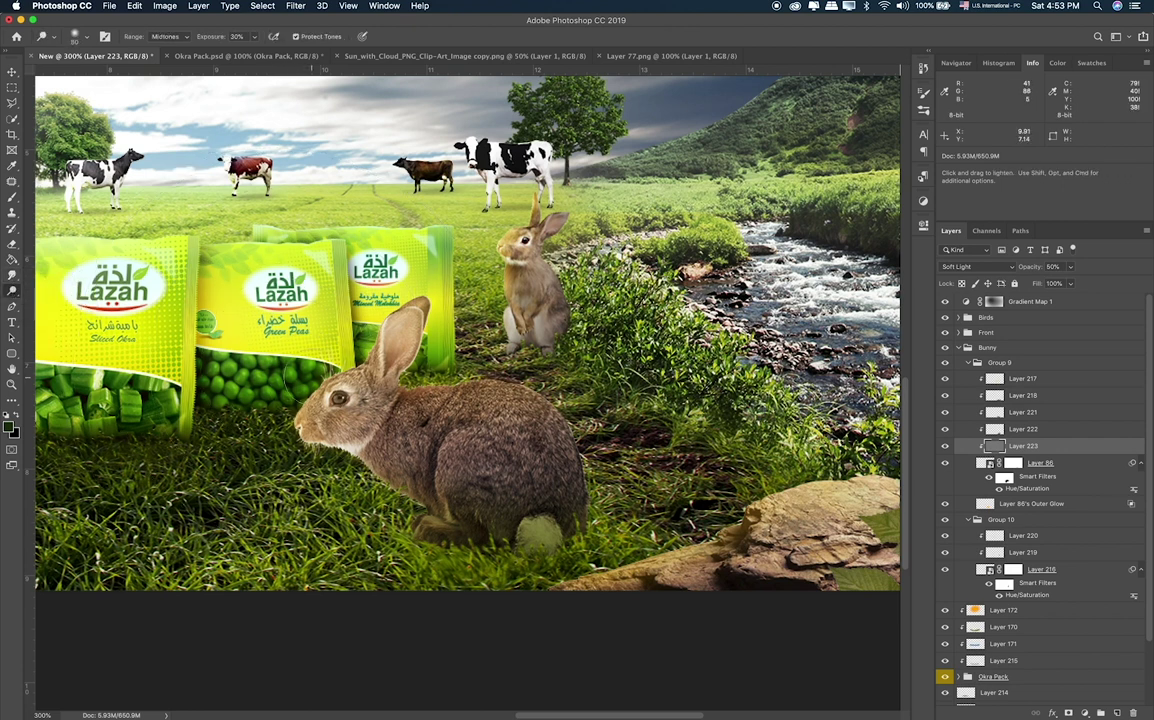
{"action": "key", "text": "0"}
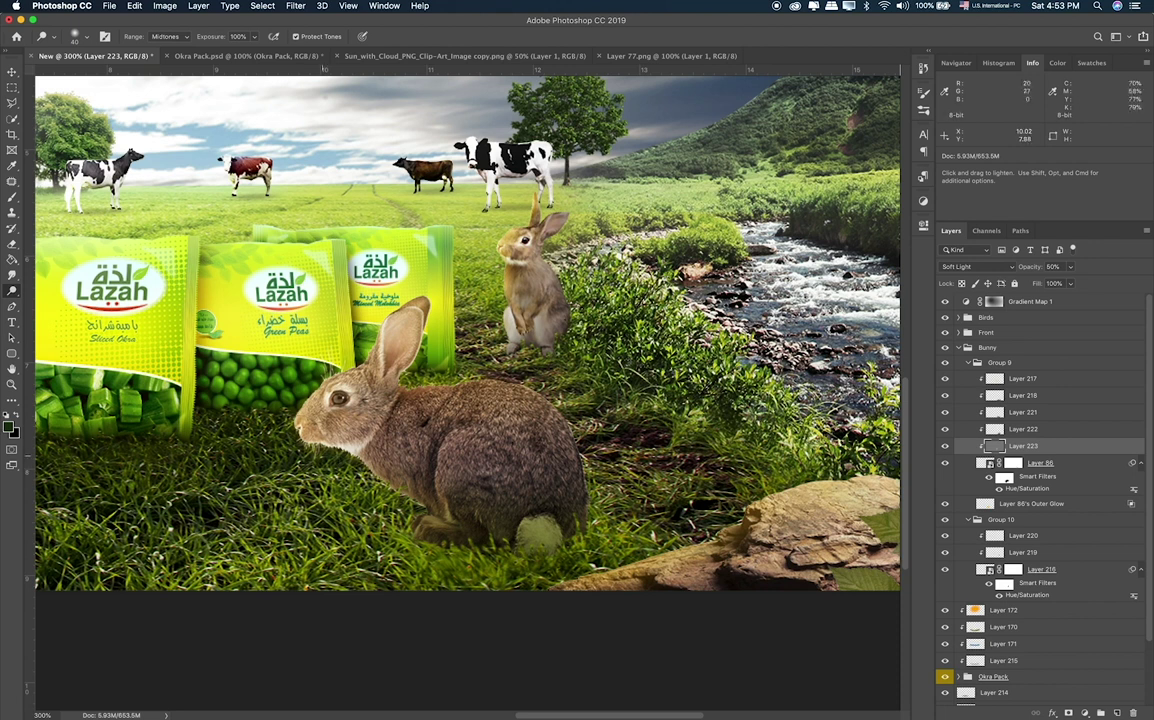
{"action": "left_click_drag", "start_coordinate": [12, 290], "coordinate": [50, 276]}
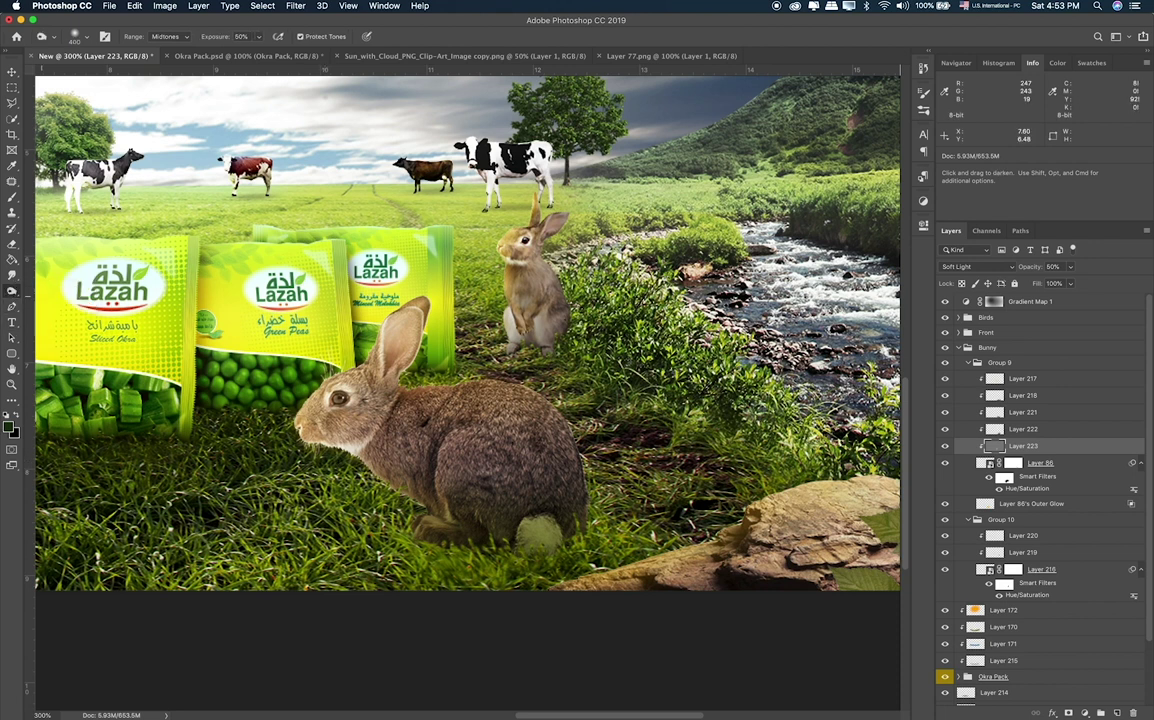
{"action": "left_click_drag", "start_coordinate": [552, 523], "coordinate": [575, 523]}
{"action": "mouse_move", "coordinate": [452, 540]}
{"action": "left_mouse_down"}
{"action": "mouse_move", "coordinate": [514, 540]}
{"action": "mouse_move", "coordinate": [470, 538]}
{"action": "left_mouse_up"}
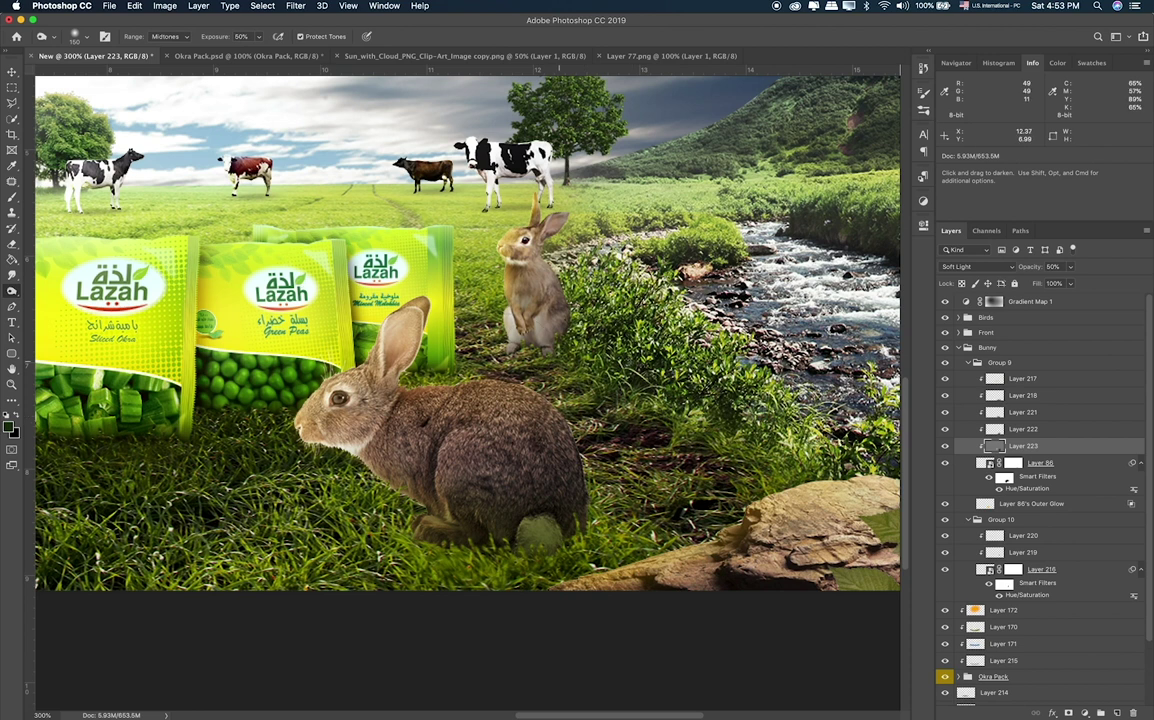
Compare the effect by toggling Layers 223 and 222, then add a new layer above Layer 223.
{"action": "right_click", "coordinate": [12, 290]}
{"action": "left_click", "coordinate": [45, 260]}
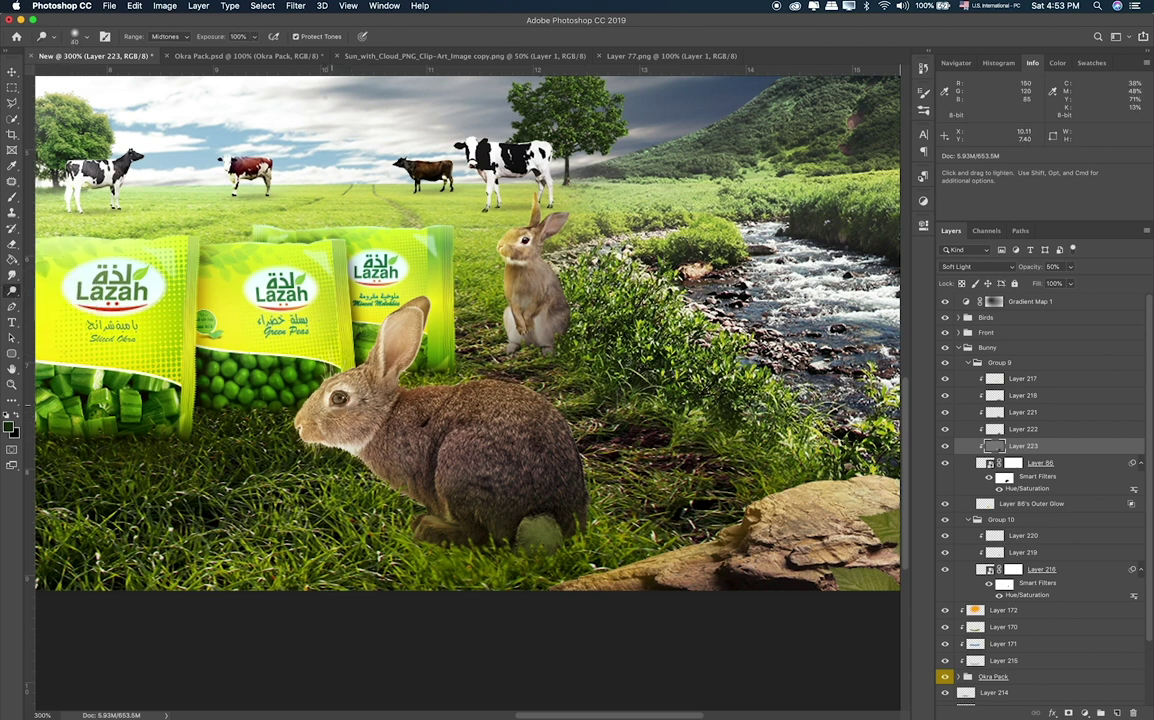
{"action": "key", "text": "super+0"}
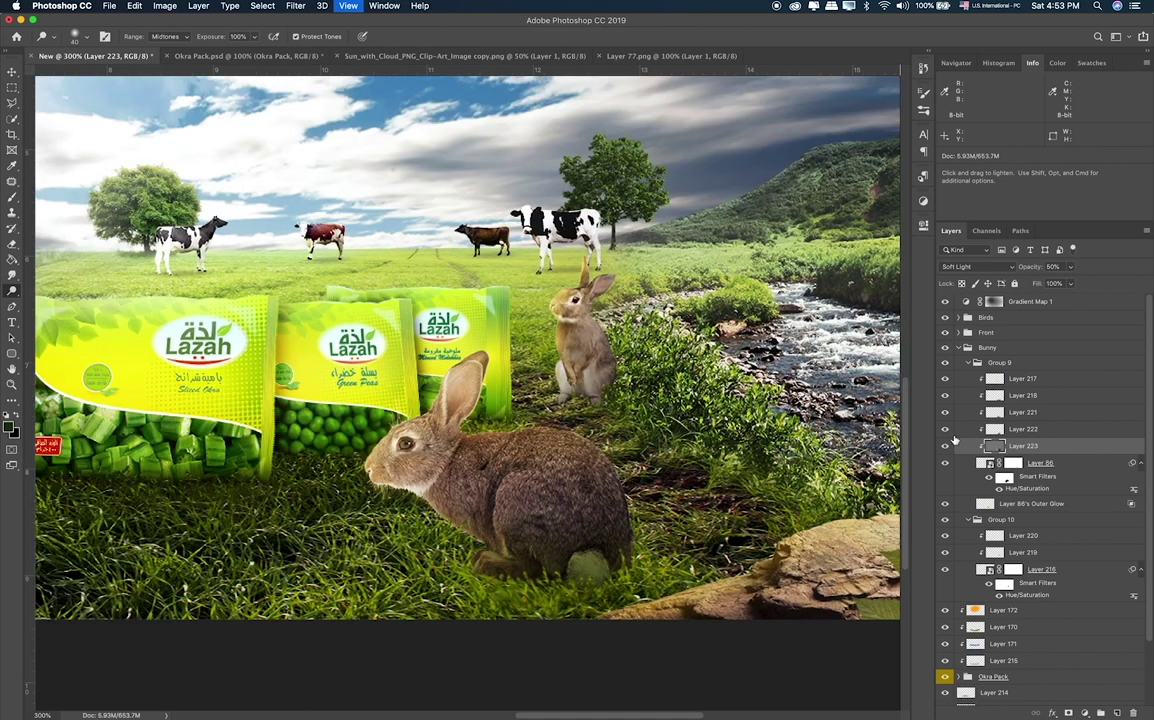
{"action": "left_click", "coordinate": [946, 447]}
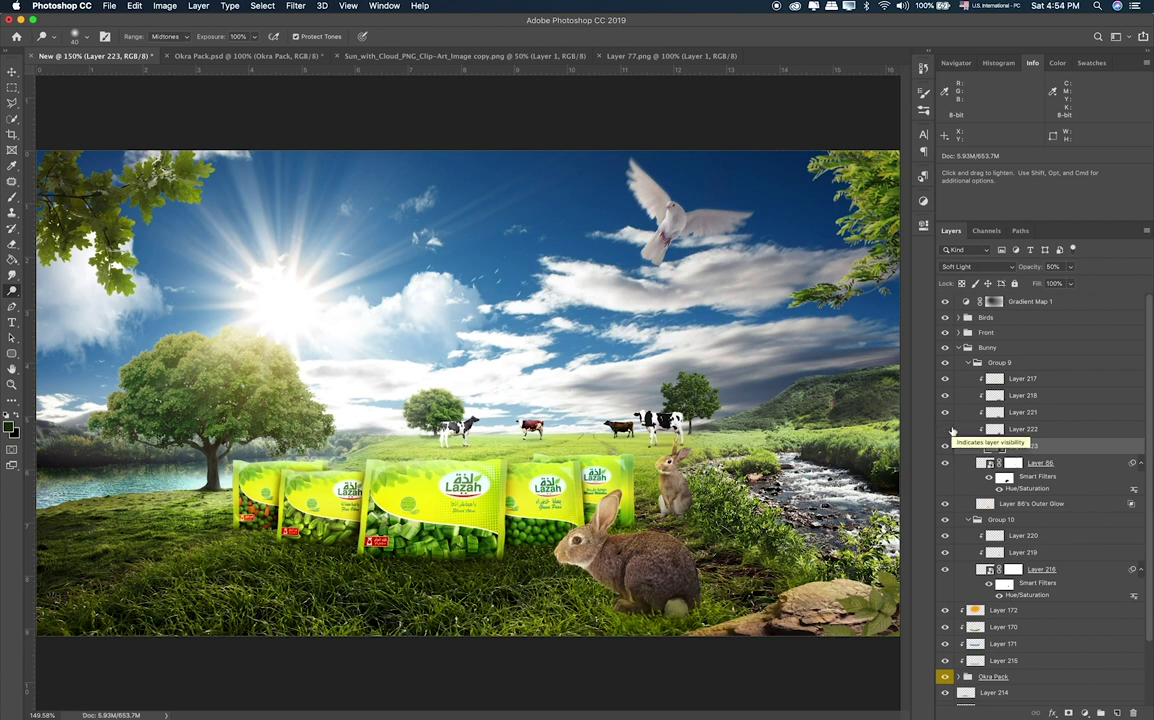
{"action": "left_click", "coordinate": [948, 429]}
{"action": "left_click", "coordinate": [945, 429]}
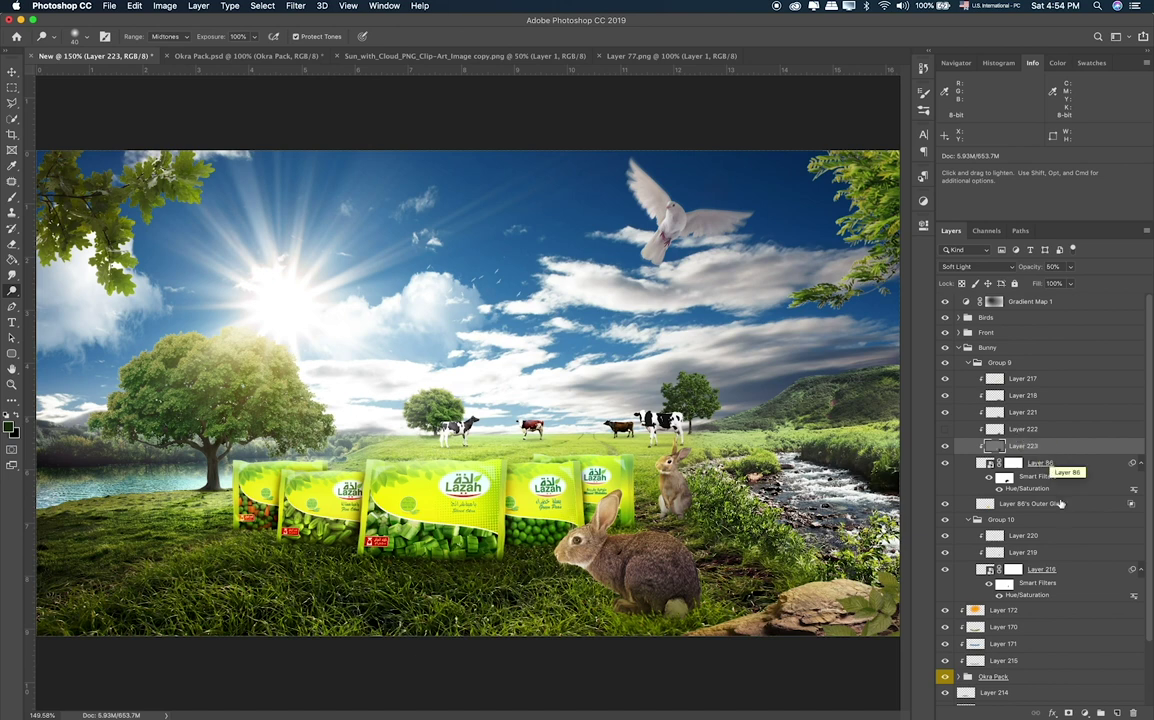
{"action": "left_click", "coordinate": [1118, 711]}
Brush white highlights along the big rabbit's ear, head and back.
{"action": "key", "text": "super+plus"}
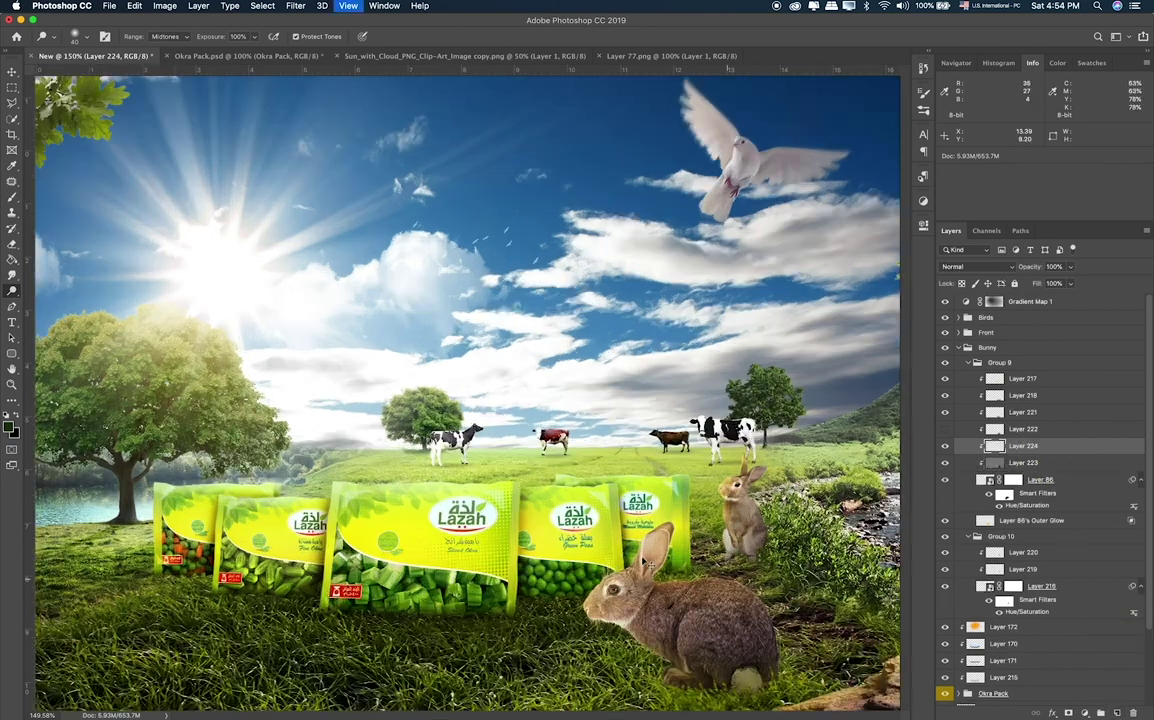
{"action": "key", "text": "super+plus"}
{"action": "key", "text": "super+plus"}
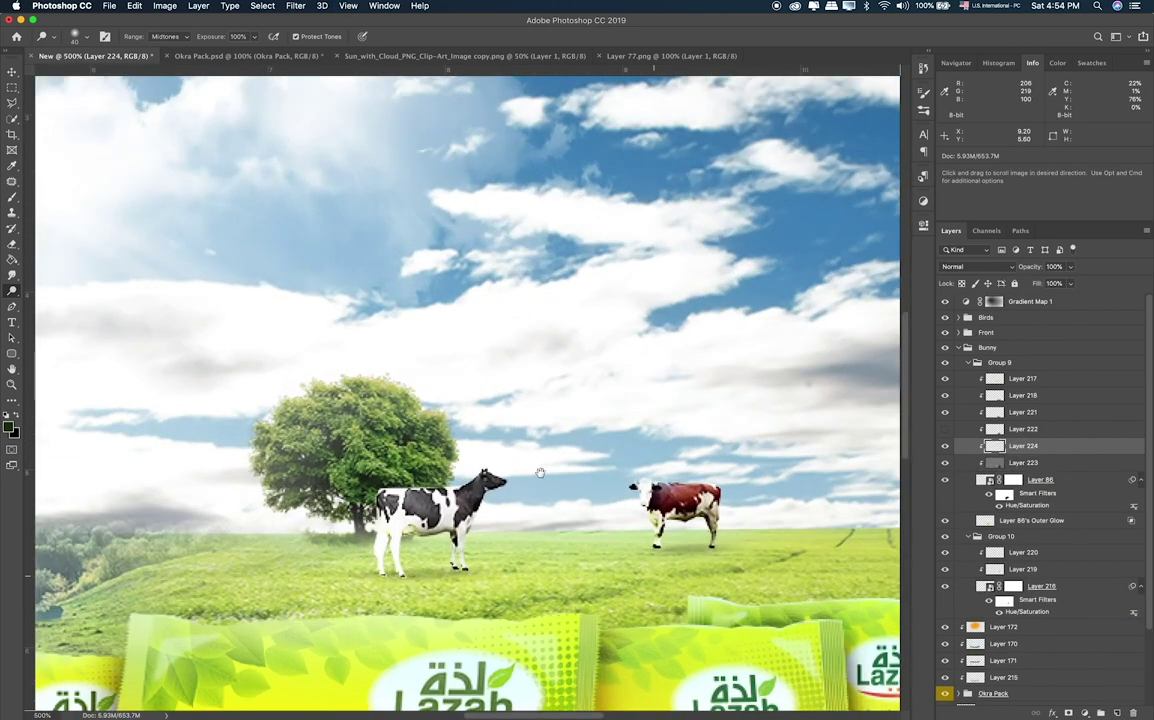
{"action": "key", "text": "super+plus"}
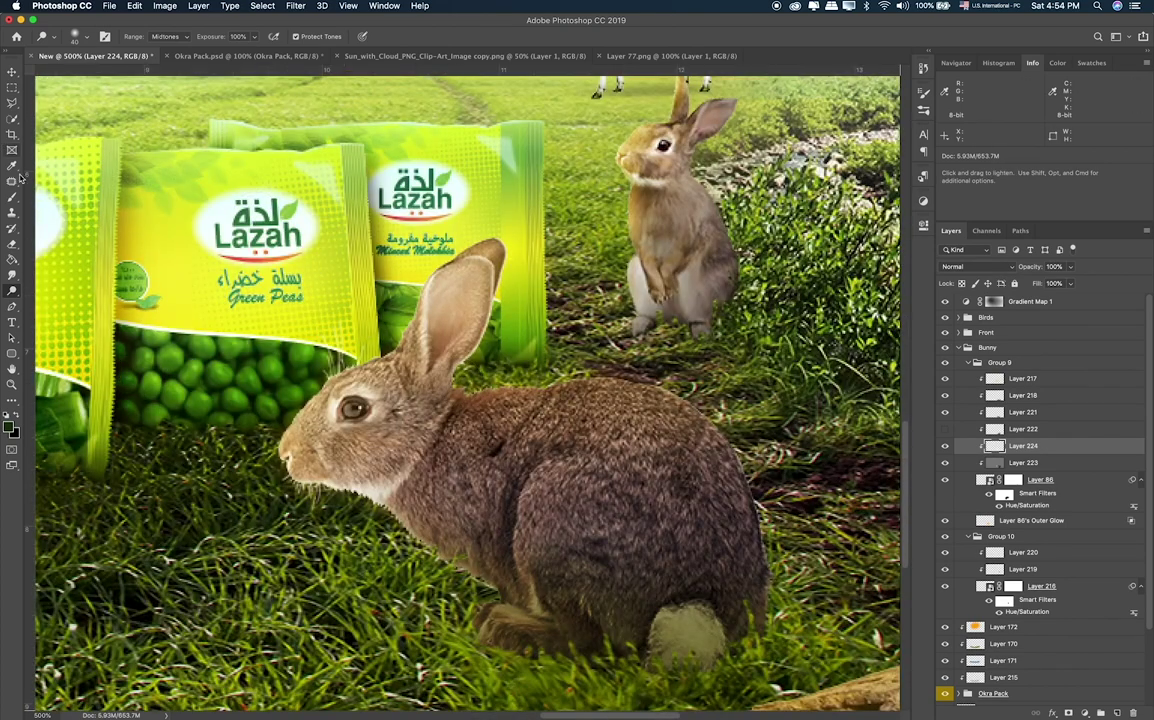
{"action": "left_click", "coordinate": [12, 197]}
{"action": "left_click", "coordinate": [10, 426]}
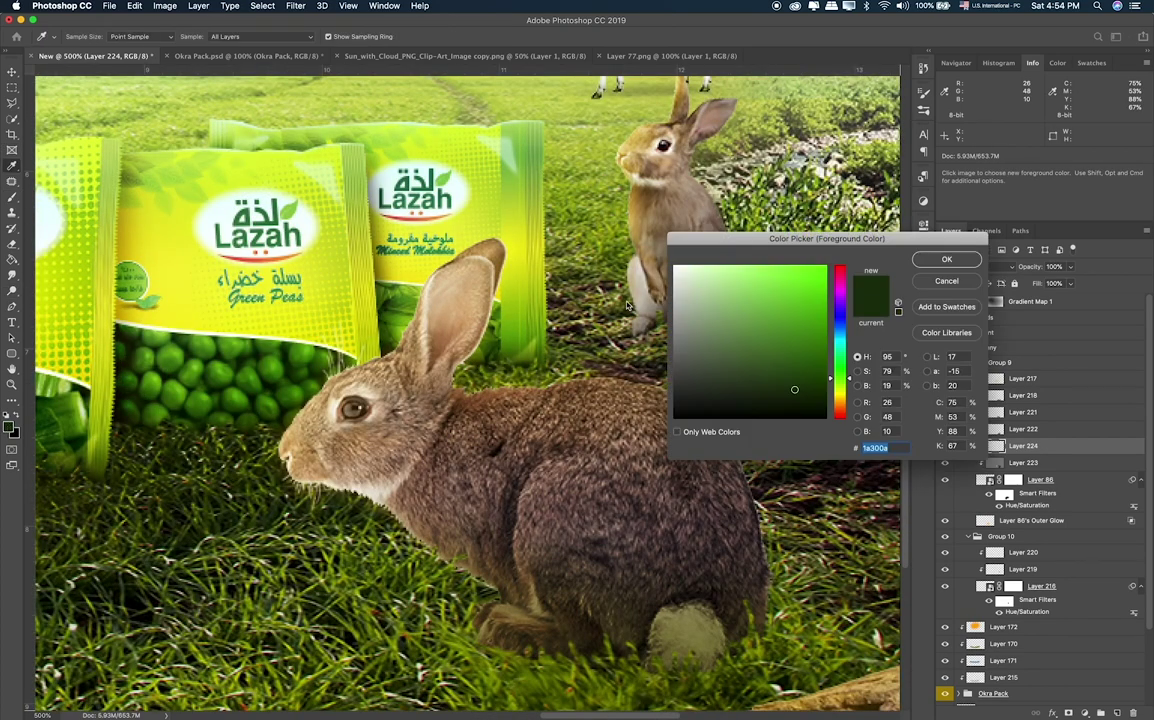
{"action": "left_click", "coordinate": [676, 268]}
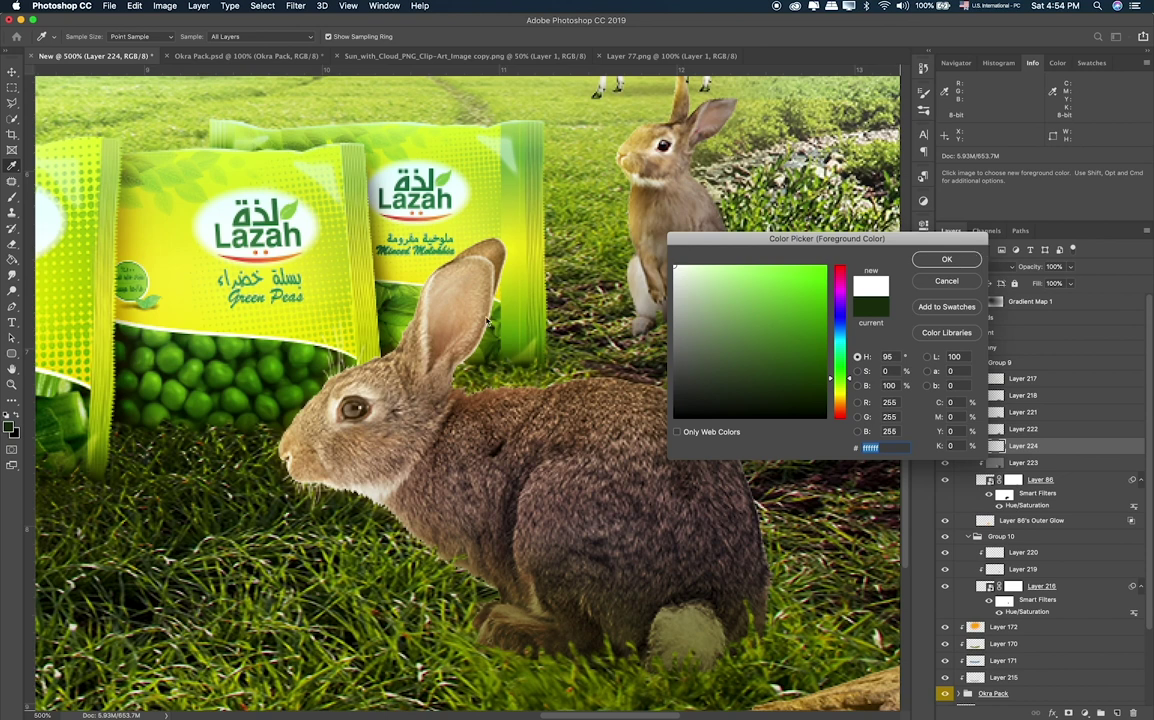
{"action": "key", "text": "Return"}
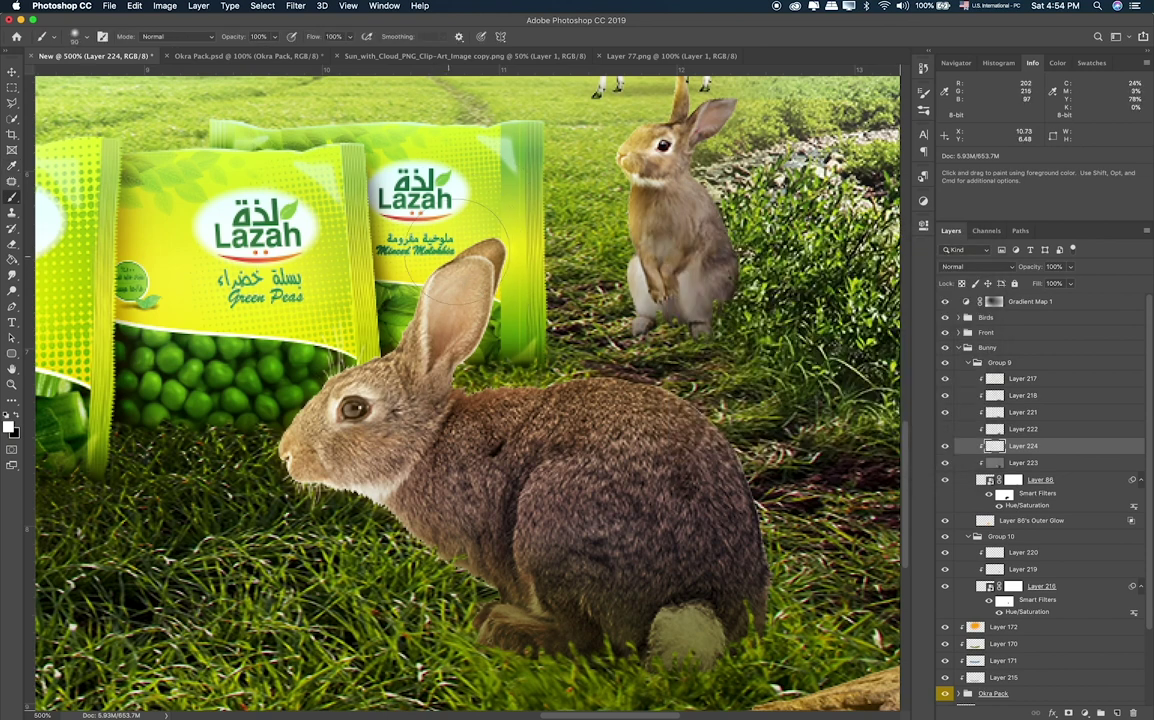
{"action": "left_click_drag", "start_coordinate": [464, 250], "coordinate": [338, 325]}
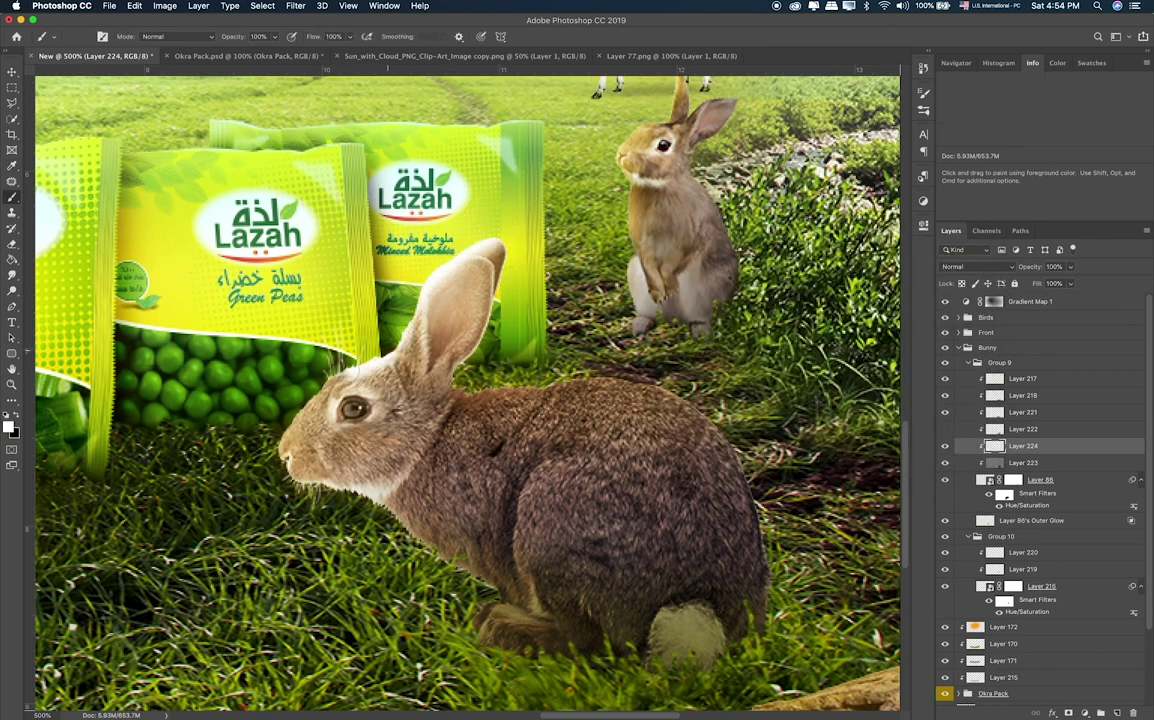
{"action": "left_click_drag", "start_coordinate": [440, 312], "coordinate": [418, 350]}
{"action": "left_click_drag", "start_coordinate": [432, 402], "coordinate": [645, 385]}
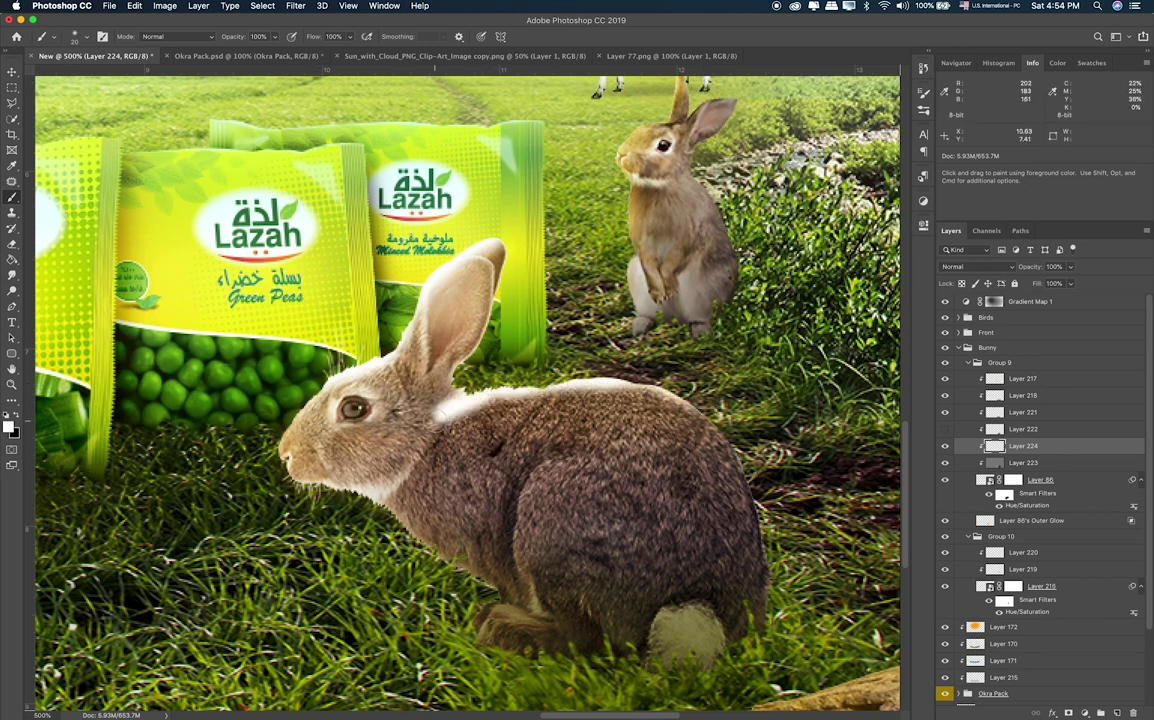
Soften the highlight layer with a Gaussian Blur and raise its opacity to 91%.
{"action": "left_click", "coordinate": [295, 6]}
{"action": "mouse_move", "coordinate": [301, 148]}
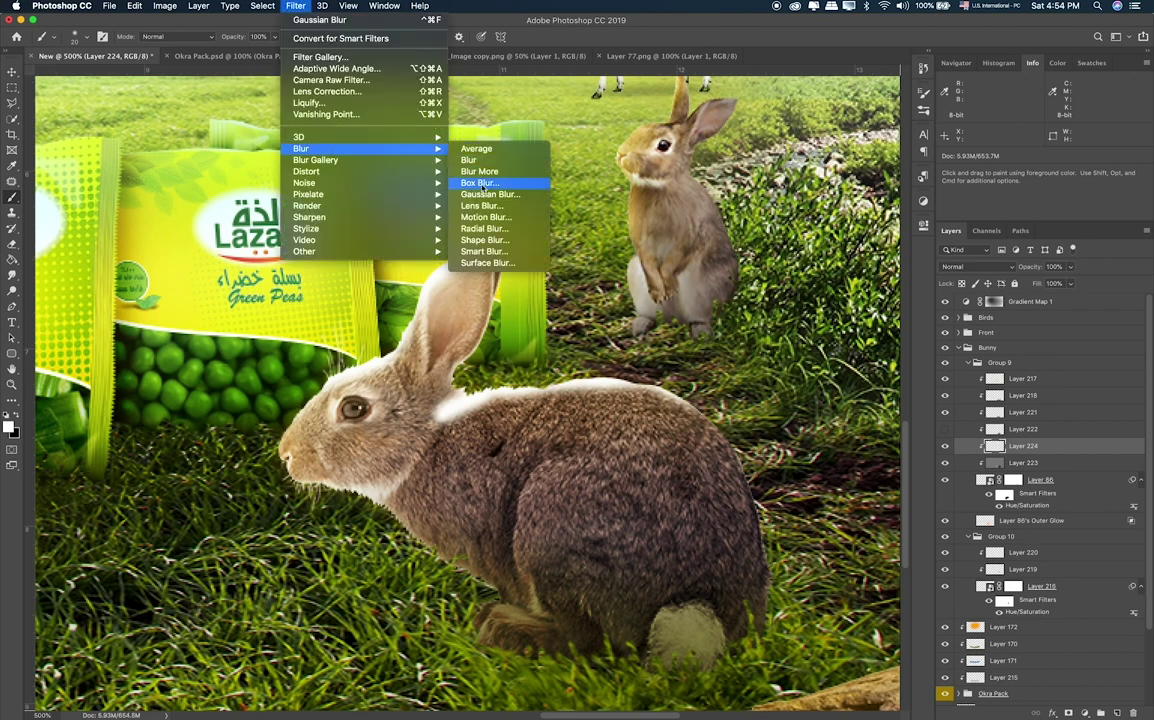
{"action": "left_click", "coordinate": [488, 195]}
{"action": "mouse_move", "coordinate": [584, 311]}
{"action": "left_mouse_down"}
{"action": "mouse_move", "coordinate": [610, 313]}
{"action": "mouse_move", "coordinate": [597, 313]}
{"action": "left_mouse_up"}
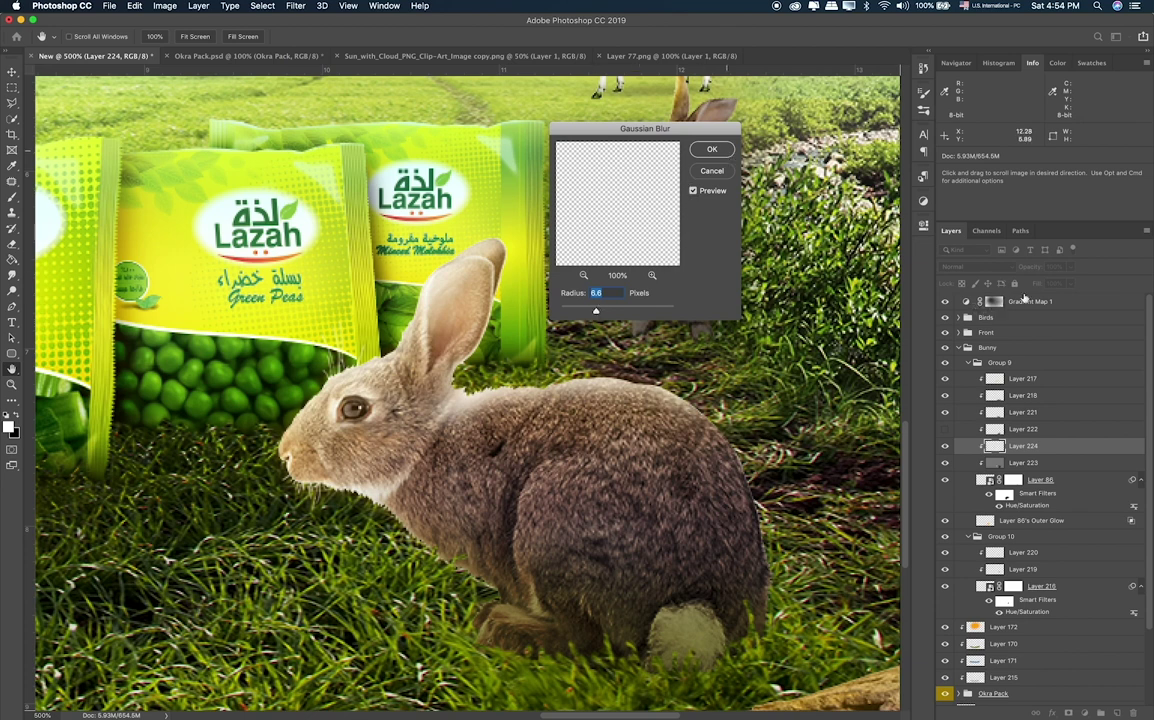
{"action": "key", "text": "Return"}
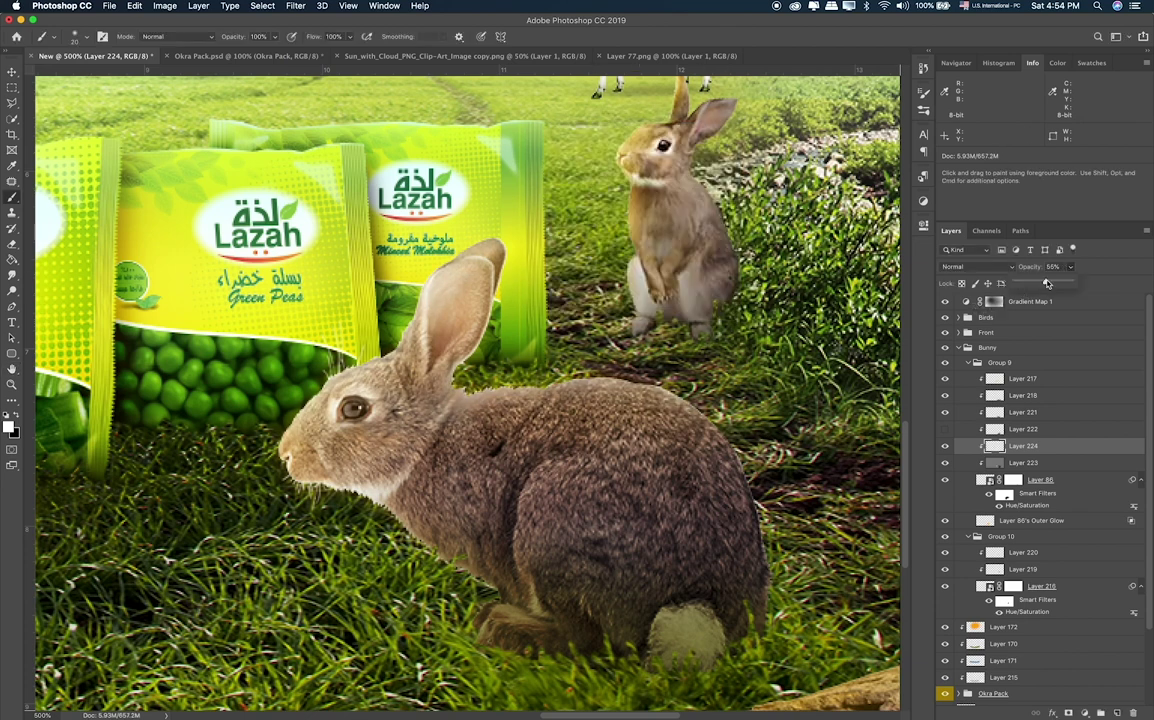
{"action": "left_click_drag", "start_coordinate": [1046, 284], "coordinate": [1068, 283]}
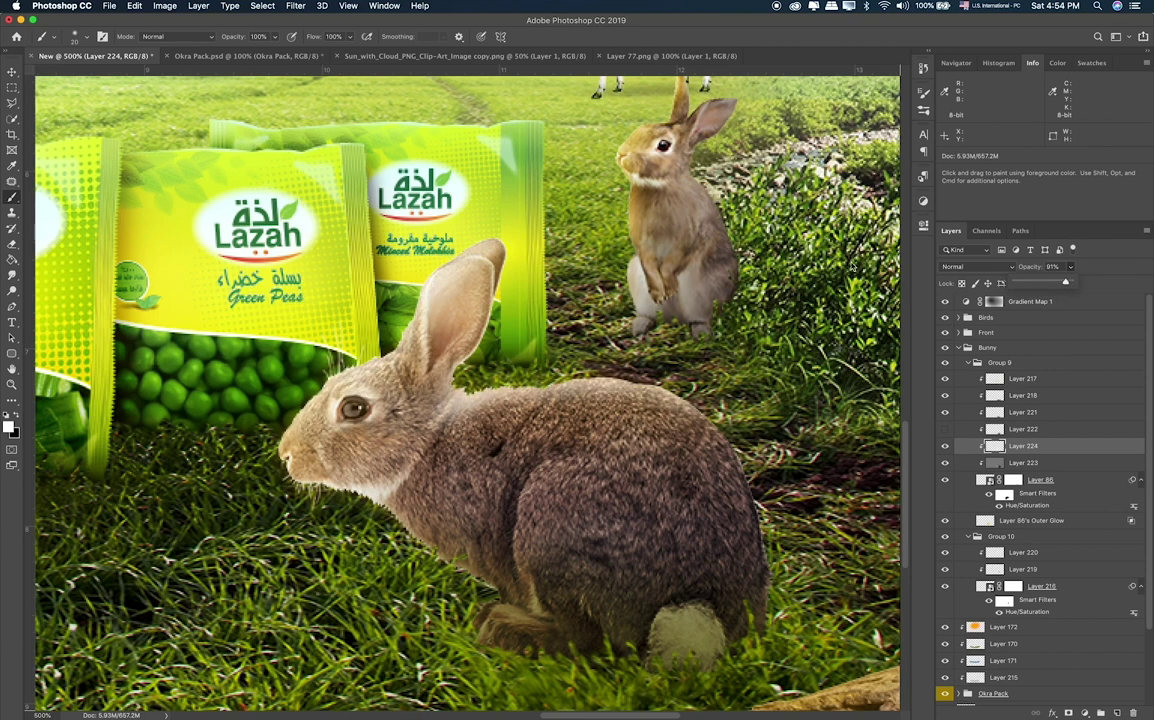
{"action": "key", "text": "m"}
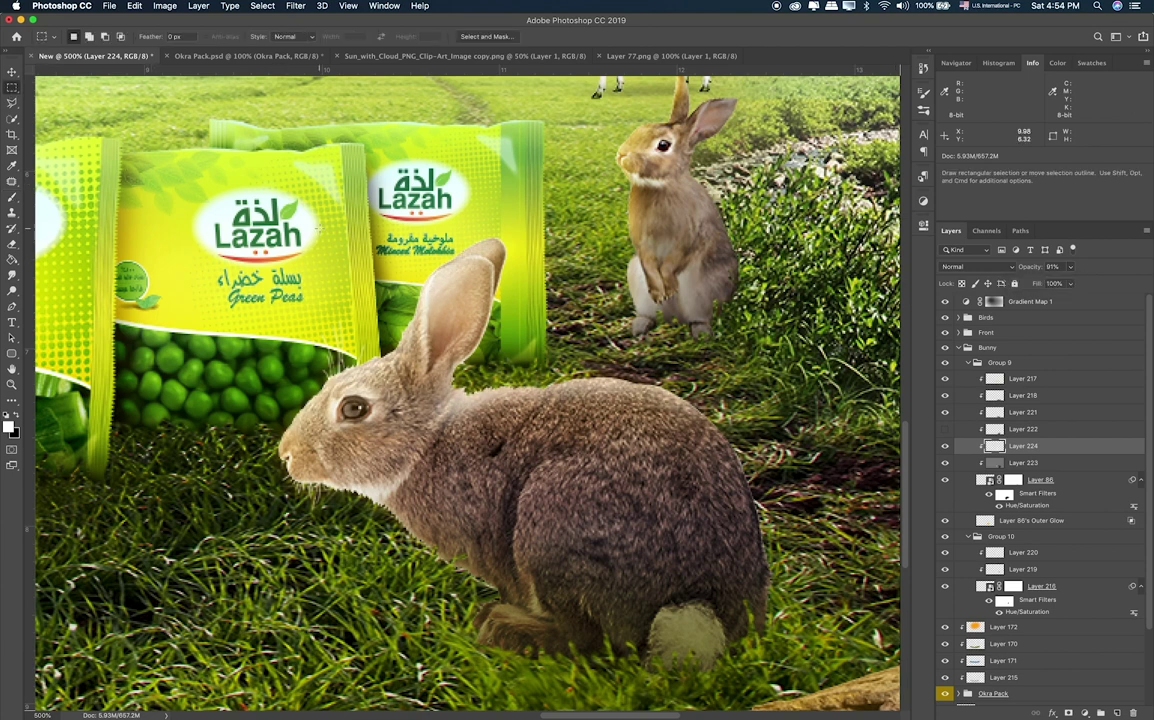
{"action": "key", "text": "super+0"}
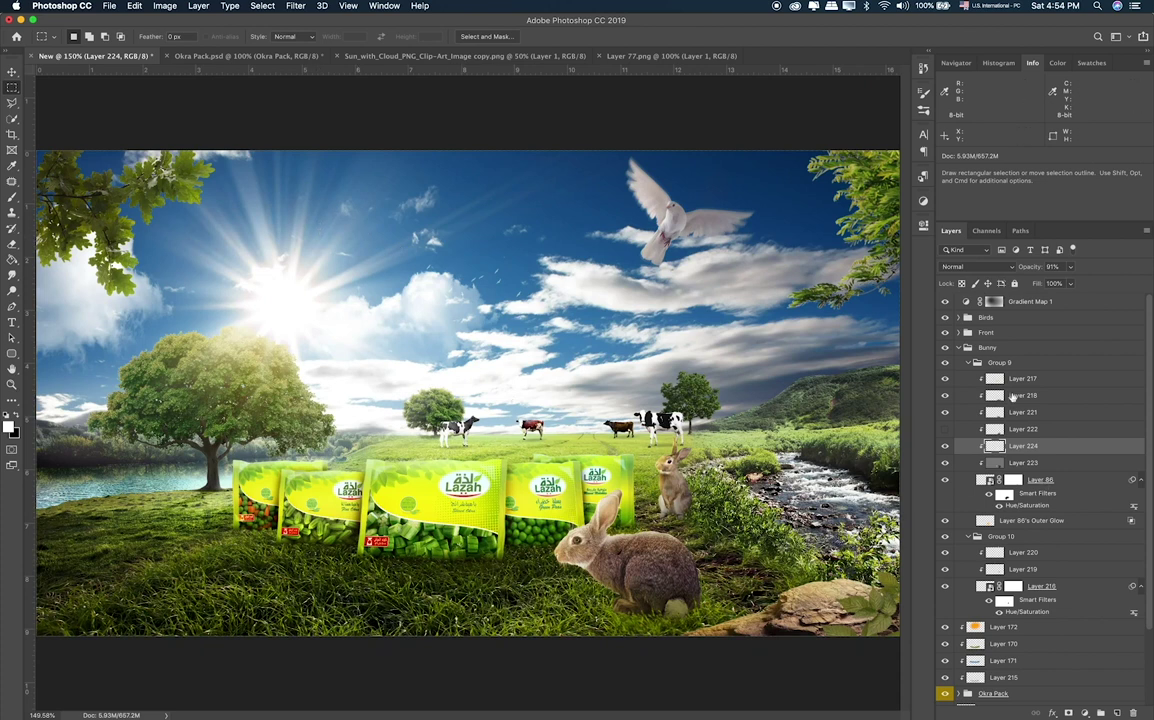
Scale the bunny Group 10 down slightly to 98%.
{"action": "left_click", "coordinate": [967, 364]}
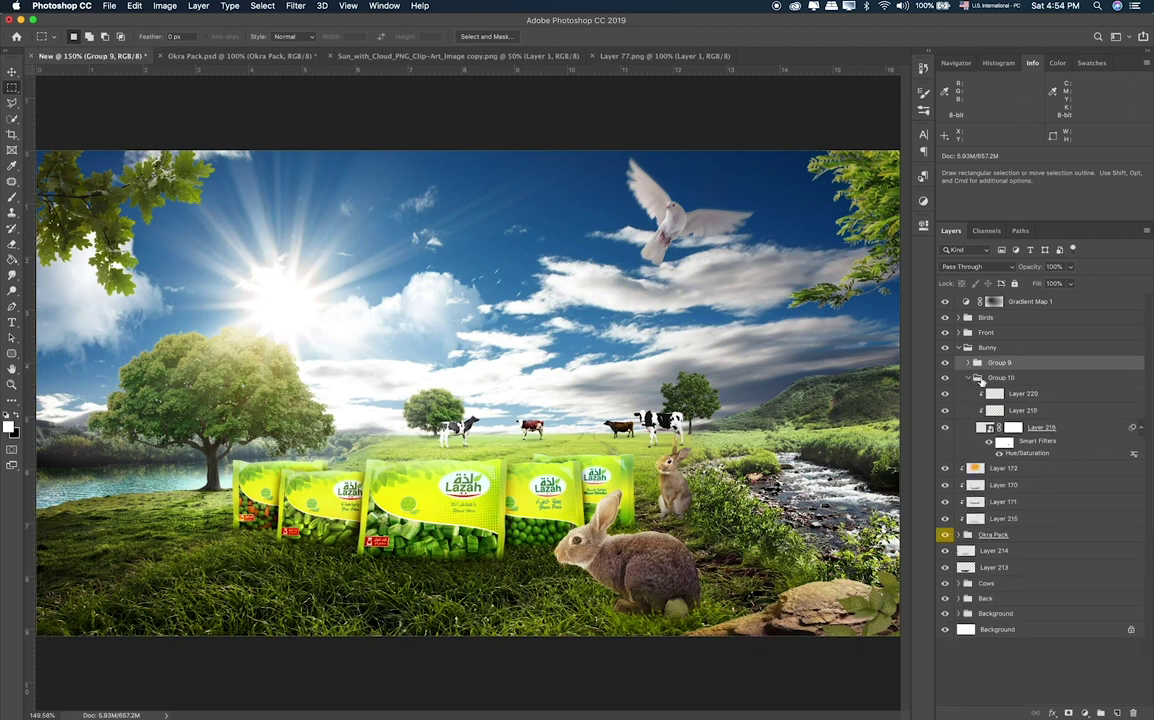
{"action": "left_click", "coordinate": [1022, 396]}
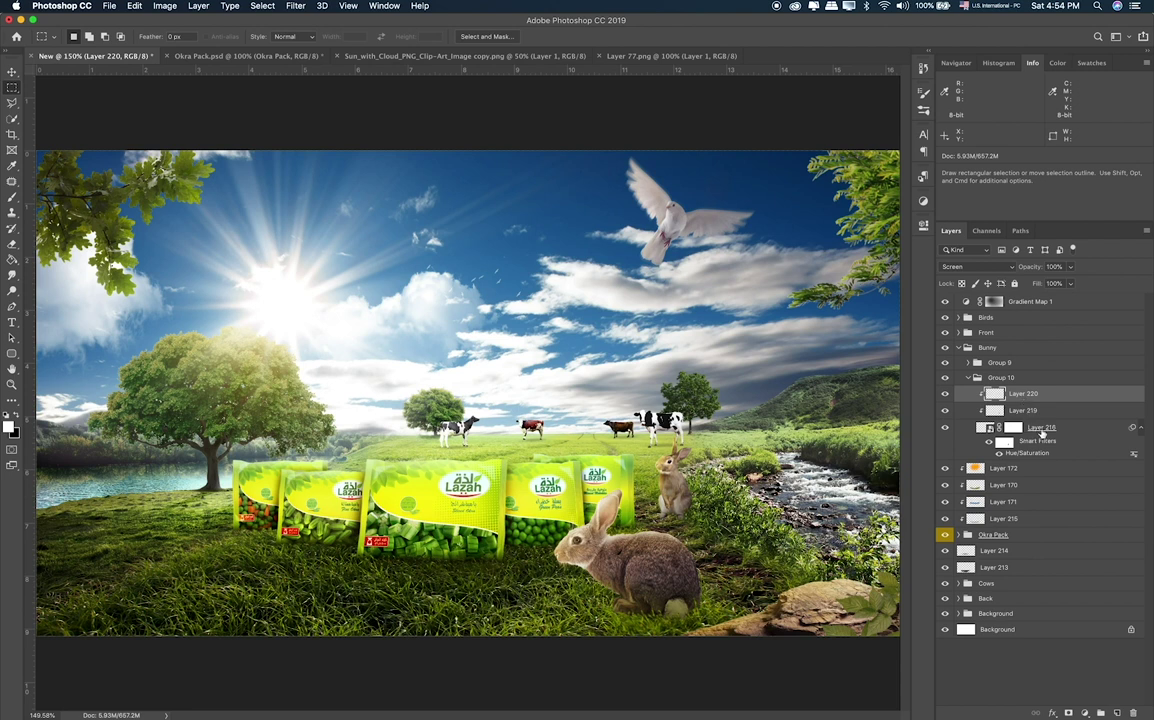
{"action": "left_click", "coordinate": [1042, 430]}
{"action": "left_click", "coordinate": [1034, 379]}
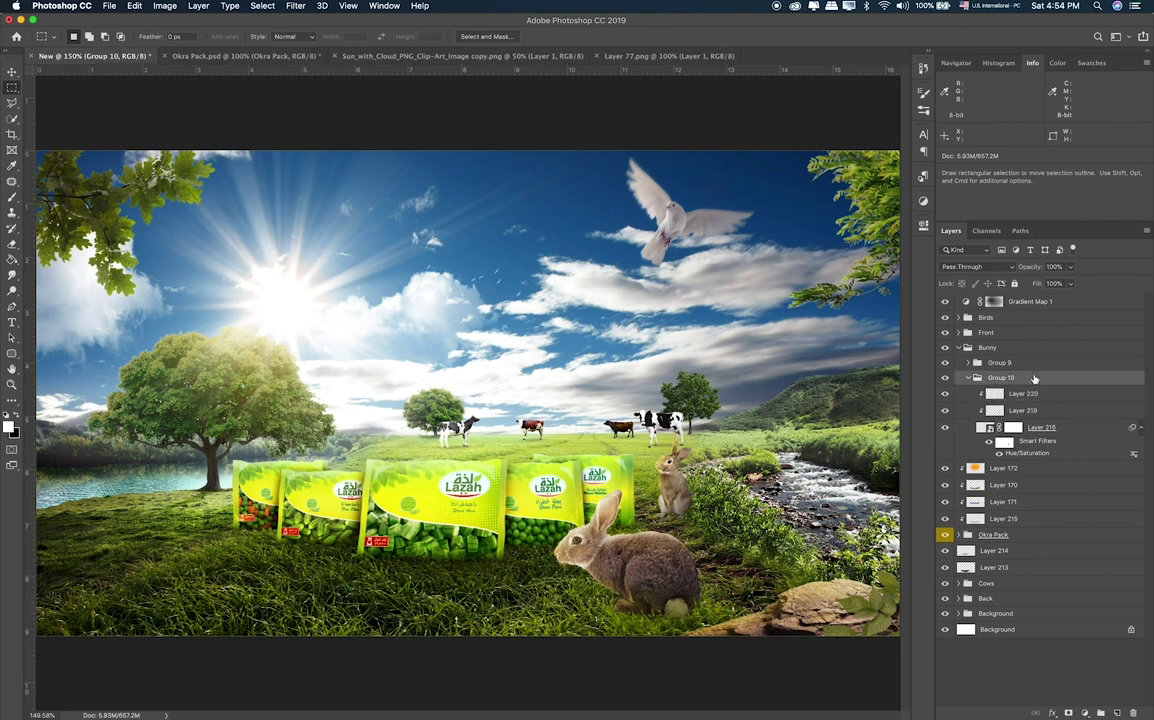
{"action": "key", "text": "super+t"}
{"action": "left_click_drag", "start_coordinate": [707, 437], "coordinate": [704, 434]}
{"action": "key", "text": "Return"}
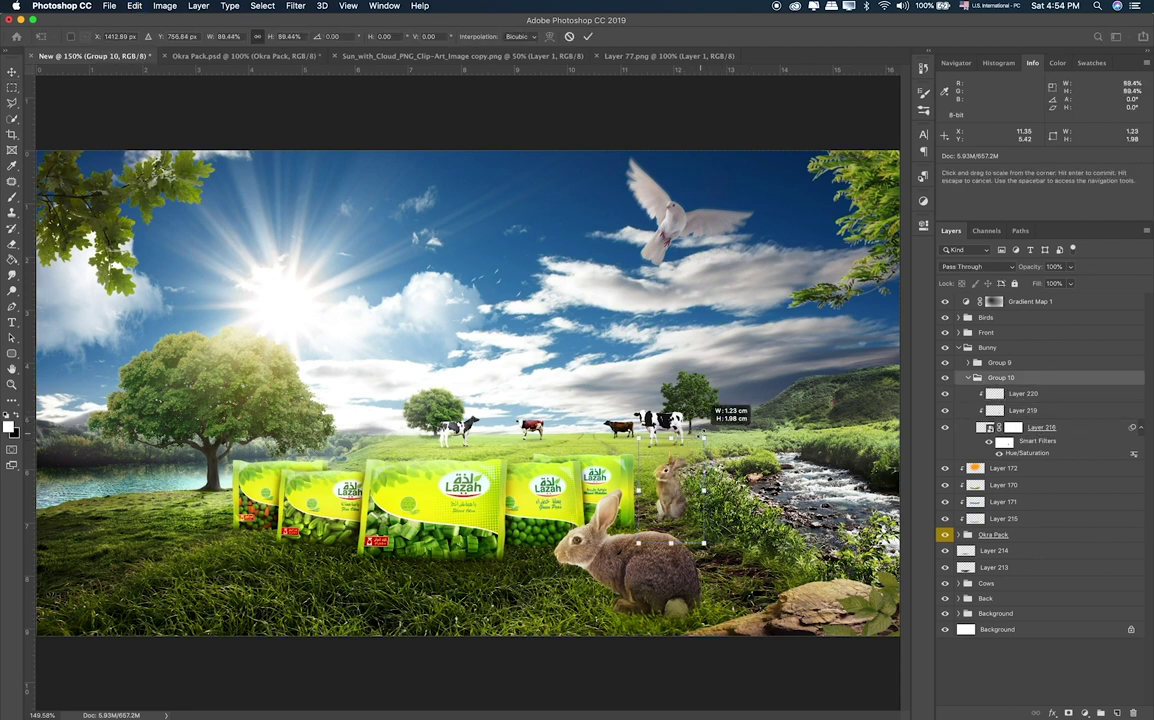
{"action": "key", "text": "m"}
{"action": "key", "text": "v"}
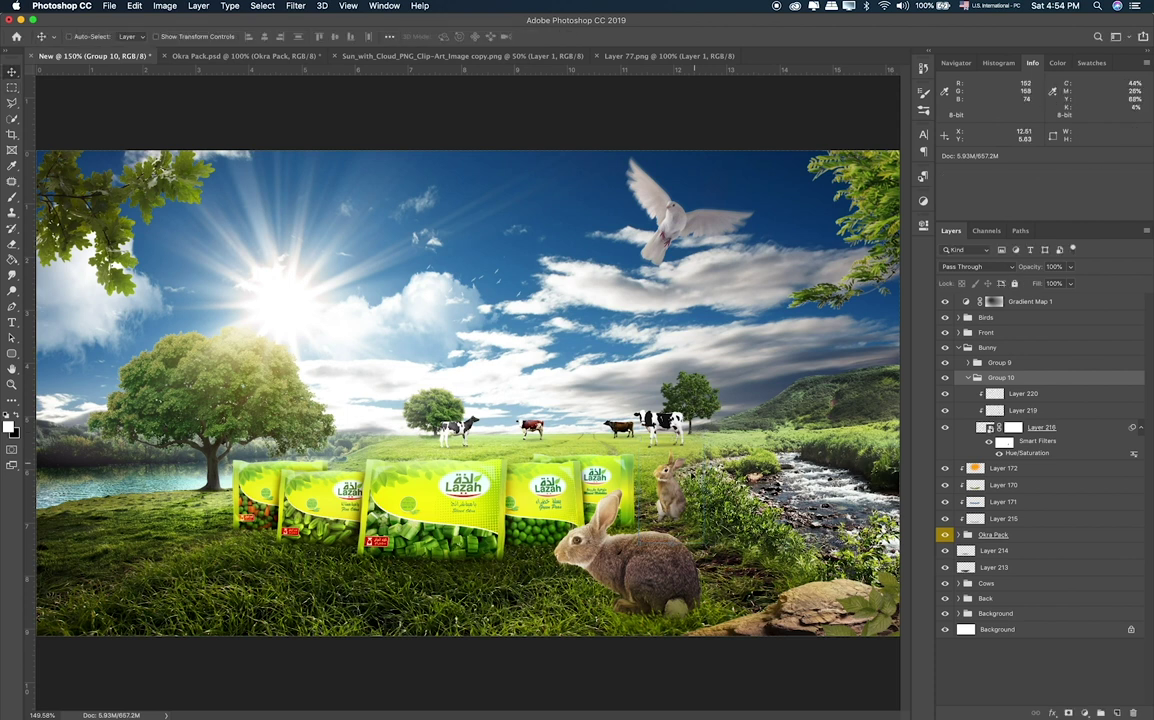
Add Layer 225 in the Bunny group and dab a 300 px black shadow below the okra pack.
{"action": "key", "text": "super+alt+a"}
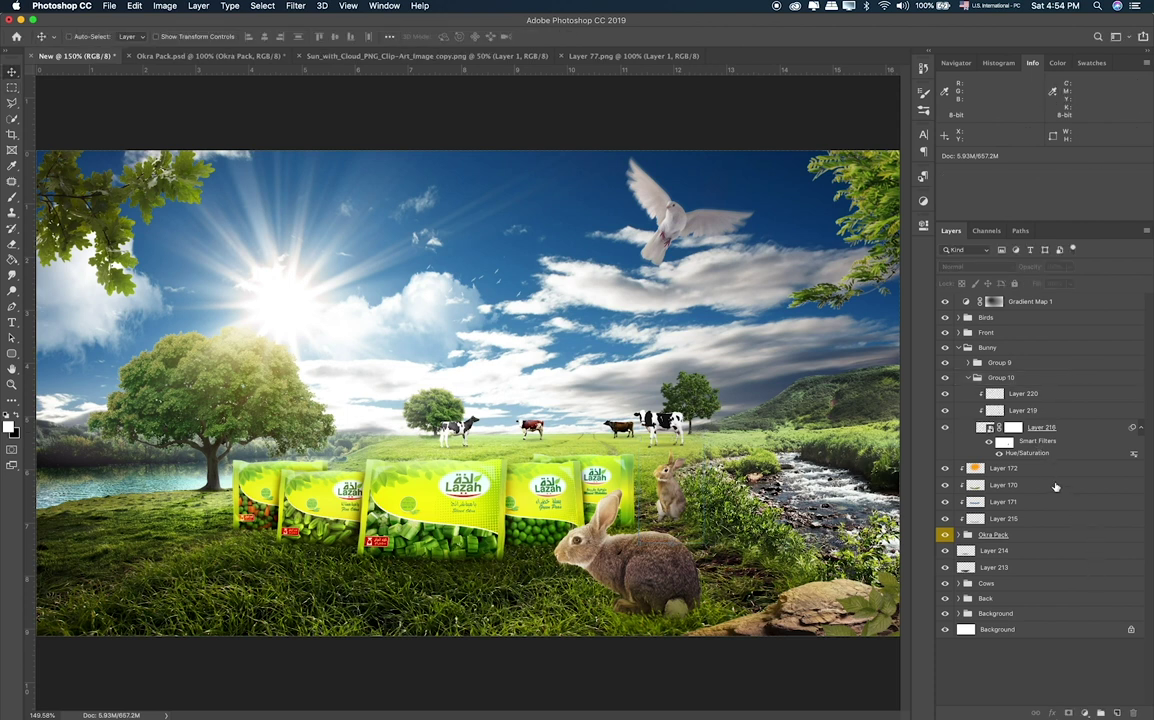
{"action": "left_click", "coordinate": [1050, 468]}
{"action": "left_click", "coordinate": [1118, 712]}
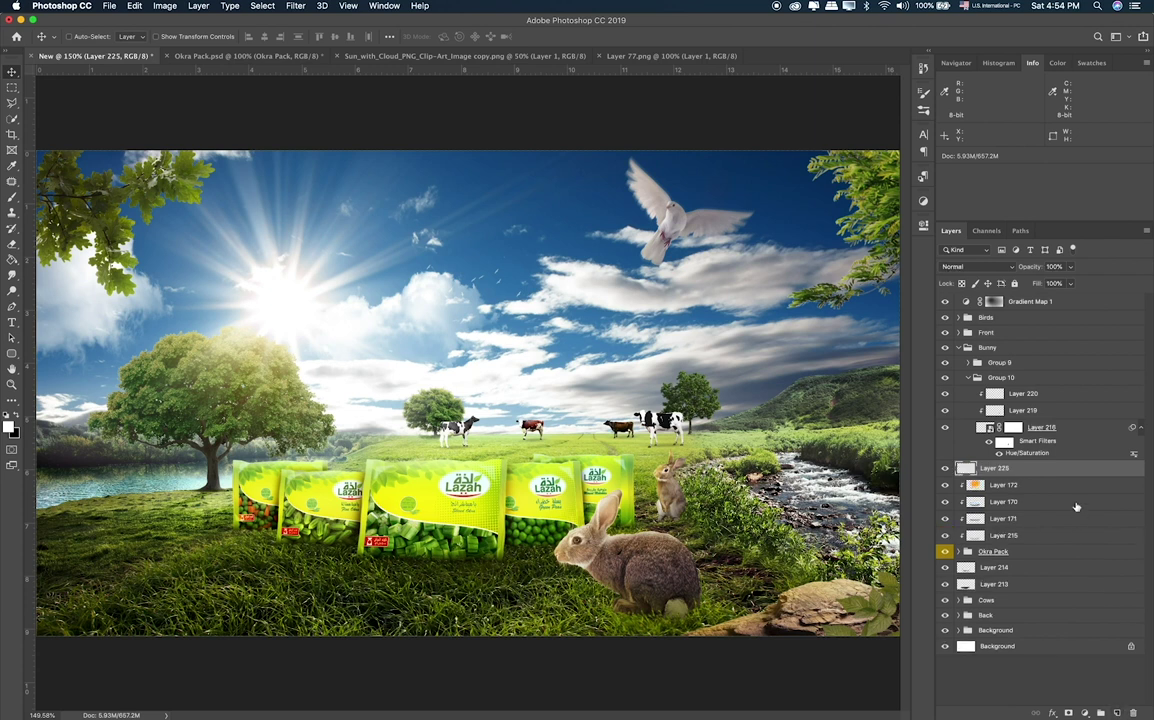
{"action": "left_click_drag", "start_coordinate": [1040, 474], "coordinate": [1040, 461]}
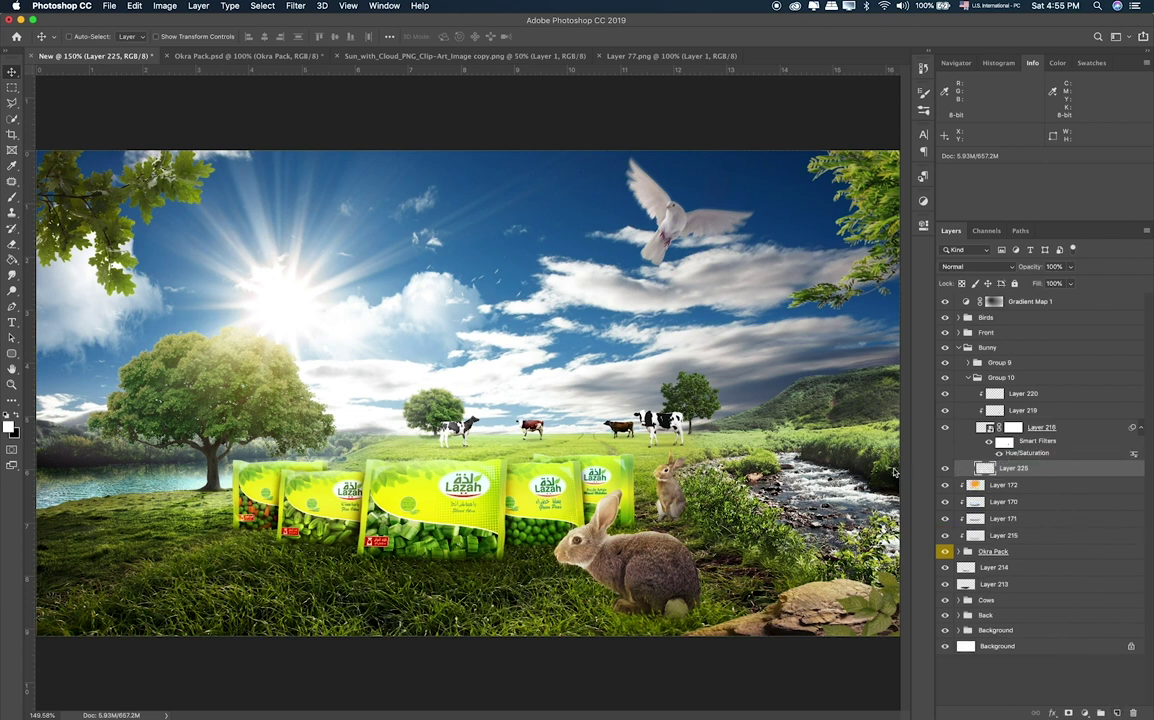
{"action": "key", "text": "b"}
{"action": "key", "text": "x"}
{"action": "key", "text": "bracketright"}
{"action": "key", "text": "bracketright"}
{"action": "key", "text": "bracketright"}
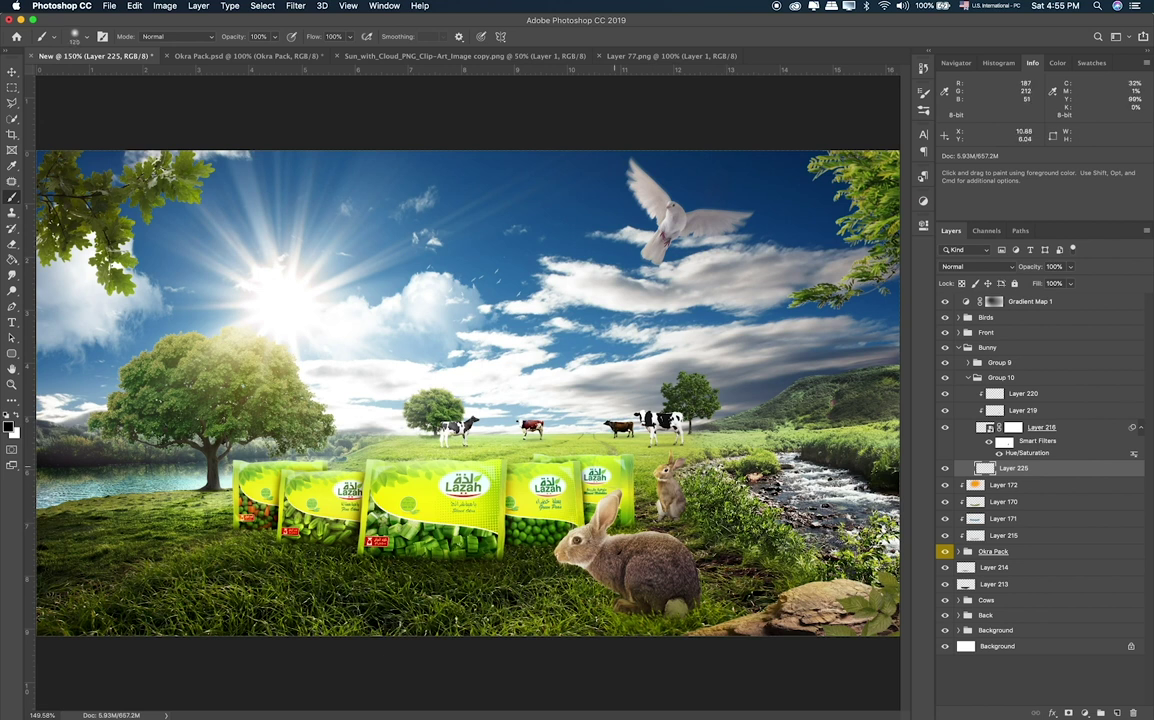
{"action": "left_click", "coordinate": [467, 558]}
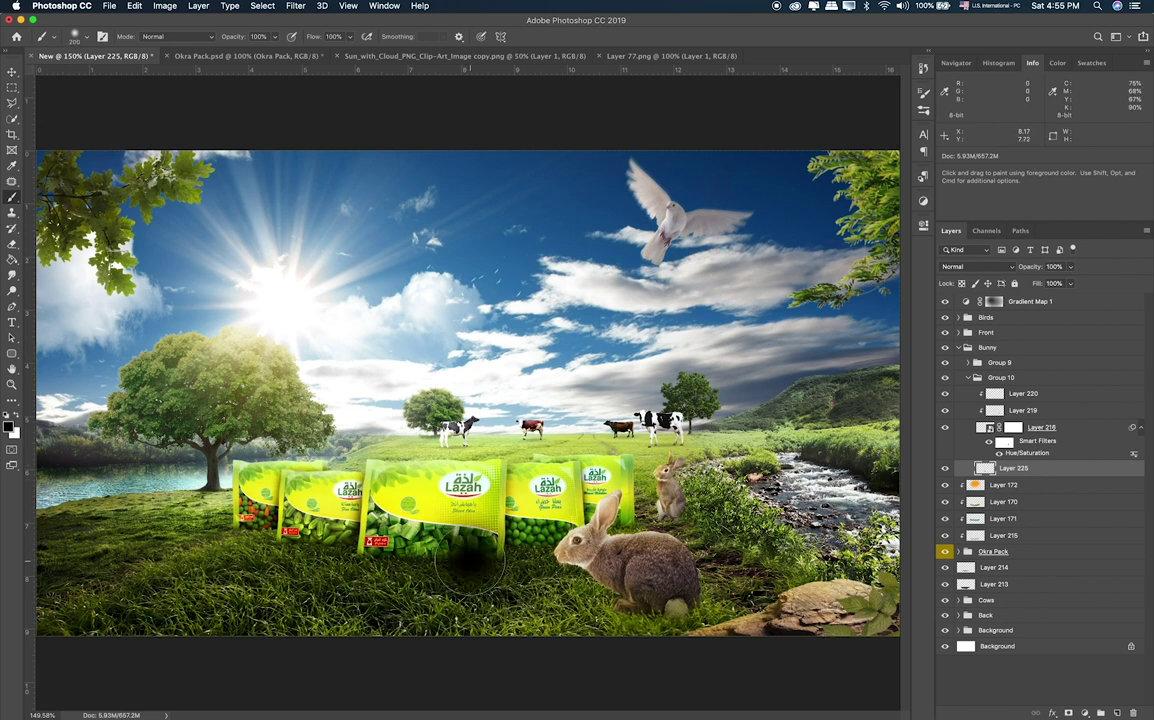
Flatten the shadow to about 35% height, move it into the grass, and blend Soft Light at 68%.
{"action": "key", "text": "ctrl+t"}
{"action": "left_click_drag", "start_coordinate": [464, 490], "coordinate": [463, 582]}
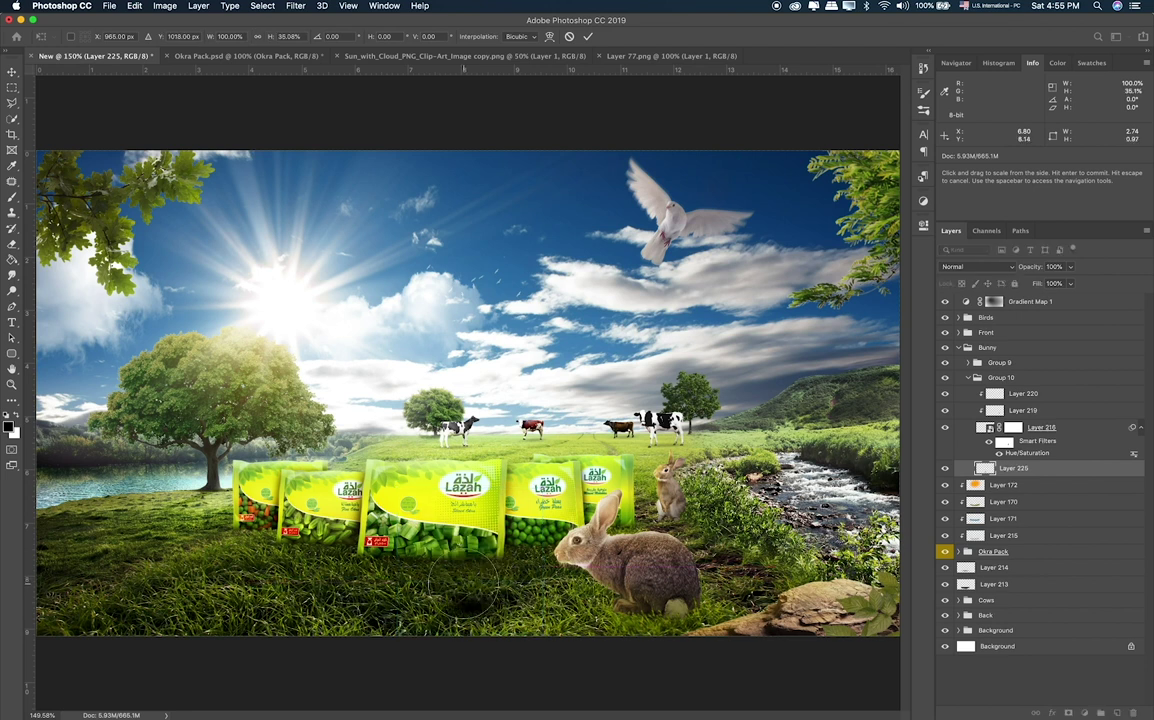
{"action": "key", "text": "Return"}
{"action": "mouse_move", "coordinate": [517, 576]}
{"action": "left_mouse_down"}
{"action": "mouse_move", "coordinate": [672, 508]}
{"action": "mouse_move", "coordinate": [692, 523]}
{"action": "left_mouse_up"}
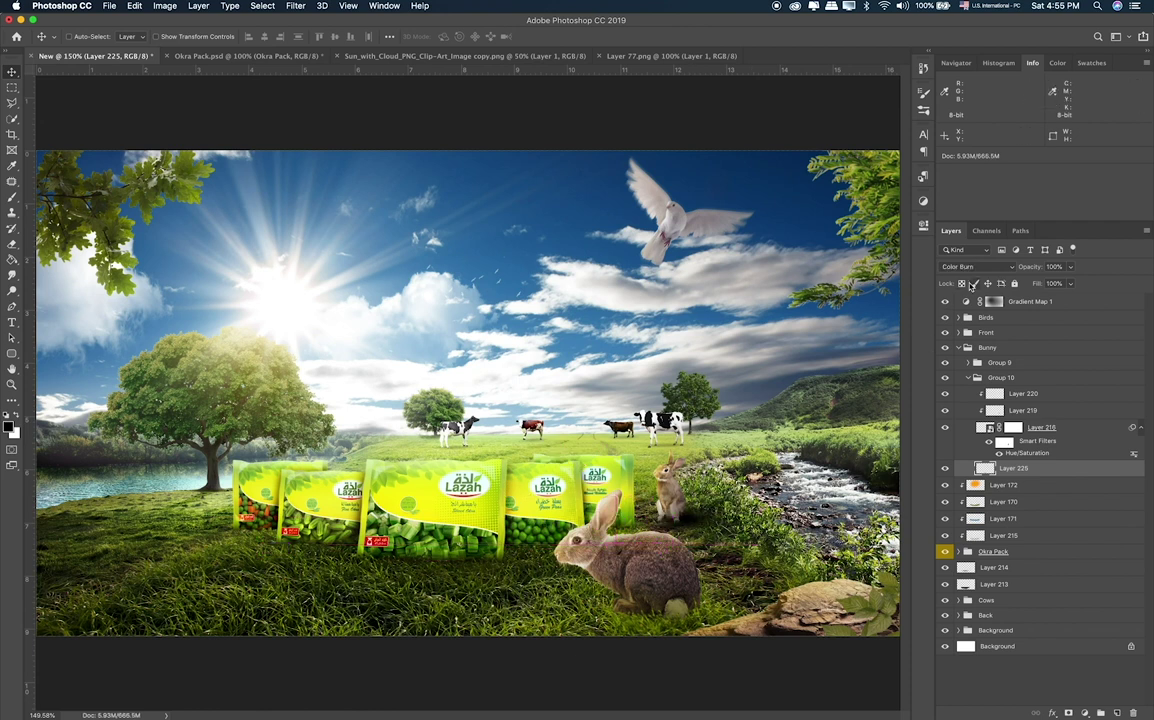
{"action": "key", "text": "shift+plus"}
{"action": "key", "text": "shift+plus"}
{"action": "key", "text": "shift+plus"}
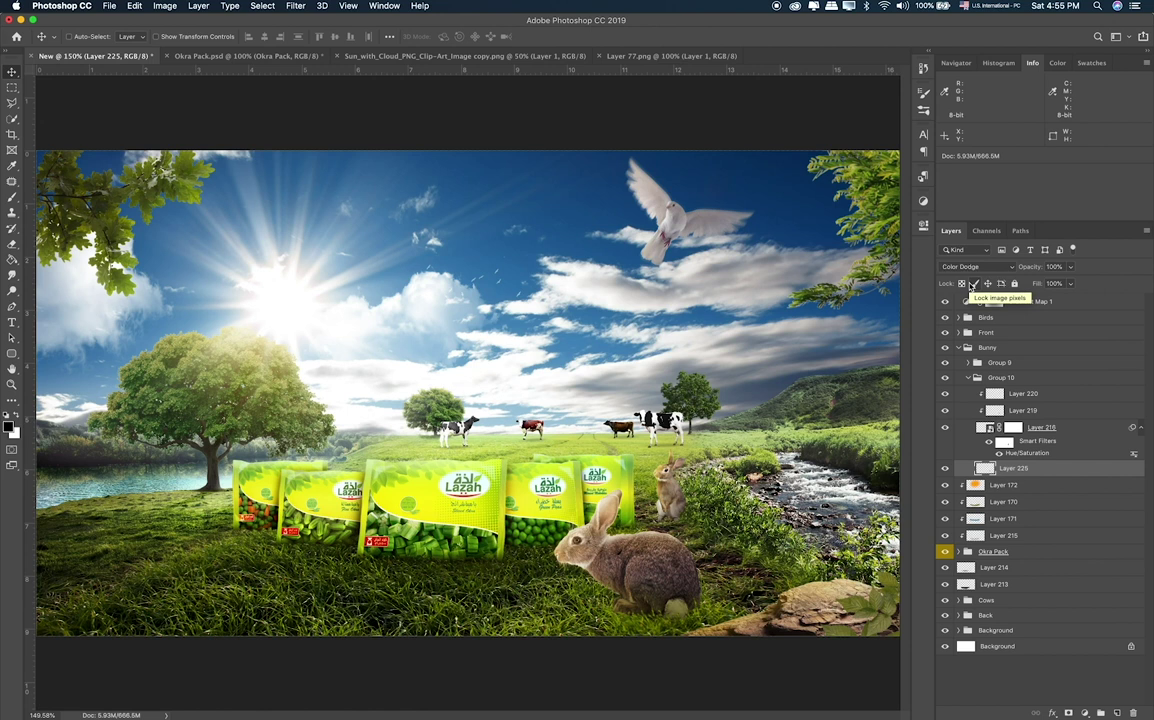
{"action": "key", "text": "shift+plus"}
{"action": "key", "text": "shift+plus"}
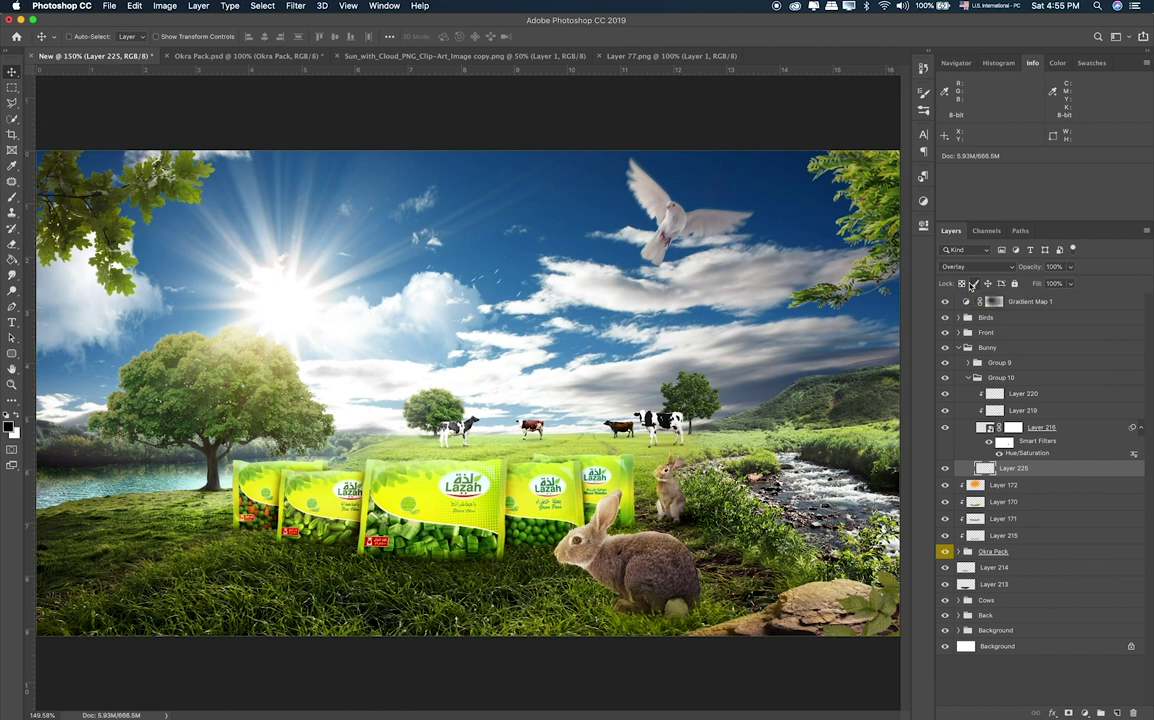
{"action": "key", "text": "shift+plus"}
{"action": "left_click", "coordinate": [1071, 267]}
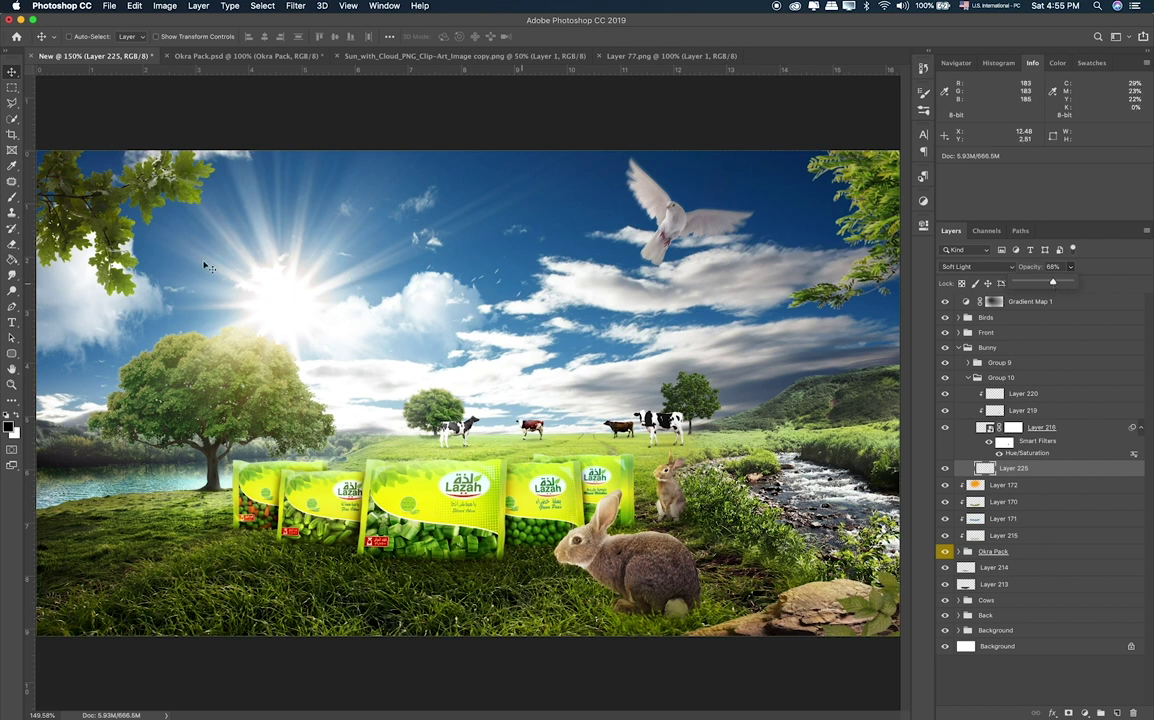
{"action": "left_click", "coordinate": [12, 90]}
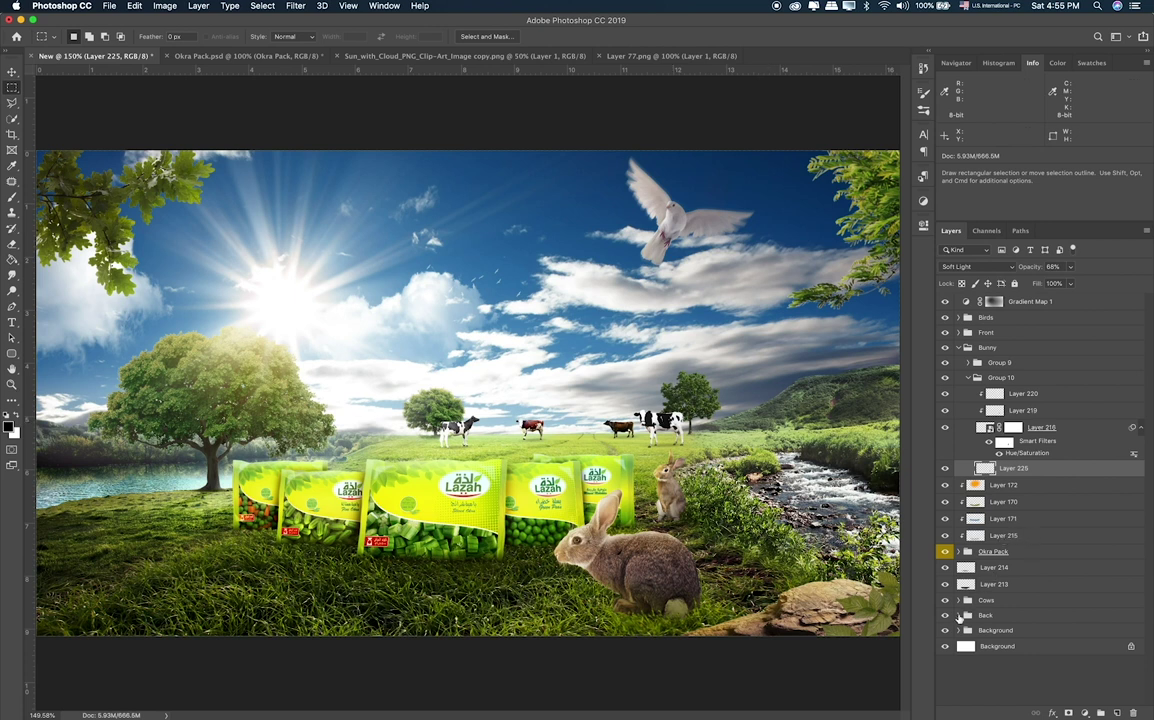
Paint a soft white haze band across the horizon on a new layer above the Cows group.
{"action": "left_click", "coordinate": [1000, 600]}
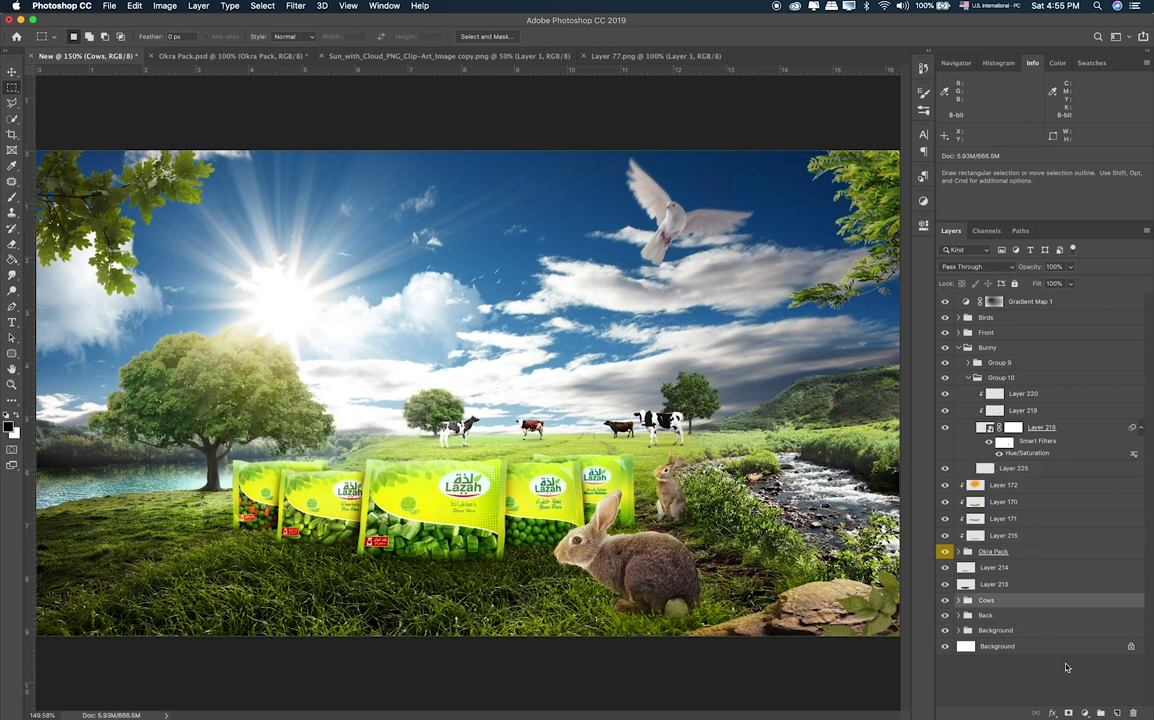
{"action": "left_click", "coordinate": [1117, 713]}
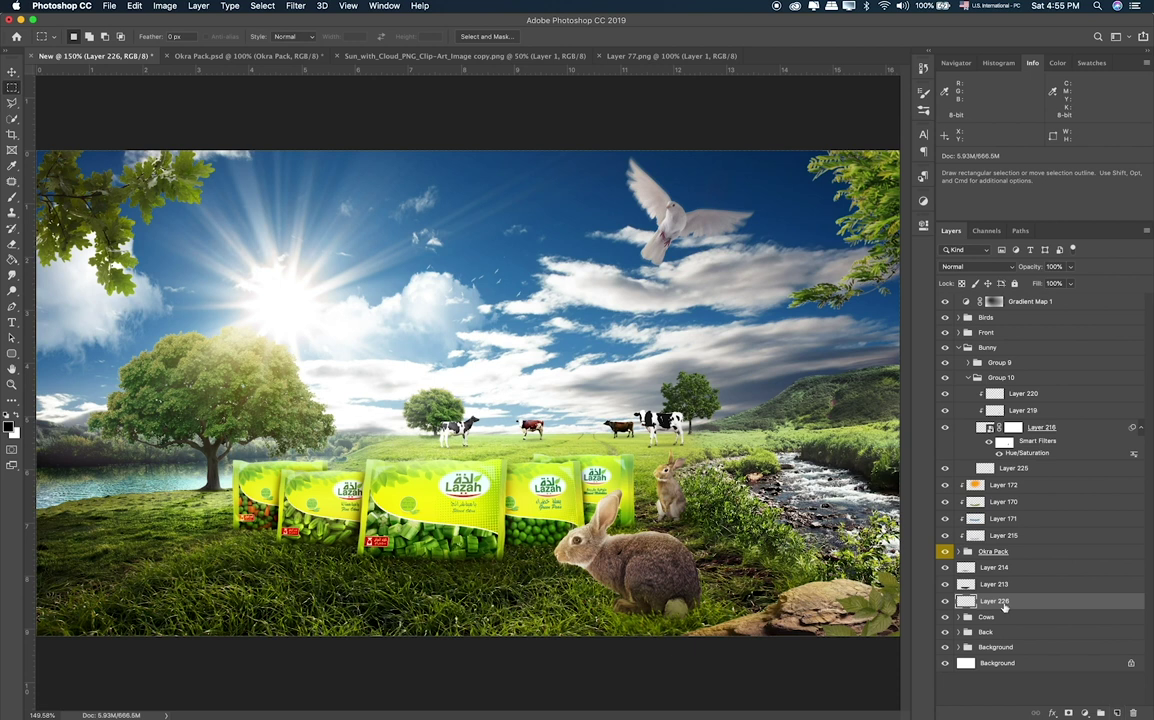
{"action": "key", "text": "b"}
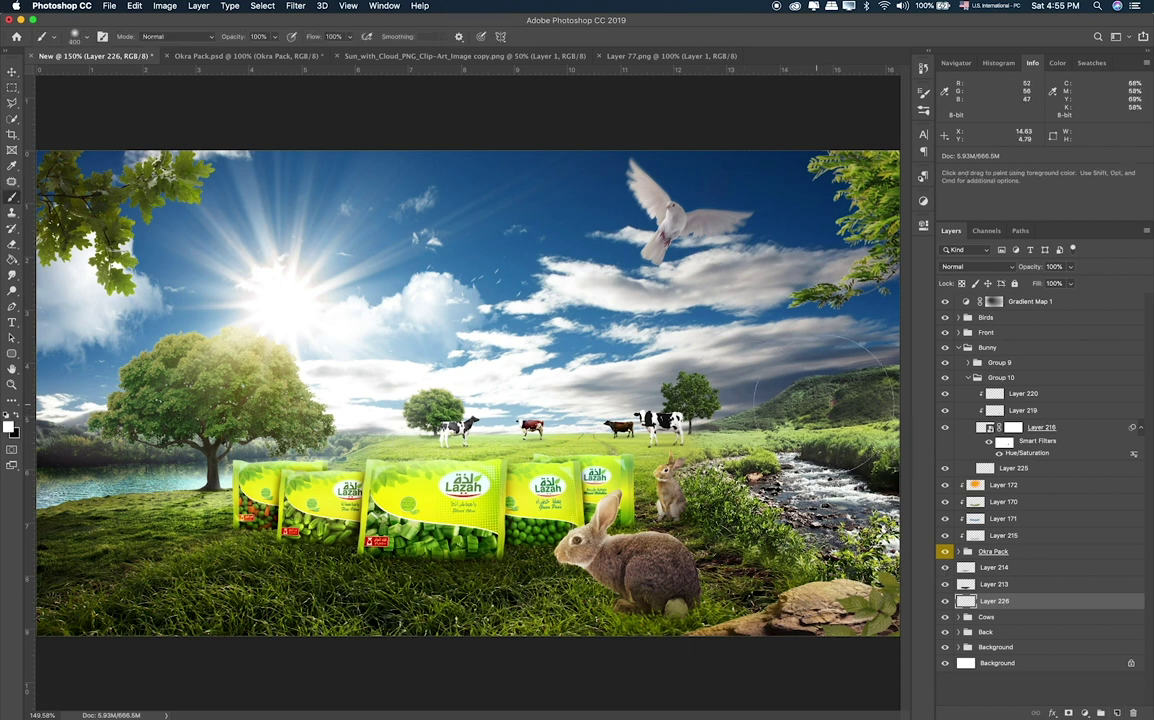
{"action": "left_click", "coordinate": [745, 370]}
{"action": "left_click", "coordinate": [345, 370], "text": "shift"}
{"action": "left_click_drag", "start_coordinate": [10, 406], "coordinate": [865, 398]}
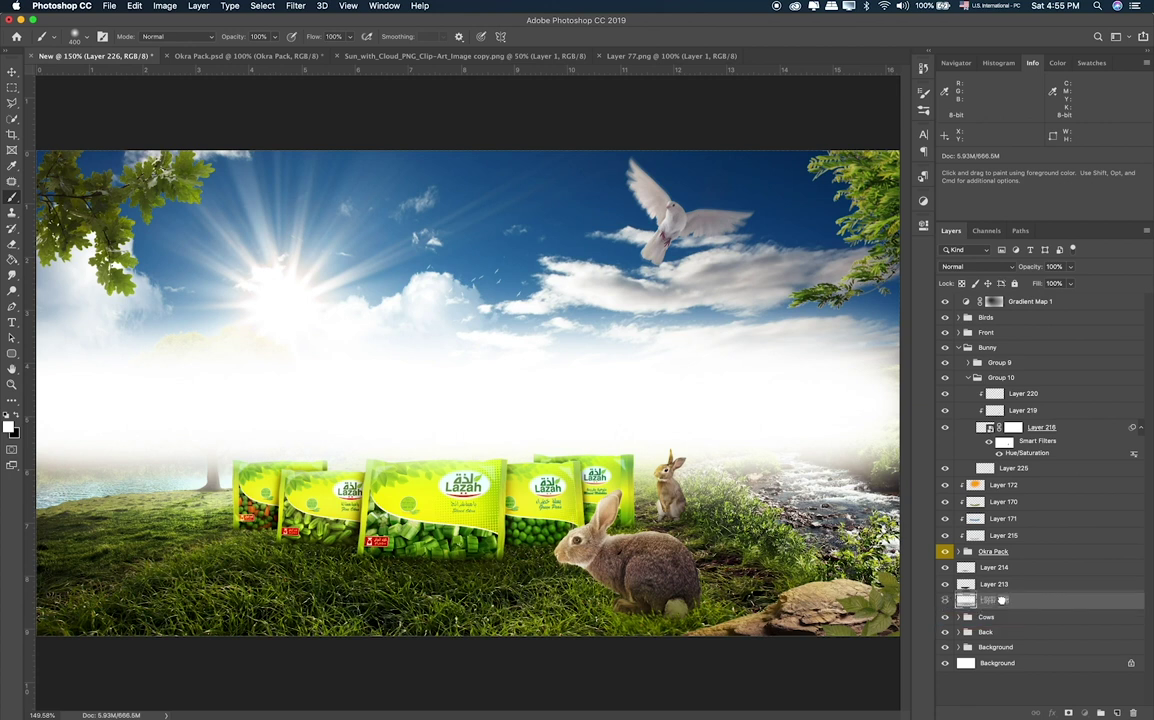
Keep the haze layer in Normal mode at 15% opacity and erase parts with a 500 px eraser.
{"action": "key", "text": "v"}
{"action": "key", "text": "shift+plus"}
{"action": "key", "text": "shift+plus"}
{"action": "key", "text": "shift+plus"}
{"action": "key", "text": "shift+plus"}
{"action": "key", "text": "shift+plus"}
{"action": "key", "text": "shift+plus"}
{"action": "key", "text": "shift+plus"}
{"action": "key", "text": "shift+plus"}
{"action": "key", "text": "shift+plus"}
{"action": "key", "text": "shift+plus"}
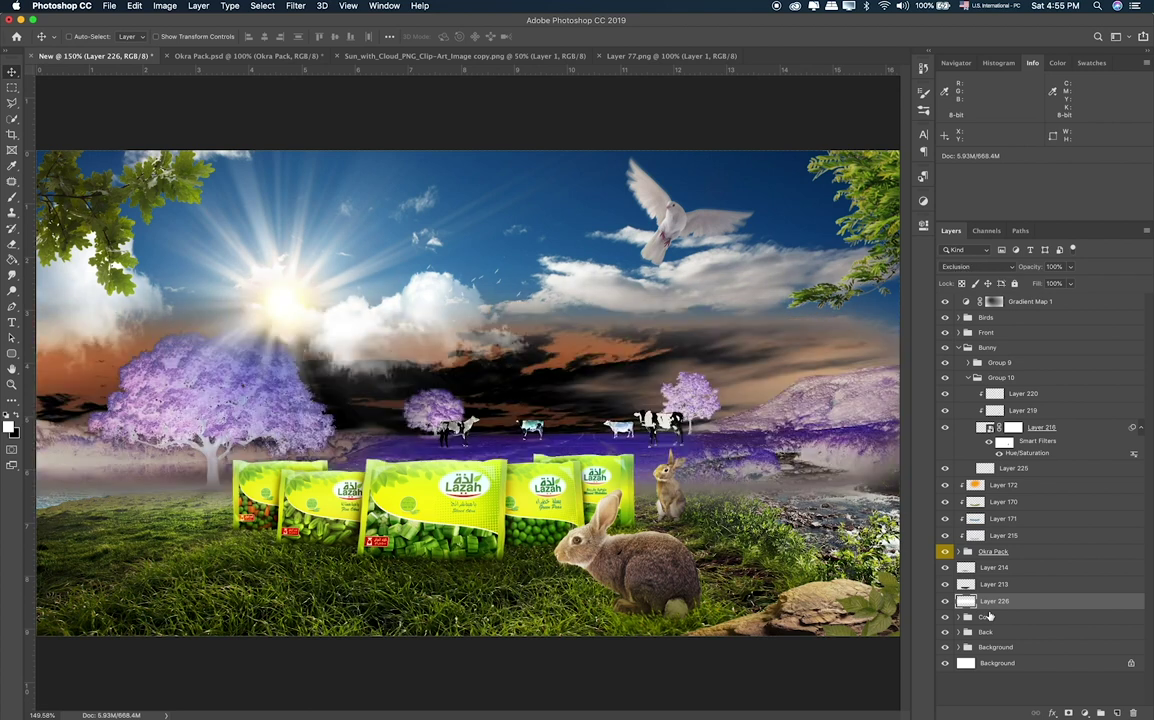
{"action": "key", "text": "shift+plus"}
{"action": "key", "text": "shift+plus"}
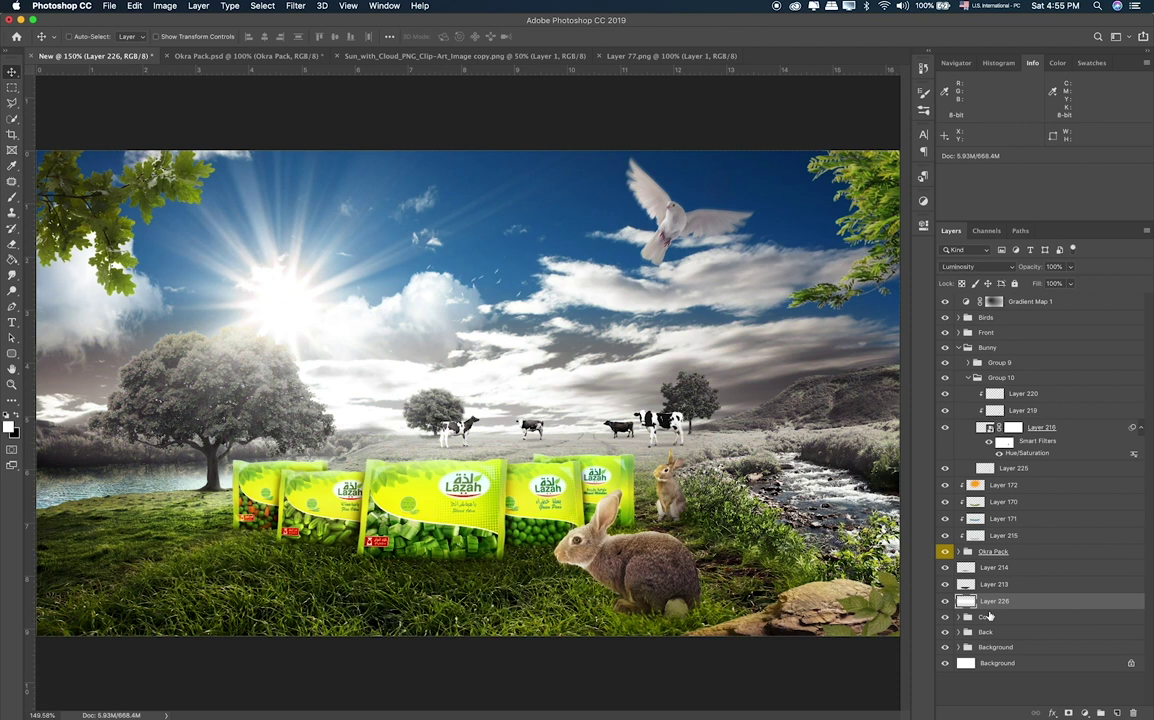
{"action": "key", "text": "shift+plus"}
{"action": "left_click", "coordinate": [975, 266]}
{"action": "left_click", "coordinate": [962, 225]}
{"action": "left_click", "coordinate": [1066, 283]}
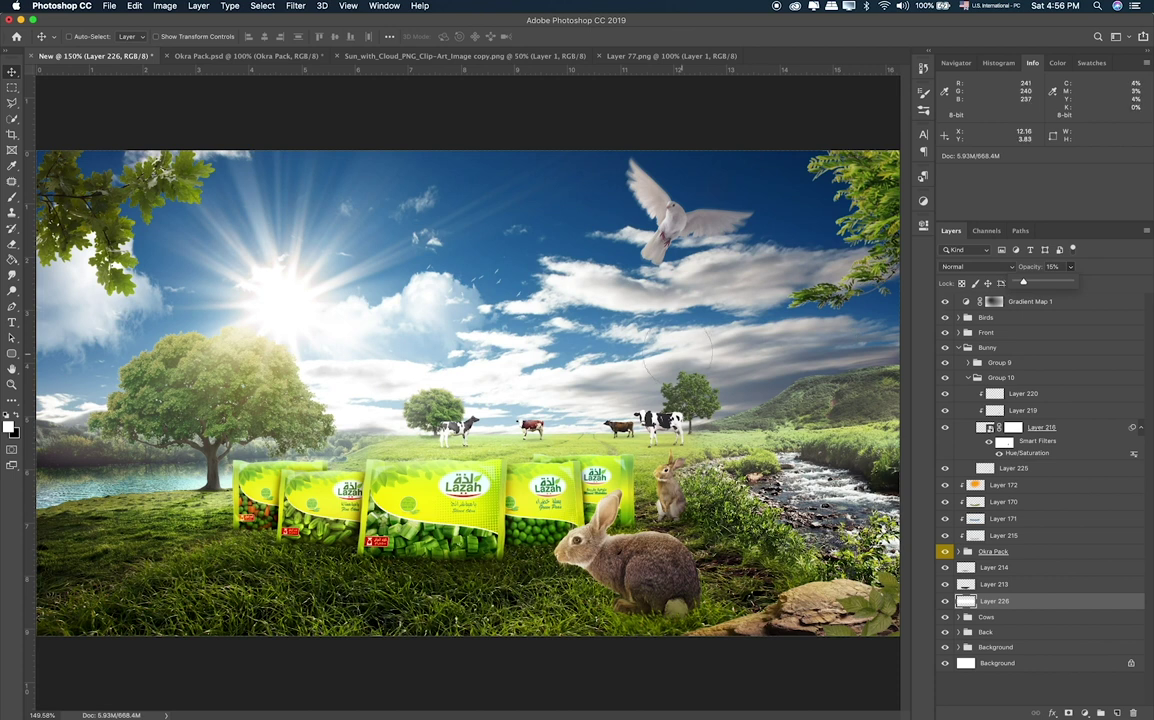
{"action": "key", "text": "e"}
{"action": "key", "text": "bracketright"}
{"action": "key", "text": "bracketright"}
{"action": "key", "text": "bracketright"}
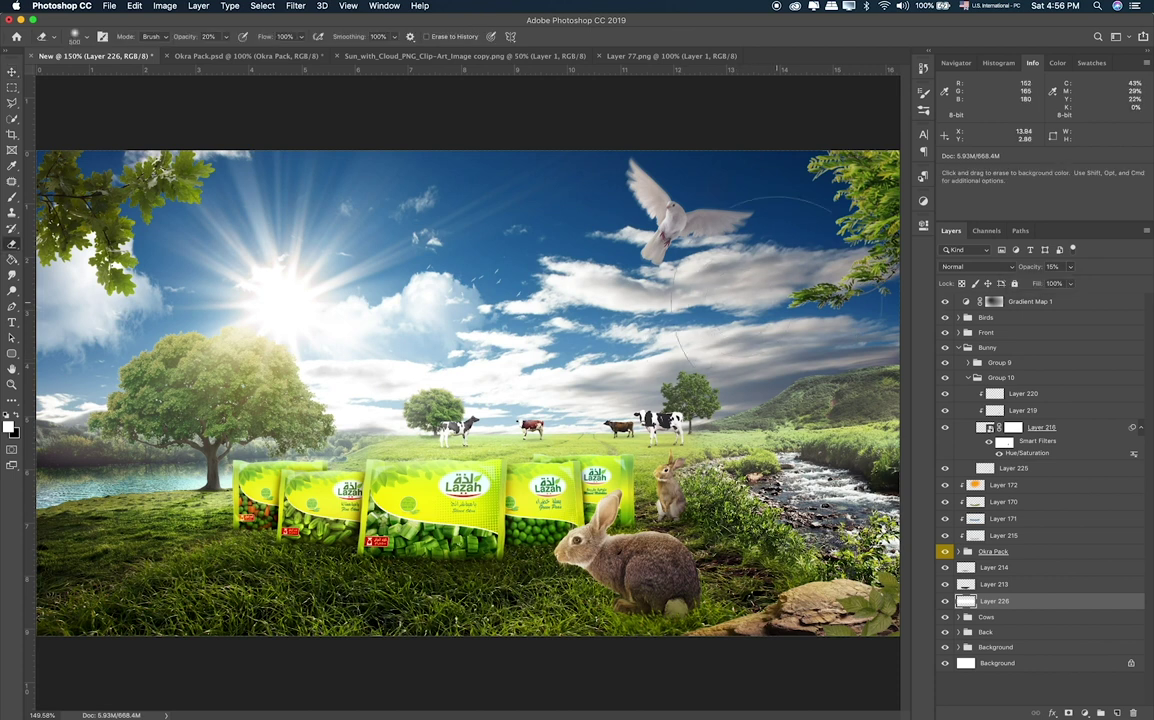
{"action": "key", "text": "0"}
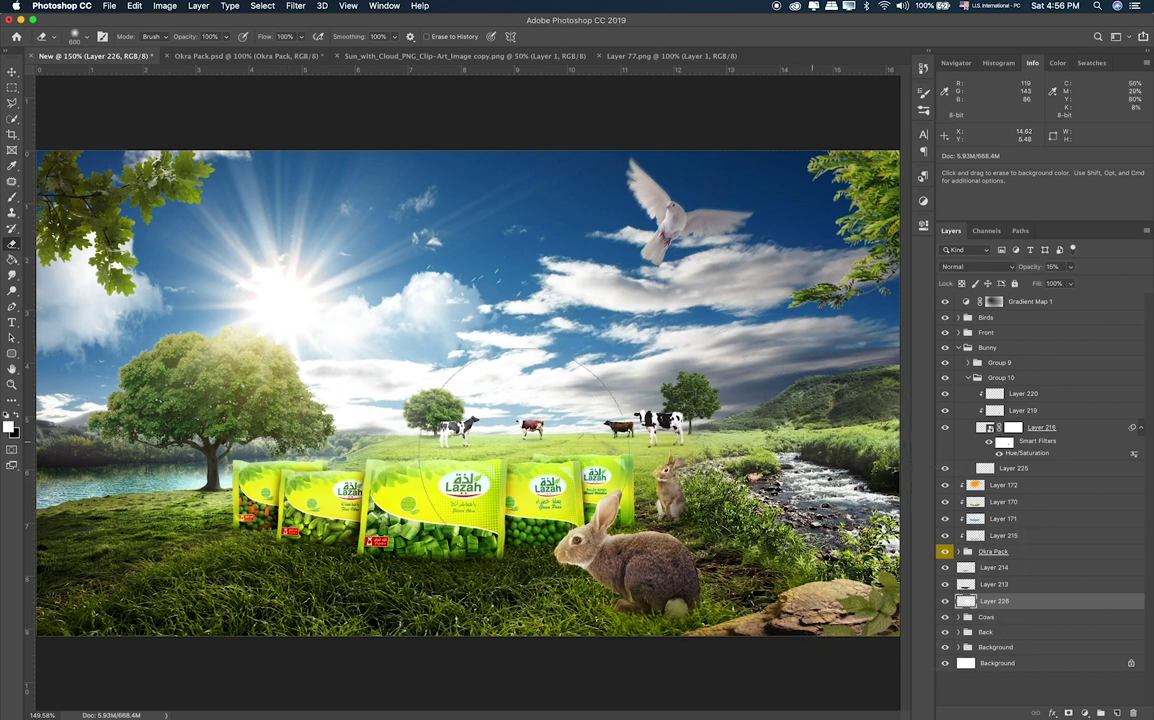
{"action": "left_click", "coordinate": [12, 87]}
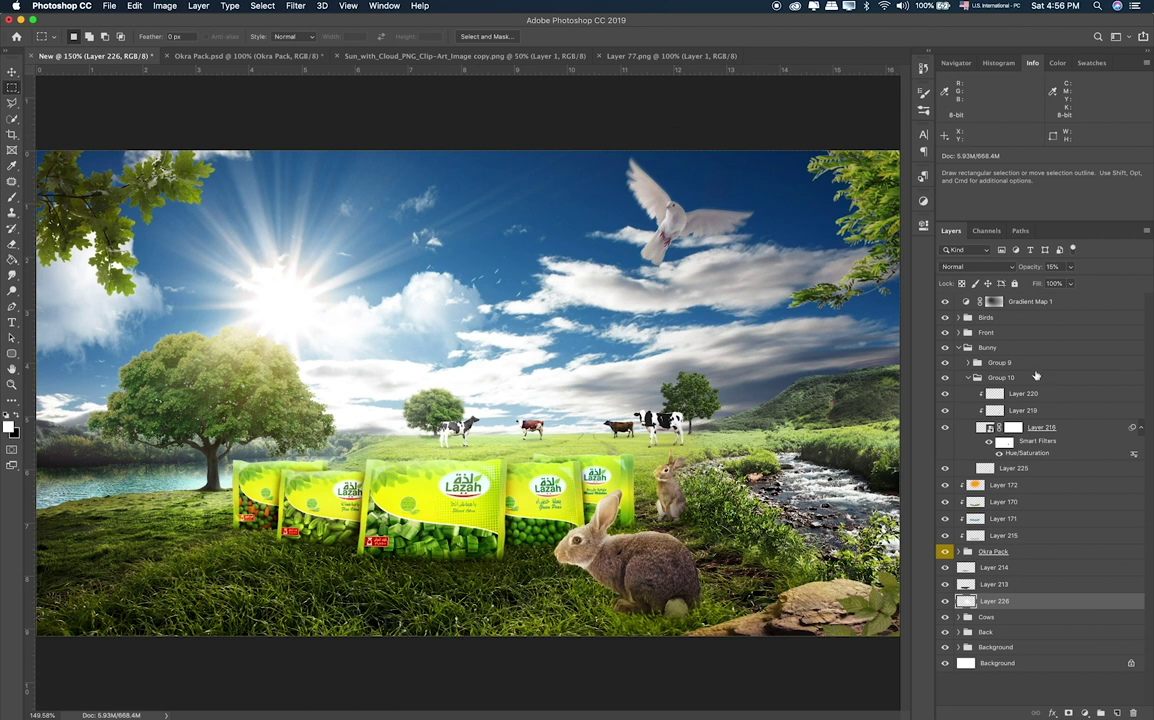
Collapse the Bunny group, select Layer 172, and pick Layer 62.png from the Items folder.
{"action": "left_click", "coordinate": [958, 347]}
{"action": "left_click", "coordinate": [1000, 348]}
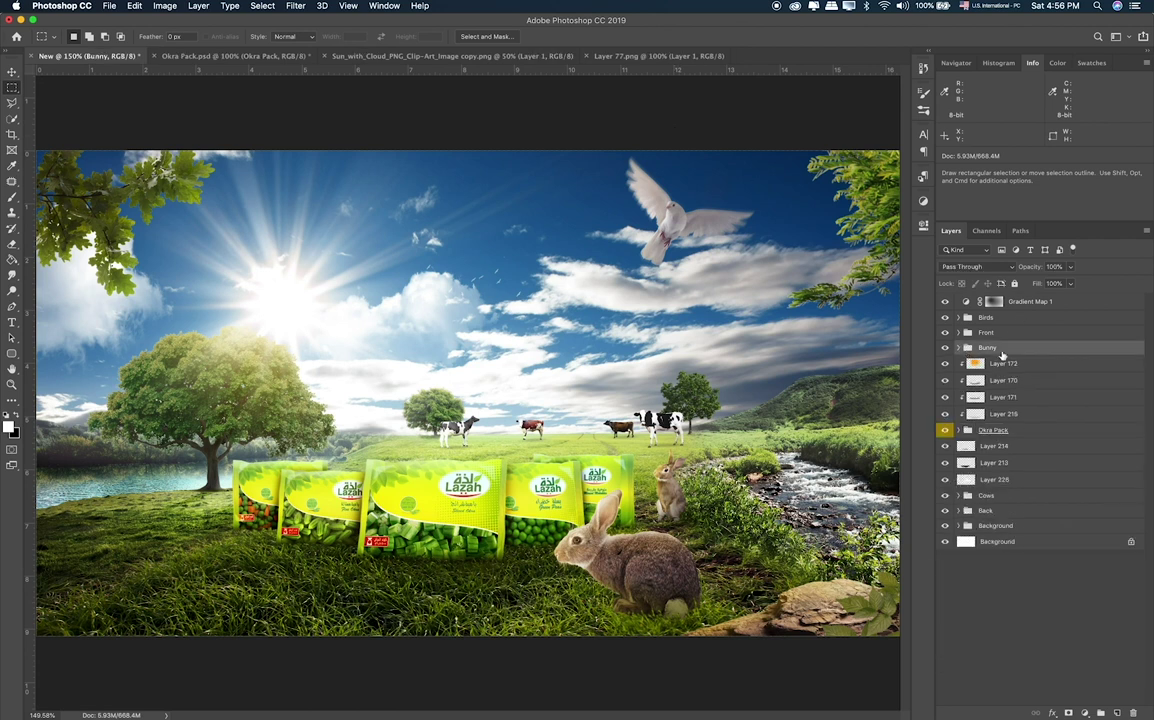
{"action": "left_click", "coordinate": [992, 366]}
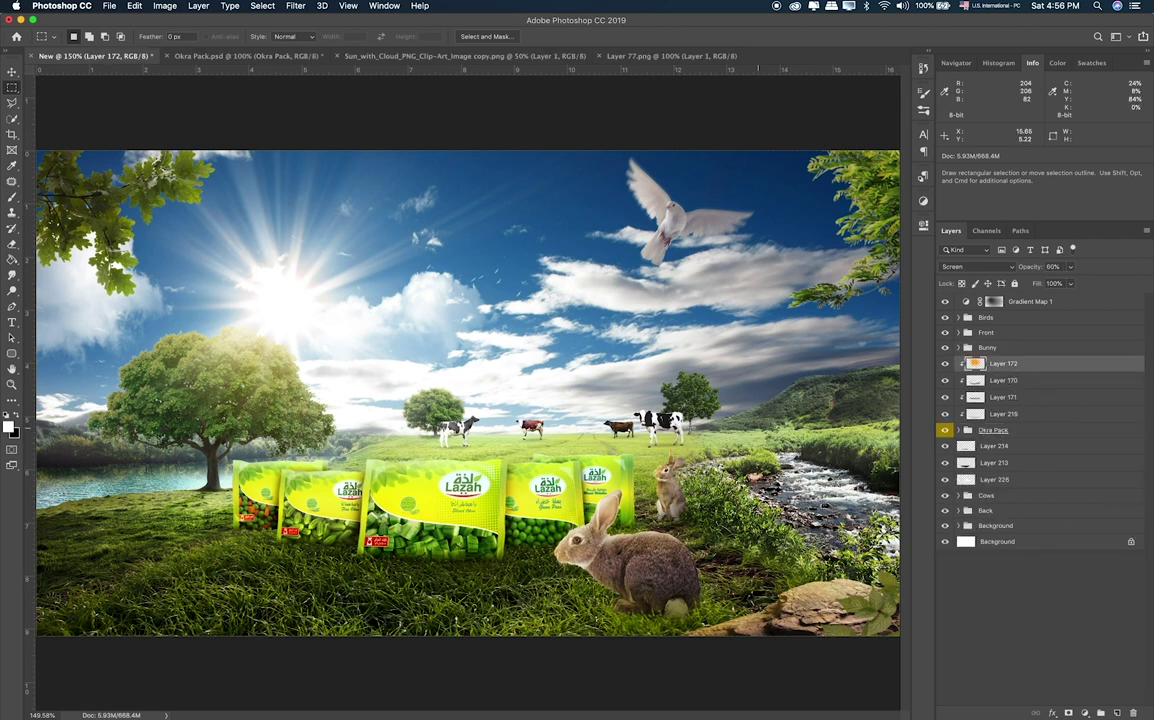
{"action": "key", "text": "super+Tab"}
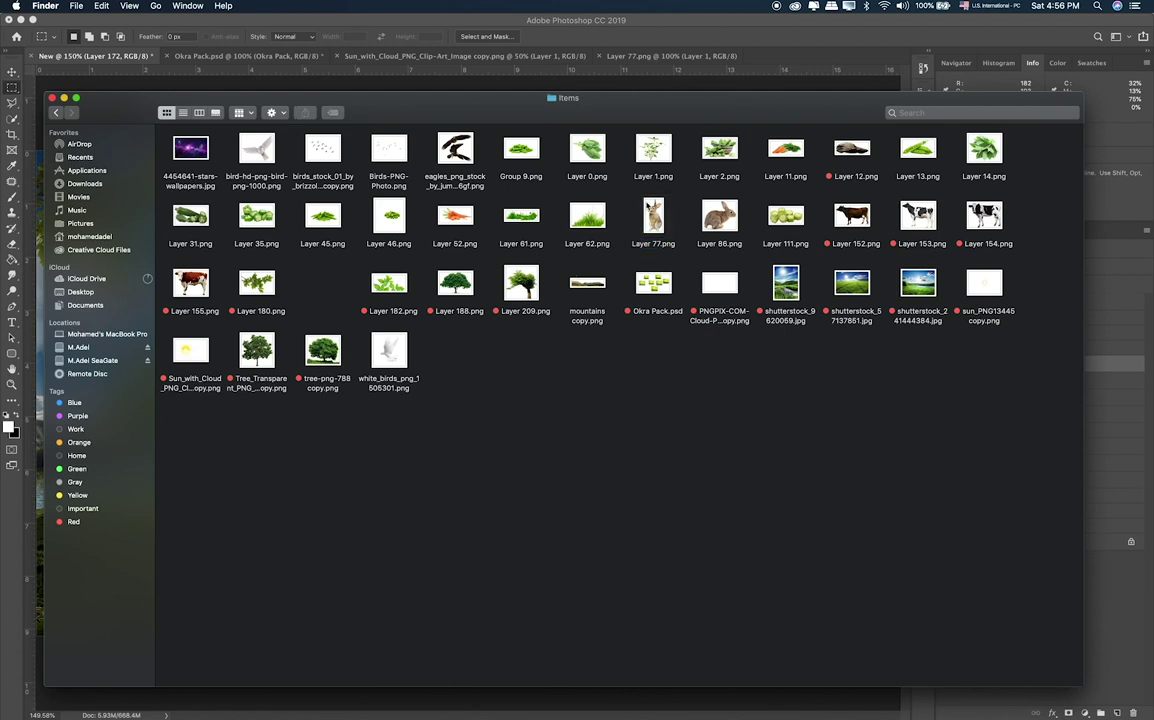
{"action": "left_click", "coordinate": [598, 222]}
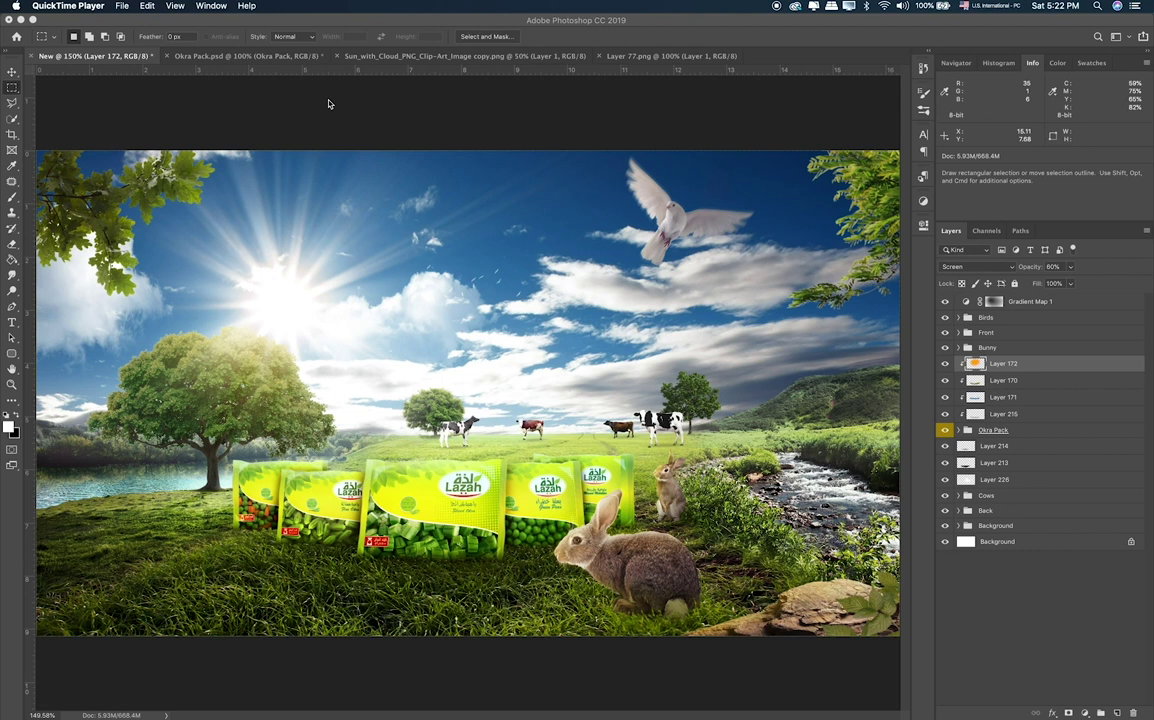
Close the Okra Pack, Sun_with_Cloud and Layer 77 documents, then switch to another application.
{"action": "left_click", "coordinate": [195, 57]}
{"action": "key", "text": "super+w"}
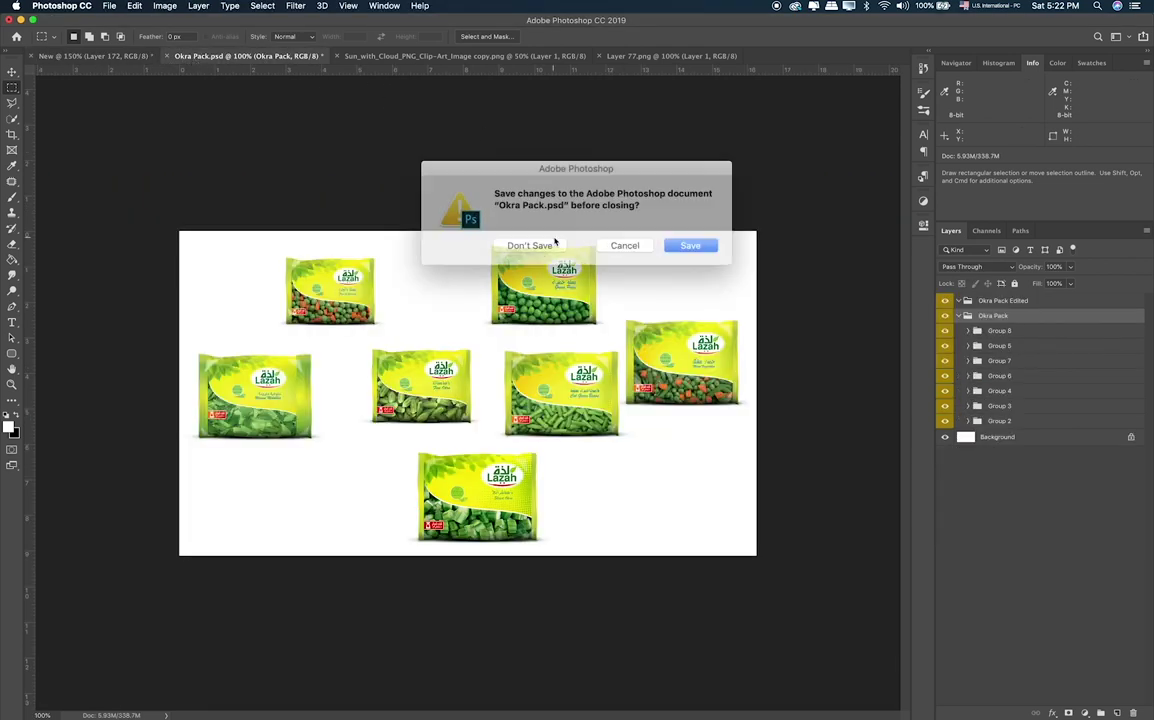
{"action": "key", "text": "Return"}
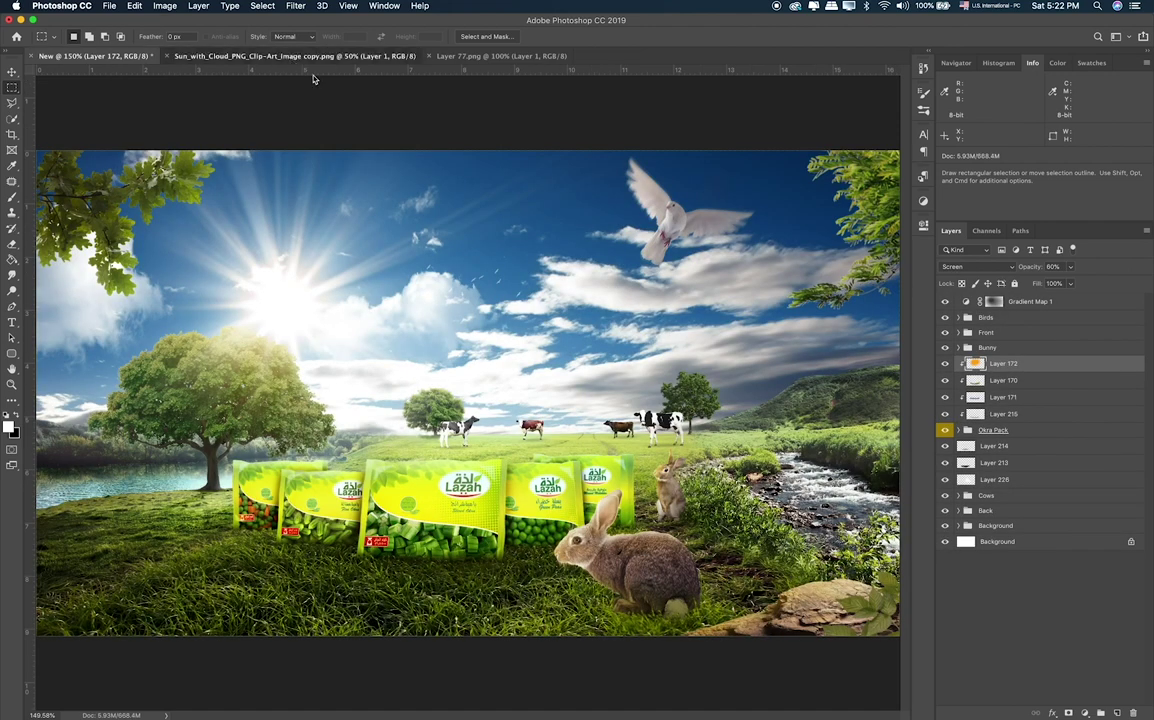
{"action": "left_click", "coordinate": [300, 57]}
{"action": "key", "text": "super+w"}
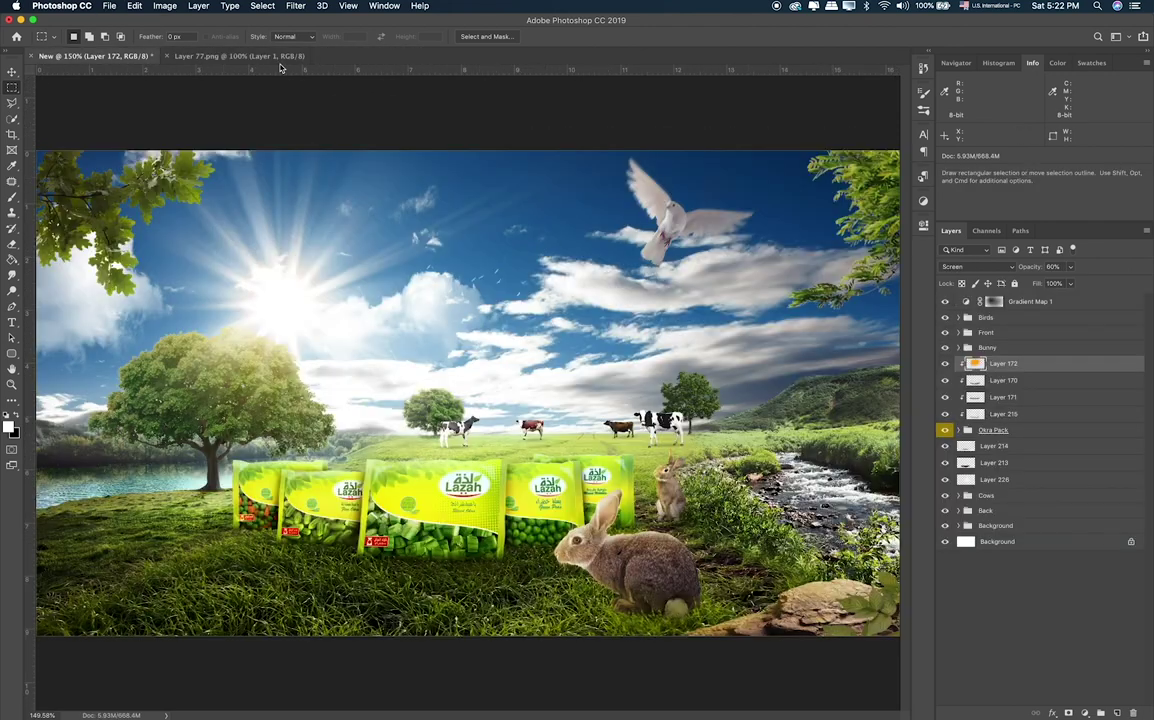
{"action": "left_click", "coordinate": [255, 57]}
{"action": "key", "text": "super+w"}
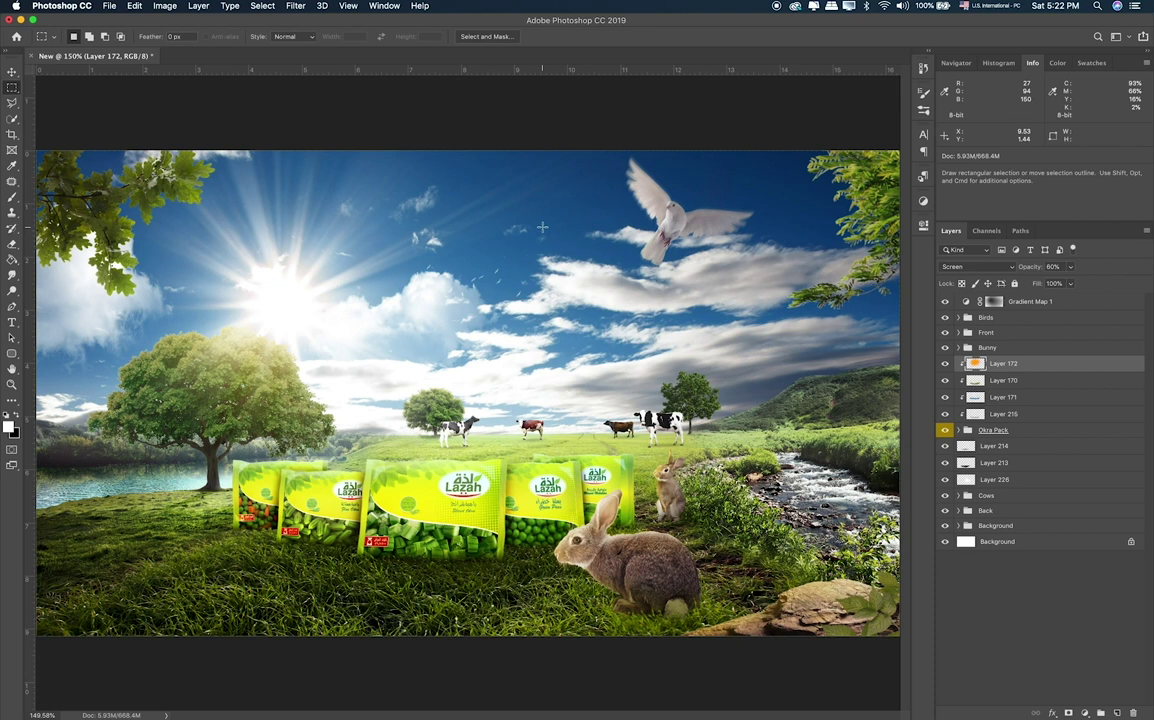
{"action": "key", "text": "ctrl+super+Escape"}
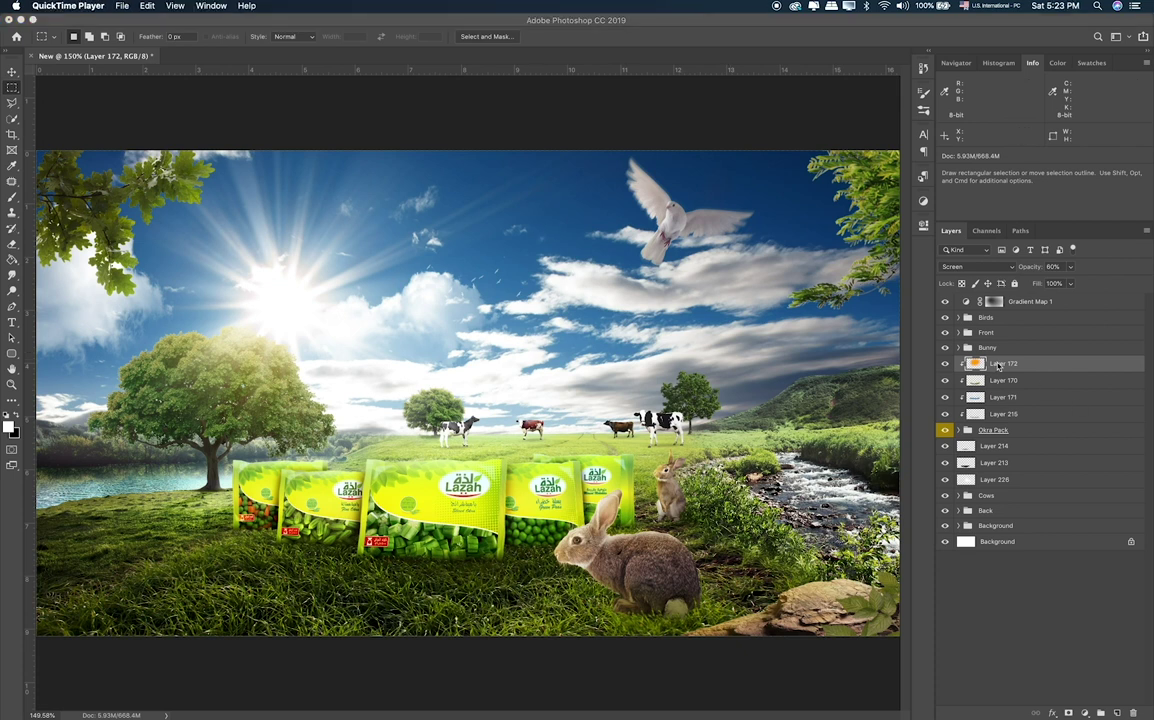
Place the carrot bunch image Layer 11.png from the Items folder into the composite.
{"action": "key", "text": "super+Tab"}
{"action": "key", "text": "super+Tab"}
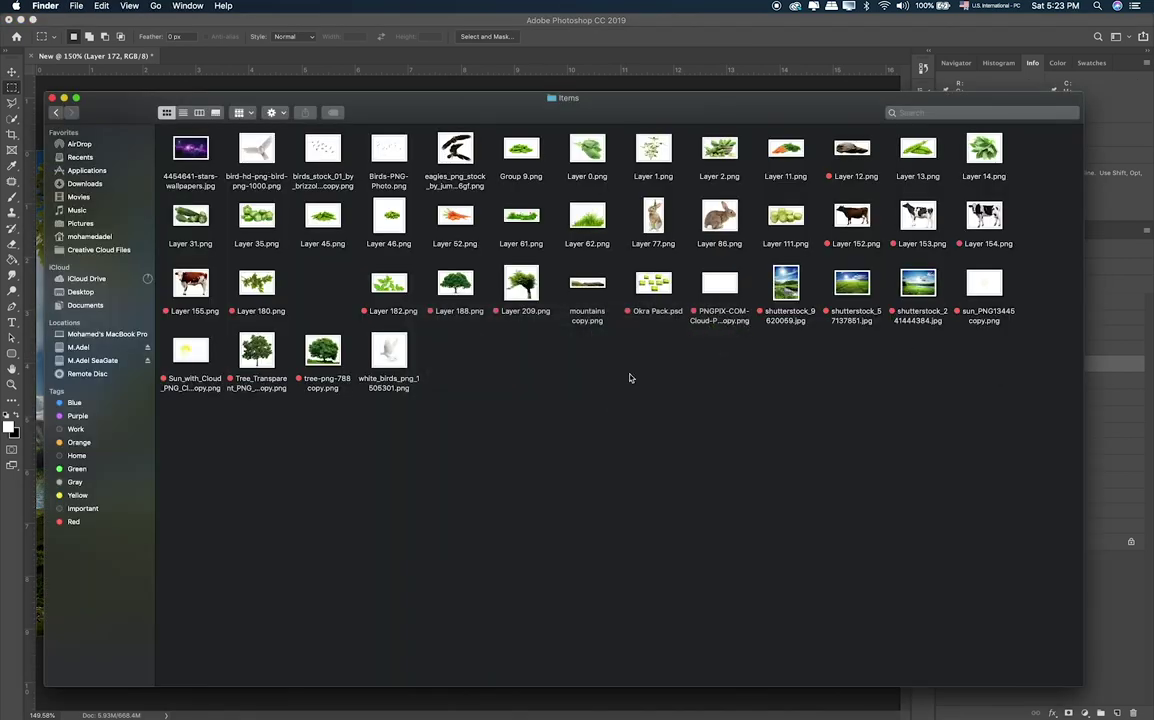
{"action": "left_click", "coordinate": [449, 220]}
{"action": "left_click", "coordinate": [592, 217]}
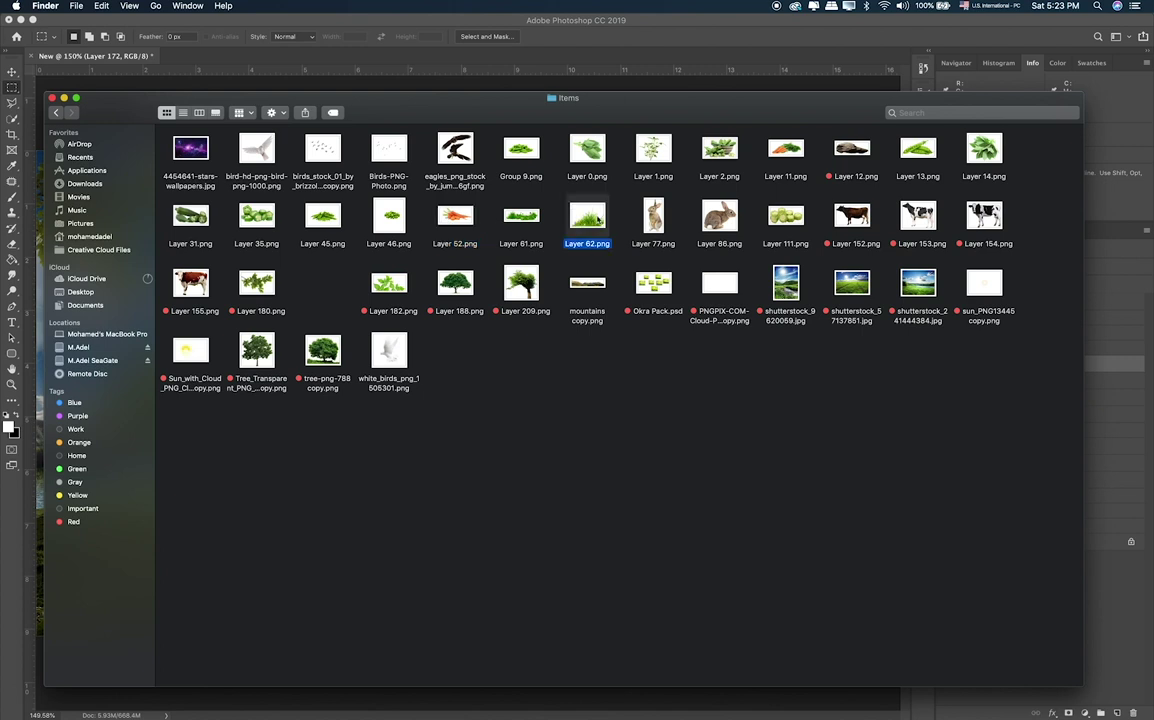
{"action": "left_click", "coordinate": [790, 162]}
{"action": "left_click_drag", "start_coordinate": [797, 152], "coordinate": [440, 74]}
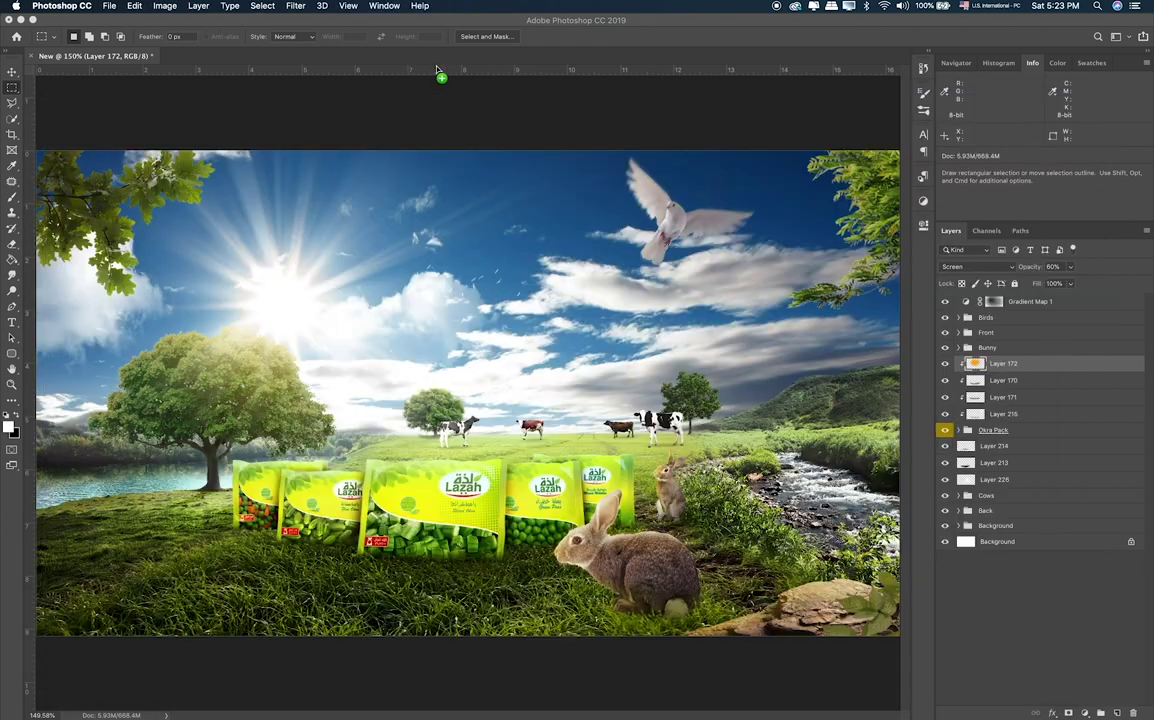
{"action": "left_click_drag", "start_coordinate": [440, 74], "coordinate": [440, 77]}
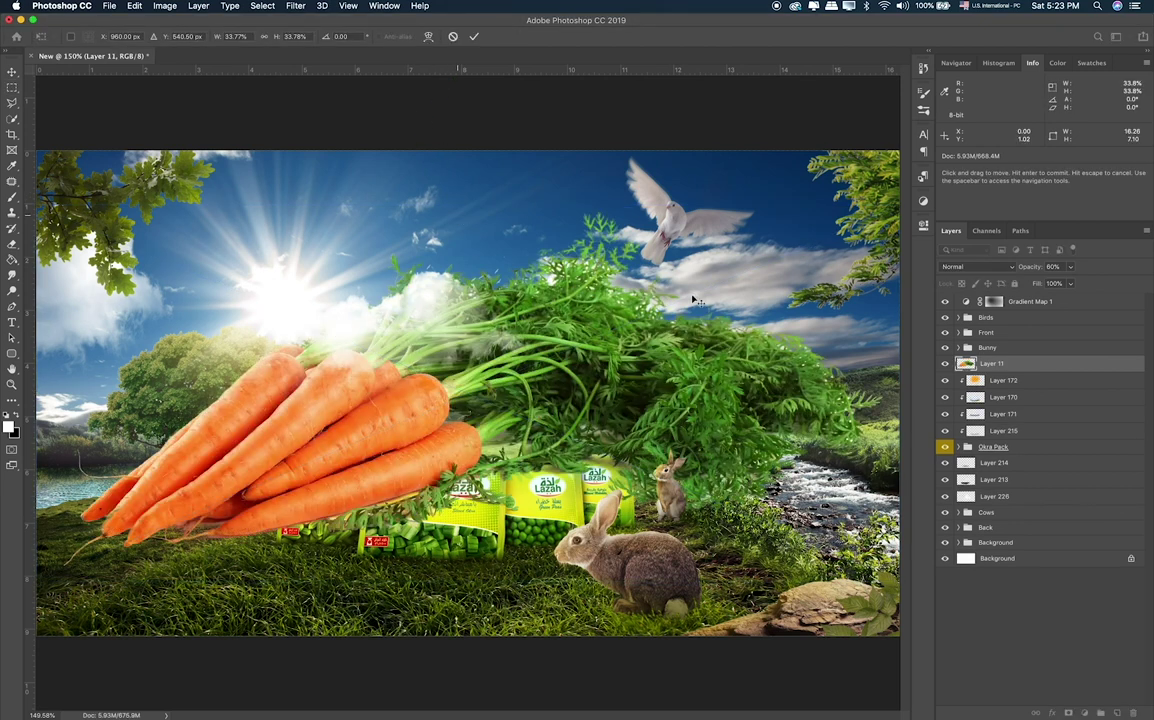
{"action": "key", "text": "Return"}
Shrink the carrot bunch and move it down onto the grass.
{"action": "key", "text": "super+t"}
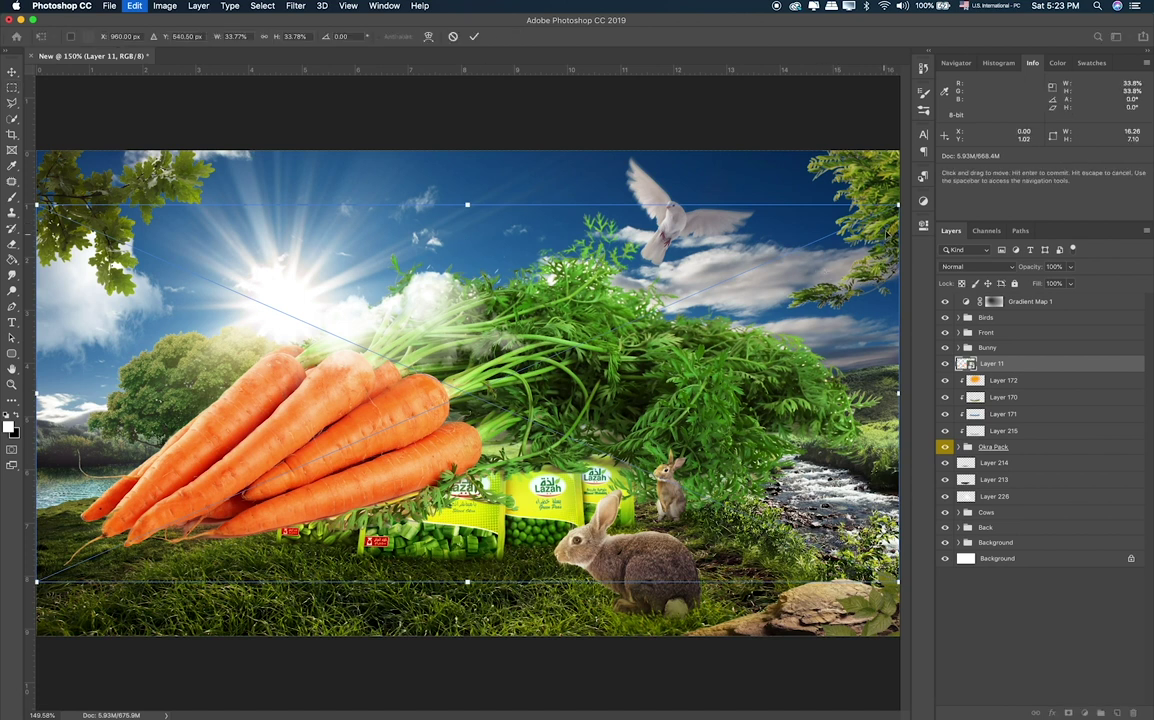
{"action": "mouse_move", "coordinate": [897, 205]}
{"action": "left_mouse_down"}
{"action": "mouse_move", "coordinate": [228, 428]}
{"action": "mouse_move", "coordinate": [352, 387]}
{"action": "left_mouse_up"}
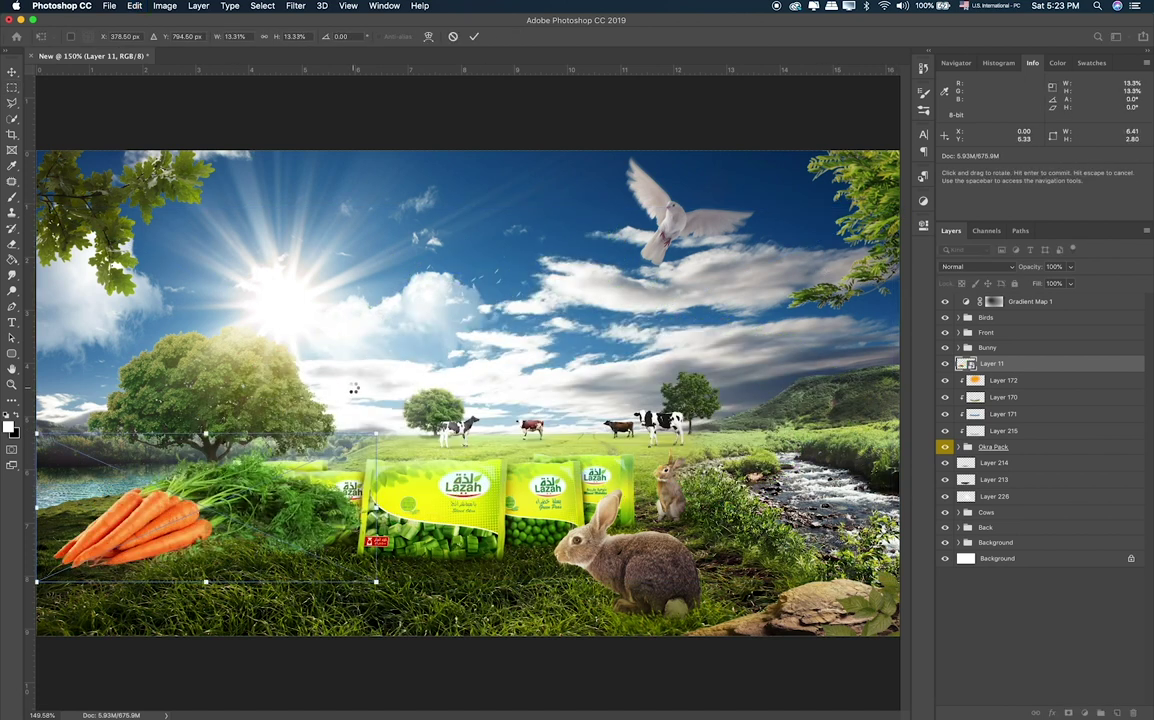
{"action": "key", "text": "Return"}
{"action": "key", "text": "v"}
{"action": "left_click_drag", "start_coordinate": [238, 506], "coordinate": [285, 545]}
Shrink the carrots to a small bunch, flip them horizontally, and nudge them beside the packs.
{"action": "key", "text": "ctrl+t"}
{"action": "mouse_move", "coordinate": [411, 490]}
{"action": "left_mouse_down"}
{"action": "mouse_move", "coordinate": [220, 585]}
{"action": "mouse_move", "coordinate": [232, 563]}
{"action": "left_mouse_up"}
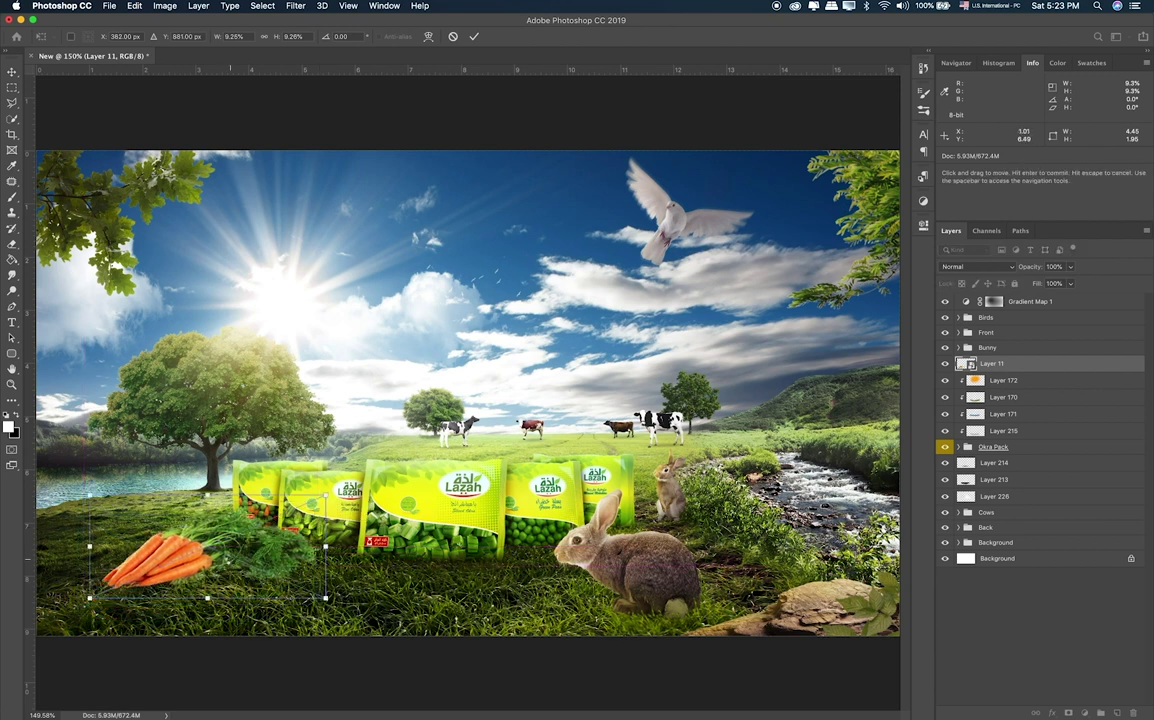
{"action": "right_click", "coordinate": [207, 541]}
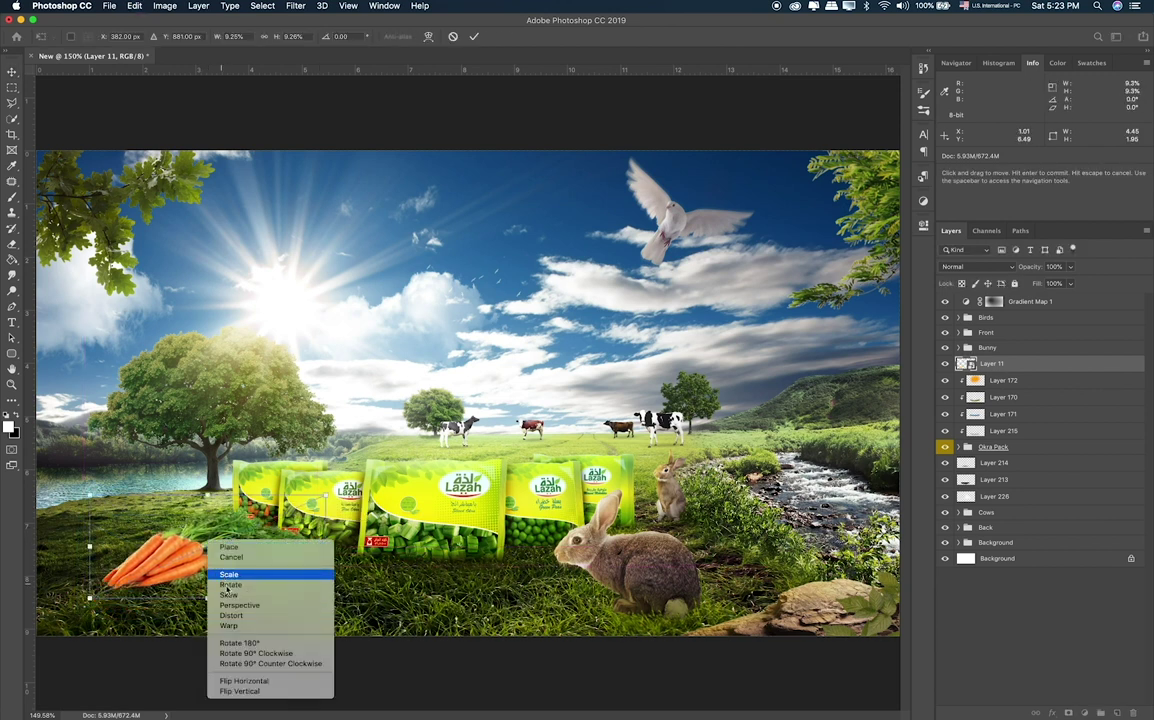
{"action": "left_click", "coordinate": [244, 681]}
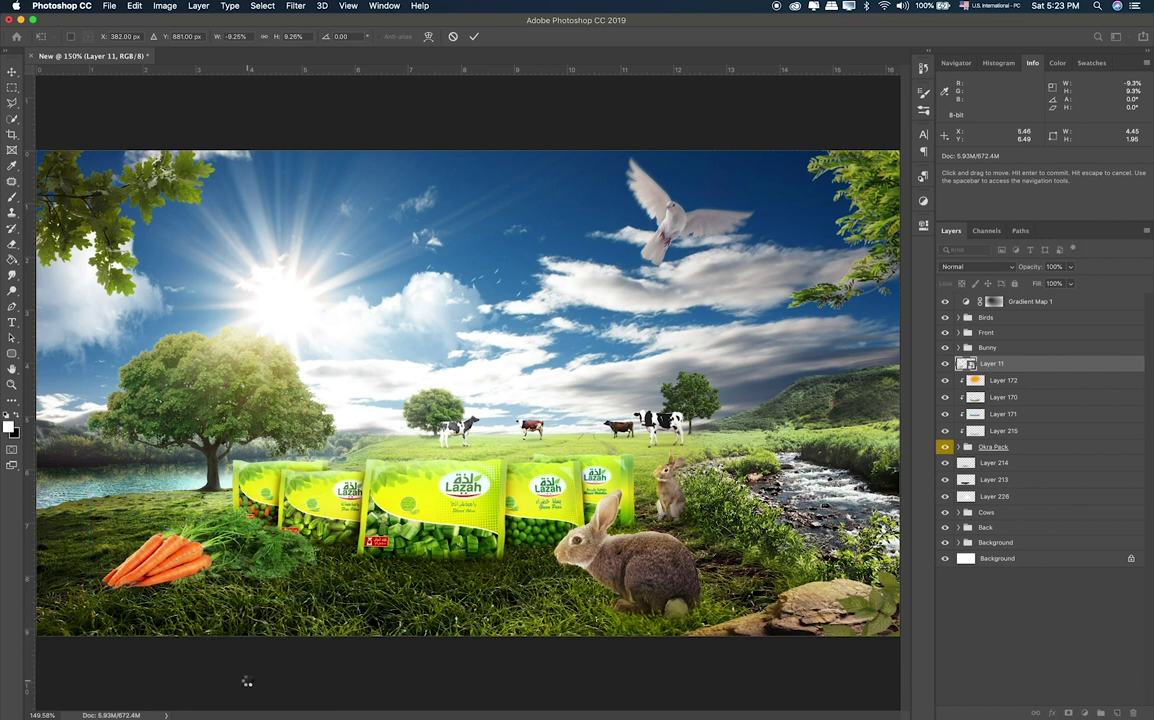
{"action": "key", "text": "Return"}
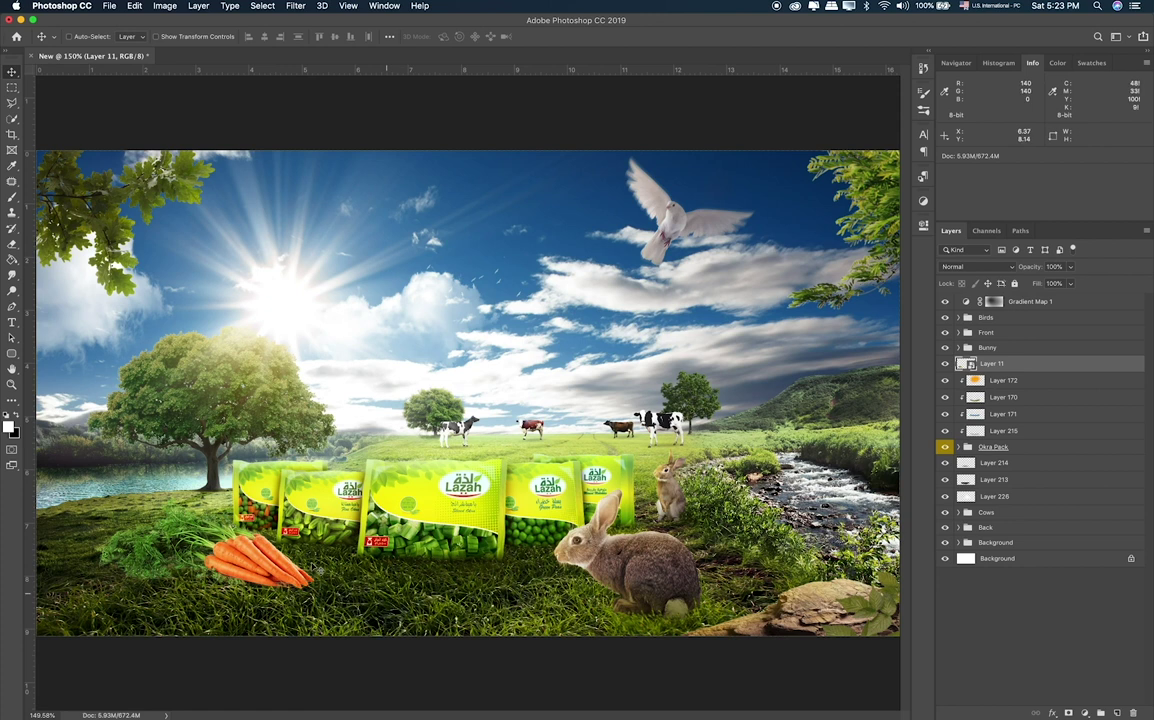
{"action": "left_click_drag", "start_coordinate": [296, 531], "coordinate": [290, 533]}
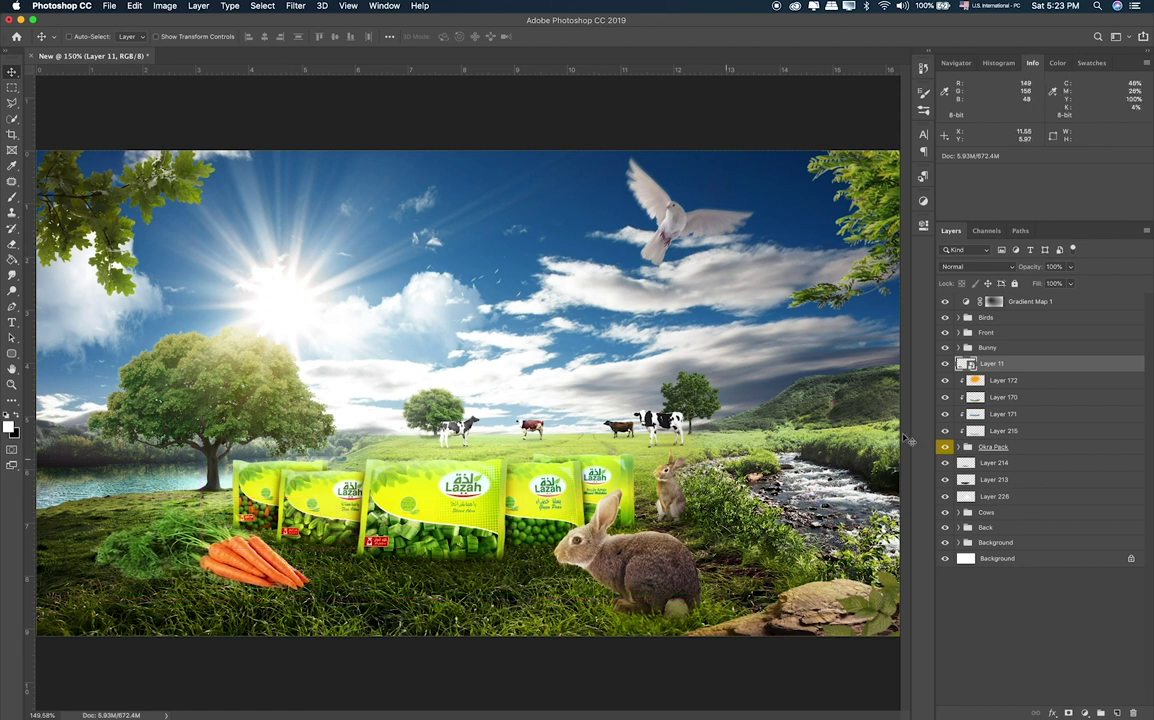
Apply Hue/Saturation to the carrots with Saturation -36 and Lightness -27.
{"action": "key", "text": "super+m"}
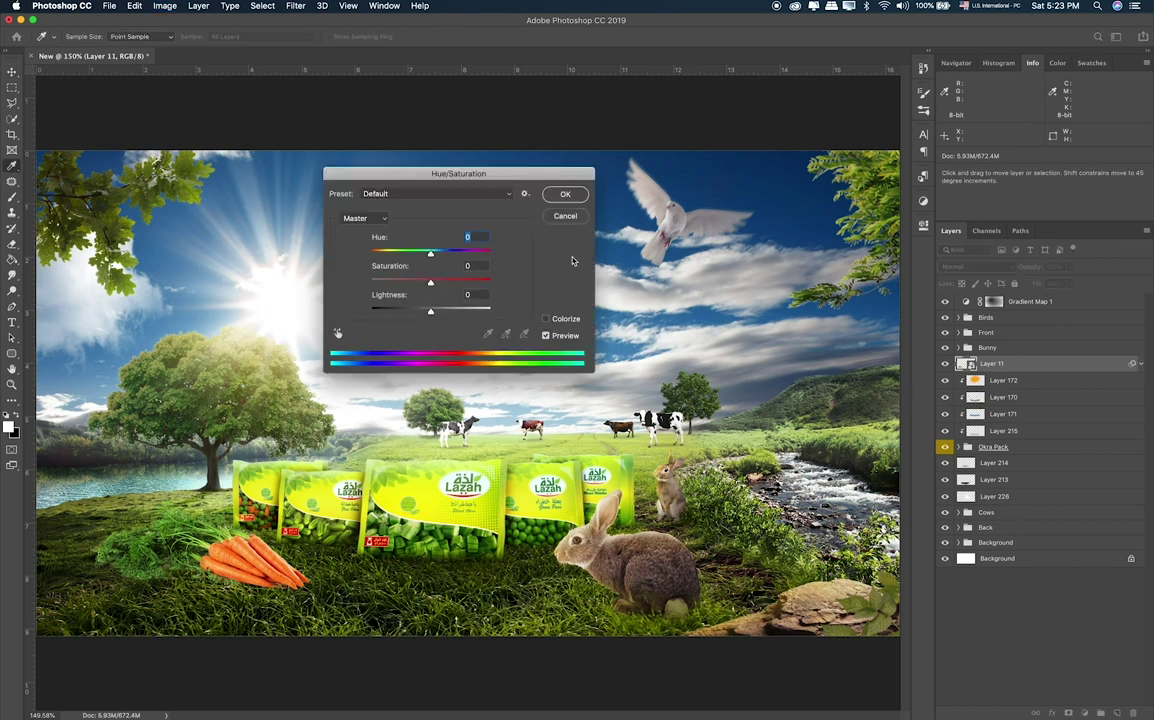
{"action": "mouse_move", "coordinate": [431, 284]}
{"action": "left_mouse_down"}
{"action": "mouse_move", "coordinate": [419, 287]}
{"action": "mouse_move", "coordinate": [426, 313]}
{"action": "left_mouse_up"}
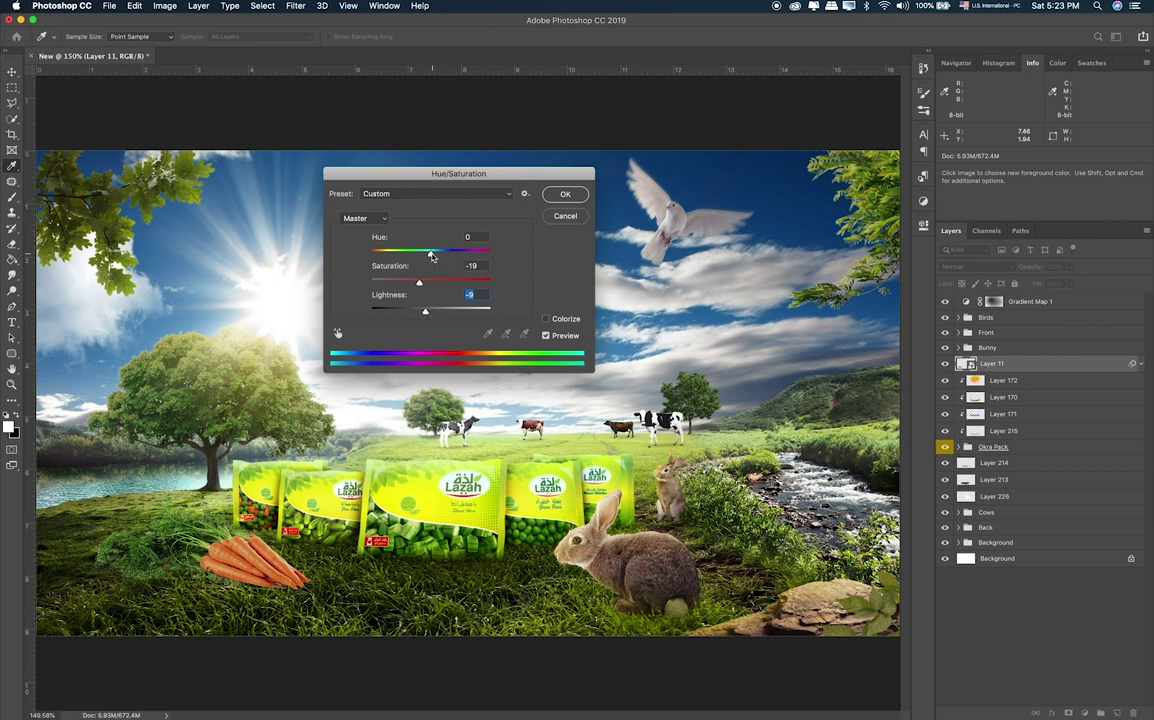
{"action": "left_click_drag", "start_coordinate": [410, 287], "coordinate": [415, 313]}
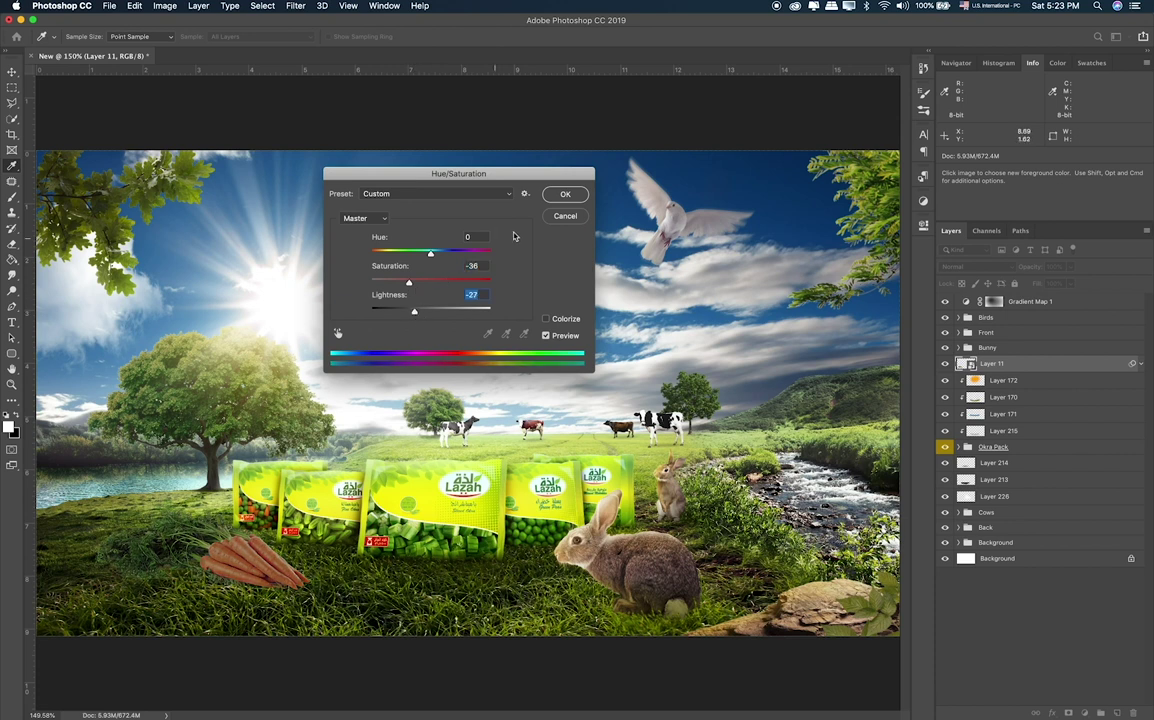
{"action": "left_click", "coordinate": [565, 196]}
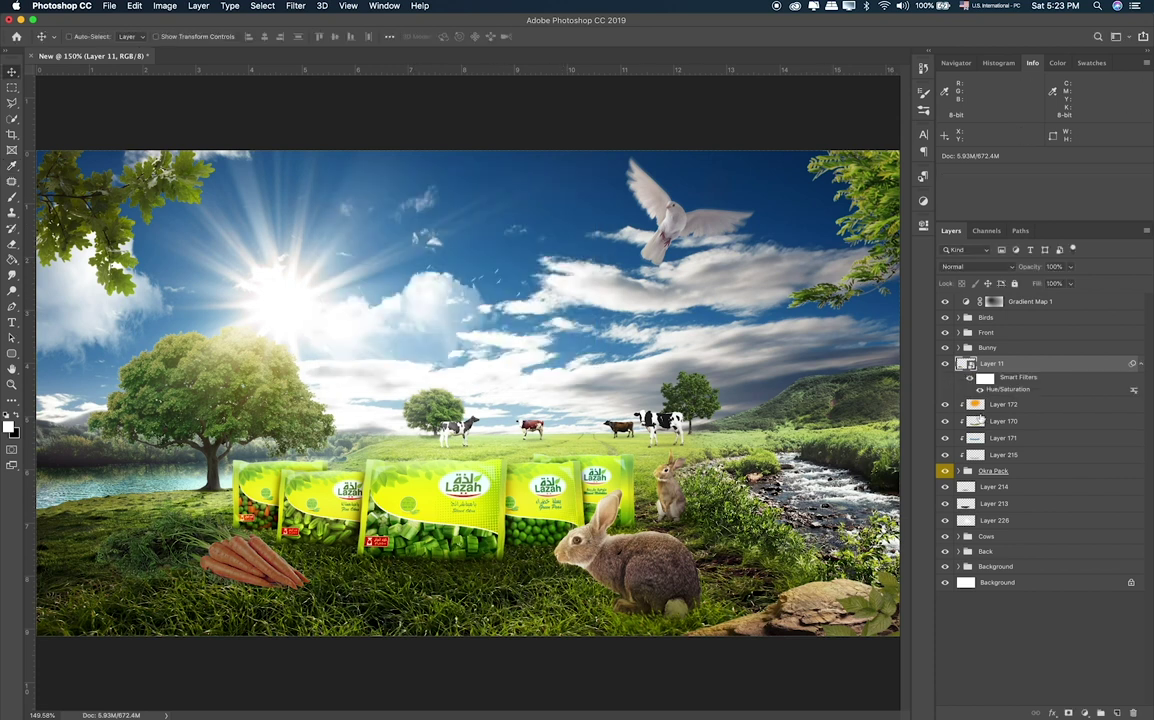
Paint on the filter mask with a 125 px brush at 30% opacity over the left grass.
{"action": "left_click", "coordinate": [985, 378]}
{"action": "key", "text": "b"}
{"action": "key", "text": "x"}
{"action": "key", "text": "bracketleft"}
{"action": "key", "text": "bracketleft"}
{"action": "key", "text": "bracketleft"}
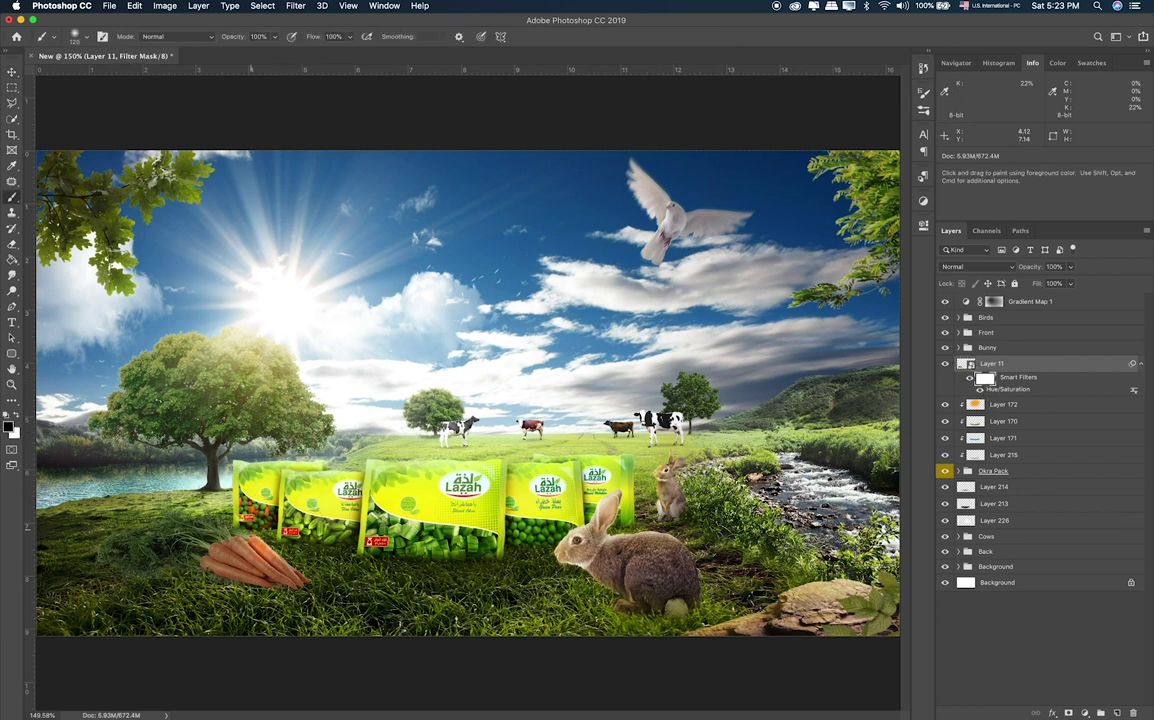
{"action": "key", "text": "3"}
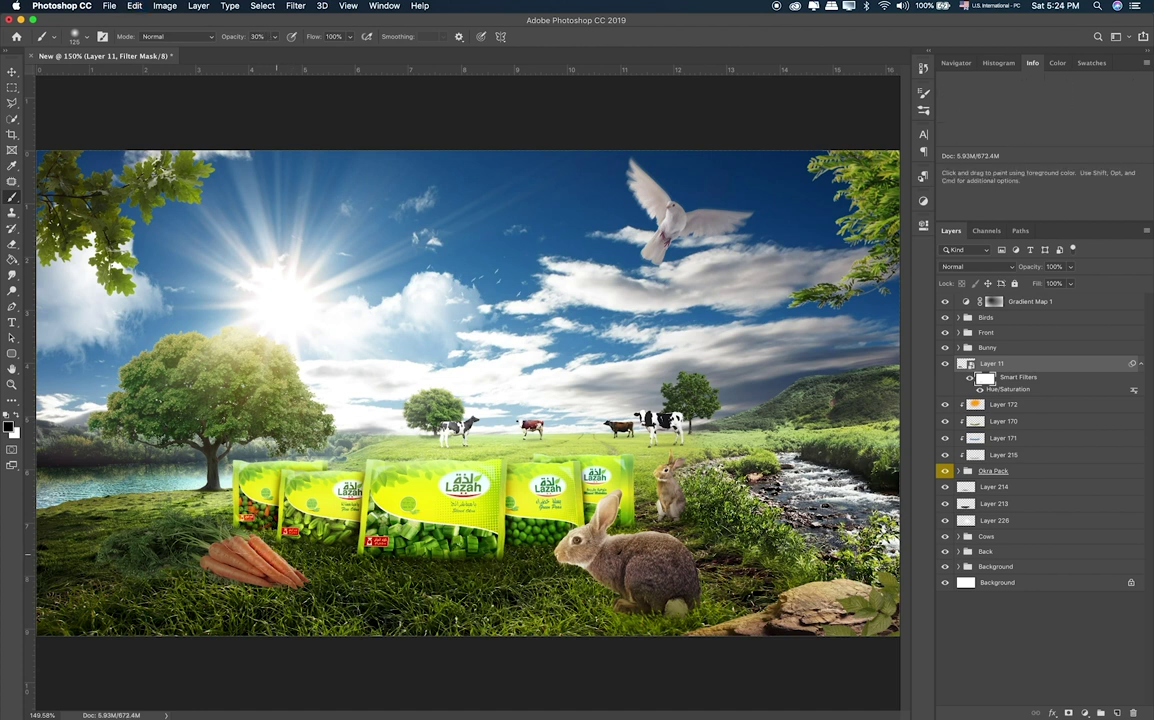
{"action": "left_click_drag", "start_coordinate": [165, 477], "coordinate": [173, 478]}
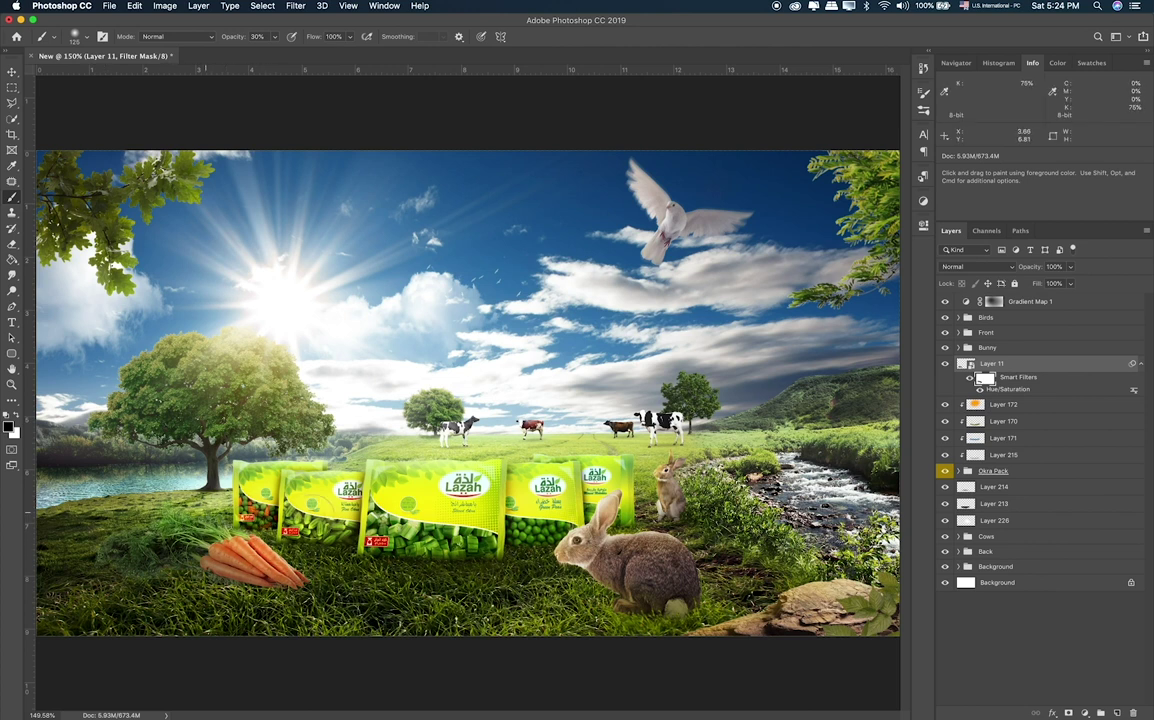
Add a new layer clipped to the carrots, paint black shading near them, and set it to Overlay.
{"action": "key", "text": "ctrl+shift+alt+n"}
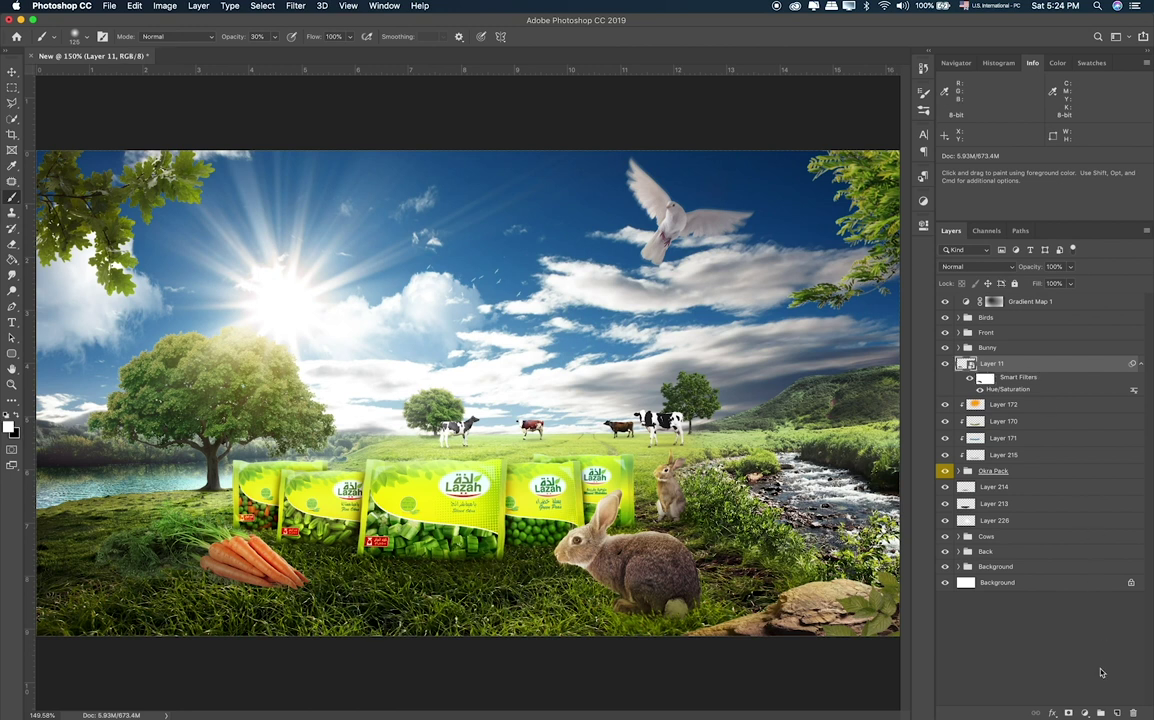
{"action": "key", "text": "ctrl+alt+g"}
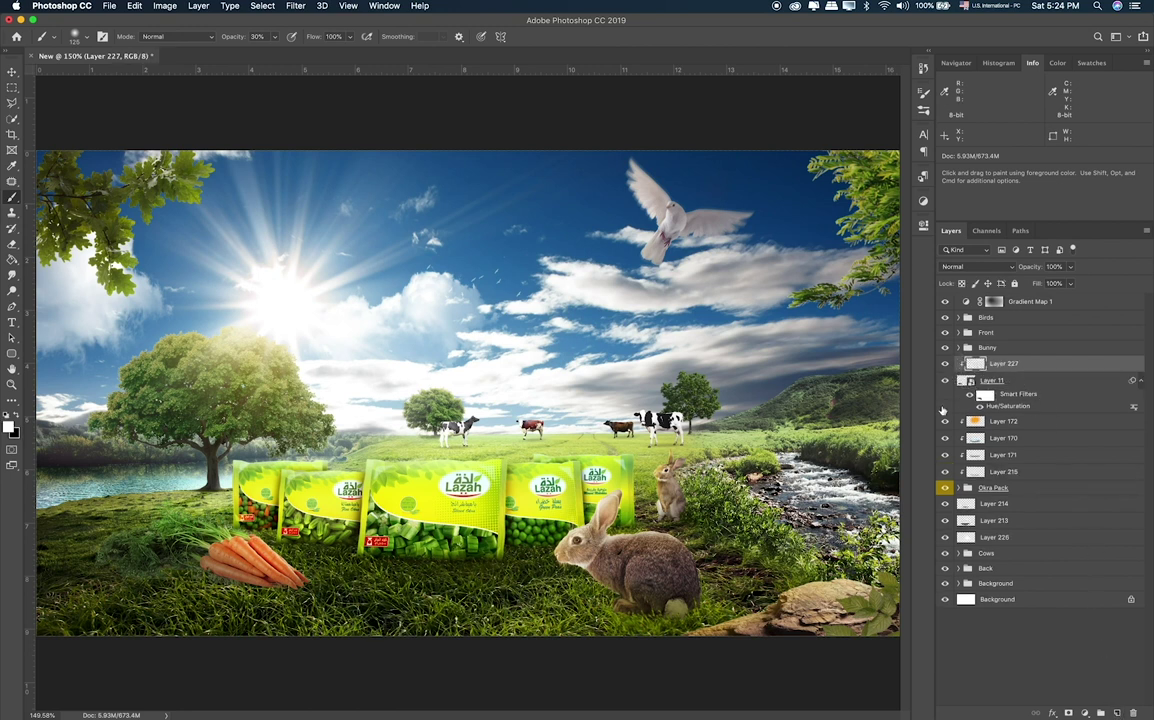
{"action": "key", "text": "bracketleft"}
{"action": "key", "text": "bracketleft"}
{"action": "key", "text": "bracketleft"}
{"action": "key", "text": "x"}
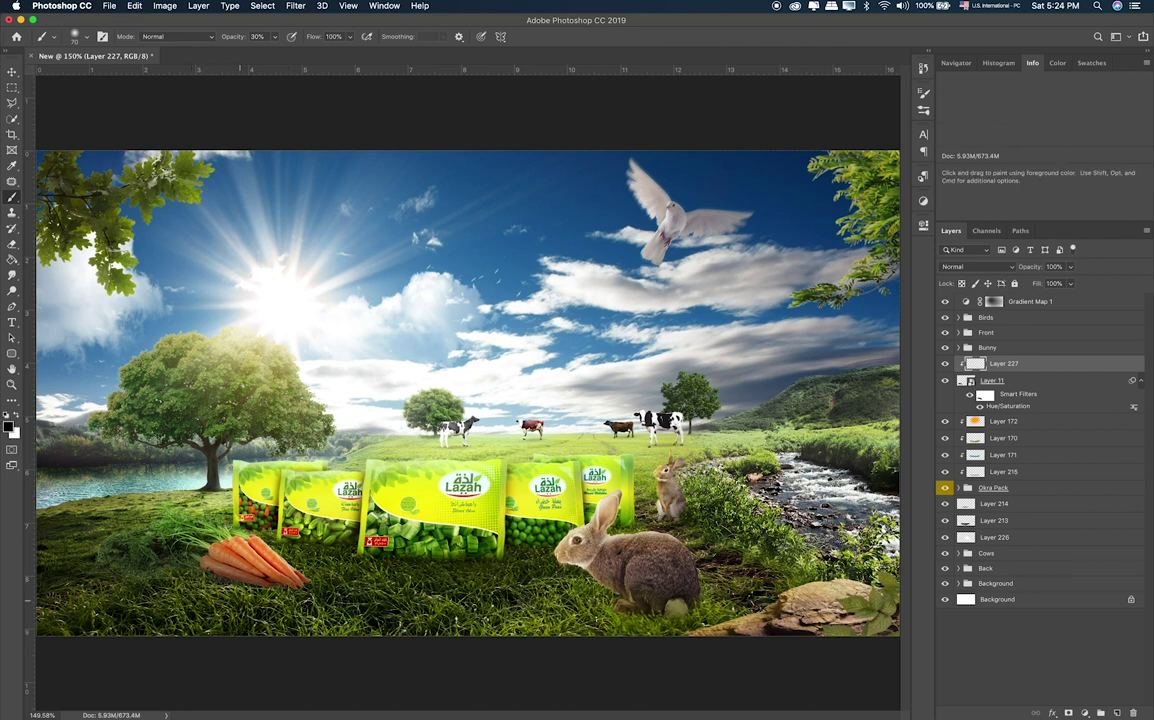
{"action": "left_click_drag", "start_coordinate": [204, 542], "coordinate": [326, 542]}
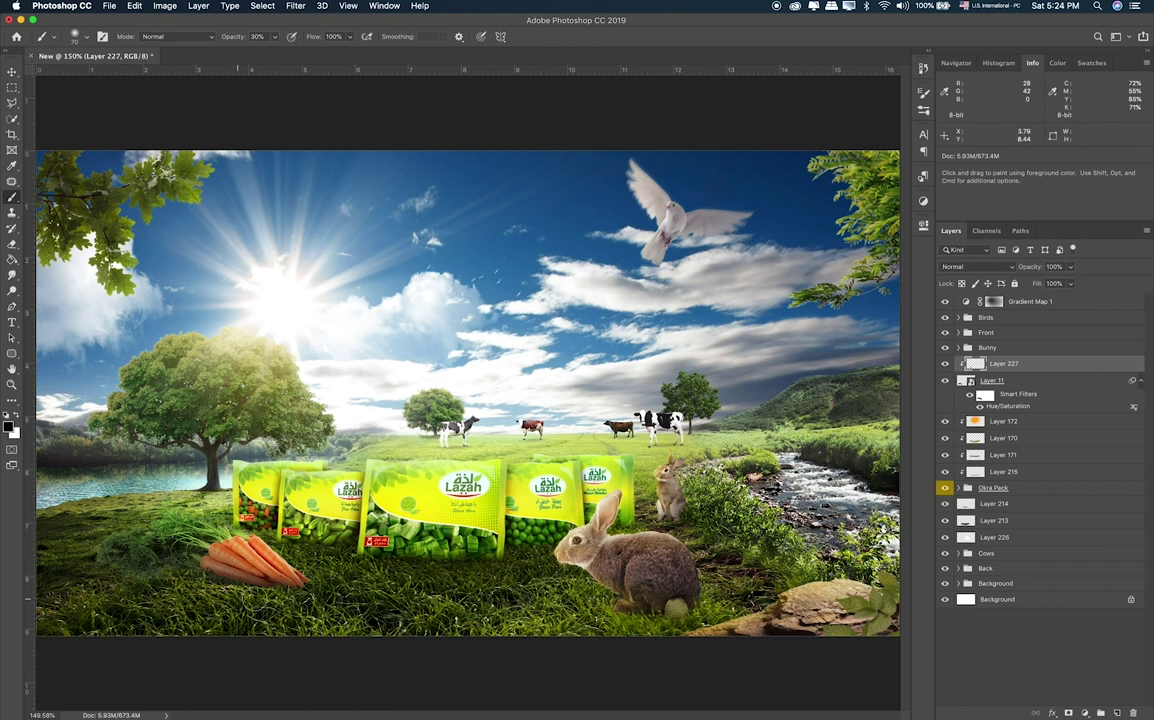
{"action": "left_click", "coordinate": [975, 266]}
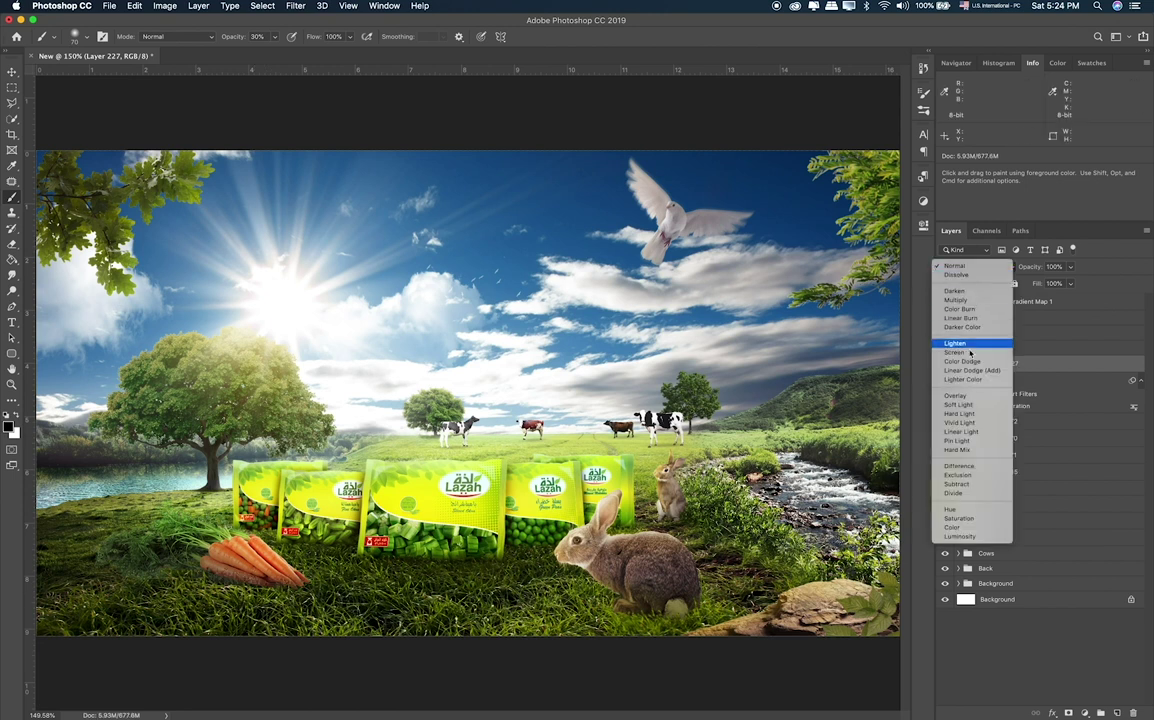
{"action": "left_click", "coordinate": [964, 398]}
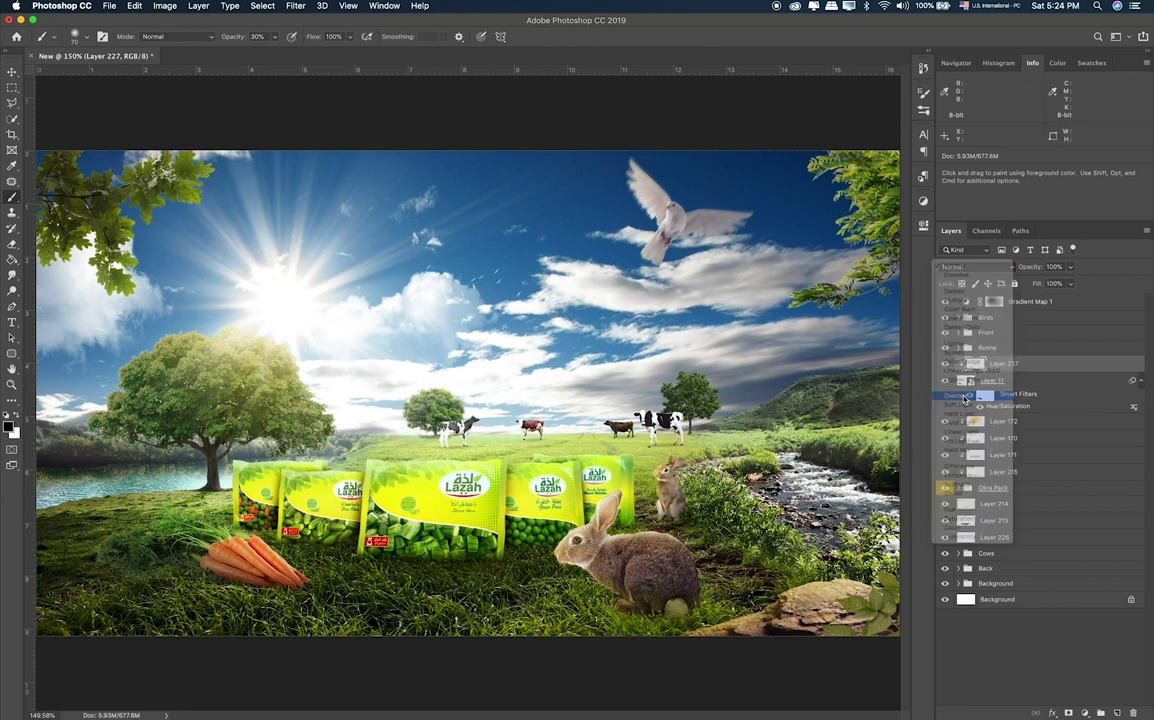
Add a layer mask to the carrot layer and edit it with an 80 px brush at 100% opacity.
{"action": "left_click", "coordinate": [1026, 387]}
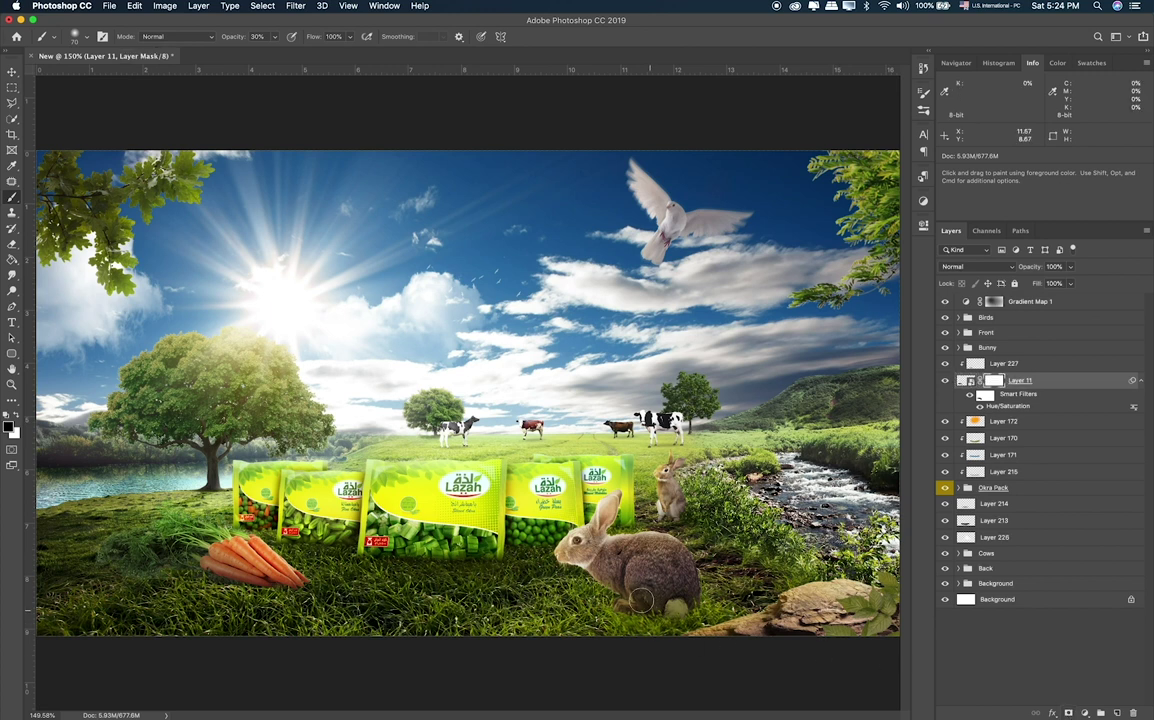
{"action": "key", "text": "bracketright"}
{"action": "key", "text": "0"}
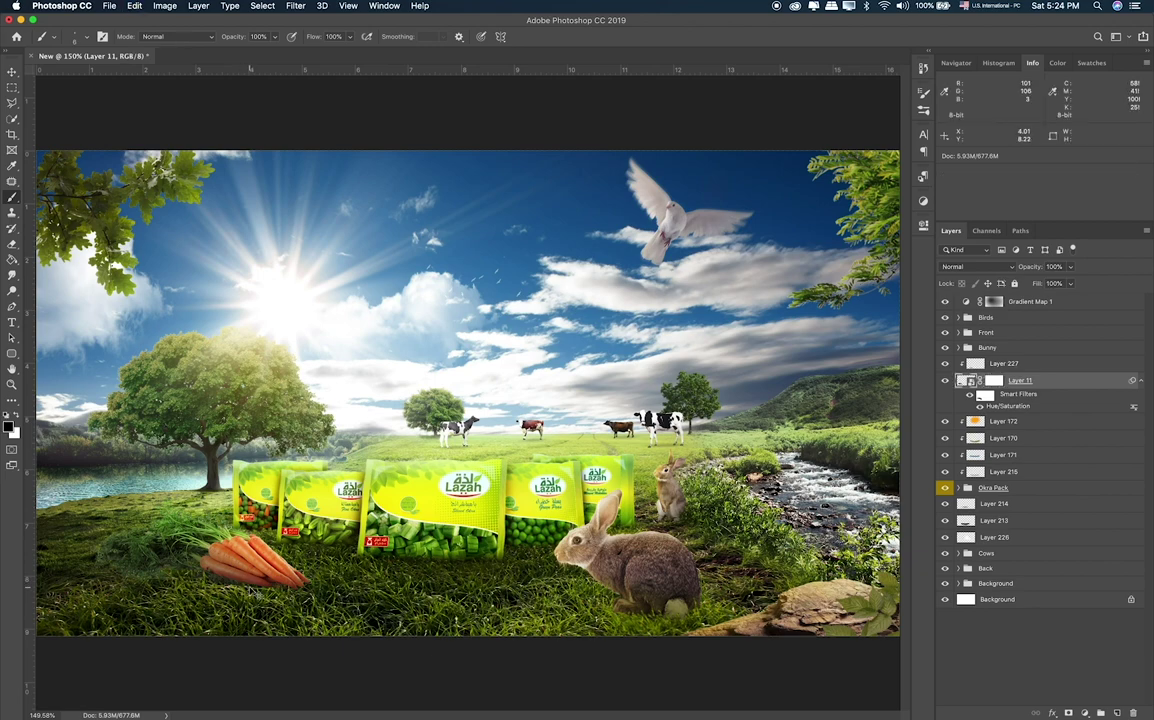
{"action": "key", "text": "super+plus"}
{"action": "key", "text": "super+plus"}
{"action": "scroll", "coordinate": [380, 357], "scroll_direction": "down", "scroll_amount": 5}
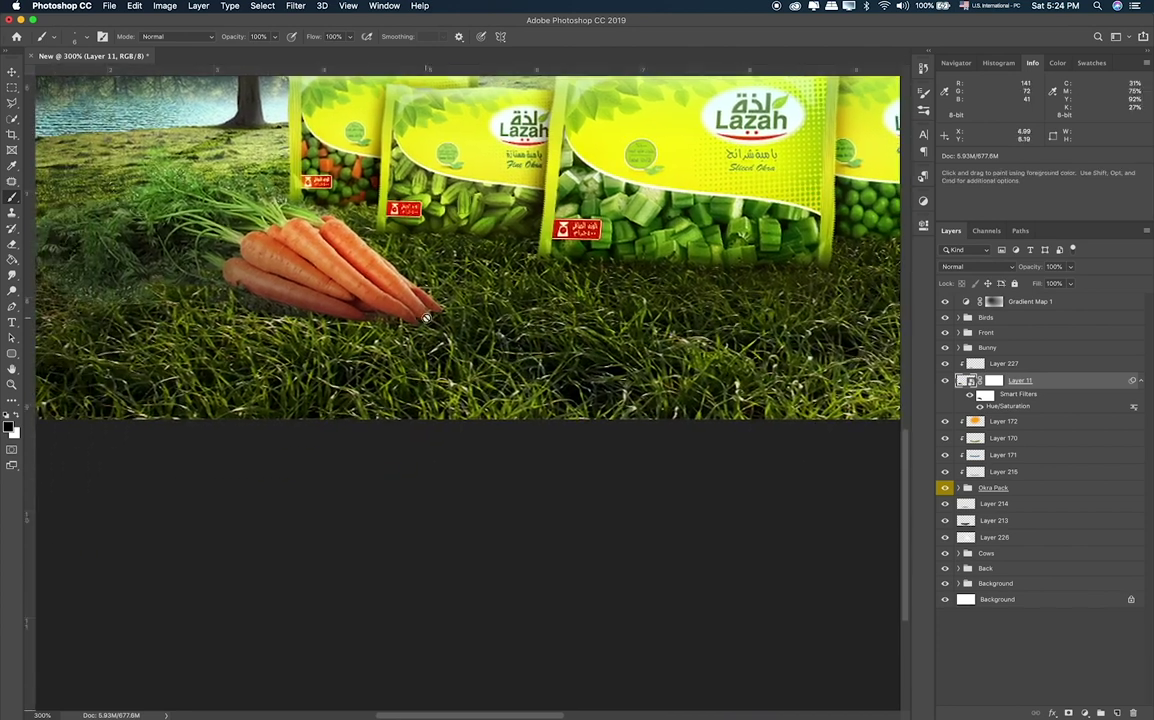
{"action": "key", "text": "super+backslash"}
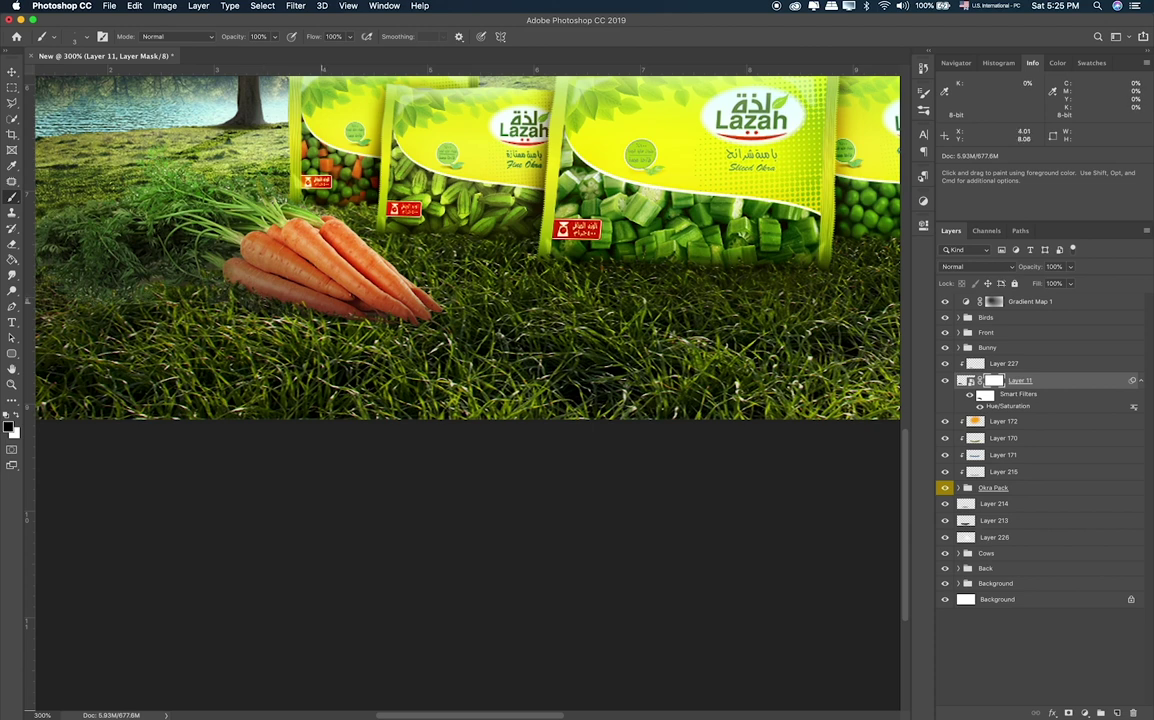
{"action": "key", "text": "super+0"}
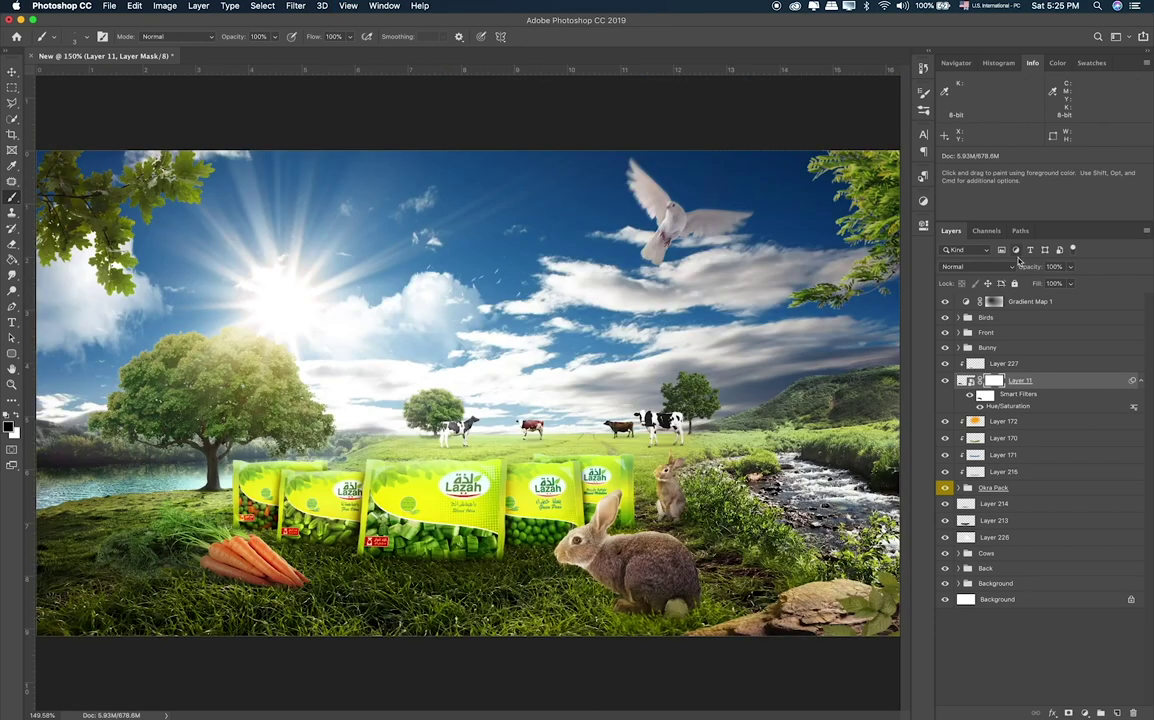
Narrow the small carrot bunch slightly and shift it up and right.
{"action": "left_click", "coordinate": [1027, 378]}
{"action": "key", "text": "super+t"}
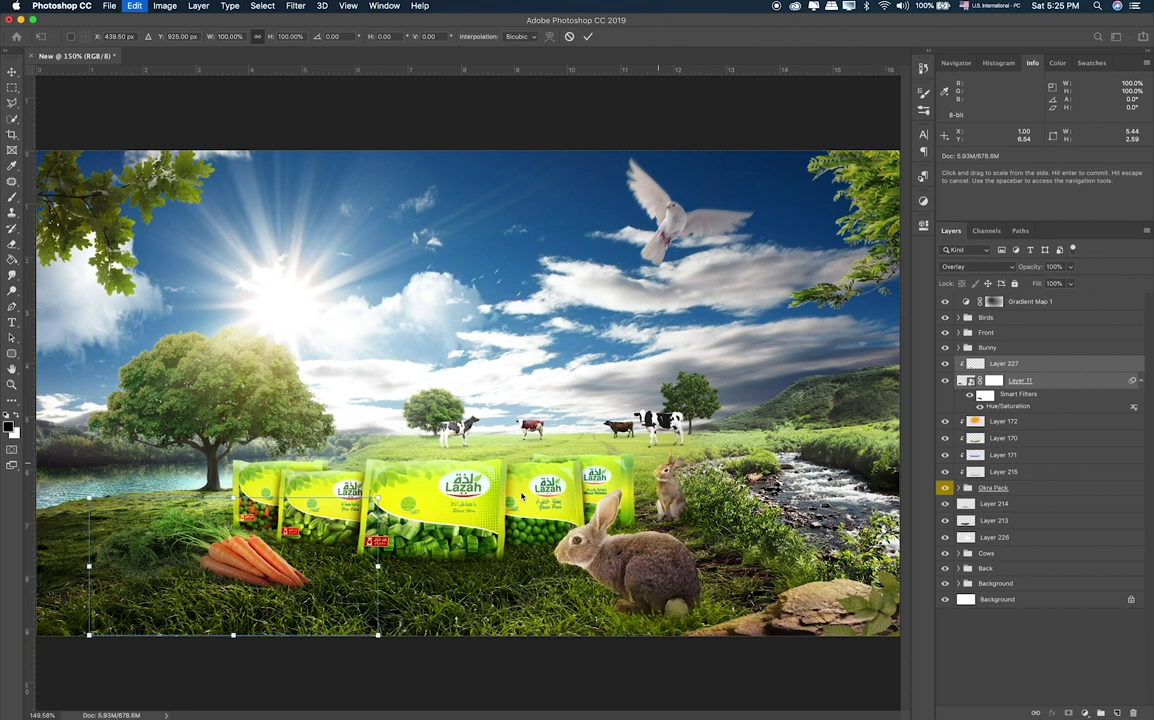
{"action": "left_click_drag", "start_coordinate": [379, 635], "coordinate": [373, 635]}
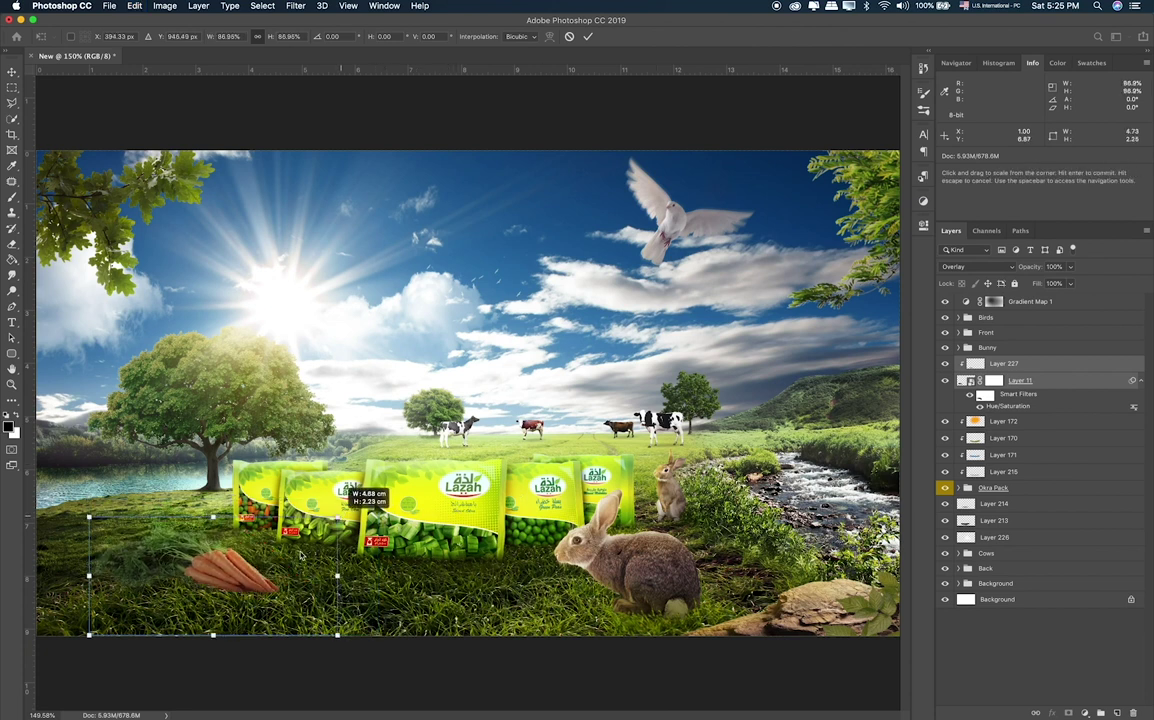
{"action": "left_click_drag", "start_coordinate": [220, 572], "coordinate": [232, 560]}
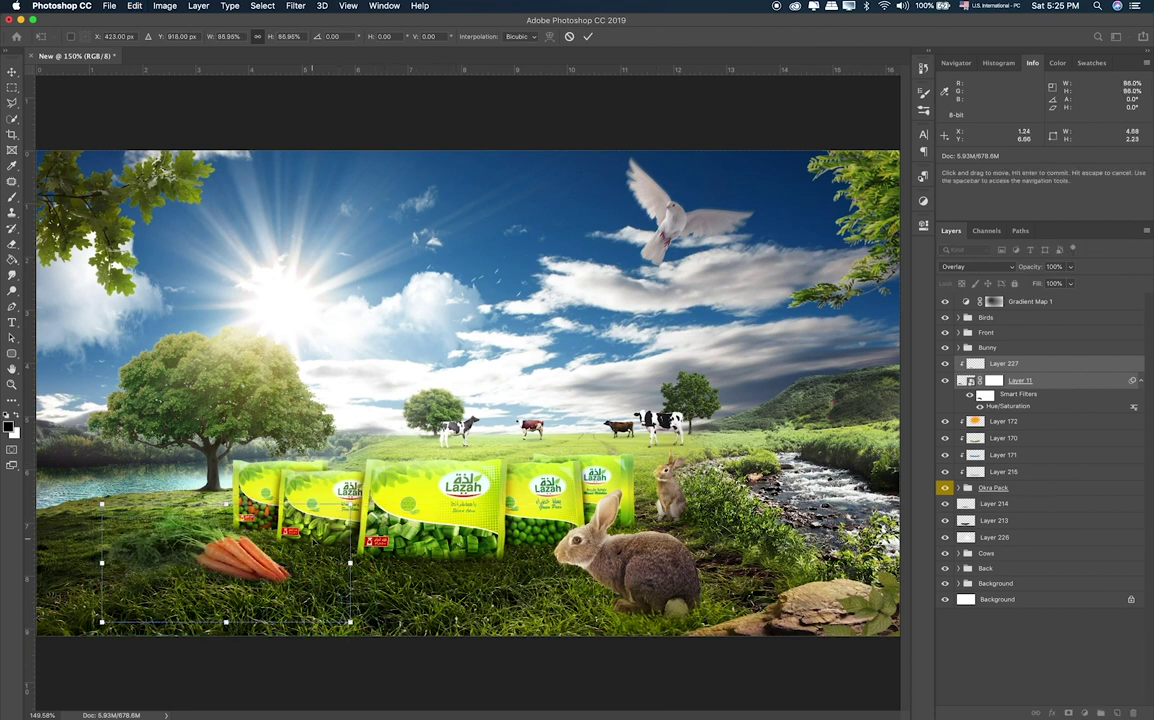
{"action": "key", "text": "Return"}
{"action": "key", "text": "b"}
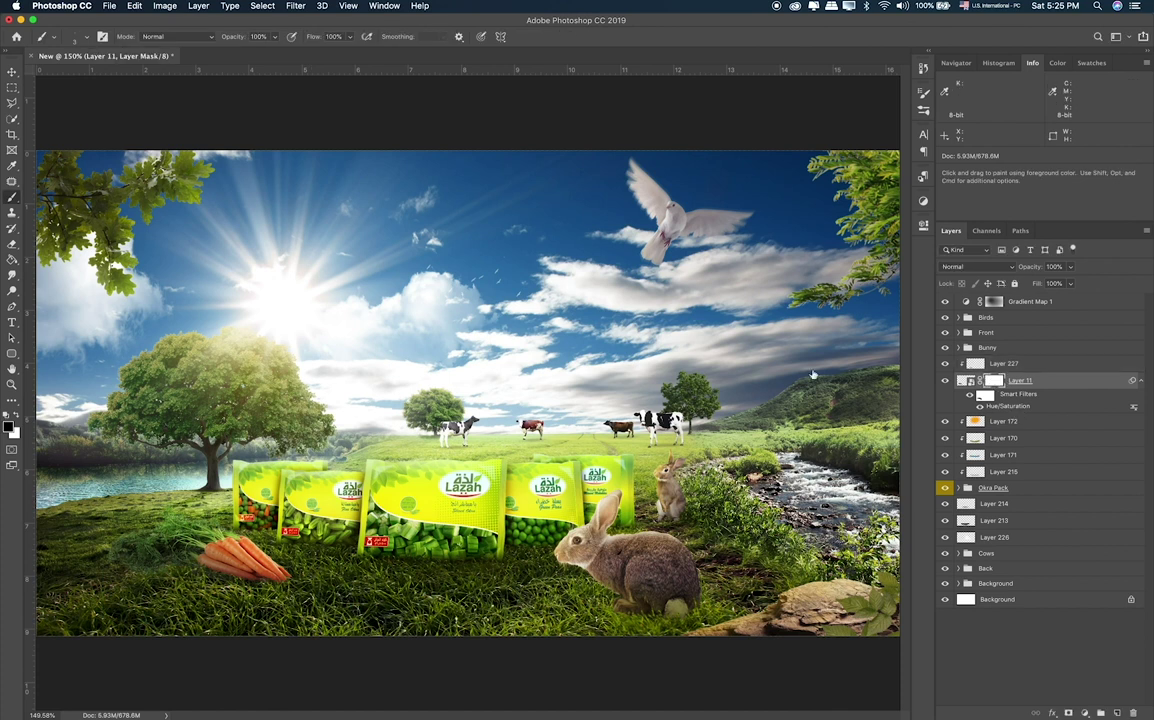
{"action": "left_click", "coordinate": [985, 396]}
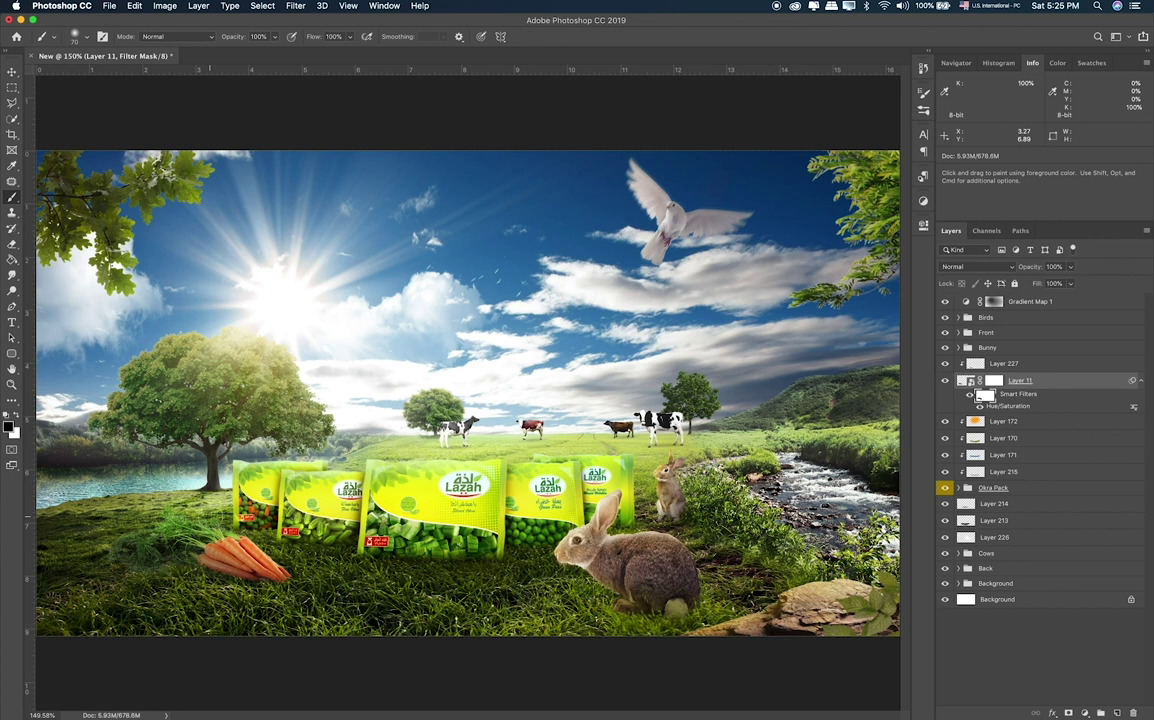
Group Layer 227 and Layer 11 into a group named Items and expand it.
{"action": "left_click", "coordinate": [1031, 365]}
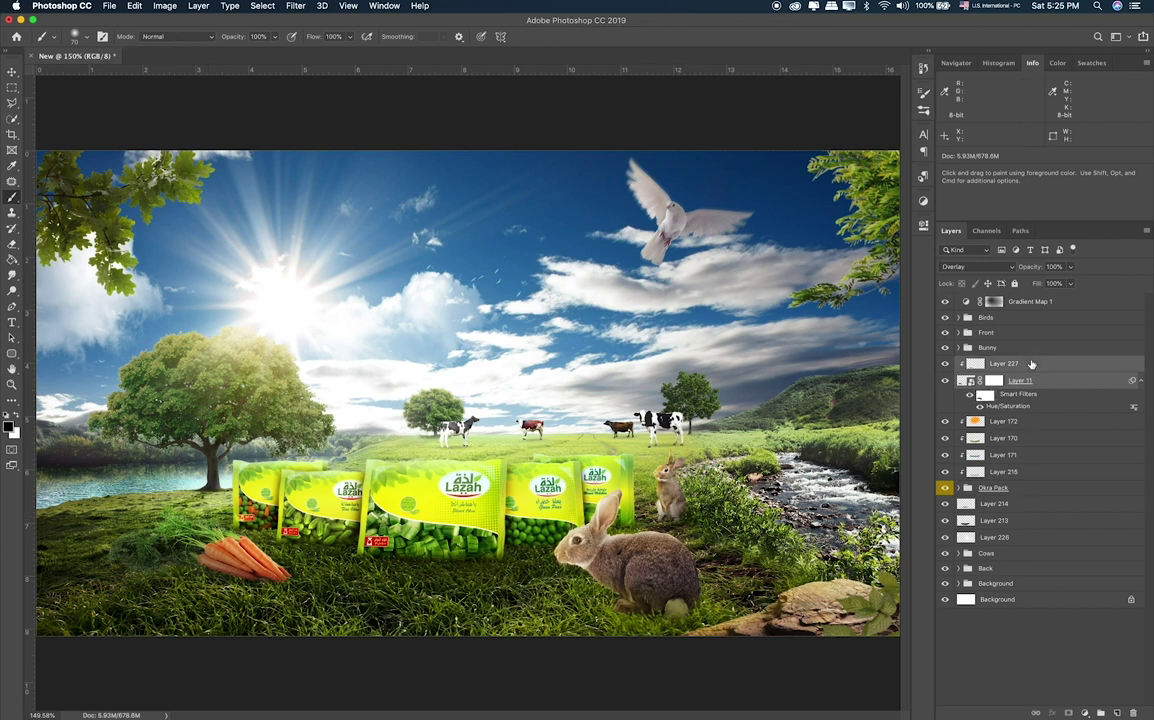
{"action": "key", "text": "super+g"}
{"action": "double_click", "coordinate": [989, 363]}
{"action": "key", "text": "BackSpace"}
{"action": "type", "text": "Items"}
{"action": "key", "text": "Return"}
{"action": "left_click", "coordinate": [959, 363]}
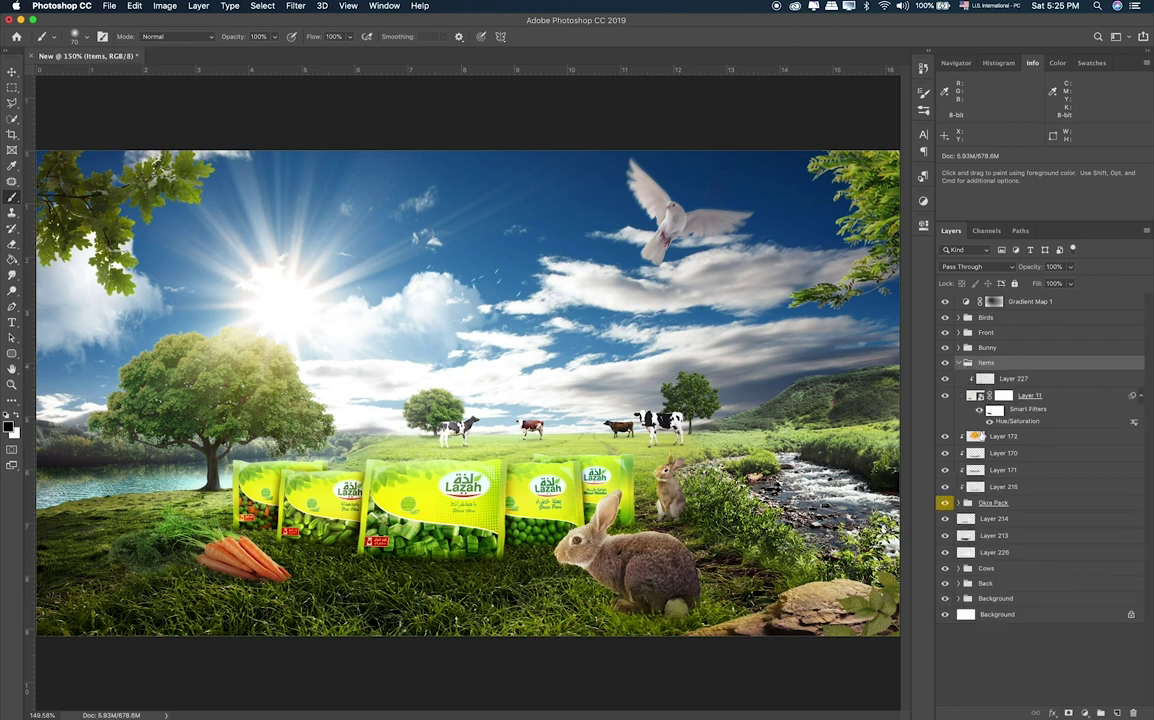
Place the second carrot image Layer 52.png into the composition.
{"action": "left_click", "coordinate": [1013, 379]}
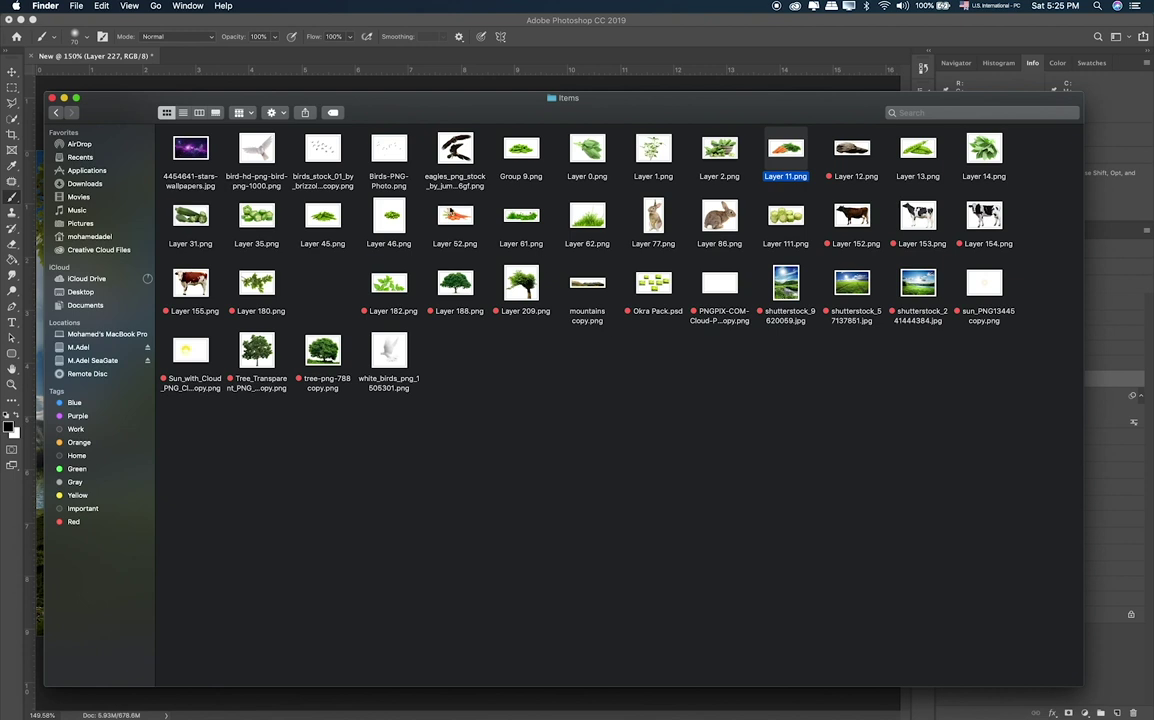
{"action": "left_click", "coordinate": [463, 213]}
{"action": "left_click_drag", "start_coordinate": [450, 237], "coordinate": [542, 518]}
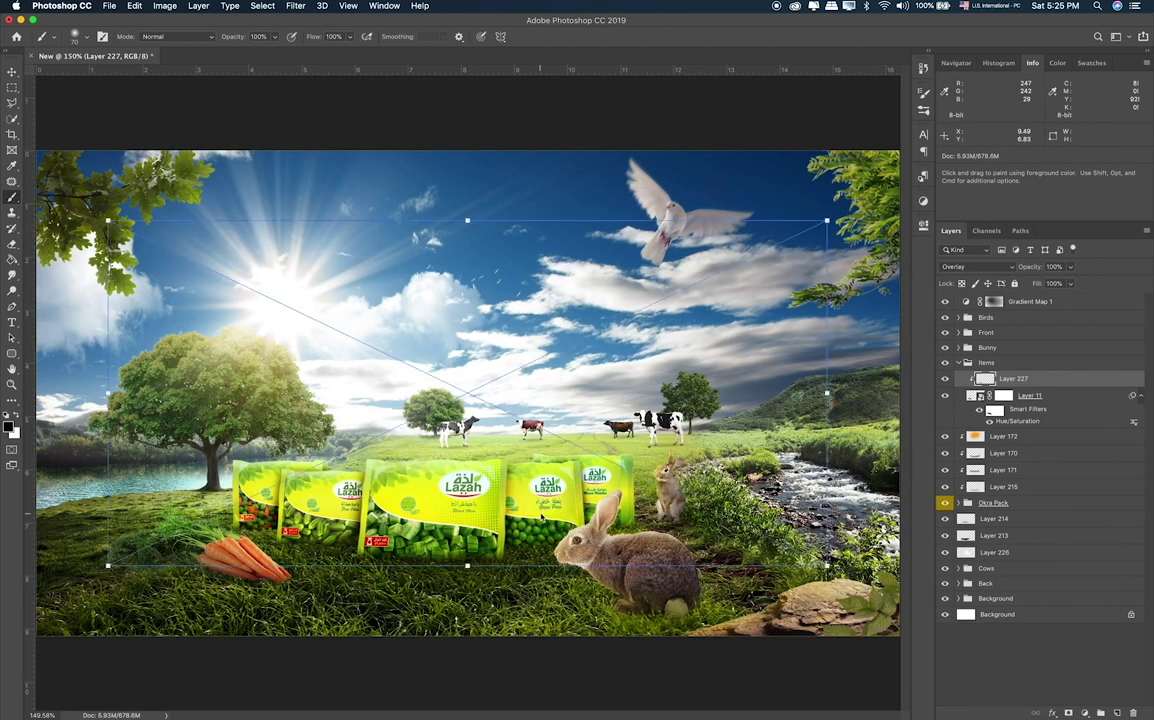
{"action": "key", "text": "Return"}
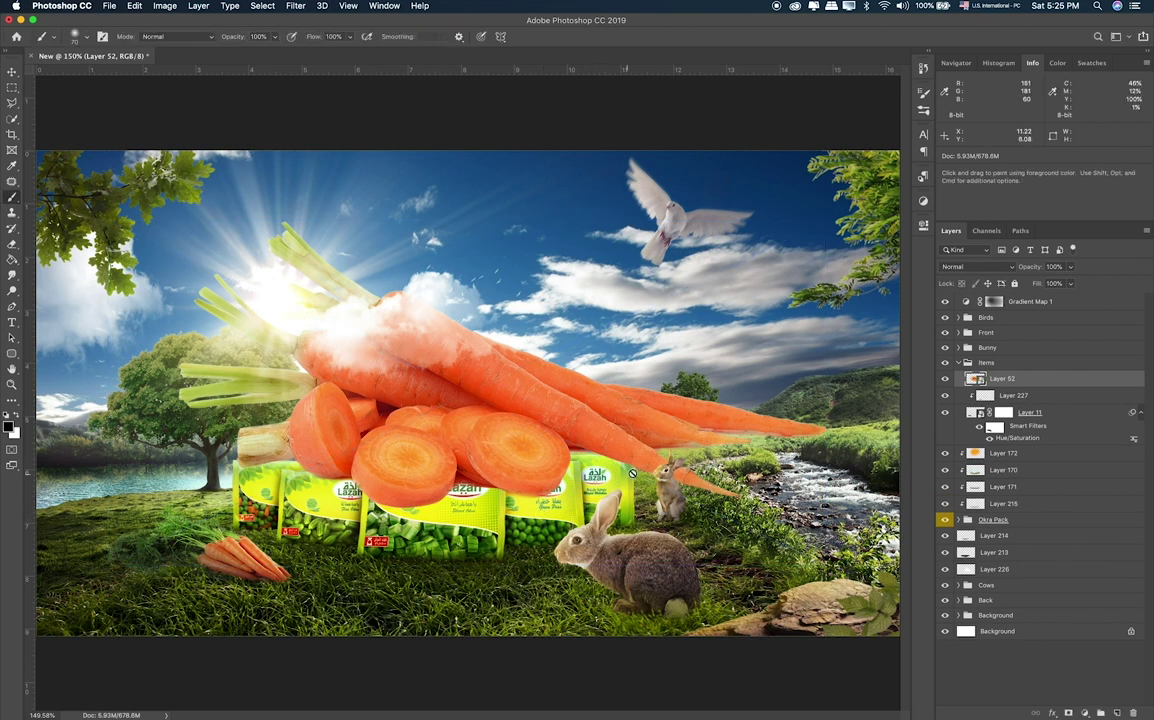
Scale the new carrots to about 23% and set them in front of the packs.
{"action": "key", "text": "ctrl+t"}
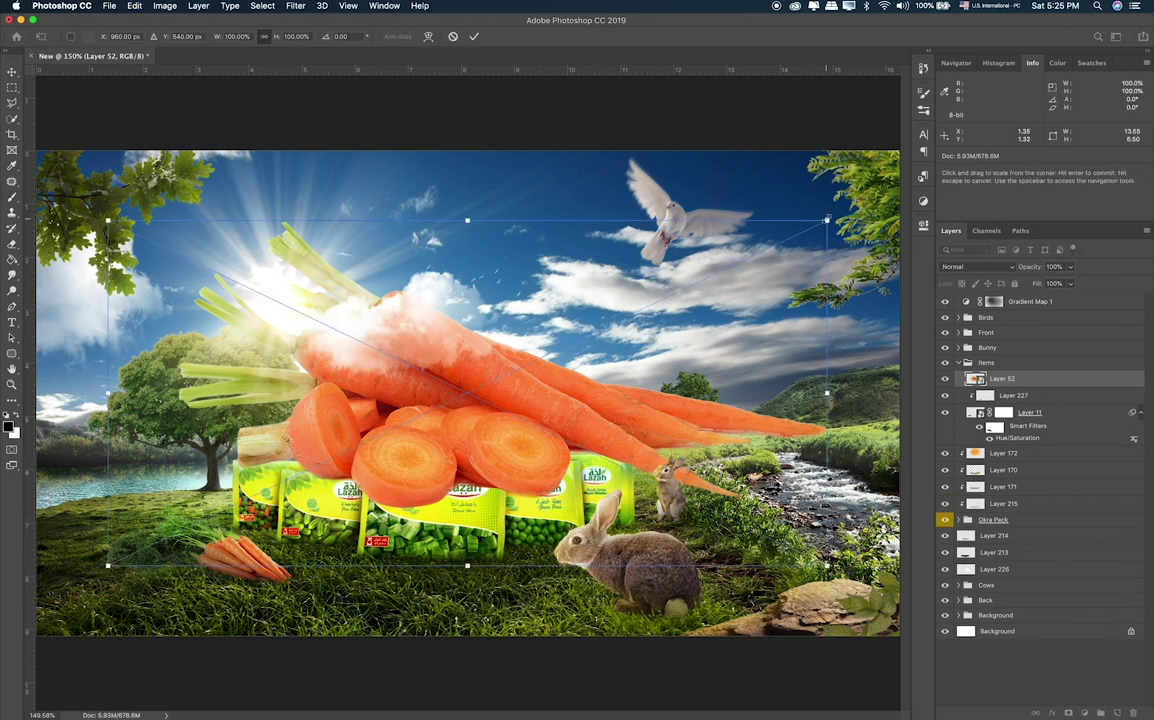
{"action": "left_click_drag", "start_coordinate": [827, 219], "coordinate": [347, 452]}
{"action": "left_click_drag", "start_coordinate": [283, 500], "coordinate": [230, 585]}
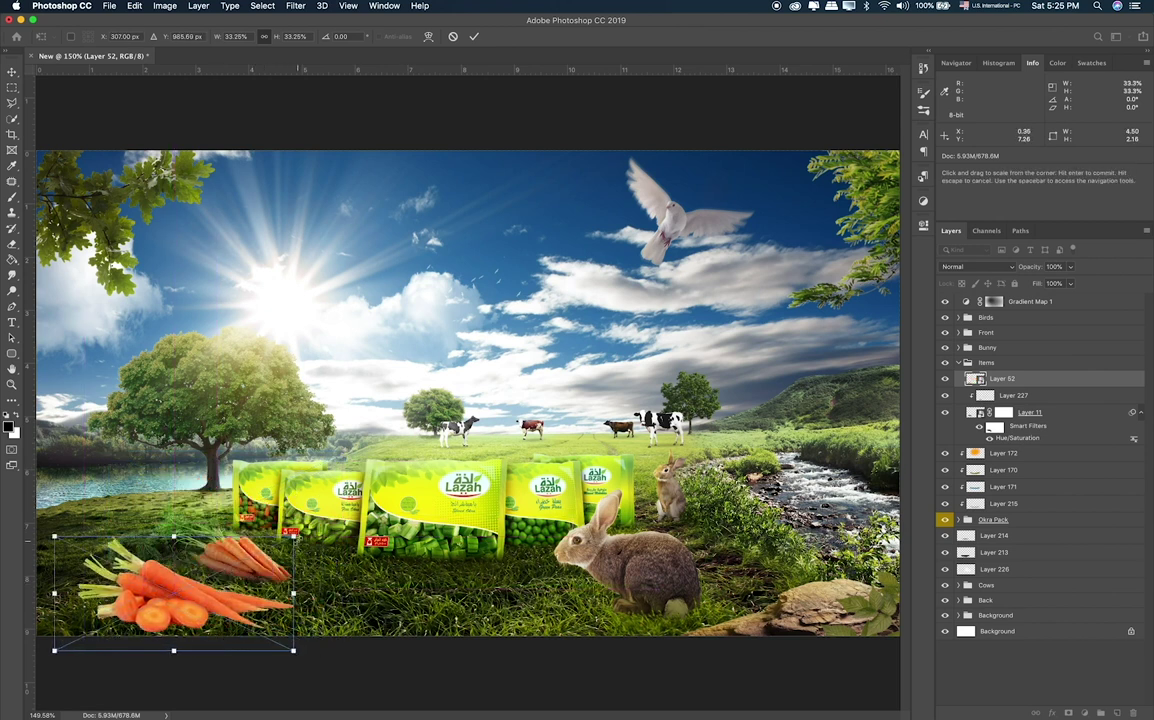
{"action": "left_click_drag", "start_coordinate": [293, 537], "coordinate": [221, 571]}
{"action": "mouse_move", "coordinate": [137, 581]}
{"action": "left_mouse_down"}
{"action": "mouse_move", "coordinate": [346, 550]}
{"action": "mouse_move", "coordinate": [254, 587]}
{"action": "left_mouse_up"}
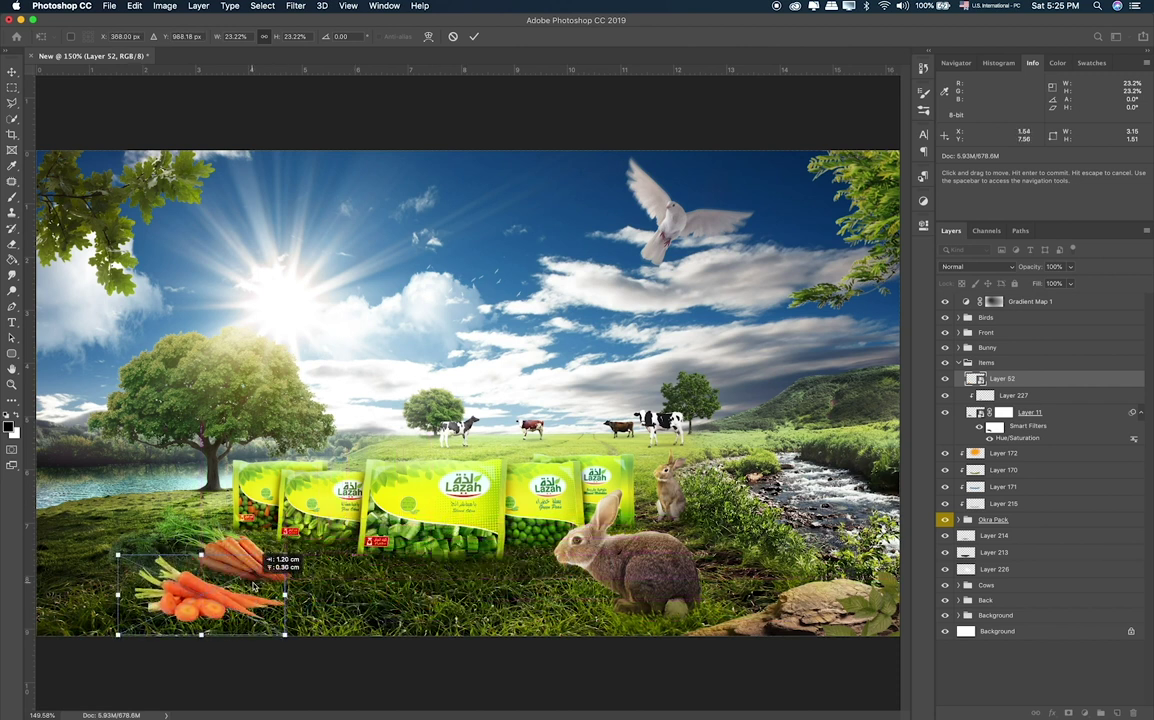
{"action": "key", "text": "Return"}
{"action": "key", "text": "b"}
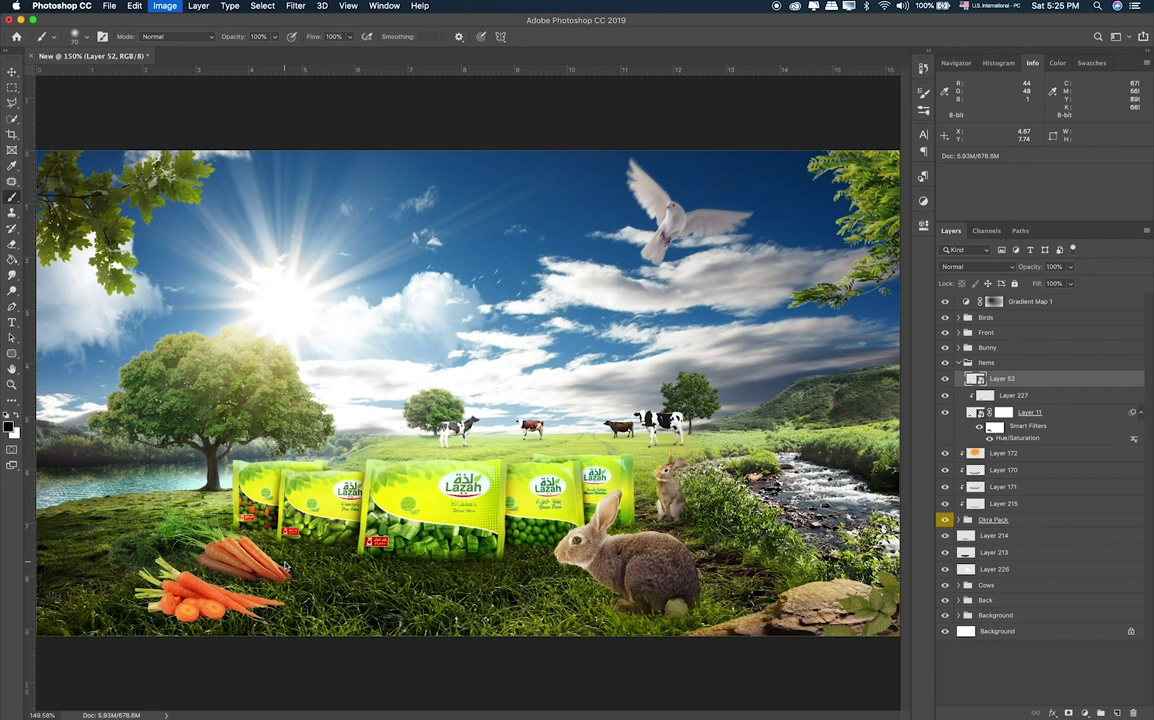
Tone the carrots to Hue -5, Saturation -36, Lightness -31 and move them toward the rabbit.
{"action": "key", "text": "ctrl+u"}
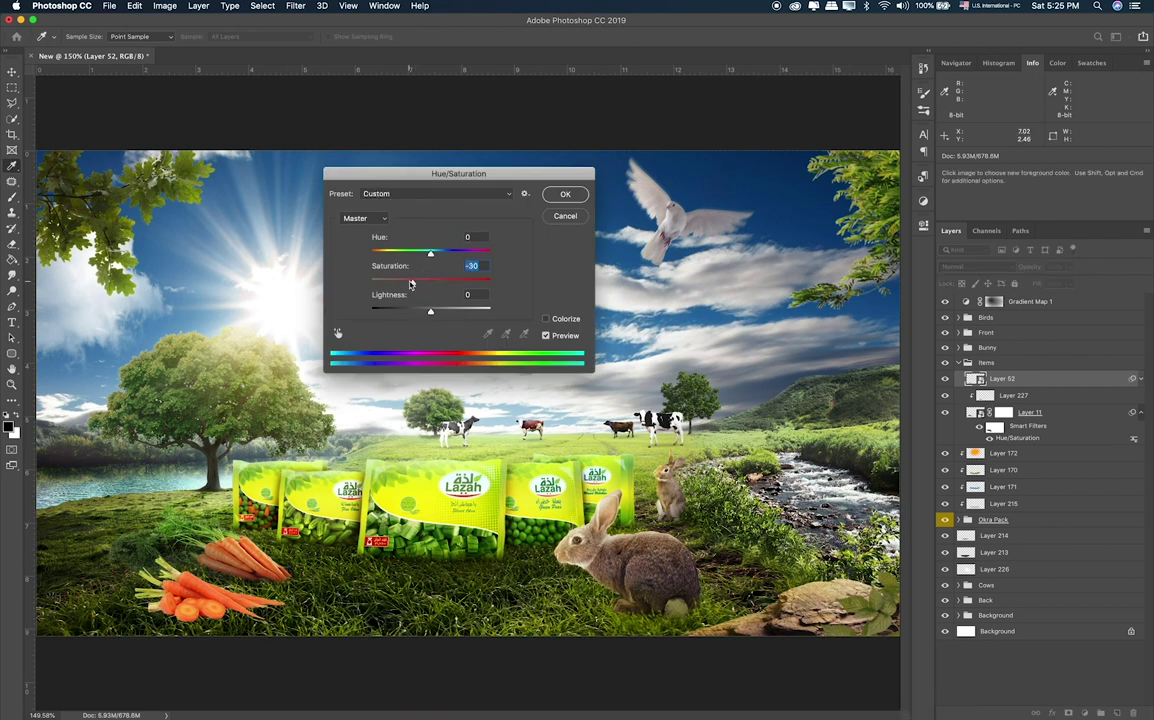
{"action": "key", "text": "shift+Tab"}
{"action": "key", "text": "Down"}
{"action": "key", "text": "Down"}
{"action": "key", "text": "Down"}
{"action": "left_click", "coordinate": [420, 311]}
{"action": "left_click_drag", "start_coordinate": [418, 313], "coordinate": [412, 315]}
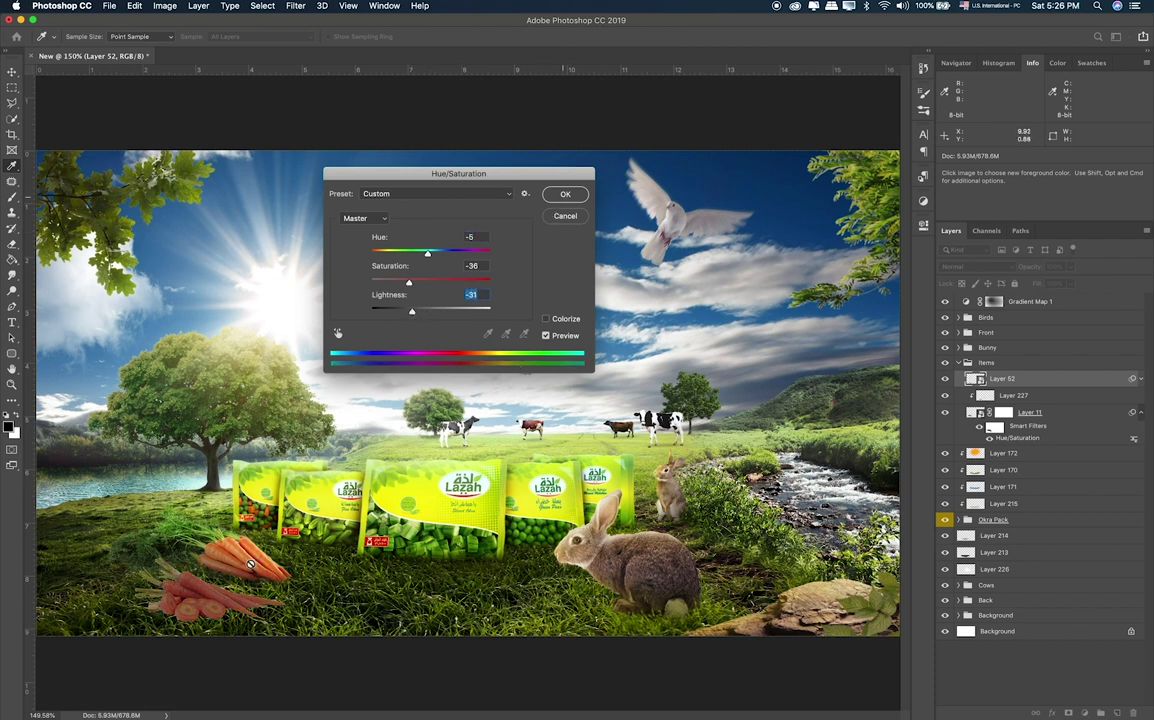
{"action": "key", "text": "Return"}
{"action": "key", "text": "v"}
{"action": "left_click_drag", "start_coordinate": [190, 533], "coordinate": [195, 545]}
{"action": "mouse_move", "coordinate": [205, 591]}
{"action": "left_mouse_down"}
{"action": "mouse_move", "coordinate": [222, 563]}
{"action": "mouse_move", "coordinate": [665, 580]}
{"action": "left_mouse_up"}
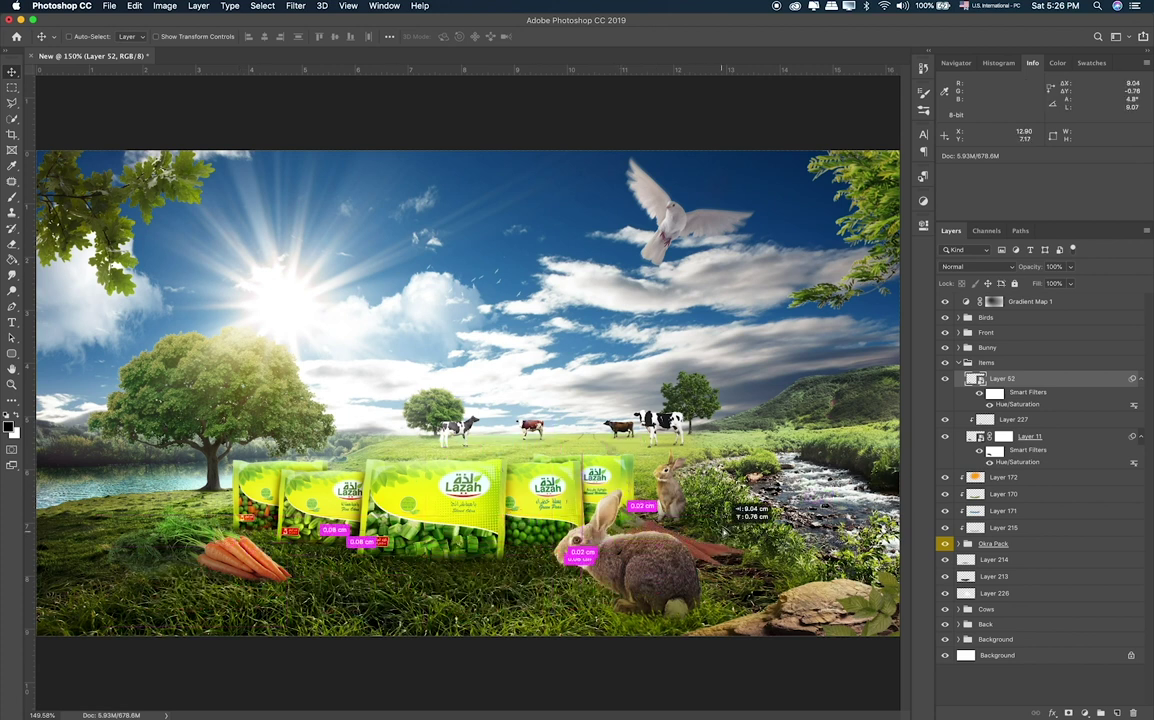
Flip the second carrot bunch horizontally so it points left, behind the rabbit.
{"action": "mouse_move", "coordinate": [665, 575]}
{"action": "left_mouse_down"}
{"action": "mouse_move", "coordinate": [645, 565]}
{"action": "mouse_move", "coordinate": [660, 557]}
{"action": "mouse_move", "coordinate": [660, 522]}
{"action": "left_mouse_up"}
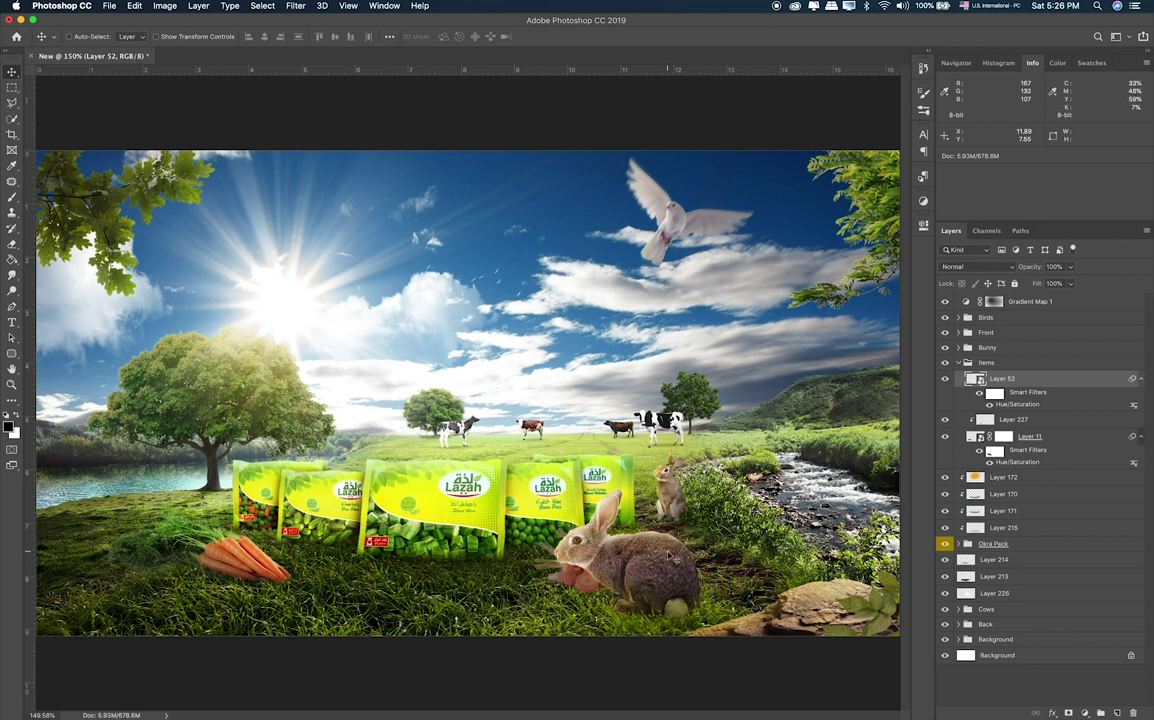
{"action": "key", "text": "super+t"}
{"action": "right_click", "coordinate": [632, 545]}
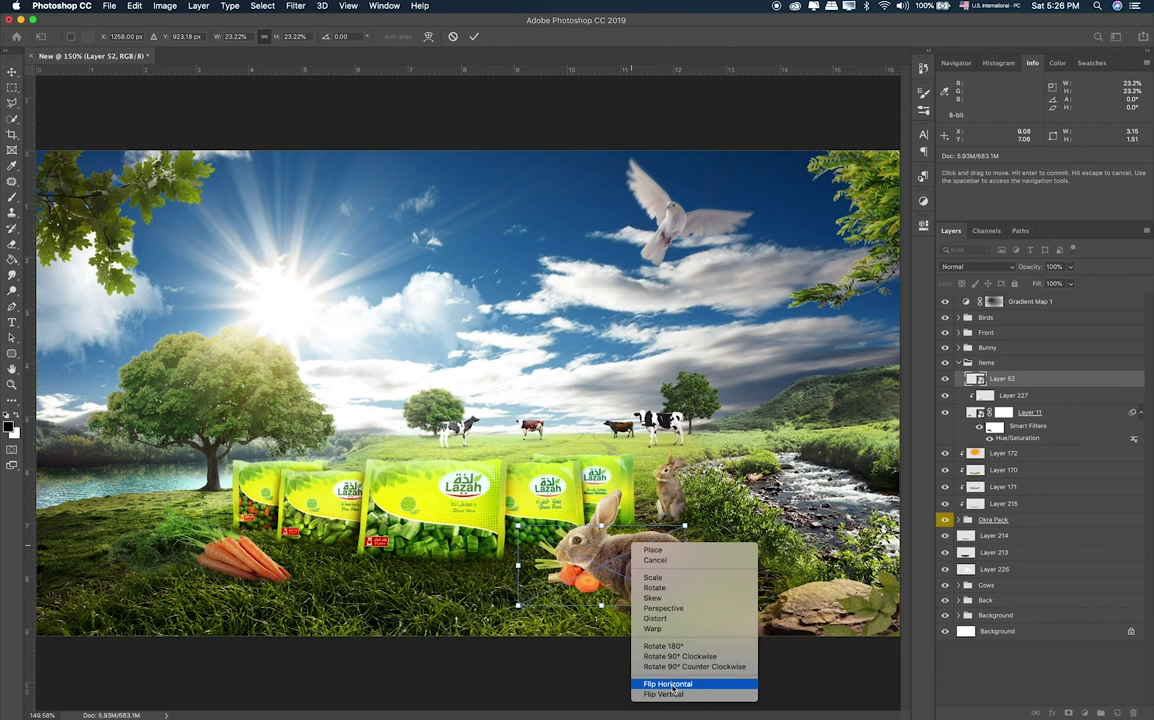
{"action": "left_click", "coordinate": [668, 686]}
{"action": "key", "text": "Return"}
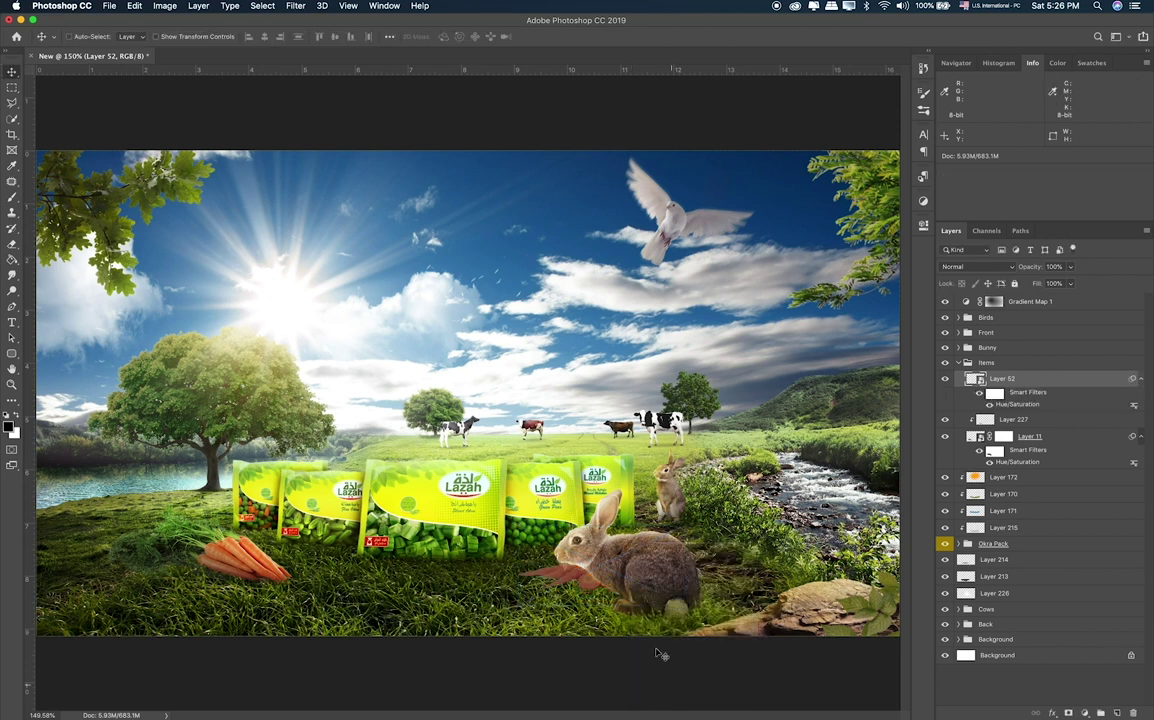
{"action": "mouse_move", "coordinate": [646, 570]}
{"action": "left_mouse_down"}
{"action": "mouse_move", "coordinate": [730, 548]}
{"action": "mouse_move", "coordinate": [755, 512]}
{"action": "left_mouse_up"}
Reposition the reddish carrots in front of the packs.
{"action": "key", "text": "ctrl+t"}
{"action": "key", "text": "Return"}
{"action": "left_click_drag", "start_coordinate": [1017, 437], "coordinate": [1002, 379]}
{"action": "left_click_drag", "start_coordinate": [703, 548], "coordinate": [558, 543]}
Add a layer mask to Layer 52 to hide parts and place the carrots at the rabbit's mouth.
{"action": "left_click", "coordinate": [995, 393]}
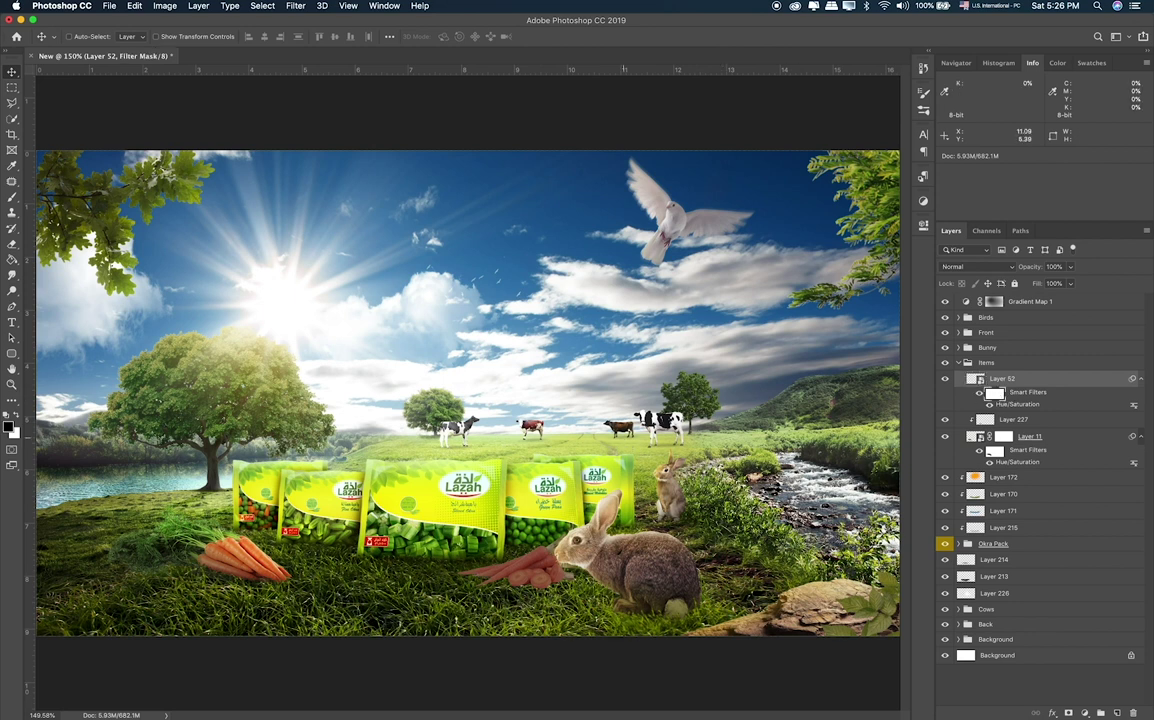
{"action": "key", "text": "b"}
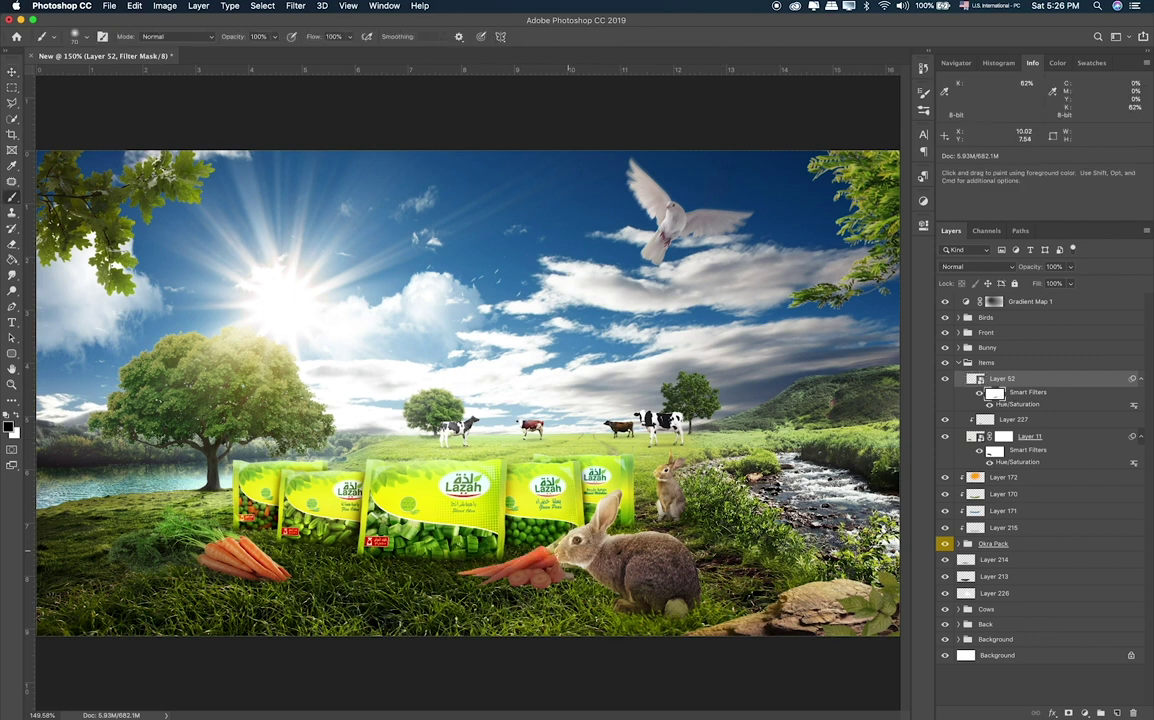
{"action": "left_click", "coordinate": [1036, 393]}
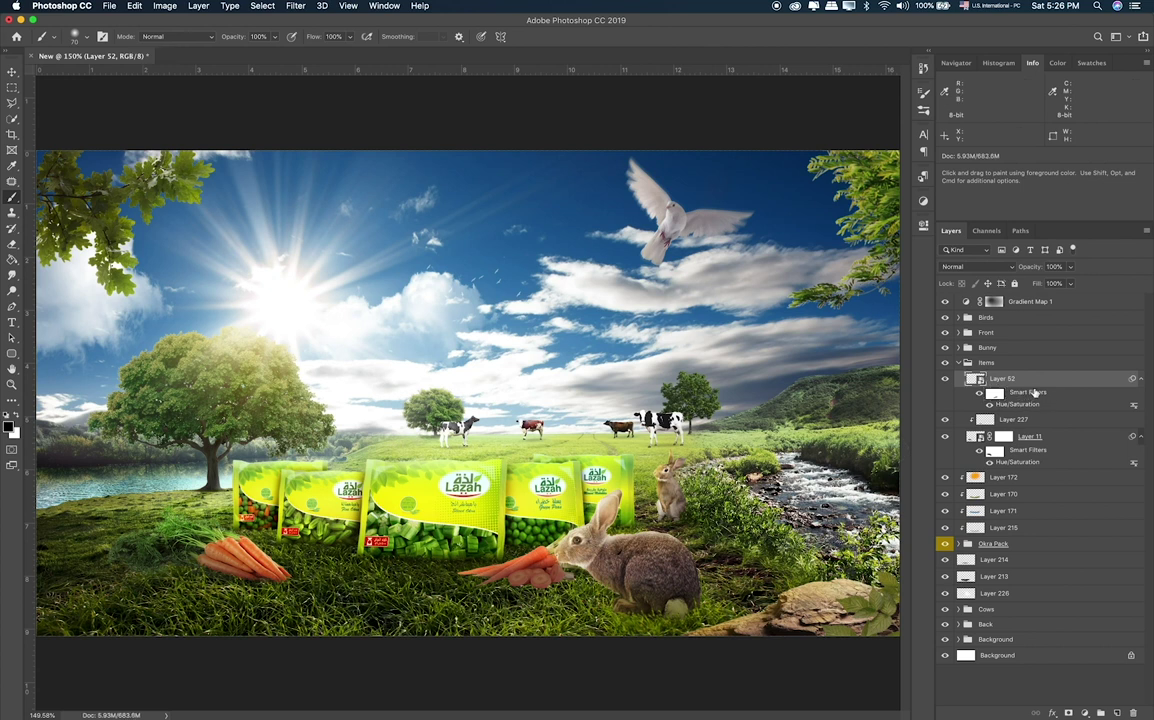
{"action": "left_click", "coordinate": [1066, 713]}
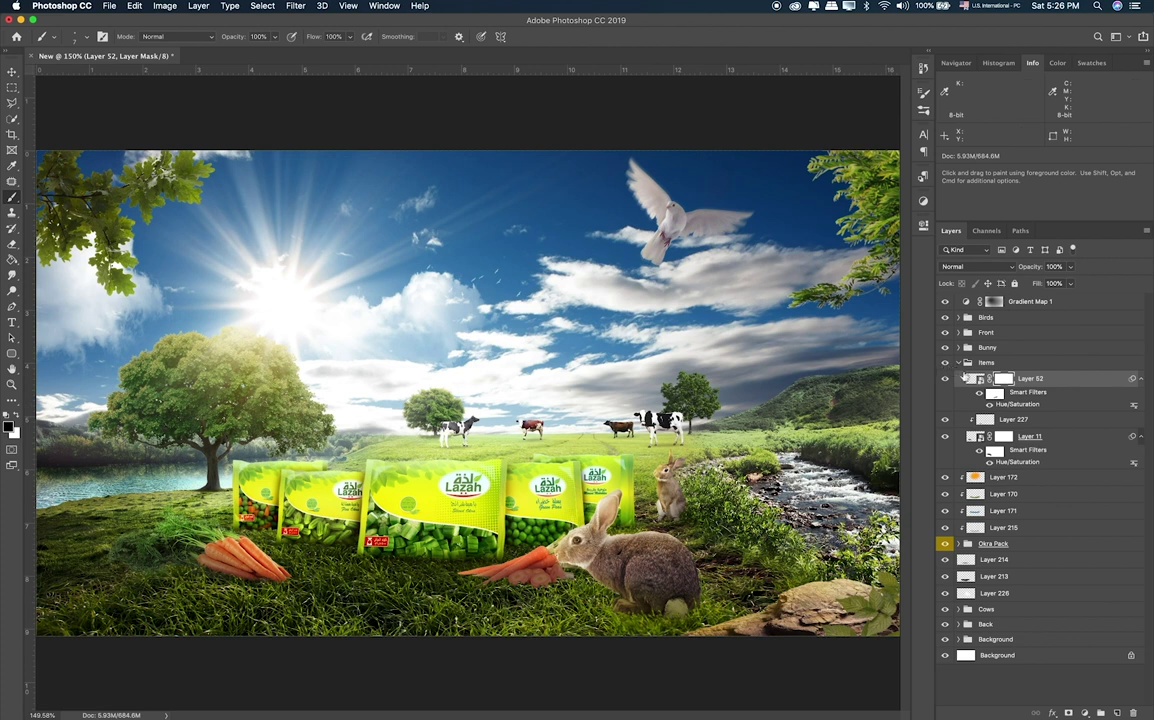
{"action": "left_click", "coordinate": [973, 379]}
{"action": "key", "text": "v"}
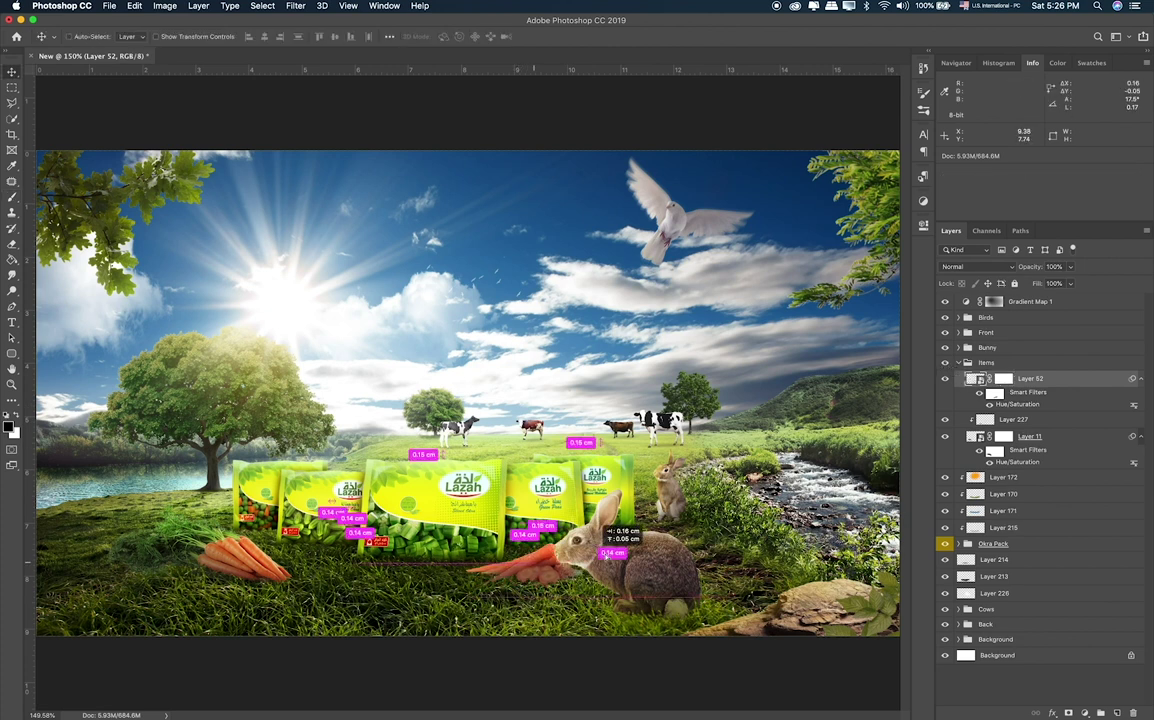
{"action": "left_click_drag", "start_coordinate": [612, 530], "coordinate": [600, 543]}
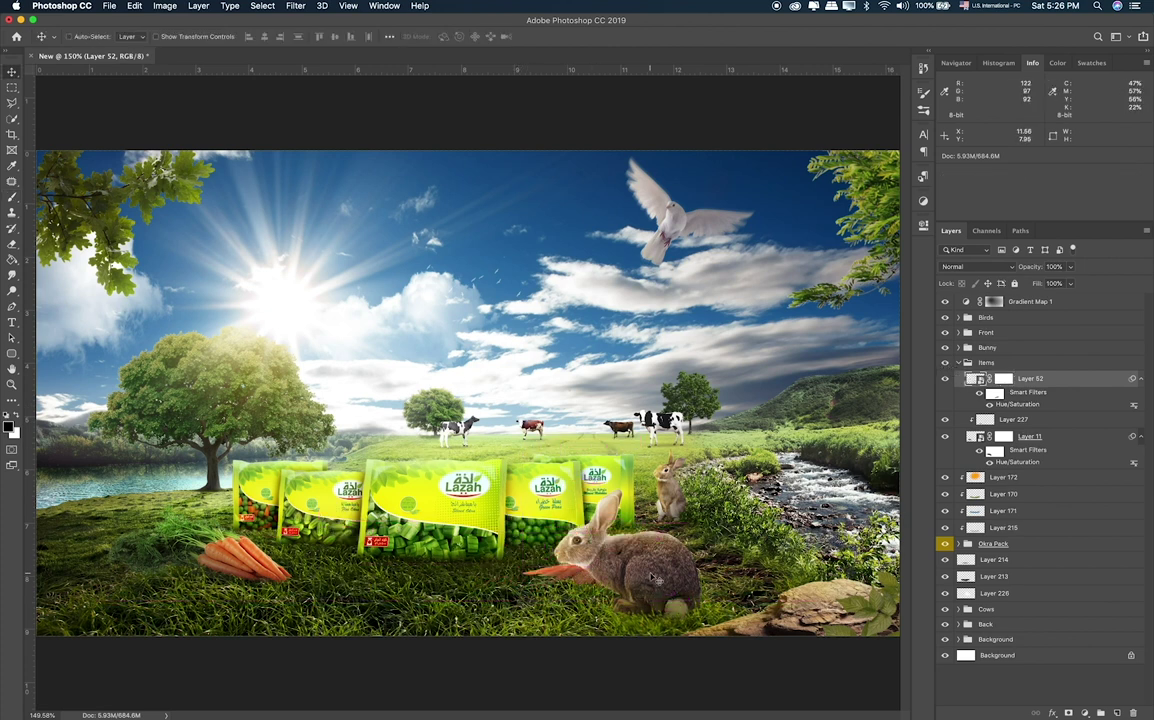
Place the pea cluster image, shrink it to about 31%, and move its layer below Layer 52.
{"action": "key", "text": "super+Tab"}
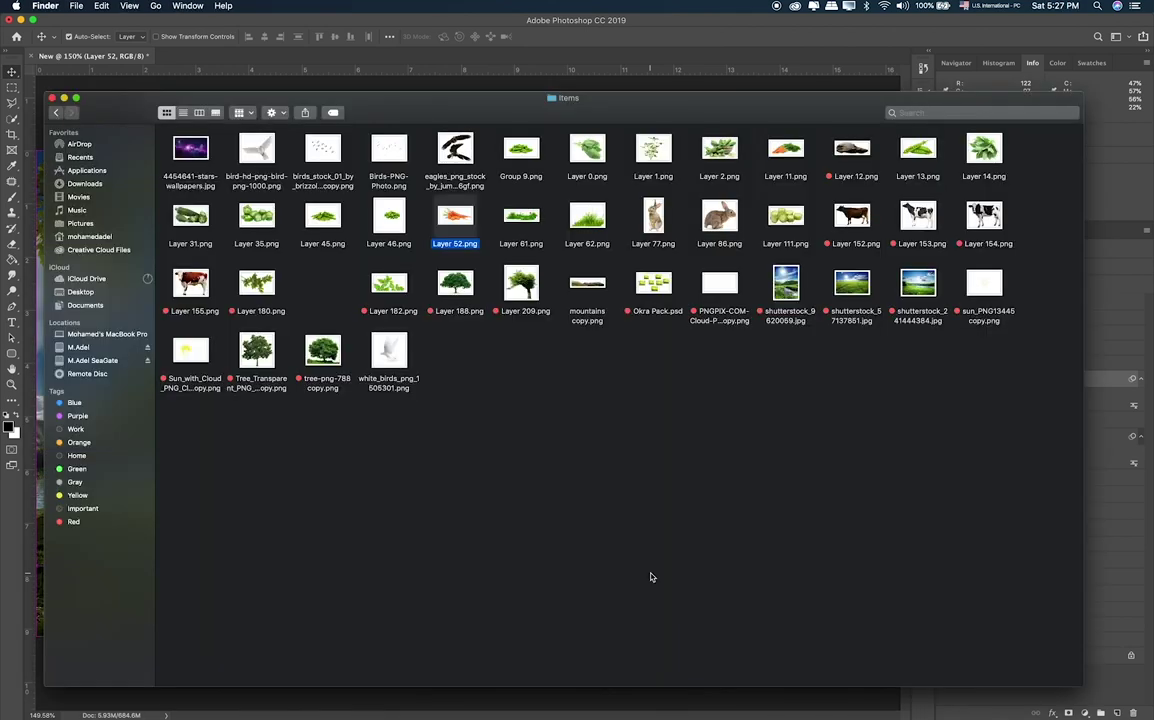
{"action": "left_click_drag", "start_coordinate": [455, 216], "coordinate": [443, 516]}
{"action": "key", "text": "super+Tab"}
{"action": "key", "text": "Return"}
{"action": "key", "text": "ctrl+t"}
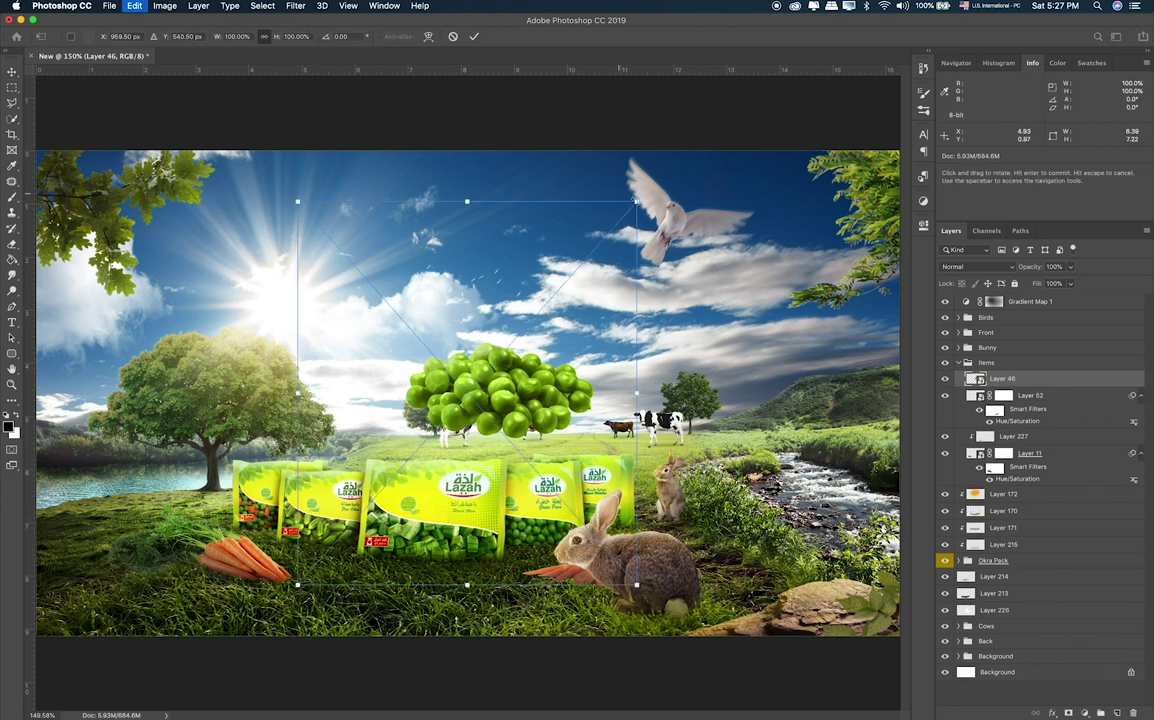
{"action": "mouse_move", "coordinate": [523, 332]}
{"action": "left_mouse_down"}
{"action": "mouse_move", "coordinate": [400, 495]}
{"action": "mouse_move", "coordinate": [490, 547]}
{"action": "mouse_move", "coordinate": [547, 506]}
{"action": "left_mouse_up"}
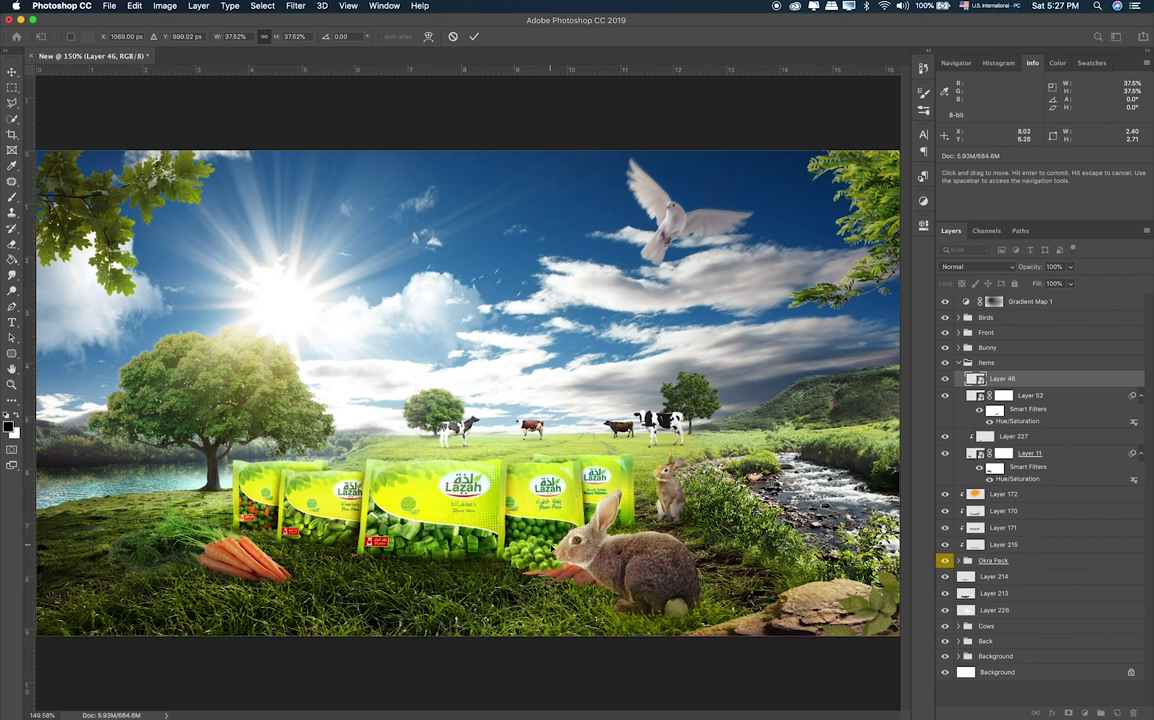
{"action": "key", "text": "Return"}
{"action": "key", "text": "ctrl+bracketleft"}
{"action": "key", "text": "ctrl+t"}
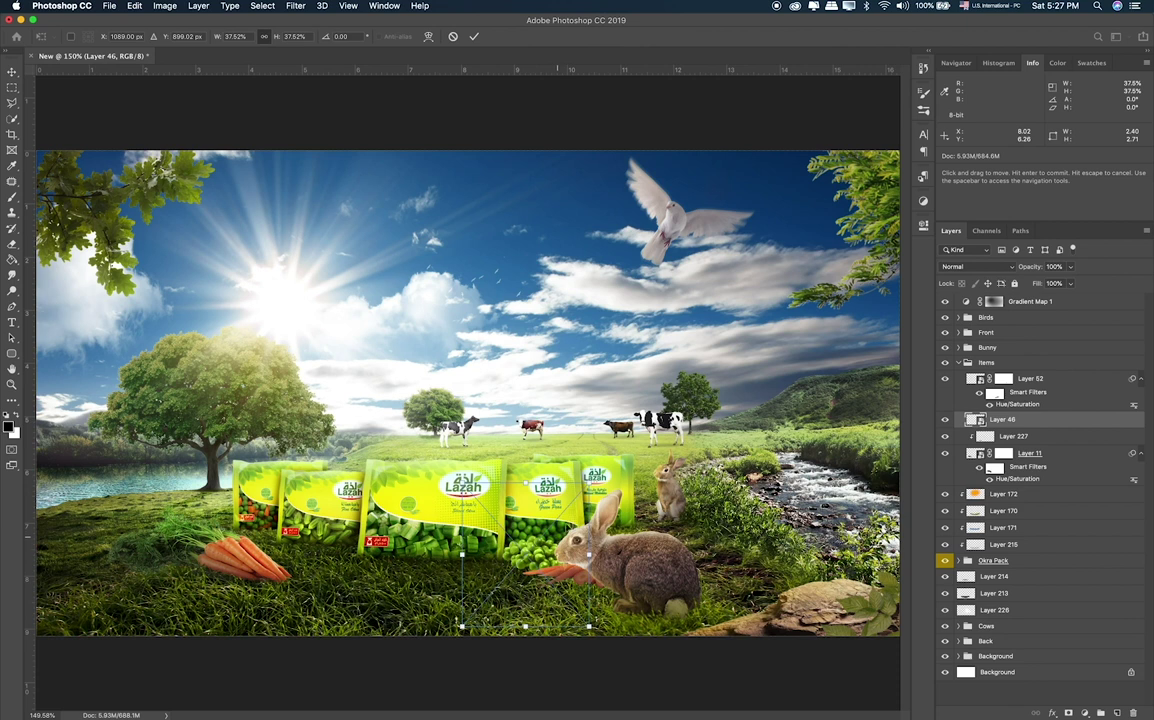
{"action": "left_click_drag", "start_coordinate": [580, 497], "coordinate": [562, 508]}
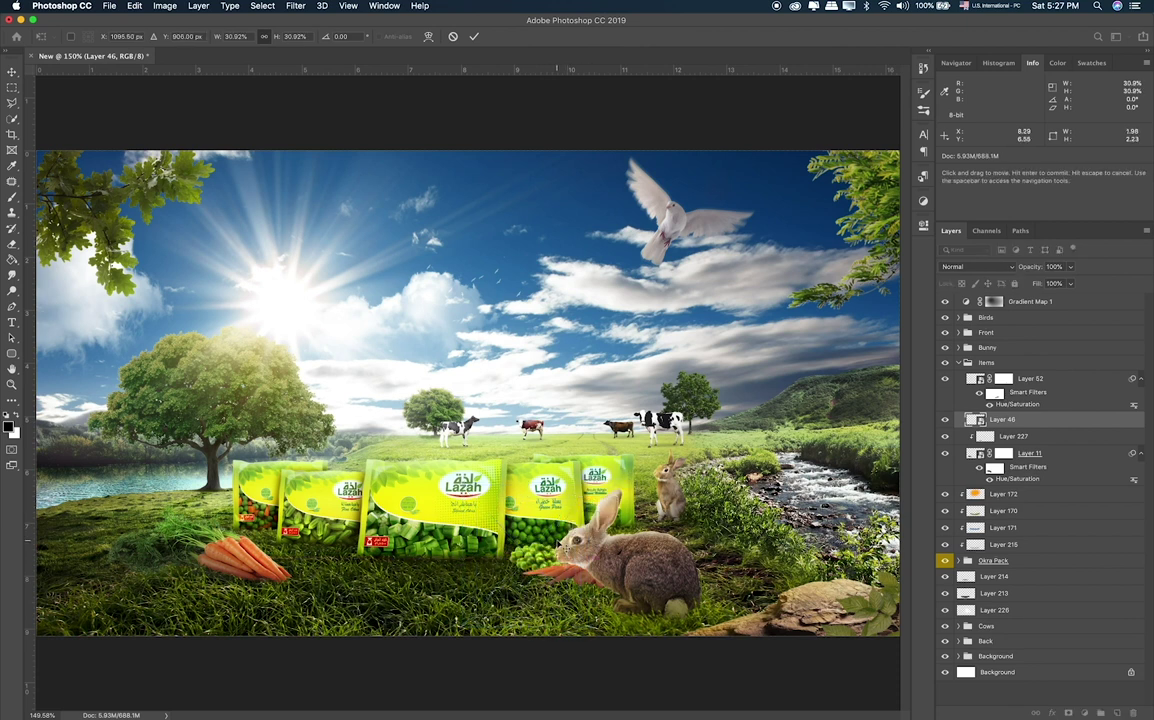
{"action": "key", "text": "Return"}
Give Layer 46 a Hue/Saturation filter of Hue -10, Saturation -2, Lightness -6, then show the Items folder.
{"action": "key", "text": "ctrl+u"}
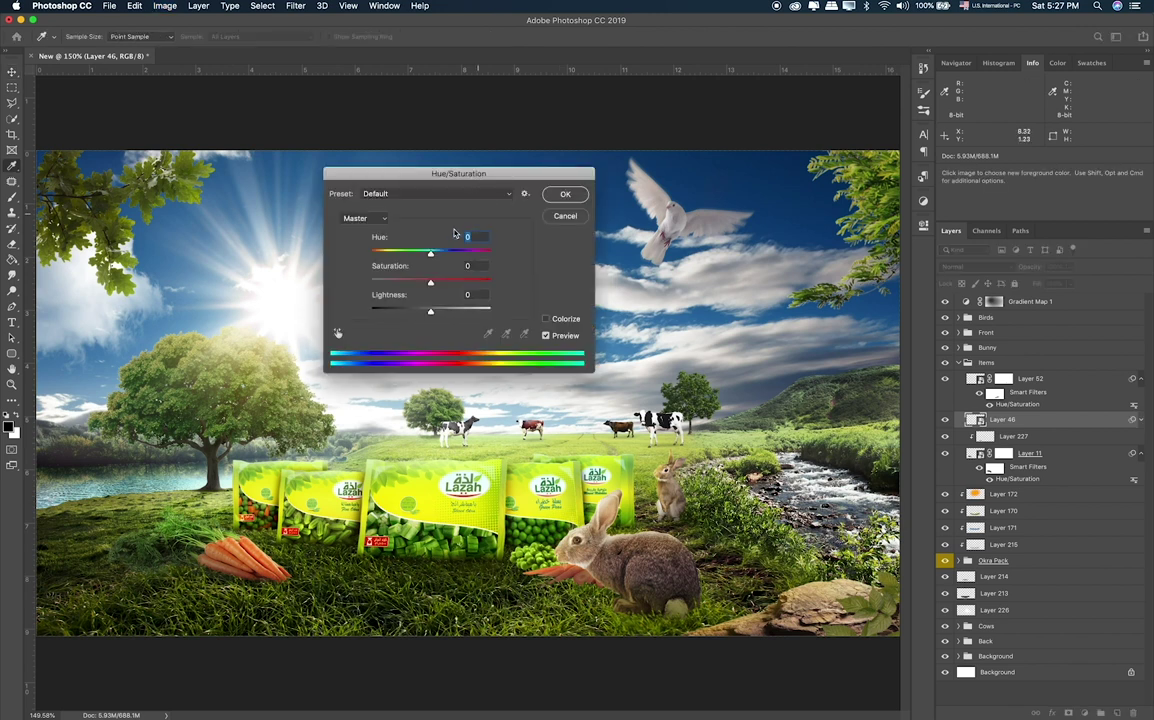
{"action": "type", "text": "-23"}
{"action": "key", "text": "Tab"}
{"action": "type", "text": "-23"}
{"action": "key", "text": "Tab"}
{"action": "type", "text": "-19"}
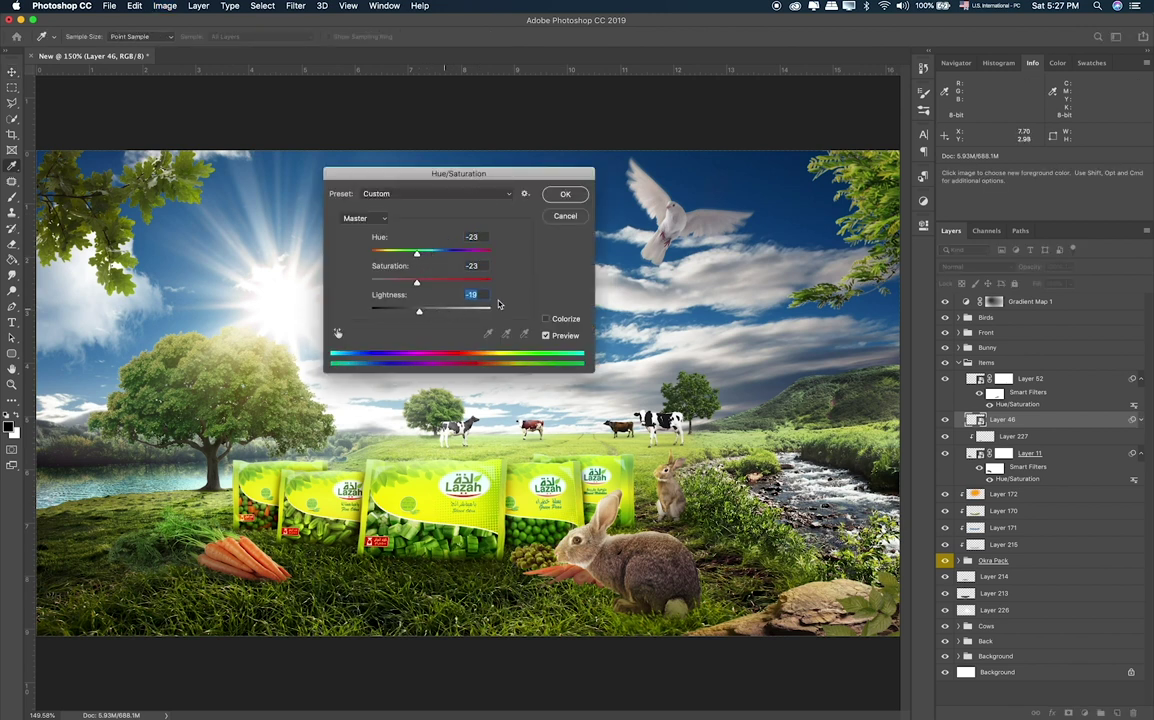
{"action": "left_click", "coordinate": [428, 255]}
{"action": "left_click", "coordinate": [427, 309]}
{"action": "left_click", "coordinate": [423, 283]}
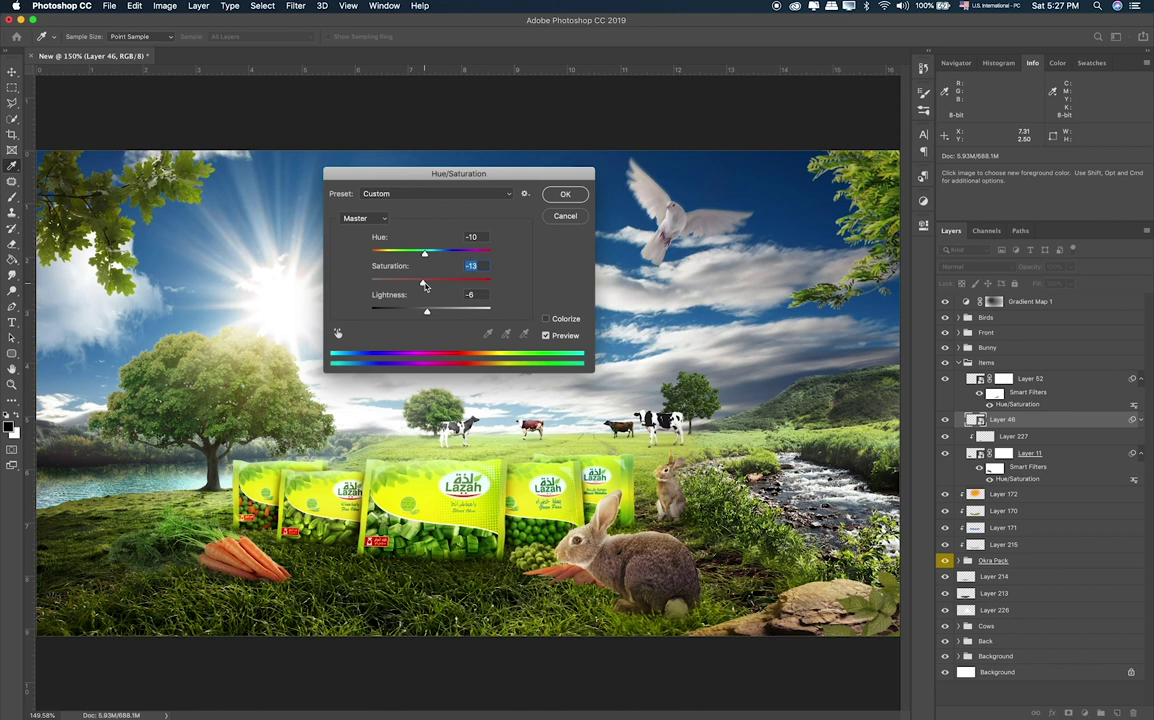
{"action": "type", "text": "-2"}
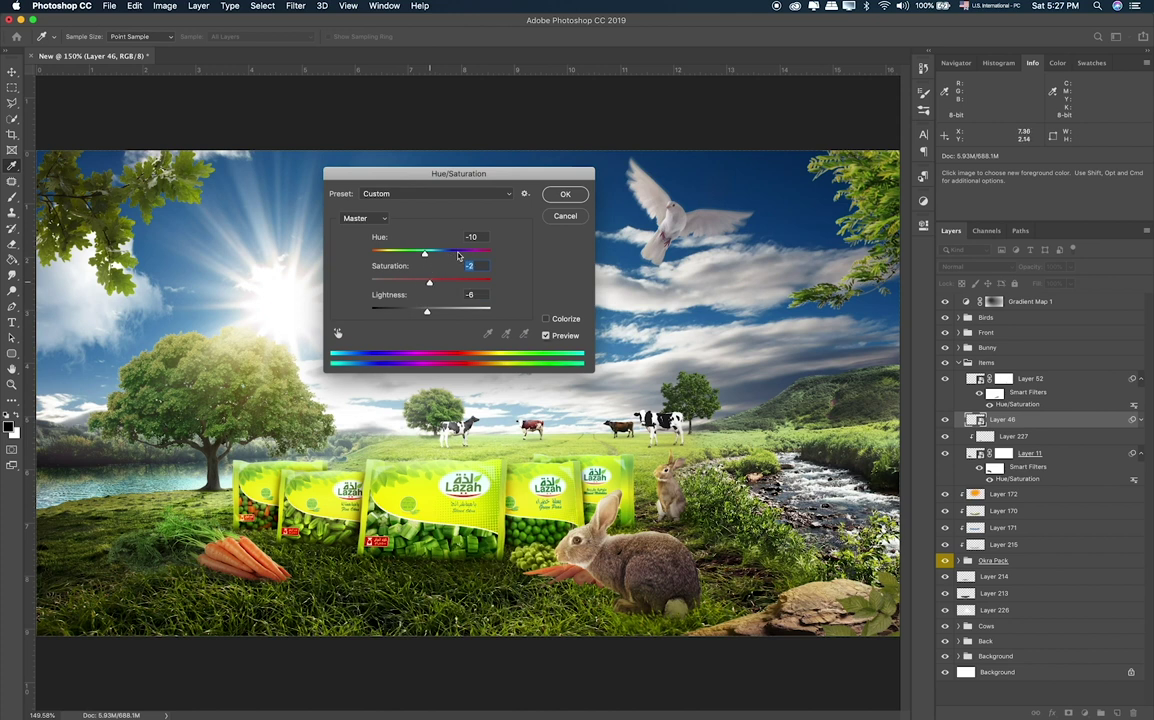
{"action": "left_click", "coordinate": [472, 237]}
{"action": "type", "text": "-1"}
{"action": "type", "text": "0"}
{"action": "key", "text": "Return"}
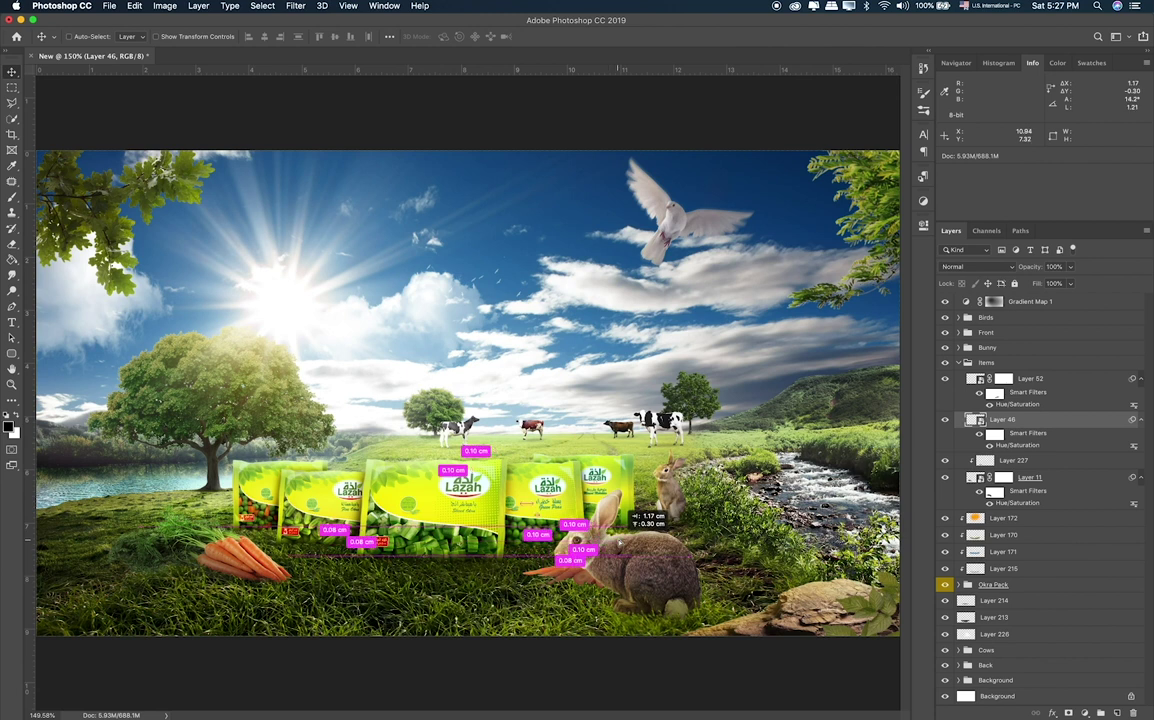
{"action": "key", "text": "super+Tab"}
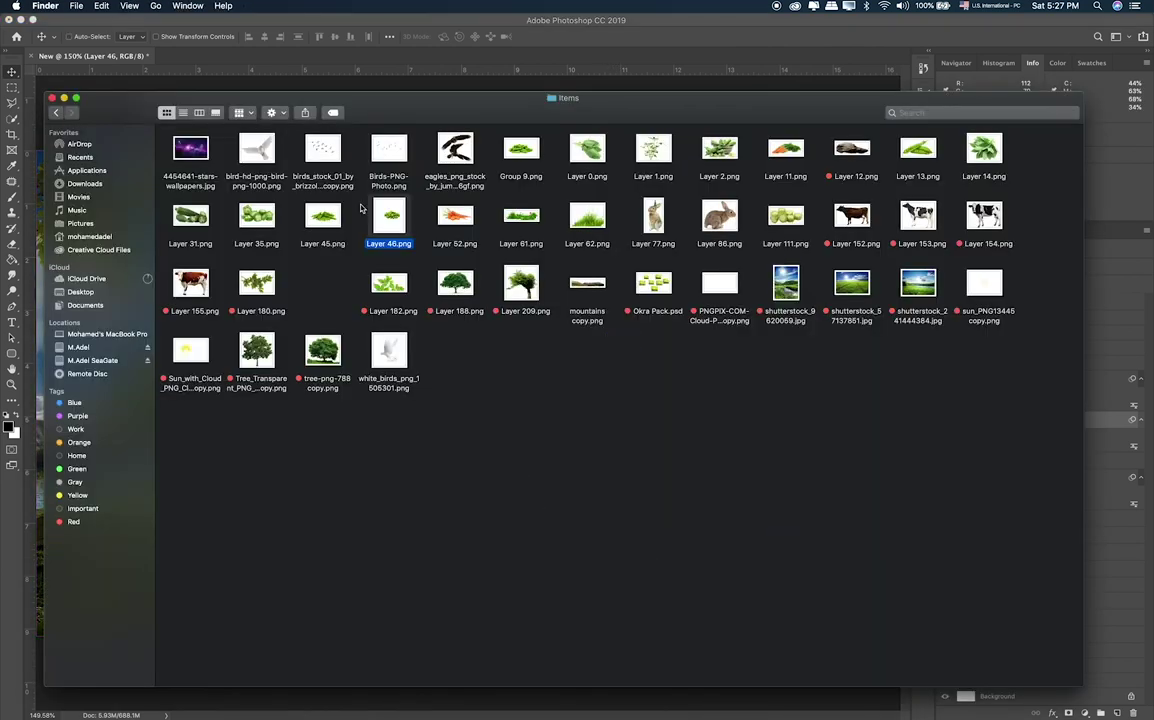
Place the okra bowl image Layer 31.png, shrunk small, on the grass before the central pack.
{"action": "left_click", "coordinate": [340, 212]}
{"action": "left_click", "coordinate": [190, 214]}
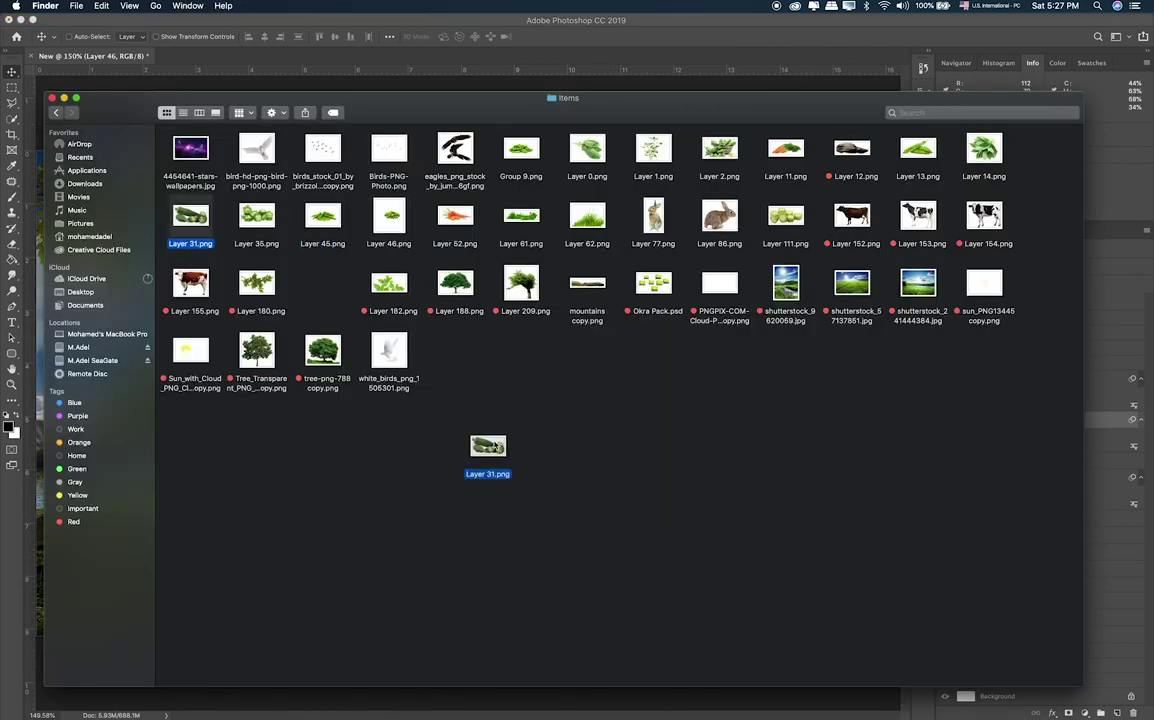
{"action": "left_click_drag", "start_coordinate": [190, 214], "coordinate": [400, 474]}
{"action": "key", "text": "super+Tab"}
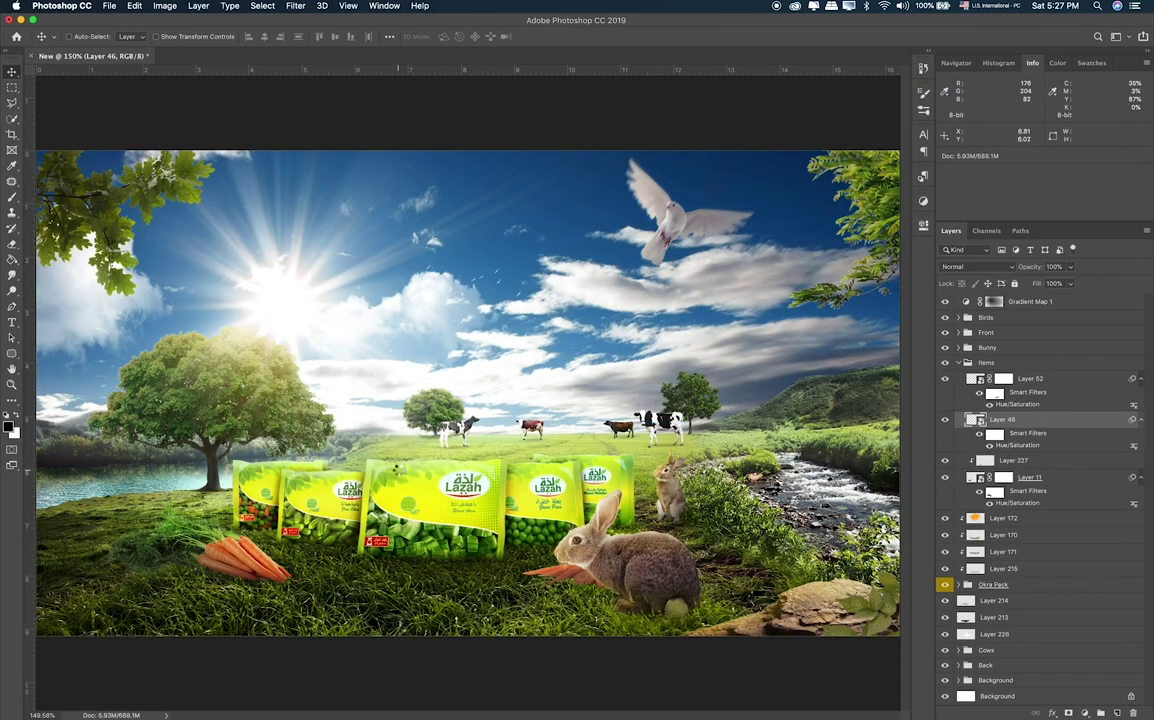
{"action": "left_click_drag", "start_coordinate": [400, 474], "coordinate": [481, 433]}
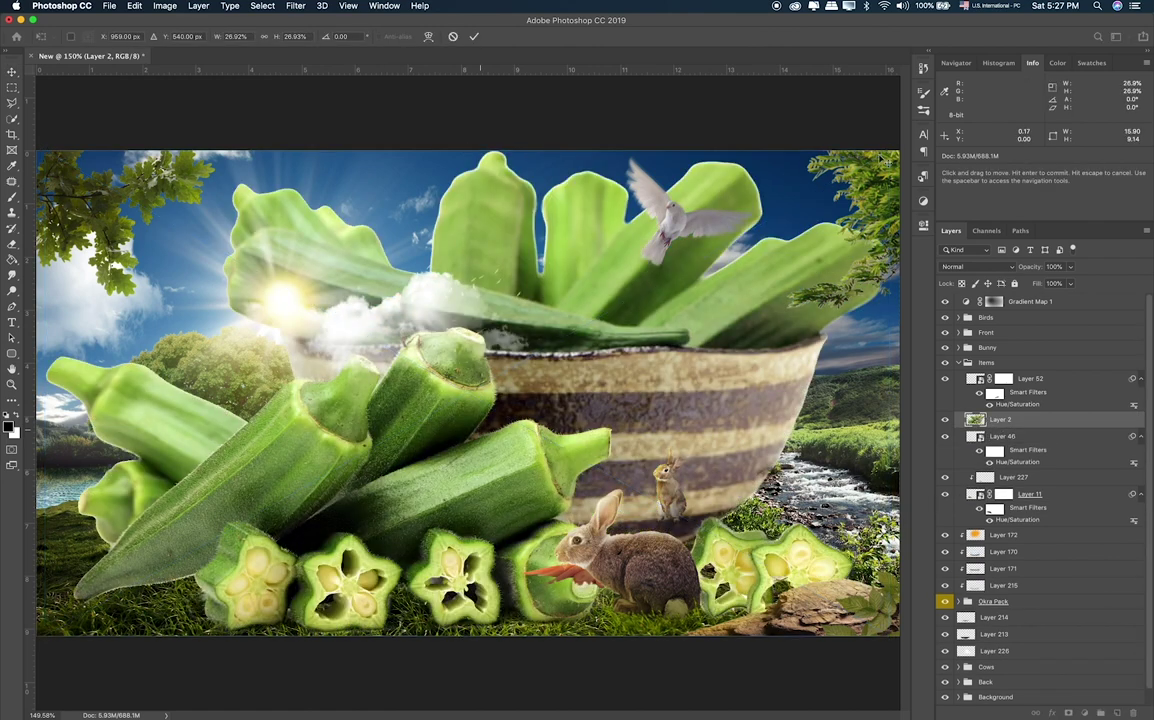
{"action": "left_click_drag", "start_coordinate": [889, 151], "coordinate": [205, 548]}
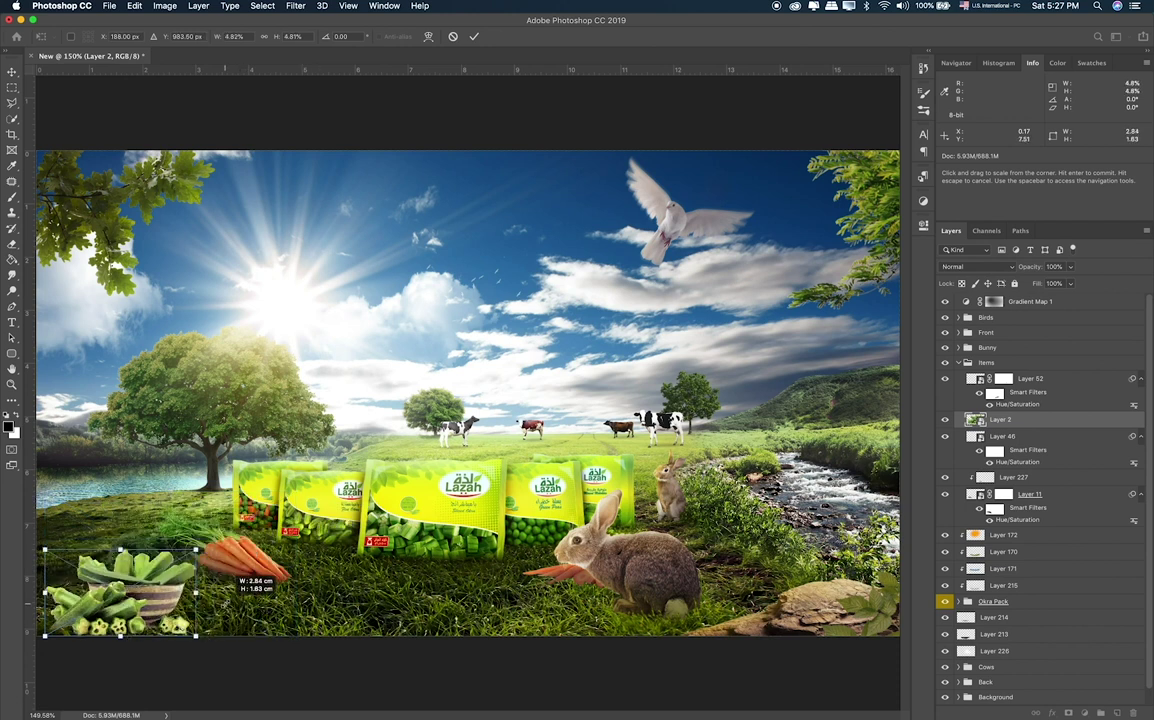
{"action": "left_click_drag", "start_coordinate": [150, 580], "coordinate": [420, 551]}
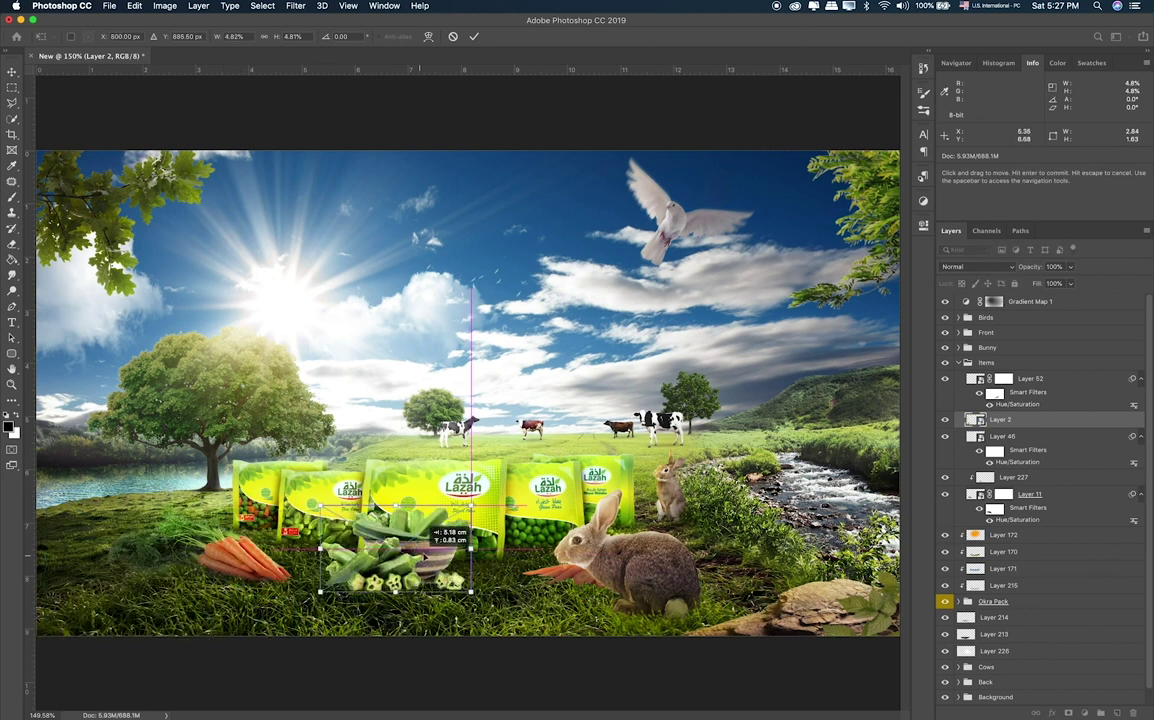
{"action": "mouse_move", "coordinate": [465, 592]}
{"action": "left_mouse_down"}
{"action": "mouse_move", "coordinate": [403, 552]}
{"action": "mouse_move", "coordinate": [450, 517]}
{"action": "left_mouse_up"}
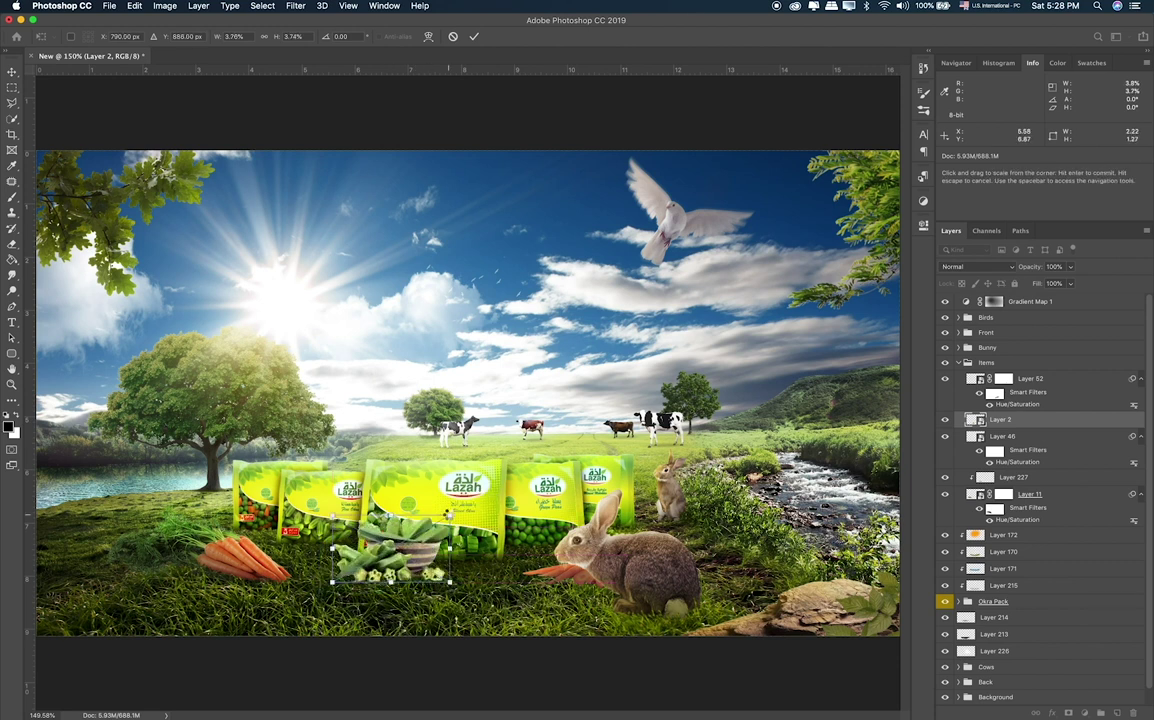
{"action": "key", "text": "Return"}
{"action": "left_click_drag", "start_coordinate": [440, 515], "coordinate": [431, 523]}
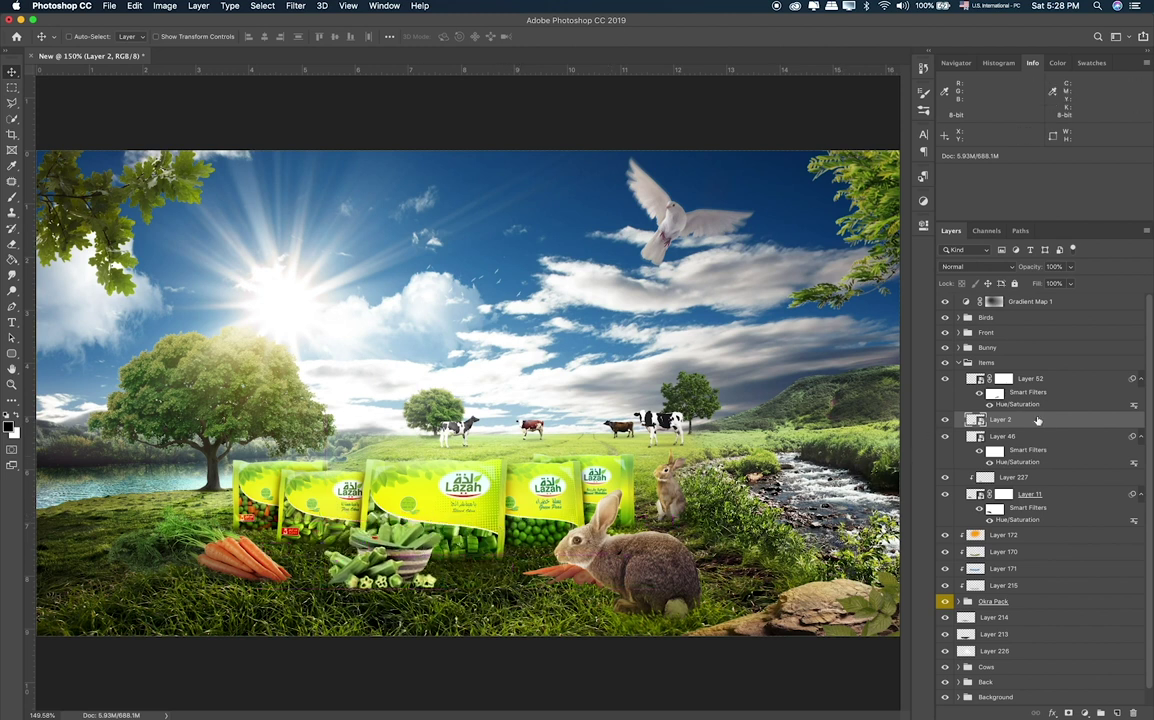
Darken okra bowl Layer 2 with Hue/Saturation at Lightness -18 and target its filter mask for brushing.
{"action": "key", "text": "ctrl+u"}
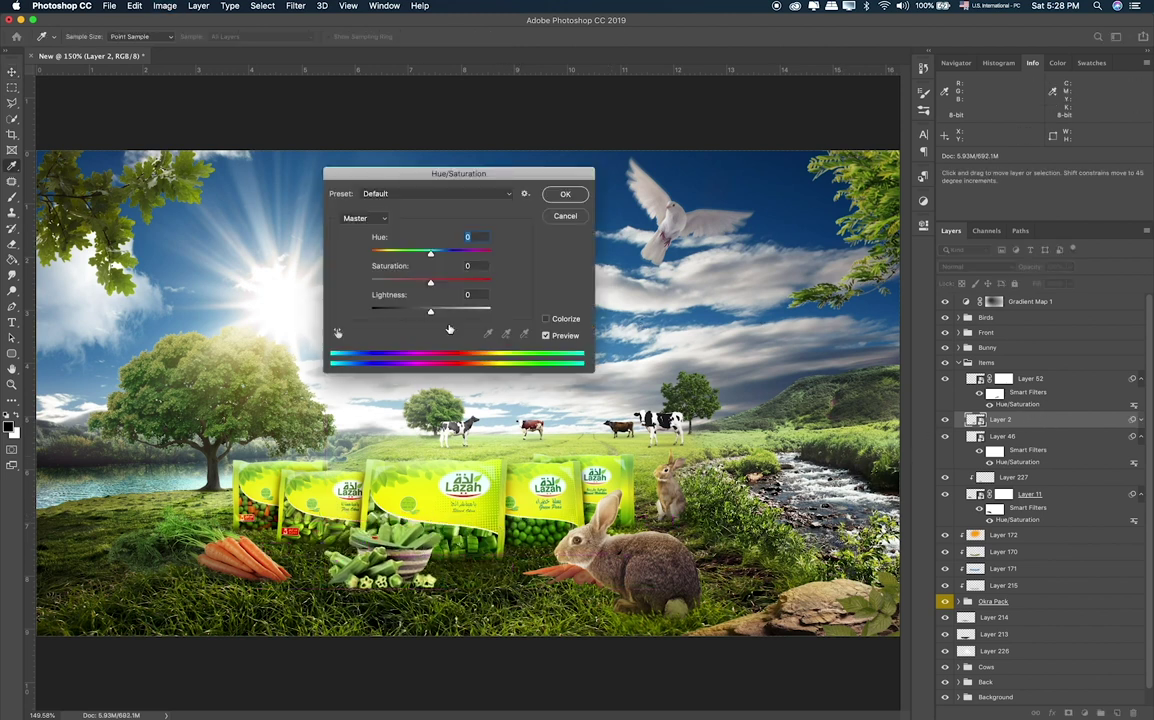
{"action": "left_click_drag", "start_coordinate": [430, 312], "coordinate": [419, 313]}
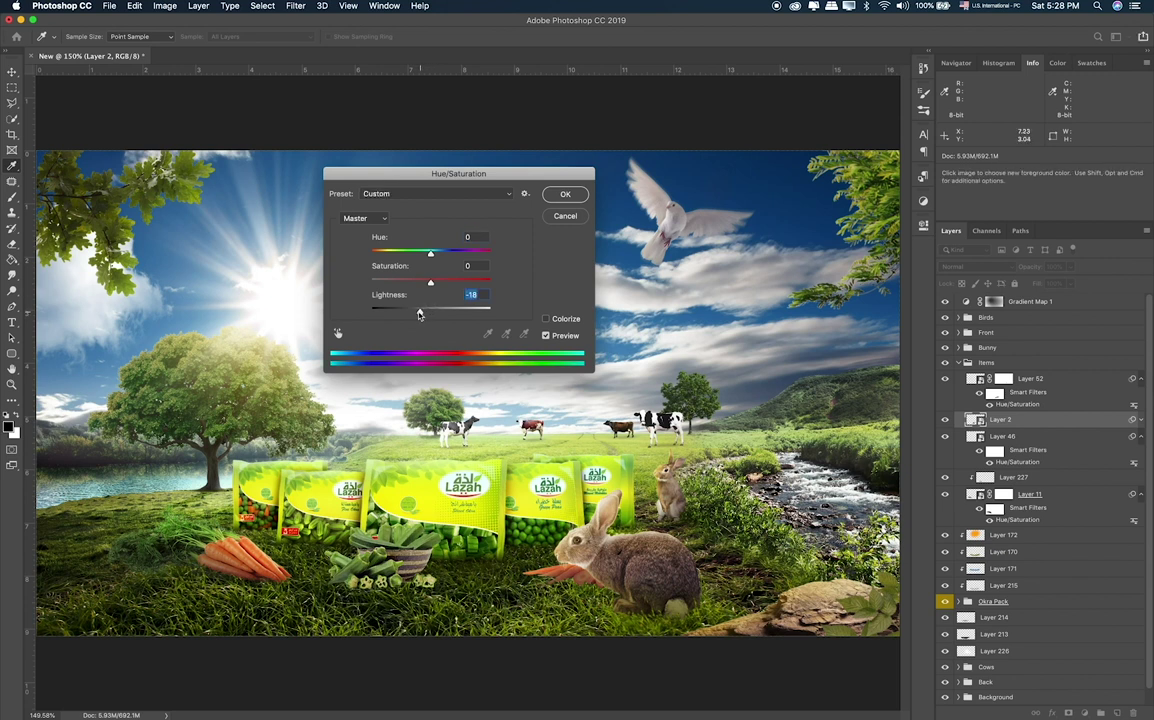
{"action": "left_click", "coordinate": [431, 282]}
{"action": "key", "text": "Return"}
{"action": "left_click", "coordinate": [993, 434]}
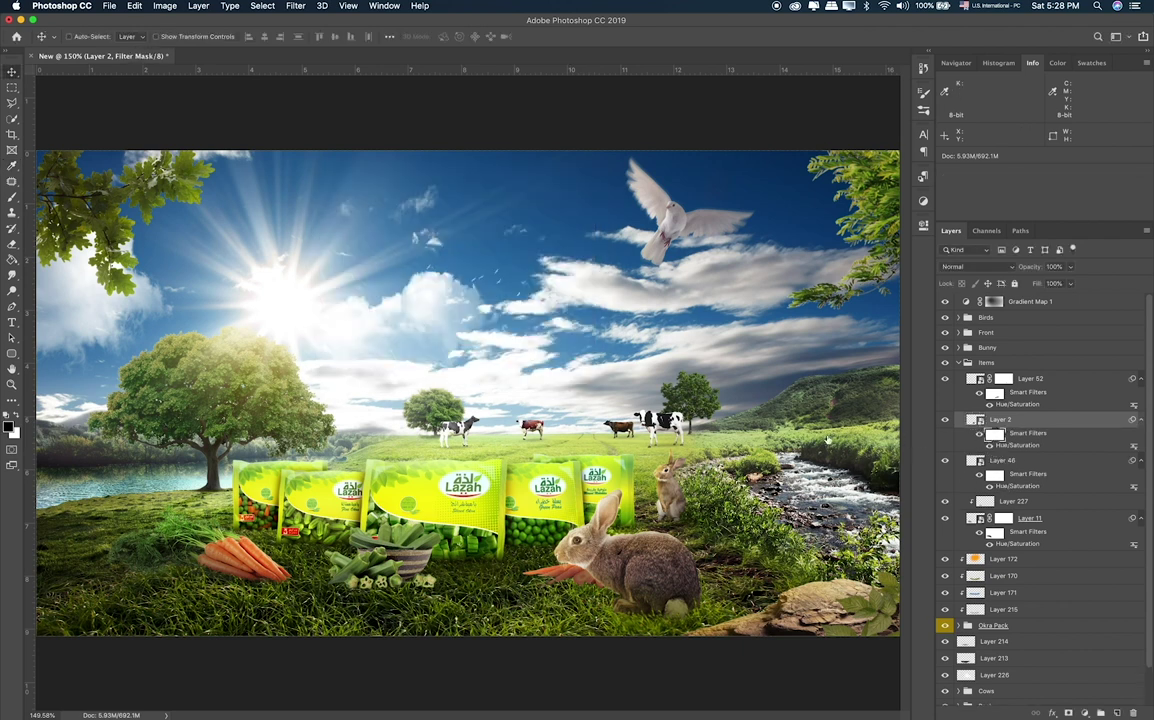
{"action": "key", "text": "b"}
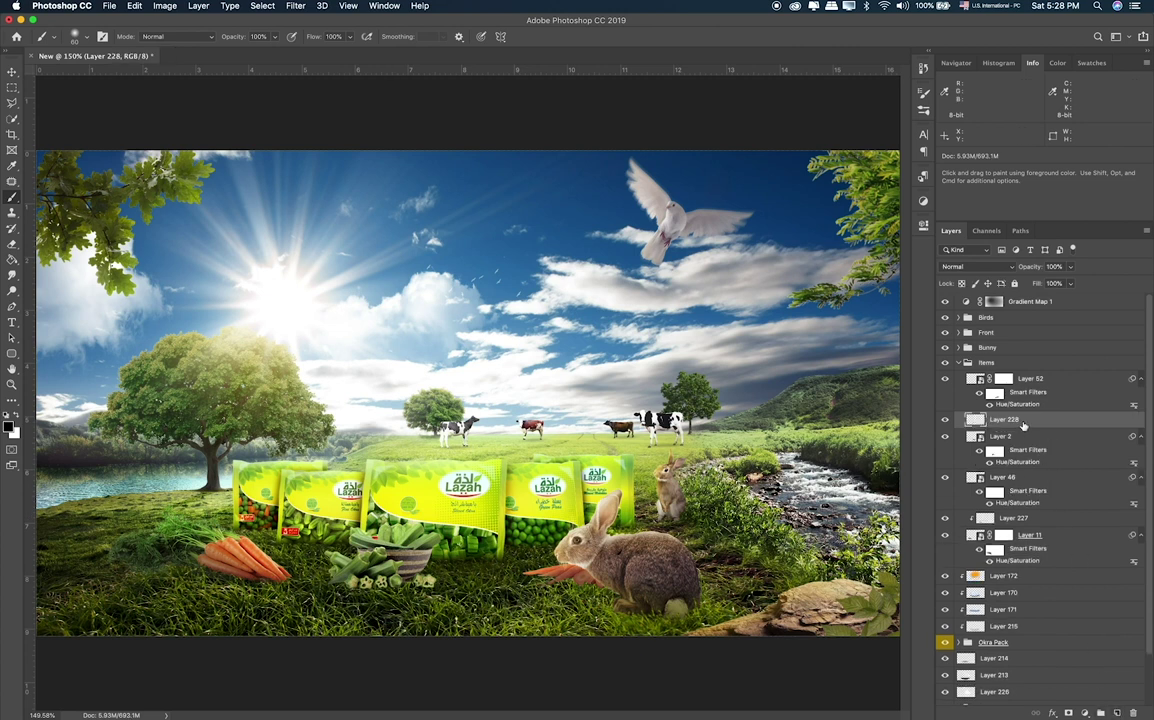
Clip Layer 228 to the okra bowl, paint a dark shadow at its base, and set Soft Light.
{"action": "left_click_drag", "start_coordinate": [1036, 451], "coordinate": [1016, 427]}
{"action": "left_click", "coordinate": [1016, 428], "text": "alt"}
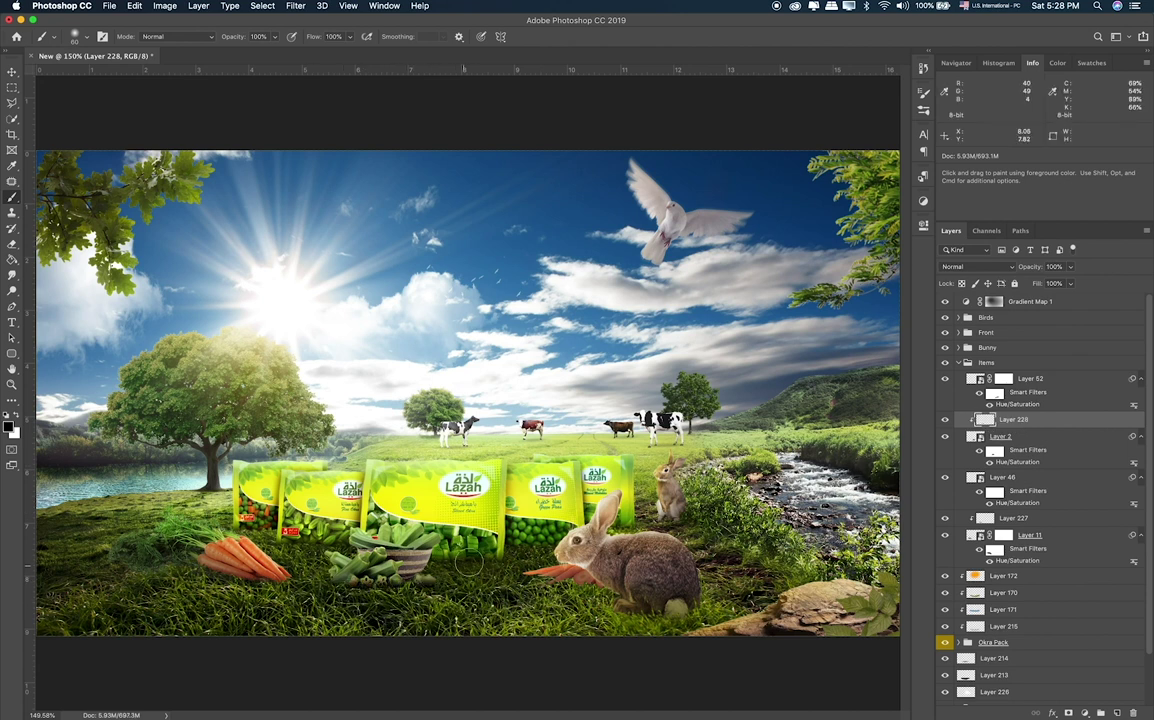
{"action": "left_click_drag", "start_coordinate": [420, 575], "coordinate": [330, 572]}
{"action": "key", "text": "v"}
{"action": "key", "text": "shift+plus"}
{"action": "key", "text": "shift+plus"}
{"action": "key", "text": "shift+plus"}
{"action": "key", "text": "shift+plus"}
{"action": "key", "text": "shift+plus"}
{"action": "key", "text": "shift+plus"}
{"action": "key", "text": "shift+plus"}
{"action": "key", "text": "shift+plus"}
{"action": "key", "text": "shift+plus"}
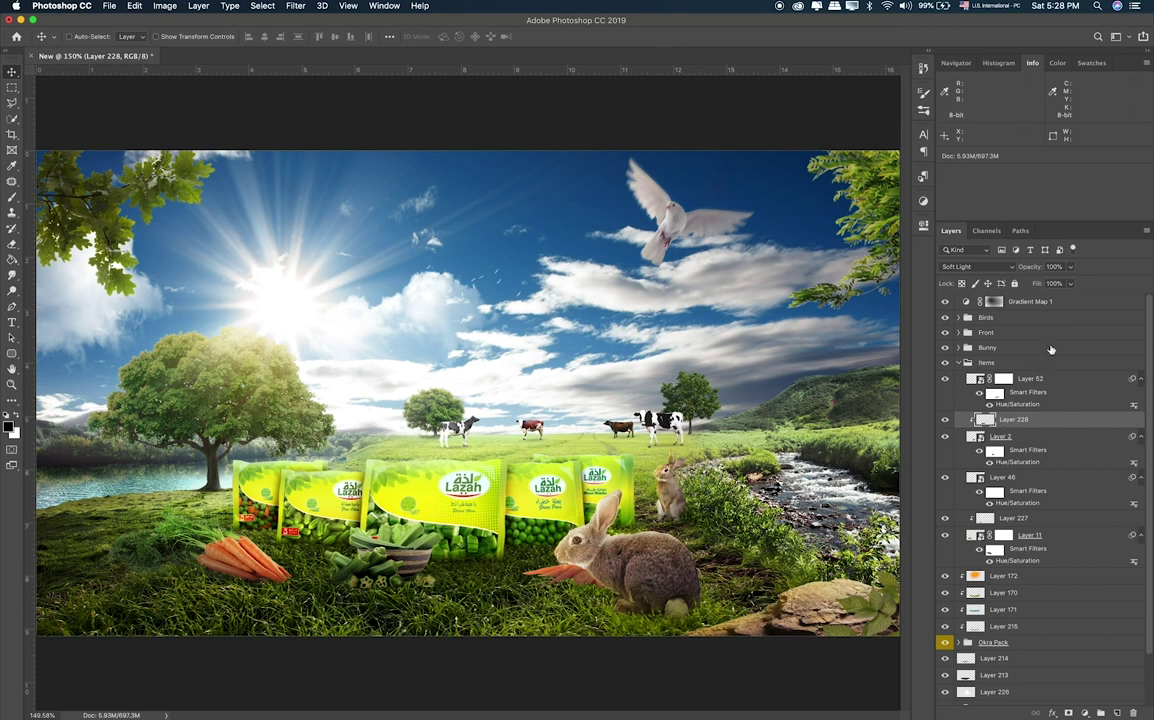
Nudge the okra bowl Layer 2 left and down and add a layer mask to it.
{"action": "left_click", "coordinate": [1012, 438]}
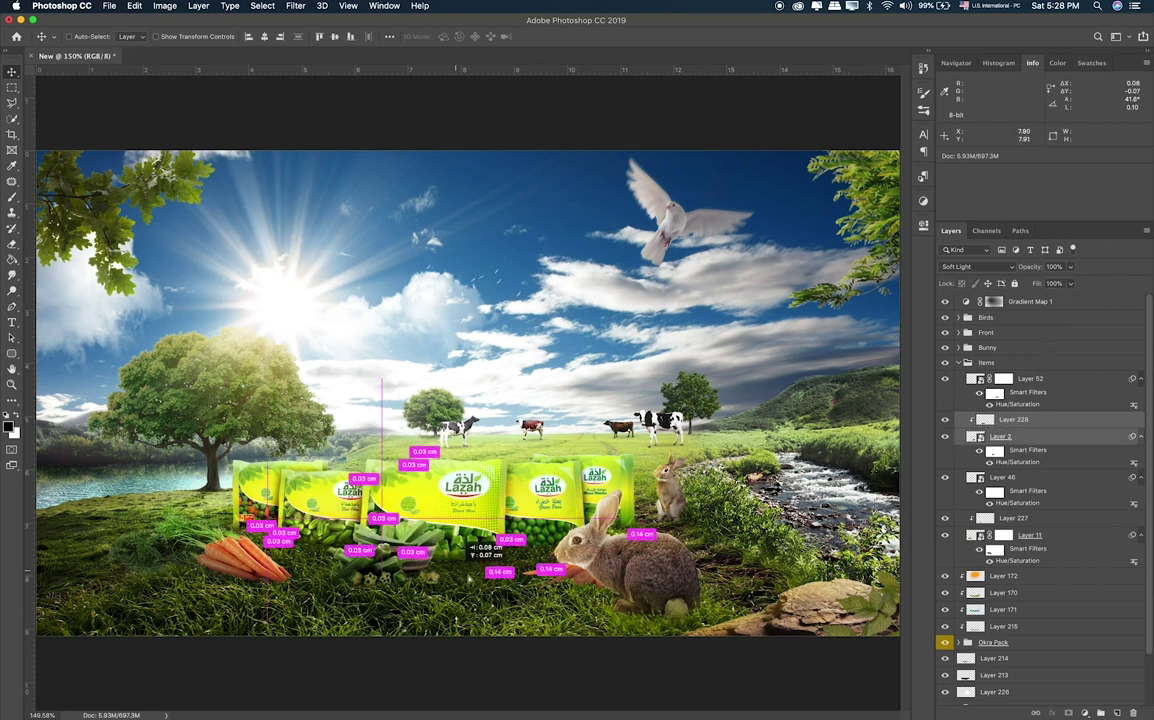
{"action": "left_click_drag", "start_coordinate": [441, 588], "coordinate": [436, 593]}
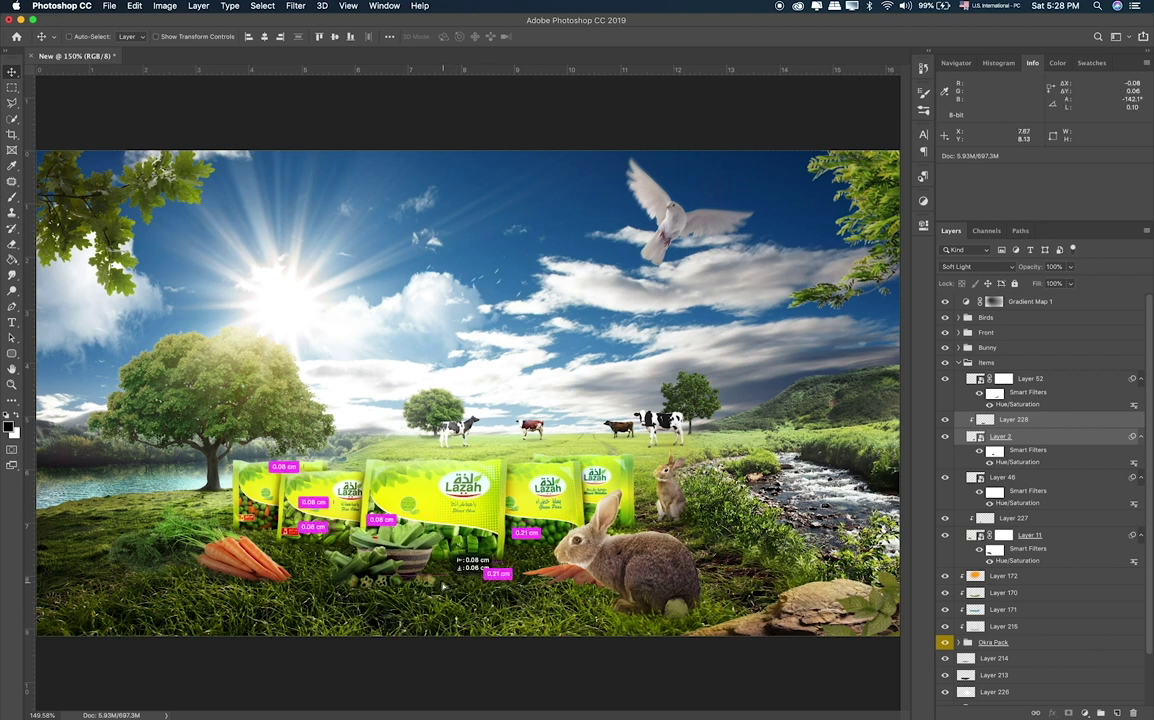
{"action": "left_click", "coordinate": [1030, 443]}
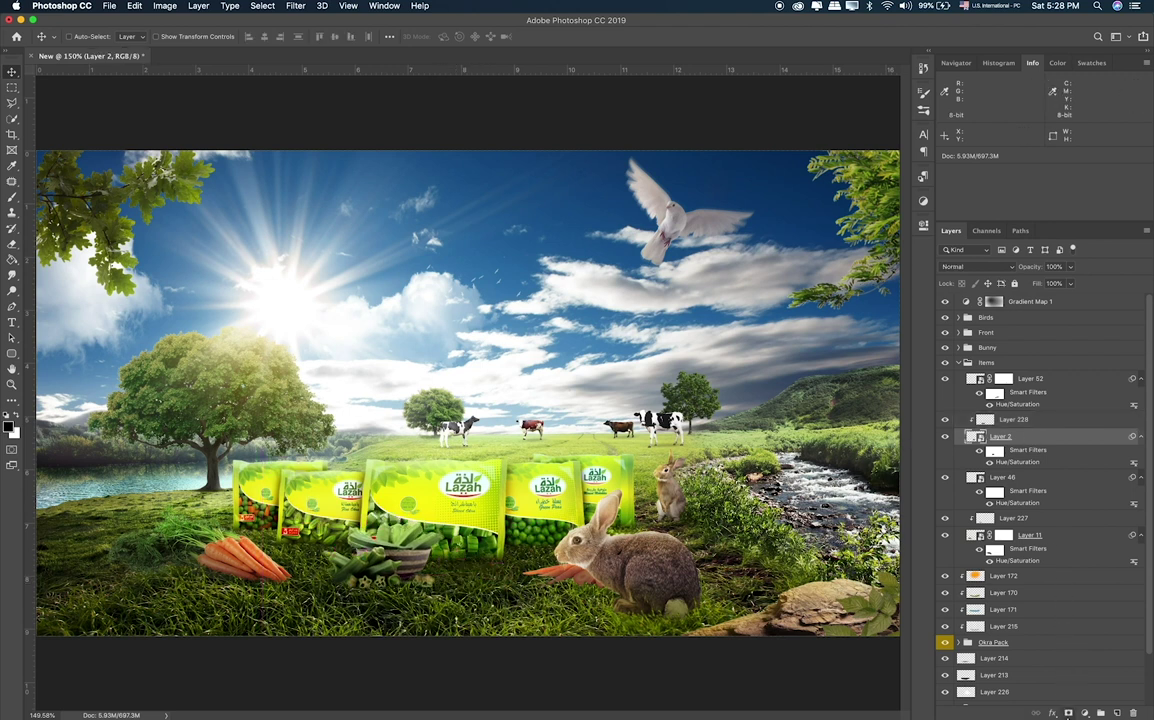
{"action": "left_click", "coordinate": [1085, 713]}
{"action": "key", "text": "b"}
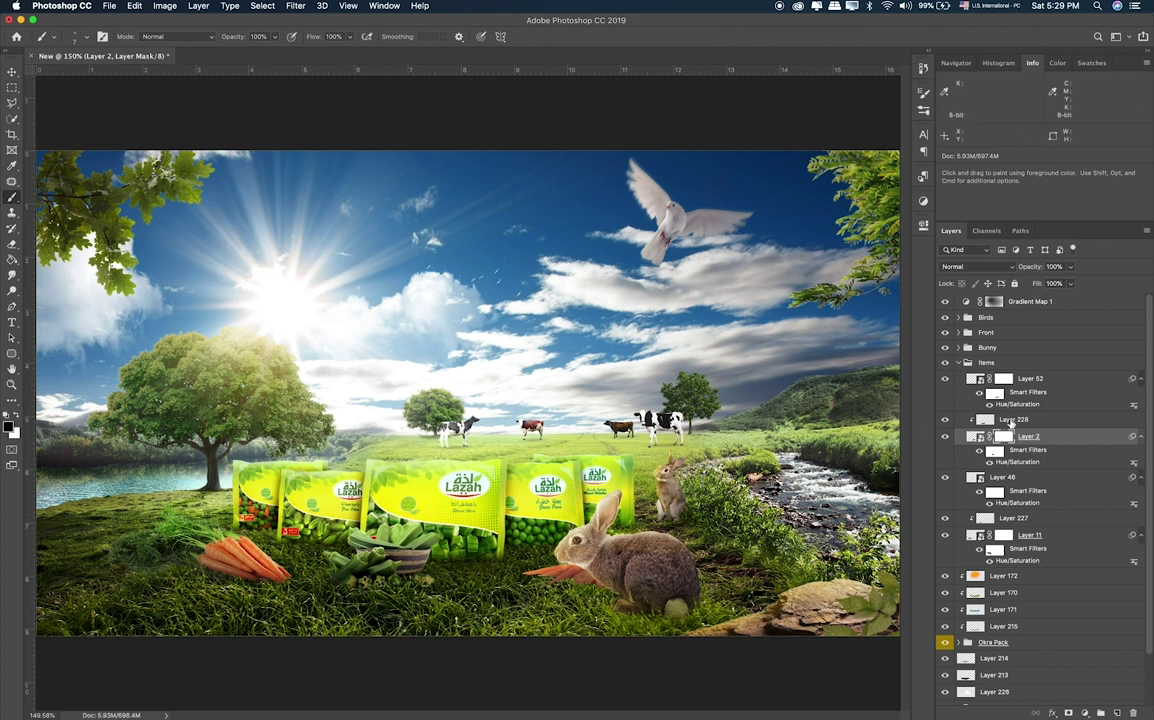
Scale the okra bowl and its shading to about 86% and set it beside the carrots.
{"action": "key", "text": "alt+shift+bracketright"}
{"action": "key", "text": "v"}
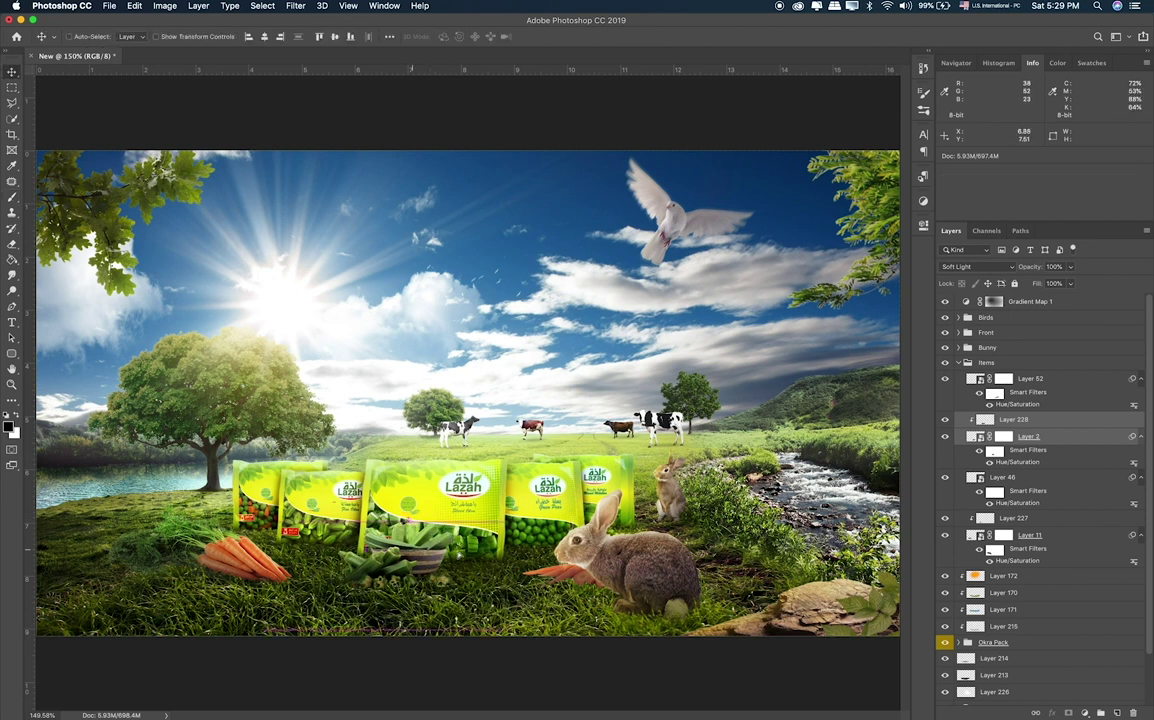
{"action": "mouse_move", "coordinate": [411, 500]}
{"action": "left_mouse_down"}
{"action": "mouse_move", "coordinate": [436, 490]}
{"action": "mouse_move", "coordinate": [408, 537]}
{"action": "left_mouse_up"}
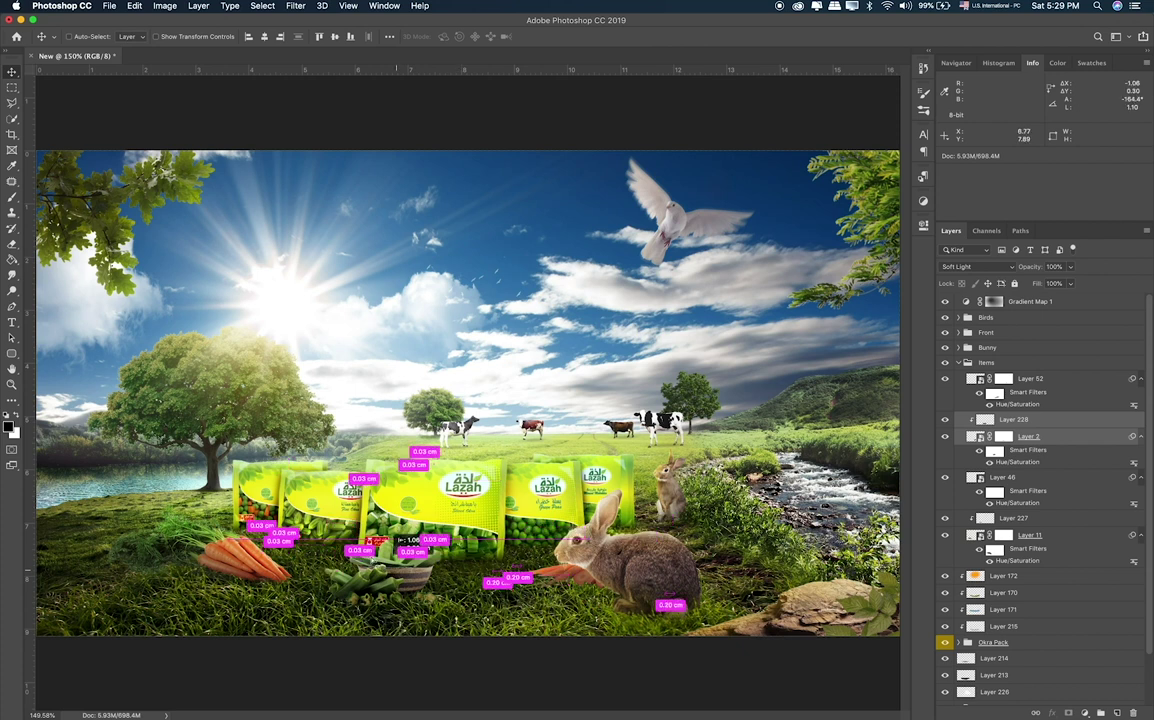
{"action": "left_click_drag", "start_coordinate": [460, 527], "coordinate": [434, 540]}
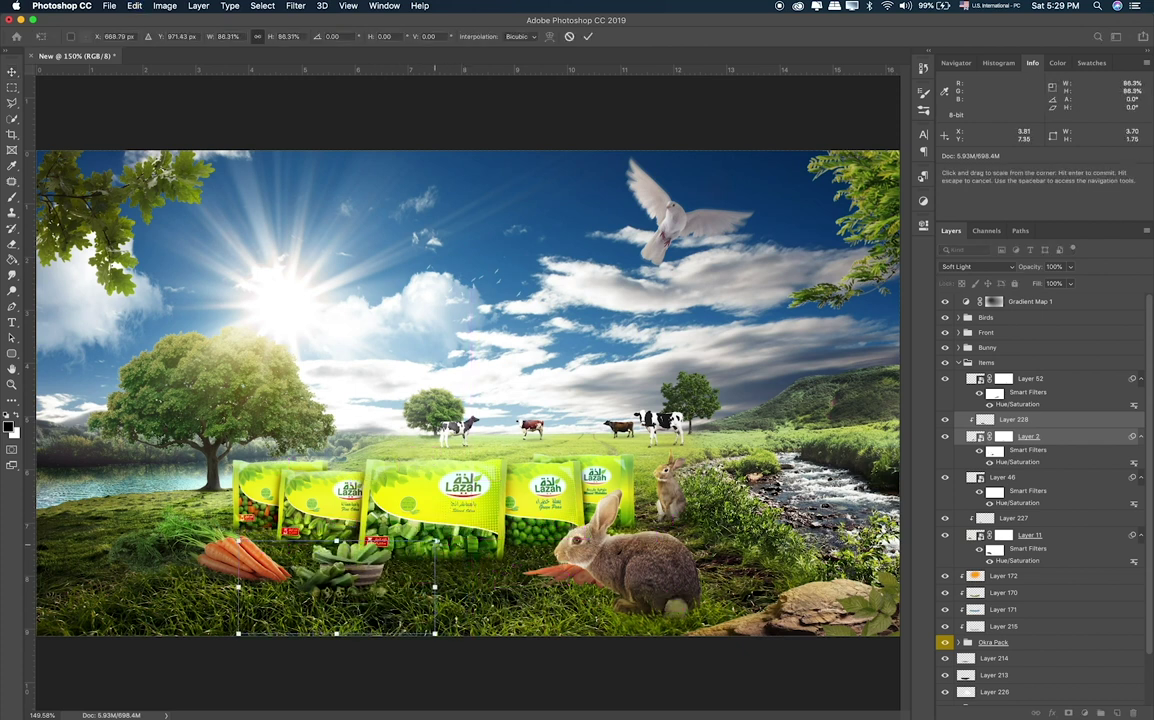
{"action": "key", "text": "Return"}
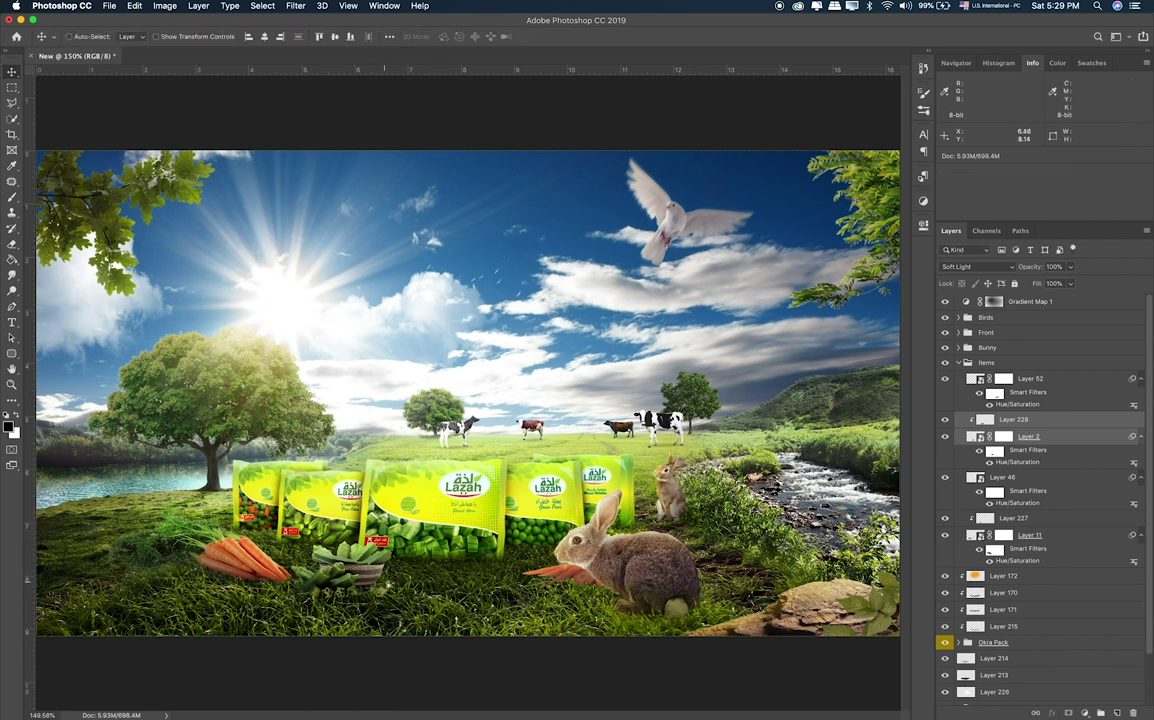
{"action": "left_click_drag", "start_coordinate": [384, 581], "coordinate": [399, 576]}
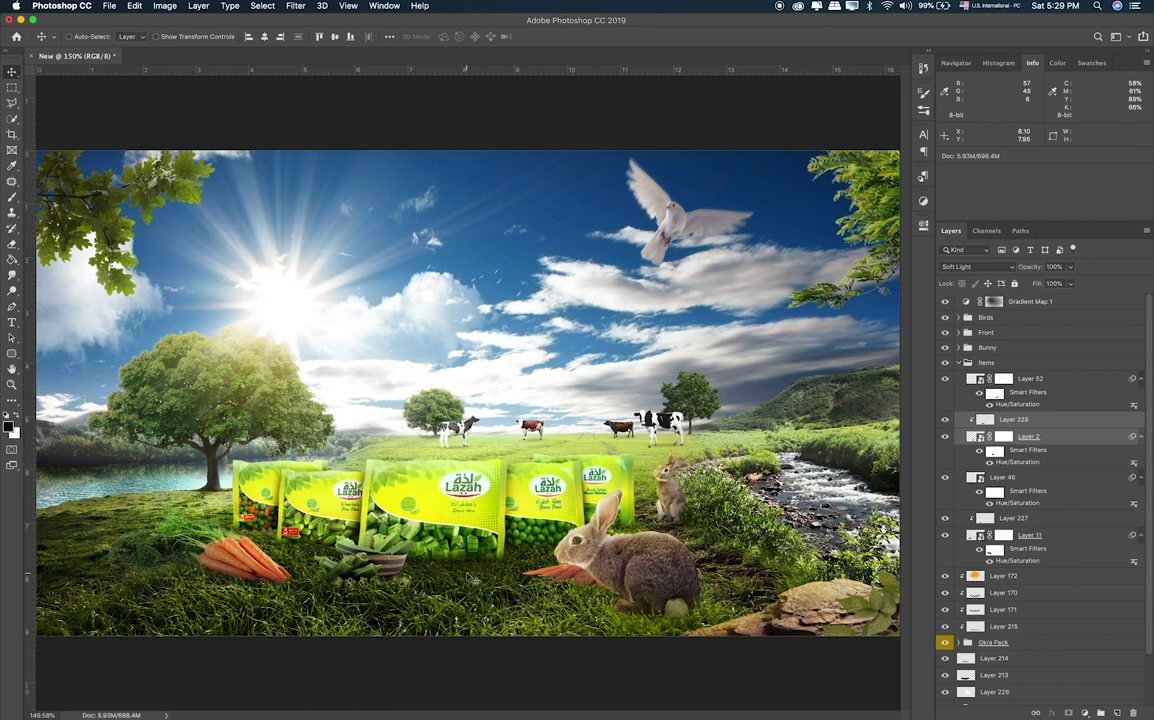
{"action": "key", "text": "super+Tab"}
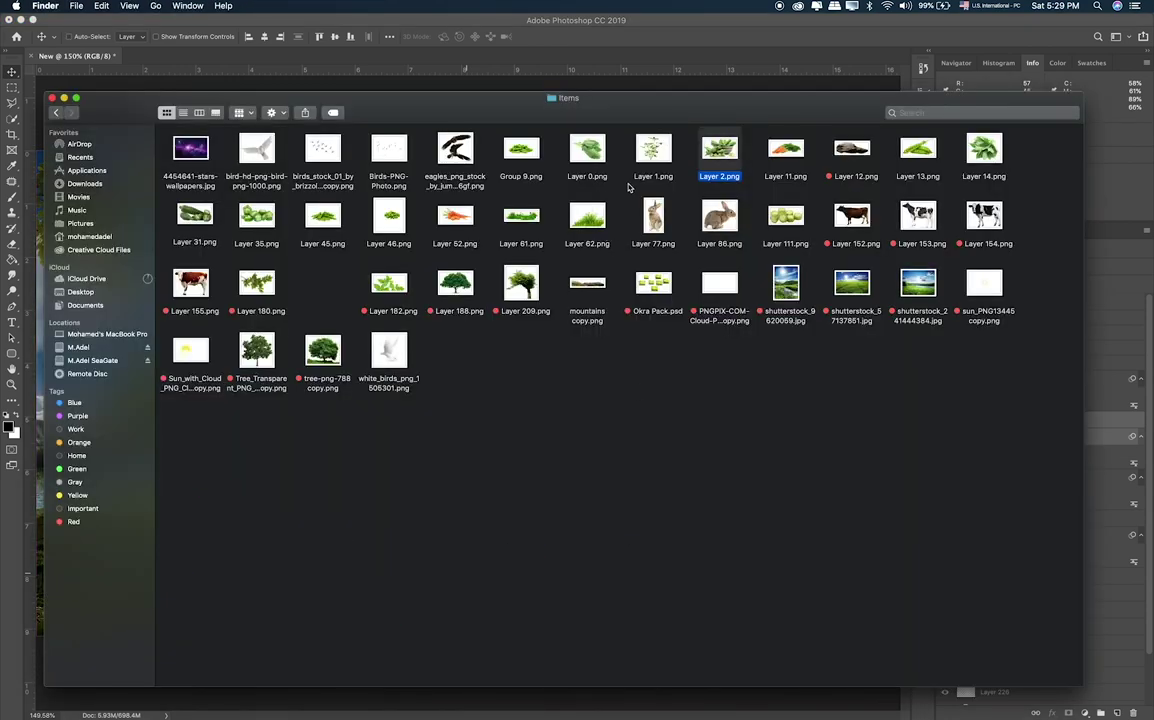
Place the Layer 1.png leafy plant image into the document above the Cows group.
{"action": "left_click", "coordinate": [649, 156]}
{"action": "left_click_drag", "start_coordinate": [650, 152], "coordinate": [512, 333]}
{"action": "key", "text": "super+Tab"}
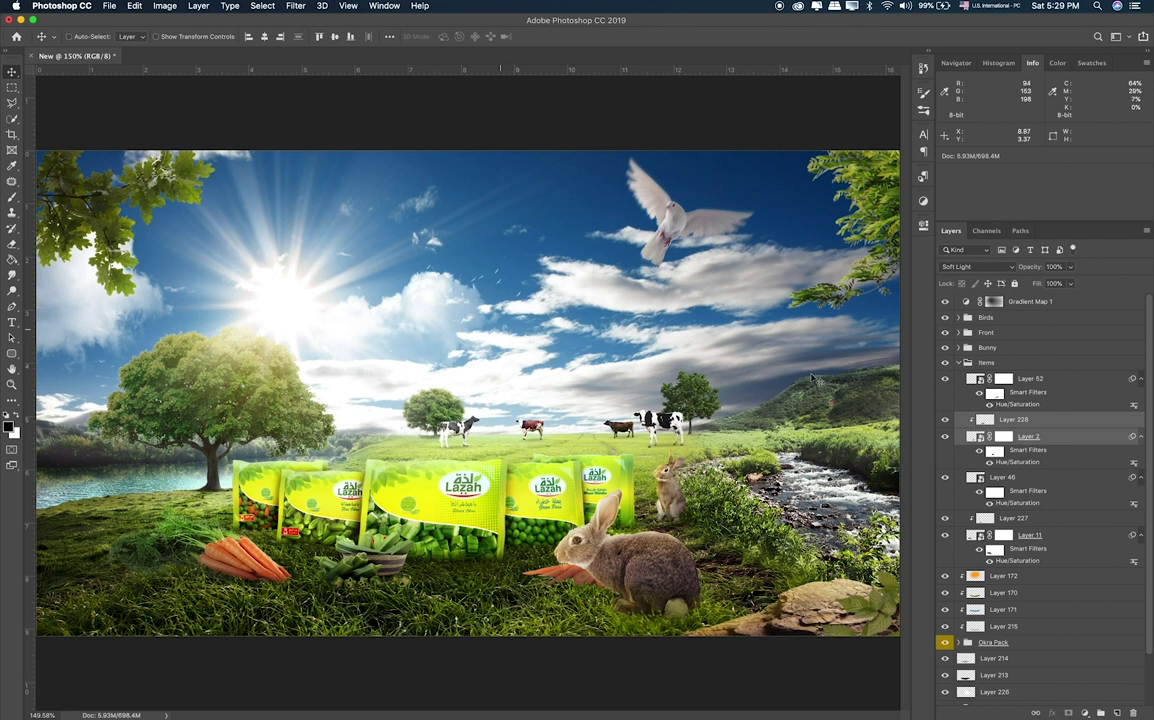
{"action": "left_click", "coordinate": [987, 362]}
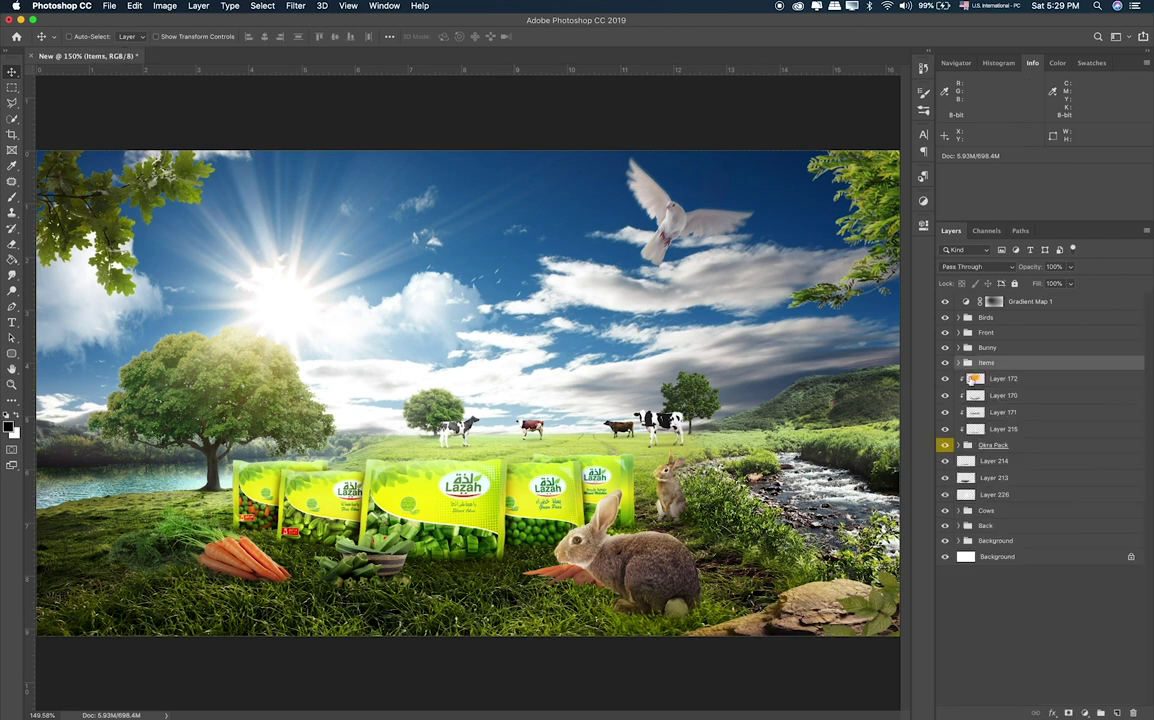
{"action": "left_click", "coordinate": [988, 511]}
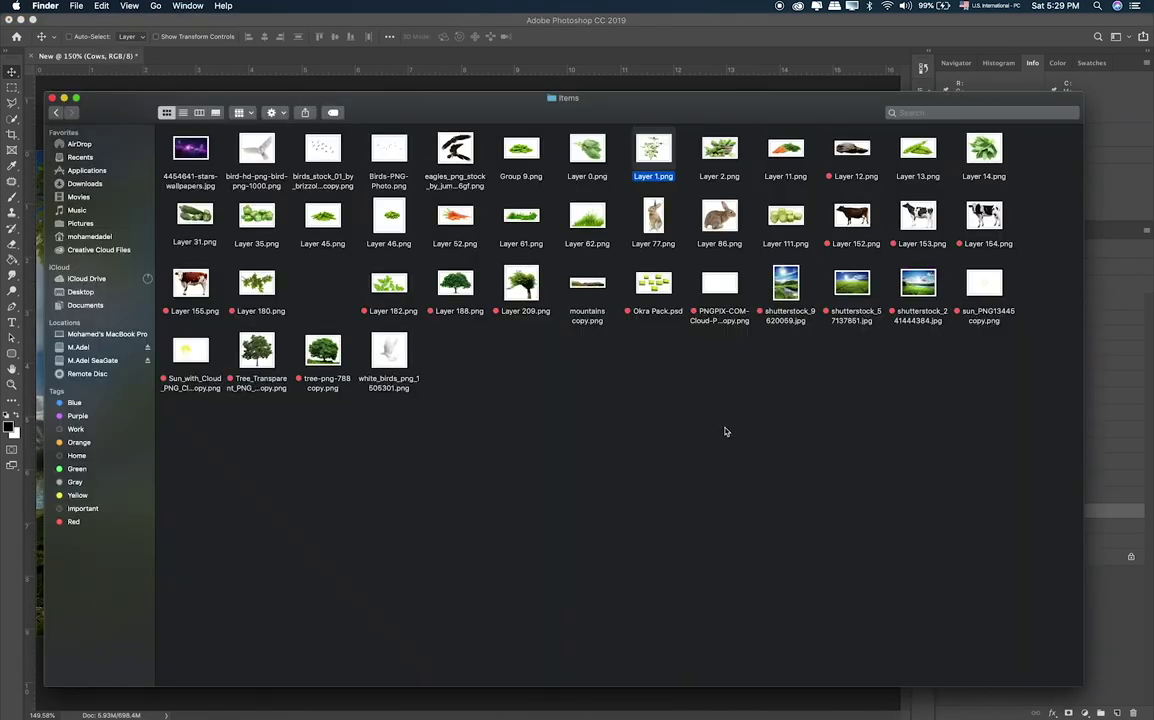
{"action": "left_click_drag", "start_coordinate": [653, 150], "coordinate": [662, 445]}
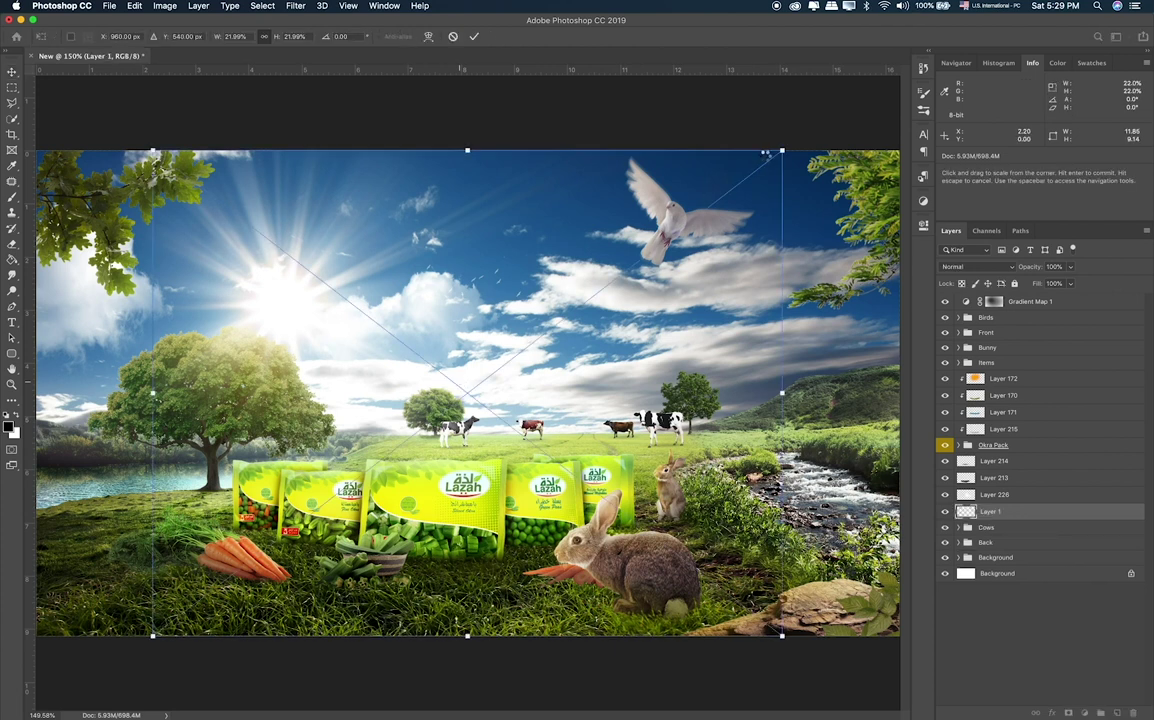
{"action": "key", "text": "Return"}
Shrink the plant to about a tenth, tuck it behind the packs, and Alt-drag a copy rightward.
{"action": "key", "text": "ctrl+t"}
{"action": "mouse_move", "coordinate": [781, 151]}
{"action": "left_mouse_down"}
{"action": "mouse_move", "coordinate": [458, 426]}
{"action": "mouse_move", "coordinate": [460, 450]}
{"action": "left_mouse_up"}
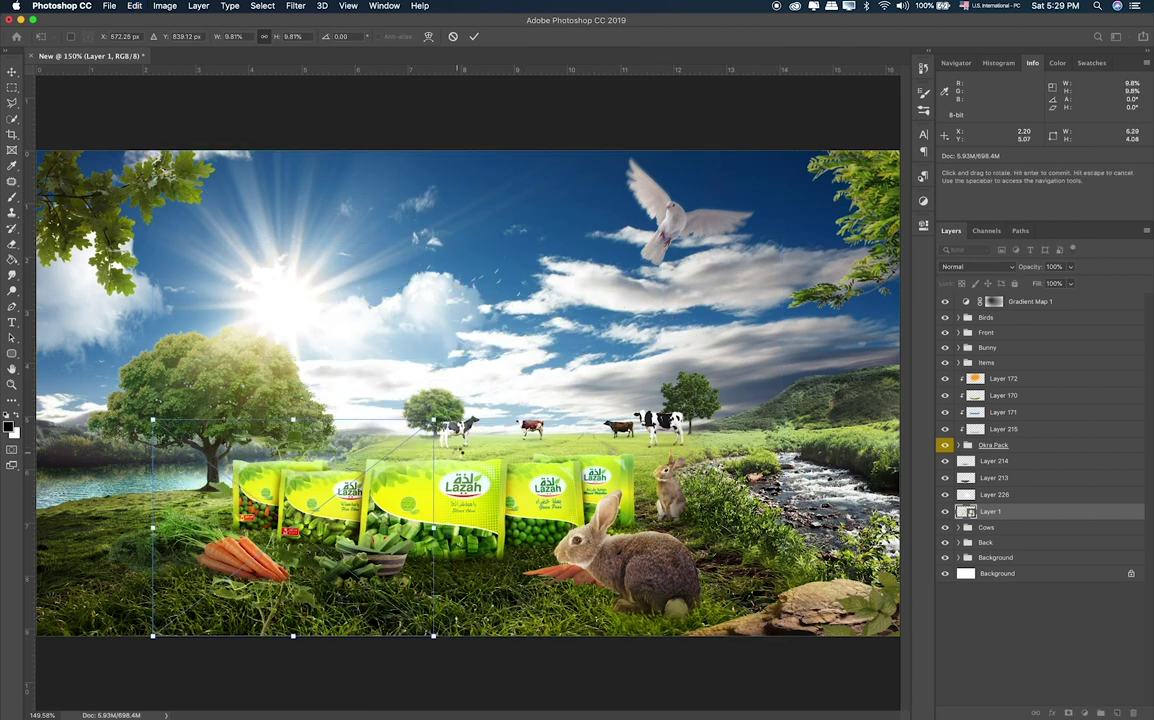
{"action": "key", "text": "ctrl+h"}
{"action": "key", "text": "Return"}
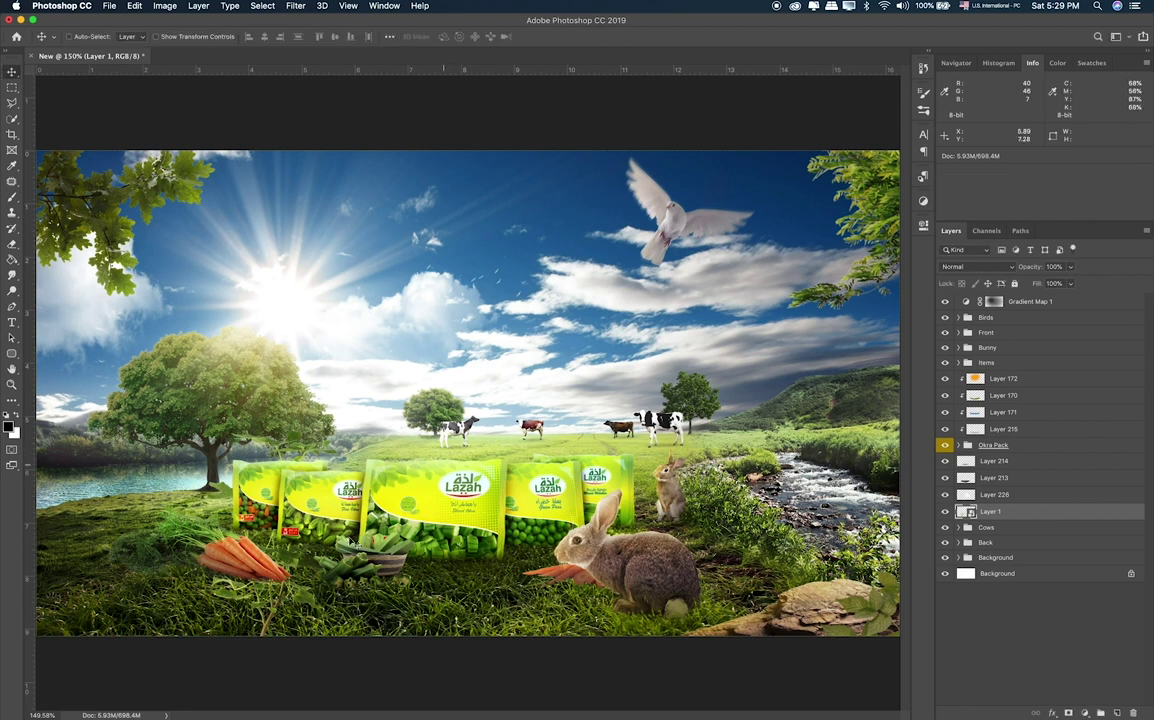
{"action": "left_click_drag", "start_coordinate": [343, 470], "coordinate": [435, 369]}
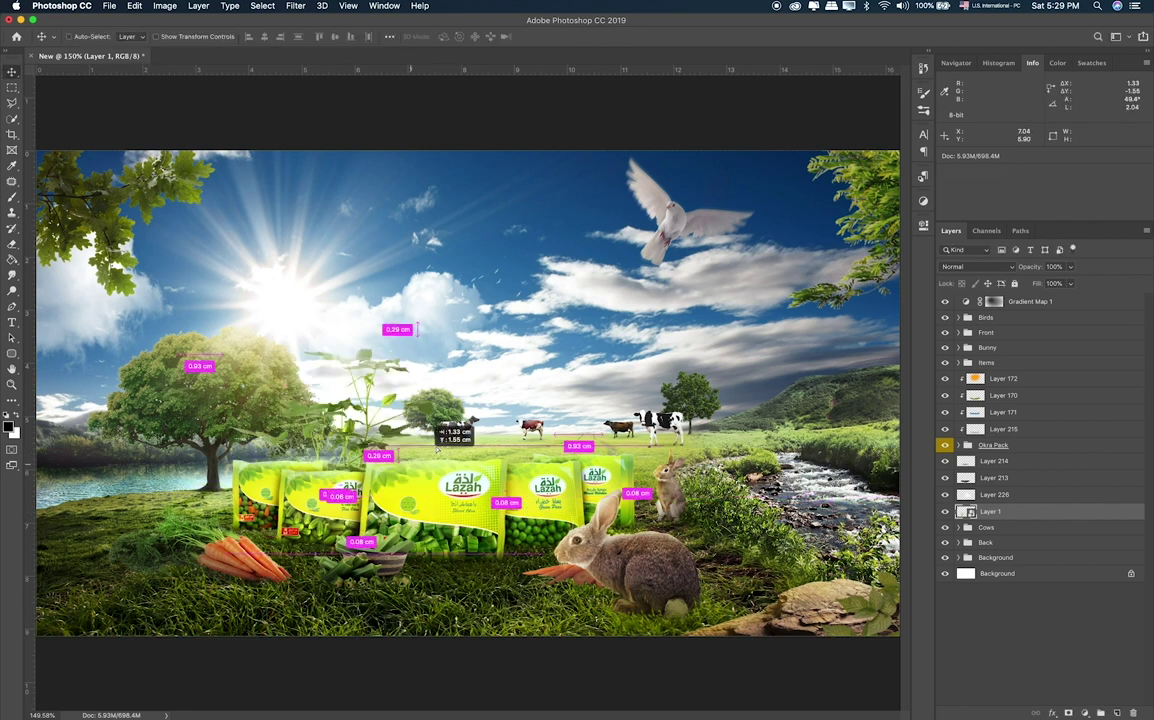
{"action": "key", "text": "ctrl+t"}
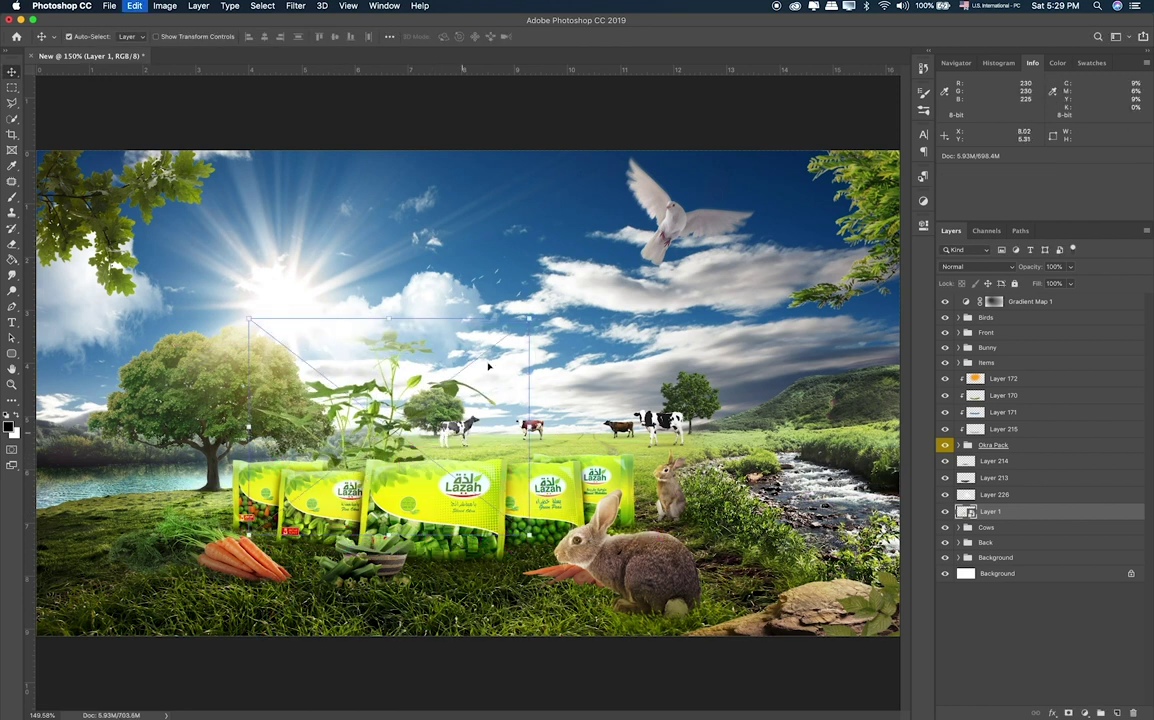
{"action": "left_click_drag", "start_coordinate": [528, 320], "coordinate": [459, 377]}
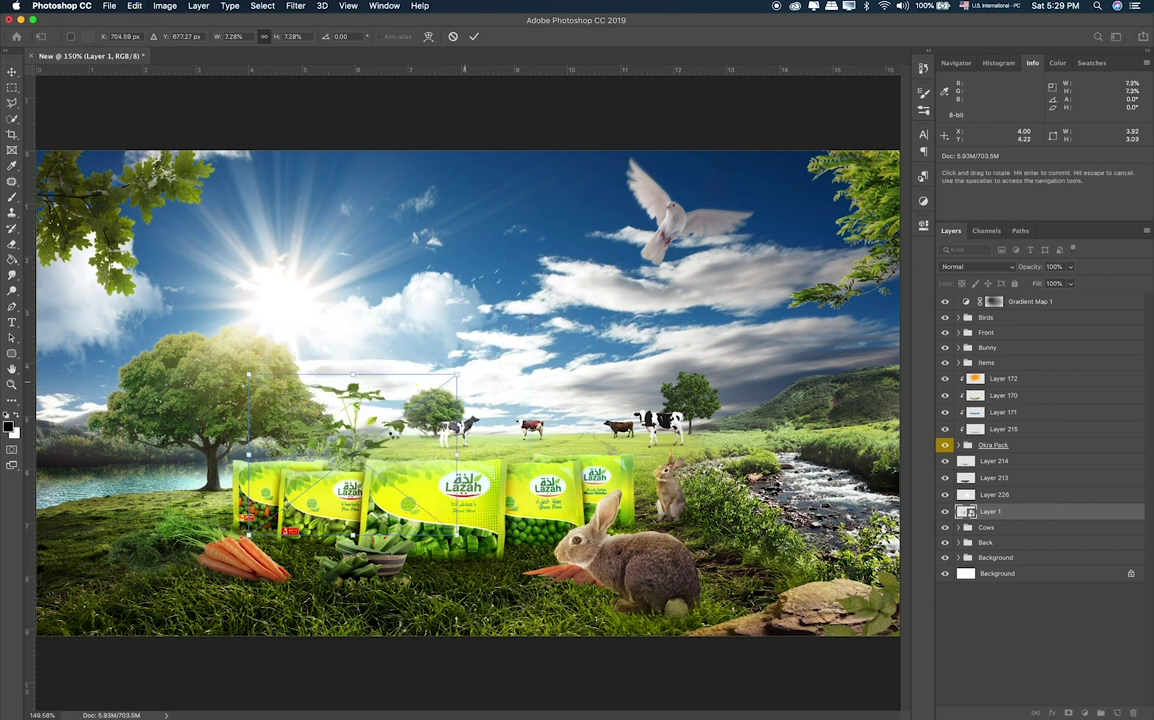
{"action": "key", "text": "Return"}
{"action": "mouse_move", "coordinate": [408, 452]}
{"action": "left_mouse_down"}
{"action": "mouse_move", "coordinate": [432, 466]}
{"action": "mouse_move", "coordinate": [582, 455]}
{"action": "left_mouse_up"}
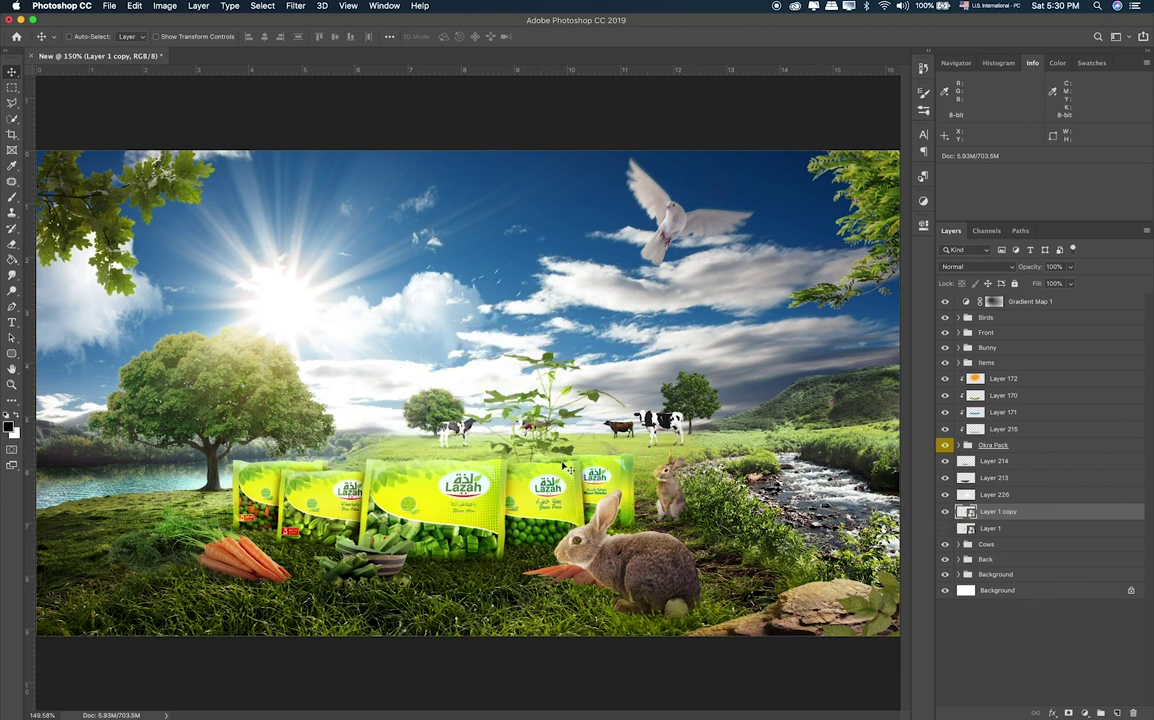
Move the plant copy left over the packs and shrink it slightly.
{"action": "mouse_move", "coordinate": [582, 455]}
{"action": "left_mouse_down"}
{"action": "mouse_move", "coordinate": [431, 454]}
{"action": "mouse_move", "coordinate": [400, 470]}
{"action": "left_mouse_up"}
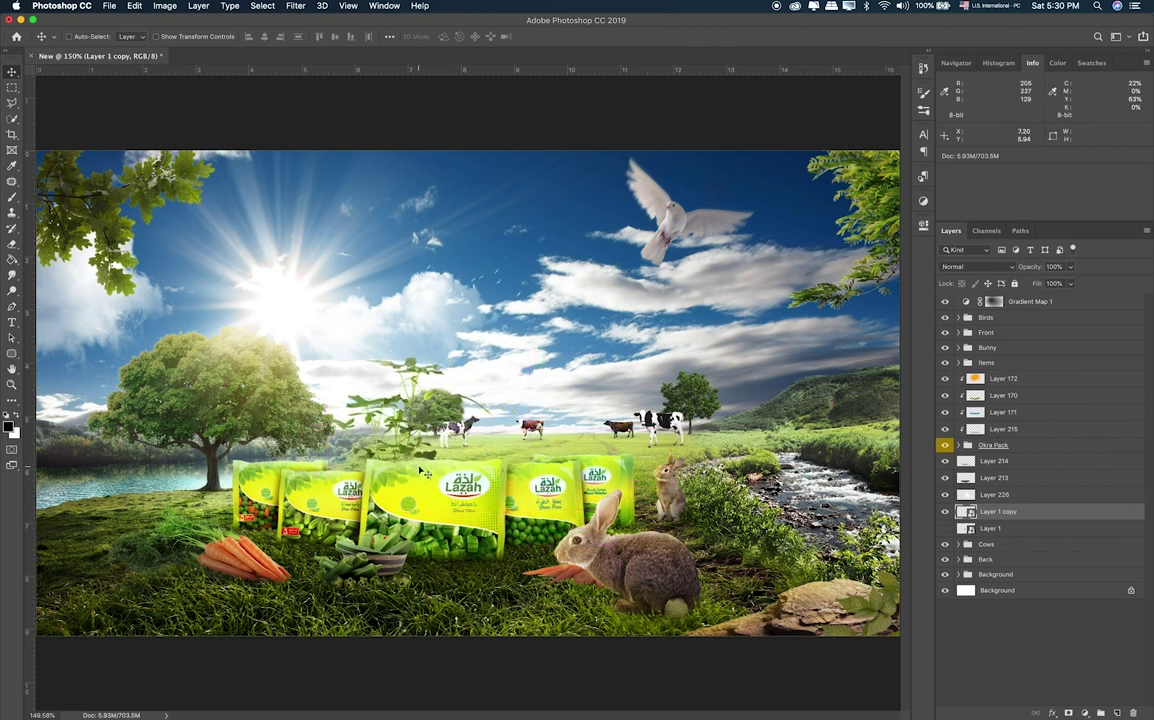
{"action": "key", "text": "ctrl+t"}
{"action": "left_click_drag", "start_coordinate": [514, 346], "coordinate": [458, 389]}
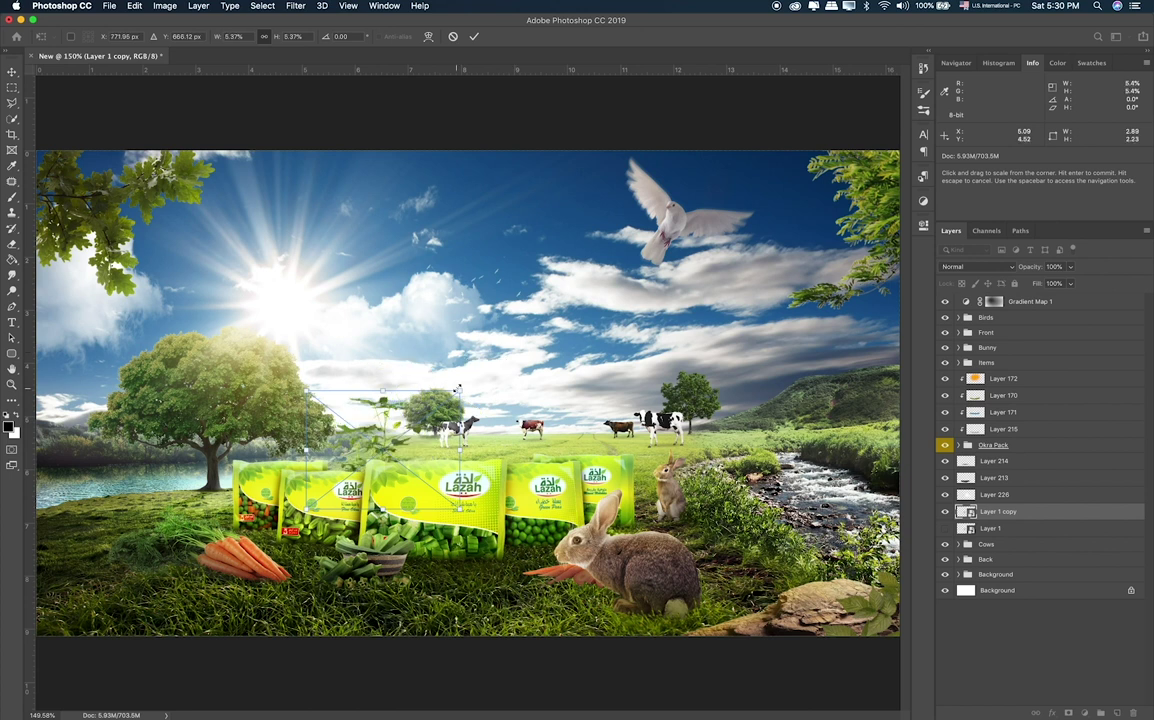
{"action": "key", "text": "Return"}
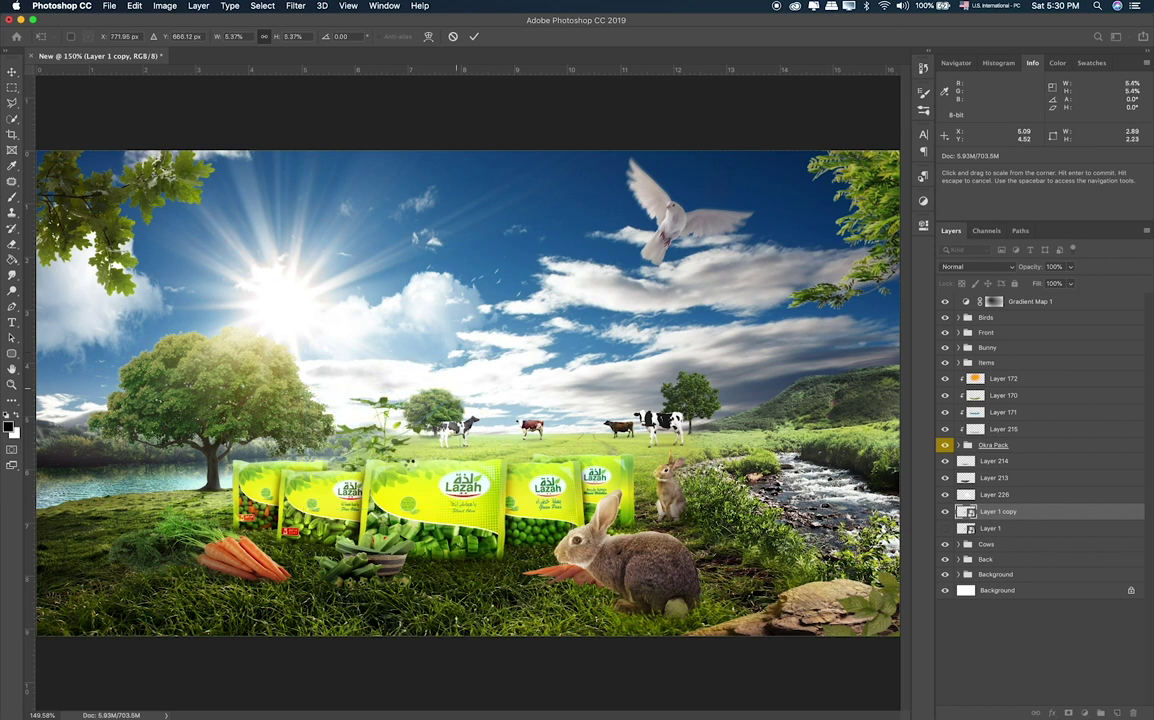
{"action": "left_click_drag", "start_coordinate": [408, 470], "coordinate": [418, 459]}
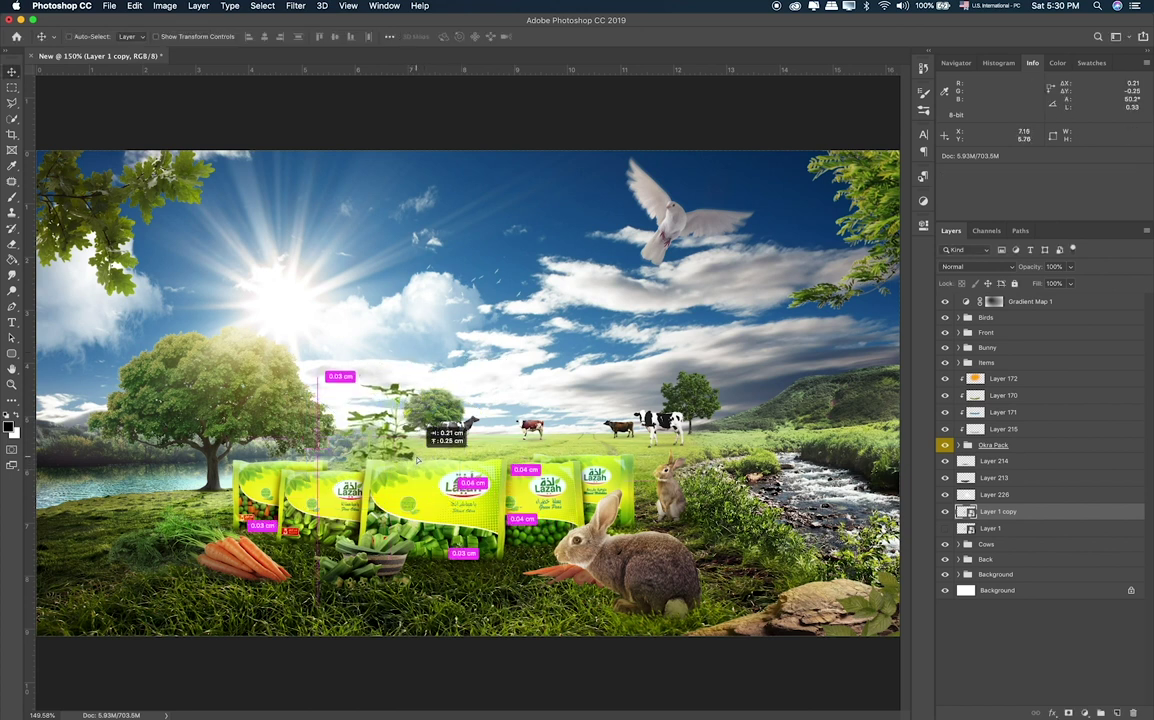
Duplicate the small plant, flip the duplicate horizontally, then delete that flipped copy.
{"action": "left_click_drag", "start_coordinate": [418, 459], "coordinate": [538, 462]}
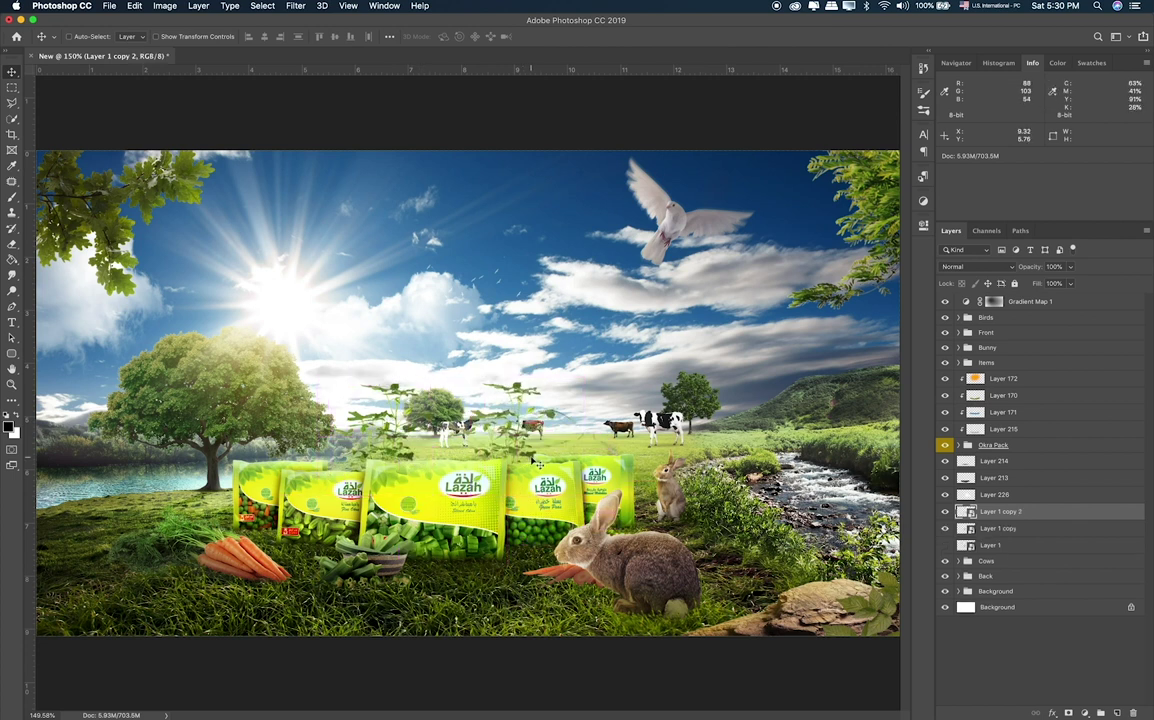
{"action": "right_click", "coordinate": [522, 465]}
{"action": "left_click", "coordinate": [557, 487]}
{"action": "key", "text": "ctrl+t"}
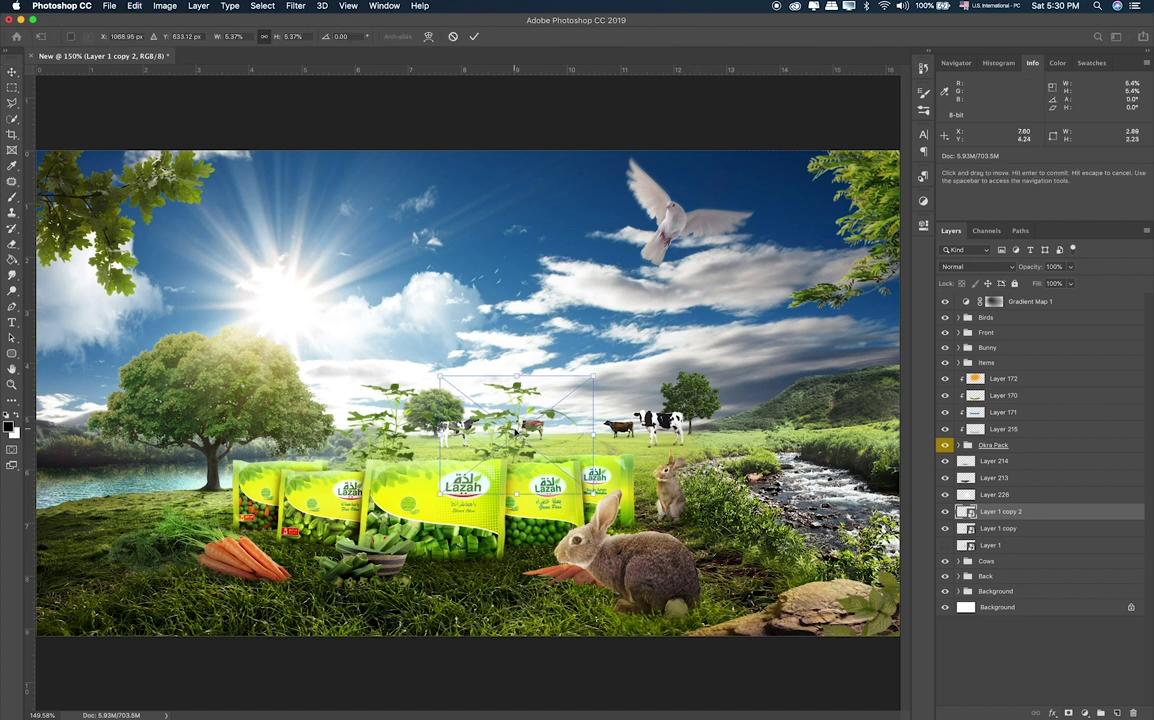
{"action": "right_click", "coordinate": [515, 428]}
{"action": "left_click", "coordinate": [553, 567]}
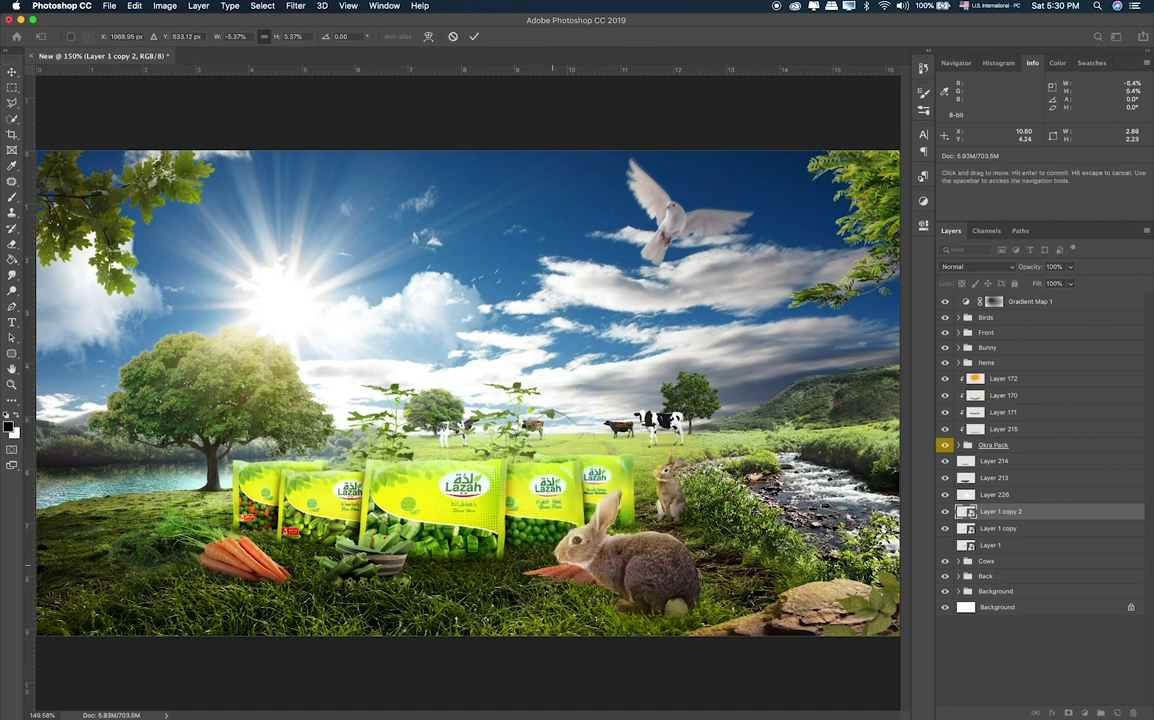
{"action": "key", "text": "Return"}
{"action": "mouse_move", "coordinate": [490, 400]}
{"action": "left_mouse_down"}
{"action": "mouse_move", "coordinate": [467, 465]}
{"action": "mouse_move", "coordinate": [511, 477]}
{"action": "mouse_move", "coordinate": [492, 476]}
{"action": "left_mouse_up"}
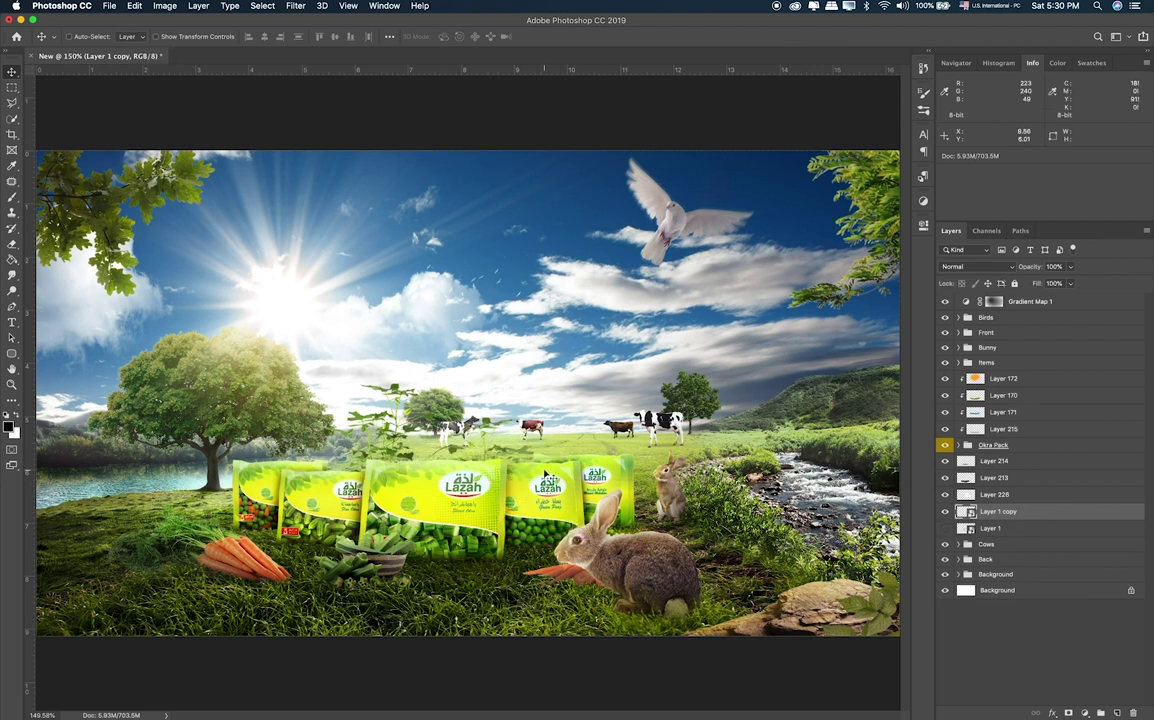
{"action": "key", "text": "Delete"}
Bring the Layer 13.png pea-pod image into the composite and convert it to a smart object.
{"action": "left_click_drag", "start_coordinate": [490, 427], "coordinate": [522, 463]}
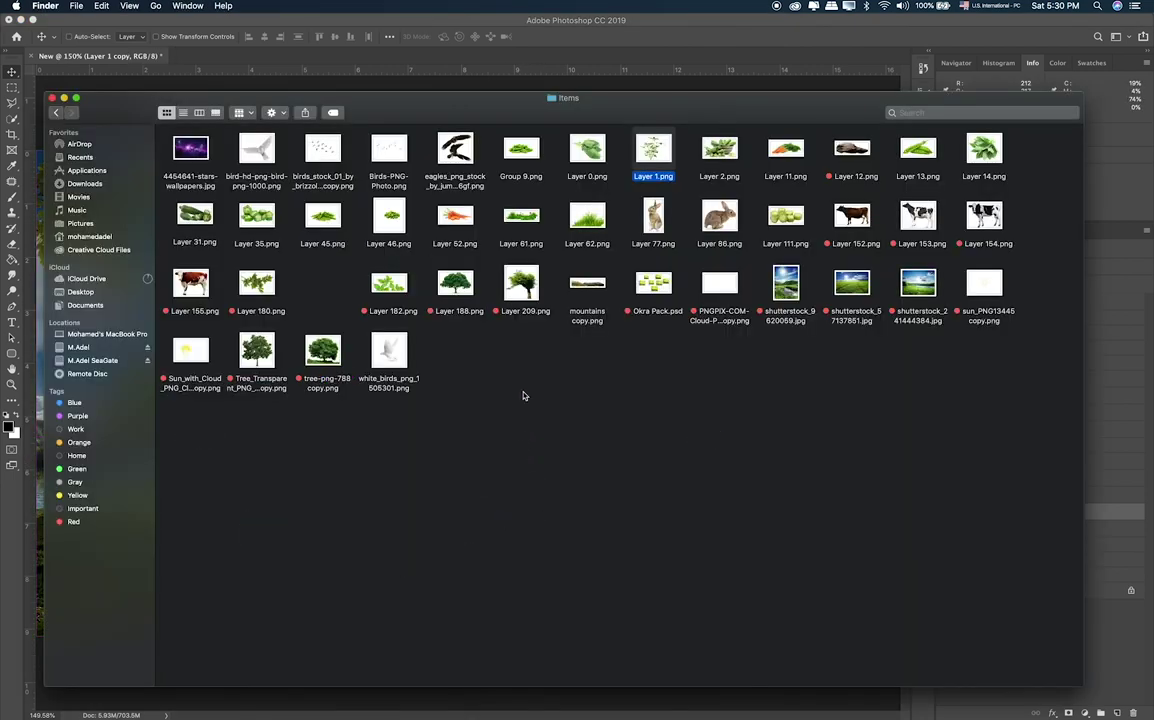
{"action": "left_click", "coordinate": [594, 153]}
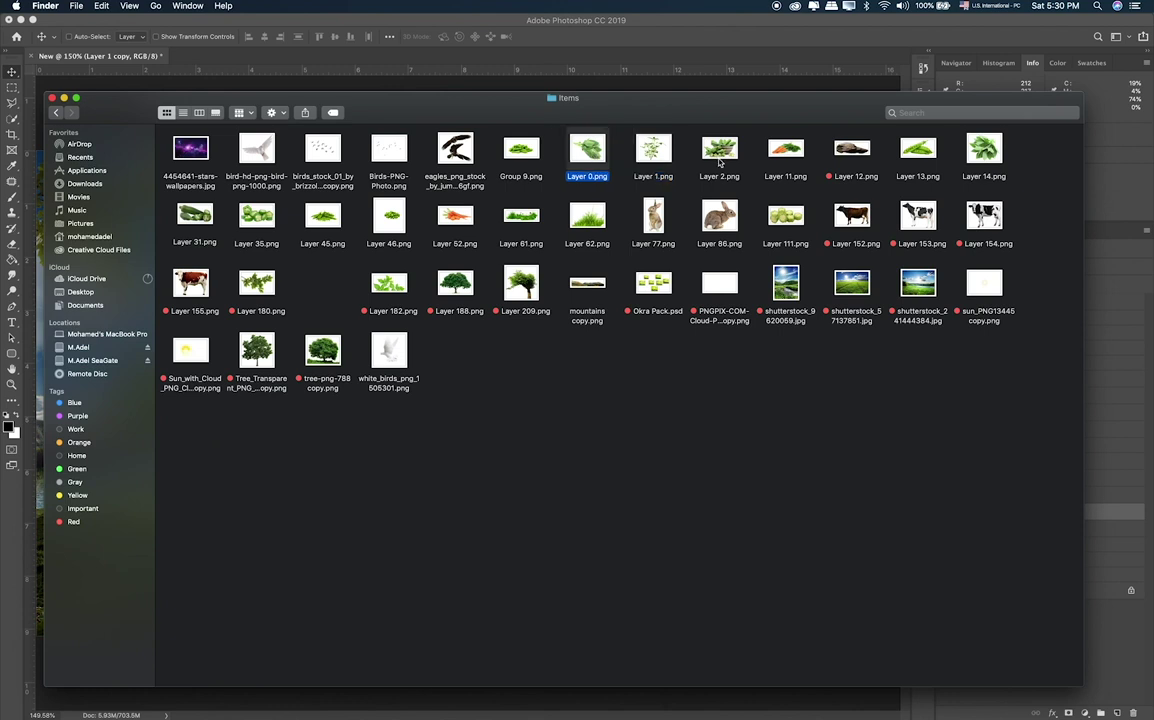
{"action": "left_click", "coordinate": [934, 149]}
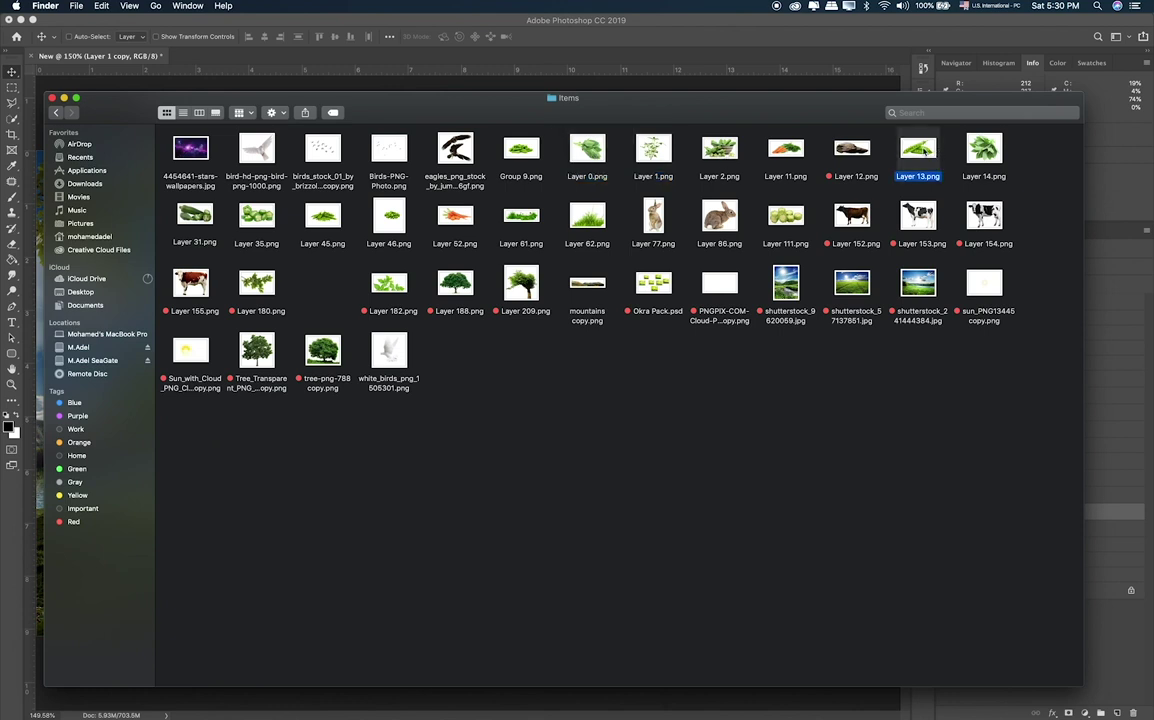
{"action": "left_click_drag", "start_coordinate": [918, 150], "coordinate": [555, 430]}
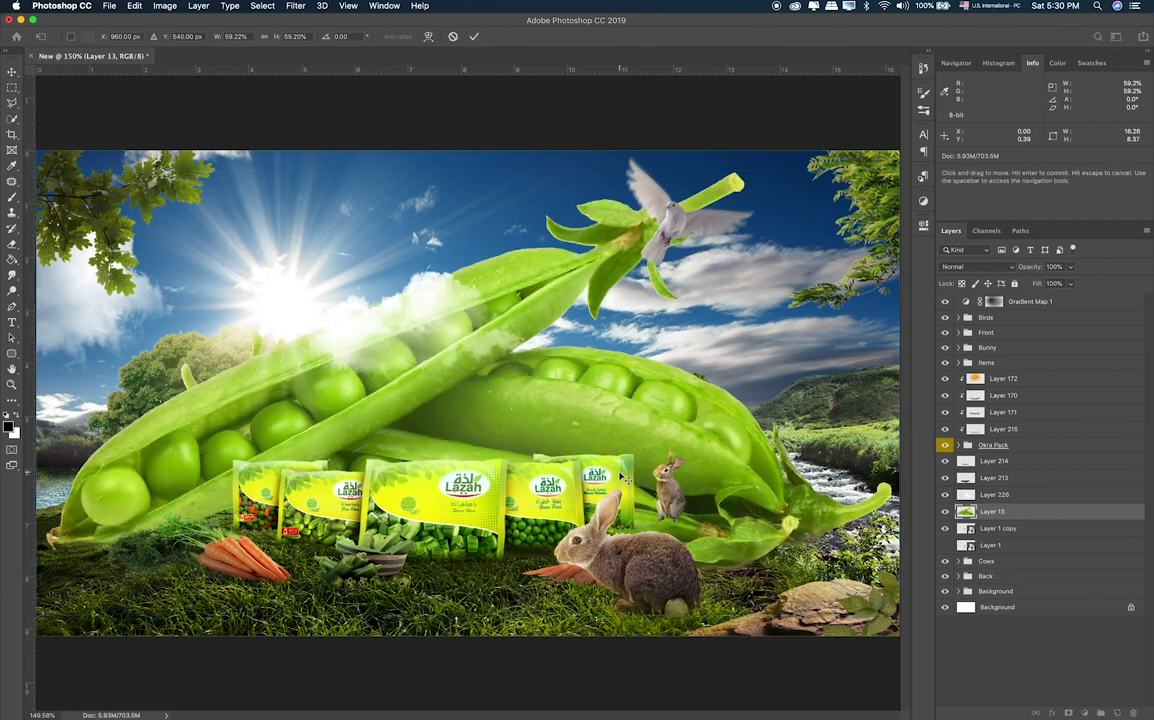
{"action": "key", "text": "Return"}
{"action": "right_click", "coordinate": [1052, 511]}
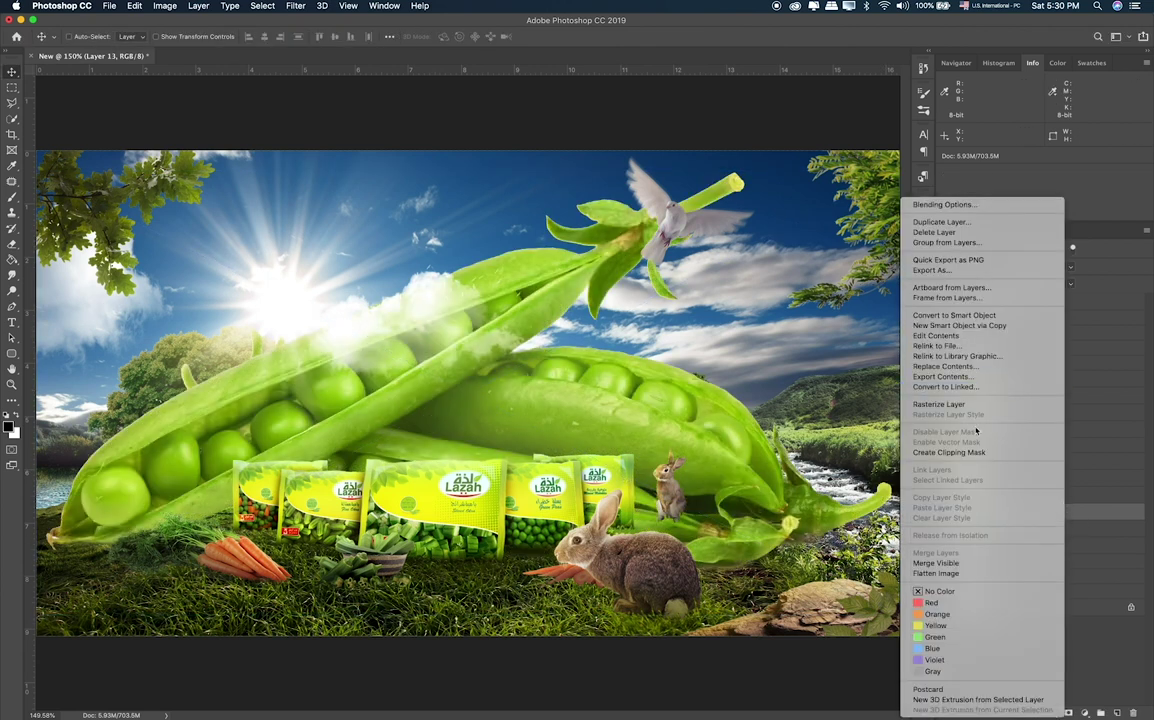
{"action": "left_click", "coordinate": [983, 316]}
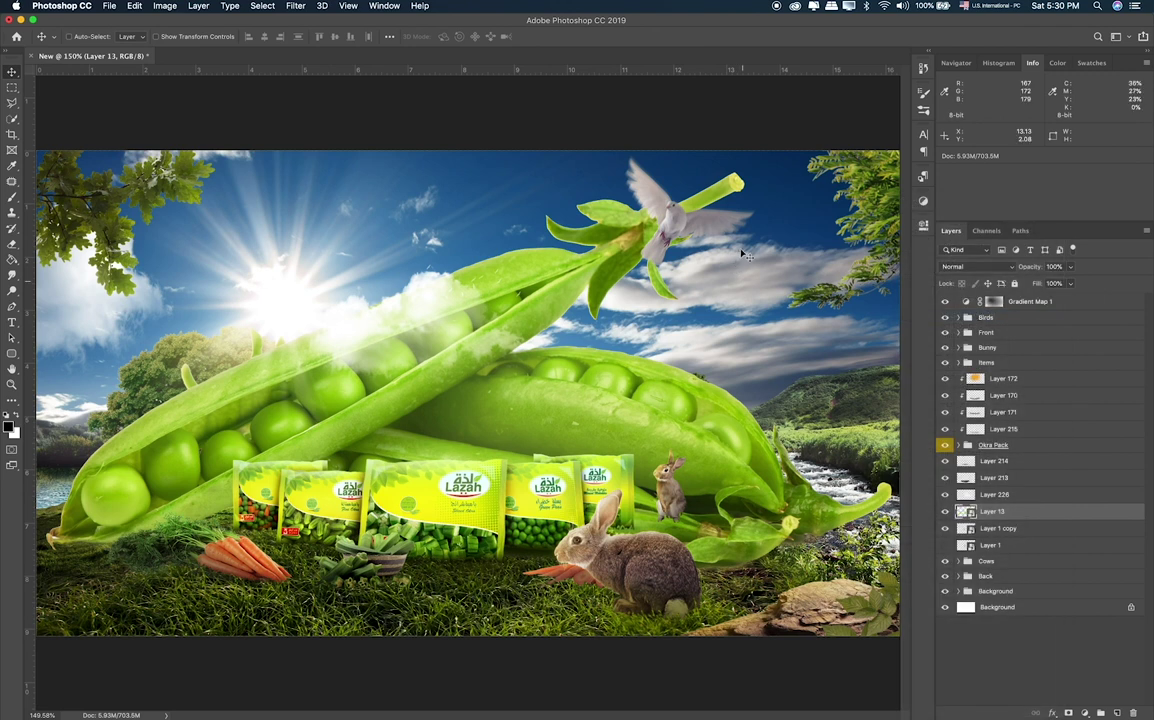
Shrink the pea pod, darken it to Lightness -27, and move Layer 13 into the Items group.
{"action": "key", "text": "super+t"}
{"action": "mouse_move", "coordinate": [898, 171]}
{"action": "left_mouse_down"}
{"action": "mouse_move", "coordinate": [138, 563]}
{"action": "mouse_move", "coordinate": [114, 561]}
{"action": "left_mouse_up"}
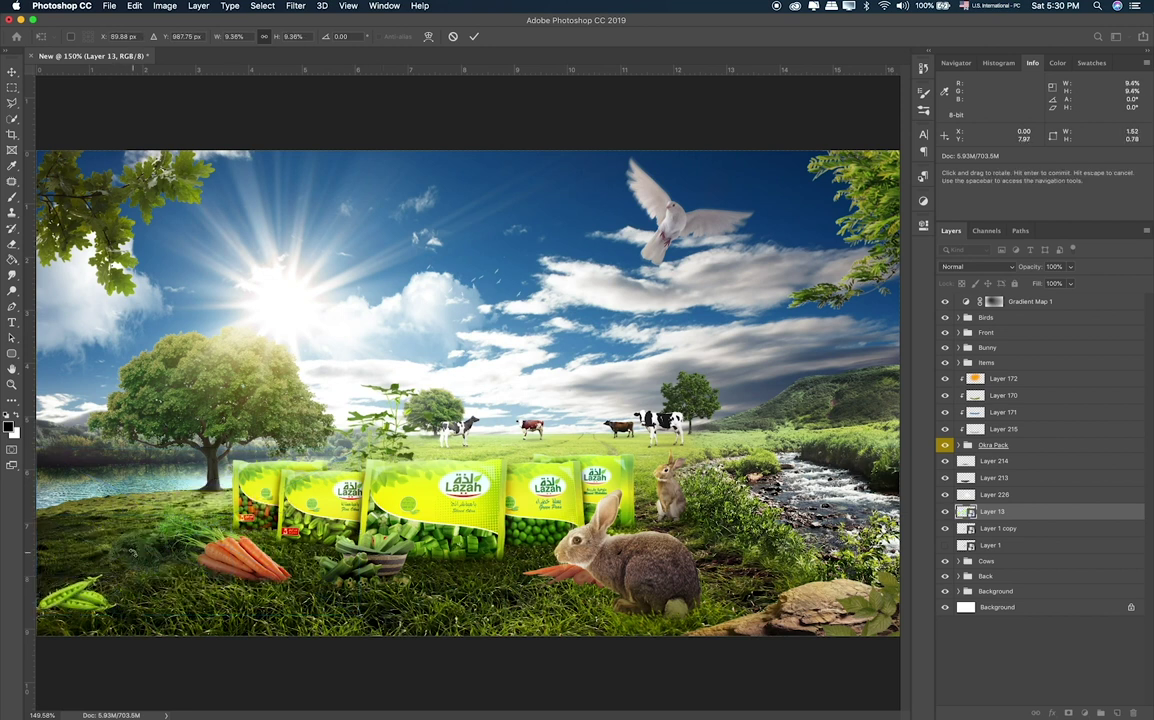
{"action": "key", "text": "Return"}
{"action": "key", "text": "ctrl+u"}
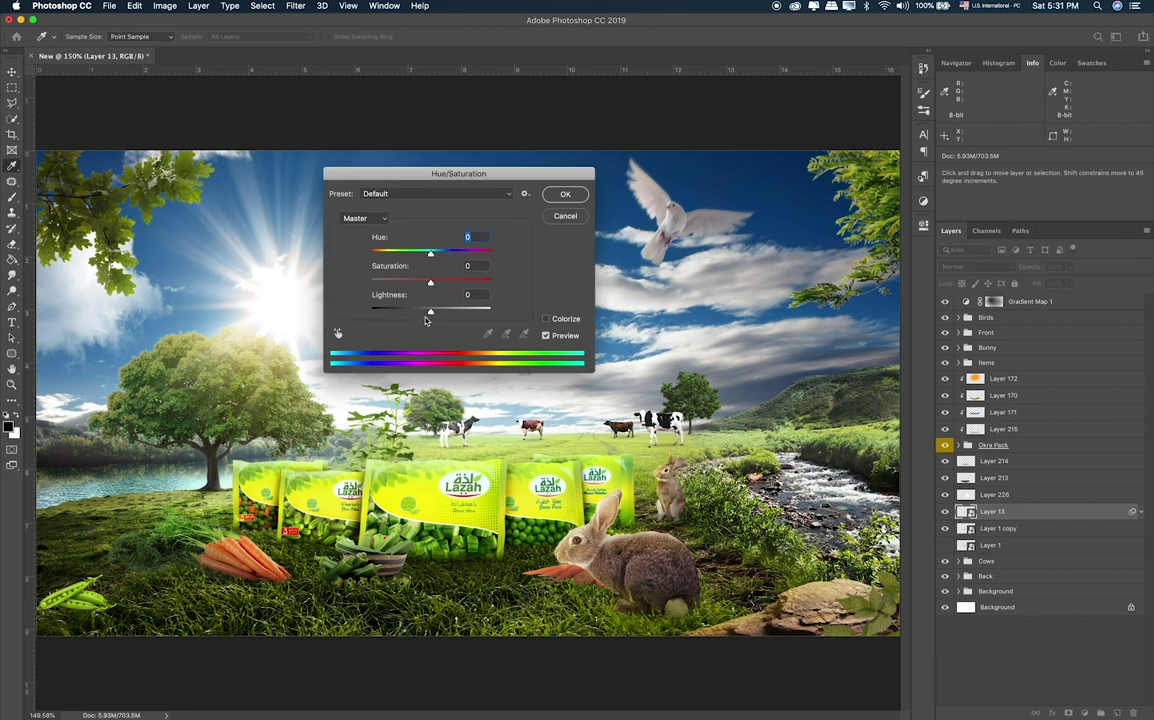
{"action": "left_click", "coordinate": [417, 312]}
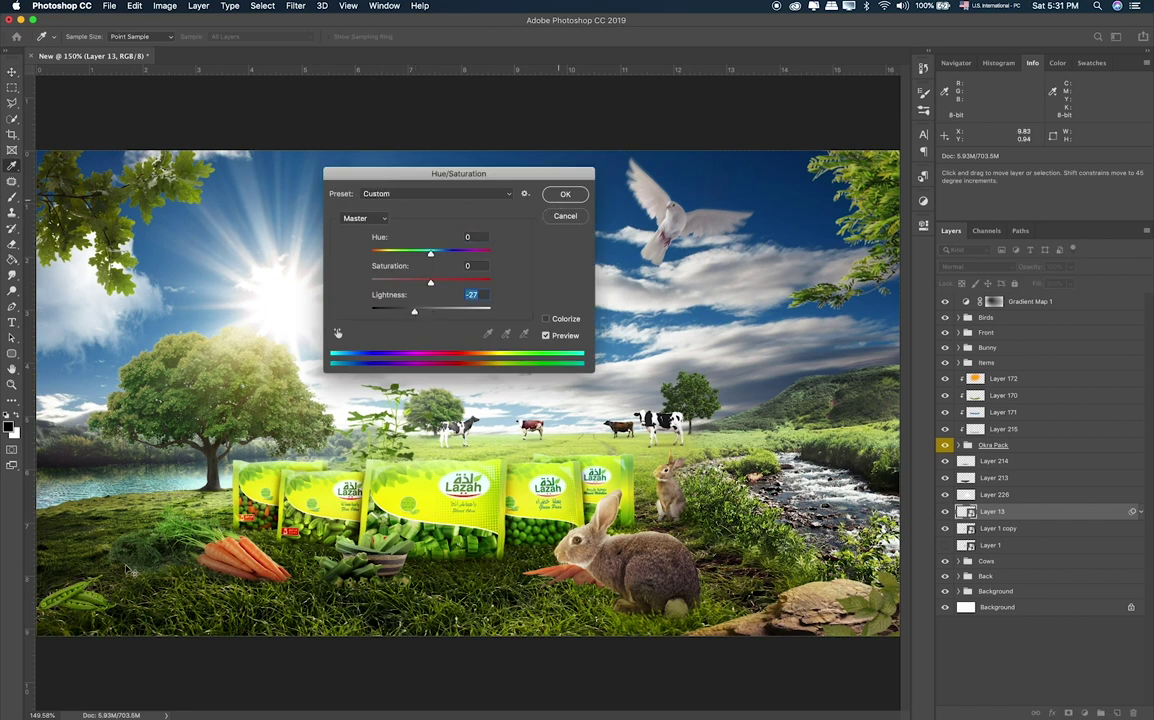
{"action": "key", "text": "Return"}
{"action": "left_click_drag", "start_coordinate": [477, 578], "coordinate": [590, 515]}
{"action": "mouse_move", "coordinate": [992, 511]}
{"action": "left_mouse_down"}
{"action": "mouse_move", "coordinate": [1040, 389]}
{"action": "mouse_move", "coordinate": [1025, 360]}
{"action": "left_mouse_up"}
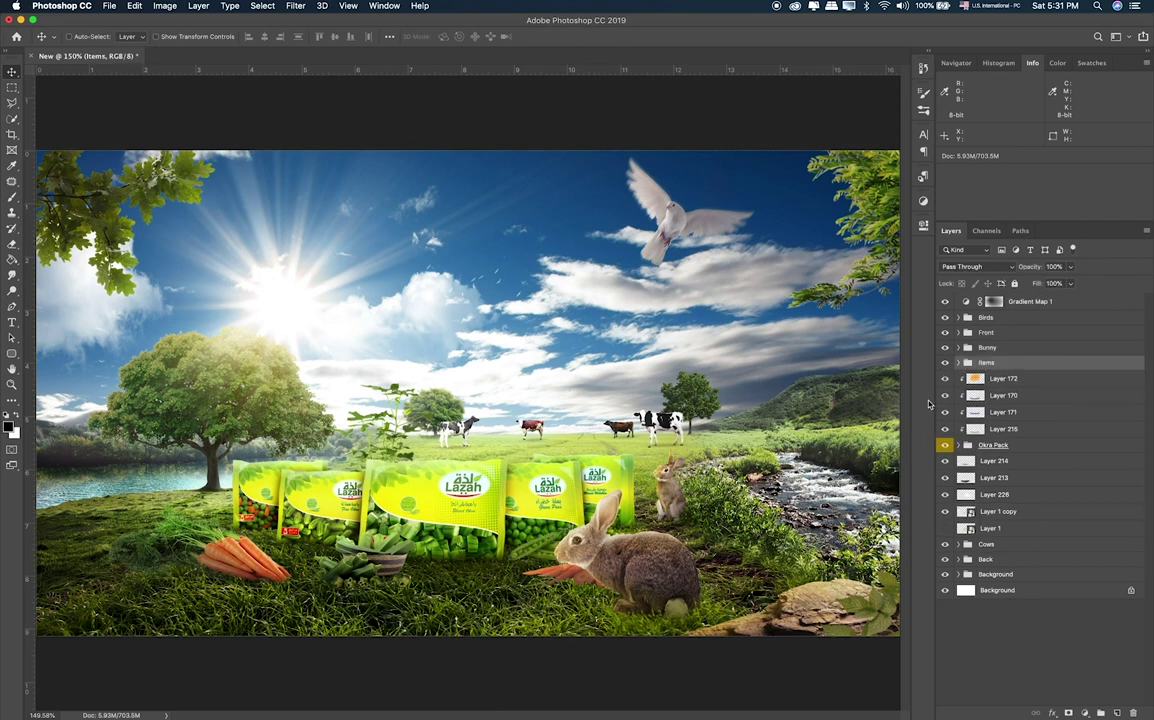
Show and select Layer 13, then apply Hue/Saturation with Saturation +12 and Lightness -14.
{"action": "left_click", "coordinate": [959, 362]}
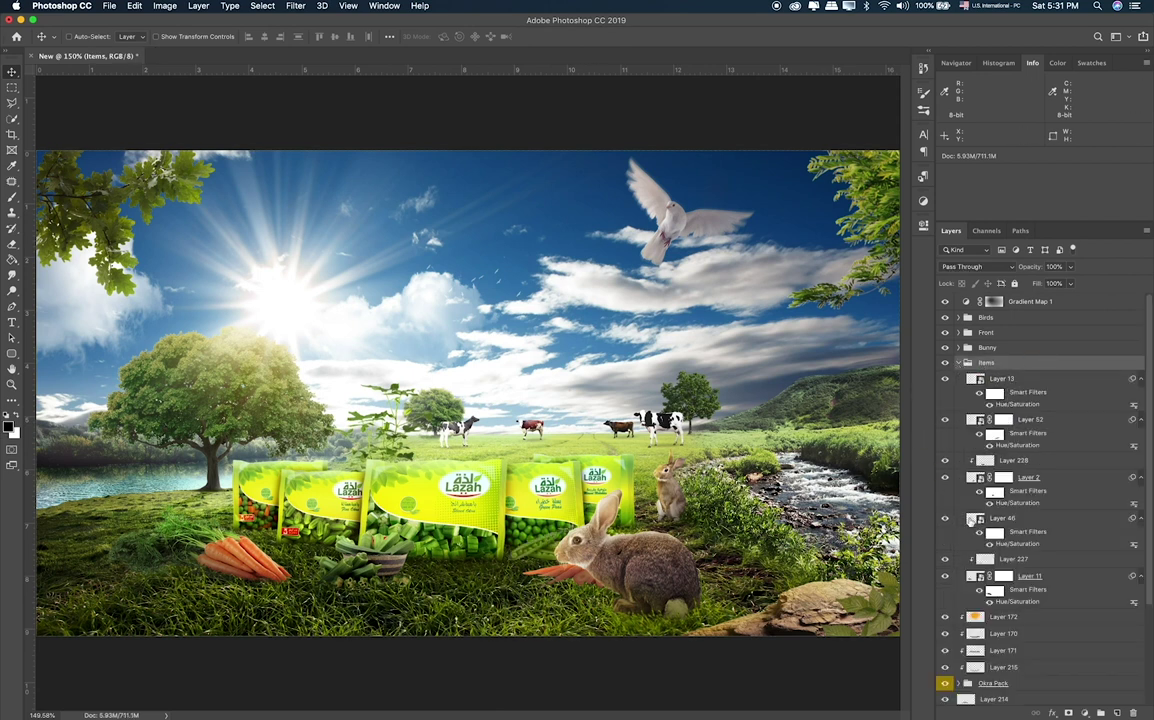
{"action": "left_click", "coordinate": [946, 379]}
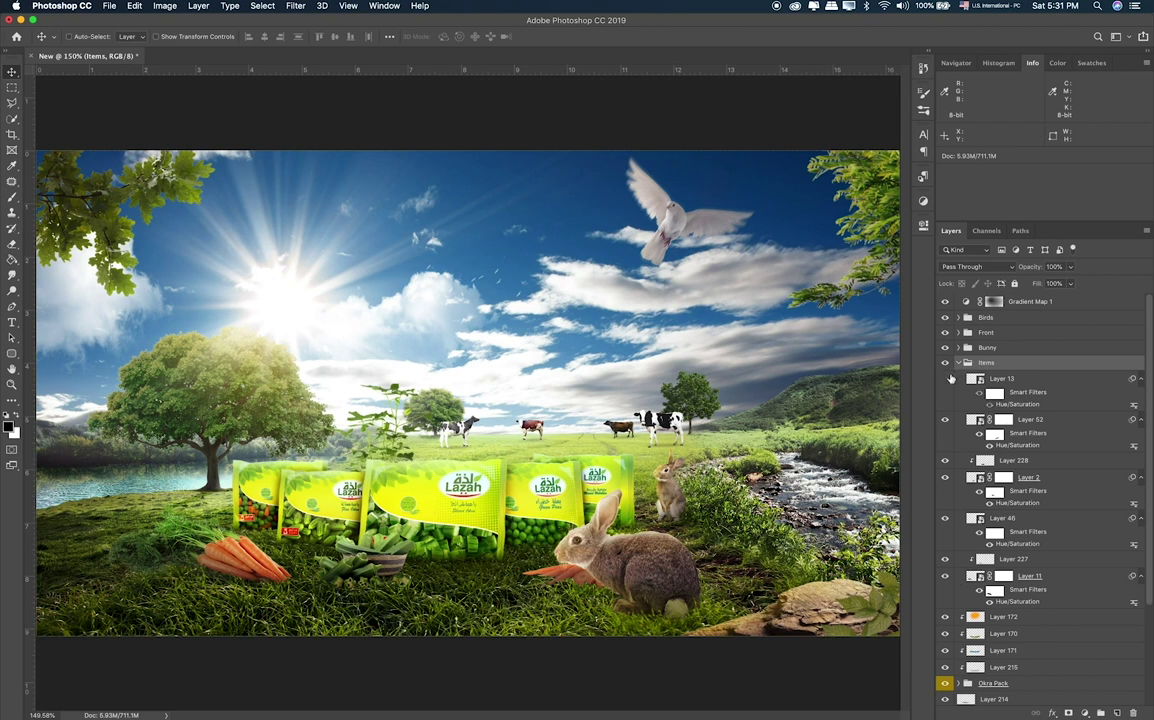
{"action": "left_click", "coordinate": [1005, 379]}
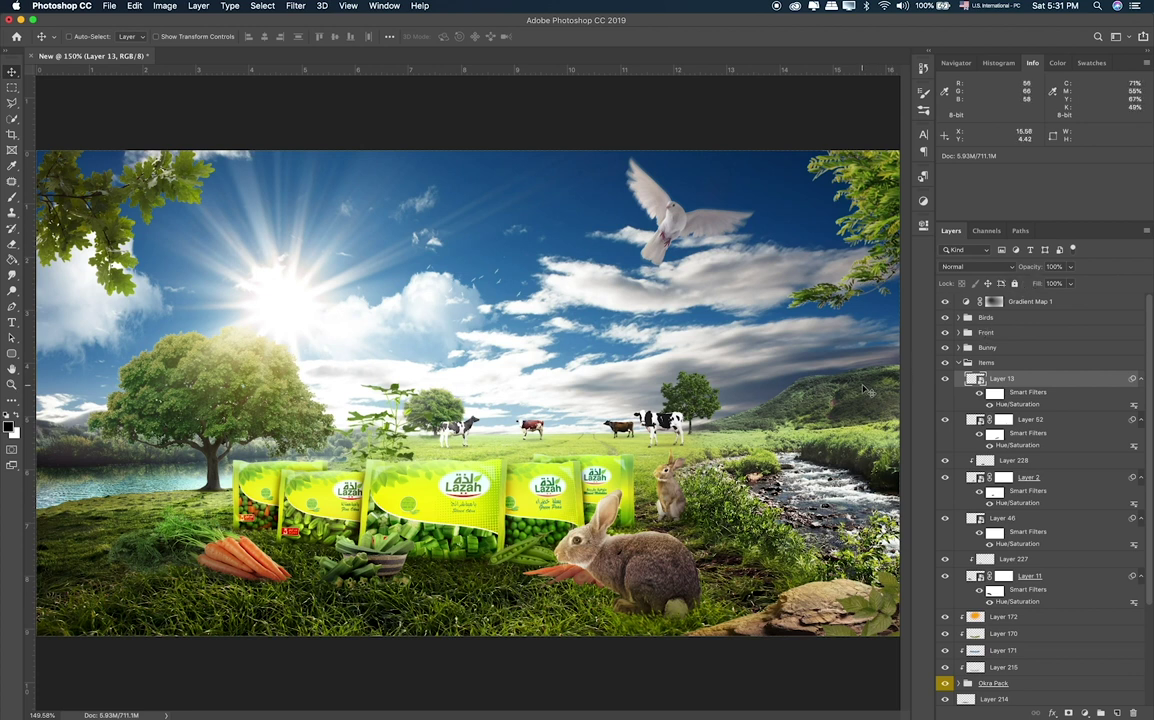
{"action": "key", "text": "super+alt+i"}
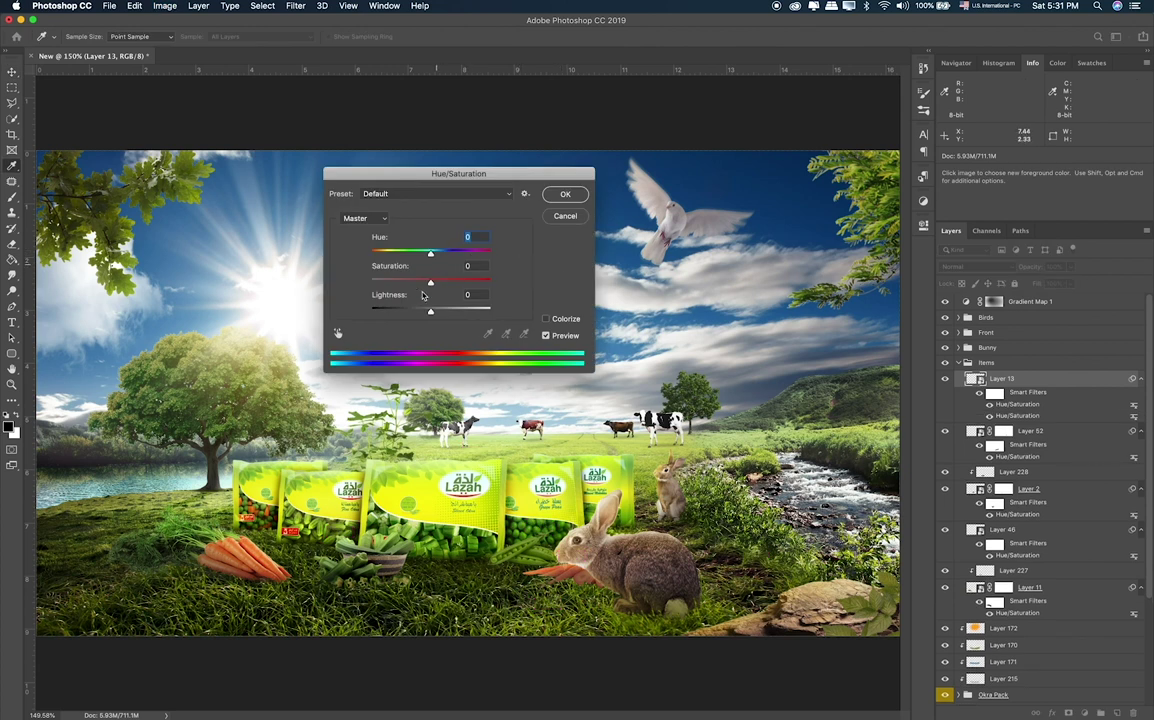
{"action": "left_click", "coordinate": [435, 284]}
{"action": "key", "text": "Up"}
{"action": "key", "text": "Up"}
{"action": "key", "text": "Up"}
{"action": "left_click_drag", "start_coordinate": [427, 313], "coordinate": [423, 314]}
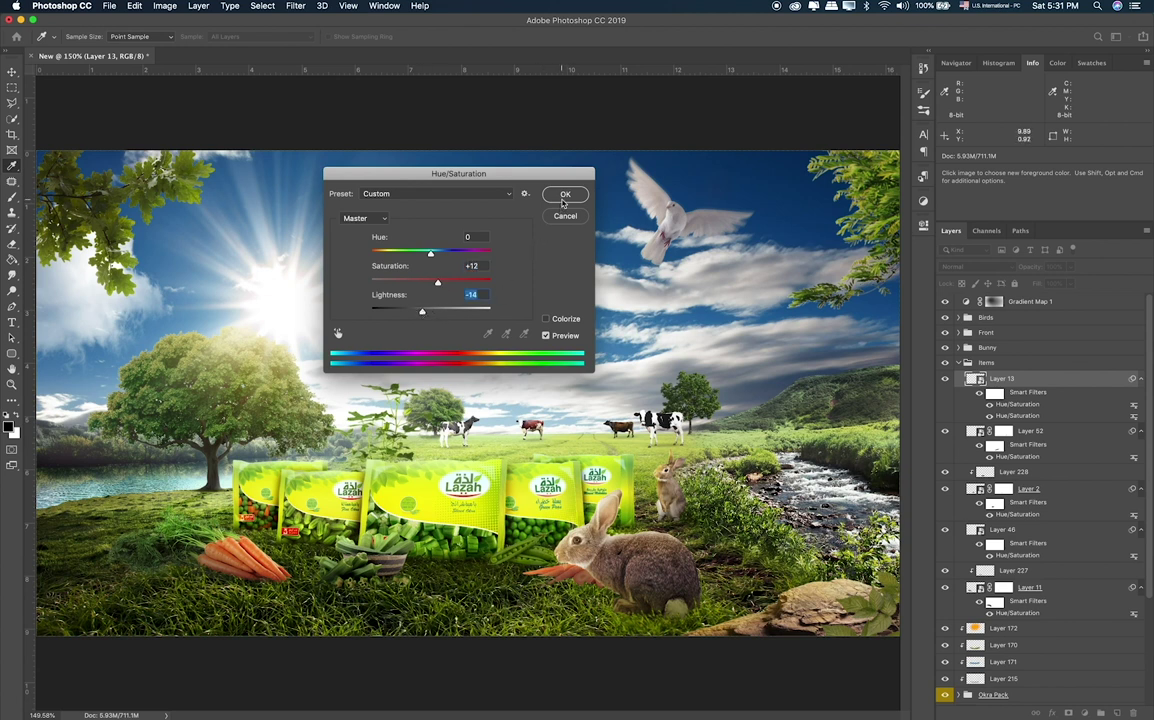
{"action": "key", "text": "Return"}
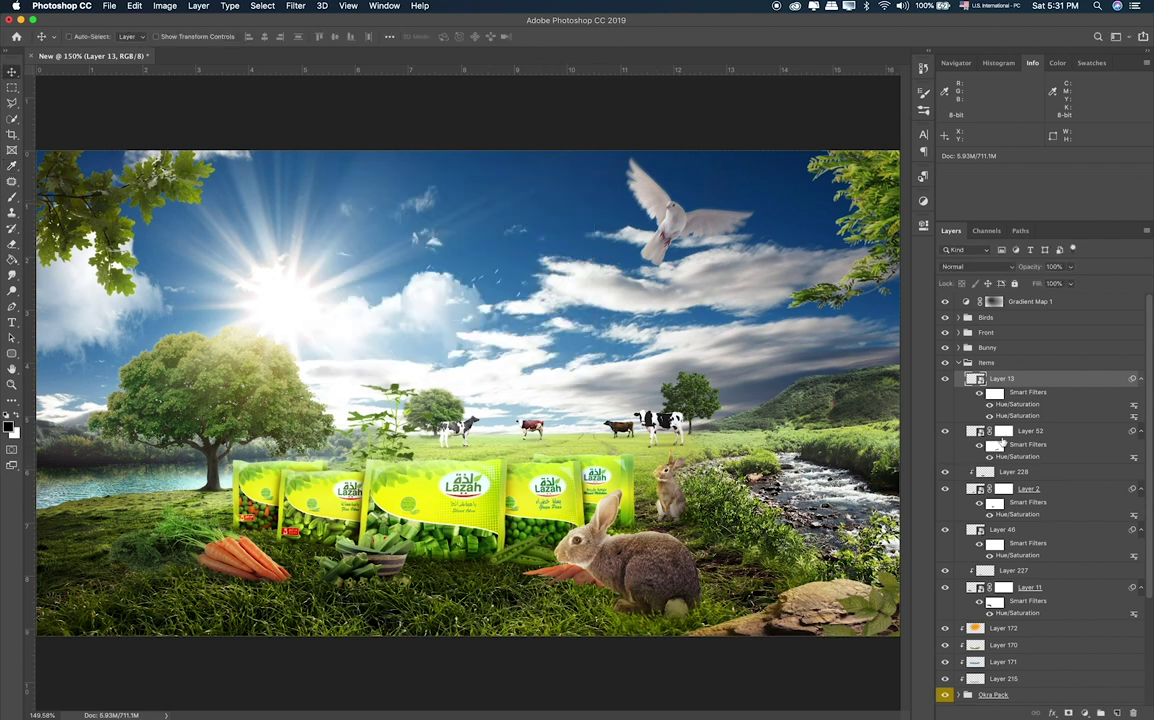
Move the Layer 52 carrot beside the rabbit, scale it to about 78%, and tuck it behind.
{"action": "left_click", "coordinate": [950, 430]}
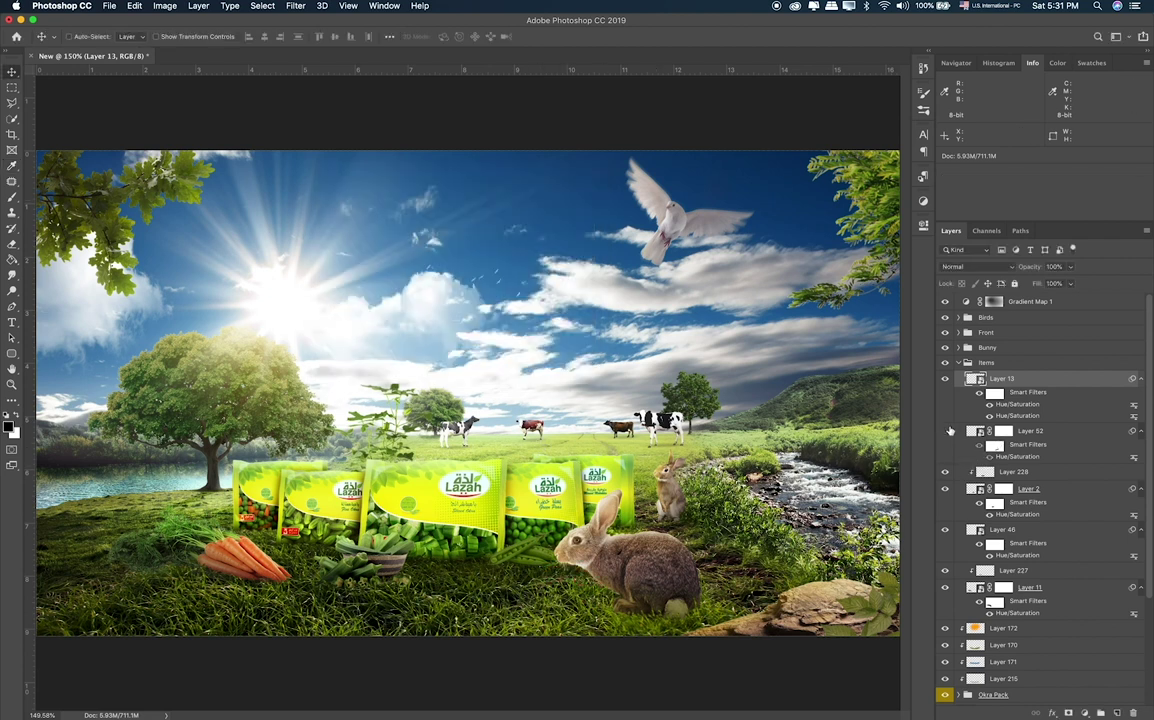
{"action": "left_click", "coordinate": [947, 471]}
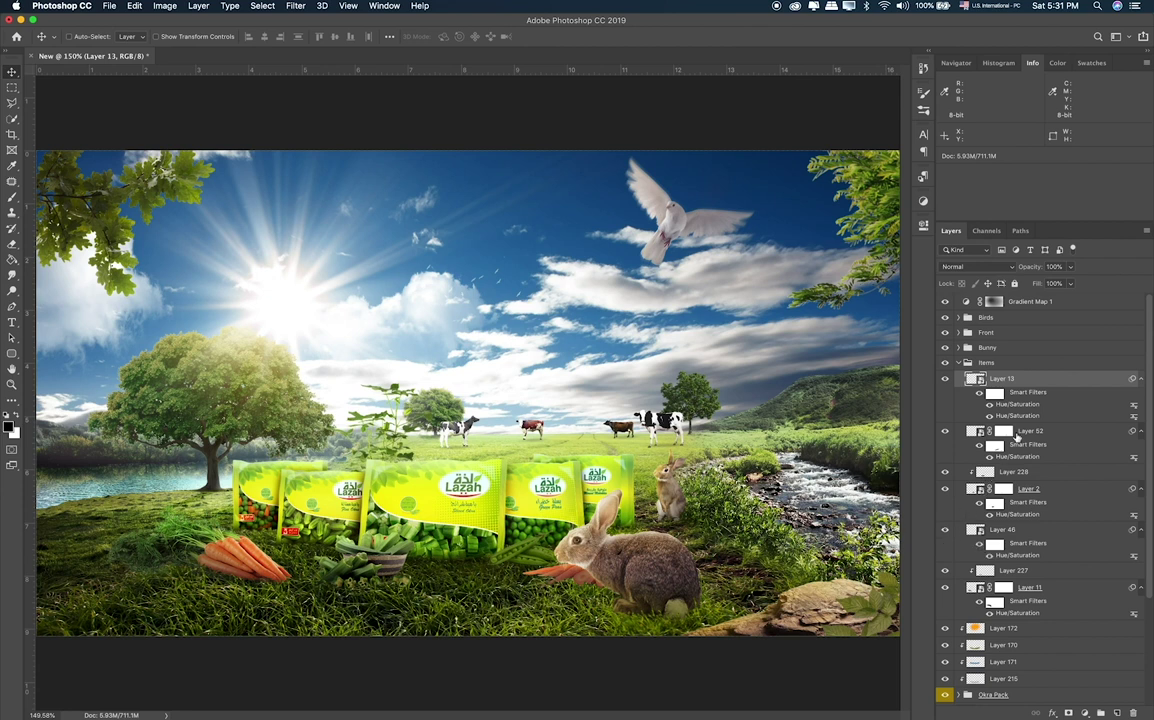
{"action": "left_click", "coordinate": [985, 436]}
{"action": "left_click_drag", "start_coordinate": [576, 583], "coordinate": [676, 548]}
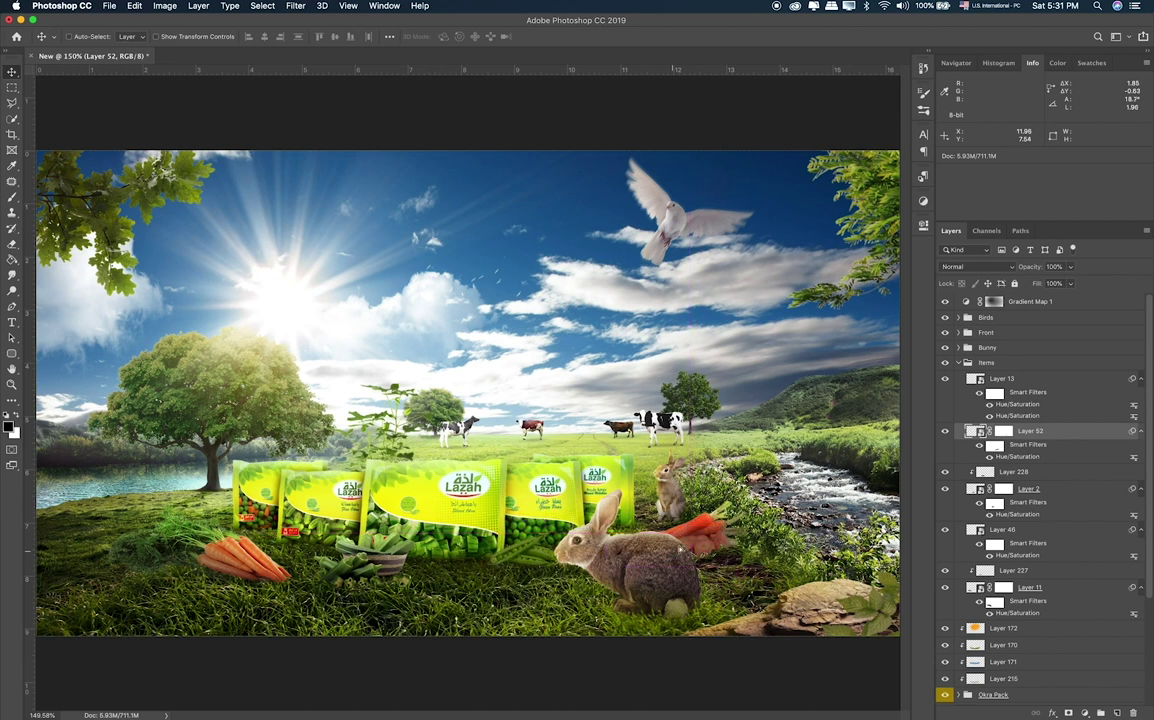
{"action": "key", "text": "ctrl+t"}
{"action": "left_click_drag", "start_coordinate": [762, 498], "coordinate": [730, 513]}
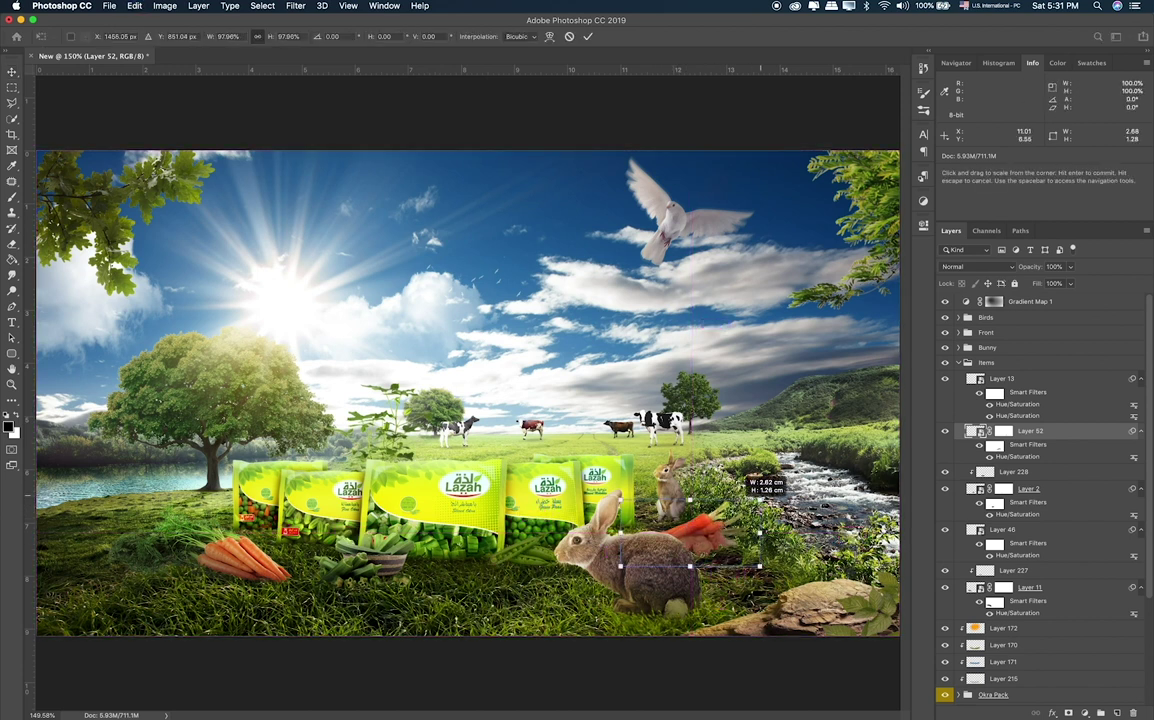
{"action": "key", "text": "Return"}
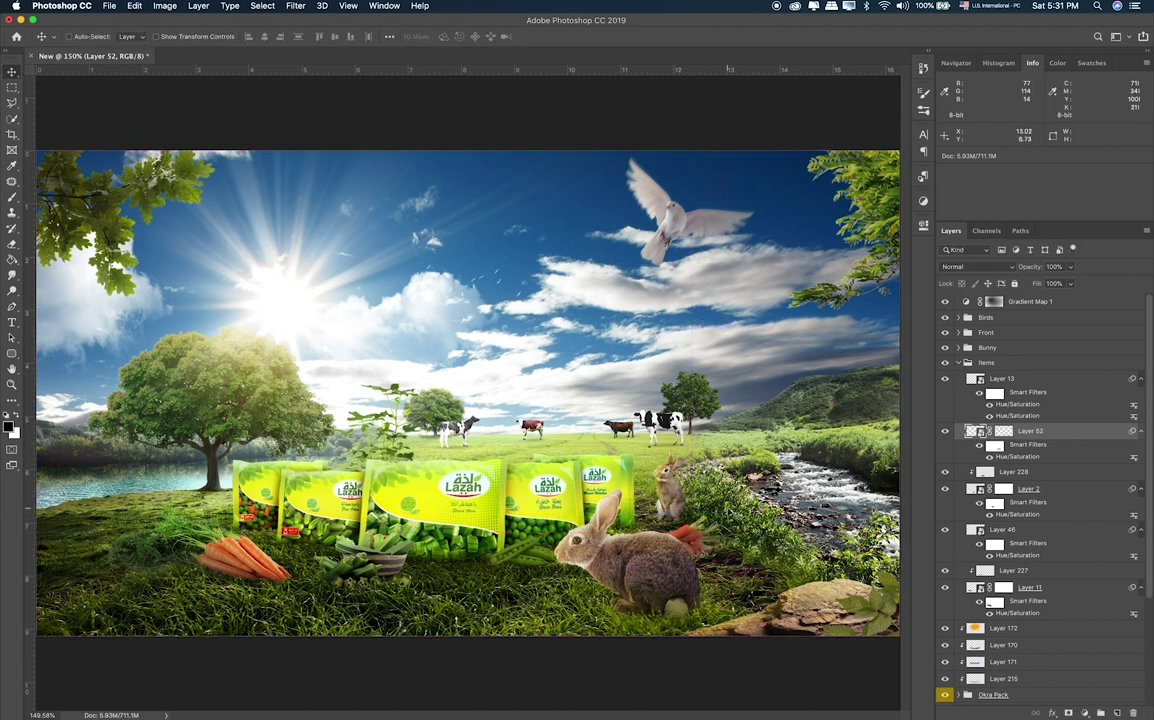
{"action": "mouse_move", "coordinate": [702, 518]}
{"action": "left_mouse_down"}
{"action": "mouse_move", "coordinate": [686, 506]}
{"action": "mouse_move", "coordinate": [752, 521]}
{"action": "left_mouse_up"}
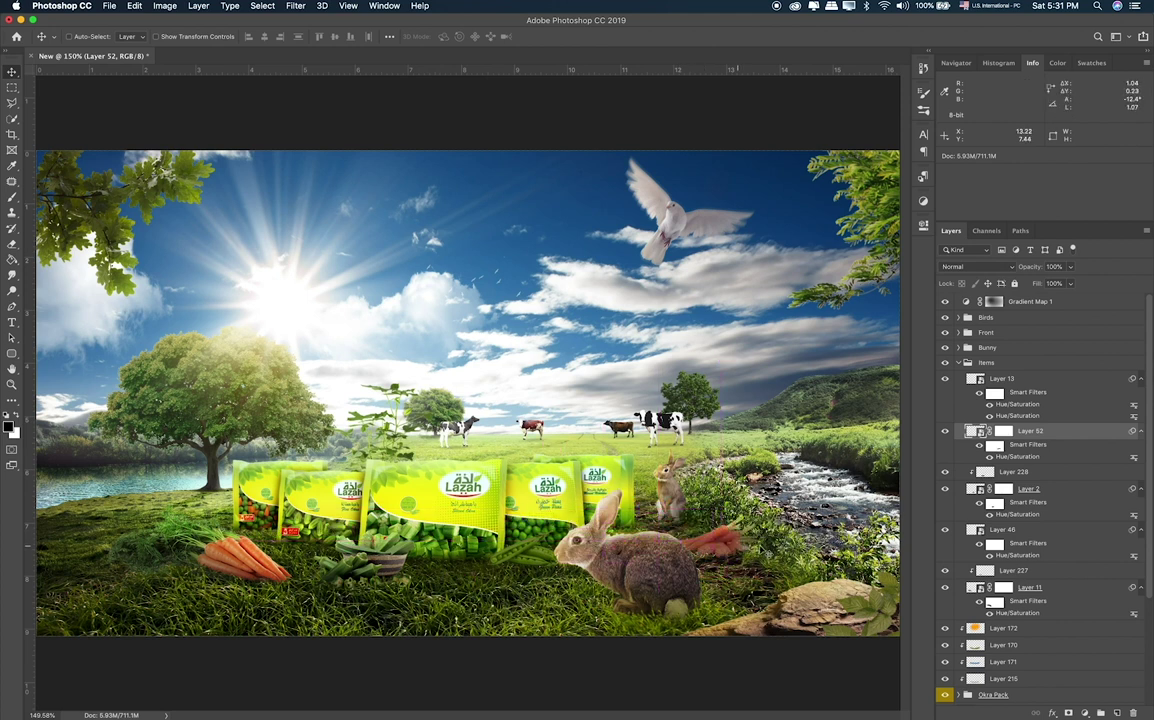
{"action": "mouse_move", "coordinate": [752, 521]}
{"action": "left_mouse_down"}
{"action": "mouse_move", "coordinate": [458, 572]}
{"action": "mouse_move", "coordinate": [745, 521]}
{"action": "left_mouse_up"}
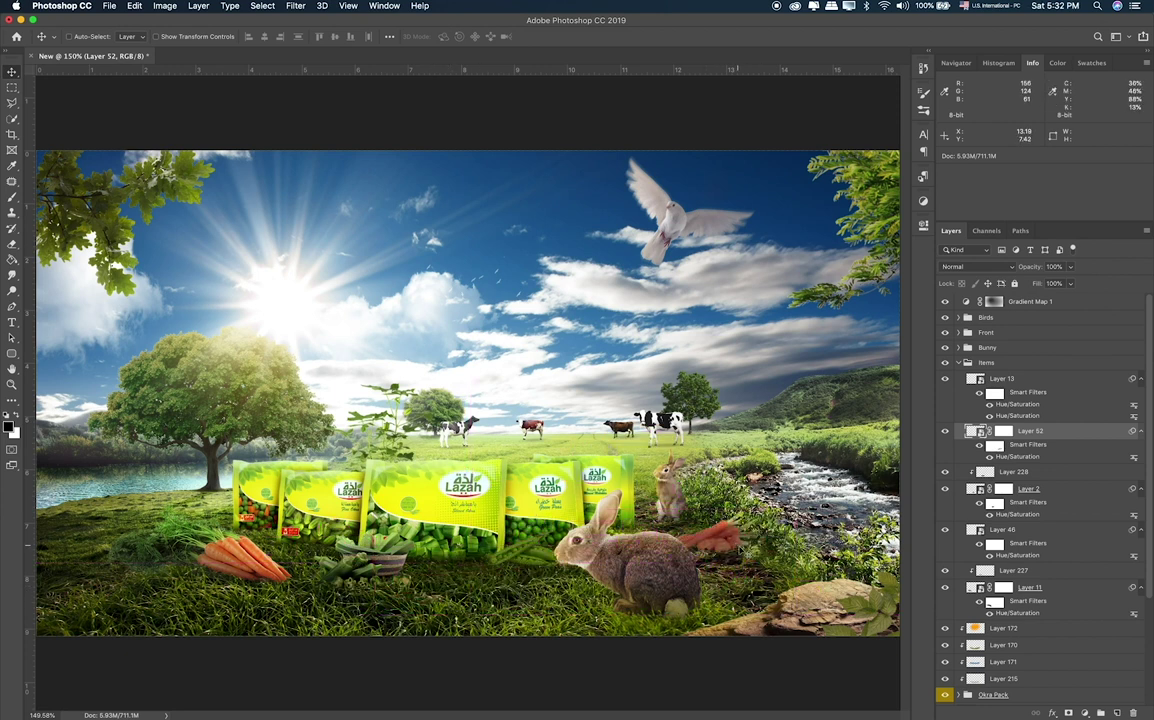
Place Layer 45.png pea pods at about 26% before the packs, atop the Items group.
{"action": "key", "text": "super+Tab"}
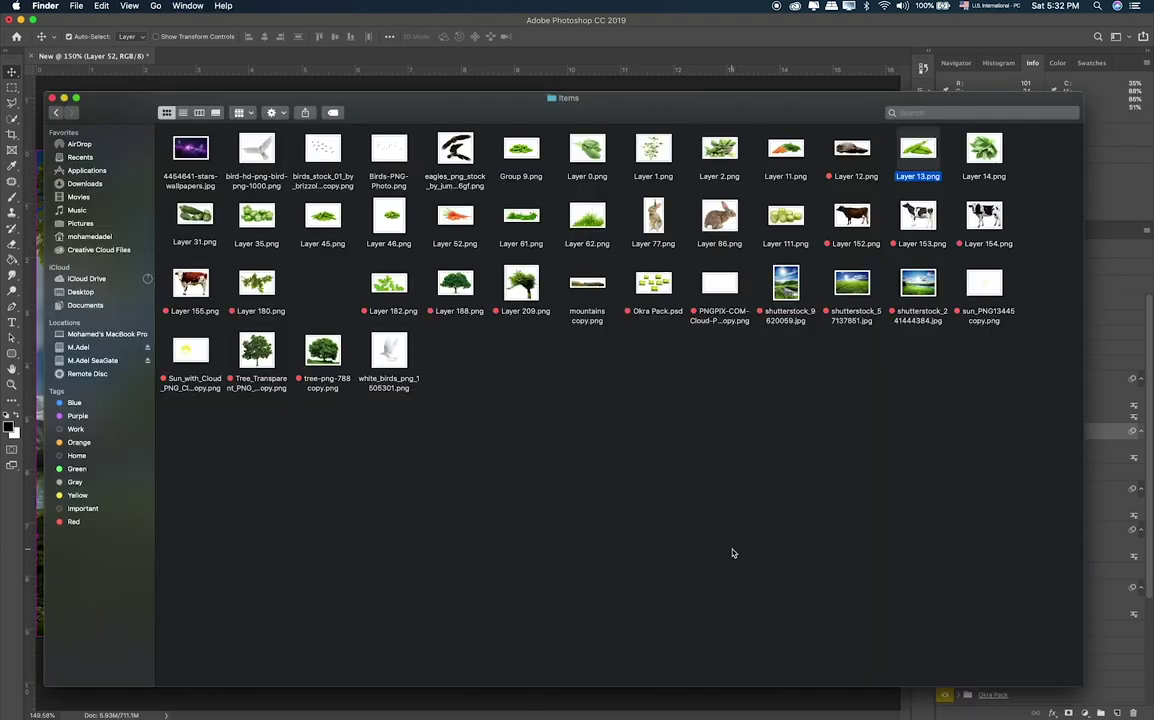
{"action": "left_click", "coordinate": [985, 152]}
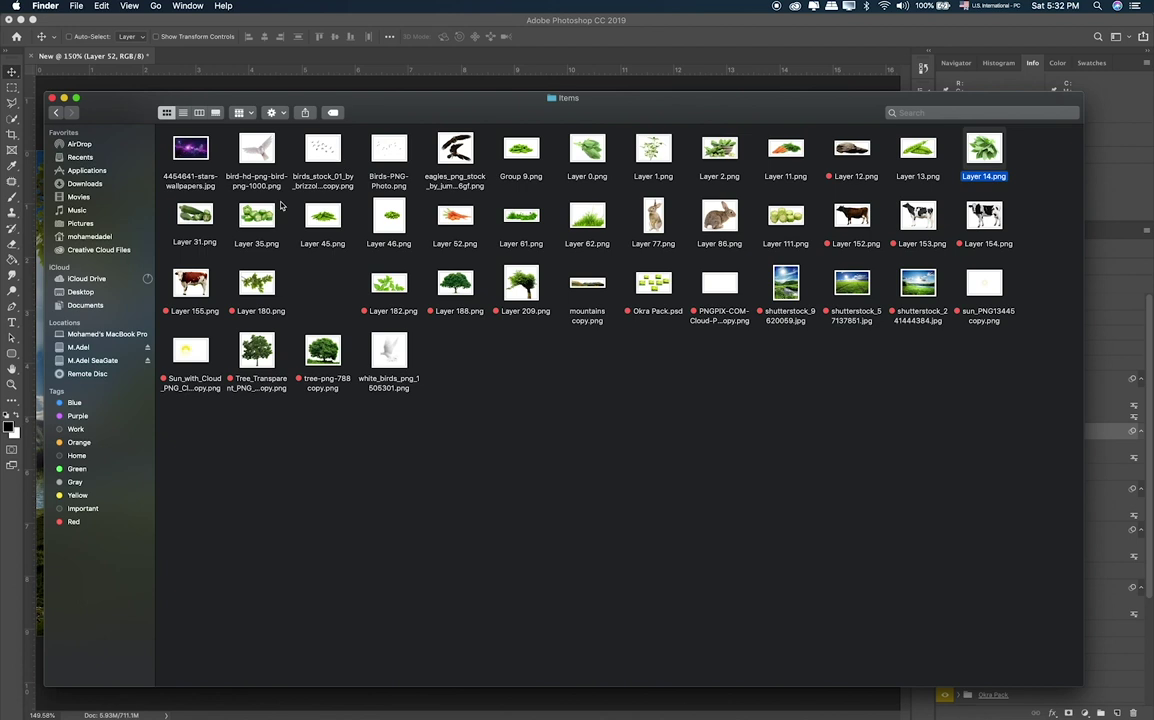
{"action": "left_click", "coordinate": [201, 221]}
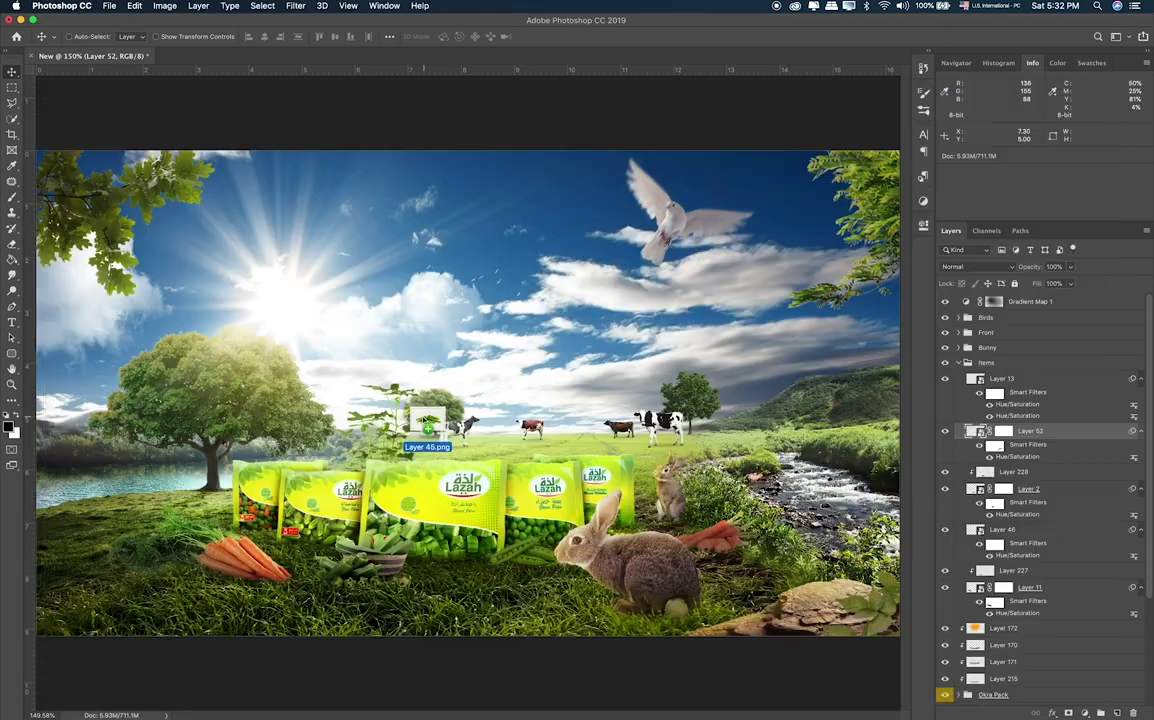
{"action": "left_click_drag", "start_coordinate": [196, 216], "coordinate": [380, 458]}
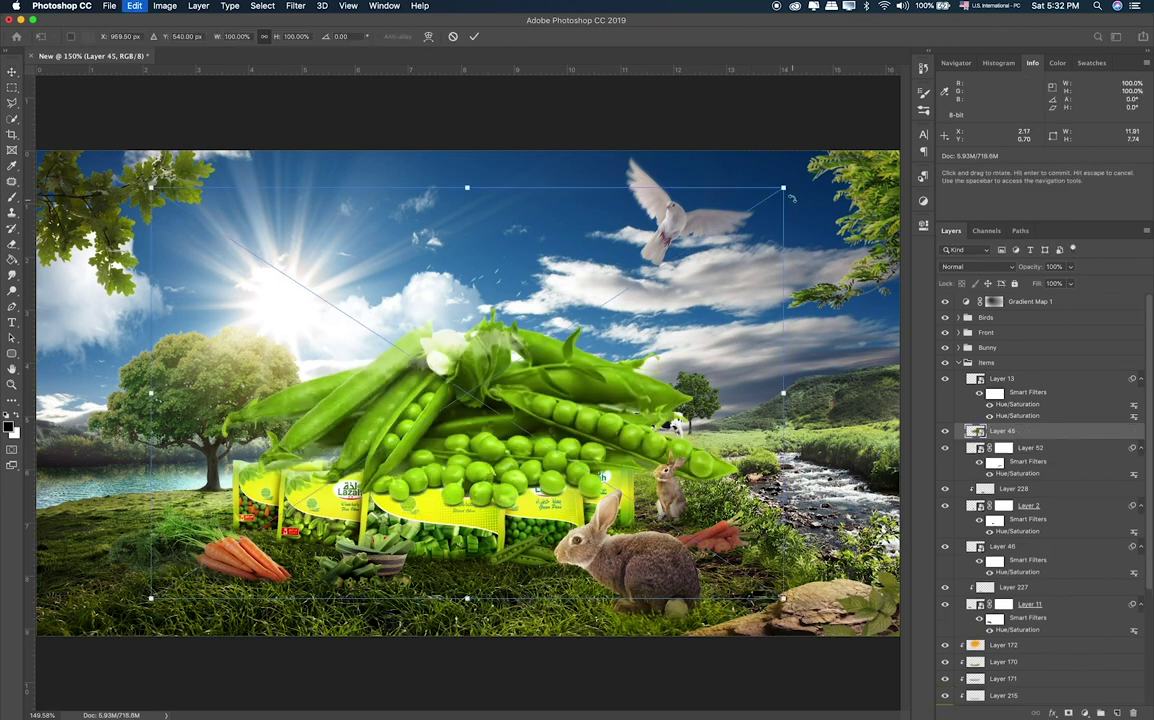
{"action": "mouse_move", "coordinate": [783, 187]}
{"action": "left_mouse_down"}
{"action": "mouse_move", "coordinate": [470, 462]}
{"action": "mouse_move", "coordinate": [318, 488]}
{"action": "left_mouse_up"}
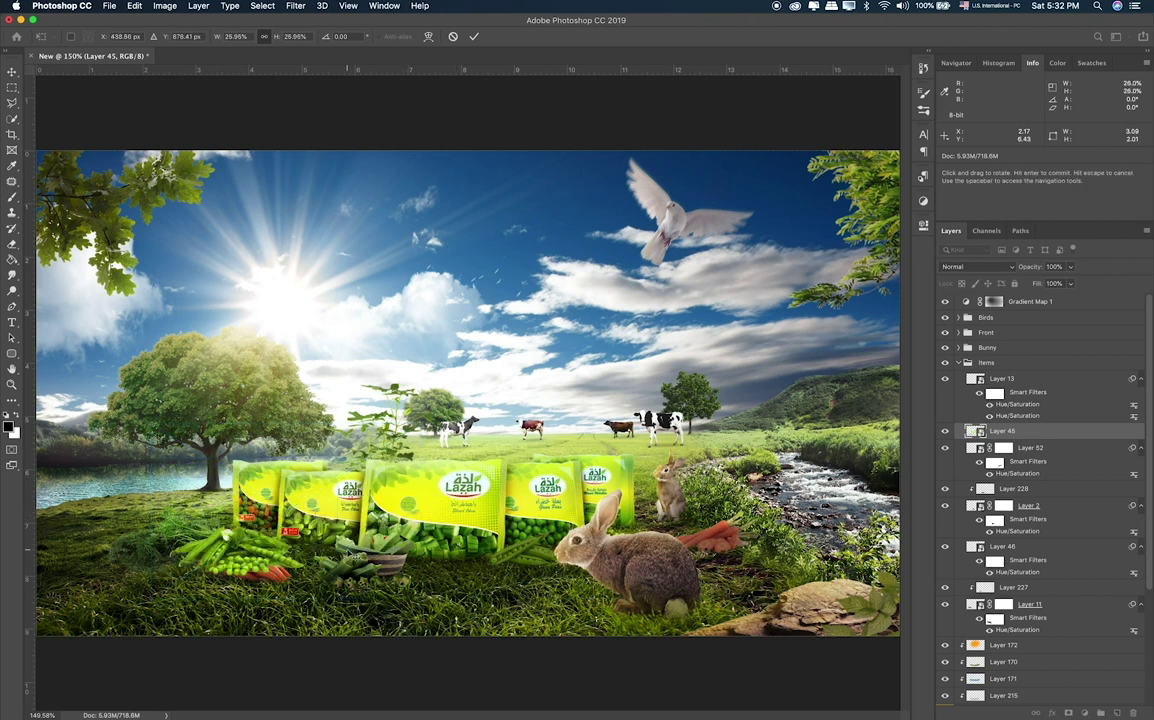
{"action": "key", "text": "Return"}
{"action": "left_click_drag", "start_coordinate": [301, 533], "coordinate": [512, 552]}
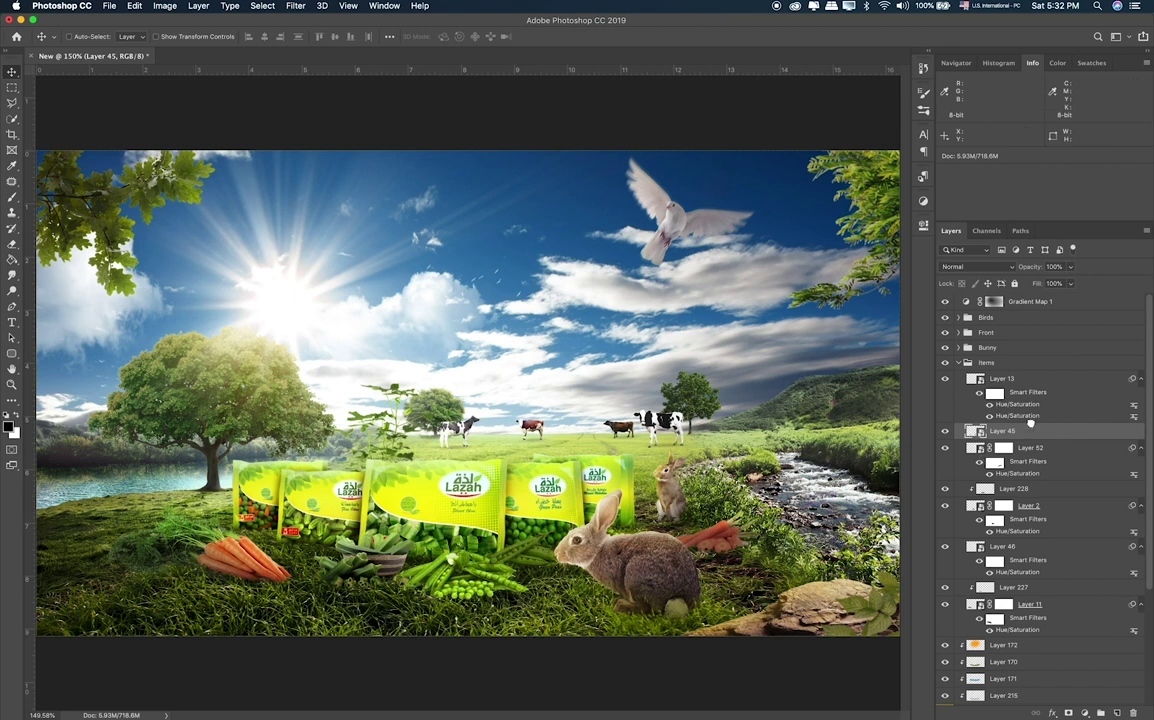
{"action": "left_click_drag", "start_coordinate": [1030, 424], "coordinate": [1010, 372]}
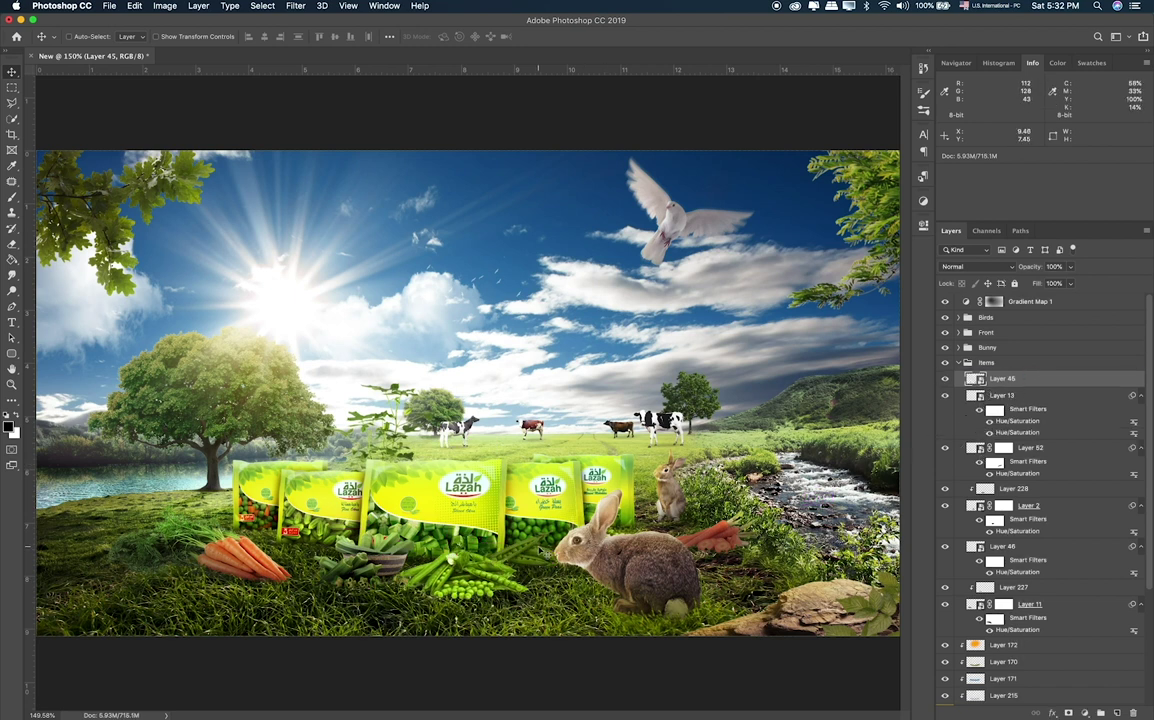
Darken the pea pods to Lightness -21 and line them up in front of the packs.
{"action": "key", "text": "ctrl"}
{"action": "key", "text": "ctrl+u"}
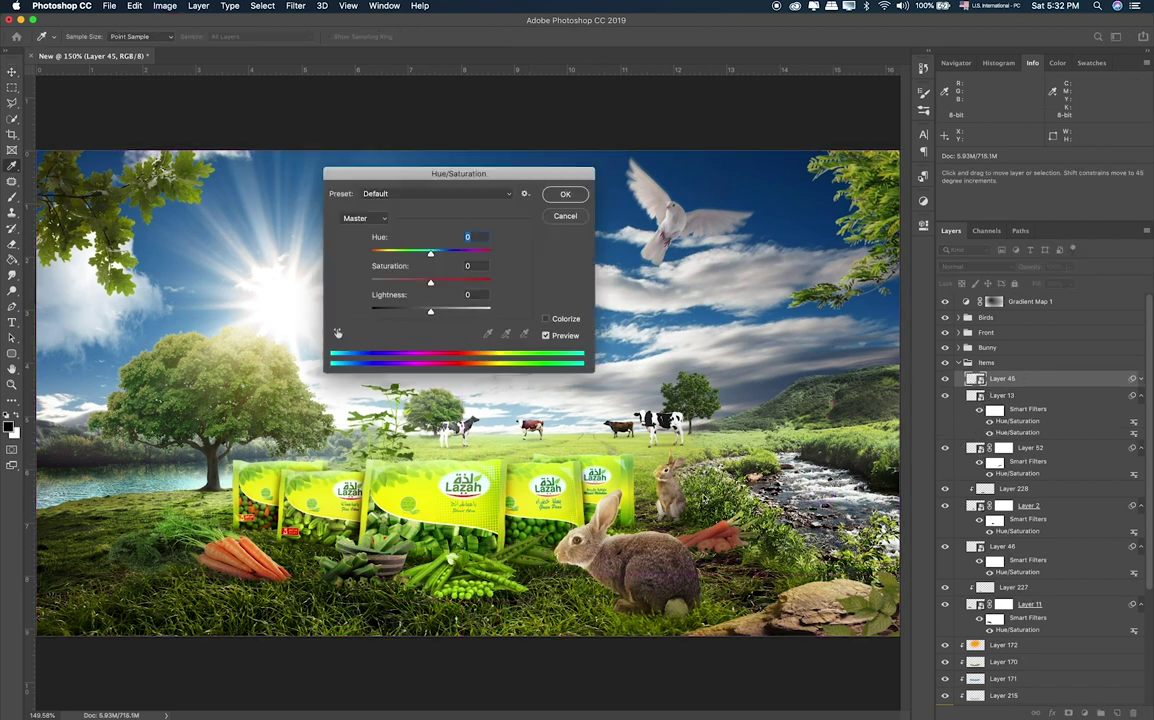
{"action": "left_click", "coordinate": [420, 313]}
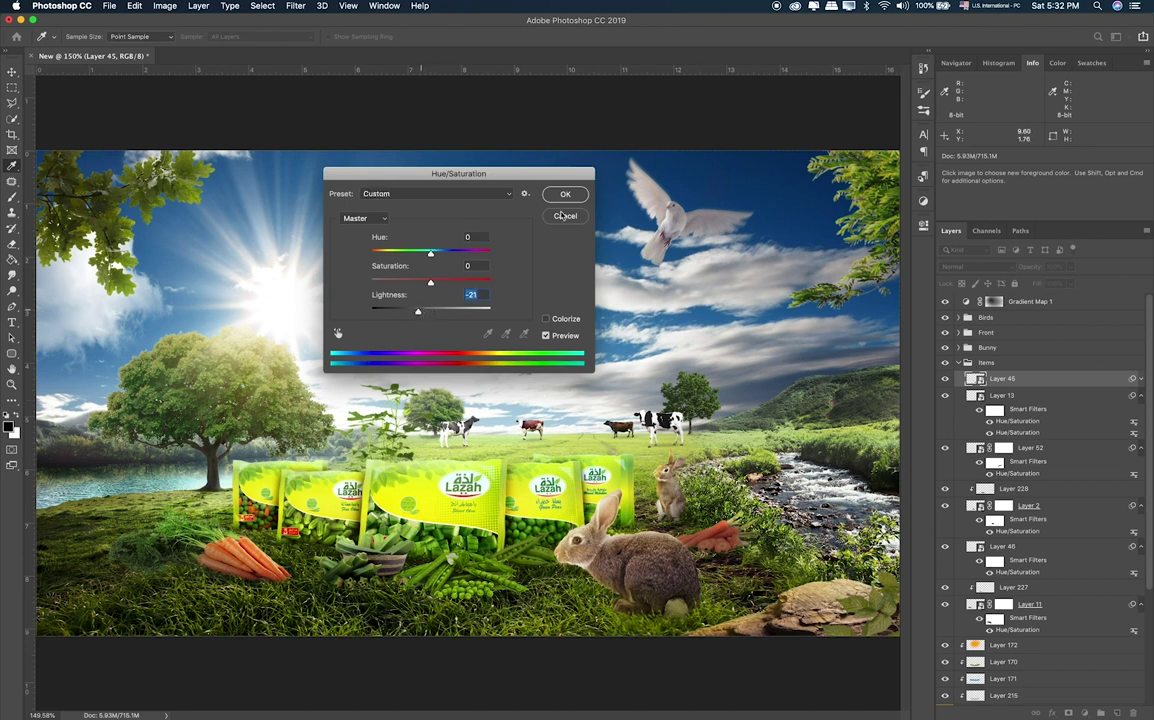
{"action": "key", "text": "Return"}
{"action": "key", "text": "v"}
{"action": "left_click_drag", "start_coordinate": [532, 536], "coordinate": [538, 536]}
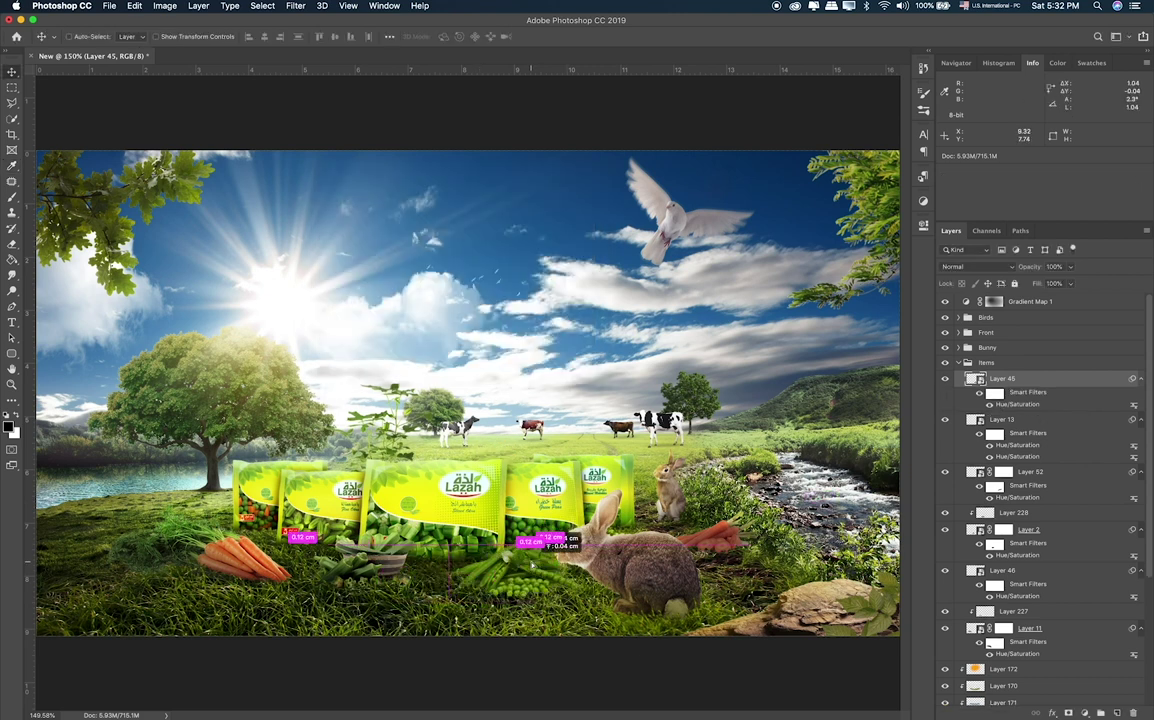
{"action": "left_click_drag", "start_coordinate": [481, 571], "coordinate": [516, 578]}
{"action": "mouse_move", "coordinate": [433, 577]}
{"action": "left_mouse_down"}
{"action": "mouse_move", "coordinate": [452, 560]}
{"action": "mouse_move", "coordinate": [414, 533]}
{"action": "mouse_move", "coordinate": [521, 561]}
{"action": "left_mouse_up"}
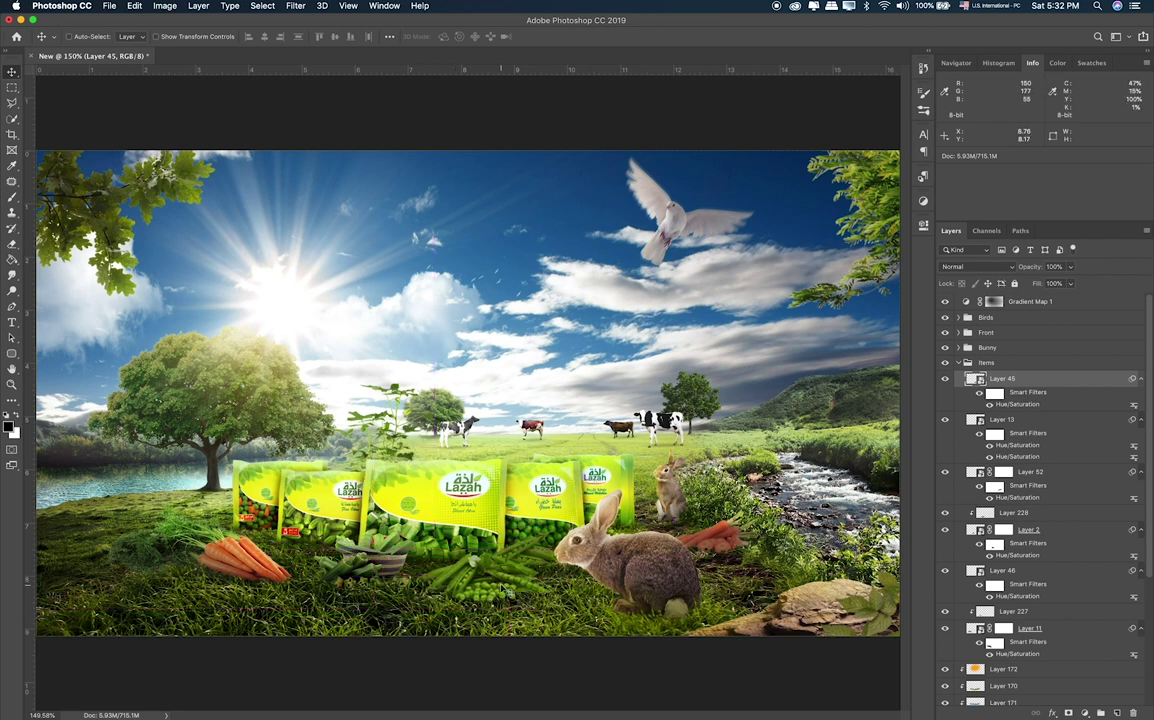
At 300% zoom, enlarge the pea pods to about 28% and add a layer mask to Layer 45.
{"action": "key", "text": "super+plus"}
{"action": "key", "text": "super+plus"}
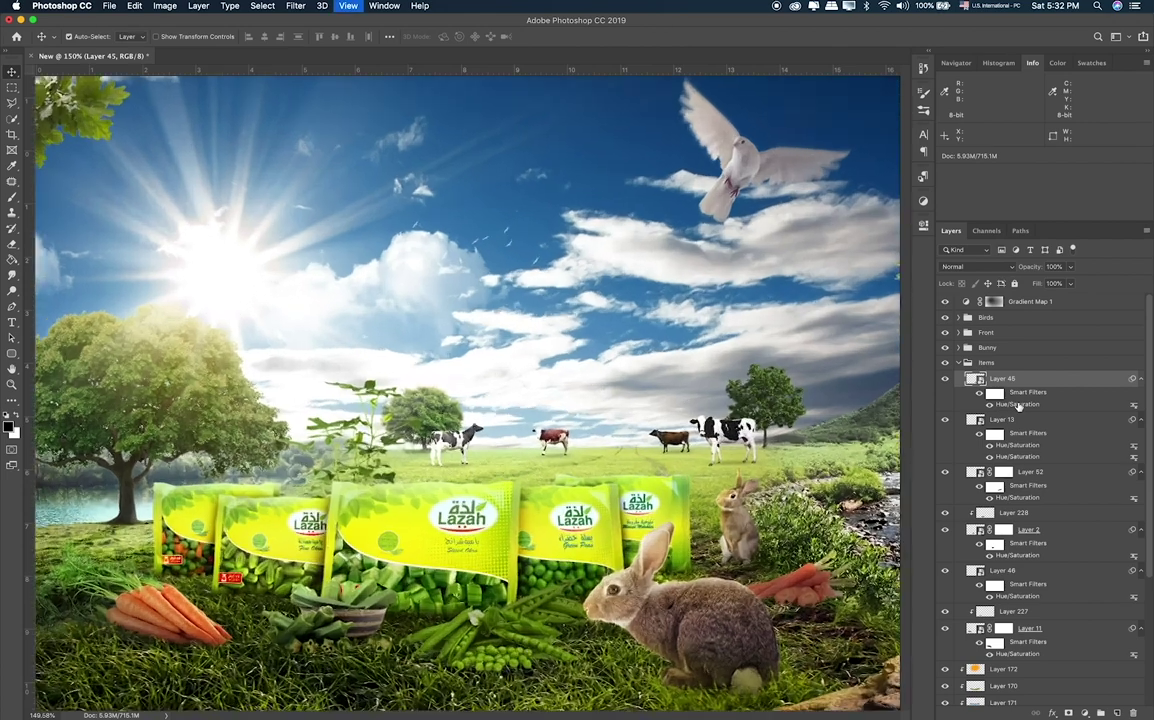
{"action": "scroll", "coordinate": [721, 517], "scroll_direction": "down", "scroll_amount": 5}
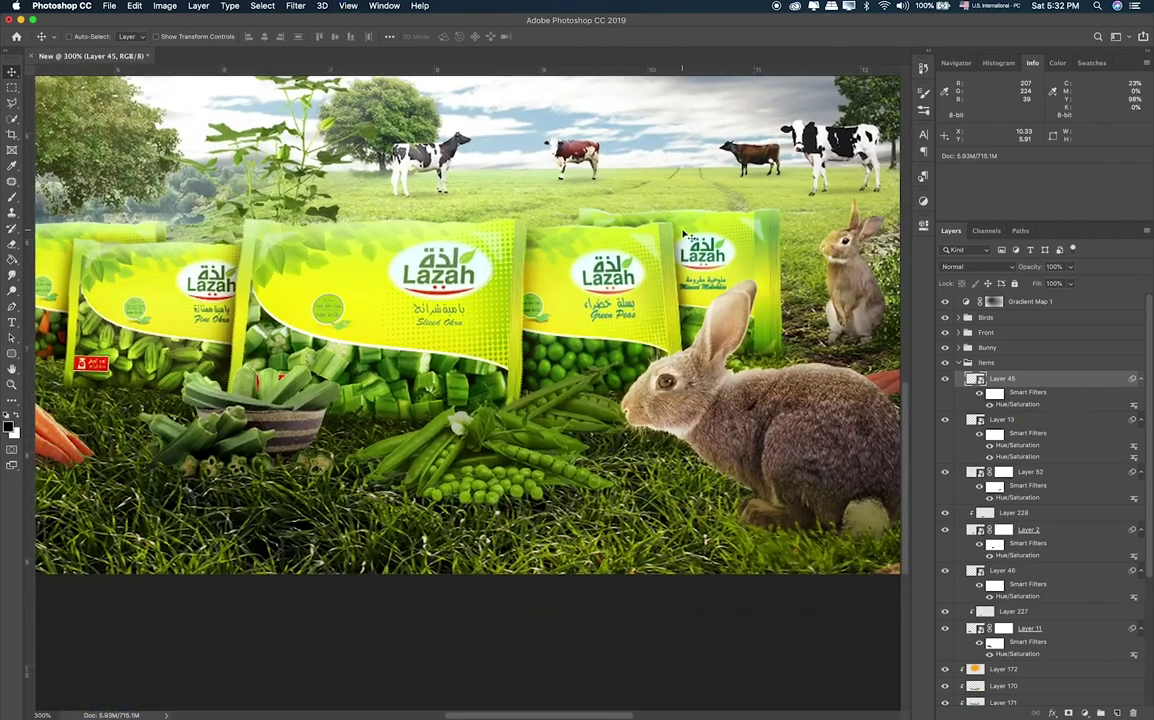
{"action": "key", "text": "super+t"}
{"action": "left_click_drag", "start_coordinate": [636, 338], "coordinate": [660, 320]}
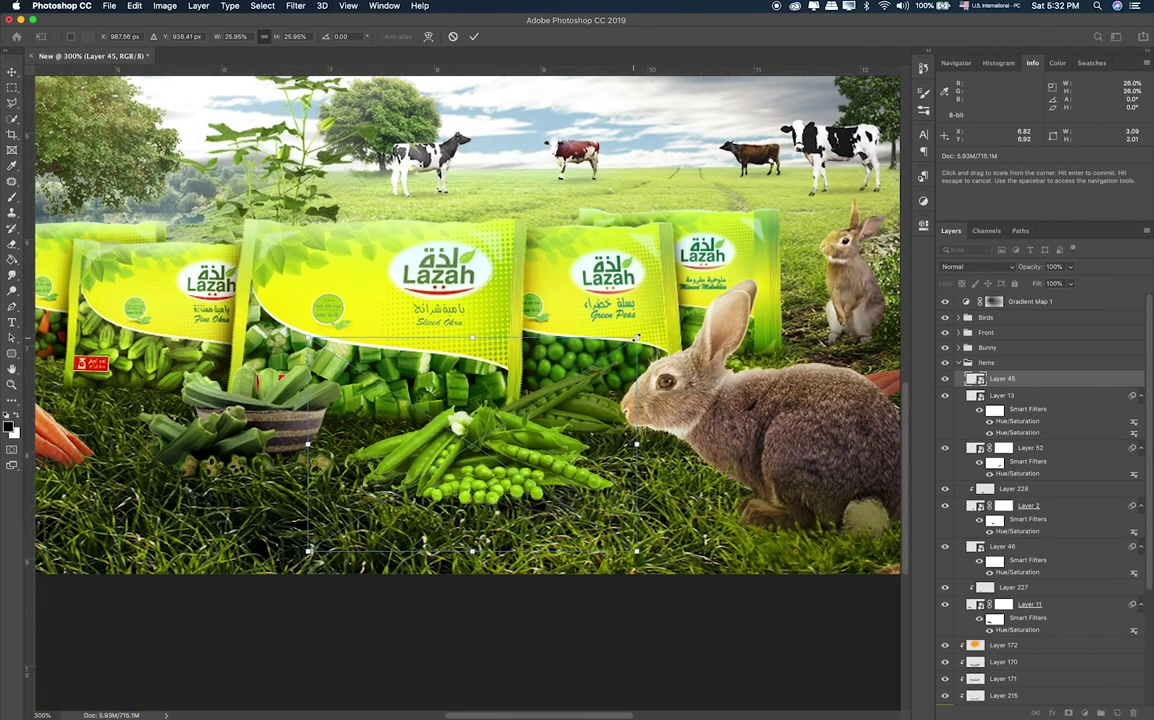
{"action": "key", "text": "Return"}
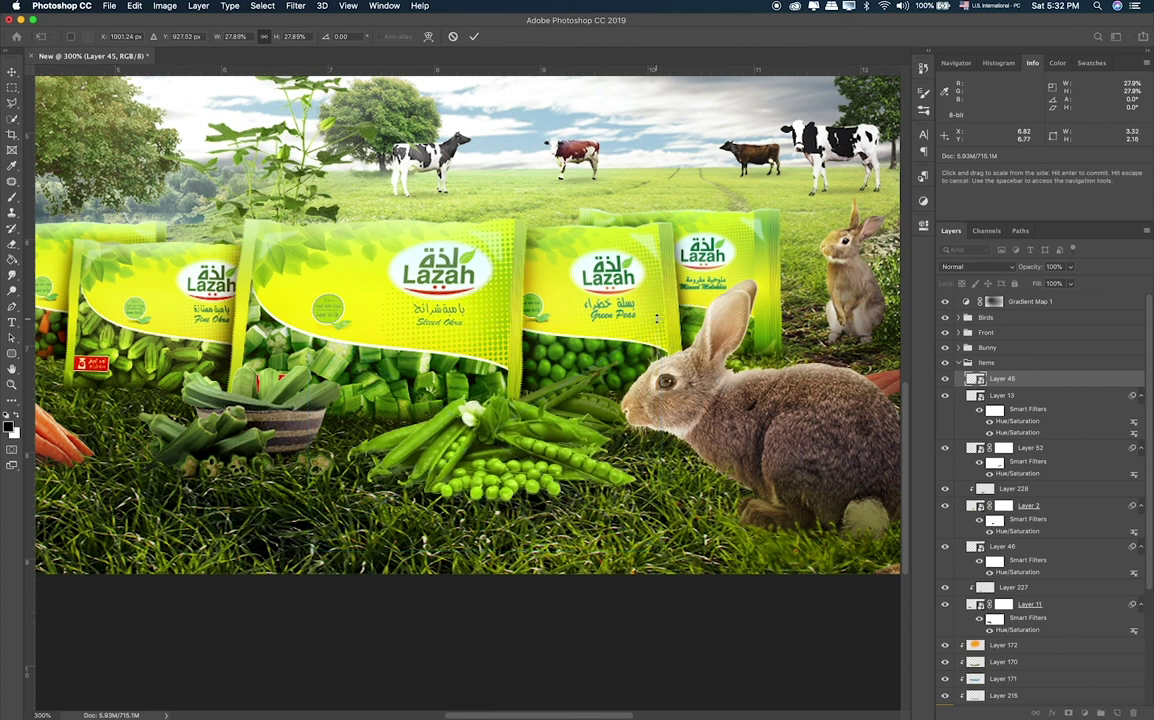
{"action": "left_click_drag", "start_coordinate": [1028, 409], "coordinate": [1002, 380]}
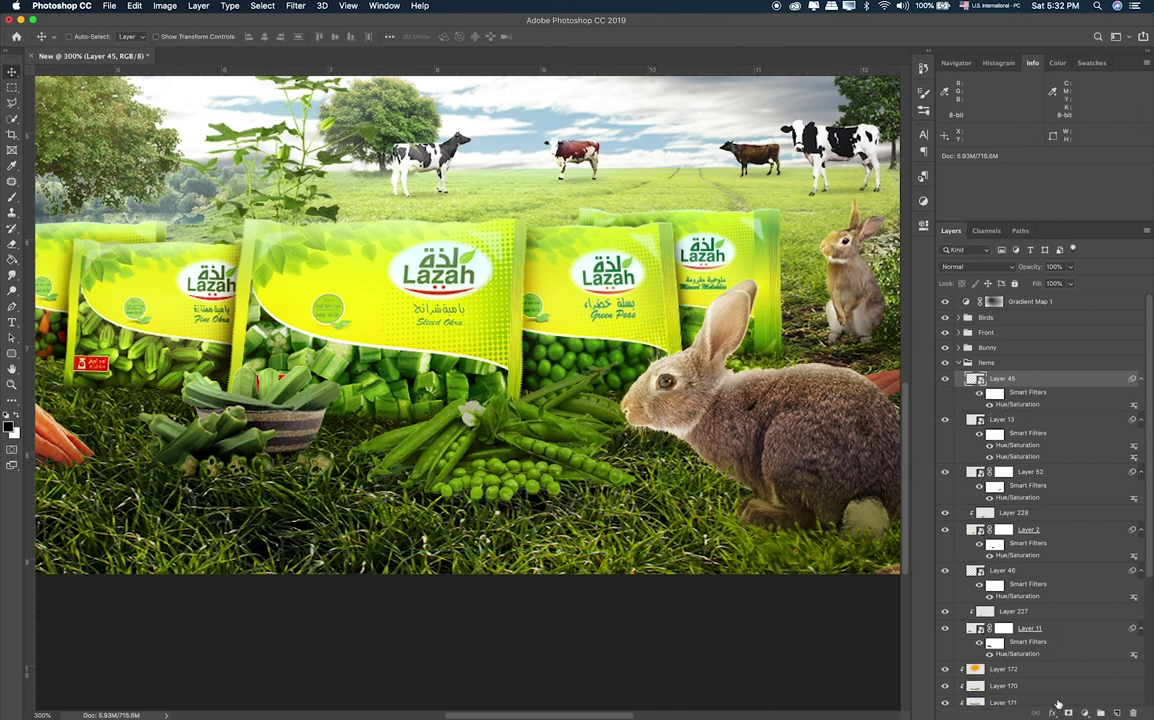
{"action": "left_click", "coordinate": [1068, 713]}
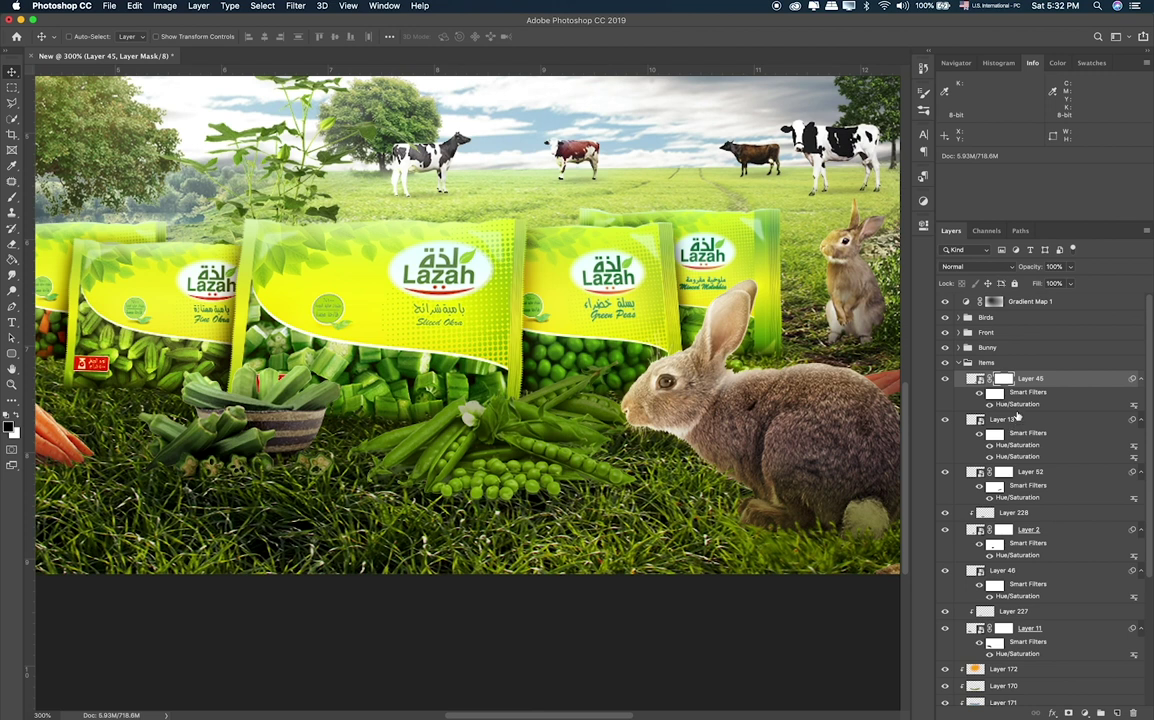
{"action": "key", "text": "b"}
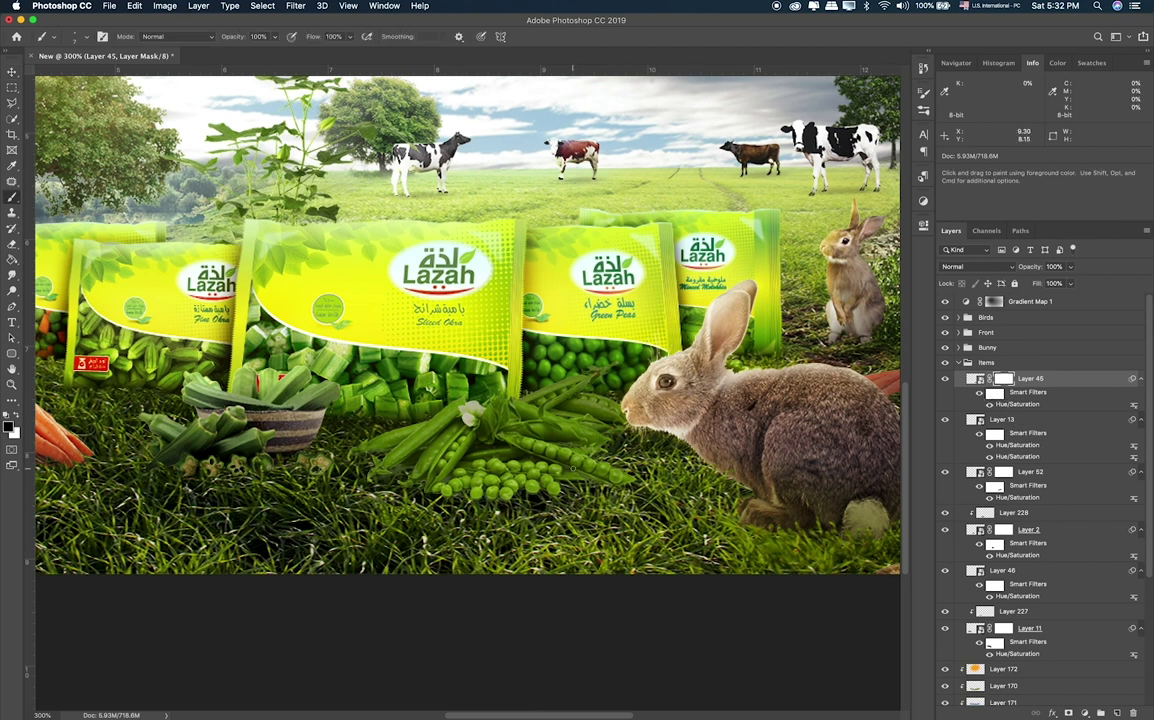
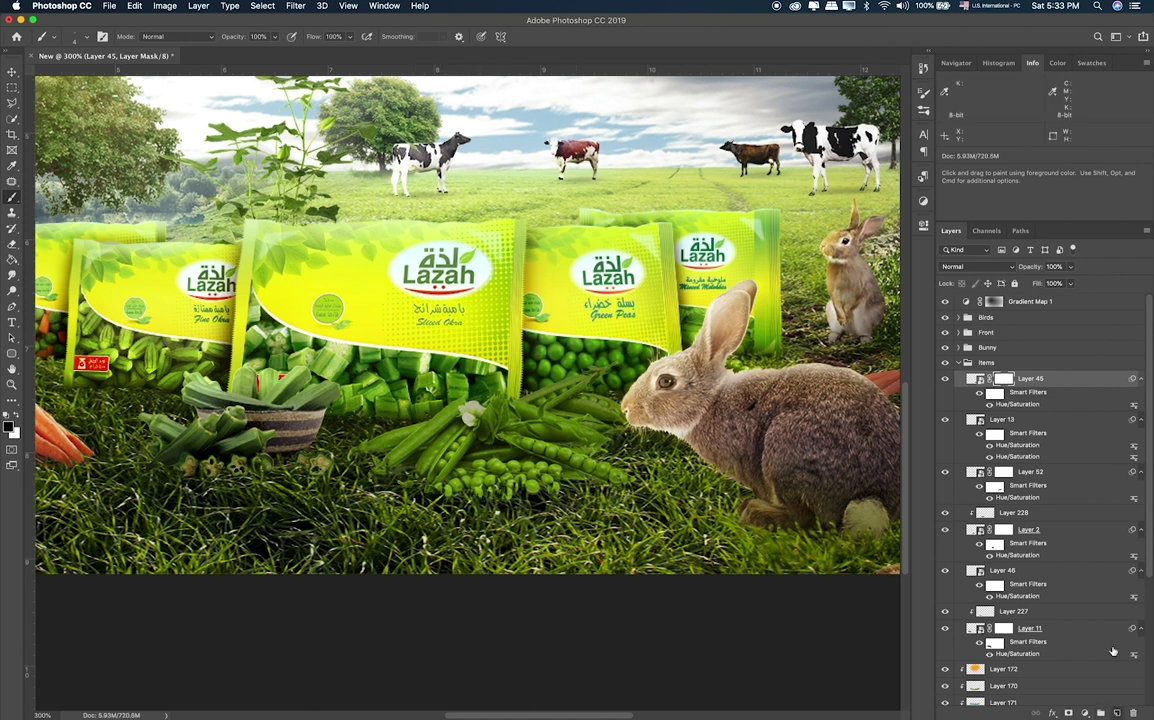
Add a new layer clipped to Layer 45 and paint a dark shadow along the pea pods.
{"action": "left_click", "coordinate": [1117, 713]}
{"action": "left_click", "coordinate": [1040, 389], "text": "alt"}
{"action": "left_click", "coordinate": [1040, 397]}
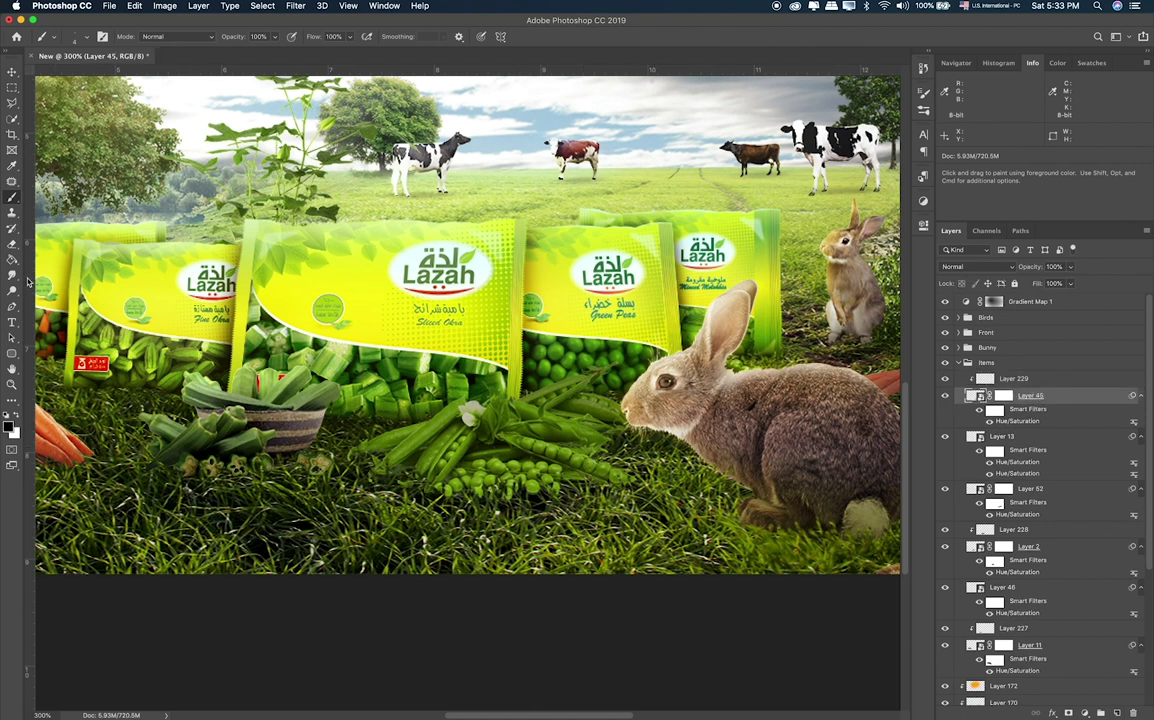
{"action": "left_click", "coordinate": [982, 381]}
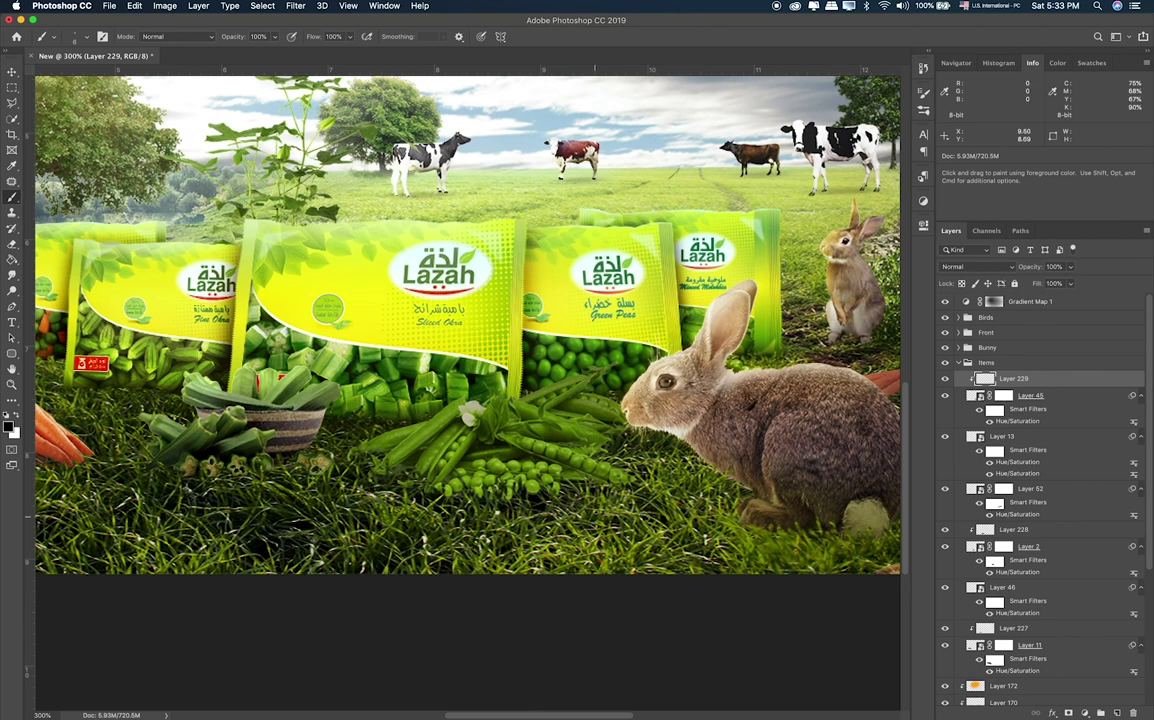
{"action": "left_click_drag", "start_coordinate": [634, 448], "coordinate": [326, 446]}
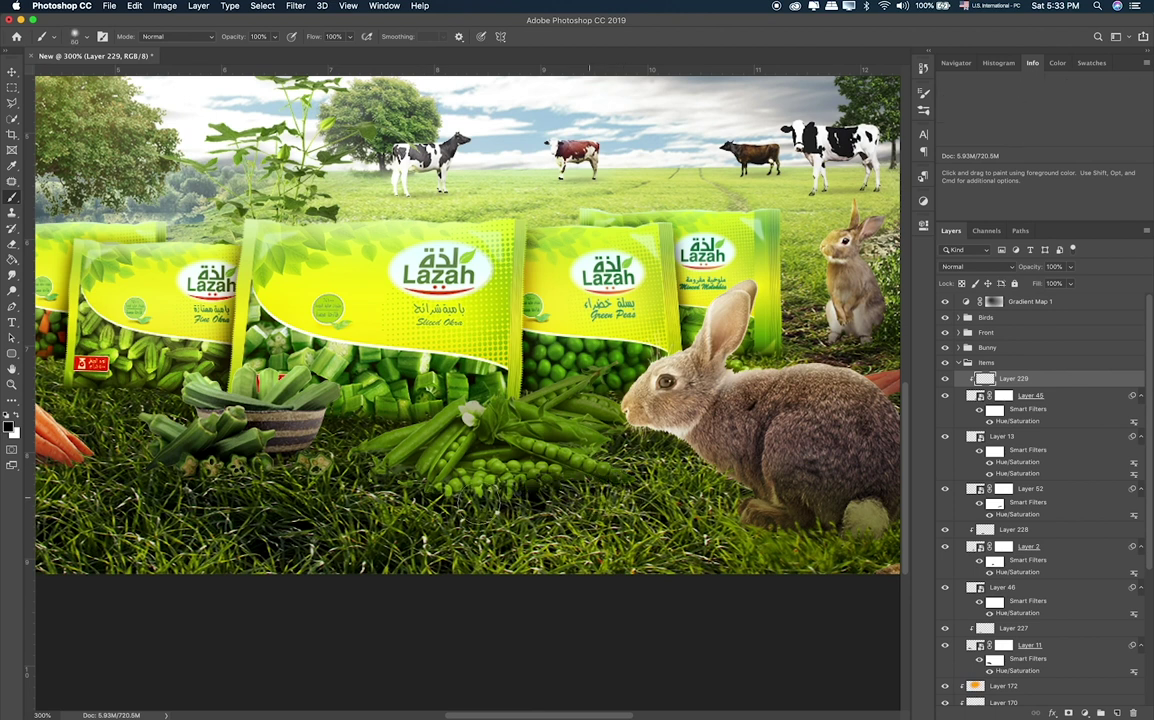
Blend the shadow layer in Hard Light at 47% opacity and fit the image on screen.
{"action": "left_click", "coordinate": [976, 267]}
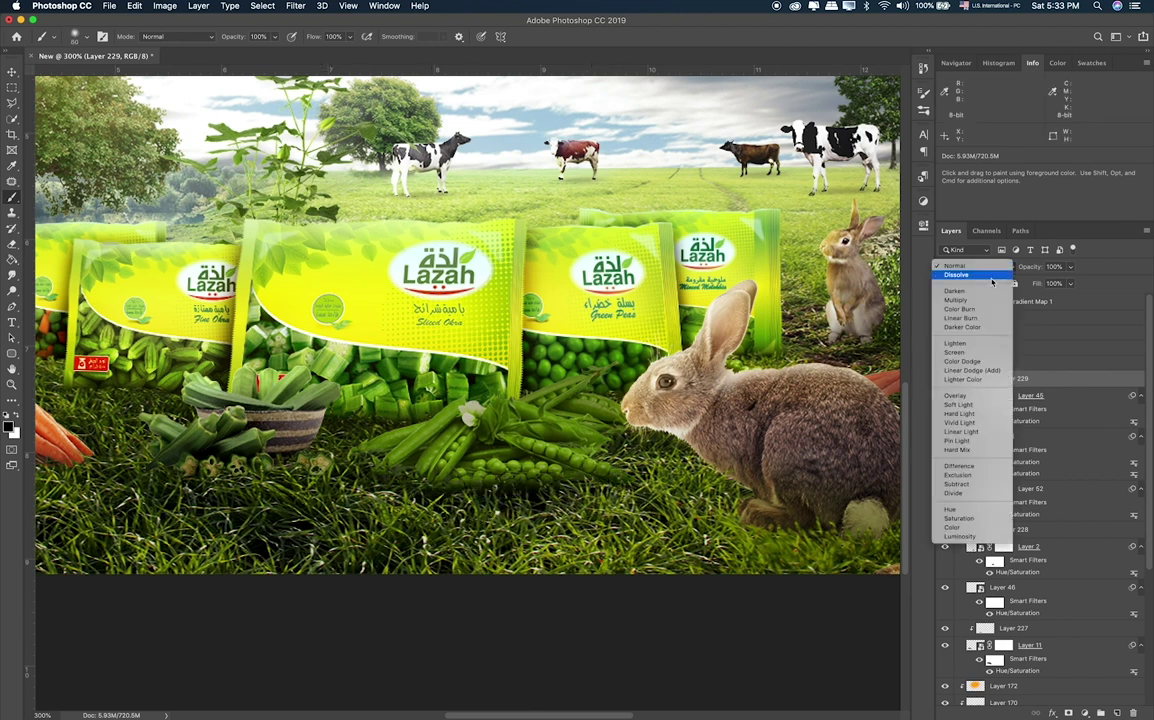
{"action": "left_click", "coordinate": [968, 397]}
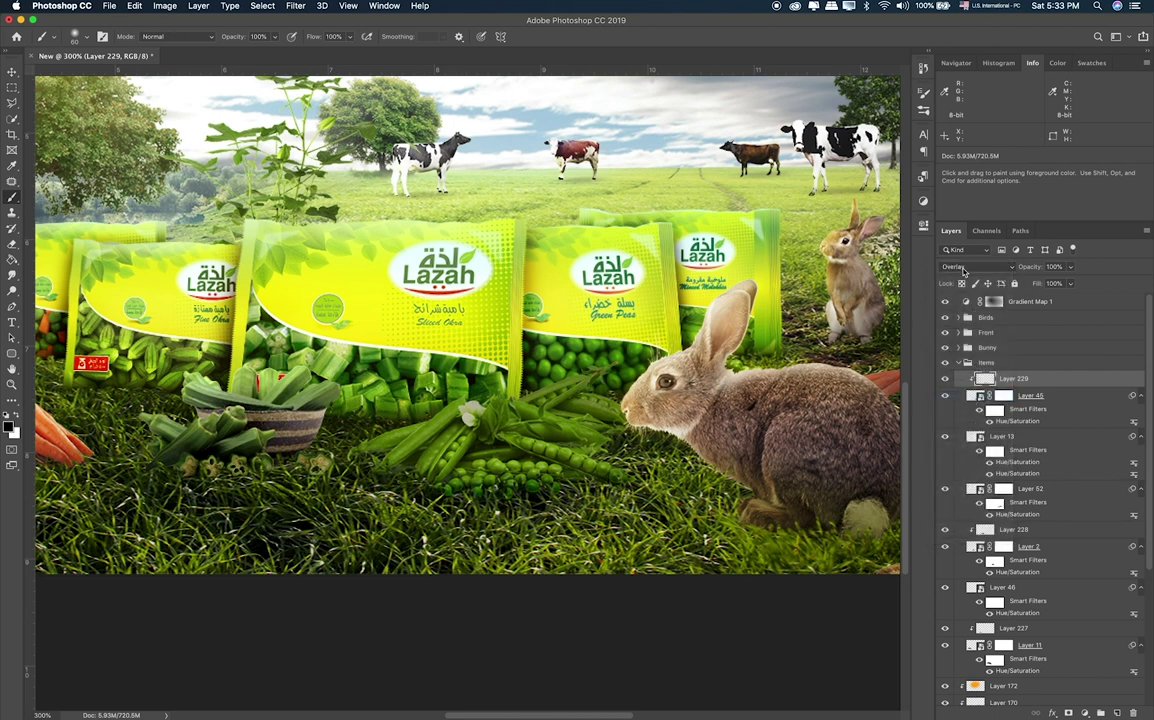
{"action": "left_click", "coordinate": [963, 268]}
{"action": "left_click", "coordinate": [958, 283]}
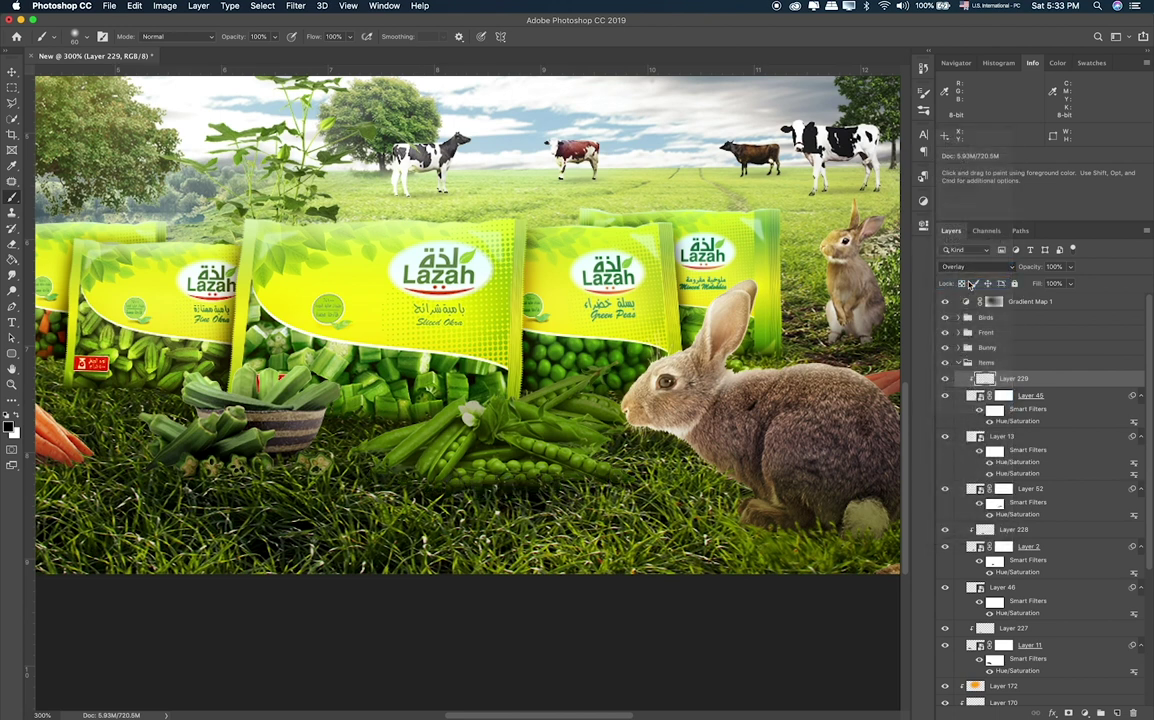
{"action": "left_click_drag", "start_coordinate": [1070, 267], "coordinate": [1036, 286]}
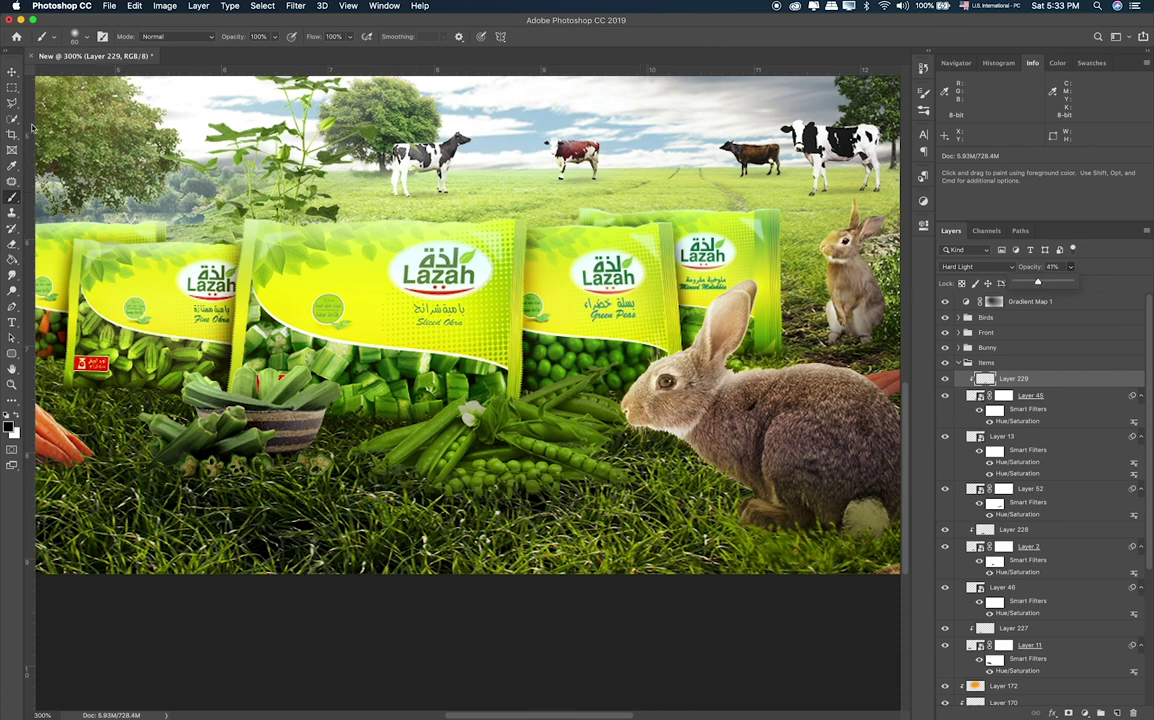
{"action": "left_click", "coordinate": [11, 88]}
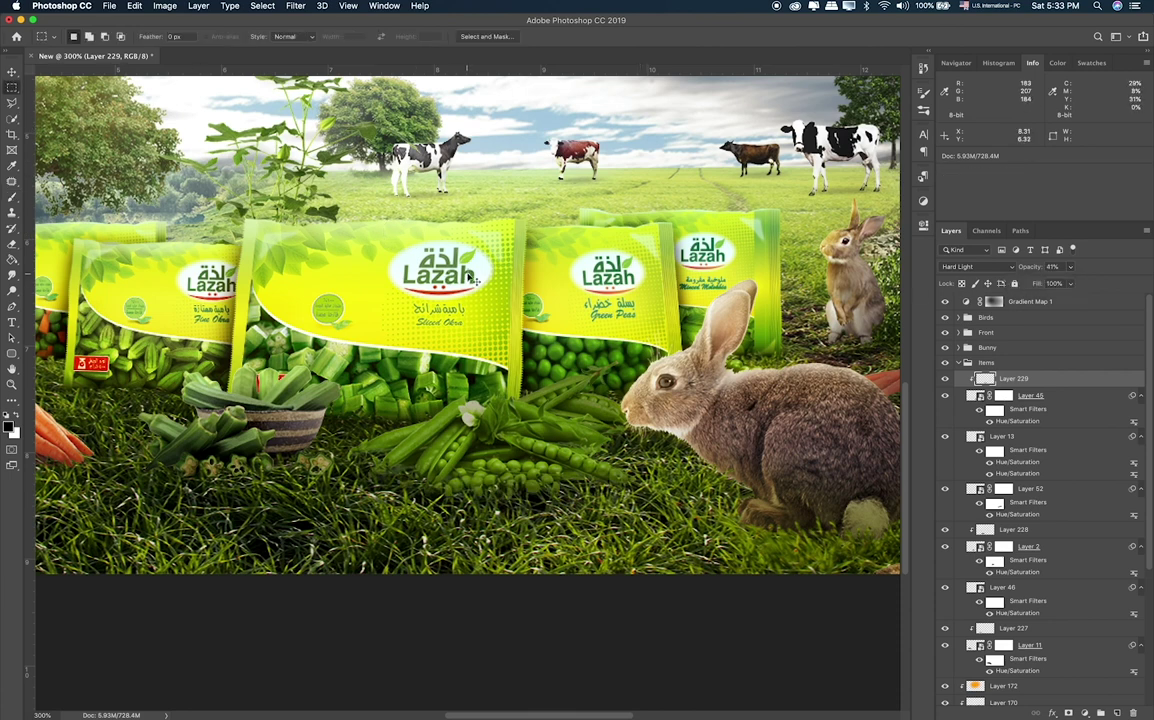
{"action": "key", "text": "super+0"}
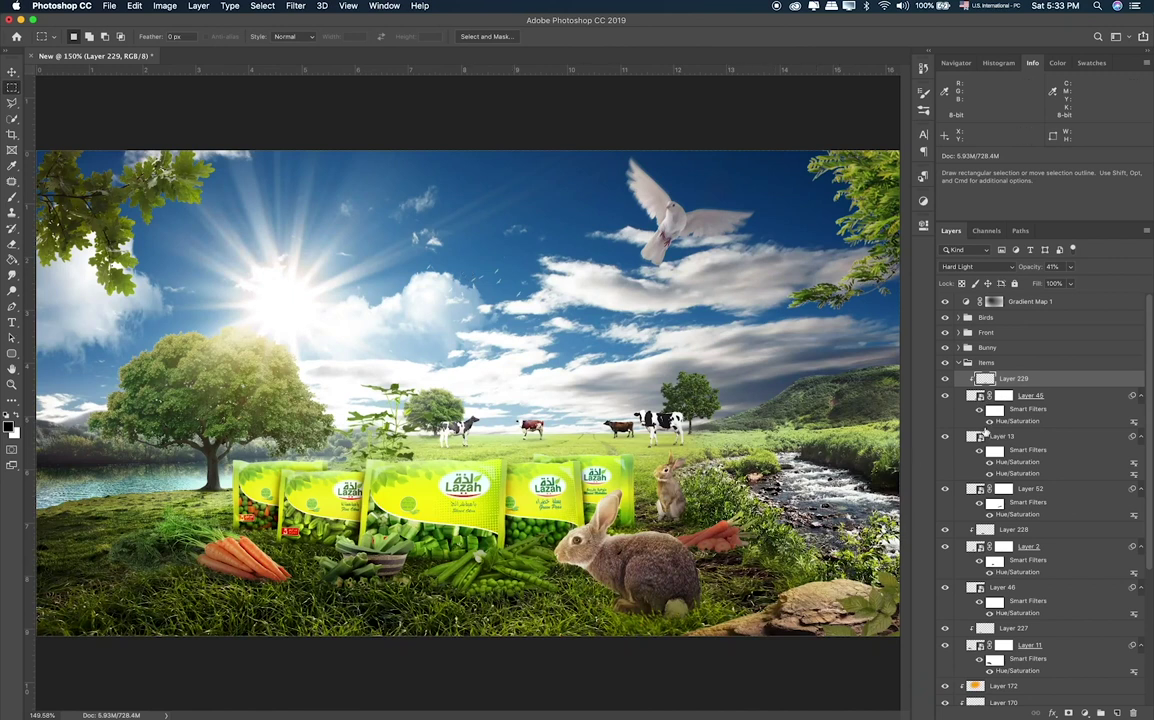
Show the carrot Layer 2 beside the rabbit and nudge it slightly left.
{"action": "left_click", "coordinate": [946, 546]}
{"action": "left_click", "coordinate": [1048, 547]}
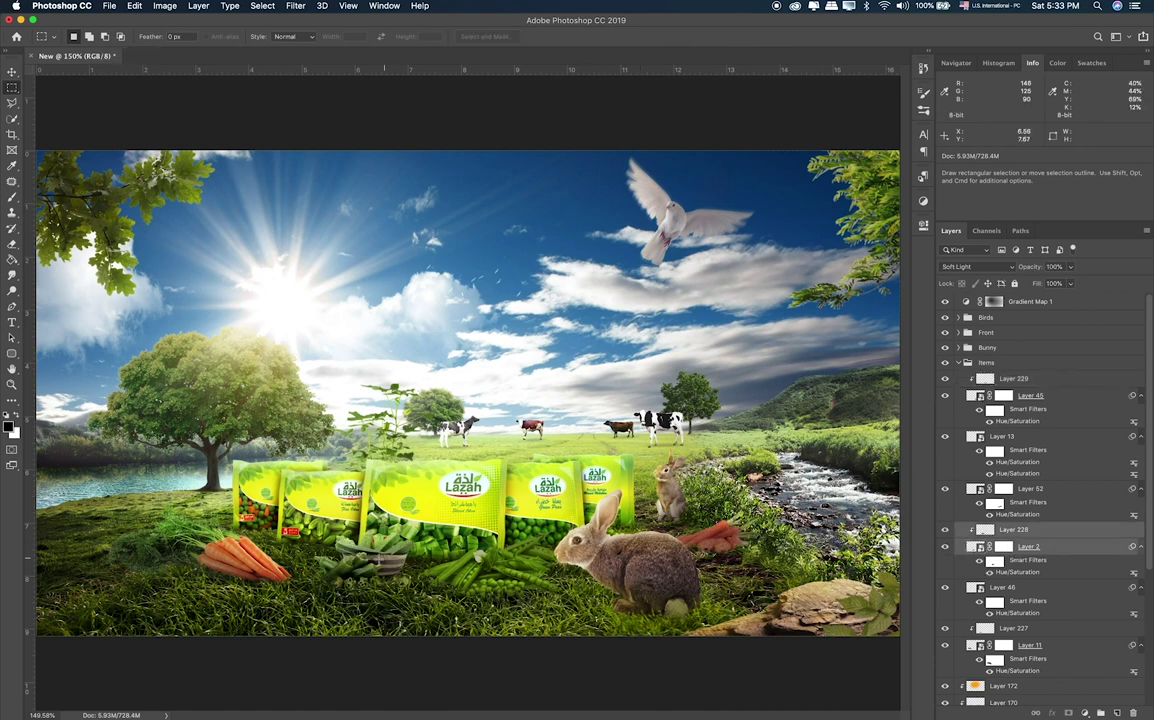
{"action": "key", "text": "v"}
{"action": "mouse_move", "coordinate": [371, 546]}
{"action": "left_mouse_down"}
{"action": "mouse_move", "coordinate": [660, 507]}
{"action": "mouse_move", "coordinate": [335, 551]}
{"action": "left_mouse_up"}
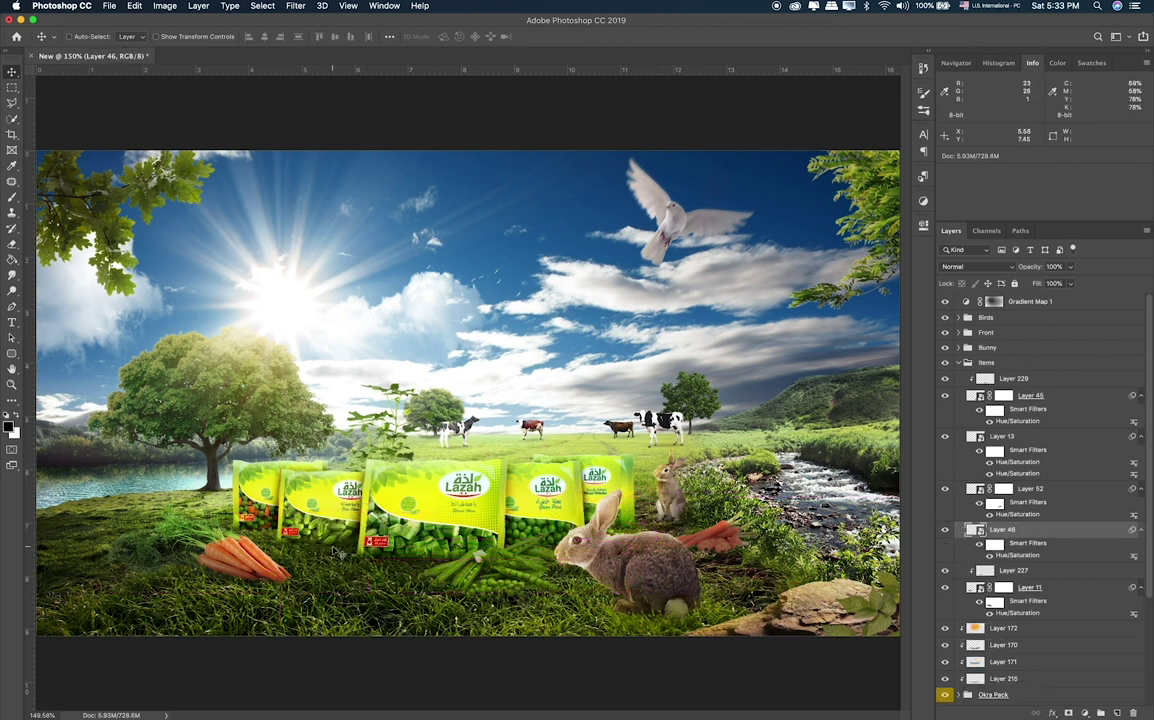
Place the okra image Layer 31.png from the Items folder, shrunk to about 3.5% by the packs.
{"action": "key", "text": "super+Tab"}
{"action": "left_click", "coordinate": [256, 216]}
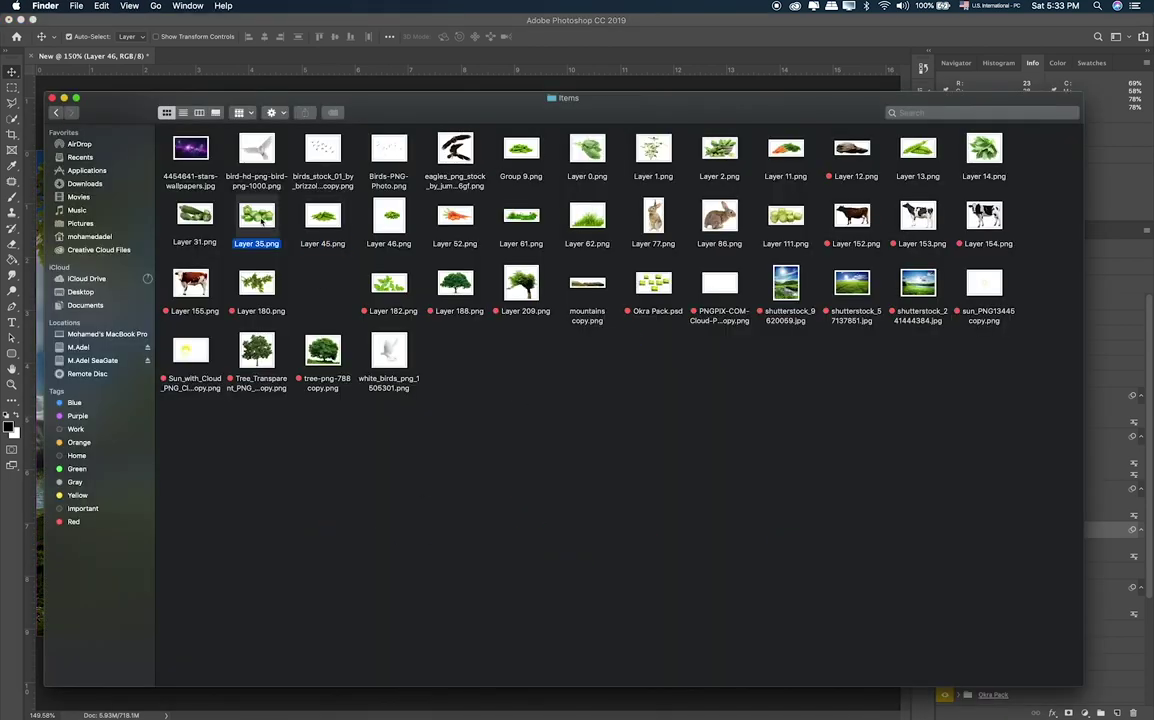
{"action": "left_click", "coordinate": [196, 218]}
{"action": "left_click_drag", "start_coordinate": [196, 218], "coordinate": [379, 525]}
{"action": "key", "text": "super+Tab"}
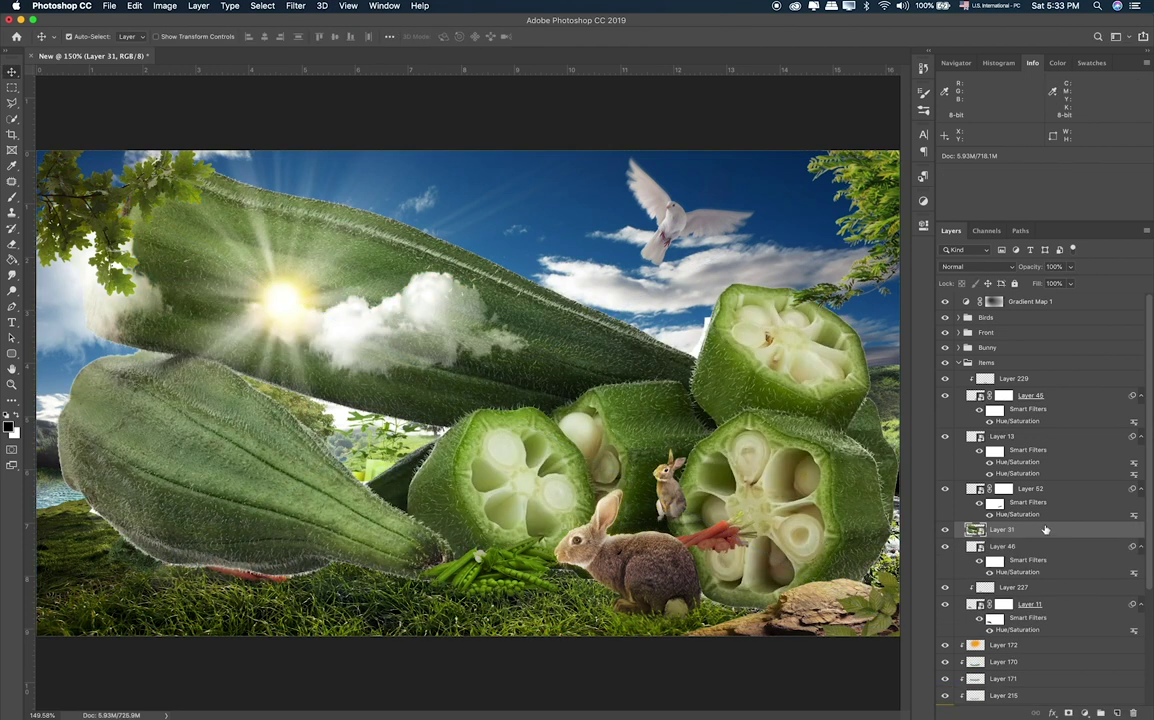
{"action": "mouse_move", "coordinate": [885, 154]}
{"action": "left_mouse_down"}
{"action": "mouse_move", "coordinate": [156, 564]}
{"action": "mouse_move", "coordinate": [405, 548]}
{"action": "mouse_move", "coordinate": [384, 530]}
{"action": "mouse_move", "coordinate": [340, 553]}
{"action": "left_mouse_up"}
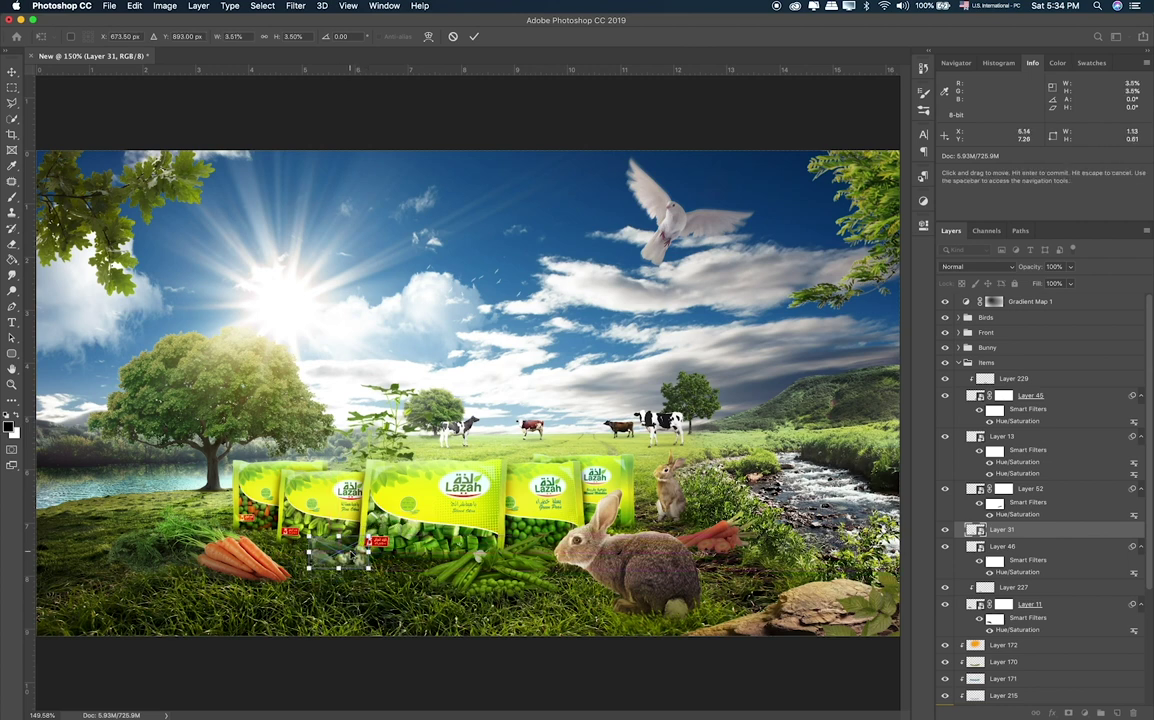
{"action": "key", "text": "Return"}
Zoom in on the packs and give the okra Hue/Saturation with Saturation +37, Lightness -19.
{"action": "key", "text": "super+plus"}
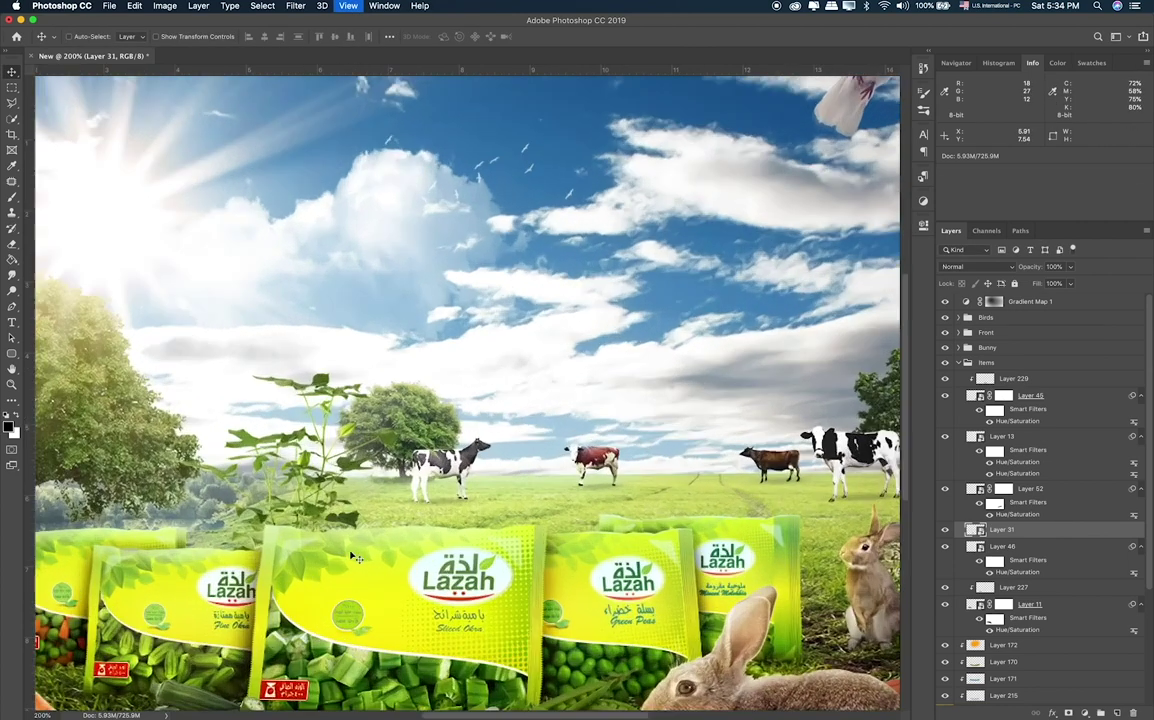
{"action": "left_click_drag", "start_coordinate": [350, 550], "coordinate": [584, 338]}
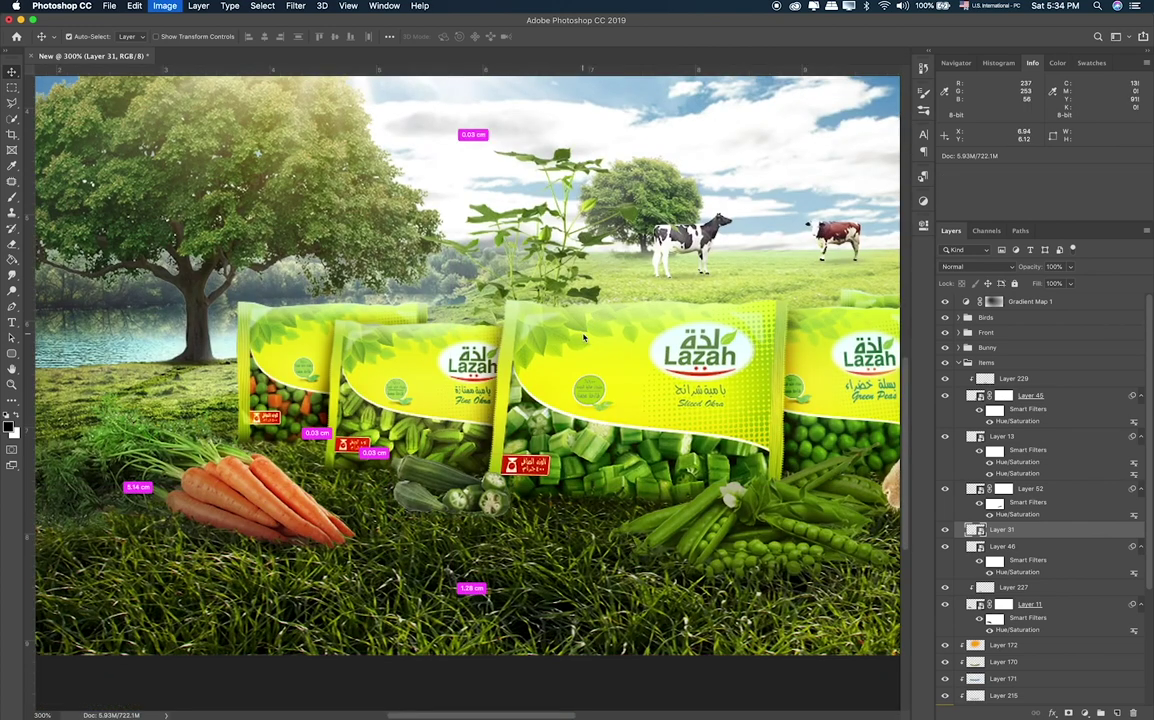
{"action": "key", "text": "super+u"}
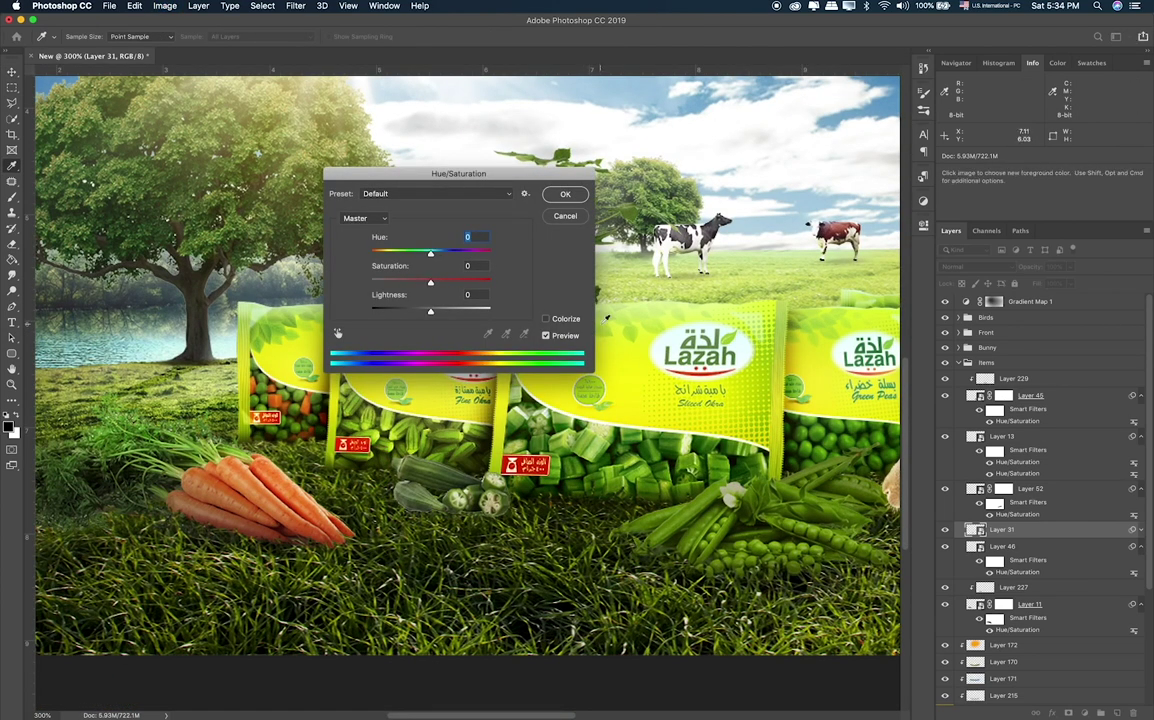
{"action": "left_click_drag", "start_coordinate": [426, 284], "coordinate": [447, 285]}
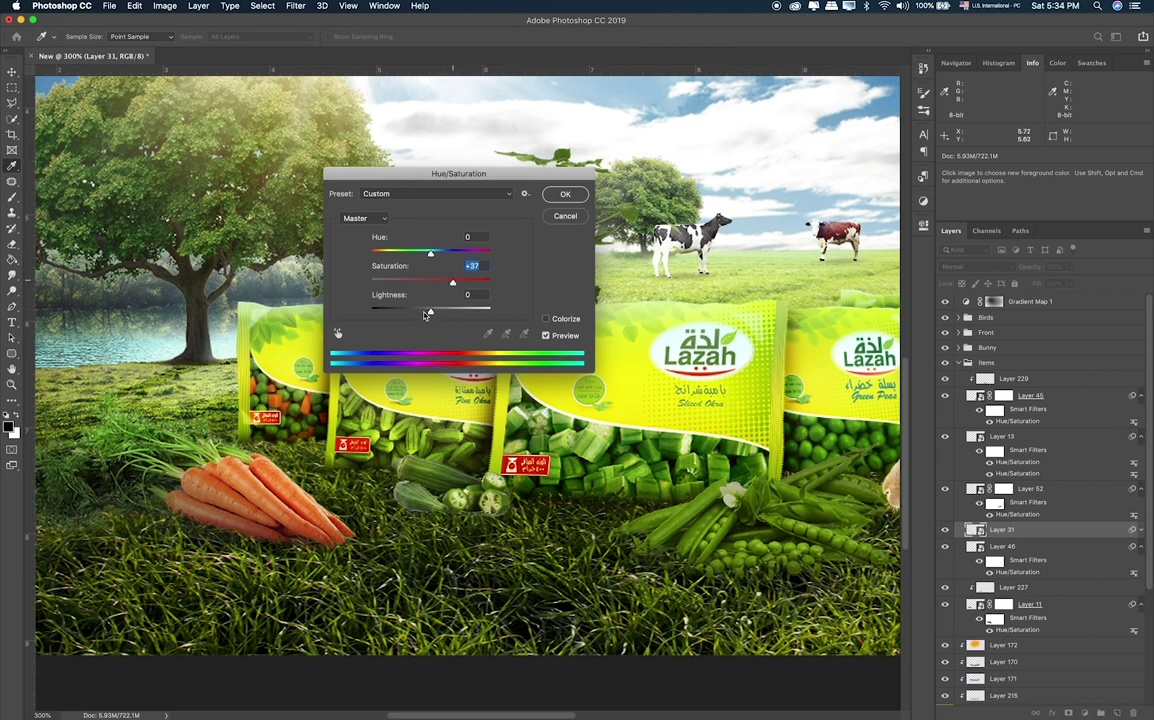
{"action": "left_click", "coordinate": [421, 316]}
{"action": "key", "text": "shift+Down"}
{"action": "key", "text": "Down"}
{"action": "key", "text": "Down"}
{"action": "key", "text": "Down"}
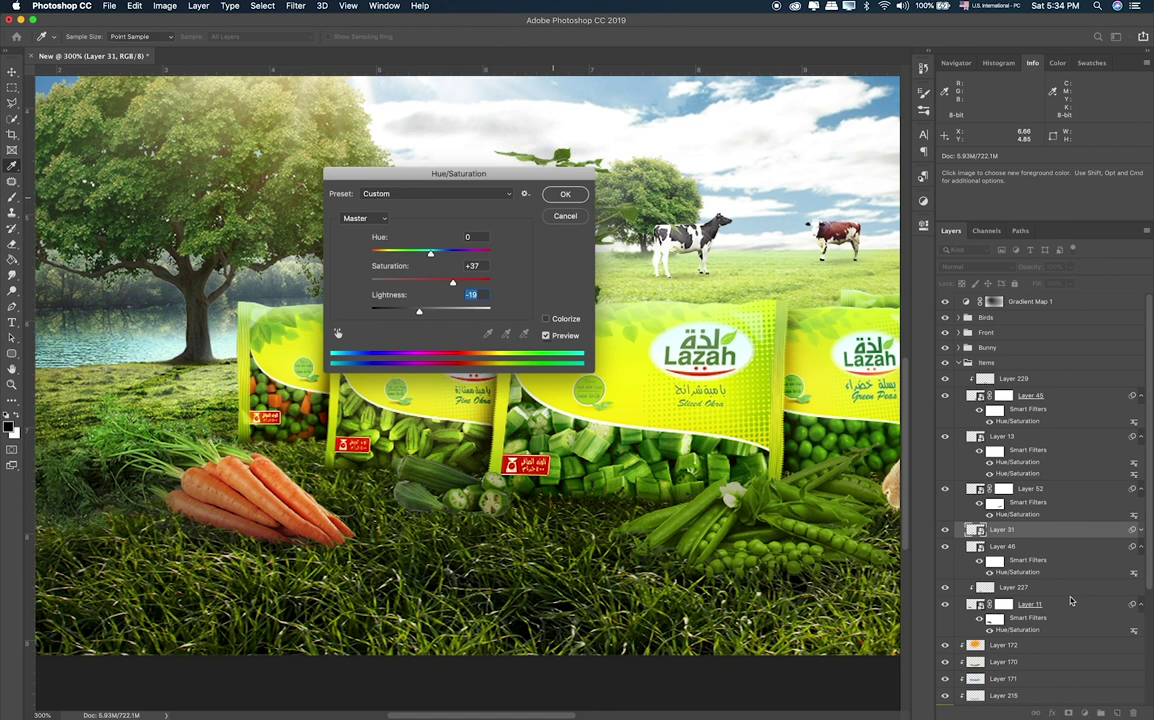
{"action": "key", "text": "Return"}
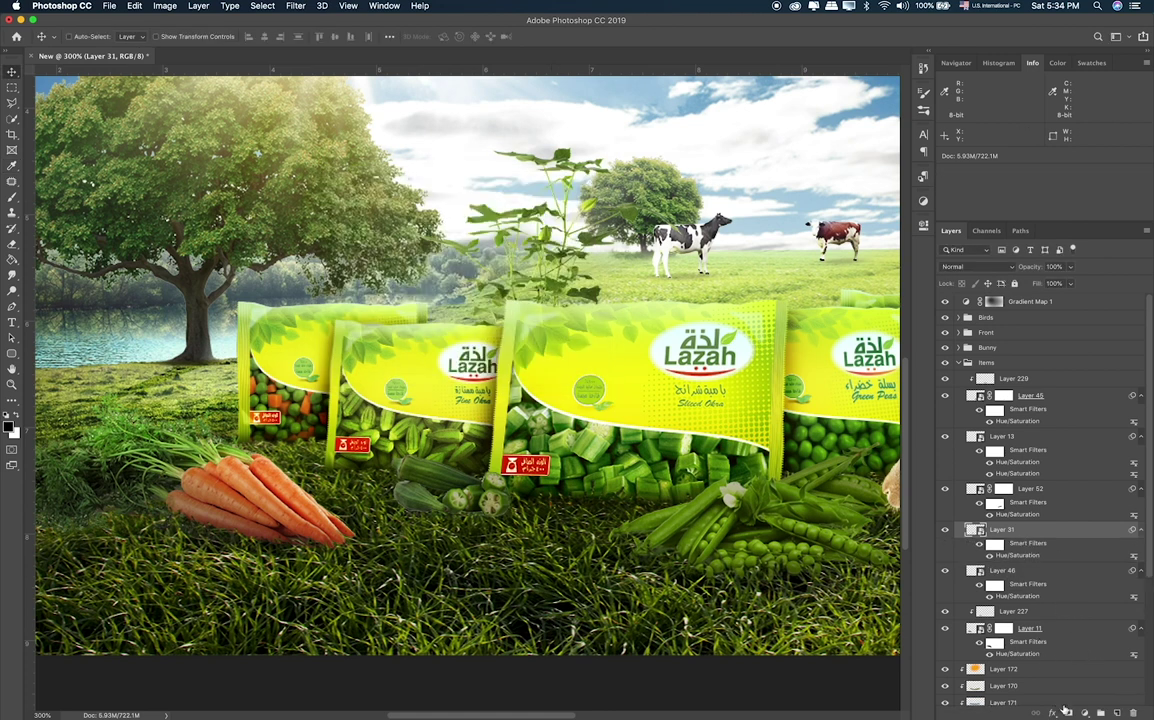
Add a layer mask to the okra, use a smaller brush, and target the smart filter mask.
{"action": "left_click", "coordinate": [1067, 711]}
{"action": "key", "text": "b"}
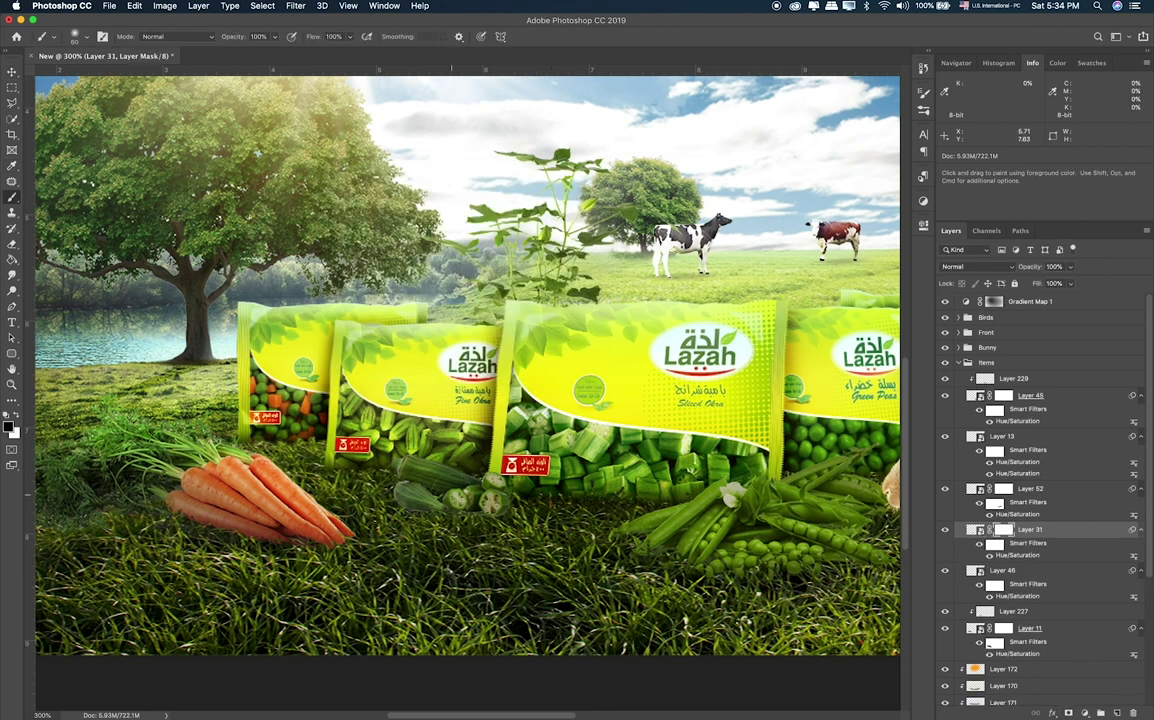
{"action": "key", "text": "bracketleft"}
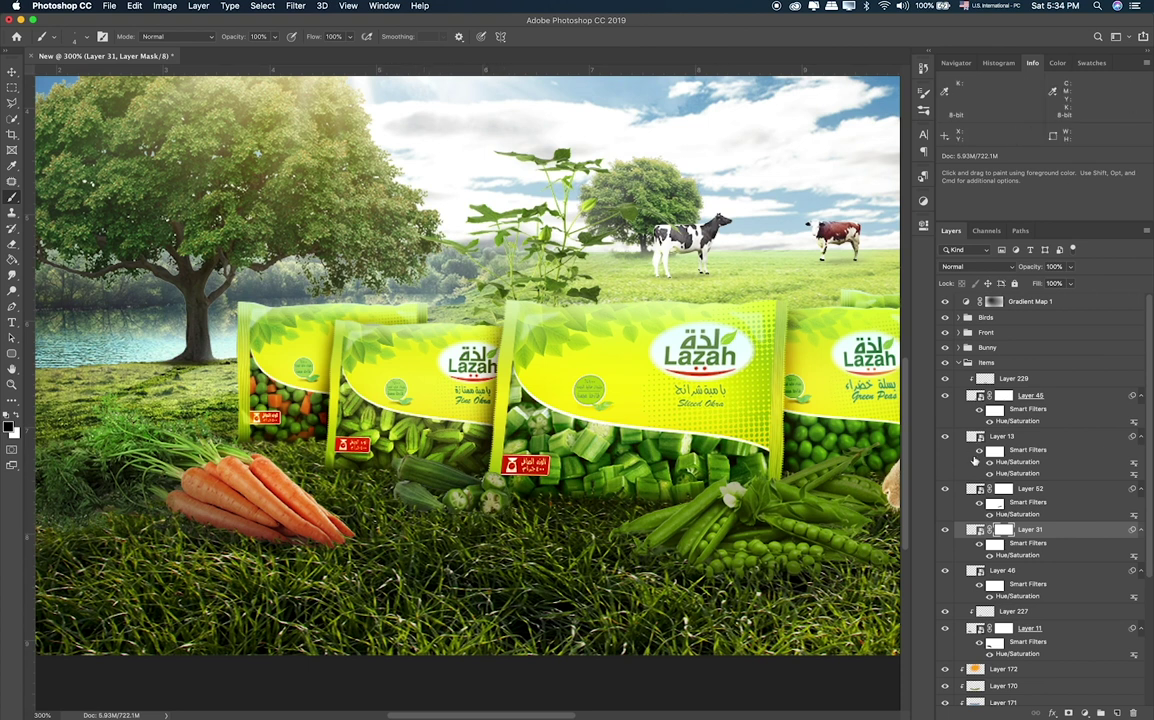
{"action": "left_click", "coordinate": [995, 544]}
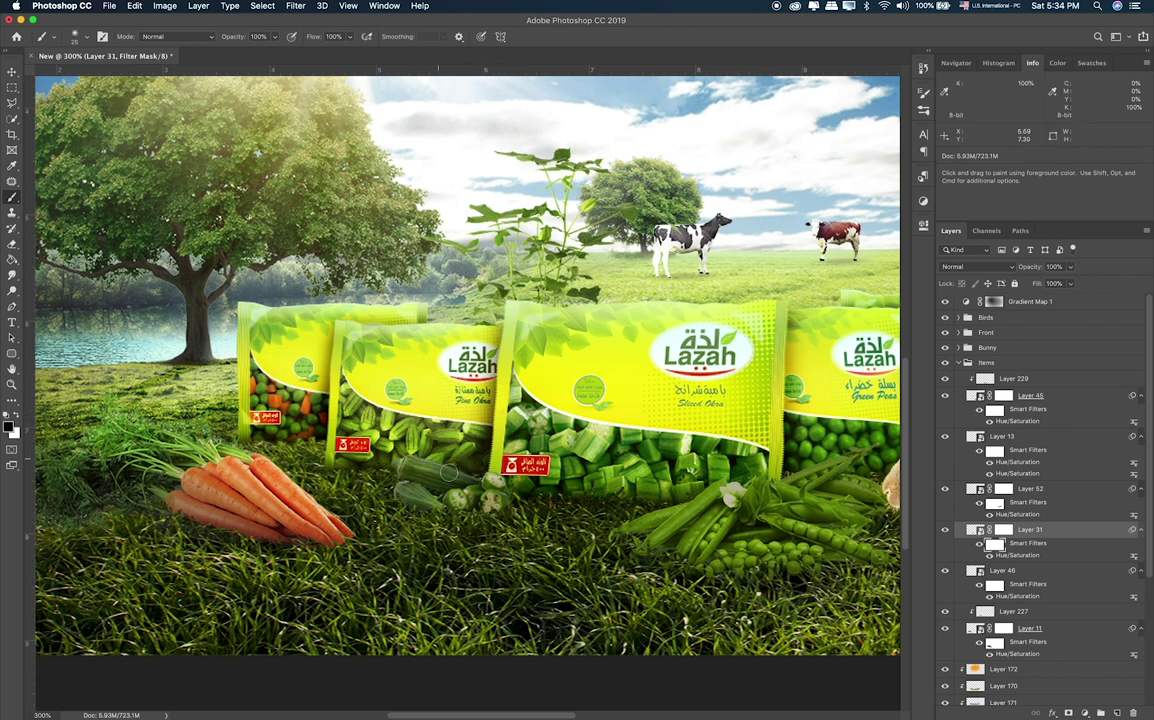
{"action": "scroll", "coordinate": [512, 428], "scroll_direction": "down", "scroll_amount": 3}
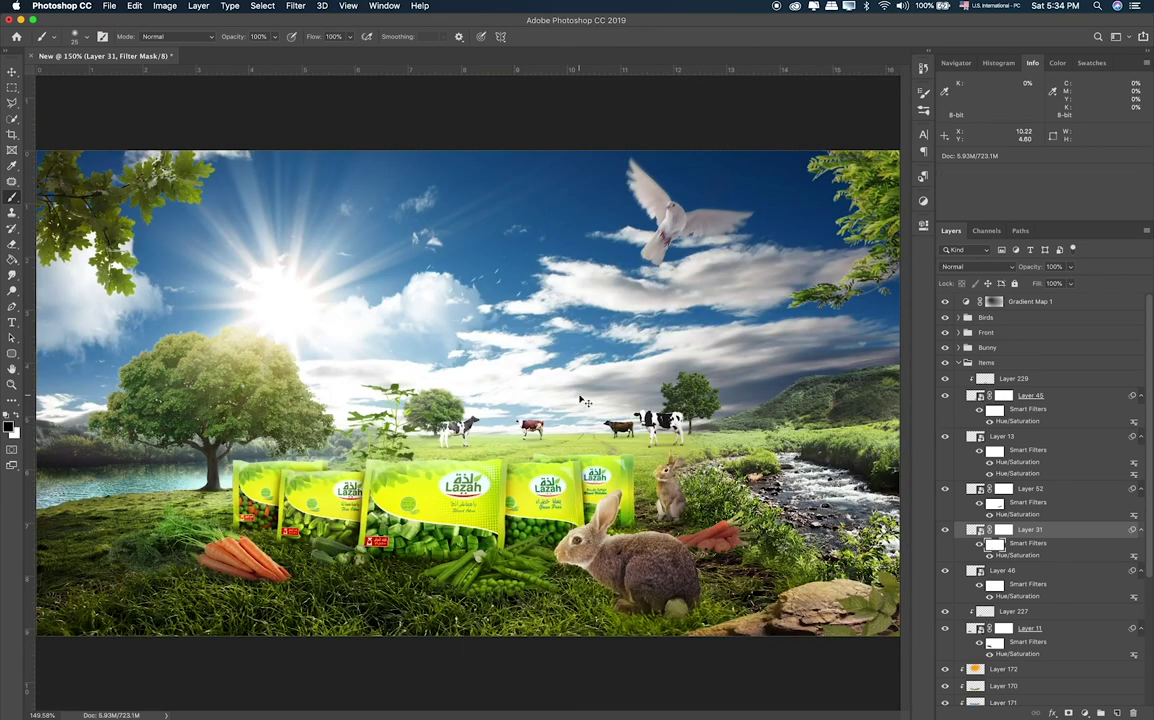
{"action": "key", "text": "super+Tab"}
Browse the Items folder and place white_birds_png_1505301.png into the composite.
{"action": "left_click", "coordinate": [719, 215]}
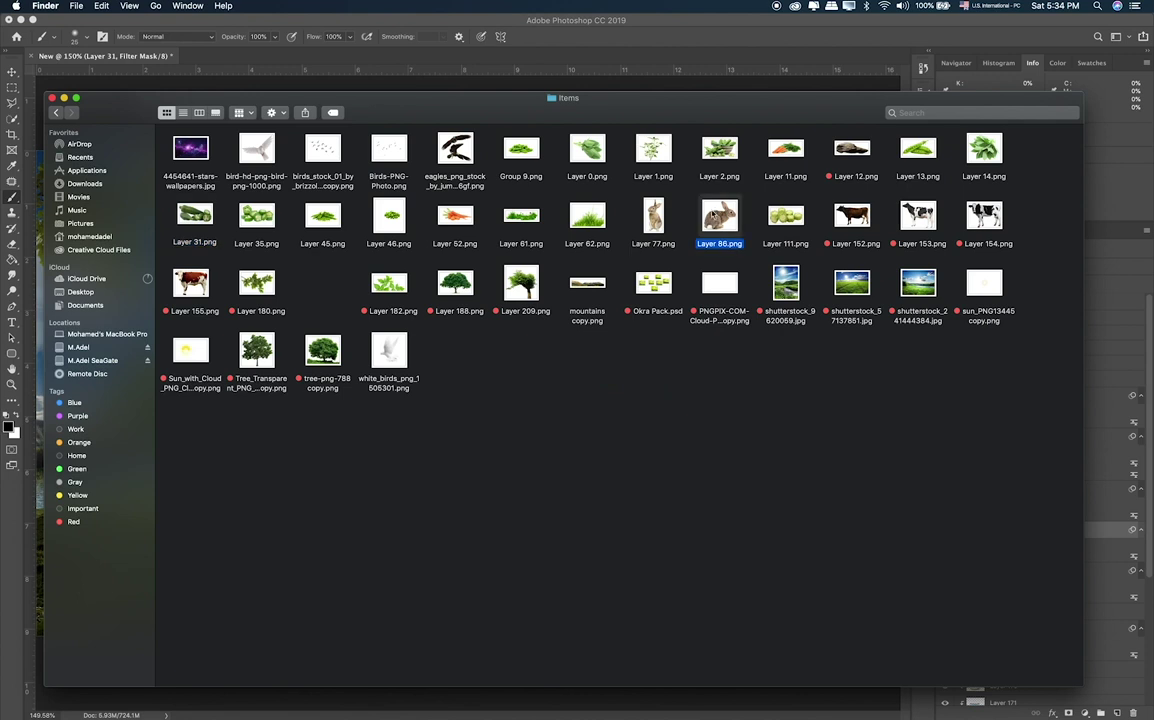
{"action": "left_click", "coordinate": [805, 222]}
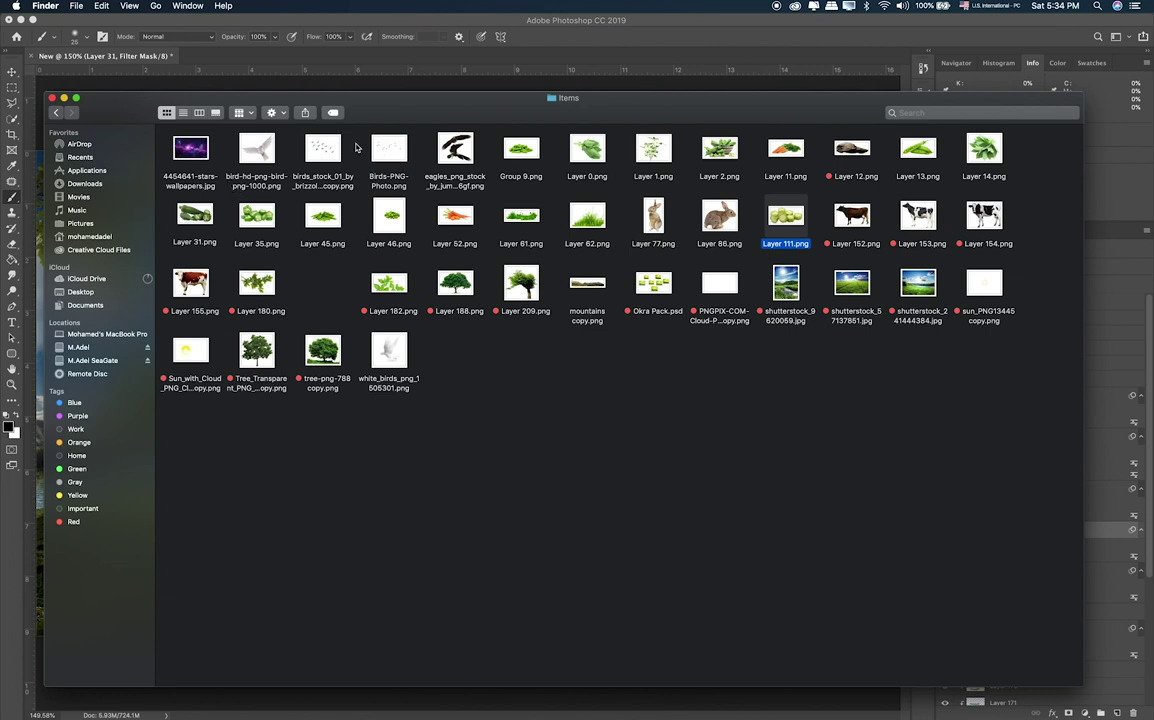
{"action": "left_click", "coordinate": [455, 150]}
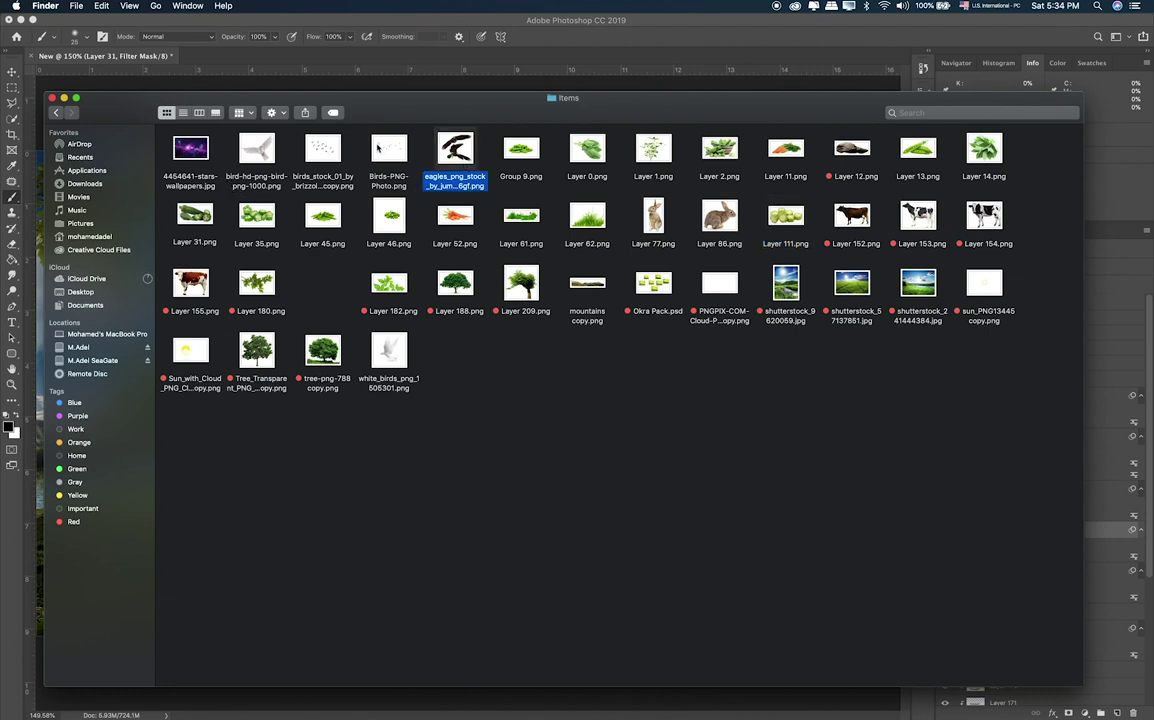
{"action": "left_click", "coordinate": [377, 340]}
{"action": "mouse_move", "coordinate": [391, 352]}
{"action": "left_mouse_down"}
{"action": "mouse_move", "coordinate": [523, 513]}
{"action": "mouse_move", "coordinate": [472, 485]}
{"action": "left_mouse_up"}
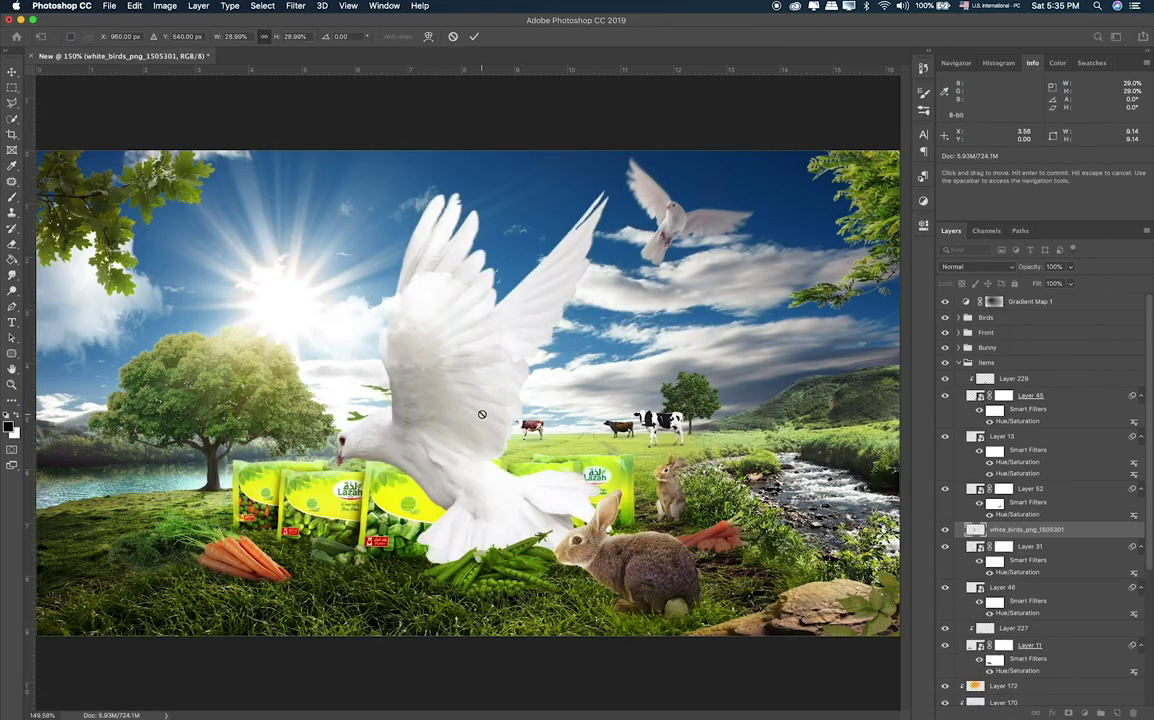
{"action": "key", "text": "Return"}
Move the white birds layer into the Birds group and shrink the dove to a small bird.
{"action": "key", "text": "b"}
{"action": "left_click_drag", "start_coordinate": [1027, 532], "coordinate": [985, 317]}
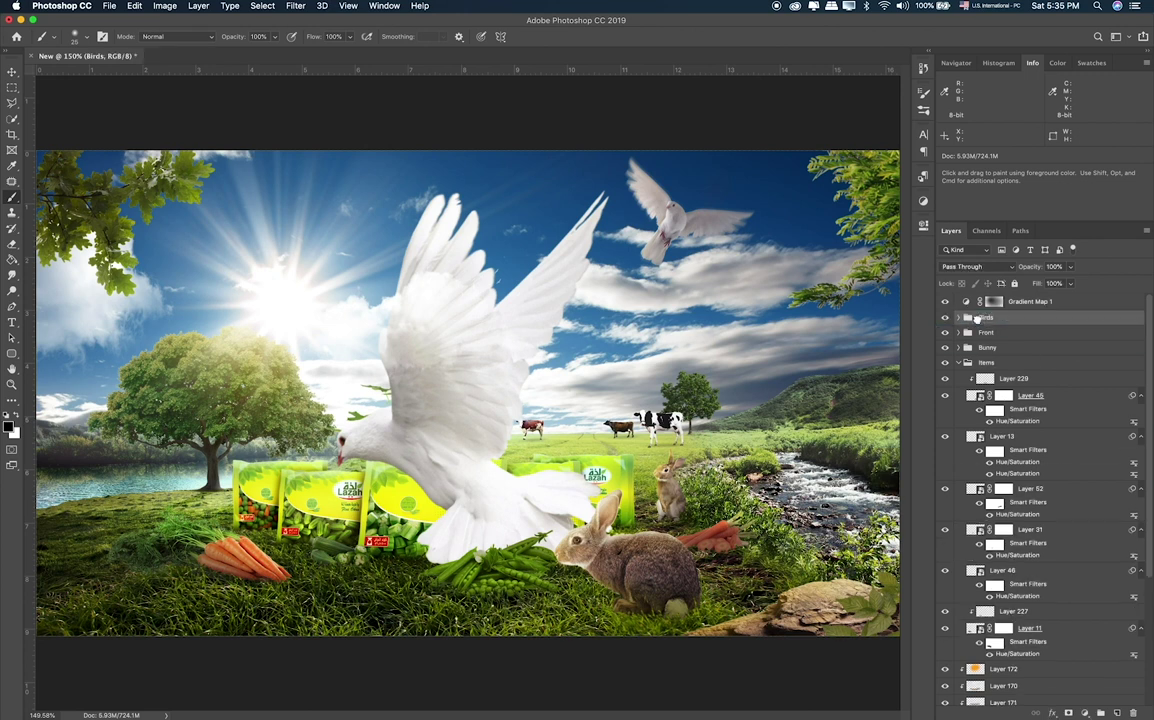
{"action": "left_click", "coordinate": [995, 336]}
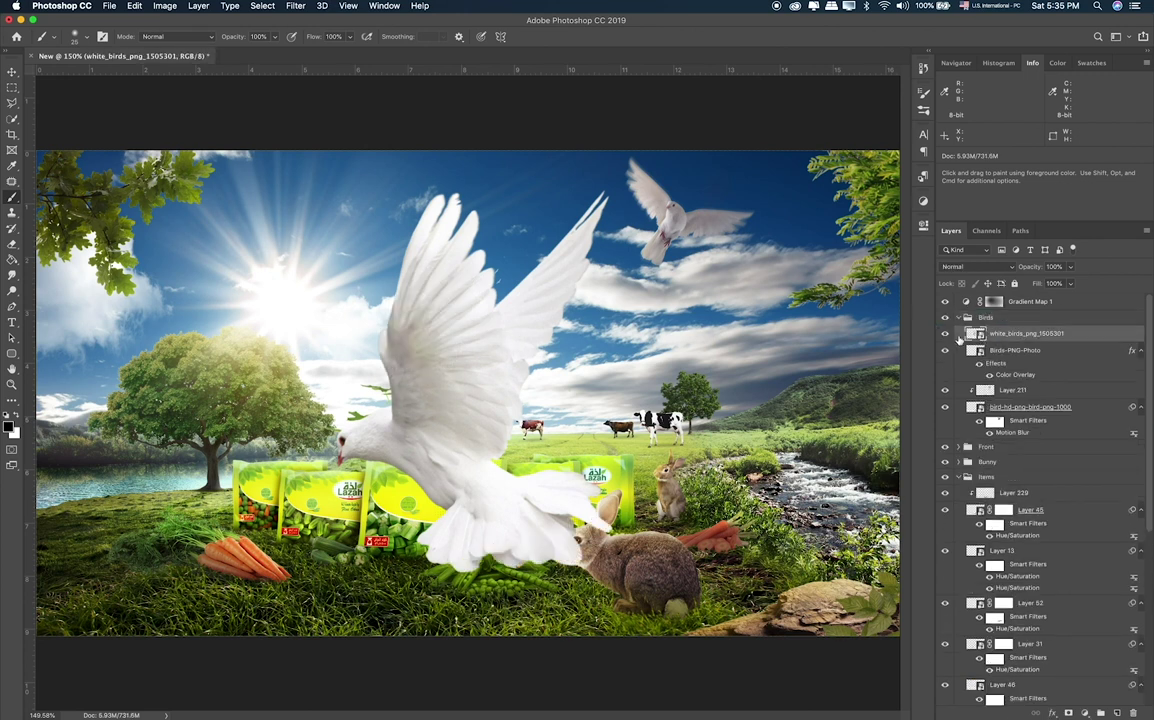
{"action": "left_click", "coordinate": [945, 334]}
{"action": "key", "text": "super+t"}
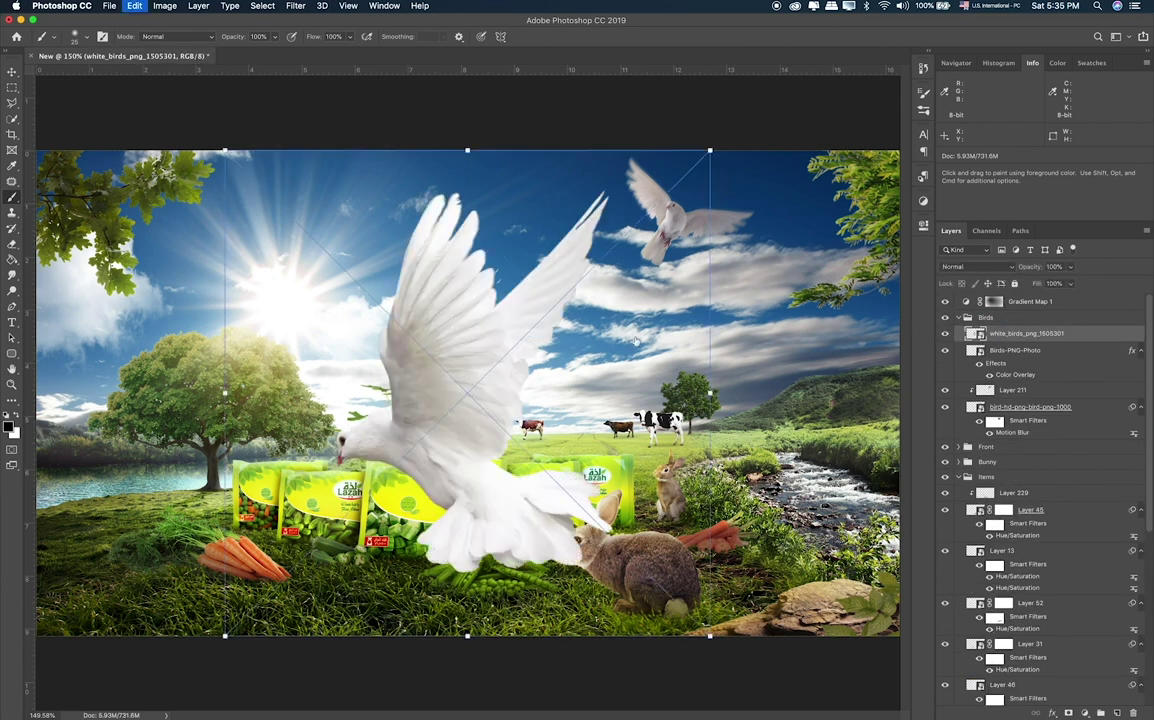
{"action": "mouse_move", "coordinate": [700, 159]}
{"action": "left_mouse_down"}
{"action": "mouse_move", "coordinate": [345, 515]}
{"action": "mouse_move", "coordinate": [490, 173]}
{"action": "mouse_move", "coordinate": [479, 176]}
{"action": "left_mouse_up"}
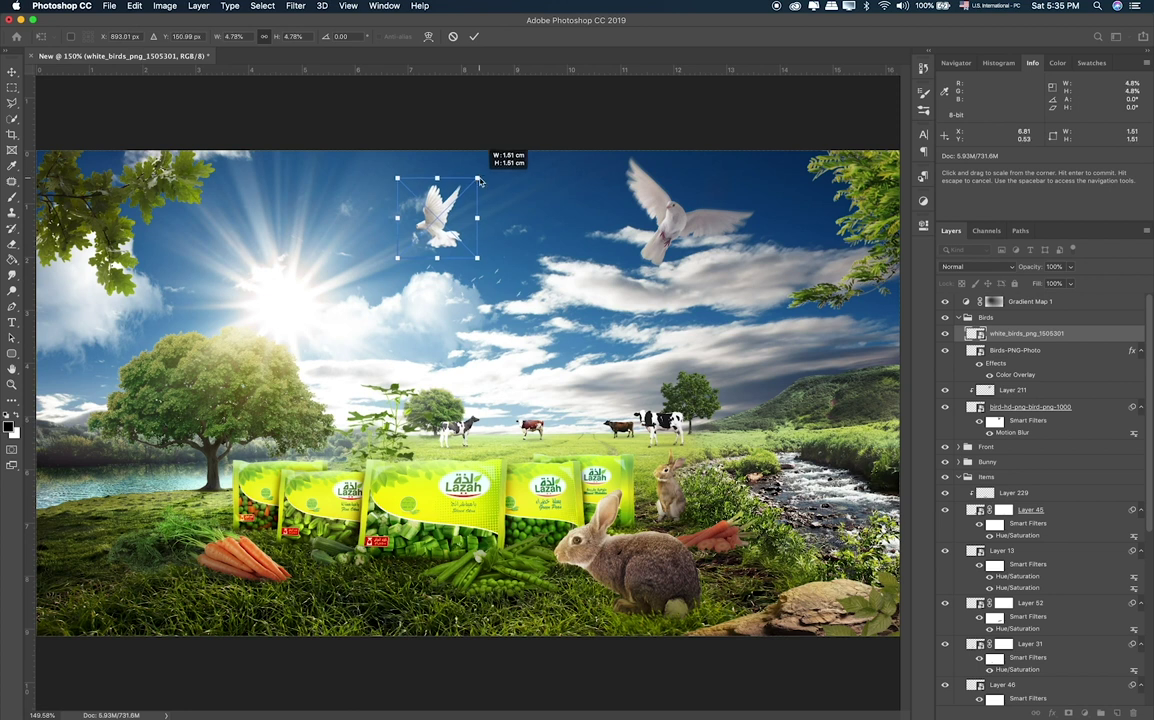
{"action": "key", "text": "Return"}
Darken the dove with a Hue/Saturation filter at Lightness -49.
{"action": "key", "text": "b"}
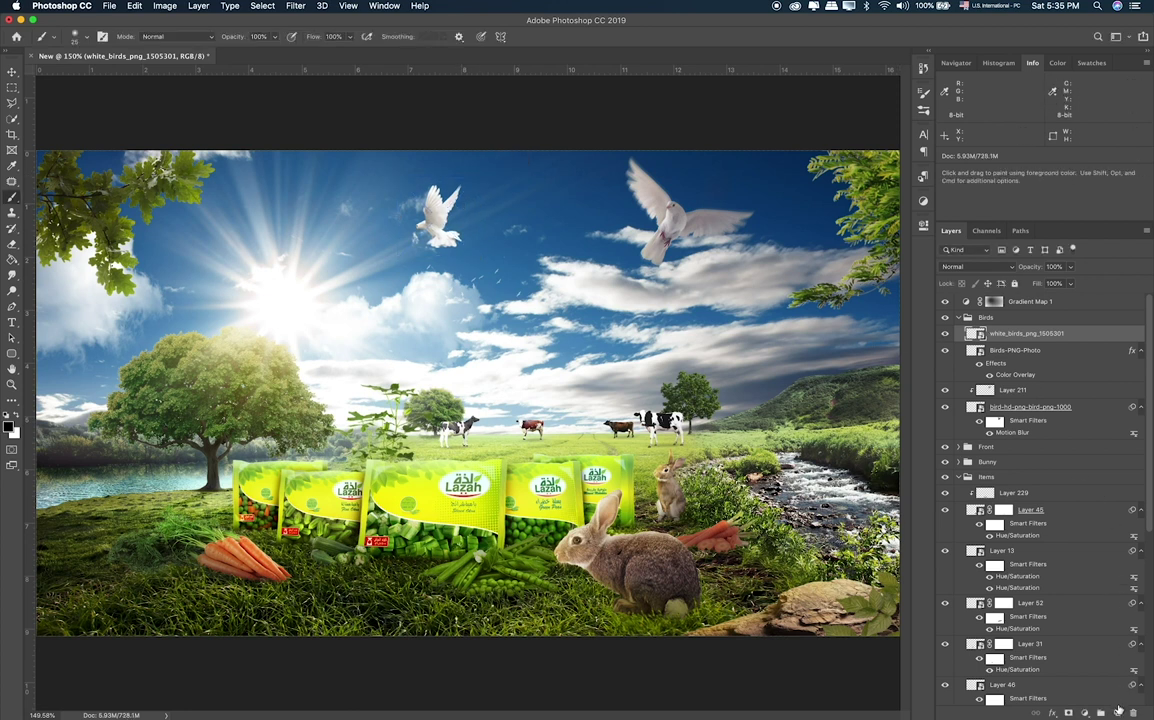
{"action": "key", "text": "super+u"}
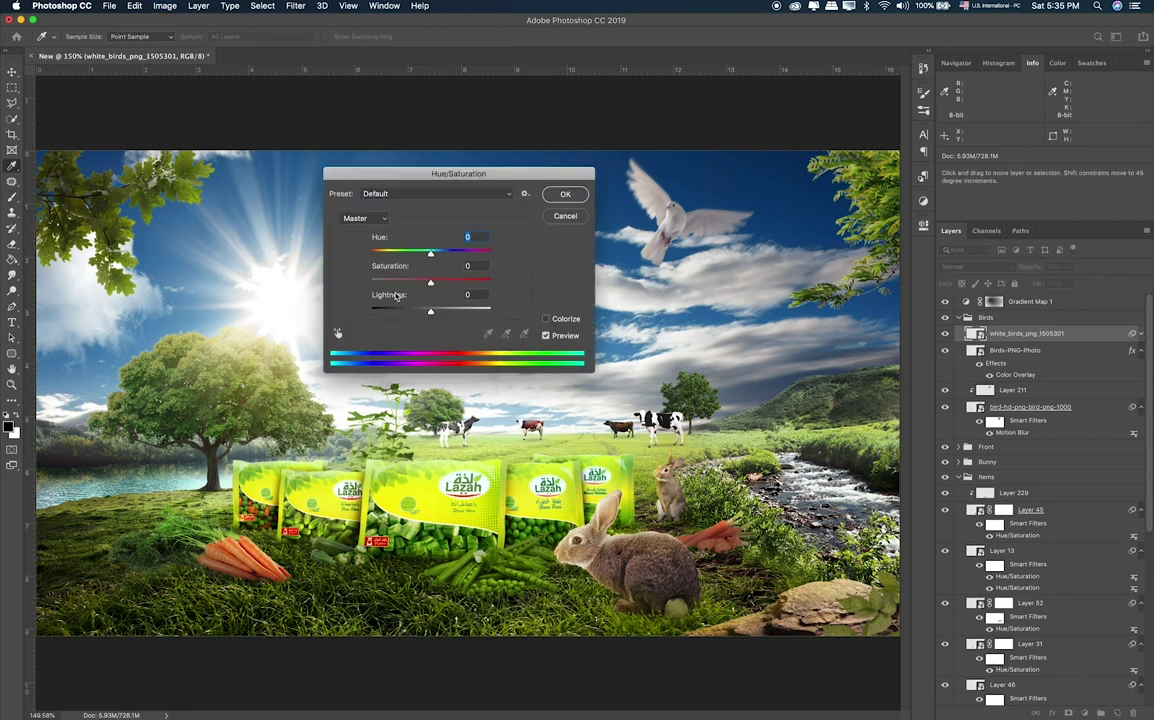
{"action": "left_click_drag", "start_coordinate": [397, 297], "coordinate": [362, 283]}
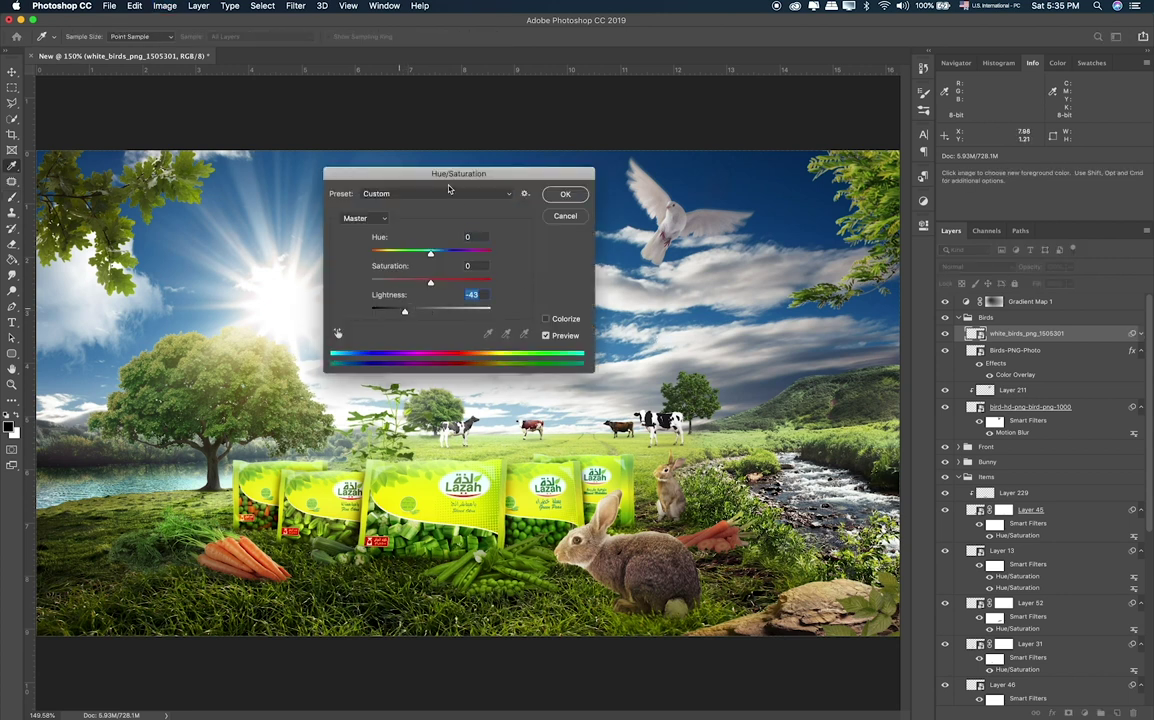
{"action": "key", "text": "Down"}
{"action": "key", "text": "Down"}
{"action": "key", "text": "Down"}
{"action": "left_click_drag", "start_coordinate": [448, 174], "coordinate": [257, 281]}
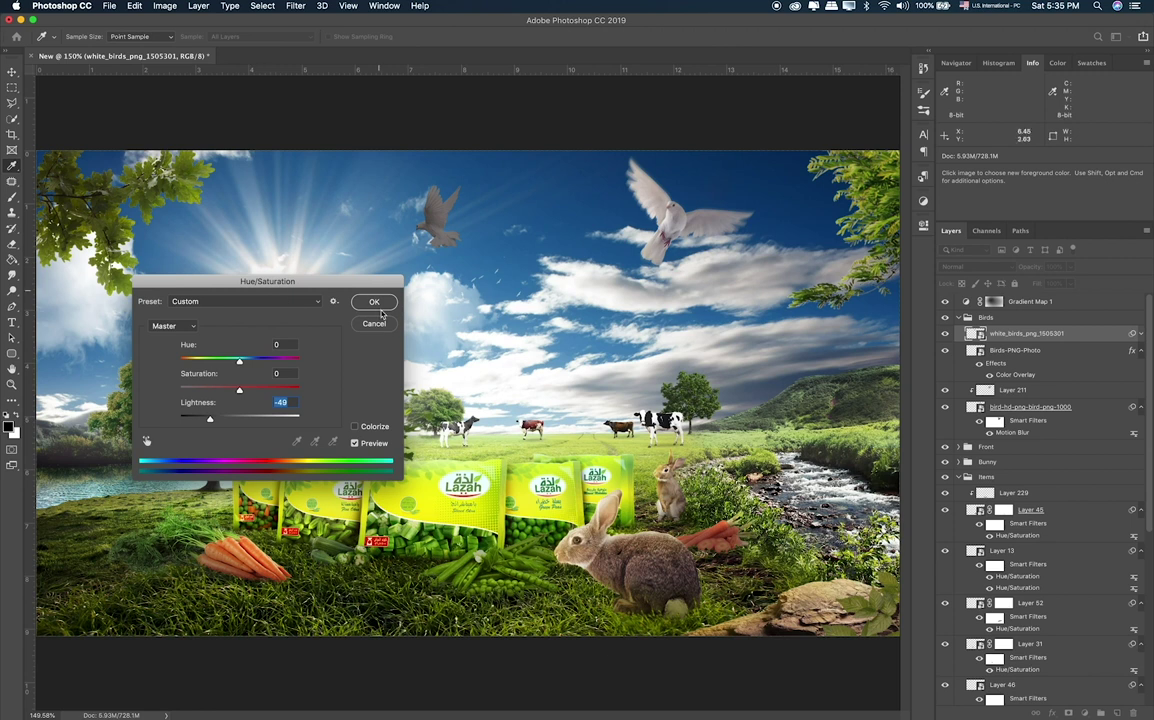
{"action": "key", "text": "Return"}
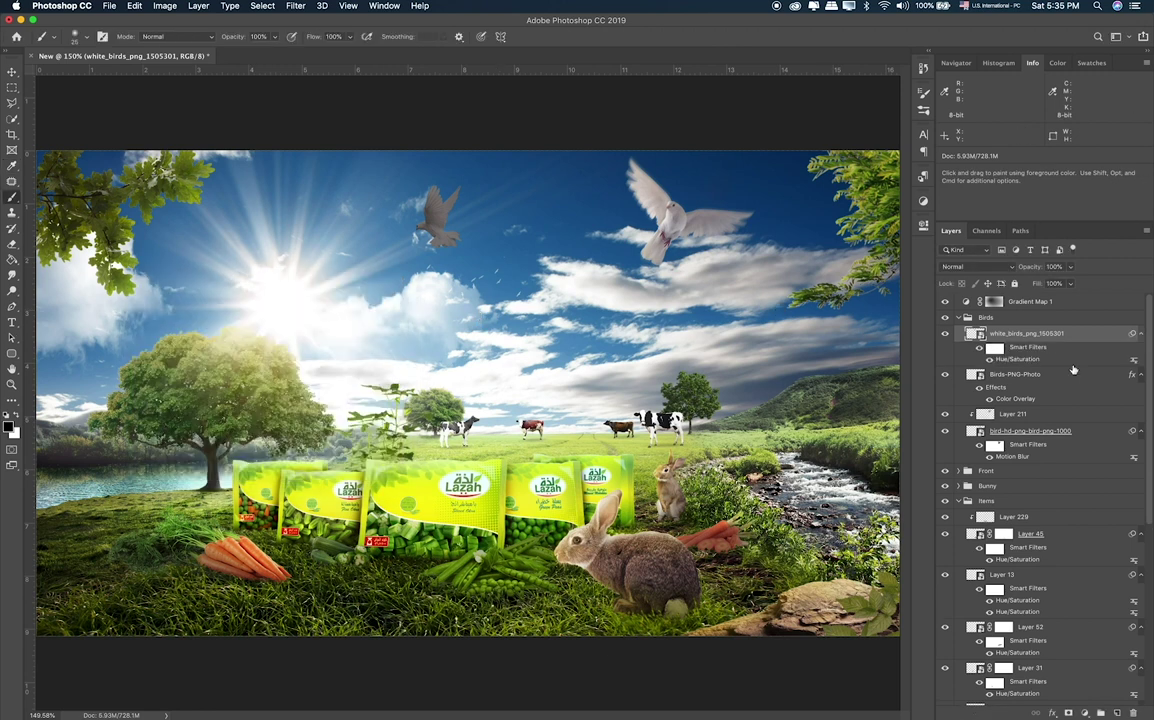
Target the filter mask with a size-30 brush, then nudge the small bird up and right.
{"action": "left_click", "coordinate": [994, 348]}
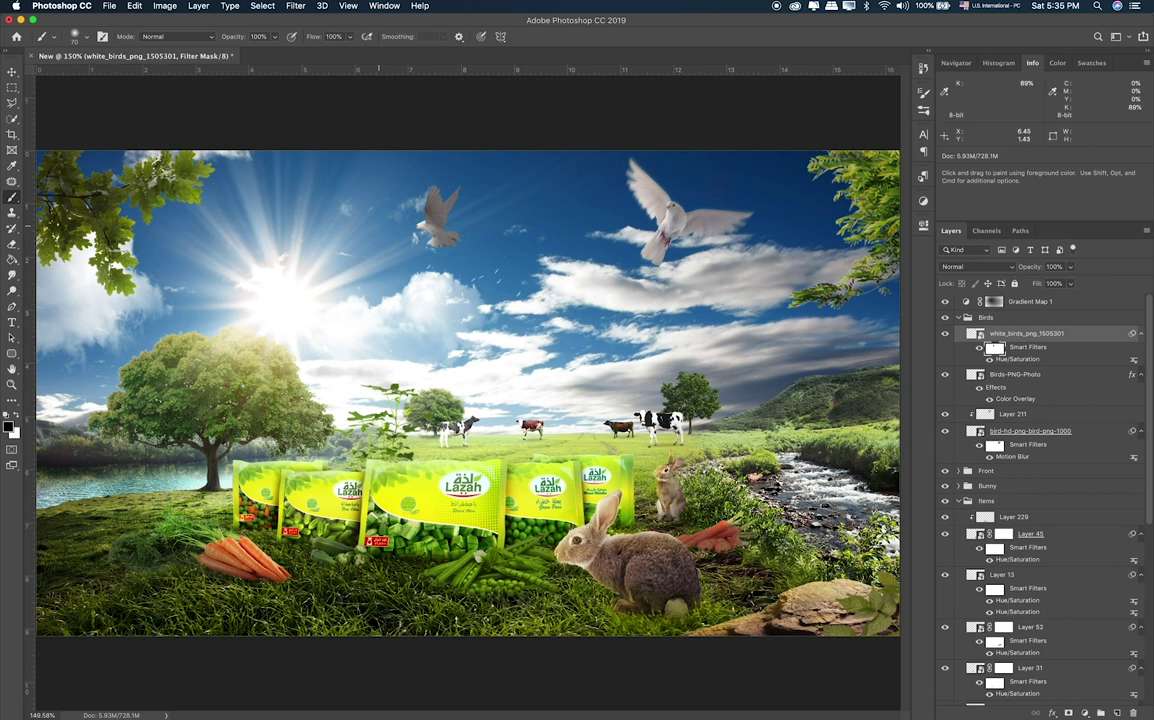
{"action": "key", "text": "bracketright"}
{"action": "key", "text": "bracketright"}
{"action": "key", "text": "bracketright"}
{"action": "key", "text": "bracketleft"}
{"action": "key", "text": "bracketleft"}
{"action": "key", "text": "bracketleft"}
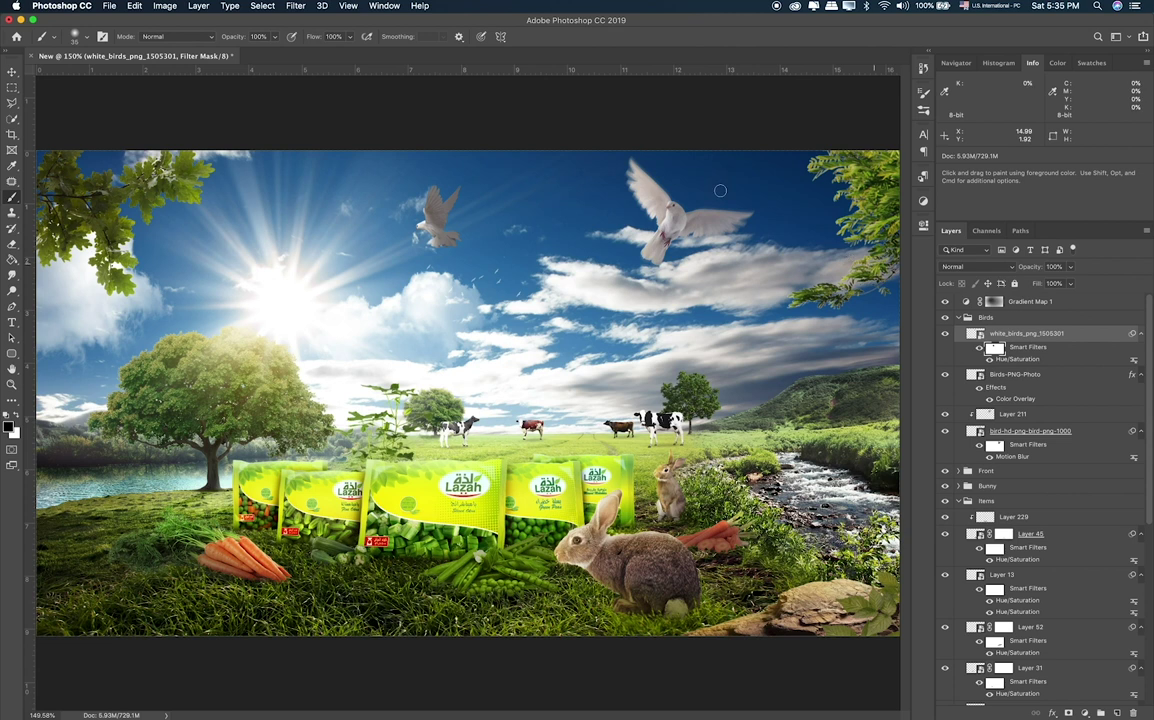
{"action": "key", "text": "v"}
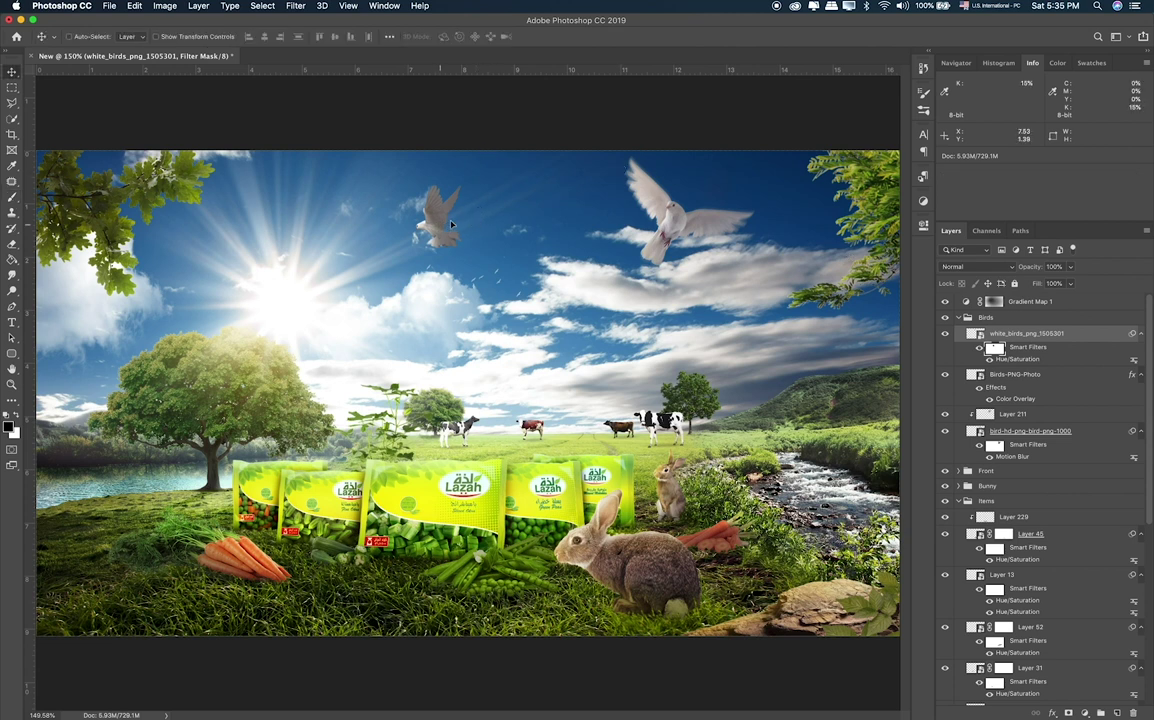
{"action": "left_click", "coordinate": [451, 224]}
{"action": "left_click_drag", "start_coordinate": [449, 300], "coordinate": [480, 296]}
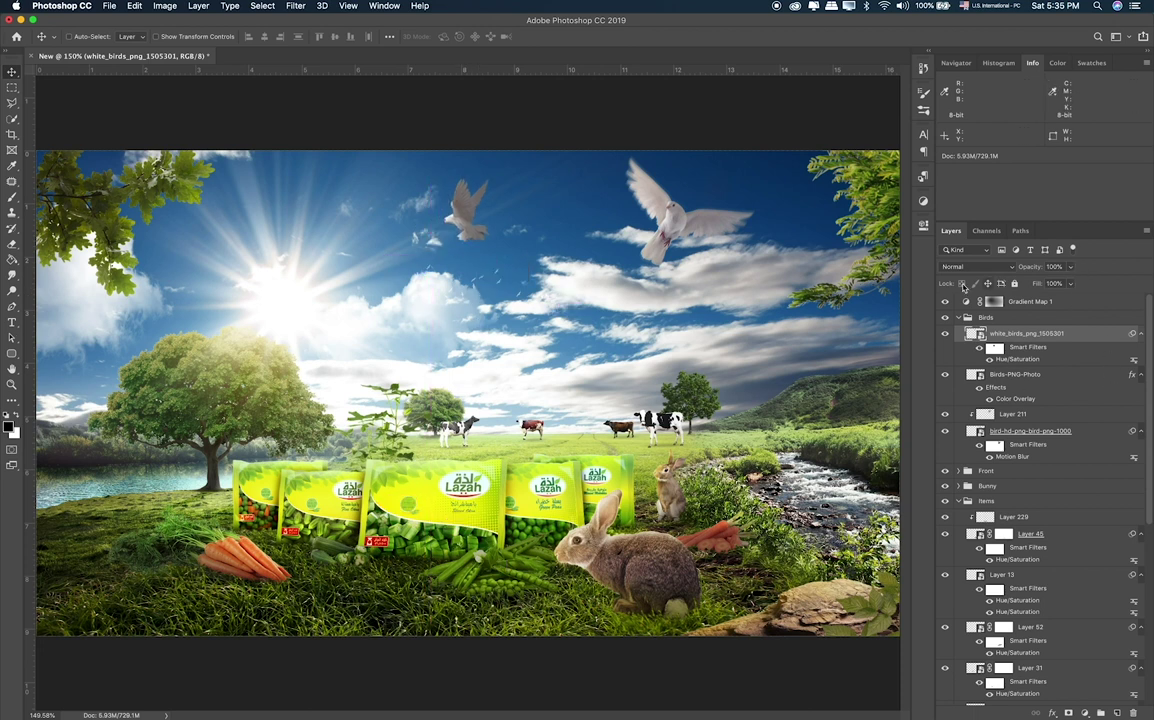
Rescale the small bird, shift it up and right, and move its darkening mask over it.
{"action": "key", "text": "ctrl+t"}
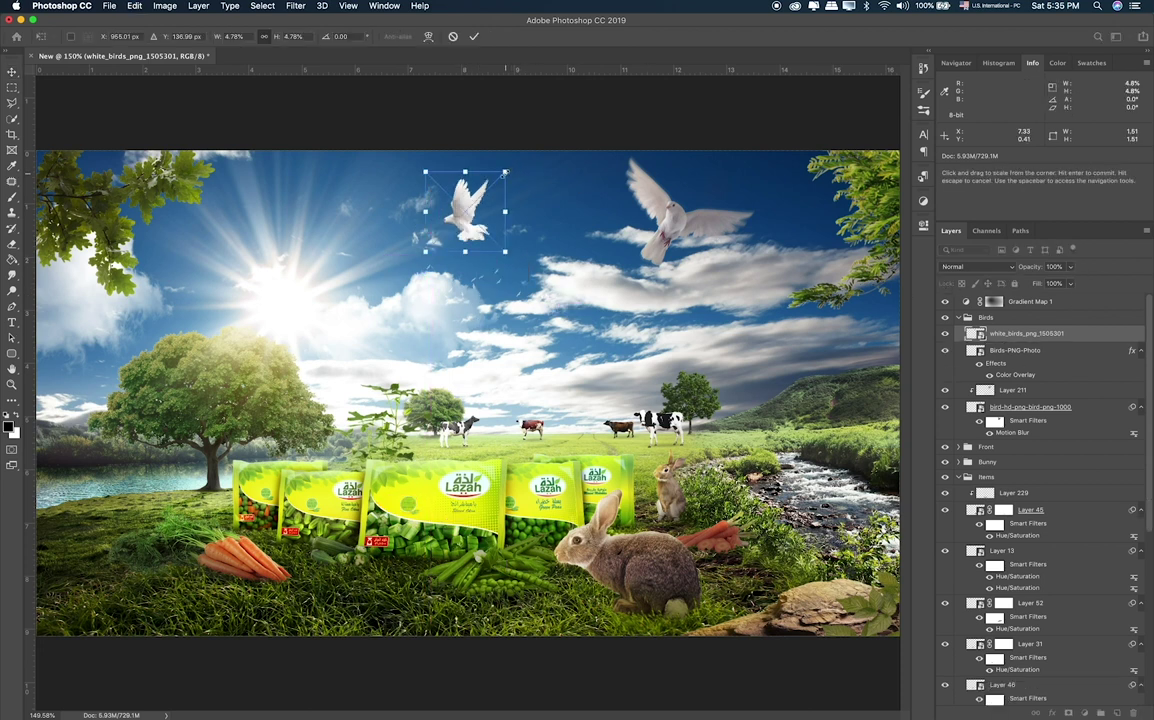
{"action": "left_click_drag", "start_coordinate": [477, 198], "coordinate": [432, 177]}
{"action": "key", "text": "Return"}
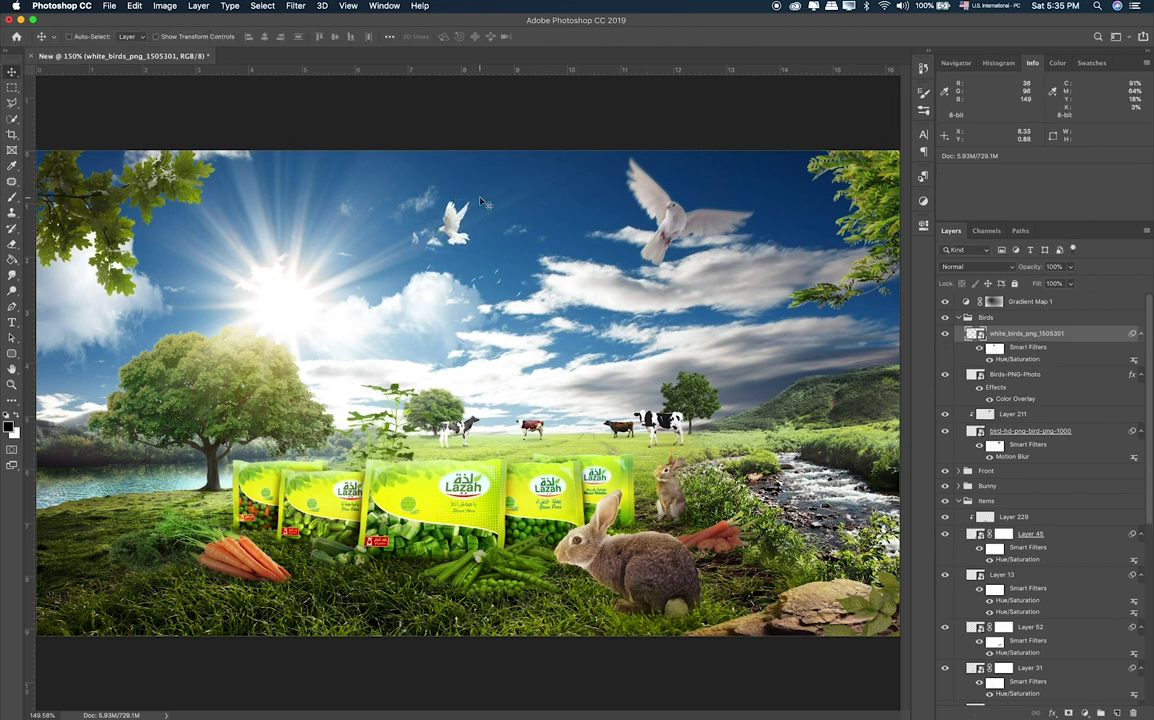
{"action": "left_click_drag", "start_coordinate": [480, 231], "coordinate": [490, 227]}
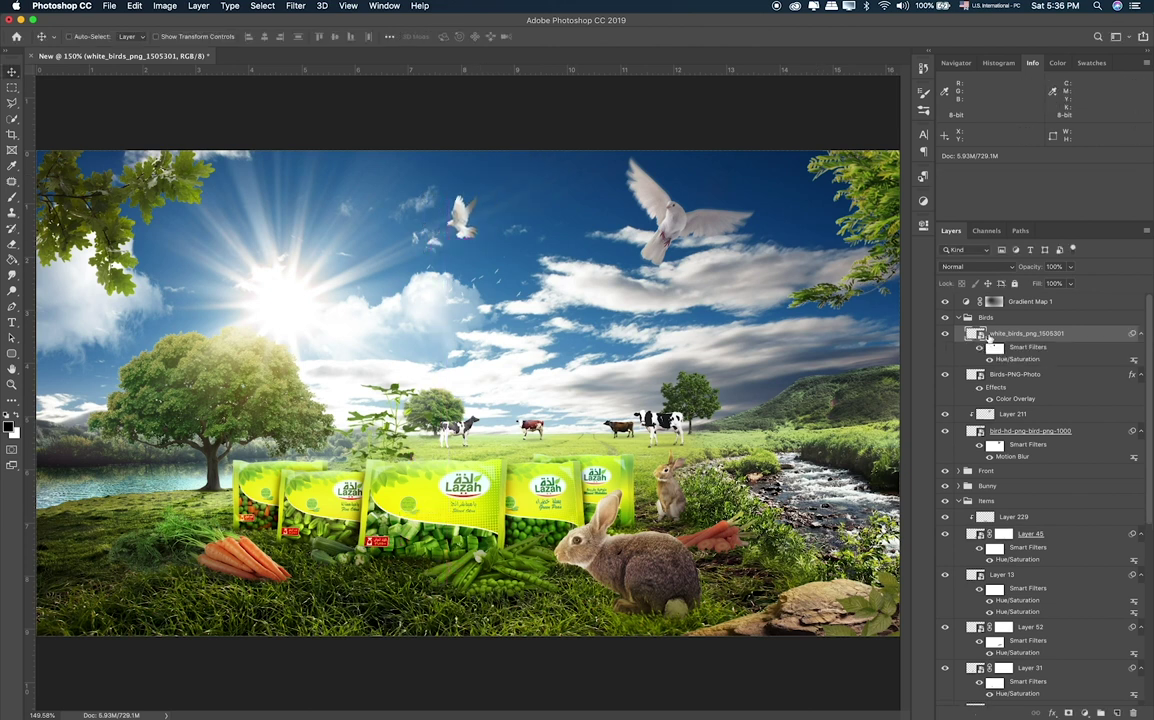
{"action": "left_click", "coordinate": [993, 348]}
{"action": "left_click_drag", "start_coordinate": [593, 275], "coordinate": [594, 279]}
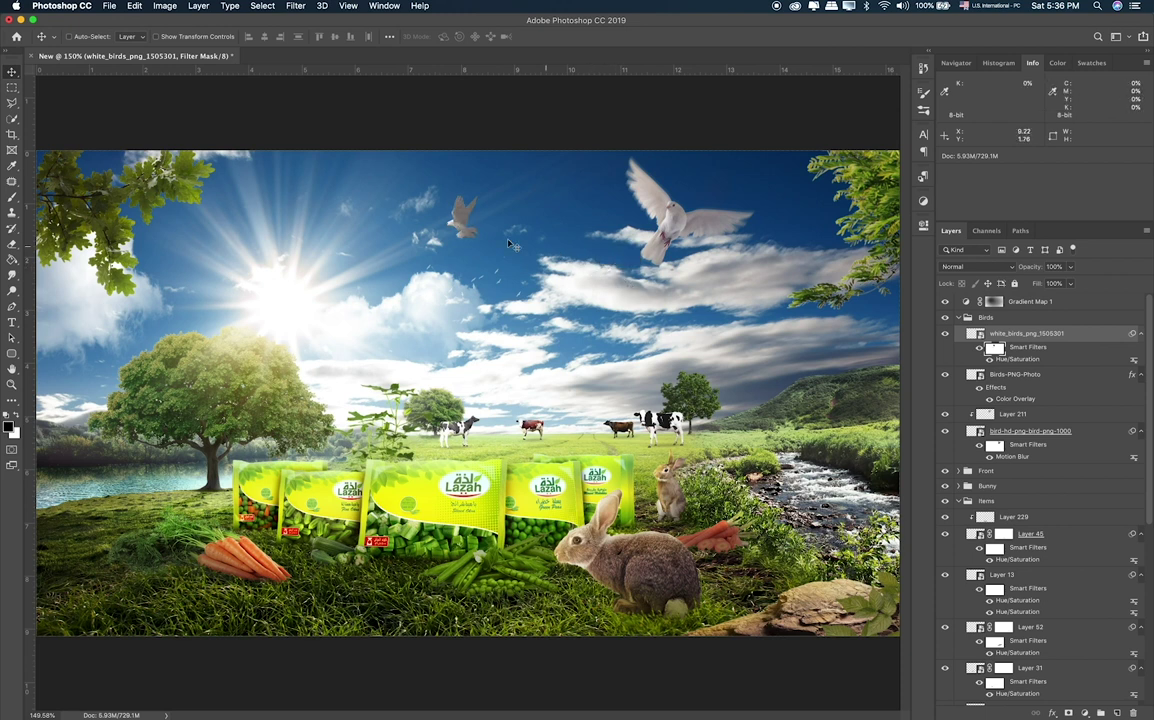
Set the brush to size 300 at 30% opacity.
{"action": "left_click", "coordinate": [14, 87]}
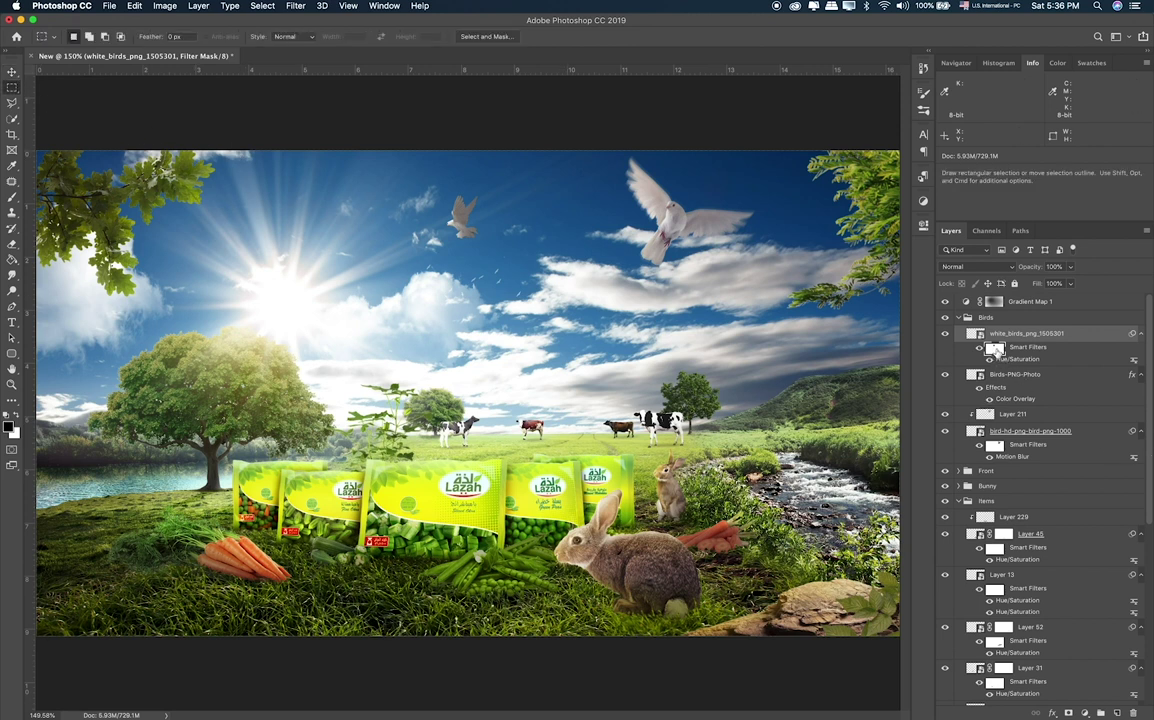
{"action": "key", "text": "b"}
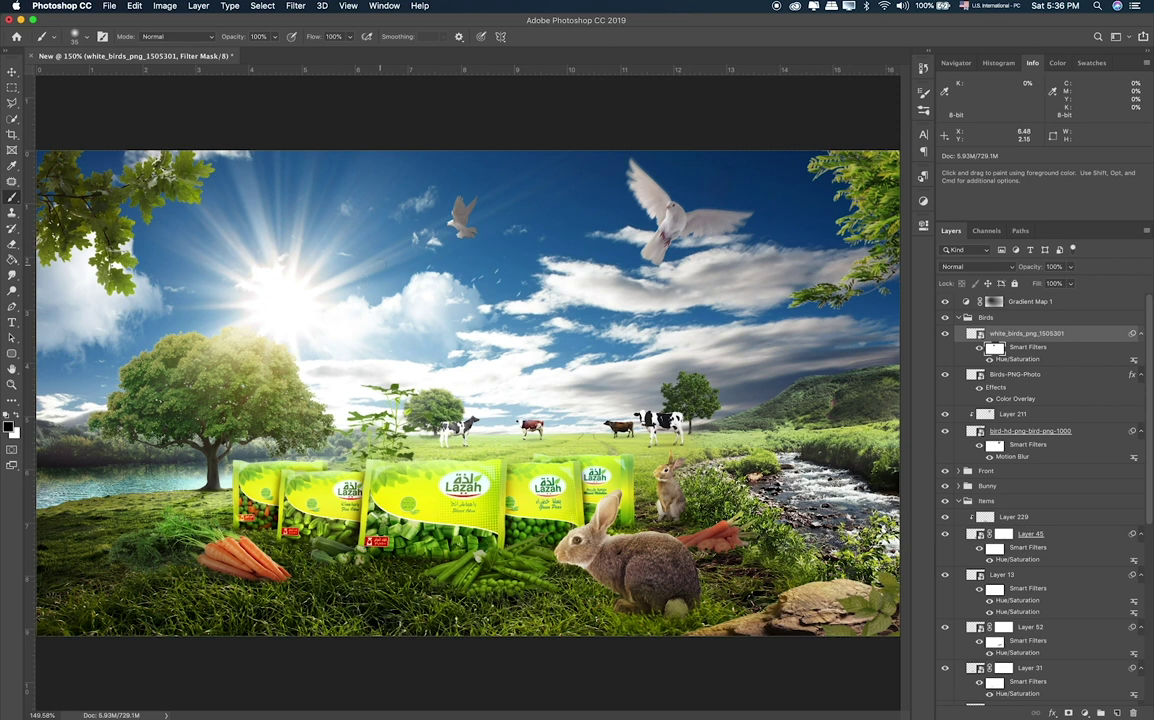
{"action": "key", "text": "bracketright"}
{"action": "key", "text": "bracketright"}
{"action": "key", "text": "bracketright"}
{"action": "key", "text": "3"}
{"action": "left_click", "coordinate": [465, 216]}
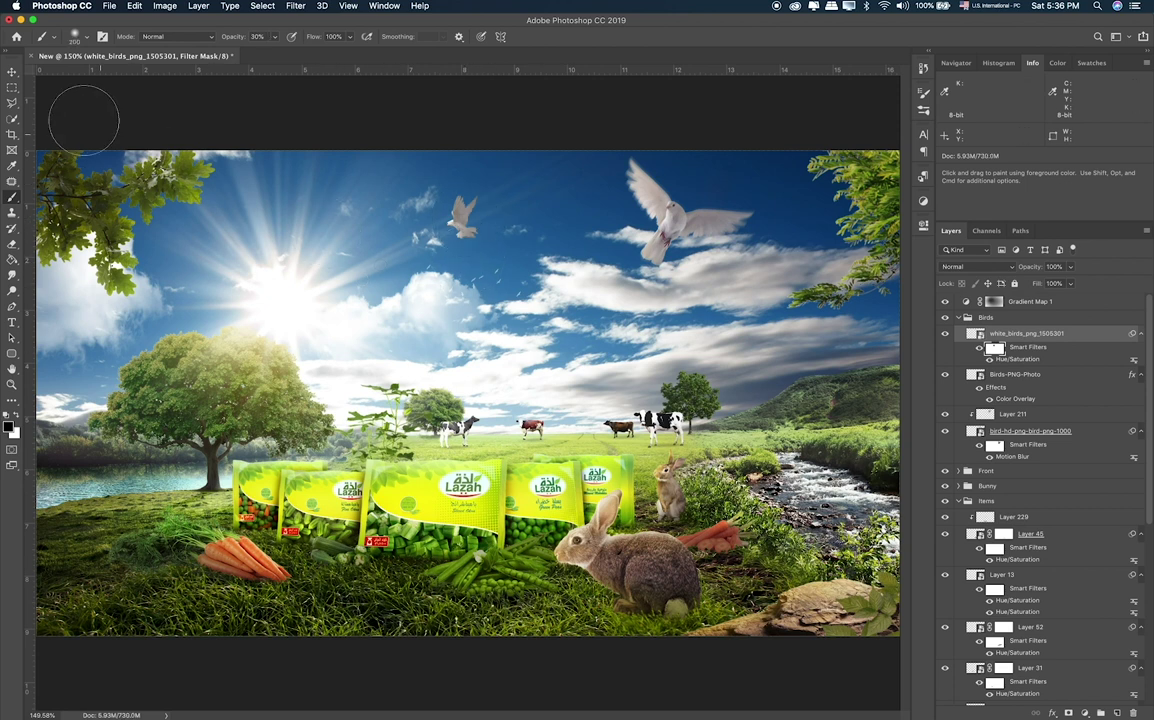
{"action": "left_click", "coordinate": [13, 88]}
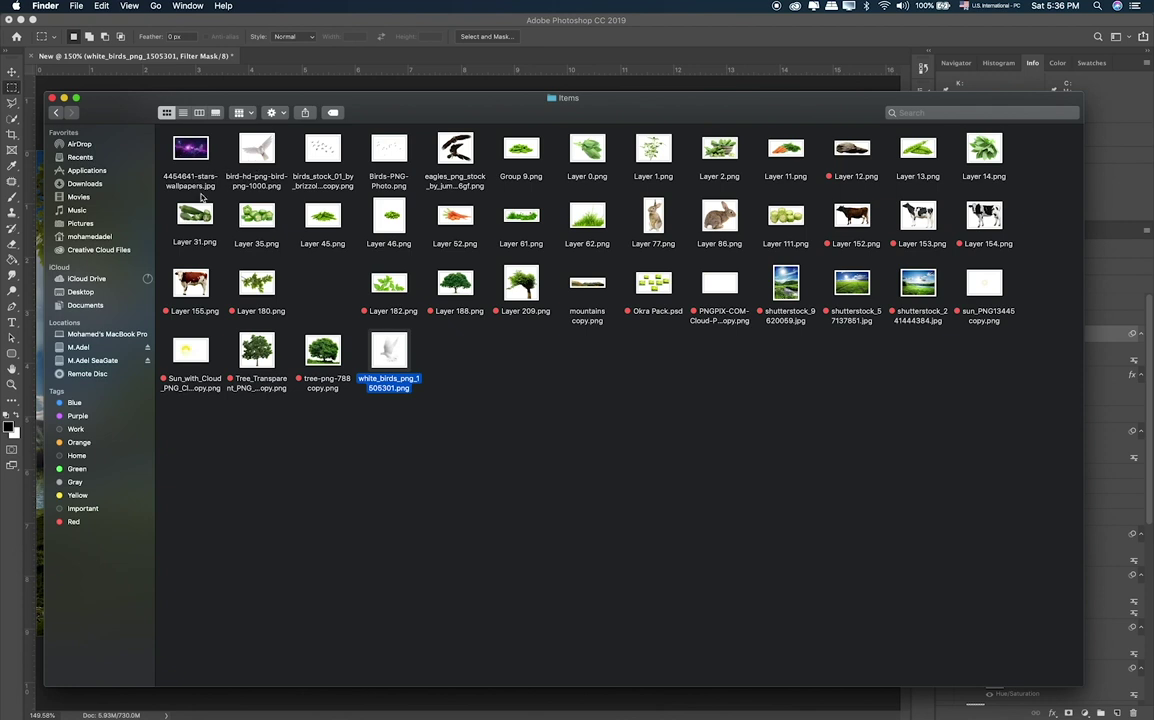
Drag the grass image Layer 62.png from the Items folder into the composite.
{"action": "left_click", "coordinate": [603, 221]}
{"action": "left_click_drag", "start_coordinate": [597, 233], "coordinate": [415, 405]}
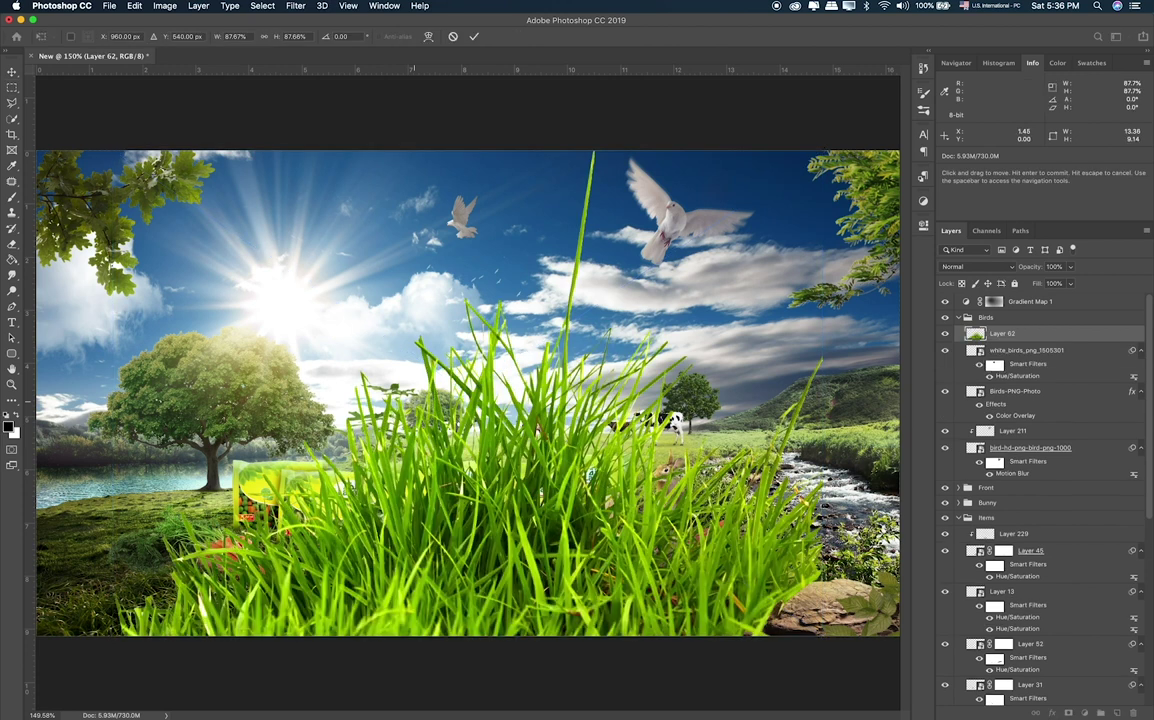
Commit the grass, move it into the Items group, and shrink it beside the pea bags.
{"action": "key", "text": "Return"}
{"action": "mouse_move", "coordinate": [1027, 342]}
{"action": "left_mouse_down"}
{"action": "mouse_move", "coordinate": [1020, 530]}
{"action": "mouse_move", "coordinate": [1004, 534]}
{"action": "left_mouse_up"}
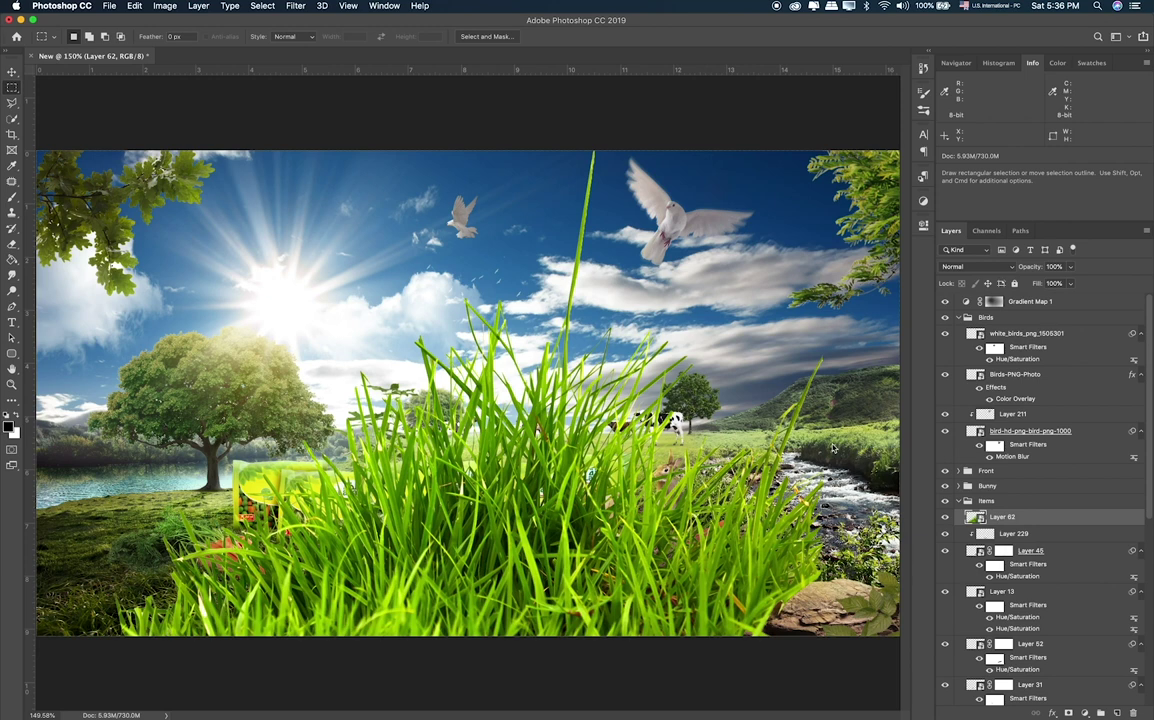
{"action": "key", "text": "ctrl+t"}
{"action": "mouse_move", "coordinate": [822, 151]}
{"action": "left_mouse_down"}
{"action": "mouse_move", "coordinate": [440, 556]}
{"action": "mouse_move", "coordinate": [395, 585]}
{"action": "left_mouse_up"}
{"action": "mouse_move", "coordinate": [306, 556]}
{"action": "left_mouse_down"}
{"action": "mouse_move", "coordinate": [405, 522]}
{"action": "mouse_move", "coordinate": [404, 460]}
{"action": "mouse_move", "coordinate": [390, 520]}
{"action": "left_mouse_up"}
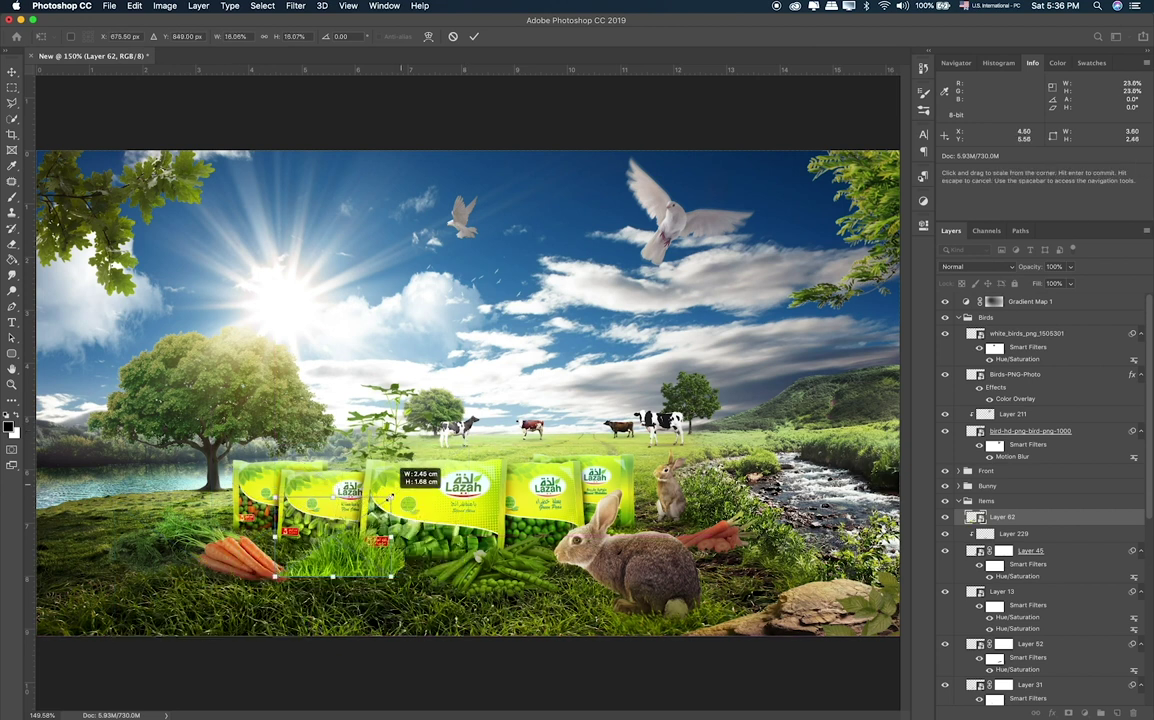
{"action": "key", "text": "Return"}
Restack Layer 62 beneath Layer 46, then below the Layer 11 group, shifting it up-left.
{"action": "key", "text": "m"}
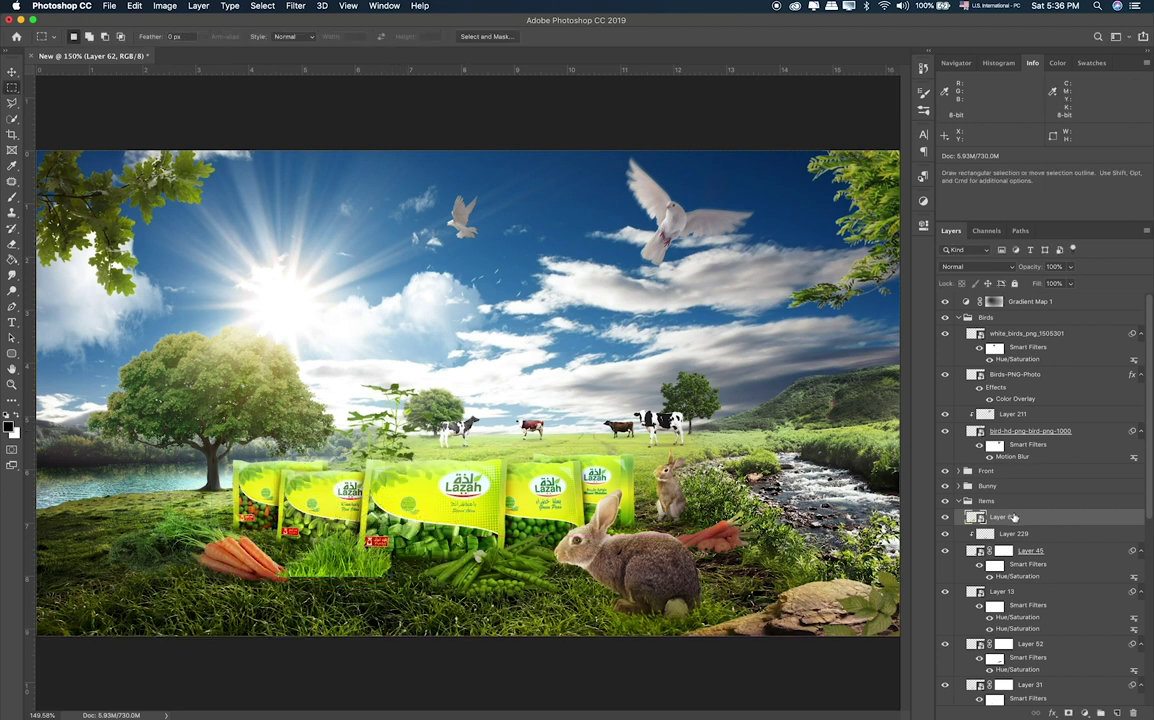
{"action": "scroll", "coordinate": [1040, 500], "scroll_direction": "down", "scroll_amount": 4}
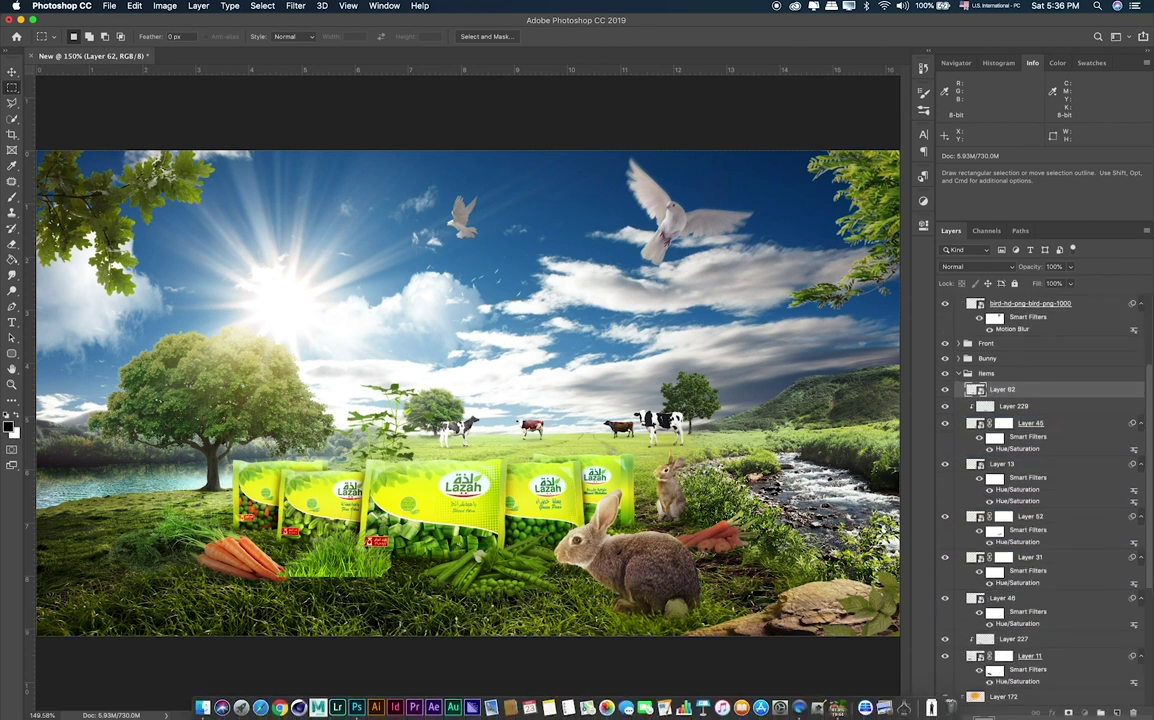
{"action": "scroll", "coordinate": [1040, 500], "scroll_direction": "down", "scroll_amount": 3}
{"action": "left_click_drag", "start_coordinate": [1003, 355], "coordinate": [1025, 592]}
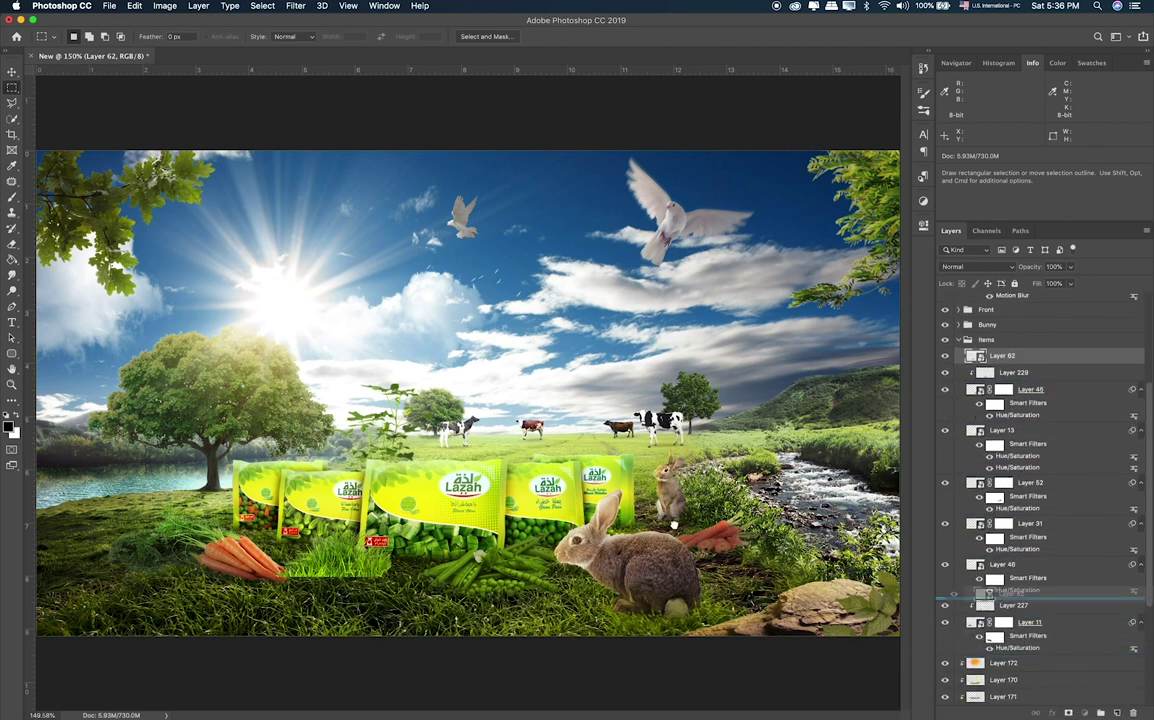
{"action": "left_click_drag", "start_coordinate": [288, 530], "coordinate": [362, 556]}
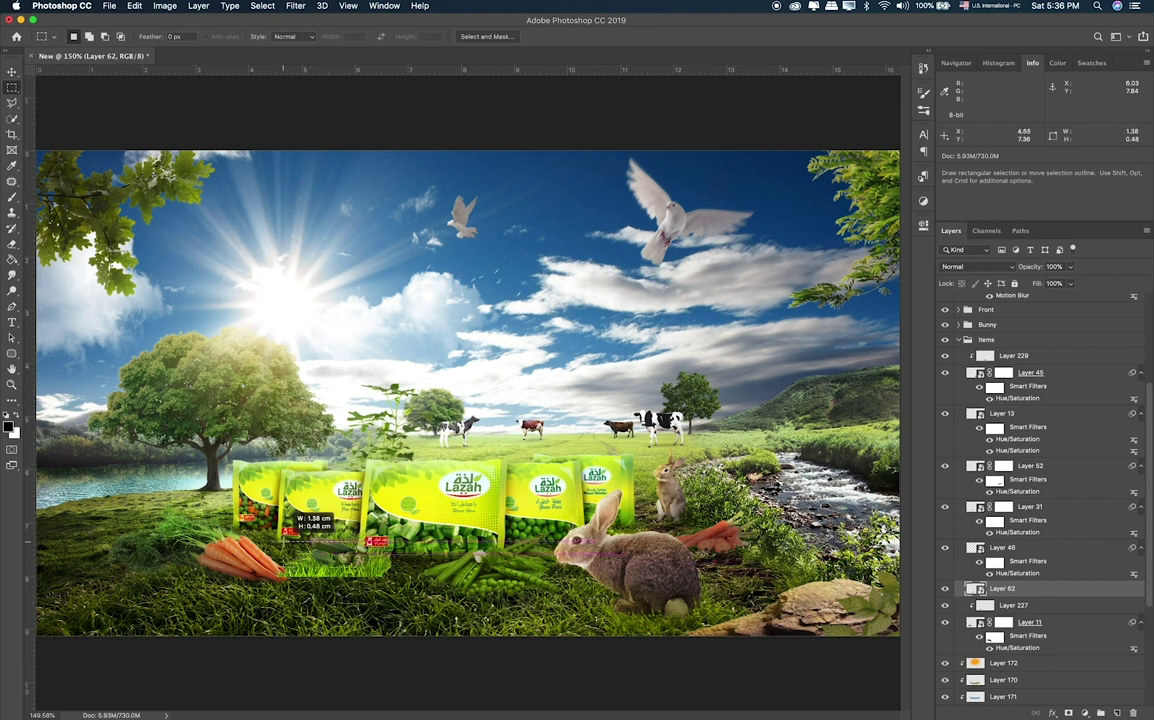
{"action": "key", "text": "v"}
{"action": "left_click_drag", "start_coordinate": [400, 517], "coordinate": [288, 482]}
{"action": "left_click_drag", "start_coordinate": [1051, 596], "coordinate": [1040, 655]}
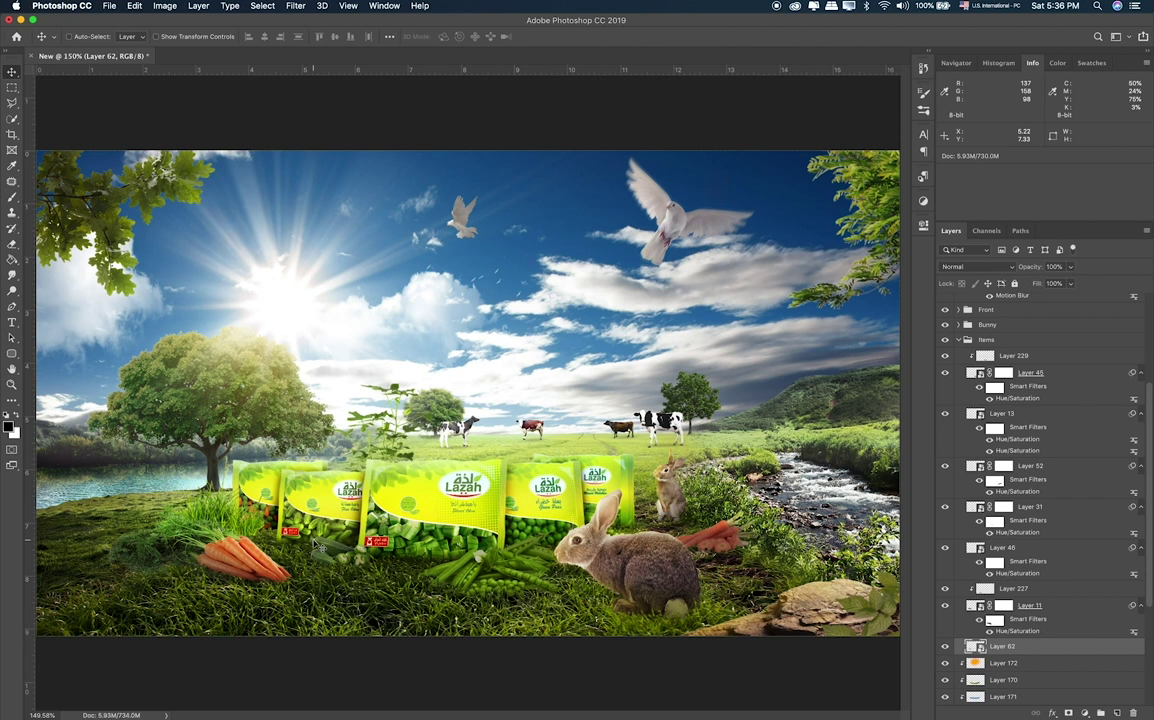
Reposition Layer 62 as a small tuft in front of the bags and zoom in.
{"action": "key", "text": "super+c"}
{"action": "key", "text": "super+t"}
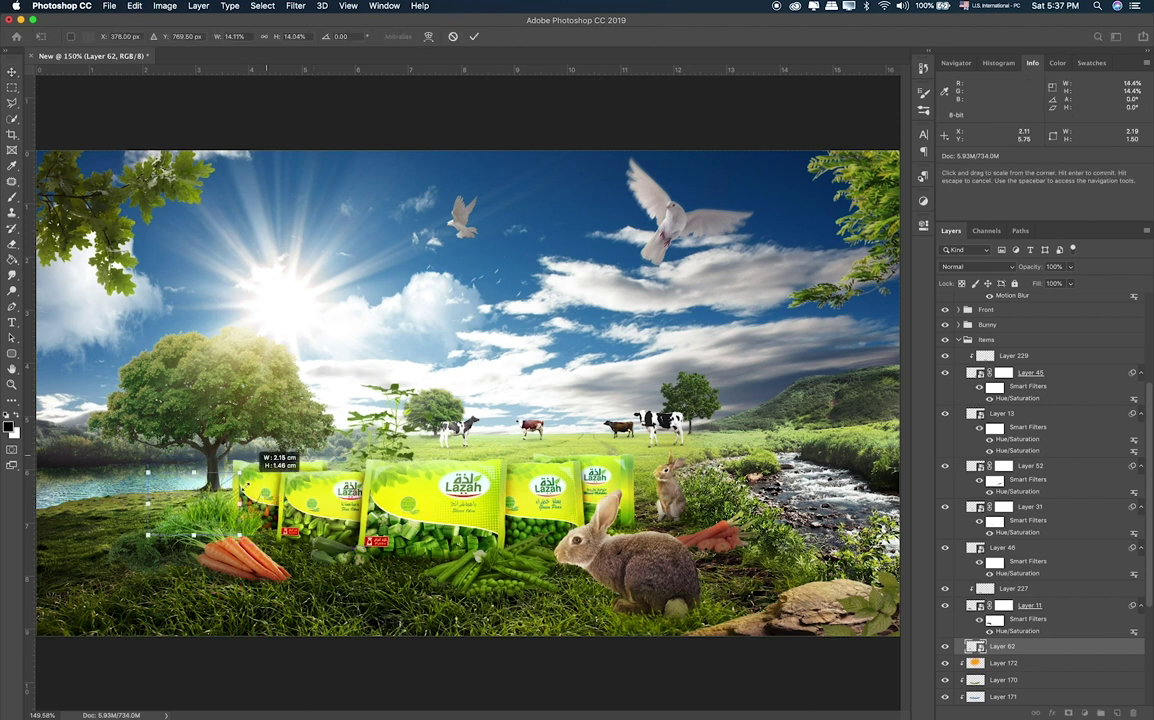
{"action": "key", "text": "Return"}
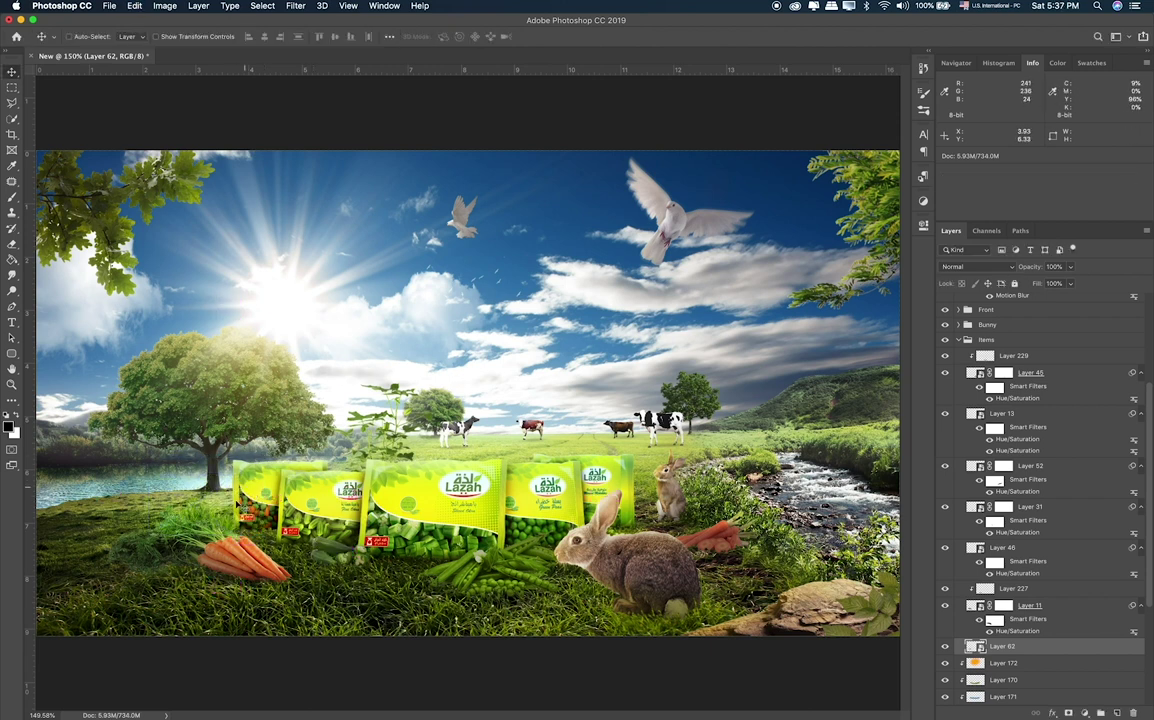
{"action": "mouse_move", "coordinate": [237, 470]}
{"action": "left_mouse_down"}
{"action": "mouse_move", "coordinate": [256, 470]}
{"action": "mouse_move", "coordinate": [288, 510]}
{"action": "left_mouse_up"}
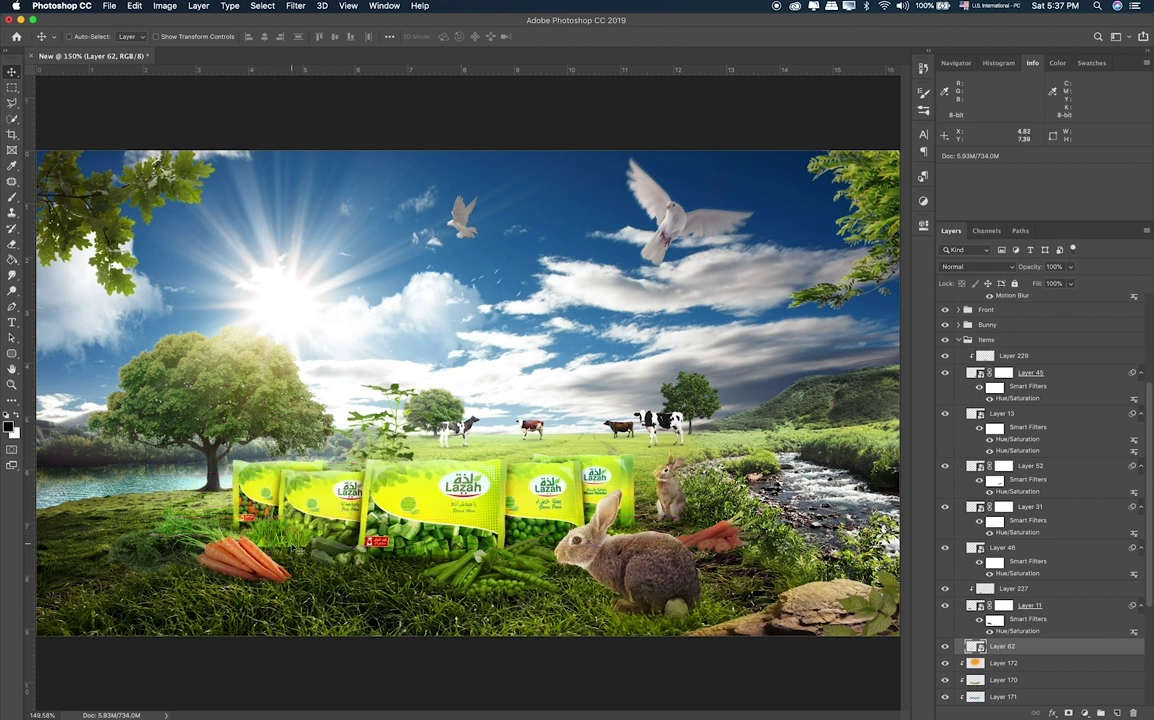
{"action": "mouse_move", "coordinate": [292, 512]}
{"action": "left_mouse_down"}
{"action": "mouse_move", "coordinate": [342, 549]}
{"action": "mouse_move", "coordinate": [733, 346]}
{"action": "left_mouse_up"}
{"action": "key", "text": "super+plus"}
{"action": "key", "text": "super+plus"}
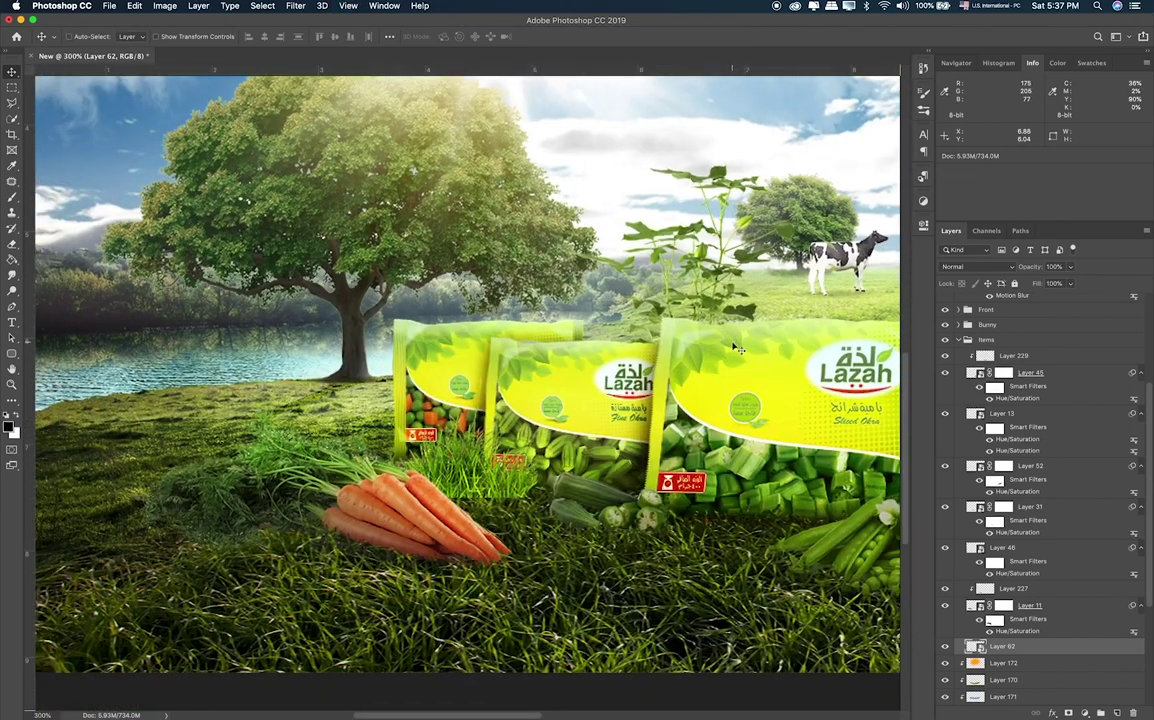
Darken Layer 62 with Hue/Saturation at Lightness -26.
{"action": "key", "text": "super+u"}
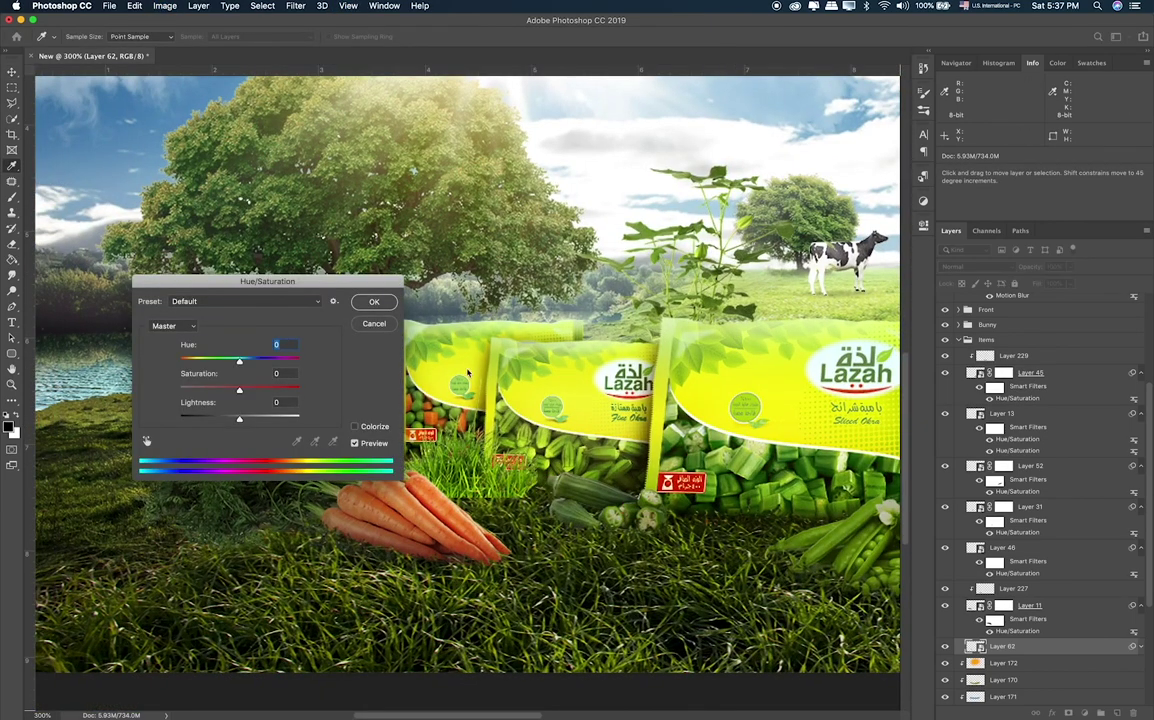
{"action": "left_click_drag", "start_coordinate": [230, 421], "coordinate": [246, 391]}
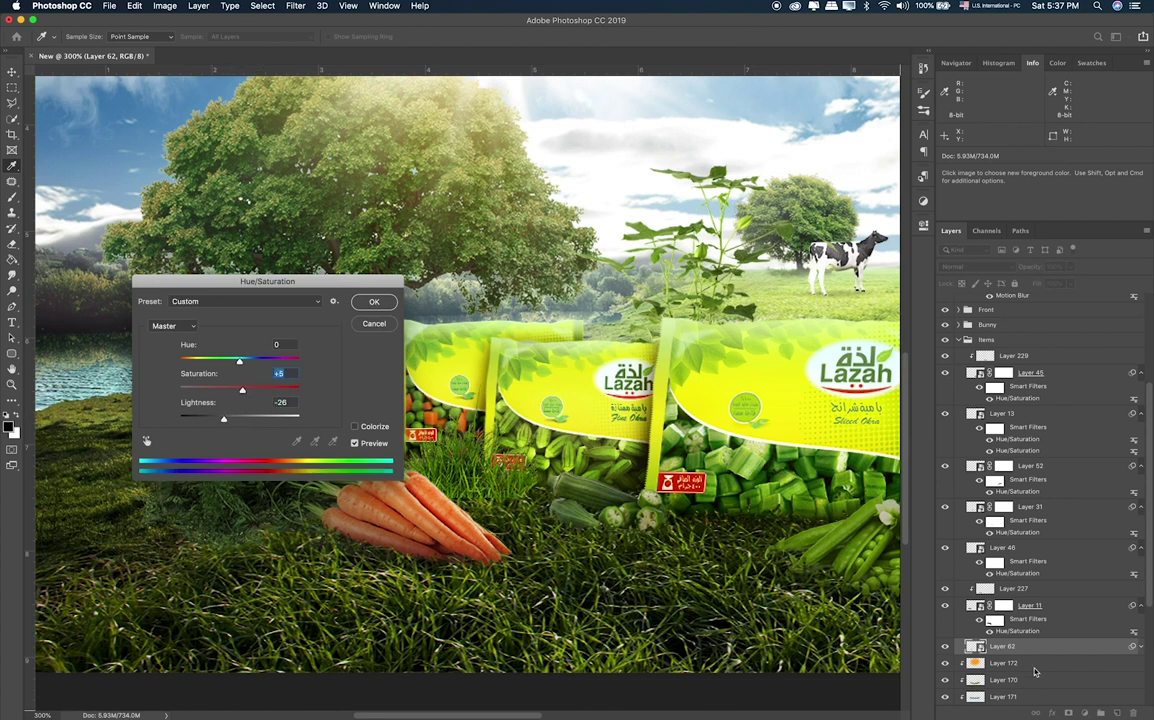
{"action": "key", "text": "Return"}
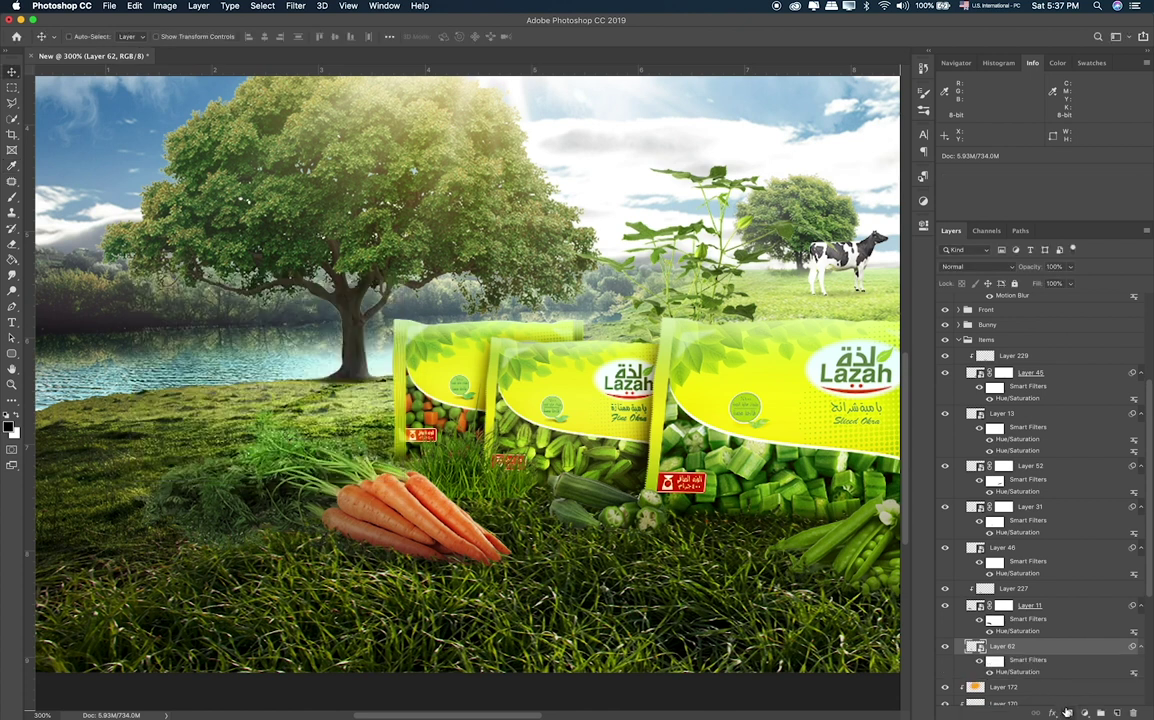
Add a layer mask to Layer 62, set a 30 px brush, fit on screen, and collapse the Items group.
{"action": "left_click", "coordinate": [1067, 712]}
{"action": "key", "text": "b"}
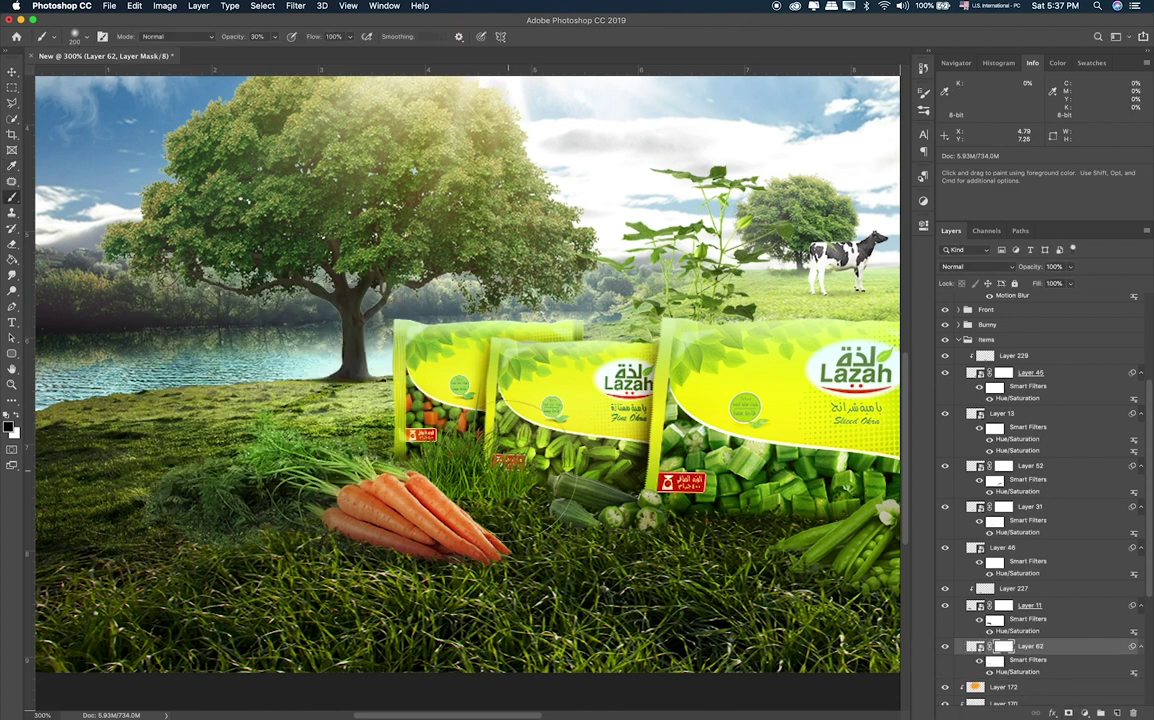
{"action": "key", "text": "bracketleft"}
{"action": "key", "text": "bracketleft"}
{"action": "key", "text": "bracketleft"}
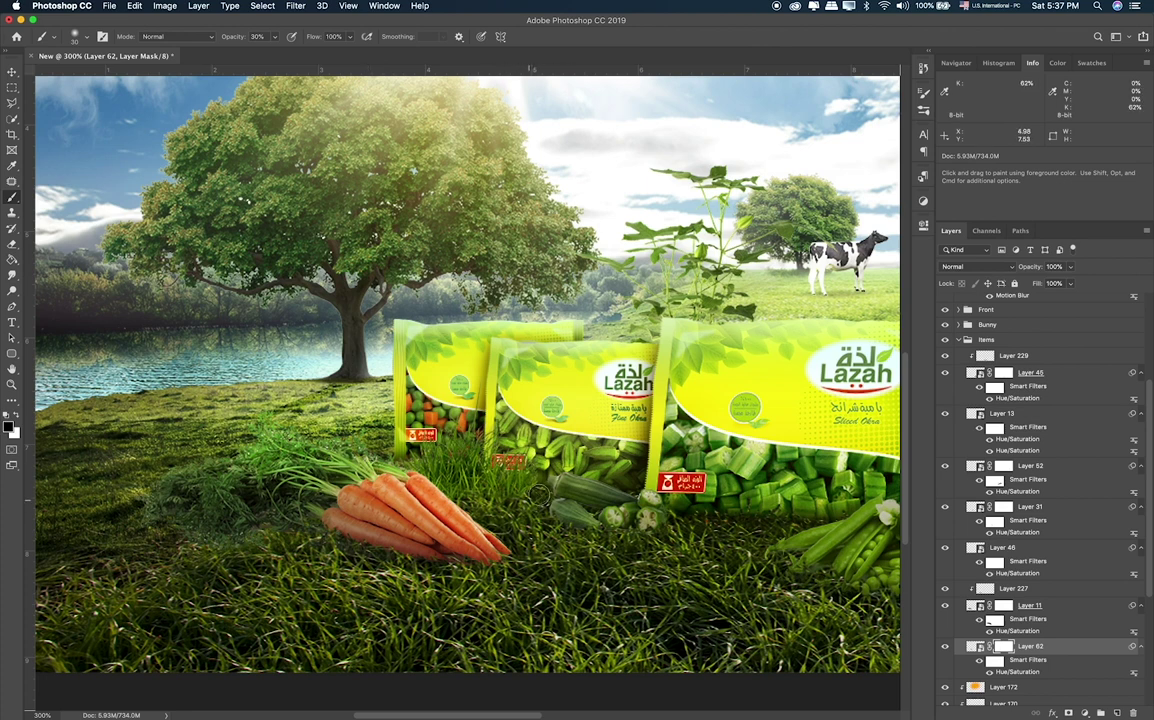
{"action": "key", "text": "ctrl+0"}
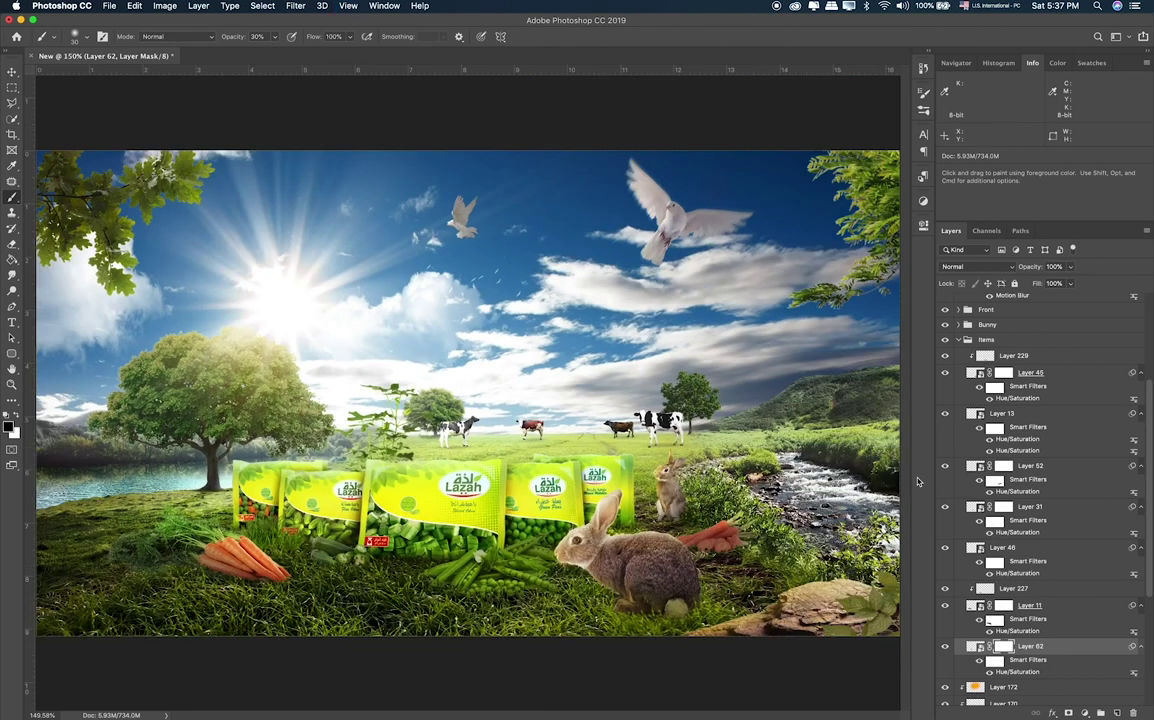
{"action": "left_click", "coordinate": [957, 340]}
Collapse the Birds group and add a 2Strip.look Color Lookup above Gradient Map 1 at 30% opacity.
{"action": "scroll", "coordinate": [1049, 364], "scroll_direction": "up", "scroll_amount": 3}
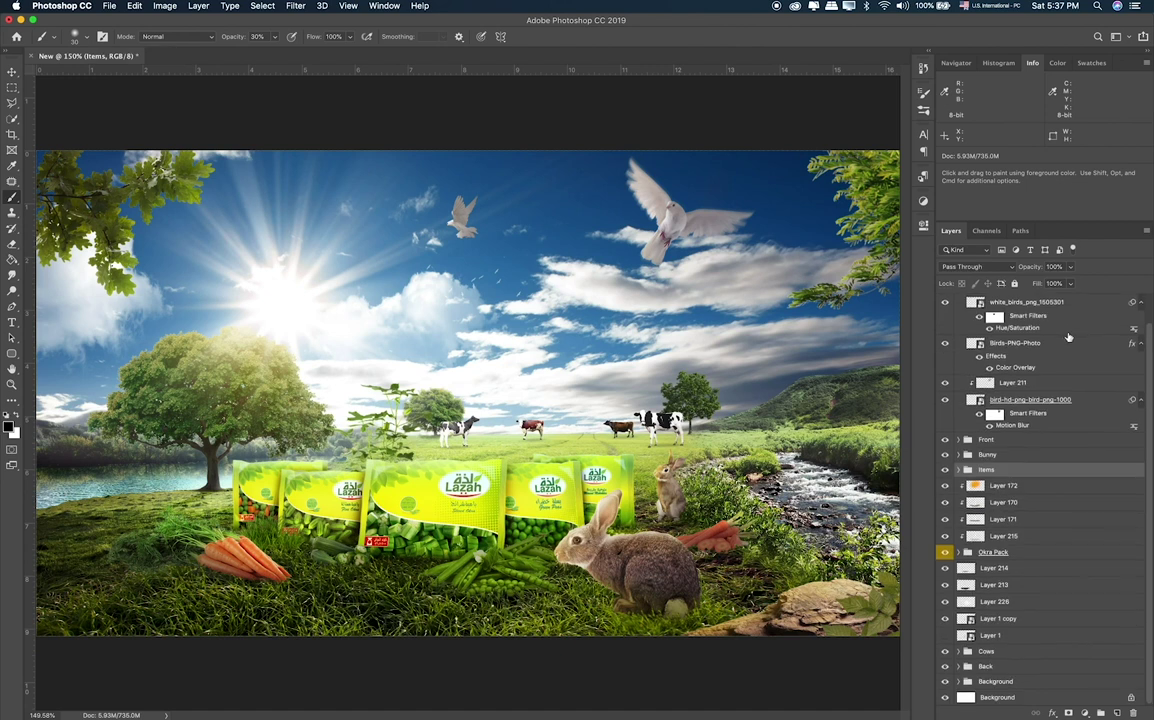
{"action": "scroll", "coordinate": [1049, 364], "scroll_direction": "up", "scroll_amount": 2}
{"action": "left_click", "coordinate": [958, 318]}
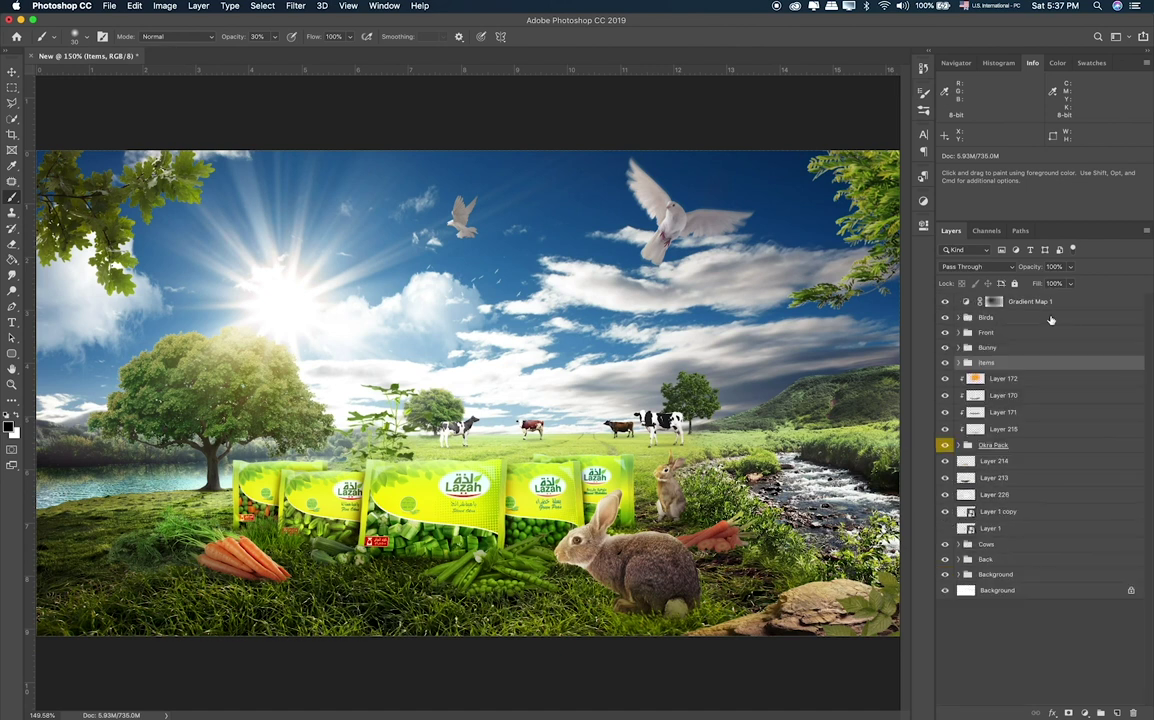
{"action": "left_click", "coordinate": [1067, 308]}
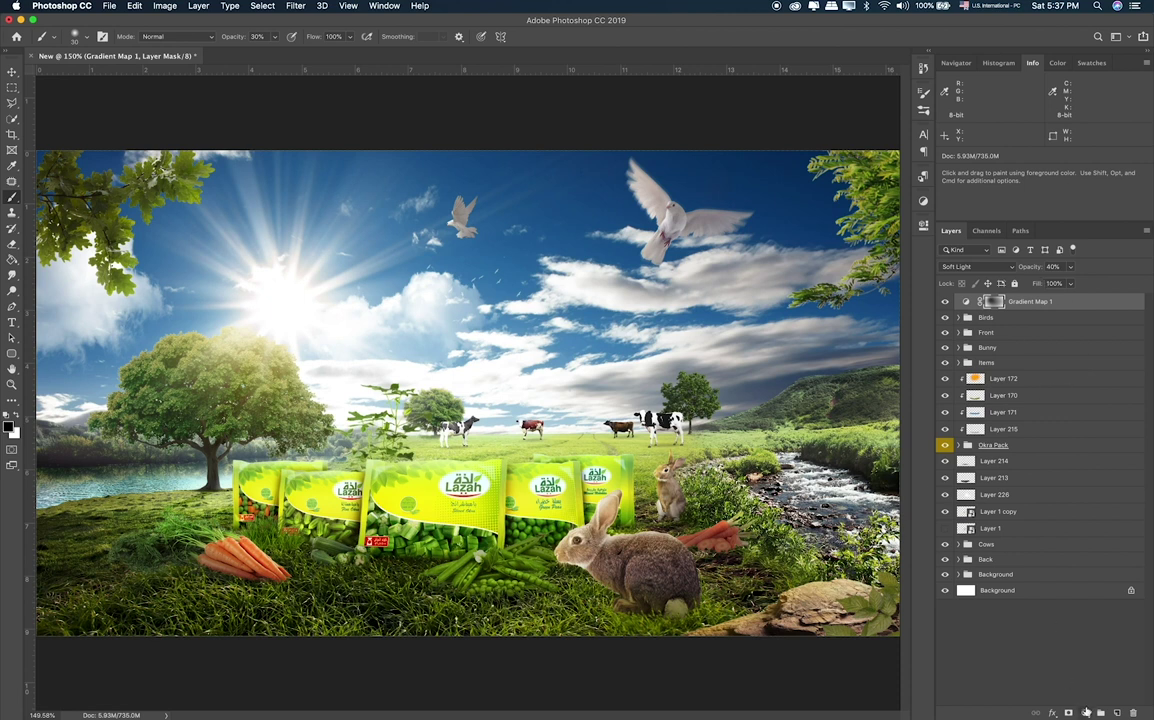
{"action": "left_click", "coordinate": [1086, 712]}
{"action": "left_click", "coordinate": [1012, 391]}
{"action": "left_click", "coordinate": [838, 262]}
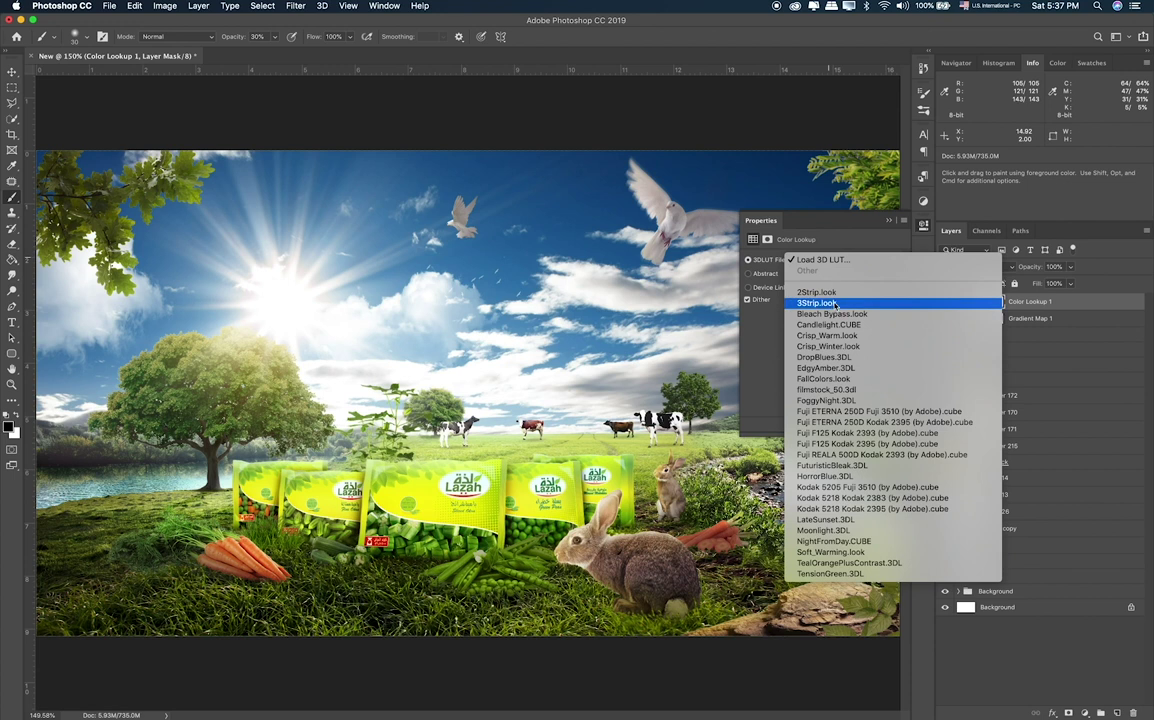
{"action": "left_click", "coordinate": [817, 292]}
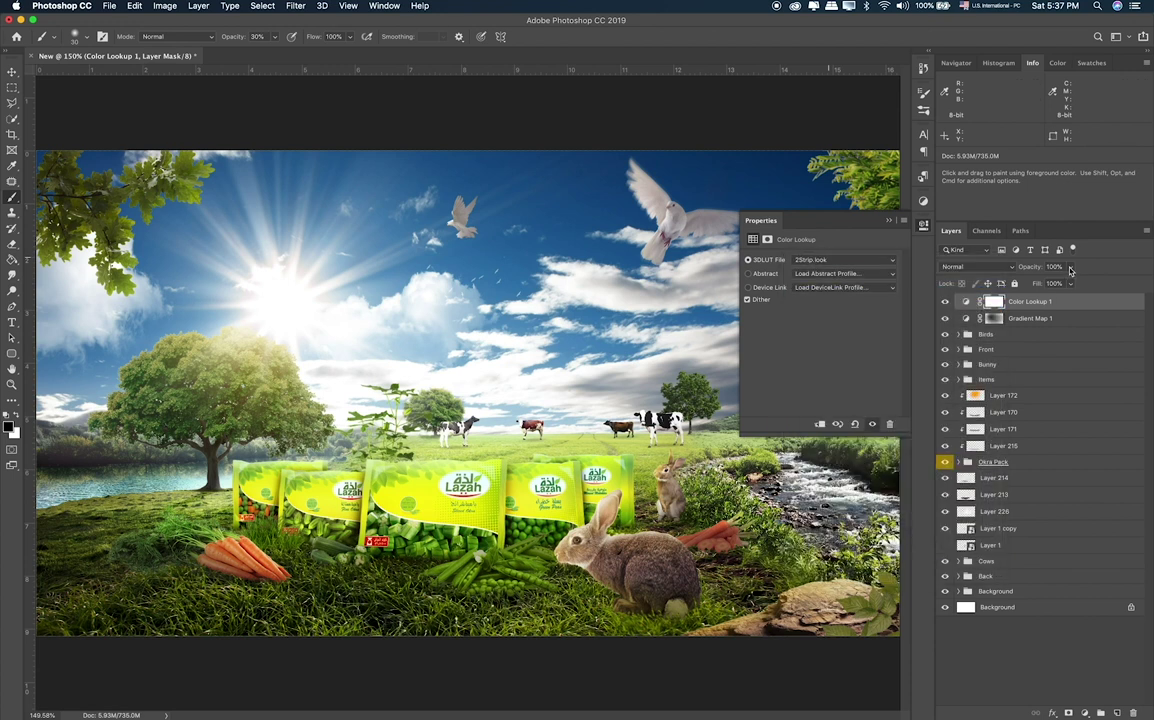
{"action": "left_click", "coordinate": [1070, 267]}
{"action": "left_click", "coordinate": [965, 301]}
{"action": "left_click", "coordinate": [1085, 711]}
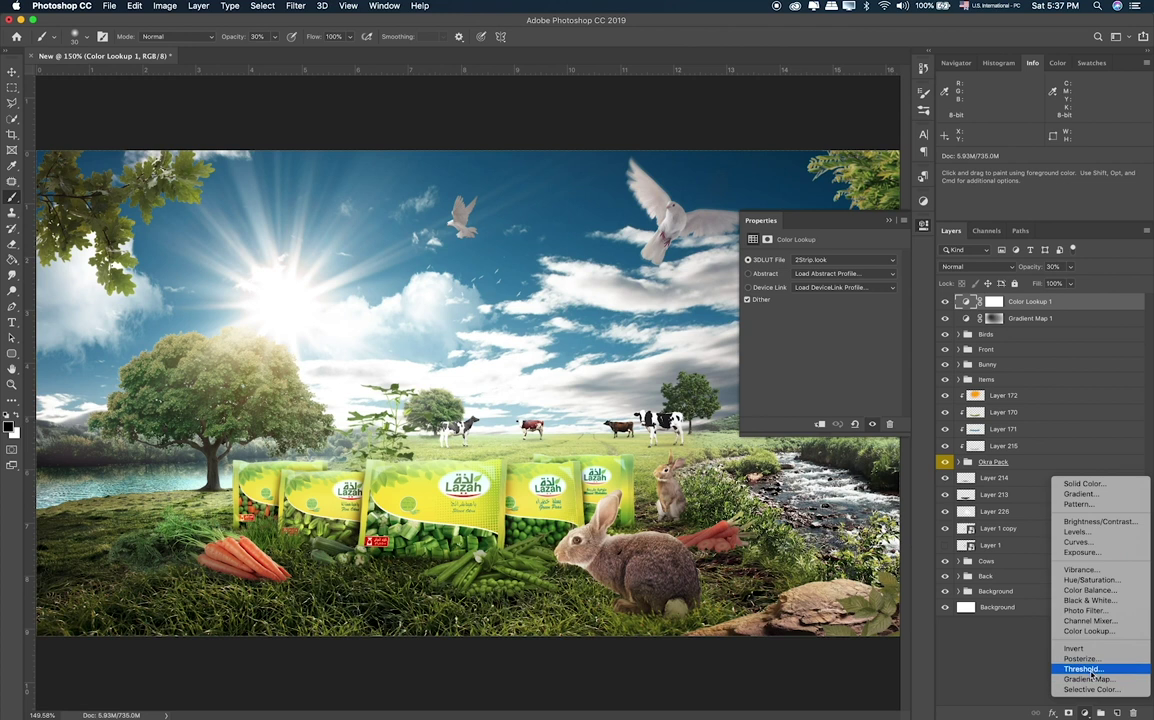
Add a 90°, 30%-scale Gradient Fill with its dark band moved down to the bottom edge.
{"action": "left_click", "coordinate": [1082, 494]}
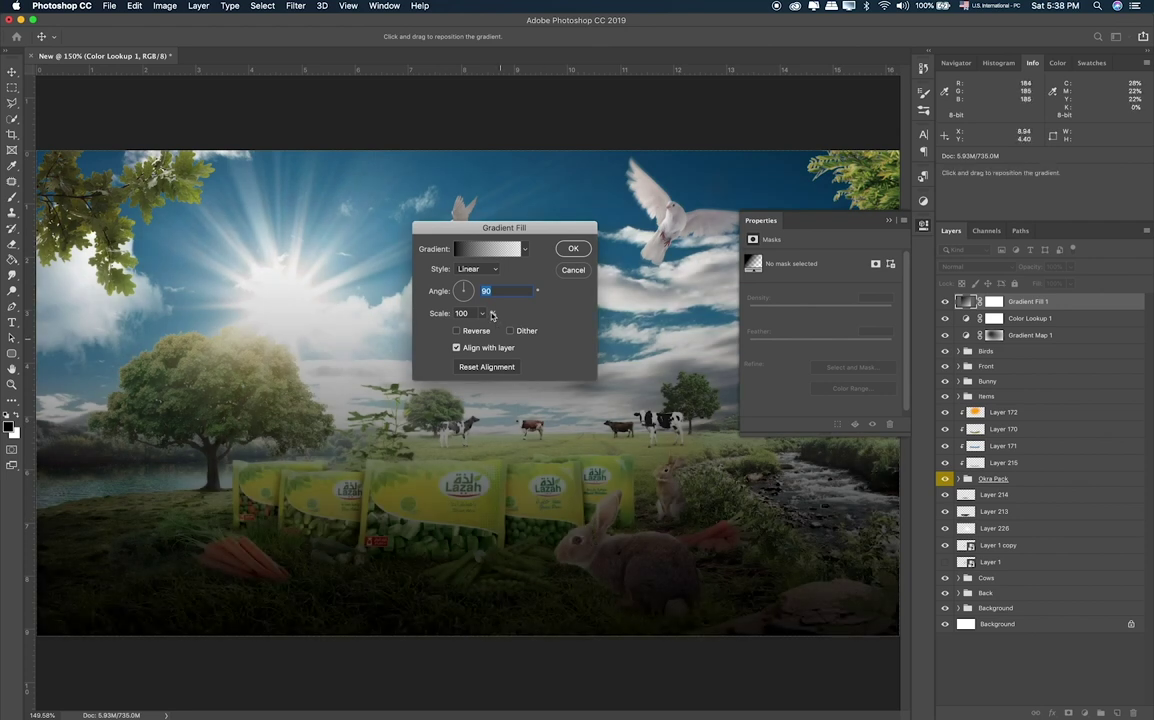
{"action": "type", "text": "30"}
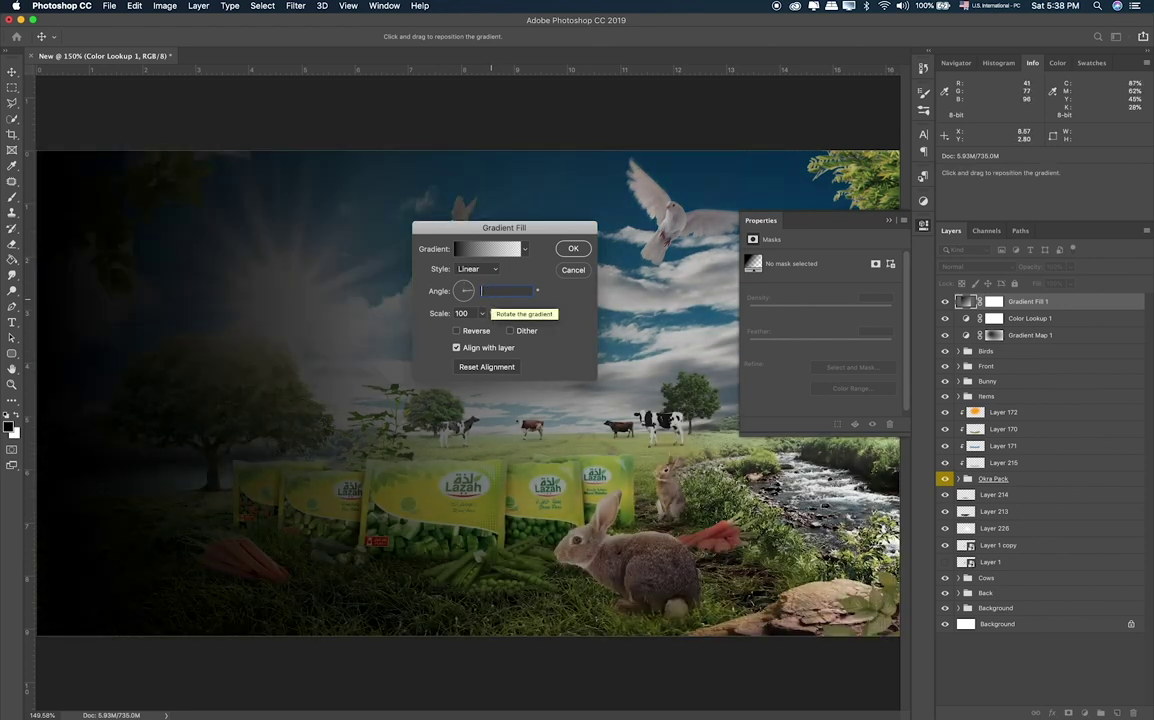
{"action": "key", "text": "super+z"}
{"action": "key", "text": "Tab"}
{"action": "type", "text": "30"}
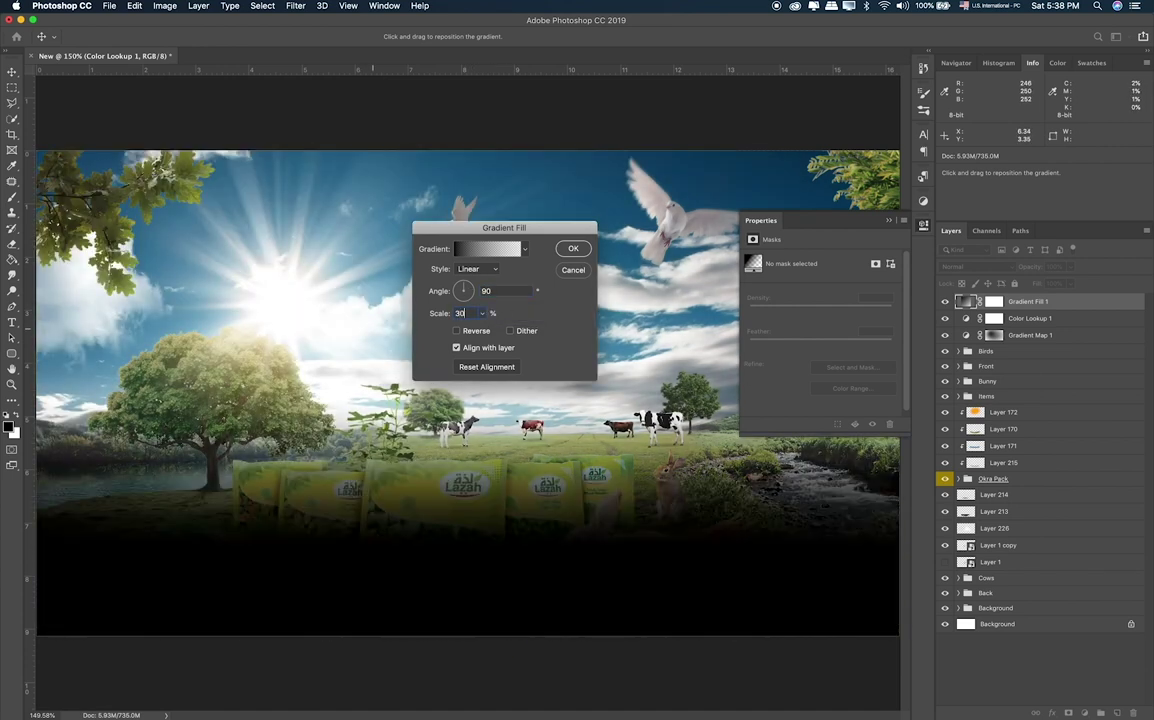
{"action": "key", "text": "Return"}
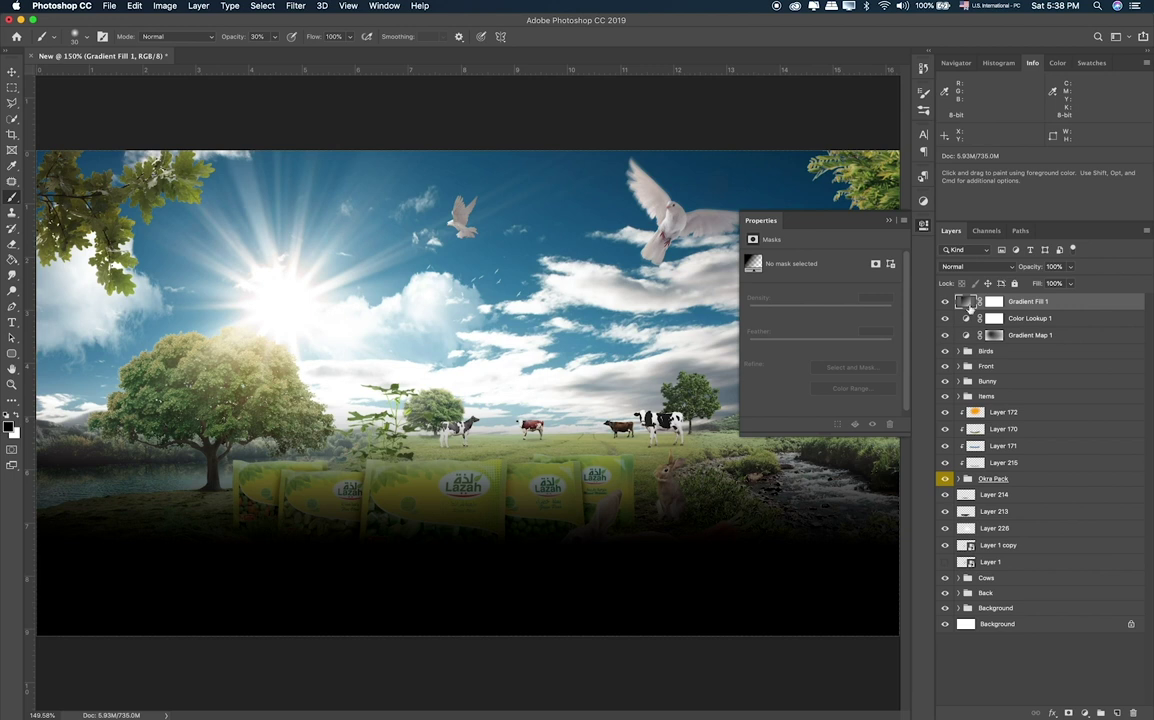
{"action": "double_click", "coordinate": [966, 302]}
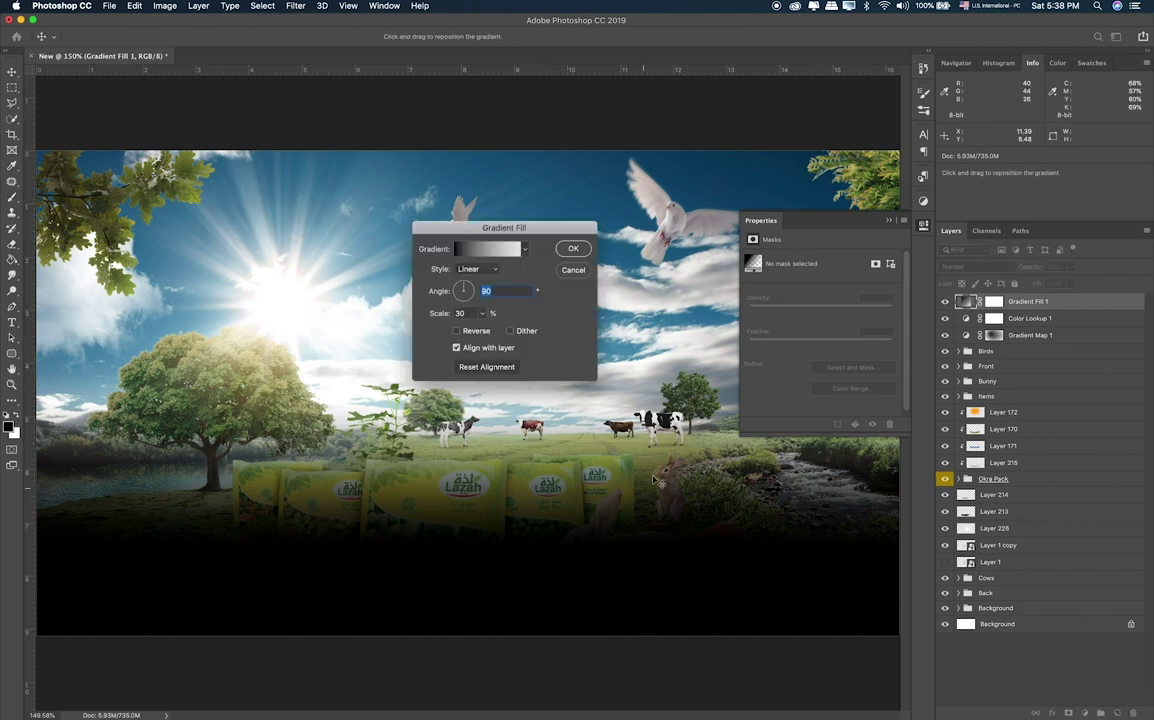
{"action": "left_click_drag", "start_coordinate": [655, 481], "coordinate": [655, 627]}
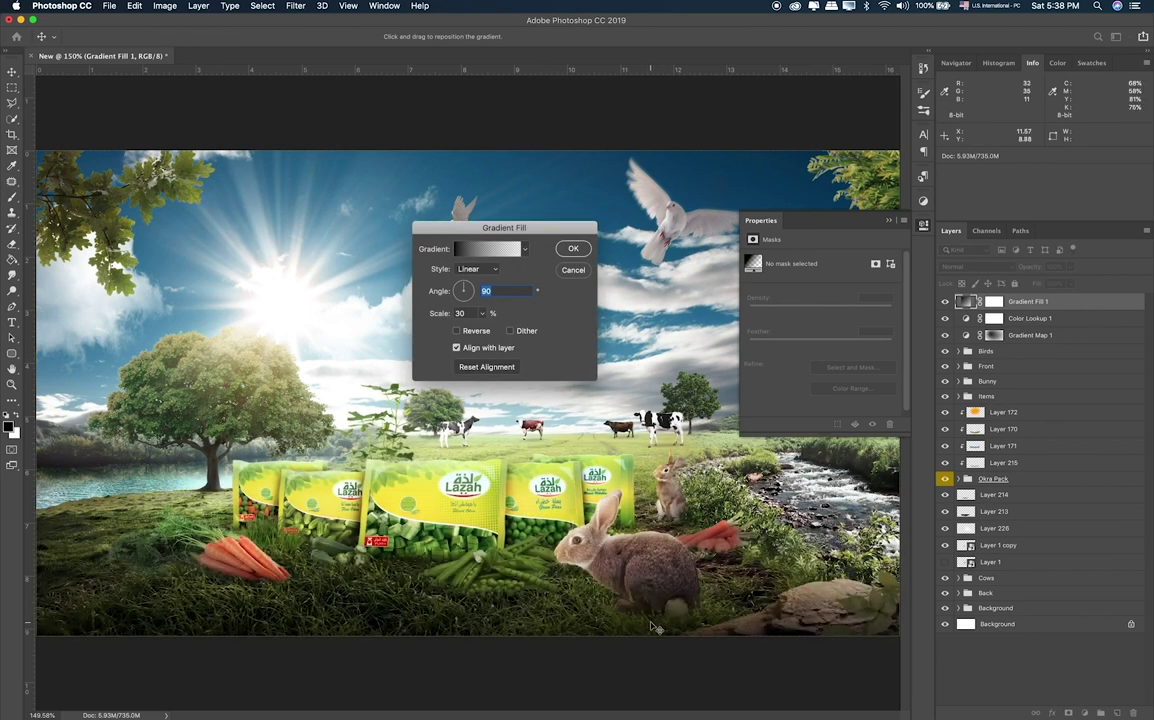
{"action": "key", "text": "Return"}
Paint the gradient's mask with an 800 px brush to soften it over the tree and sun.
{"action": "key", "text": "b"}
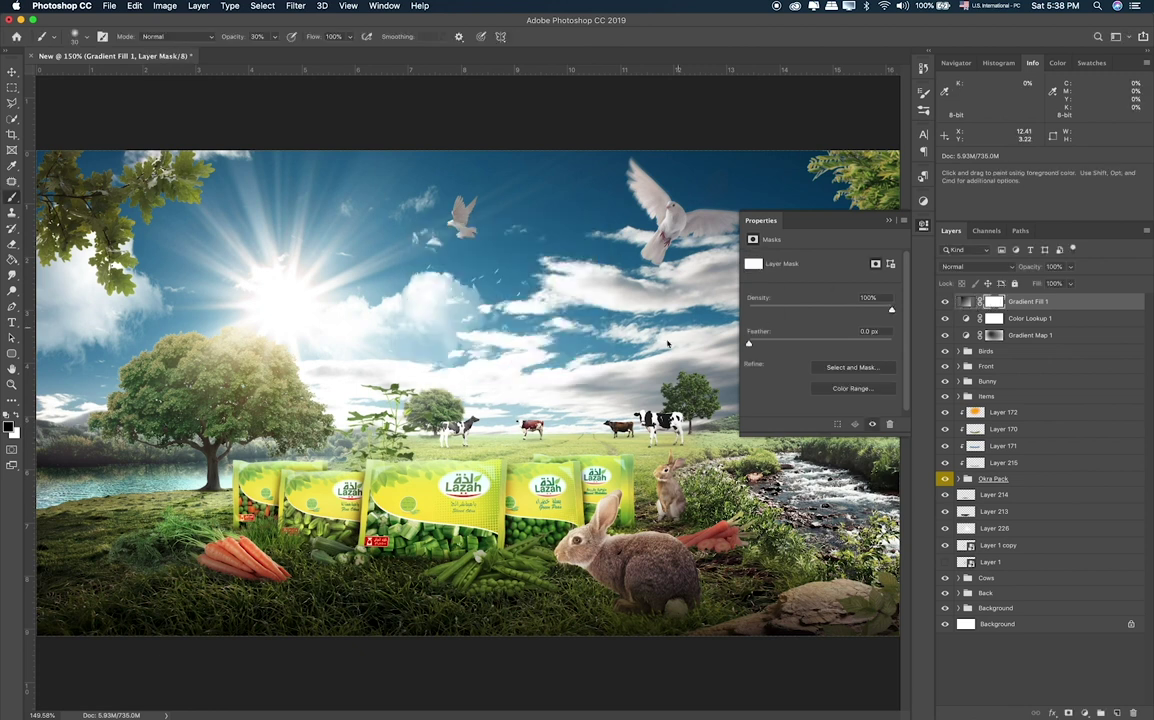
{"action": "left_click", "coordinate": [889, 220]}
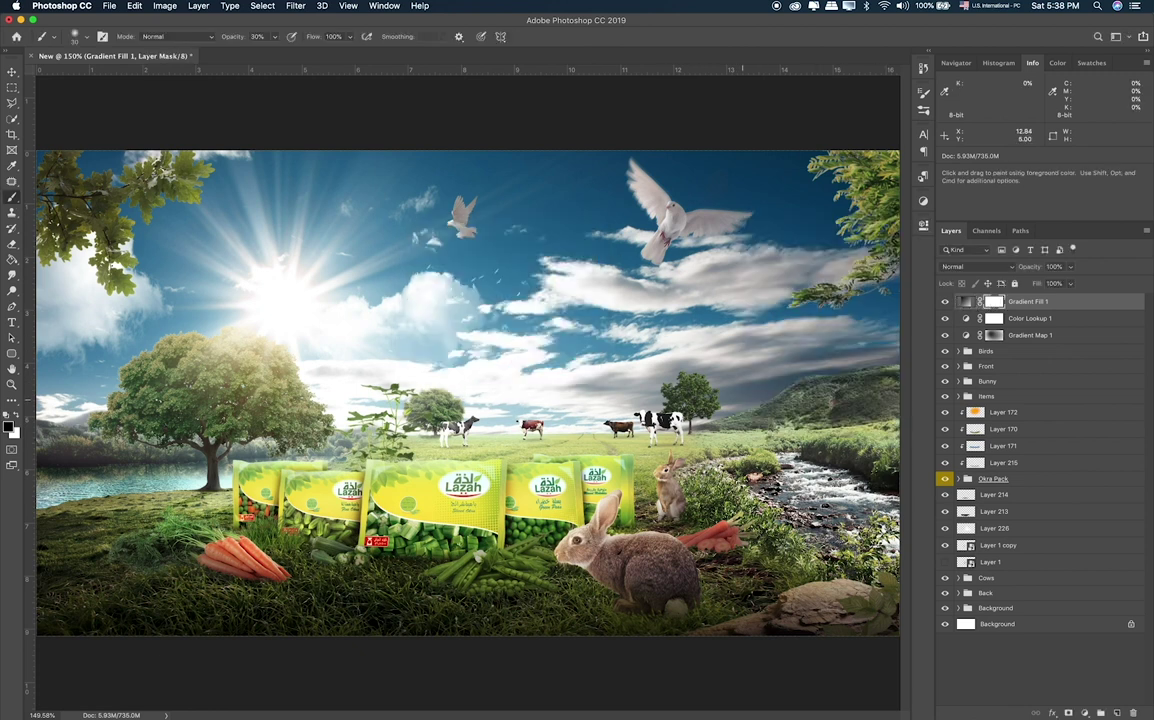
{"action": "key", "text": "bracketright"}
{"action": "key", "text": "bracketright"}
{"action": "key", "text": "bracketright"}
{"action": "left_click_drag", "start_coordinate": [660, 488], "coordinate": [410, 435]}
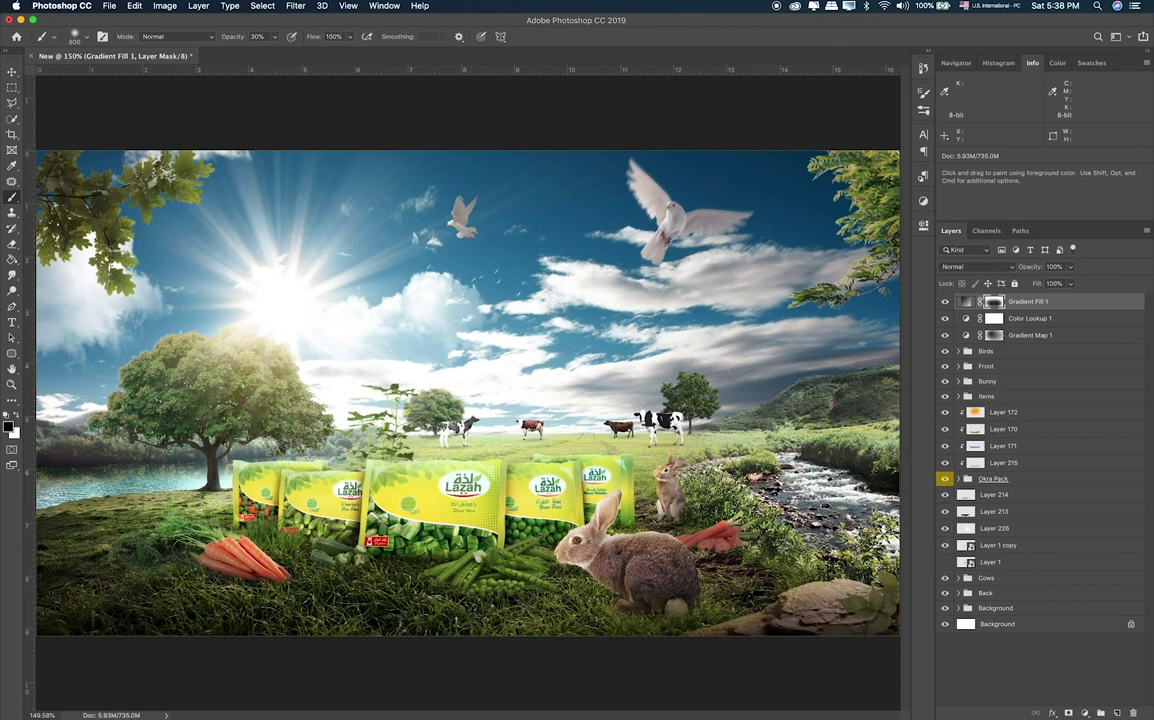
Add Color Lookup 2 with the 3Strip.look LUT at 32% opacity.
{"action": "left_click", "coordinate": [1087, 711]}
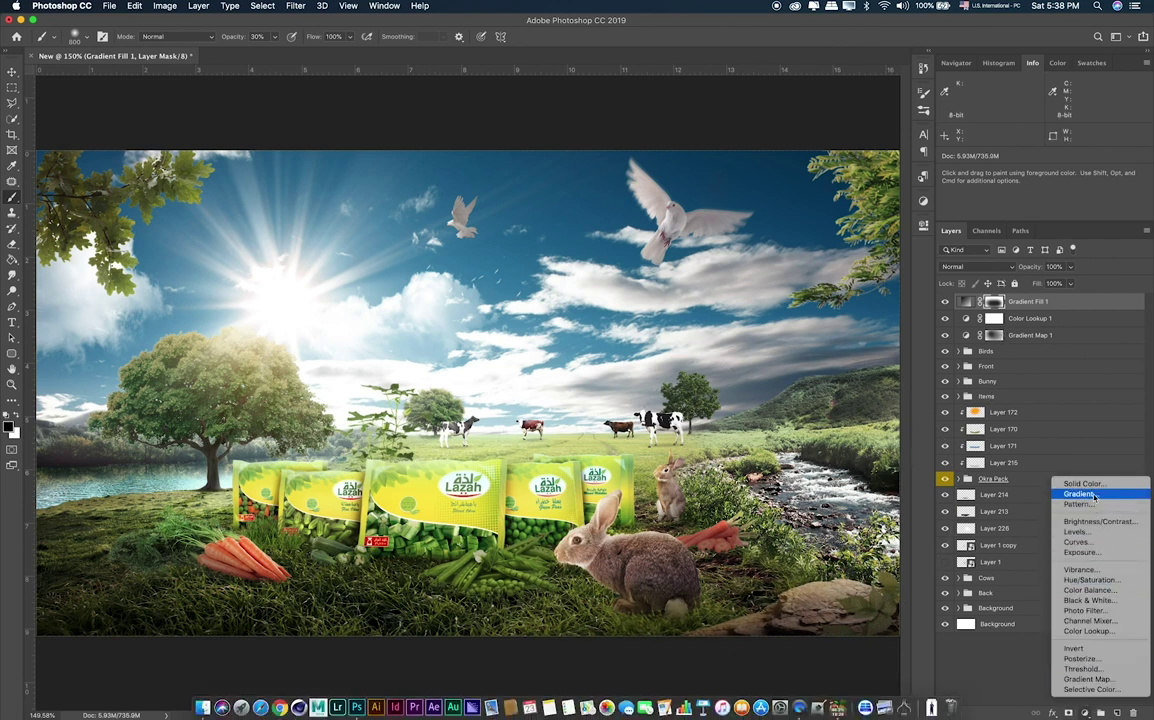
{"action": "left_click", "coordinate": [1088, 631]}
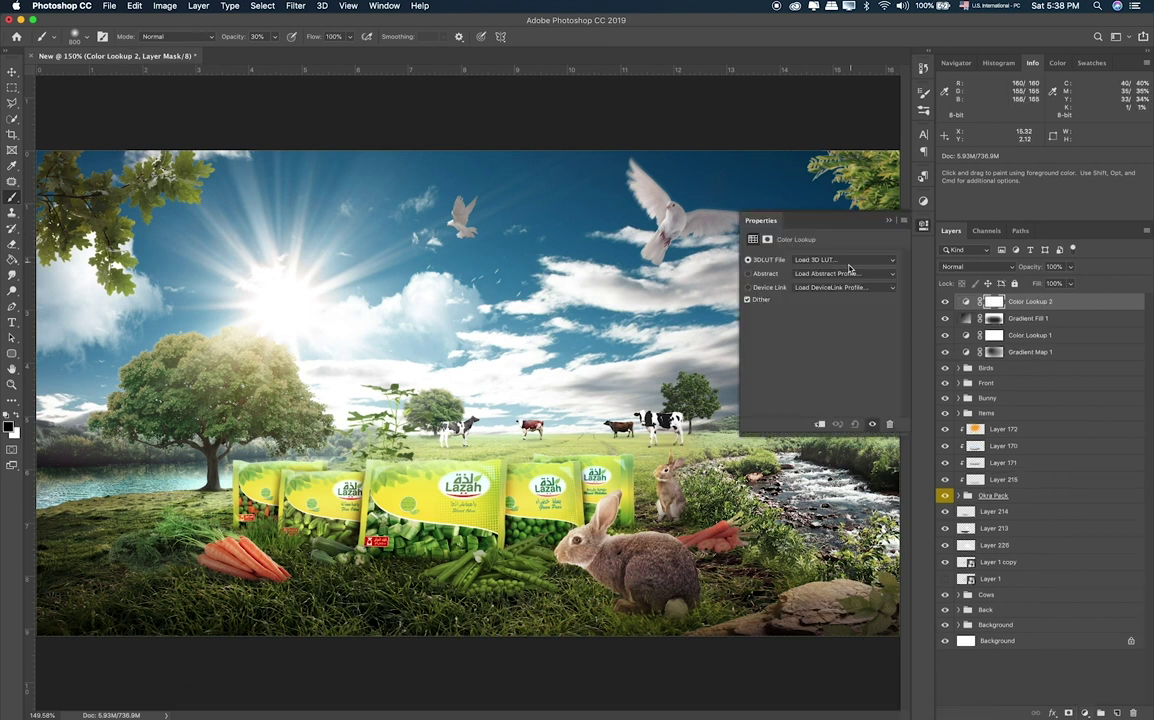
{"action": "left_click", "coordinate": [843, 259]}
{"action": "left_click", "coordinate": [838, 303]}
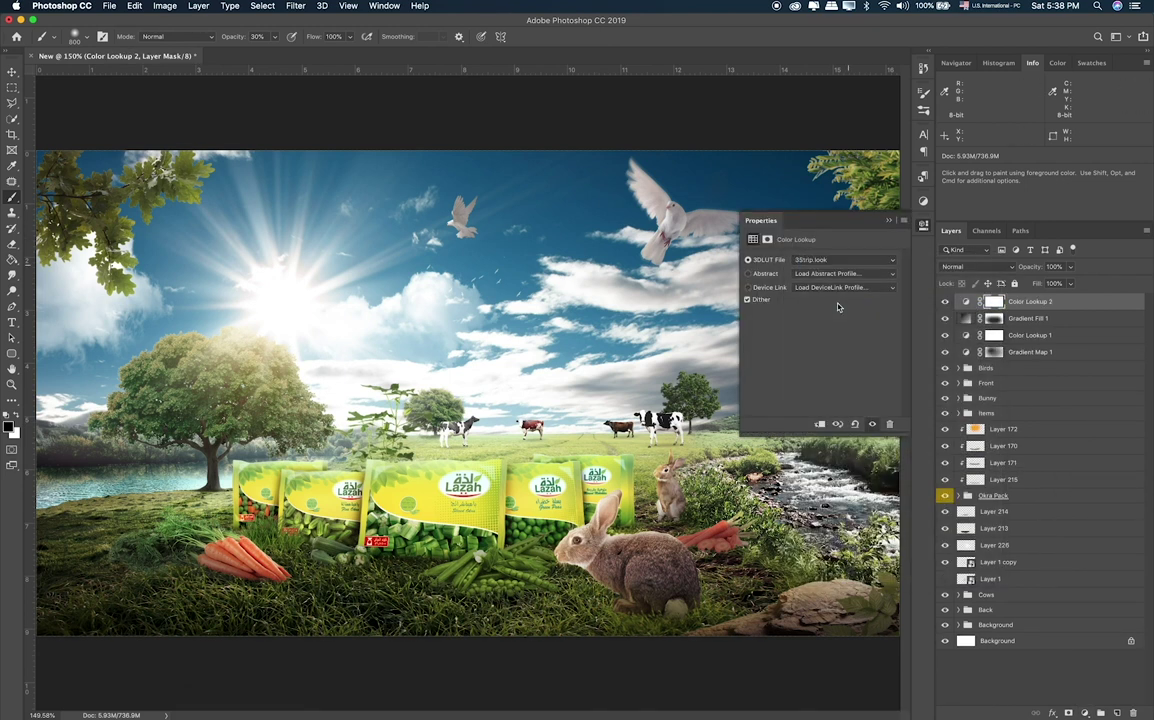
{"action": "left_click", "coordinate": [1070, 266]}
{"action": "left_click_drag", "start_coordinate": [1071, 287], "coordinate": [1036, 287]}
{"action": "left_click", "coordinate": [944, 340]}
Toggle Gradient Fill 1's visibility to compare, then reselect Color Lookup 2.
{"action": "left_click", "coordinate": [944, 318]}
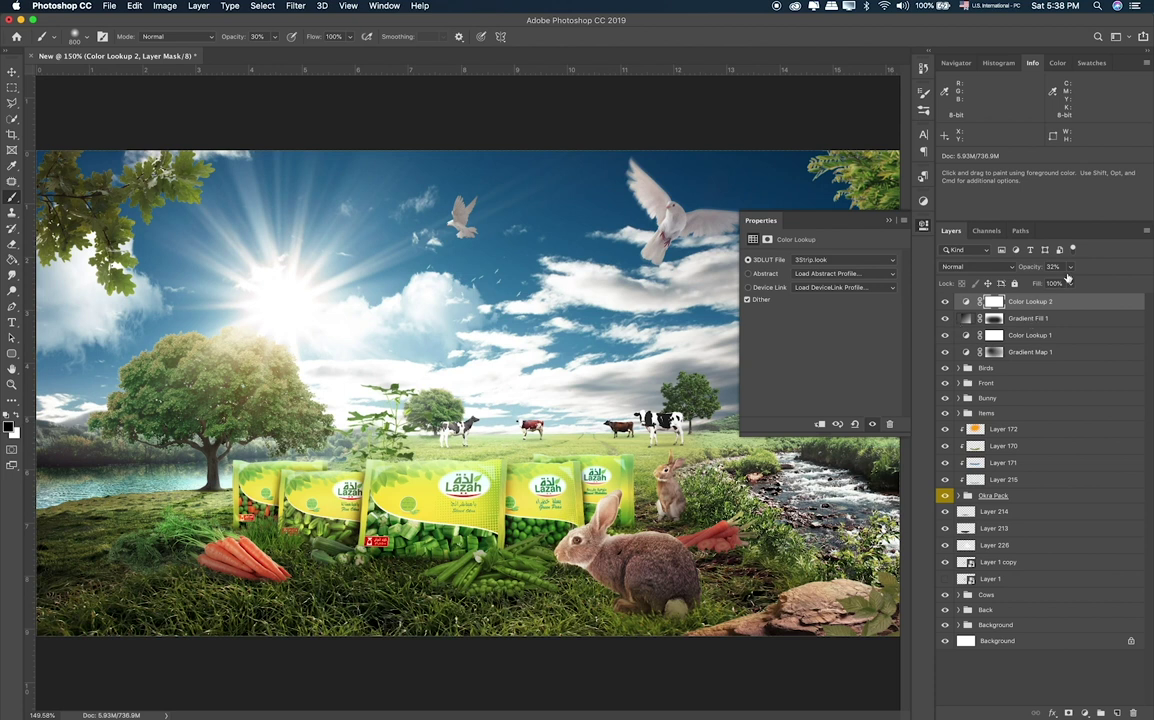
{"action": "left_click", "coordinate": [1028, 318]}
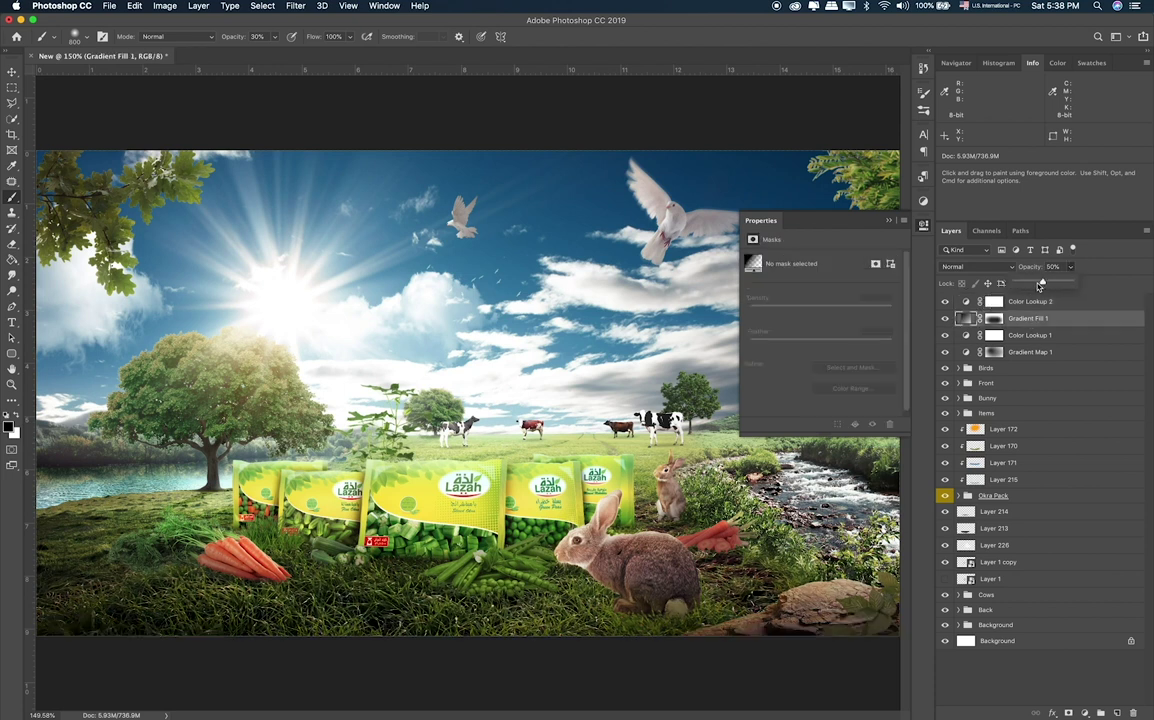
{"action": "left_click", "coordinate": [944, 318]}
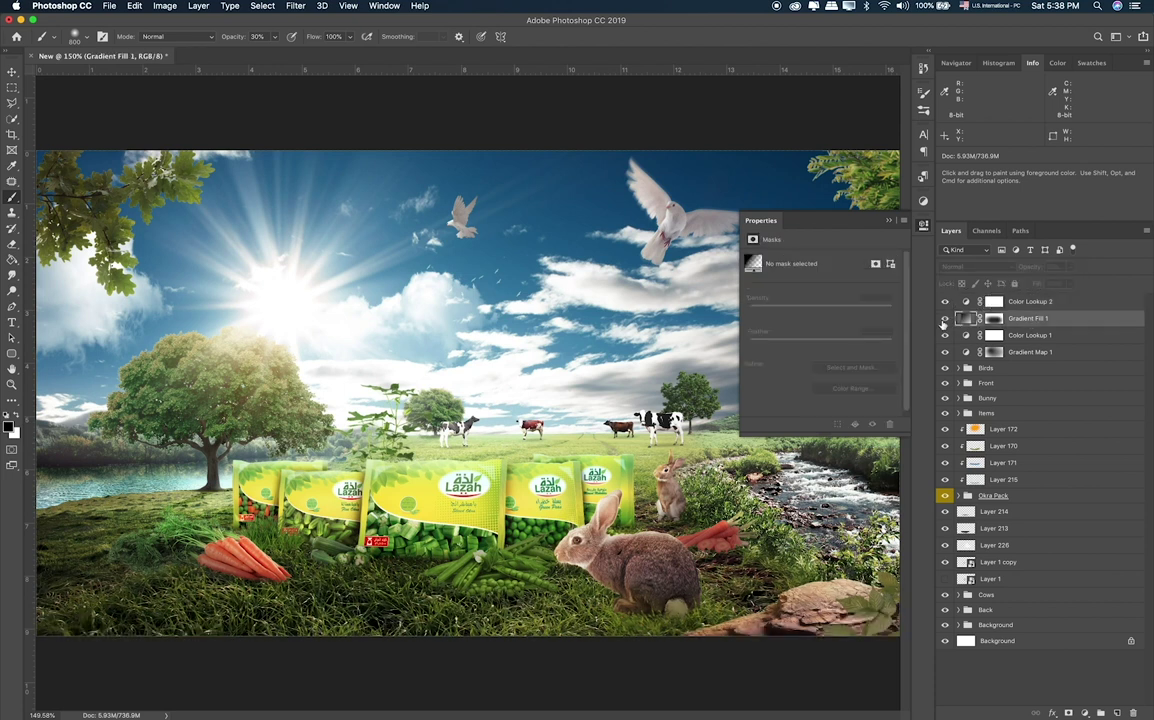
{"action": "left_click", "coordinate": [1034, 302]}
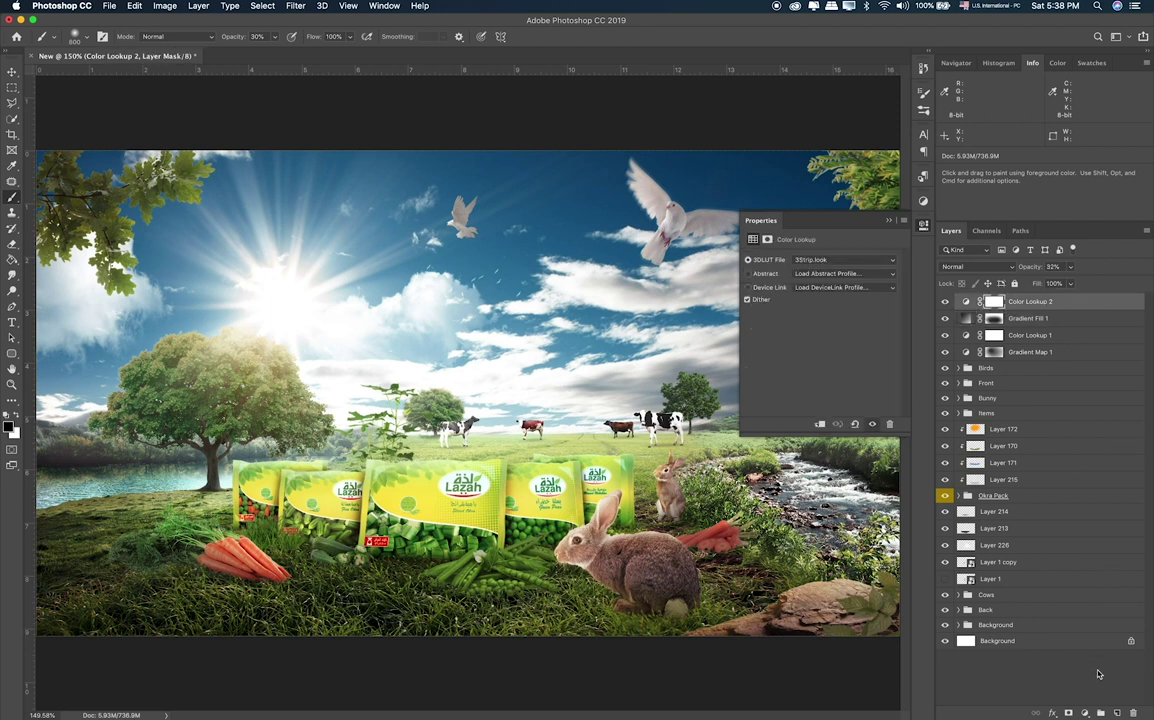
{"action": "left_click", "coordinate": [1084, 713]}
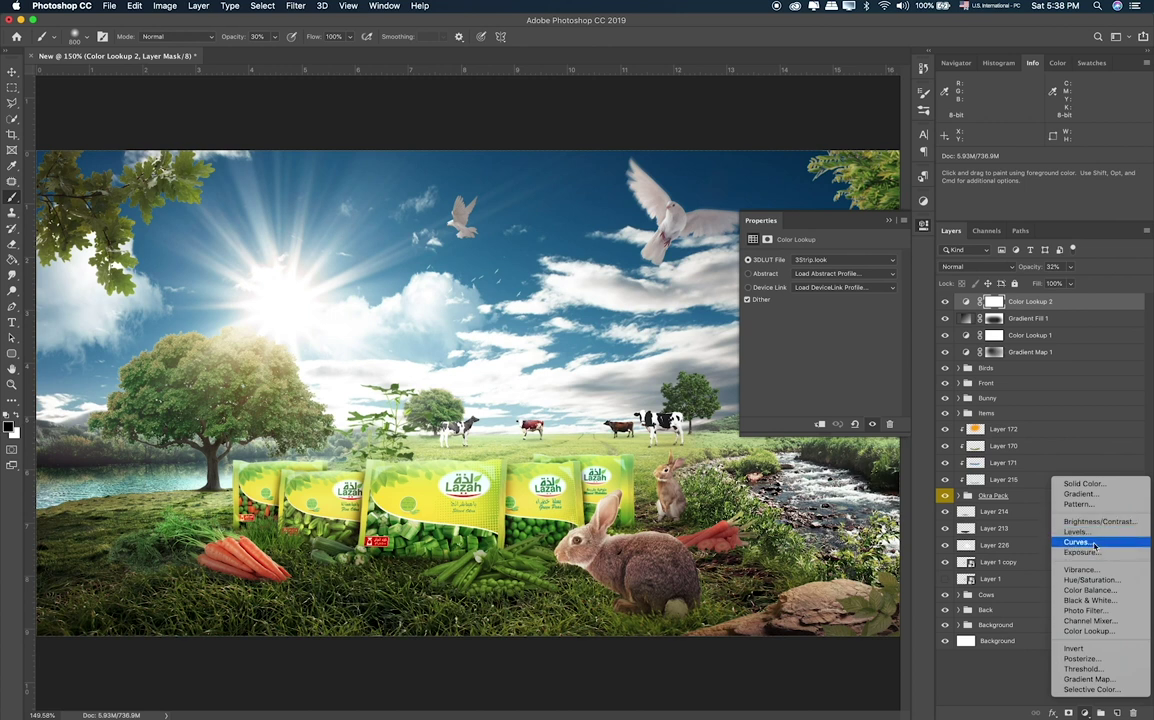
Add Curves 1, lifting midtones, darkening shadows and easing highlights into a gentle S.
{"action": "left_click", "coordinate": [1094, 543]}
{"action": "left_click_drag", "start_coordinate": [834, 345], "coordinate": [834, 335]}
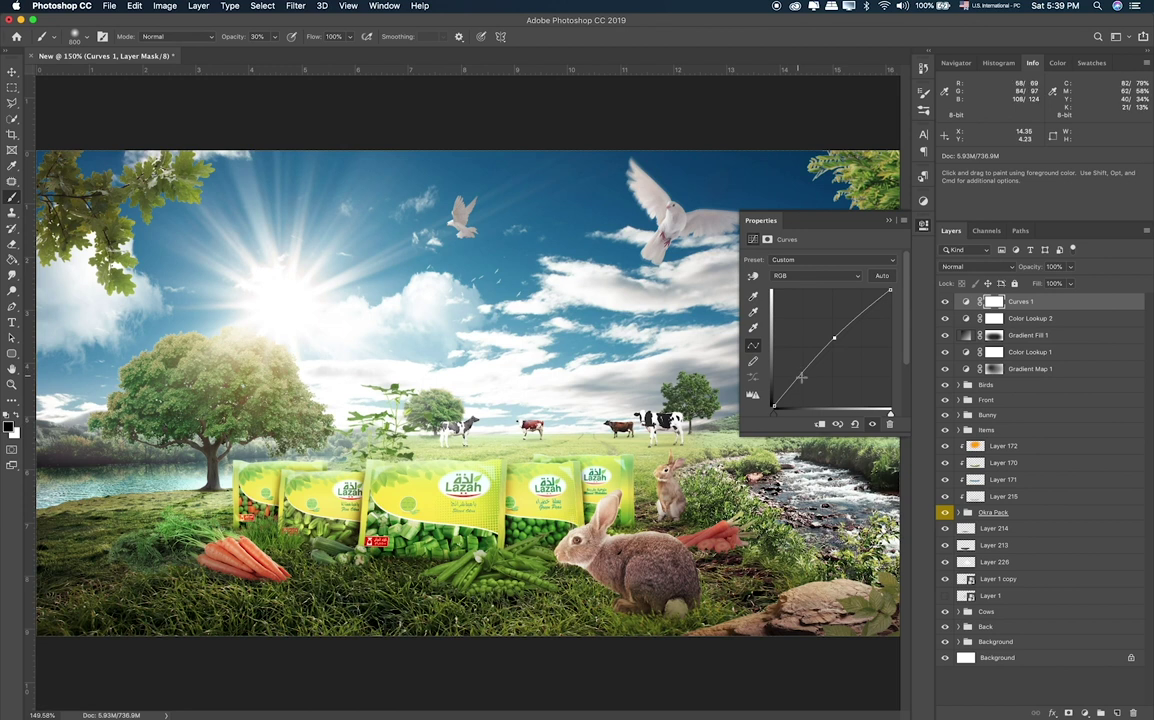
{"action": "left_click_drag", "start_coordinate": [801, 374], "coordinate": [802, 378]}
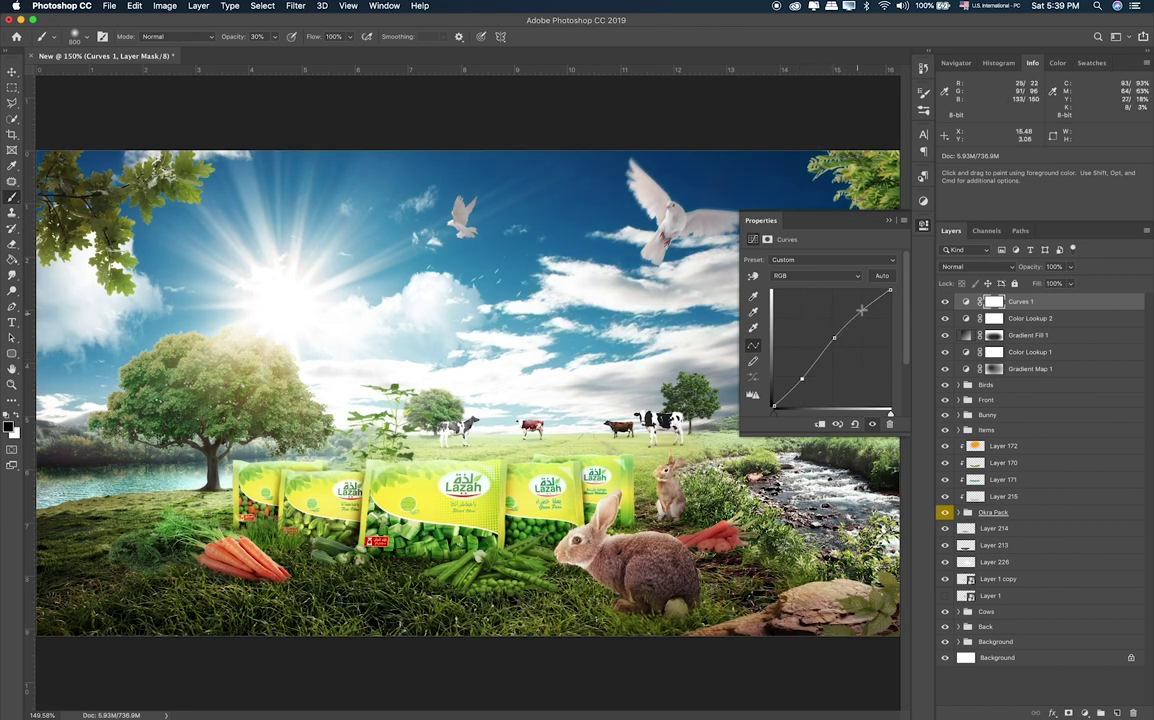
{"action": "left_click_drag", "start_coordinate": [876, 303], "coordinate": [872, 310]}
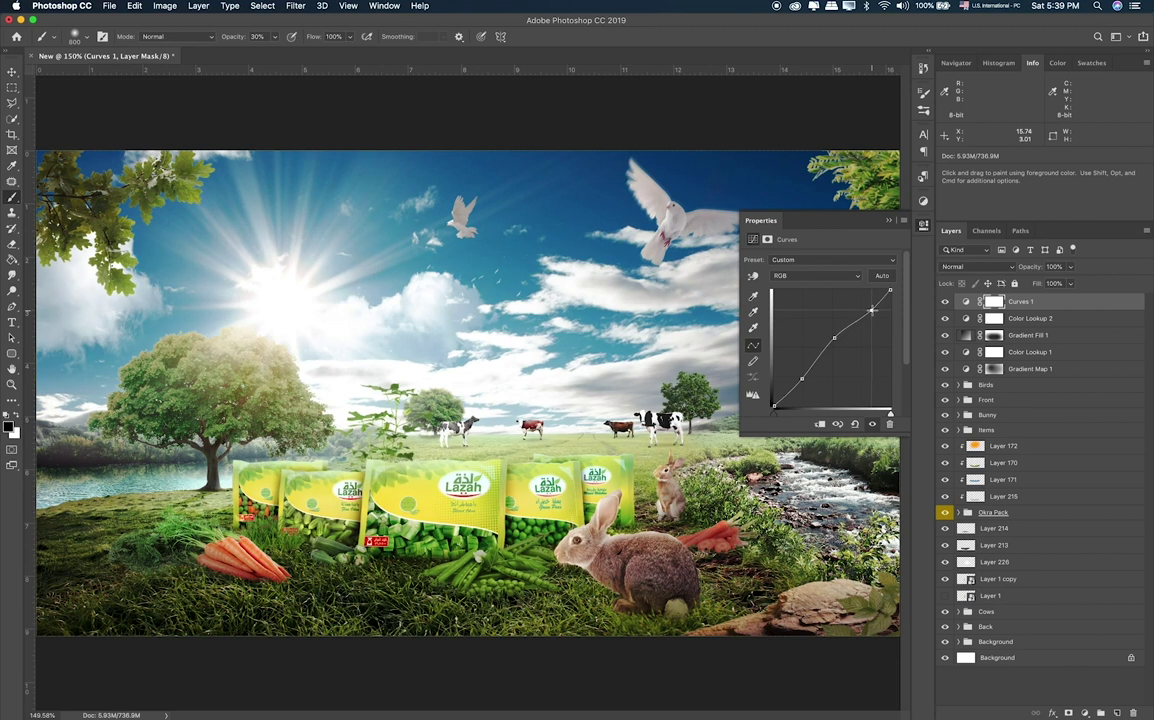
Add a Levels layer and raise the Red channel's black input.
{"action": "left_click", "coordinate": [1087, 711]}
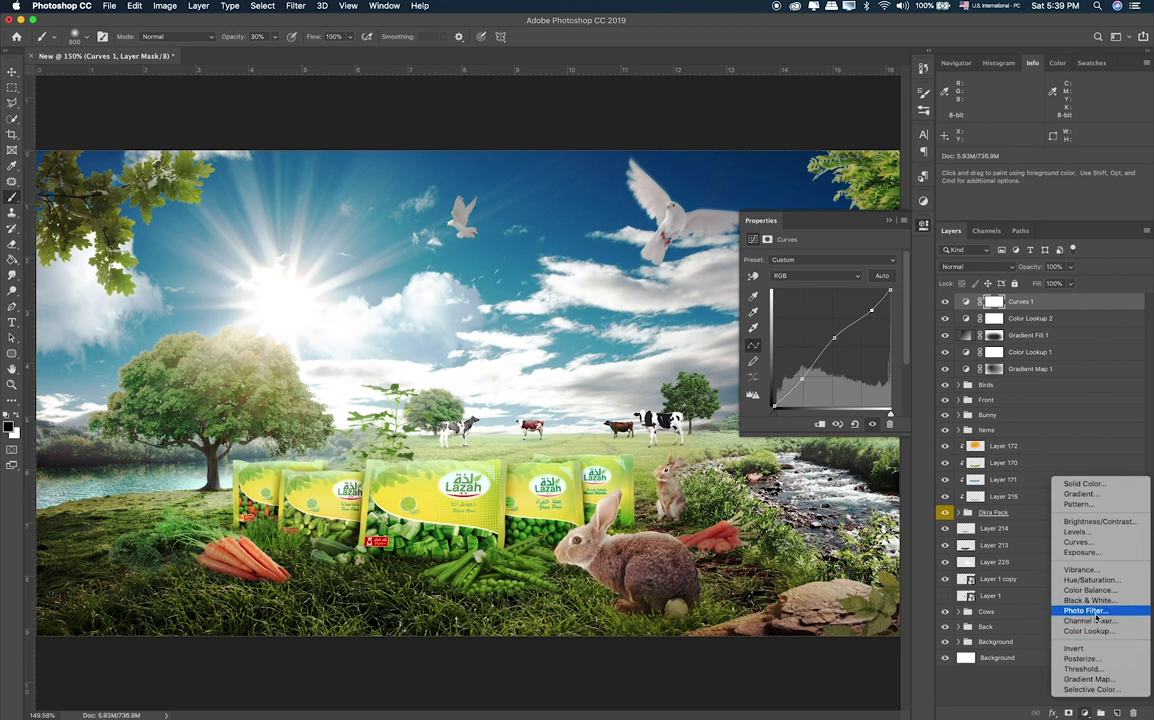
{"action": "left_click", "coordinate": [1088, 537]}
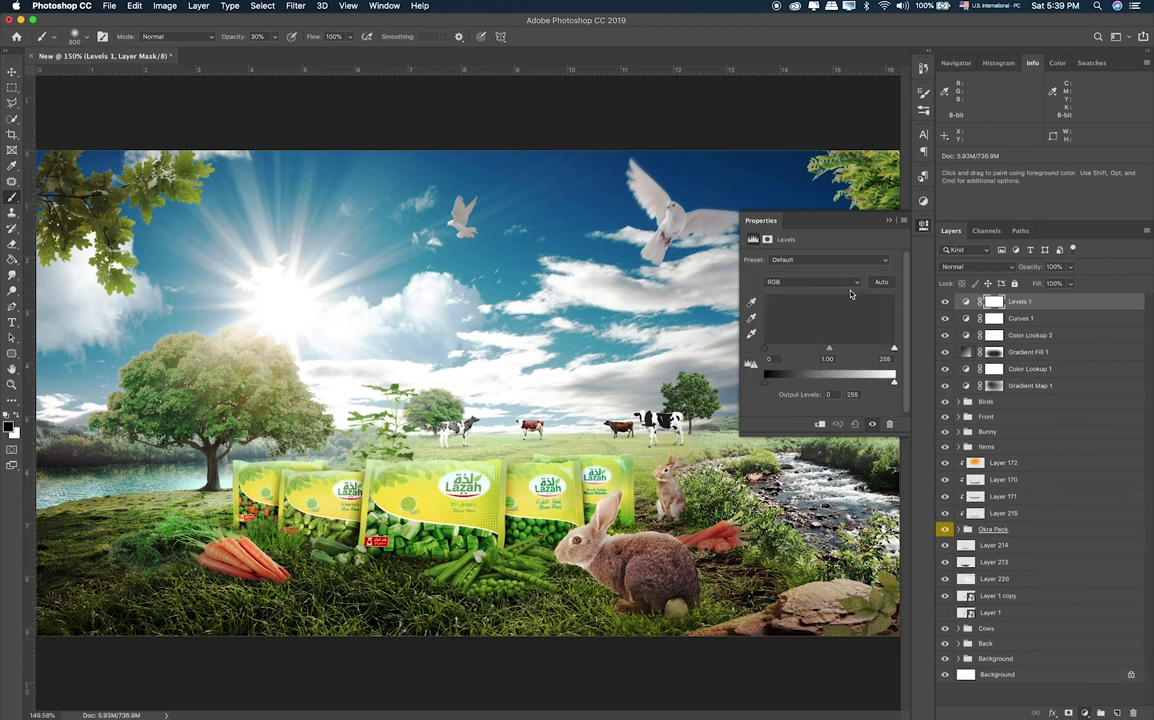
{"action": "left_click", "coordinate": [812, 282]}
{"action": "left_click", "coordinate": [818, 291]}
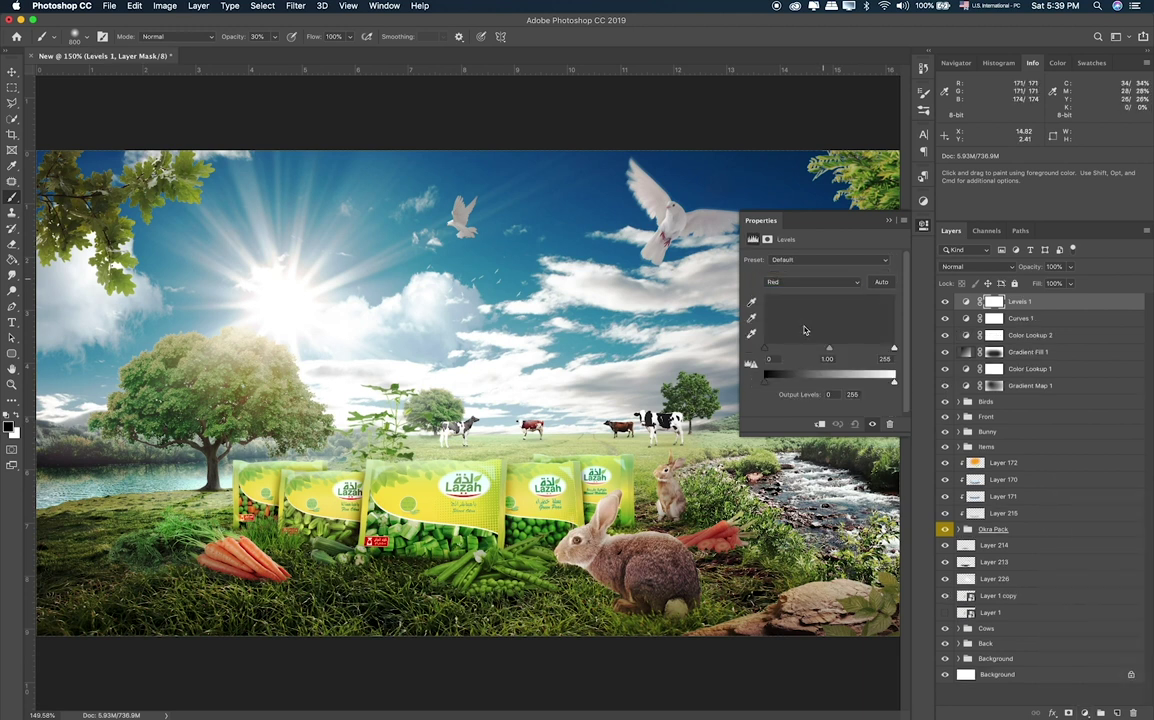
{"action": "mouse_move", "coordinate": [767, 350]}
{"action": "left_mouse_down"}
{"action": "mouse_move", "coordinate": [809, 350]}
{"action": "mouse_move", "coordinate": [772, 355]}
{"action": "left_mouse_up"}
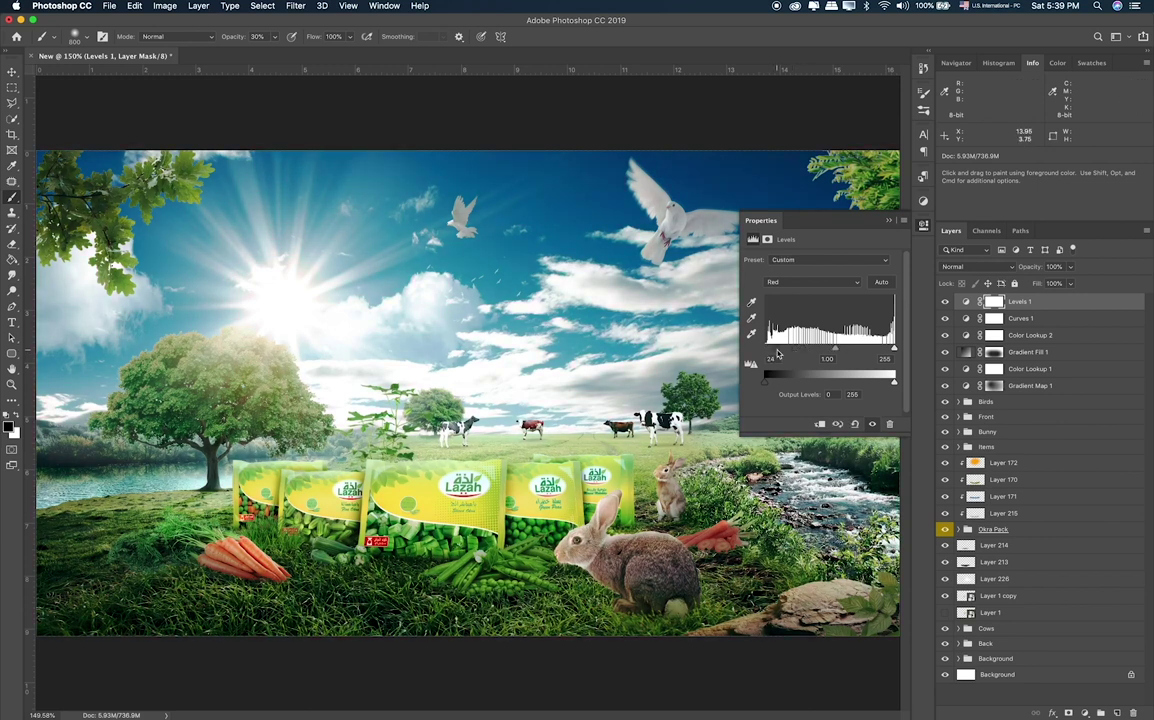
Adjust the Blue and Green black inputs (Green to 12), then toggle Levels to compare.
{"action": "left_click", "coordinate": [806, 282]}
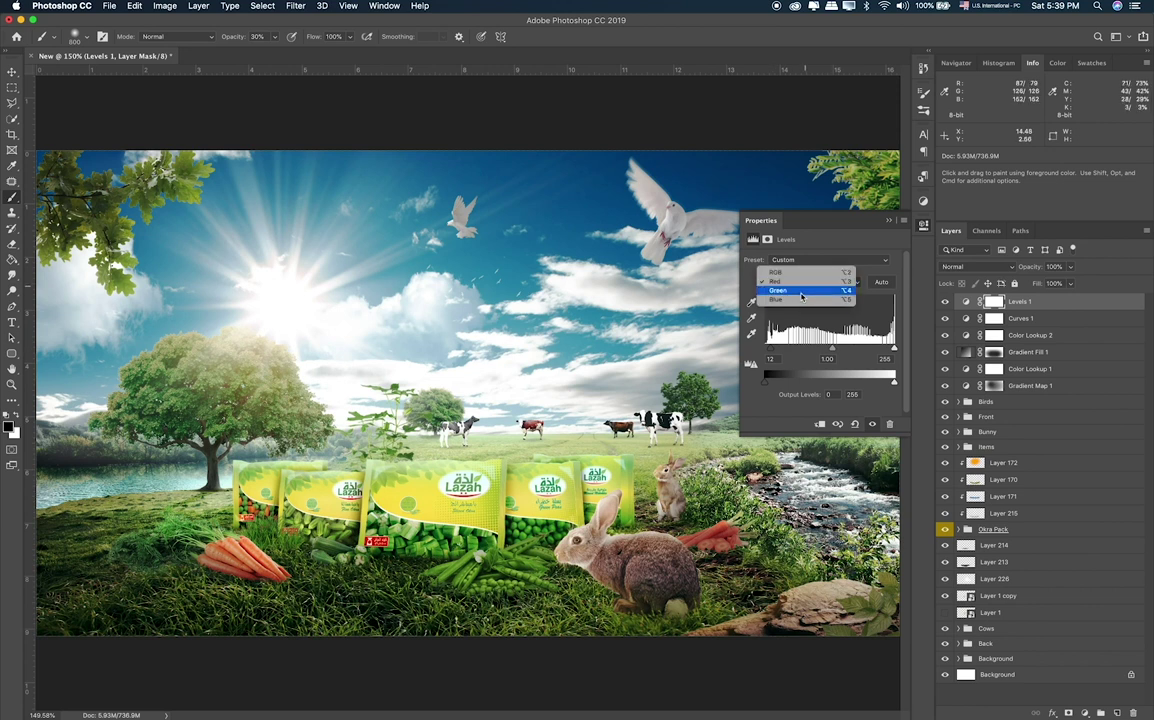
{"action": "left_click", "coordinate": [790, 299]}
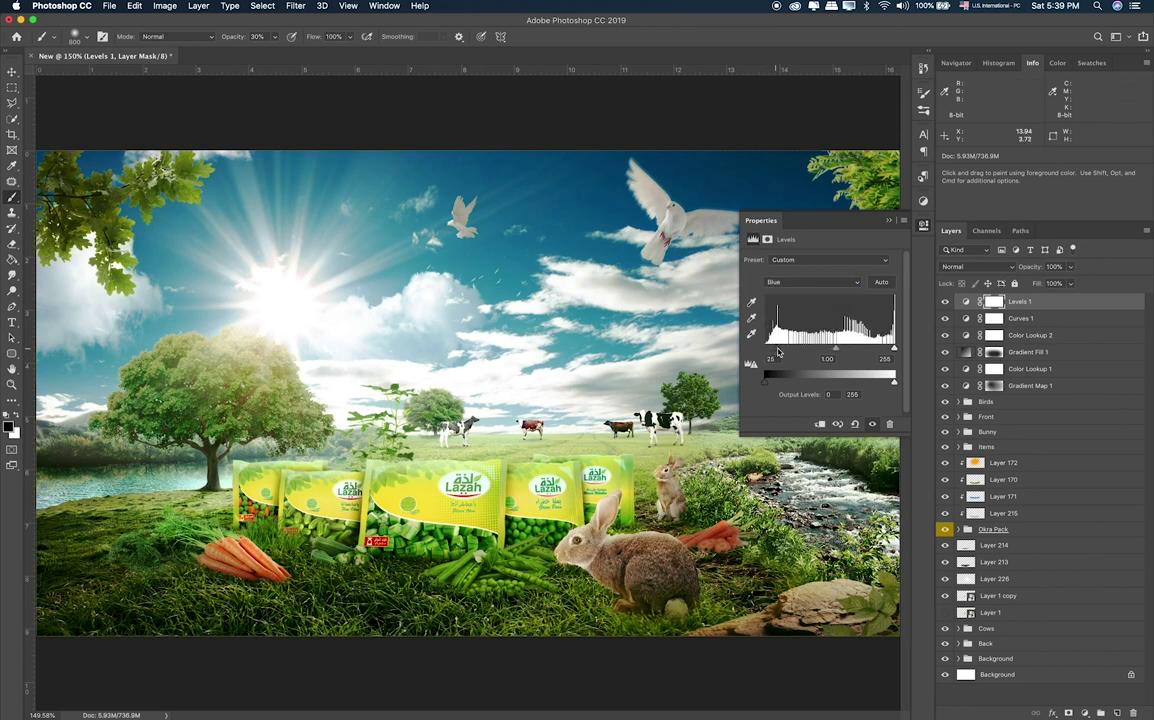
{"action": "mouse_move", "coordinate": [768, 349]}
{"action": "left_mouse_down"}
{"action": "mouse_move", "coordinate": [795, 351]}
{"action": "mouse_move", "coordinate": [760, 352]}
{"action": "left_mouse_up"}
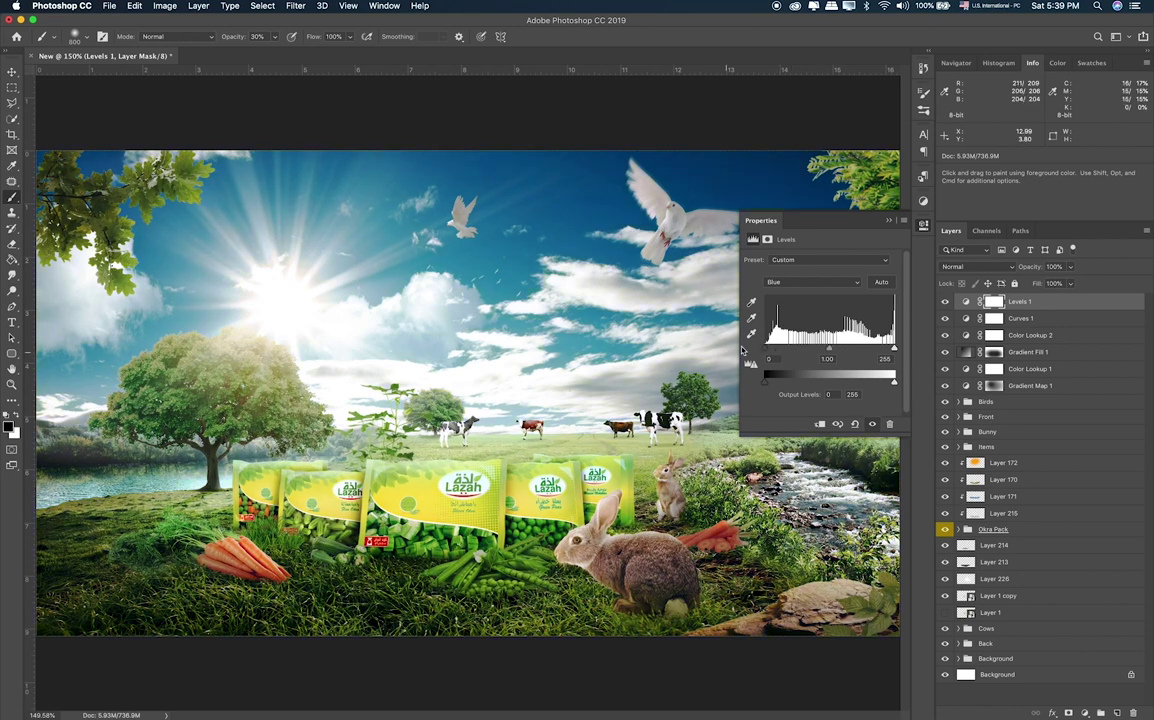
{"action": "left_click", "coordinate": [812, 284]}
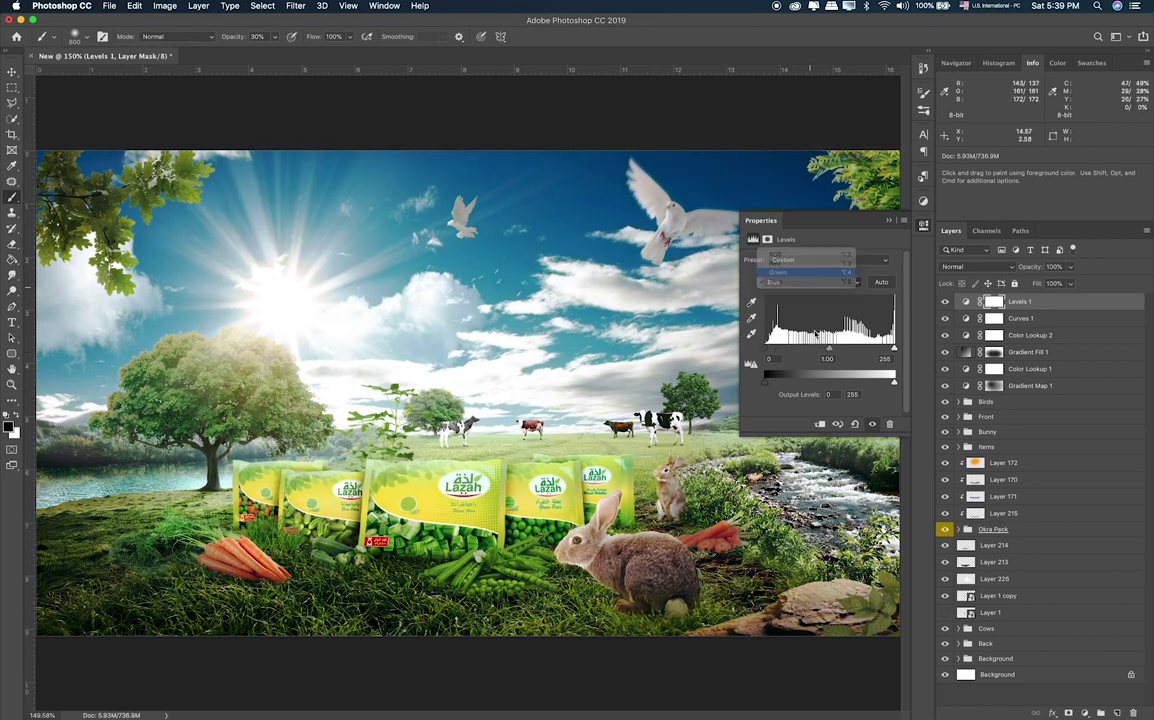
{"action": "left_click", "coordinate": [800, 272]}
{"action": "left_click_drag", "start_coordinate": [766, 349], "coordinate": [771, 349]}
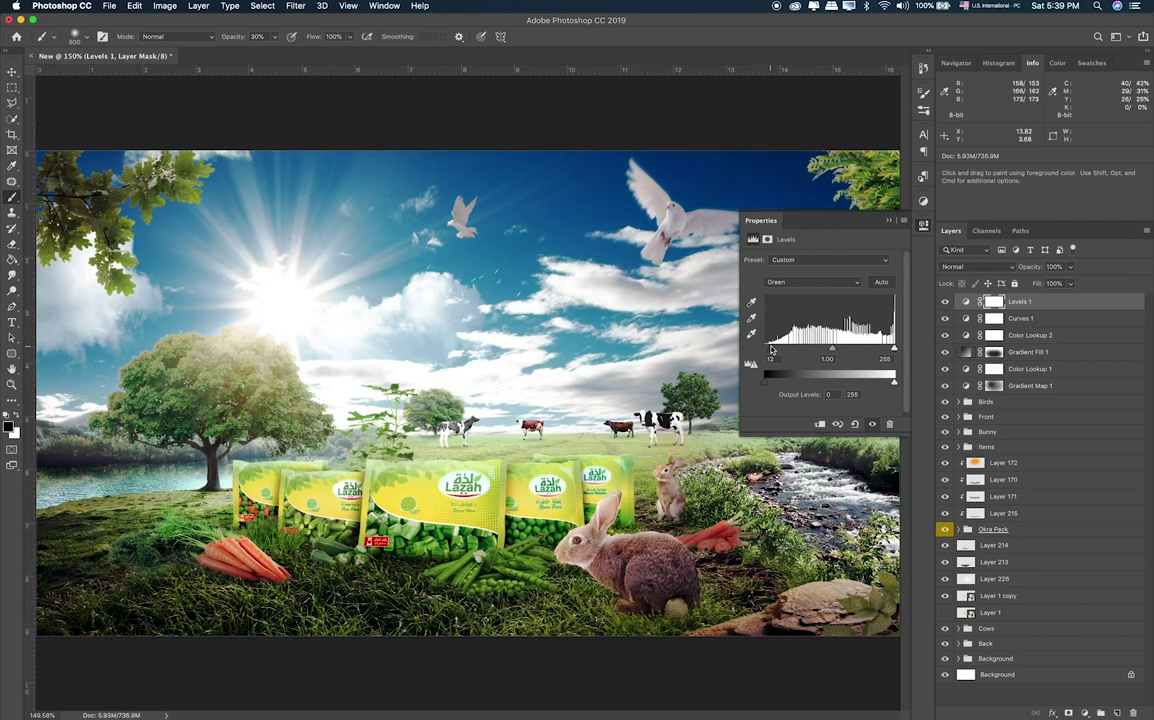
{"action": "left_click", "coordinate": [944, 302]}
{"action": "left_click", "coordinate": [944, 302]}
{"action": "mouse_move", "coordinate": [945, 302]}
{"action": "left_mouse_down"}
{"action": "mouse_move", "coordinate": [948, 369]}
{"action": "mouse_move", "coordinate": [945, 302]}
{"action": "left_mouse_up"}
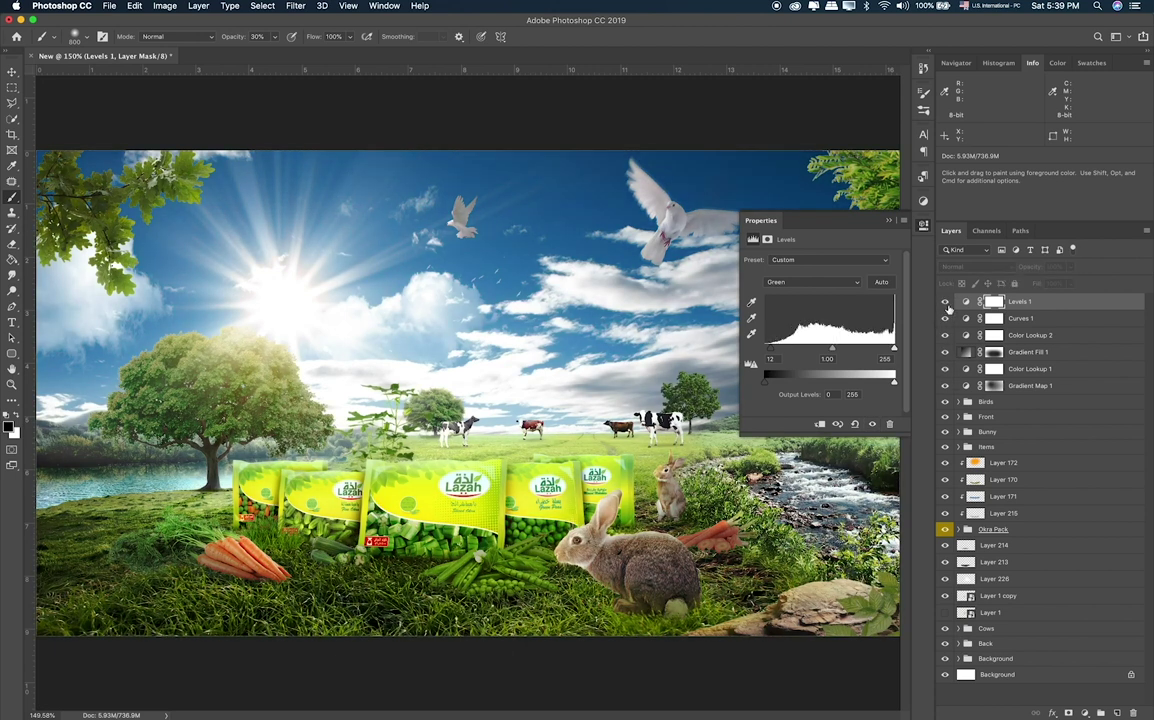
Add Color Lookup 3 using Soft_Warming.look, blended in Soft Light at 17% opacity.
{"action": "left_click", "coordinate": [1085, 713]}
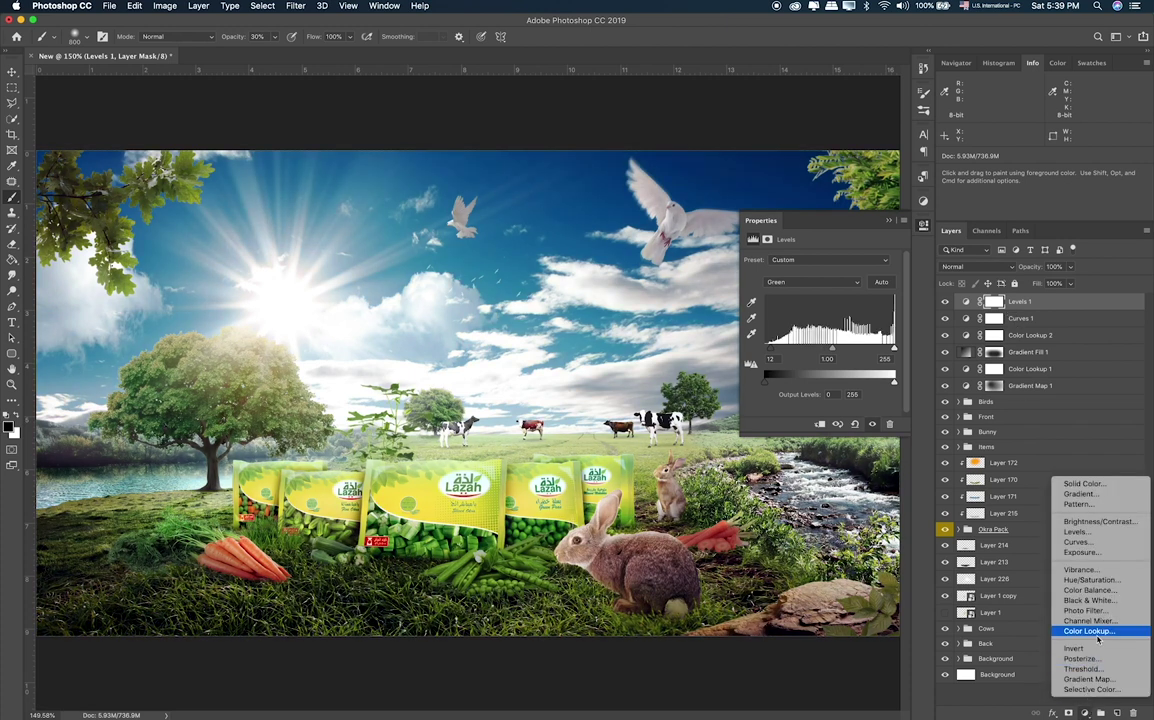
{"action": "left_click", "coordinate": [1098, 634]}
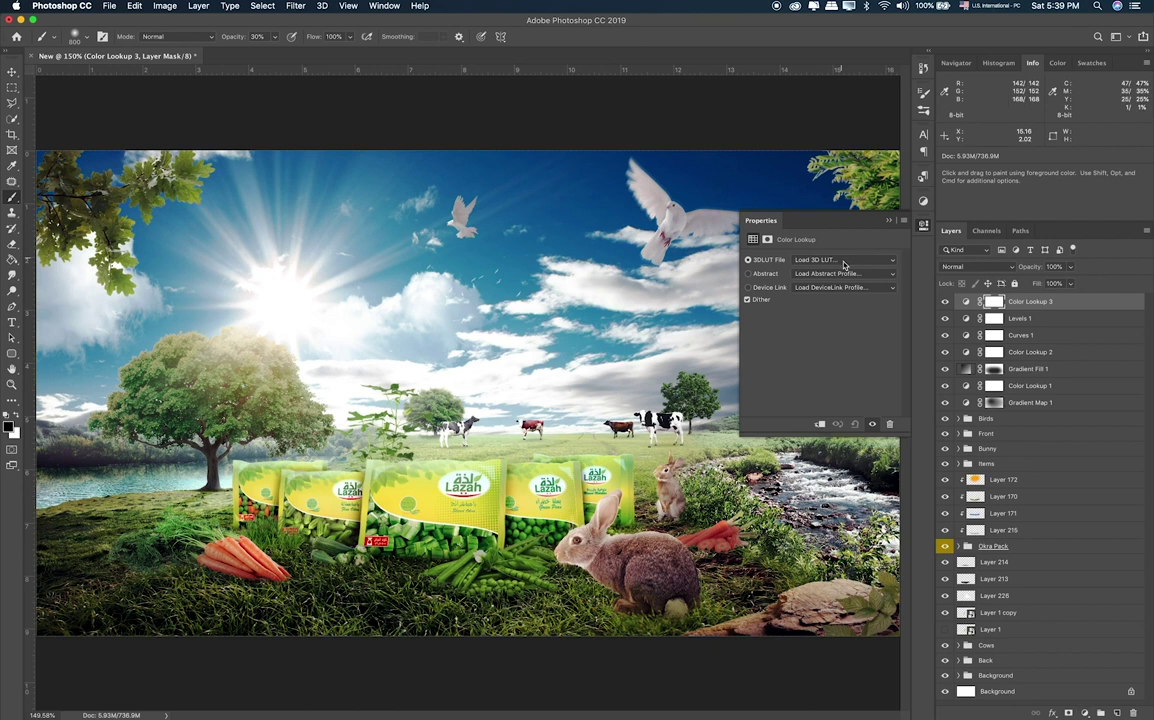
{"action": "left_click", "coordinate": [843, 264]}
{"action": "key", "text": "Escape"}
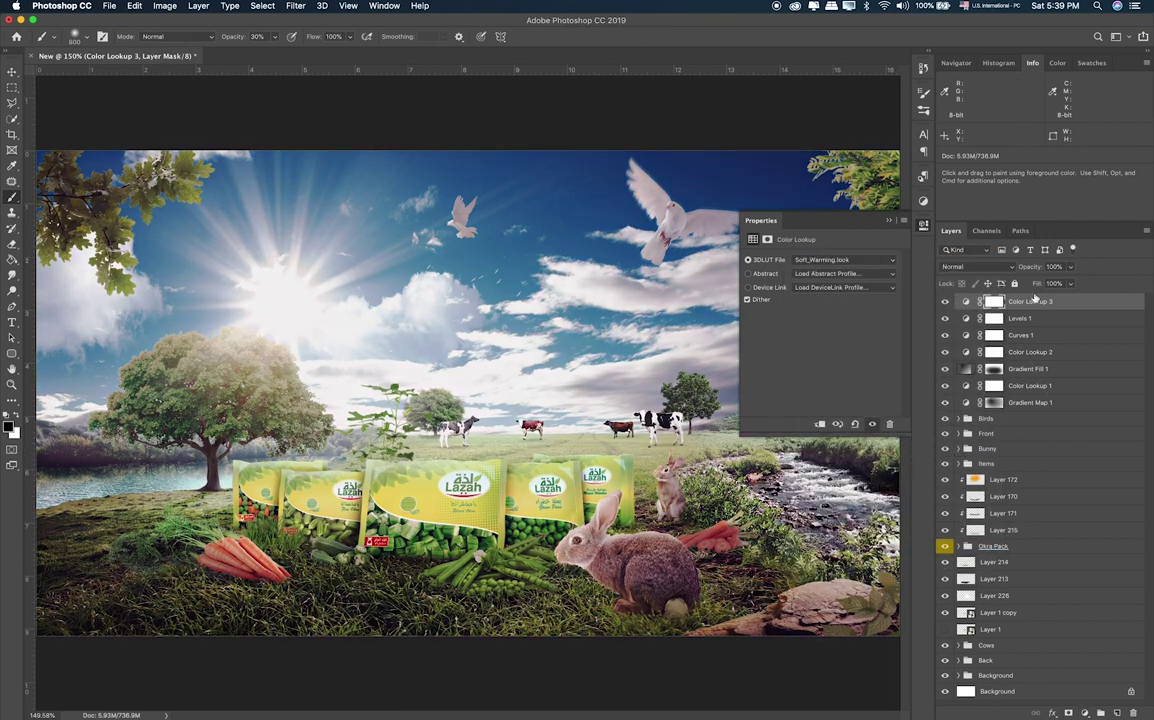
{"action": "left_click_drag", "start_coordinate": [1071, 268], "coordinate": [1037, 286]}
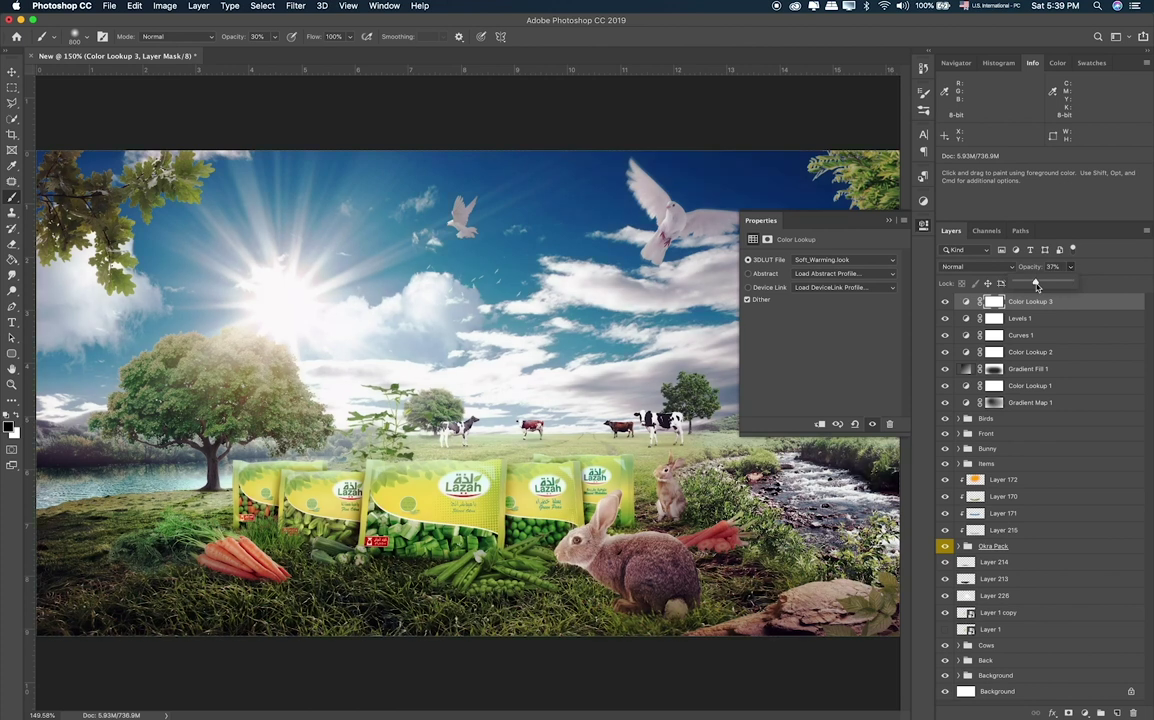
{"action": "left_click", "coordinate": [977, 267]}
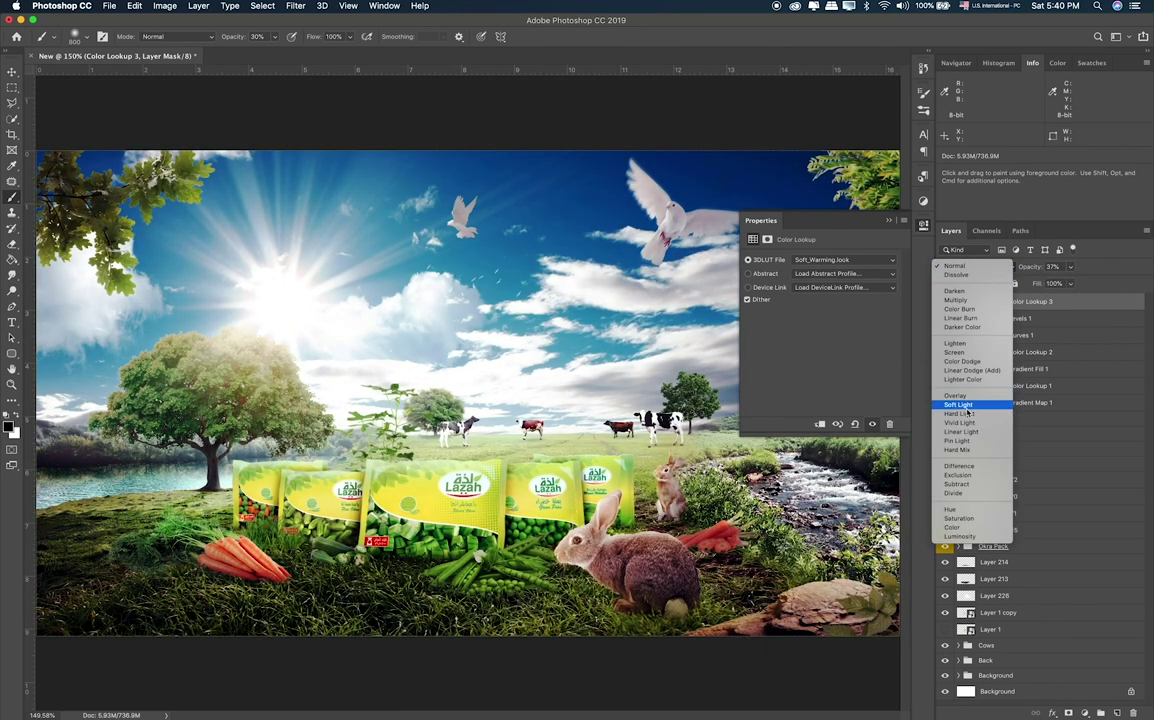
{"action": "key", "text": "Escape"}
{"action": "left_click", "coordinate": [1069, 267]}
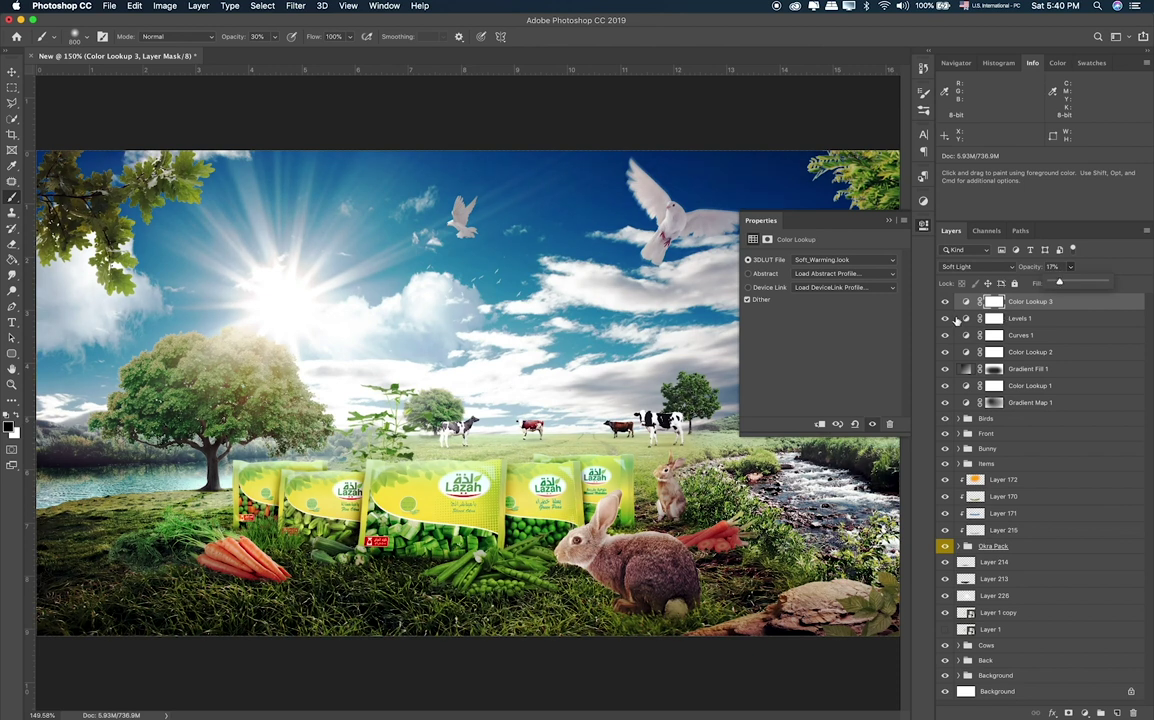
{"action": "left_click", "coordinate": [948, 372]}
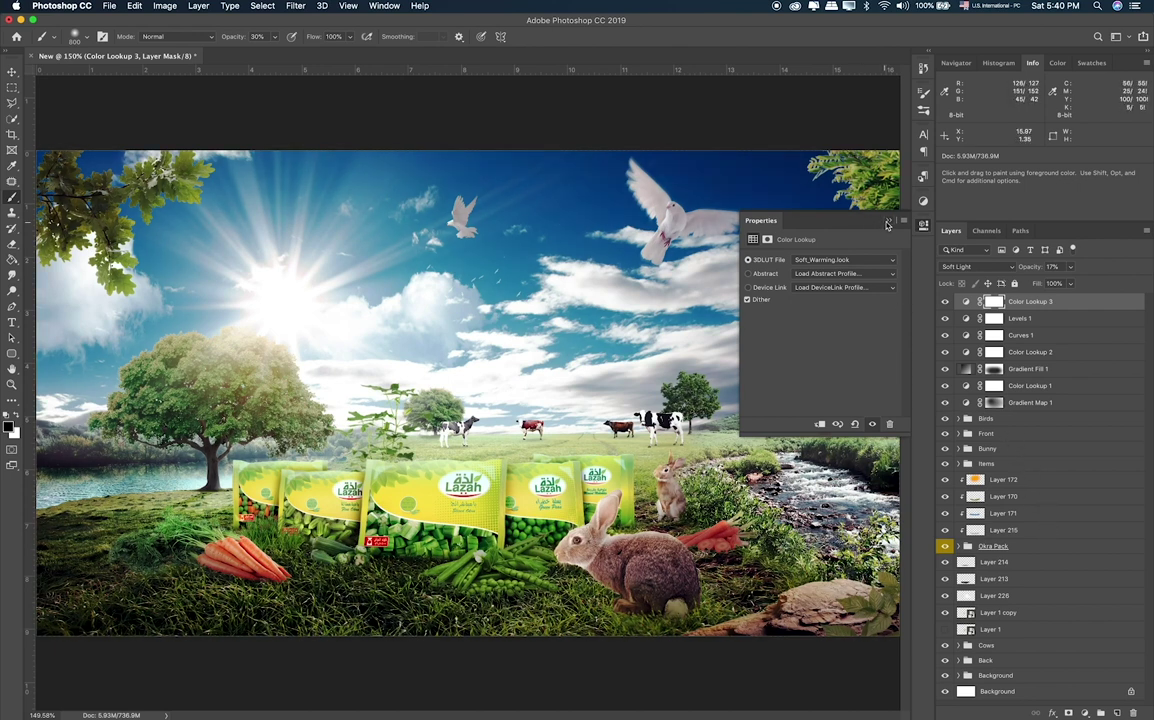
{"action": "left_click", "coordinate": [1084, 713]}
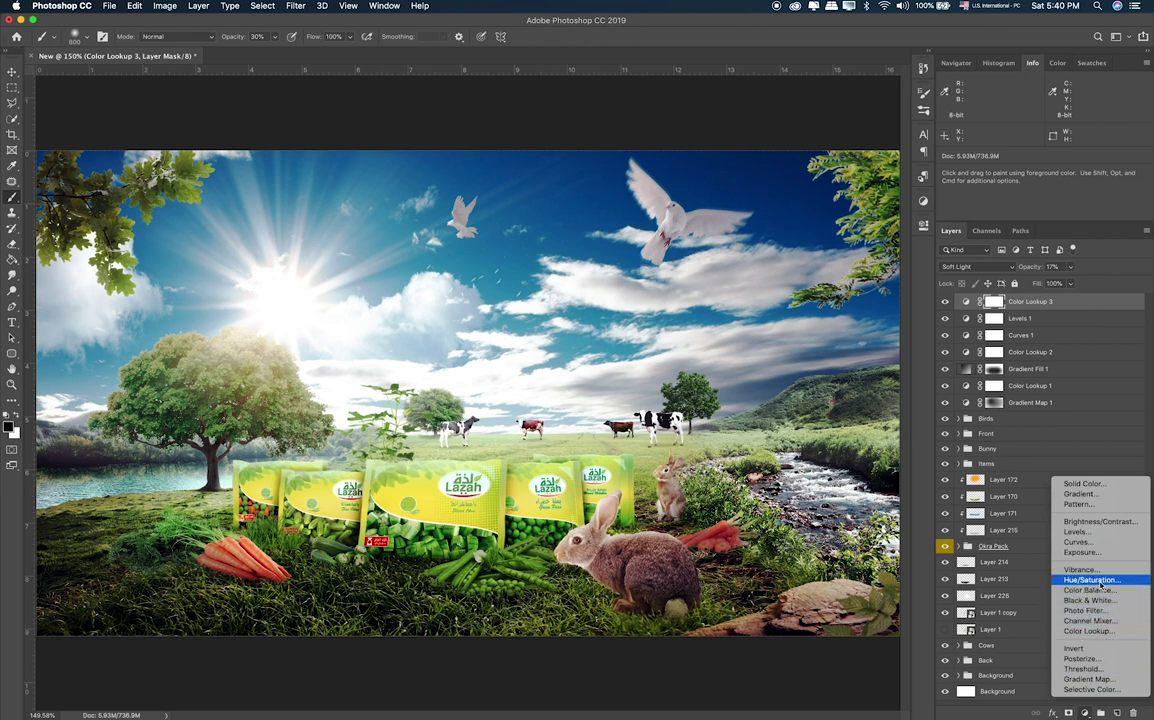
Add a Hue/Saturation layer with Hue -10, reduced saturation and Lightness +6.
{"action": "key", "text": "Escape"}
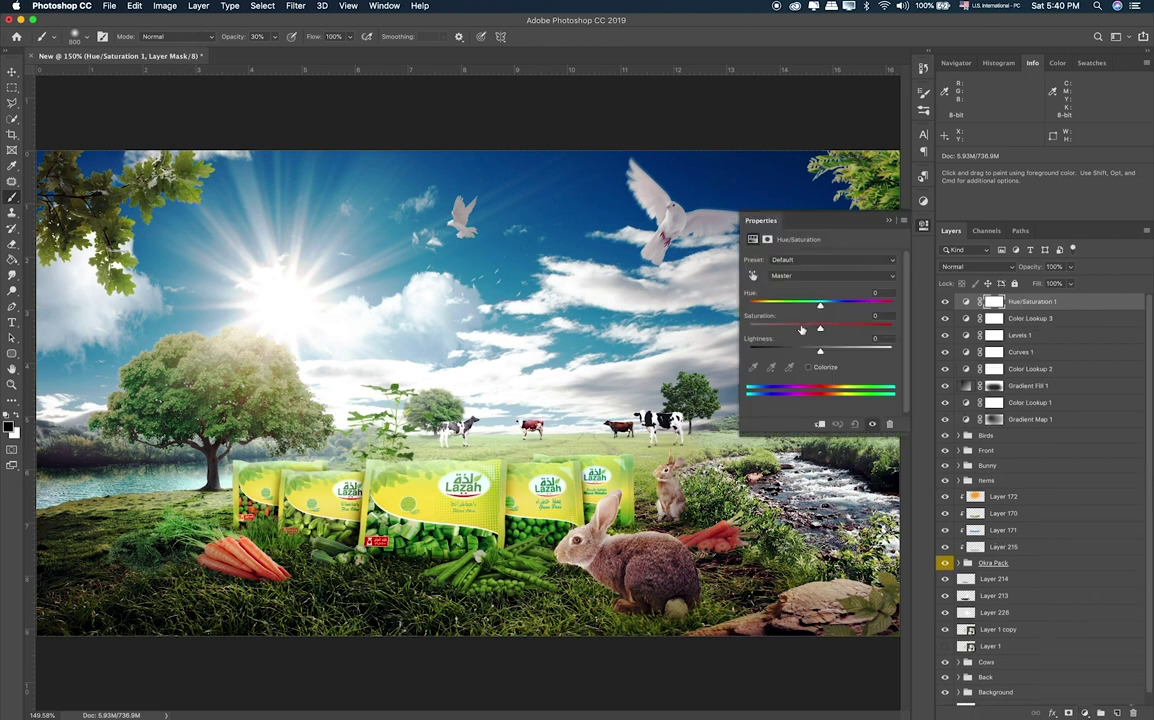
{"action": "mouse_move", "coordinate": [820, 328]}
{"action": "left_mouse_down"}
{"action": "mouse_move", "coordinate": [810, 338]}
{"action": "mouse_move", "coordinate": [826, 307]}
{"action": "mouse_move", "coordinate": [814, 306]}
{"action": "left_mouse_up"}
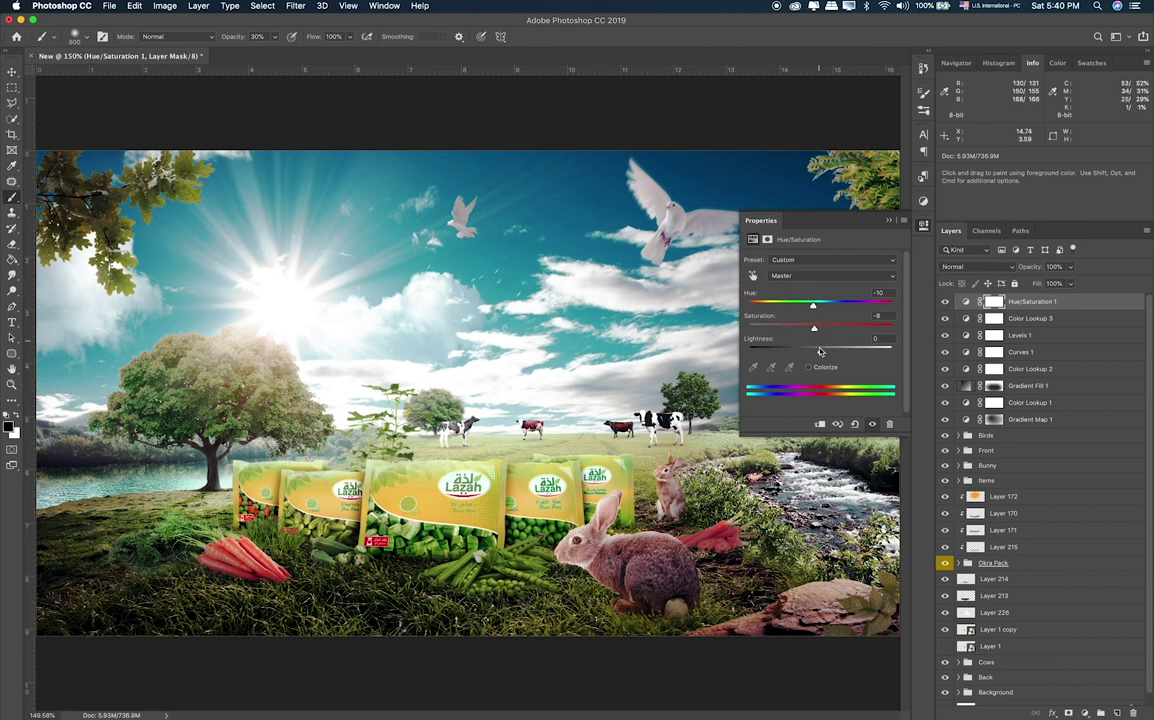
{"action": "left_click_drag", "start_coordinate": [820, 351], "coordinate": [825, 352]}
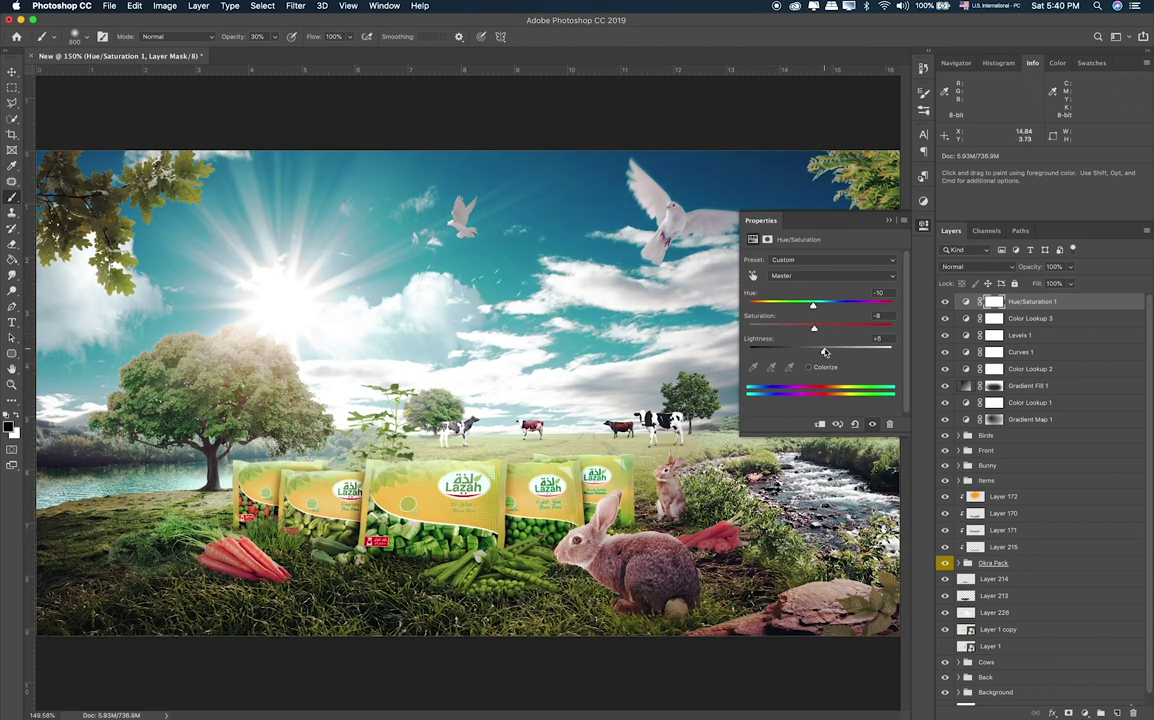
Paint out parts of the scene on its mask, then toggle the layer to compare.
{"action": "left_click", "coordinate": [992, 302]}
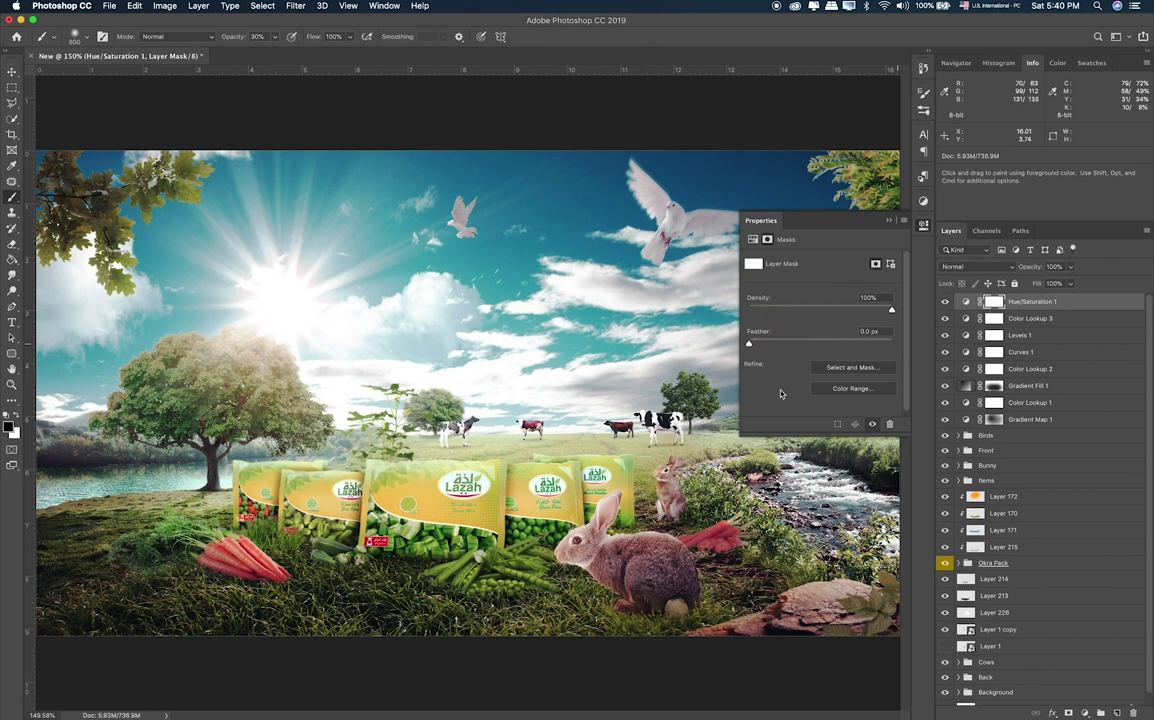
{"action": "mouse_move", "coordinate": [260, 595]}
{"action": "left_mouse_down"}
{"action": "mouse_move", "coordinate": [590, 580]}
{"action": "mouse_move", "coordinate": [140, 540]}
{"action": "mouse_move", "coordinate": [230, 560]}
{"action": "mouse_move", "coordinate": [710, 548]}
{"action": "left_mouse_up"}
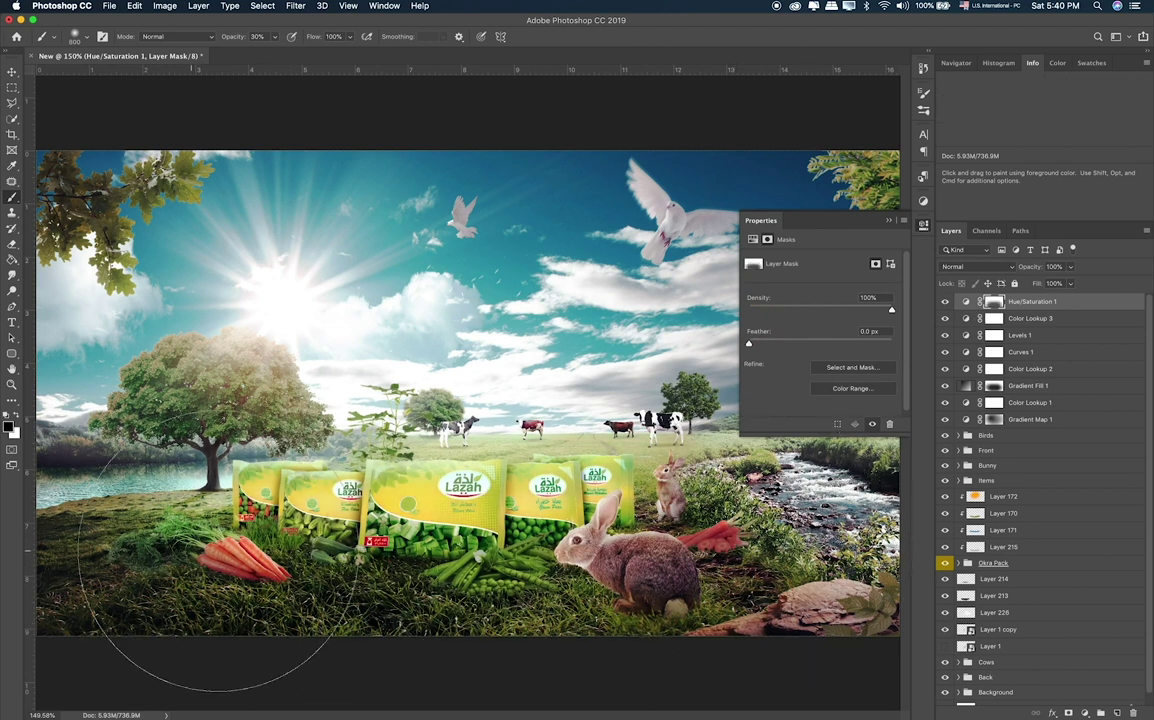
{"action": "left_click", "coordinate": [923, 225]}
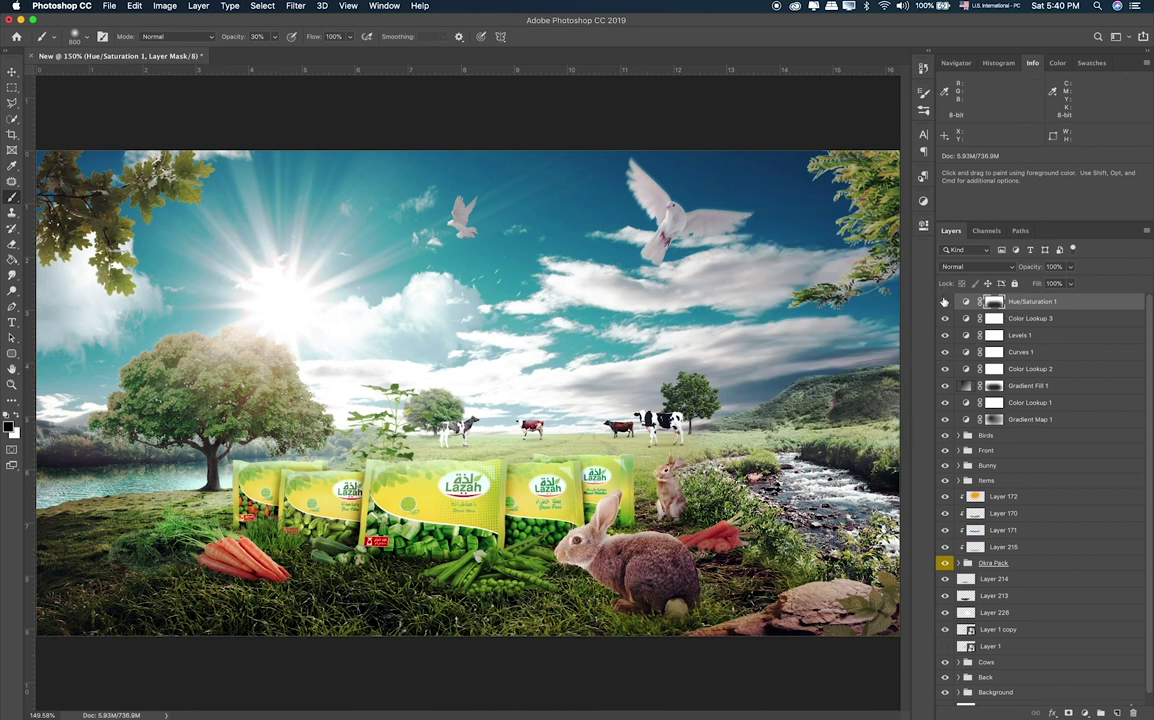
{"action": "left_click", "coordinate": [945, 301]}
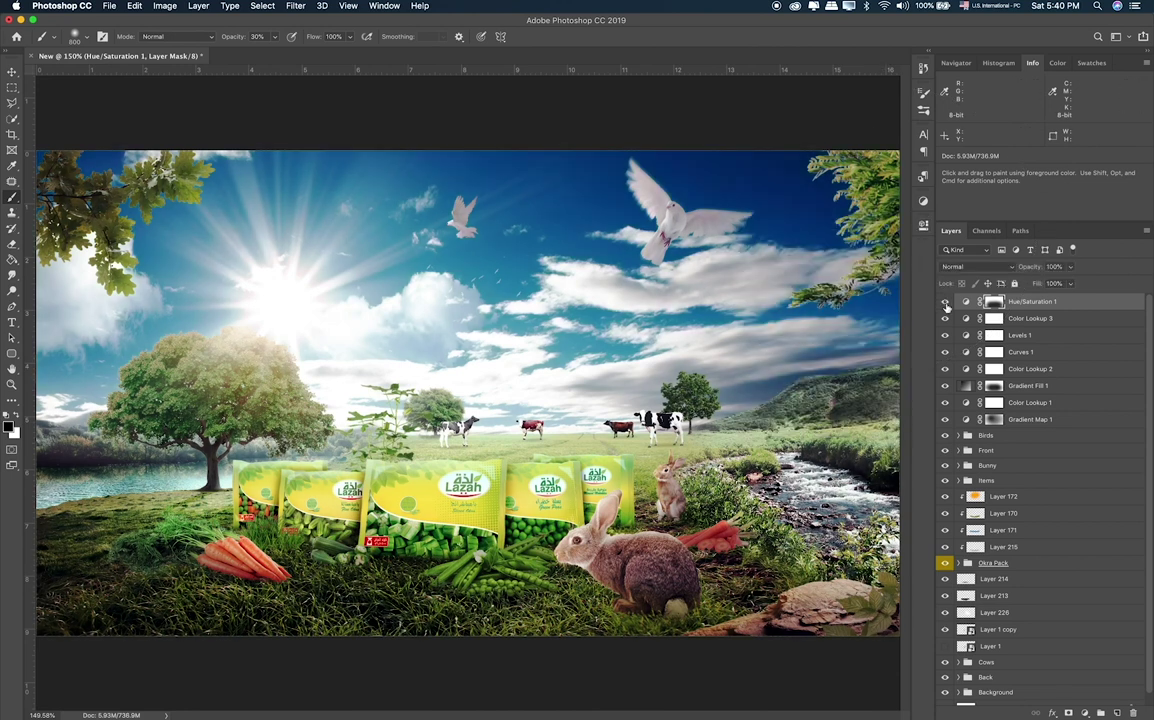
{"action": "left_click", "coordinate": [945, 302]}
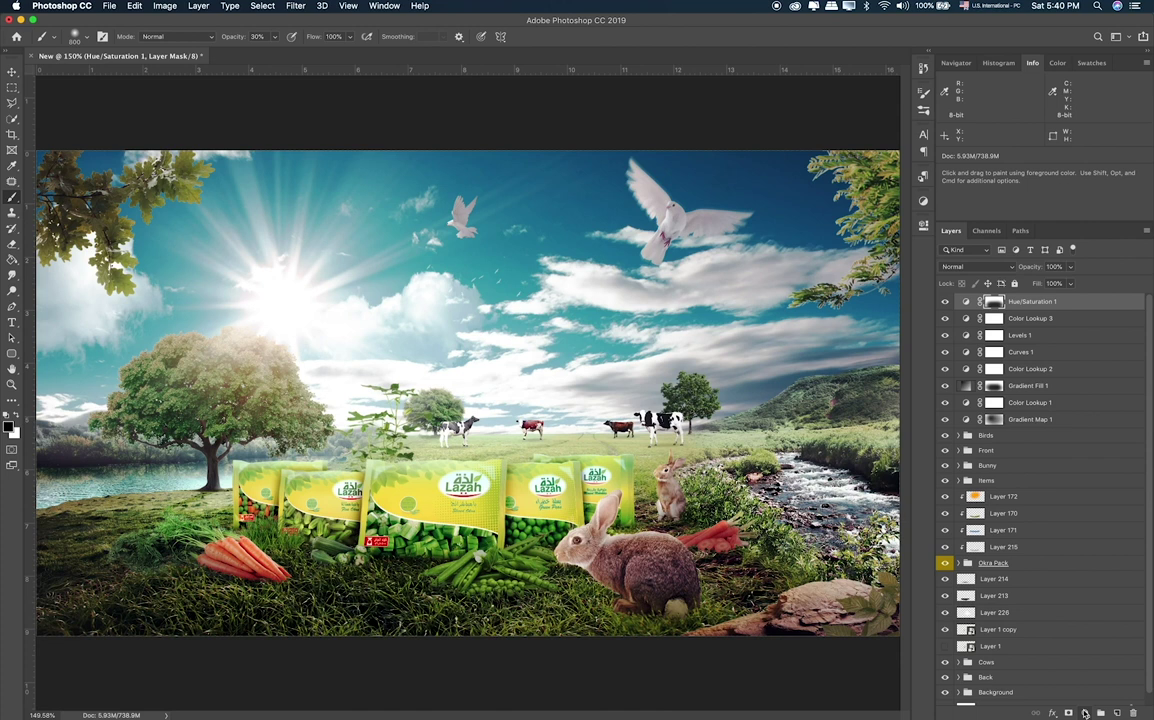
{"action": "left_click", "coordinate": [1085, 712]}
Add a Color Lookup layer, compare several Fuji LUTs, and keep Fuji F125 Kodak 2395.
{"action": "left_click", "coordinate": [927, 468]}
{"action": "left_click", "coordinate": [830, 260]}
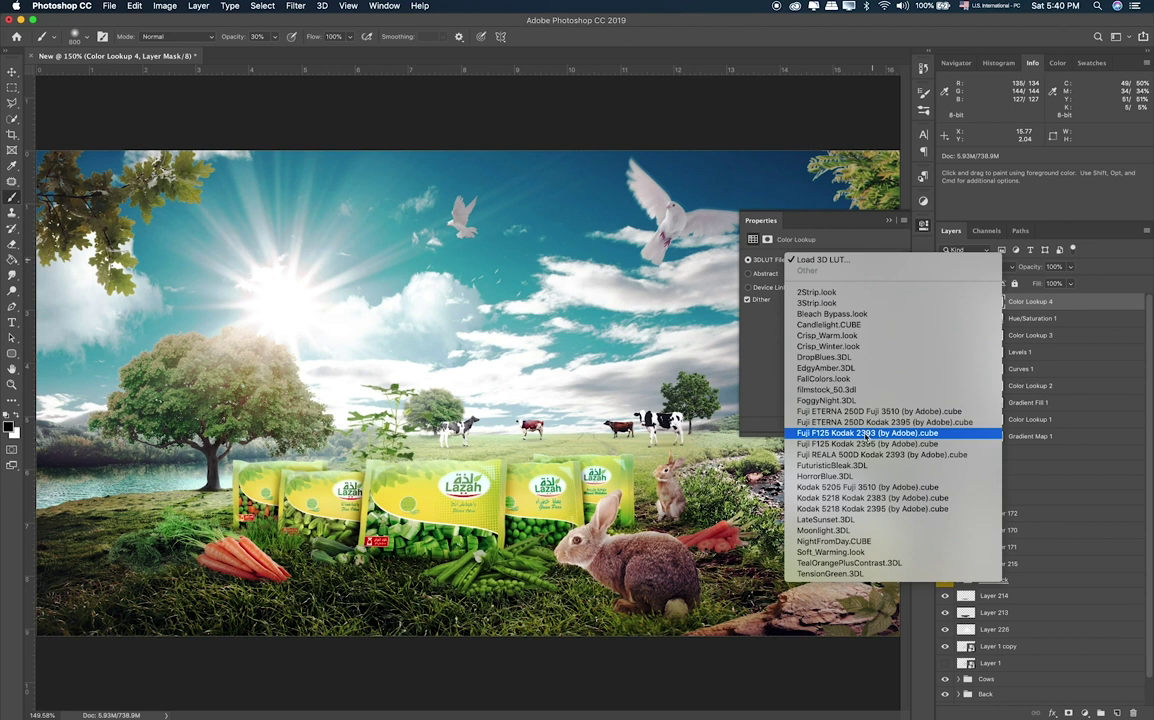
{"action": "left_click", "coordinate": [866, 422]}
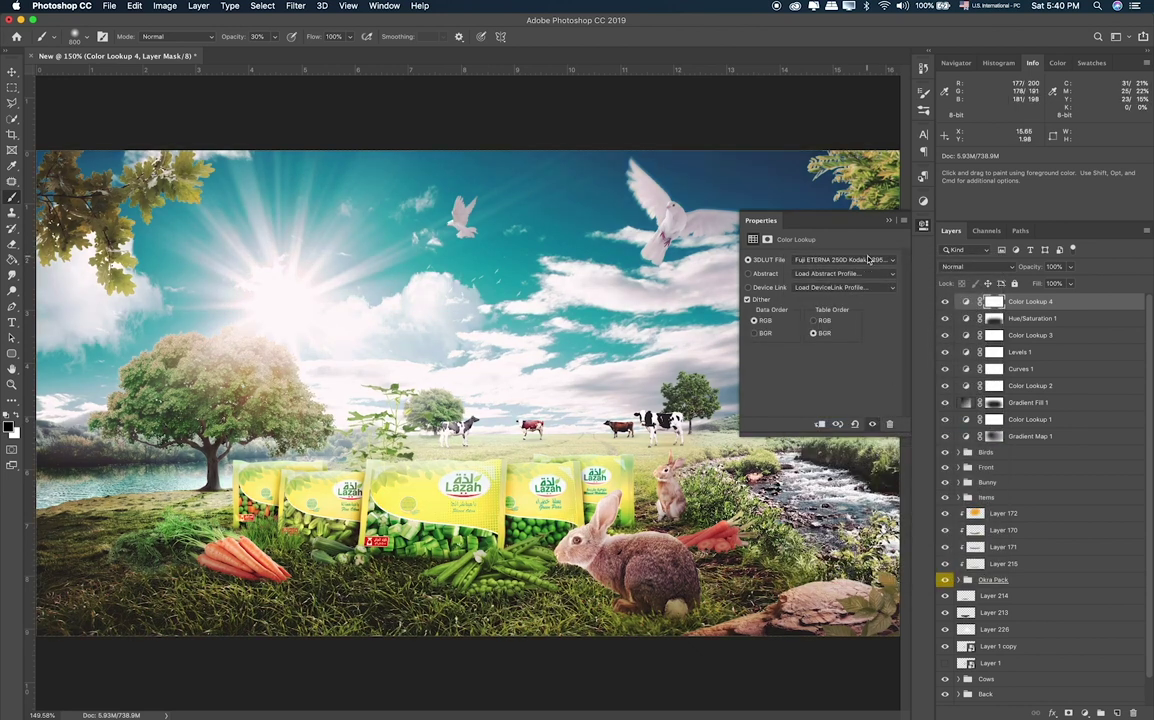
{"action": "left_click", "coordinate": [862, 259]}
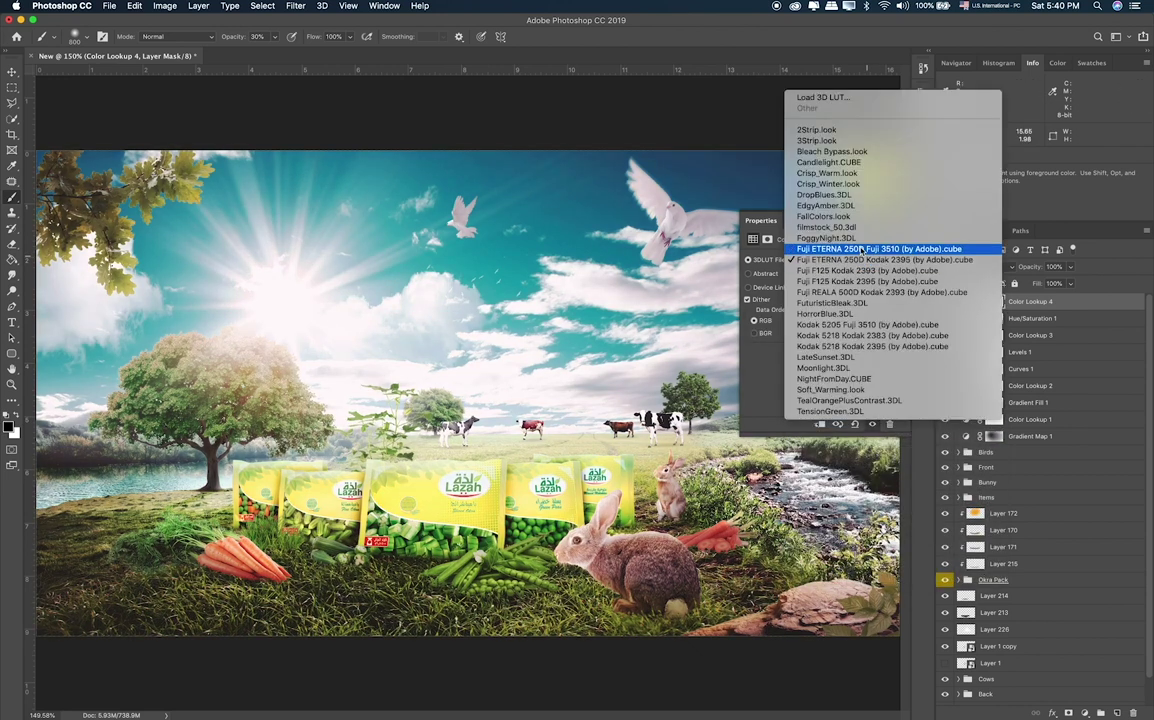
{"action": "left_click", "coordinate": [860, 248]}
{"action": "left_click", "coordinate": [850, 259]}
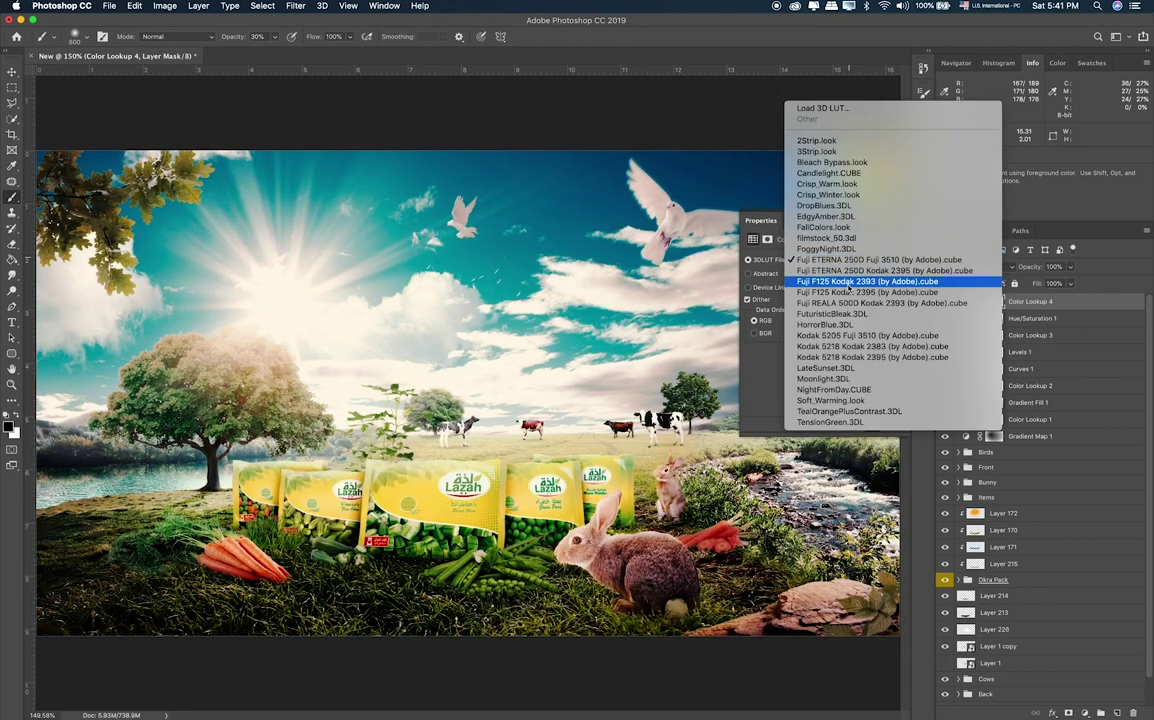
{"action": "left_click", "coordinate": [848, 281]}
{"action": "left_click", "coordinate": [842, 260]}
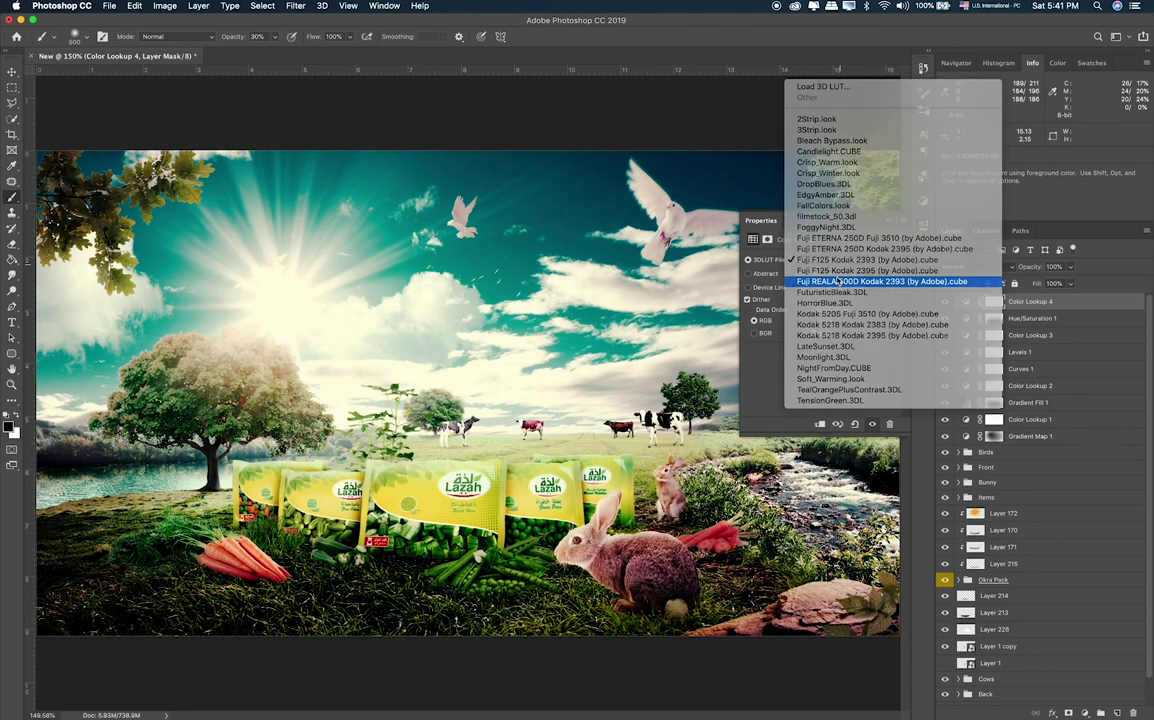
{"action": "left_click", "coordinate": [838, 282]}
{"action": "left_click", "coordinate": [838, 260]}
{"action": "left_click", "coordinate": [838, 259]}
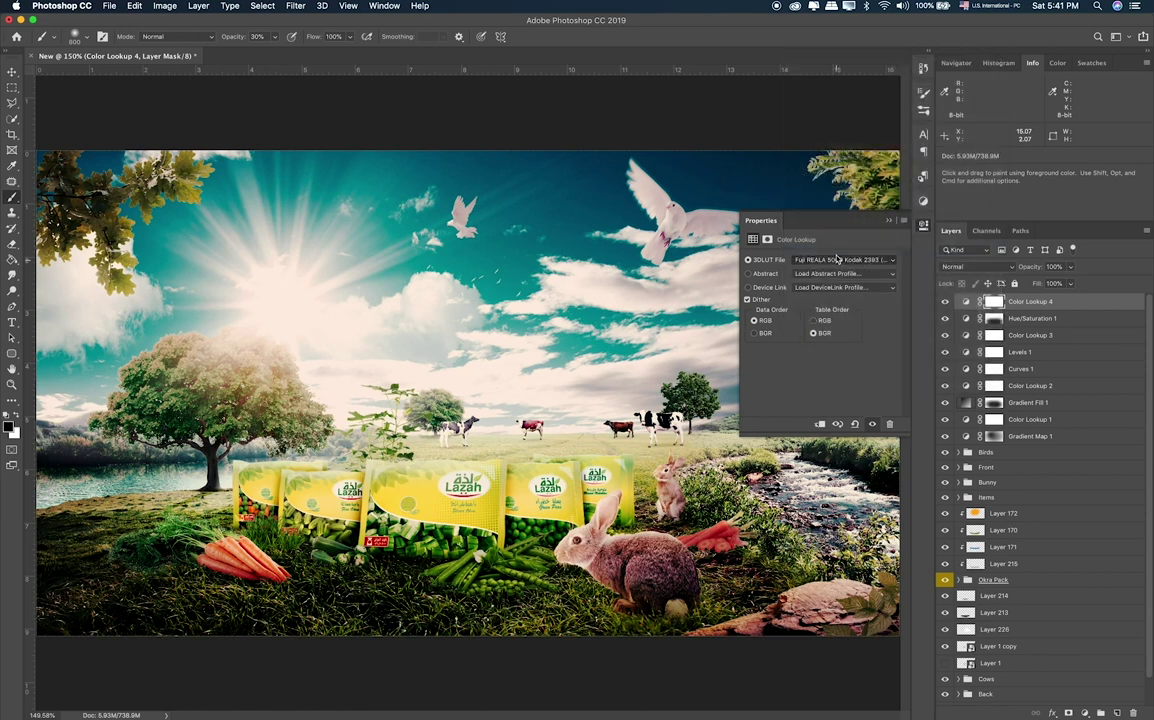
{"action": "left_click", "coordinate": [838, 259]}
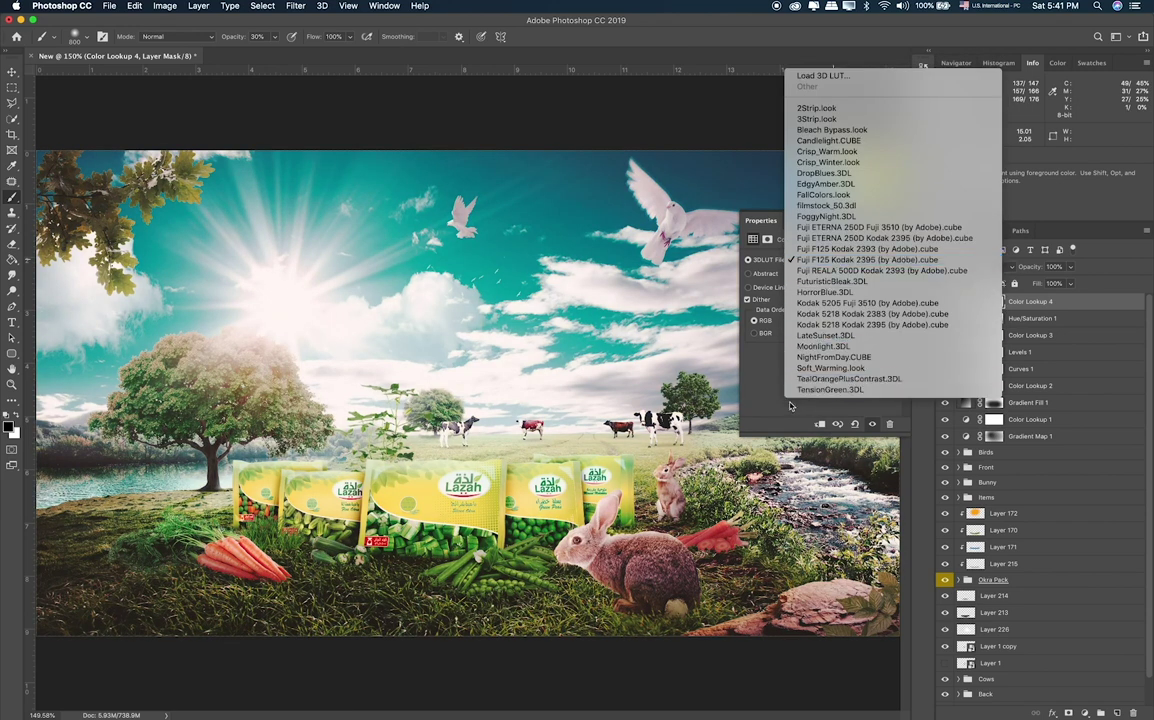
{"action": "left_click", "coordinate": [712, 366]}
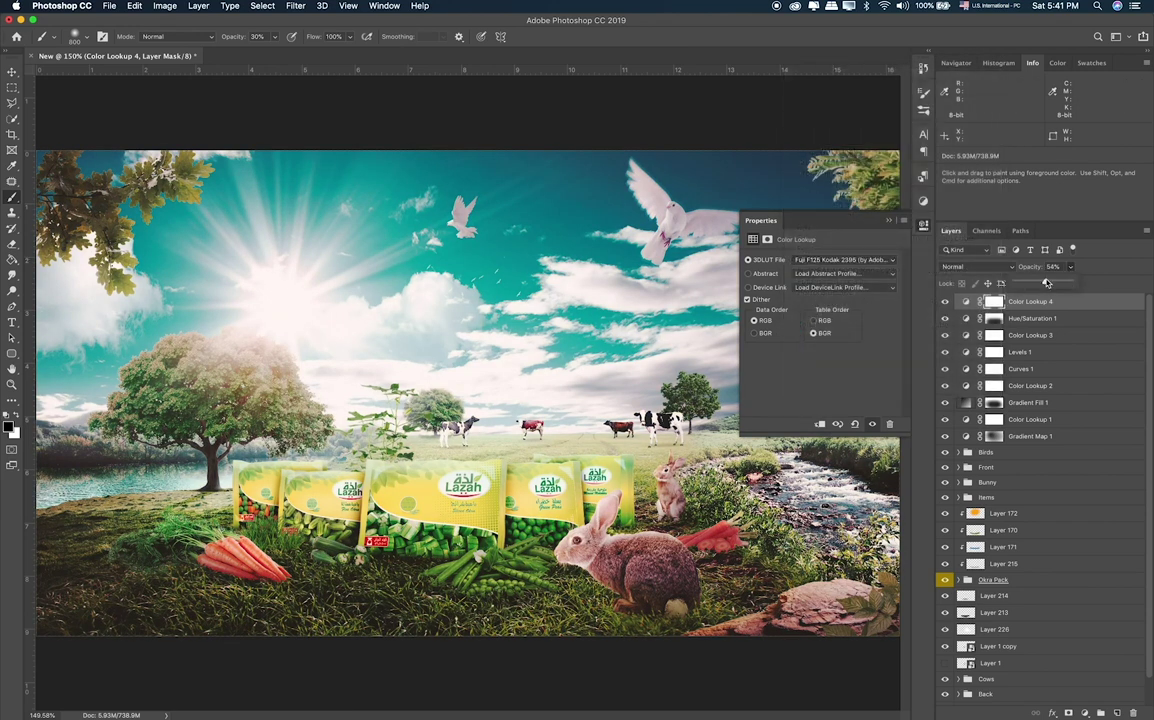
Keep Color Lookup 4 in Normal mode at 54%, toggle it to compare, and close Properties.
{"action": "left_click", "coordinate": [975, 266]}
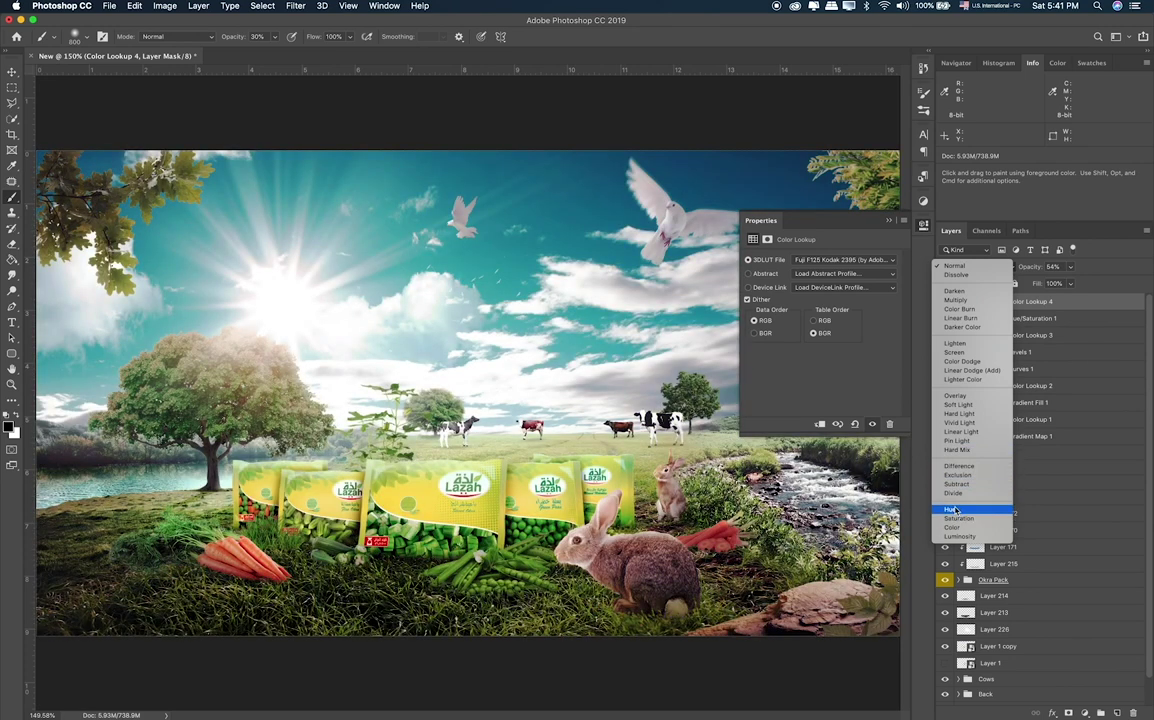
{"action": "left_click", "coordinate": [1014, 284]}
{"action": "left_click", "coordinate": [944, 302]}
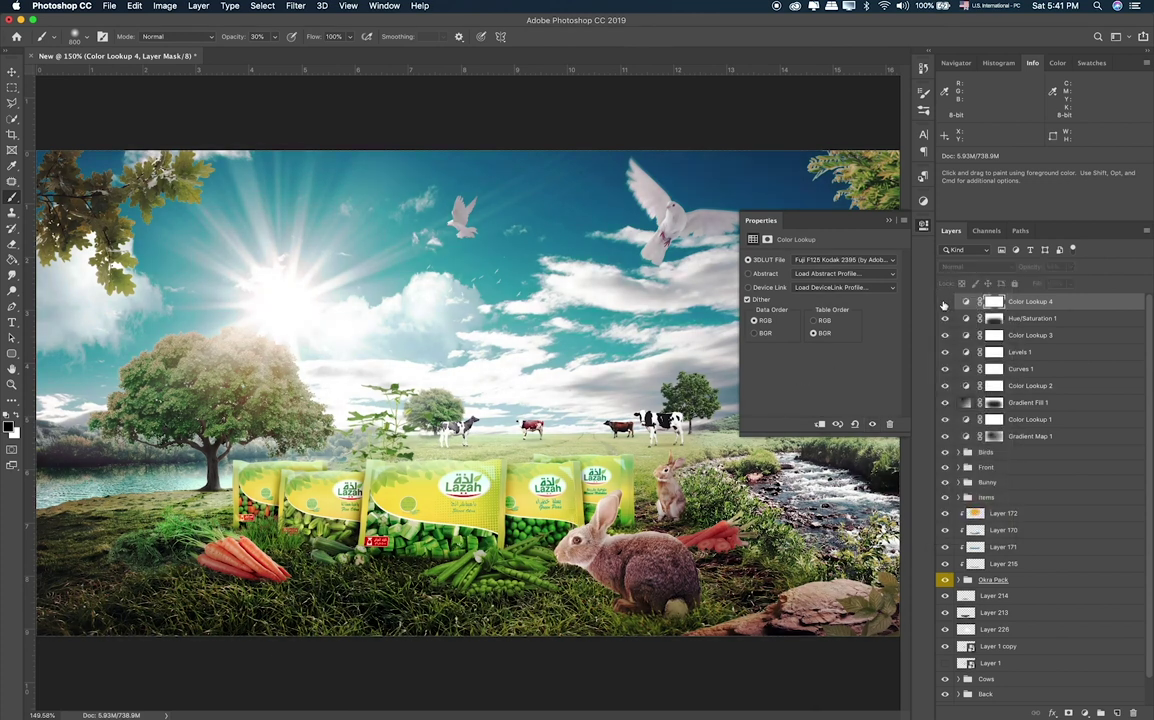
{"action": "left_click", "coordinate": [944, 302]}
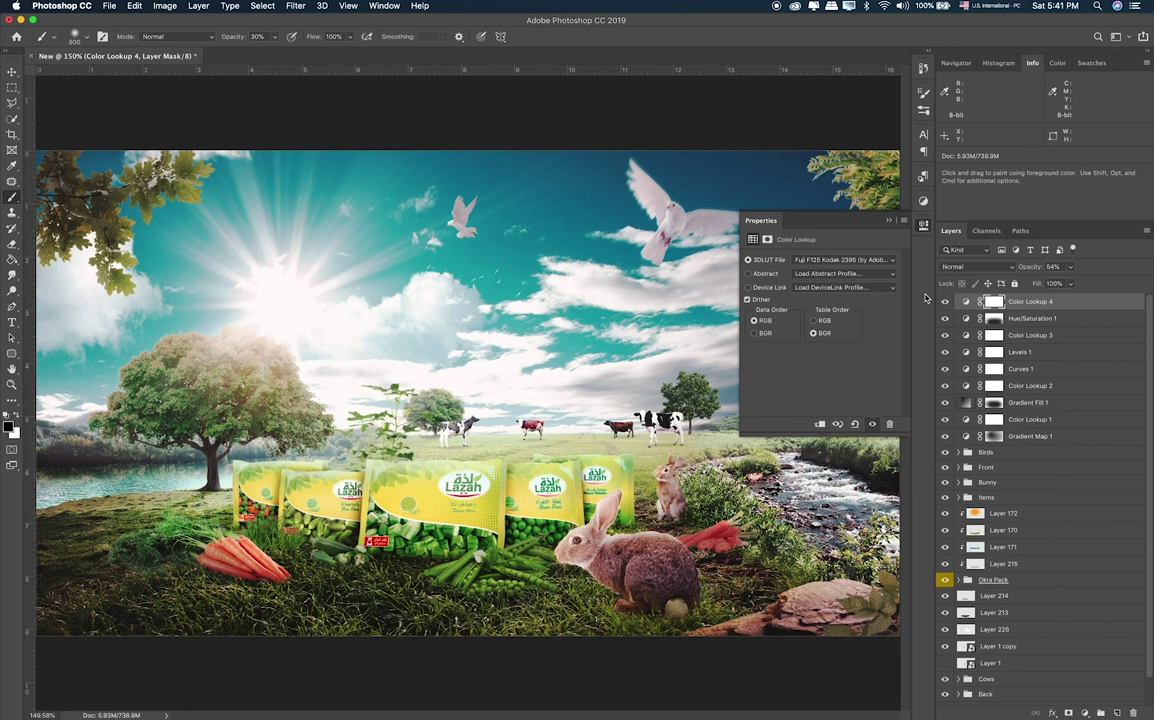
{"action": "left_click", "coordinate": [923, 225]}
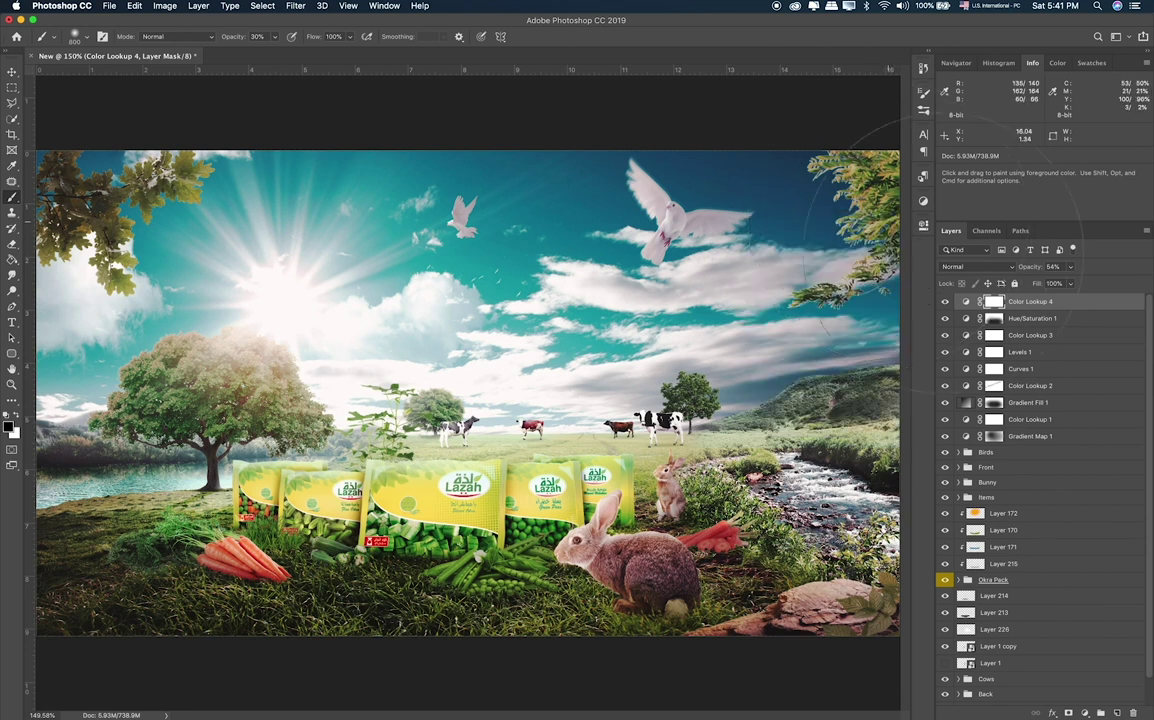
Try a Threshold layer in Soft Light at low opacity, then delete it.
{"action": "left_click", "coordinate": [1085, 713]}
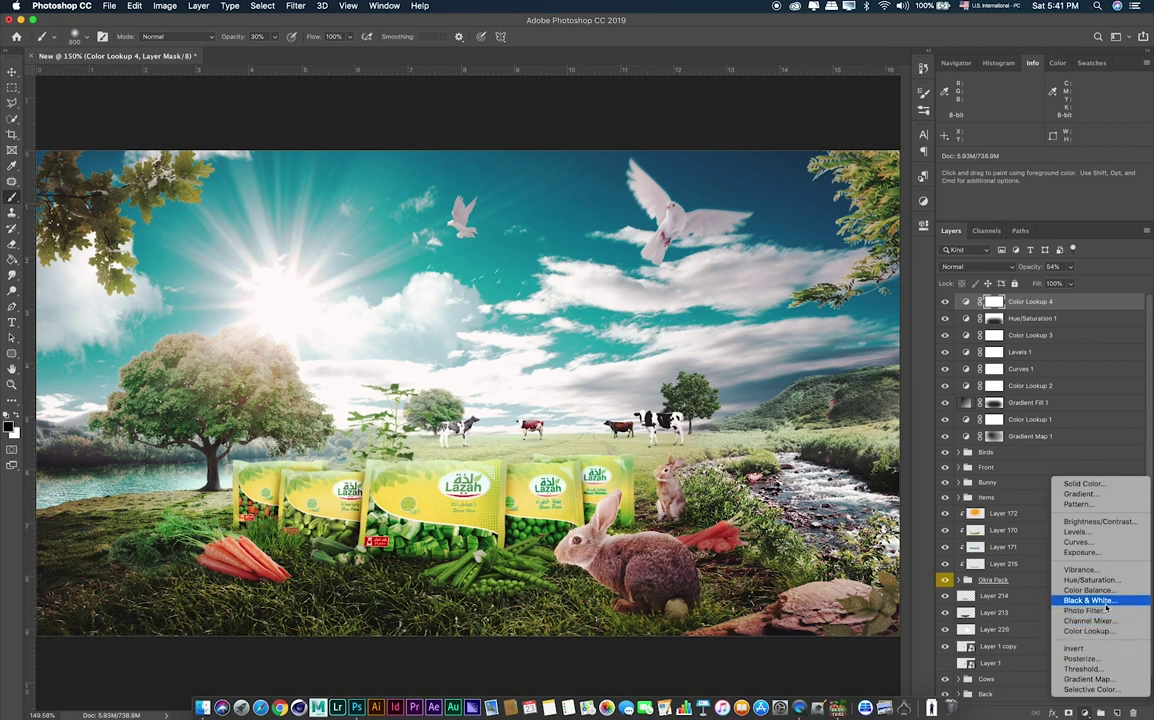
{"action": "left_click", "coordinate": [1080, 669]}
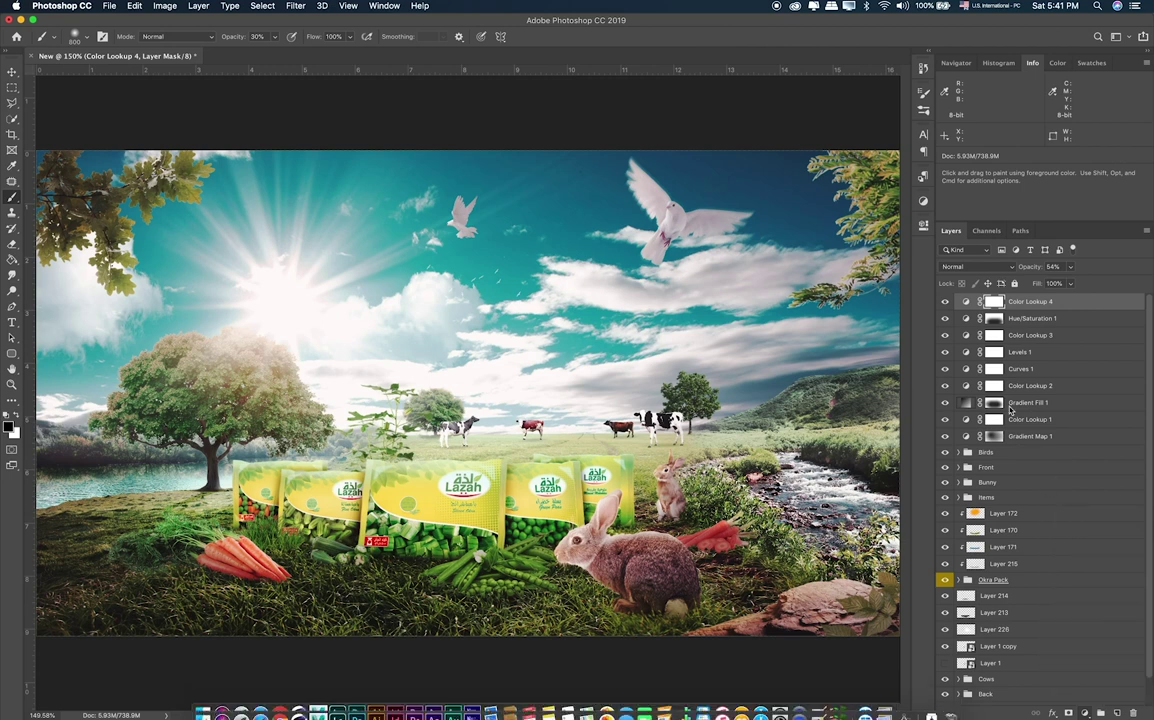
{"action": "left_click_drag", "start_coordinate": [820, 326], "coordinate": [776, 327]}
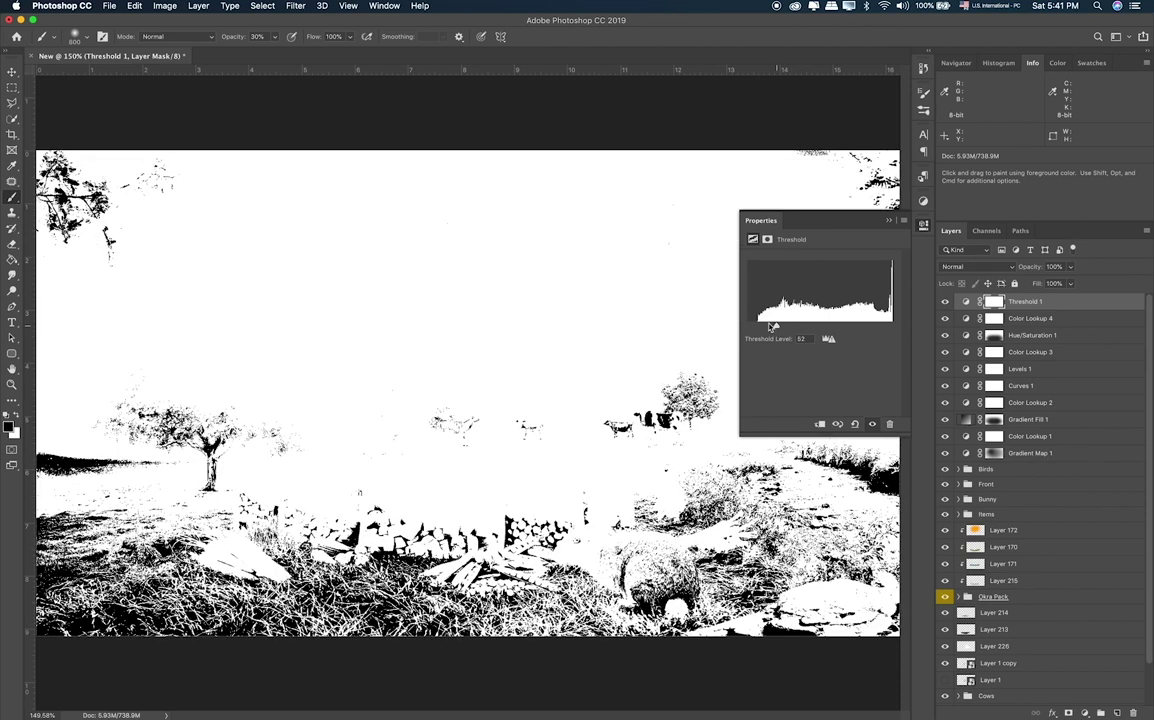
{"action": "left_click_drag", "start_coordinate": [776, 327], "coordinate": [852, 326]}
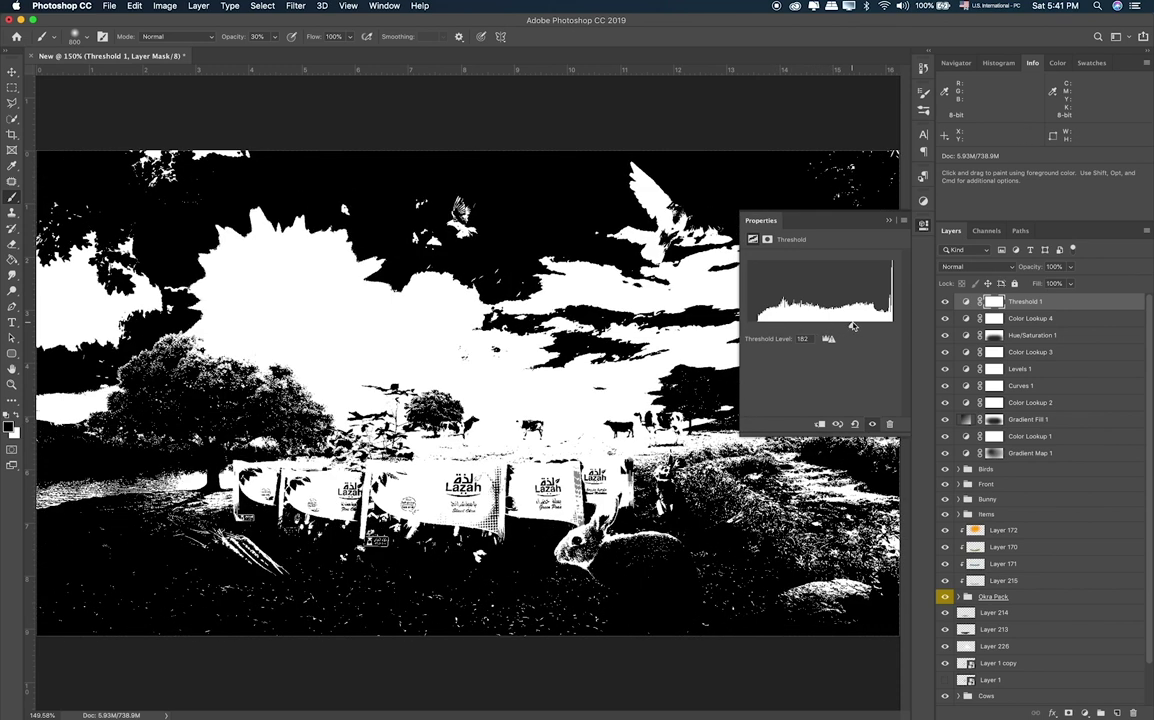
{"action": "left_click", "coordinate": [972, 267]}
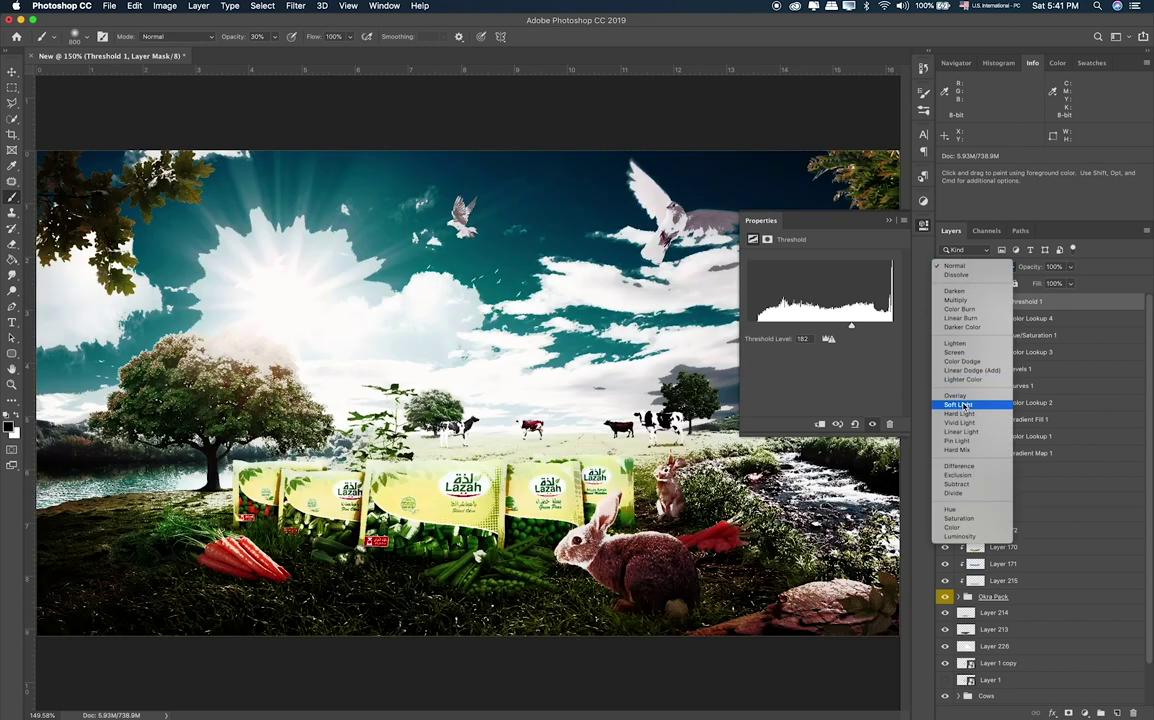
{"action": "left_click", "coordinate": [958, 405]}
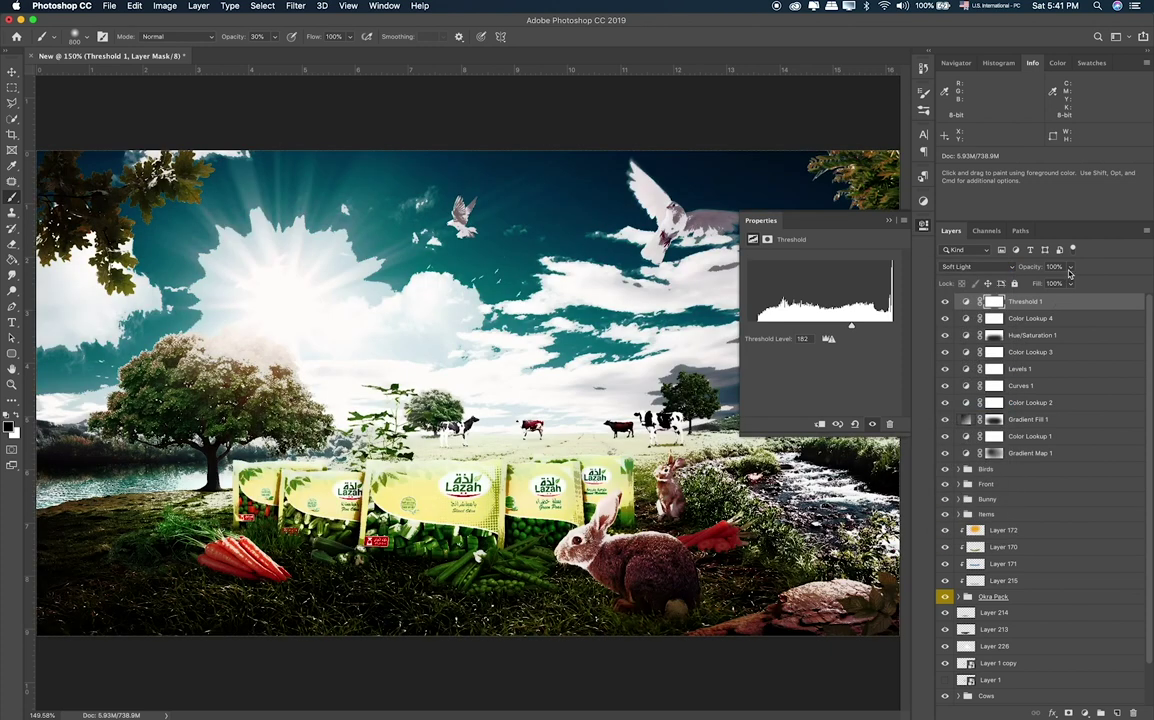
{"action": "left_click_drag", "start_coordinate": [1069, 270], "coordinate": [1029, 285]}
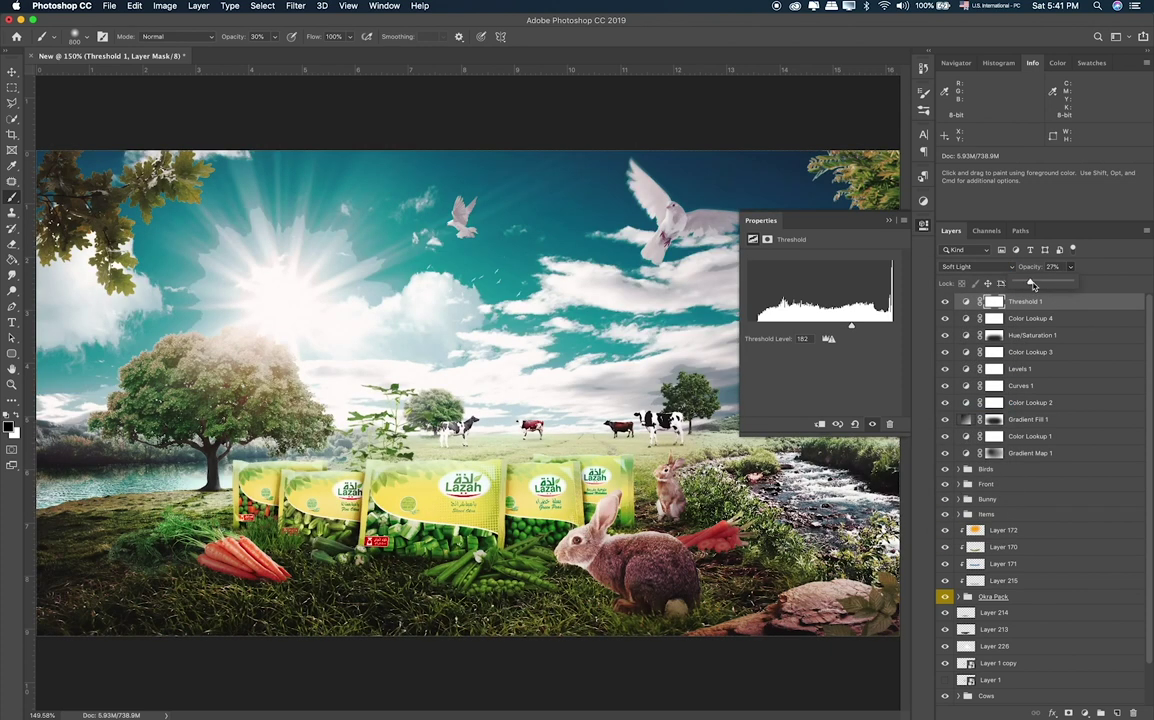
{"action": "left_click", "coordinate": [944, 303]}
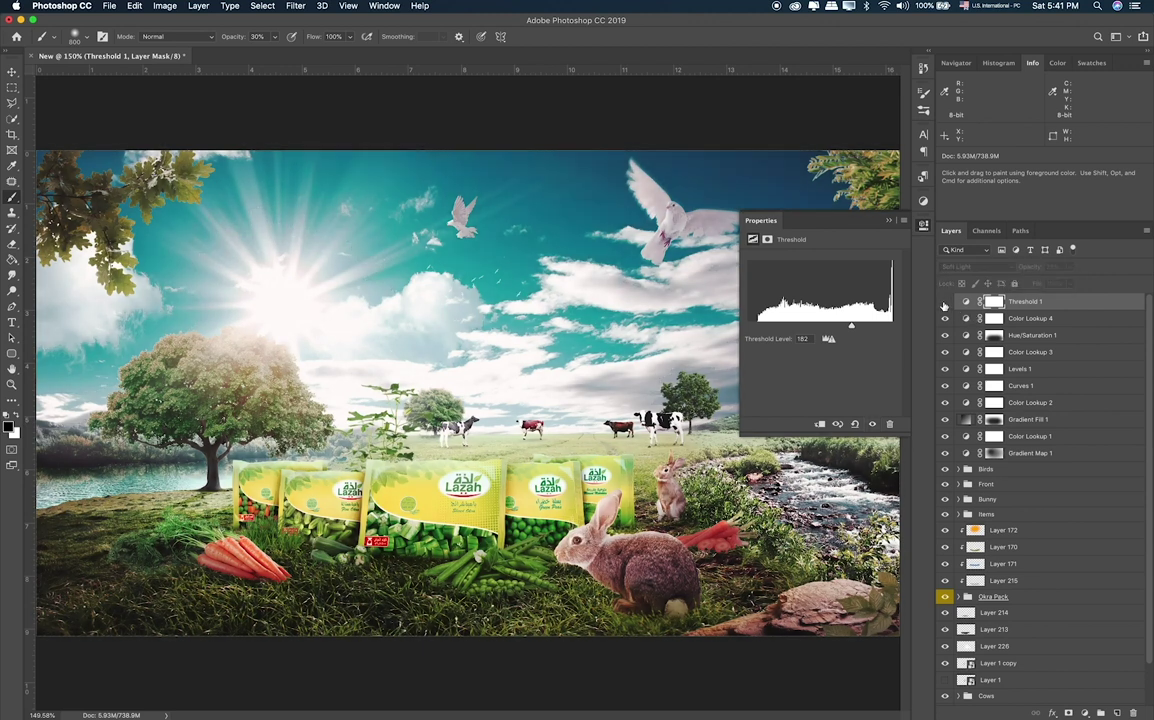
{"action": "key", "text": "Delete"}
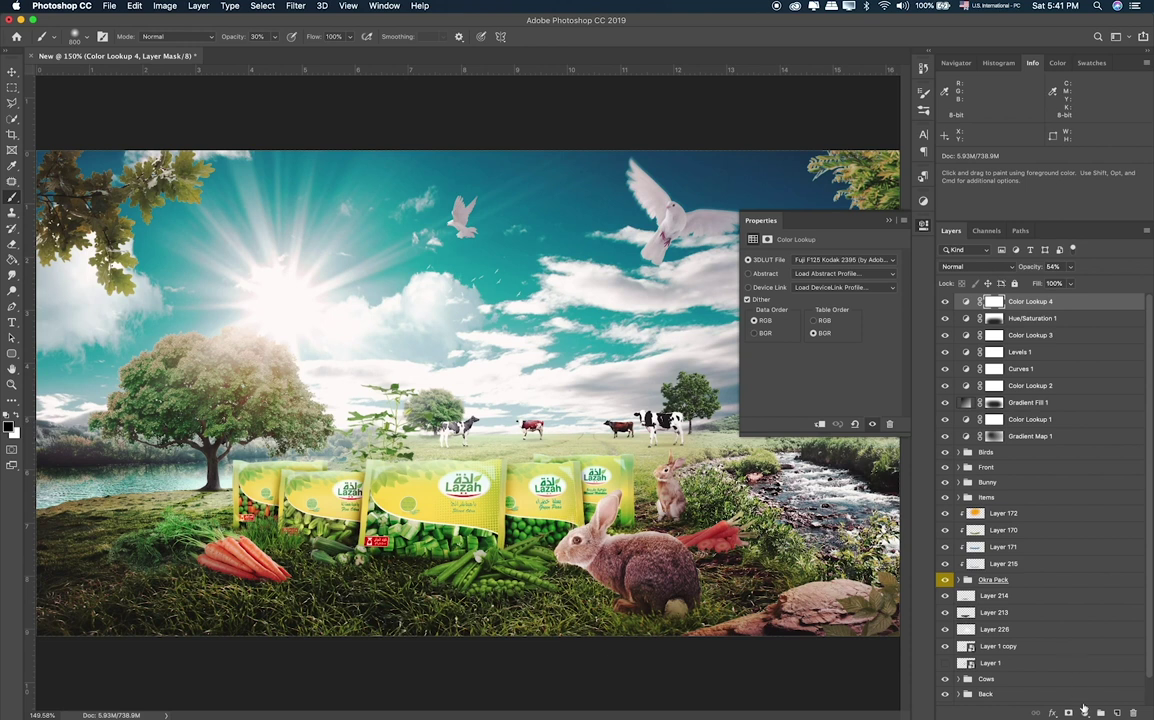
Stamp all visible layers into a new merged Layer 230.
{"action": "left_click", "coordinate": [1085, 711]}
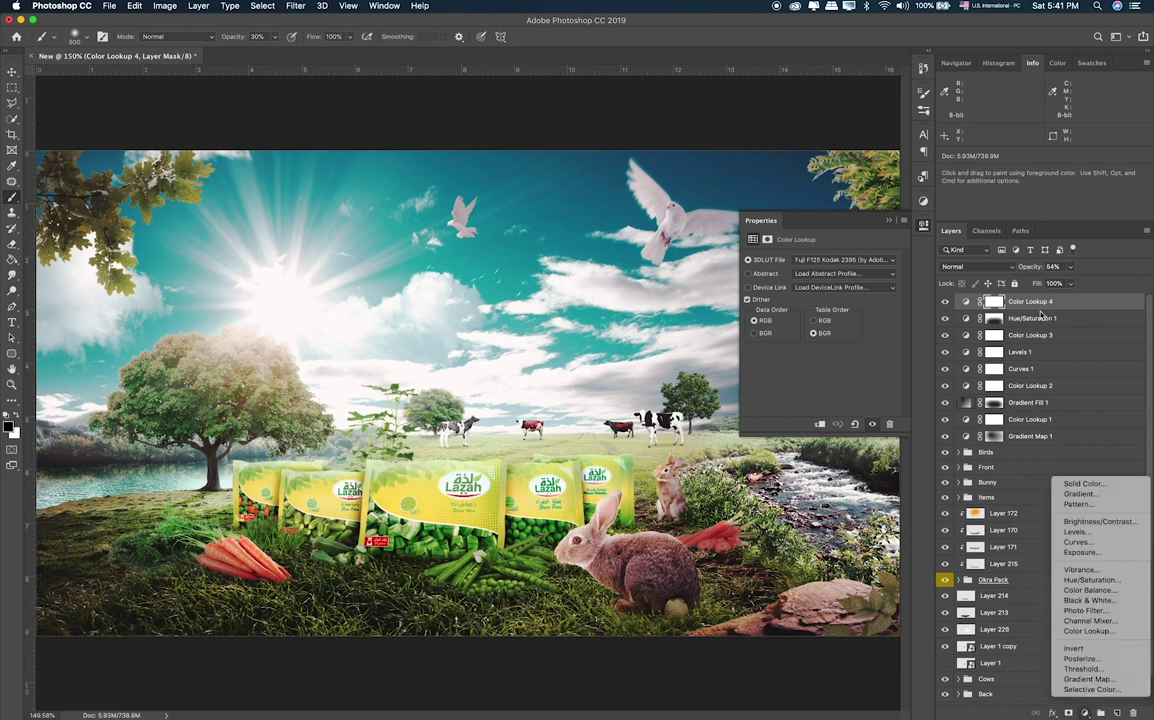
{"action": "left_click", "coordinate": [1040, 314]}
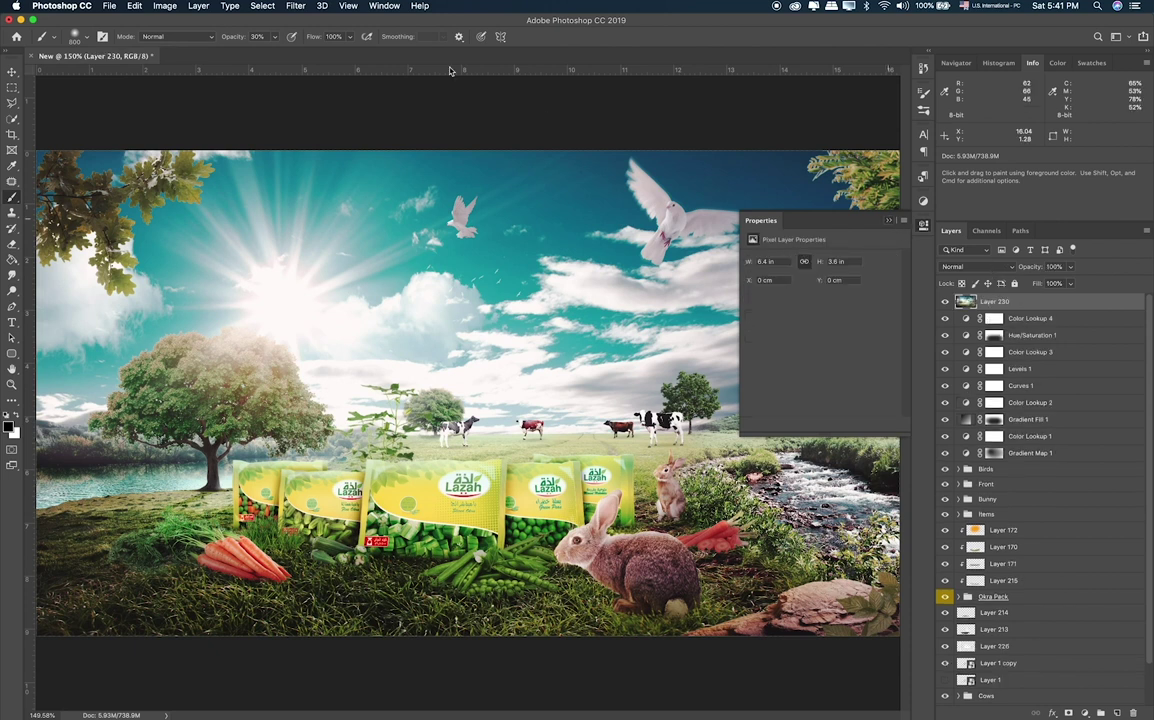
{"action": "key", "text": "super+alt+shift+e"}
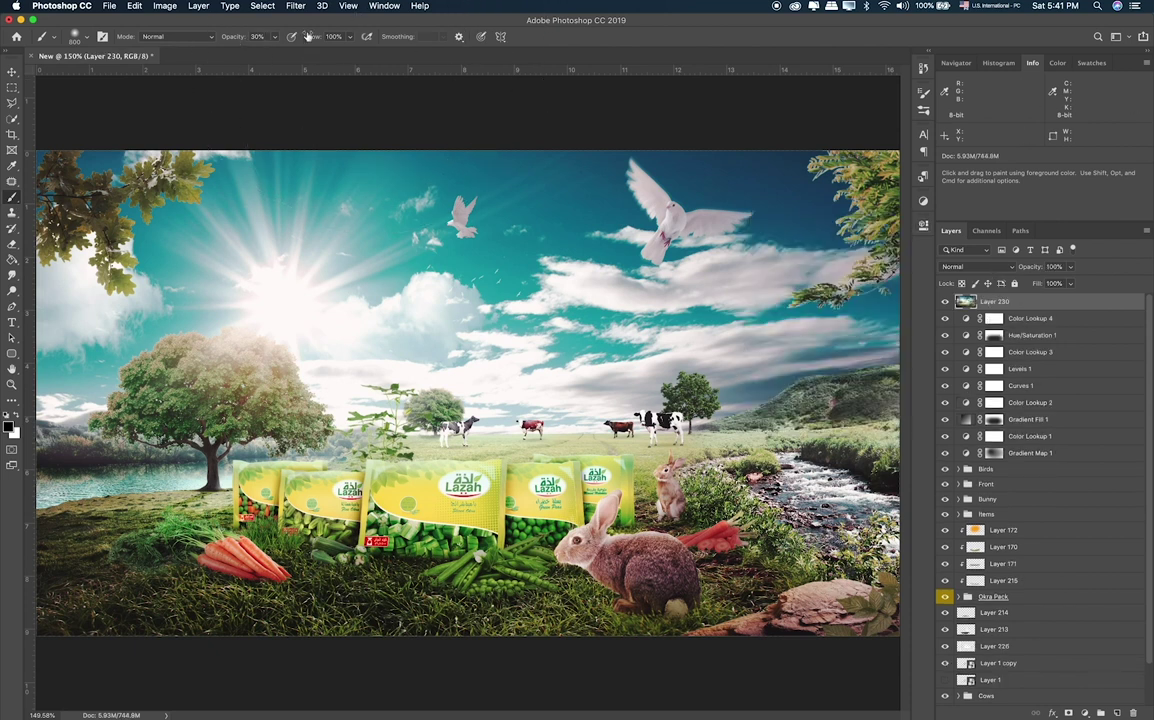
In Camera Raw on Layer 230, nudge the tint up slightly and cut contrast to -17.
{"action": "left_click", "coordinate": [296, 6]}
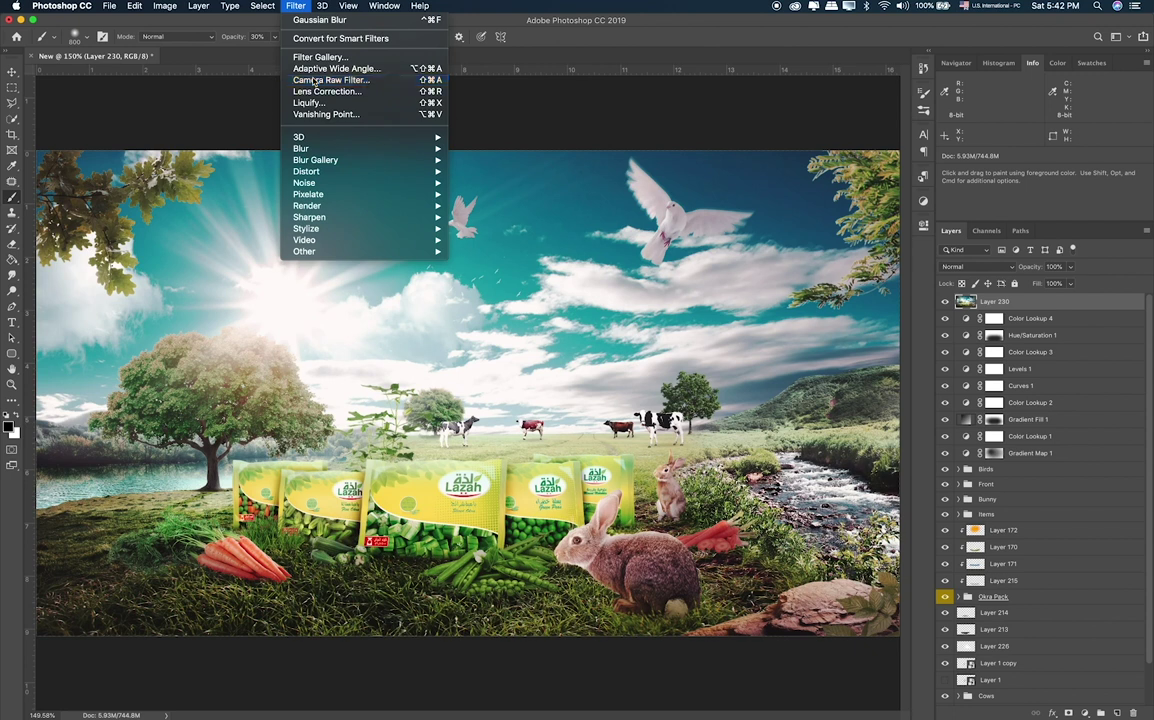
{"action": "left_click", "coordinate": [322, 84]}
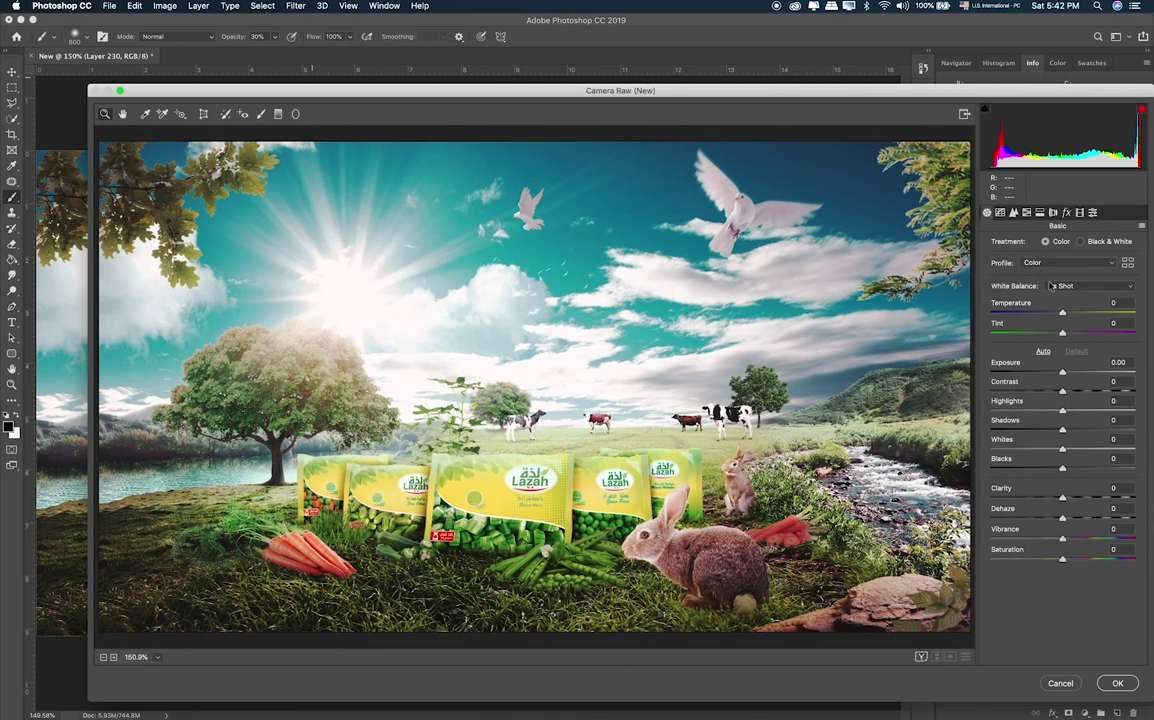
{"action": "left_click", "coordinate": [1043, 351]}
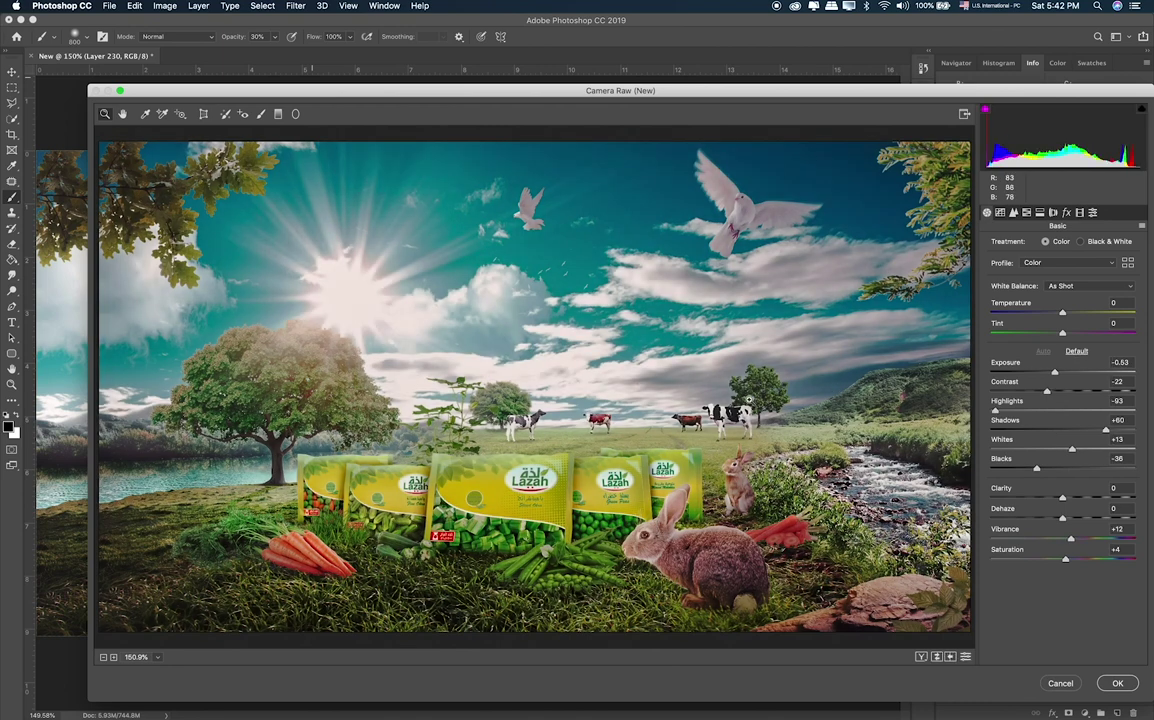
{"action": "left_click", "coordinate": [1076, 352]}
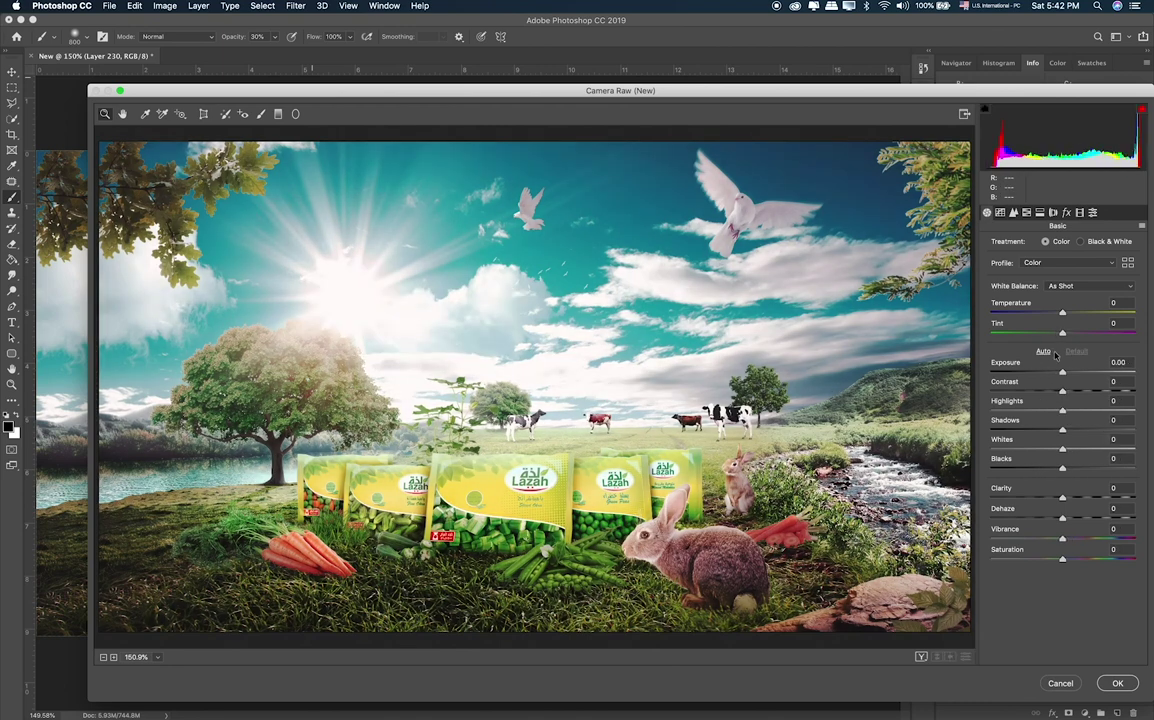
{"action": "left_click_drag", "start_coordinate": [1068, 336], "coordinate": [1068, 316]}
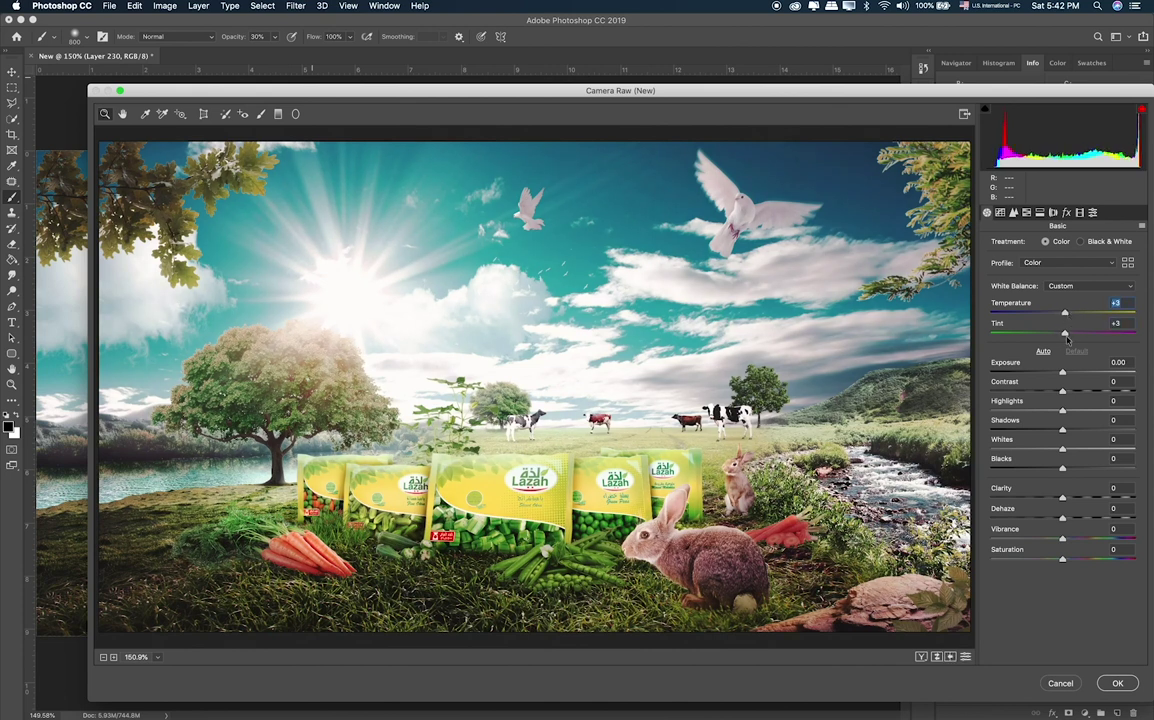
{"action": "mouse_move", "coordinate": [1062, 391]}
{"action": "left_mouse_down"}
{"action": "mouse_move", "coordinate": [1035, 393]}
{"action": "mouse_move", "coordinate": [1050, 392]}
{"action": "mouse_move", "coordinate": [1044, 411]}
{"action": "mouse_move", "coordinate": [1078, 449]}
{"action": "mouse_move", "coordinate": [1030, 470]}
{"action": "mouse_move", "coordinate": [1055, 468]}
{"action": "mouse_move", "coordinate": [1069, 498]}
{"action": "left_mouse_up"}
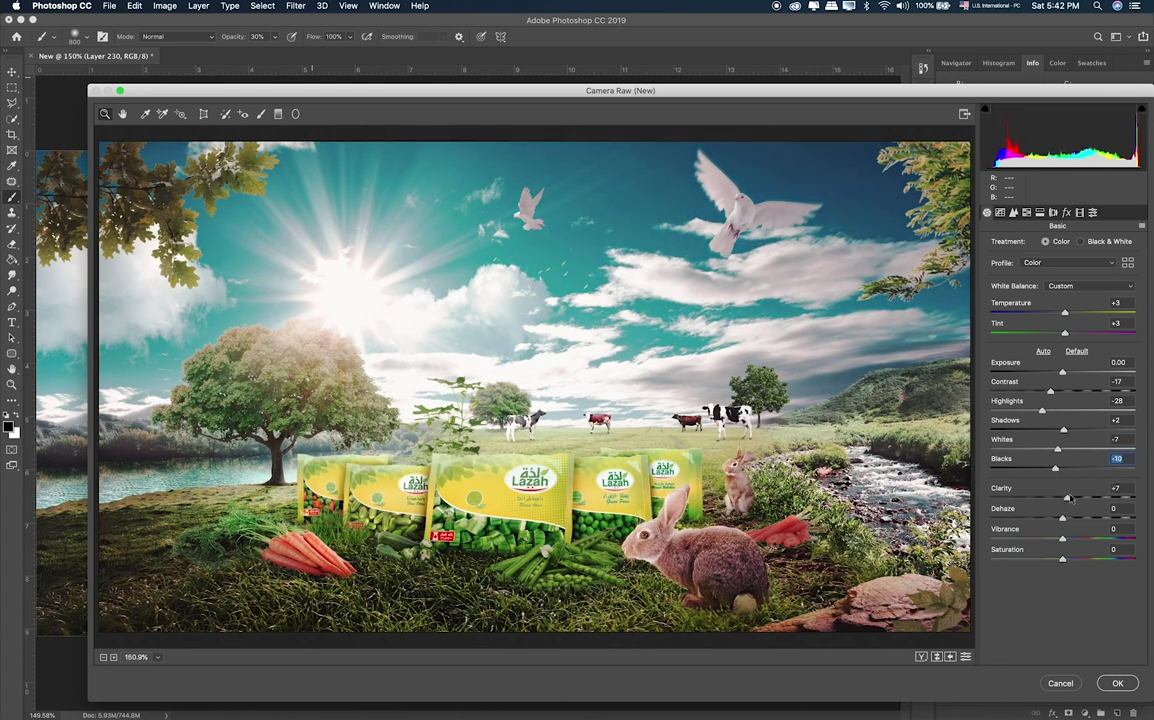
Increase Camera Raw sharpening and adjust luminance noise reduction in the Detail panel.
{"action": "left_click", "coordinate": [1013, 212]}
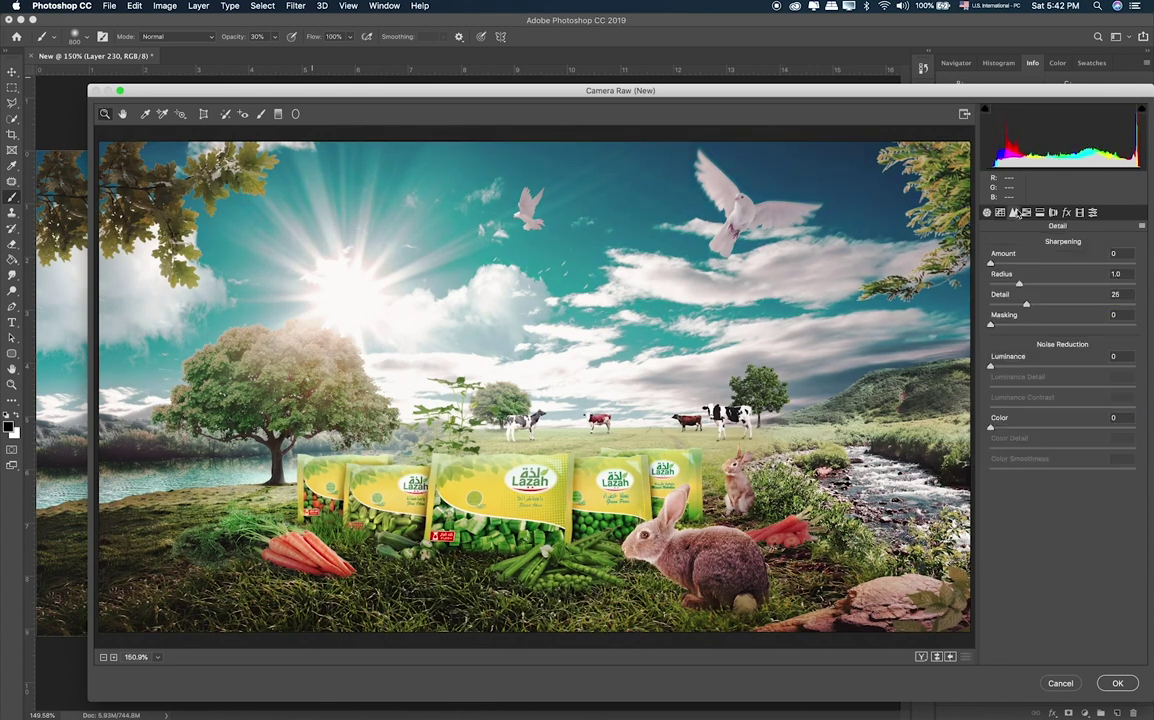
{"action": "mouse_move", "coordinate": [991, 367]}
{"action": "left_mouse_down"}
{"action": "mouse_move", "coordinate": [1033, 368]}
{"action": "mouse_move", "coordinate": [982, 367]}
{"action": "left_mouse_up"}
{"action": "left_click_drag", "start_coordinate": [991, 263], "coordinate": [1019, 263]}
{"action": "left_click", "coordinate": [1011, 263]}
In HSL, desaturate Oranges, shift the Blues hue and brighten the Aquas.
{"action": "left_click", "coordinate": [1040, 213]}
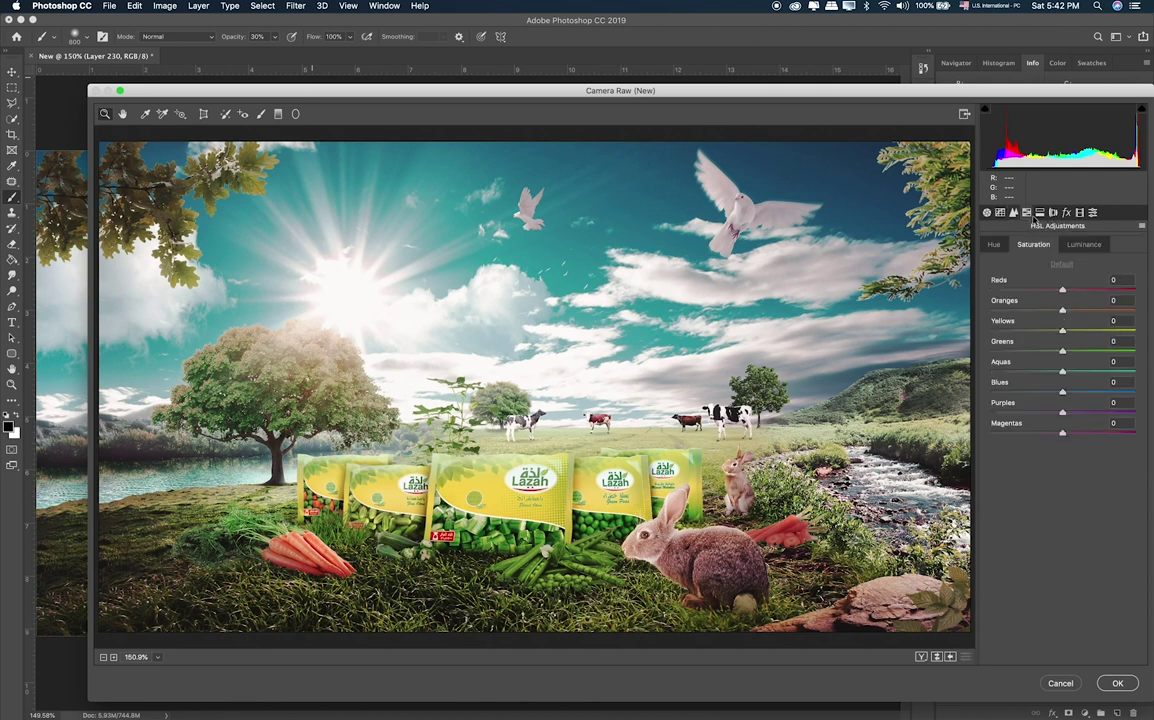
{"action": "mouse_move", "coordinate": [1062, 310]}
{"action": "left_mouse_down"}
{"action": "mouse_move", "coordinate": [993, 314]}
{"action": "mouse_move", "coordinate": [1052, 311]}
{"action": "left_mouse_up"}
{"action": "left_click", "coordinate": [993, 245]}
{"action": "mouse_move", "coordinate": [1062, 391]}
{"action": "left_mouse_down"}
{"action": "mouse_move", "coordinate": [1047, 393]}
{"action": "mouse_move", "coordinate": [1090, 373]}
{"action": "left_mouse_up"}
{"action": "left_click", "coordinate": [1080, 245]}
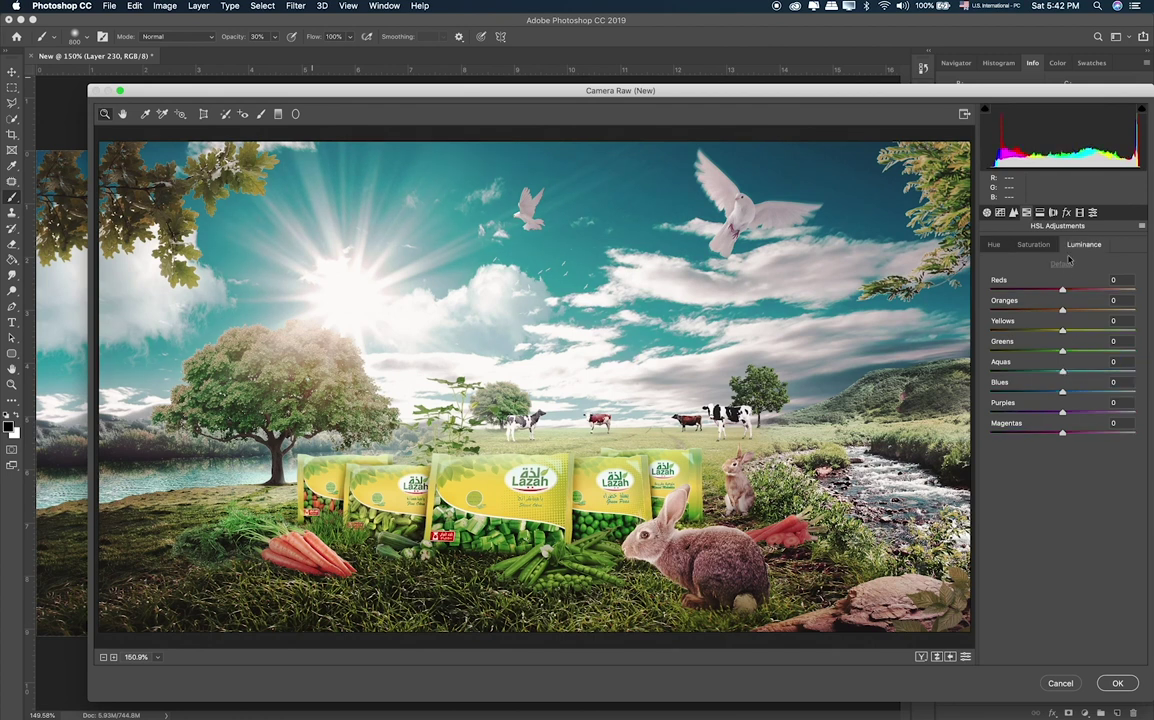
{"action": "left_click_drag", "start_coordinate": [1063, 371], "coordinate": [1080, 373]}
Add a Highlight Priority vignette at Amount -8, midpoint 79, and apply Camera Raw.
{"action": "left_click", "coordinate": [1067, 213]}
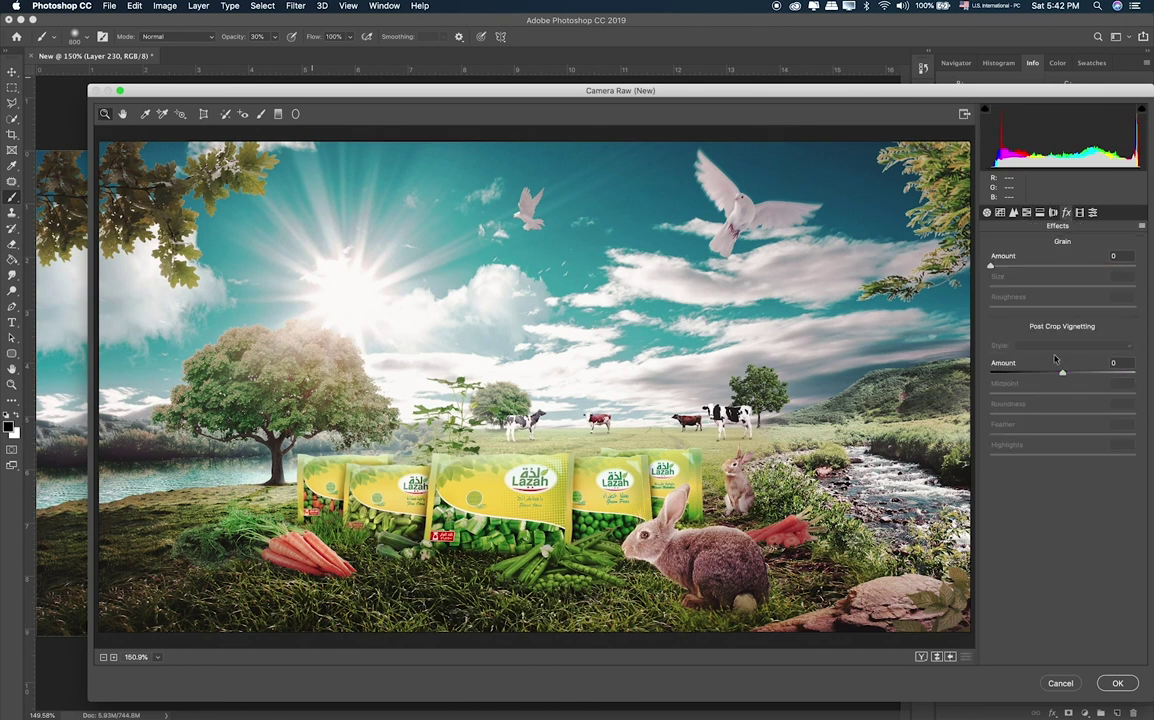
{"action": "left_click_drag", "start_coordinate": [1055, 373], "coordinate": [1056, 373]}
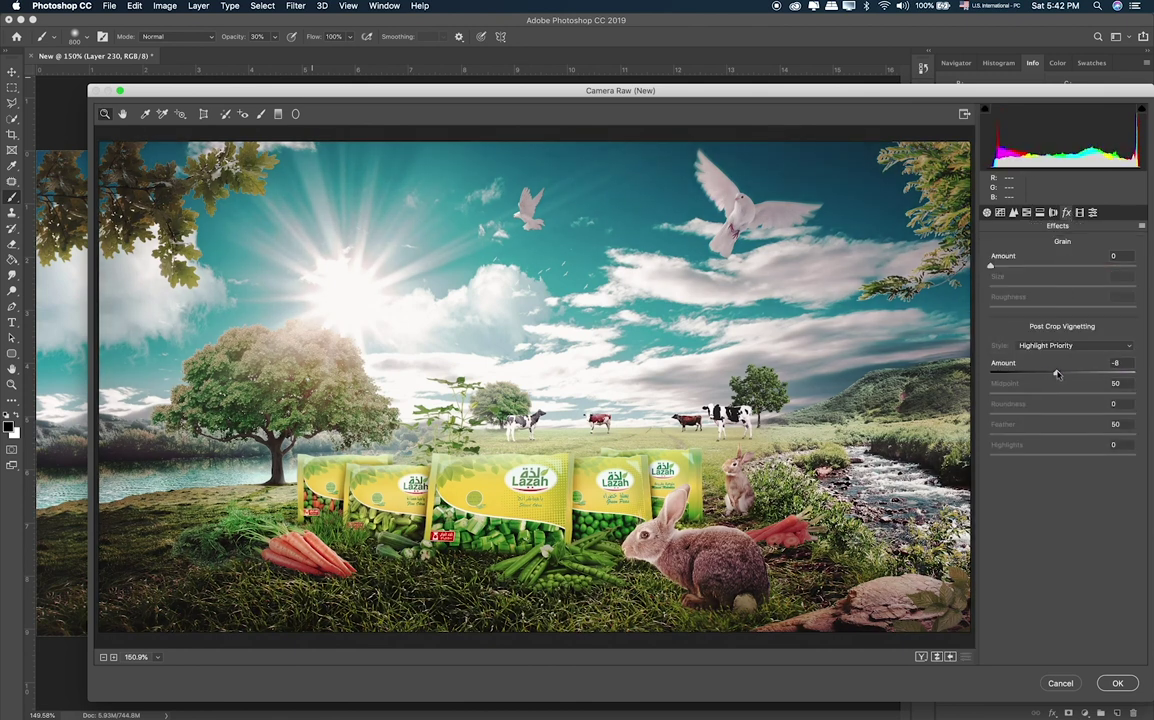
{"action": "mouse_move", "coordinate": [1062, 391]}
{"action": "left_mouse_down"}
{"action": "mouse_move", "coordinate": [1104, 392]}
{"action": "mouse_move", "coordinate": [1031, 454]}
{"action": "left_mouse_up"}
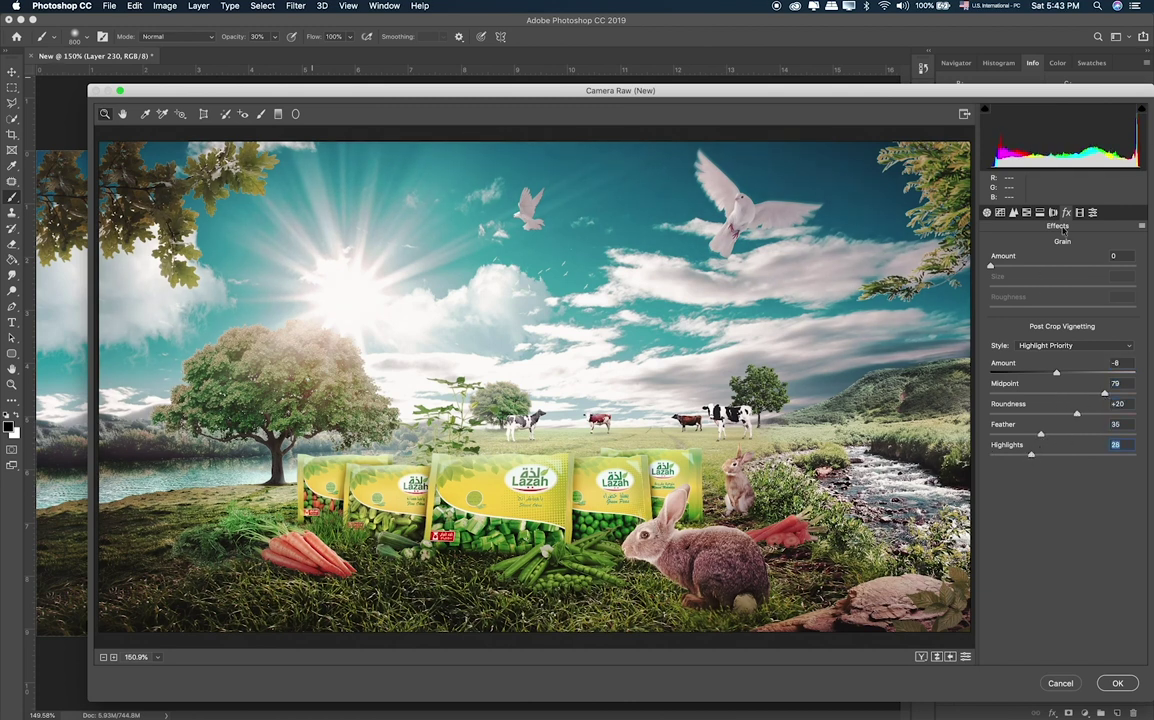
{"action": "left_click", "coordinate": [1112, 682]}
{"action": "left_click", "coordinate": [945, 303]}
Toggle Layer 230's visibility to compare the image with and without it.
{"action": "left_click", "coordinate": [945, 303]}
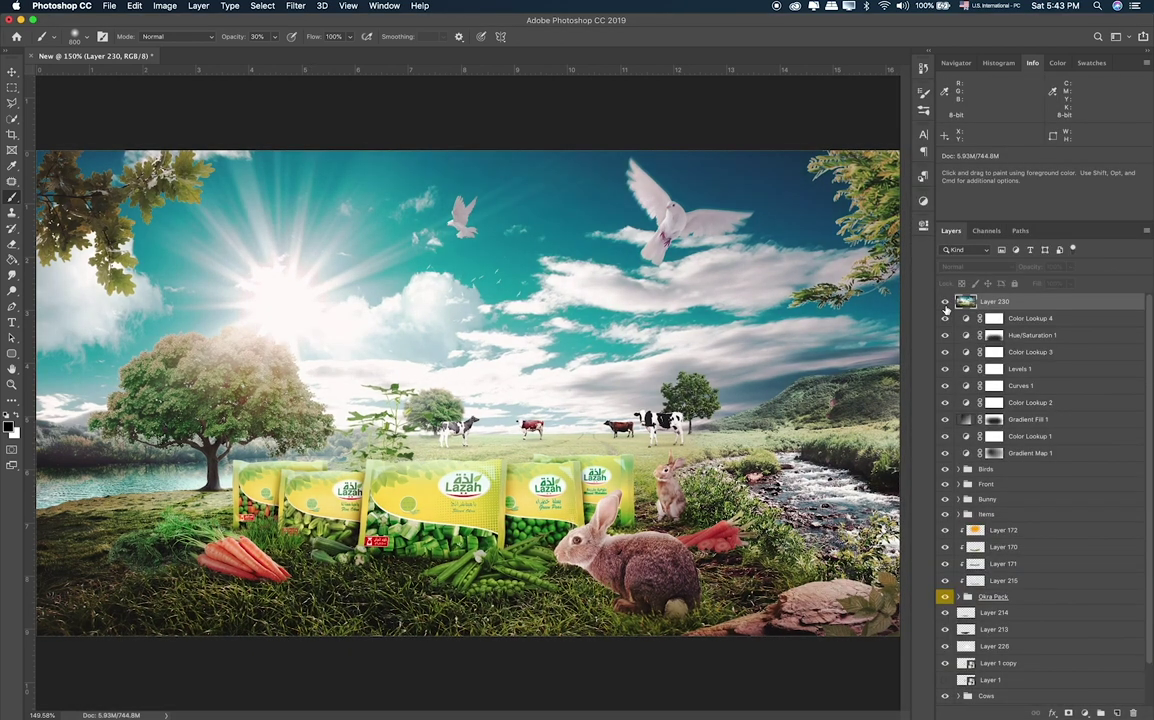
{"action": "left_click", "coordinate": [945, 303]}
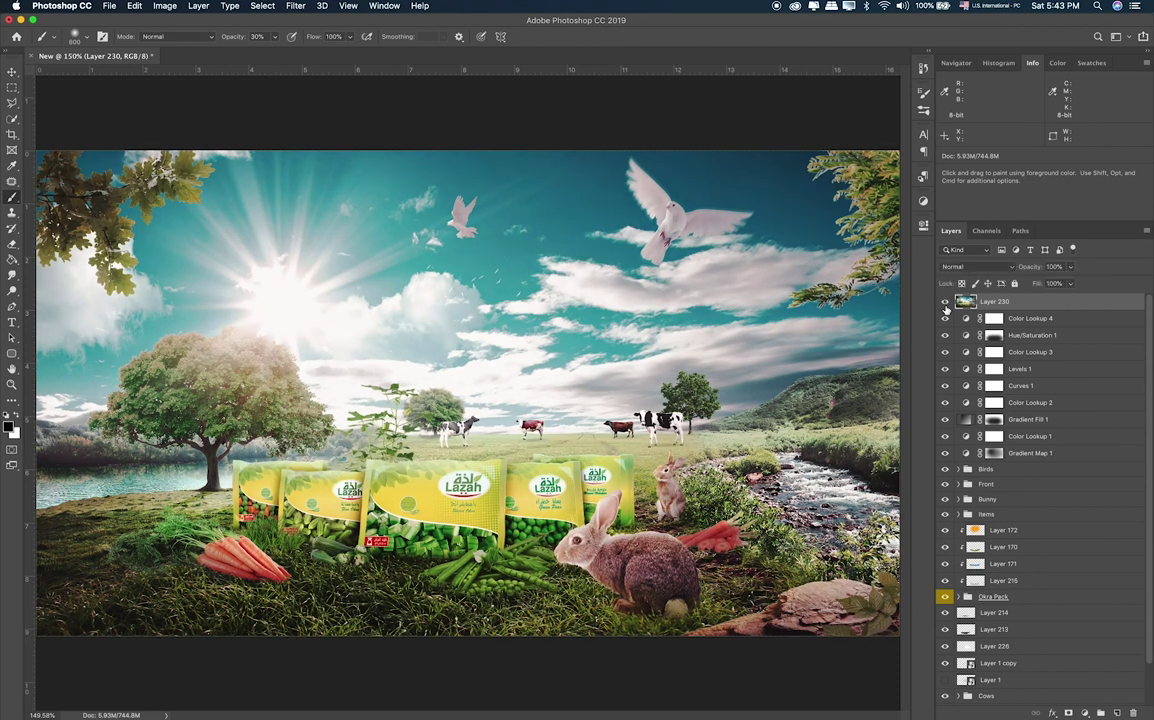
{"action": "left_click", "coordinate": [945, 303]}
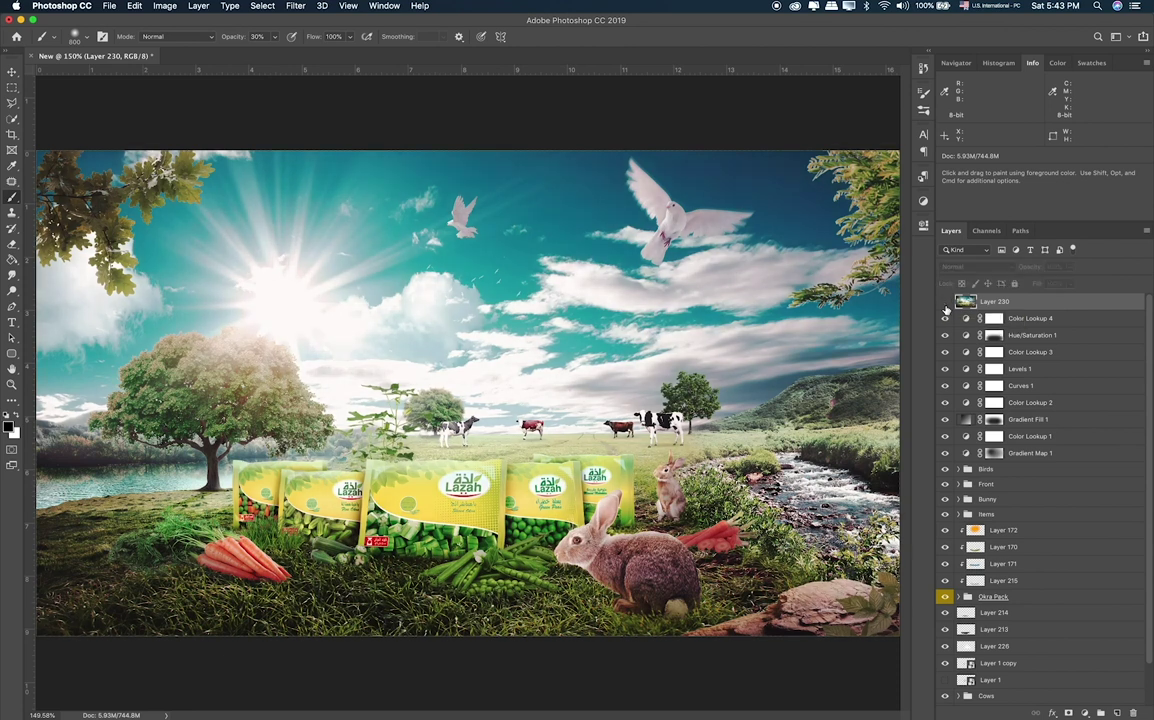
{"action": "left_click", "coordinate": [945, 303]}
{"action": "left_click", "coordinate": [945, 303]}
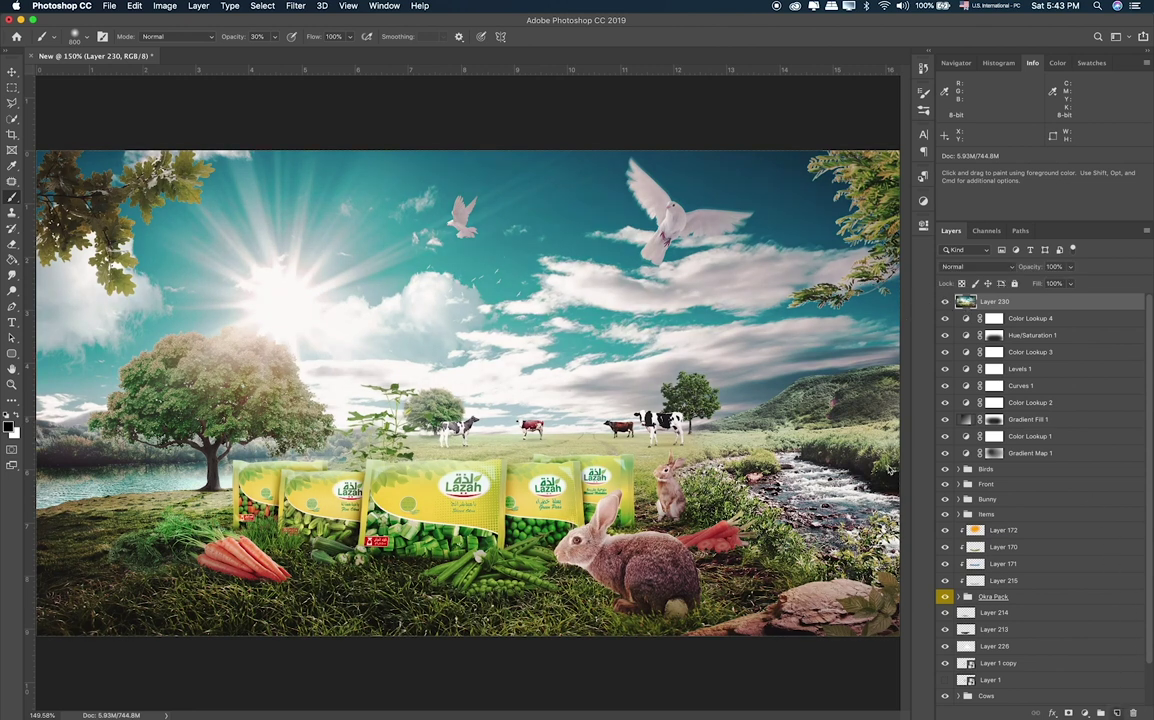
Add a new Layer 231 filled with 50% gray and set it to Soft Light.
{"action": "left_click", "coordinate": [1117, 712]}
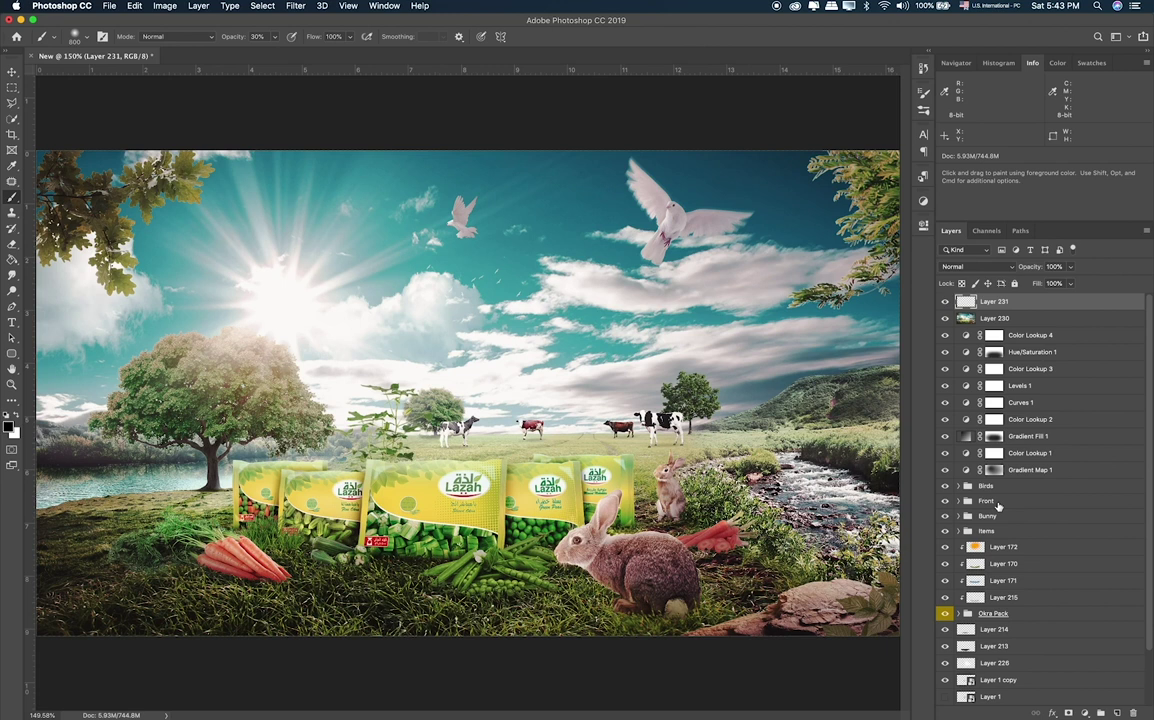
{"action": "key", "text": "shift+F5"}
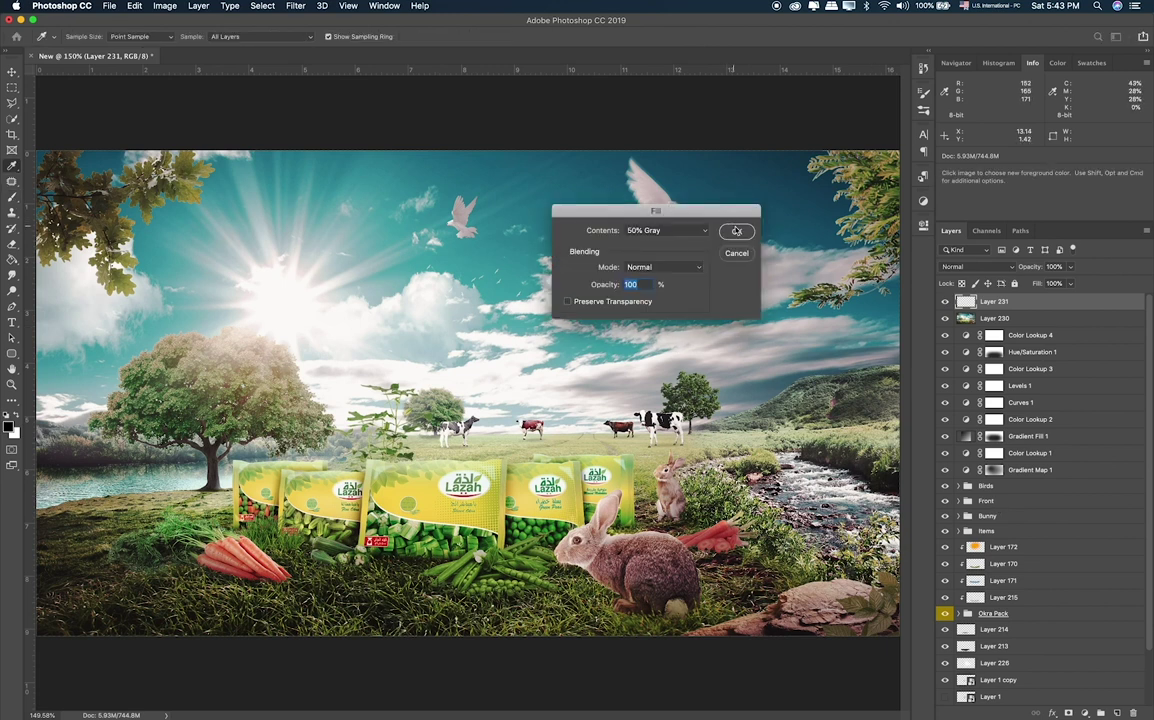
{"action": "key", "text": "Return"}
{"action": "key", "text": "b"}
{"action": "left_click", "coordinate": [1008, 267]}
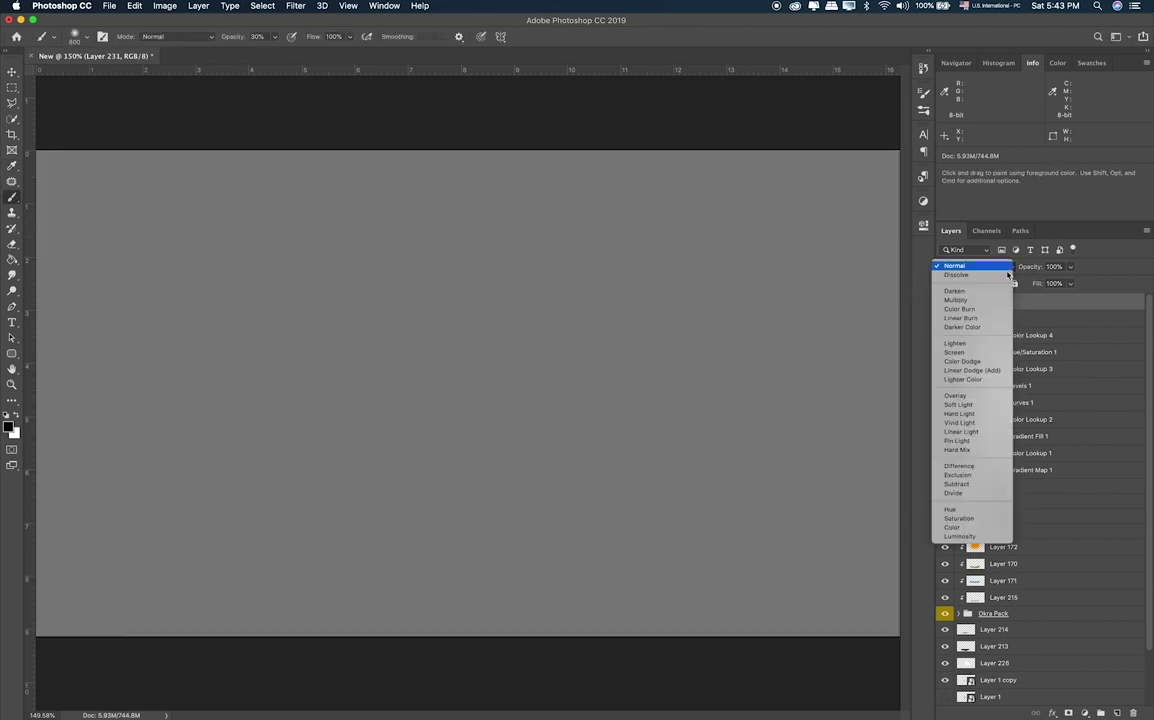
{"action": "left_click", "coordinate": [960, 405]}
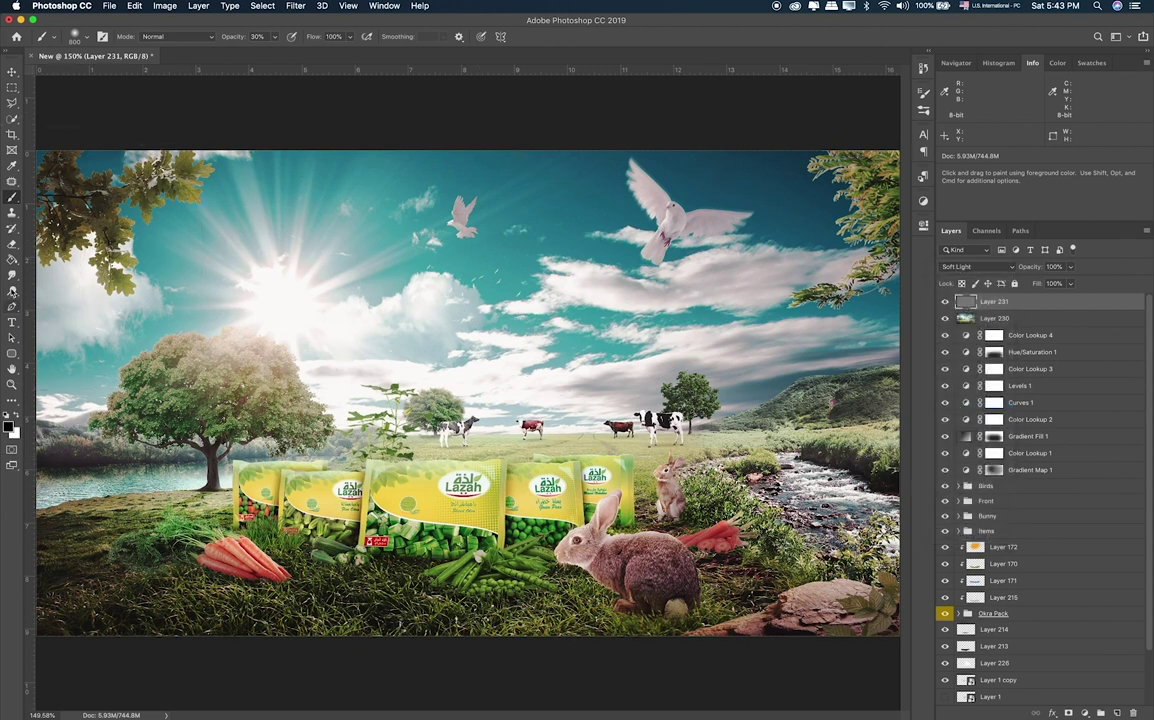
{"action": "key", "text": "o"}
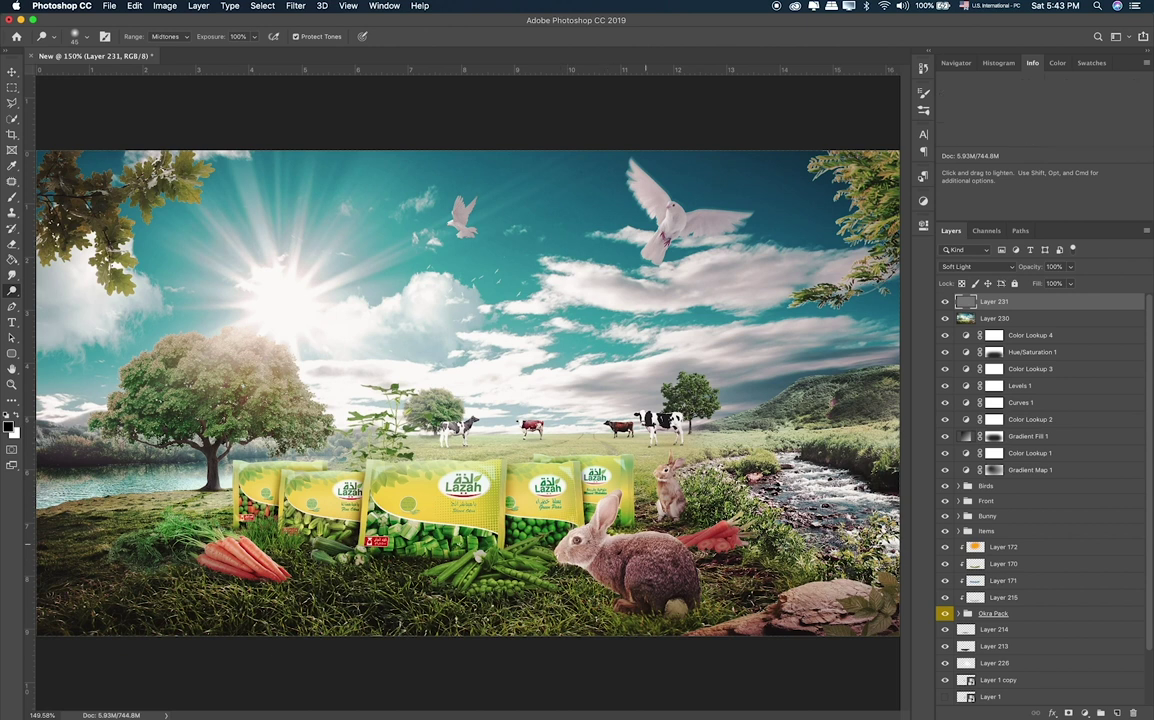
Dodge the horizon clouds, right-hand hills and left tree, enlarging the brush to 600.
{"action": "mouse_move", "coordinate": [622, 462]}
{"action": "left_mouse_down"}
{"action": "mouse_move", "coordinate": [650, 464]}
{"action": "mouse_move", "coordinate": [549, 463]}
{"action": "left_mouse_up"}
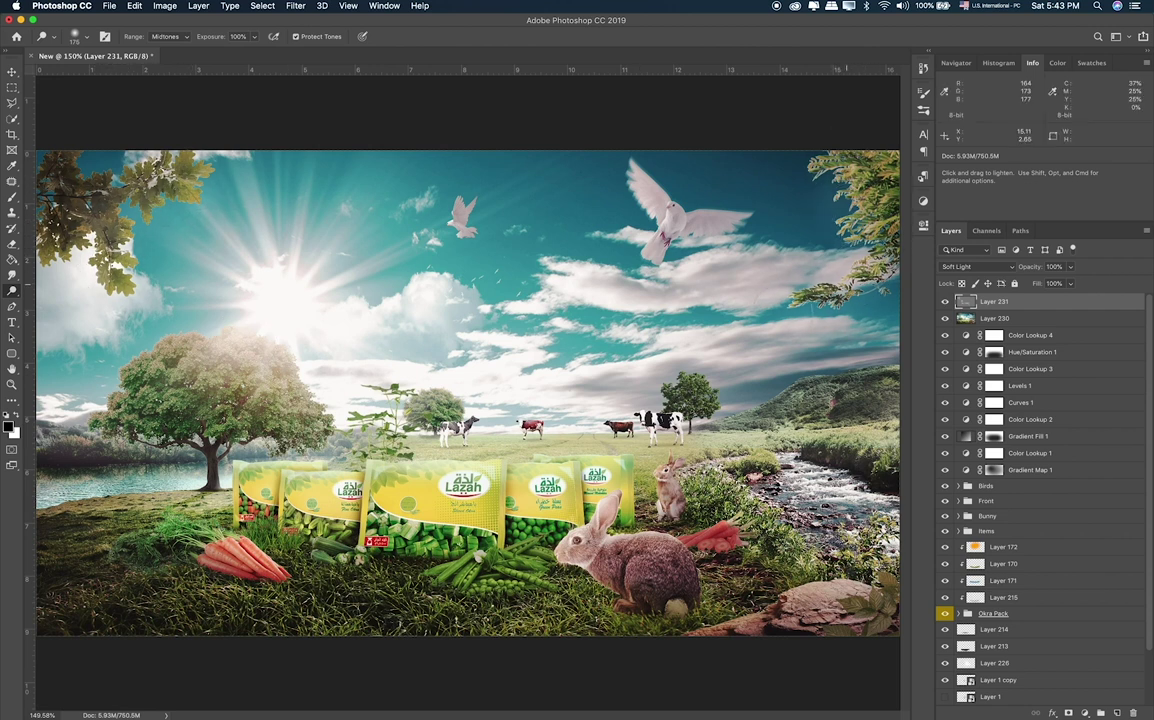
{"action": "key", "text": "bracketright"}
{"action": "left_click_drag", "start_coordinate": [785, 360], "coordinate": [560, 395]}
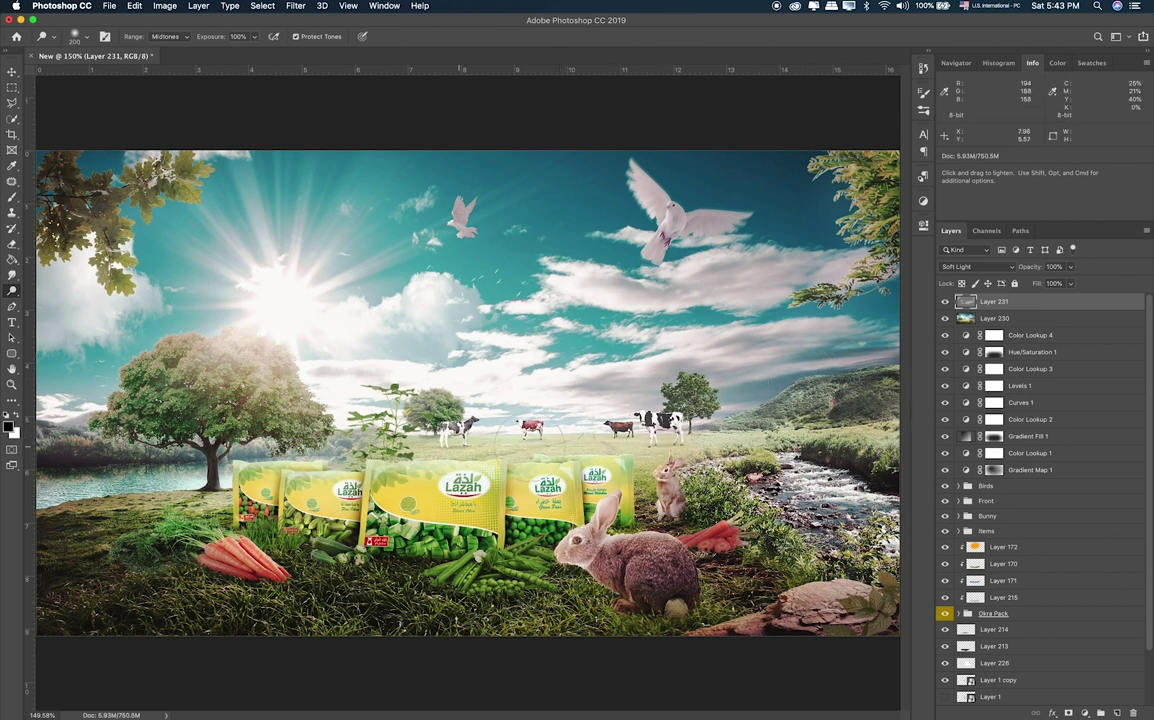
{"action": "left_click_drag", "start_coordinate": [300, 400], "coordinate": [420, 395]}
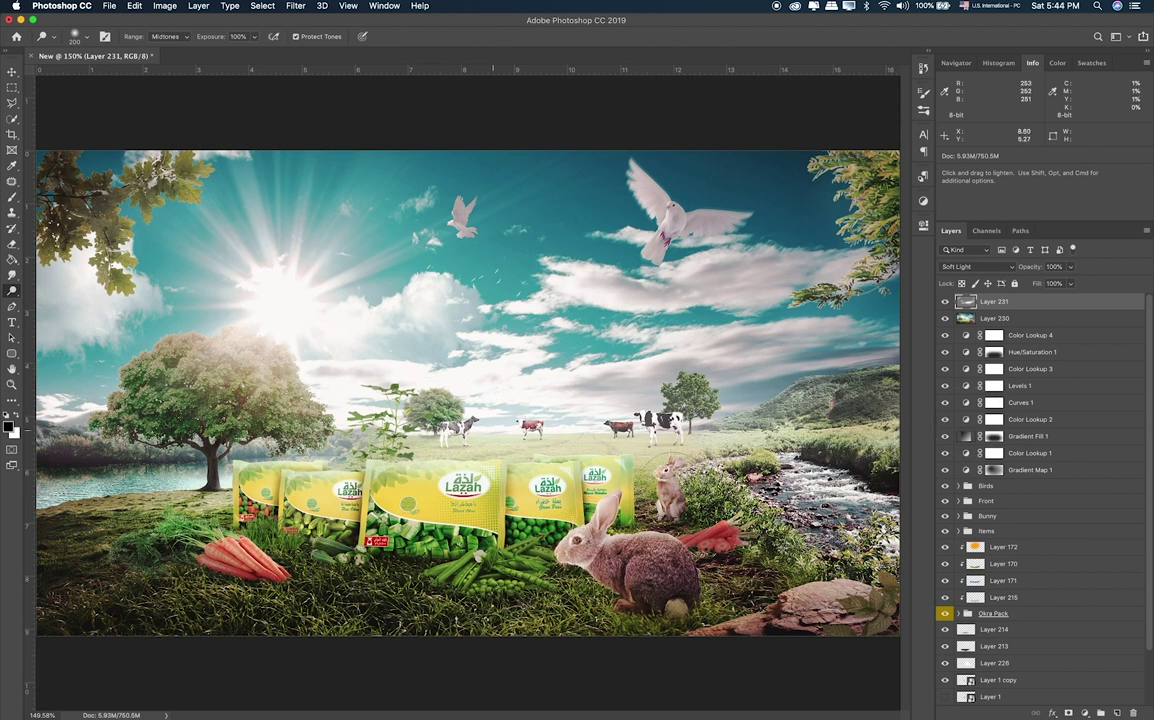
{"action": "key", "text": "bracketright"}
{"action": "key", "text": "bracketright"}
{"action": "key", "text": "bracketright"}
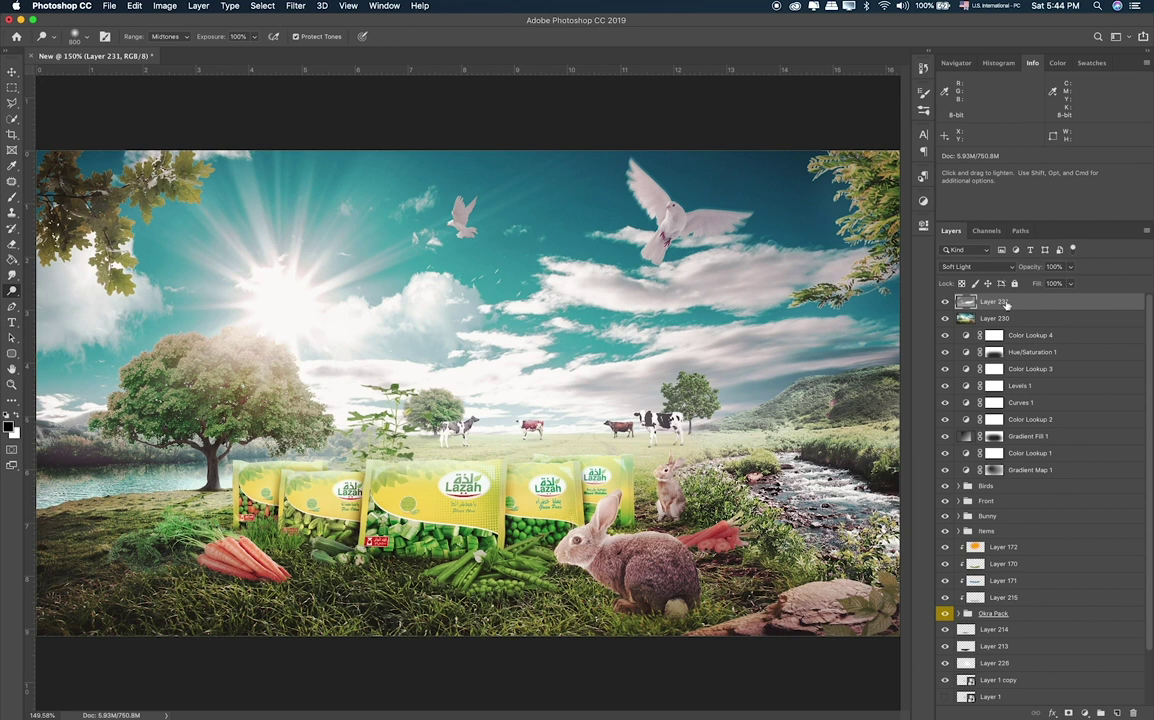
Compare with Layer 231 hidden, then lower its opacity to about half.
{"action": "left_click", "coordinate": [945, 302]}
{"action": "left_click", "coordinate": [1071, 266]}
{"action": "left_click_drag", "start_coordinate": [1071, 284], "coordinate": [1044, 287]}
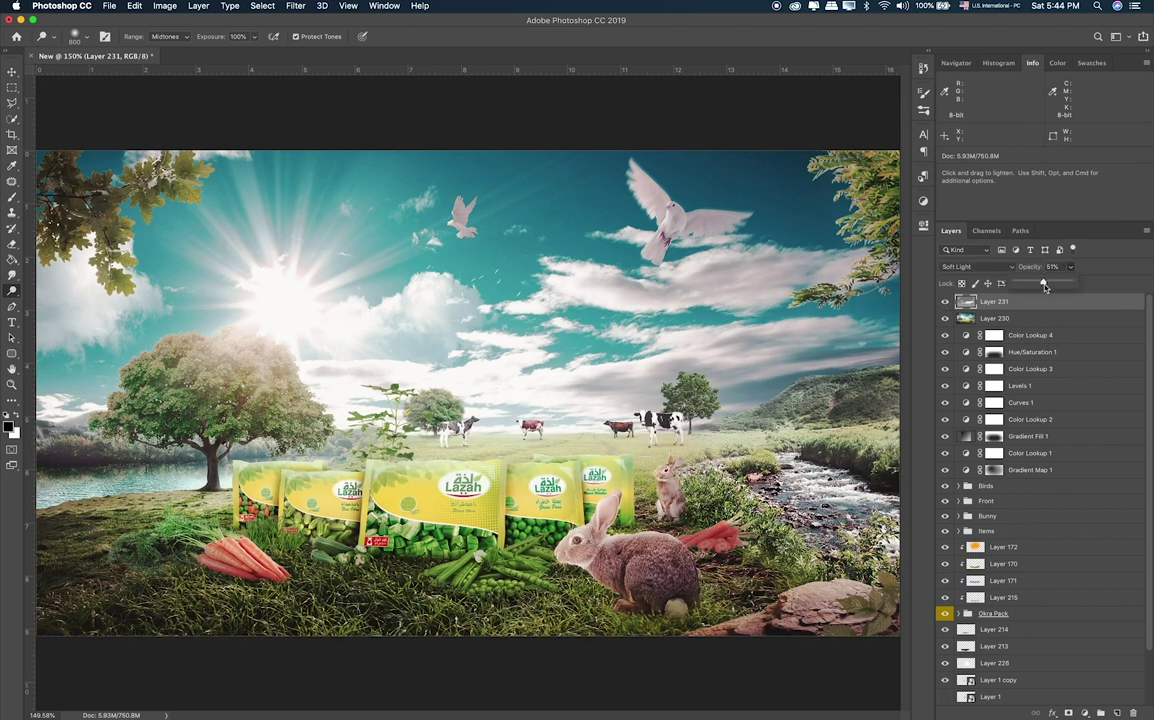
{"action": "left_click", "coordinate": [1034, 311]}
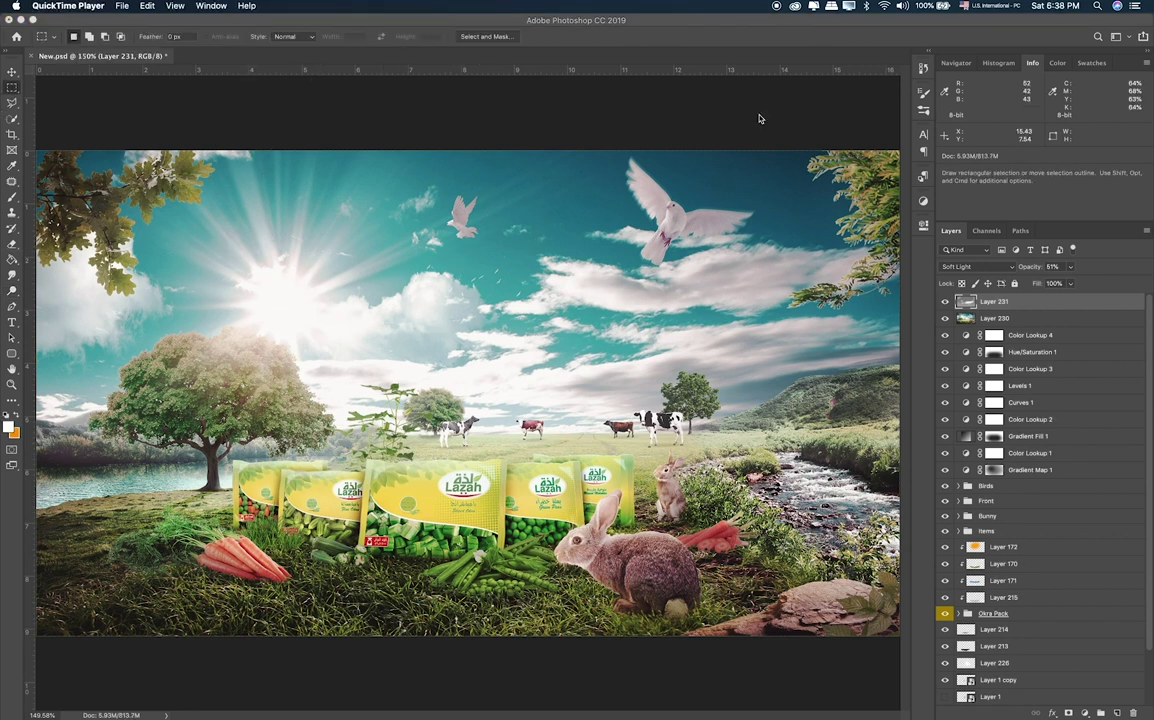
Stamp all visible layers into a new Layer 232 and open the Camera Raw Filter on it.
{"action": "left_click", "coordinate": [9, 85]}
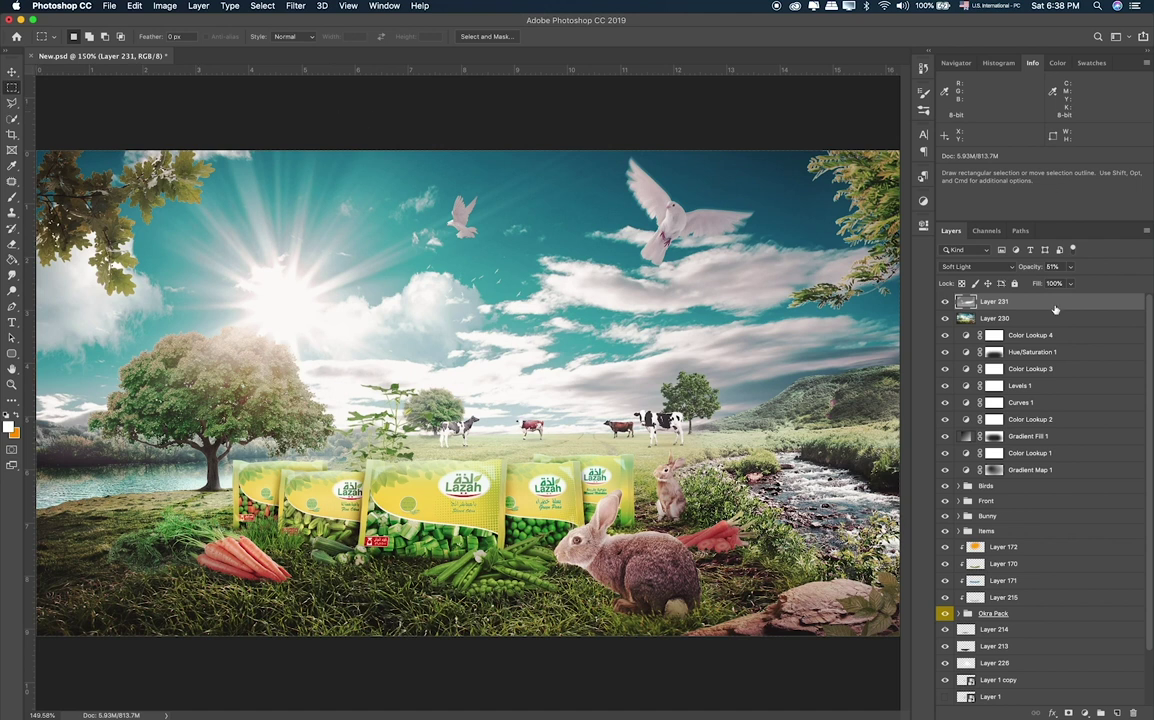
{"action": "key", "text": "super+alt+shift+e"}
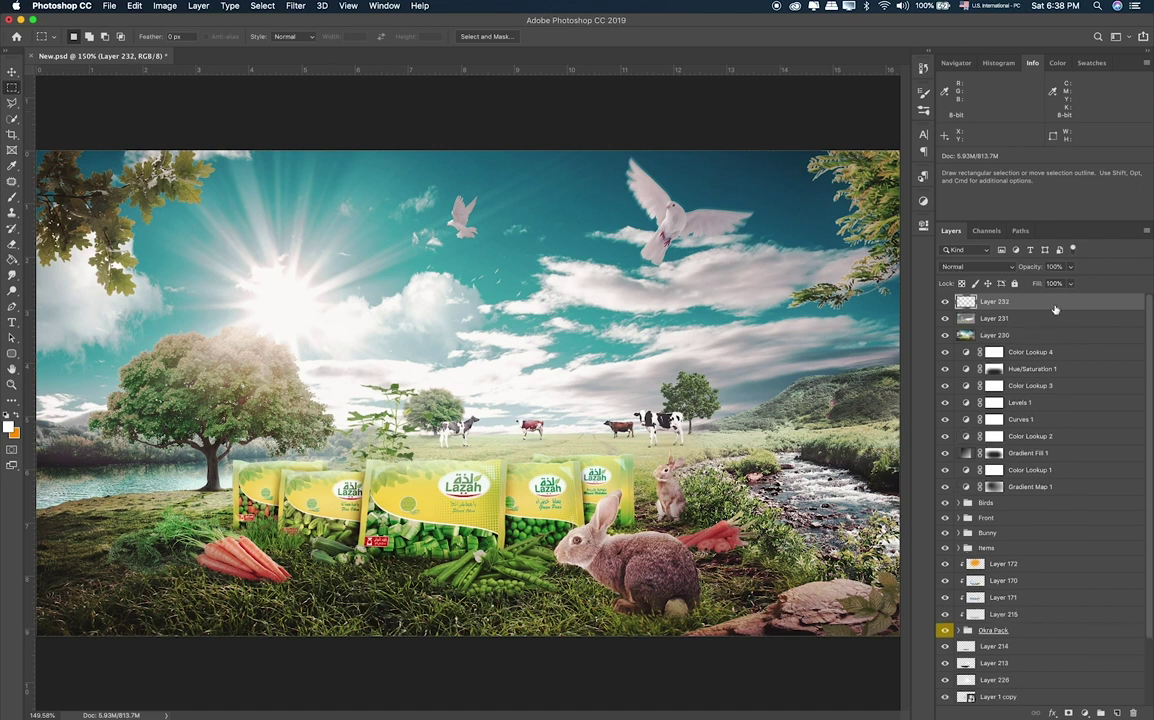
{"action": "left_click", "coordinate": [303, 8]}
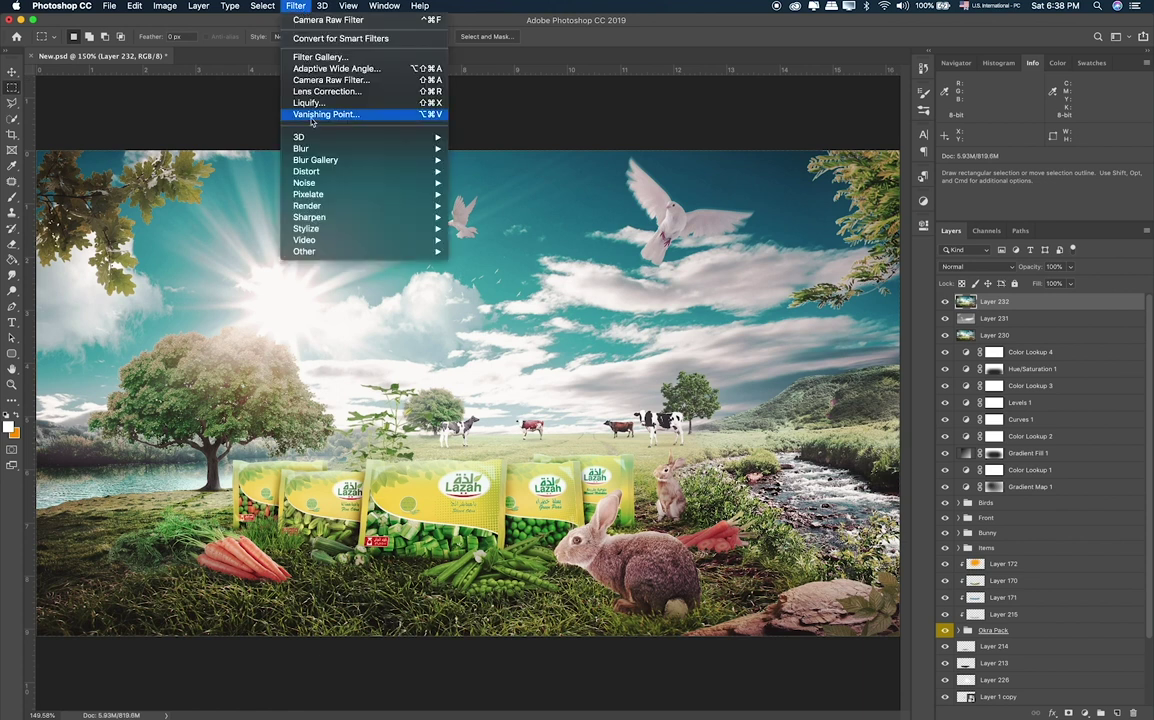
{"action": "left_click", "coordinate": [340, 80]}
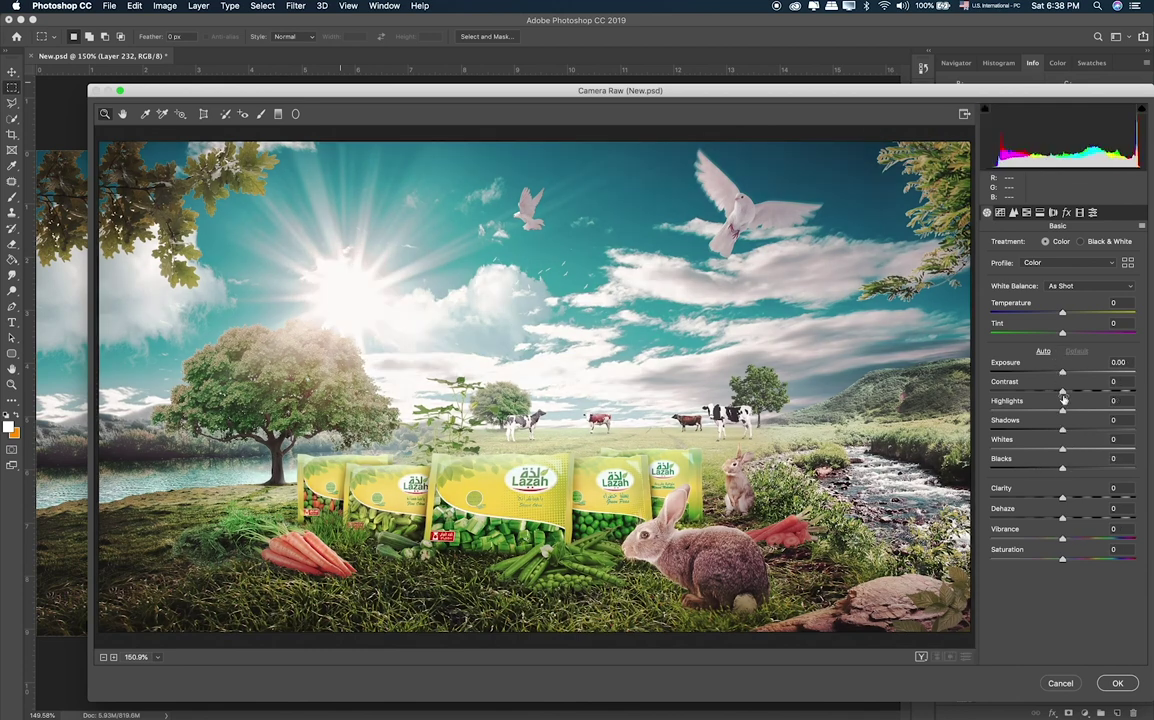
Set Vibrance +10, Contrast +11 and Highlights -18 in Camera Raw.
{"action": "left_click_drag", "start_coordinate": [1062, 539], "coordinate": [1070, 540]}
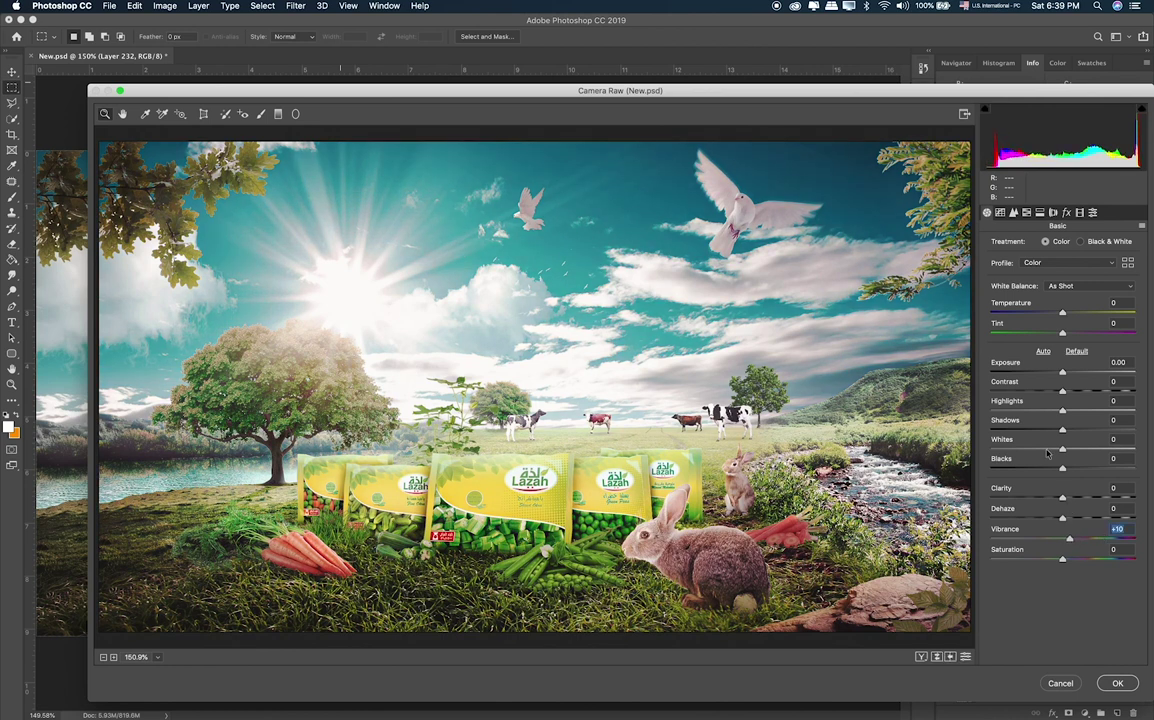
{"action": "mouse_move", "coordinate": [1062, 391]}
{"action": "left_mouse_down"}
{"action": "mouse_move", "coordinate": [1087, 391]}
{"action": "mouse_move", "coordinate": [1049, 411]}
{"action": "mouse_move", "coordinate": [1072, 391]}
{"action": "left_mouse_up"}
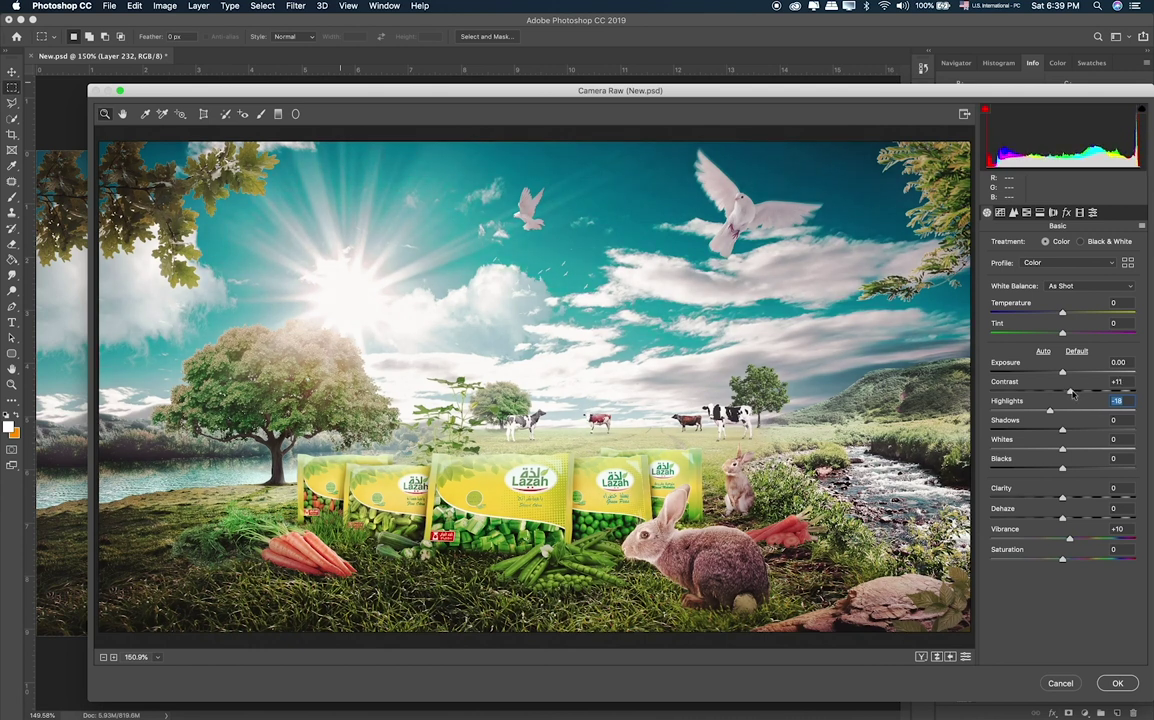
{"action": "left_click", "coordinate": [1073, 393]}
{"action": "left_click", "coordinate": [1000, 213]}
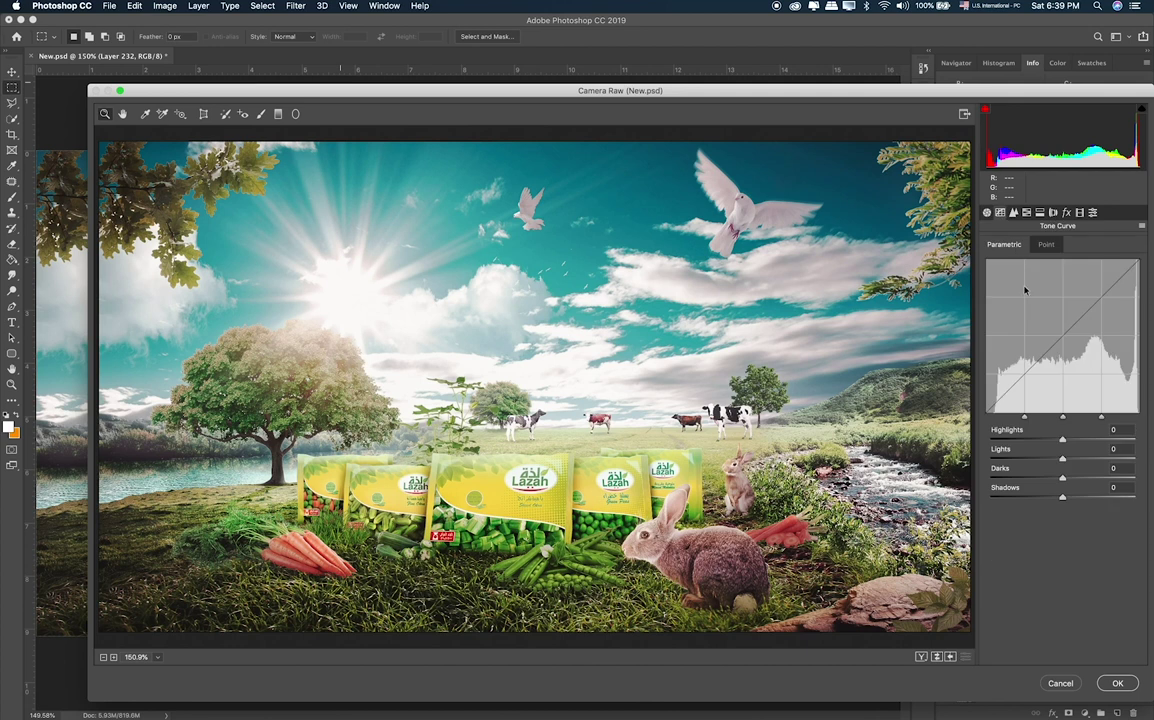
{"action": "left_click", "coordinate": [1027, 213]}
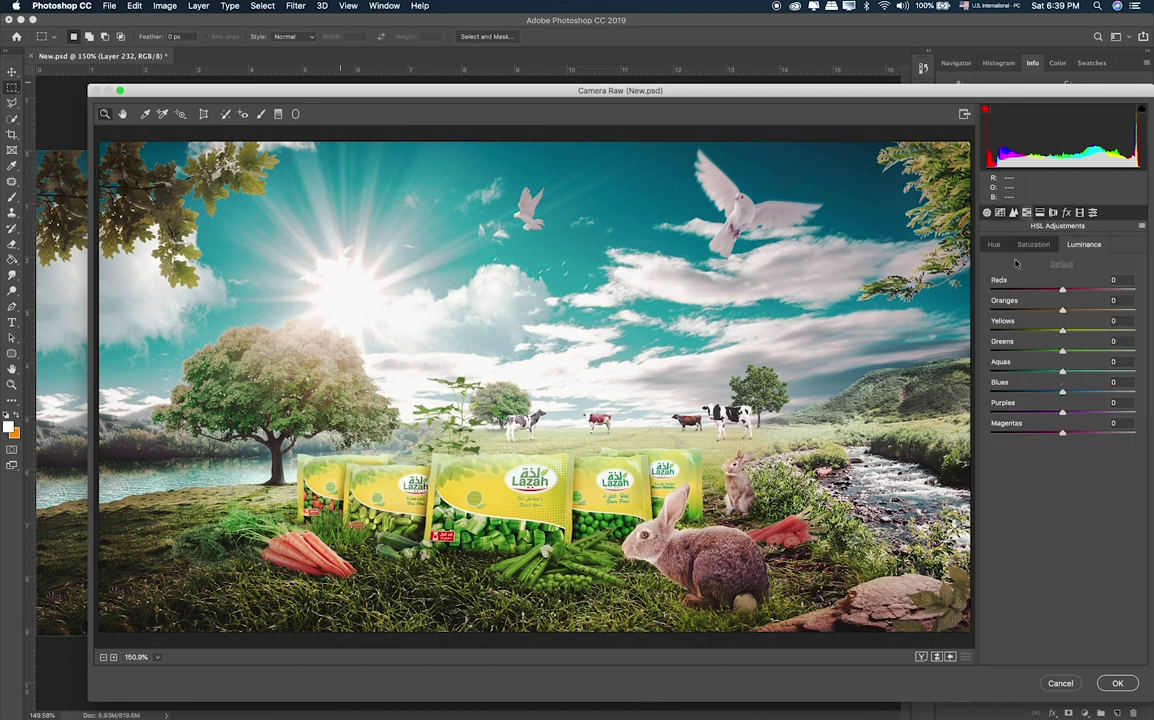
Shift the Aquas hue to +21 and Blues hue to +11, and raise Aquas and Blues luminance.
{"action": "left_click", "coordinate": [994, 244]}
{"action": "mouse_move", "coordinate": [1063, 371]}
{"action": "left_mouse_down"}
{"action": "mouse_move", "coordinate": [1086, 368]}
{"action": "mouse_move", "coordinate": [1091, 393]}
{"action": "mouse_move", "coordinate": [1071, 392]}
{"action": "mouse_move", "coordinate": [1077, 371]}
{"action": "mouse_move", "coordinate": [1113, 372]}
{"action": "mouse_move", "coordinate": [1082, 372]}
{"action": "mouse_move", "coordinate": [1082, 395]}
{"action": "left_mouse_up"}
{"action": "left_click", "coordinate": [1082, 245]}
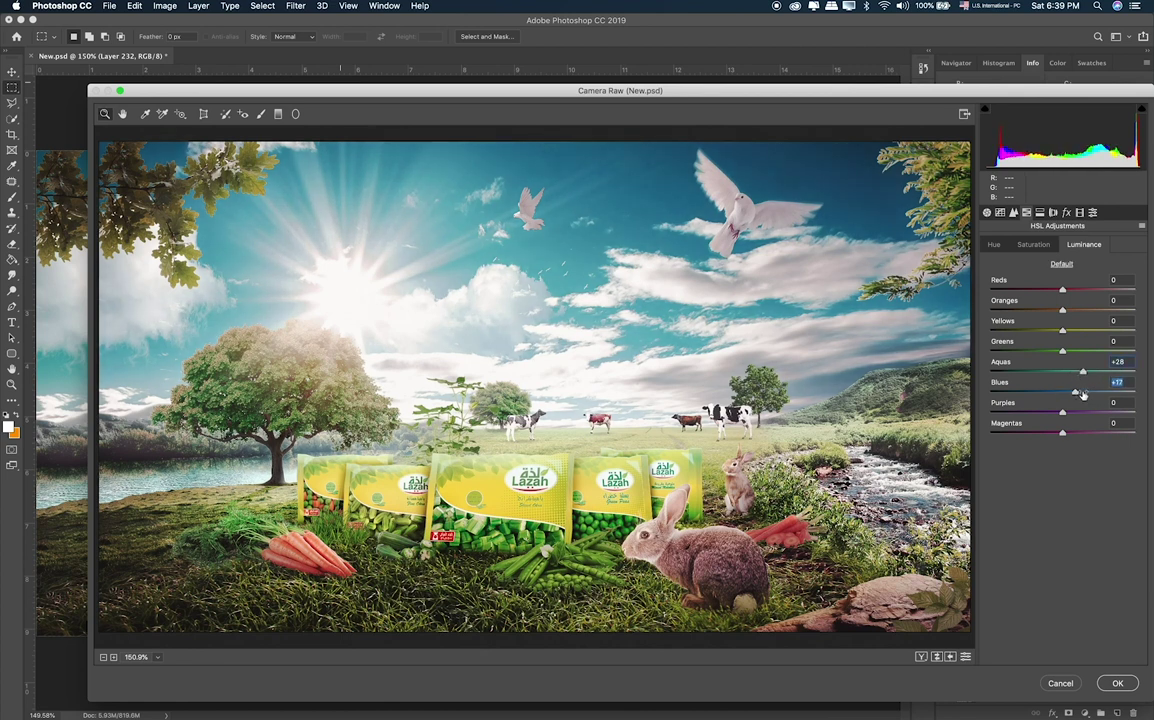
{"action": "left_click", "coordinate": [1040, 212]}
{"action": "left_click", "coordinate": [1026, 212]}
Desaturate the greens slightly and shift the Greens hue to +22.
{"action": "left_click", "coordinate": [1033, 244]}
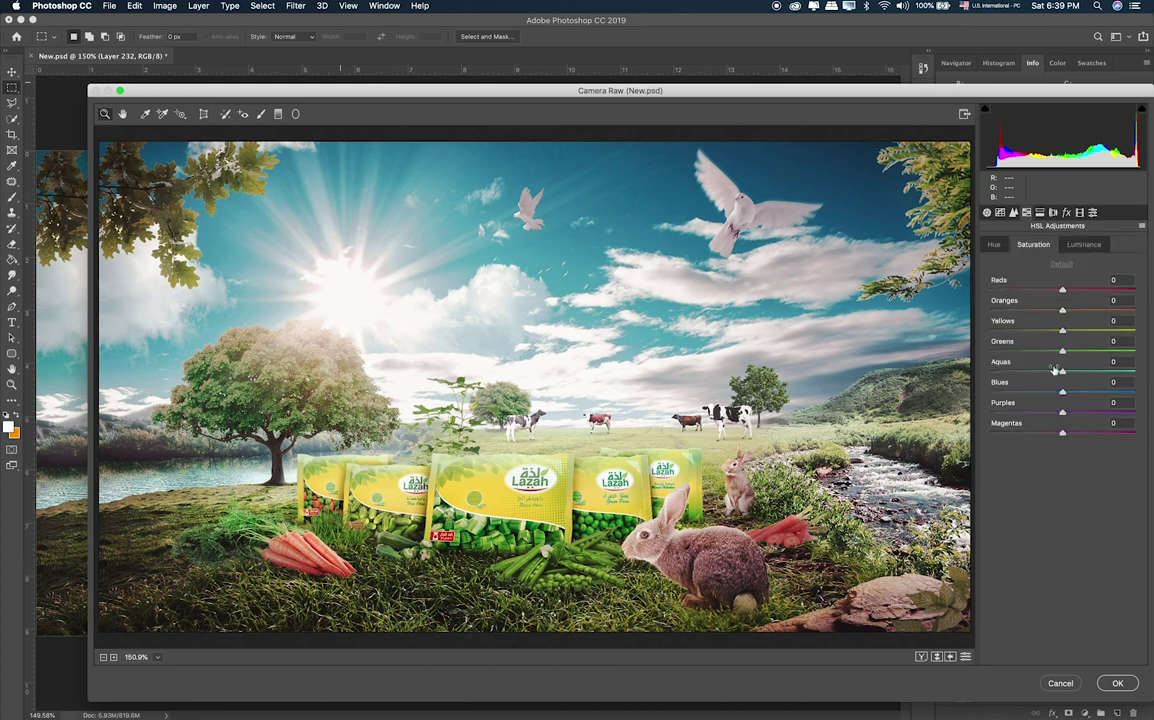
{"action": "left_click_drag", "start_coordinate": [1062, 351], "coordinate": [1046, 351]}
{"action": "mouse_move", "coordinate": [1104, 352]}
{"action": "left_mouse_down"}
{"action": "mouse_move", "coordinate": [1071, 359]}
{"action": "mouse_move", "coordinate": [1040, 331]}
{"action": "left_mouse_up"}
{"action": "left_click", "coordinate": [1000, 245]}
{"action": "mouse_move", "coordinate": [1062, 351]}
{"action": "left_mouse_down"}
{"action": "mouse_move", "coordinate": [1078, 353]}
{"action": "mouse_move", "coordinate": [1067, 355]}
{"action": "left_mouse_up"}
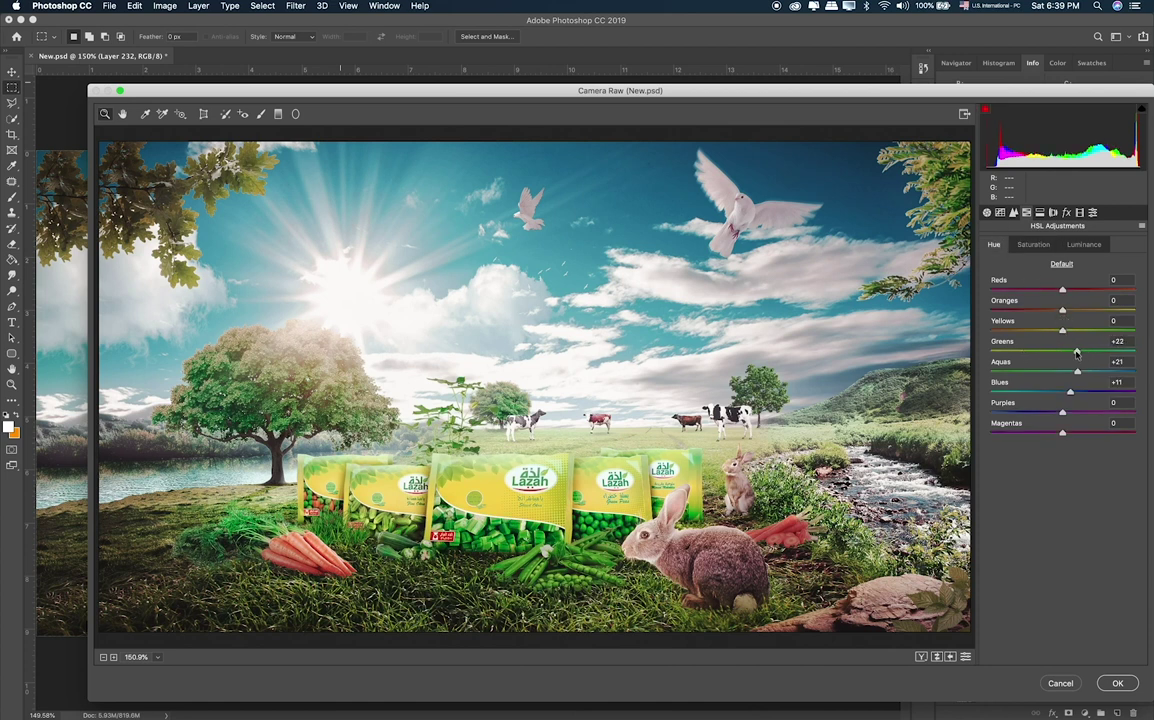
Add a post-crop vignette, apply the Camera Raw pass, and compare with Layer 232 hidden.
{"action": "left_click", "coordinate": [1067, 214]}
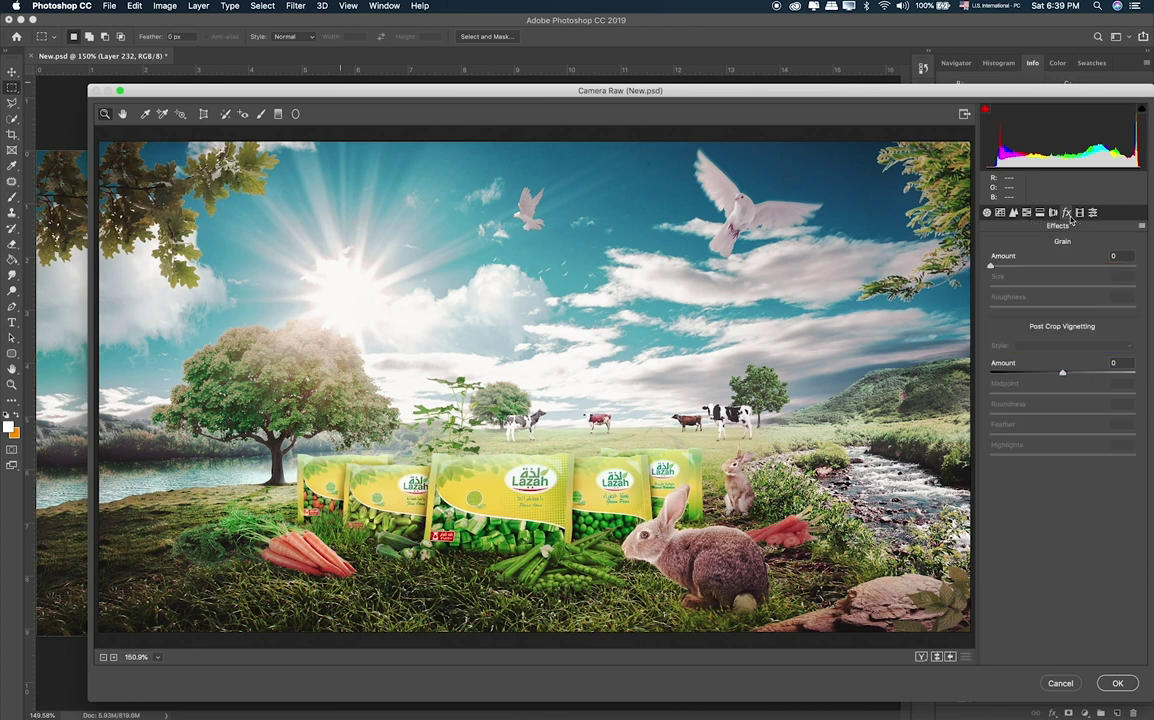
{"action": "mouse_move", "coordinate": [1061, 373]}
{"action": "left_mouse_down"}
{"action": "mouse_move", "coordinate": [1047, 374]}
{"action": "mouse_move", "coordinate": [1058, 393]}
{"action": "mouse_move", "coordinate": [1093, 414]}
{"action": "mouse_move", "coordinate": [1050, 414]}
{"action": "mouse_move", "coordinate": [1078, 439]}
{"action": "left_mouse_up"}
{"action": "left_click", "coordinate": [1104, 682]}
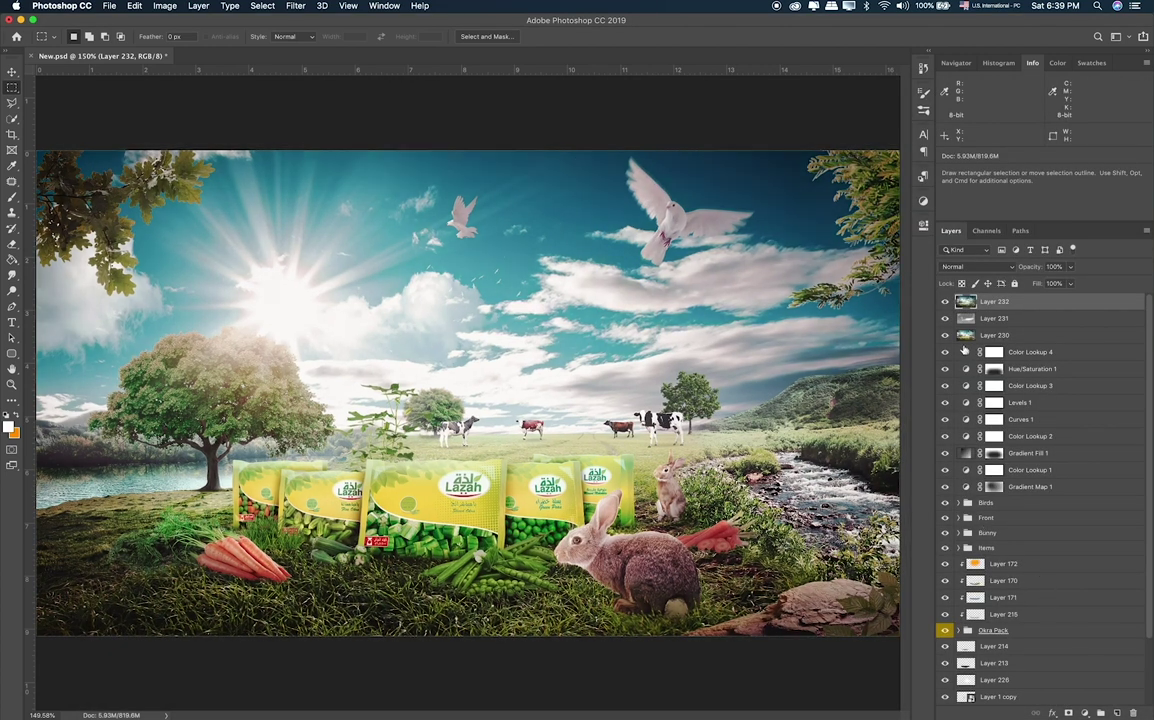
{"action": "left_click", "coordinate": [945, 302]}
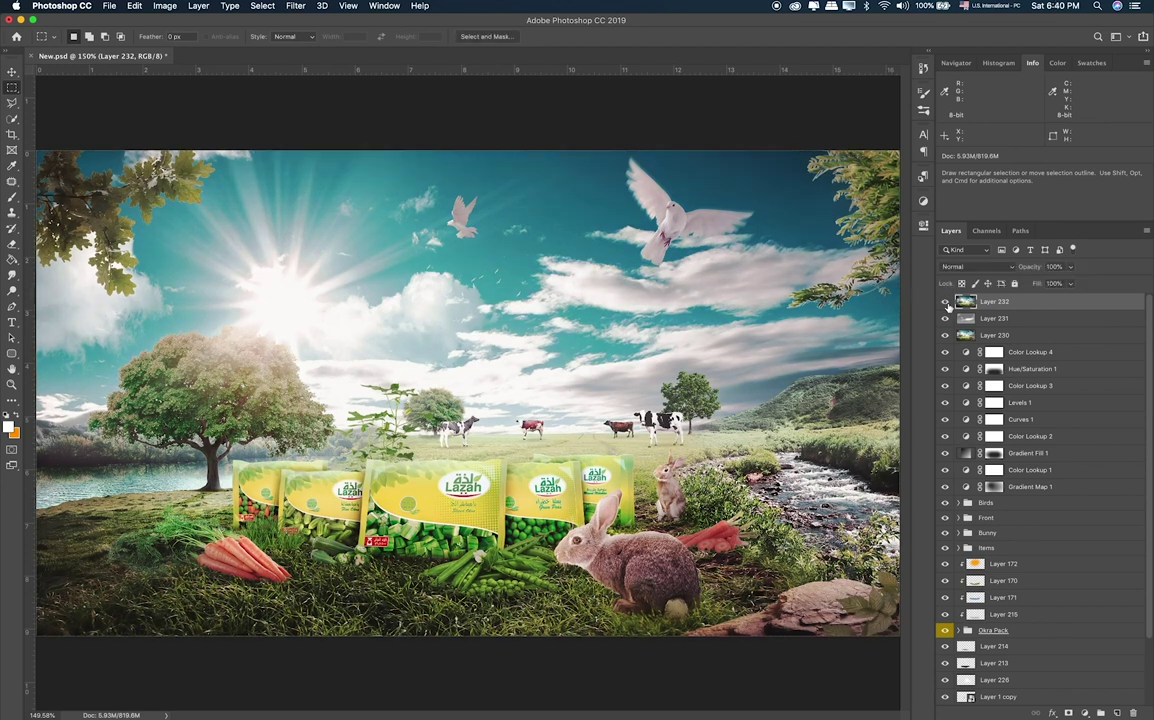
Compare with Layer 232 hidden, restore the removed Gradient Map 1, and select Layer 232.
{"action": "left_click", "coordinate": [945, 302]}
{"action": "left_click", "coordinate": [945, 302]}
{"action": "left_click", "coordinate": [945, 302]}
{"action": "left_click", "coordinate": [1067, 631]}
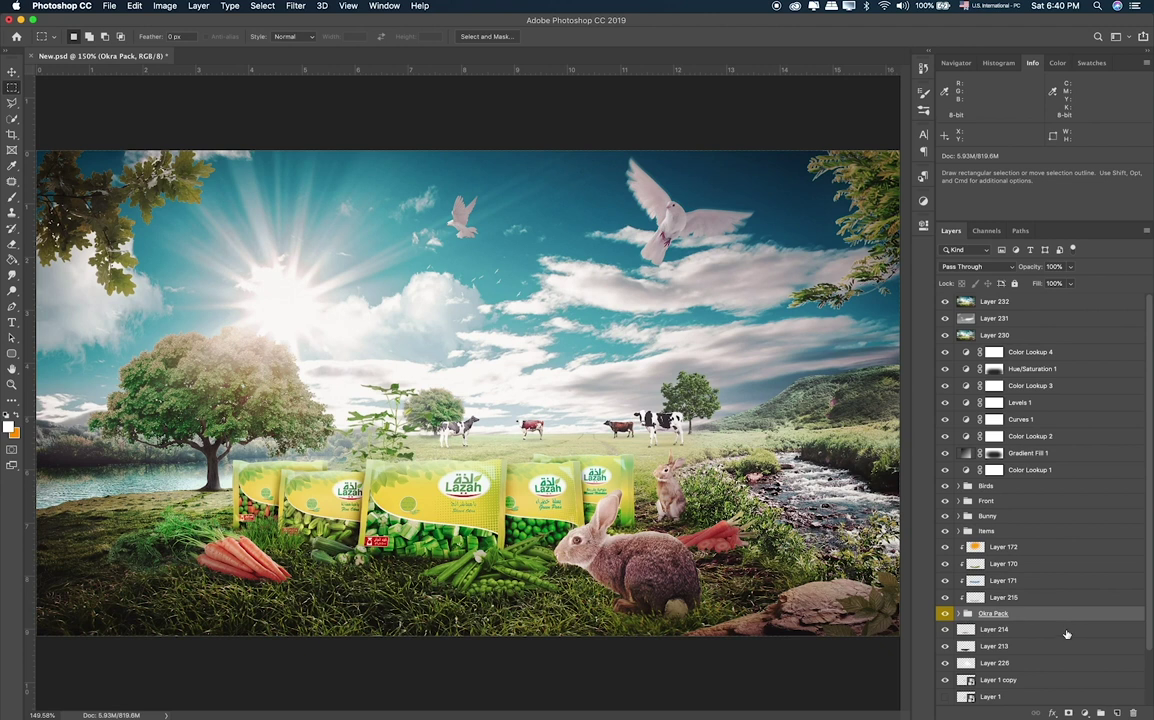
{"action": "key", "text": "super+z"}
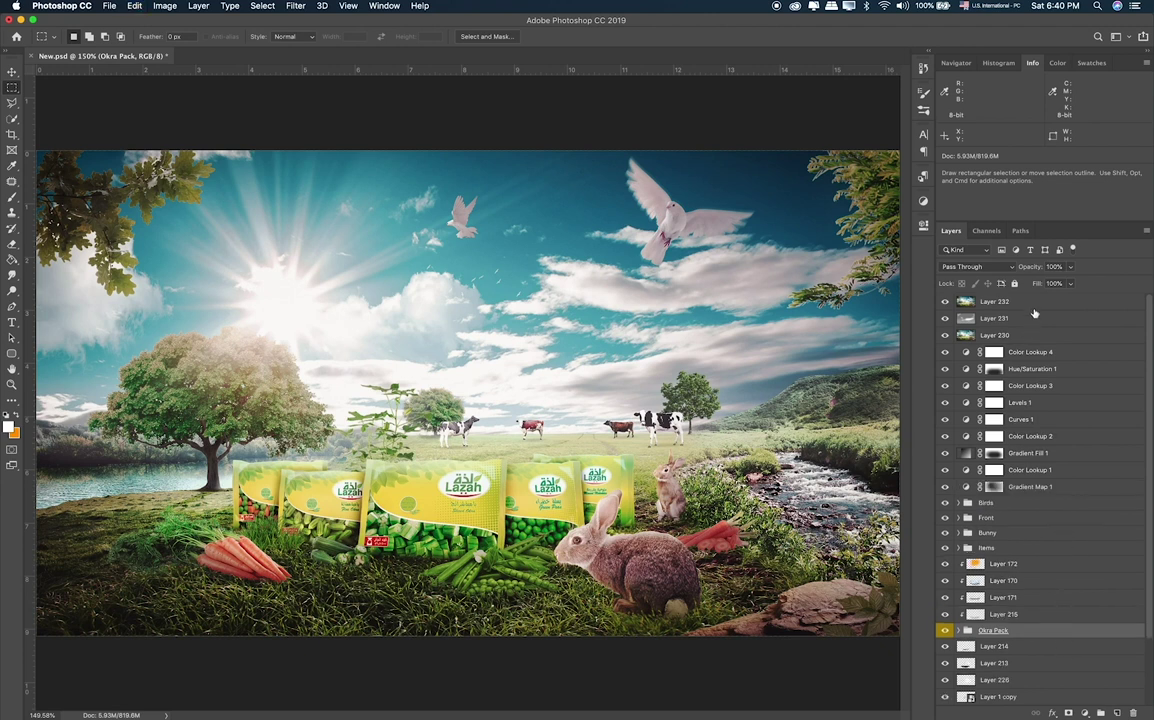
{"action": "left_click", "coordinate": [1033, 305]}
Paint soft white haze over the horizon, cows and packs on a new layer at 61% opacity.
{"action": "left_click", "coordinate": [1116, 710]}
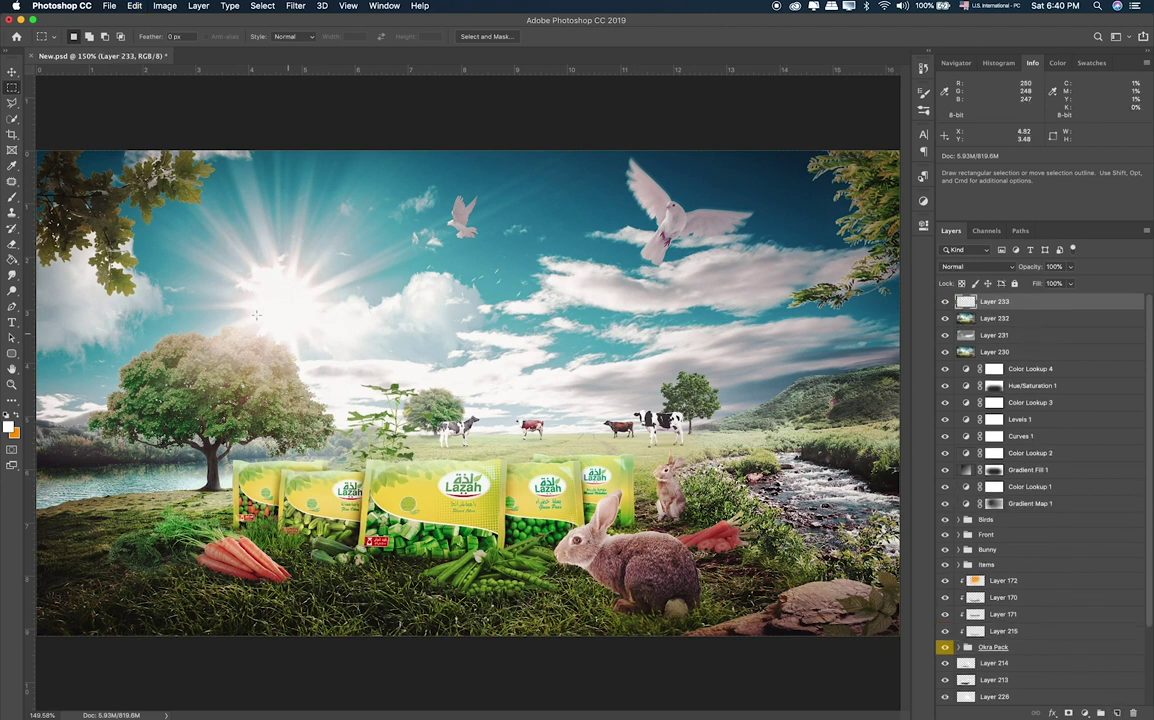
{"action": "key", "text": "b"}
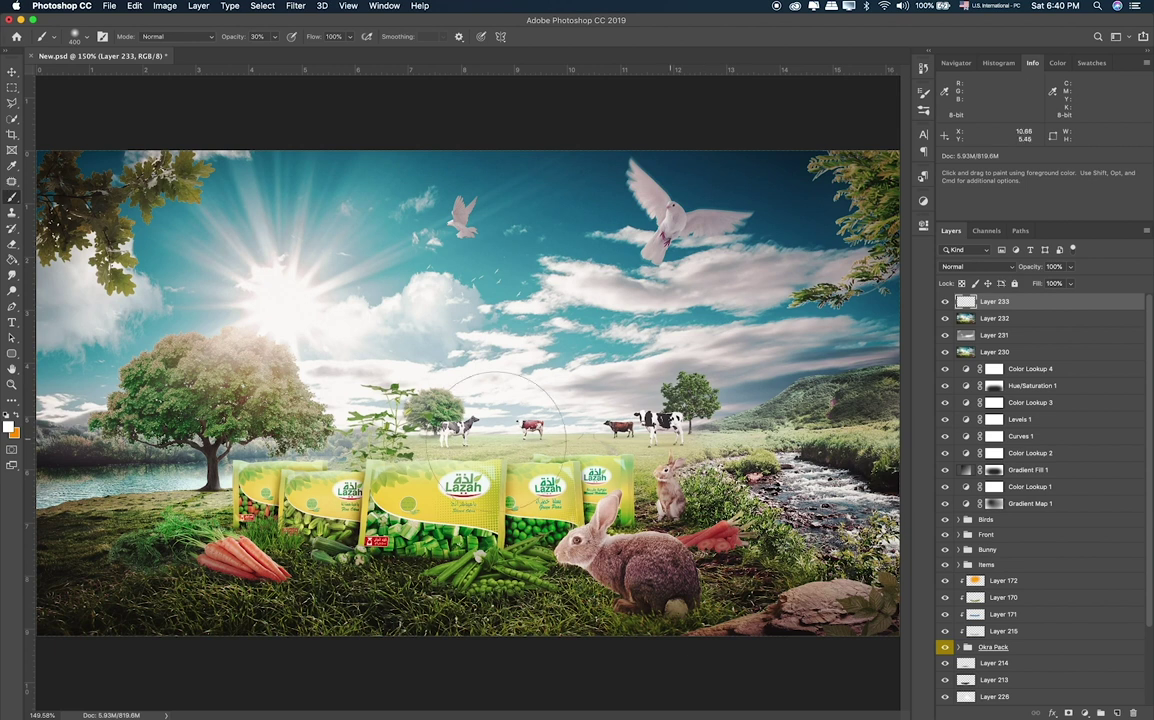
{"action": "left_click_drag", "start_coordinate": [430, 370], "coordinate": [640, 400]}
{"action": "left_click_drag", "start_coordinate": [360, 420], "coordinate": [600, 430]}
{"action": "left_click_drag", "start_coordinate": [768, 425], "coordinate": [440, 415]}
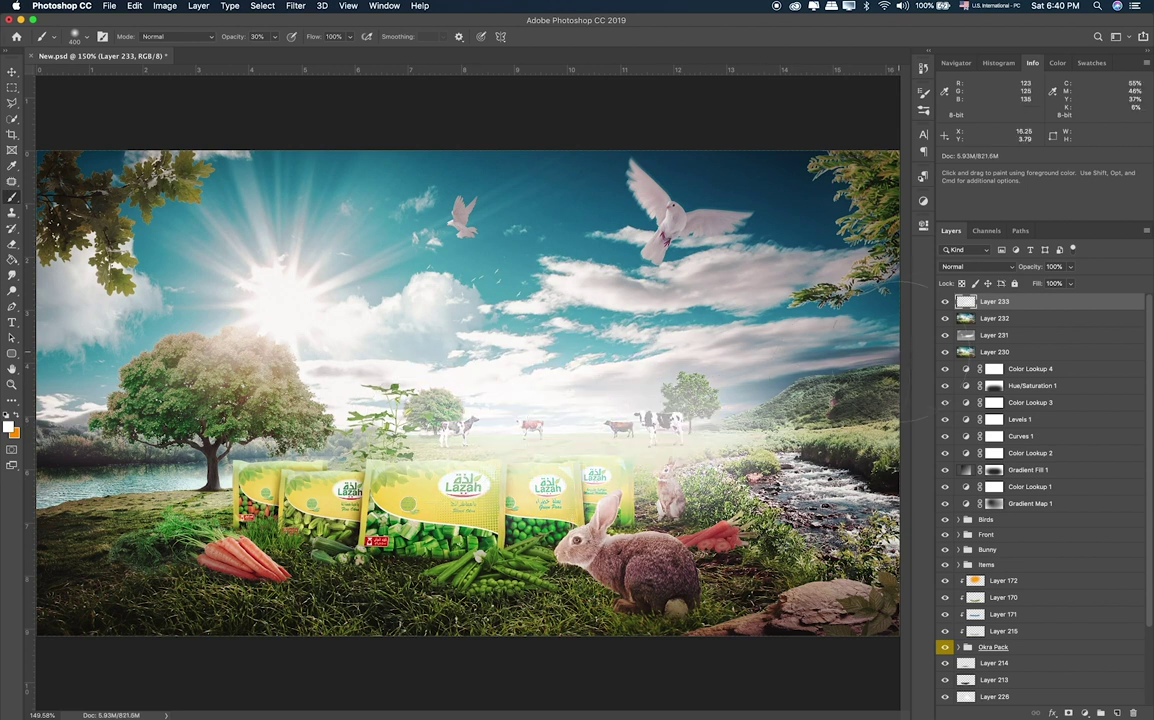
{"action": "left_click_drag", "start_coordinate": [1069, 268], "coordinate": [1049, 284]}
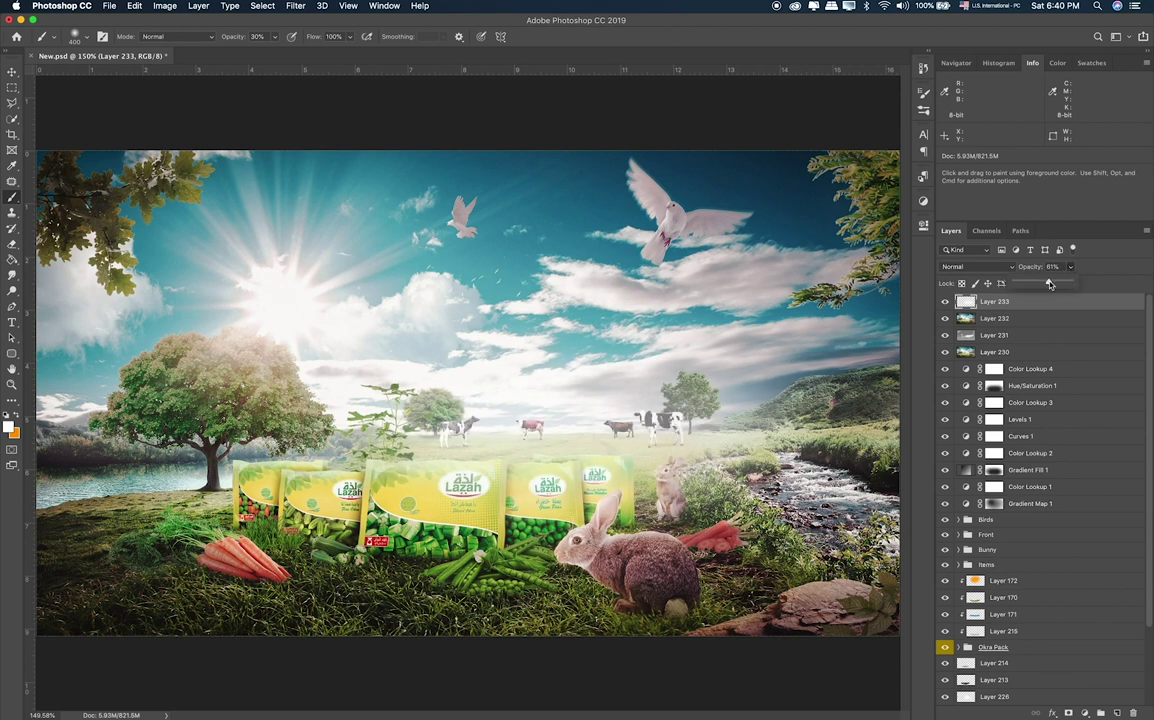
Erase the haze over the sky and sun, then compare with it hidden.
{"action": "key", "text": "e"}
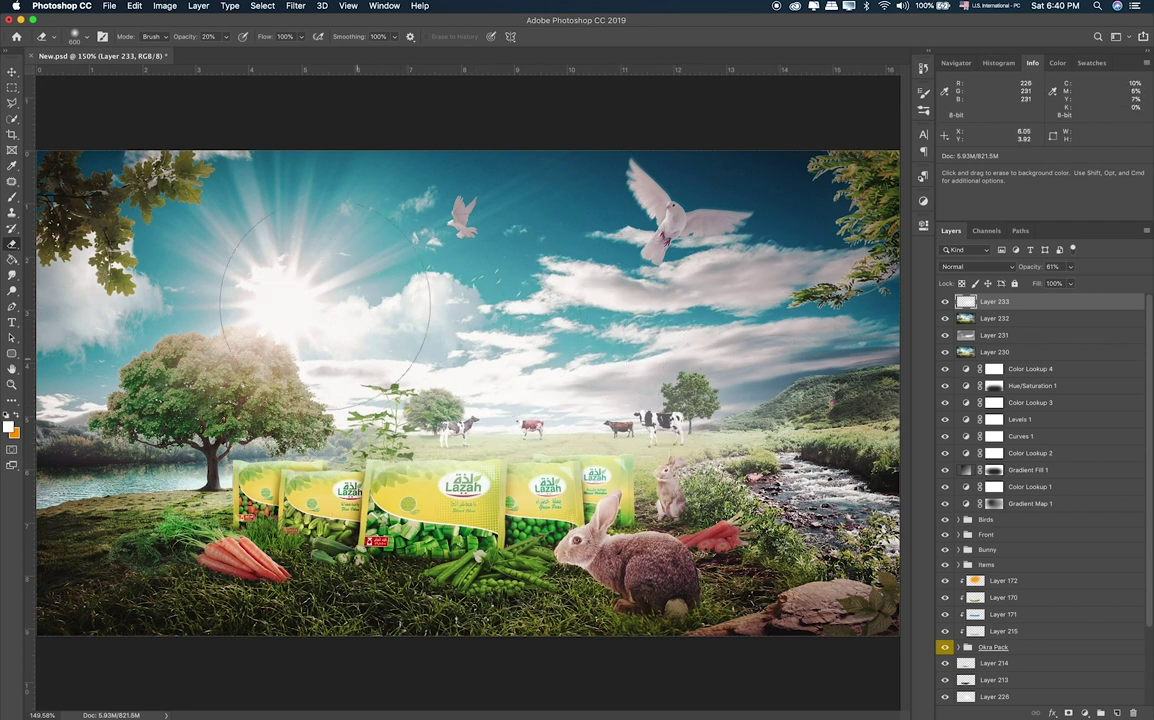
{"action": "left_click", "coordinate": [12, 87]}
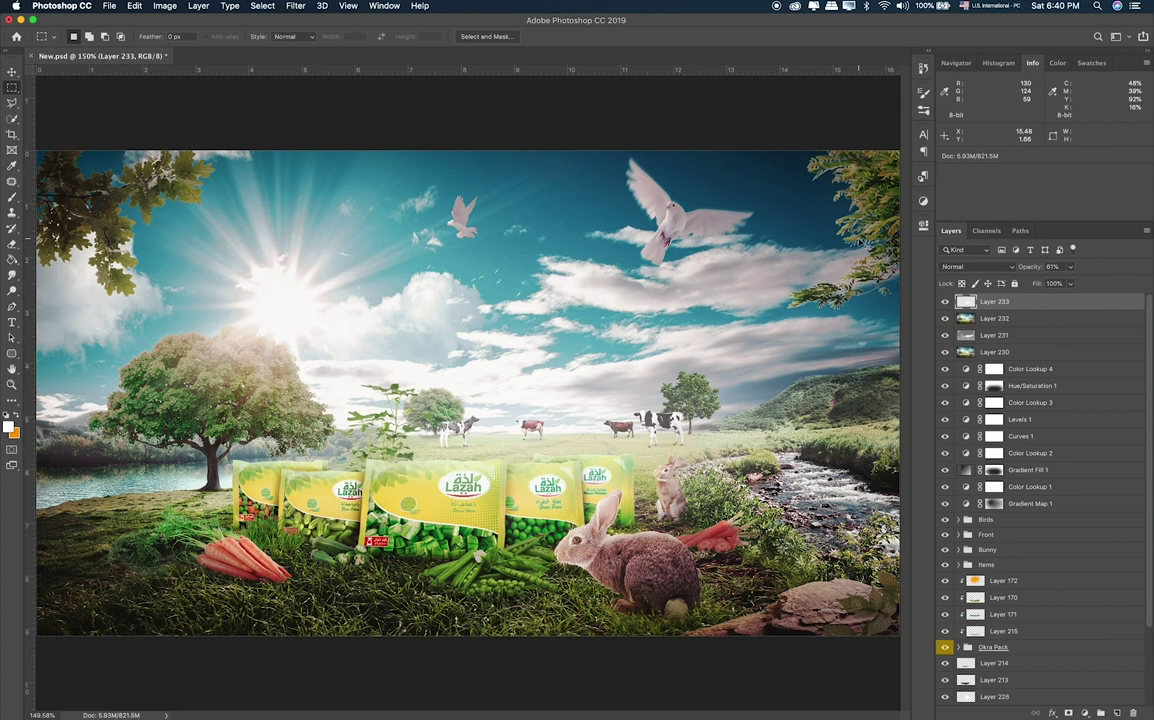
{"action": "left_click", "coordinate": [945, 301]}
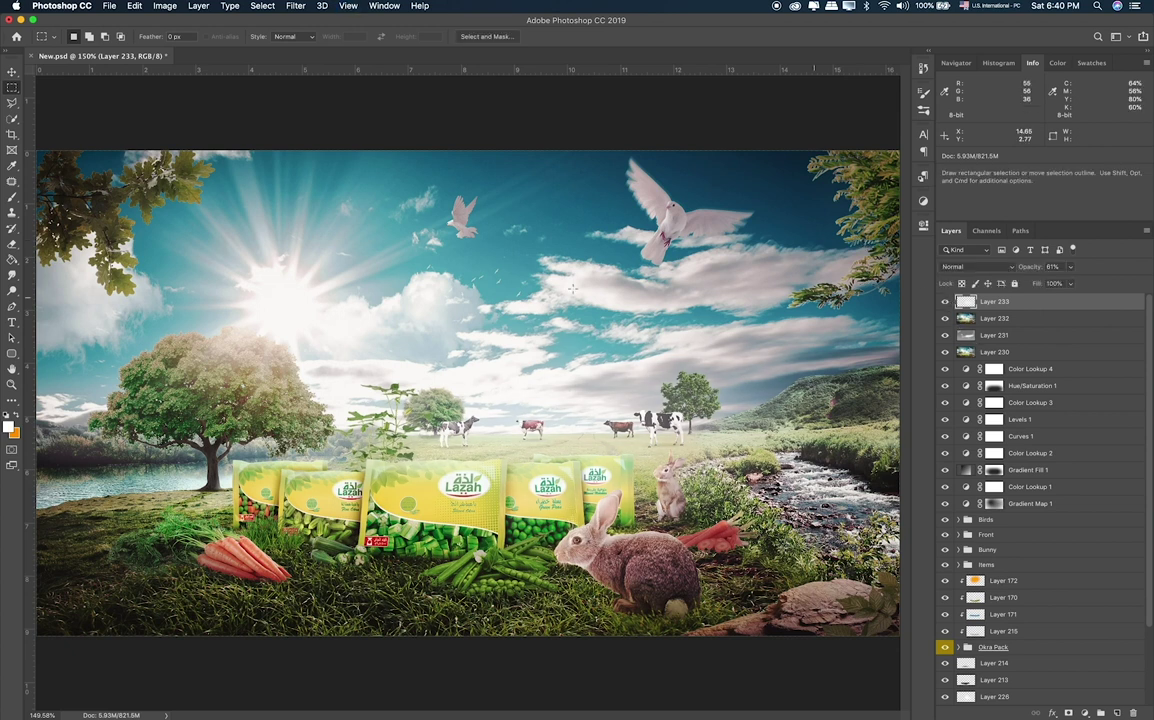